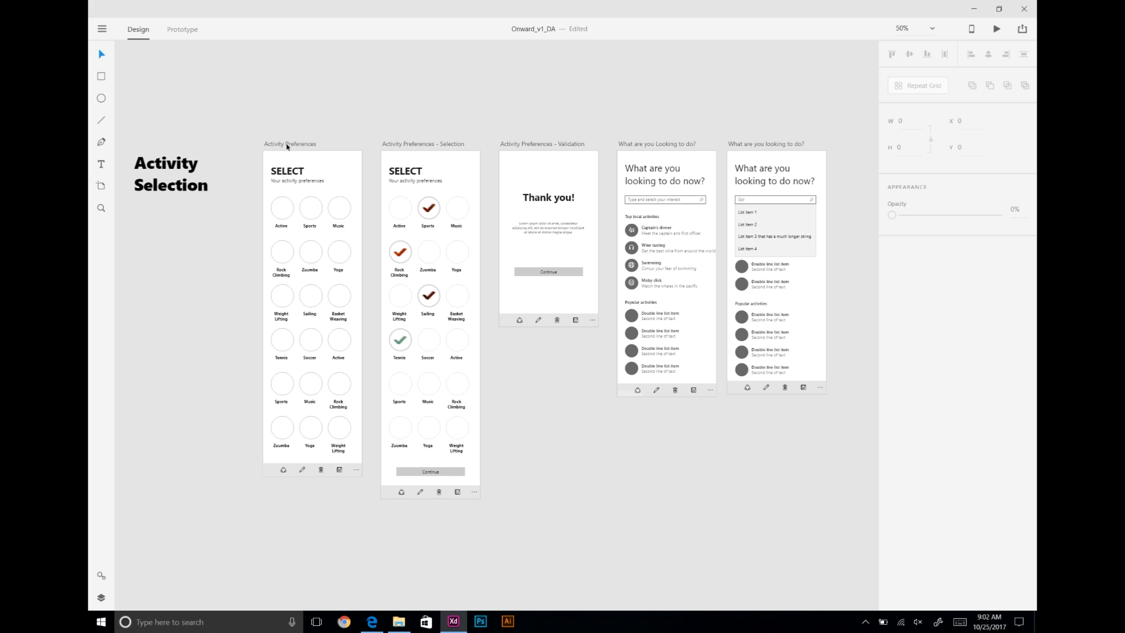
# Step: Look over the activity preferences artboards and the "What are you Looking to do?" artboard in the Activity Selection row
pyautogui.click(287, 144)
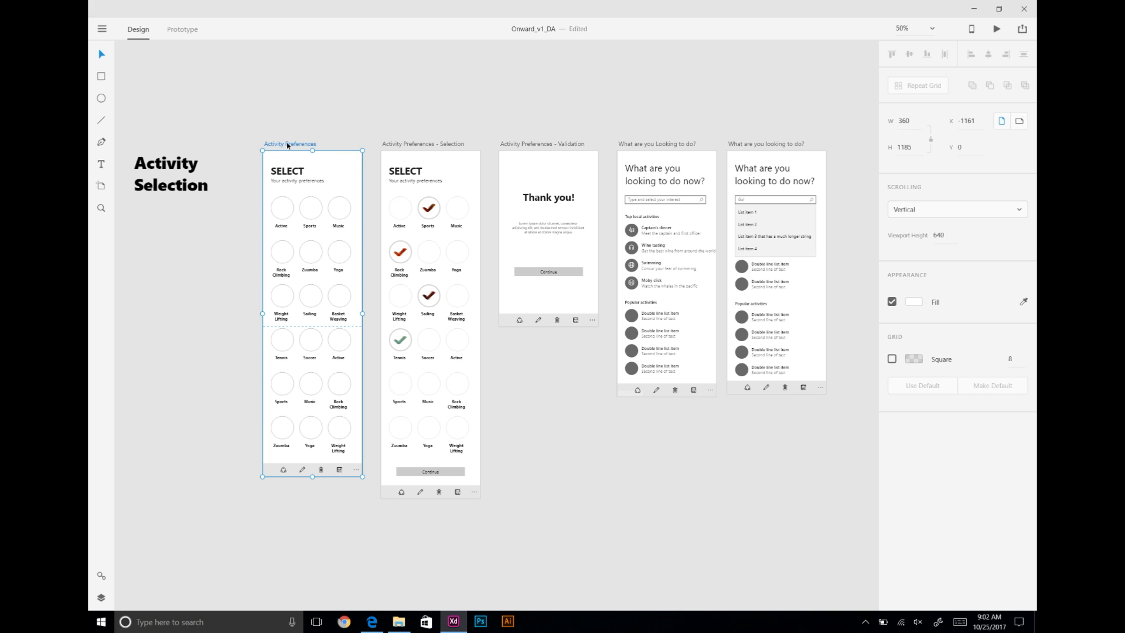
pyautogui.click(397, 145)
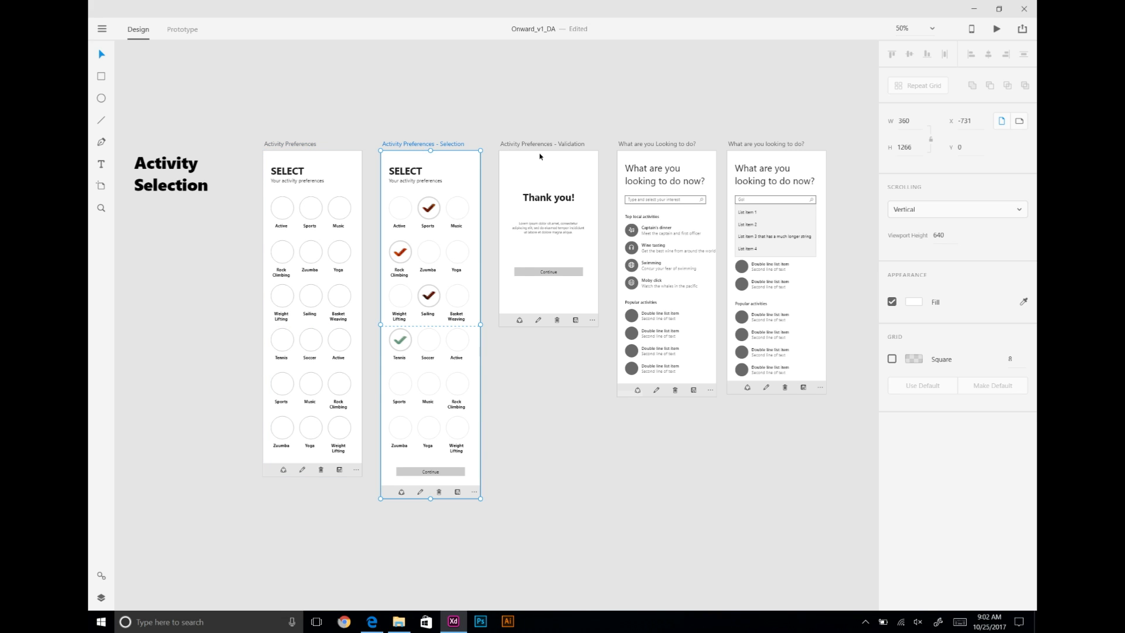
pyautogui.click(625, 143)
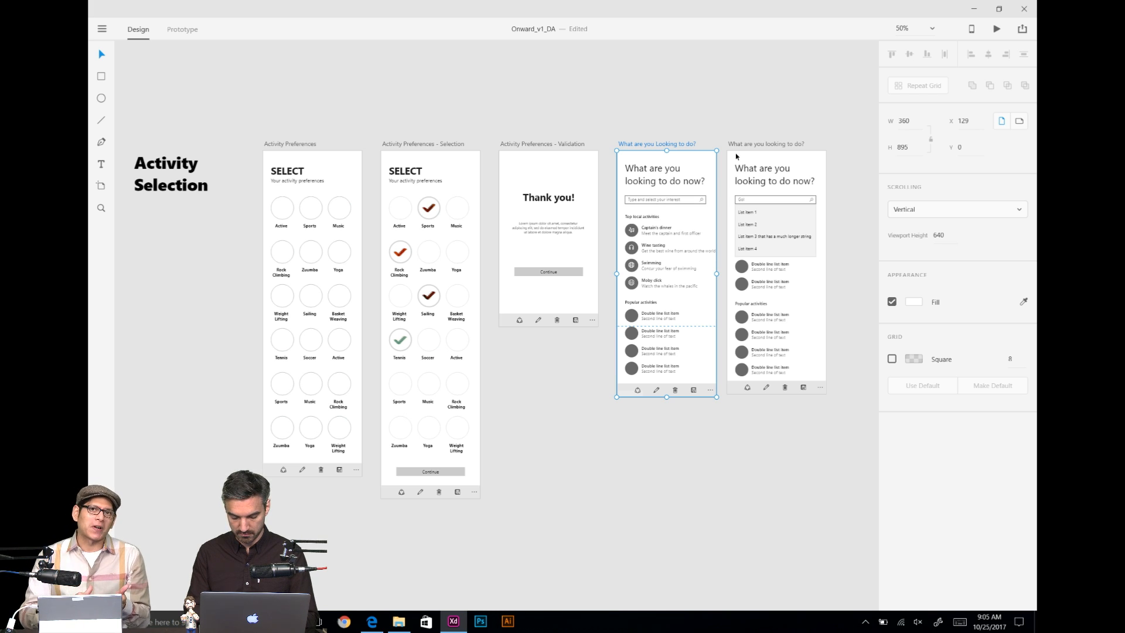
pyautogui.click(615, 98)
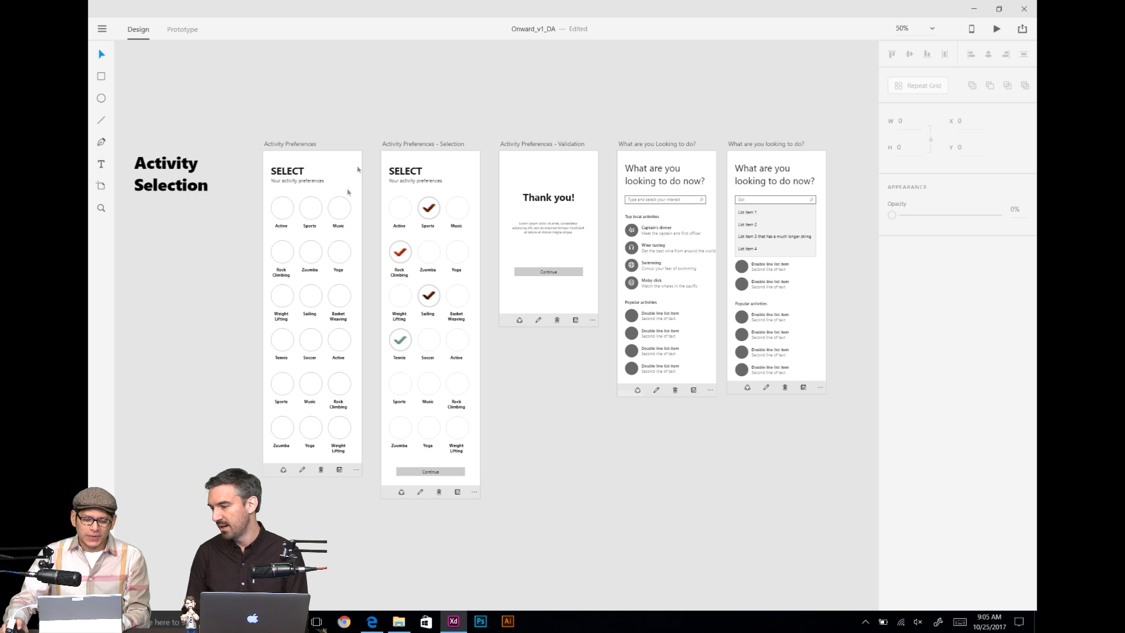
# Step: Bring up the start screen for a new document and open the Microsoft Windows UI kit's web page
pyautogui.click(399, 621)
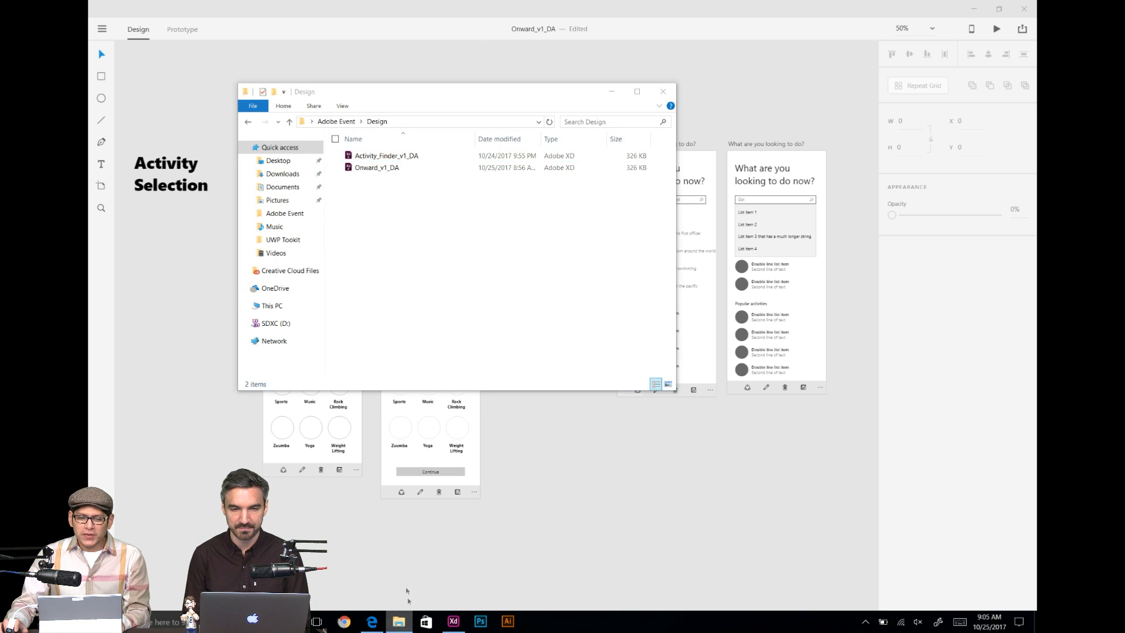
pyautogui.click(168, 78)
pyautogui.click(102, 28)
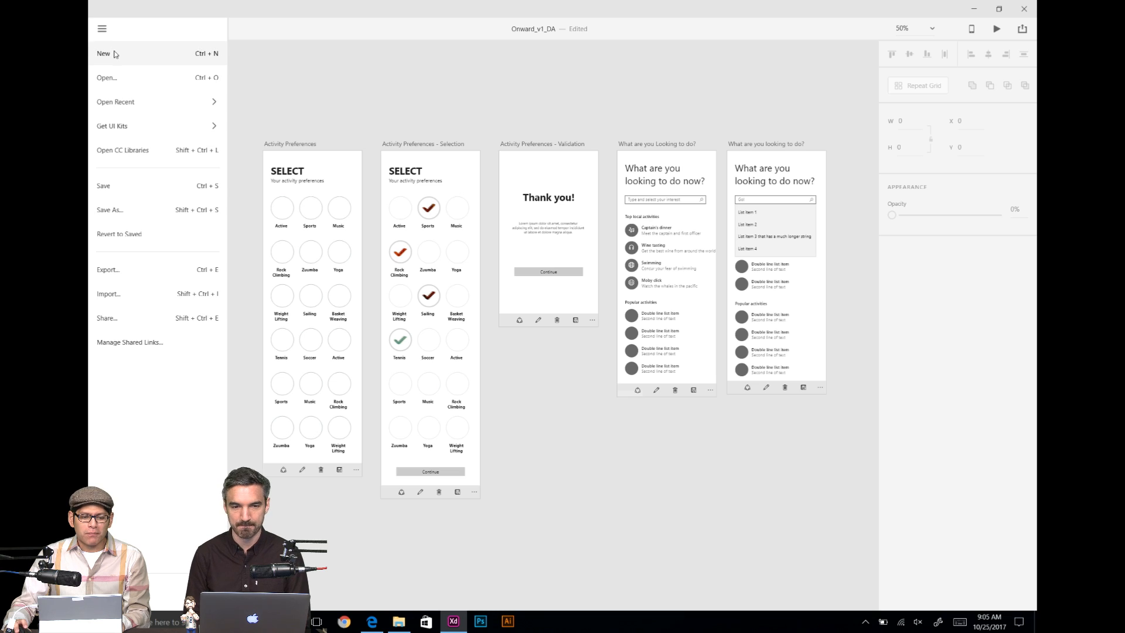
pyautogui.click(114, 54)
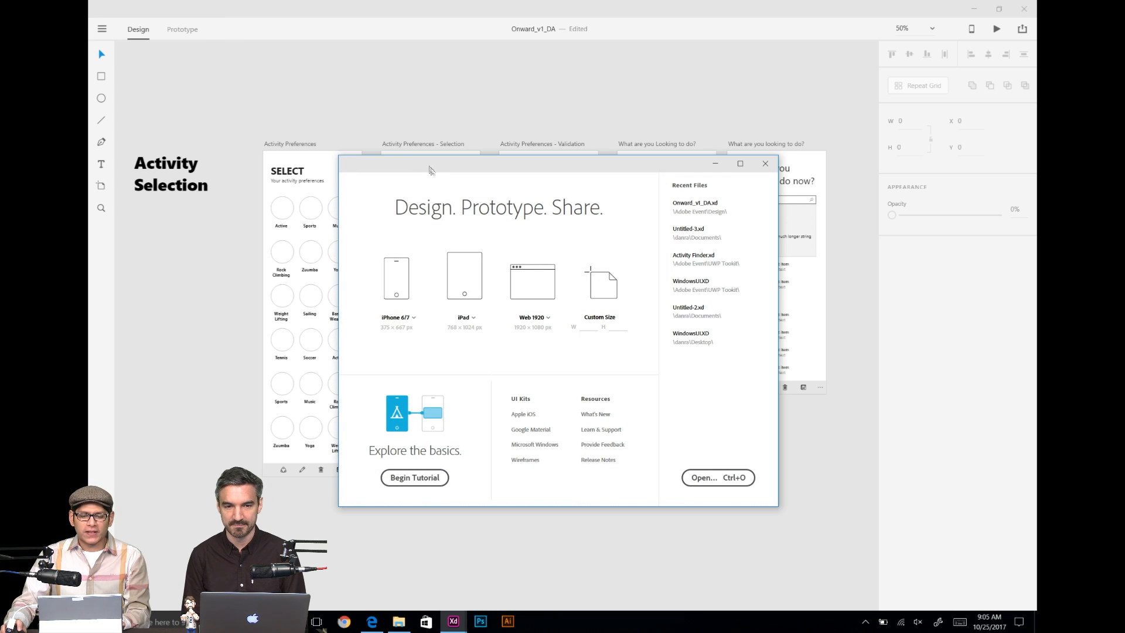
pyautogui.moveTo(429, 170); pyautogui.dragTo(407, 139)
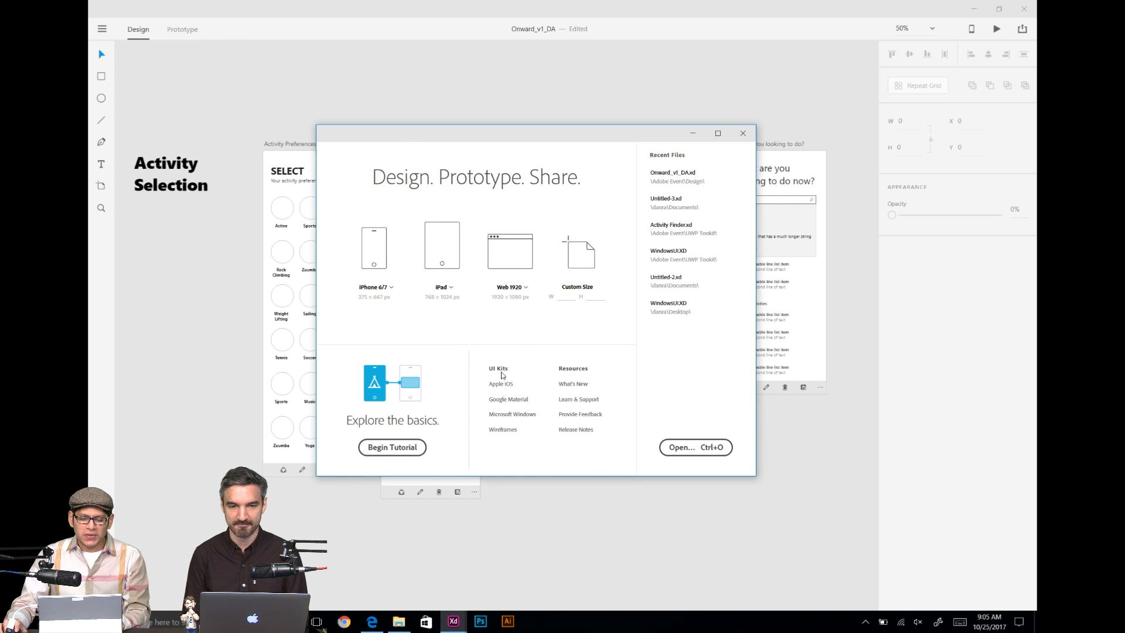
pyautogui.click(502, 415)
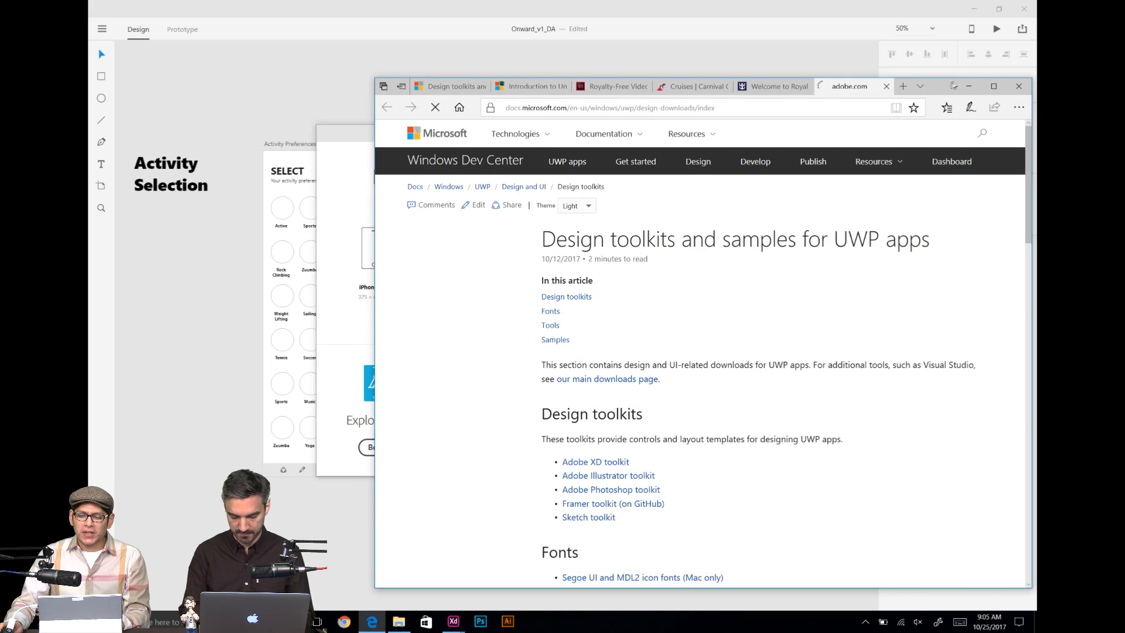
# Step: Request the Adobe XD toolkit from the design toolkits page, dismiss the download and leave the maximized browser
pyautogui.click(994, 86)
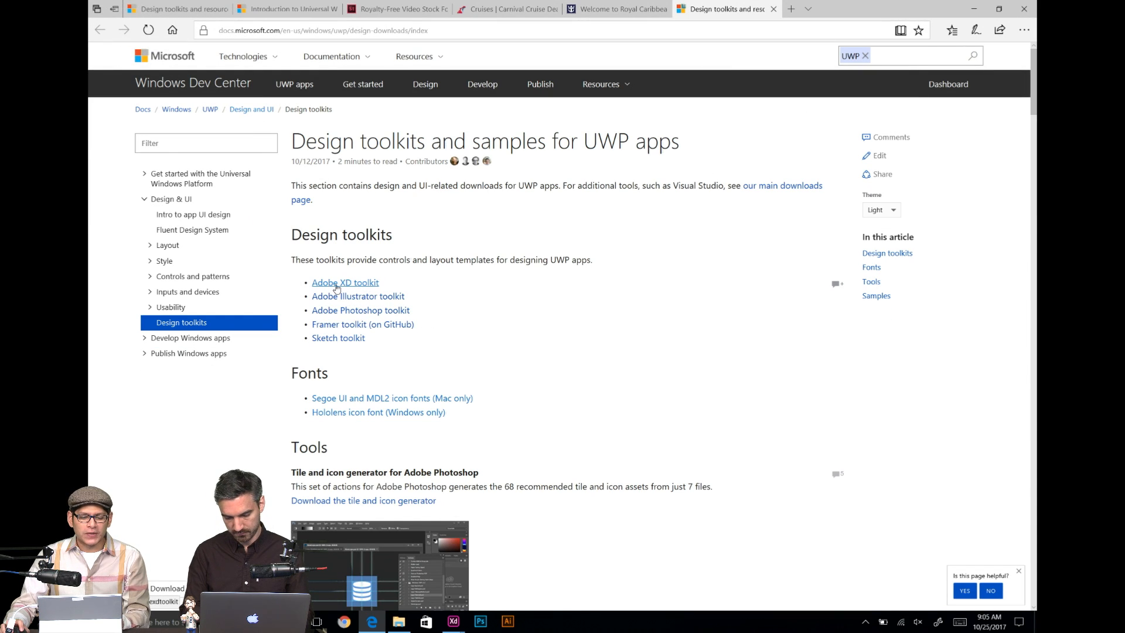
pyautogui.click(359, 284)
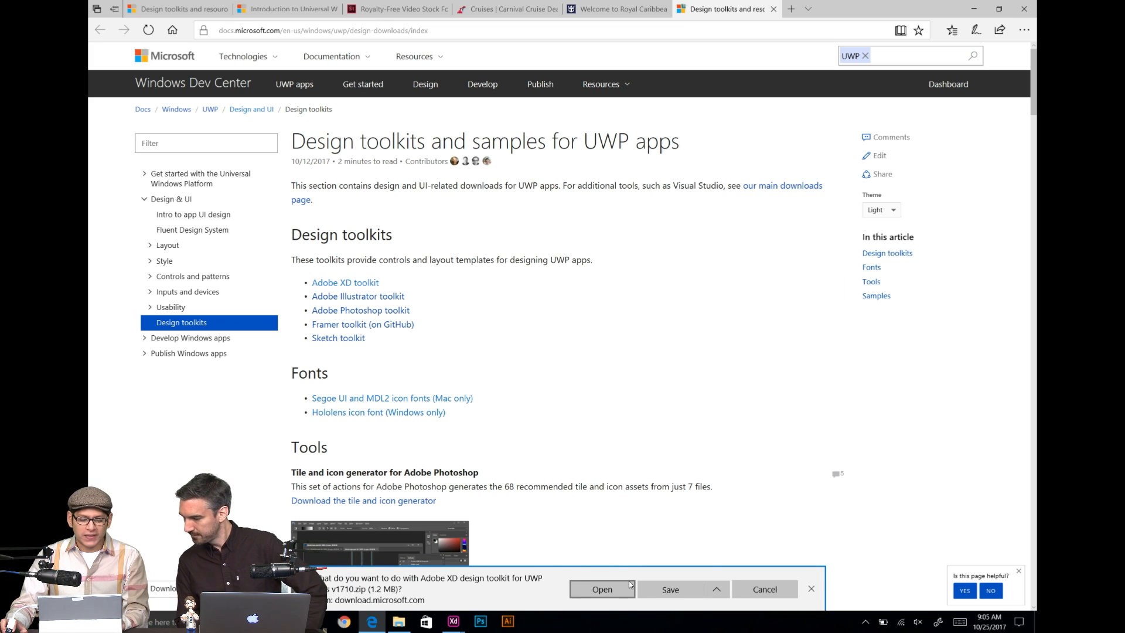
pyautogui.click(815, 589)
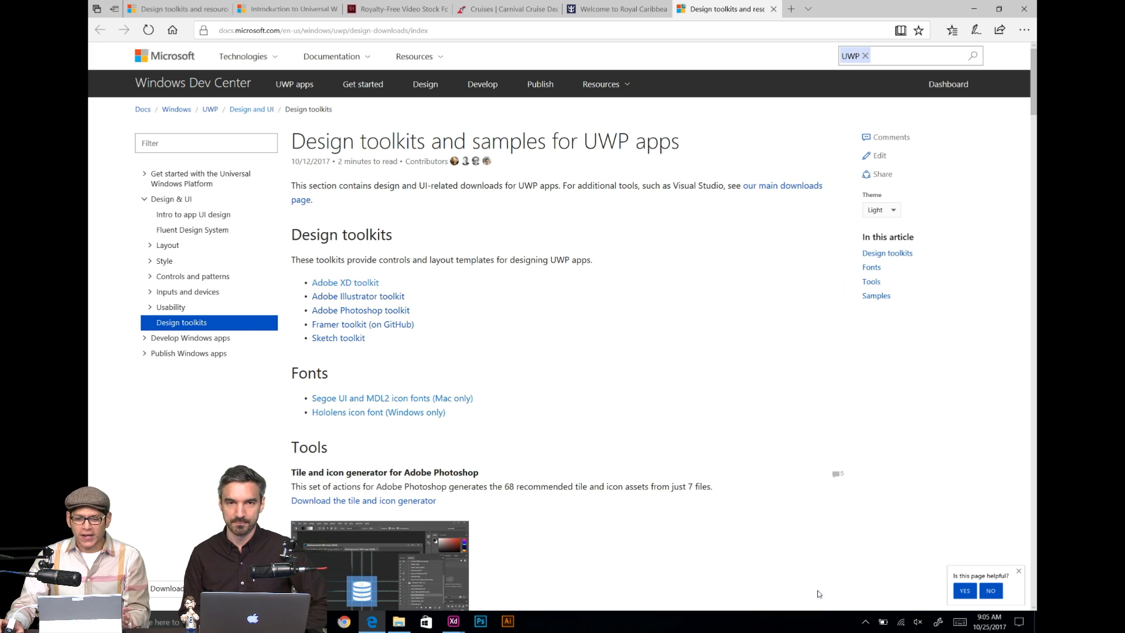
pyautogui.click(974, 9)
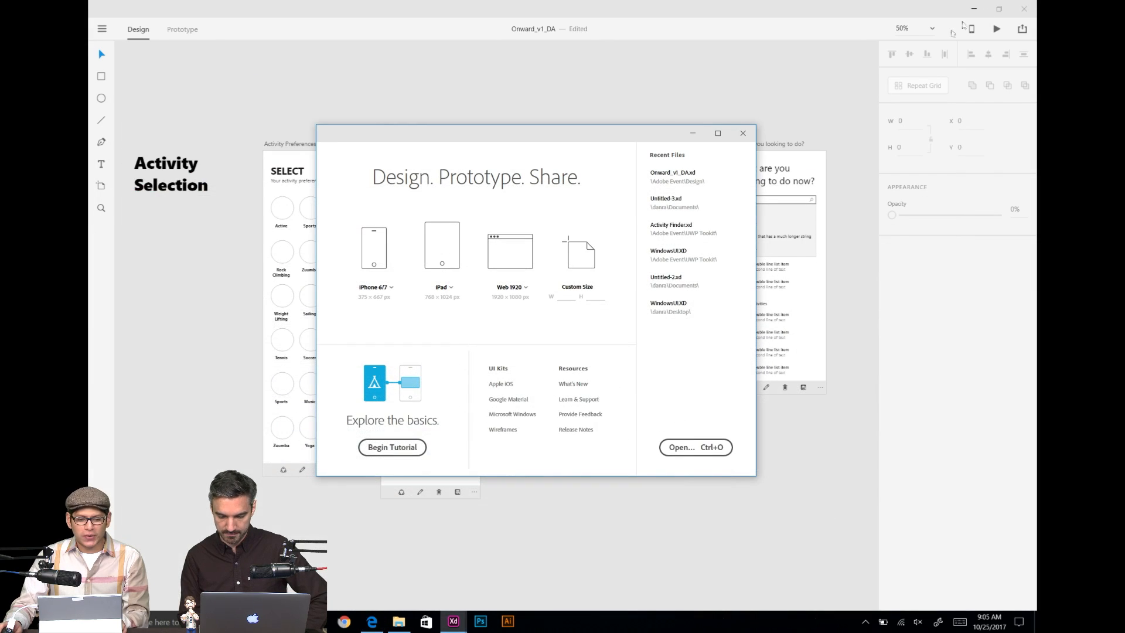
# Step: Try to open the WindowsUI file from the UWP Tookit folder inside the desktop's Adobe Event folder
pyautogui.hotkey('alt', 'Tab')
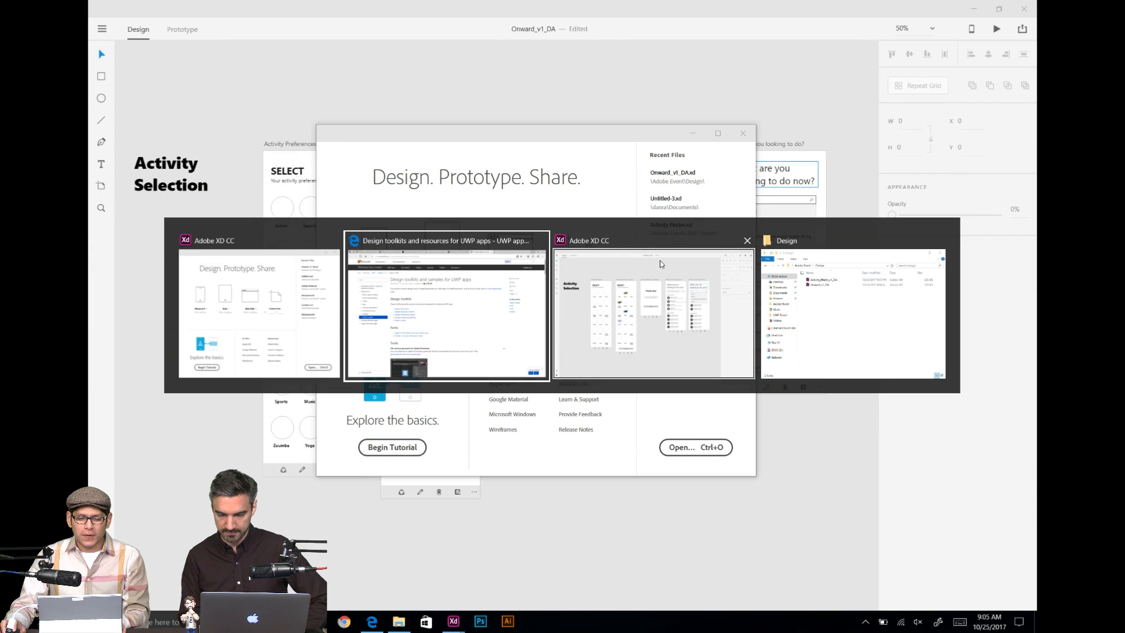
pyautogui.press('super+d')
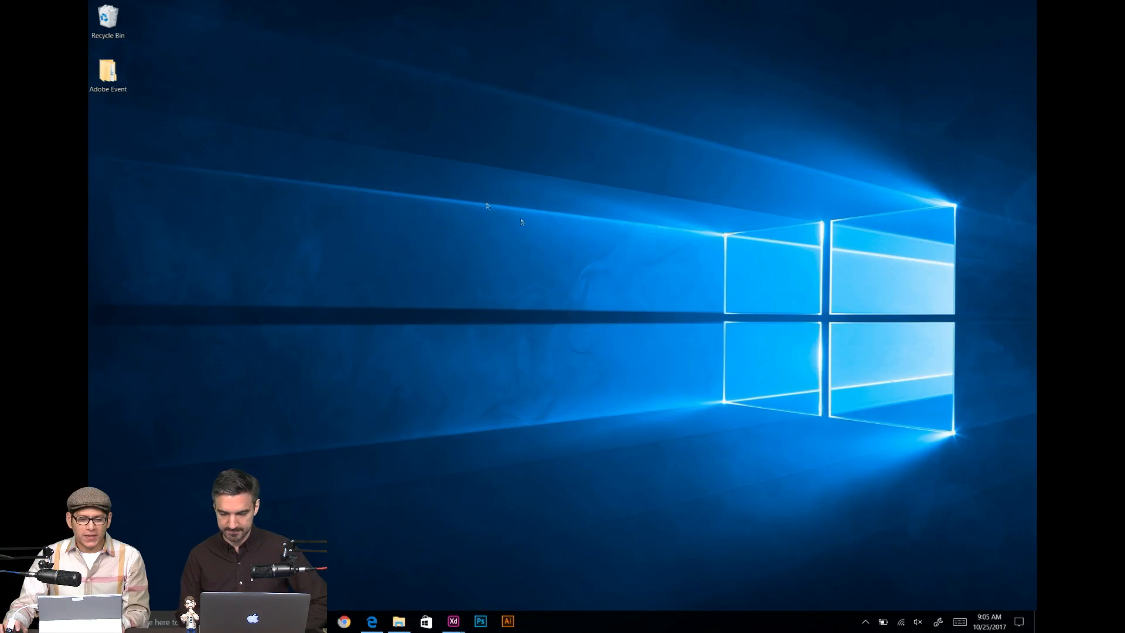
pyautogui.doubleClick(108, 72)
pyautogui.click(400, 207)
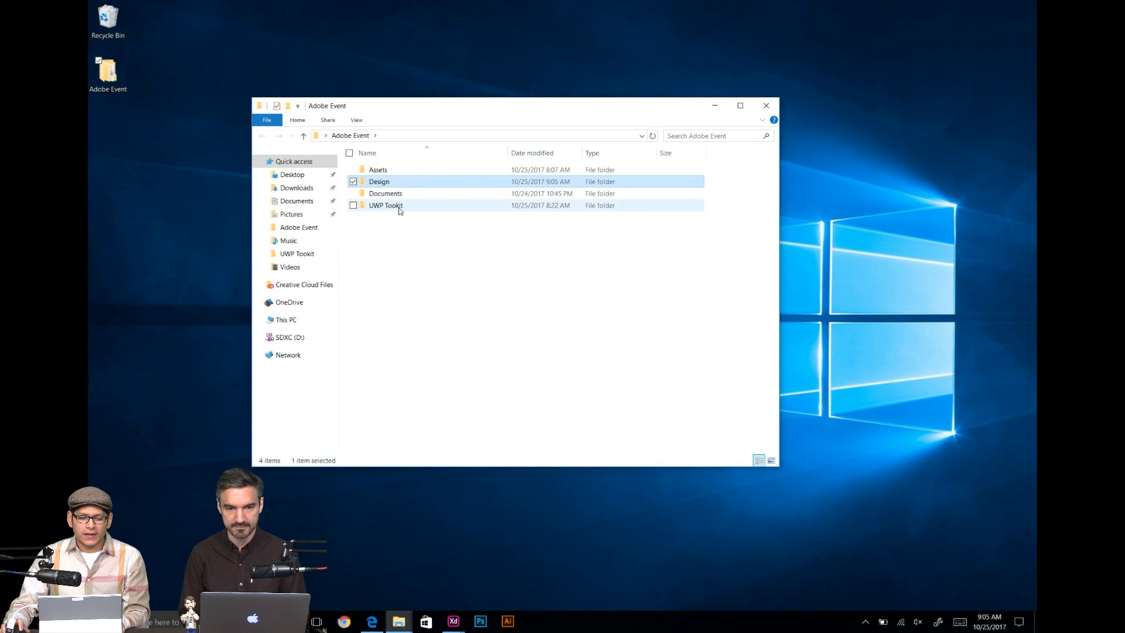
pyautogui.doubleClick(400, 206)
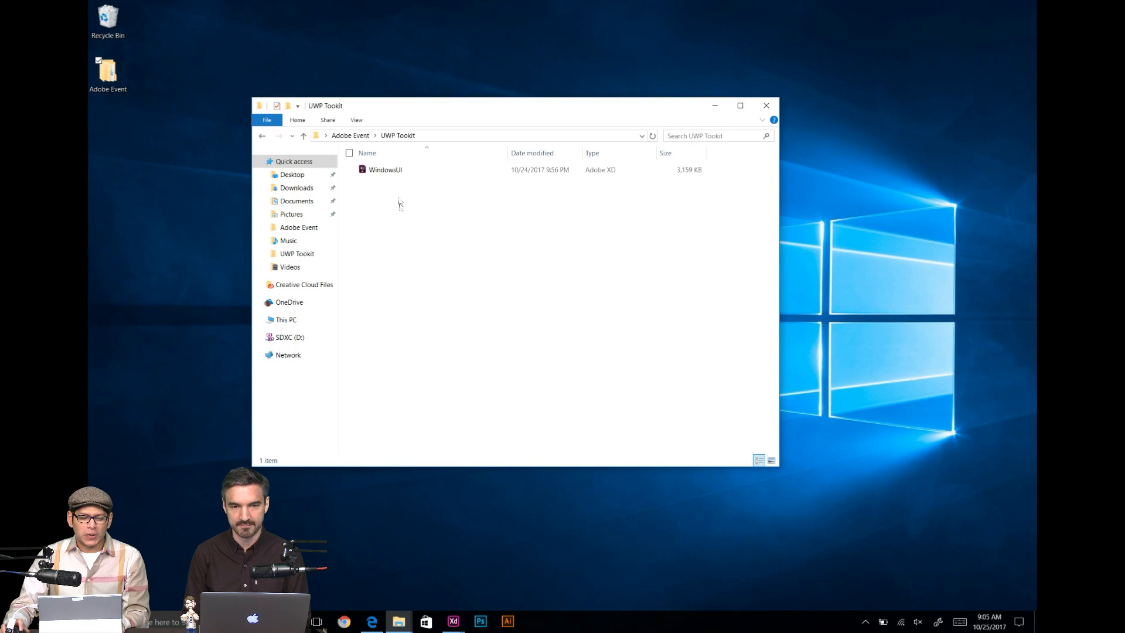
pyautogui.click(386, 171)
pyautogui.doubleClick(387, 171)
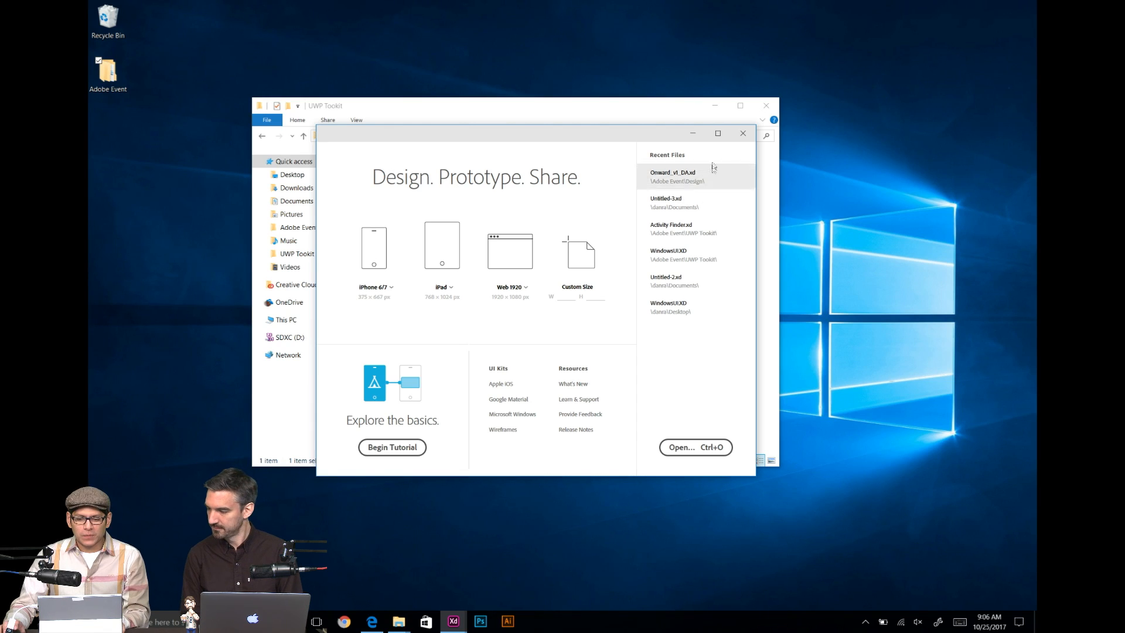
pyautogui.click(744, 133)
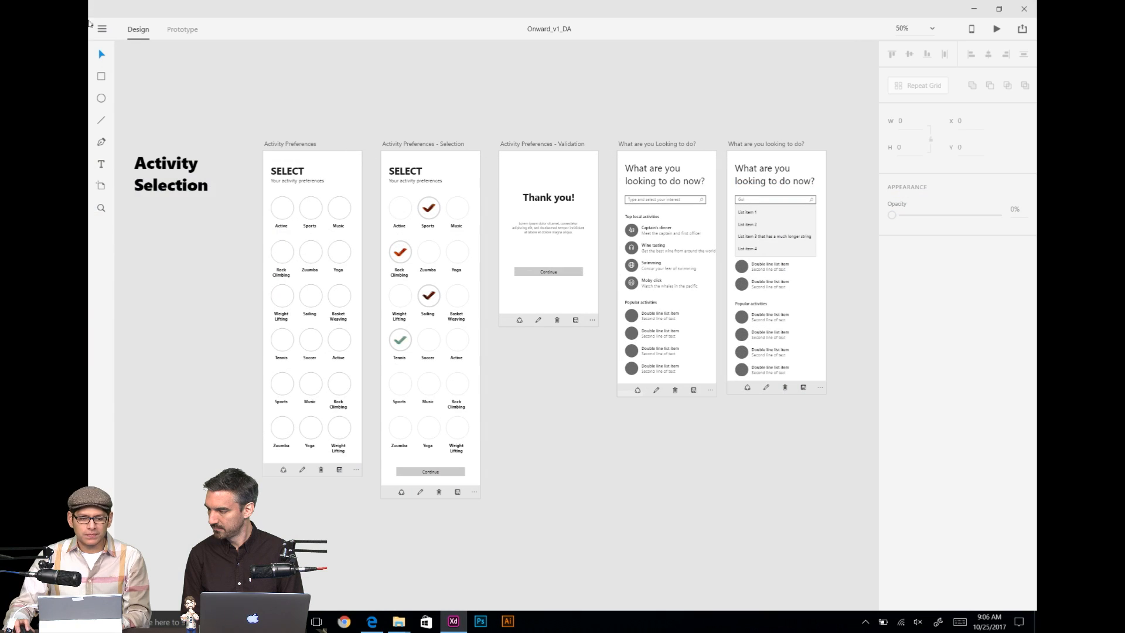
# Step: Open the WindowsUI file from Adobe Event's UWP Tookit folder and maximize its document window
pyautogui.click(102, 28)
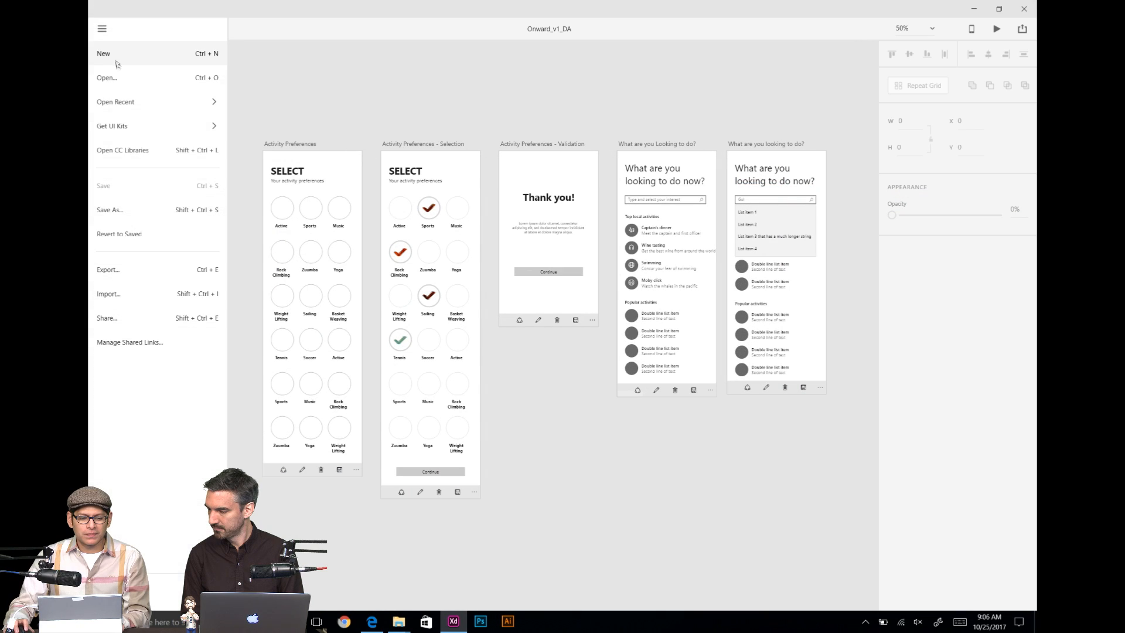
pyautogui.click(120, 77)
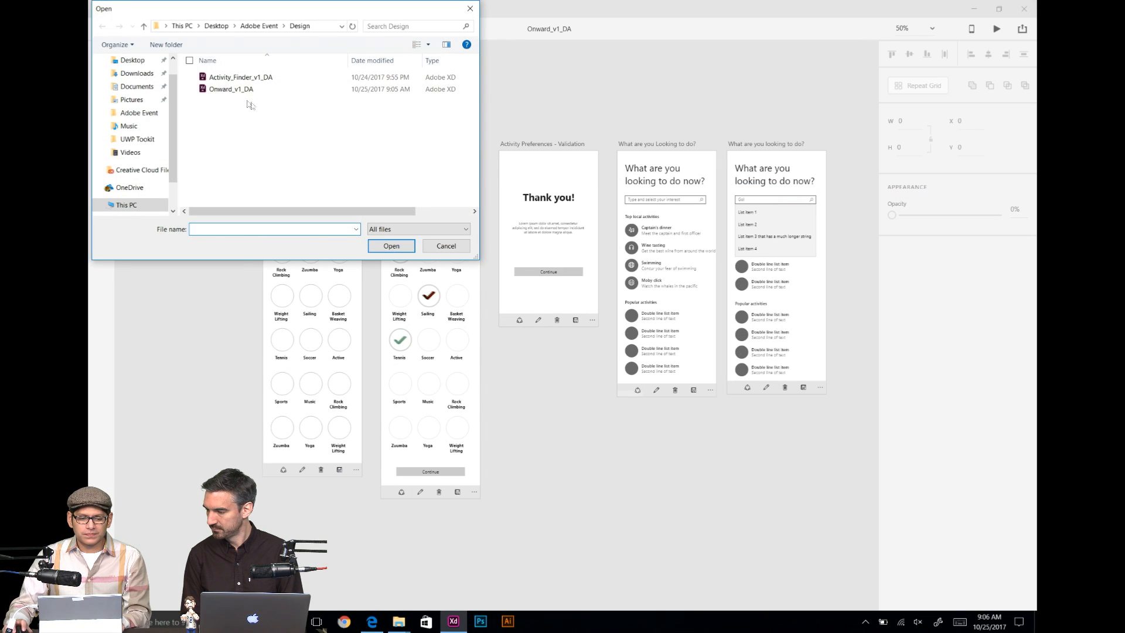
pyautogui.click(265, 26)
pyautogui.doubleClick(213, 113)
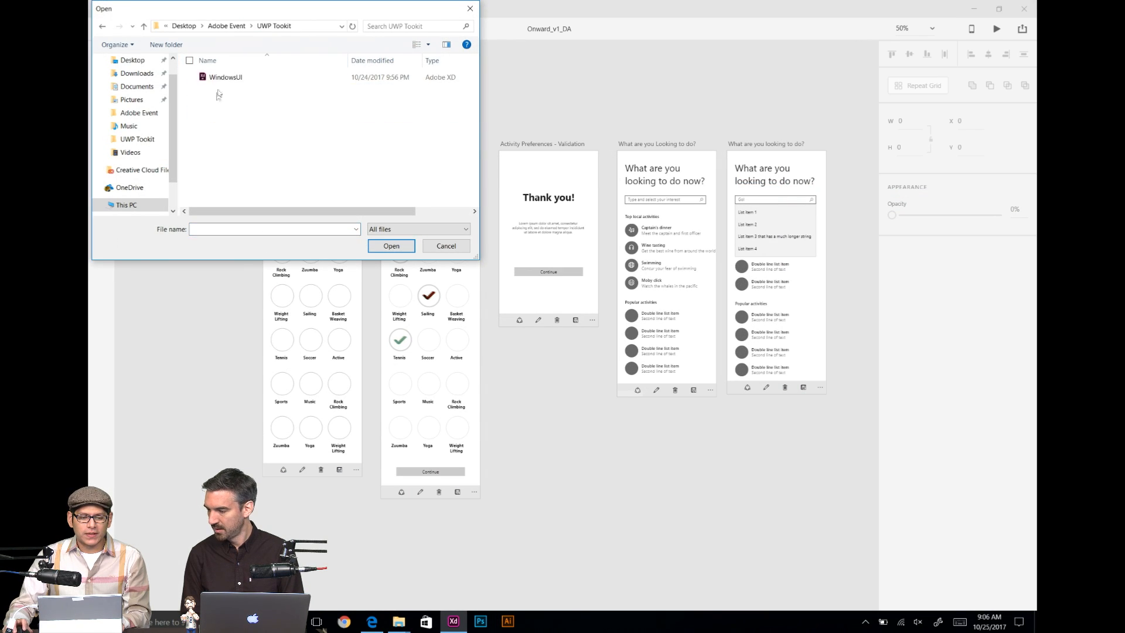
pyautogui.doubleClick(219, 76)
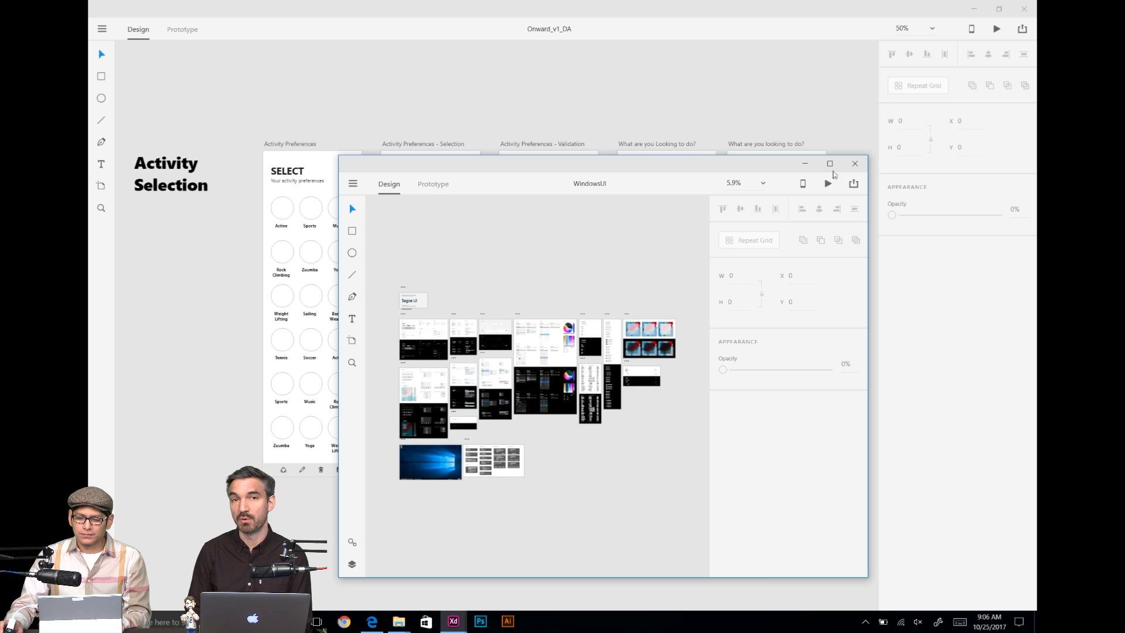
pyautogui.click(831, 165)
# Step: Examine the light and dark controls on the UI kit's Actions and Toggles artboards
pyautogui.hotkey('ctrl', '0')
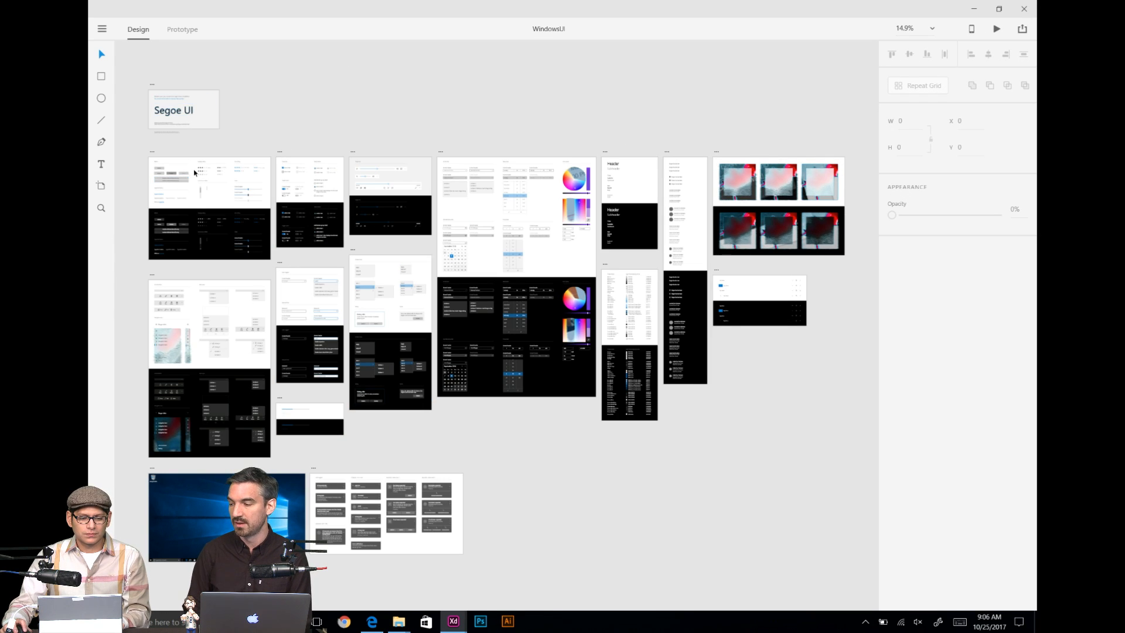
pyautogui.hotkey('ctrl', '3')
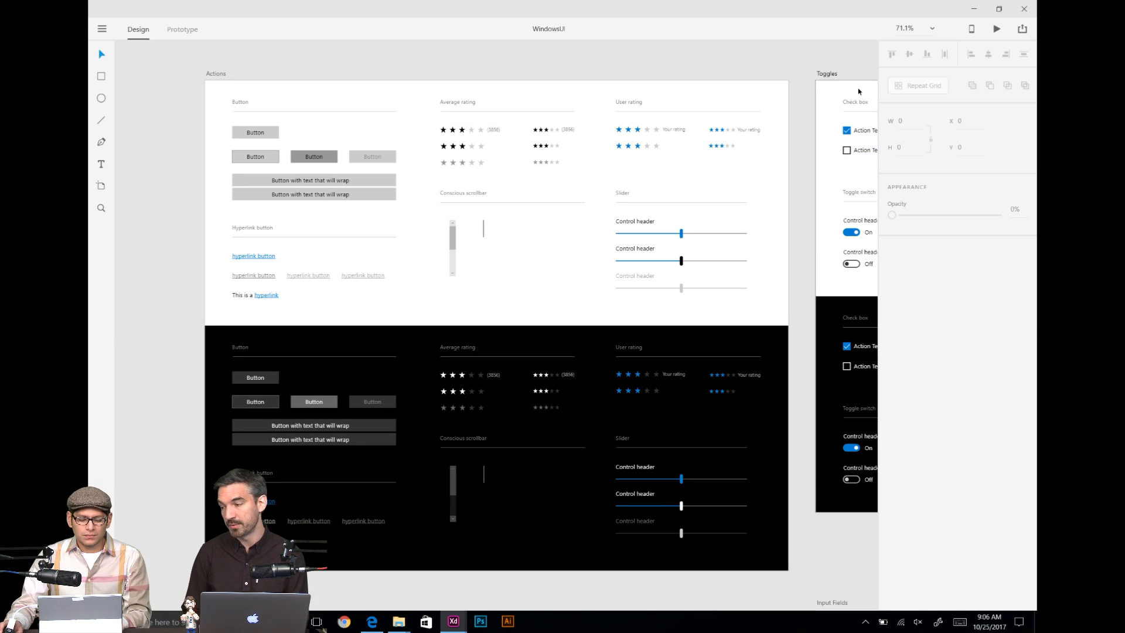
pyautogui.hotkey('ctrl', '1')
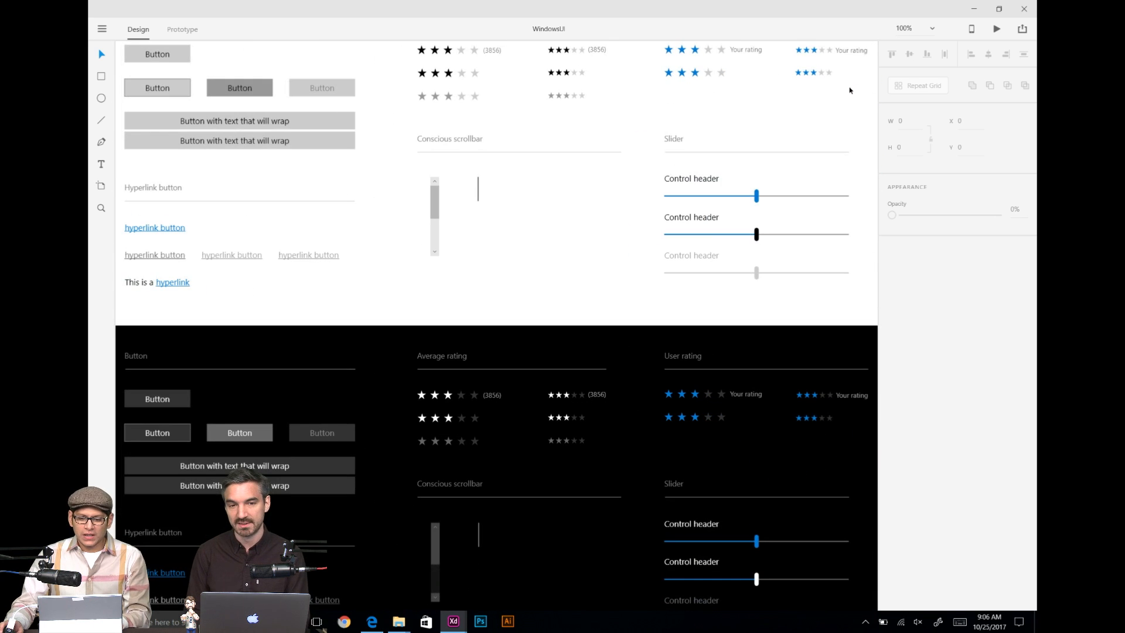
pyautogui.hotkey('ctrl', '-')
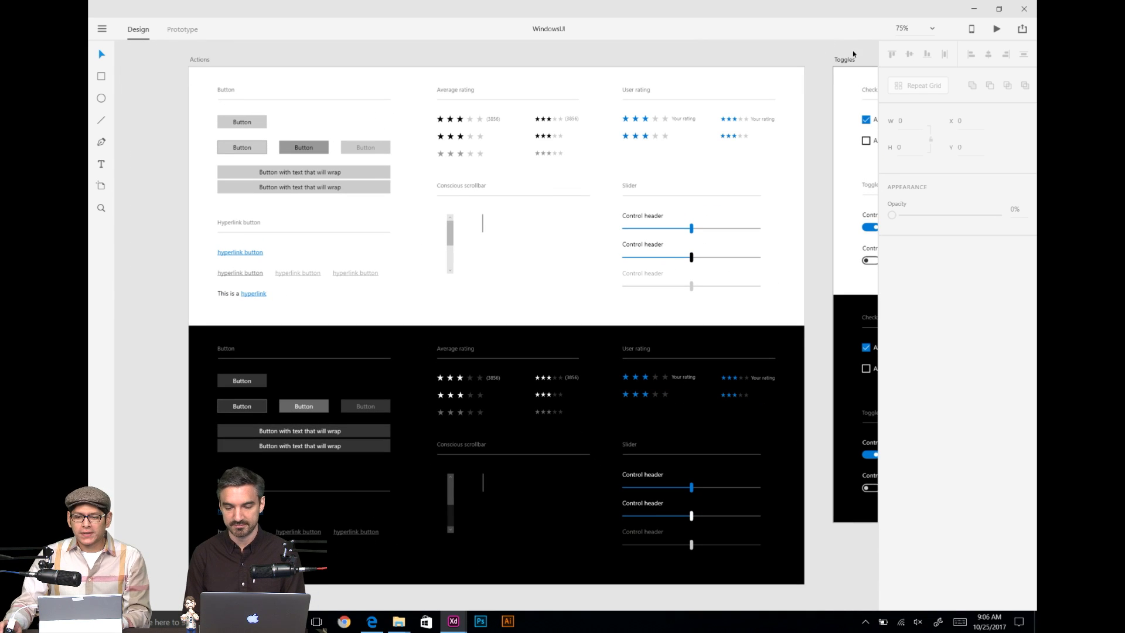
pyautogui.click(849, 62)
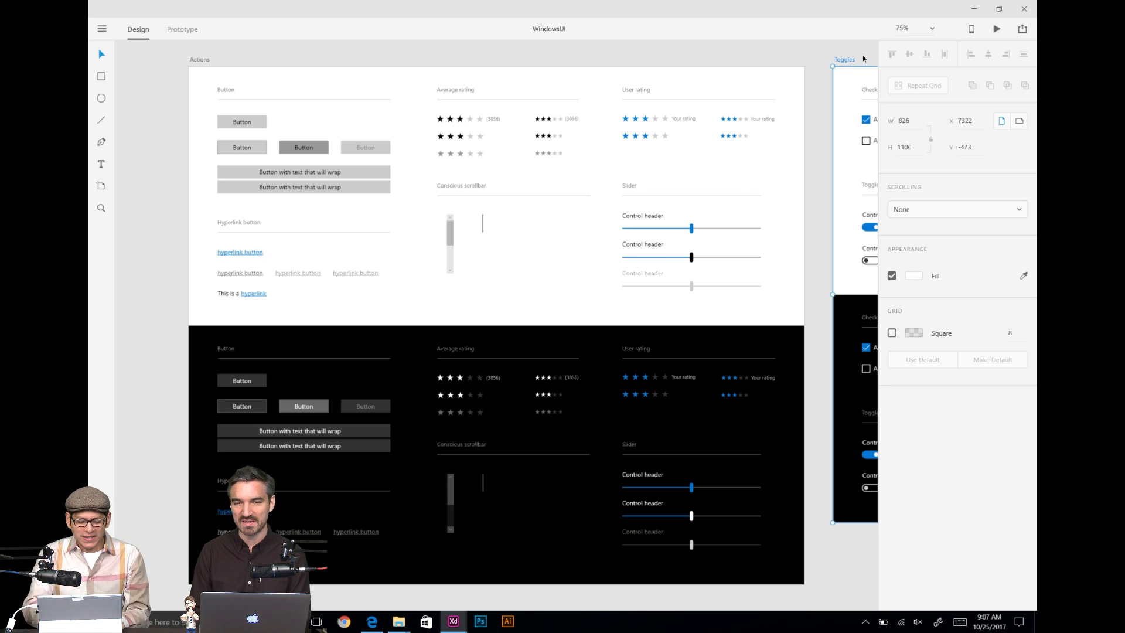
pyautogui.hotkey('ctrl', '3')
pyautogui.click(647, 67)
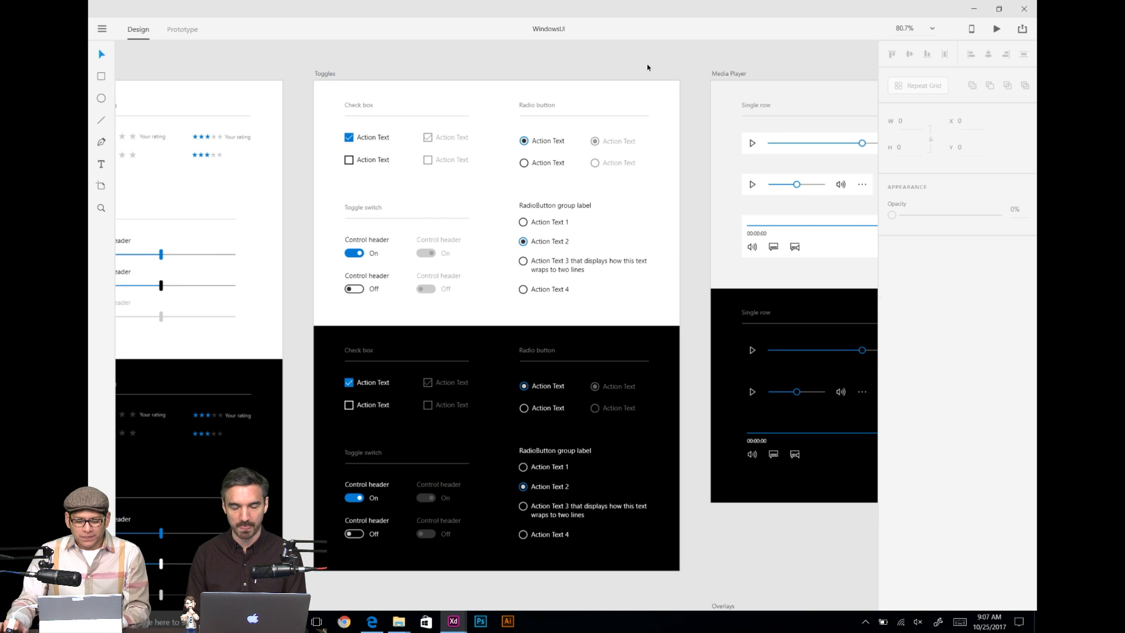
# Step: Examine the command bars, menu views and navigation views on the UI kit's Navigation artboard
pyautogui.hotkey('ctrl', '0')
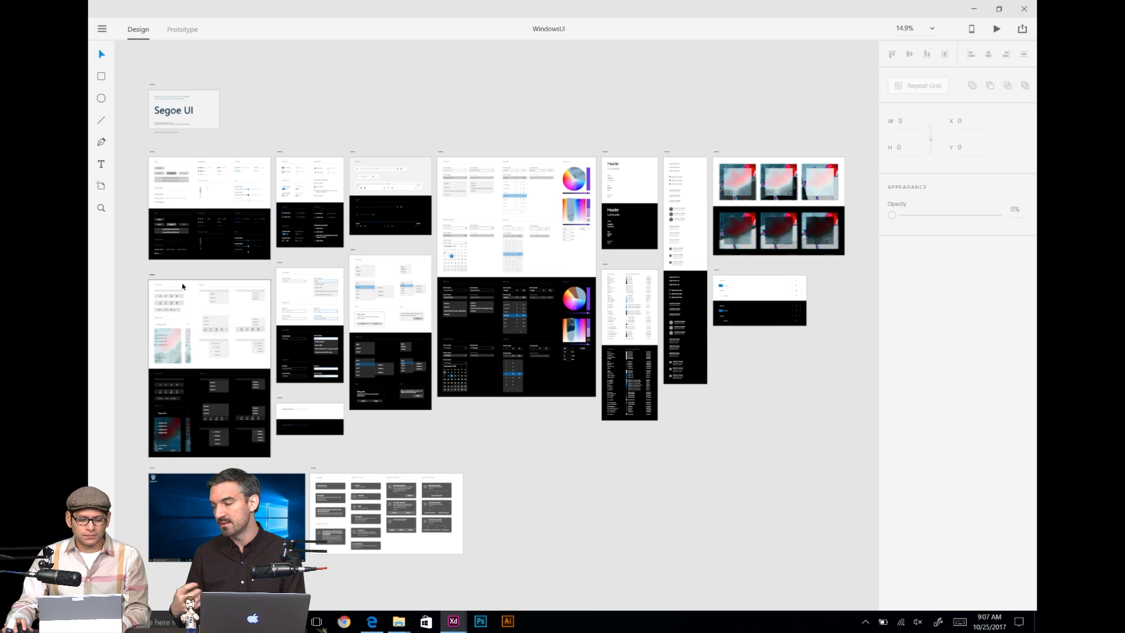
pyautogui.hotkey('ctrl', '3')
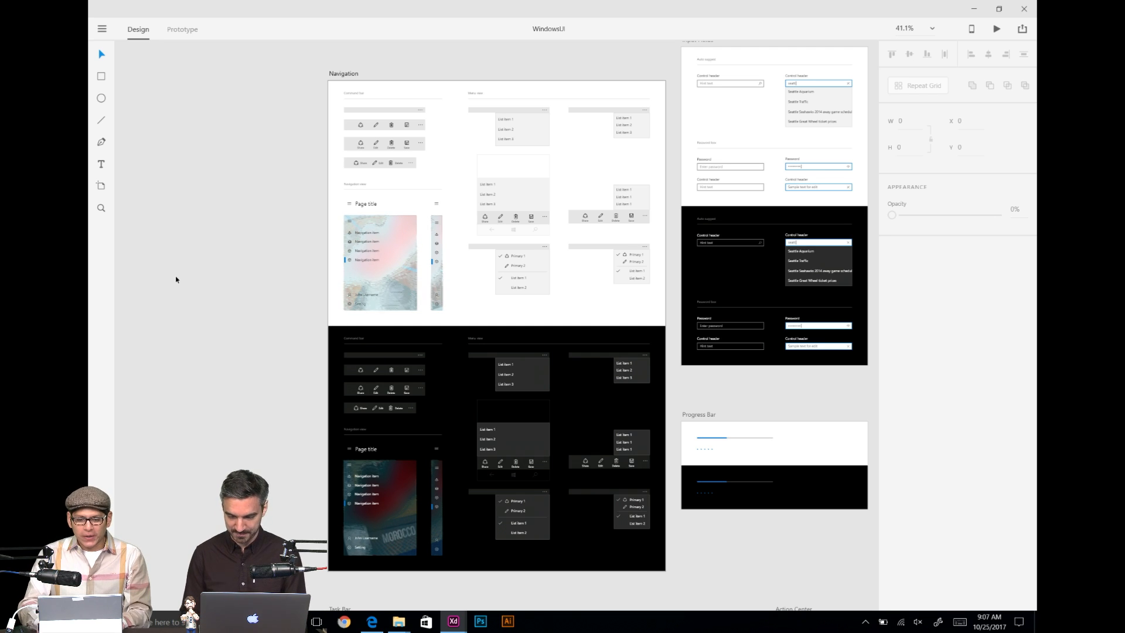
pyautogui.hotkey('ctrl', '=')
pyautogui.scroll(1, 354, 193)
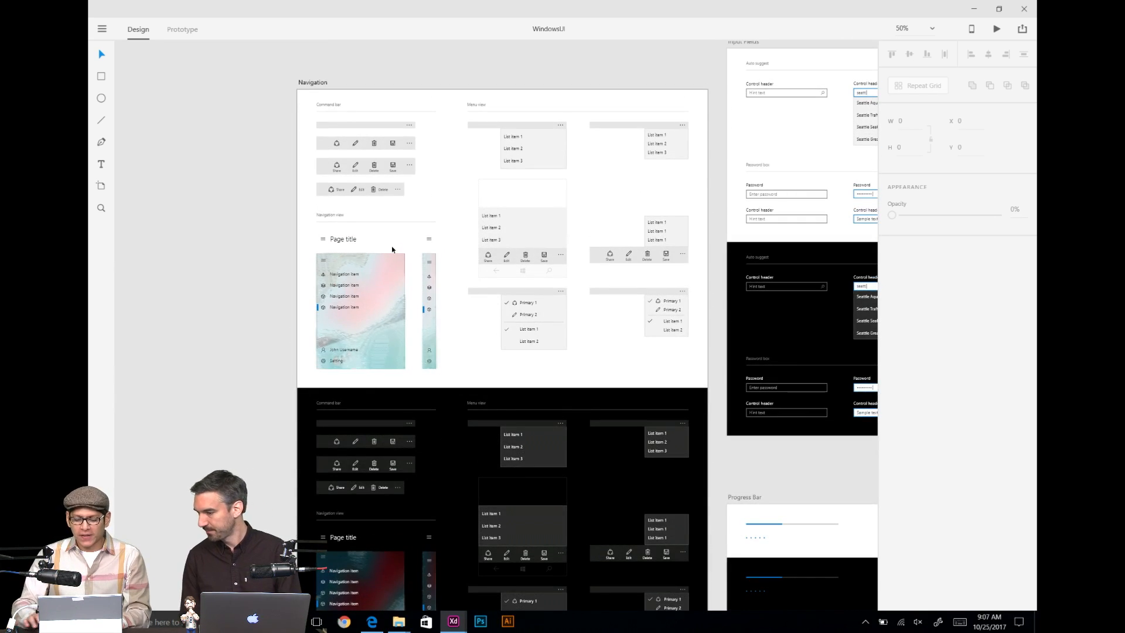
pyautogui.hotkey('ctrl', '=')
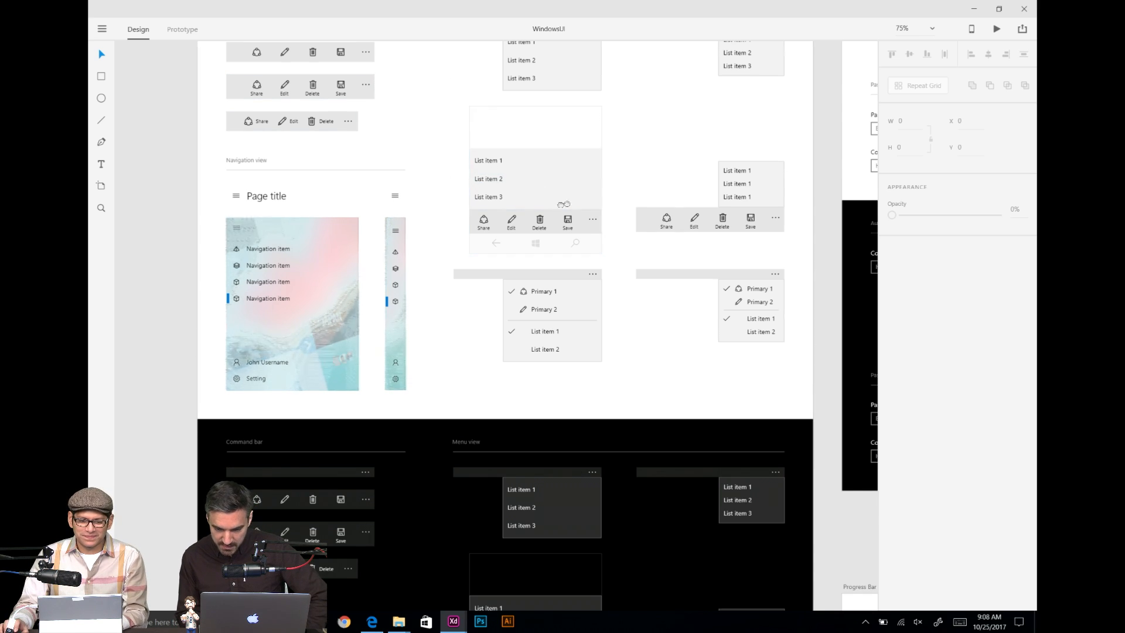
pyautogui.hscroll(2, 535, 202)
# Step: Switch to the Onward_v1_DA document, duplicate the Activity Preferences - Validation artboard and place the copy beside the Onboarding Experience heading
pyautogui.hotkey('alt', 'Tab')
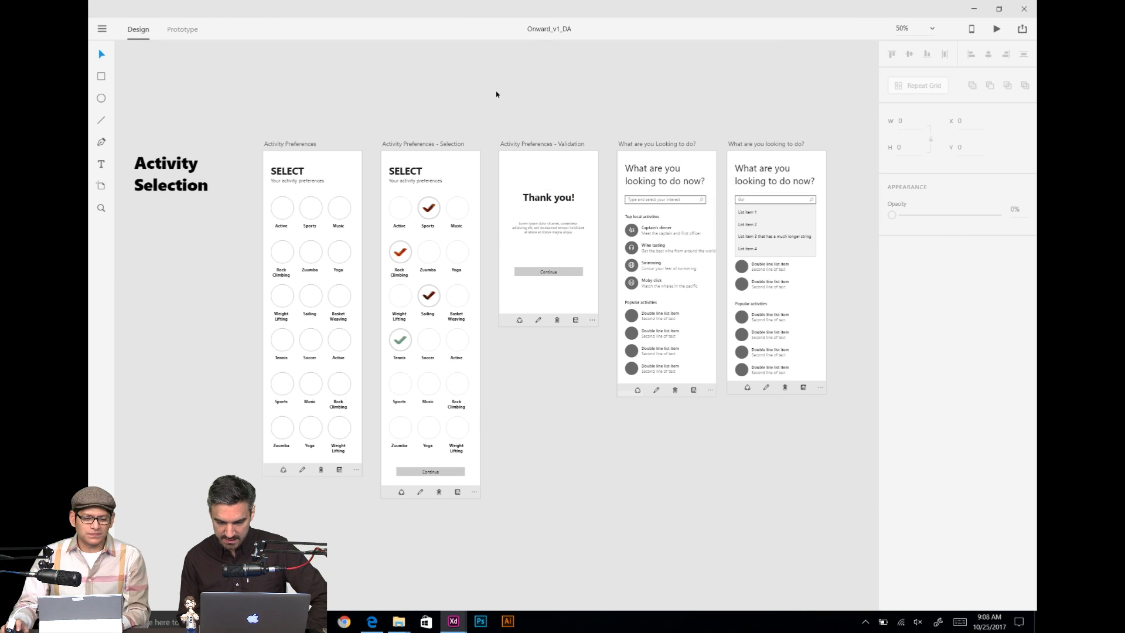
pyautogui.click(300, 144)
pyautogui.moveTo(388, 126); pyautogui.dragTo(421, 349)
pyautogui.moveTo(421, 182)
pyautogui.mouseDown()
pyautogui.moveTo(397, 198)
pyautogui.moveTo(399, 181)
pyautogui.mouseUp()
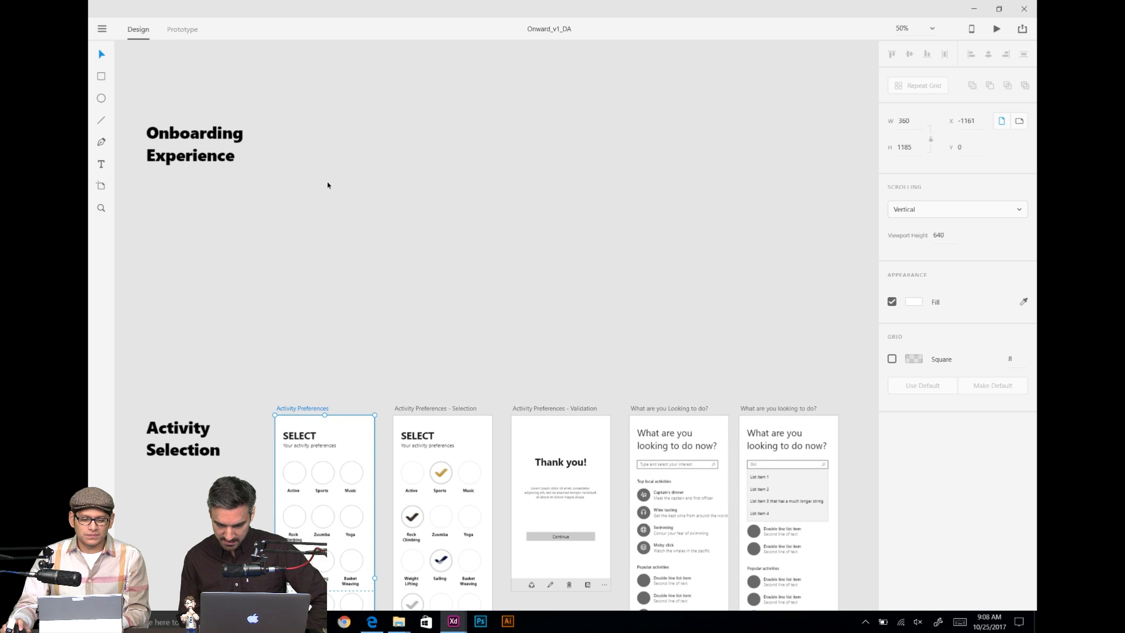
pyautogui.click(317, 148)
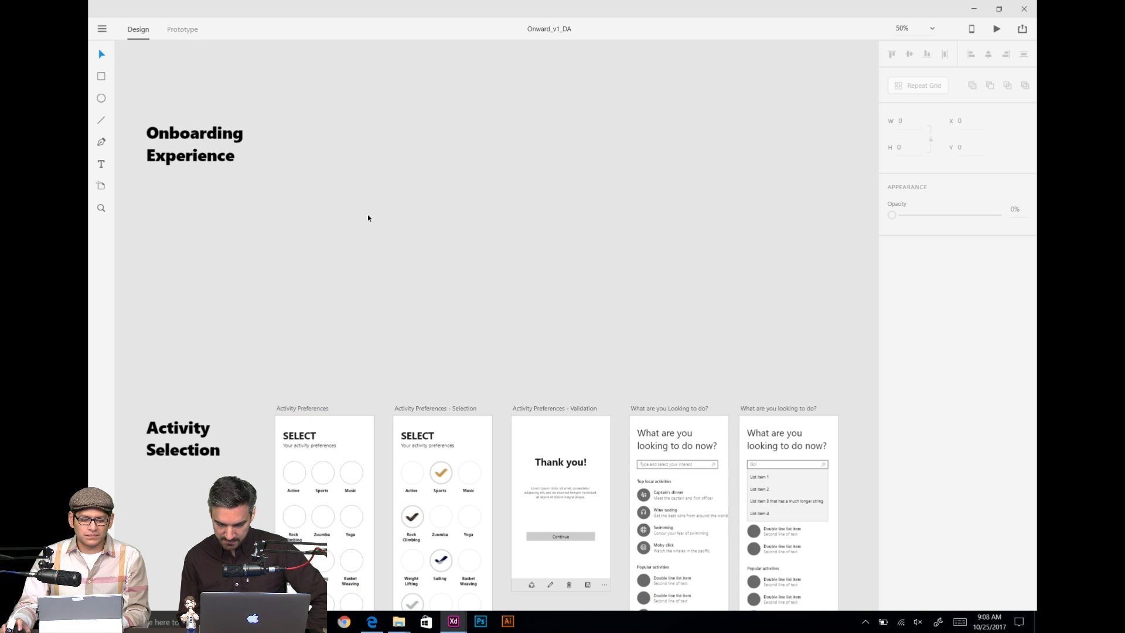
pyautogui.click(531, 405)
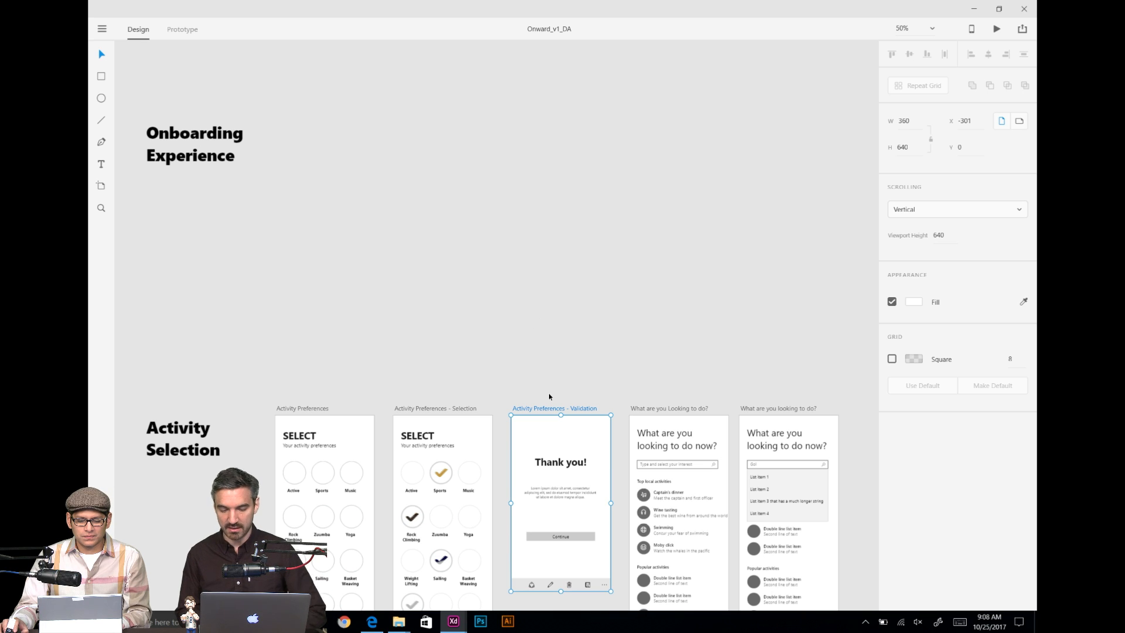
pyautogui.hotkey('ctrl', 'd')
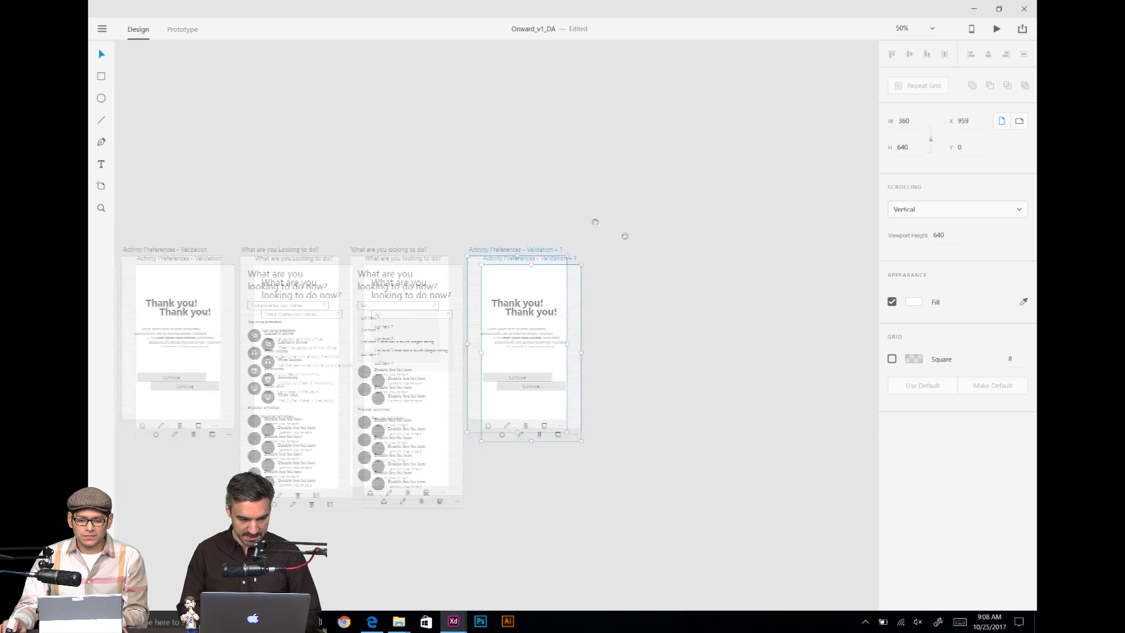
pyautogui.moveTo(702, 326); pyautogui.dragTo(430, 134)
pyautogui.click(457, 135)
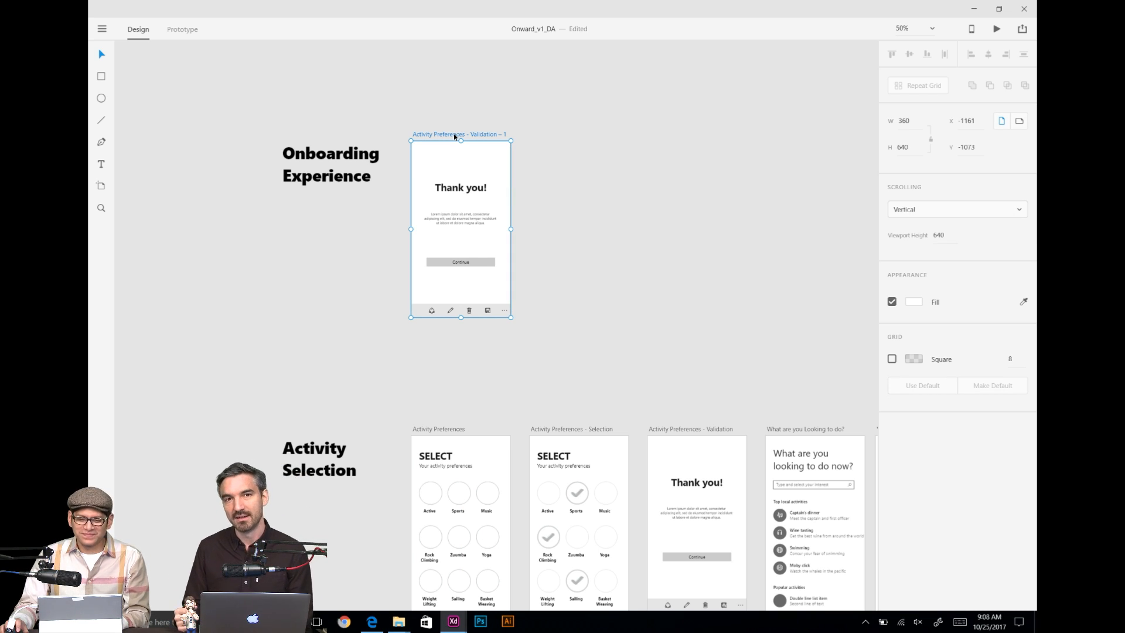
# Step: Rename the copied artboard as Splash Loading Screen
pyautogui.doubleClick(455, 134)
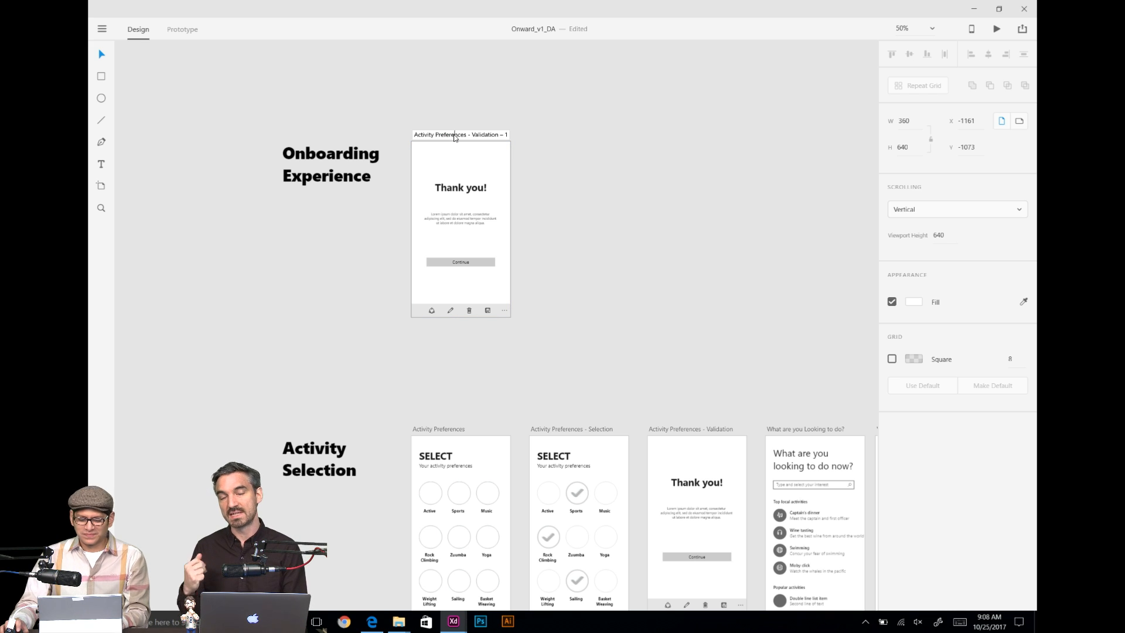
pyautogui.tripleClick(454, 134)
pyautogui.write('Sp')
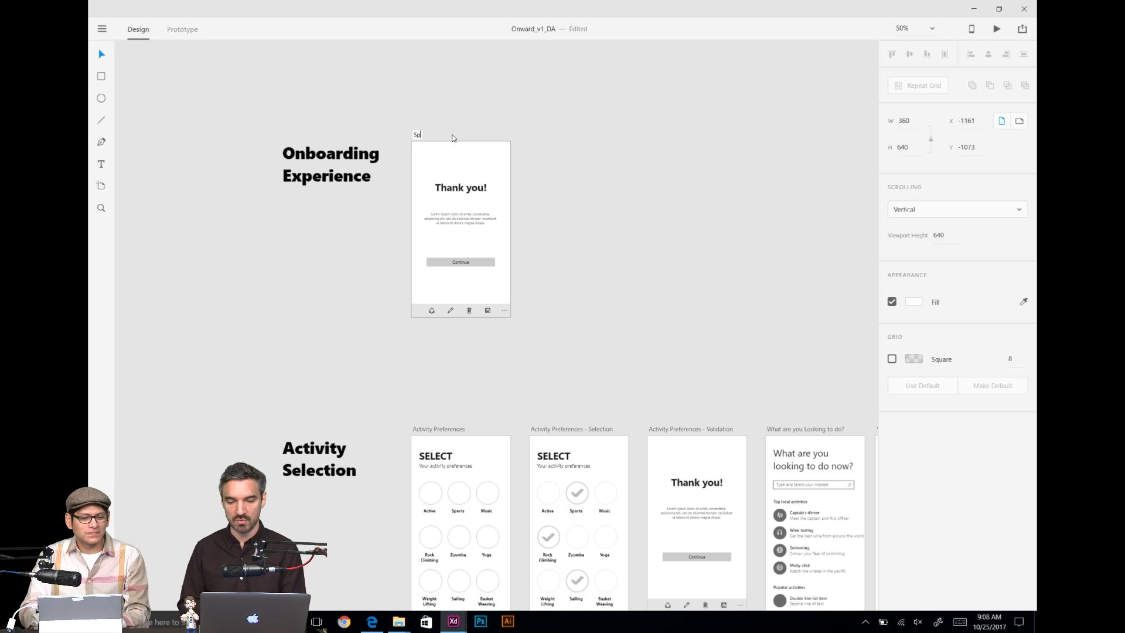
pyautogui.write('lash Loadi')
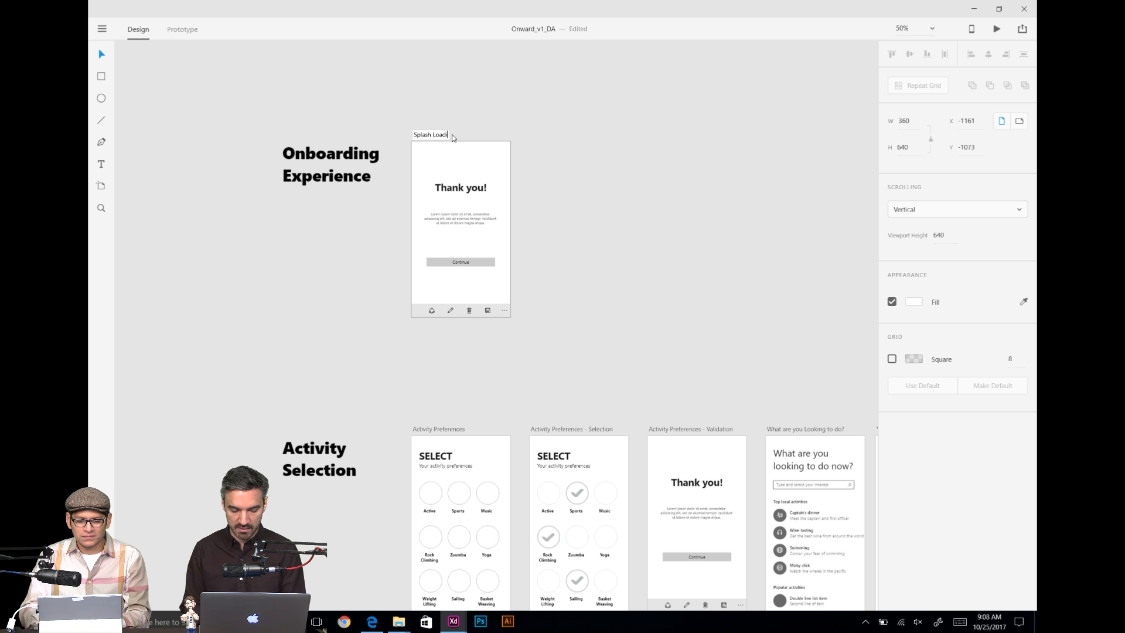
pyautogui.write('ng Screen')
pyautogui.press('Return')
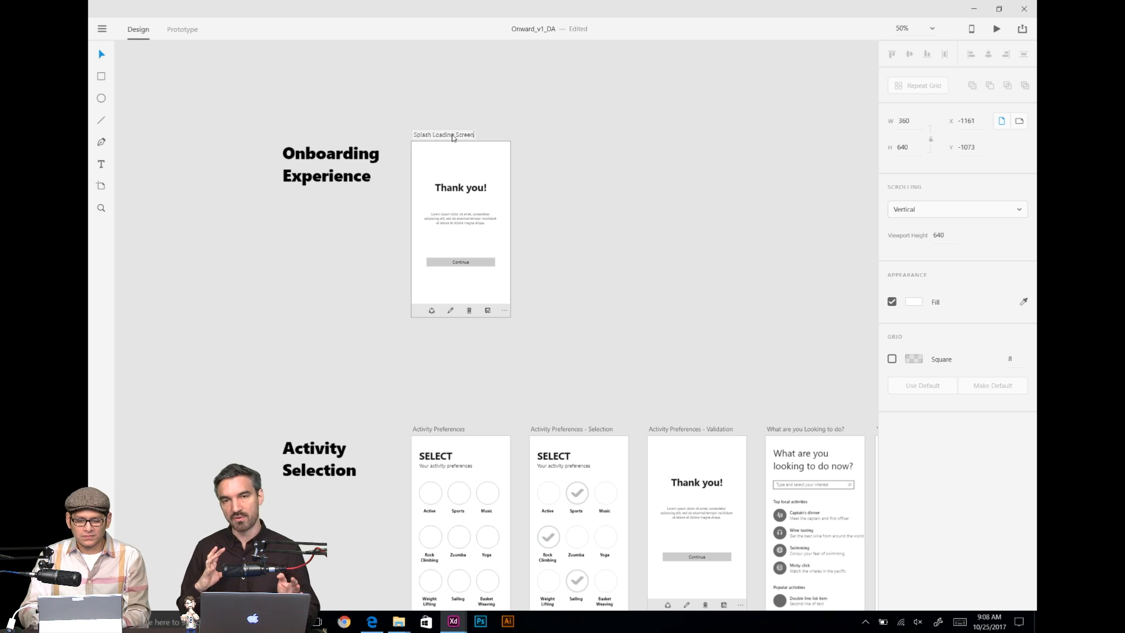
# Step: Delete the command bar, the Continue button and the placeholder paragraph from the Splash Loading Screen artboard
pyautogui.click(460, 183)
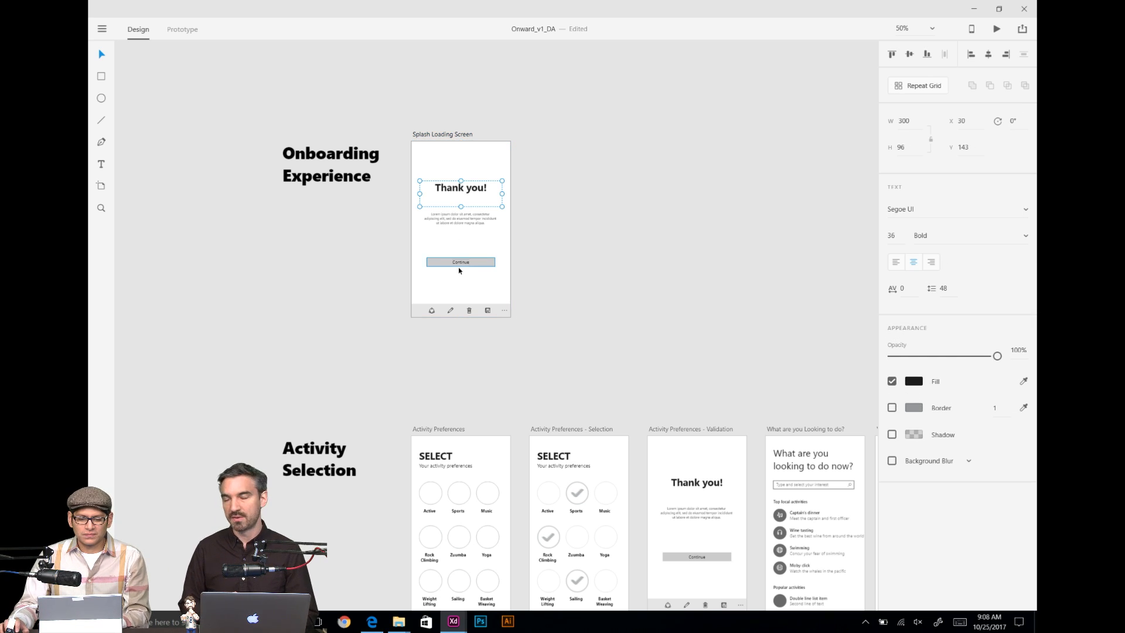
pyautogui.click(474, 310)
pyautogui.press('Delete')
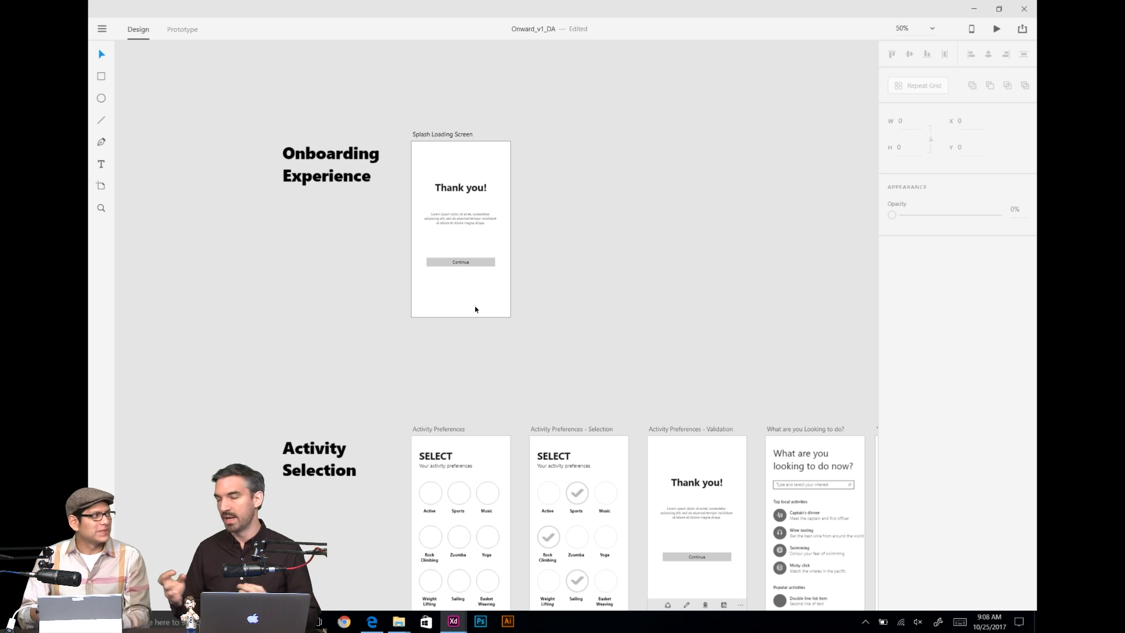
pyautogui.click(473, 264)
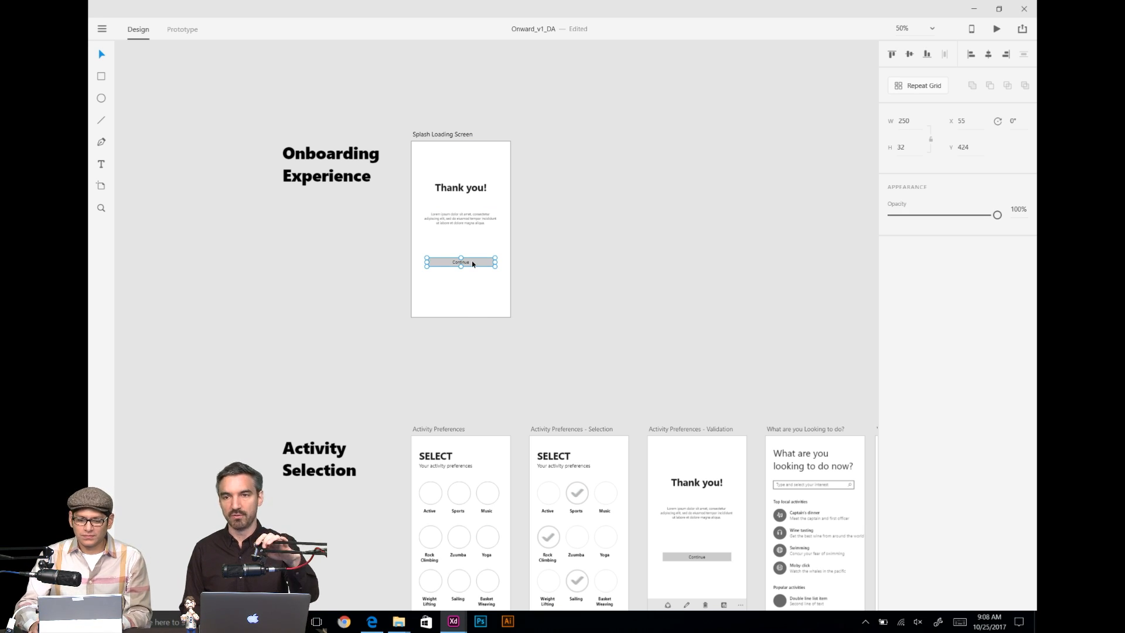
pyautogui.press('Delete')
pyautogui.click(463, 219)
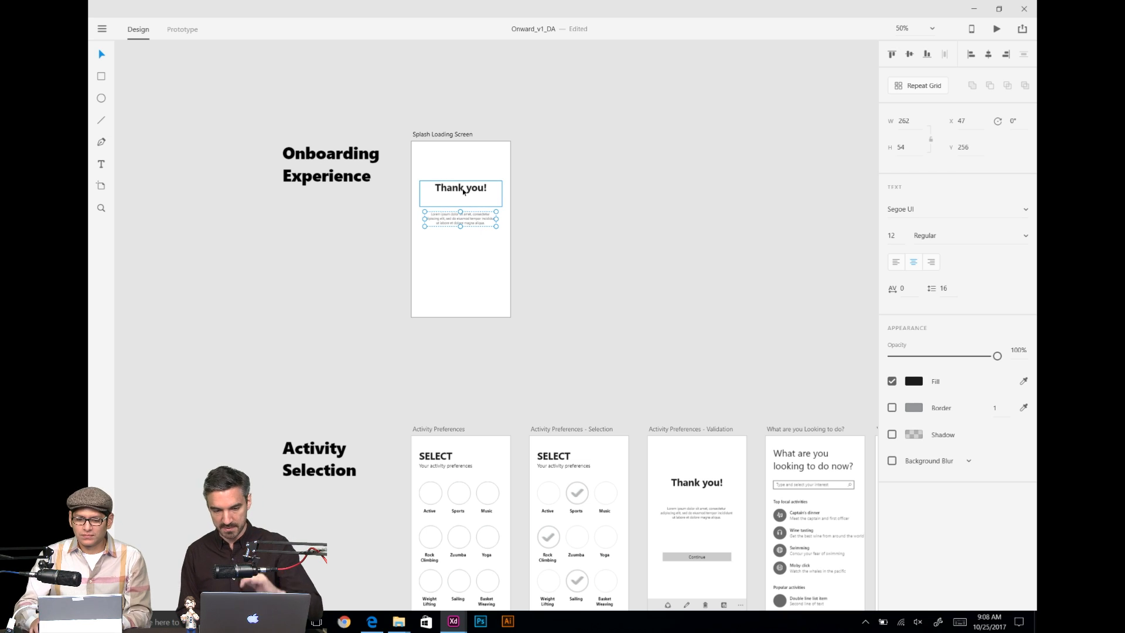
pyautogui.press('Delete')
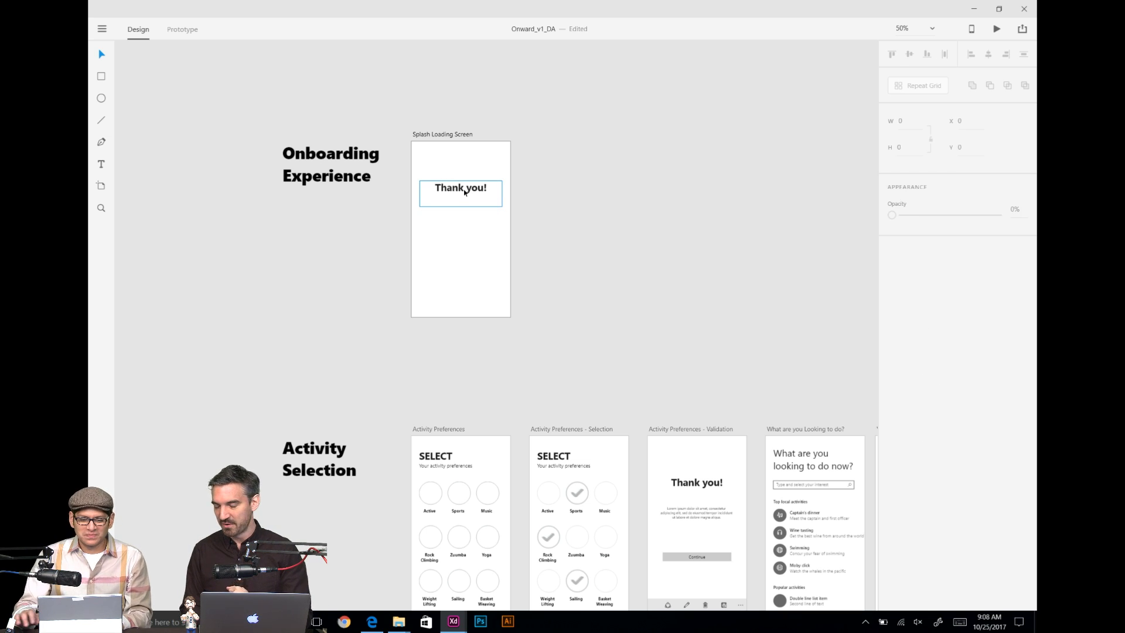
# Step: Move the "Thank you!" heading to the middle of the Splash Loading Screen artboard and replace its text with "Onward"
pyautogui.click(464, 194)
pyautogui.moveTo(462, 203); pyautogui.dragTo(458, 236)
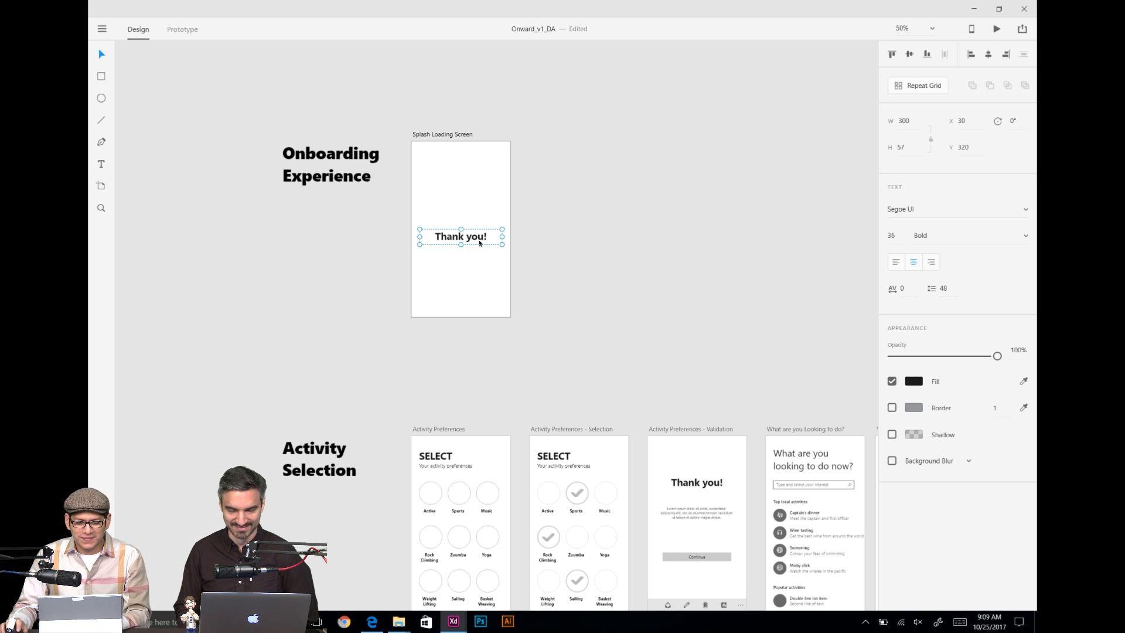
pyautogui.doubleClick(479, 240)
pyautogui.moveTo(487, 237); pyautogui.dragTo(440, 238)
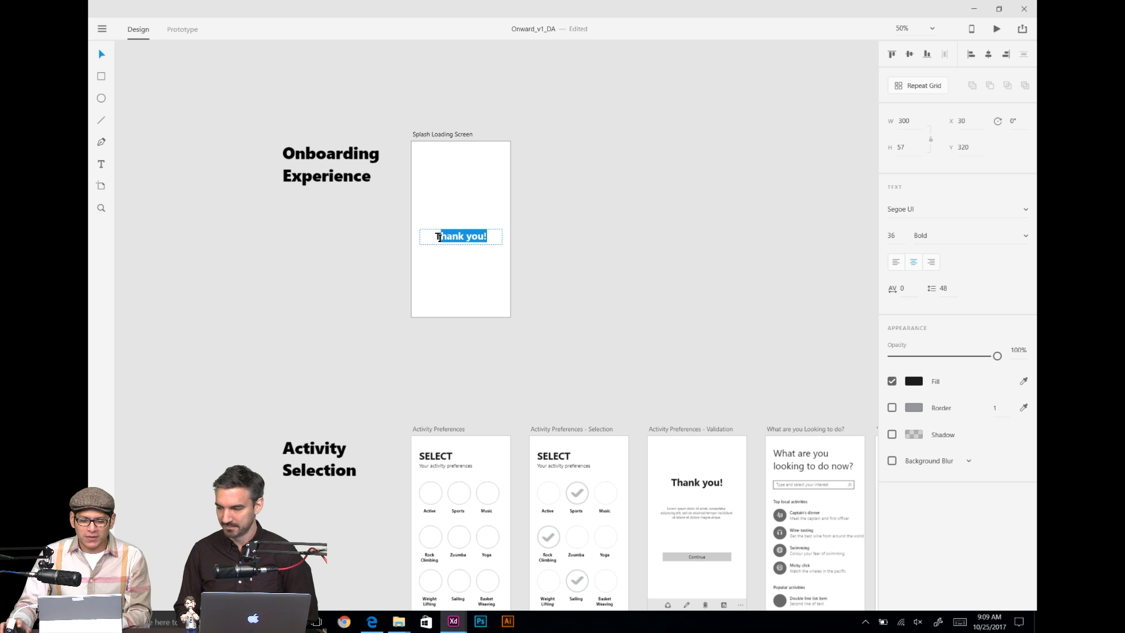
pyautogui.press('BackSpace')
pyautogui.press('BackSpace')
pyautogui.write('Onb')
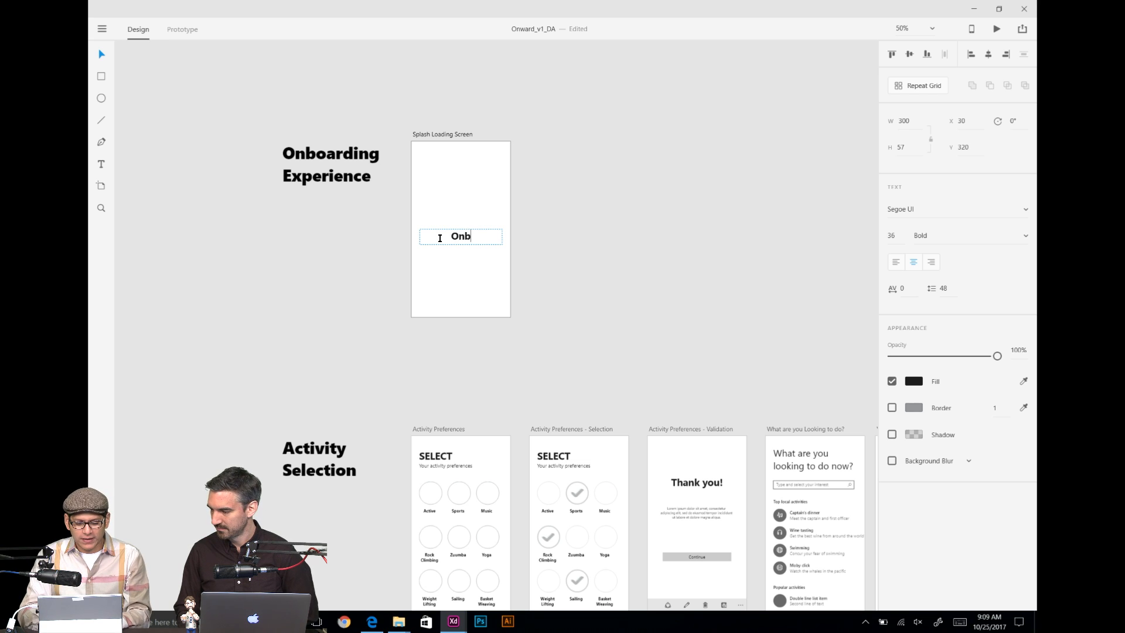
pyautogui.press('BackSpace')
pyautogui.write('ward')
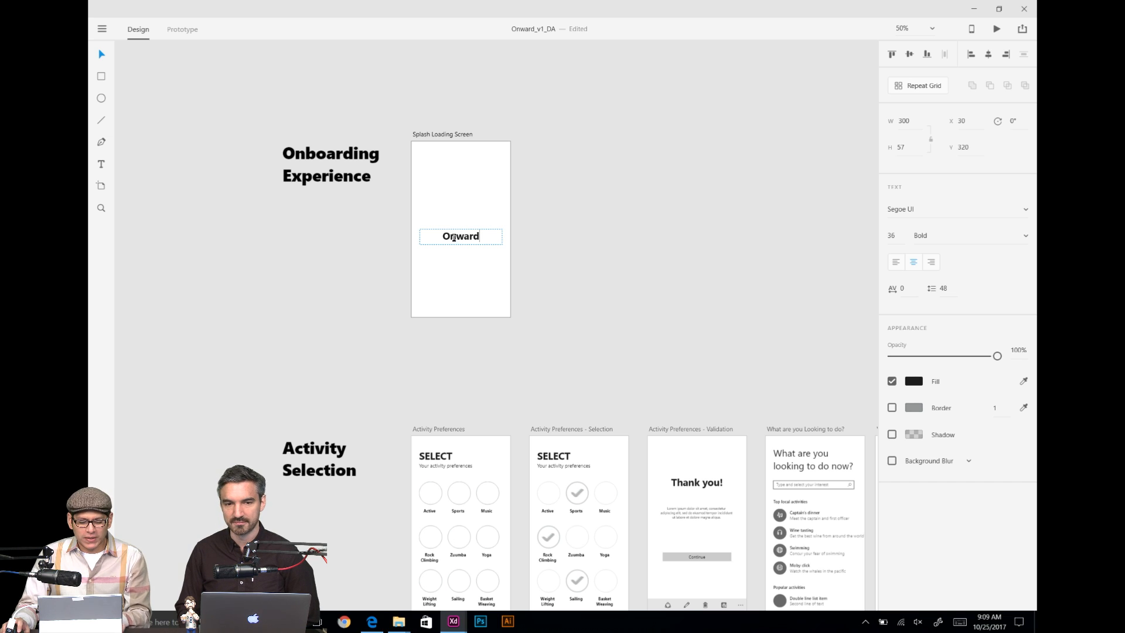
pyautogui.press('Escape')
pyautogui.press('Escape')
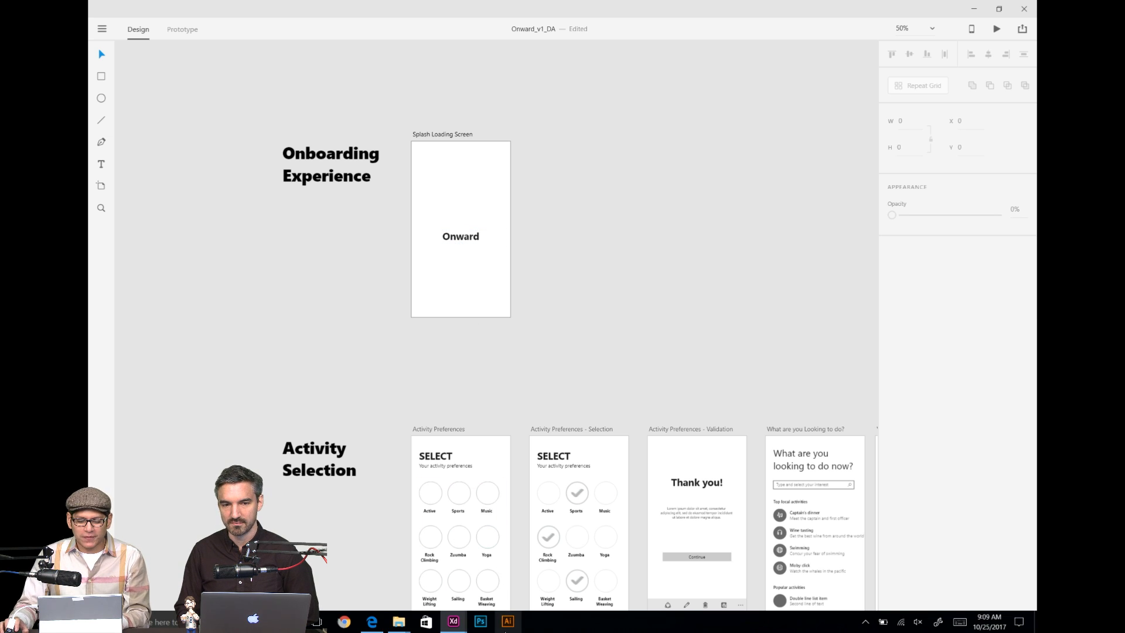
pyautogui.click(508, 623)
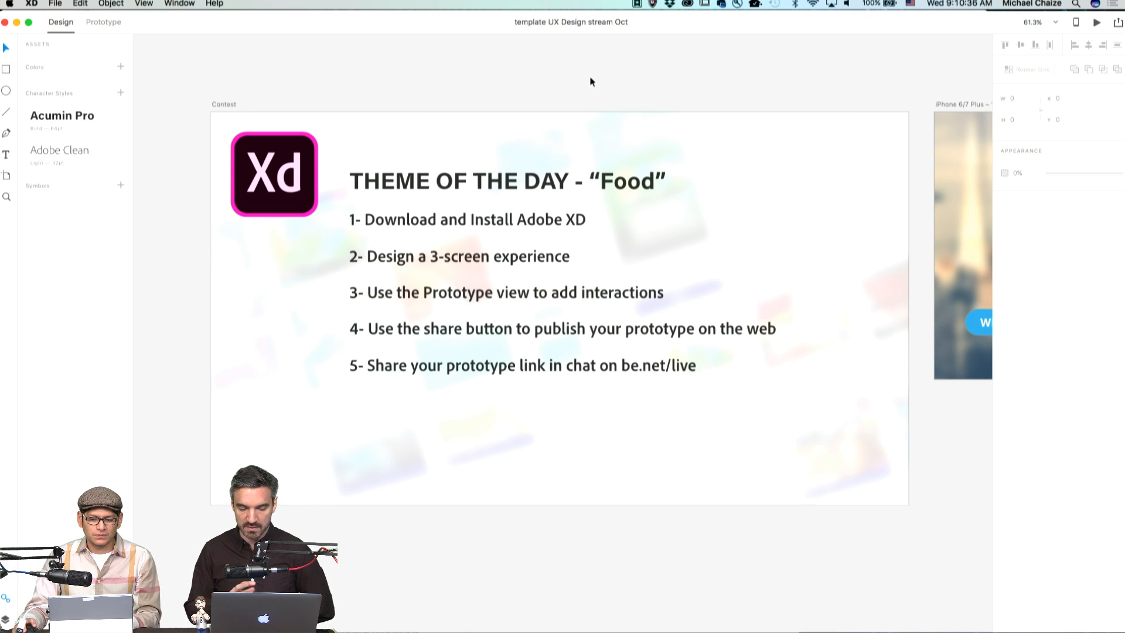
# Step: Switch the template UX Design stream Oct document to the Prototype view and look at its online sharing link
pyautogui.click(111, 22)
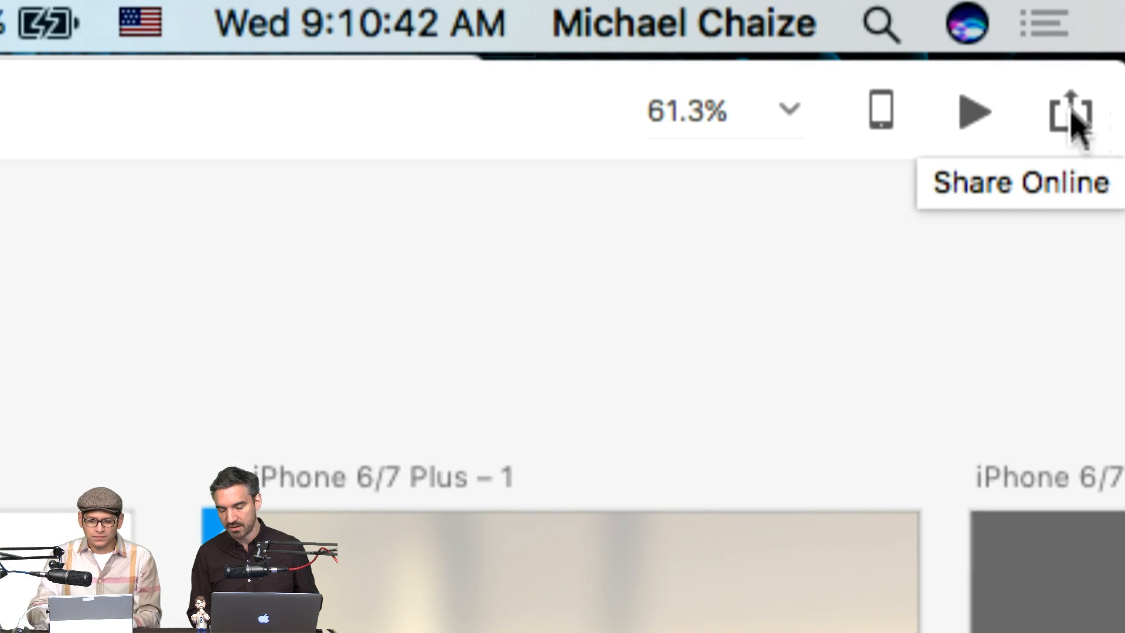
pyautogui.click(1078, 120)
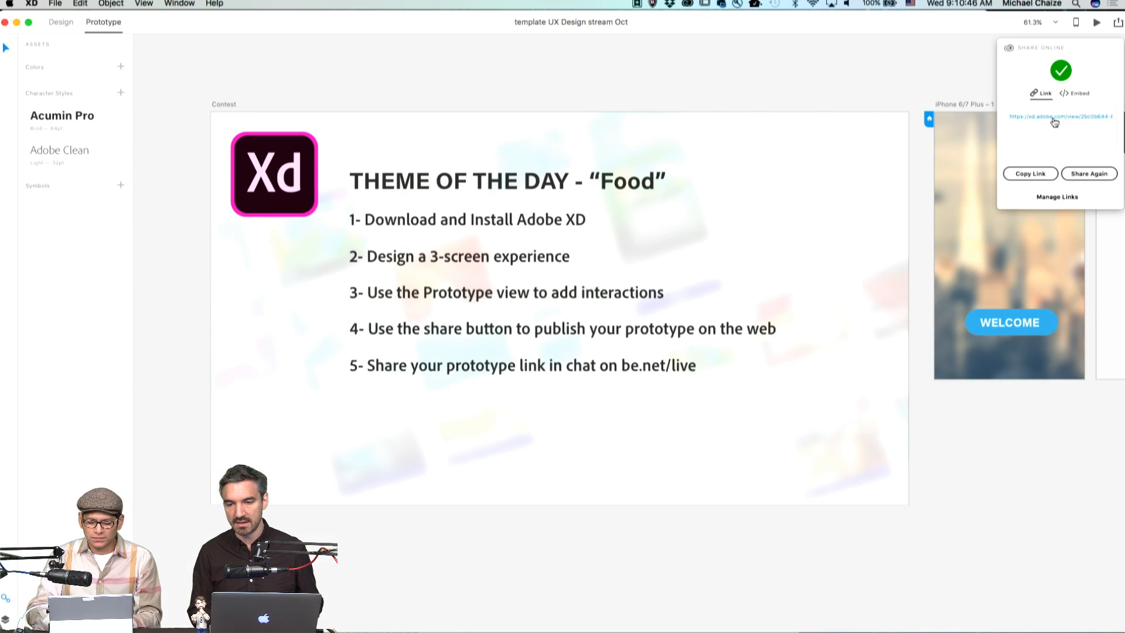
pyautogui.click(826, 538)
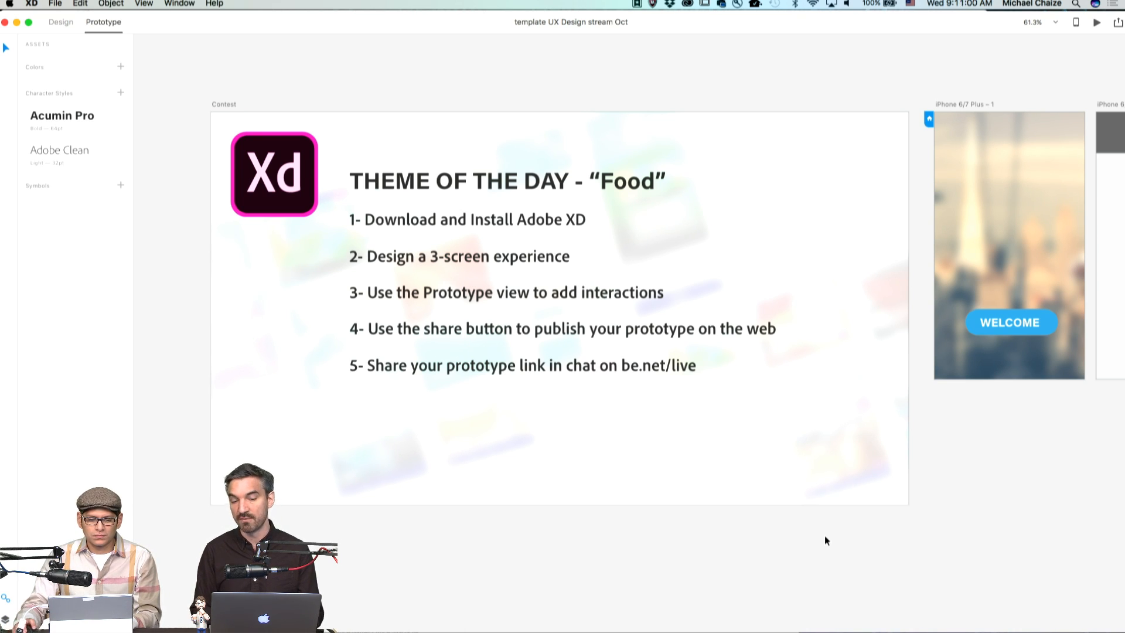
# Step: Duplicate the iPhone 6/7 Plus – 2 artboard to create a third phone screen
pyautogui.scroll(-2, 823, 536)
pyautogui.hscroll(5, 822, 537)
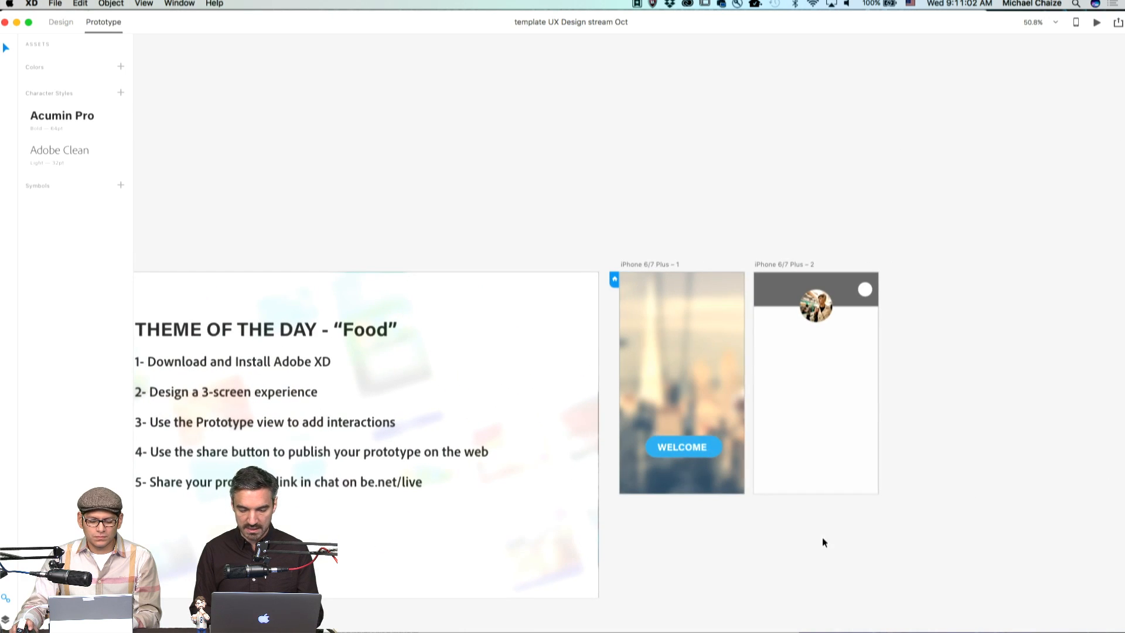
pyautogui.click(661, 265)
pyautogui.click(789, 265)
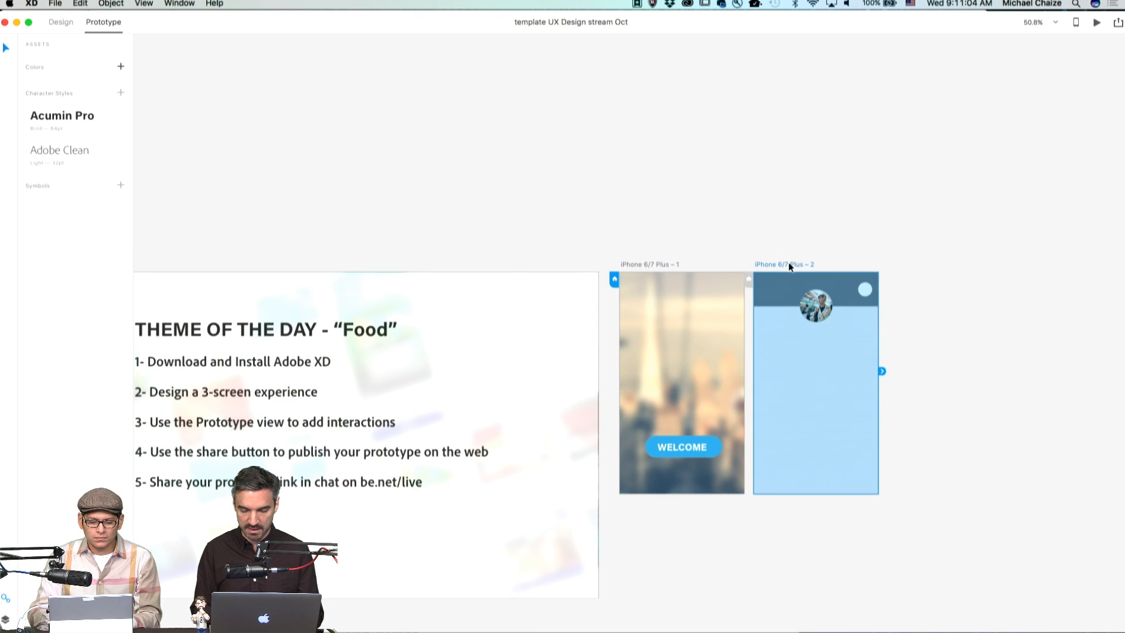
pyautogui.press('super+d')
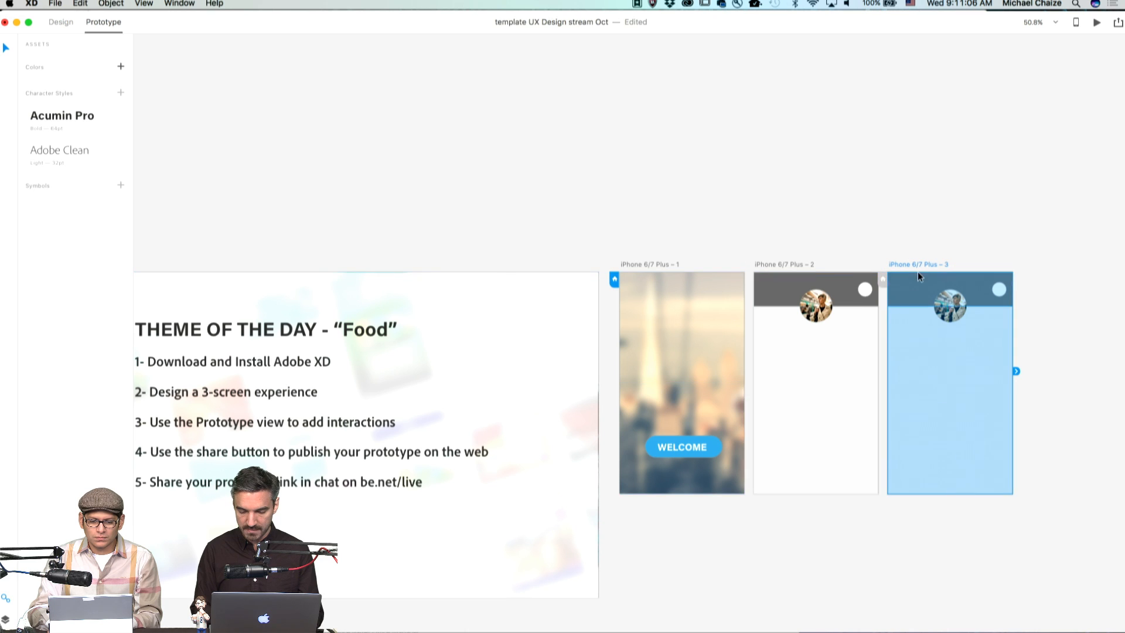
pyautogui.click(737, 368)
pyautogui.click(810, 387)
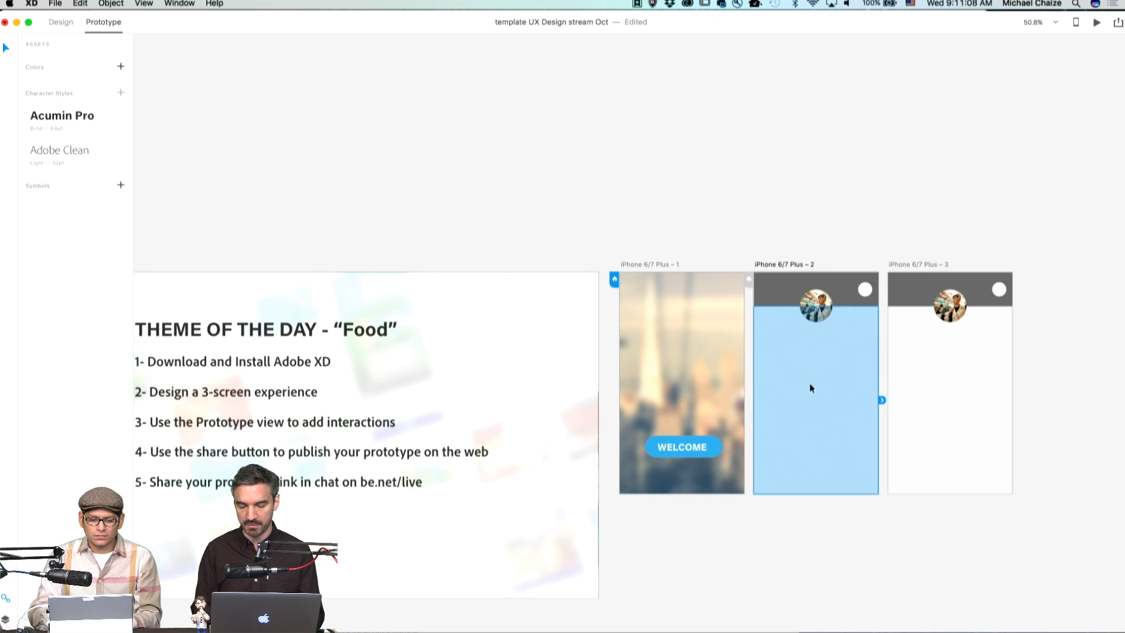
pyautogui.click(841, 192)
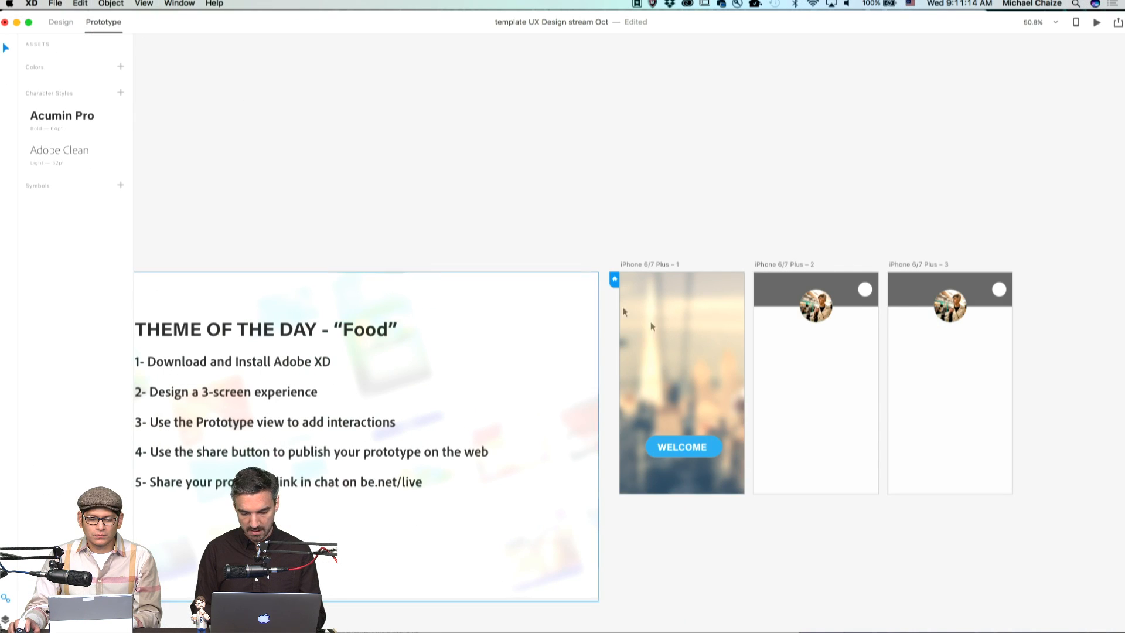
# Step: Link the WELCOME button to the iPhone 6/7 Plus – 2 artboard with a Slide Left transition
pyautogui.click(717, 445)
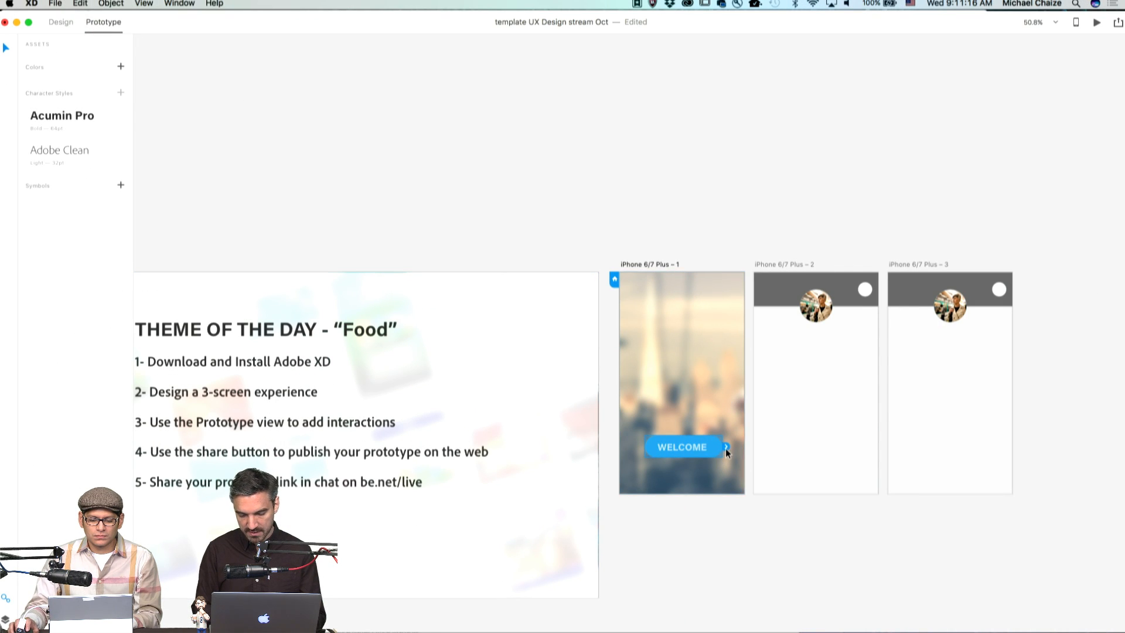
pyautogui.moveTo(726, 447); pyautogui.dragTo(770, 319)
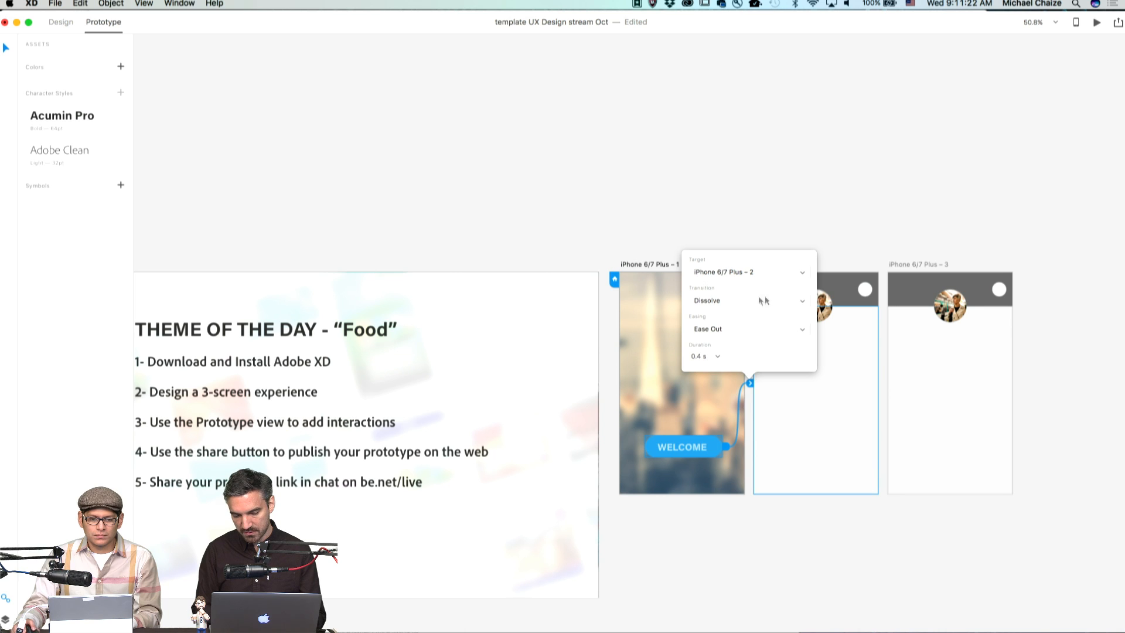
pyautogui.click(778, 297)
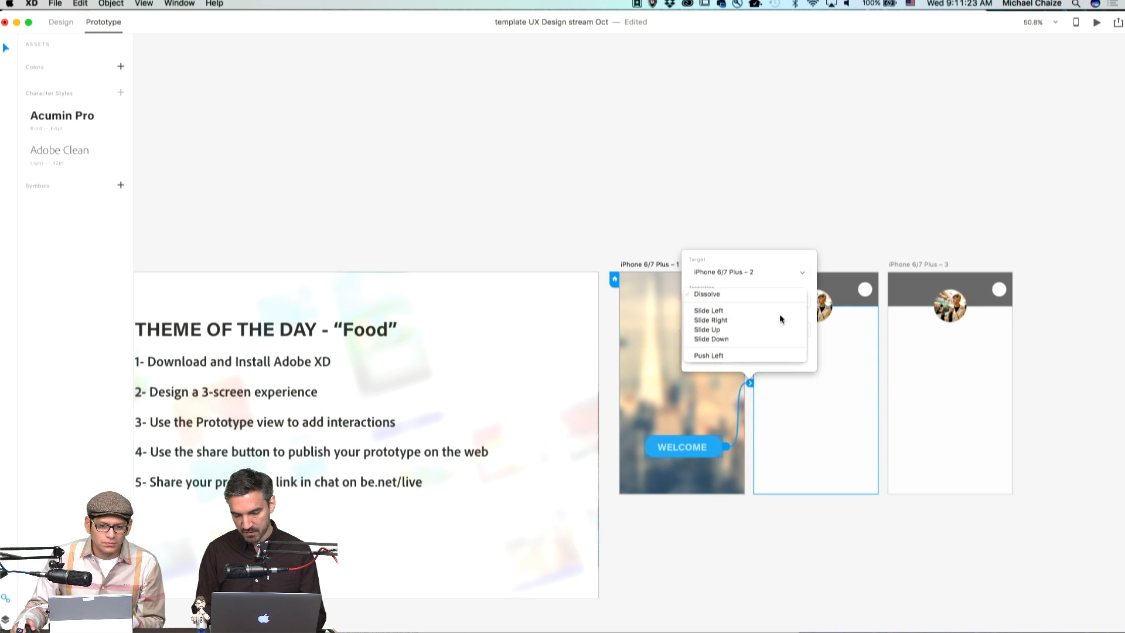
pyautogui.click(780, 313)
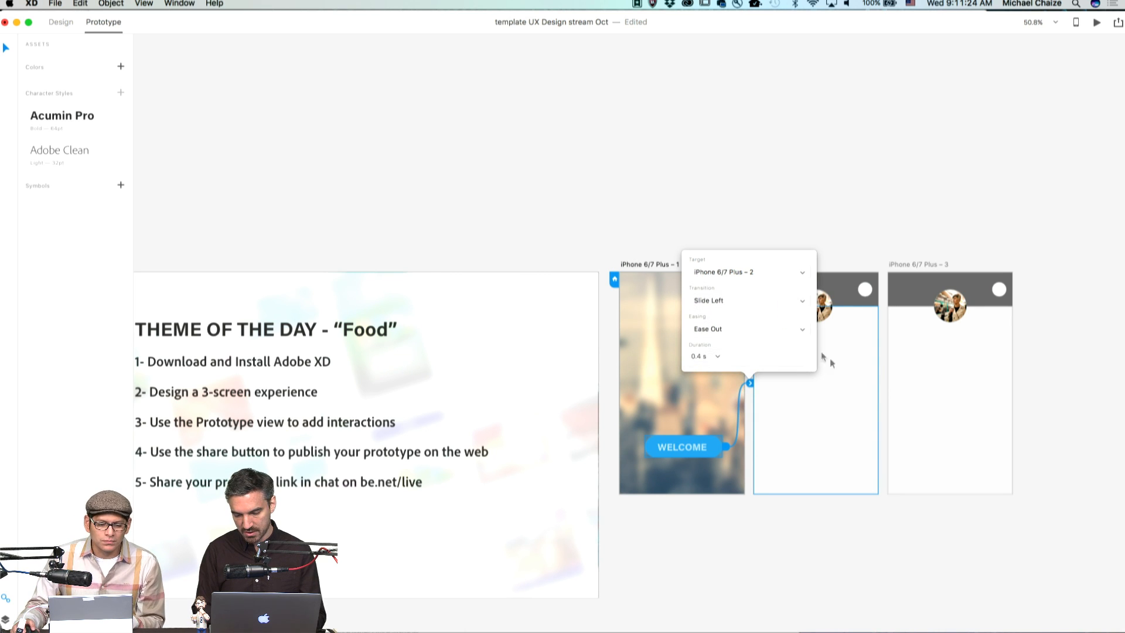
pyautogui.click(864, 239)
# Step: Link the white circle on the iPhone 6/7 Plus – 2 artboard to iPhone 6/7 Plus – 3 with a Push Left transition
pyautogui.click(866, 294)
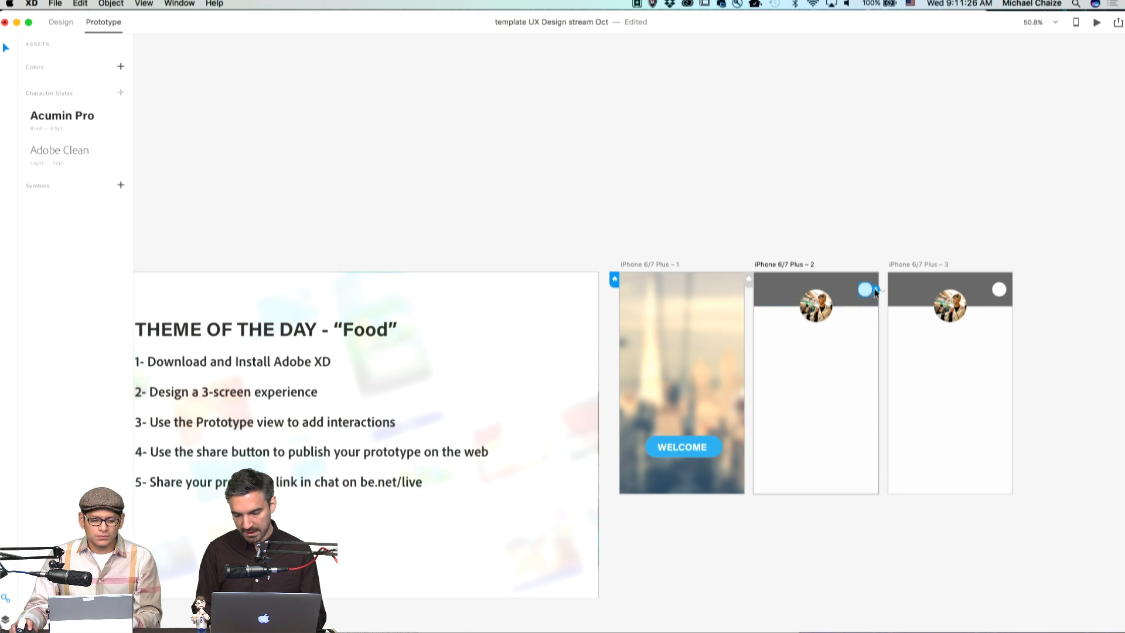
pyautogui.moveTo(876, 289); pyautogui.dragTo(938, 398)
pyautogui.click(919, 445)
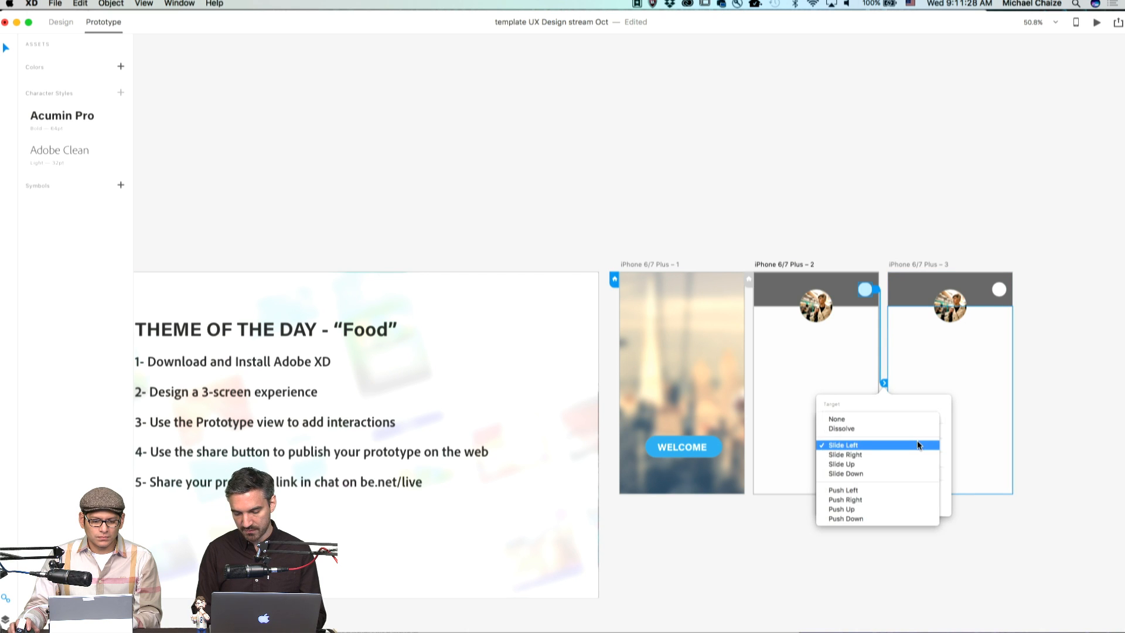
pyautogui.click(921, 492)
pyautogui.click(876, 211)
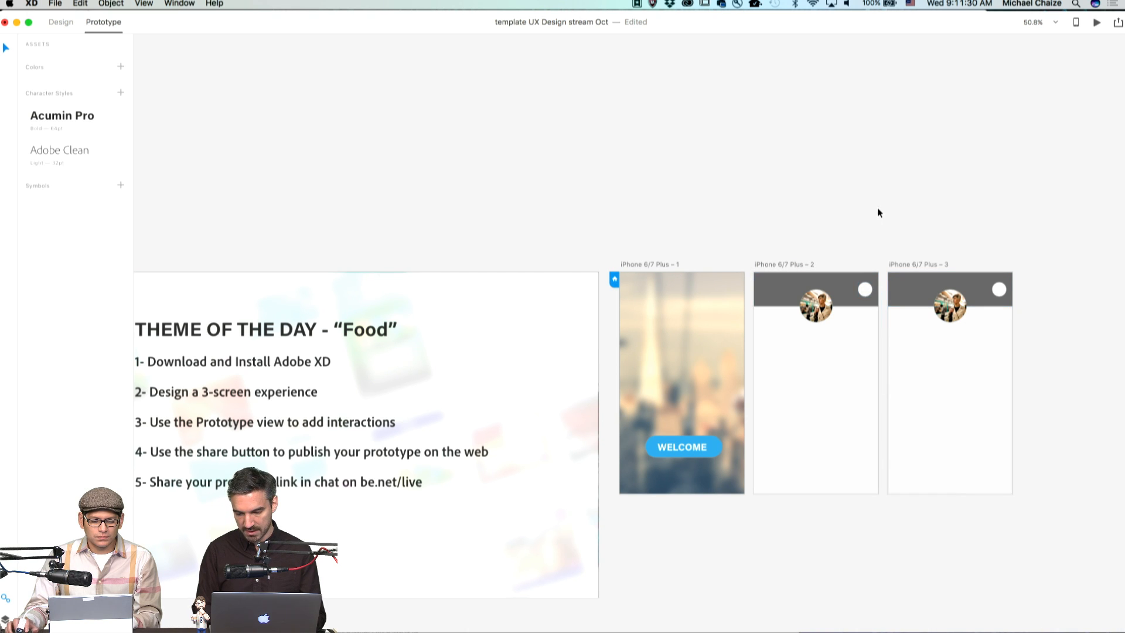
# Step: Preview the linked phone prototype starting from the WELCOME button, close the preview and look at its online sharing link
pyautogui.click(1097, 23)
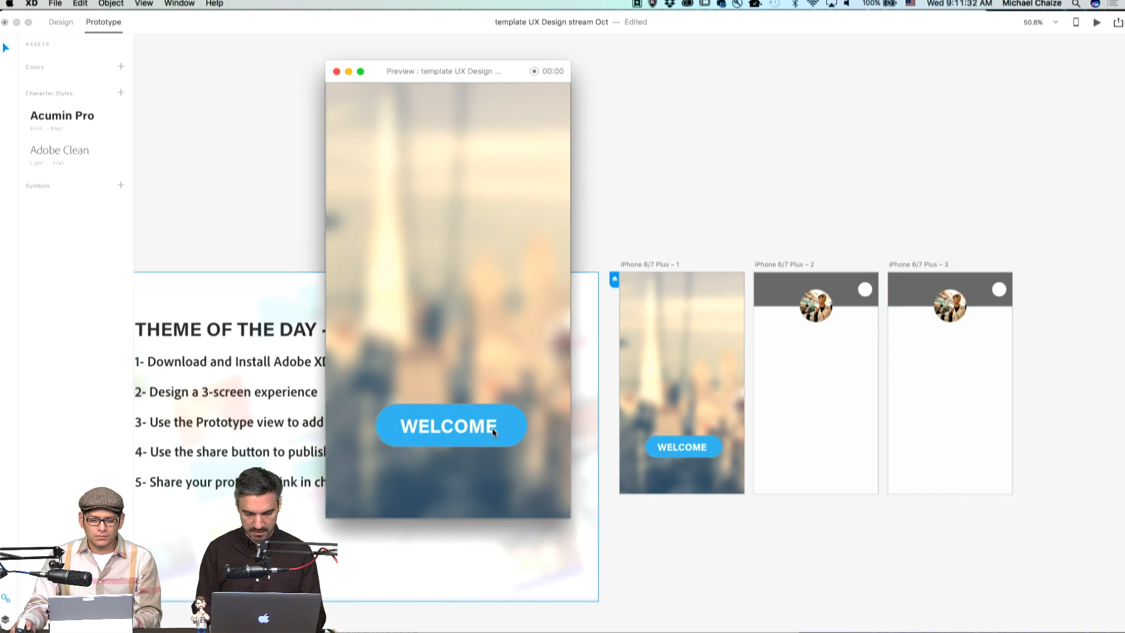
pyautogui.click(493, 418)
pyautogui.click(546, 124)
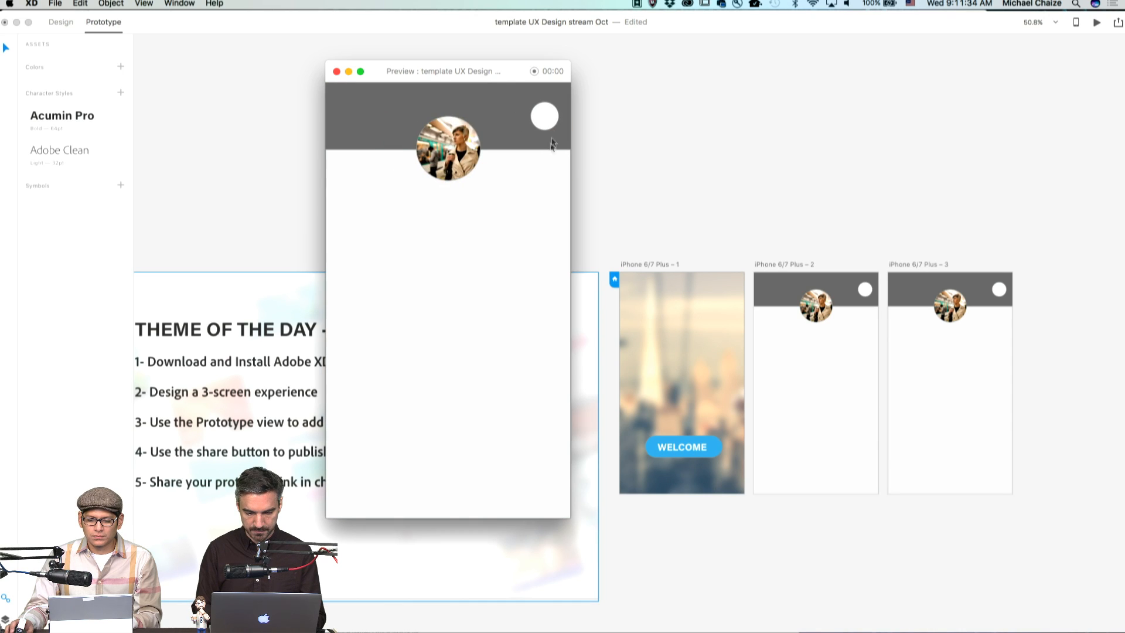
pyautogui.click(336, 71)
pyautogui.click(1119, 22)
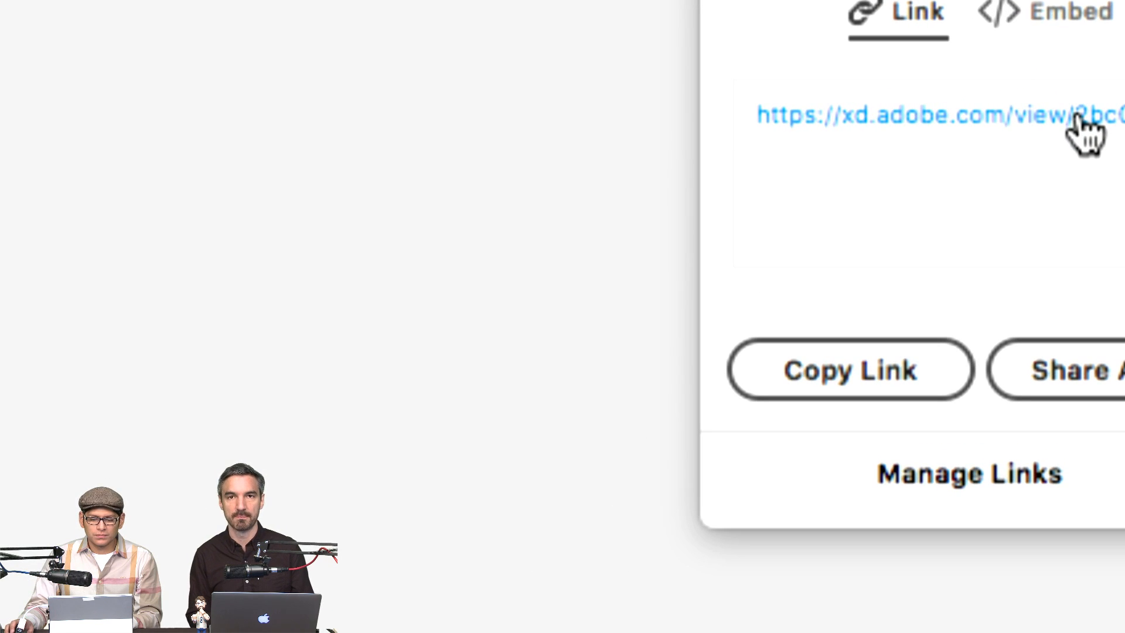
pyautogui.click(821, 234)
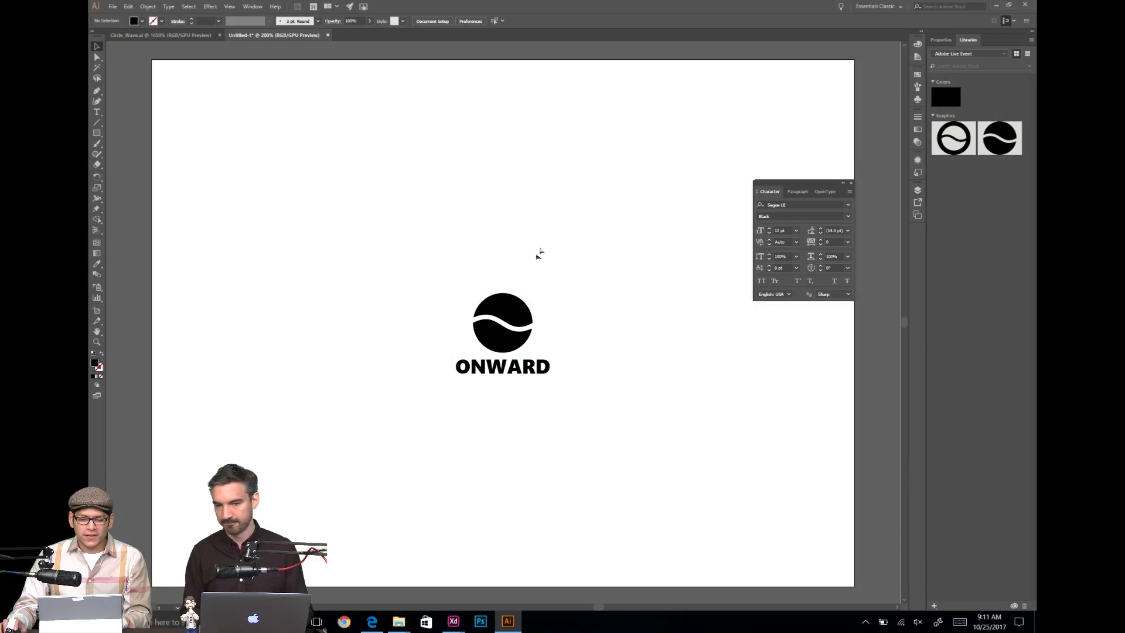
# Step: Switch to Illustrator and copy the wave circle together with the ONWARD wordmark beneath it
pyautogui.moveTo(554, 267); pyautogui.dragTo(451, 382)
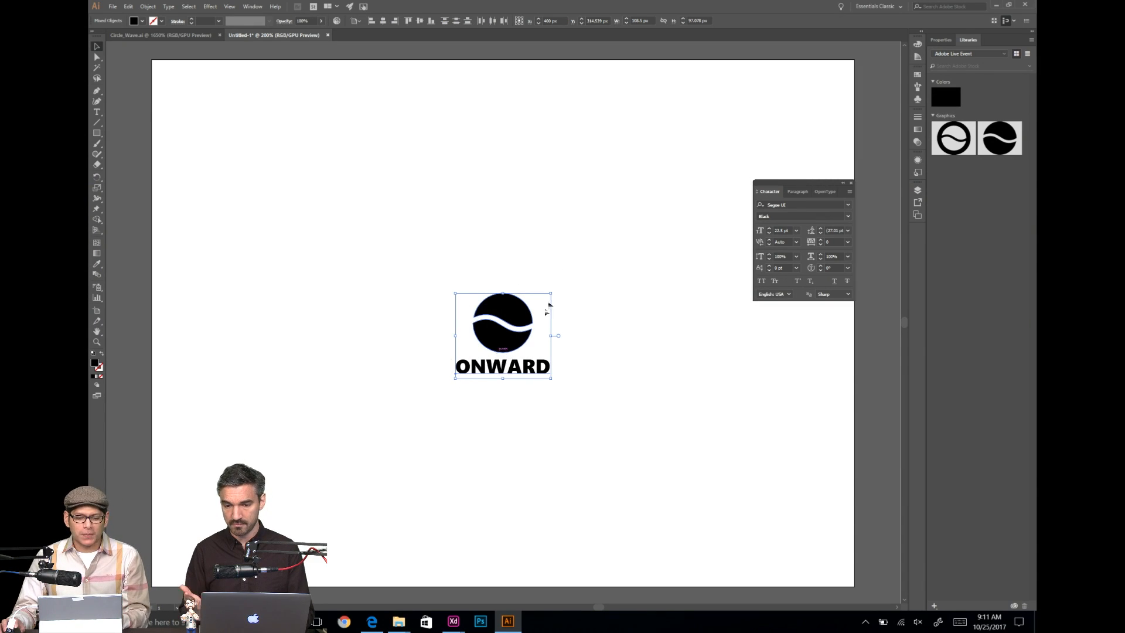
pyautogui.click(547, 304)
pyautogui.click(508, 307)
pyautogui.click(504, 370)
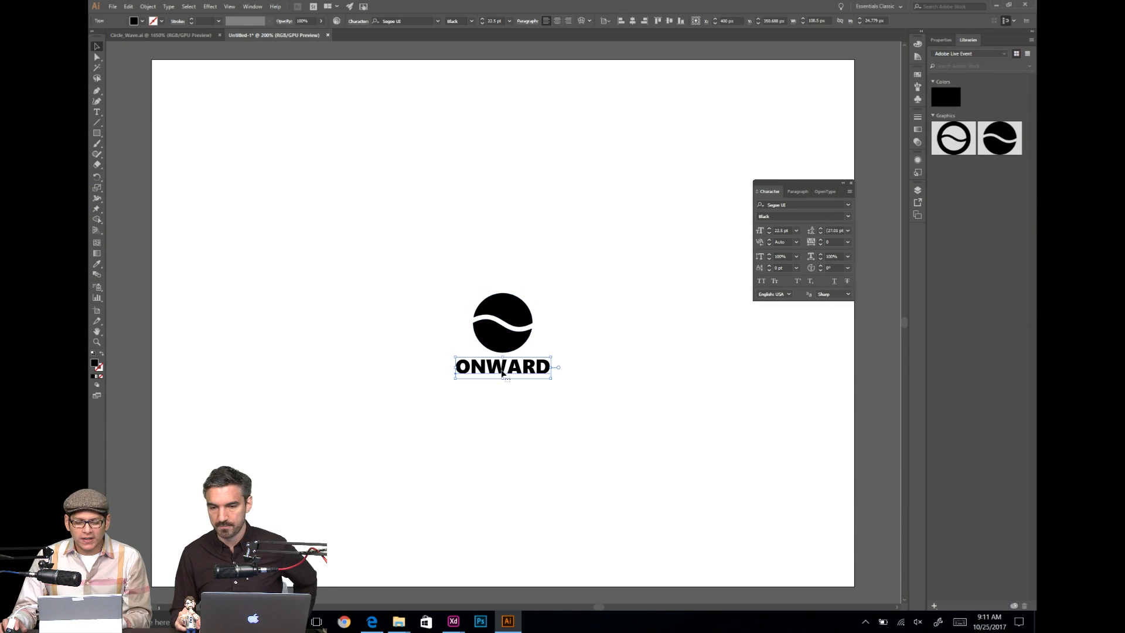
pyautogui.click(563, 277)
pyautogui.moveTo(566, 267); pyautogui.dragTo(466, 397)
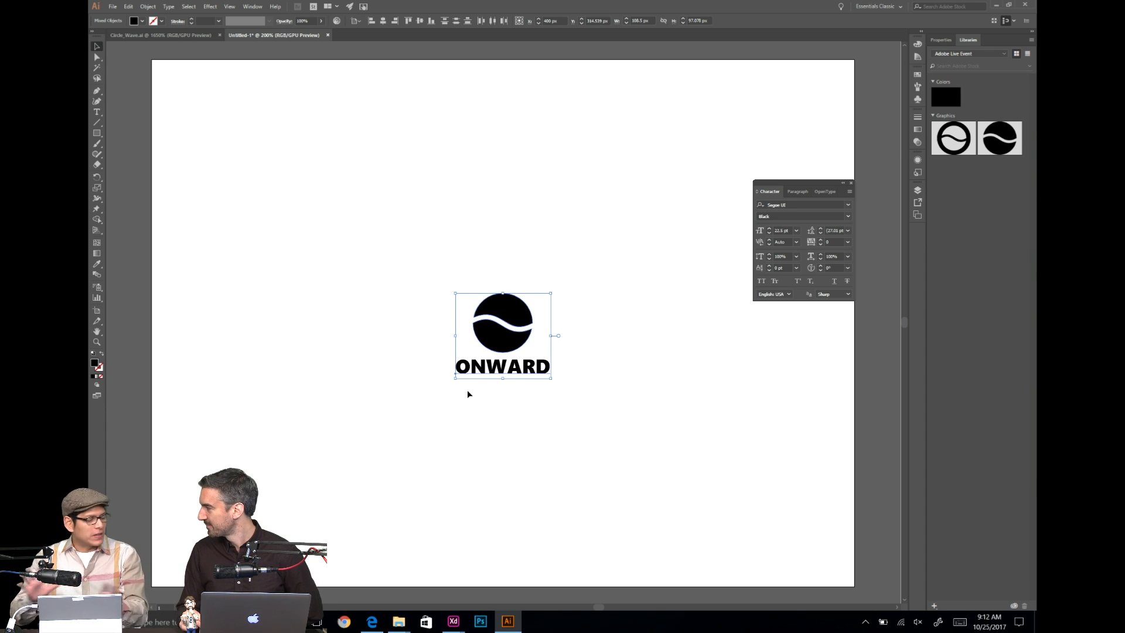
pyautogui.moveTo(547, 254); pyautogui.dragTo(482, 367)
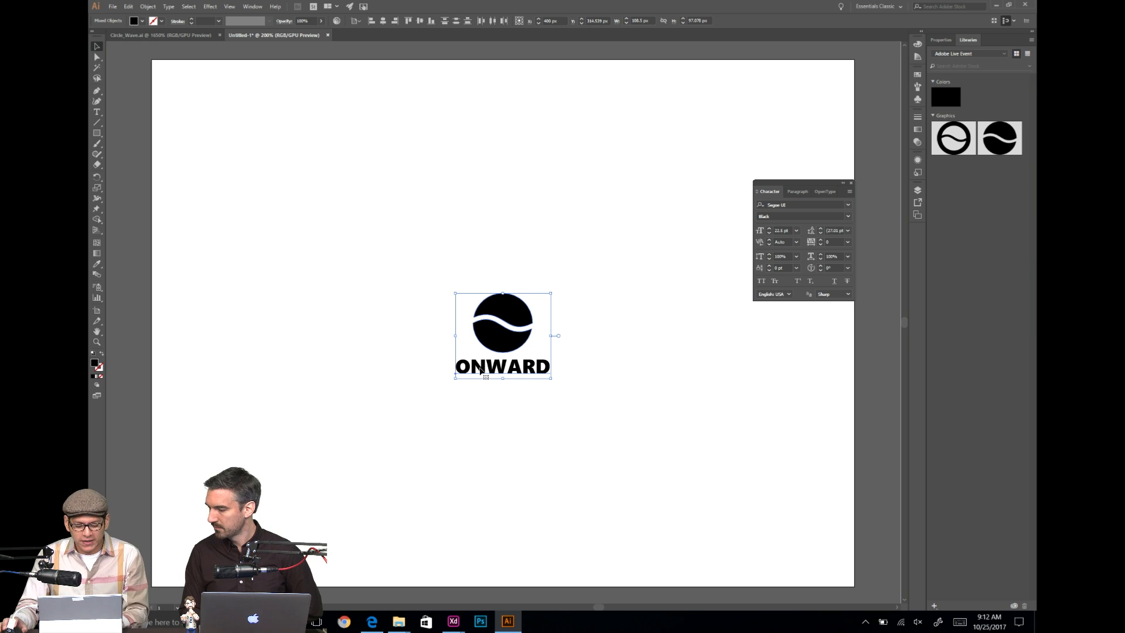
# Step: Return to Onward_v1_DA in Adobe XD and replace the "Onward" text on the Splash Loading Screen with the copied logo
pyautogui.hotkey('alt', 'Tab')
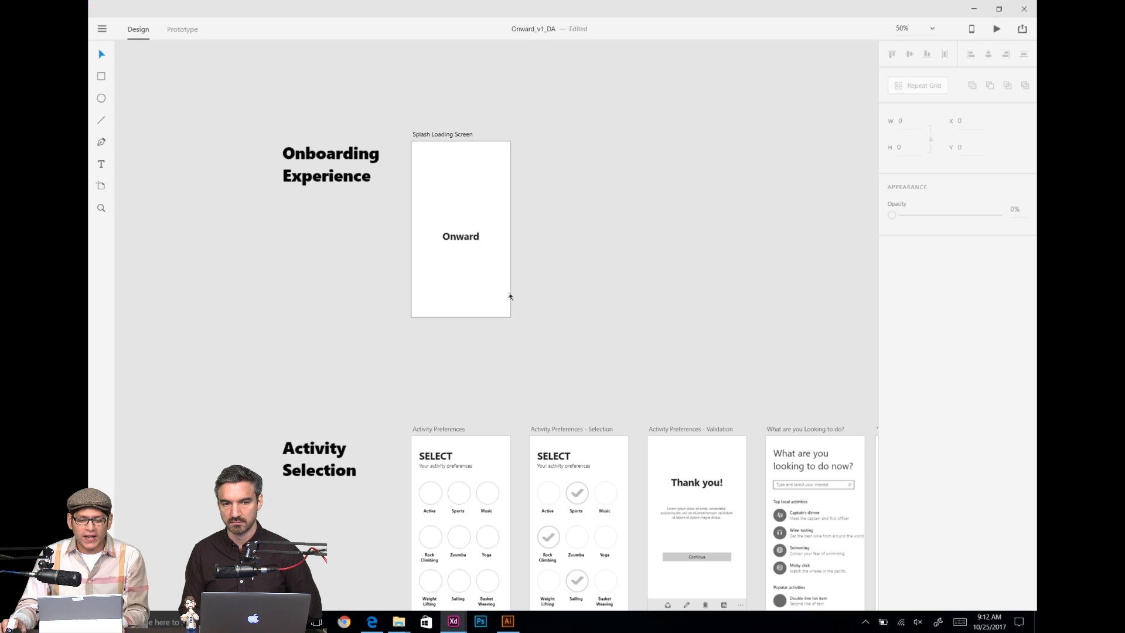
pyautogui.click(465, 235)
pyautogui.press('Delete')
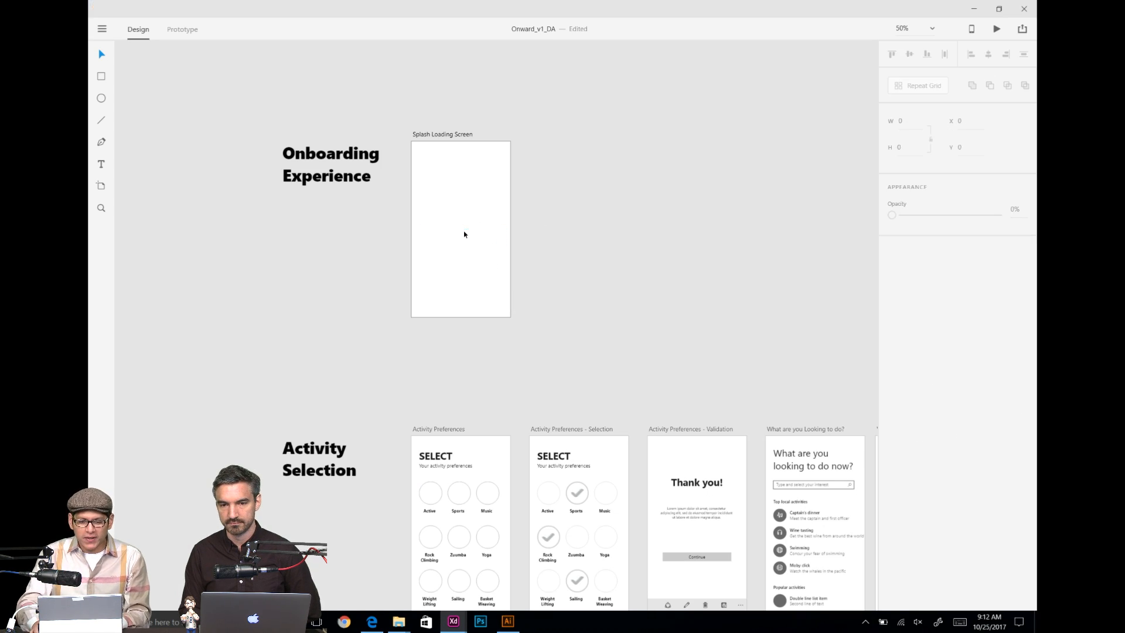
pyautogui.hotkey('ctrl', 'v')
pyautogui.click(465, 190)
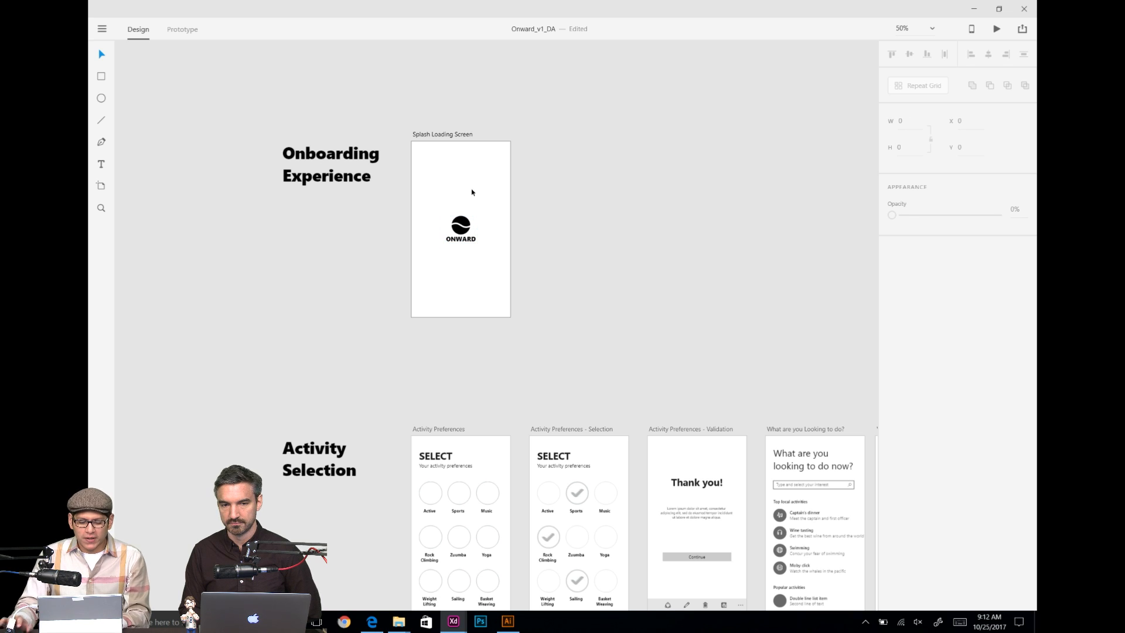
# Step: Move the ONWARD logo straight up on the Splash Loading Screen to Y 219
pyautogui.click(463, 221)
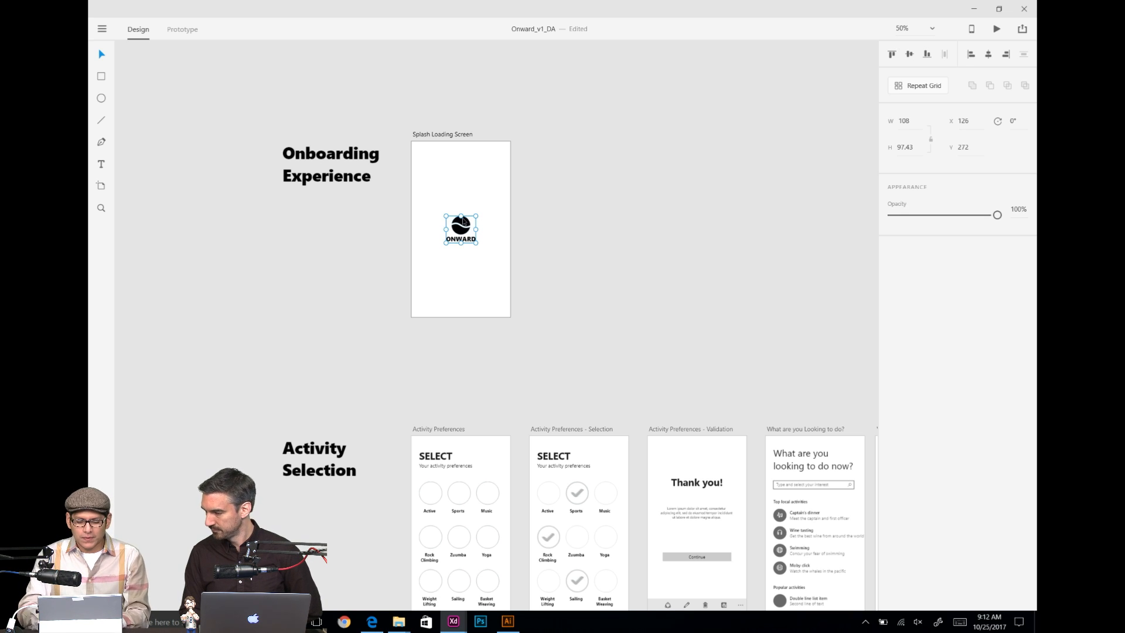
pyautogui.hotkey('ctrl', '3')
pyautogui.hotkey('ctrl', '-')
pyautogui.hotkey('ctrl', '-')
pyautogui.hotkey('ctrl', '-')
pyautogui.hotkey('ctrl', '-')
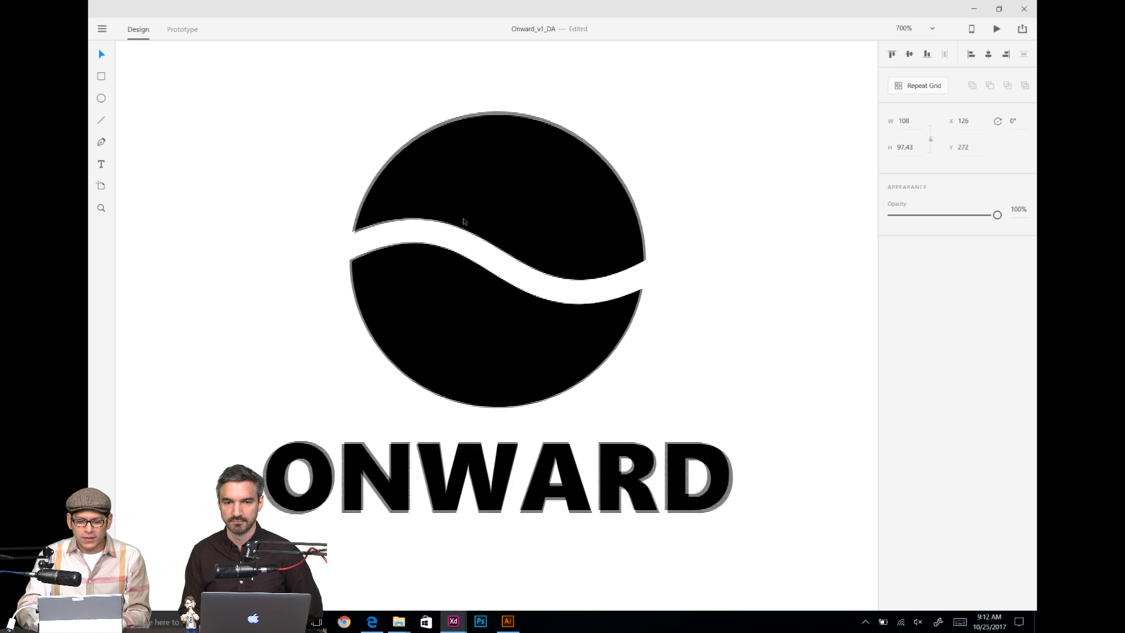
pyautogui.hotkey('ctrl', '-')
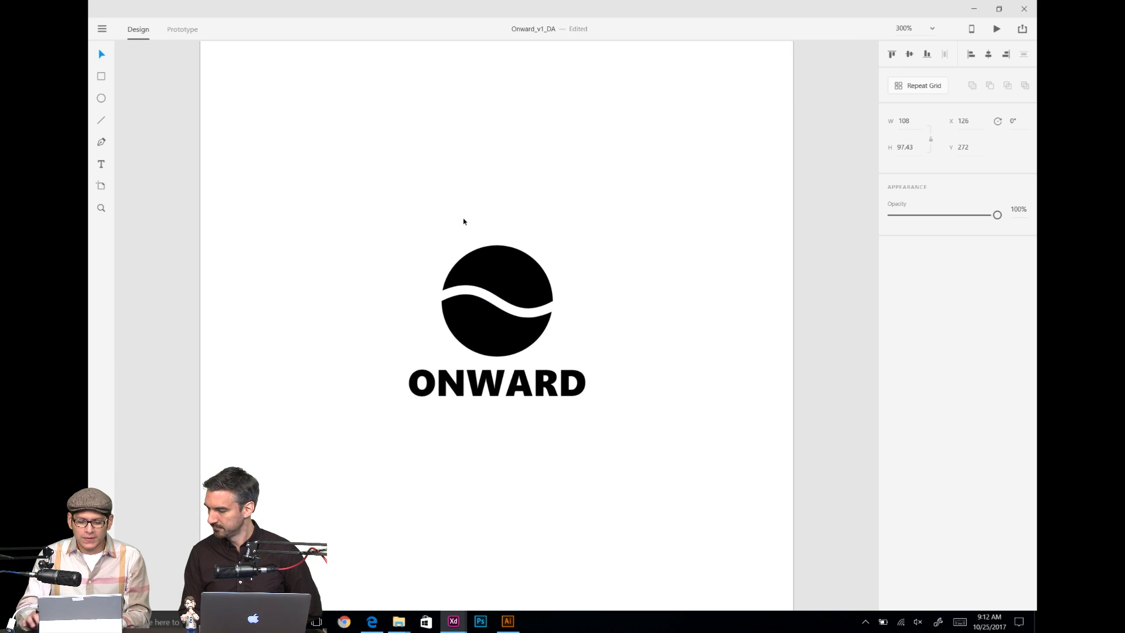
pyautogui.hotkey('ctrl', '-')
pyautogui.moveTo(508, 214); pyautogui.dragTo(588, 135)
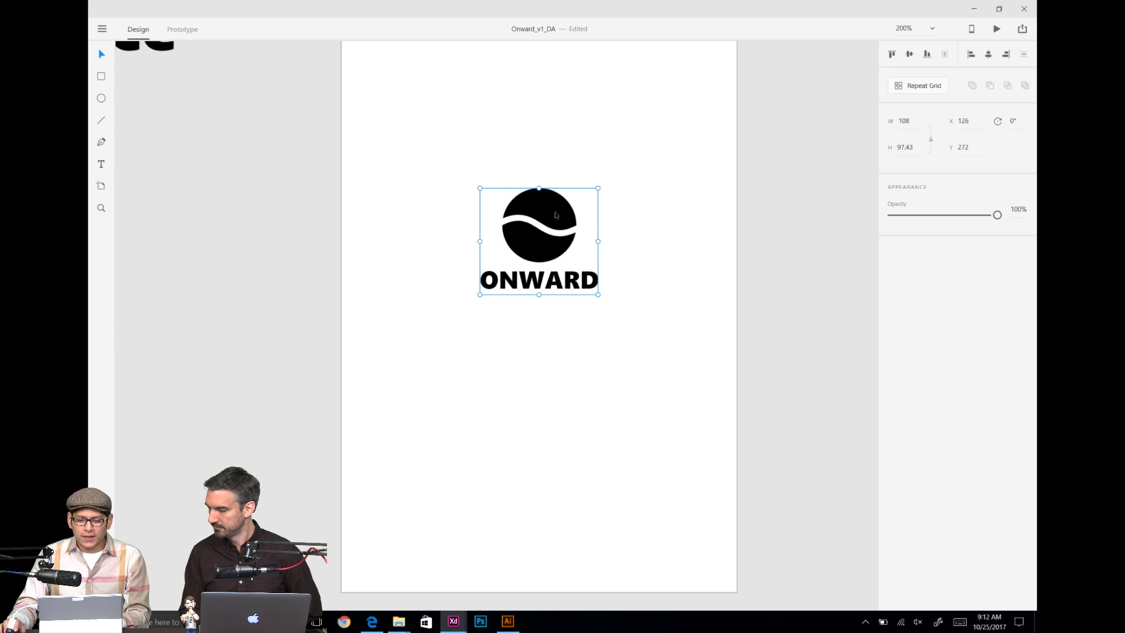
pyautogui.moveTo(557, 215); pyautogui.dragTo(556, 157)
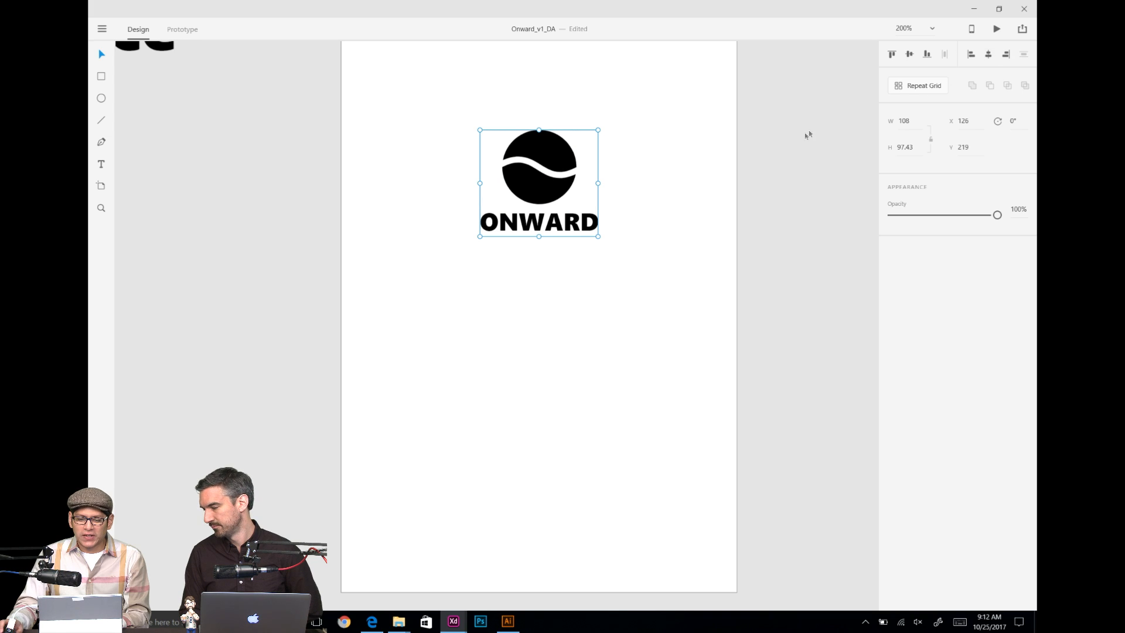
pyautogui.click(658, 191)
# Step: Switch to the WindowsUI document and select the blue five-dot progress indicator on the white half of the Progress Bar artboard for copying
pyautogui.hotkey('alt', 'Tab')
pyautogui.hotkey('alt', 'Tab')
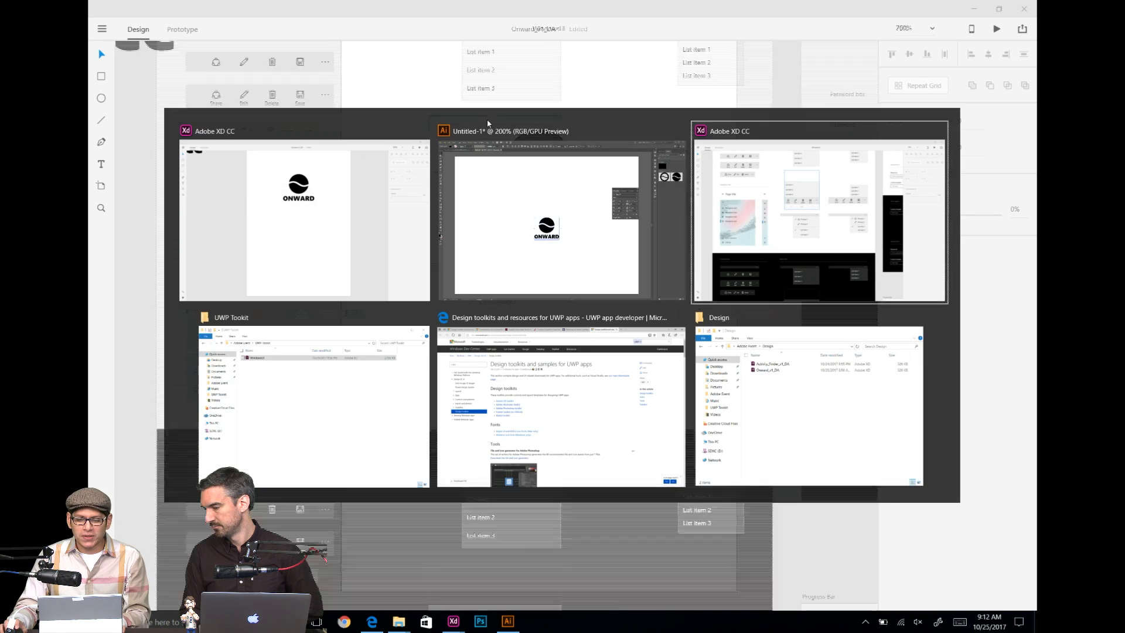
pyautogui.scroll(-10, 609, 150)
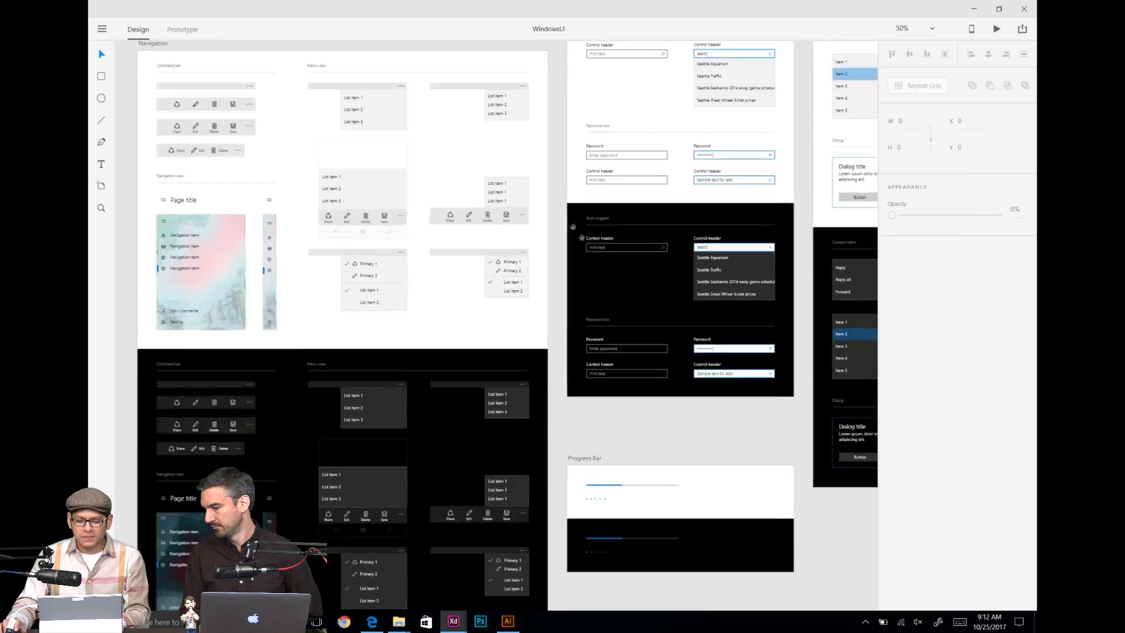
pyautogui.scroll(2, 546, 147)
pyautogui.hotkey('ctrl', '+')
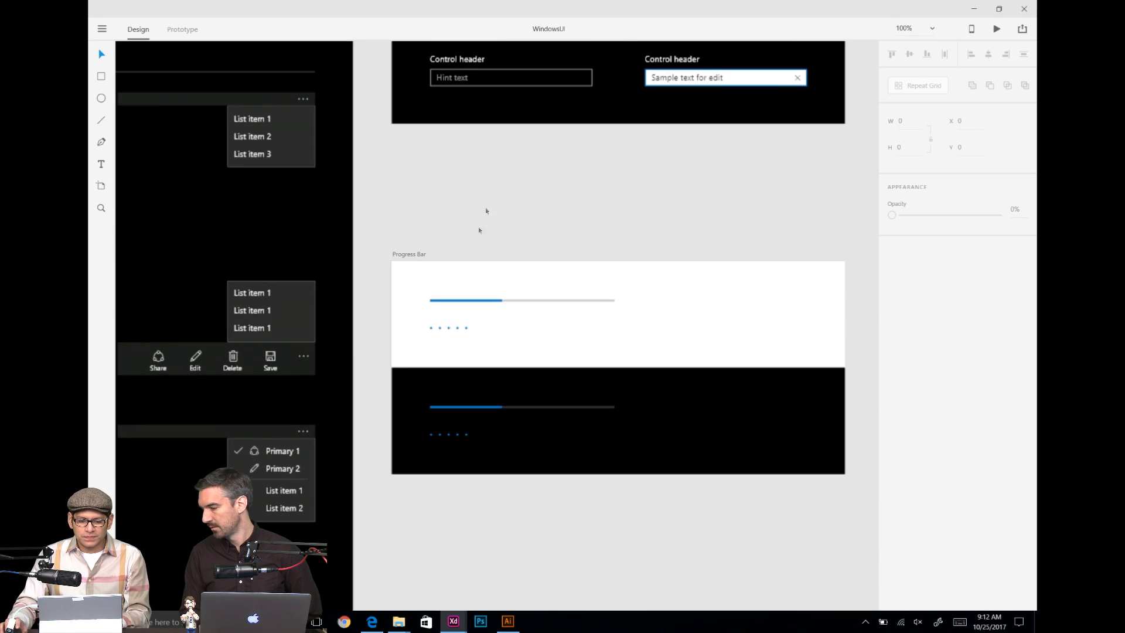
pyautogui.click(445, 439)
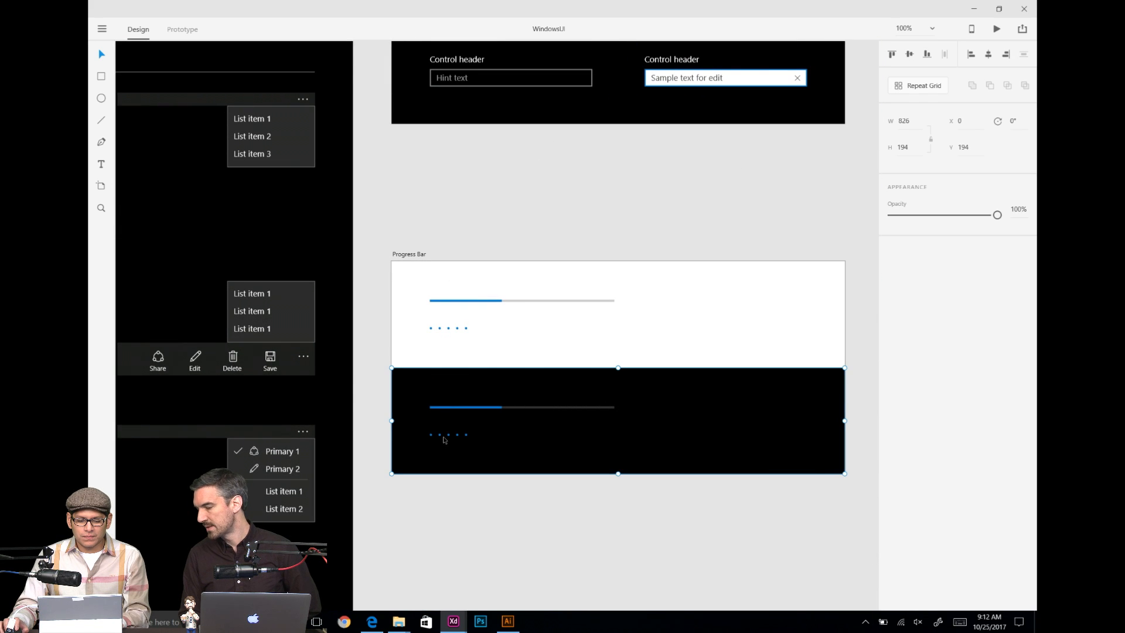
pyautogui.click(459, 331)
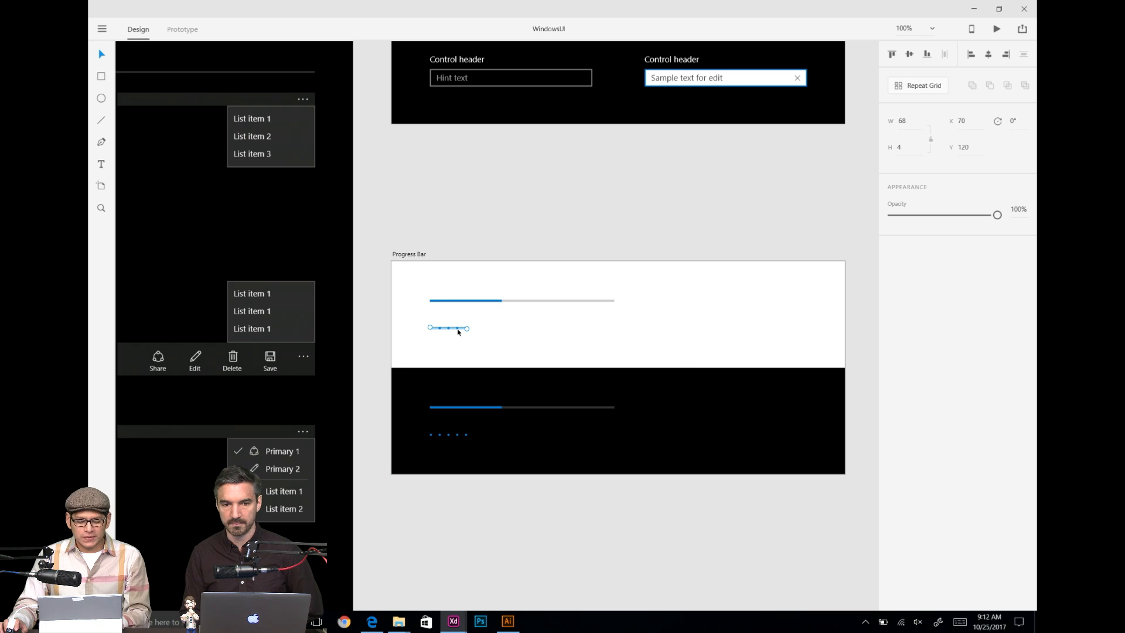
# Step: Paste the five-dot progress indicator into the Onward_v1_DA Splash Loading Screen, centred below the logo at Y 387
pyautogui.hotkey('alt', 'Tab')
pyautogui.hotkey('ctrl', 'v')
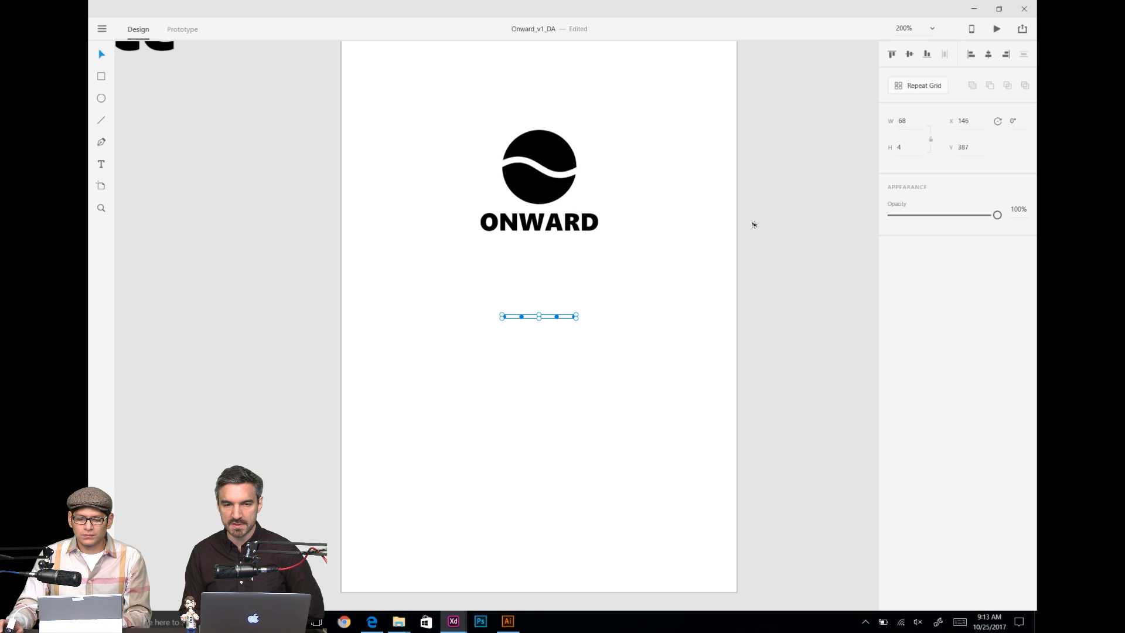
pyautogui.click(561, 330)
pyautogui.click(530, 220)
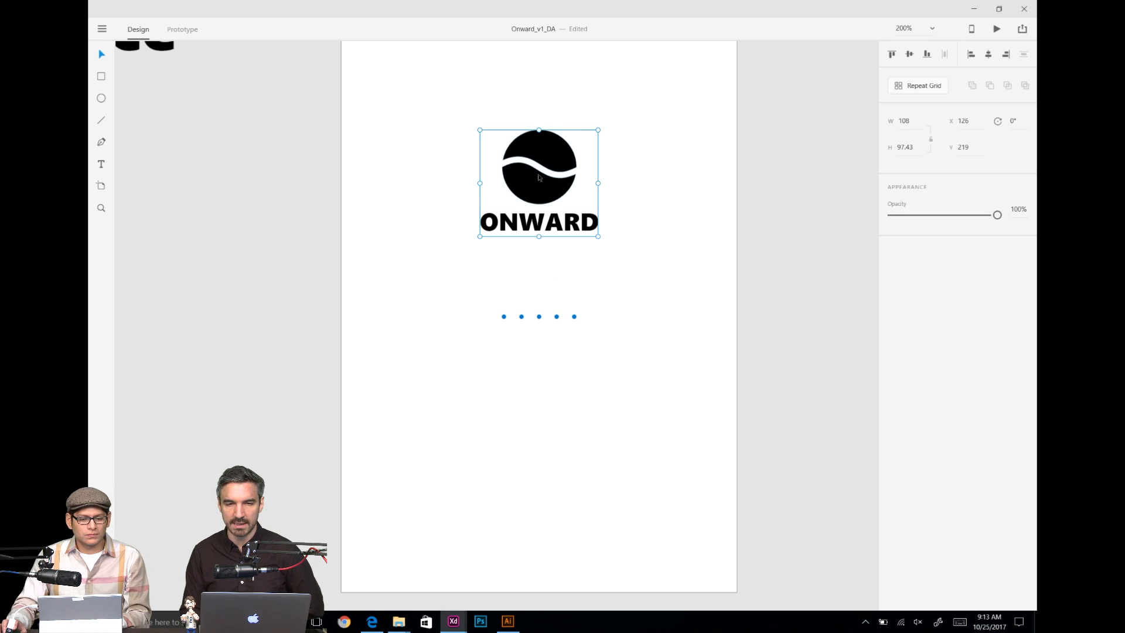
pyautogui.click(675, 165)
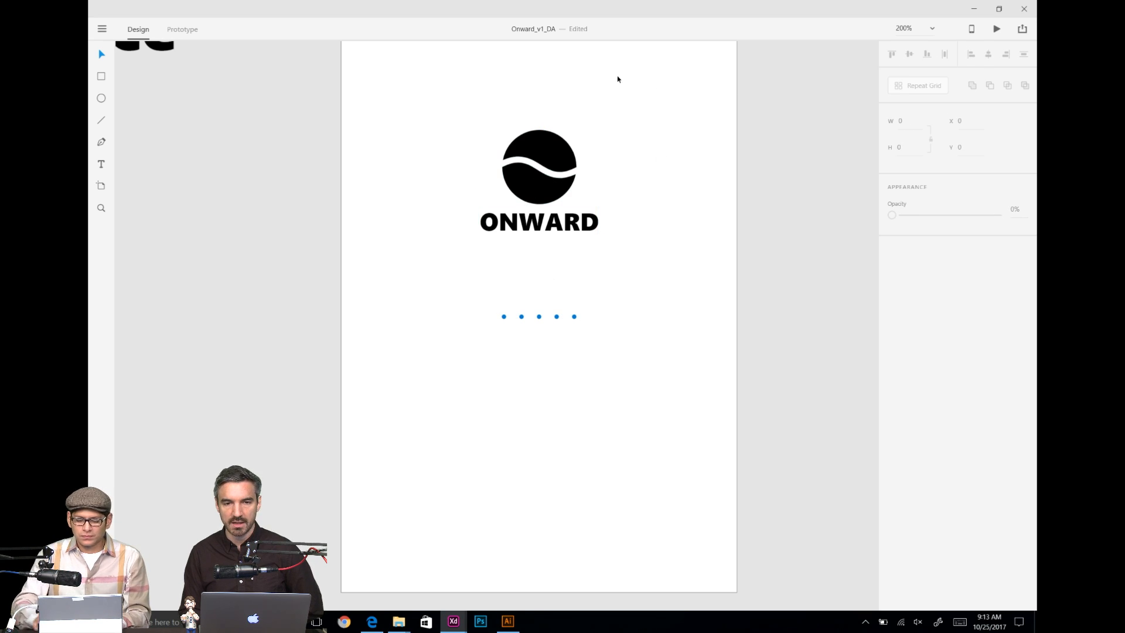
# Step: Fill the Splash Loading Screen artboard with a fully saturated solid orange
pyautogui.hotkey('ctrl', '-')
pyautogui.click(466, 104)
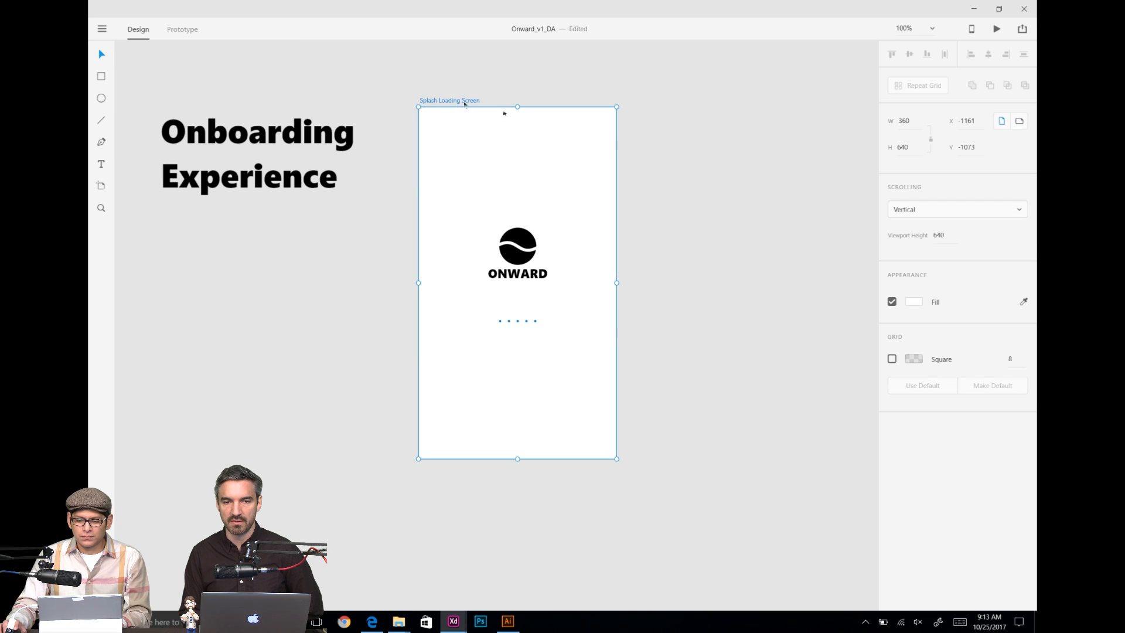
pyautogui.click(916, 303)
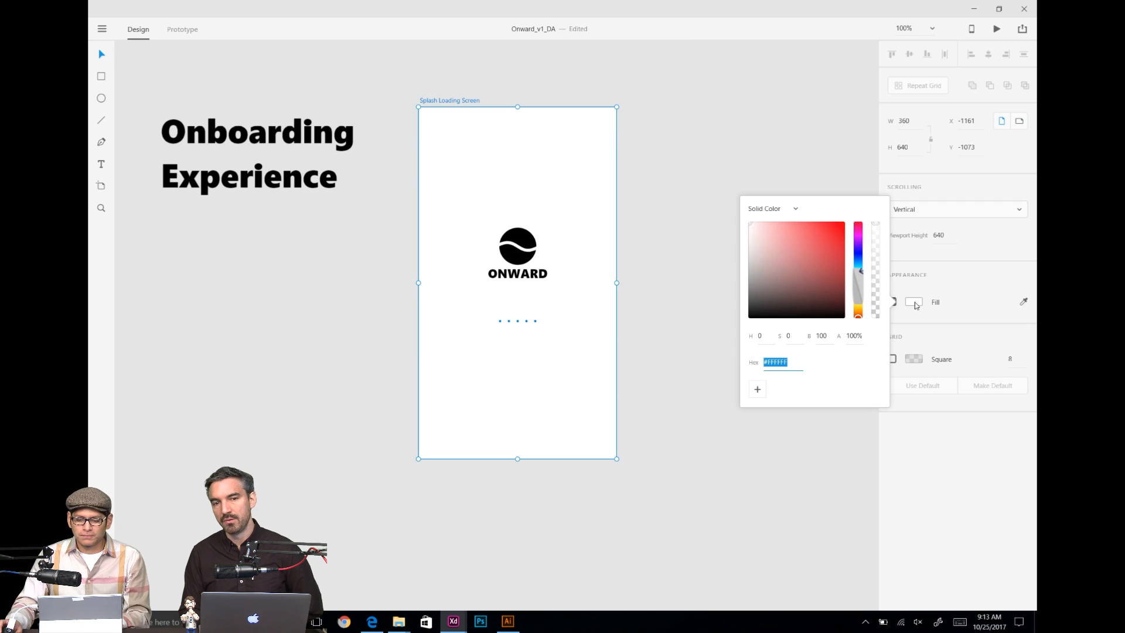
pyautogui.click(859, 306)
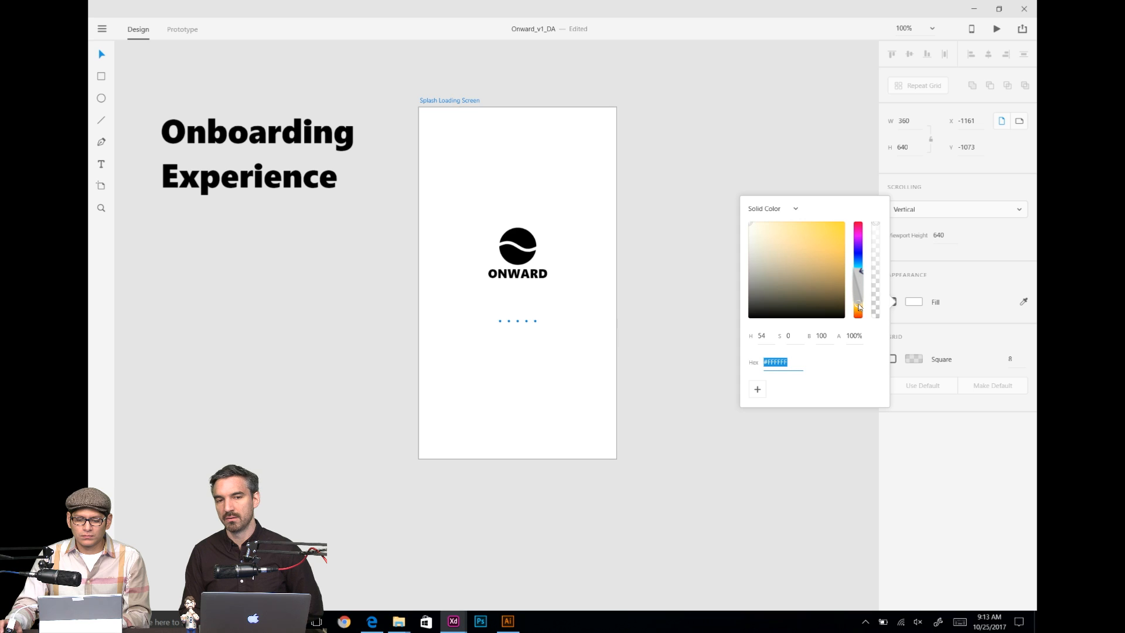
pyautogui.click(859, 300)
pyautogui.click(844, 223)
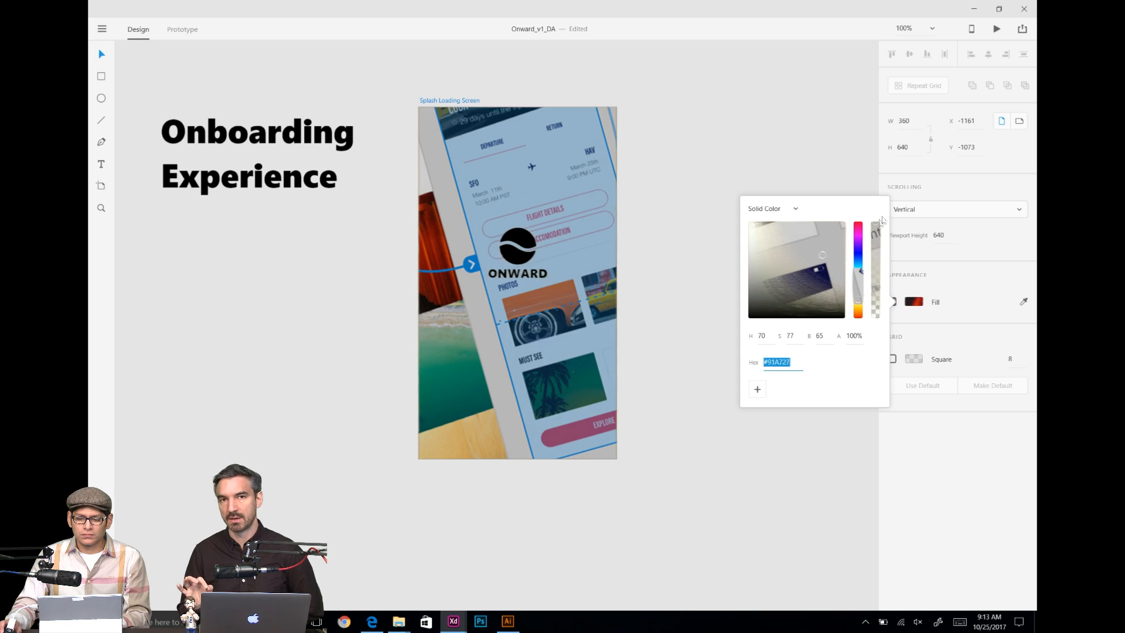
pyautogui.click(859, 307)
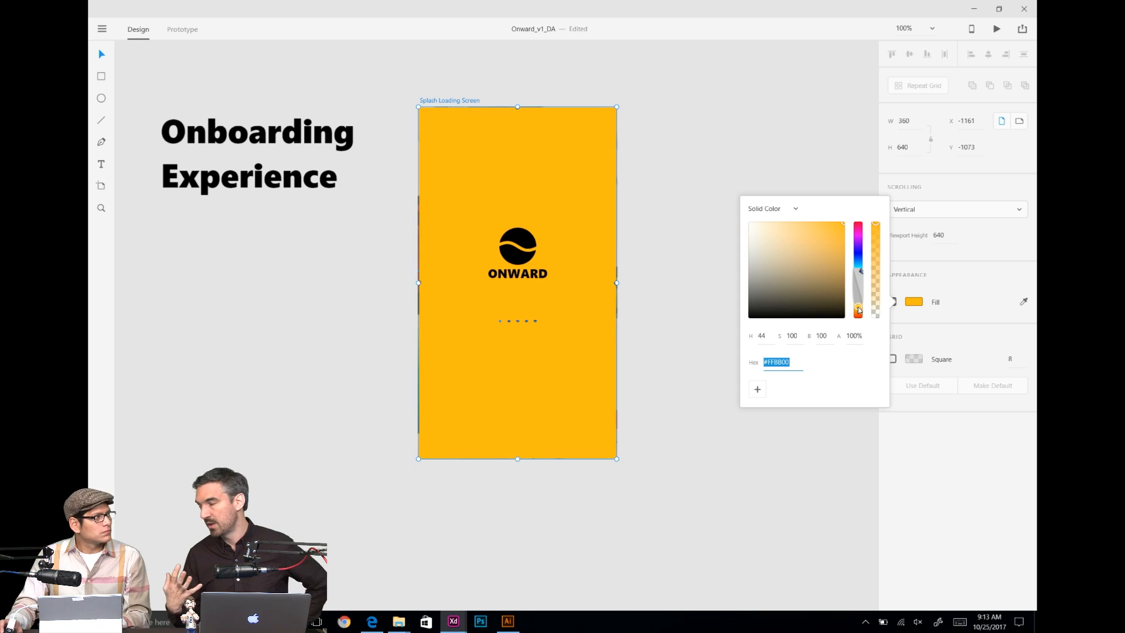
pyautogui.click(859, 313)
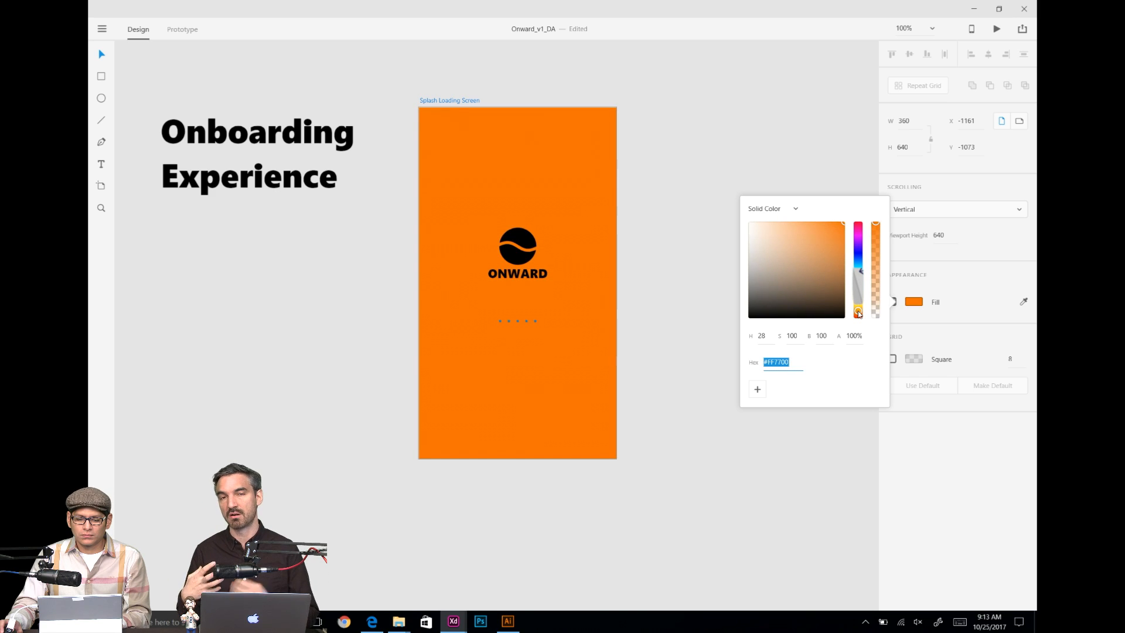
pyautogui.click(858, 312)
pyautogui.click(633, 251)
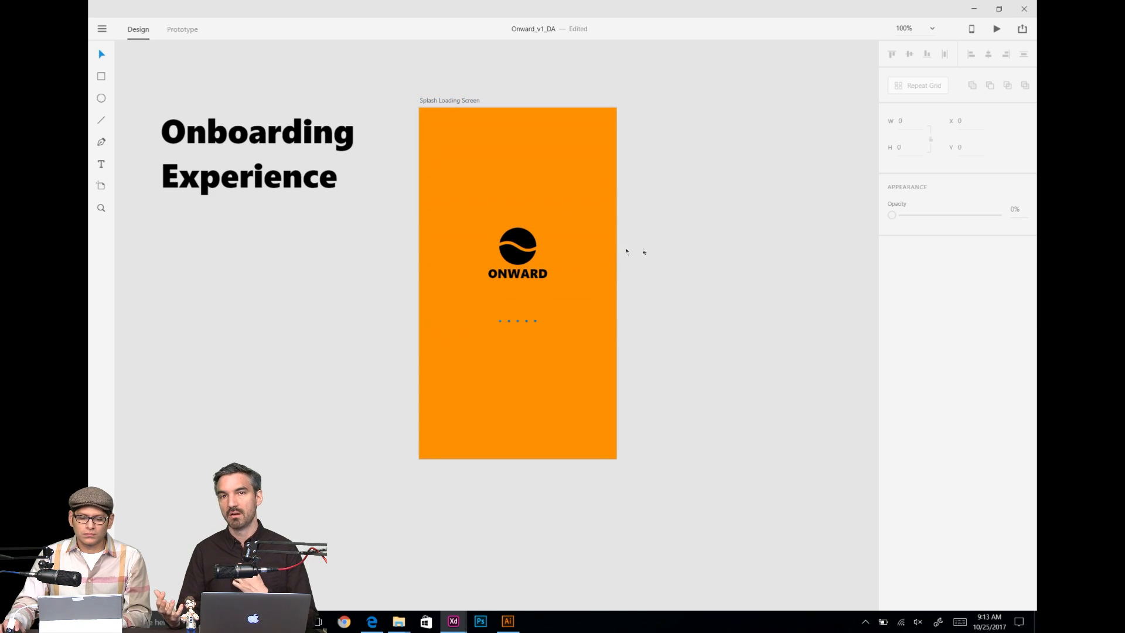
# Step: Fill the round emblem of the ONWARD logo on the Splash Loading Screen with solid white #FFFFFF
pyautogui.click(520, 242)
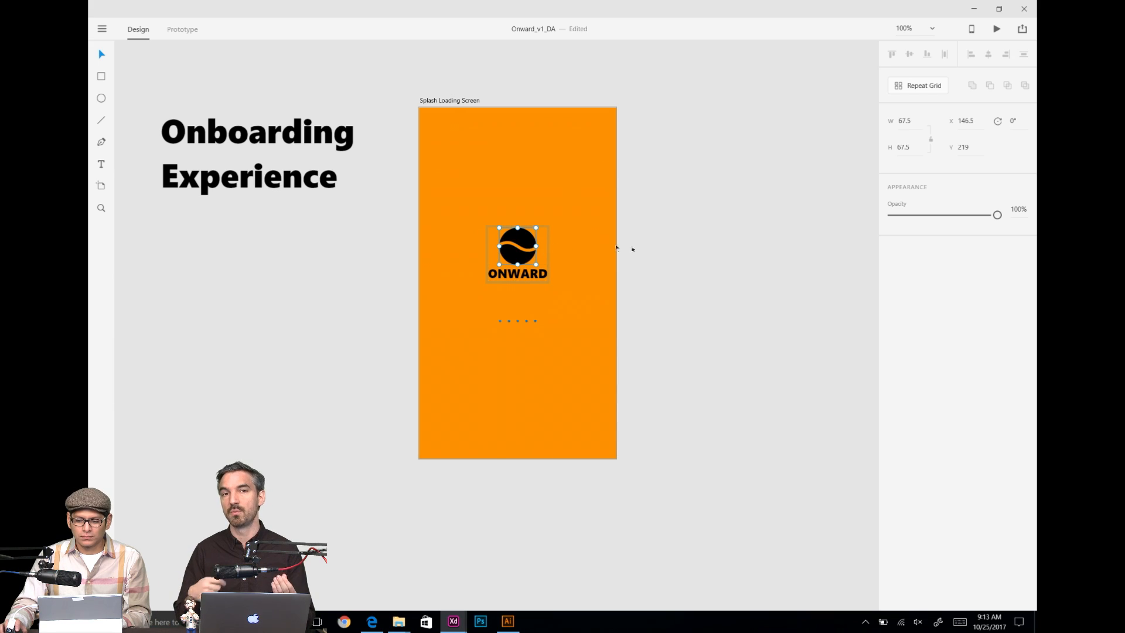
pyautogui.click(649, 248)
pyautogui.doubleClick(530, 243)
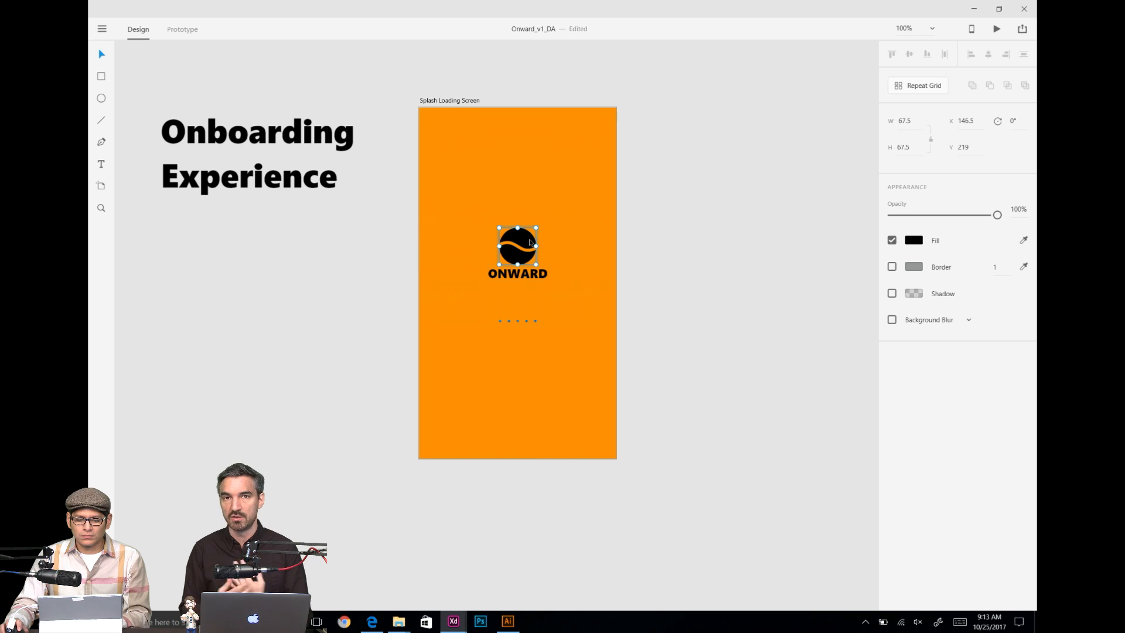
pyautogui.click(917, 244)
pyautogui.moveTo(841, 229); pyautogui.dragTo(711, 123)
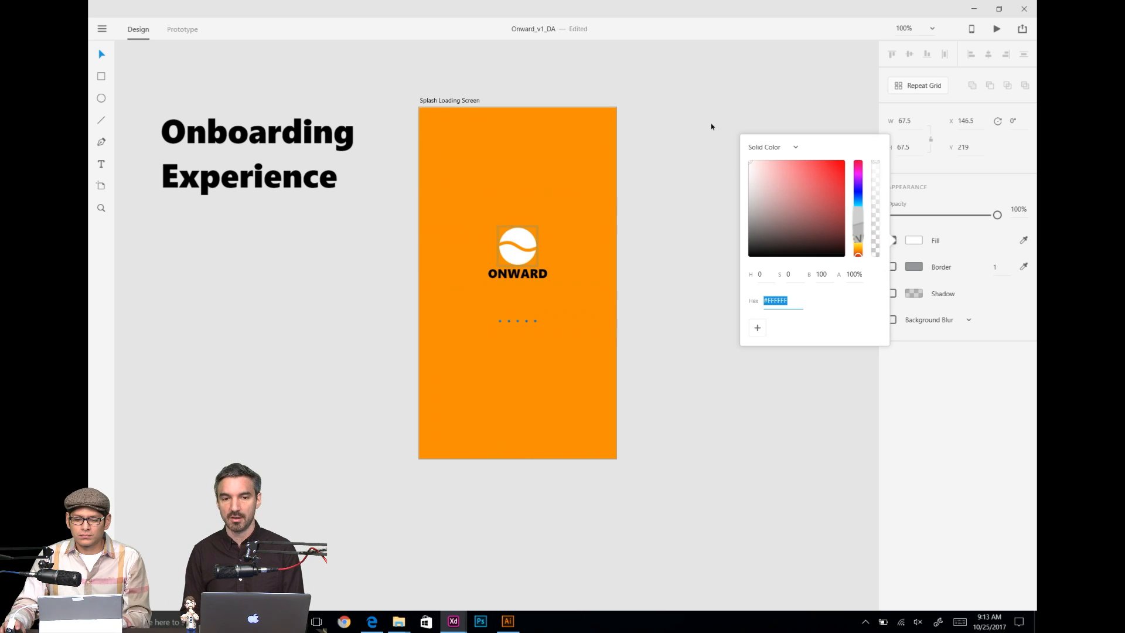
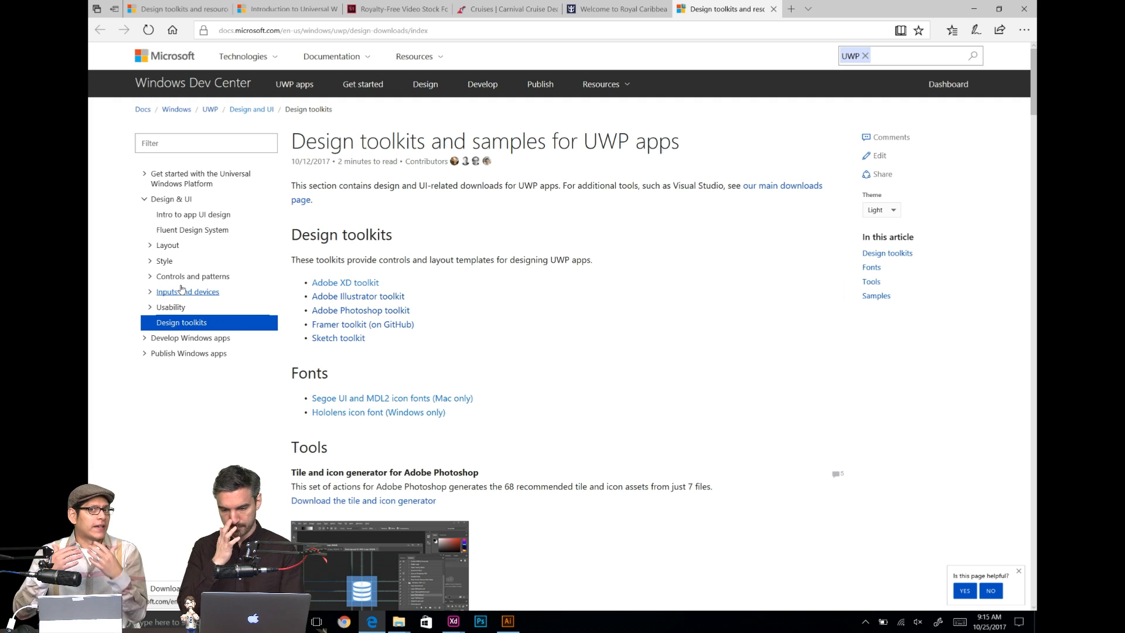
# Step: Open the Fluent Design System article on Windows Dev Center and view its building blocks, then hide the browser
pyautogui.click(193, 231)
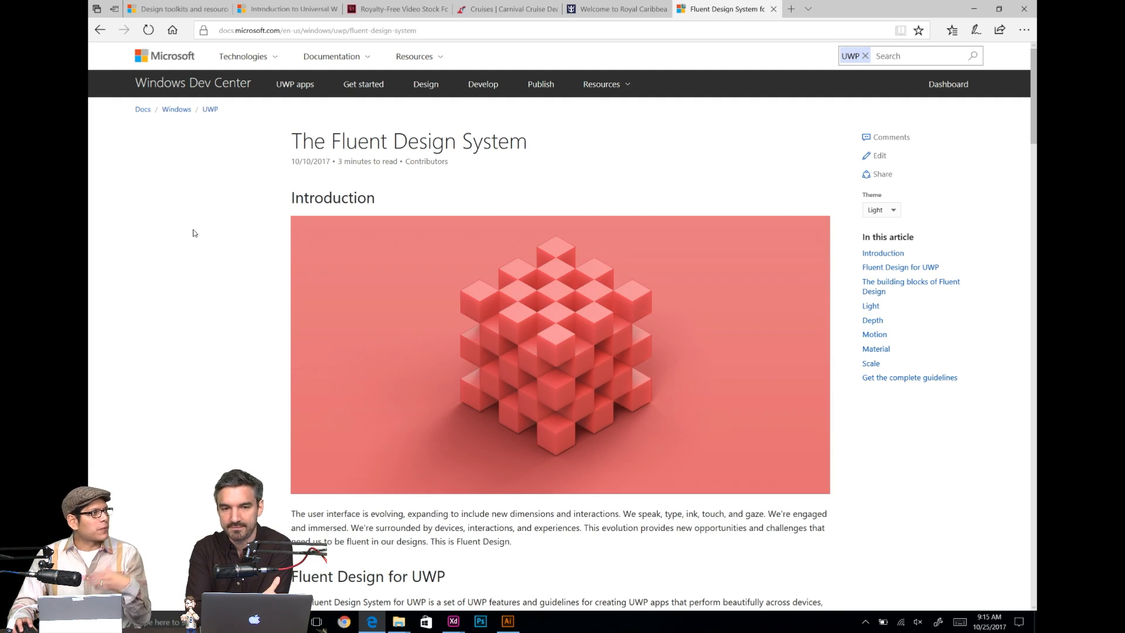
pyautogui.scroll(-9, 544, 269)
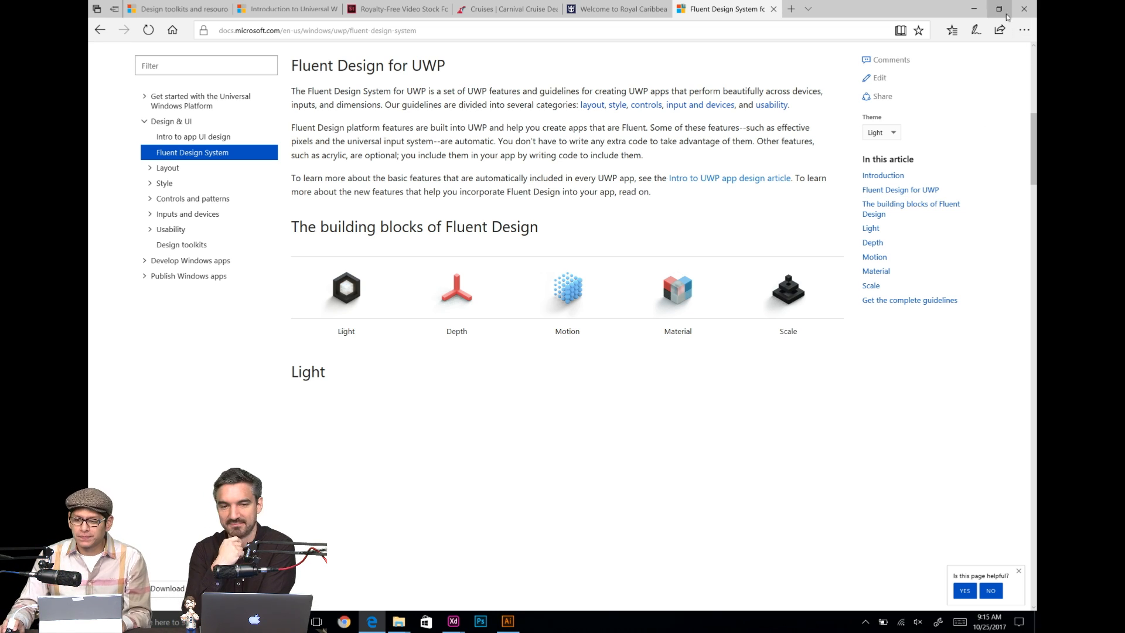
pyautogui.click(976, 9)
# Step: Dismiss the start window and set the ONWARD logo's width to 149, keeping its proportions locked
pyautogui.click(766, 164)
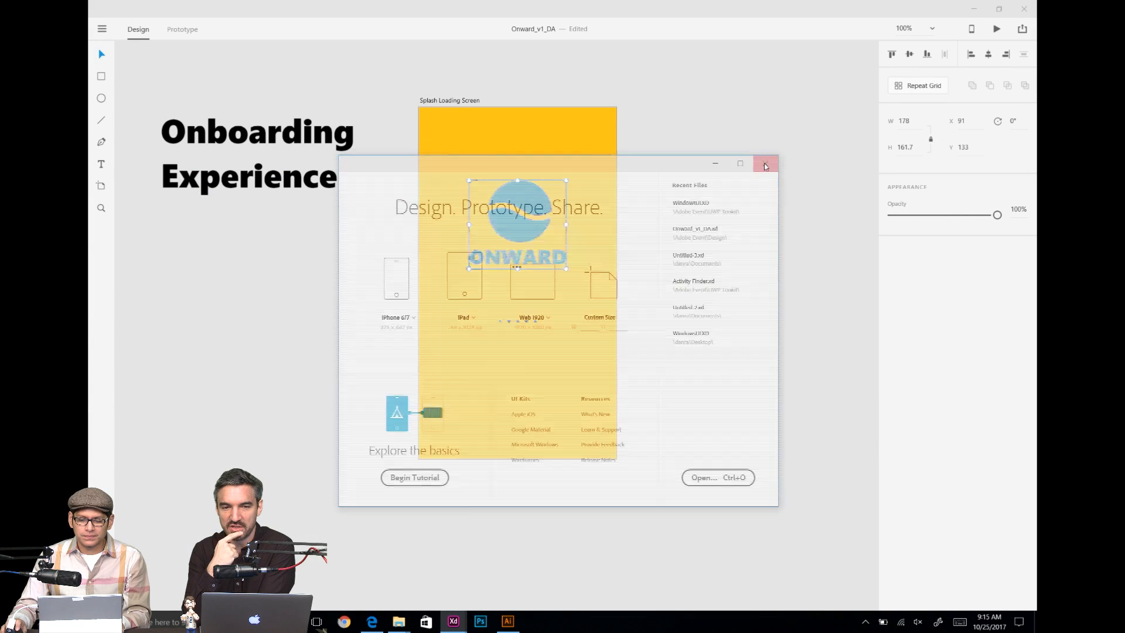
pyautogui.click(915, 123)
pyautogui.moveTo(916, 123); pyautogui.dragTo(891, 121)
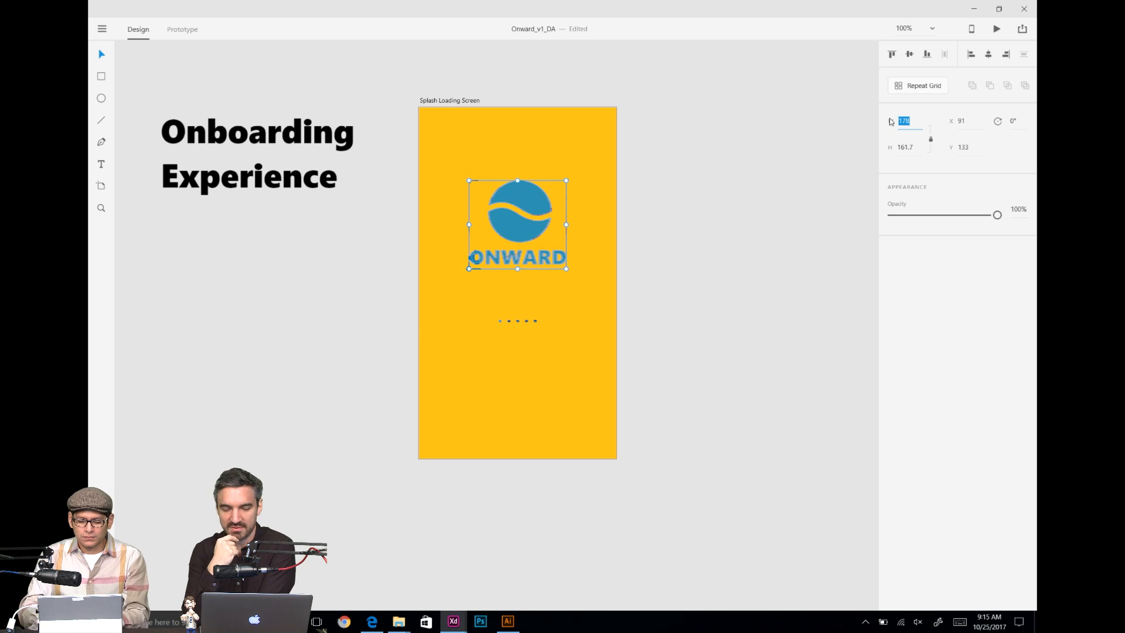
pyautogui.write('149')
pyautogui.press('Return')
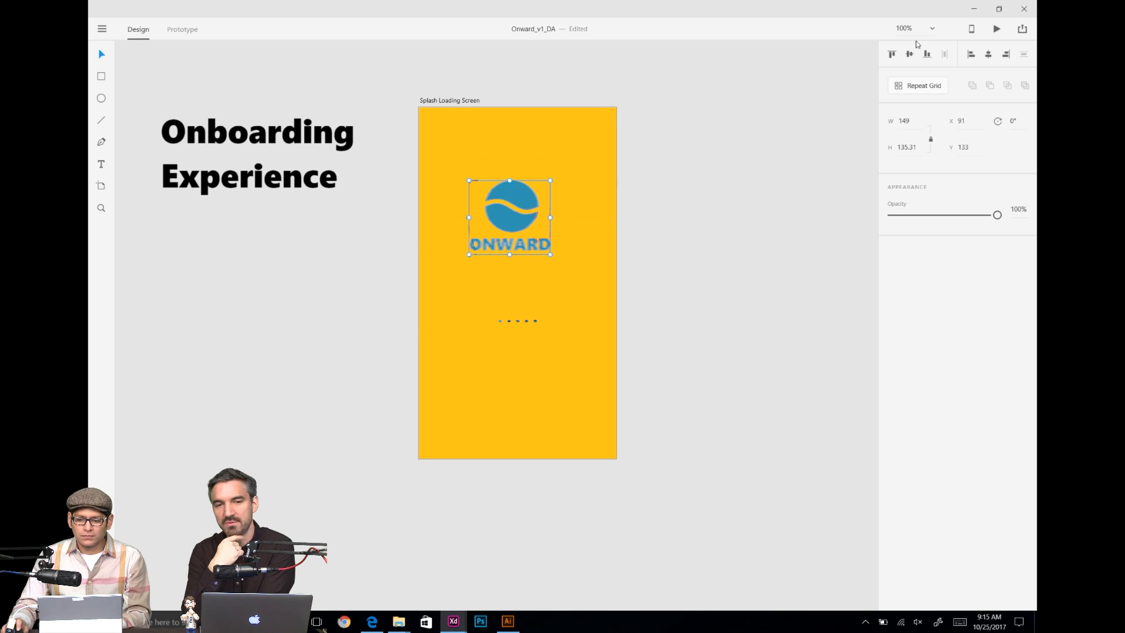
# Step: Position the ONWARD logo above the progress dots, centred on the Splash Loading Screen at X 106, Y 176
pyautogui.click(910, 54)
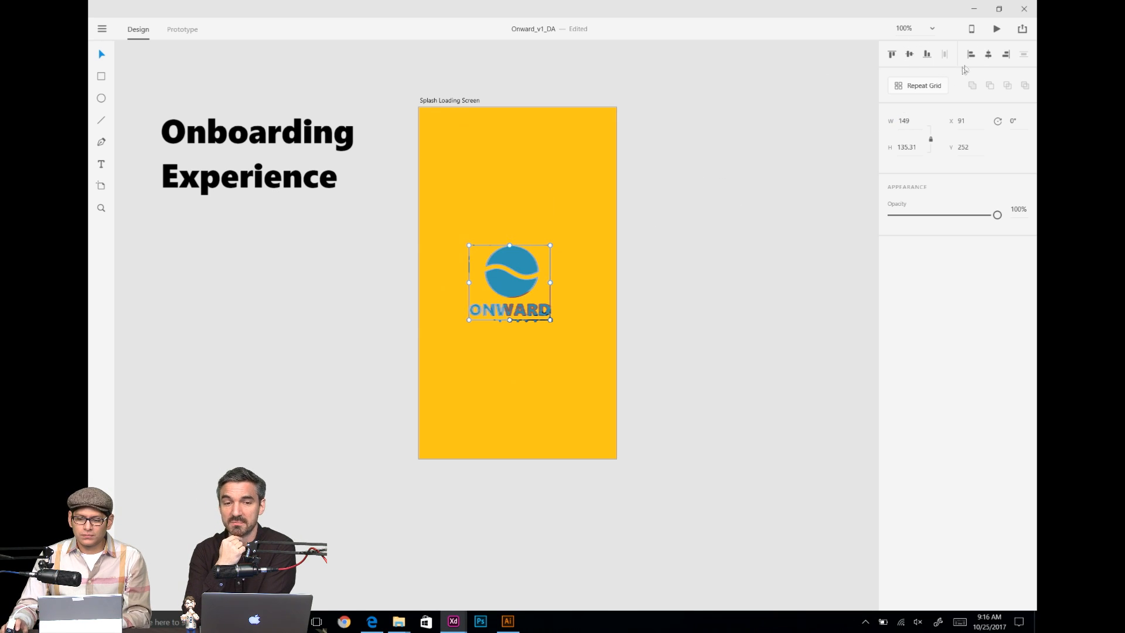
pyautogui.moveTo(514, 259); pyautogui.dragTo(520, 224)
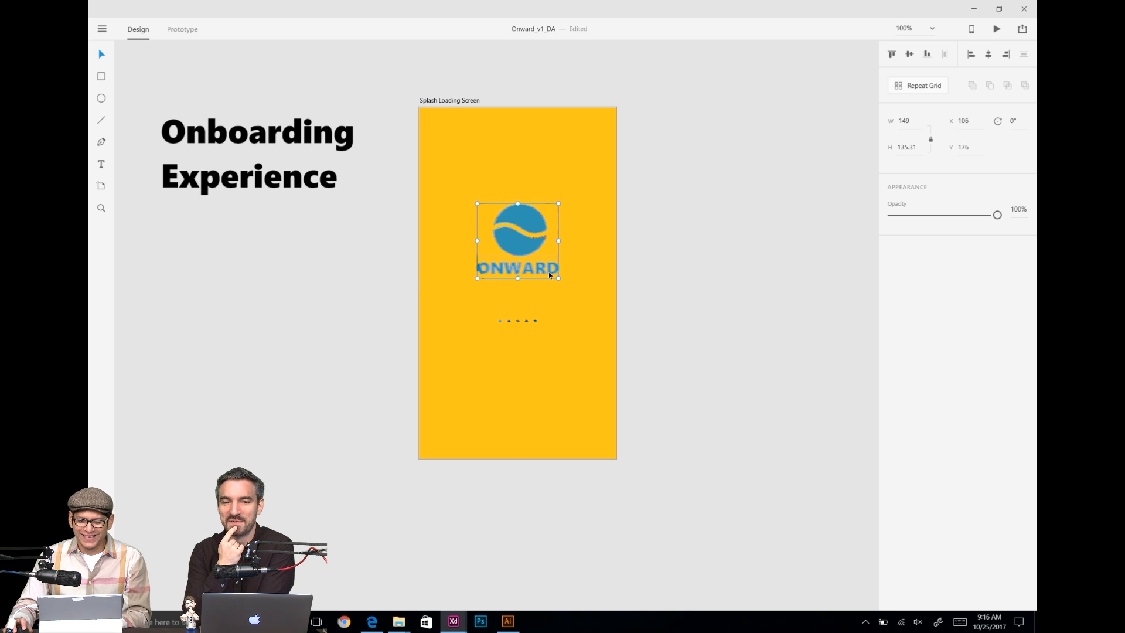
pyautogui.click(509, 331)
pyautogui.click(514, 322)
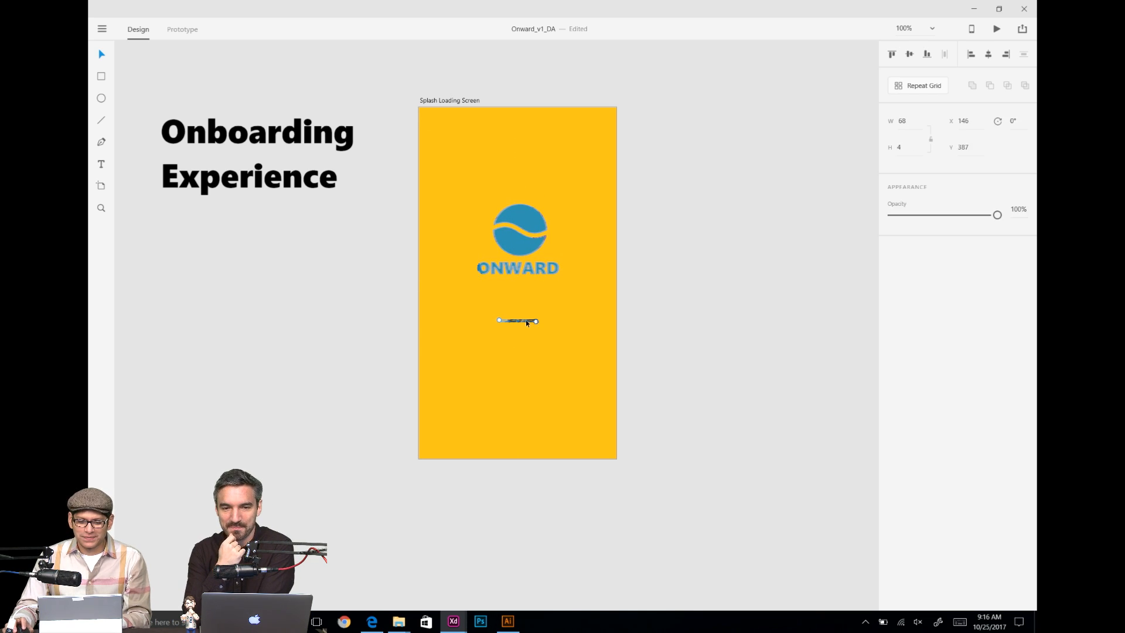
pyautogui.click(756, 176)
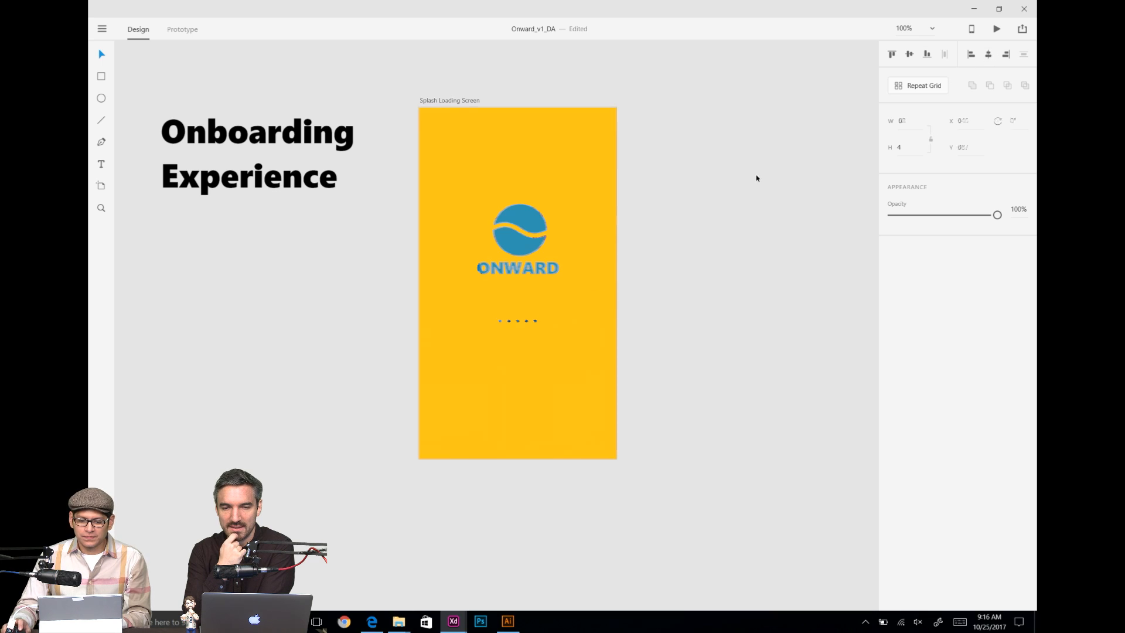
# Step: Examine the prototype links from the Activity Preferences artboard to the neighbouring screens, and return to design mode
pyautogui.hotkey('ctrl', '-')
pyautogui.moveTo(738, 168); pyautogui.dragTo(599, 175)
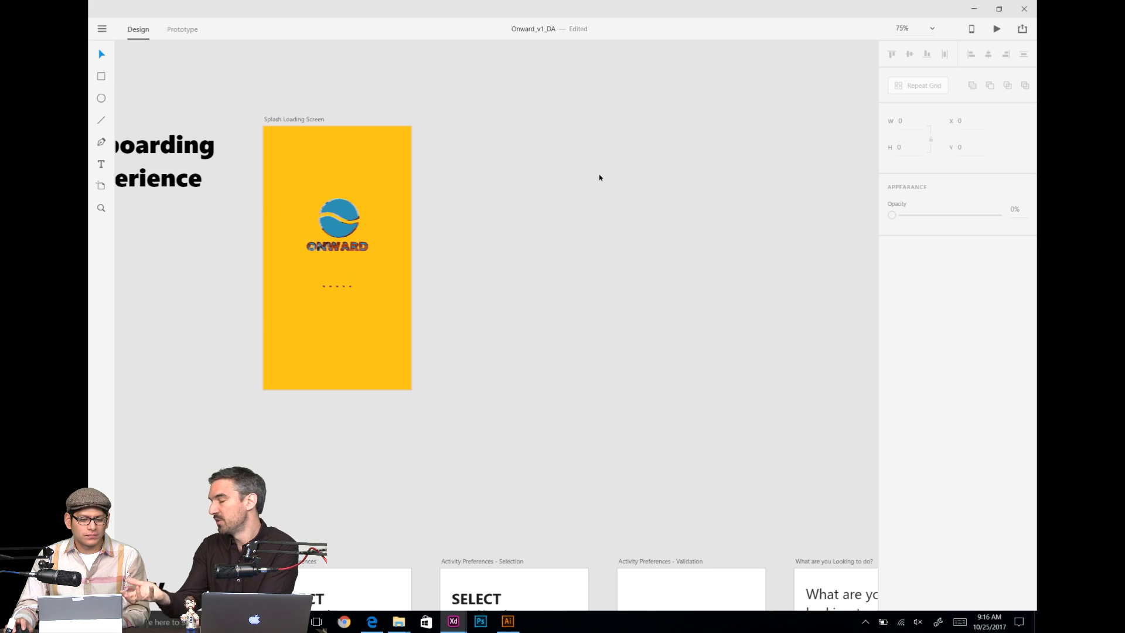
pyautogui.scroll(-5, 604, 194)
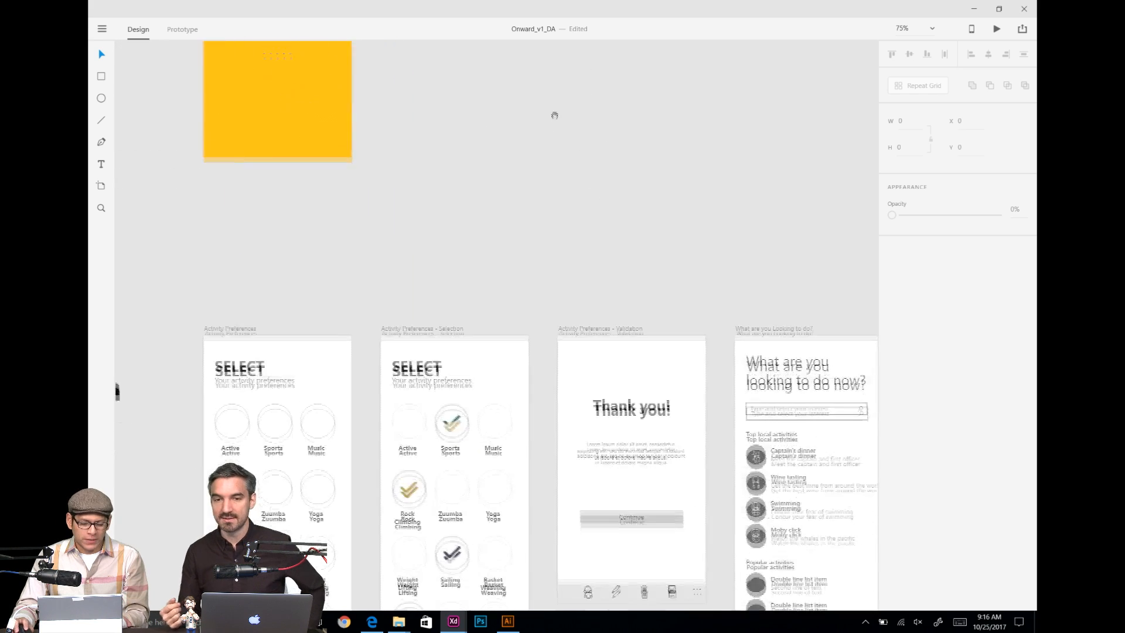
pyautogui.click(182, 29)
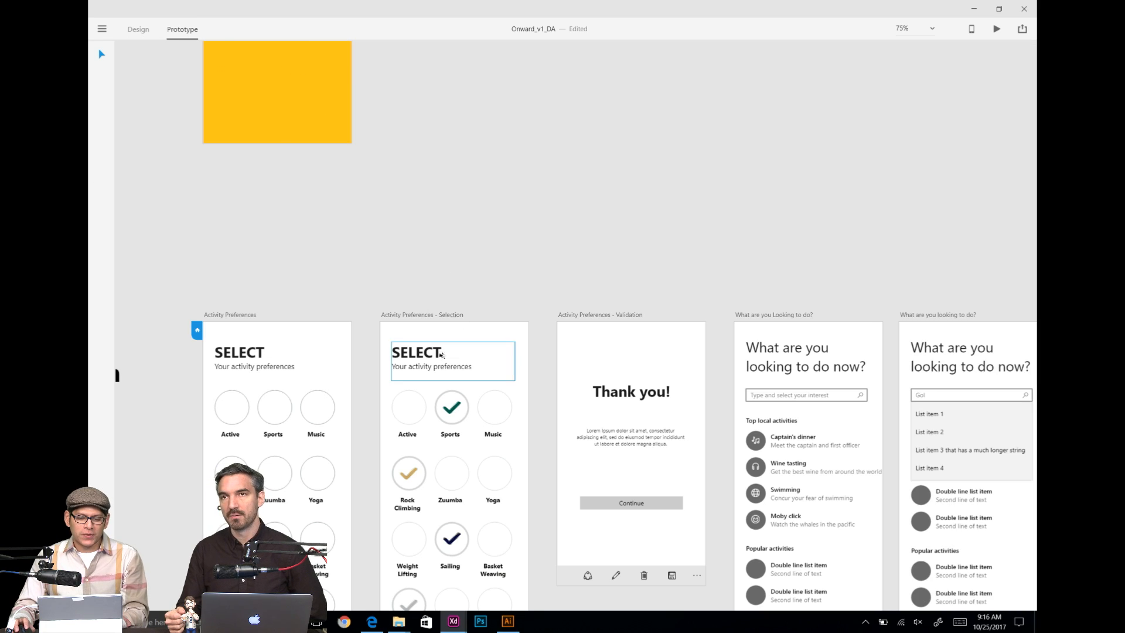
pyautogui.scroll(-3, 420, 117)
pyautogui.click(204, 273)
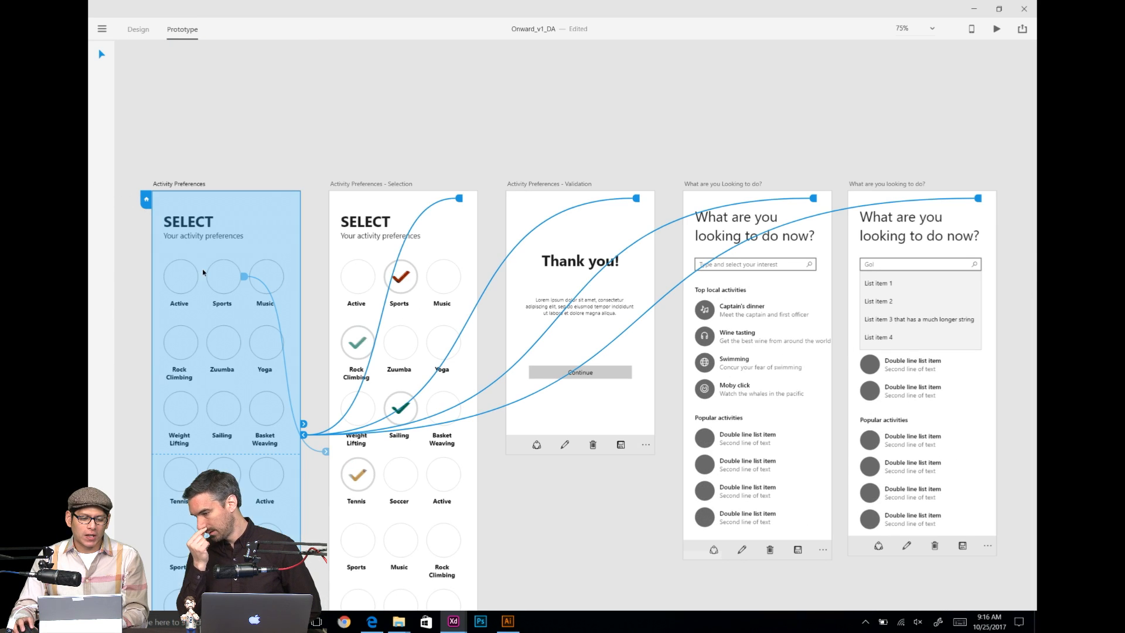
pyautogui.scroll(-2, 486, 208)
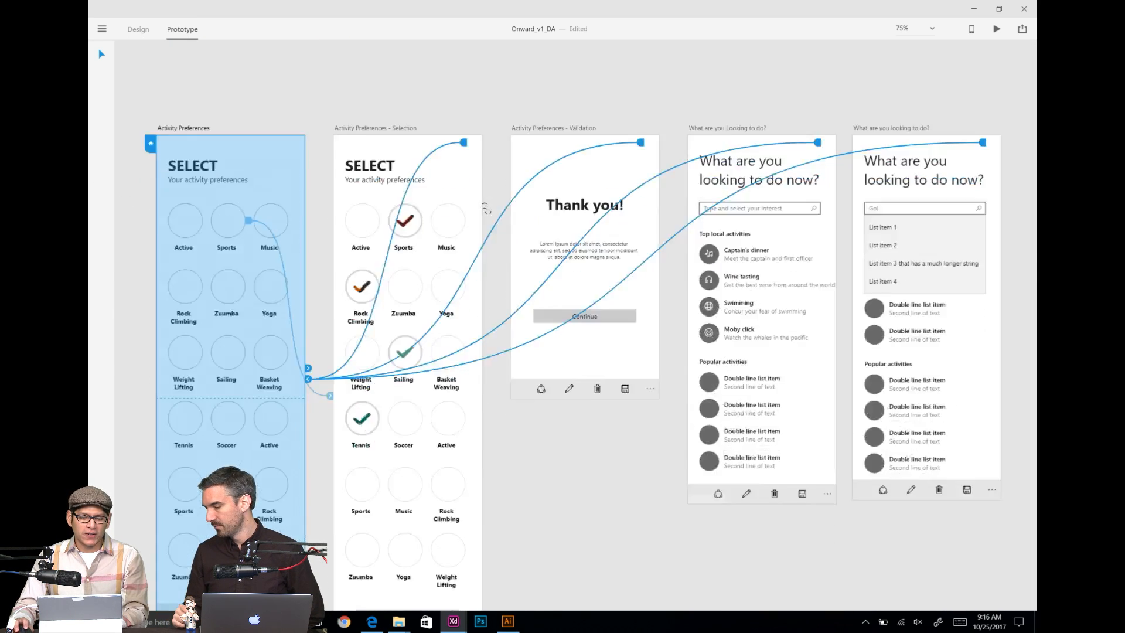
pyautogui.scroll(-2, 486, 208)
pyautogui.scroll(5, 352, 176)
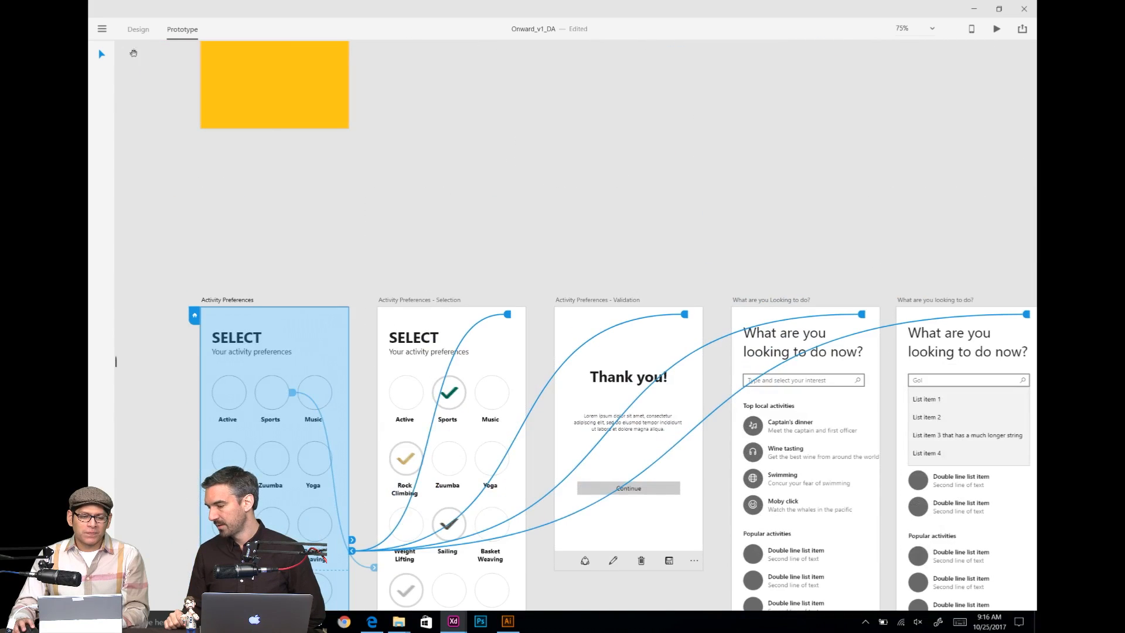
pyautogui.click(139, 30)
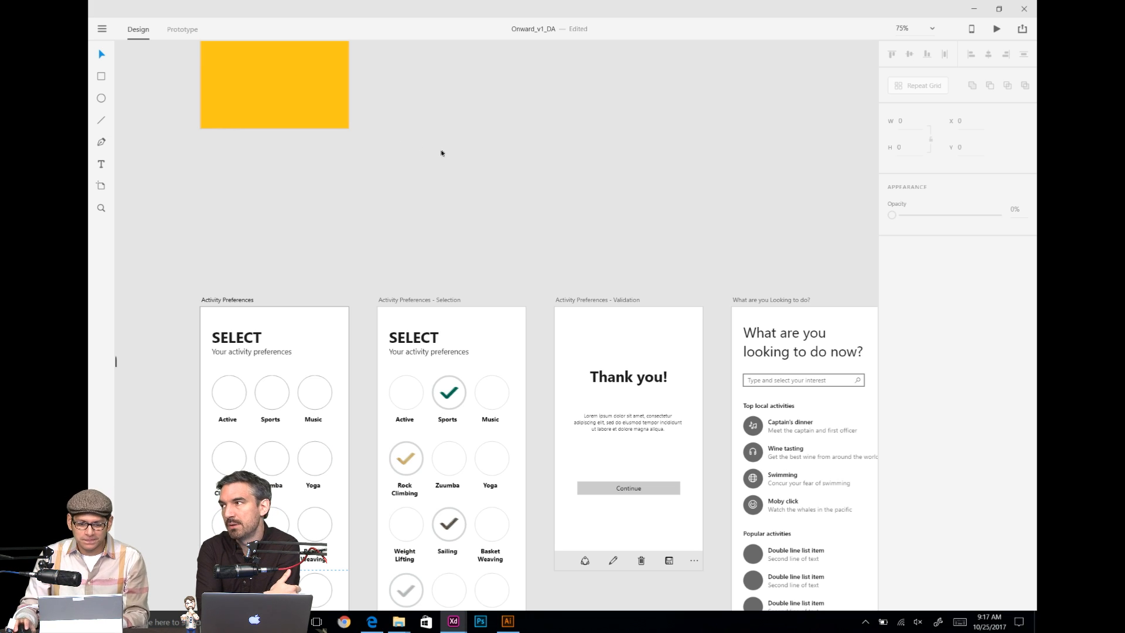
pyautogui.moveTo(513, 142); pyautogui.dragTo(497, 241)
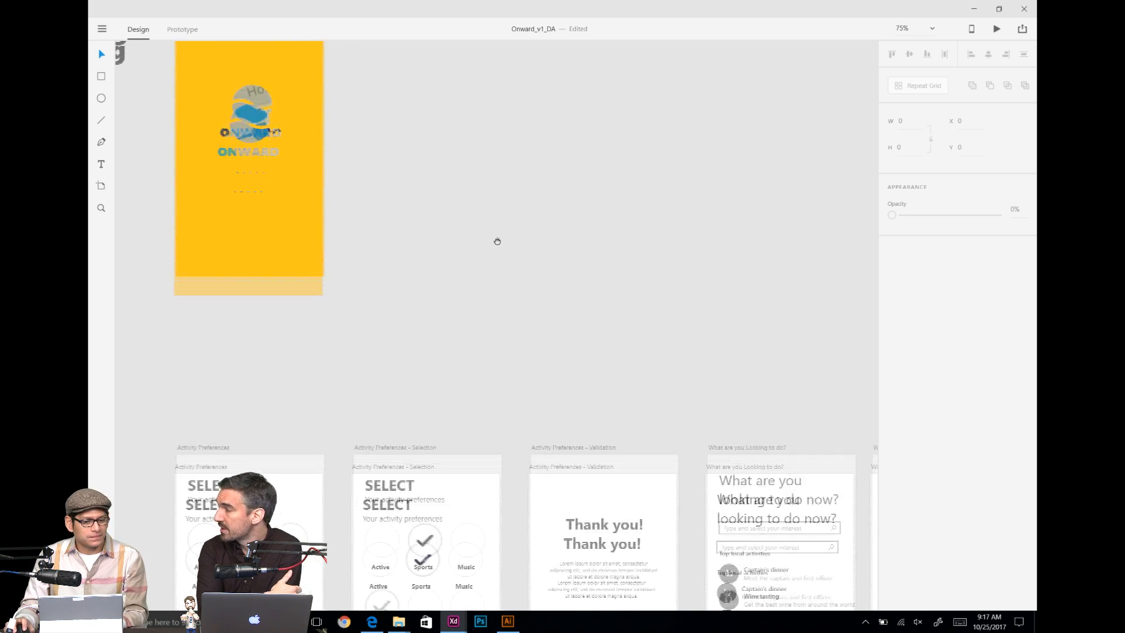
pyautogui.moveTo(498, 172); pyautogui.dragTo(533, 230)
pyautogui.click(268, 117)
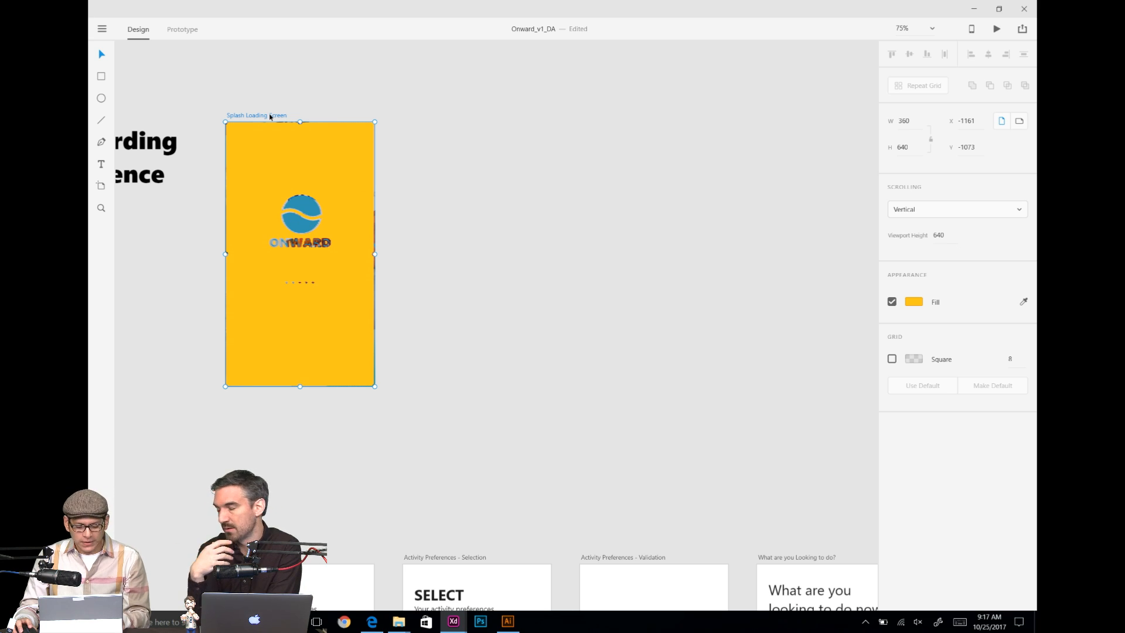
pyautogui.hotkey('ctrl', 'd')
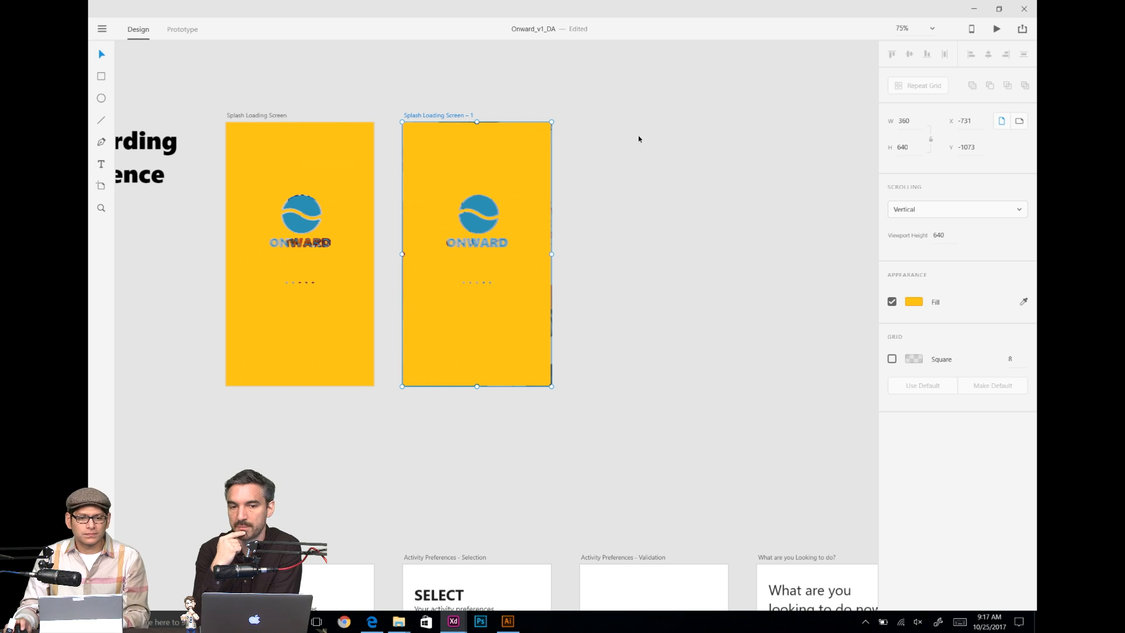
pyautogui.click(601, 149)
pyautogui.click(494, 215)
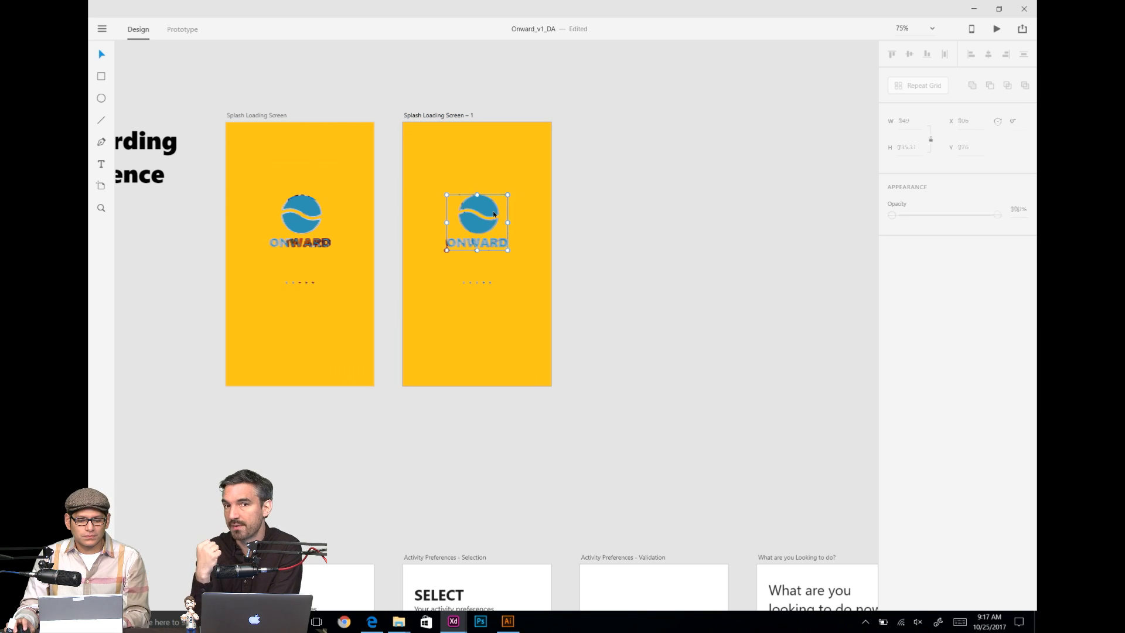
pyautogui.moveTo(494, 214); pyautogui.dragTo(492, 170)
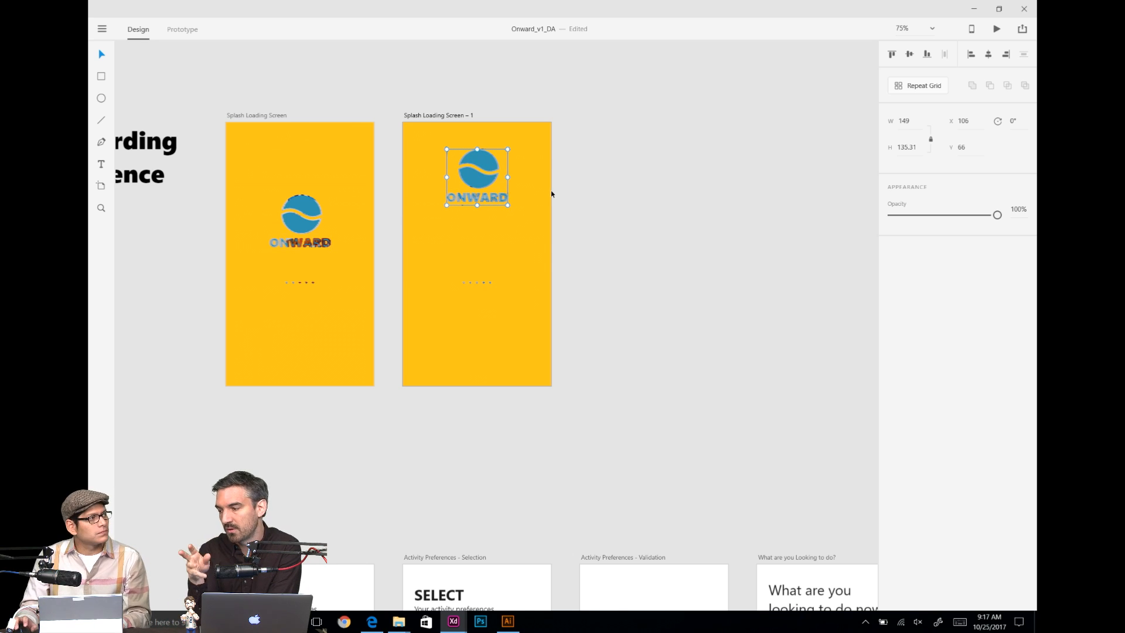
pyautogui.click(464, 115)
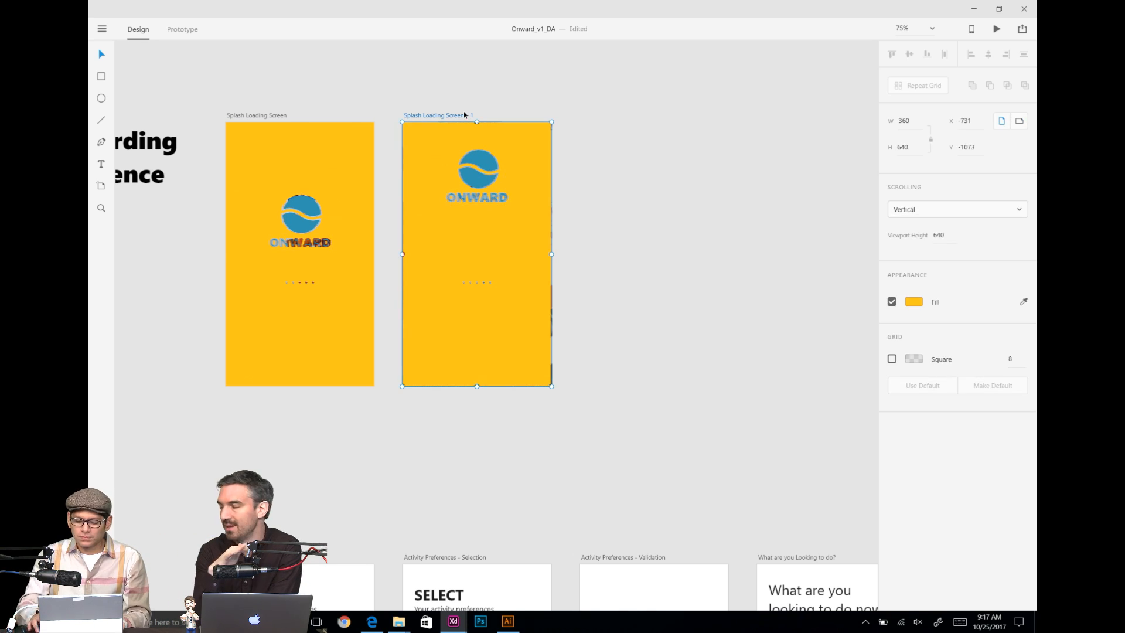
pyautogui.press('Delete')
# Step: Convert the ONWARD logo on the Splash Loading Screen into a reusable symbol
pyautogui.click(314, 218)
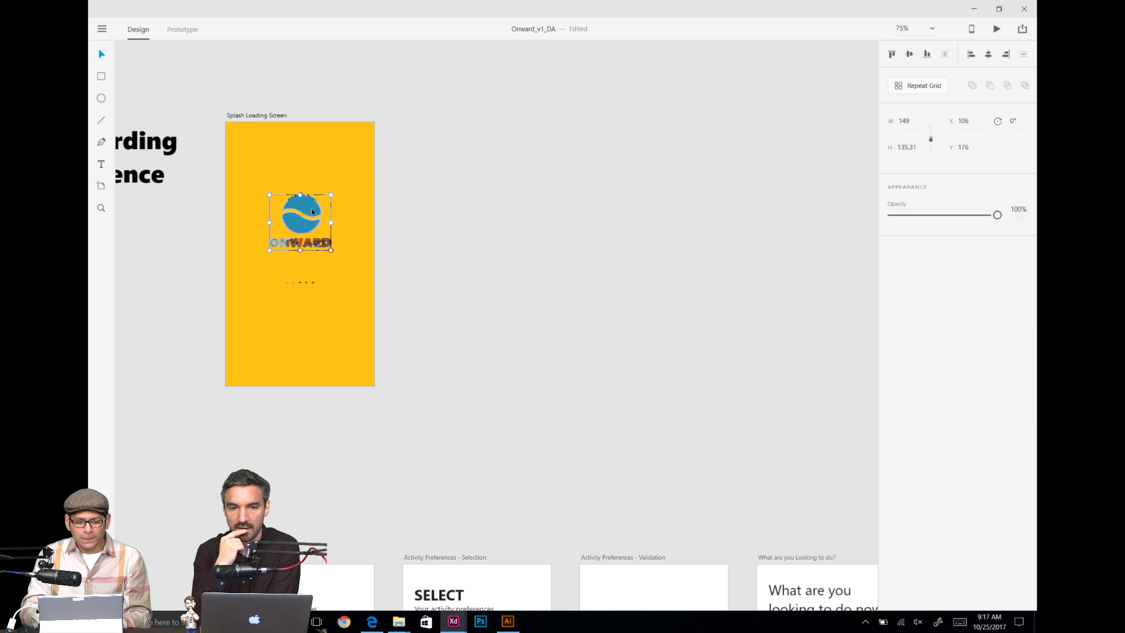
pyautogui.hotkey('ctrl', 'k')
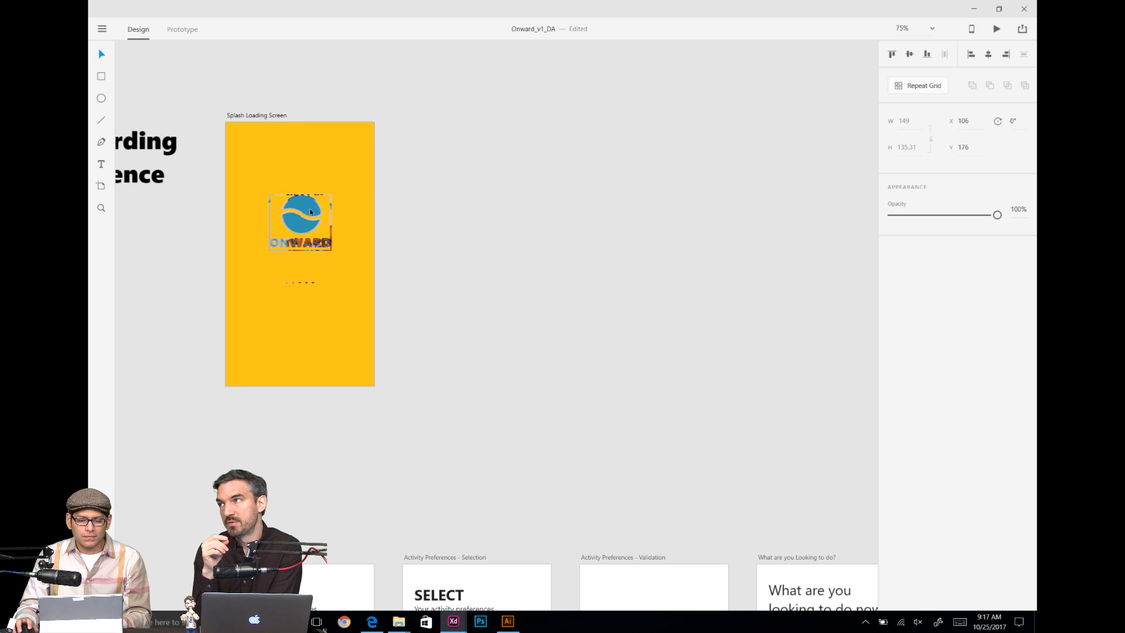
pyautogui.rightClick(312, 211)
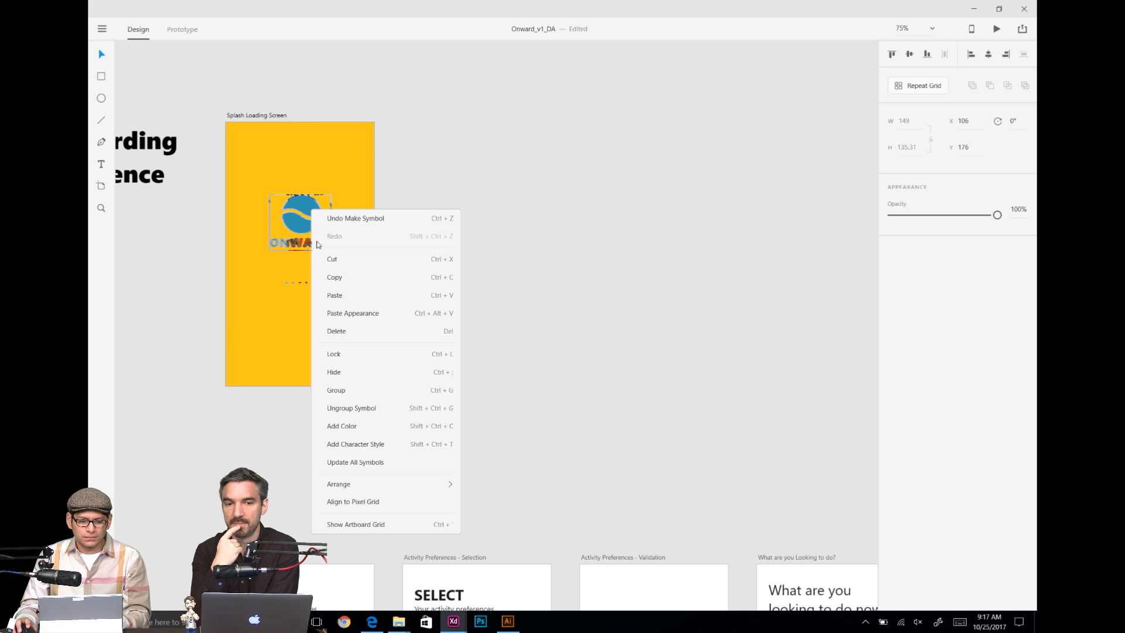
pyautogui.click(361, 92)
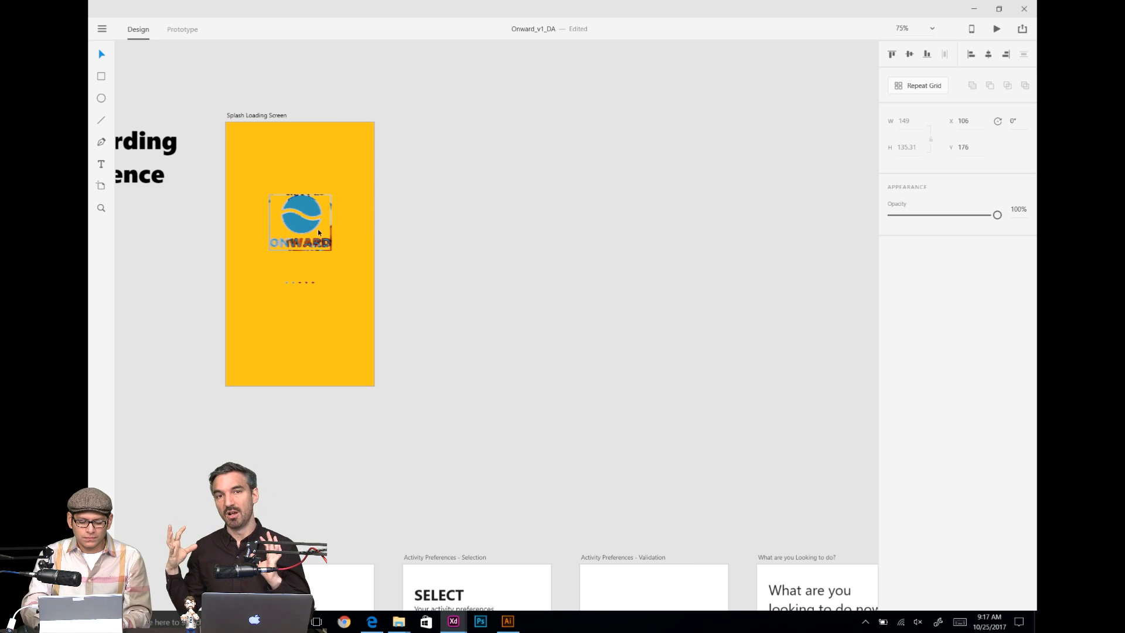
# Step: View the Splash Loading Screen's layers, then show the document assets and select the ONWARD logo symbol there
pyautogui.hotkey('ctrl', 'y')
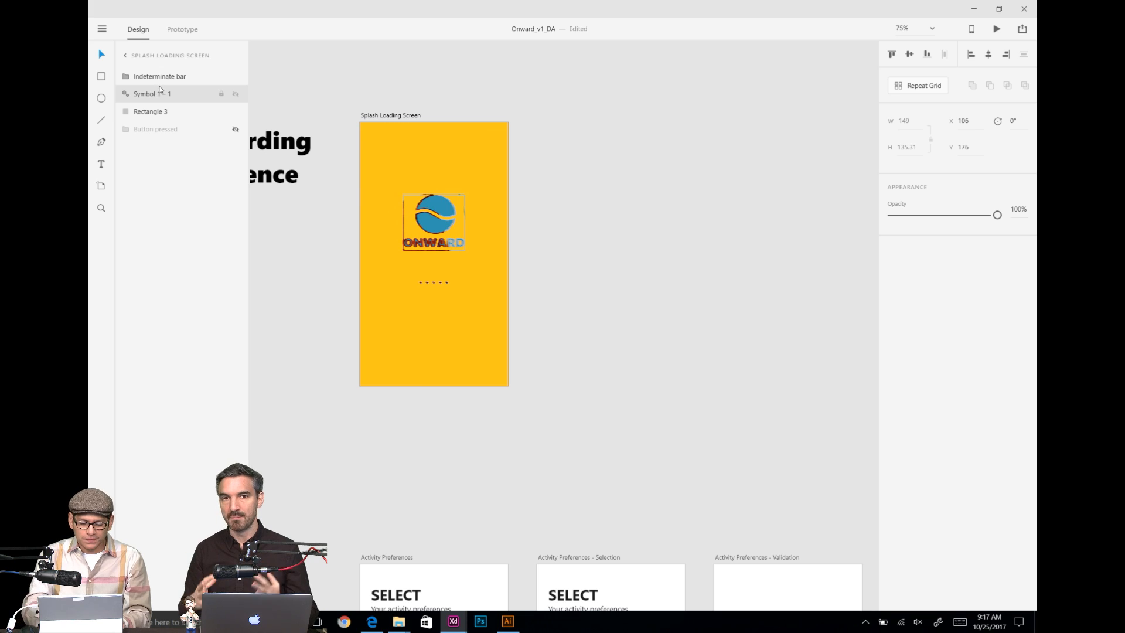
pyautogui.hotkey('ctrl', 'shift', 'y')
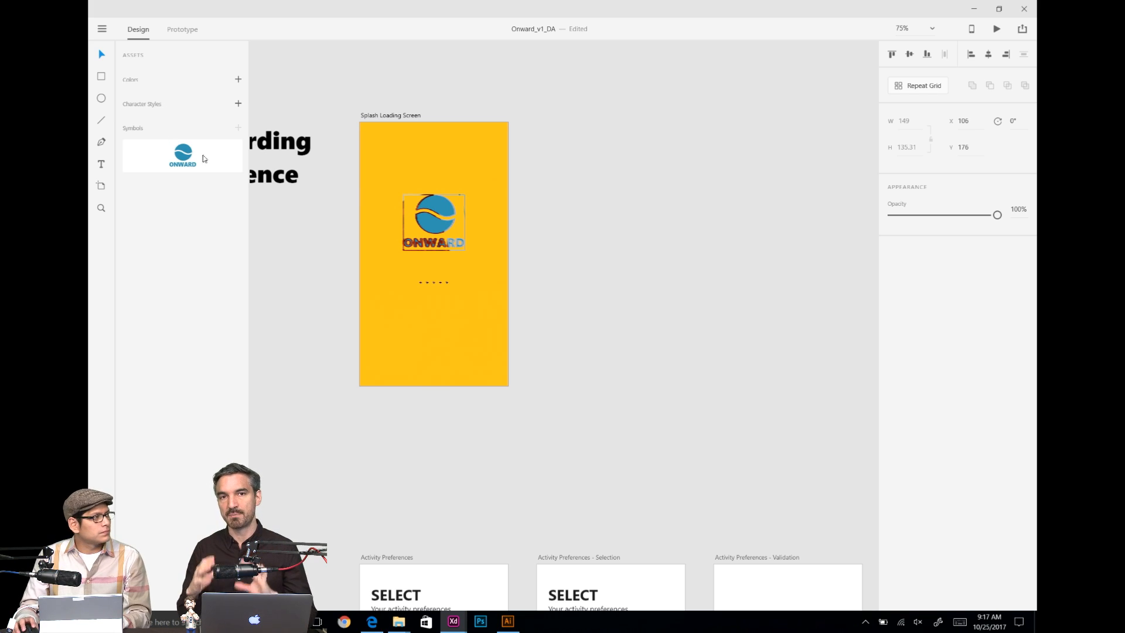
pyautogui.click(201, 158)
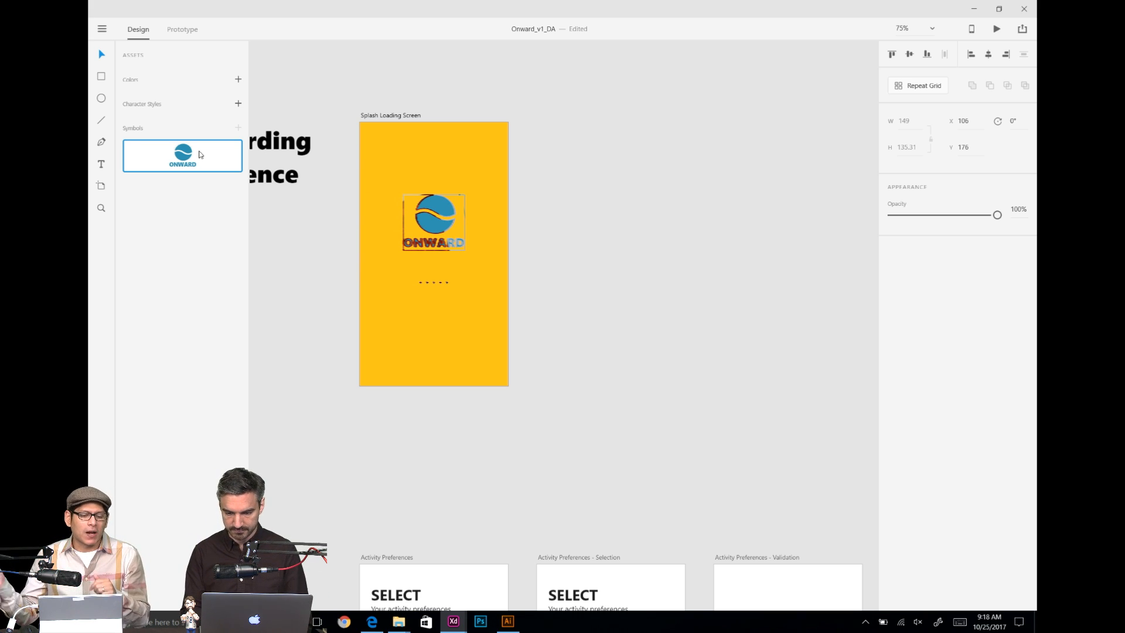
pyautogui.rightClick(428, 219)
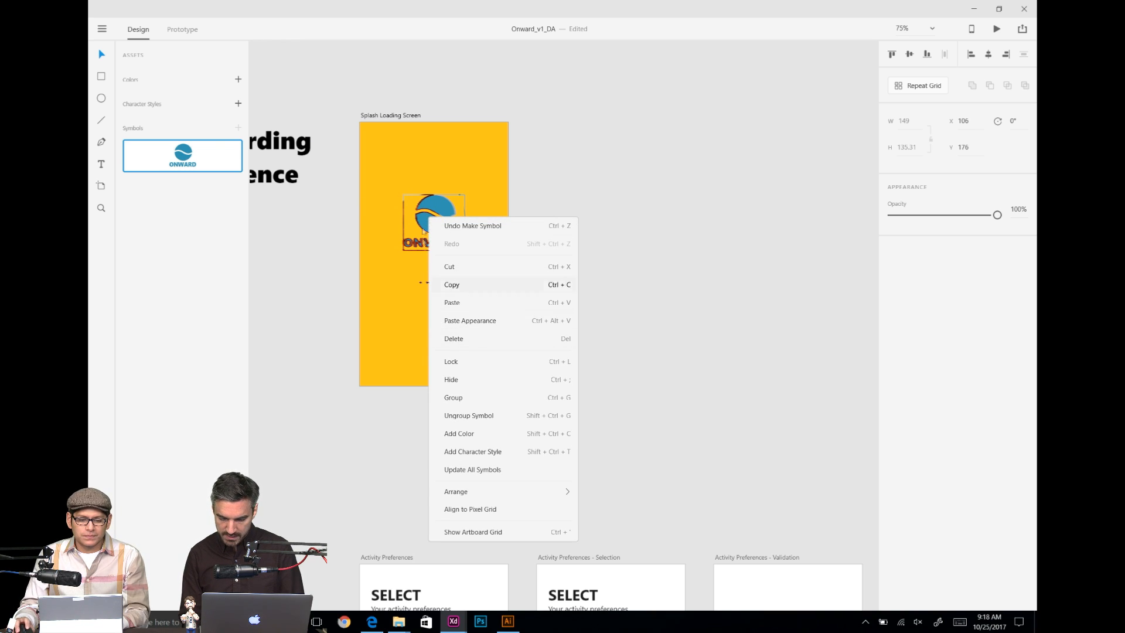
pyautogui.click(425, 205)
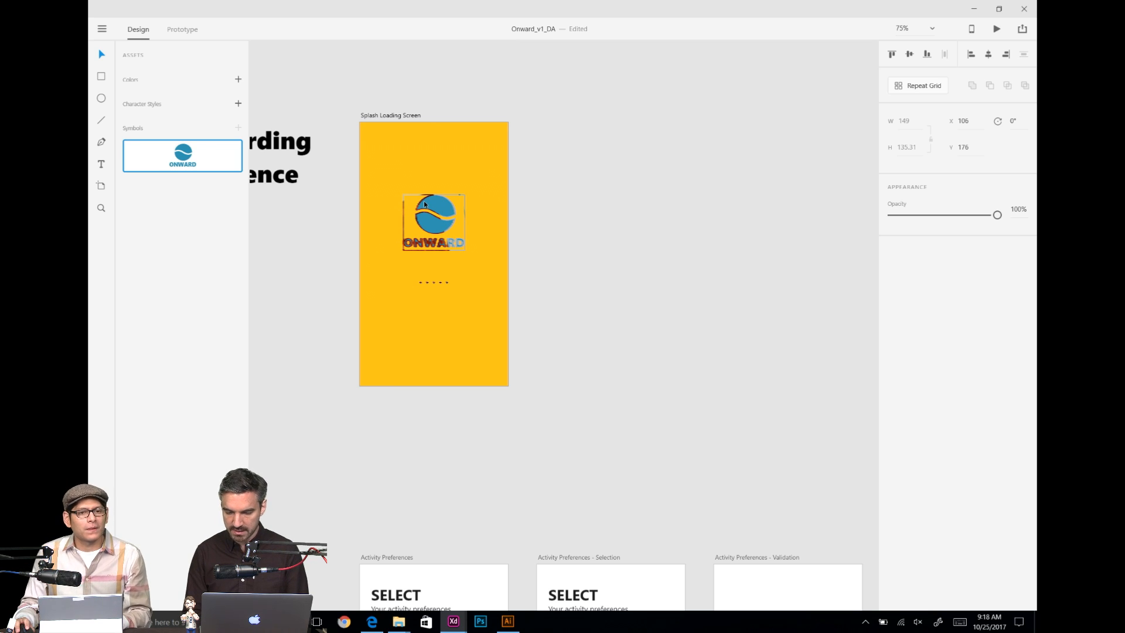
# Step: Examine the ONWARD wordmark's text properties inside the logo symbol and the commands available for that symbol
pyautogui.click(424, 203)
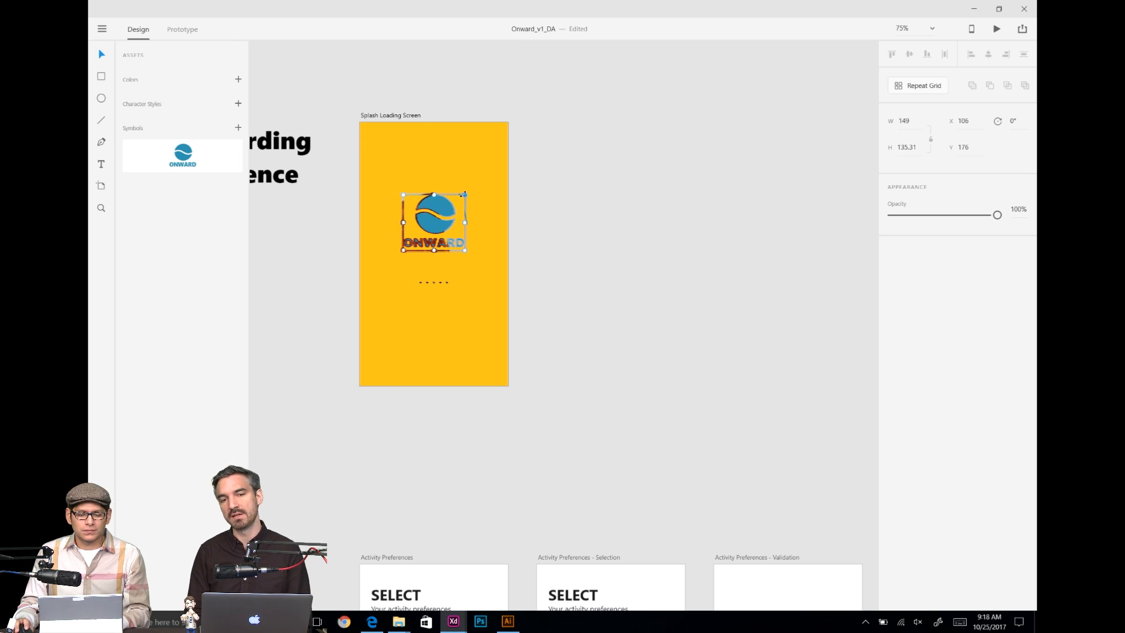
pyautogui.doubleClick(444, 241)
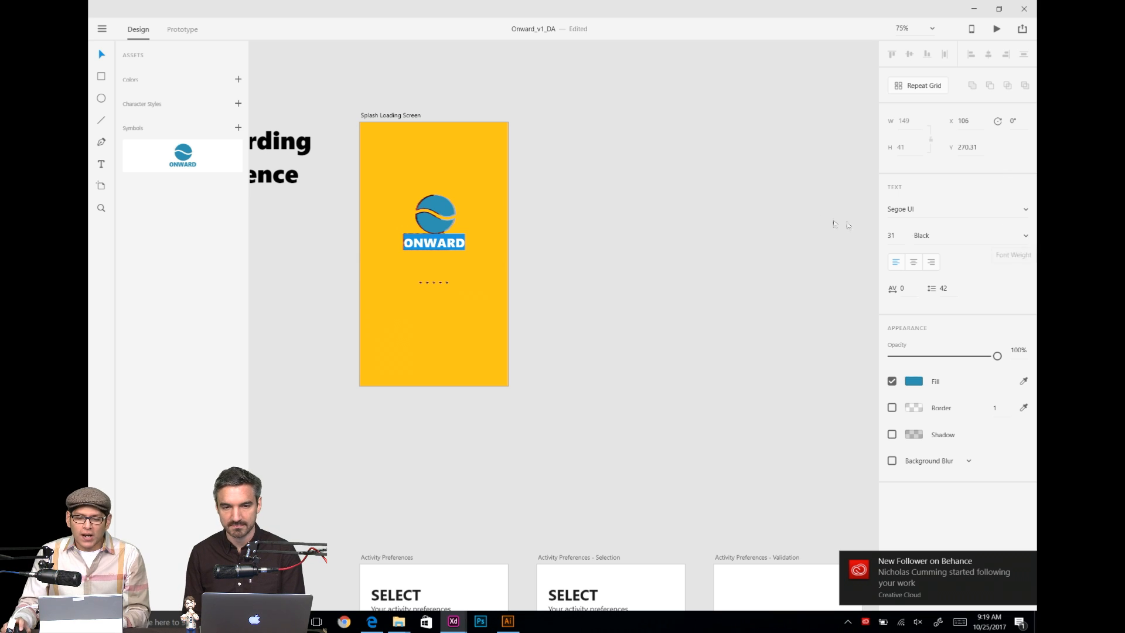
pyautogui.press('Escape')
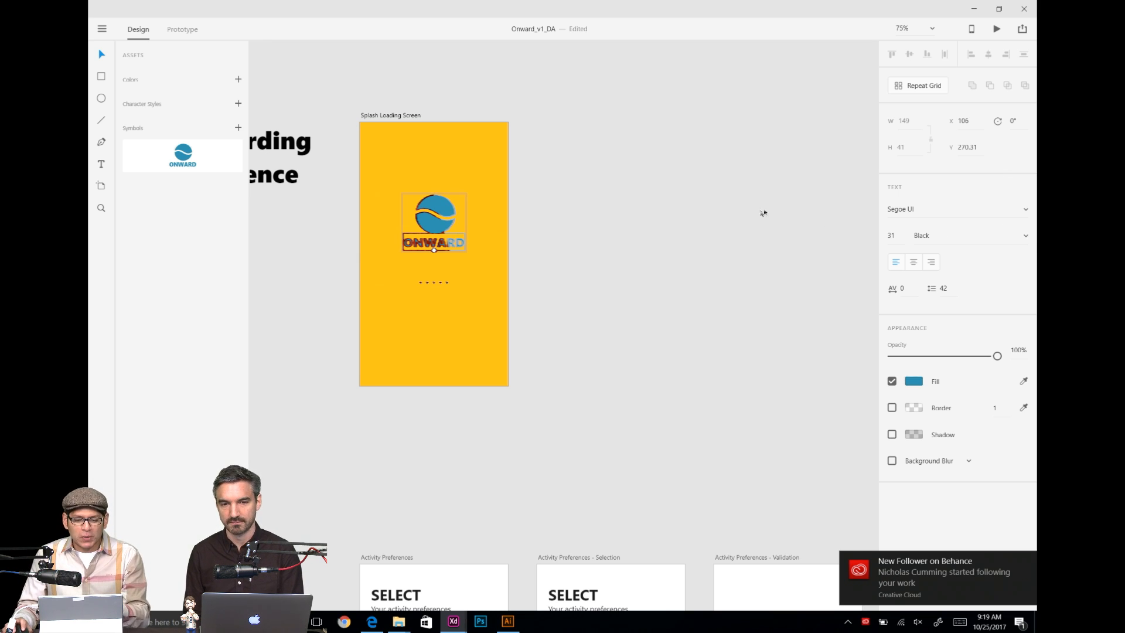
pyautogui.click(444, 218)
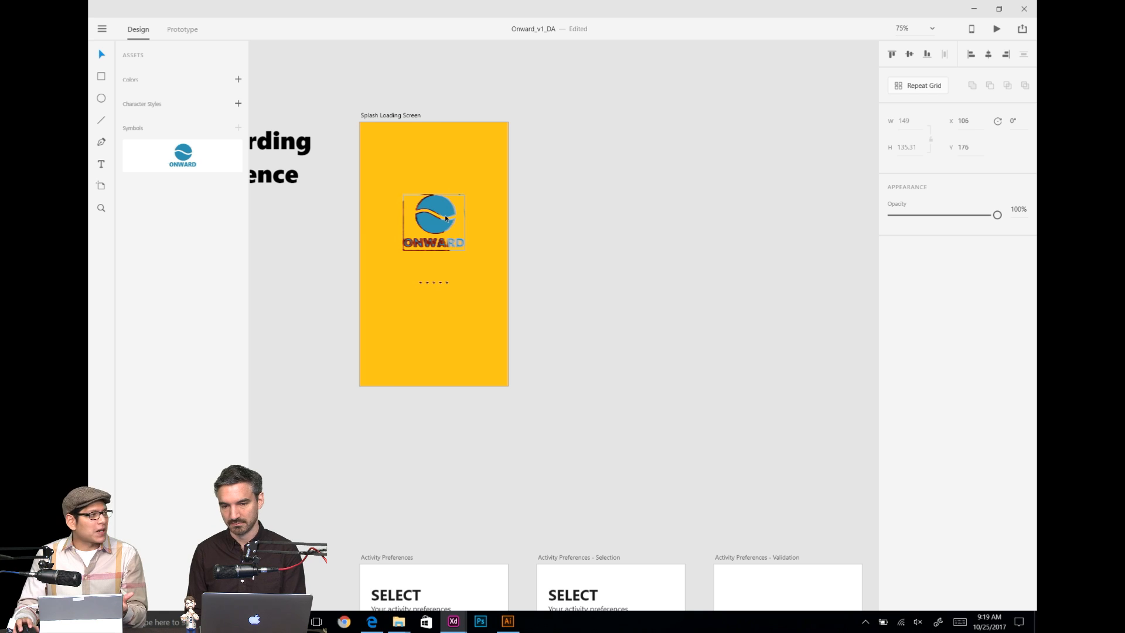
pyautogui.rightClick(446, 218)
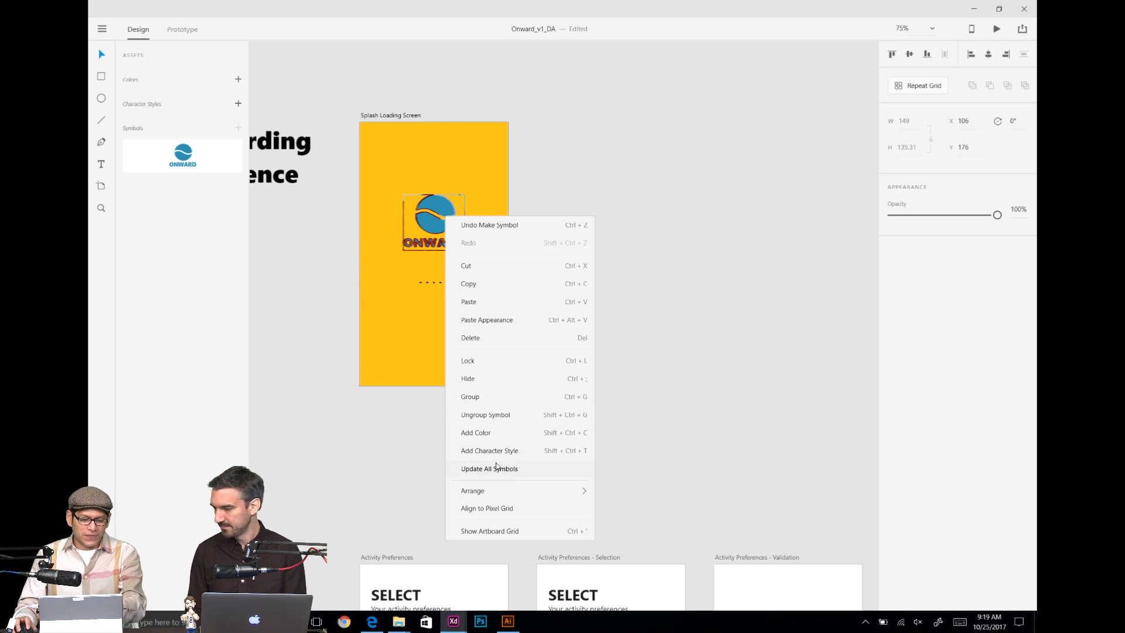
pyautogui.click(434, 231)
# Step: Set the ONWARD wordmark inside the logo symbol to the Light font weight with a character spacing of 186
pyautogui.doubleClick(434, 245)
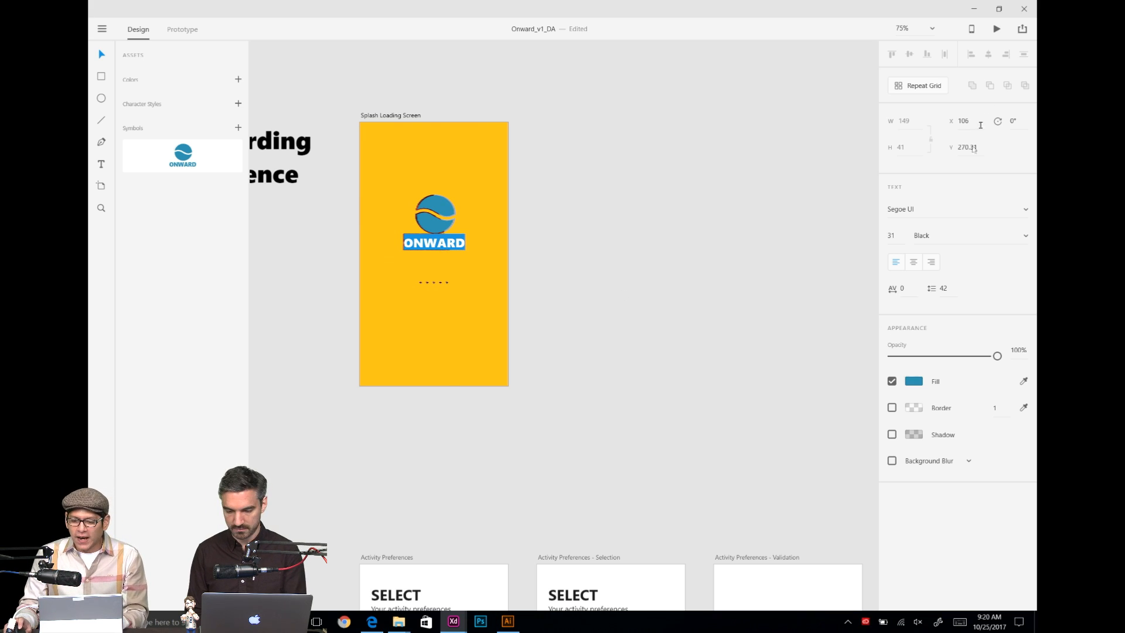
pyautogui.click(1024, 236)
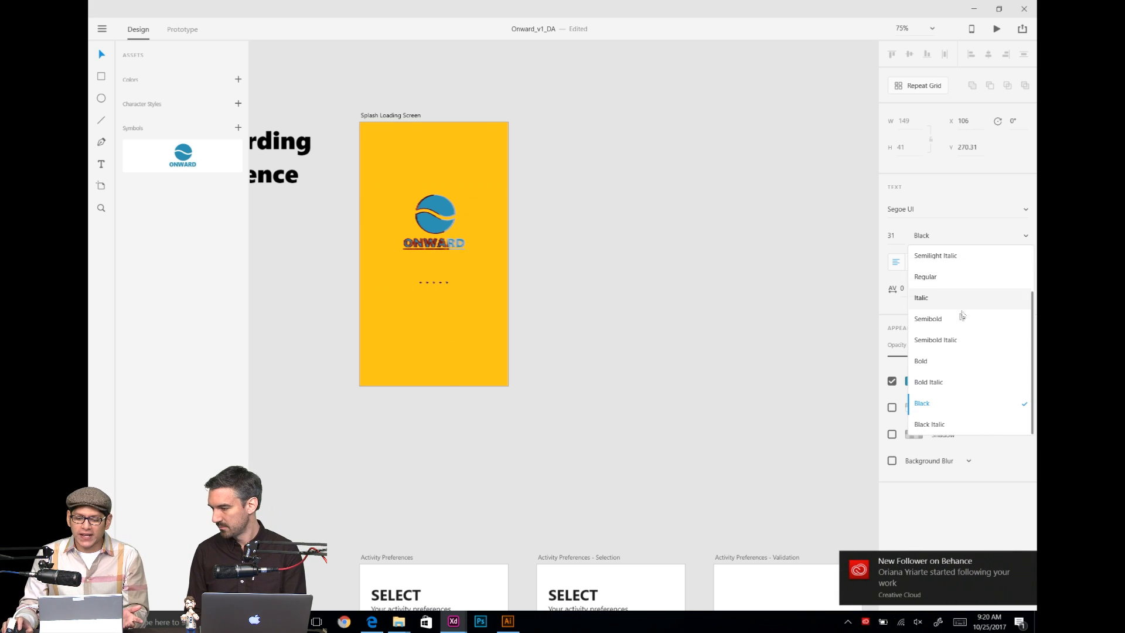
pyautogui.scroll(1, 955, 280)
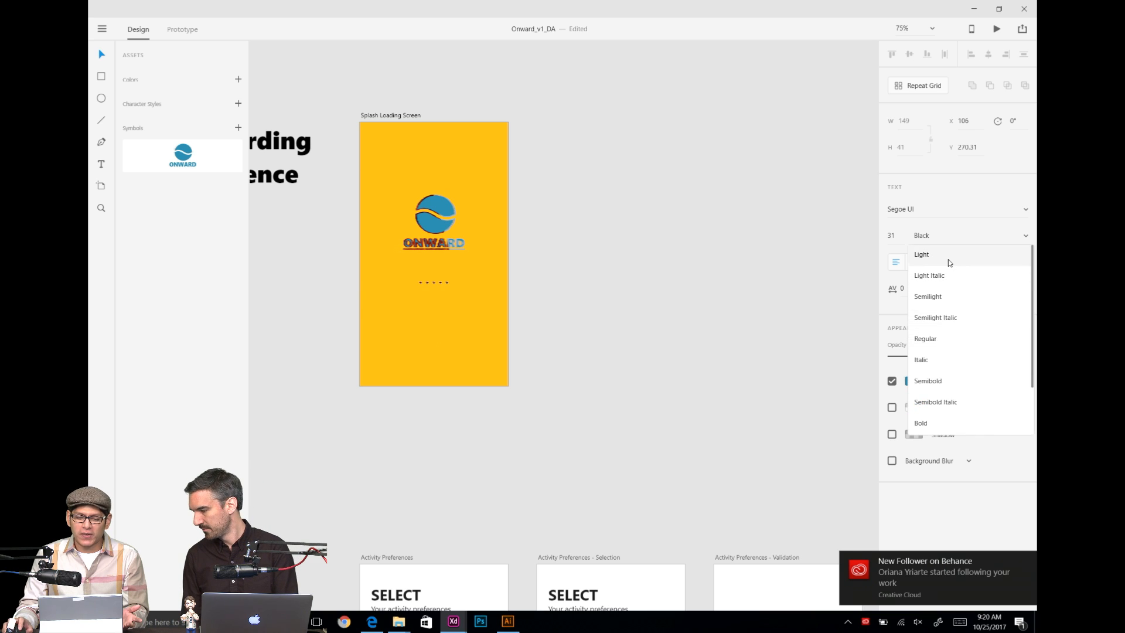
pyautogui.click(948, 256)
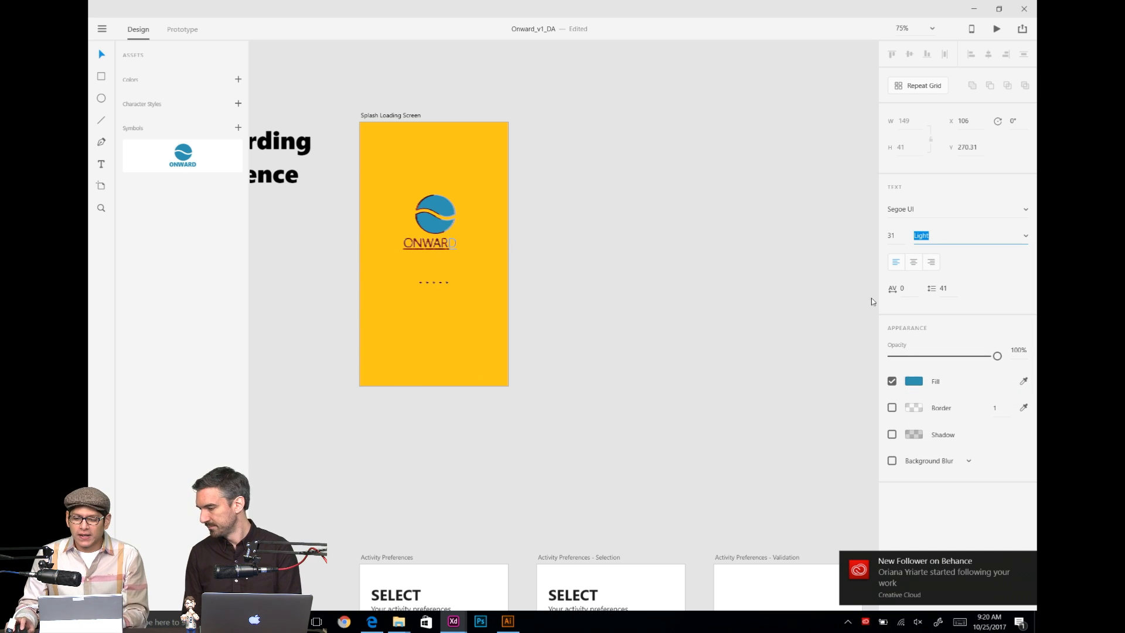
pyautogui.click(902, 288)
pyautogui.write('186')
pyautogui.press('Return')
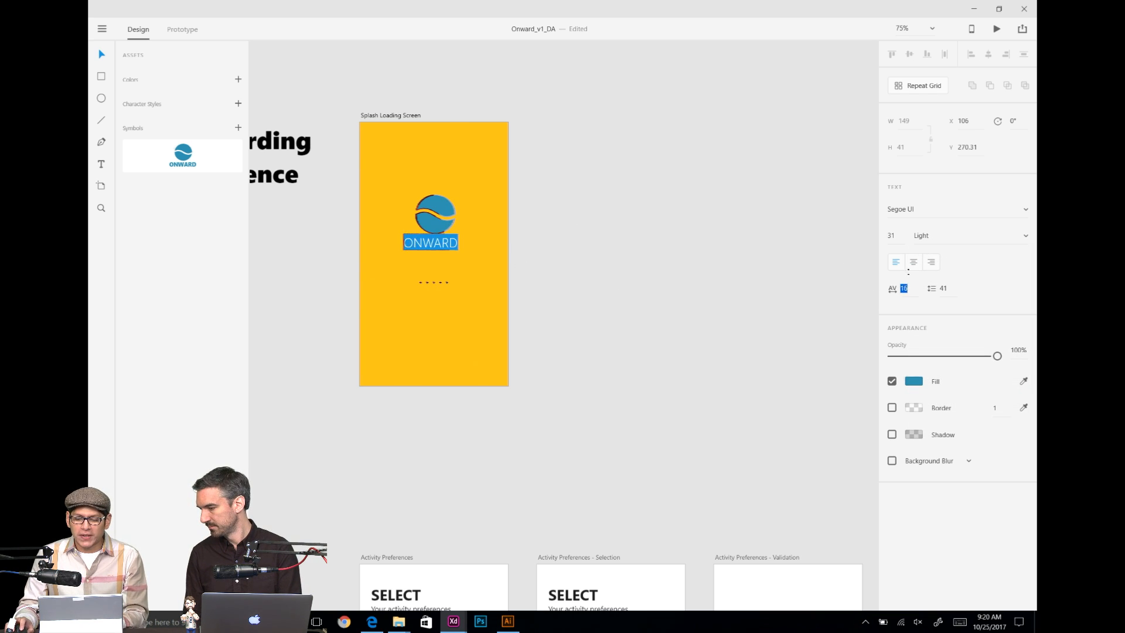
pyautogui.click(920, 206)
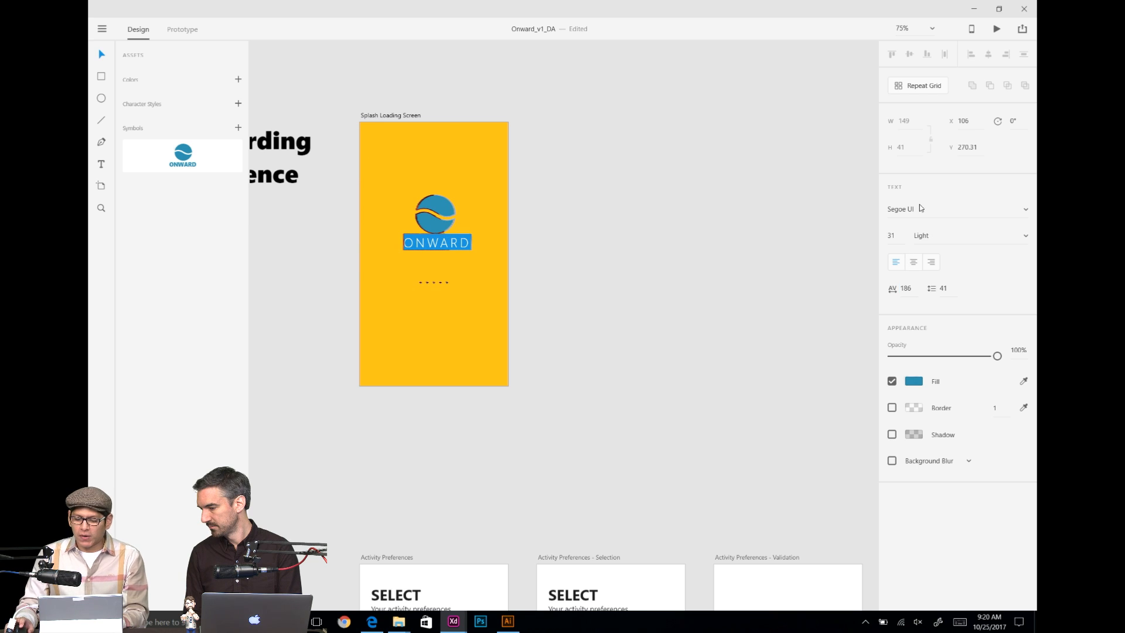
pyautogui.click(653, 221)
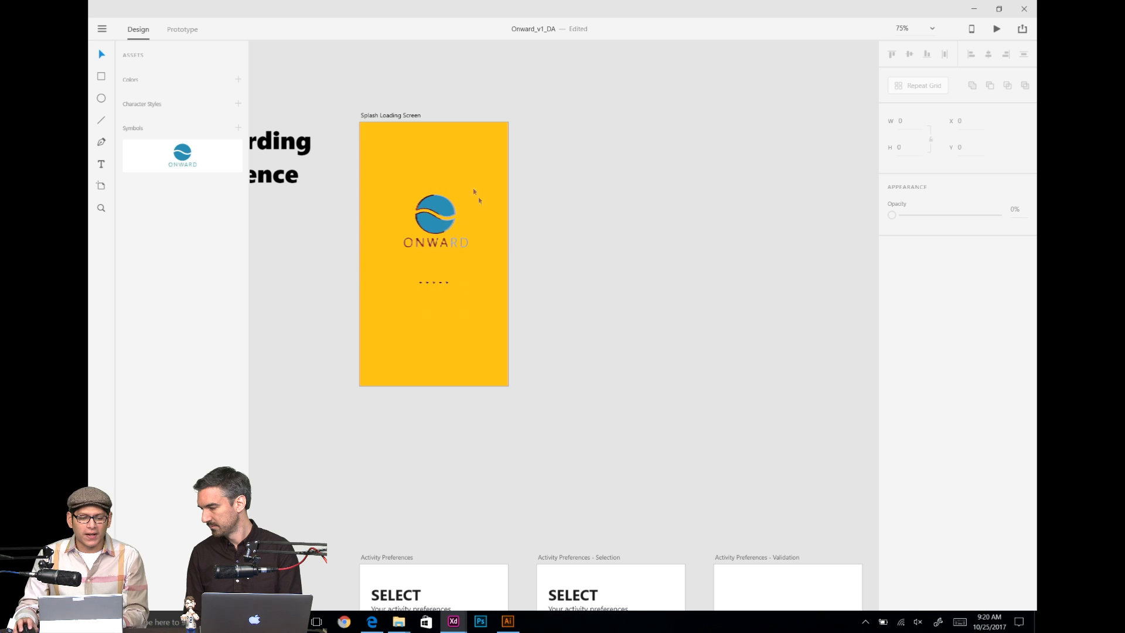
# Step: Duplicate the Splash Loading Screen artboard
pyautogui.click(398, 114)
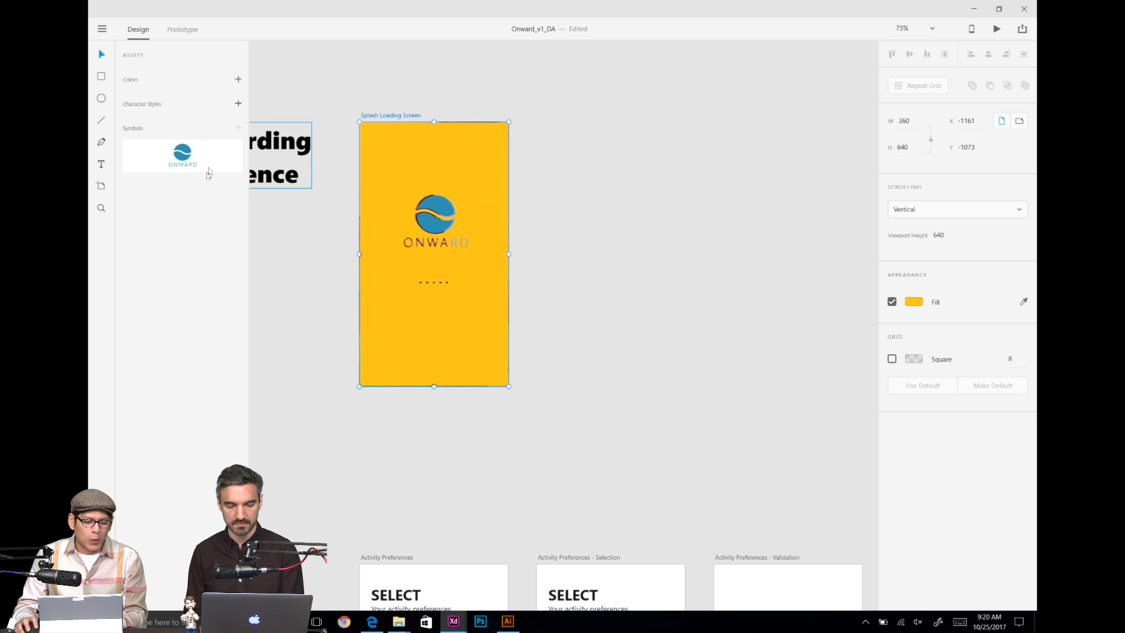
pyautogui.hotkey('ctrl', 'shift', 'y')
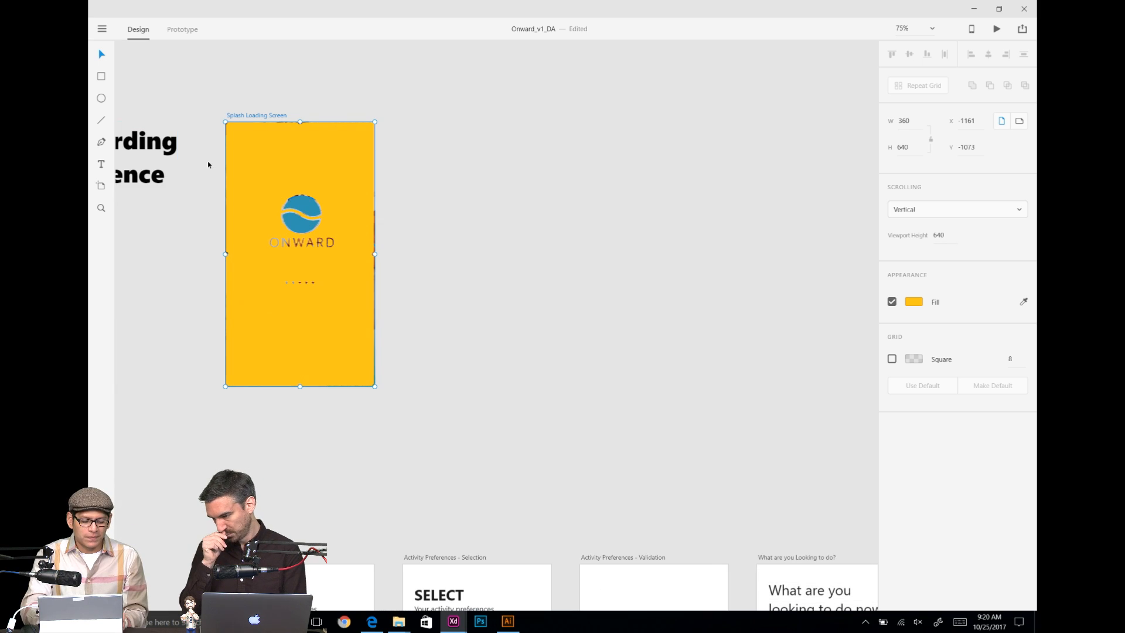
pyautogui.hotkey('ctrl', 'shift', 'y')
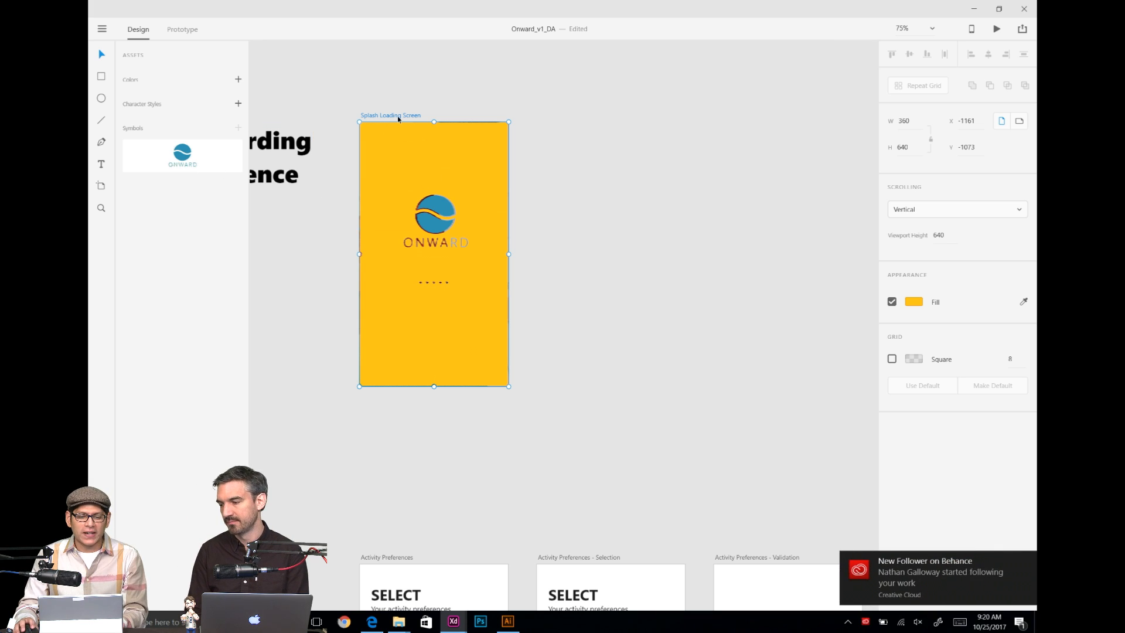
pyautogui.hotkey('ctrl', 'd')
# Step: On the duplicated splash artboard, move the ONWARD logo up to Y 59 and delete the progress dots
pyautogui.click(623, 211)
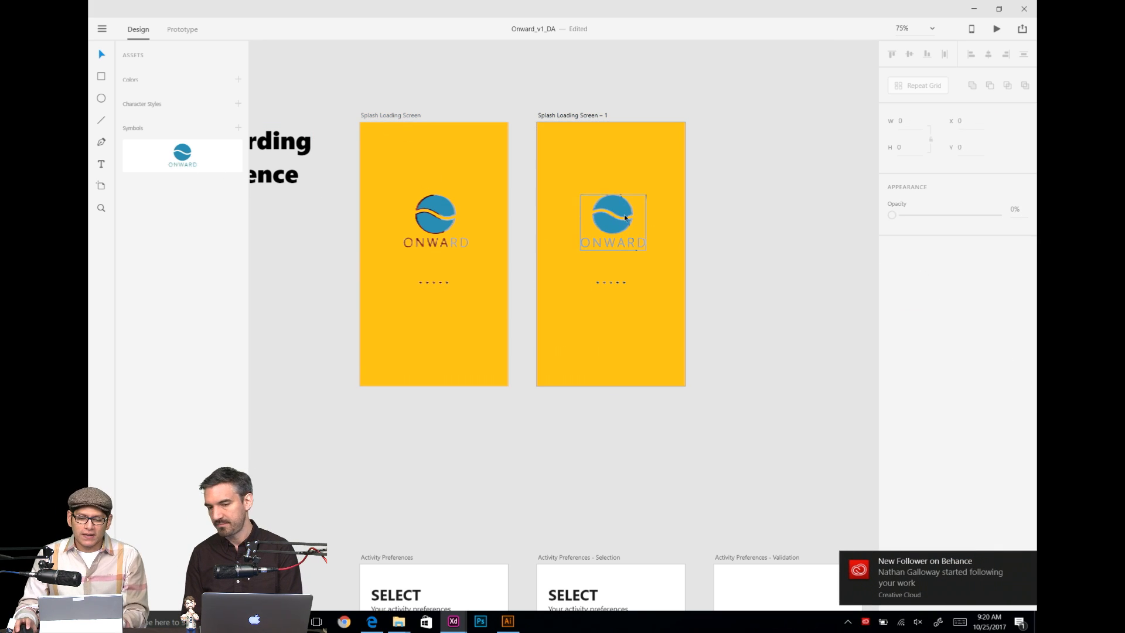
pyautogui.moveTo(624, 208); pyautogui.dragTo(624, 164)
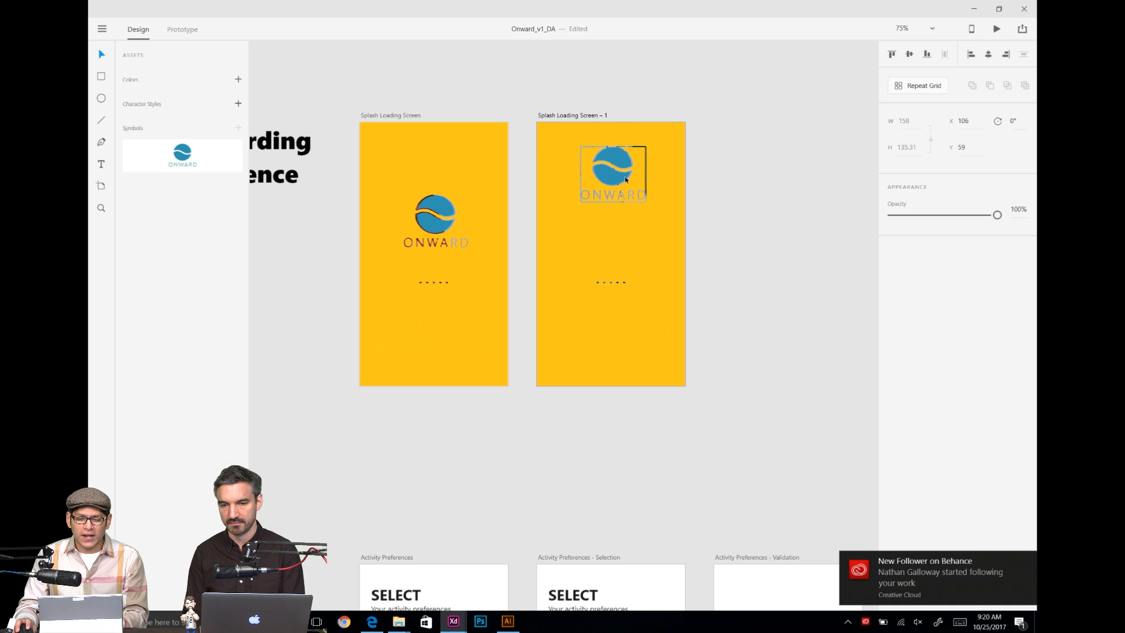
pyautogui.click(625, 283)
pyautogui.press('Delete')
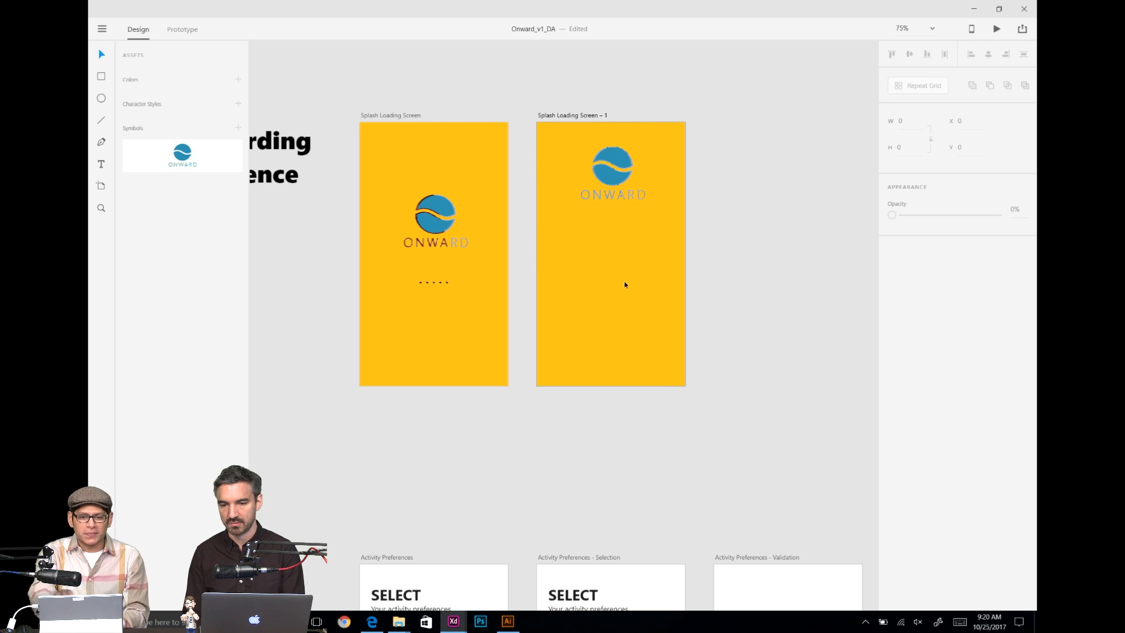
# Step: Switch to the WindowsUI document and select the empty Password box in the light-theme text controls
pyautogui.hotkey('alt', 'Tab')
pyautogui.hotkey('alt', 'Tab')
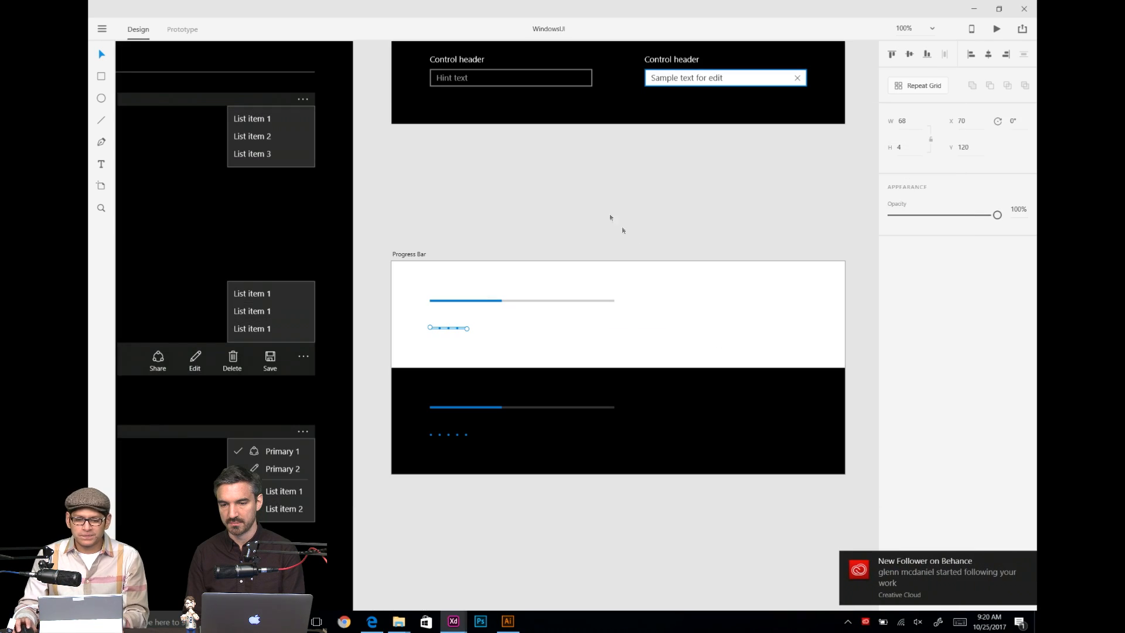
pyautogui.moveTo(555, 165); pyautogui.dragTo(641, 244)
pyautogui.scroll(5, 642, 244)
pyautogui.hscroll(3, 642, 244)
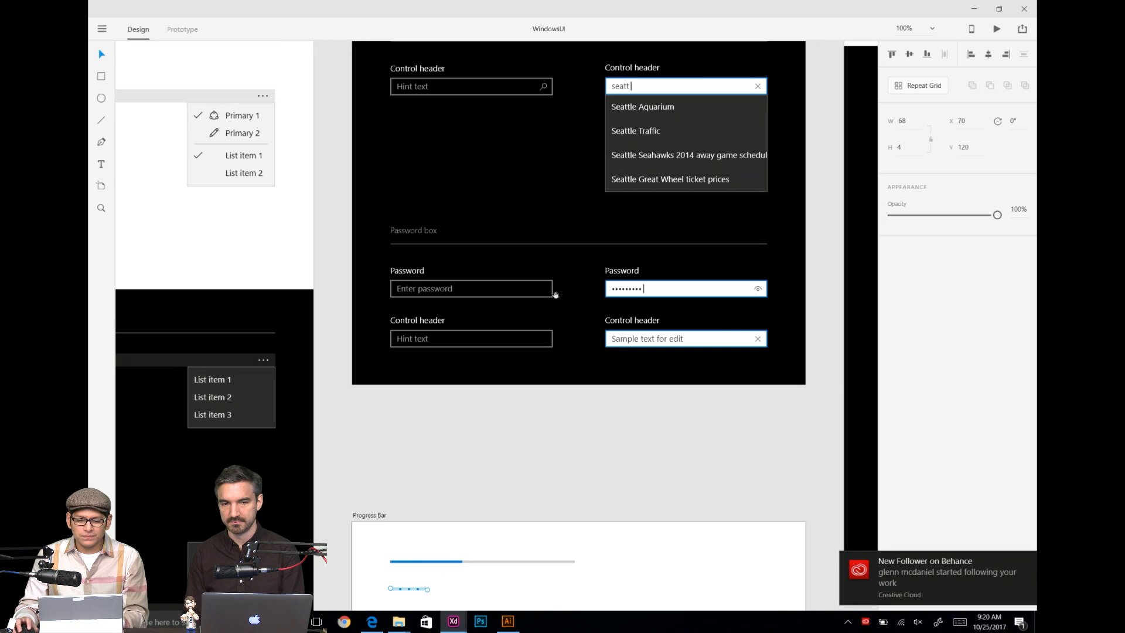
pyautogui.click(623, 275)
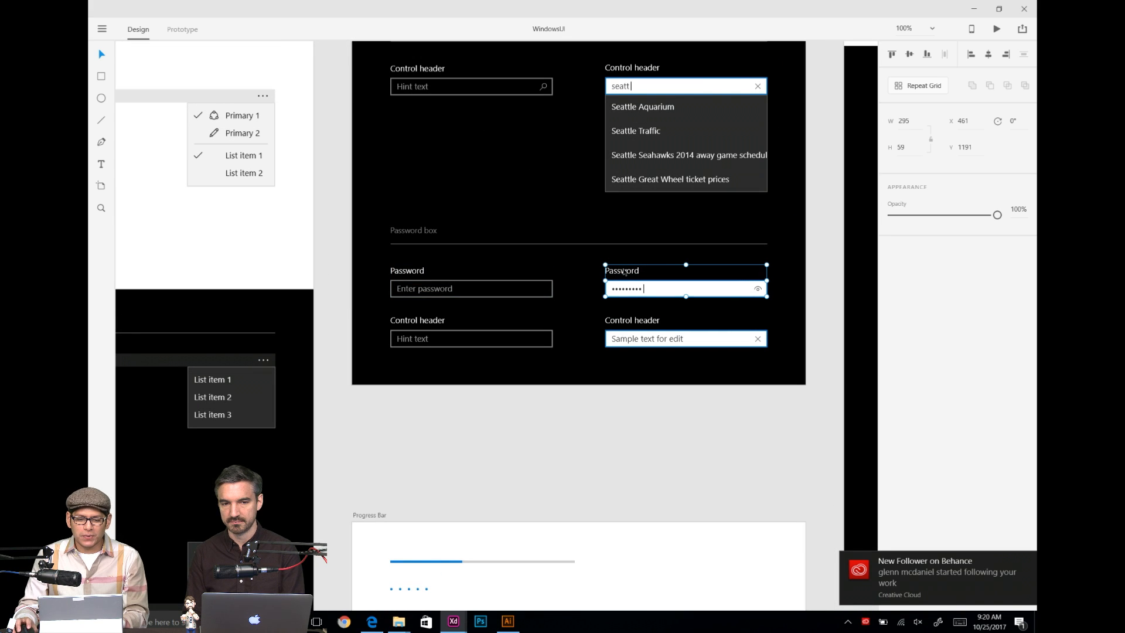
pyautogui.click(411, 71)
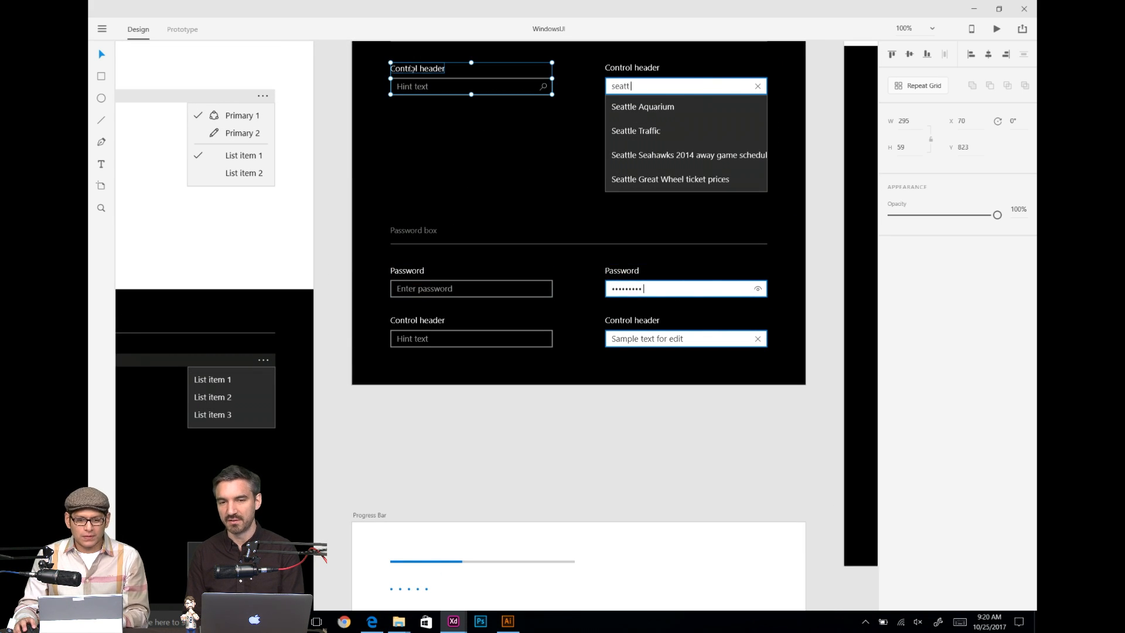
pyautogui.scroll(1, 467, 201)
pyautogui.scroll(5, 467, 202)
pyautogui.click(413, 181)
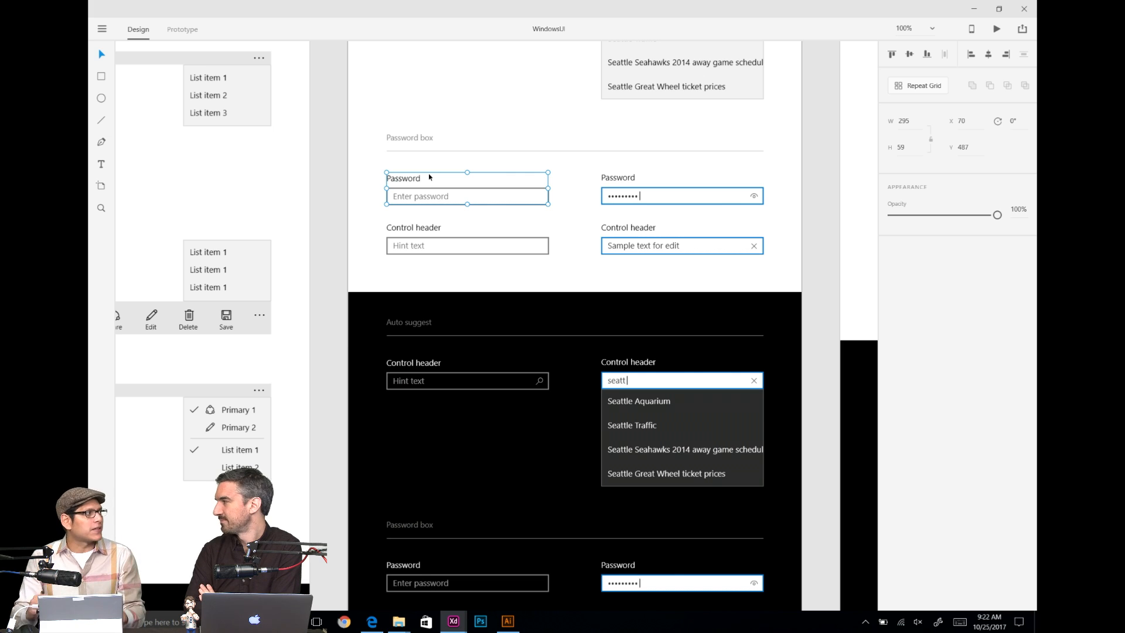
# Step: Paste the empty Password box below the logo on the duplicated splash artboard, horizontally centred at X 33, Y 284
pyautogui.hotkey('alt', 'Tab')
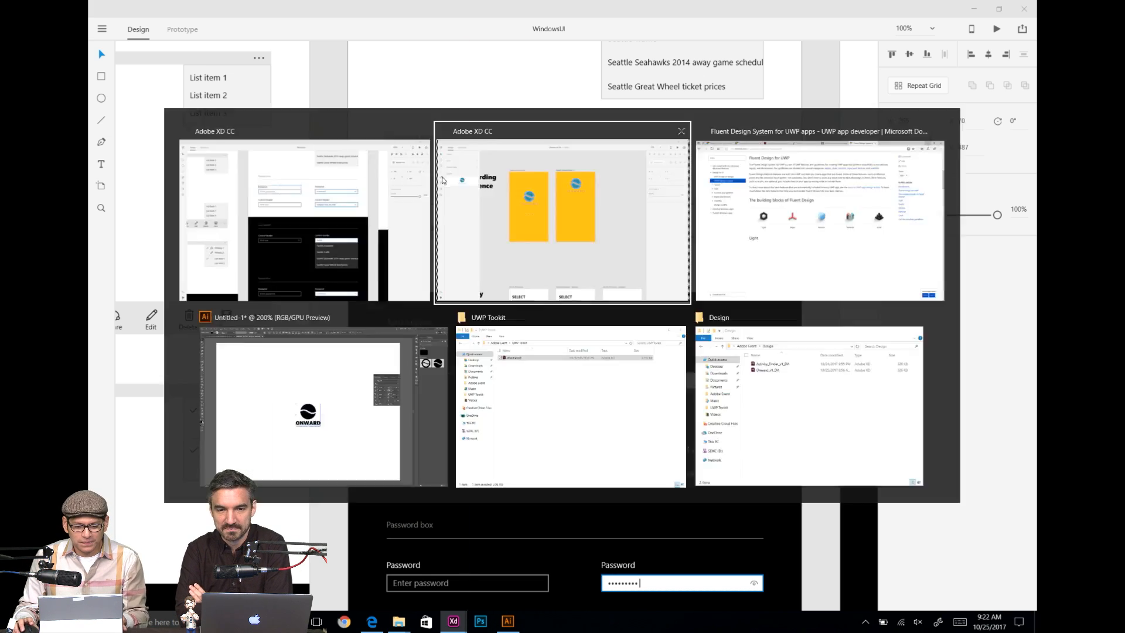
pyautogui.hotkey('ctrl', 'v')
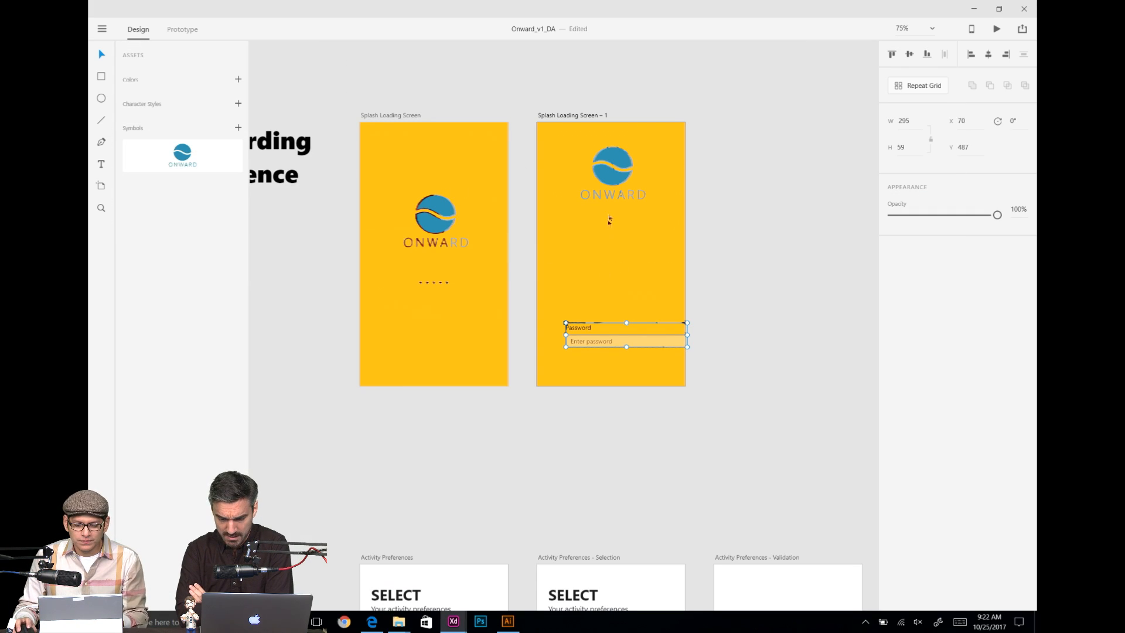
pyautogui.moveTo(579, 326); pyautogui.dragTo(559, 245)
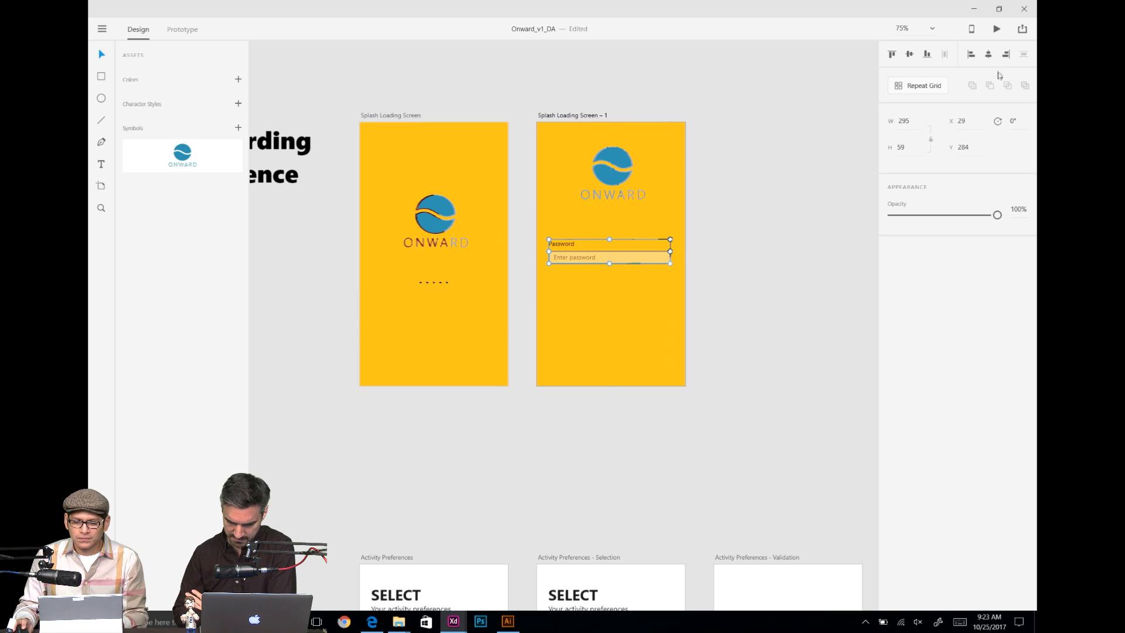
pyautogui.click(989, 55)
# Step: Copy the filled light-theme Password box from WindowsUI and place it below the empty one at X 33, Y 381
pyautogui.hotkey('alt', 'Tab')
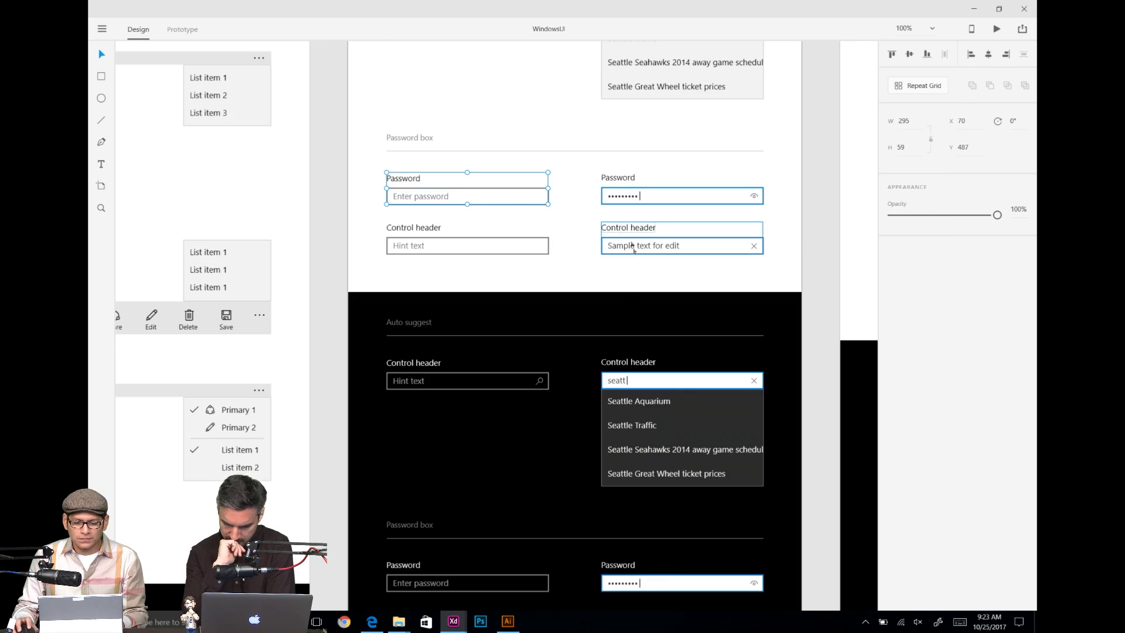
pyautogui.click(627, 180)
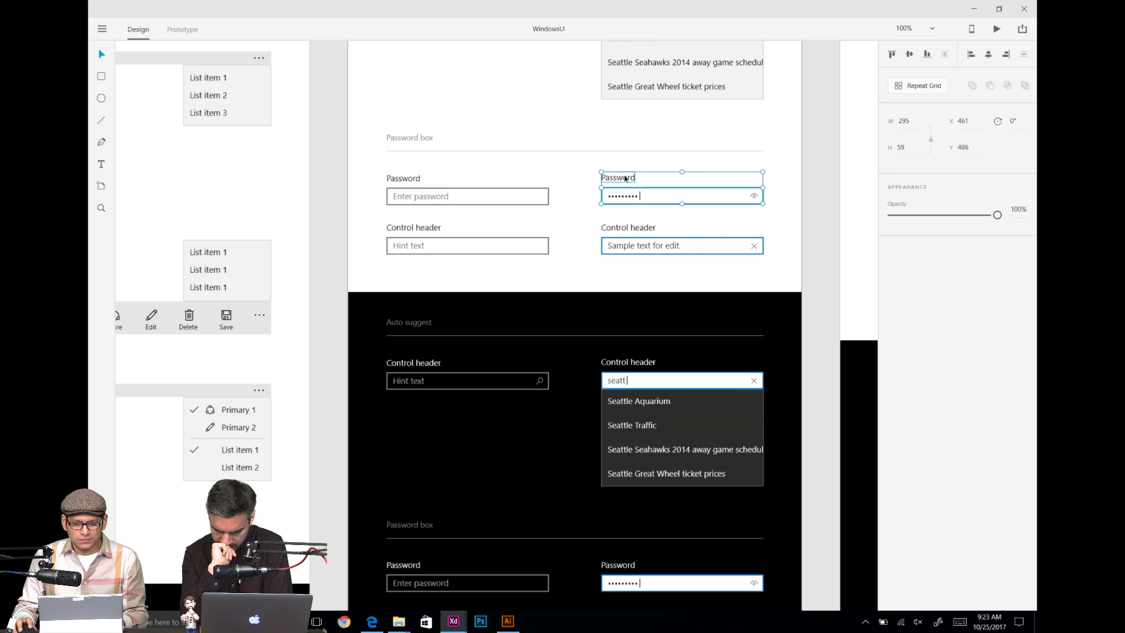
pyautogui.hotkey('ctrl', 'c')
pyautogui.hotkey('alt', 'Tab')
pyautogui.click(586, 306)
pyautogui.hotkey('ctrl', 'v')
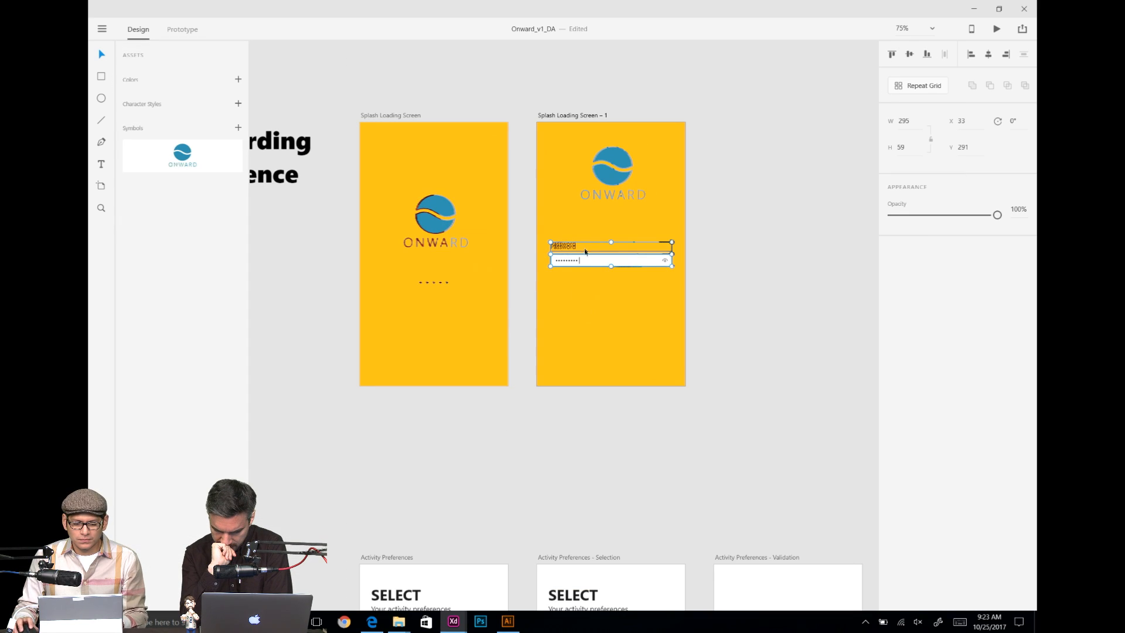
pyautogui.hotkey('shift', 'Down')
pyautogui.hotkey('shift', 'Down')
pyautogui.hotkey('shift', 'Down')
pyautogui.hotkey('shift', 'Down')
pyautogui.hotkey('shift', 'Down')
pyautogui.hotkey('shift', 'Down')
pyautogui.hotkey('shift', 'Down')
pyautogui.hotkey('shift', 'Down')
pyautogui.hotkey('shift', 'Down')
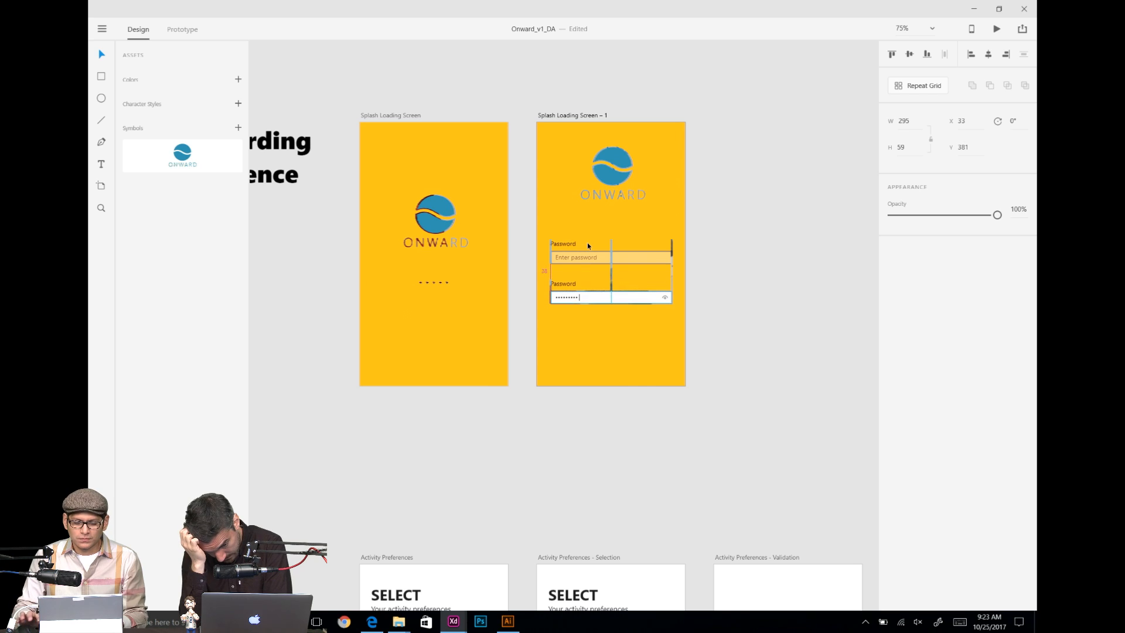
# Step: Delete both Password boxes from the duplicated splash artboard
pyautogui.press('Delete')
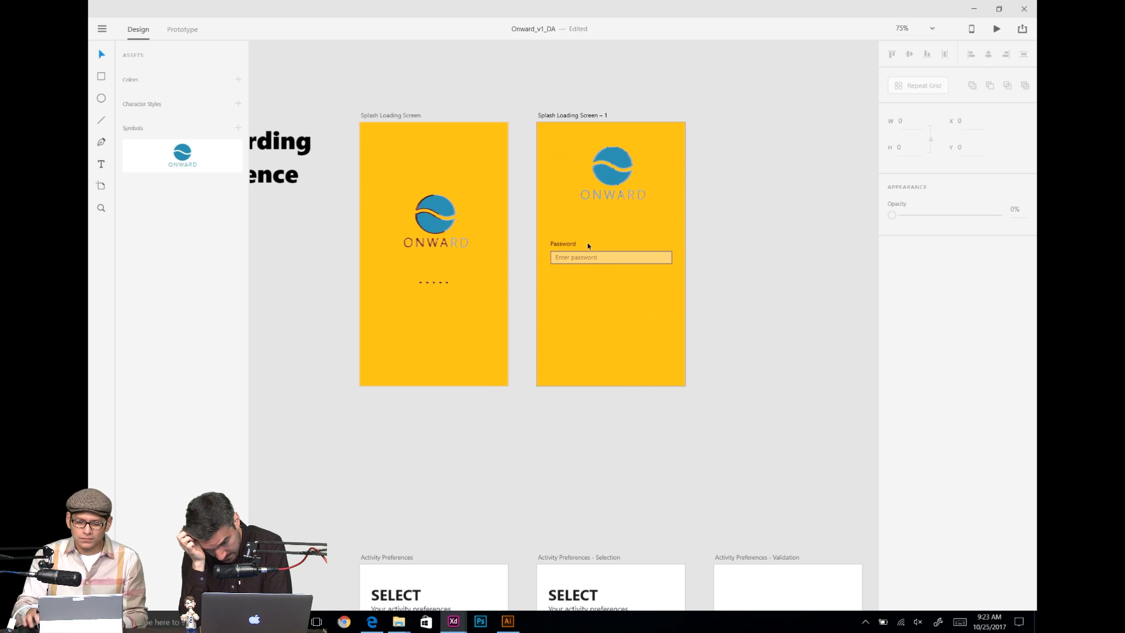
pyautogui.click(553, 244)
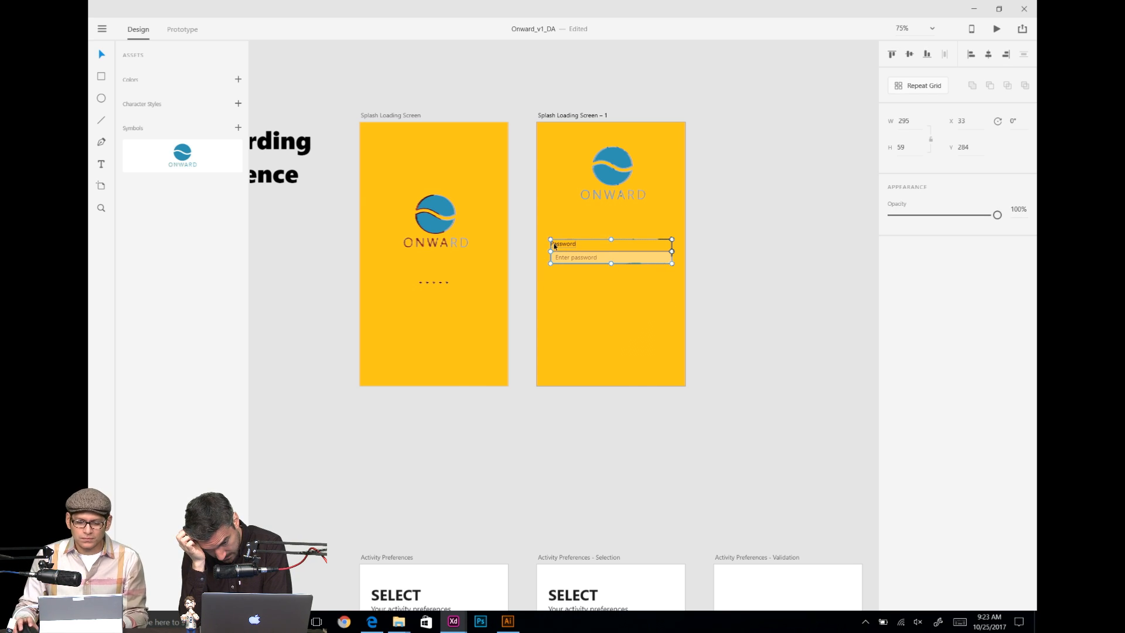
pyautogui.press('Delete')
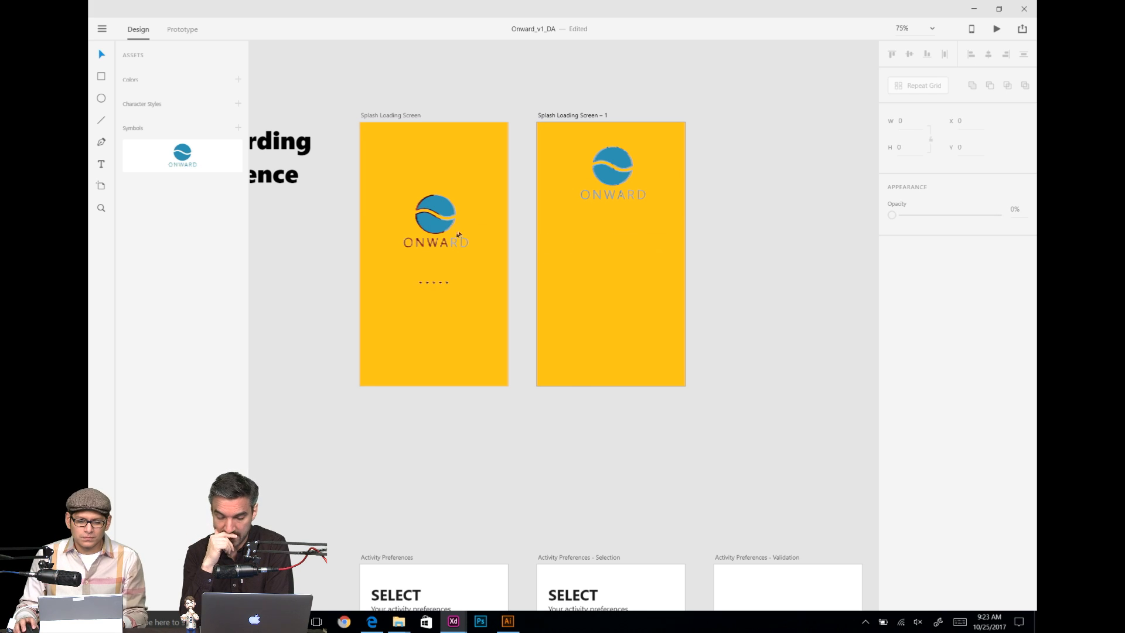
# Step: Move the ONWARD text inside the splash screen's logo symbol down 20 px to Y 290.31
pyautogui.click(441, 244)
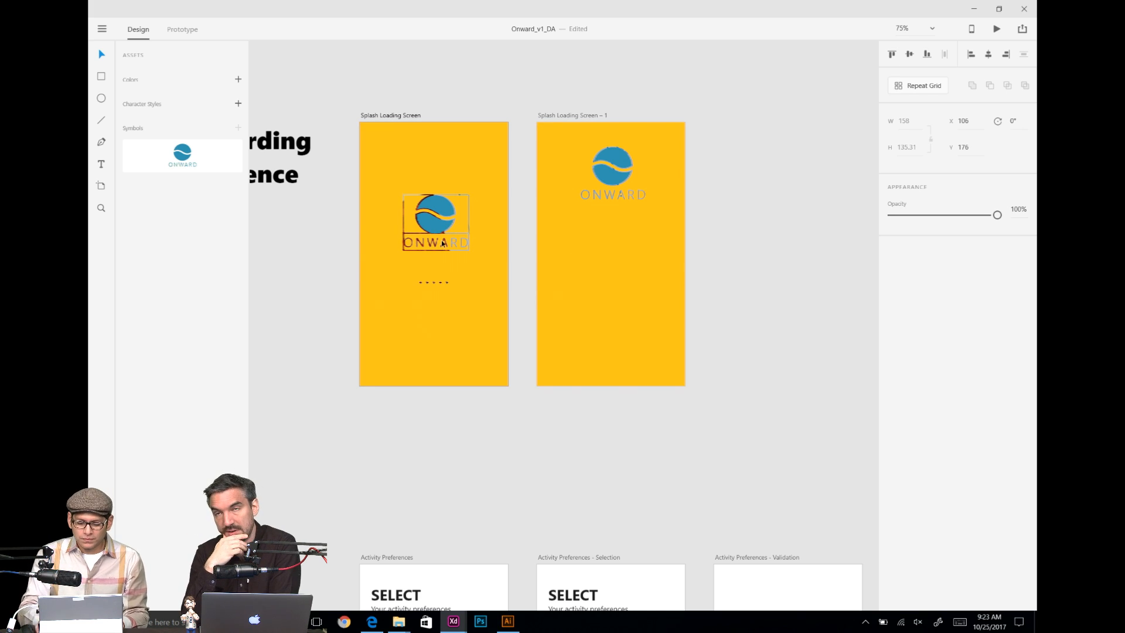
pyautogui.hotkey('ctrl', '+')
pyautogui.moveTo(454, 253); pyautogui.dragTo(501, 270)
pyautogui.doubleClick(500, 267)
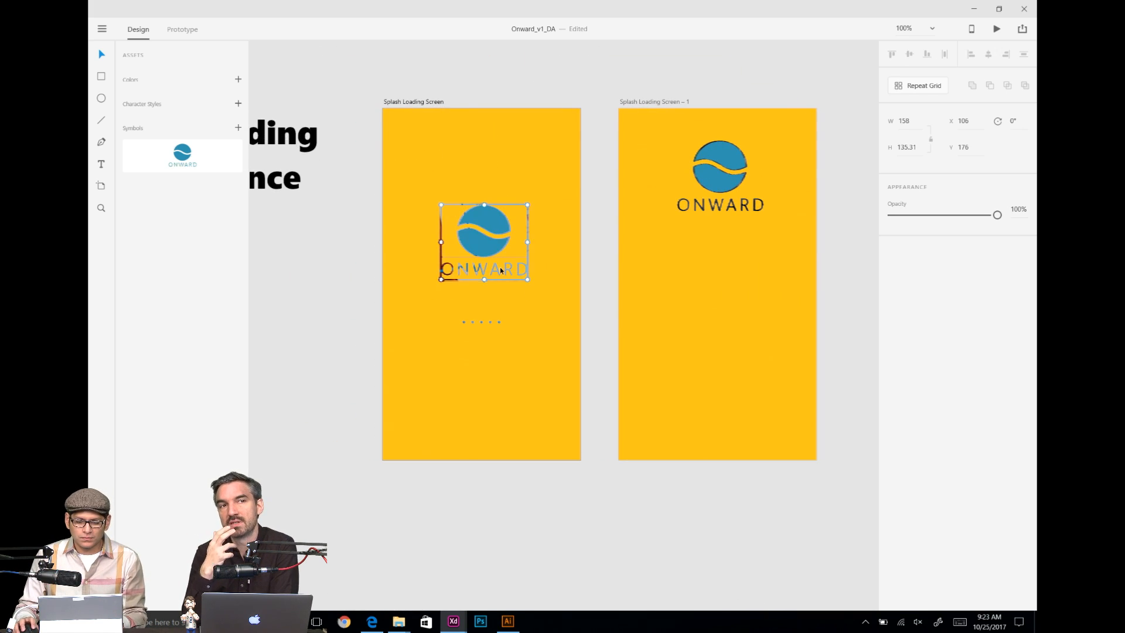
pyautogui.hotkey('shift', 'Down')
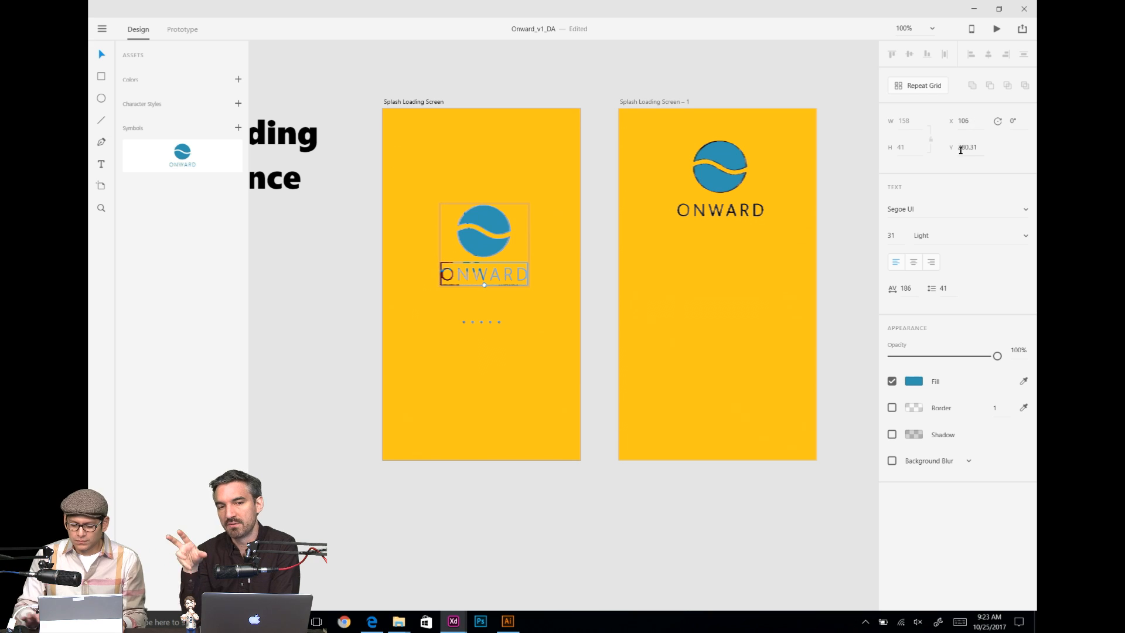
pyautogui.hotkey('shift', 'Down')
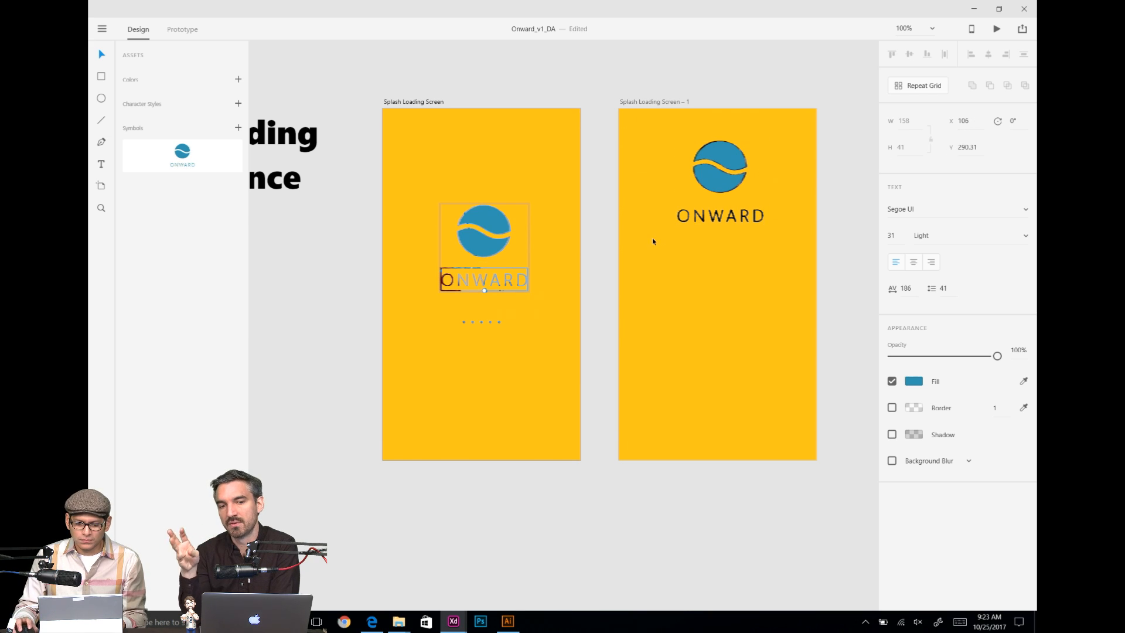
# Step: Set the character spacing of the logo's ONWARD text to 240
pyautogui.click(912, 291)
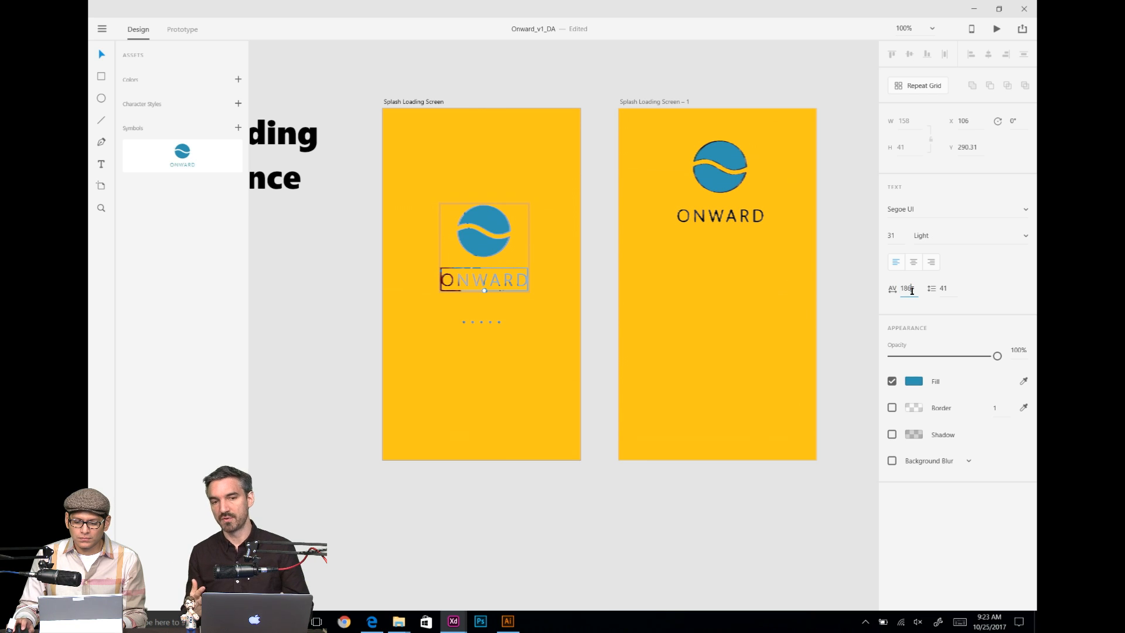
pyautogui.moveTo(912, 290); pyautogui.dragTo(902, 288)
pyautogui.write('10')
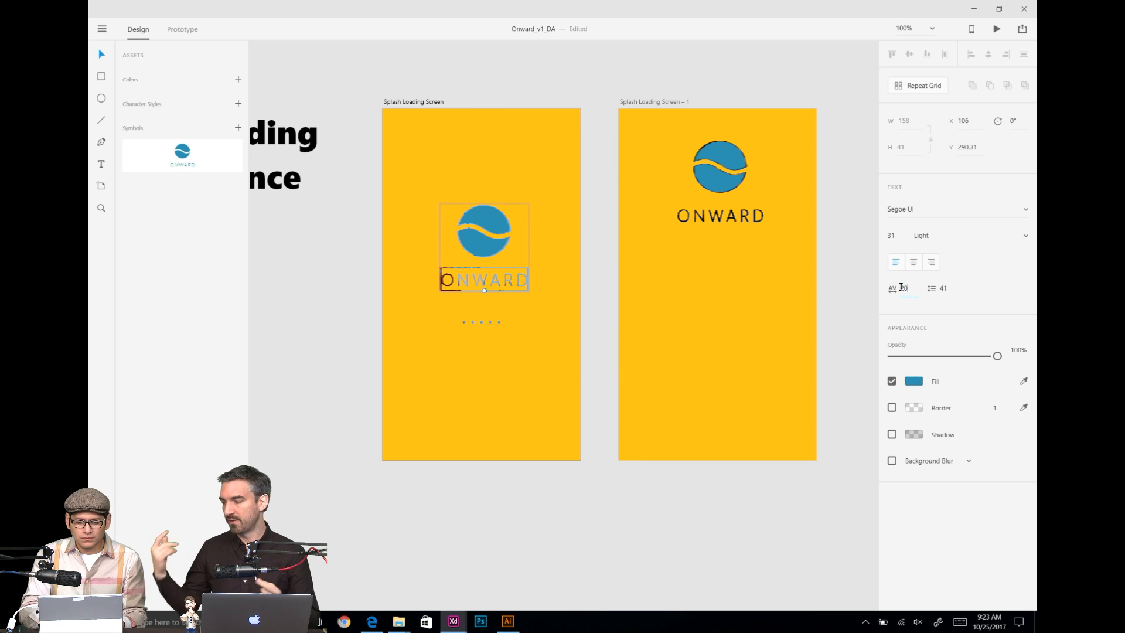
pyautogui.write('0')
pyautogui.press('Return')
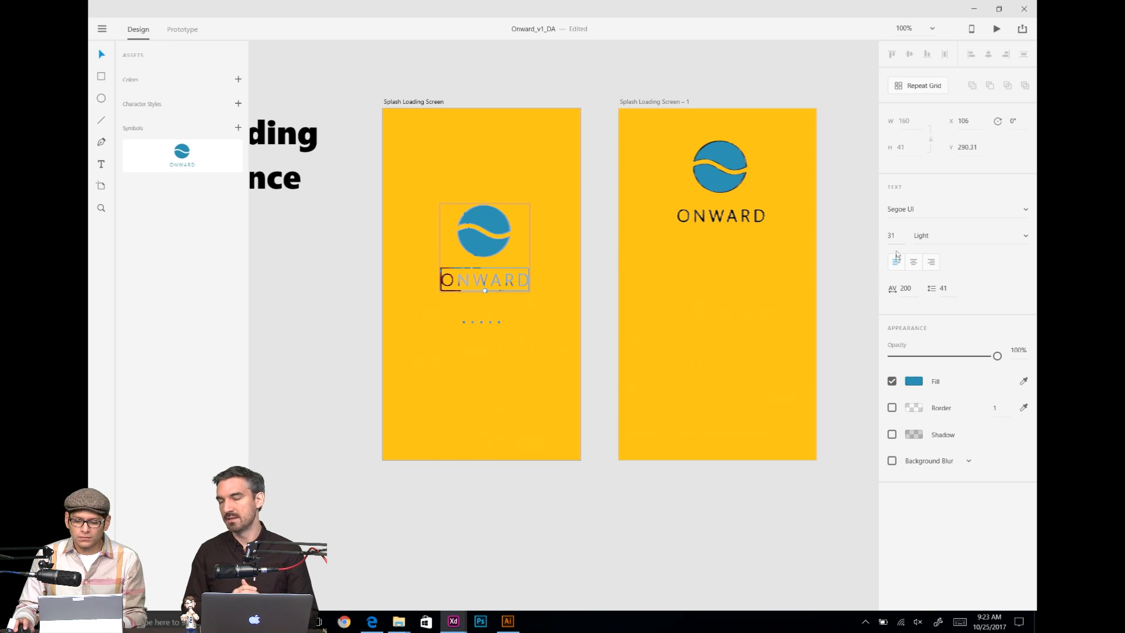
pyautogui.click(907, 288)
pyautogui.write('240')
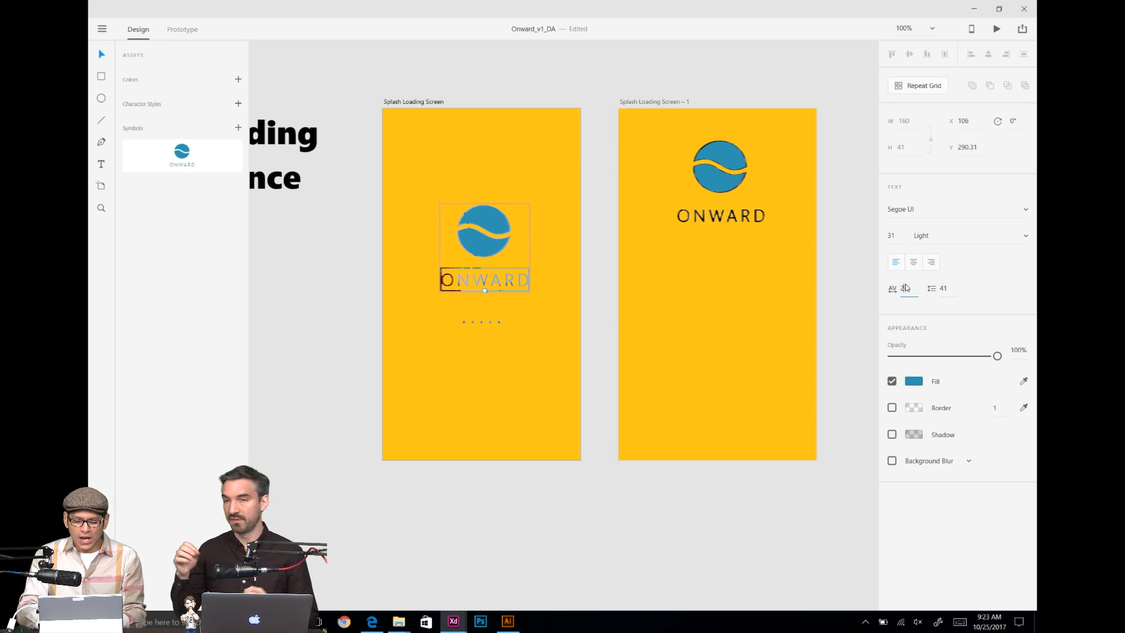
pyautogui.press('Return')
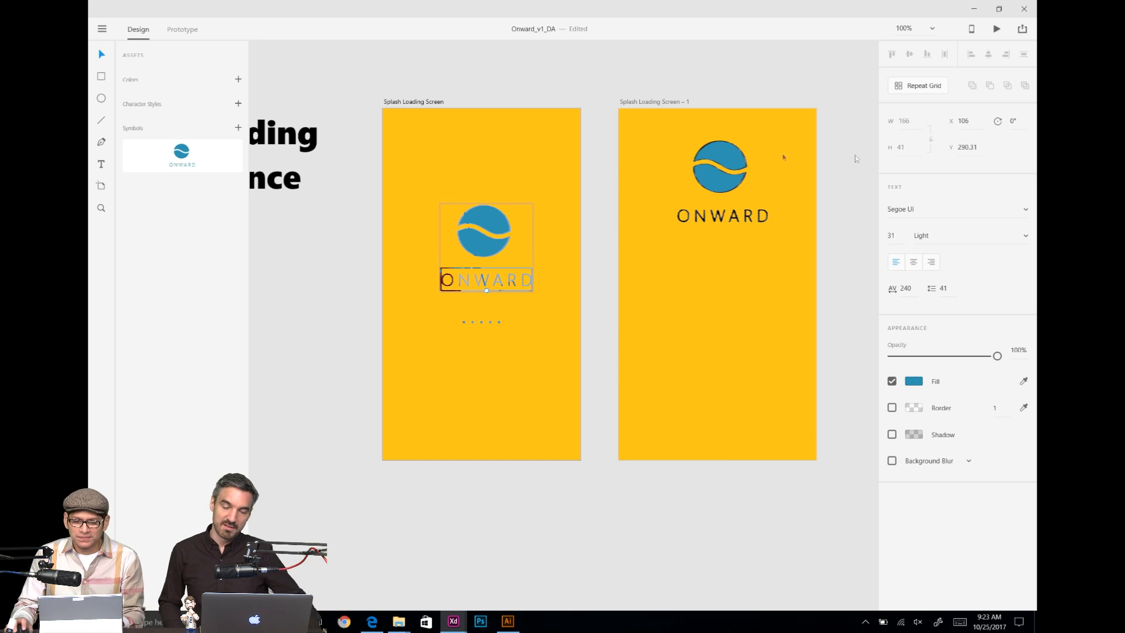
# Step: Align the globe and the ONWARD text on their horizontal centres inside the logo symbol
pyautogui.keyDown('shift'); pyautogui.click(484, 232); pyautogui.keyUp('shift')
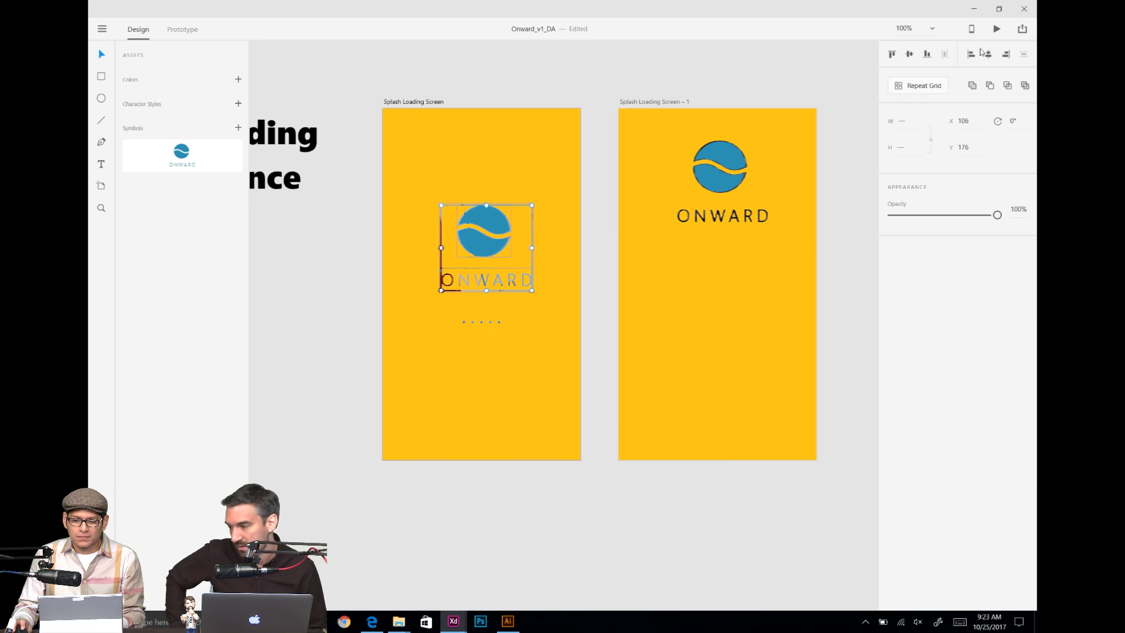
pyautogui.click(988, 54)
pyautogui.click(486, 182)
# Step: Lock the aspect ratio of the globe inside the splash logo symbol and set its width to 98
pyautogui.click(490, 216)
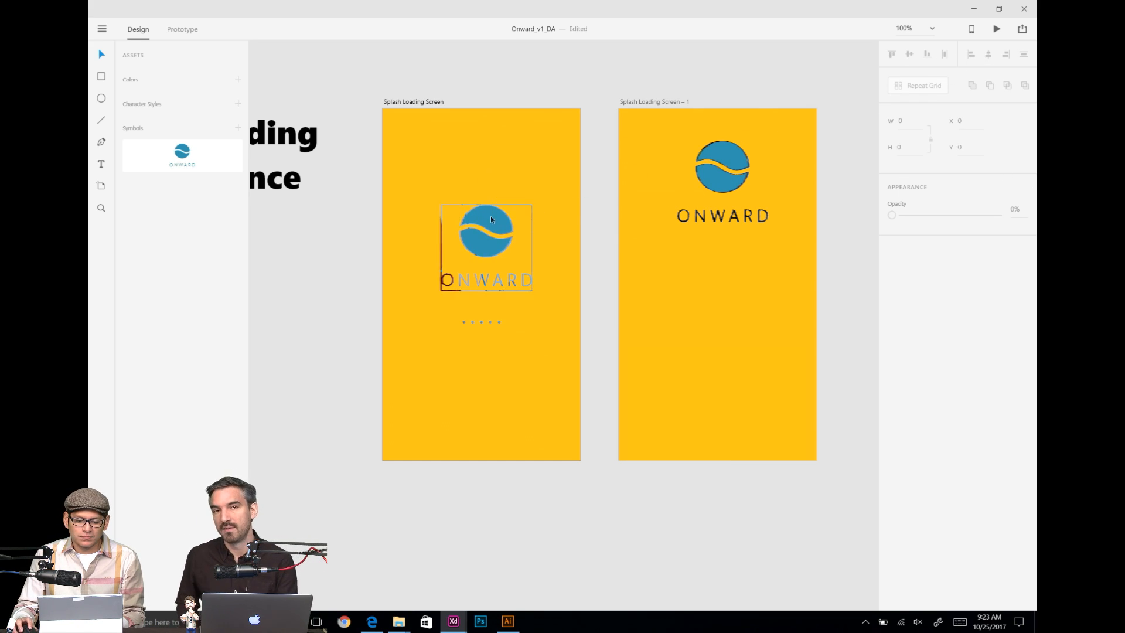
pyautogui.click(492, 254)
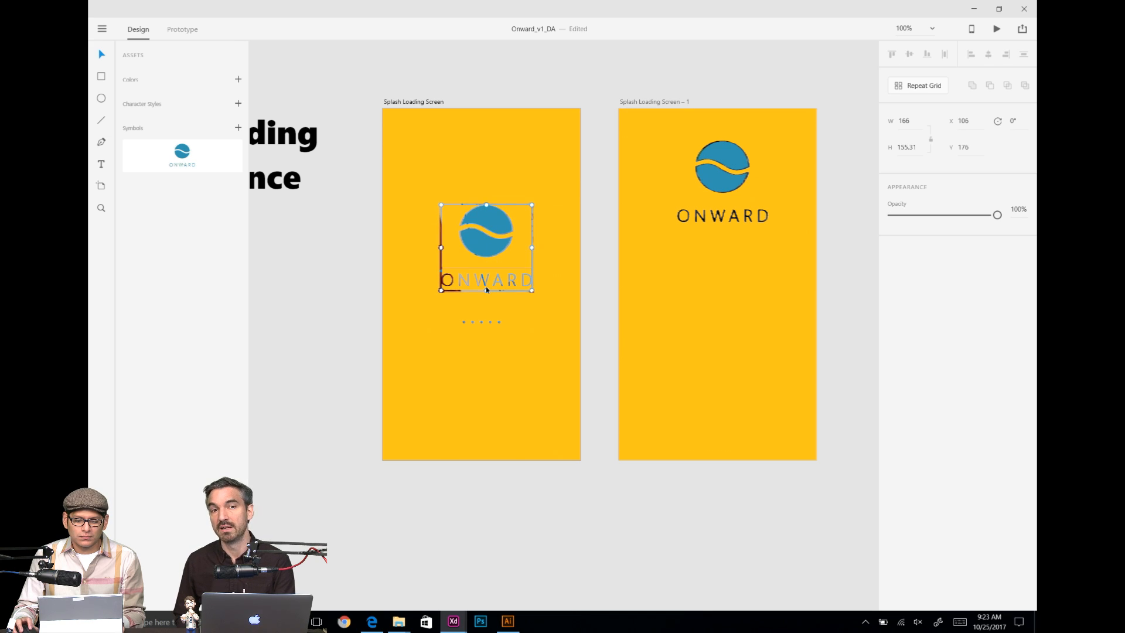
pyautogui.doubleClick(492, 255)
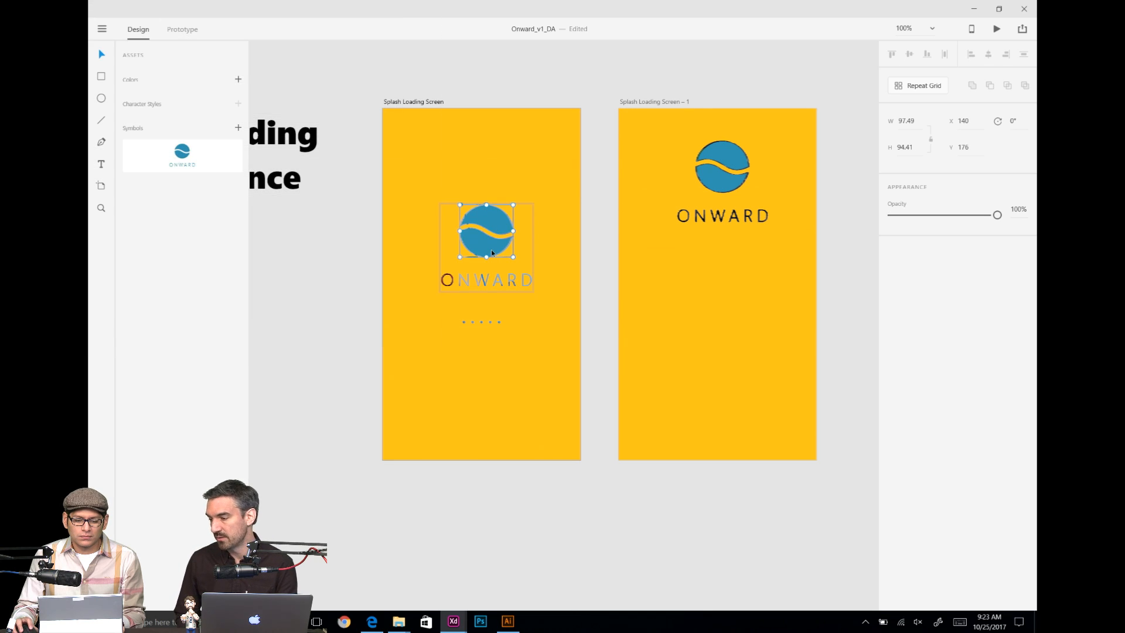
pyautogui.click(486, 282)
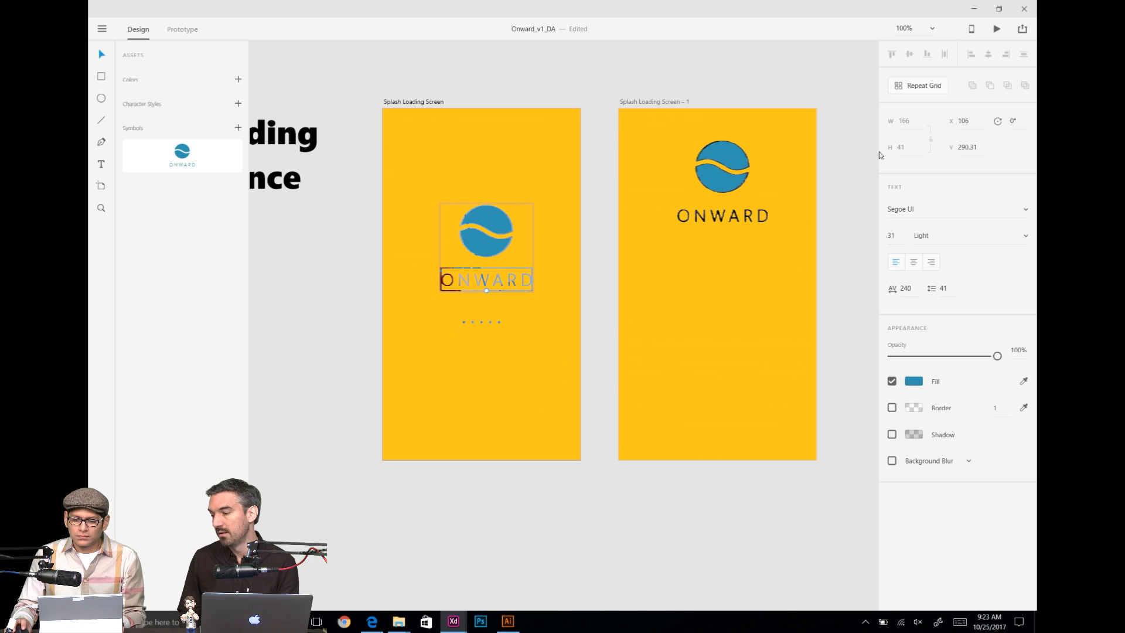
pyautogui.click(494, 231)
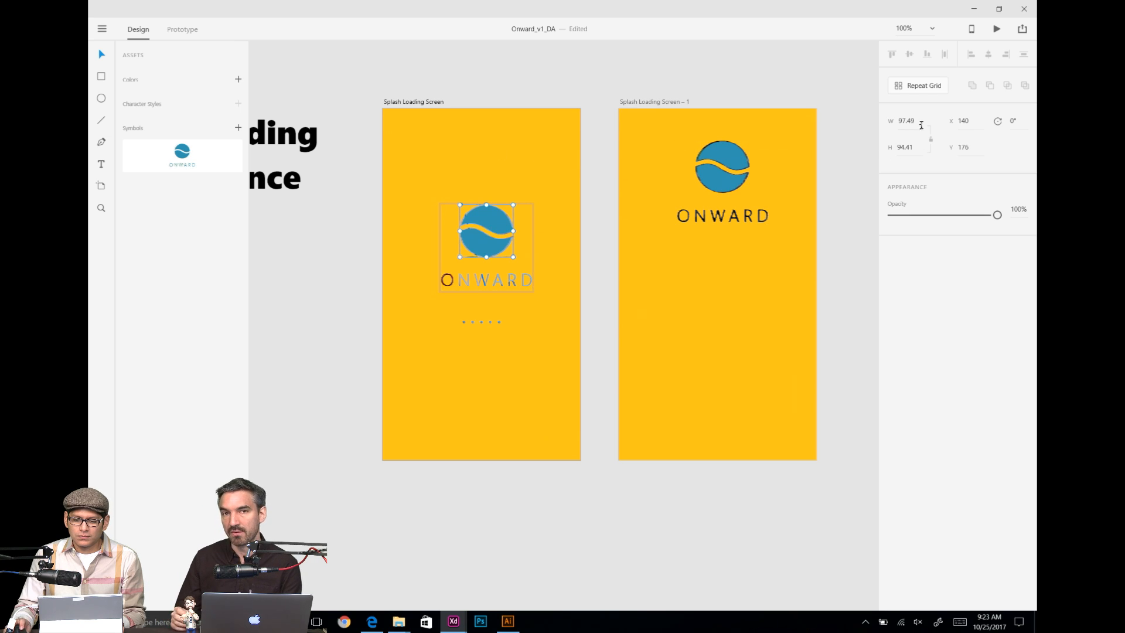
pyautogui.doubleClick(910, 147)
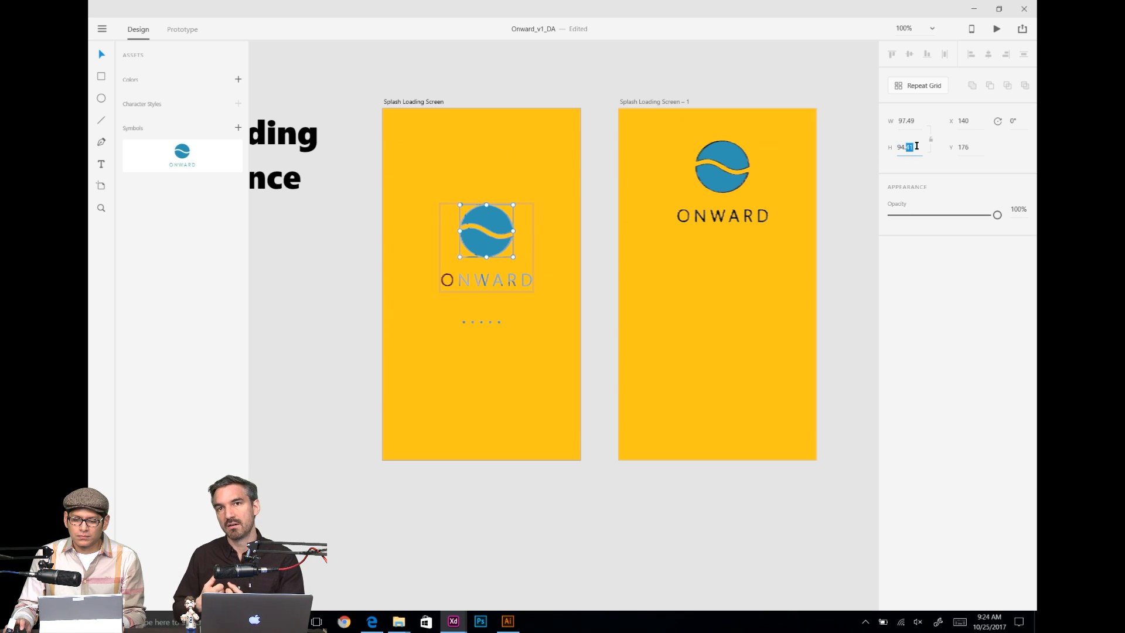
pyautogui.click(931, 140)
pyautogui.moveTo(921, 120); pyautogui.dragTo(892, 116)
pyautogui.write('97')
pyautogui.press('Return')
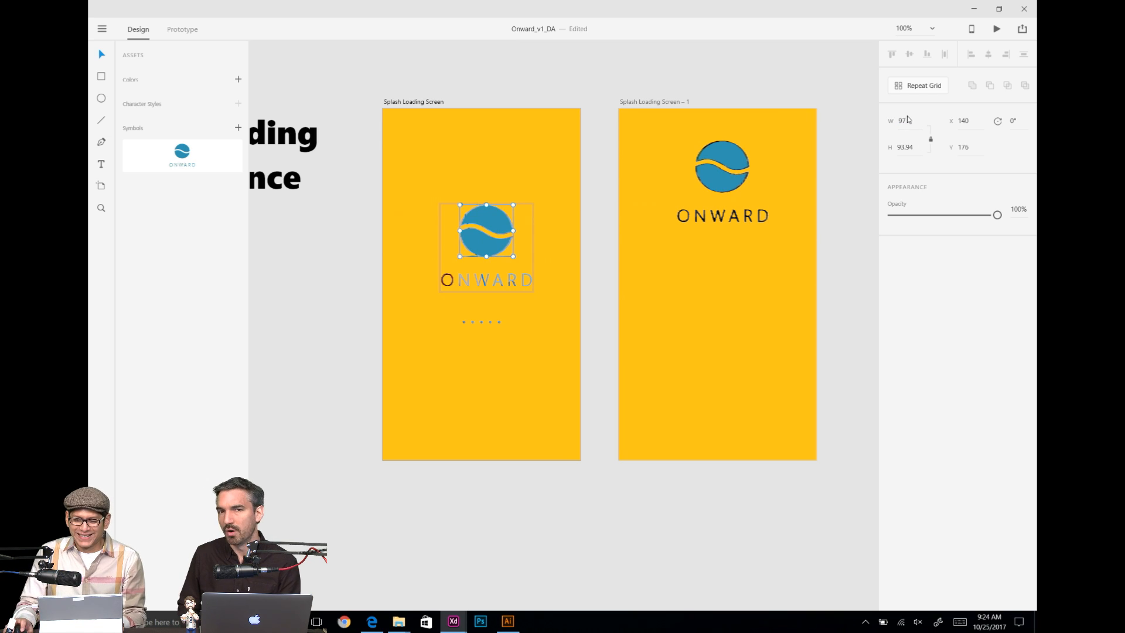
pyautogui.click(908, 120)
pyautogui.write('98')
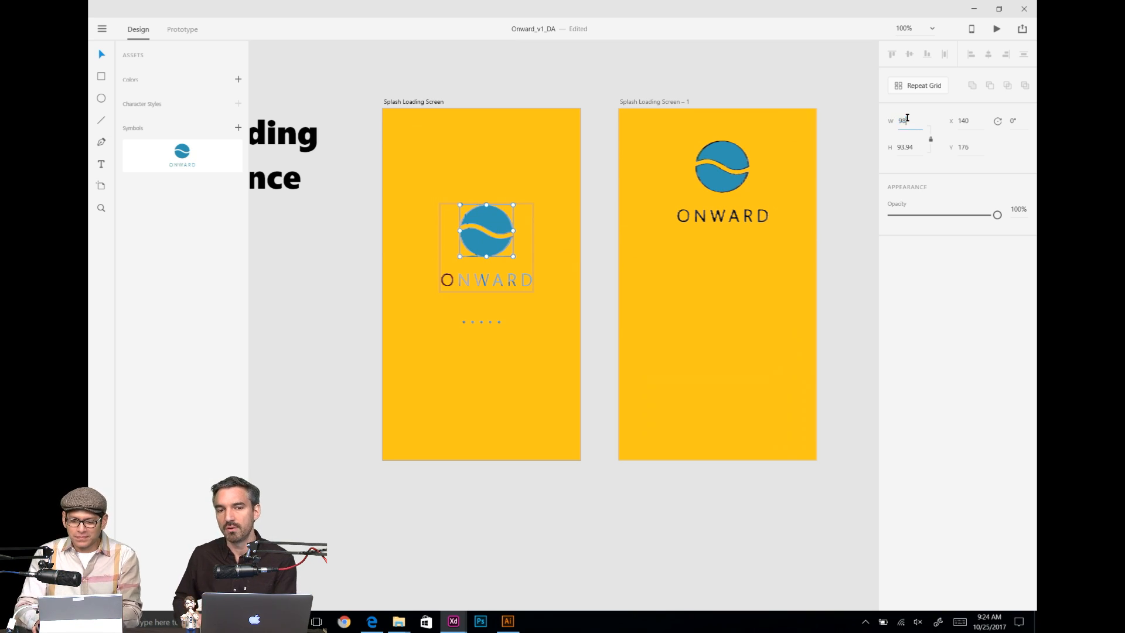
pyautogui.press('Return')
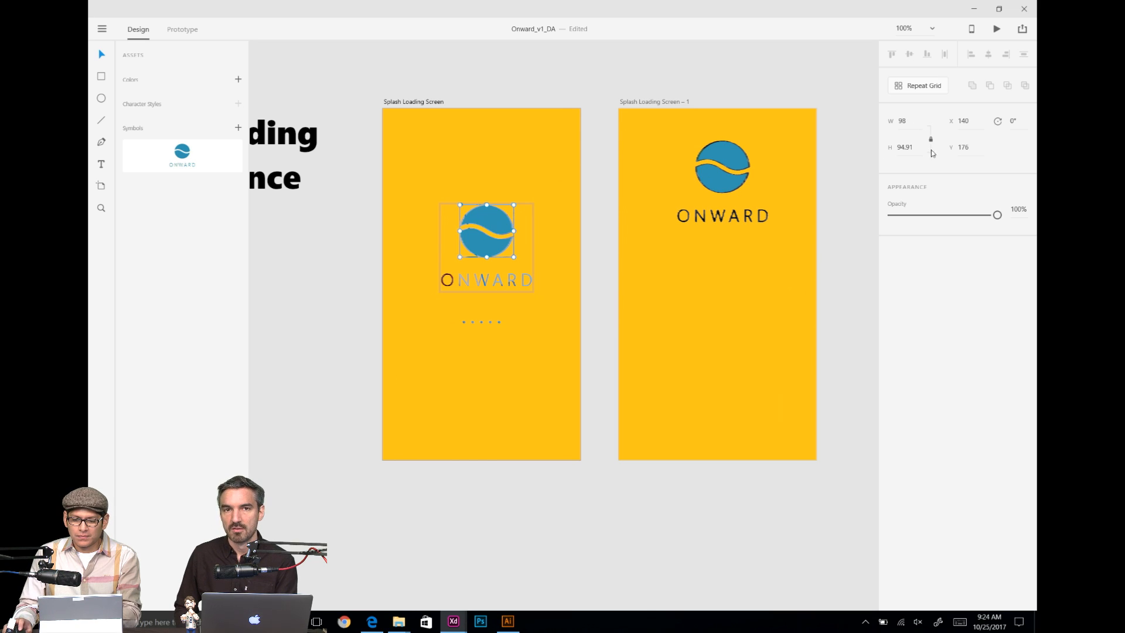
# Step: Unlock the logo globe's aspect ratio and set its height to 98
pyautogui.doubleClick(910, 147)
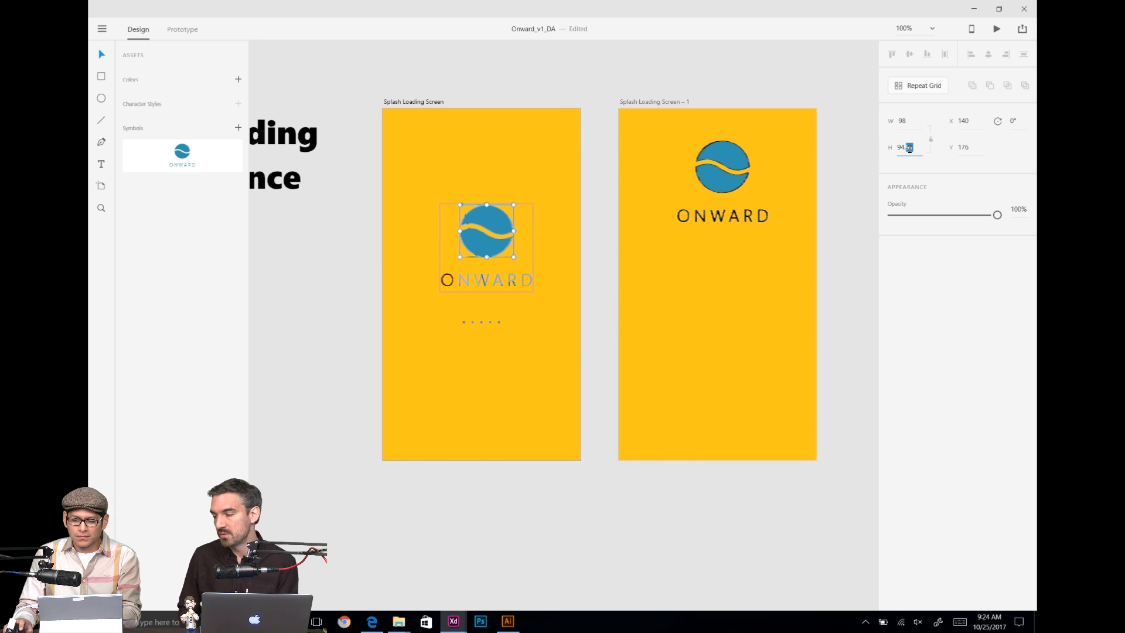
pyautogui.tripleClick(909, 147)
pyautogui.write('98')
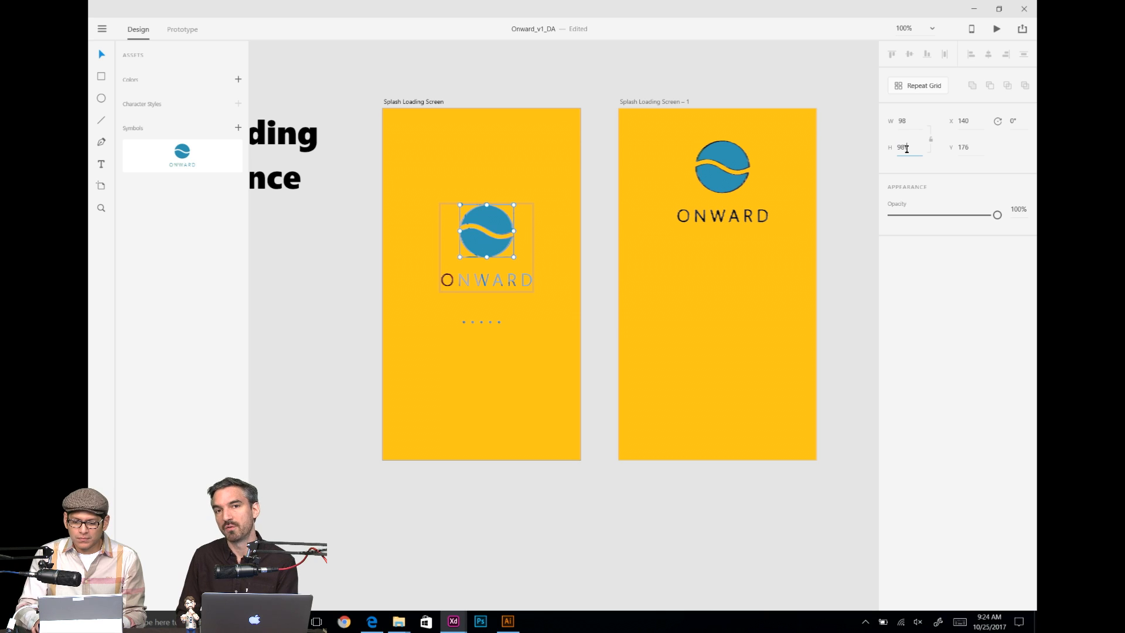
pyautogui.press('Return')
pyautogui.click(505, 212)
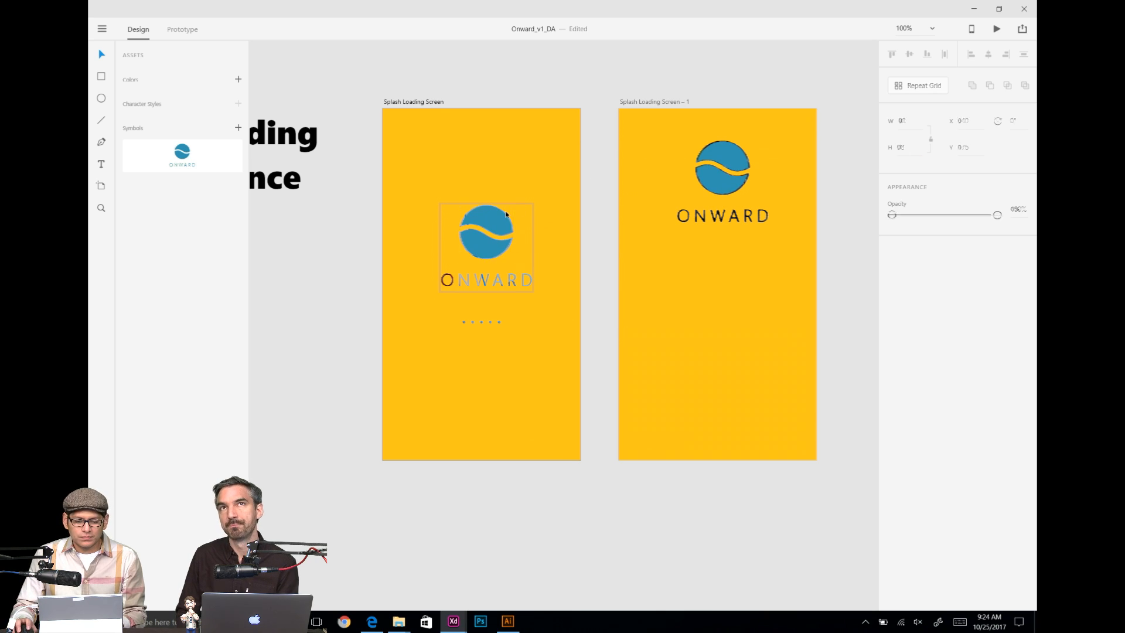
pyautogui.doubleClick(491, 243)
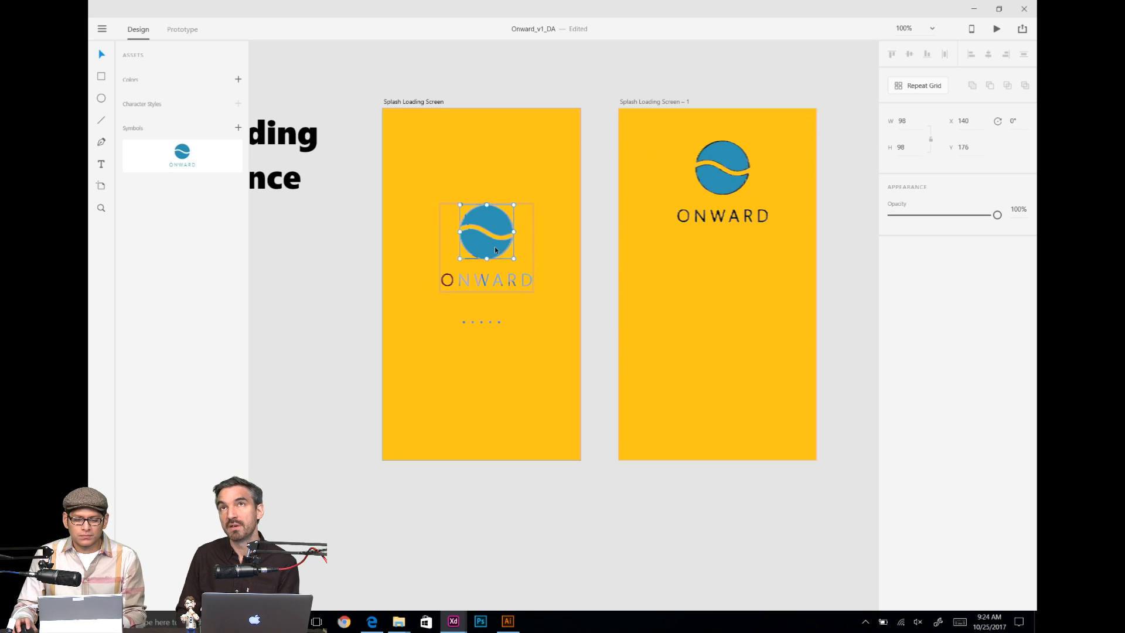
pyautogui.keyDown('shift'); pyautogui.click(504, 276); pyautogui.keyUp('shift')
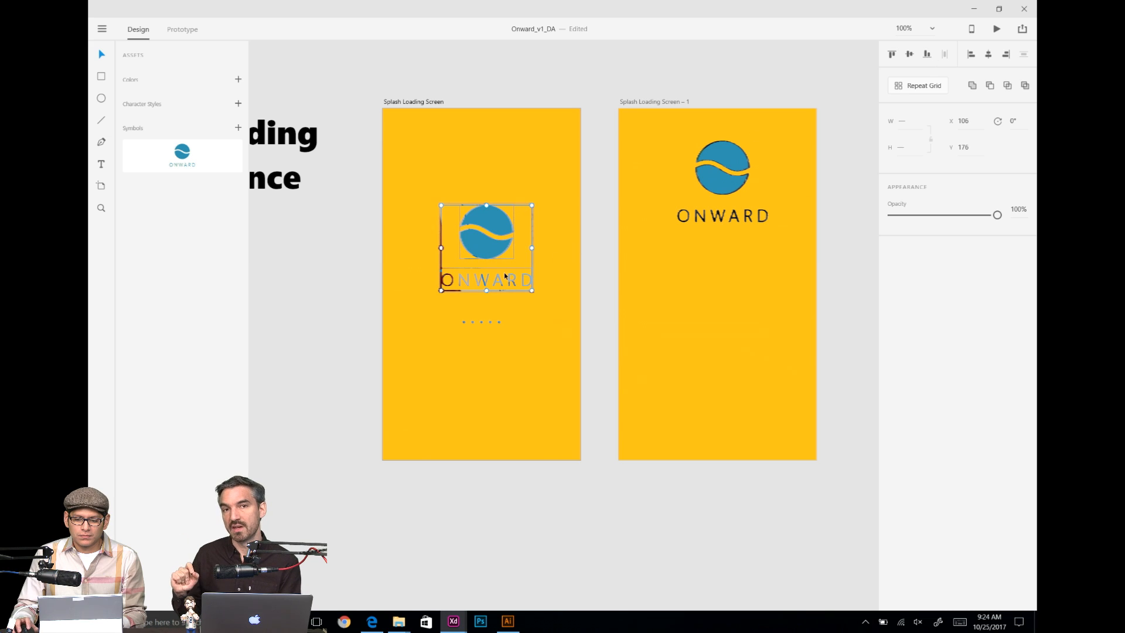
pyautogui.click(497, 186)
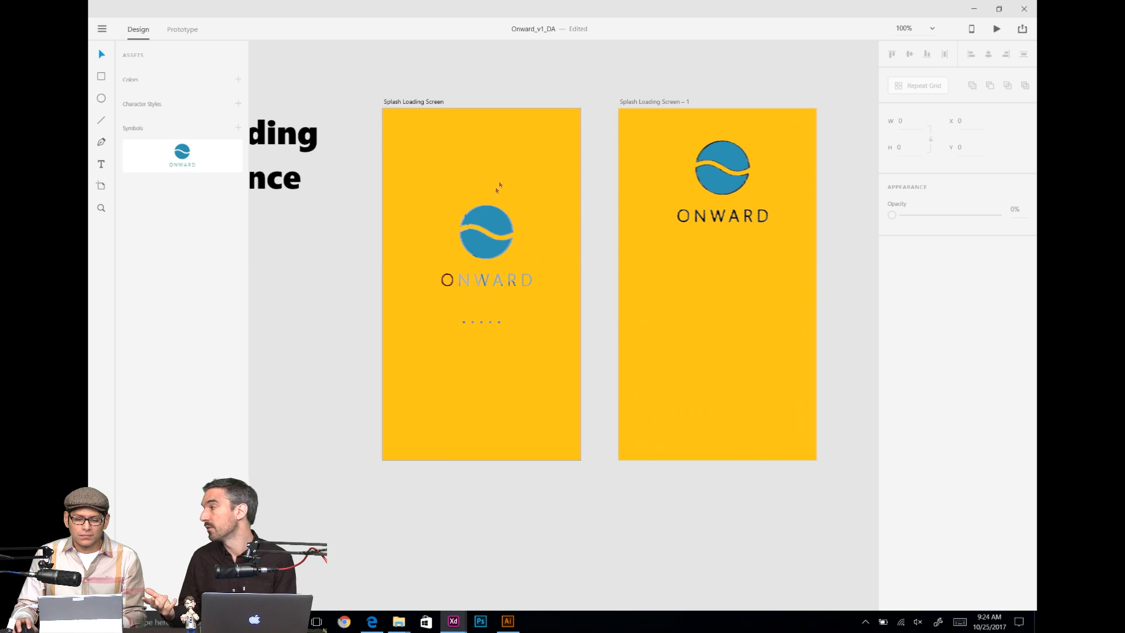
# Step: Centre the logo symbol and the loading dots horizontally on the Splash Loading Screen artboard
pyautogui.click(491, 221)
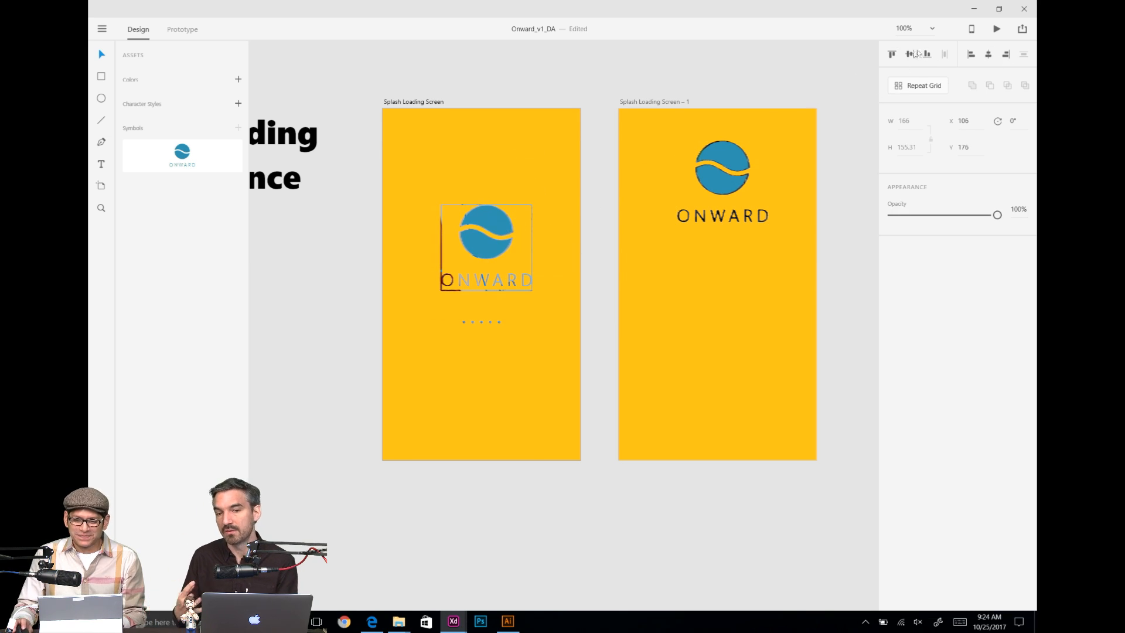
pyautogui.click(986, 58)
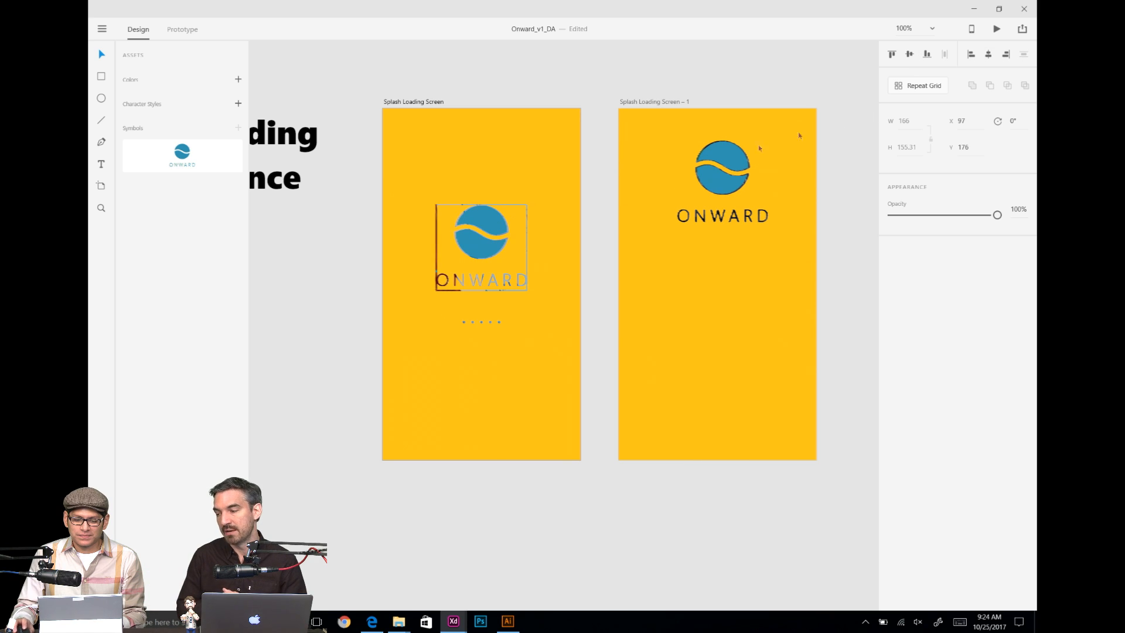
pyautogui.click(527, 169)
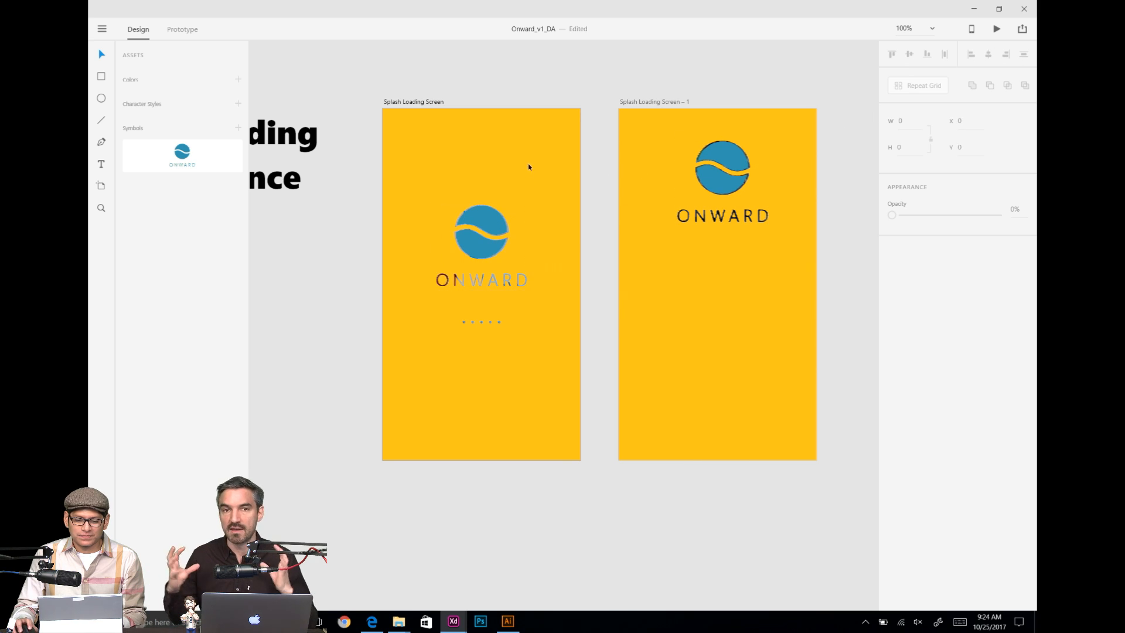
pyautogui.click(484, 321)
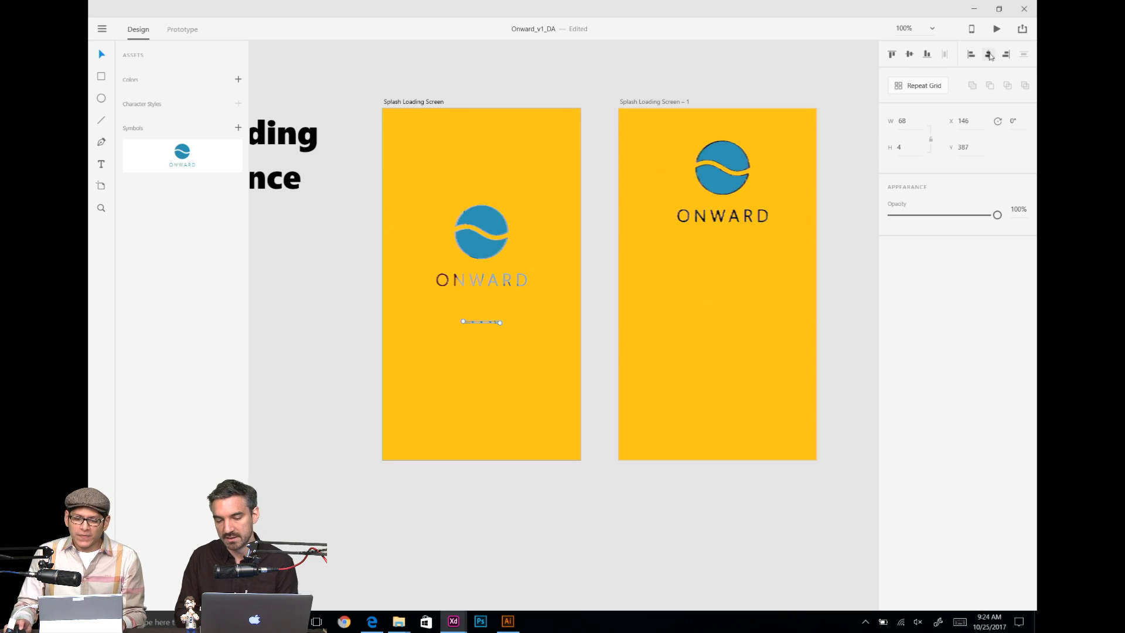
pyautogui.click(512, 182)
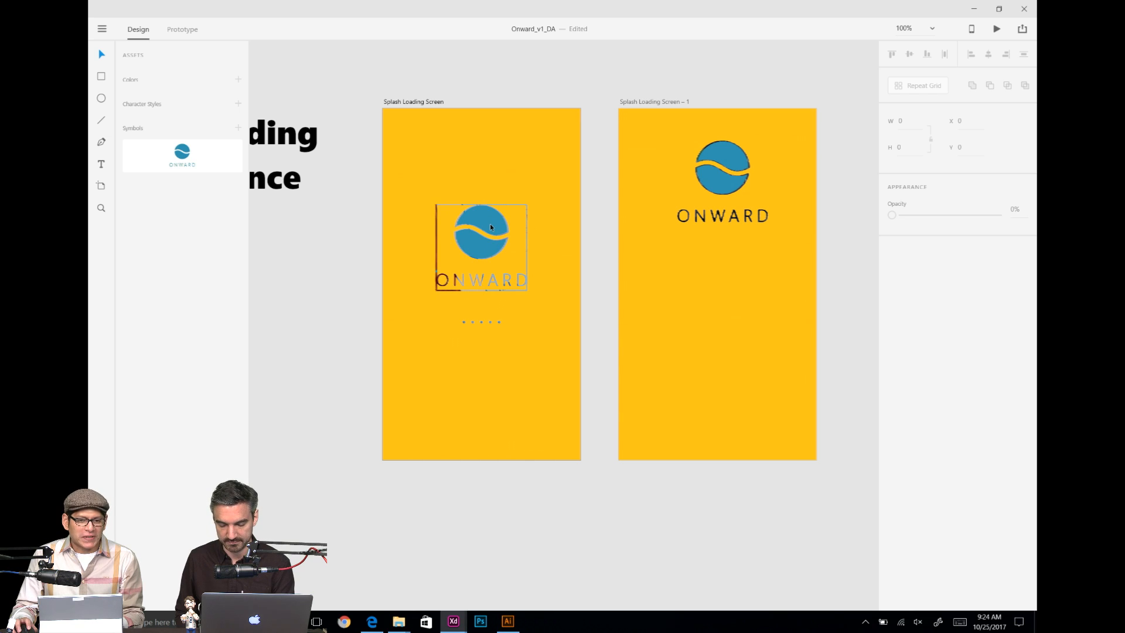
# Step: Try enlarging the globe inside the splash logo symbol to 190 by 190, and undo the resize
pyautogui.click(491, 227)
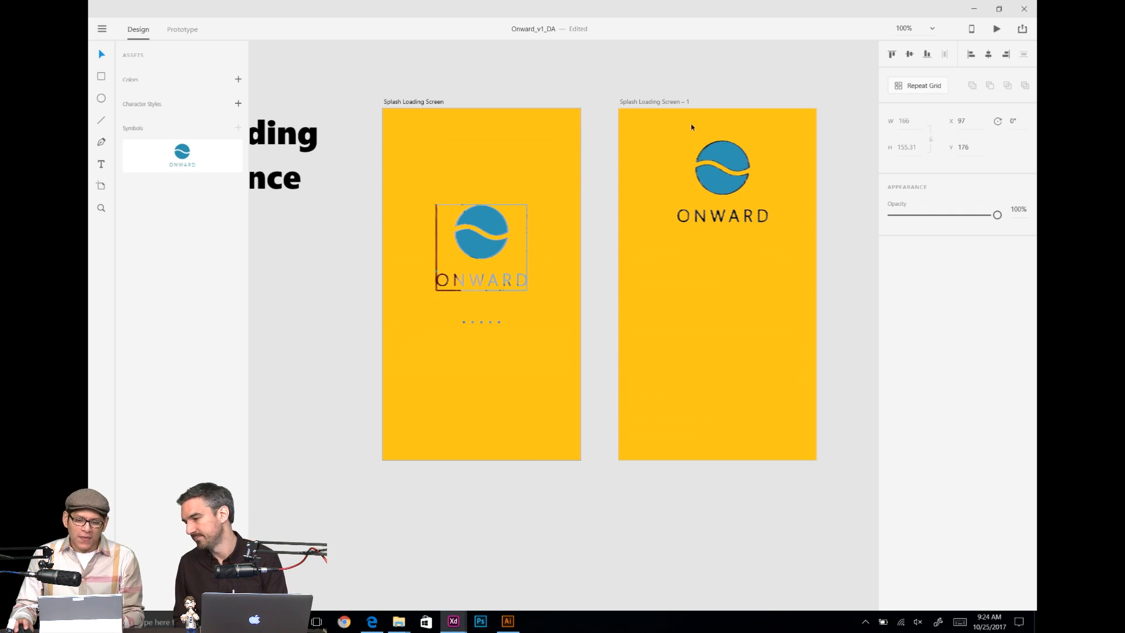
pyautogui.click(482, 244)
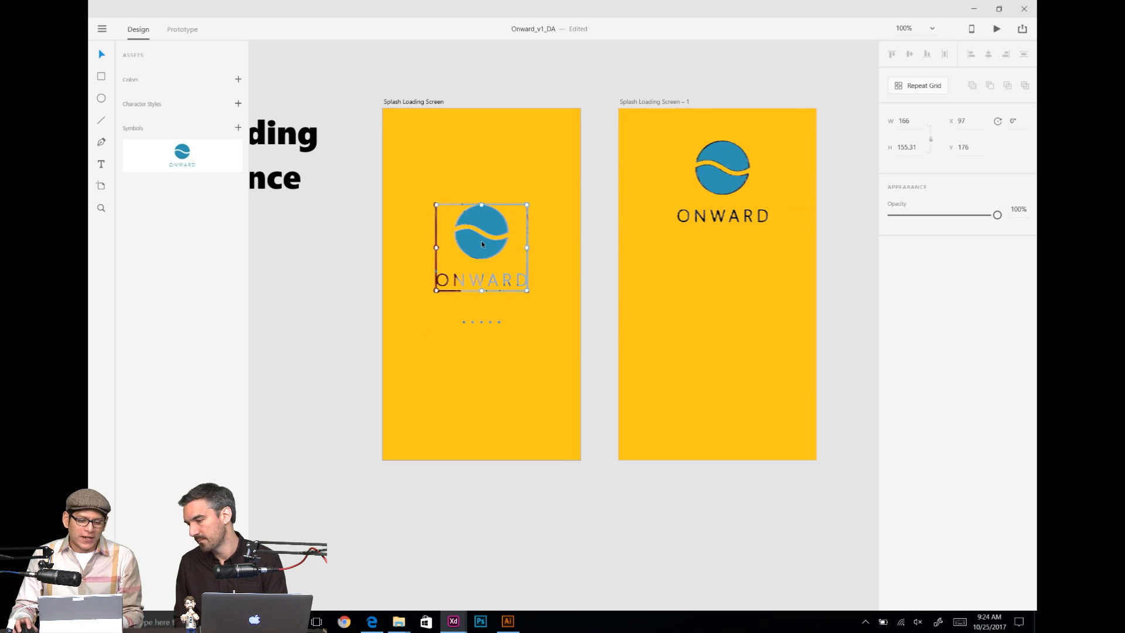
pyautogui.doubleClick(482, 241)
pyautogui.moveTo(509, 204); pyautogui.dragTo(533, 180)
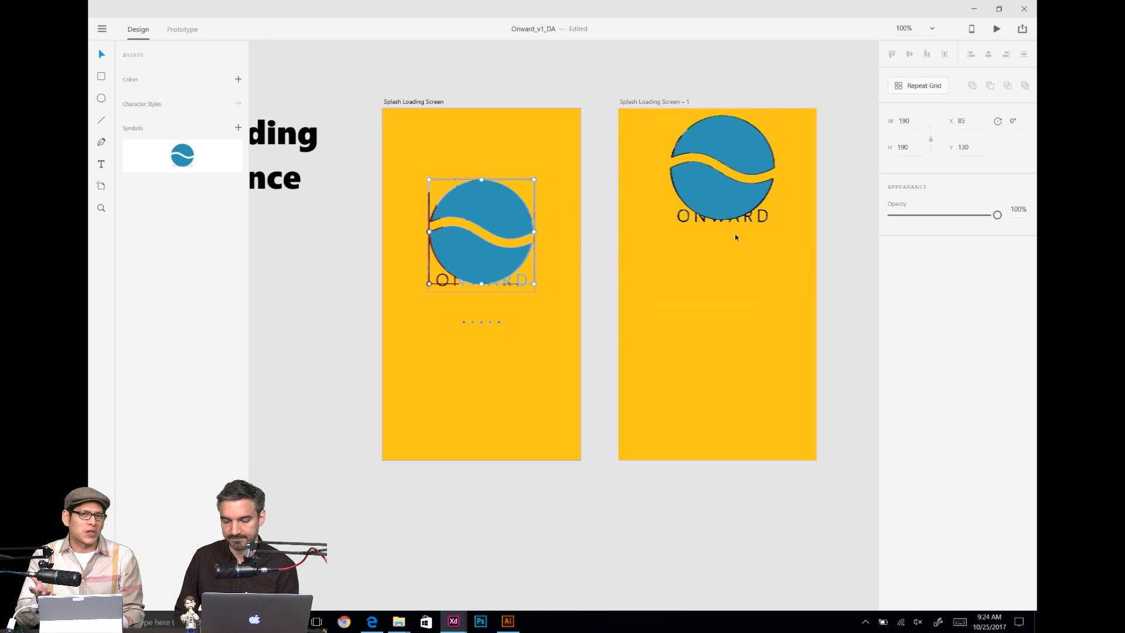
pyautogui.hotkey('ctrl', 'z')
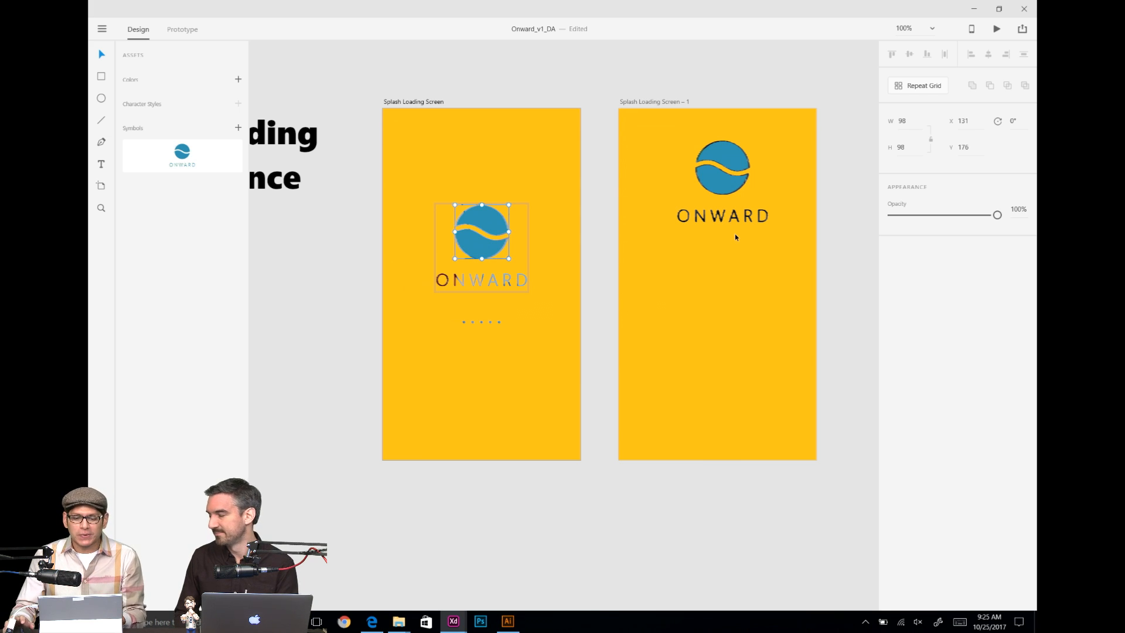
# Step: Nudge the logo symbol on the duplicated splash artboard up to Y 58 and centre it horizontally on the artboard
pyautogui.click(480, 162)
pyautogui.click(715, 181)
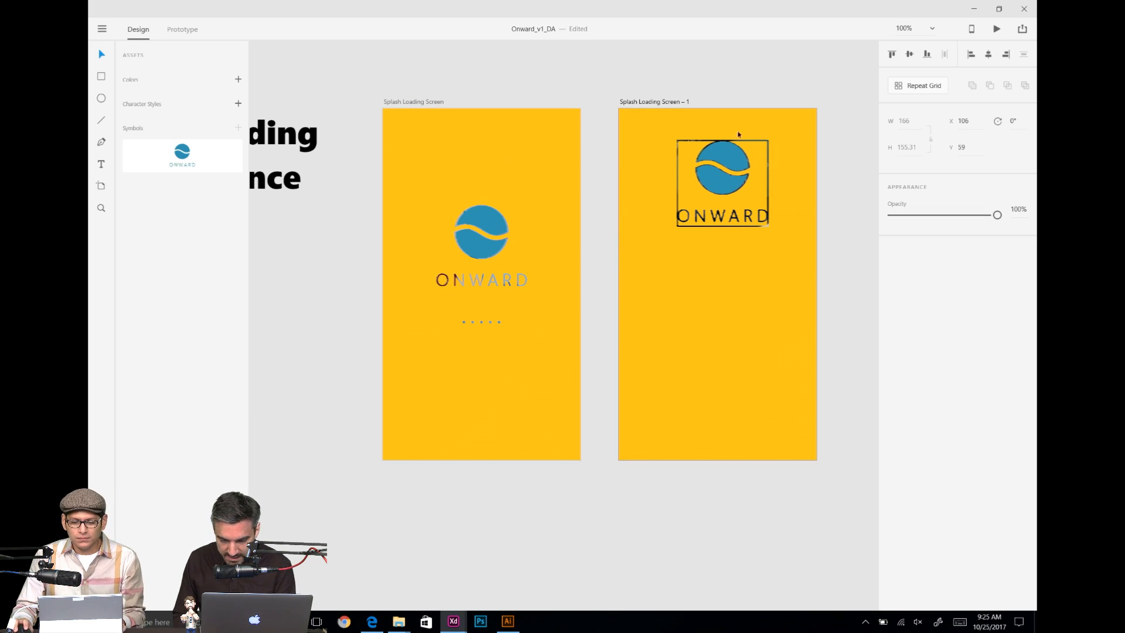
pyautogui.press('super')
pyautogui.click(480, 104)
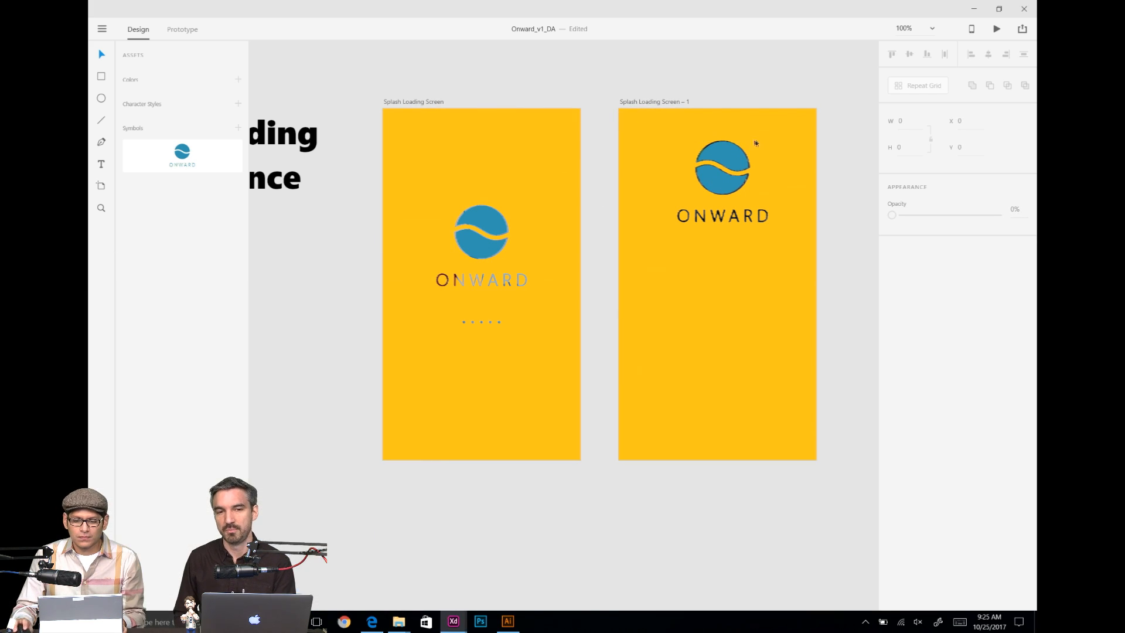
pyautogui.click(712, 150)
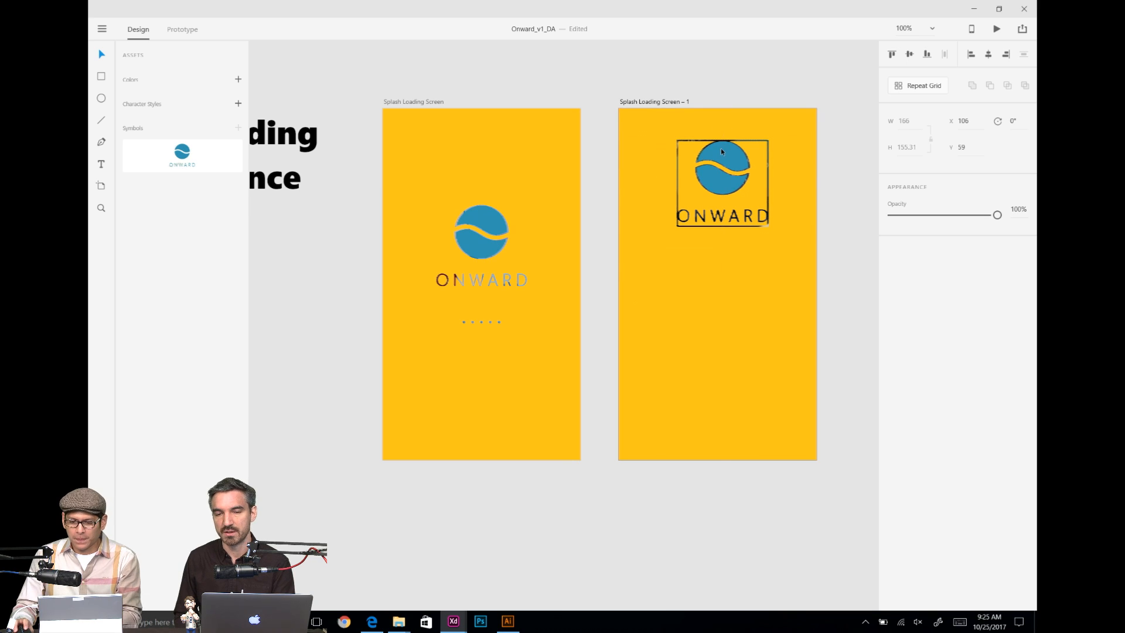
pyautogui.moveTo(721, 149); pyautogui.dragTo(721, 148)
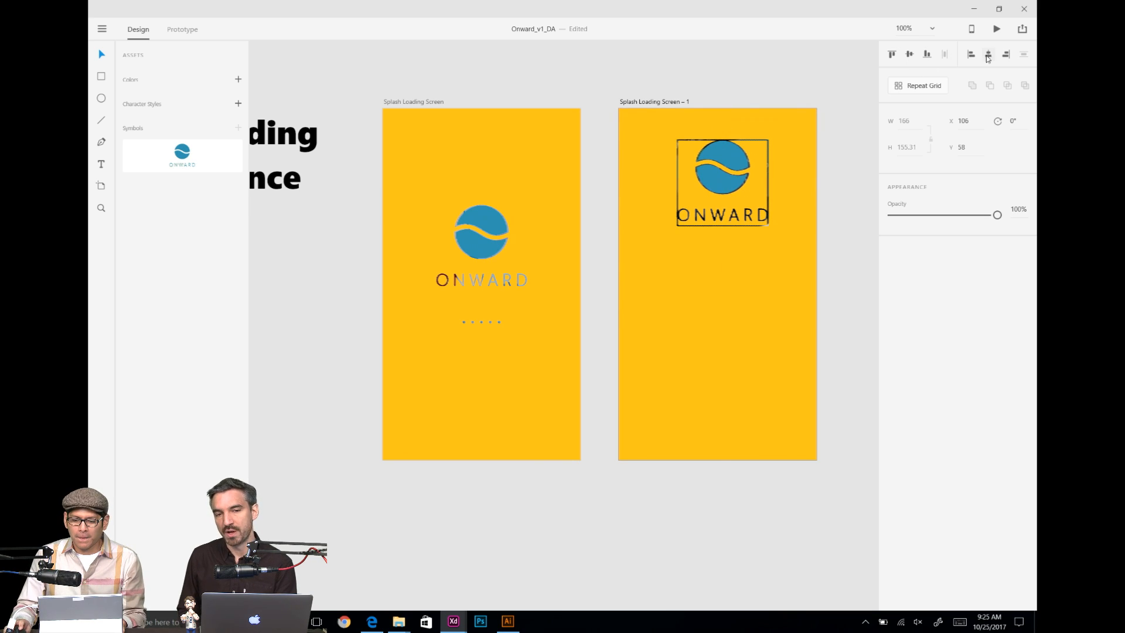
pyautogui.click(988, 54)
pyautogui.click(753, 63)
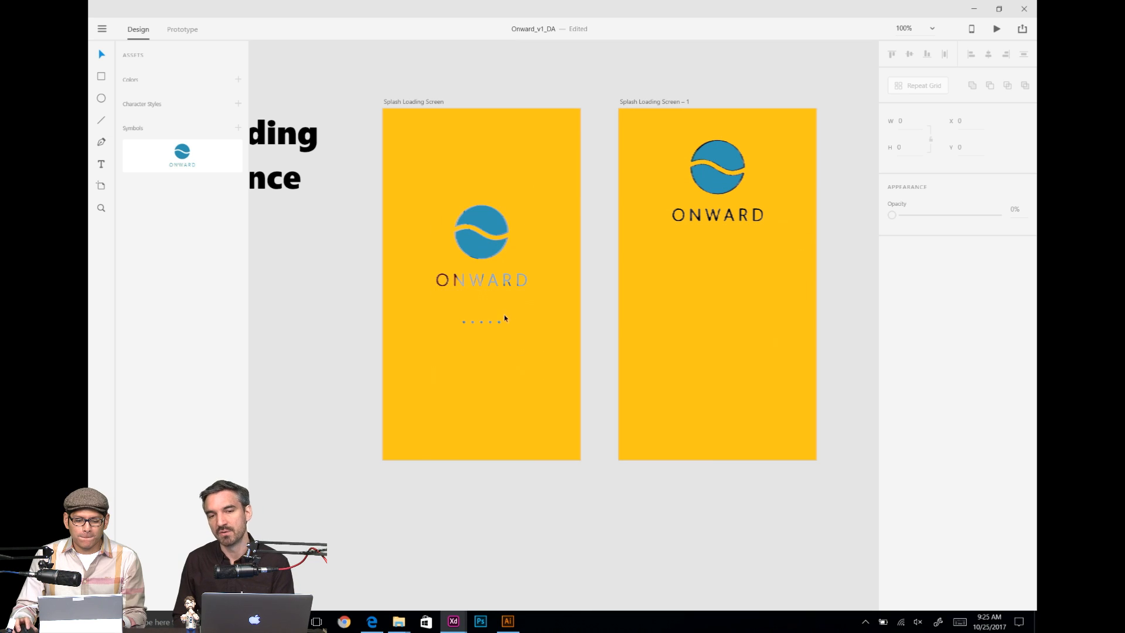
# Step: Move the loading dots on the Splash Loading Screen artboard down to Y 420
pyautogui.click(489, 322)
pyautogui.hotkey('shift', 'Down')
pyautogui.hotkey('shift', 'Down')
pyautogui.hotkey('shift', 'Down')
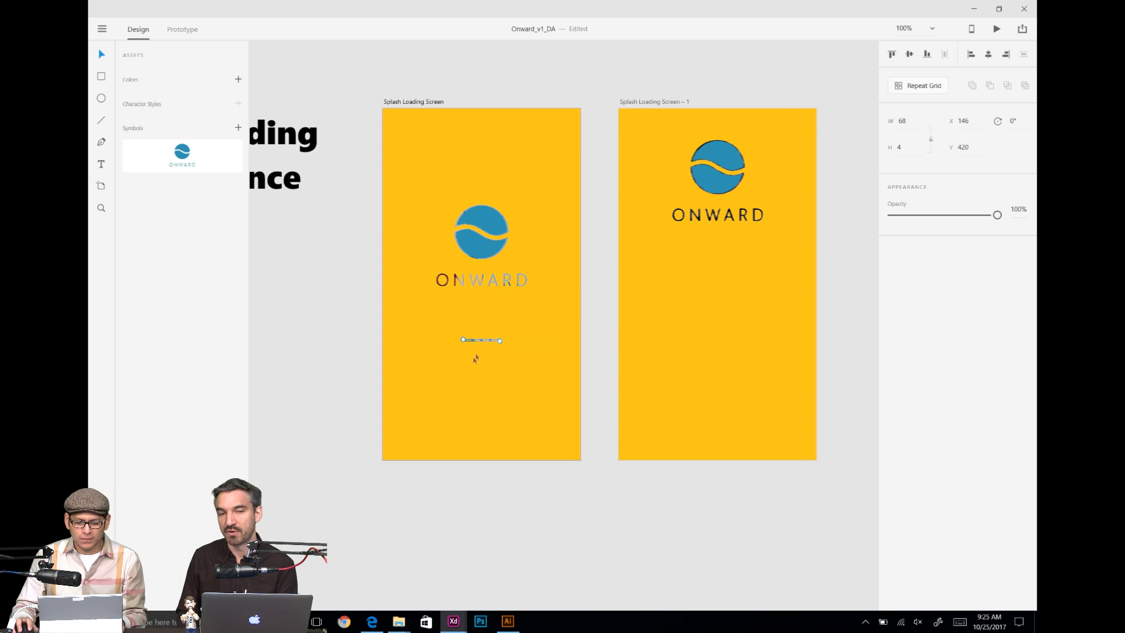
pyautogui.press('alt')
pyautogui.click(521, 308)
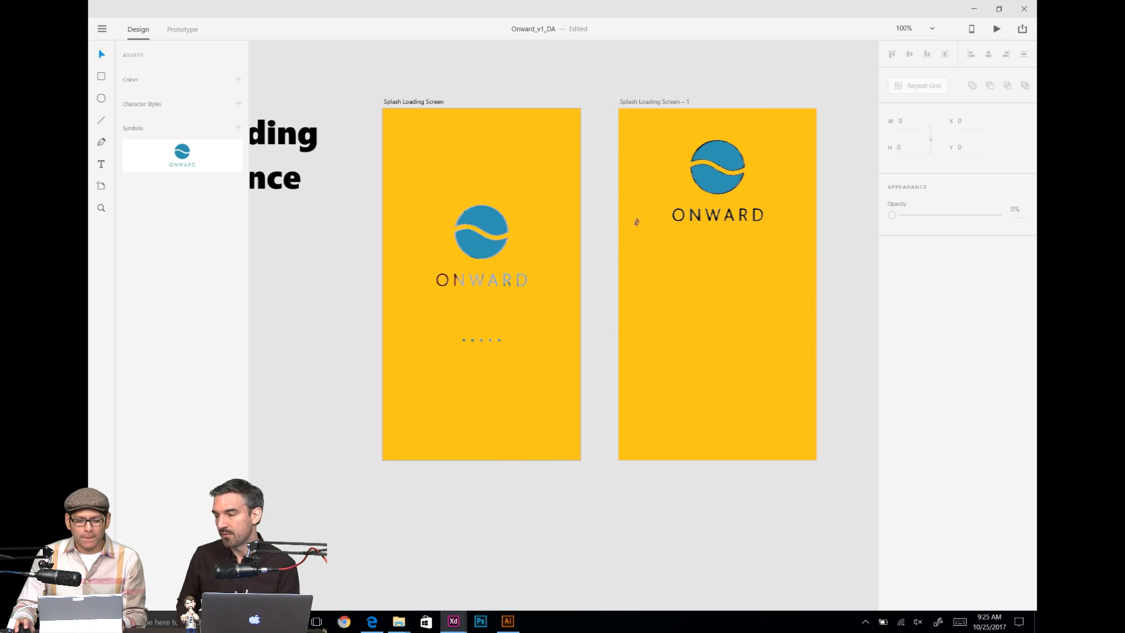
# Step: Copy the empty auto-suggest field with its Control header from the WindowsUI document onto the duplicated splash artboard, centred horizontally
pyautogui.hotkey('alt', 'Tab')
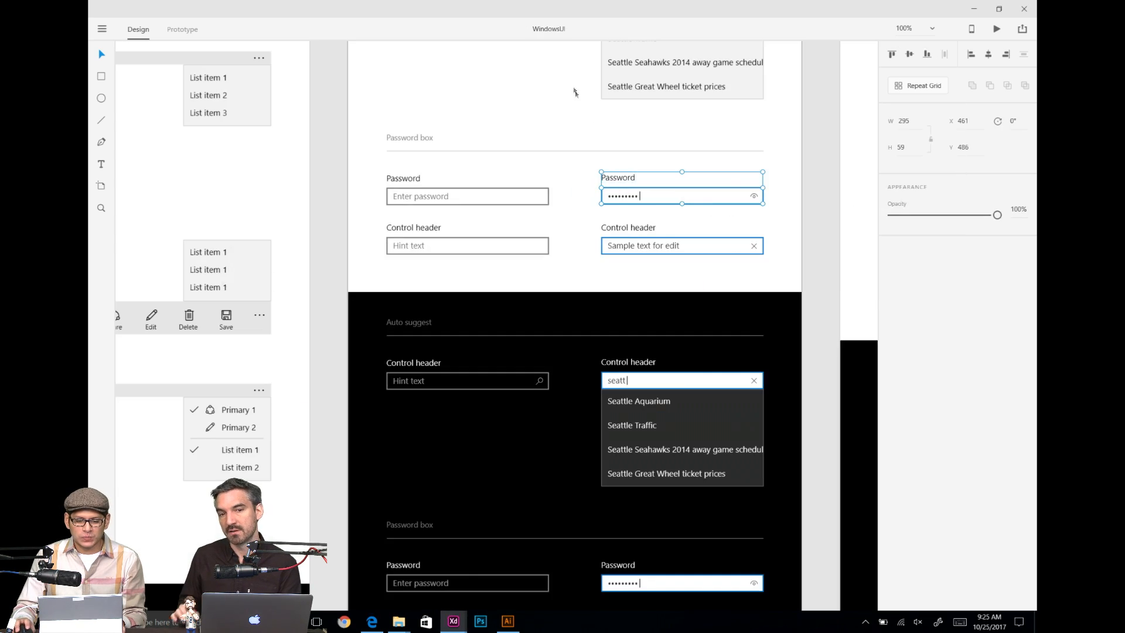
pyautogui.click(557, 200)
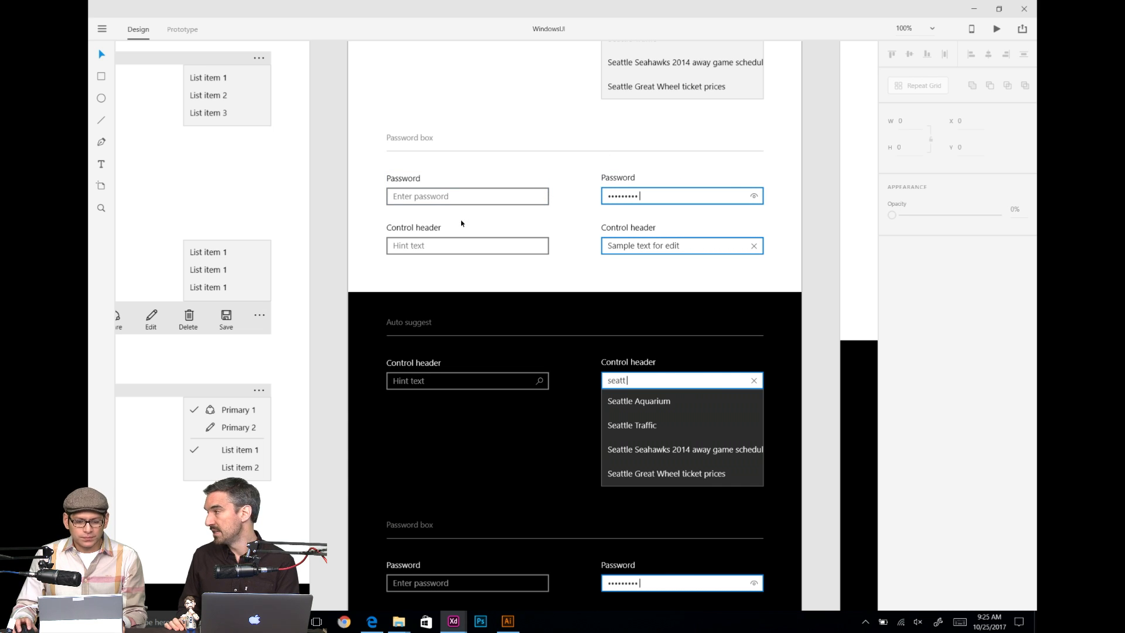
pyautogui.scroll(5, 417, 226)
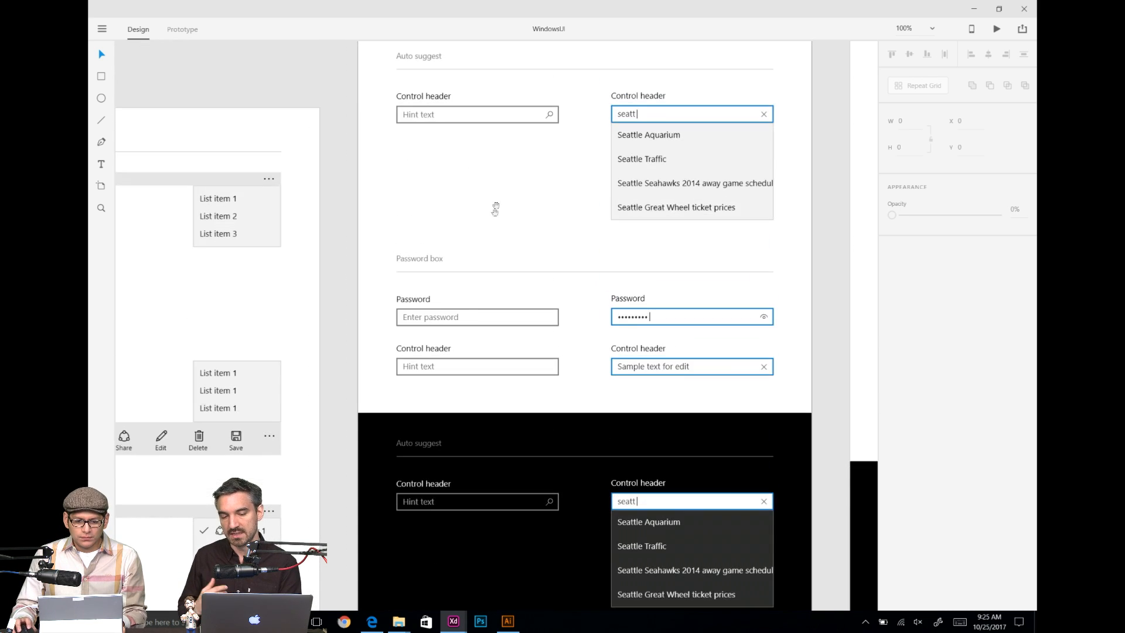
pyautogui.hscroll(-2, 495, 219)
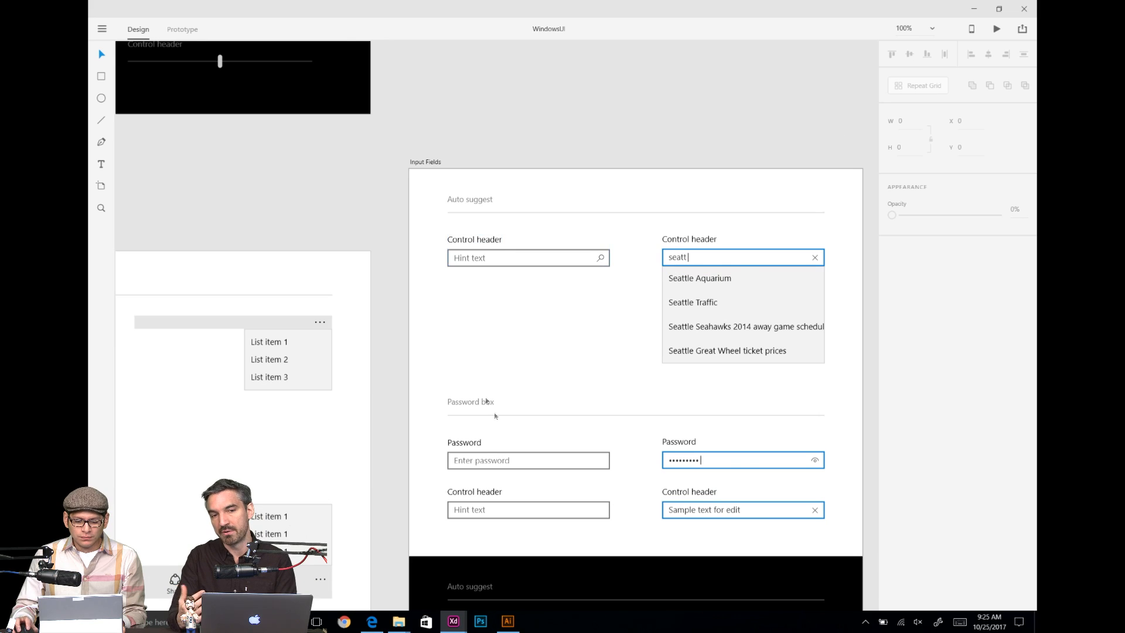
pyautogui.click(478, 486)
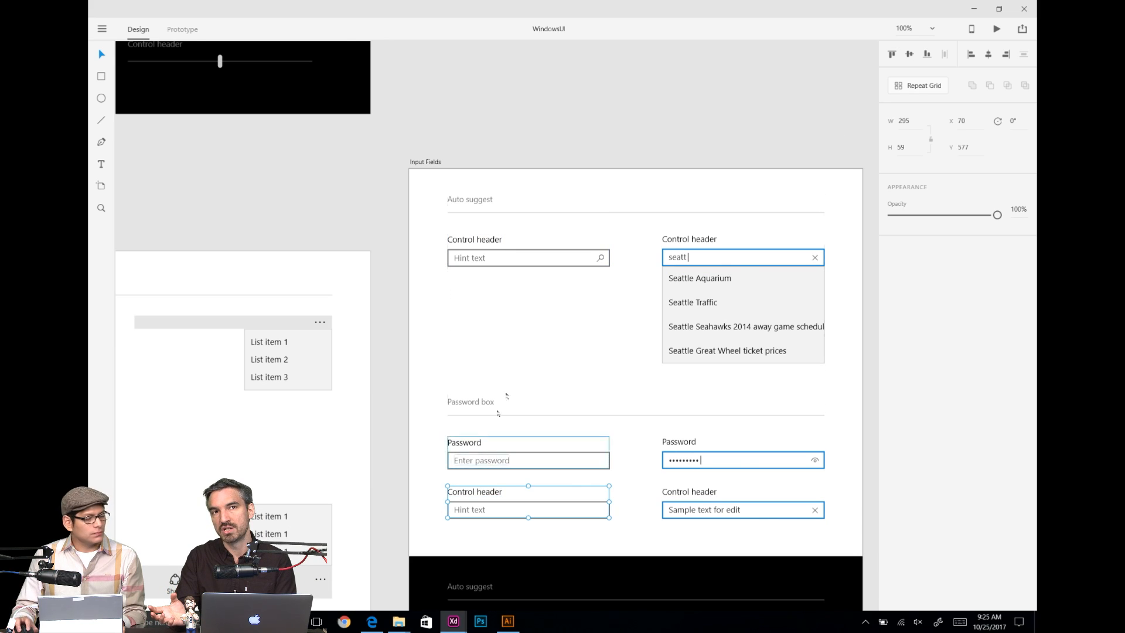
pyautogui.click(478, 240)
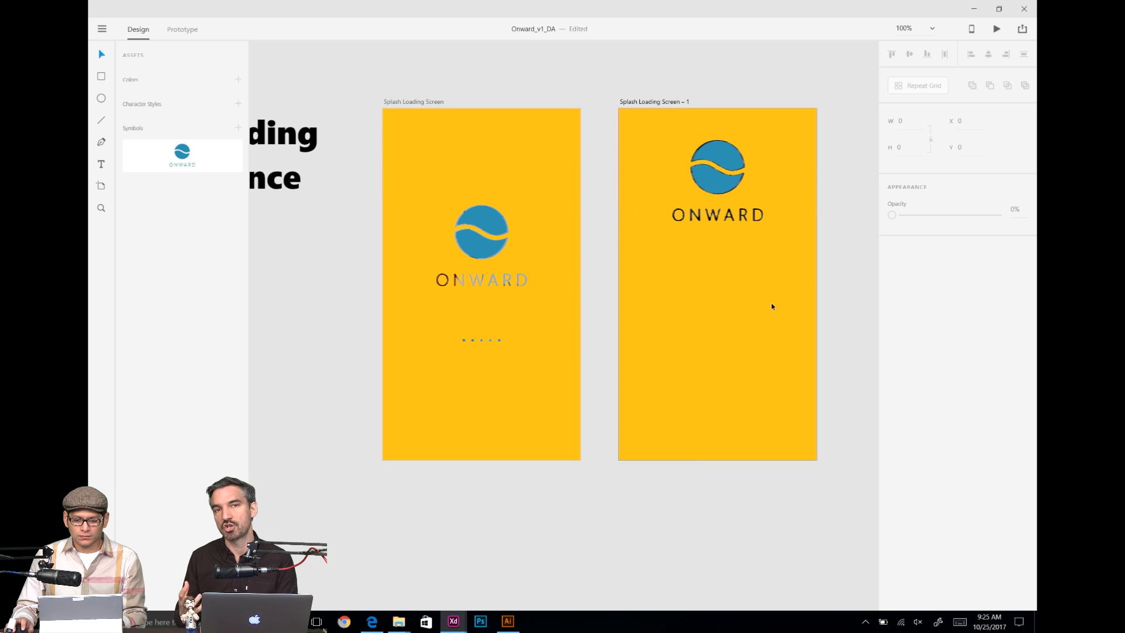
pyautogui.hotkey('ctrl', 'v')
pyautogui.click(990, 55)
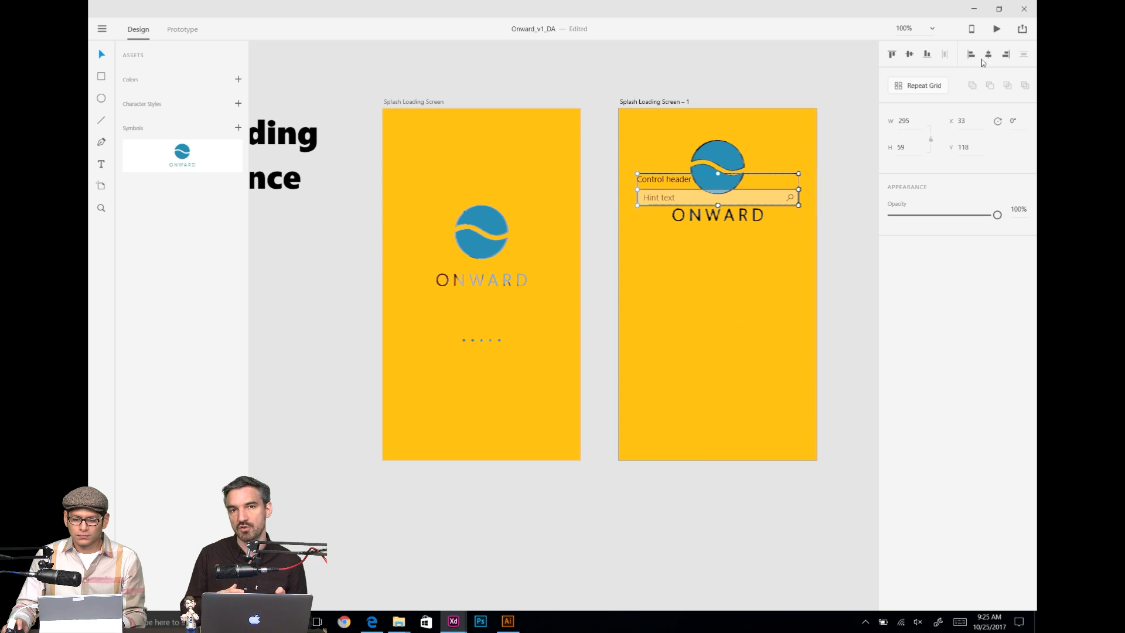
# Step: Move the pasted Control header field down below the ONWARD logo to Y 278
pyautogui.hotkey('shift', 'Down')
pyautogui.hotkey('shift', 'Down')
pyautogui.hotkey('shift', 'Down')
pyautogui.hotkey('shift', 'Down')
pyautogui.hotkey('shift', 'Down')
pyautogui.hotkey('shift', 'Down')
pyautogui.hotkey('shift', 'Down')
pyautogui.hotkey('shift', 'Down')
pyautogui.hotkey('shift', 'Down')
pyautogui.hotkey('shift', 'Down')
pyautogui.hotkey('shift', 'Down')
pyautogui.hotkey('shift', 'Down')
pyautogui.hotkey('shift', 'Down')
pyautogui.hotkey('shift', 'Down')
pyautogui.hotkey('shift', 'Down')
pyautogui.hotkey('shift', 'Down')
pyautogui.hotkey('shift', 'Down')
pyautogui.hotkey('shift', 'Down')
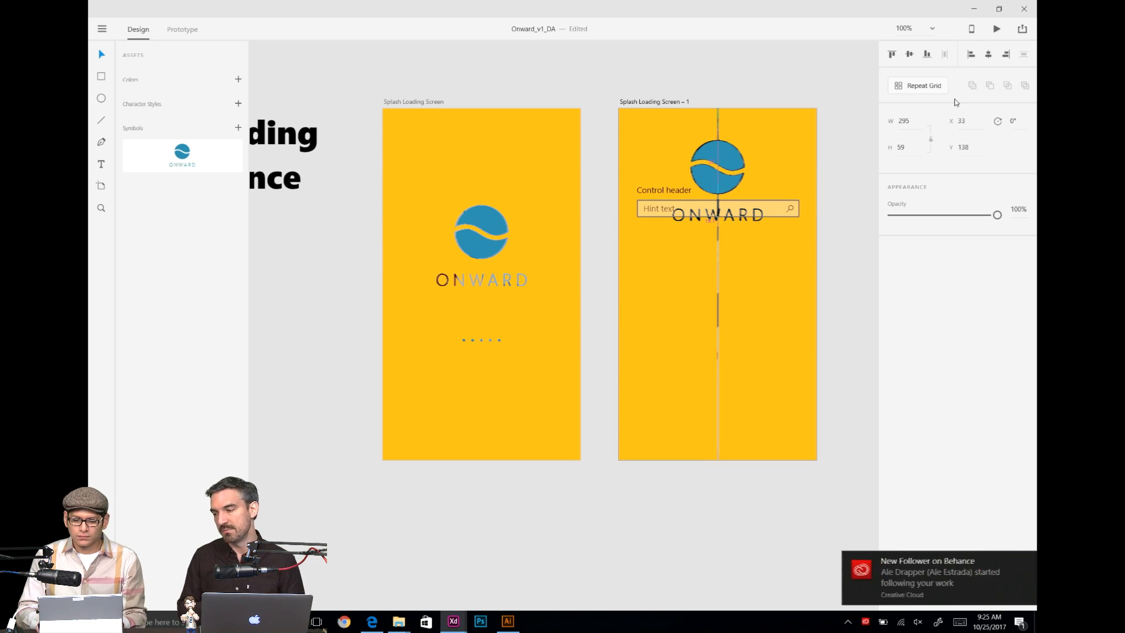
pyautogui.hotkey('shift', 'Up')
pyautogui.hotkey('shift', 'Up')
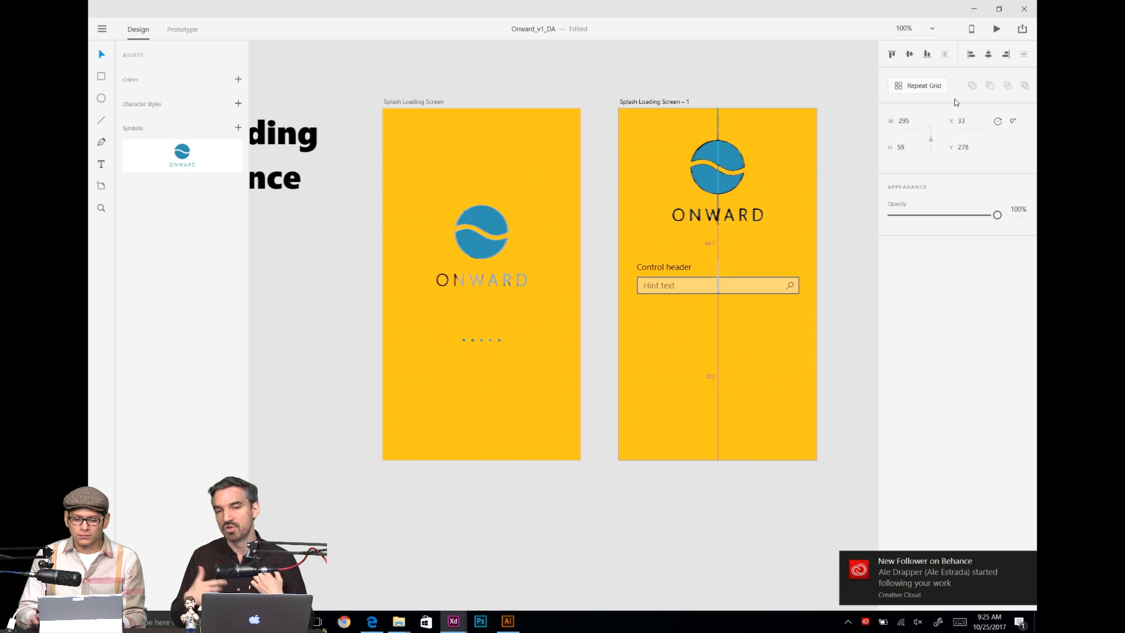
# Step: Copy the filled-in Password field from the WindowsUI document and paste it onto the duplicated splash artboard in the Onward file
pyautogui.hotkey('alt', 'Tab')
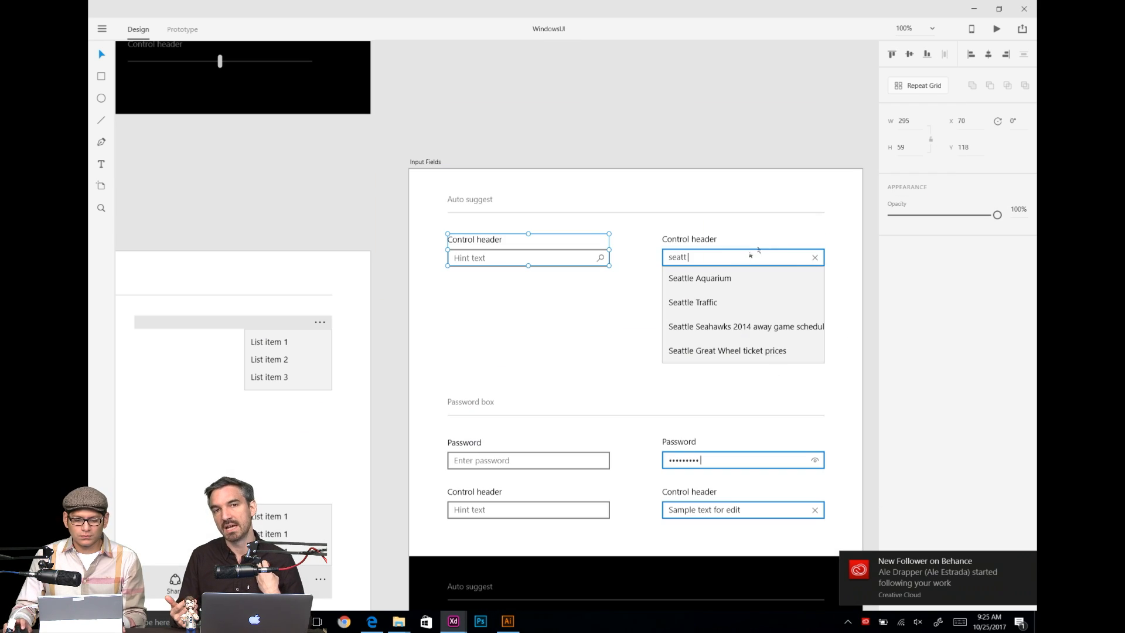
pyautogui.scroll(-3, 578, 454)
pyautogui.click(674, 370)
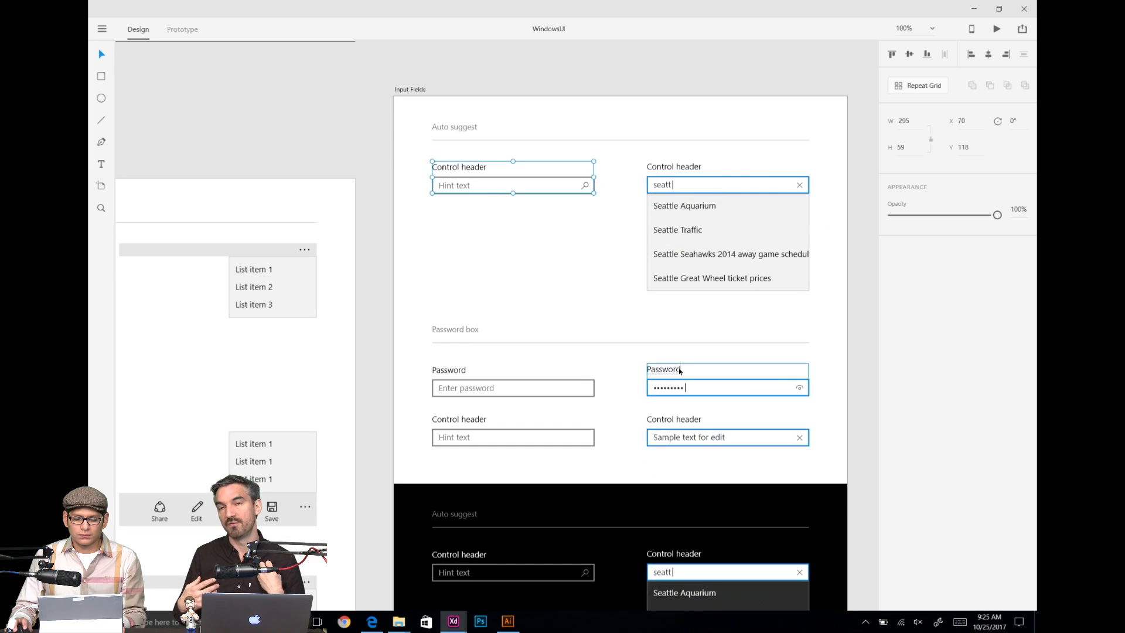
pyautogui.hotkey('ctrl', 'c')
pyautogui.hotkey('alt', 'Tab')
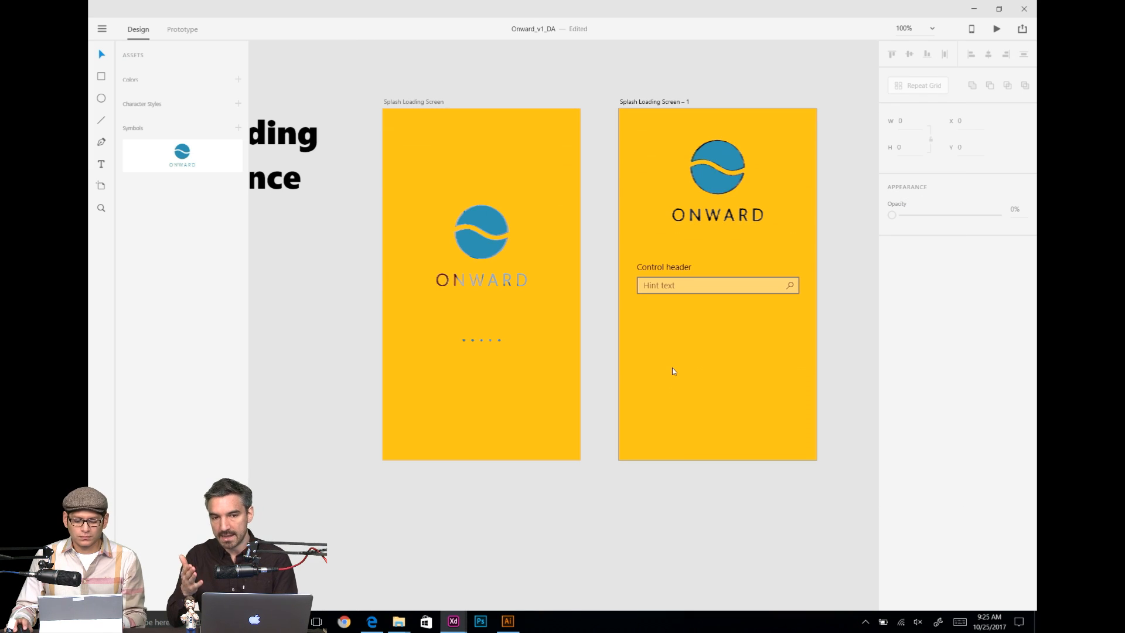
pyautogui.hotkey('ctrl', 'v')
# Step: Position the Password field below the Control header field at Y 377, left-aligned with it, and raise it by 20 px
pyautogui.moveTo(664, 296); pyautogui.dragTo(659, 343)
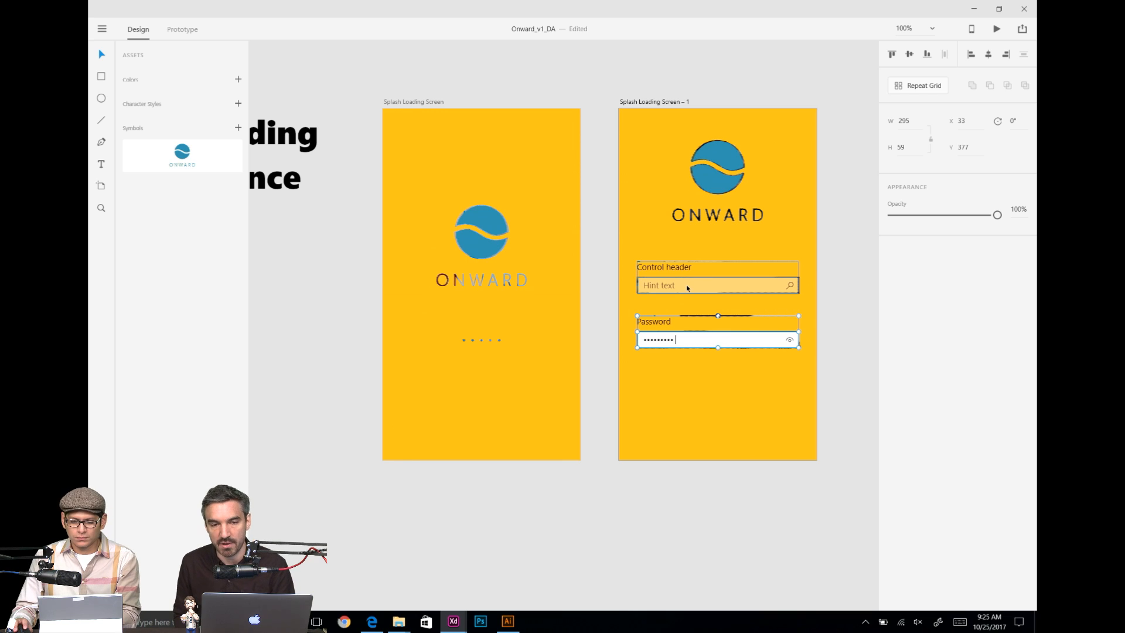
pyautogui.hotkey('shift', 'Up')
pyautogui.hotkey('shift', 'Up')
pyautogui.click(684, 384)
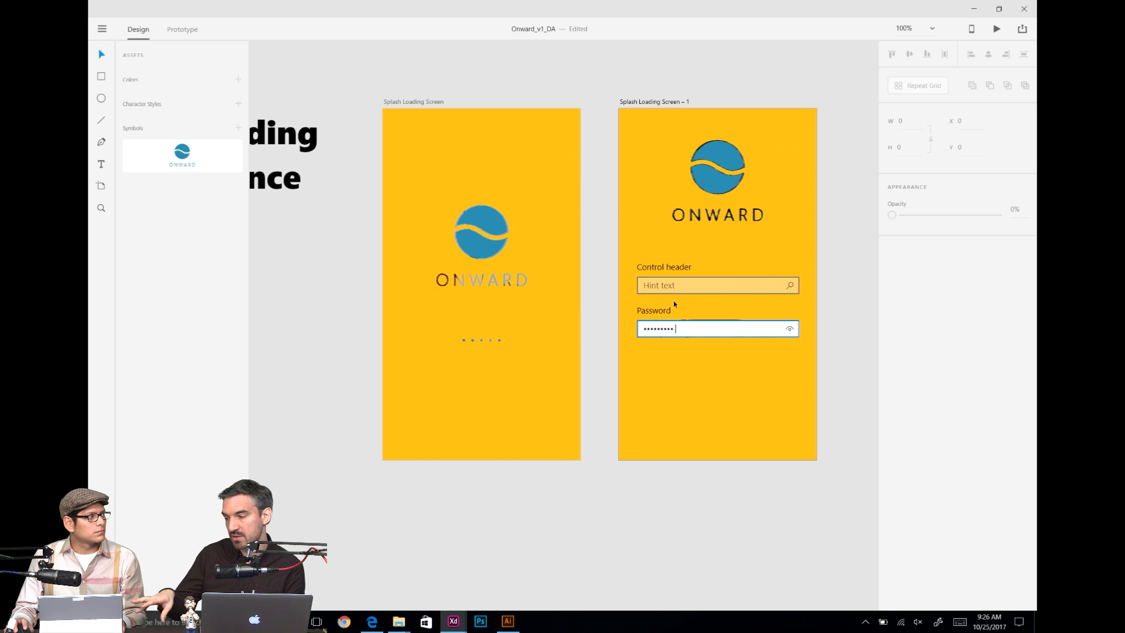
# Step: Hide the Assets panel to free up canvas space, and clear the selection
pyautogui.click(668, 270)
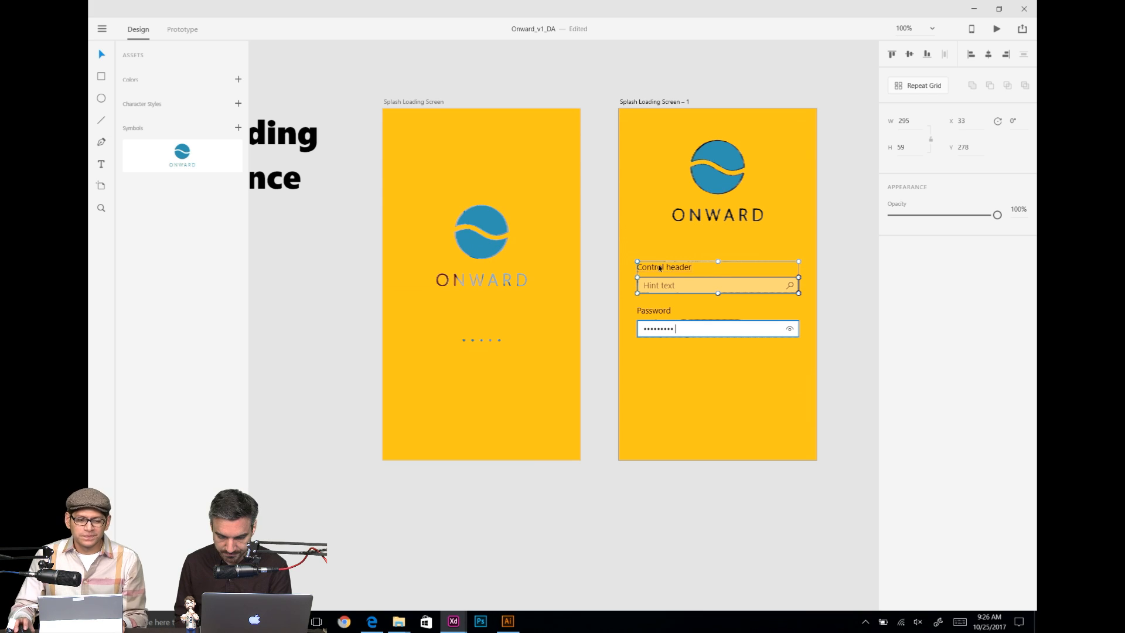
pyautogui.hotkey('ctrl', 'shift', 'y')
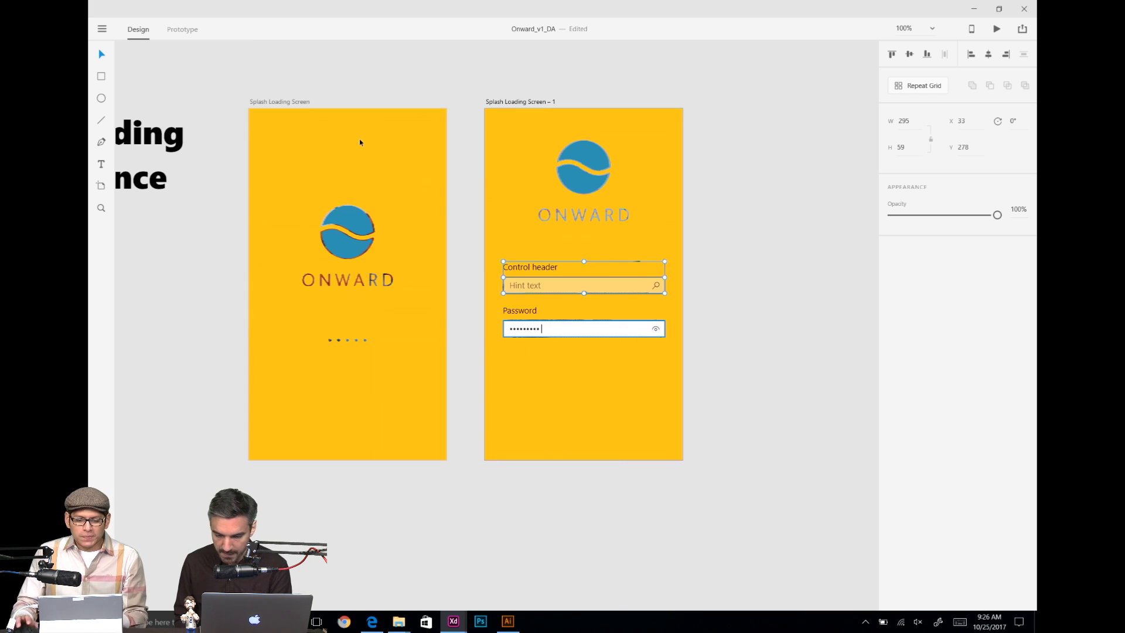
pyautogui.click(714, 200)
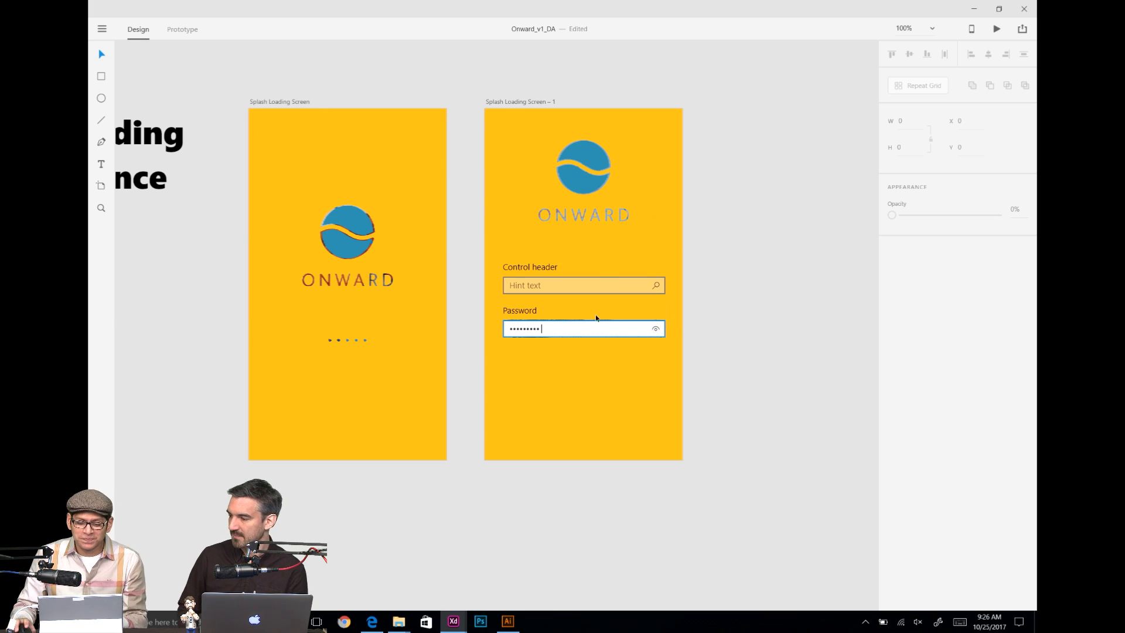
# Step: Delete the Control header and Password labels above the two input fields, keeping only the boxes
pyautogui.click(521, 313)
pyautogui.click(537, 266)
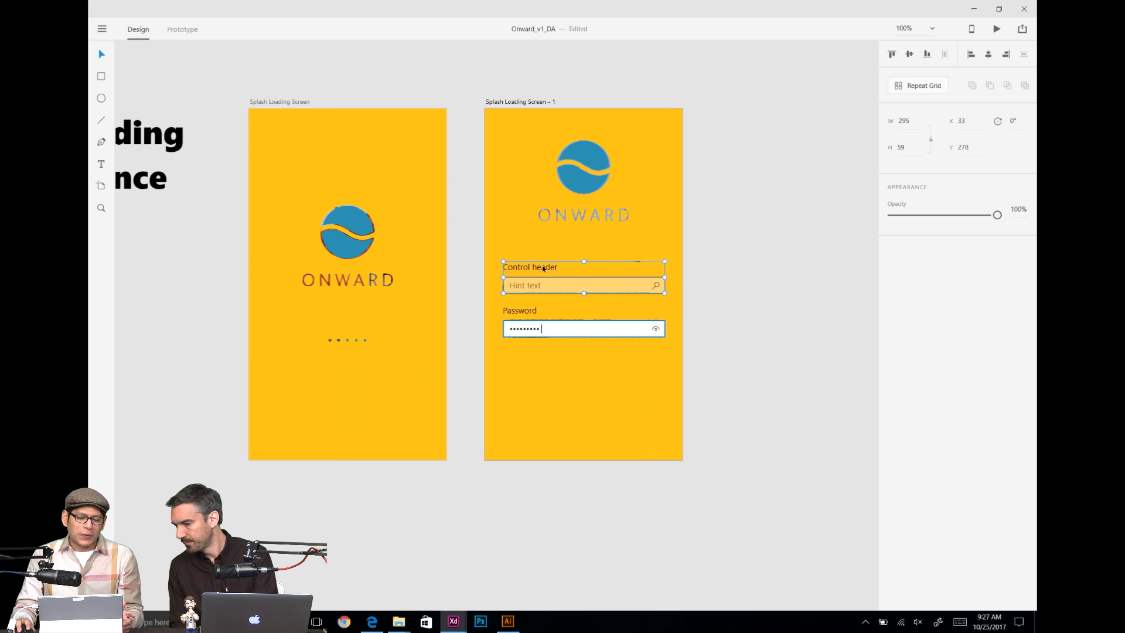
pyautogui.doubleClick(543, 269)
pyautogui.press('Delete')
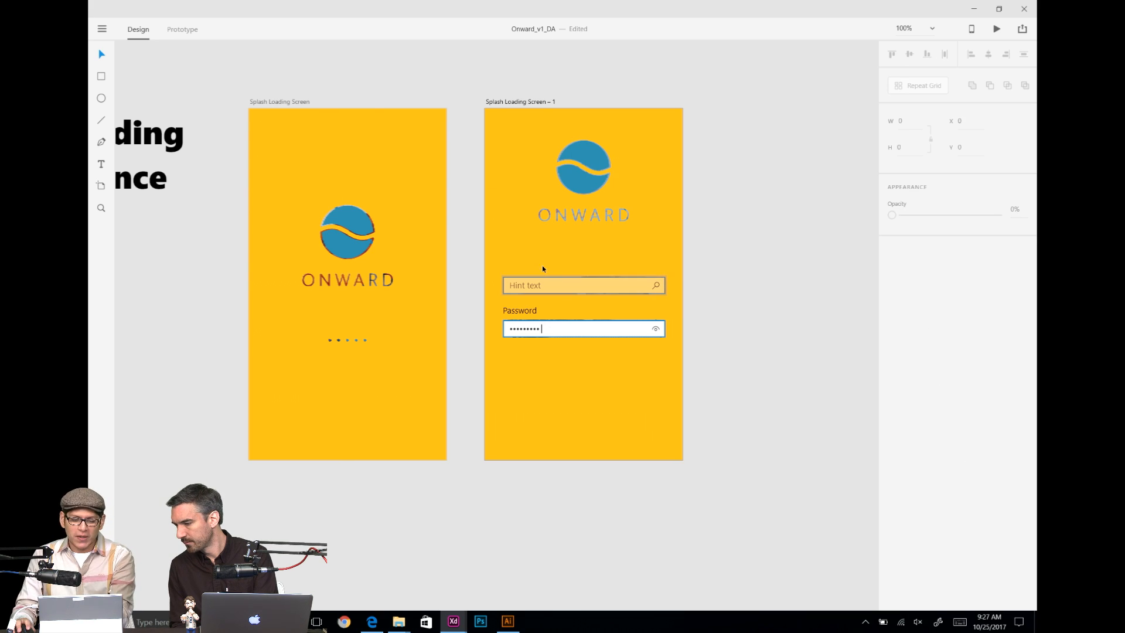
pyautogui.doubleClick(513, 315)
pyautogui.press('Delete')
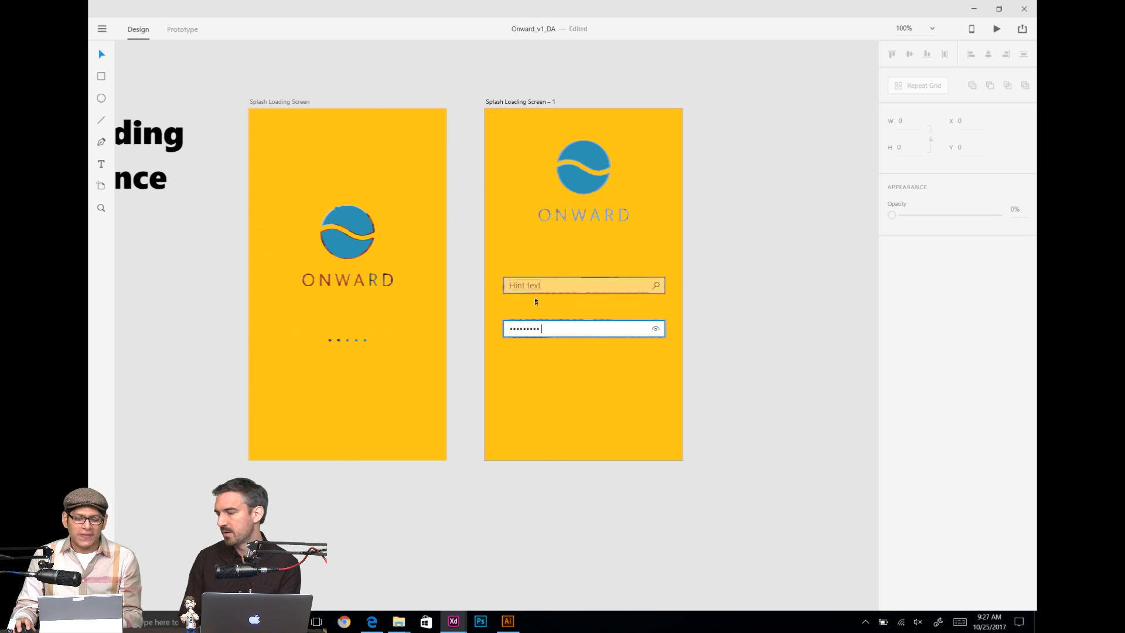
# Step: Move the password box up to Y 356 beneath the Hint text box, and place the Hint text box at Y 302
pyautogui.click(548, 325)
pyautogui.moveTo(548, 325); pyautogui.dragTo(570, 303)
pyautogui.click(575, 291)
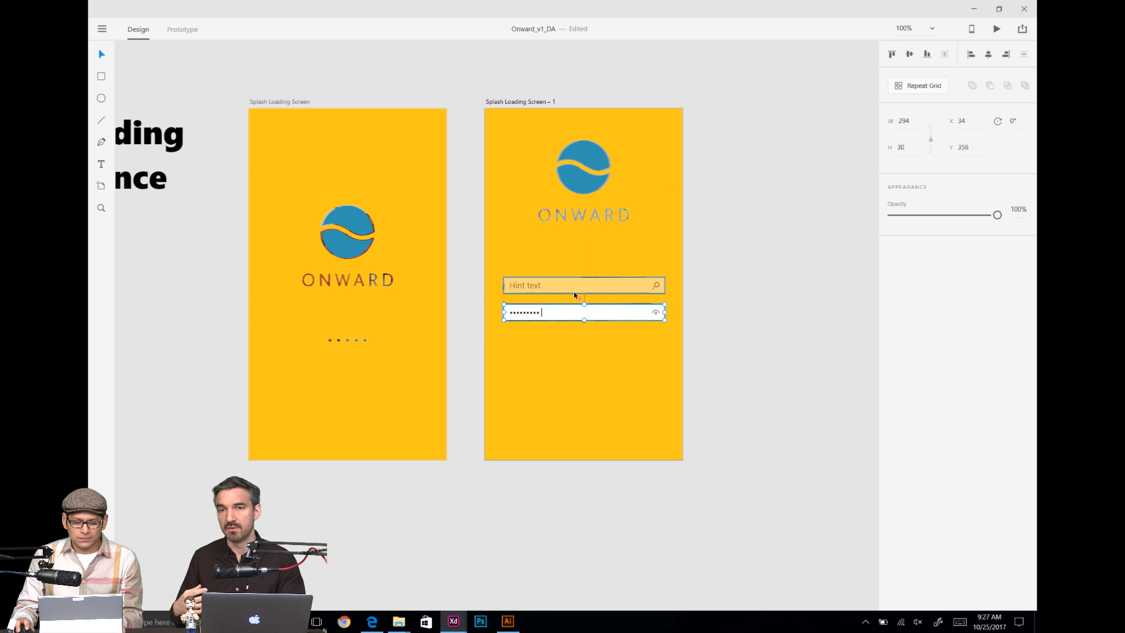
pyautogui.press('Down')
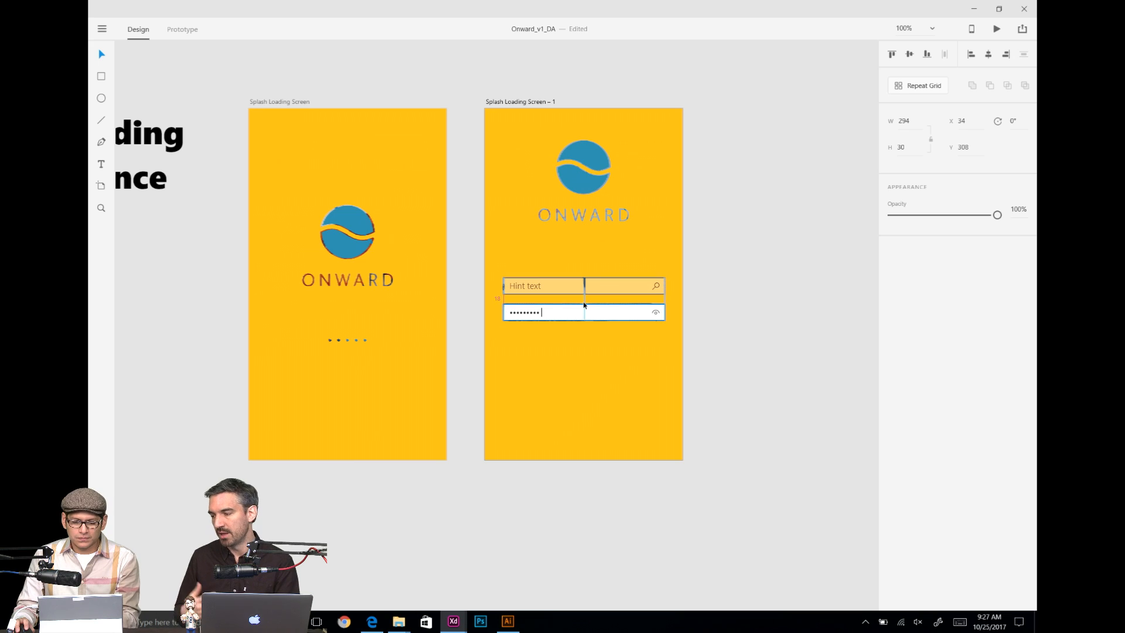
pyautogui.press('Up')
pyautogui.press('Up')
pyautogui.press('Up')
pyautogui.press('Up')
pyautogui.press('Up')
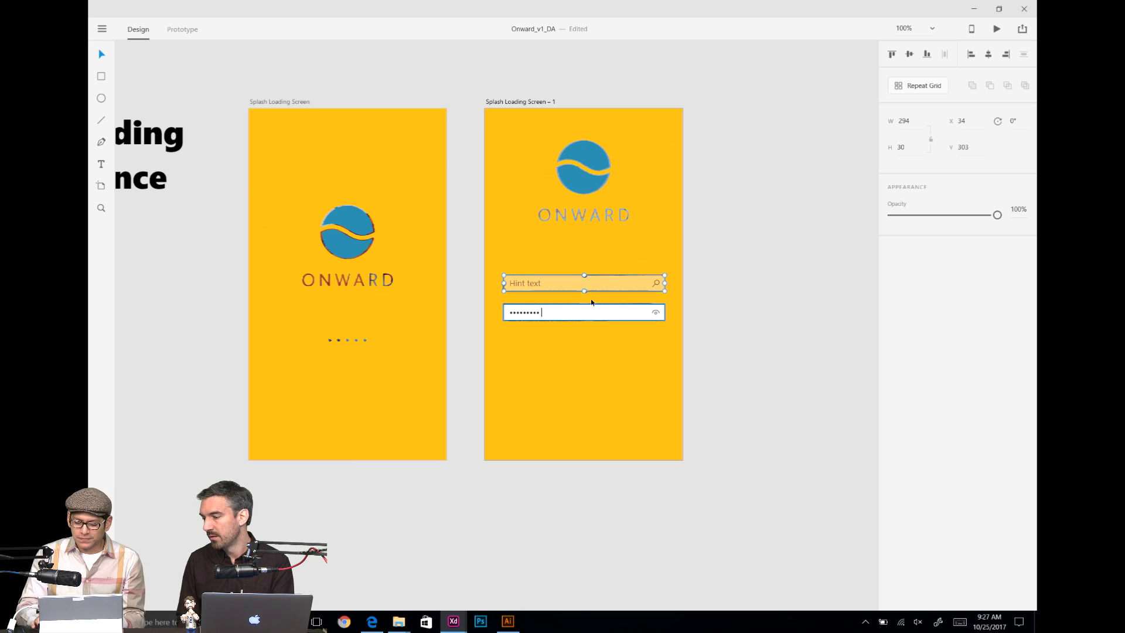
pyautogui.press('Up')
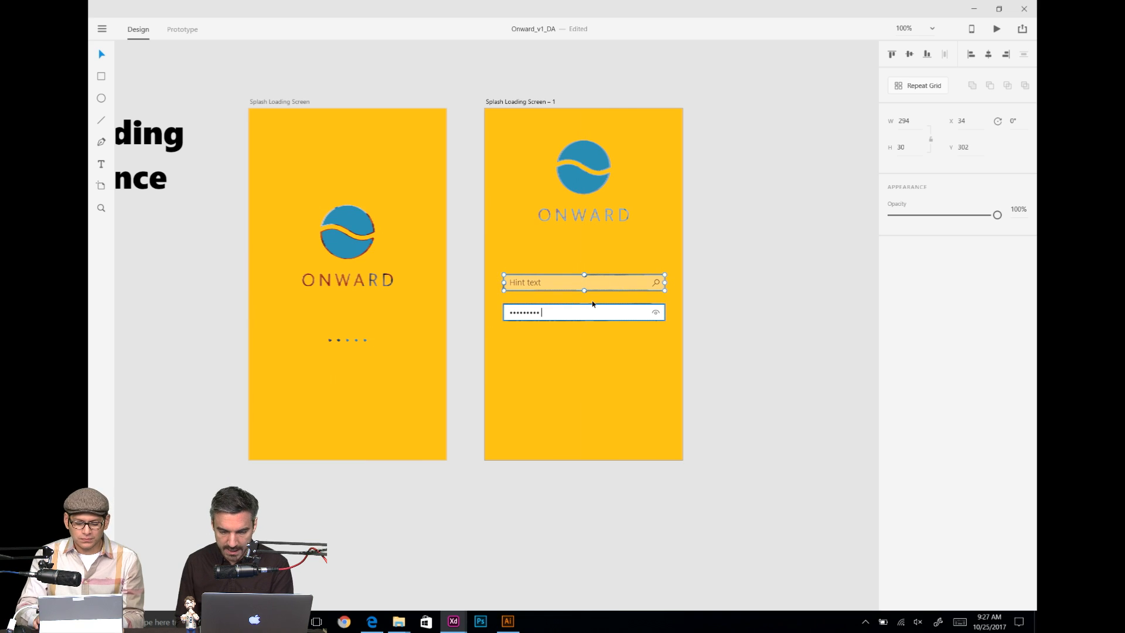
# Step: Replace the Hint text placeholder in the upper input box with "User name"
pyautogui.scroll(5, 593, 304)
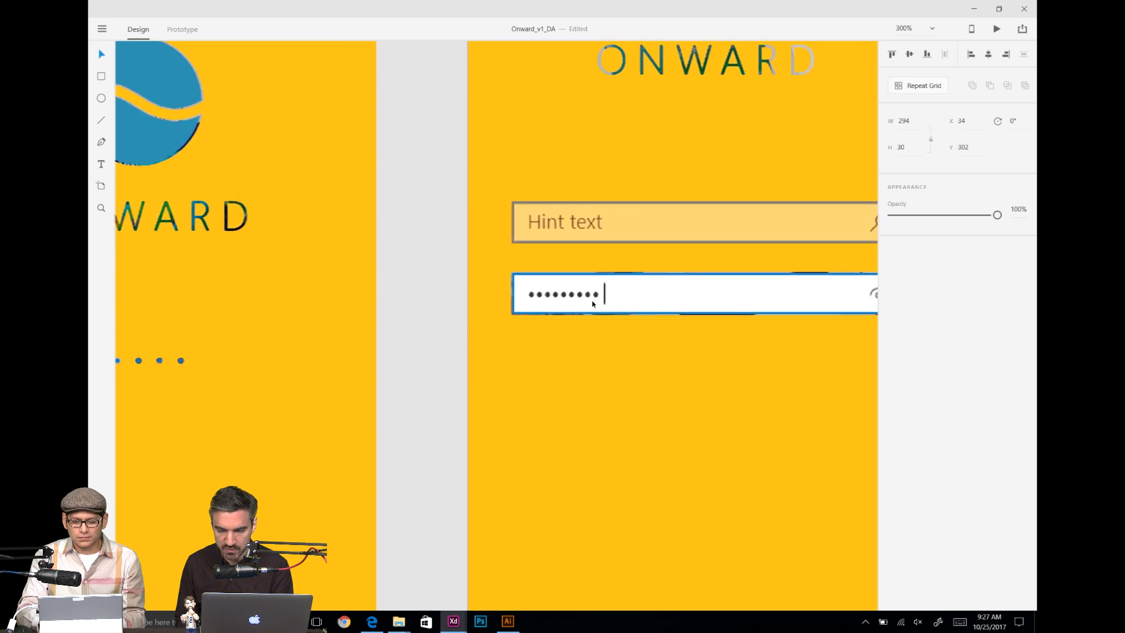
pyautogui.moveTo(528, 334); pyautogui.dragTo(461, 354)
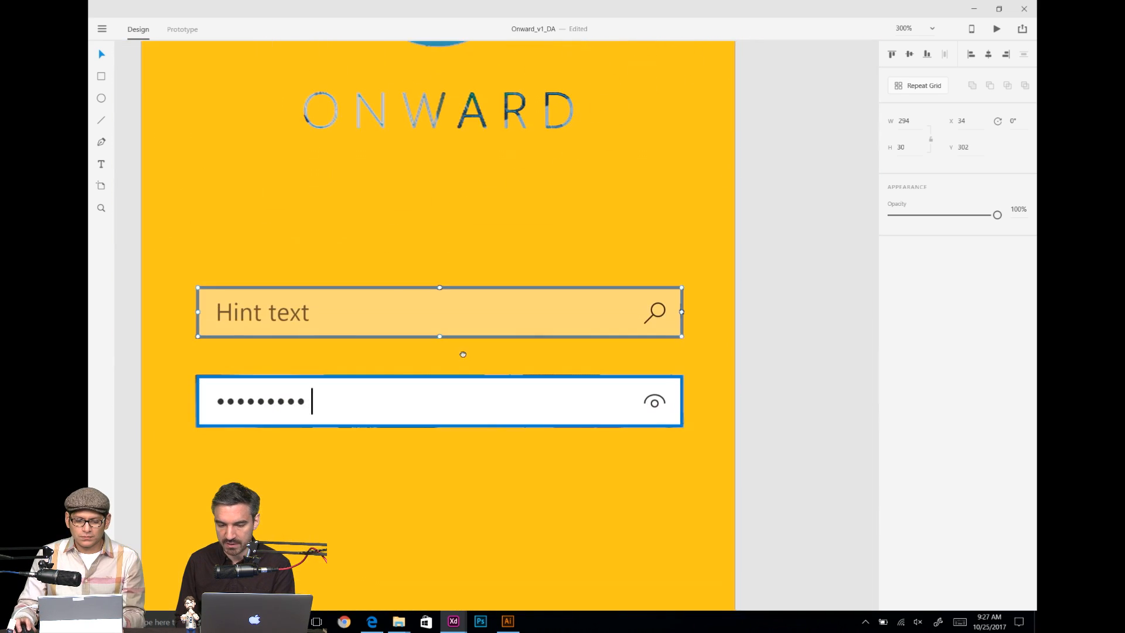
pyautogui.click(734, 296)
pyautogui.hscroll(-3, 336, 332)
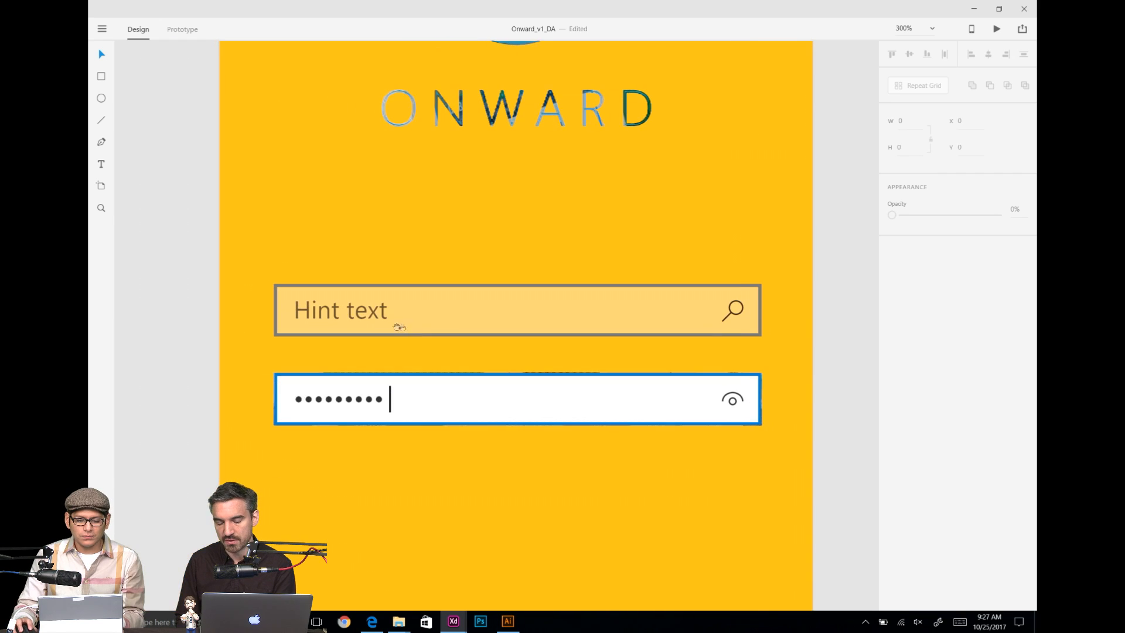
pyautogui.click(344, 315)
pyautogui.doubleClick(361, 314)
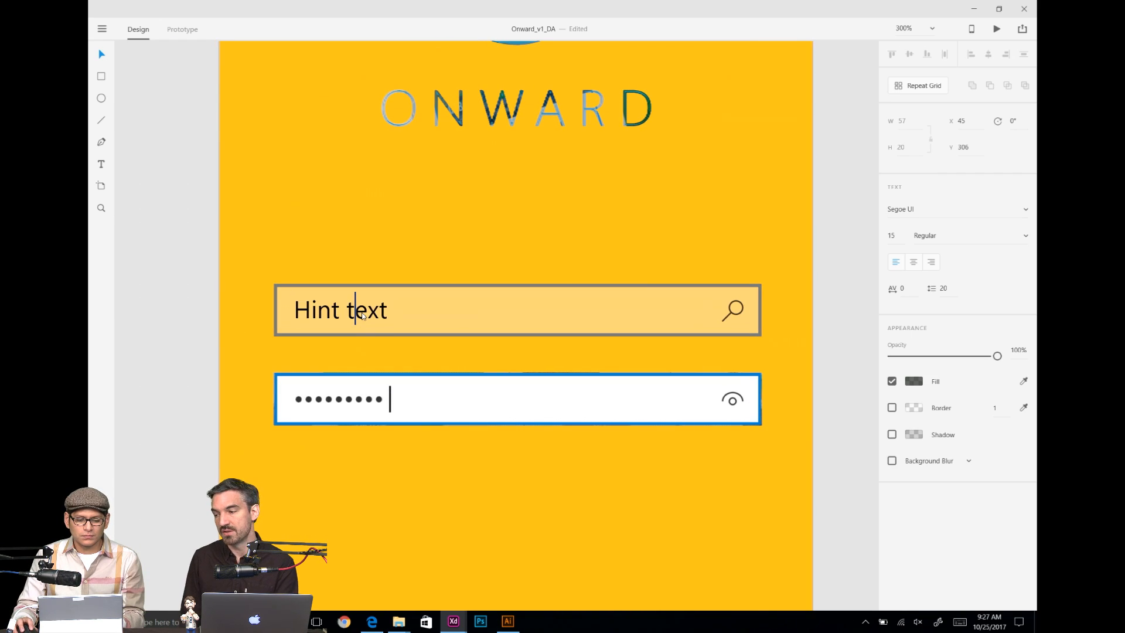
pyautogui.moveTo(390, 311); pyautogui.dragTo(269, 304)
pyautogui.write('U')
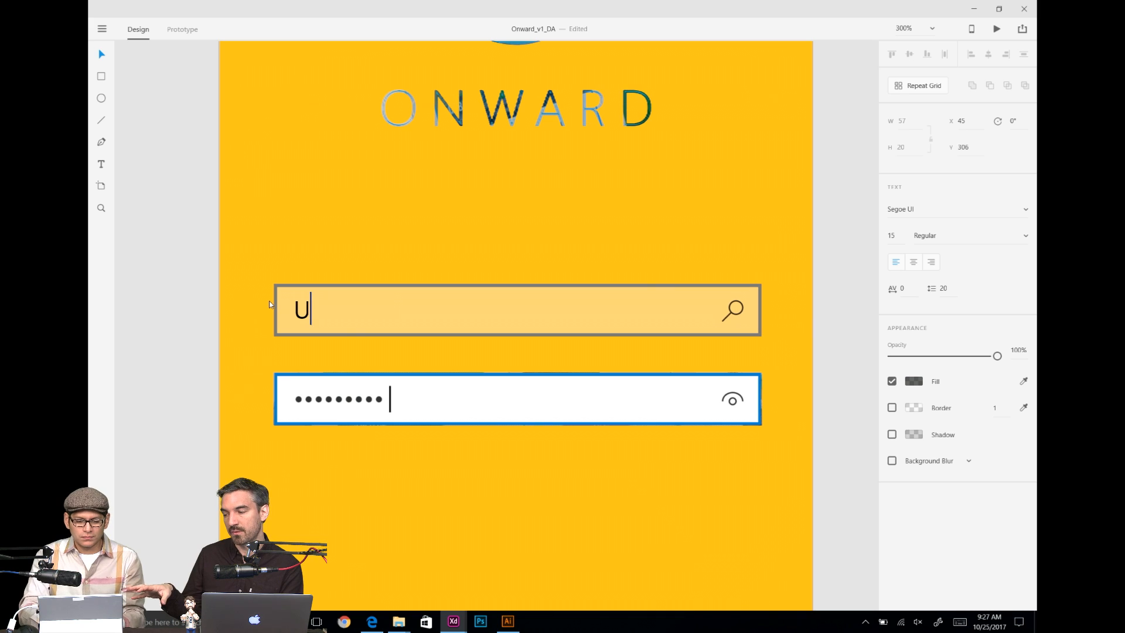
pyautogui.write('ser name')
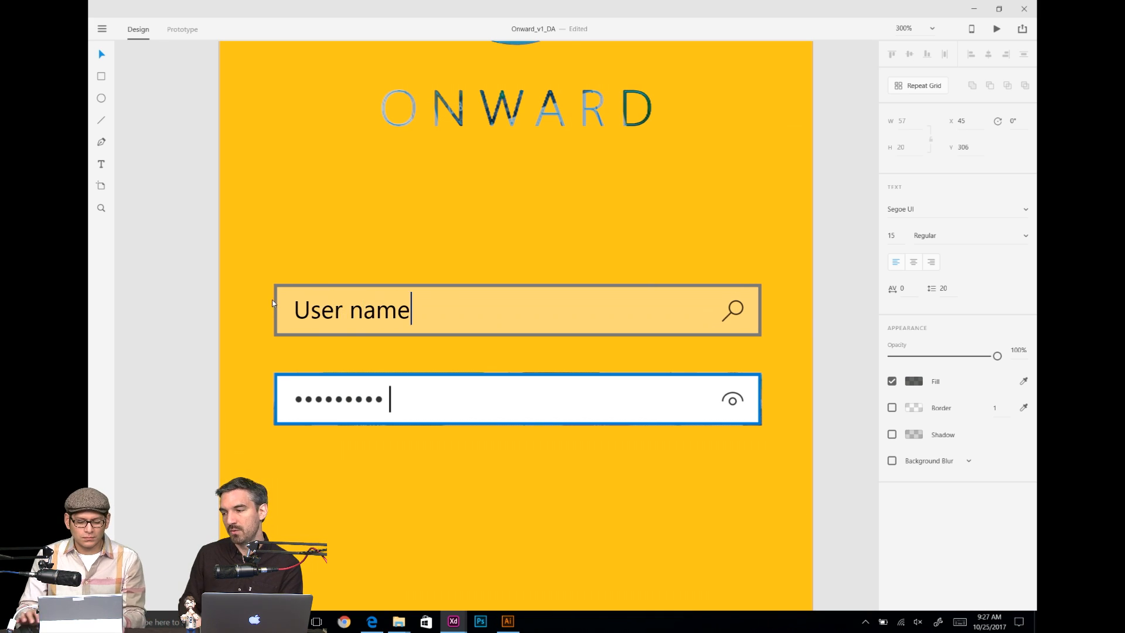
pyautogui.press('Escape')
pyautogui.press('Escape')
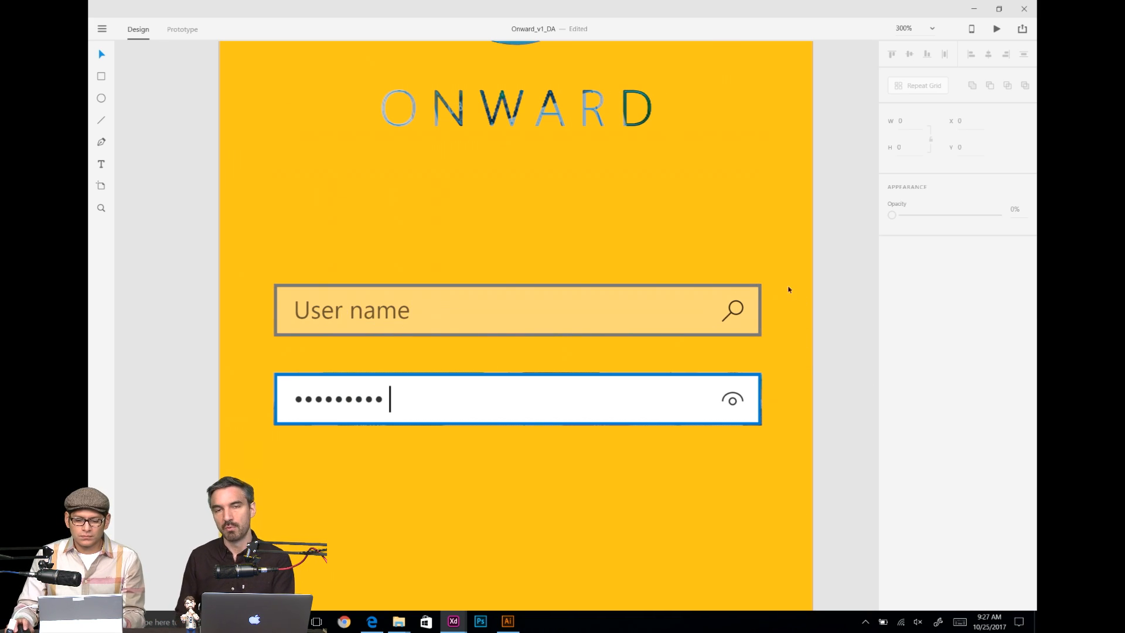
# Step: Delete the search icon inside the User name box
pyautogui.click(734, 310)
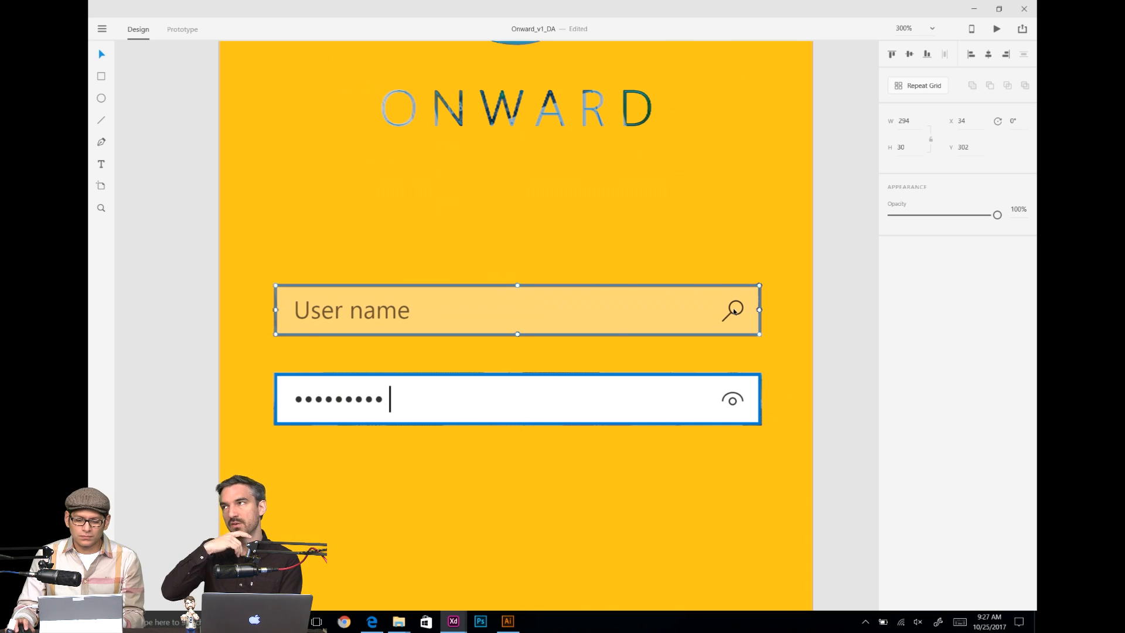
pyautogui.doubleClick(736, 317)
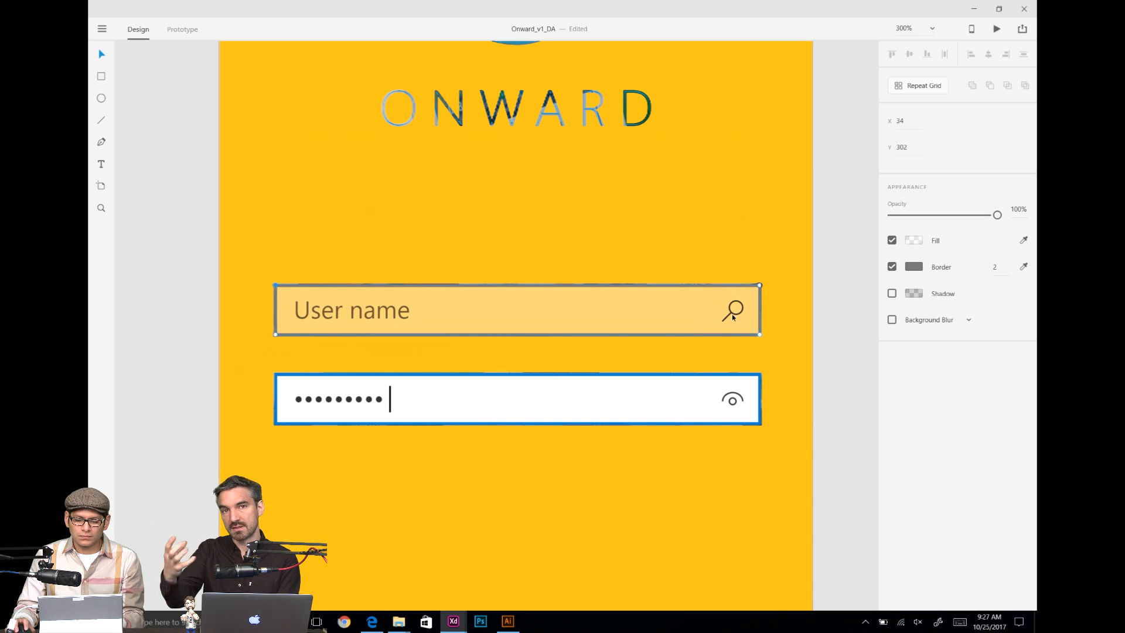
pyautogui.click(737, 316)
pyautogui.press('Delete')
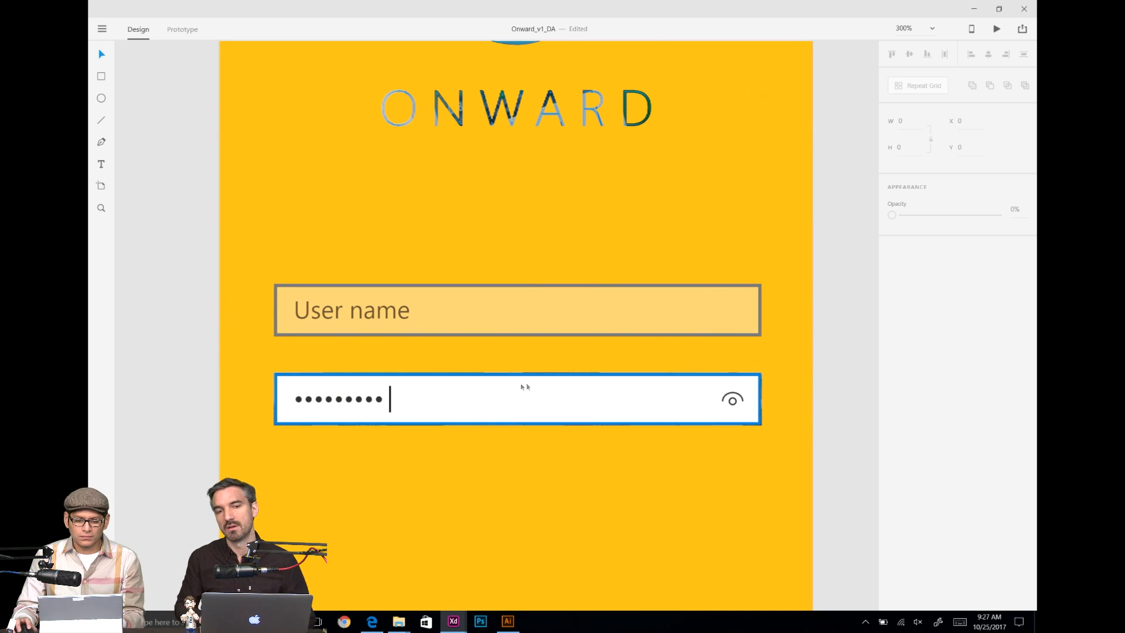
# Step: Place a copy of the focused password box on the empty canvas above the login artboard, at about Y -164
pyautogui.click(374, 313)
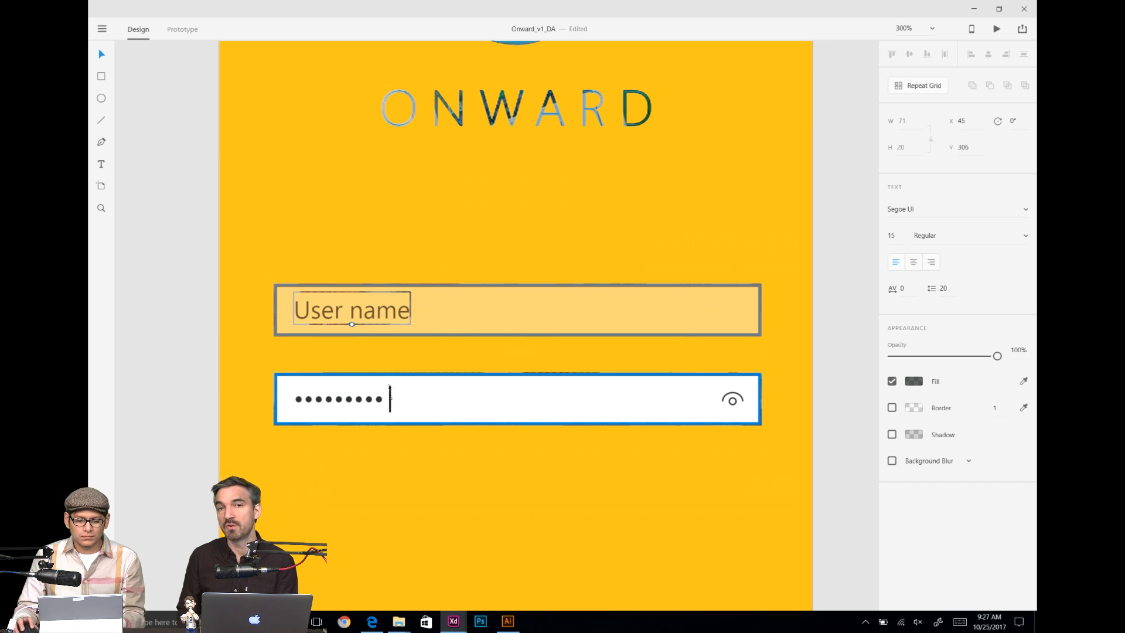
pyautogui.click(363, 403)
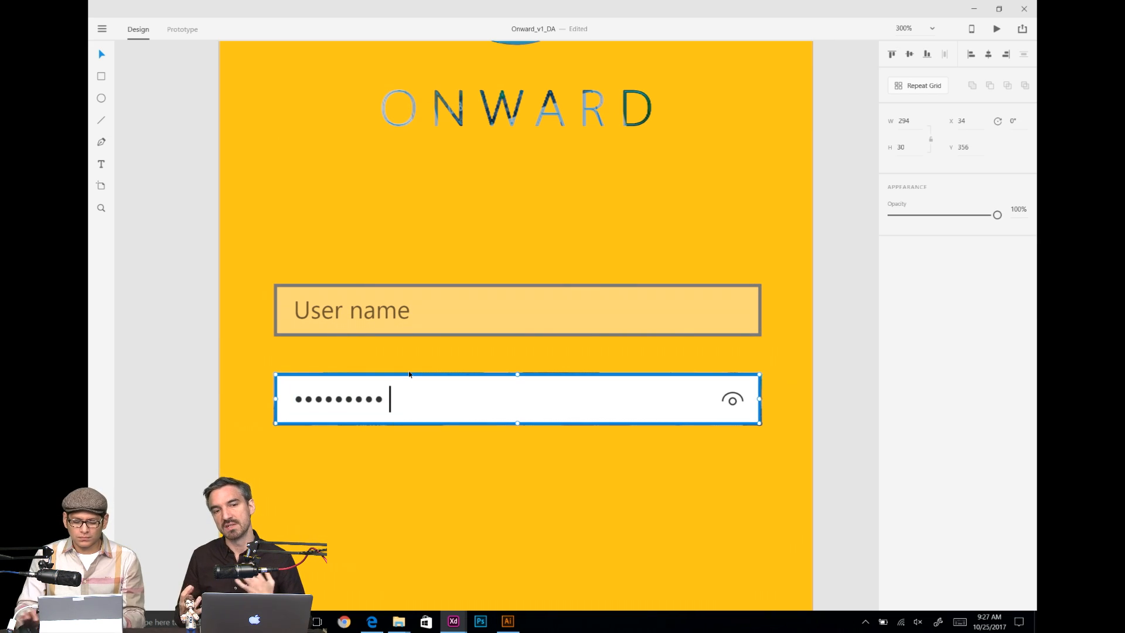
pyautogui.hotkey('ctrl', '1')
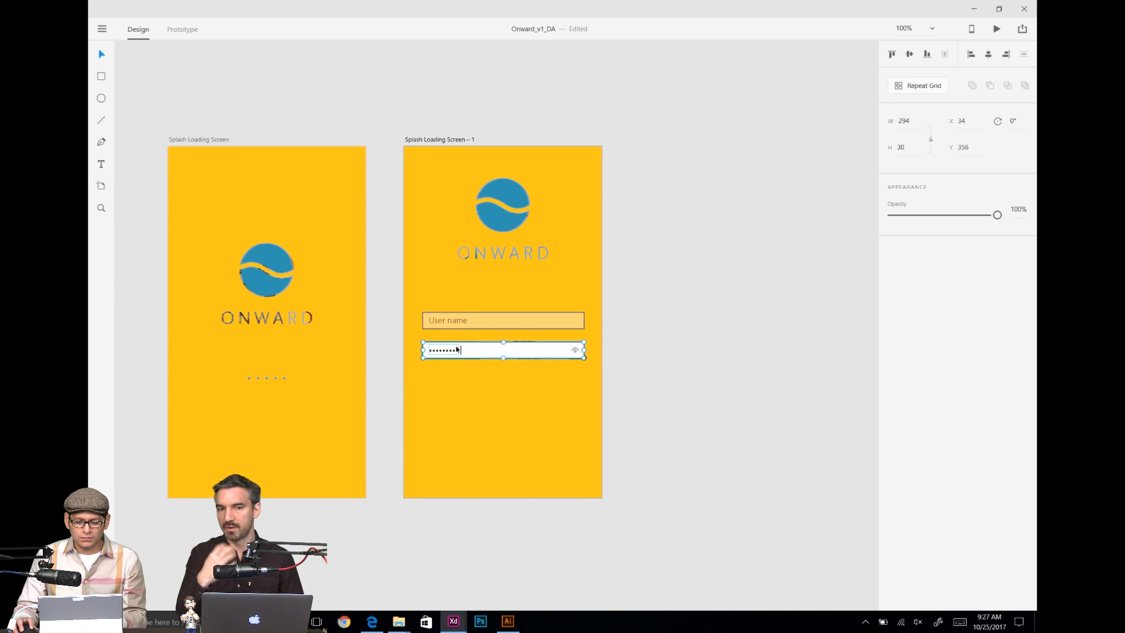
pyautogui.moveTo(456, 347); pyautogui.dragTo(448, 59)
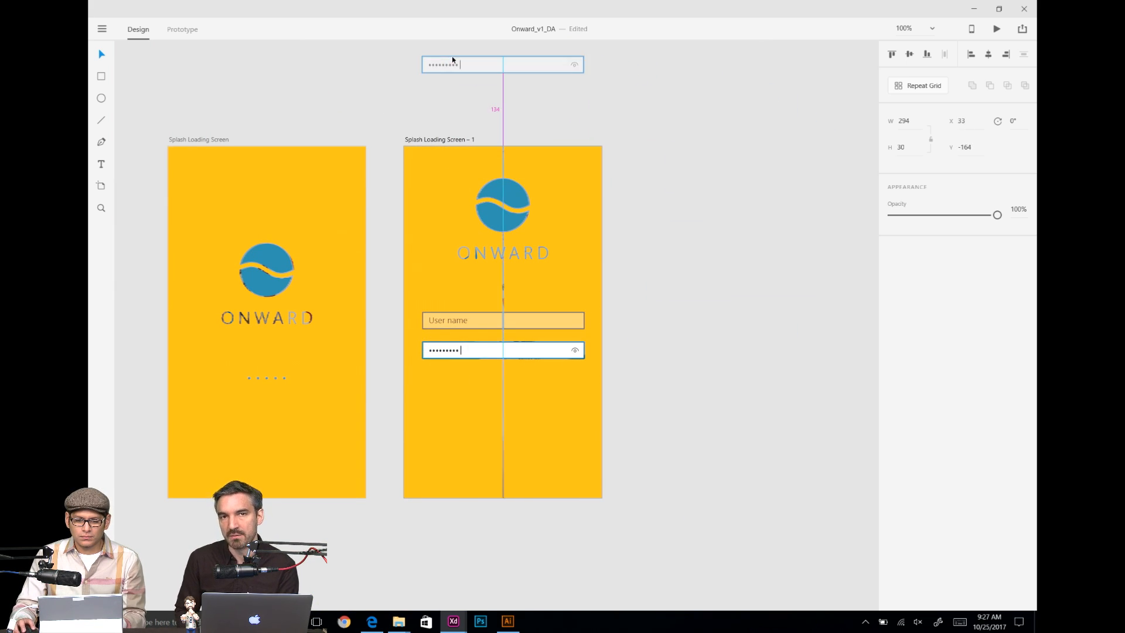
pyautogui.click(688, 254)
# Step: Copy the unfocused Password field from the WindowsUI document into the login artboard, laying it over the focused password box at X 33, Y 327
pyautogui.hotkey('alt', 'Tab')
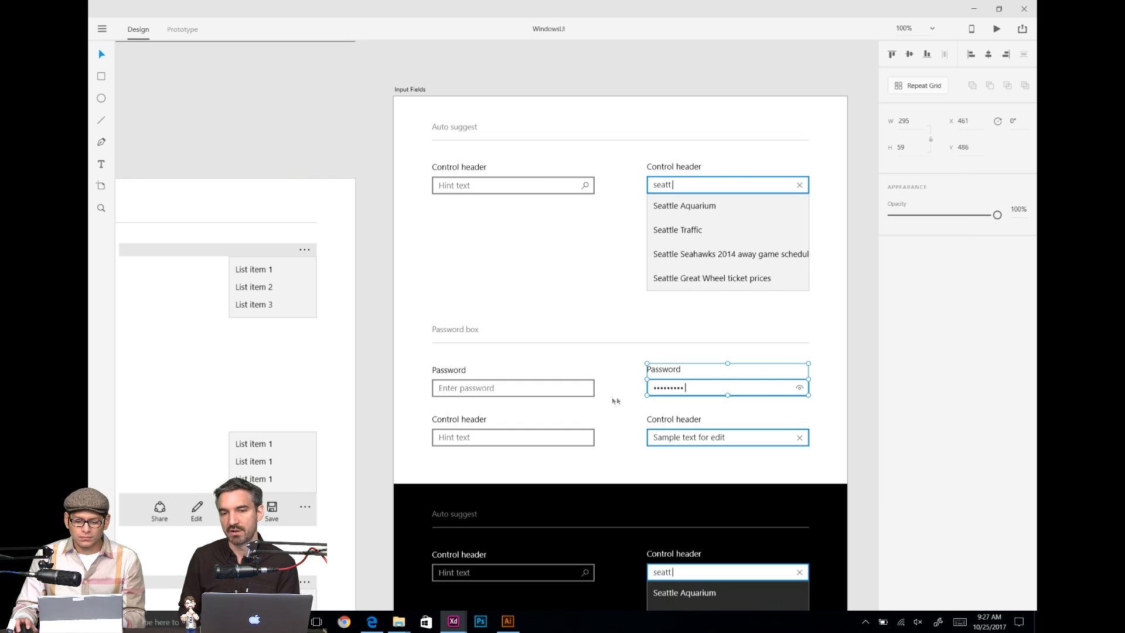
pyautogui.click(559, 392)
pyautogui.hotkey('alt', 'Tab')
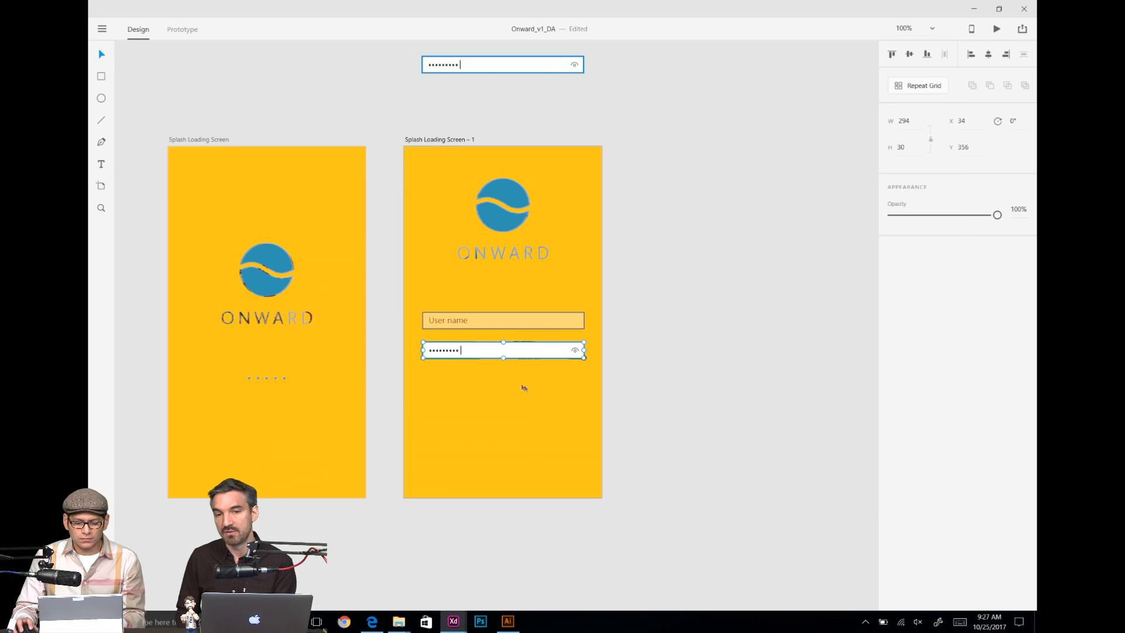
pyautogui.hotkey('ctrl', '2')
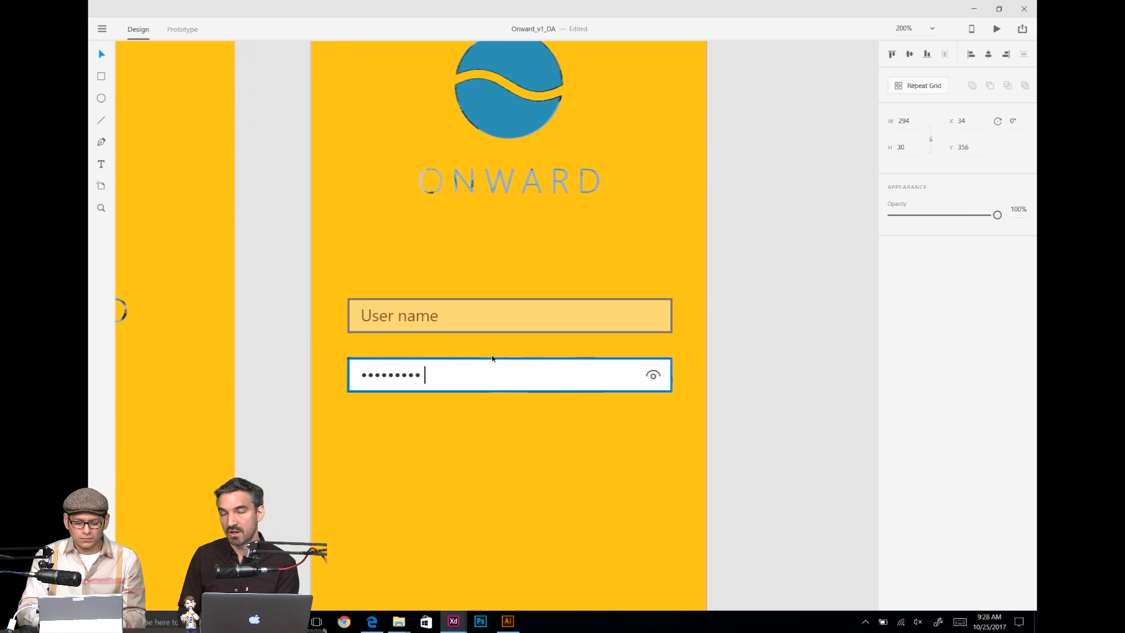
pyautogui.hotkey('ctrl', 'v')
pyautogui.moveTo(456, 525); pyautogui.dragTo(409, 357)
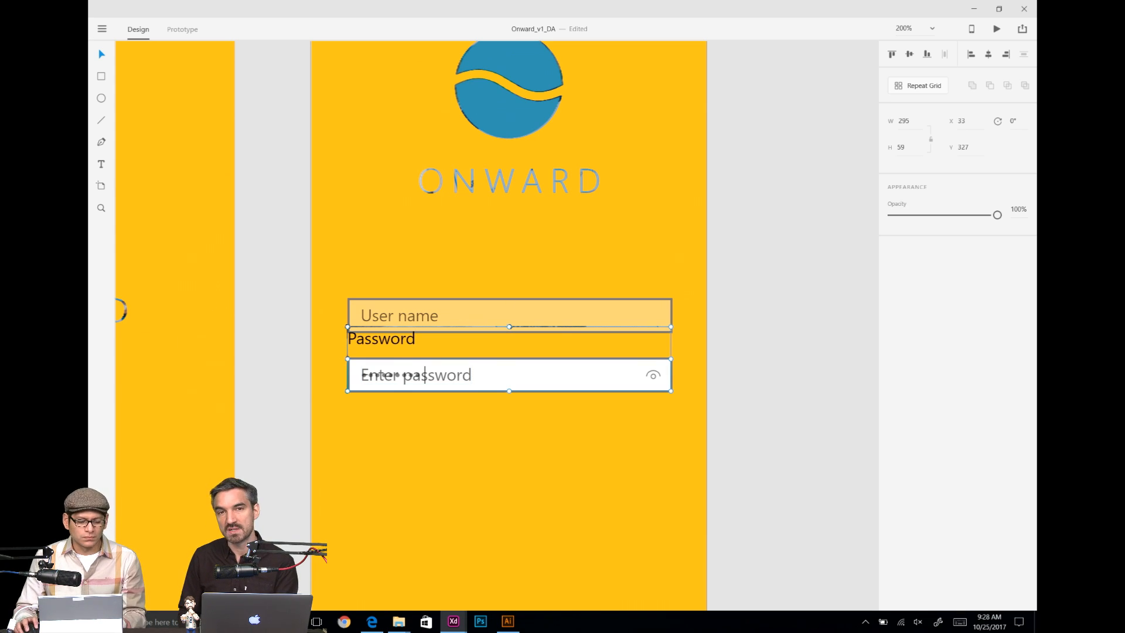
# Step: Show the layers and delete the Password focused group from the login artboard
pyautogui.hotkey('ctrl', 'y')
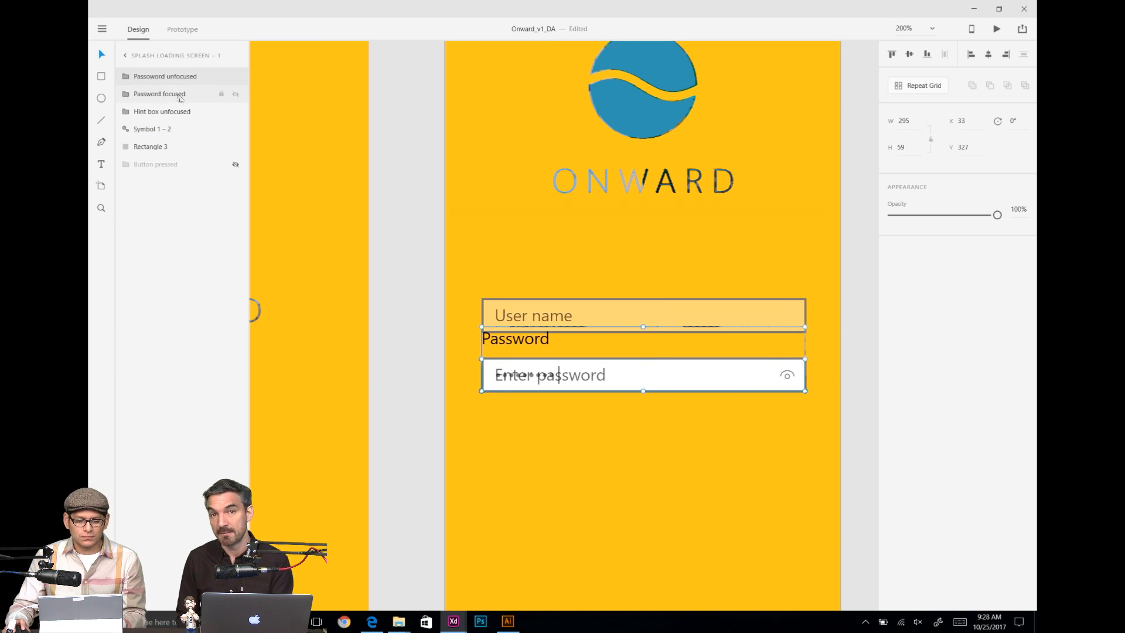
pyautogui.click(180, 98)
pyautogui.press('Delete')
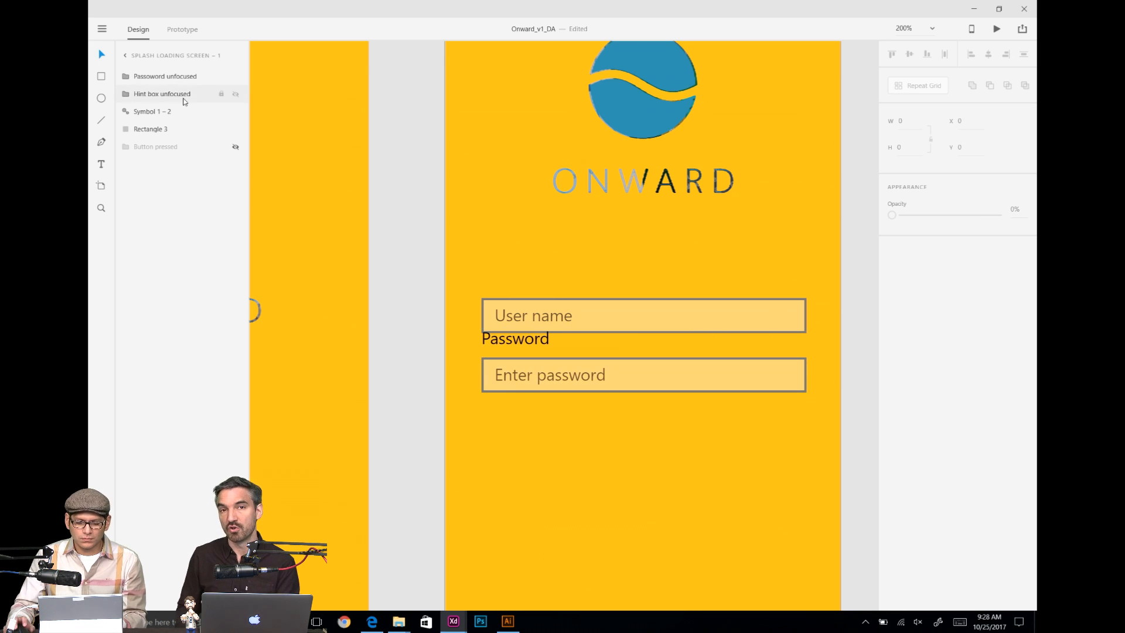
# Step: Delete the Password label above the Enter password box
pyautogui.doubleClick(504, 344)
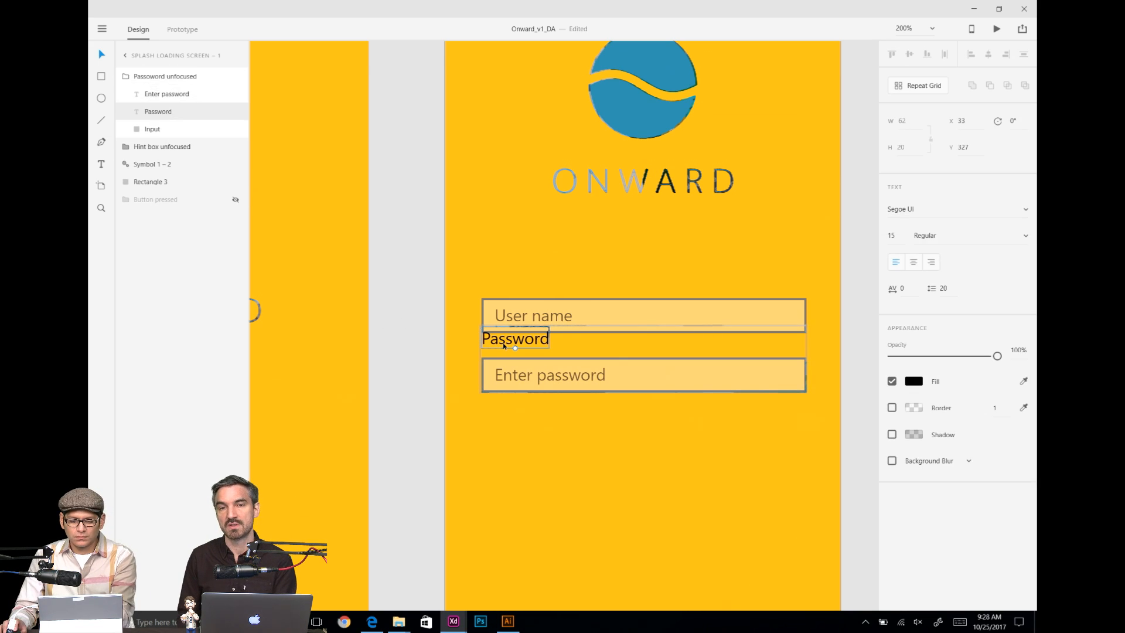
pyautogui.press('Delete')
pyautogui.hotkey('ctrl', '1')
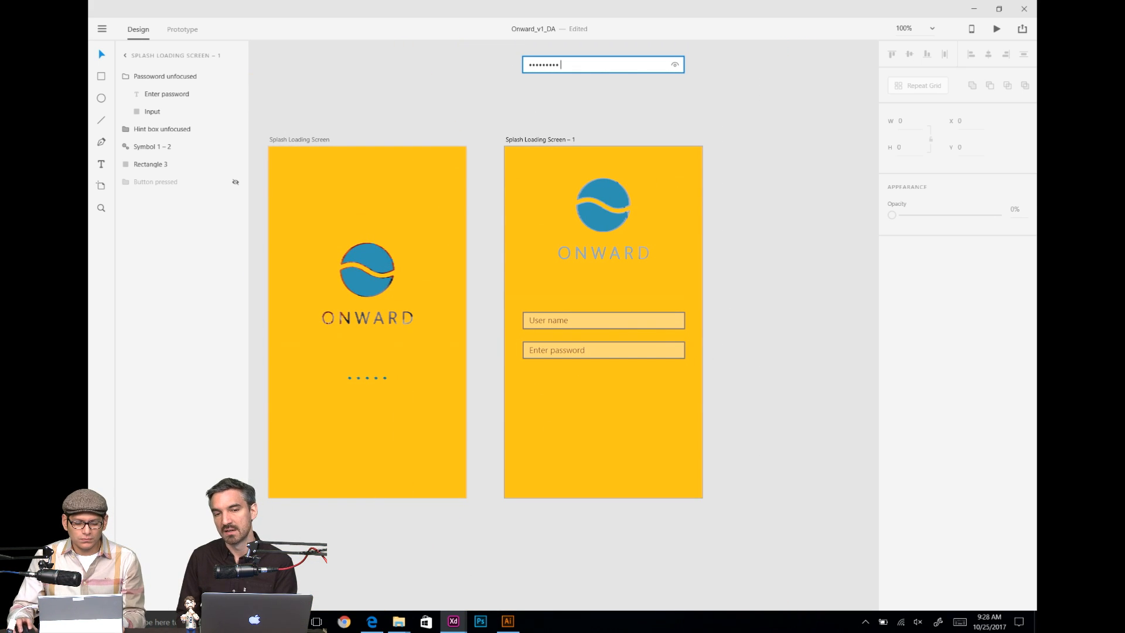
# Step: Open Character Map, add the right-arrow glyph from Segoe MDL2 Assets to the characters to copy, and minimize the window
pyautogui.press('super')
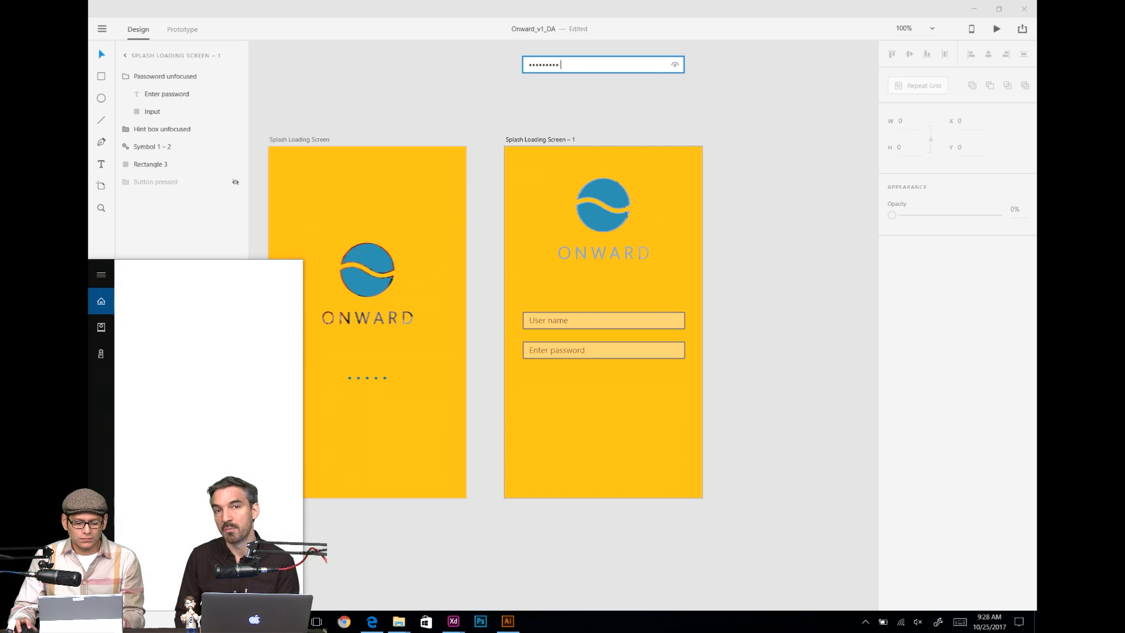
pyautogui.write('char')
pyautogui.press('Return')
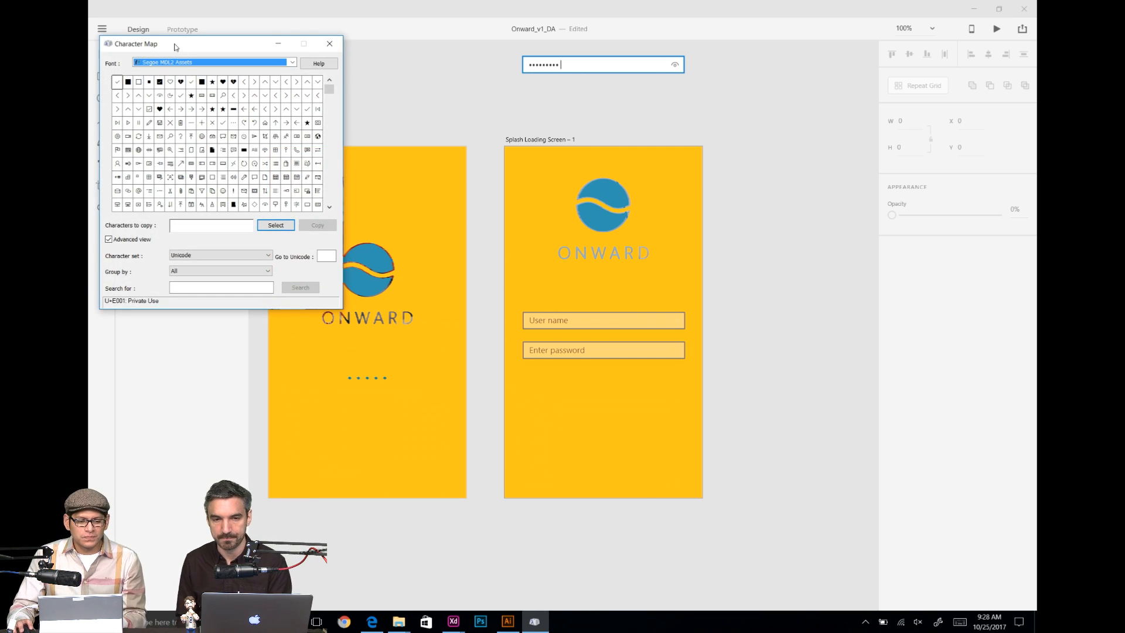
pyautogui.moveTo(184, 44); pyautogui.dragTo(220, 65)
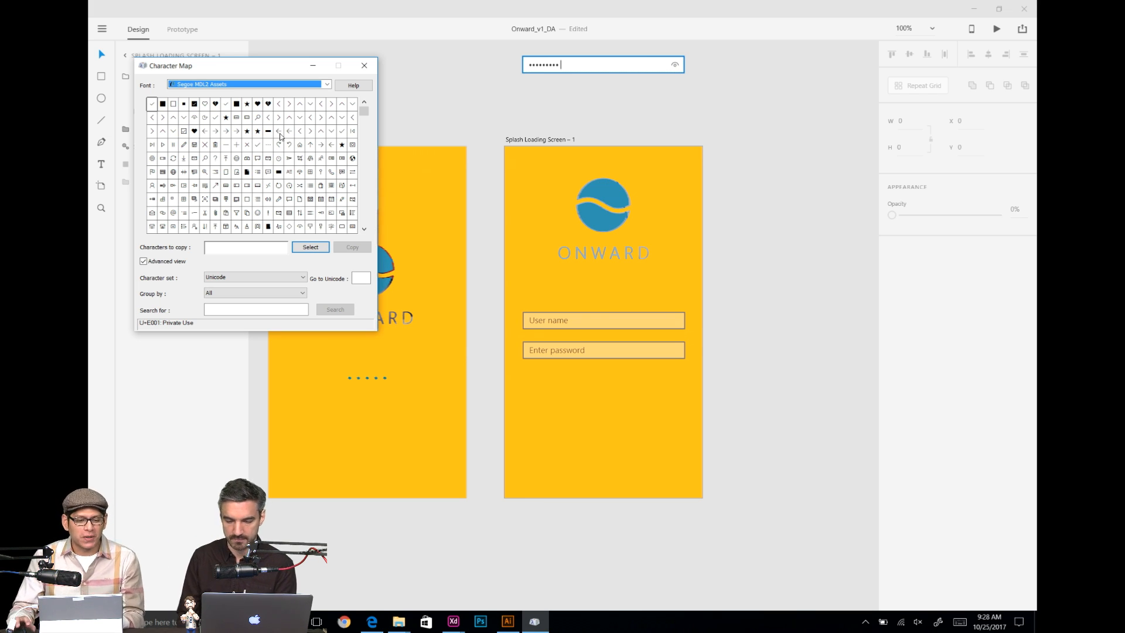
pyautogui.click(216, 132)
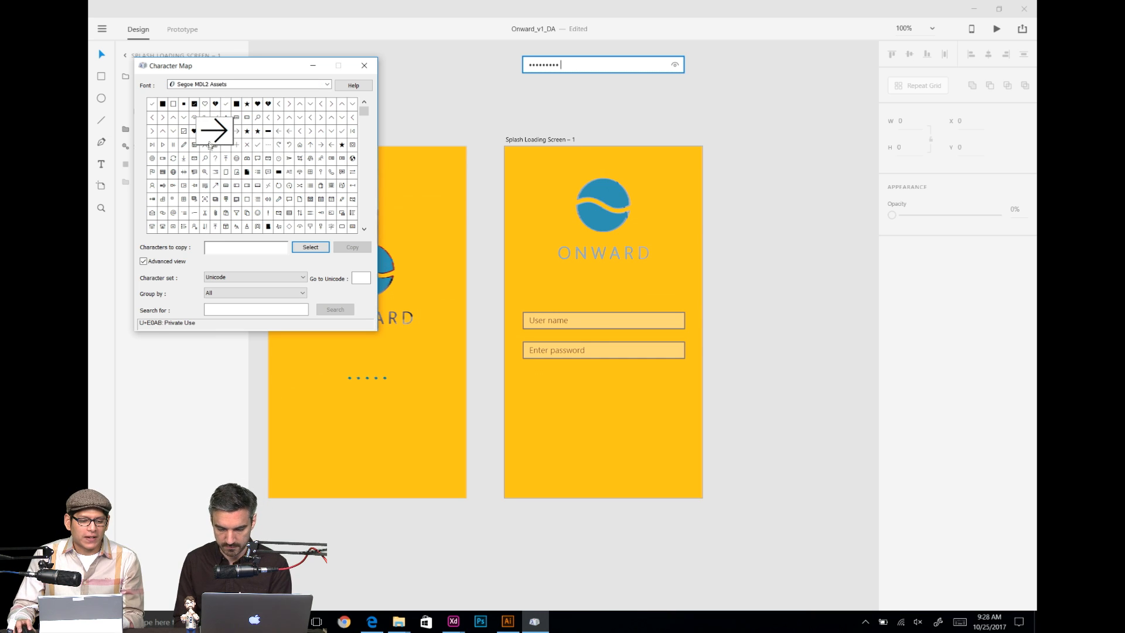
pyautogui.doubleClick(215, 133)
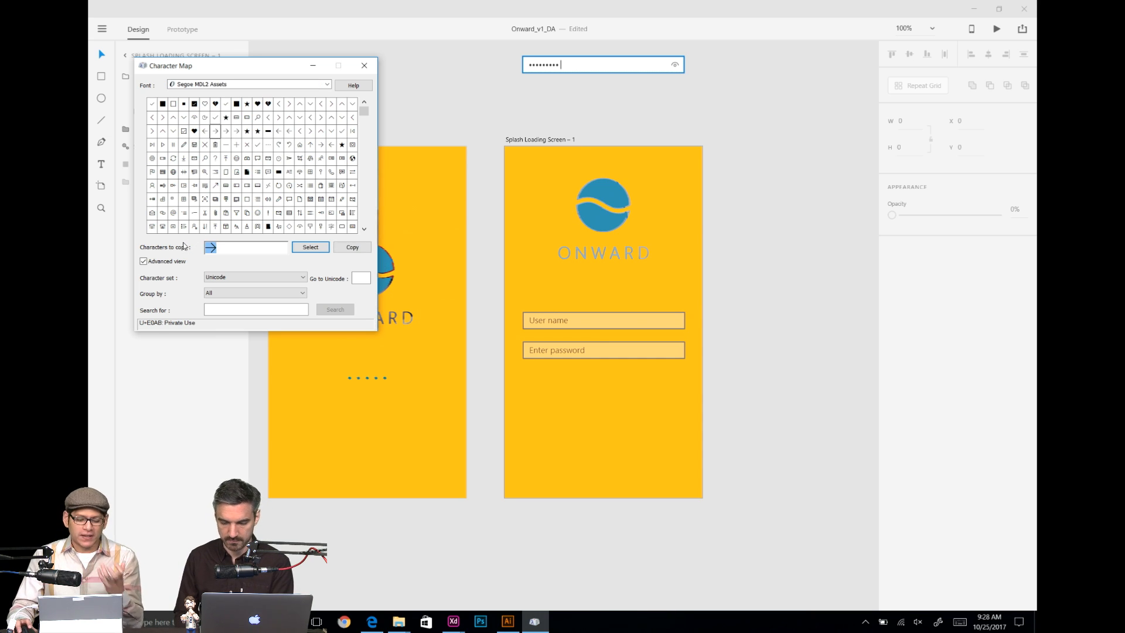
pyautogui.click(313, 66)
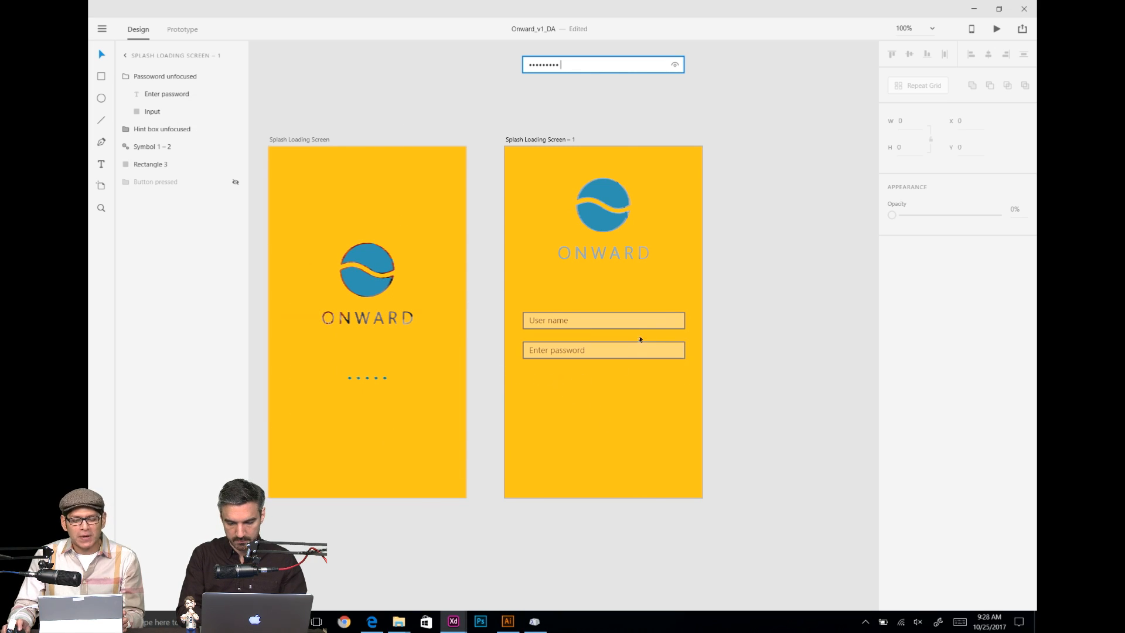
pyautogui.click(540, 319)
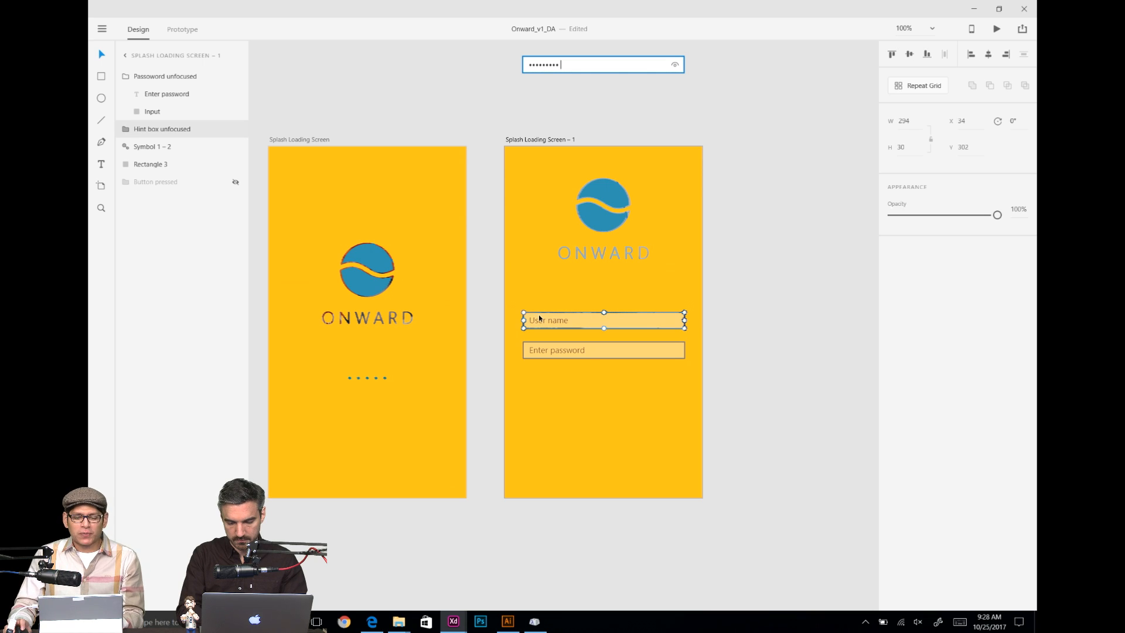
pyautogui.click(650, 354)
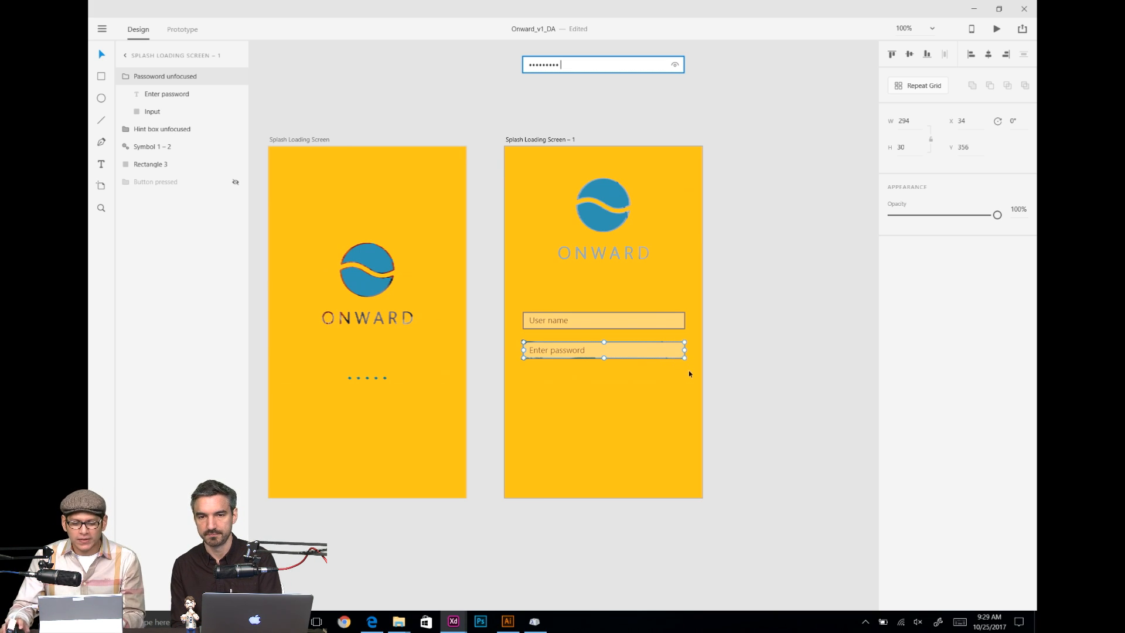
pyautogui.click(676, 413)
pyautogui.hotkey('ctrl', '+')
pyautogui.hotkey('ctrl', '+')
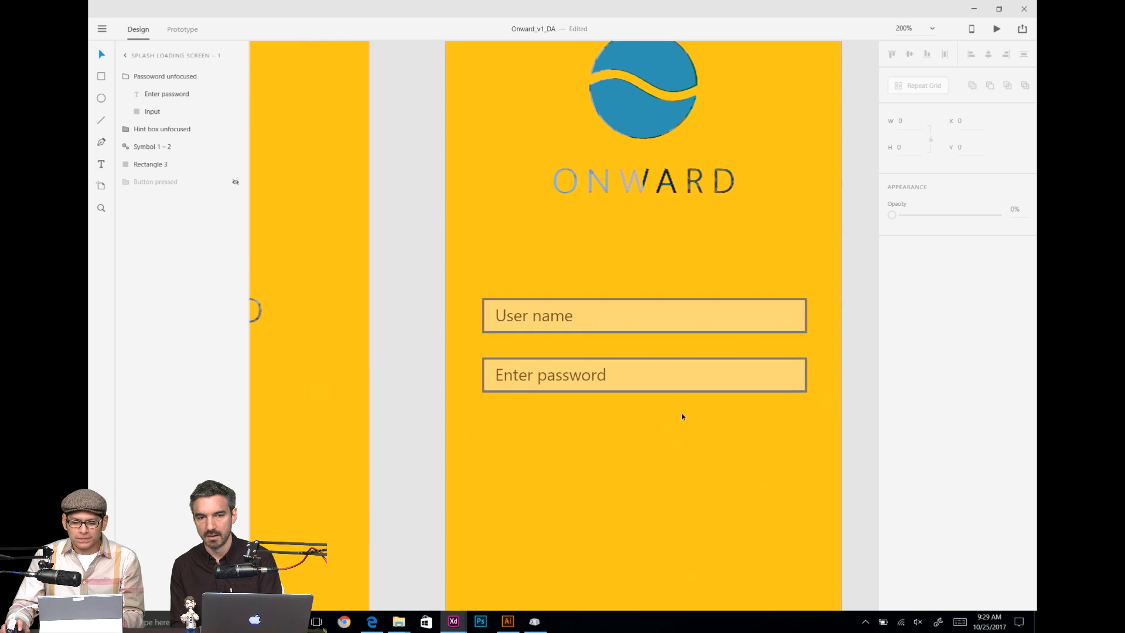
pyautogui.moveTo(689, 422); pyautogui.dragTo(631, 411)
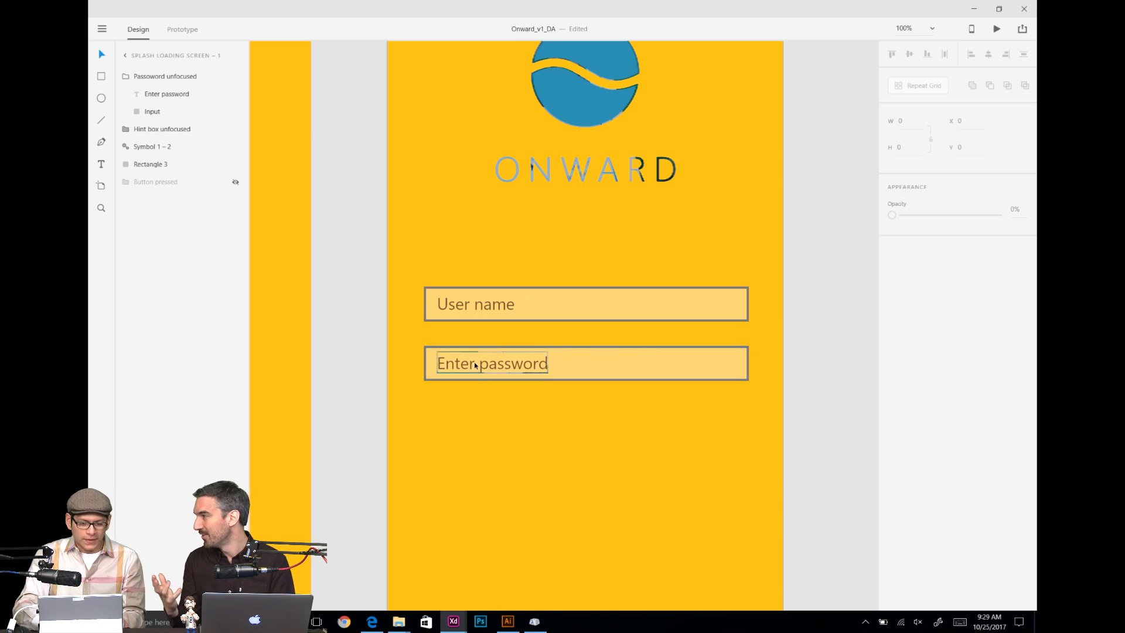
# Step: Lower the Onward logo on the original Splash Loading Screen artboard and center it vertically at Y 242
pyautogui.hotkey('ctrl', '-')
pyautogui.moveTo(537, 428); pyautogui.dragTo(587, 432)
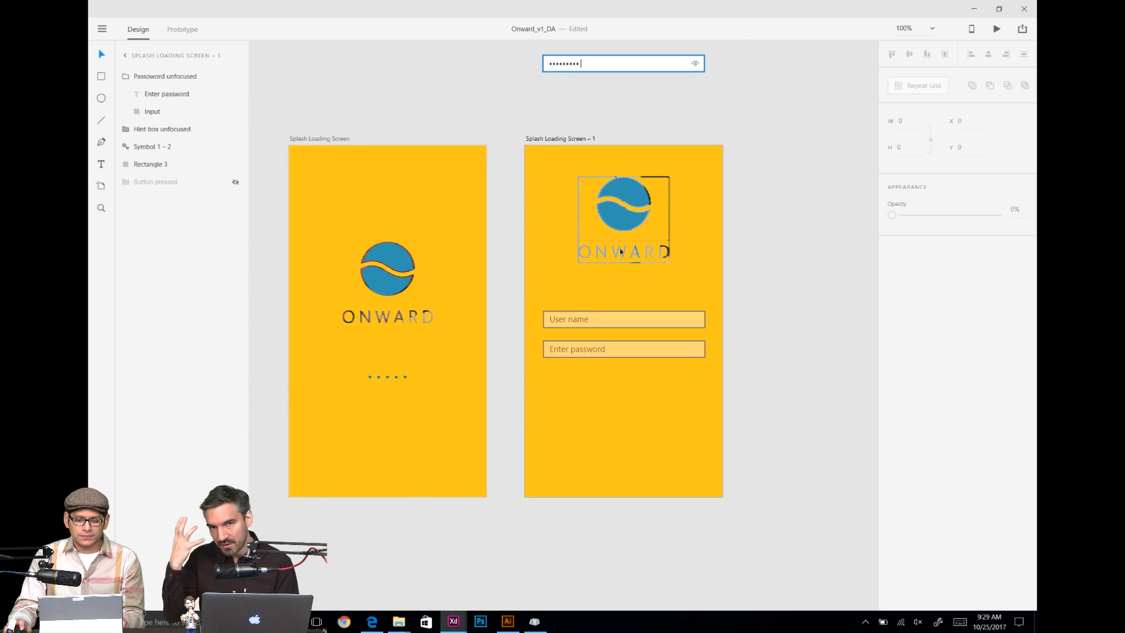
pyautogui.moveTo(400, 271); pyautogui.dragTo(400, 283)
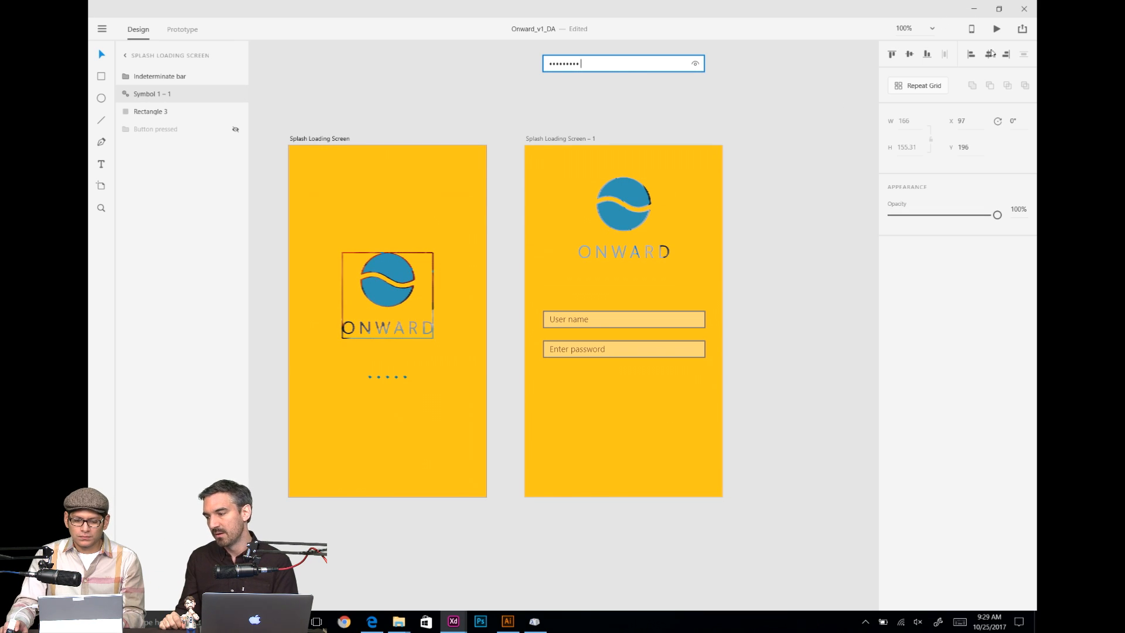
pyautogui.click(909, 54)
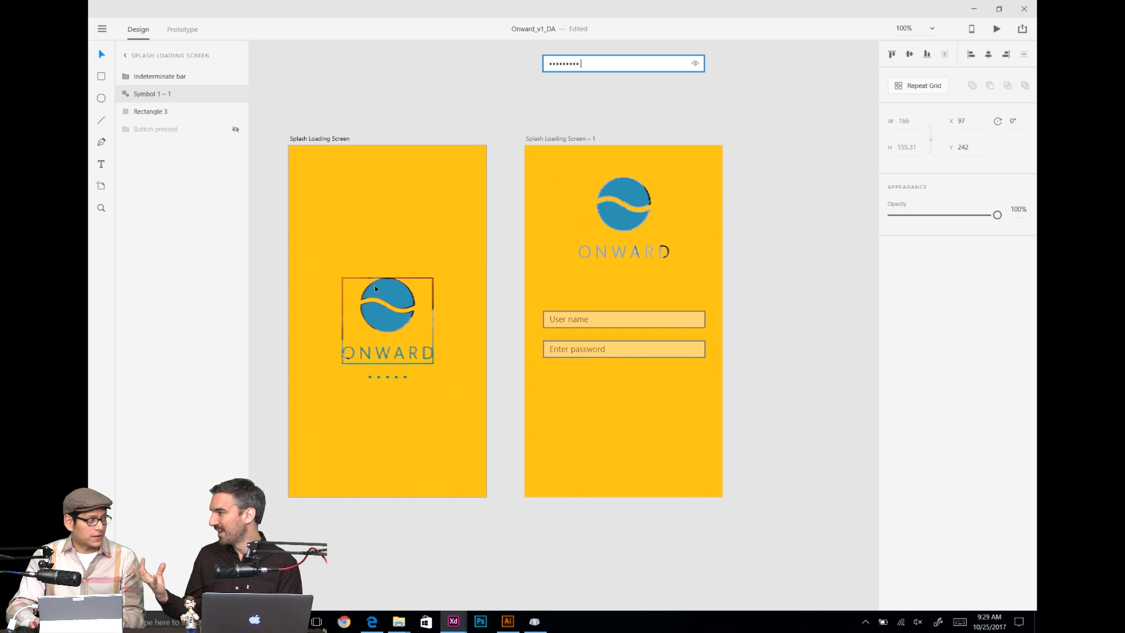
# Step: Raise the Onward logo on the original Splash Loading Screen artboard to Y 192
pyautogui.hotkey('shift', 'Up')
pyautogui.hotkey('shift', 'Up')
pyautogui.hotkey('shift', 'Up')
pyautogui.hotkey('shift', 'Up')
pyautogui.hotkey('shift', 'Up')
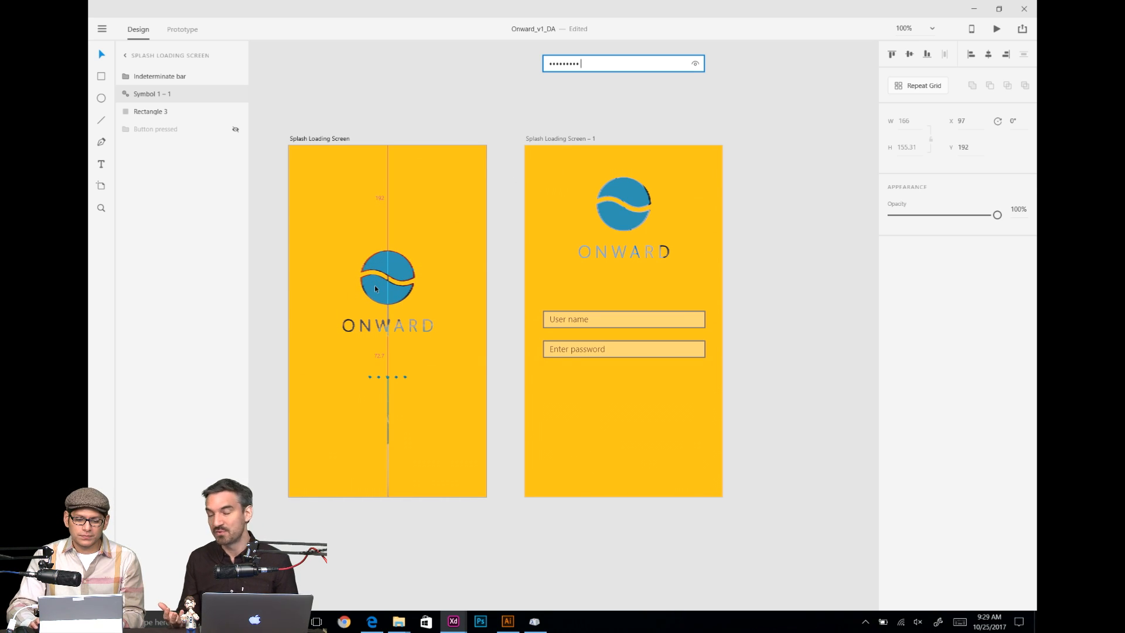
# Step: Move the Onward logo on the Splash Loading Screen – 1 artboard slightly down towards the input fields
pyautogui.click(631, 204)
pyautogui.moveTo(631, 204); pyautogui.dragTo(630, 209)
pyautogui.click(378, 247)
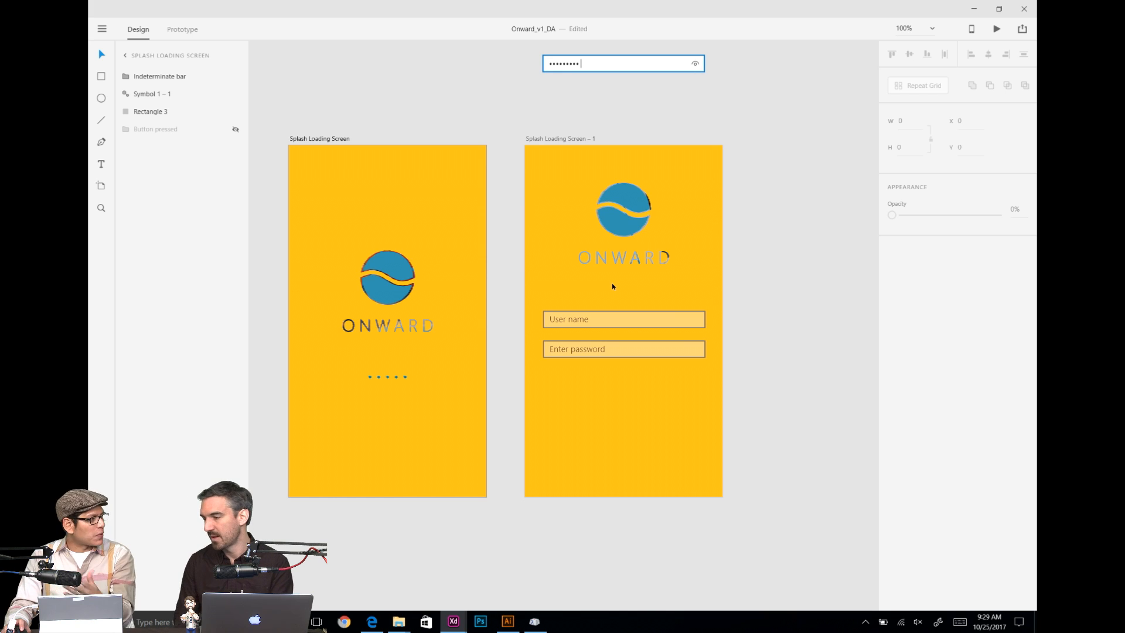
# Step: Try removing the border from the input rectangle inside the User name field's Hint box unfocused group
pyautogui.hotkey('ctrl', '=')
pyautogui.hotkey('ctrl', '=')
pyautogui.hotkey('ctrl', '=')
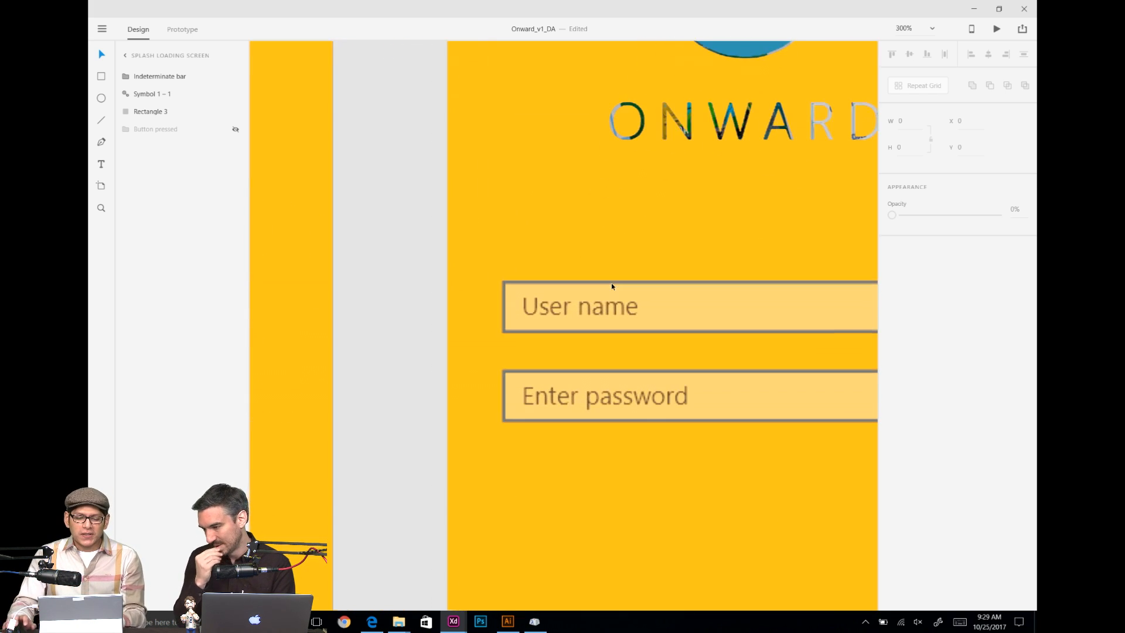
pyautogui.press('space')
pyautogui.moveTo(651, 254); pyautogui.dragTo(500, 242)
pyautogui.click(528, 277)
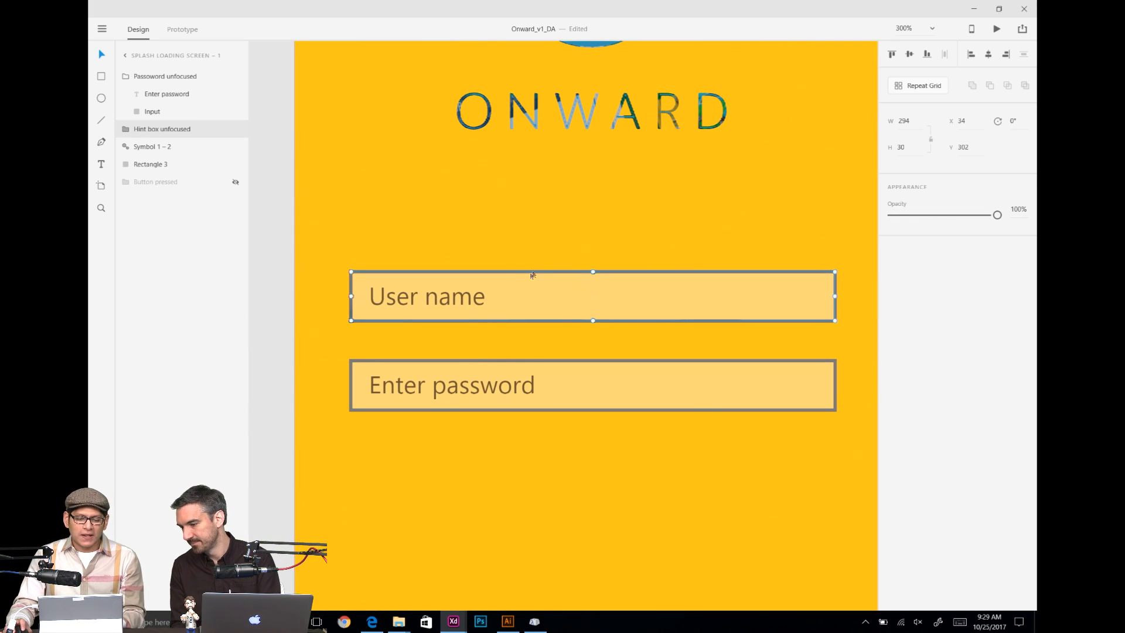
pyautogui.click(523, 384)
pyautogui.click(542, 287)
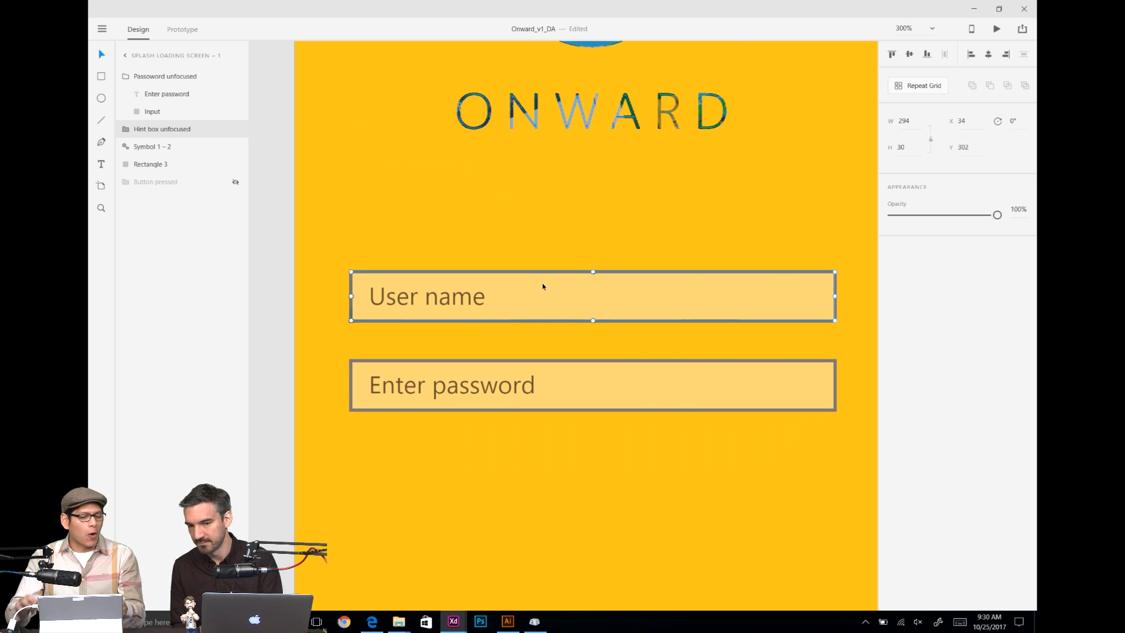
pyautogui.doubleClick(557, 277)
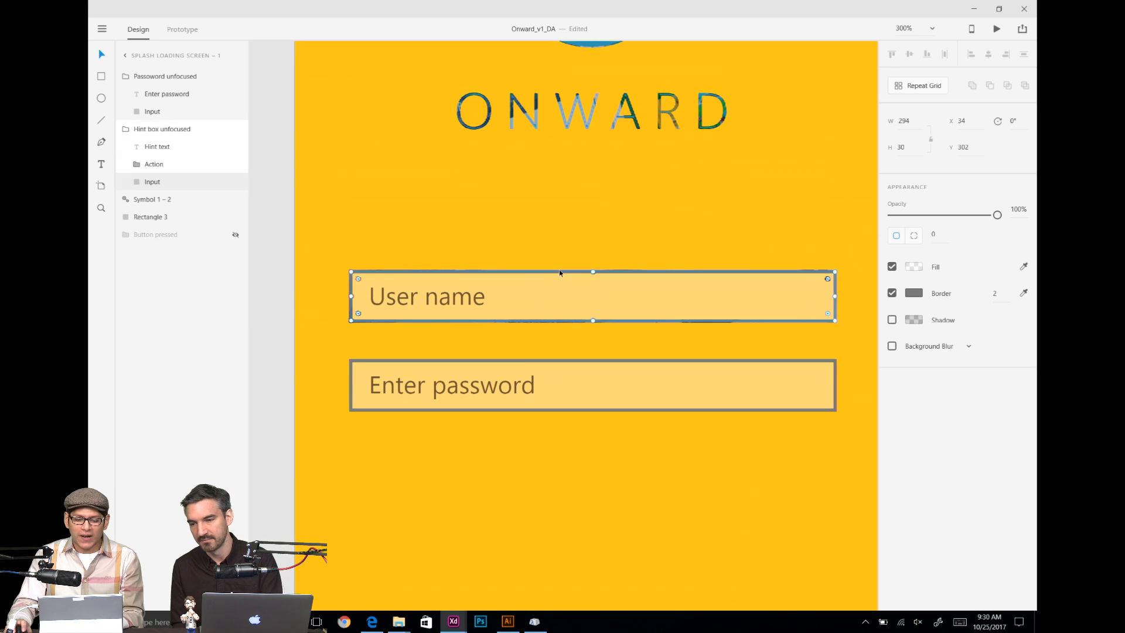
pyautogui.click(893, 293)
pyautogui.click(811, 256)
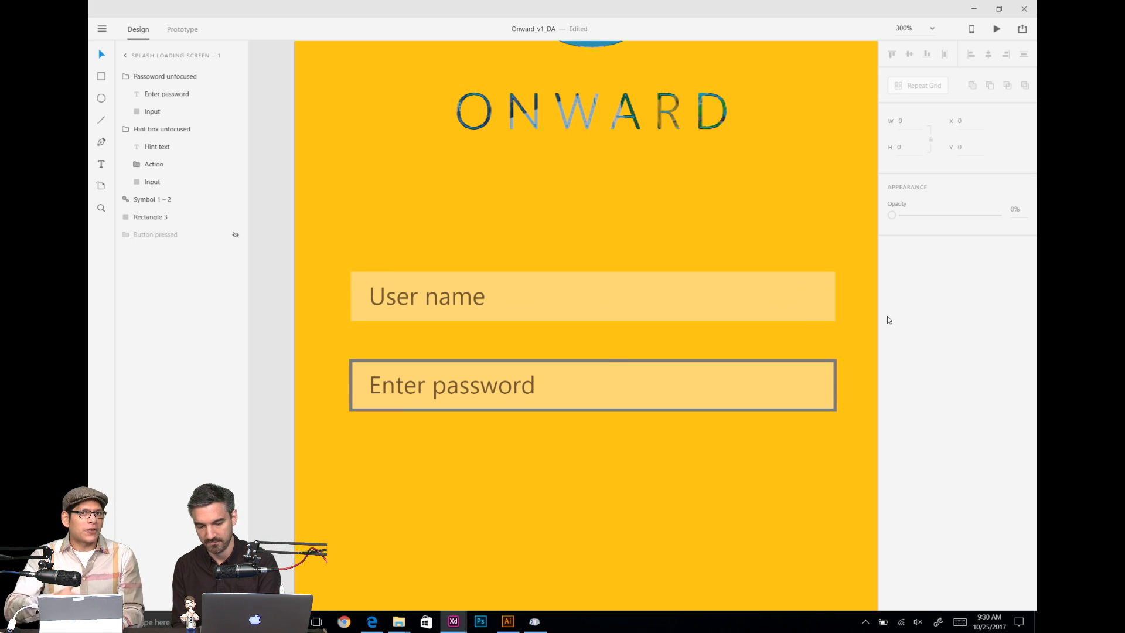
pyautogui.hotkey('ctrl', 'z')
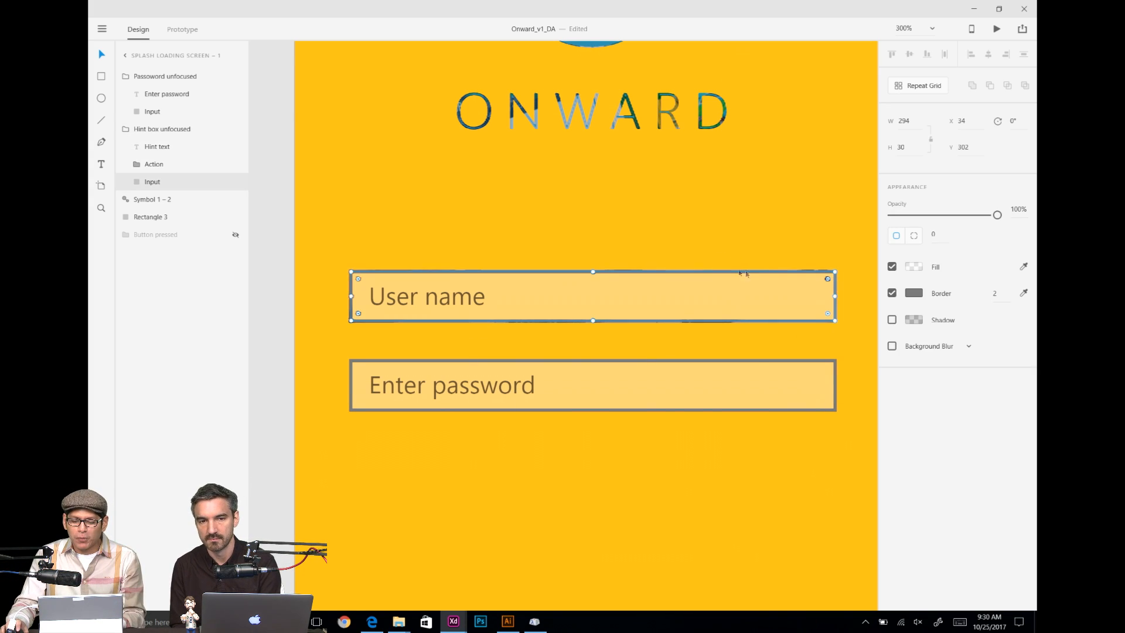
# Step: Set the border color of the User name input rectangle to white, #FFFFFF
pyautogui.click(914, 293)
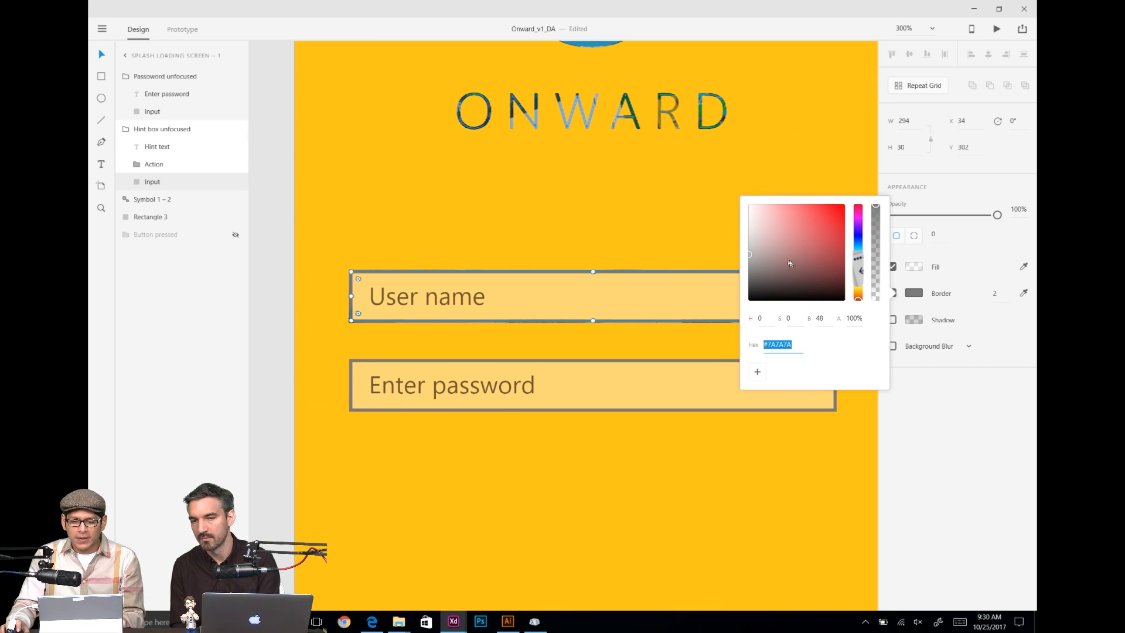
pyautogui.moveTo(768, 245); pyautogui.dragTo(736, 170)
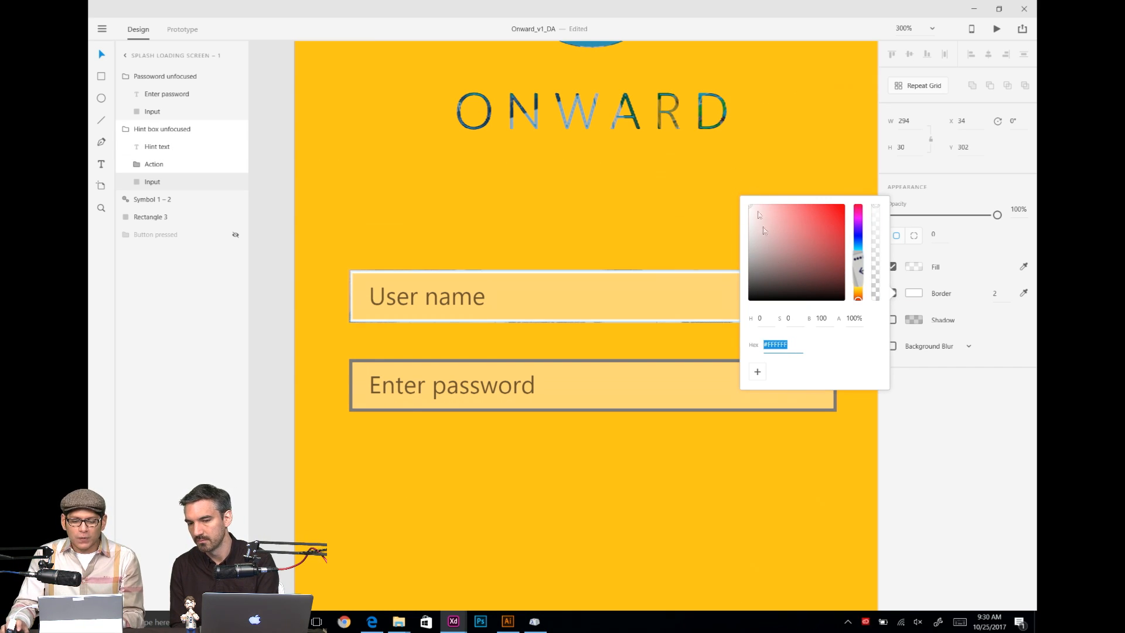
pyautogui.click(718, 413)
# Step: Change the border of the input rectangle in the Enter password field to white, #FFFFFF
pyautogui.doubleClick(686, 381)
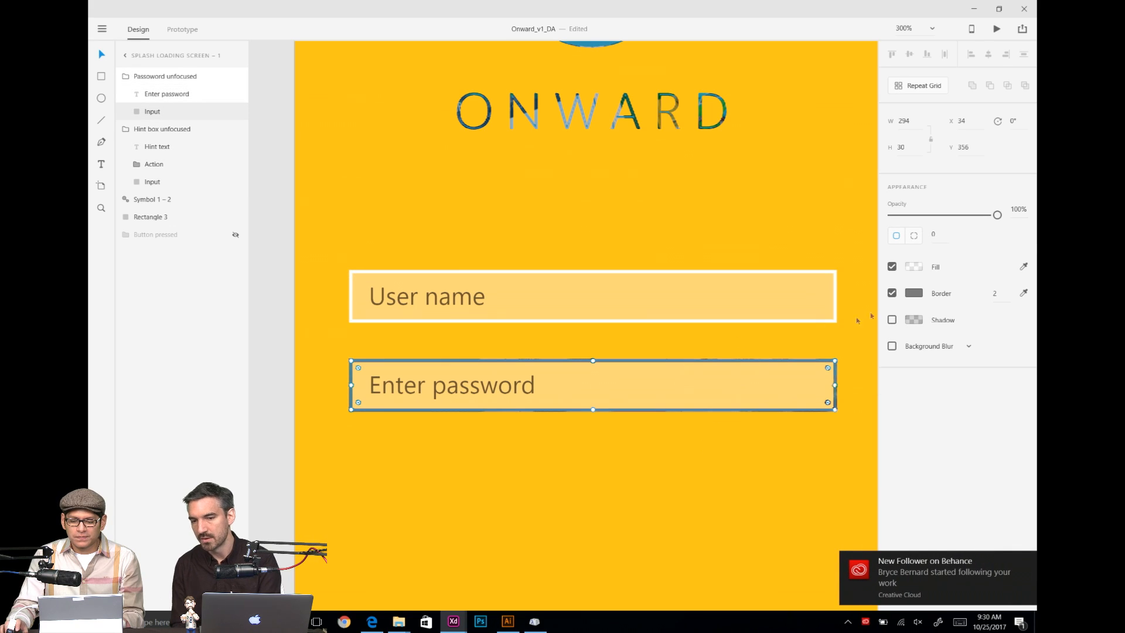
pyautogui.click(910, 300)
pyautogui.moveTo(746, 257); pyautogui.dragTo(747, 202)
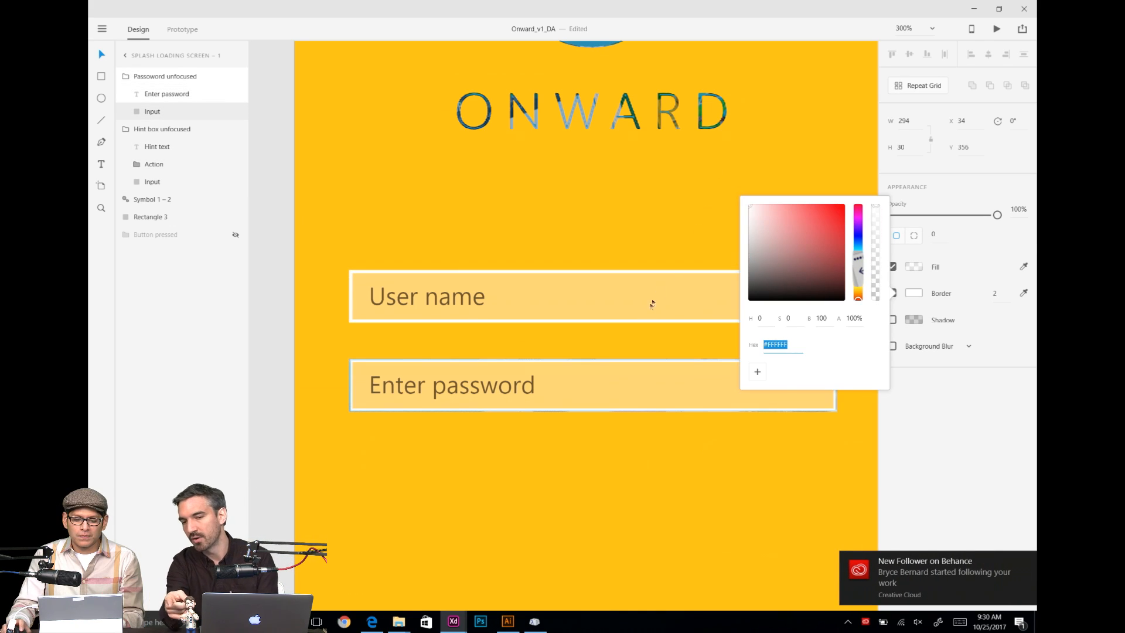
pyautogui.click(645, 243)
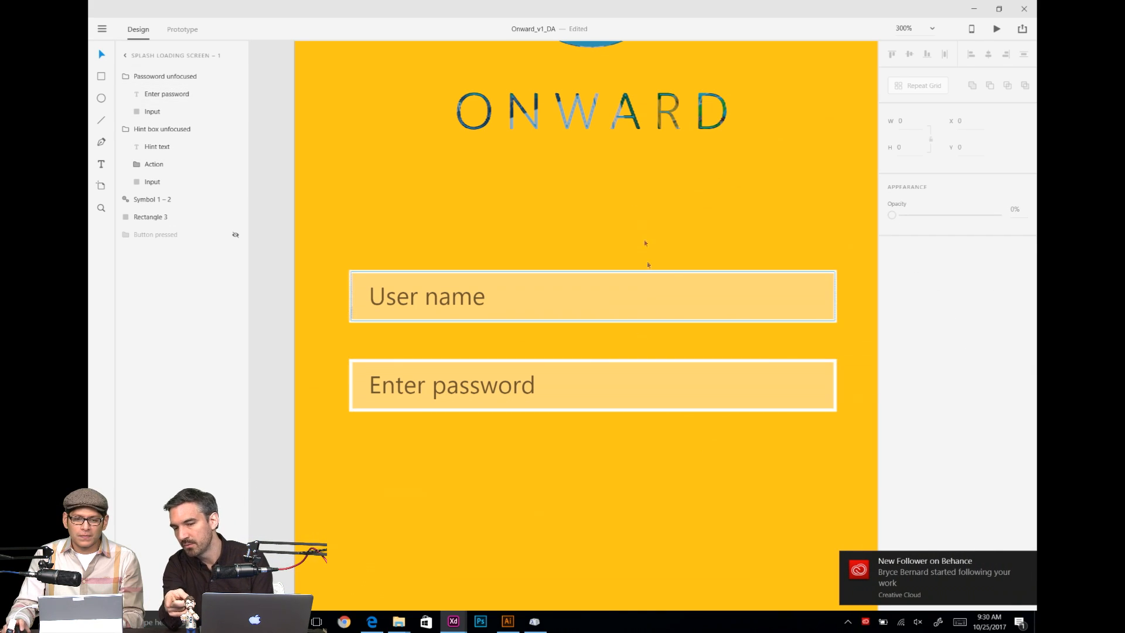
# Step: Show the assets and try other teal-blue fills, such as #0C7789 and #1697AC, on the circle of the Onward logo symbol
pyautogui.click(283, 287)
pyautogui.hotkey('ctrl', '-')
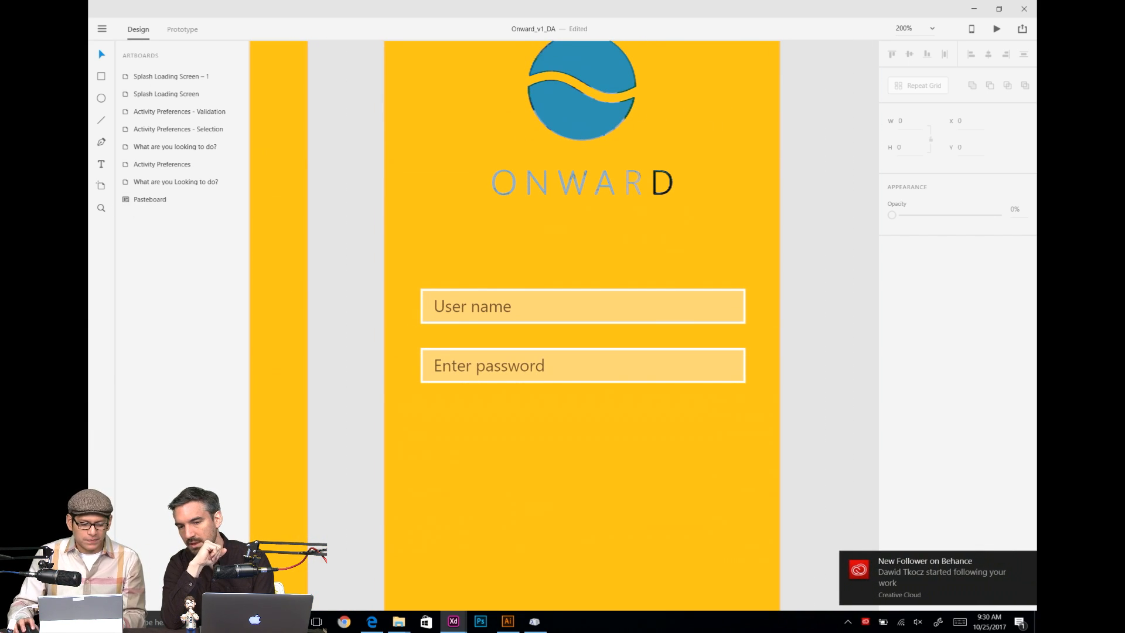
pyautogui.hotkey('ctrl', 'shift', 'y')
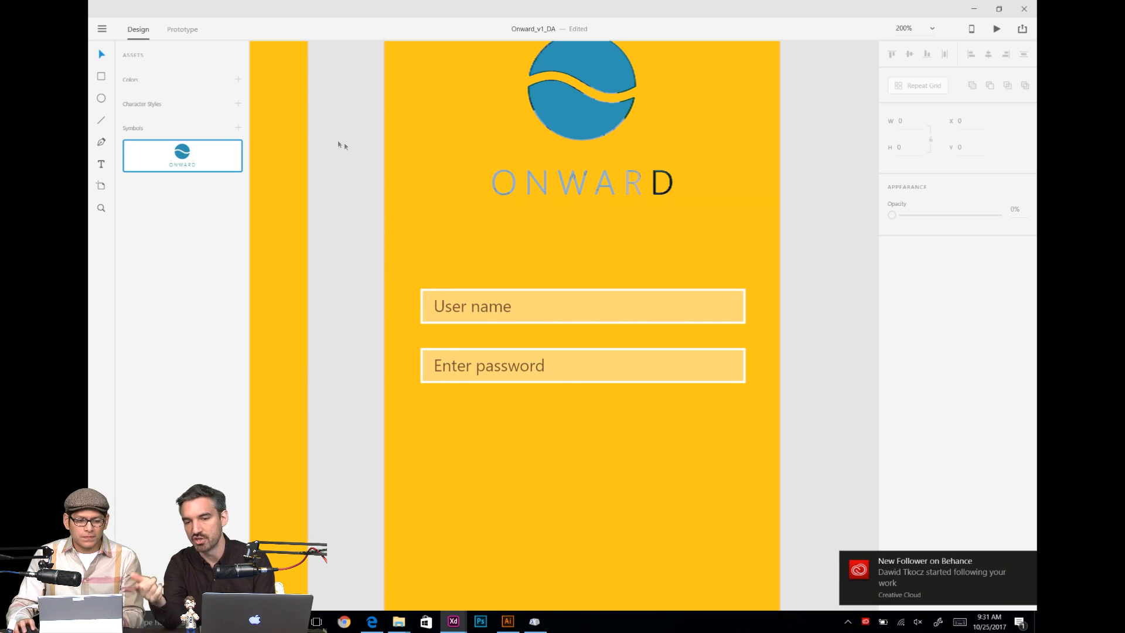
pyautogui.click(602, 108)
pyautogui.doubleClick(602, 108)
pyautogui.doubleClick(601, 108)
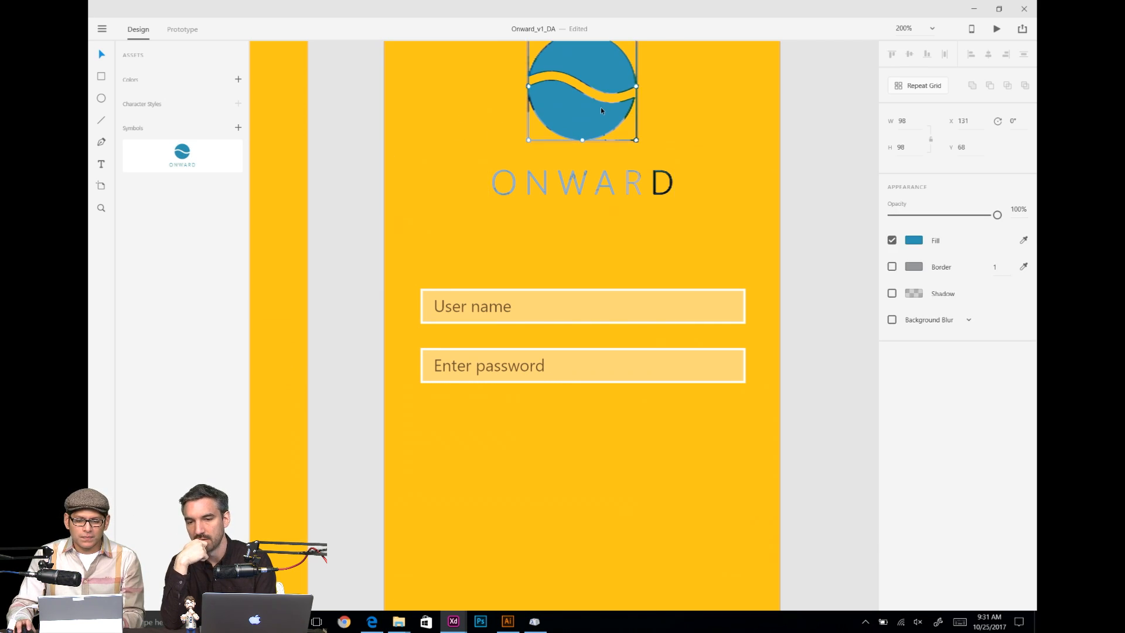
pyautogui.click(912, 241)
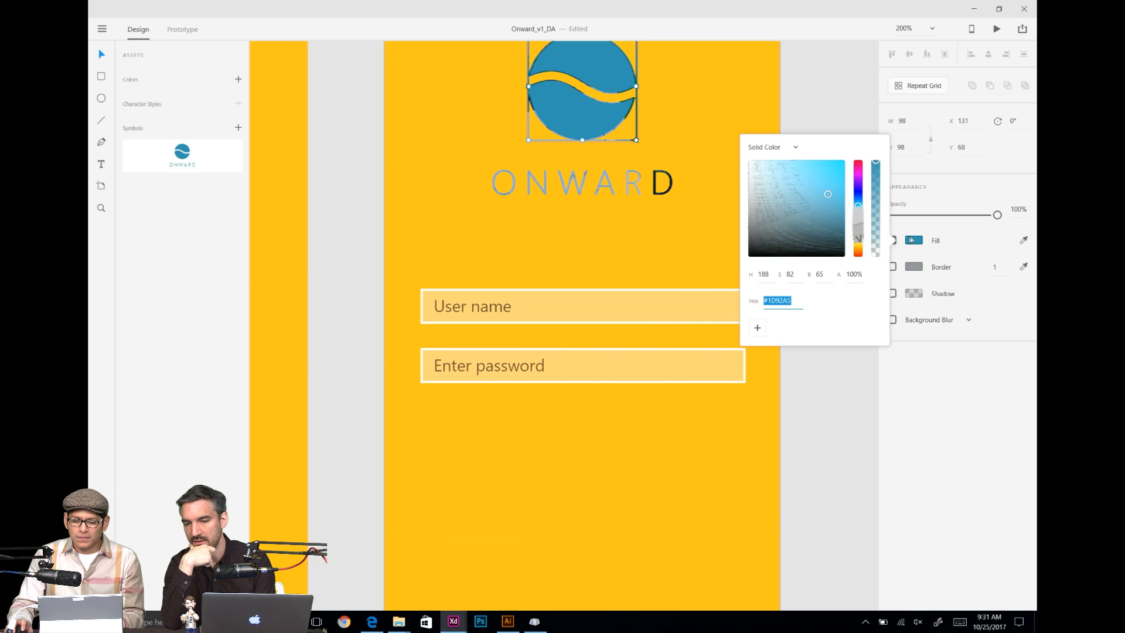
pyautogui.click(836, 205)
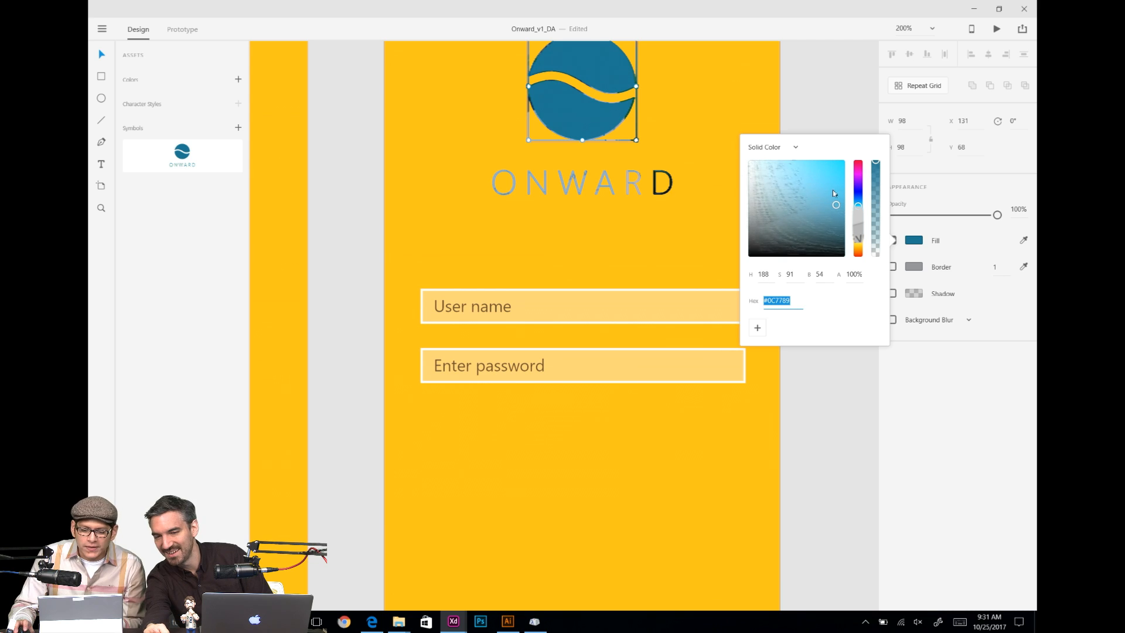
pyautogui.click(833, 194)
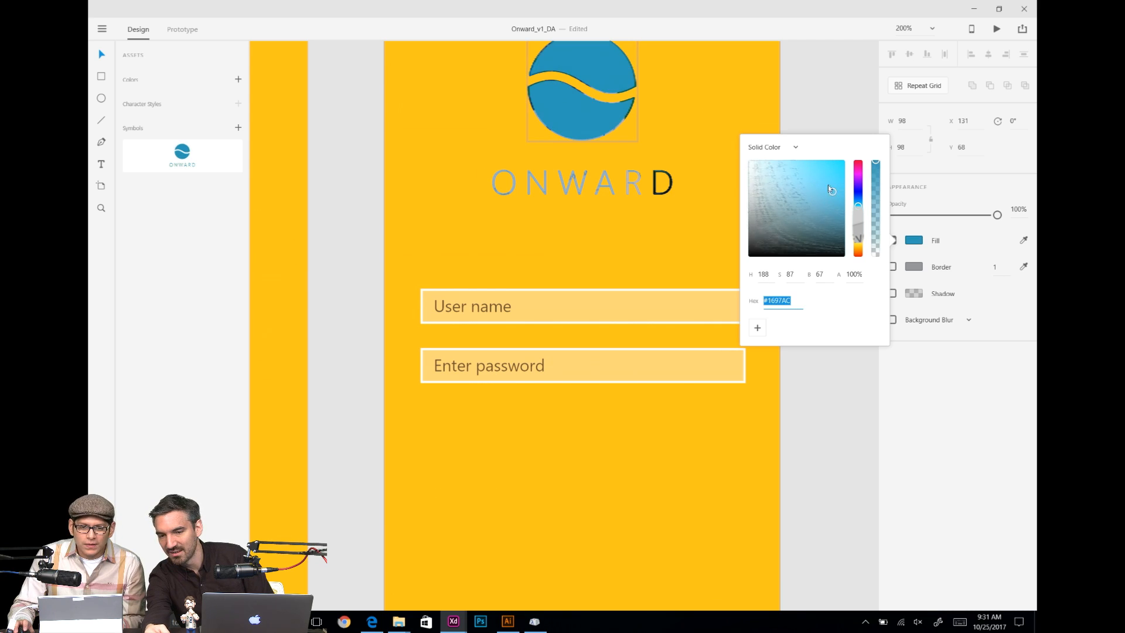
pyautogui.click(828, 181)
# Step: Try different hues for the logo circle's fill, from #2328C5 through green #2DC523 and violet #3E23C5 to blue #234EC5
pyautogui.click(859, 194)
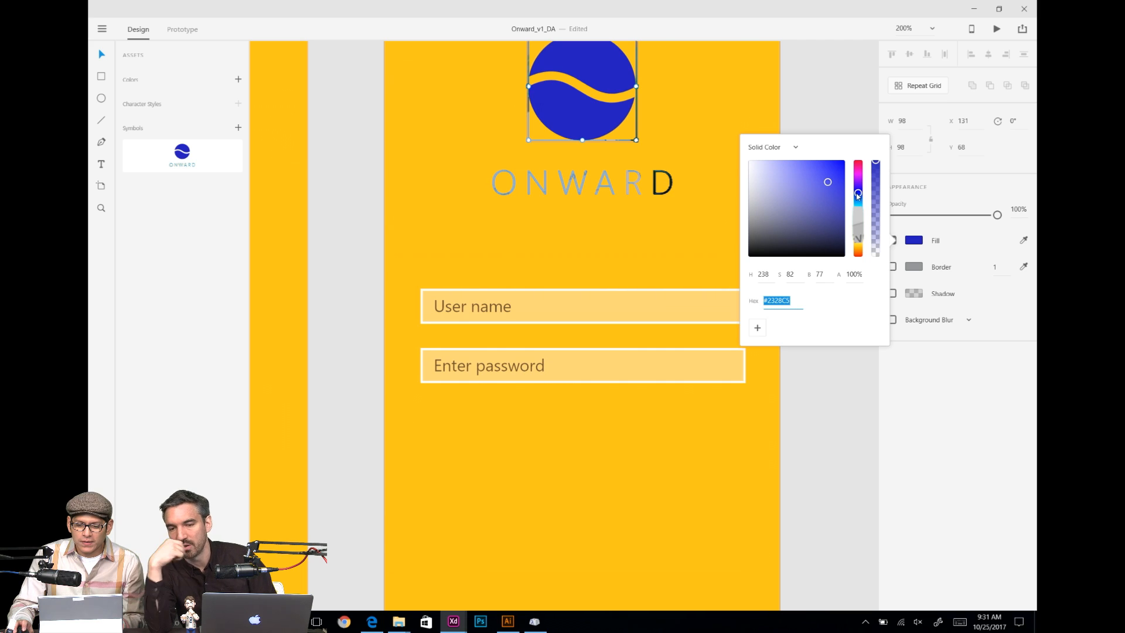
pyautogui.click(858, 227)
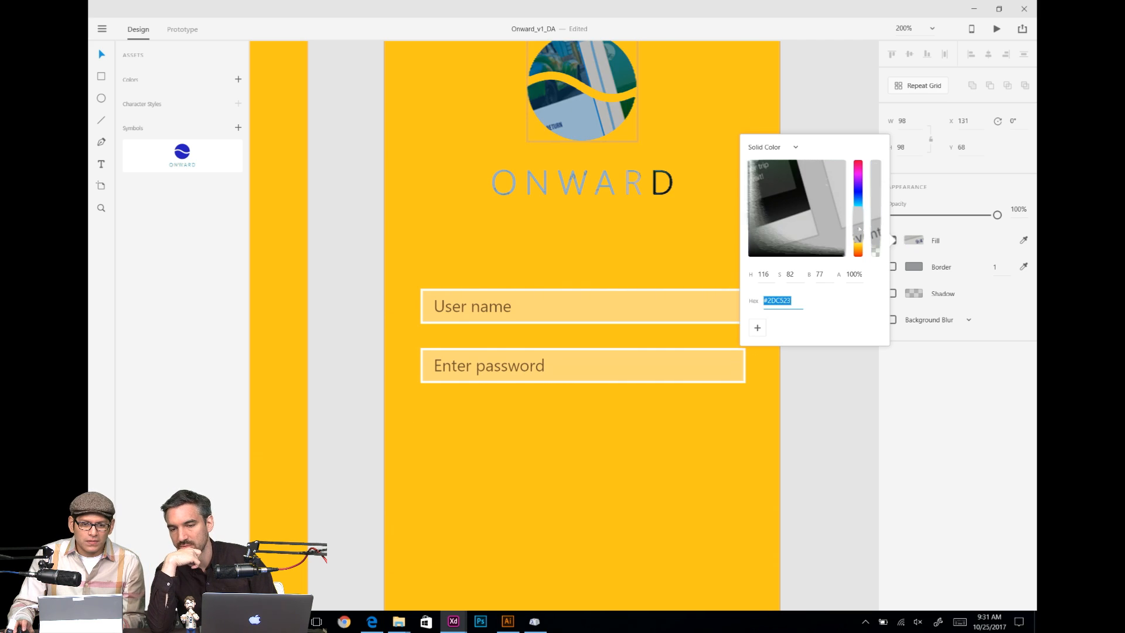
pyautogui.click(858, 190)
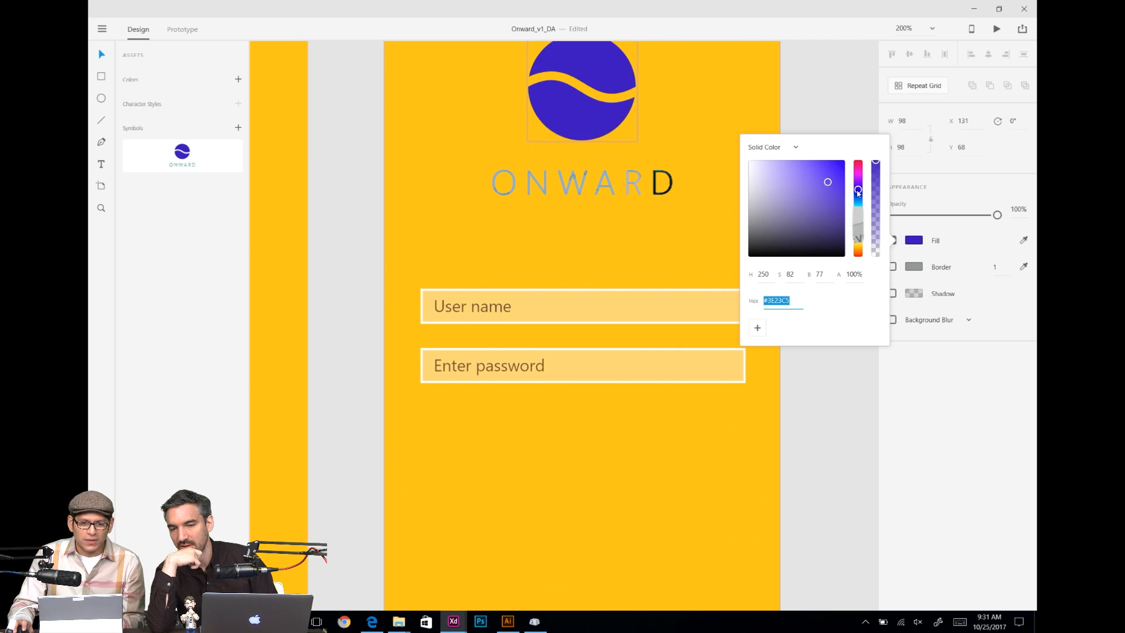
pyautogui.click(857, 197)
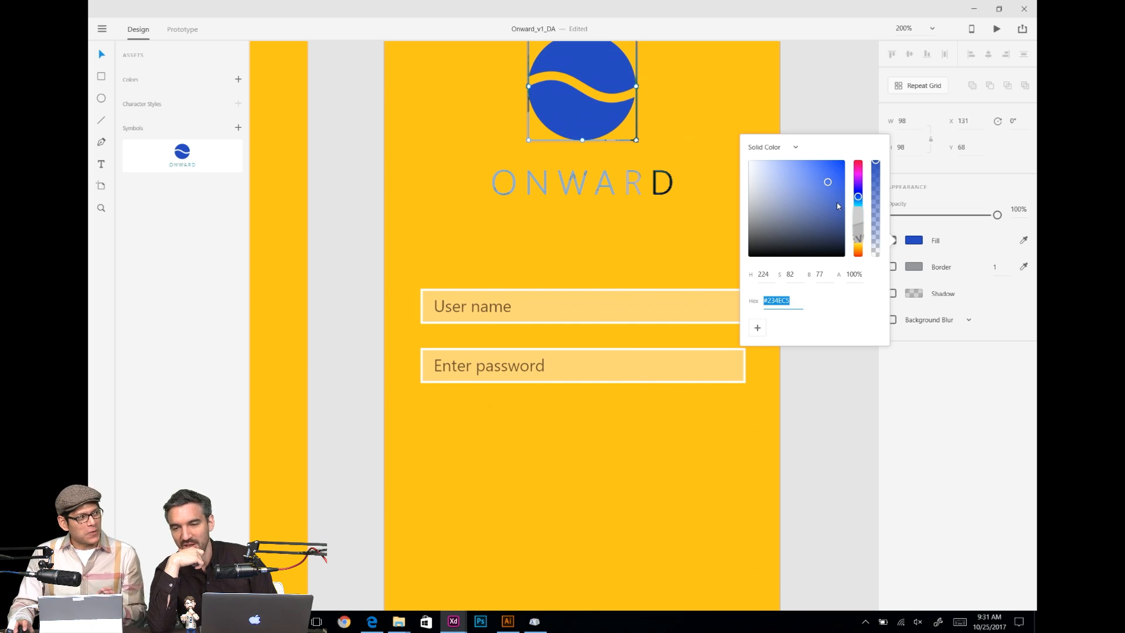
pyautogui.click(809, 91)
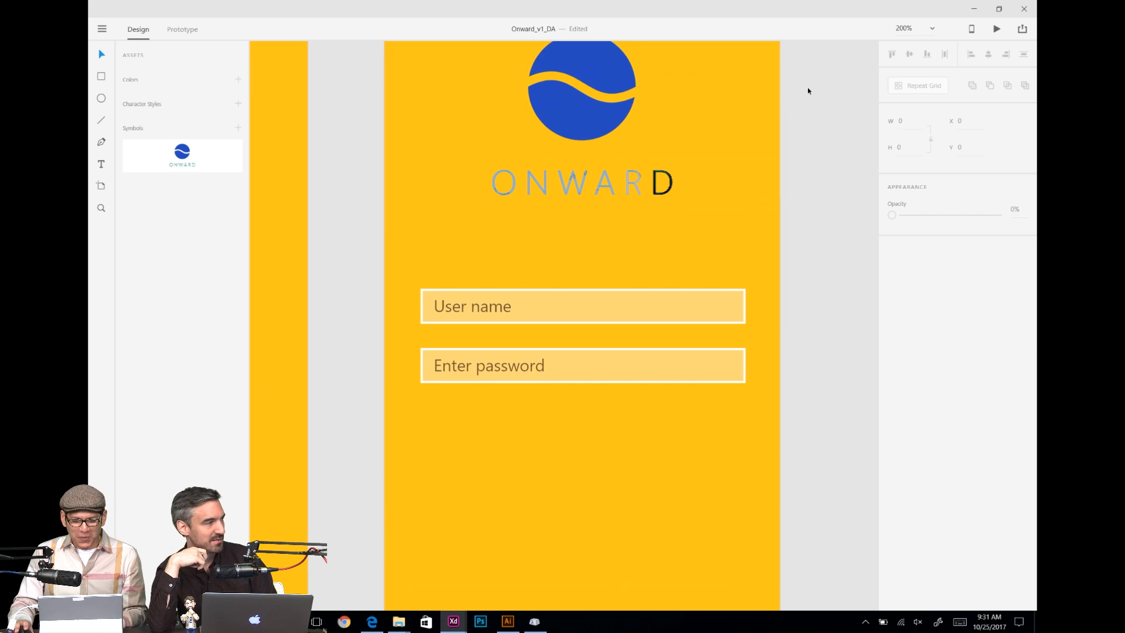
# Step: Undo the logo circle's color changes and the white border on the Enter password field
pyautogui.hotkey('ctrl', 'z')
pyautogui.hotkey('ctrl', 'z')
pyautogui.hotkey('ctrl', 'z')
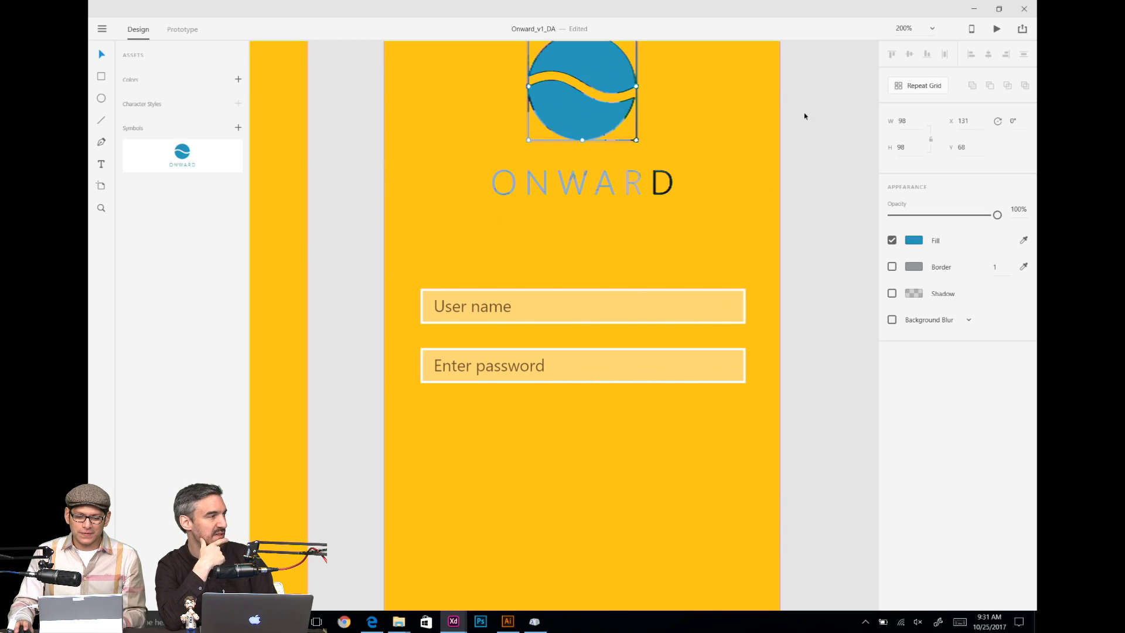
pyautogui.hotkey('ctrl', 'shift', 'z')
pyautogui.hotkey('ctrl', 'z')
pyautogui.hotkey('ctrl', 'z')
pyautogui.hotkey('ctrl', 'z')
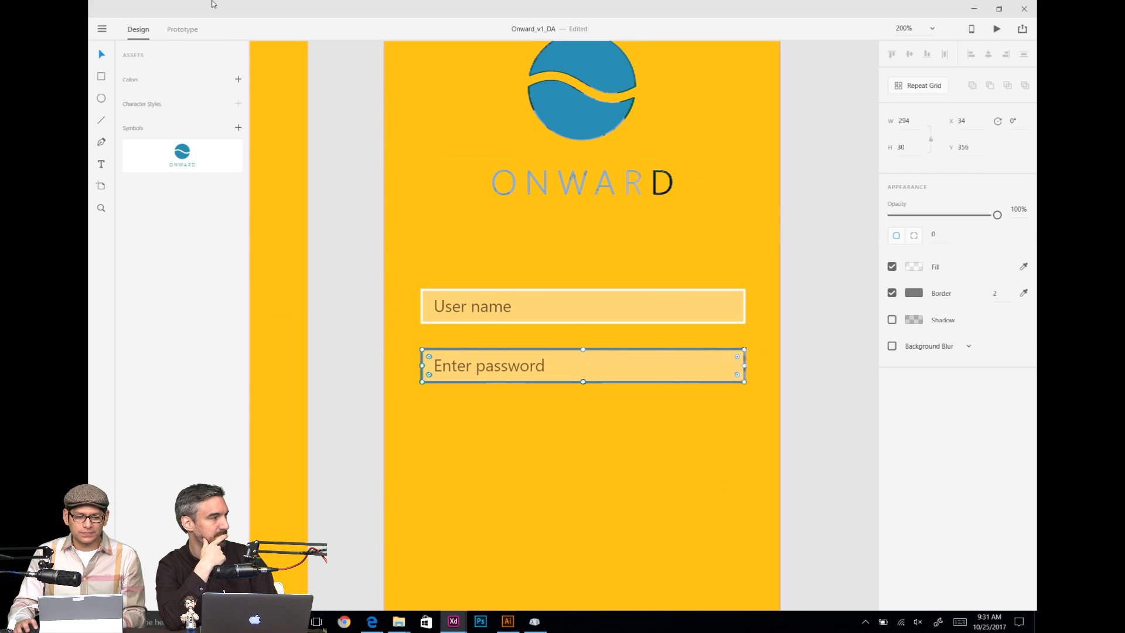
# Step: Hide the assets and recolor the border of the still selected Enter password box white to match the User name box
pyautogui.click(95, 35)
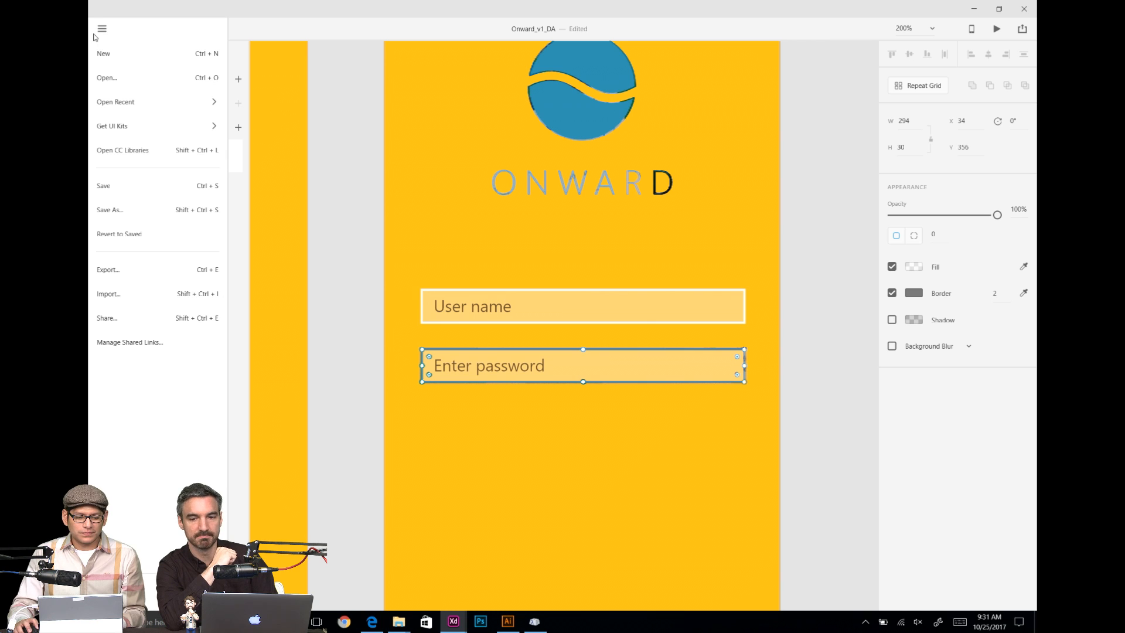
pyautogui.click(769, 160)
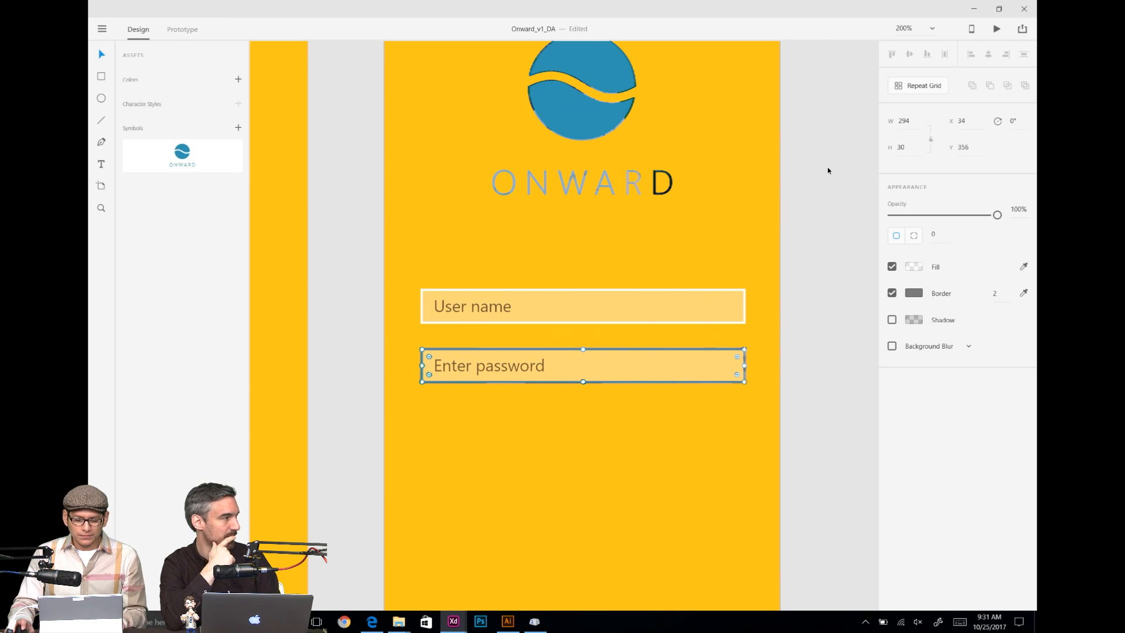
pyautogui.hotkey('ctrl', 'shift', 'y')
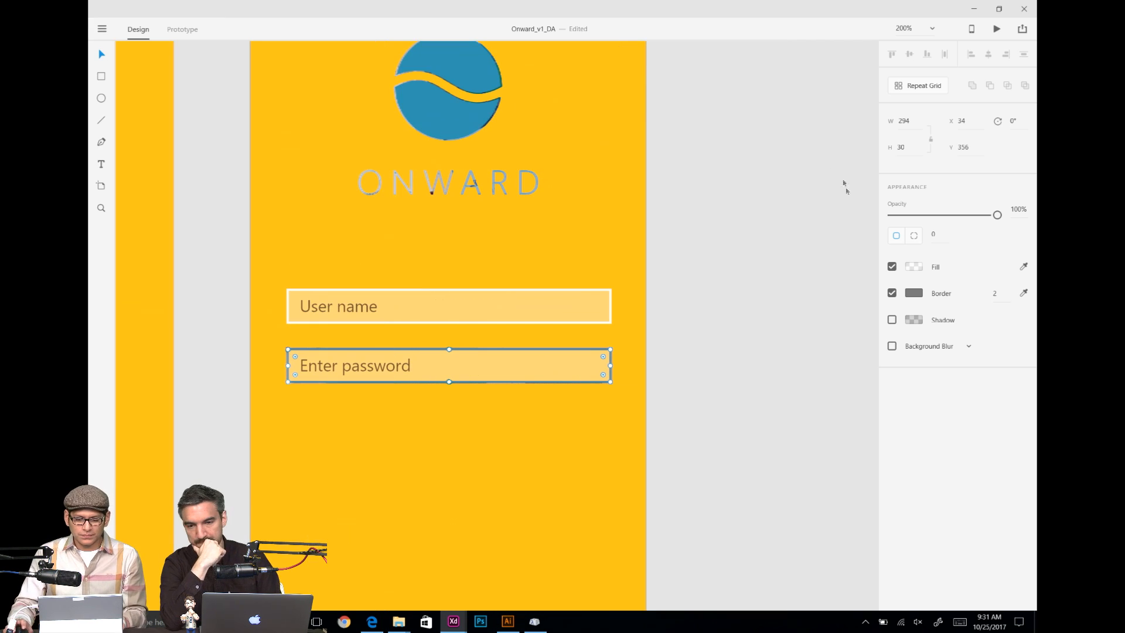
pyautogui.moveTo(866, 234); pyautogui.dragTo(937, 236)
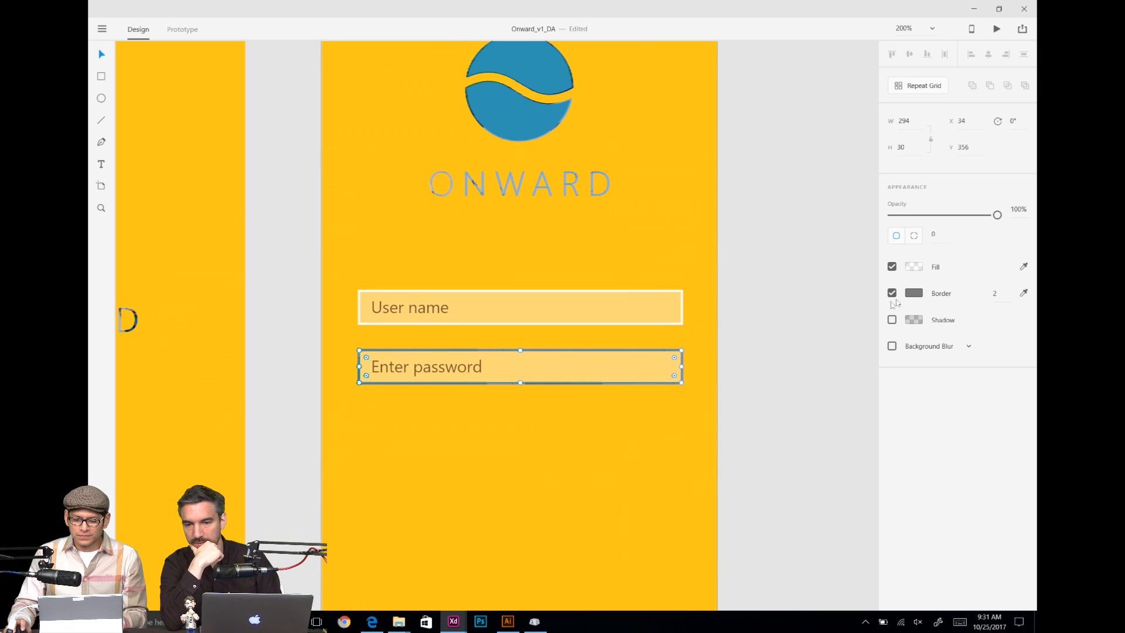
pyautogui.click(913, 293)
pyautogui.click(765, 148)
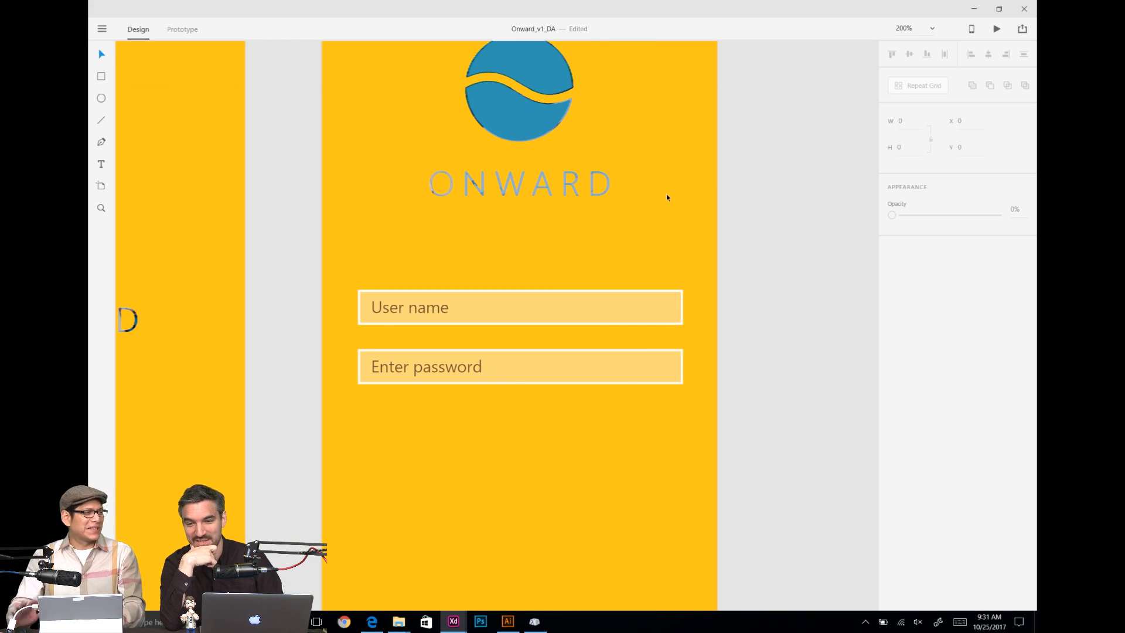
# Step: Examine the fill color settings of the User name hint text
pyautogui.moveTo(583, 246); pyautogui.dragTo(631, 333)
pyautogui.click(551, 388)
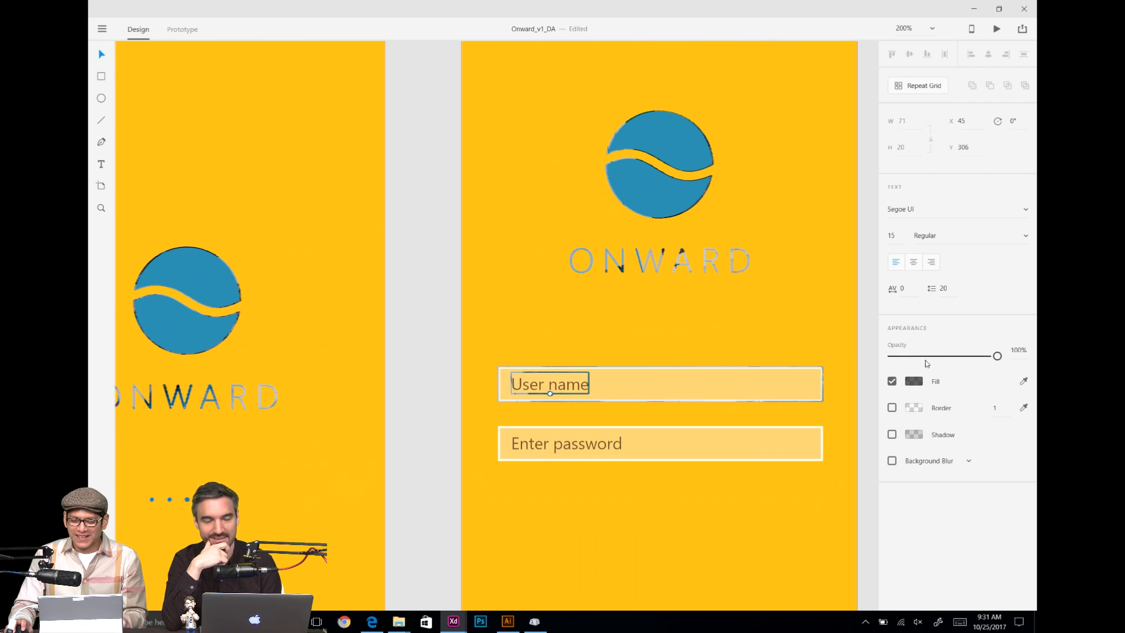
pyautogui.click(914, 382)
pyautogui.click(978, 387)
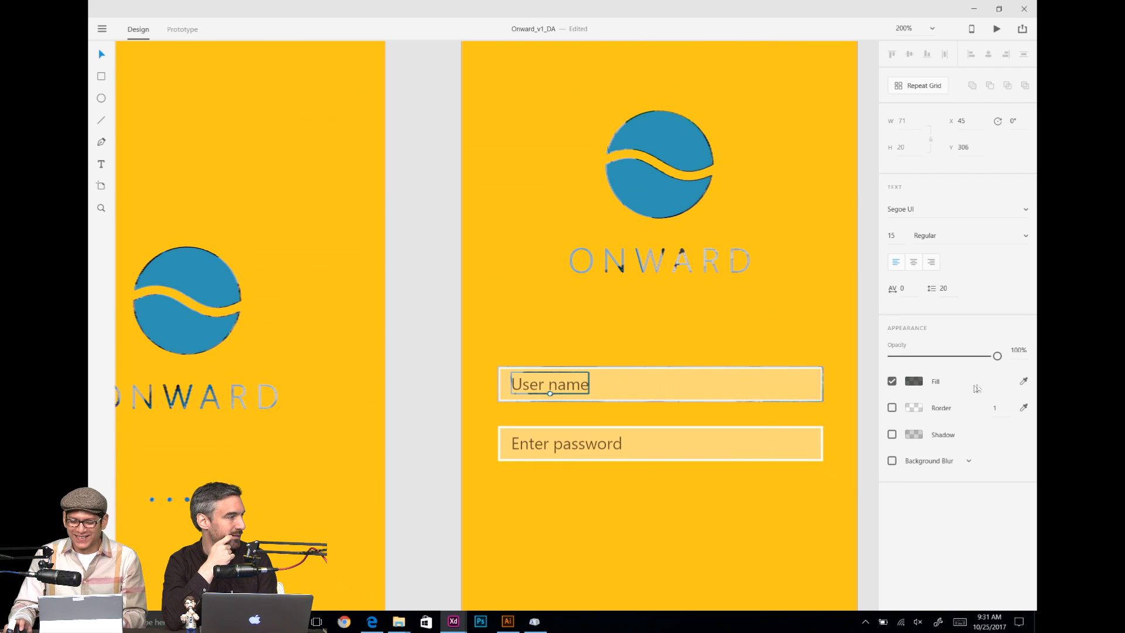
pyautogui.click(912, 382)
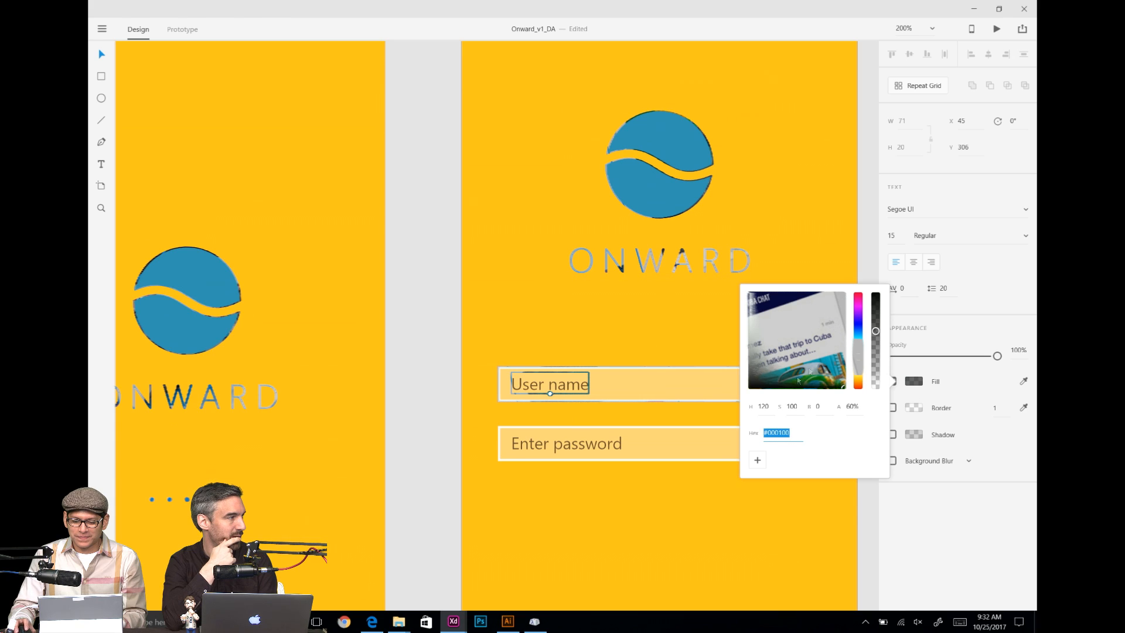
pyautogui.click(621, 261)
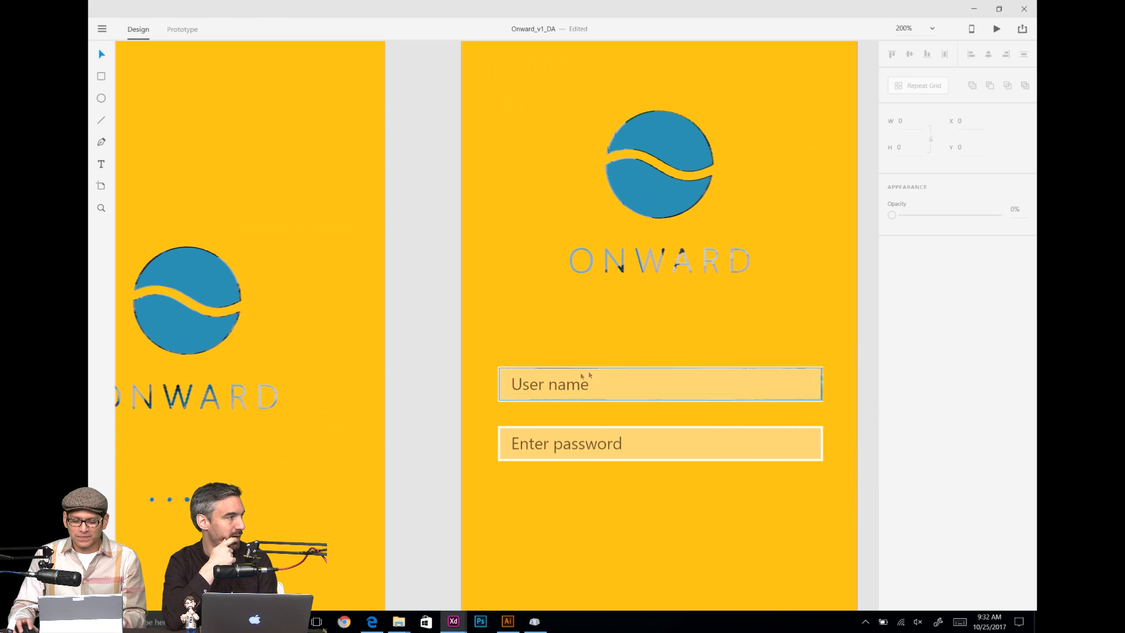
# Step: Recolor the User name hint text with the blue sampled from the login screen's logo circle
pyautogui.click(556, 385)
pyautogui.doubleClick(555, 386)
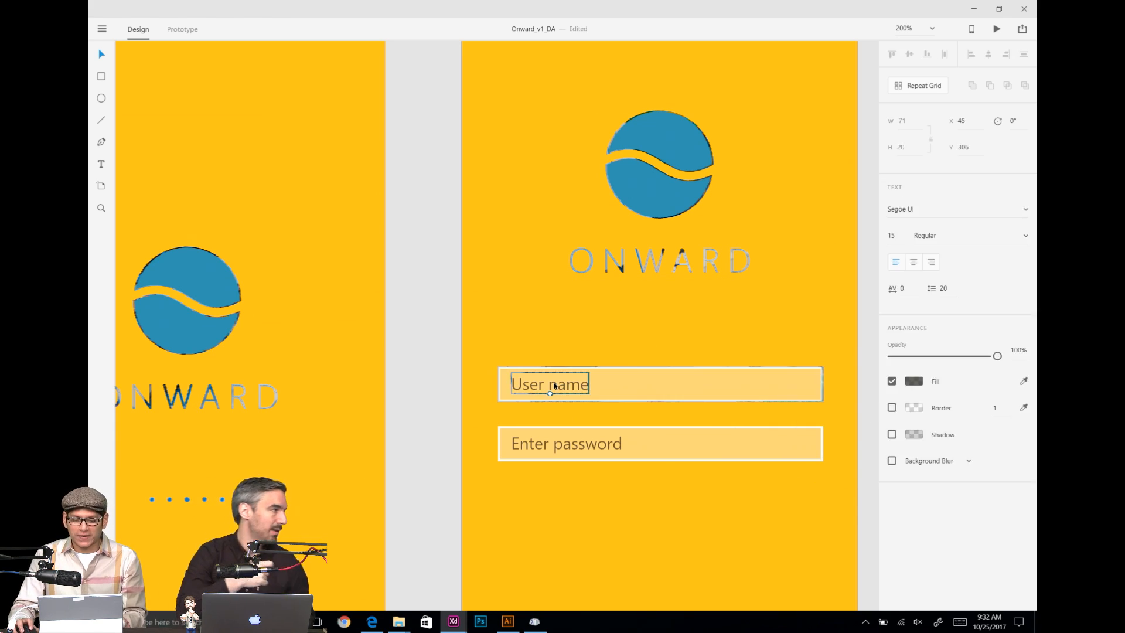
pyautogui.click(1023, 381)
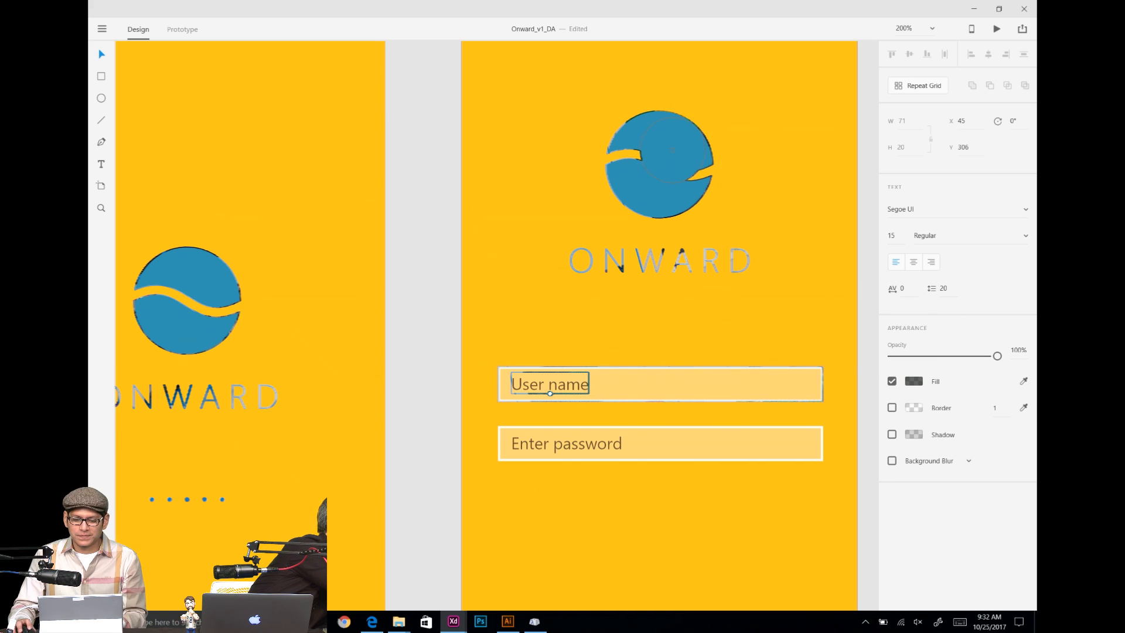
pyautogui.click(675, 149)
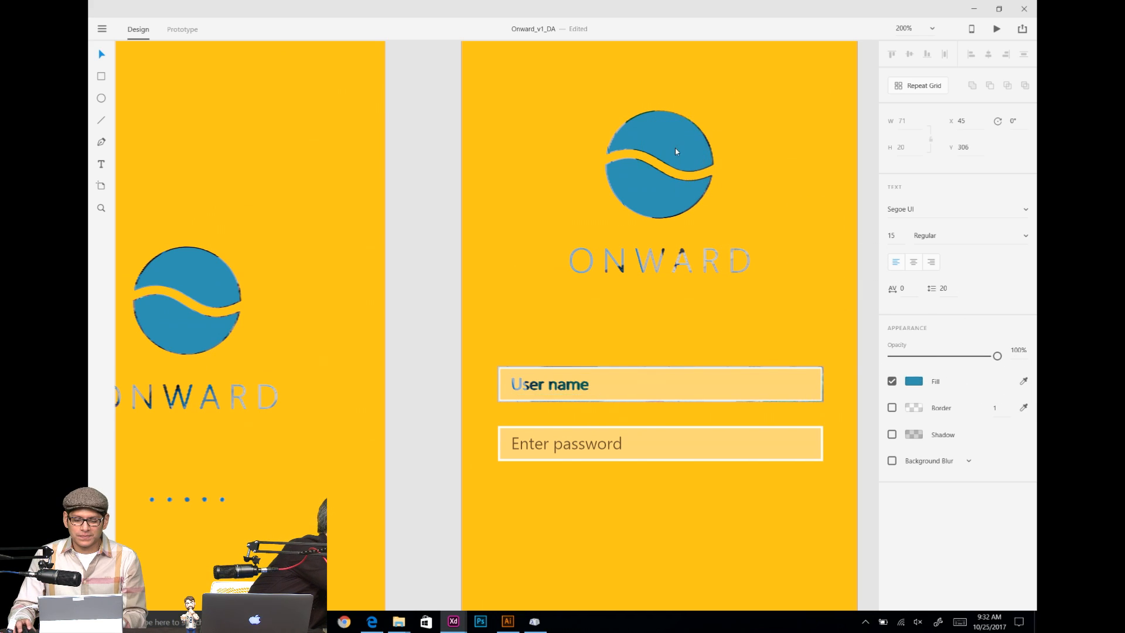
# Step: Sample the yellow around the logo as the Enter password hint text's fill and darken it to a deeper amber
pyautogui.click(583, 446)
pyautogui.doubleClick(584, 446)
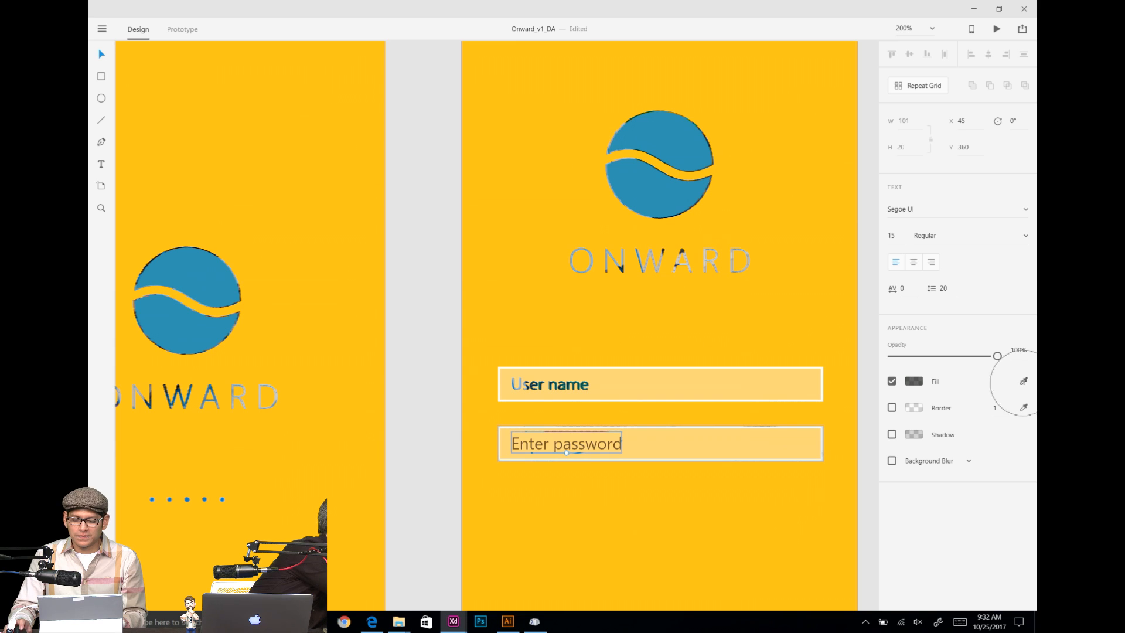
pyautogui.click(1023, 381)
pyautogui.click(659, 137)
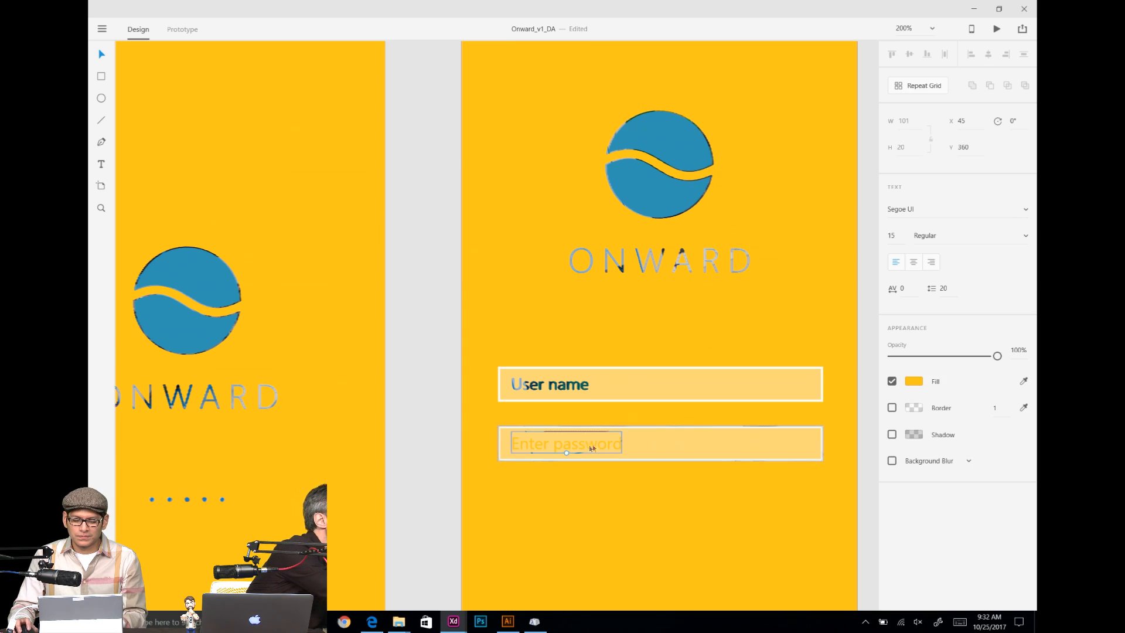
pyautogui.click(922, 386)
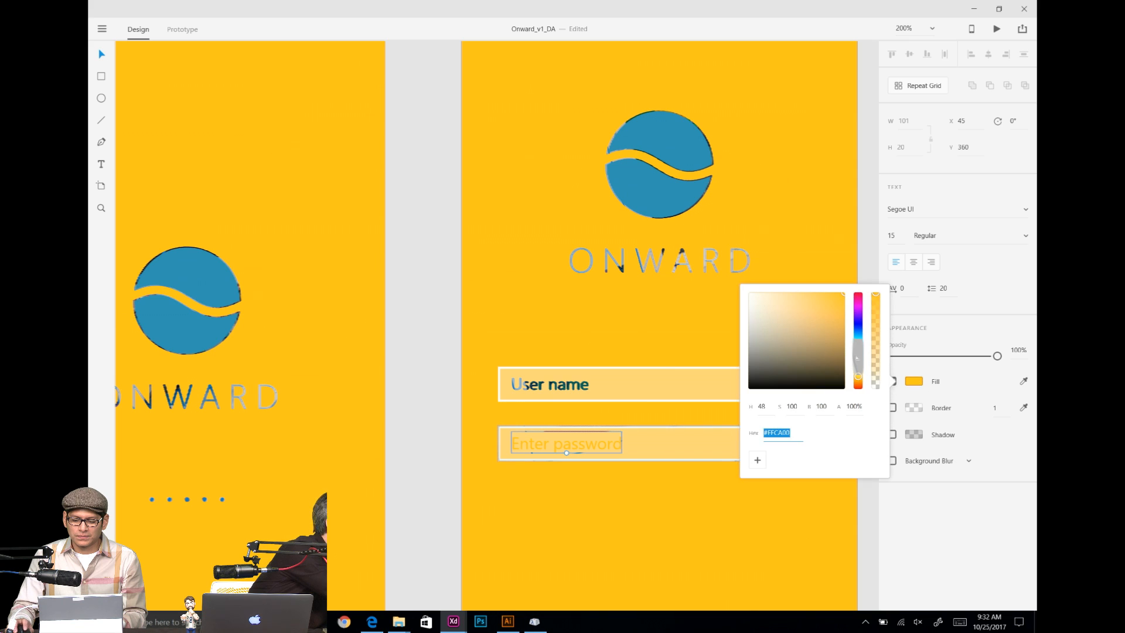
pyautogui.click(845, 310)
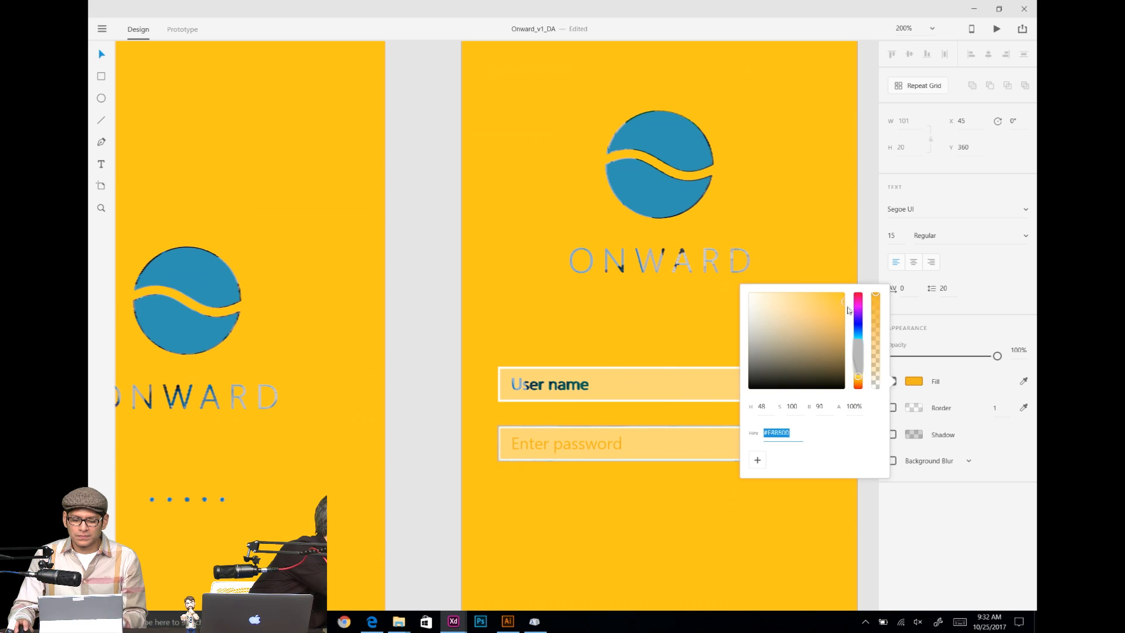
pyautogui.click(635, 333)
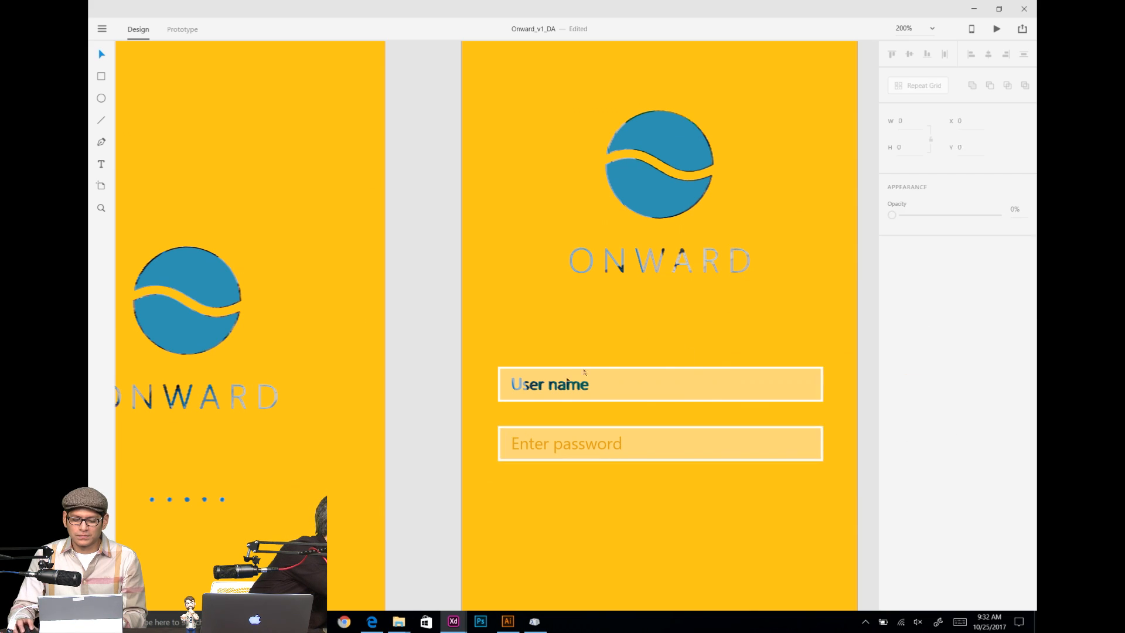
# Step: Replace the User name hint text with a sample person's full name
pyautogui.click(540, 387)
pyautogui.doubleClick(580, 384)
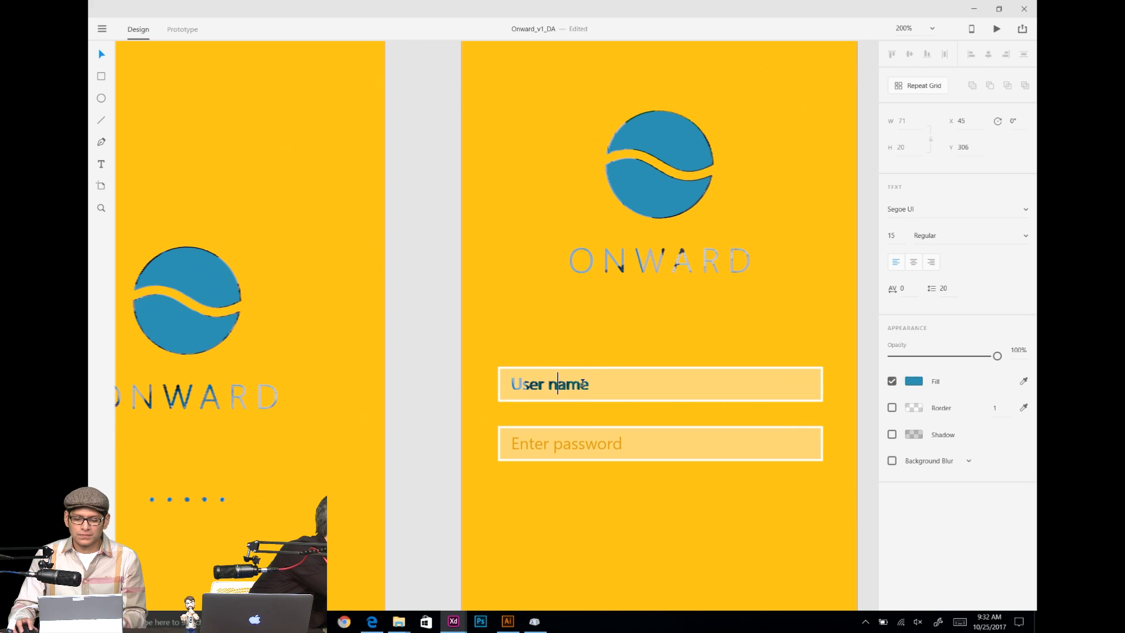
pyautogui.moveTo(591, 384); pyautogui.dragTo(510, 382)
pyautogui.click(527, 382)
pyautogui.hotkey('ctrl', 'a')
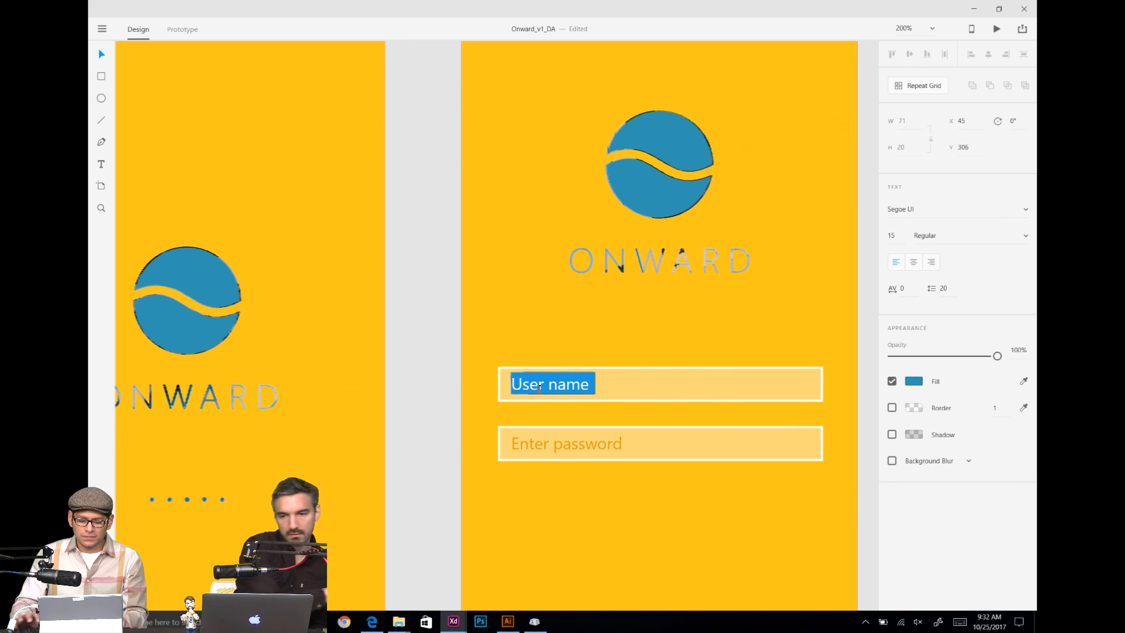
pyautogui.press('BackSpace')
pyautogui.write('Joe Smith')
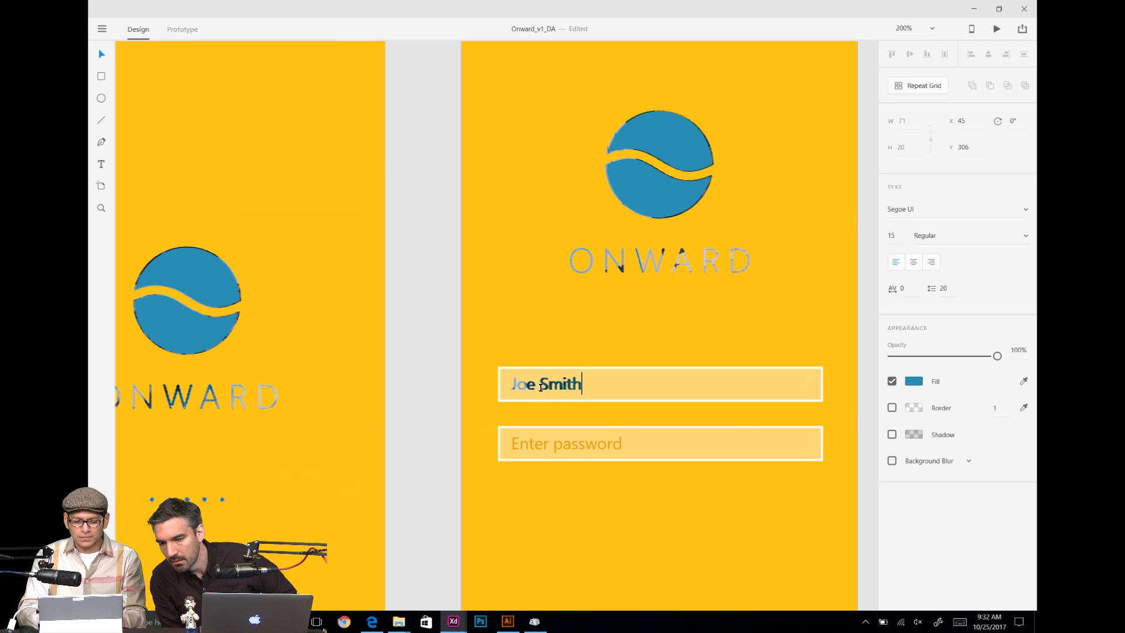
pyautogui.press('Escape')
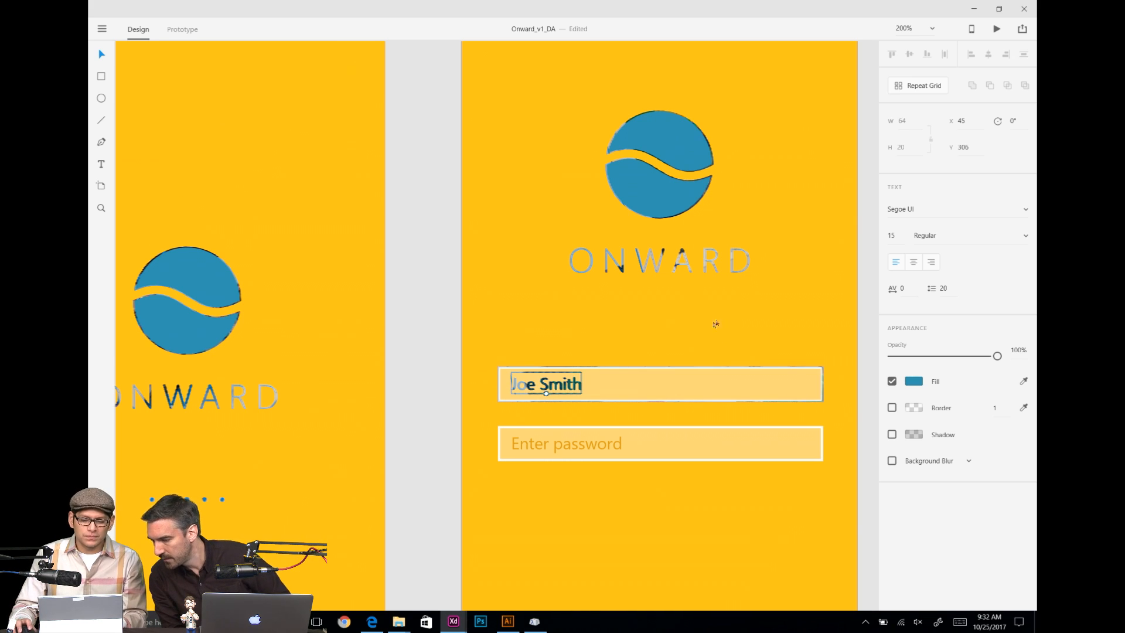
# Step: Shift the fill of the login screen's logo circle to the deeper blue #1D58A5
pyautogui.moveTo(711, 324); pyautogui.dragTo(738, 299)
pyautogui.hotkey('ctrl', '-')
pyautogui.hotkey('ctrl', '-')
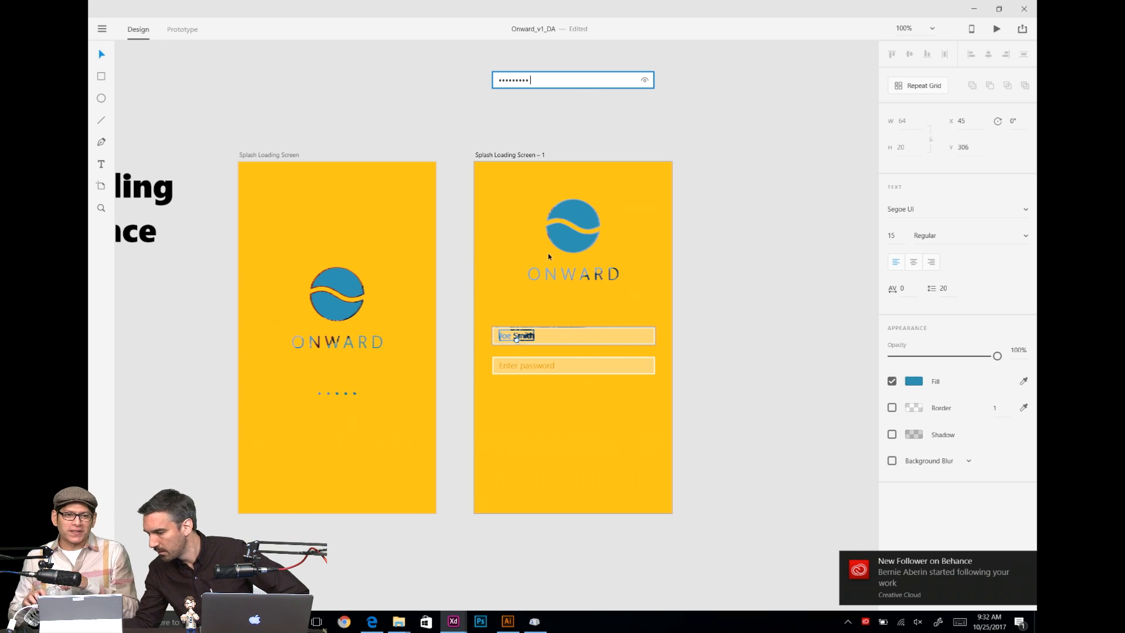
pyautogui.click(561, 228)
pyautogui.doubleClick(570, 213)
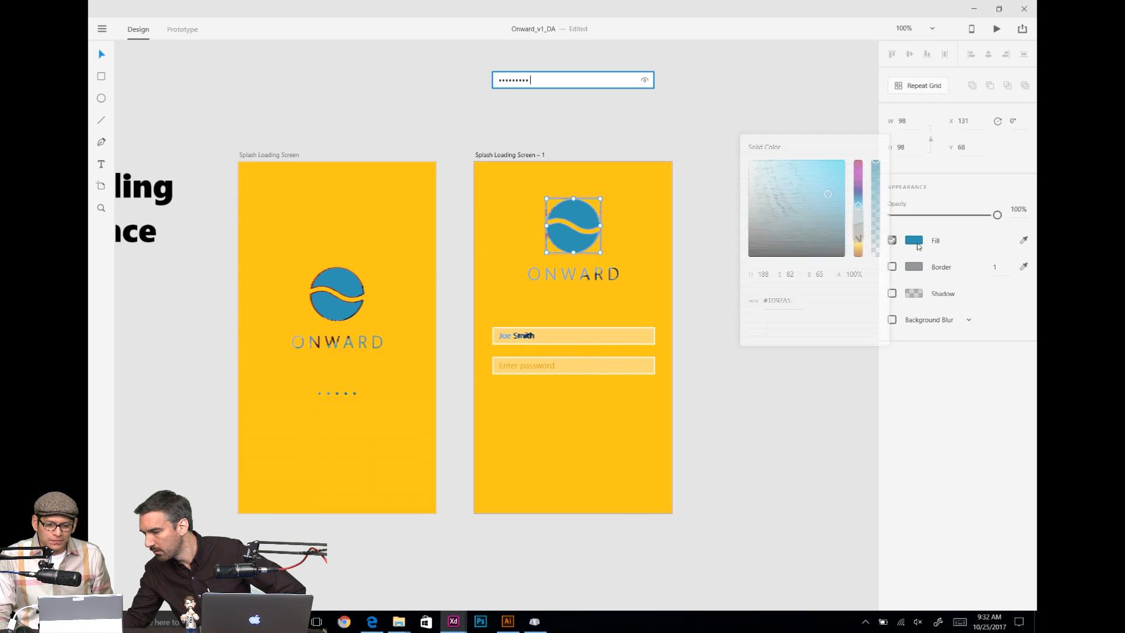
pyautogui.click(917, 243)
pyautogui.moveTo(860, 204)
pyautogui.mouseDown()
pyautogui.moveTo(860, 194)
pyautogui.moveTo(860, 202)
pyautogui.mouseUp()
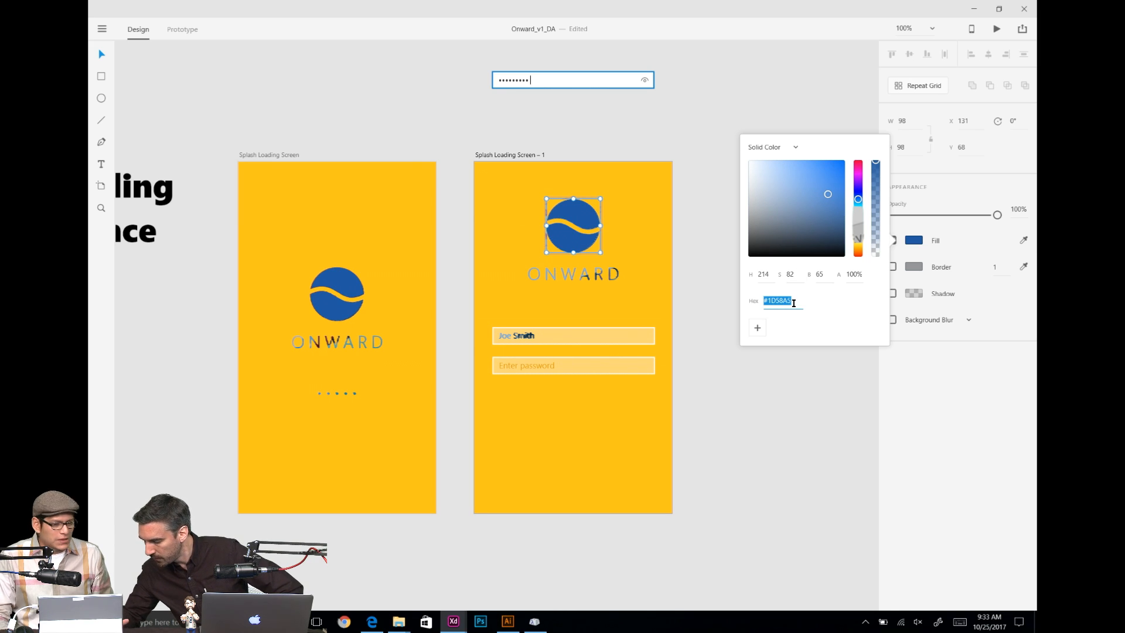
pyautogui.click(564, 187)
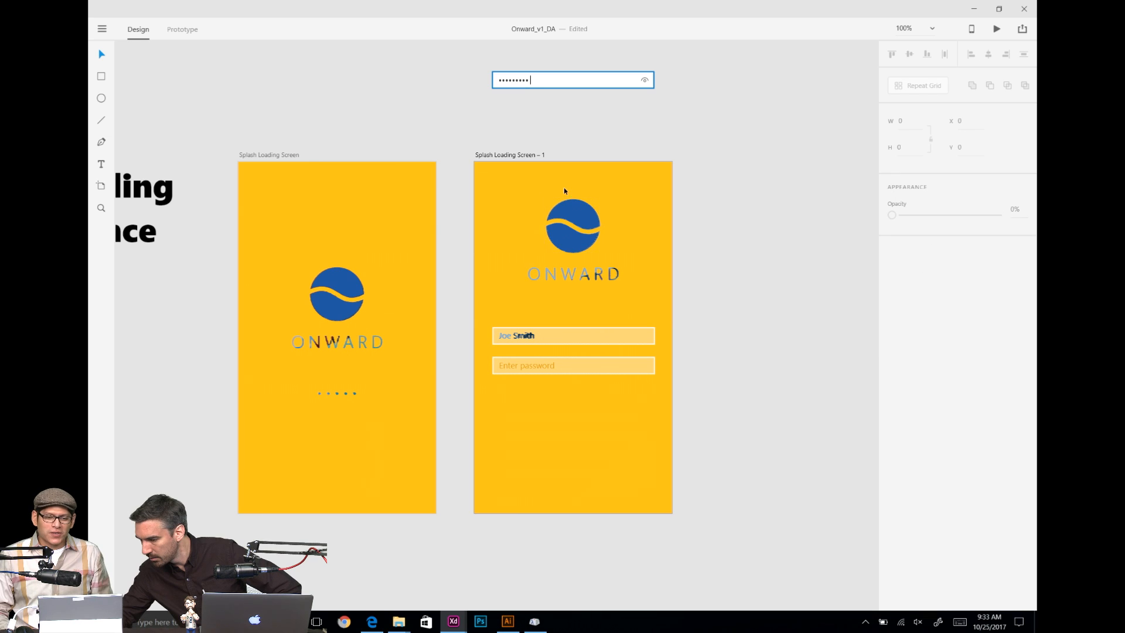
pyautogui.moveTo(564, 187); pyautogui.dragTo(577, 291)
# Step: Set the fill of the ONWARD wordmark below the logo circle to #1D58A5
pyautogui.click(586, 280)
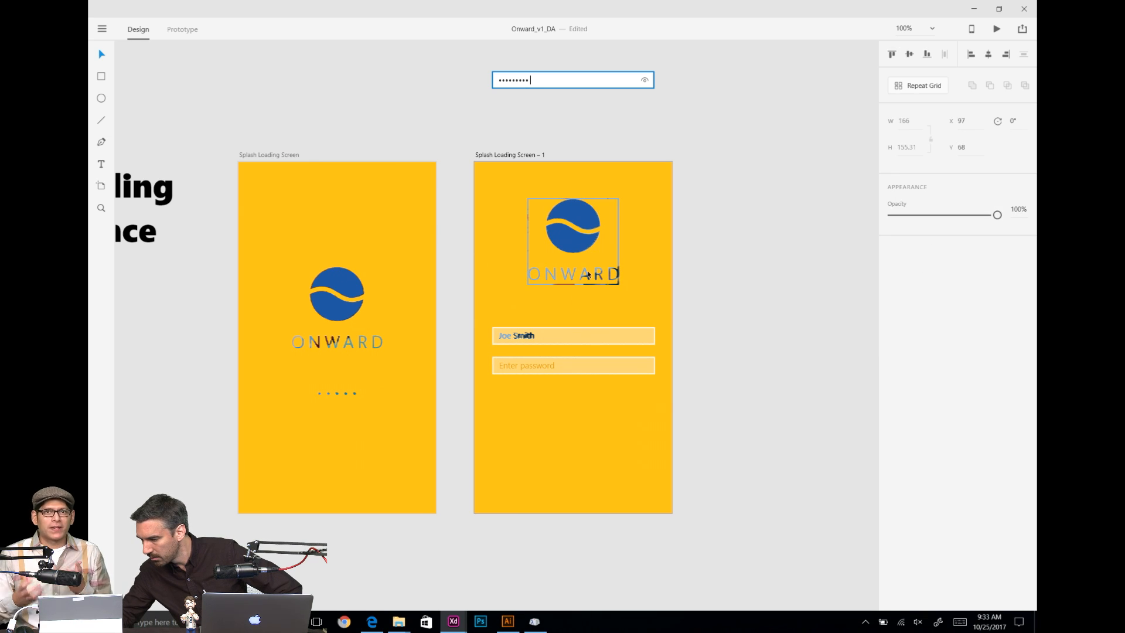
pyautogui.doubleClick(588, 274)
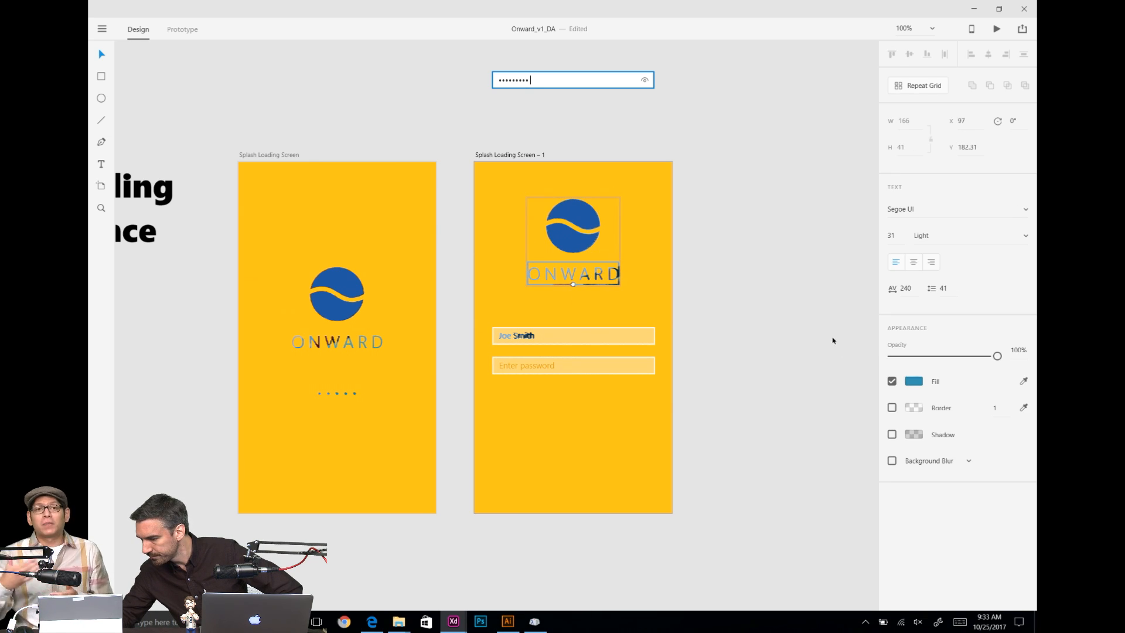
pyautogui.click(914, 381)
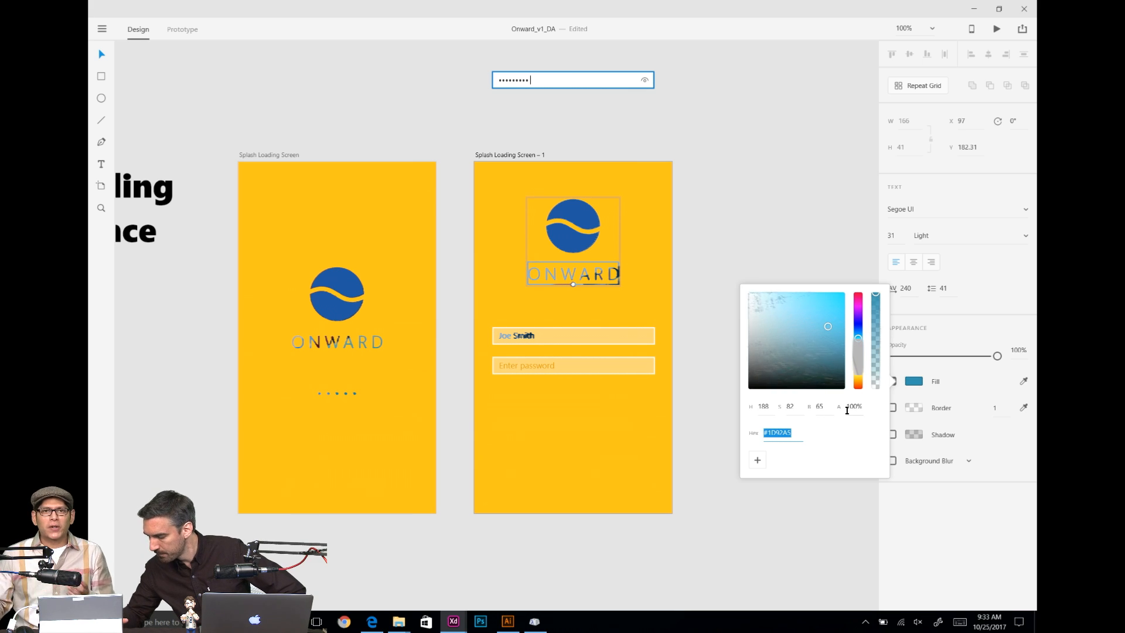
pyautogui.write('#1D58A5')
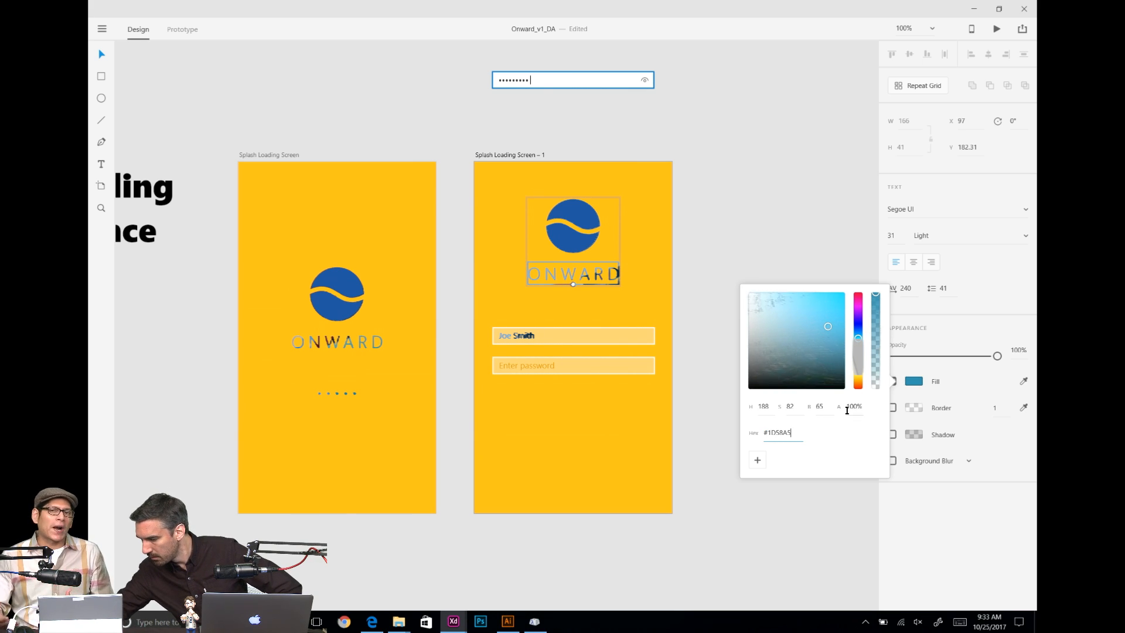
pyautogui.press('Return')
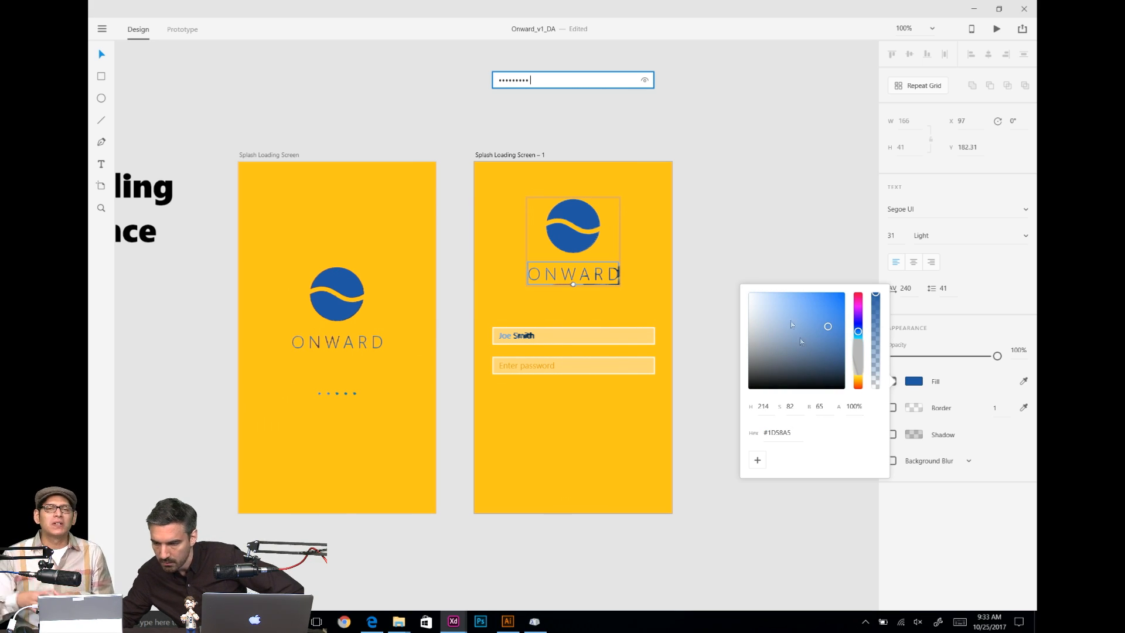
pyautogui.click(688, 180)
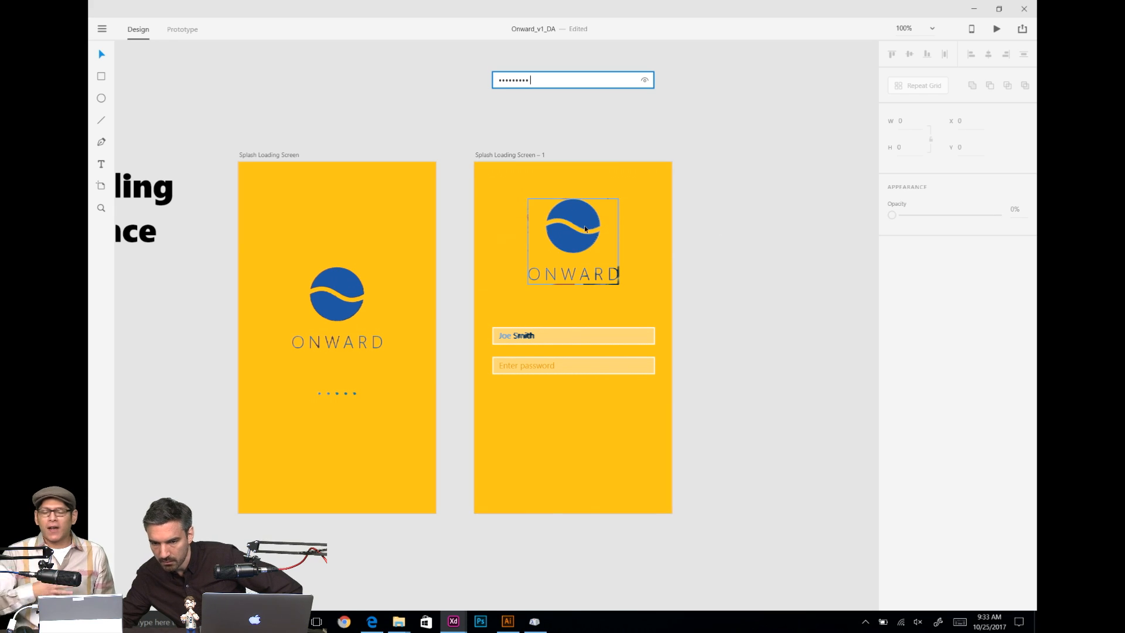
# Step: Set the fill of the sample name text in the user name box to #1D58A5
pyautogui.scroll(8, 585, 229)
pyautogui.scroll(-4, 585, 228)
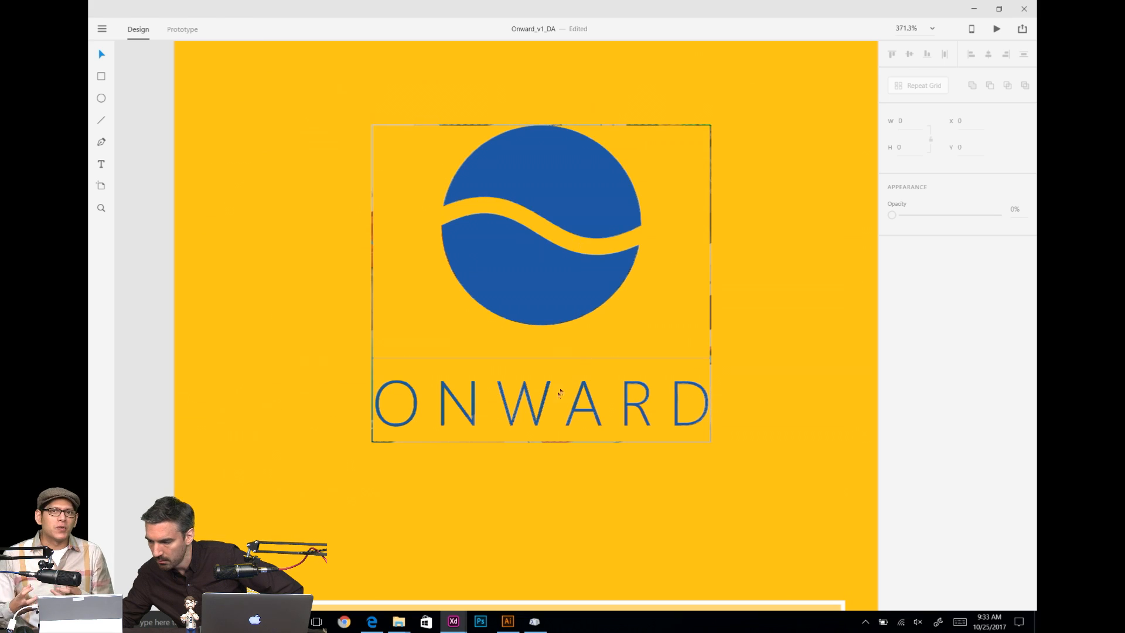
pyautogui.scroll(-1, 503, 461)
pyautogui.scroll(-5, 503, 463)
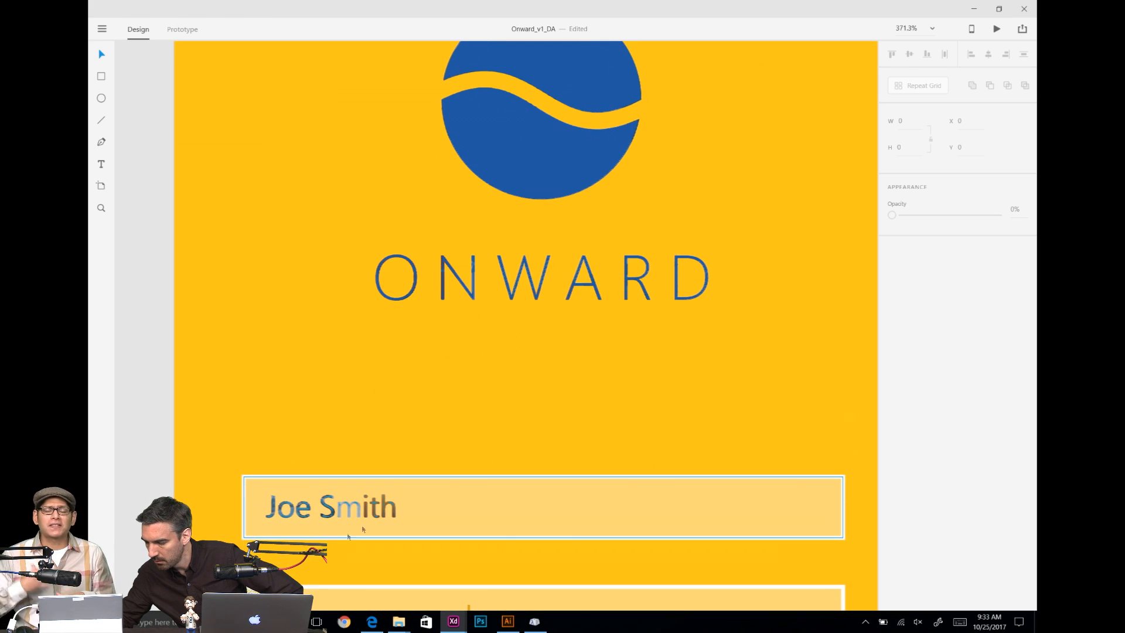
pyautogui.click(344, 522)
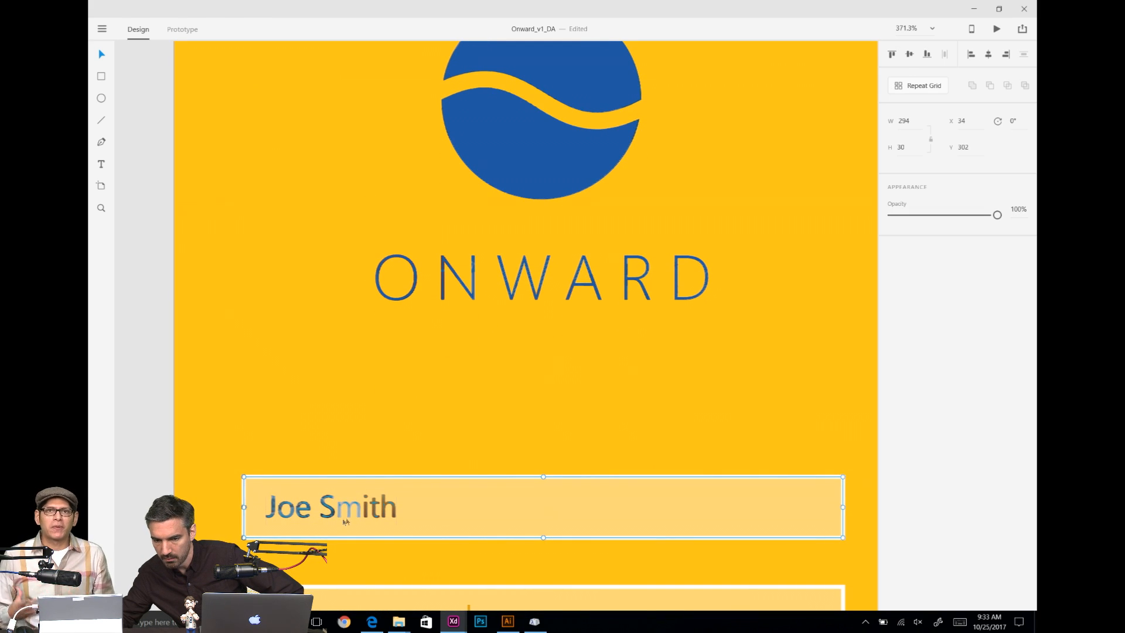
pyautogui.doubleClick(346, 521)
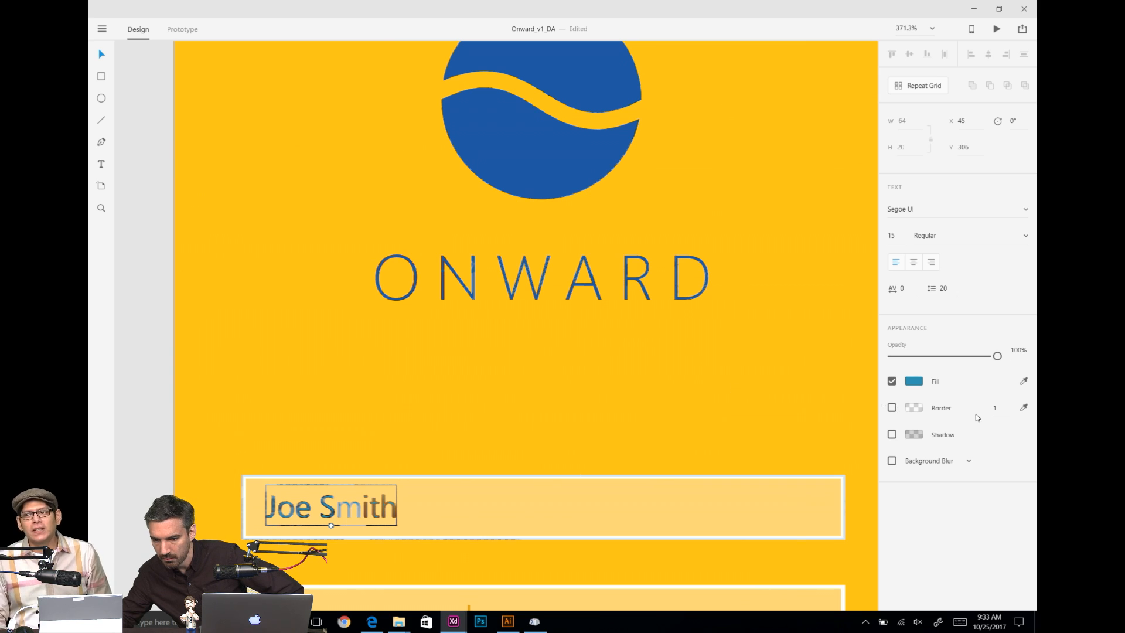
pyautogui.click(912, 381)
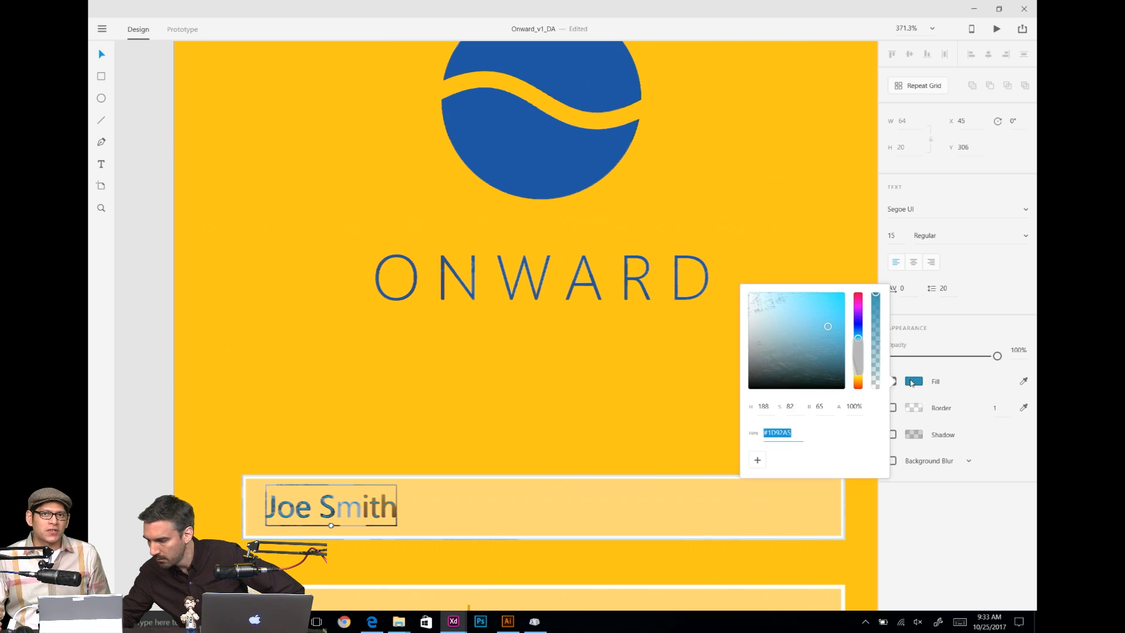
pyautogui.write('#1D58A5')
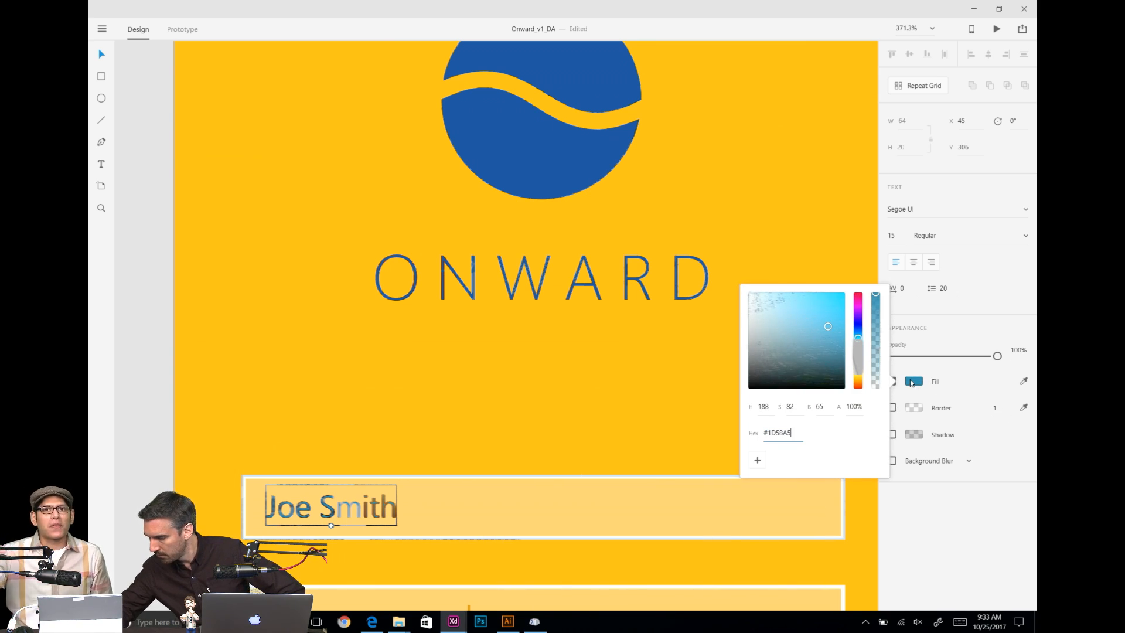
pyautogui.press('Return')
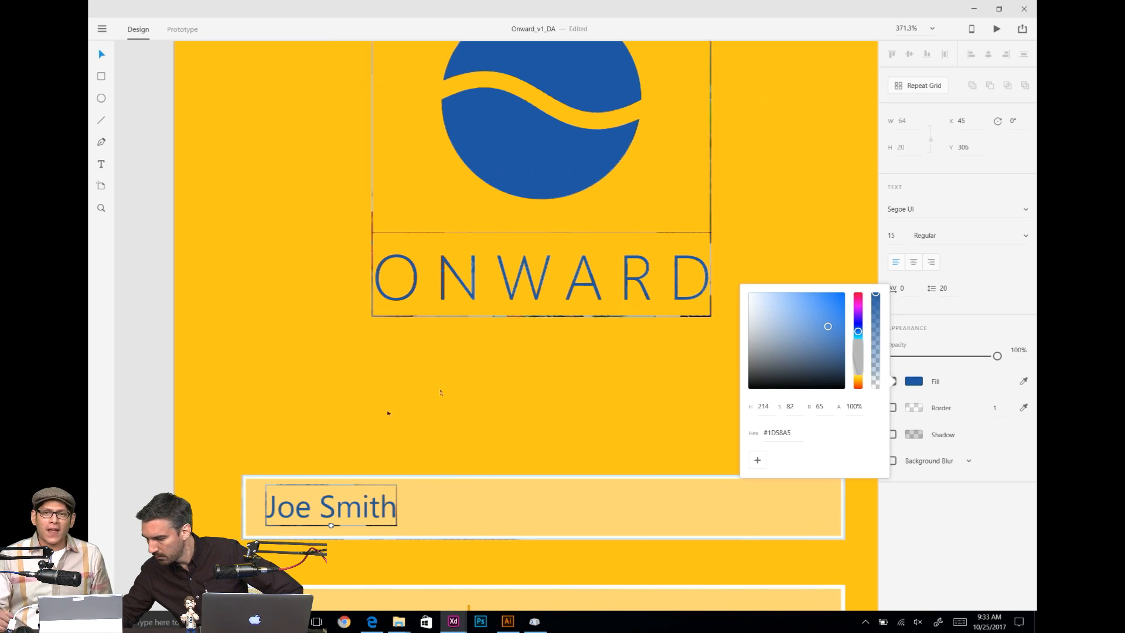
# Step: Show the document's assets and select the logo circle inside the login screen's logo
pyautogui.click(152, 479)
pyautogui.hotkey('ctrl', 'shift', 'y')
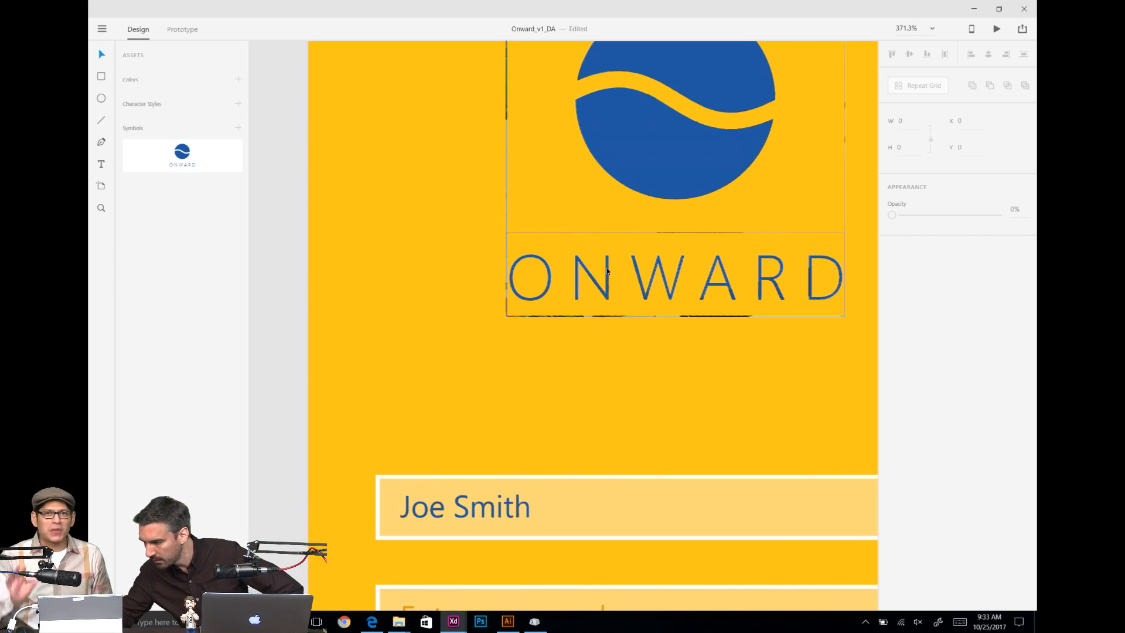
pyautogui.click(636, 175)
pyautogui.doubleClick(658, 169)
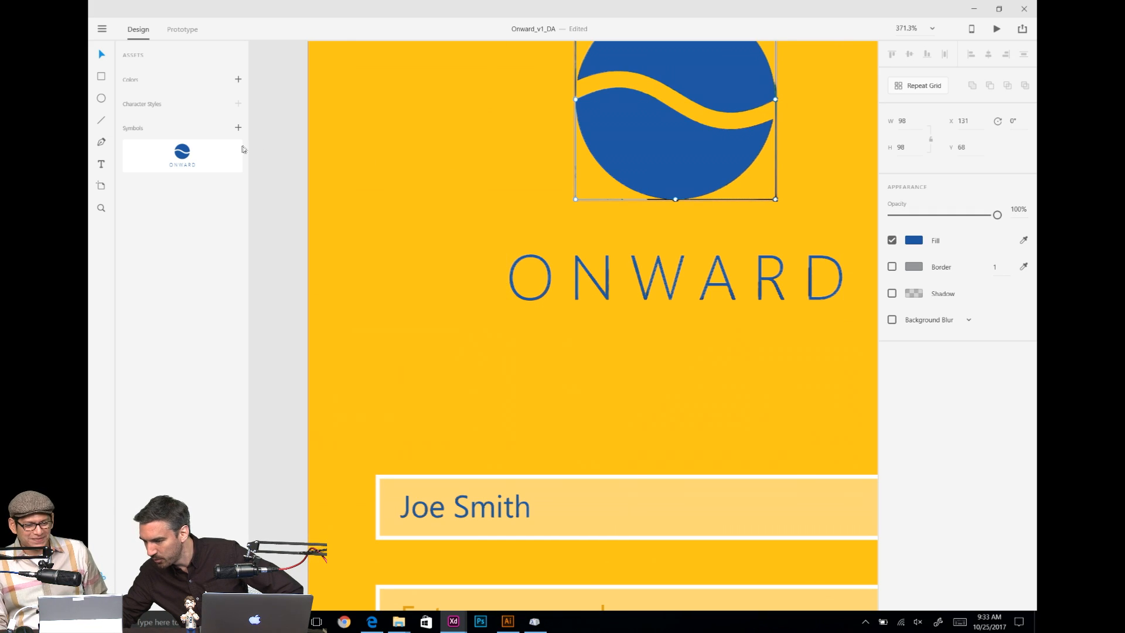
# Step: Save the blue fill of the logo circle as a color swatch in the assets
pyautogui.click(238, 79)
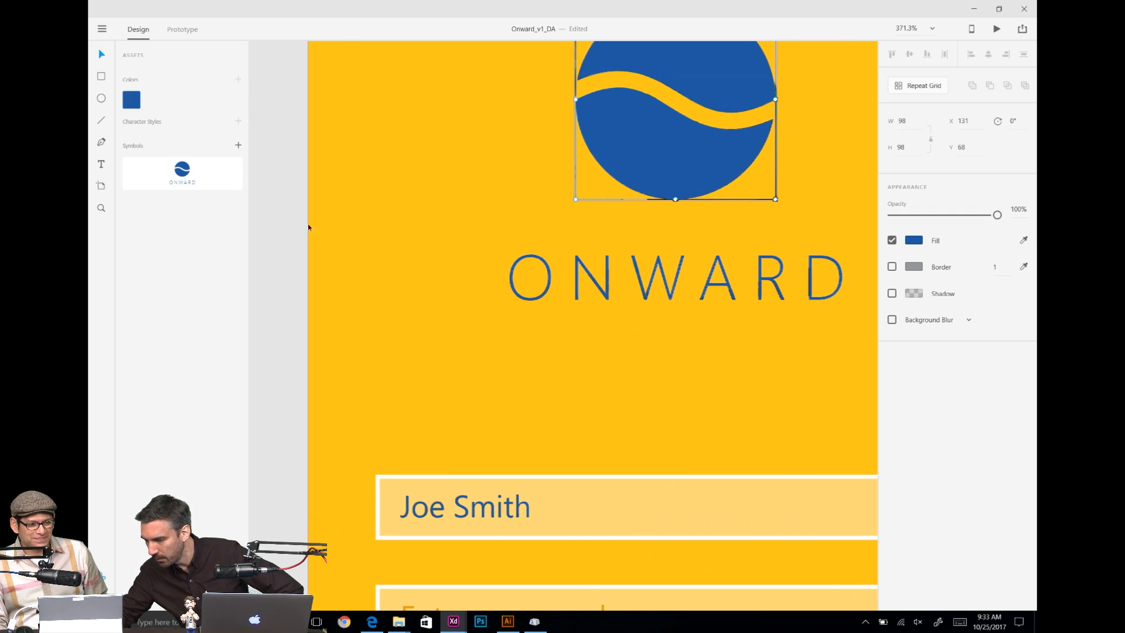
pyautogui.click(290, 303)
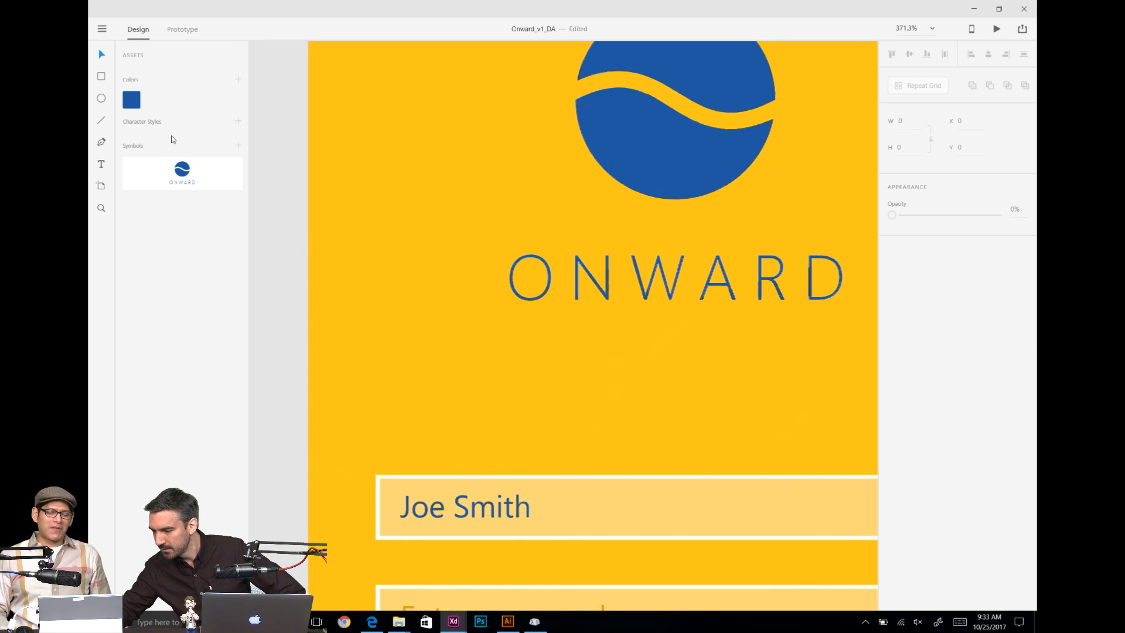
# Step: Examine the name and password fields on the login artboard, including the name box's fill and border color settings
pyautogui.scroll(-5, 442, 348)
pyautogui.scroll(4, 443, 351)
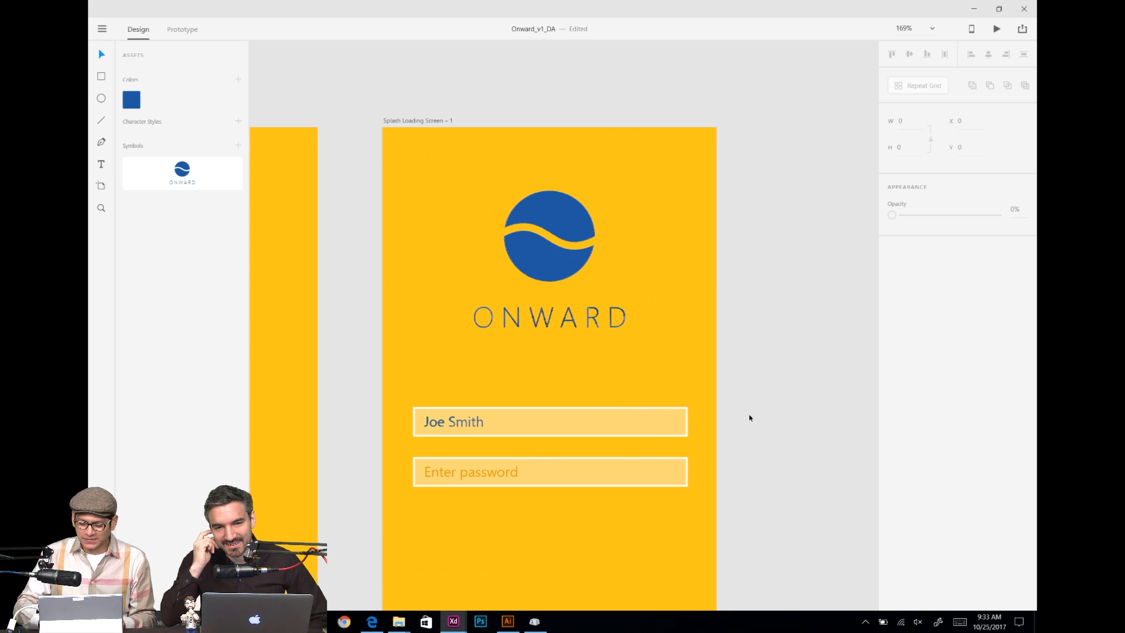
pyautogui.hotkey('ctrl', '+')
pyautogui.hotkey('ctrl', '-')
pyautogui.hotkey('ctrl', '-')
pyautogui.hotkey('ctrl', '-')
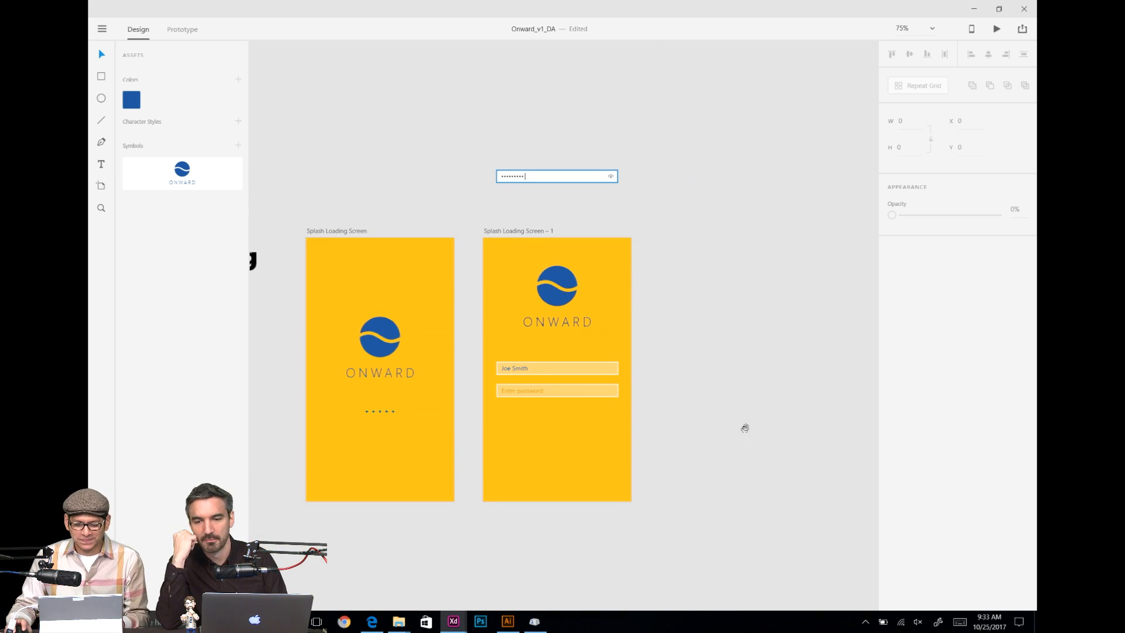
pyautogui.moveTo(745, 428); pyautogui.dragTo(748, 352)
pyautogui.hotkey('ctrl', '+')
pyautogui.hotkey('ctrl', '+')
pyautogui.hotkey('ctrl', '+')
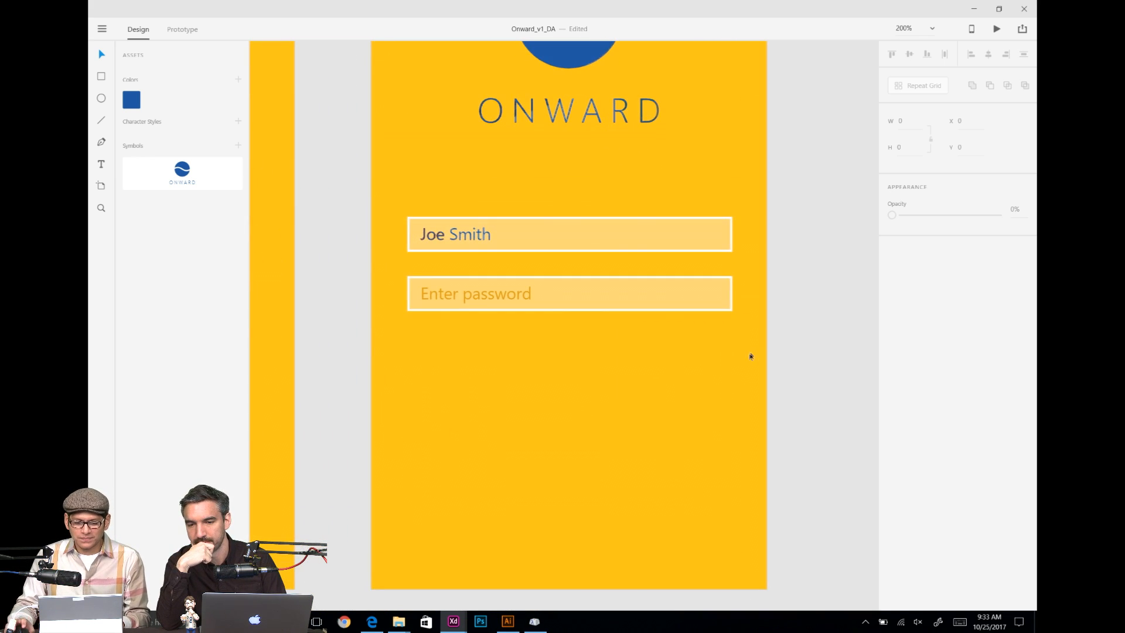
pyautogui.click(662, 279)
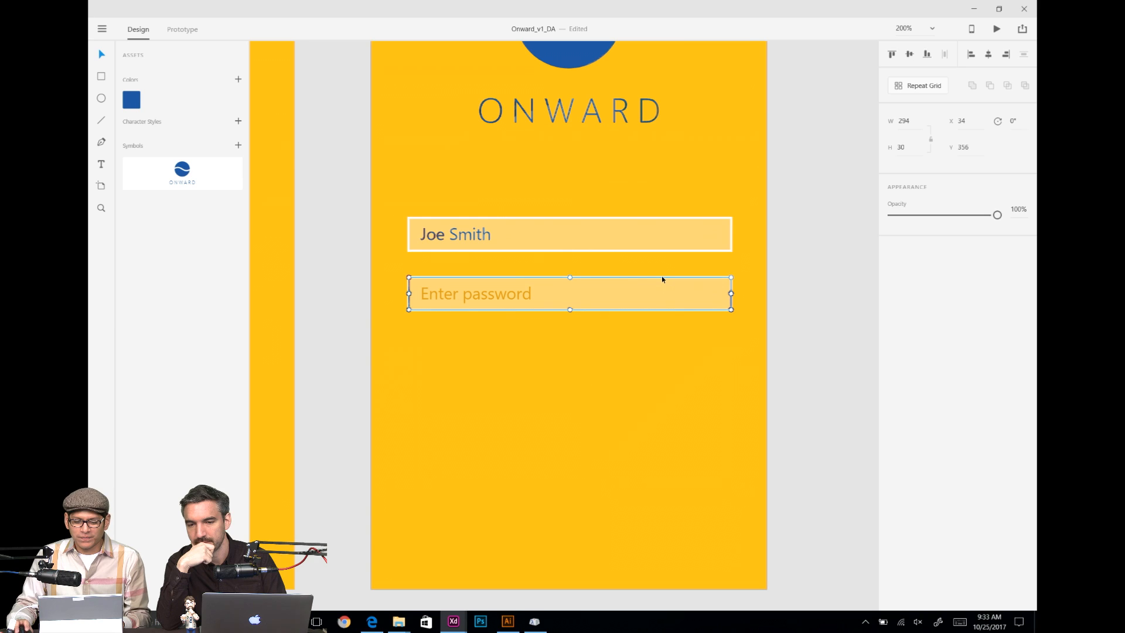
pyautogui.click(662, 221)
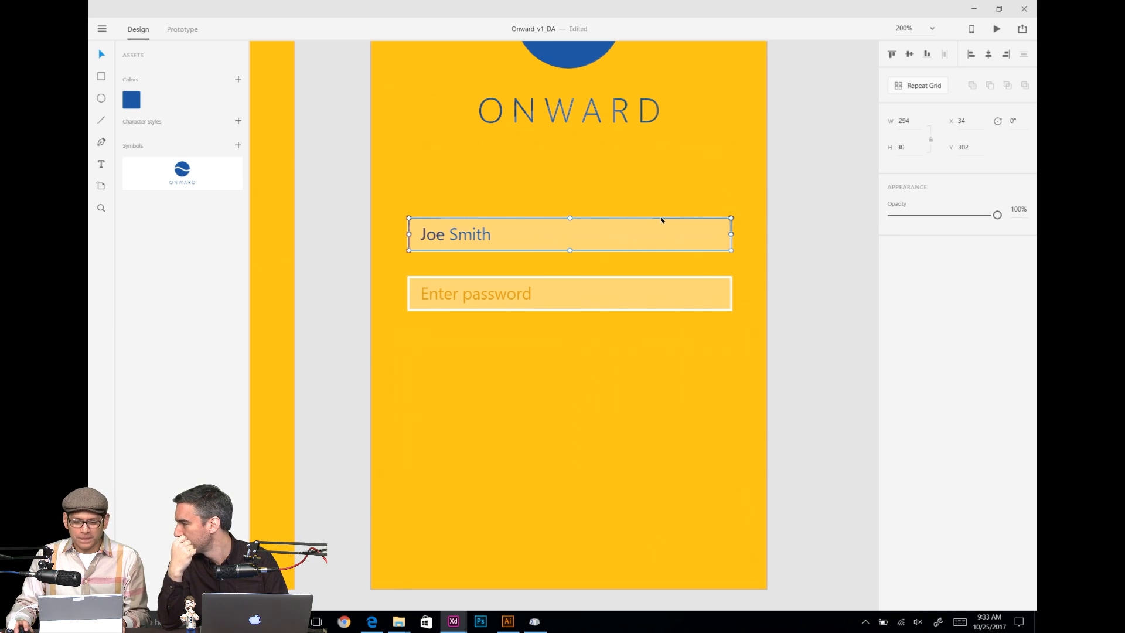
pyautogui.doubleClick(664, 221)
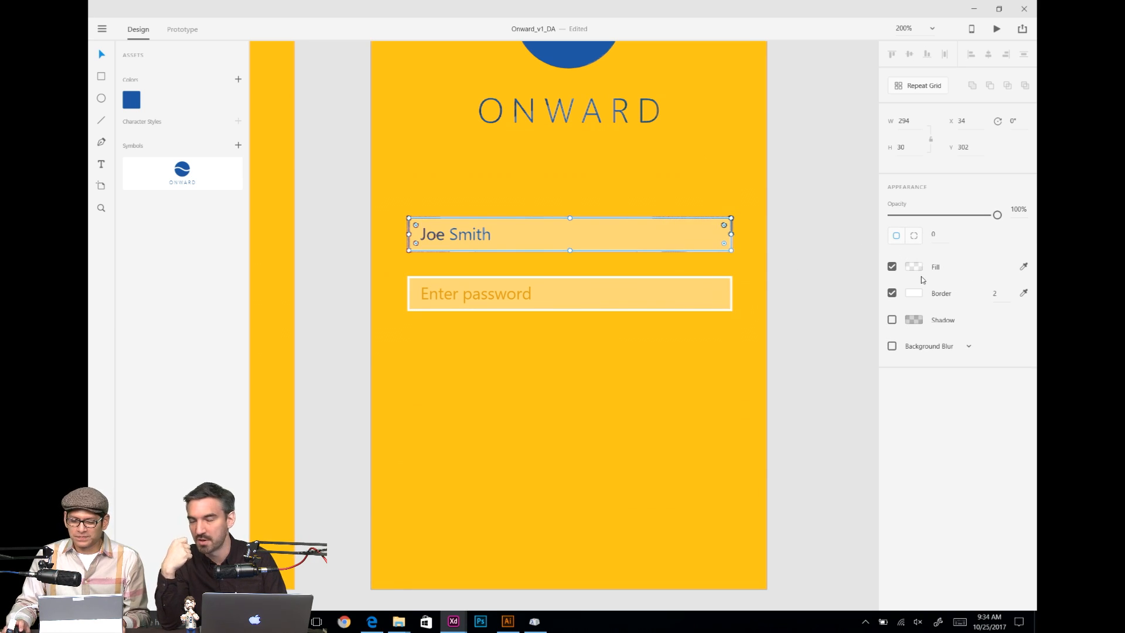
pyautogui.click(908, 296)
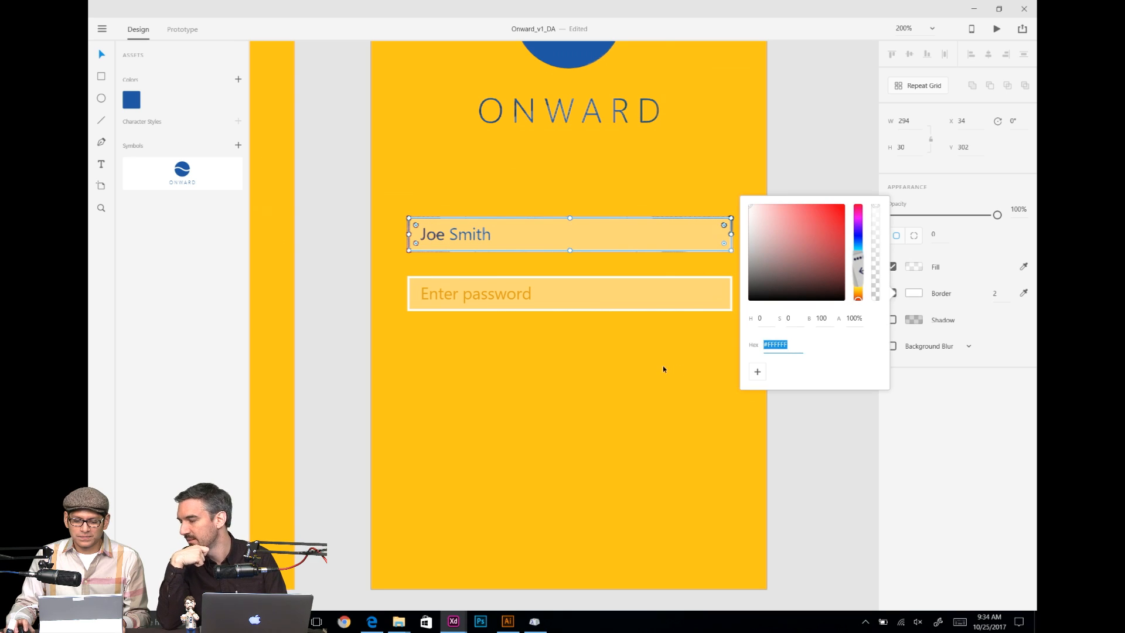
pyautogui.click(673, 306)
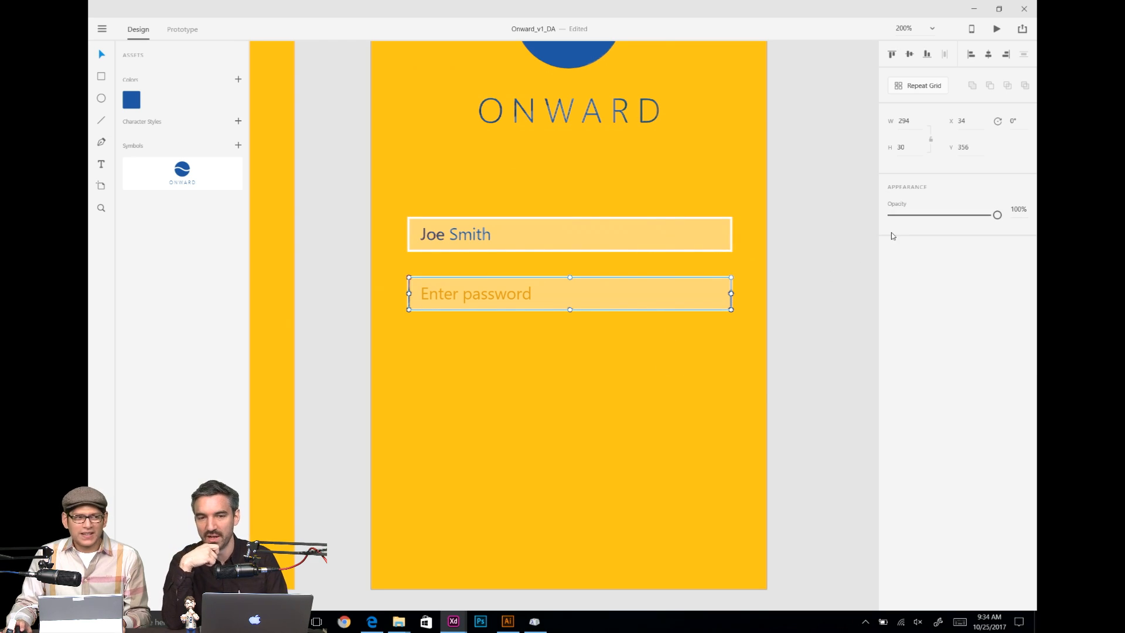
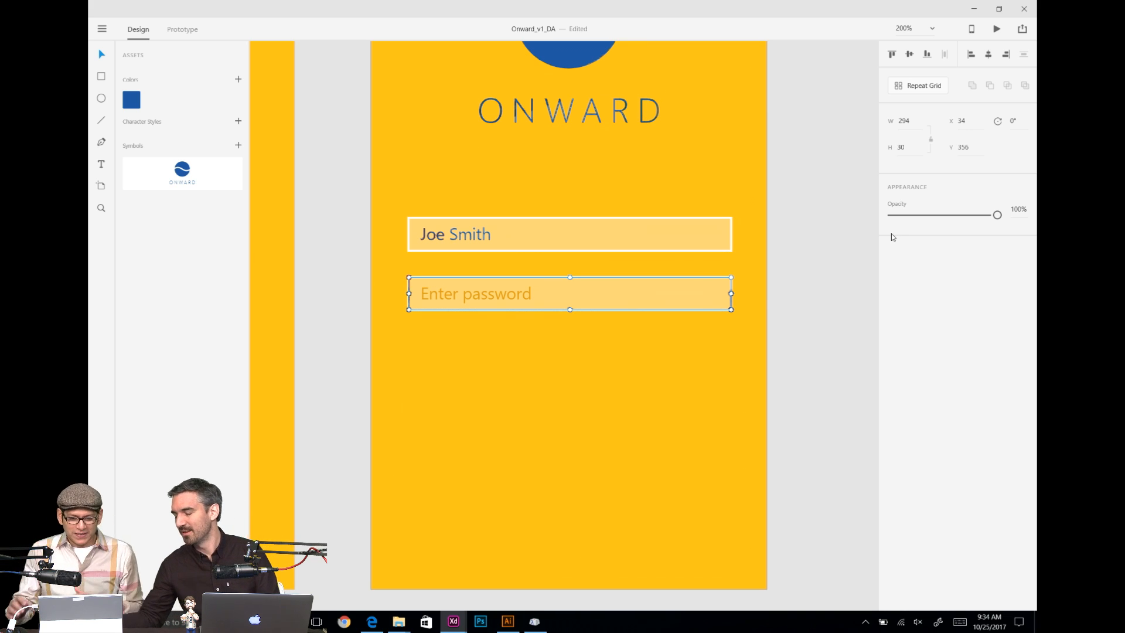
pyautogui.click(101, 99)
pyautogui.moveTo(486, 325); pyautogui.dragTo(680, 517)
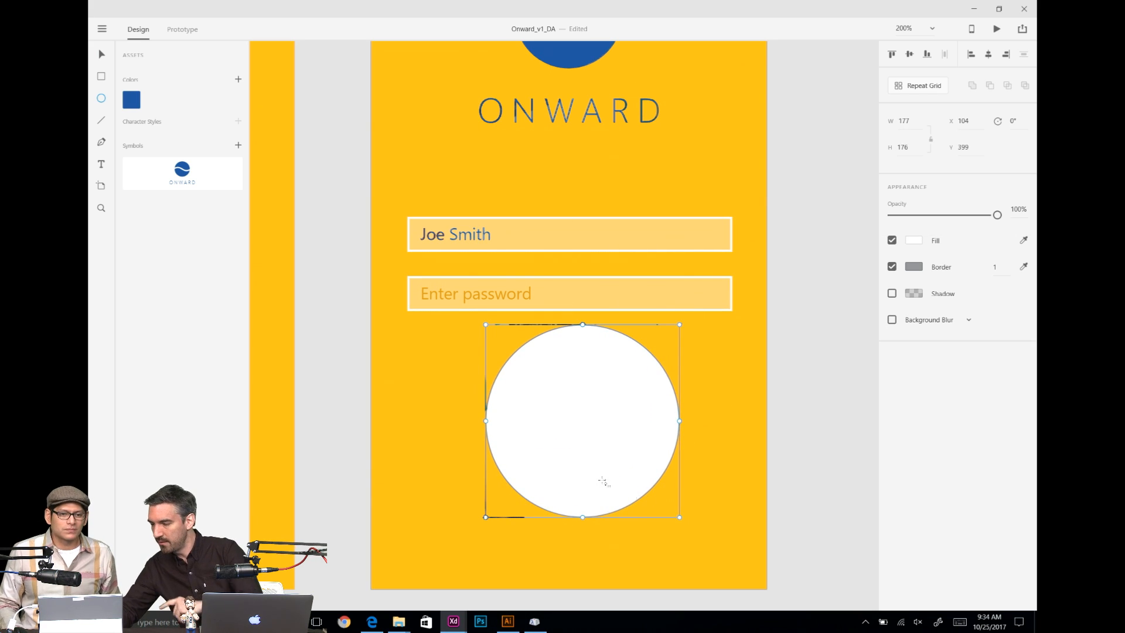
pyautogui.click(916, 241)
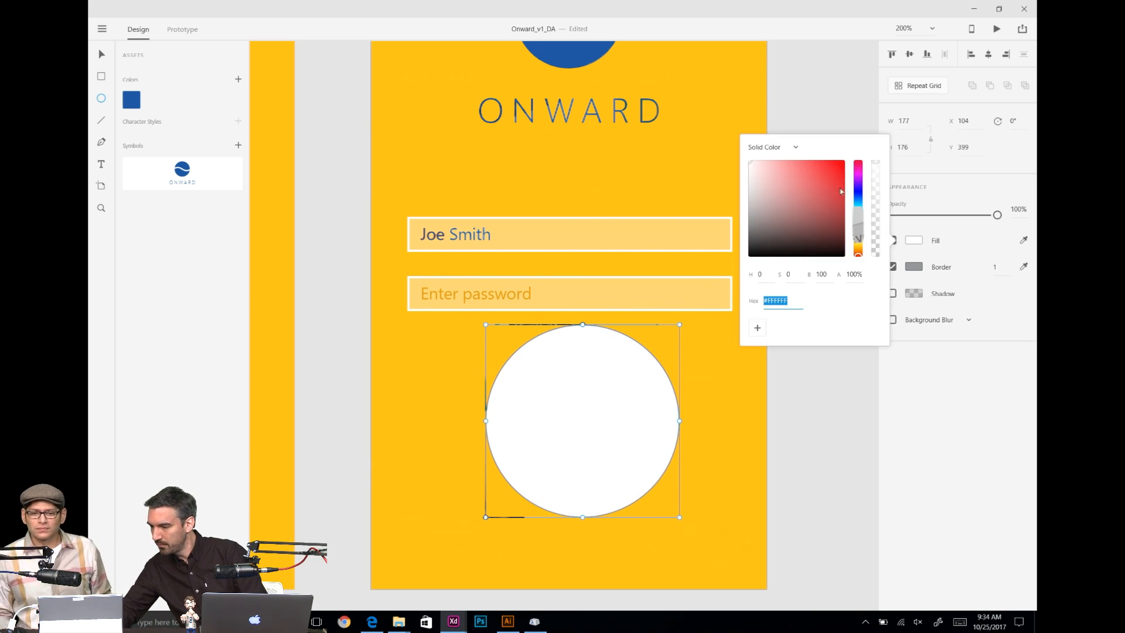
pyautogui.moveTo(842, 191); pyautogui.dragTo(879, 129)
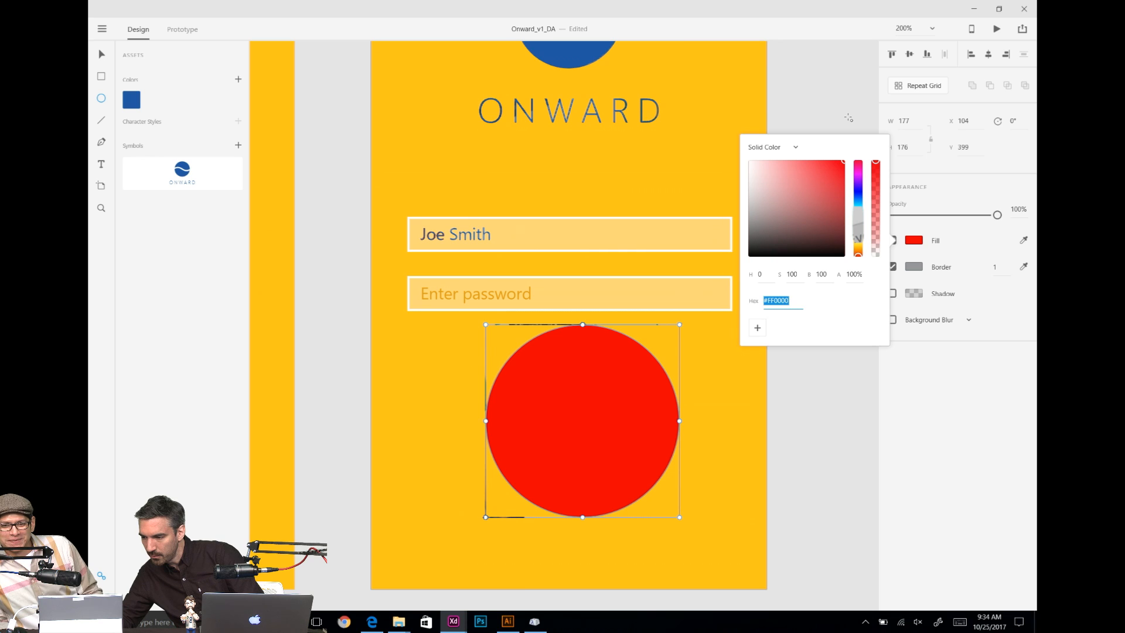
pyautogui.press('Escape')
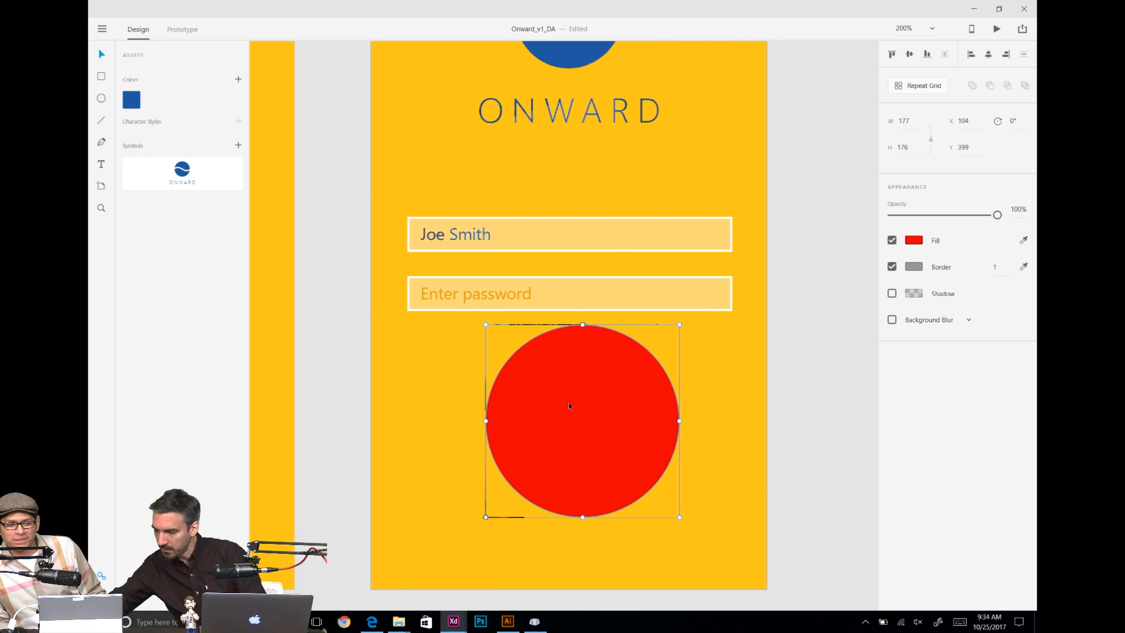
pyautogui.press('Delete')
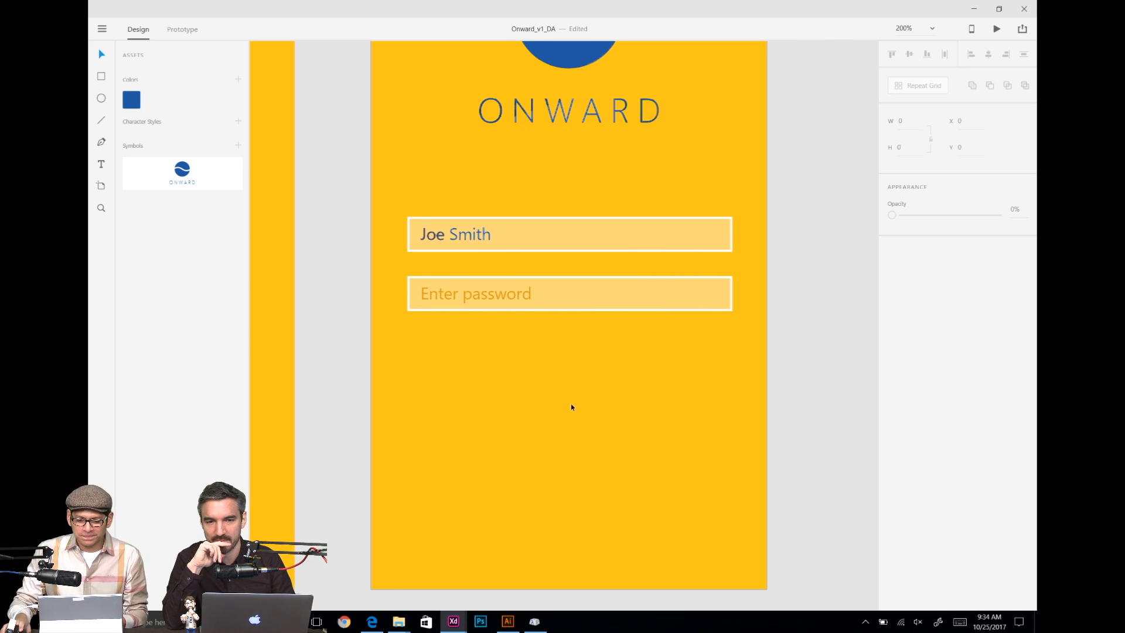
# Step: Check the border color and alpha of the password field's box
pyautogui.click(514, 293)
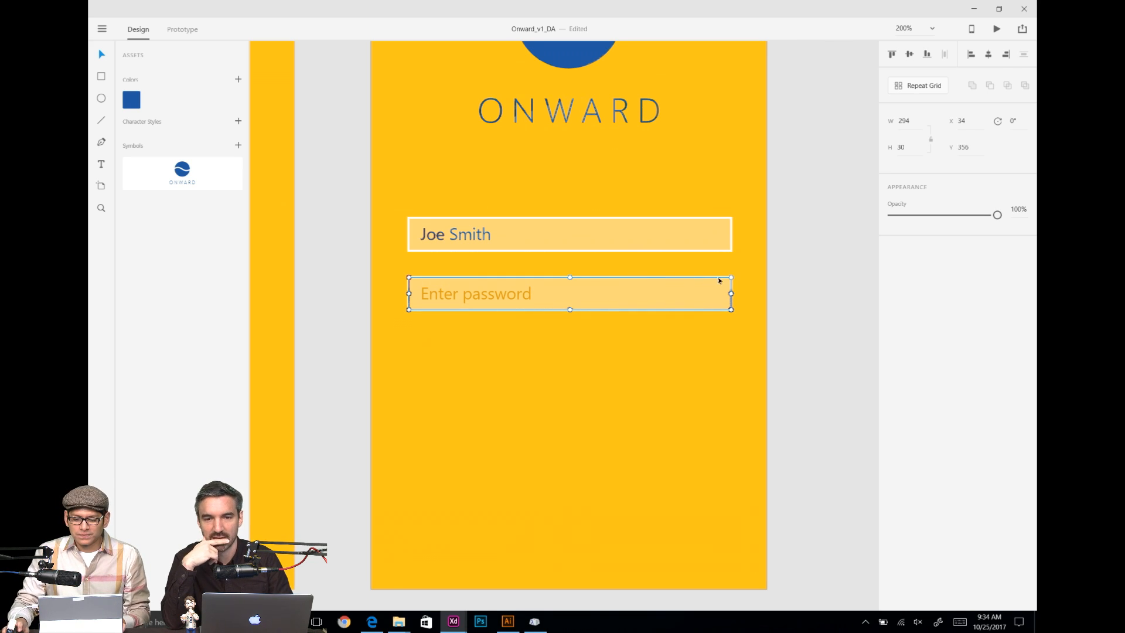
pyautogui.click(915, 294)
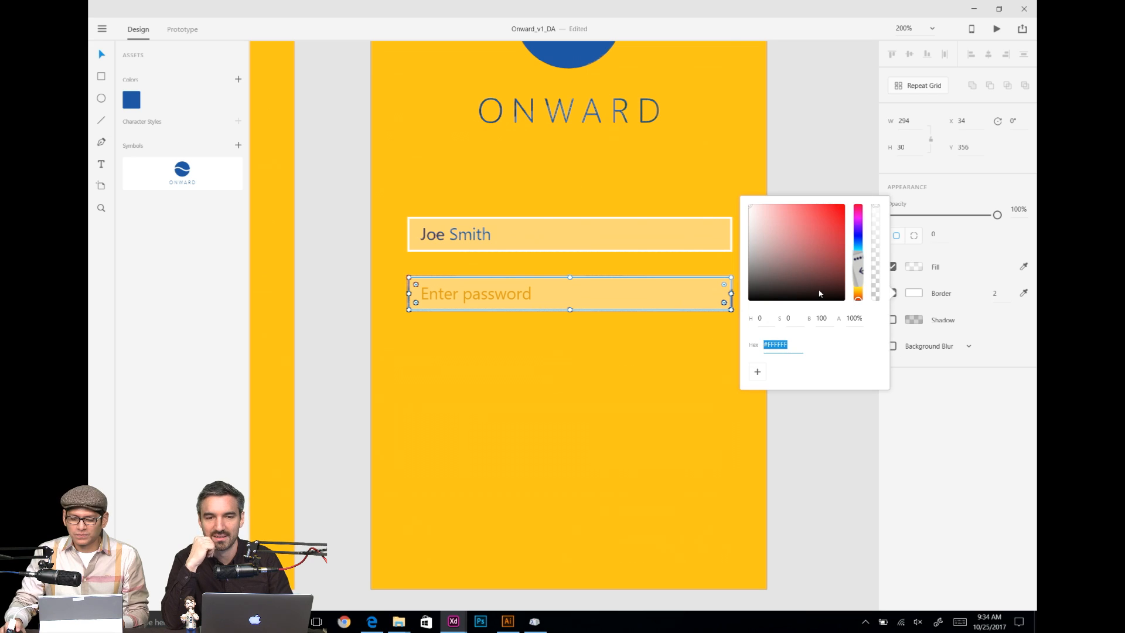
pyautogui.click(856, 318)
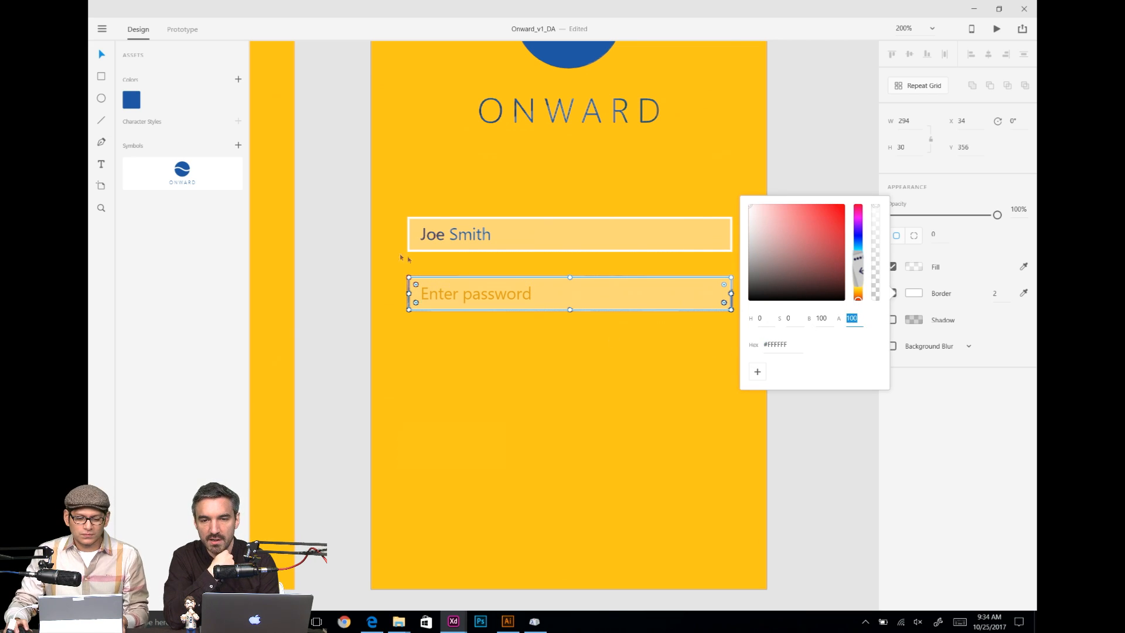
pyautogui.click(329, 251)
# Step: Compare the input fields on the login artboard with the Input Fields samples in the WindowsUI document
pyautogui.hotkey('ctrl', '0')
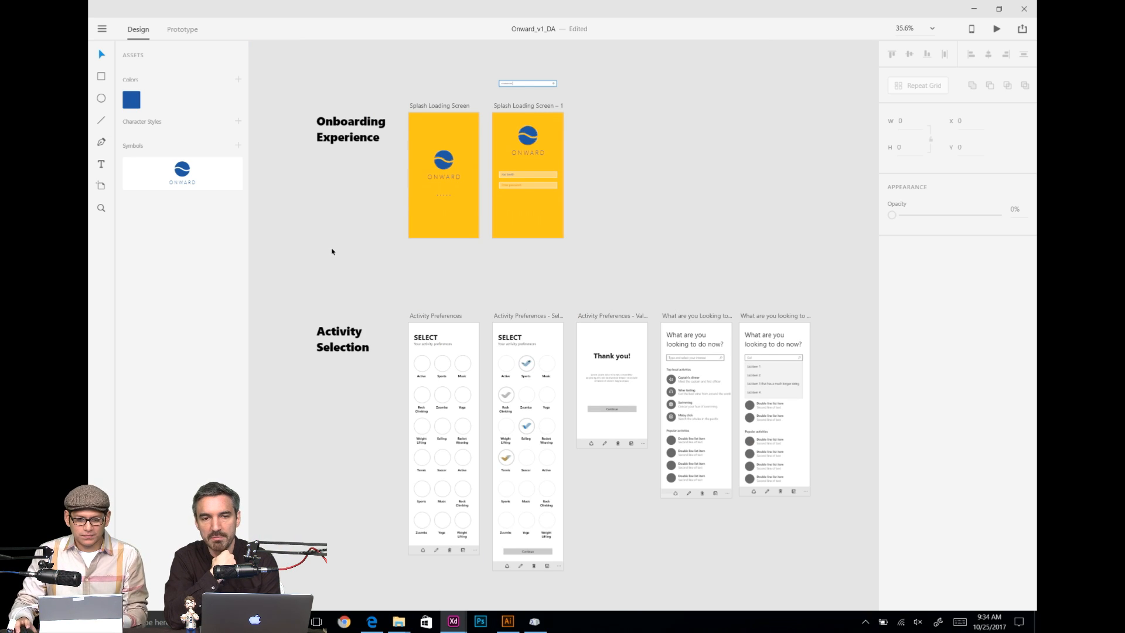
pyautogui.click(508, 107)
pyautogui.hotkey('ctrl', '2')
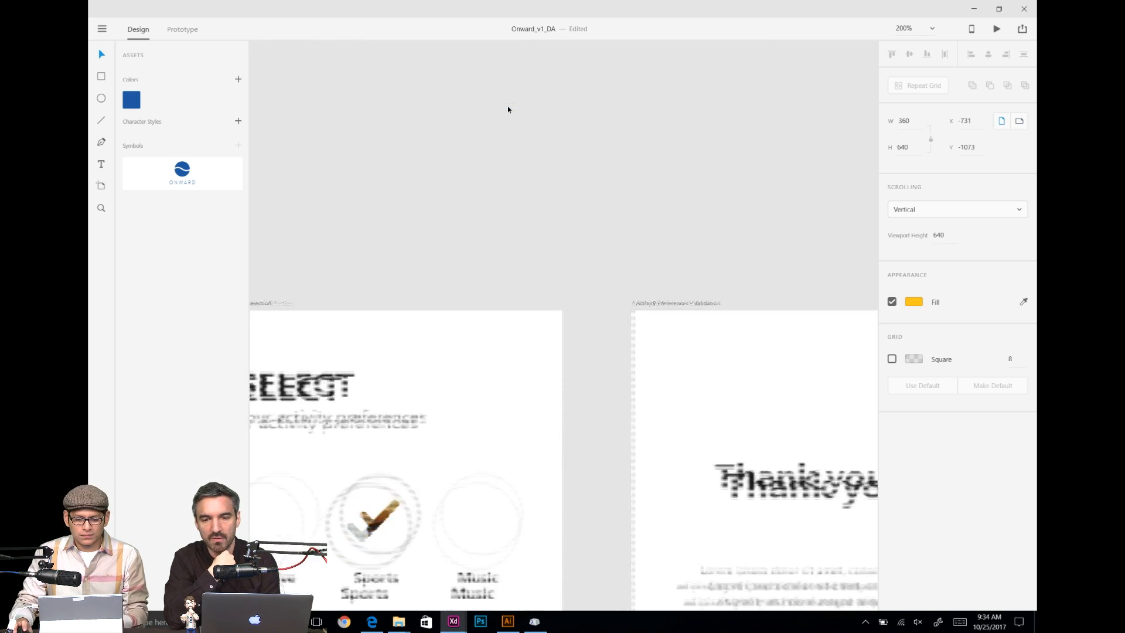
pyautogui.hotkey('ctrl', '3')
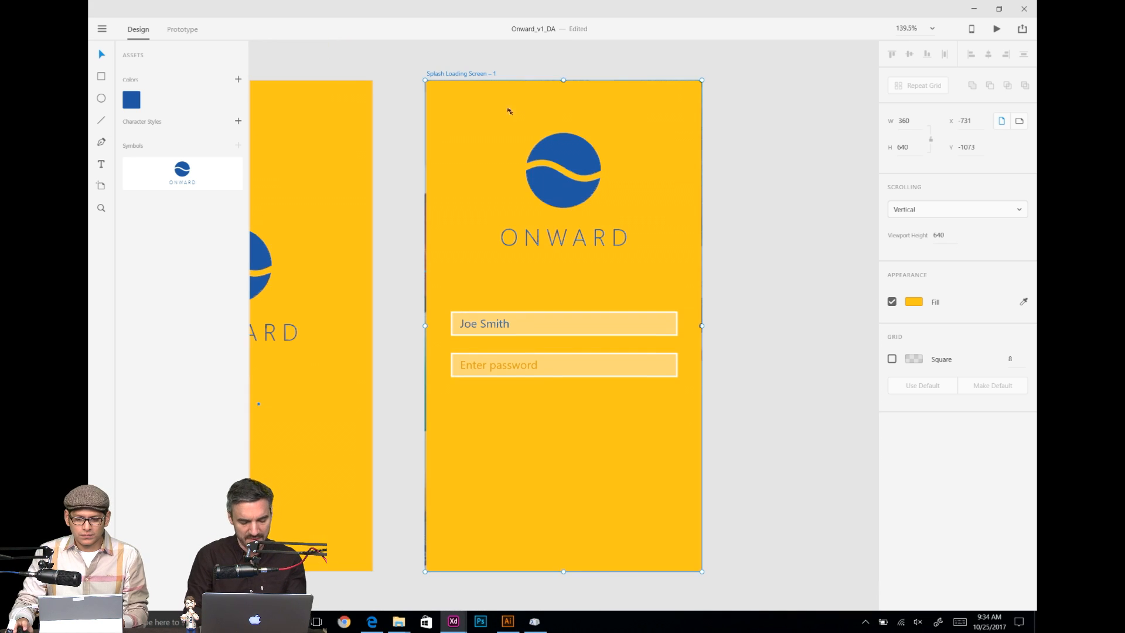
pyautogui.hotkey('alt', 'Tab')
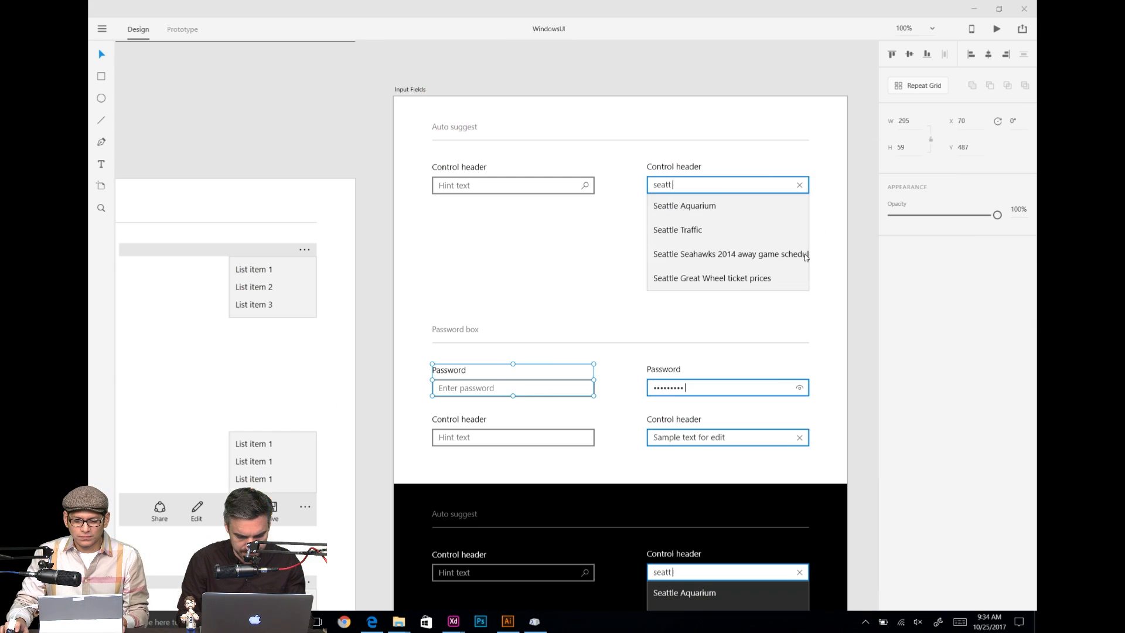
pyautogui.click(604, 435)
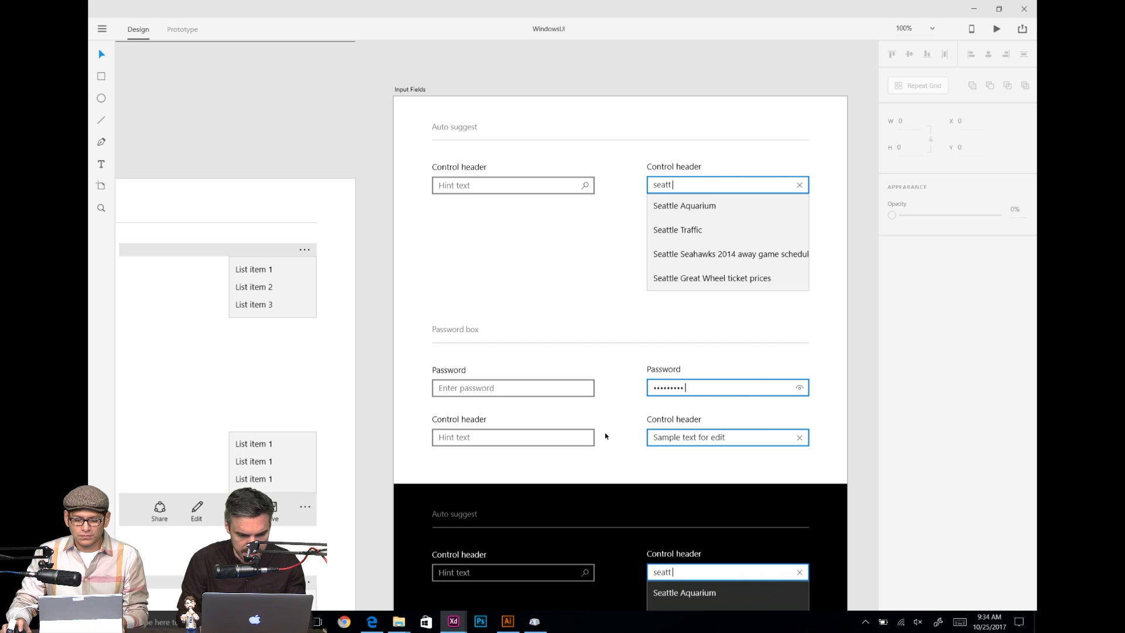
pyautogui.hotkey('alt', 'Tab')
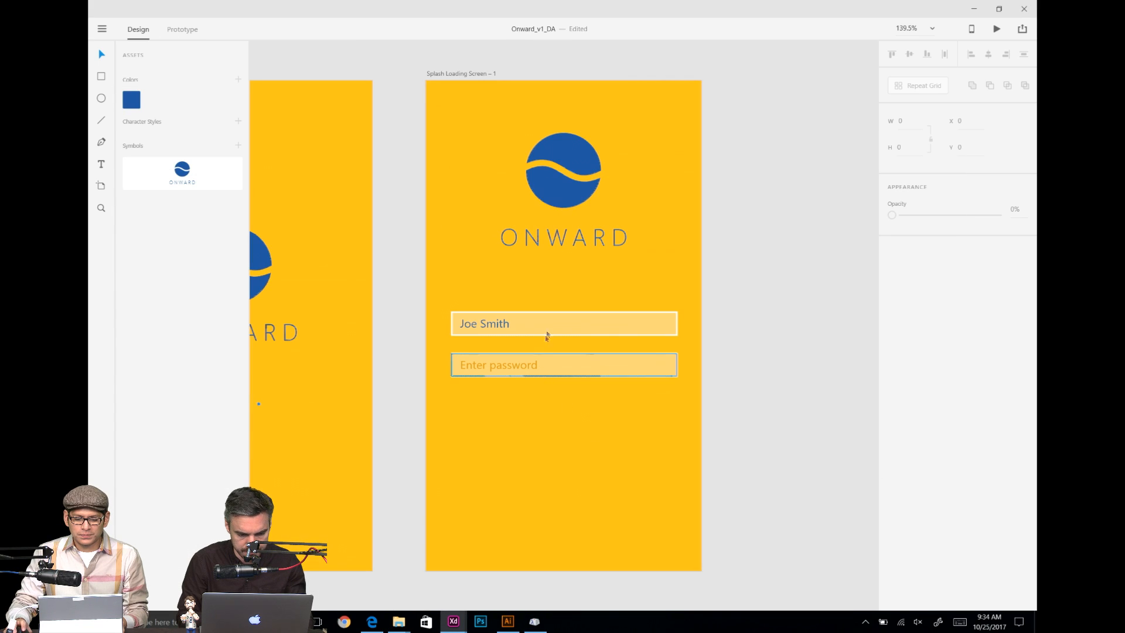
pyautogui.click(553, 315)
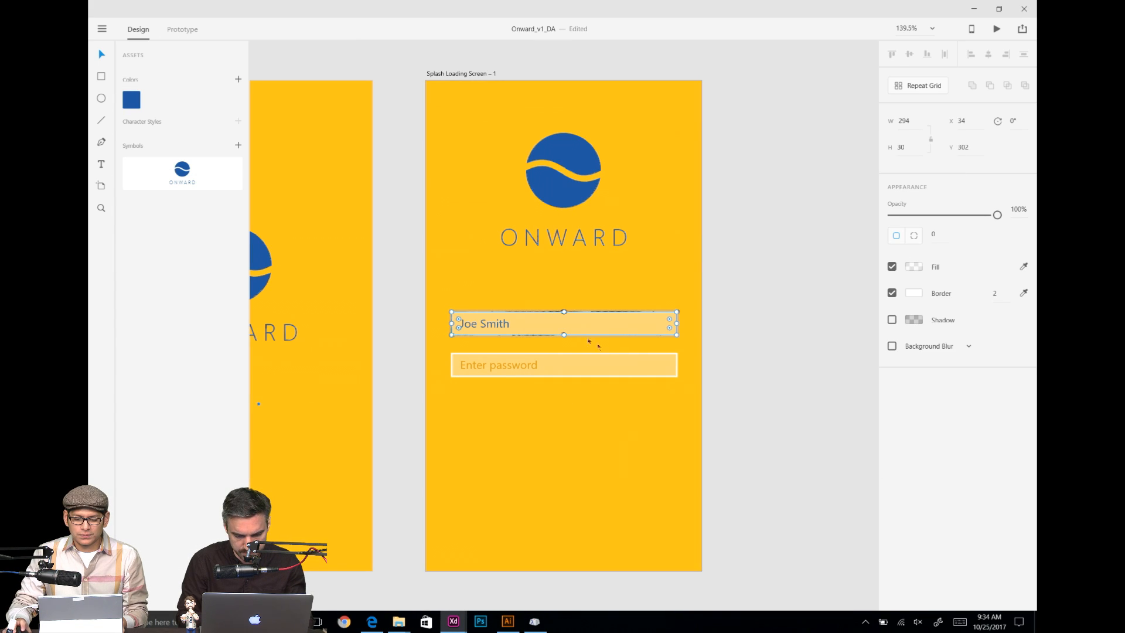
pyautogui.click(674, 394)
pyautogui.hotkey('ctrl', '-')
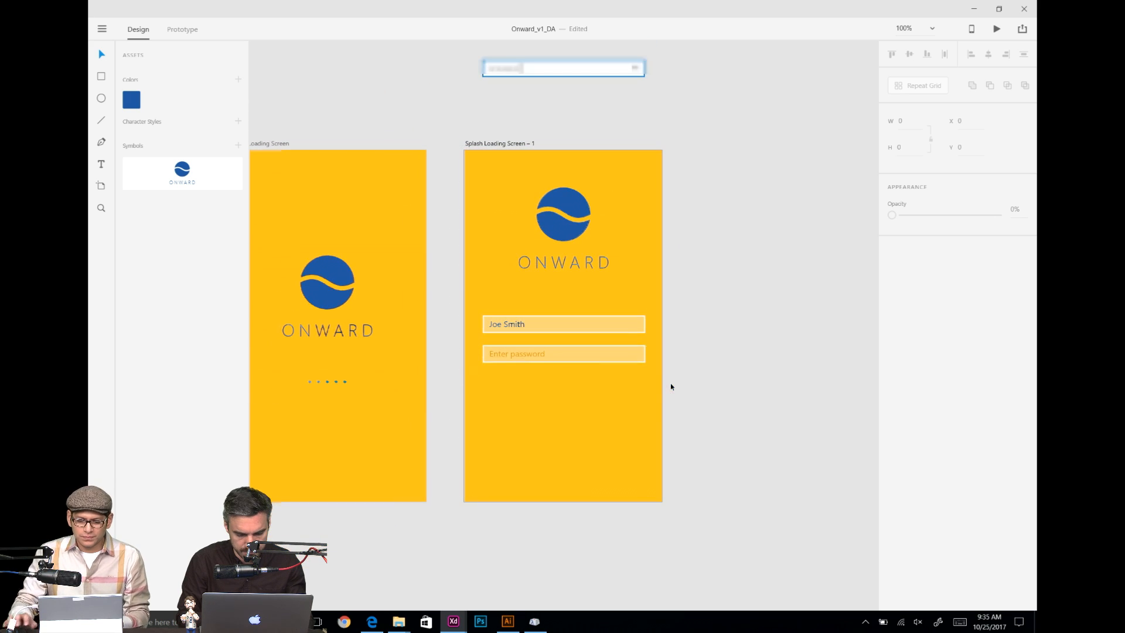
pyautogui.click(491, 143)
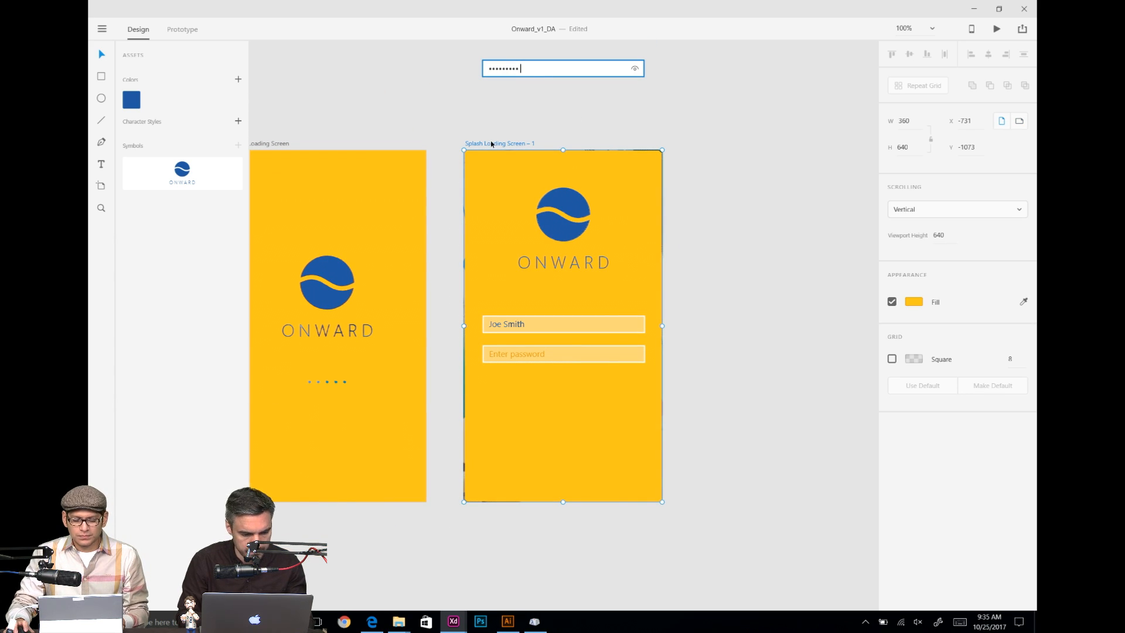
pyautogui.hotkey('ctrl', 'd')
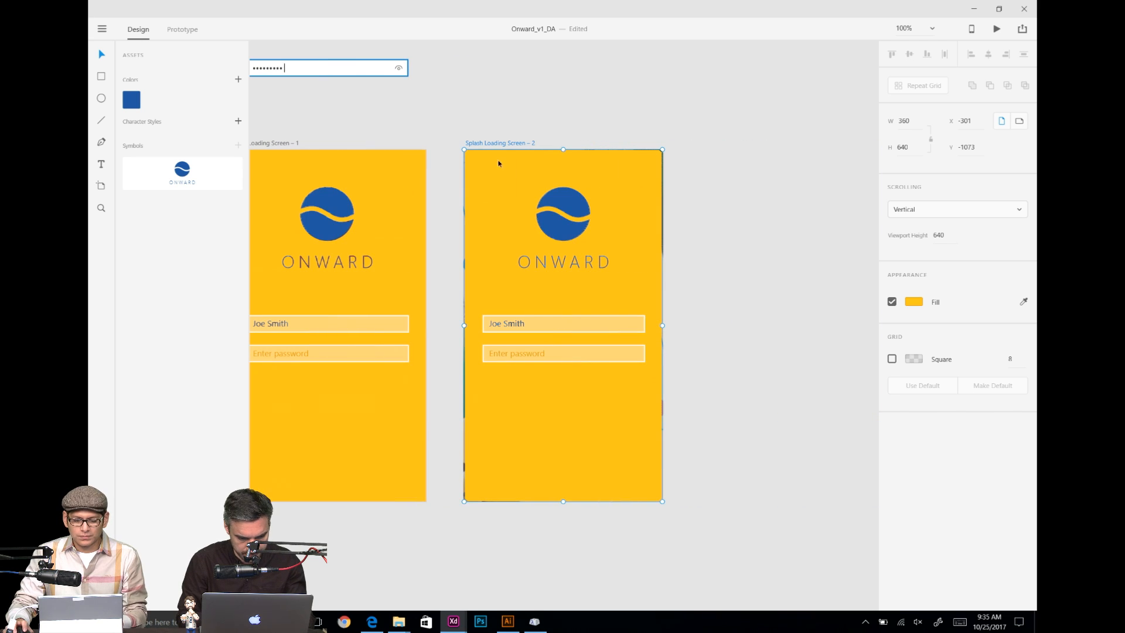
pyautogui.press('Delete')
# Step: Switch to Character Map to view the Segoe MDL2 Assets glyphs
pyautogui.hotkey('ctrl', '+')
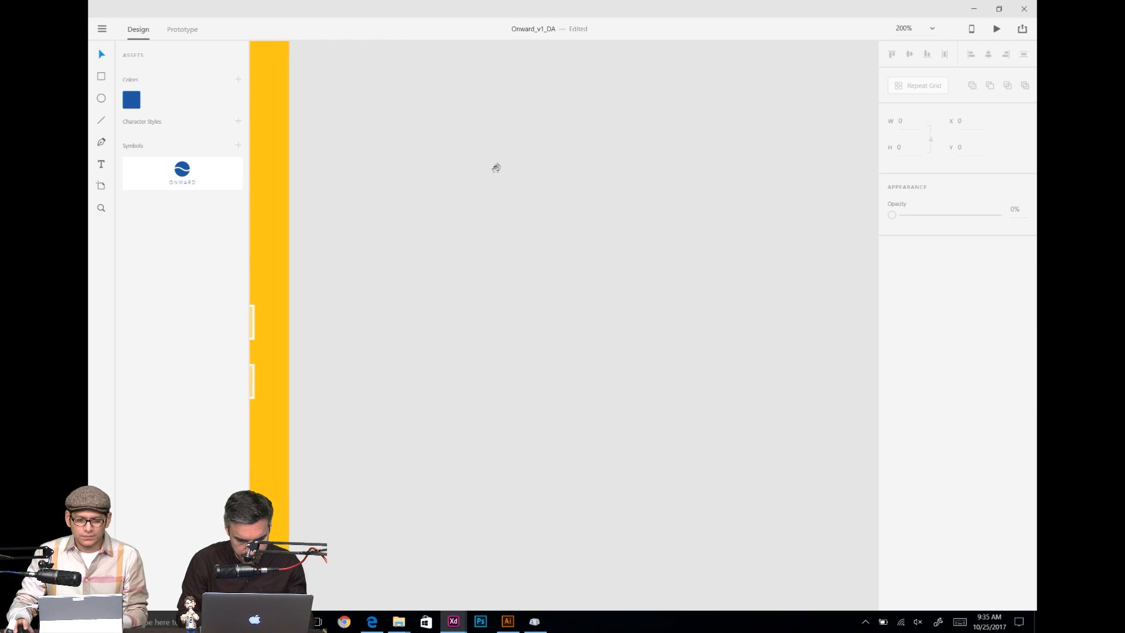
pyautogui.moveTo(497, 168); pyautogui.dragTo(702, 177)
pyautogui.moveTo(556, 424); pyautogui.dragTo(760, 382)
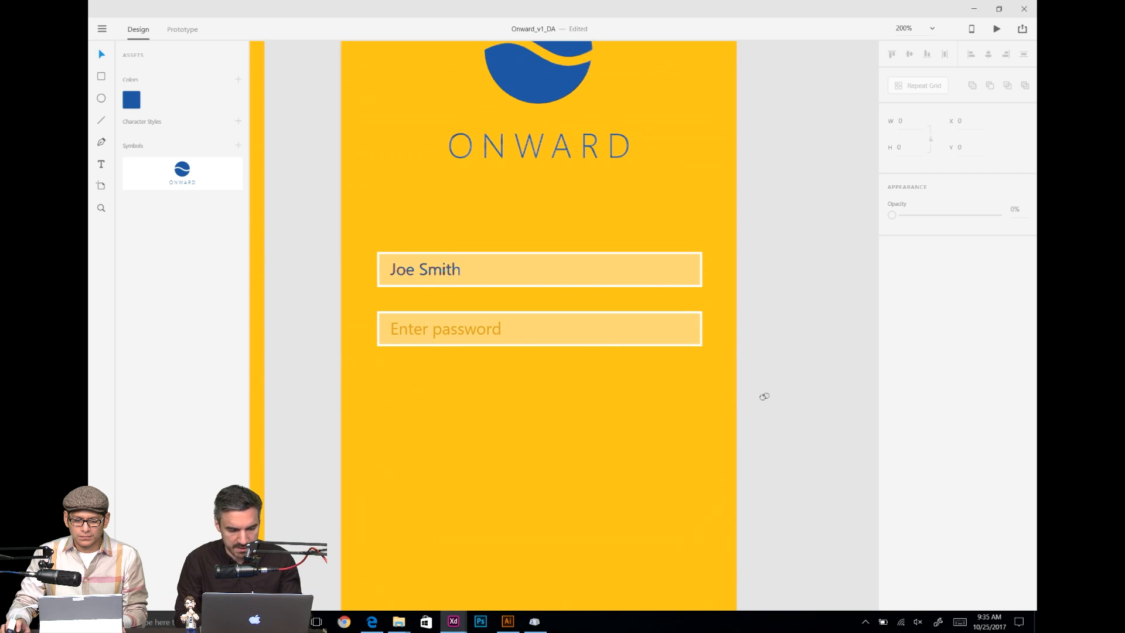
pyautogui.moveTo(764, 394); pyautogui.dragTo(793, 377)
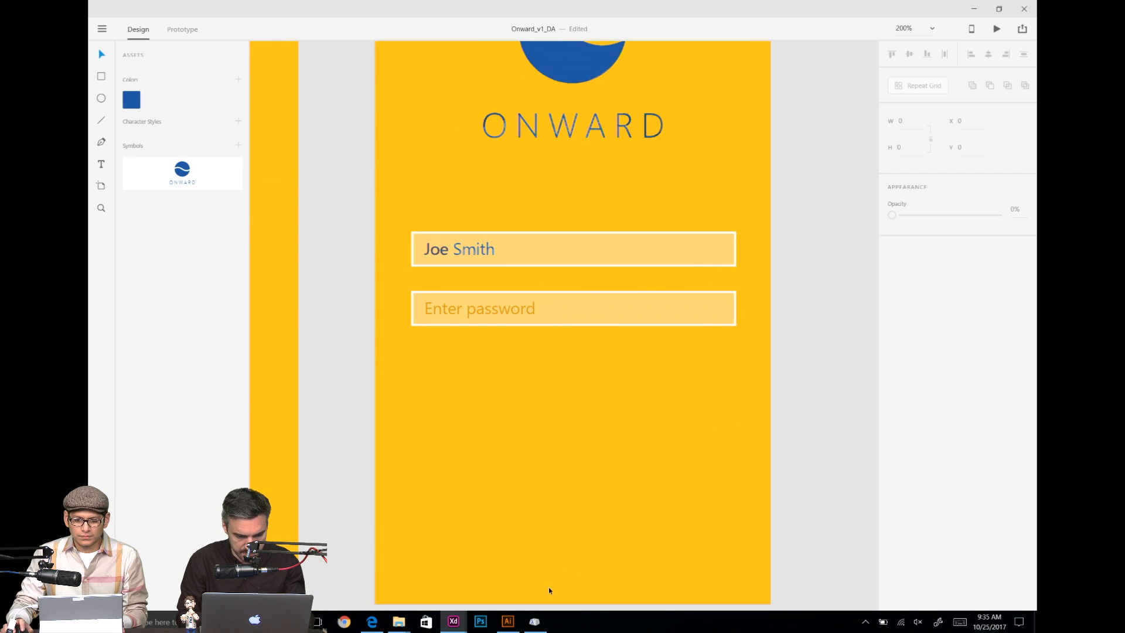
pyautogui.click(536, 624)
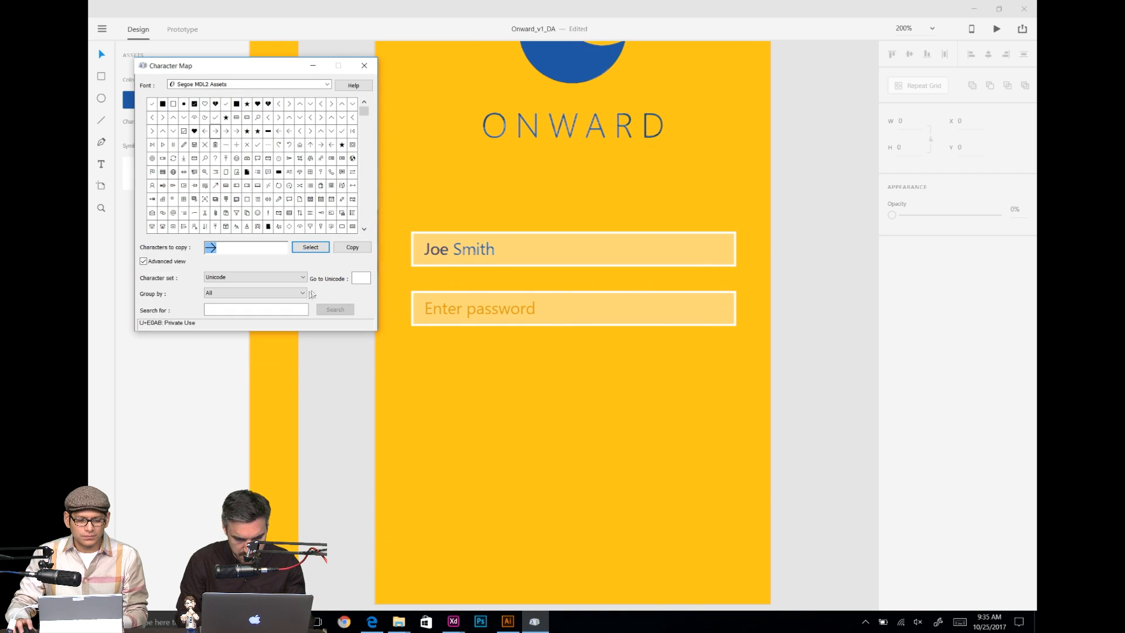
# Step: Try to paste the copied arrow glyph inside the password field's group on the login artboard
pyautogui.click(644, 299)
pyautogui.doubleClick(706, 314)
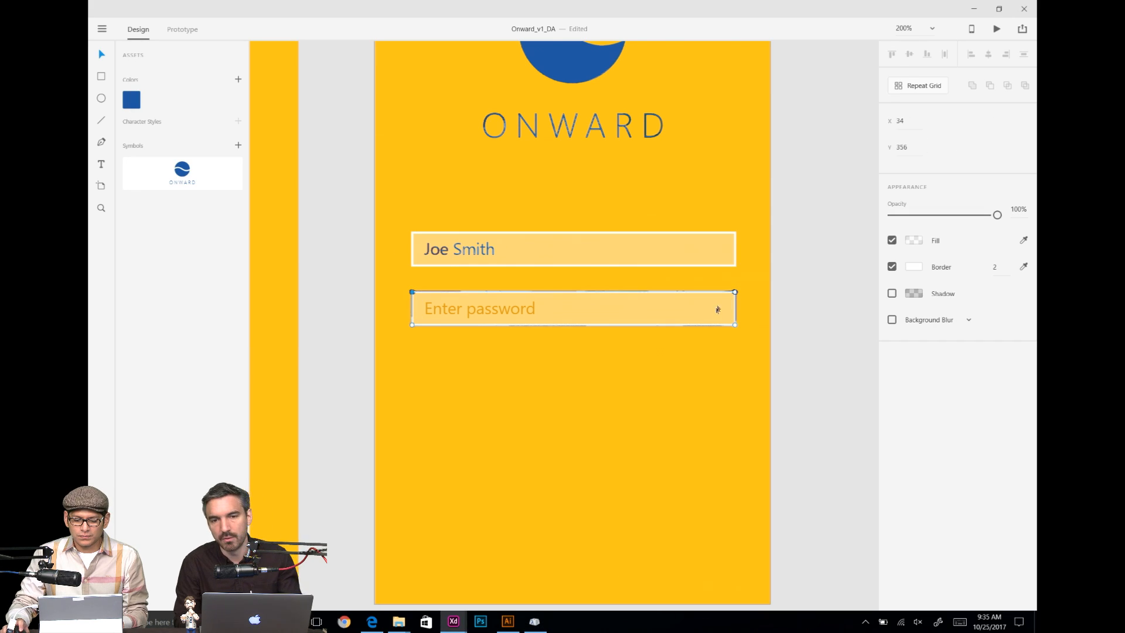
pyautogui.press('Escape')
pyautogui.doubleClick(725, 296)
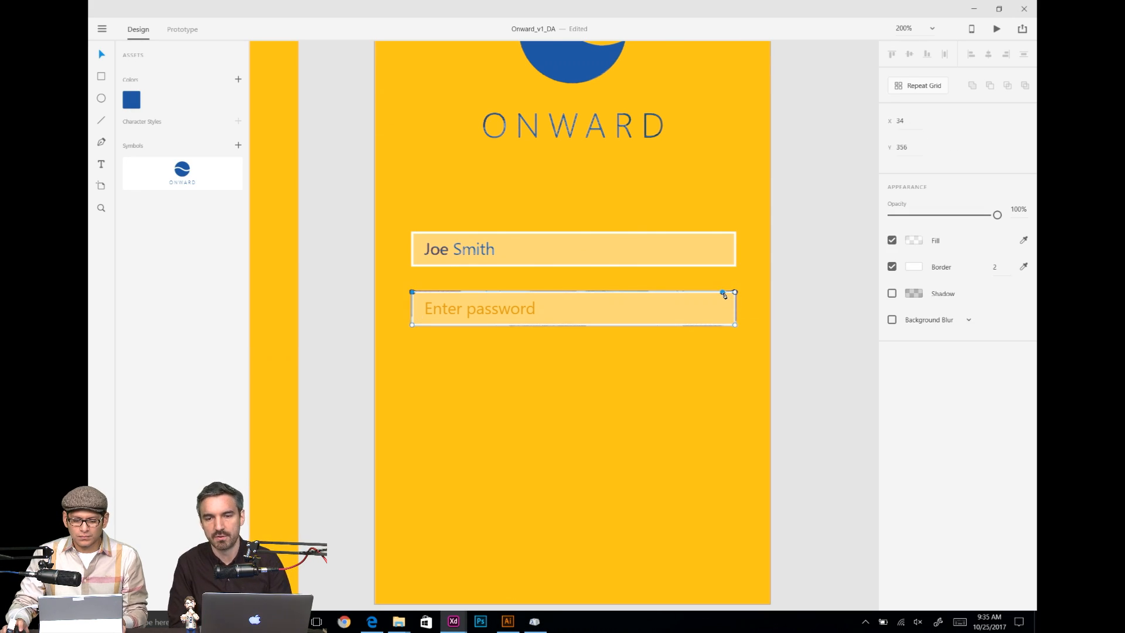
pyautogui.hotkey('ctrl', 'v')
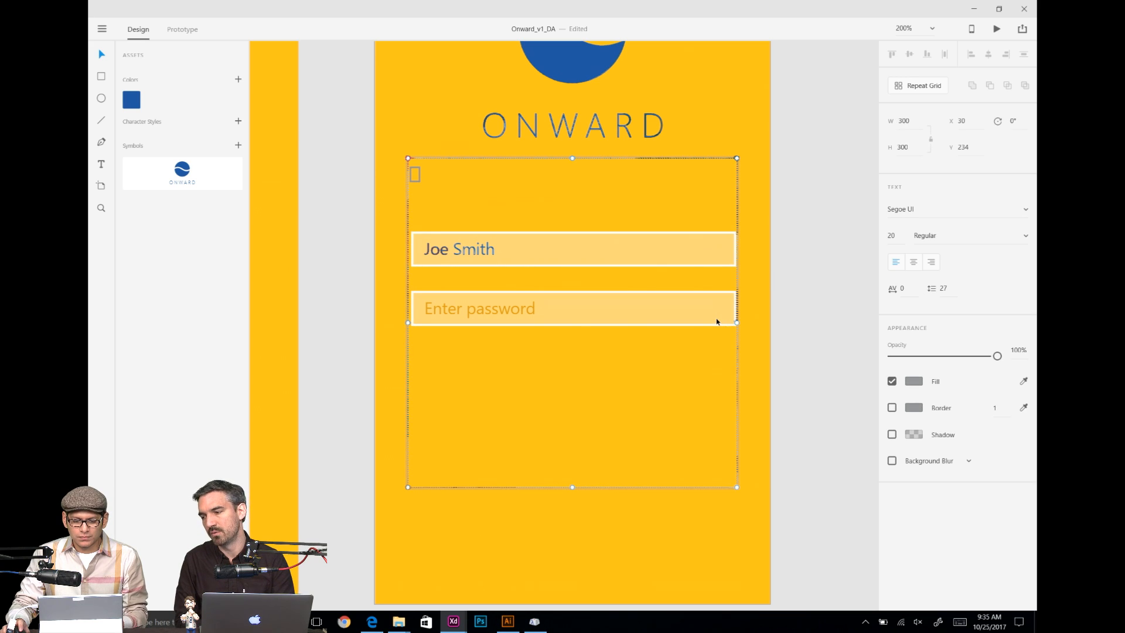
pyautogui.hotkey('ctrl', 'z')
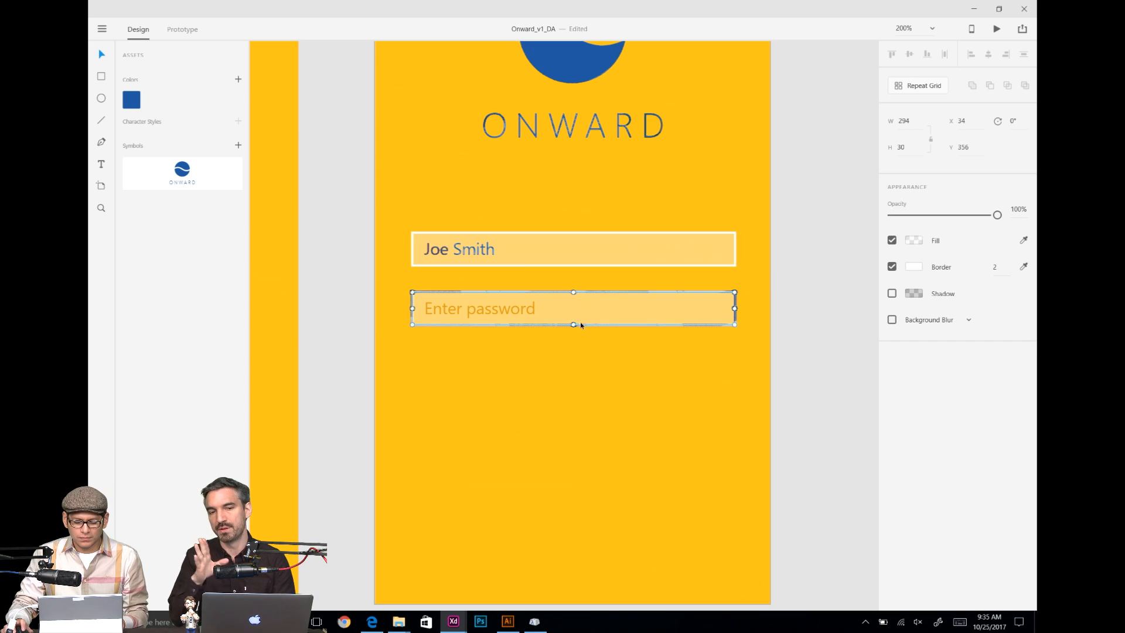
# Step: Try pasting the arrow glyph into the Password unfocused group and setting its font to Segoe MDL2 Assets
pyautogui.click(622, 354)
pyautogui.doubleClick(681, 323)
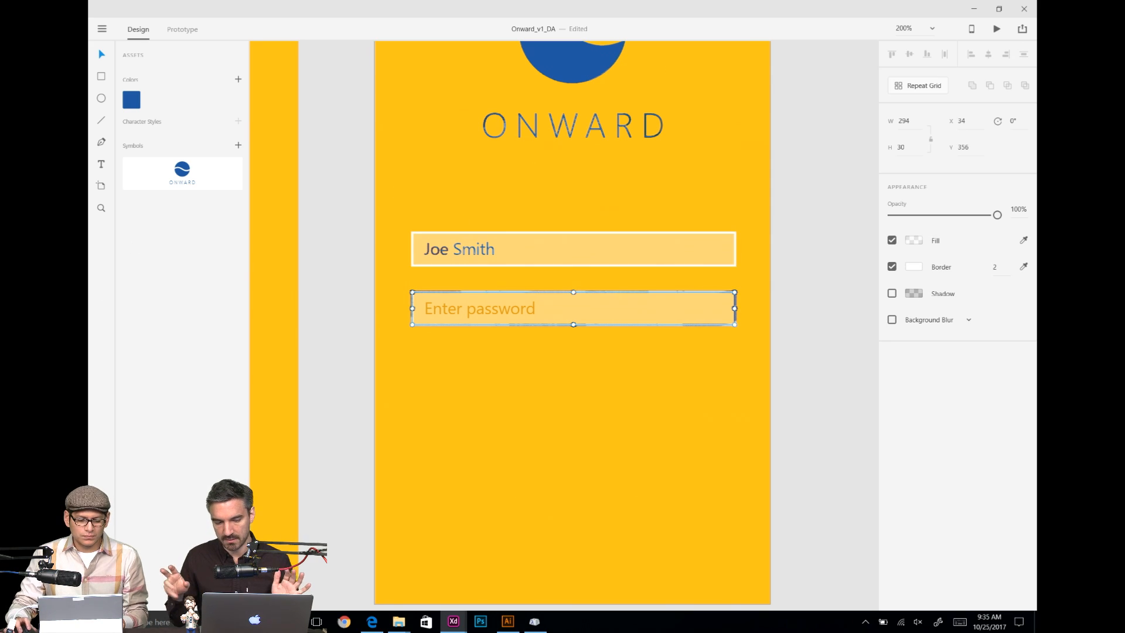
pyautogui.hotkey('ctrl', 'y')
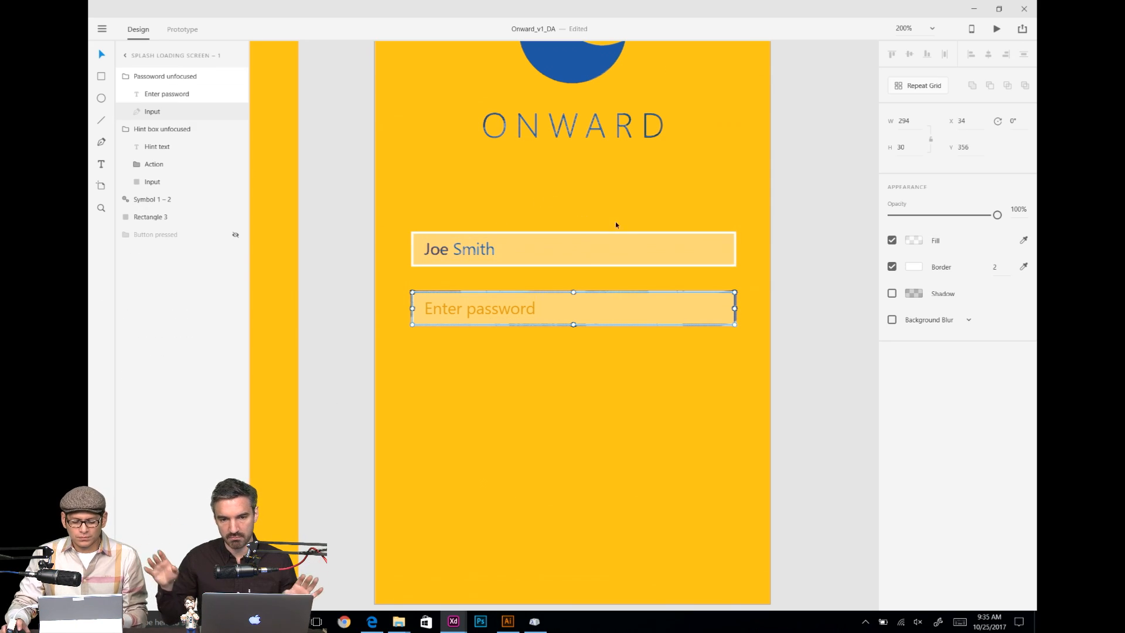
pyautogui.hotkey('ctrl', 'v')
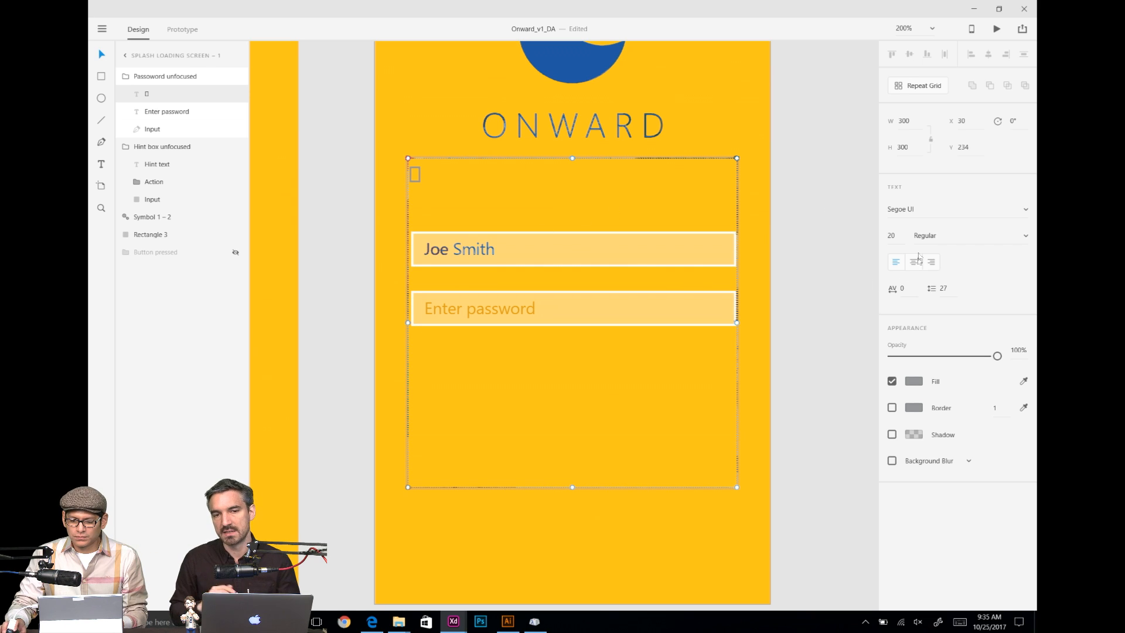
pyautogui.click(1025, 212)
pyautogui.click(982, 226)
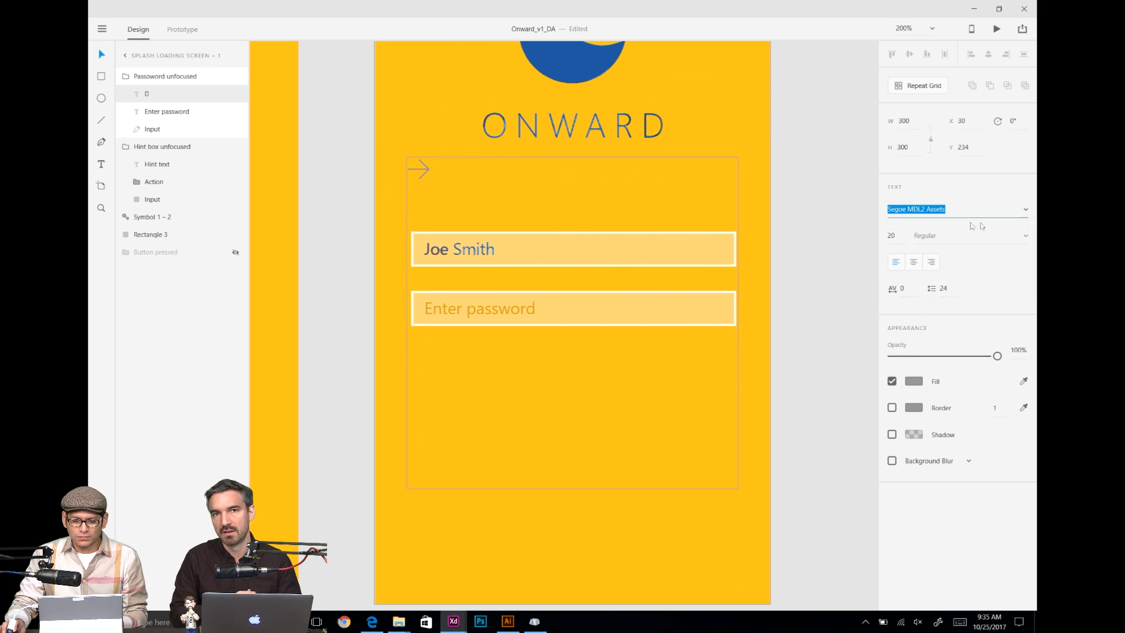
# Step: Try moving the pasted arrow text above the name field, and undo back to before the glyph was pasted
pyautogui.moveTo(432, 178); pyautogui.dragTo(606, 221)
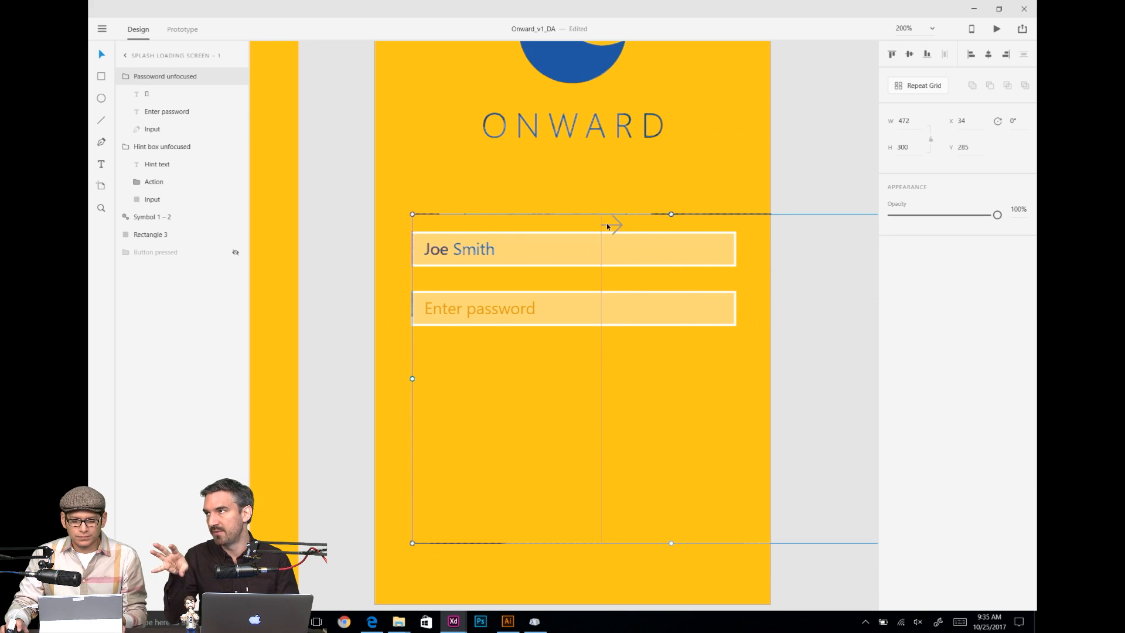
pyautogui.press('Delete')
pyautogui.hotkey('ctrl', 'z')
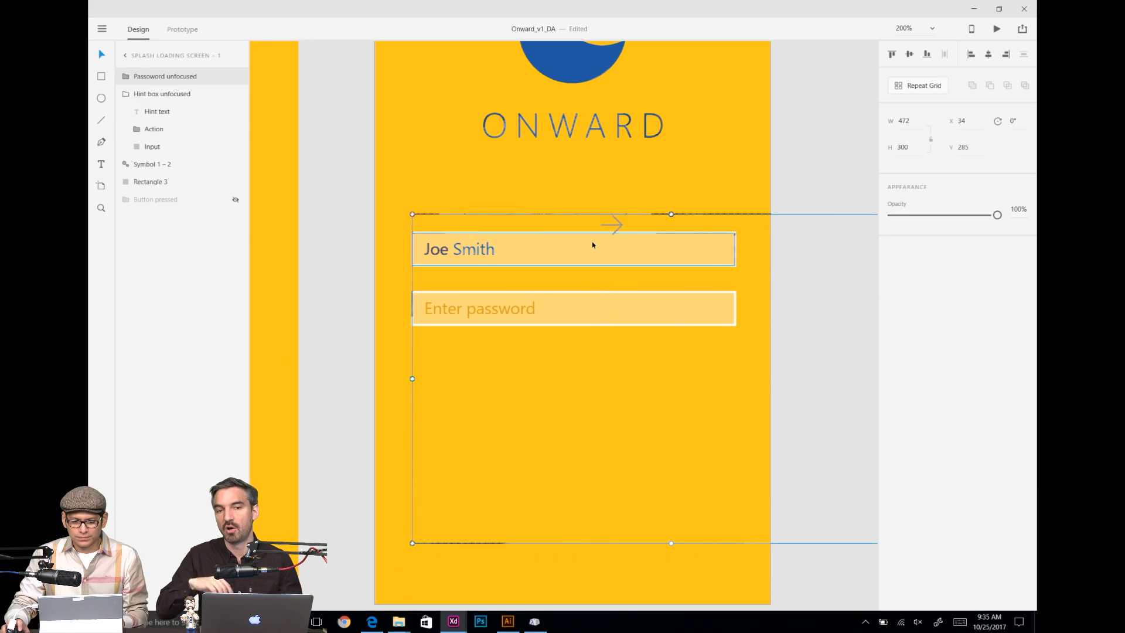
pyautogui.hotkey('ctrl', 'z')
pyautogui.hotkey('ctrl', 'z')
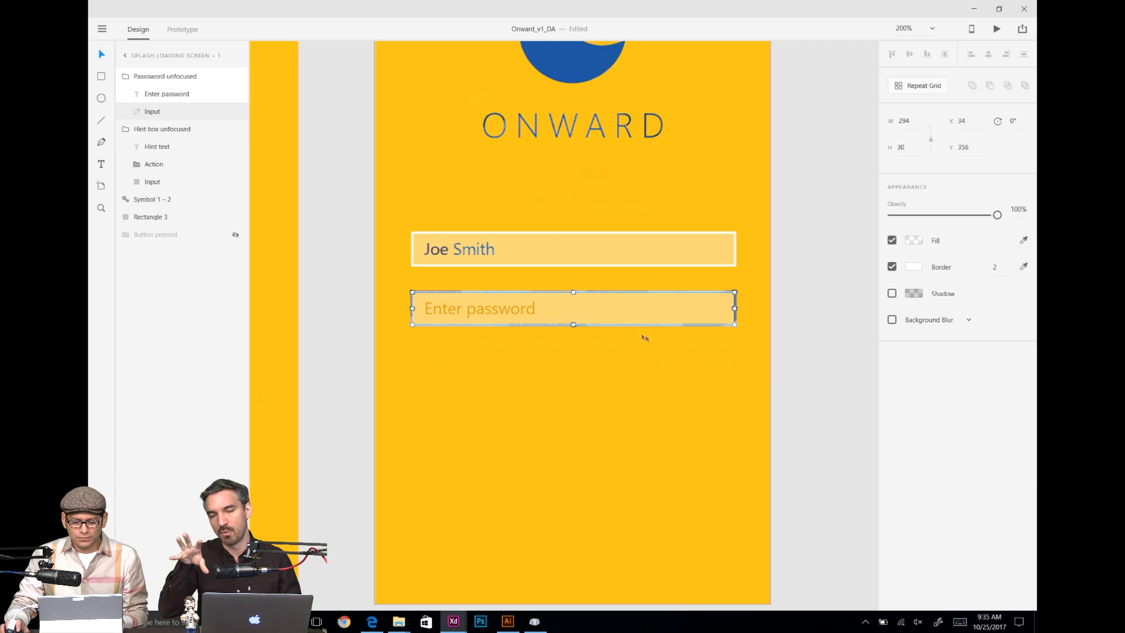
# Step: Place the arrow glyph as a new text object near the right end of the password field, using Segoe MDL2 Assets
pyautogui.press('t')
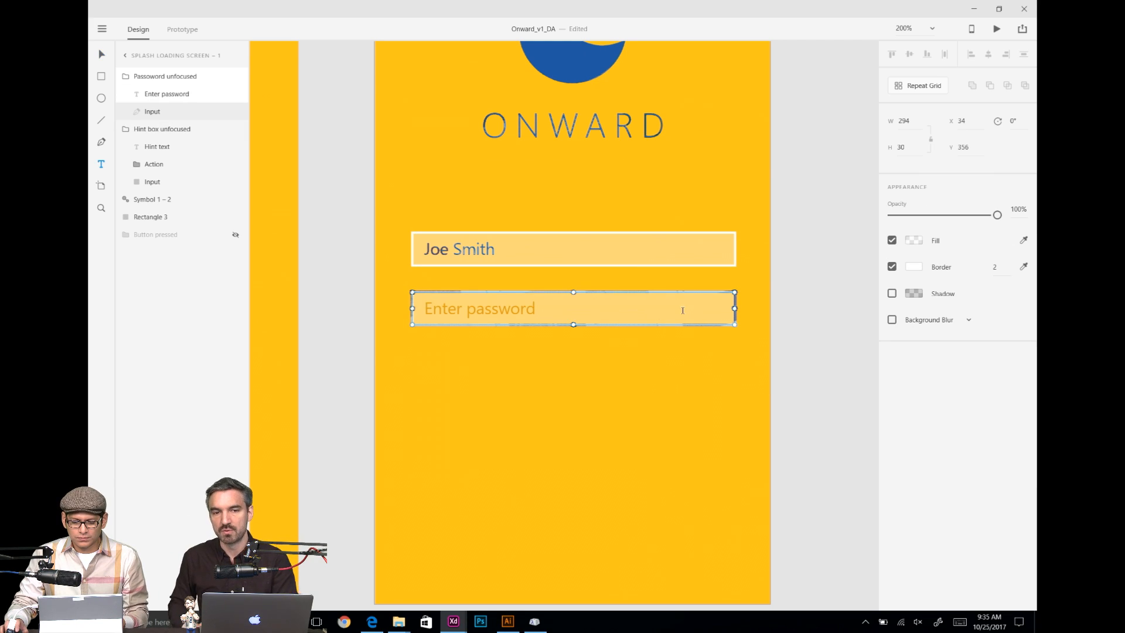
pyautogui.click(684, 305)
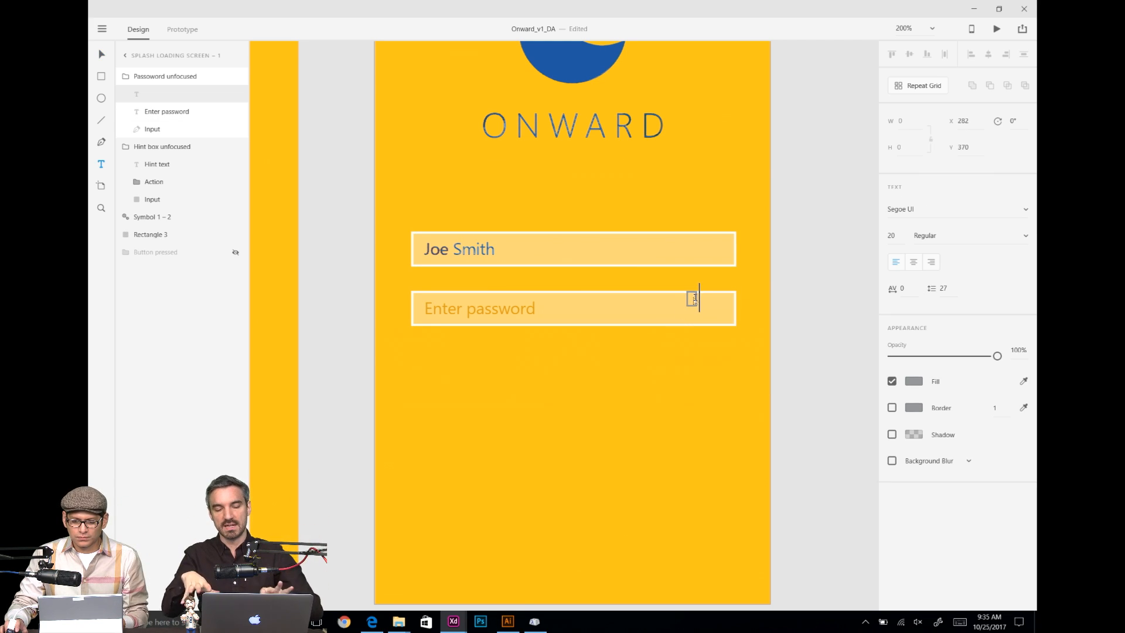
pyautogui.click(1026, 209)
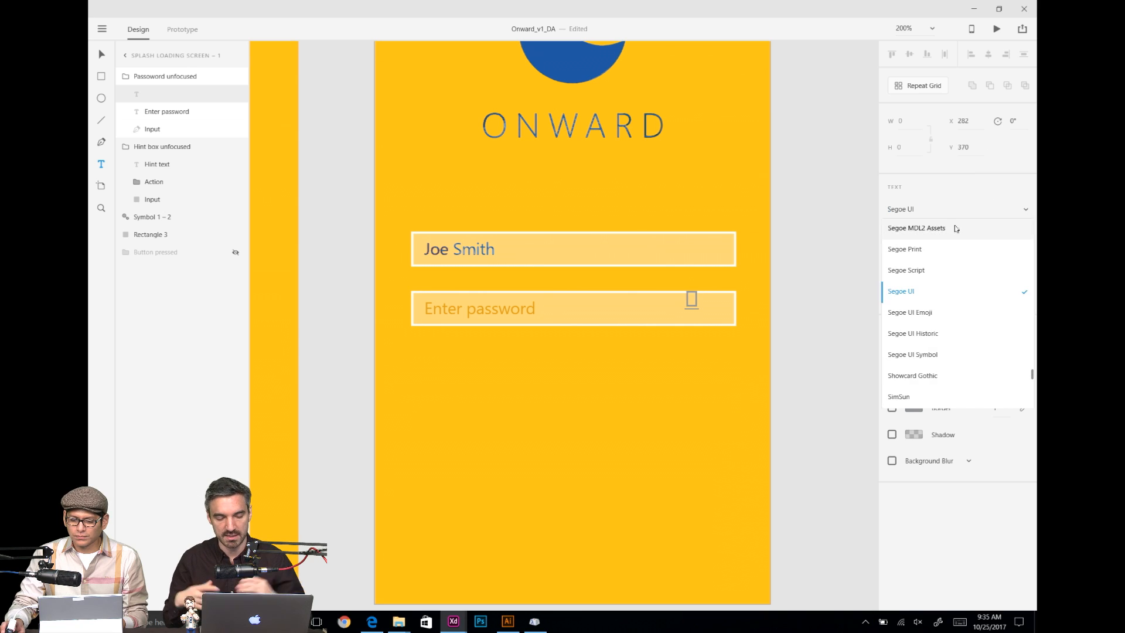
pyautogui.click(956, 228)
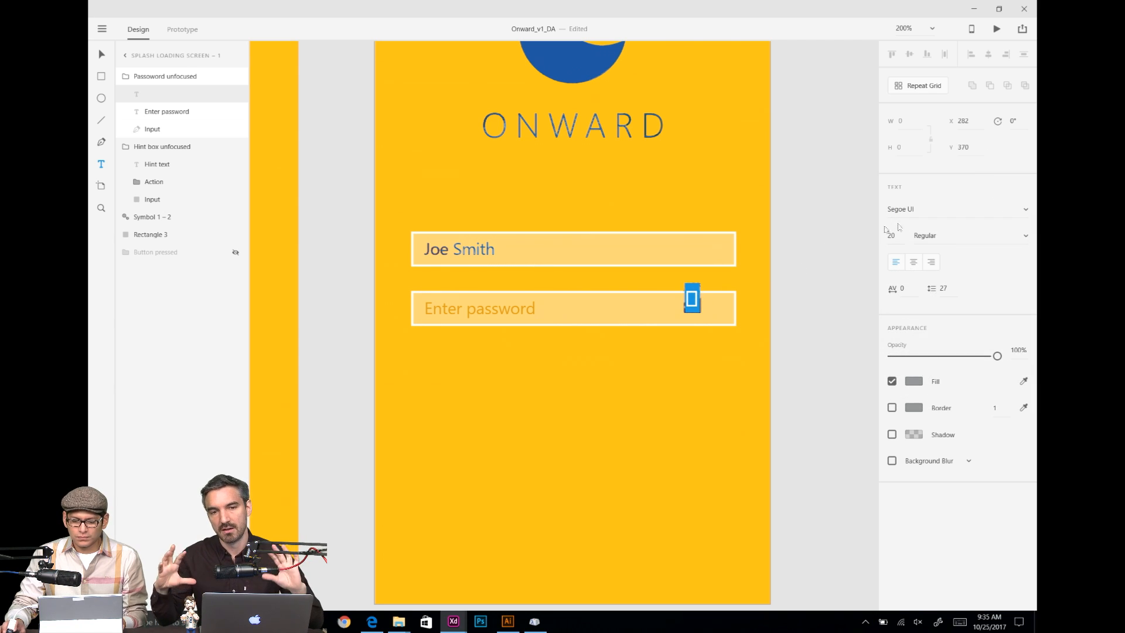
pyautogui.click(937, 209)
pyautogui.click(926, 228)
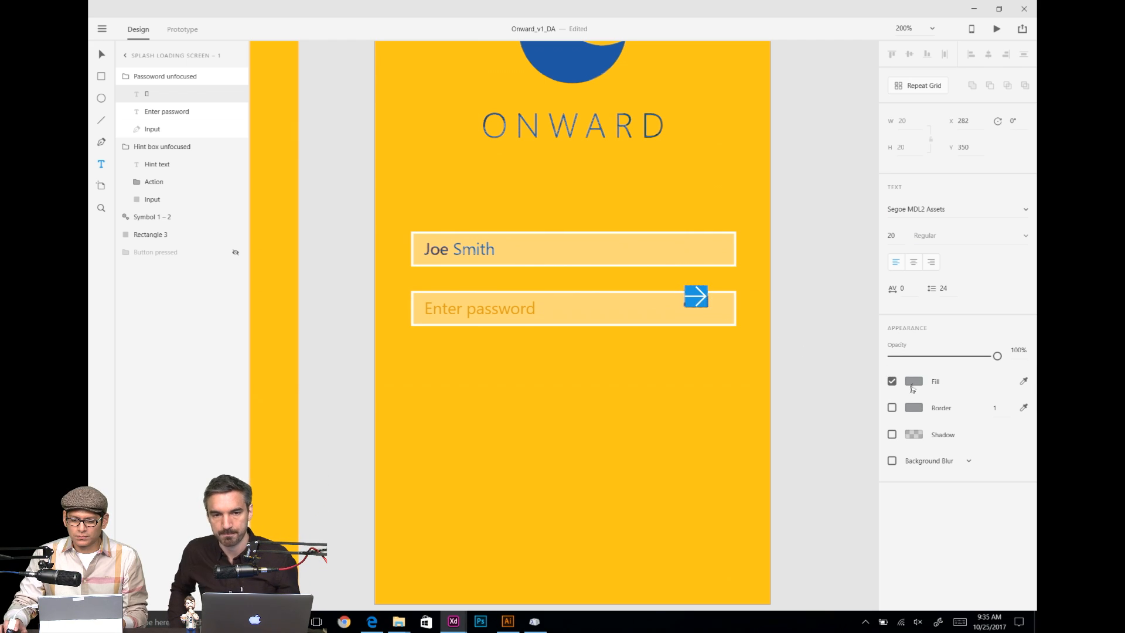
# Step: Copy the fill color of the "Enter password" hint text
pyautogui.doubleClick(483, 312)
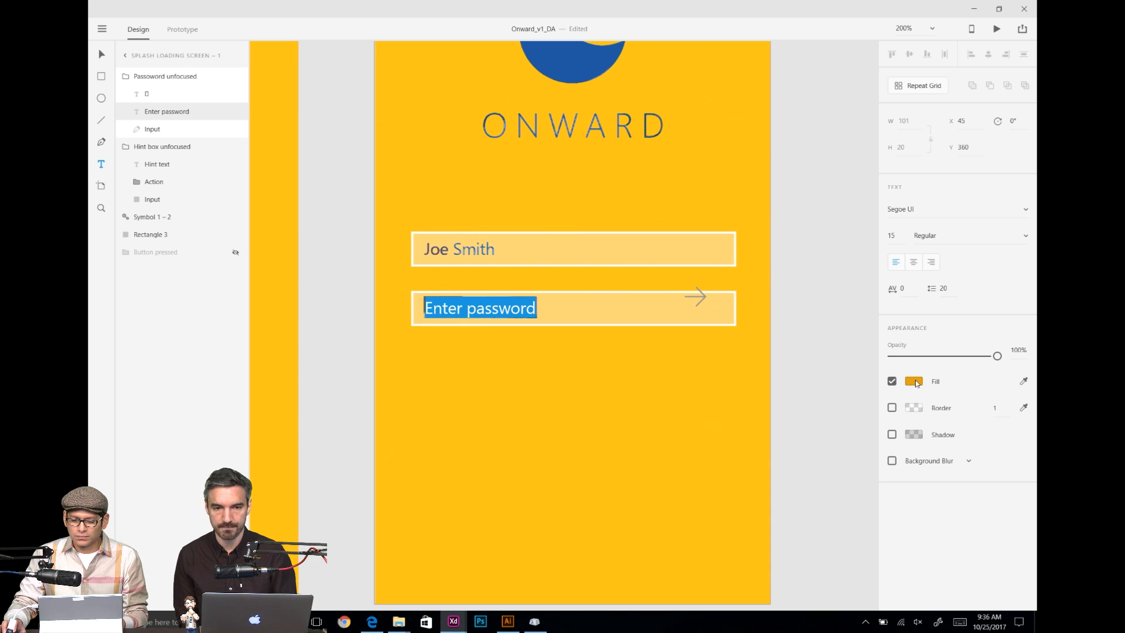
pyautogui.click(915, 381)
pyautogui.click(916, 383)
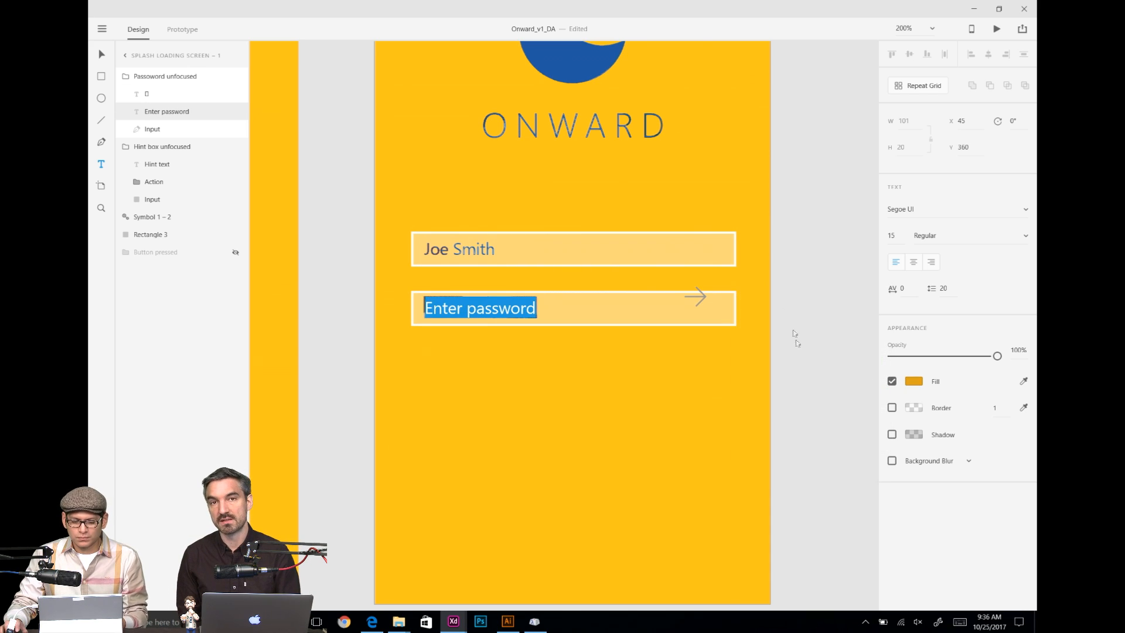
pyautogui.press('Escape')
# Step: Set the arrow glyph's fill color to #D4A800
pyautogui.click(695, 297)
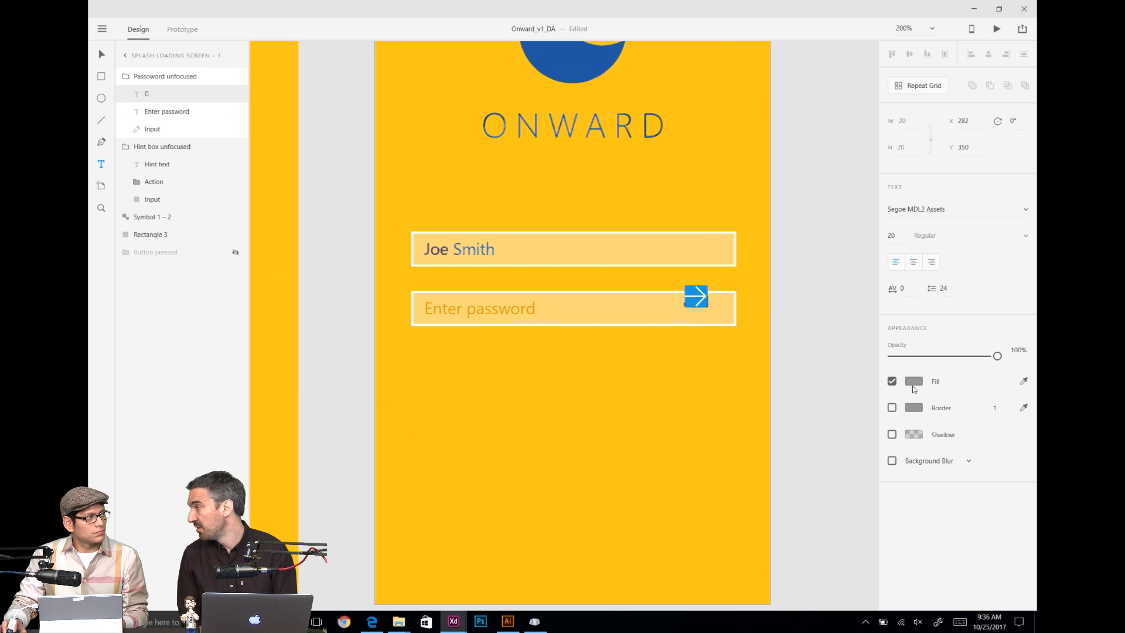
pyautogui.press('Escape')
pyautogui.click(914, 382)
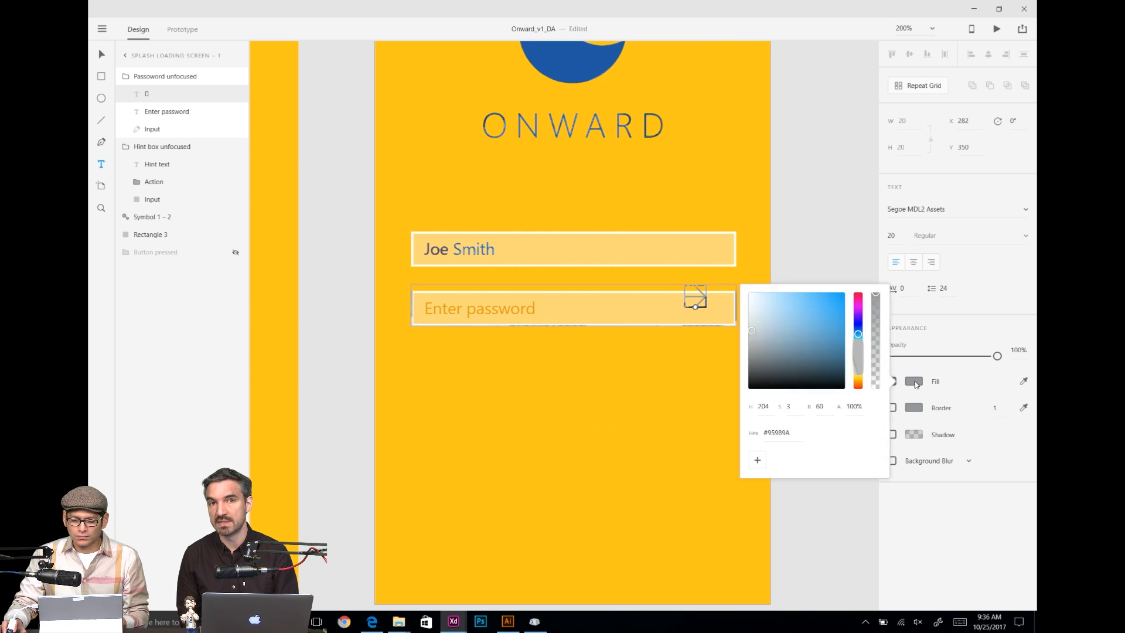
pyautogui.click(913, 382)
pyautogui.click(913, 382)
pyautogui.write('#D4A800')
pyautogui.press('Return')
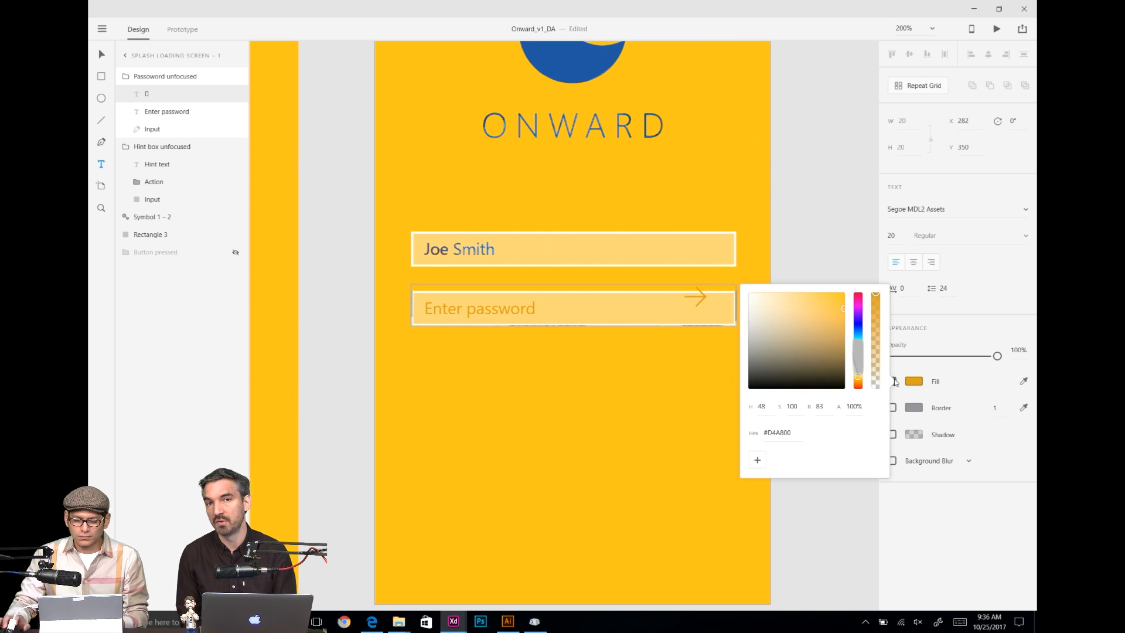
pyautogui.press('Escape')
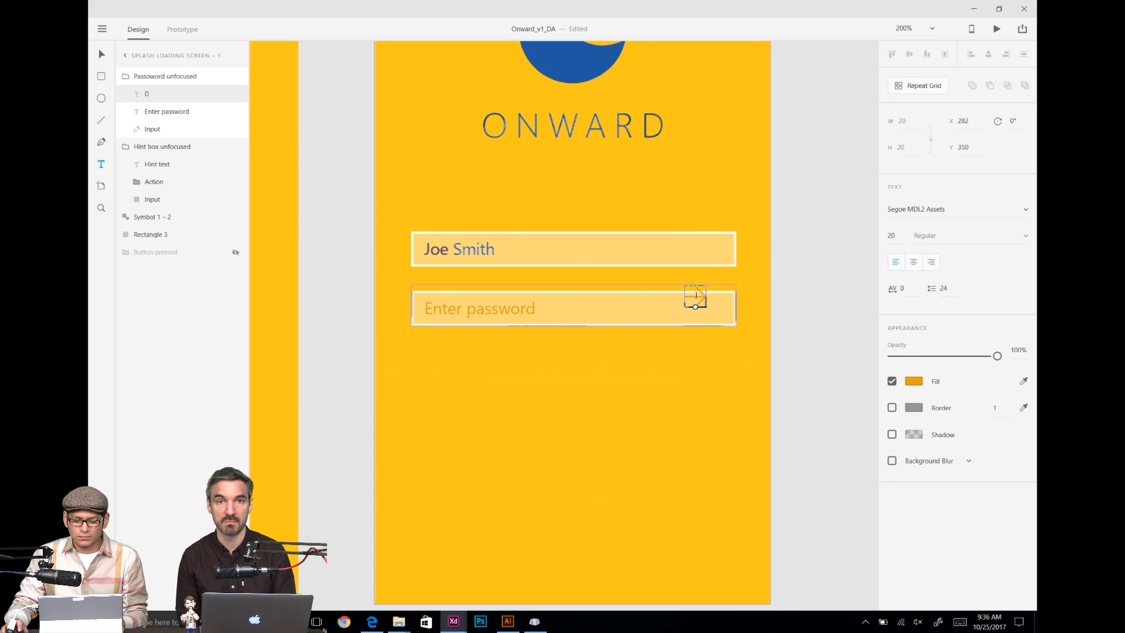
# Step: Move the arrow glyph to the right end of the password box at X 300, Y 360, aligned with the hint text
pyautogui.press('Escape')
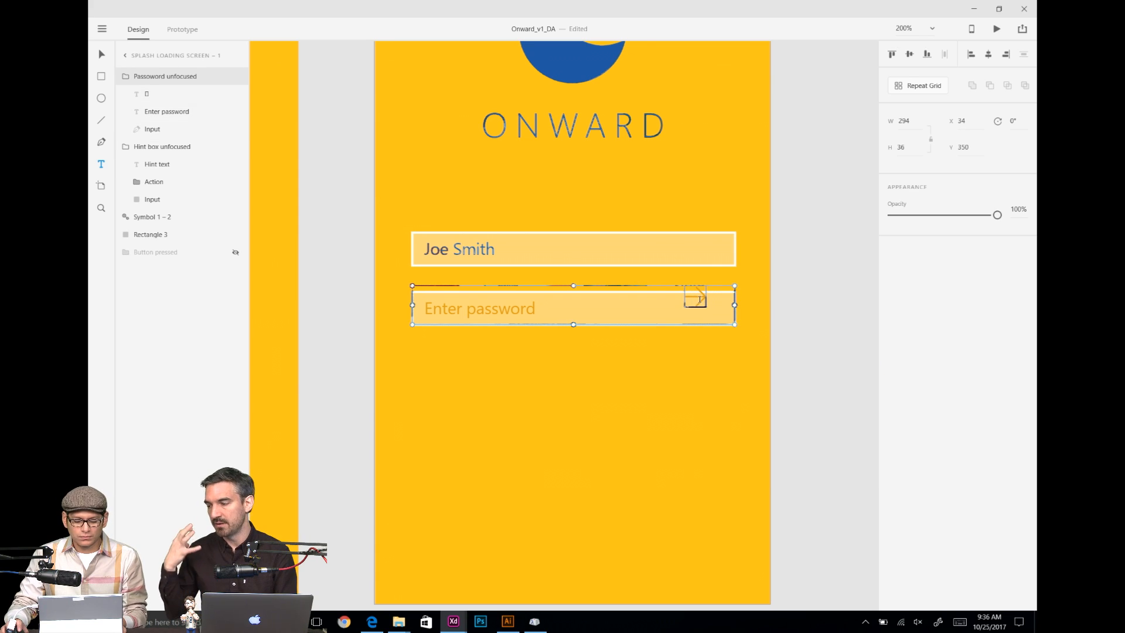
pyautogui.press('v')
pyautogui.doubleClick(701, 303)
pyautogui.moveTo(701, 304); pyautogui.dragTo(721, 310)
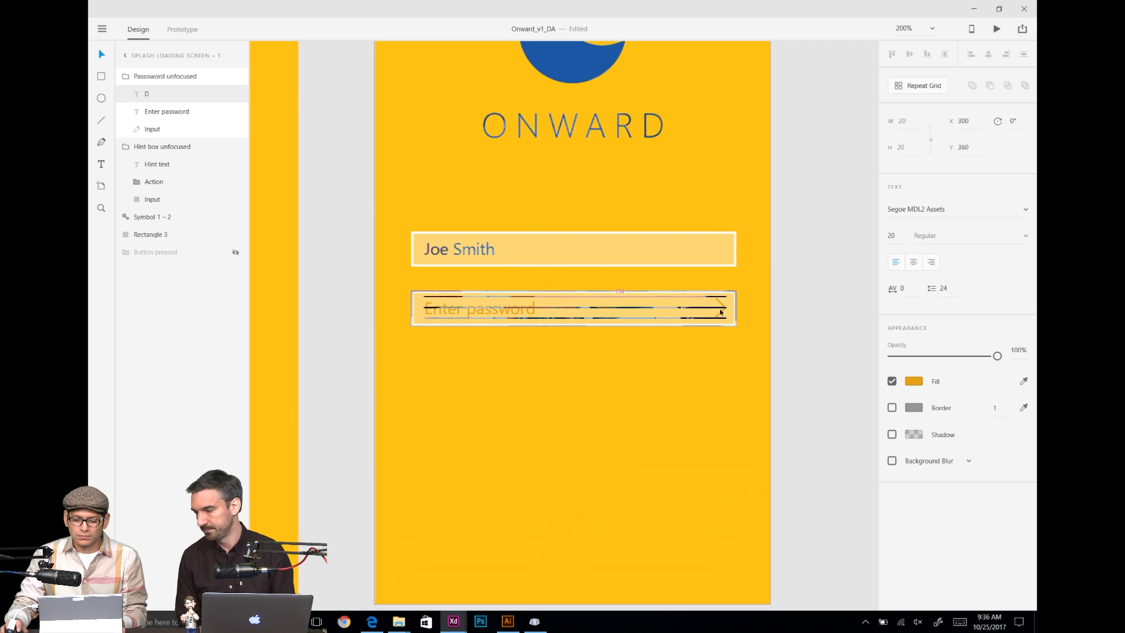
pyautogui.click(746, 307)
pyautogui.click(726, 316)
pyautogui.doubleClick(719, 316)
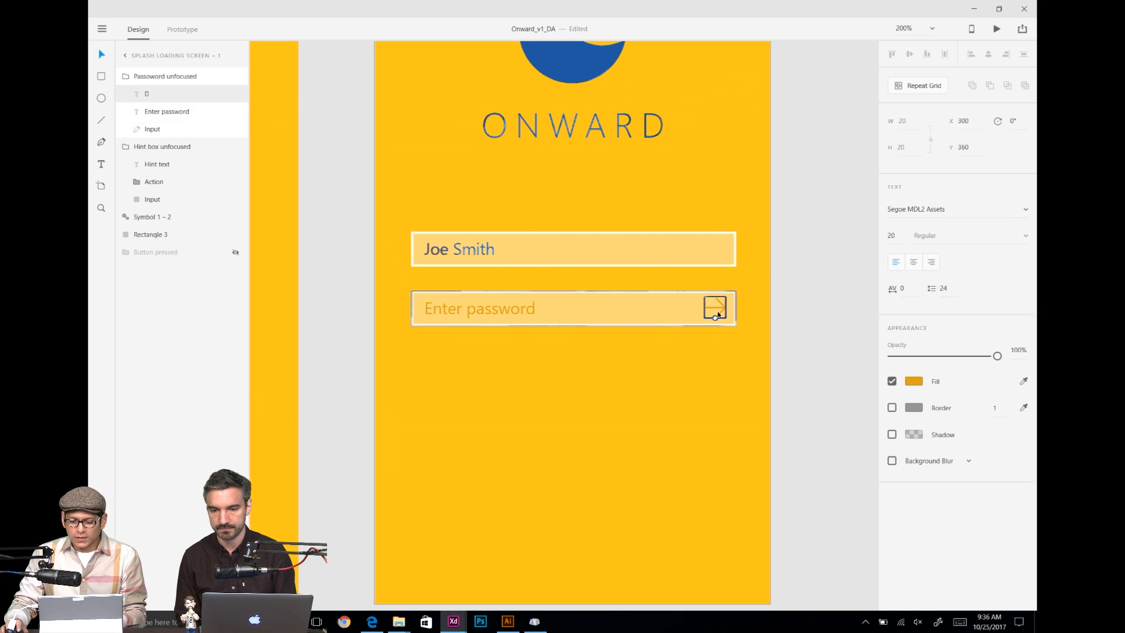
pyautogui.click(756, 311)
# Step: Set the name field box's border color to the blue sampled from the Onward logo
pyautogui.scroll(-2, 535, 325)
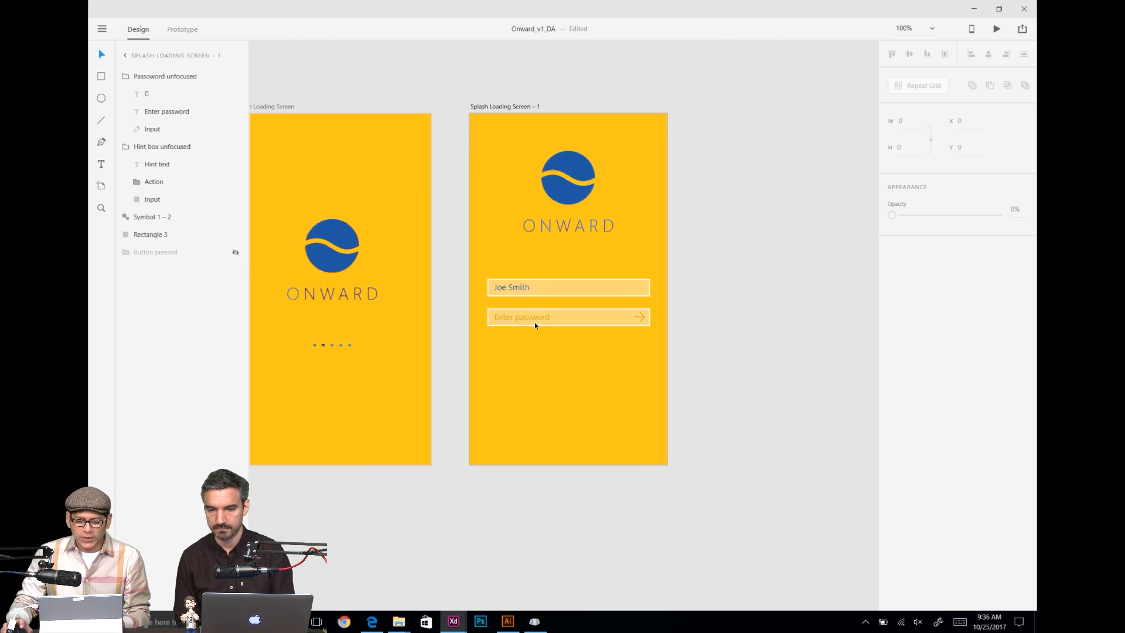
pyautogui.scroll(2, 557, 333)
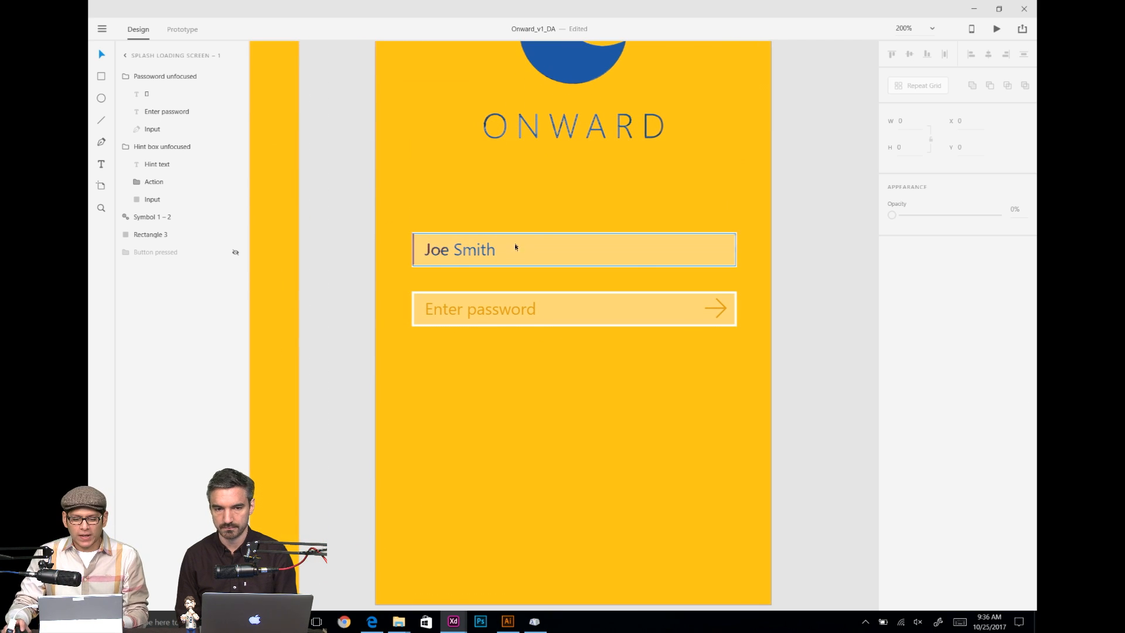
pyautogui.click(503, 296)
pyautogui.click(562, 236)
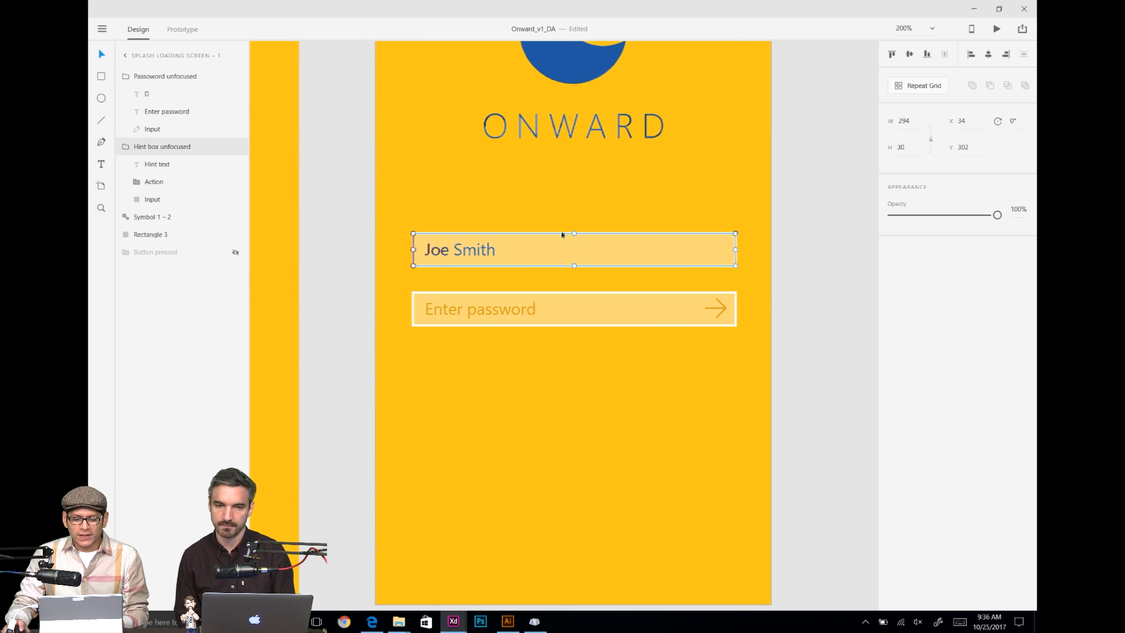
pyautogui.doubleClick(562, 236)
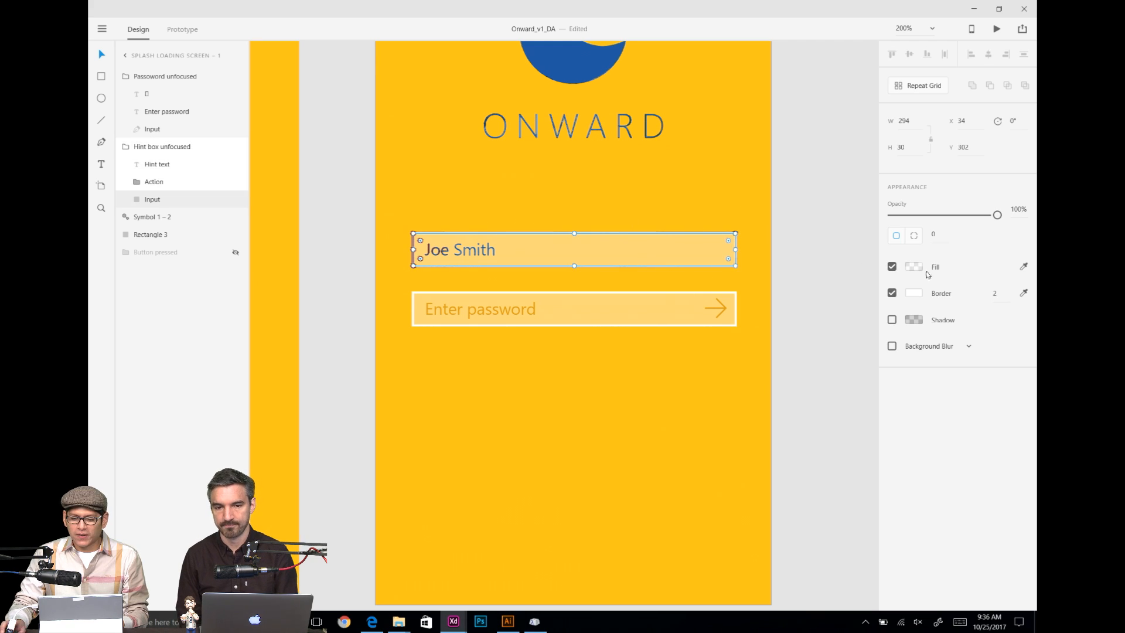
pyautogui.click(915, 296)
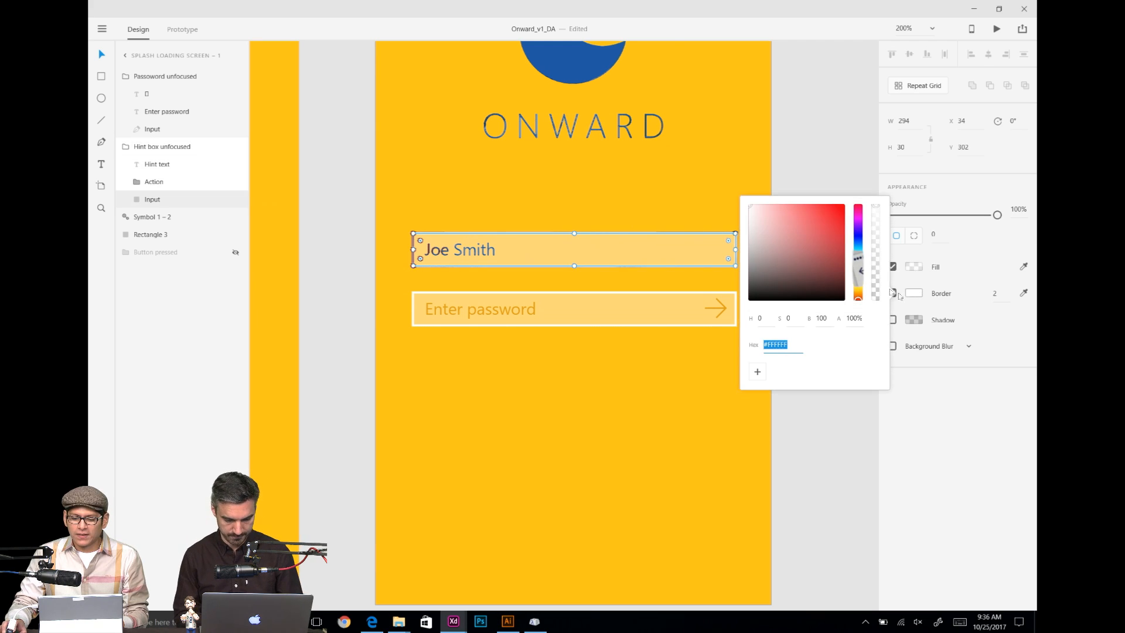
pyautogui.click(1024, 293)
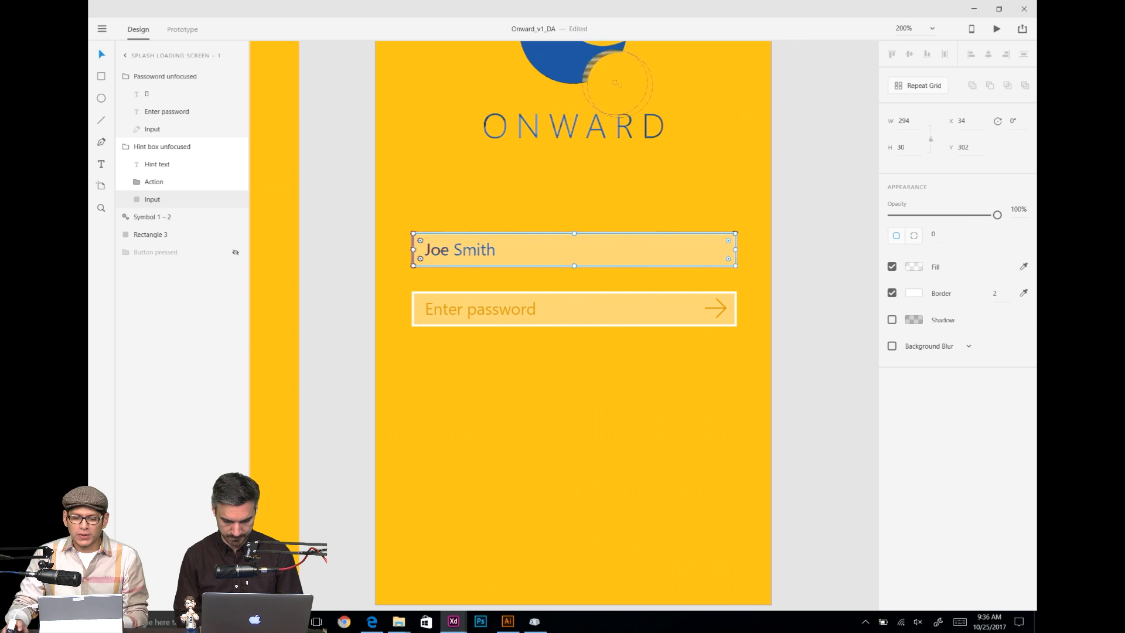
pyautogui.click(589, 66)
pyautogui.click(809, 294)
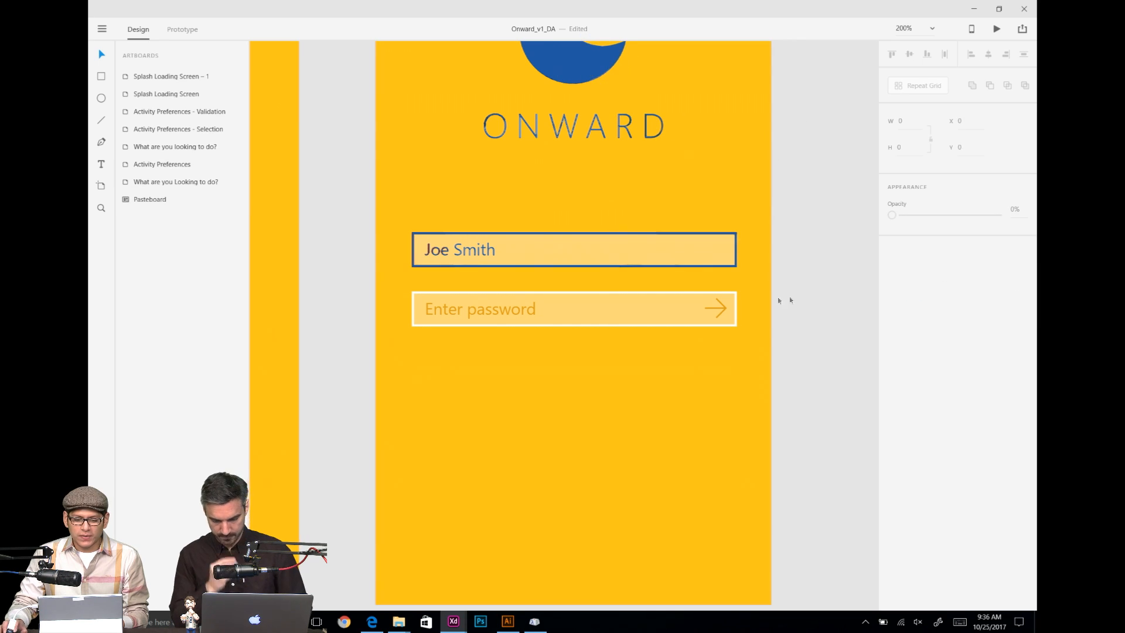
# Step: Show the document's saved assets in place of the artboard list
pyautogui.moveTo(632, 274); pyautogui.dragTo(669, 293)
pyautogui.hotkey('ctrl', 'y')
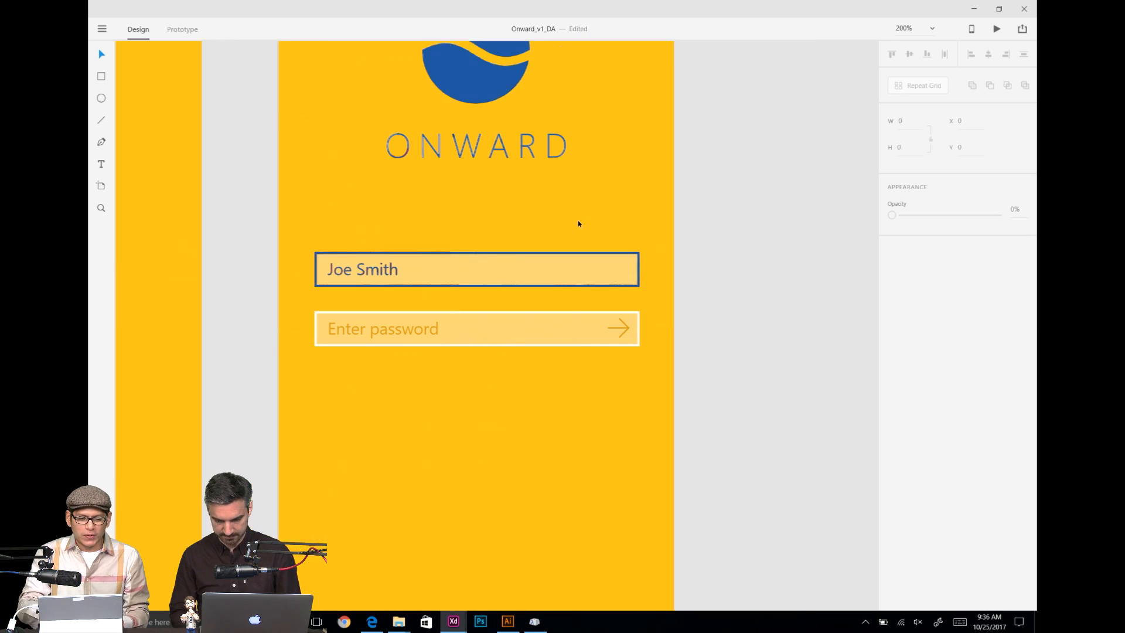
pyautogui.hotkey('ctrl', 'shift', 'y')
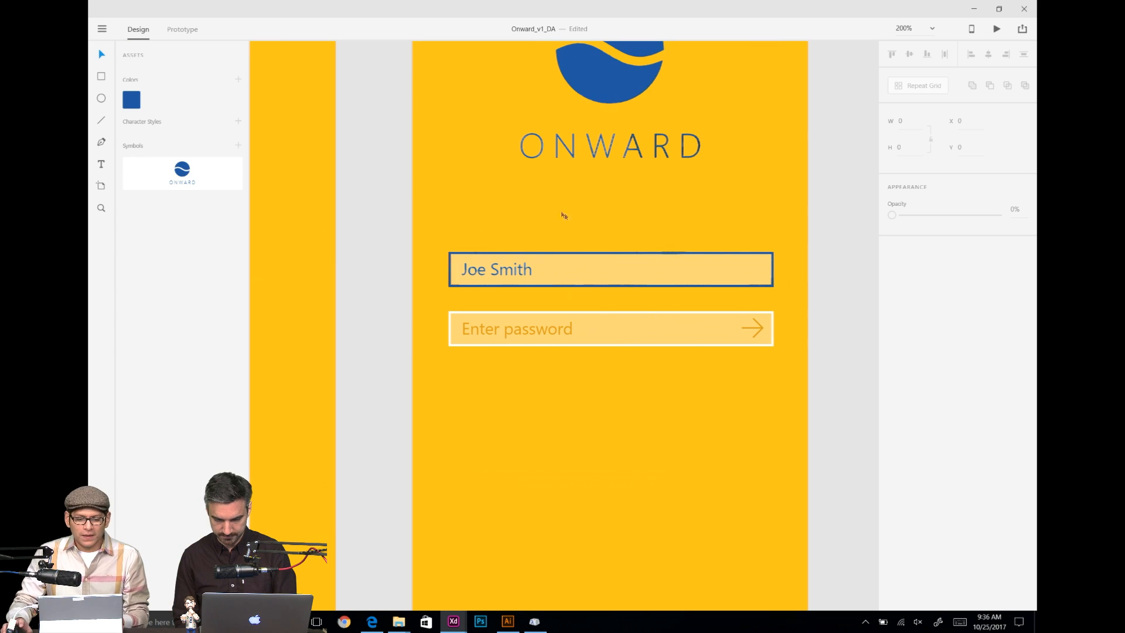
# Step: Try to apply the saved blue color asset to the name field box's border, undoing each attempt
pyautogui.click(614, 254)
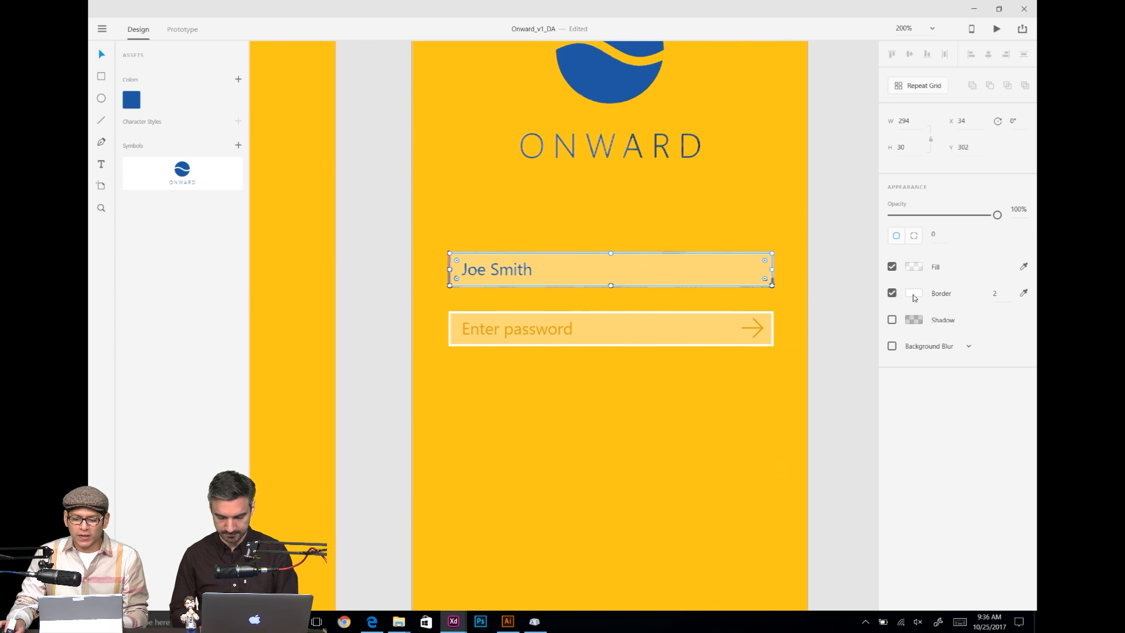
pyautogui.click(914, 294)
pyautogui.click(136, 98)
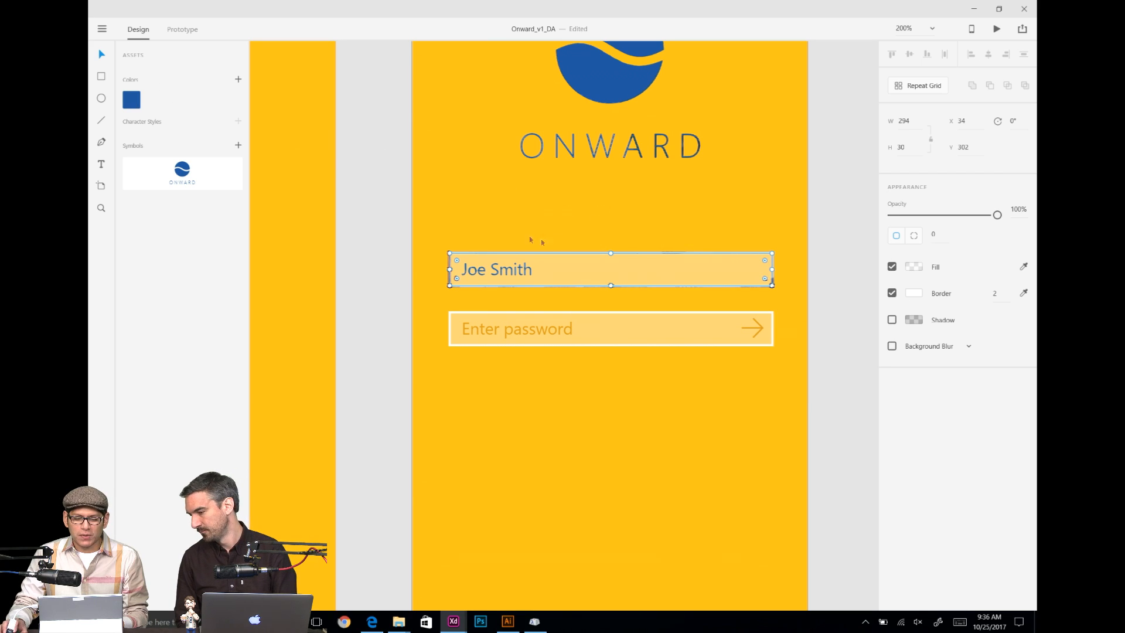
pyautogui.click(130, 104)
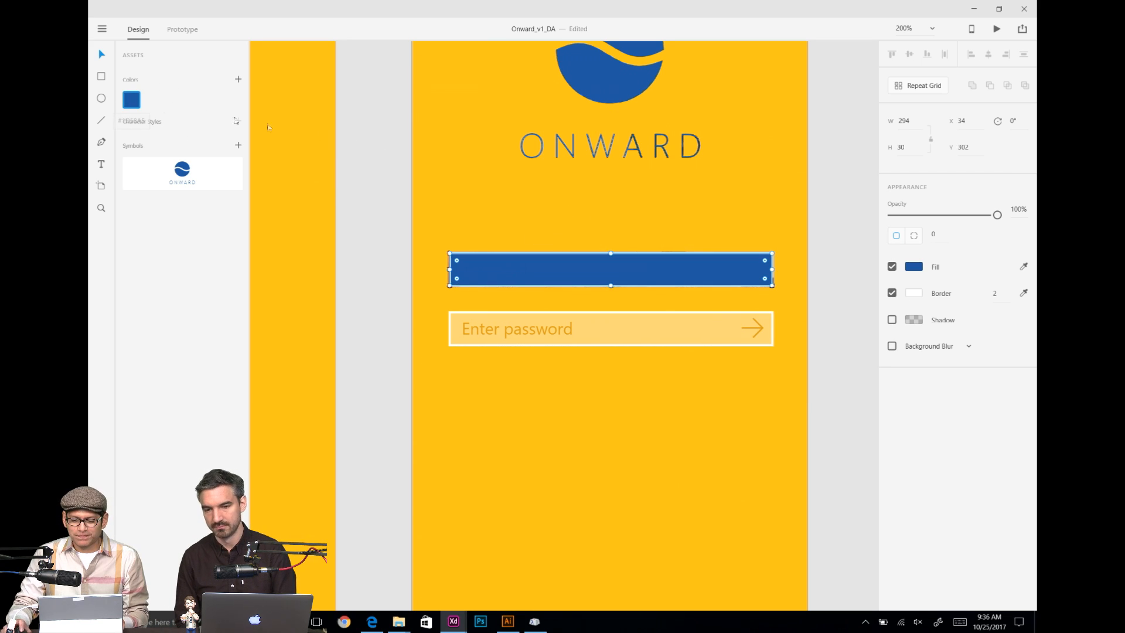
pyautogui.hotkey('ctrl', 'z')
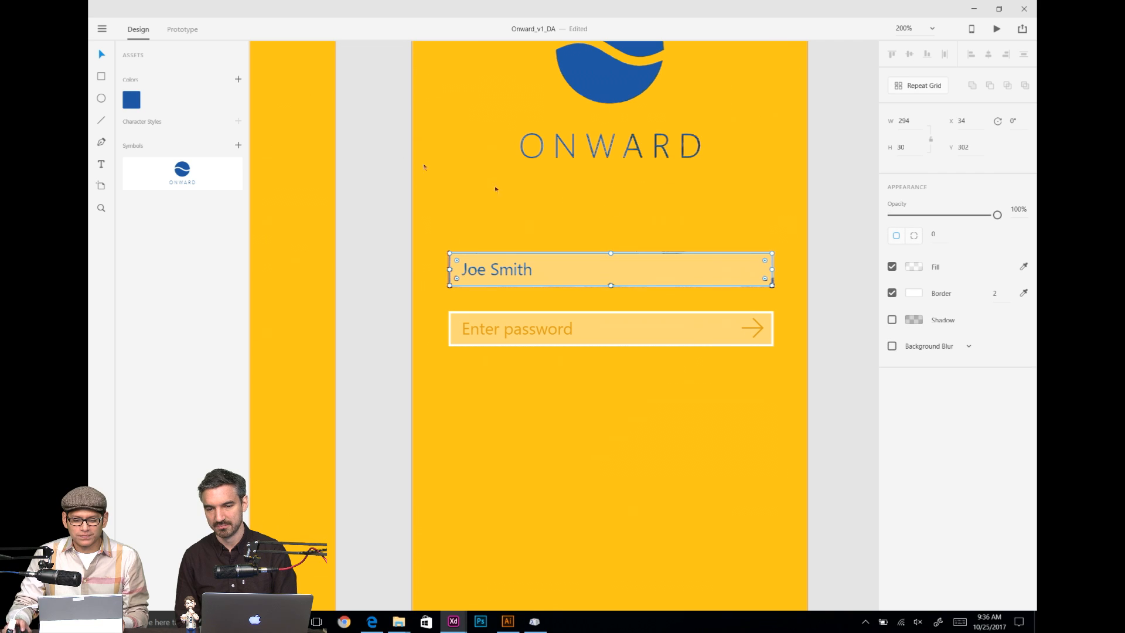
pyautogui.click(914, 294)
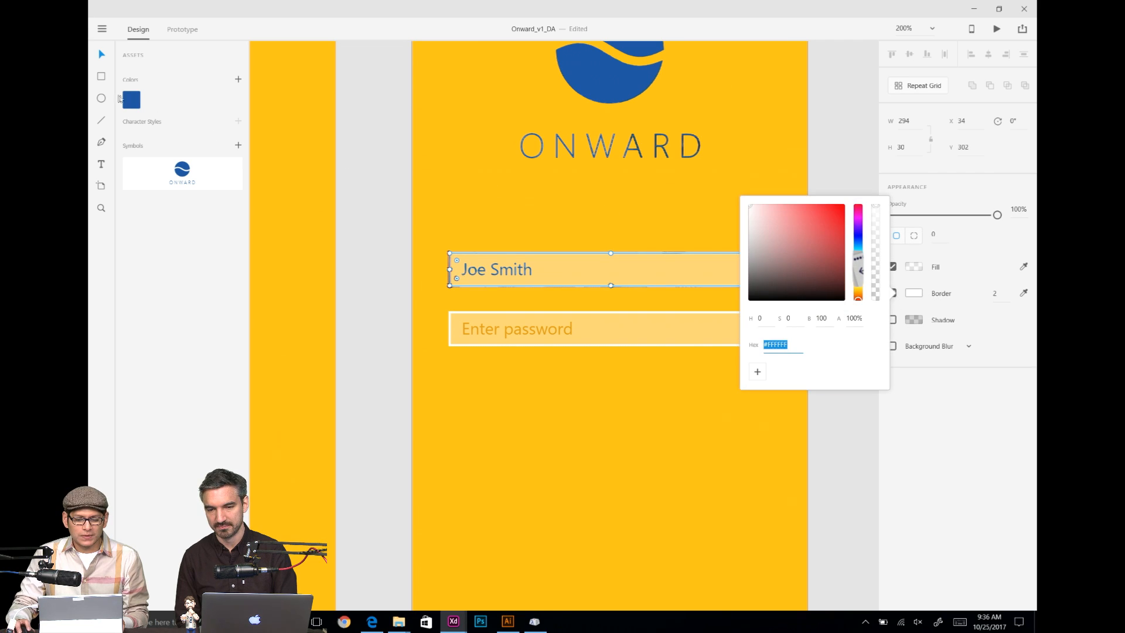
pyautogui.click(128, 101)
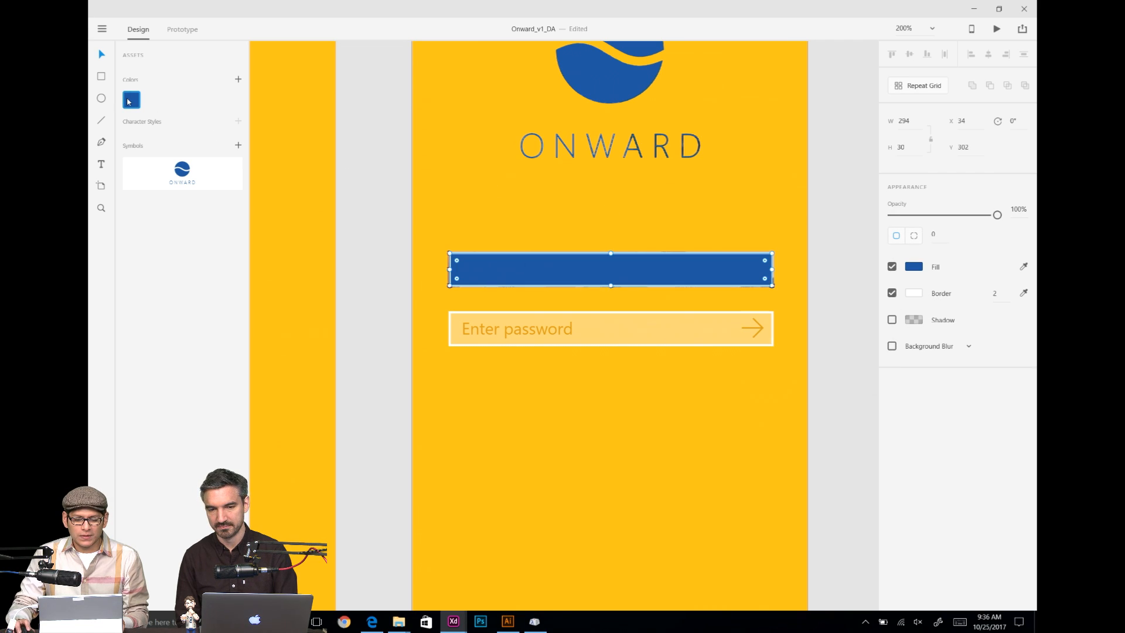
pyautogui.click(742, 235)
pyautogui.hotkey('ctrl', 'z')
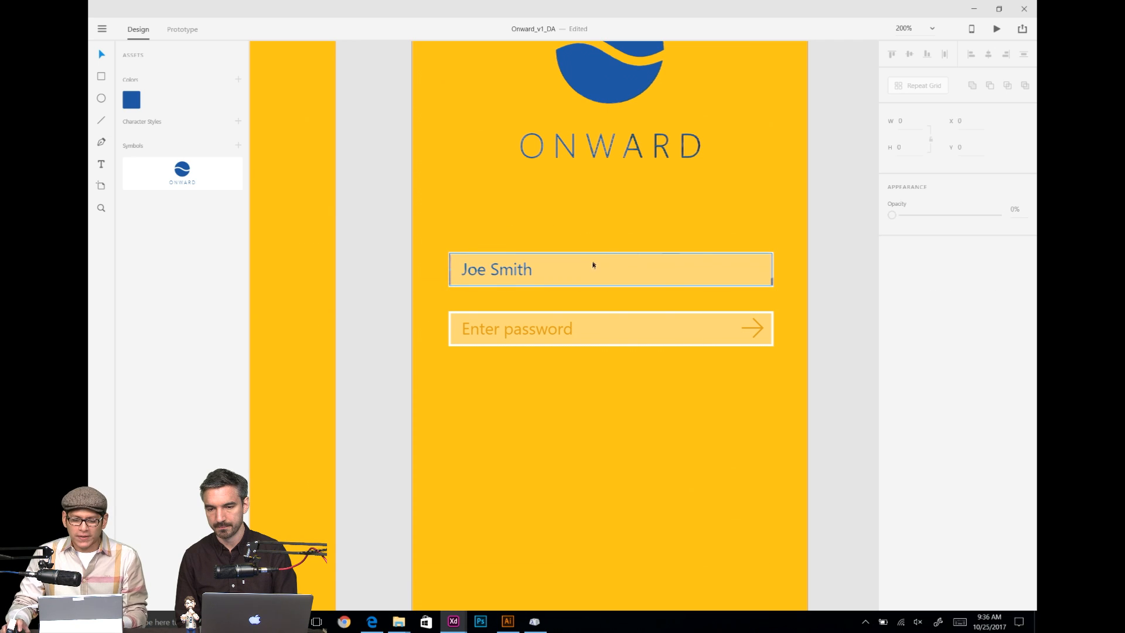
pyautogui.click(914, 267)
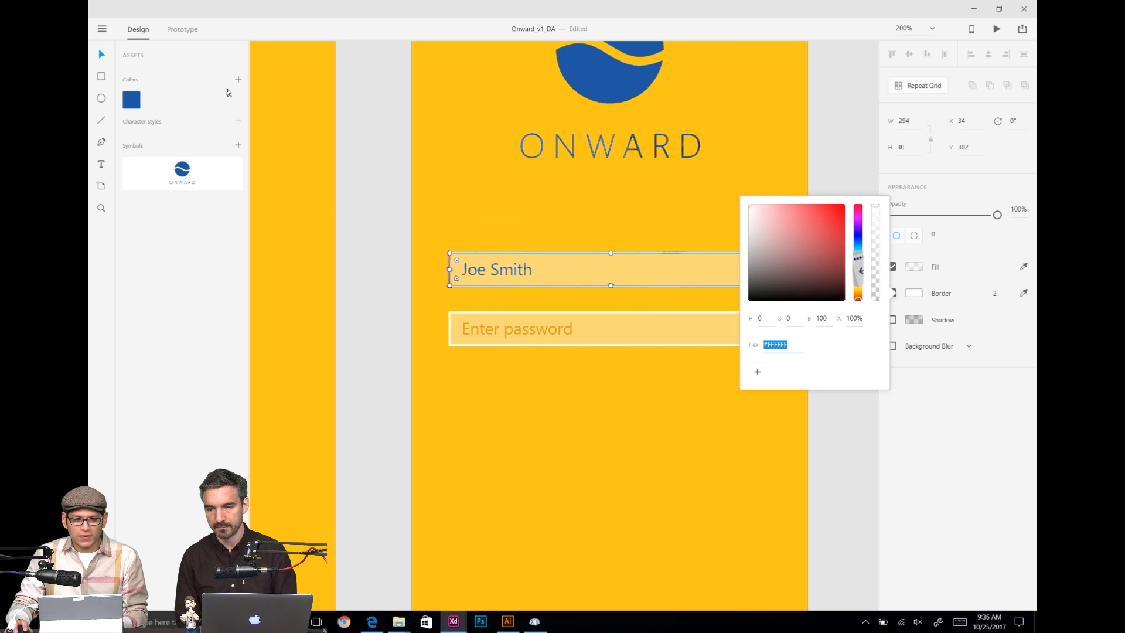
pyautogui.click(130, 101)
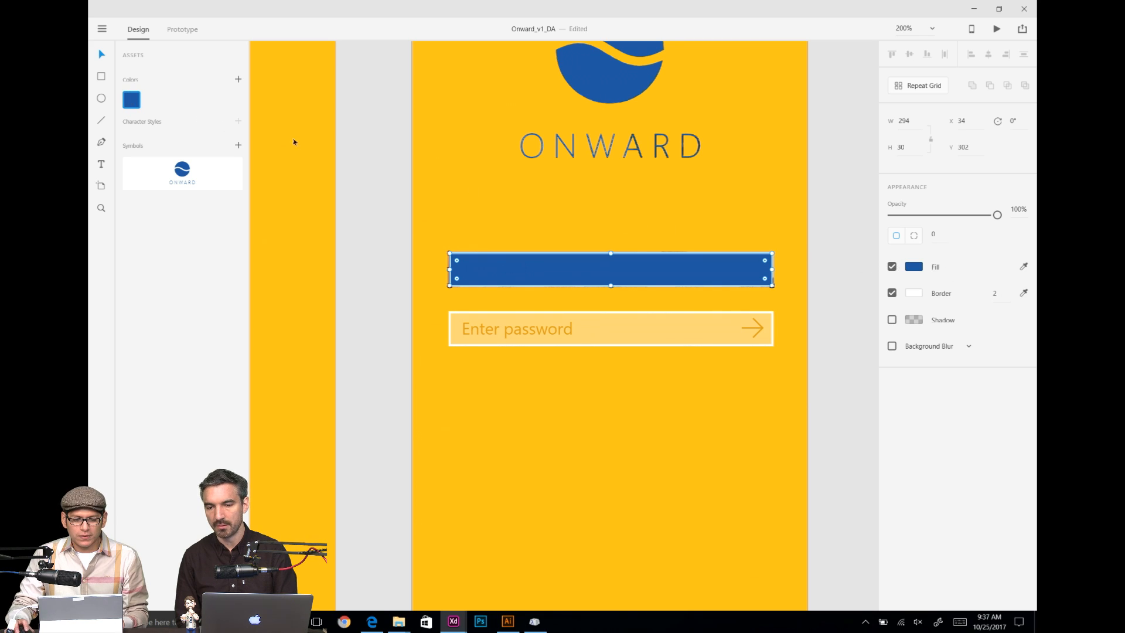
pyautogui.hotkey('ctrl', 'z')
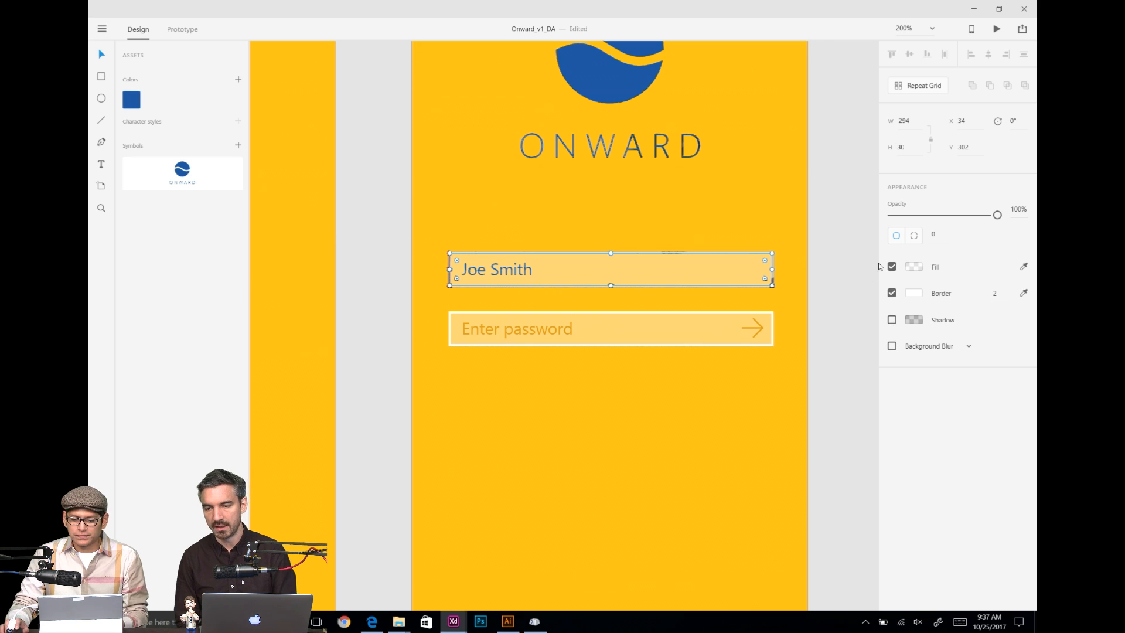
# Step: Set the name field box's border color to the blue sampled from the Onward logo
pyautogui.click(917, 293)
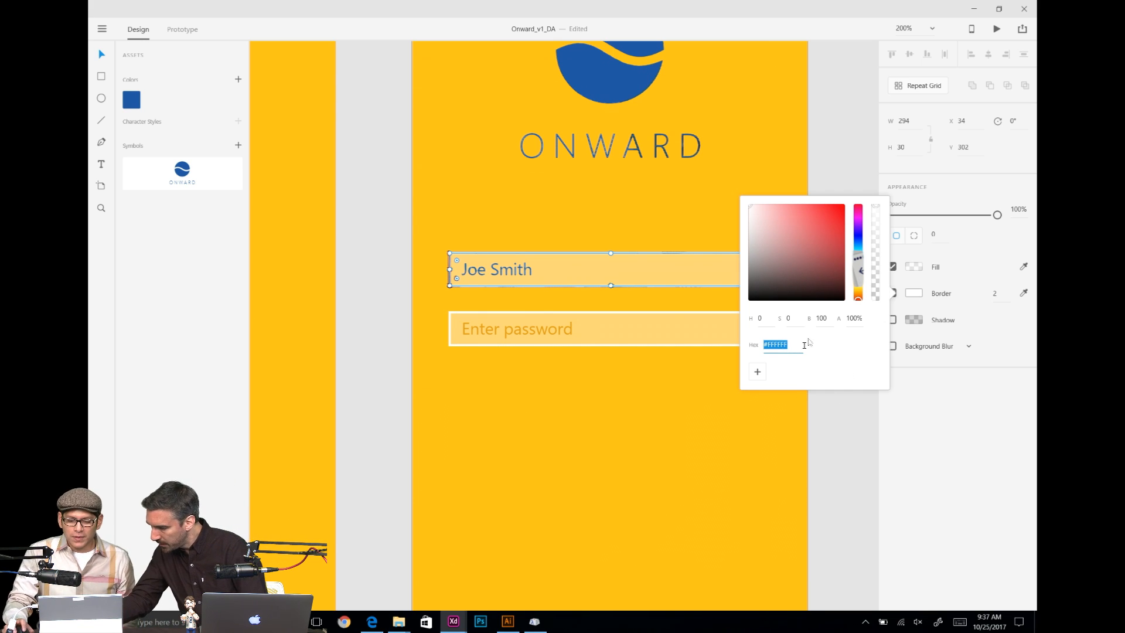
pyautogui.click(1025, 293)
pyautogui.click(615, 82)
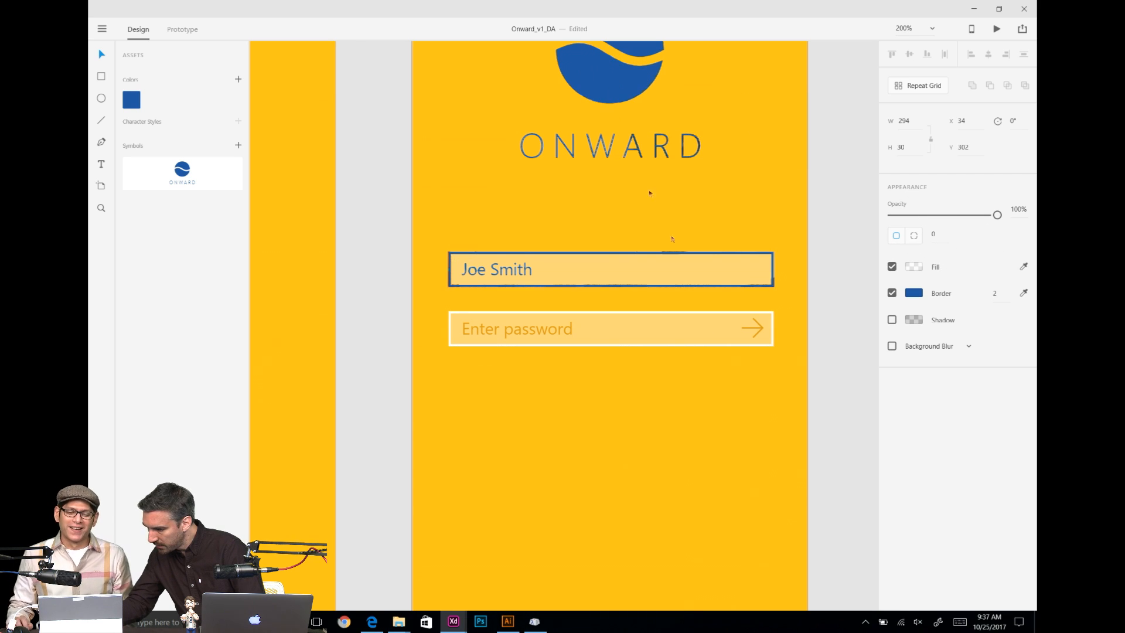
pyautogui.click(821, 273)
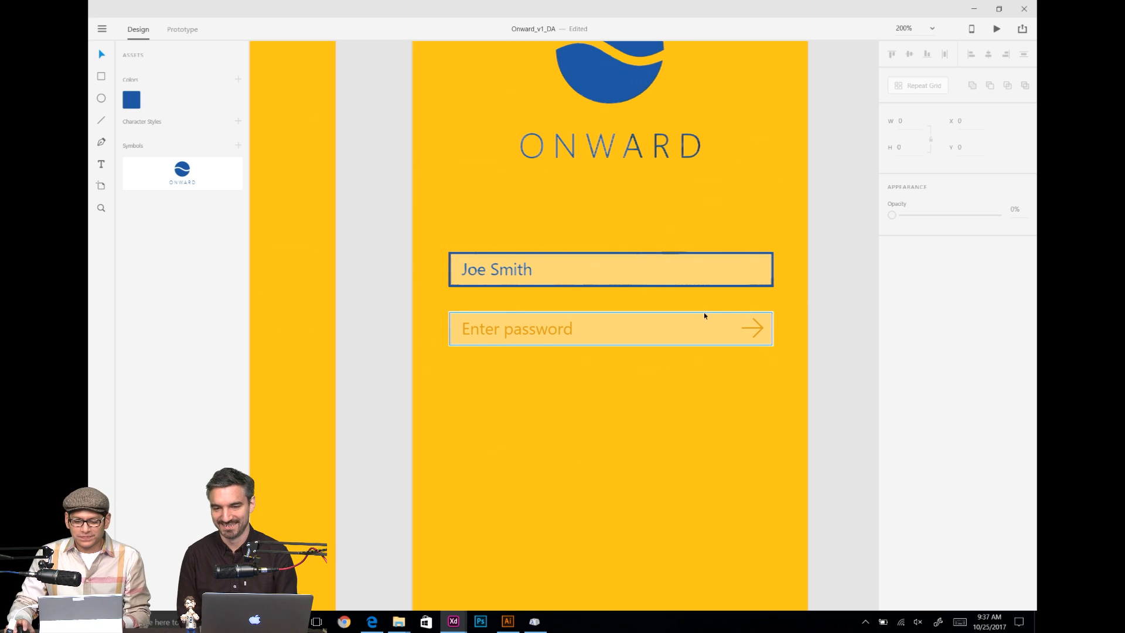
# Step: Duplicate the "Splash Loading Screen – 1" artboard
pyautogui.click(668, 257)
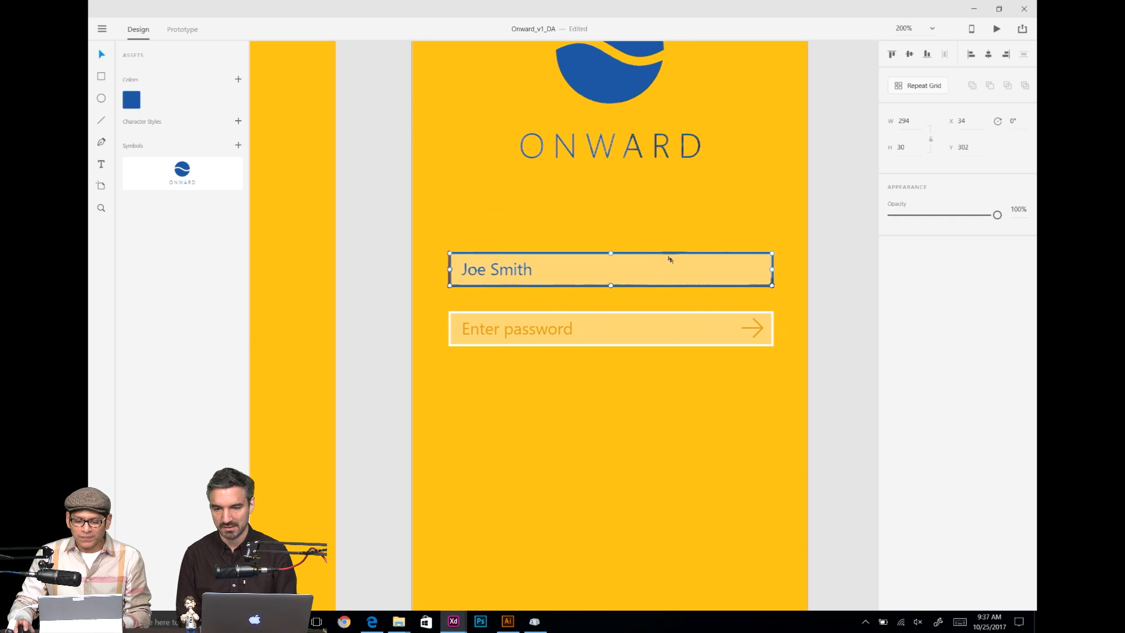
pyautogui.click(668, 315)
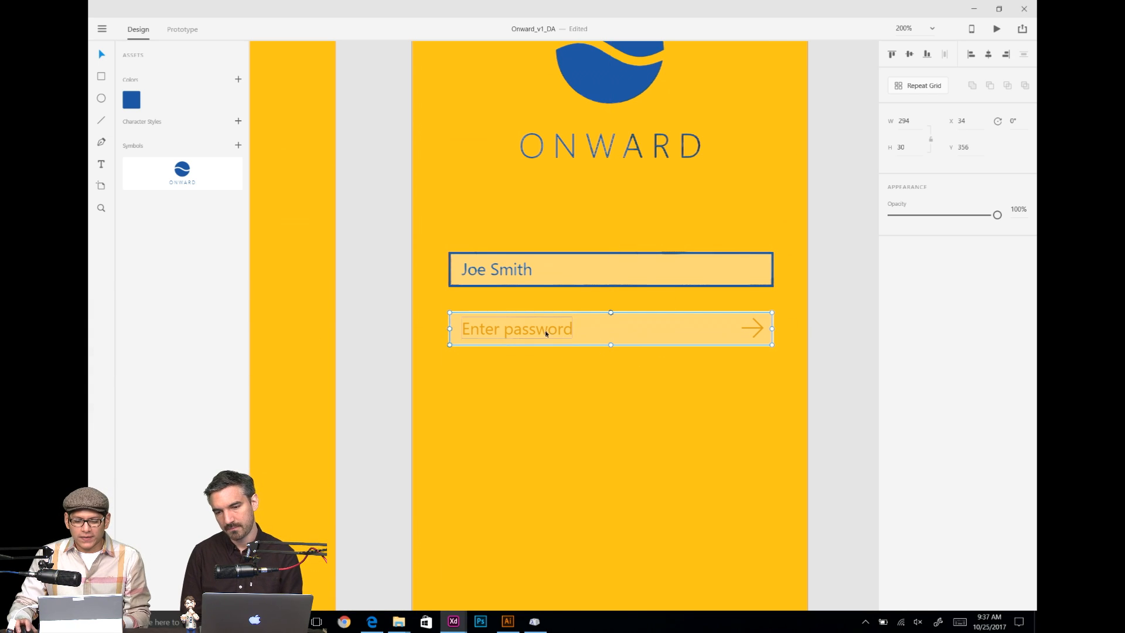
pyautogui.hotkey('ctrl', '1')
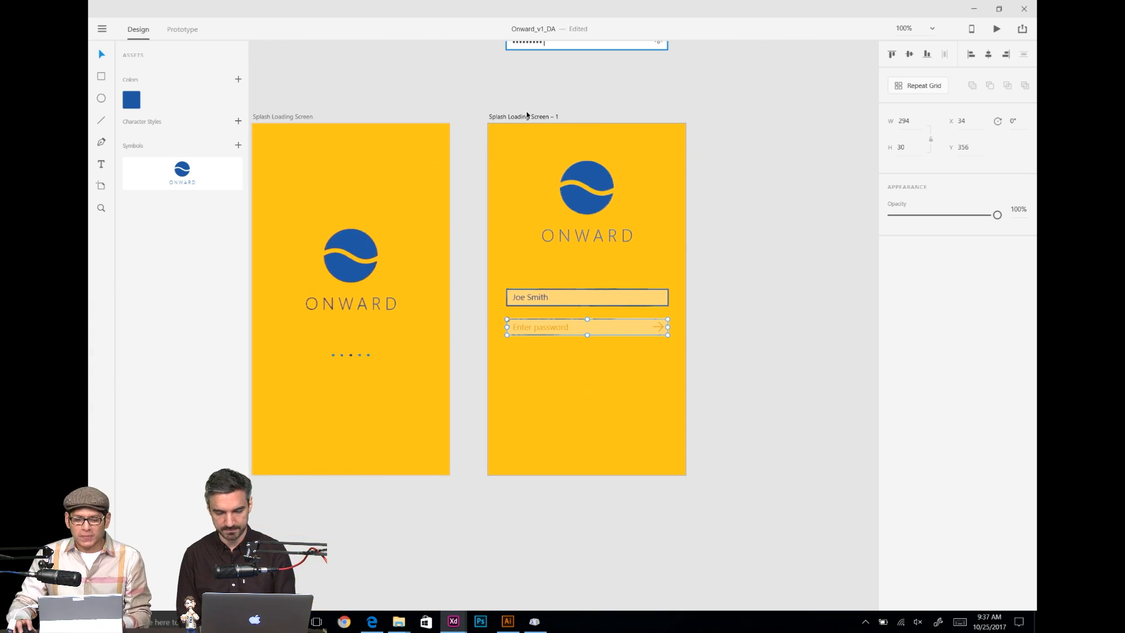
pyautogui.click(525, 116)
pyautogui.hotkey('ctrl', 'd')
pyautogui.hscroll(5, 615, 129)
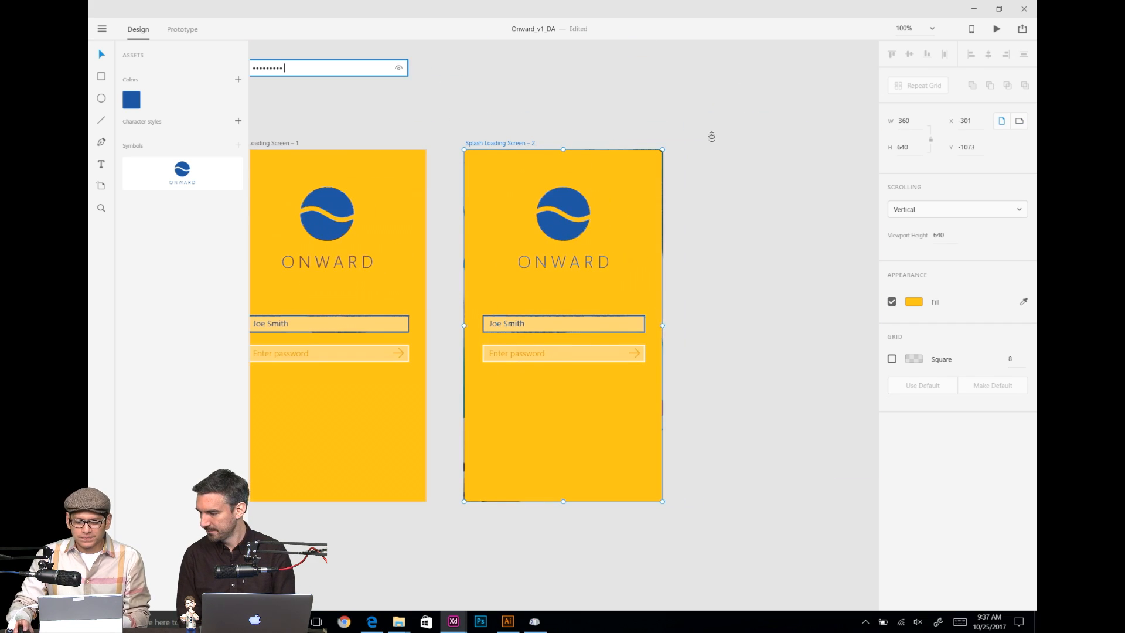
# Step: Set the name field box's border color to white on the duplicated artboard
pyautogui.click(578, 304)
pyautogui.click(573, 327)
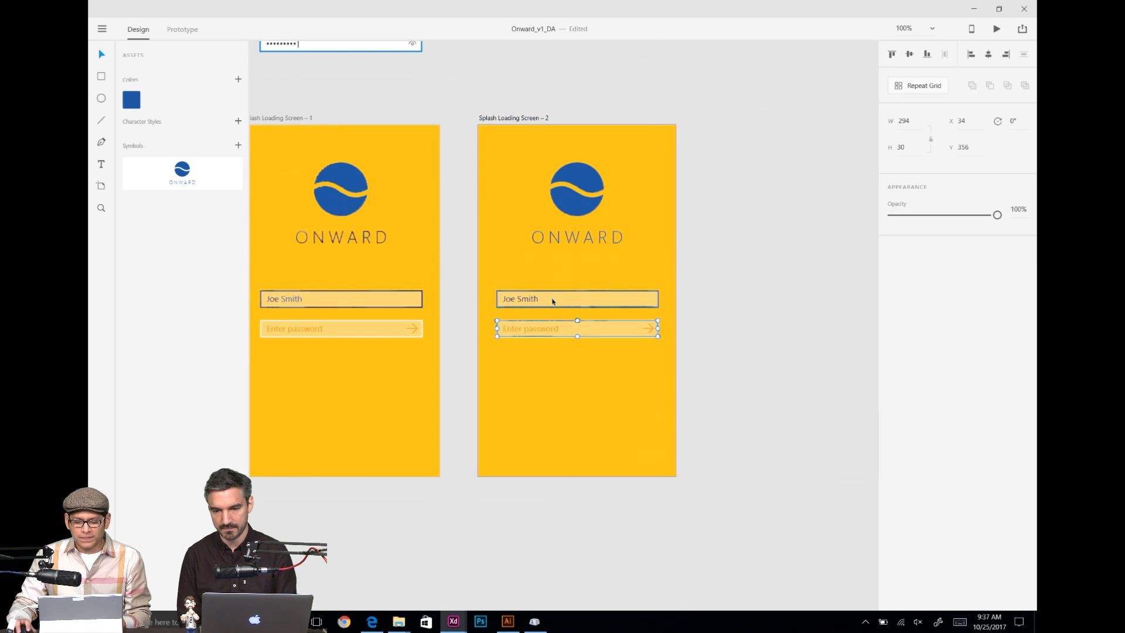
pyautogui.click(556, 296)
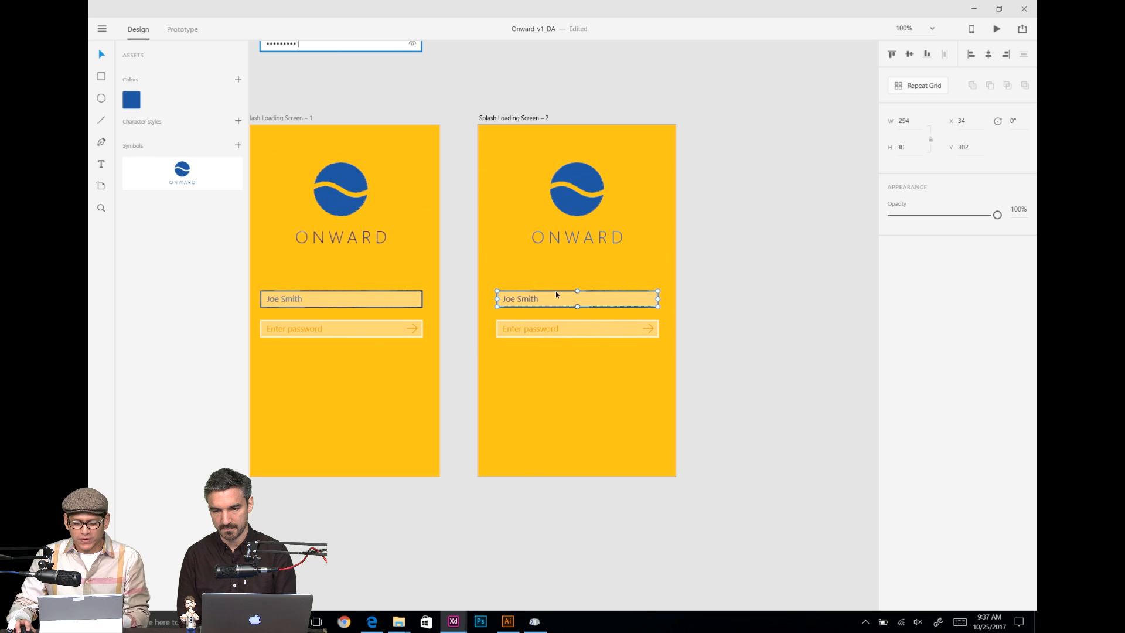
pyautogui.doubleClick(619, 294)
pyautogui.click(914, 293)
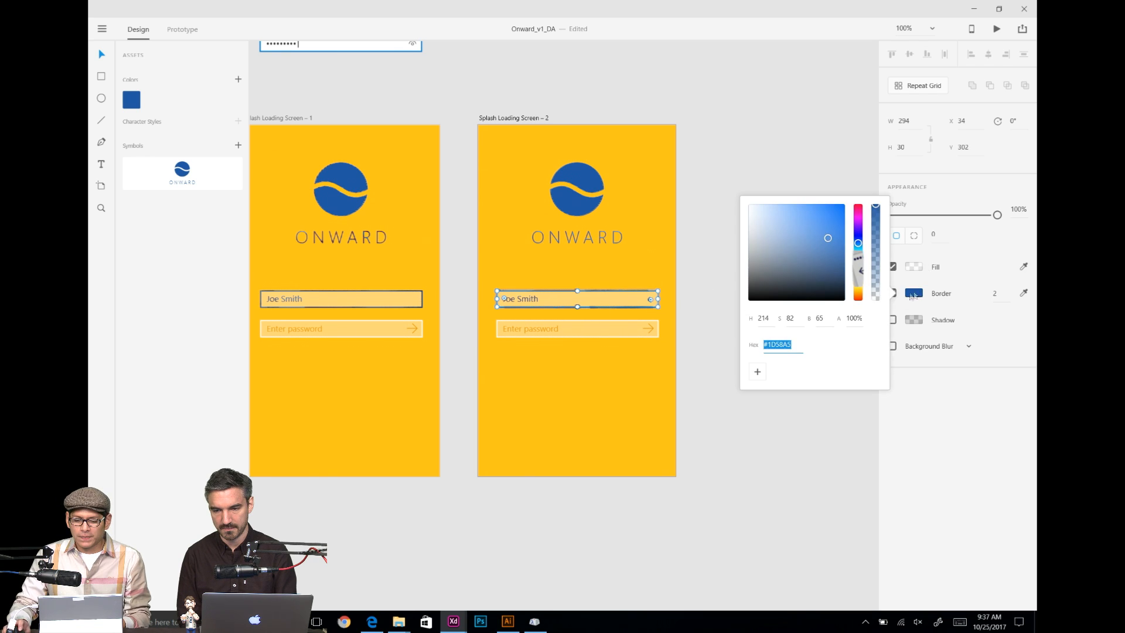
pyautogui.click(698, 156)
# Step: Set the password box's border on the duplicated artboard to the blue sampled from the Onward logo
pyautogui.click(586, 328)
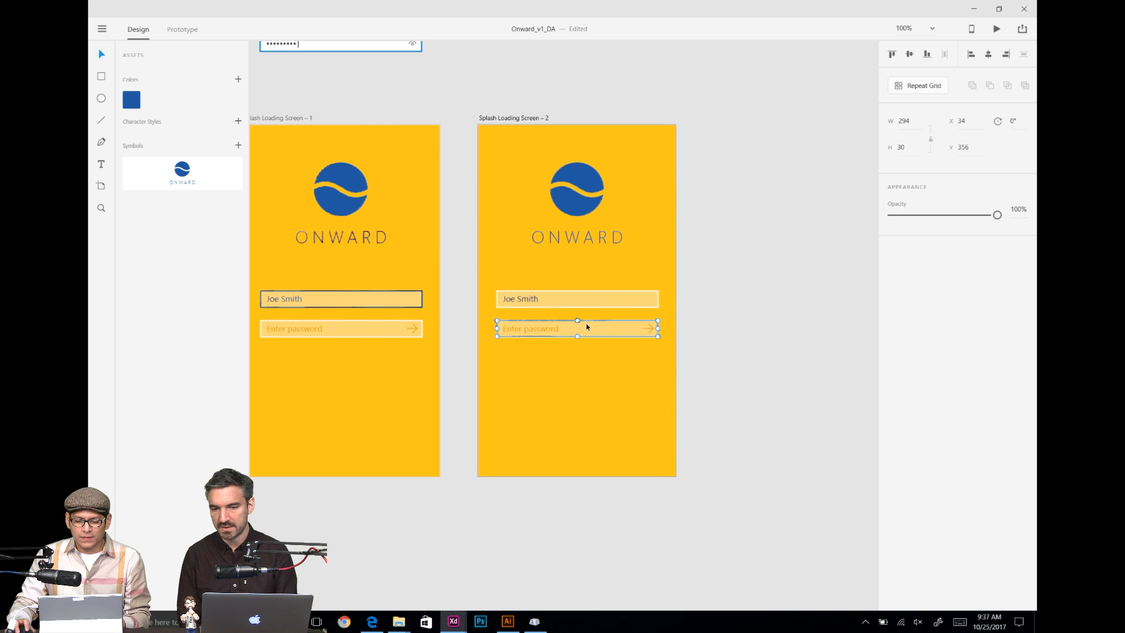
pyautogui.doubleClick(596, 325)
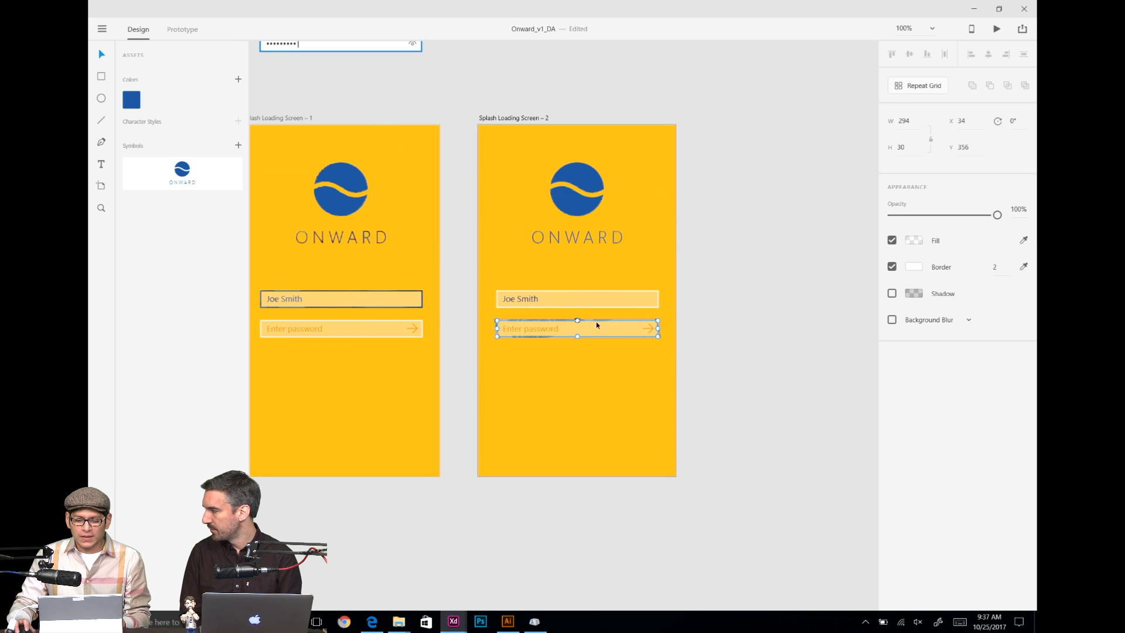
pyautogui.click(915, 271)
pyautogui.click(1024, 266)
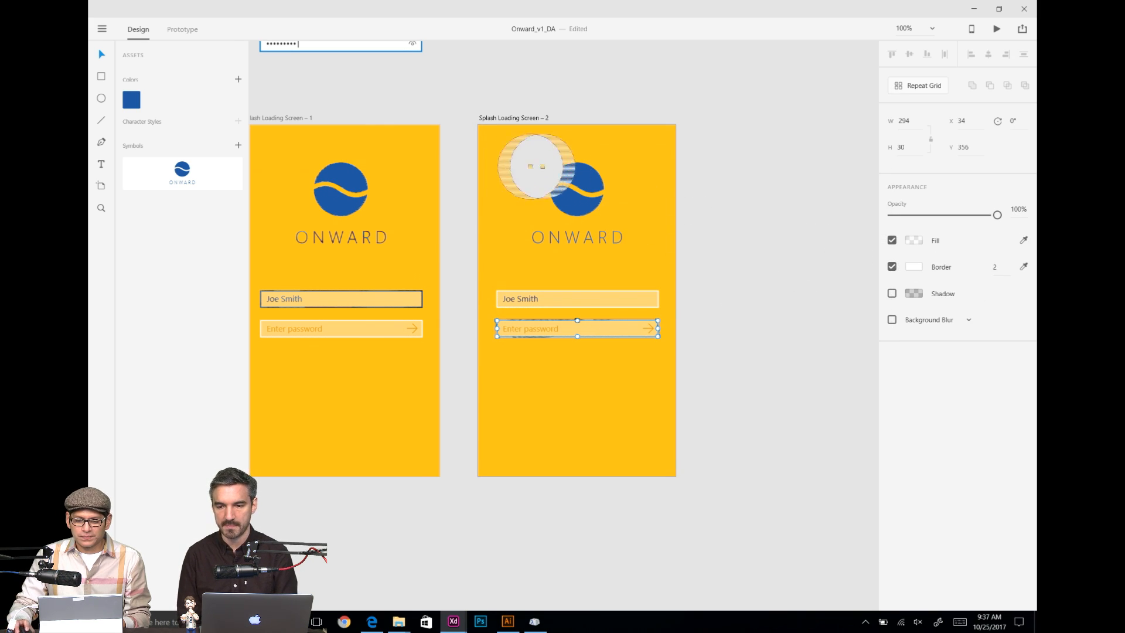
pyautogui.click(573, 180)
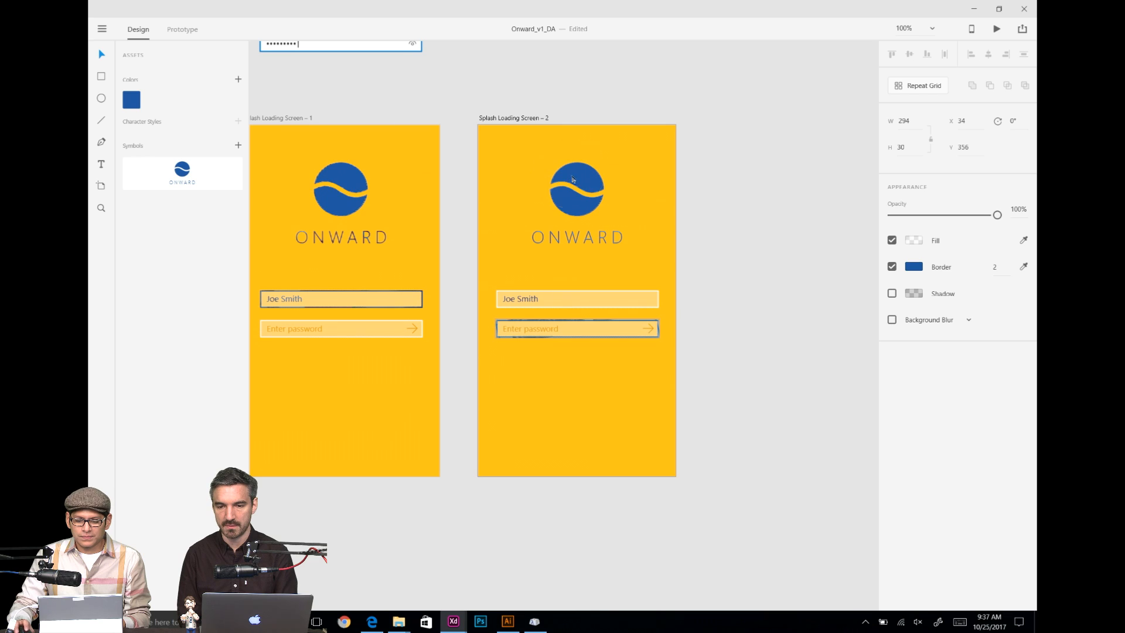
# Step: Copy the "Enter password" hint's fill color and apply it, #D4A800, to the name text on the duplicated artboard
pyautogui.click(537, 330)
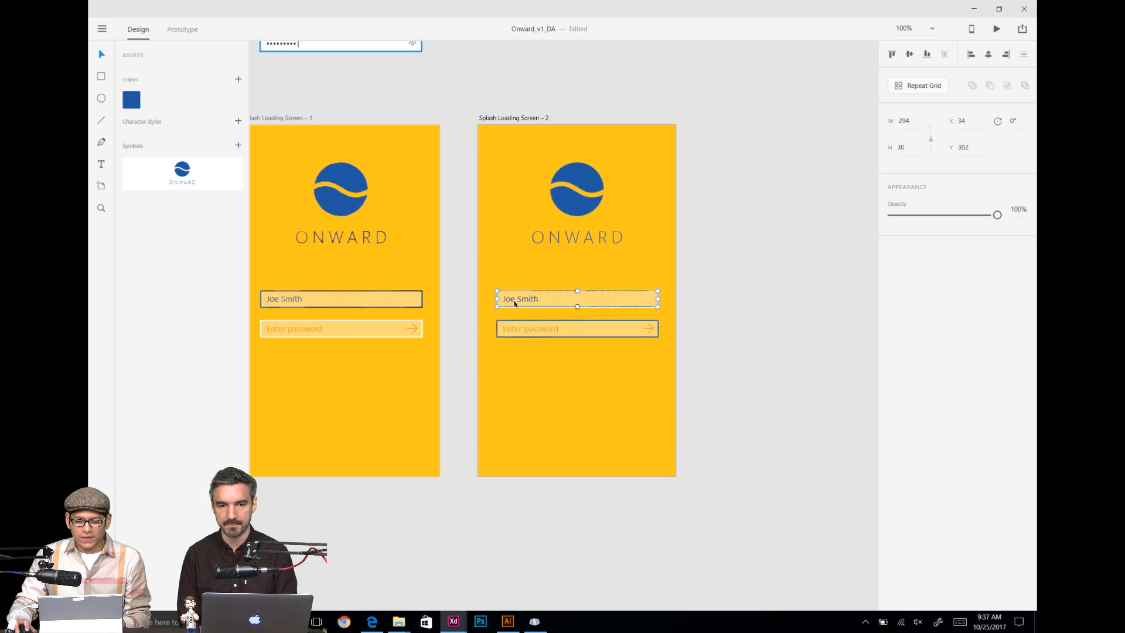
pyautogui.click(529, 331)
pyautogui.doubleClick(546, 336)
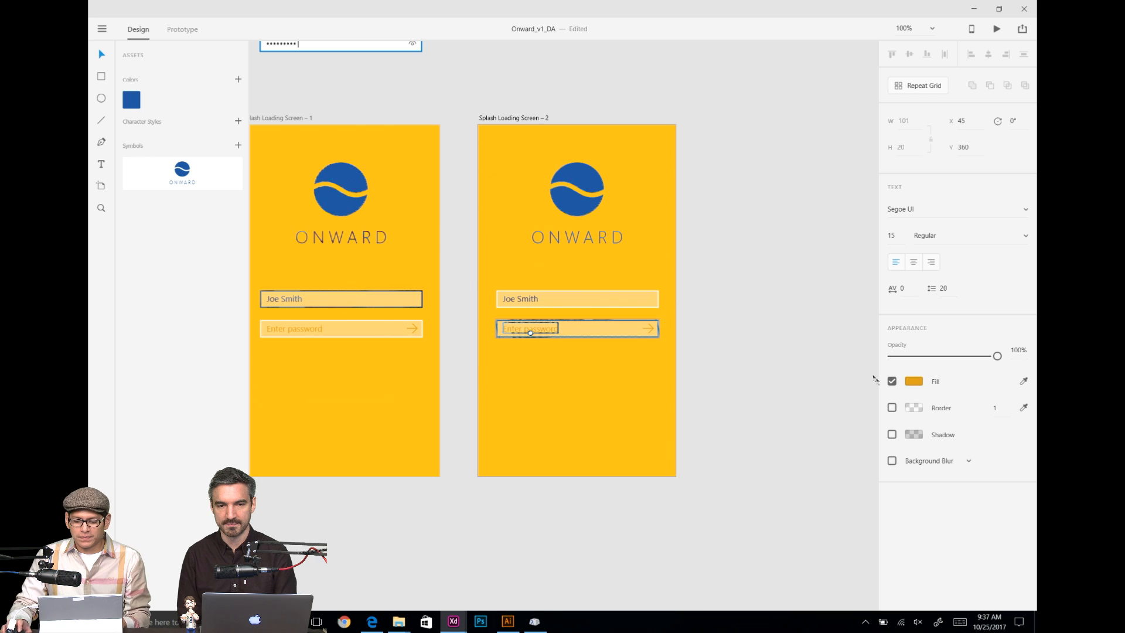
pyautogui.click(914, 382)
pyautogui.hotkey('ctrl', 'c')
pyautogui.click(515, 300)
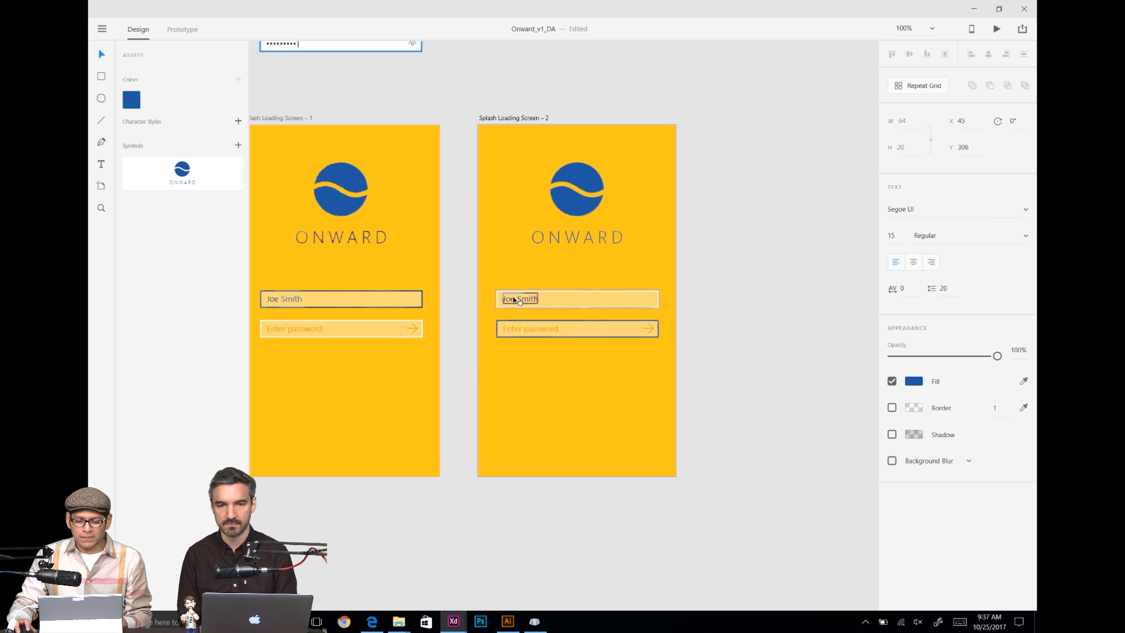
pyautogui.click(915, 381)
pyautogui.hotkey('ctrl', 'v')
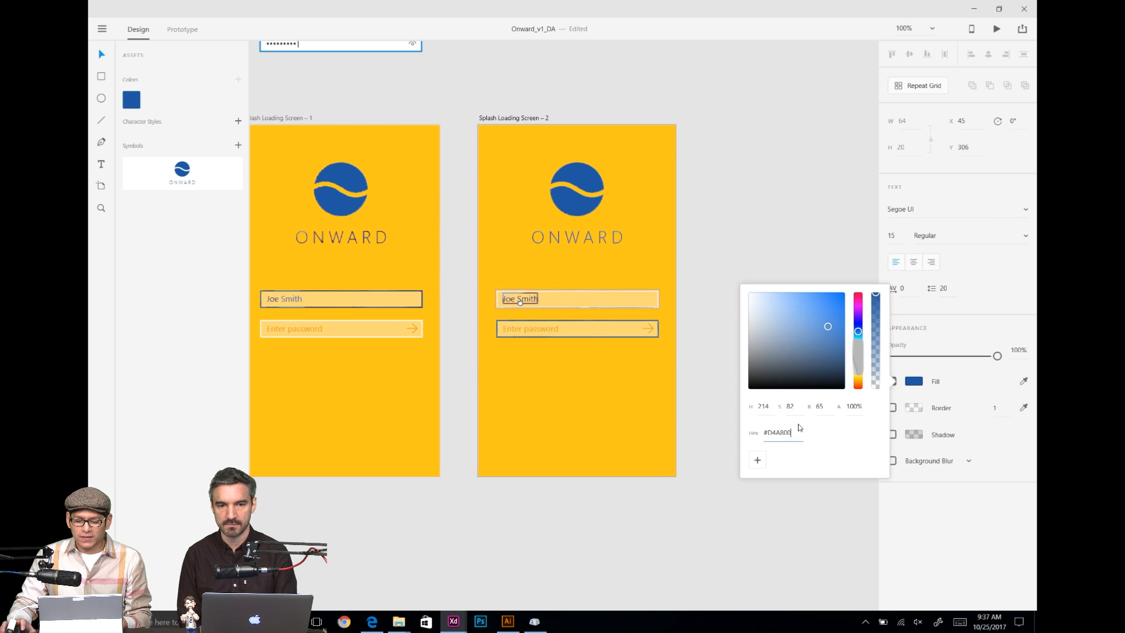
pyautogui.press('Return')
# Step: Set the "Enter password" text's fill on the duplicated artboard to the blue sampled from the Onward logo
pyautogui.doubleClick(531, 328)
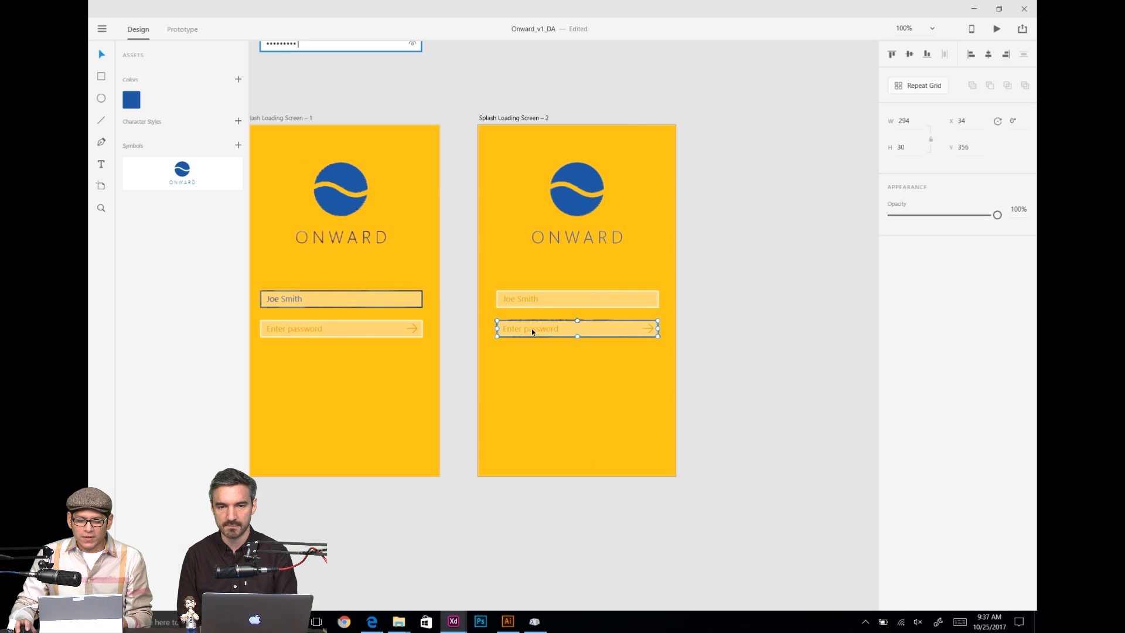
pyautogui.click(922, 383)
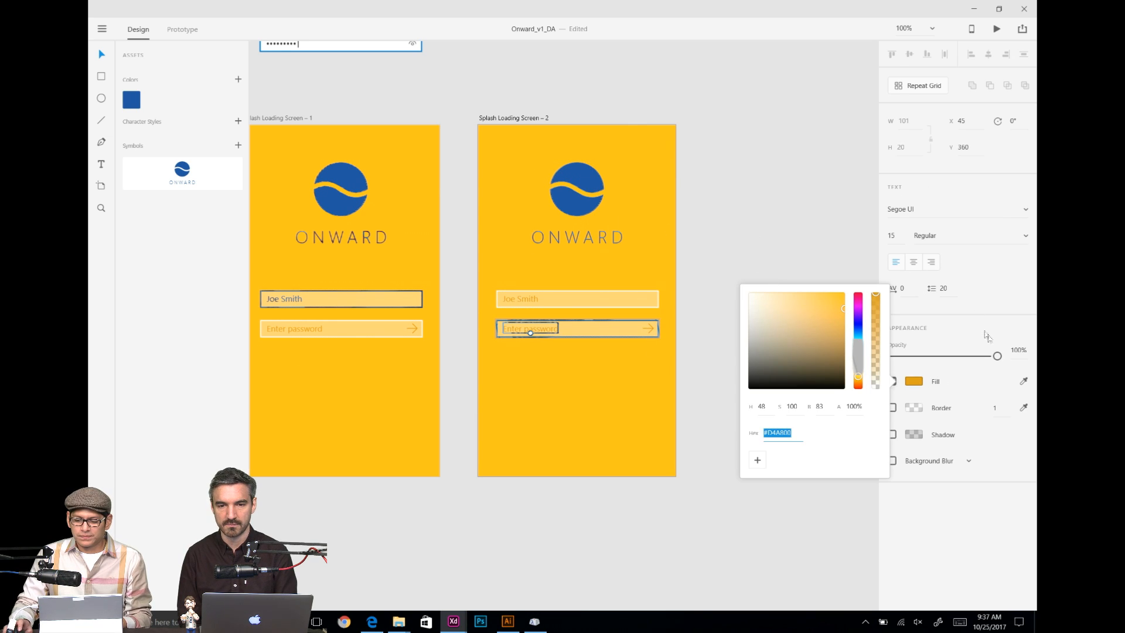
pyautogui.click(1023, 381)
pyautogui.click(578, 177)
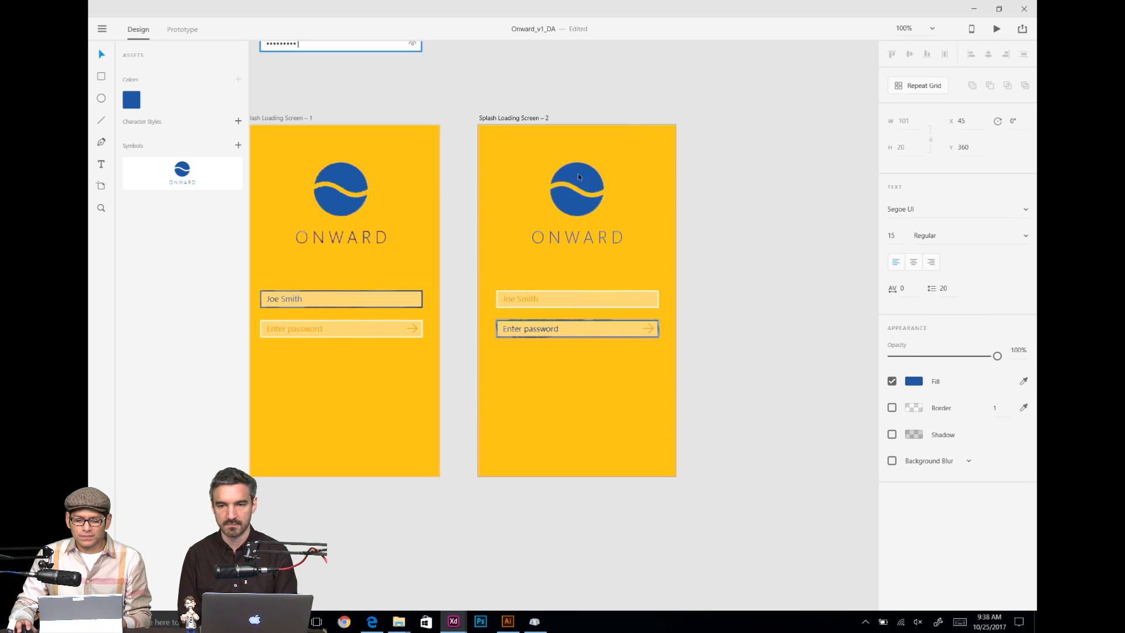
pyautogui.click(767, 254)
pyautogui.hotkey('alt', 'Tab')
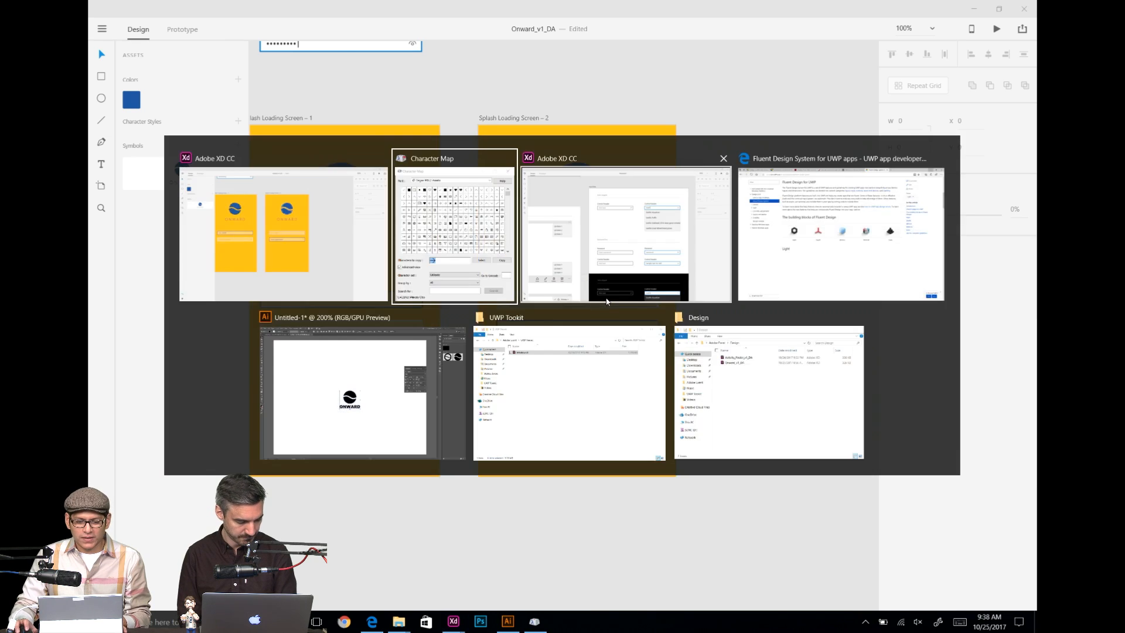
pyautogui.hotkey('alt', 'Tab')
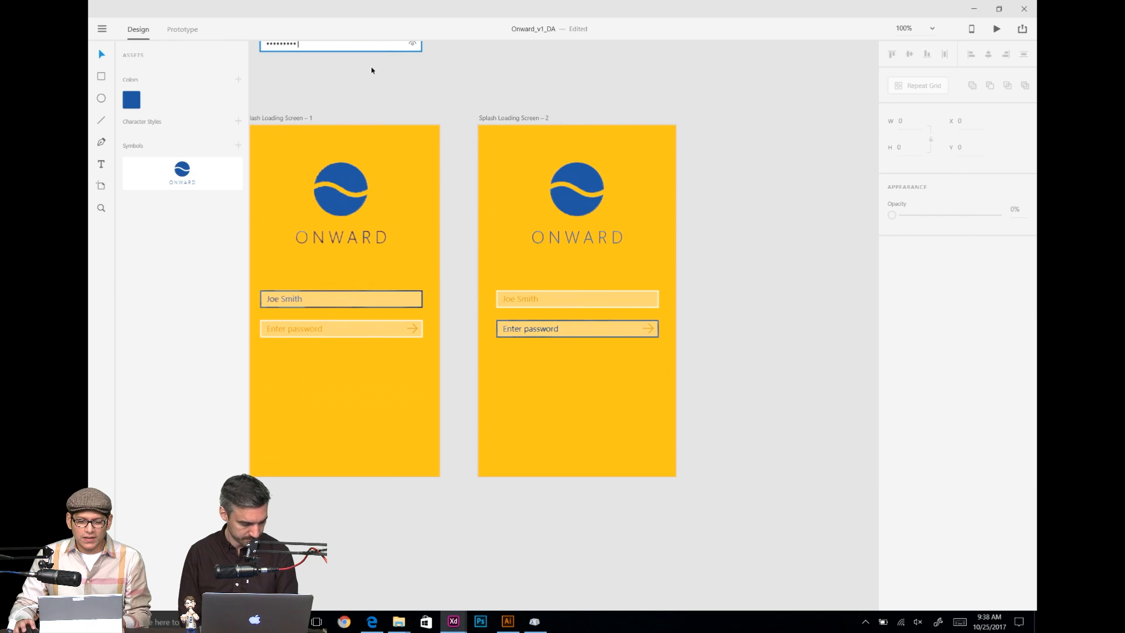
pyautogui.click(296, 44)
pyautogui.moveTo(293, 47); pyautogui.dragTo(373, 94)
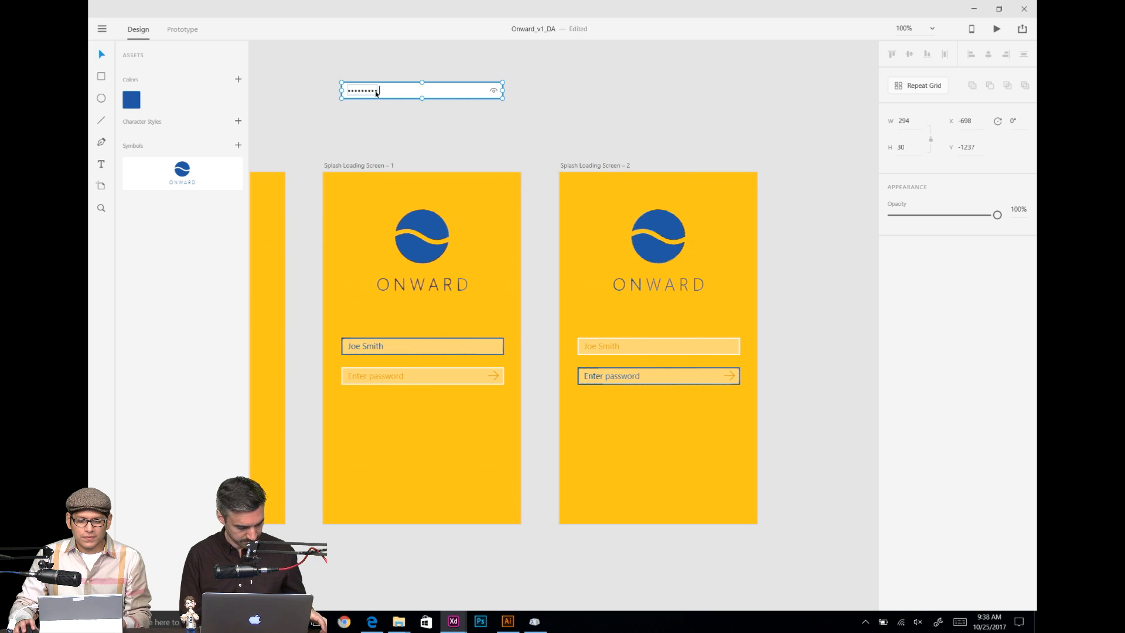
pyautogui.doubleClick(377, 92)
pyautogui.keyDown('shift'); pyautogui.click(380, 90); pyautogui.keyUp('shift')
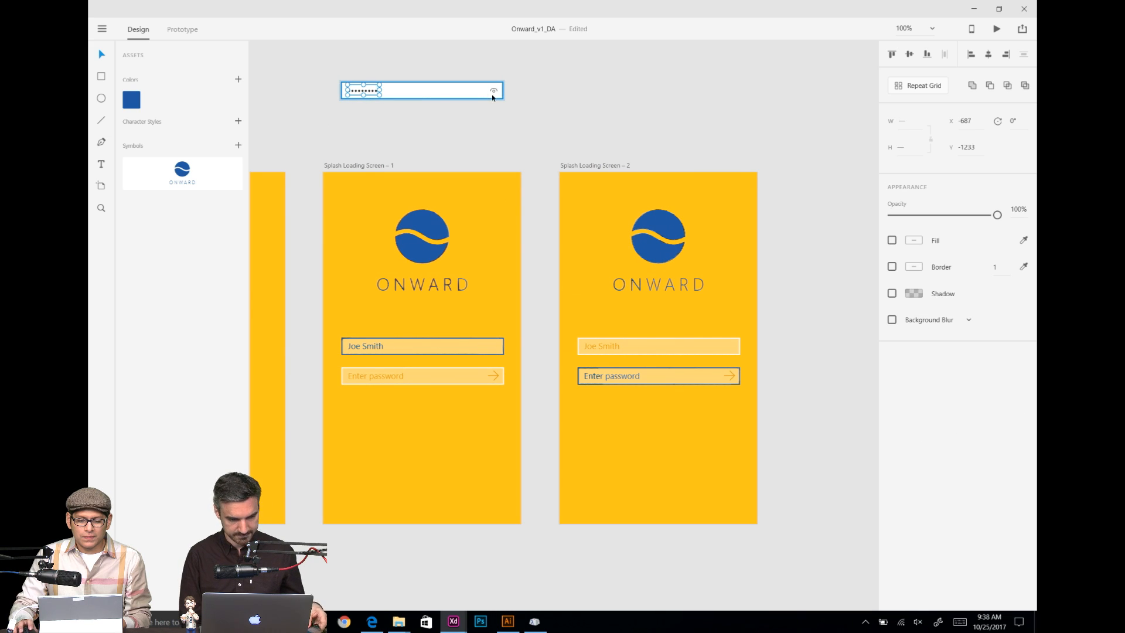
pyautogui.press('Escape')
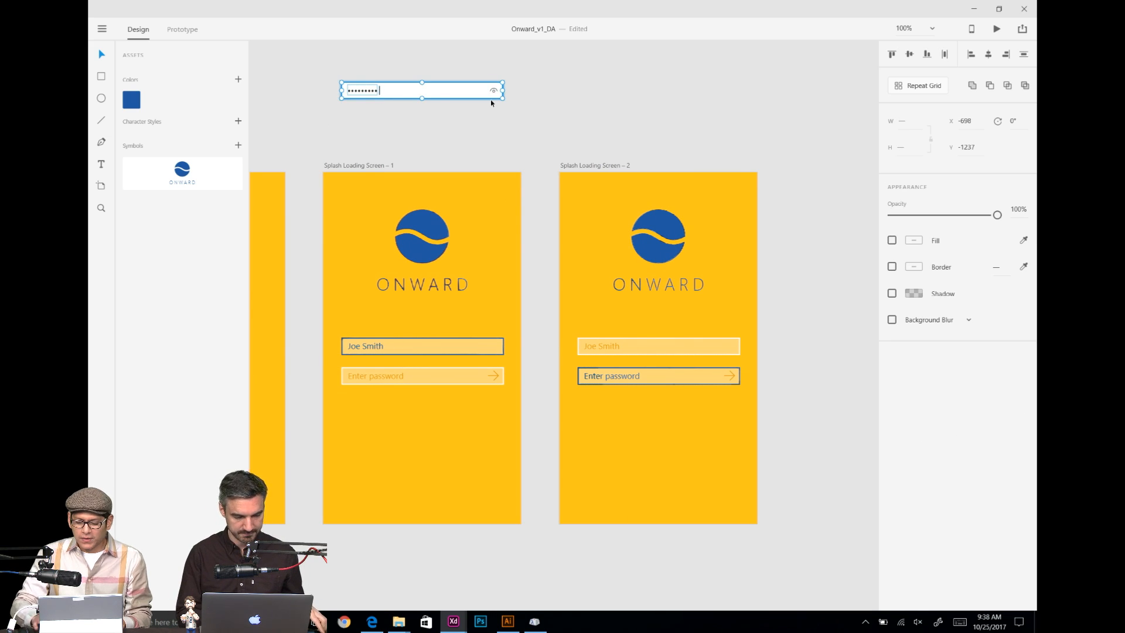
# Step: Select and copy the password dots, the cursor line and the eye icon's Action group from the "Password focused" group on the pasteboard
pyautogui.hotkey('ctrl', '=')
pyautogui.hotkey('ctrl', '=')
pyautogui.hotkey('ctrl', '=')
pyautogui.moveTo(573, 195); pyautogui.dragTo(586, 291)
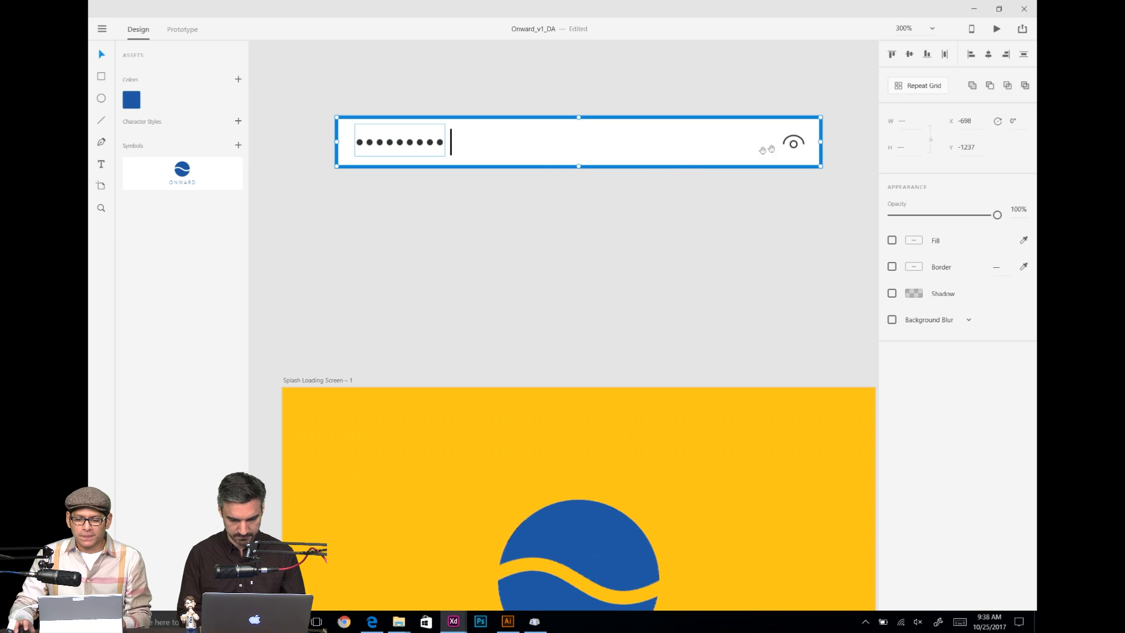
pyautogui.doubleClick(794, 144)
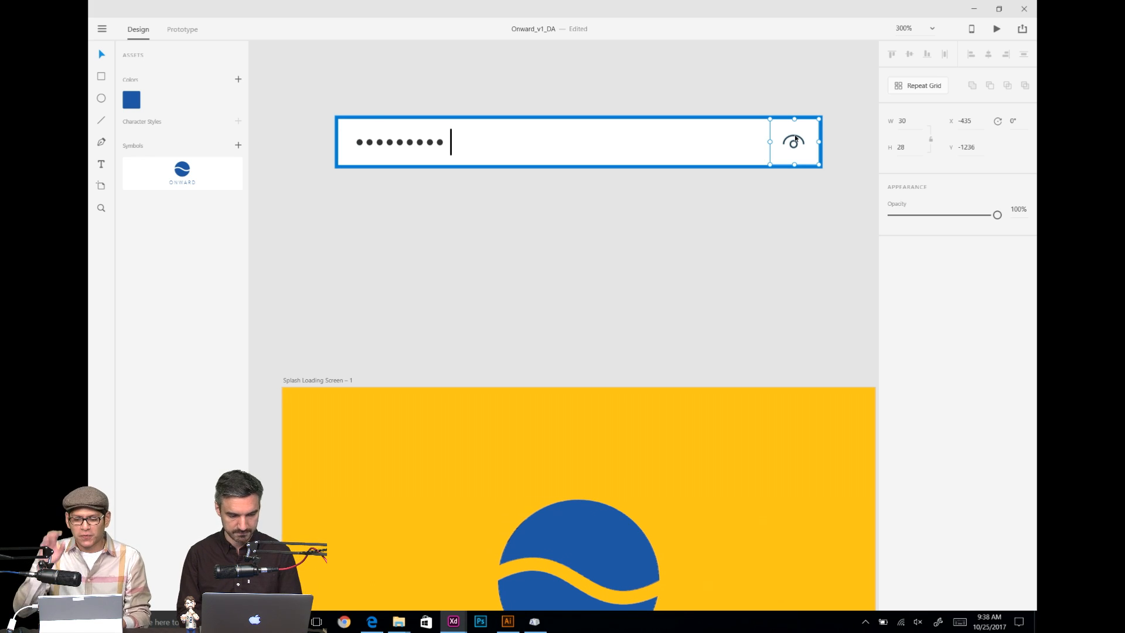
pyautogui.keyDown('shift'); pyautogui.click(437, 141); pyautogui.keyUp('shift')
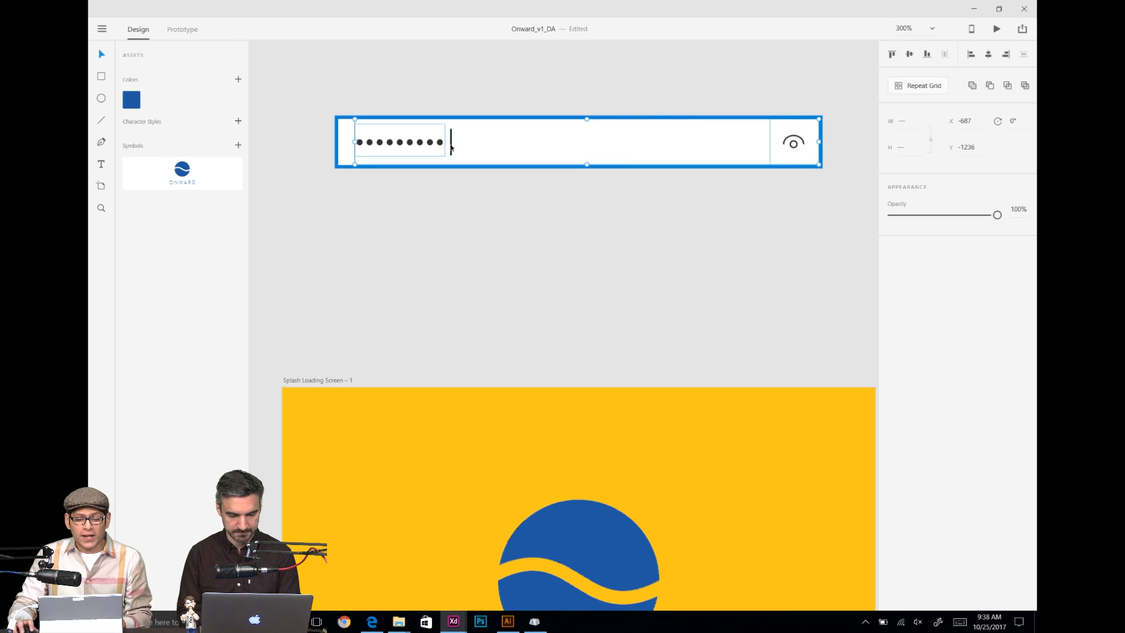
pyautogui.click(452, 144)
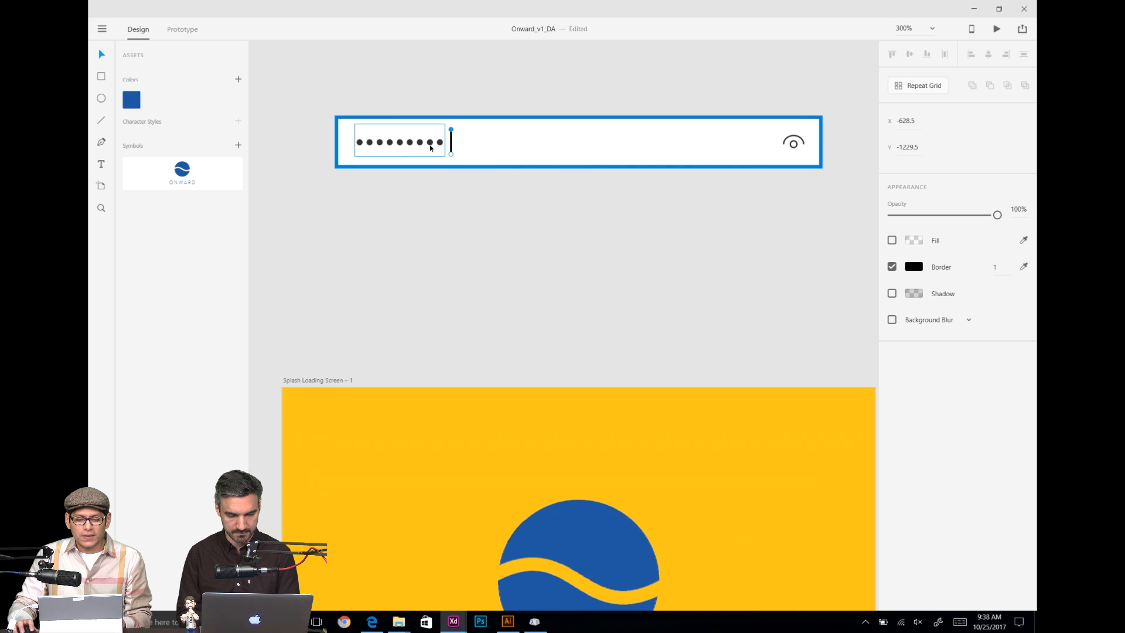
pyautogui.click(435, 147)
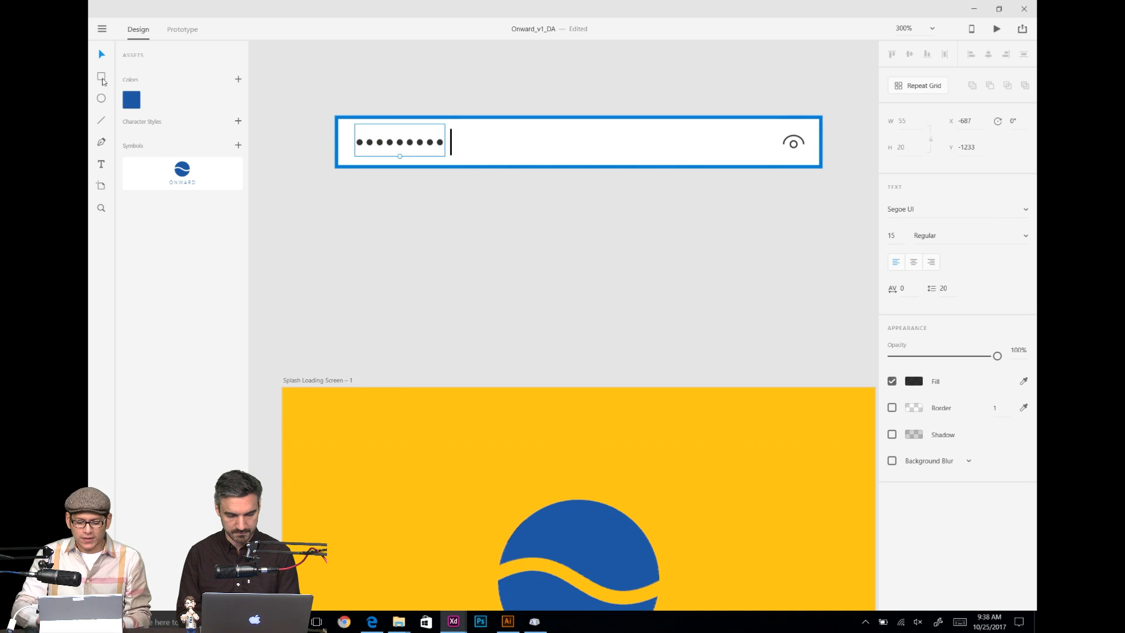
pyautogui.hotkey('ctrl', 'y')
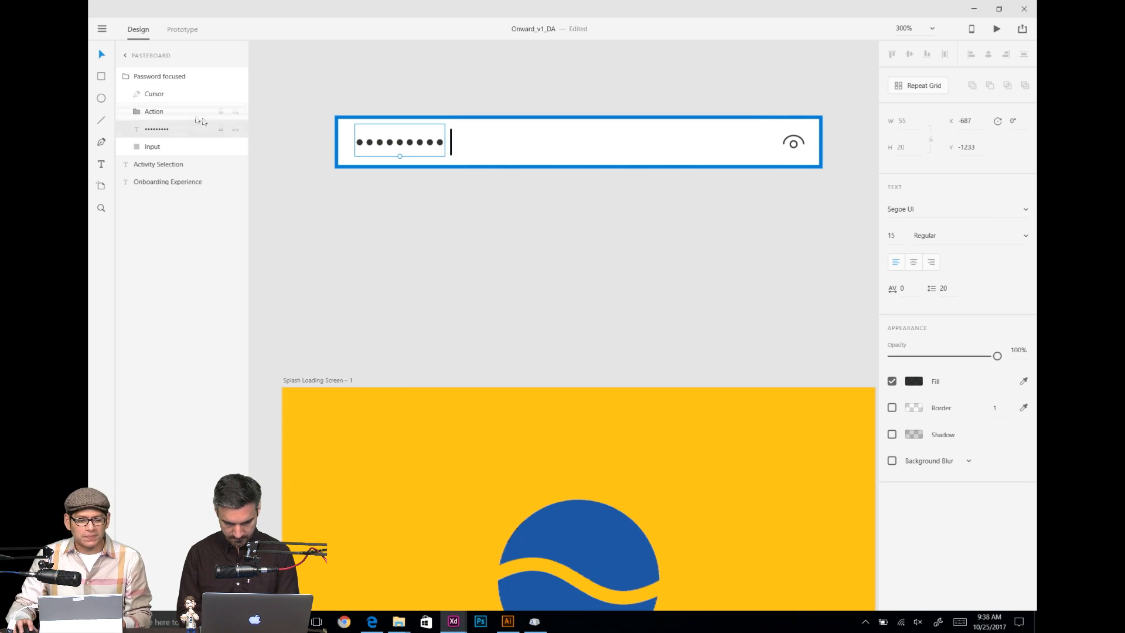
pyautogui.keyDown('shift'); pyautogui.click(151, 113); pyautogui.keyUp('shift')
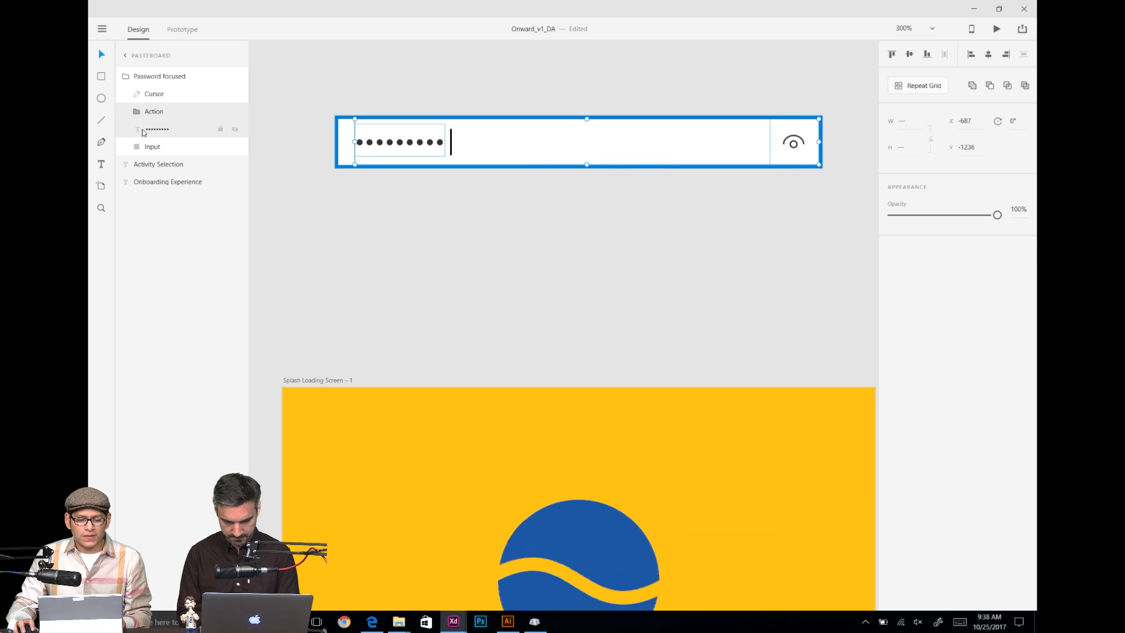
pyautogui.click(147, 146)
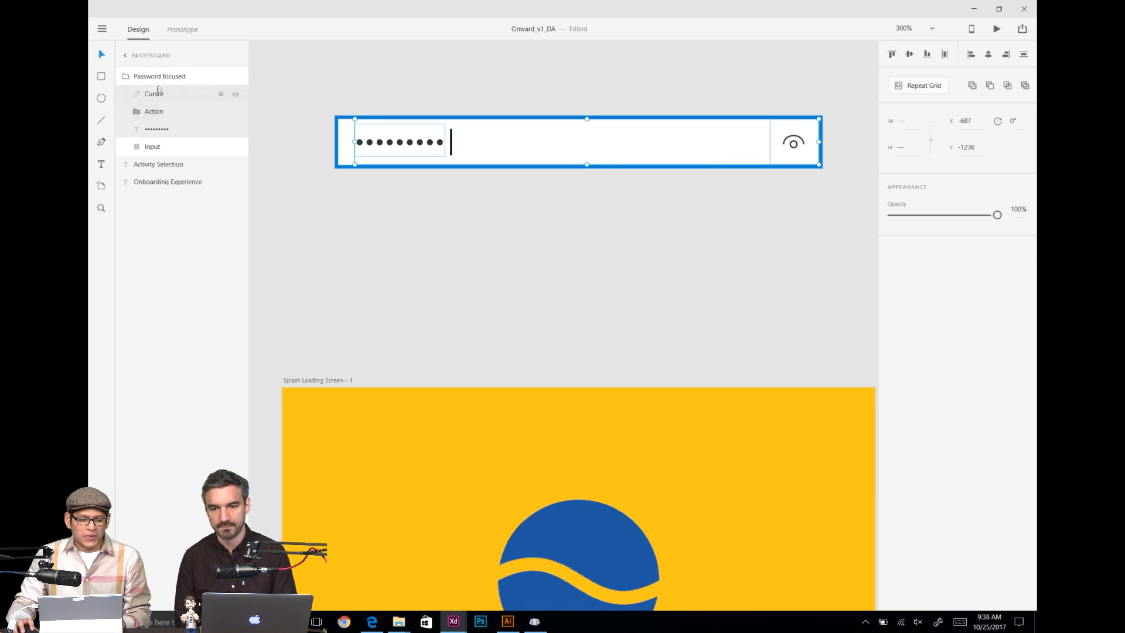
# Step: Replace the "Enter password" text in the password group on Splash Loading Screen – 2 with the copied dots, cursor and eye icon
pyautogui.scroll(-3, 471, 244)
pyautogui.hscroll(4, 471, 243)
pyautogui.scroll(-10, 471, 243)
pyautogui.hscroll(8, 470, 243)
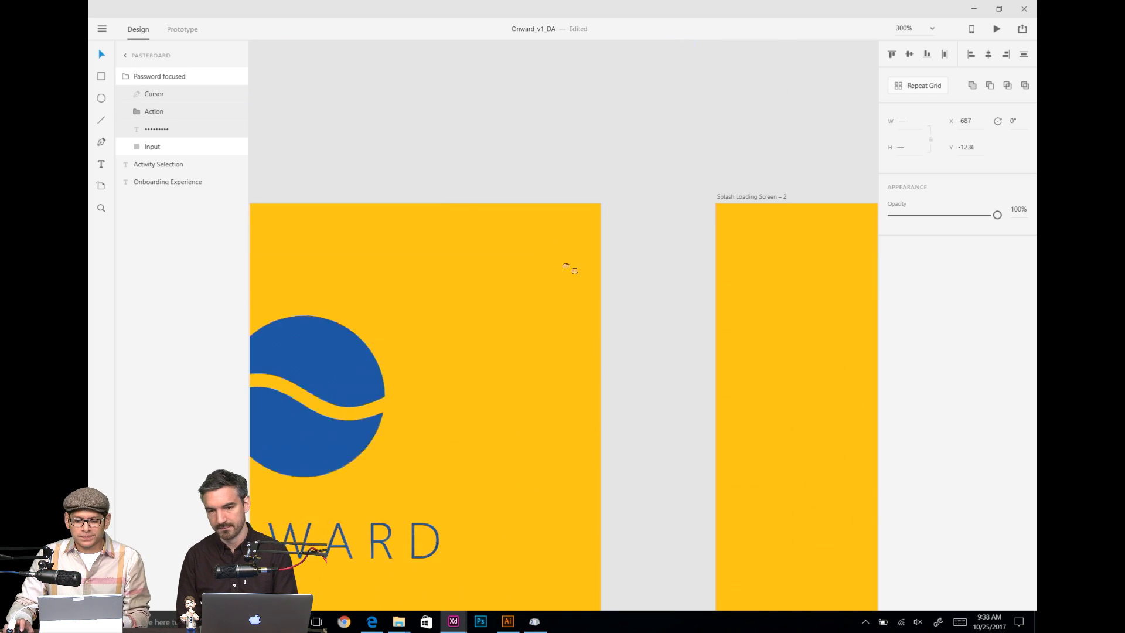
pyautogui.moveTo(605, 342); pyautogui.dragTo(535, 252)
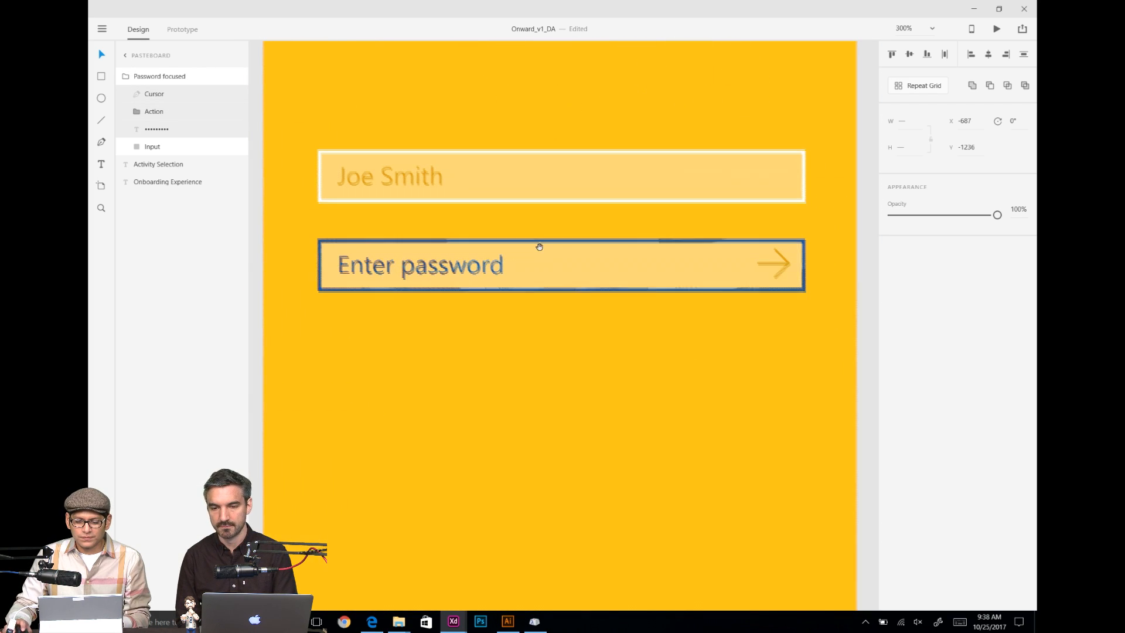
pyautogui.click(781, 268)
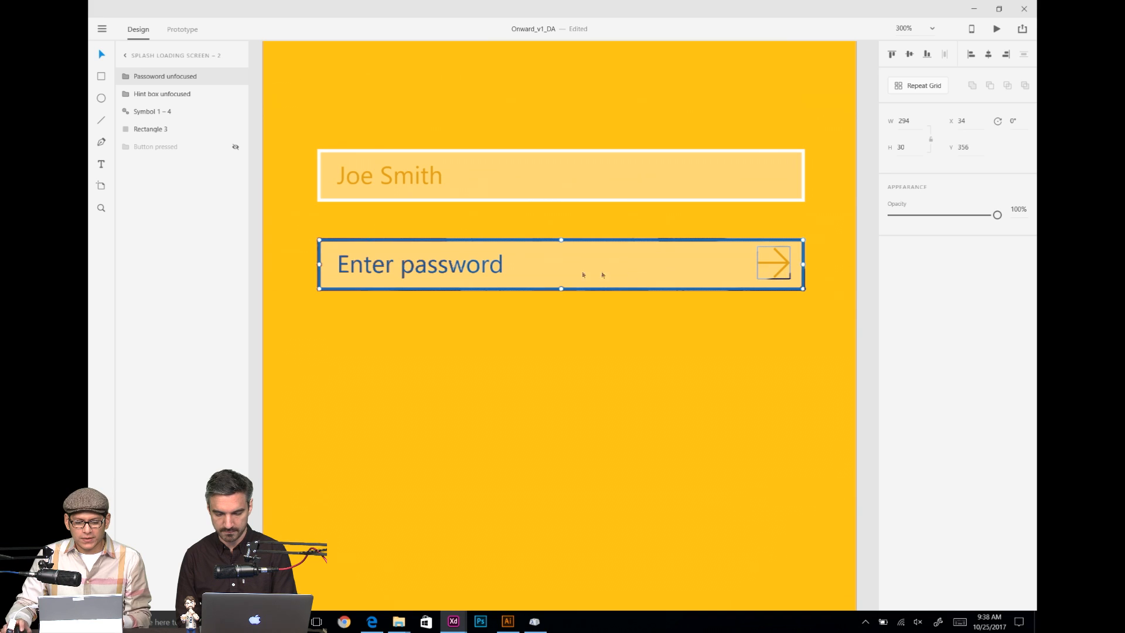
pyautogui.doubleClick(487, 269)
pyautogui.hotkey('ctrl', 'a')
pyautogui.press('BackSpace')
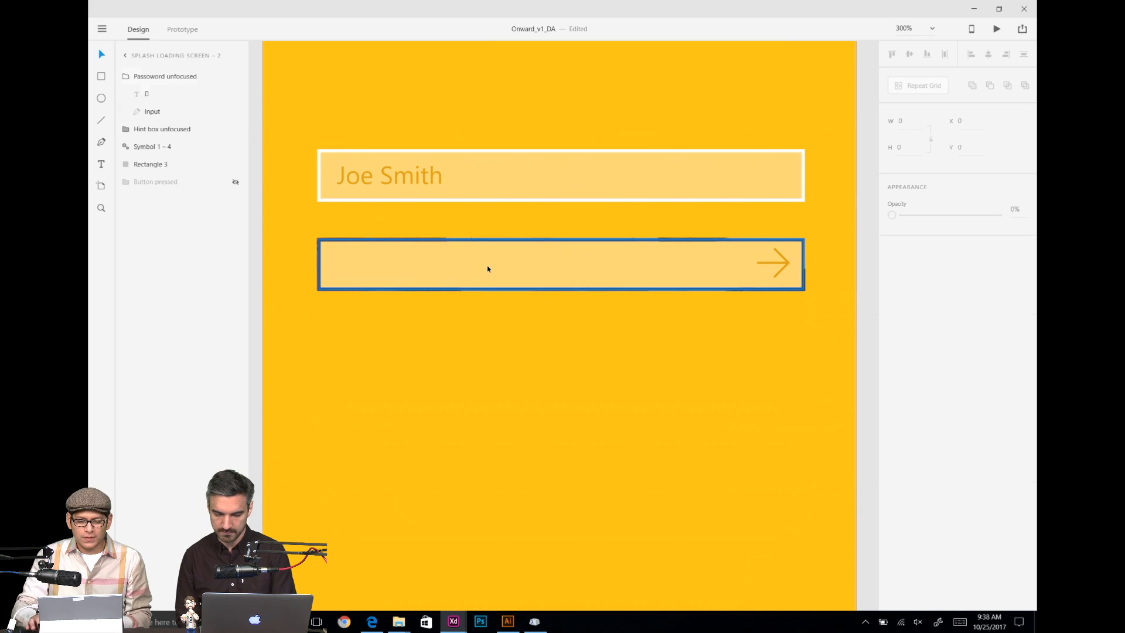
pyautogui.hotkey('ctrl', 'v')
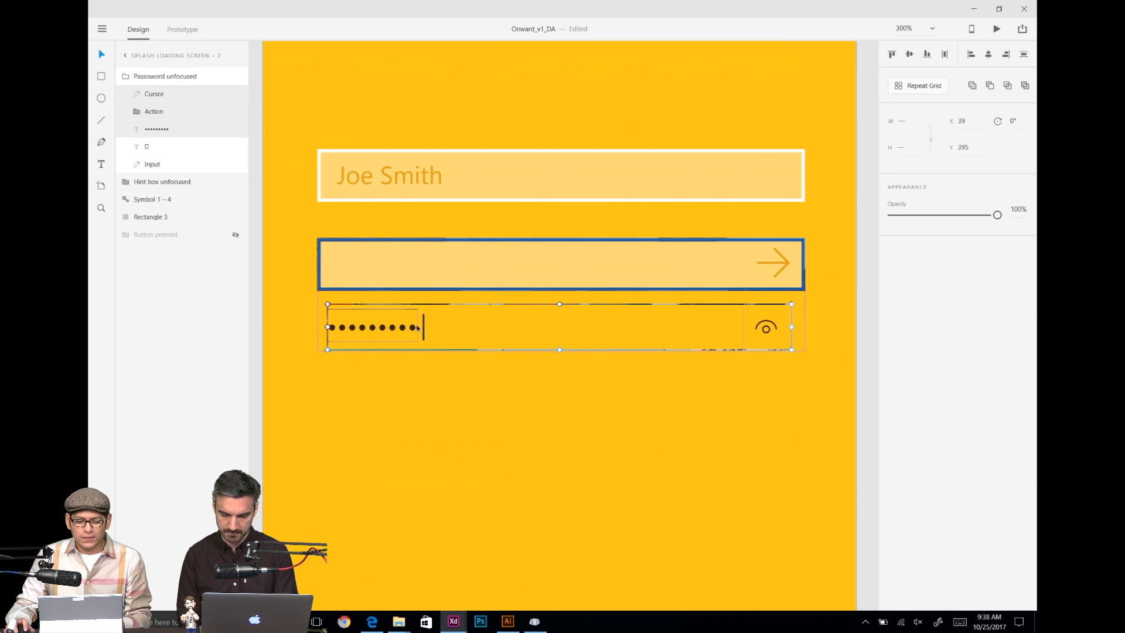
# Step: Try to place the pasted dots, cursor and eye icon freehand inside the blue-bordered password box, and undo each move
pyautogui.moveTo(418, 328); pyautogui.dragTo(421, 264)
pyautogui.click(432, 356)
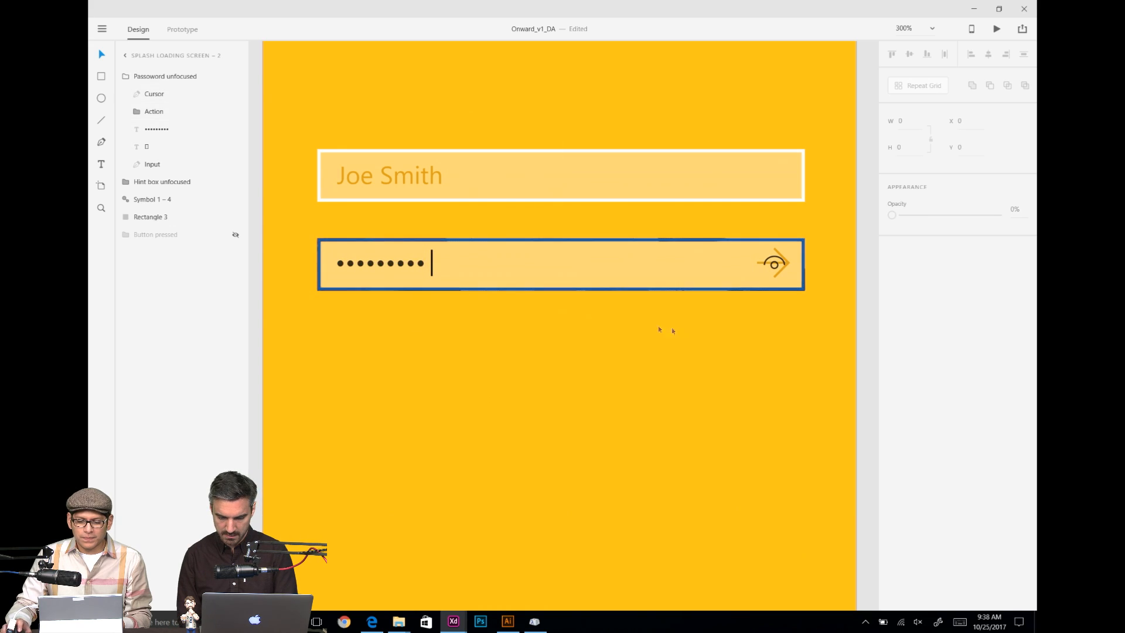
pyautogui.click(772, 266)
pyautogui.doubleClick(774, 265)
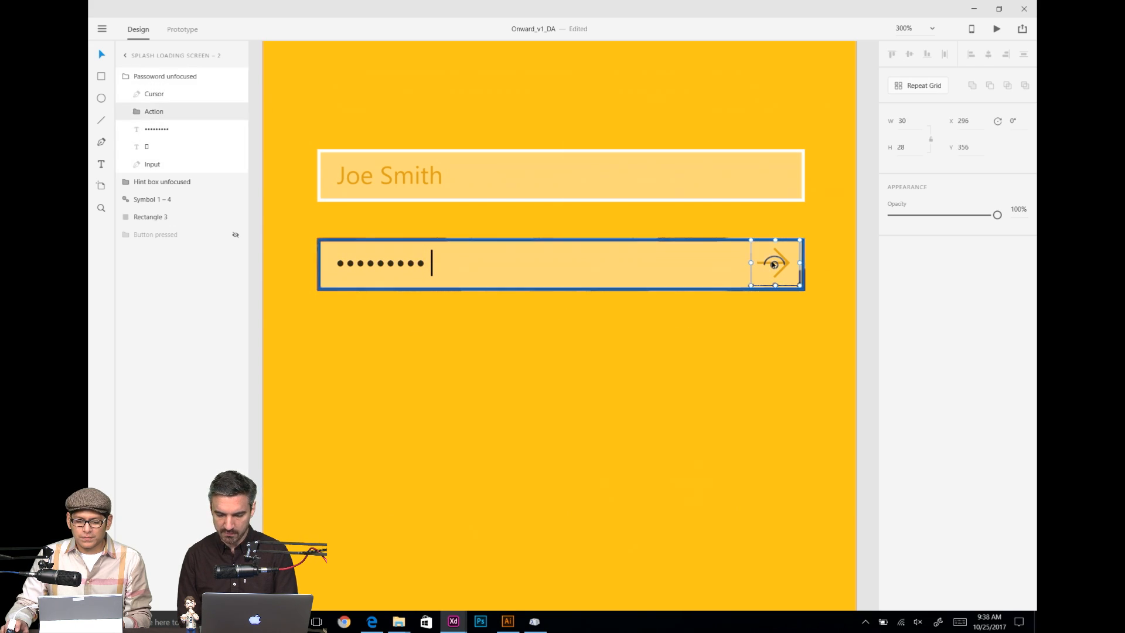
pyautogui.doubleClick(656, 362)
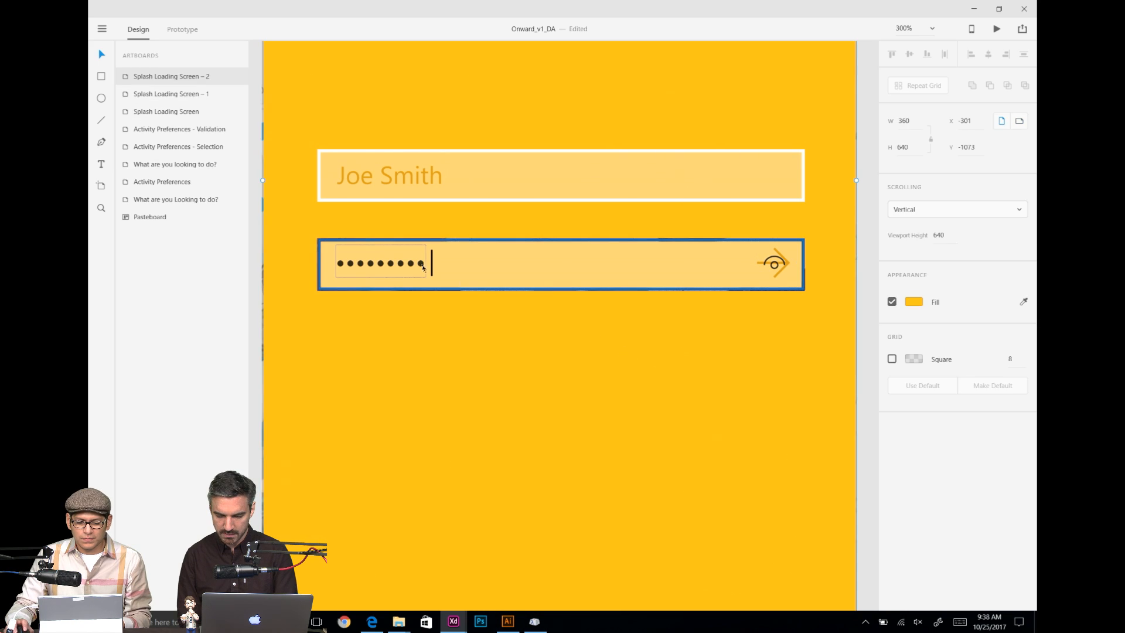
pyautogui.hotkey('ctrl', 'z')
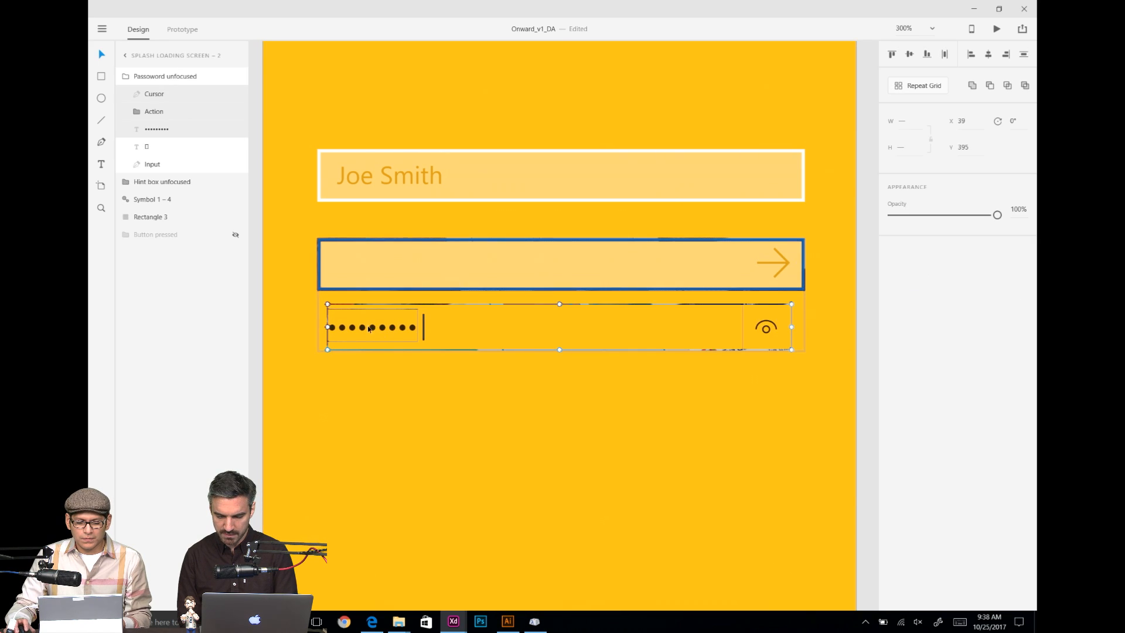
pyautogui.moveTo(369, 329); pyautogui.dragTo(363, 264)
pyautogui.press('Escape')
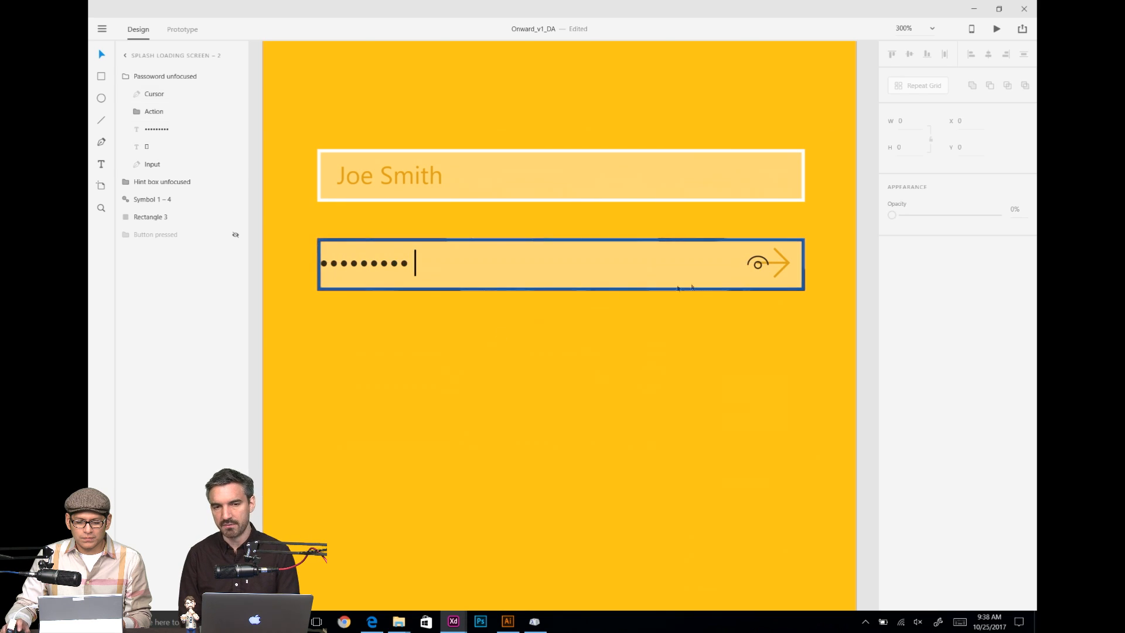
pyautogui.click(752, 265)
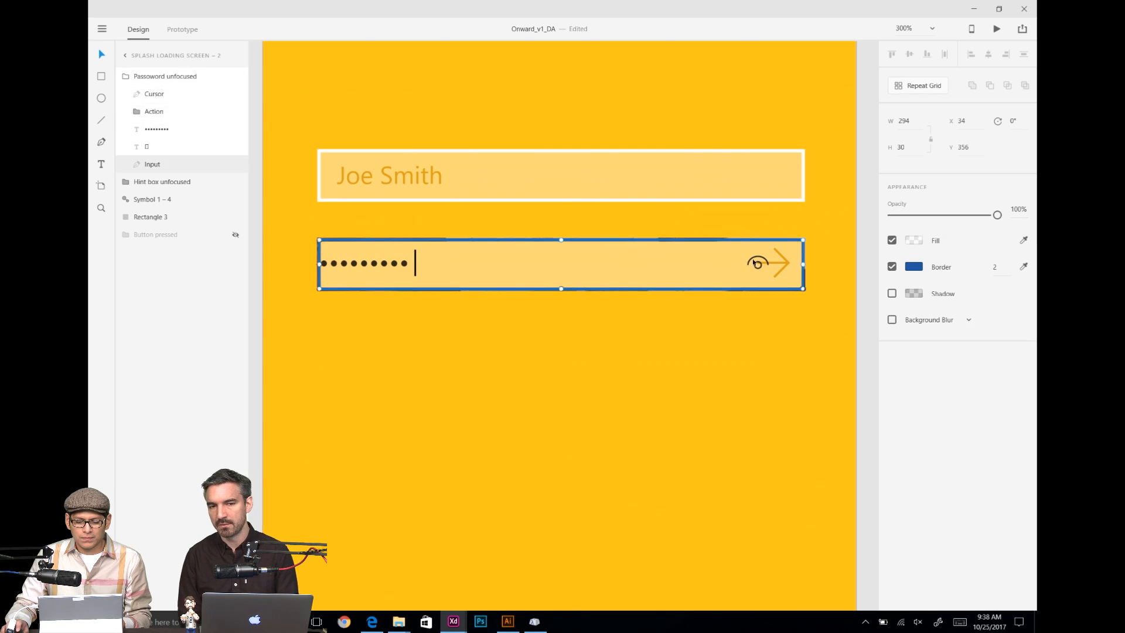
pyautogui.doubleClick(751, 263)
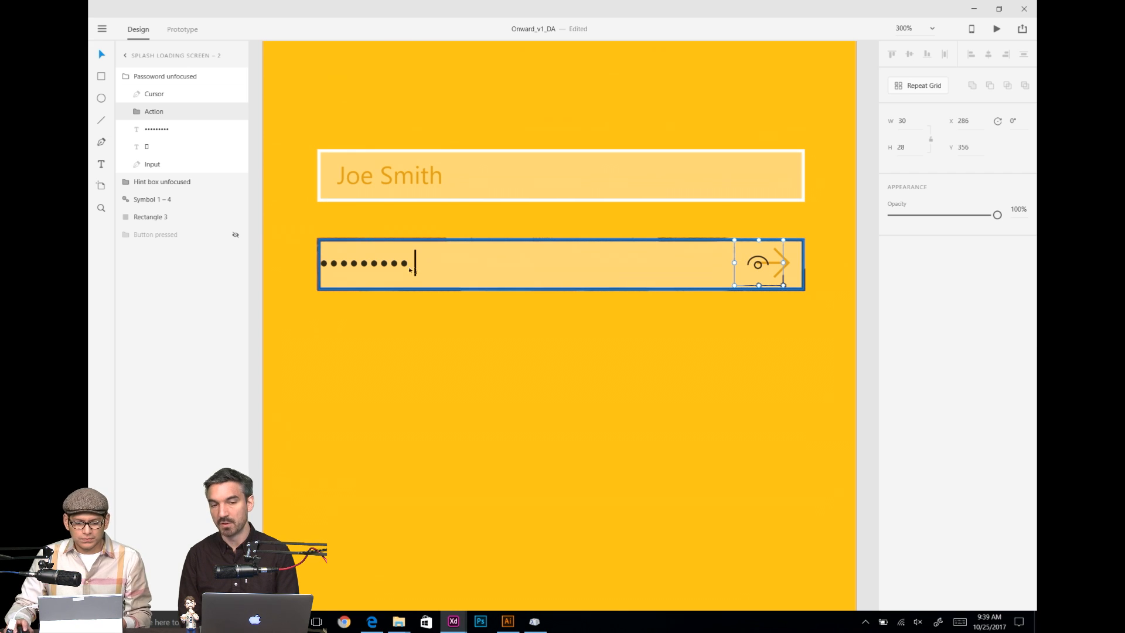
pyautogui.hotkey('ctrl', 'z')
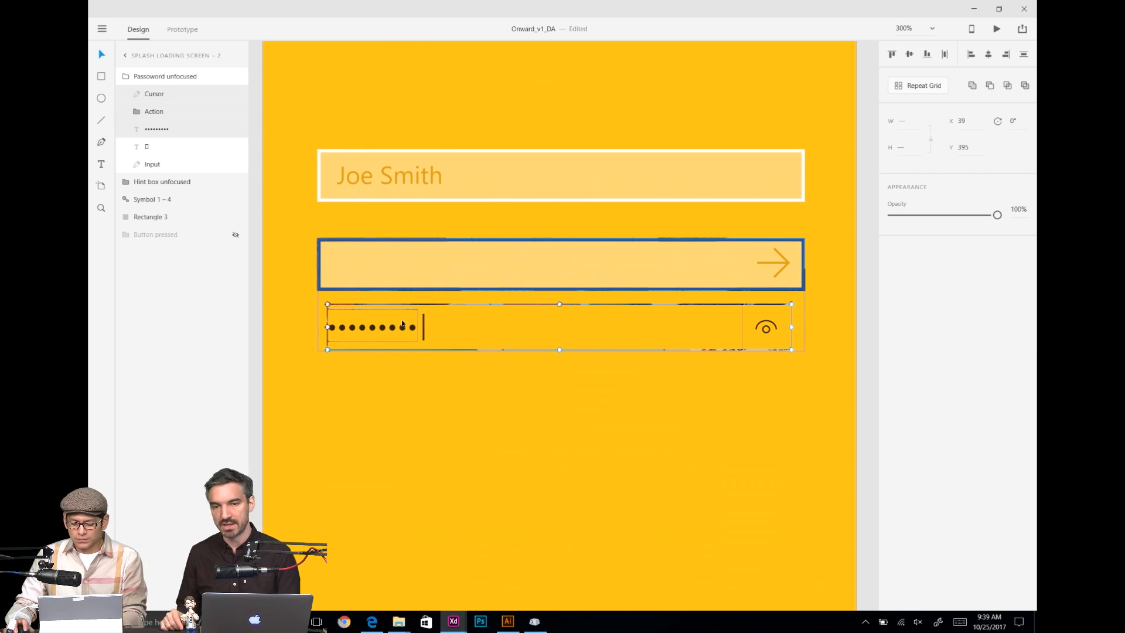
# Step: Nudge the pasted dots, cursor and eye icon up together into the blue-bordered password box, to Y 357
pyautogui.hotkey('shift', 'Up')
pyautogui.hotkey('shift', 'Up')
pyautogui.hotkey('shift', 'Up')
pyautogui.hotkey('shift', 'Up')
pyautogui.hotkey('shift', 'Up')
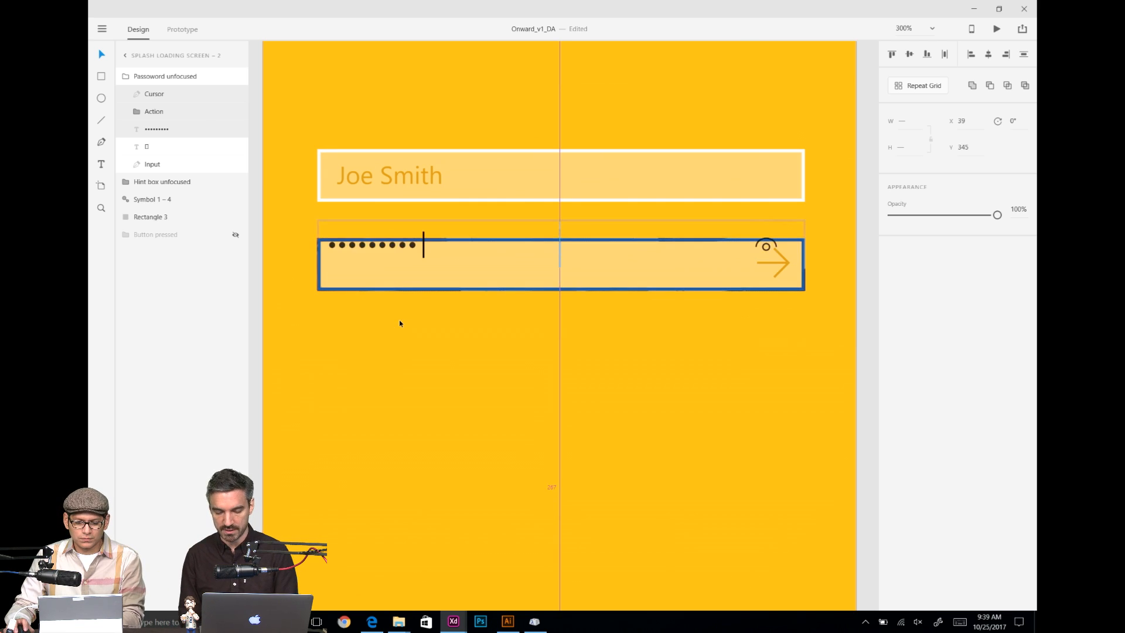
pyautogui.hotkey('shift', 'Down')
pyautogui.press('Down')
pyautogui.press('Down')
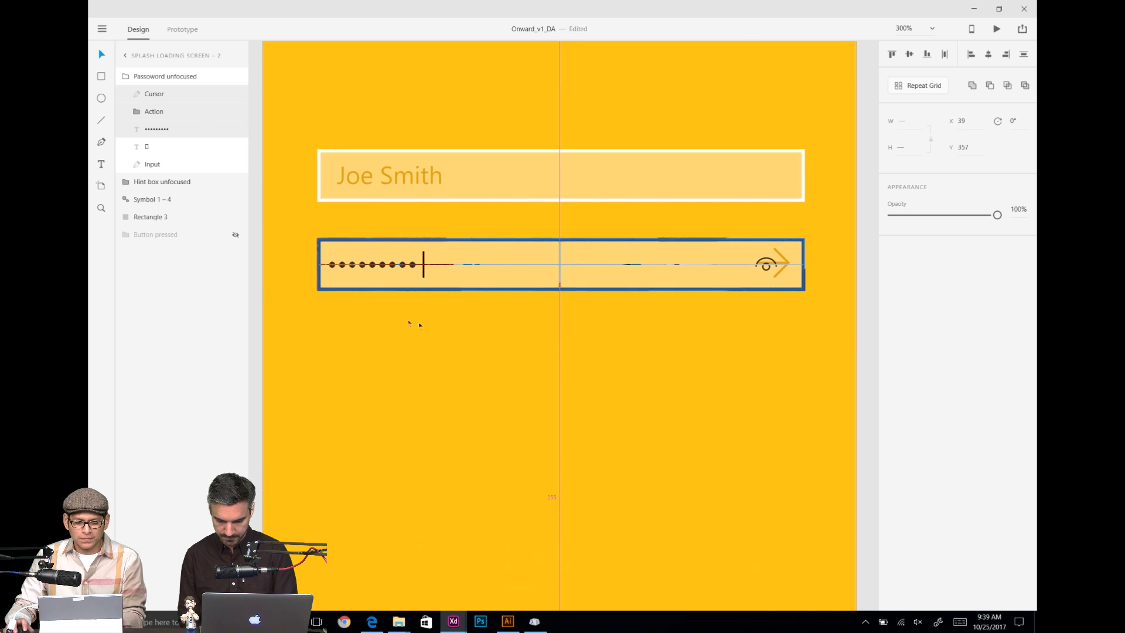
pyautogui.click(421, 326)
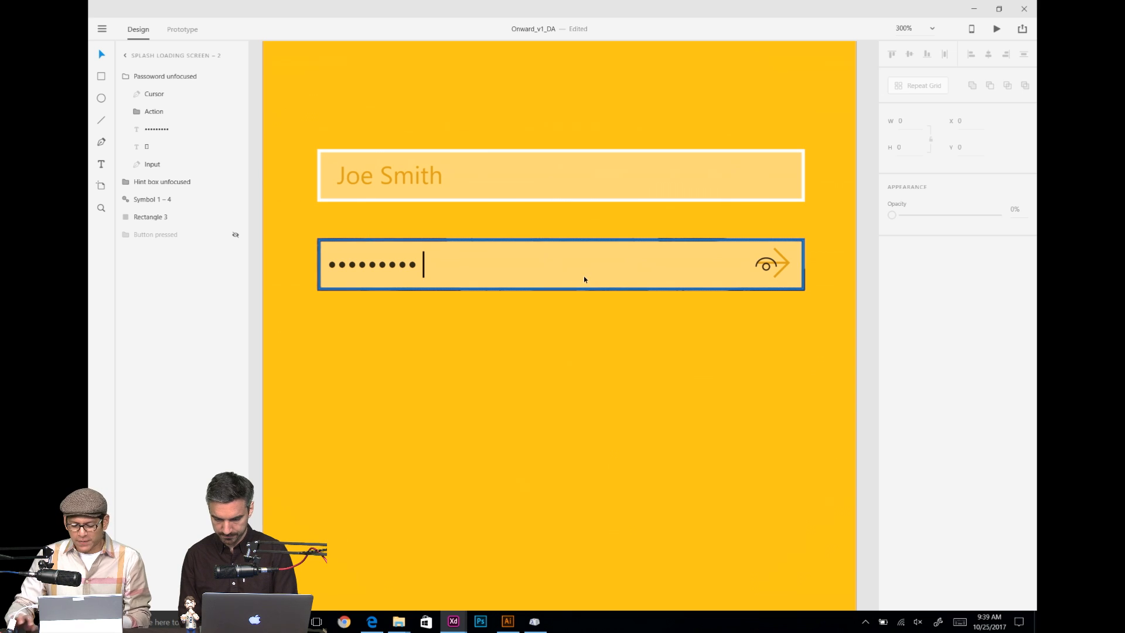
pyautogui.hotkey('ctrl', 'z')
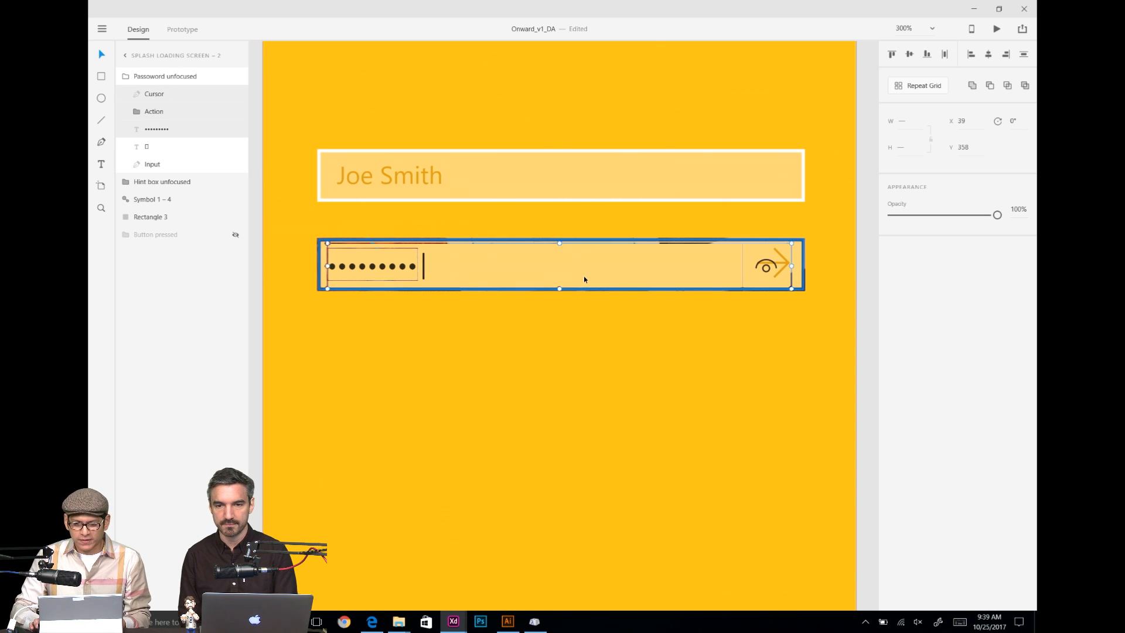
pyautogui.hotkey('shift', 'Down')
pyautogui.hotkey('shift', 'Down')
pyautogui.hotkey('shift', 'Up')
pyautogui.hotkey('shift', 'Up')
pyautogui.hotkey('shift', 'Up')
pyautogui.hotkey('shift', 'Down')
pyautogui.press('Down')
pyautogui.press('Down')
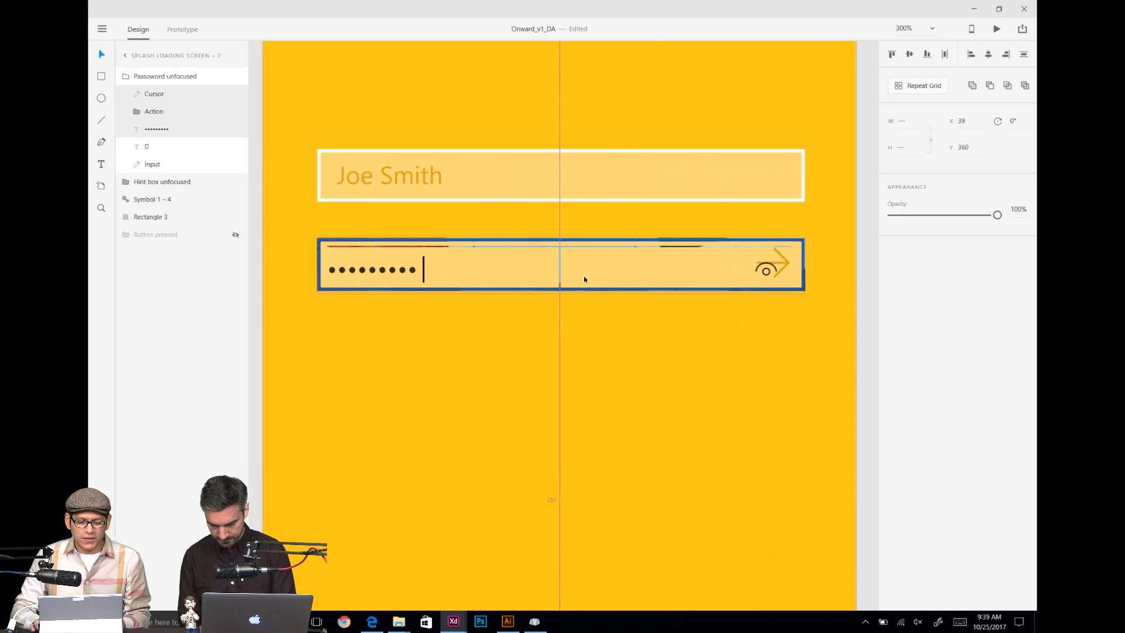
pyautogui.press('Up')
pyautogui.press('Up')
pyautogui.press('Up')
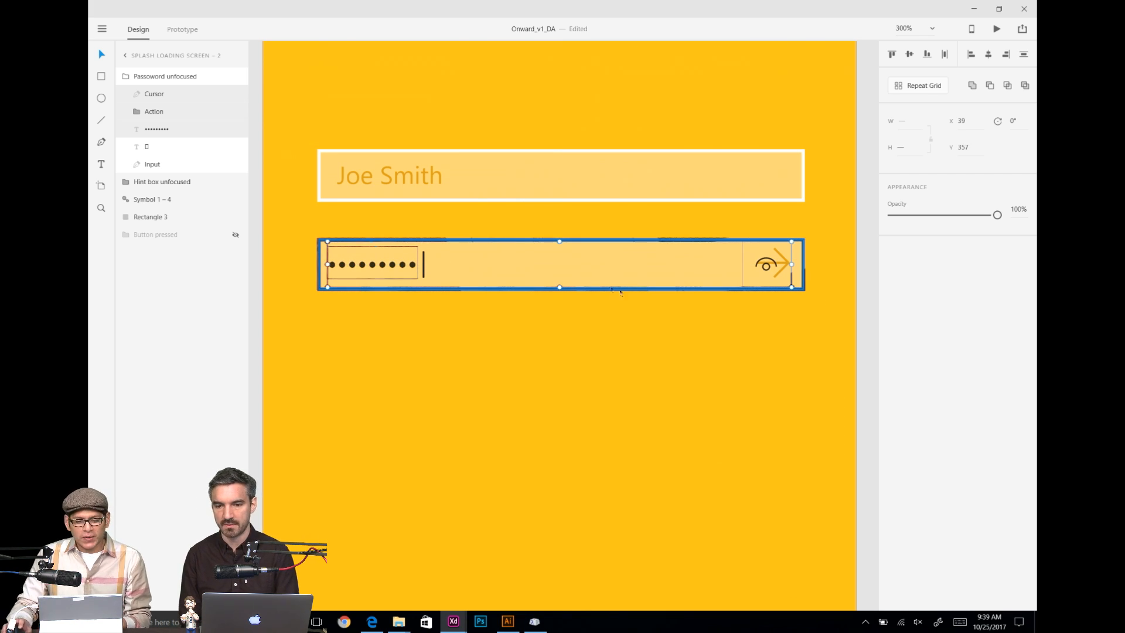
pyautogui.click(727, 294)
# Step: Move the eye icon's Action group 30 px away from the arrow toward the dots, to X 261
pyautogui.click(763, 260)
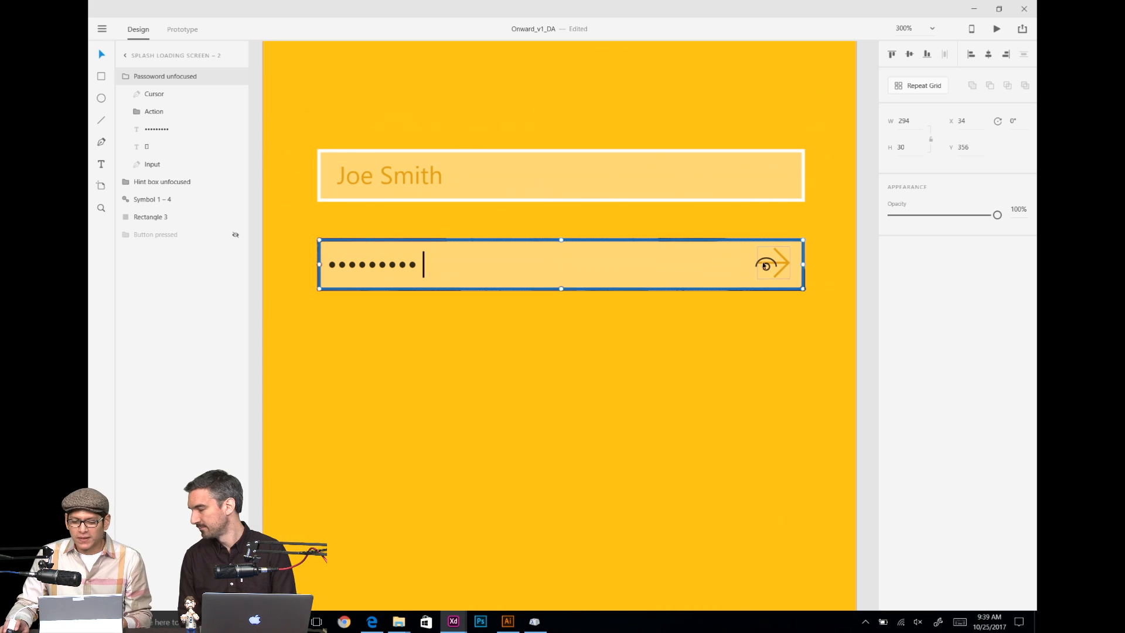
pyautogui.doubleClick(762, 267)
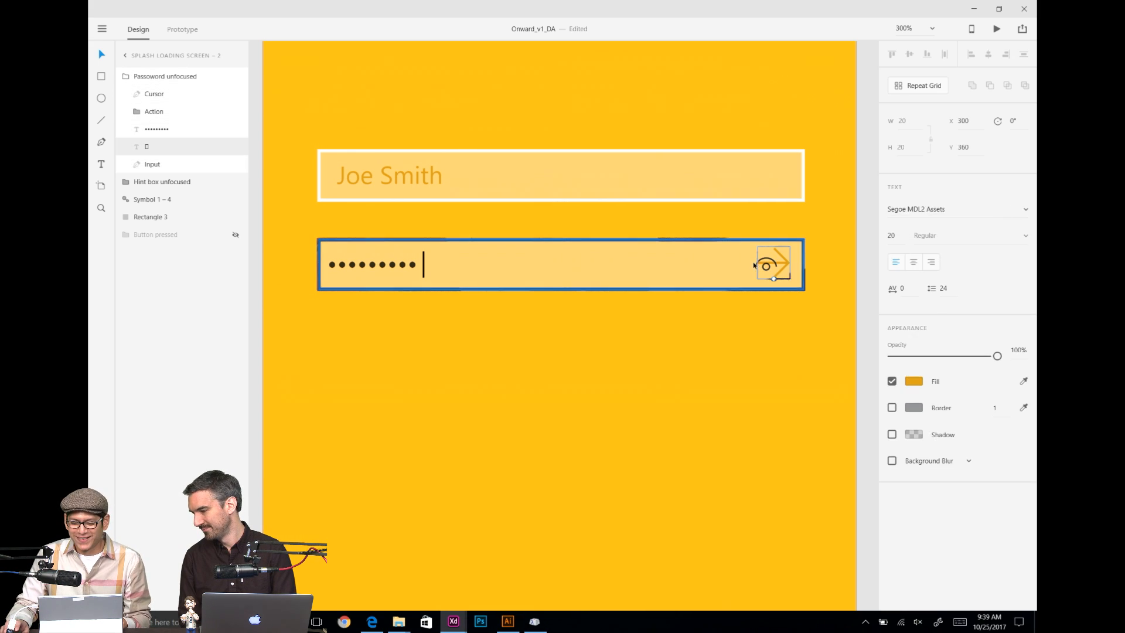
pyautogui.click(162, 162)
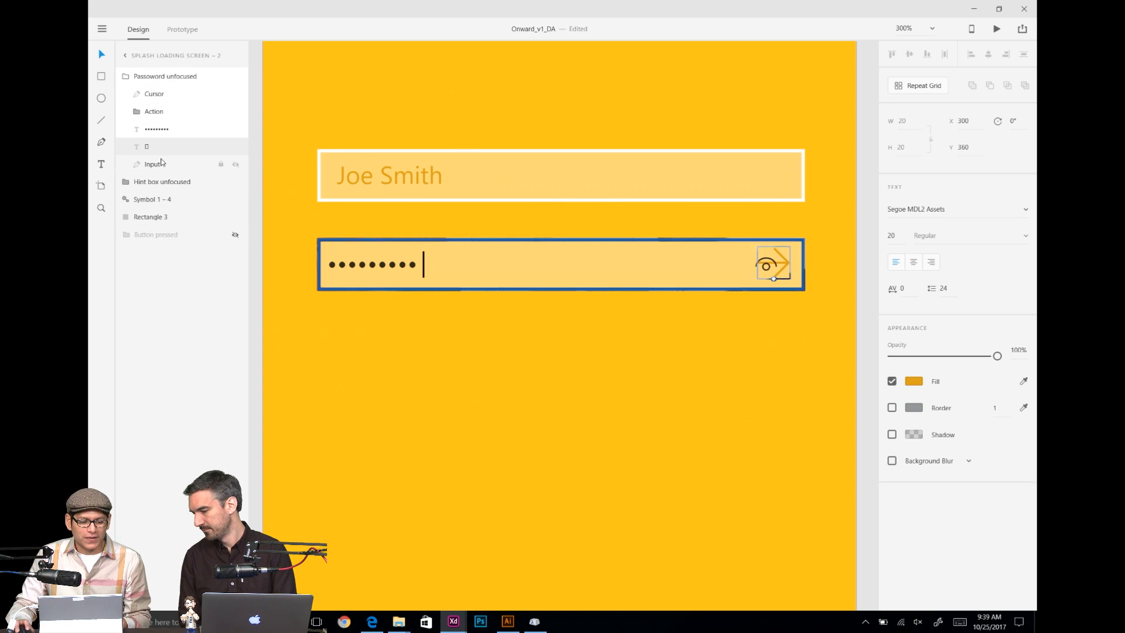
pyautogui.click(162, 144)
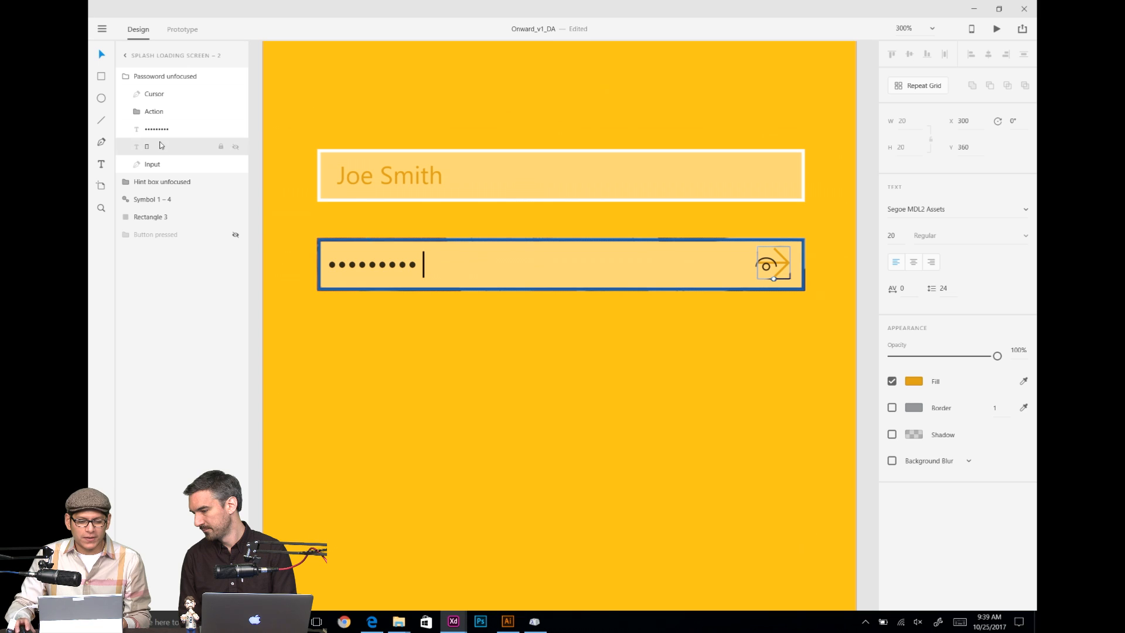
pyautogui.click(165, 108)
pyautogui.hotkey('shift', 'Left')
pyautogui.hotkey('shift', 'Left')
pyautogui.hotkey('shift', 'Left')
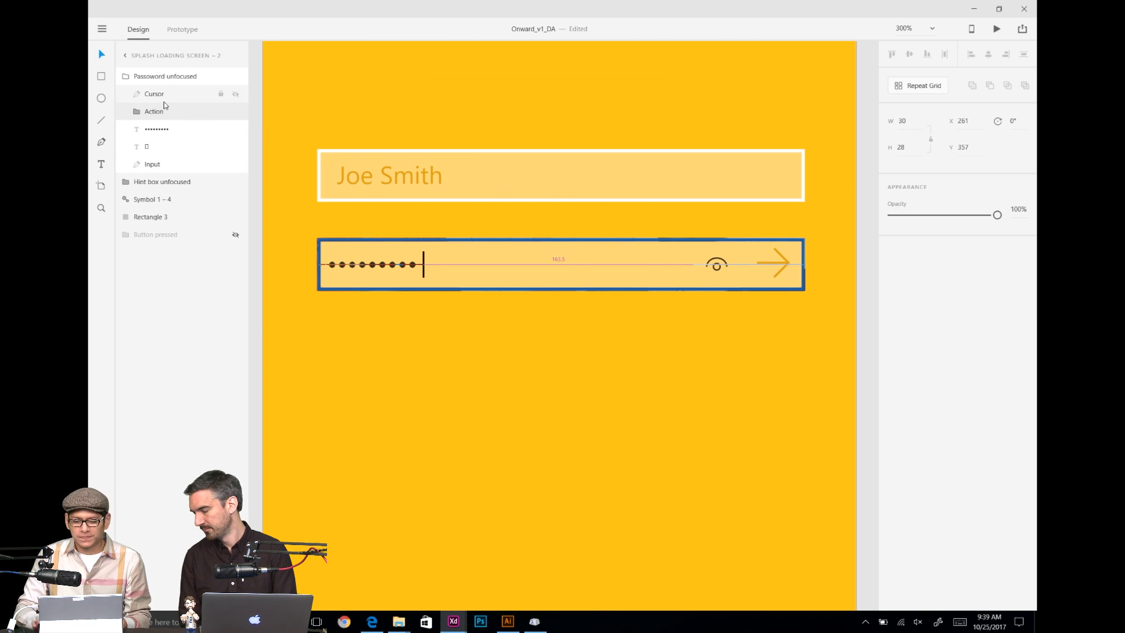
# Step: Recolor the arrow icon in the password box on Splash Loading Screen – 2 with the blue sampled from the Onward logo
pyautogui.click(583, 369)
pyautogui.hotkey('ctrl', '1')
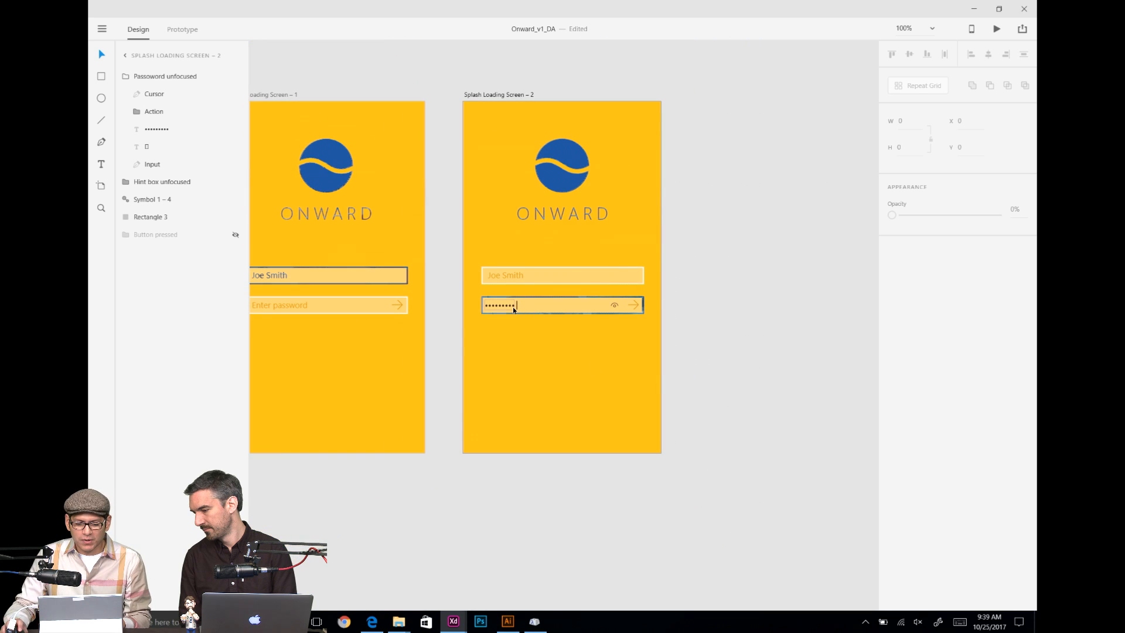
pyautogui.click(510, 311)
pyautogui.click(702, 337)
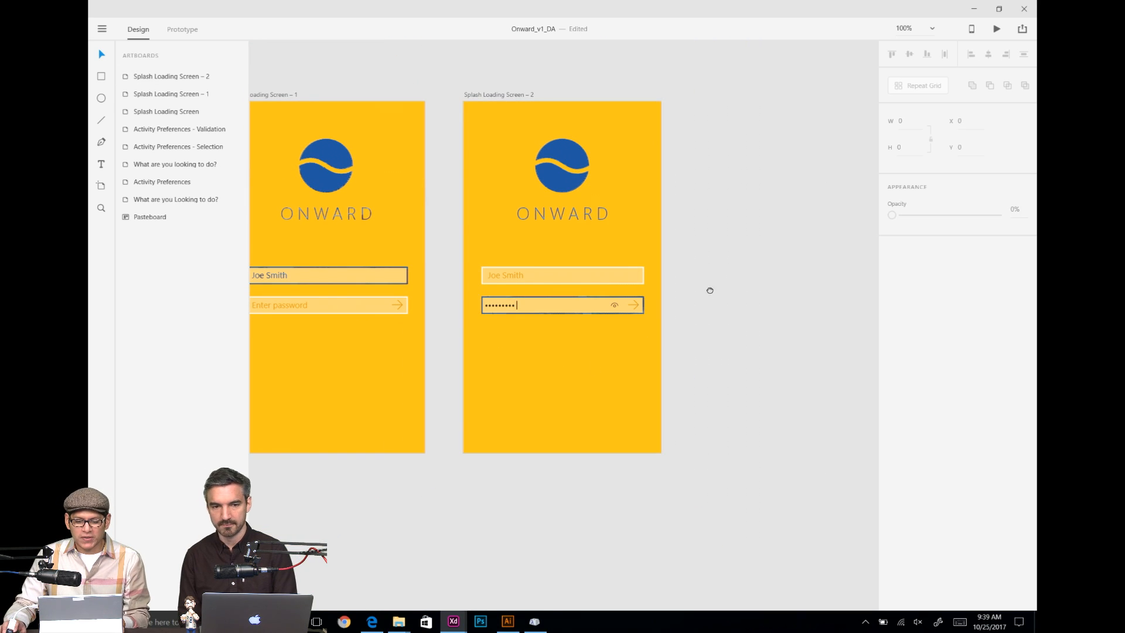
pyautogui.moveTo(709, 289); pyautogui.dragTo(789, 296)
pyautogui.hotkey('ctrl', '-')
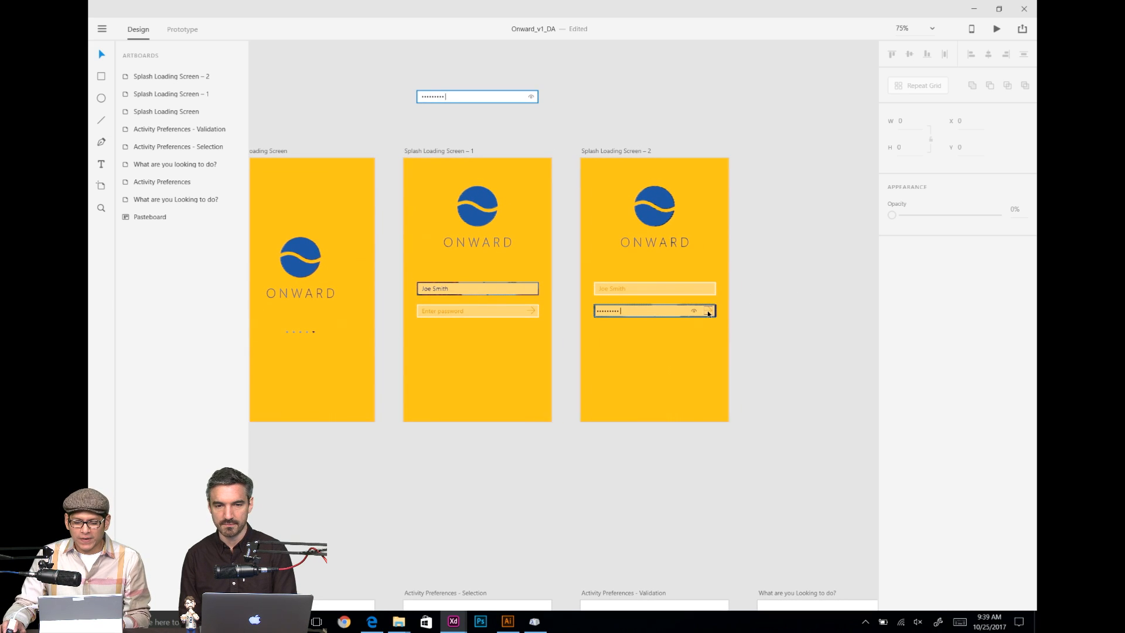
pyautogui.doubleClick(709, 313)
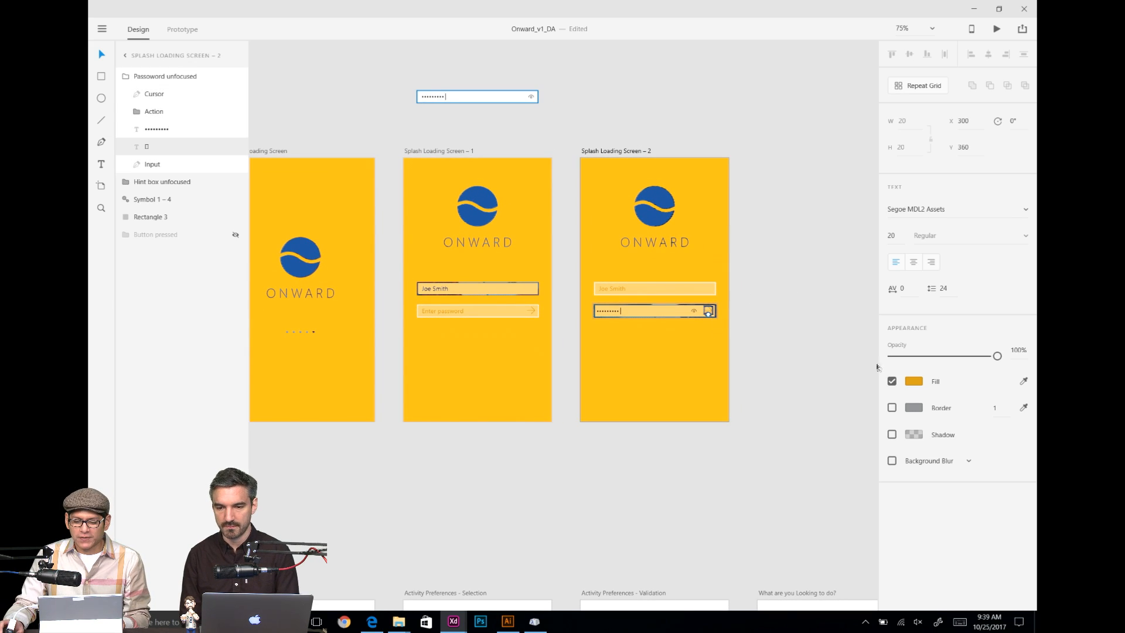
pyautogui.click(1024, 382)
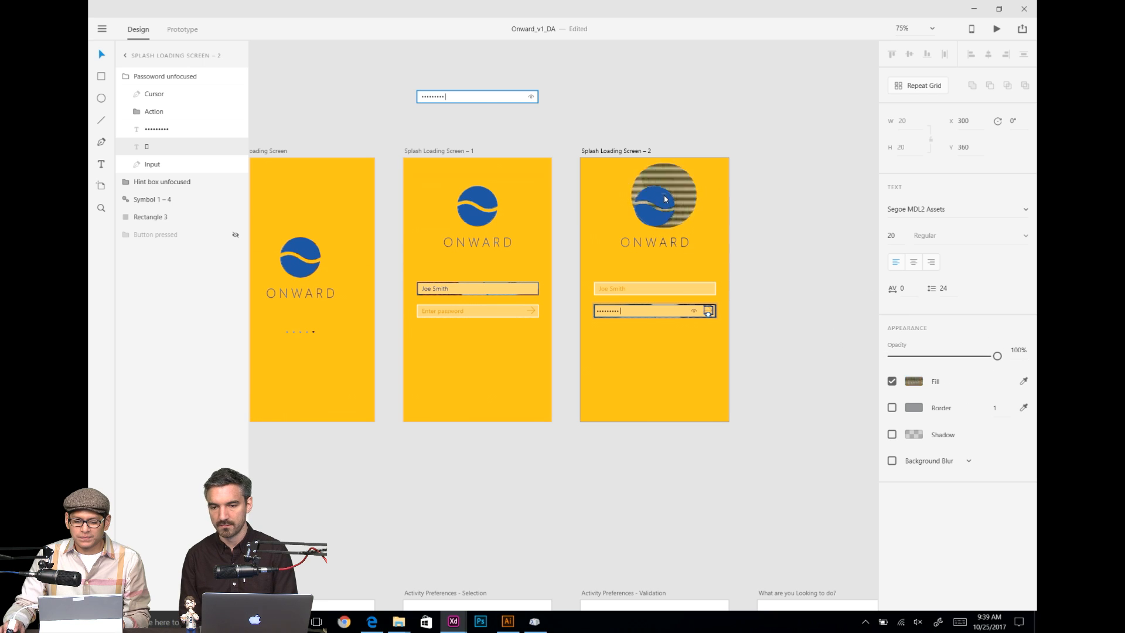
pyautogui.click(662, 198)
# Step: Recolor the eye icon in the password box with the blue sampled from the arrow beside it
pyautogui.click(695, 313)
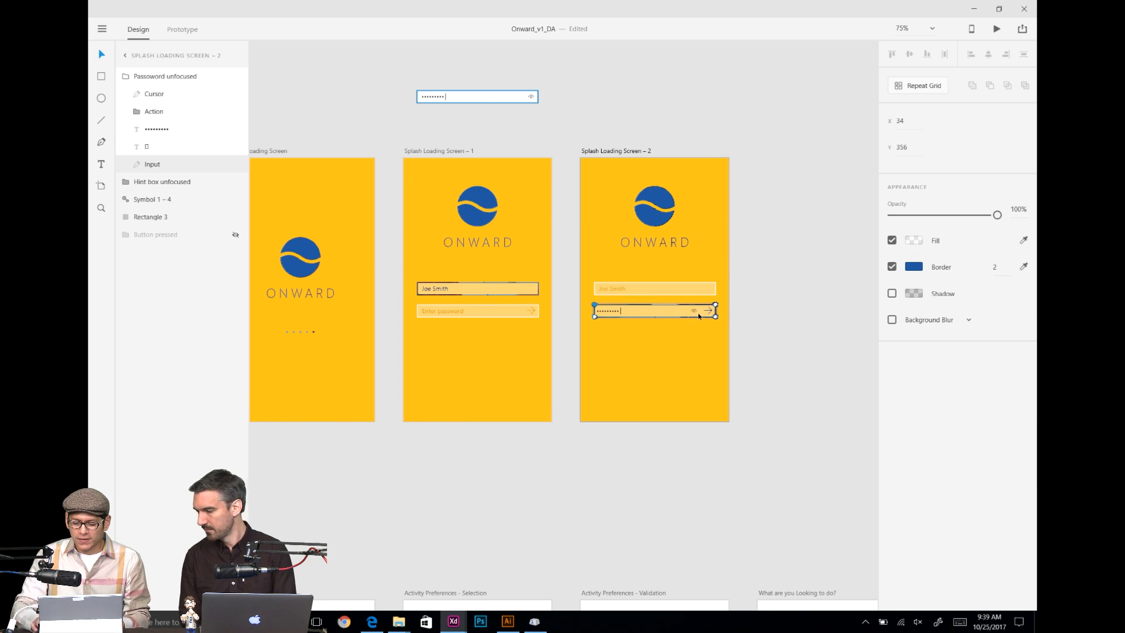
pyautogui.scroll(5, 694, 314)
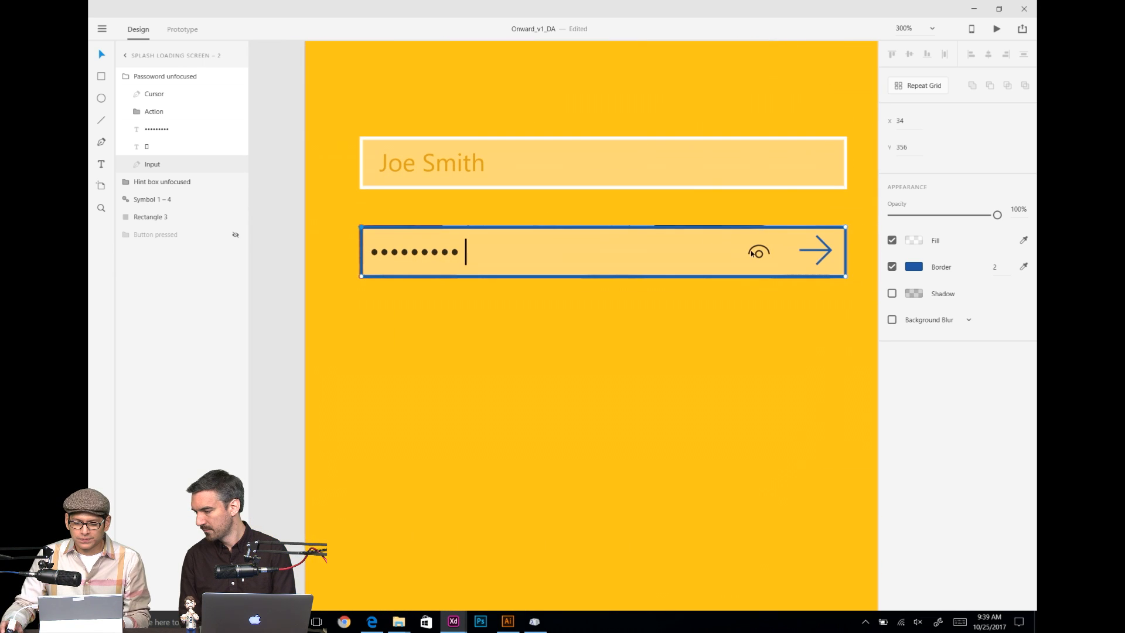
pyautogui.doubleClick(758, 253)
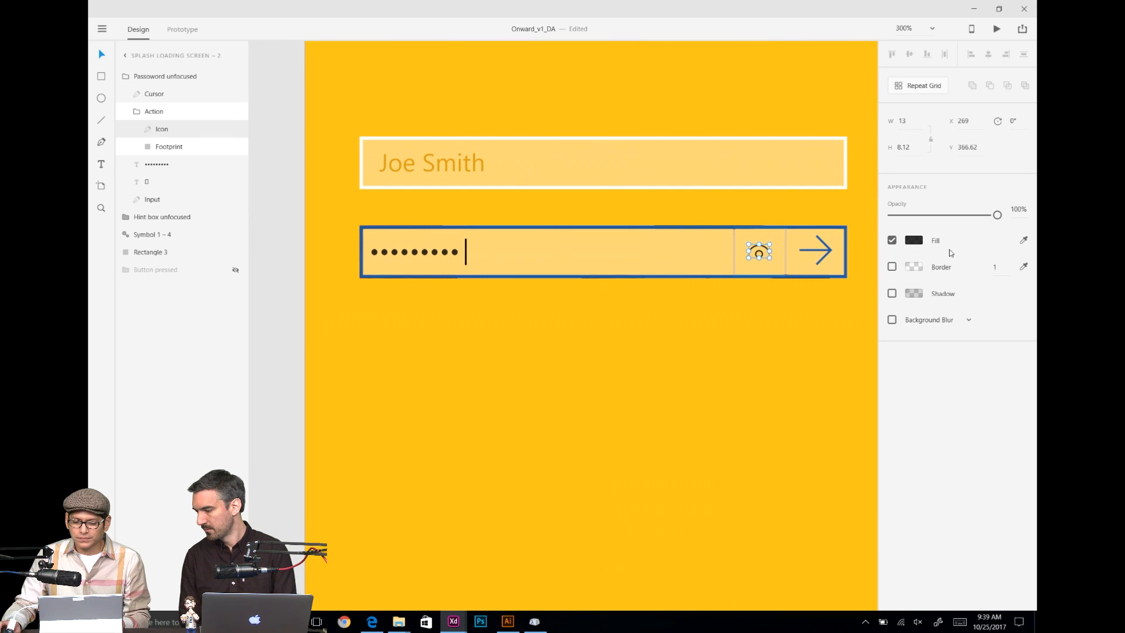
pyautogui.click(1023, 240)
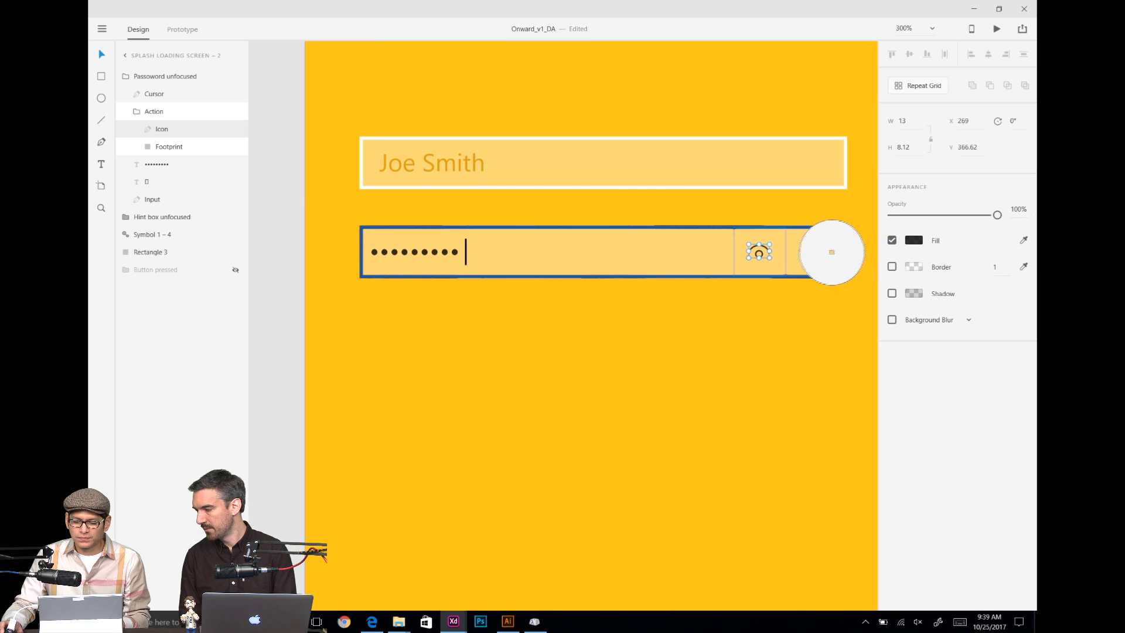
pyautogui.click(827, 251)
pyautogui.press('Escape')
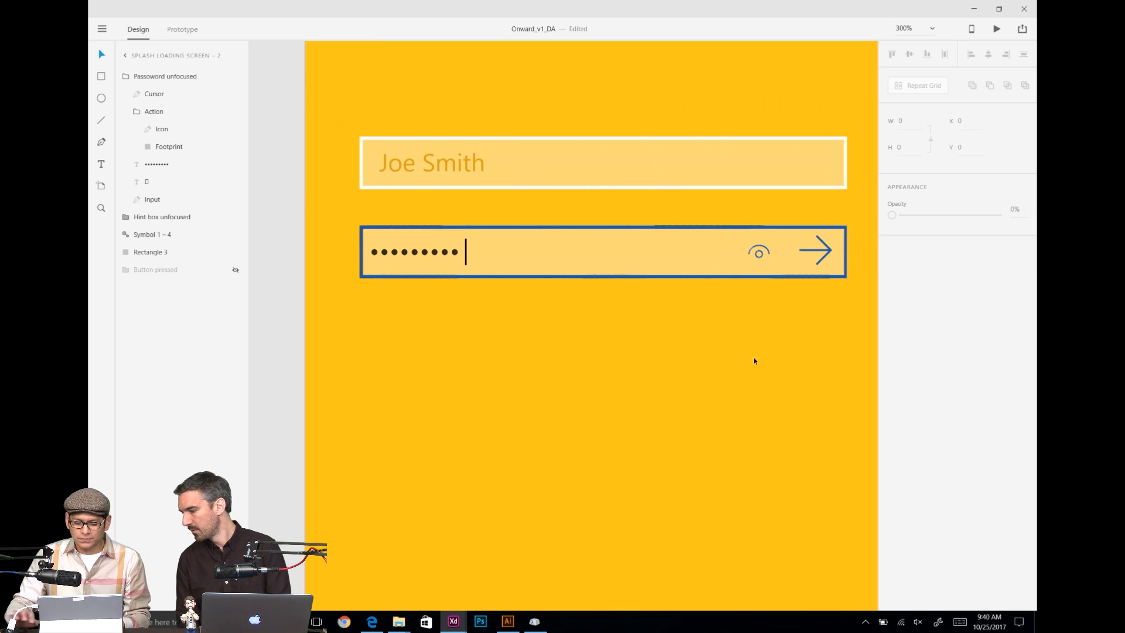
pyautogui.hotkey('ctrl', '1')
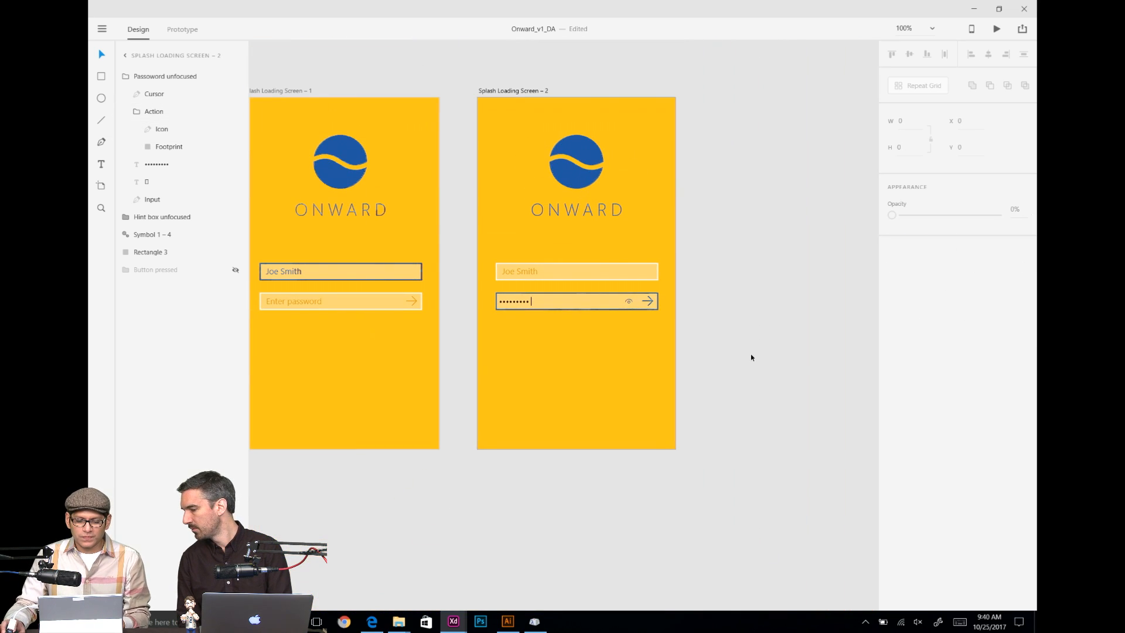
pyautogui.click(511, 303)
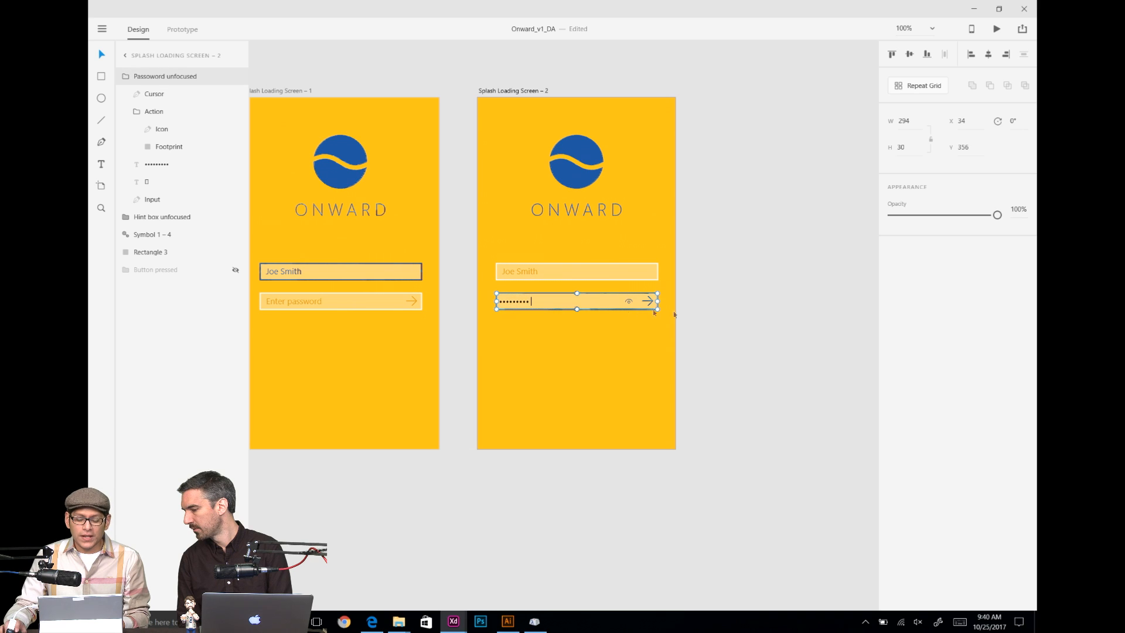
pyautogui.press('Escape')
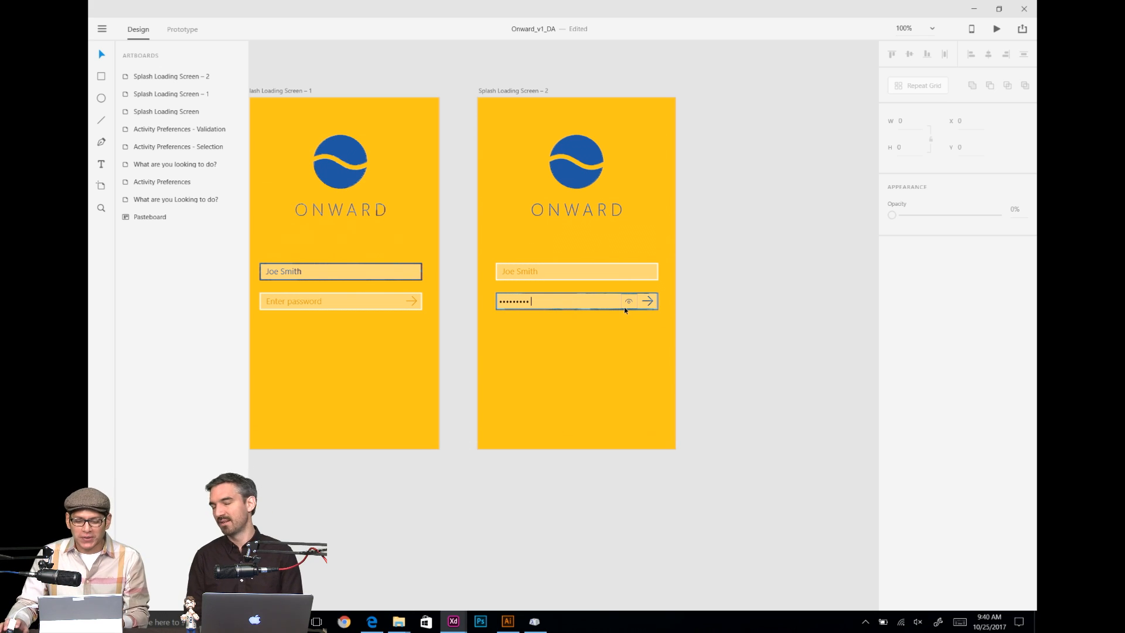
pyautogui.click(554, 301)
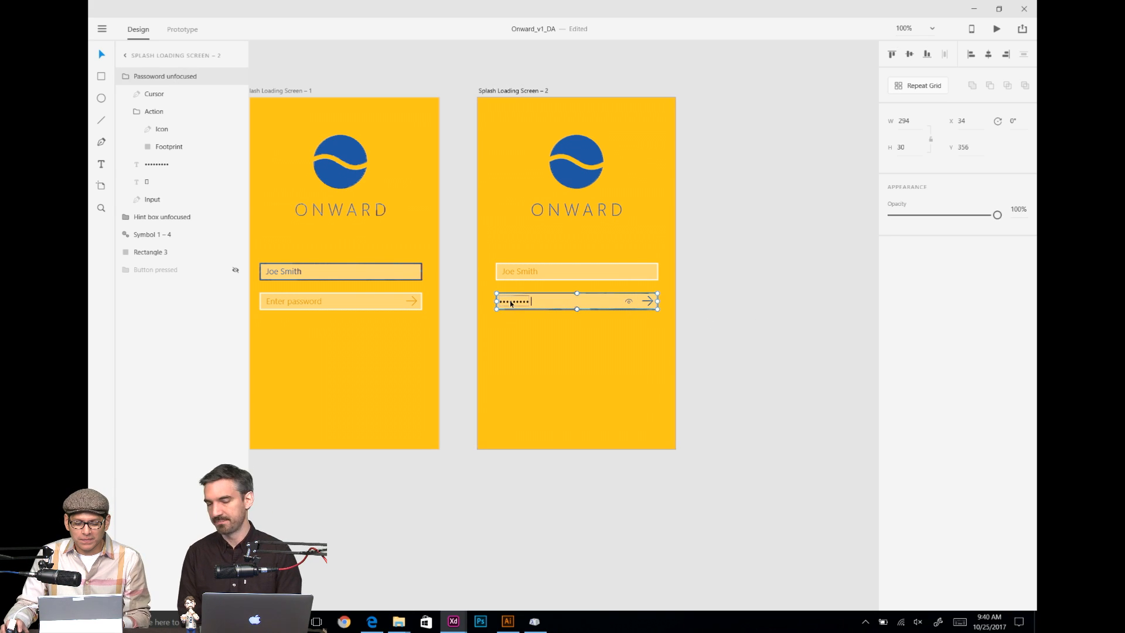
pyautogui.doubleClick(516, 301)
pyautogui.press('Escape')
# Step: Switch to the WindowsUI document and copy the blue underlined hyperlink button from the light-theme controls
pyautogui.hotkey('alt', 'Tab')
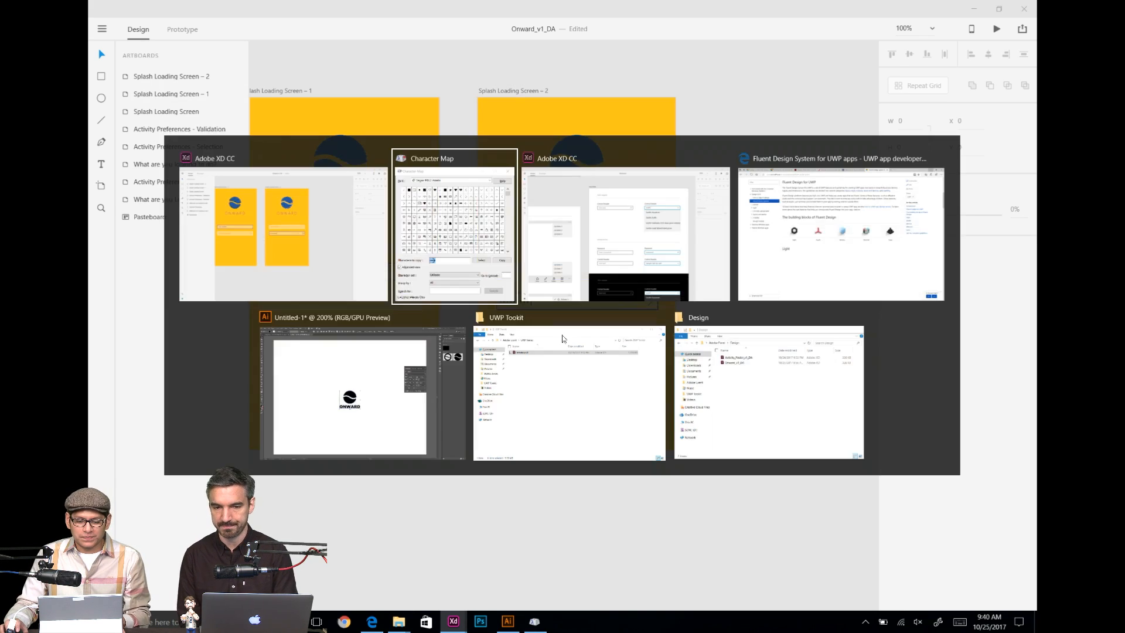
pyautogui.press('Tab')
pyautogui.hotkey('ctrl', '-')
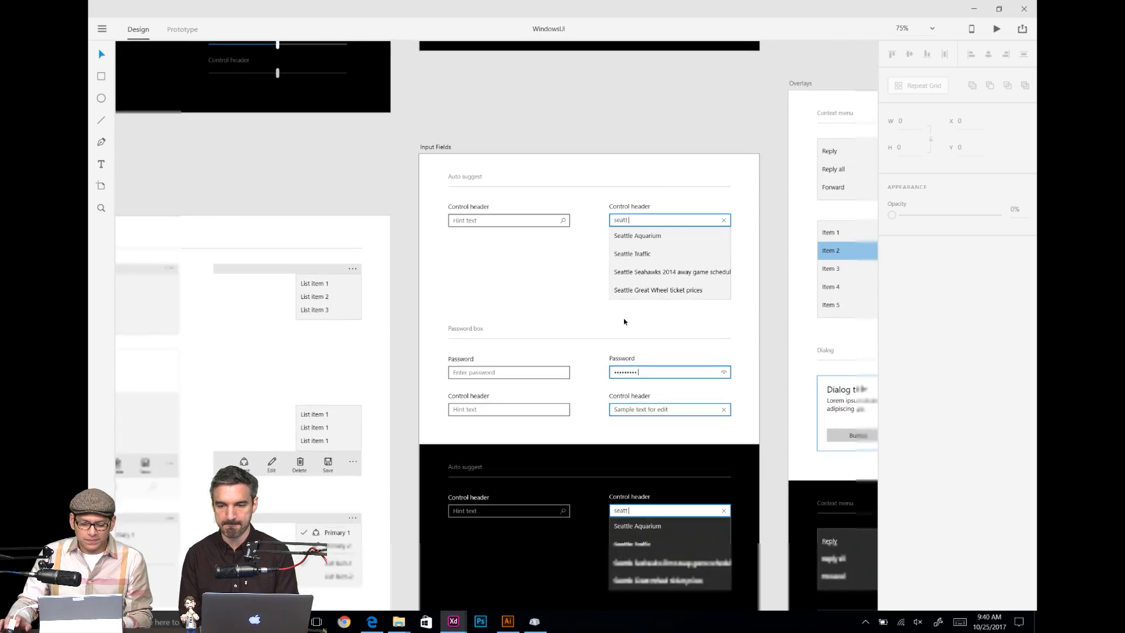
pyautogui.moveTo(649, 372); pyautogui.dragTo(553, 308)
pyautogui.moveTo(343, 137); pyautogui.dragTo(548, 309)
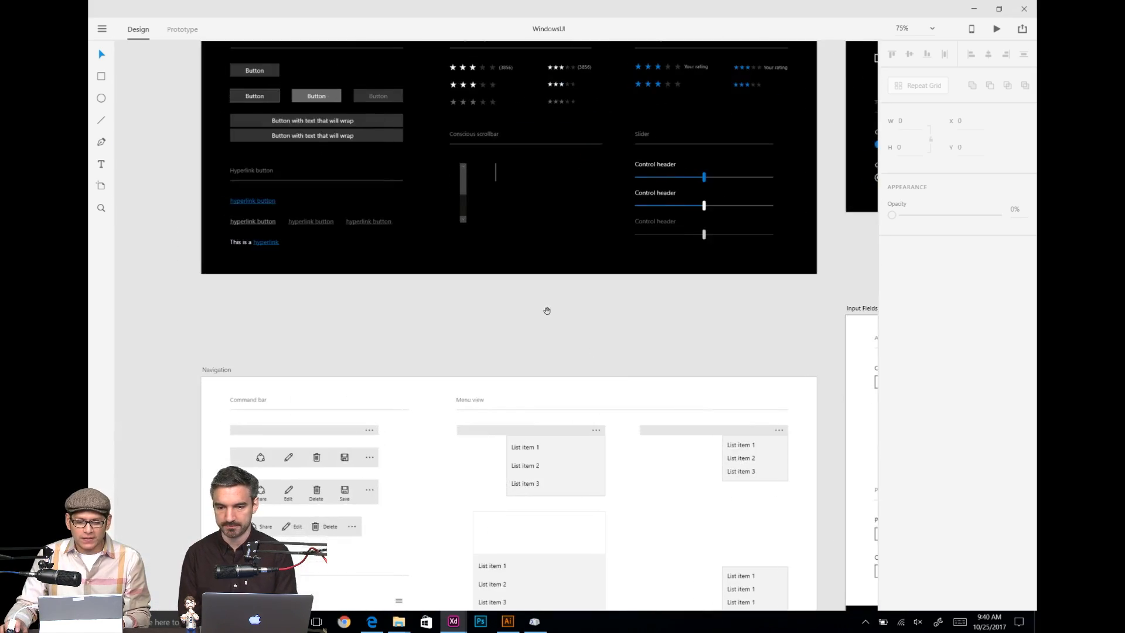
pyautogui.moveTo(442, 266); pyautogui.dragTo(501, 353)
pyautogui.moveTo(480, 315); pyautogui.dragTo(512, 439)
pyautogui.moveTo(425, 210); pyautogui.dragTo(455, 282)
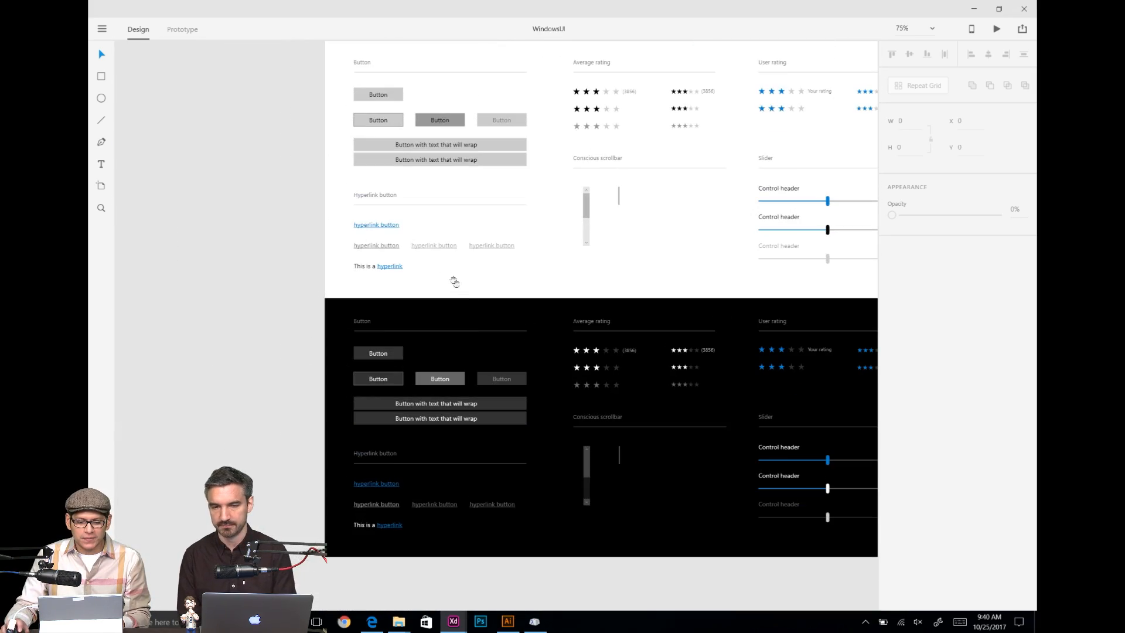
pyautogui.click(382, 226)
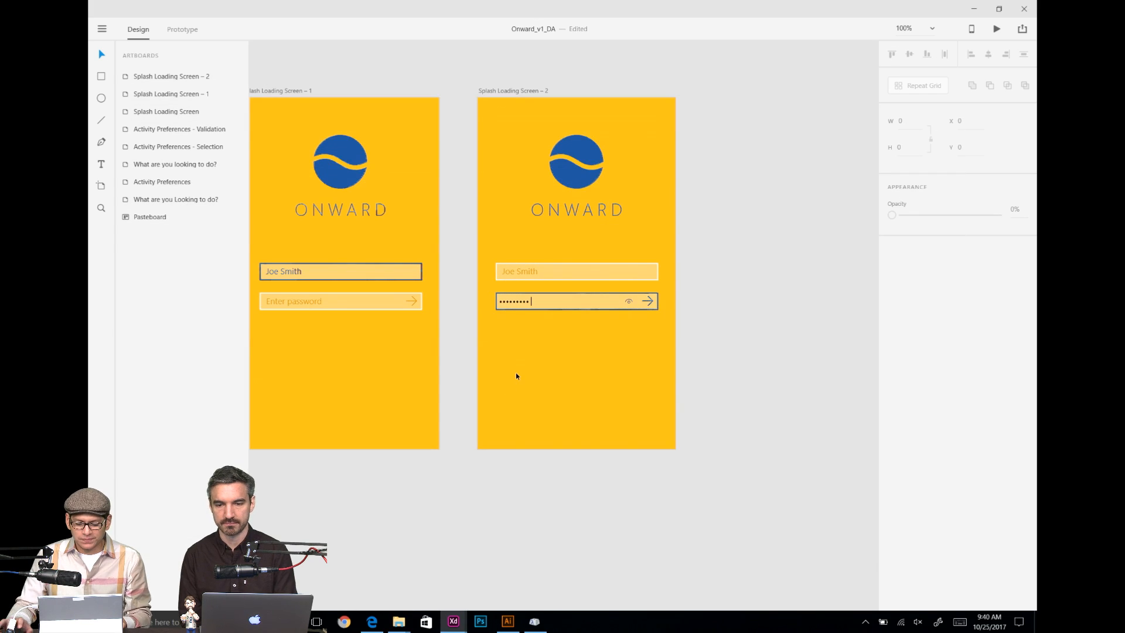
# Step: Paste the hyperlink button below the password box in the Onward document, aligned with the box's edge at X 34, Y 410
pyautogui.hotkey('ctrl', '=')
pyautogui.hotkey('ctrl', '=')
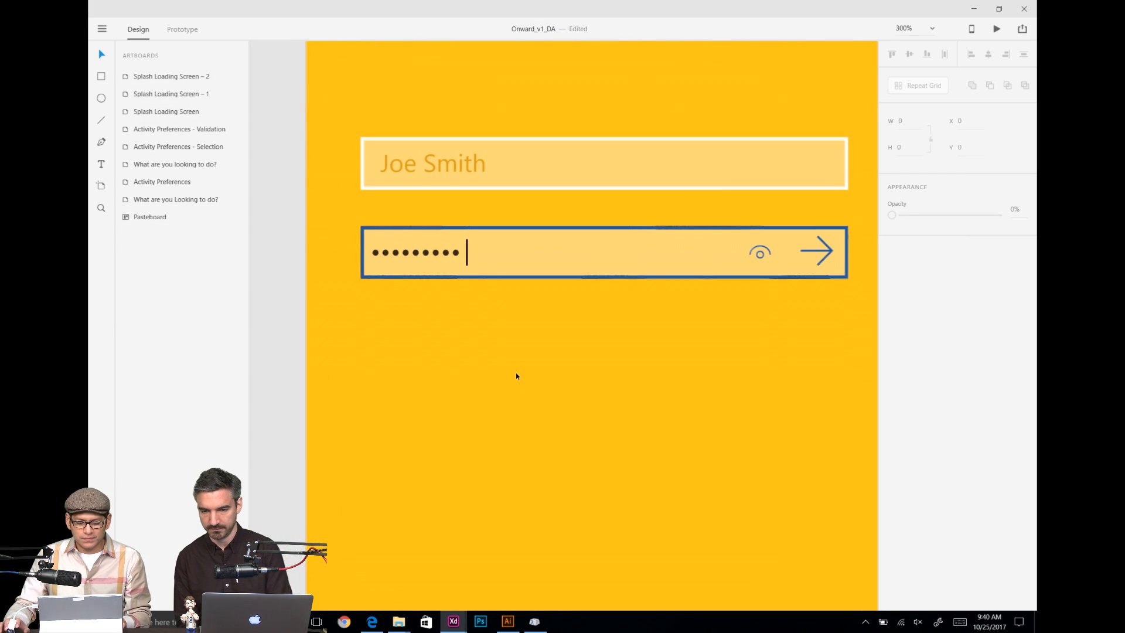
pyautogui.hotkey('ctrl', 'v')
pyautogui.moveTo(512, 330); pyautogui.dragTo(404, 329)
pyautogui.press('Down')
pyautogui.press('Down')
pyautogui.press('Down')
pyautogui.press('Down')
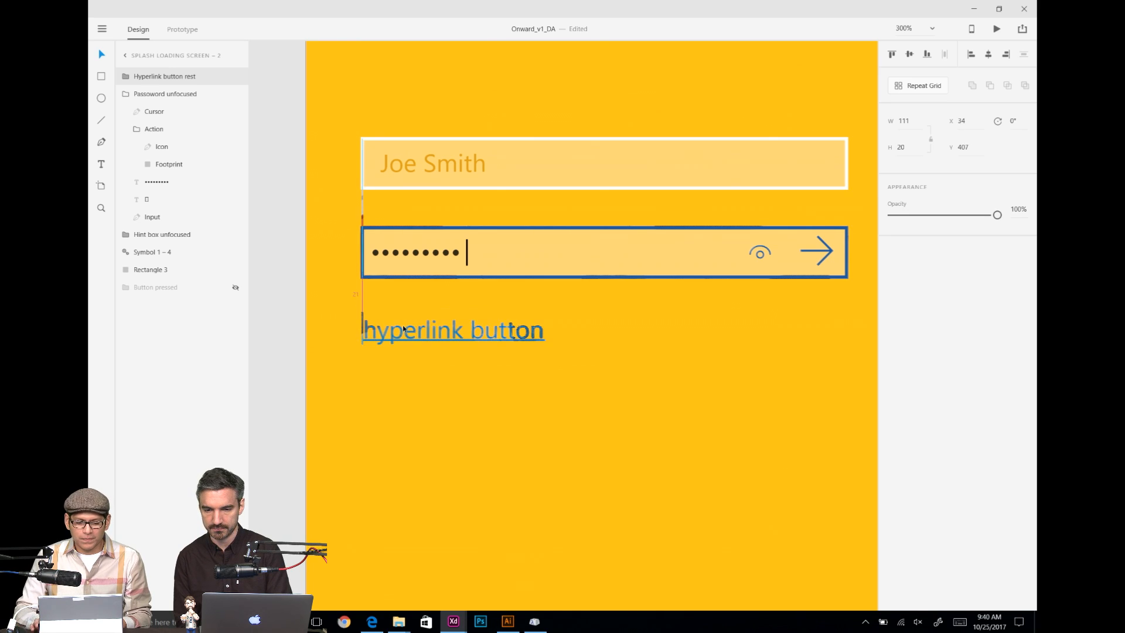
# Step: Change the pasted hyperlink's text to "Forgot password"
pyautogui.doubleClick(443, 332)
pyautogui.doubleClick(452, 335)
pyautogui.write('For')
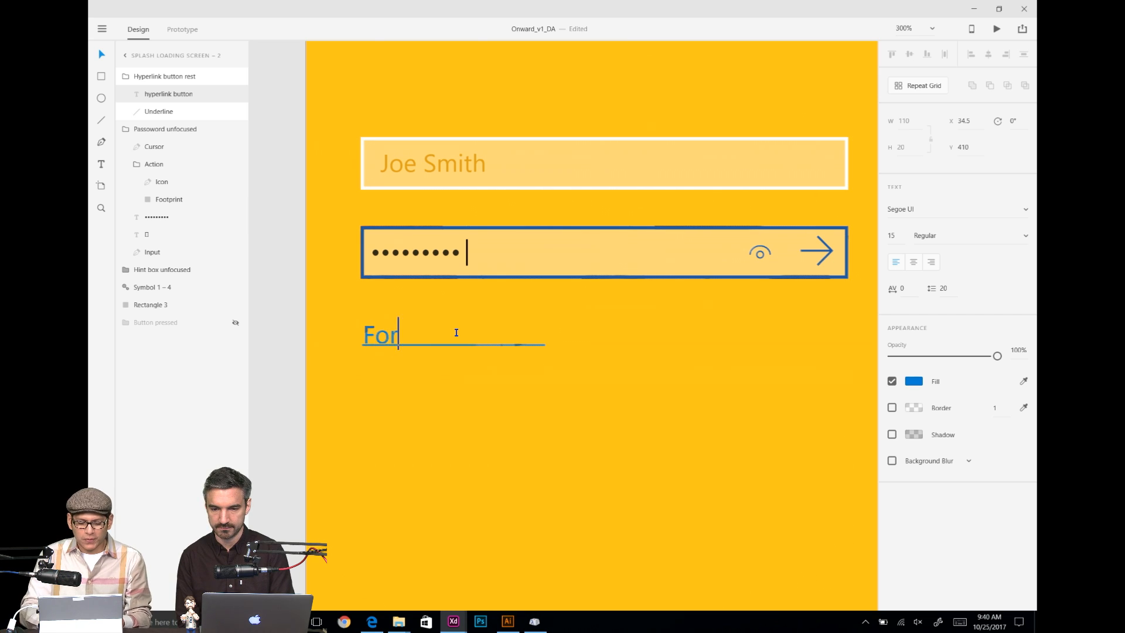
pyautogui.write('got password')
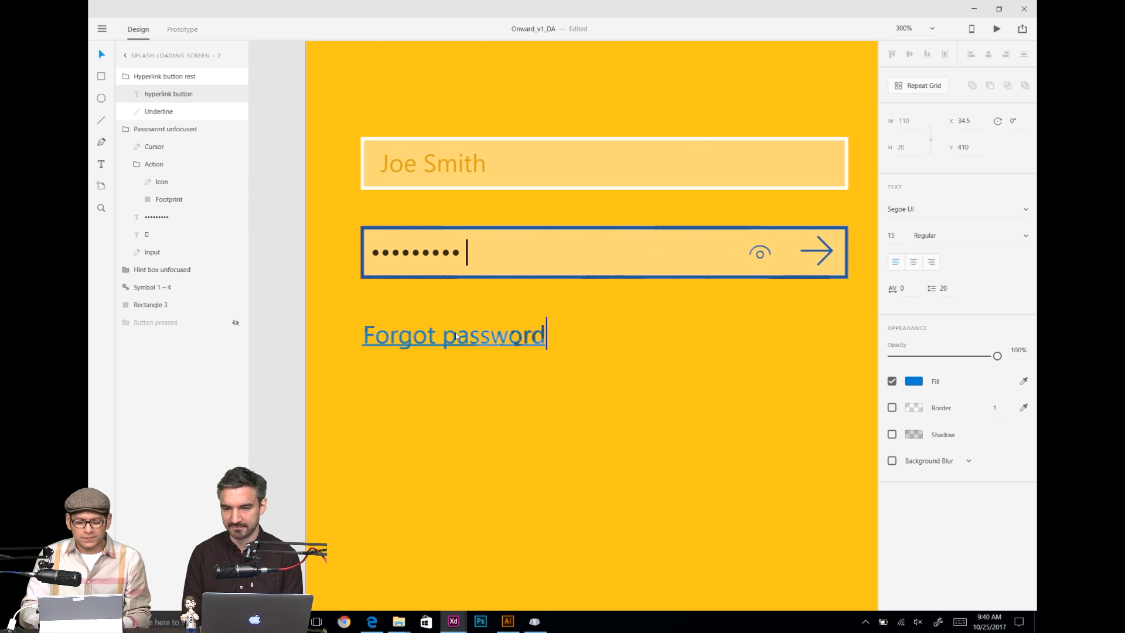
pyautogui.press('Escape')
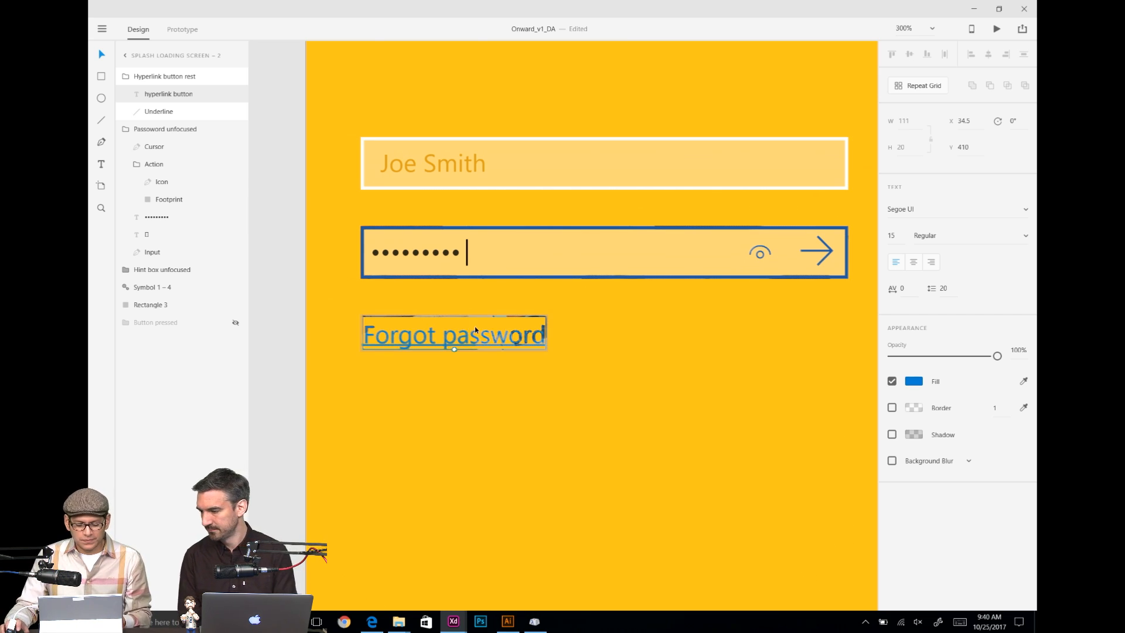
# Step: Duplicate the "Forgot password" text and move the copy straight down to Y 442
pyautogui.hotkey('ctrl', 'd')
pyautogui.hotkey('shift', 'Down')
pyautogui.hotkey('shift', 'Down')
pyautogui.hotkey('shift', 'Down')
pyautogui.press('Down')
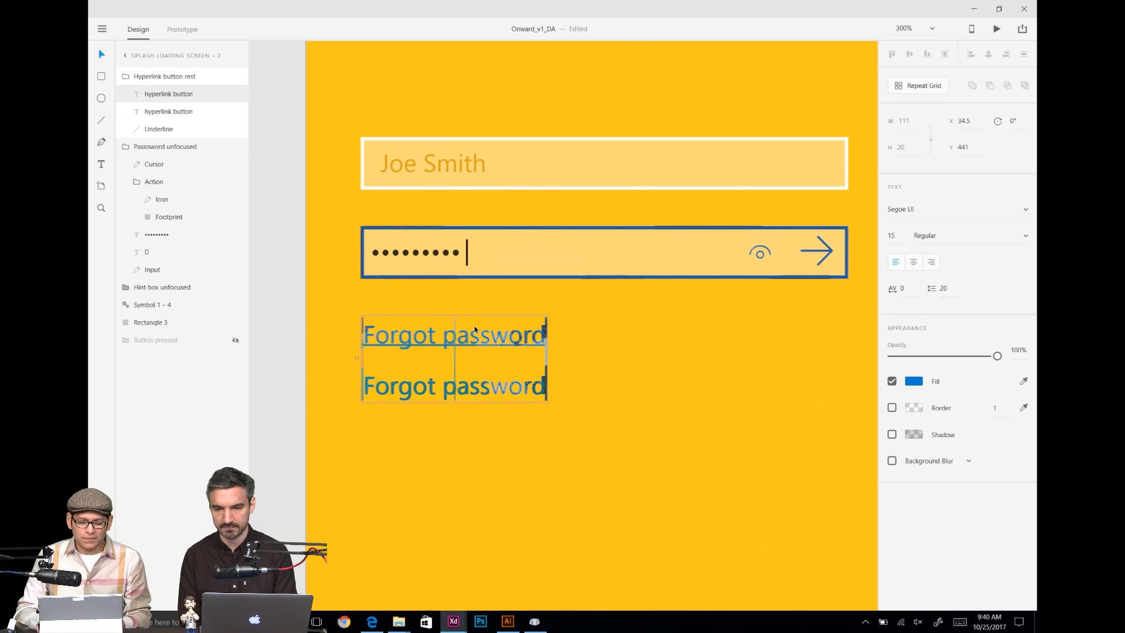
pyautogui.press('Down')
# Step: Replace the duplicated link's text with "Sign-in with Windows Hello"
pyautogui.doubleClick(491, 393)
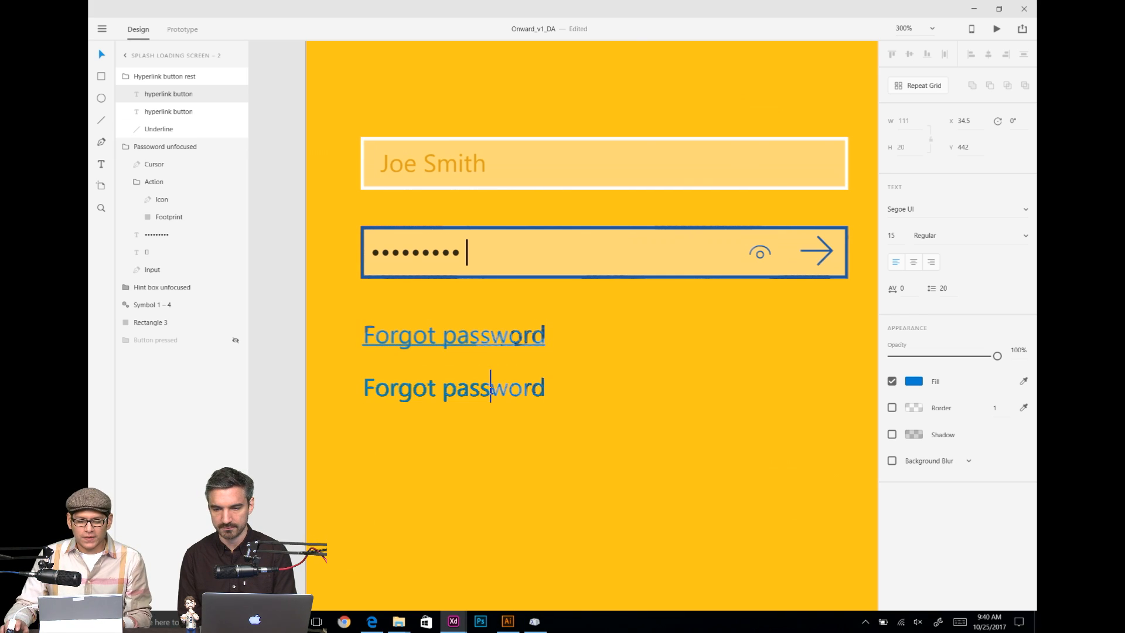
pyautogui.moveTo(540, 387); pyautogui.dragTo(346, 388)
pyautogui.write('Sign in')
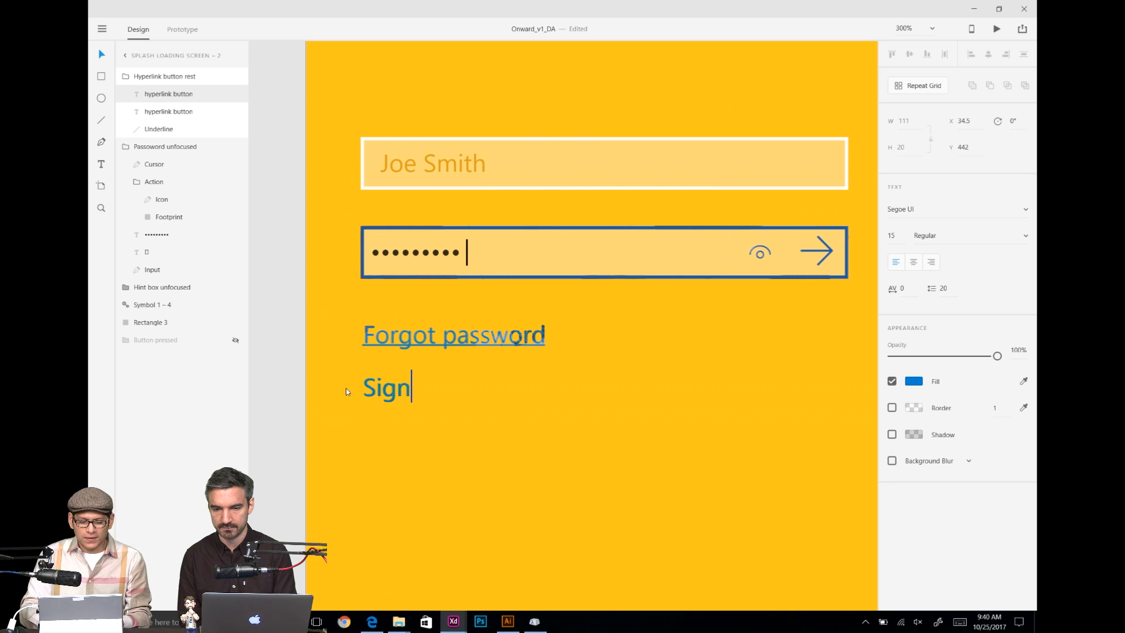
pyautogui.press('BackSpace')
pyautogui.press('BackSpace')
pyautogui.press('BackSpace')
pyautogui.press('BackSpace')
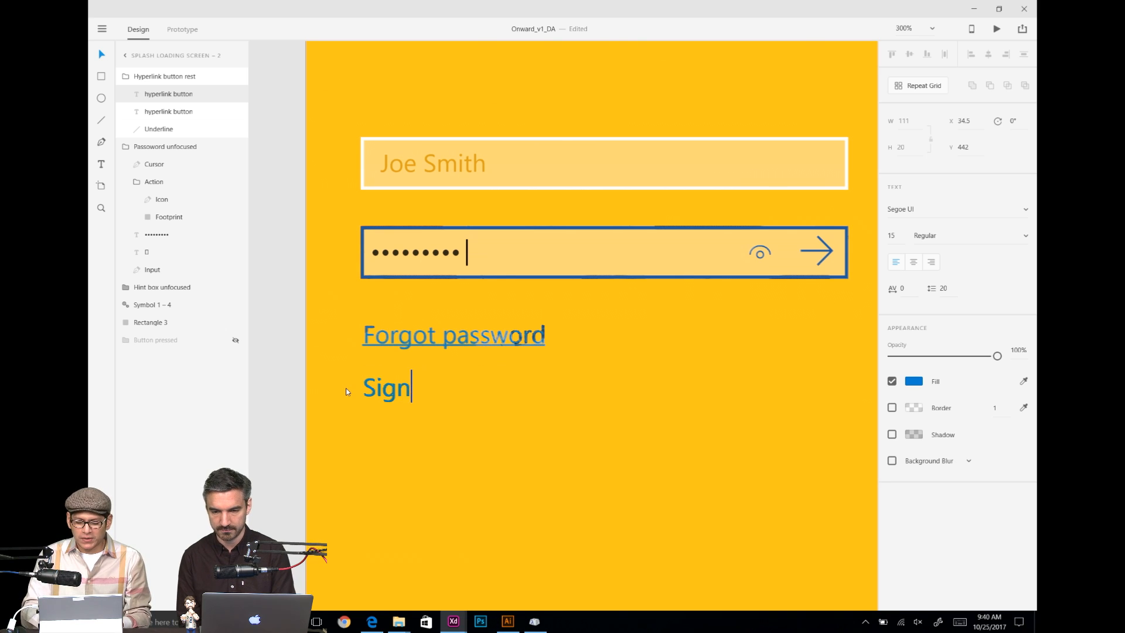
pyautogui.write('-in with ')
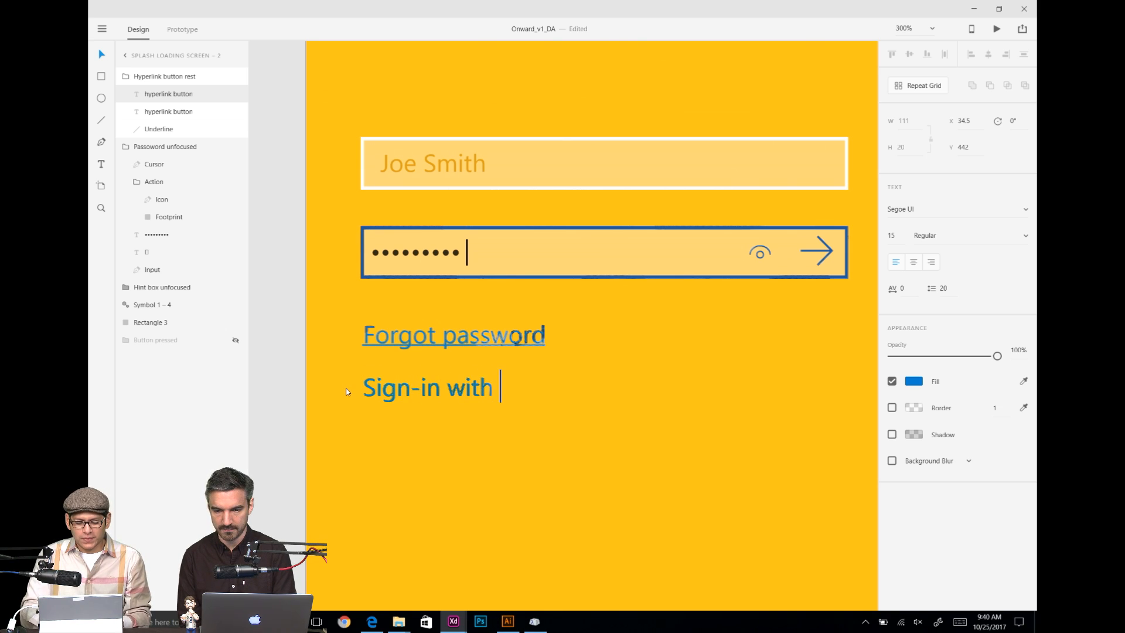
pyautogui.write('Windows W')
pyautogui.press('BackSpace')
pyautogui.write('Hello')
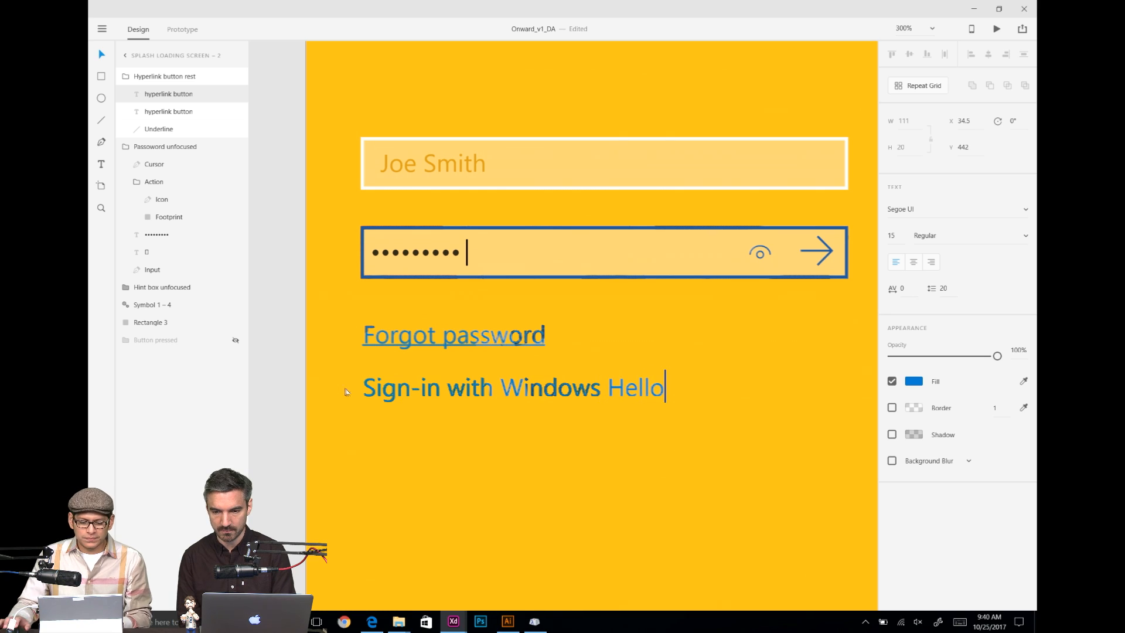
pyautogui.click(367, 420)
pyautogui.click(480, 437)
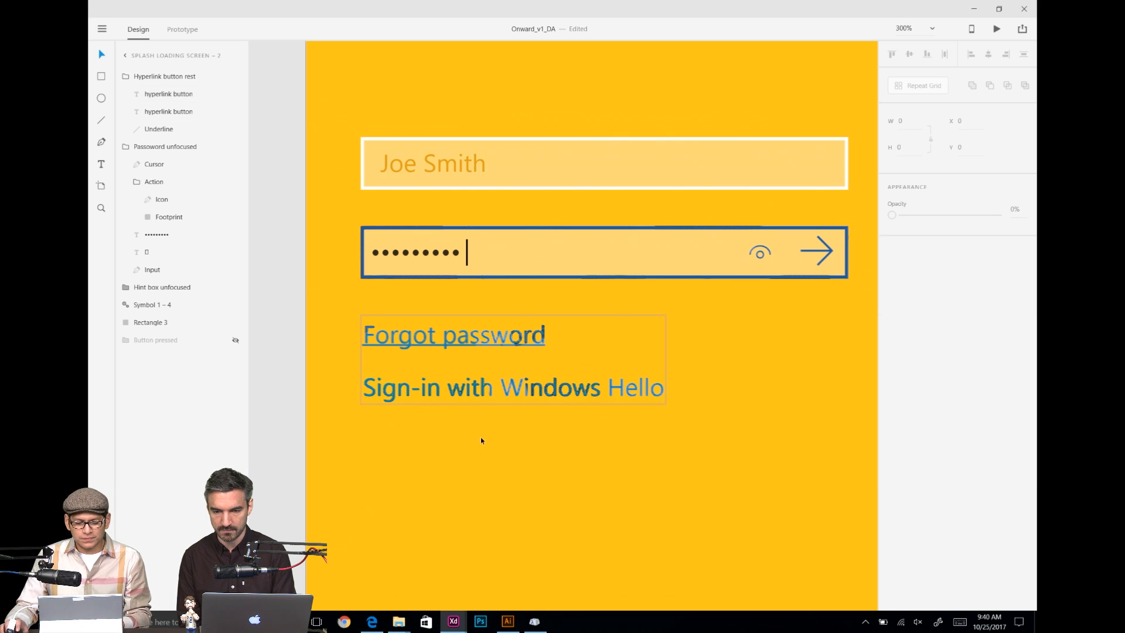
pyautogui.hotkey('ctrl', '-')
pyautogui.hotkey('ctrl', '1')
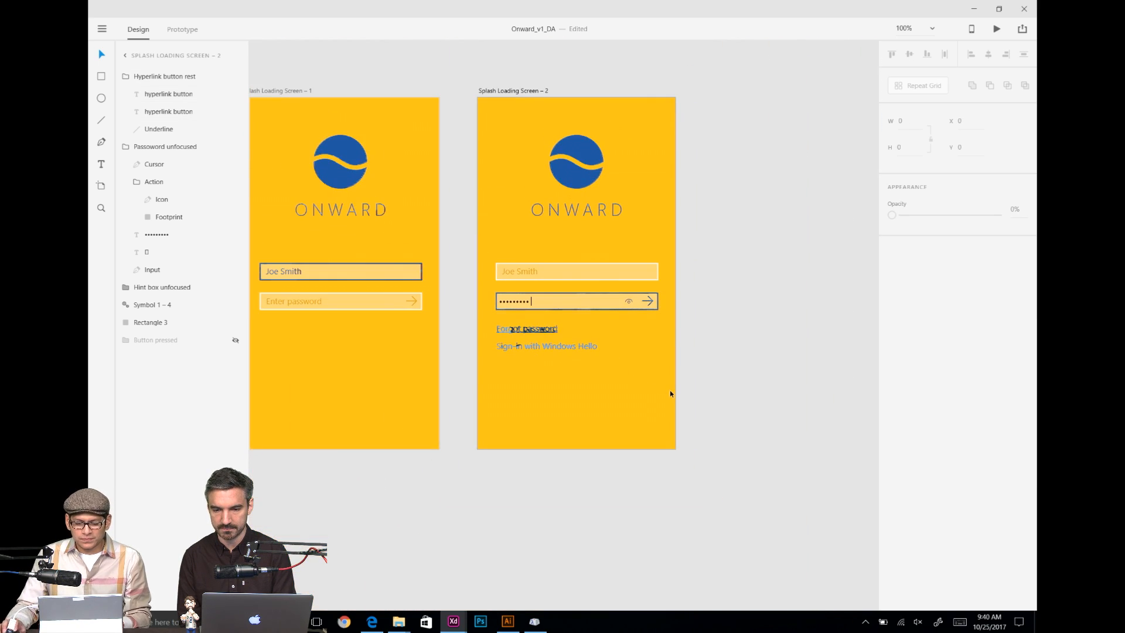
pyautogui.click(567, 346)
pyautogui.click(689, 357)
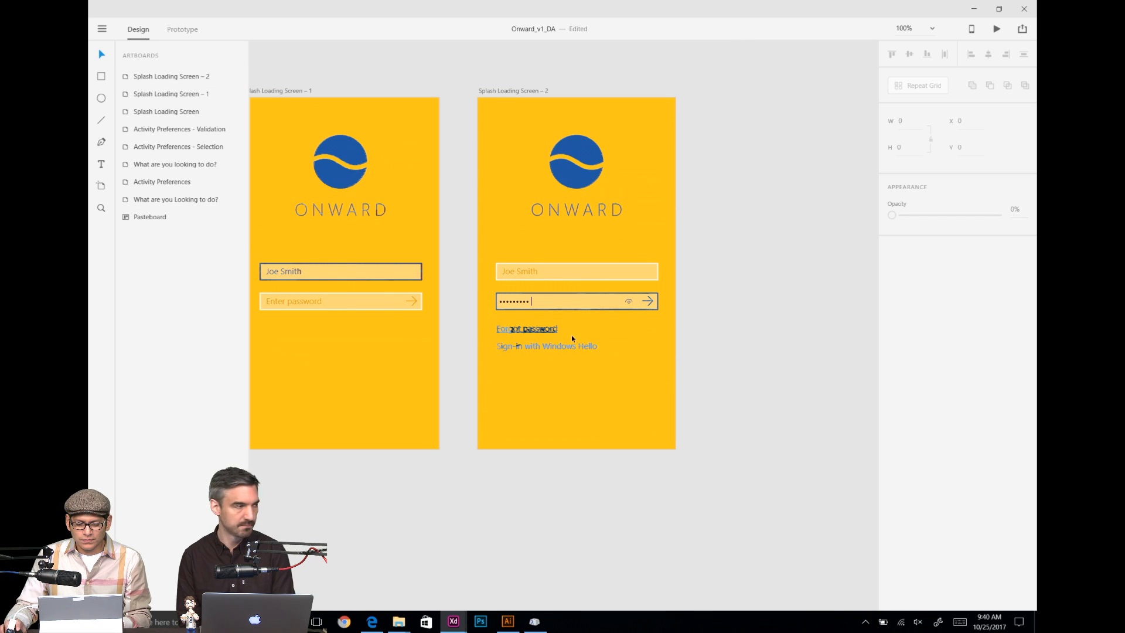
# Step: Duplicate the "Forgot password" underline and move the copy straight down beneath "Sign-in with Windows Hello", to Y 459.26
pyautogui.hotkey('ctrl', '+')
pyautogui.doubleClick(533, 341)
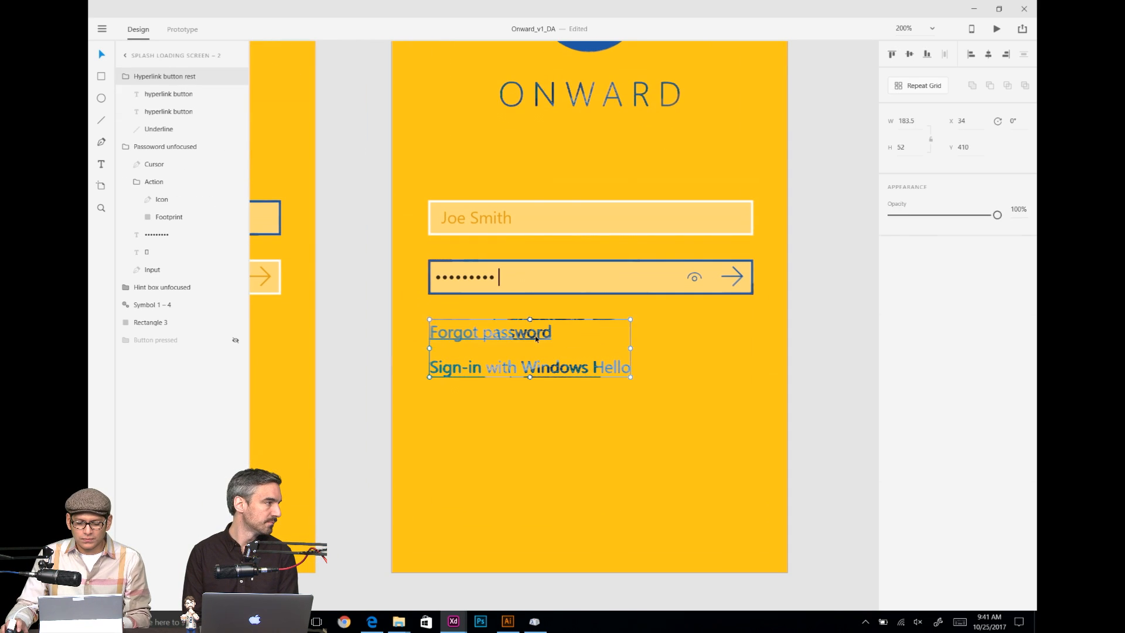
pyautogui.doubleClick(532, 340)
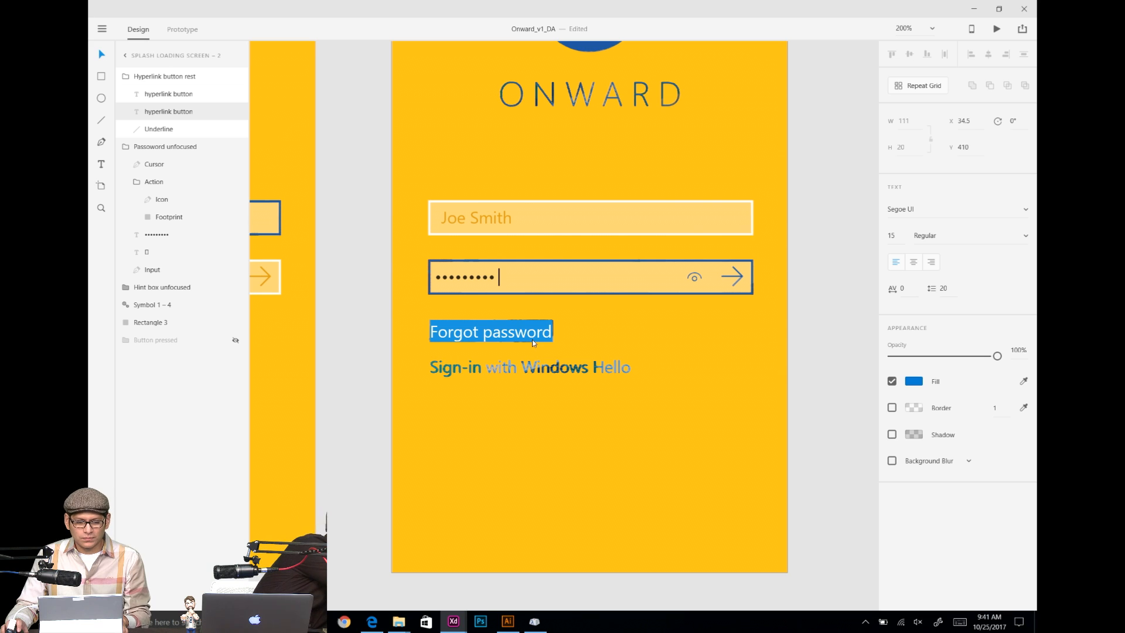
pyautogui.click(160, 130)
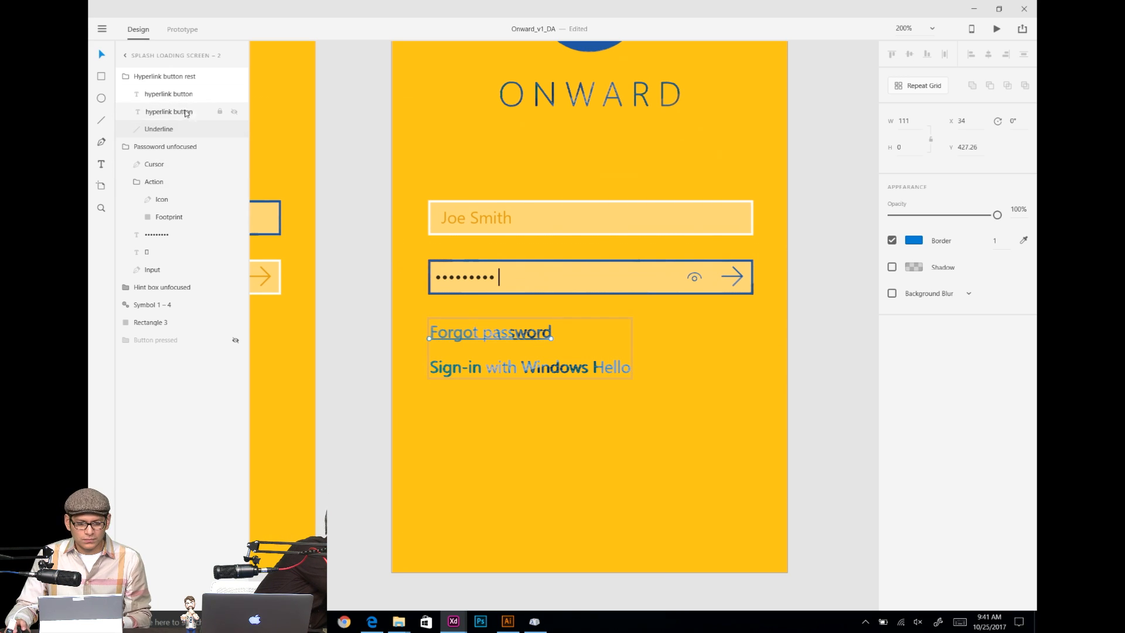
pyautogui.hotkey('ctrl', 'd')
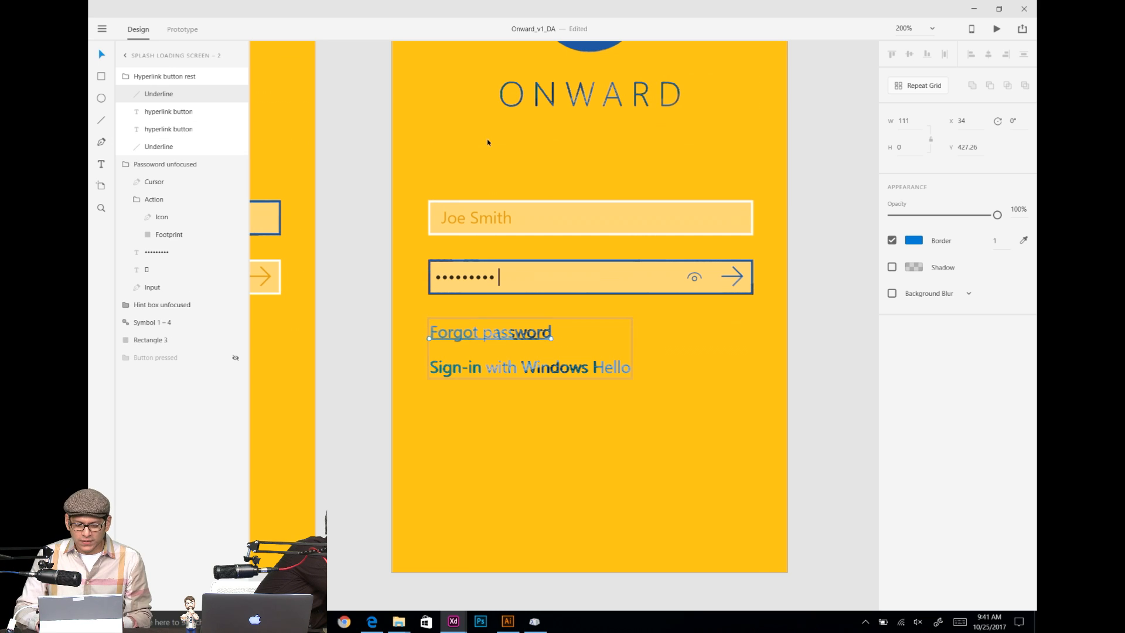
pyautogui.hotkey('shift', 'Down')
pyautogui.hotkey('shift', 'Down')
pyautogui.hotkey('shift', 'Down')
pyautogui.press('Down')
pyautogui.press('Down')
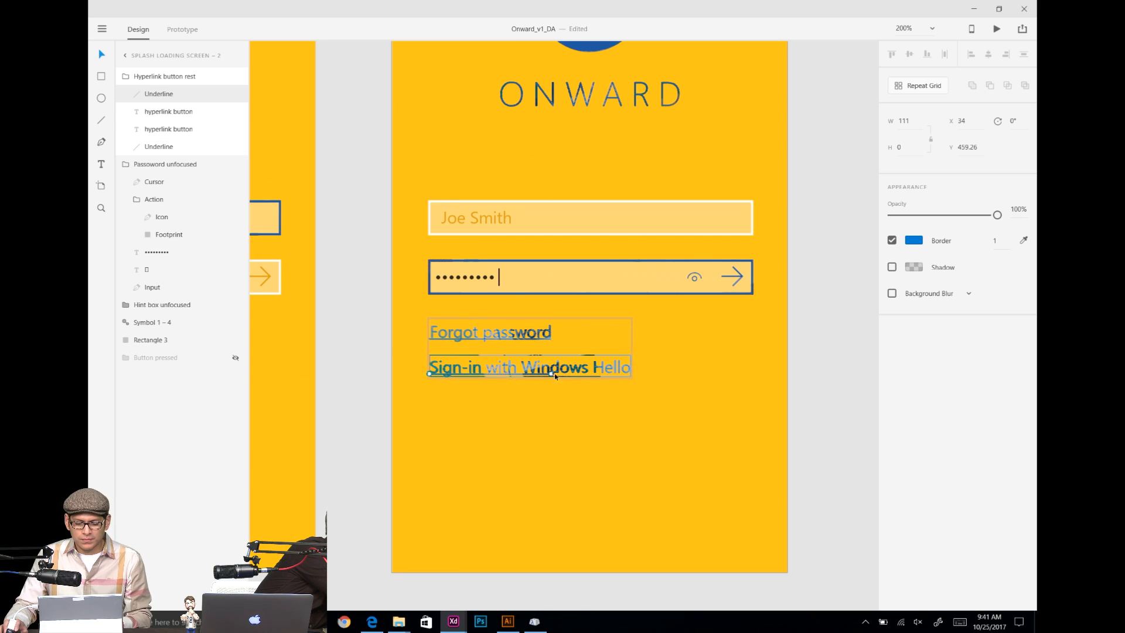
# Step: Extend the copied underline to a width of 183.5 so it spans the whole "Sign-in with Windows Hello" text
pyautogui.moveTo(556, 376); pyautogui.dragTo(631, 374)
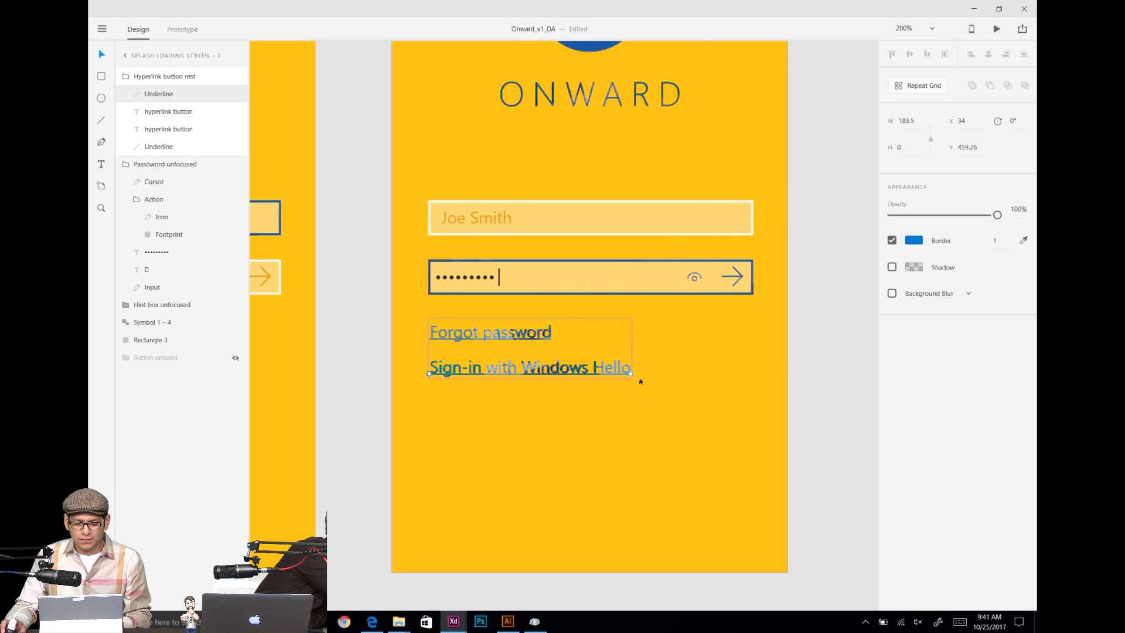
pyautogui.click(688, 391)
pyautogui.click(826, 380)
pyautogui.hotkey('ctrl', '-')
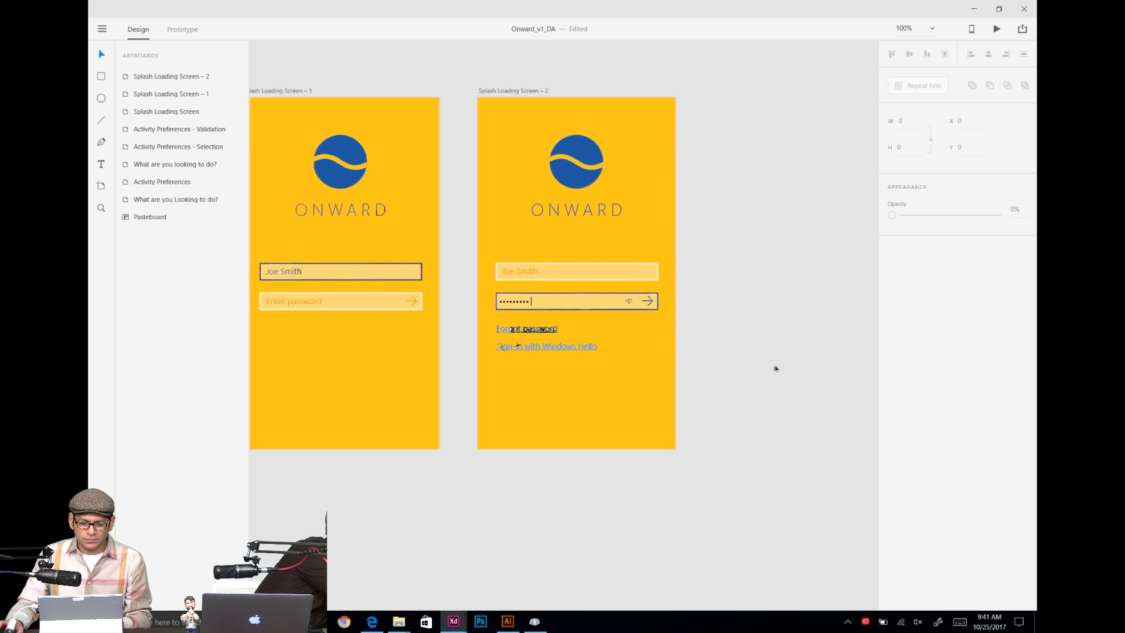
# Step: In prototype mode, link the Splash Loading Screen artboard to Splash Loading Screen – 1 with a Dissolve transition
pyautogui.hscroll(-5, 776, 369)
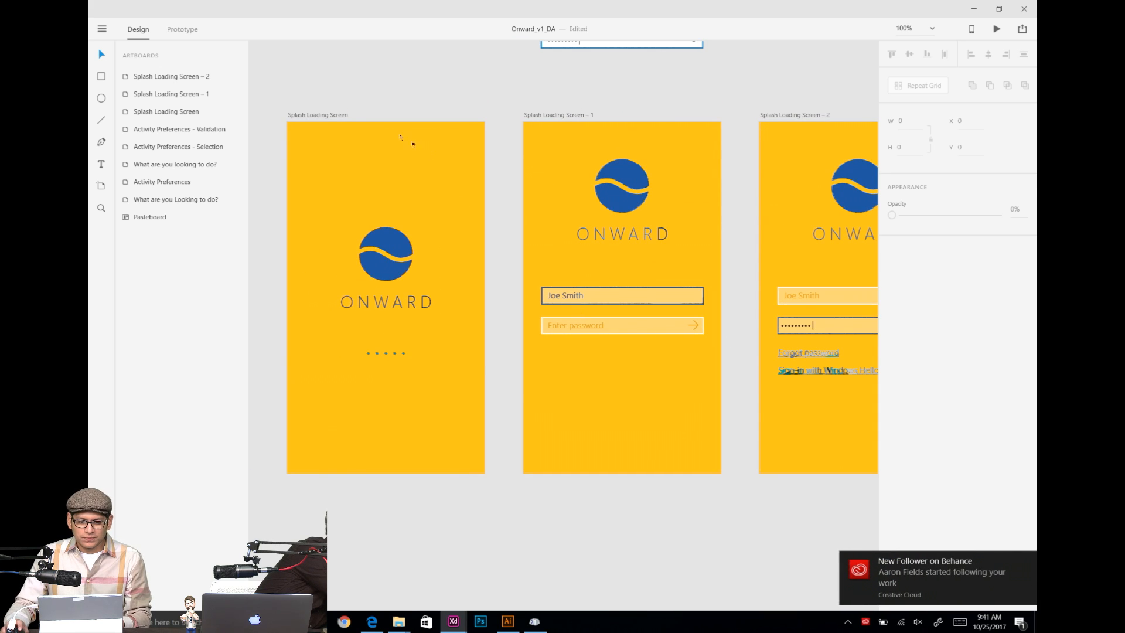
pyautogui.click(412, 144)
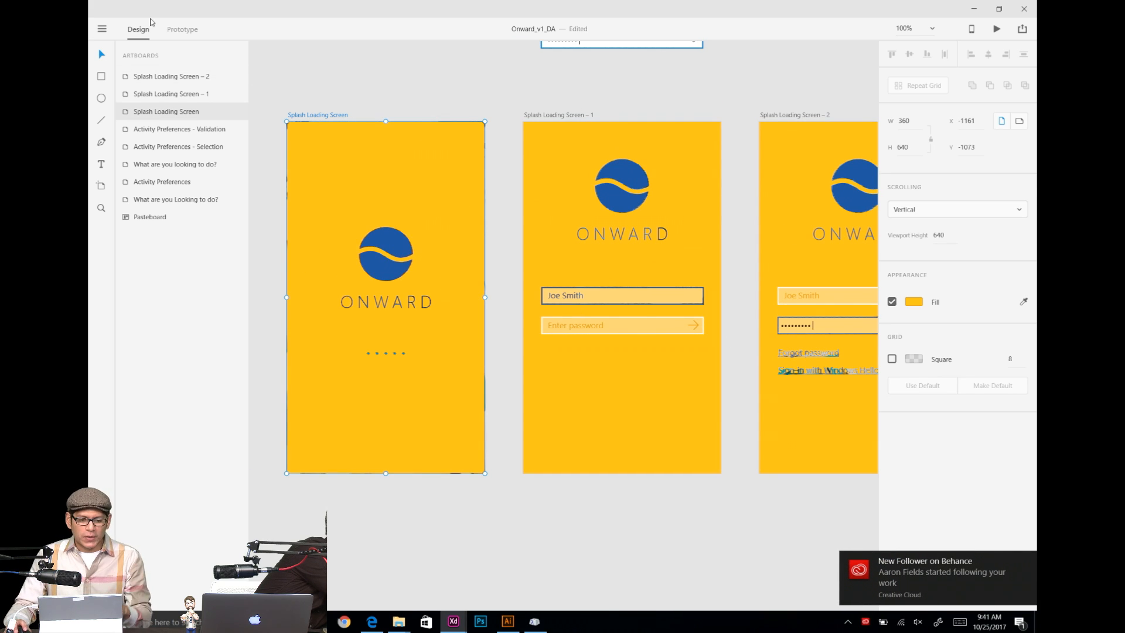
pyautogui.click(179, 26)
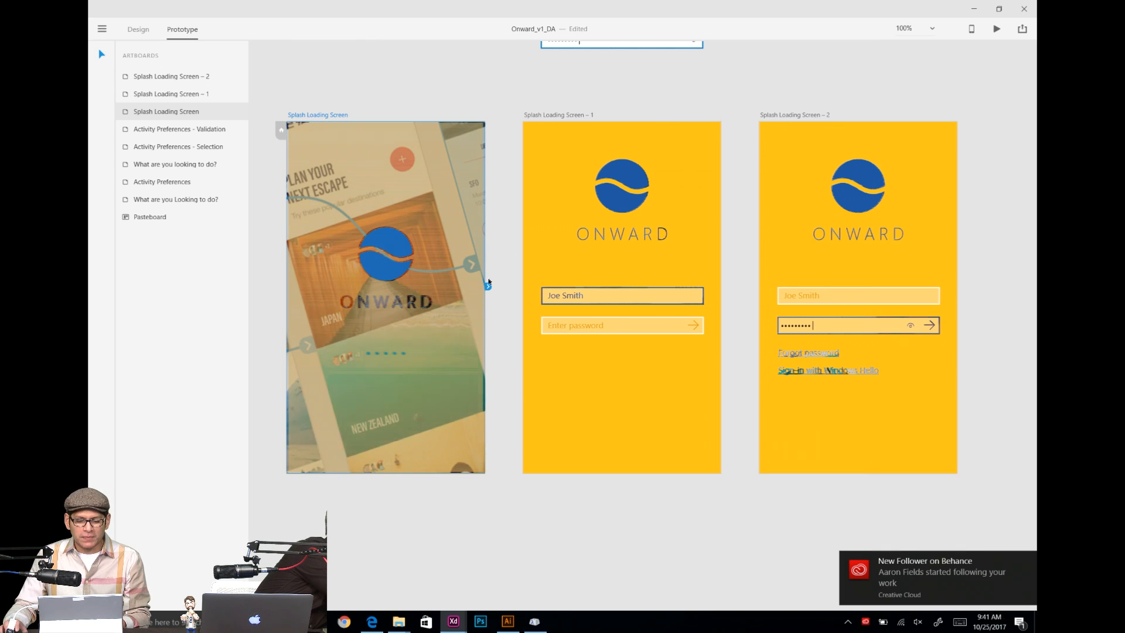
pyautogui.moveTo(488, 286); pyautogui.dragTo(641, 267)
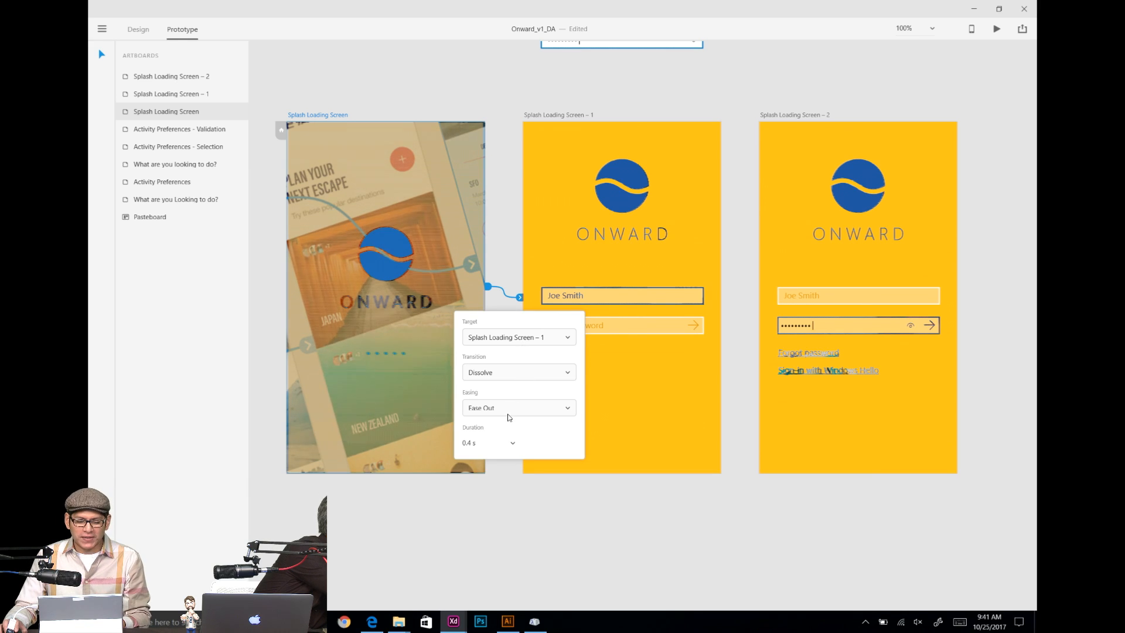
pyautogui.click(515, 373)
pyautogui.click(515, 374)
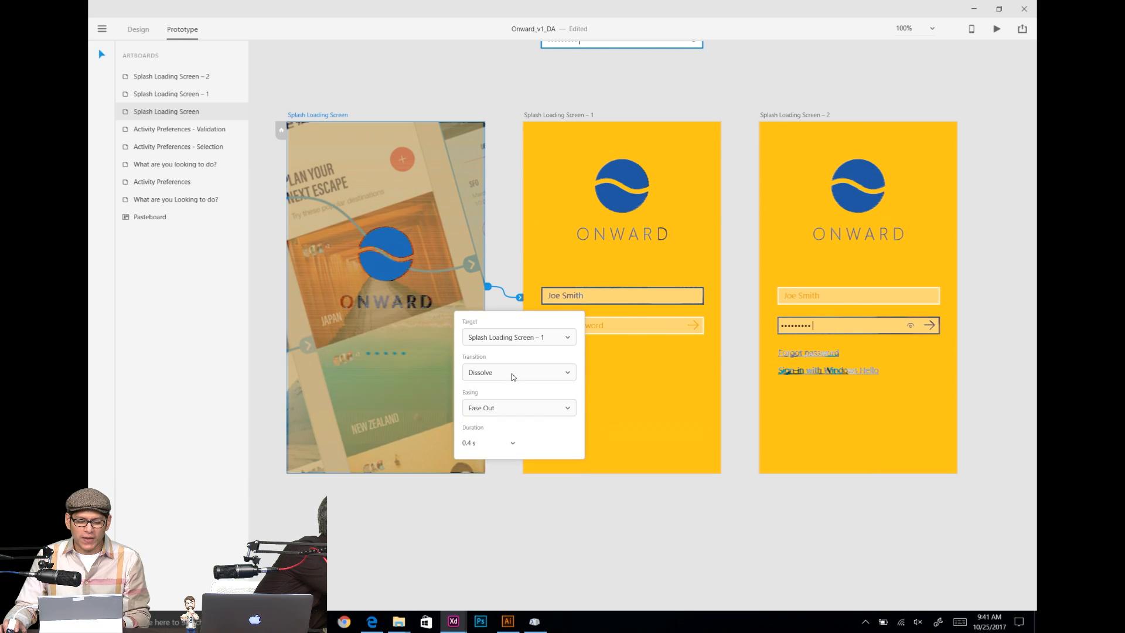
pyautogui.click(515, 374)
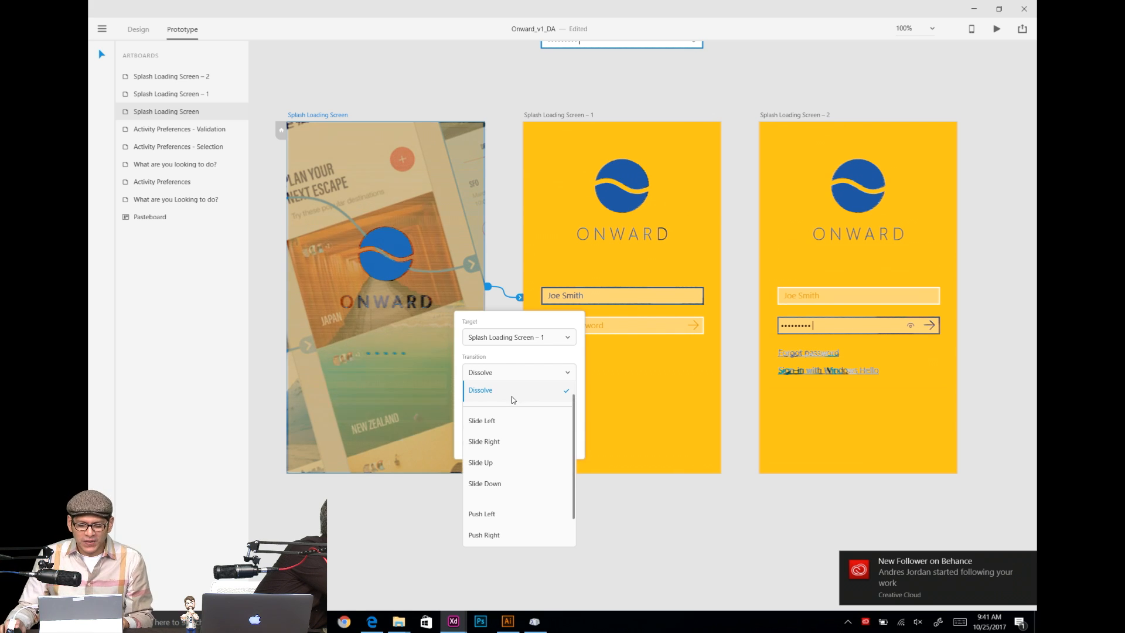
pyautogui.scroll(-1, 515, 413)
pyautogui.scroll(1, 518, 428)
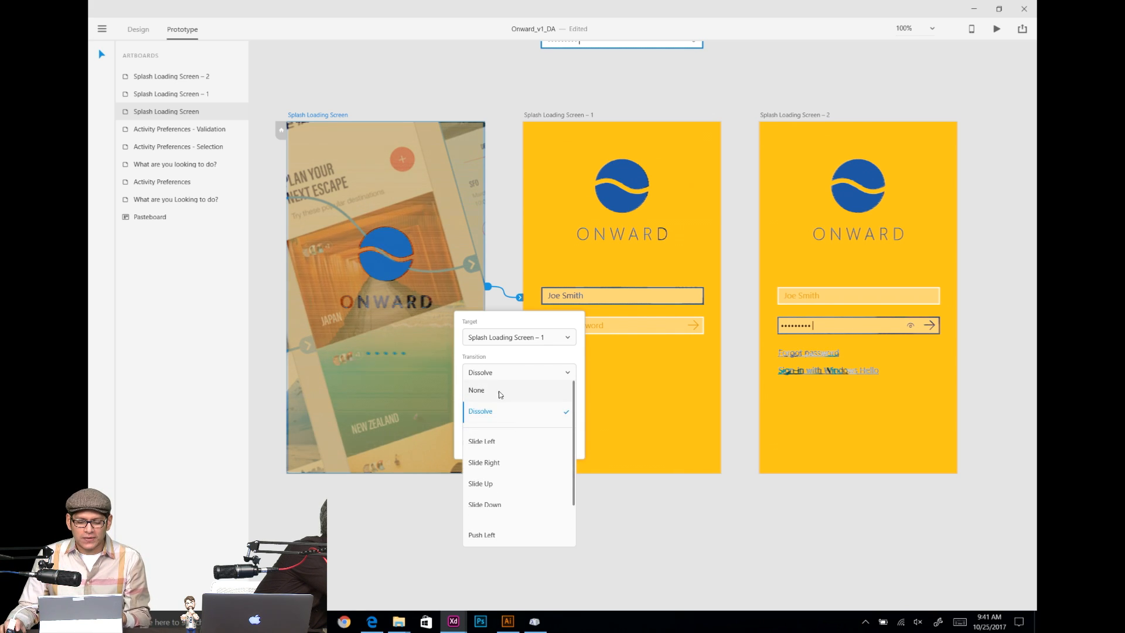
pyautogui.click(495, 417)
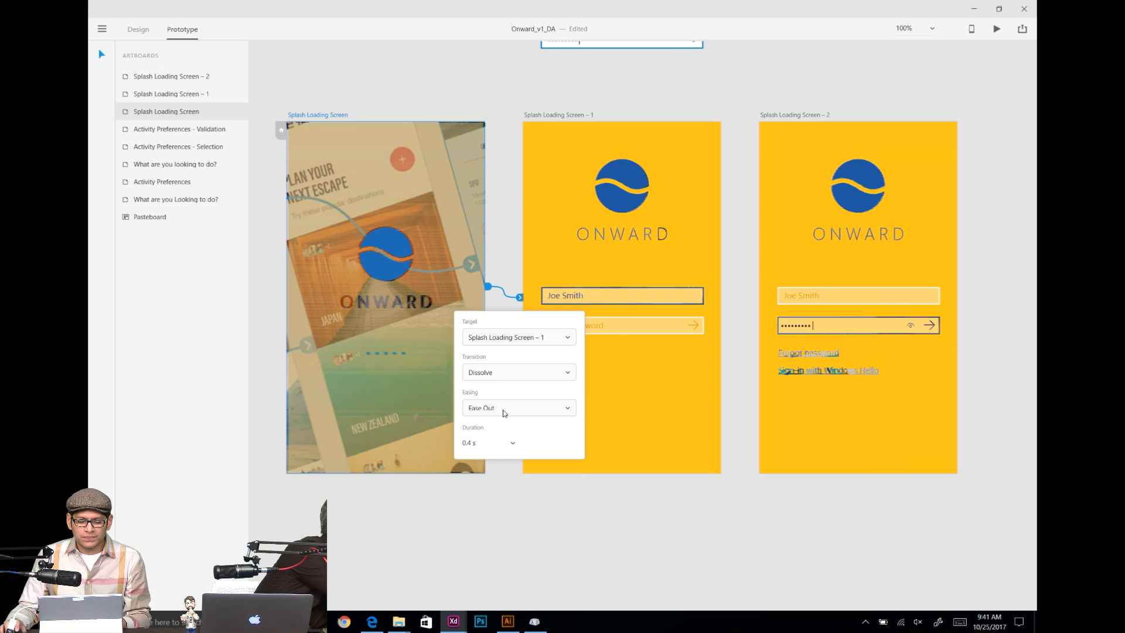
# Step: Set the splash screen link's easing to None and its duration to 0.2 s
pyautogui.click(504, 414)
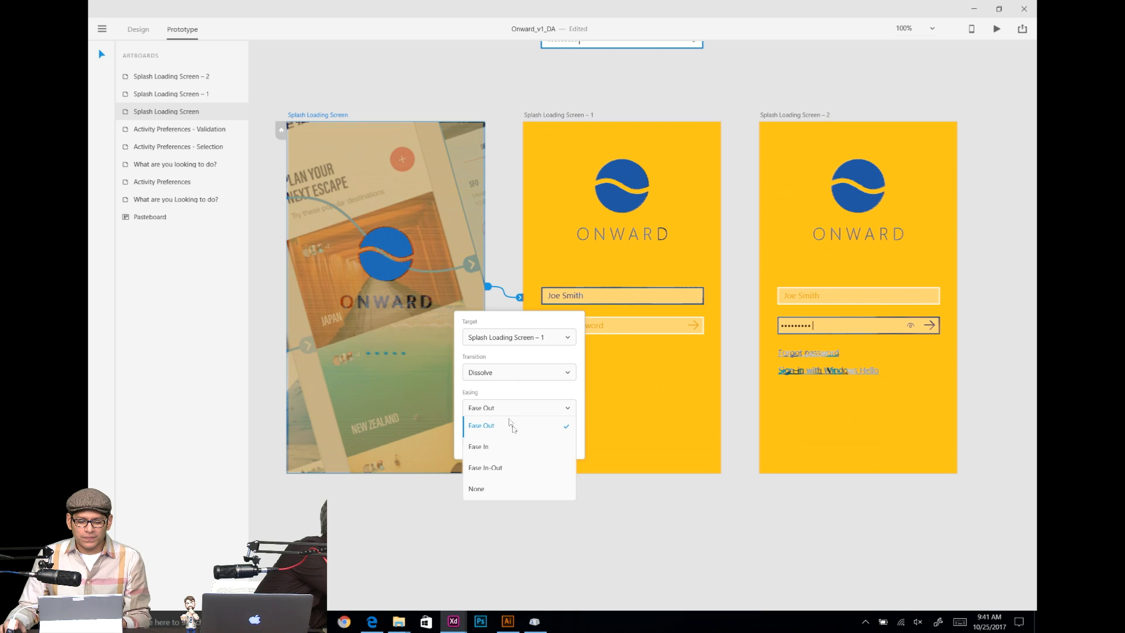
pyautogui.click(514, 484)
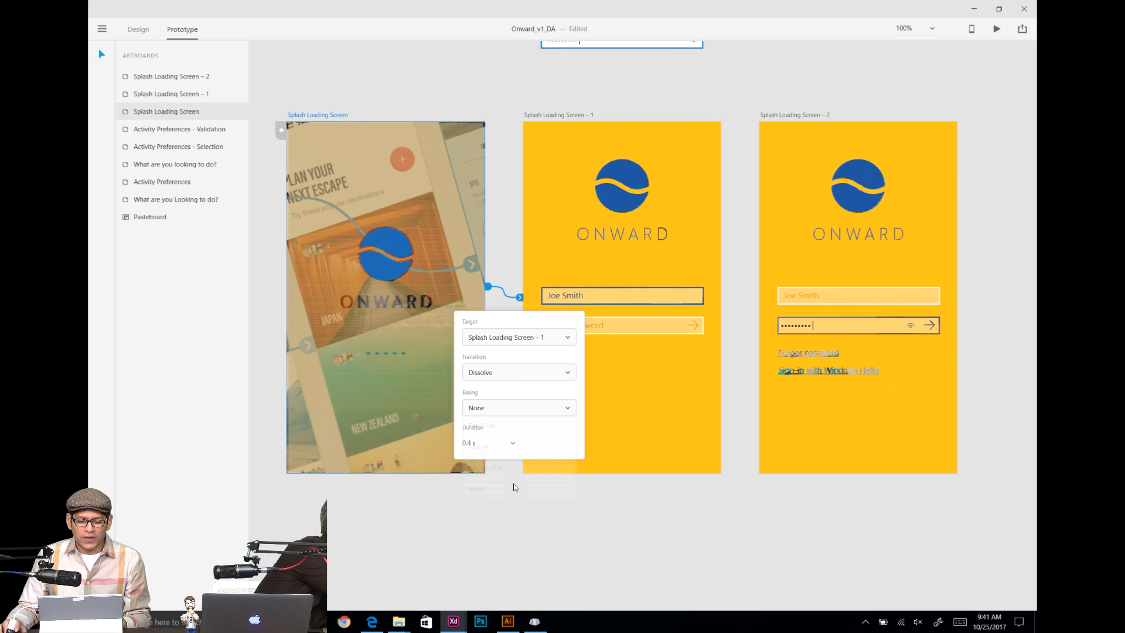
pyautogui.click(512, 444)
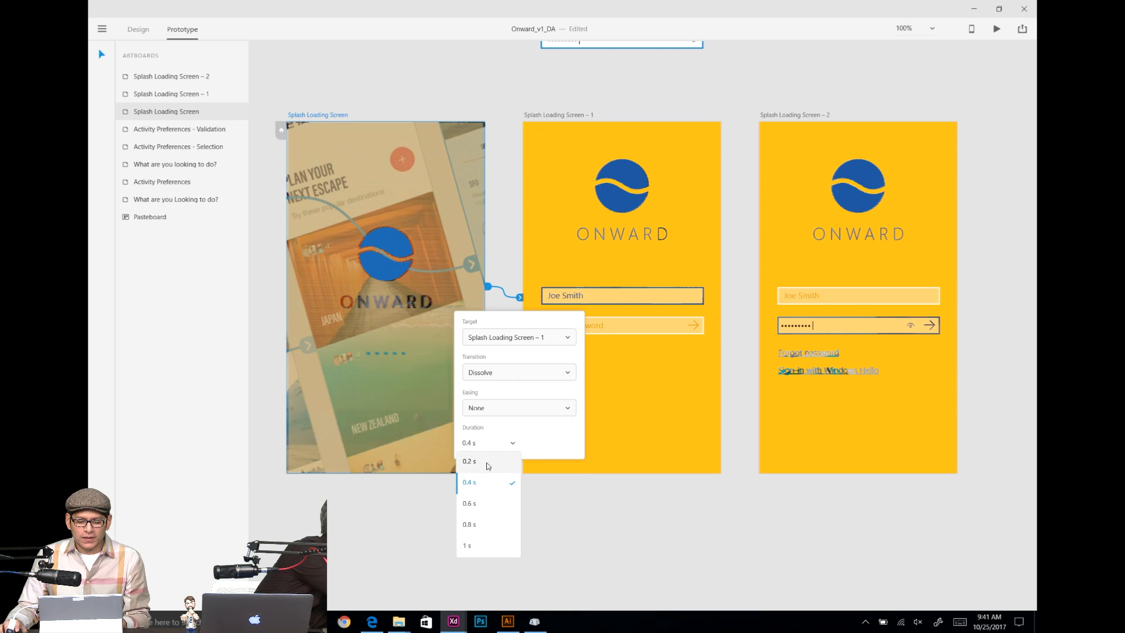
pyautogui.click(492, 462)
pyautogui.click(522, 531)
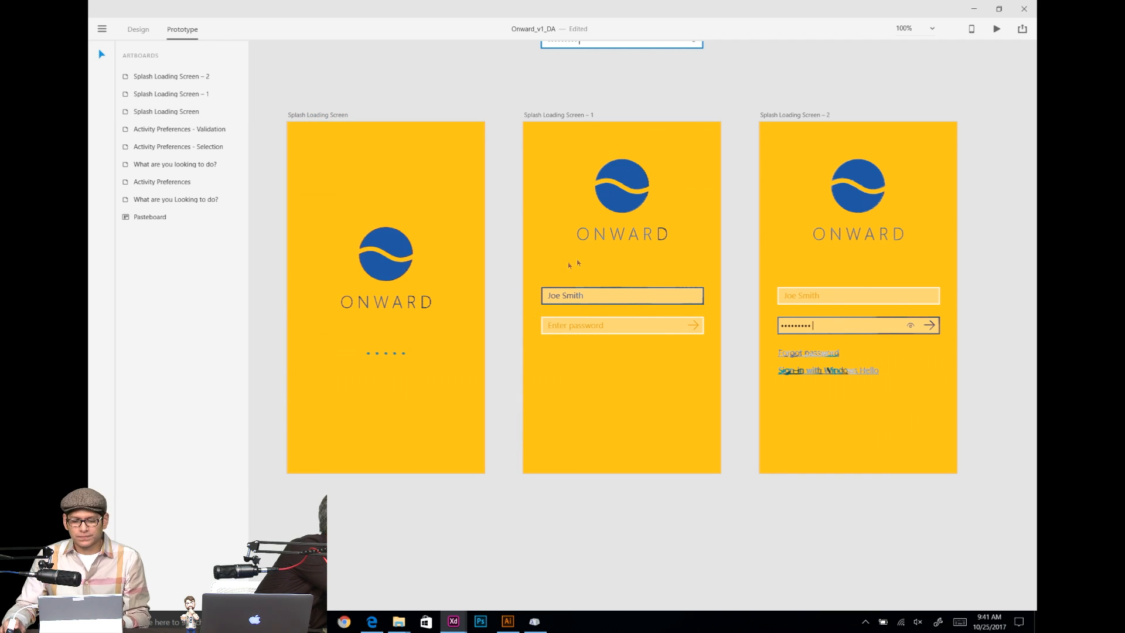
# Step: Link the password field on Splash Loading Screen – 1 to Splash Loading Screen – 2, using Dissolve, no easing and 0.2 s duration
pyautogui.click(555, 114)
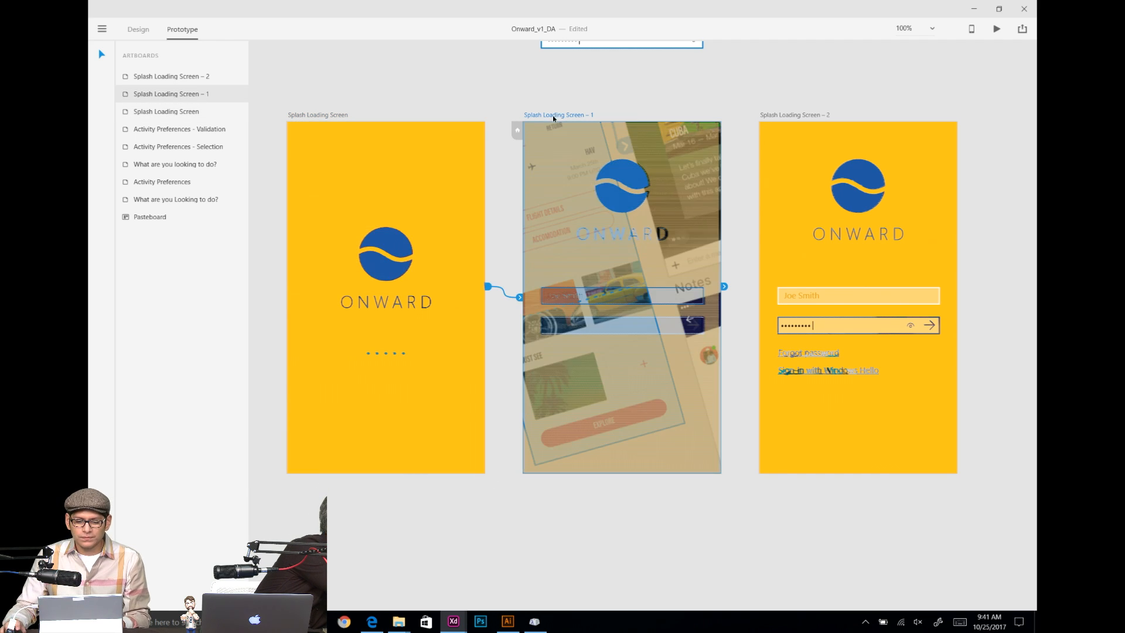
pyautogui.hscroll(2, 597, 240)
pyautogui.hscroll(3, 595, 240)
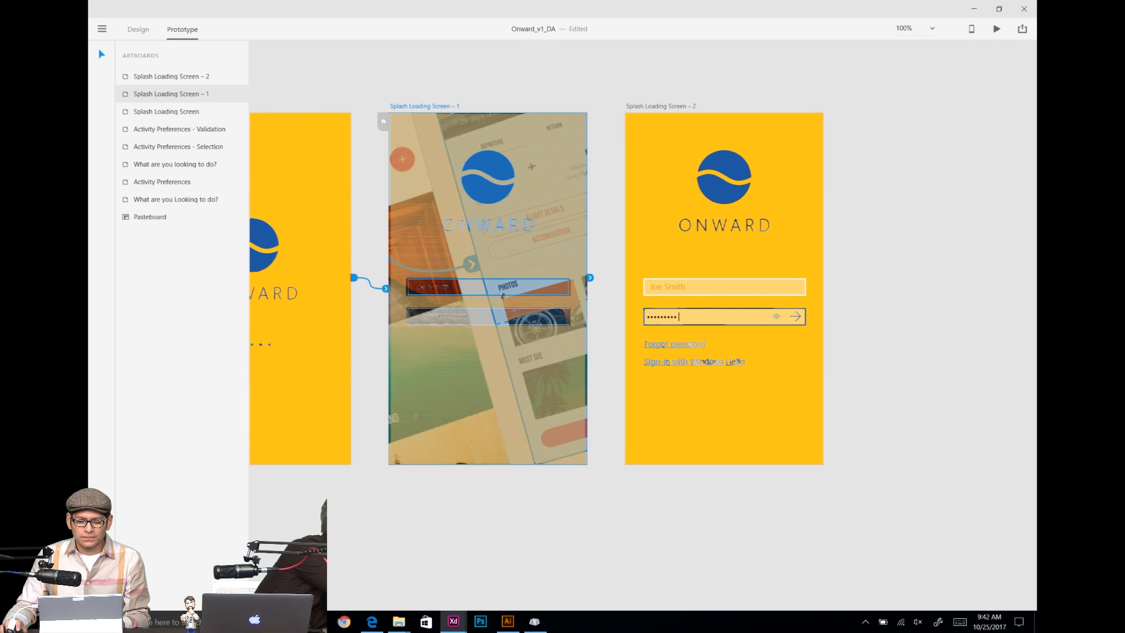
pyautogui.click(485, 316)
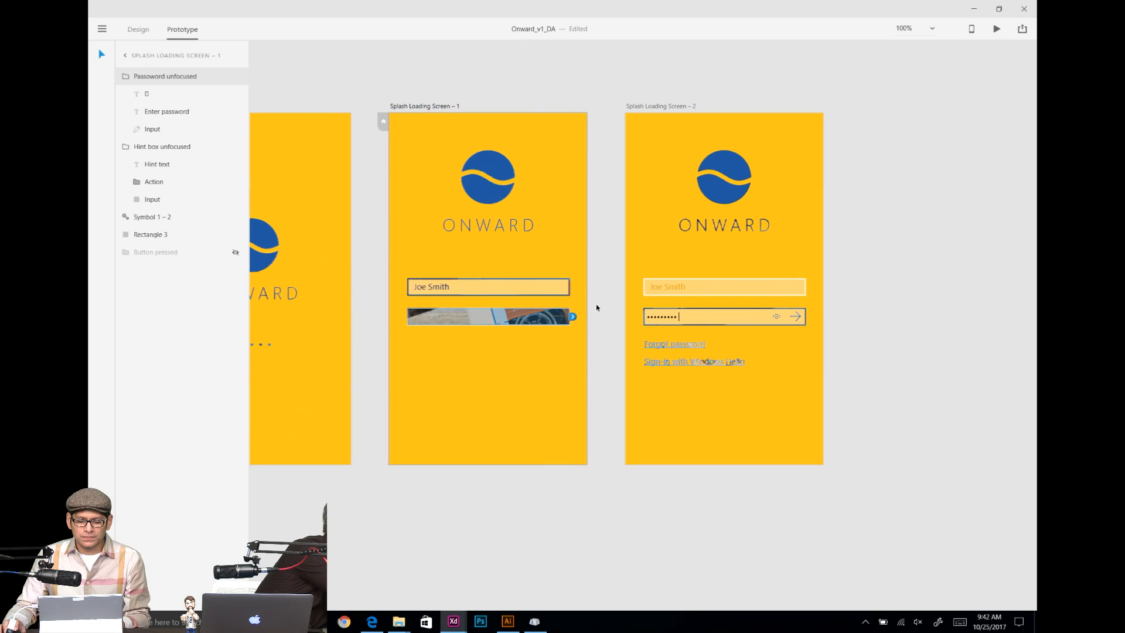
pyautogui.moveTo(573, 316); pyautogui.dragTo(684, 312)
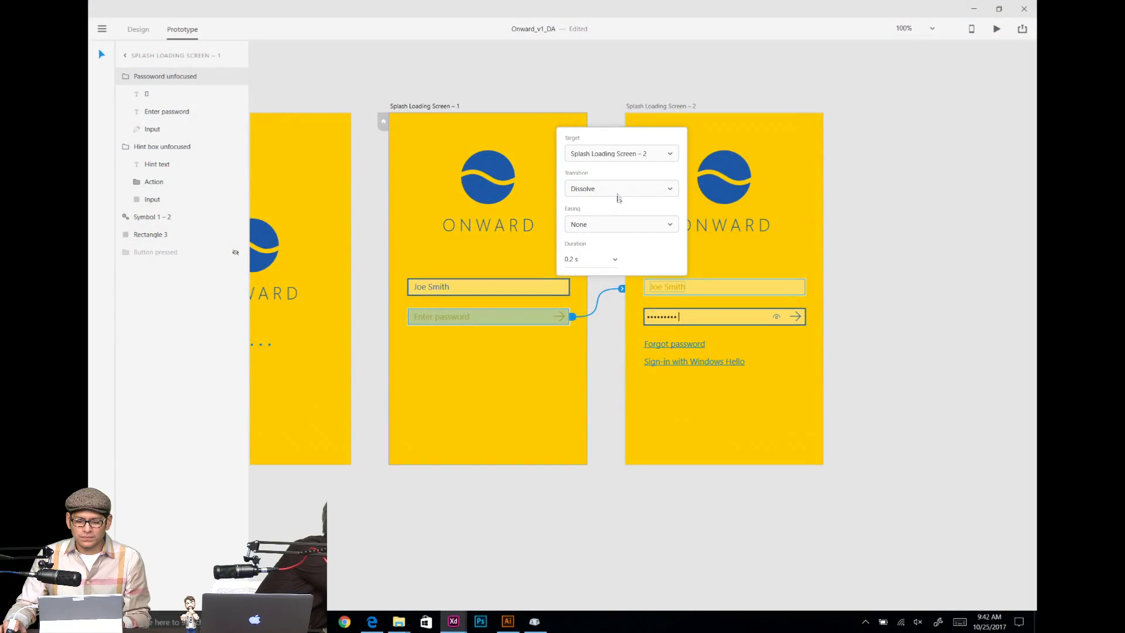
pyautogui.click(615, 224)
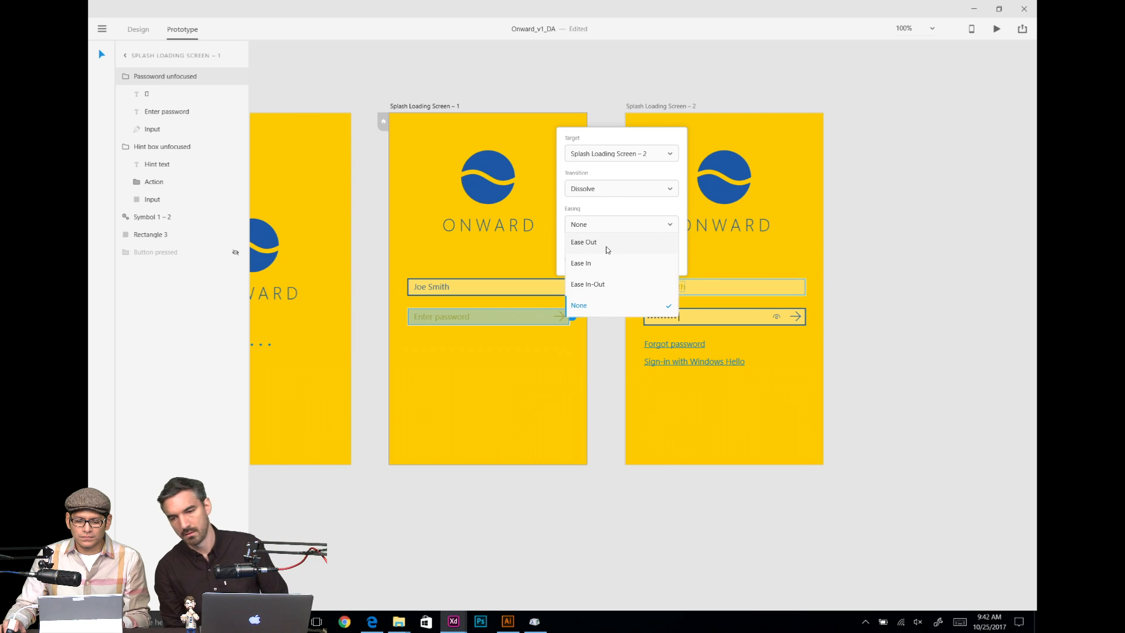
pyautogui.click(618, 188)
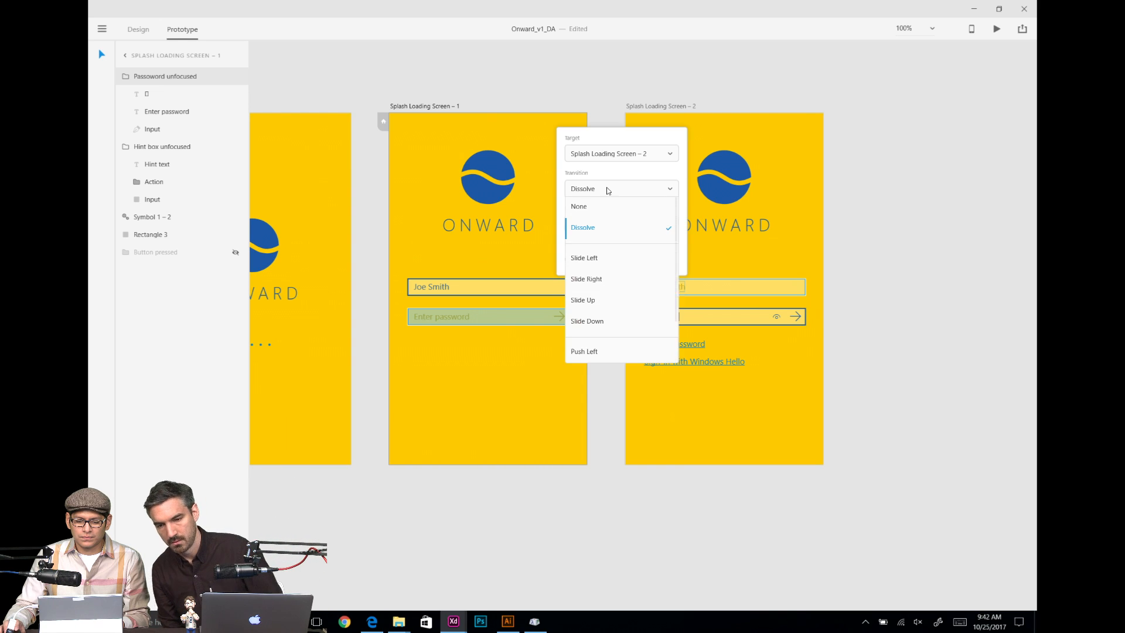
pyautogui.click(861, 275)
pyautogui.click(875, 325)
# Step: Preview the prototype from Splash Loading Screen, advance through the name screen to the active password screen, and close the preview
pyautogui.moveTo(519, 327); pyautogui.dragTo(648, 333)
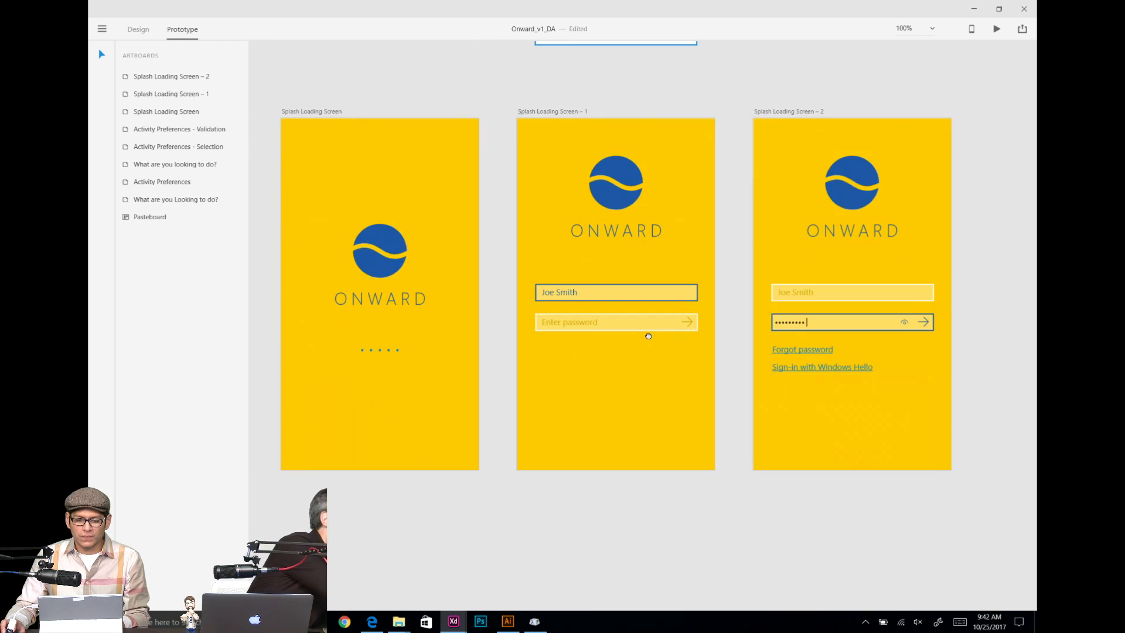
pyautogui.click(293, 112)
pyautogui.click(998, 33)
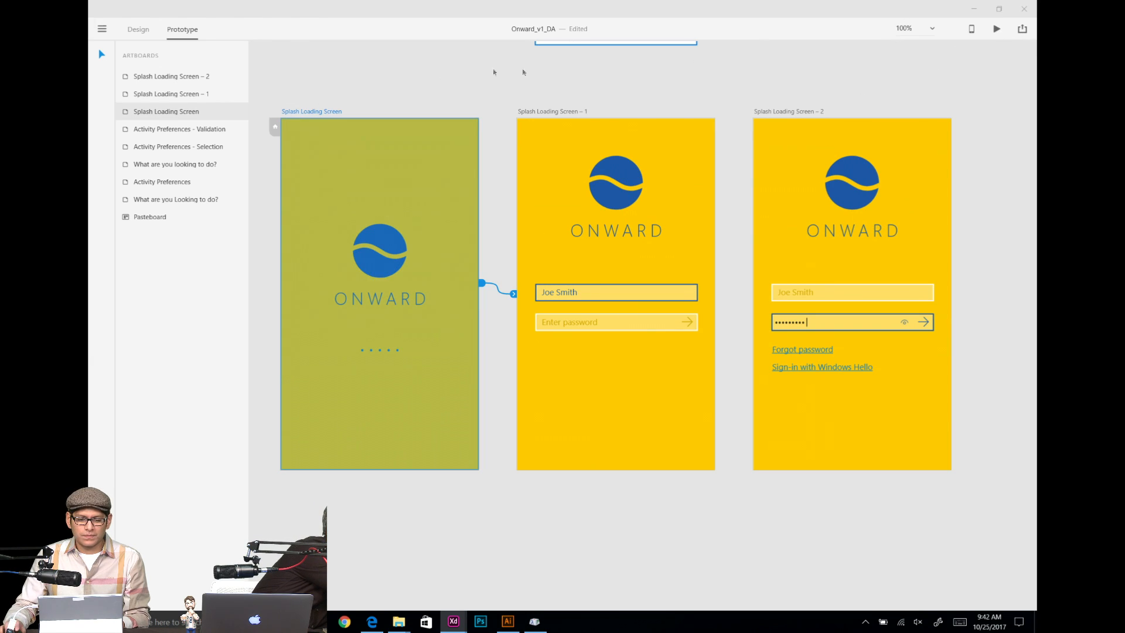
pyautogui.moveTo(205, 14); pyautogui.dragTo(502, 83)
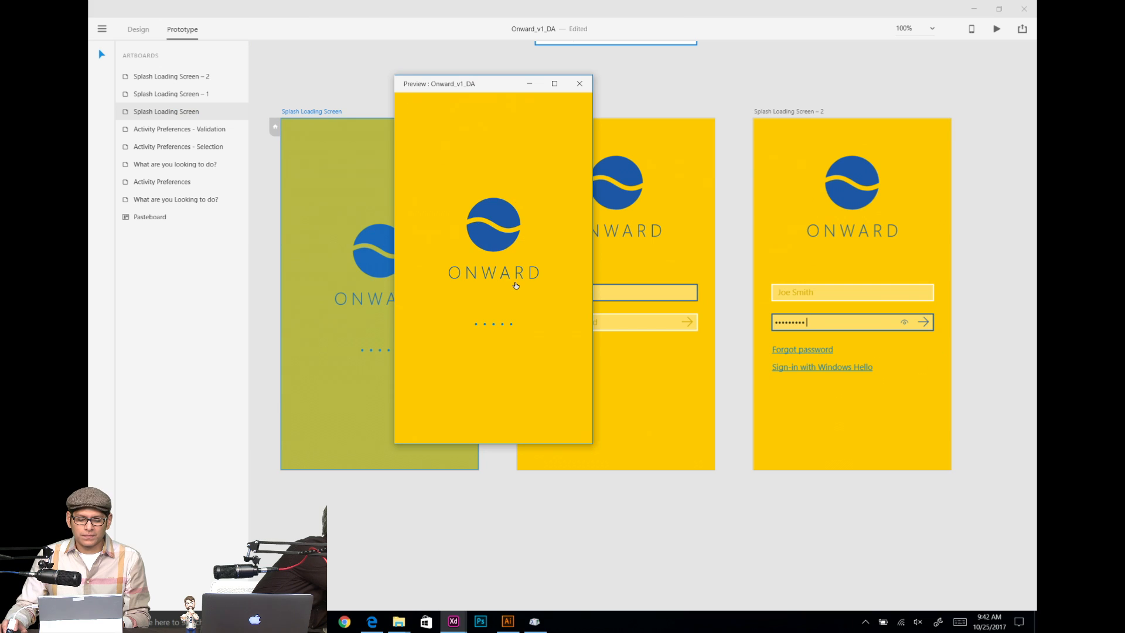
pyautogui.click(517, 359)
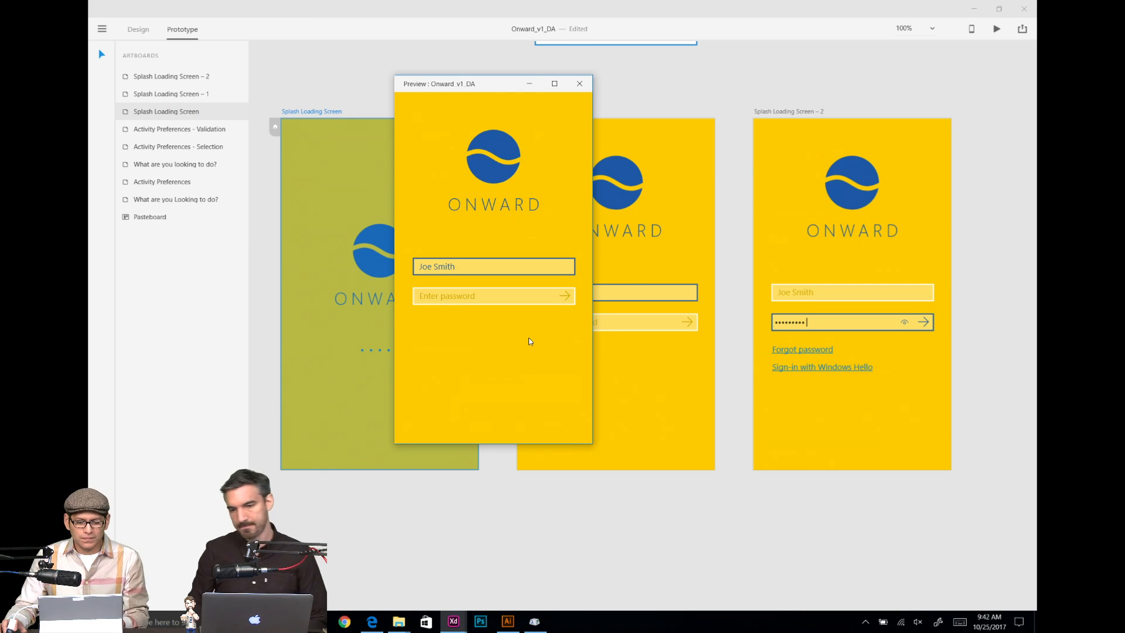
pyautogui.click(507, 306)
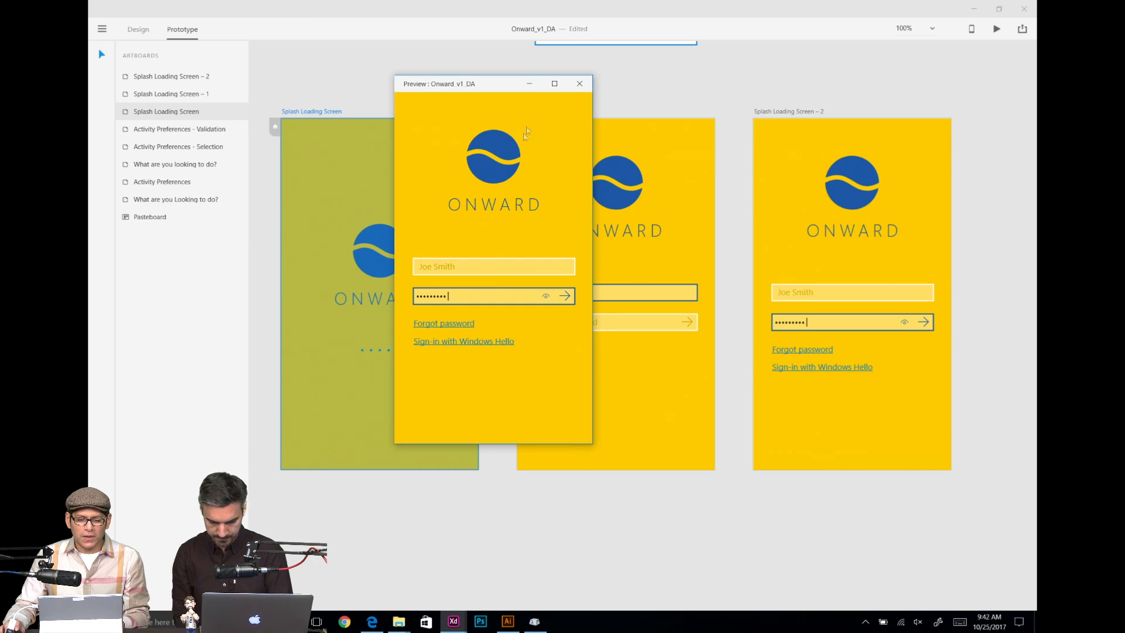
pyautogui.click(580, 84)
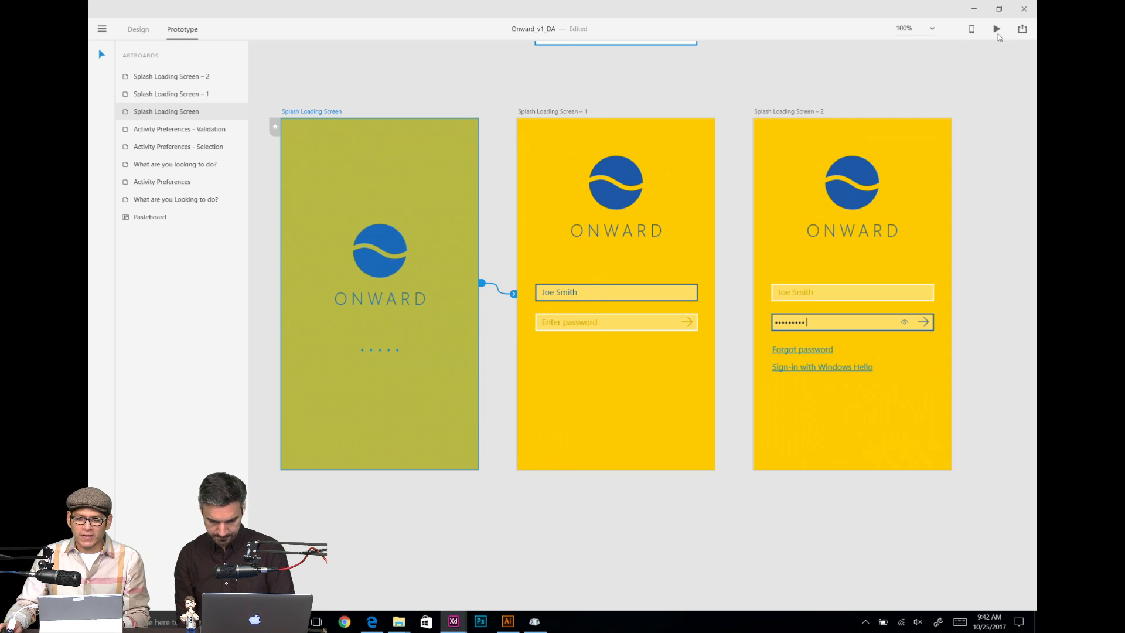
# Step: Replay the splash-to-login flow in the preview and activate the password field to check both transitions again
pyautogui.click(996, 29)
pyautogui.click(428, 273)
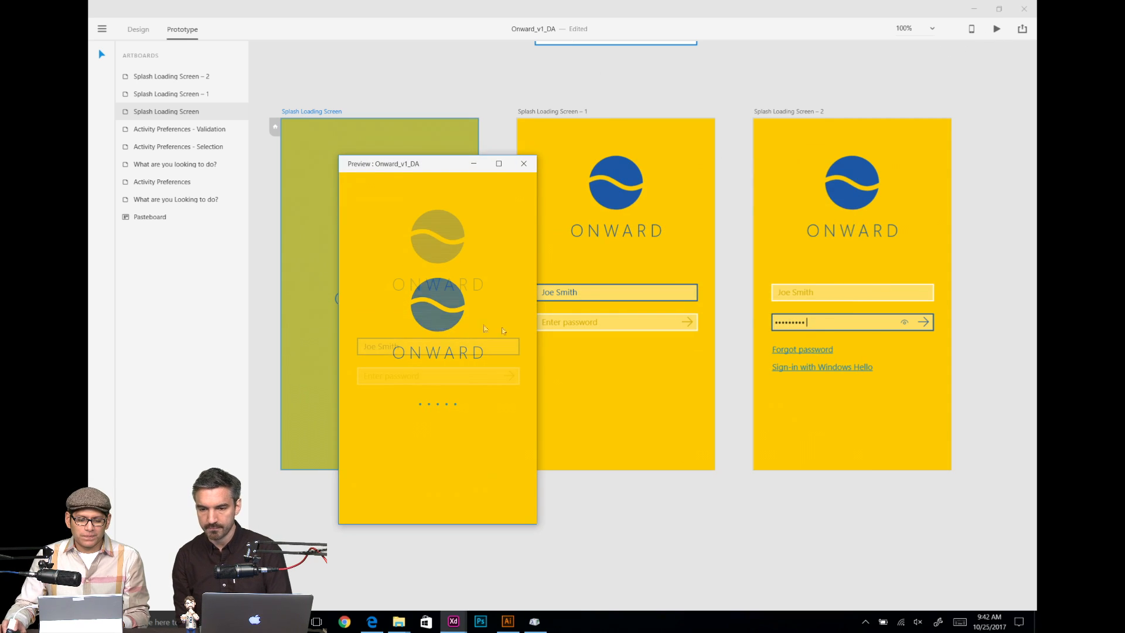
pyautogui.click(423, 376)
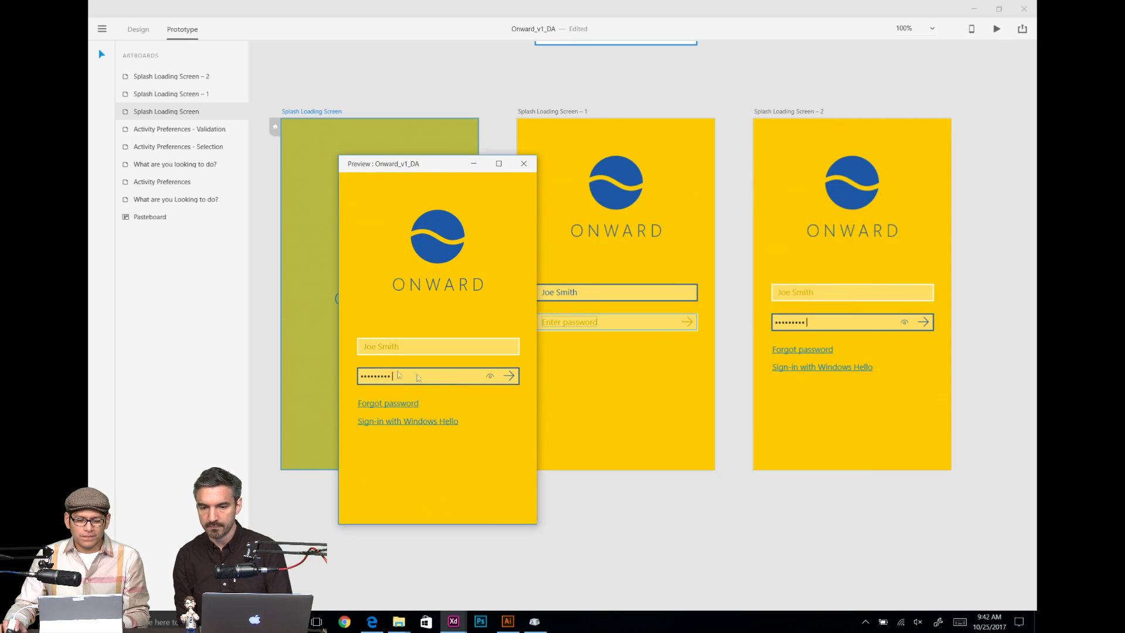
# Step: Close the preview and rename the artboard Splash Loading Screen – 1 as "Splash Loading Screen – Username"
pyautogui.click(524, 163)
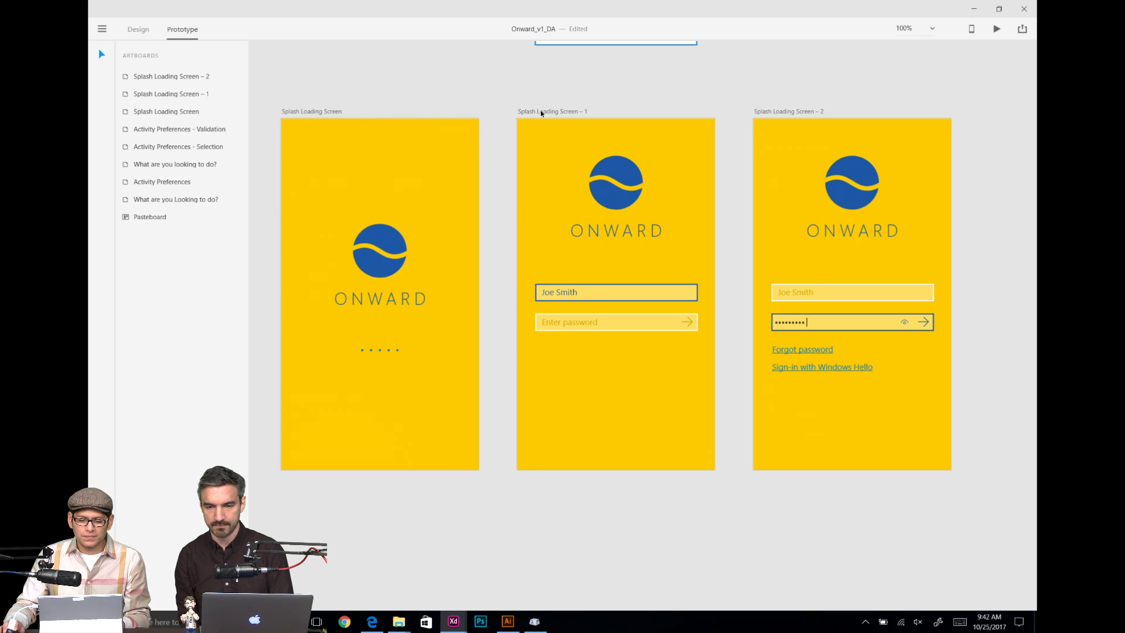
pyautogui.click(541, 114)
pyautogui.doubleClick(564, 112)
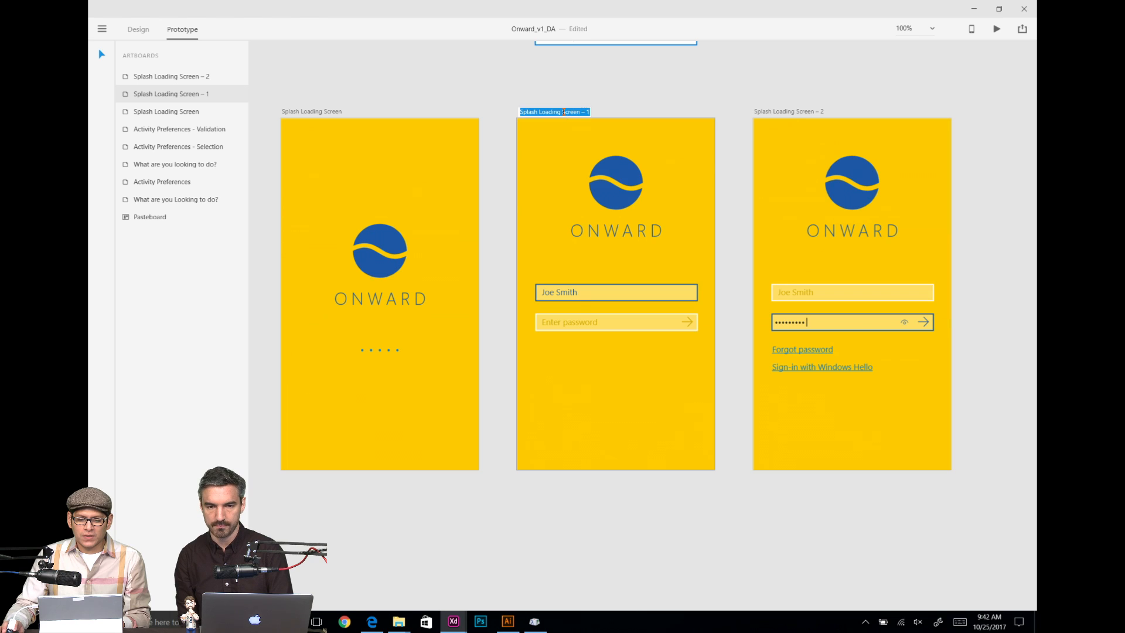
pyautogui.moveTo(584, 112); pyautogui.dragTo(623, 118)
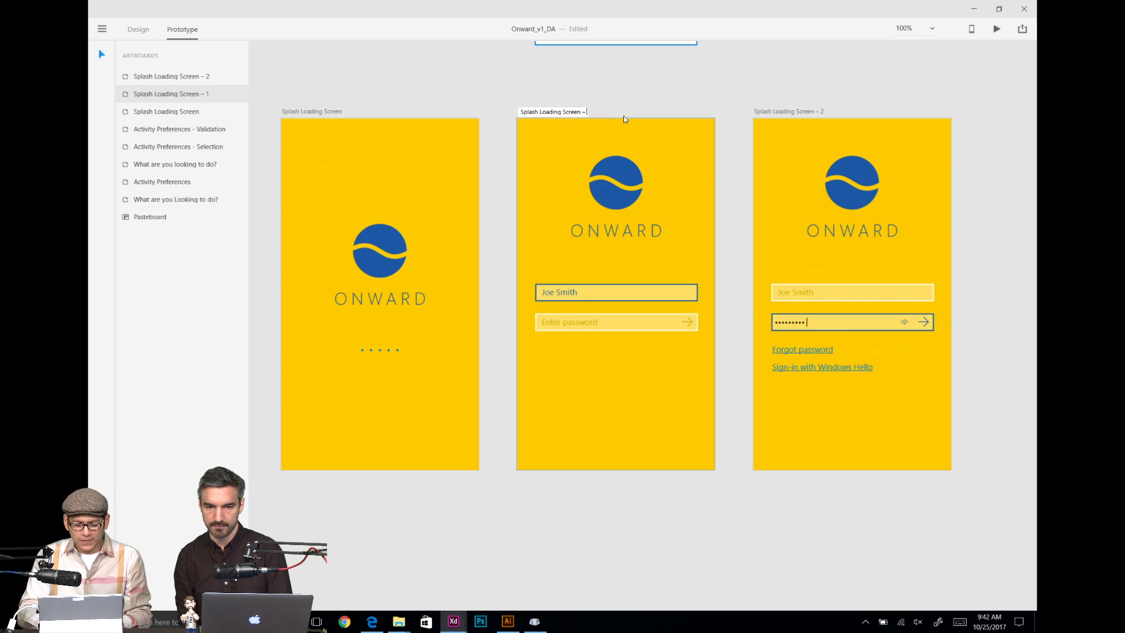
pyautogui.write('Username')
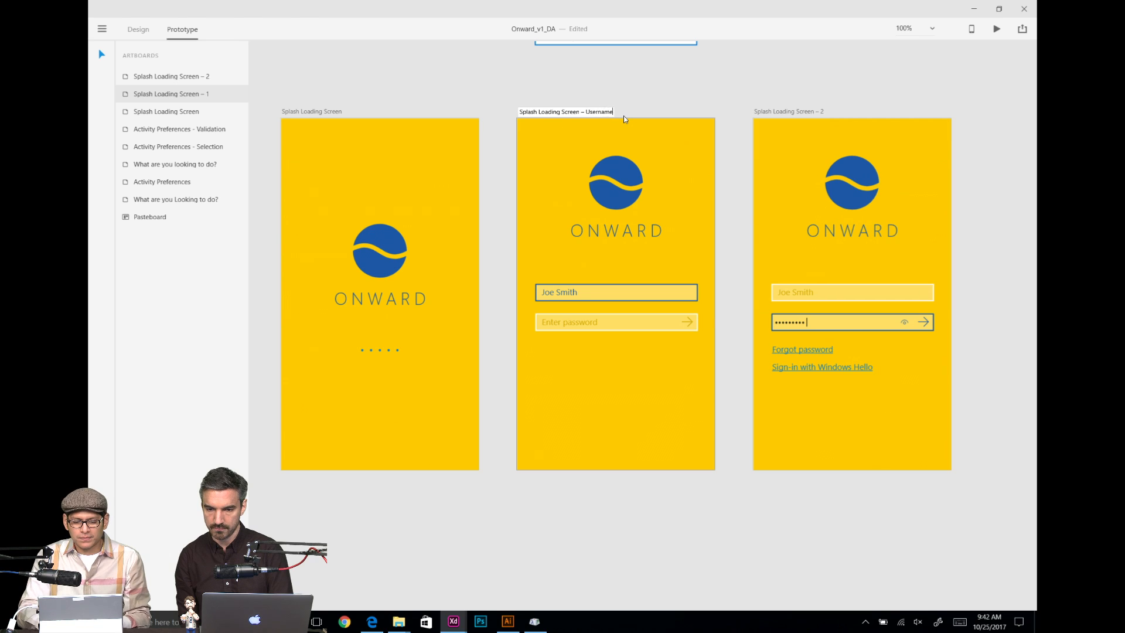
pyautogui.press('Return')
# Step: Rename the artboard Splash Loading Screen – 2 as "Splash Loading Screen – Password"
pyautogui.doubleClick(800, 111)
pyautogui.click(799, 111)
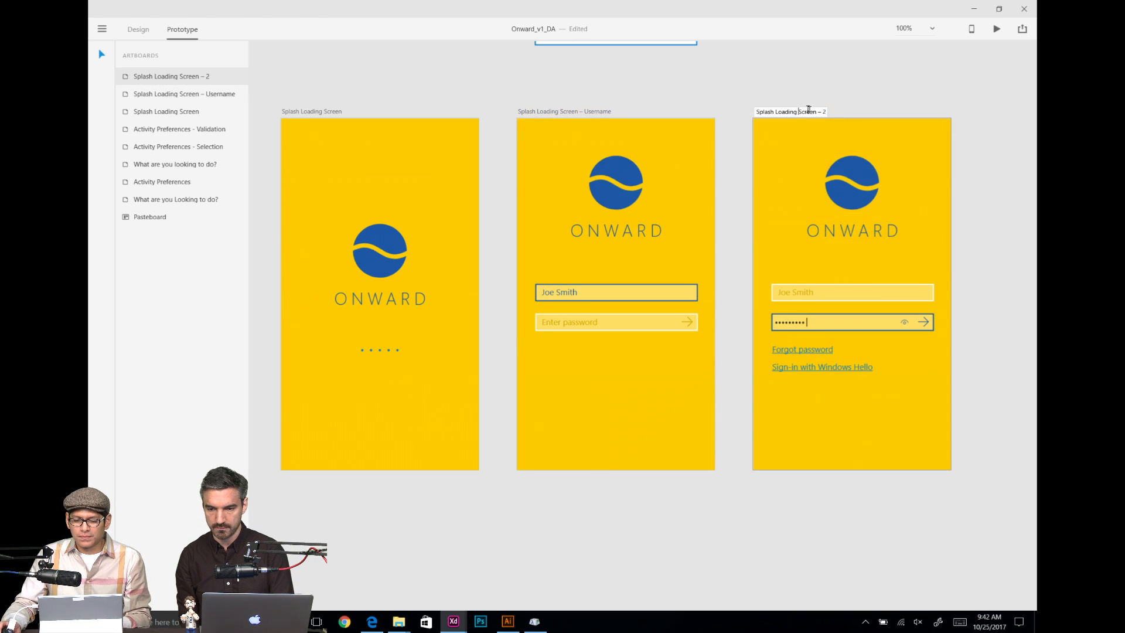
pyautogui.write('Pas')
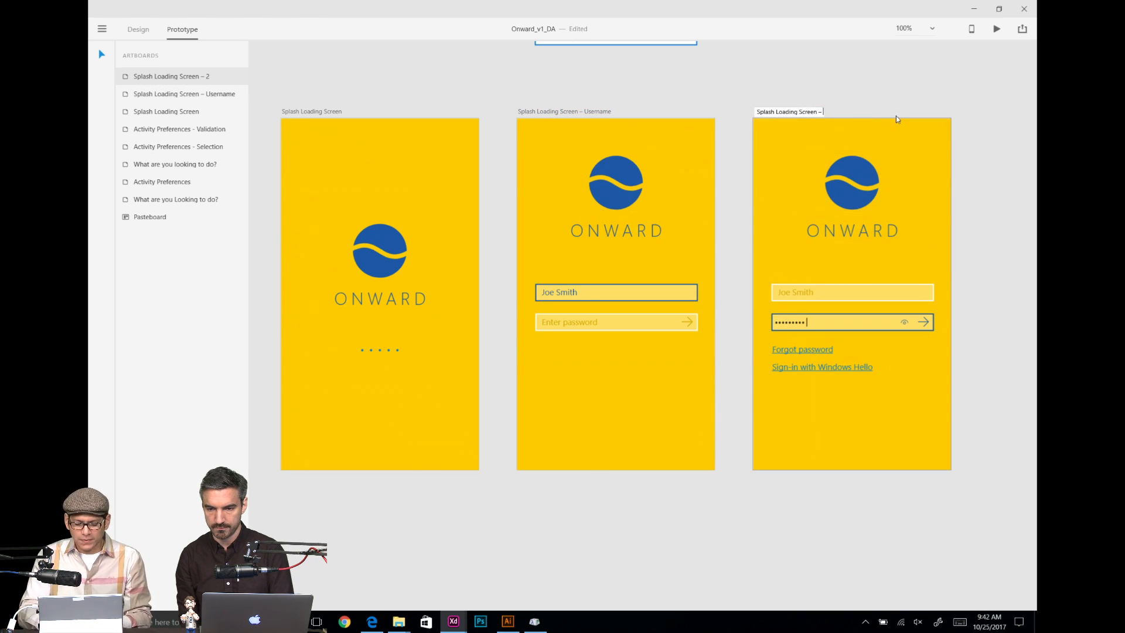
pyautogui.write('sworf')
pyautogui.press('Return')
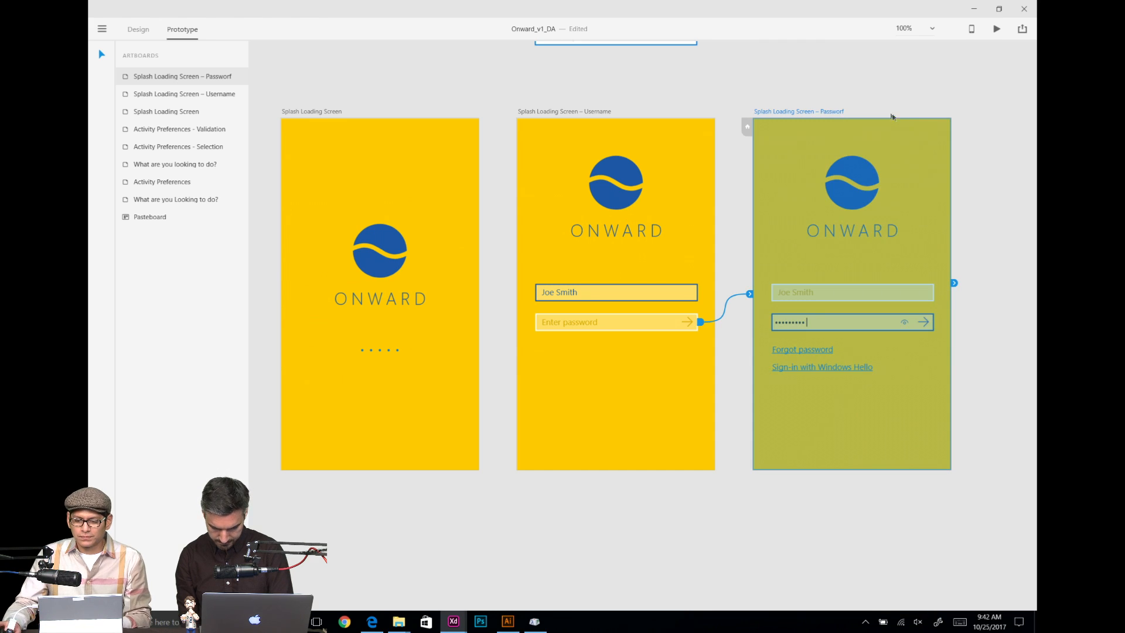
pyautogui.doubleClick(829, 113)
pyautogui.click(844, 111)
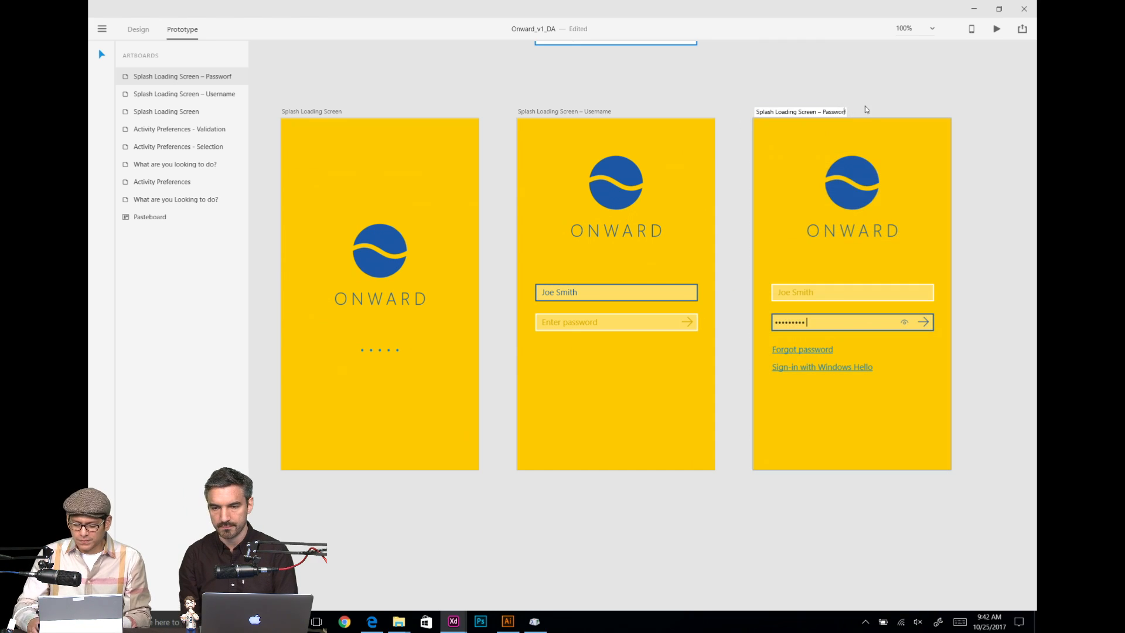
pyautogui.write('d')
pyautogui.press('Return')
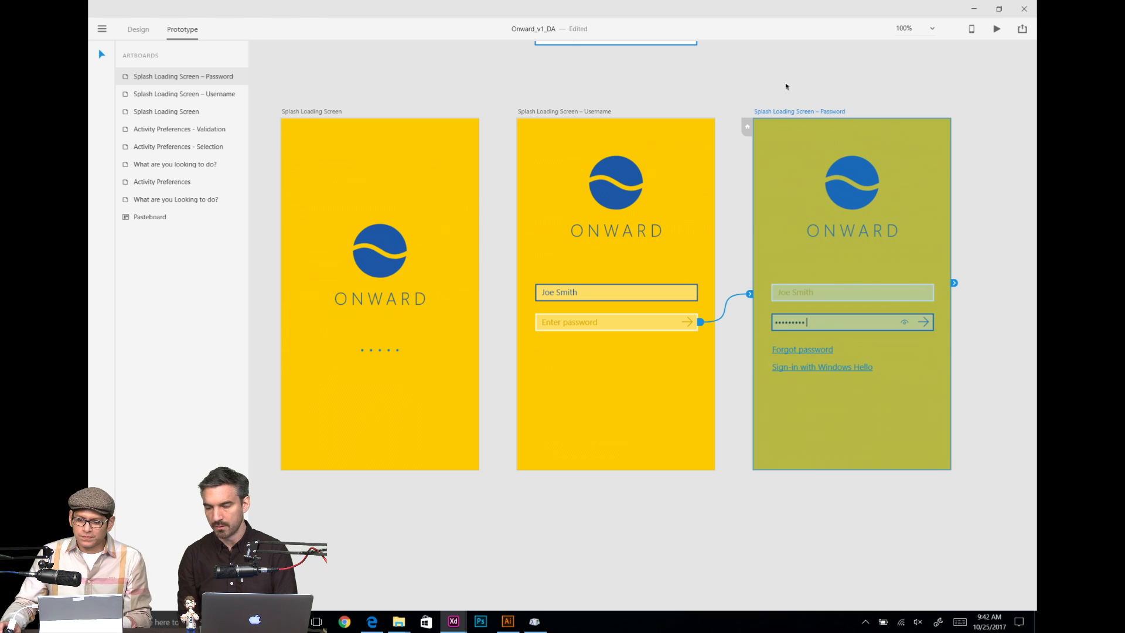
pyautogui.click(786, 85)
# Step: Delete the stray white password field from the pasteboard above the Username artboard
pyautogui.hscroll(3, 762, 85)
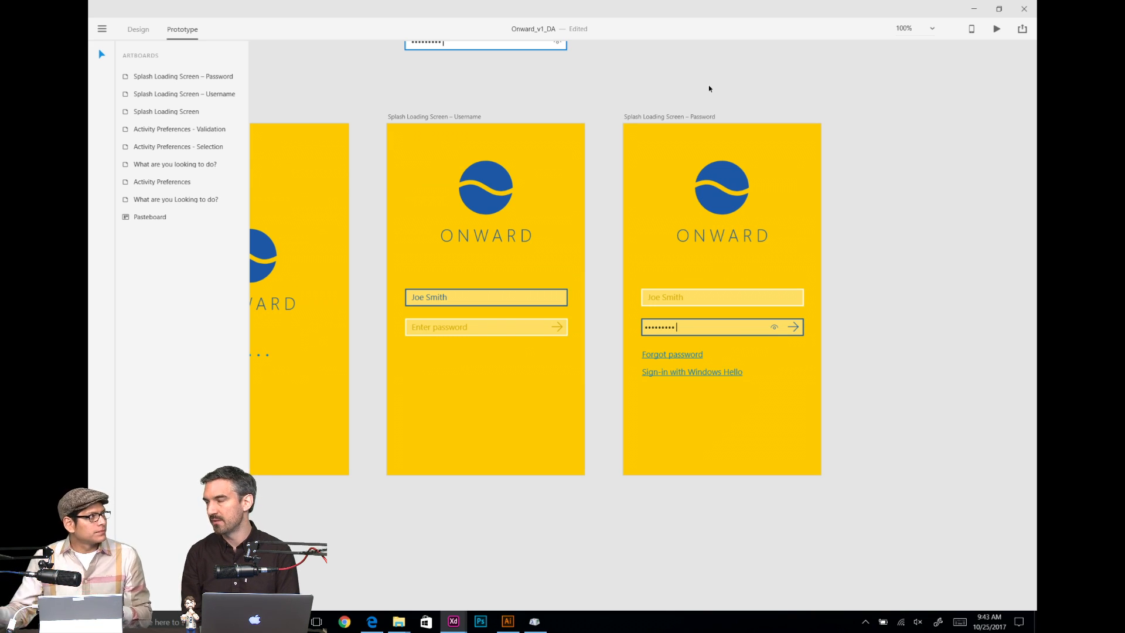
pyautogui.scroll(1, 615, 69)
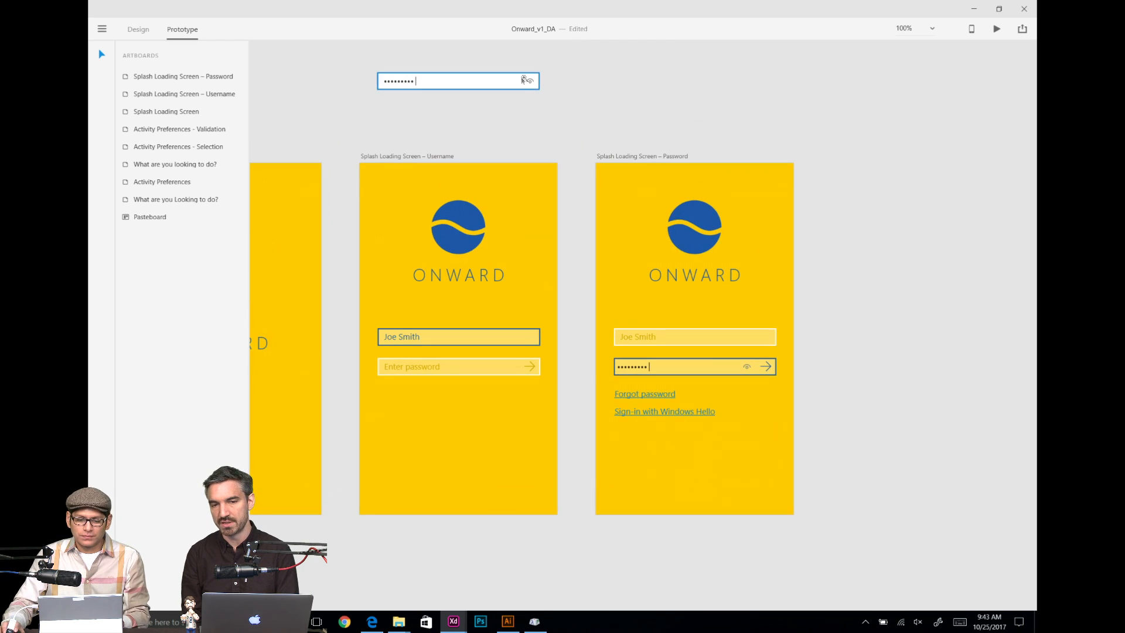
pyautogui.click(514, 84)
pyautogui.press('Delete')
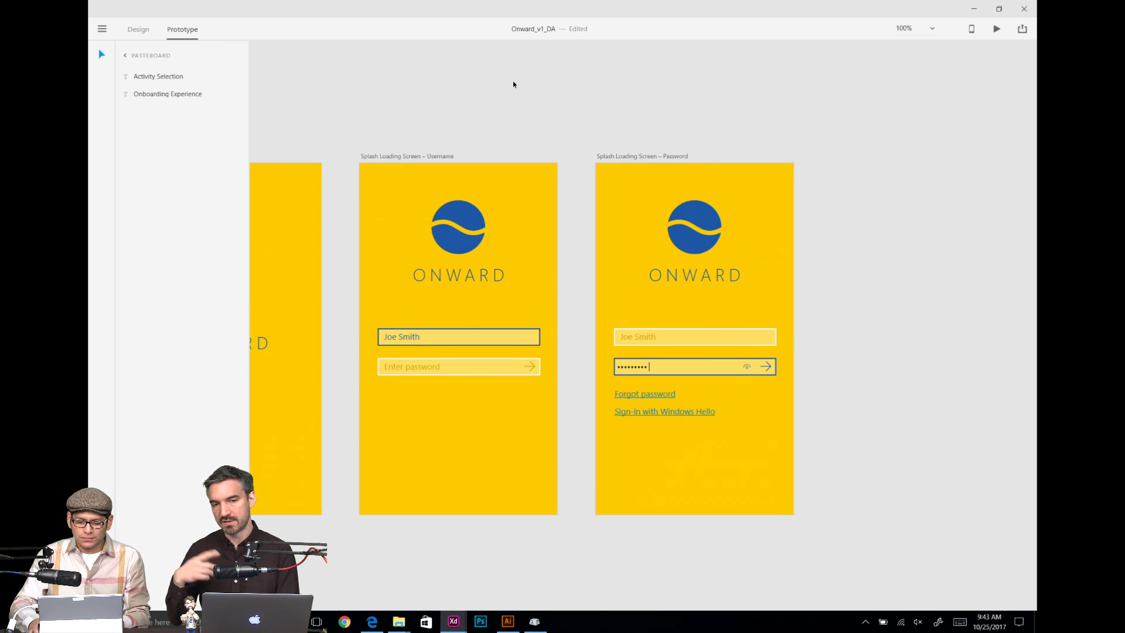
# Step: Copy the eye icon group from the Password artboard's password field into the same position on the Username artboard
pyautogui.click(749, 370)
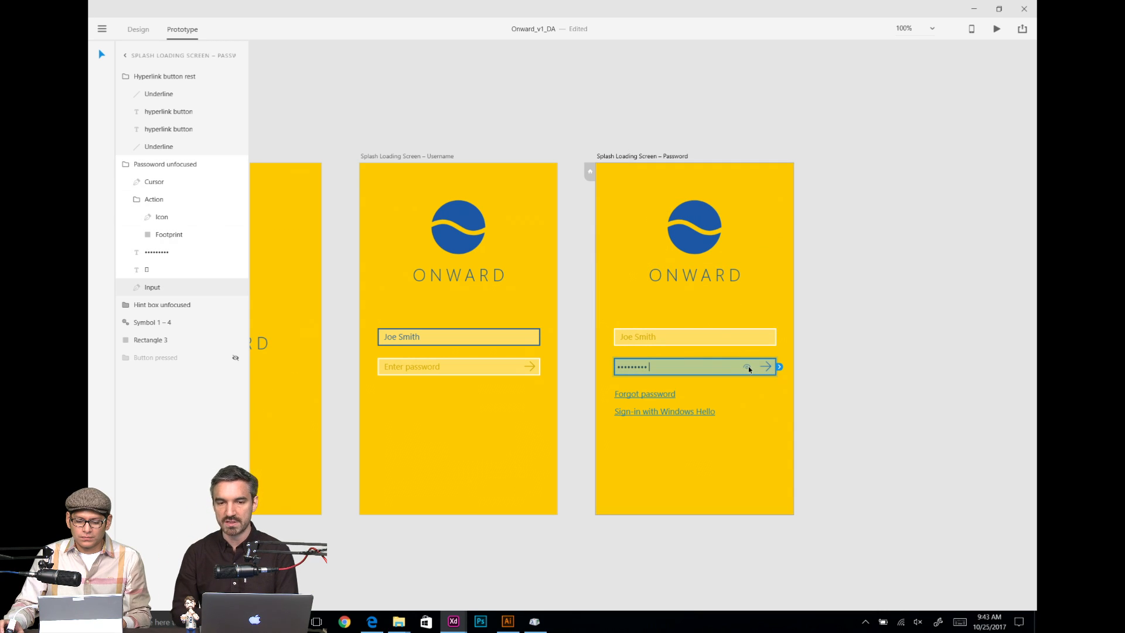
pyautogui.click(130, 31)
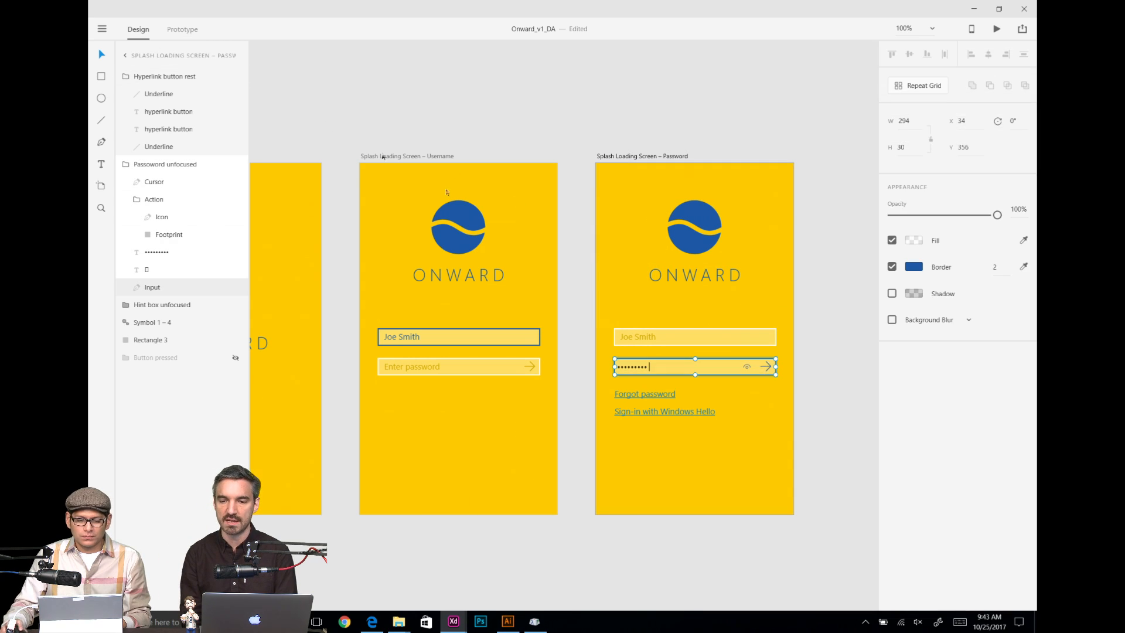
pyautogui.doubleClick(748, 369)
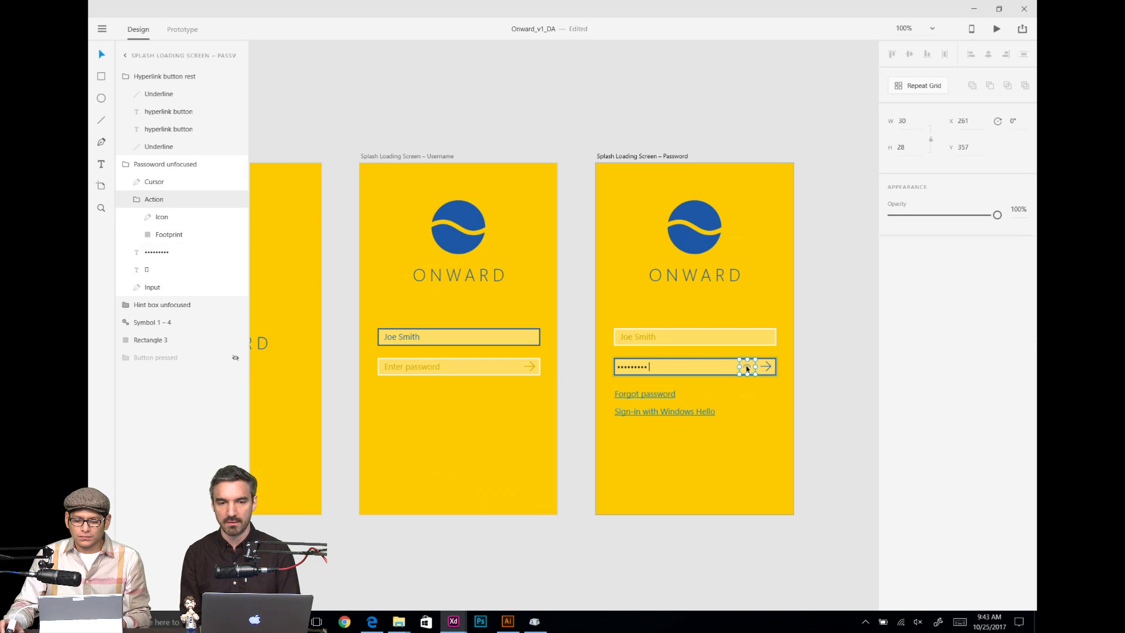
pyautogui.doubleClick(749, 389)
pyautogui.click(748, 370)
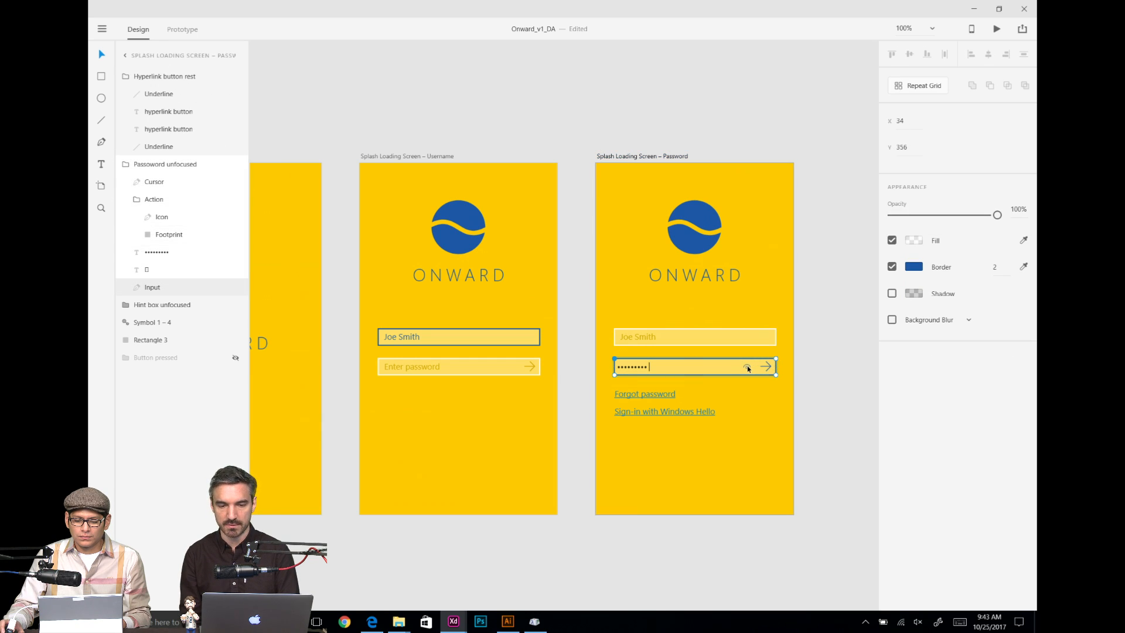
pyautogui.doubleClick(749, 369)
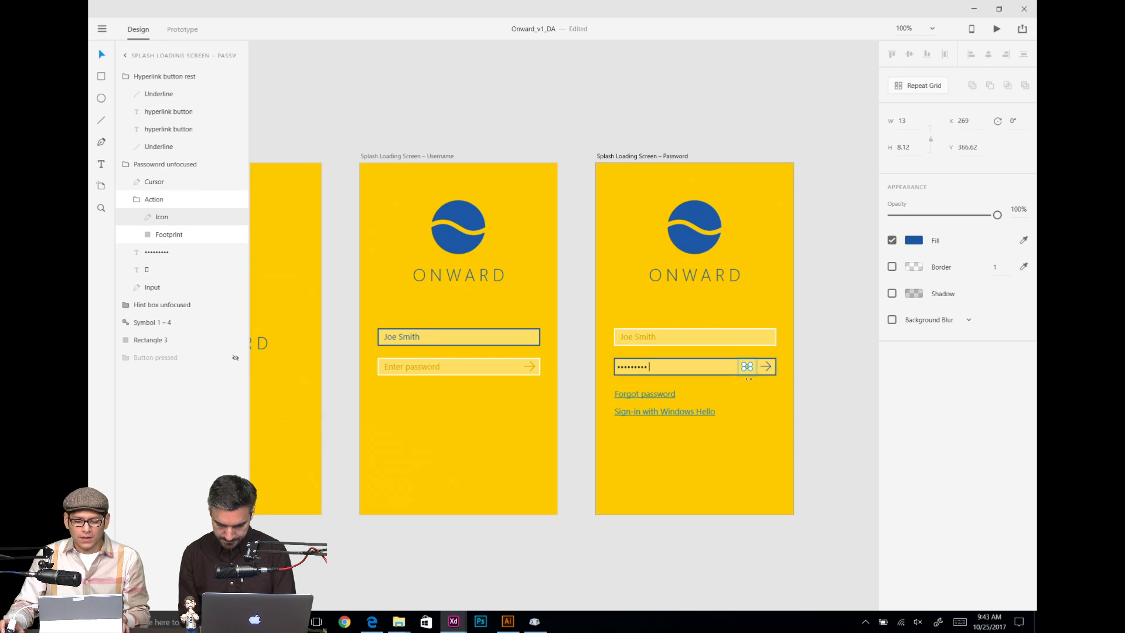
pyautogui.click(429, 157)
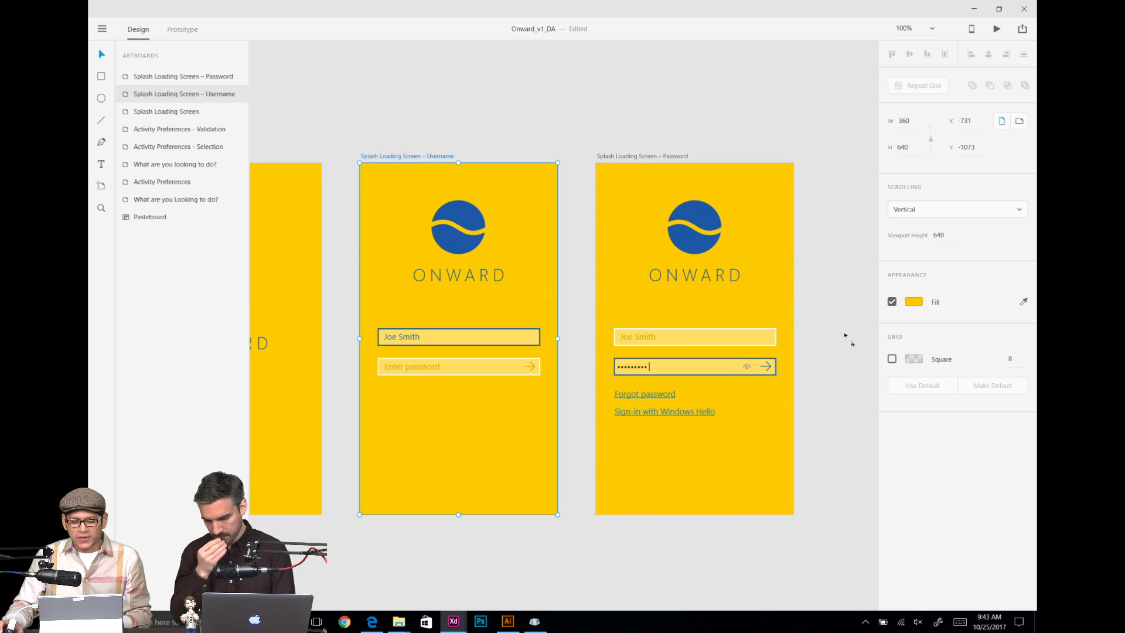
pyautogui.click(509, 365)
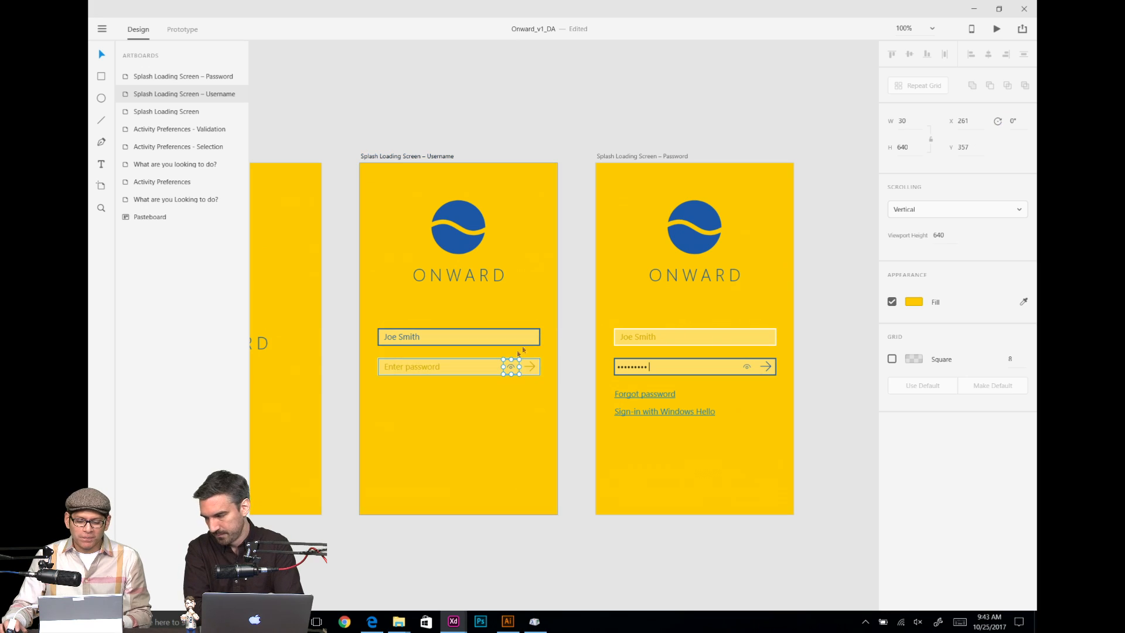
# Step: Copy the hex fill colour of the arrow icon in the Username artboard's password field
pyautogui.doubleClick(511, 368)
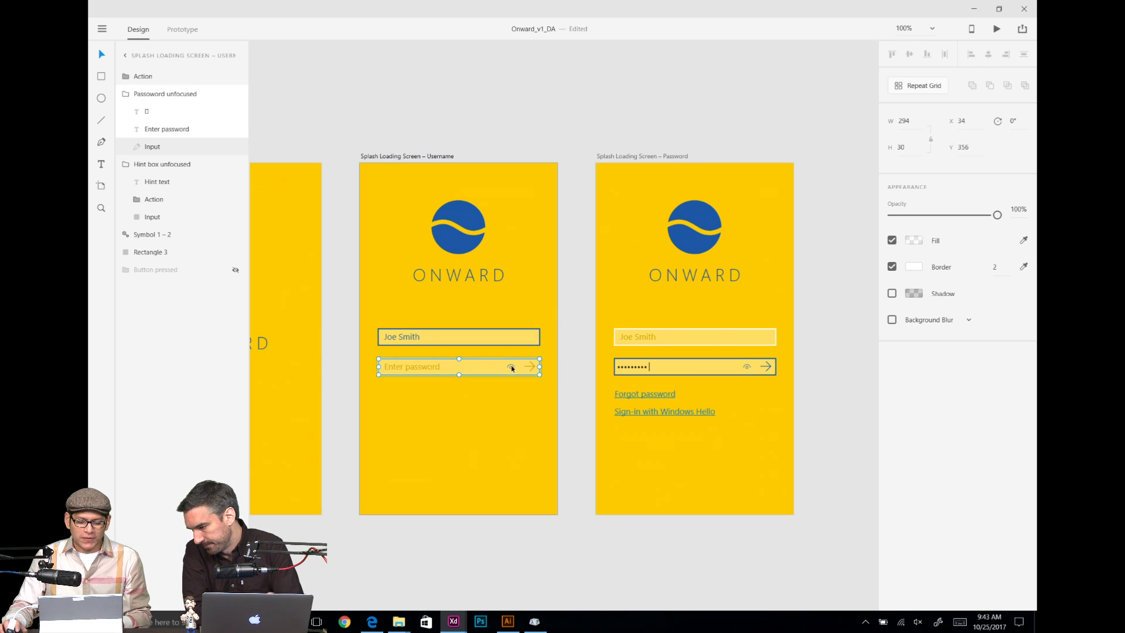
pyautogui.doubleClick(512, 367)
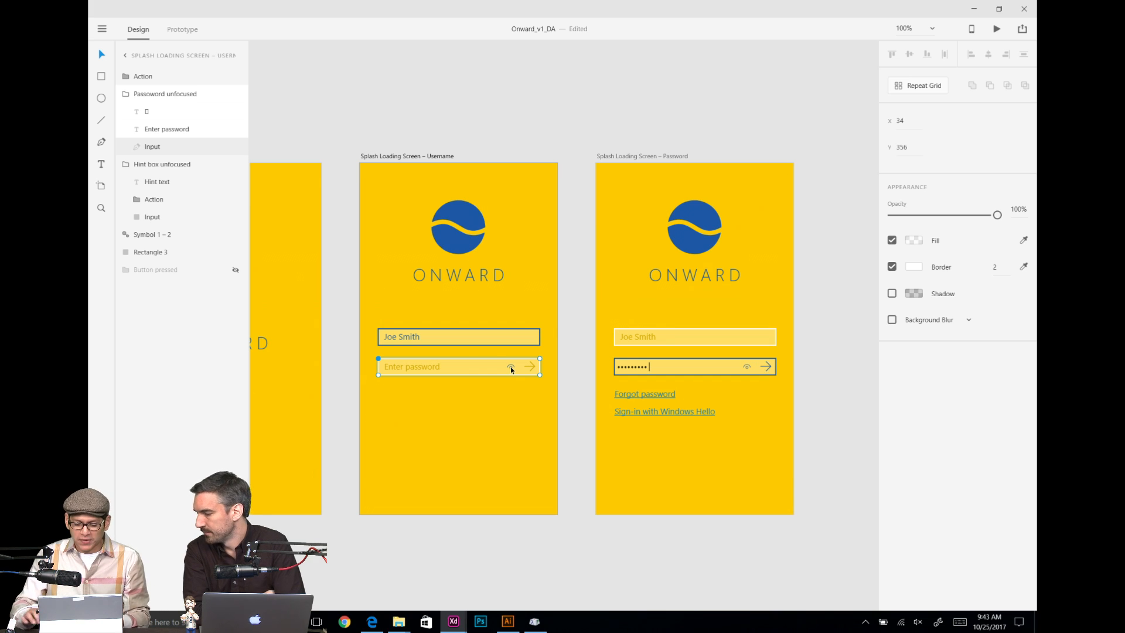
pyautogui.hotkey('ctrl', '=')
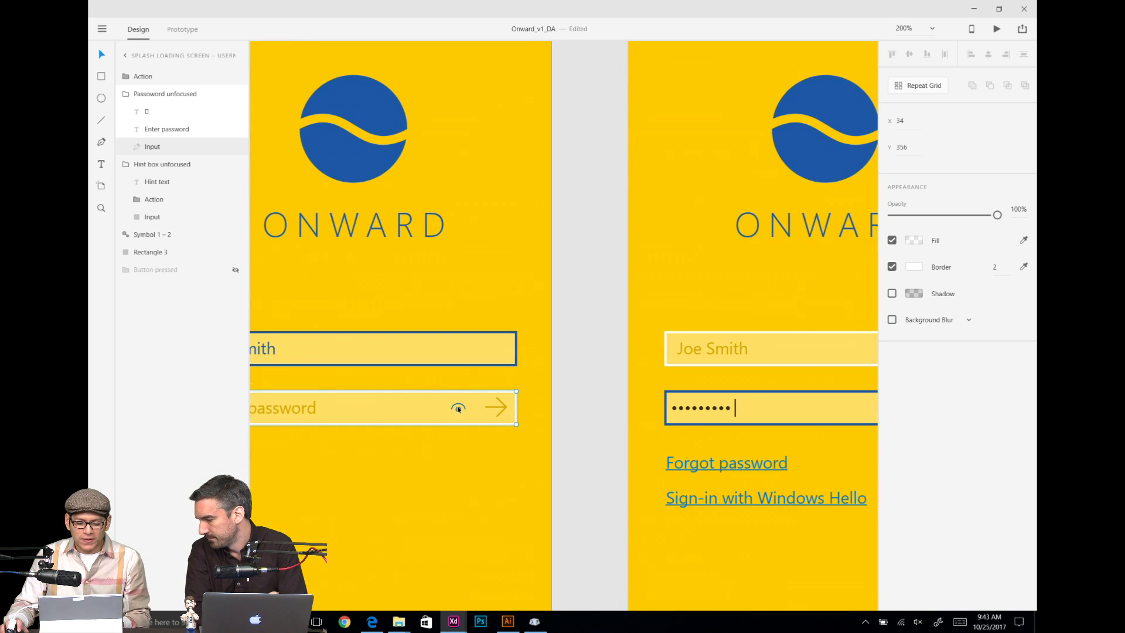
pyautogui.click(496, 407)
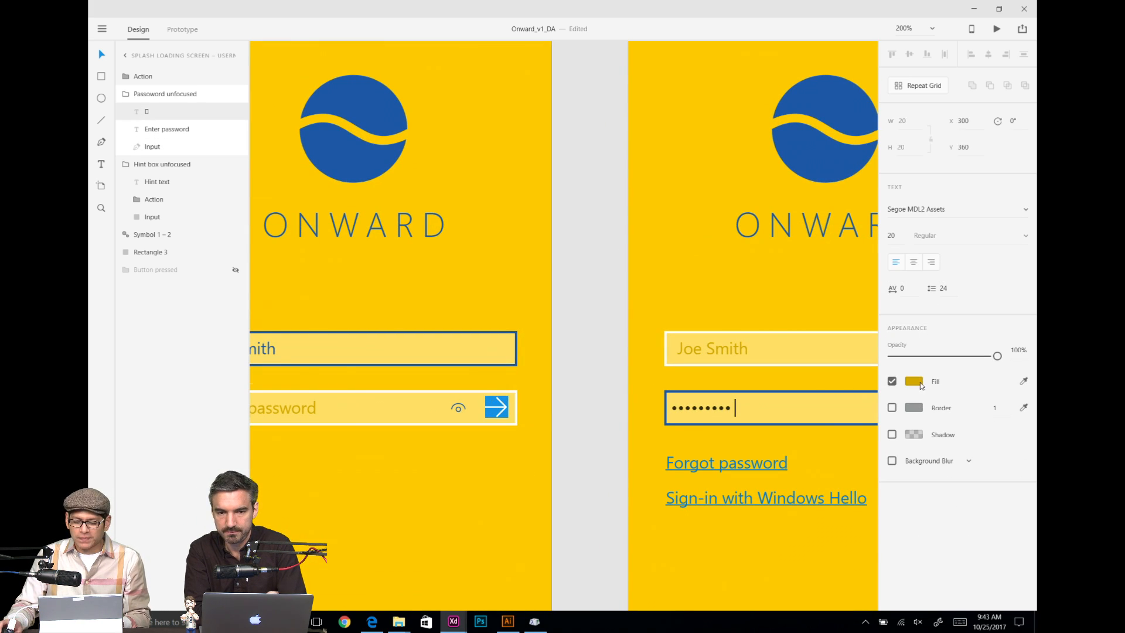
pyautogui.click(915, 382)
pyautogui.press('Escape')
# Step: Try to select the pasted eye icon in the Username artboard's password field, on the canvas and through its layers
pyautogui.click(459, 412)
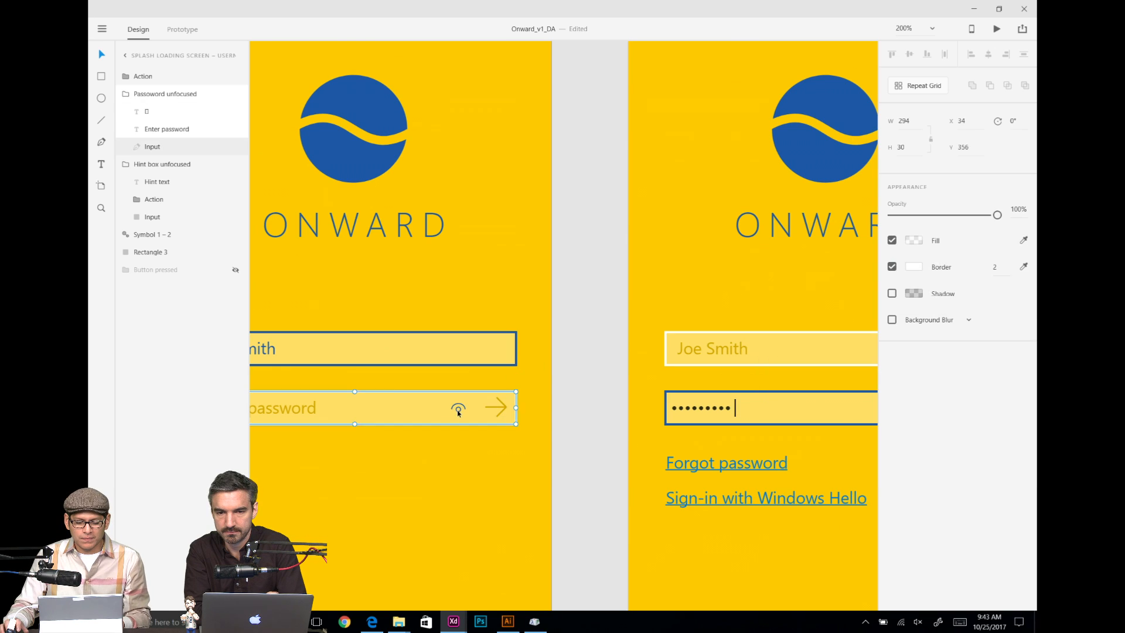
pyautogui.doubleClick(459, 412)
pyautogui.press('Escape')
pyautogui.press('Escape')
pyautogui.press('Escape')
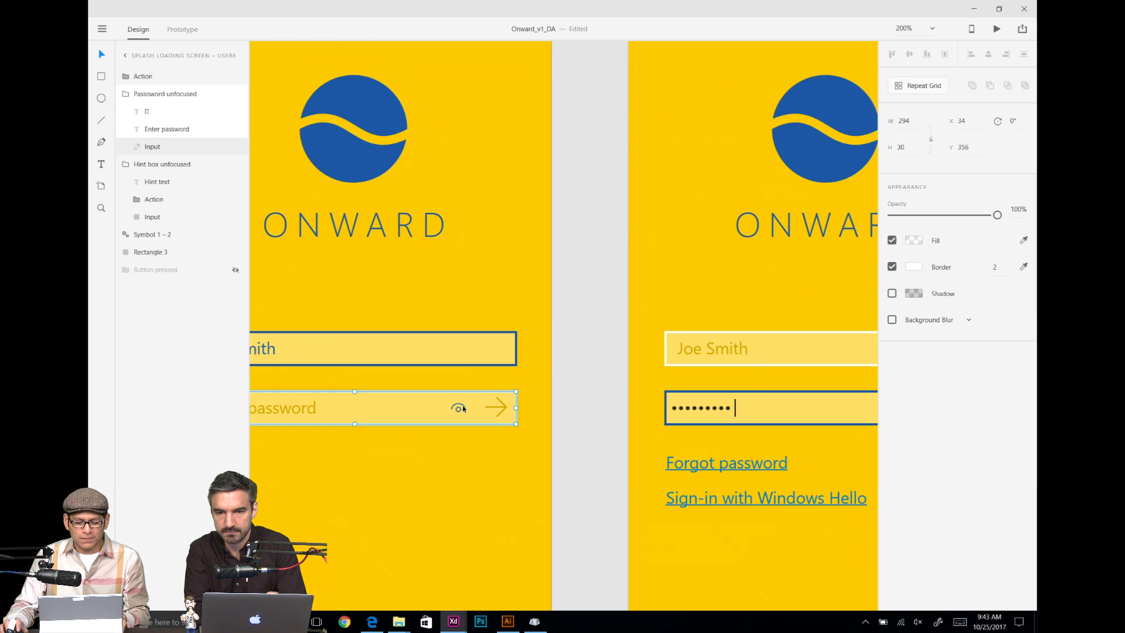
pyautogui.click(463, 409)
pyautogui.click(163, 146)
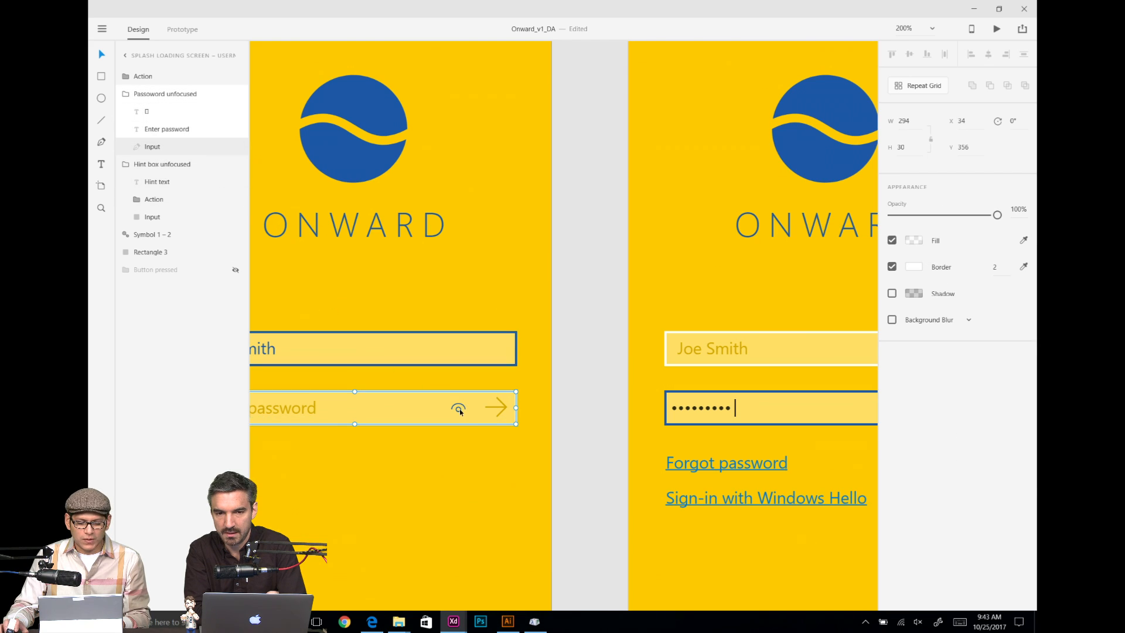
pyautogui.click(444, 365)
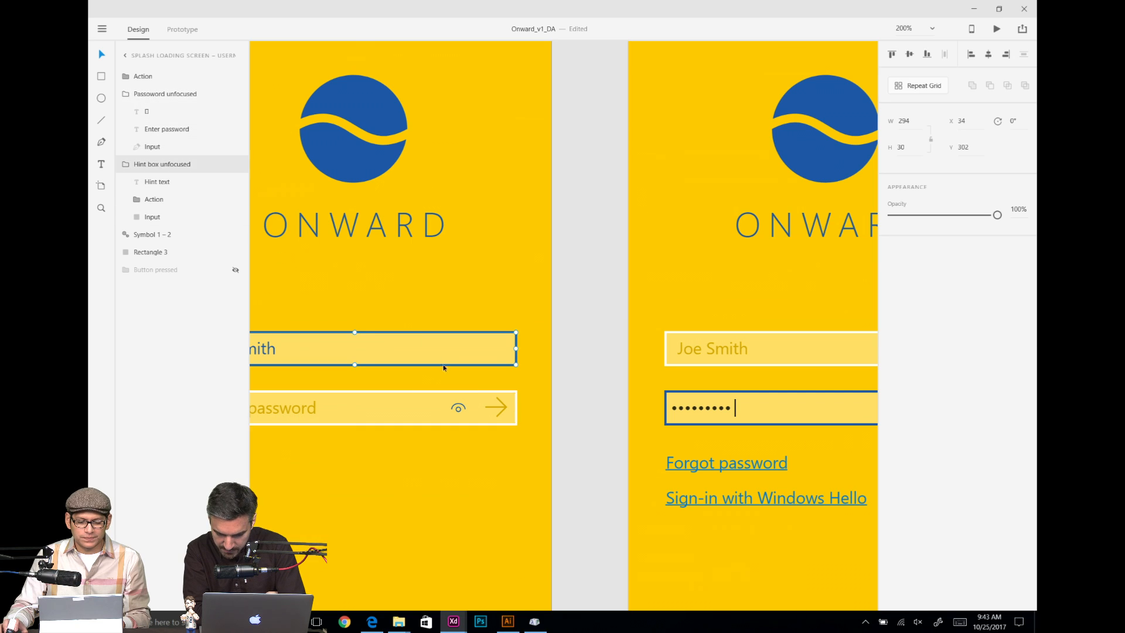
pyautogui.click(504, 409)
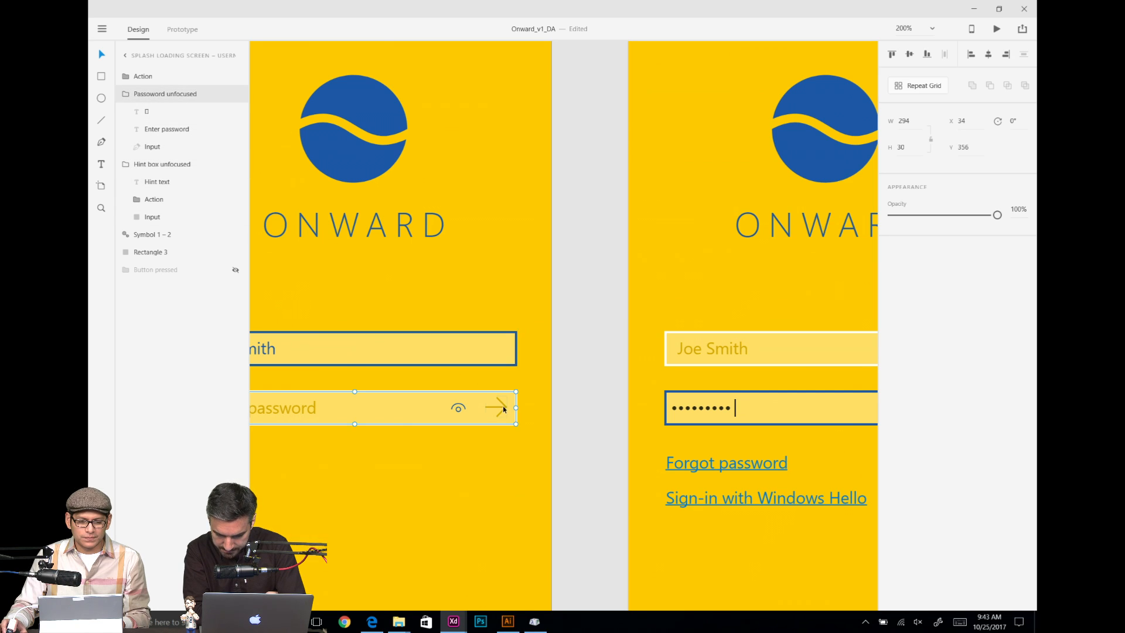
pyautogui.click(125, 95)
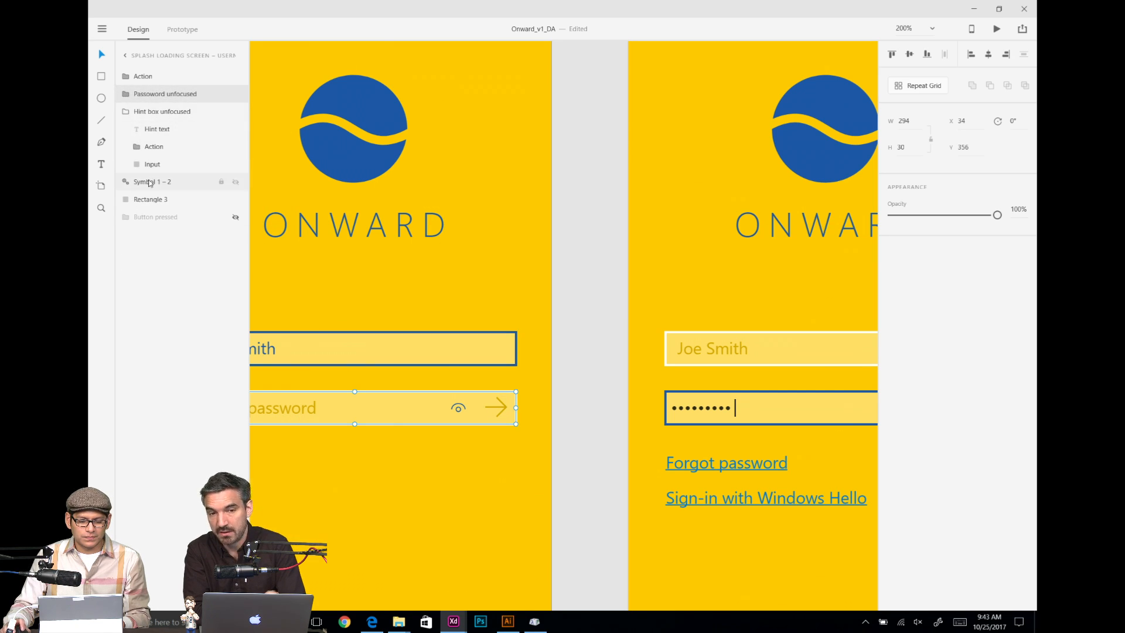
pyautogui.click(151, 183)
pyautogui.click(149, 199)
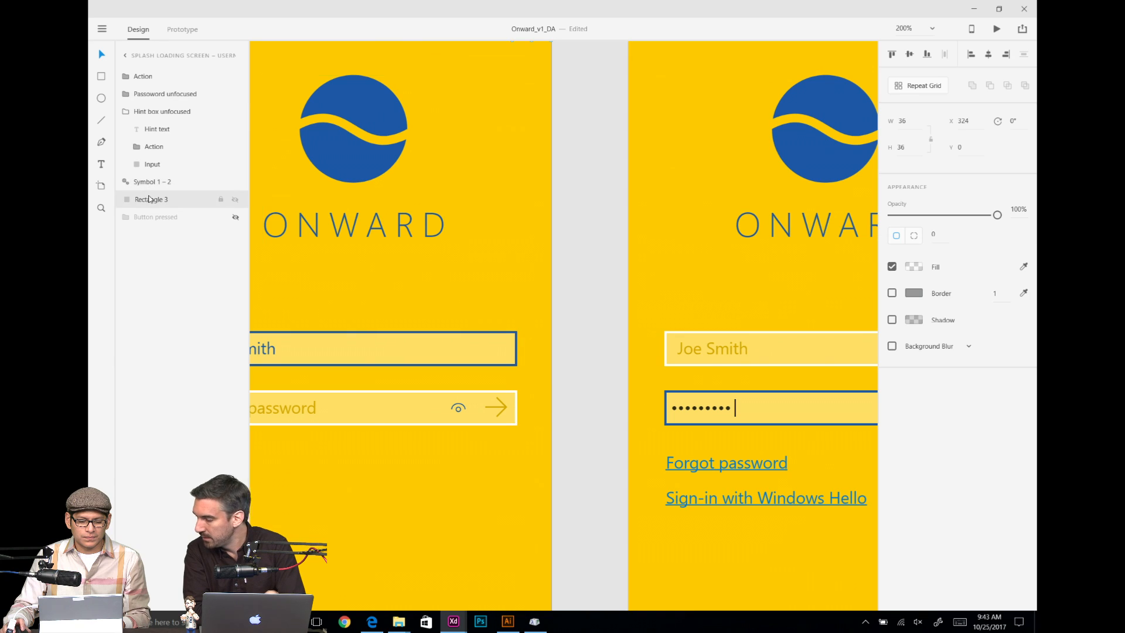
# Step: Set the fill of the eye icon in the Username artboard's password field to #D4A800
pyautogui.click(459, 409)
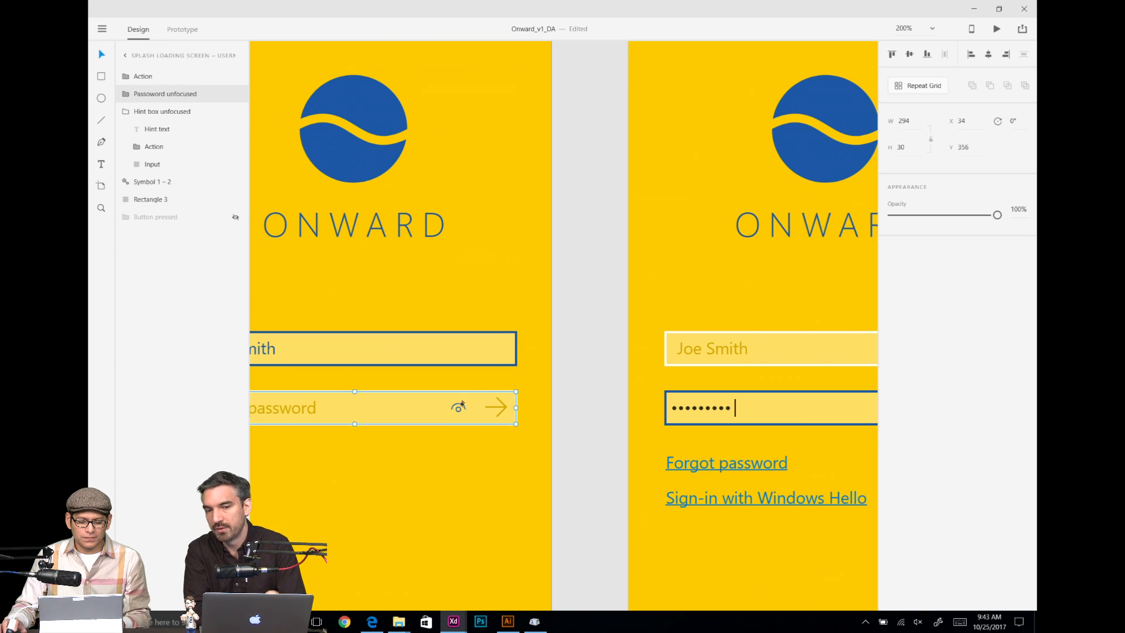
pyautogui.doubleClick(467, 398)
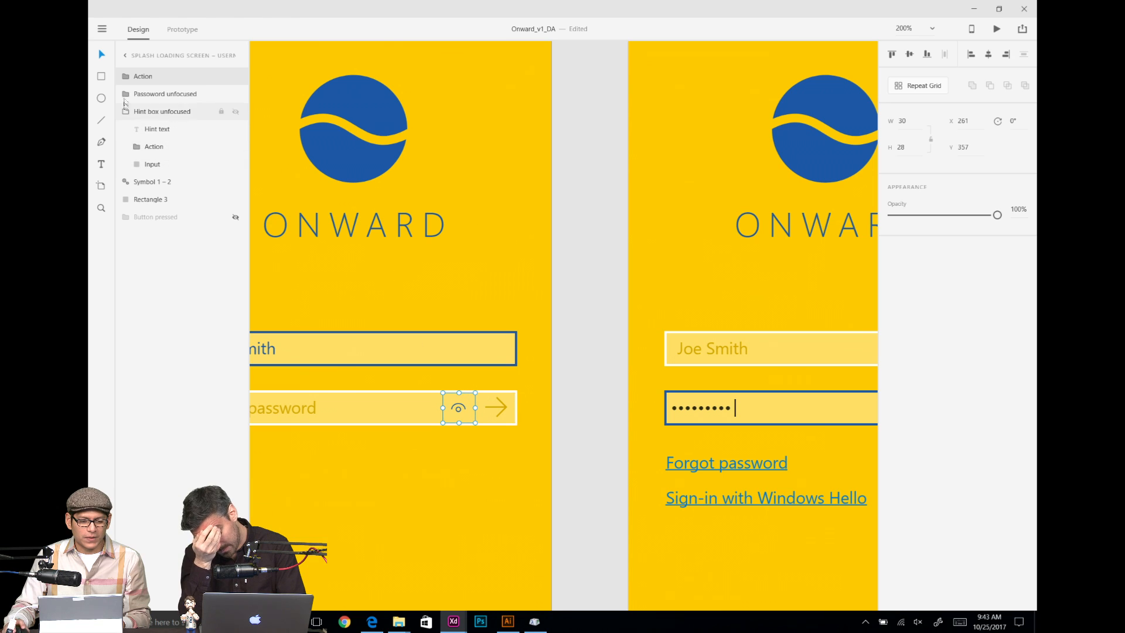
pyautogui.click(147, 97)
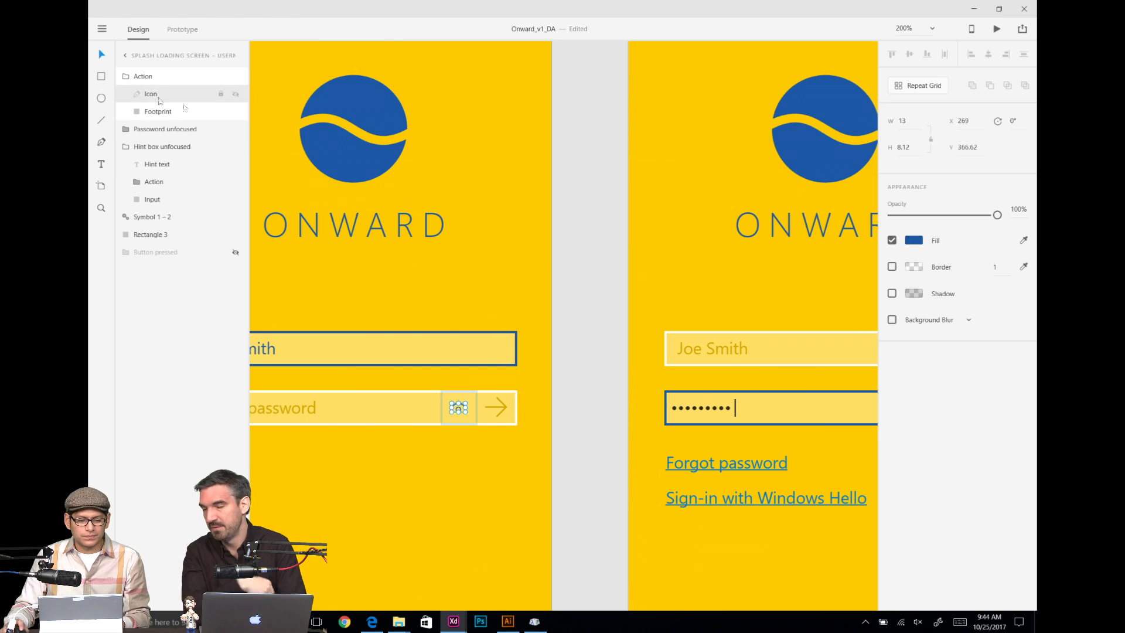
pyautogui.click(912, 242)
pyautogui.write('#D4A800')
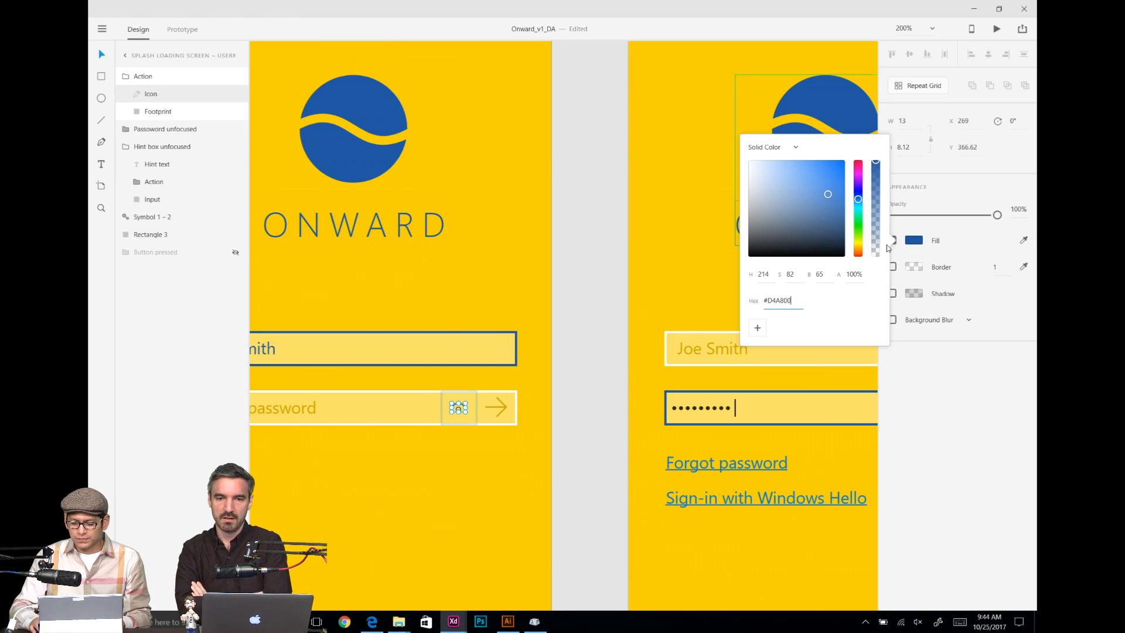
pyautogui.press('Return')
pyautogui.click(560, 247)
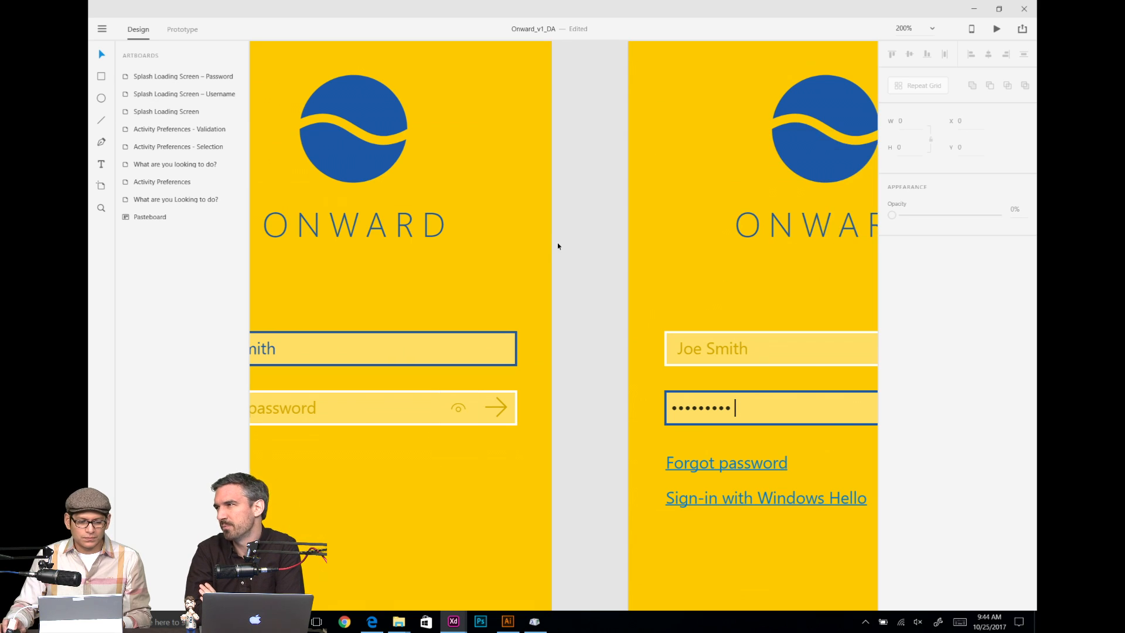
# Step: Move the loose eye icon group "Action" into the "Password unfocused" group on the Username artboard
pyautogui.click(513, 296)
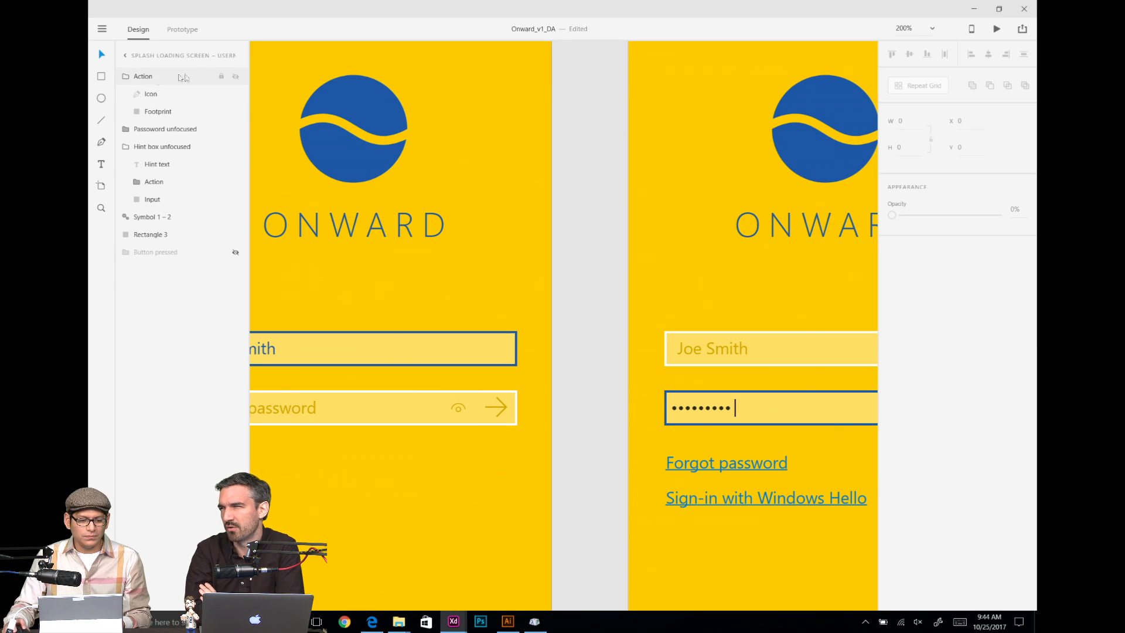
pyautogui.moveTo(123, 75); pyautogui.dragTo(159, 112)
pyautogui.click(159, 112)
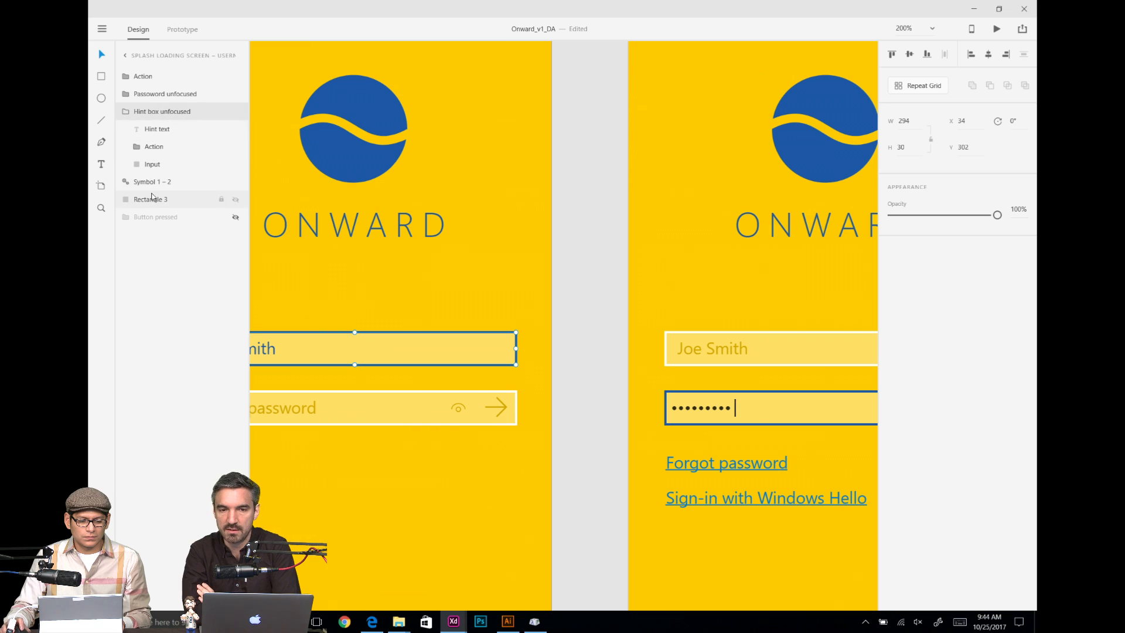
pyautogui.click(145, 94)
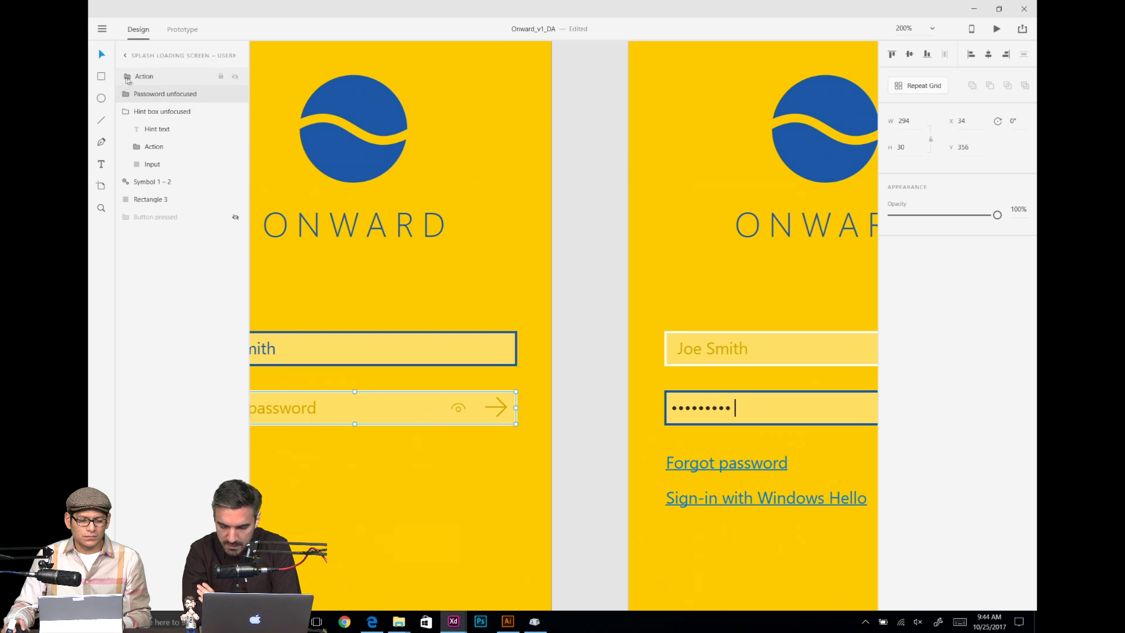
pyautogui.moveTo(126, 77); pyautogui.dragTo(129, 97)
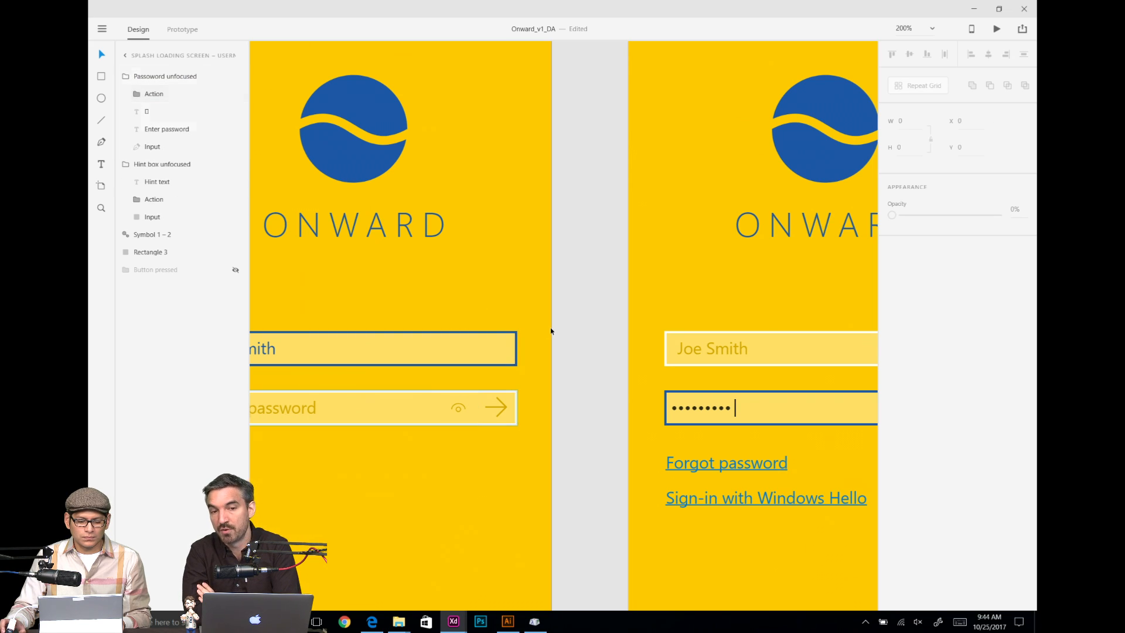
pyautogui.click(564, 375)
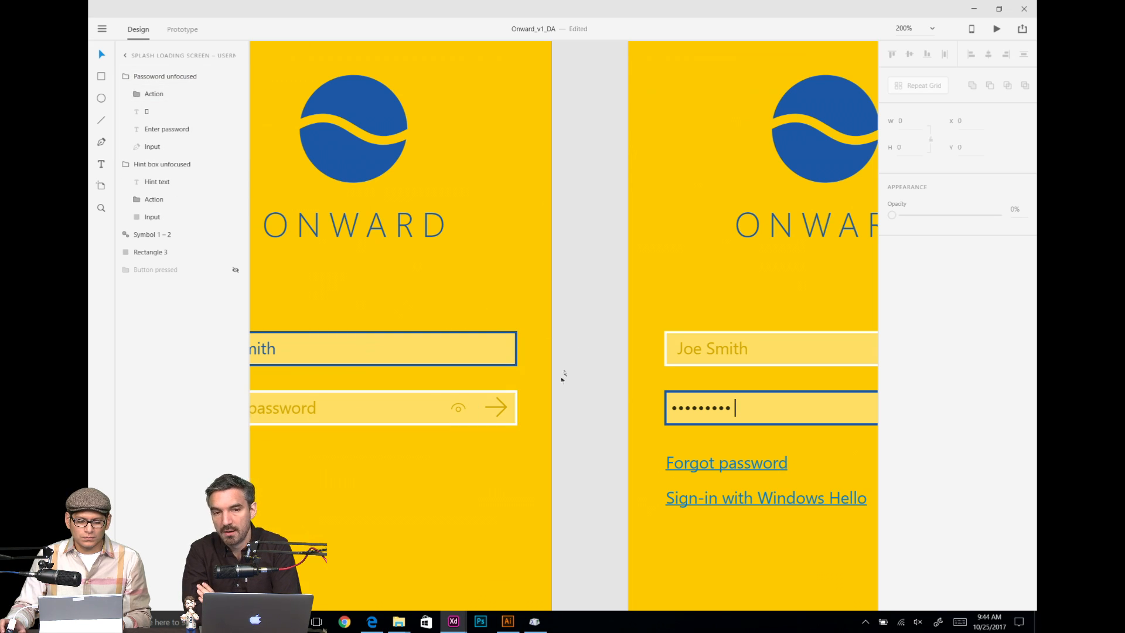
# Step: Set the arrow icon's font size to 16 in the Username artboard's password field and nudge it up 1 px
pyautogui.doubleClick(502, 413)
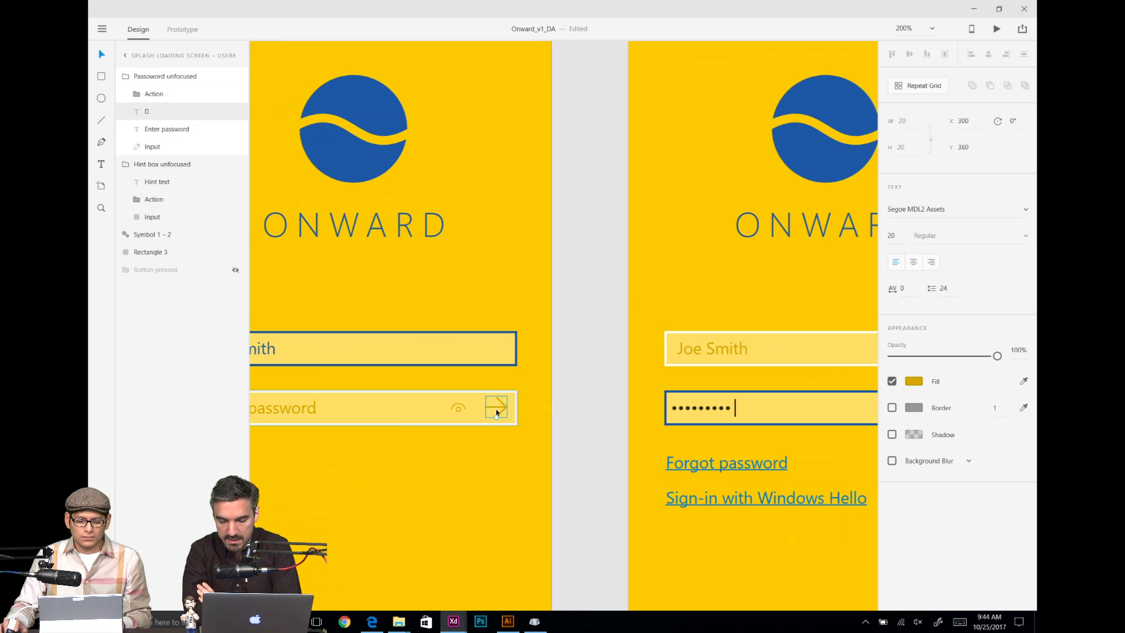
pyautogui.click(901, 234)
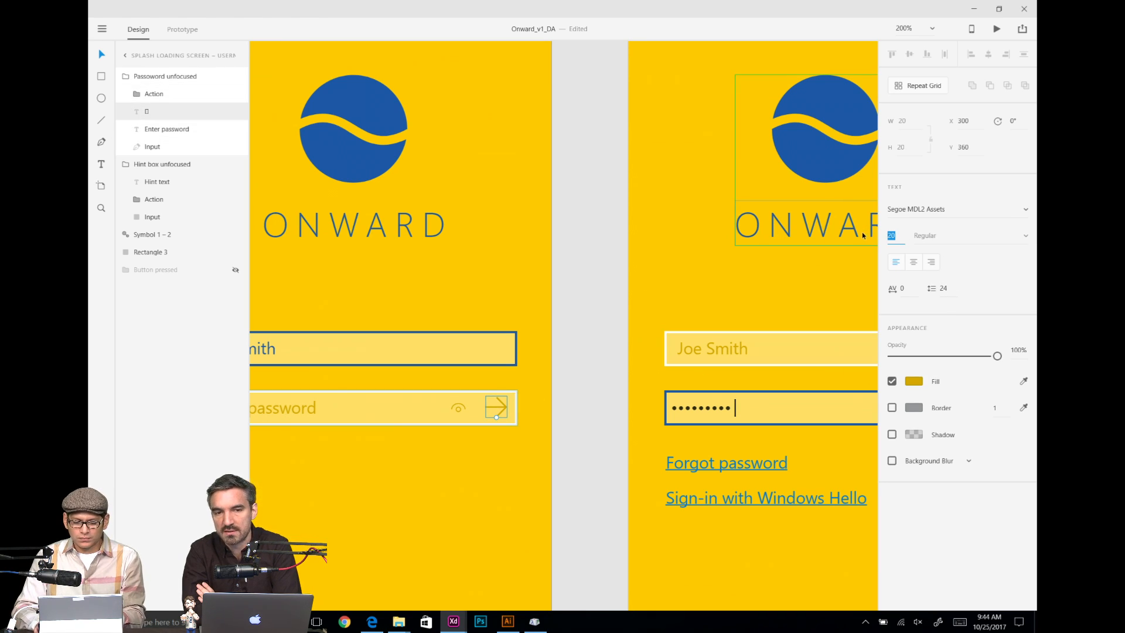
pyautogui.write('16')
pyautogui.press('Return')
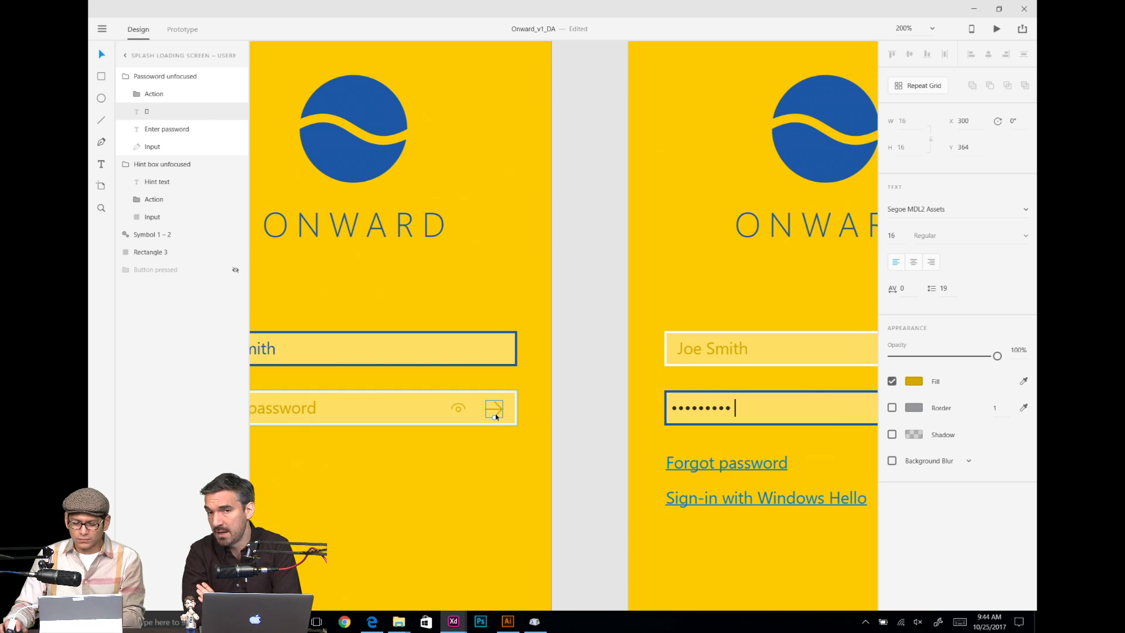
pyautogui.press('Up')
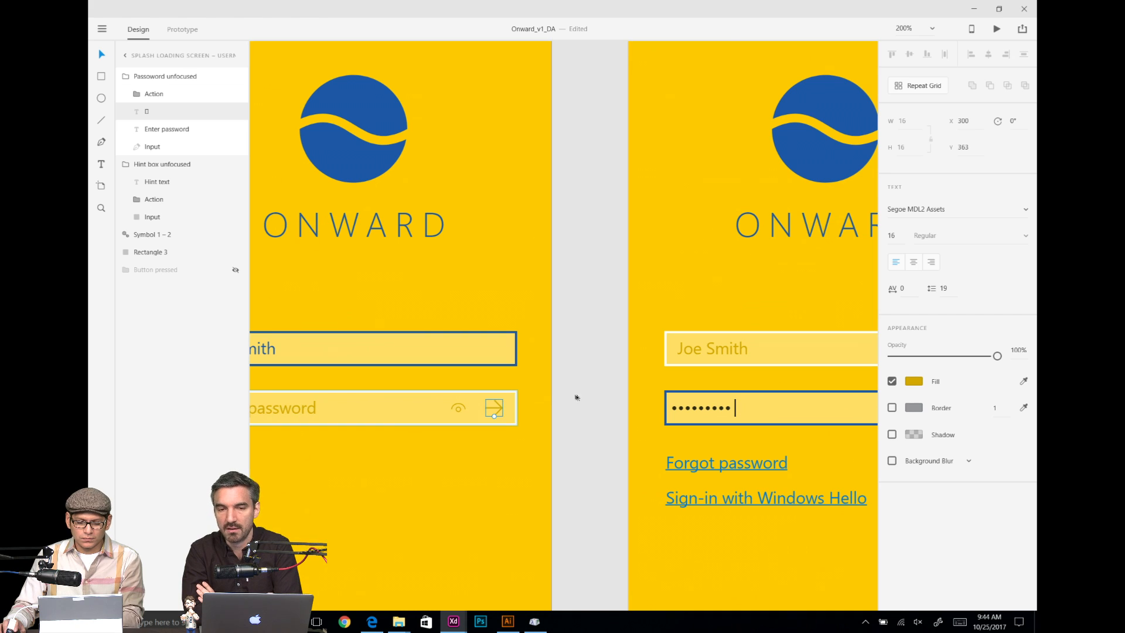
pyautogui.click(575, 396)
# Step: Set the arrow icon's font size to 16 in the Password artboard's password field
pyautogui.hscroll(5, 657, 338)
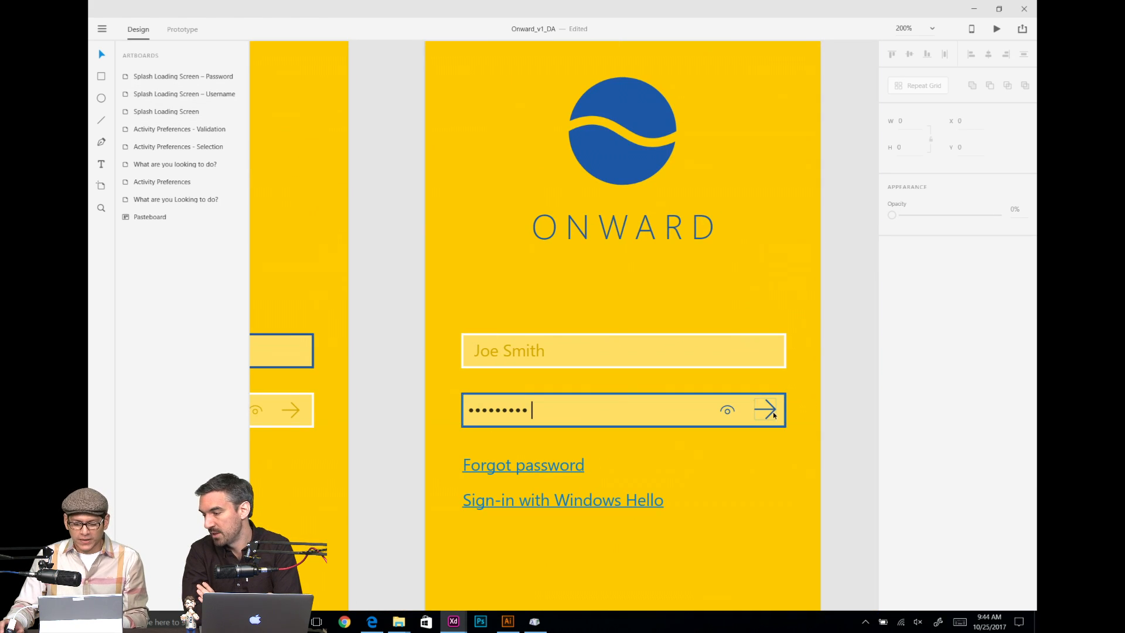
pyautogui.doubleClick(768, 409)
pyautogui.click(892, 235)
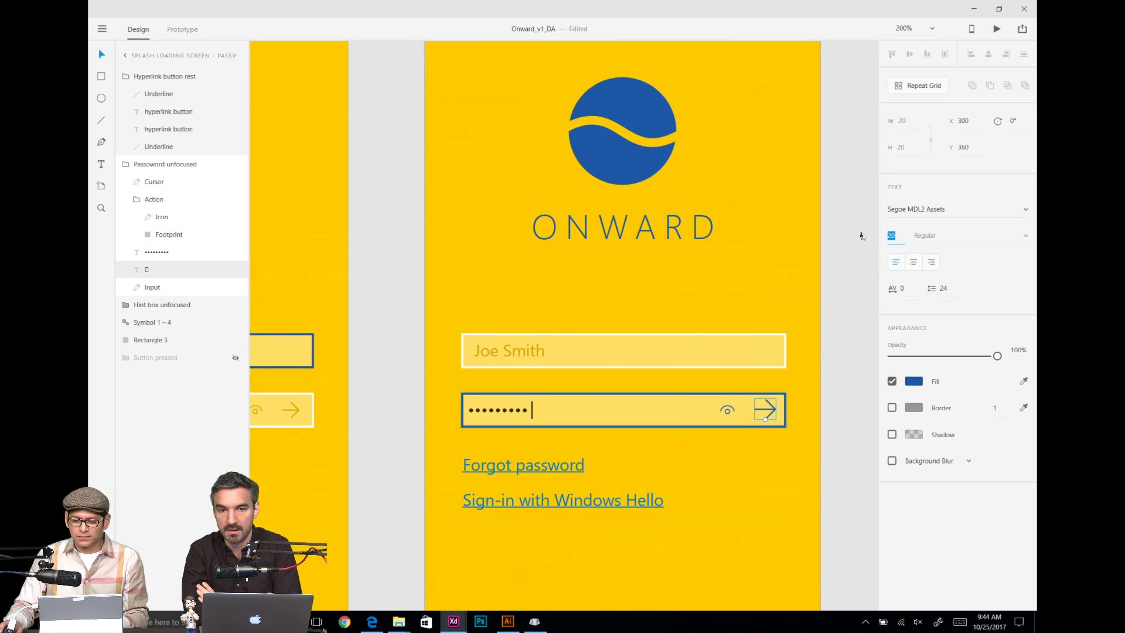
pyautogui.write('16')
pyautogui.press('Return')
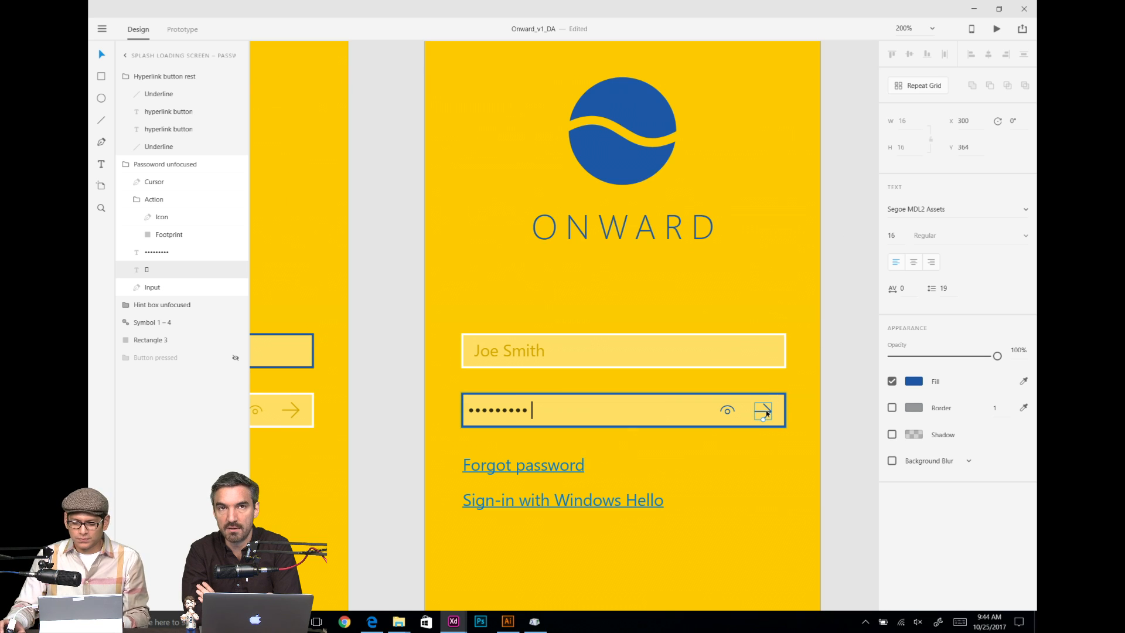
pyautogui.click(827, 381)
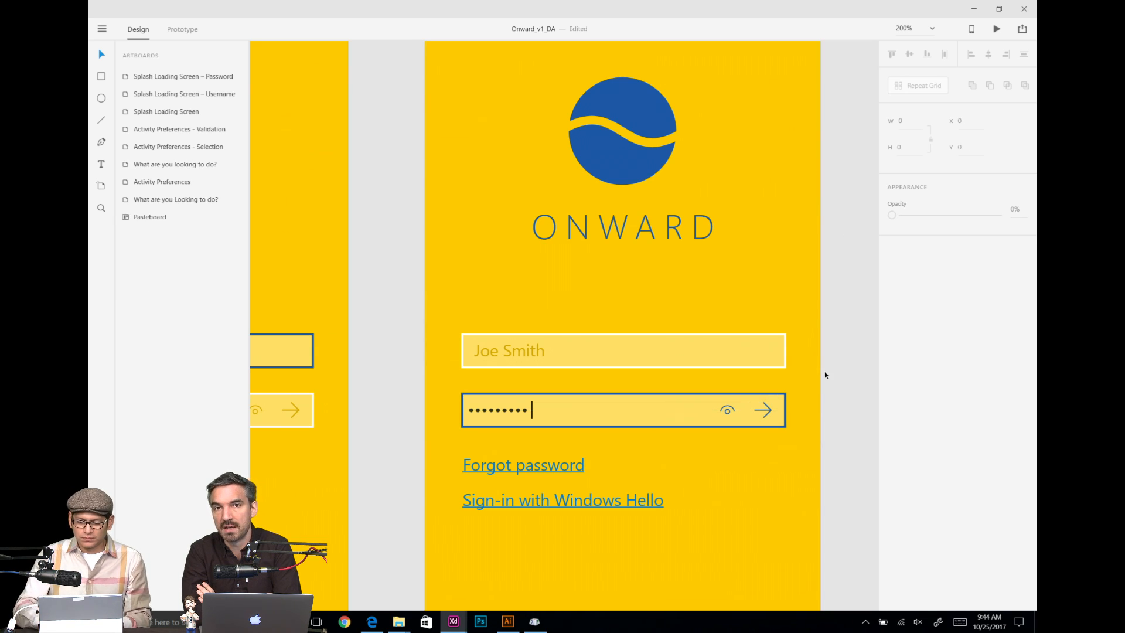
# Step: Save the document
pyautogui.hotkey('ctrl', '-')
pyautogui.scroll(-1, 717, 375)
pyautogui.hscroll(-1, 717, 375)
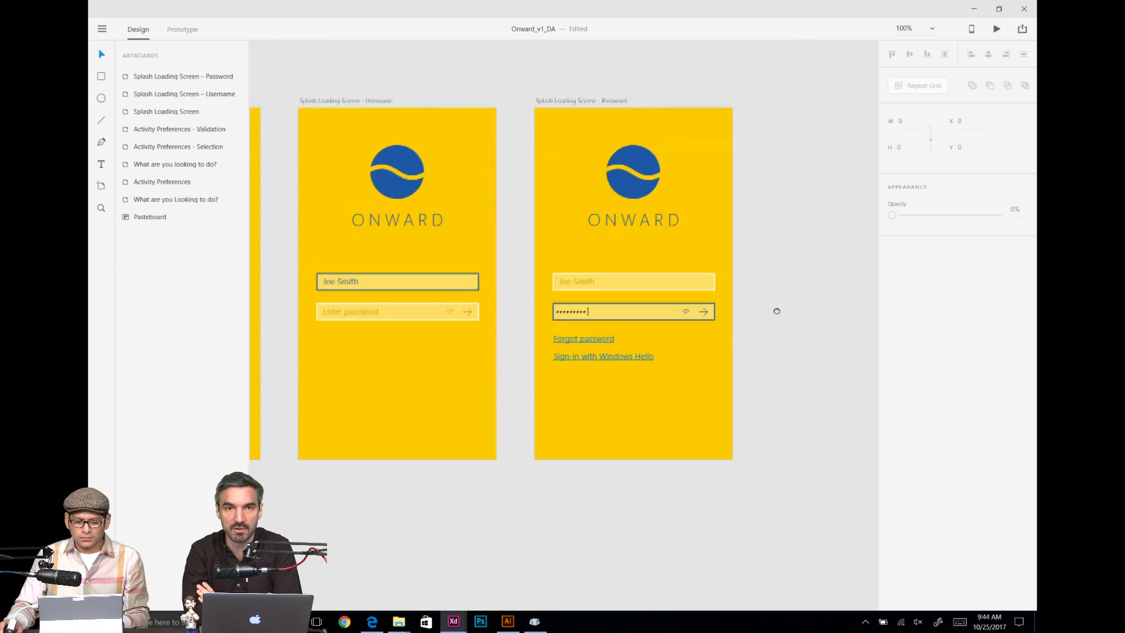
pyautogui.hotkey('ctrl', 's')
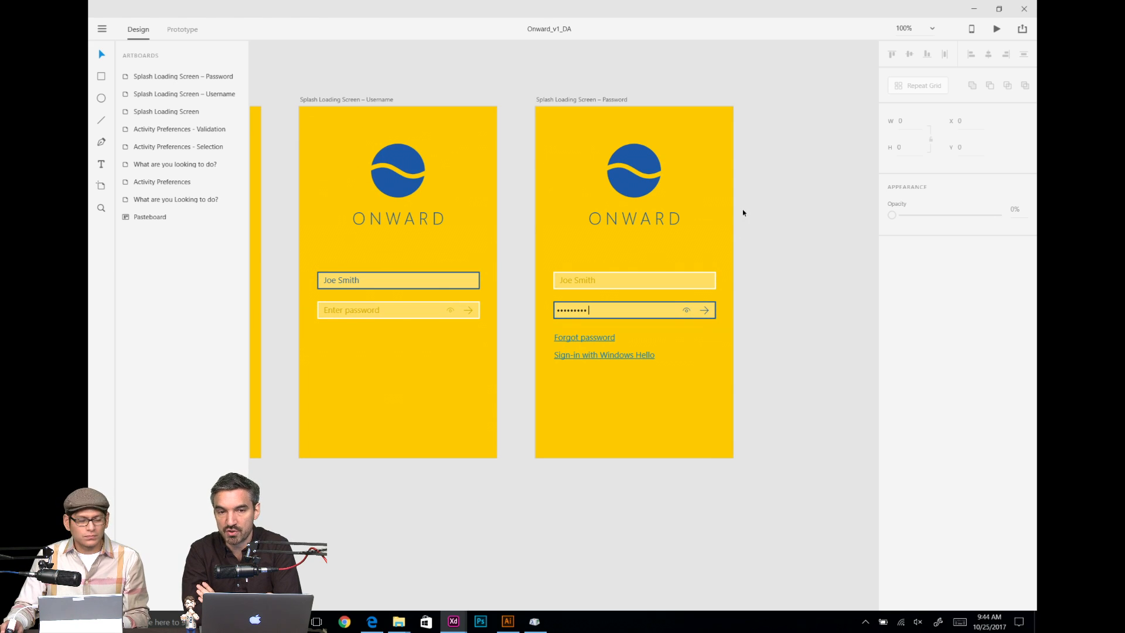
# Step: Duplicate the "Splash Loading Screen – Password" artboard
pyautogui.hotkey('ctrl', '-')
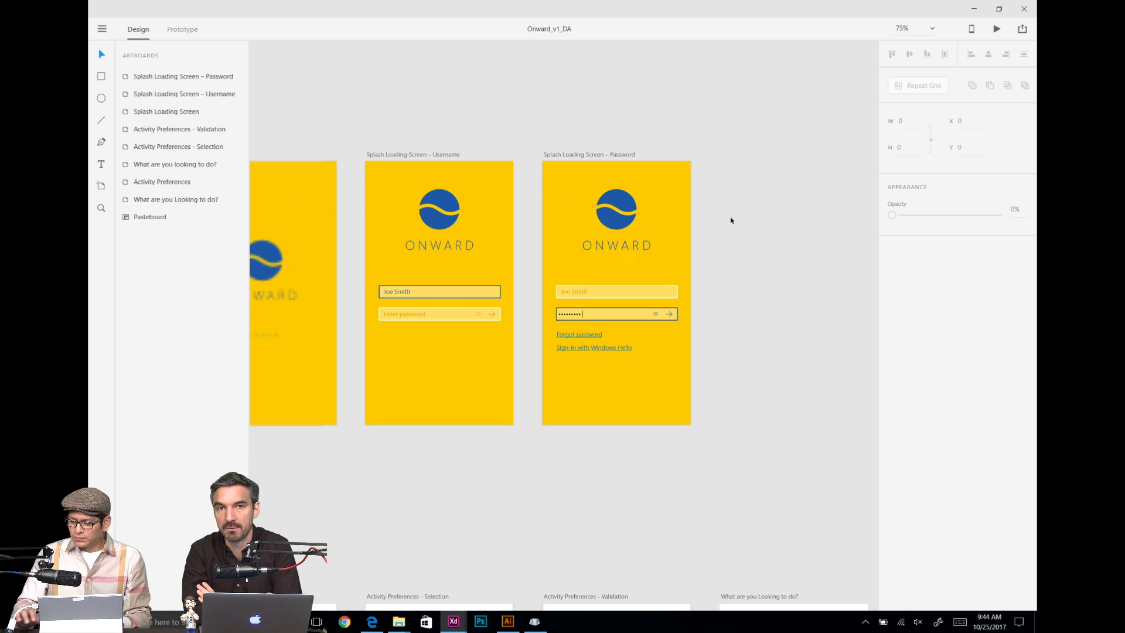
pyautogui.hscroll(2, 704, 200)
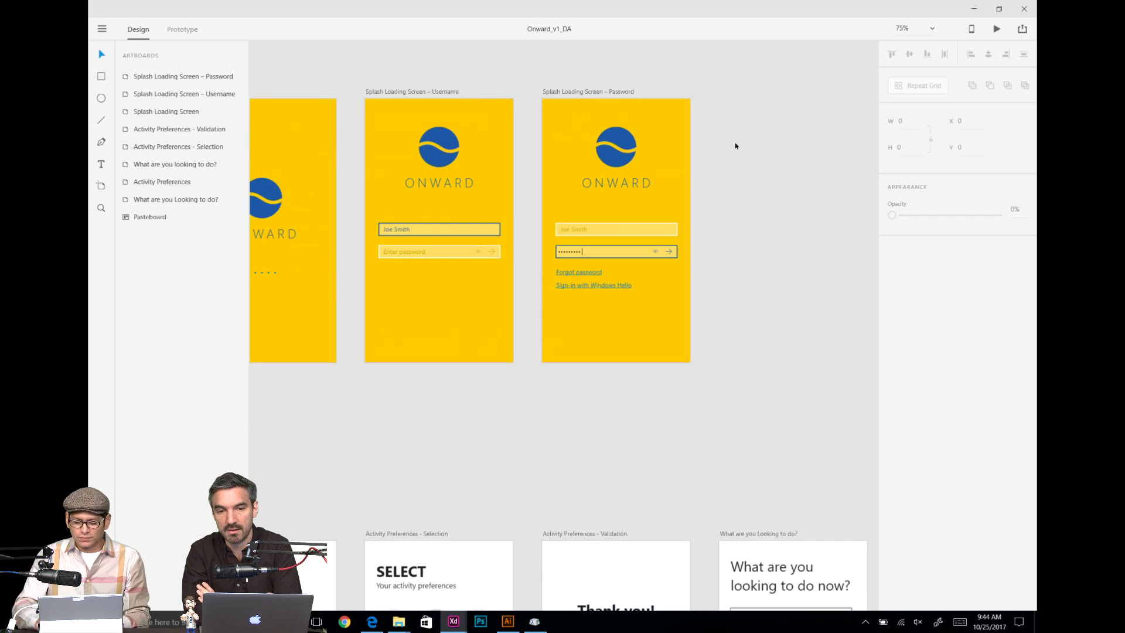
pyautogui.hotkey('ctrl', '-')
pyautogui.moveTo(704, 168); pyautogui.dragTo(594, 171)
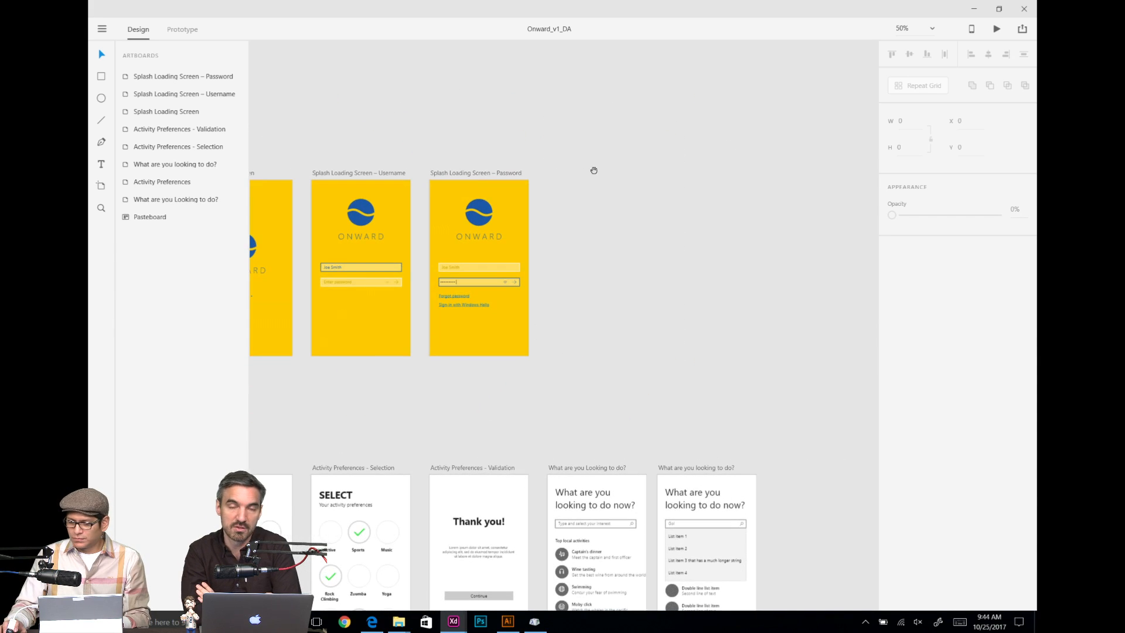
pyautogui.click(488, 174)
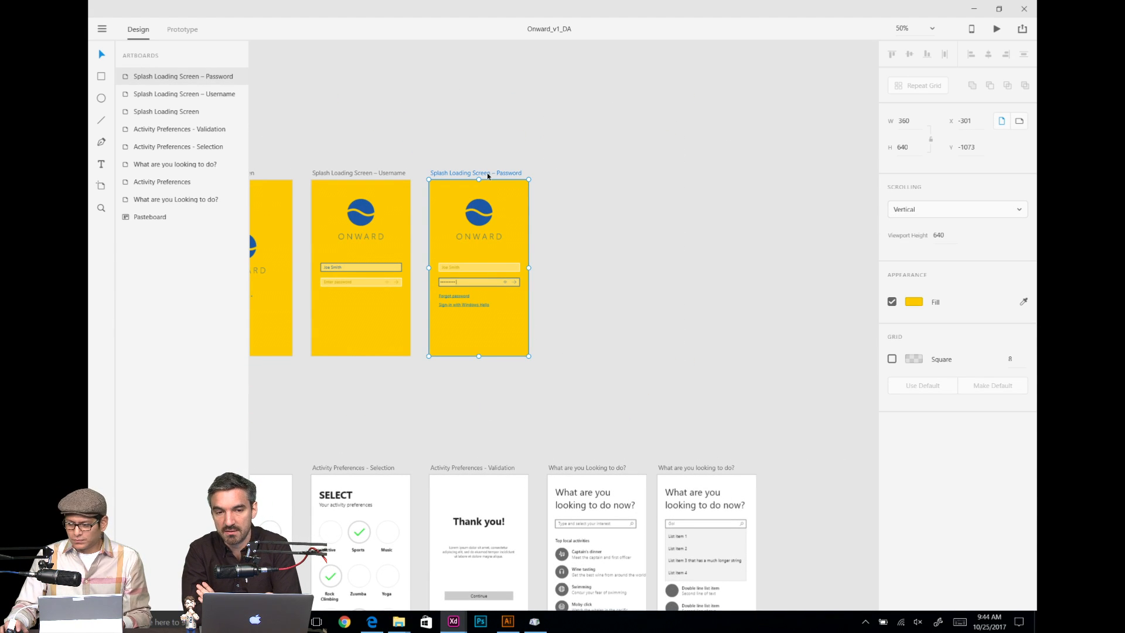
pyautogui.hotkey('ctrl', 'd')
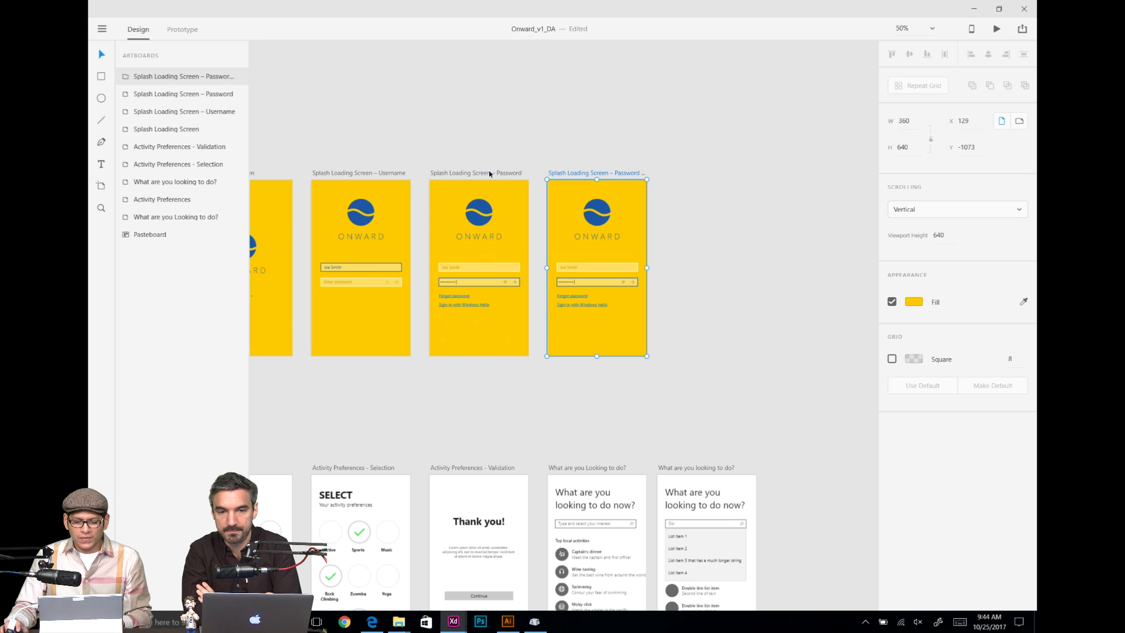
pyautogui.click(653, 168)
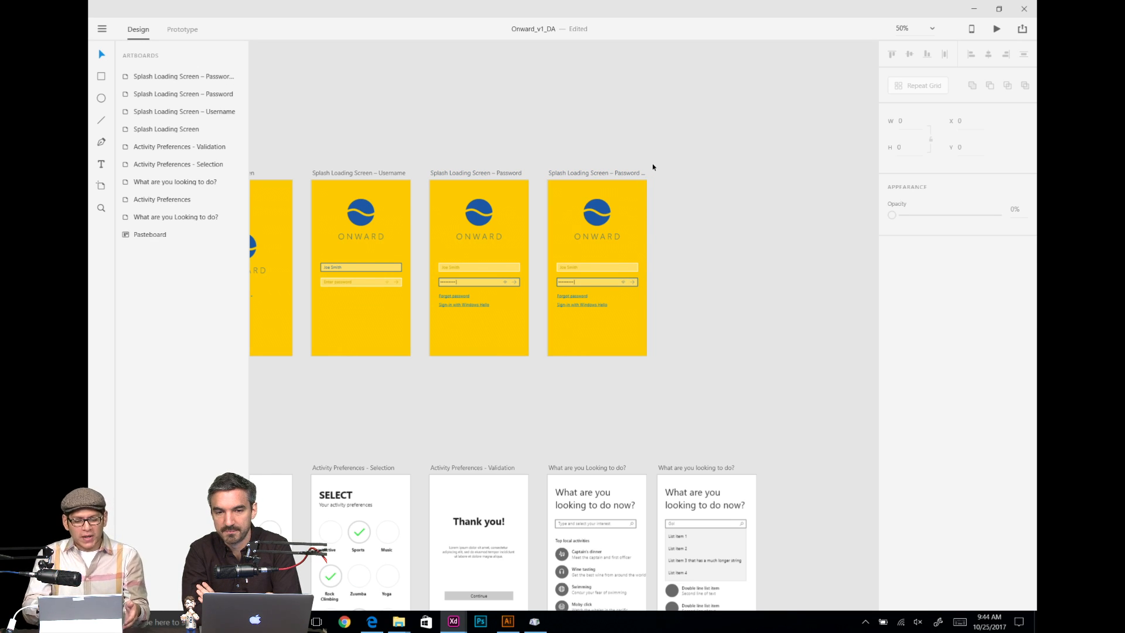
# Step: Make a new symbol from the logo group nested inside the logo symbol on the duplicated Password artboard
pyautogui.moveTo(542, 361); pyautogui.dragTo(605, 197)
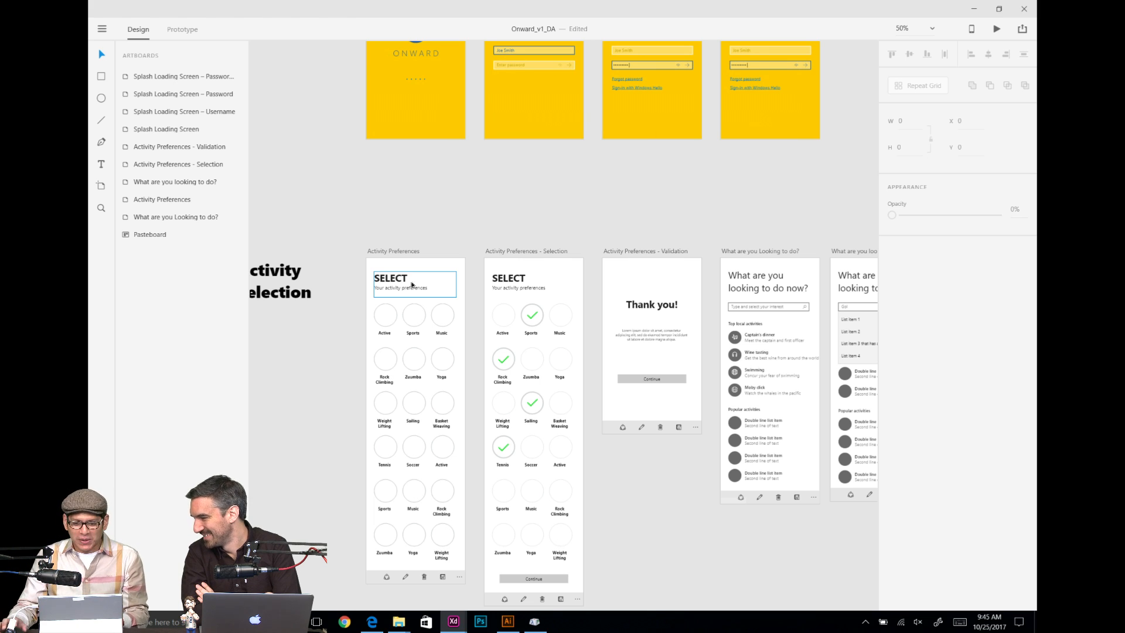
pyautogui.moveTo(688, 213); pyautogui.dragTo(545, 300)
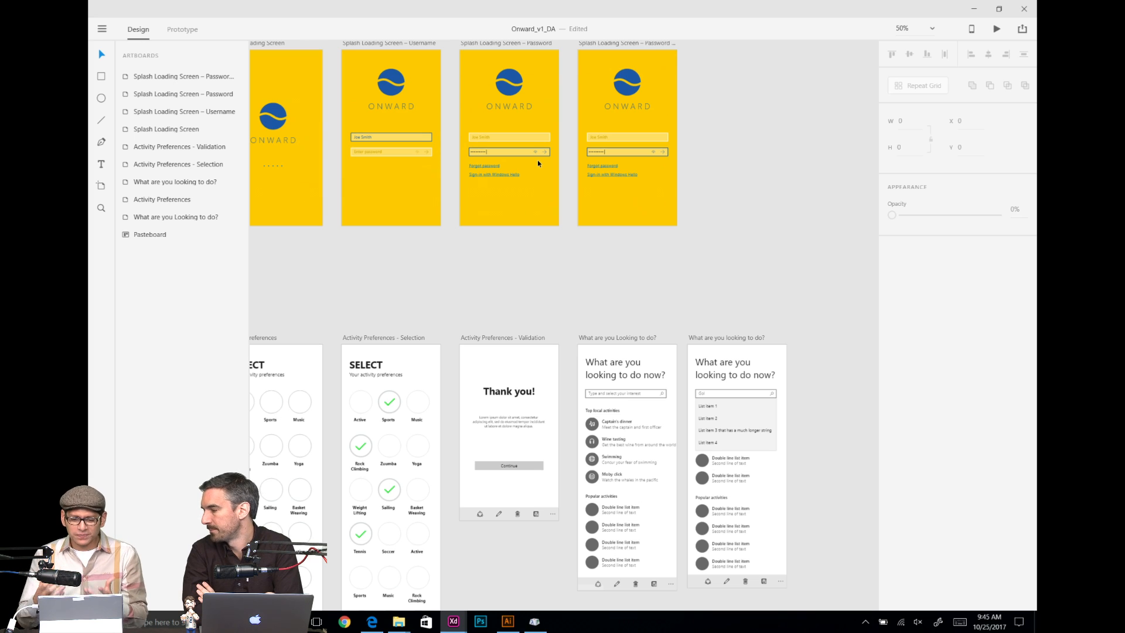
pyautogui.scroll(3, 549, 156)
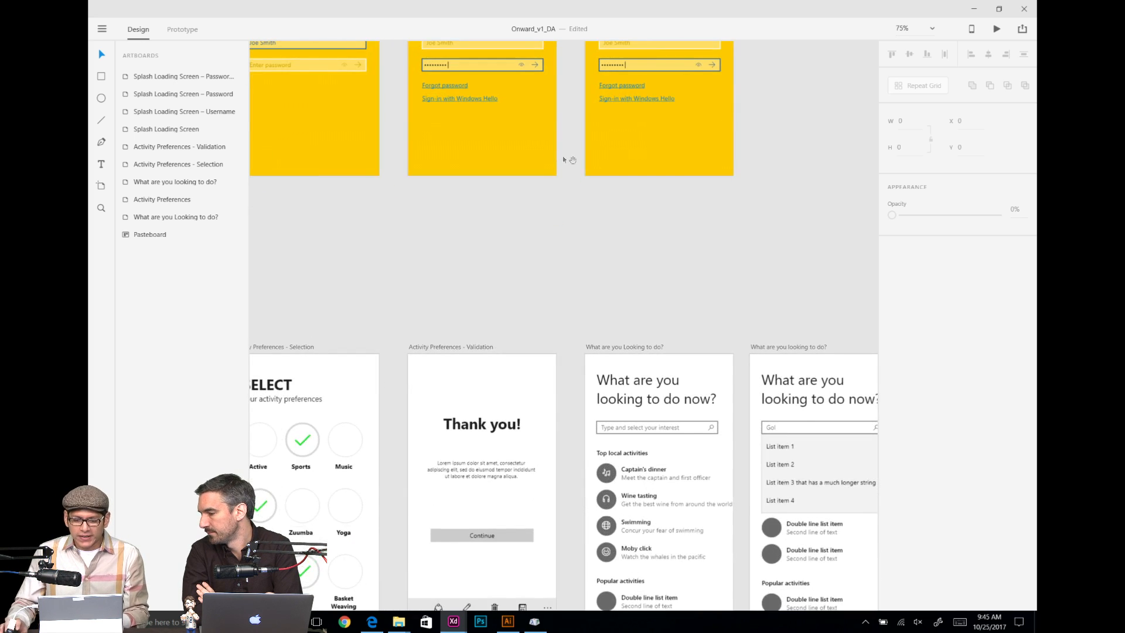
pyautogui.scroll(3, 574, 256)
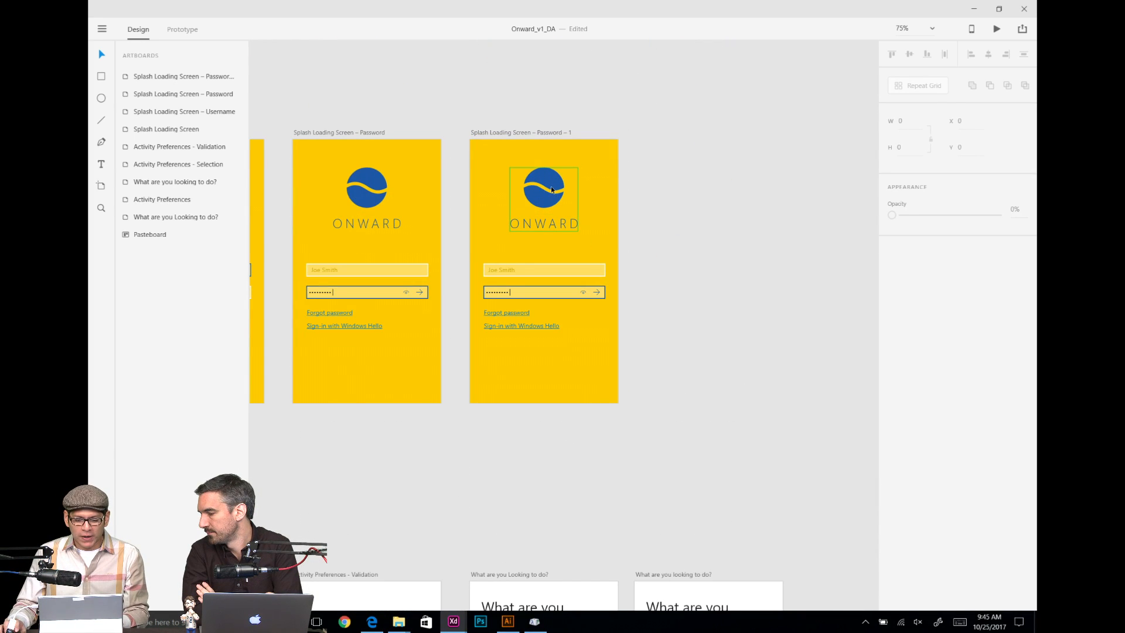
pyautogui.click(551, 189)
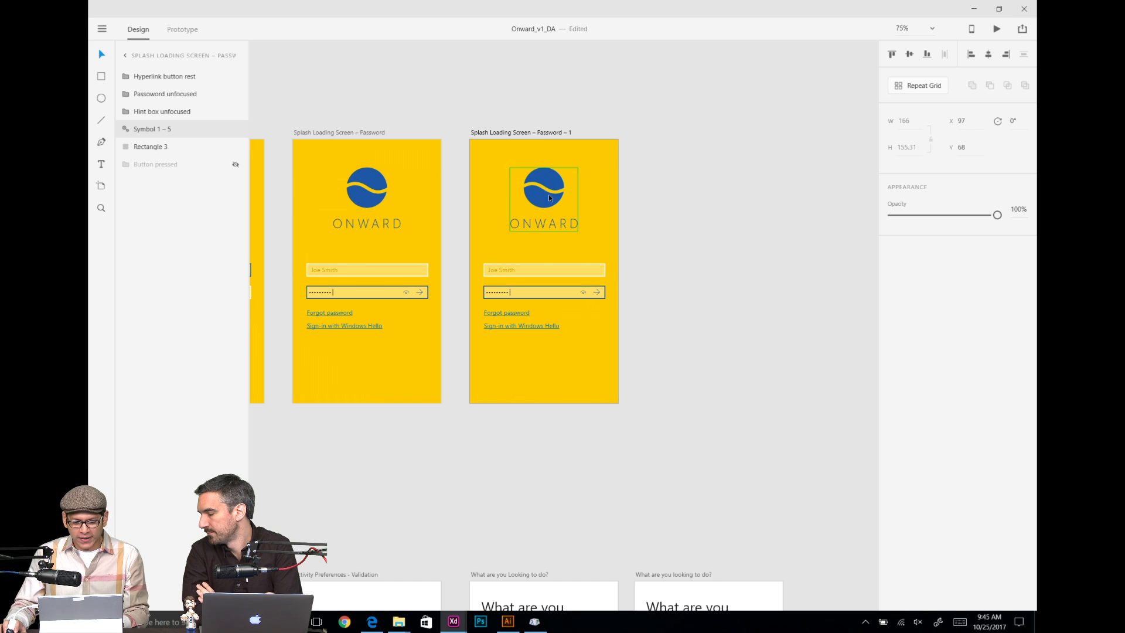
pyautogui.doubleClick(550, 198)
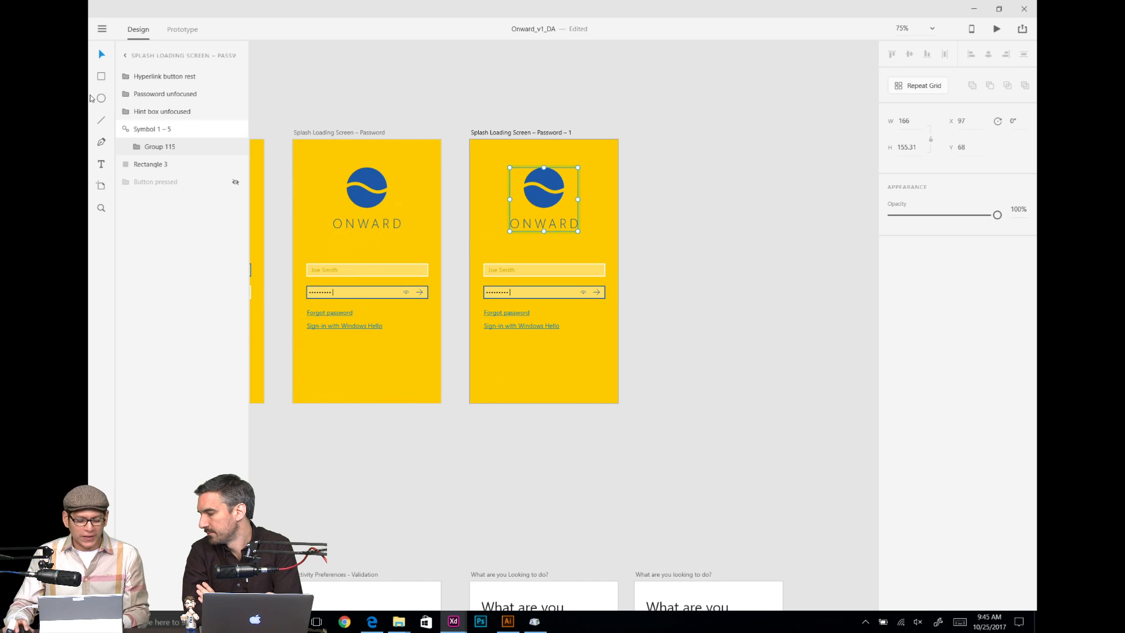
pyautogui.hotkey('ctrl', 'shift', 'y')
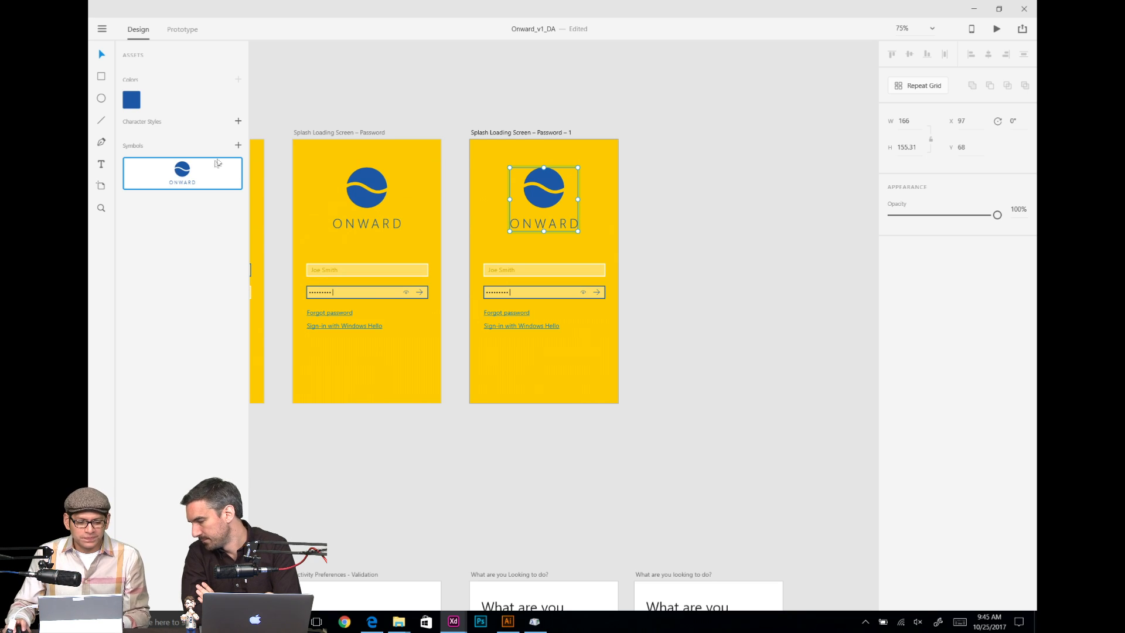
pyautogui.click(238, 146)
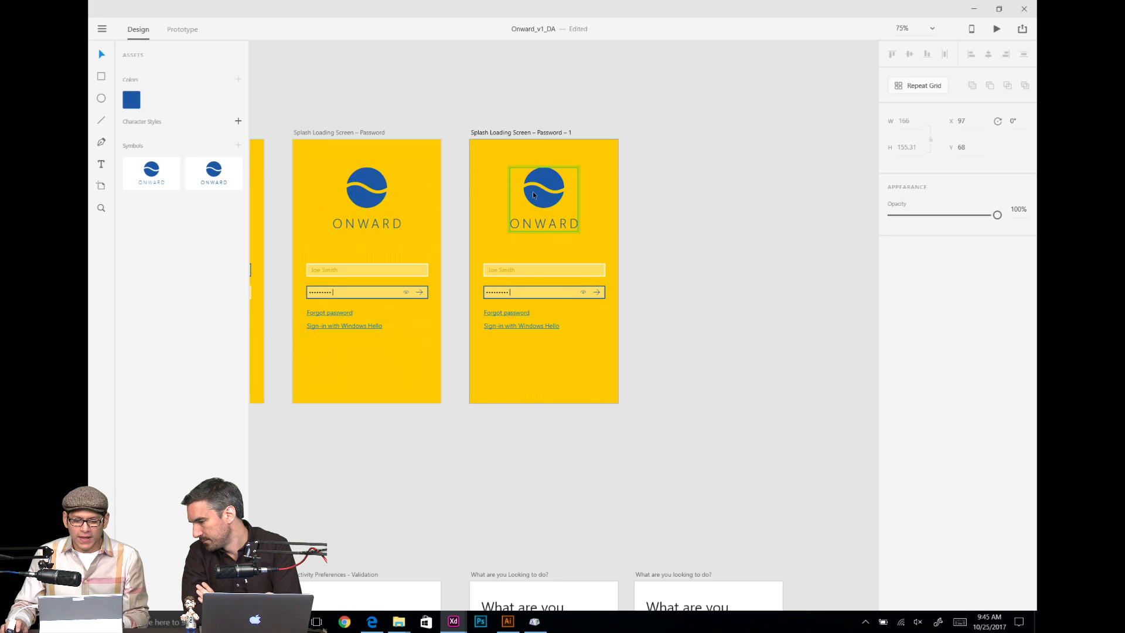
# Step: Try moving the ONWARD wordmark inside the nested logo symbol, and undo the move and the new symbol
pyautogui.click(457, 194)
pyautogui.click(535, 195)
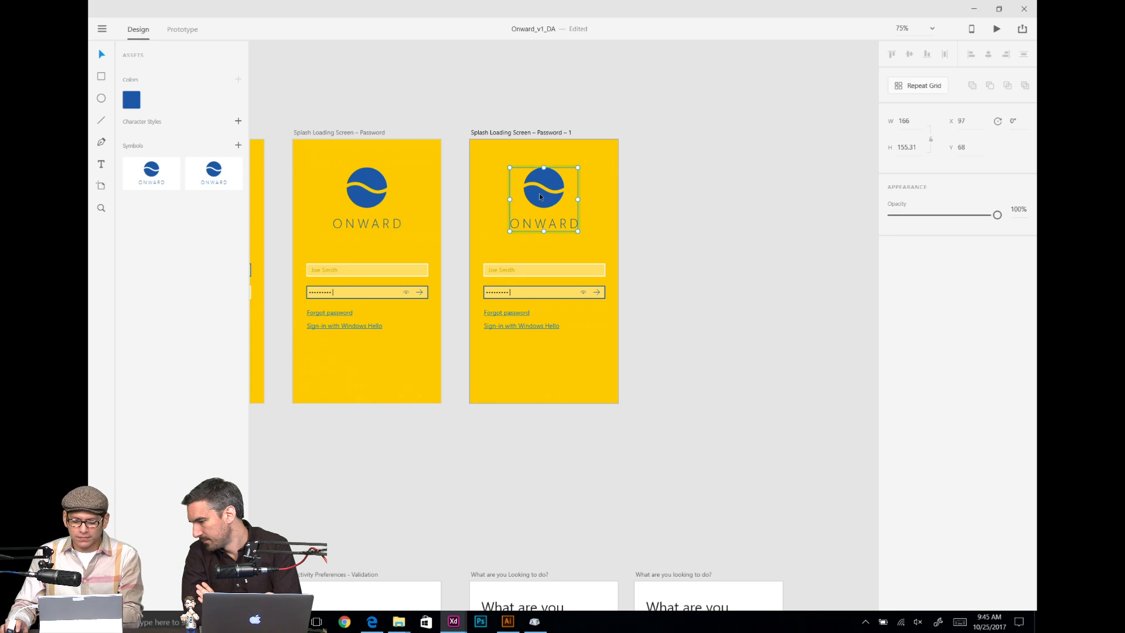
pyautogui.hotkey('ctrl', 'z')
pyautogui.hotkey('ctrl', 'shift', 'z')
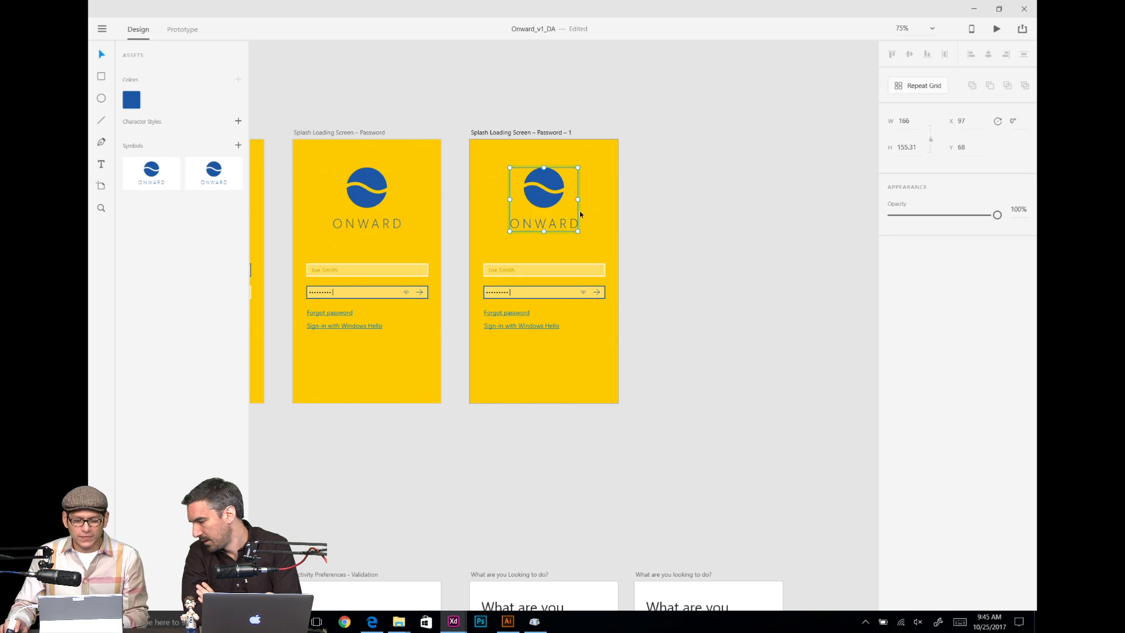
pyautogui.click(549, 205)
pyautogui.doubleClick(550, 205)
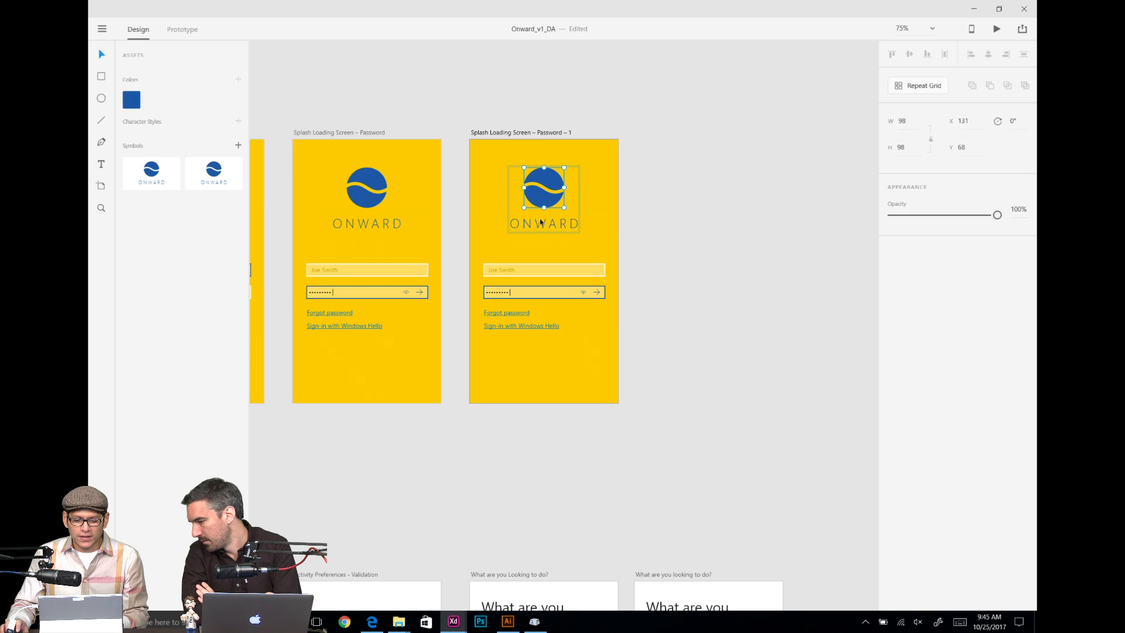
pyautogui.moveTo(532, 226); pyautogui.dragTo(607, 191)
pyautogui.hotkey('ctrl', 'z')
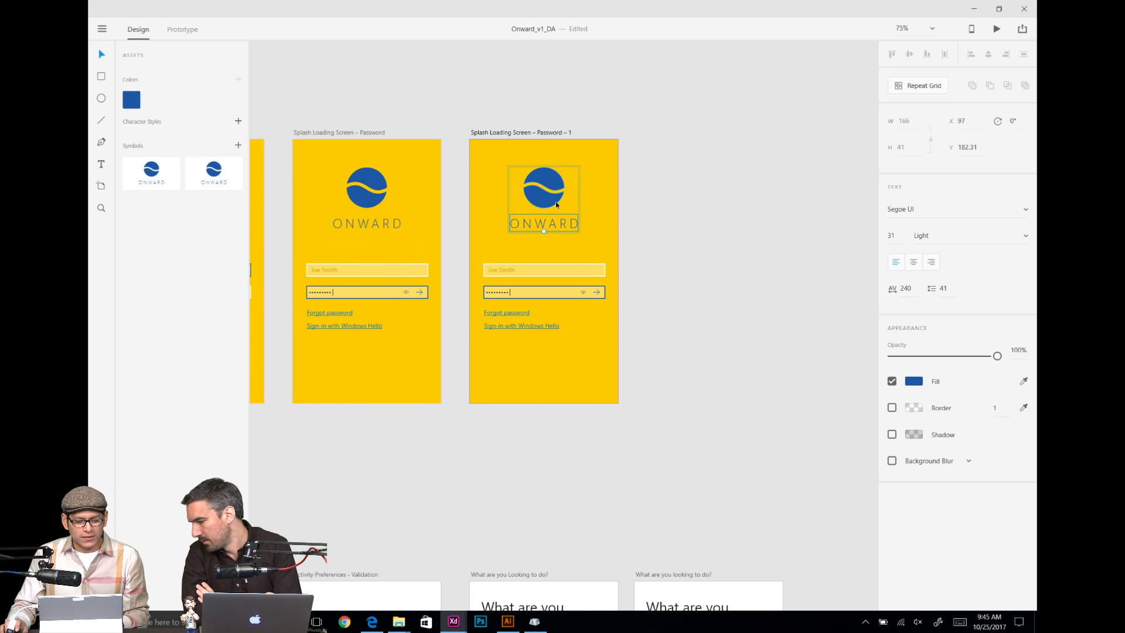
pyautogui.press('Escape')
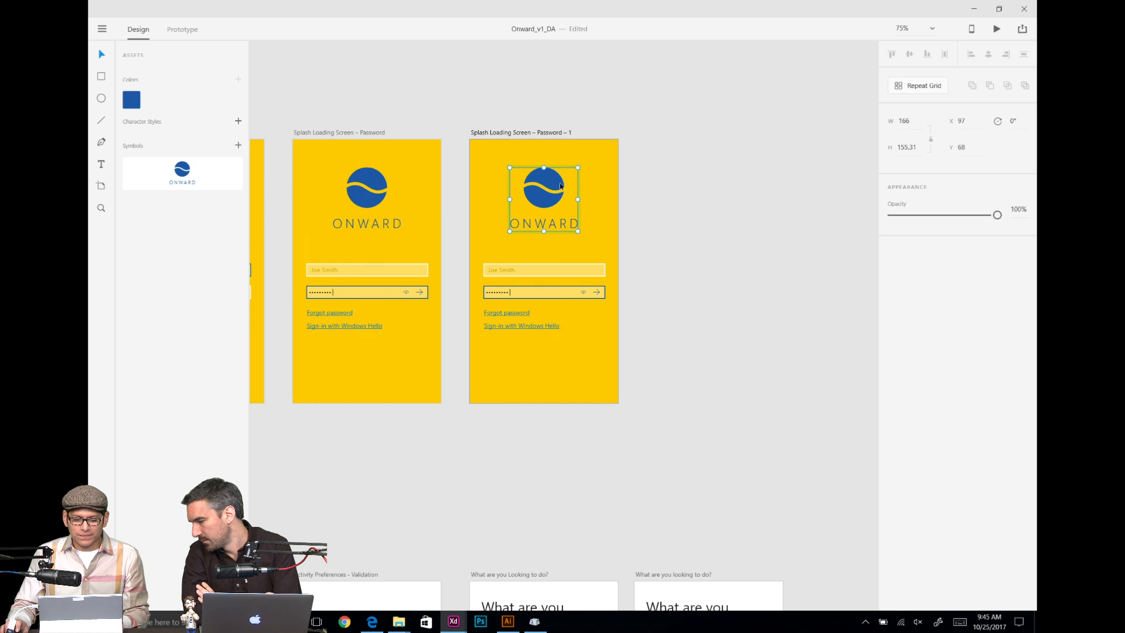
# Step: Try to ungroup the logo on the duplicated Password artboard and move its ONWARD wordmark, and undo the changes
pyautogui.rightClick(561, 186)
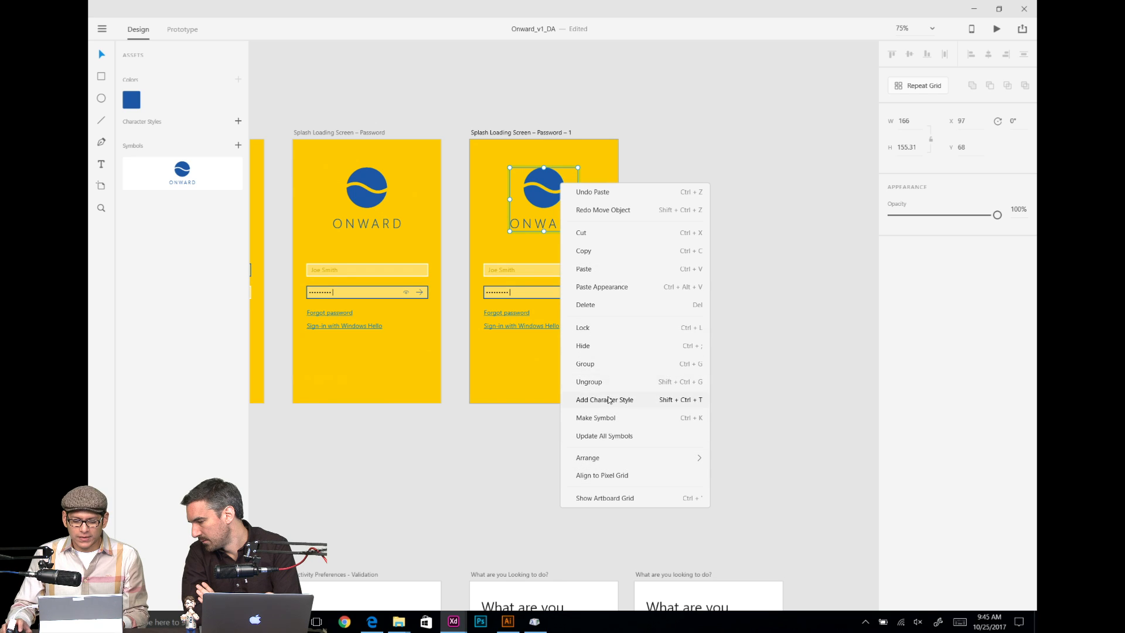
pyautogui.click(589, 382)
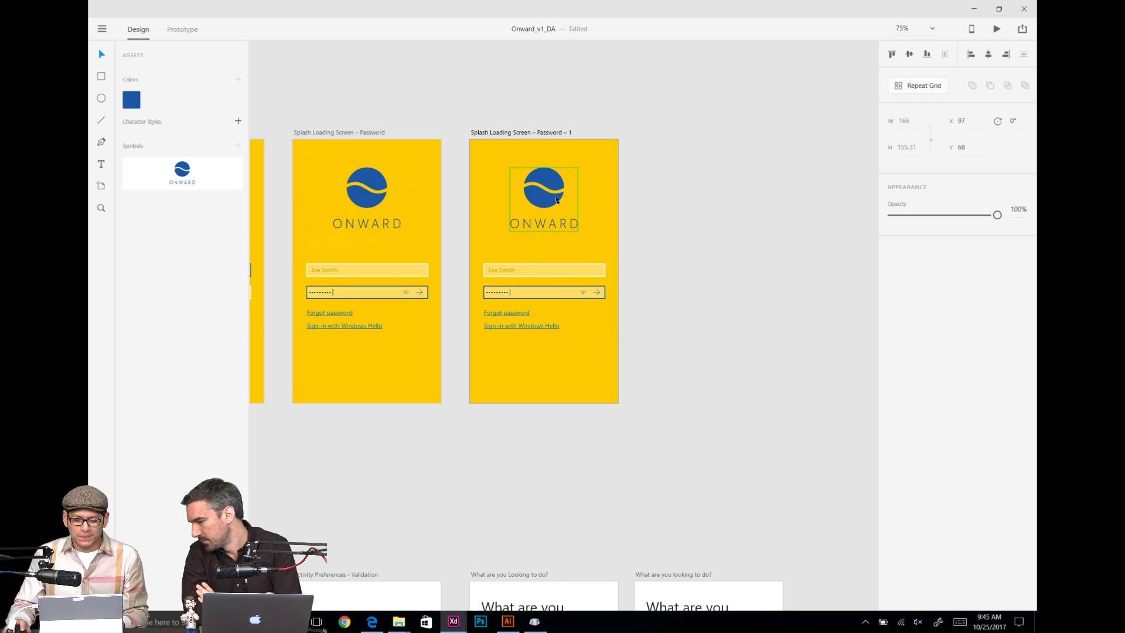
pyautogui.moveTo(549, 224)
pyautogui.mouseDown()
pyautogui.moveTo(583, 210)
pyautogui.moveTo(543, 217)
pyautogui.moveTo(564, 214)
pyautogui.mouseUp()
pyautogui.doubleClick(536, 219)
pyautogui.hotkey('ctrl', 'z')
pyautogui.hotkey('ctrl', 'z')
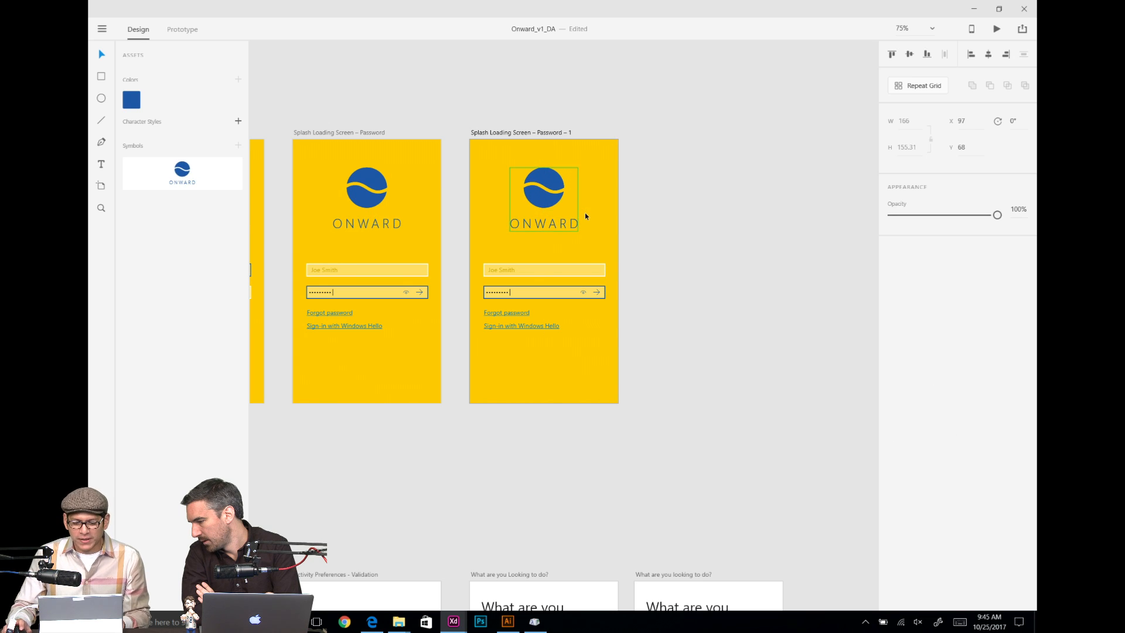
# Step: Try to reposition the logo artwork on the duplicated Password artboard at closer zoom, undo the move and reselect the logo
pyautogui.hotkey('ctrl', '+')
pyautogui.hotkey('ctrl', '+')
pyautogui.hotkey('ctrl', '+')
pyautogui.moveTo(570, 190); pyautogui.dragTo(530, 339)
pyautogui.moveTo(499, 117); pyautogui.dragTo(539, 114)
pyautogui.hotkey('ctrl', 'z')
pyautogui.hotkey('ctrl', '-')
pyautogui.hotkey('ctrl', '-')
pyautogui.click(539, 317)
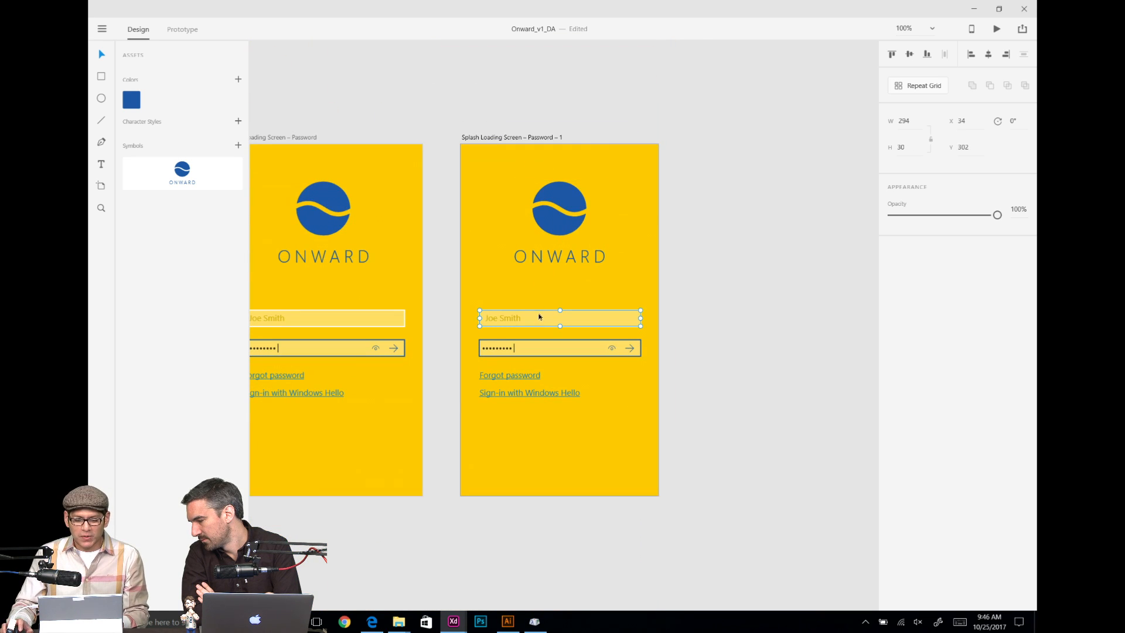
pyautogui.click(562, 209)
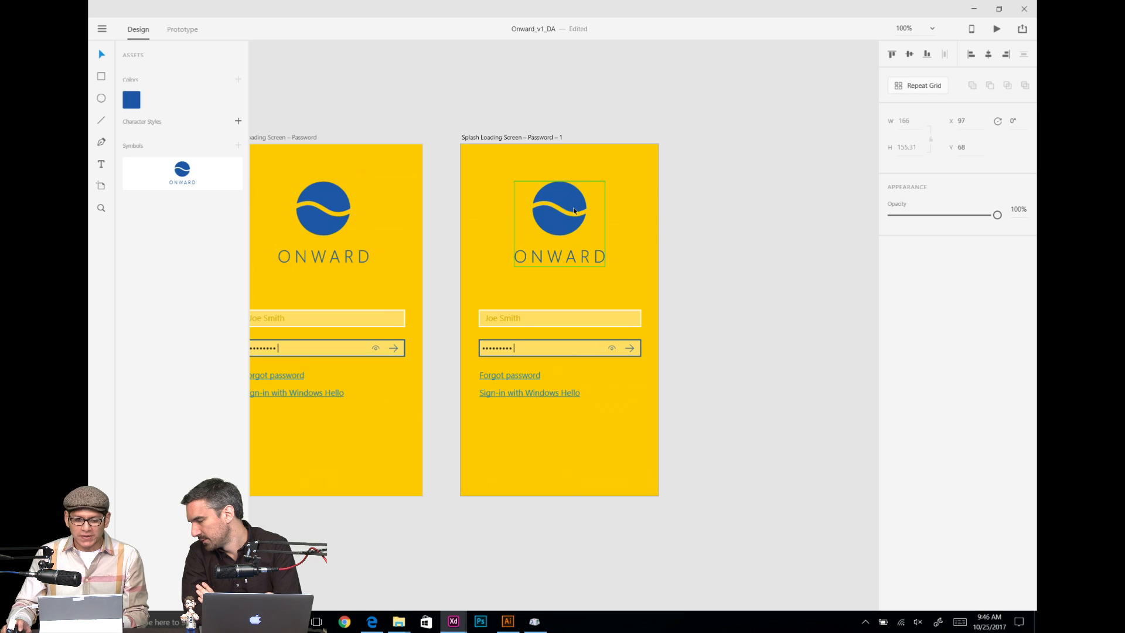
# Step: Switch to the WindowsUI document and look through its control artboards for navigation elements
pyautogui.hotkey('alt', 'Tab')
pyautogui.hotkey('alt', 'Tab')
pyautogui.hotkey('alt', 'Tab')
pyautogui.hotkey('alt', 'Tab')
pyautogui.hotkey('alt', 'Tab')
pyautogui.hotkey('alt', 'Tab')
pyautogui.hotkey('alt', 'Tab')
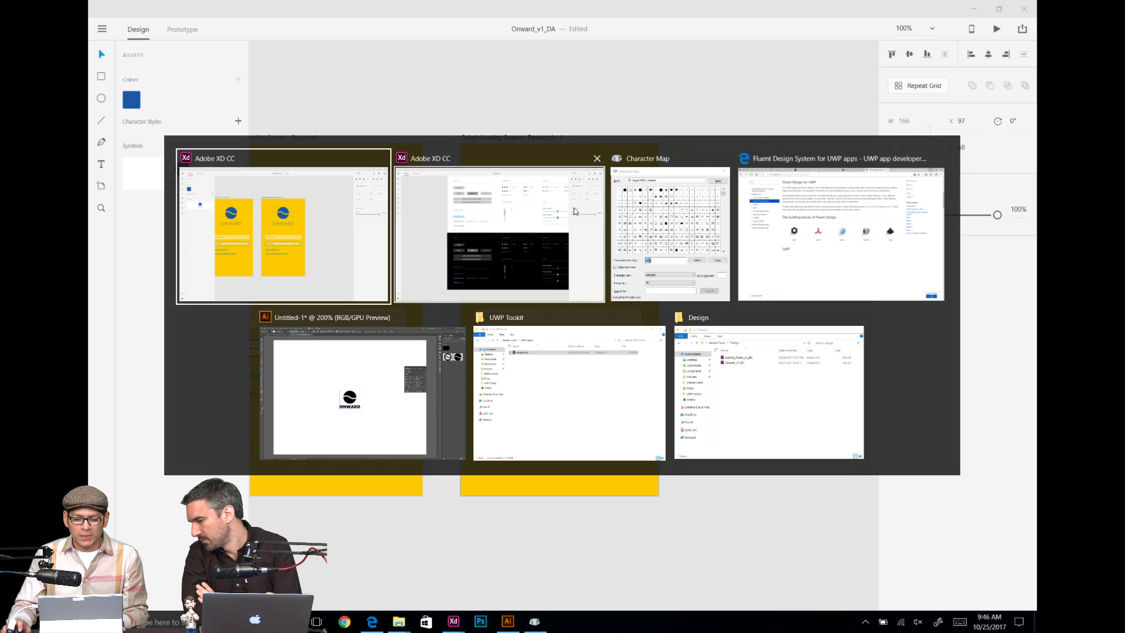
pyautogui.click(575, 211)
pyautogui.scroll(-2, 653, 159)
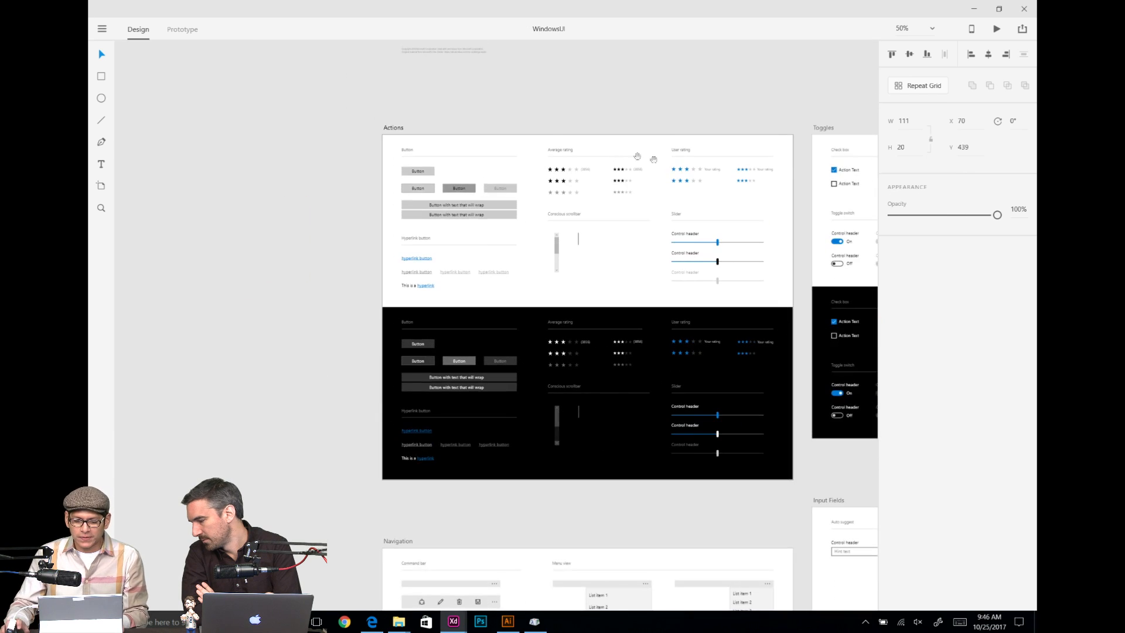
pyautogui.moveTo(654, 160); pyautogui.dragTo(489, 286)
pyautogui.moveTo(638, 240); pyautogui.dragTo(480, 193)
pyautogui.moveTo(764, 329); pyautogui.dragTo(535, 228)
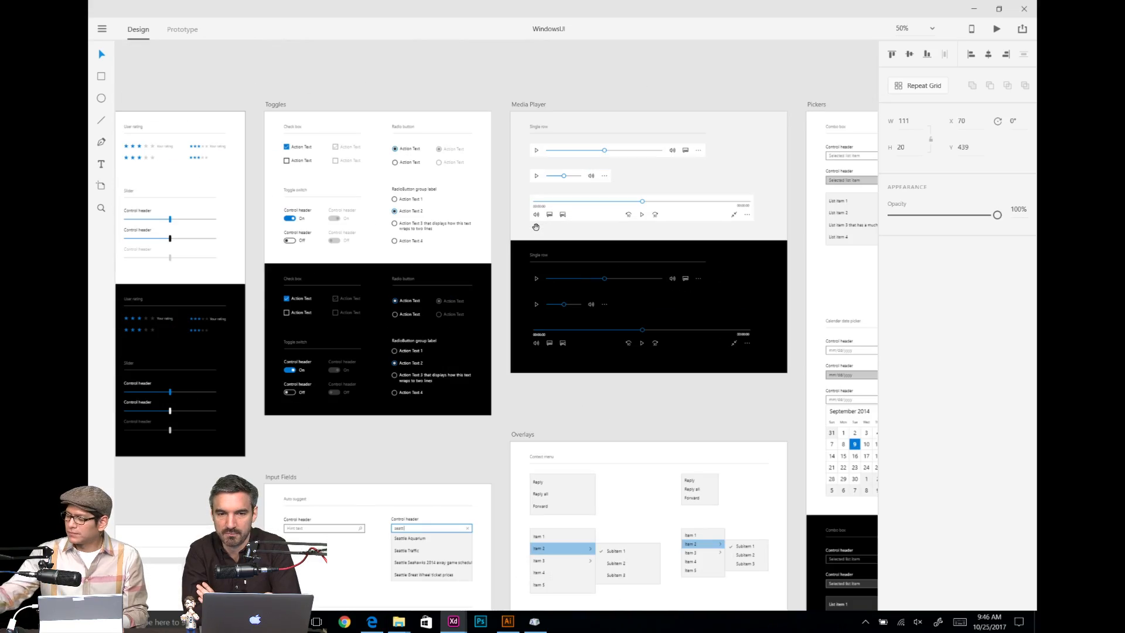
pyautogui.moveTo(594, 446); pyautogui.dragTo(503, 186)
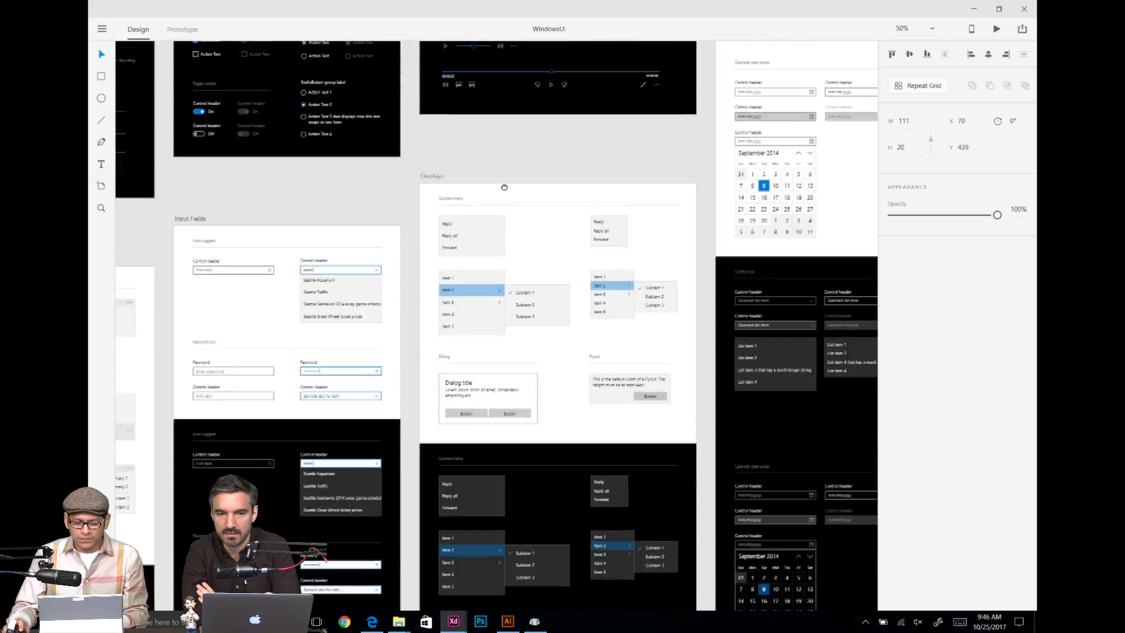
pyautogui.moveTo(571, 231); pyautogui.dragTo(213, 458)
pyautogui.moveTo(612, 279); pyautogui.dragTo(264, 293)
pyautogui.moveTo(703, 375); pyautogui.dragTo(319, 355)
pyautogui.moveTo(492, 351); pyautogui.dragTo(611, 227)
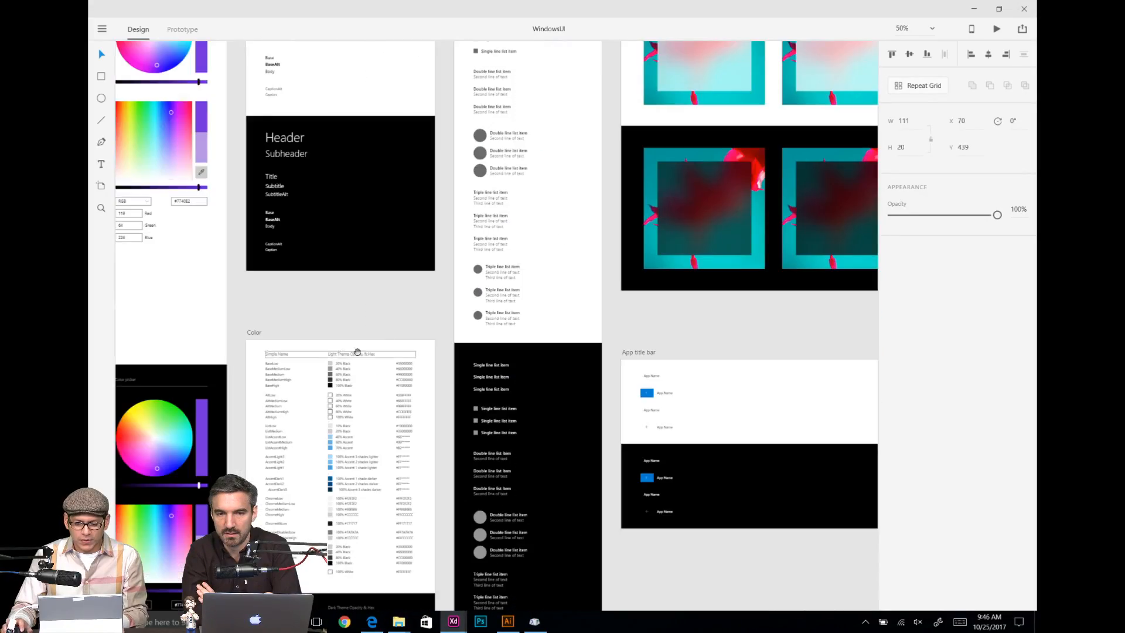
pyautogui.moveTo(267, 353); pyautogui.dragTo(543, 289)
pyautogui.moveTo(250, 313); pyautogui.dragTo(709, 238)
pyautogui.moveTo(290, 285); pyautogui.dragTo(741, 221)
pyautogui.moveTo(307, 347); pyautogui.dragTo(633, 219)
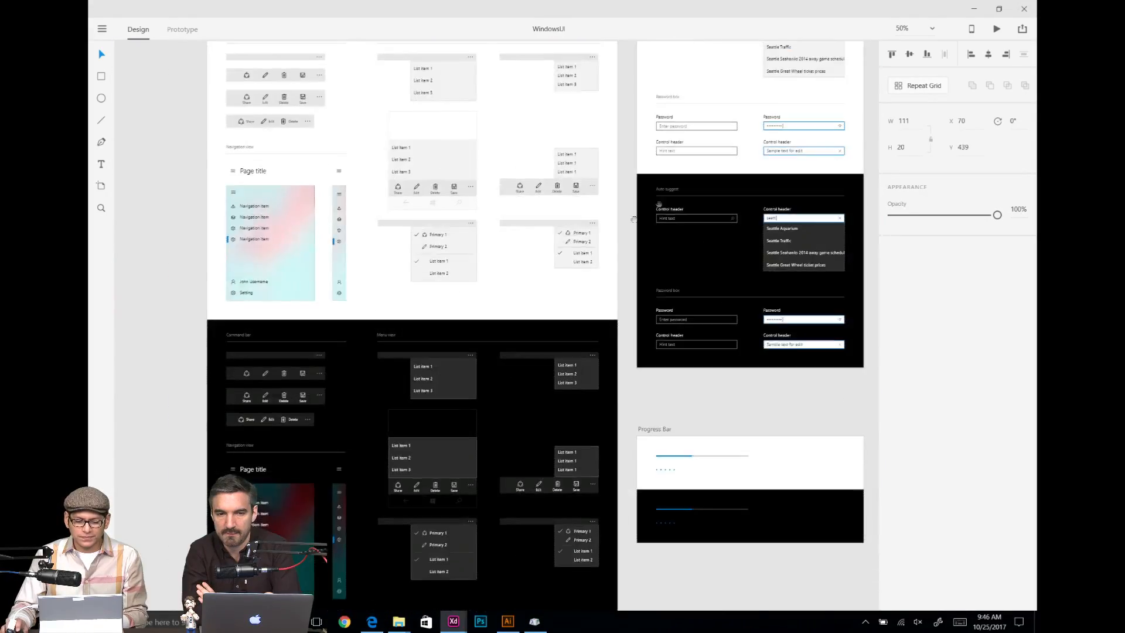
pyautogui.moveTo(395, 382); pyautogui.dragTo(494, 250)
pyautogui.moveTo(501, 211); pyautogui.dragTo(492, 361)
pyautogui.moveTo(491, 203); pyautogui.dragTo(509, 299)
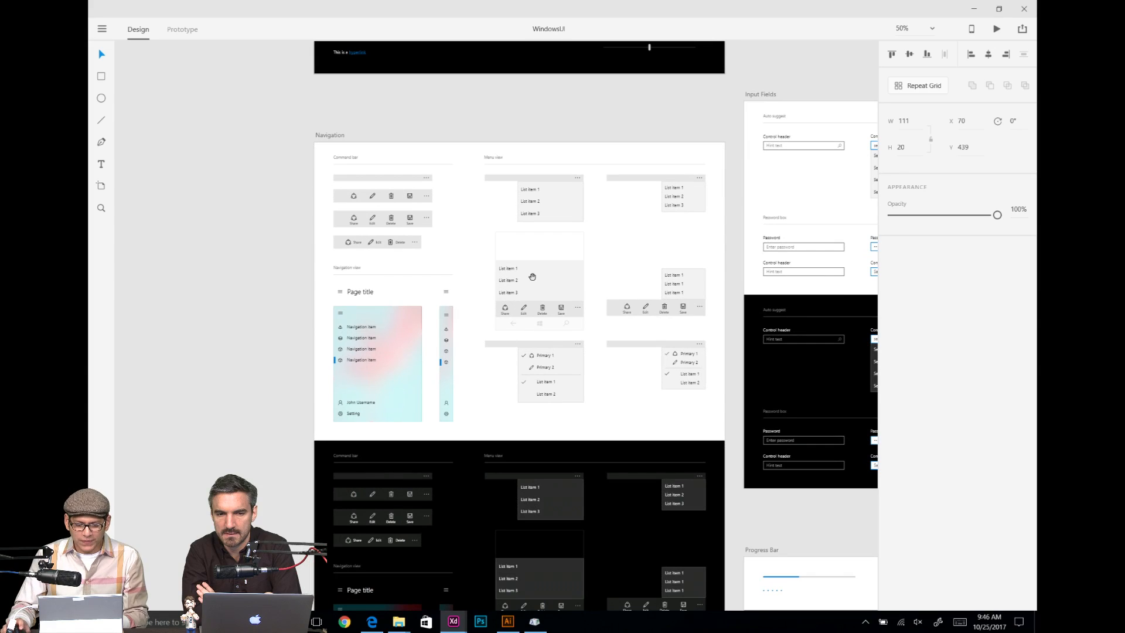
# Step: Copy the standalone hamburger button from the light Navigation view sample and return to the Onward_v1_DA document
pyautogui.hotkey('ctrl', '+')
pyautogui.hotkey('ctrl', '+')
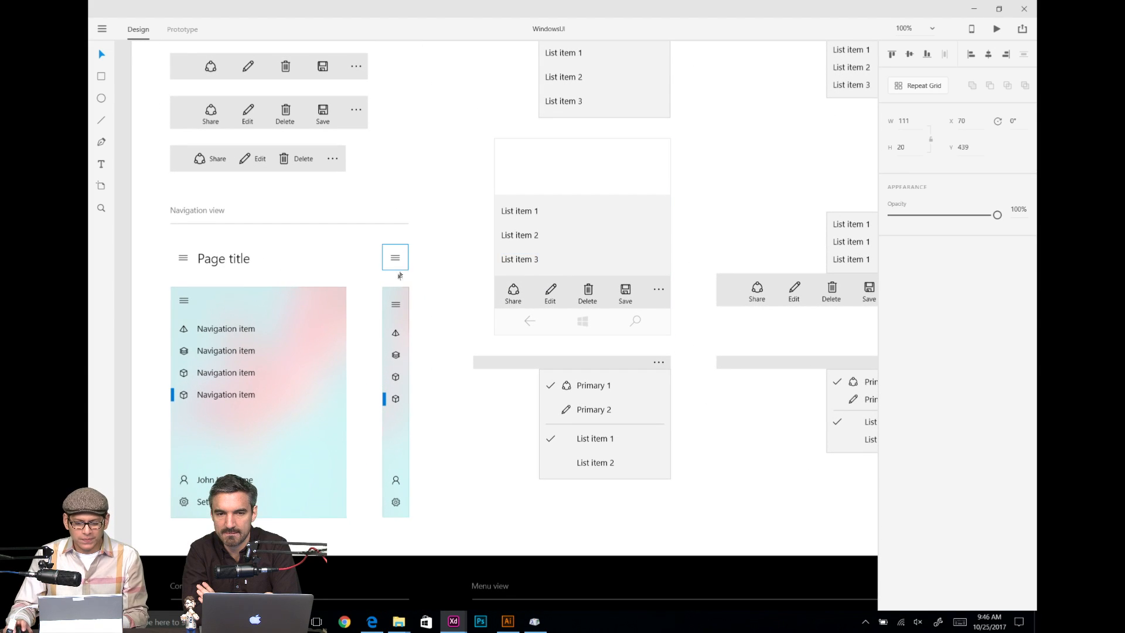
pyautogui.click(398, 263)
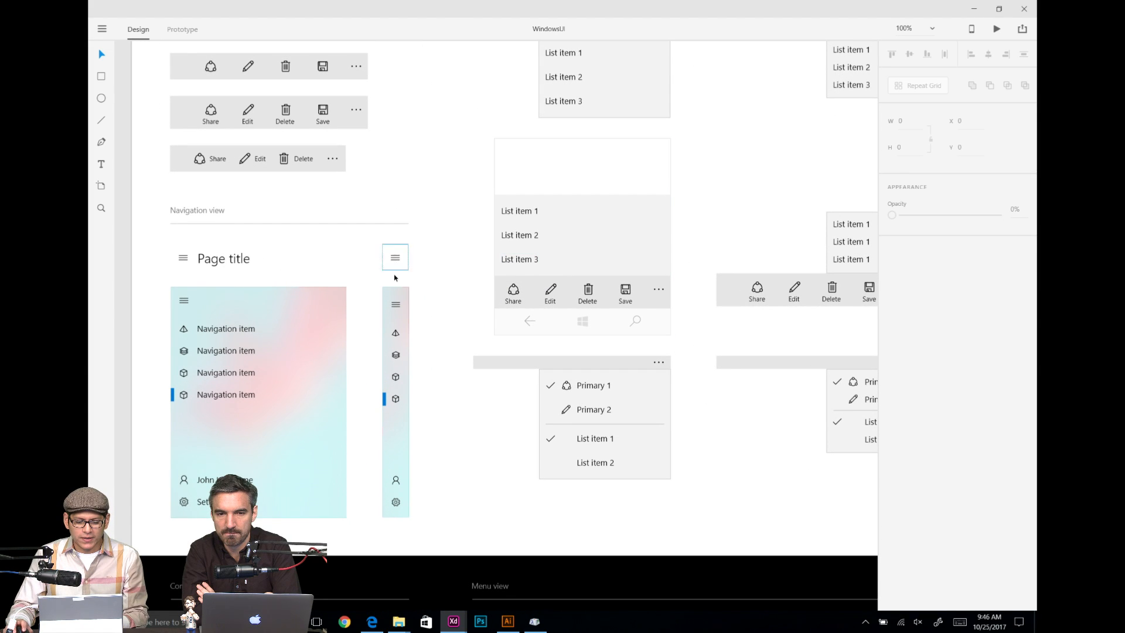
pyautogui.click(394, 270)
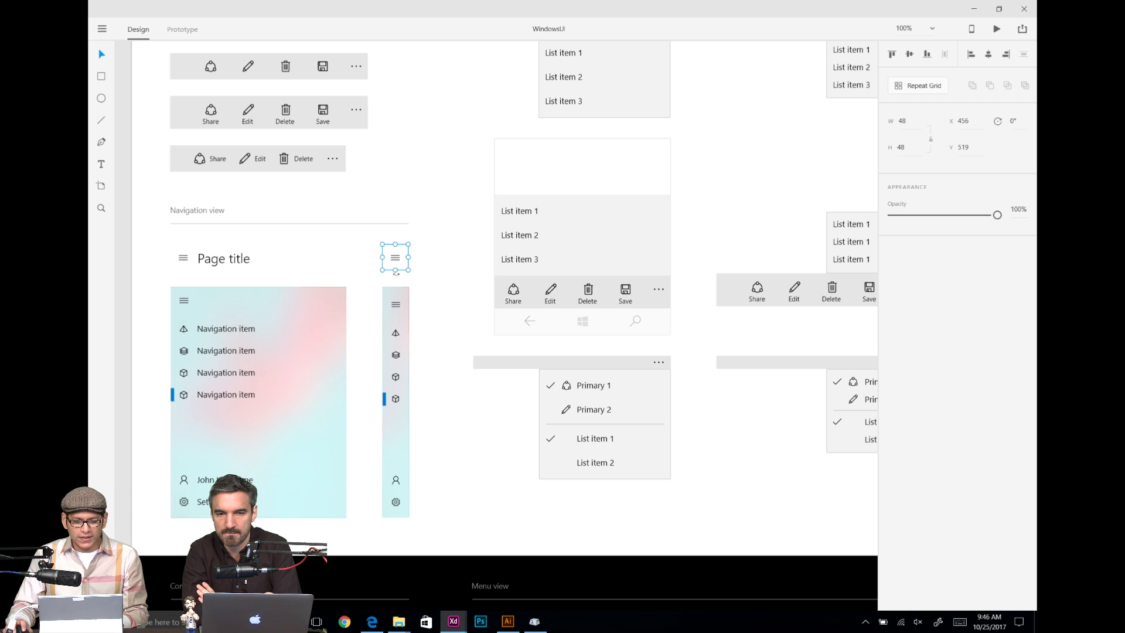
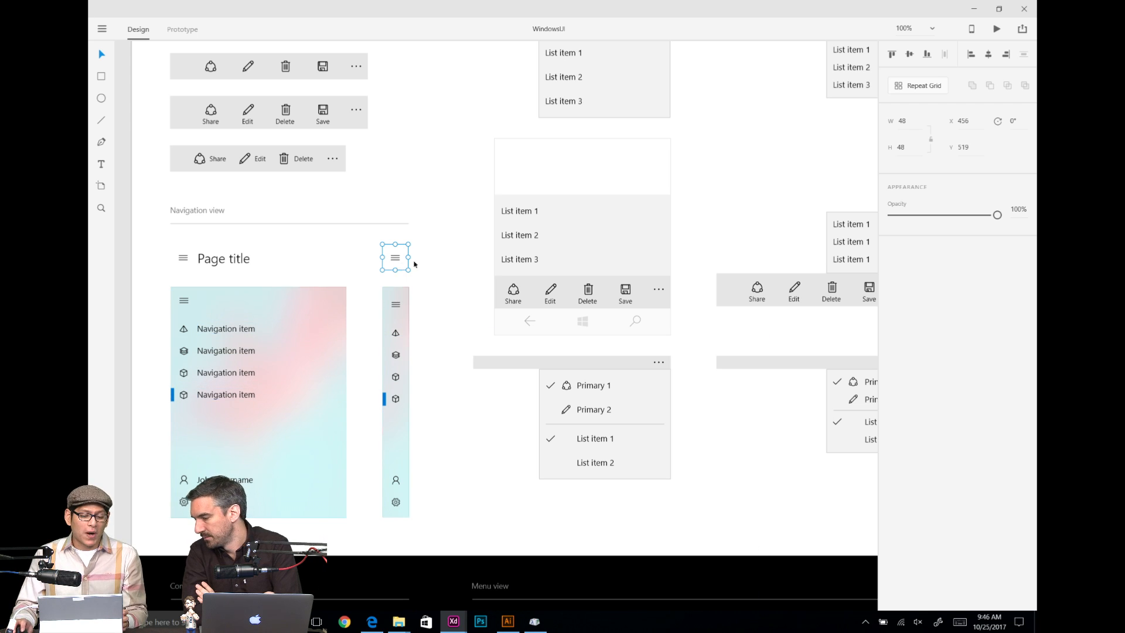
pyautogui.click(414, 262)
pyautogui.click(399, 260)
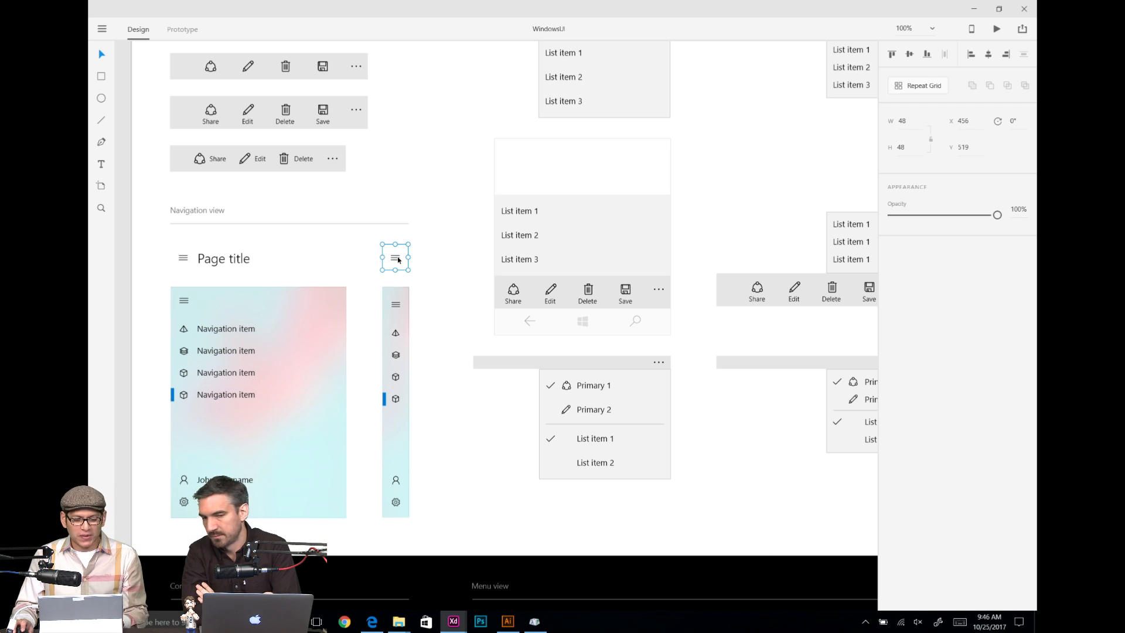
pyautogui.hotkey('alt', 'Tab')
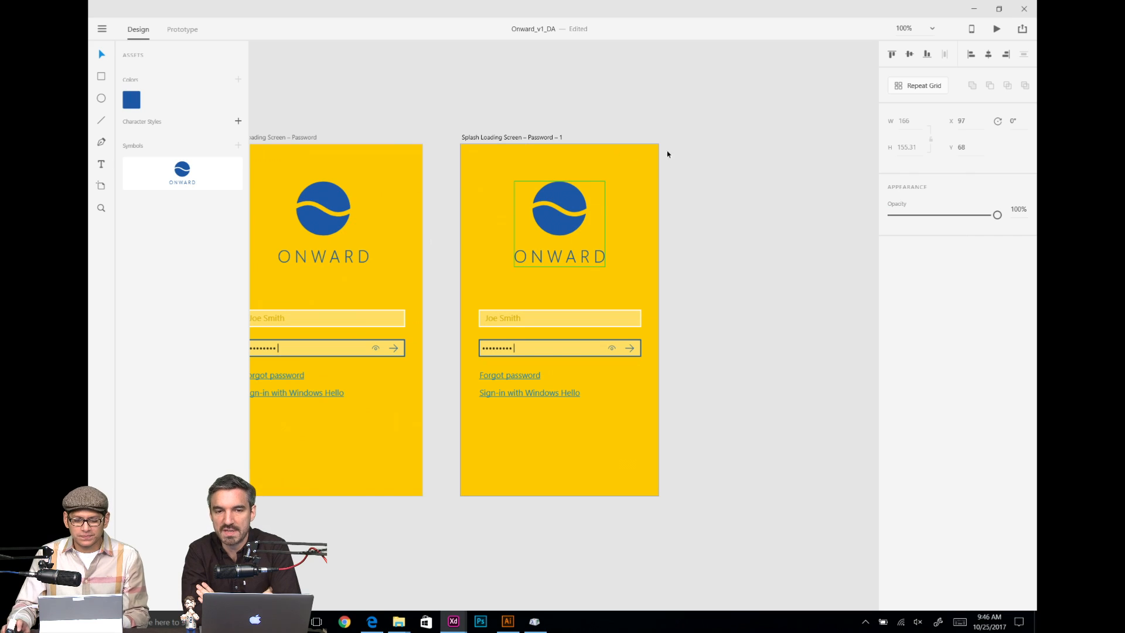
# Step: Move the logo to X 204, Y 57 and paste the hamburger button, aligned to the duplicated artboard's top-left corner
pyautogui.moveTo(557, 193); pyautogui.dragTo(615, 185)
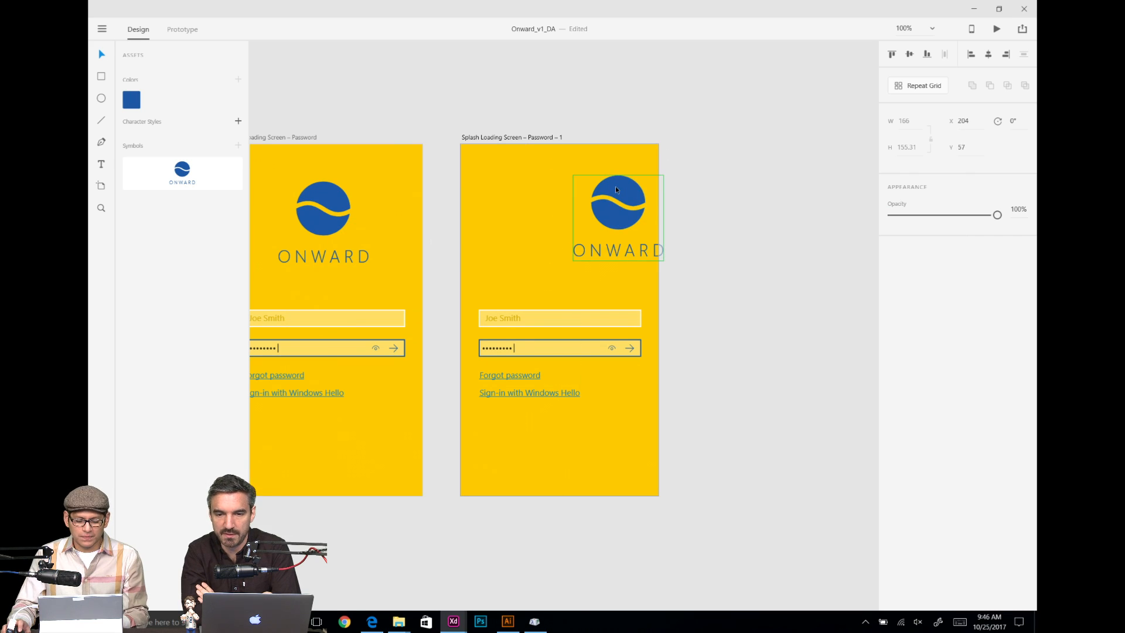
pyautogui.hotkey('ctrl', 'v')
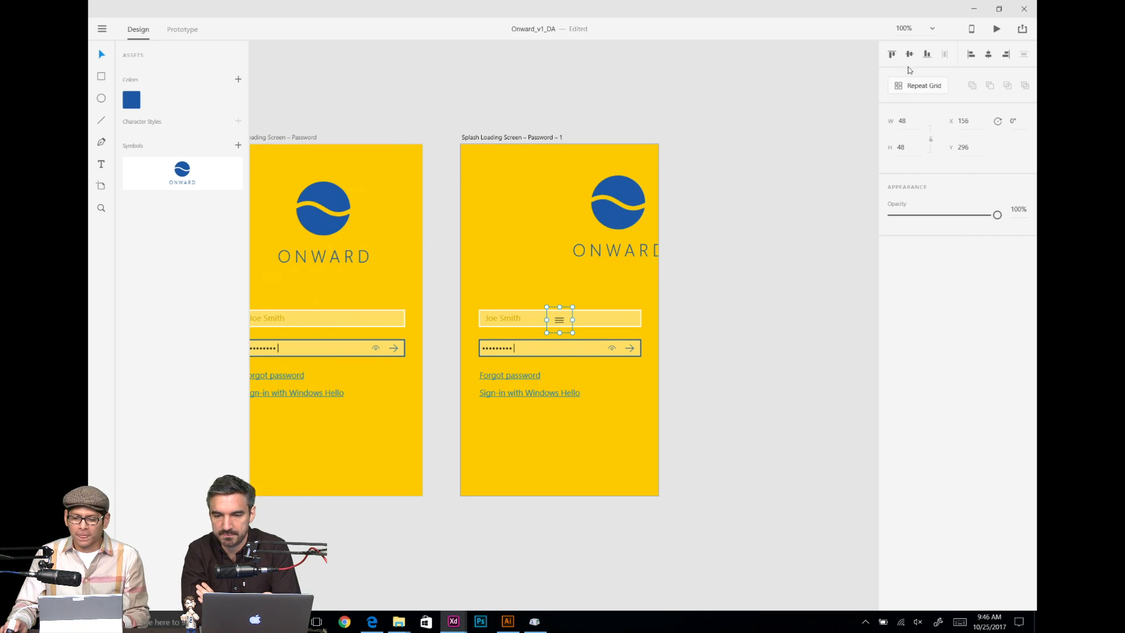
pyautogui.click(892, 55)
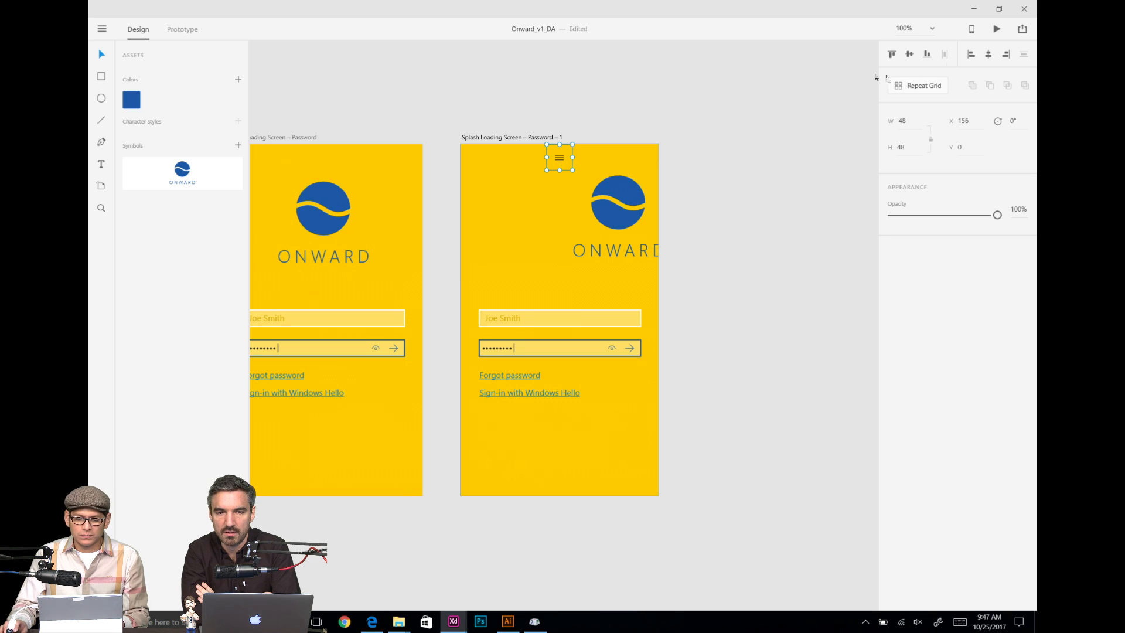
pyautogui.click(973, 55)
pyautogui.click(703, 105)
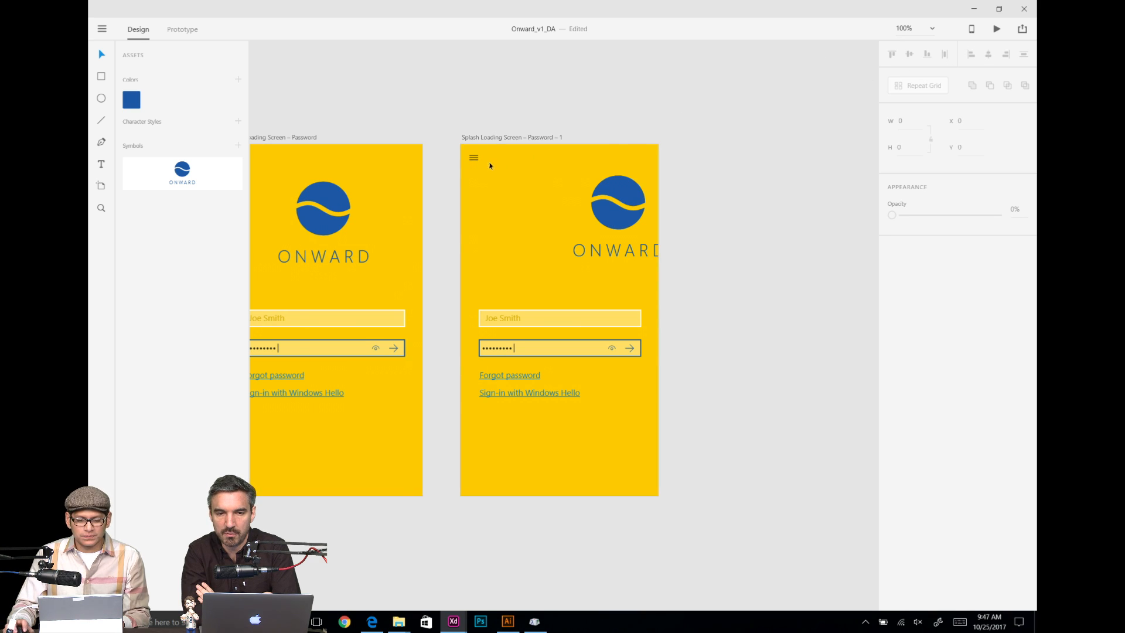
pyautogui.click(537, 324)
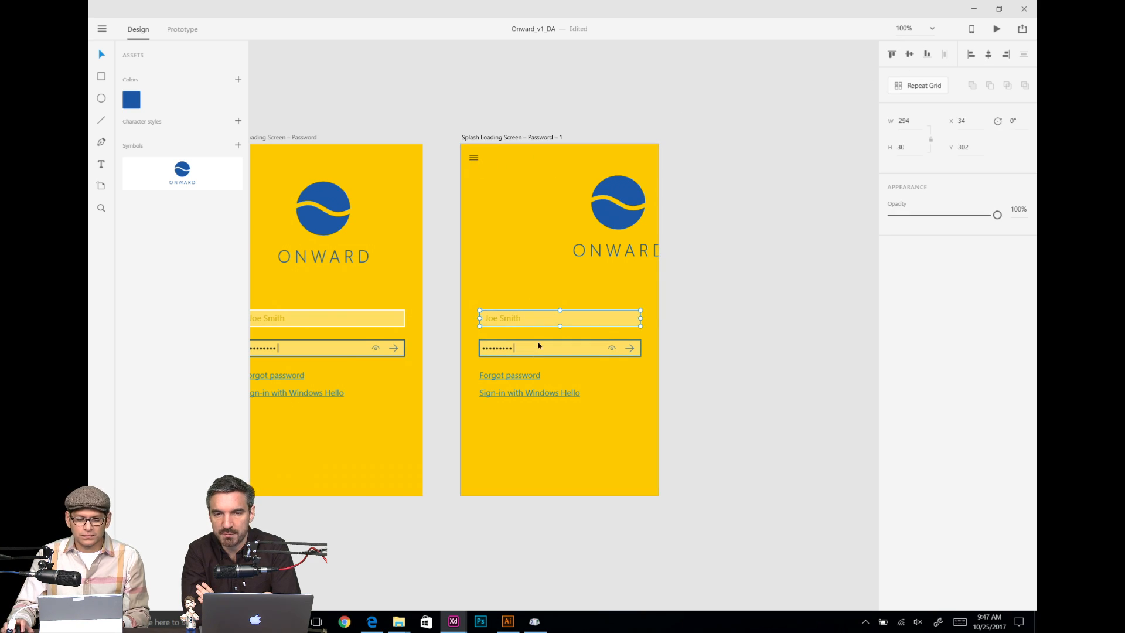
pyautogui.keyDown('shift'); pyautogui.click(538, 346); pyautogui.keyUp('shift')
pyautogui.keyDown('shift'); pyautogui.click(519, 378); pyautogui.keyUp('shift')
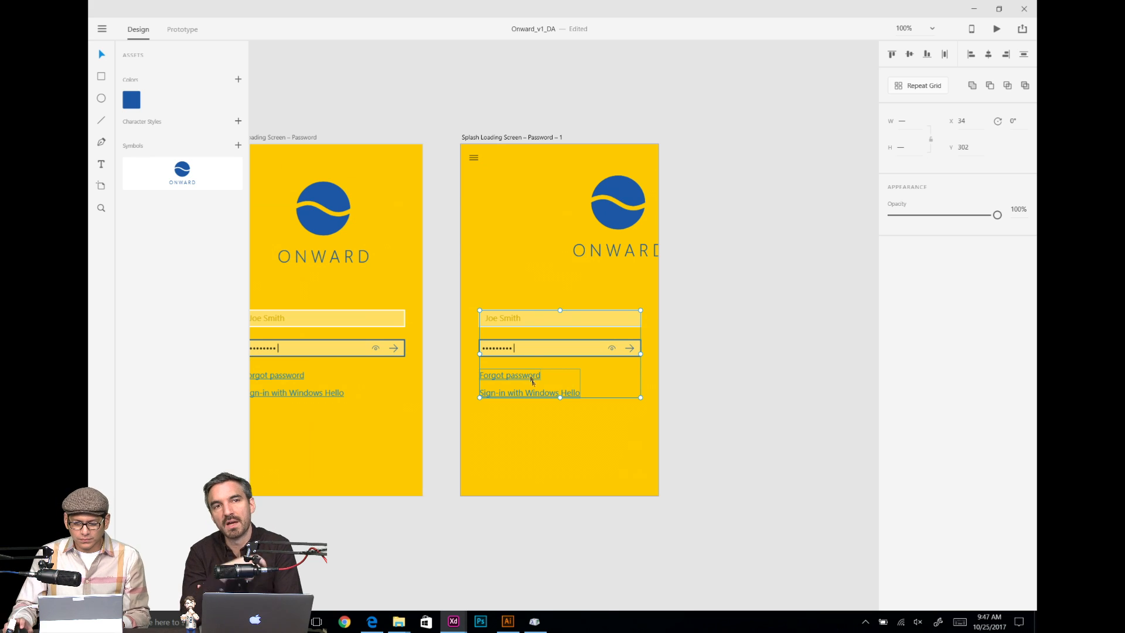
pyautogui.click(630, 449)
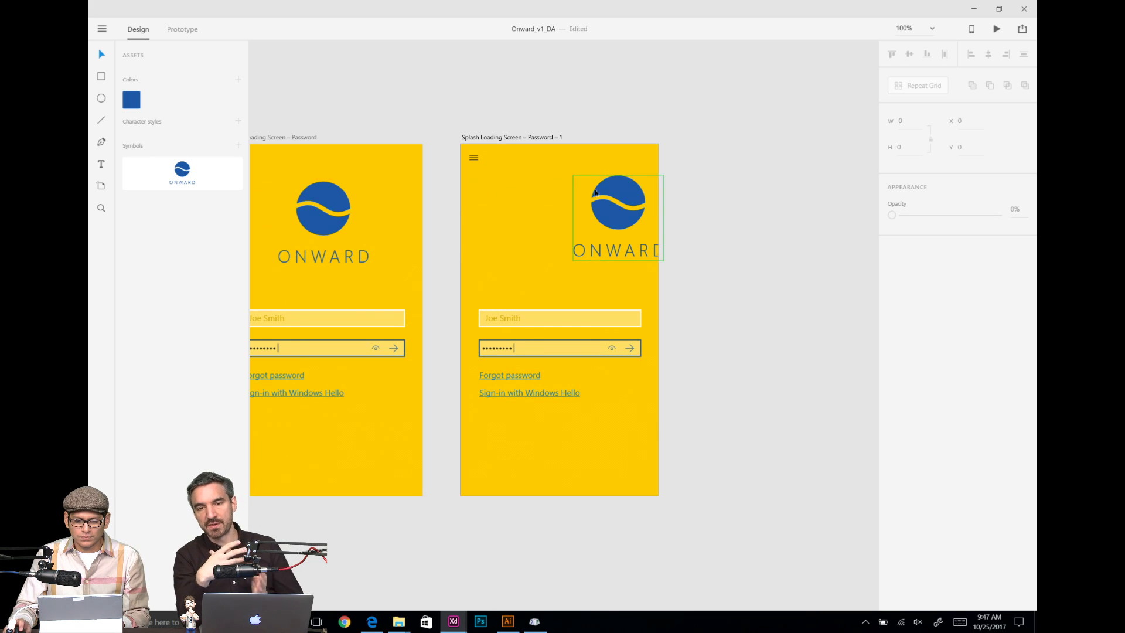
pyautogui.click(474, 158)
pyautogui.doubleClick(474, 159)
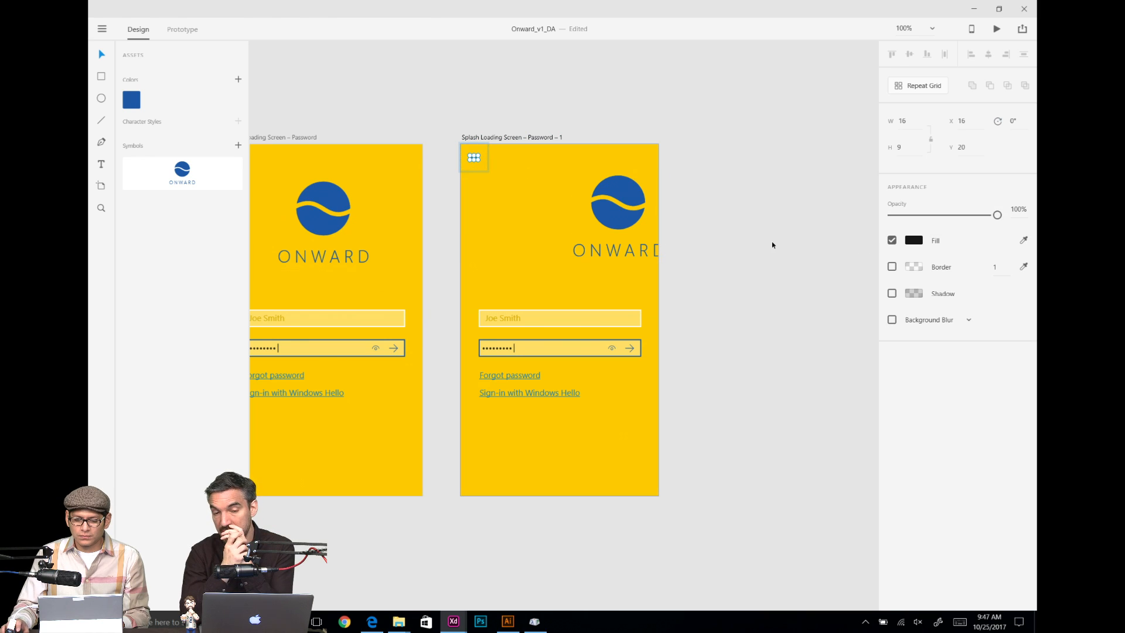
pyautogui.click(441, 155)
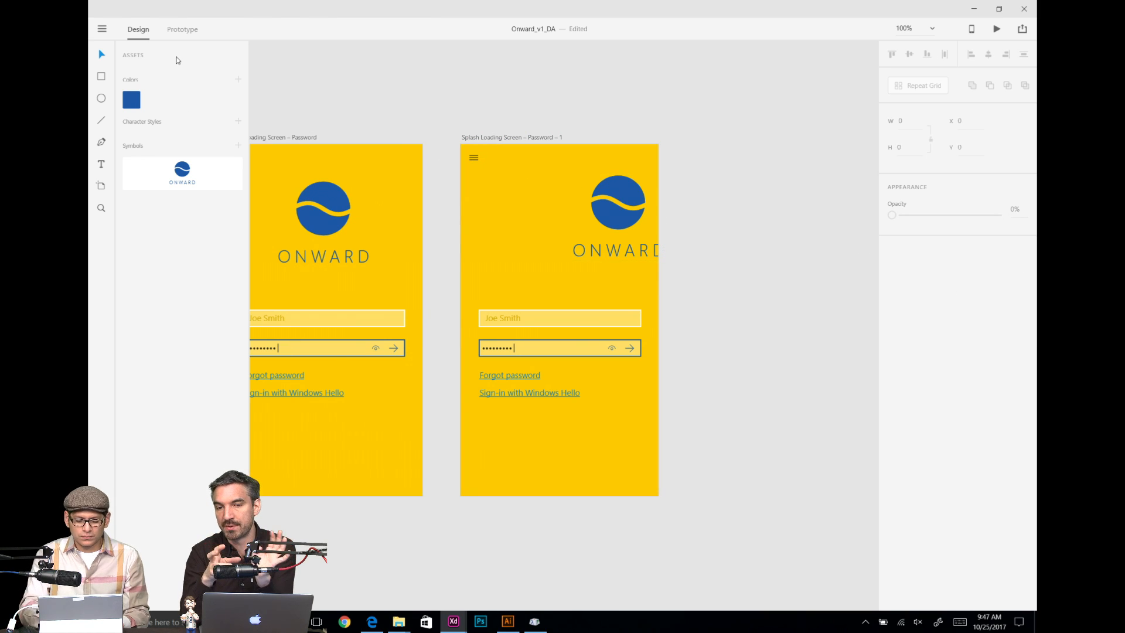
# Step: Show the layers of the duplicated artboard, expand the Hamburger group and select its Icon shape
pyautogui.hotkey('ctrl', 'y')
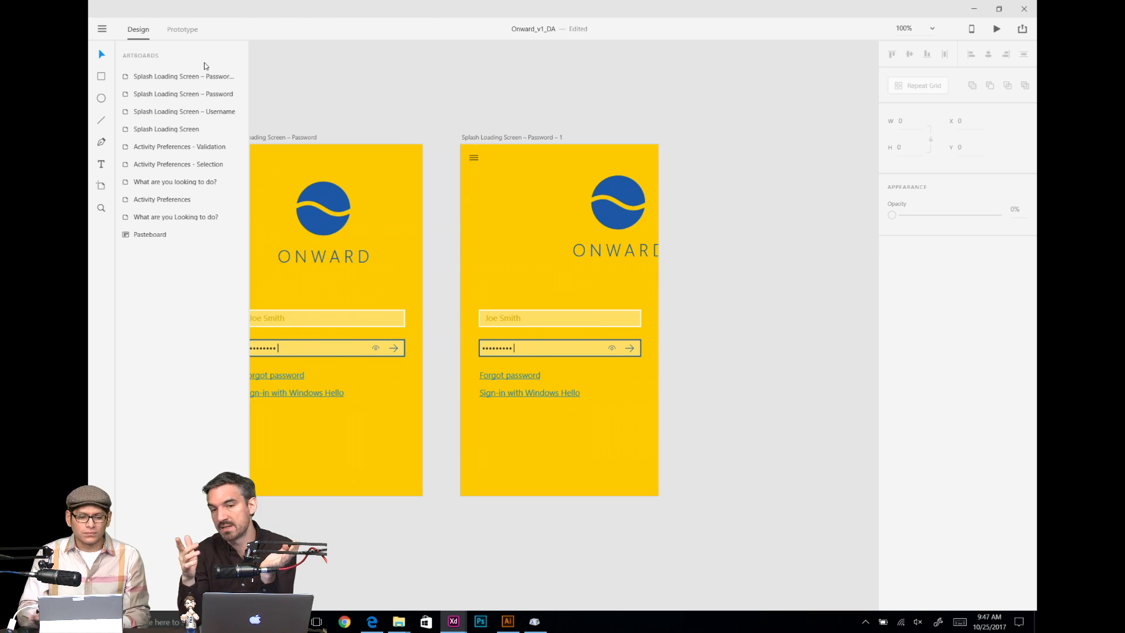
pyautogui.click(474, 156)
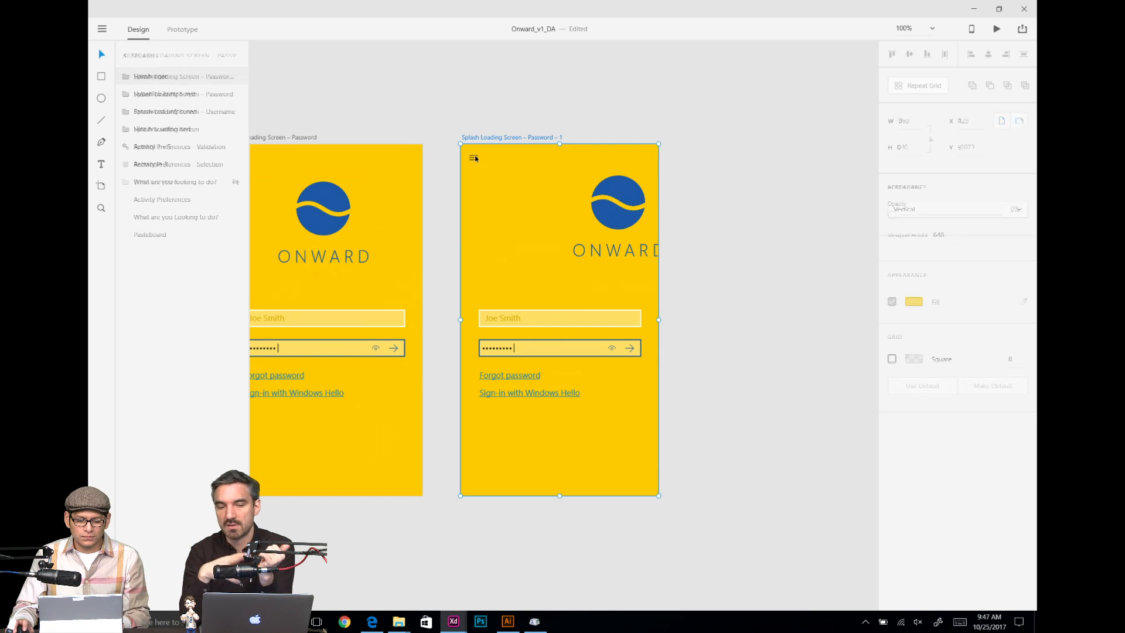
pyautogui.click(474, 158)
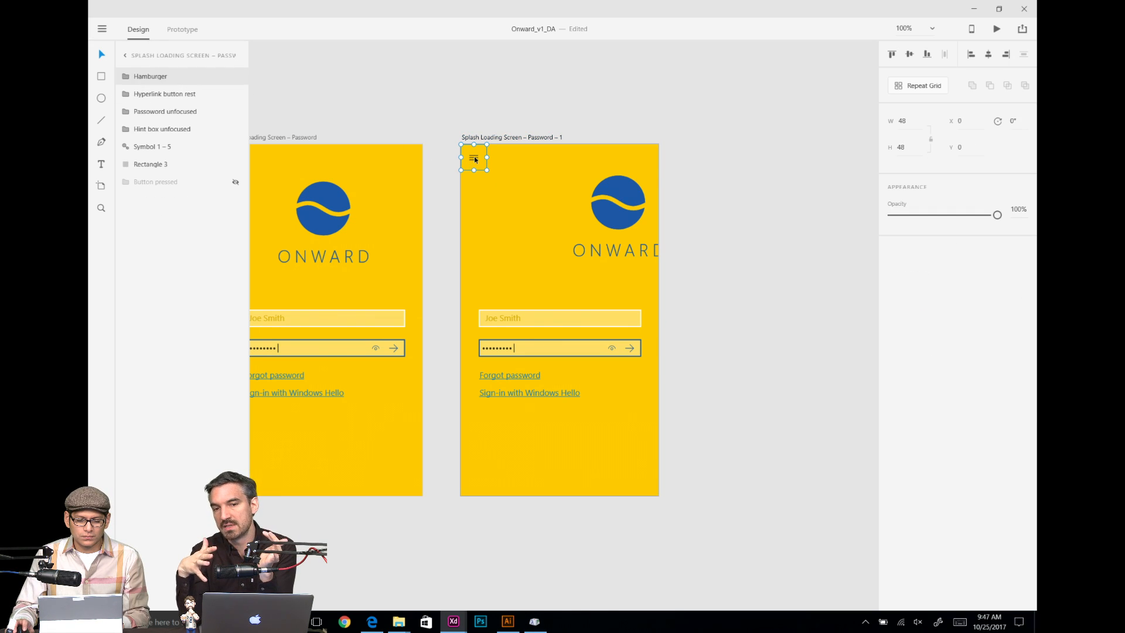
pyautogui.click(126, 78)
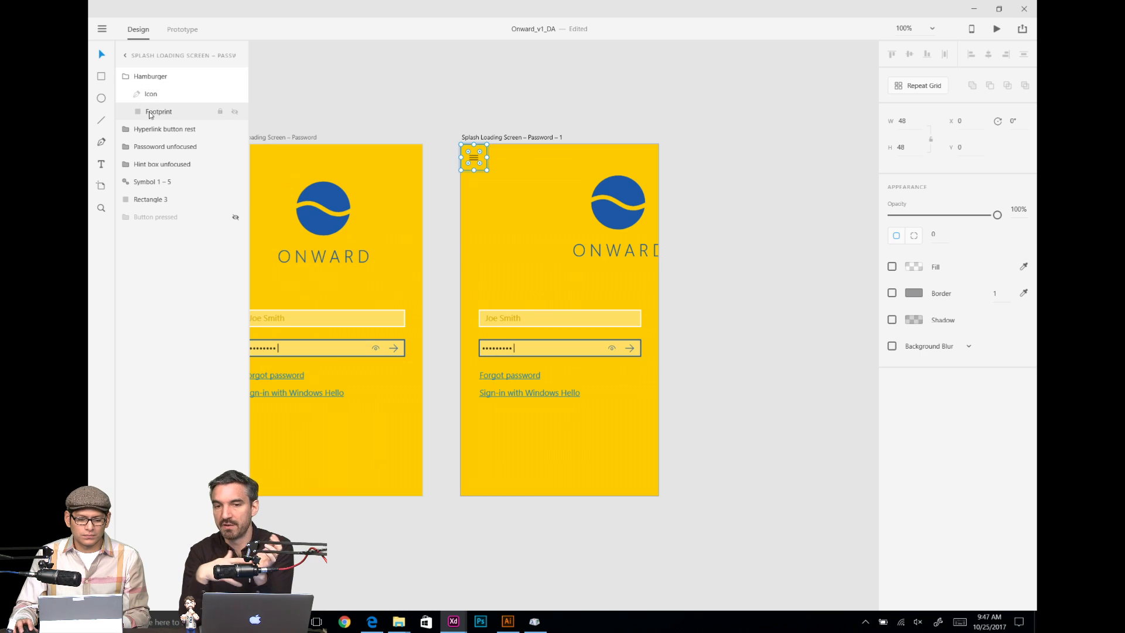
pyautogui.click(154, 112)
pyautogui.click(150, 101)
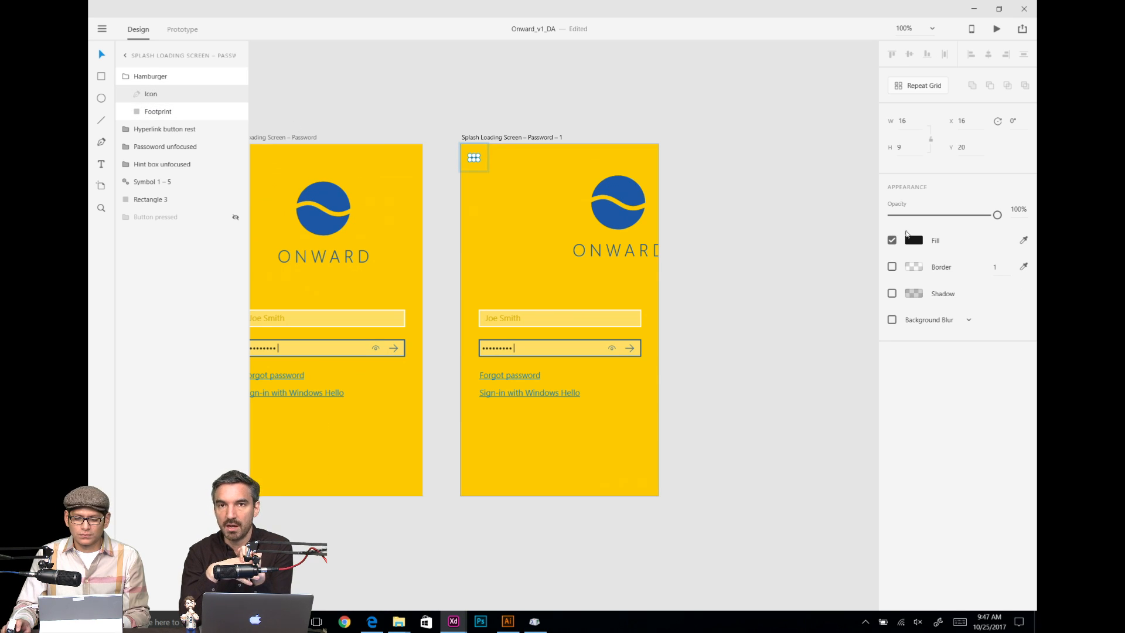
# Step: Recolour the hamburger icon with the blue sampled from the logo, and delete the logo from the duplicated artboard
pyautogui.click(914, 241)
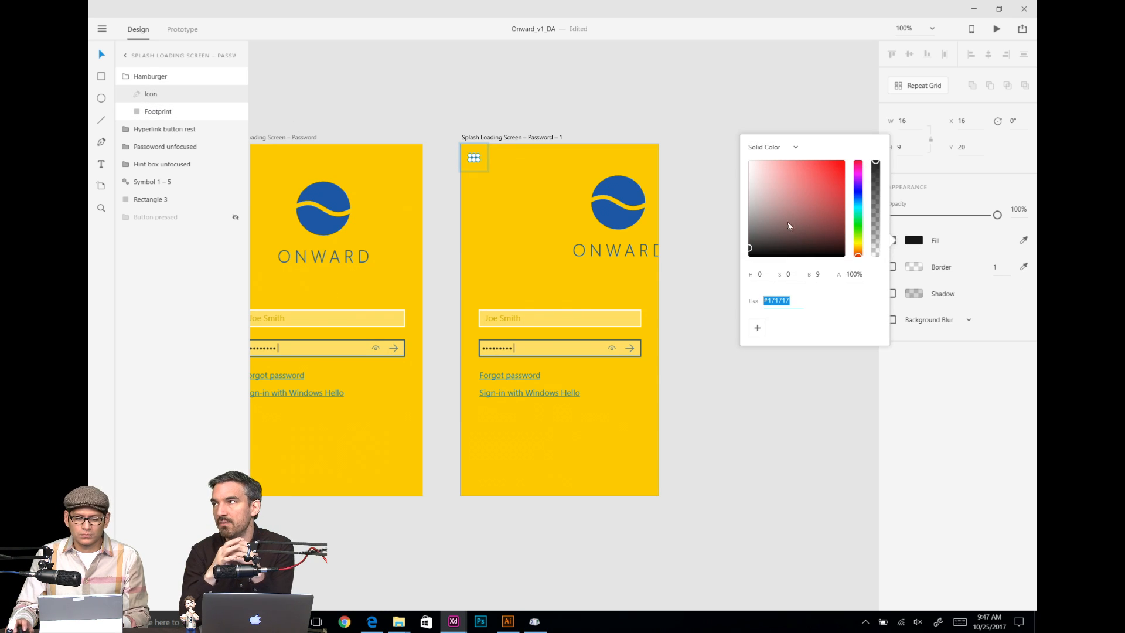
pyautogui.moveTo(755, 180); pyautogui.dragTo(726, 134)
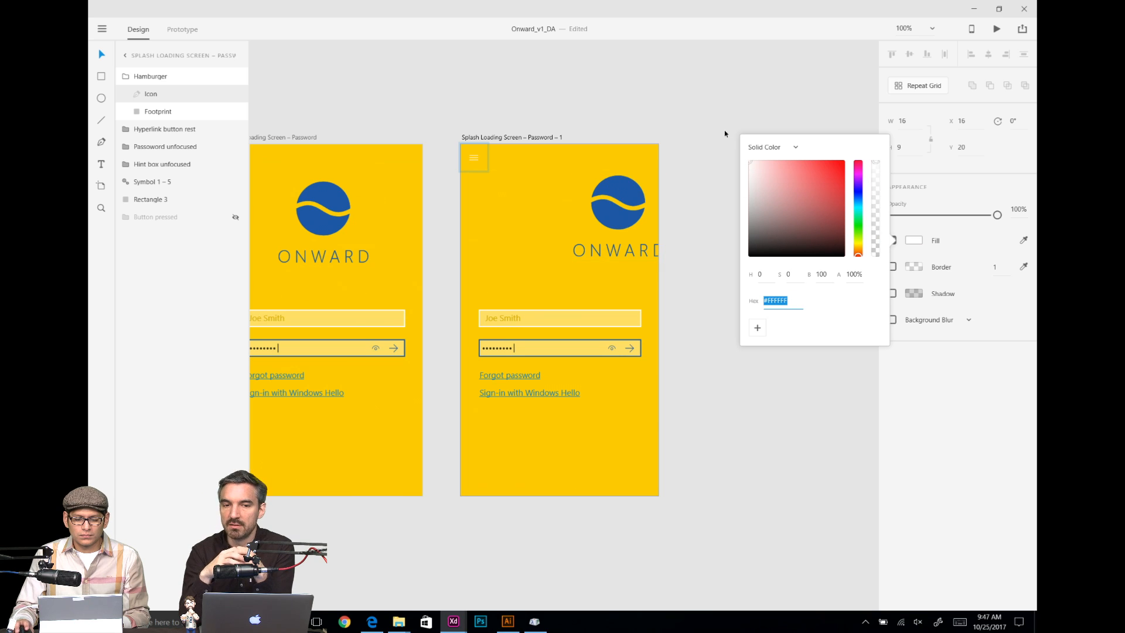
pyautogui.click(1024, 240)
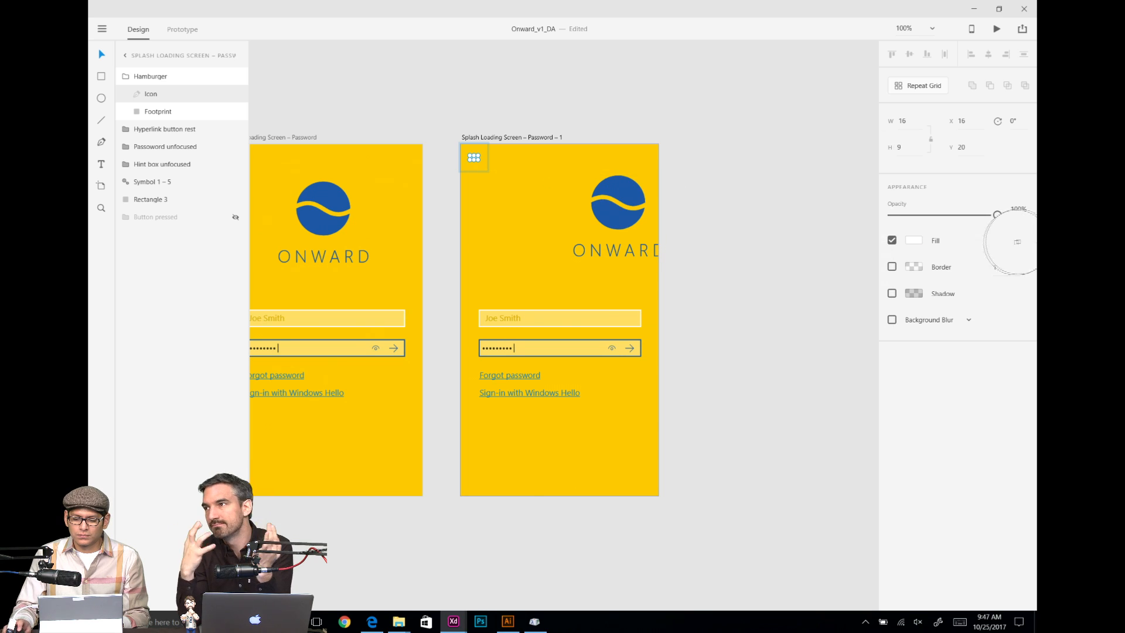
pyautogui.click(624, 191)
pyautogui.click(698, 122)
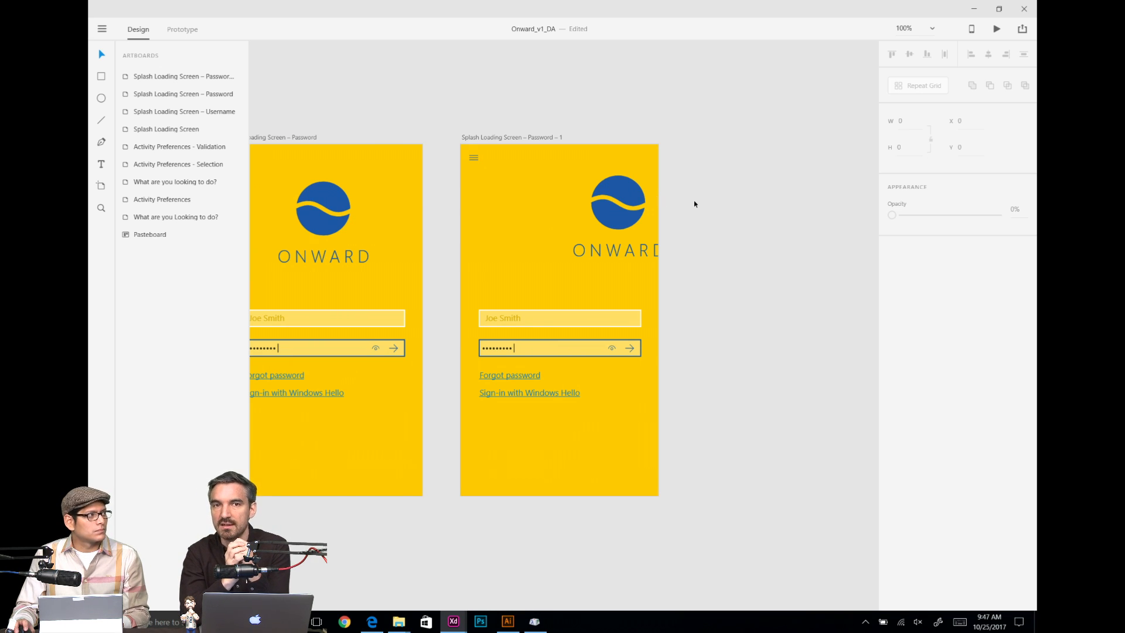
pyautogui.click(622, 209)
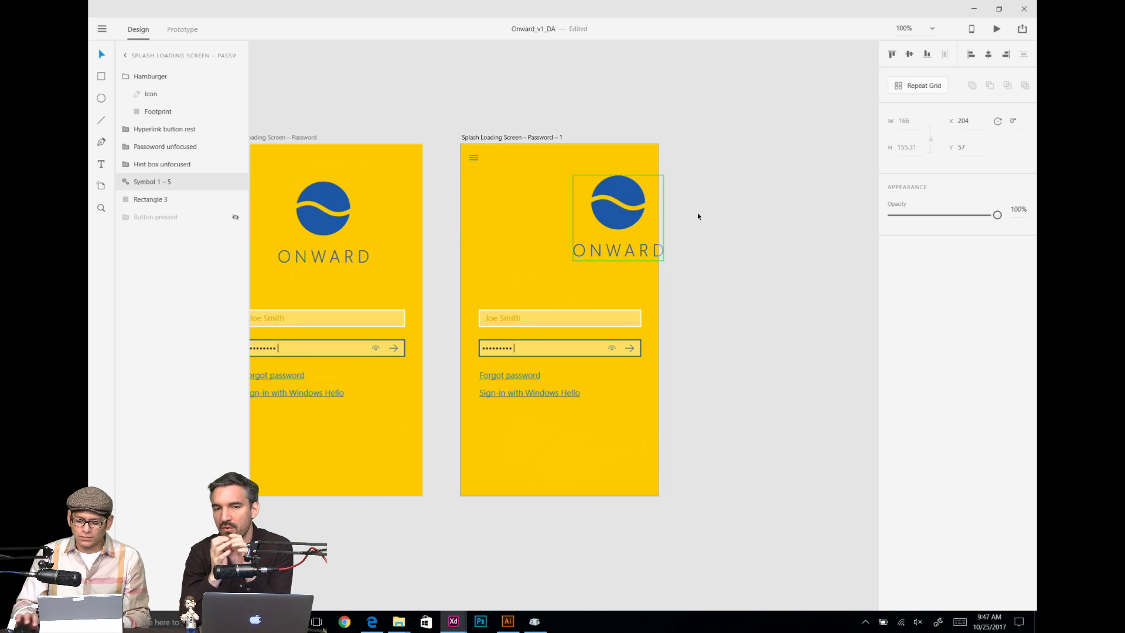
pyautogui.press('Delete')
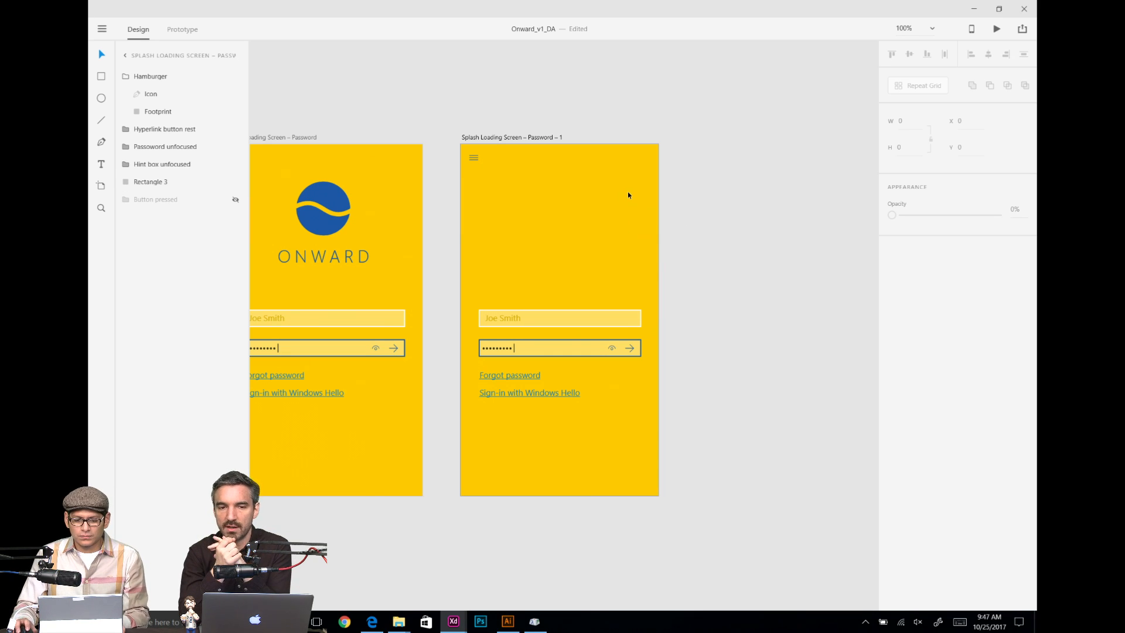
# Step: Look through the command bar and input field samples in the WindowsUI document, and return to the username field in Onward_v1_DA
pyautogui.hotkey('alt', 'Tab')
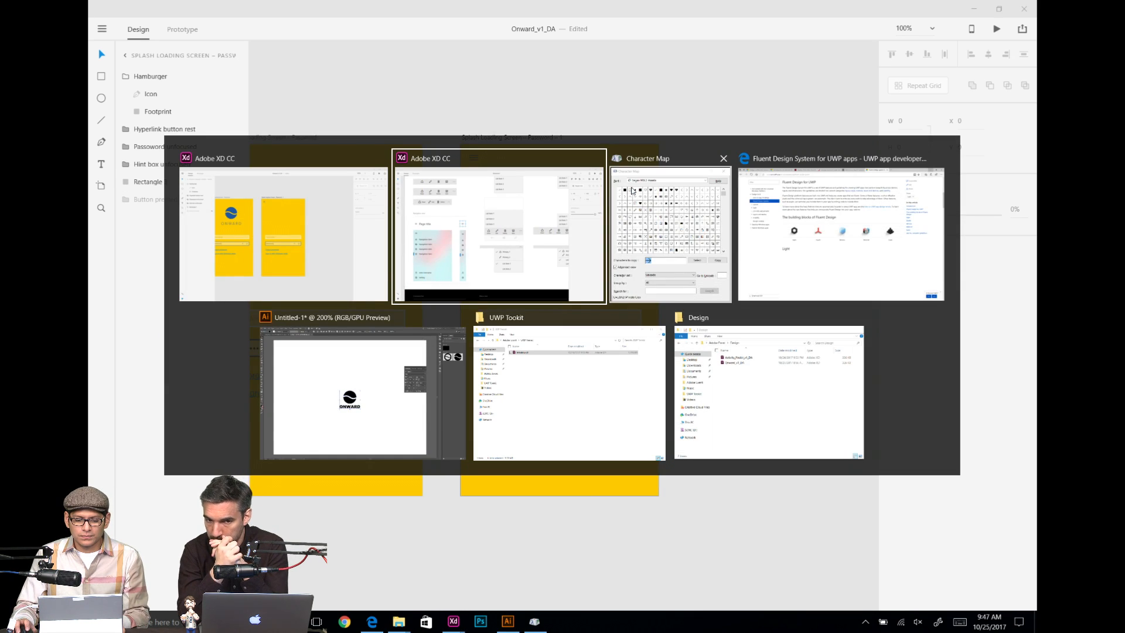
pyautogui.scroll(3, 688, 216)
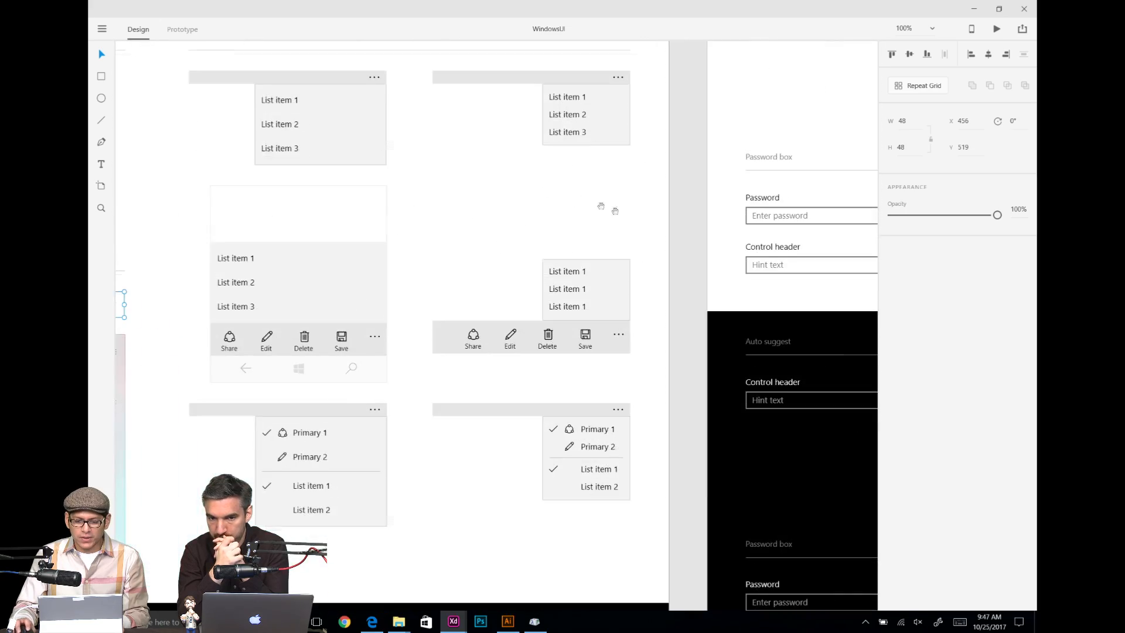
pyautogui.moveTo(608, 235); pyautogui.dragTo(336, 390)
pyautogui.moveTo(674, 219); pyautogui.dragTo(129, 377)
pyautogui.moveTo(177, 306); pyautogui.dragTo(667, 276)
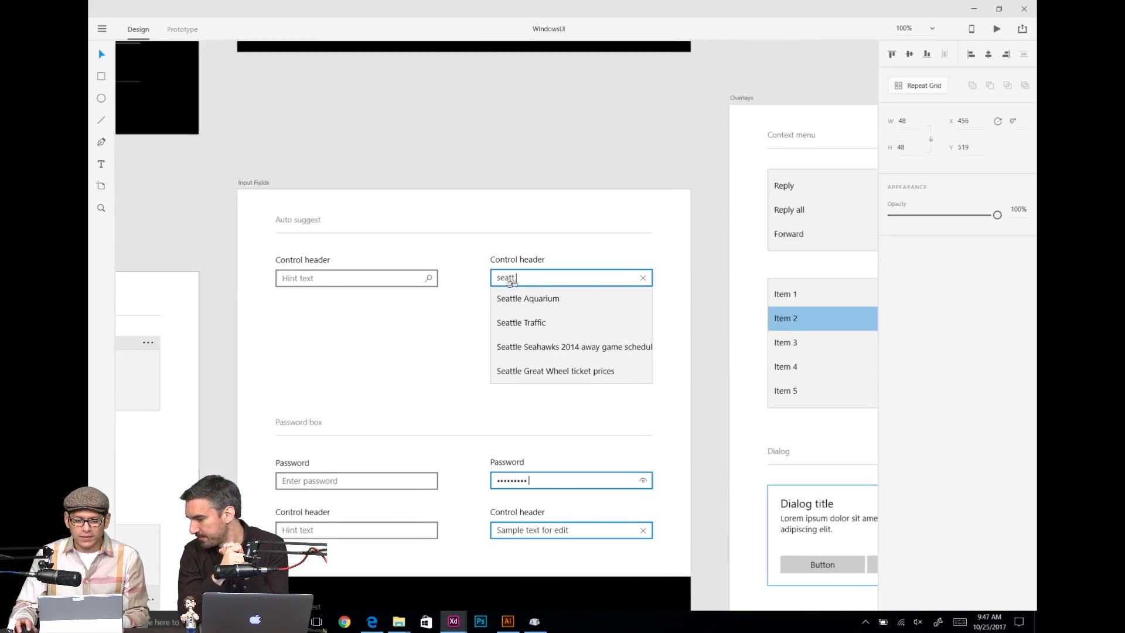
pyautogui.moveTo(512, 284); pyautogui.dragTo(605, 276)
pyautogui.hotkey('alt', 'Tab')
pyautogui.click(578, 315)
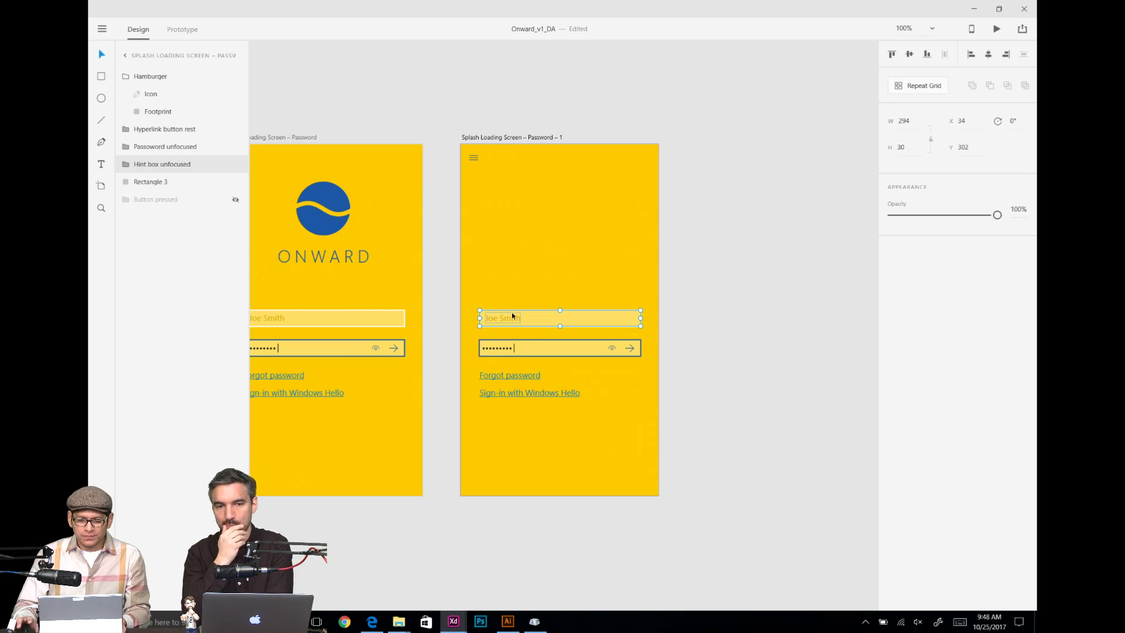
# Step: Copy the Title text sample from the light Type artboard in the WindowsUI document and return to Onward_v1_DA
pyautogui.hotkey('alt', 'Tab')
pyautogui.moveTo(570, 101); pyautogui.dragTo(302, 246)
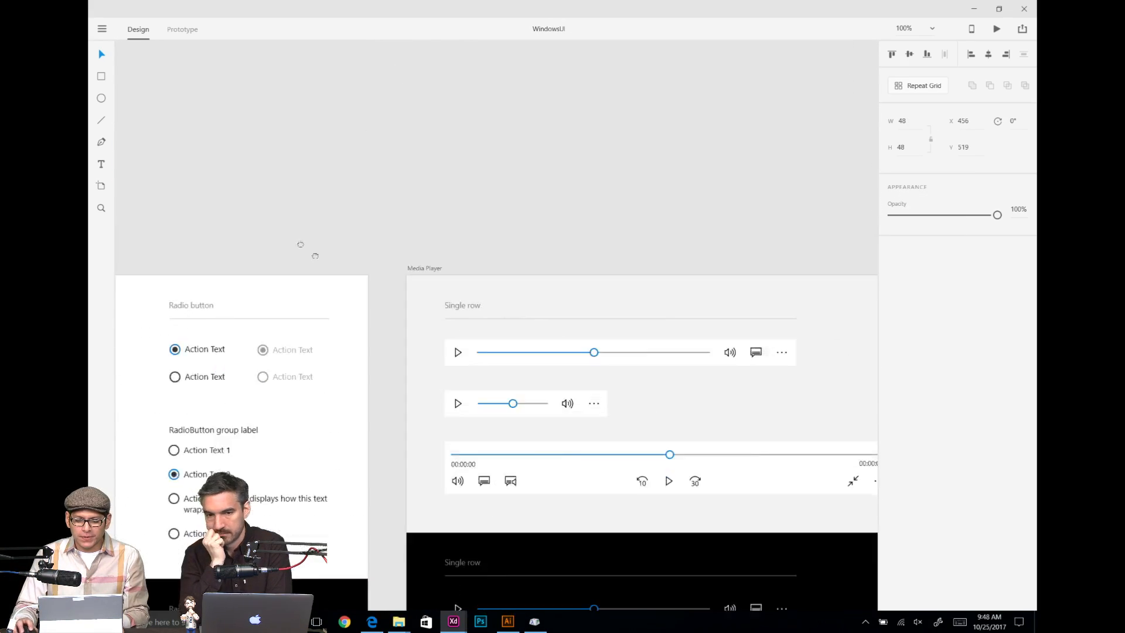
pyautogui.scroll(-3, 309, 234)
pyautogui.hotkey('ctrl', '-')
pyautogui.hotkey('ctrl', '-')
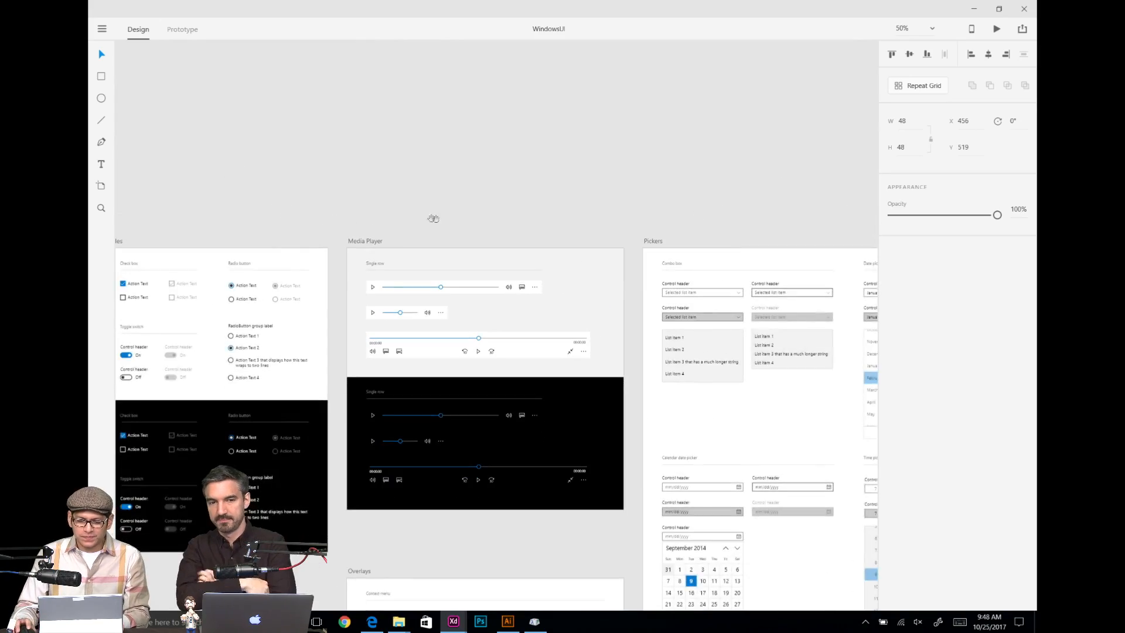
pyautogui.moveTo(620, 287); pyautogui.dragTo(392, 205)
pyautogui.moveTo(780, 265); pyautogui.dragTo(388, 260)
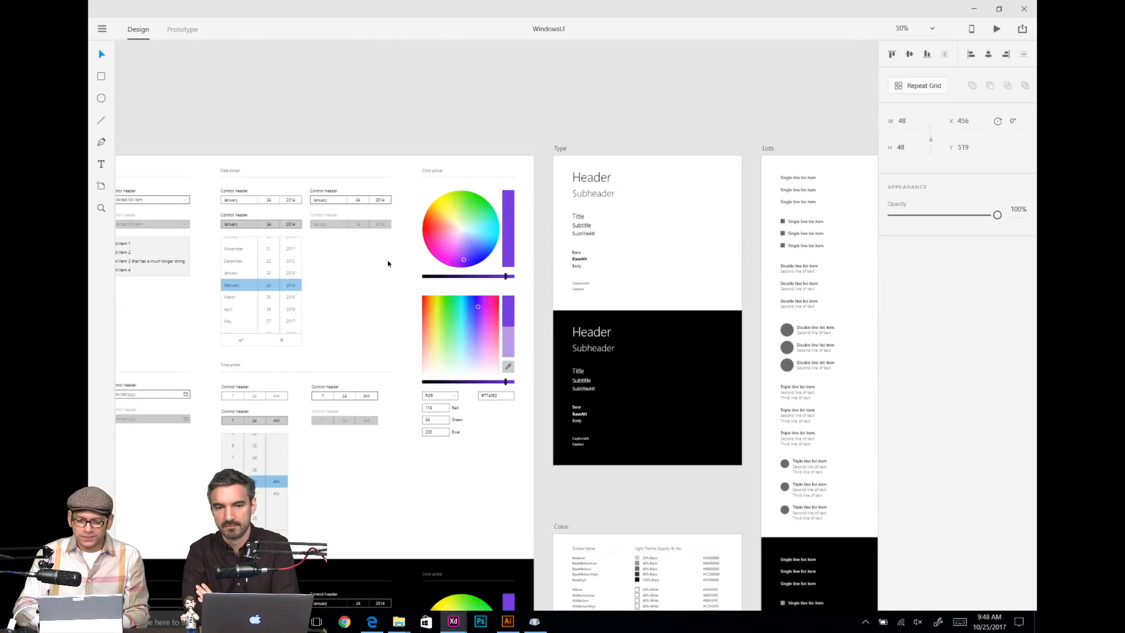
pyautogui.hotkey('ctrl', '+')
pyautogui.hotkey('ctrl', '+')
pyautogui.moveTo(631, 228); pyautogui.dragTo(483, 320)
pyautogui.moveTo(548, 262); pyautogui.dragTo(541, 309)
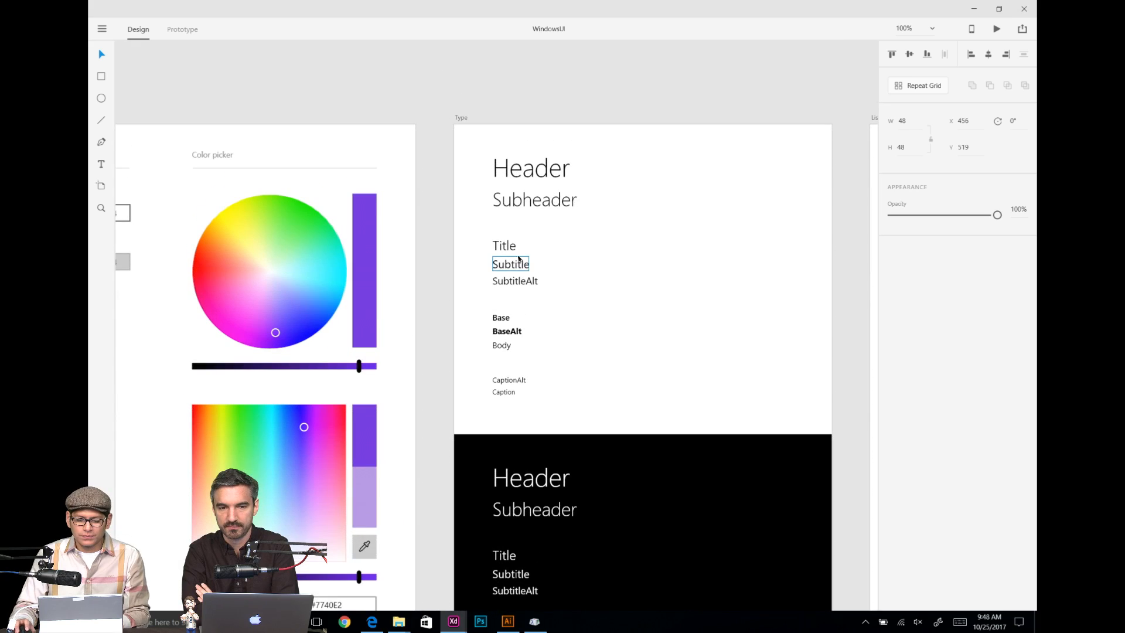
pyautogui.click(508, 247)
pyautogui.hotkey('alt', 'Tab')
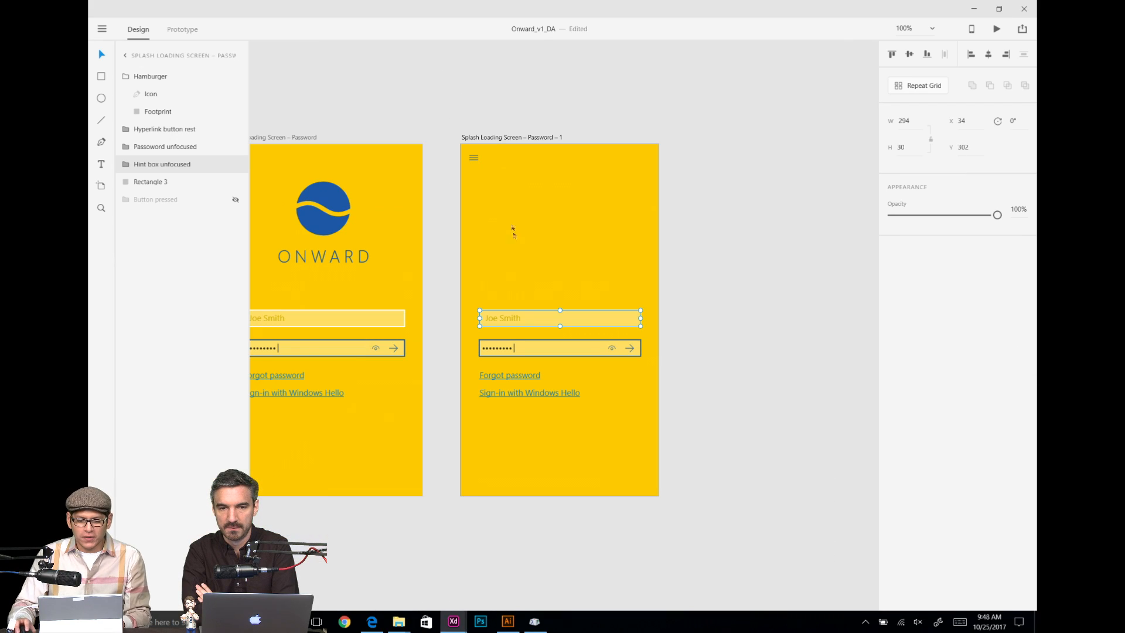
# Step: Paste the title text below the hamburger icon on the duplicated artboard and change its wording to "Connect Trip"
pyautogui.hotkey('ctrl', 'v')
pyautogui.moveTo(510, 264); pyautogui.dragTo(478, 183)
pyautogui.doubleClick(479, 184)
pyautogui.write('C')
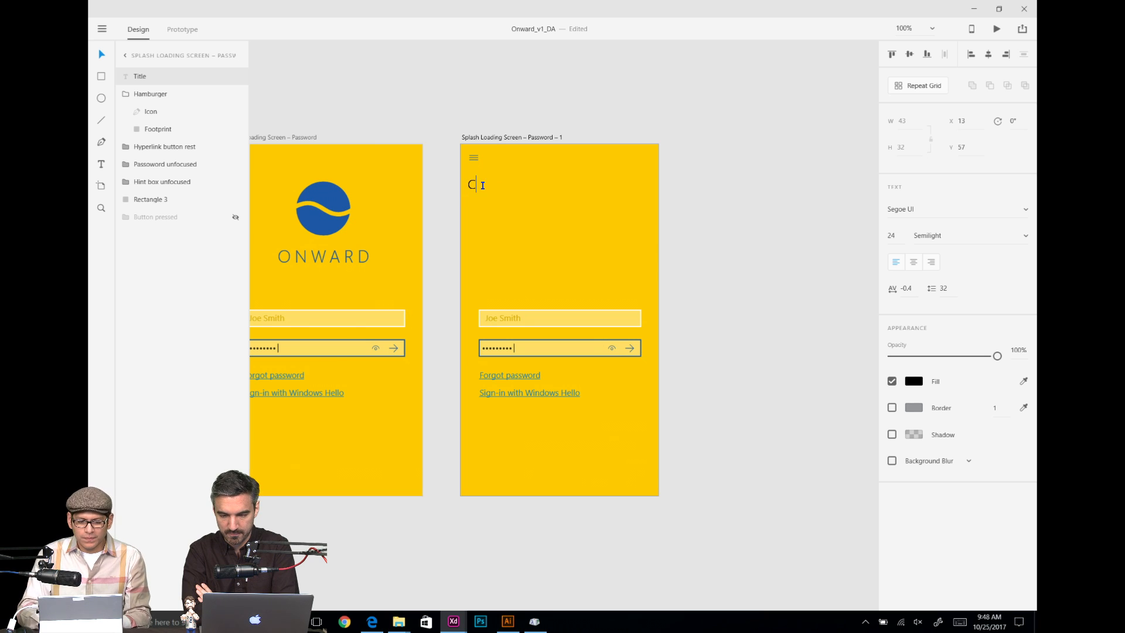
pyautogui.write('onnect')
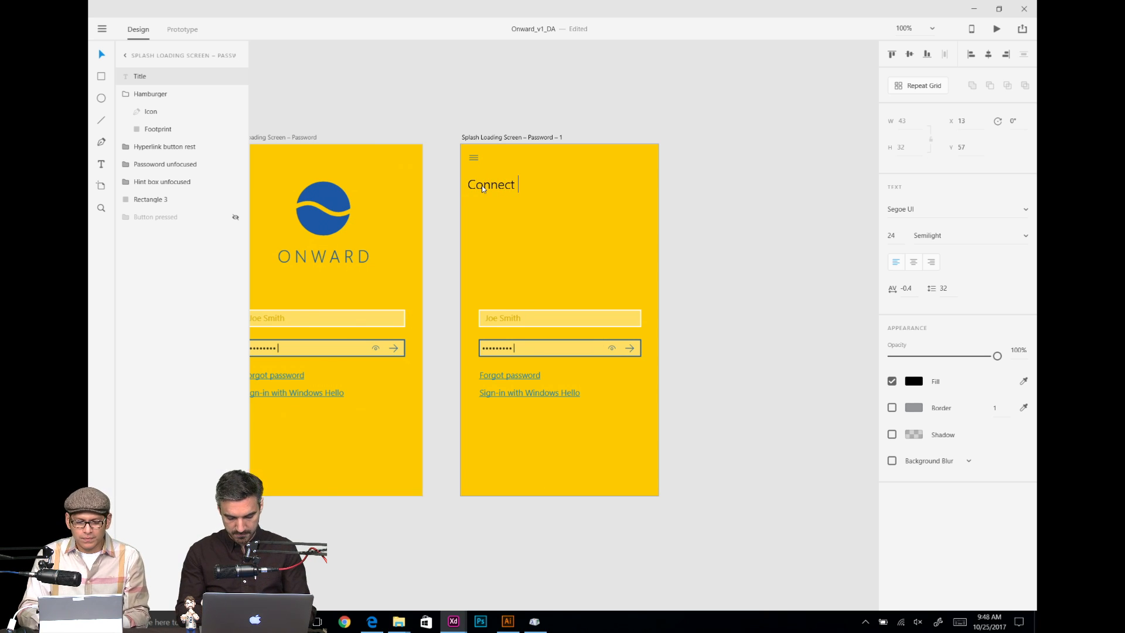
pyautogui.press('BackSpace')
pyautogui.write('Trip')
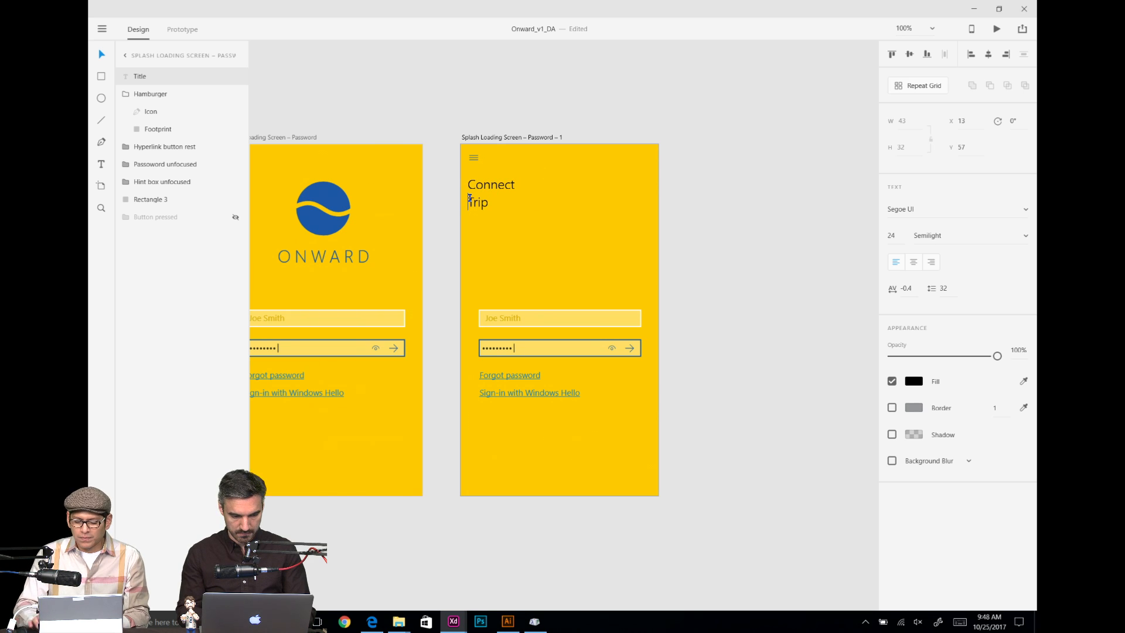
pyautogui.press('BackSpace')
pyautogui.press('Escape')
# Step: Move the Connect Trip title beside the hamburger icon, at X 55, Y 8
pyautogui.moveTo(503, 188); pyautogui.dragTo(526, 158)
pyautogui.hotkey('ctrl', '=')
pyautogui.hotkey('ctrl', '=')
pyautogui.hotkey('ctrl', '=')
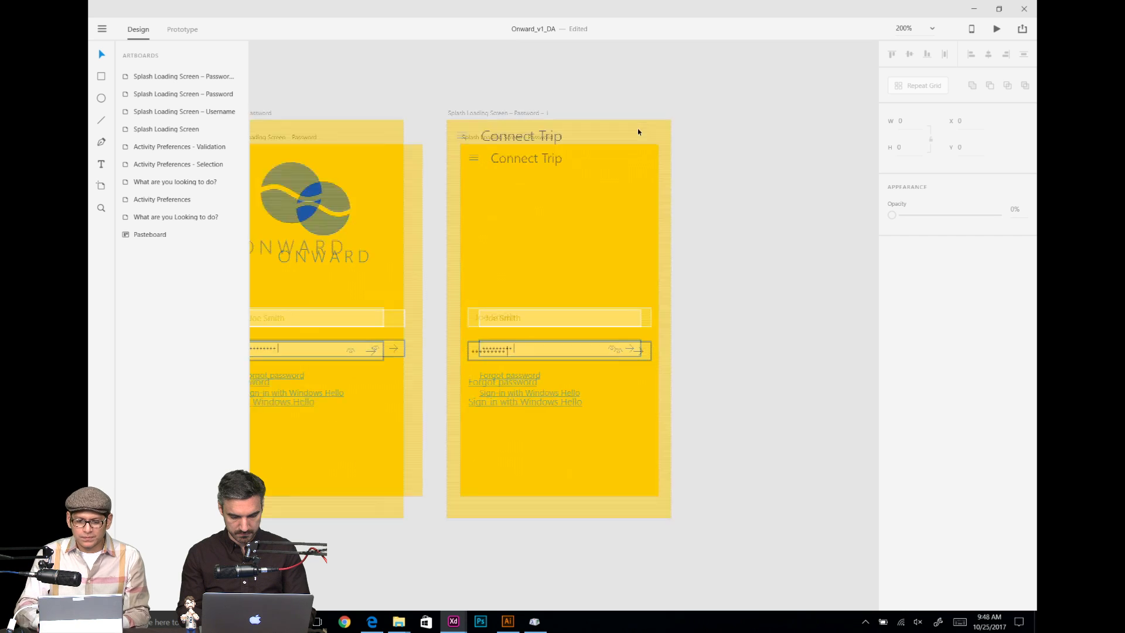
pyautogui.moveTo(626, 146); pyautogui.dragTo(576, 247)
pyautogui.click(569, 205)
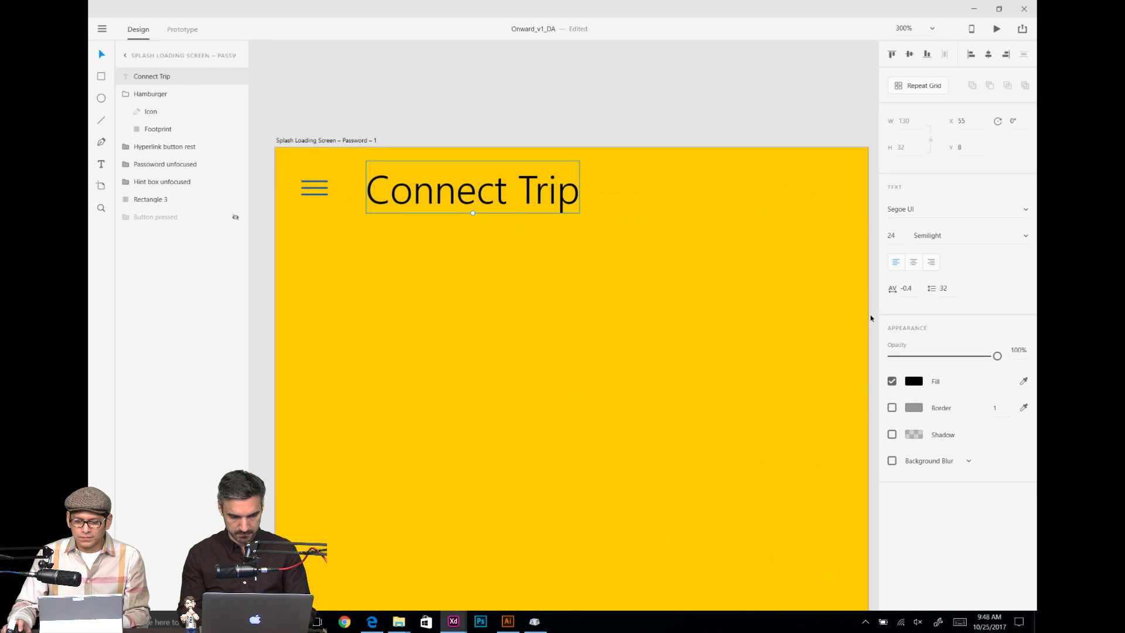
pyautogui.click(919, 384)
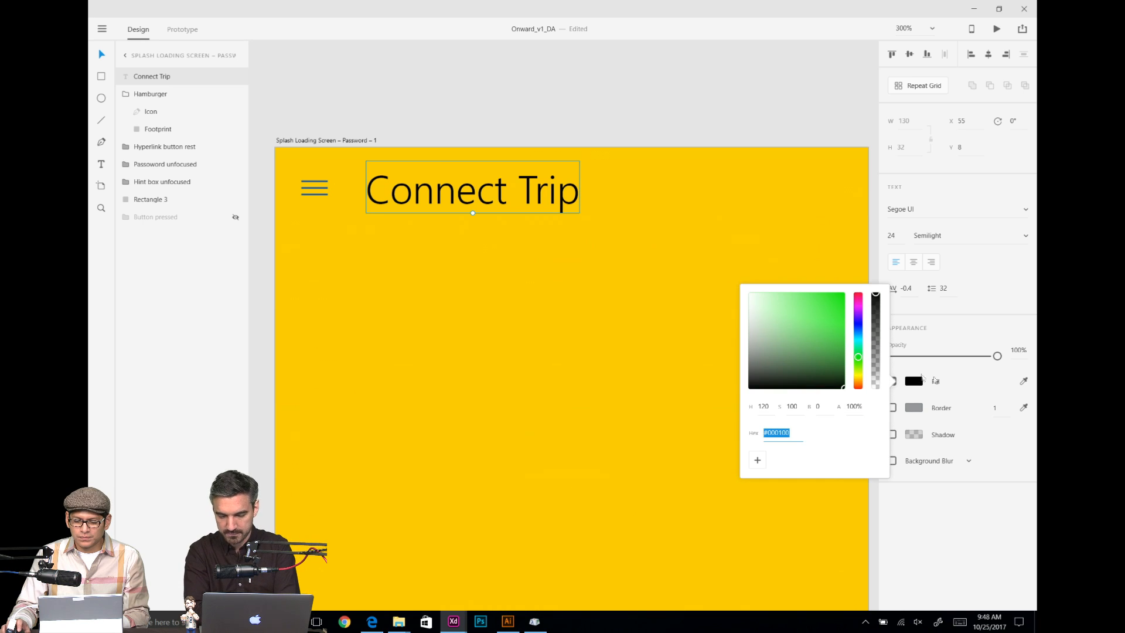
pyautogui.click(572, 162)
pyautogui.click(515, 191)
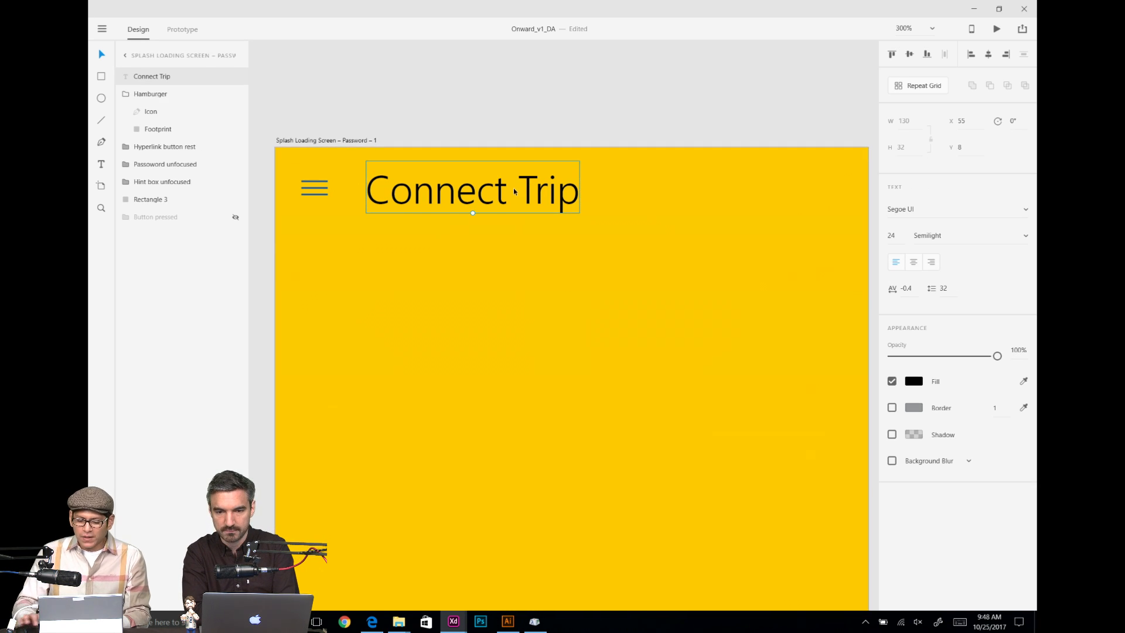
# Step: Review the Activity Preferences, Validation and "What are you looking to do?" artboards, and return to the Connect Trip screen
pyautogui.hotkey('ctrl', '-')
pyautogui.hotkey('ctrl', '-')
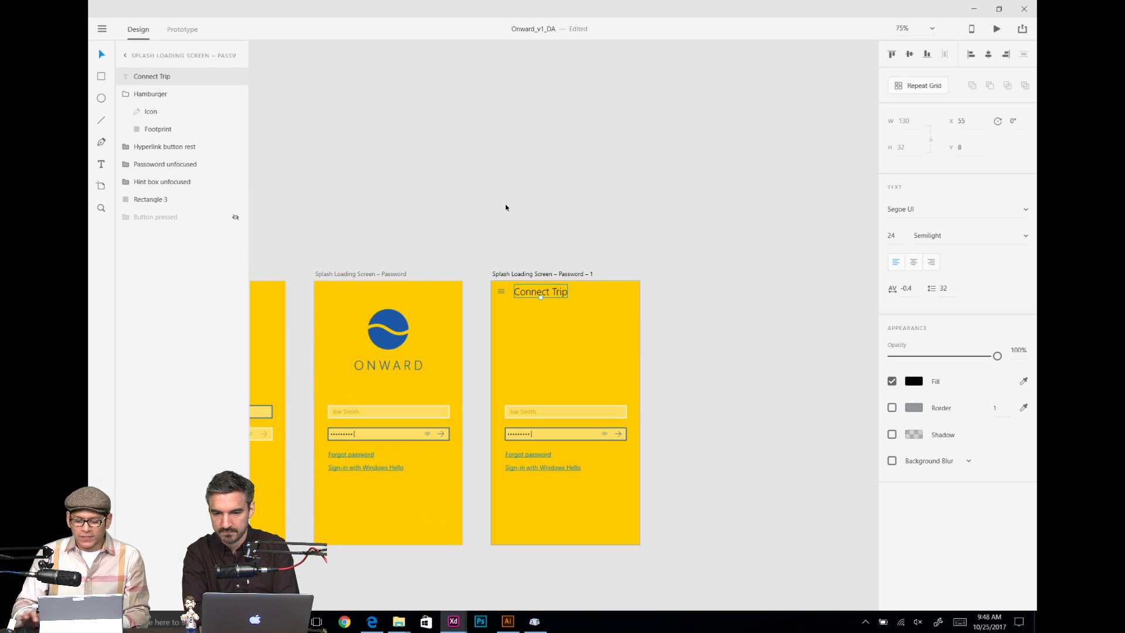
pyautogui.hotkey('ctrl', '+')
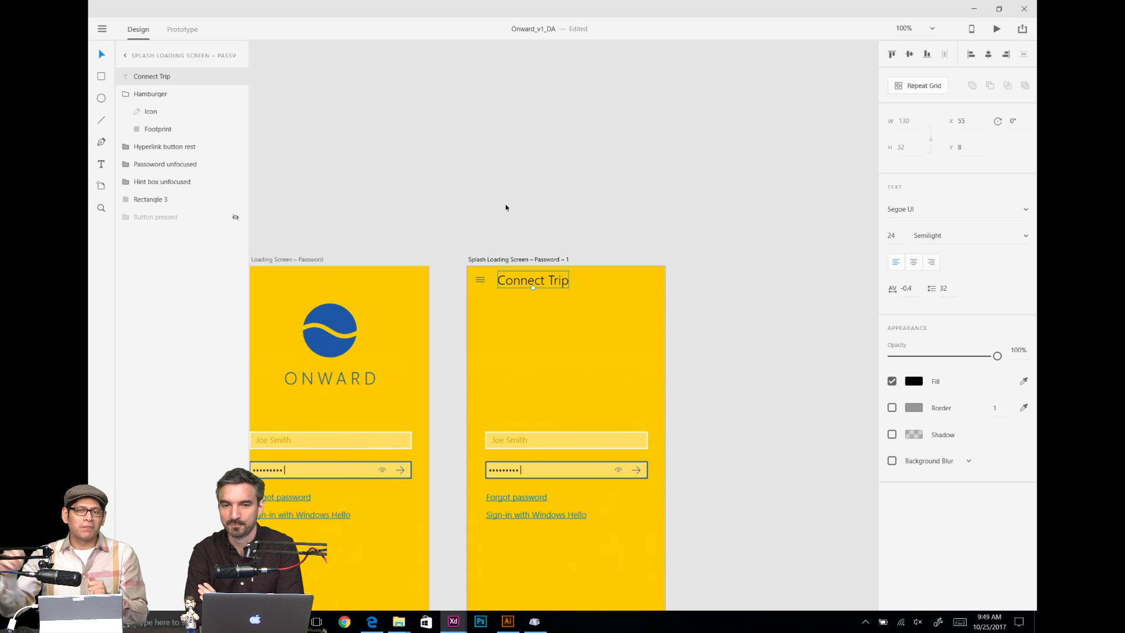
pyautogui.hotkey('ctrl', '-')
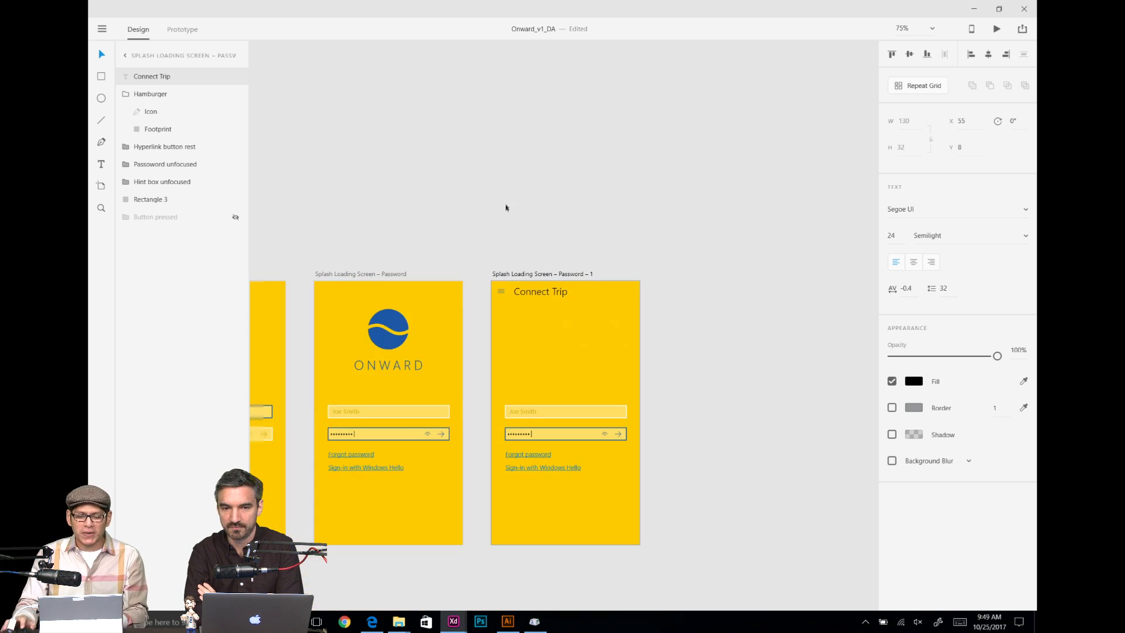
pyautogui.press('space')
pyautogui.moveTo(505, 209); pyautogui.dragTo(683, 101)
pyautogui.moveTo(469, 283); pyautogui.dragTo(721, 66)
pyautogui.moveTo(575, 245); pyautogui.dragTo(565, 176)
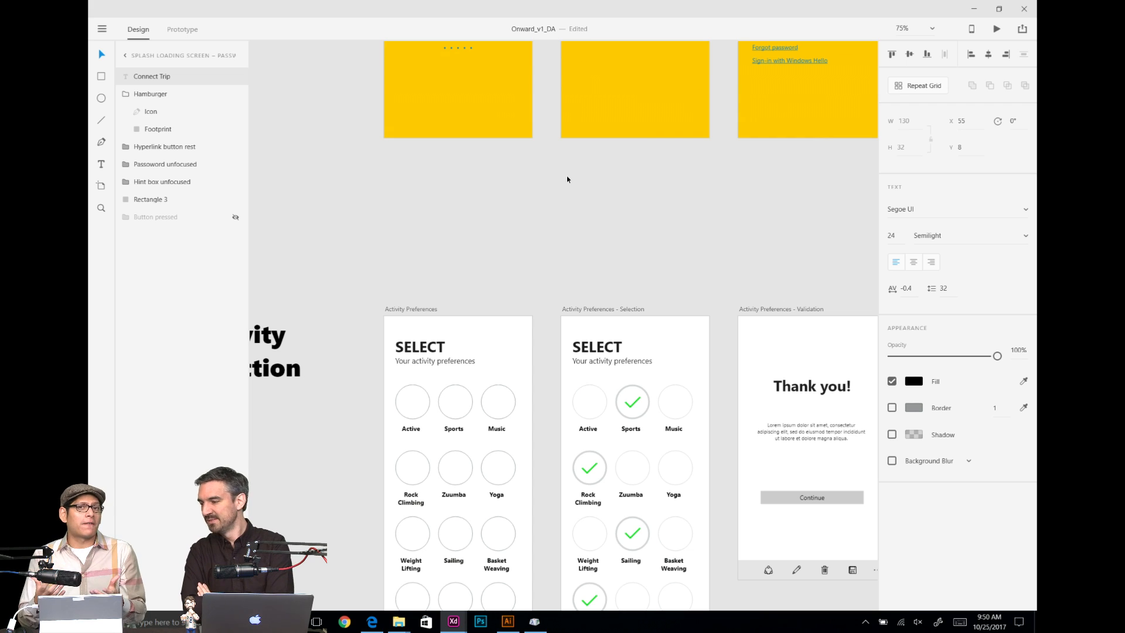
pyautogui.scroll(-3, 508, 274)
pyautogui.hscroll(-2, 508, 275)
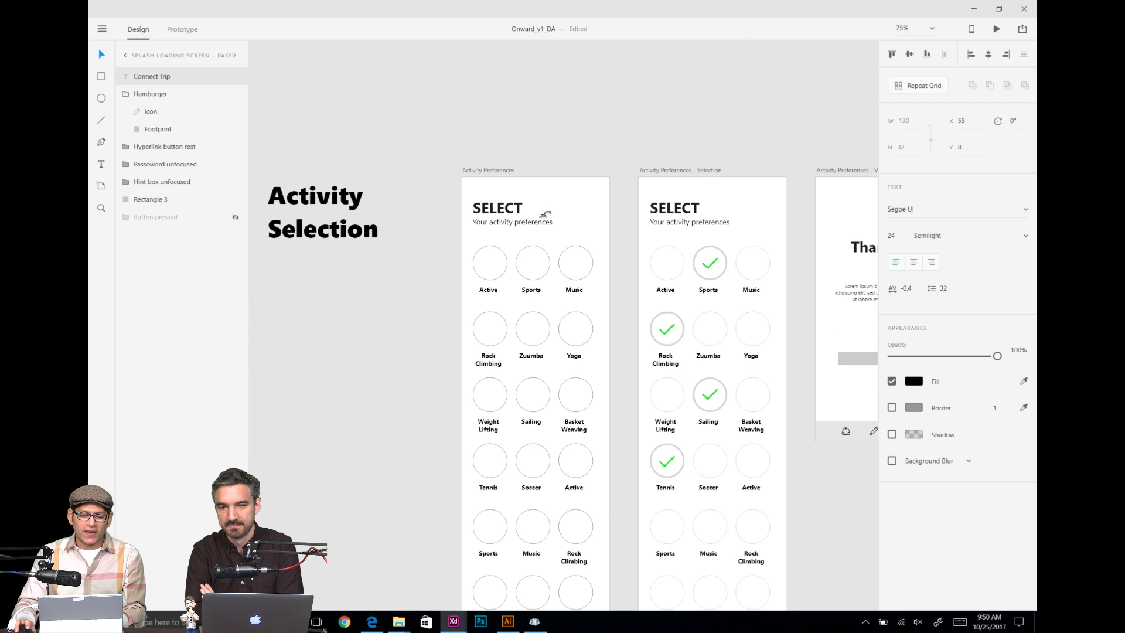
pyautogui.scroll(-2, 523, 233)
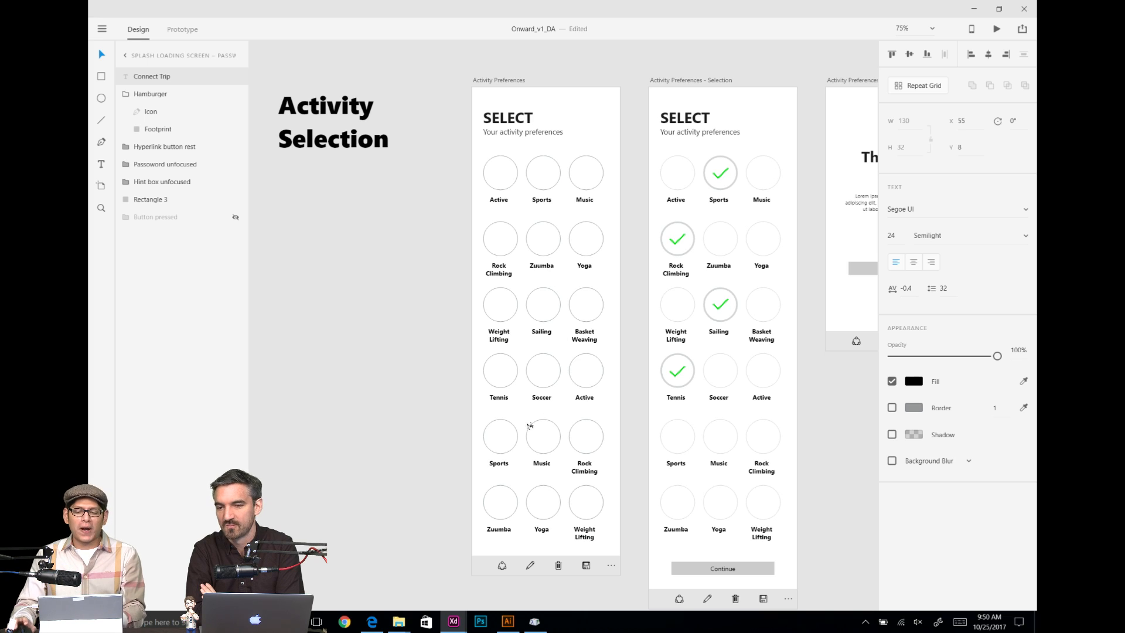
pyautogui.hscroll(5, 525, 426)
pyautogui.hscroll(5, 516, 275)
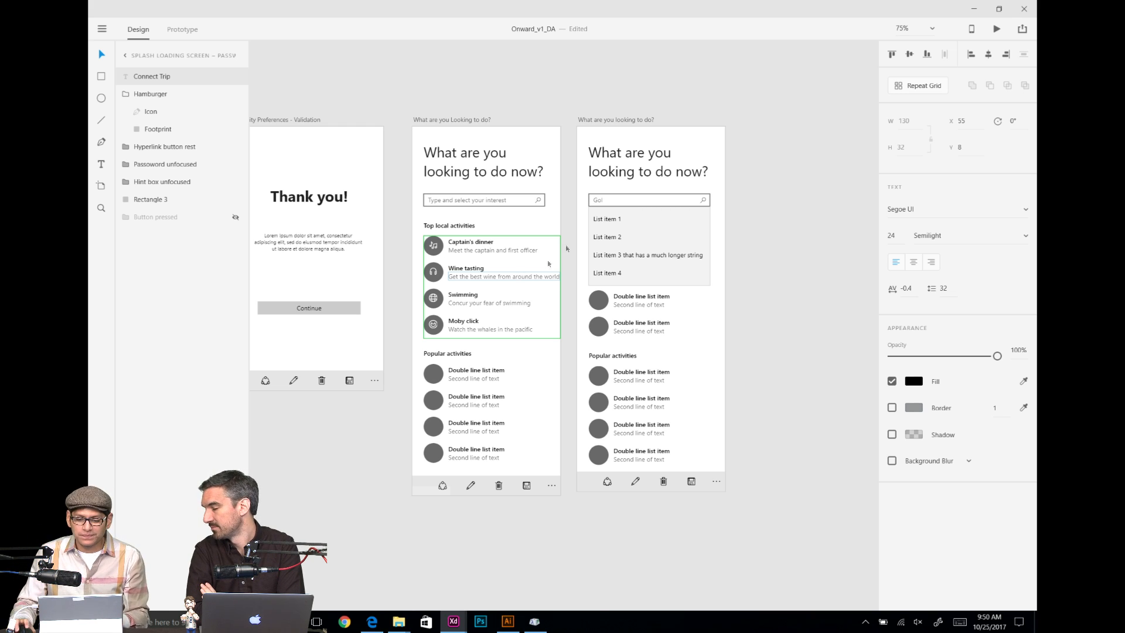
pyautogui.scroll(10, 625, 304)
pyautogui.hscroll(-2, 626, 304)
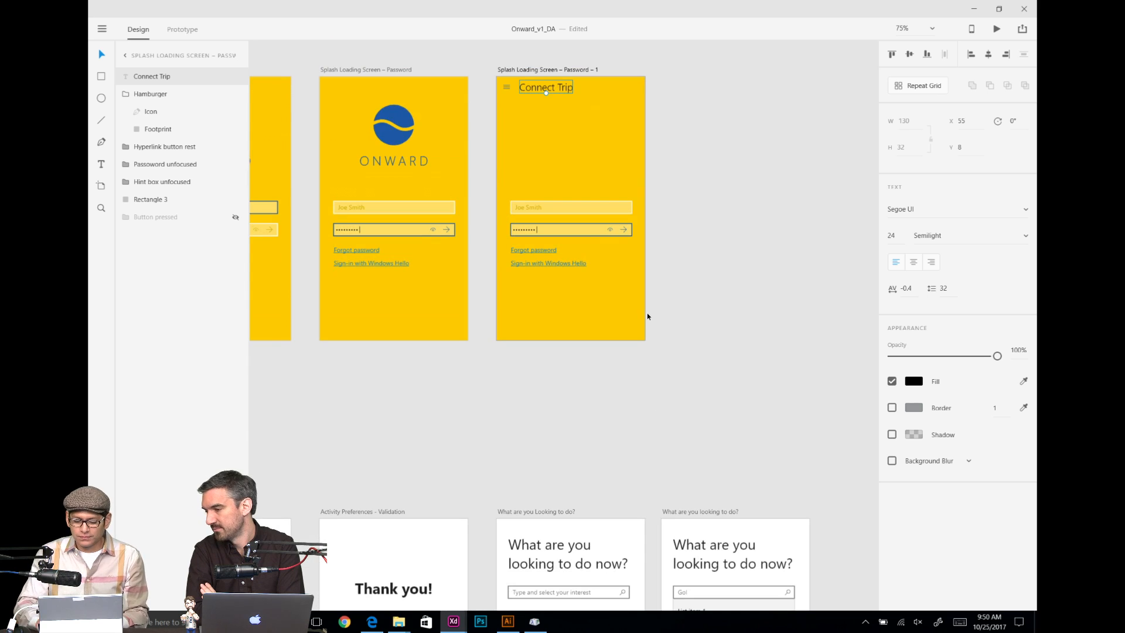
# Step: Bring the whole Connect Trip artboard into view at 100% and switch to the WindowsUI document
pyautogui.hotkey('ctrl', '1')
pyautogui.moveTo(610, 334); pyautogui.dragTo(729, 387)
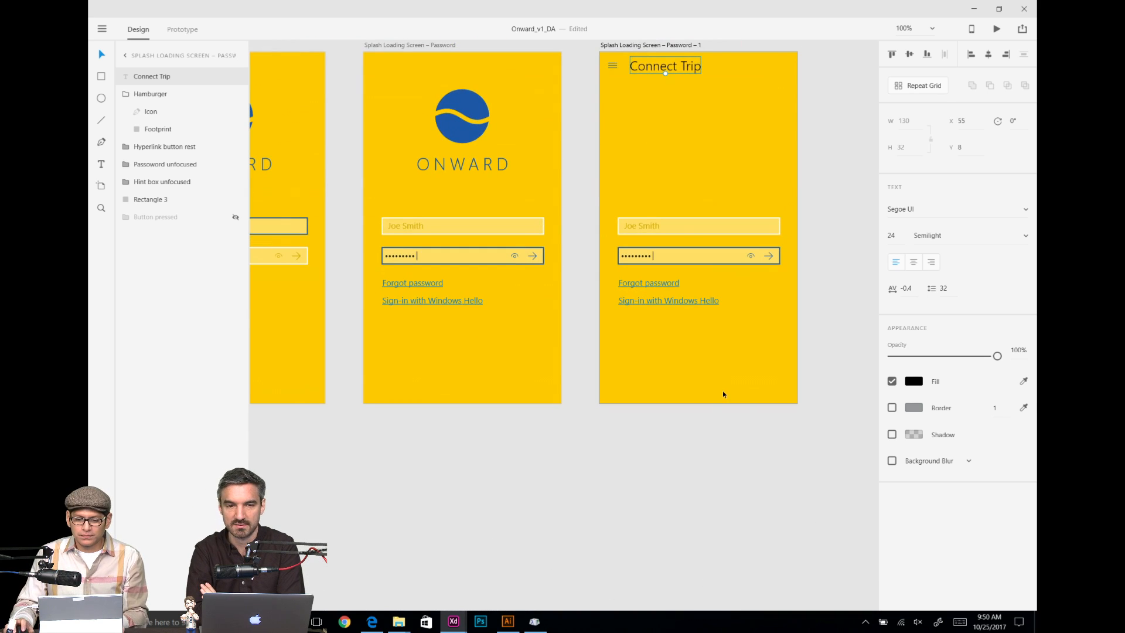
pyautogui.moveTo(727, 180); pyautogui.dragTo(691, 227)
pyautogui.hotkey('alt', 'Tab')
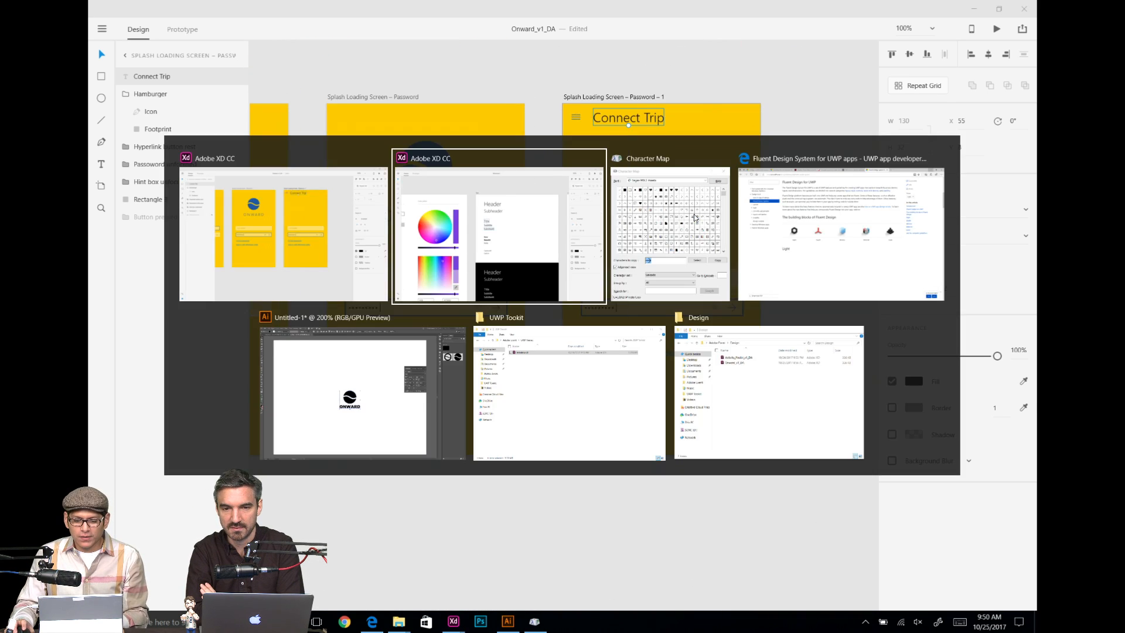
# Step: Draw a circle in the upper part of the Connect Trip artboard and set its width and height to 186
pyautogui.hotkey('alt', 'Tab')
pyautogui.moveTo(655, 215); pyautogui.dragTo(680, 258)
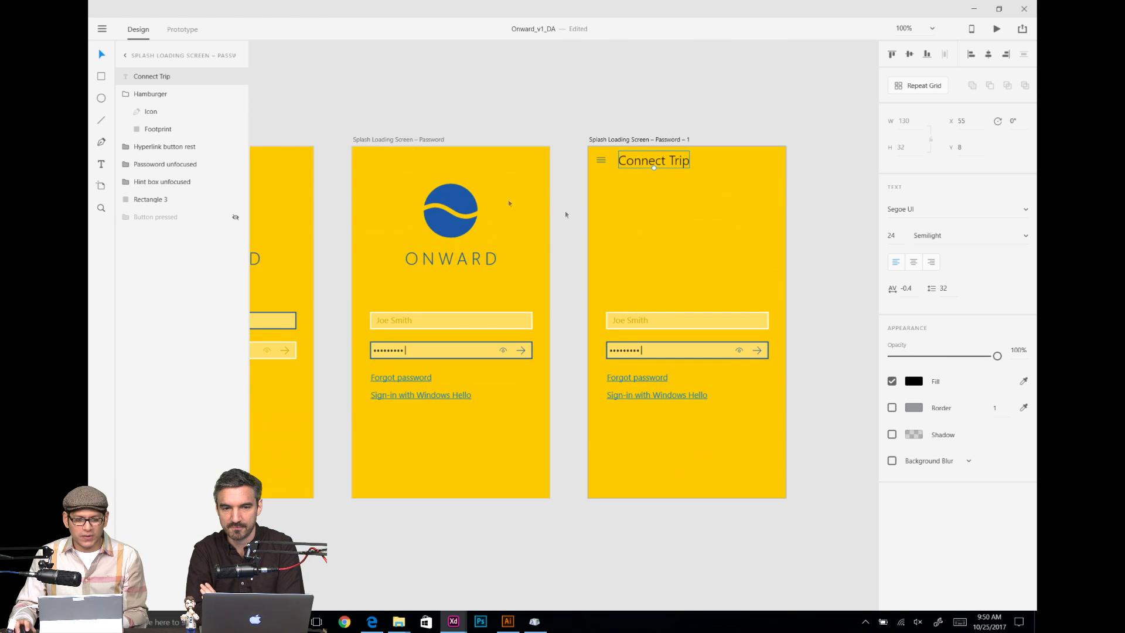
pyautogui.click(101, 98)
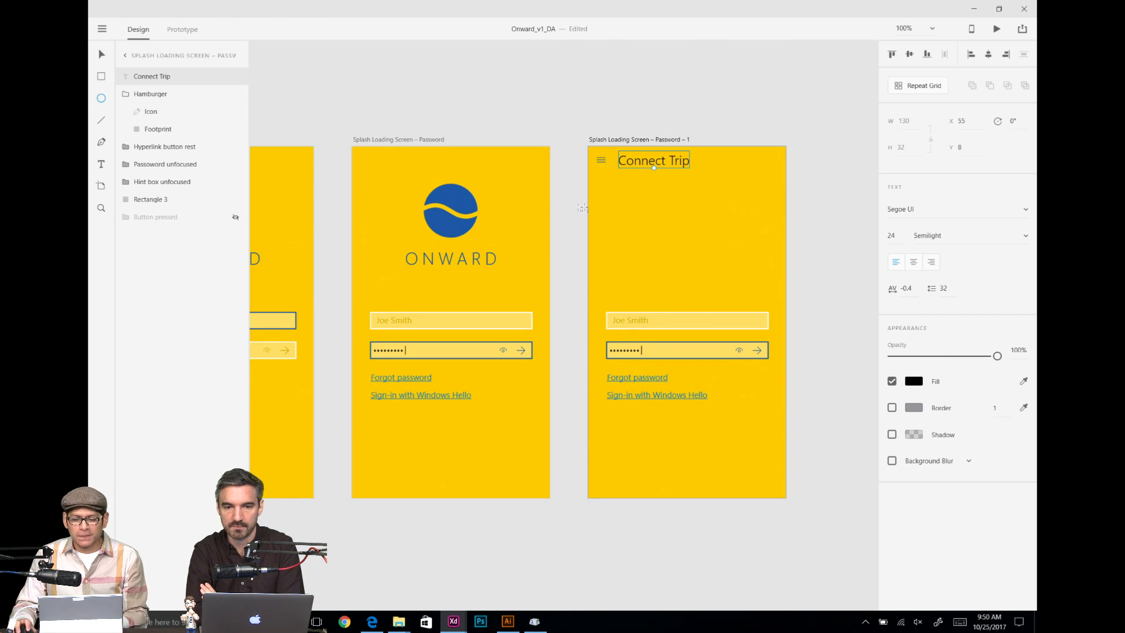
pyautogui.moveTo(652, 194); pyautogui.dragTo(743, 287)
pyautogui.click(931, 139)
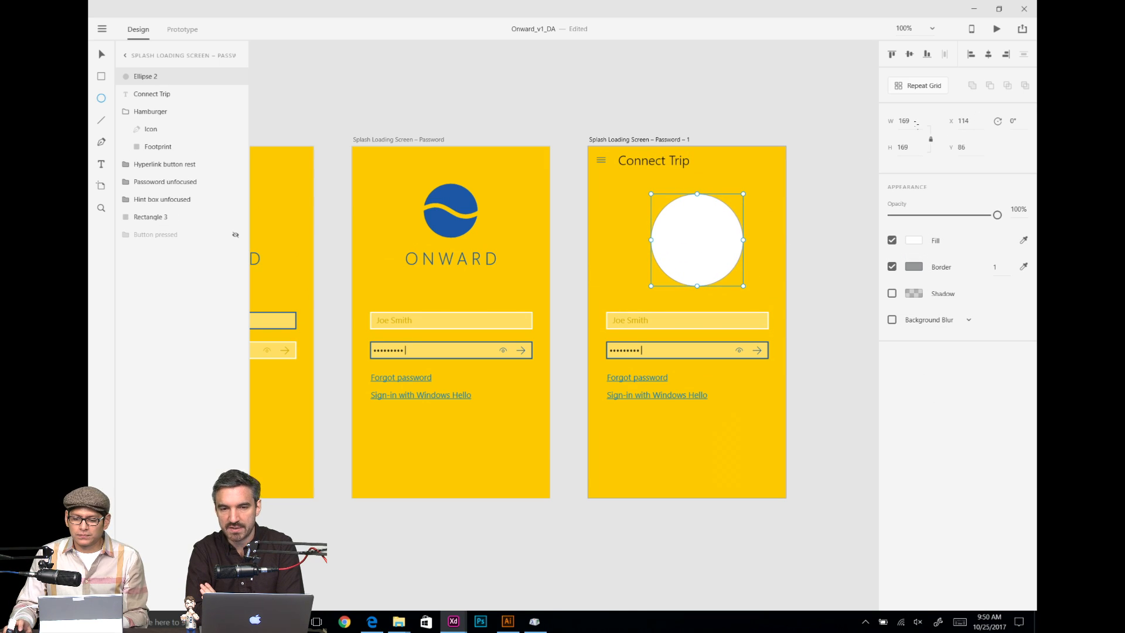
pyautogui.click(900, 122)
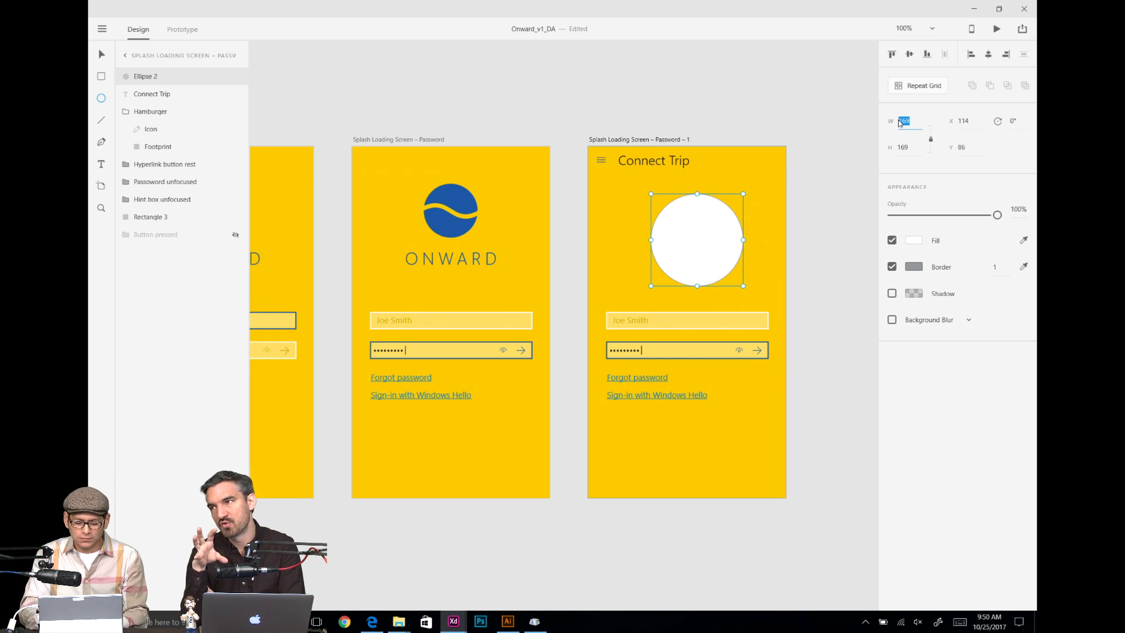
pyautogui.write('186')
pyautogui.press('Return')
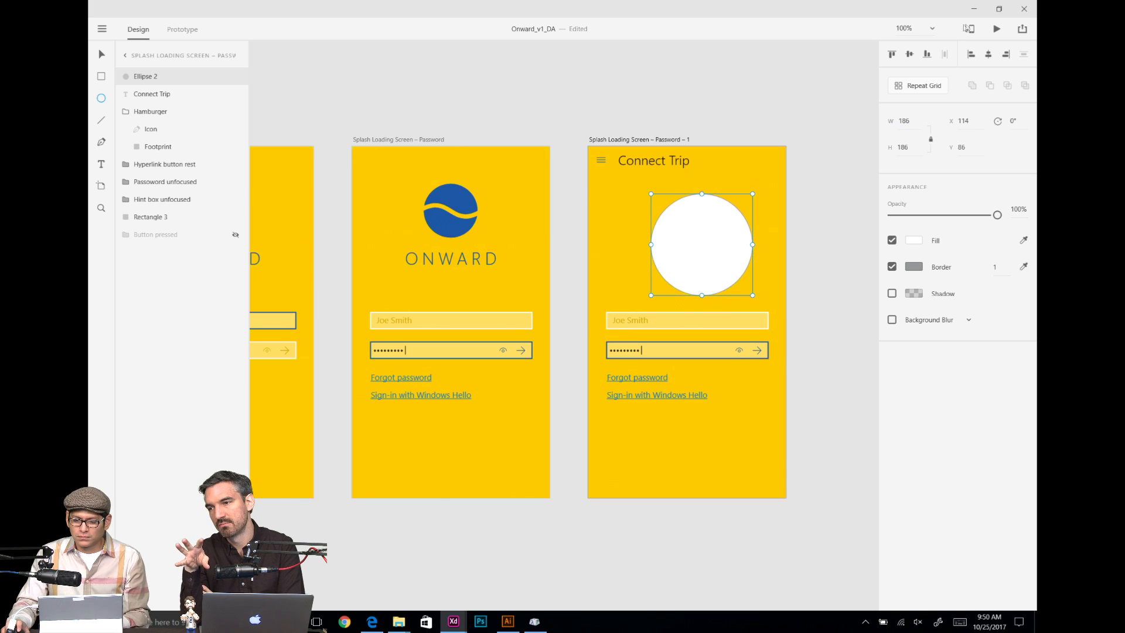
# Step: Center the circle horizontally on the Connect Trip artboard and move it down to Y 101
pyautogui.click(988, 54)
pyautogui.click(909, 55)
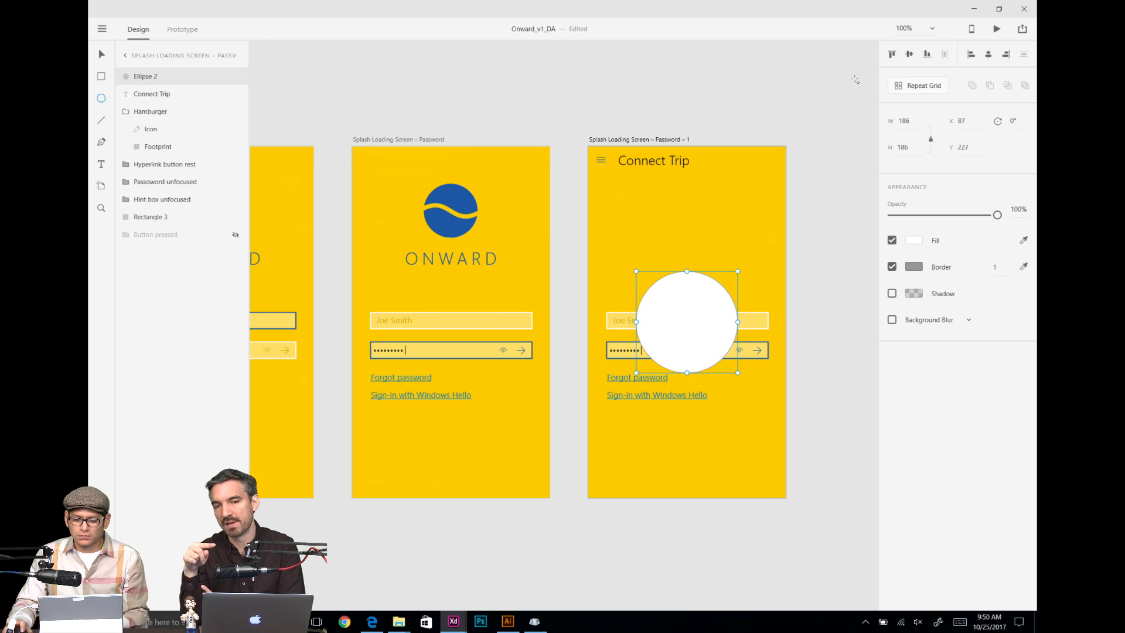
pyautogui.hotkey('ctrl', 'z')
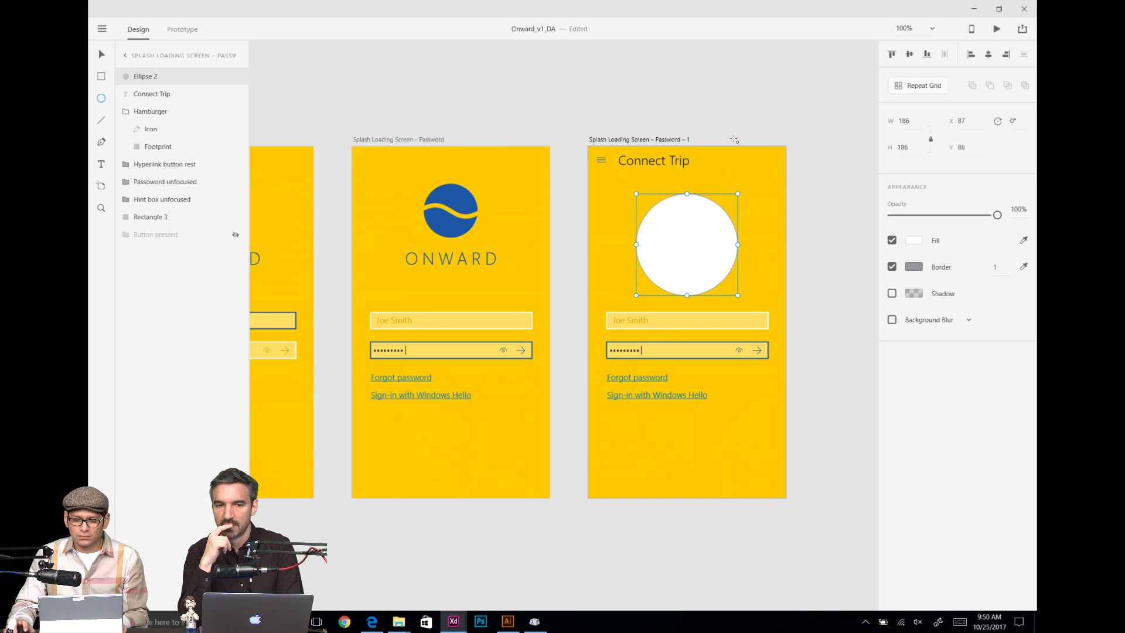
pyautogui.press('v')
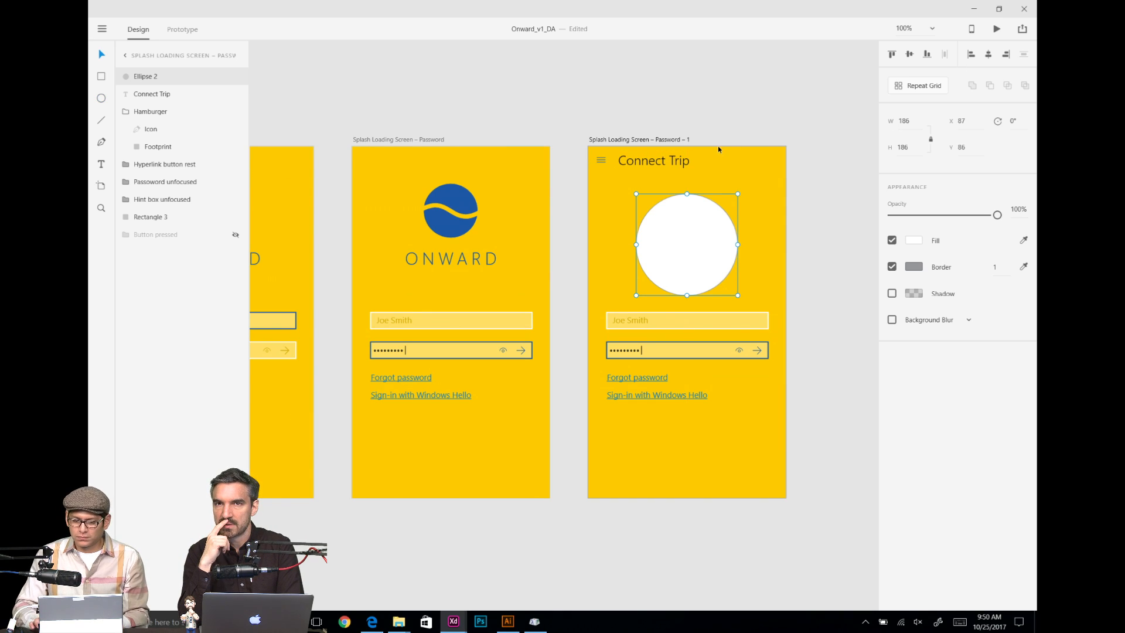
pyautogui.press('Up')
pyautogui.press('Up')
pyautogui.press('Up')
pyautogui.press('Up')
pyautogui.press('Up')
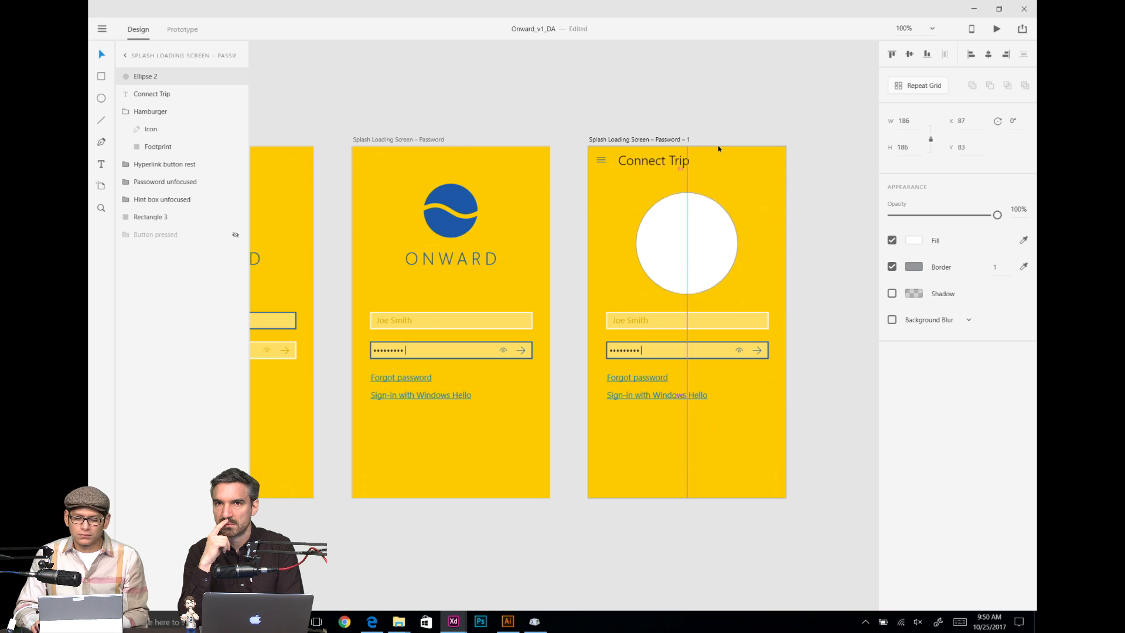
pyautogui.hotkey('shift', 'Down')
pyautogui.hotkey('shift', 'Down')
# Step: Move the username field, password field and sign-in links on the Connect Trip artboard down by about 110 px
pyautogui.click(693, 320)
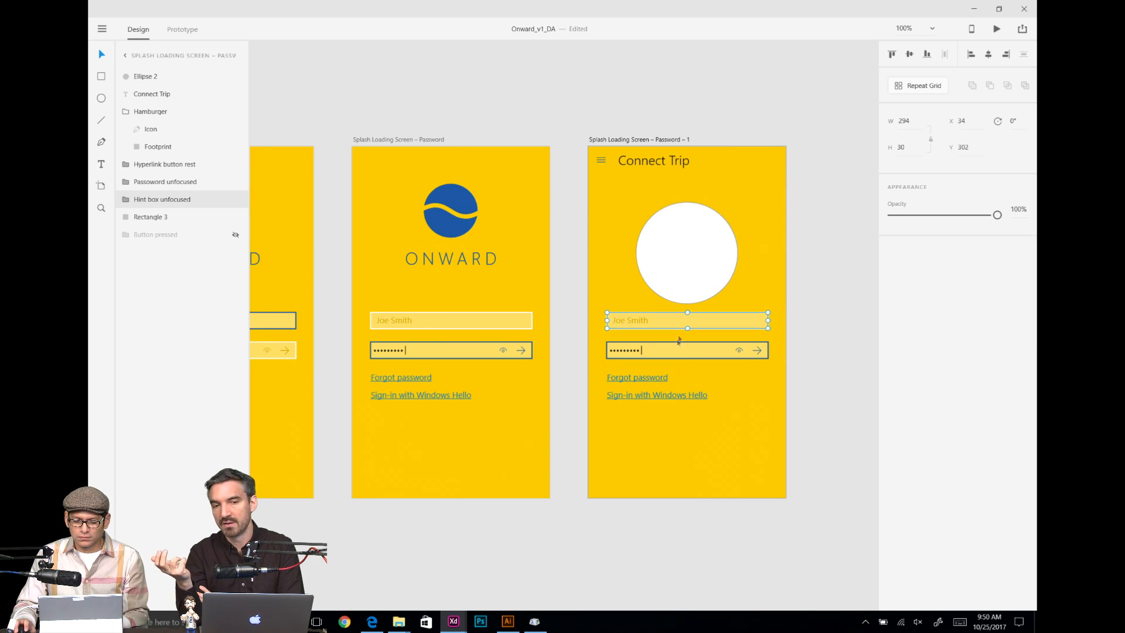
pyautogui.keyDown('shift'); pyautogui.click(678, 348); pyautogui.keyUp('shift')
pyautogui.keyDown('shift'); pyautogui.click(640, 376); pyautogui.keyUp('shift')
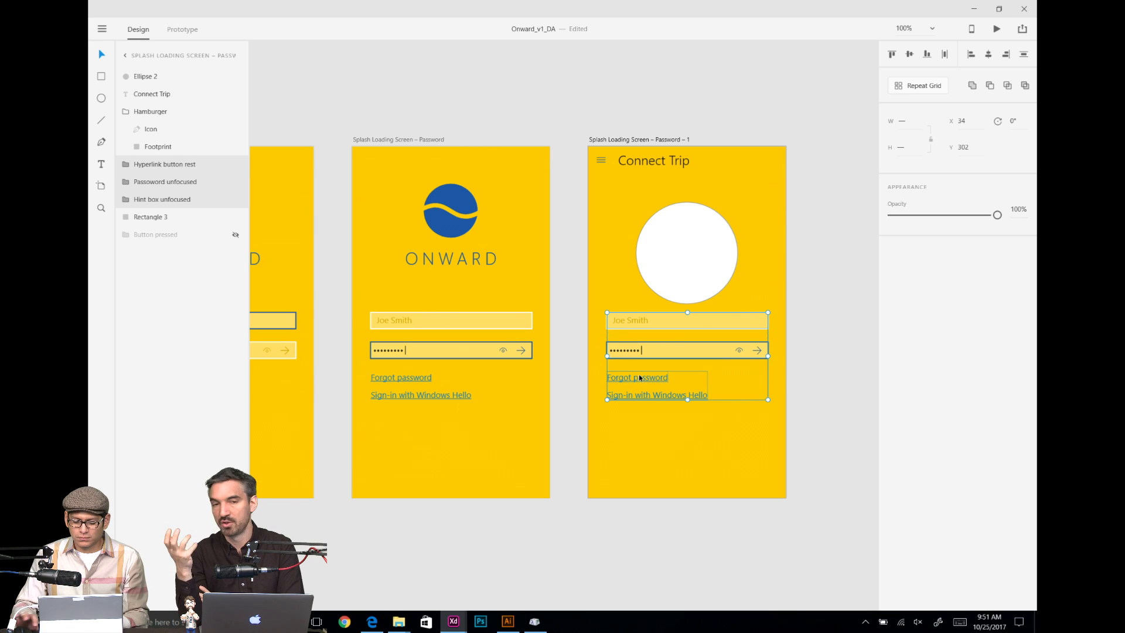
pyautogui.hotkey('shift', 'Down')
pyautogui.hotkey('shift', 'Down')
pyautogui.hotkey('shift', 'Down')
pyautogui.hotkey('shift', 'Down')
pyautogui.hotkey('shift', 'Down')
pyautogui.hotkey('shift', 'Down')
pyautogui.hotkey('shift', 'Down')
pyautogui.hotkey('shift', 'Down')
pyautogui.hotkey('shift', 'Down')
pyautogui.hotkey('shift', 'Down')
pyautogui.hotkey('shift', 'Down')
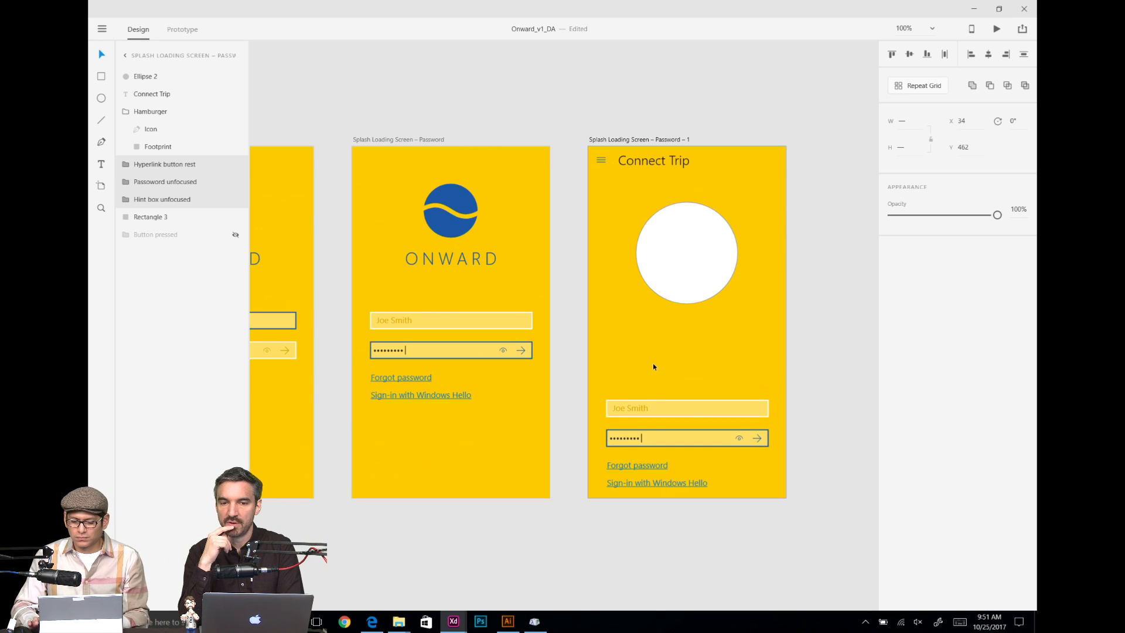
# Step: Move the white circle down to Y 171
pyautogui.click(694, 269)
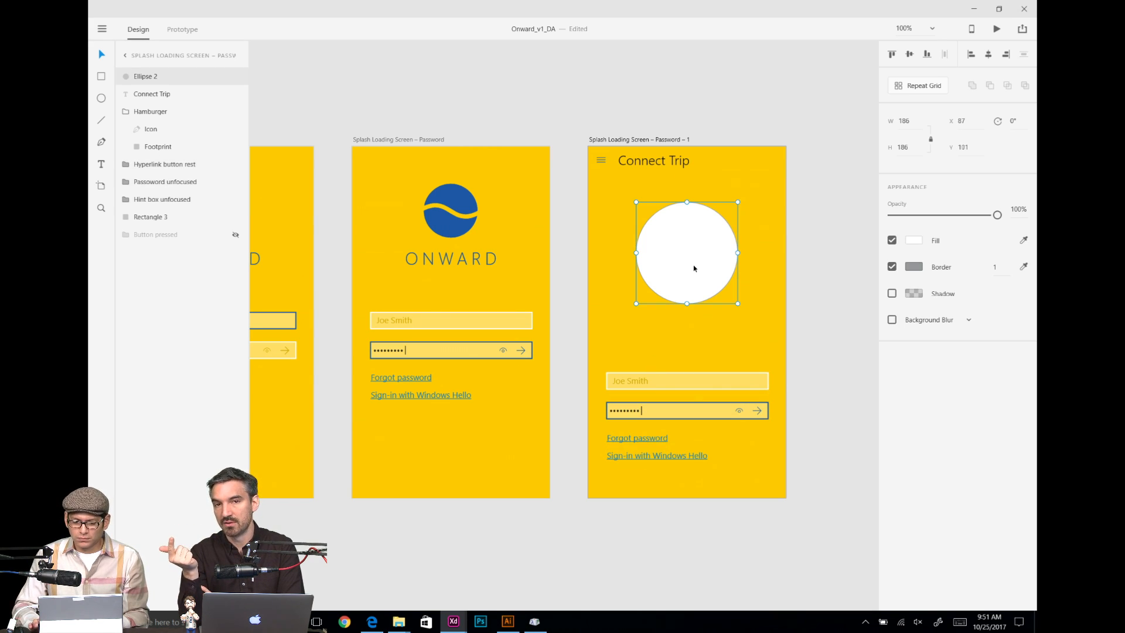
pyautogui.hotkey('shift', 'Down')
pyautogui.hotkey('shift', 'Down')
pyautogui.hotkey('shift', 'Down')
pyautogui.hotkey('shift', 'Down')
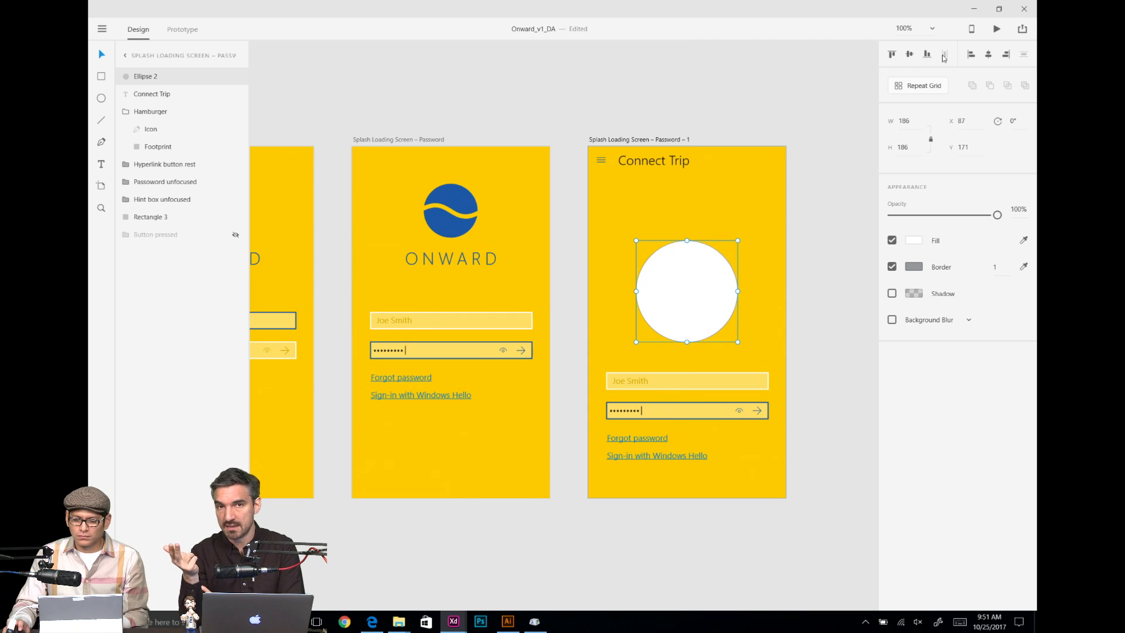
# Step: Center the white circle vertically on the artboard, and from there raise it to Y 146
pyautogui.click(910, 54)
pyautogui.hotkey('shift', 'Up')
pyautogui.hotkey('shift', 'Up')
pyautogui.hotkey('shift', 'Up')
pyautogui.hotkey('shift', 'Up')
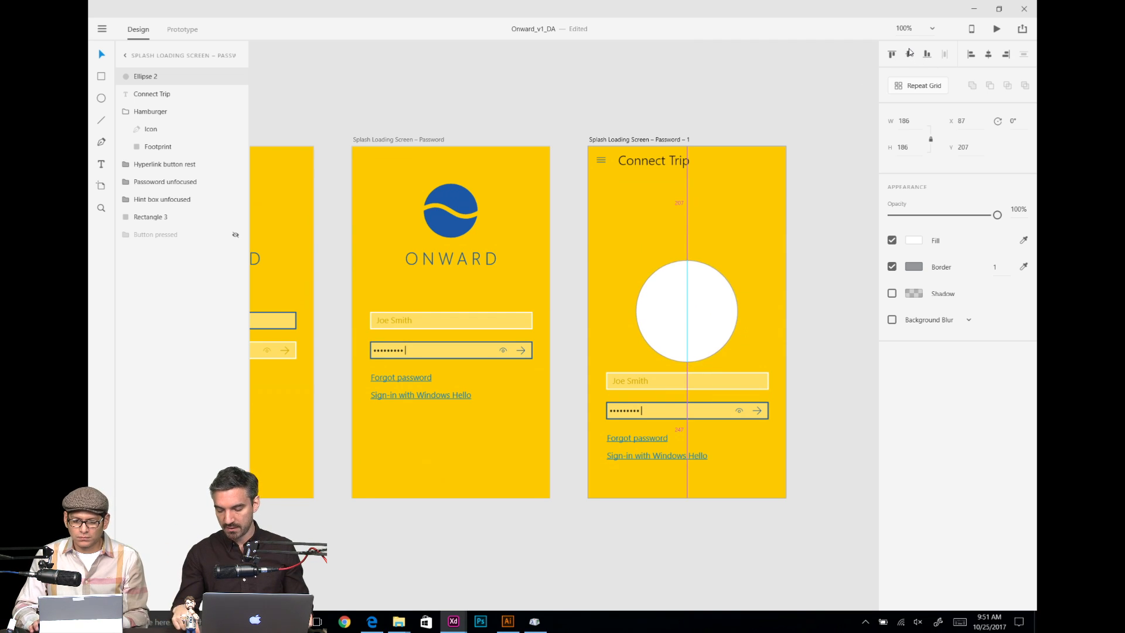
pyautogui.press('Up')
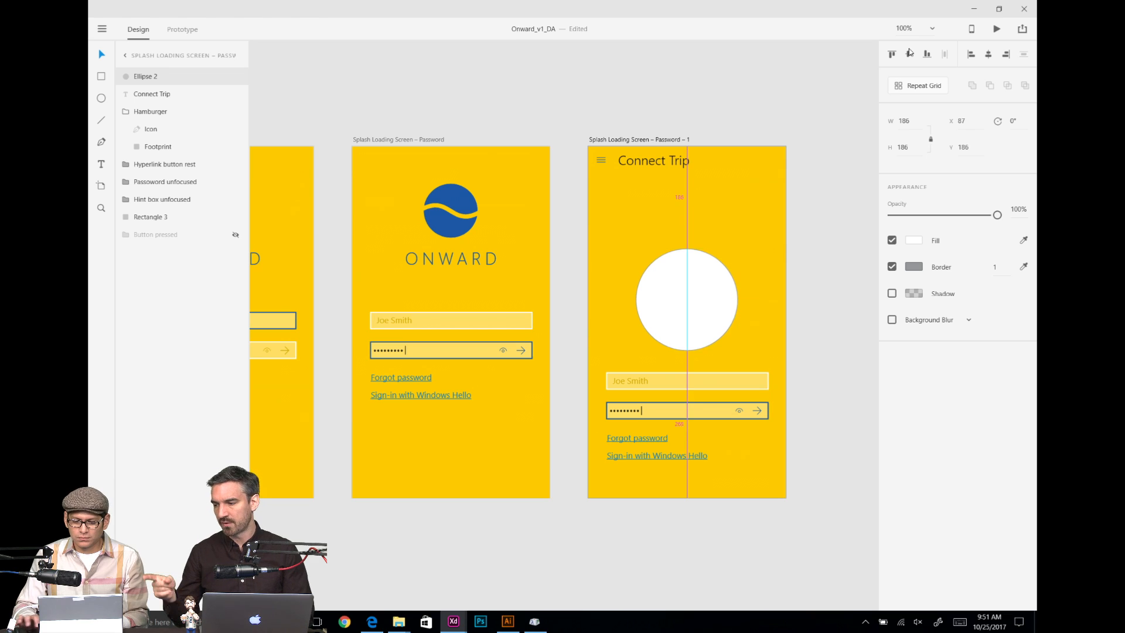
pyautogui.click(789, 251)
pyautogui.click(698, 284)
pyautogui.hotkey('shift', 'Up')
pyautogui.hotkey('shift', 'Up')
pyautogui.hotkey('shift', 'Up')
pyautogui.hotkey('shift', 'Up')
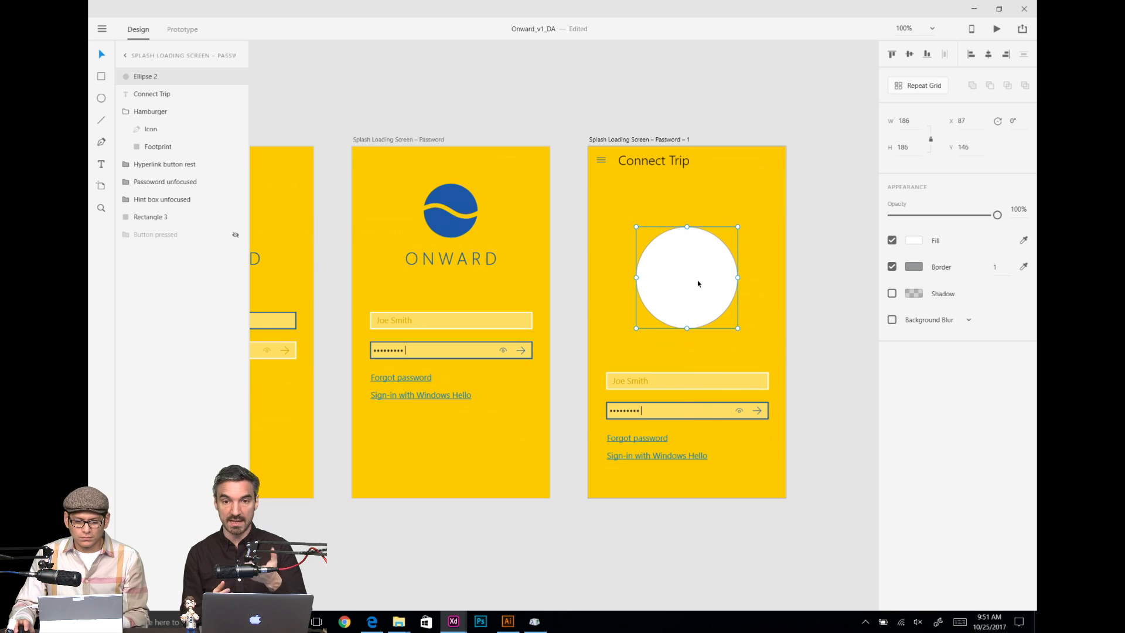
# Step: Switch to Character Map and copy the plus glyph U+E109 from the Segoe MDL2 Assets font
pyautogui.hotkey('alt', 'Tab')
pyautogui.hotkey('alt', 'Tab')
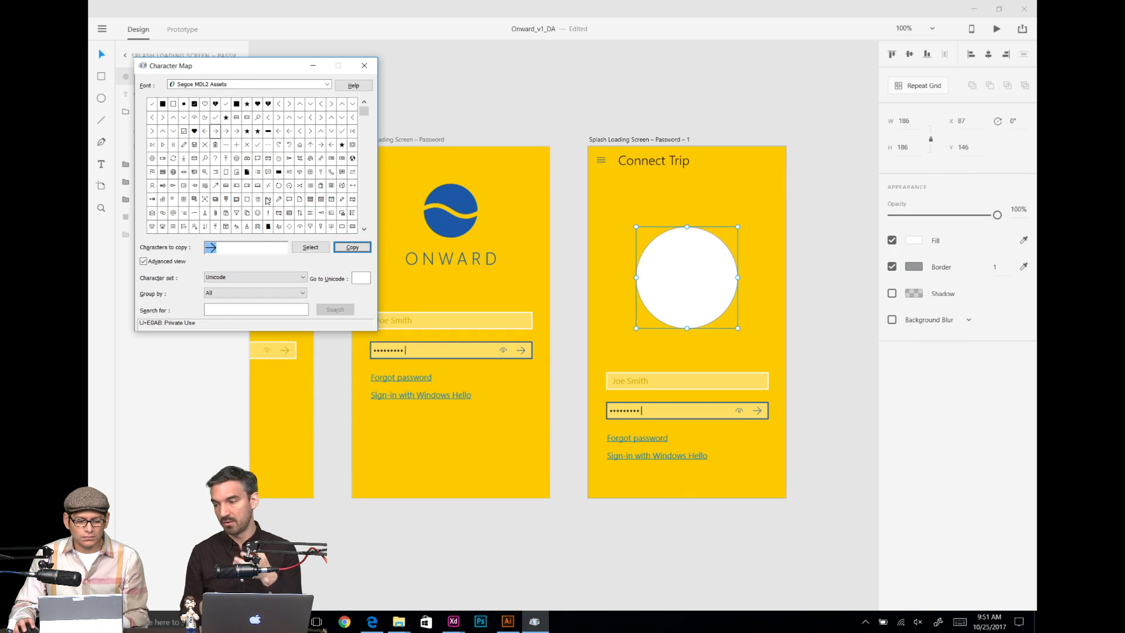
pyautogui.doubleClick(237, 145)
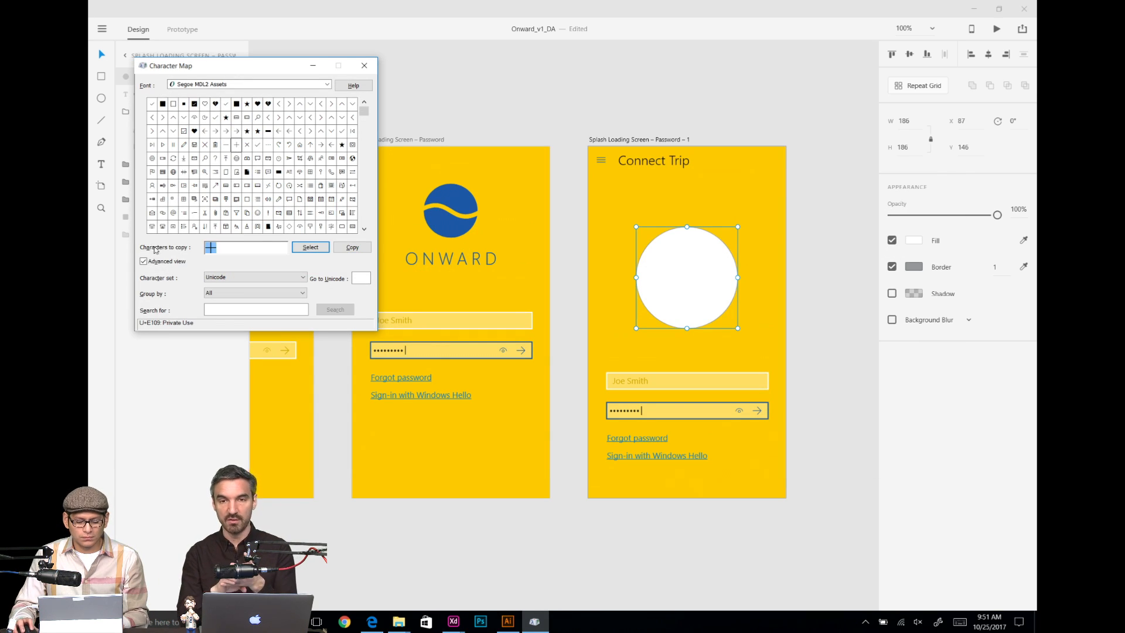
# Step: Switch back to Adobe XD and paste the copied glyph as a new text object inside the white circle
pyautogui.hotkey('alt', 'Tab')
pyautogui.press('t')
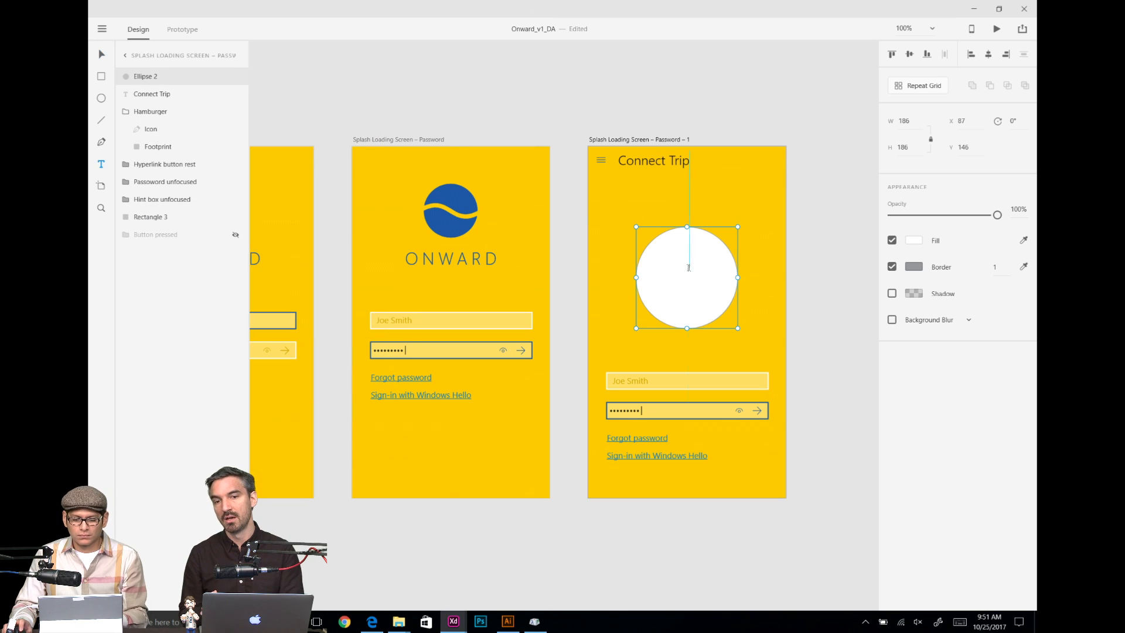
pyautogui.click(689, 268)
pyautogui.write('□')
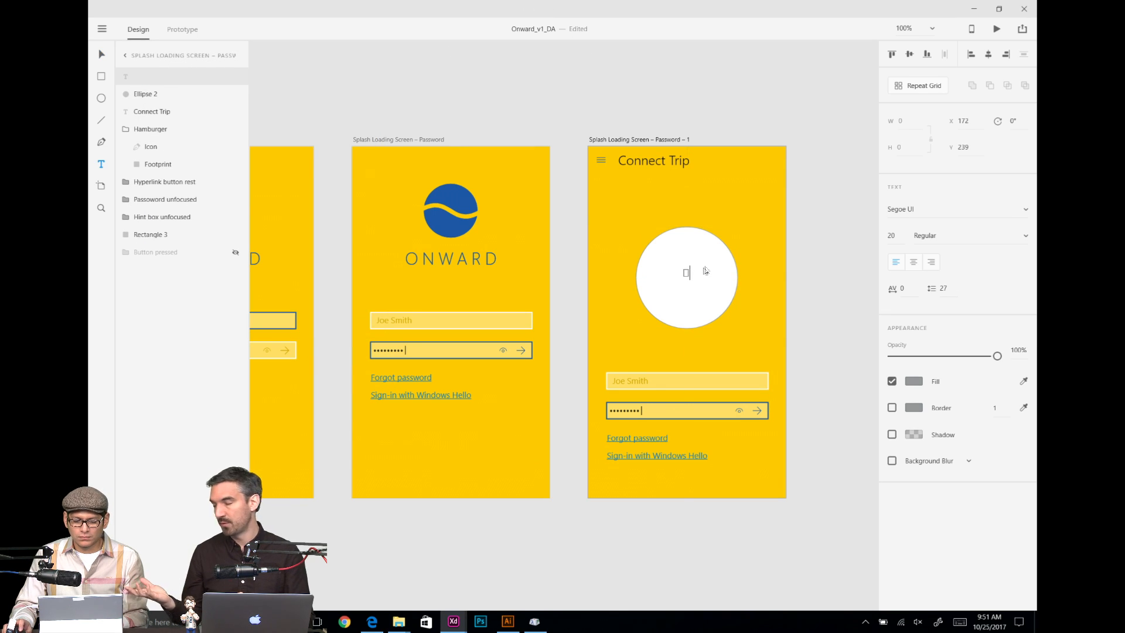
# Step: Set the pasted glyph's font to Segoe MDL2 Assets and its size to 78
pyautogui.moveTo(706, 271); pyautogui.dragTo(676, 277)
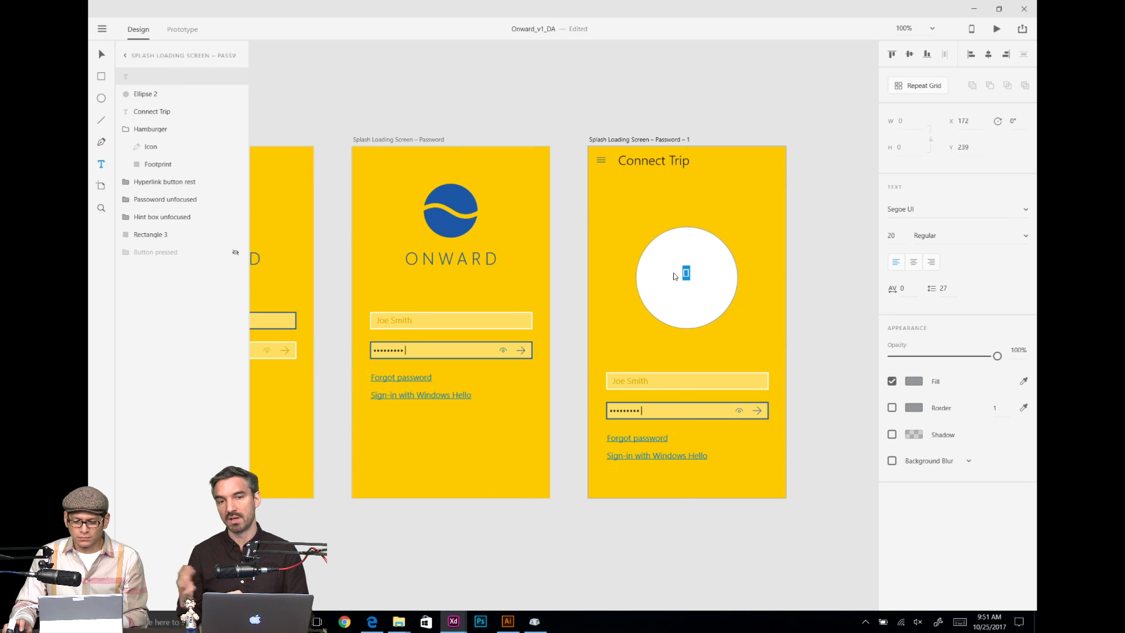
pyautogui.click(1029, 211)
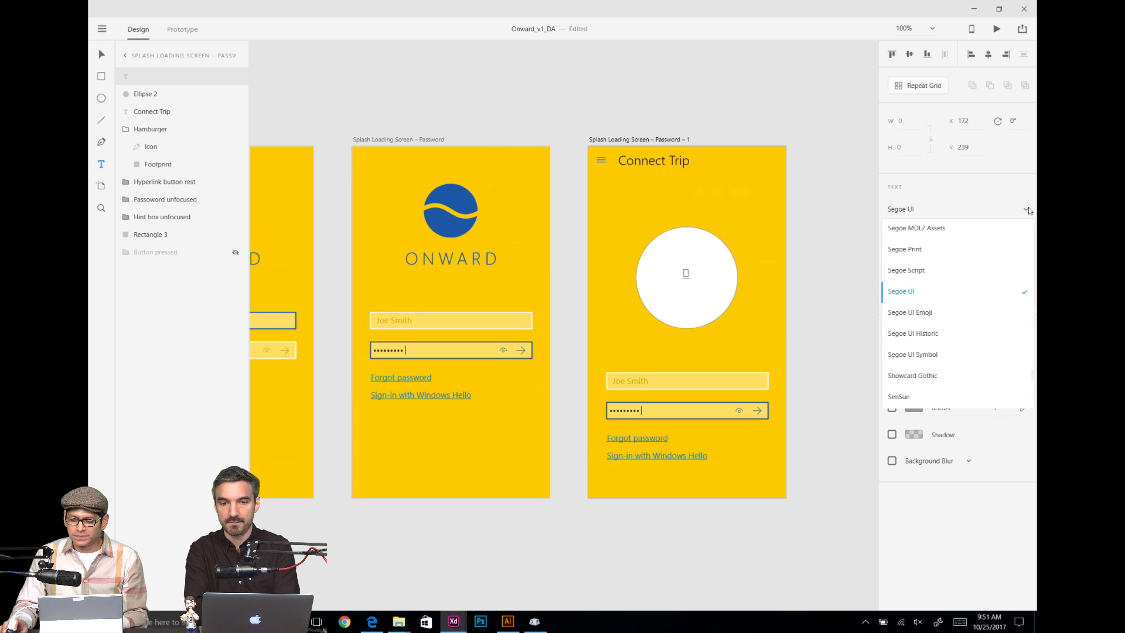
pyautogui.click(967, 228)
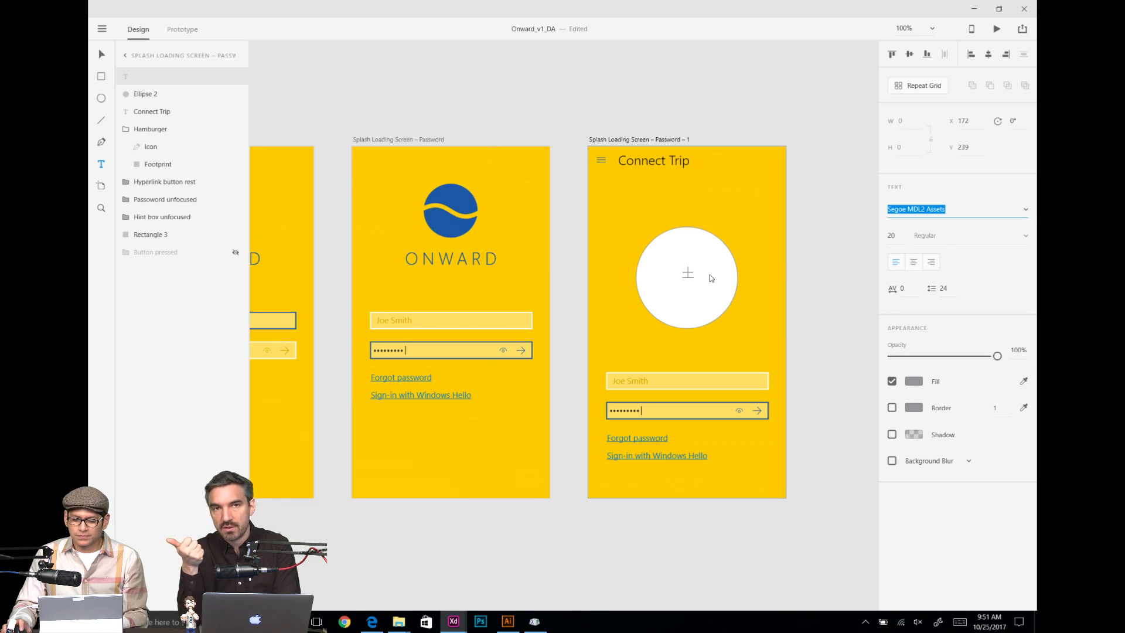
pyautogui.moveTo(898, 235); pyautogui.dragTo(905, 104)
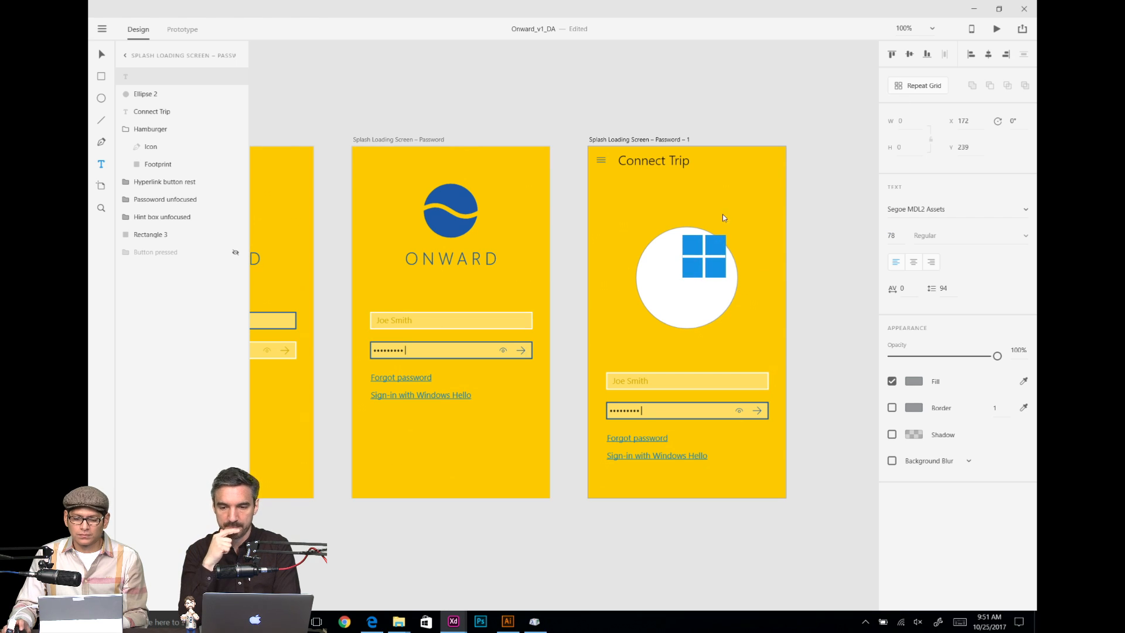
pyautogui.press('Escape')
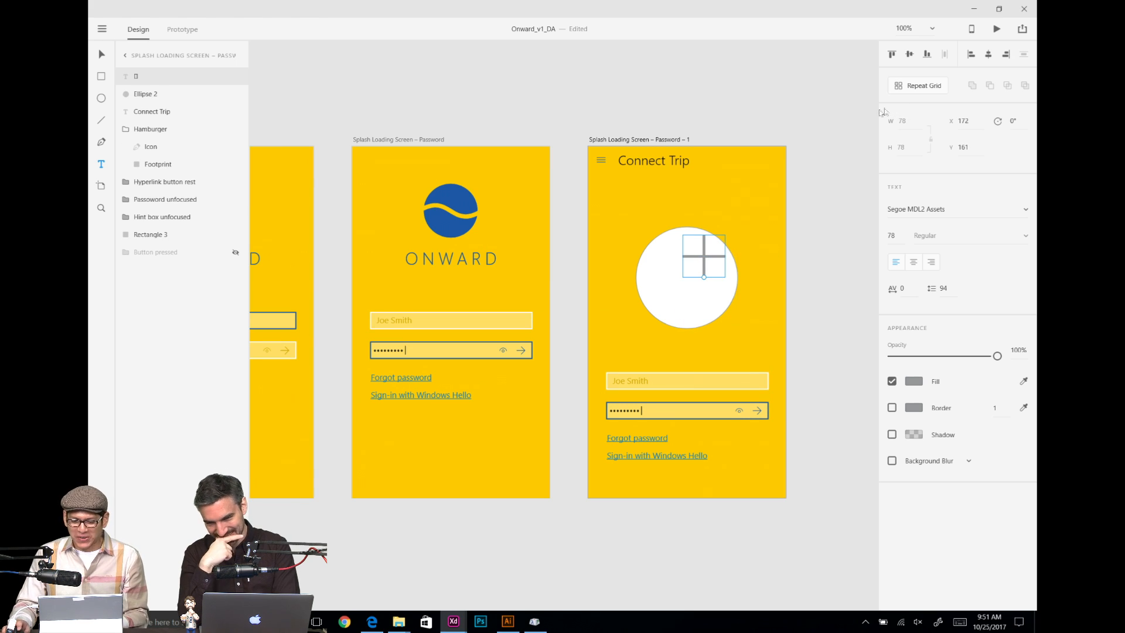
# Step: Center the plus glyph vertically and horizontally within the white circle
pyautogui.press('v')
pyautogui.keyDown('shift'); pyautogui.click(688, 317); pyautogui.keyUp('shift')
pyautogui.click(912, 57)
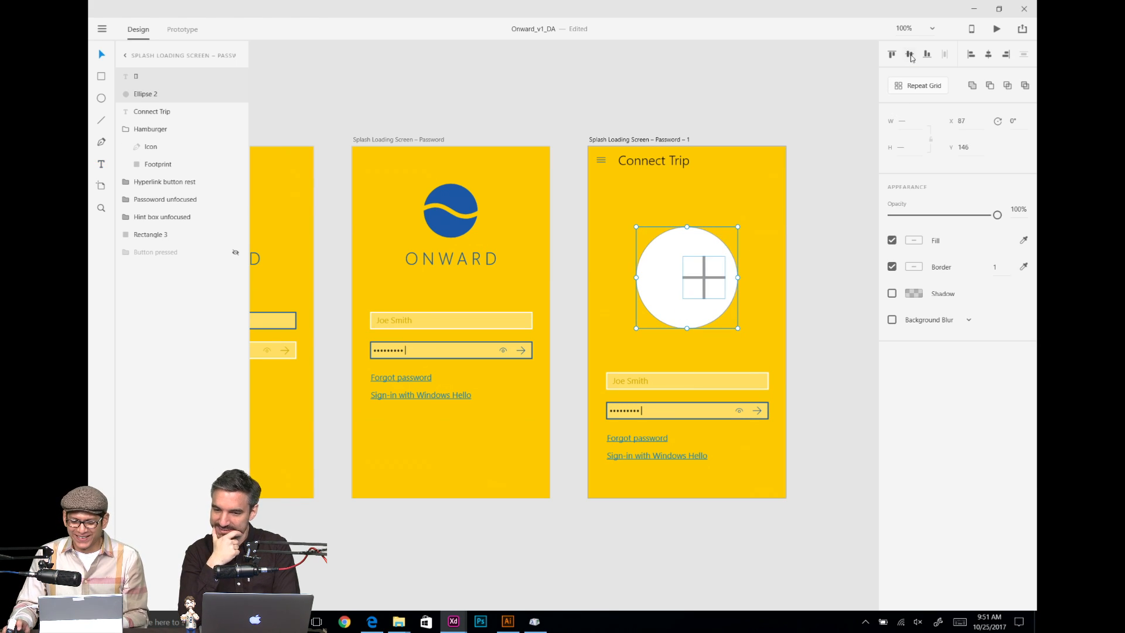
pyautogui.click(991, 56)
pyautogui.click(813, 109)
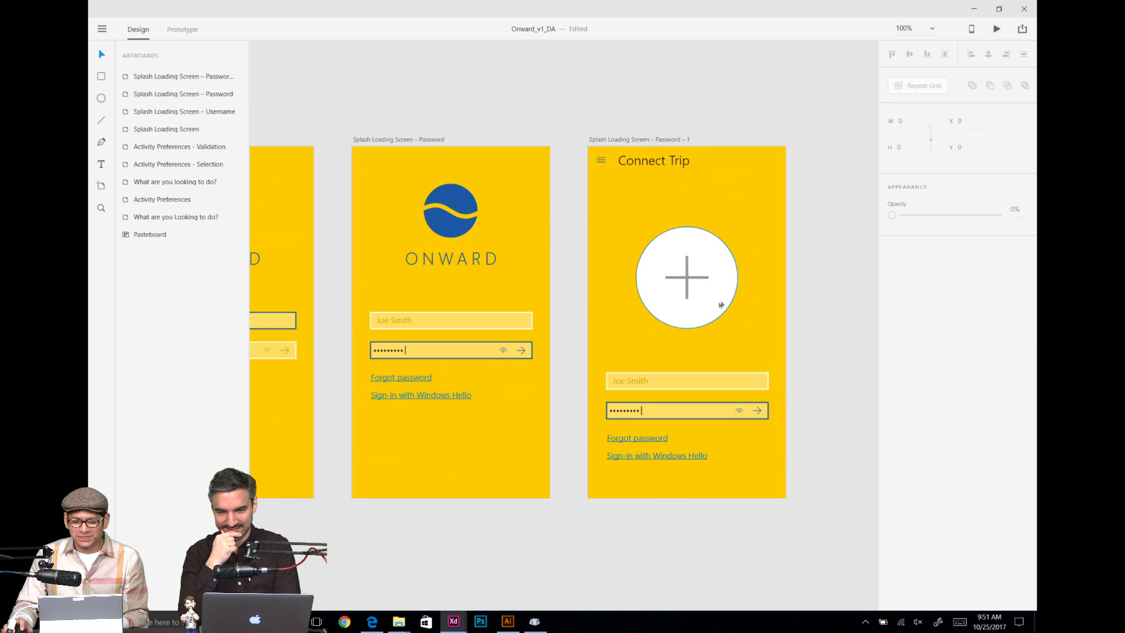
# Step: Fill the plus glyph with the blue sampled from the Onward logo
pyautogui.click(690, 280)
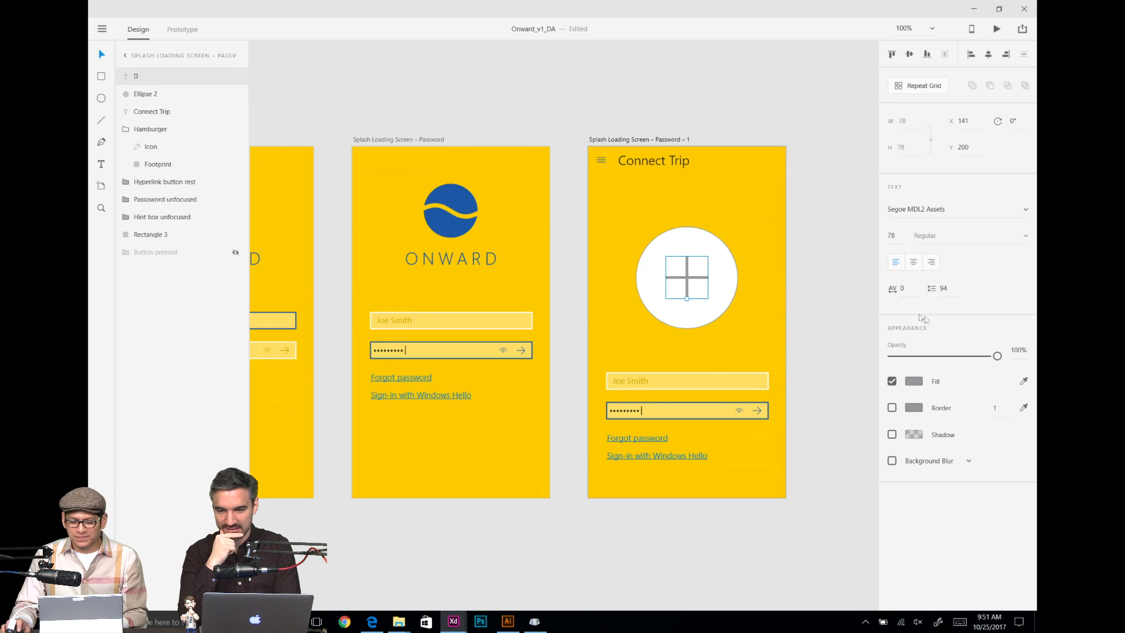
pyautogui.click(915, 382)
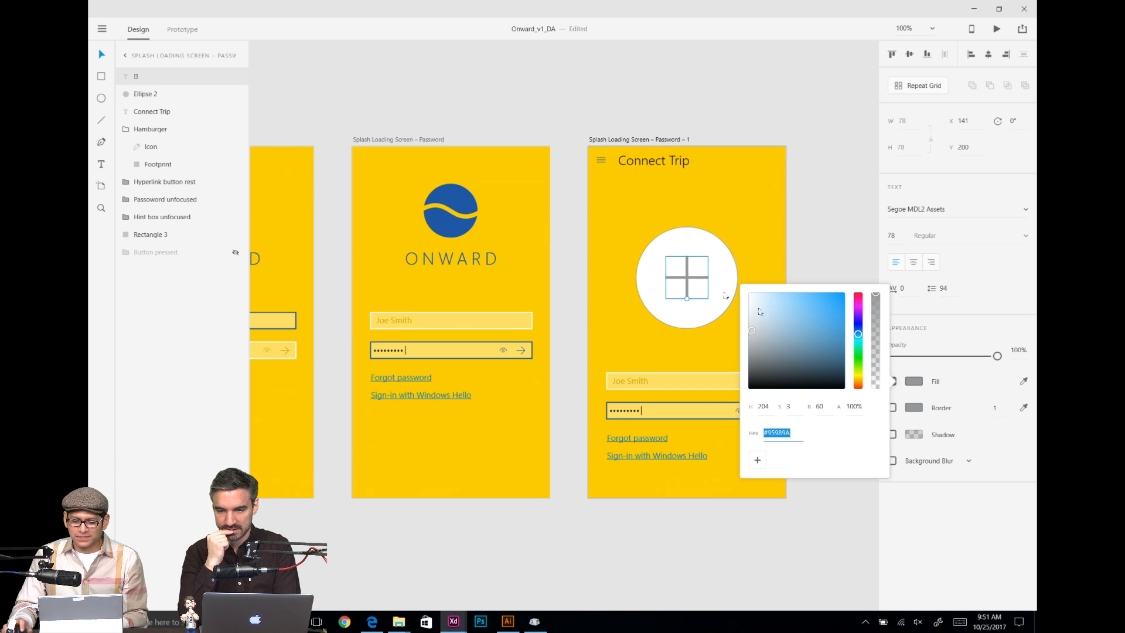
pyautogui.click(1024, 381)
pyautogui.click(467, 205)
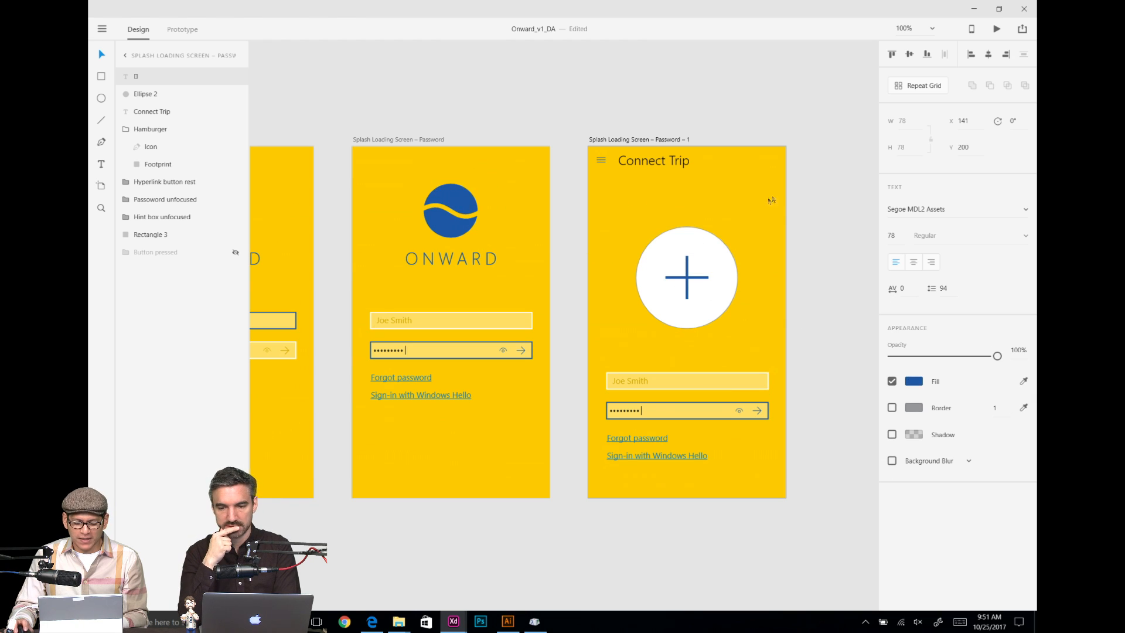
# Step: Color the white circle's border with the blue sampled from the Onward logo
pyautogui.click(806, 166)
pyautogui.click(693, 234)
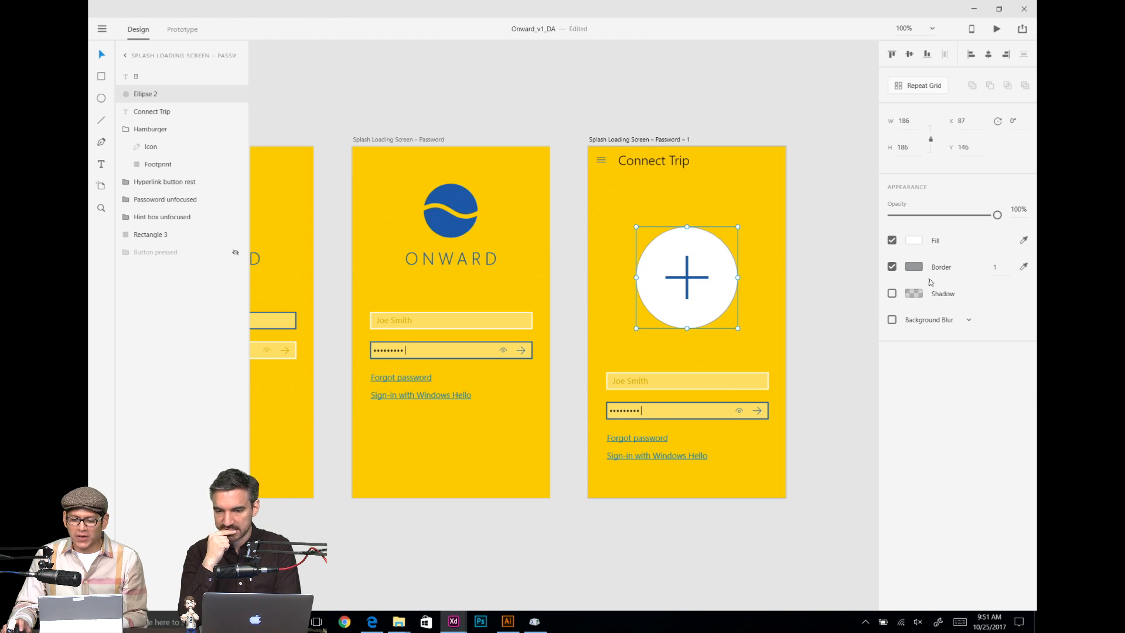
pyautogui.click(913, 268)
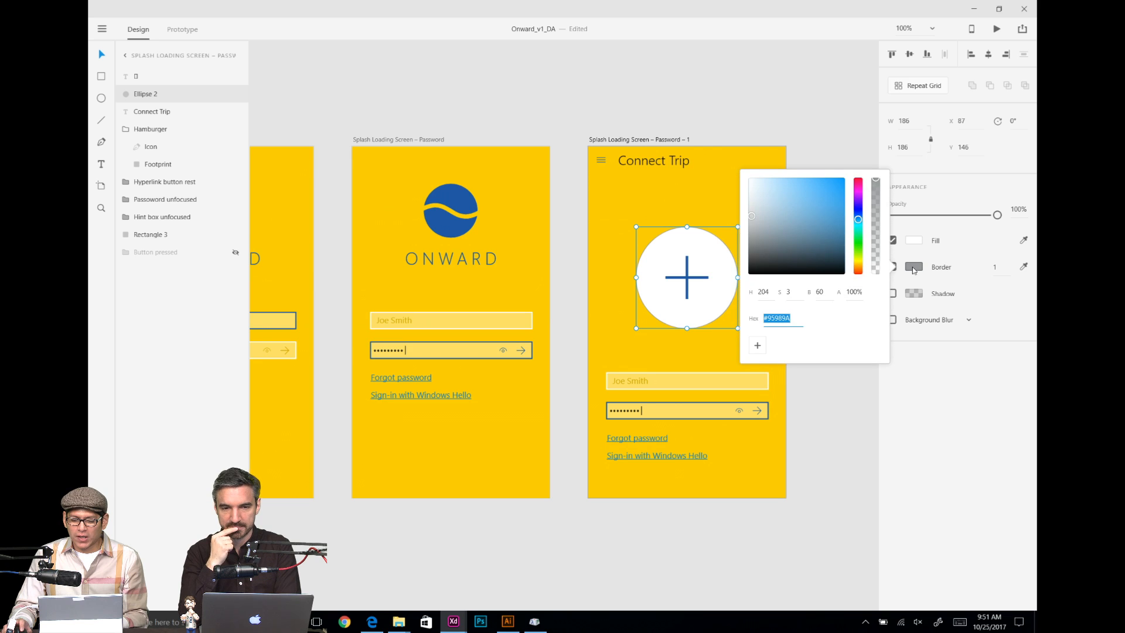
pyautogui.click(1024, 267)
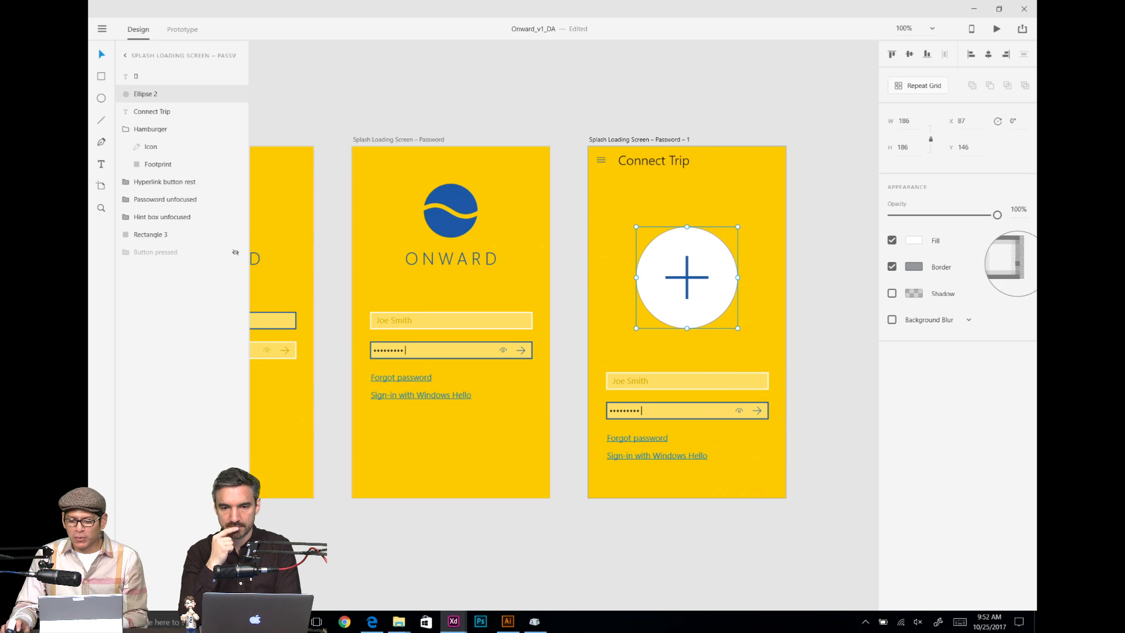
pyautogui.click(451, 205)
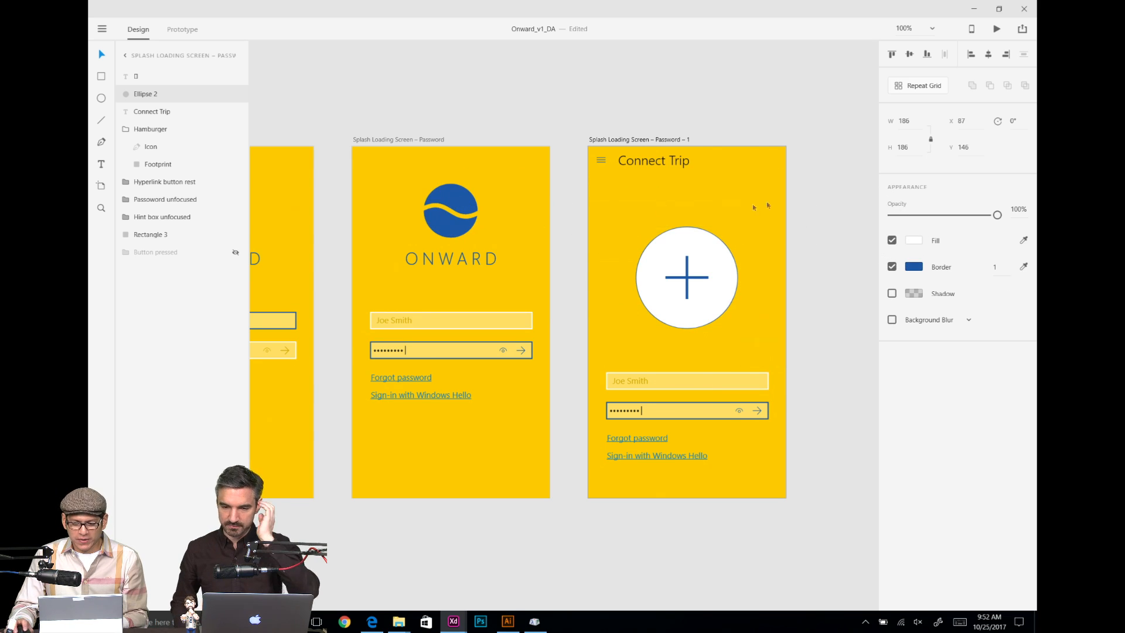
# Step: Inspect the text settings of the Base and Body type styles in the WindowsUI document
pyautogui.press('Escape')
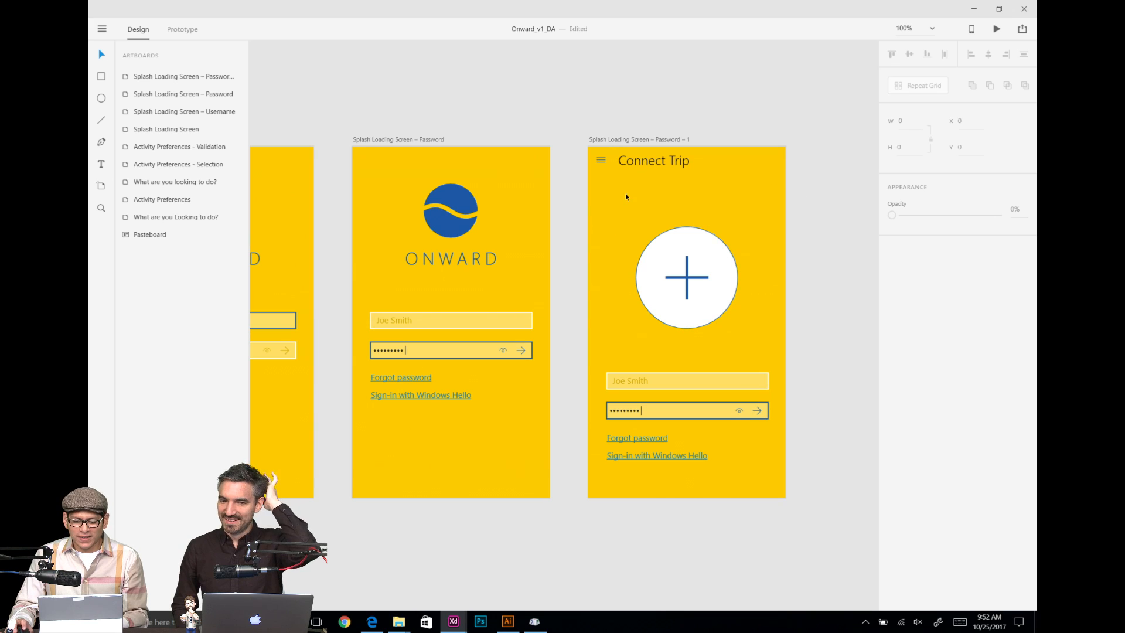
pyautogui.hotkey('alt', 'Tab')
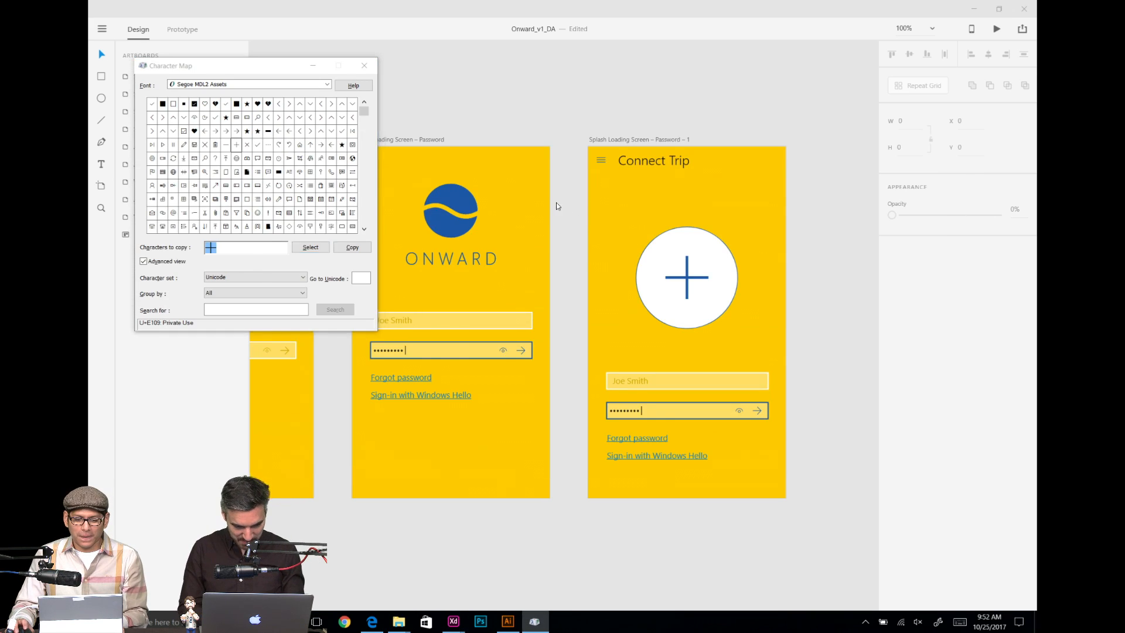
pyautogui.hotkey('alt', 'Tab')
pyautogui.press('Tab')
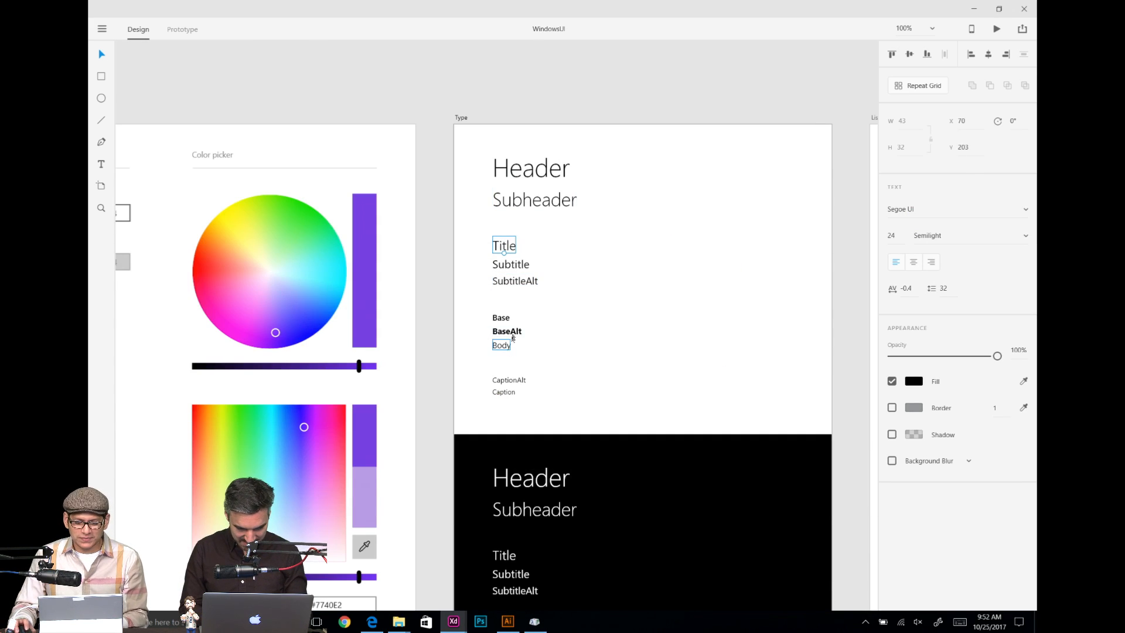
pyautogui.click(501, 319)
pyautogui.click(503, 348)
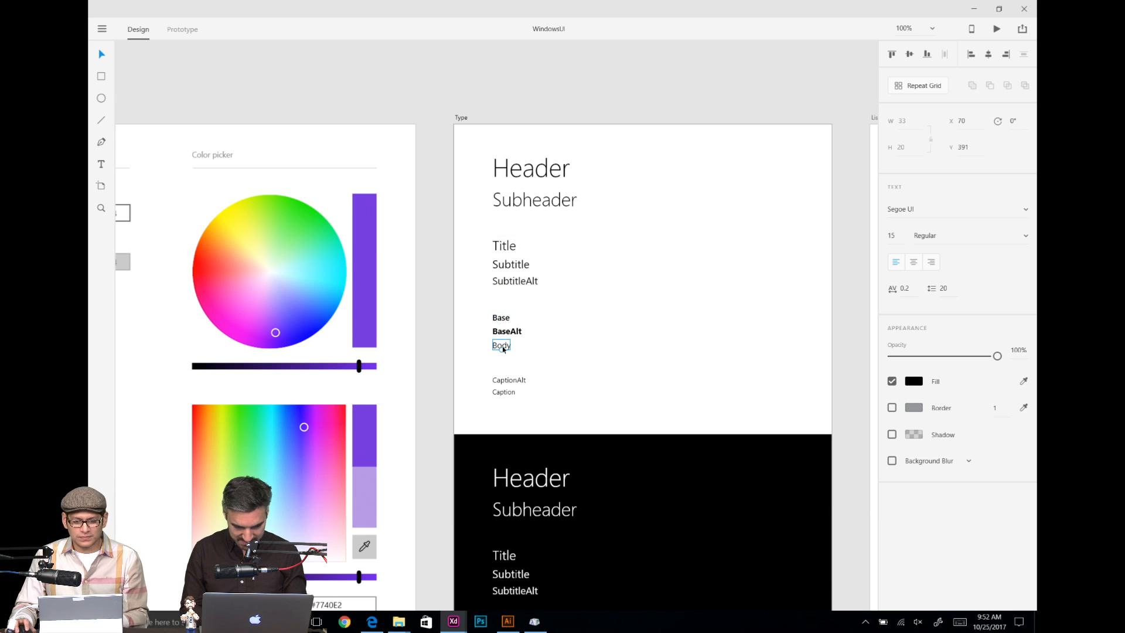
pyautogui.hotkey('alt', 'Tab')
pyautogui.hotkey('alt', 'Tab')
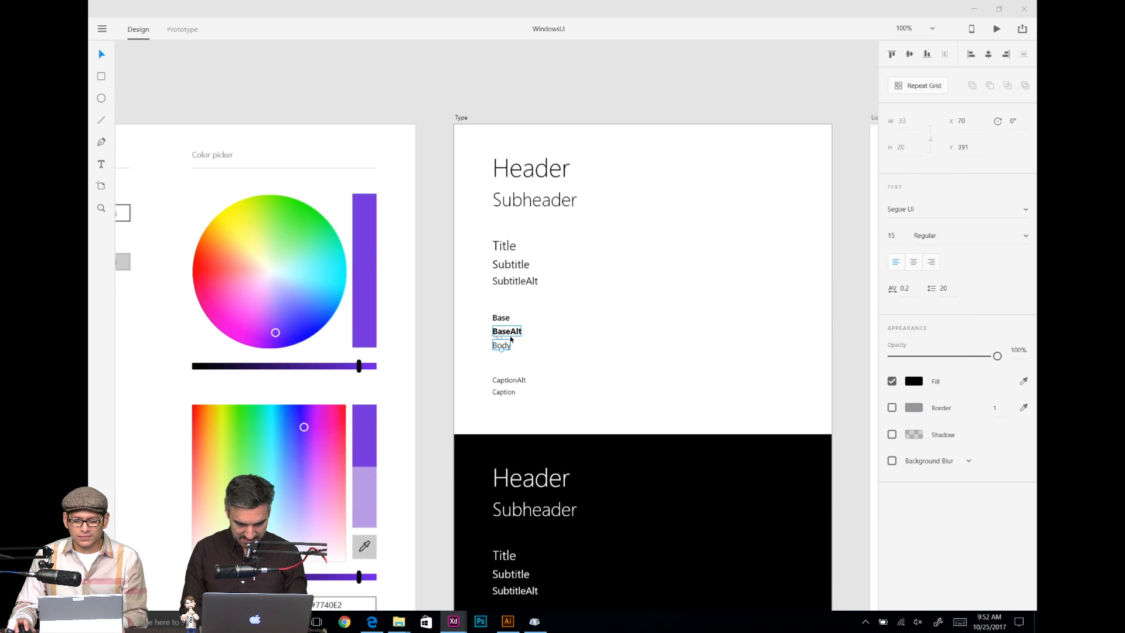
pyautogui.hotkey('alt', 'Tab')
pyautogui.press('Tab')
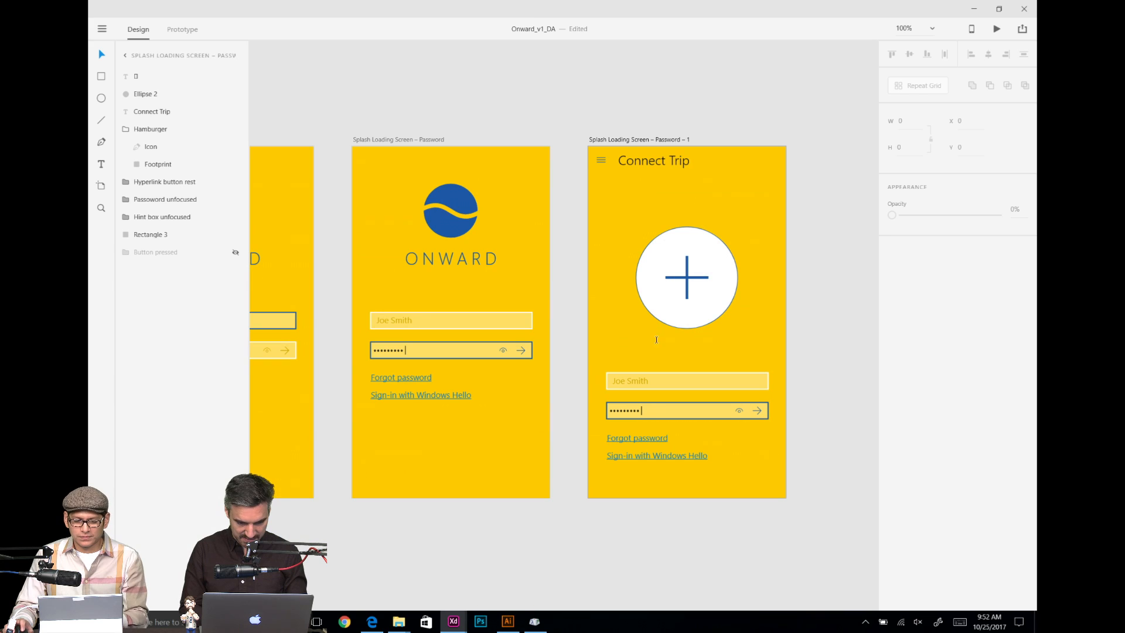
# Step: Draw a text area about 280 by 38 between the plus circle and the name field, and check the Body style in WindowsUI
pyautogui.press('t')
pyautogui.moveTo(616, 340); pyautogui.dragTo(768, 361)
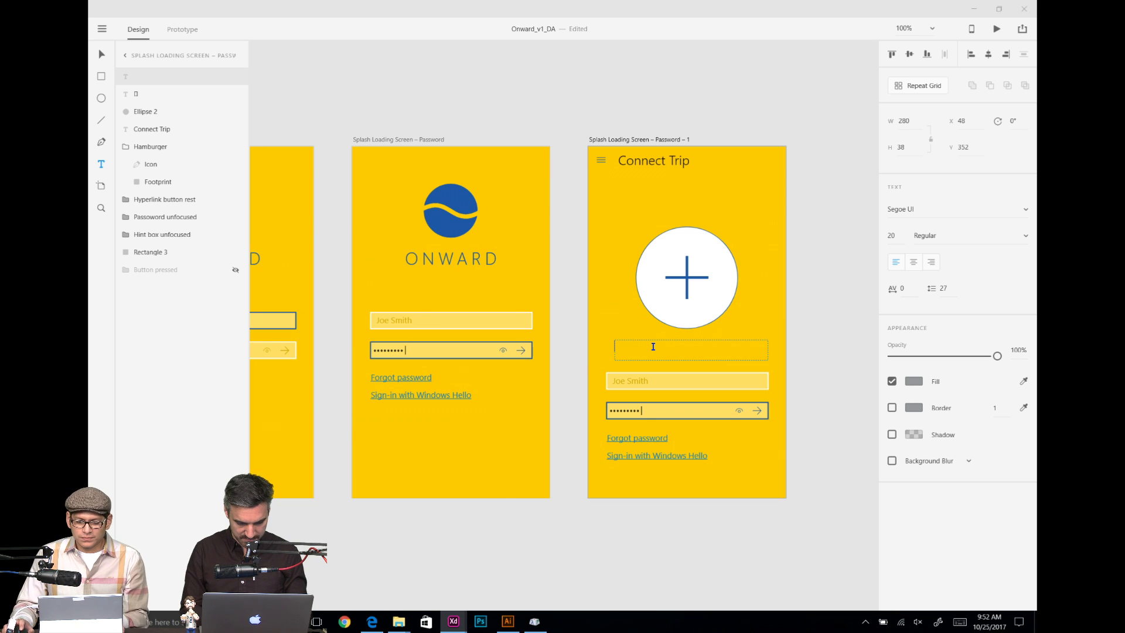
pyautogui.hotkey('alt', 'Tab')
pyautogui.doubleClick(502, 347)
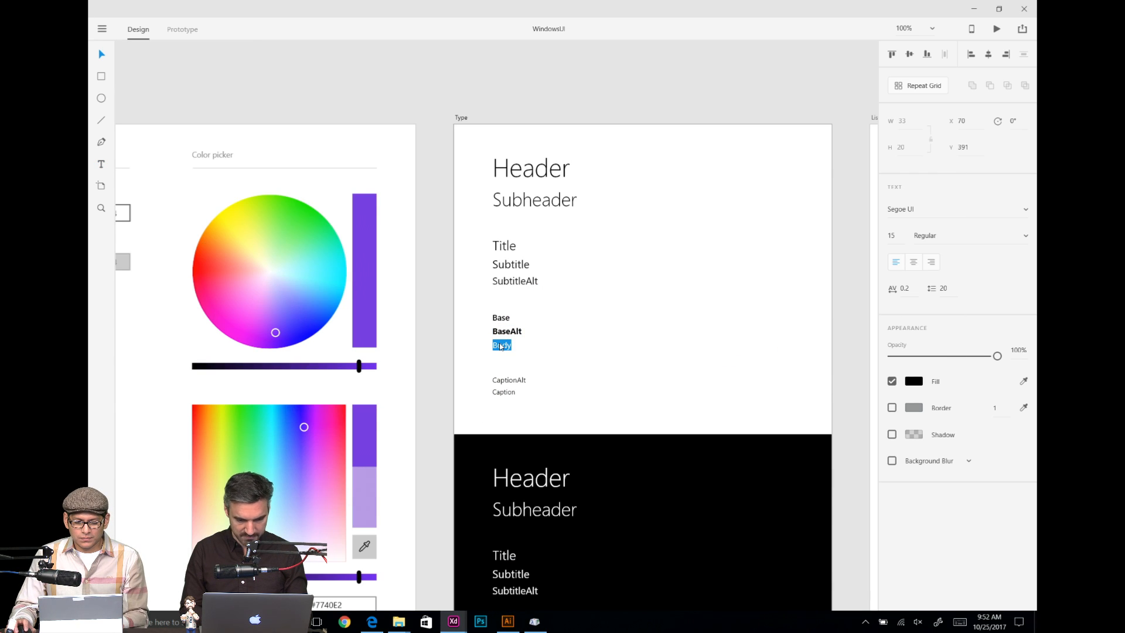
pyautogui.hotkey('alt', 'Tab')
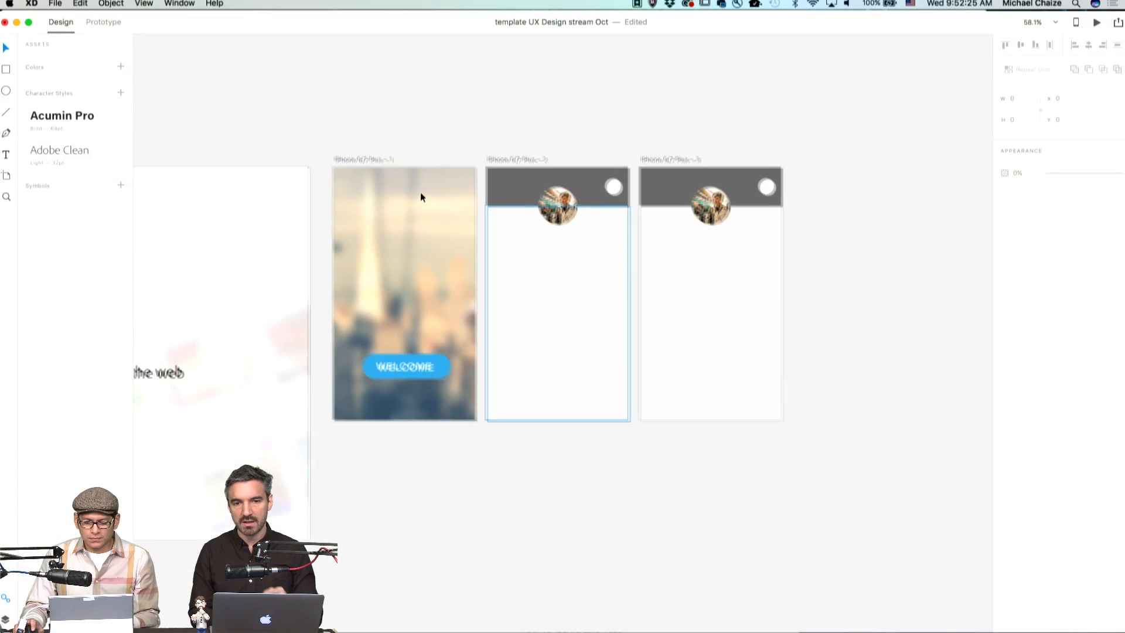
# Step: In the template UX Design stream Oct document, extend the iPhone 6/7 Plus – 2 artboard downward and stretch its white rectangle to a height of about 1027
pyautogui.click(525, 162)
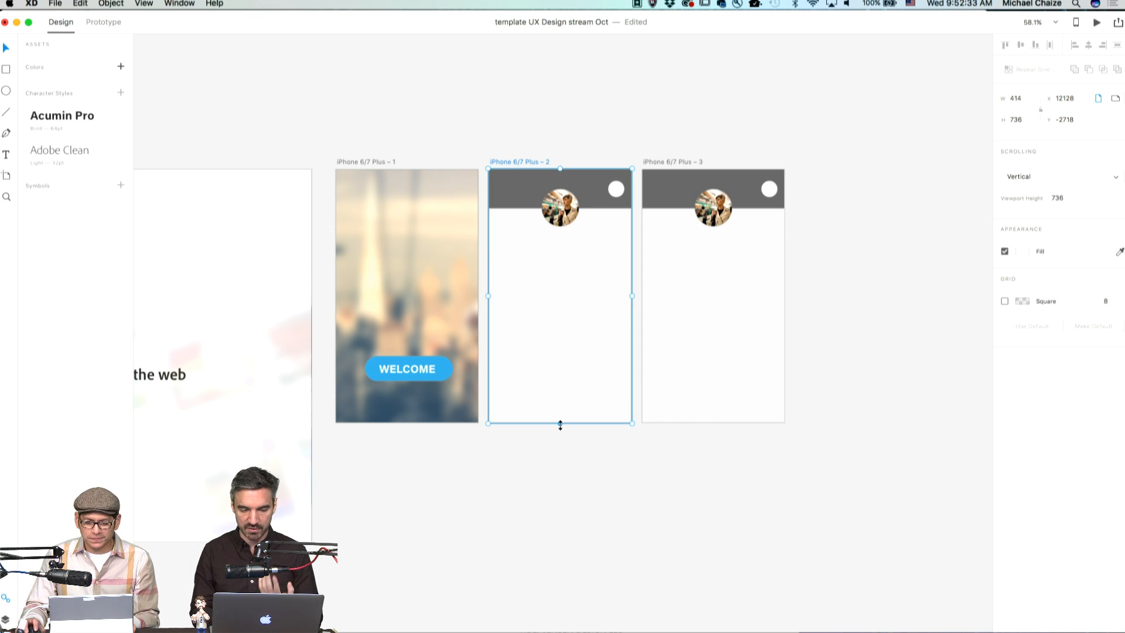
pyautogui.moveTo(560, 424); pyautogui.dragTo(560, 562)
pyautogui.click(560, 387)
pyautogui.moveTo(560, 422); pyautogui.dragTo(559, 558)
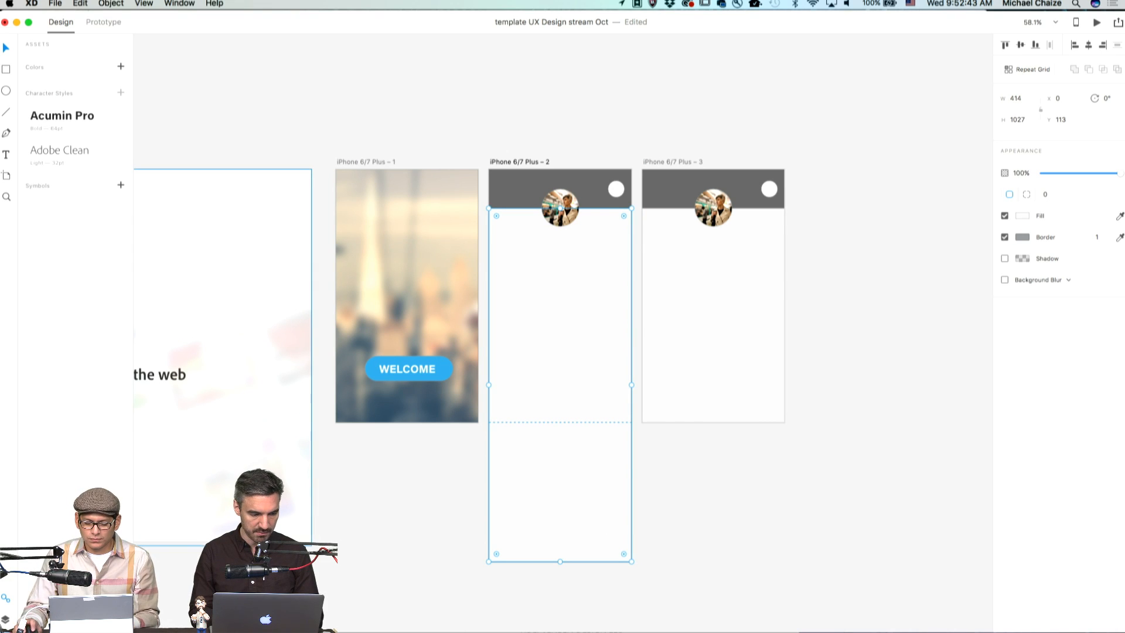
# Step: Draw a horizontal line about 296 wide near the lower edge of the extended artboard and duplicate it just below
pyautogui.click(7, 112)
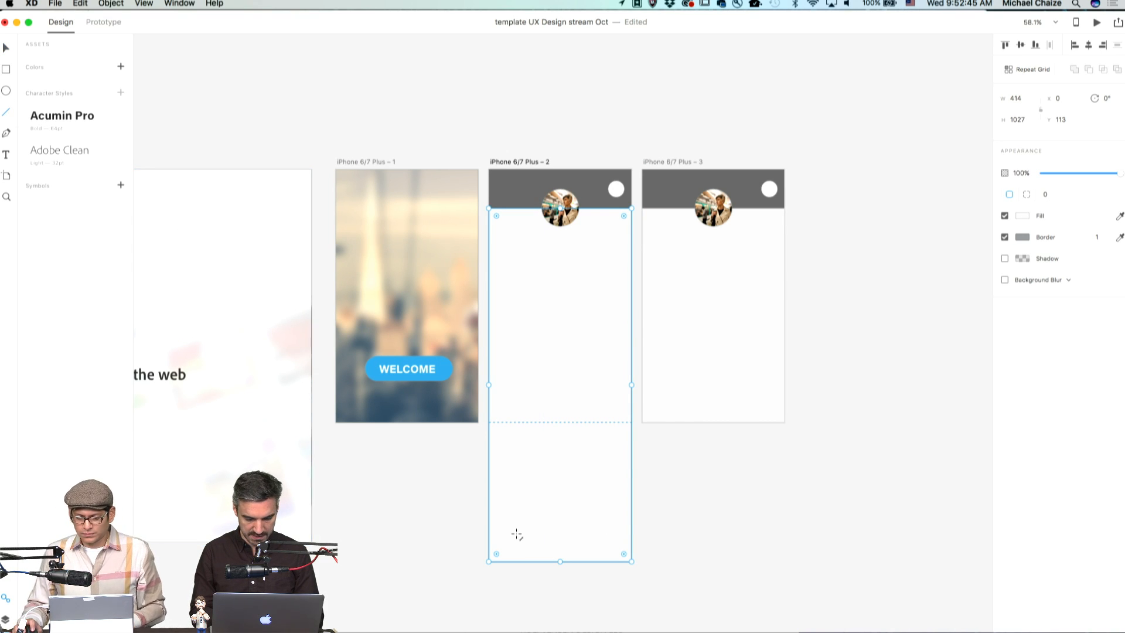
pyautogui.moveTo(511, 534); pyautogui.dragTo(612, 536)
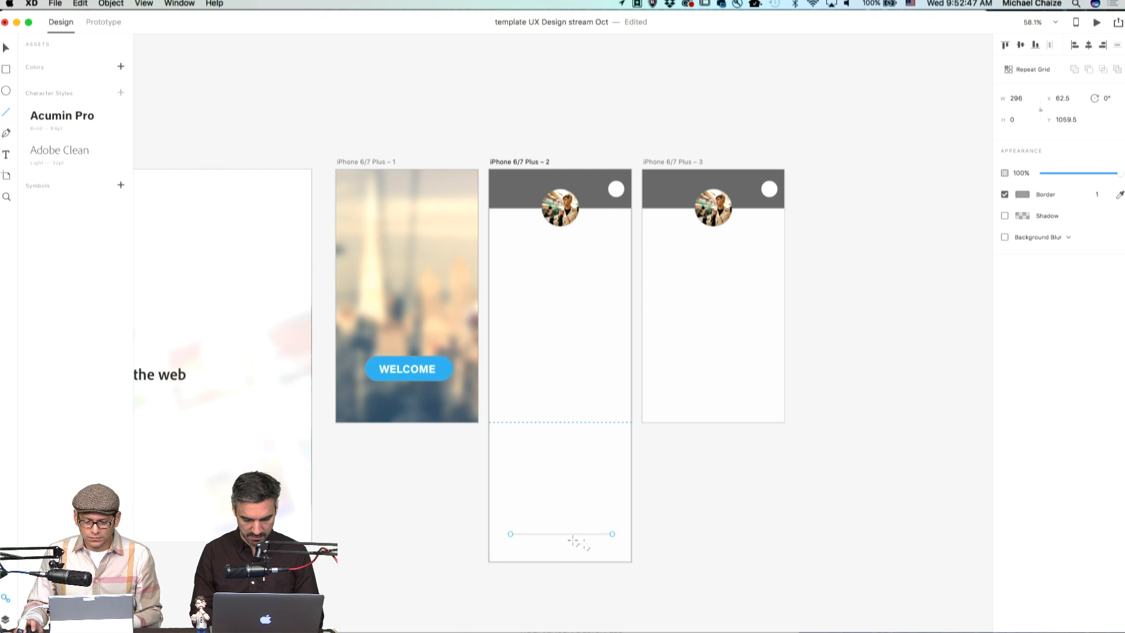
pyautogui.press('v')
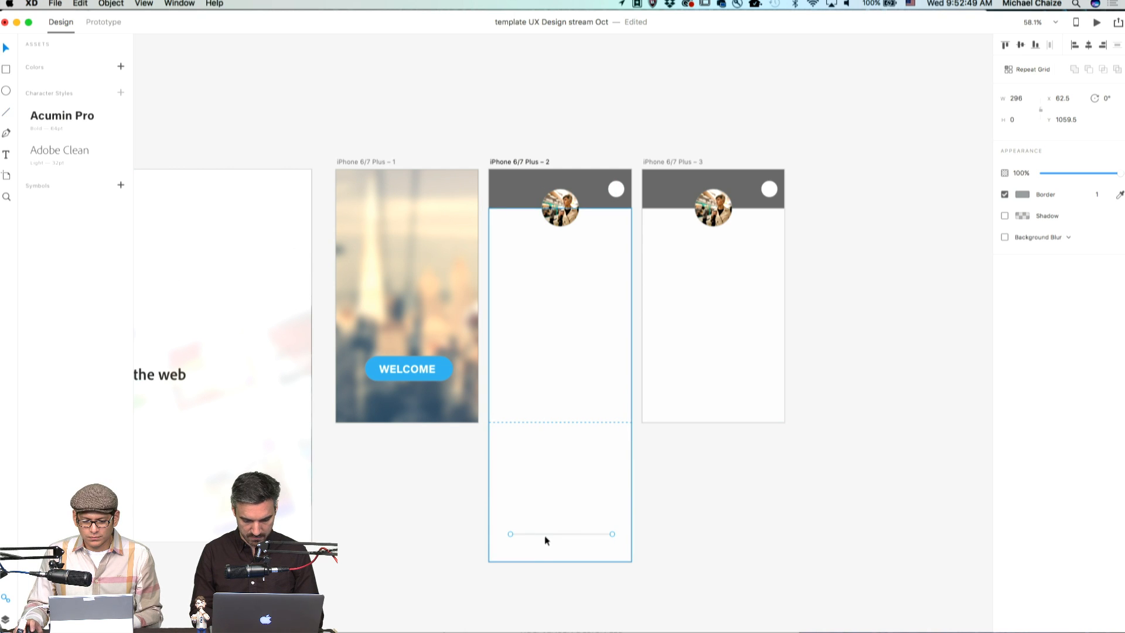
pyautogui.moveTo(545, 534); pyautogui.dragTo(550, 549)
pyautogui.click(710, 553)
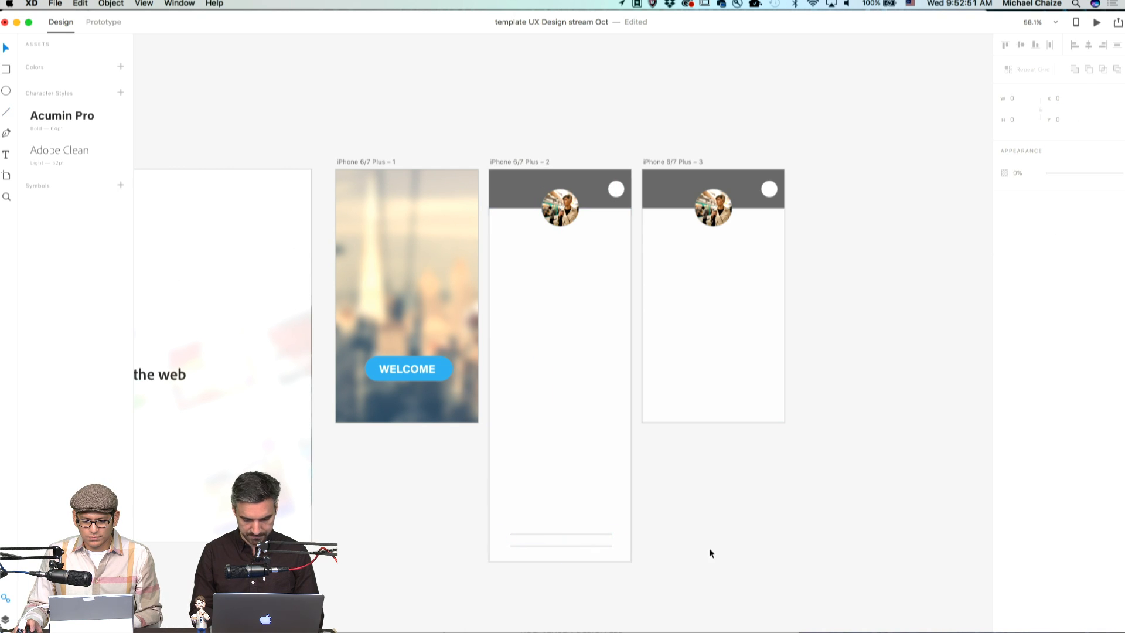
# Step: Preview the prototype from iPhone 6/7 Plus – 1, follow the WELCOME button, and check the vertical scrolling of the extended screen
pyautogui.click(379, 163)
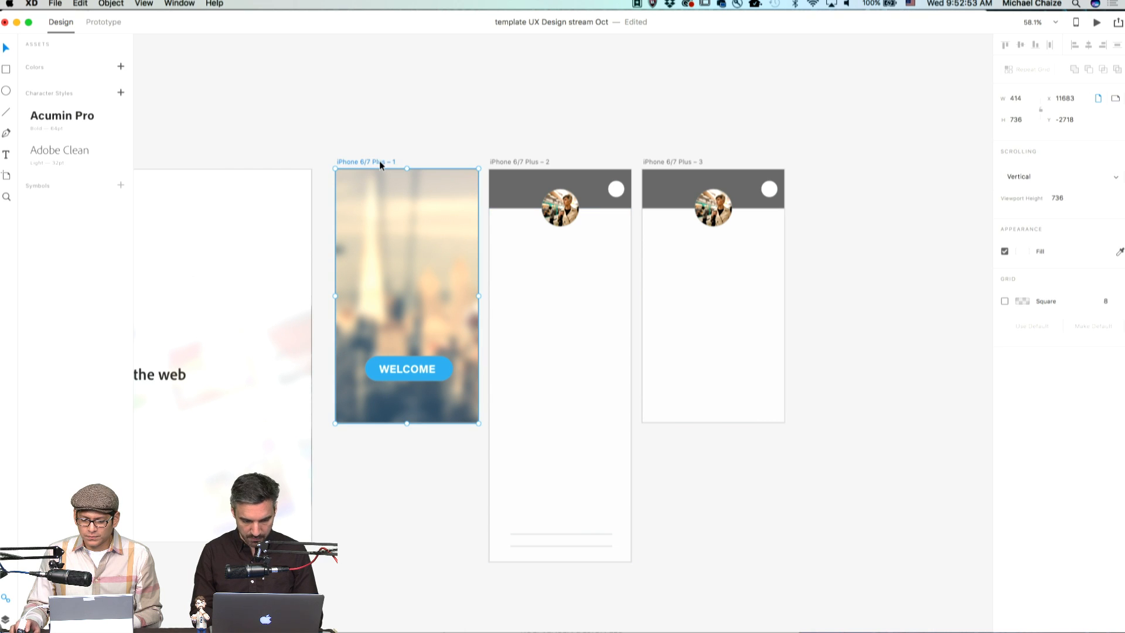
pyautogui.click(1097, 22)
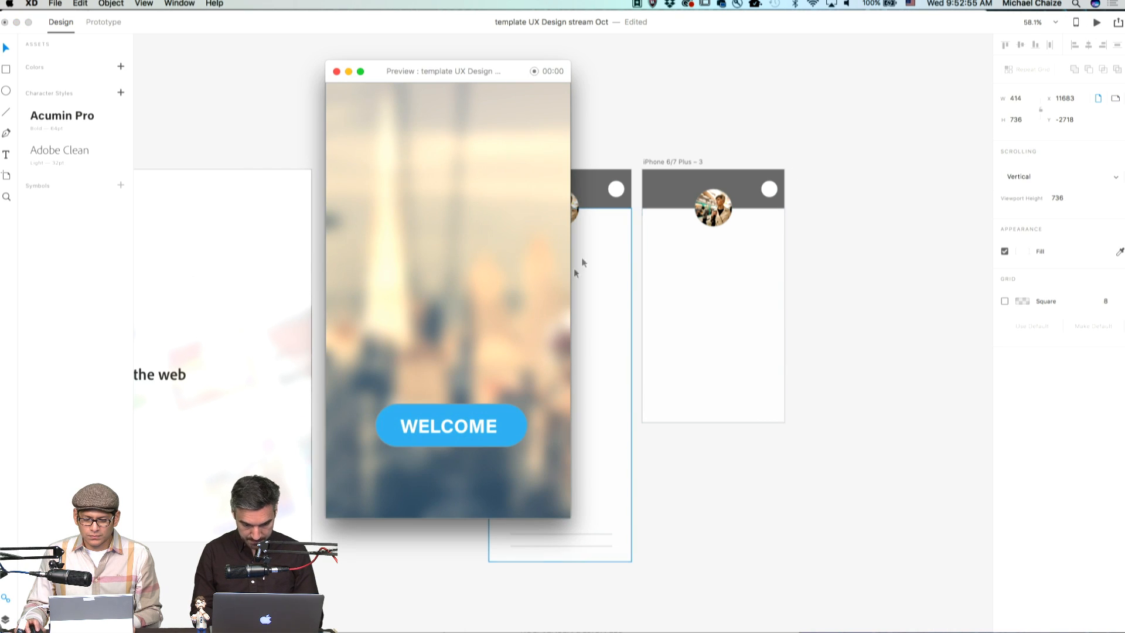
pyautogui.click(484, 423)
pyautogui.scroll(-3, 481, 306)
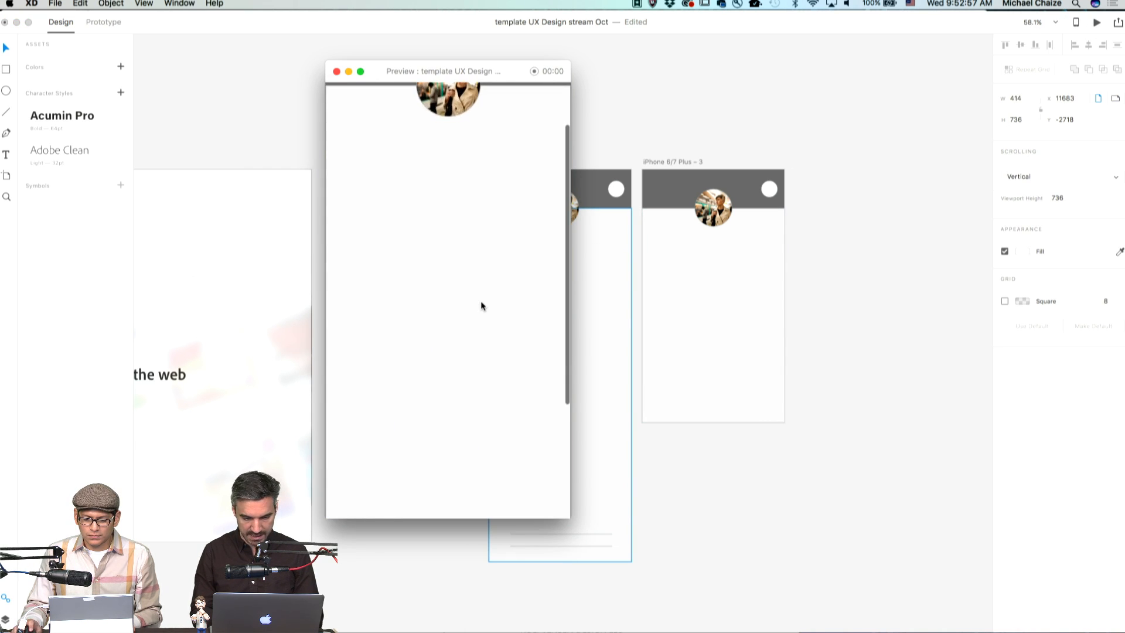
pyautogui.scroll(-5, 481, 306)
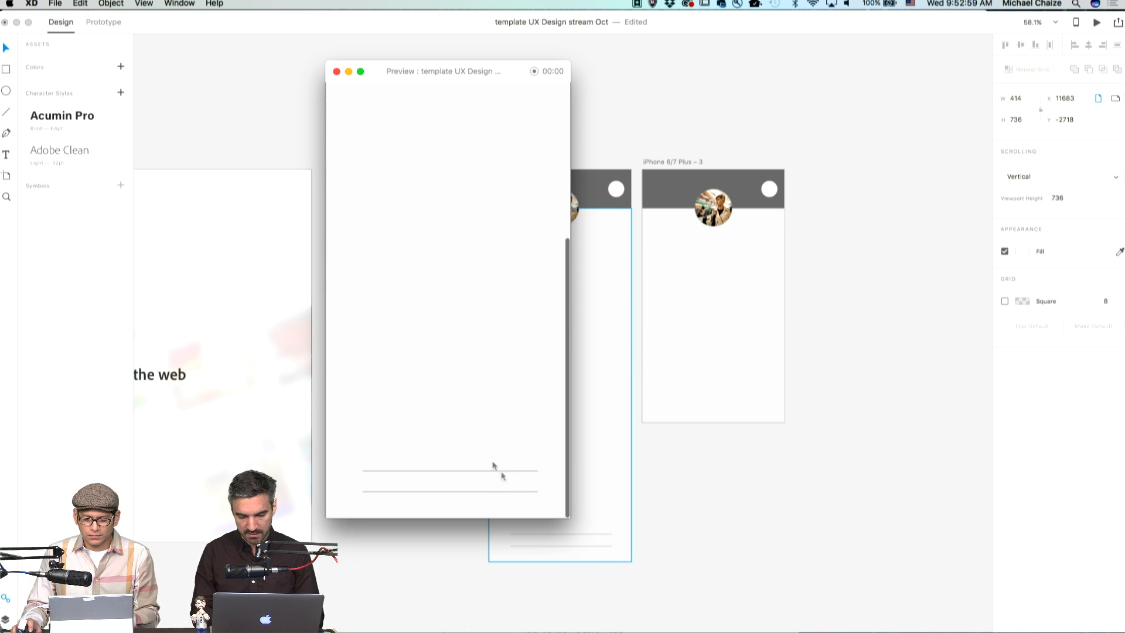
pyautogui.scroll(8, 449, 400)
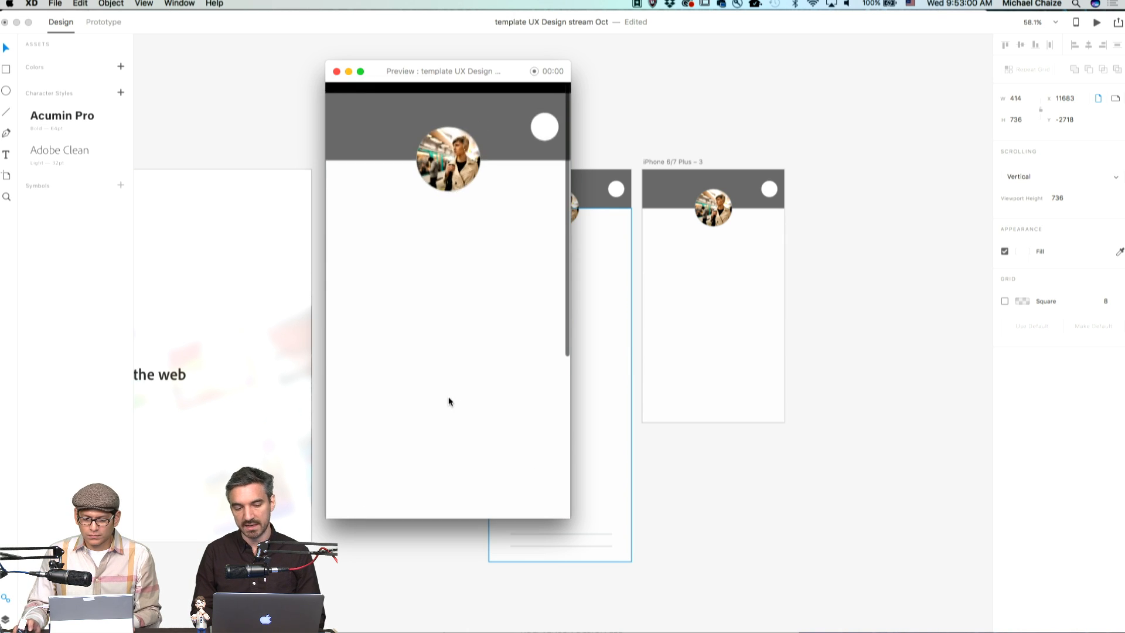
pyautogui.click(336, 71)
pyautogui.click(717, 561)
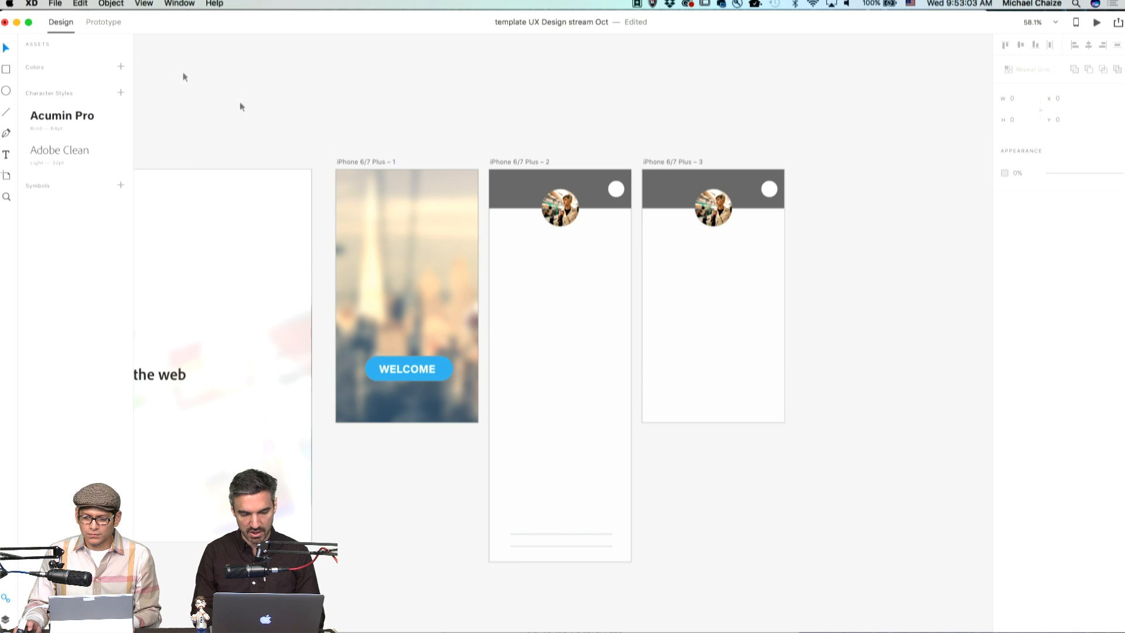
pyautogui.click(542, 162)
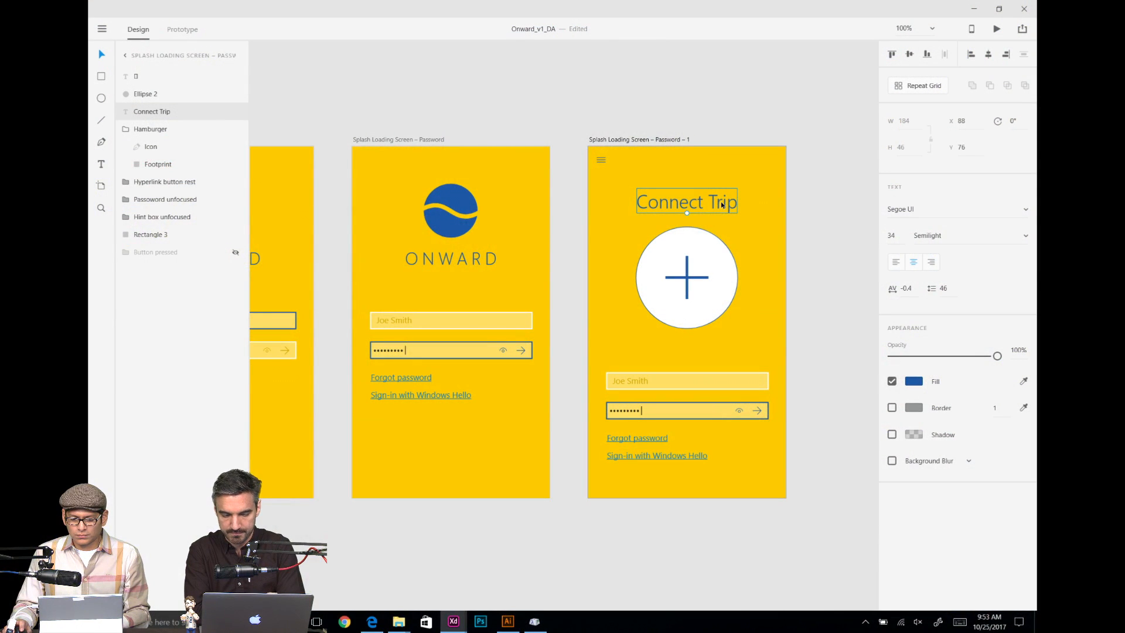
# Step: Change the title above the plus circle in the Onward mockup to "Connect trip" with a lowercase t
pyautogui.doubleClick(716, 203)
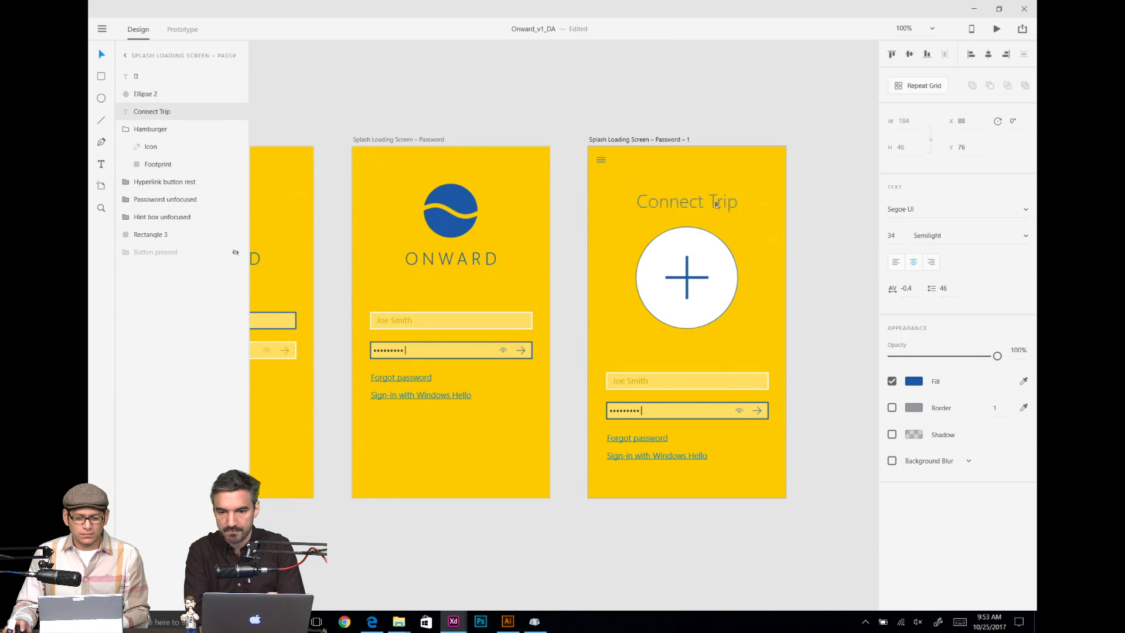
pyautogui.press('BackSpace')
pyautogui.write('t')
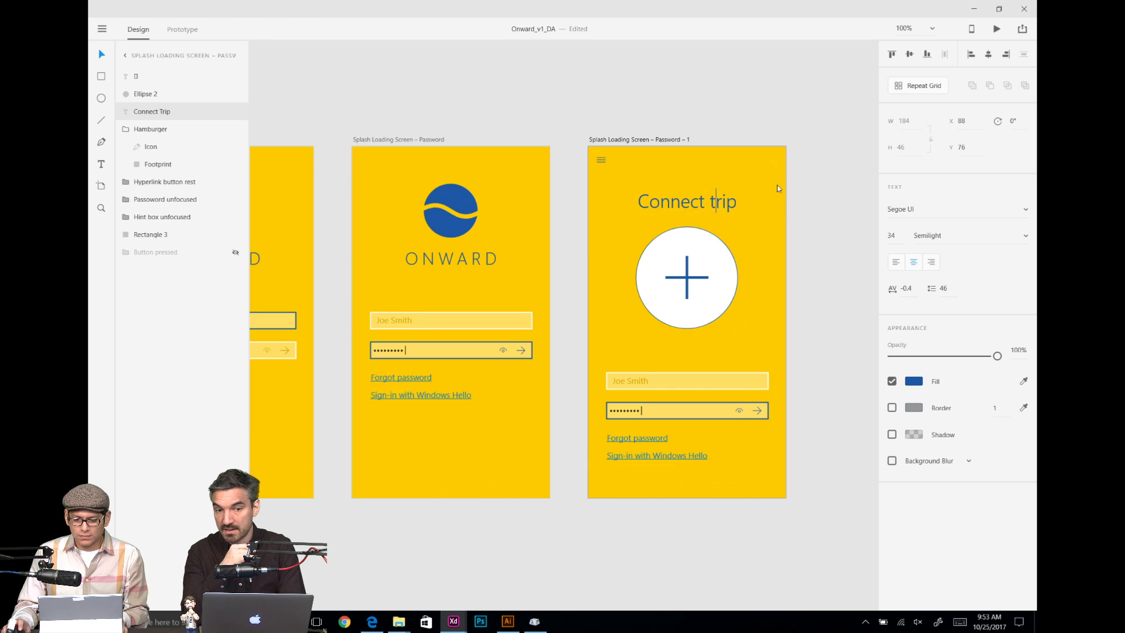
pyautogui.click(777, 185)
pyautogui.click(714, 203)
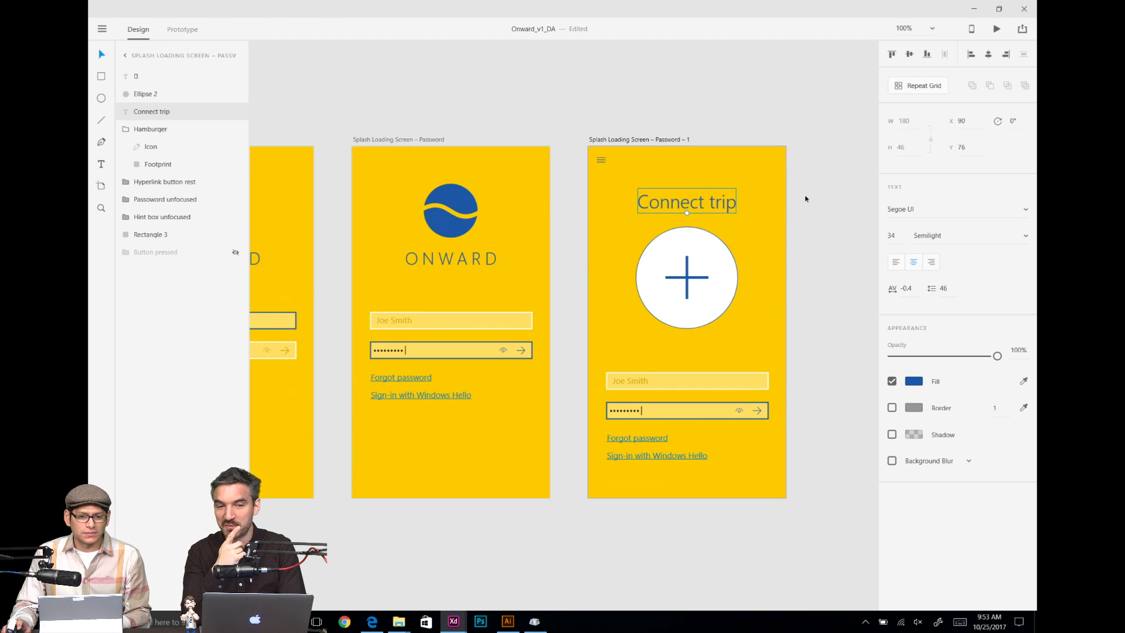
pyautogui.click(801, 222)
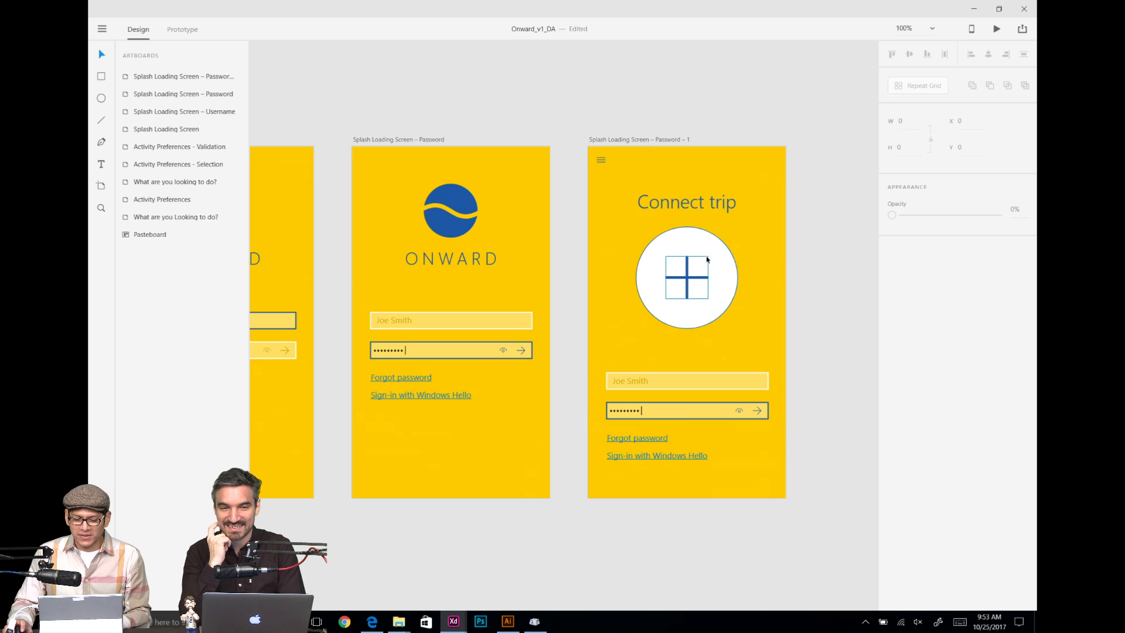
# Step: Switch to Character Map and pick the downward chevron from Segoe MDL2 Assets as the character to copy
pyautogui.click(679, 381)
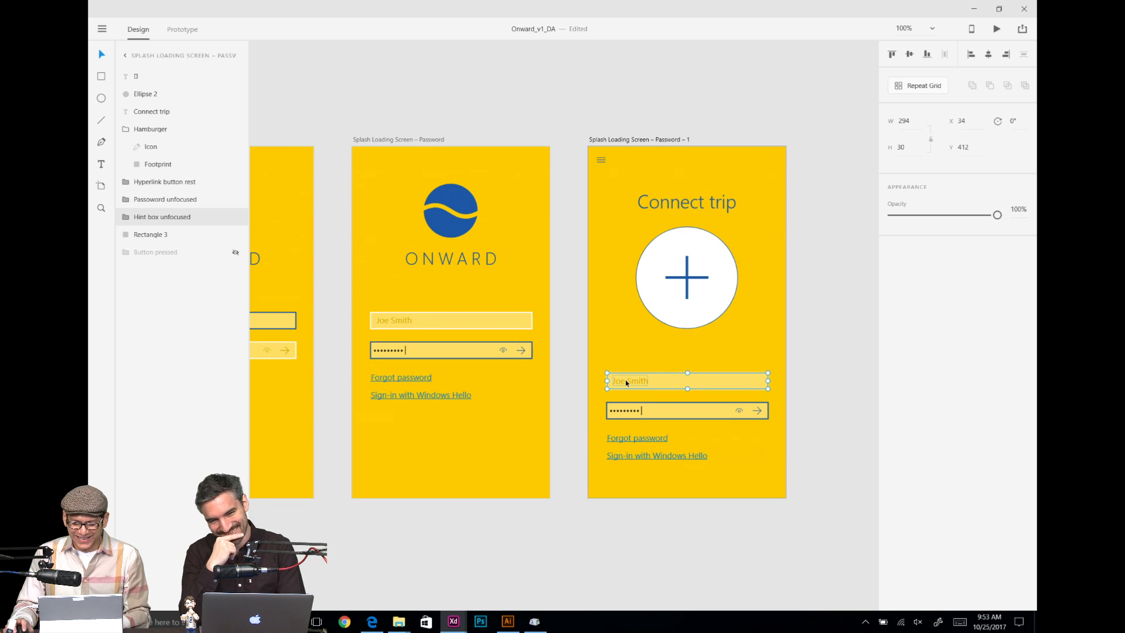
pyautogui.hotkey('alt', 'Tab')
pyautogui.press('Tab')
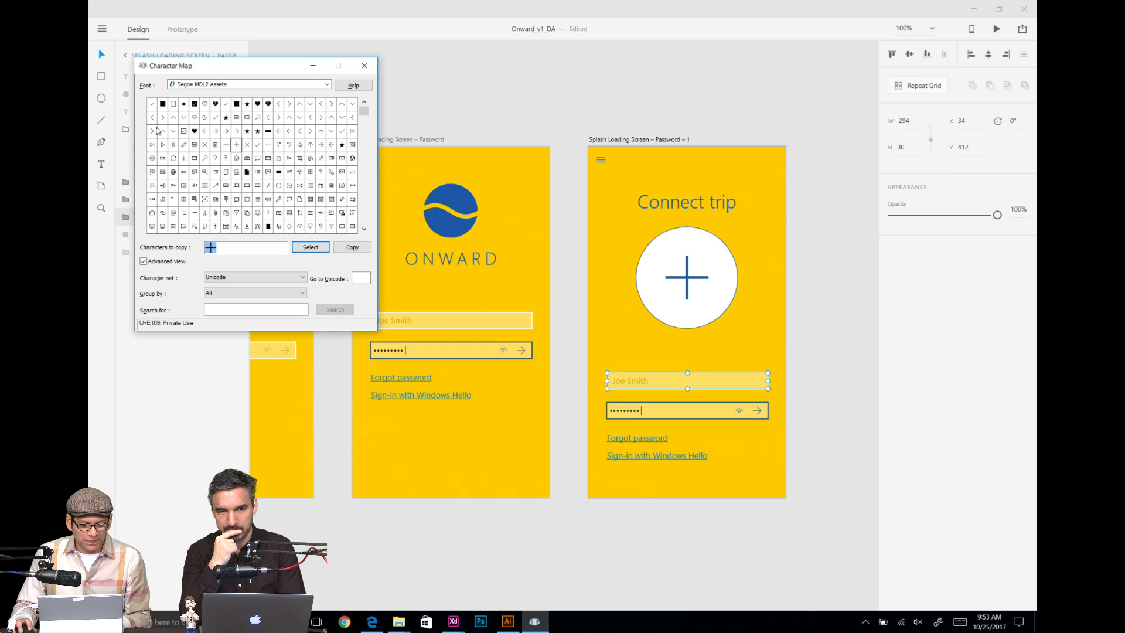
pyautogui.doubleClick(173, 131)
pyautogui.moveTo(224, 246); pyautogui.dragTo(161, 244)
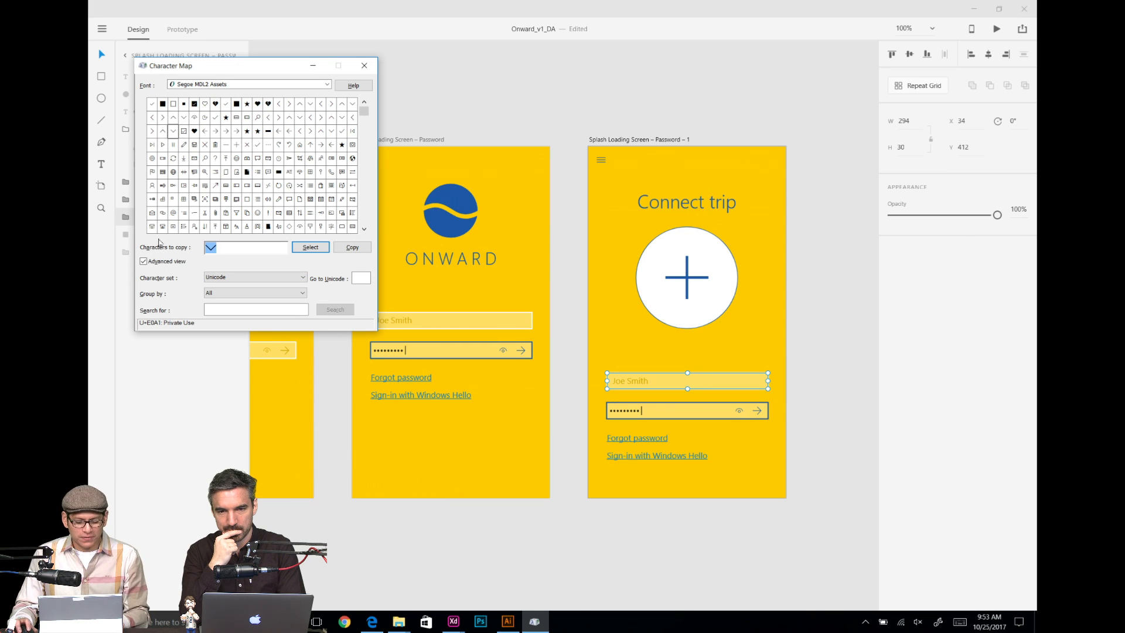
# Step: Paste the chevron glyph as a text object just below the plus circle and set its font to Segoe MDL2 Assets
pyautogui.hotkey('alt', 'Tab')
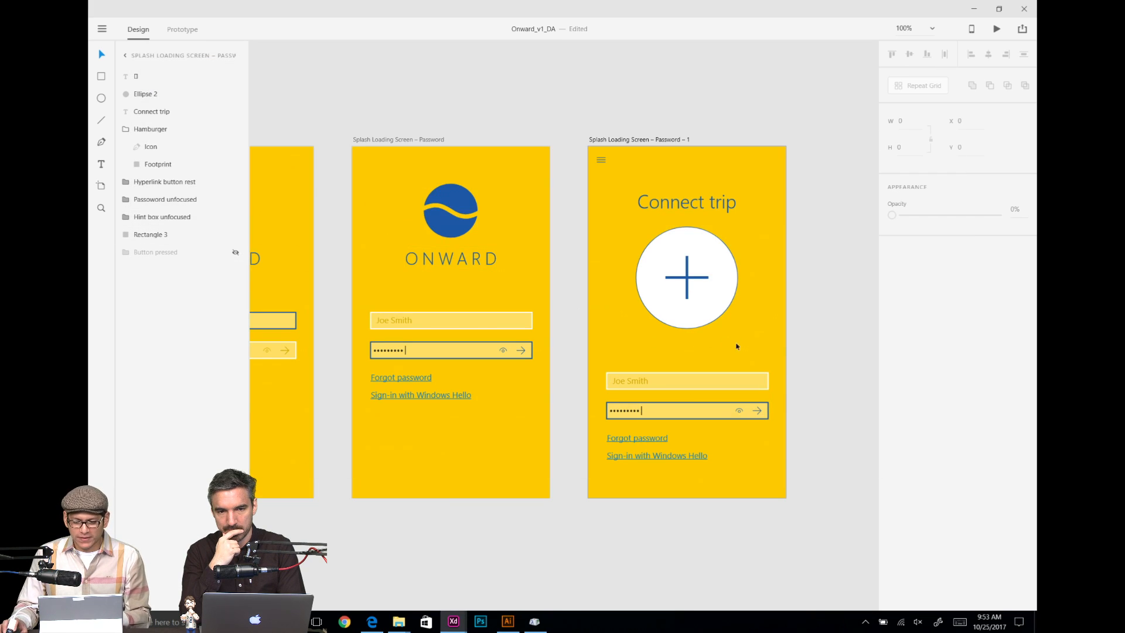
pyautogui.hotkey('ctrl', 'v')
pyautogui.press('Delete')
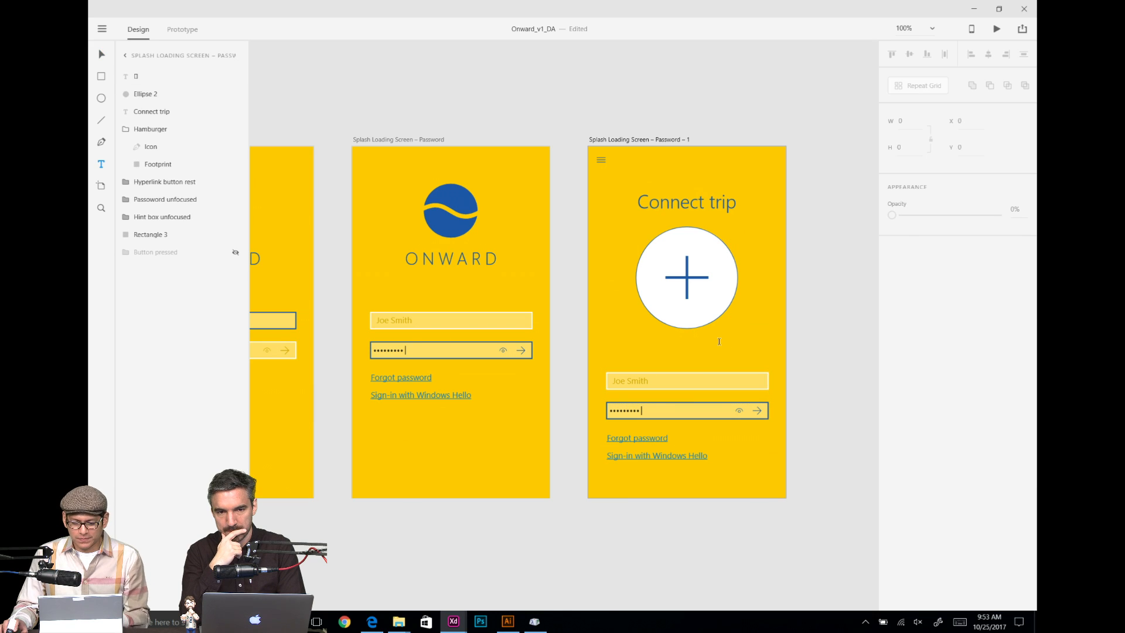
pyautogui.click(721, 340)
pyautogui.hotkey('ctrl', 'a')
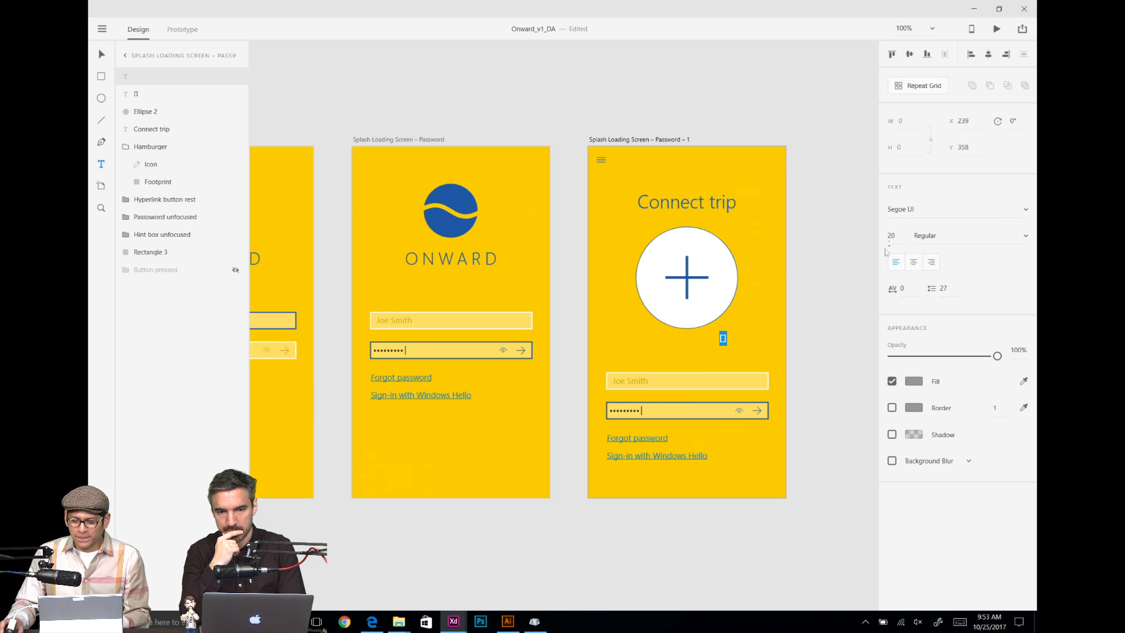
pyautogui.click(1026, 210)
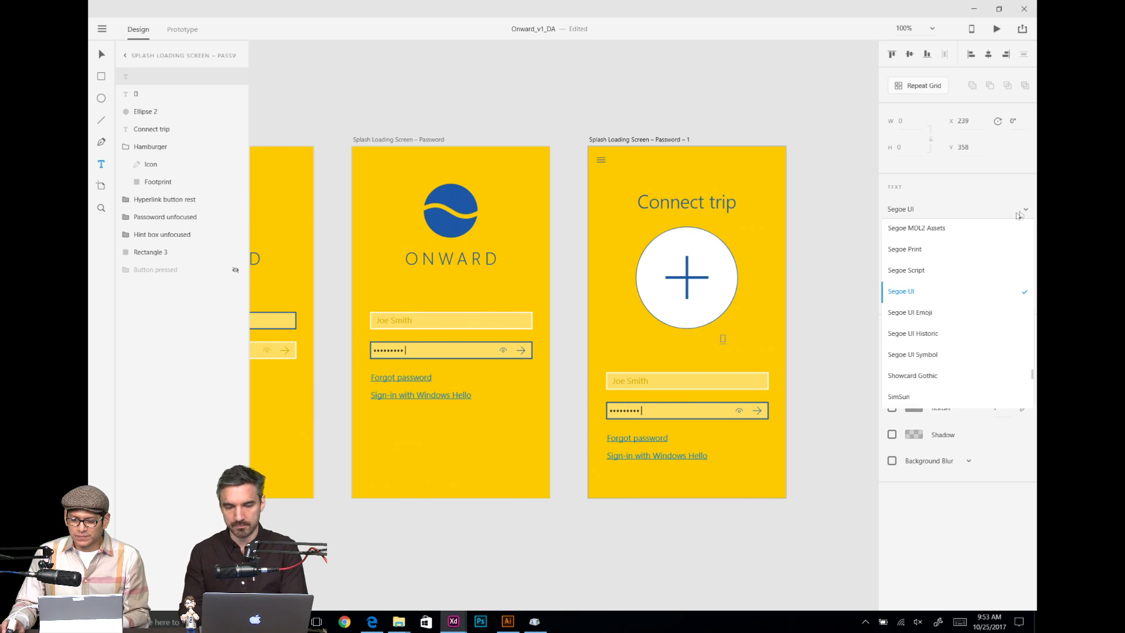
pyautogui.click(979, 227)
pyautogui.press('Escape')
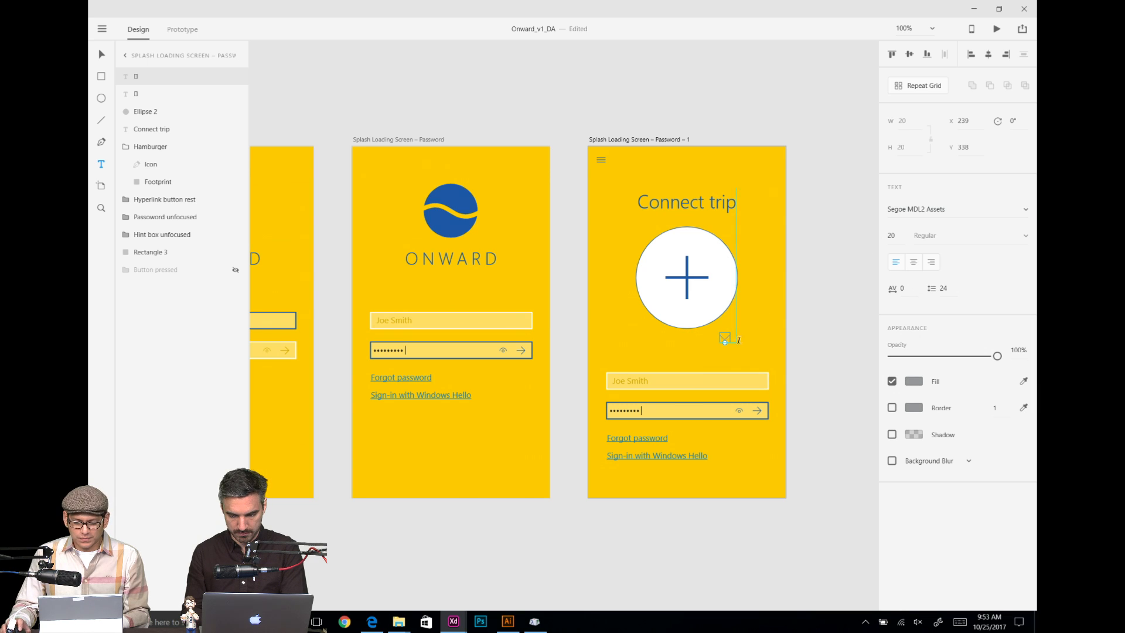
# Step: Change the fill colour of the chevron glyph below the plus circle to black
pyautogui.click(922, 382)
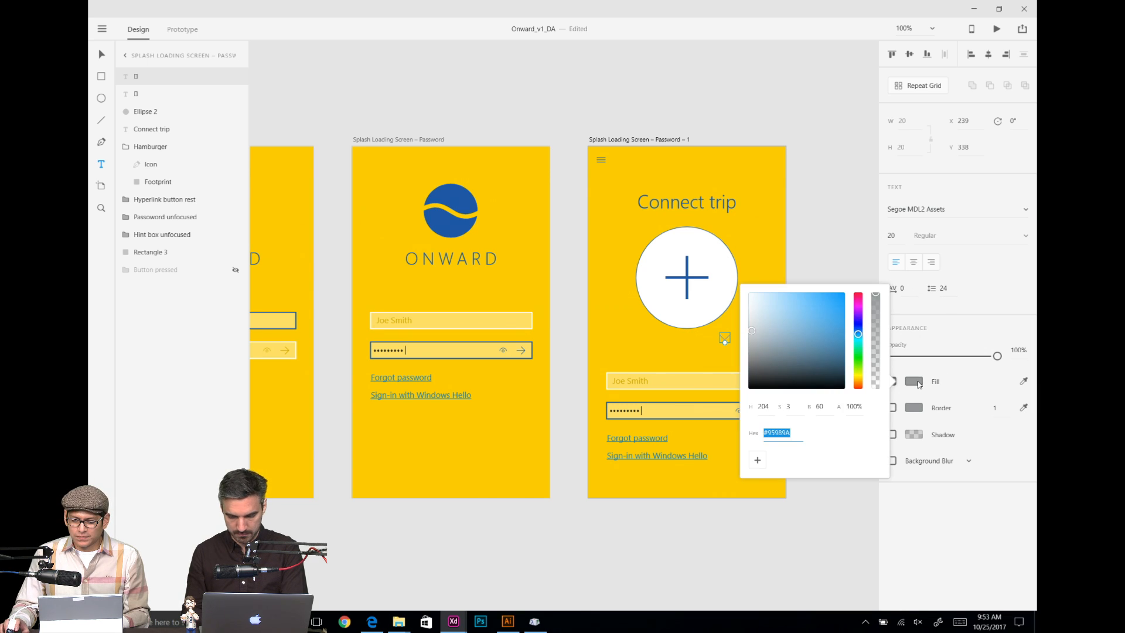
pyautogui.click(918, 378)
pyautogui.click(920, 387)
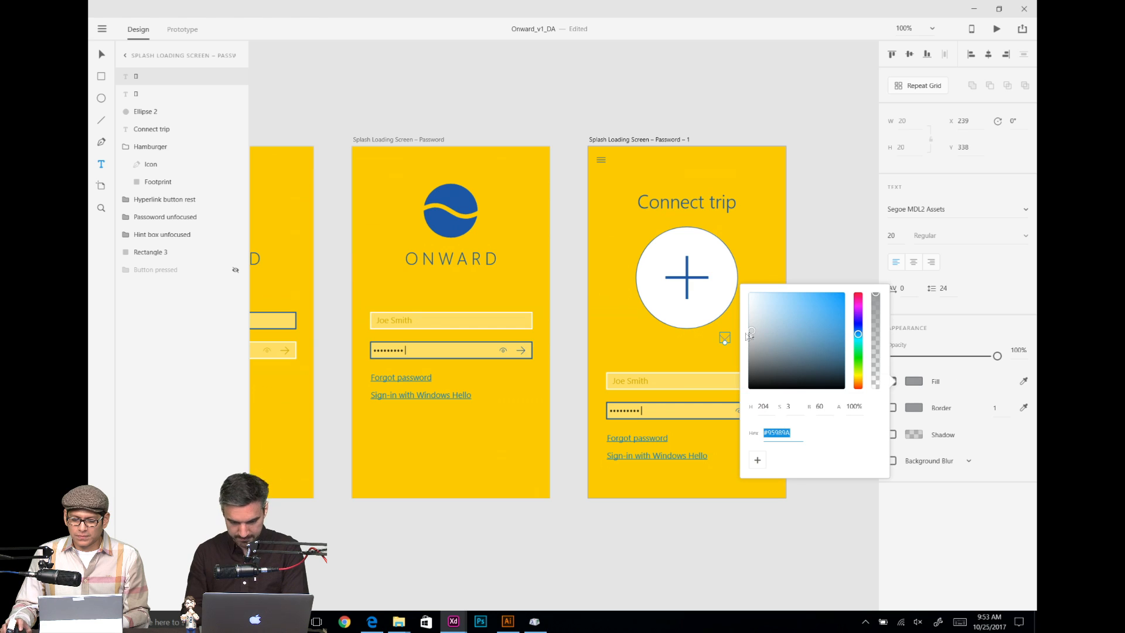
pyautogui.moveTo(749, 336); pyautogui.dragTo(745, 392)
pyautogui.click(710, 345)
pyautogui.press('Escape')
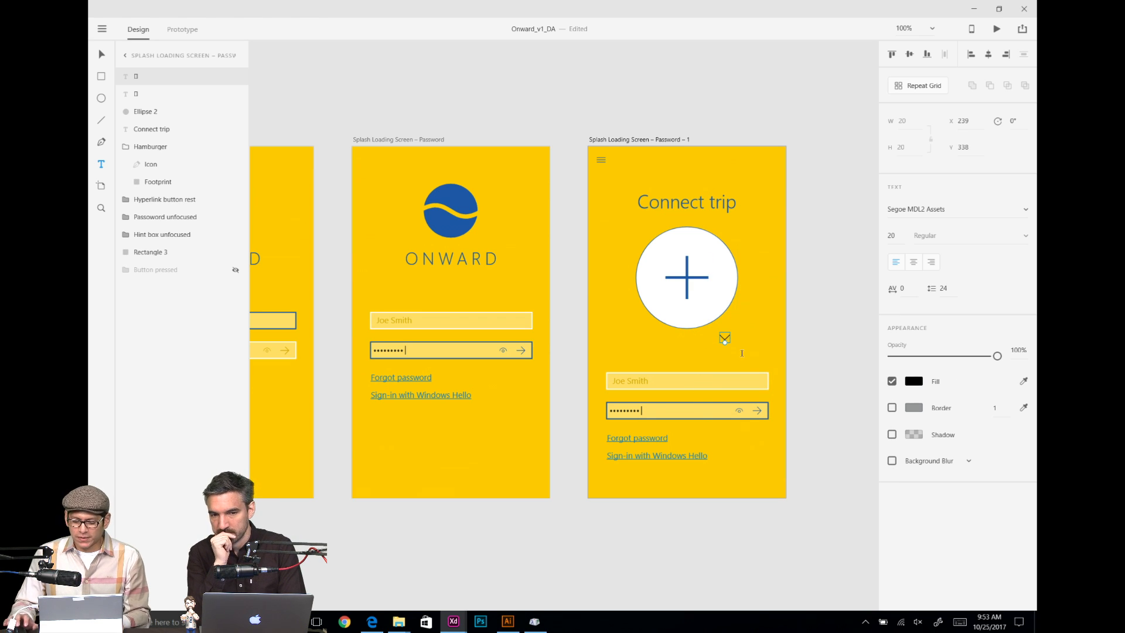
# Step: Move the chevron glyph from below the plus circle to just beside its right edge, at about X 295, Y 216
pyautogui.hotkey('ctrl', '=')
pyautogui.hotkey('ctrl', '=')
pyautogui.hotkey('ctrl', '=')
pyautogui.moveTo(762, 269); pyautogui.dragTo(582, 322)
pyautogui.moveTo(729, 256); pyautogui.dragTo(601, 336)
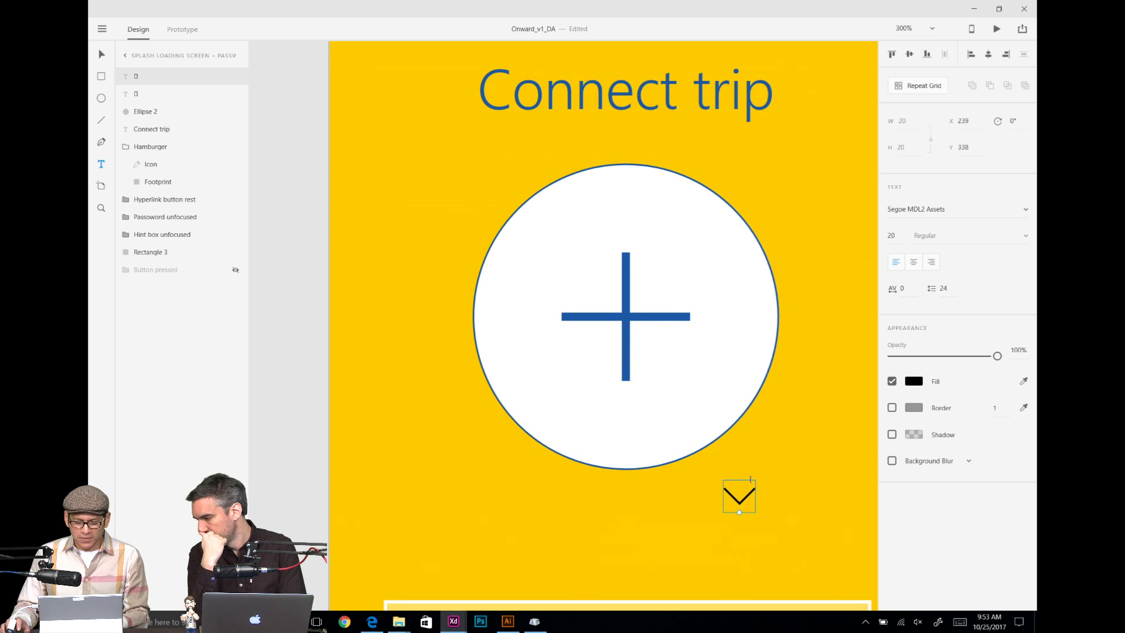
pyautogui.moveTo(747, 501); pyautogui.dragTo(836, 304)
pyautogui.hotkey('ctrl', '1')
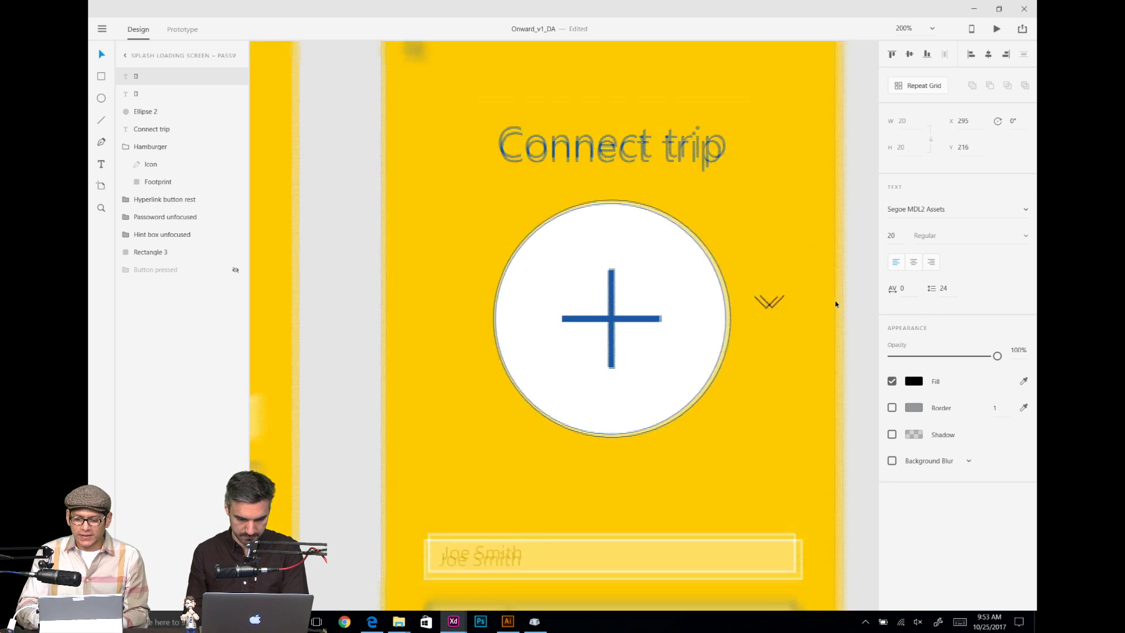
pyautogui.hscroll(-3, 774, 322)
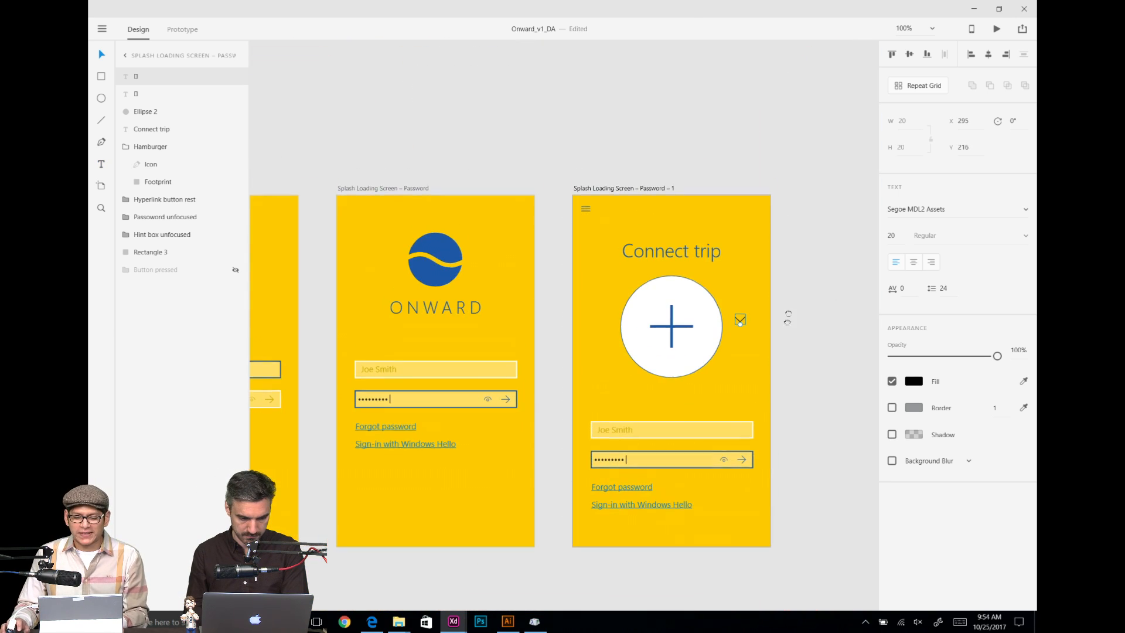
pyautogui.scroll(-2, 786, 304)
pyautogui.hotkey('alt', 'Tab')
pyautogui.hotkey('alt', 'Tab')
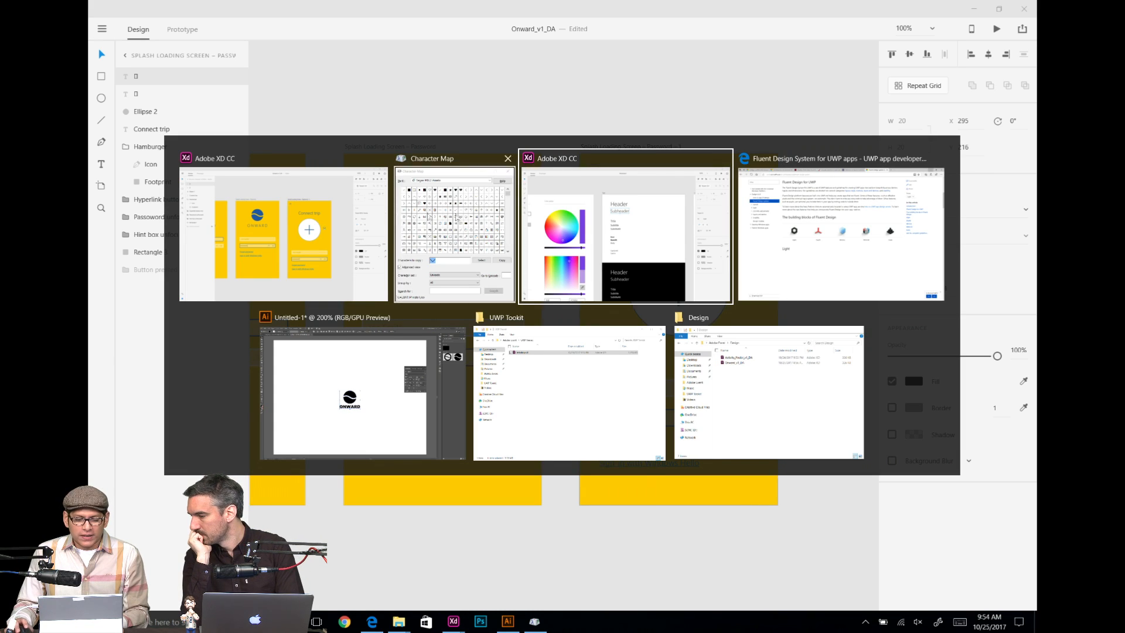
pyautogui.hotkey('alt', 'Tab')
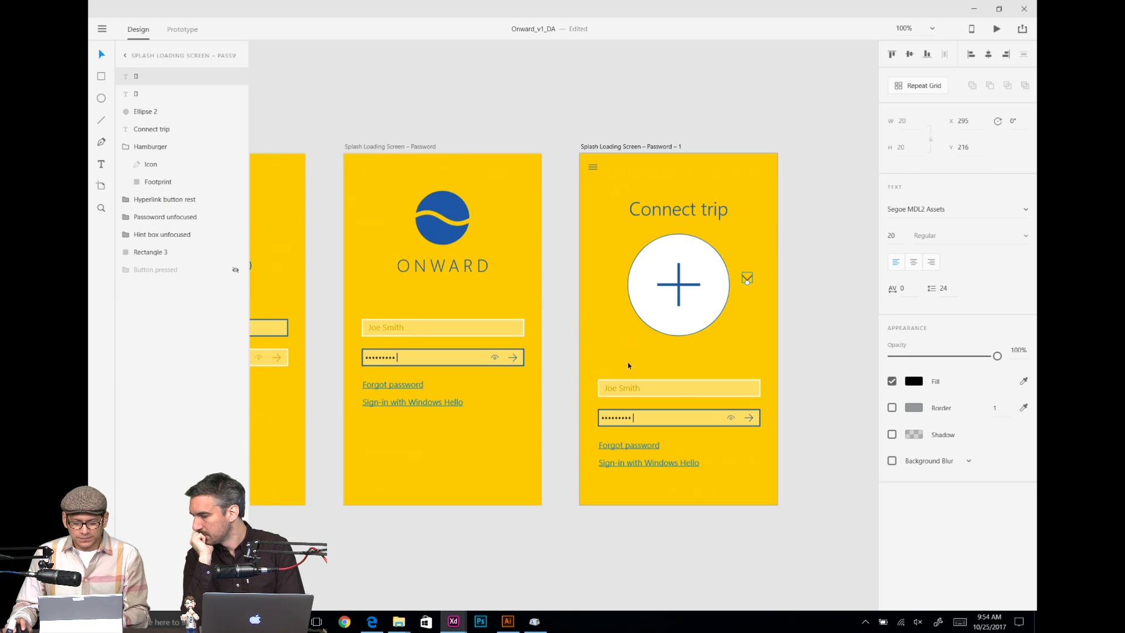
# Step: Add a text box about 299 by 38 below the plus circle reading "Tap to add boarding pass photo to add cruise trip itinerary."
pyautogui.moveTo(597, 342); pyautogui.dragTo(760, 365)
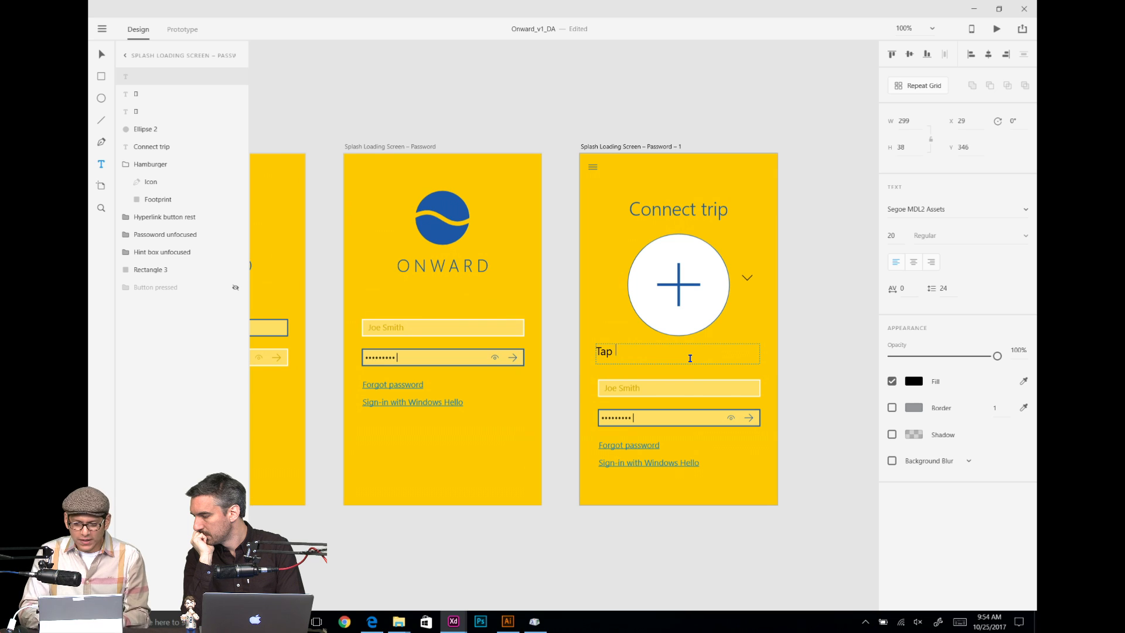
pyautogui.write('Tap to add')
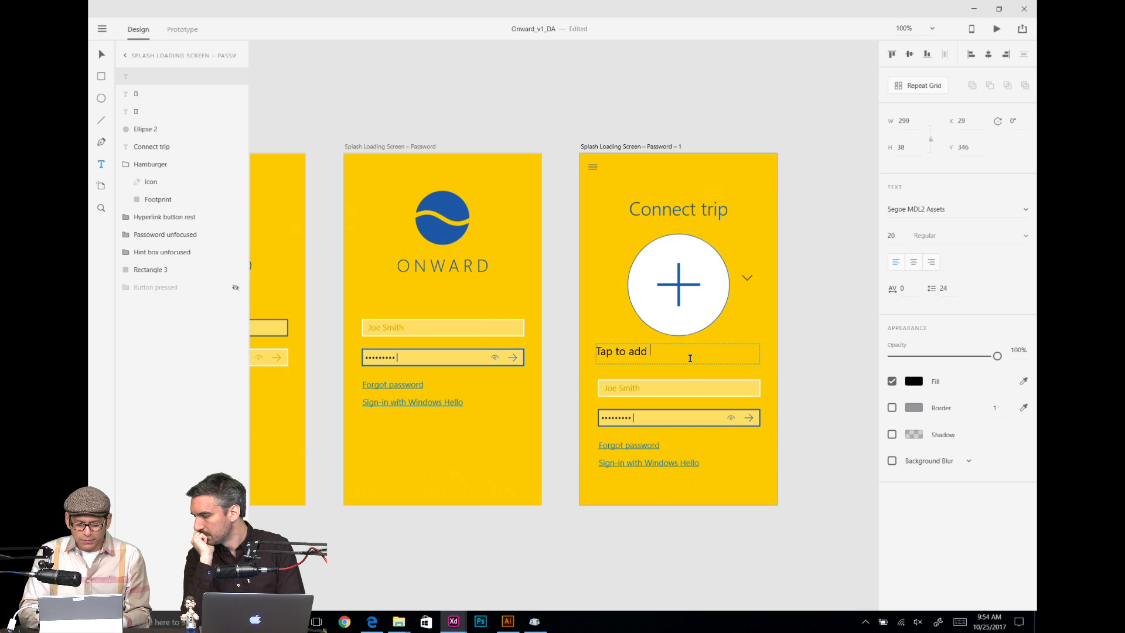
pyautogui.write(' boarding pass')
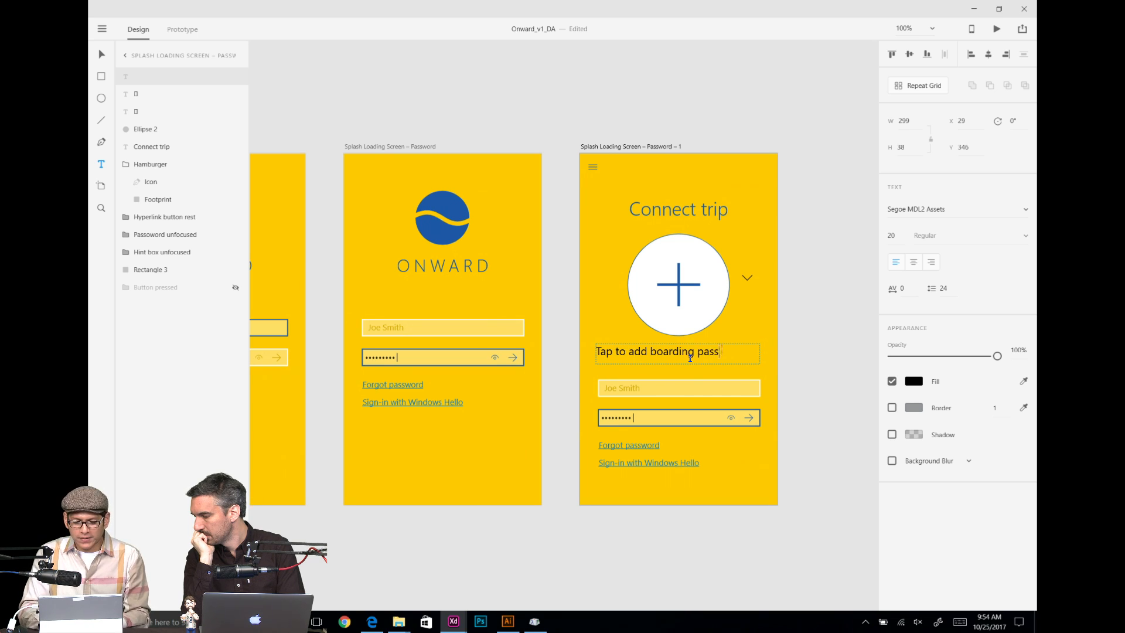
pyautogui.write(' photo')
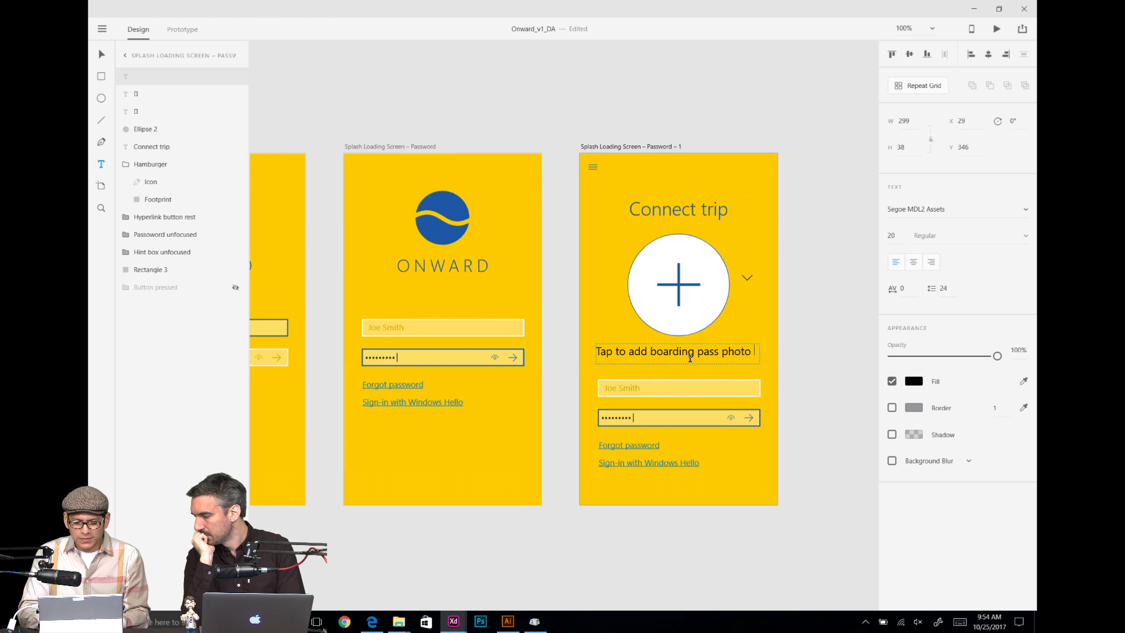
pyautogui.write(' to add ')
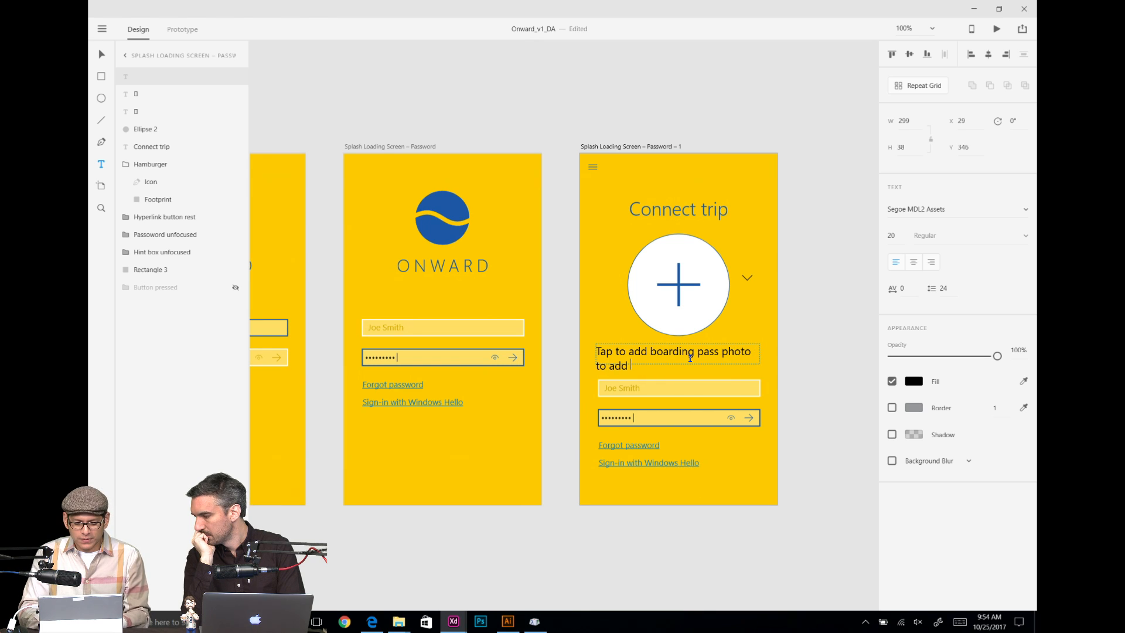
pyautogui.write('cruise tr')
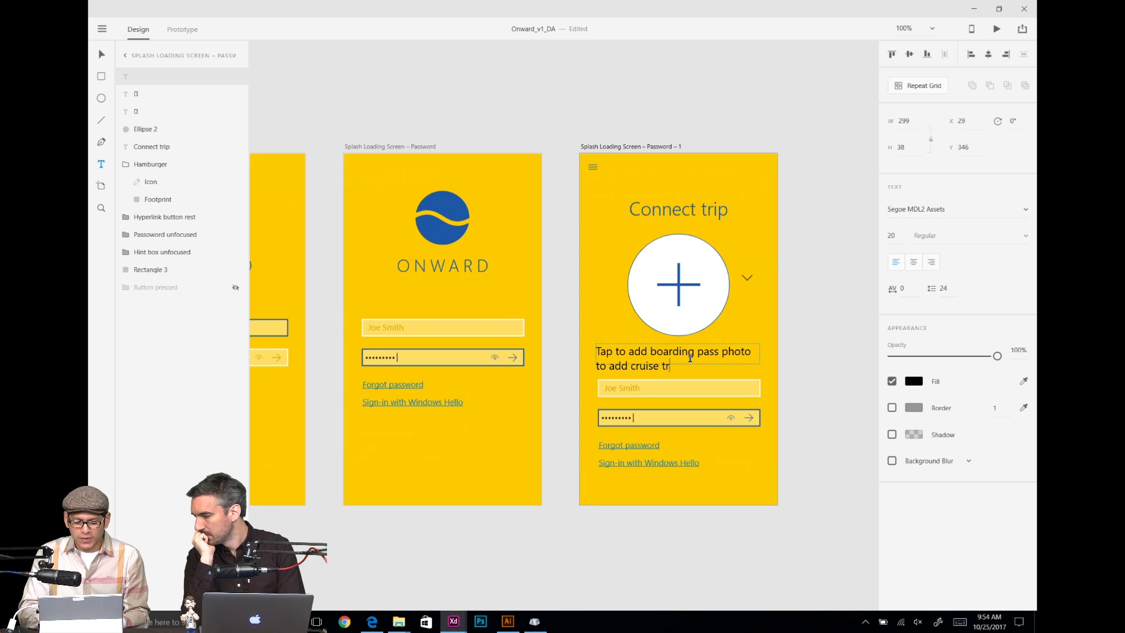
pyautogui.write('ip itin')
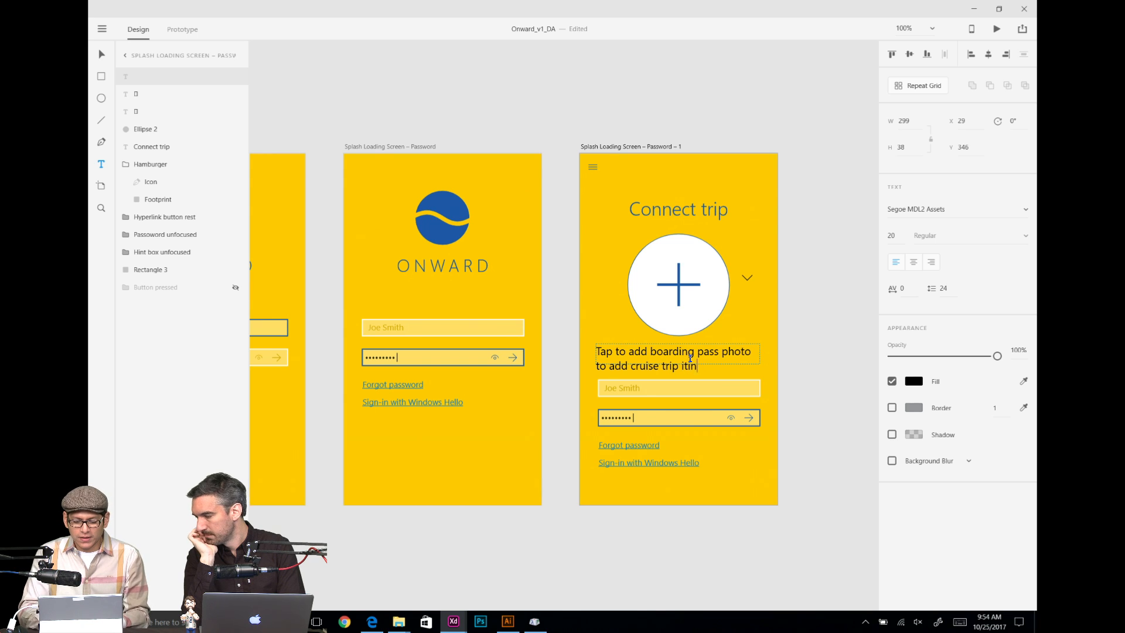
pyautogui.write('erary.')
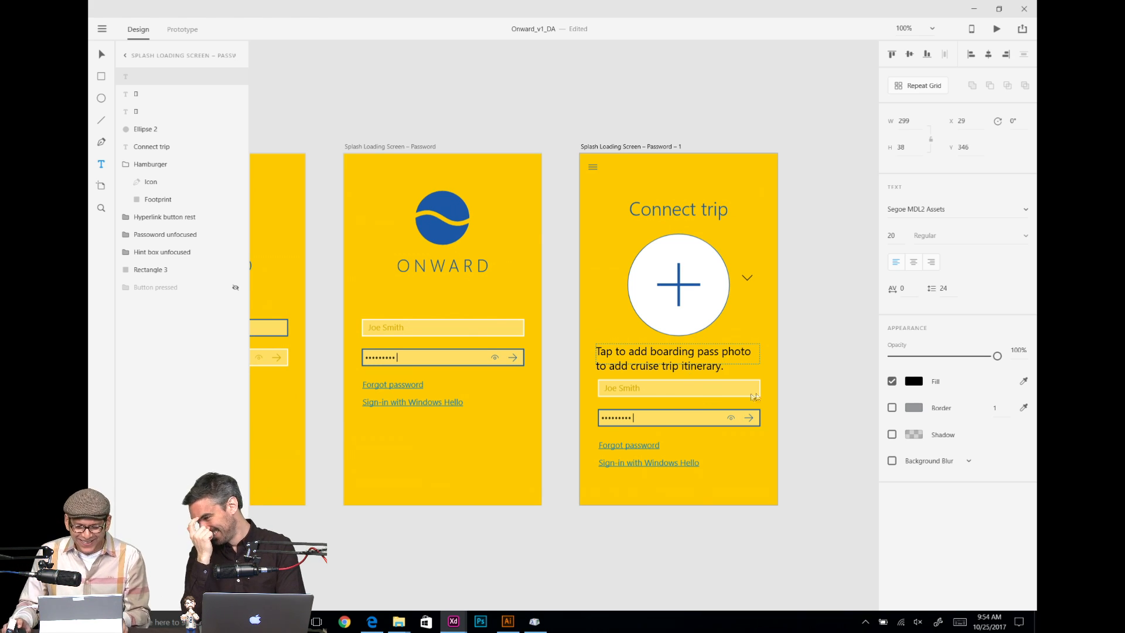
pyautogui.press('Escape')
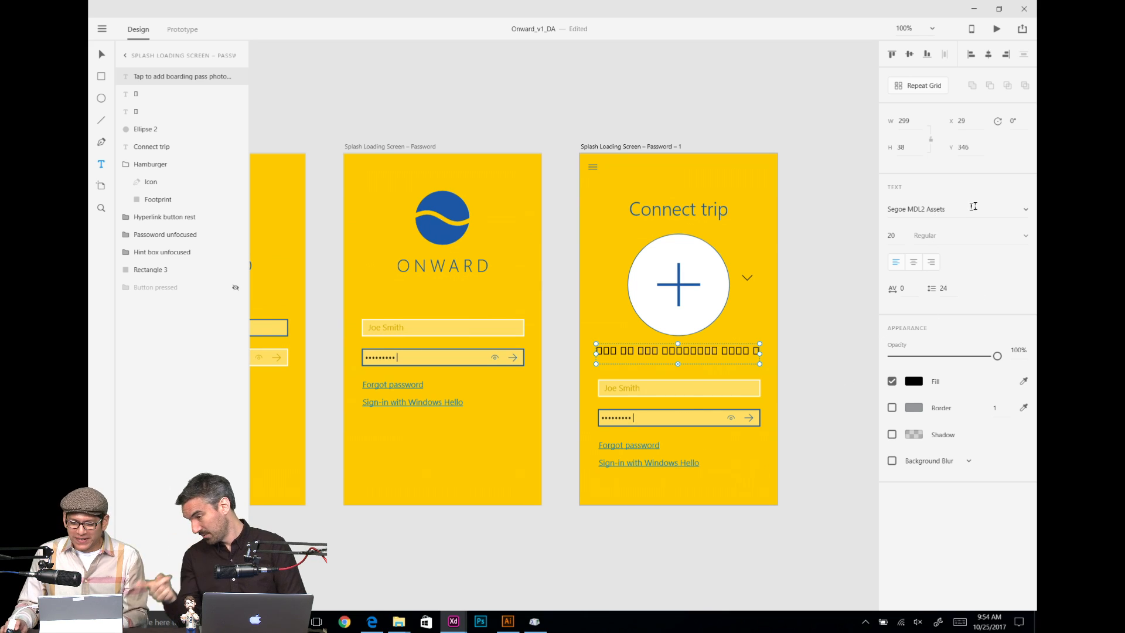
# Step: Set the font of the boarding pass instruction text to Segoe UI
pyautogui.click(1025, 212)
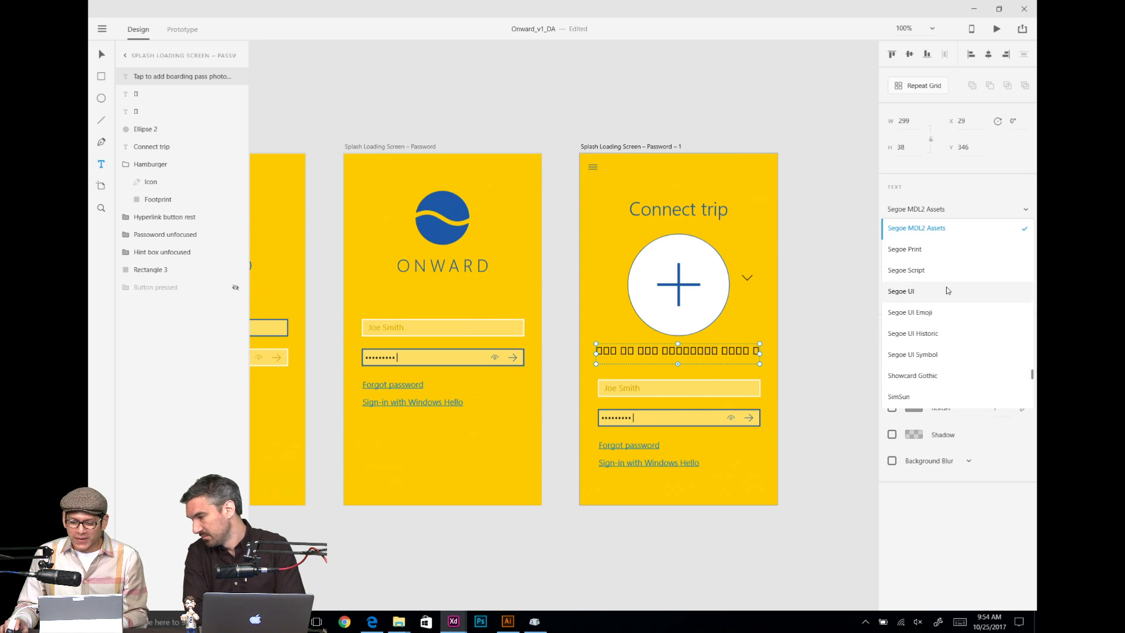
pyautogui.click(1015, 288)
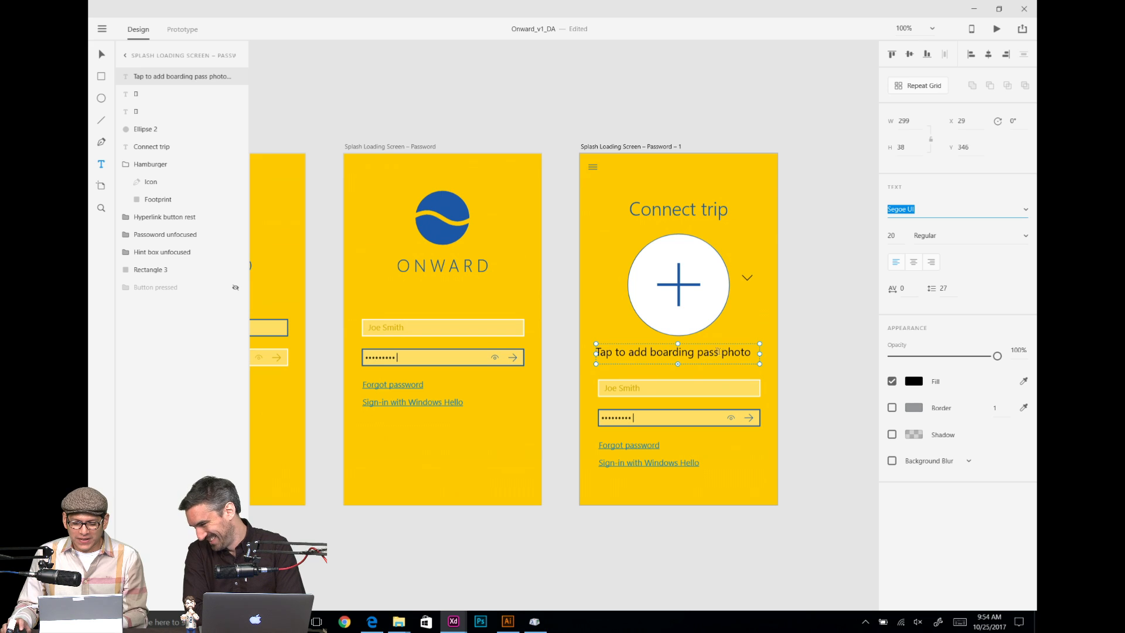
pyautogui.press('Escape')
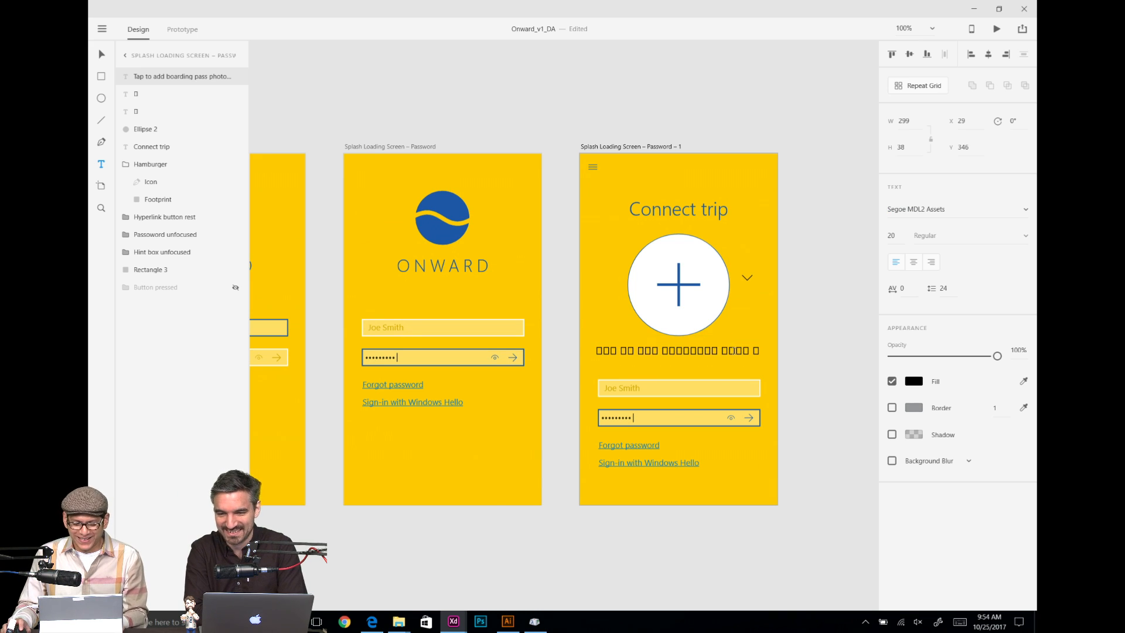
pyautogui.click(1025, 210)
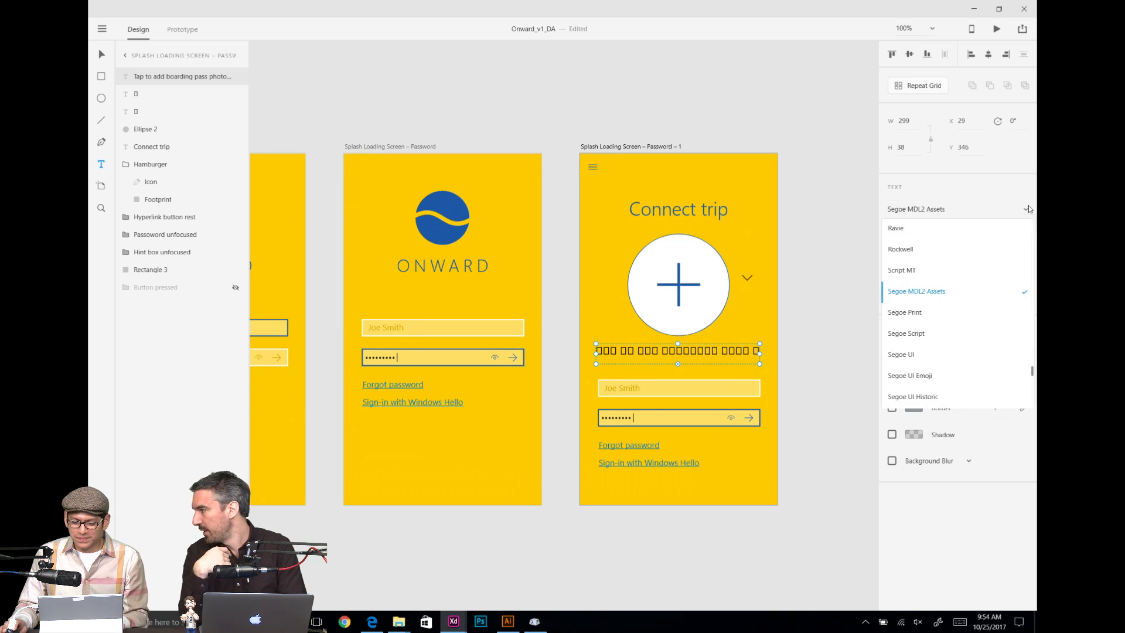
pyautogui.click(920, 352)
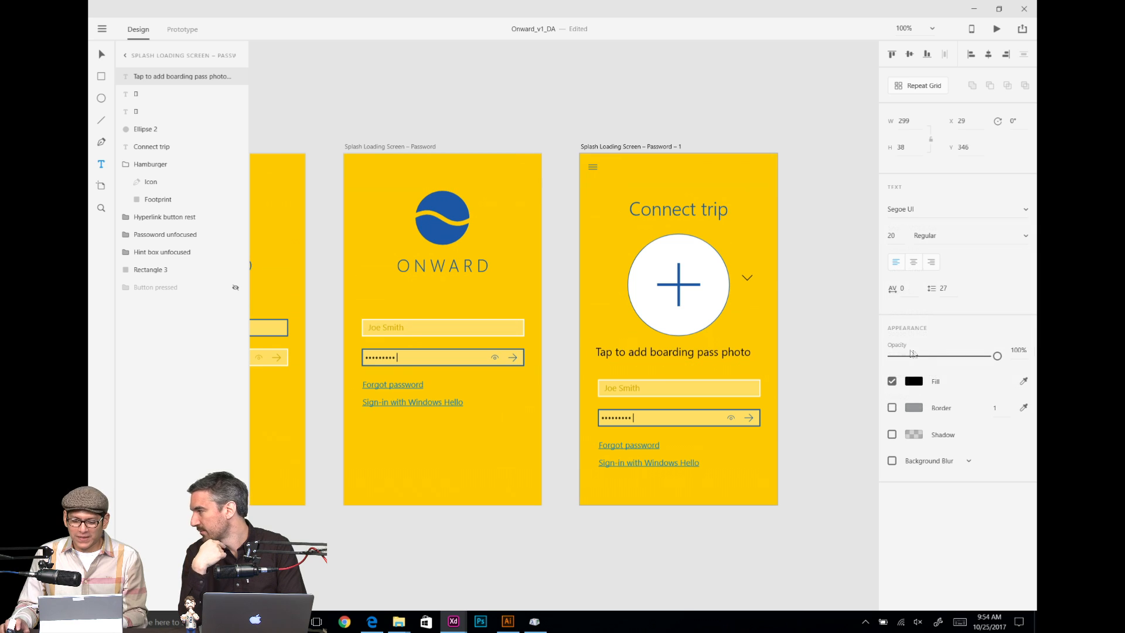
pyautogui.doubleClick(748, 359)
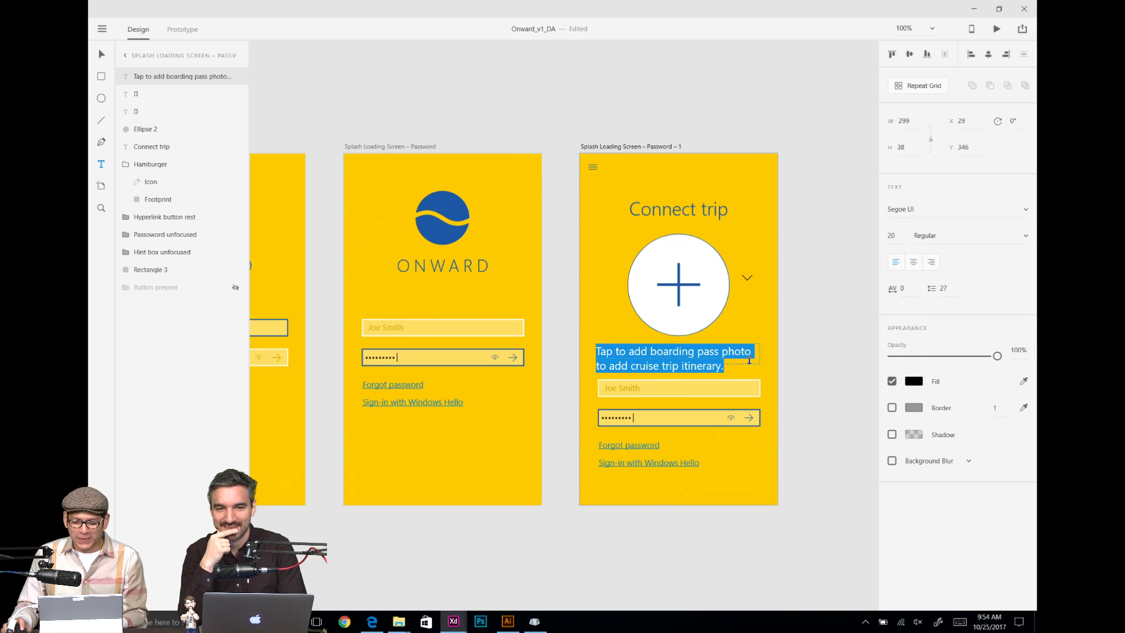
pyautogui.click(749, 360)
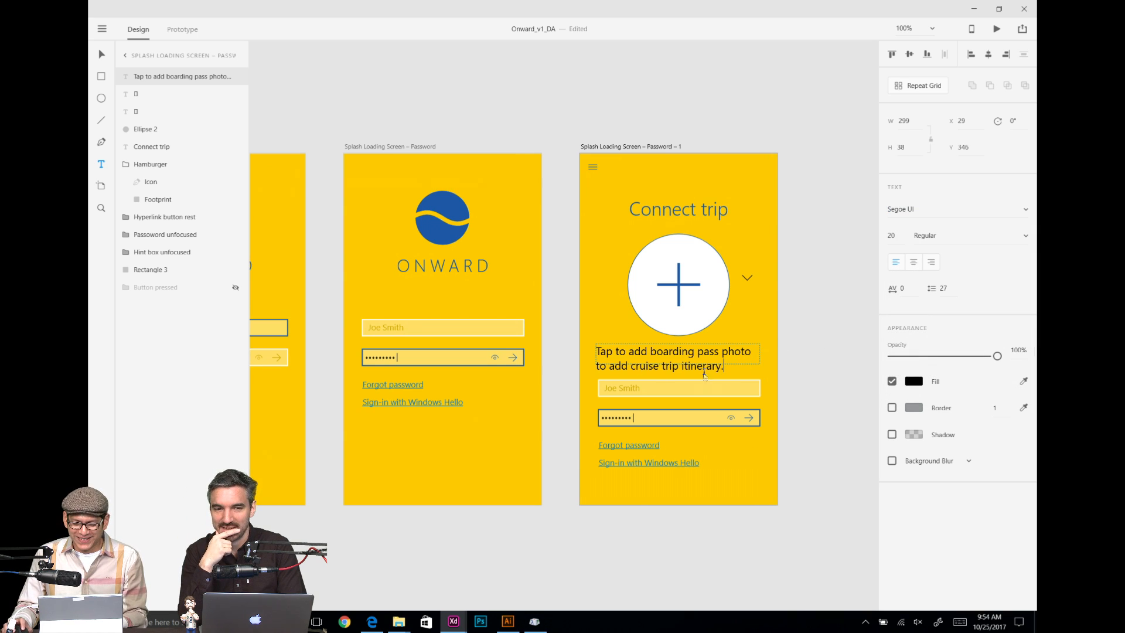
pyautogui.click(818, 332)
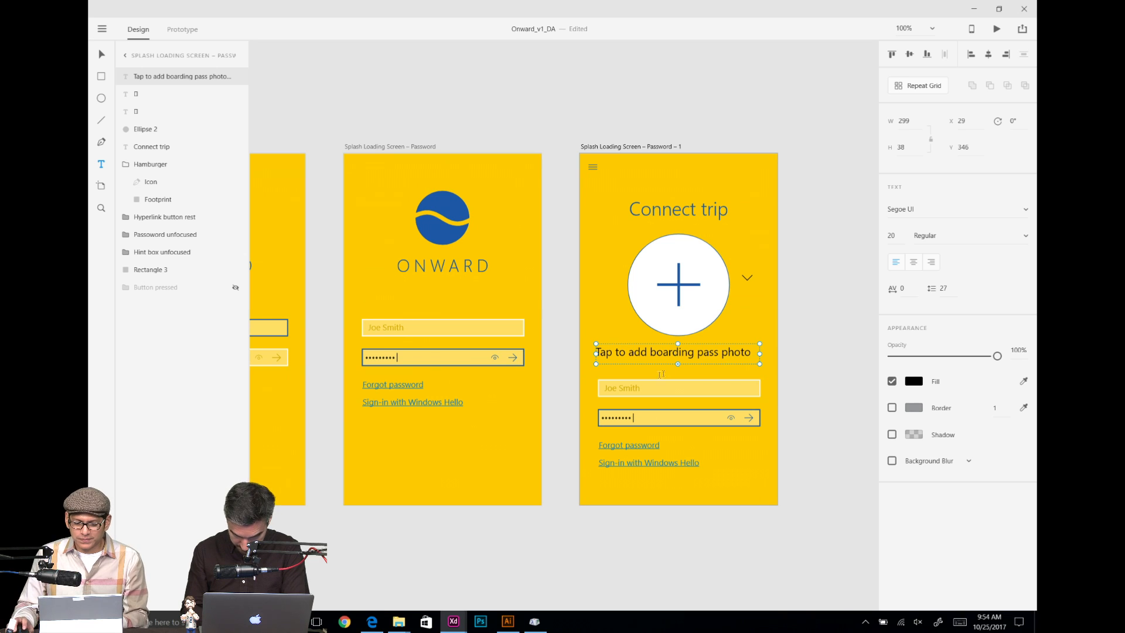
# Step: Move the username box, password box and hyperlink group off the Connect trip artboard onto the pasteboard just below it
pyautogui.press('v')
pyautogui.click(644, 391)
pyautogui.keyDown('shift'); pyautogui.click(644, 419); pyautogui.keyUp('shift')
pyautogui.keyDown('shift'); pyautogui.click(636, 448); pyautogui.keyUp('shift')
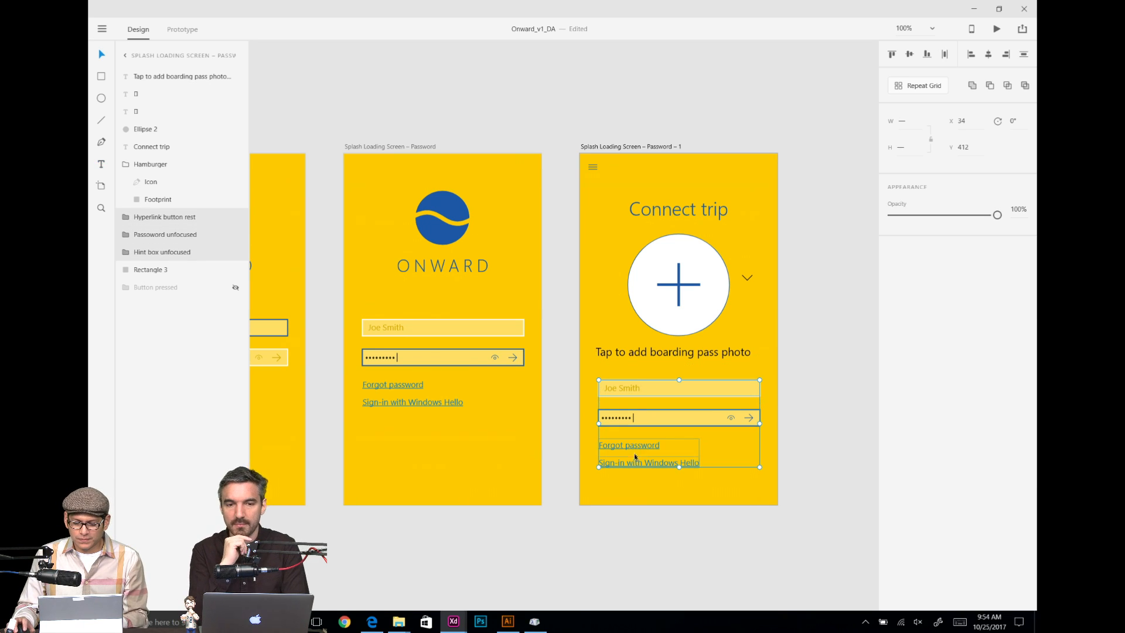
pyautogui.moveTo(636, 457); pyautogui.dragTo(636, 562)
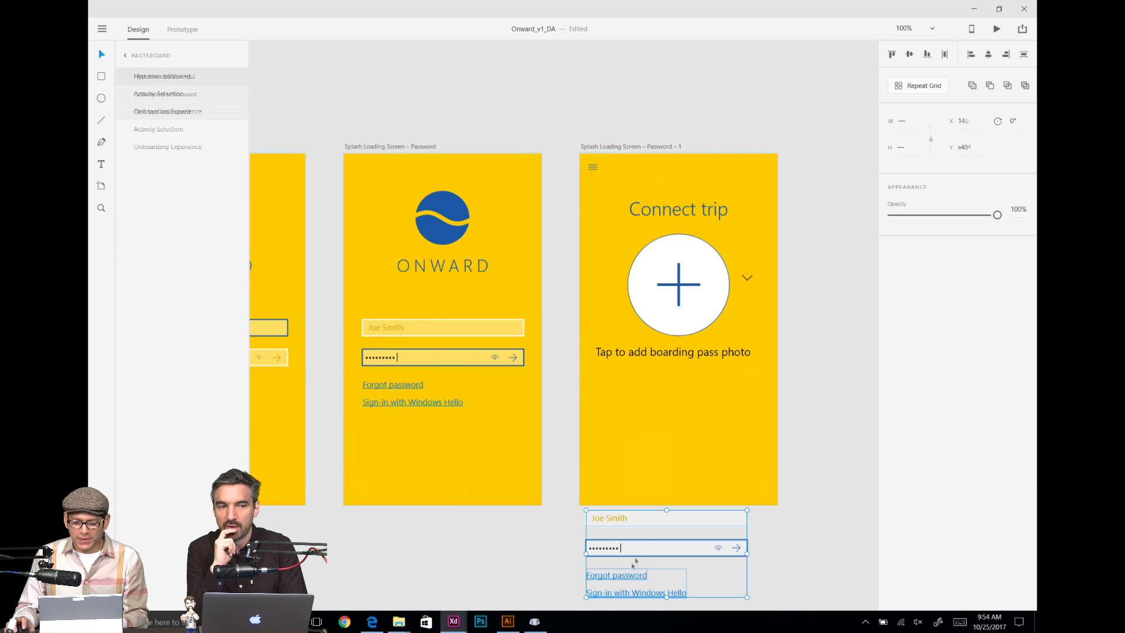
# Step: Center-align the boarding pass instruction text and enlarge its text box to a height of about 68 so both lines fit
pyautogui.hotkey('ctrl', '+')
pyautogui.hotkey('ctrl', '+')
pyautogui.hotkey('ctrl', '+')
pyautogui.moveTo(702, 398); pyautogui.dragTo(553, 299)
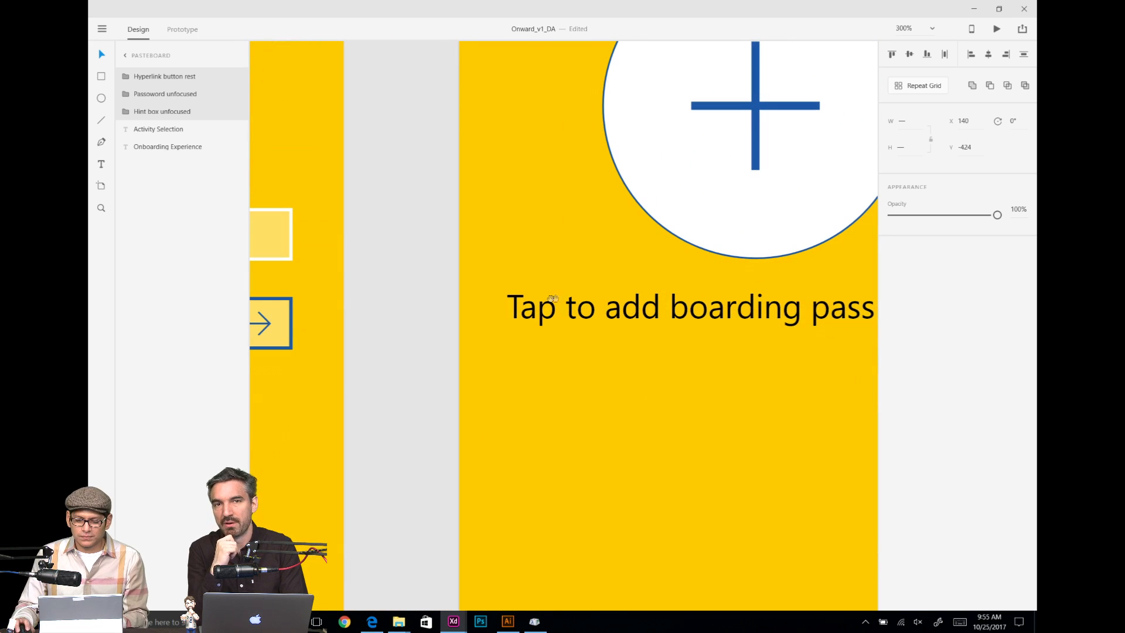
pyautogui.click(553, 299)
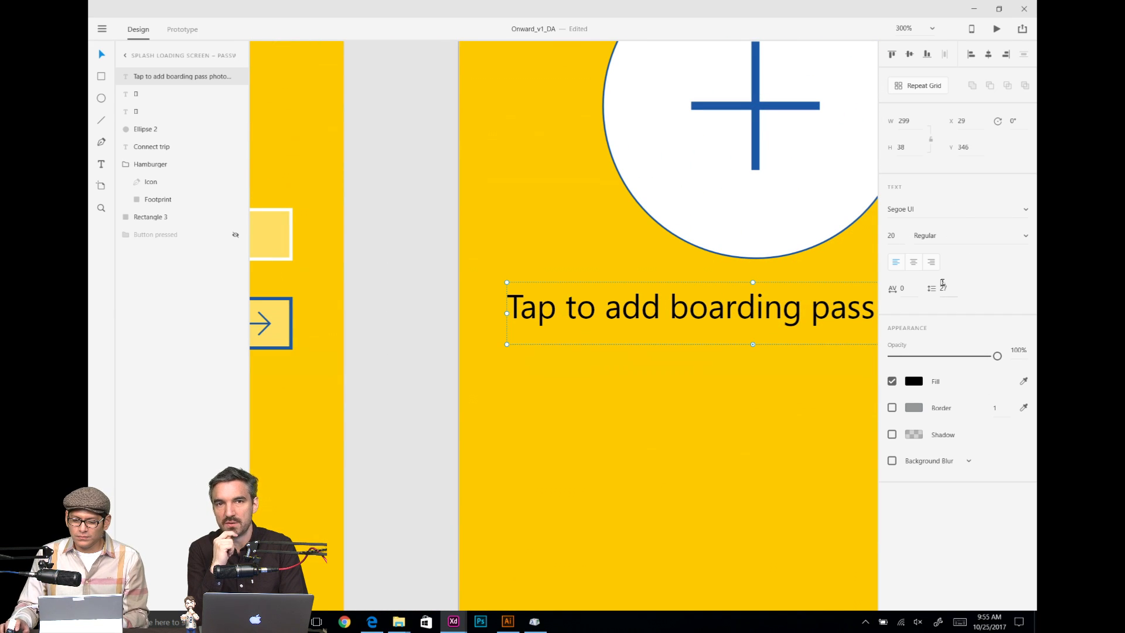
pyautogui.click(914, 263)
pyautogui.hotkey('ctrl', '1')
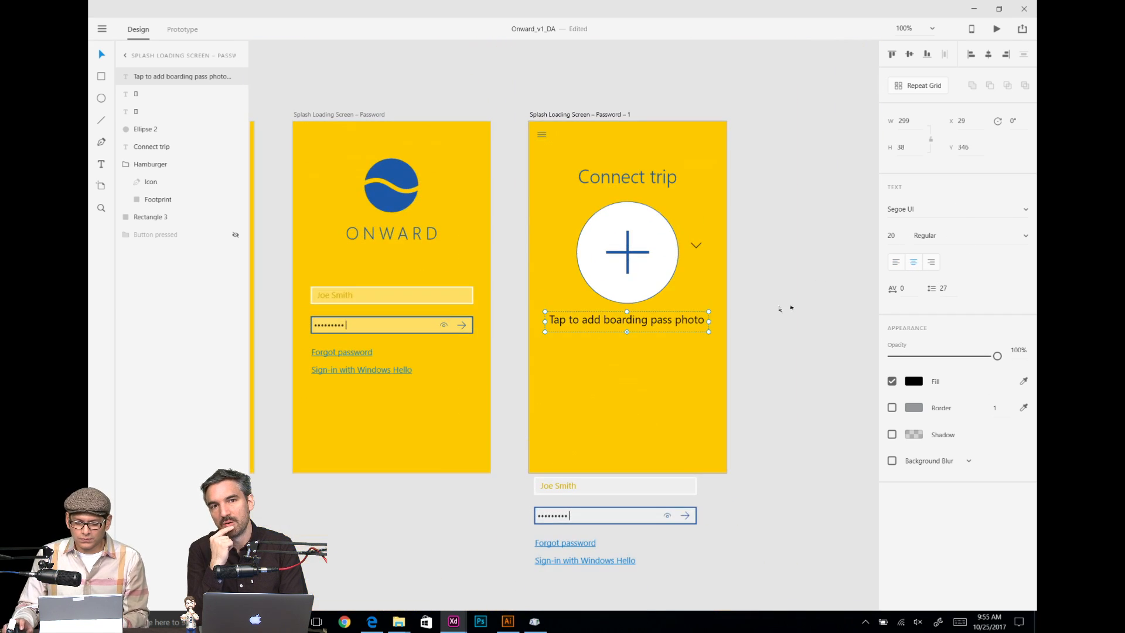
pyautogui.moveTo(631, 334); pyautogui.dragTo(626, 349)
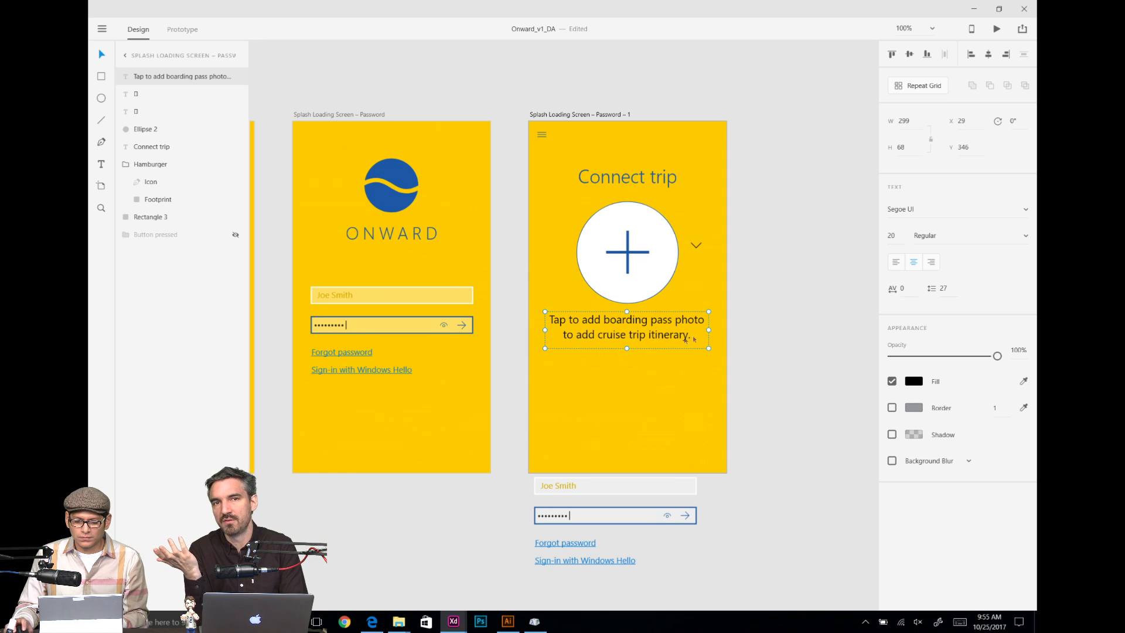
pyautogui.click(759, 334)
# Step: Set the instruction text to size 15 Semilight with line spacing 20, and shift it slightly lower beneath the plus circle
pyautogui.click(666, 324)
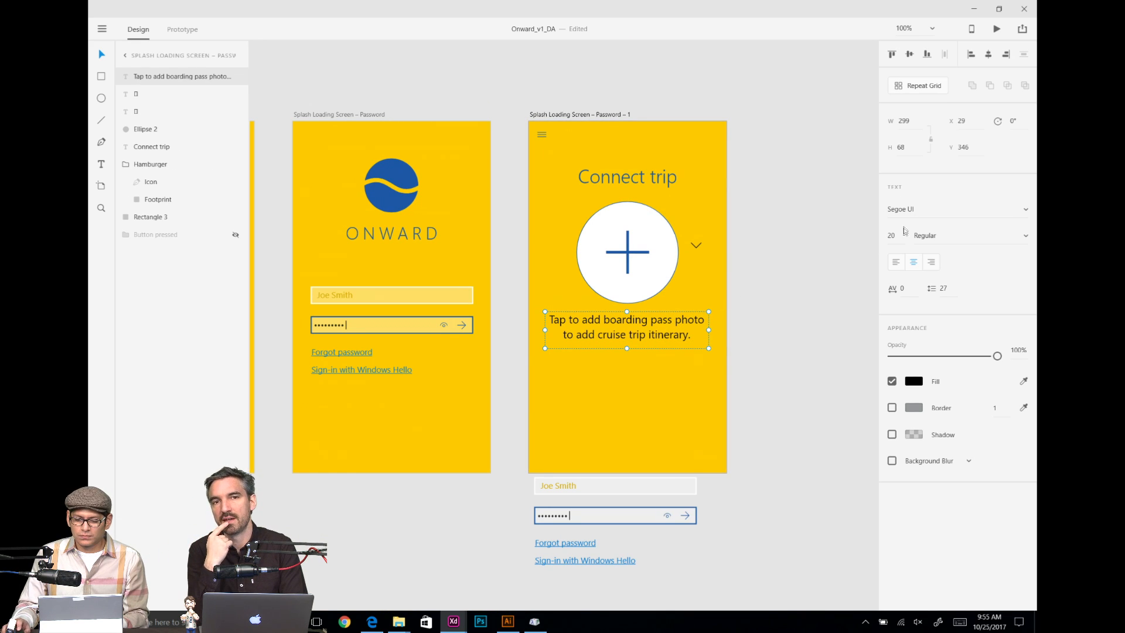
pyautogui.click(896, 235)
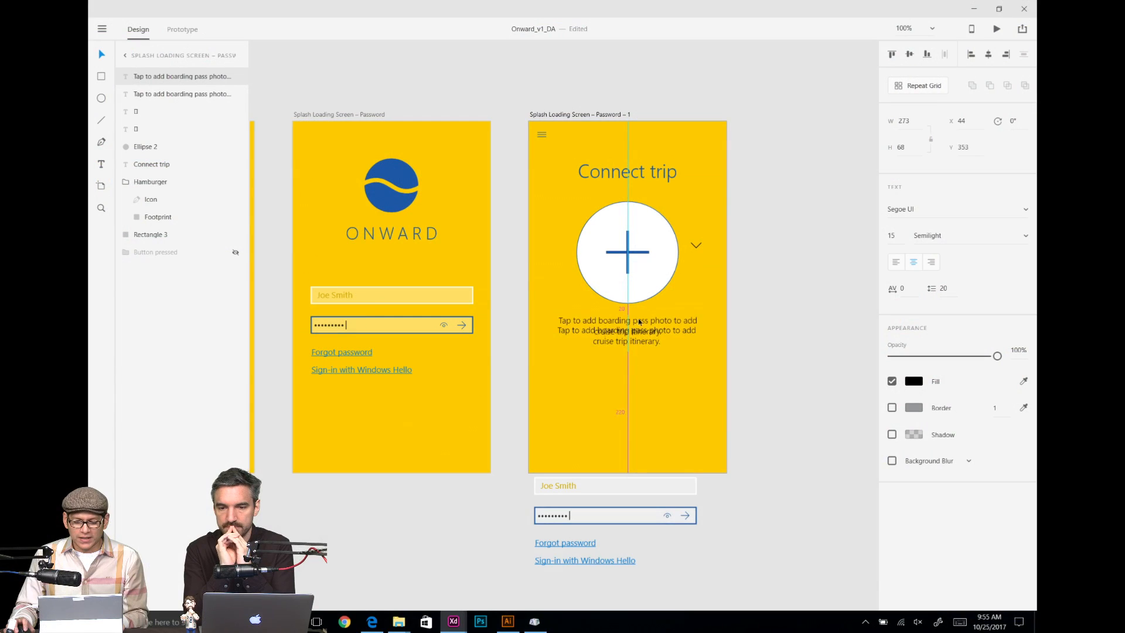
pyautogui.moveTo(638, 324); pyautogui.dragTo(644, 332)
pyautogui.click(634, 300)
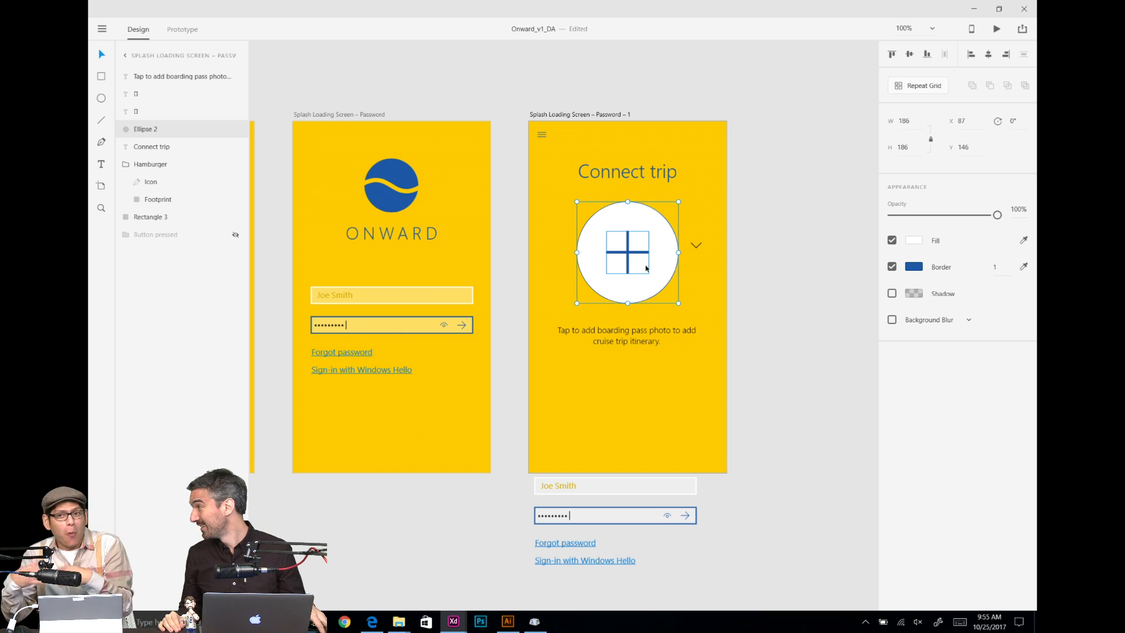
pyautogui.click(619, 339)
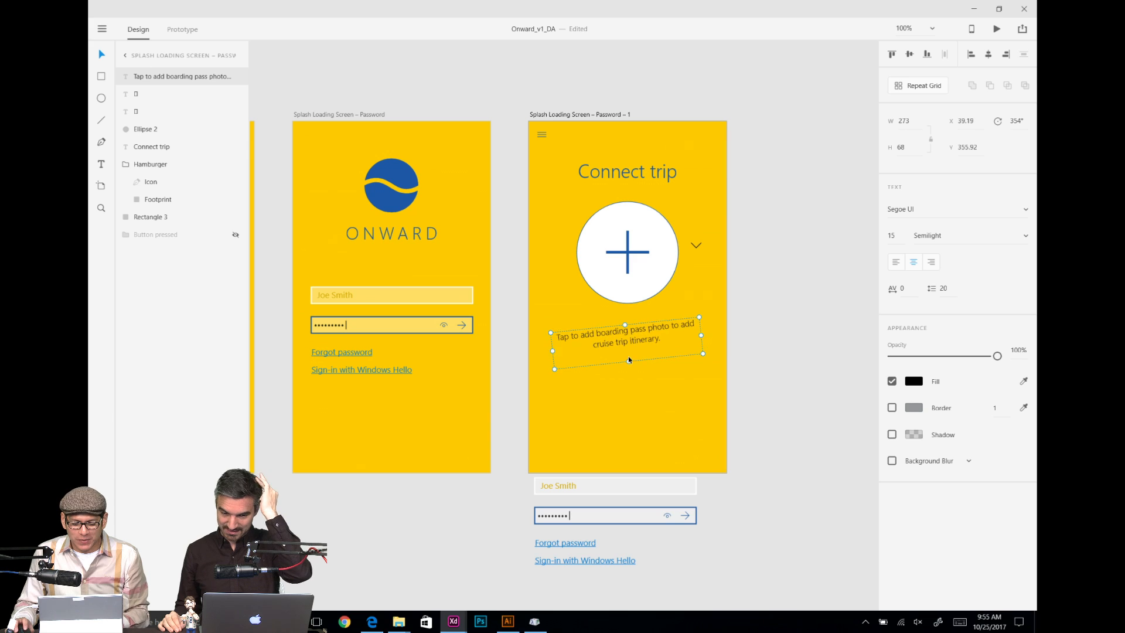
# Step: Undo the rotation of the instruction text, shorten its text box to a height of about 46 and nudge it slightly down
pyautogui.moveTo(628, 361); pyautogui.dragTo(640, 332)
pyautogui.hotkey('ctrl', 'z')
pyautogui.press('v')
pyautogui.press('Down')
pyautogui.press('Down')
pyautogui.press('Down')
pyautogui.click(629, 291)
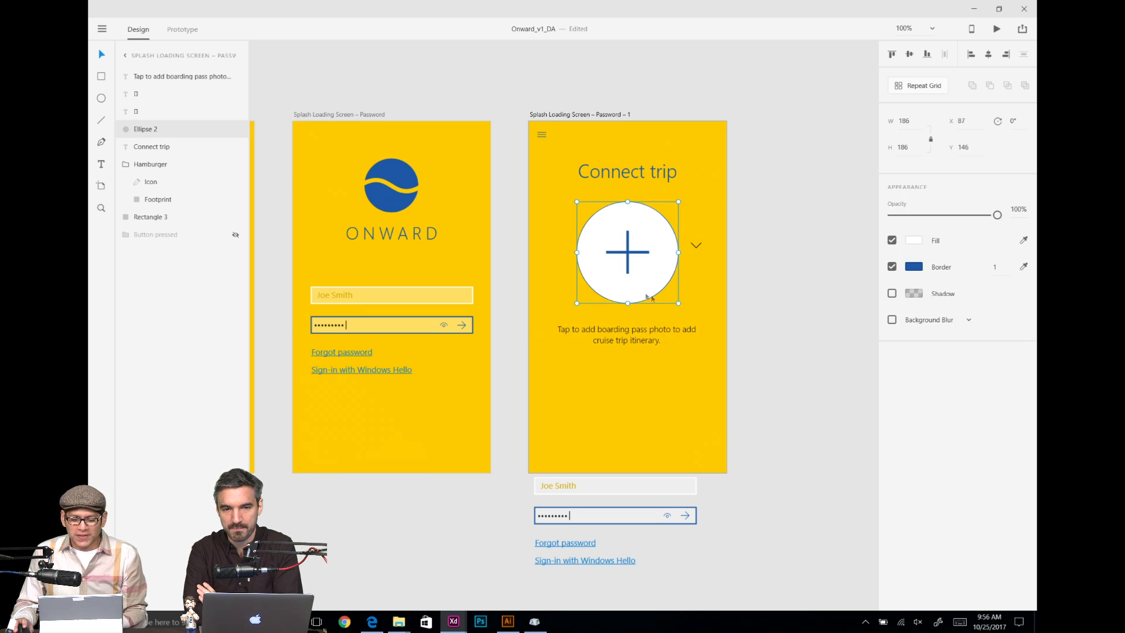
pyautogui.click(669, 334)
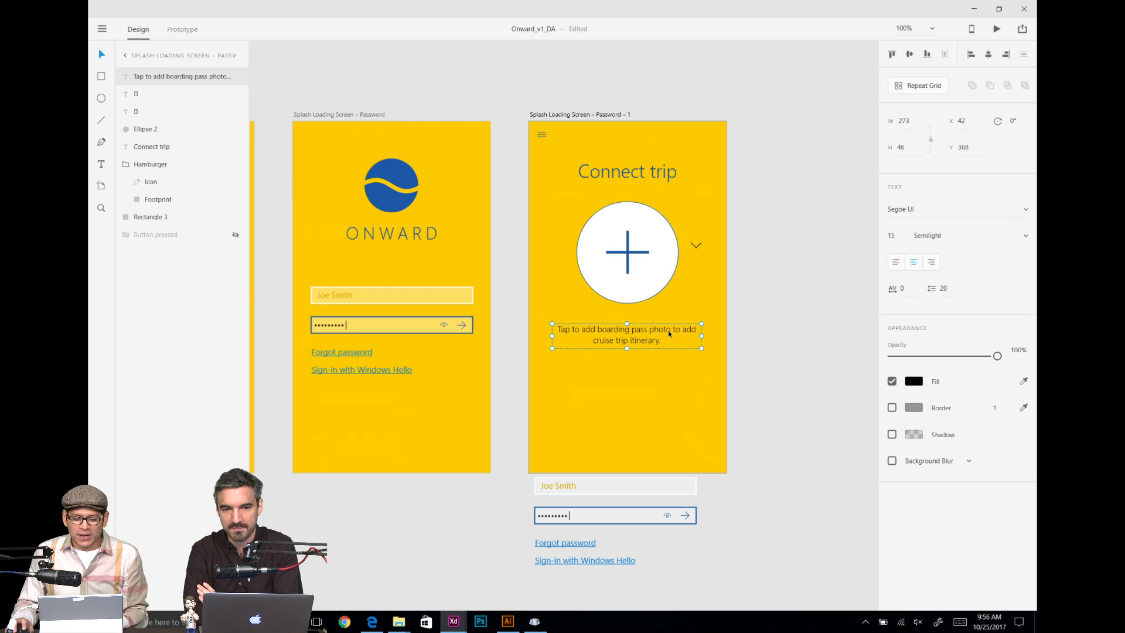
# Step: Delete the chevron icon beside the plus circle
pyautogui.click(696, 246)
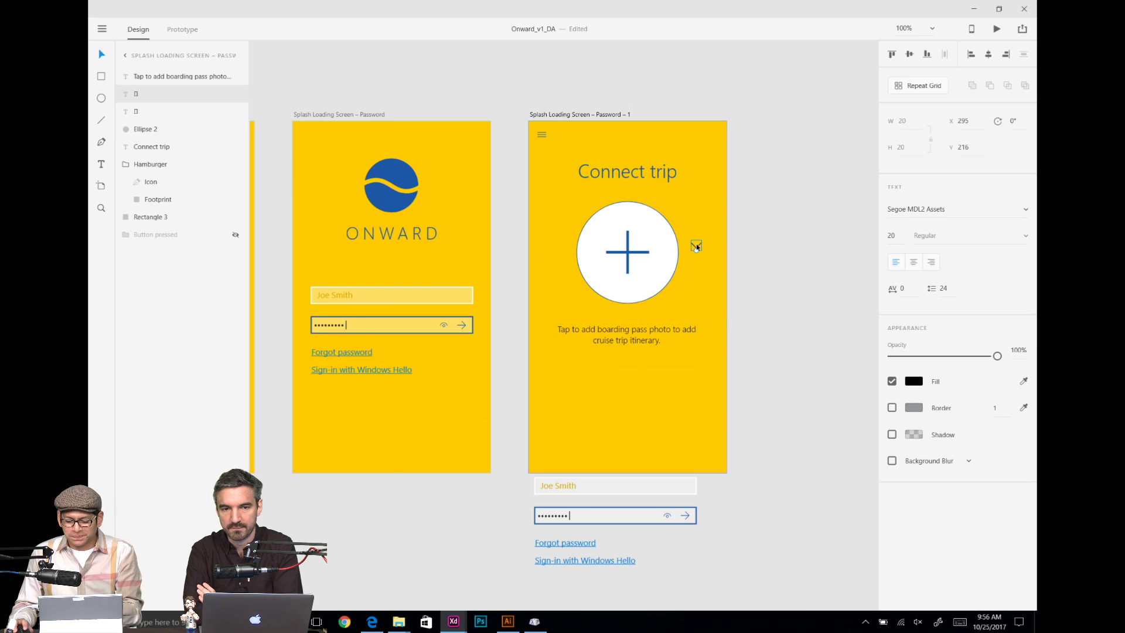
pyautogui.press('Delete')
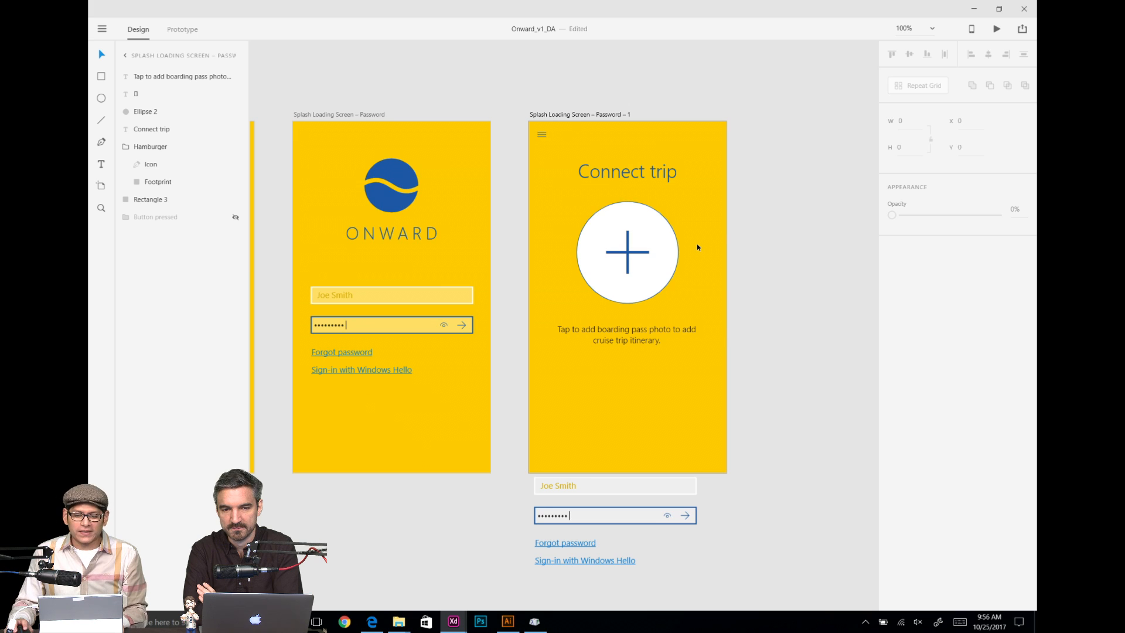
pyautogui.hotkey('alt', 'Tab')
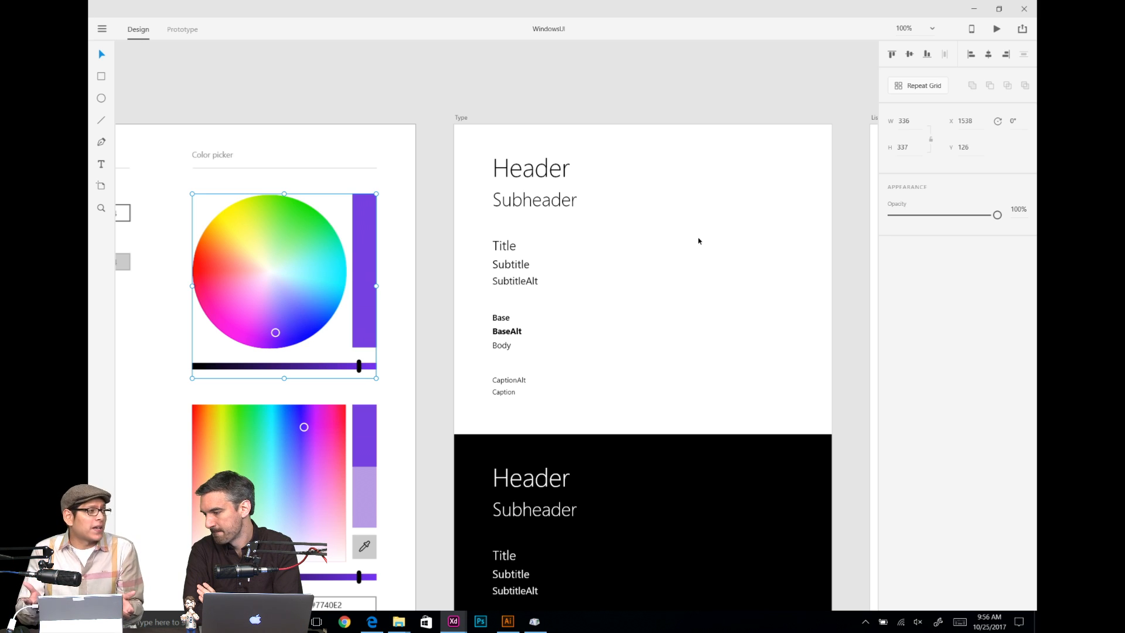
pyautogui.hotkey('alt', 'Tab')
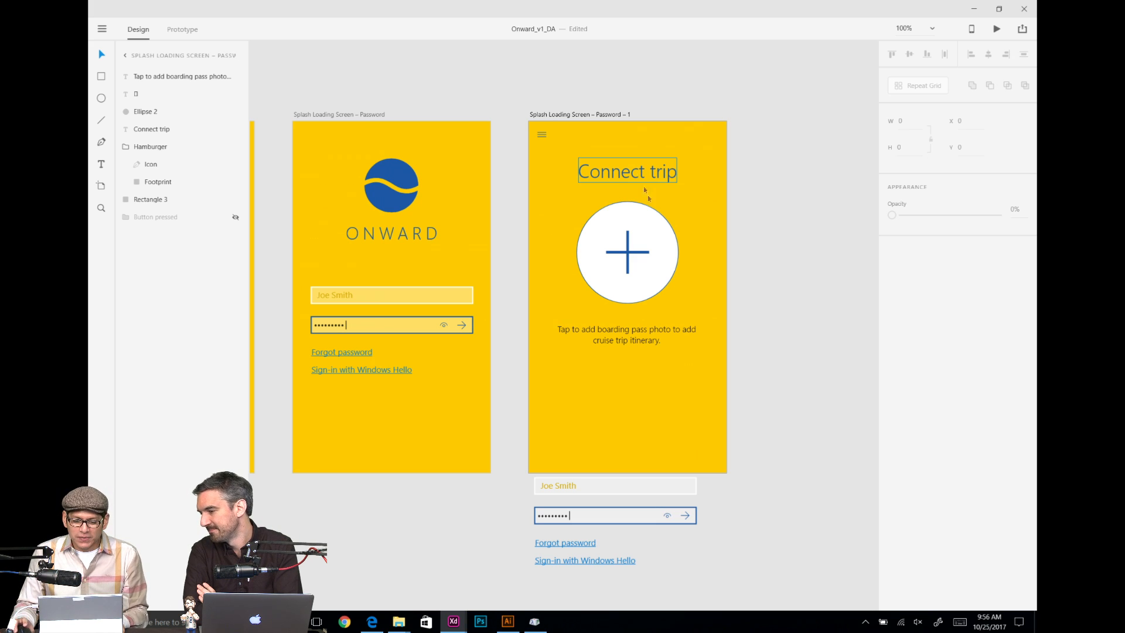
# Step: Switch to Character Map, copy the Segoe MDL2 Assets camera glyph (U+E114) and return to the Onward mockup
pyautogui.click(655, 337)
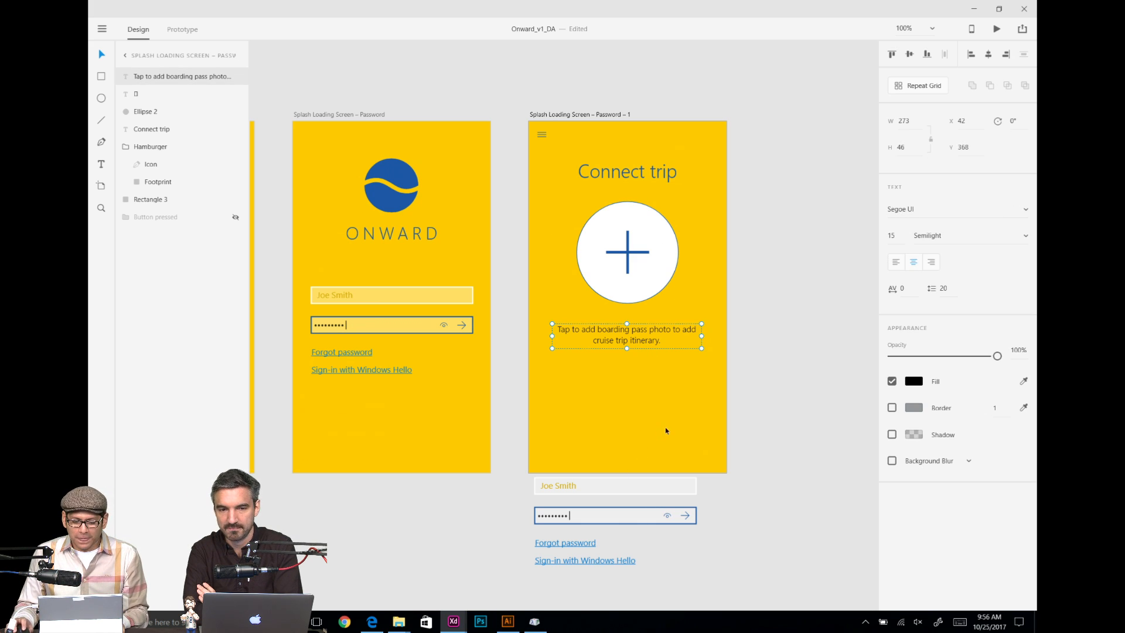
pyautogui.hotkey('alt', 'Tab')
pyautogui.hotkey('alt', 'Tab')
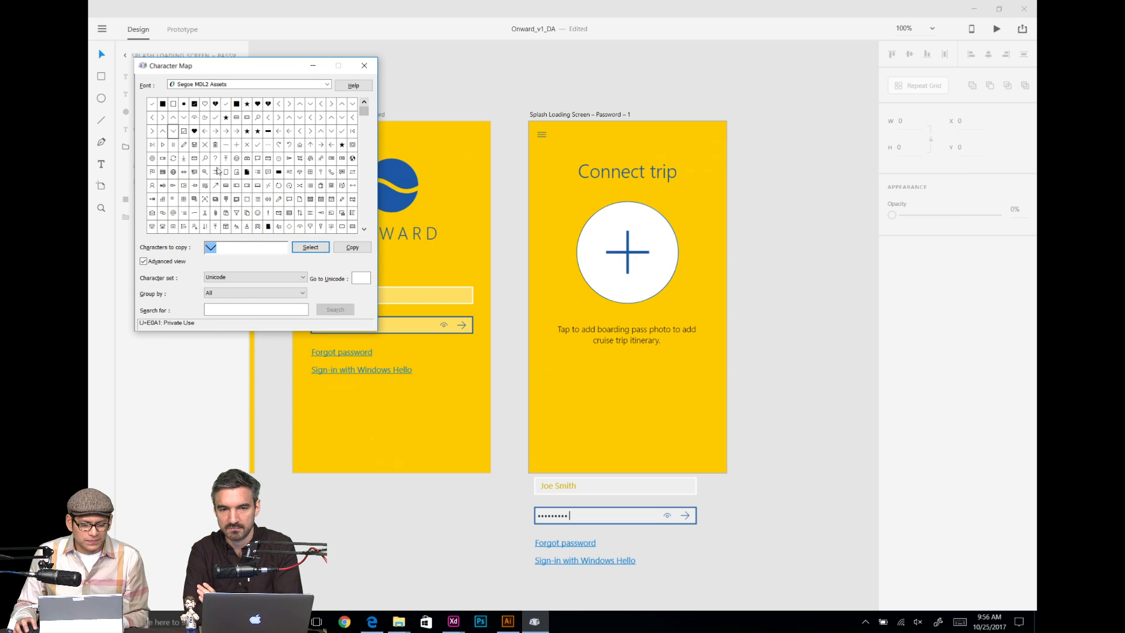
pyautogui.doubleClick(194, 171)
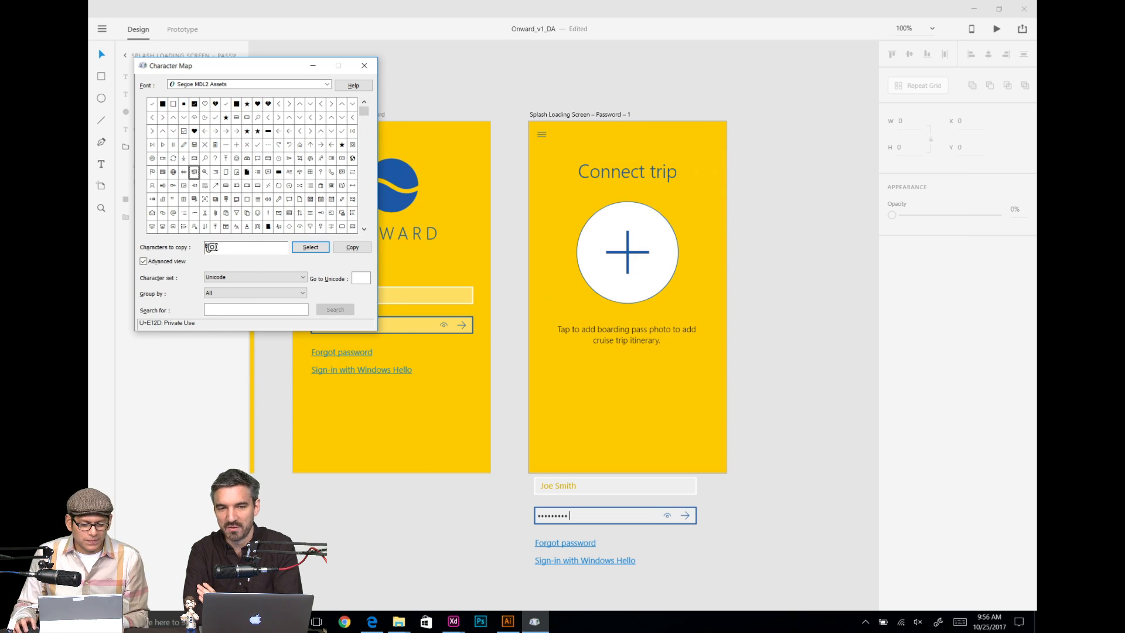
pyautogui.doubleClick(209, 247)
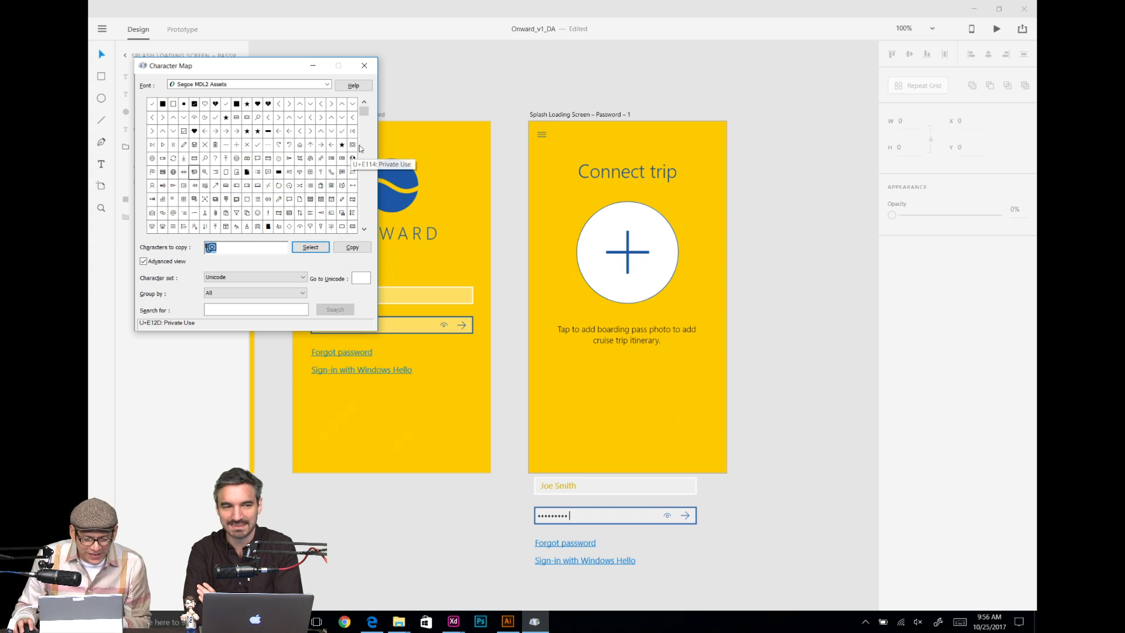
pyautogui.scroll(-5, 361, 149)
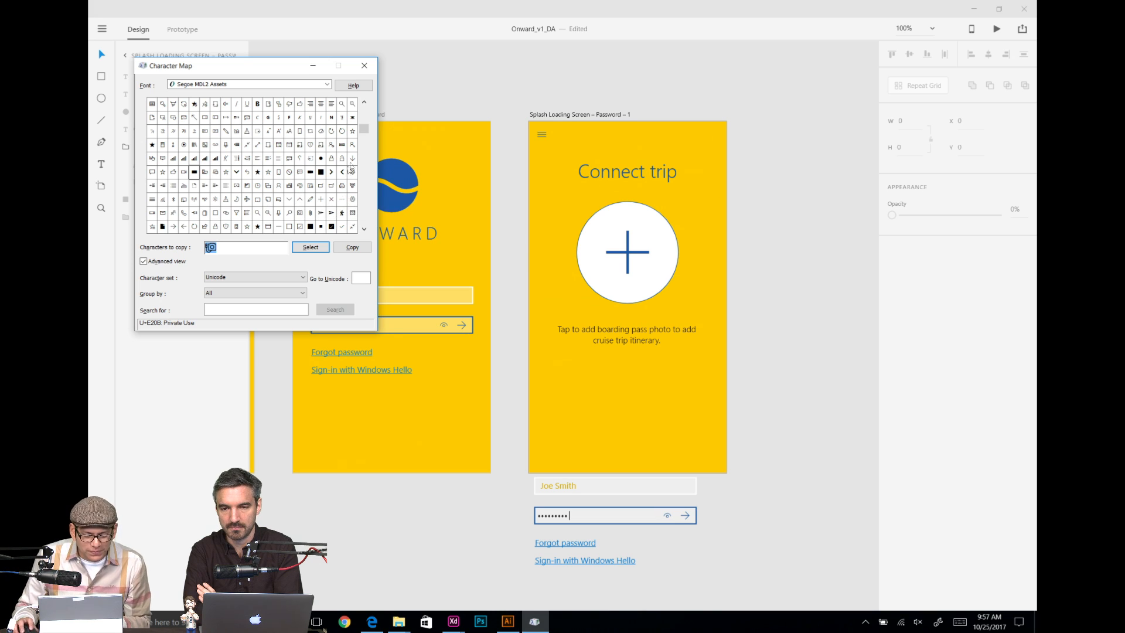
pyautogui.scroll(3, 365, 124)
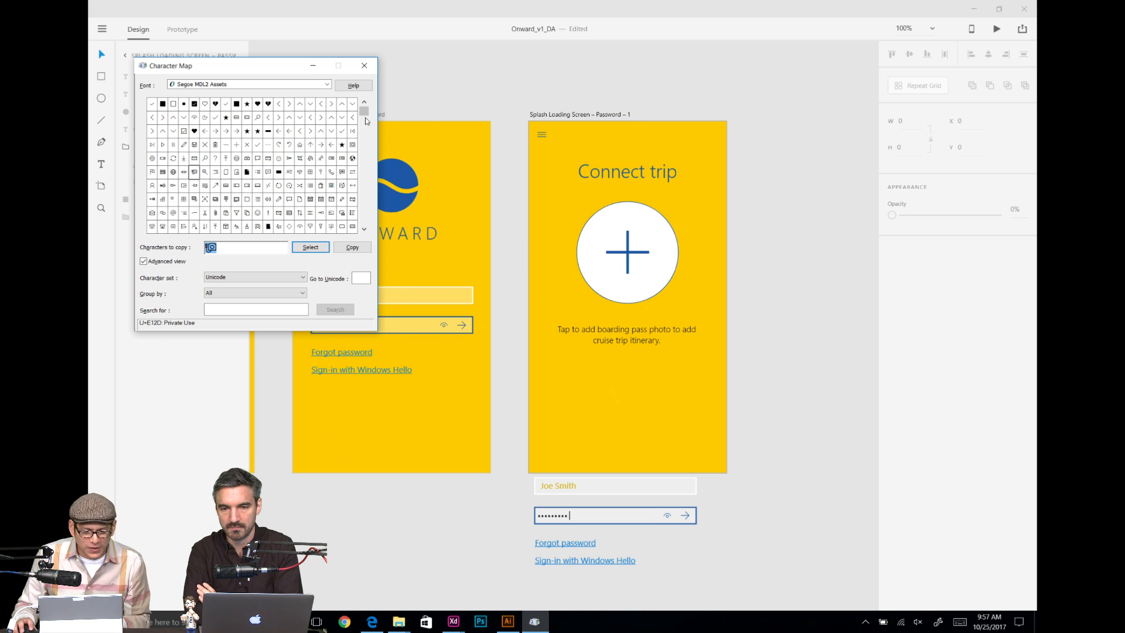
pyautogui.click(357, 148)
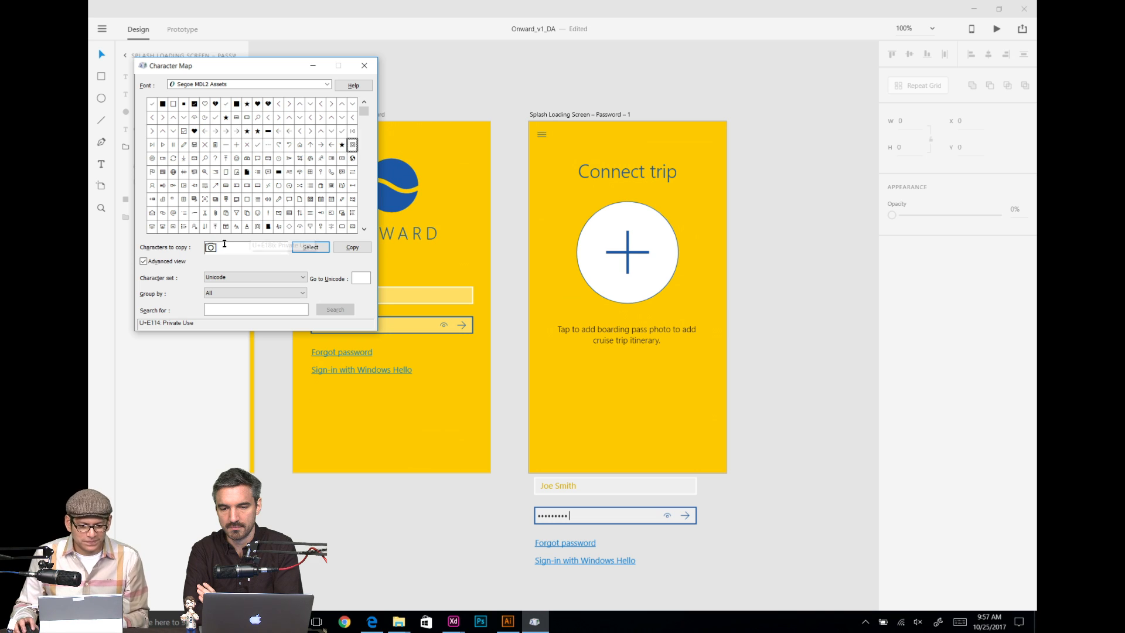
pyautogui.click(709, 219)
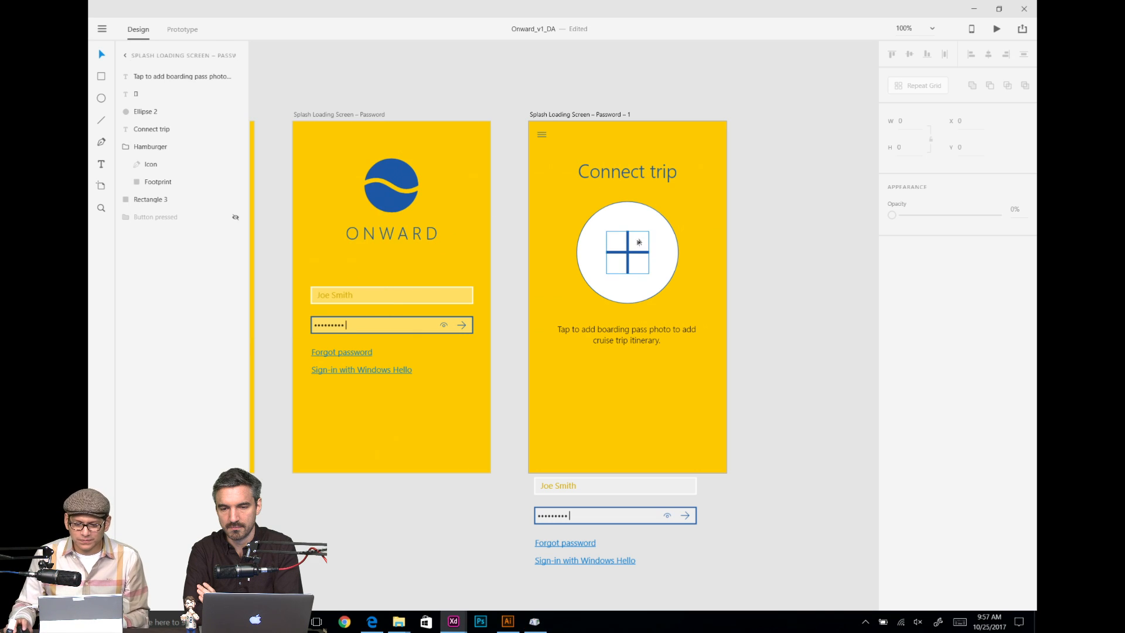
# Step: Place the copied camera glyph as a separate text object at the plus circle's edge and set its font to Segoe MDL2 Assets
pyautogui.hotkey('ctrl', 'v')
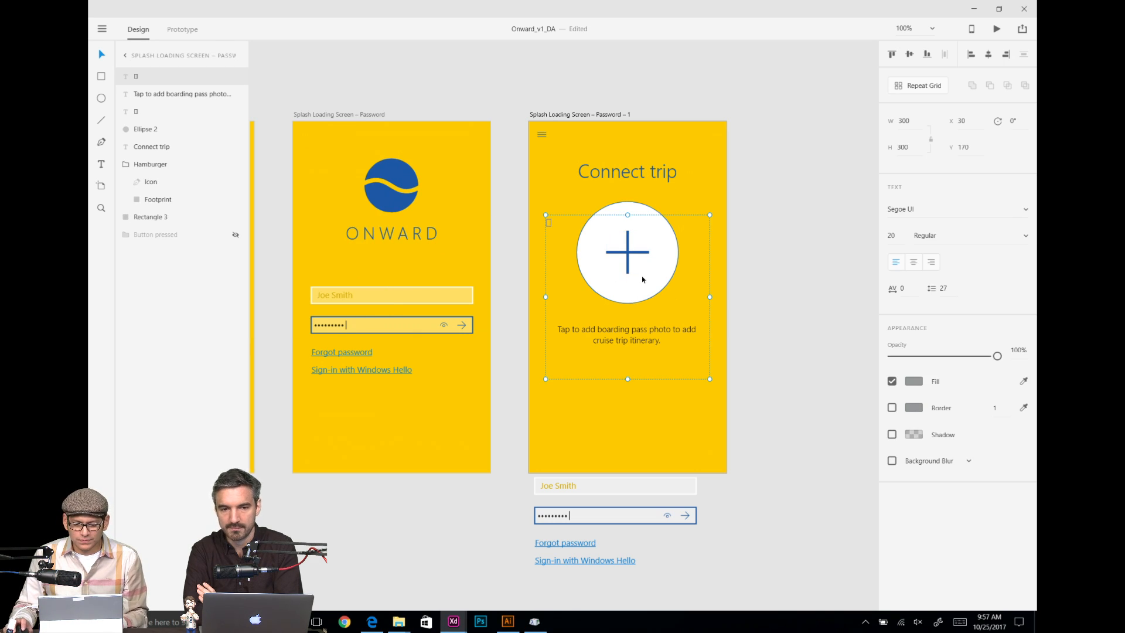
pyautogui.press('Delete')
pyautogui.press('t')
pyautogui.click(674, 229)
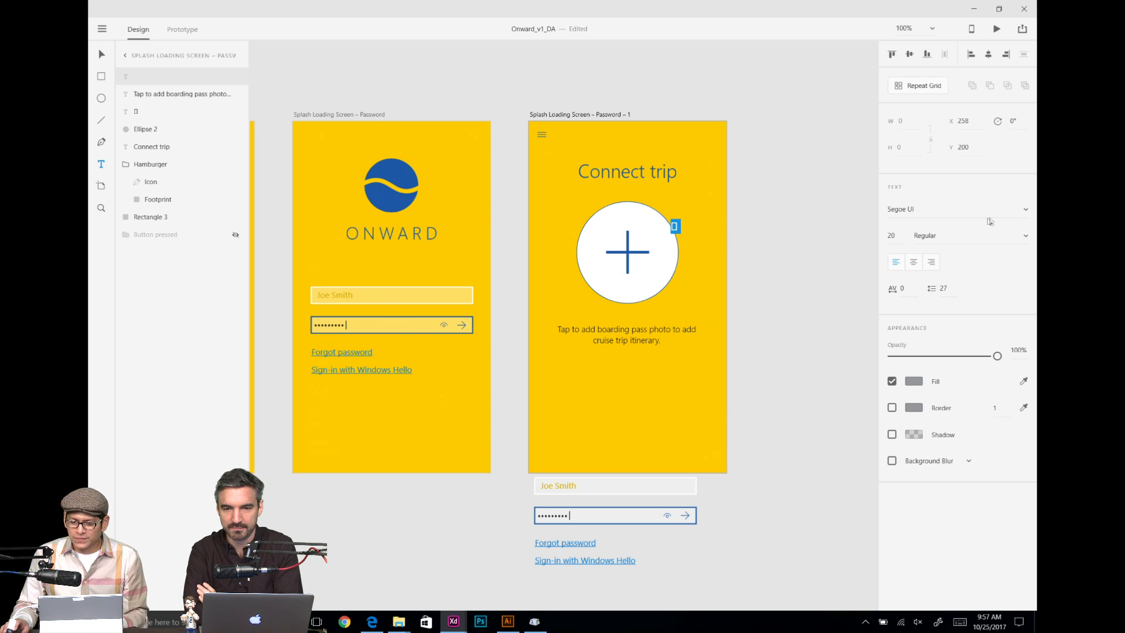
pyautogui.click(1018, 212)
pyautogui.click(969, 229)
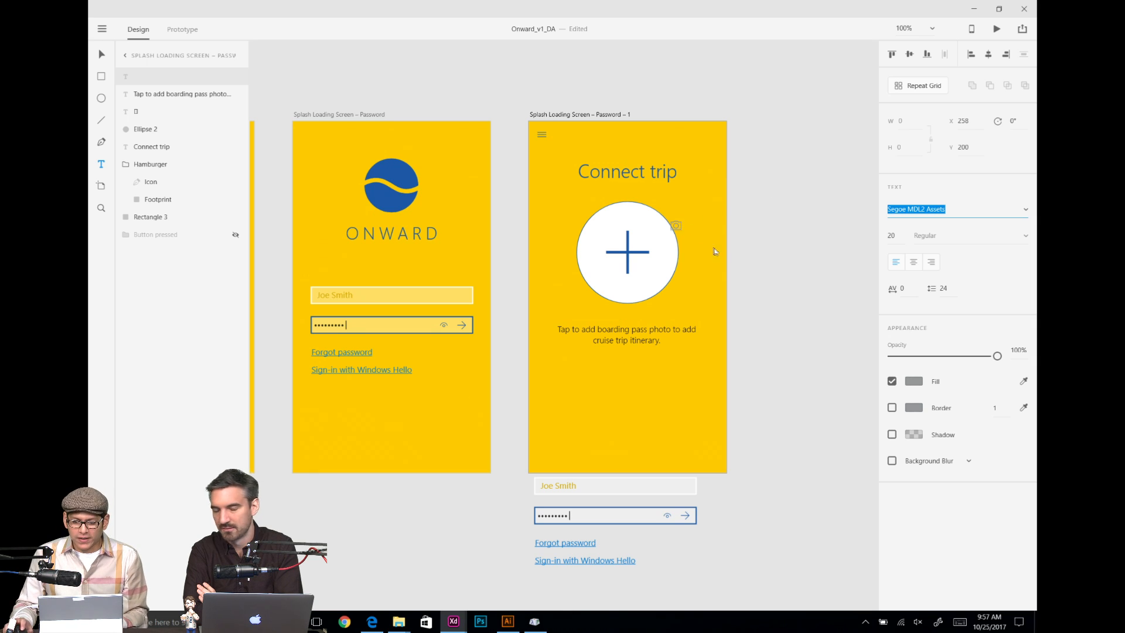
pyautogui.press('Escape')
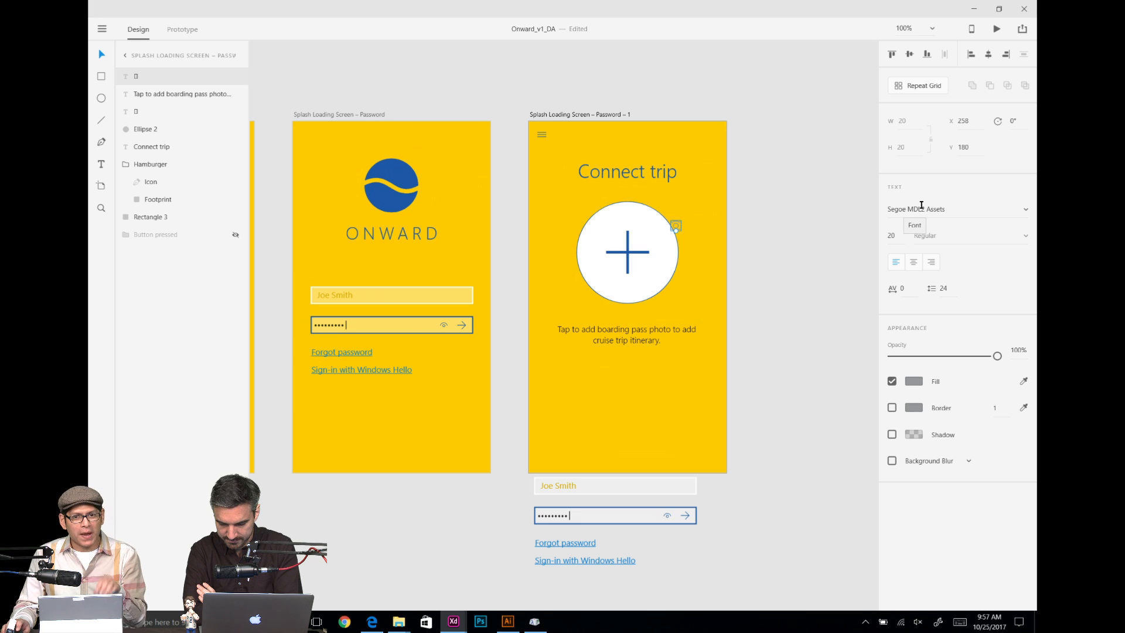
# Step: Fill the camera icon with the blue sampled from the Onward logo and move it just below the instruction text
pyautogui.click(911, 380)
pyautogui.click(1025, 382)
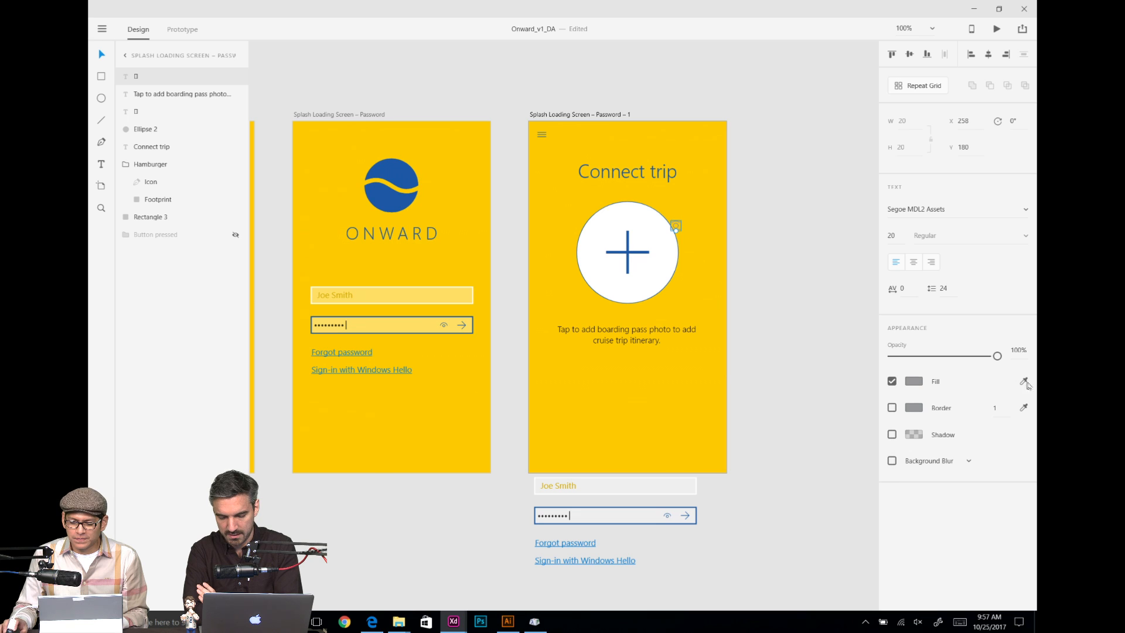
pyautogui.click(401, 175)
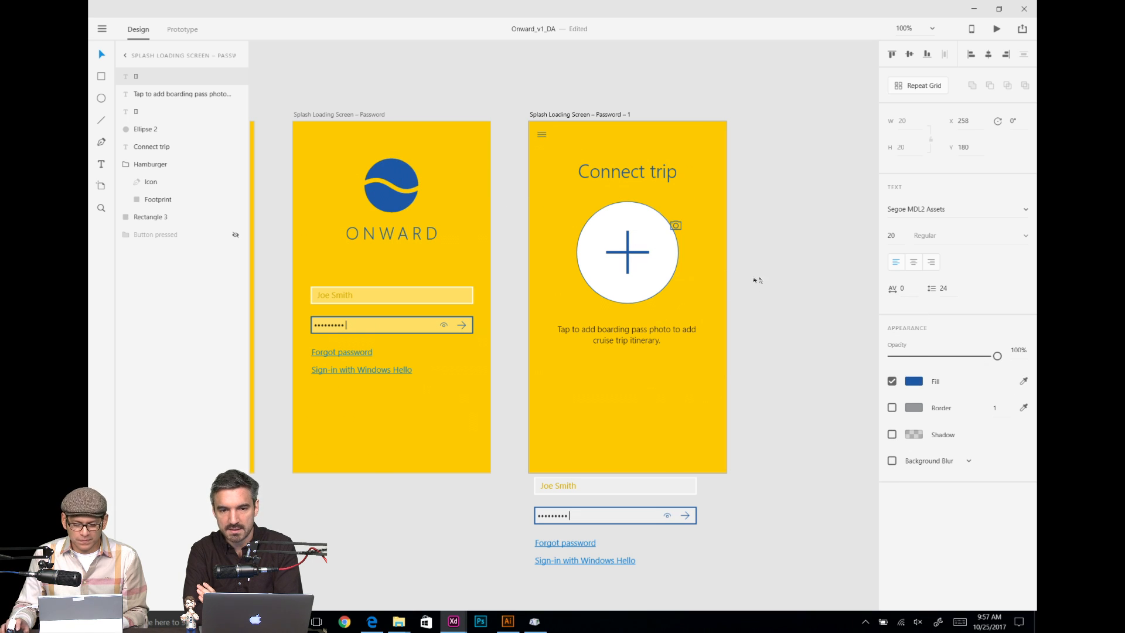
pyautogui.click(736, 262)
pyautogui.moveTo(676, 227); pyautogui.dragTo(629, 289)
pyautogui.press('Escape')
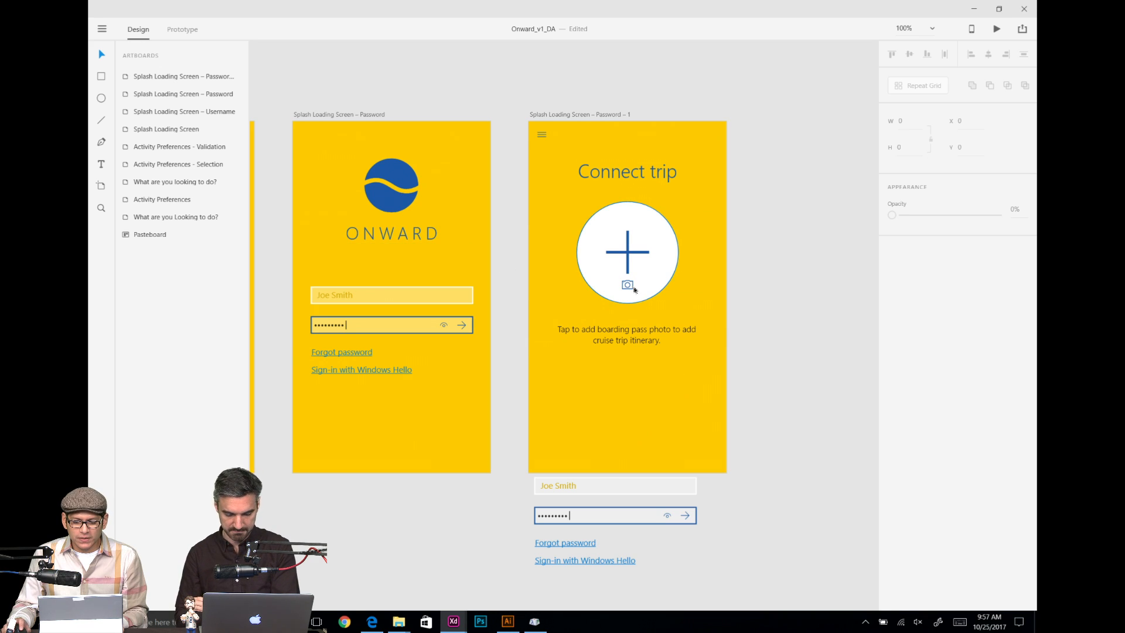
pyautogui.moveTo(635, 289); pyautogui.dragTo(669, 357)
# Step: Insert the camera glyph after the word "photo" in the instruction text and delete the standalone camera icon
pyautogui.click(671, 344)
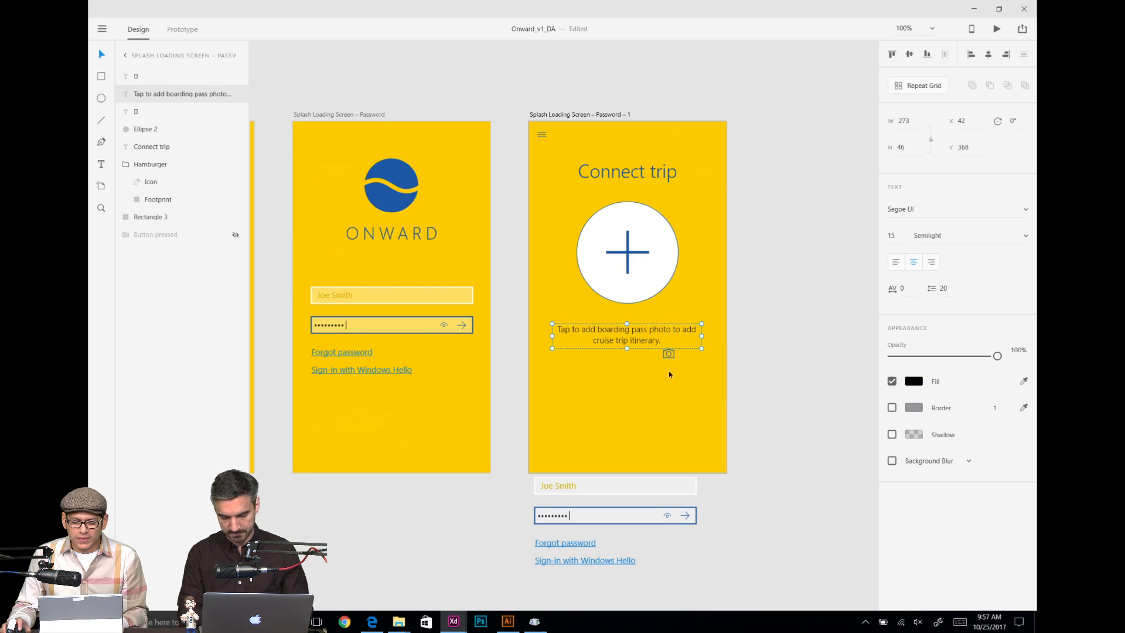
pyautogui.click(670, 355)
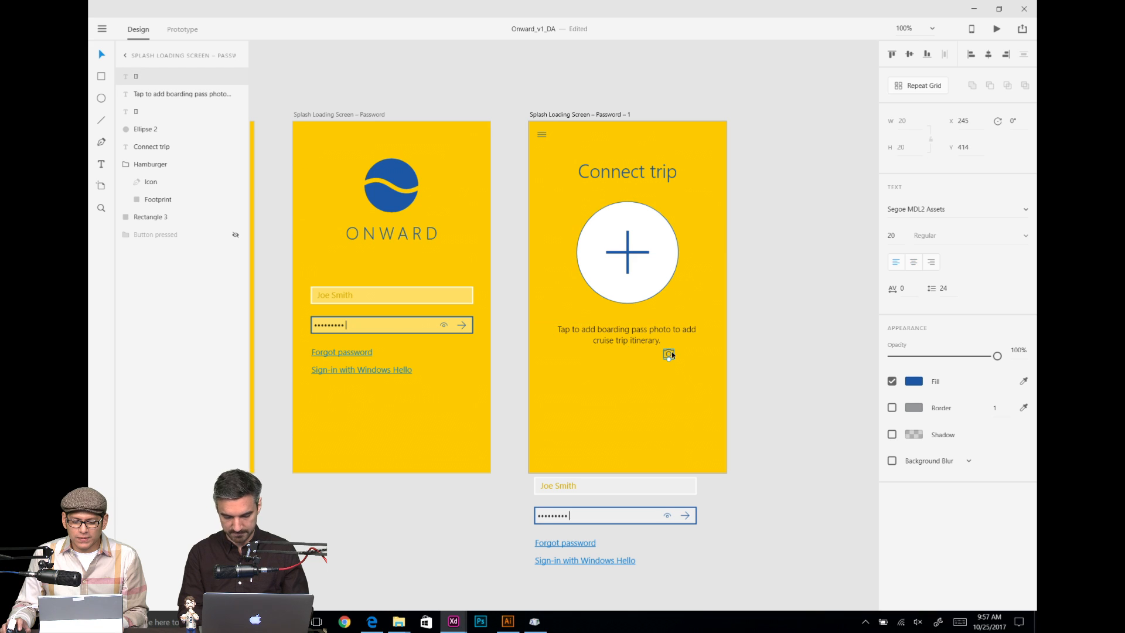
pyautogui.click(673, 331)
pyautogui.click(668, 354)
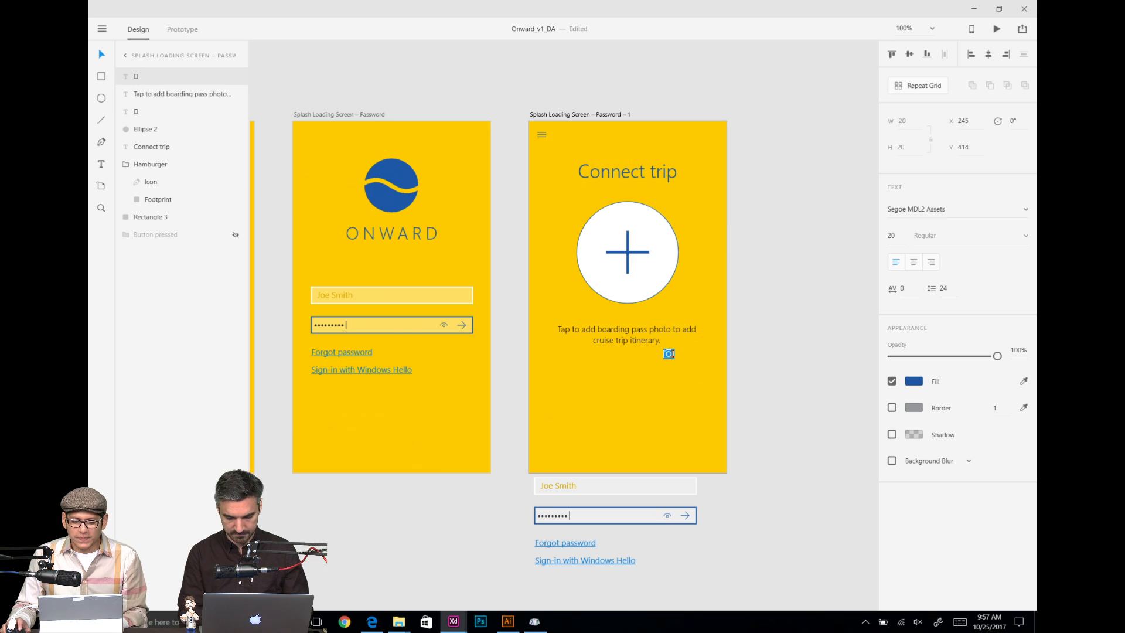
pyautogui.click(674, 330)
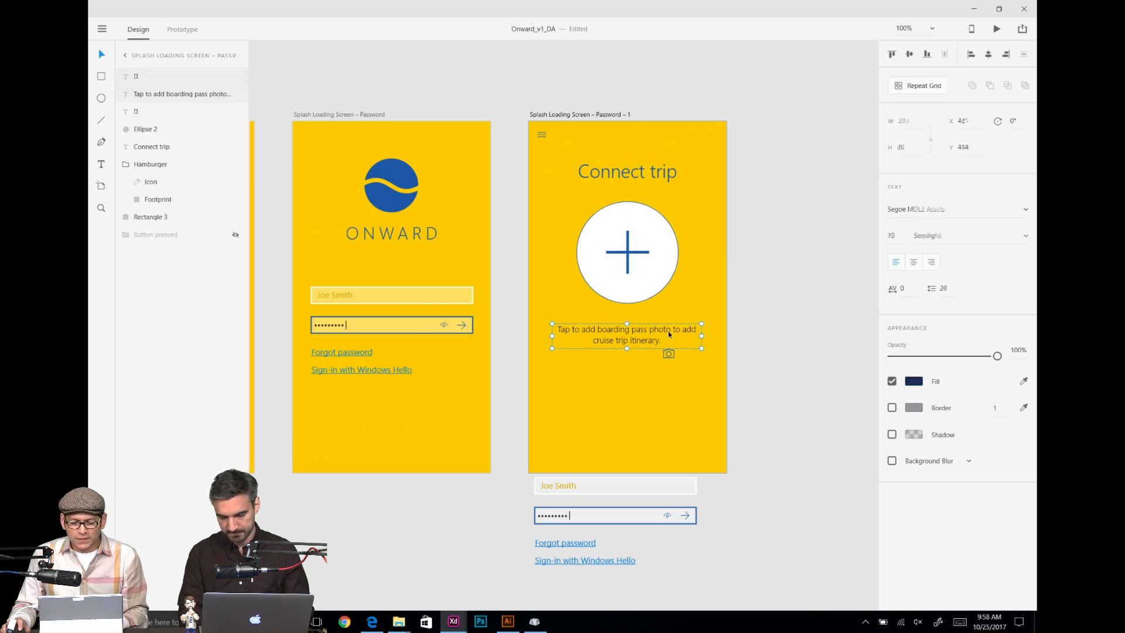
pyautogui.doubleClick(673, 330)
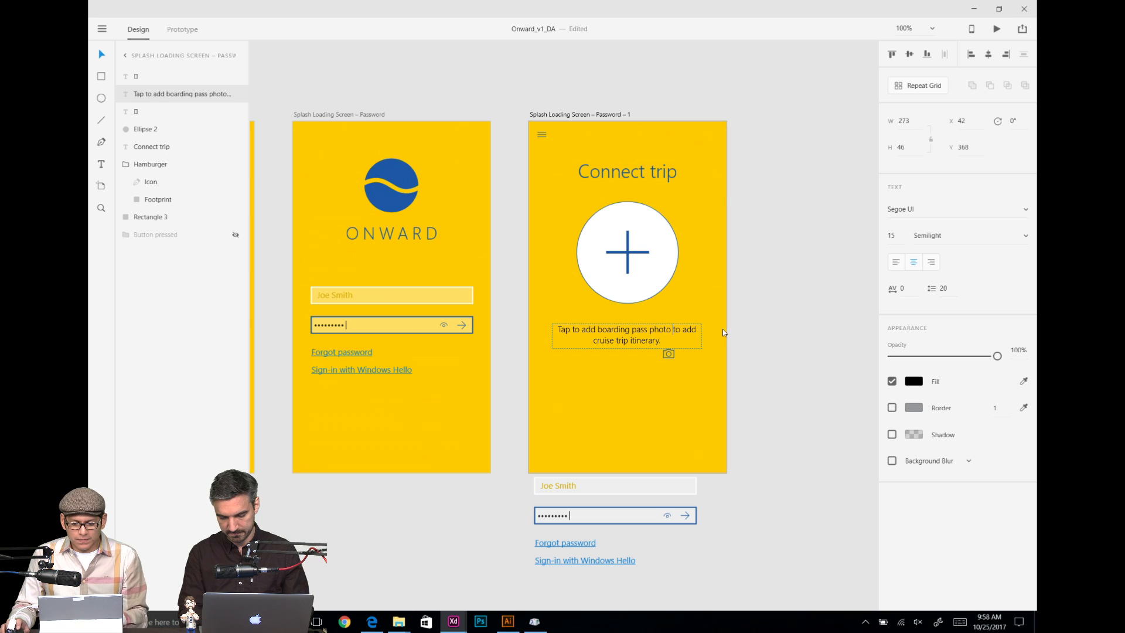
pyautogui.write('▯')
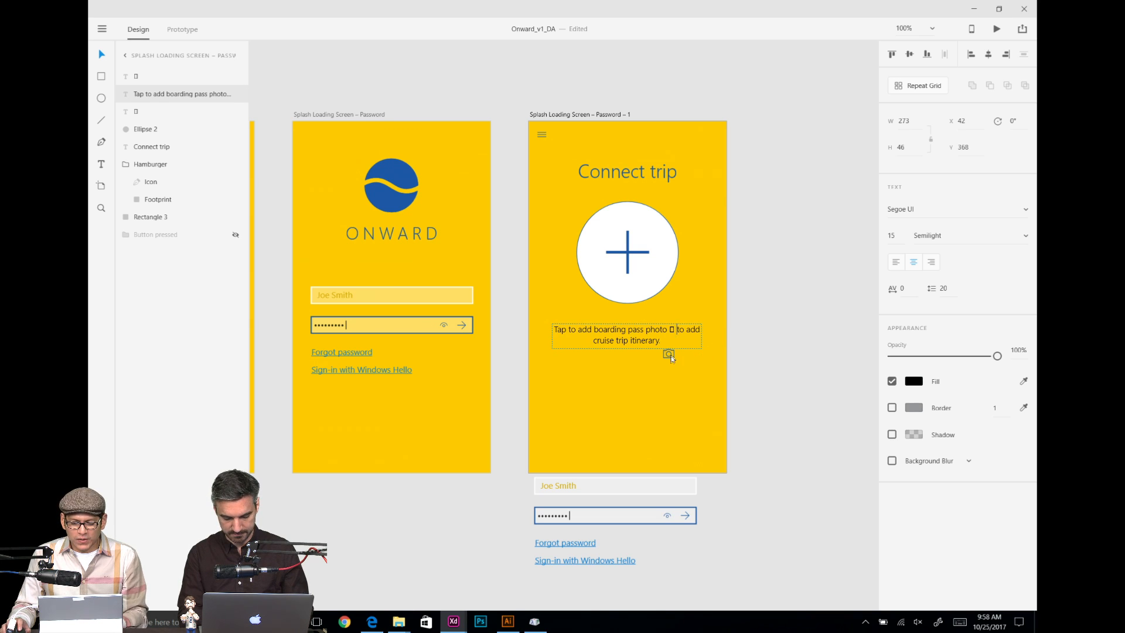
pyautogui.click(669, 356)
pyautogui.press('Delete')
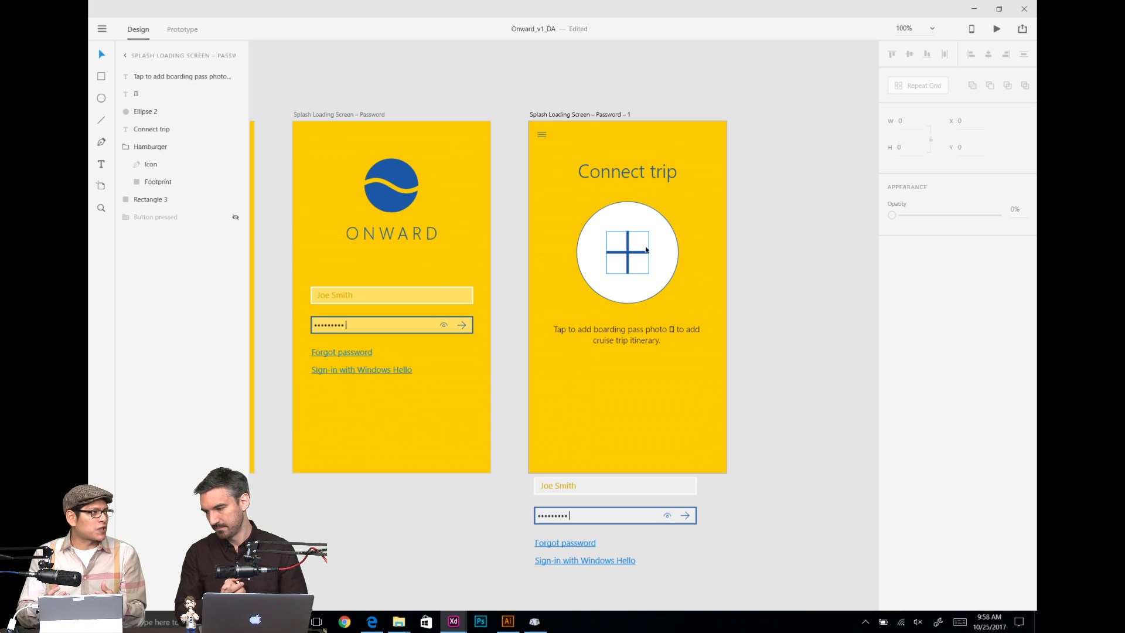
# Step: Set the font of the glyph inserted after "photo" to Segoe MDL2 Assets, leaving the surrounding words in Segoe UI
pyautogui.click(672, 330)
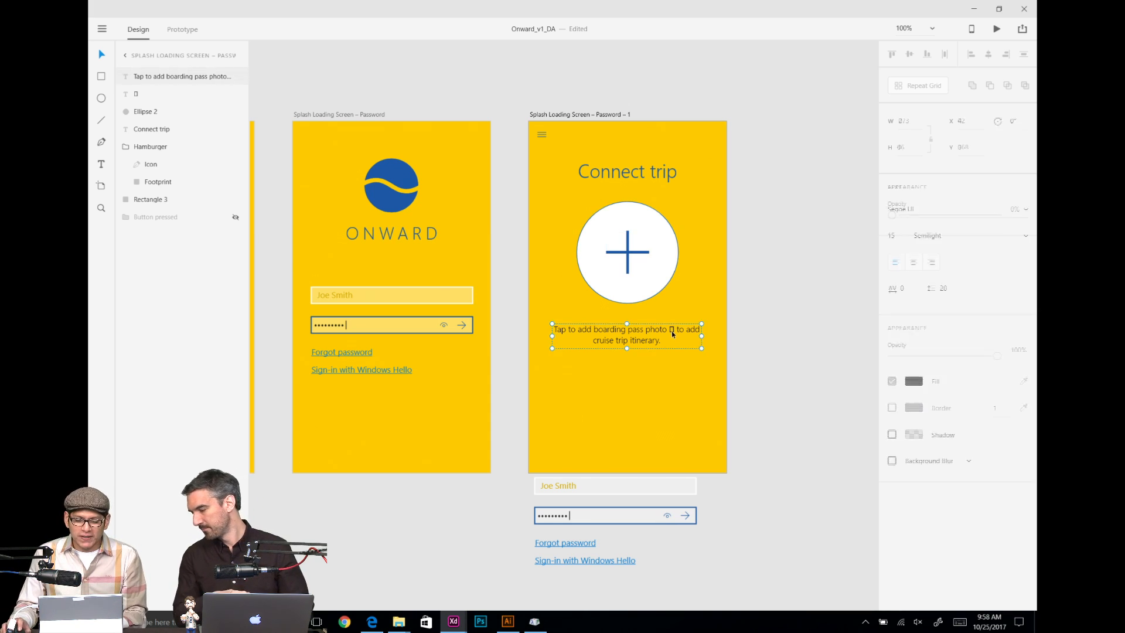
pyautogui.doubleClick(672, 329)
pyautogui.click(672, 330)
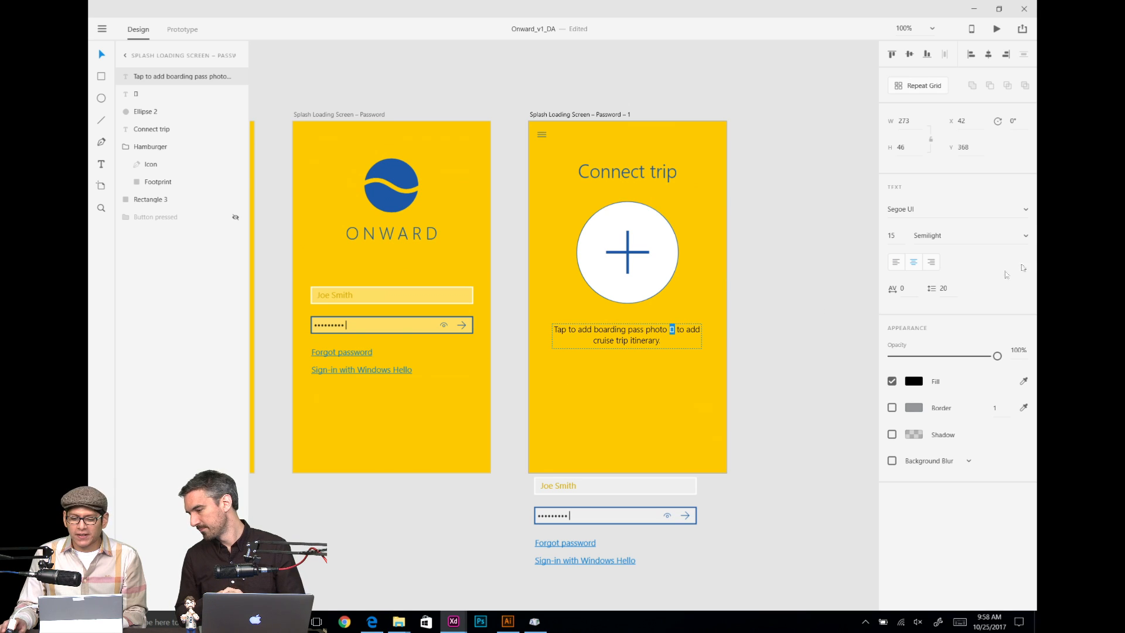
pyautogui.click(1025, 210)
pyautogui.click(965, 231)
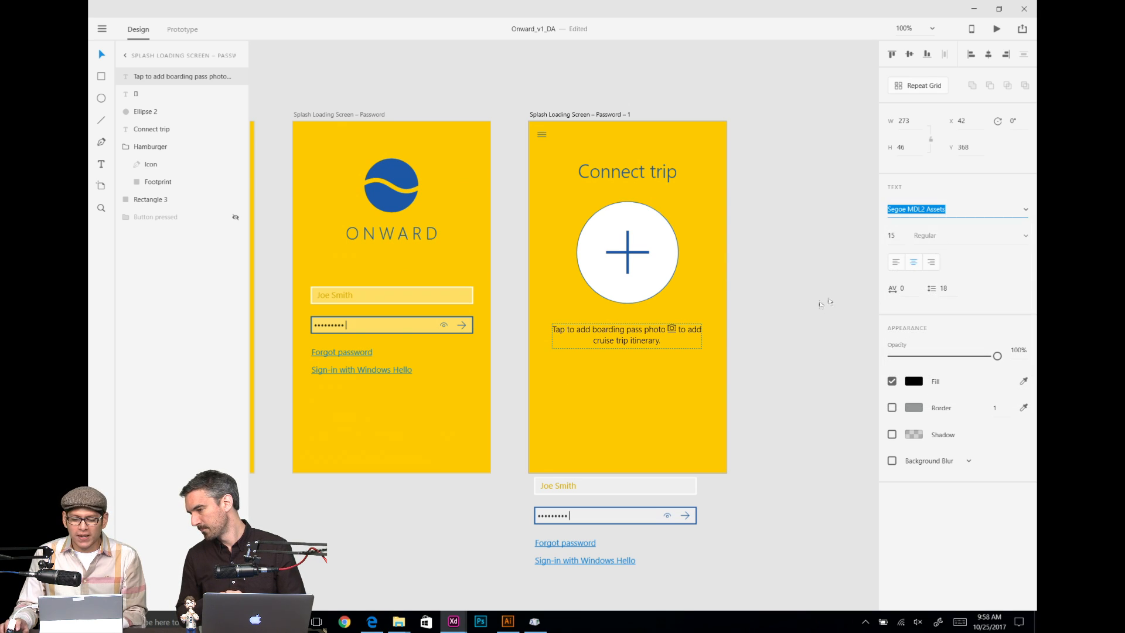
pyautogui.click(659, 339)
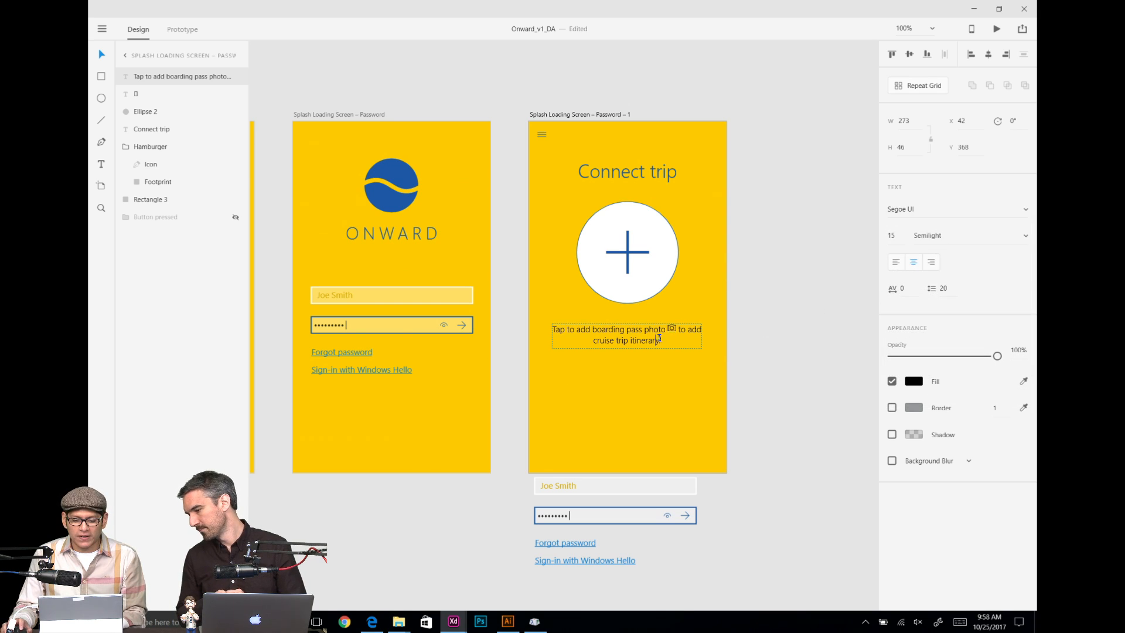
pyautogui.click(729, 359)
# Step: Try a line spacing of 16 on the inline camera glyph in the instruction text
pyautogui.hotkey('ctrl', '=')
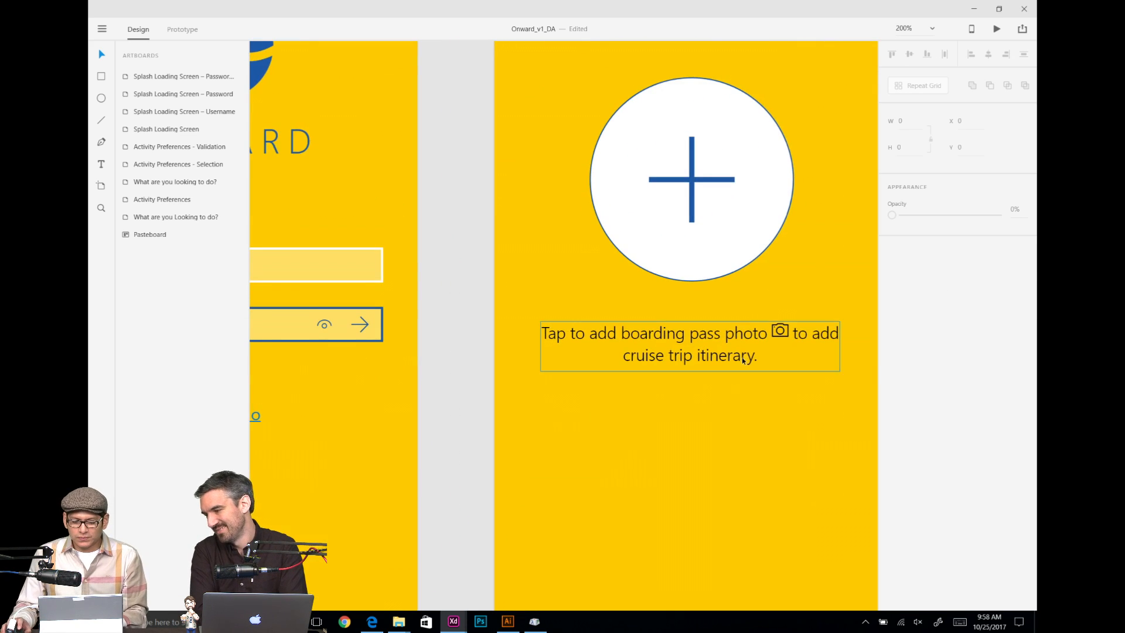
pyautogui.hscroll(2, 743, 360)
pyautogui.doubleClick(730, 320)
pyautogui.click(728, 319)
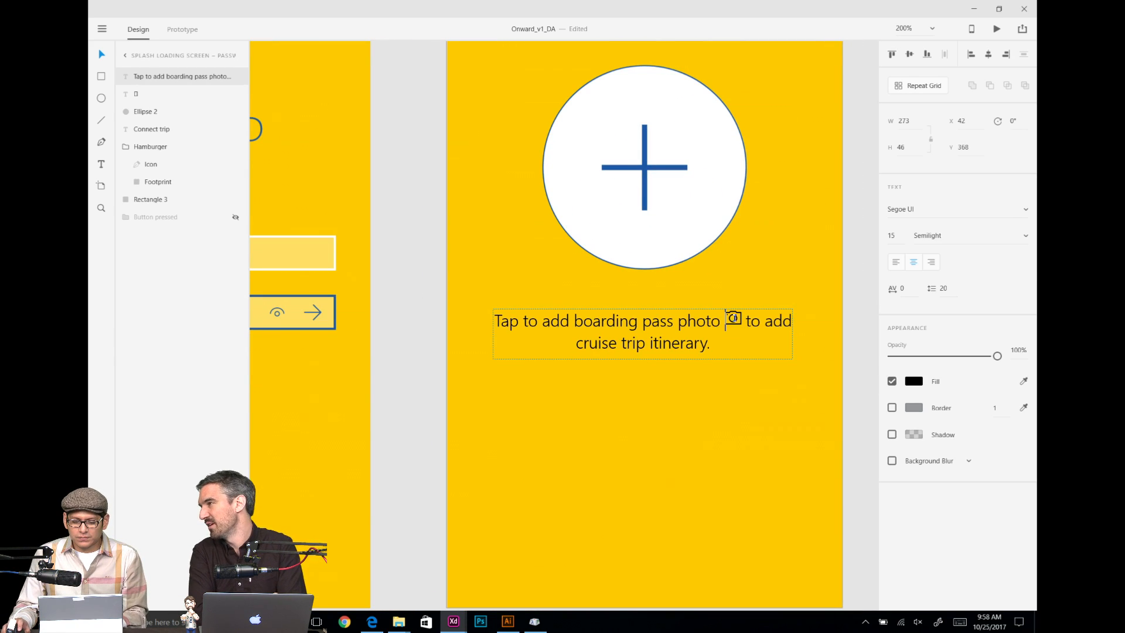
pyautogui.hotkey('shift', 'Right')
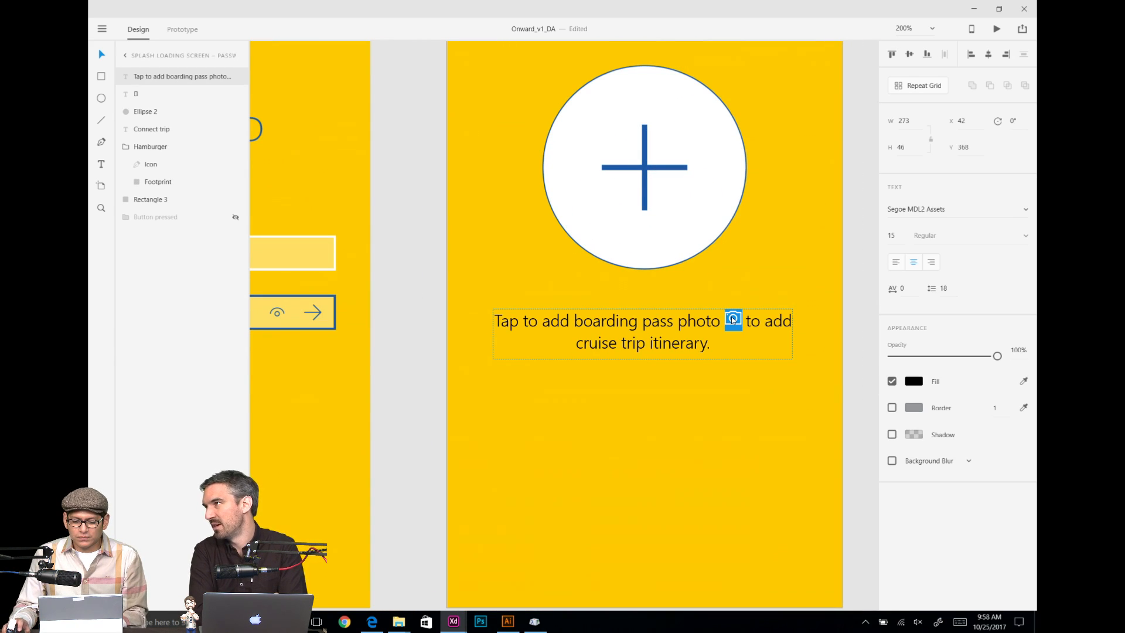
pyautogui.click(949, 287)
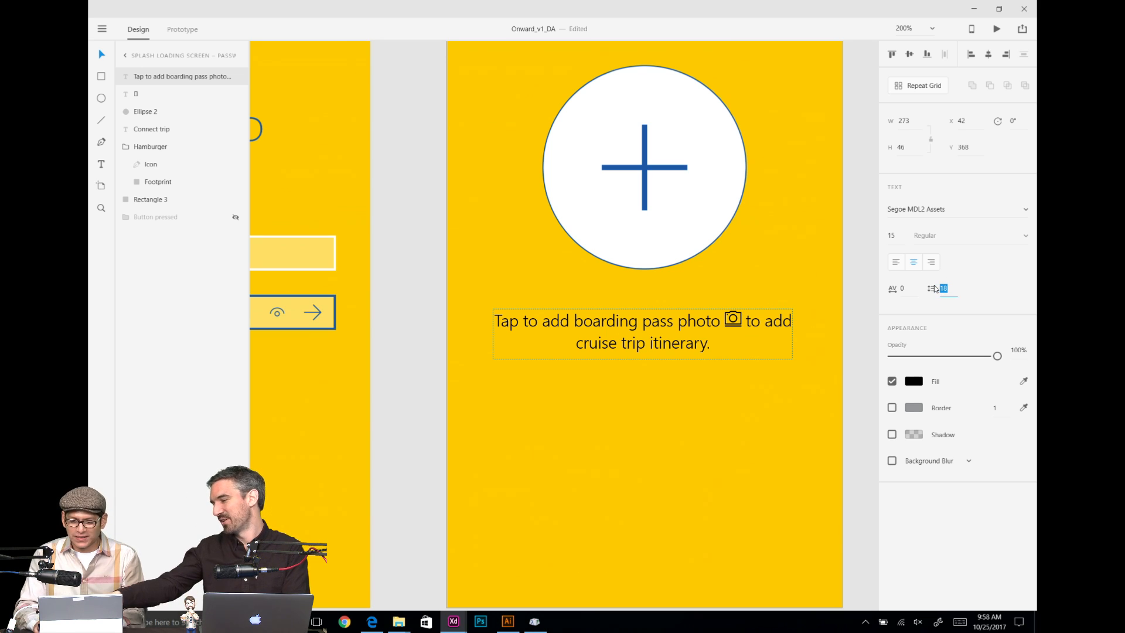
pyautogui.write('16')
pyautogui.press('Return')
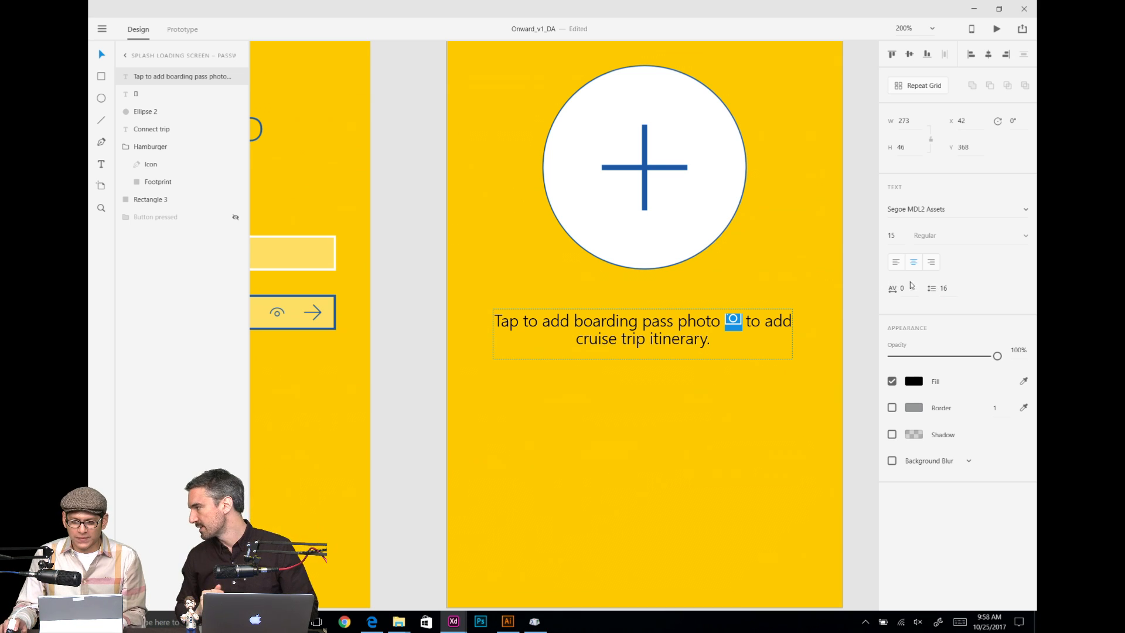
pyautogui.press('Escape')
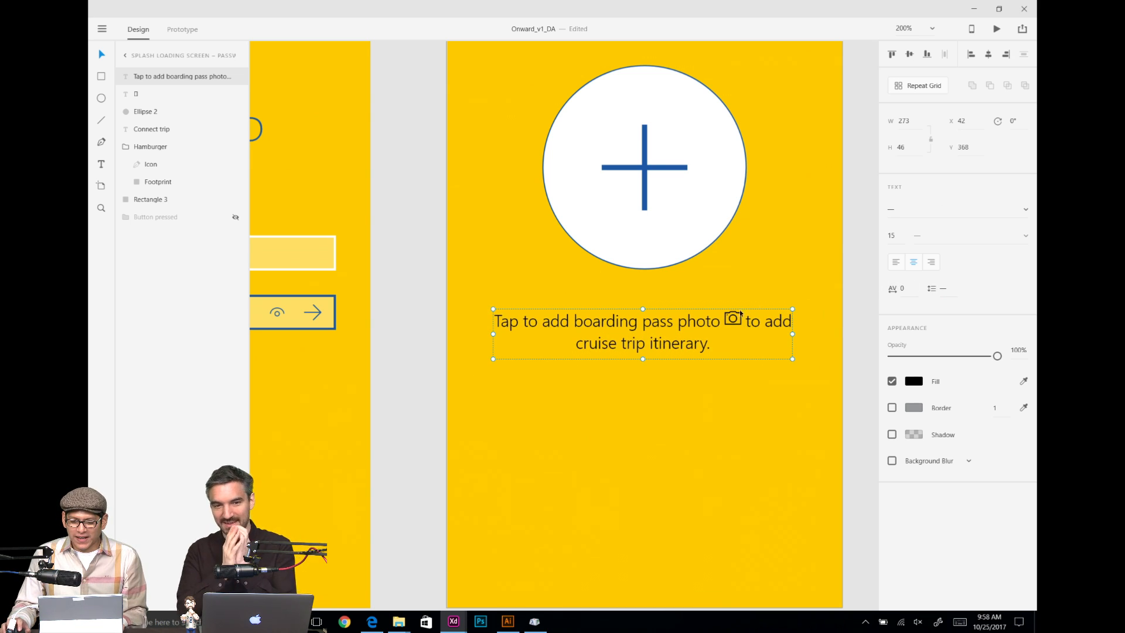
pyautogui.click(800, 345)
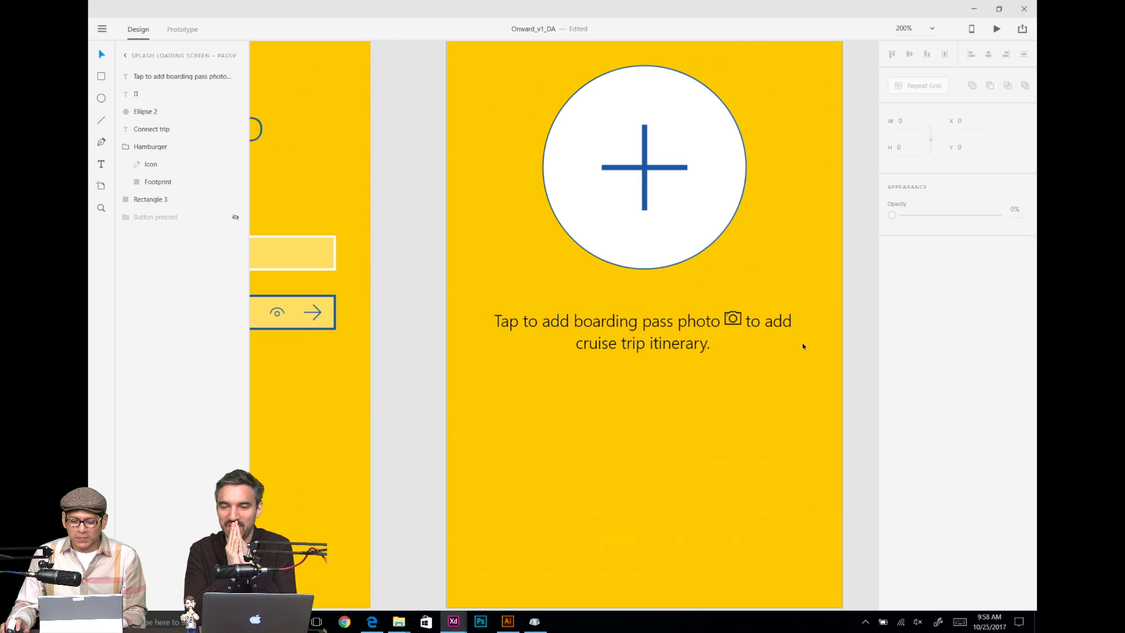
# Step: Add an extra space before and after the inline camera glyph in the instruction text
pyautogui.doubleClick(722, 321)
pyautogui.click(721, 321)
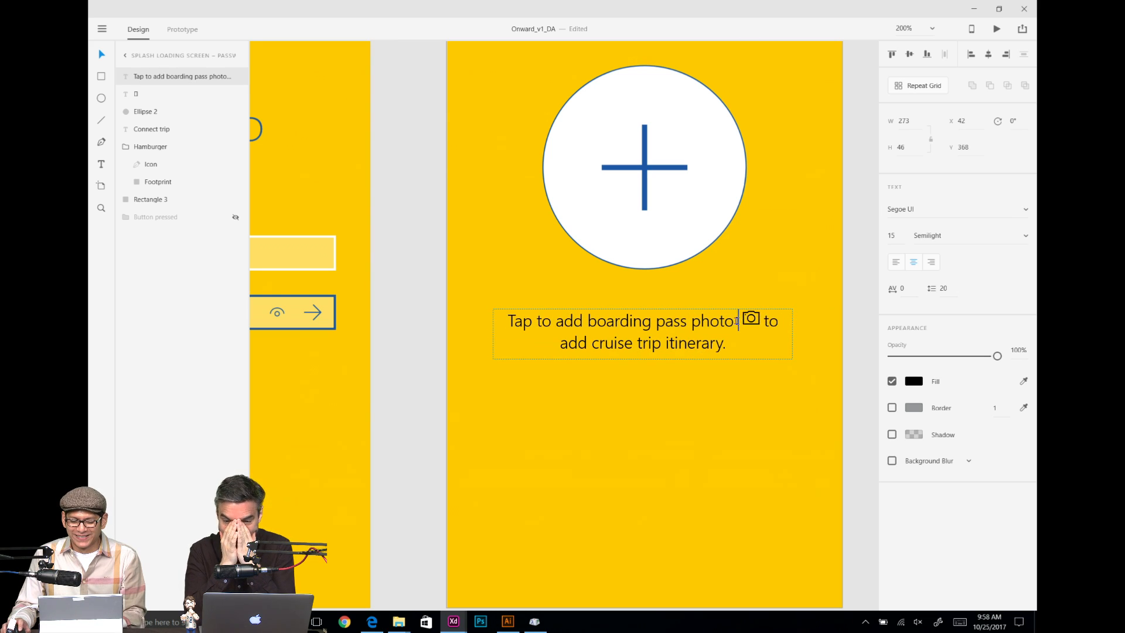
pyautogui.click(767, 321)
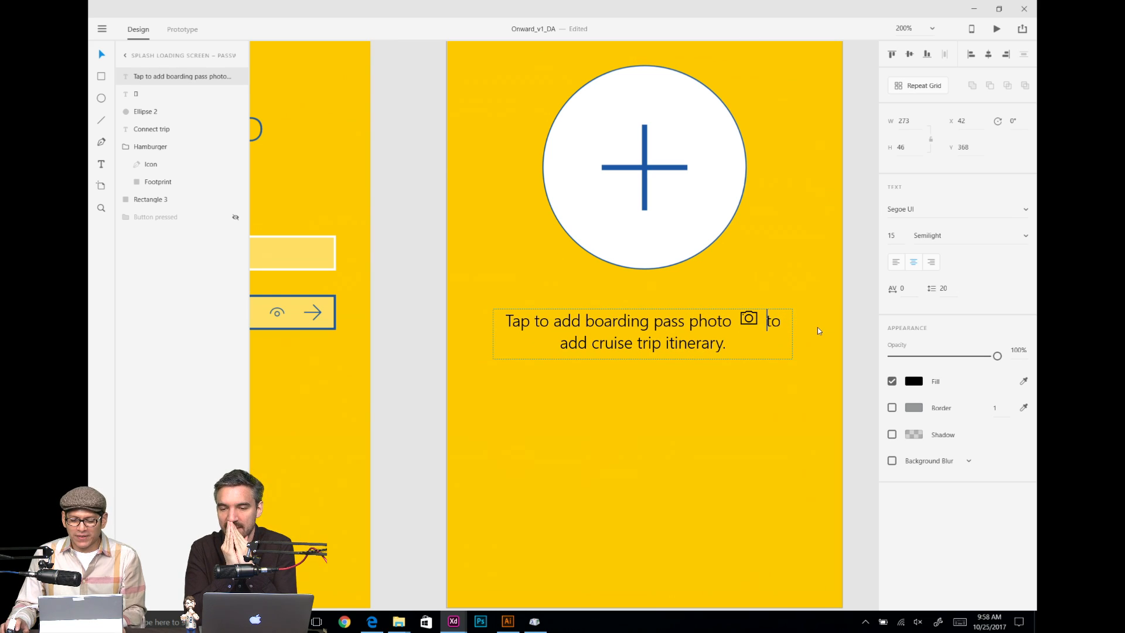
pyautogui.press('Escape')
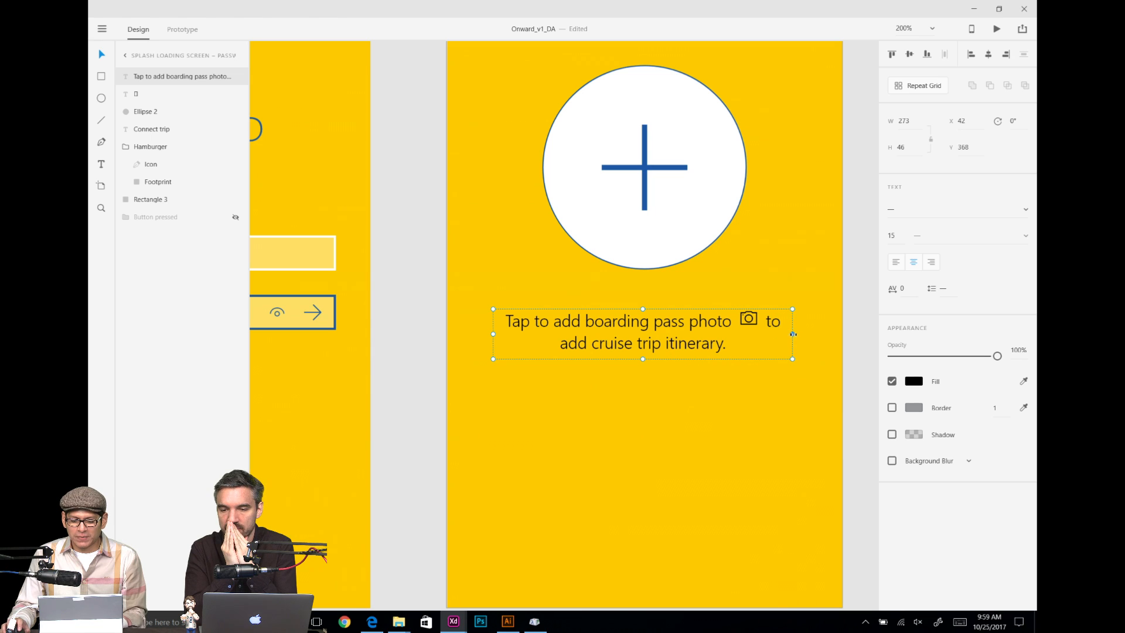
# Step: Widen the instruction text box to about 297 and center it horizontally on the artboard
pyautogui.moveTo(794, 335); pyautogui.dragTo(807, 334)
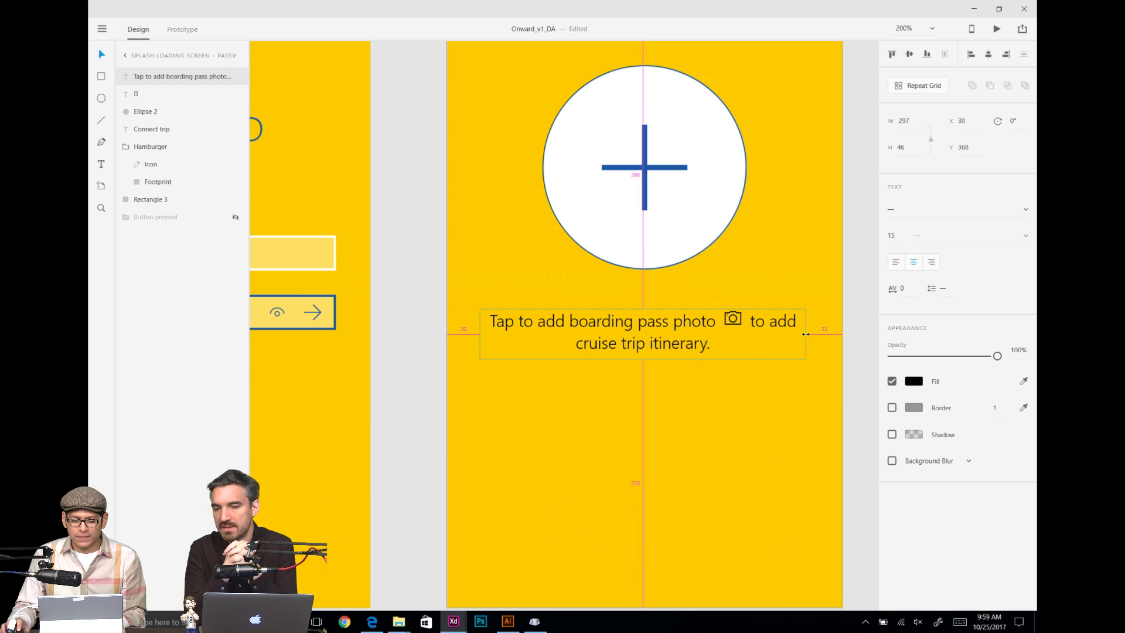
pyautogui.click(989, 55)
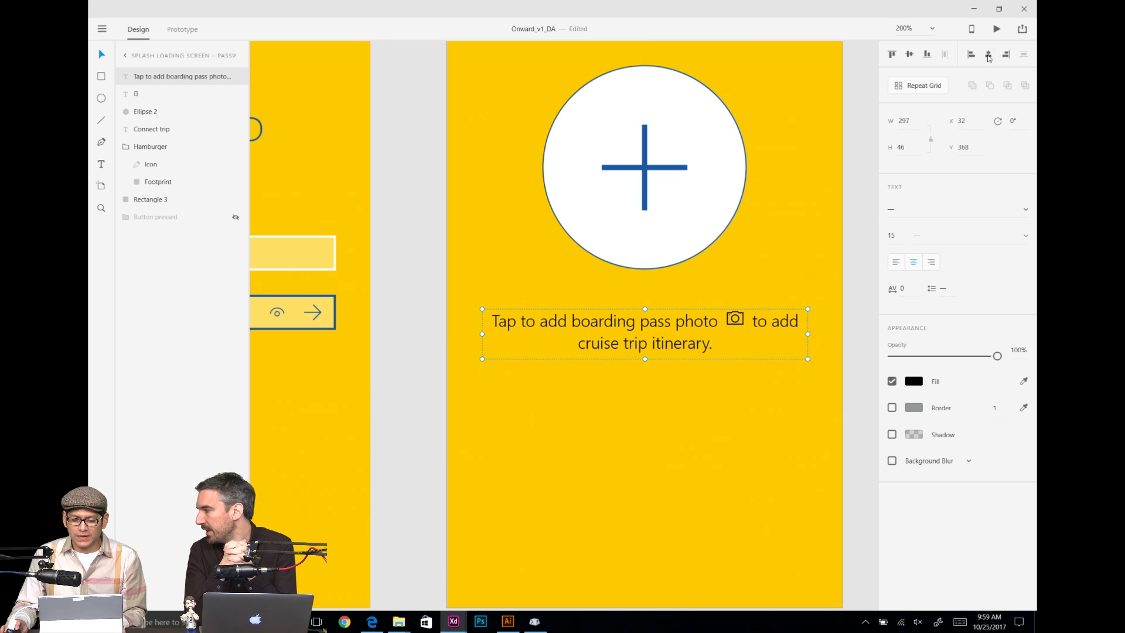
pyautogui.click(802, 292)
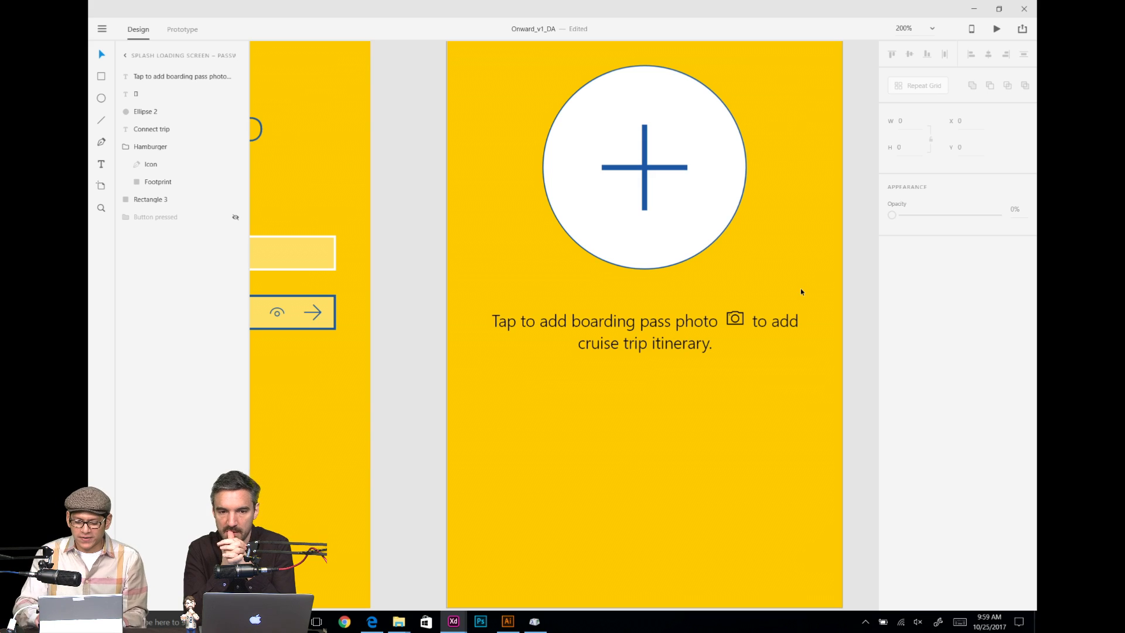
# Step: Draw a horizontal divider line below the instruction text, set its width to 300 and center it horizontally on the artboard
pyautogui.hotkey('ctrl', '-')
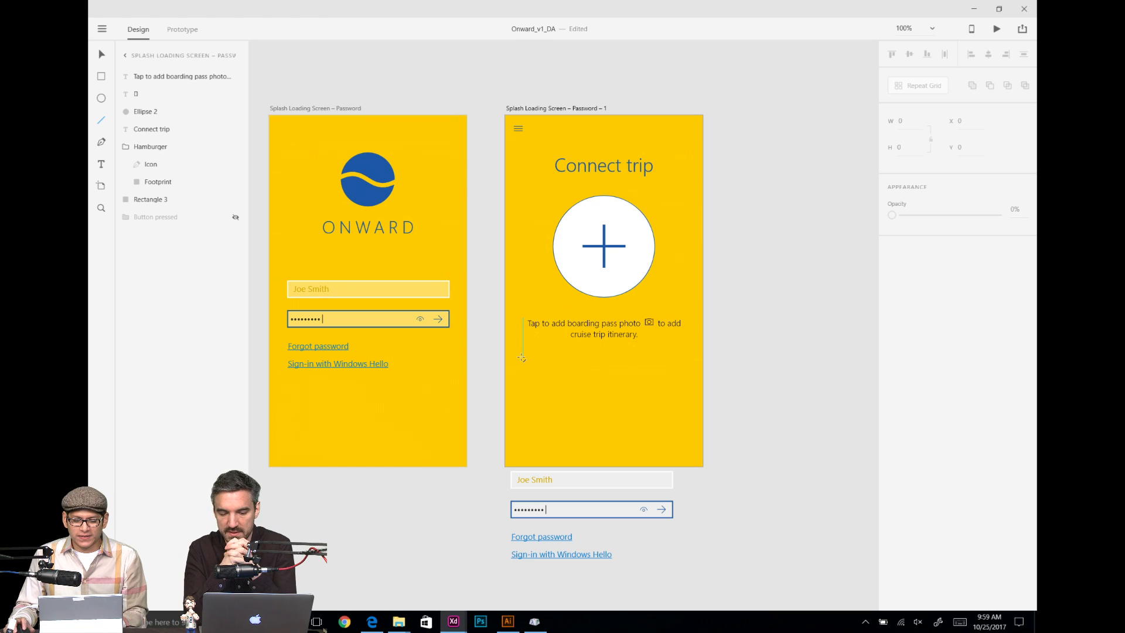
pyautogui.moveTo(524, 358); pyautogui.dragTo(689, 358)
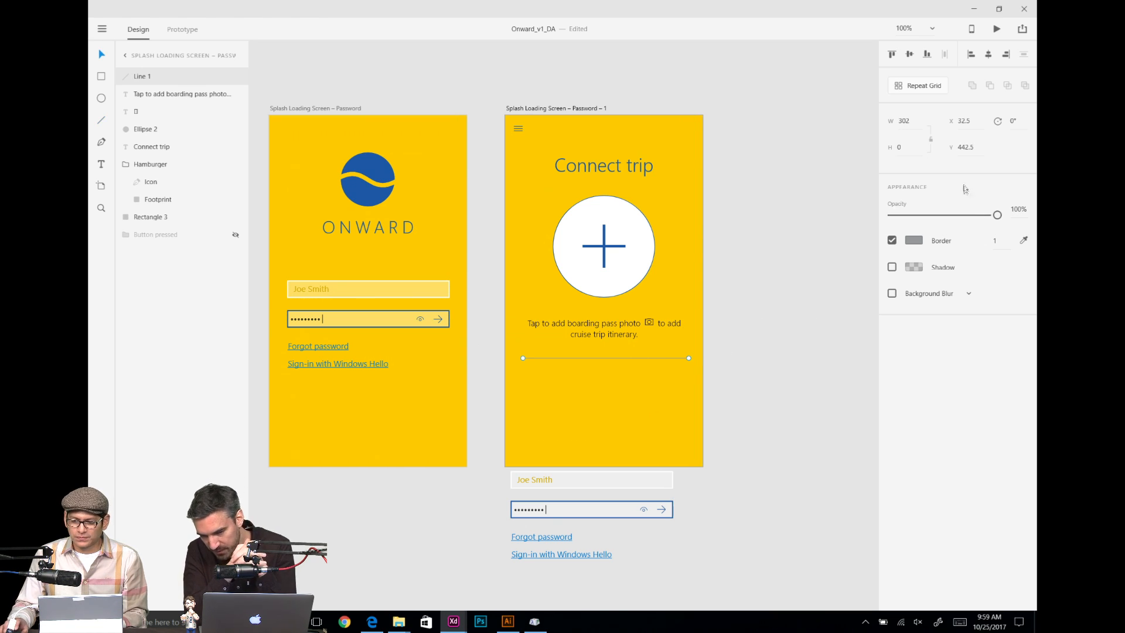
pyautogui.click(905, 120)
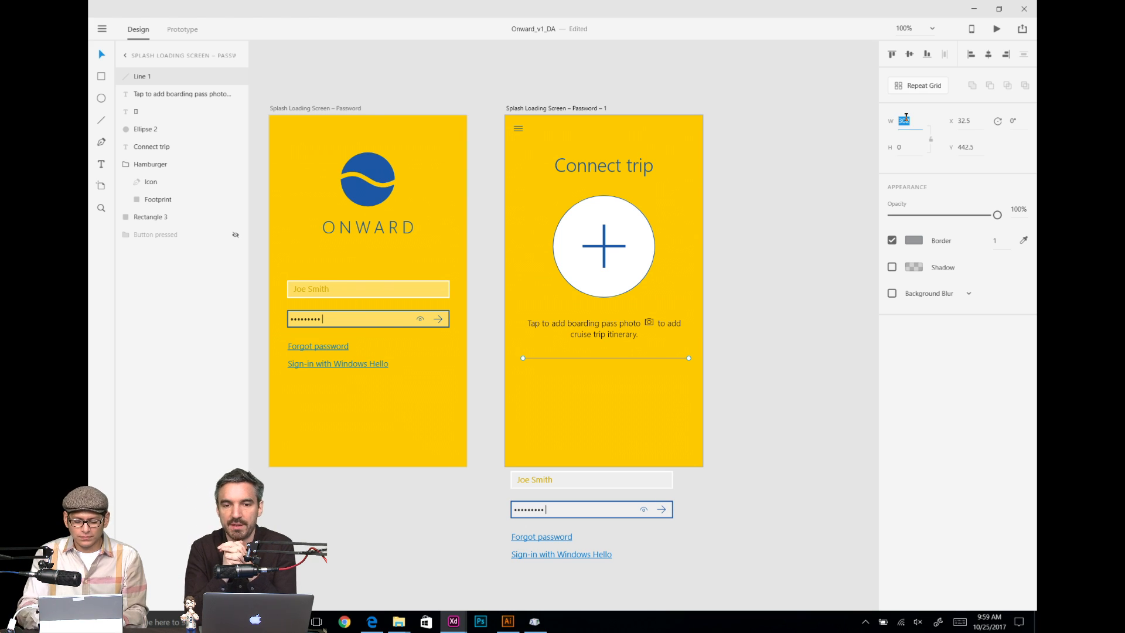
pyautogui.write('300')
pyautogui.press('Return')
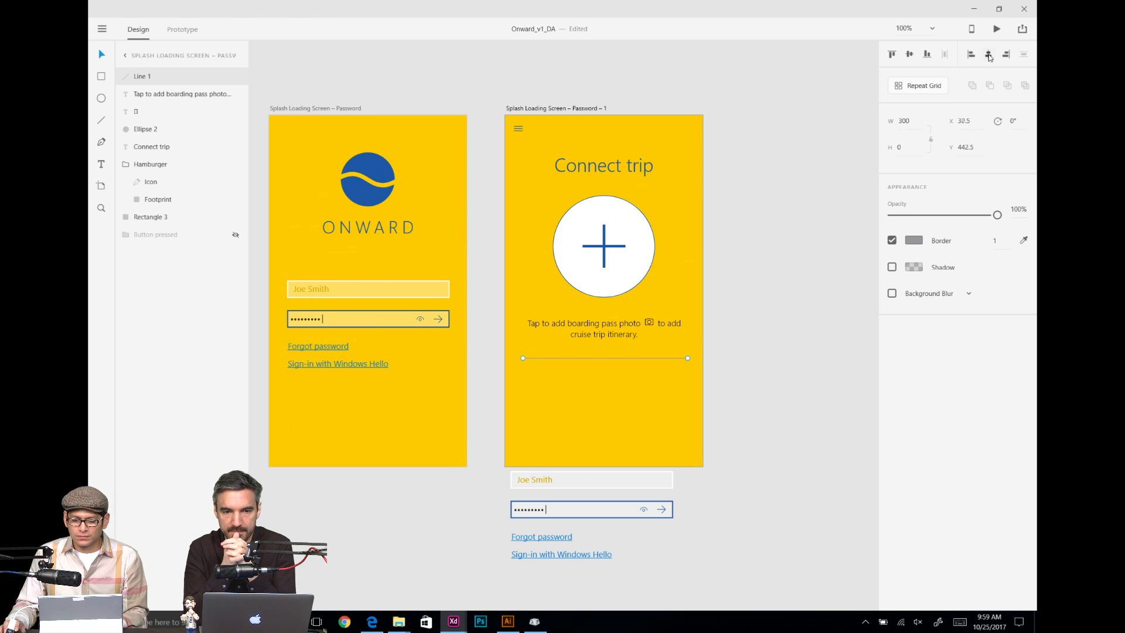
pyautogui.click(758, 281)
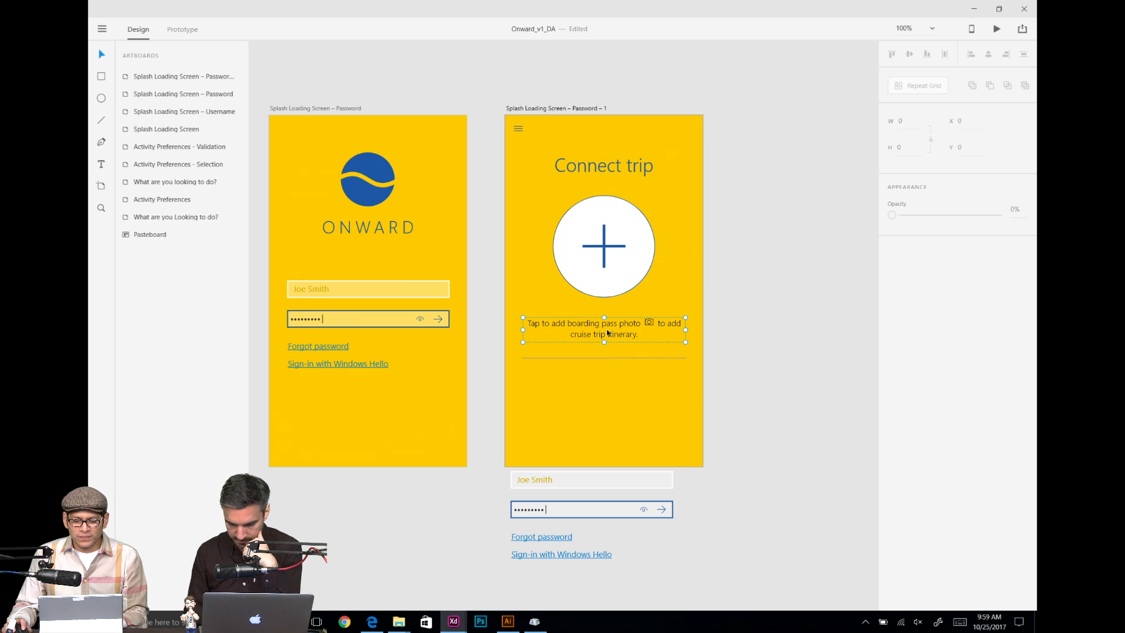
# Step: Check the gap between the instruction text and the divider line, and set the line's Y position to 442
pyautogui.click(586, 328)
pyautogui.hotkey('shift', 'Up')
pyautogui.hotkey('shift', 'Down')
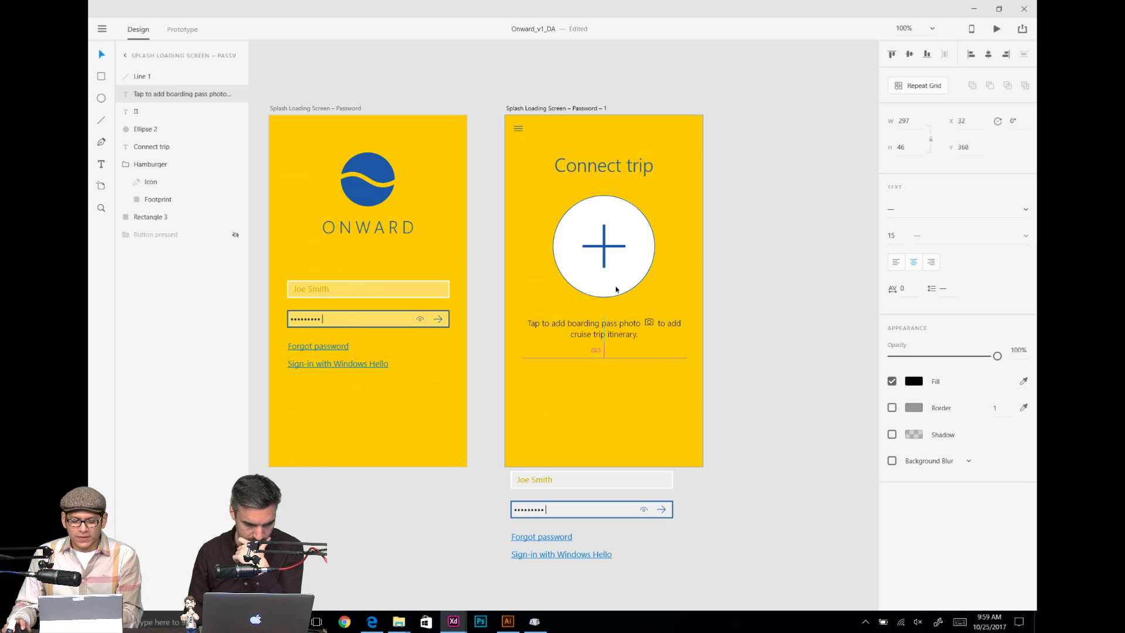
pyautogui.press('Escape')
pyautogui.click(623, 358)
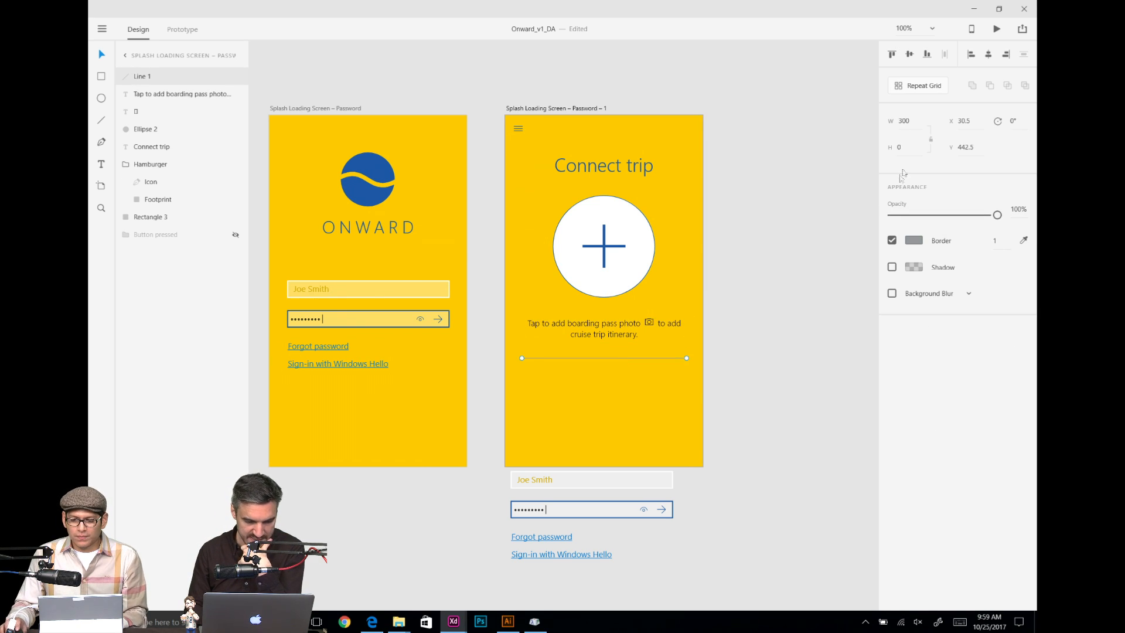
pyautogui.click(964, 147)
pyautogui.write('442')
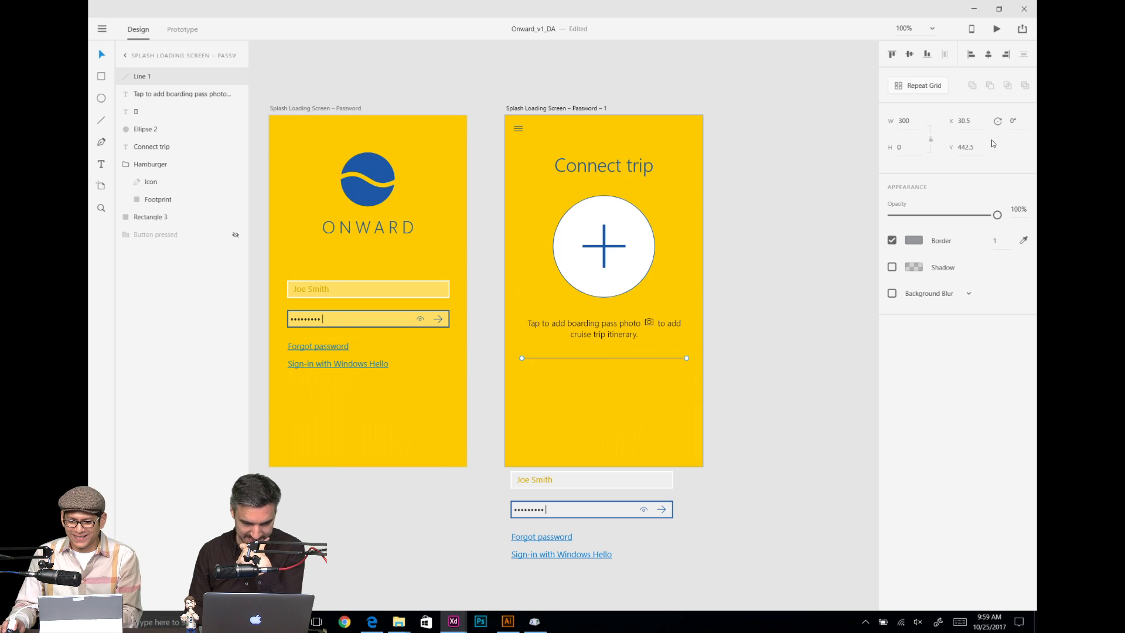
pyautogui.press('Up')
pyautogui.press('Down')
pyautogui.moveTo(969, 148); pyautogui.dragTo(987, 153)
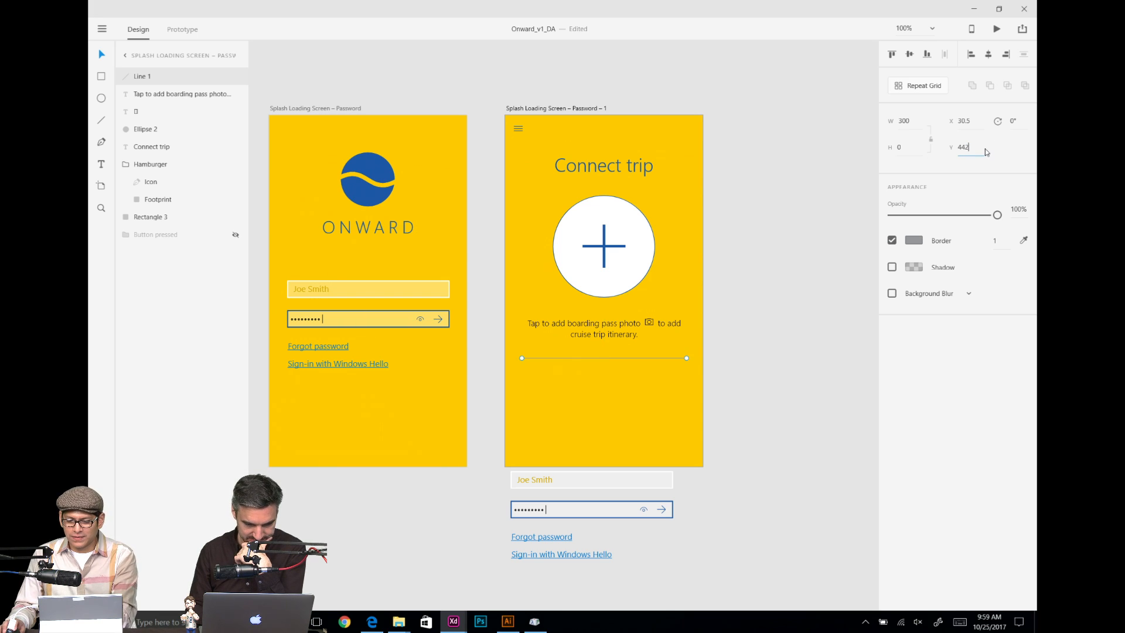
pyautogui.click(813, 254)
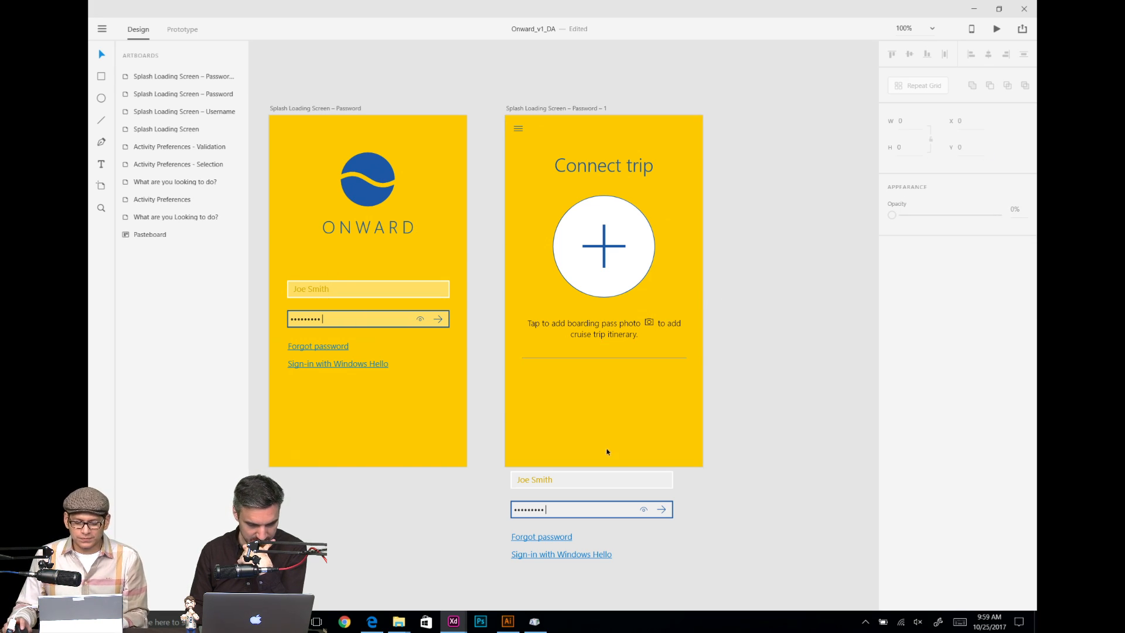
# Step: Move the unfocused hint box from the pasteboard to just below the divider line and center it horizontally on the artboard
pyautogui.click(649, 476)
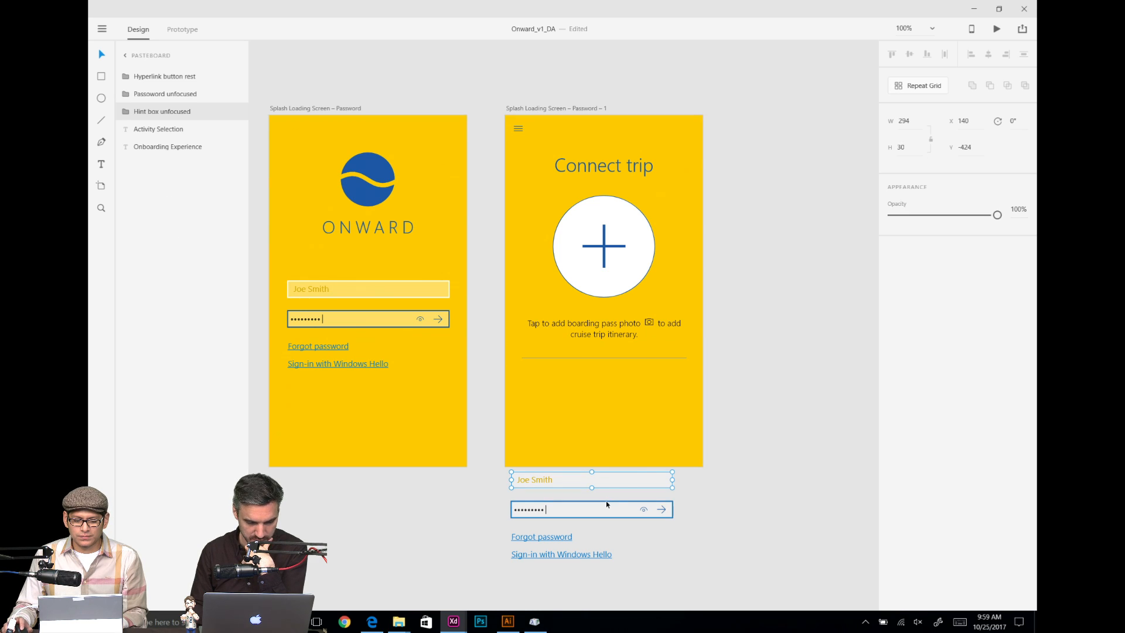
pyautogui.moveTo(614, 474); pyautogui.dragTo(621, 372)
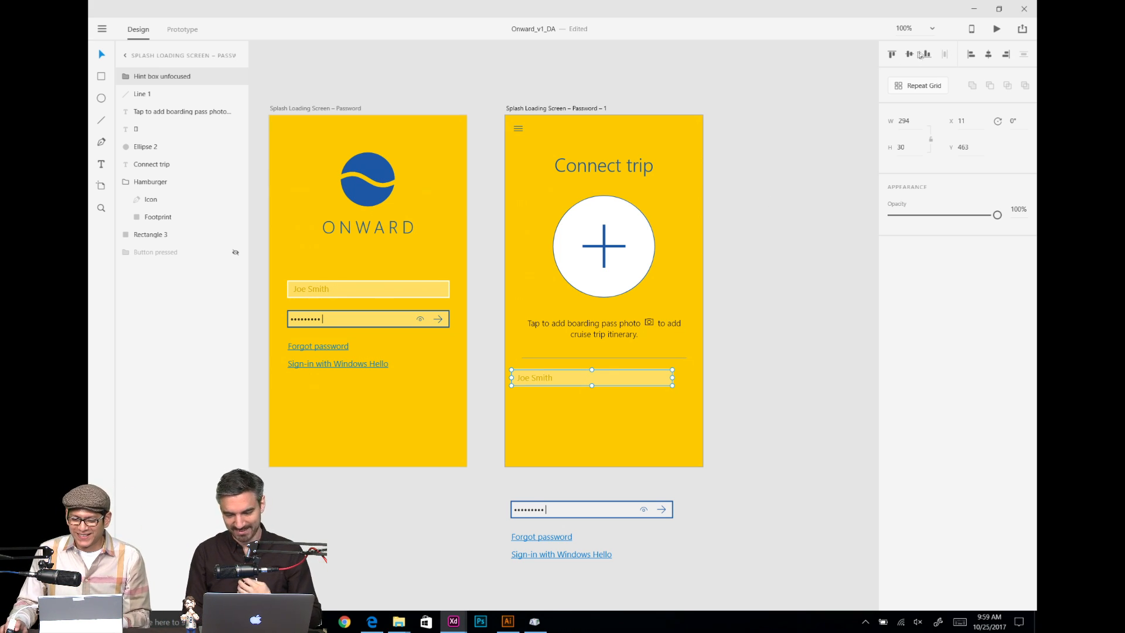
pyautogui.click(987, 55)
pyautogui.click(731, 322)
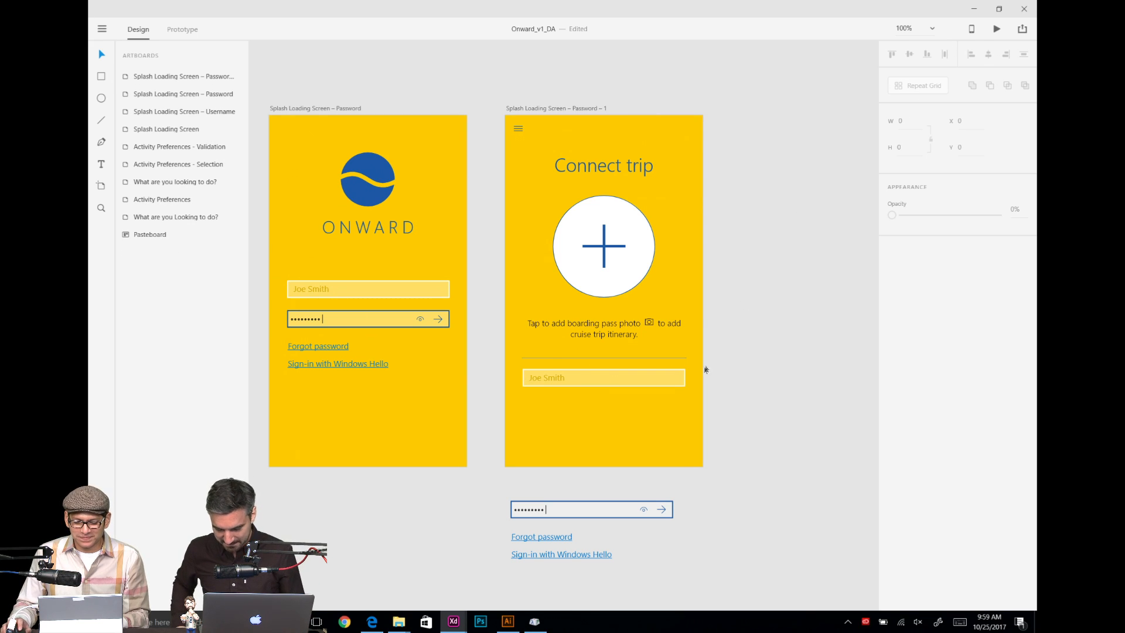
# Step: Set the divider line's width to 294 to match the hint box and center the line horizontally on the artboard
pyautogui.click(667, 375)
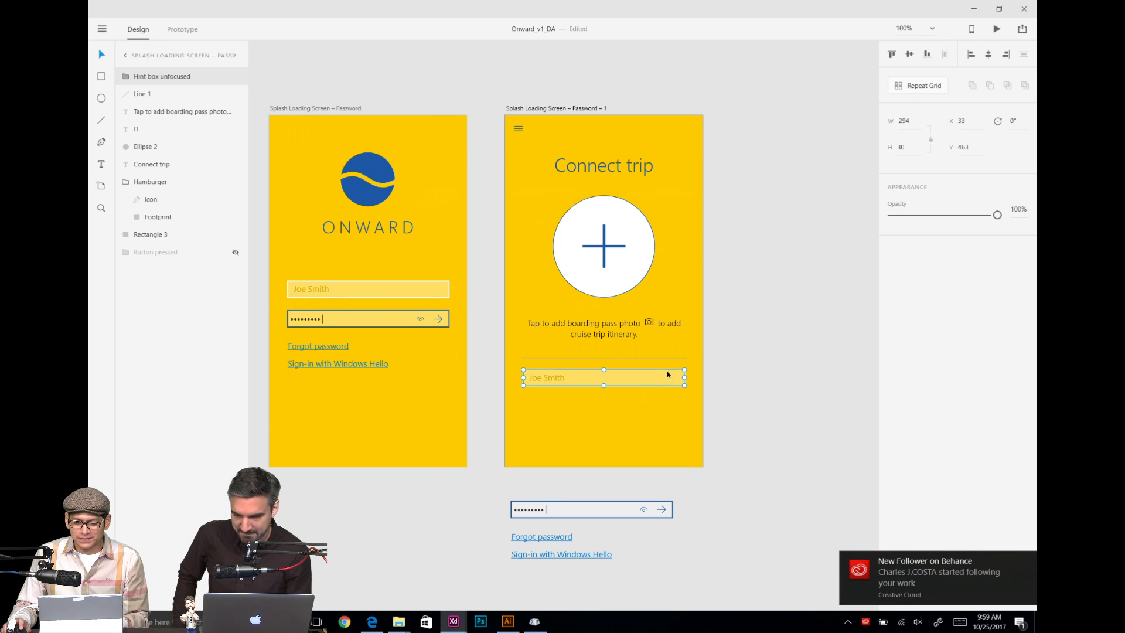
pyautogui.click(635, 358)
pyautogui.click(906, 121)
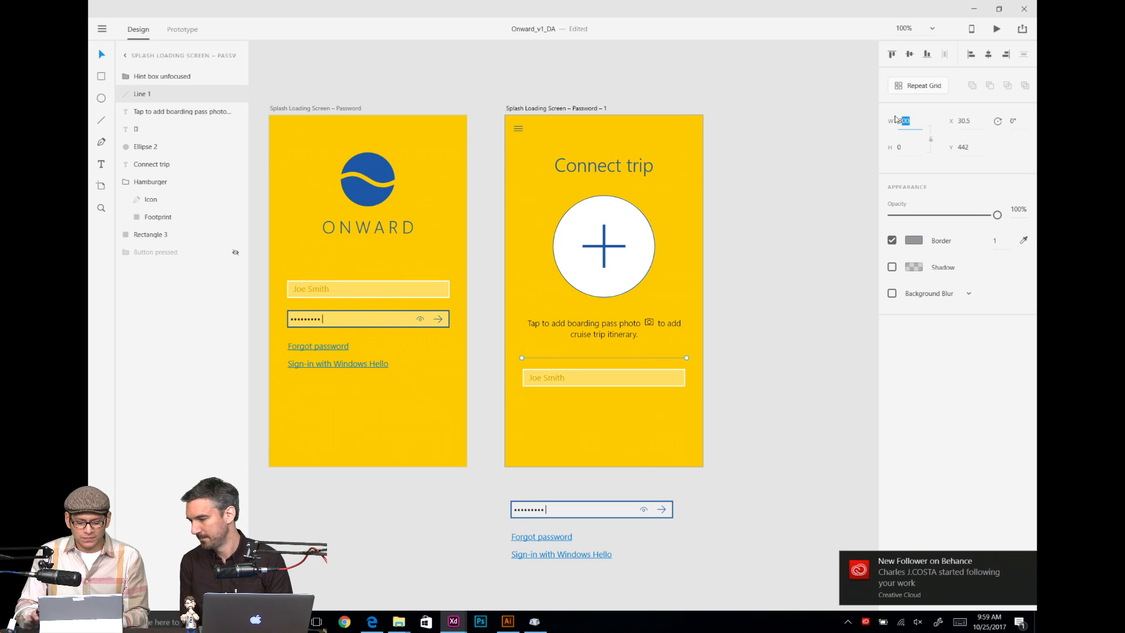
pyautogui.write('3')
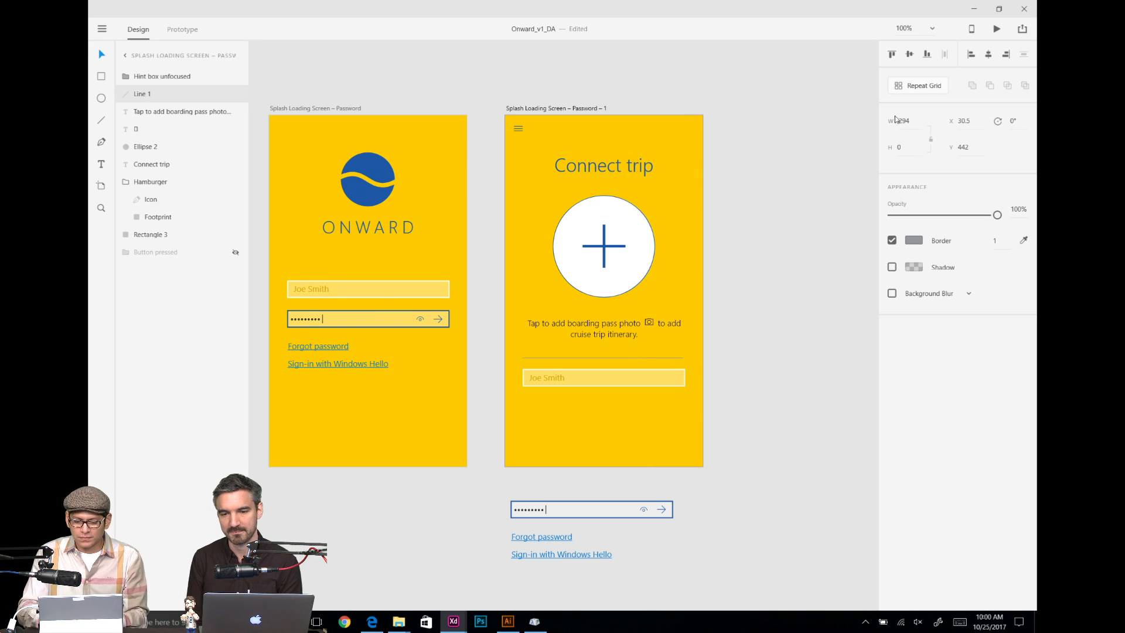
pyautogui.click(732, 354)
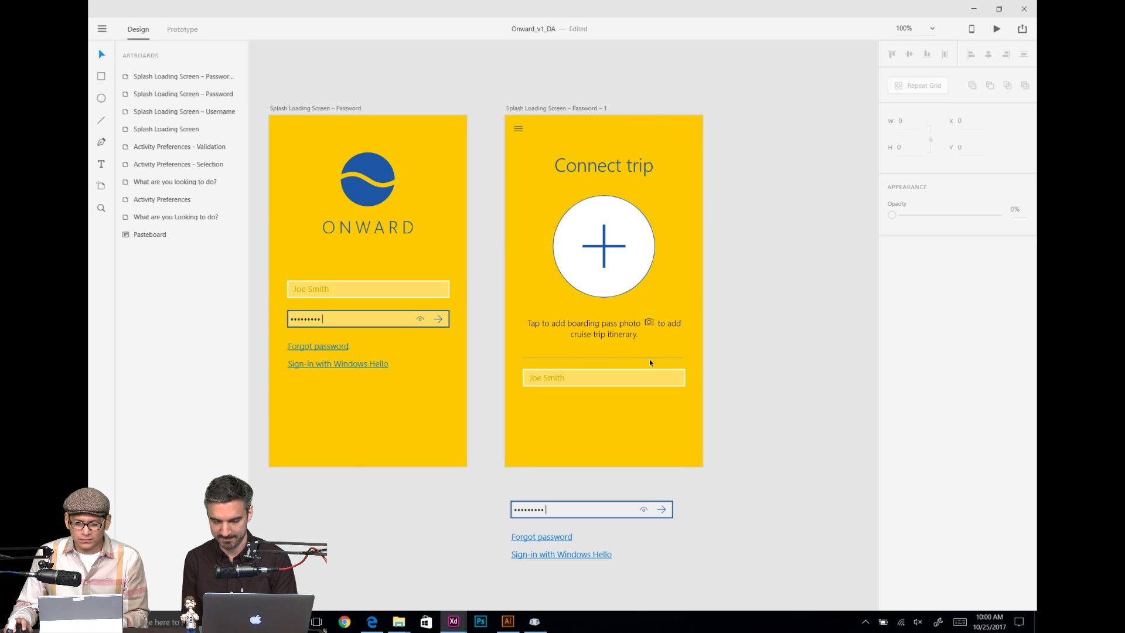
pyautogui.click(652, 358)
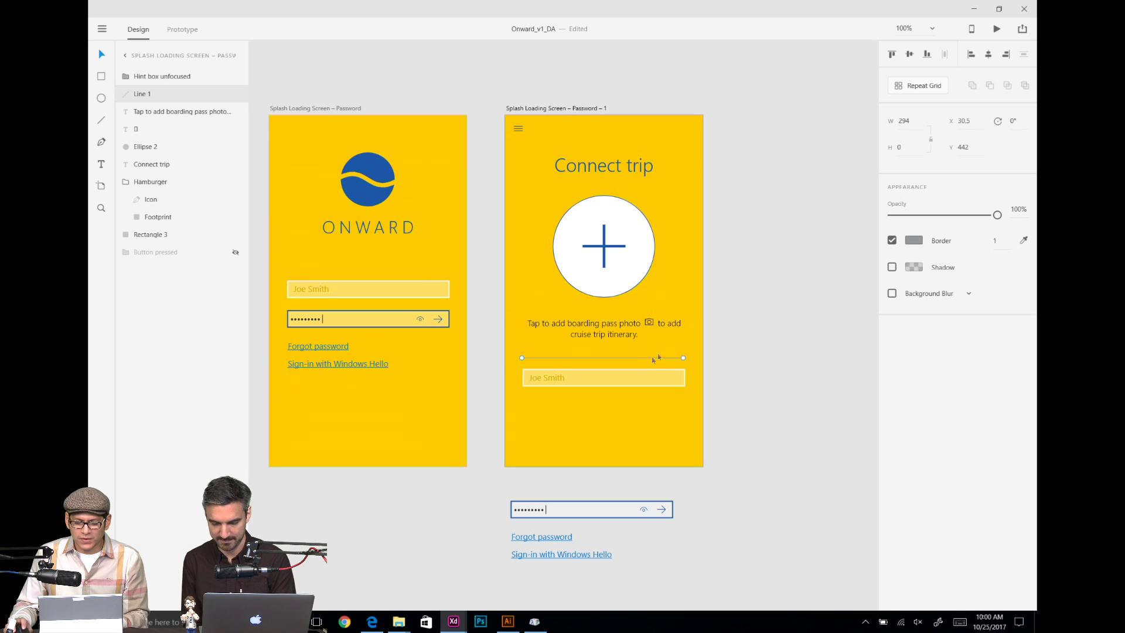
pyautogui.click(989, 54)
pyautogui.click(693, 351)
# Step: Change the hint text below the divider line to "Add Cruise Line" and fill it with the blue sampled from the logo
pyautogui.click(558, 381)
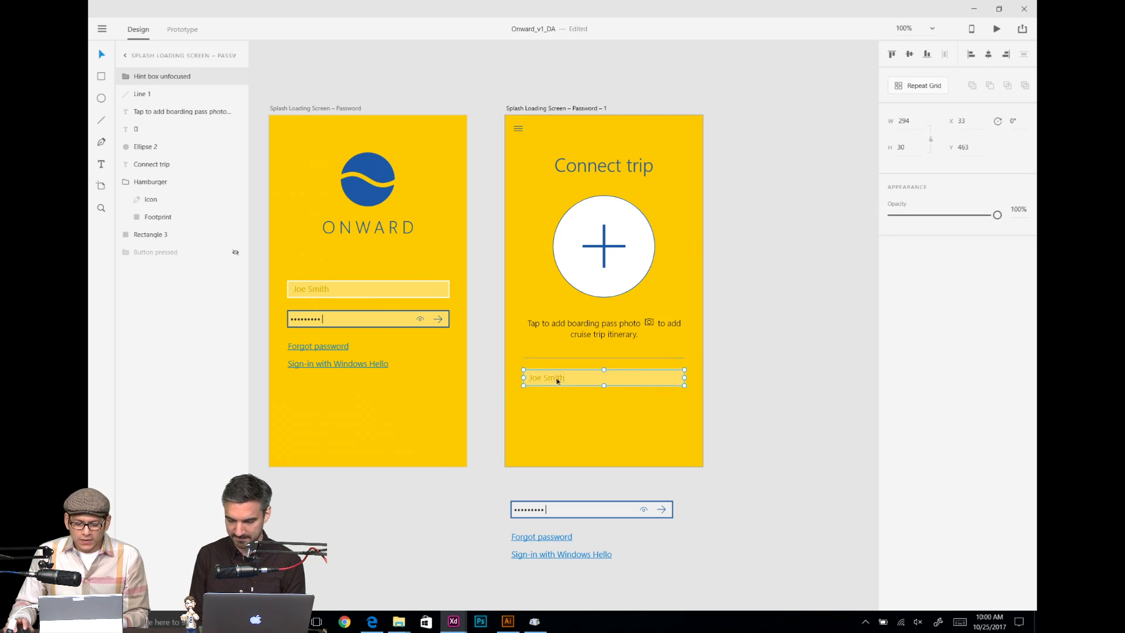
pyautogui.doubleClick(554, 380)
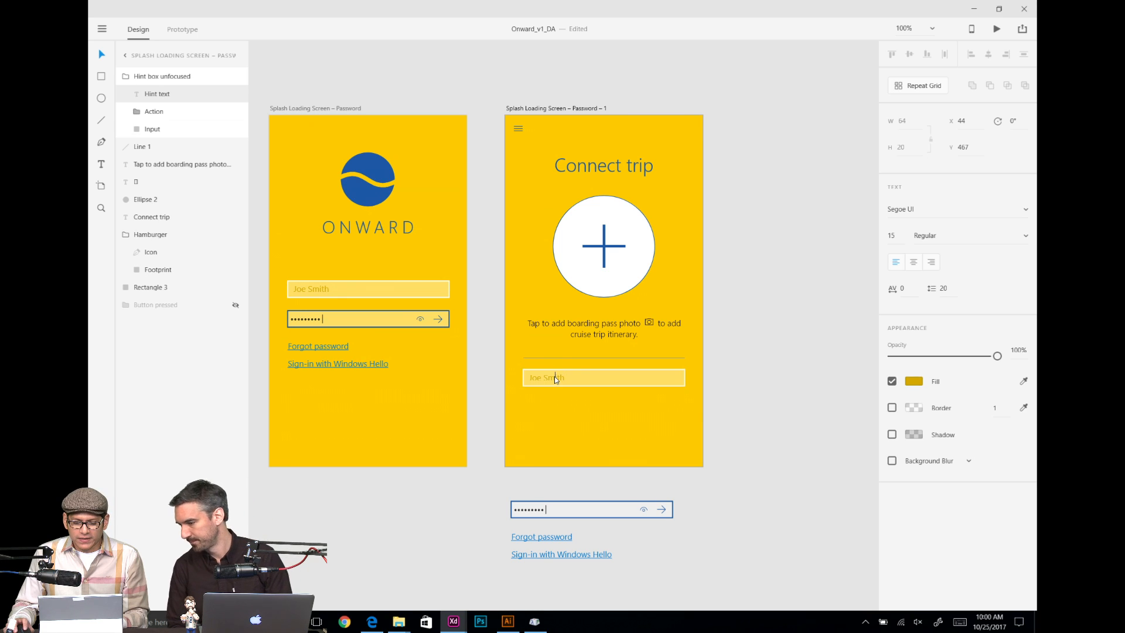
pyautogui.doubleClick(564, 377)
pyautogui.write('Add ')
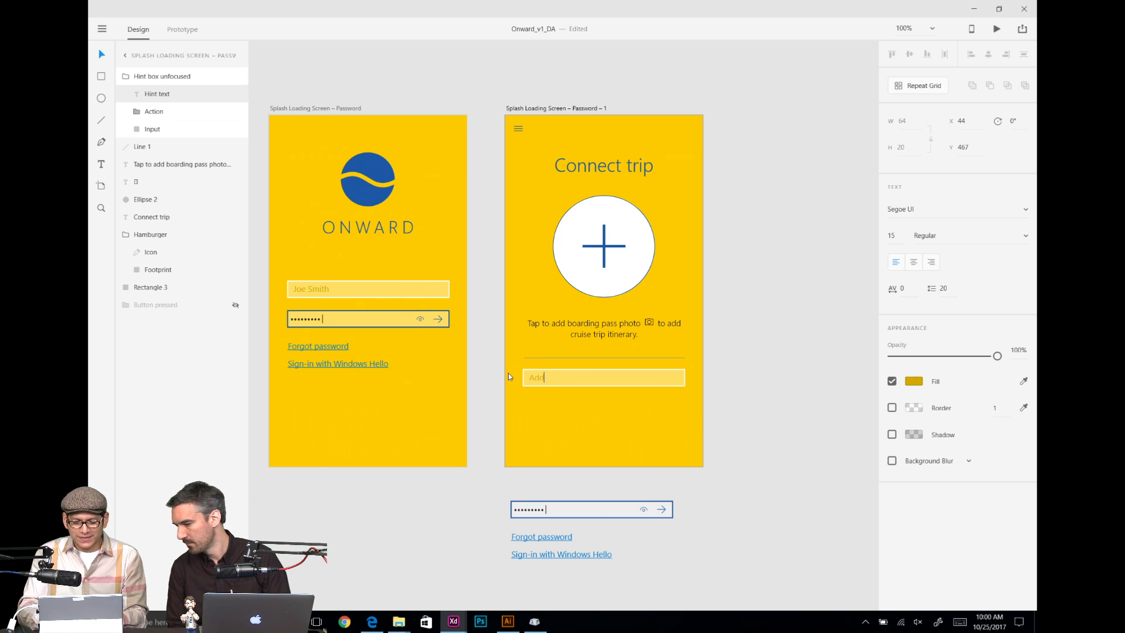
pyautogui.write('C')
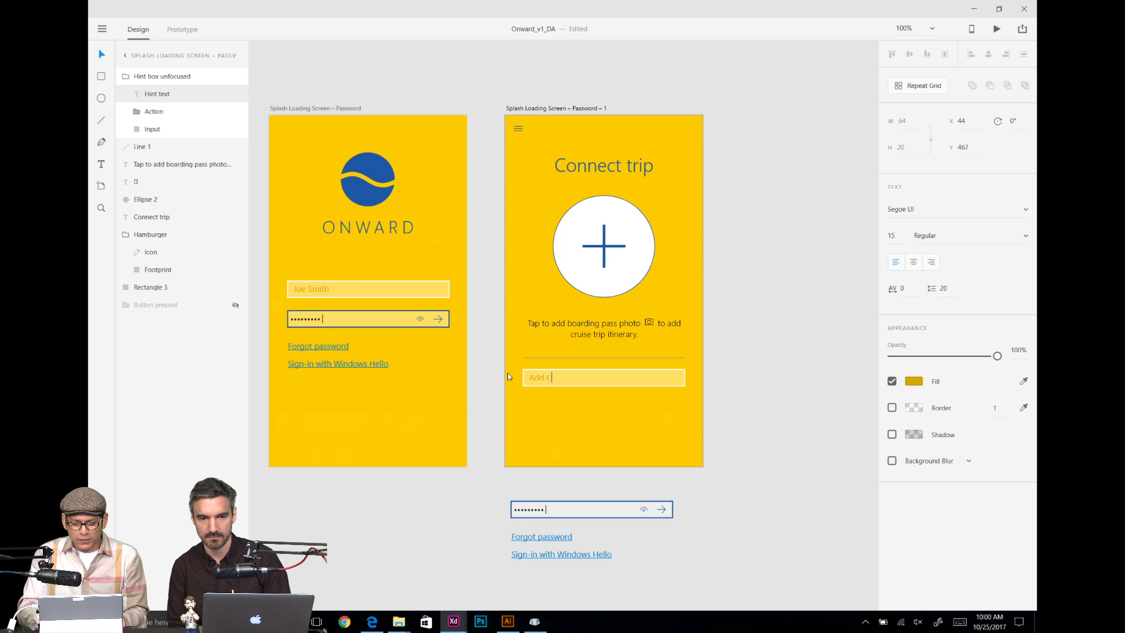
pyautogui.write('ruise Line')
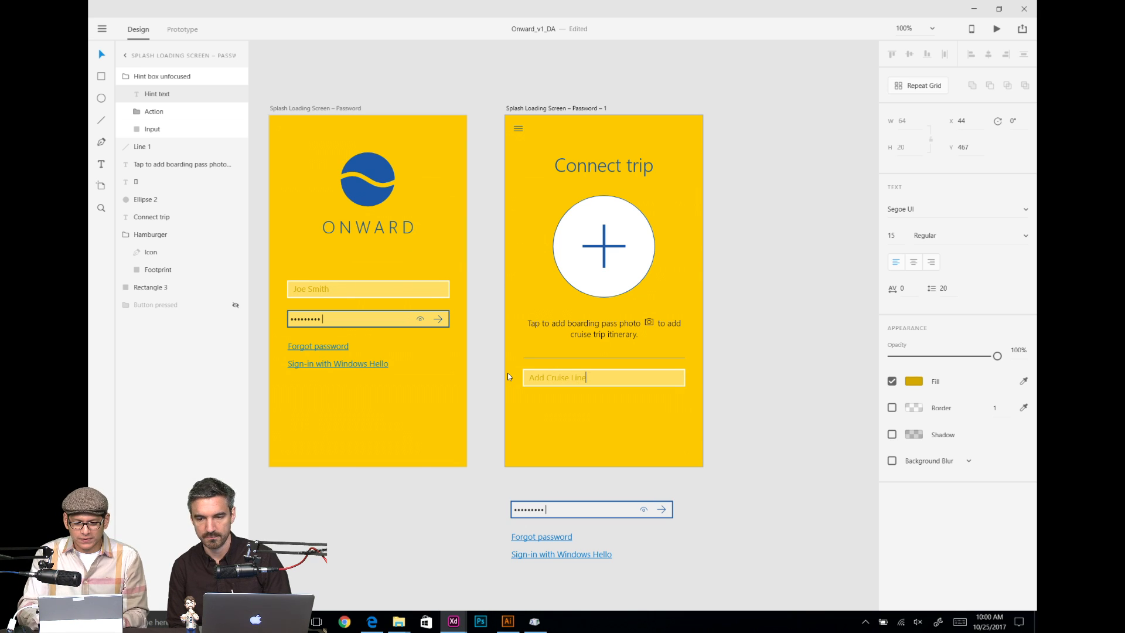
pyautogui.press('Escape')
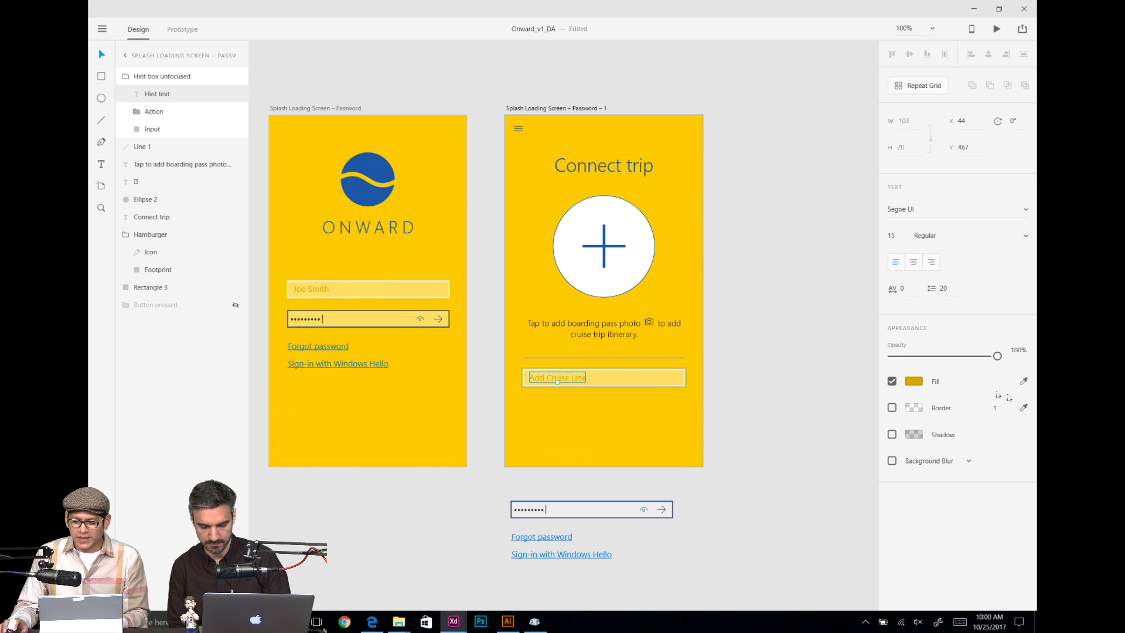
pyautogui.click(355, 159)
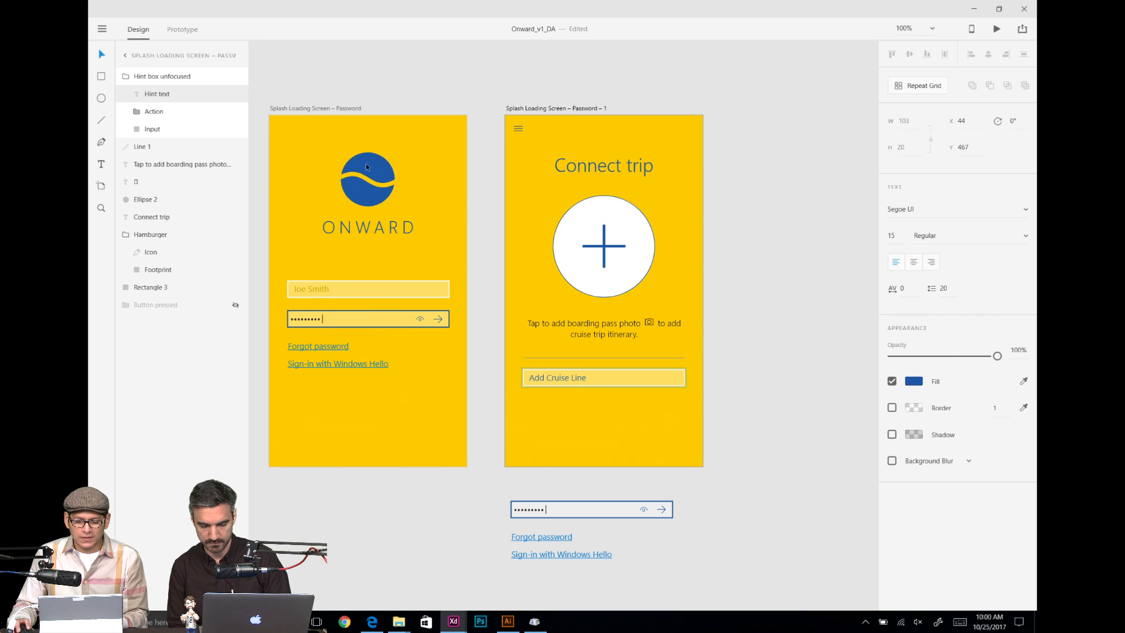
pyautogui.click(819, 345)
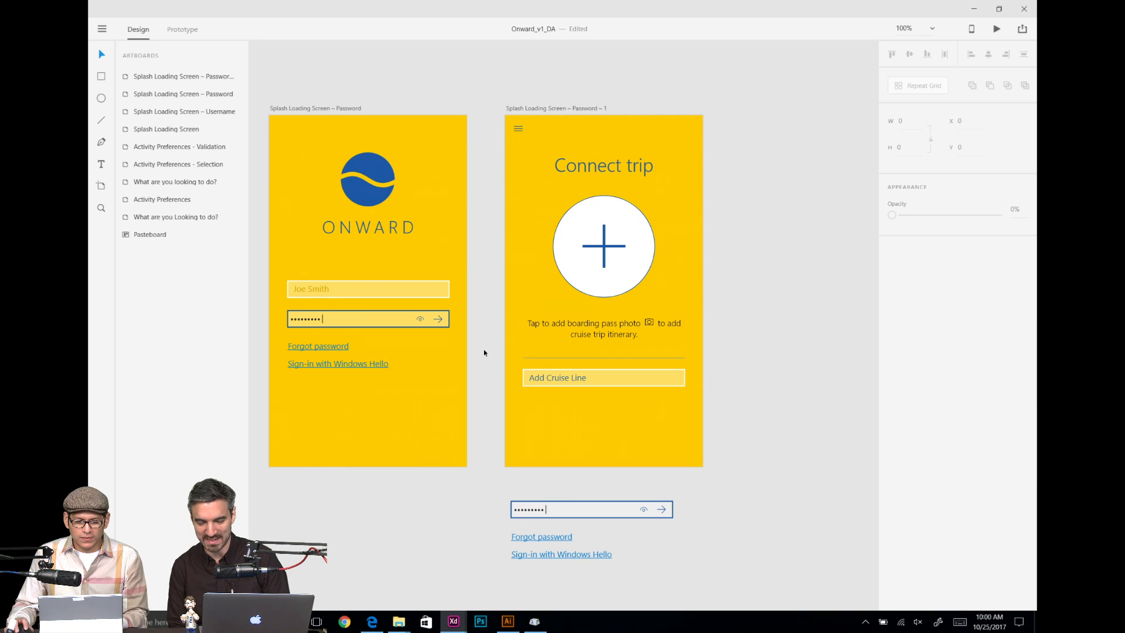
# Step: Switch to Character Map and copy the down chevron character from the Segoe MDL2 Assets font
pyautogui.scroll(-3, 730, 305)
pyautogui.hotkey('alt', 'Tab')
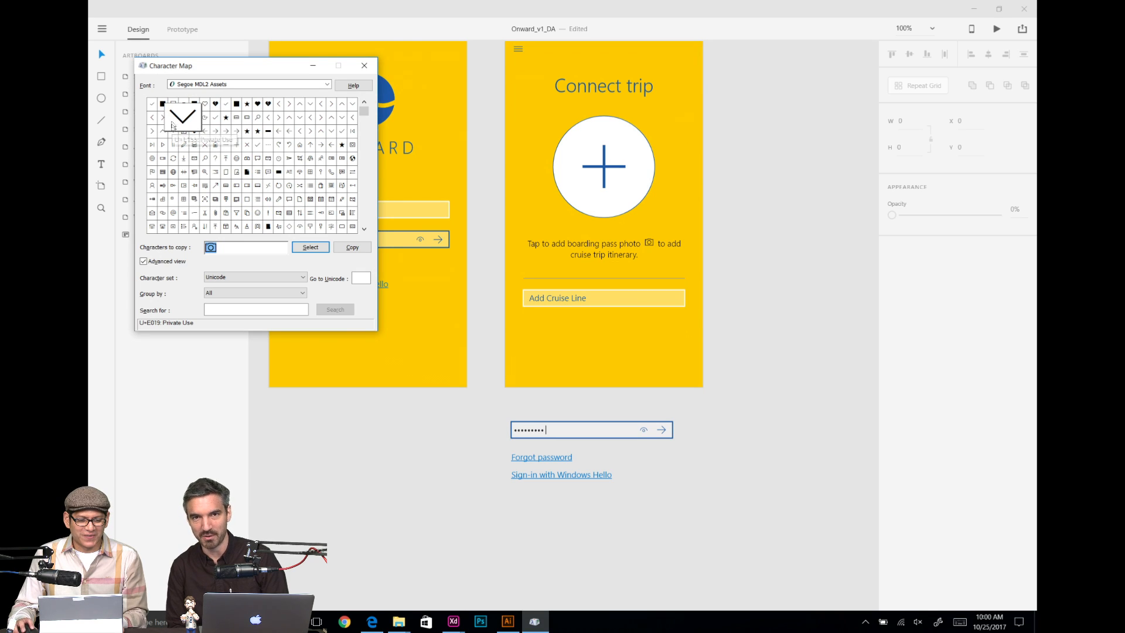
pyautogui.doubleClick(184, 117)
pyautogui.click(352, 247)
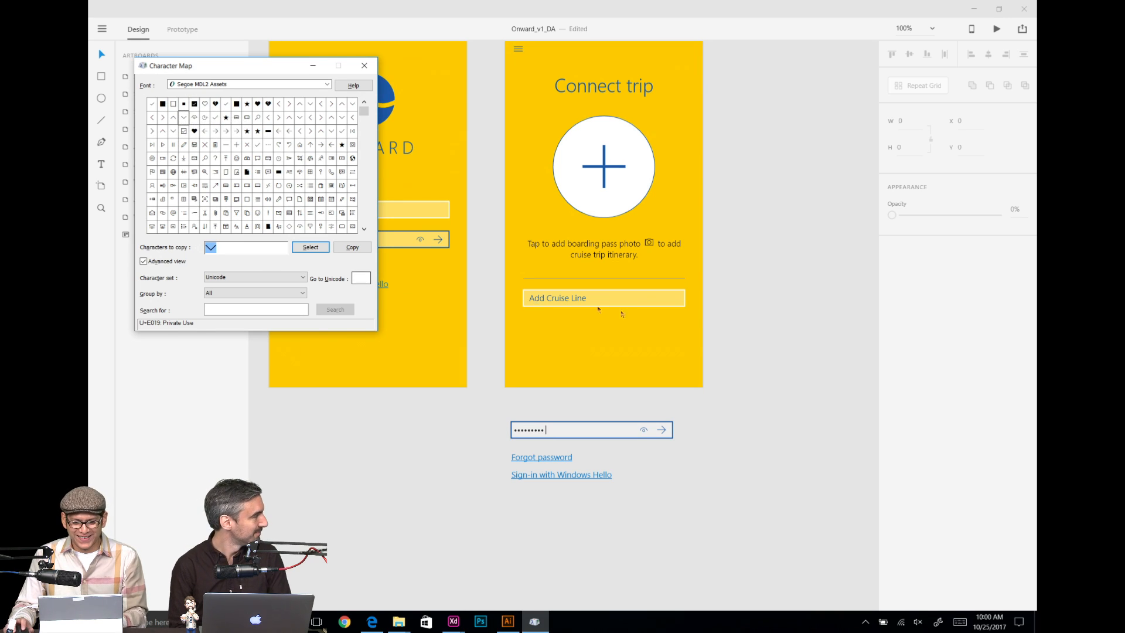
# Step: Back in the mockup, paste the copied chevron as a new text element inside the Add Cruise Line box, right of its hint text
pyautogui.click(684, 317)
pyautogui.click(652, 303)
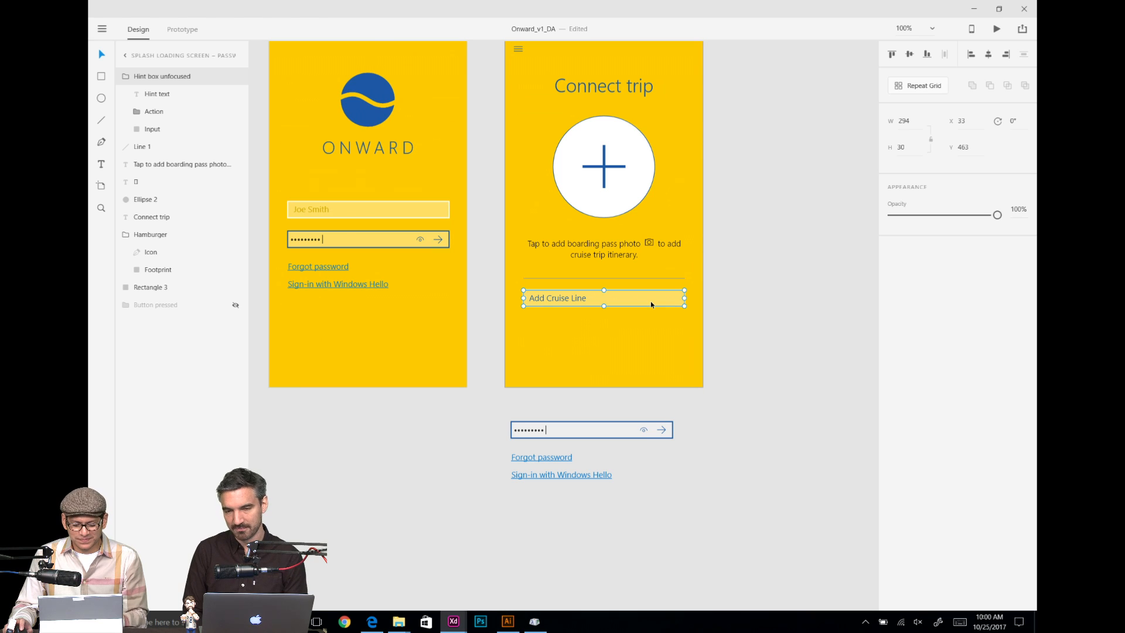
pyautogui.doubleClick(579, 298)
pyautogui.press('t')
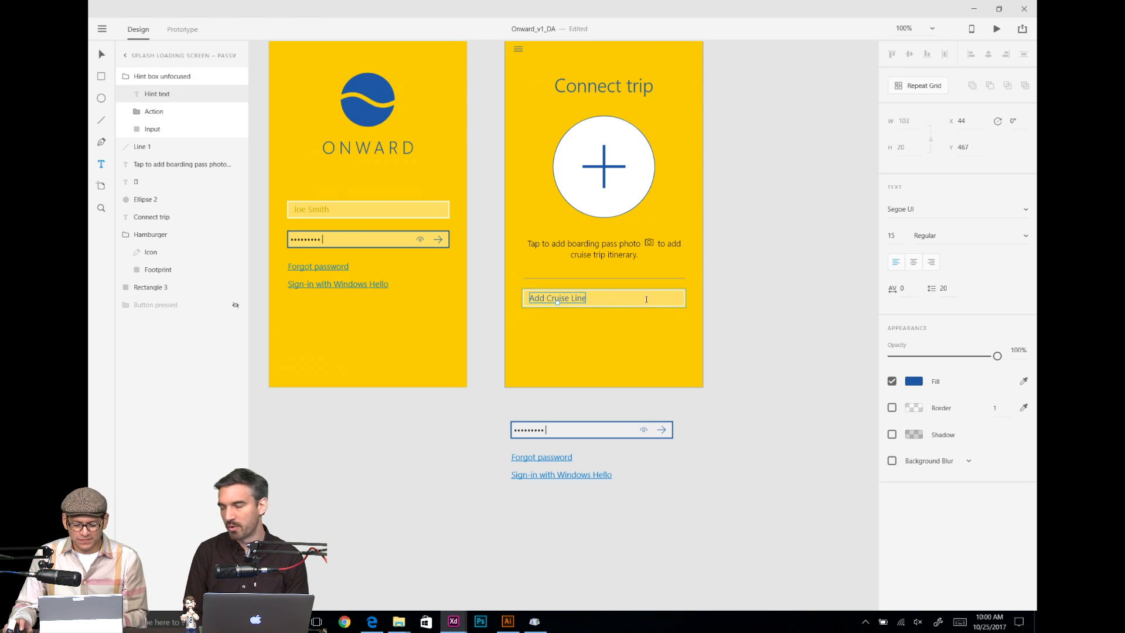
pyautogui.click(646, 299)
pyautogui.hotkey('ctrl', 'v')
pyautogui.moveTo(654, 297); pyautogui.dragTo(627, 295)
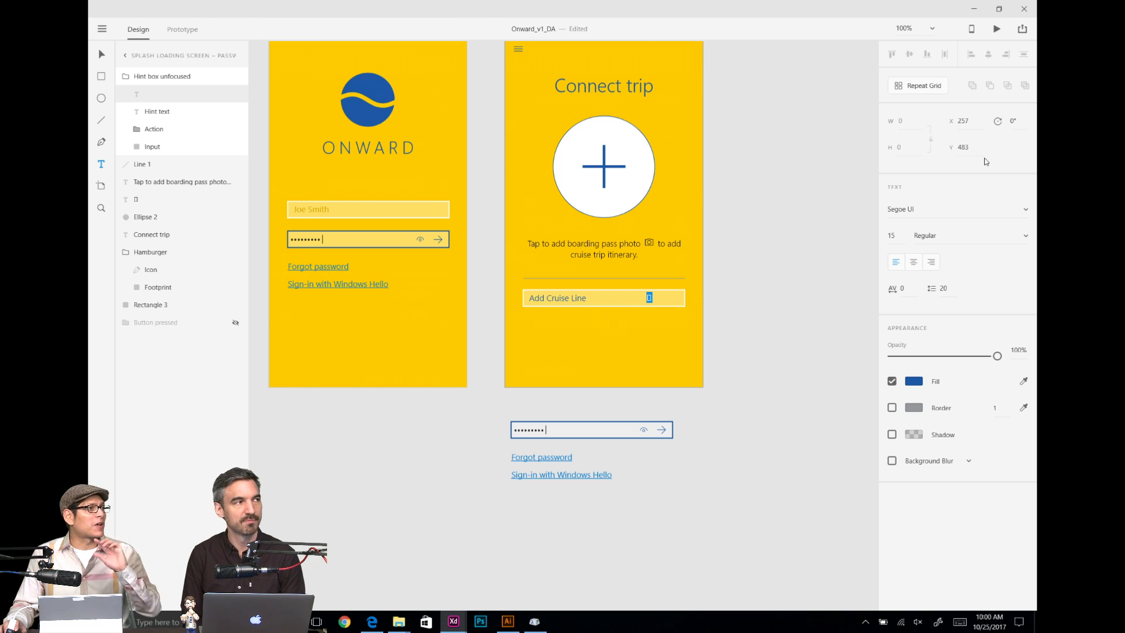
# Step: Center-align the pasted character and set its font to Segoe MDL2 Assets
pyautogui.click(914, 263)
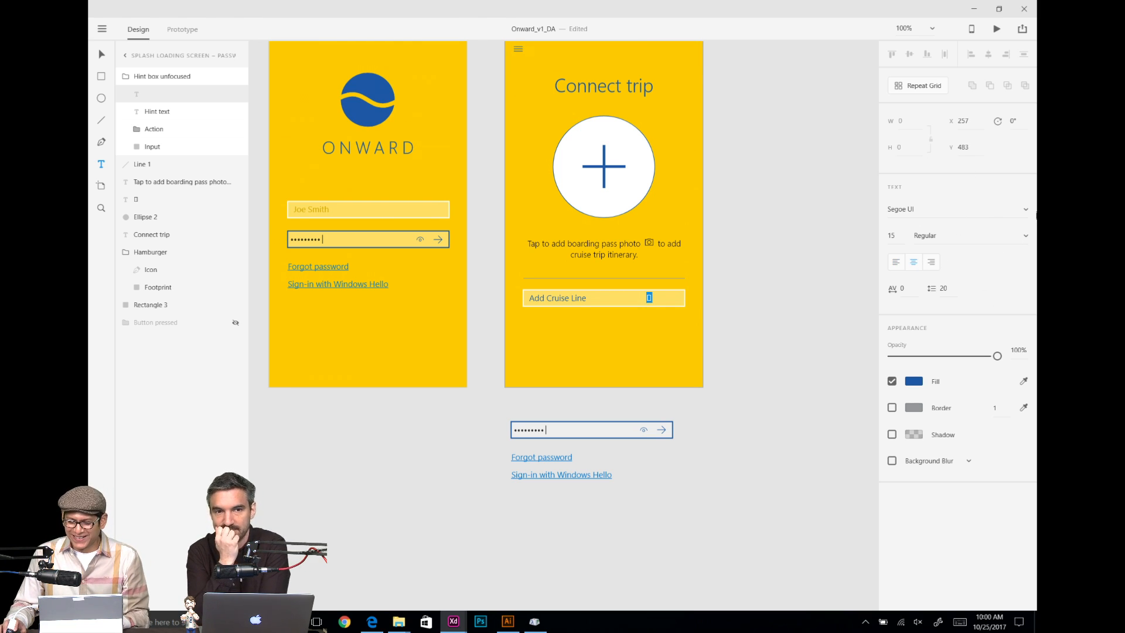
pyautogui.click(1026, 209)
pyautogui.click(924, 227)
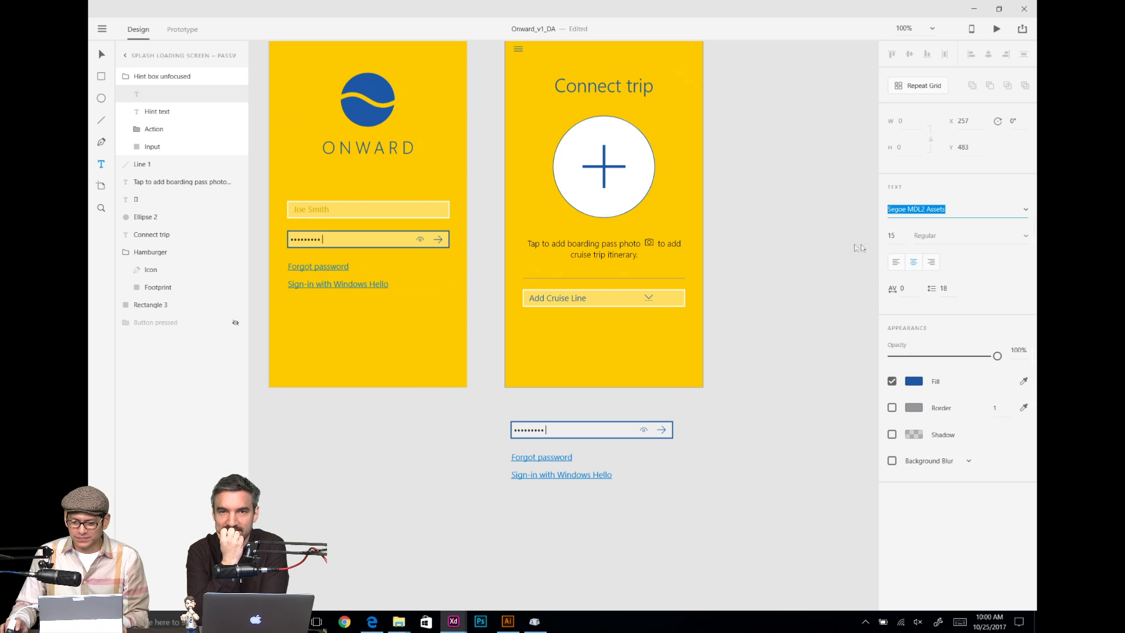
pyautogui.click(901, 237)
pyautogui.press('Return')
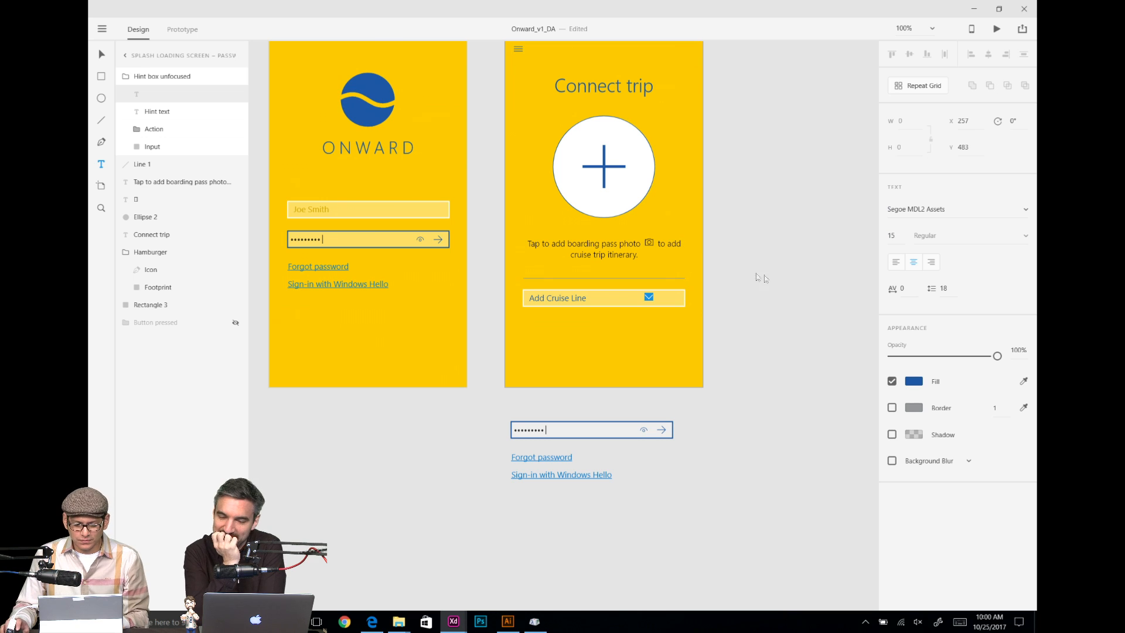
pyautogui.hotkey('ctrl', 'v')
pyautogui.press('Escape')
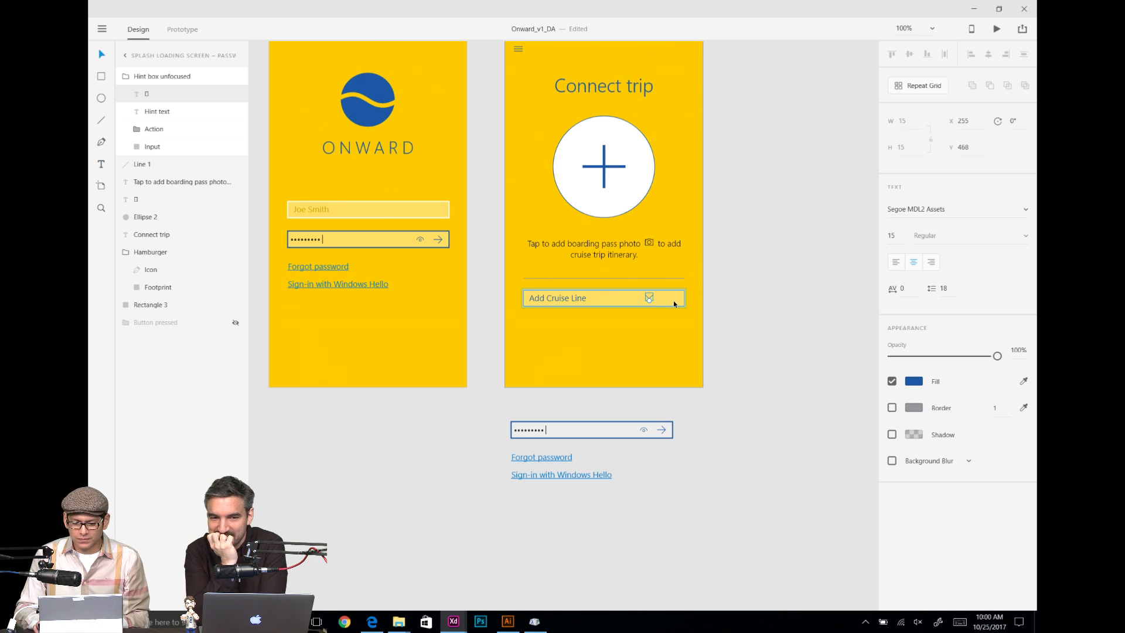
# Step: Nudge the chevron to X 302, Y 471 so it sits near the right end of the Add Cruise Line box
pyautogui.press('Down')
pyautogui.press('Down')
pyautogui.press('Down')
pyautogui.hotkey('shift', 'Right')
pyautogui.hotkey('shift', 'Right')
pyautogui.hotkey('shift', 'Right')
pyautogui.hotkey('shift', 'Right')
pyautogui.hotkey('shift', 'Right')
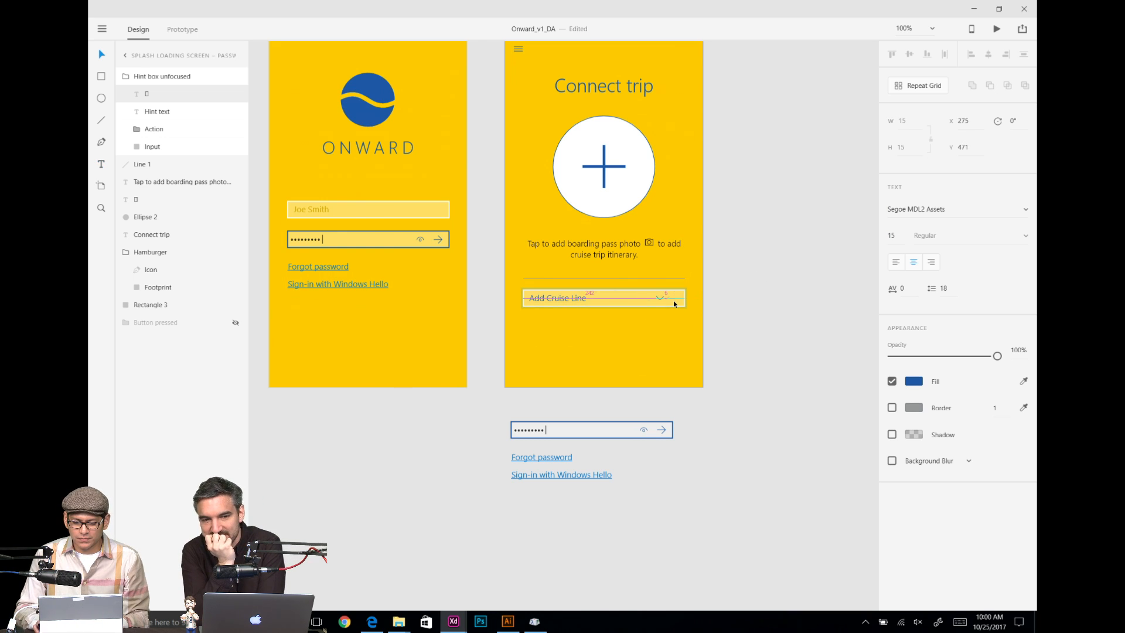
pyautogui.press('Left')
pyautogui.press('Left')
pyautogui.press('Left')
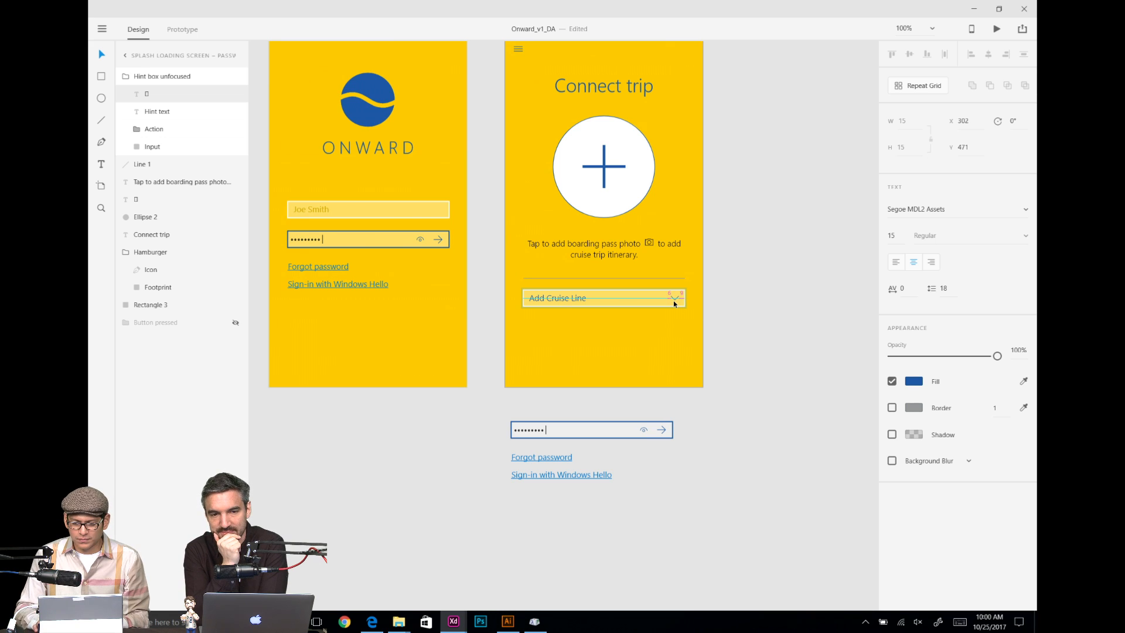
pyautogui.click(711, 289)
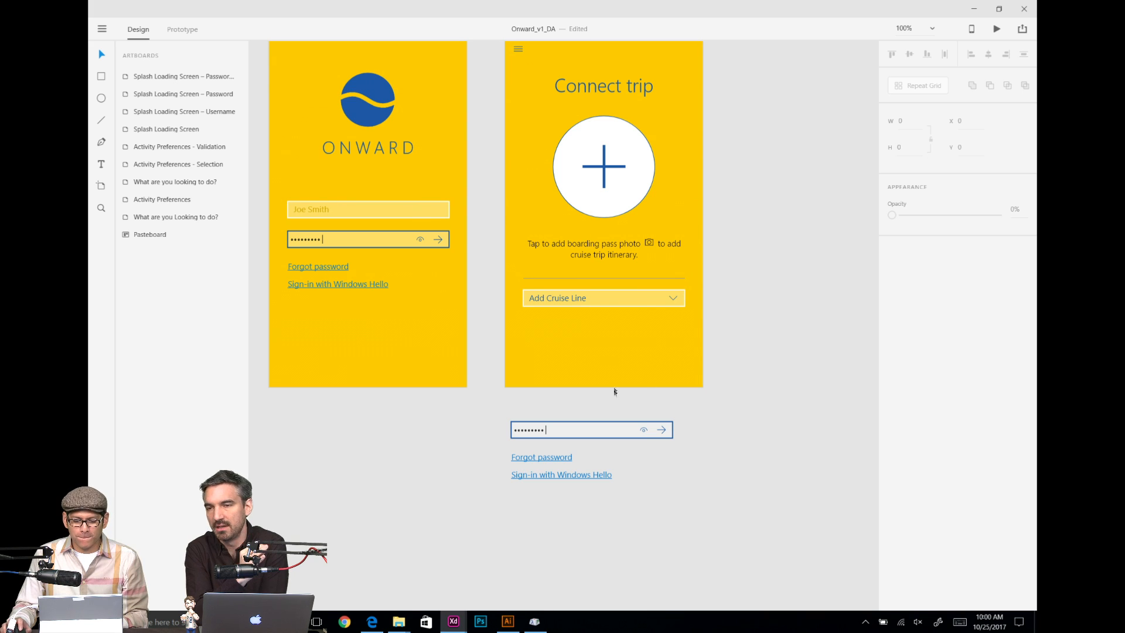
# Step: Duplicate the Add Cruise Line box and move the copy straight down to Y 513
pyautogui.hscroll(-10, 408, 256)
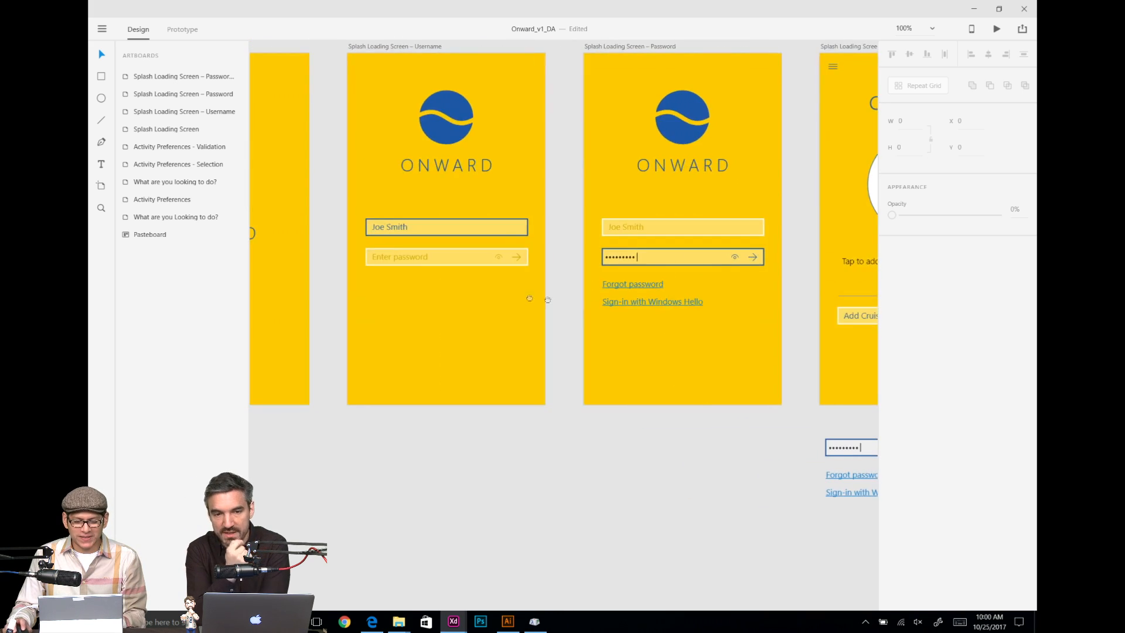
pyautogui.hscroll(6, 550, 294)
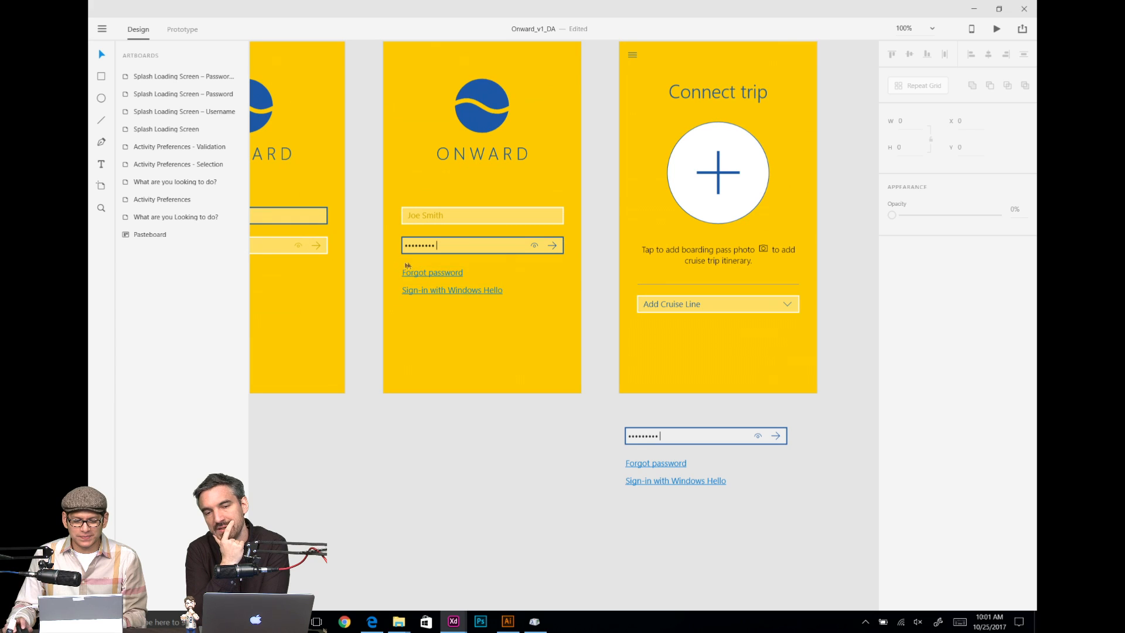
pyautogui.click(731, 314)
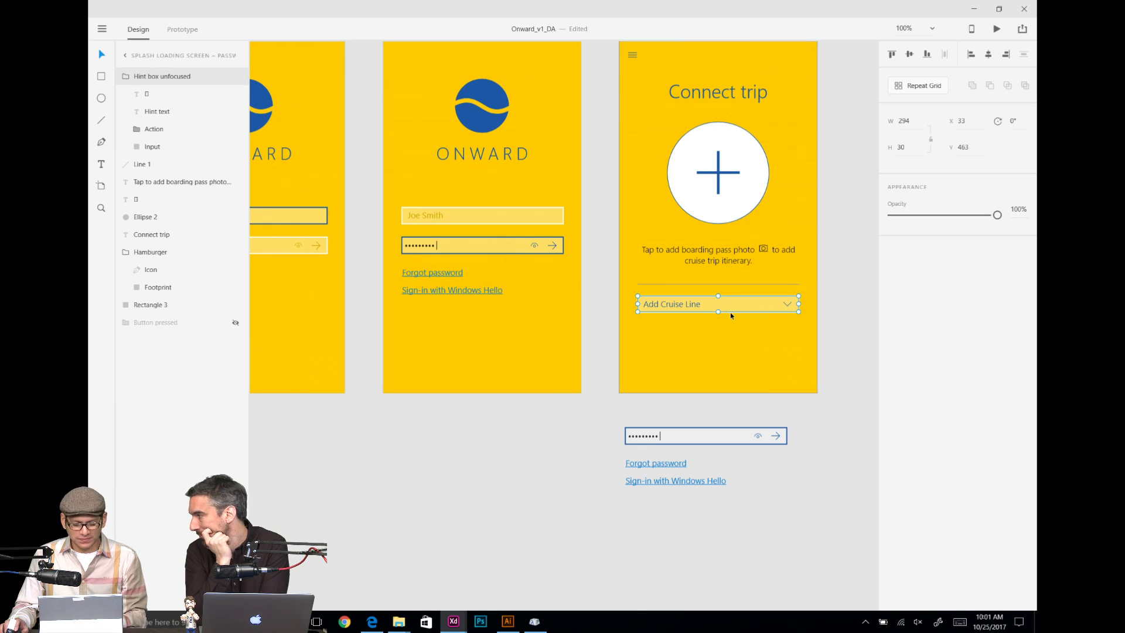
pyautogui.hotkey('ctrl', 'd')
pyautogui.moveTo(731, 315); pyautogui.dragTo(734, 321)
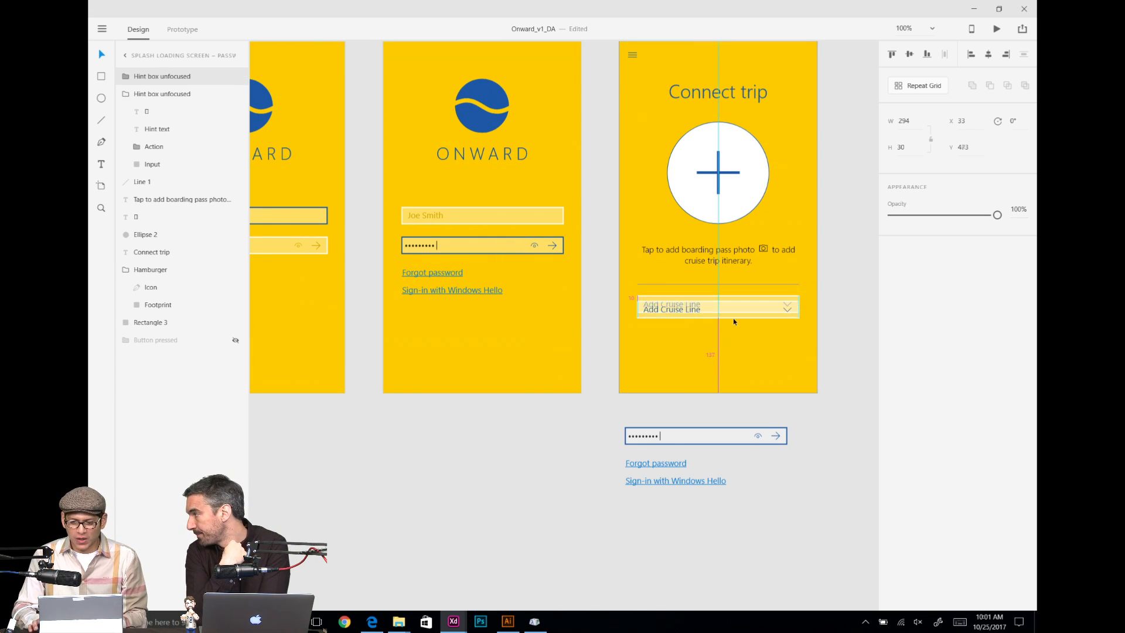
pyautogui.hotkey('shift', 'Down')
pyautogui.hotkey('shift', 'Down')
pyautogui.hotkey('shift', 'Down')
pyautogui.hotkey('shift', 'Down')
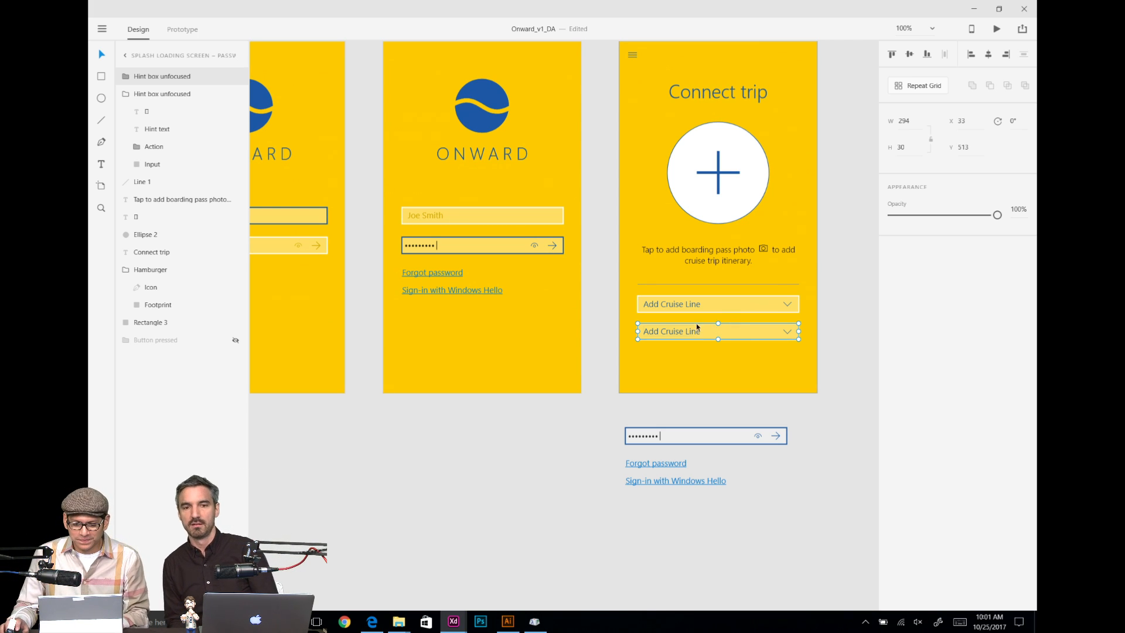
# Step: Check the spacing between the login fields on the Password artboard, and move the duplicated box down to Y 517
pyautogui.click(725, 313)
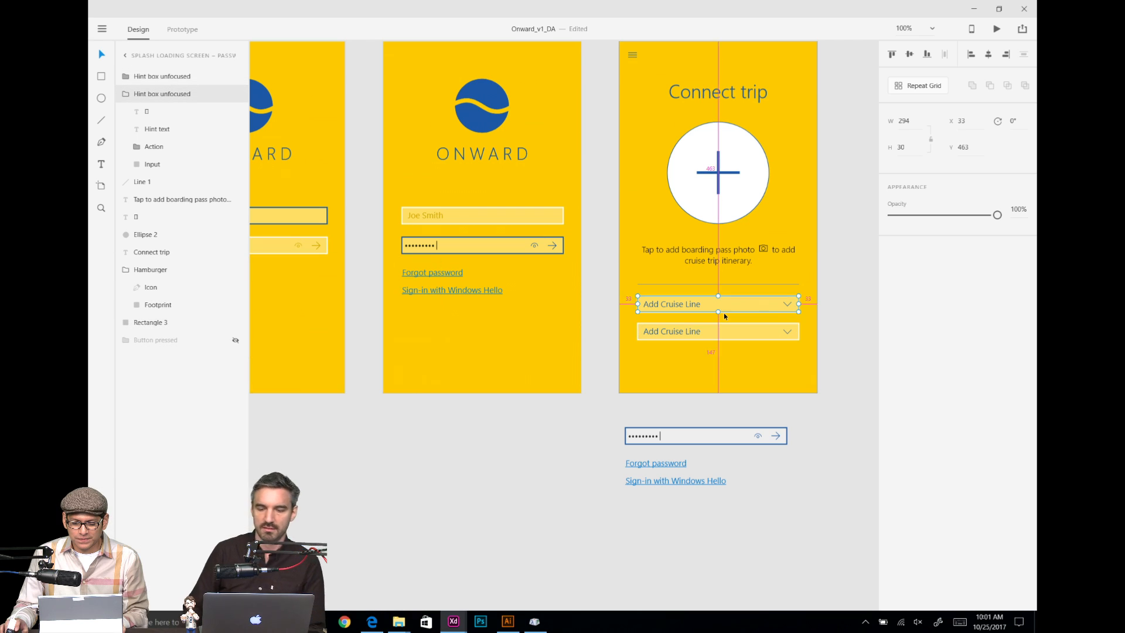
pyautogui.click(486, 243)
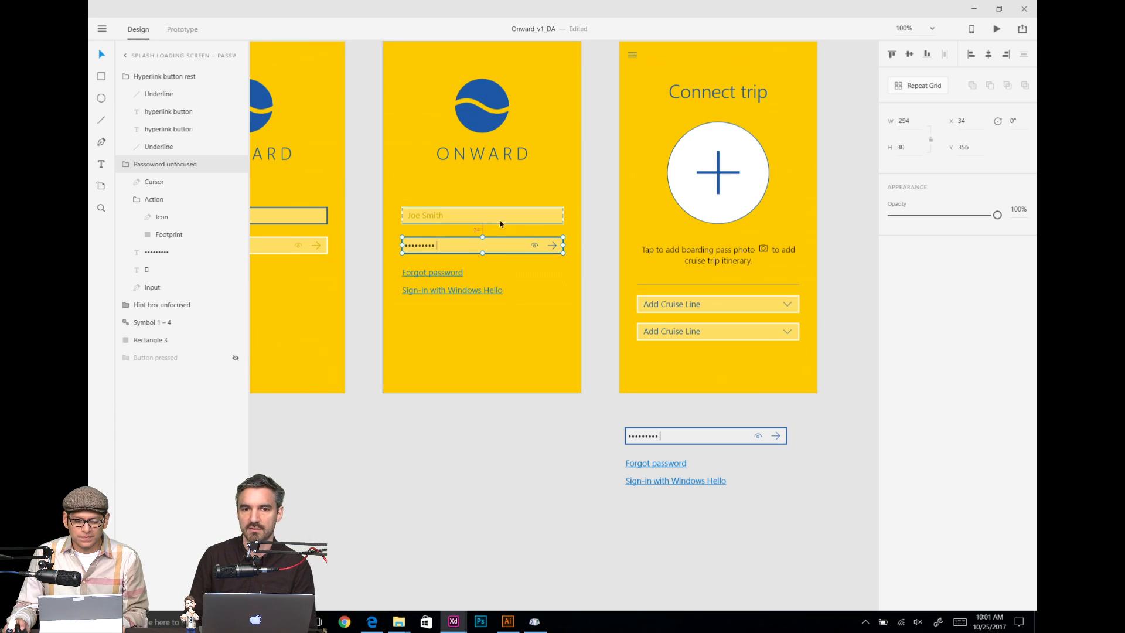
pyautogui.click(715, 330)
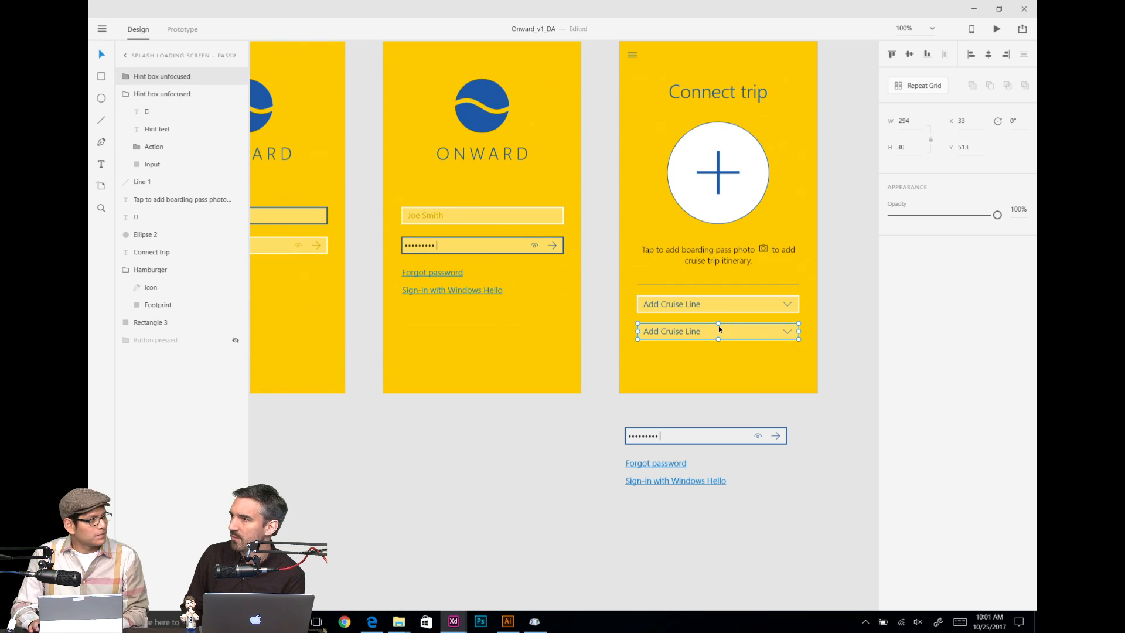
pyautogui.press('Down')
pyautogui.press('Down')
pyautogui.press('Down')
pyautogui.press('Down')
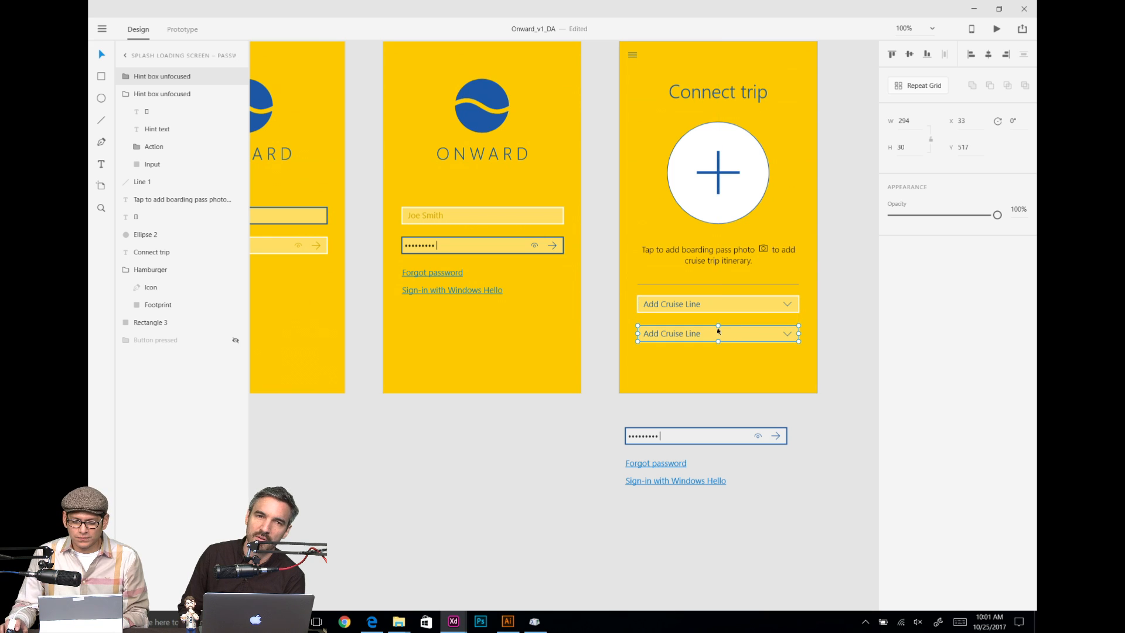
# Step: Change the hint text of the lower box to "Add Confirmation Number"
pyautogui.doubleClick(674, 335)
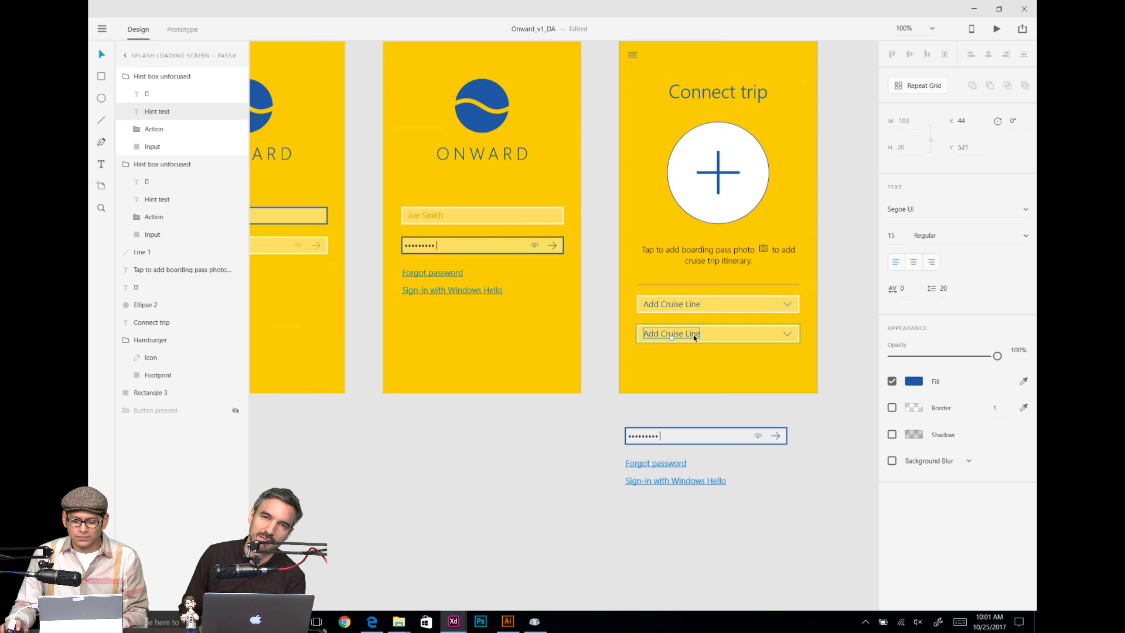
pyautogui.doubleClick(695, 335)
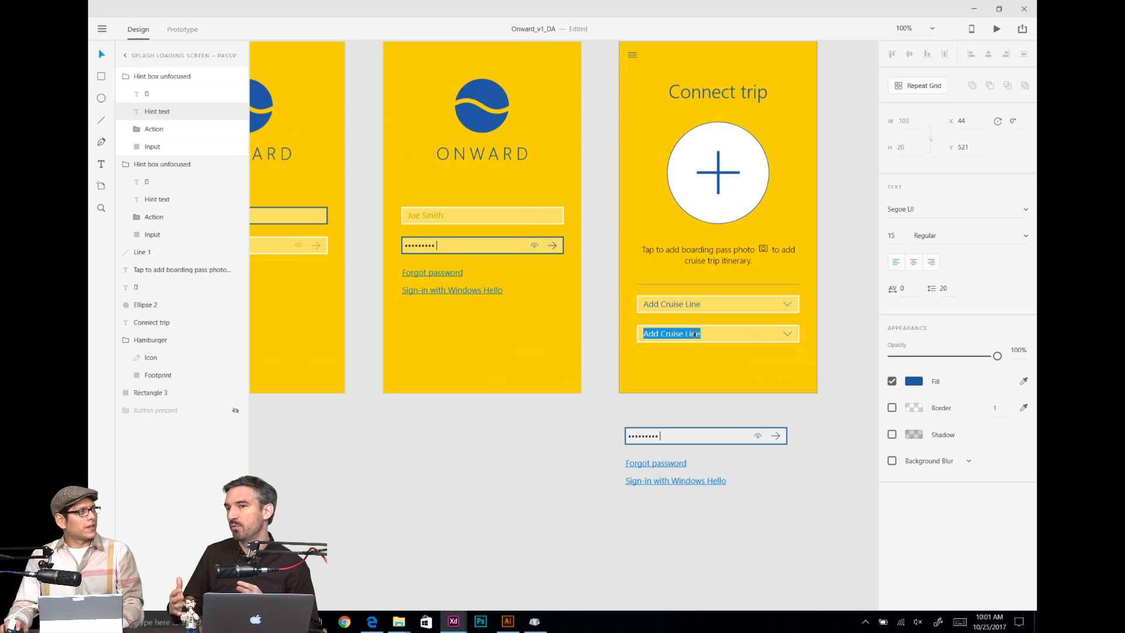
pyautogui.write('C')
pyautogui.press('BackSpace')
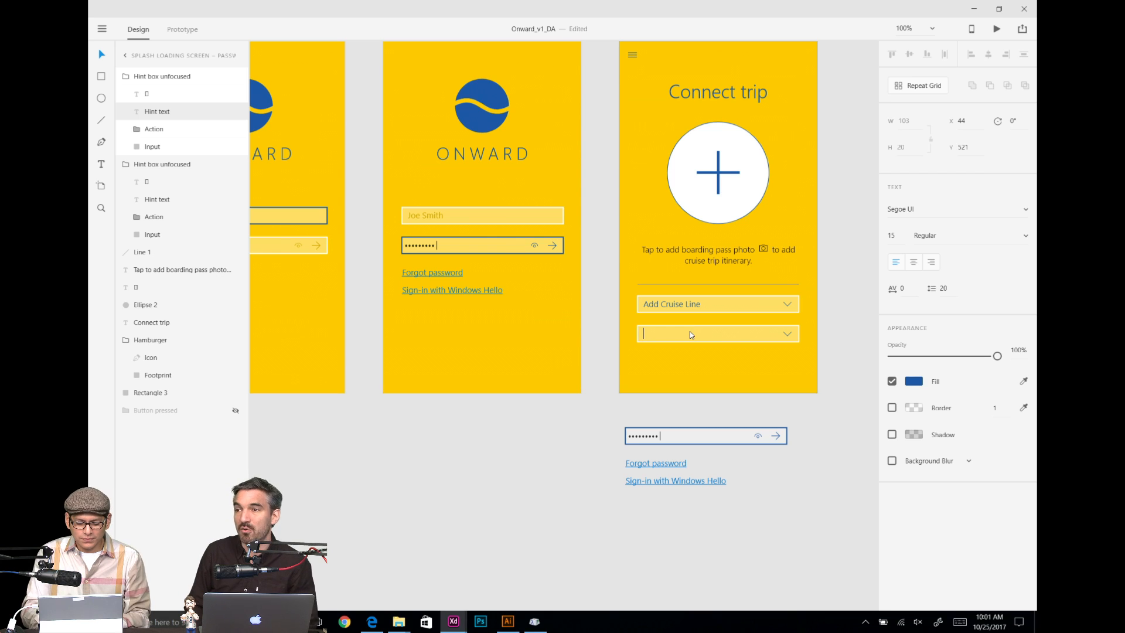
pyautogui.write('Add Conf')
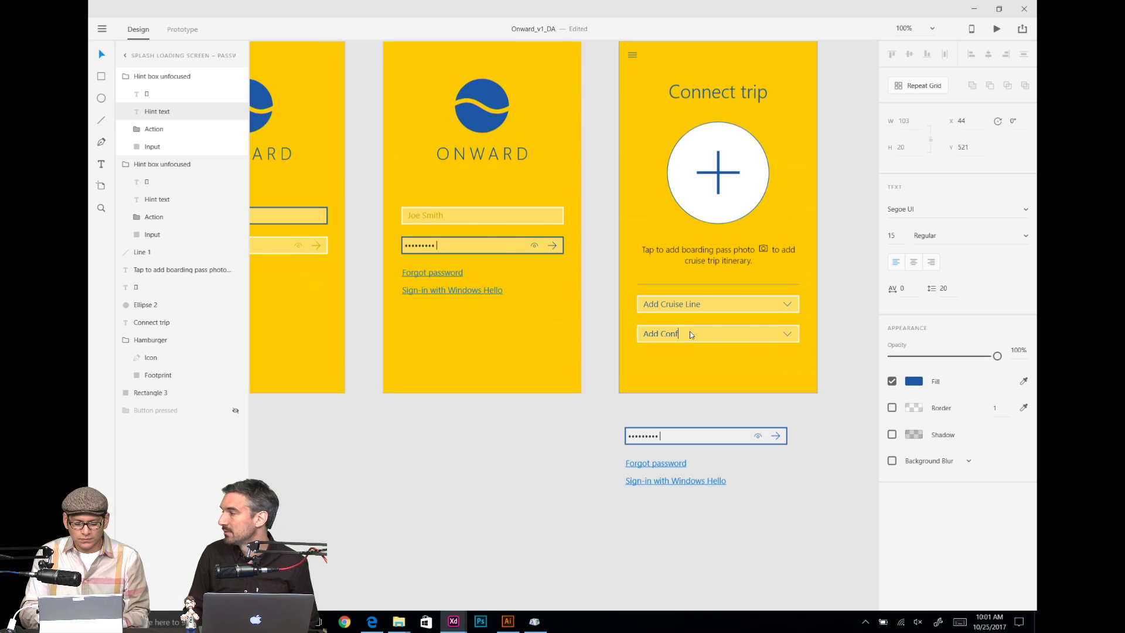
pyautogui.write('irmation ')
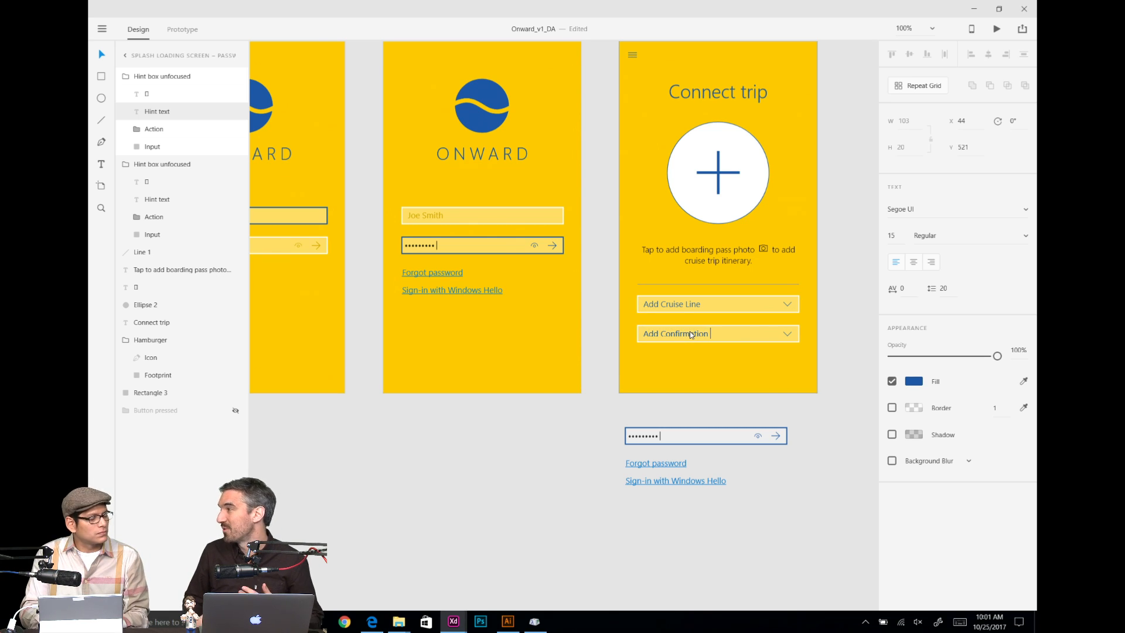
pyautogui.write('Number')
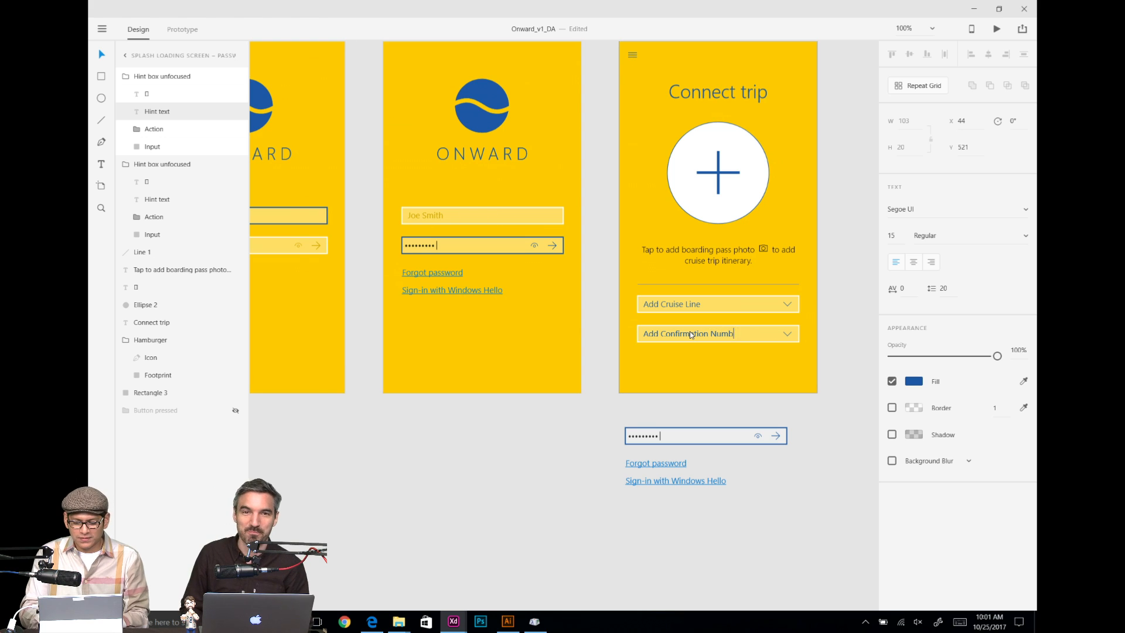
# Step: Replace the chevron in the Add Confirmation Number box with the right arrow glyph from Character Map's Segoe MDL2 Assets font
pyautogui.click(788, 334)
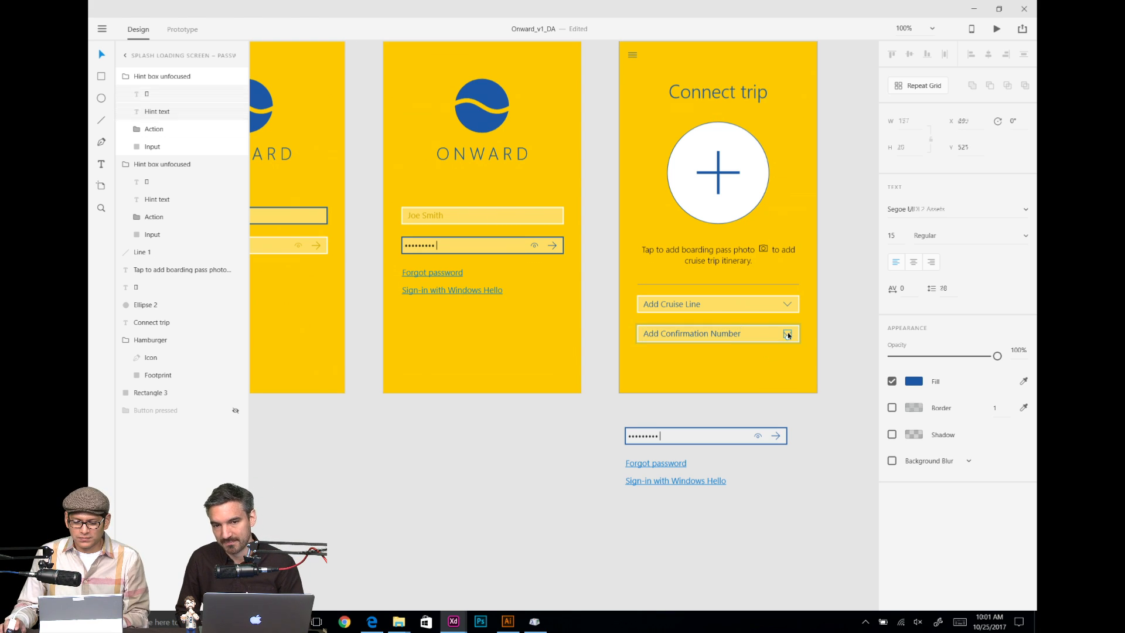
pyautogui.hotkey('alt', 'Tab')
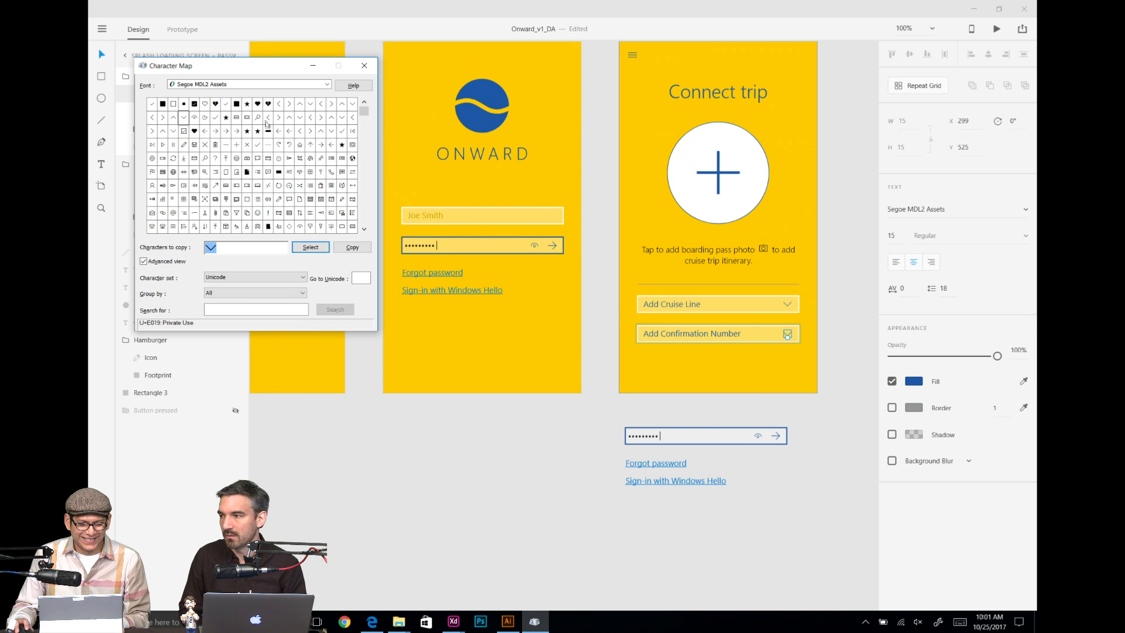
pyautogui.doubleClick(225, 132)
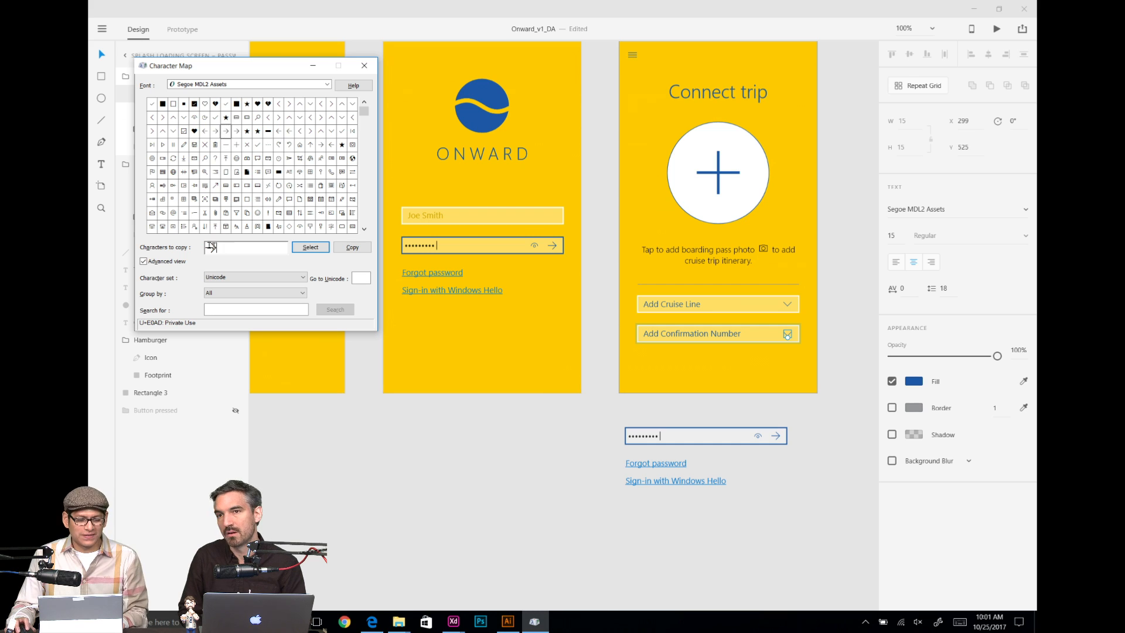
pyautogui.click(791, 335)
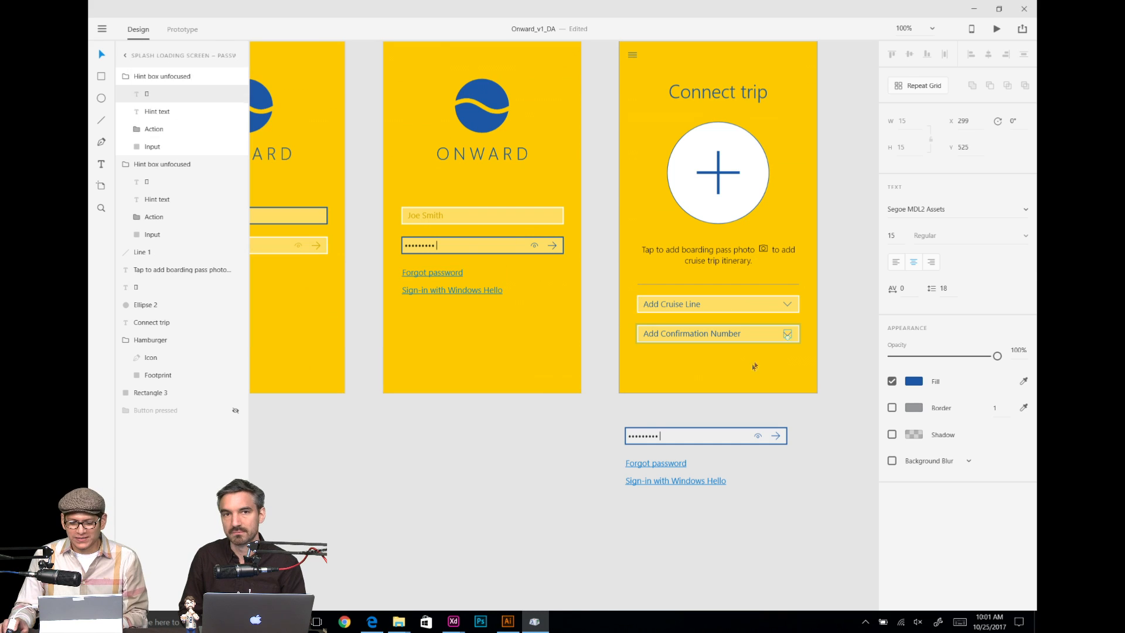
pyautogui.doubleClick(788, 335)
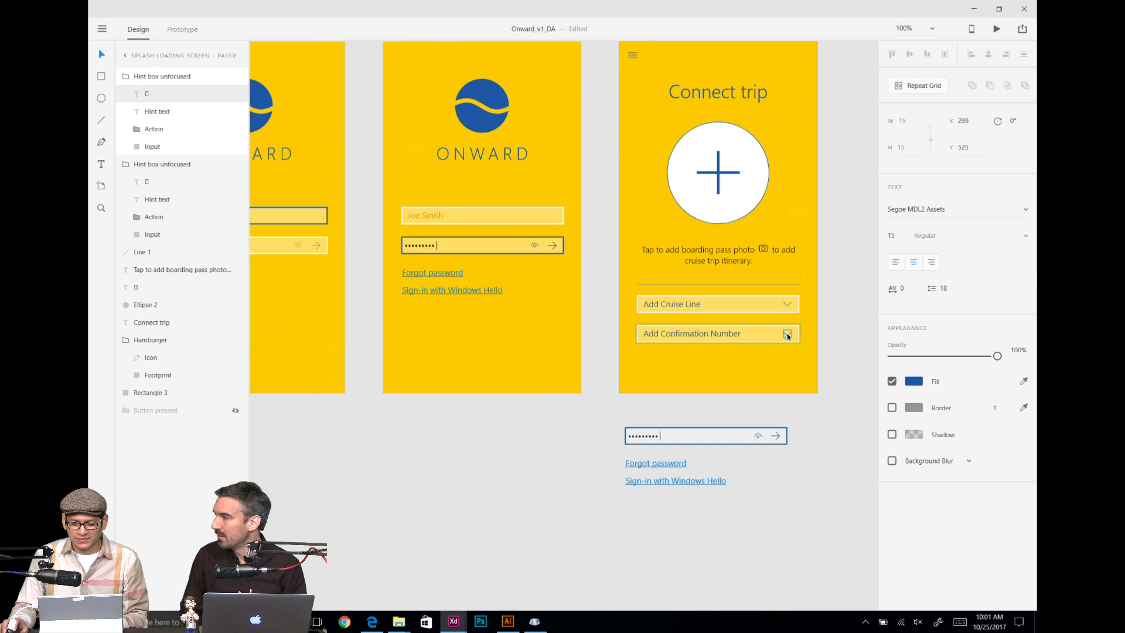
pyautogui.click(814, 379)
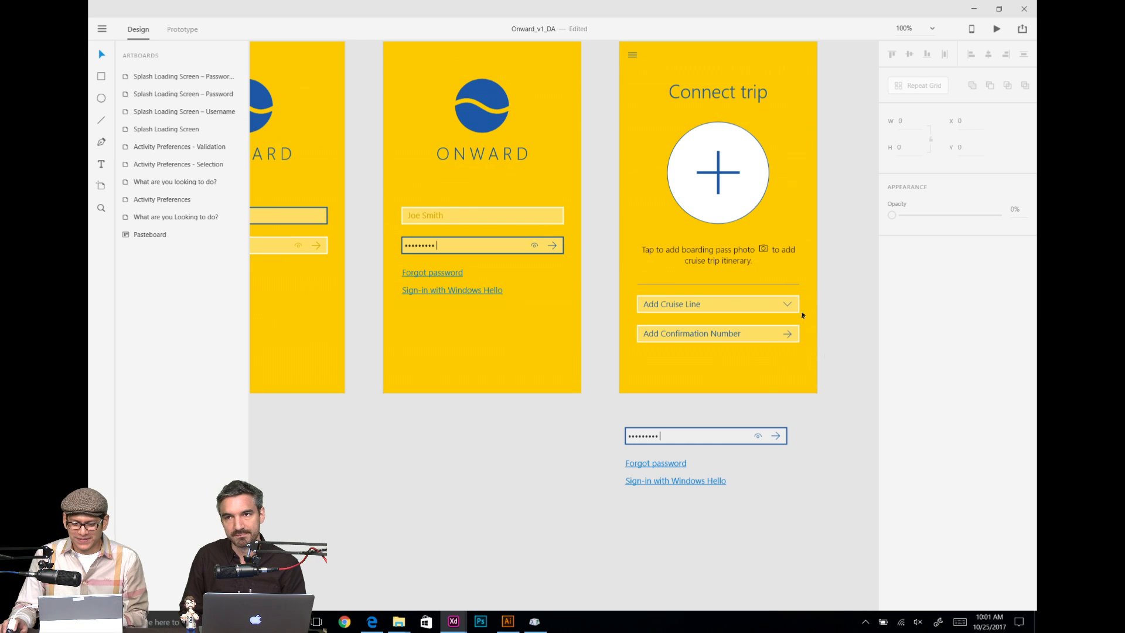
# Step: Copy the fill colour of the Enter password hint on the Username artboard and apply it, #D4A800, to the Add Confirmation Number text
pyautogui.click(731, 334)
pyautogui.hscroll(-3, 623, 284)
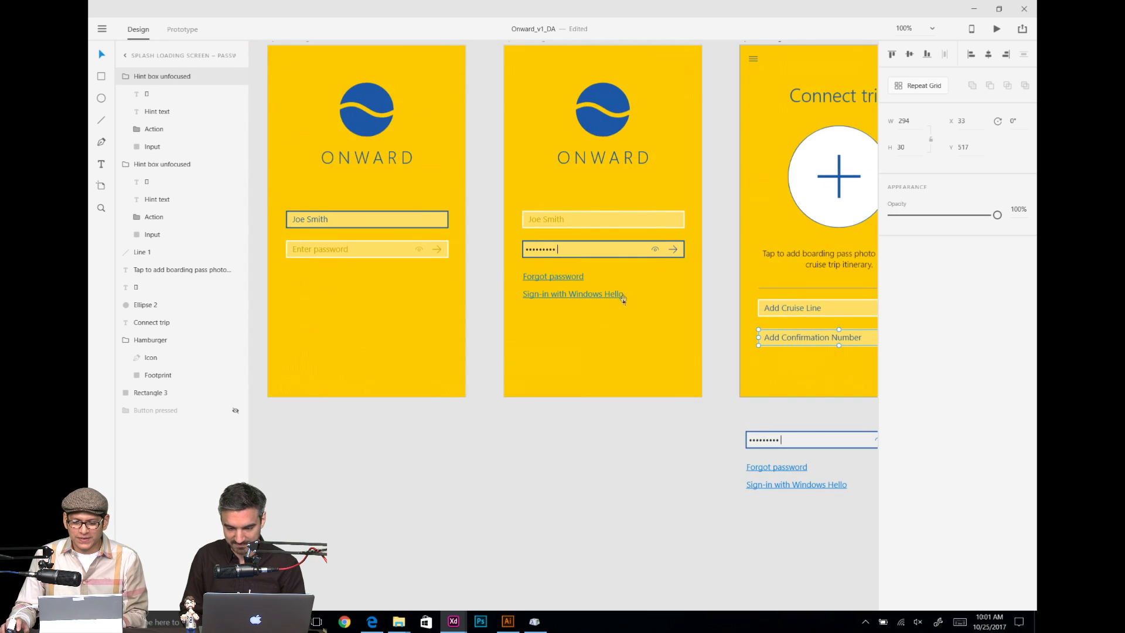
pyautogui.hscroll(2, 624, 300)
pyautogui.doubleClick(270, 241)
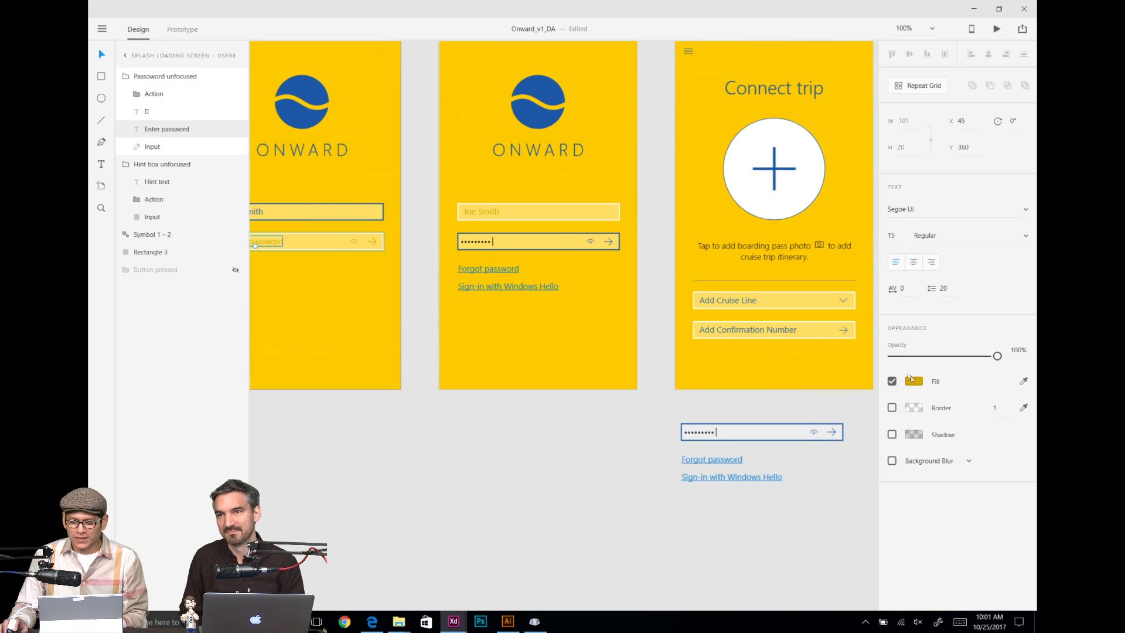
pyautogui.click(913, 380)
pyautogui.click(674, 390)
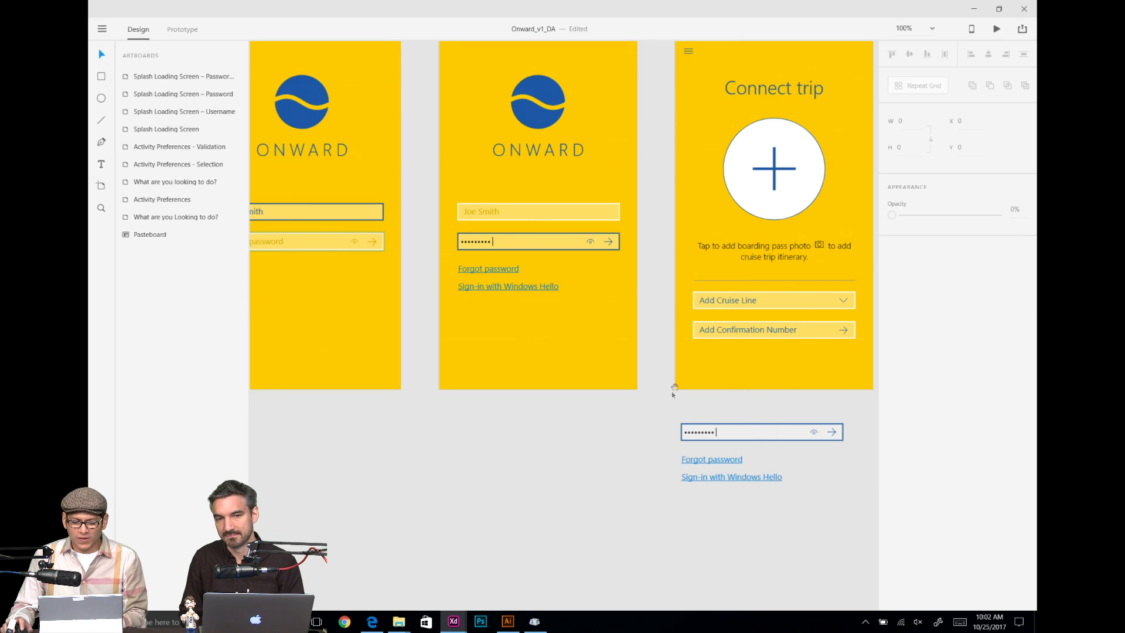
pyautogui.hscroll(3, 674, 390)
pyautogui.doubleClick(585, 326)
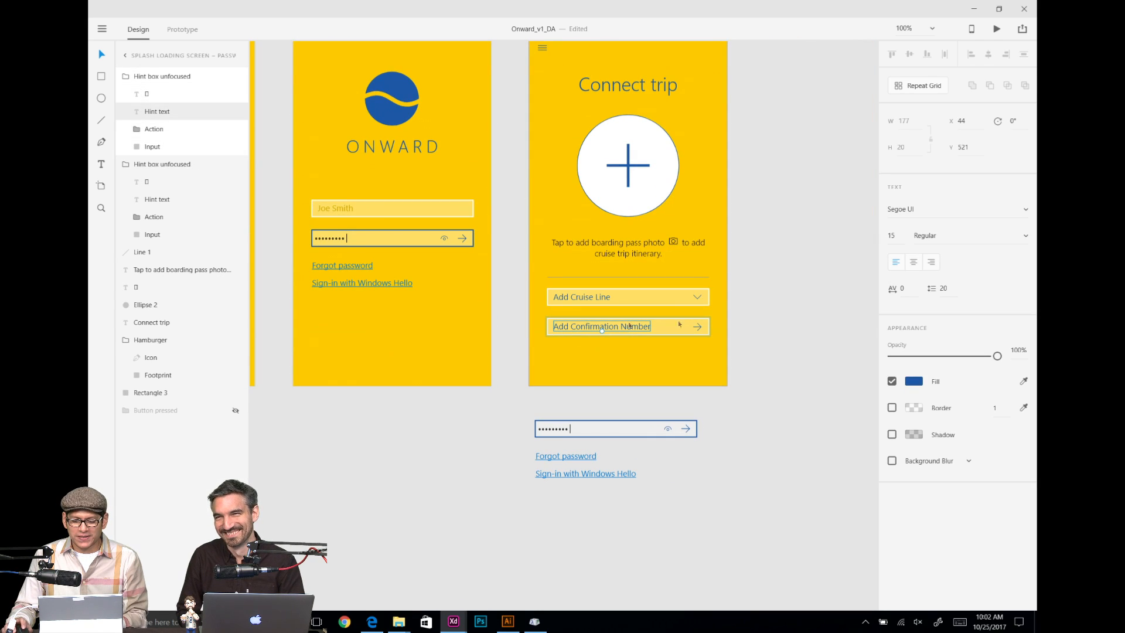
pyautogui.click(914, 382)
pyautogui.hotkey('ctrl', 'v')
pyautogui.press('Return')
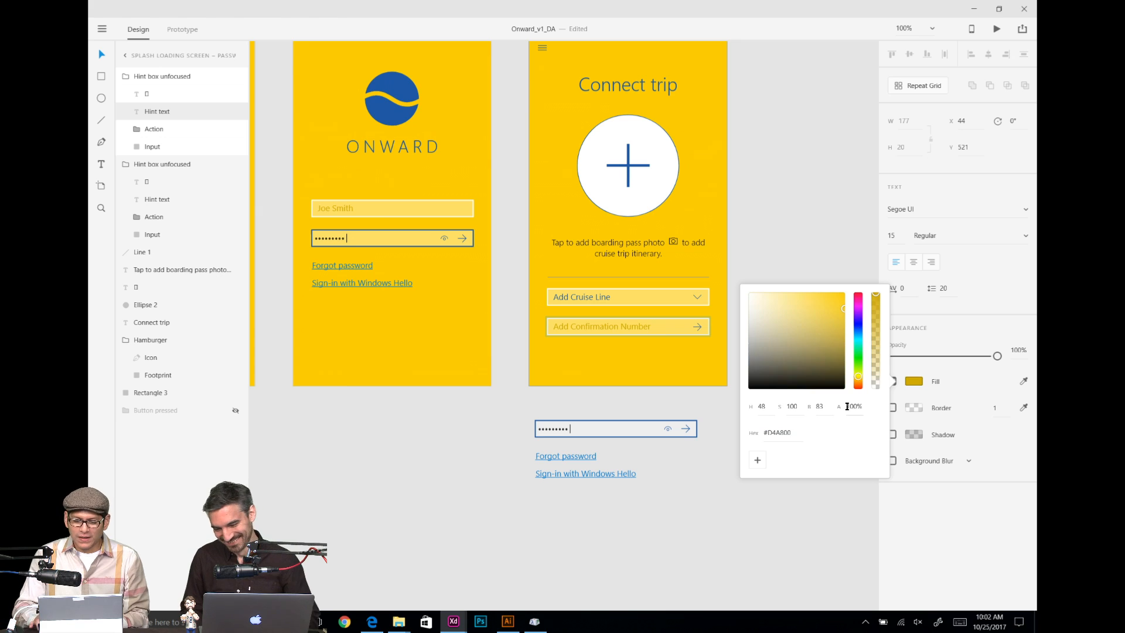
pyautogui.click(687, 426)
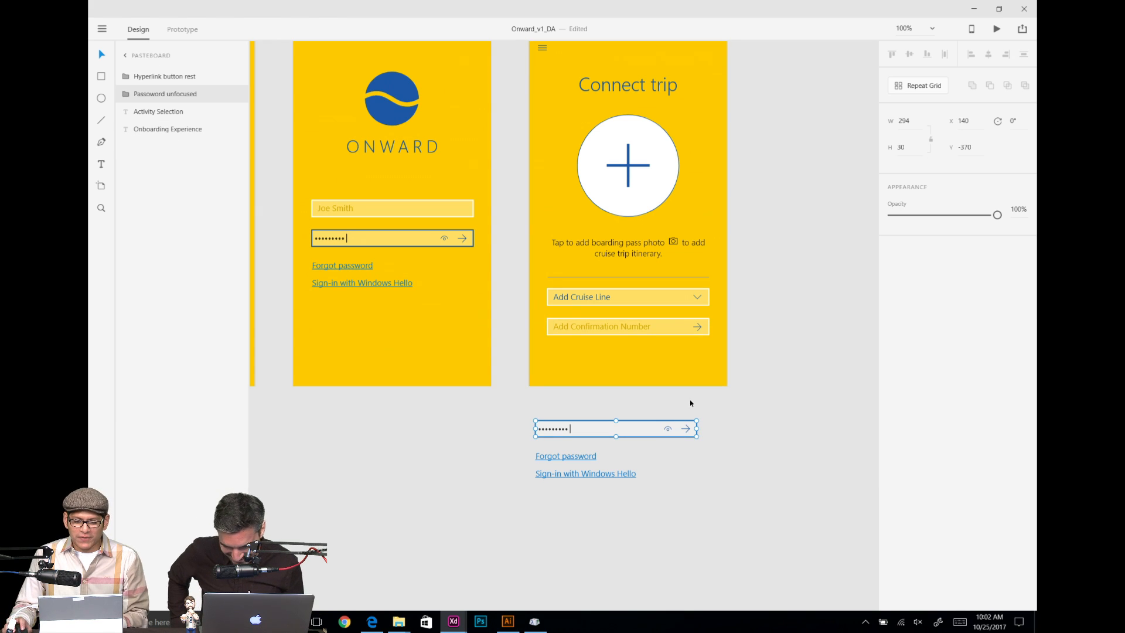
# Step: Apply the same #D4A800 fill to the arrow in the Add Confirmation Number box
pyautogui.click(701, 331)
pyautogui.doubleClick(698, 330)
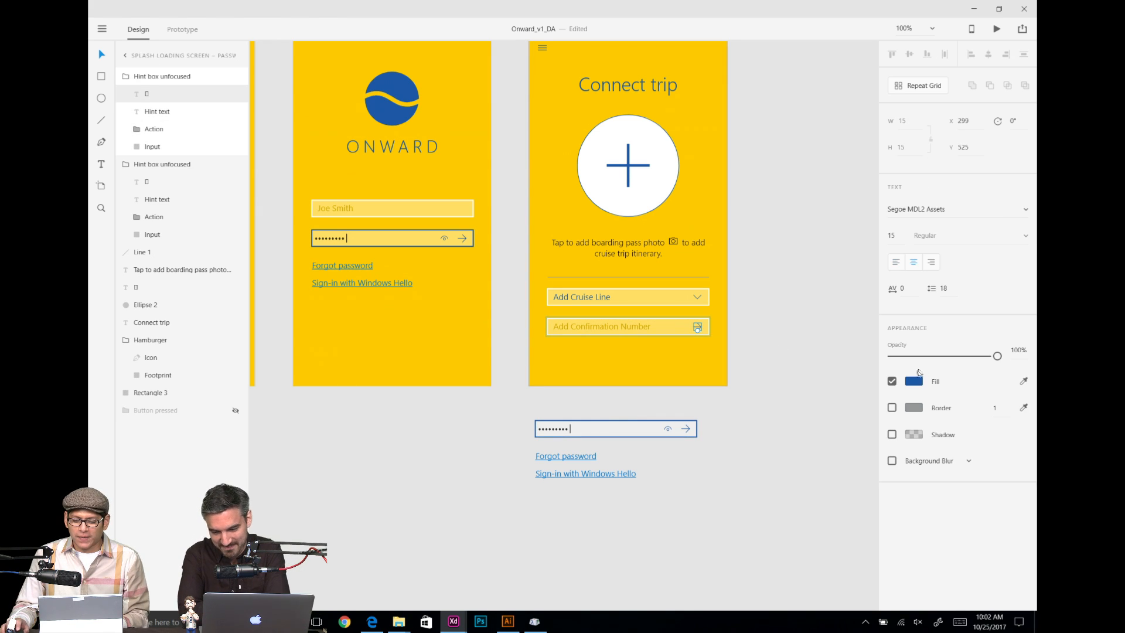
pyautogui.click(913, 381)
pyautogui.hotkey('ctrl', 'v')
pyautogui.press('Return')
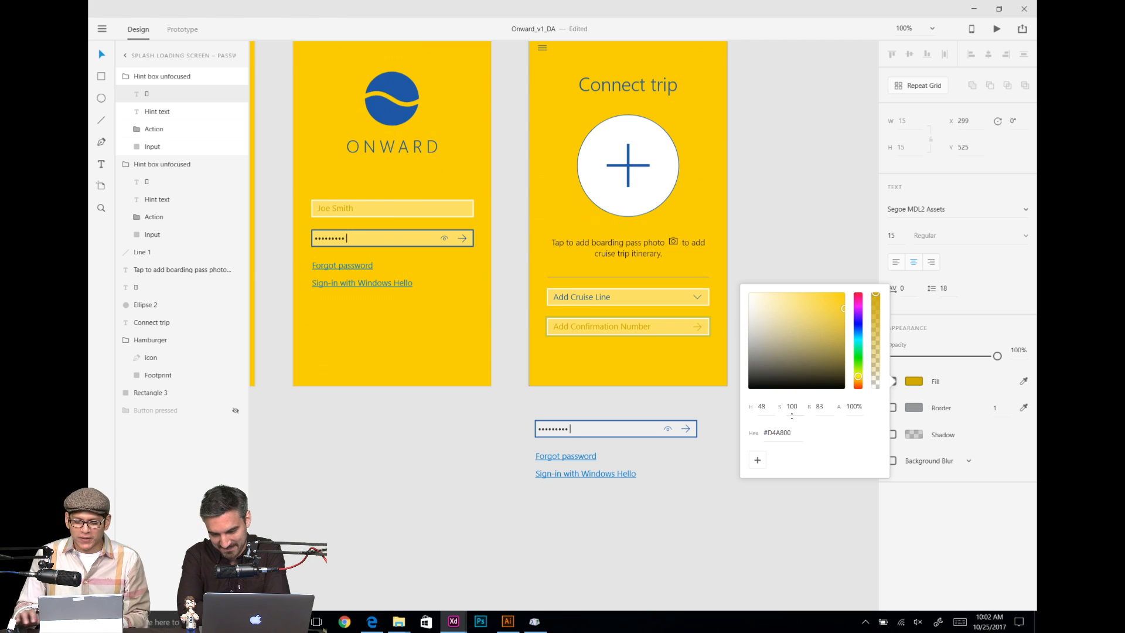
pyautogui.click(783, 247)
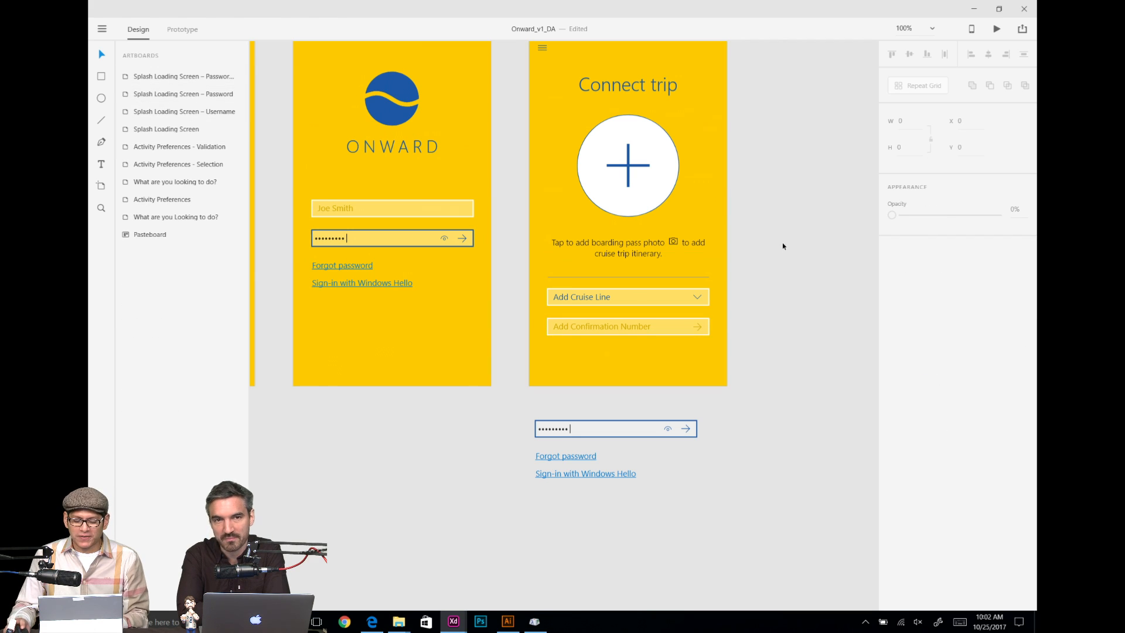
# Step: Move the divider line and both input boxes on the Connect trip screen down together, placing the divider at Y 472
pyautogui.click(667, 277)
pyautogui.click(762, 186)
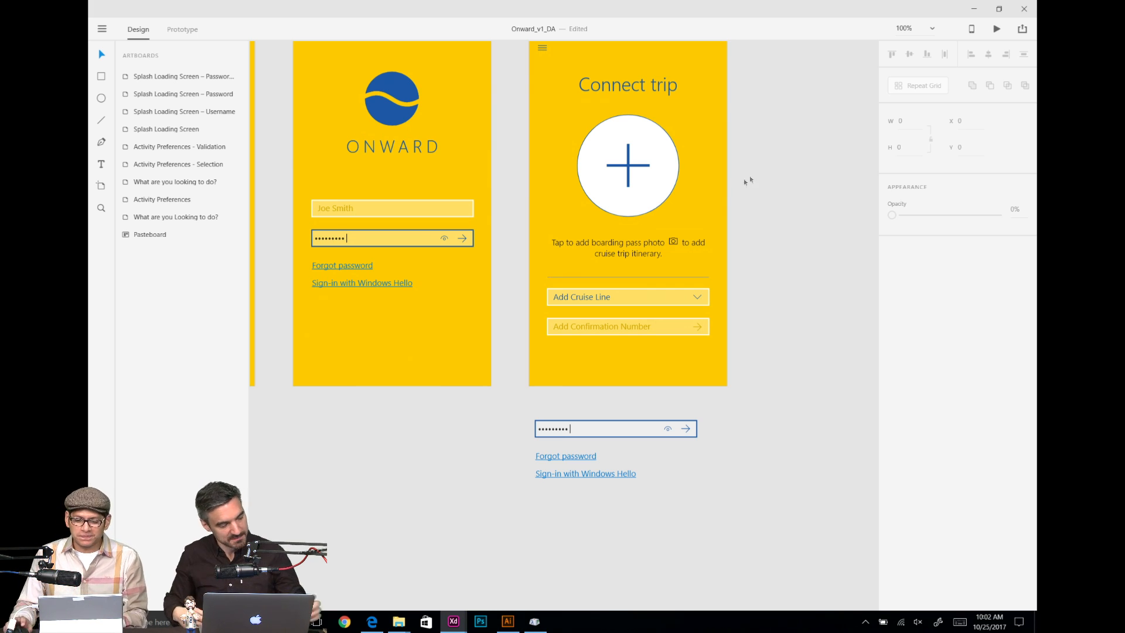
pyautogui.moveTo(762, 266); pyautogui.dragTo(753, 298)
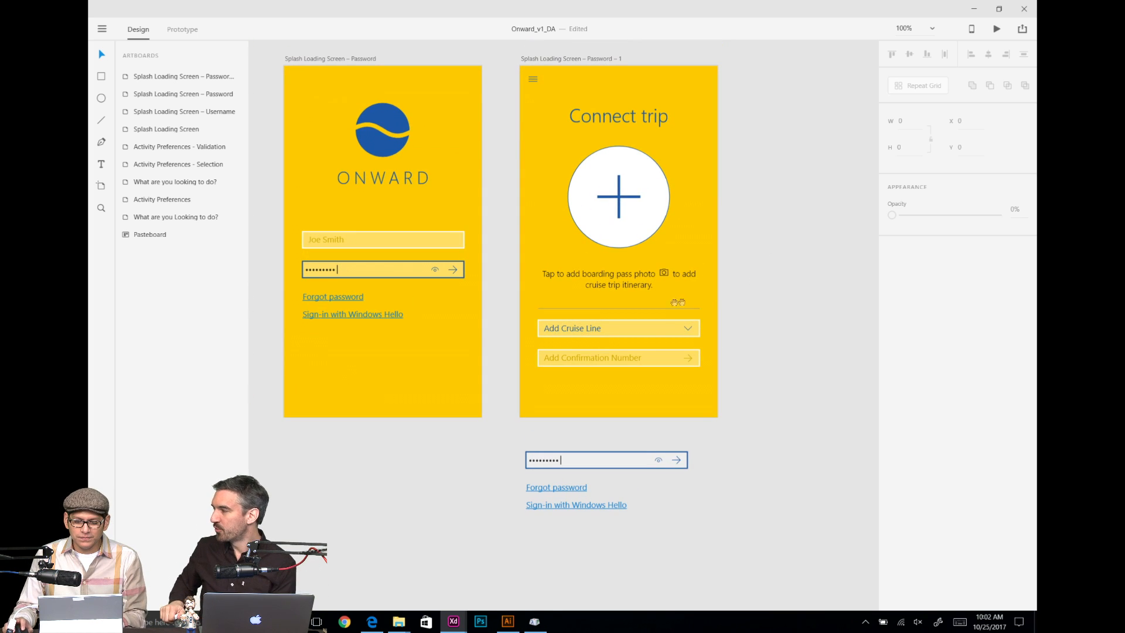
pyautogui.click(655, 327)
pyautogui.keyDown('shift'); pyautogui.click(653, 357); pyautogui.keyUp('shift')
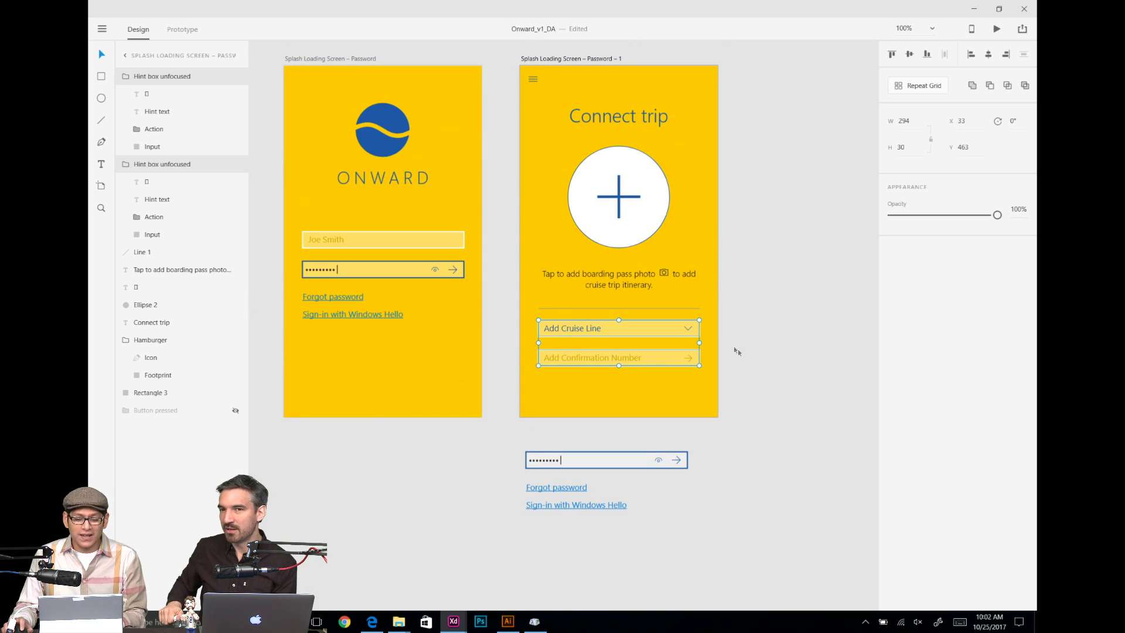
pyautogui.click(737, 350)
pyautogui.click(650, 330)
pyautogui.keyDown('shift'); pyautogui.click(643, 359); pyautogui.keyUp('shift')
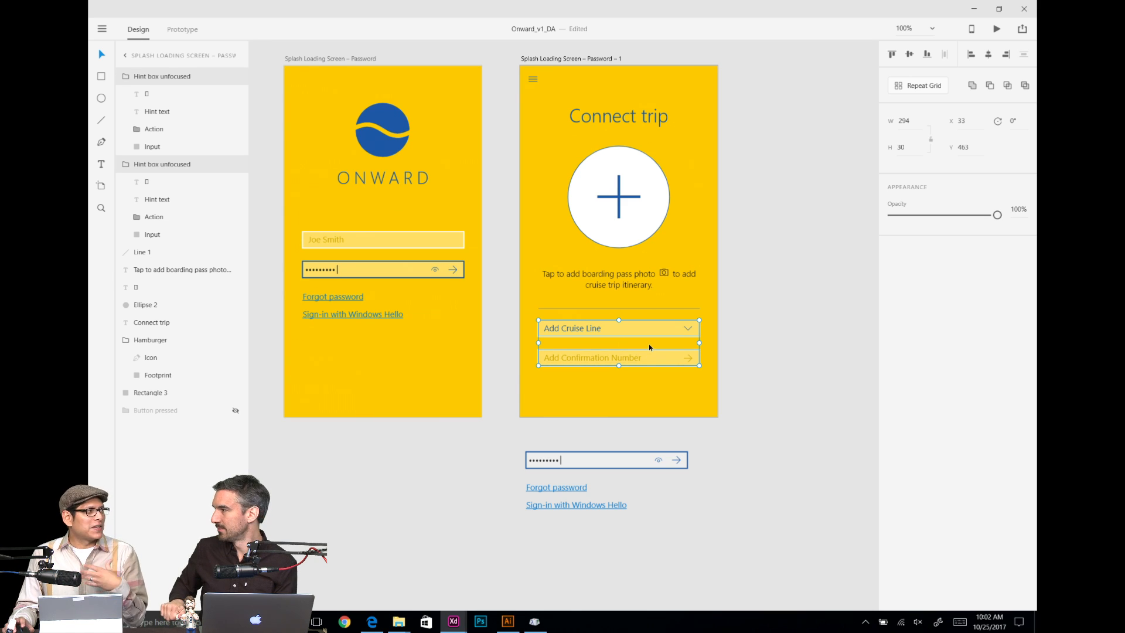
pyautogui.keyDown('shift'); pyautogui.click(664, 309); pyautogui.keyUp('shift')
pyautogui.hotkey('shift', 'Down')
pyautogui.hotkey('shift', 'Down')
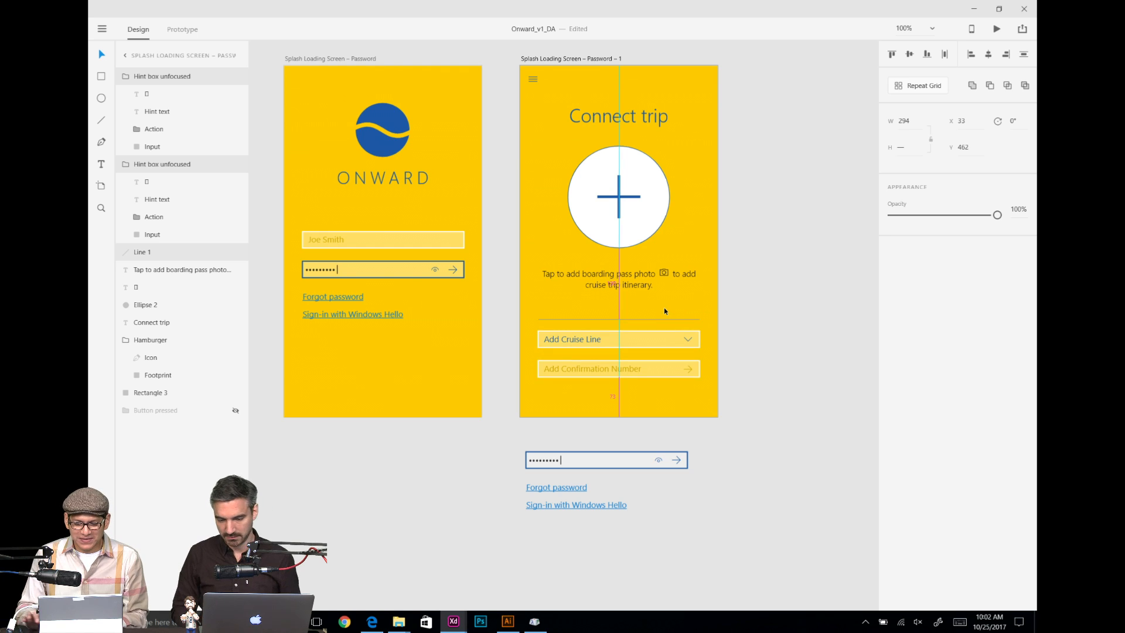
pyautogui.hotkey('shift', 'Down')
pyautogui.press('Escape')
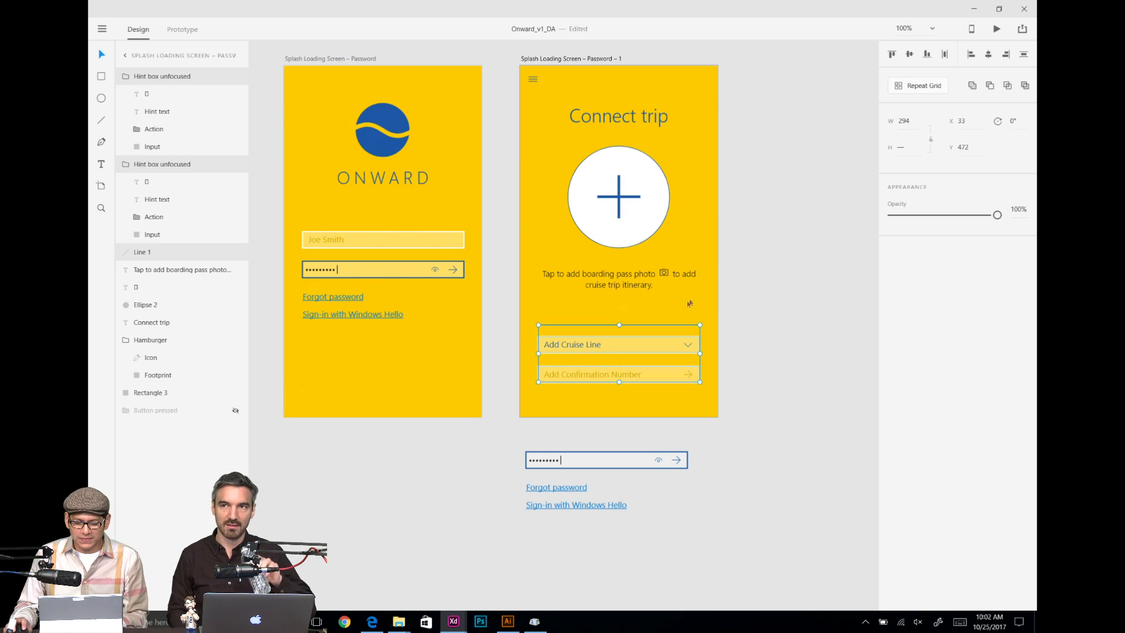
# Step: Examine the divider and instruction text on the Connect trip screen, and compare the screen with the earlier splash and login artboards
pyautogui.click(643, 325)
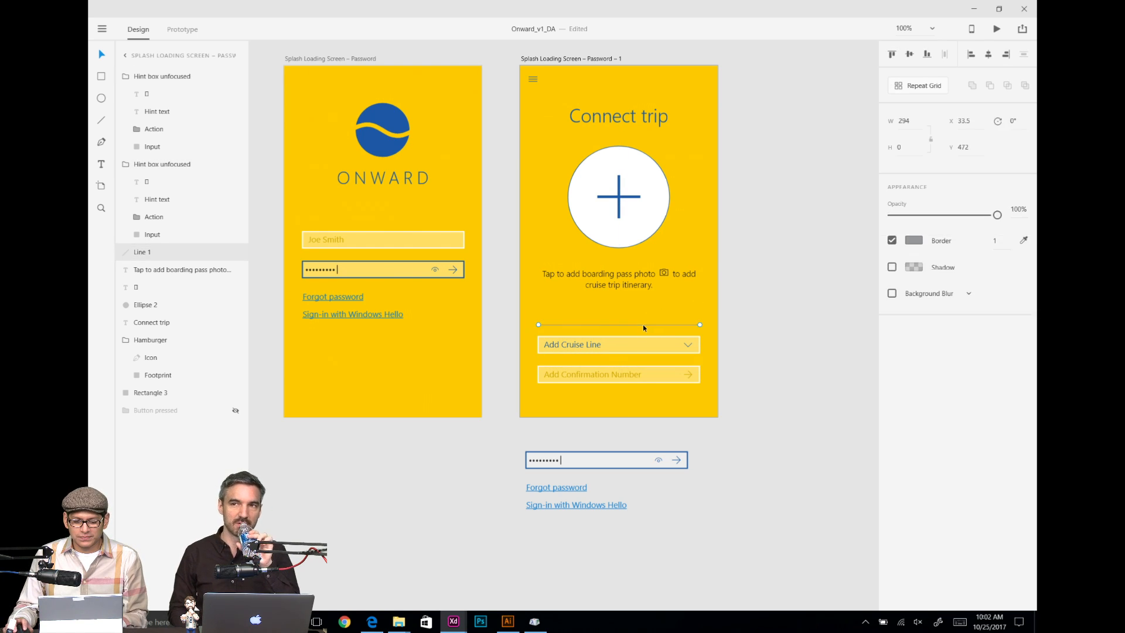
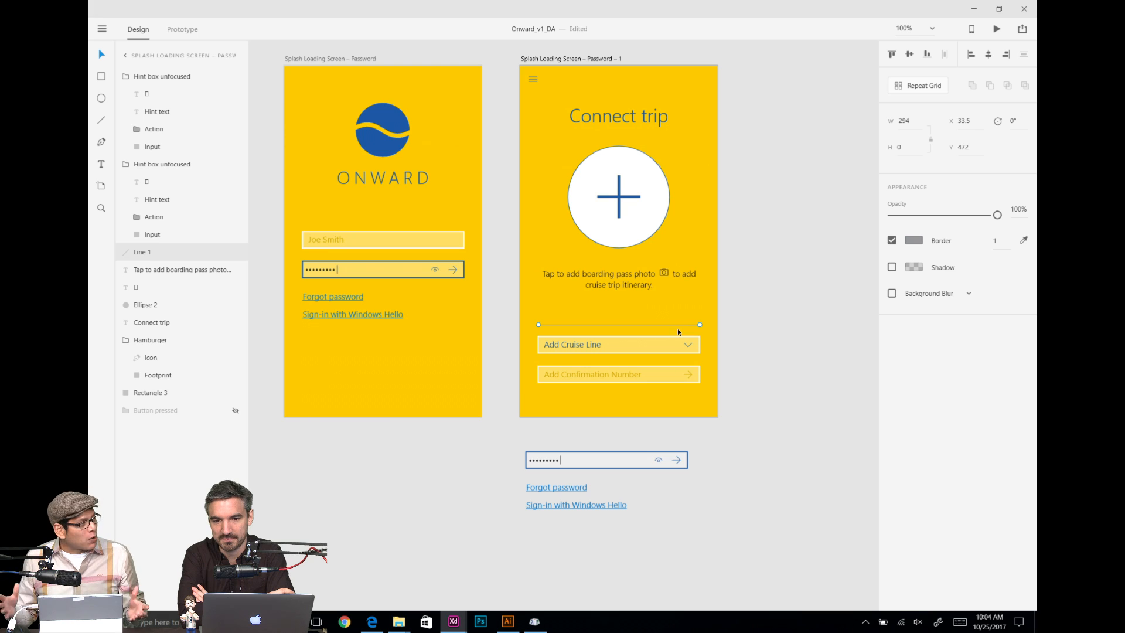
pyautogui.click(730, 305)
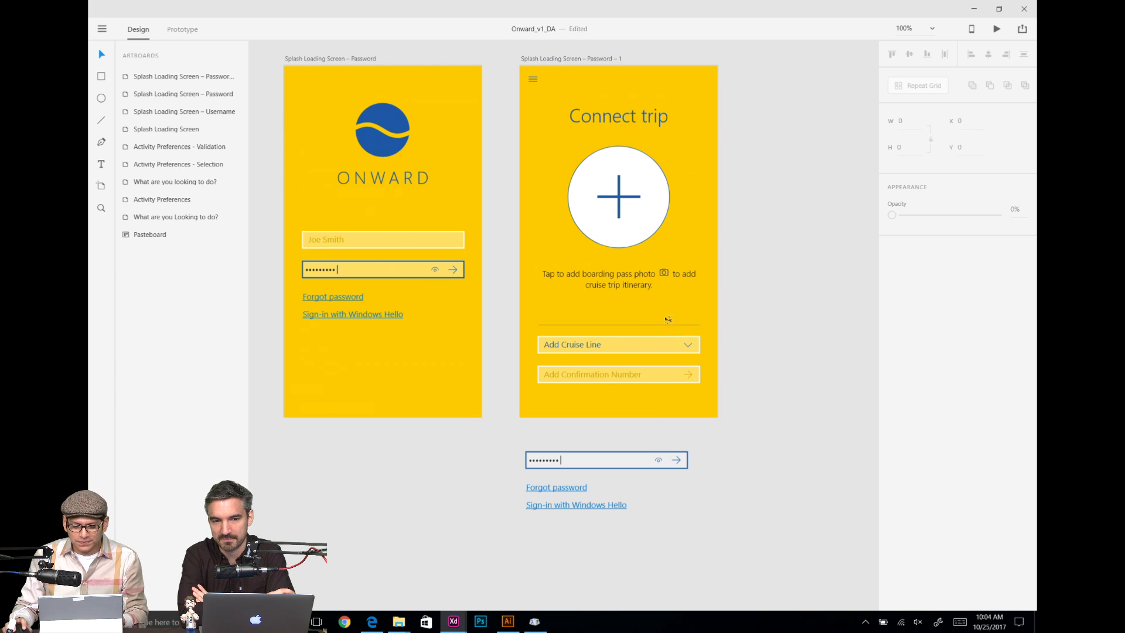
pyautogui.click(628, 284)
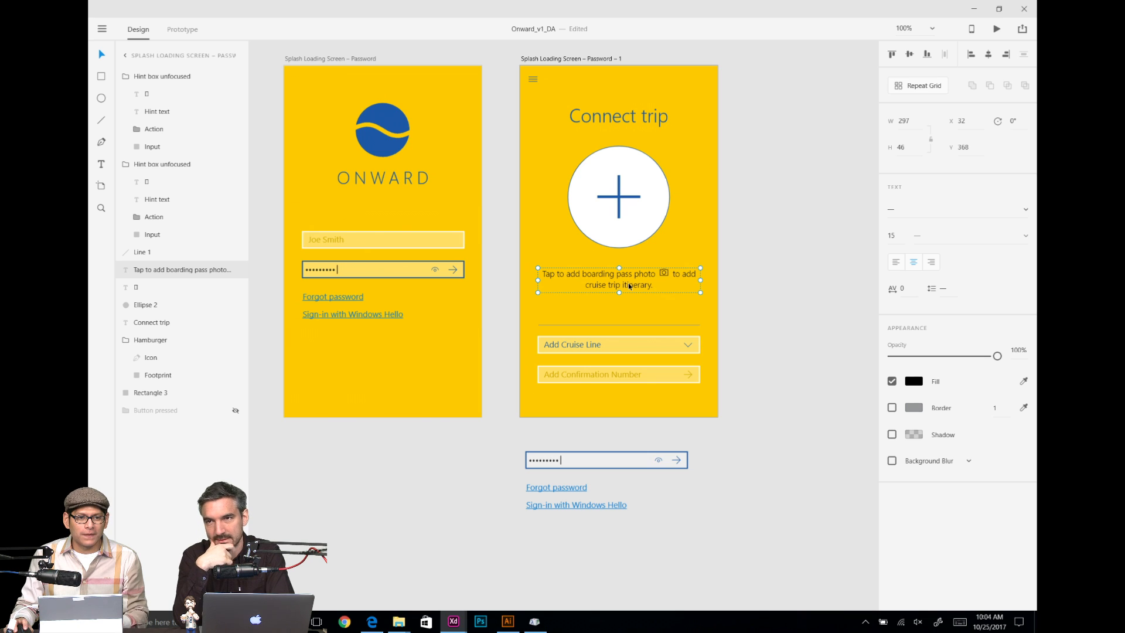
pyautogui.click(778, 322)
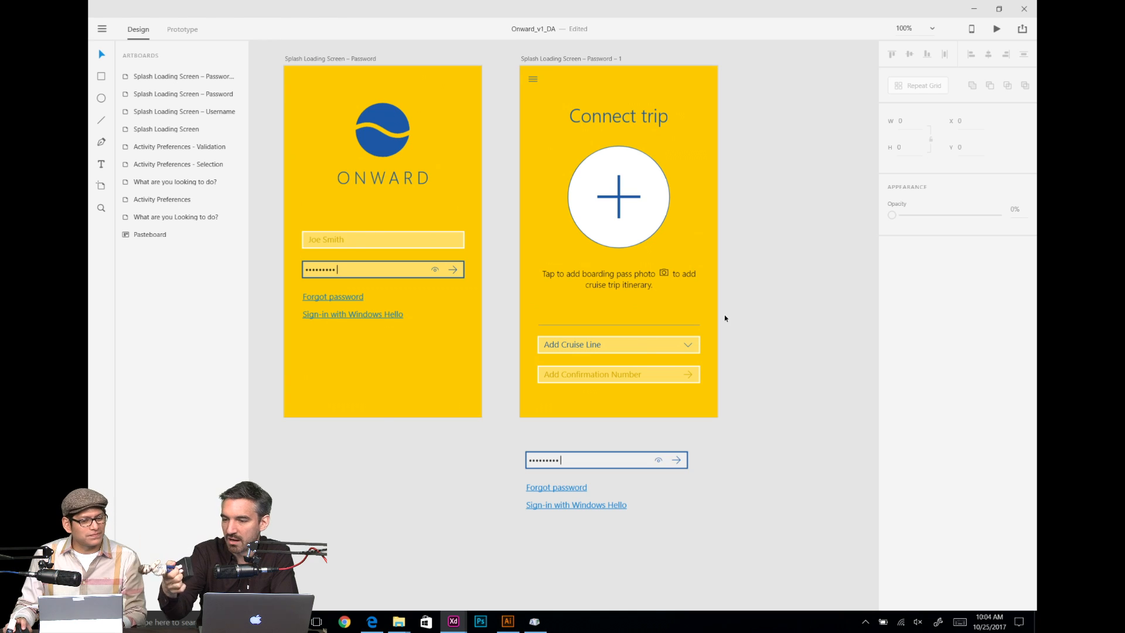
pyautogui.moveTo(477, 305); pyautogui.dragTo(667, 325)
pyautogui.moveTo(571, 318); pyautogui.dragTo(666, 317)
pyautogui.moveTo(574, 323); pyautogui.dragTo(667, 334)
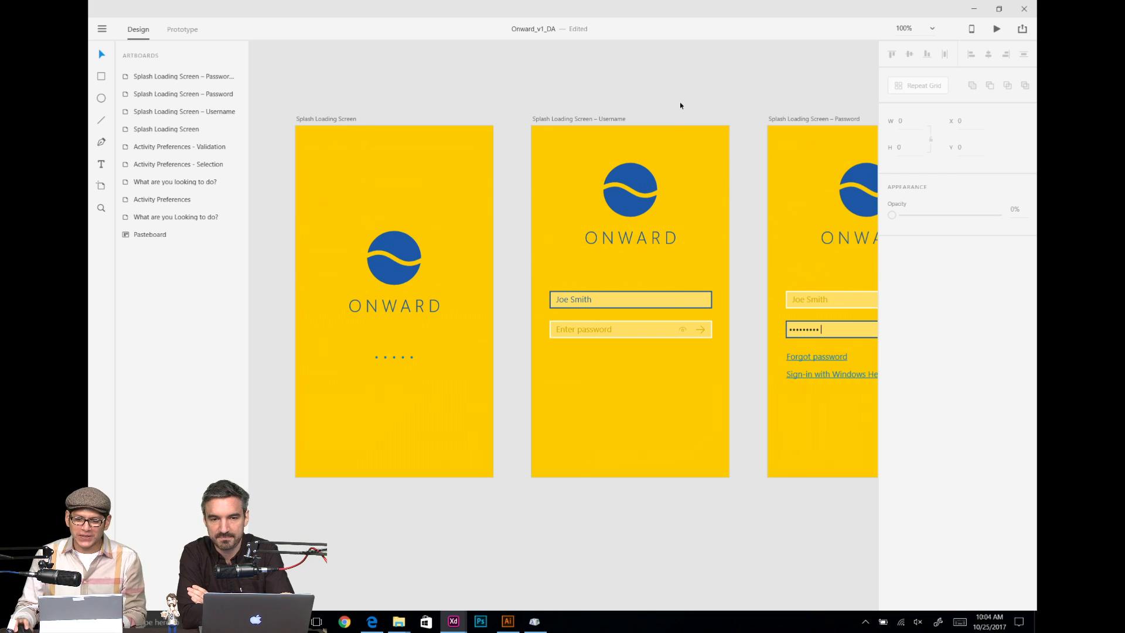
pyautogui.press('space')
pyautogui.moveTo(721, 98); pyautogui.dragTo(473, 93)
pyautogui.moveTo(765, 105); pyautogui.dragTo(528, 97)
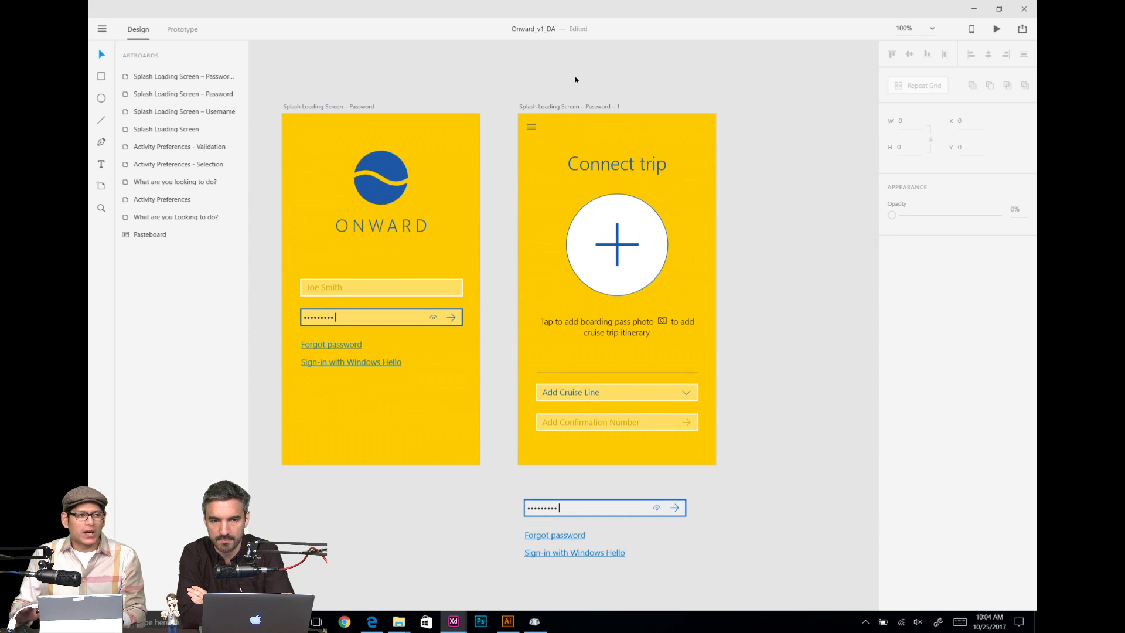
# Step: Rename the Connect trip artboard to "Splash Loading Screen – Connect trip"
pyautogui.click(574, 106)
pyautogui.doubleClick(589, 107)
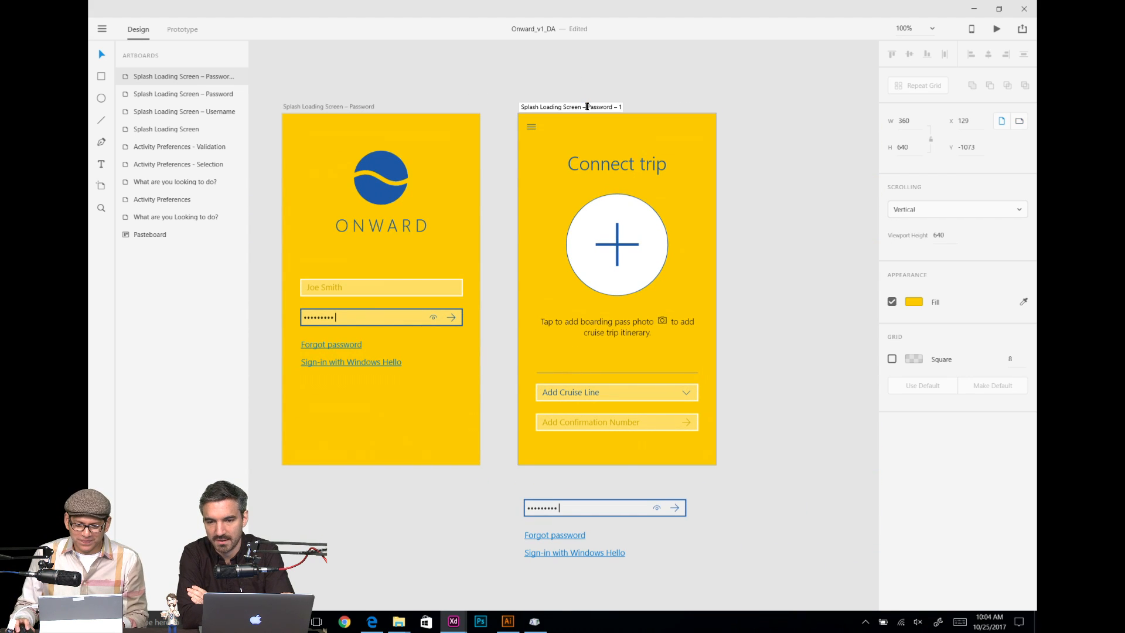
pyautogui.moveTo(583, 106); pyautogui.dragTo(624, 107)
pyautogui.click(644, 111)
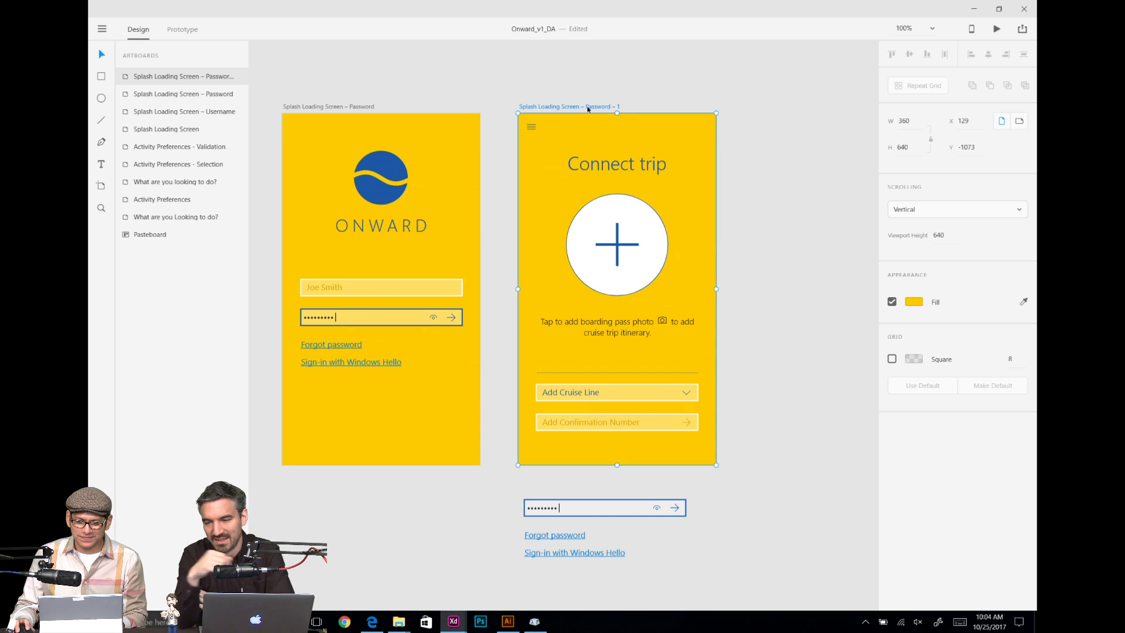
pyautogui.doubleClick(588, 107)
pyautogui.click(589, 108)
pyautogui.keyDown('shift'); pyautogui.click(625, 107); pyautogui.keyUp('shift')
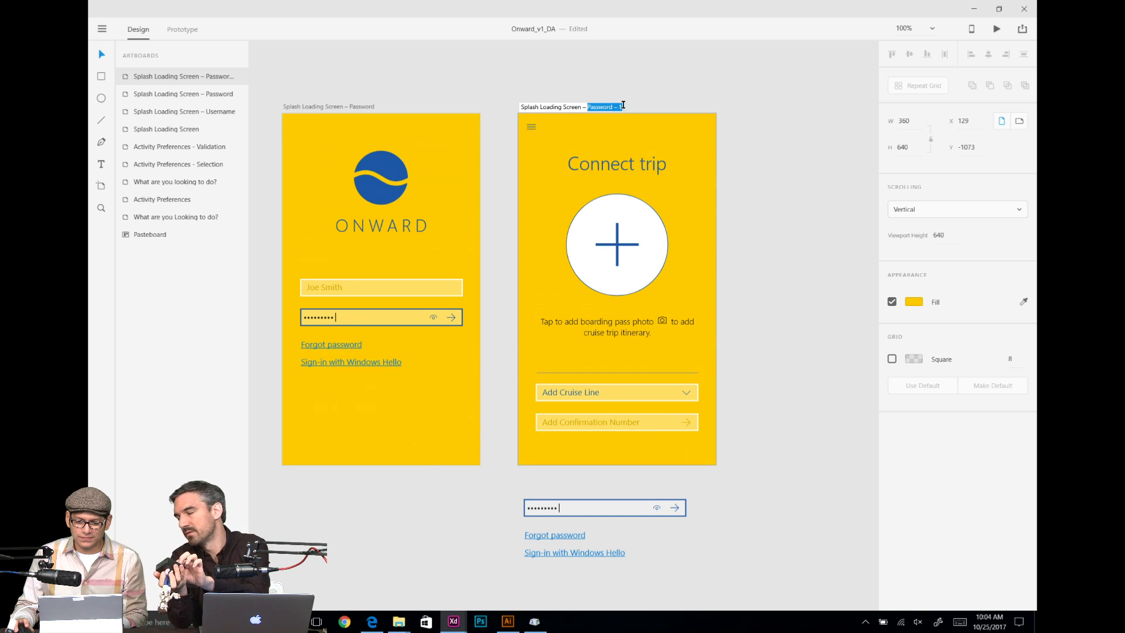
pyautogui.write('Con')
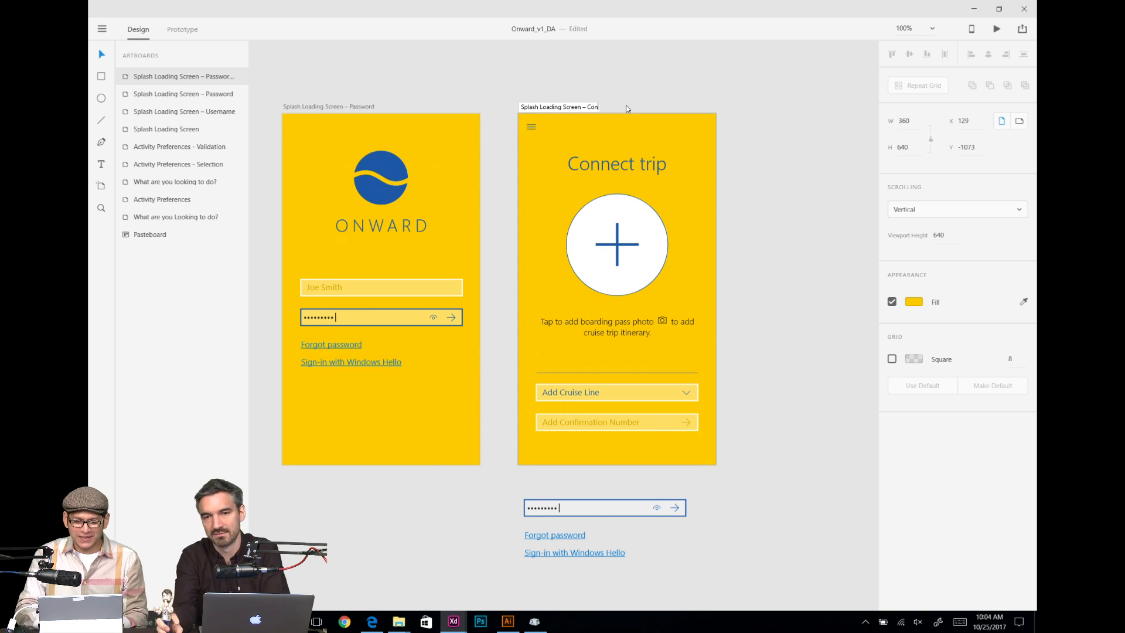
pyautogui.write('nect')
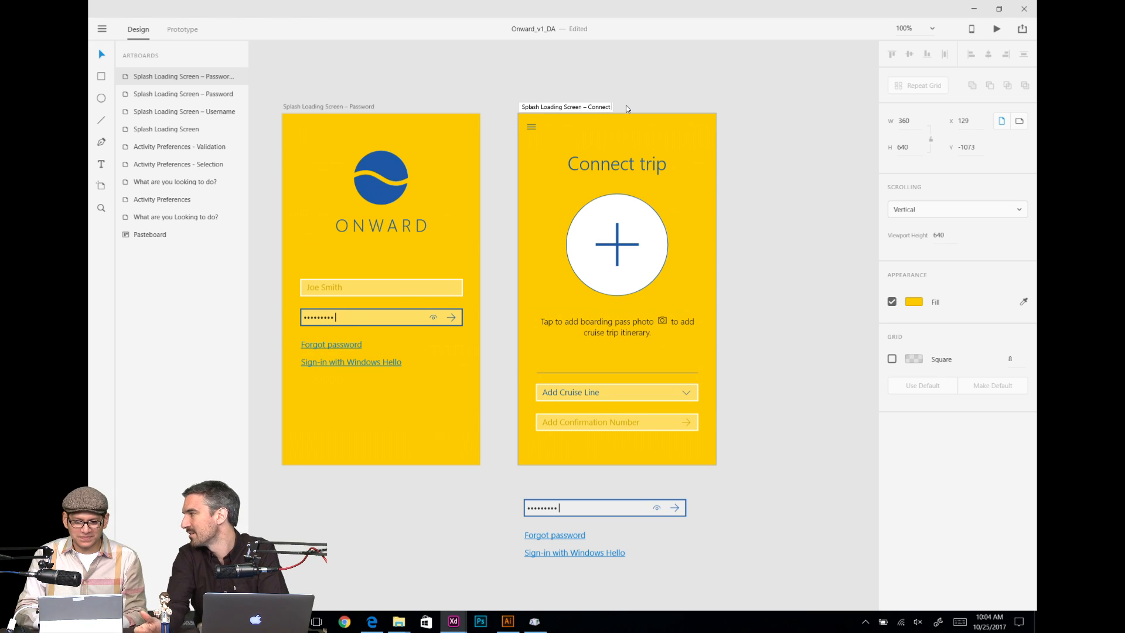
pyautogui.write(' trip')
pyautogui.press('Return')
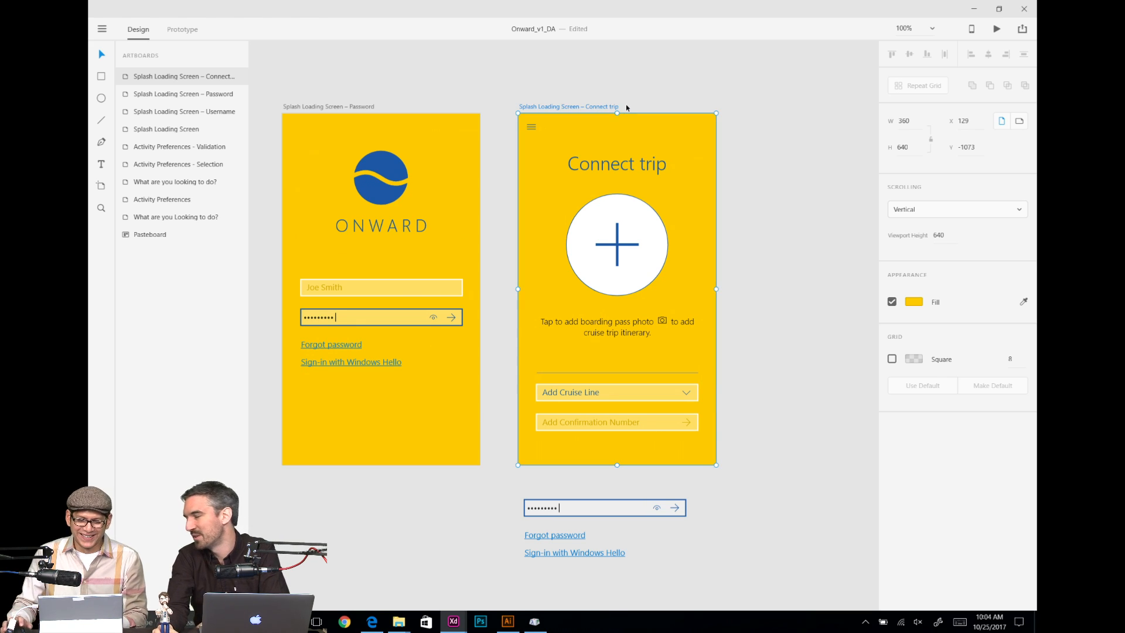
pyautogui.click(627, 107)
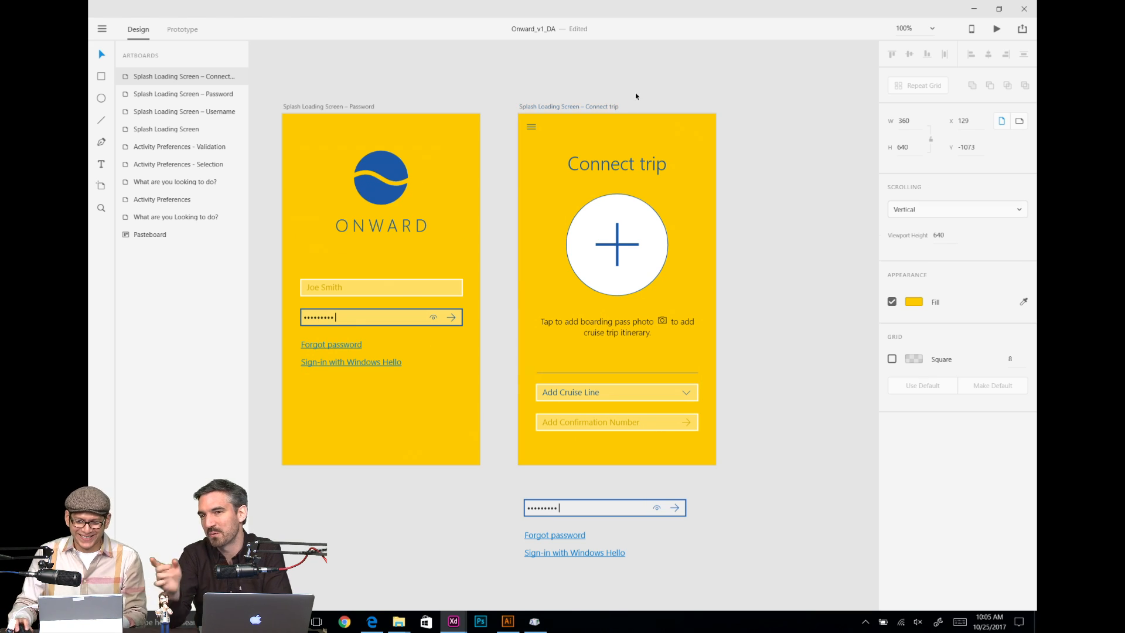
# Step: Set the alpha of the white fill on the Connect trip screen's plus-button circle to 80
pyautogui.click(659, 227)
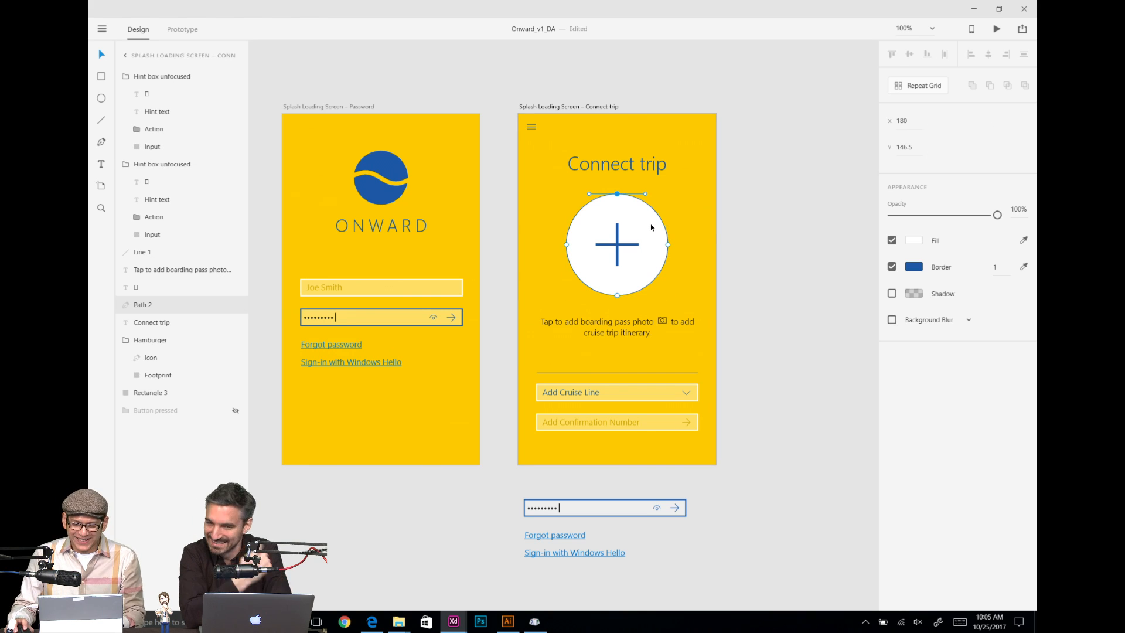
pyautogui.click(912, 241)
pyautogui.click(852, 274)
pyautogui.write('80')
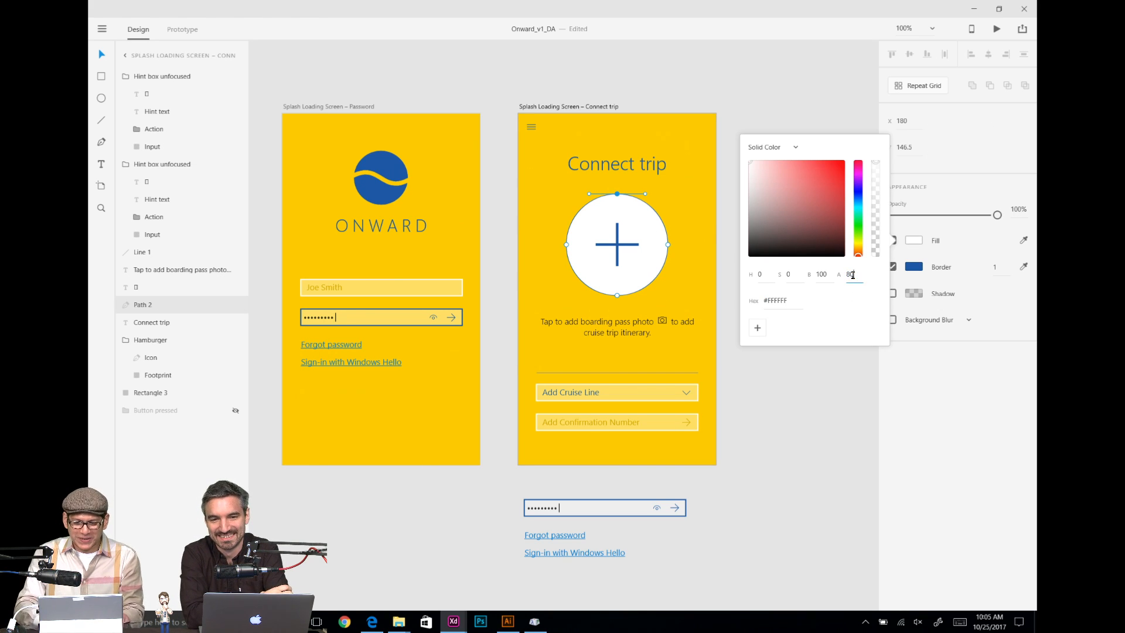
pyautogui.click(759, 68)
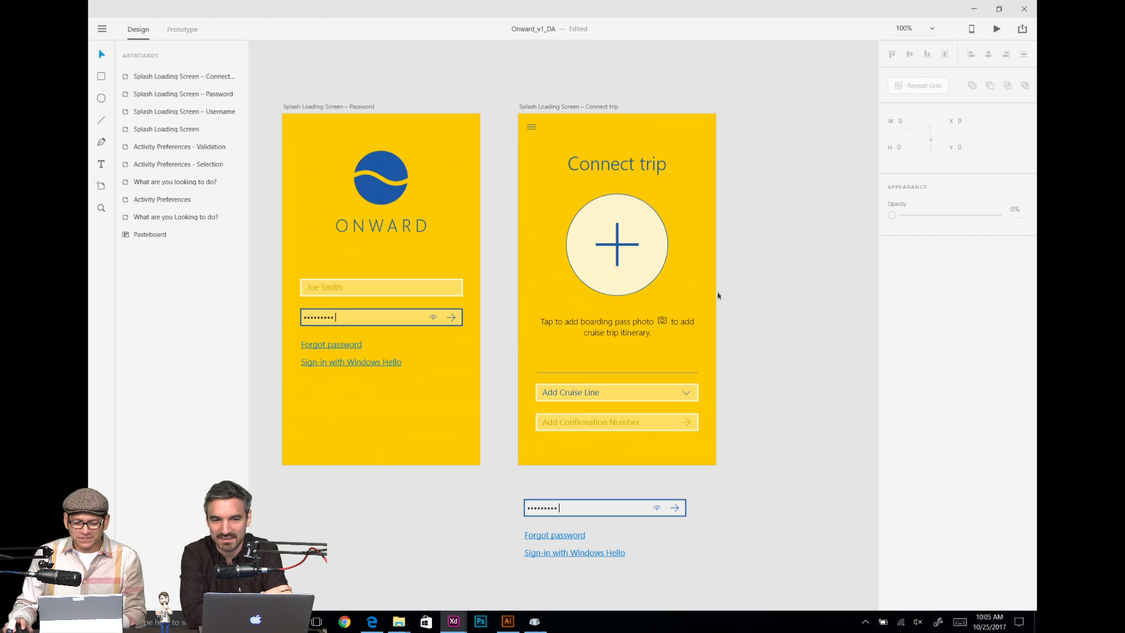
# Step: Delete the leftover password box and the two link texts below the Connect trip artboard
pyautogui.moveTo(754, 340); pyautogui.dragTo(741, 312)
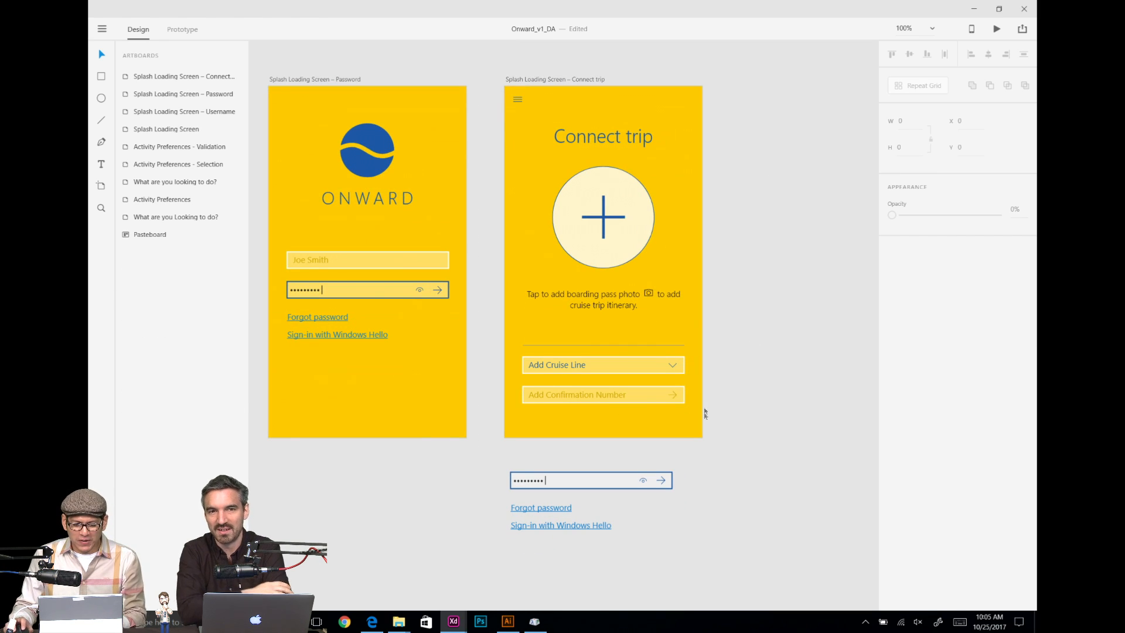
pyautogui.moveTo(633, 452); pyautogui.dragTo(503, 557)
pyautogui.press('Delete')
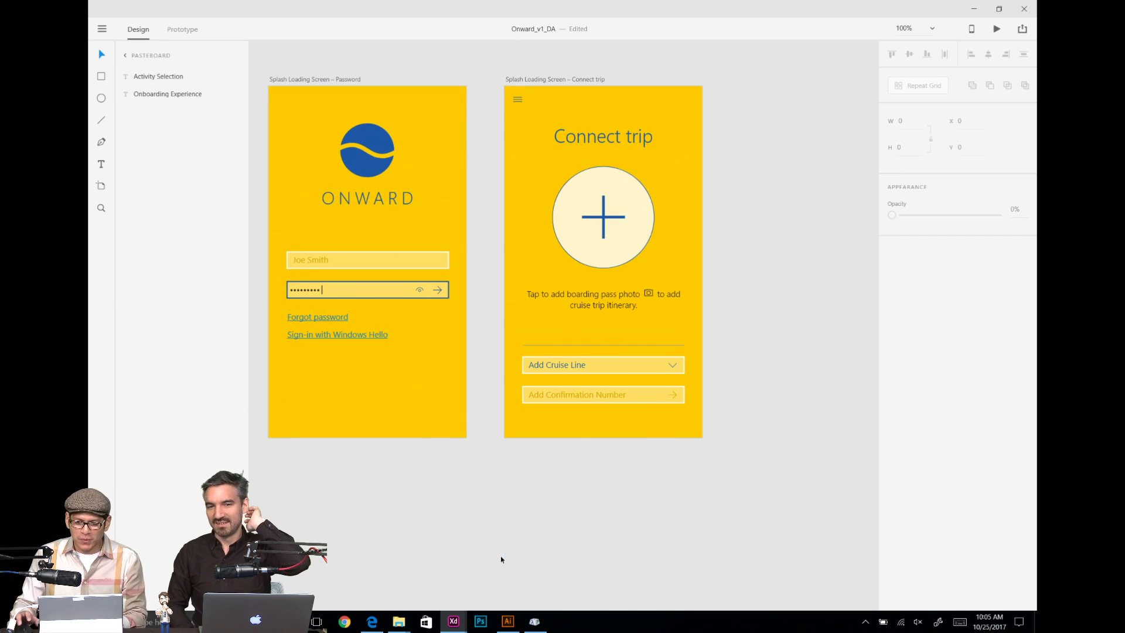
# Step: Examine both rows of artboards, inspecting the SELECT heading on Activity Preferences and the Connect trip heading
pyautogui.hotkey('ctrl', '-')
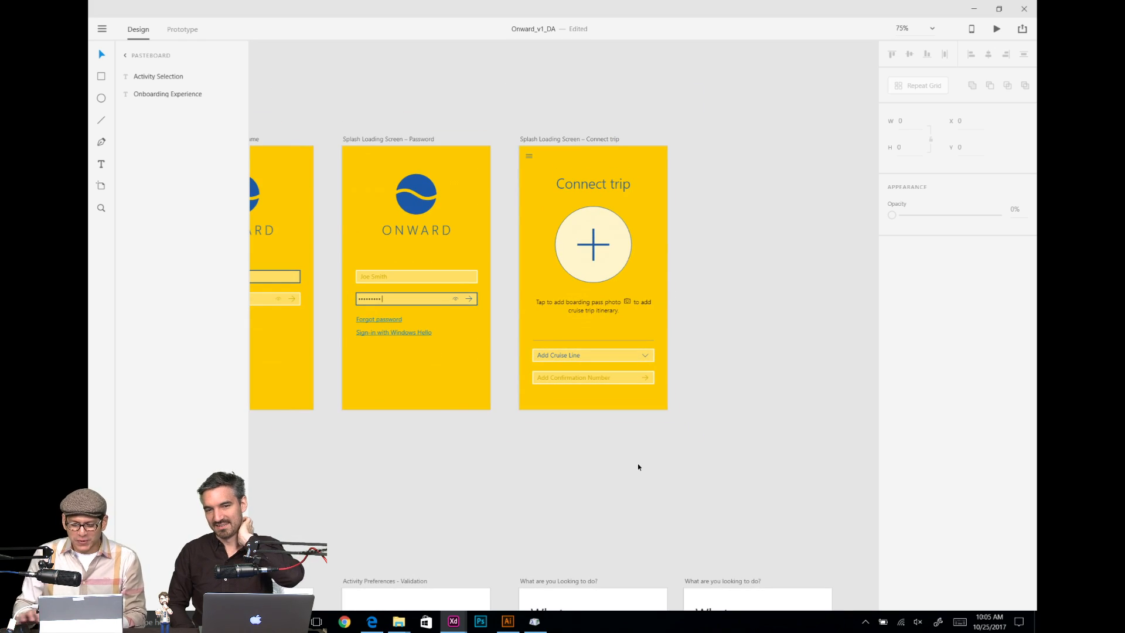
pyautogui.hotkey('ctrl', '-')
pyautogui.moveTo(622, 447); pyautogui.dragTo(769, 422)
pyautogui.moveTo(651, 421); pyautogui.dragTo(603, 378)
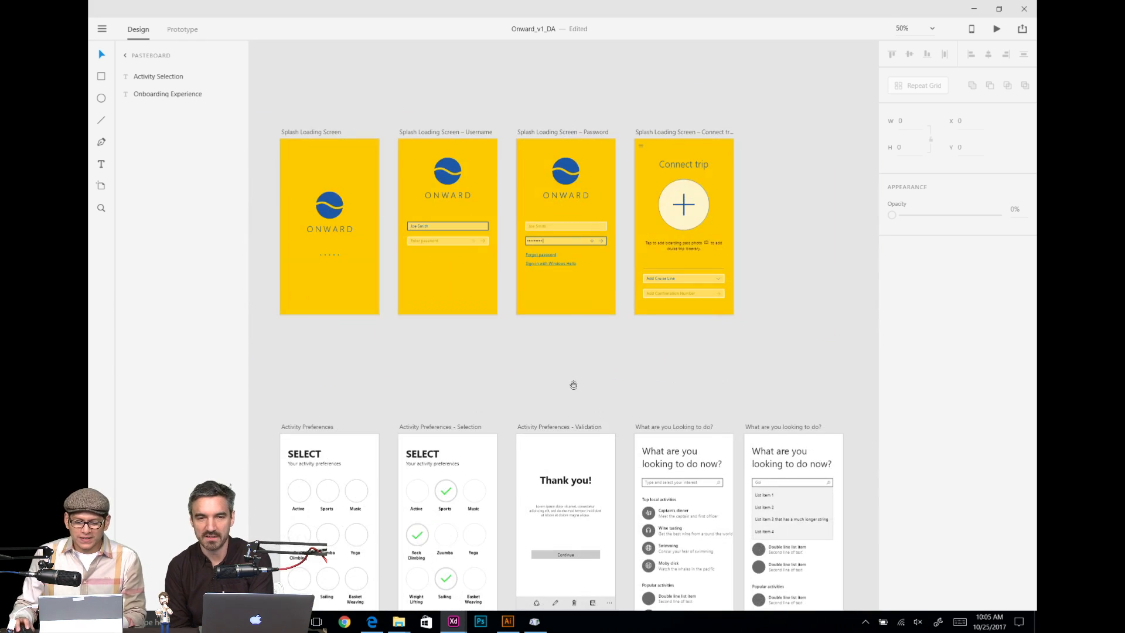
pyautogui.click(309, 456)
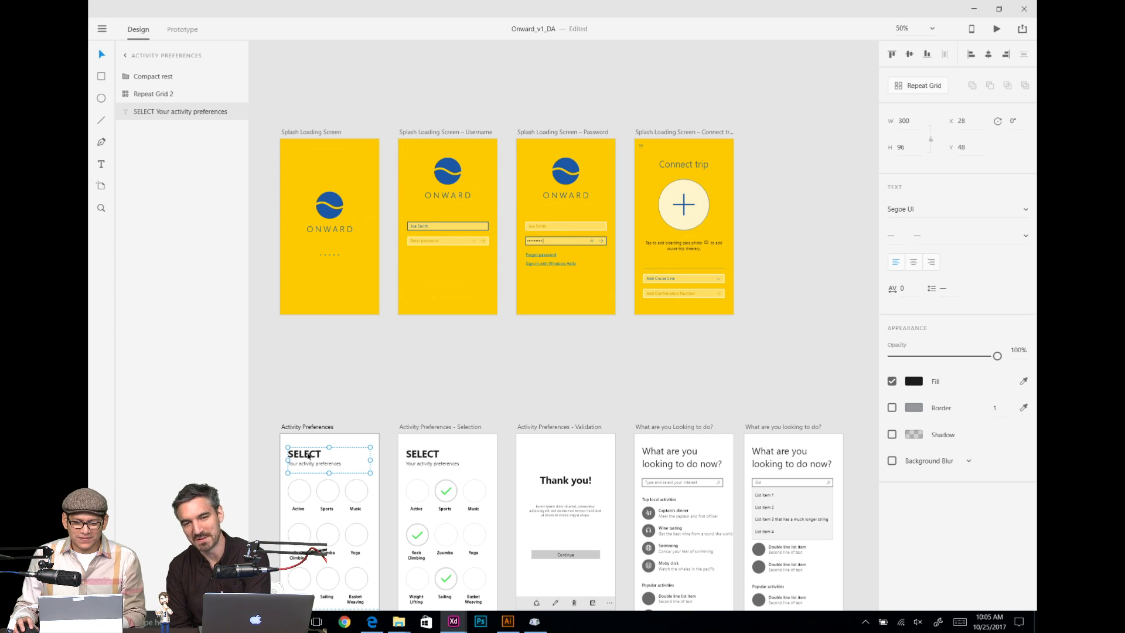
pyautogui.click(684, 165)
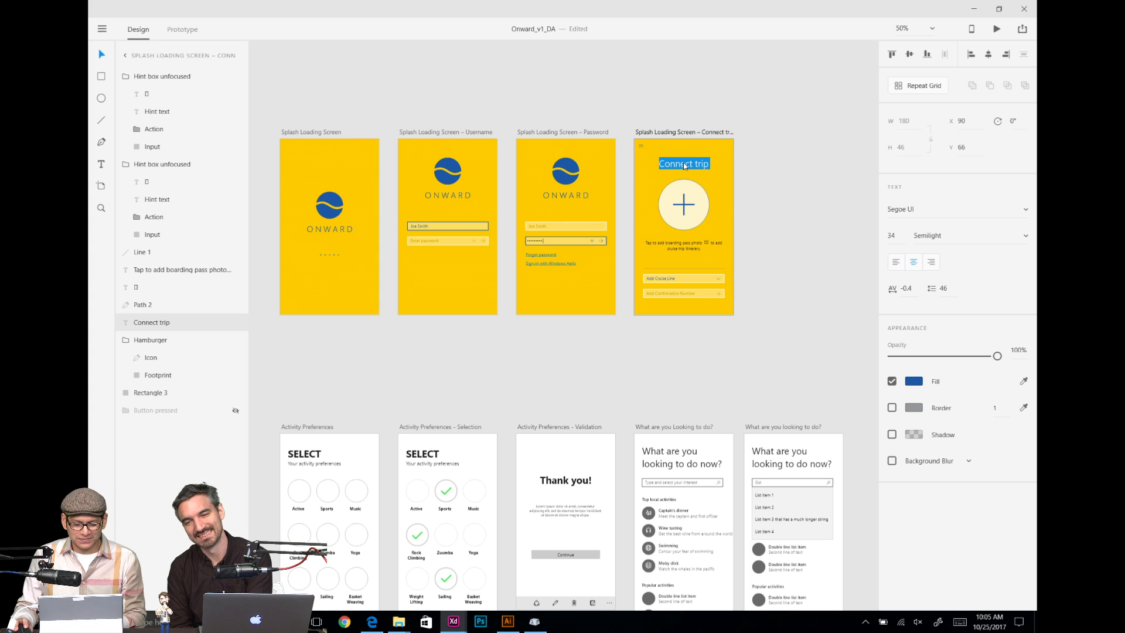
pyautogui.click(532, 389)
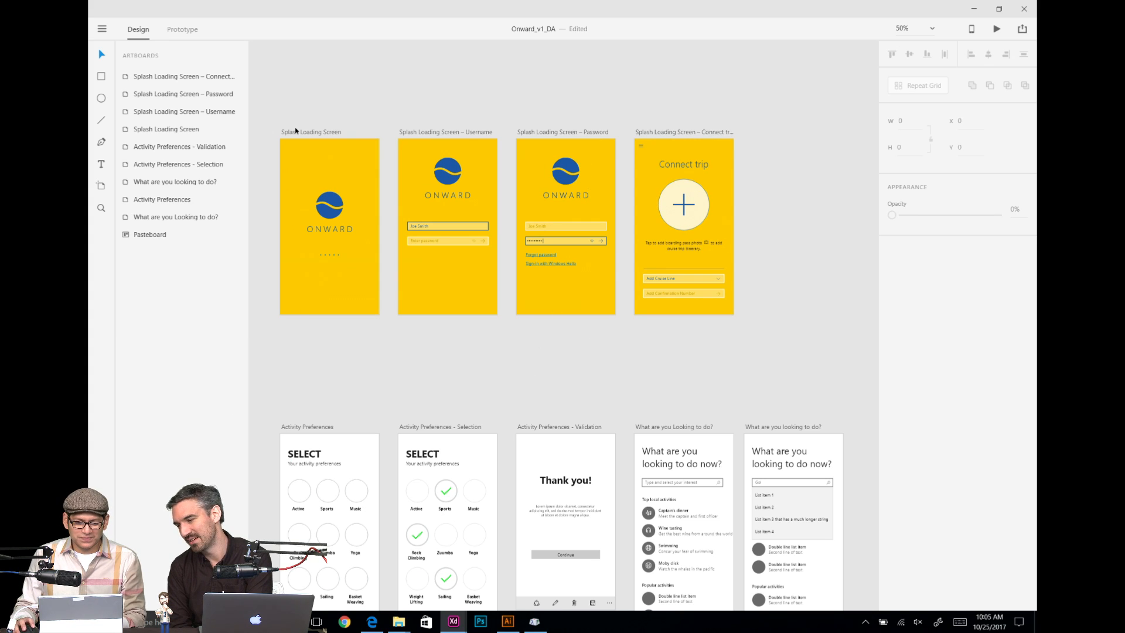
# Step: Switch to prototype mode and examine the connections of the Splash Loading Screen and Username artboards
pyautogui.click(187, 29)
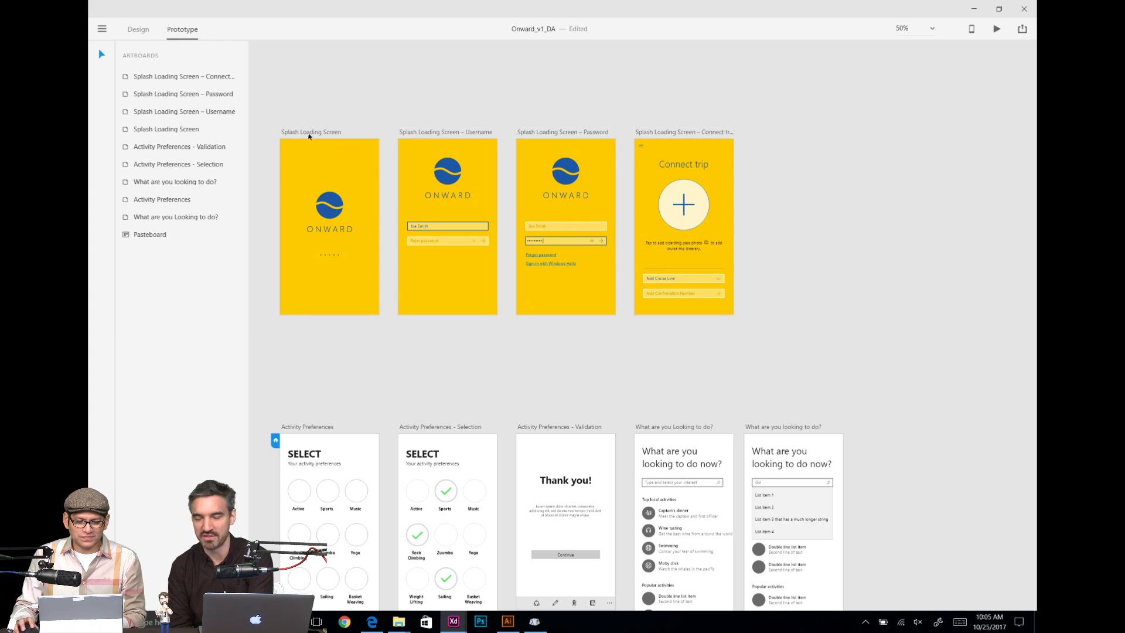
pyautogui.click(308, 136)
pyautogui.click(451, 134)
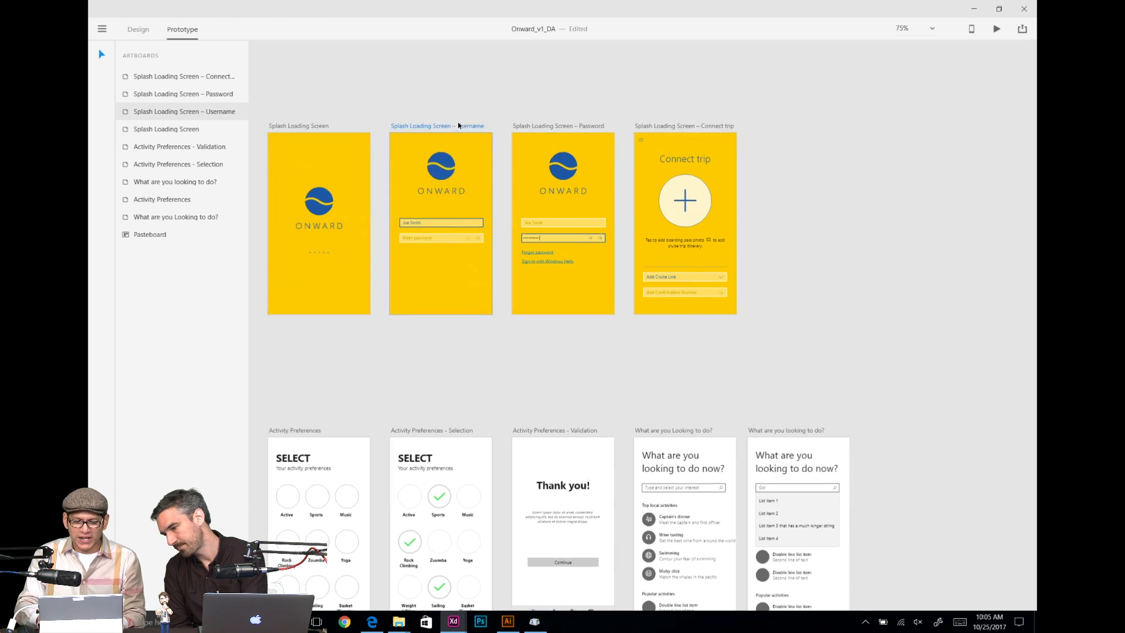
pyautogui.hotkey('ctrl', '+')
pyautogui.moveTo(459, 125); pyautogui.dragTo(531, 245)
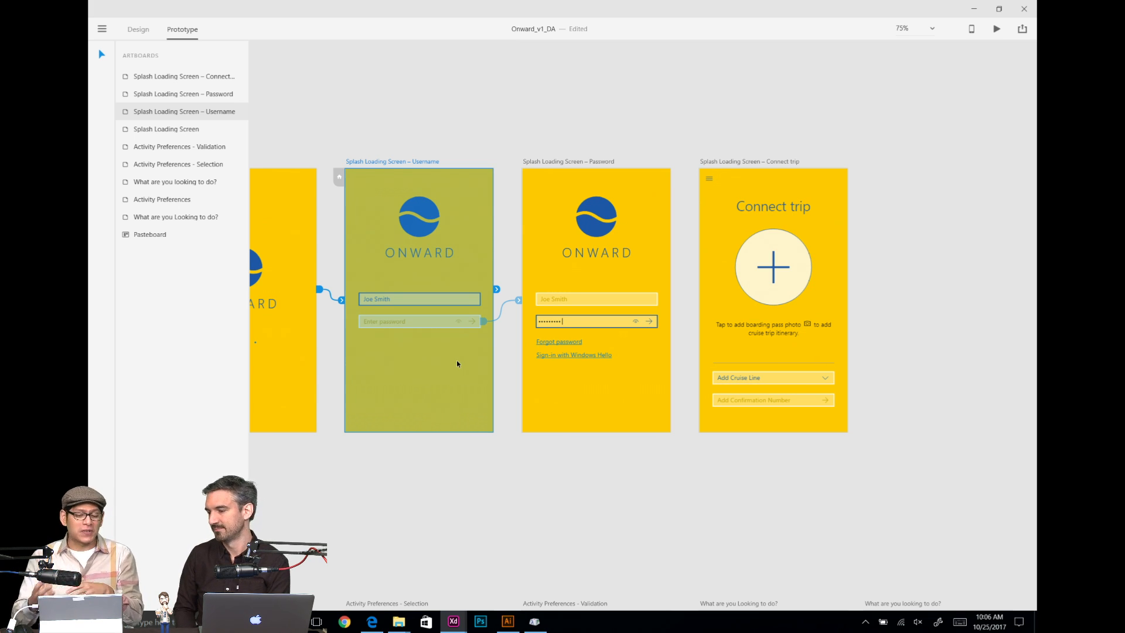
pyautogui.click(529, 458)
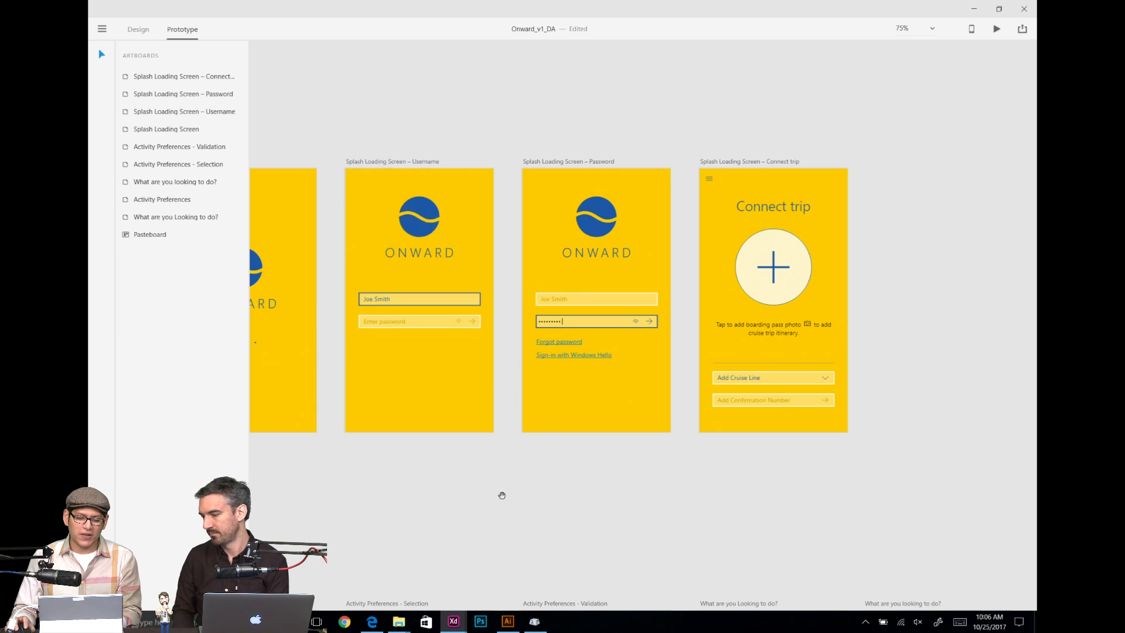
# Step: Review the splash and activity artboards in prototype mode and inspect the connections of the Password artboard
pyautogui.scroll(-6, 583, 344)
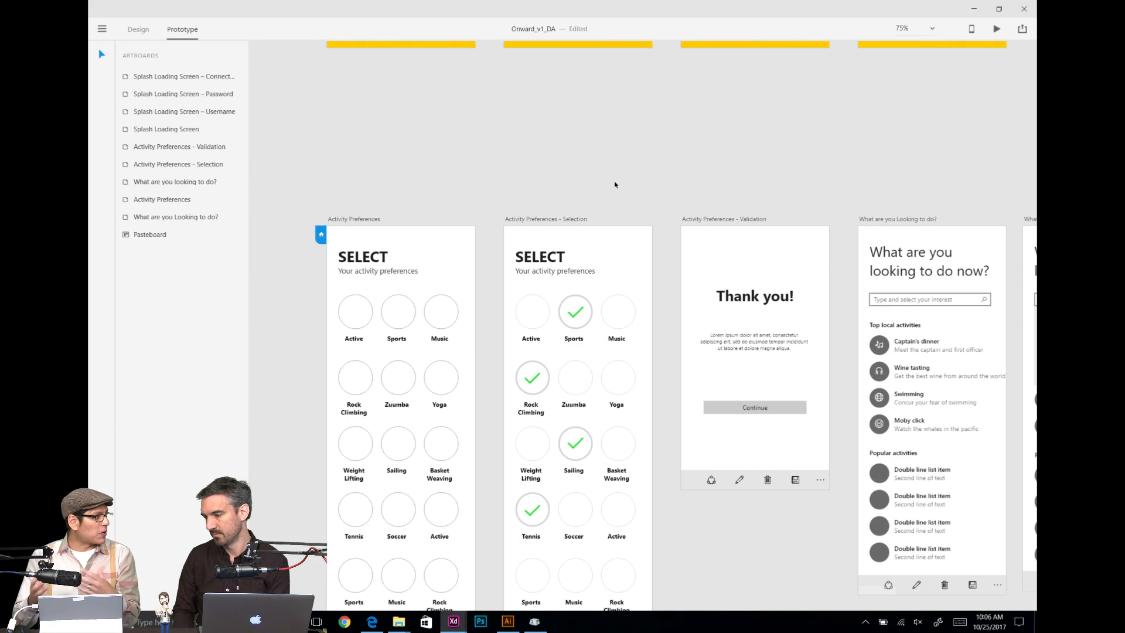
pyautogui.scroll(4, 616, 200)
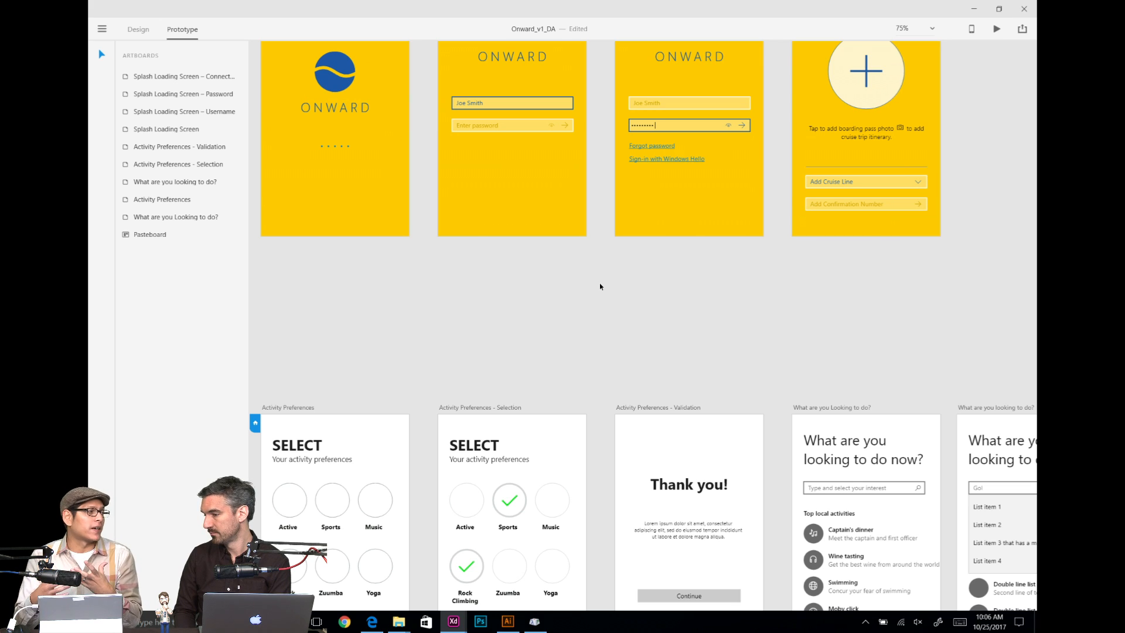
pyautogui.scroll(2, 697, 304)
pyautogui.hscroll(3, 697, 305)
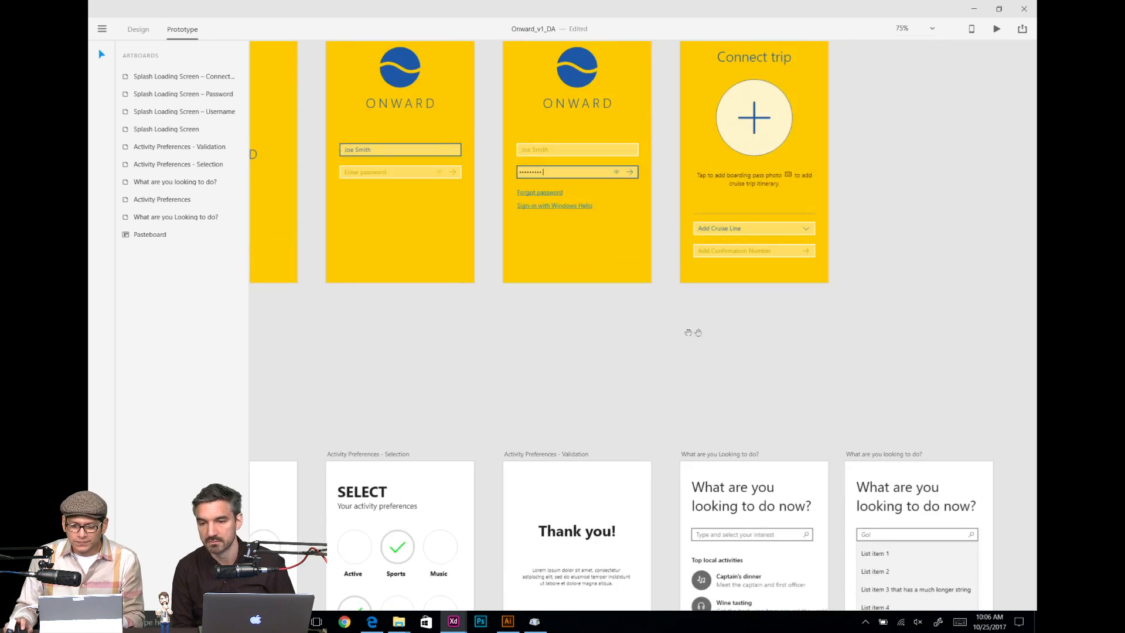
pyautogui.hotkey('ctrl', '-')
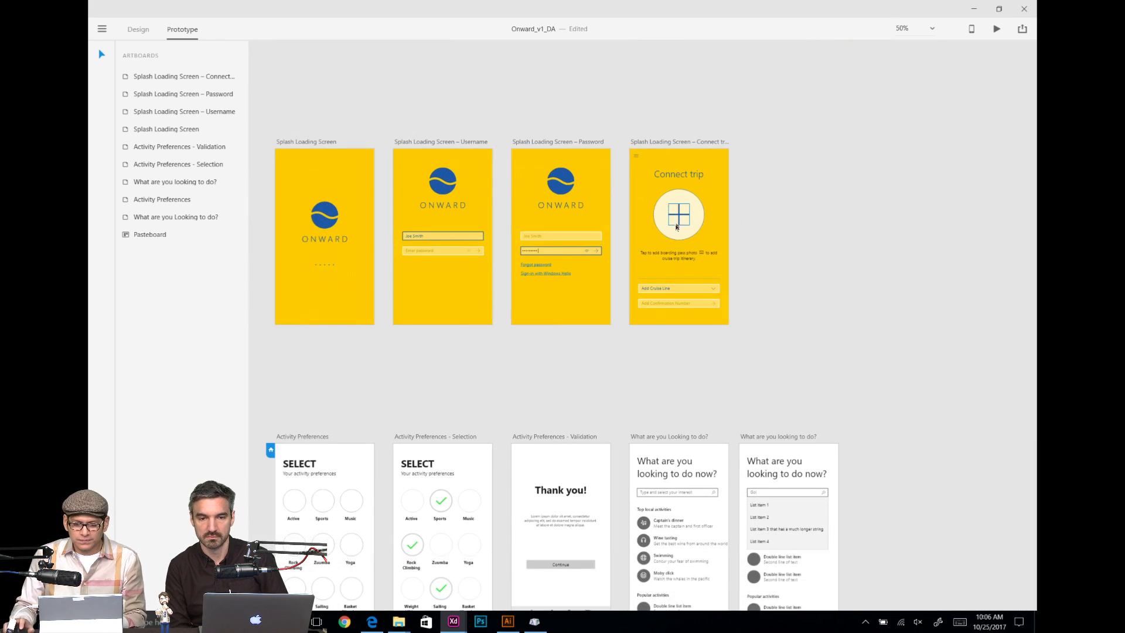
pyautogui.click(584, 141)
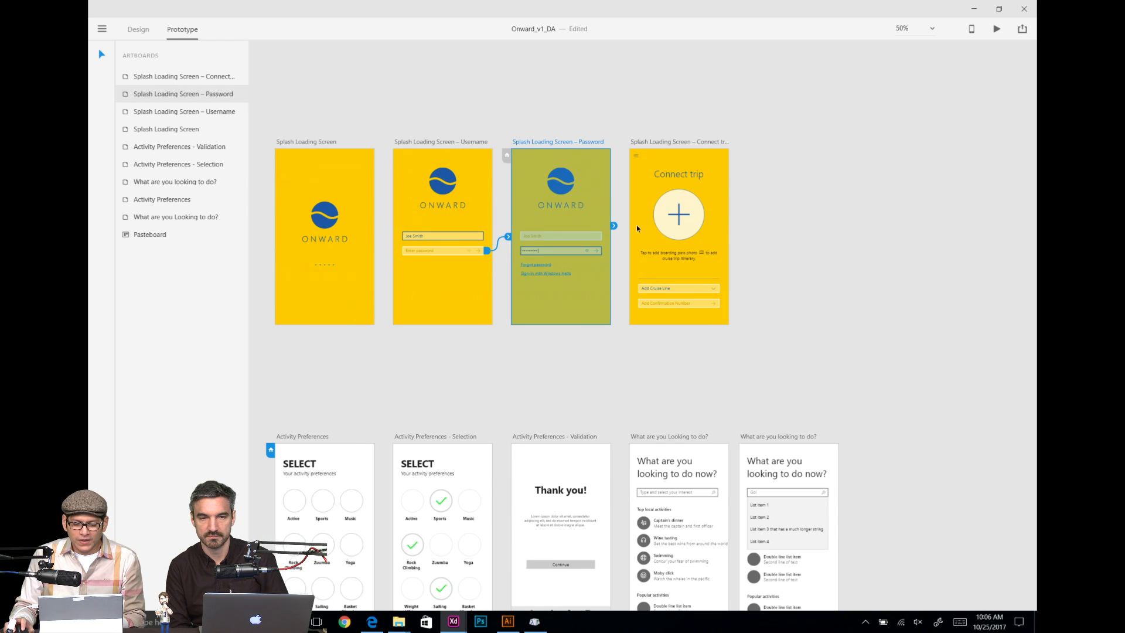
pyautogui.hotkey('ctrl', '+')
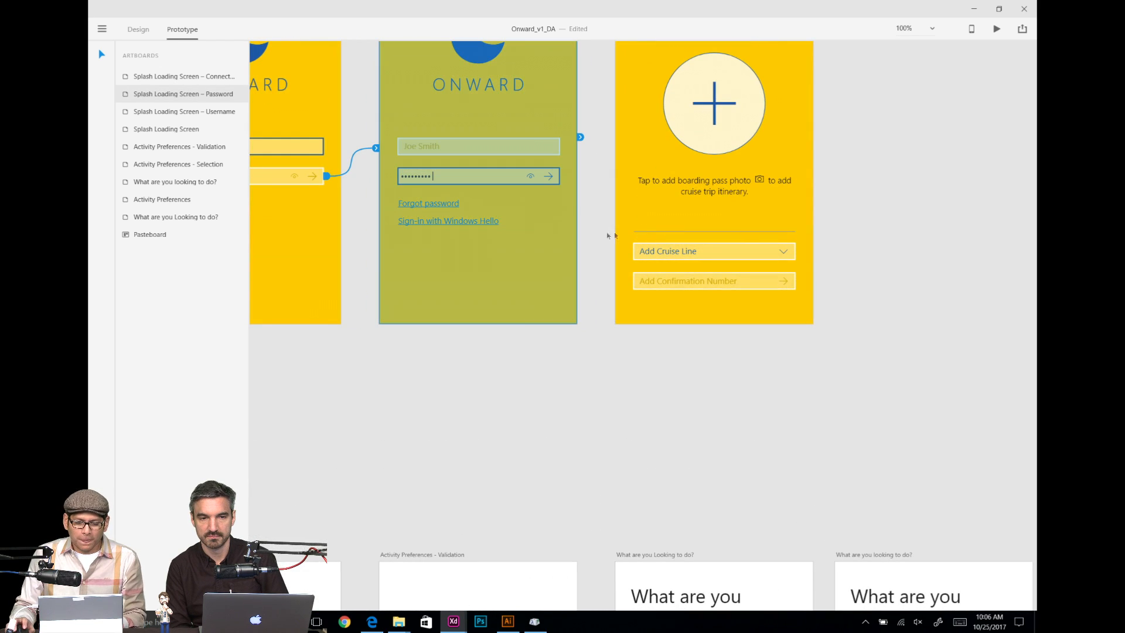
# Step: Copy the Footprint rectangle behind the eye icon in the Password artboard's password box
pyautogui.click(550, 178)
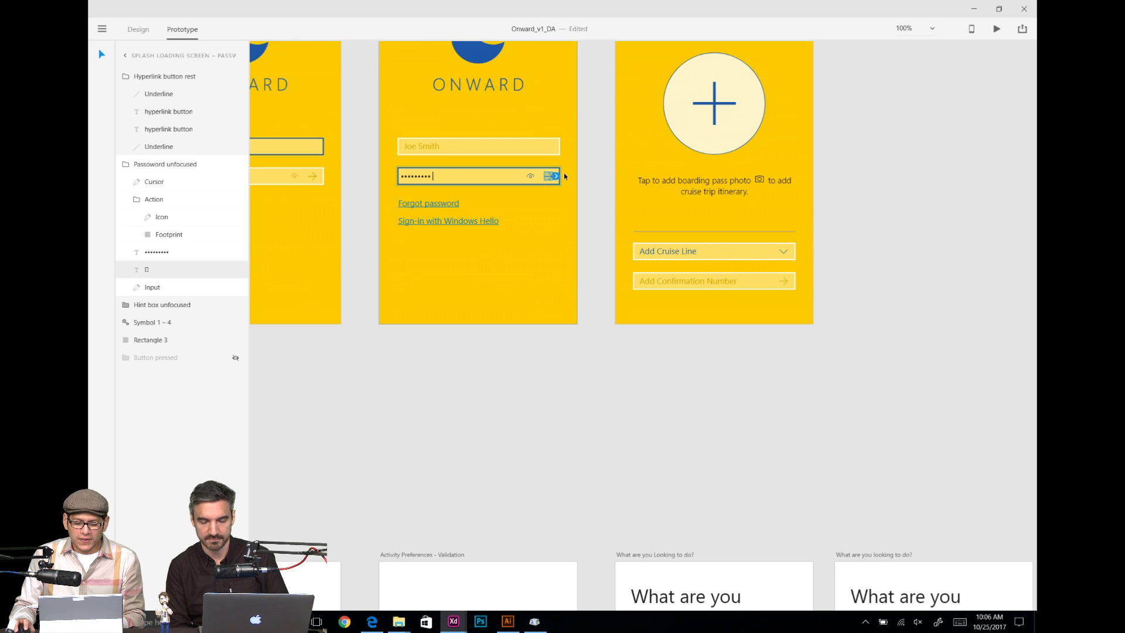
pyautogui.hotkey('ctrl', '+')
pyautogui.hotkey('ctrl', '+')
pyautogui.hotkey('ctrl', '+')
pyautogui.moveTo(565, 176); pyautogui.dragTo(667, 432)
pyautogui.click(629, 247)
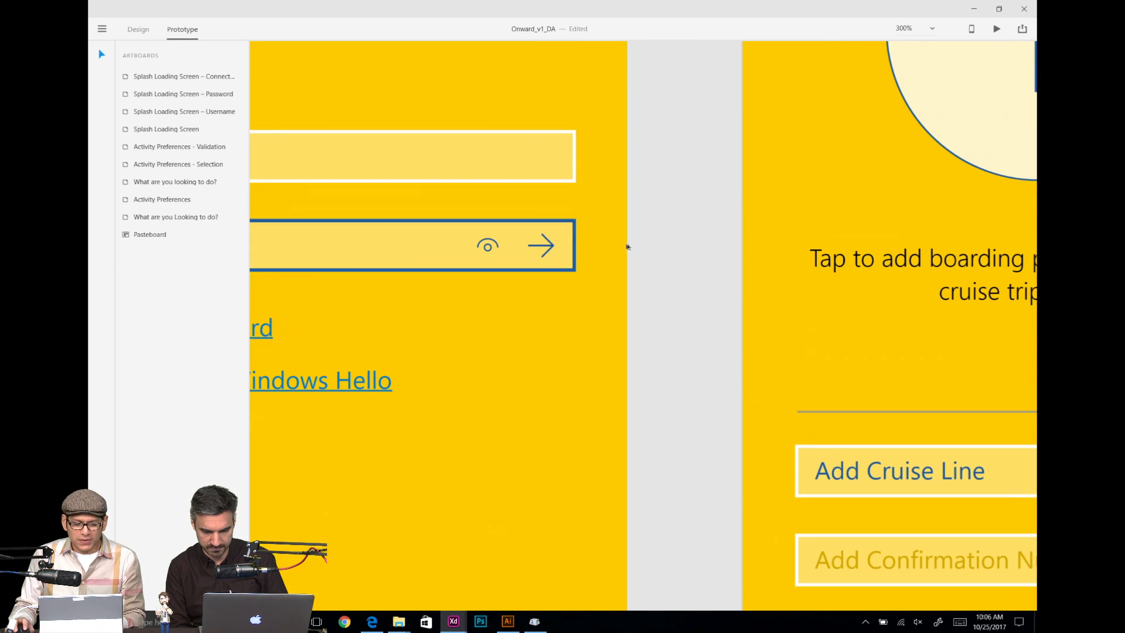
pyautogui.click(530, 244)
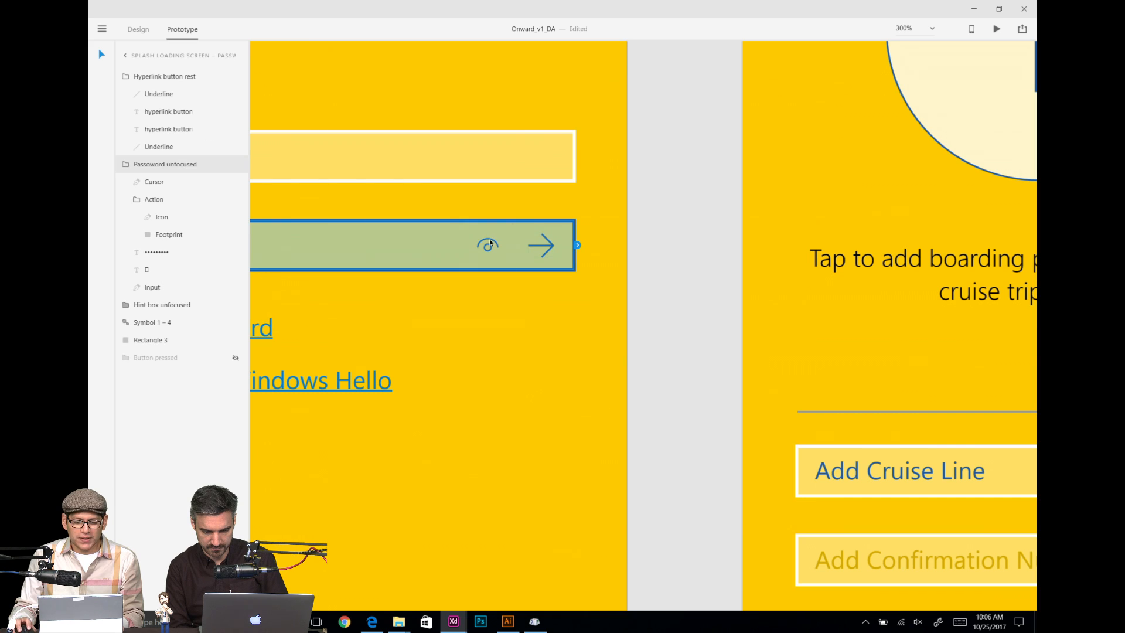
pyautogui.doubleClick(512, 241)
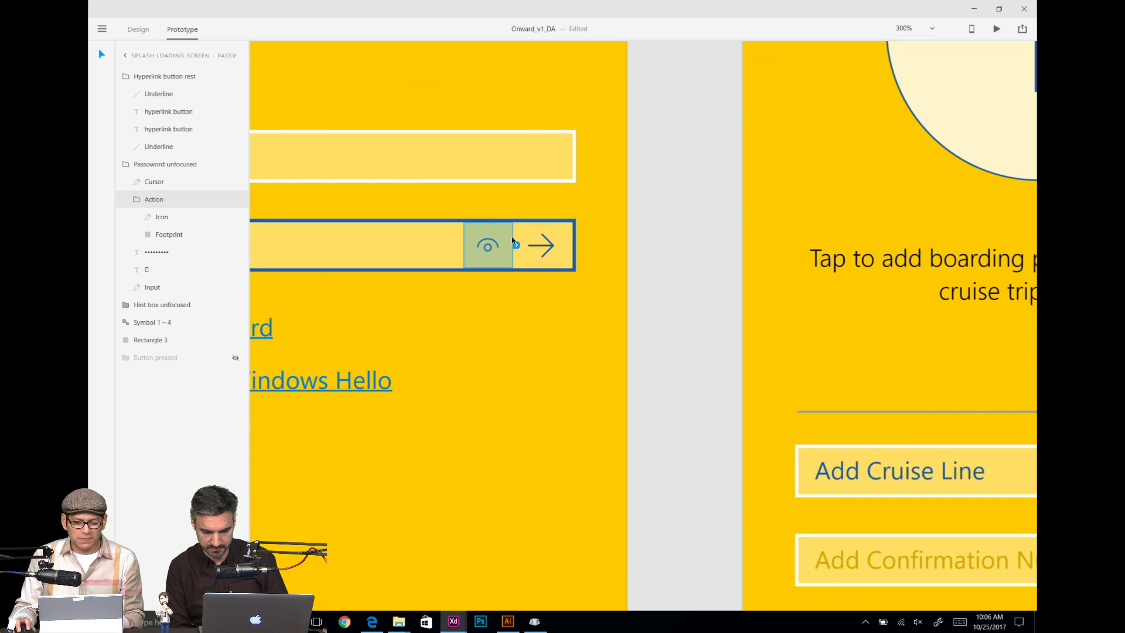
pyautogui.doubleClick(513, 240)
pyautogui.click(528, 229)
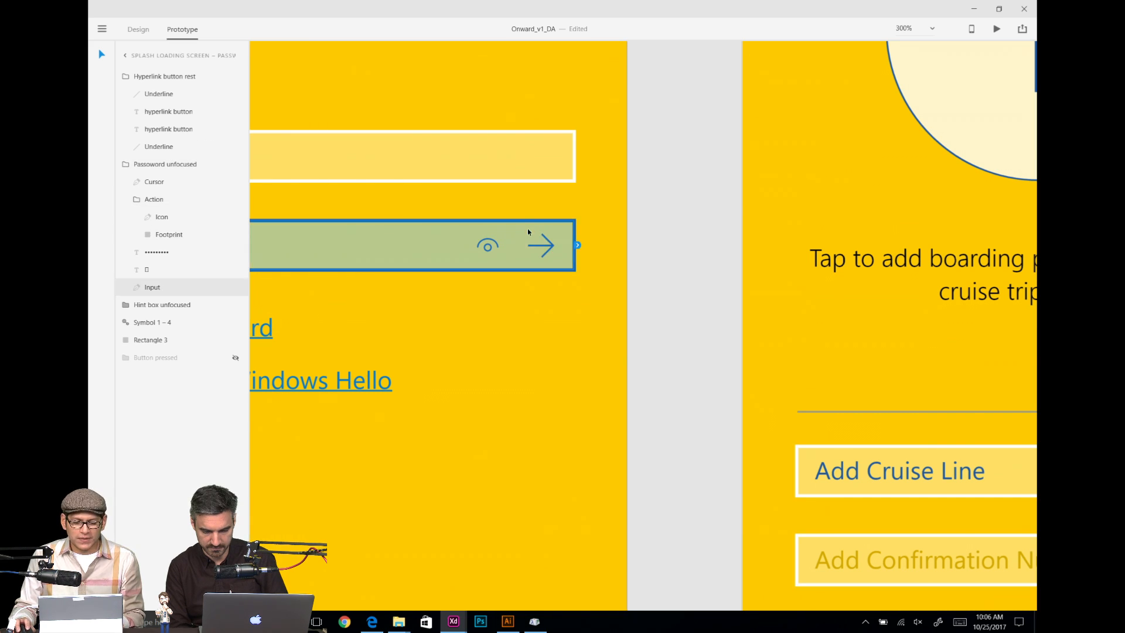
pyautogui.click(537, 241)
pyautogui.write('`')
pyautogui.press('Escape')
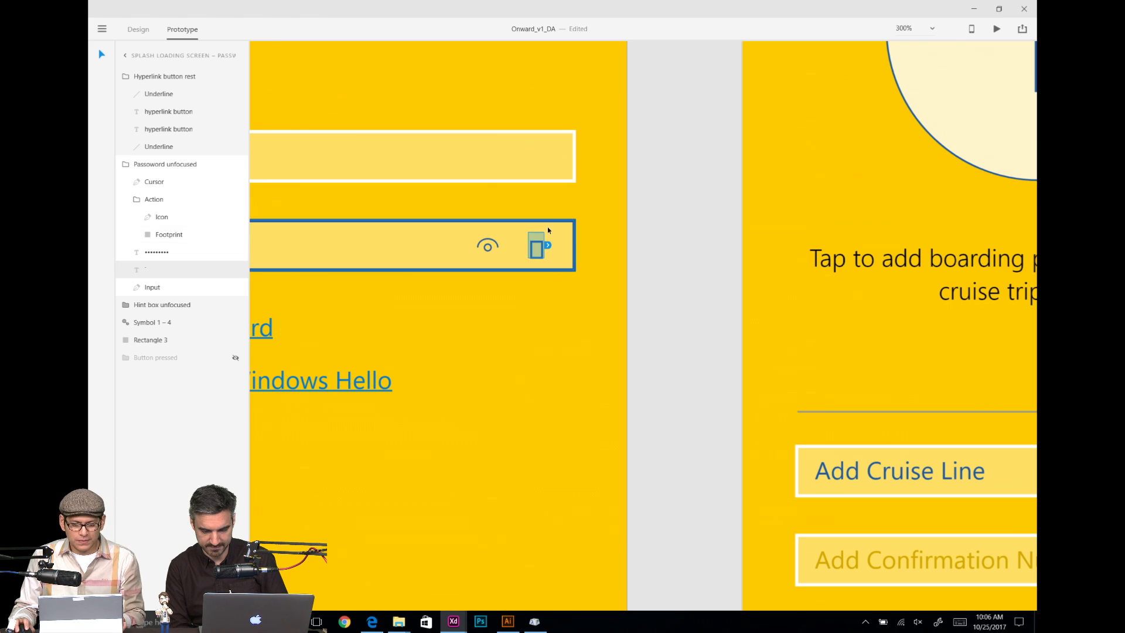
pyautogui.hotkey('ctrl', 'z')
# Step: Paste the copied Footprint rectangle into the password box and shift it right over the arrow, to X 298
pyautogui.hotkey('ctrl', 'v')
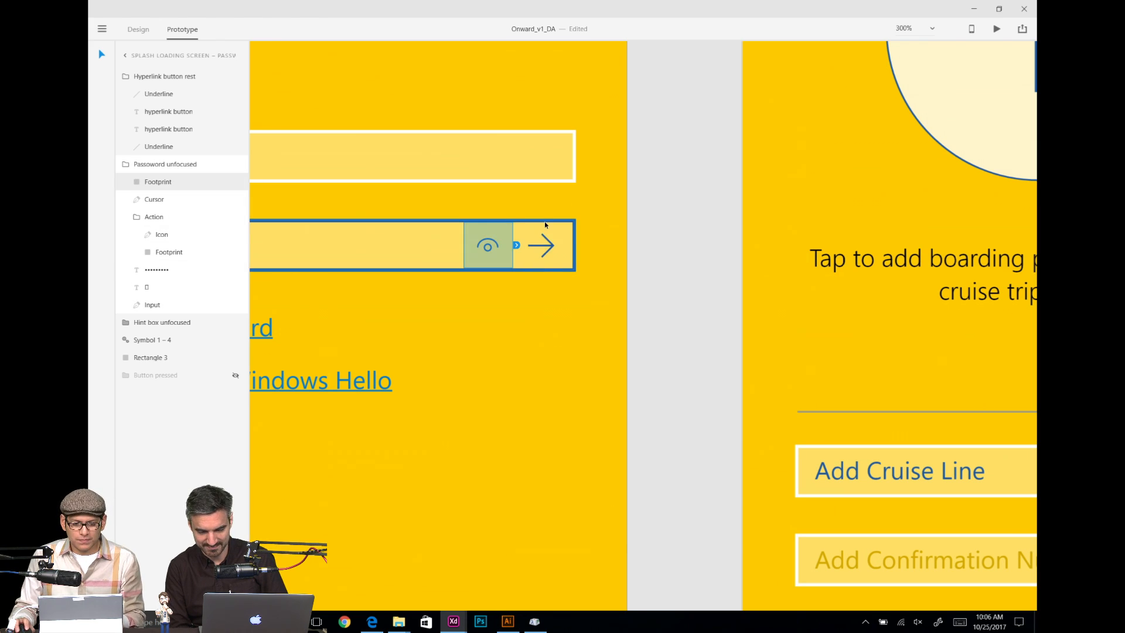
pyautogui.hotkey('shift', 'Right')
pyautogui.hotkey('shift', 'Right')
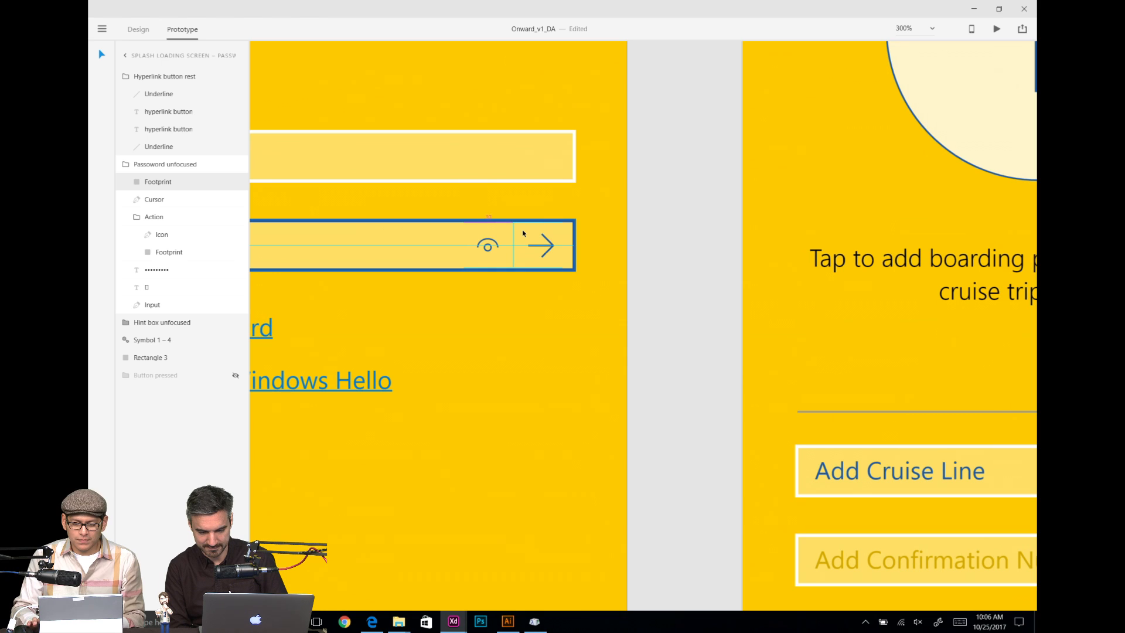
pyautogui.hotkey('shift', 'Right')
pyautogui.press('Left')
pyautogui.press('Left')
pyautogui.press('Left')
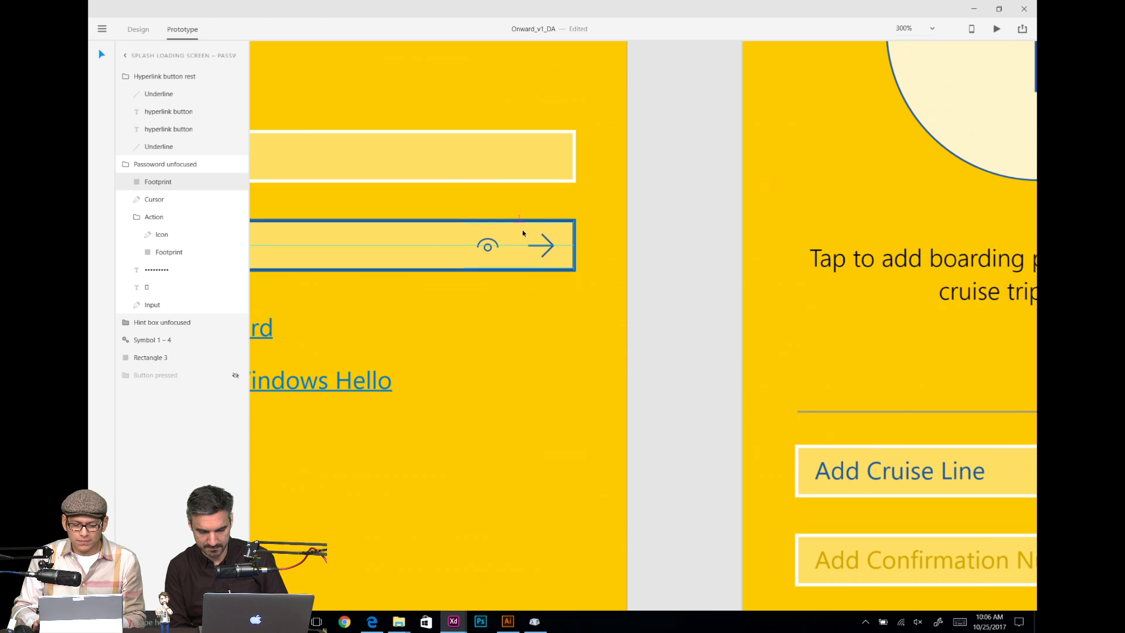
# Step: Move the arrow's Footprint layer into the Action group above the eye icon's Footprint, and return to design mode
pyautogui.click(525, 228)
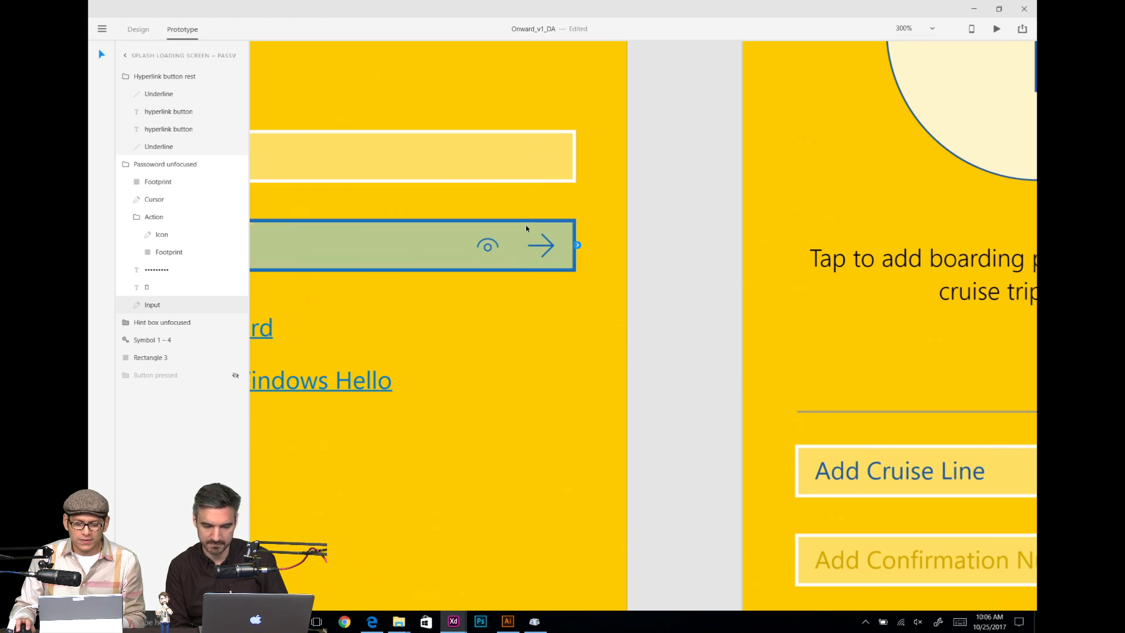
pyautogui.click(589, 266)
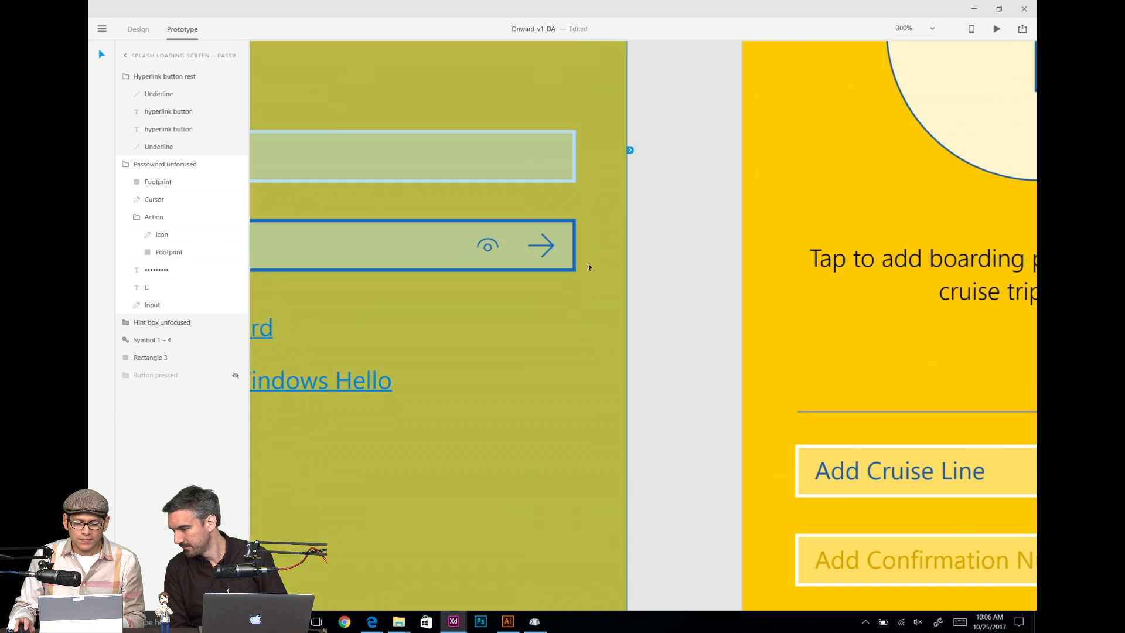
pyautogui.click(147, 232)
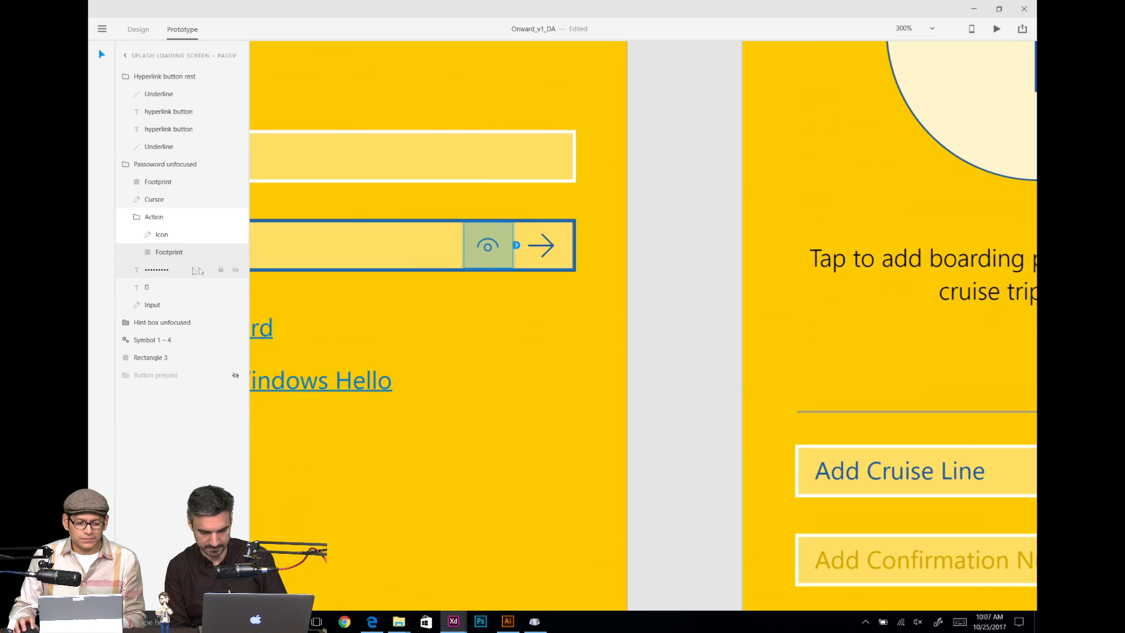
pyautogui.click(160, 184)
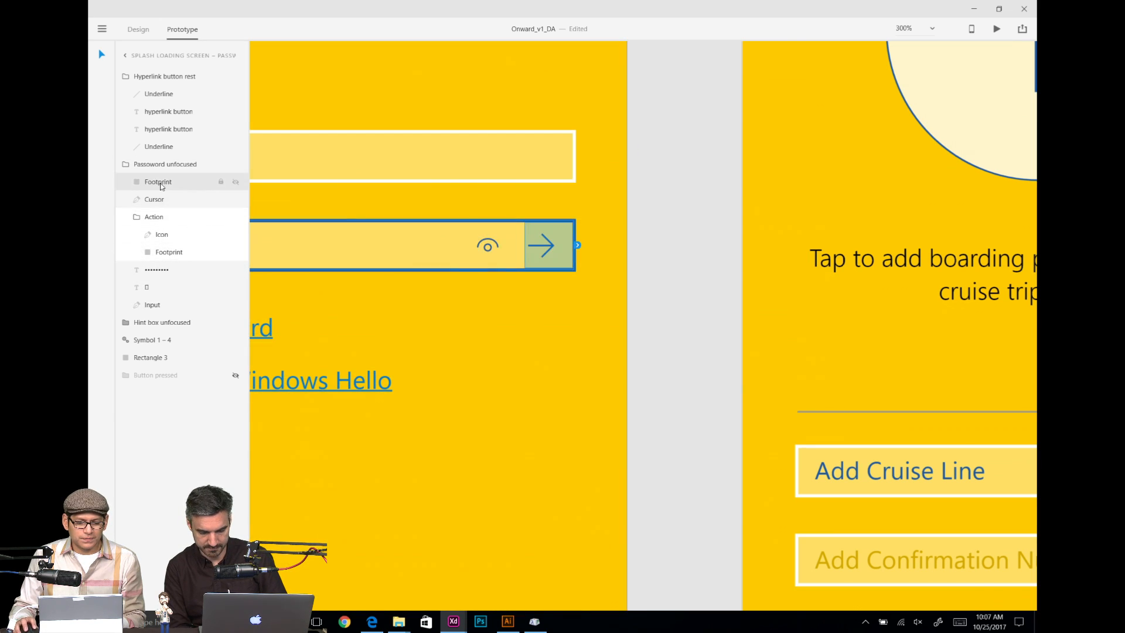
pyautogui.moveTo(162, 185); pyautogui.dragTo(167, 254)
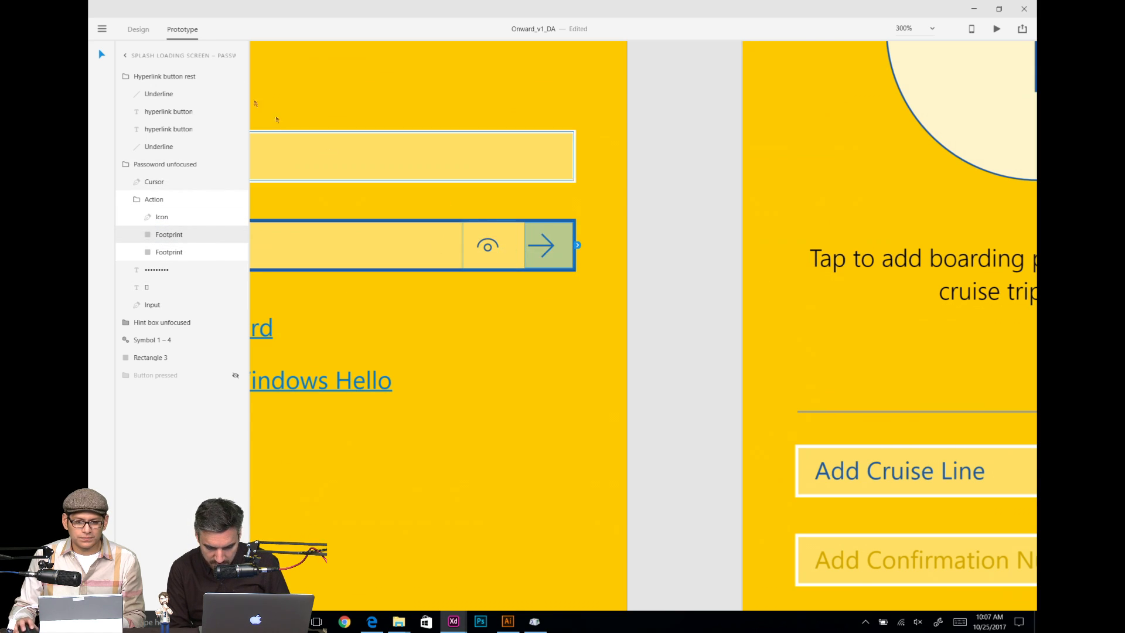
pyautogui.click(134, 30)
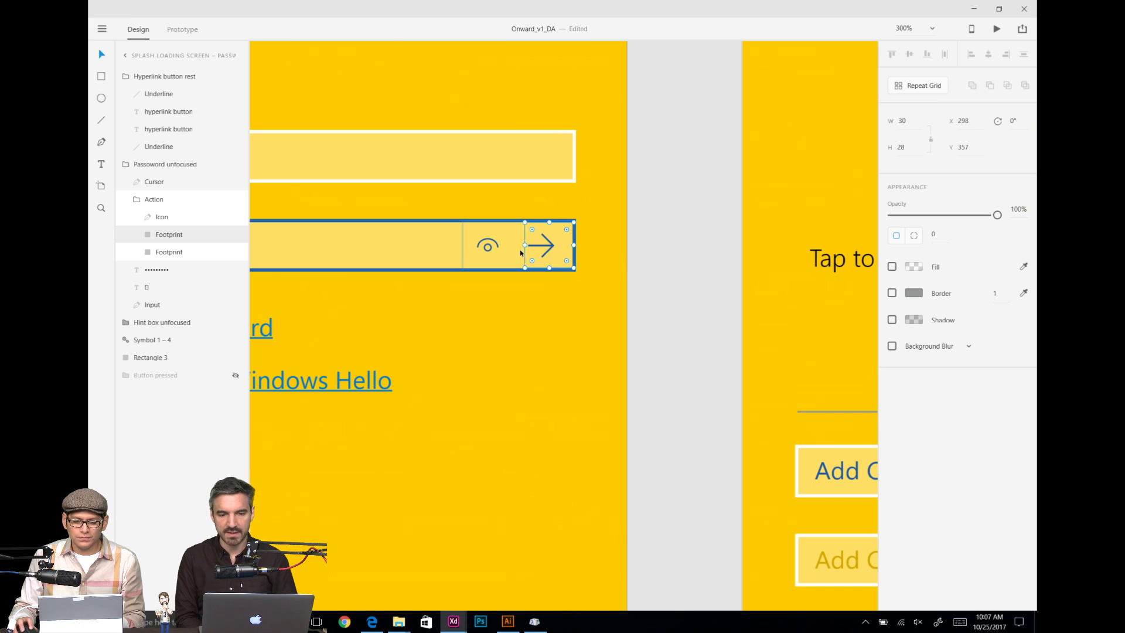
# Step: Try widening the arrow's Footprint rectangle toward the eye icon to a width of 39, and undo the resize
pyautogui.moveTo(525, 245); pyautogui.dragTo(513, 245)
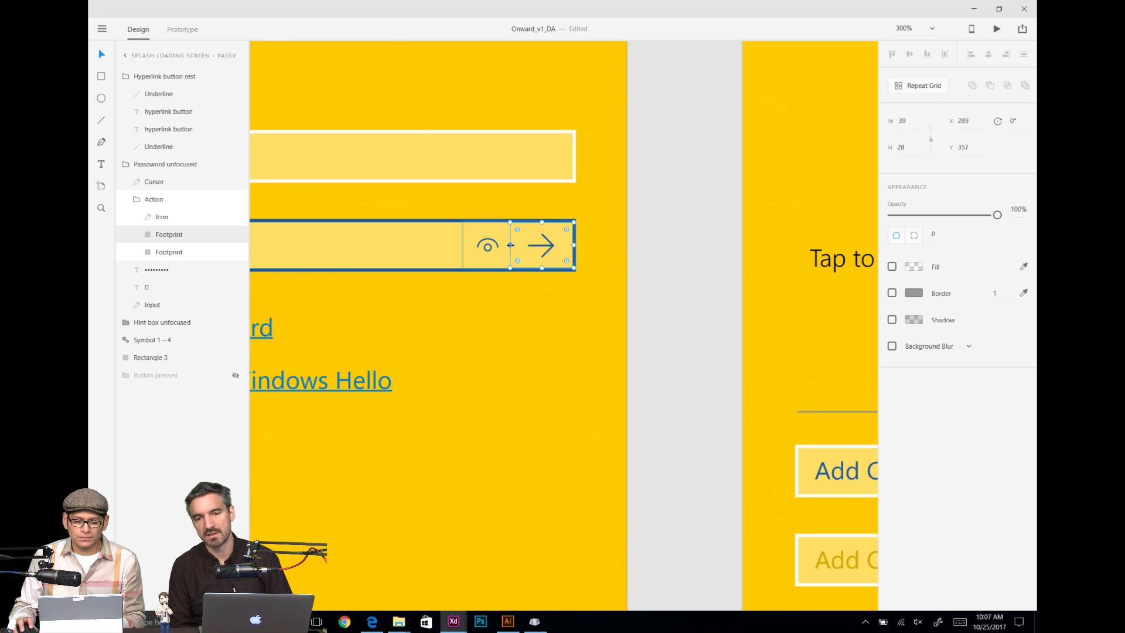
pyautogui.hotkey('ctrl', 'z')
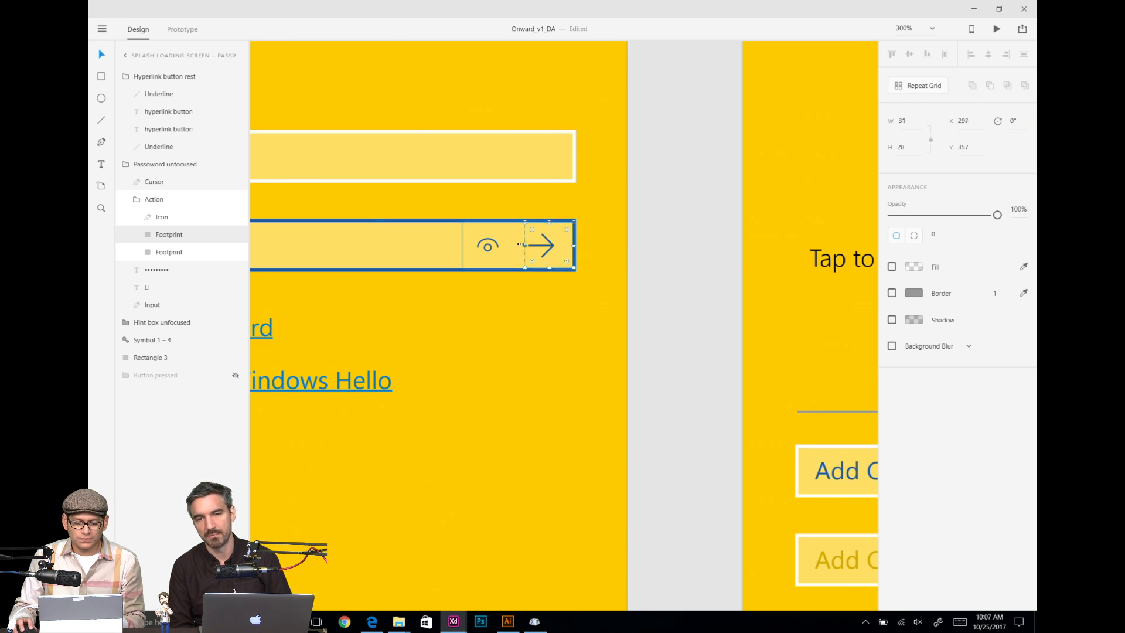
pyautogui.click(599, 295)
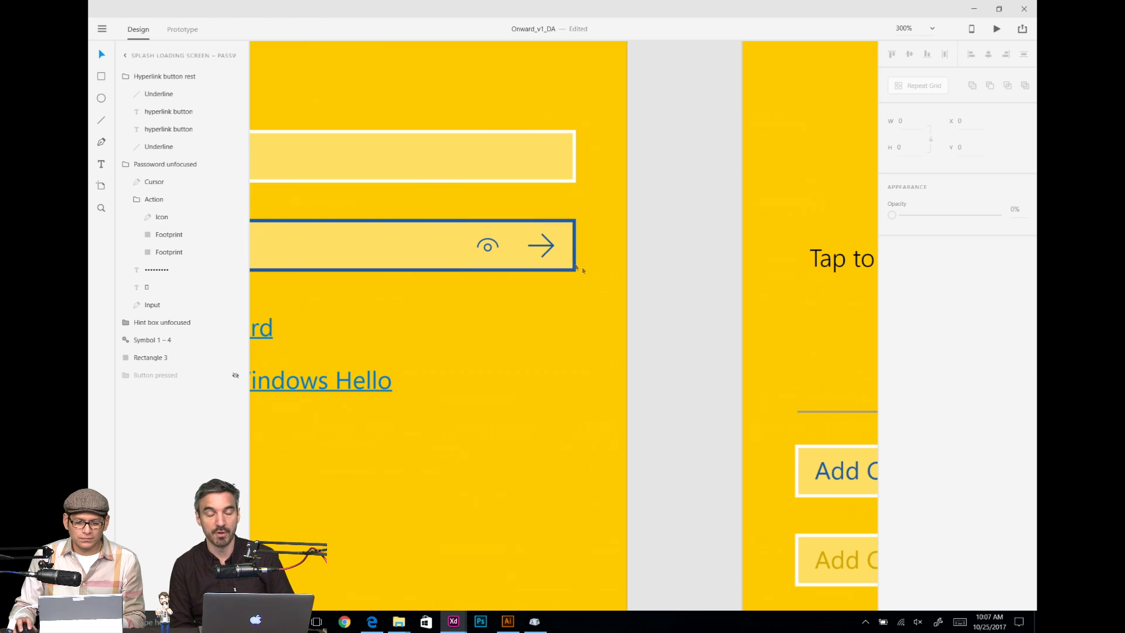
# Step: In prototype mode, link the arrow's Footprint in the Password artboard's password box to the Connect trip artboard
pyautogui.click(516, 256)
pyautogui.hotkey('ctrl', '-')
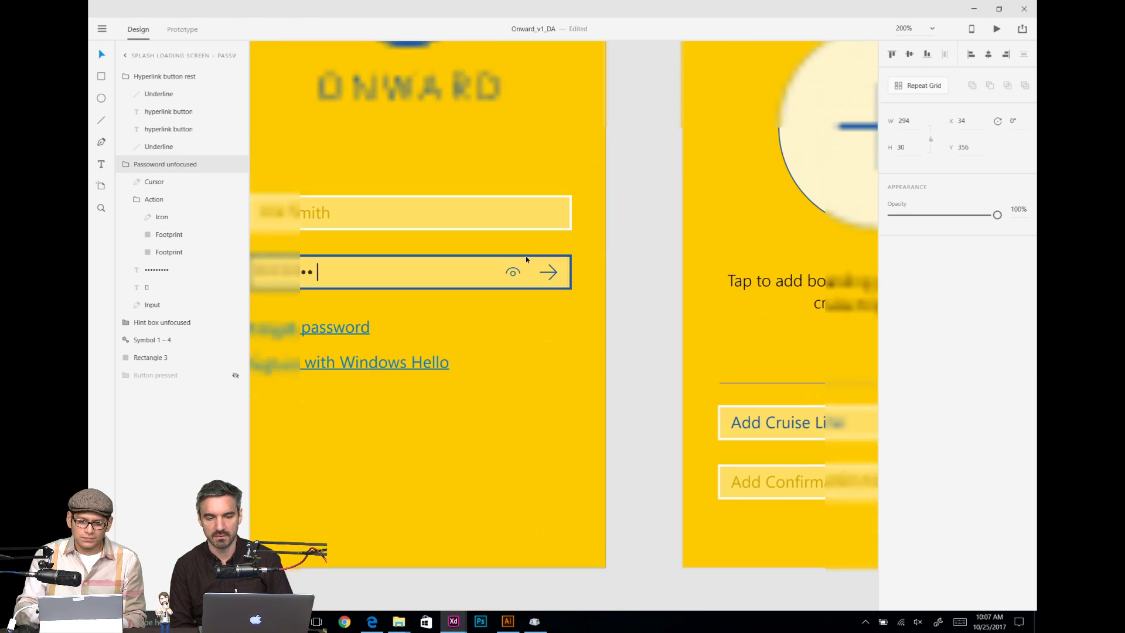
pyautogui.hotkey('ctrl', '-')
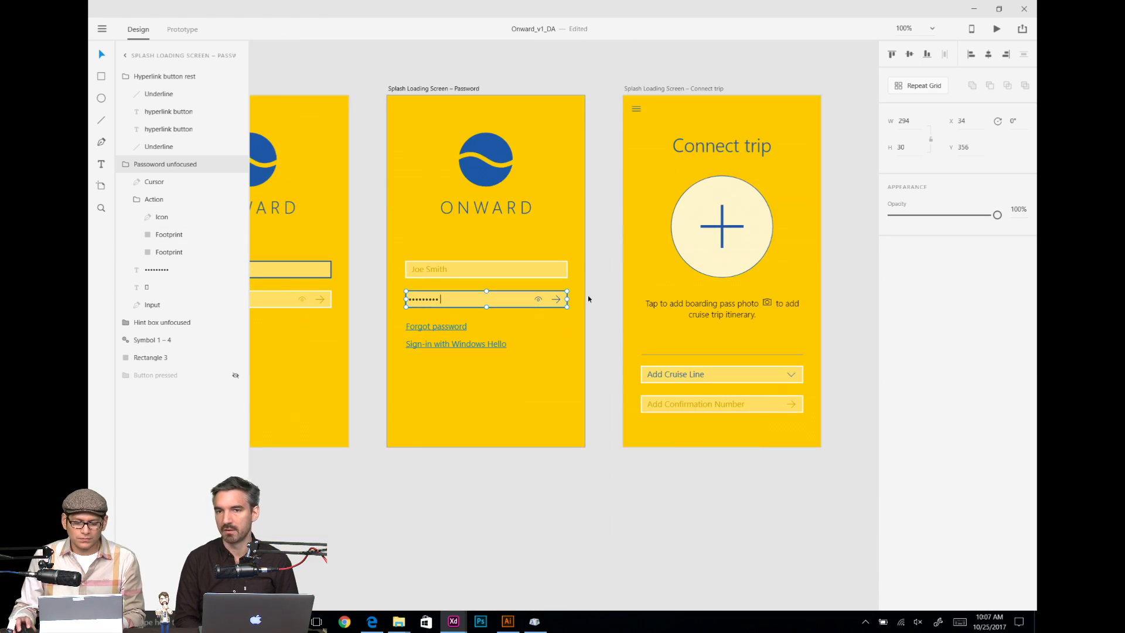
pyautogui.click(188, 33)
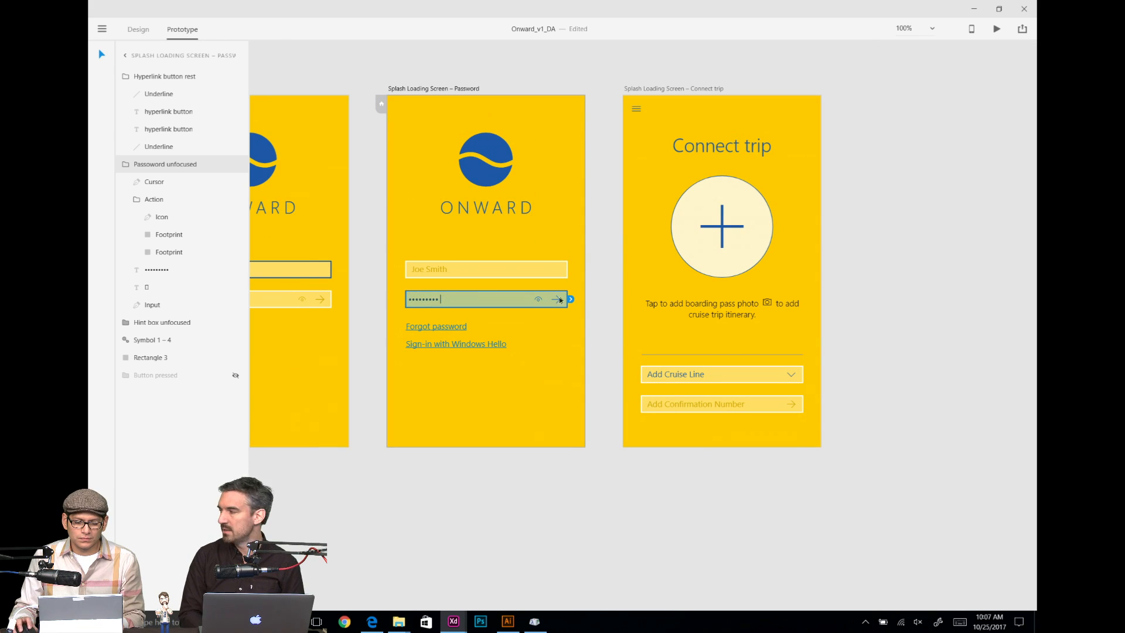
pyautogui.doubleClick(555, 296)
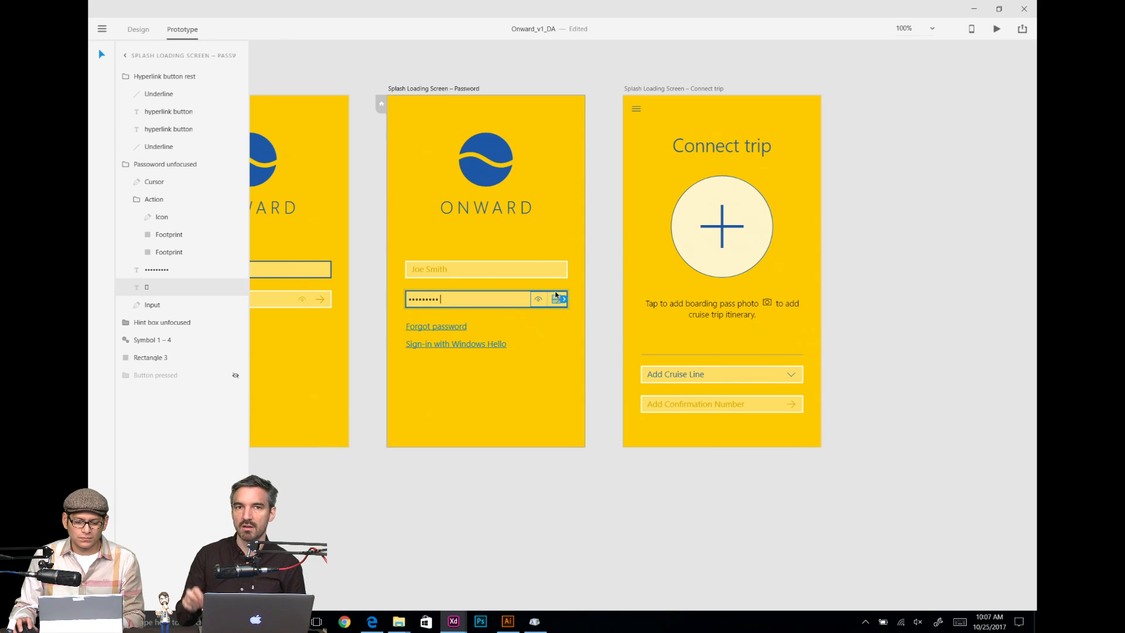
pyautogui.doubleClick(558, 294)
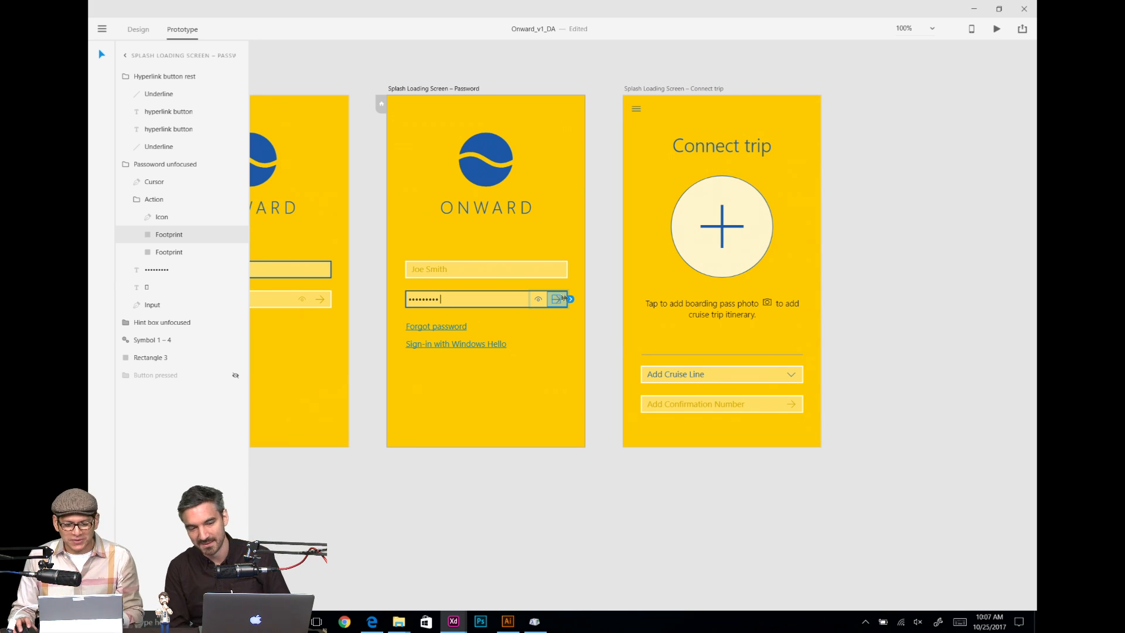
pyautogui.moveTo(570, 299); pyautogui.dragTo(660, 288)
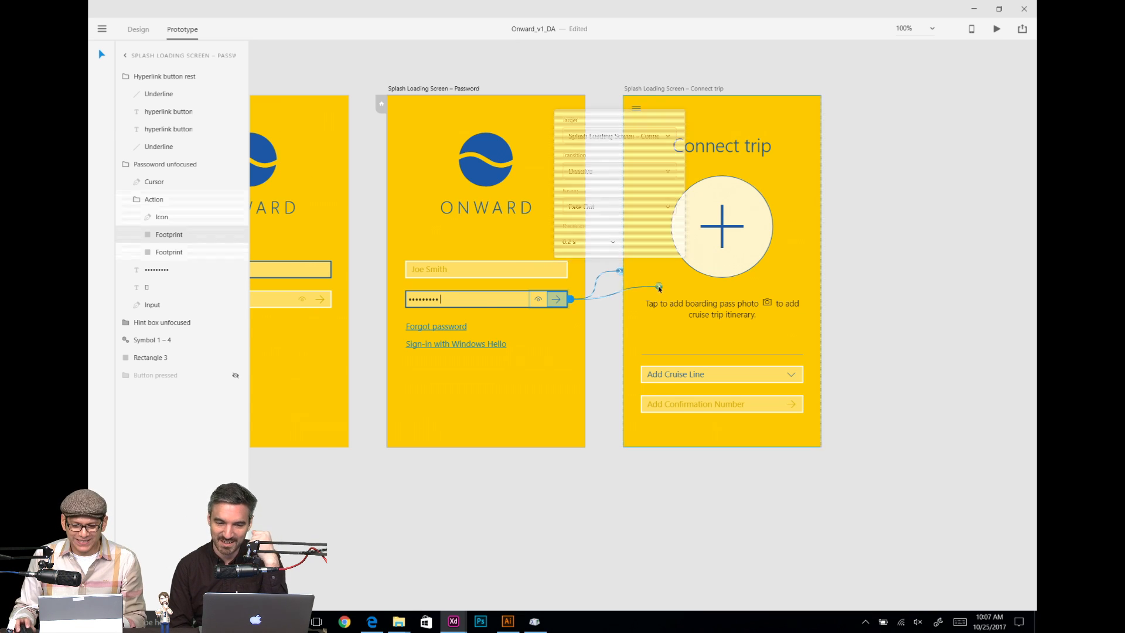
pyautogui.click(536, 230)
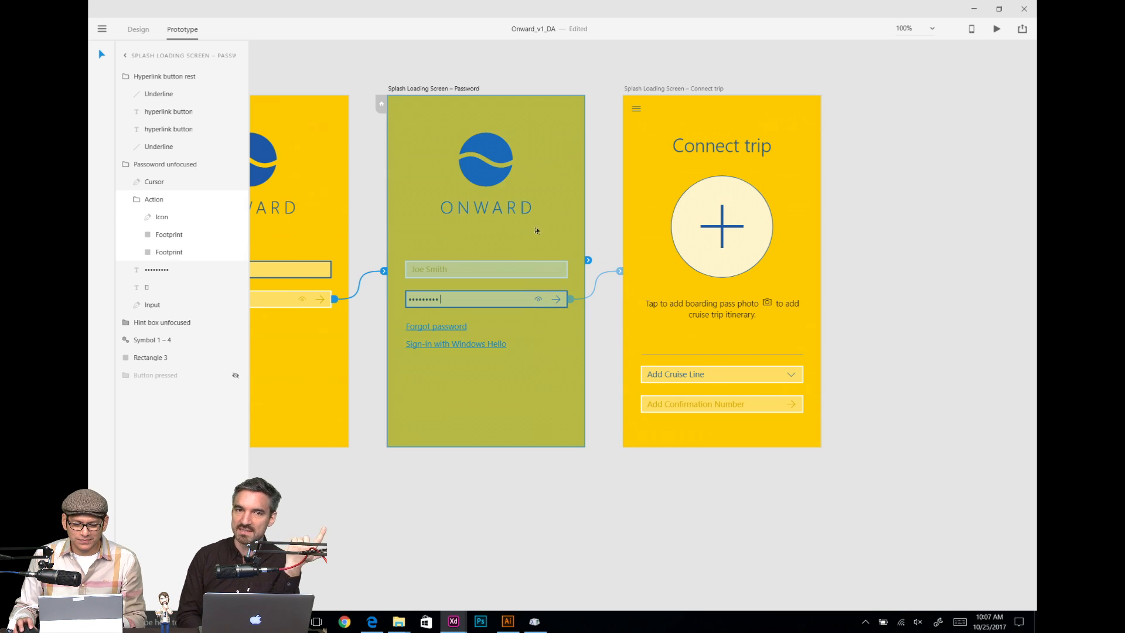
# Step: Inspect the transition settings of the connection from the password box's arrow to the Connect trip artboard
pyautogui.click(592, 260)
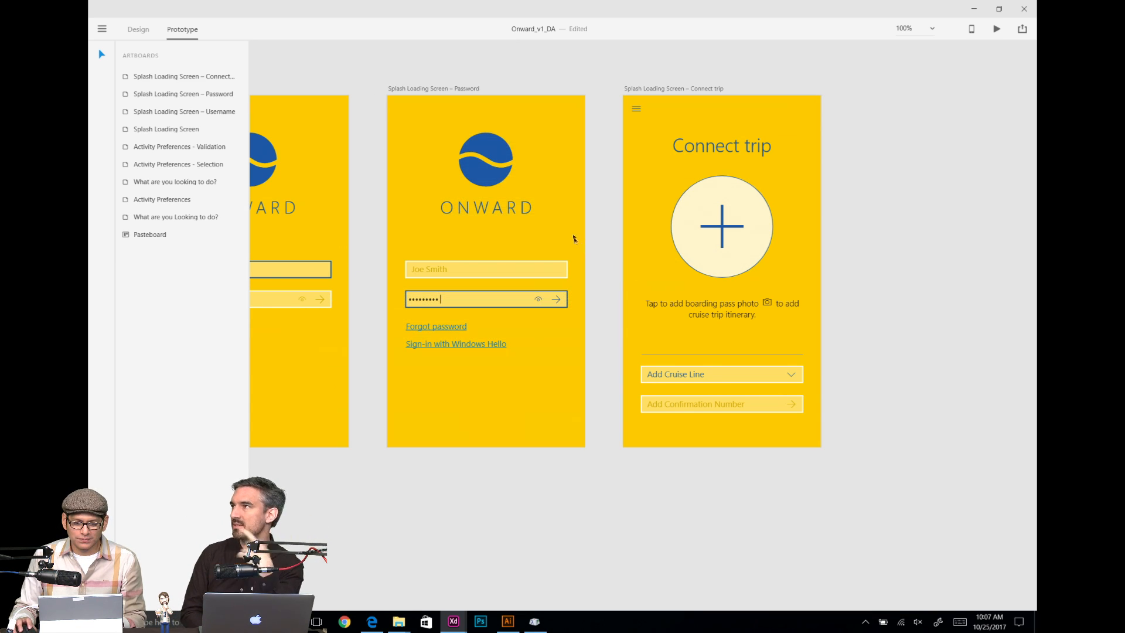
pyautogui.click(473, 298)
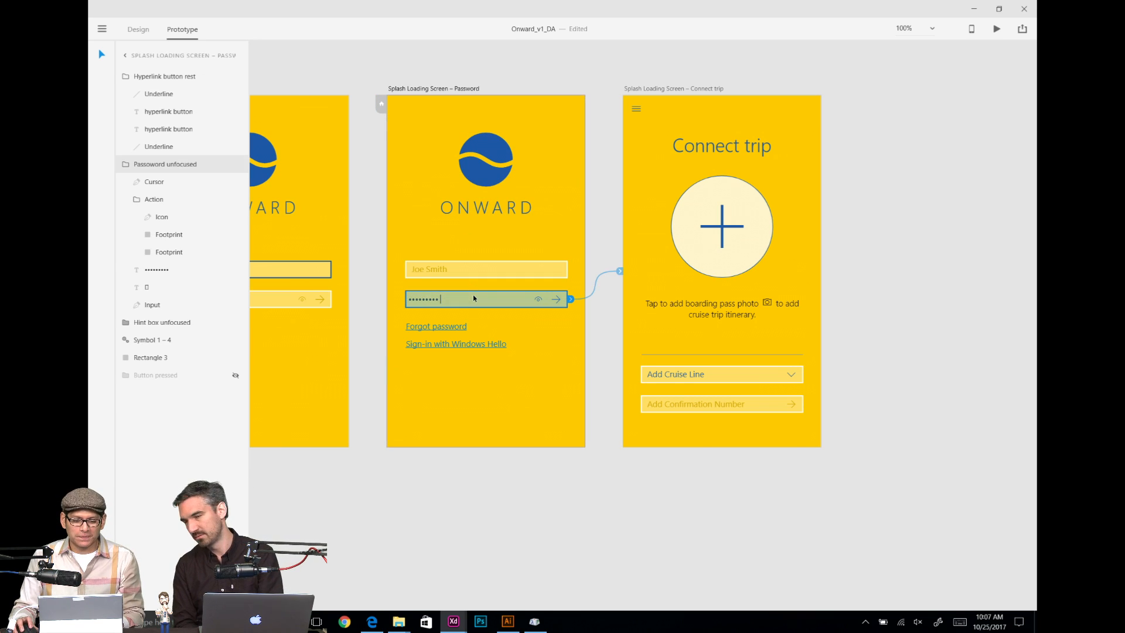
pyautogui.click(571, 301)
pyautogui.click(621, 271)
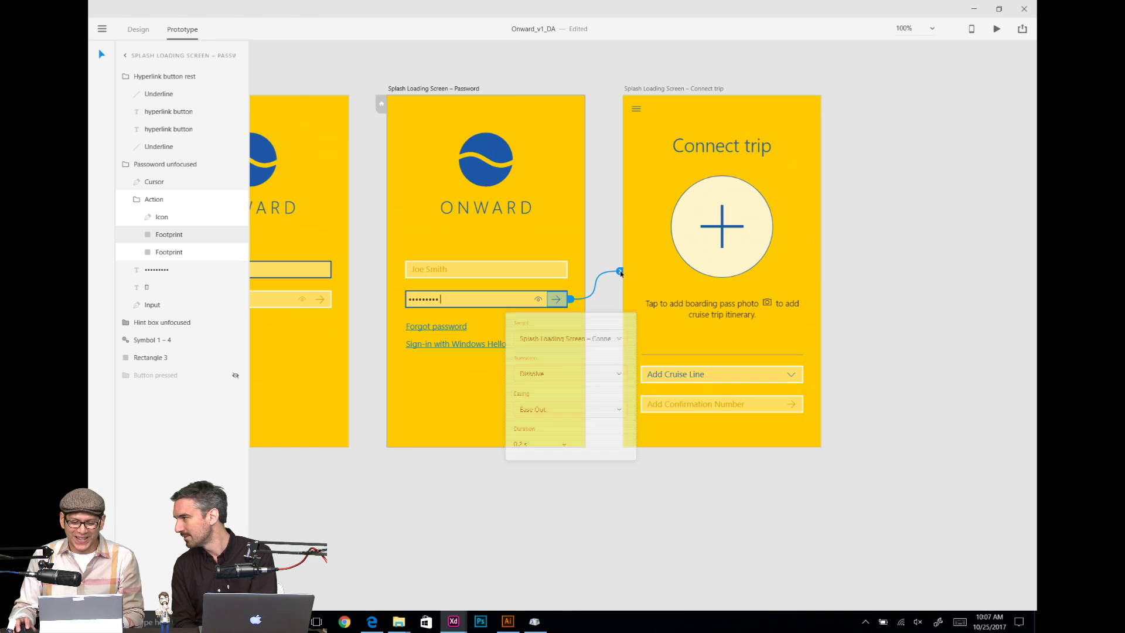
pyautogui.click(505, 301)
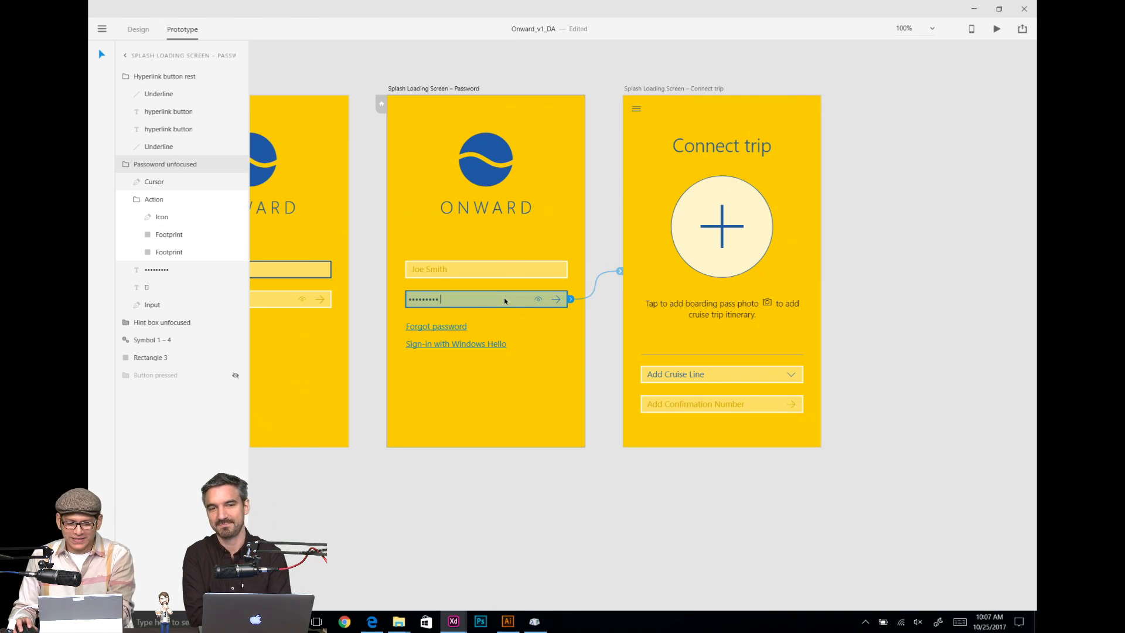
# Step: Try deleting the password box and its Input background on the Password artboard, and undo the deletions
pyautogui.press('Delete')
pyautogui.hotkey('ctrl', 'z')
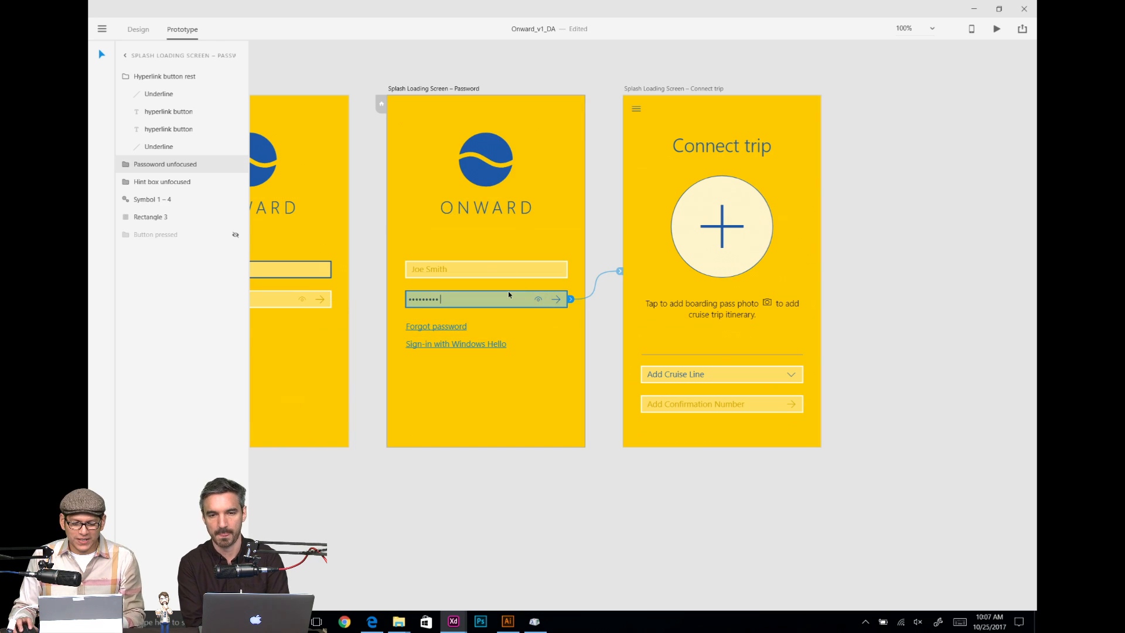
pyautogui.press('Delete')
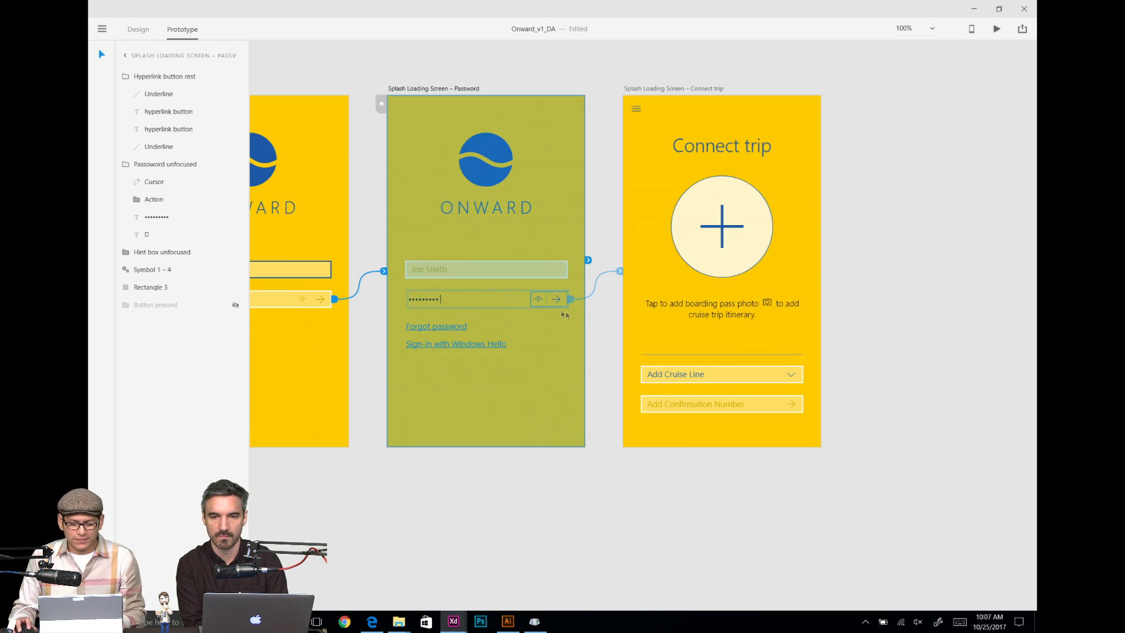
pyautogui.click(603, 338)
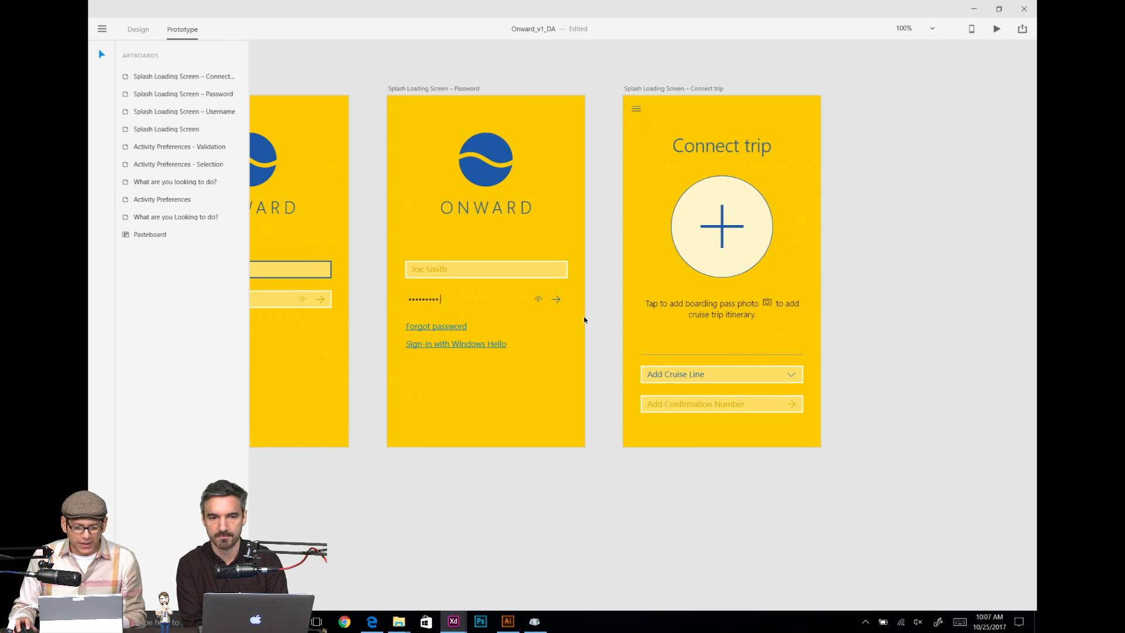
pyautogui.hotkey('ctrl', 'z')
pyautogui.click(603, 336)
pyautogui.click(490, 299)
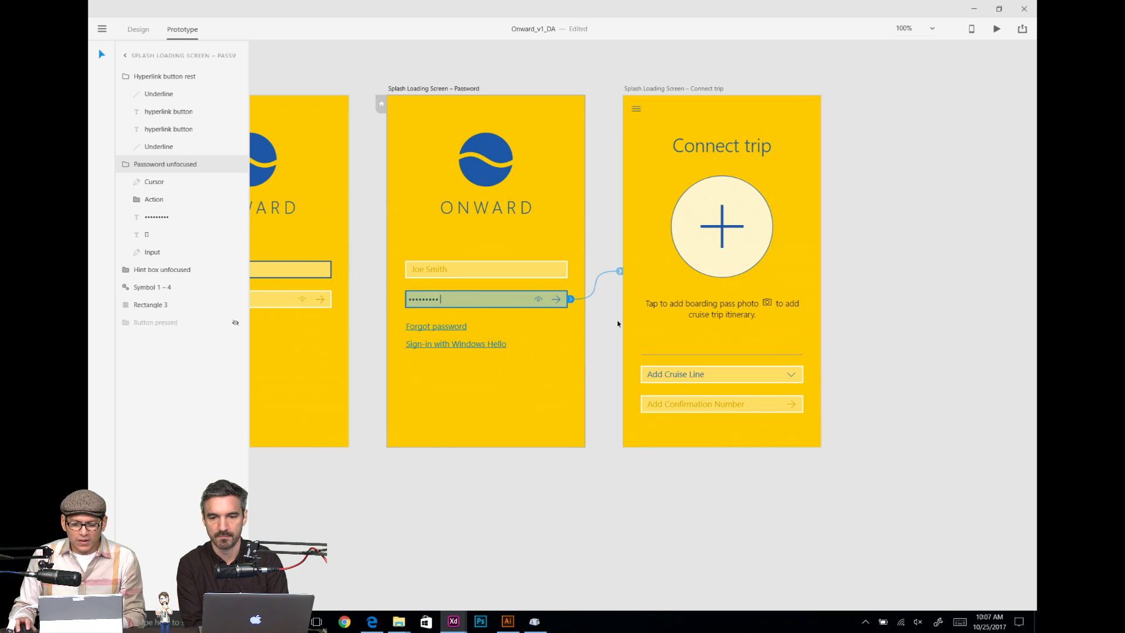
pyautogui.click(599, 331)
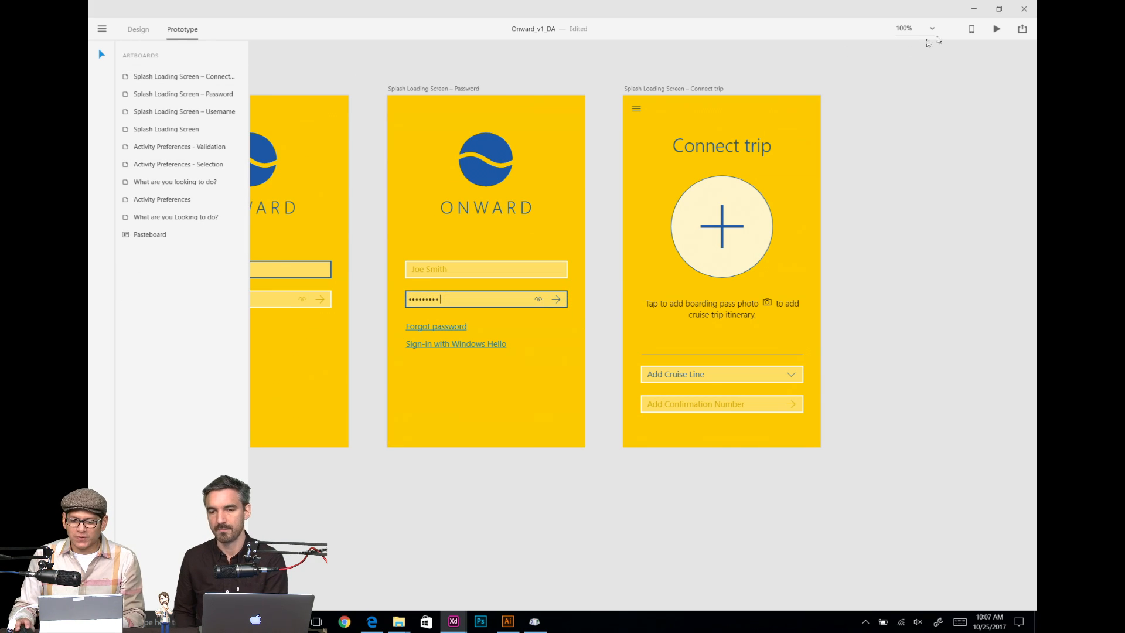
# Step: Preview the prototype starting from the Splash Loading Screen artboard and close the preview
pyautogui.moveTo(320, 64); pyautogui.dragTo(375, 95)
pyautogui.click(345, 134)
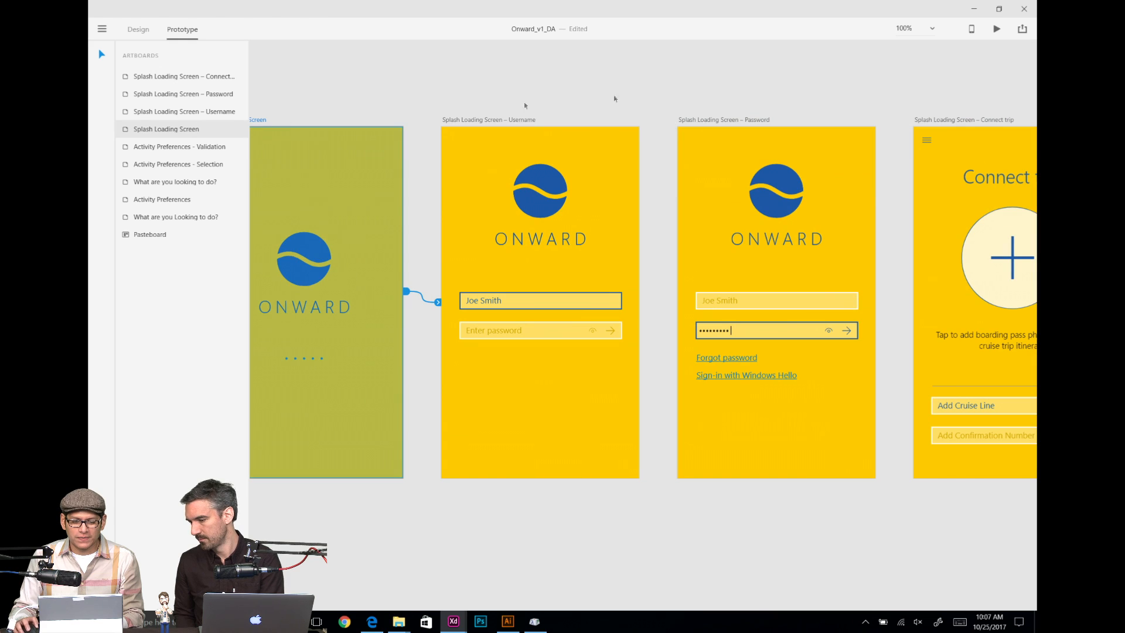
pyautogui.hotkey('ctrl', 'Return')
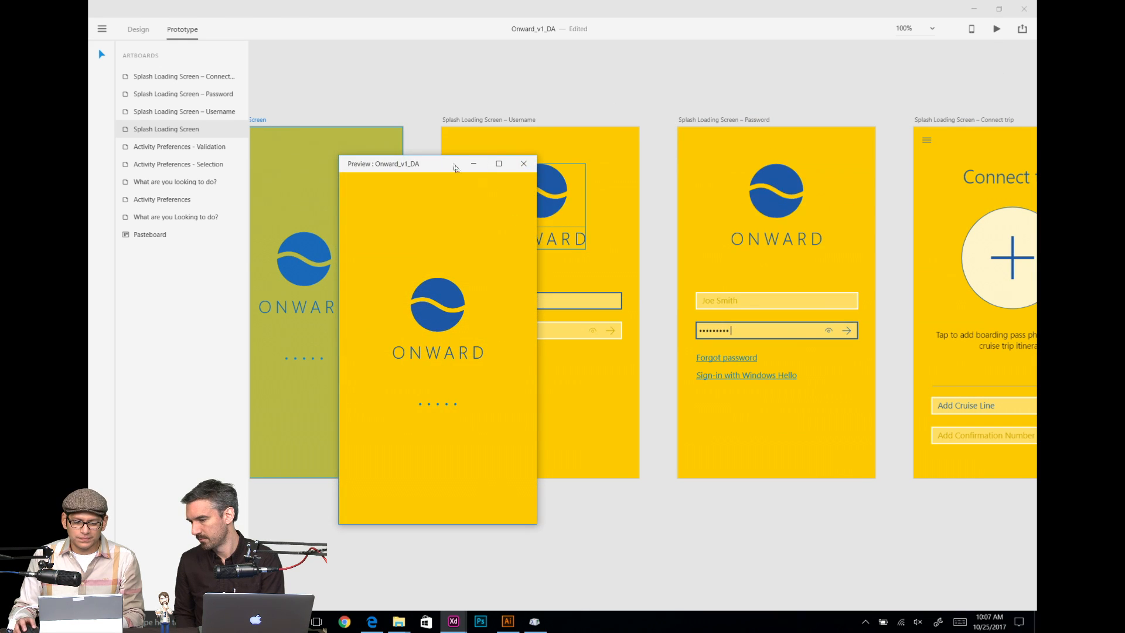
pyautogui.moveTo(455, 166); pyautogui.dragTo(619, 105)
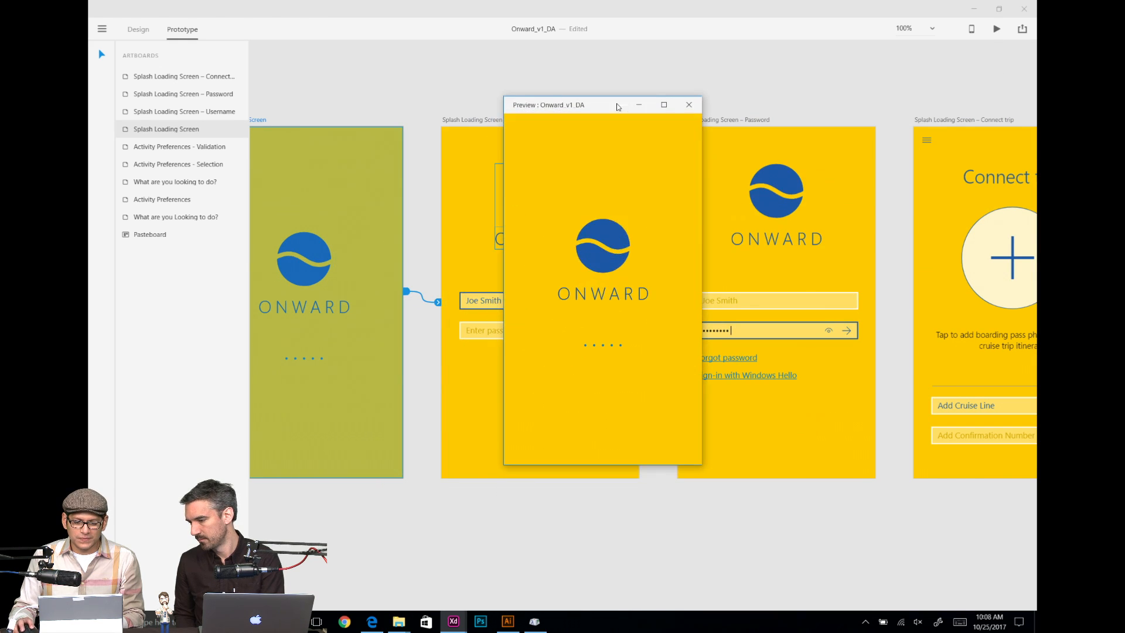
pyautogui.click(688, 104)
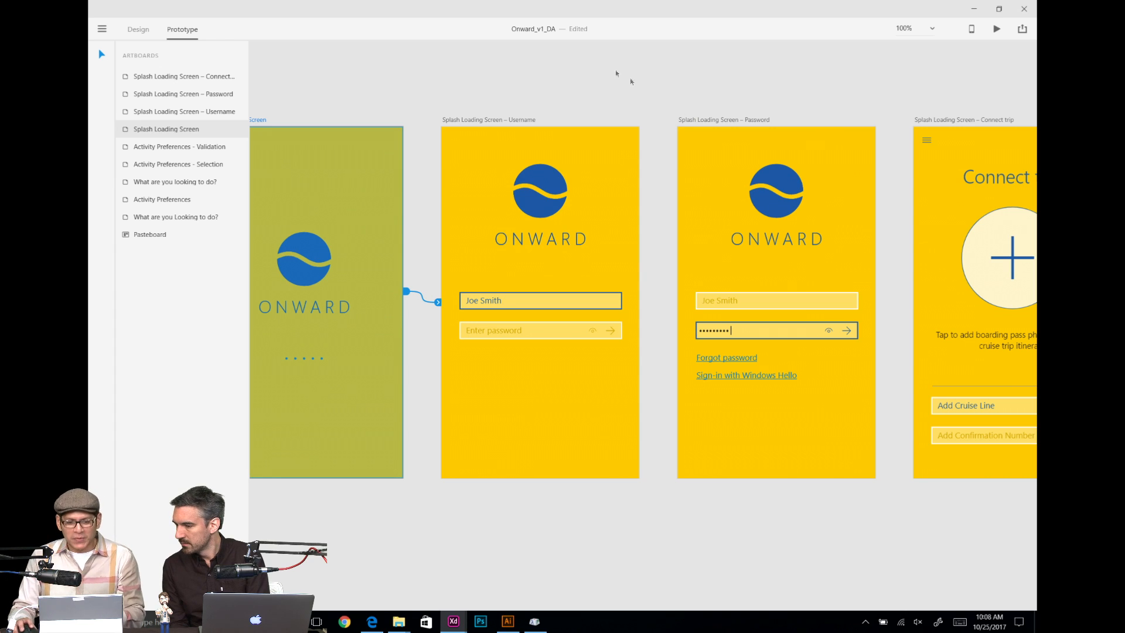
# Step: Check the online sharing options and make the Splash Loading Screen the home artboard
pyautogui.hscroll(-4, 433, 94)
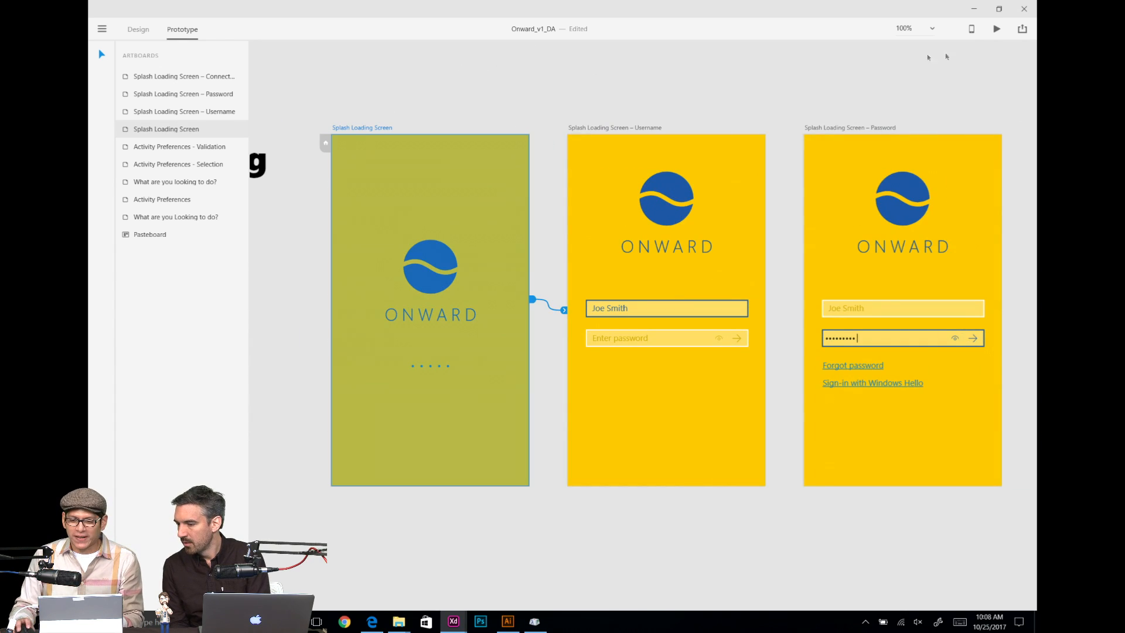
pyautogui.click(1023, 30)
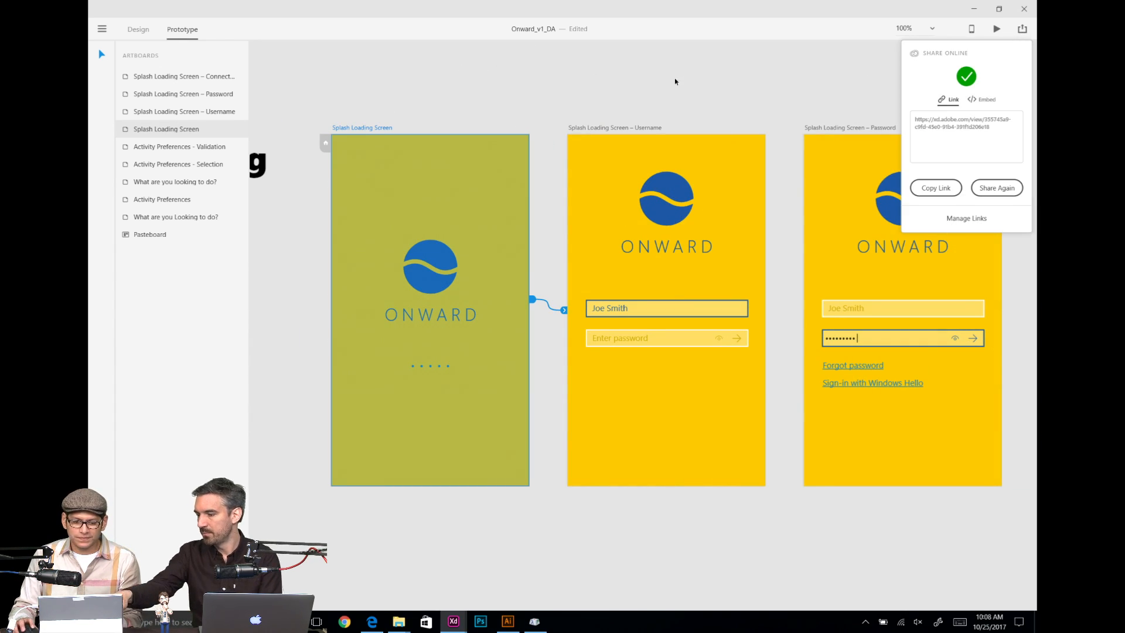
pyautogui.click(452, 106)
pyautogui.click(344, 129)
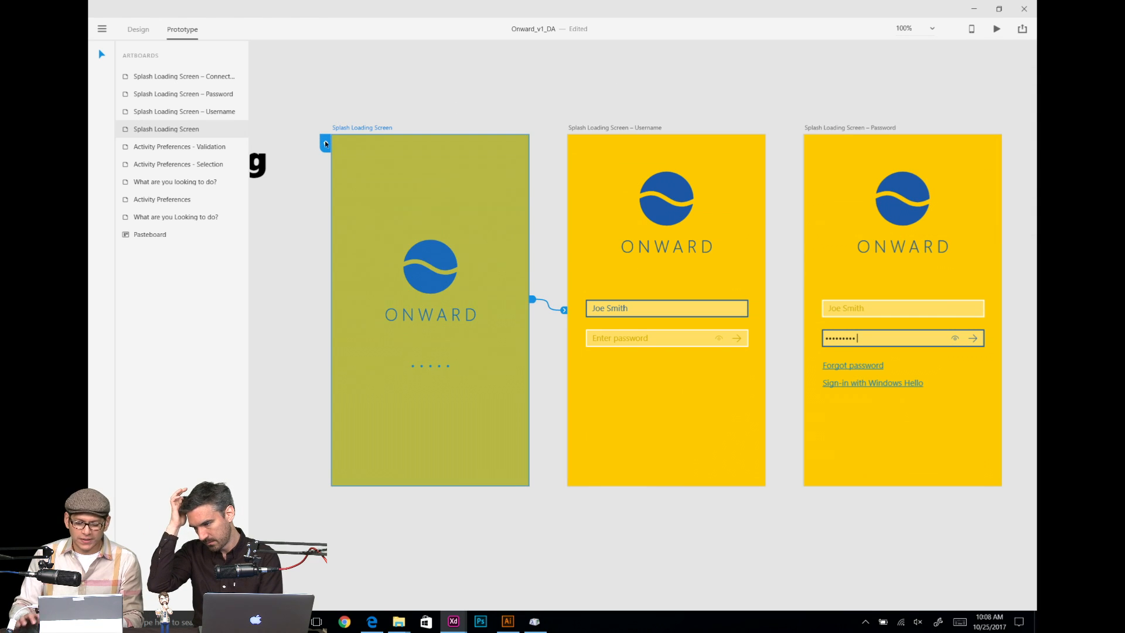
# Step: Examine the home markers on the Splash Loading Screen and Activity Preferences artboards
pyautogui.hotkey('ctrl', '-')
pyautogui.moveTo(565, 148); pyautogui.dragTo(535, 42)
pyautogui.click(404, 506)
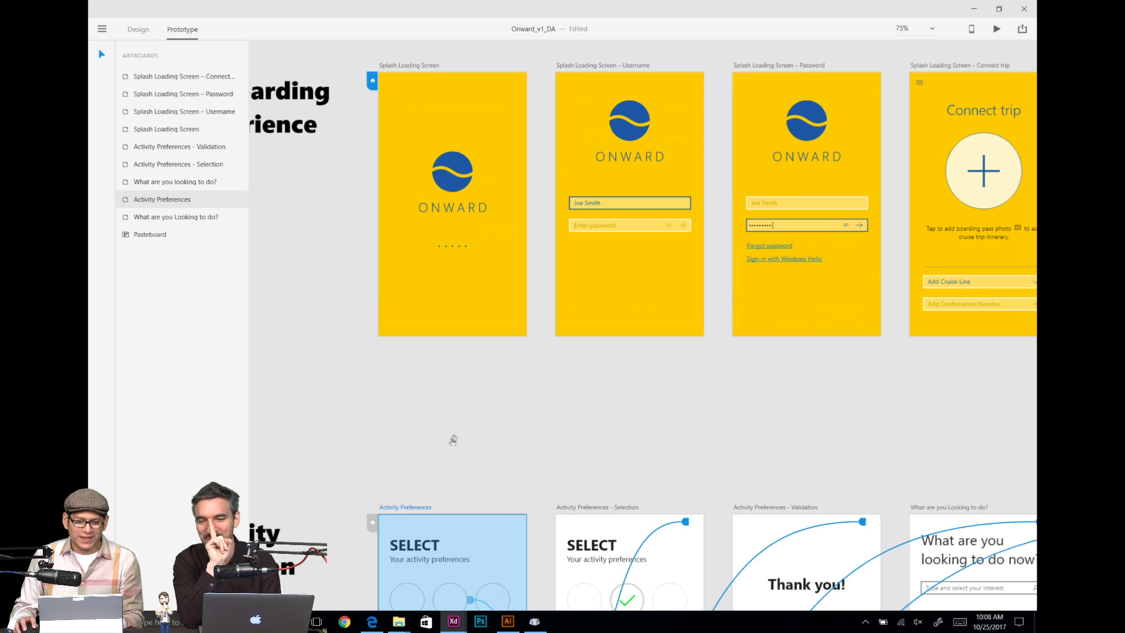
pyautogui.moveTo(452, 439); pyautogui.dragTo(444, 524)
pyautogui.click(417, 130)
pyautogui.click(405, 150)
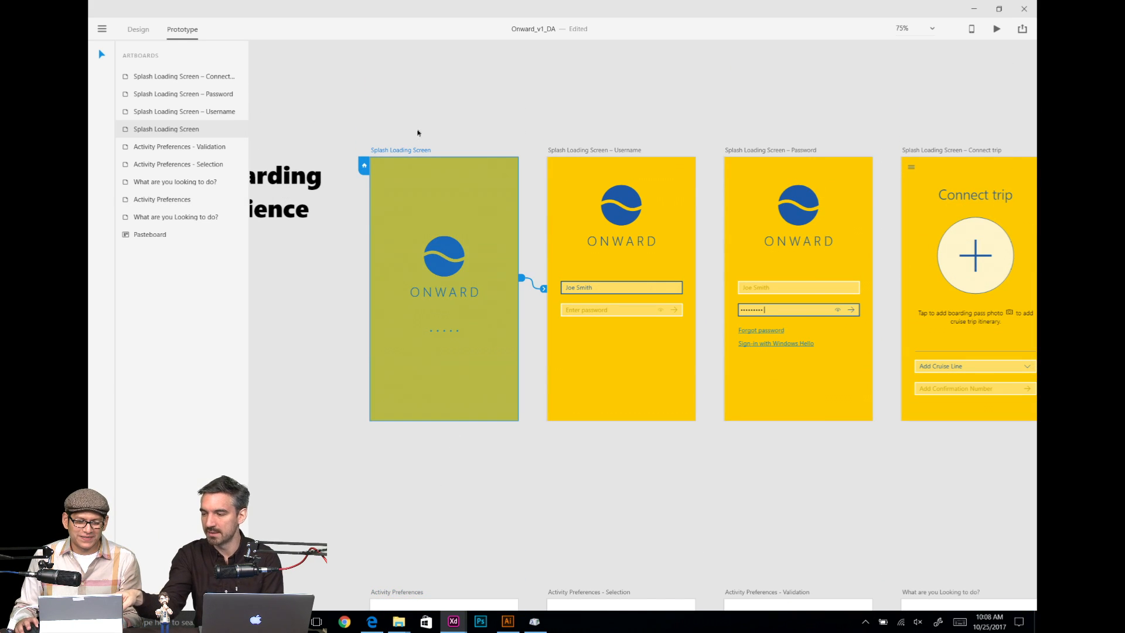
pyautogui.moveTo(417, 130); pyautogui.dragTo(502, 79)
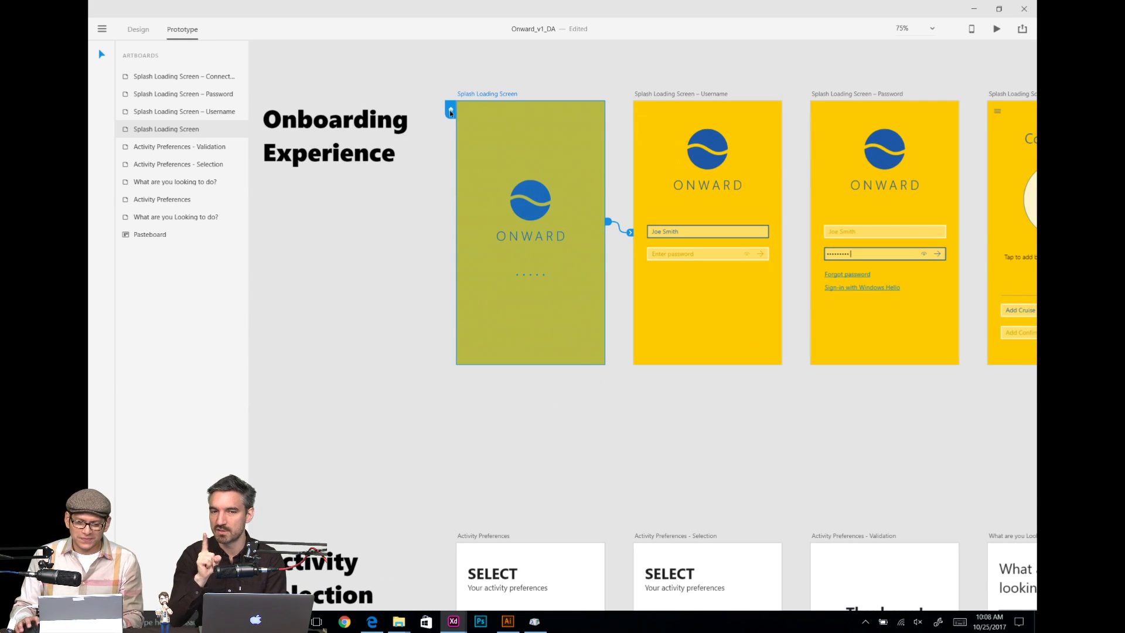
pyautogui.hotkey('ctrl', '=')
pyautogui.hotkey('ctrl', '=')
pyautogui.hotkey('ctrl', '=')
pyautogui.moveTo(463, 135); pyautogui.dragTo(750, 473)
pyautogui.click(472, 173)
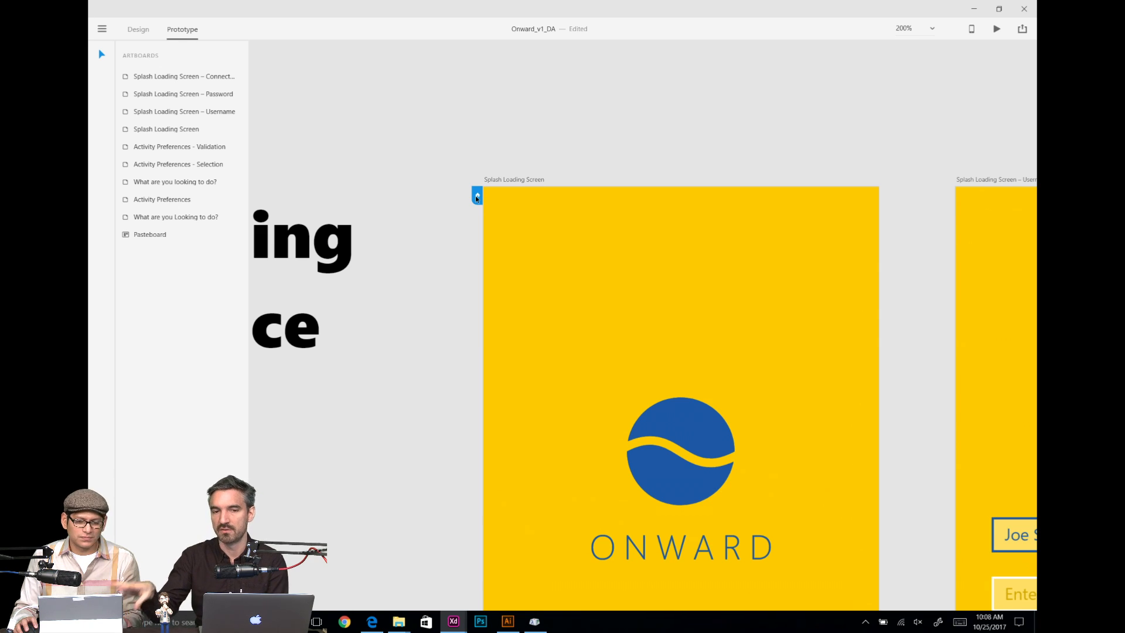
# Step: Make Activity Preferences the prototype's home artboard
pyautogui.scroll(-3, 652, 200)
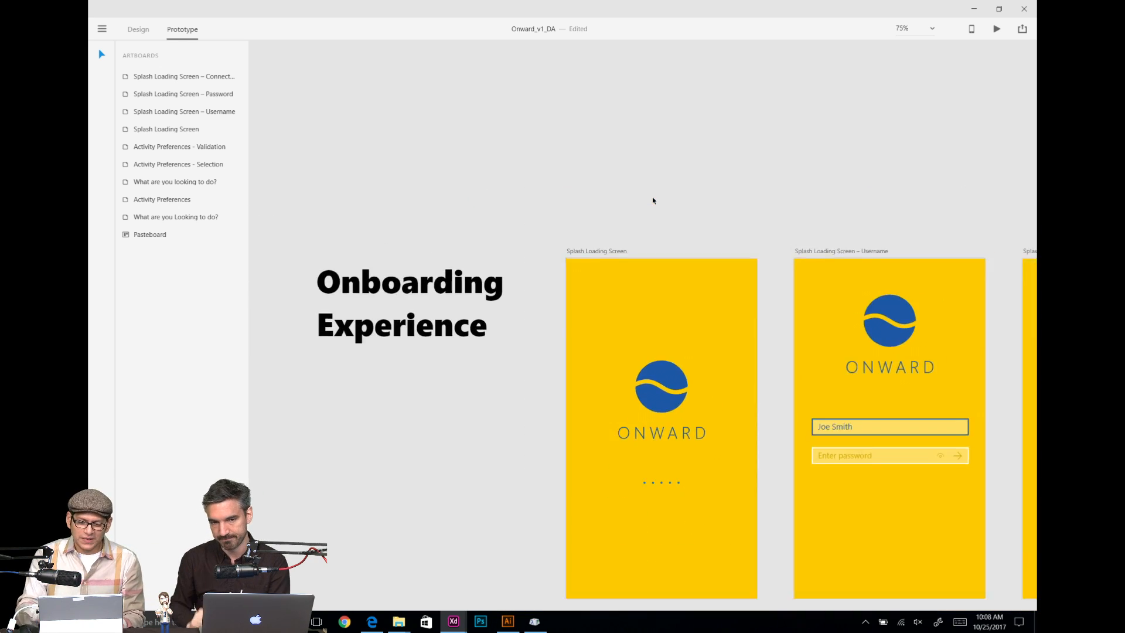
pyautogui.moveTo(652, 200); pyautogui.dragTo(617, 128)
pyautogui.scroll(-2, 589, 158)
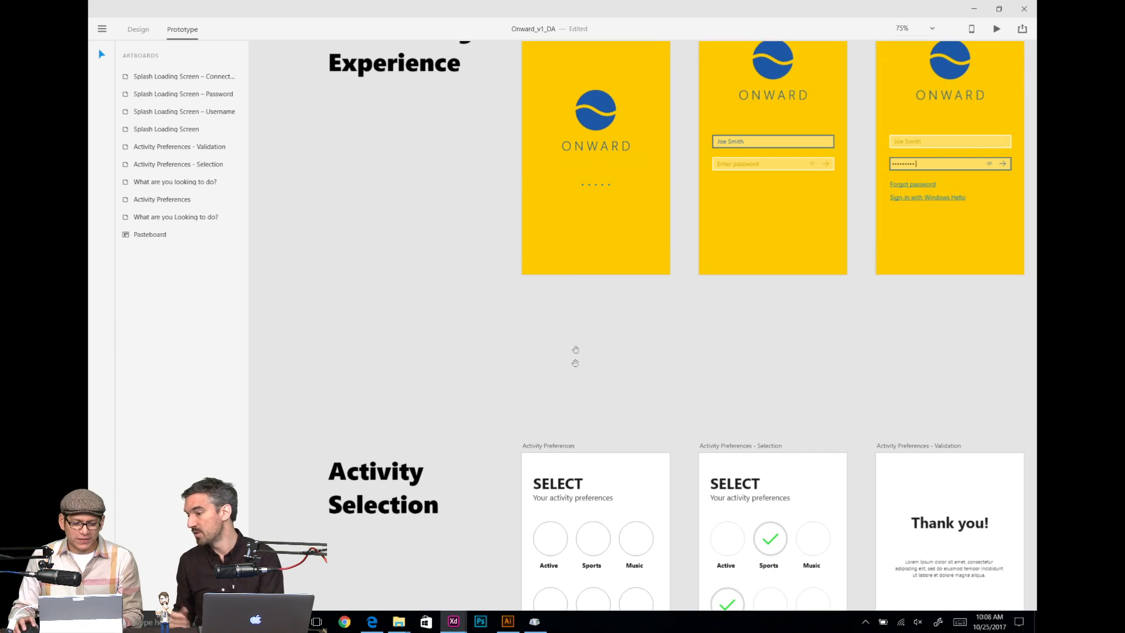
pyautogui.click(513, 453)
pyautogui.click(515, 462)
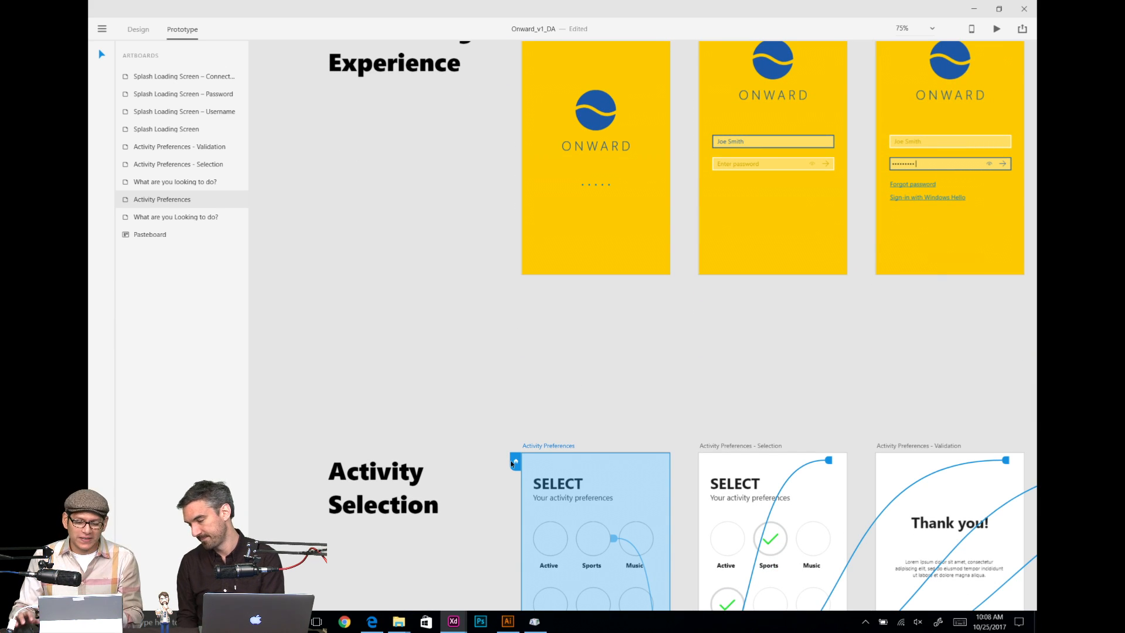
# Step: Examine the home marker on the Activity Preferences artboard up close and check its context options
pyautogui.moveTo(651, 404); pyautogui.dragTo(595, 217)
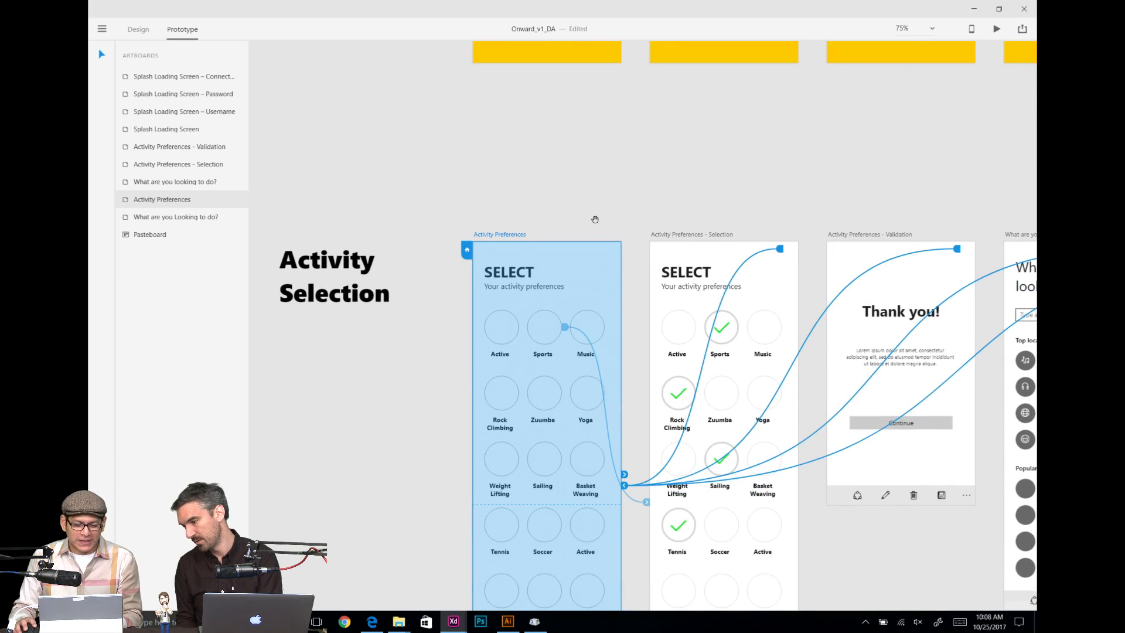
pyautogui.rightClick(463, 252)
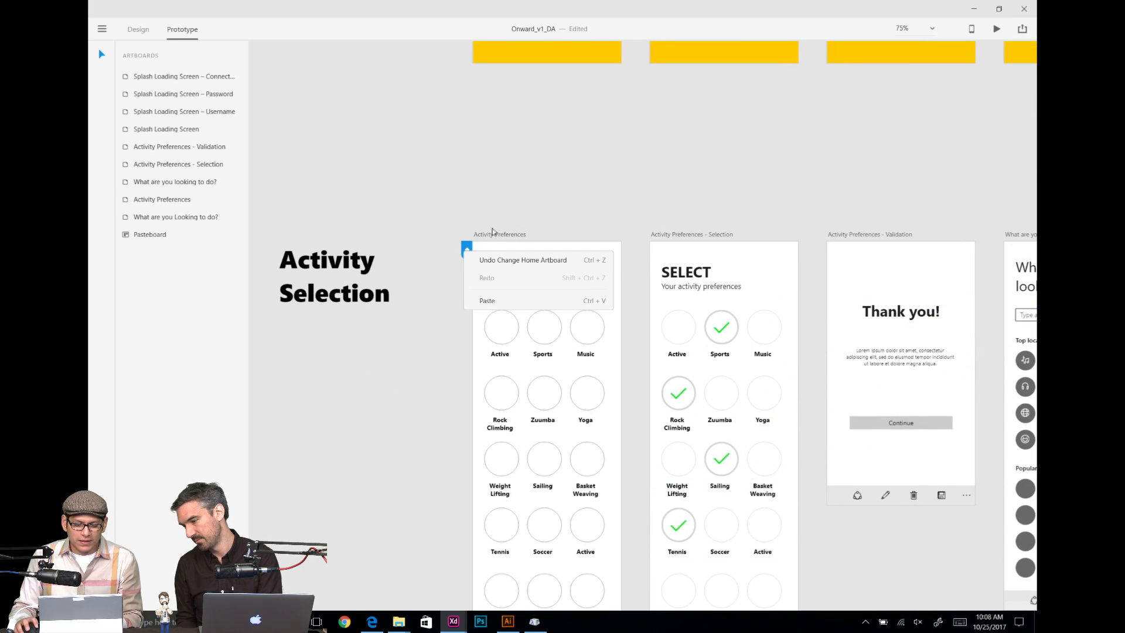
pyautogui.hotkey('ctrl', '+')
pyautogui.hotkey('ctrl', '+')
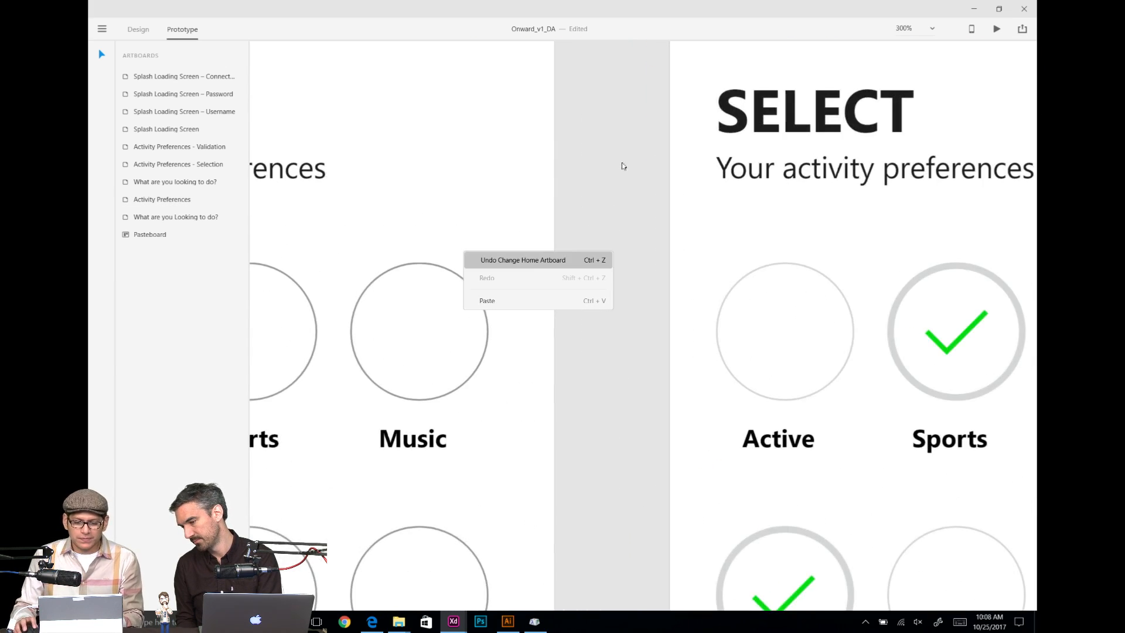
pyautogui.click(623, 166)
pyautogui.moveTo(420, 130); pyautogui.dragTo(887, 276)
pyautogui.hotkey('ctrl', '-')
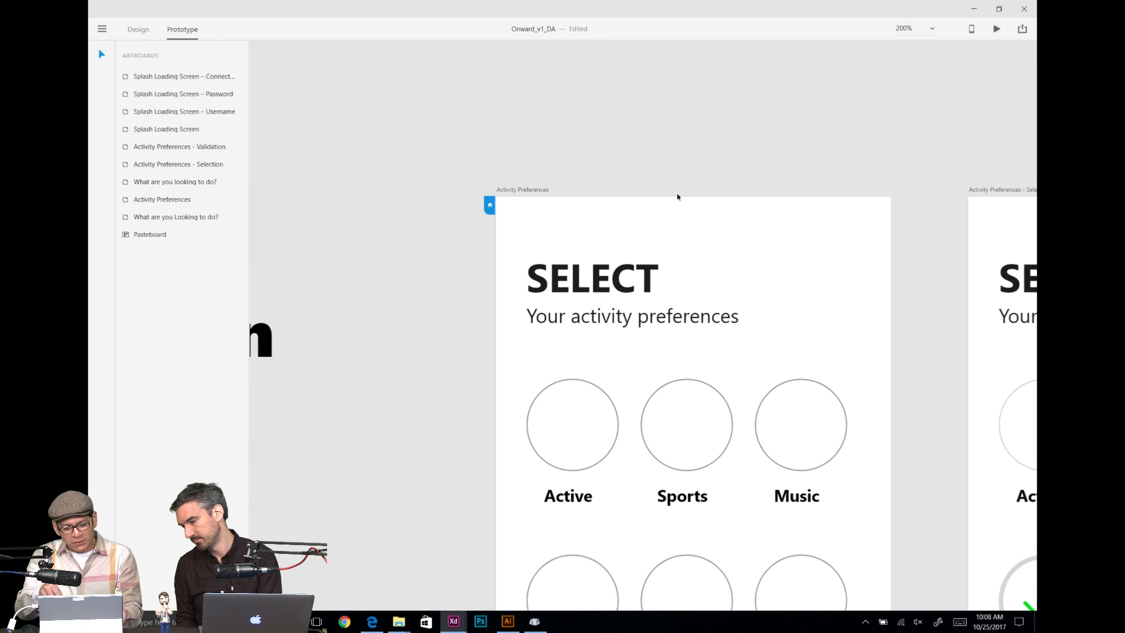
pyautogui.hotkey('ctrl', '-')
pyautogui.hotkey('ctrl', '-')
# Step: Set the Splash Loading Screen as the prototype's home artboard
pyautogui.moveTo(762, 161); pyautogui.dragTo(634, 214)
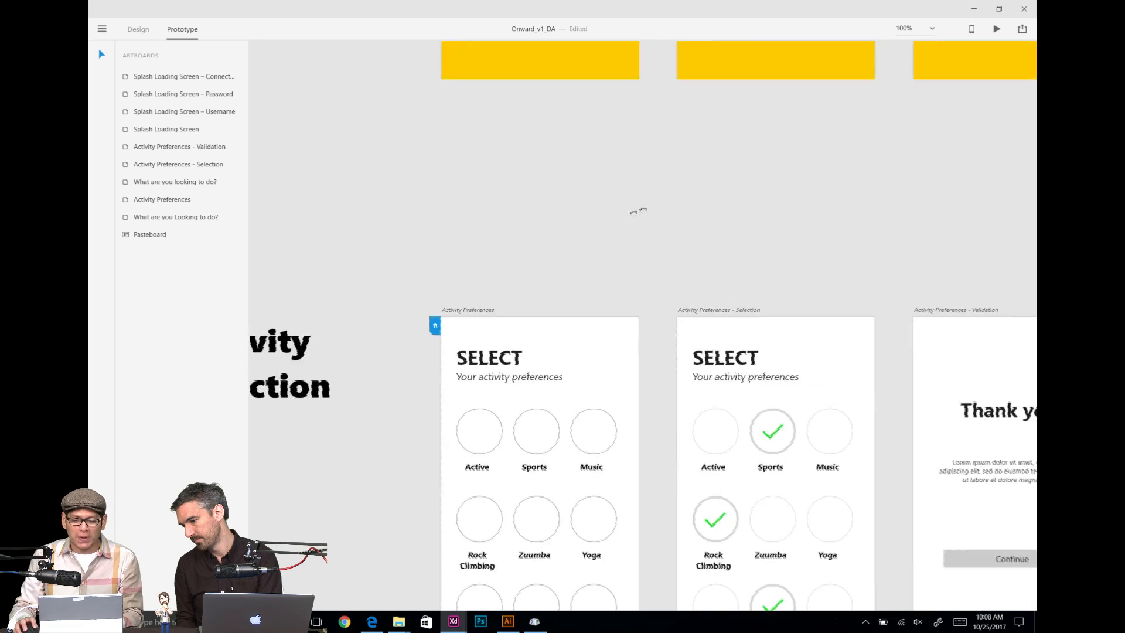
pyautogui.moveTo(779, 198); pyautogui.dragTo(547, 326)
pyautogui.moveTo(762, 176); pyautogui.dragTo(604, 228)
pyautogui.moveTo(955, 183); pyautogui.dragTo(837, 282)
pyautogui.moveTo(619, 185); pyautogui.dragTo(790, 238)
pyautogui.moveTo(542, 226); pyautogui.dragTo(812, 239)
pyautogui.click(410, 83)
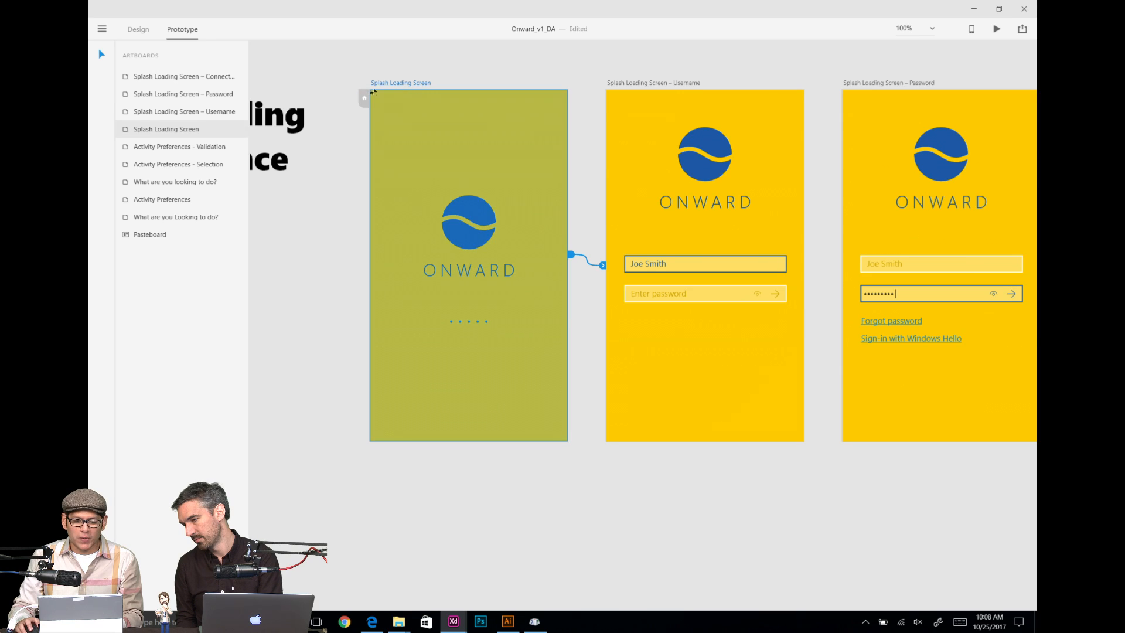
# Step: Share the prototype online again by updating the existing Adove Live Event link, starting at the Splash Loading Screen
pyautogui.click(1023, 29)
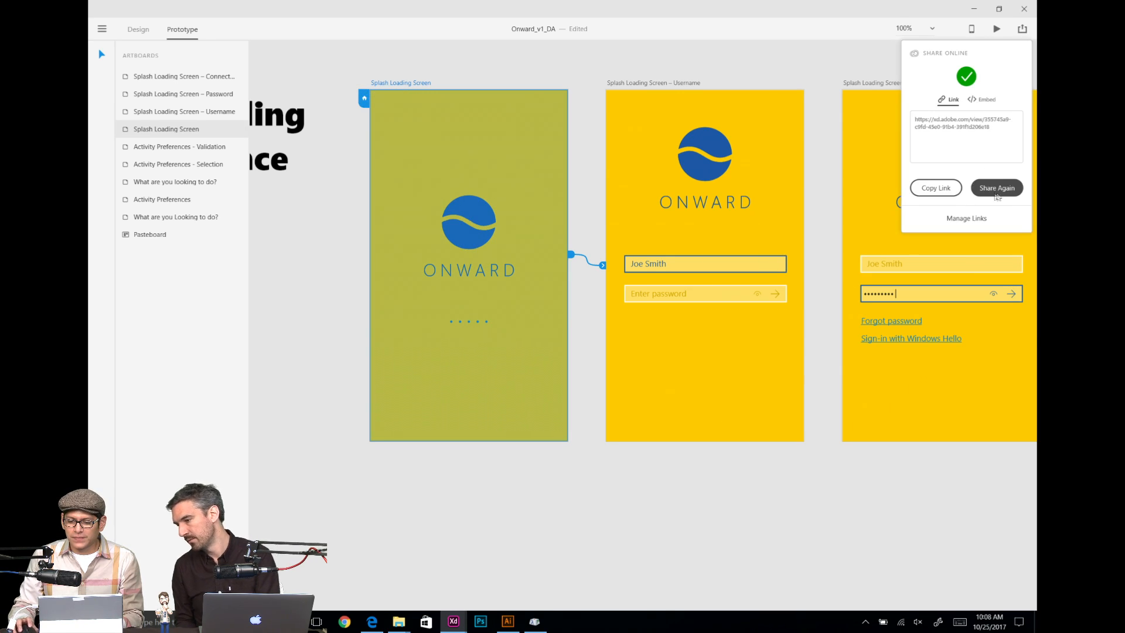
pyautogui.click(995, 196)
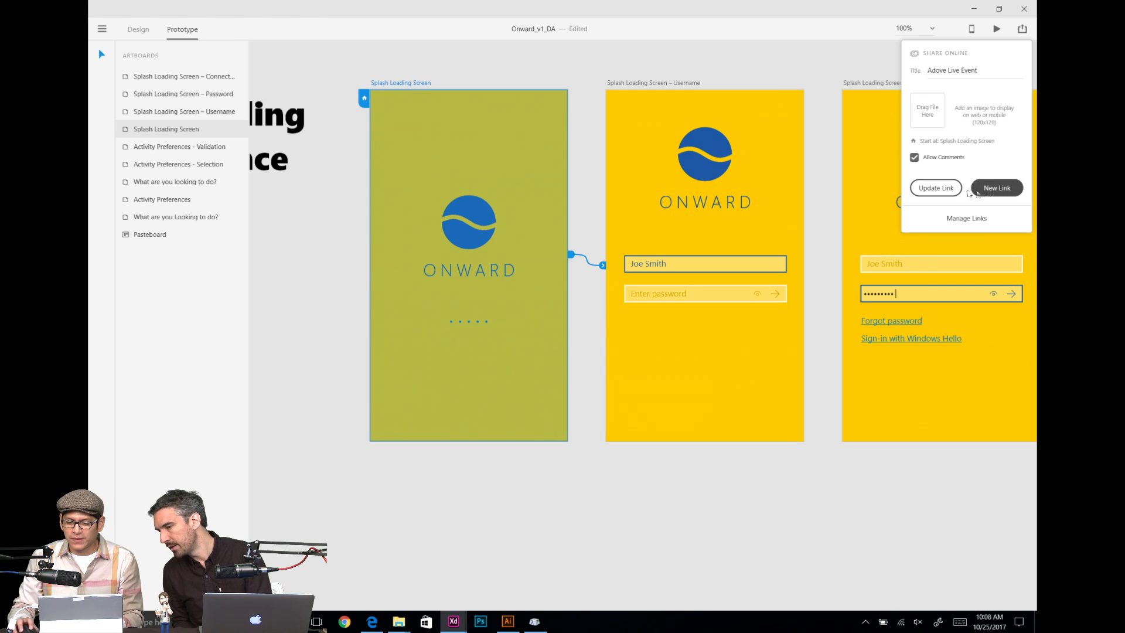
pyautogui.click(946, 190)
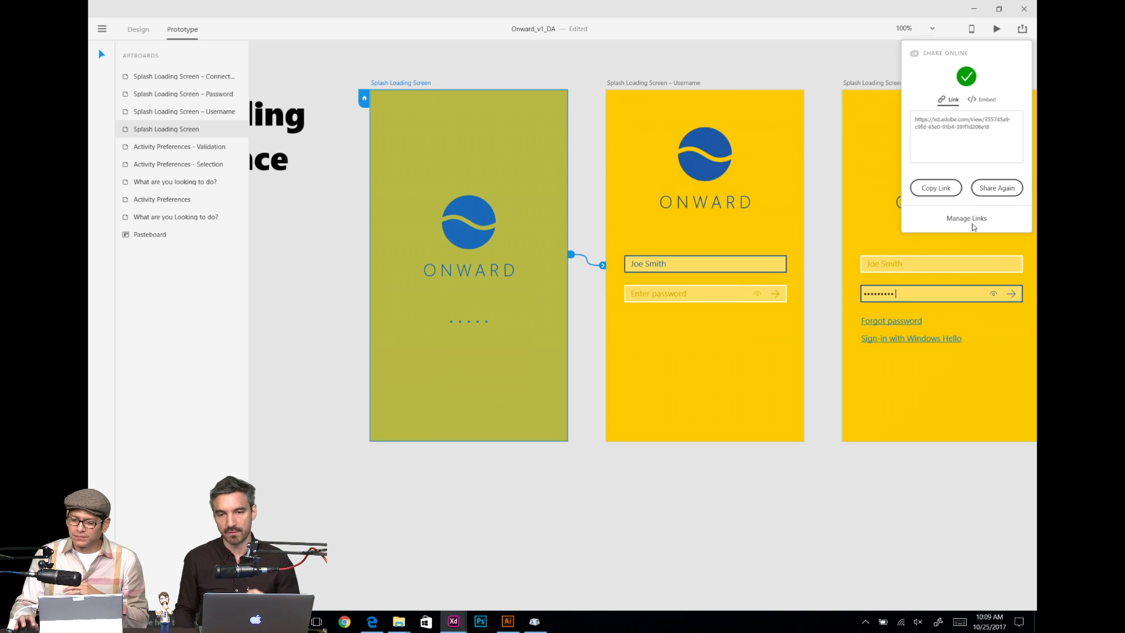
# Step: View the shared prototypes on the Creative Cloud link management page in the browser and return to Adobe XD
pyautogui.click(974, 222)
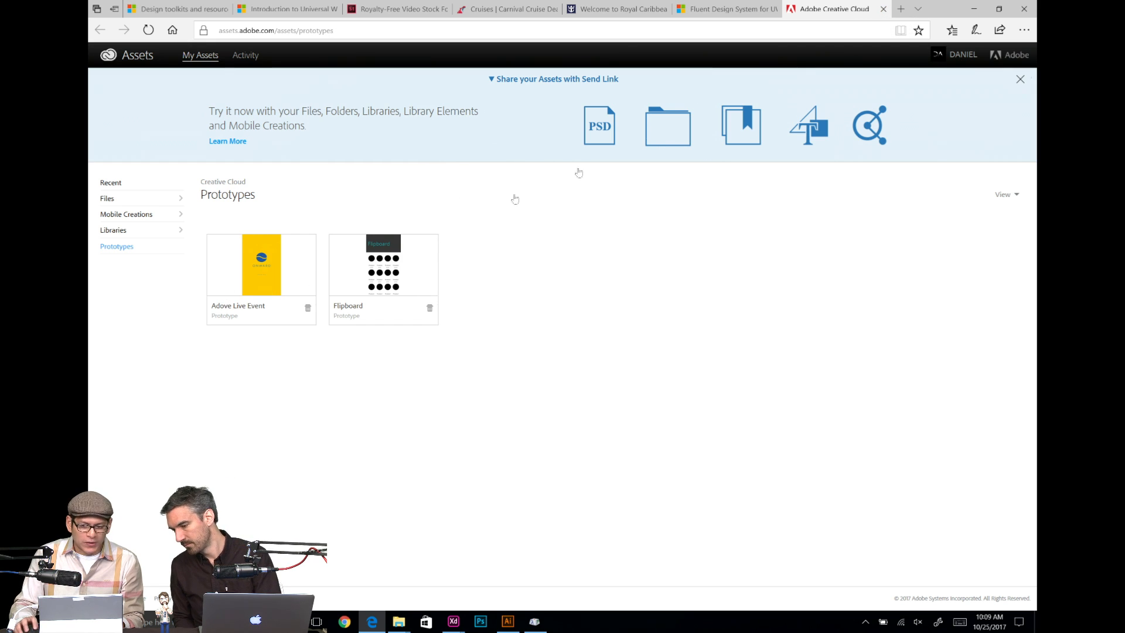
pyautogui.click(884, 9)
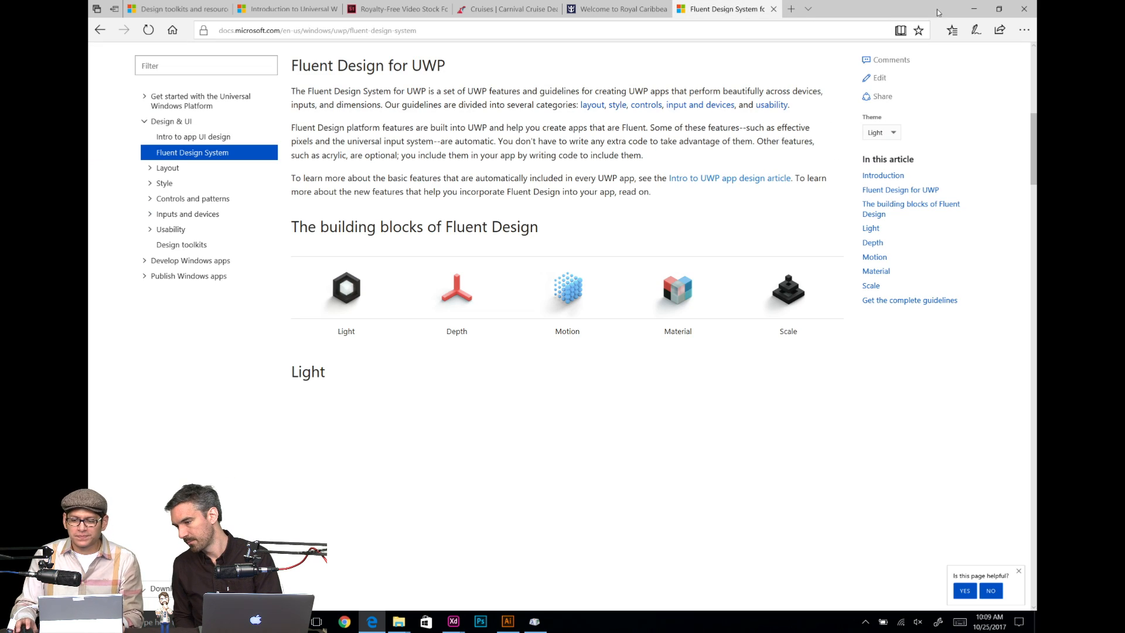
pyautogui.click(973, 9)
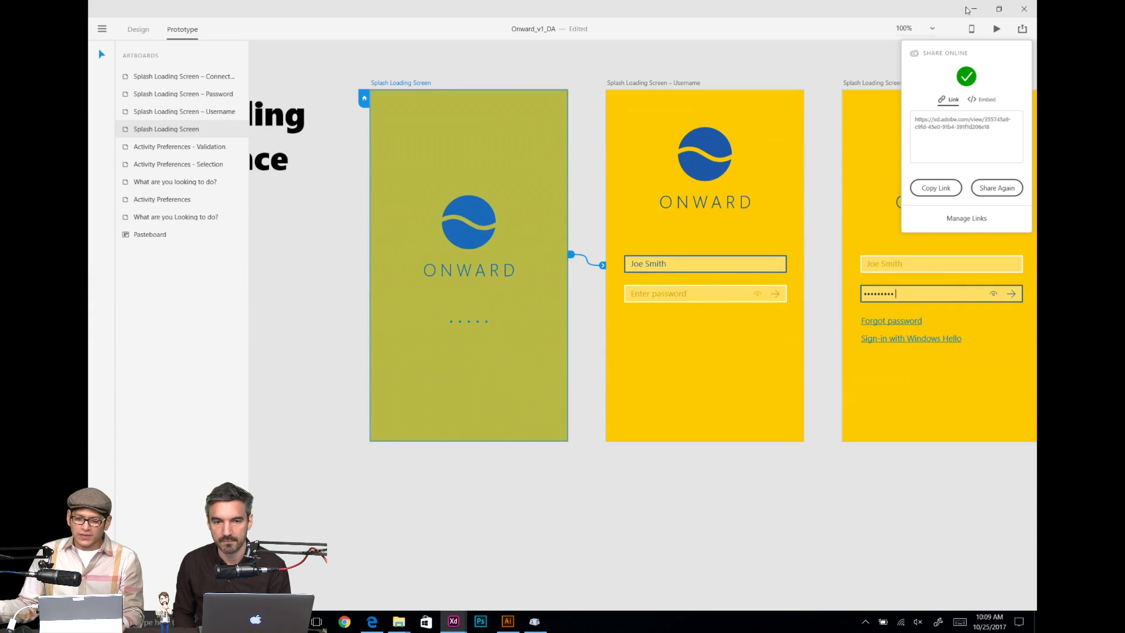
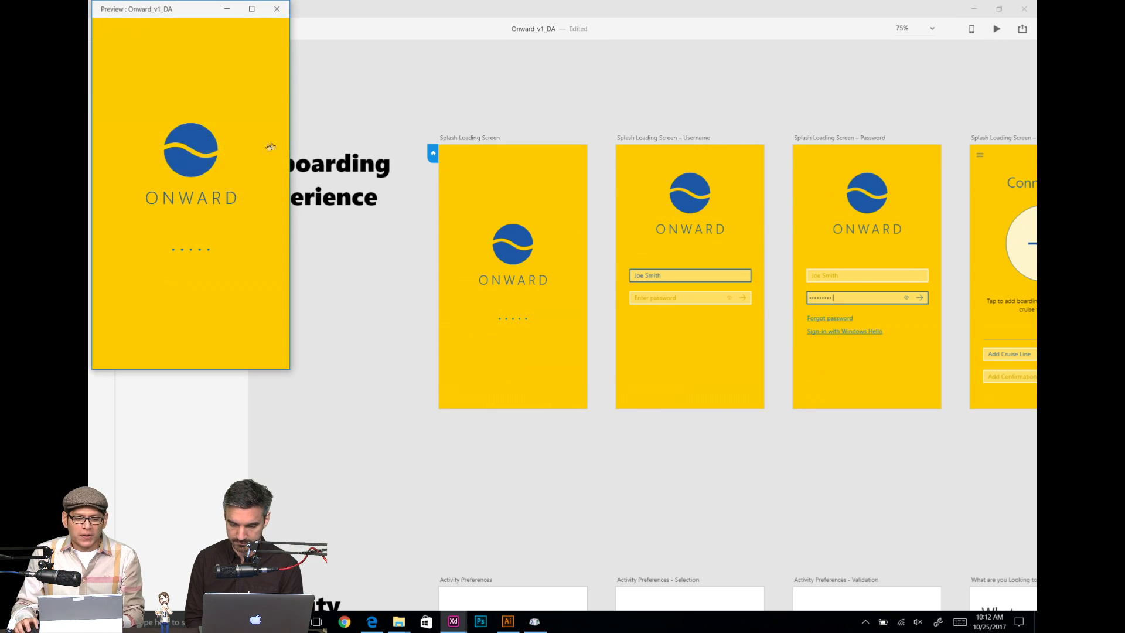
# Step: Walk through the preview from the splash screen via the username, password and Connect trip screens to the activity preferences
pyautogui.click(215, 162)
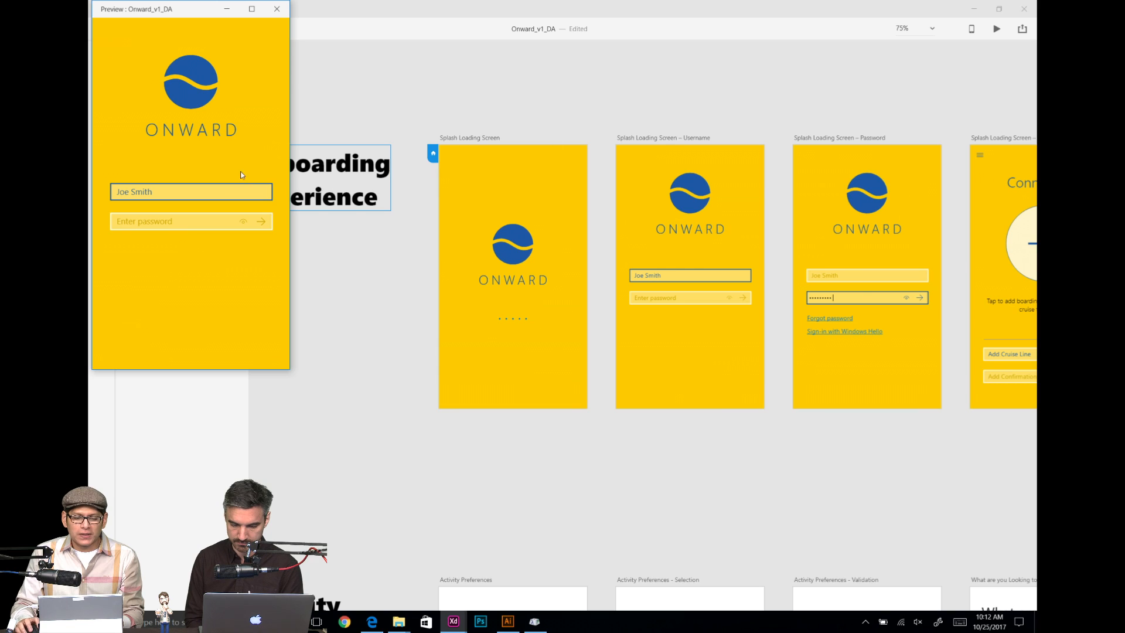
pyautogui.click(261, 221)
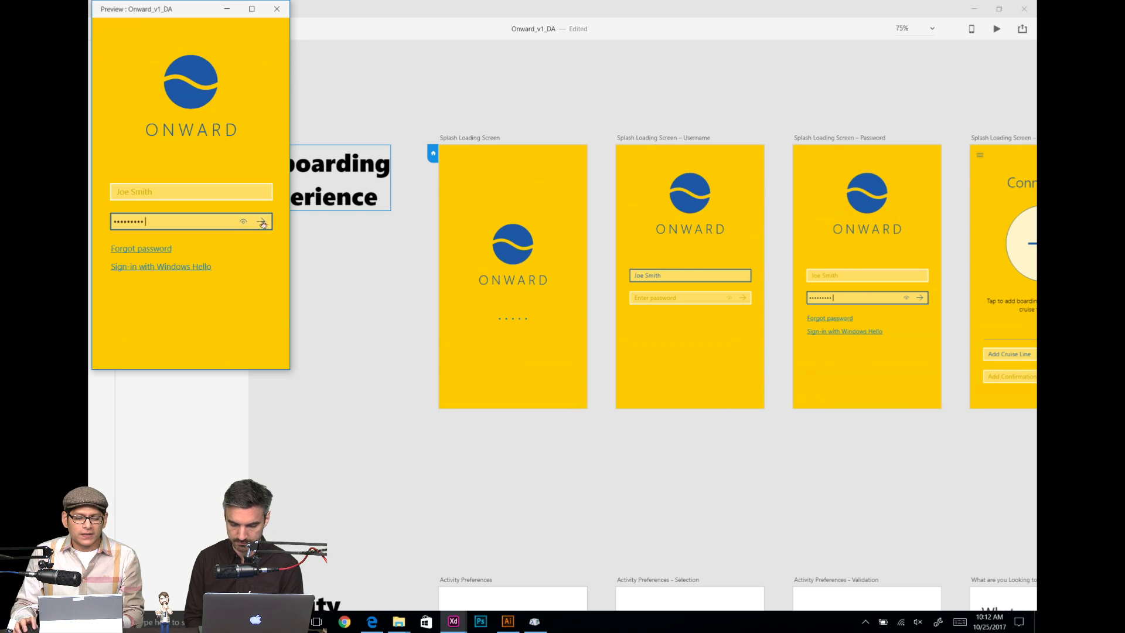
pyautogui.click(262, 222)
pyautogui.click(219, 148)
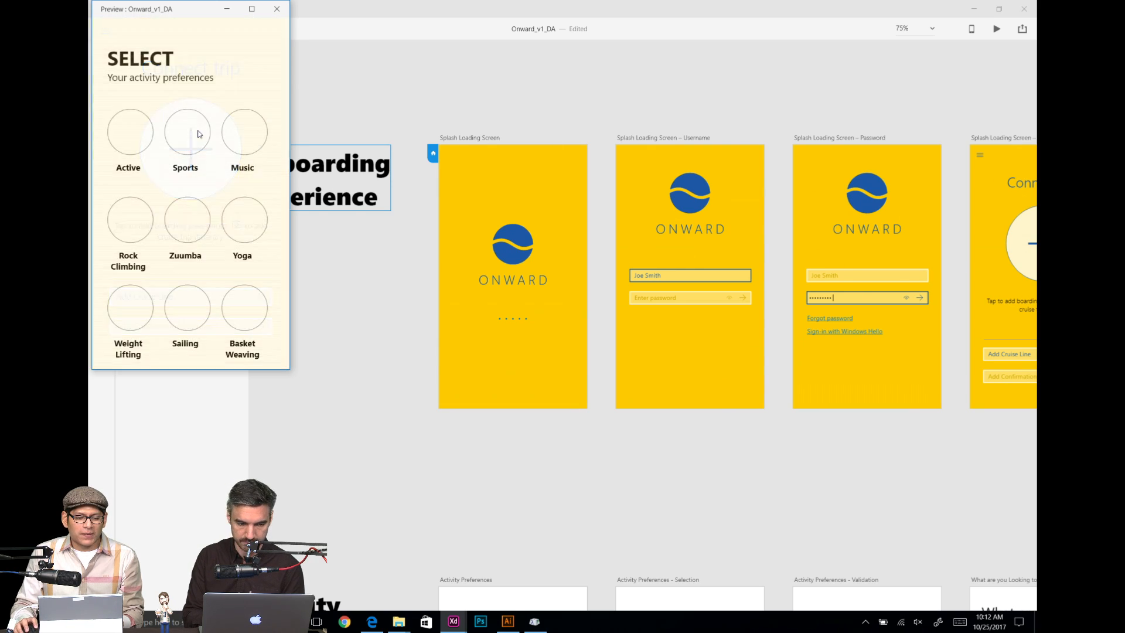
# Step: Test scrolling and the Sports circle on the previewed activity preferences screen, and close the preview
pyautogui.scroll(-5, 187, 135)
pyautogui.scroll(5, 183, 154)
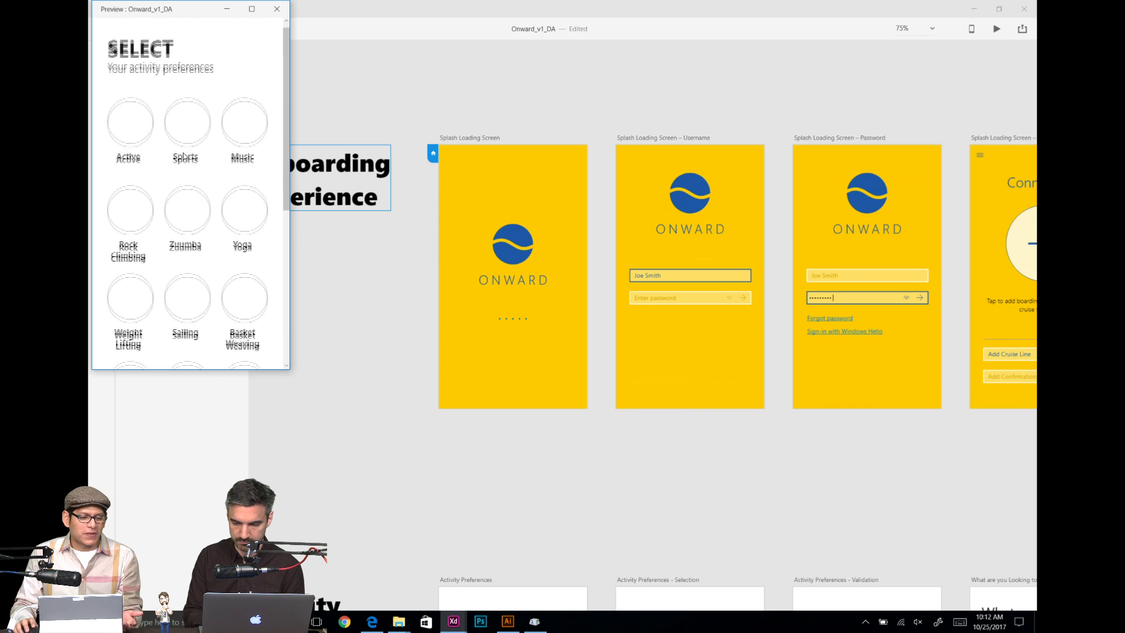
pyautogui.scroll(-5, 184, 154)
pyautogui.scroll(5, 183, 155)
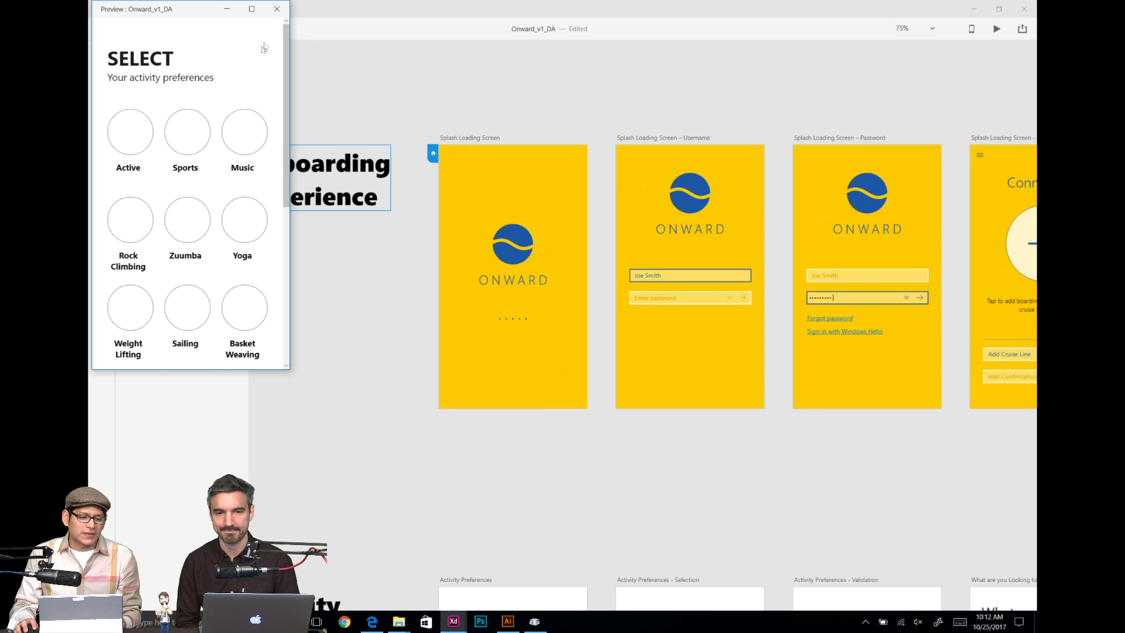
pyautogui.click(188, 133)
pyautogui.click(274, 34)
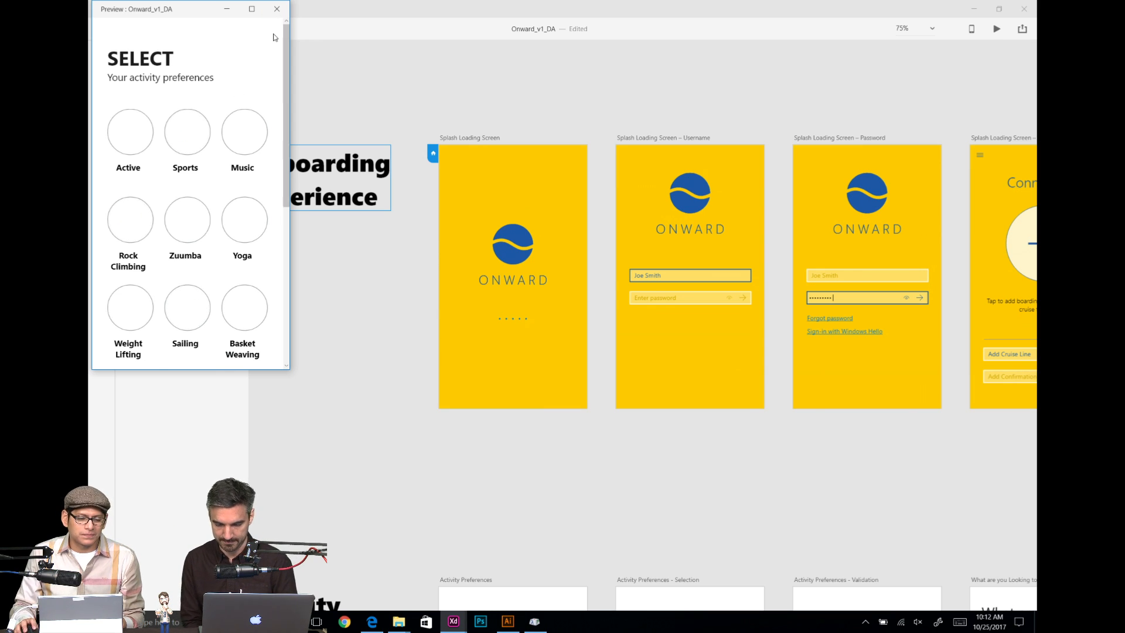
pyautogui.click(277, 9)
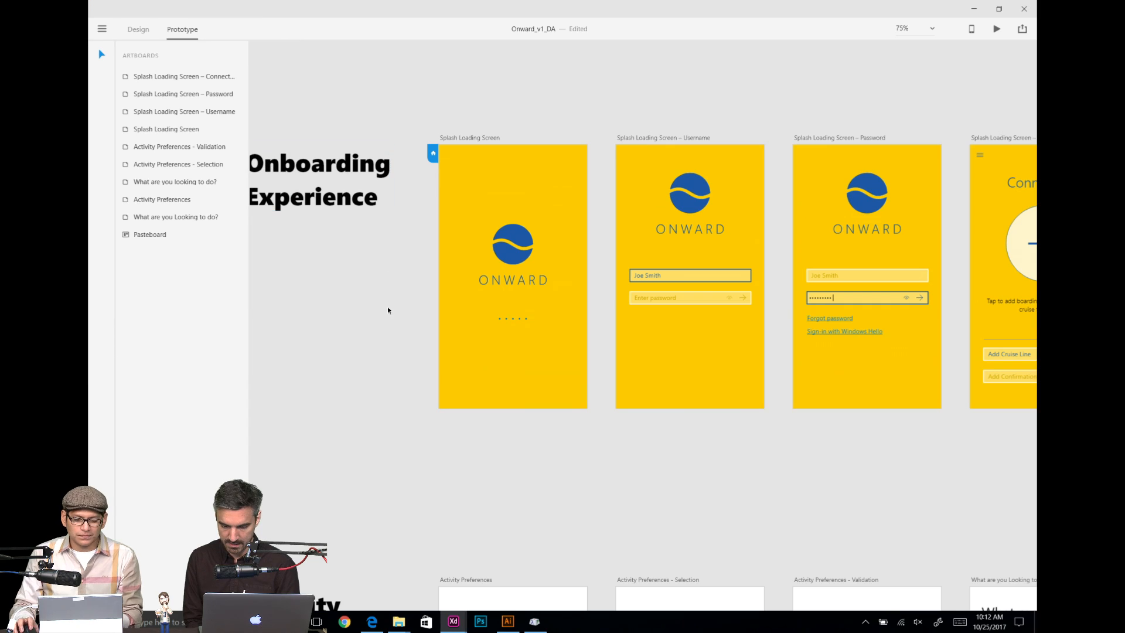
# Step: Inspect the prototype links of the Activity Preferences artboard and of the upper corner hotspot on Activity Preferences - Selection
pyautogui.moveTo(696, 534); pyautogui.dragTo(702, 322)
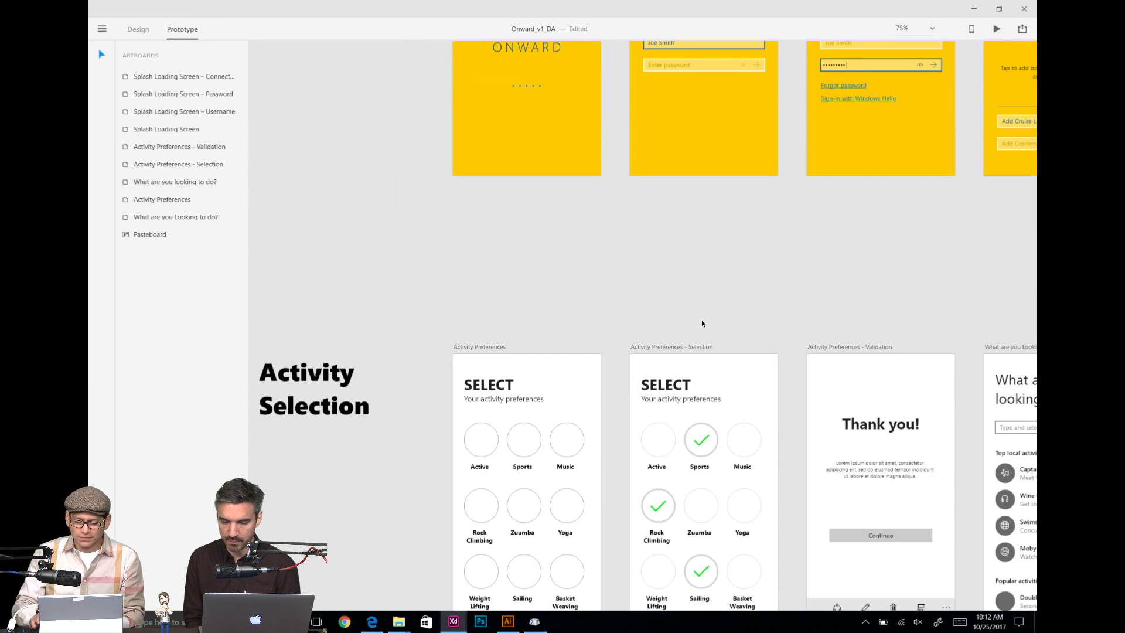
pyautogui.hotkey('ctrl', '-')
pyautogui.moveTo(623, 338); pyautogui.dragTo(582, 289)
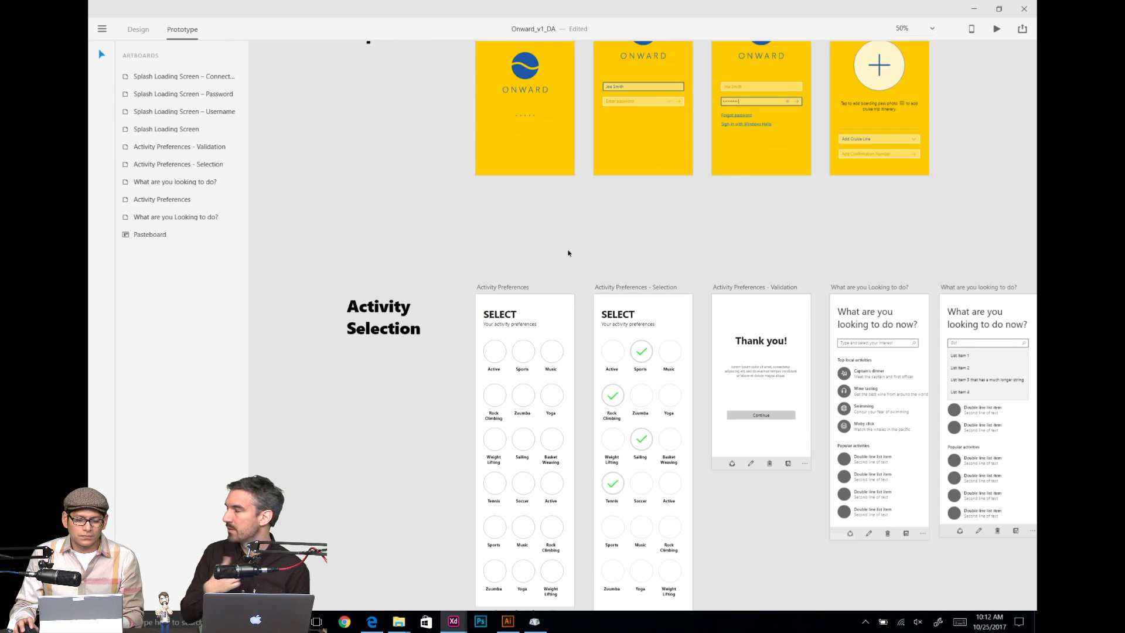
pyautogui.click(497, 287)
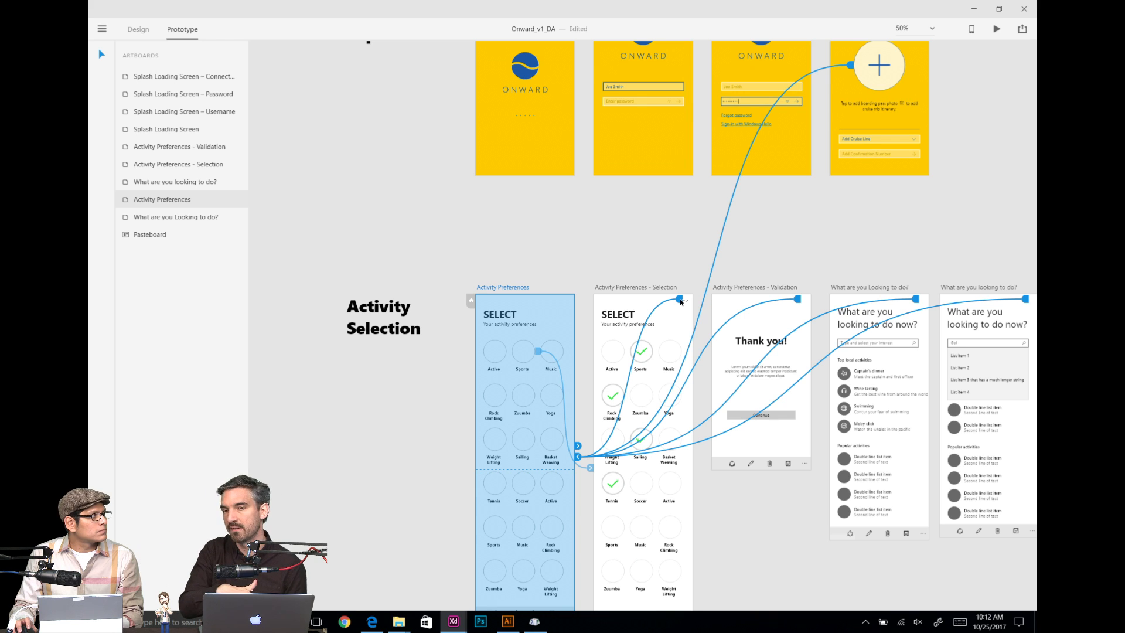
pyautogui.click(685, 301)
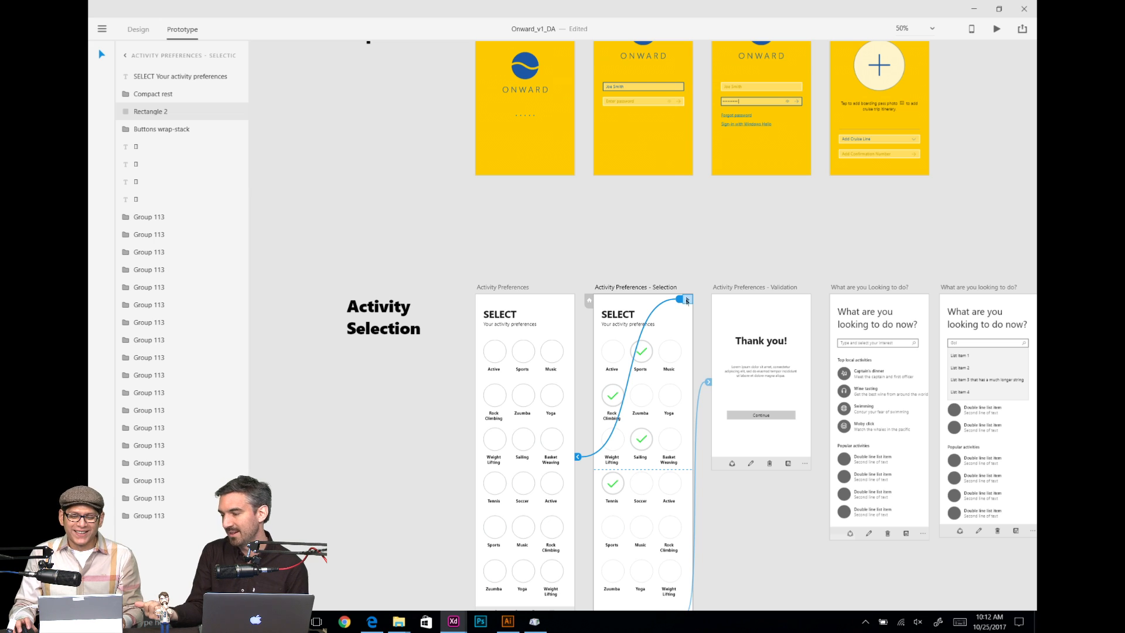
pyautogui.click(688, 249)
# Step: Inspect the links of the Connect trip artboard and its plus icon, and trace them to the Activity Preferences artboard
pyautogui.moveTo(710, 242); pyautogui.dragTo(653, 317)
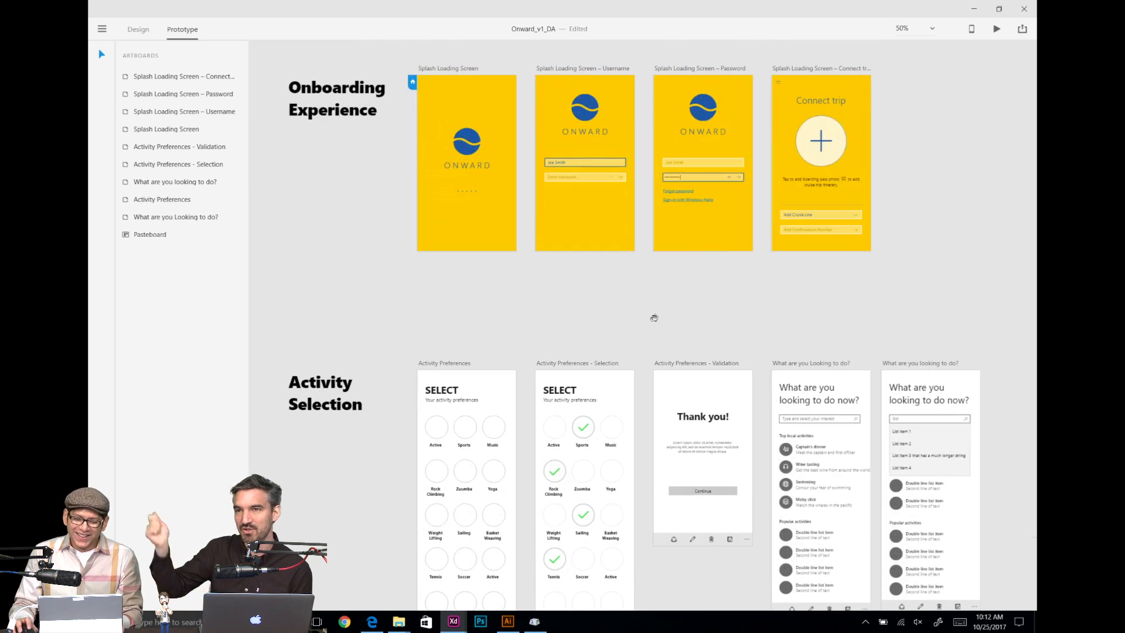
pyautogui.click(806, 70)
pyautogui.click(875, 153)
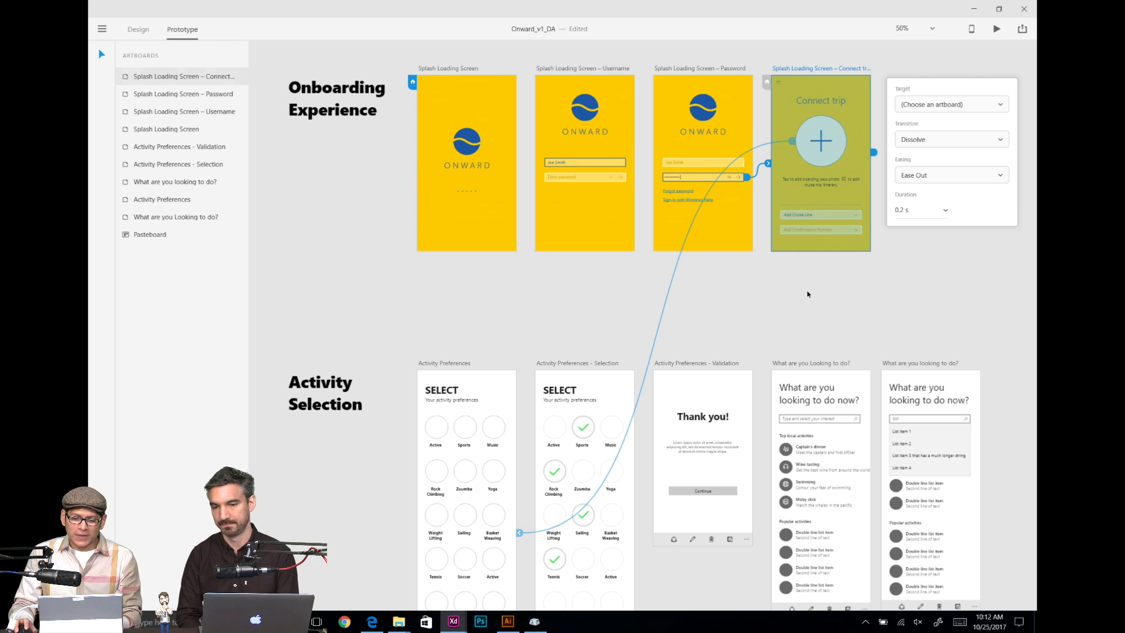
pyautogui.click(808, 294)
pyautogui.click(821, 140)
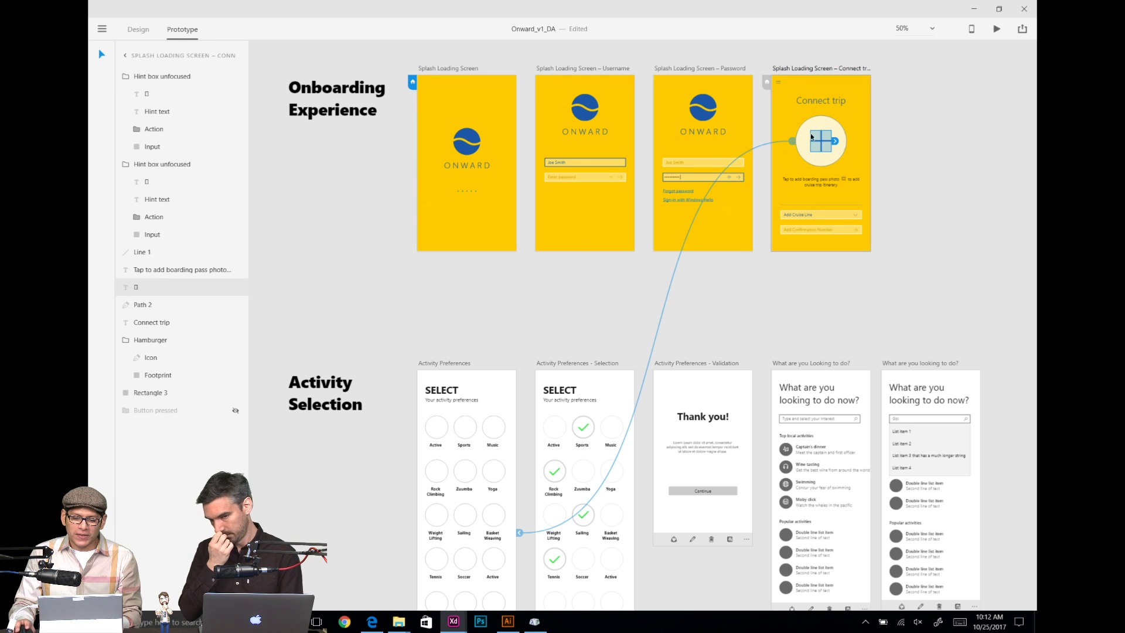
pyautogui.moveTo(773, 256); pyautogui.dragTo(849, 185)
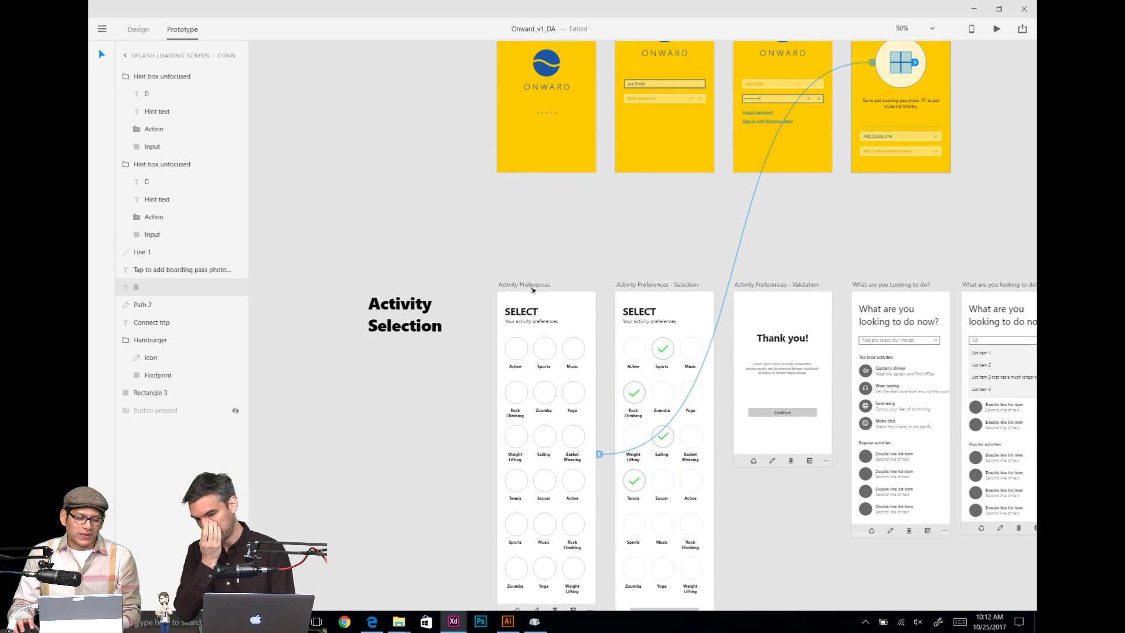
pyautogui.click(535, 285)
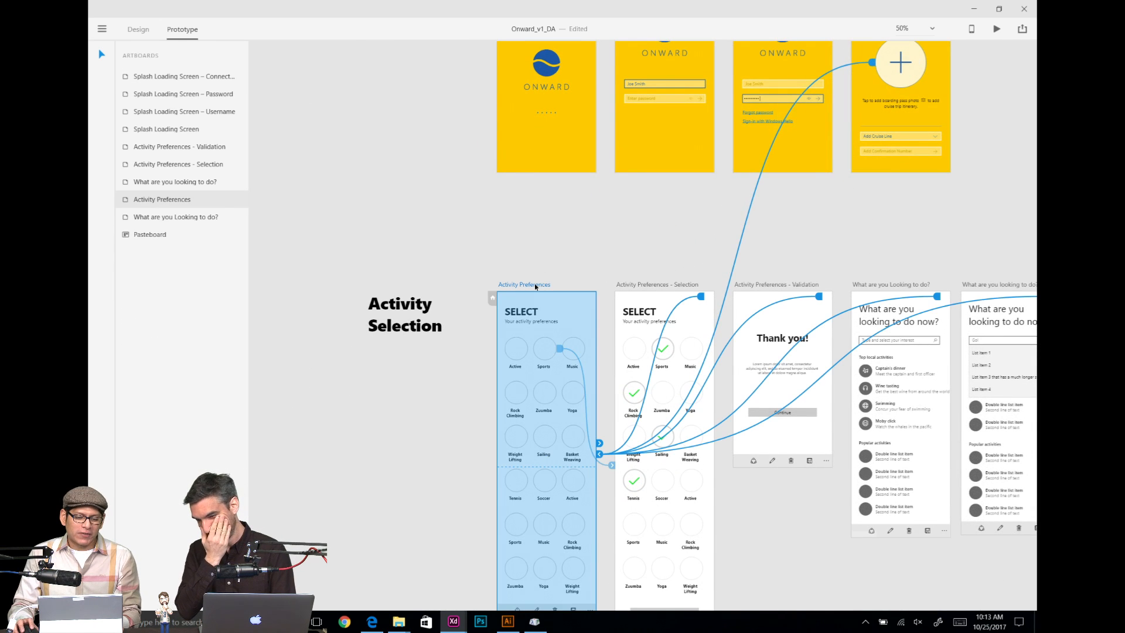
pyautogui.click(578, 272)
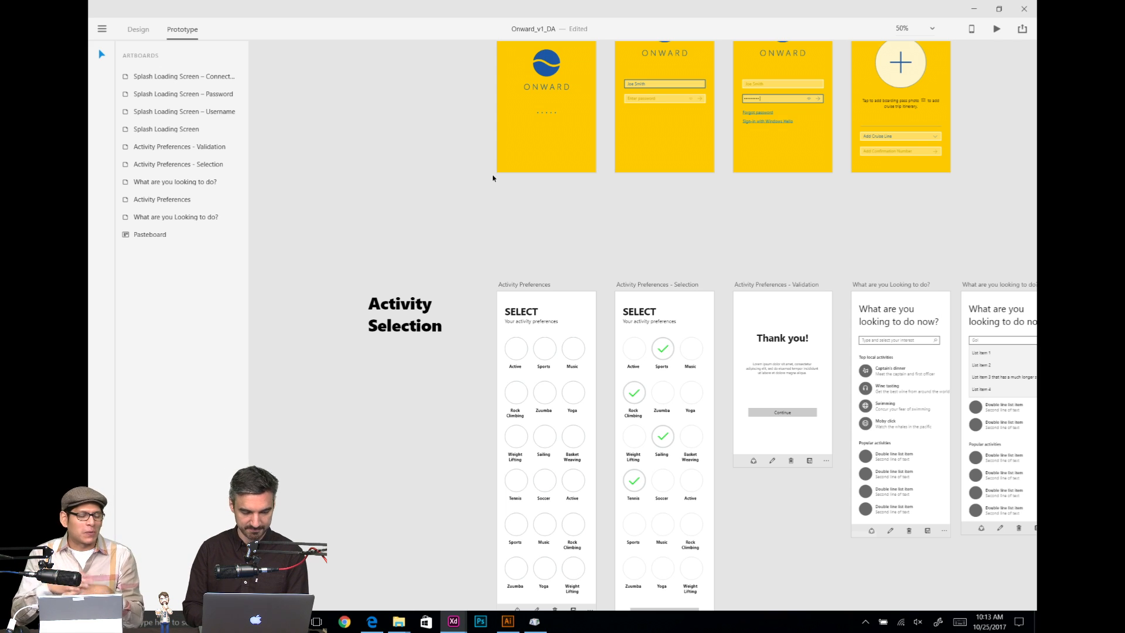
# Step: Show the prototype connections of the Activity Preferences artboard and switch to Design mode
pyautogui.moveTo(681, 259); pyautogui.dragTo(586, 225)
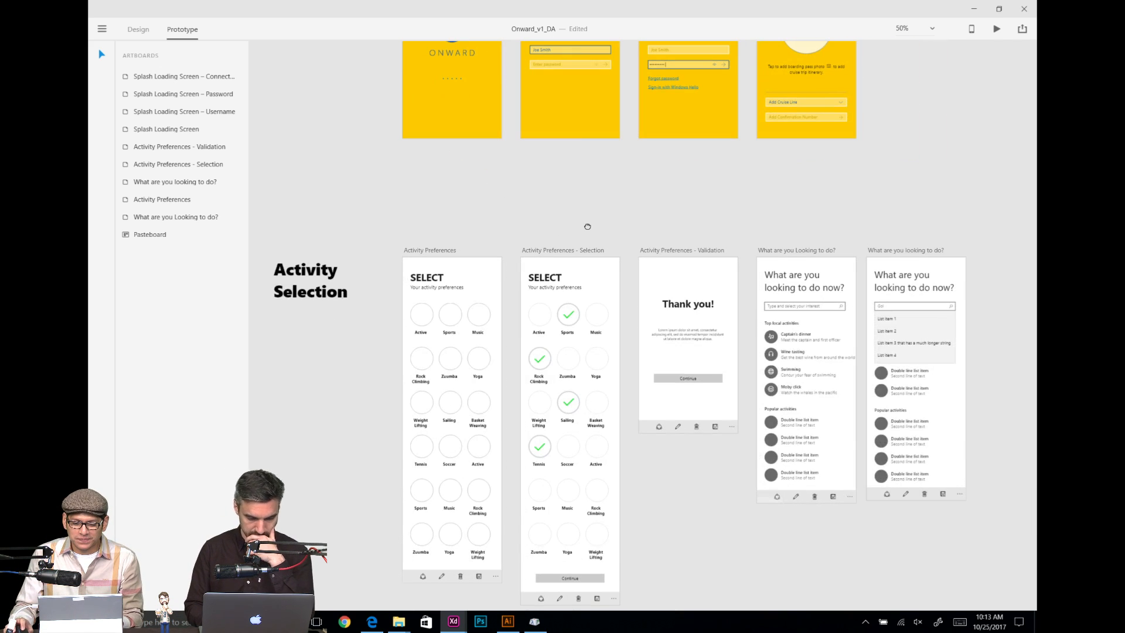
pyautogui.click(436, 252)
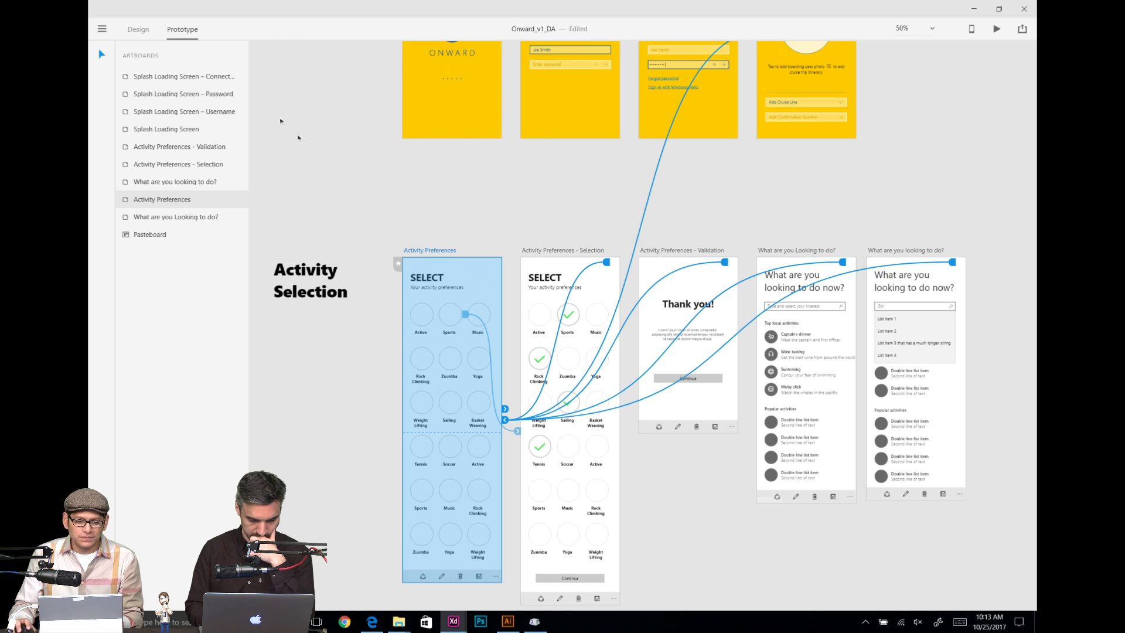
pyautogui.hotkey('ctrl', 'Tab')
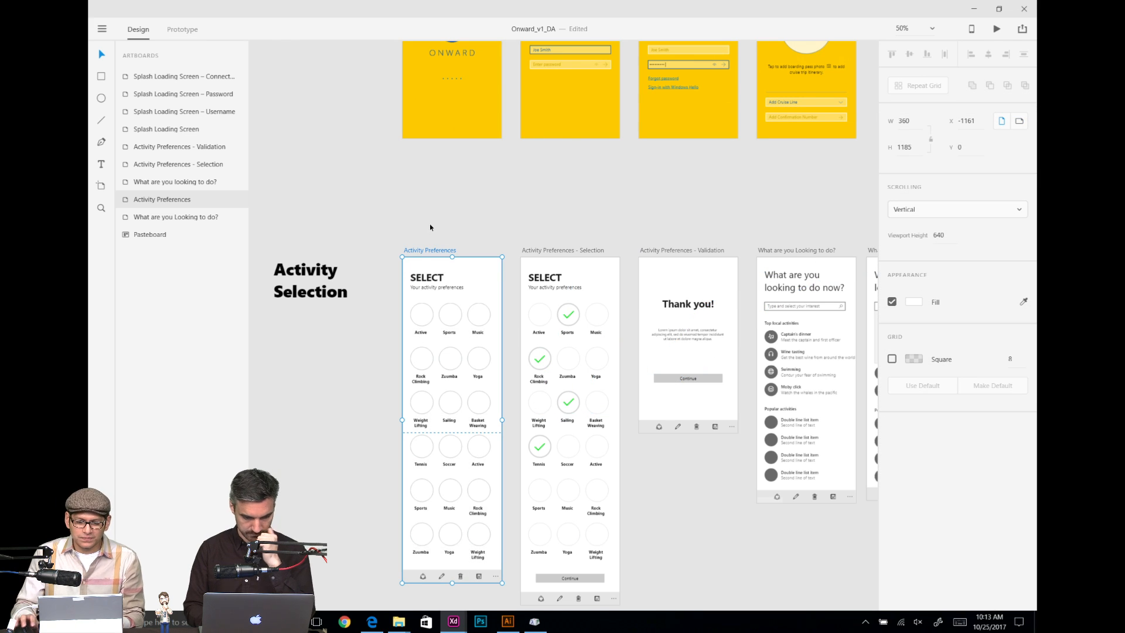
# Step: Inspect the fill color of the Splash Loading Screen artboard in the Onboarding Experience row
pyautogui.moveTo(463, 235); pyautogui.dragTo(520, 223)
pyautogui.click(502, 106)
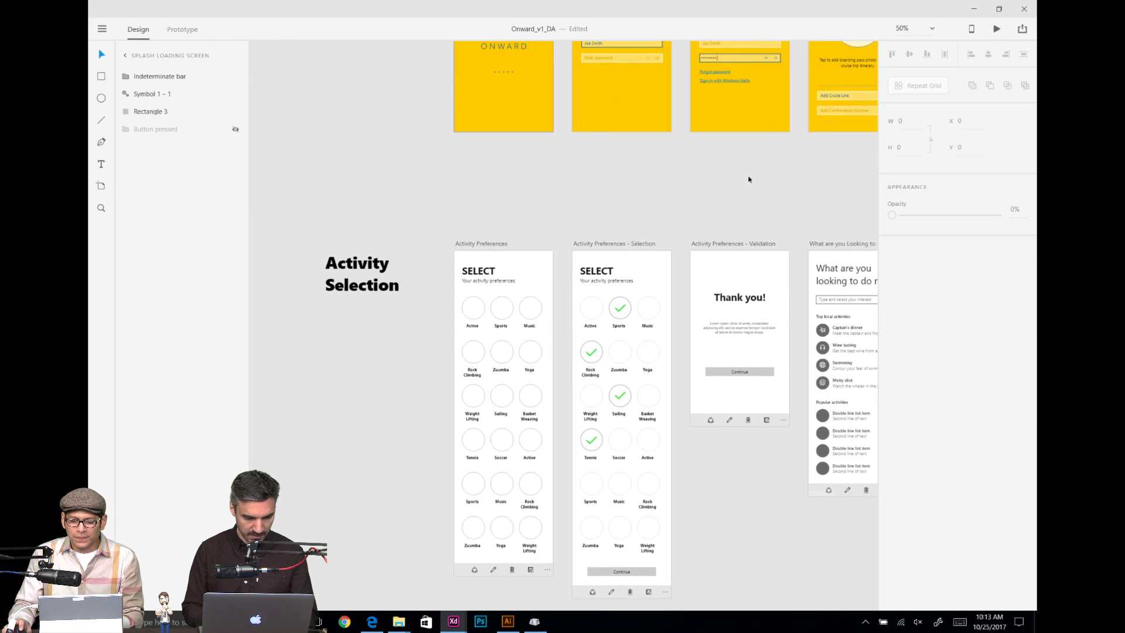
pyautogui.scroll(2, 413, 154)
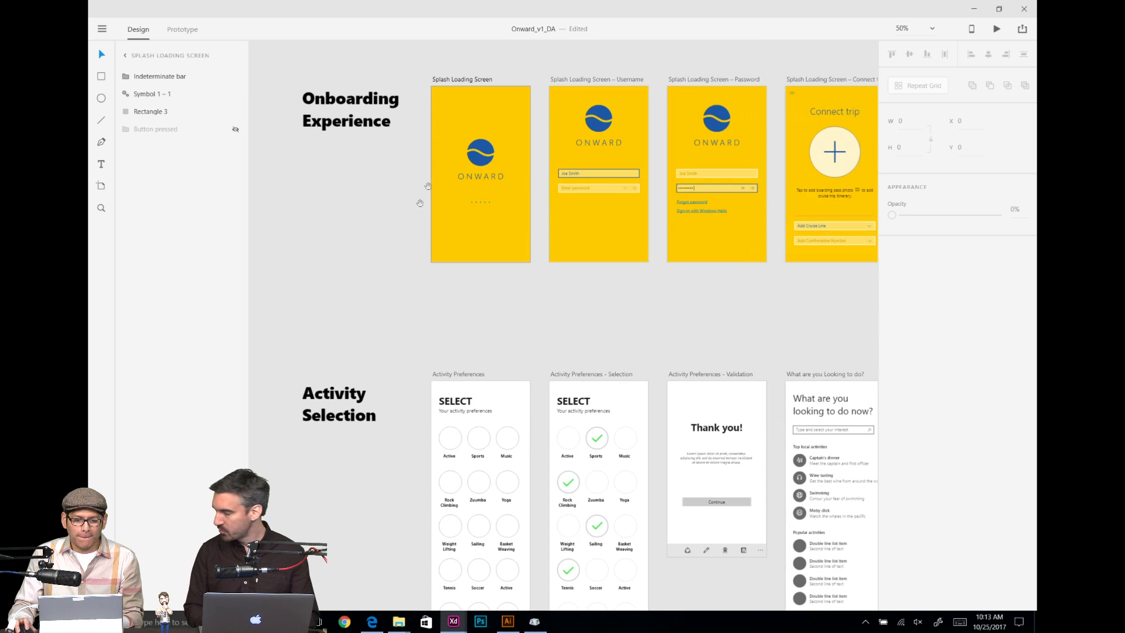
pyautogui.click(472, 82)
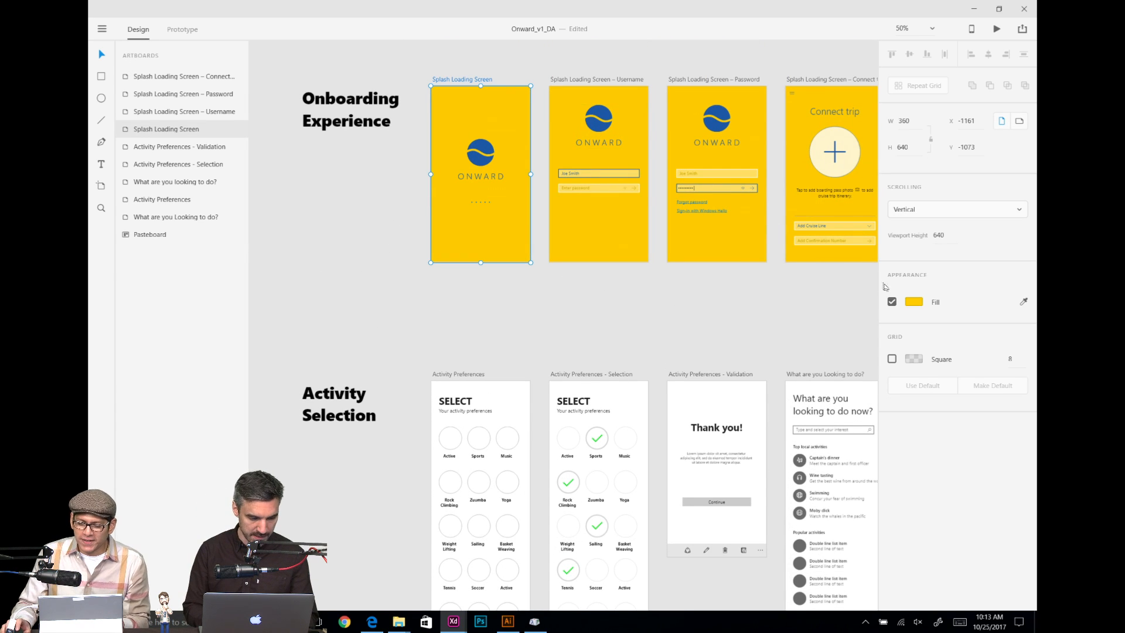
pyautogui.click(914, 303)
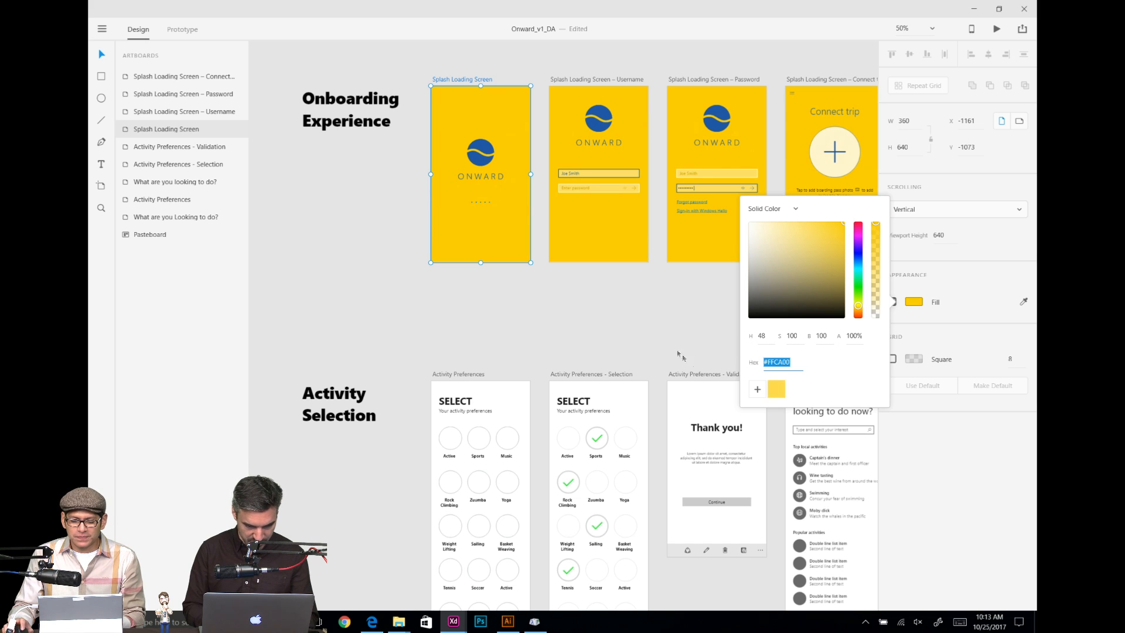
pyautogui.click(591, 317)
pyautogui.hotkey('ctrl', 'shift', 'y')
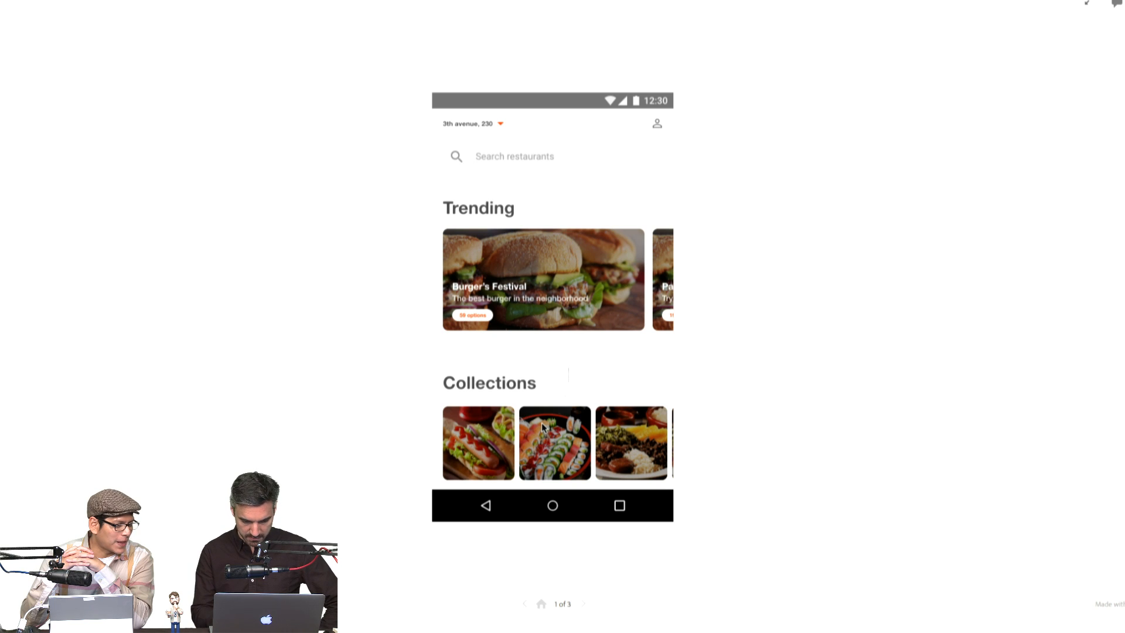
# Step: Try the home screen of the FOOD prototype and open the Burger's Festival card under Trending
pyautogui.click(569, 435)
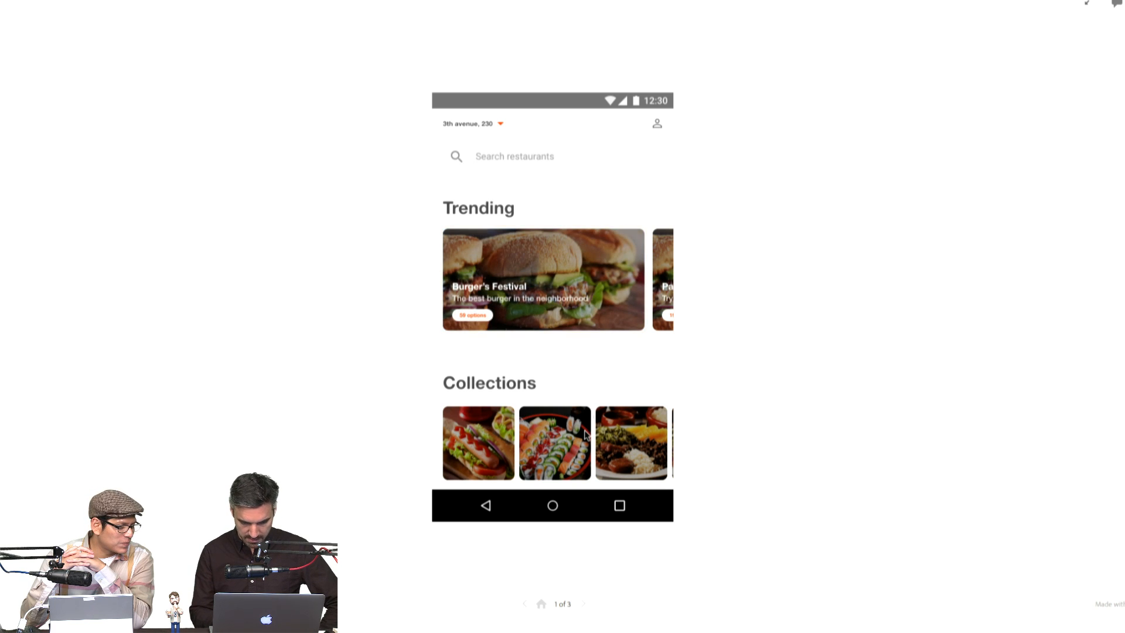
pyautogui.click(585, 434)
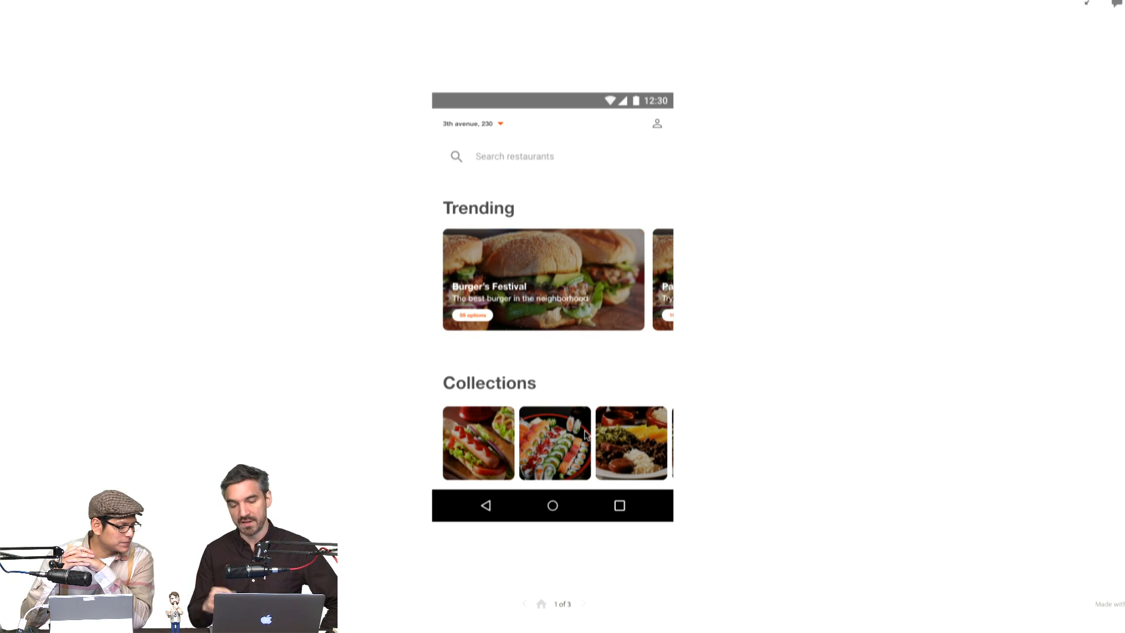
pyautogui.click(625, 387)
pyautogui.click(625, 387)
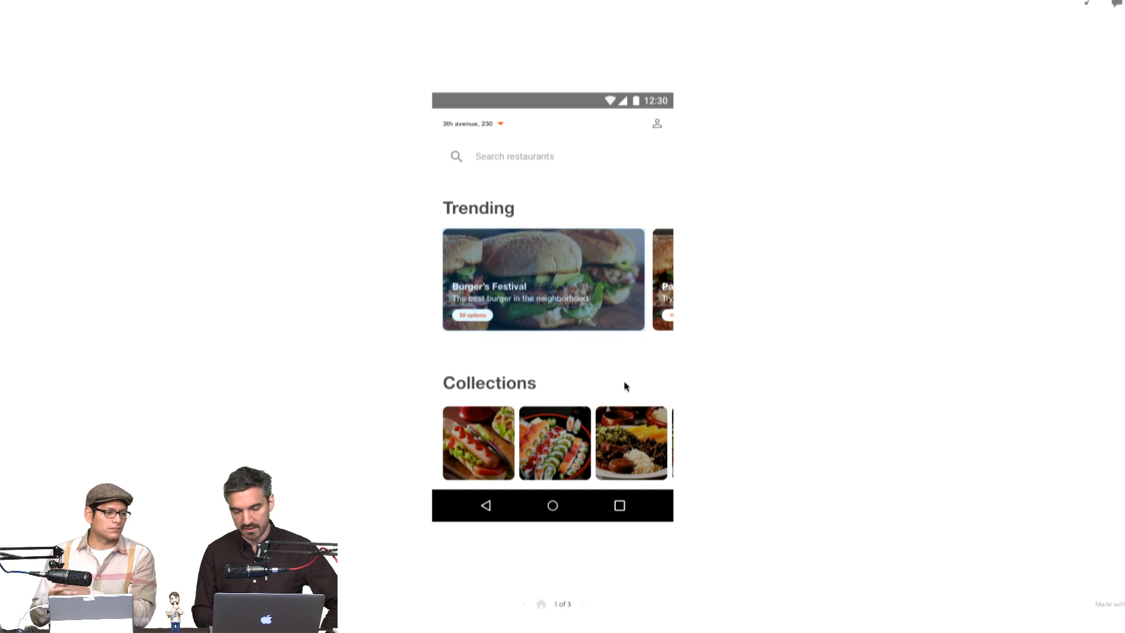
pyautogui.click(593, 384)
pyautogui.click(556, 266)
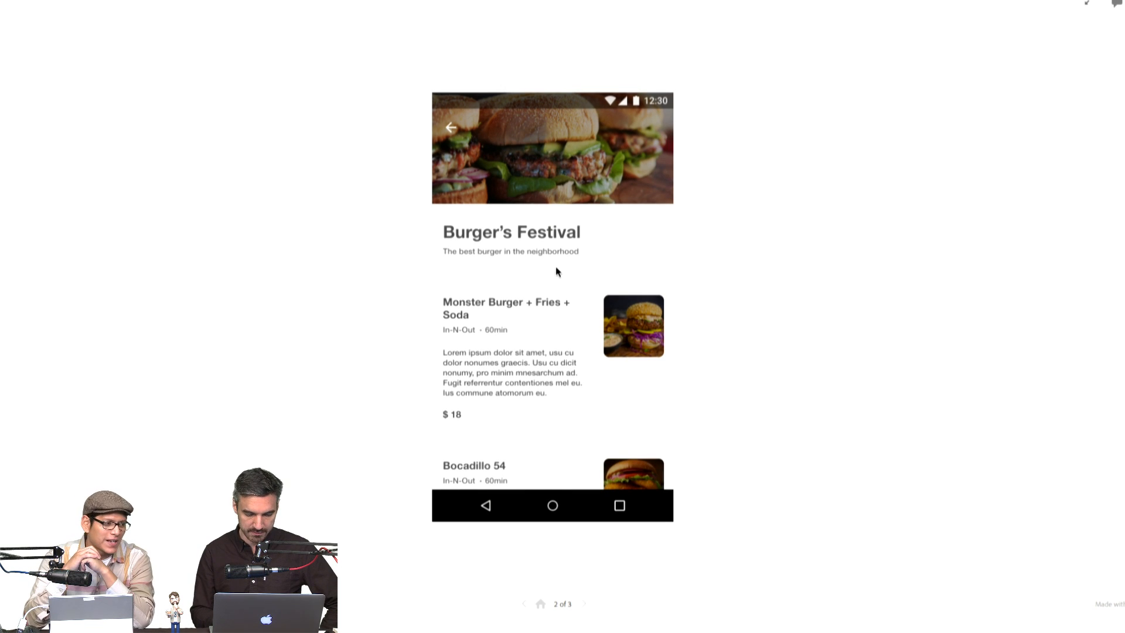
# Step: Open the details of the Monster Burger + Fries + Soda item on the Burger's Festival page
pyautogui.click(558, 272)
pyautogui.click(534, 345)
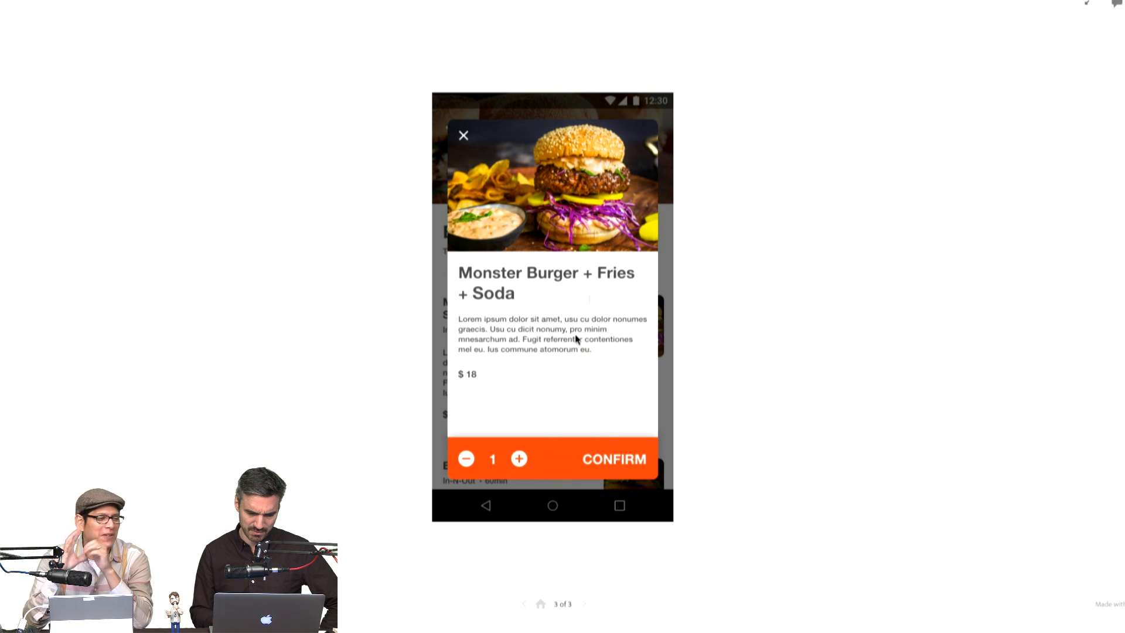
pyautogui.click(586, 205)
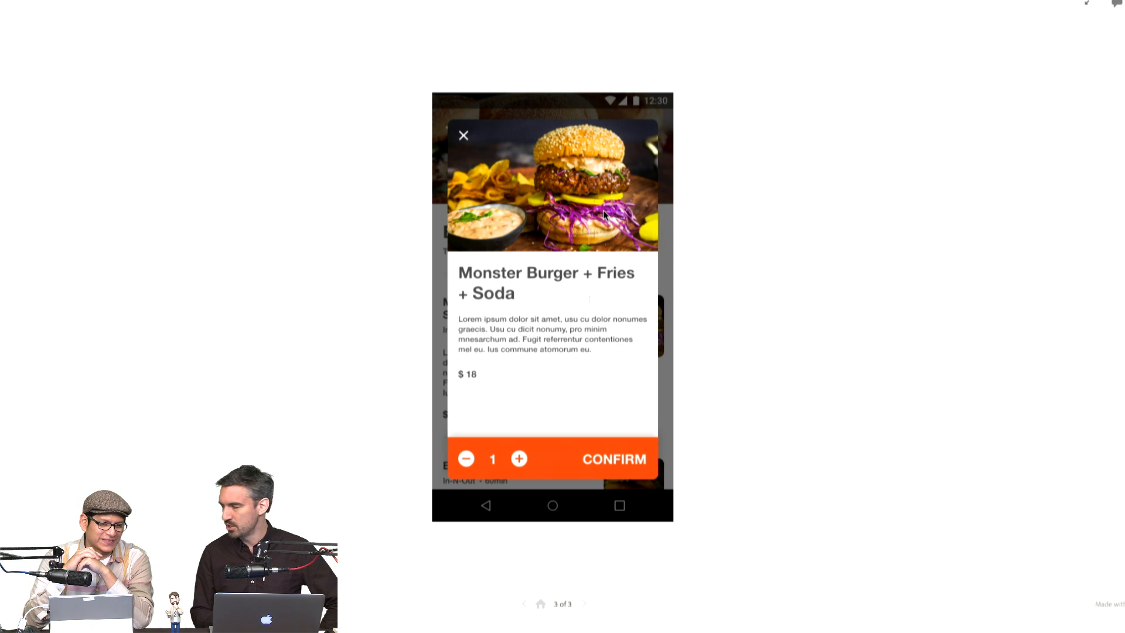
# Step: Go back from the burger details to the food app's home screen and reopen the Burger's Festival page
pyautogui.click(464, 138)
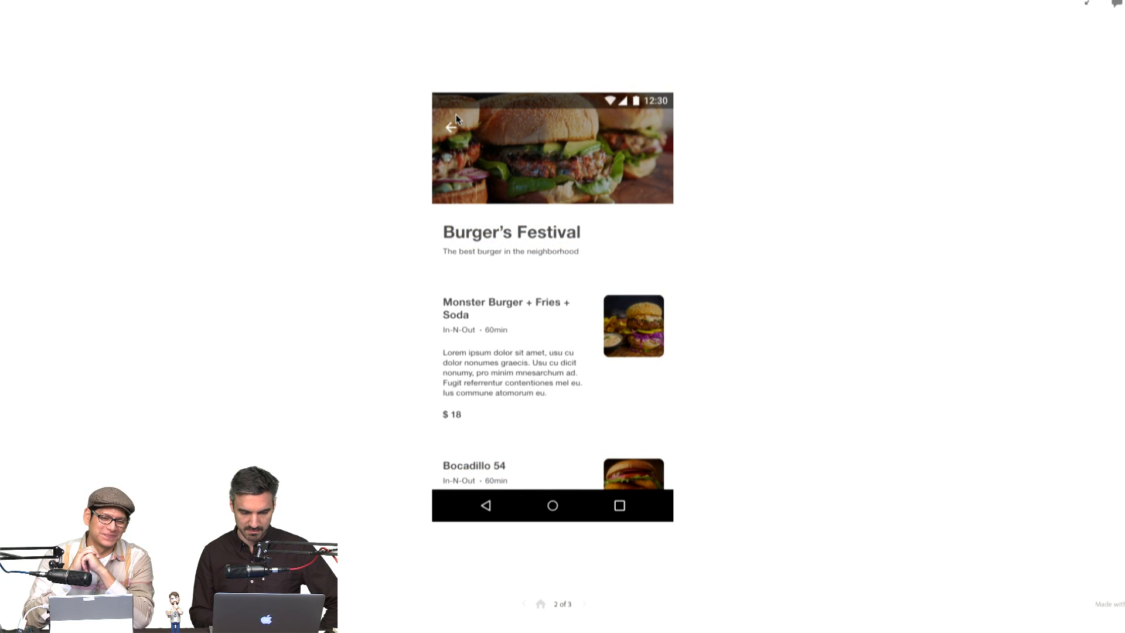
pyautogui.click(451, 133)
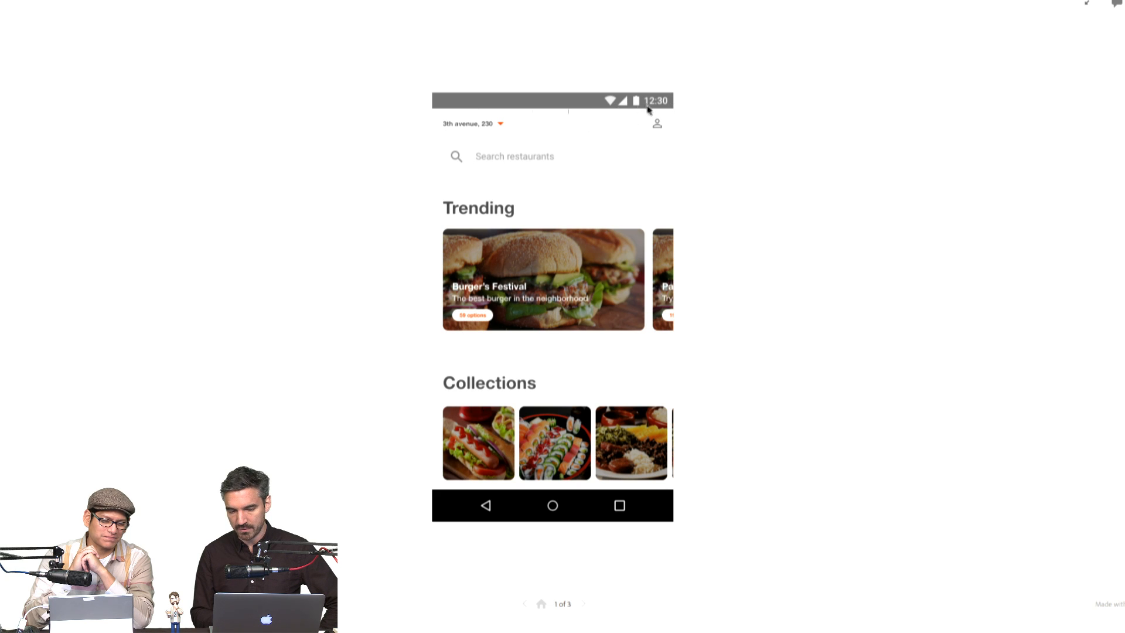
pyautogui.click(535, 213)
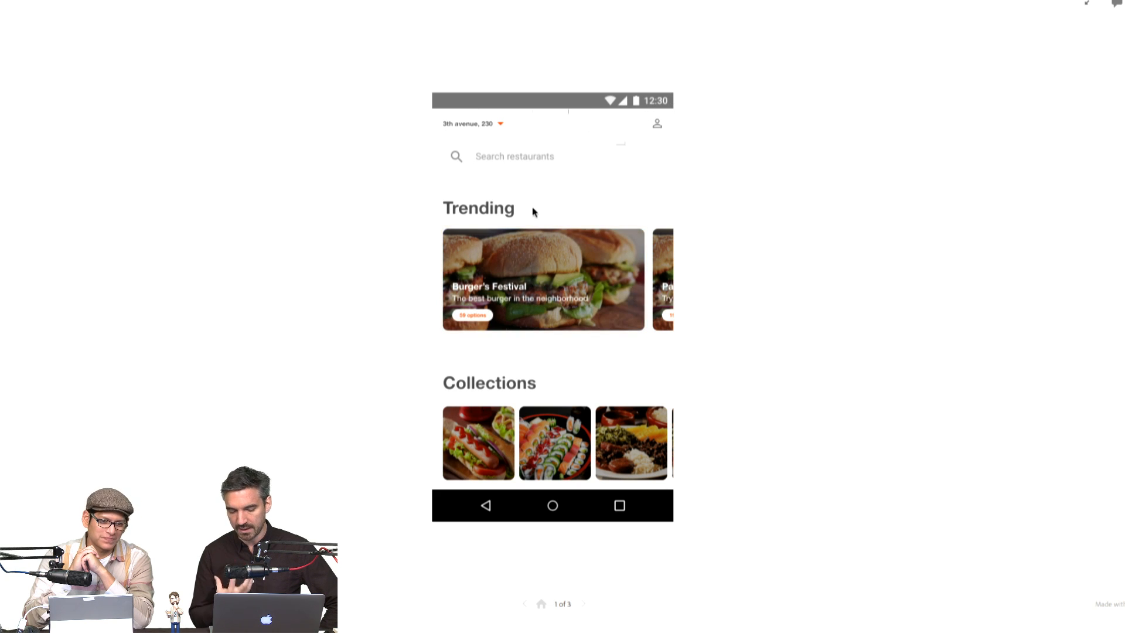
pyautogui.click(534, 266)
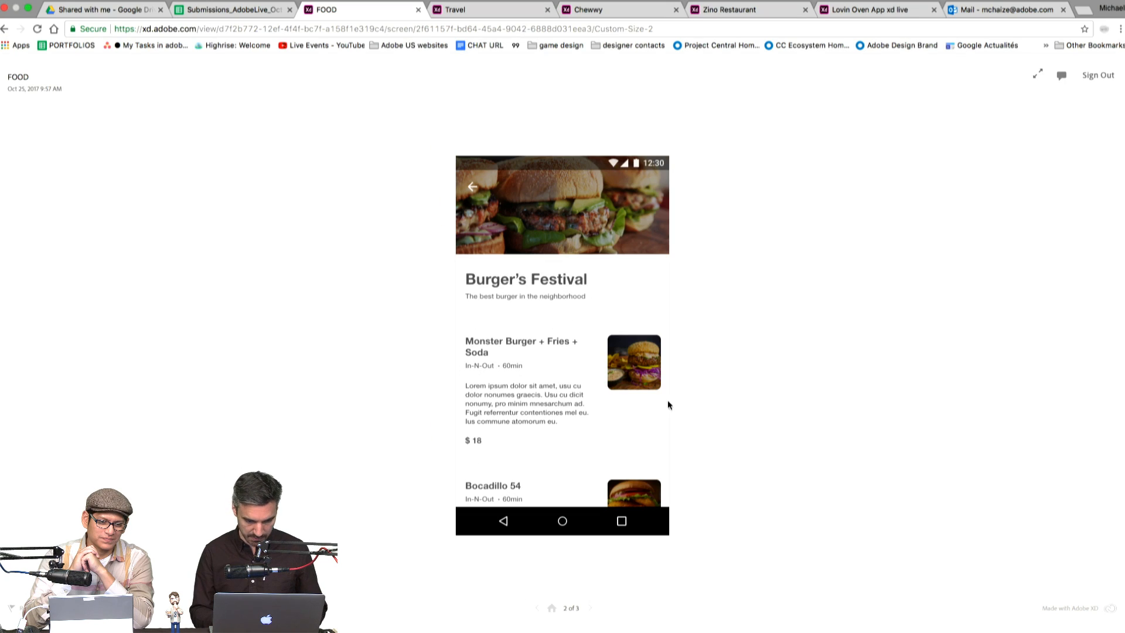
# Step: Switch to the Travel prototype and visit its Destination and News screens, ending on Home
pyautogui.click(486, 11)
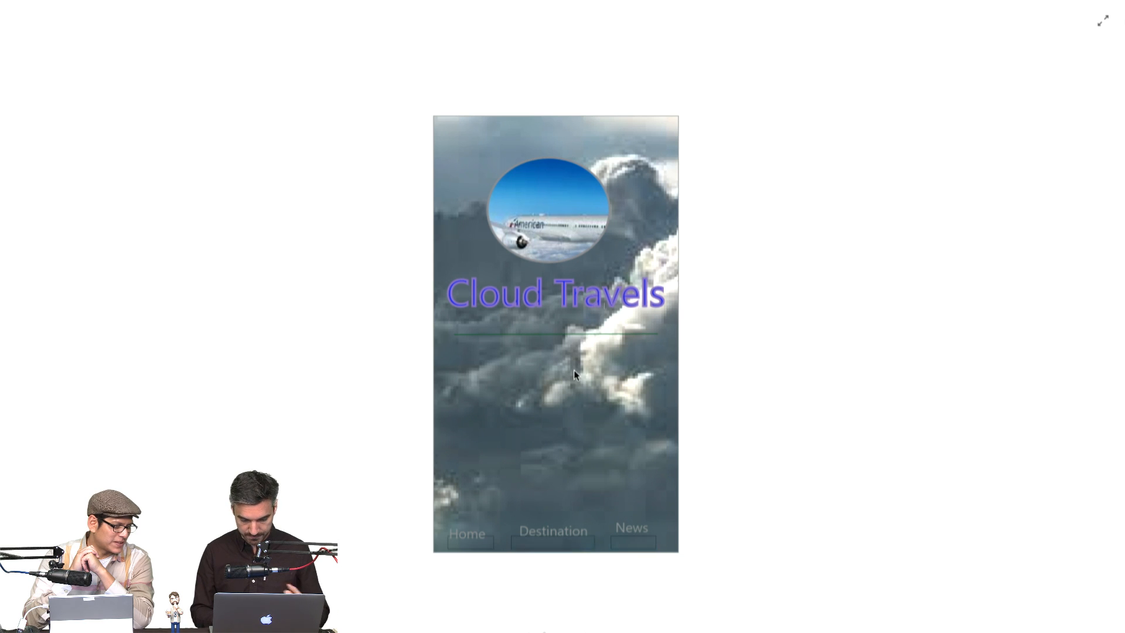
pyautogui.click(547, 541)
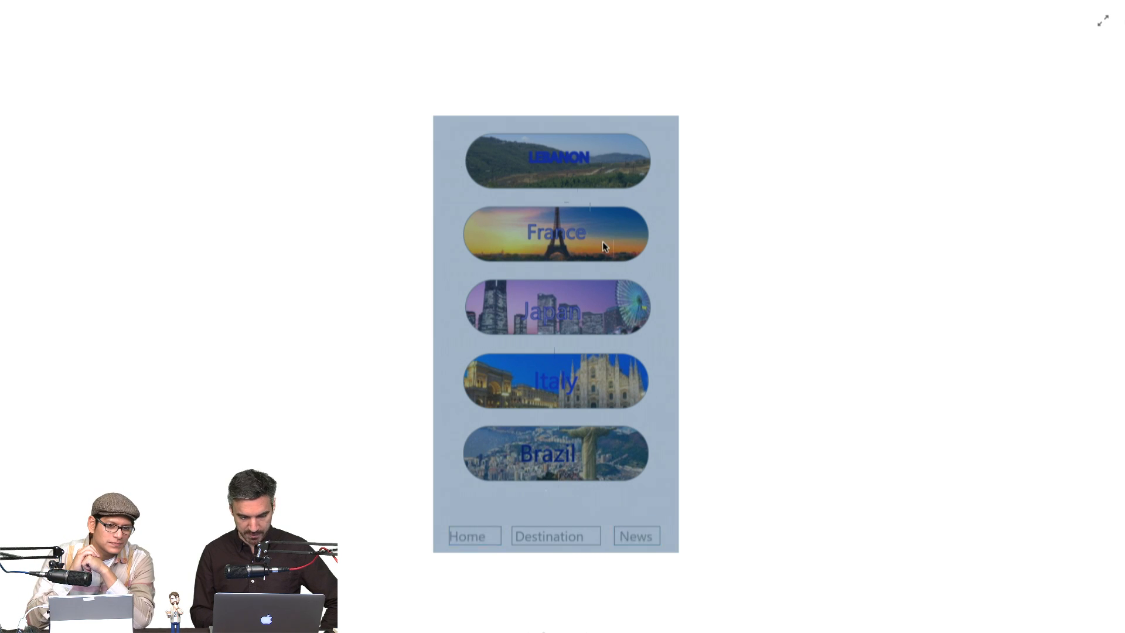
pyautogui.click(646, 537)
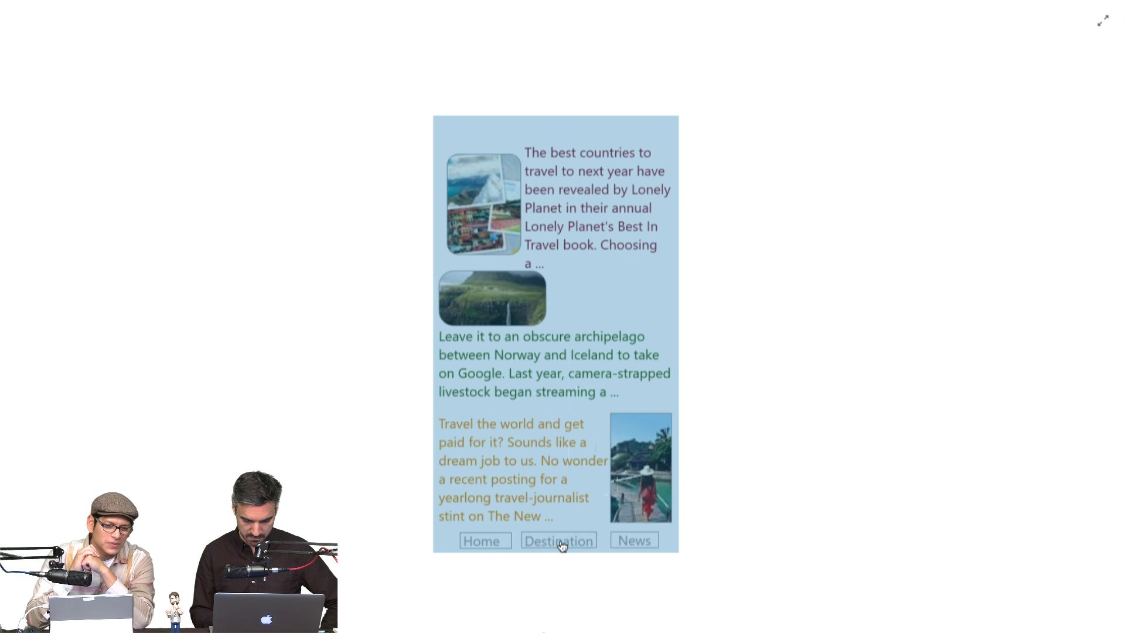
pyautogui.click(560, 538)
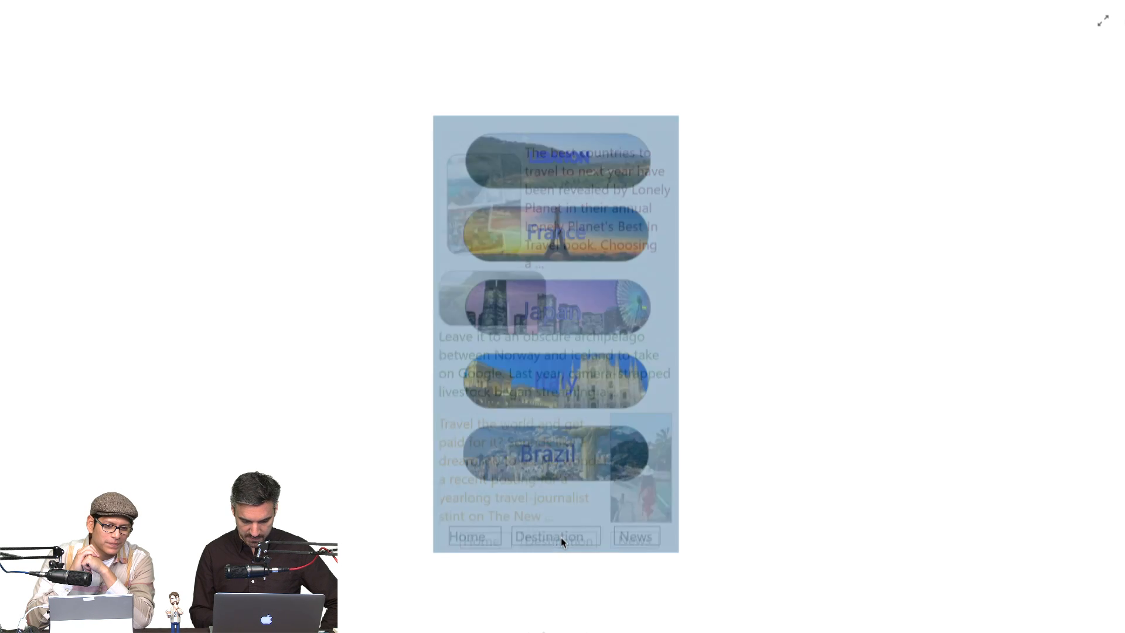
pyautogui.click(476, 533)
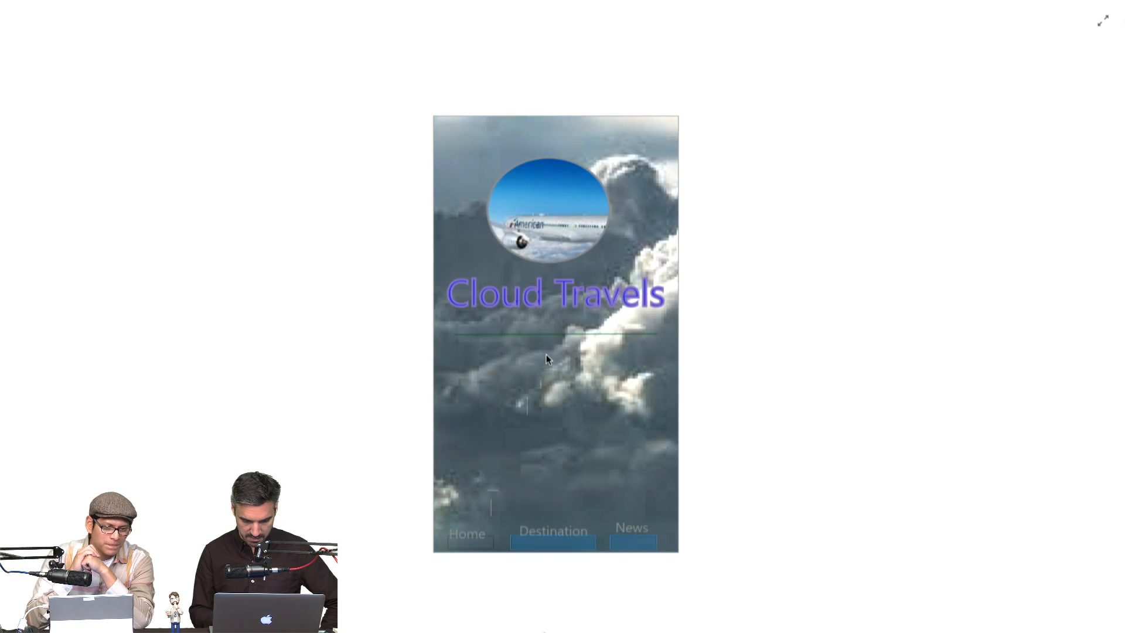
# Step: Test the Cloud Travels navigation again through the News and Destination screens and return to Home
pyautogui.click(644, 536)
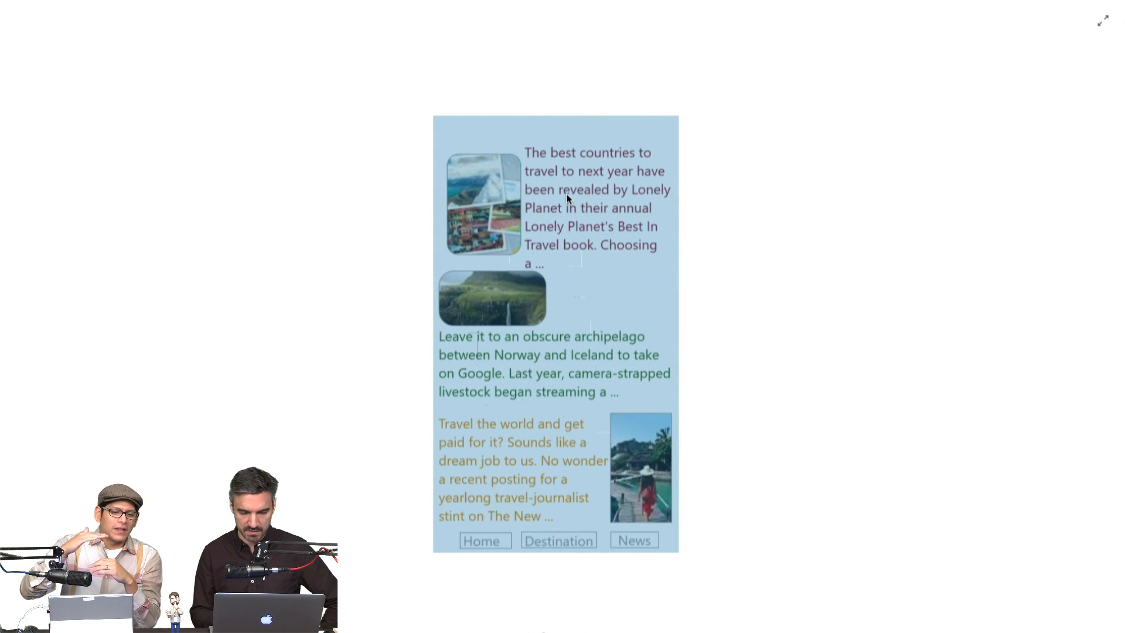
pyautogui.click(552, 281)
pyautogui.click(542, 540)
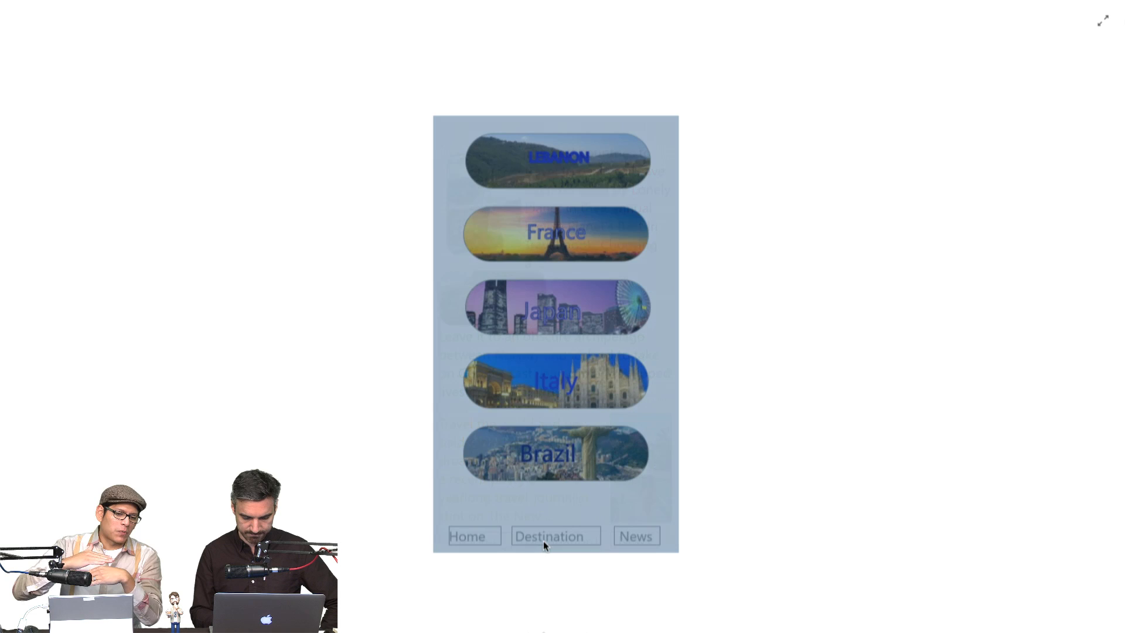
pyautogui.click(521, 478)
pyautogui.click(479, 536)
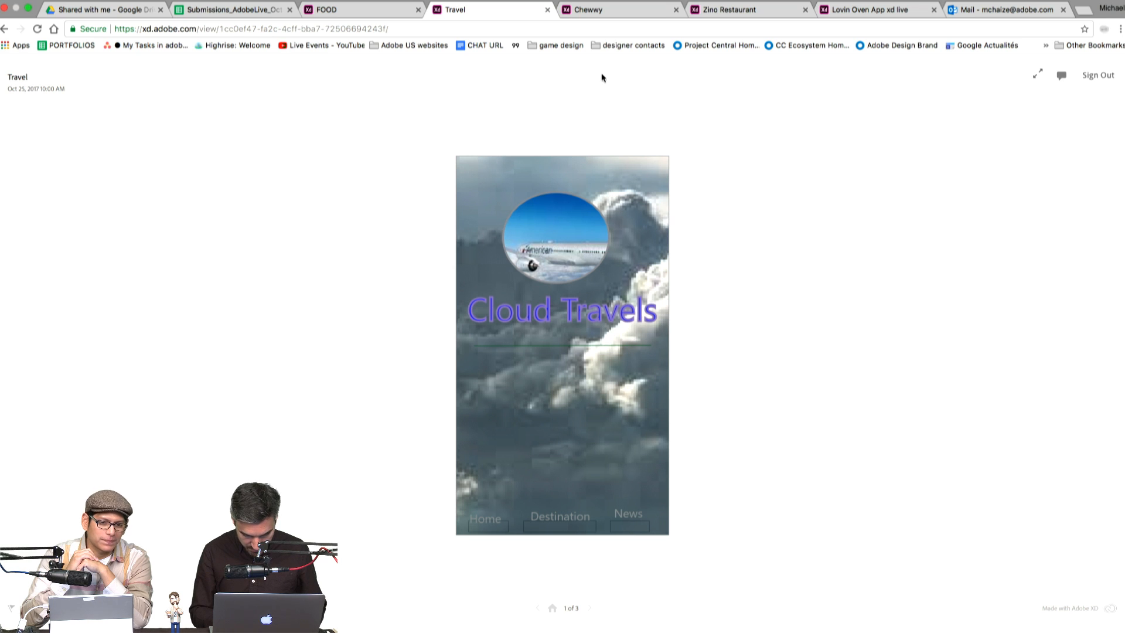
pyautogui.click(632, 523)
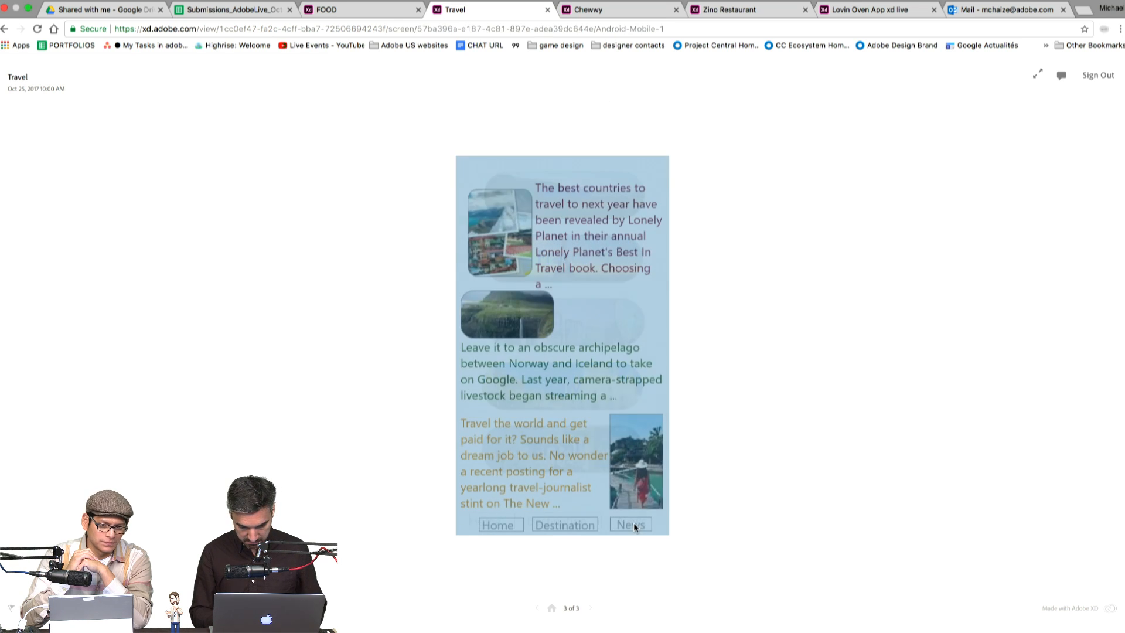
pyautogui.click(493, 523)
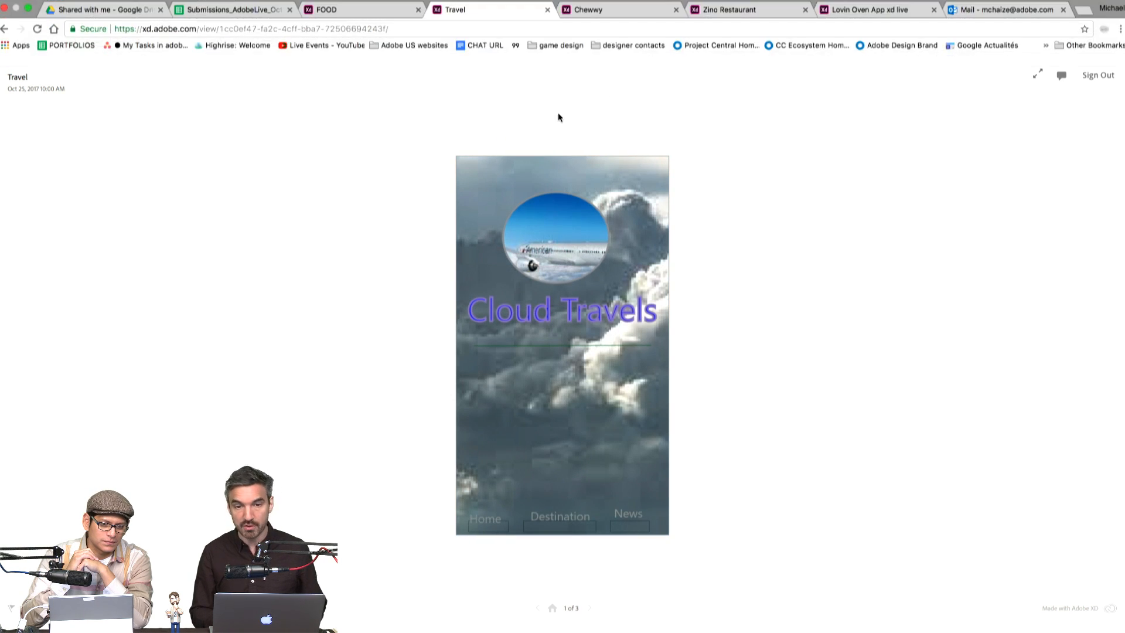
# Step: Switch to the Chewwwy prototype and log in with the prefilled credentials
pyautogui.click(620, 14)
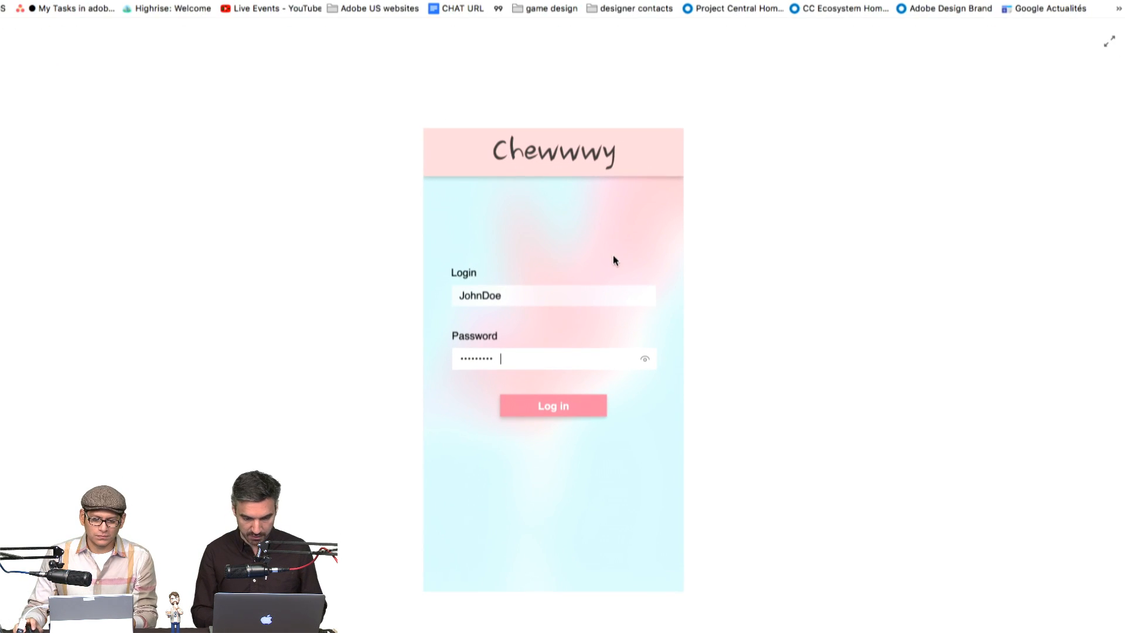
pyautogui.click(557, 223)
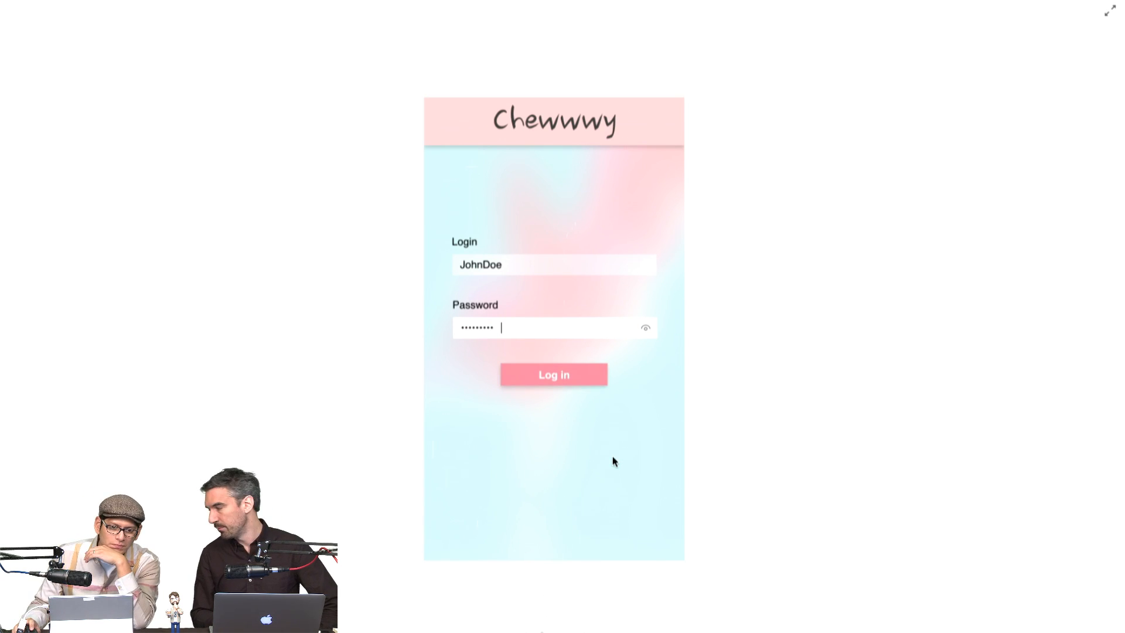
pyautogui.click(581, 376)
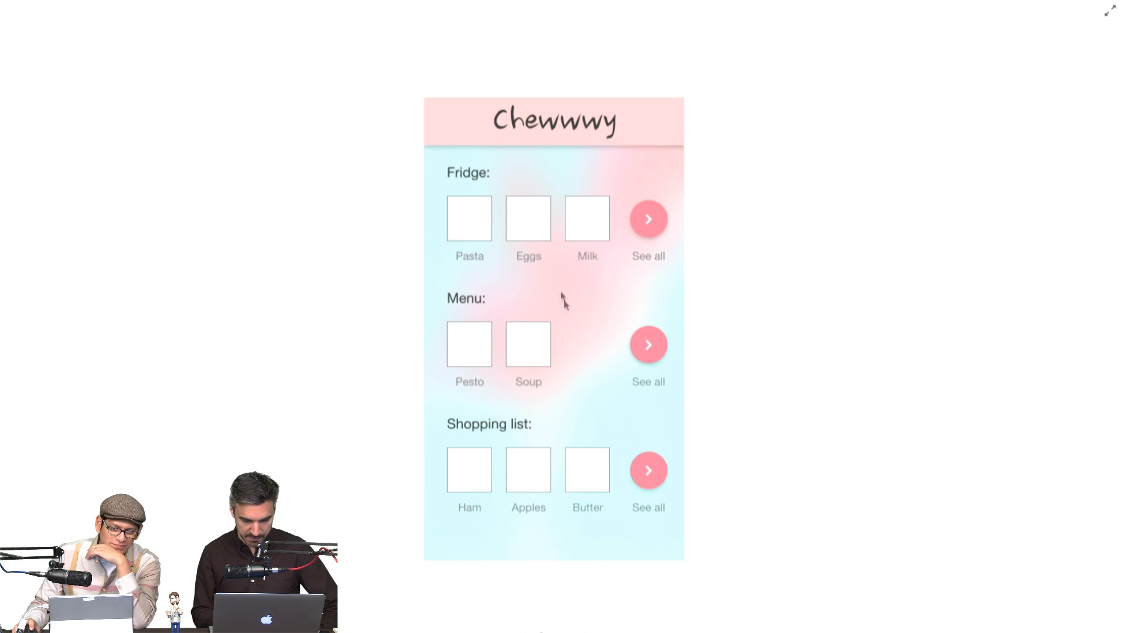
# Step: Show all Fridge items in the Chewwwy prototype and add Oates from the item search
pyautogui.click(556, 270)
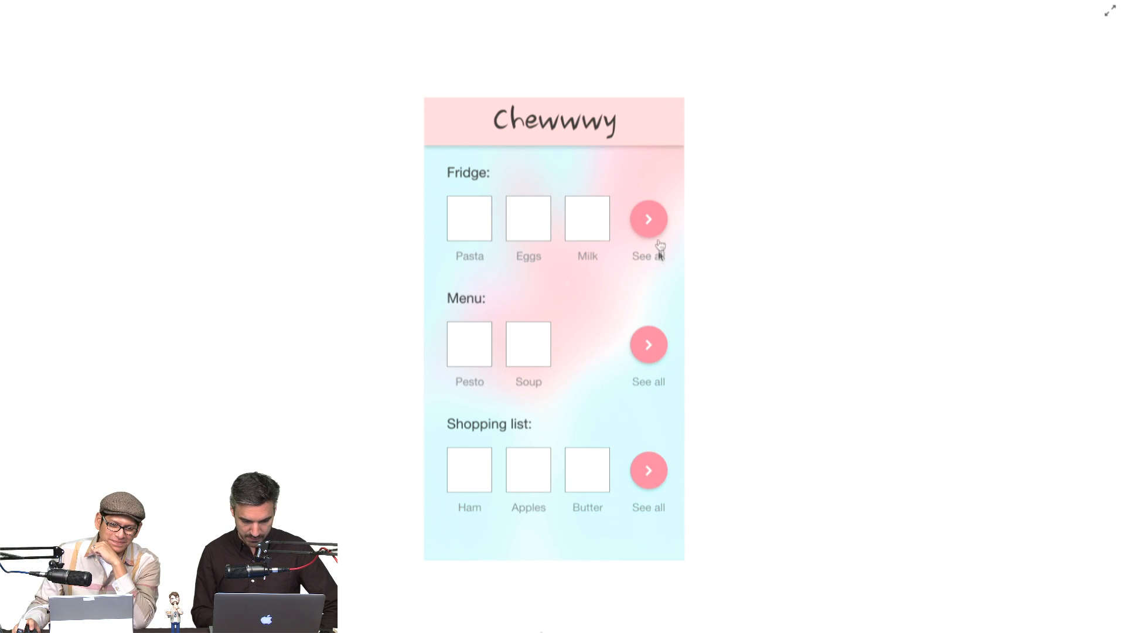
pyautogui.click(645, 220)
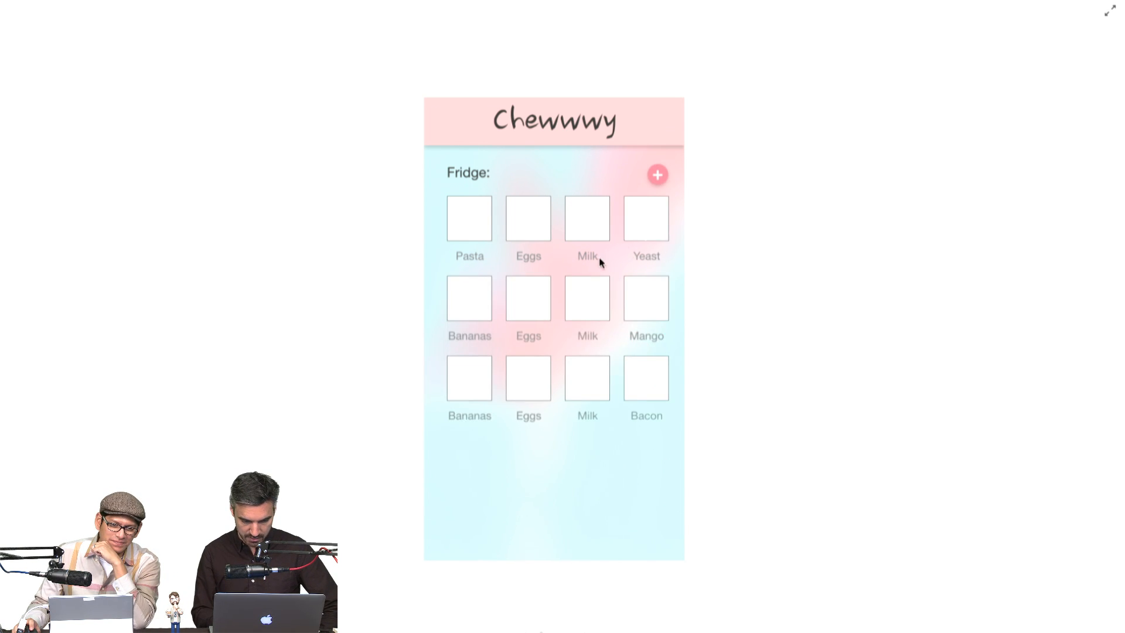
pyautogui.click(657, 175)
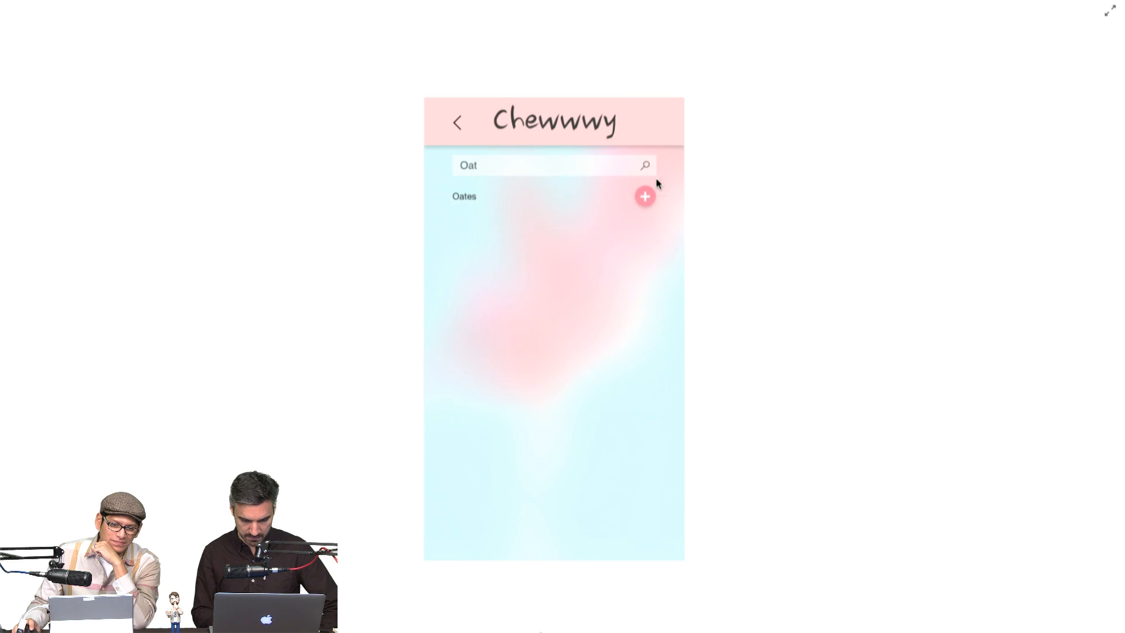
pyautogui.click(647, 204)
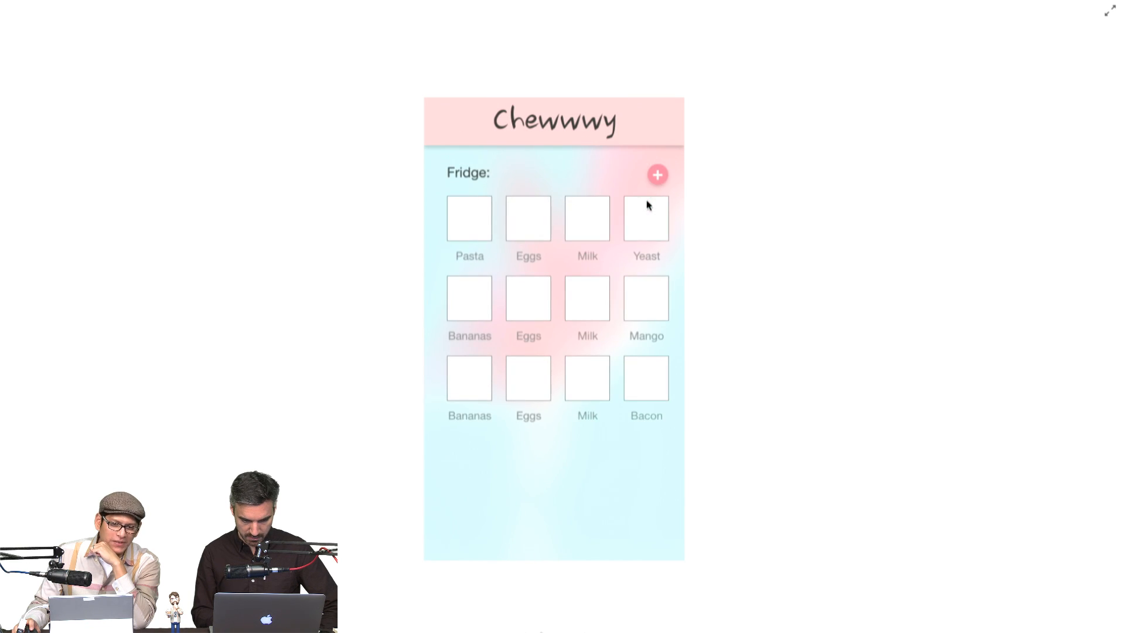
# Step: Open the full Menu list from the Chewwwy overview, view the Pesto recipe, and return to the overview
pyautogui.click(545, 127)
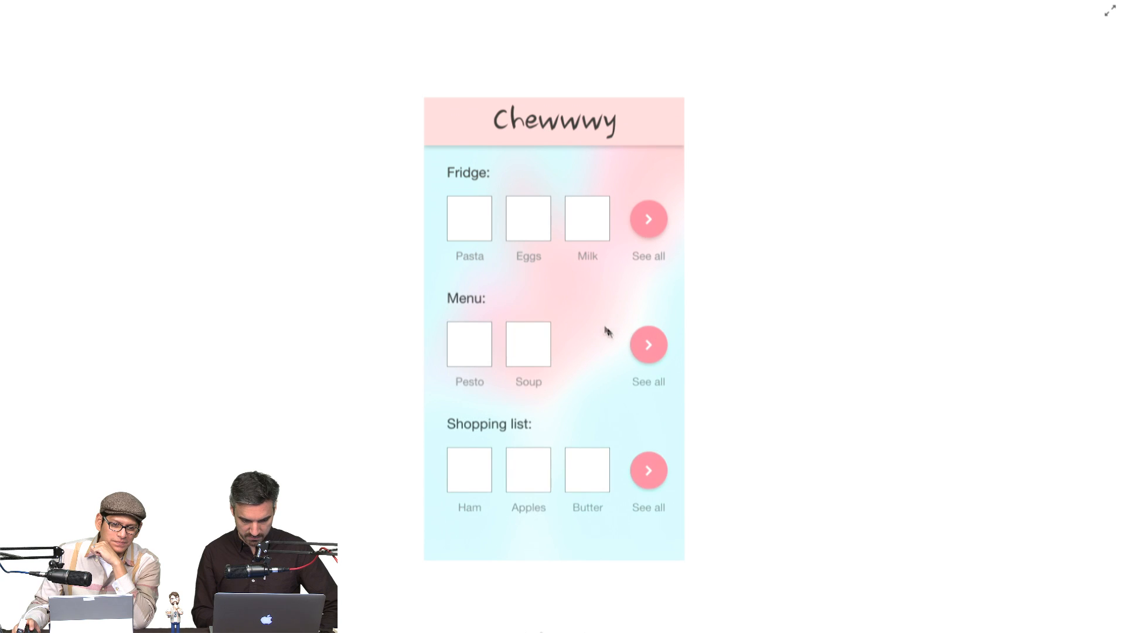
pyautogui.click(649, 360)
pyautogui.doubleClick(588, 242)
pyautogui.click(473, 243)
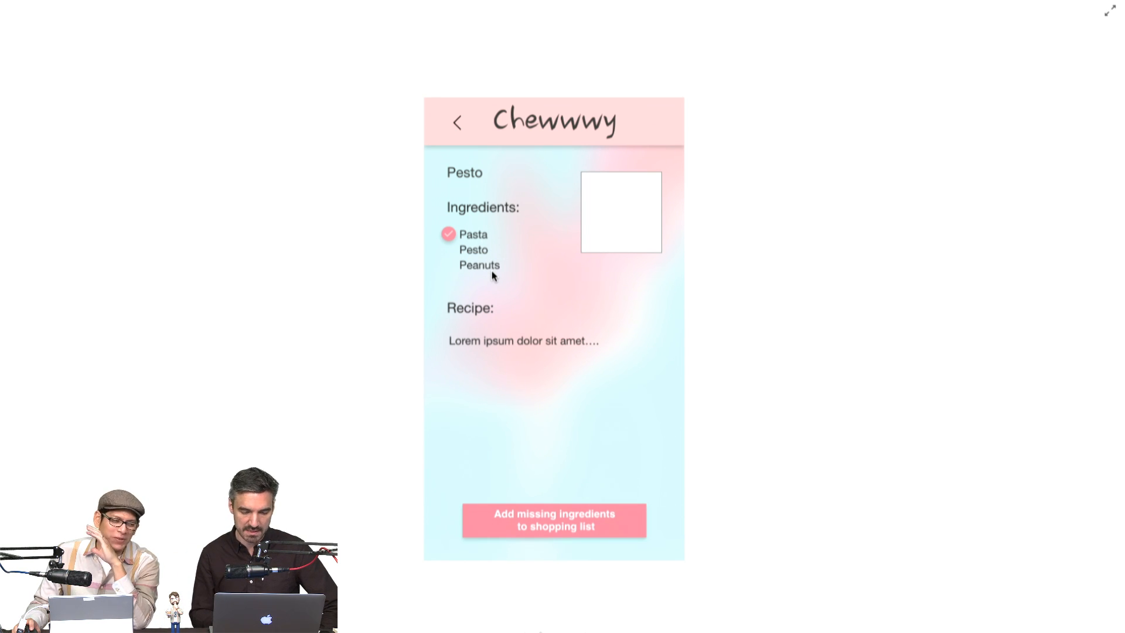
pyautogui.click(454, 122)
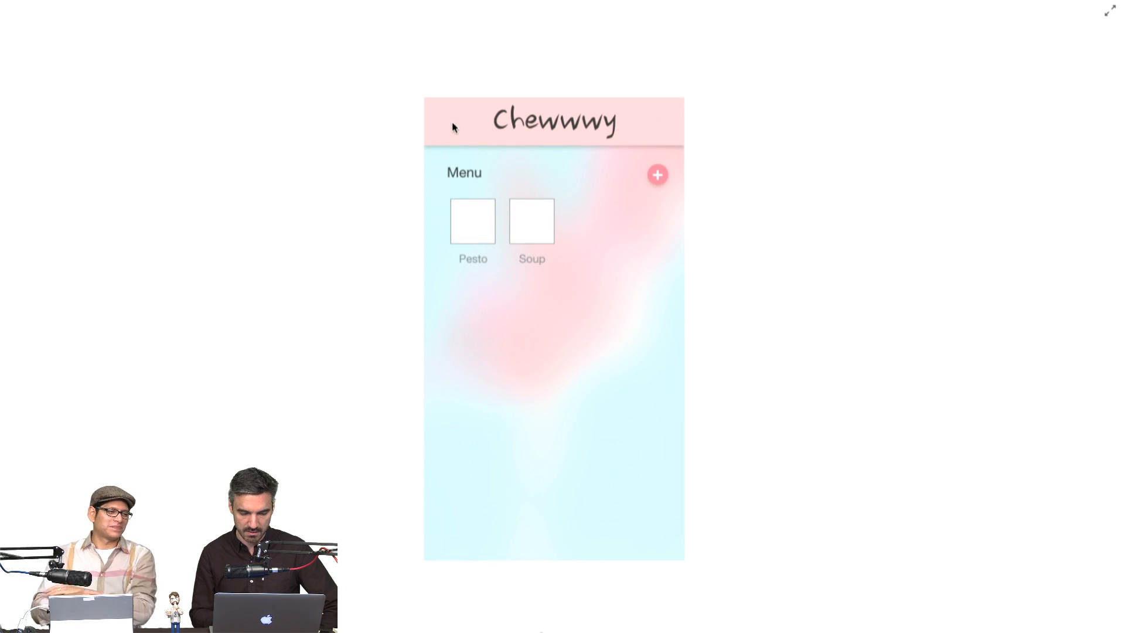
pyautogui.click(565, 123)
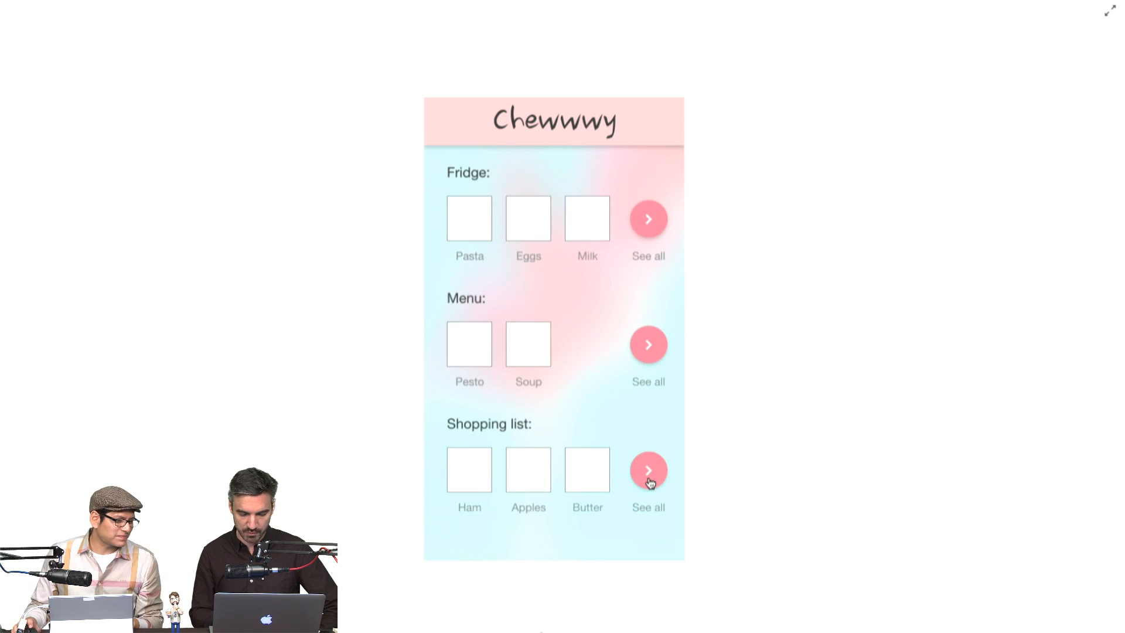
# Step: Check the Chewwwy Shopping list and its add-item search, return to the overview, and exit full-screen view
pyautogui.click(649, 480)
pyautogui.click(592, 344)
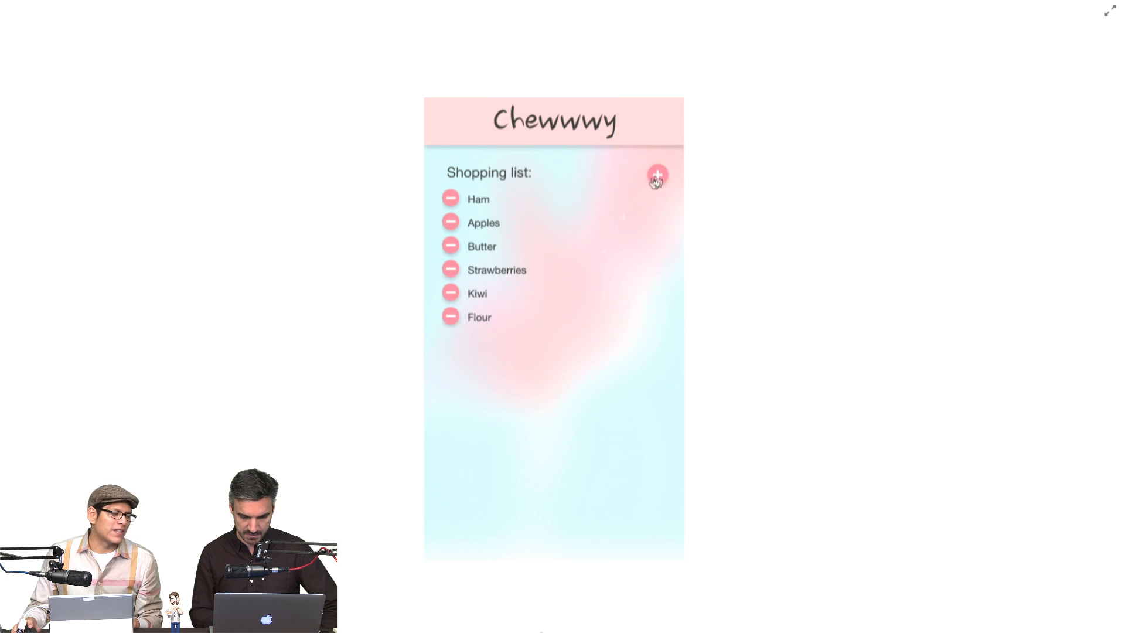
pyautogui.click(657, 176)
pyautogui.click(631, 182)
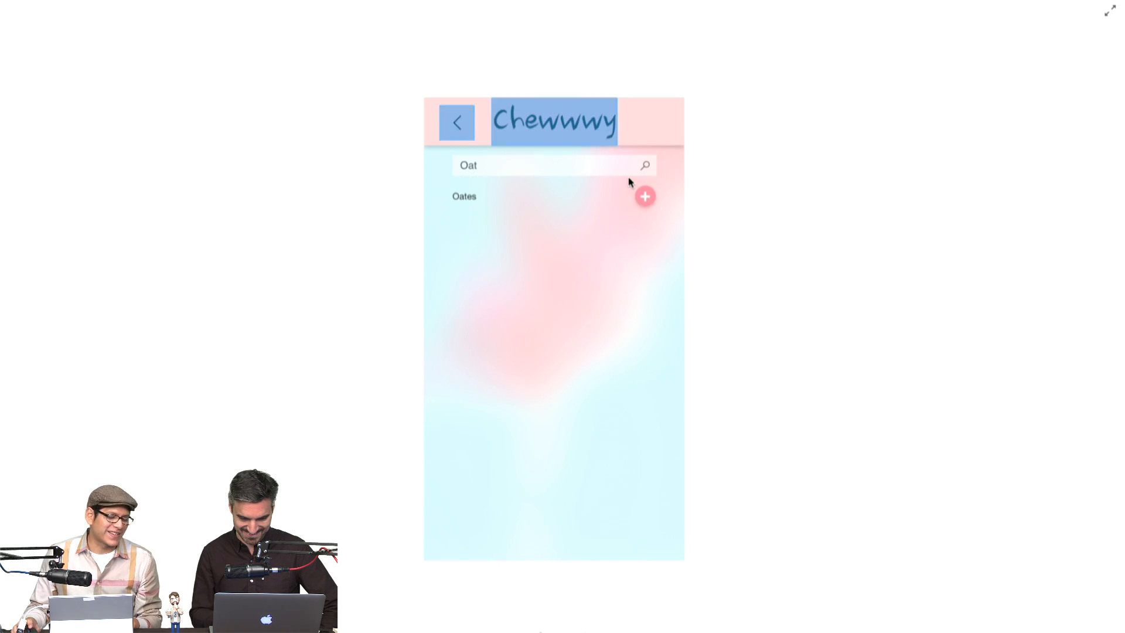
pyautogui.click(552, 111)
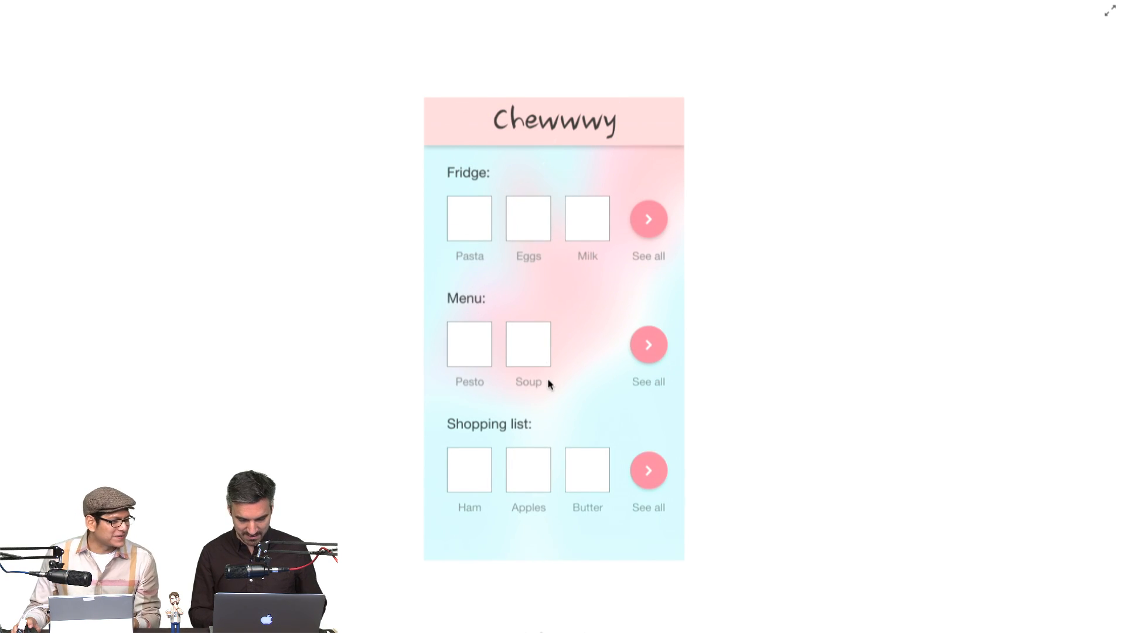
pyautogui.press('Escape')
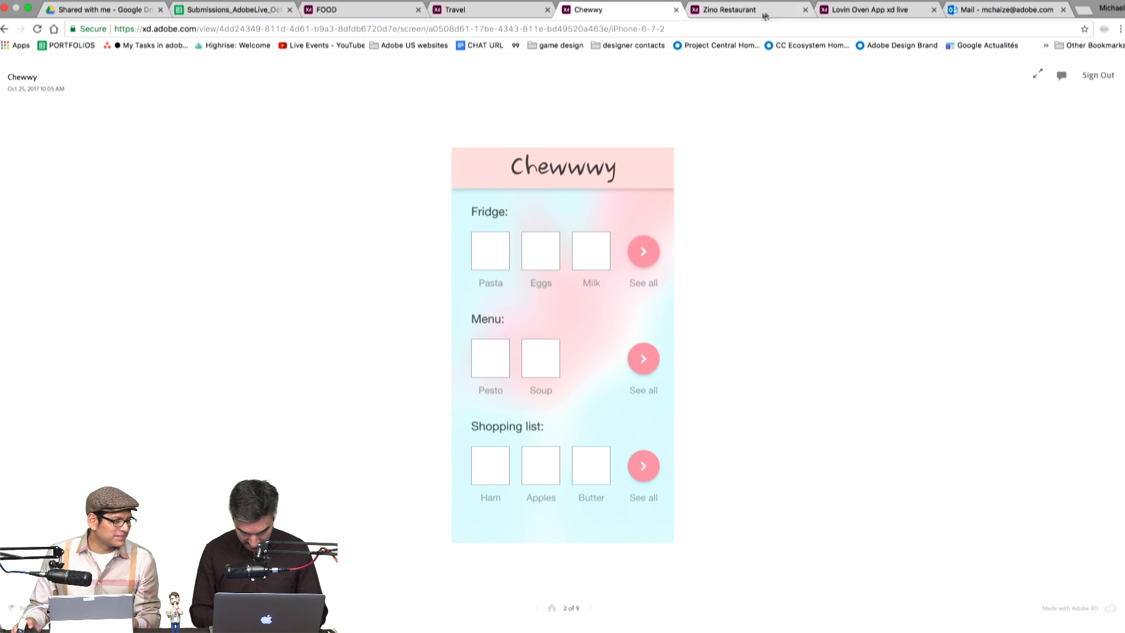
# Step: Switch to the Zino Restaurant prototype and cycle through its three screens, ending on the Welcome screen
pyautogui.click(765, 15)
pyautogui.click(499, 401)
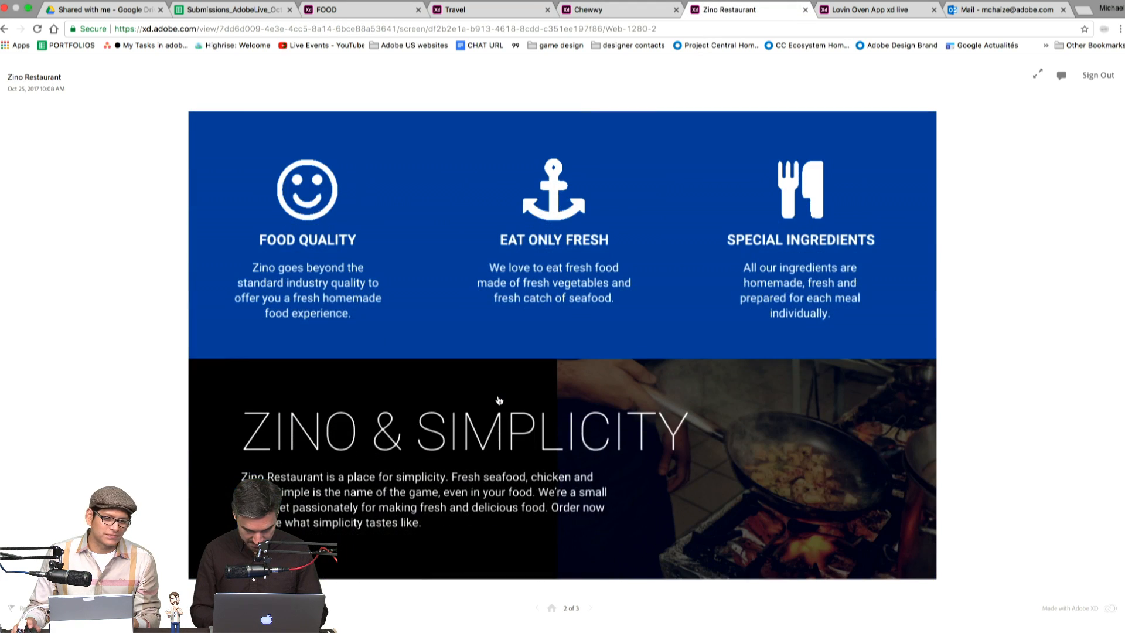
pyautogui.click(523, 525)
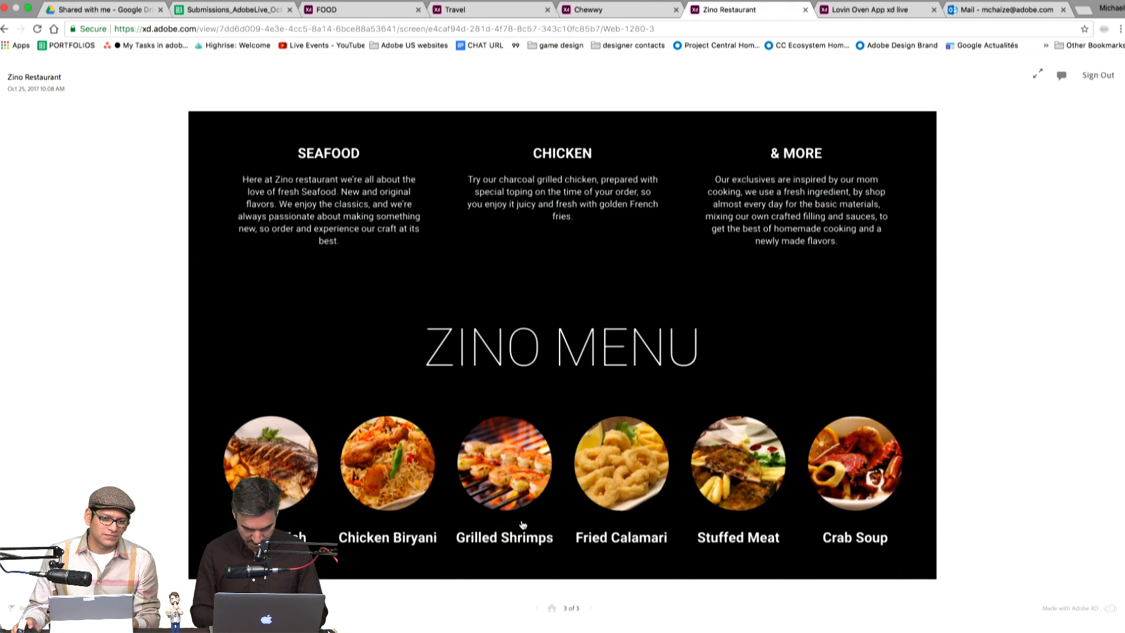
pyautogui.click(501, 441)
pyautogui.click(502, 441)
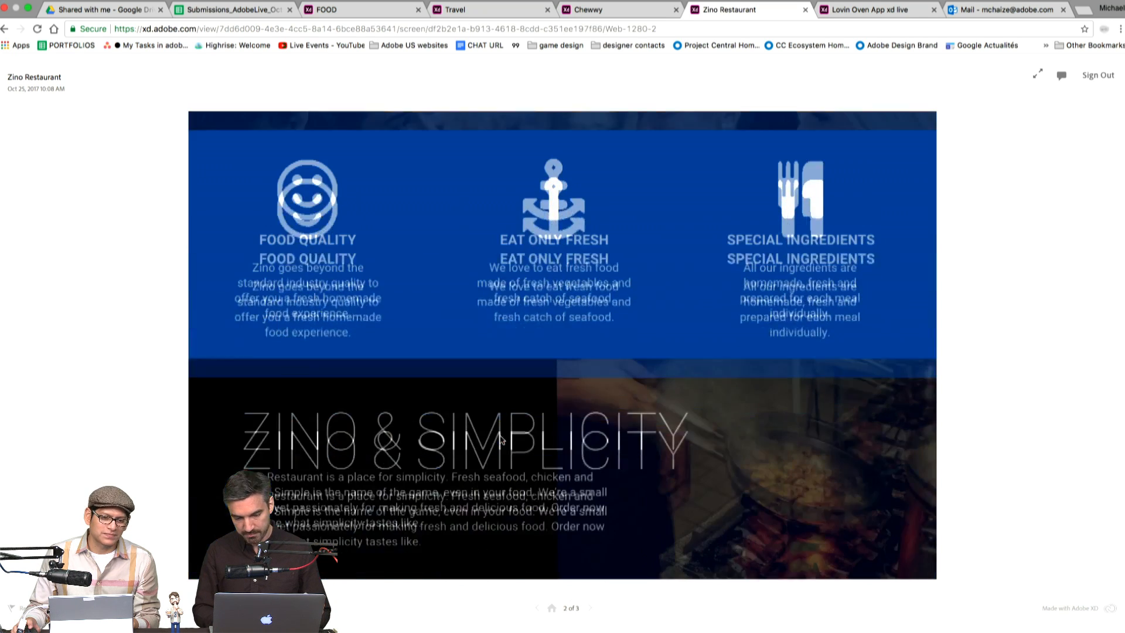
pyautogui.click(501, 440)
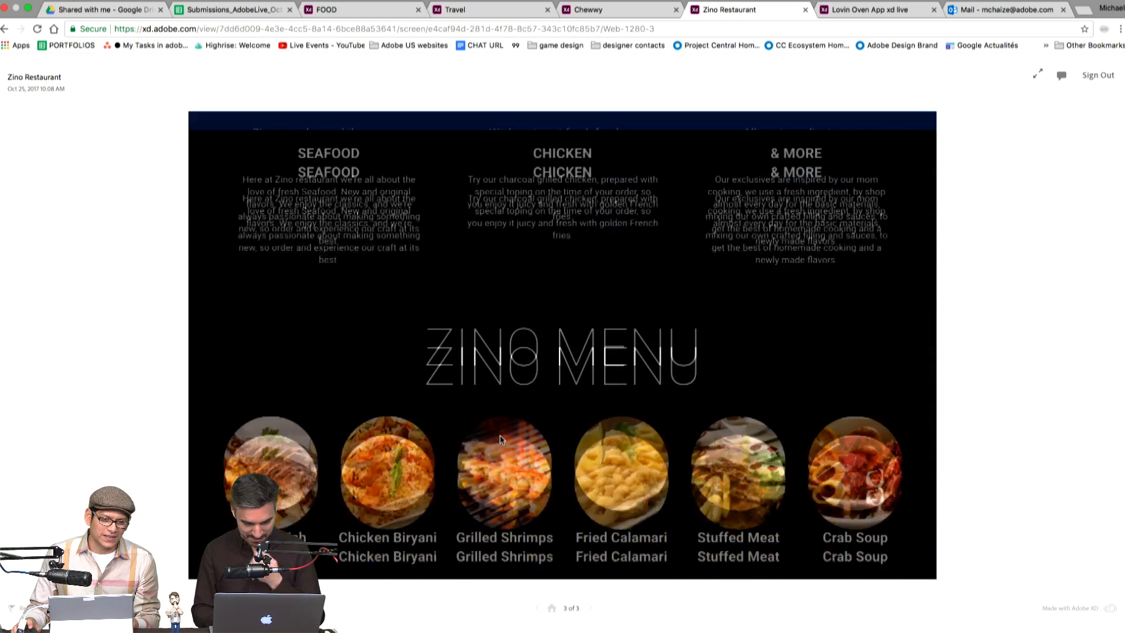
pyautogui.click(502, 441)
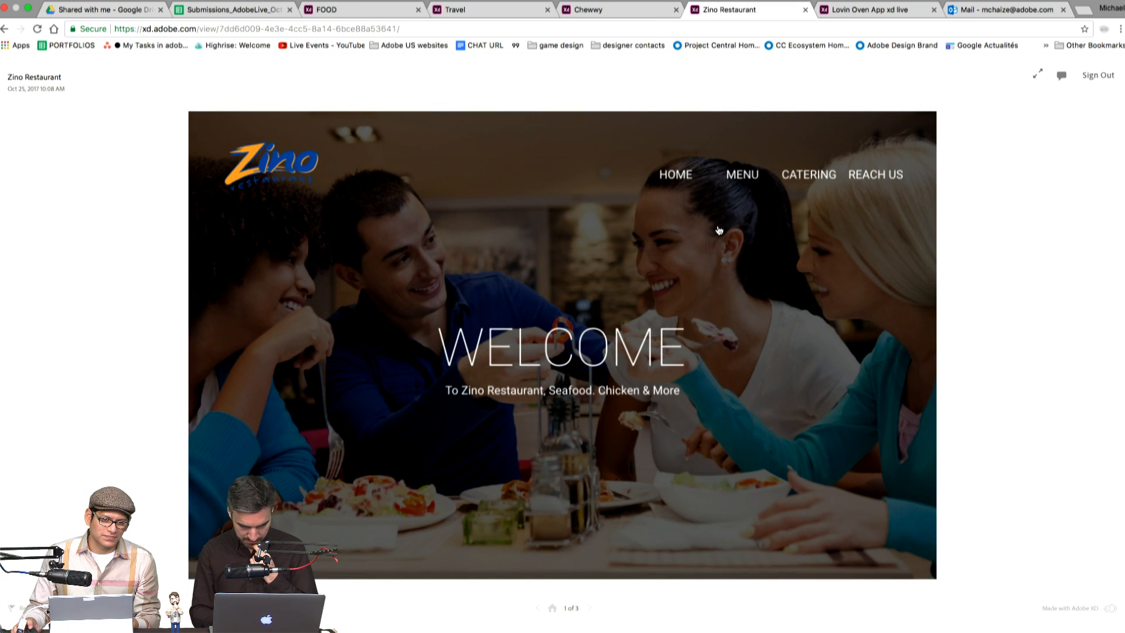
# Step: Switch to the Lovin Oven prototype, log in, view the Flakey Pastries item, and return to the login screen
pyautogui.click(874, 17)
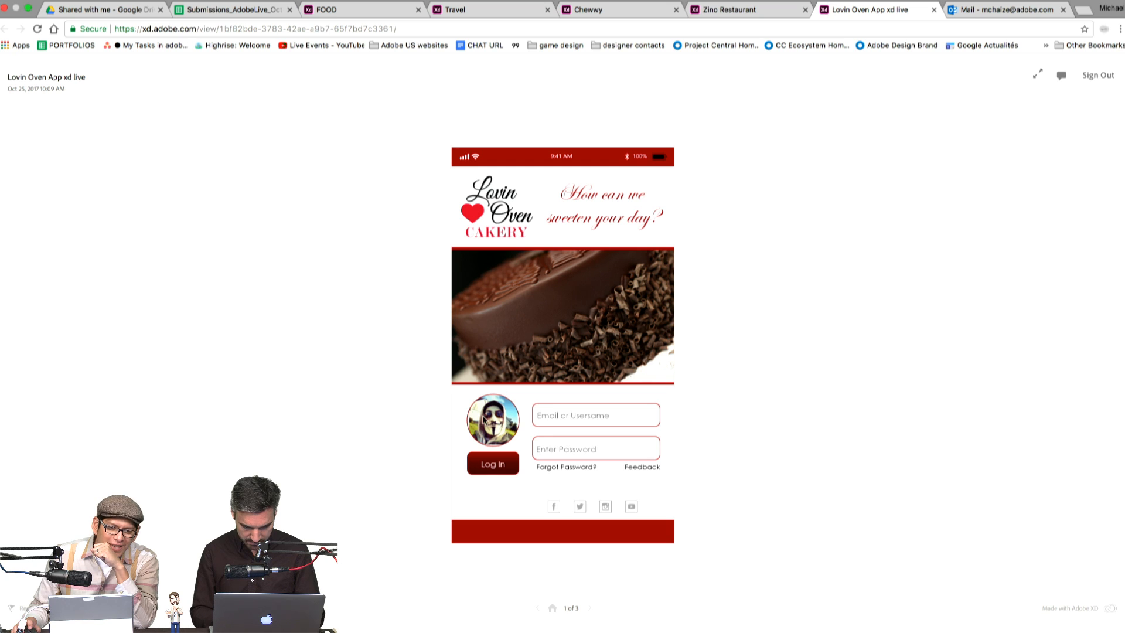
pyautogui.click(489, 468)
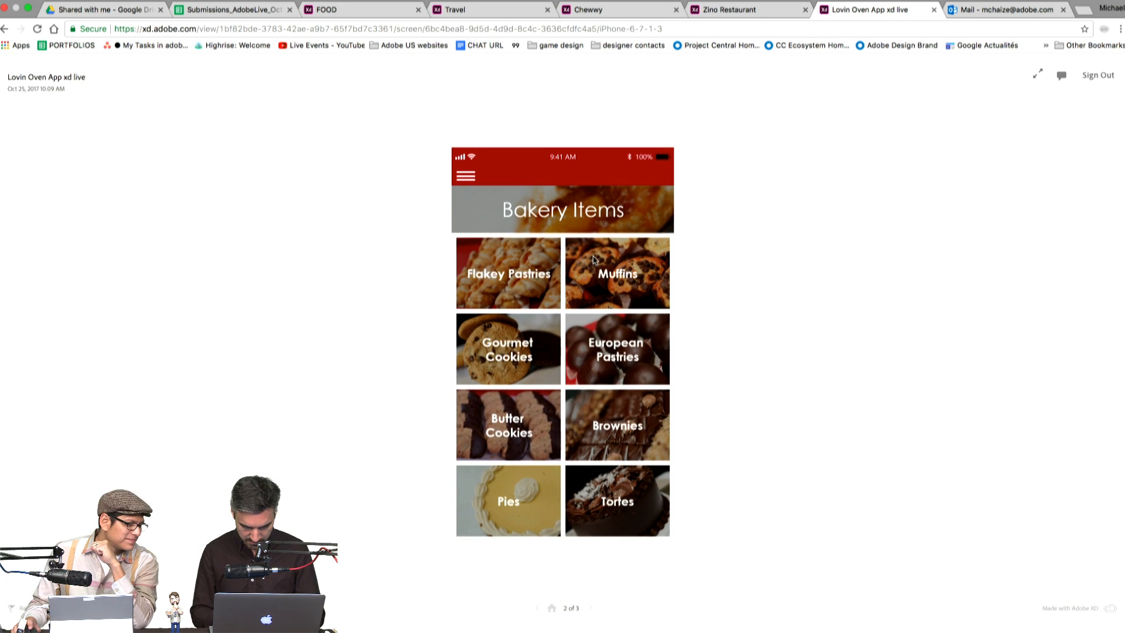
pyautogui.click(497, 285)
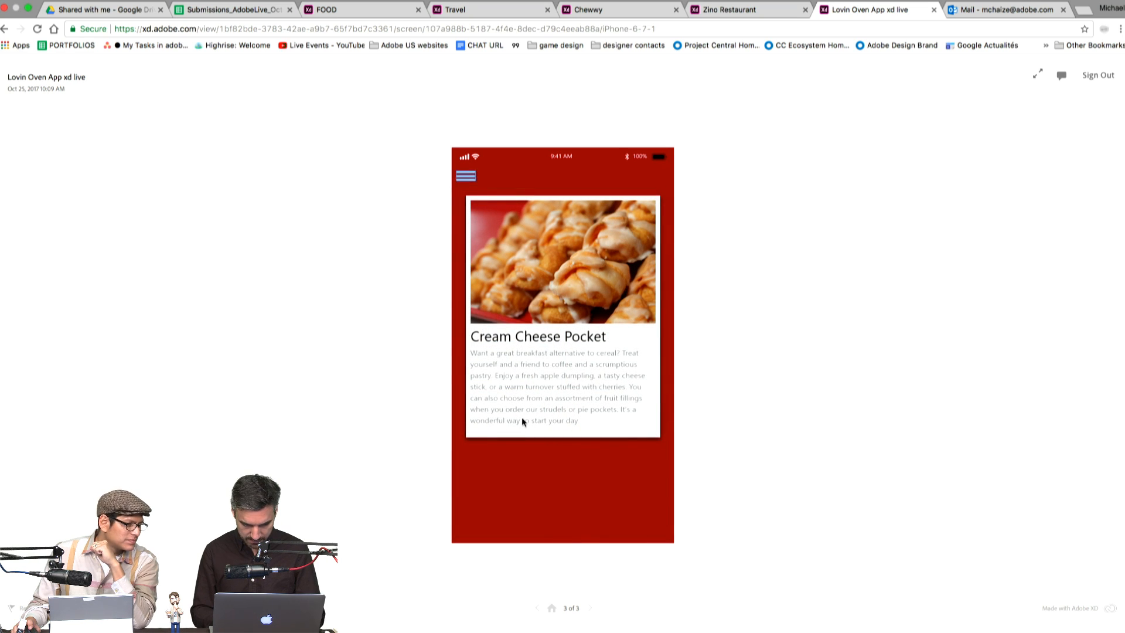
pyautogui.click(459, 172)
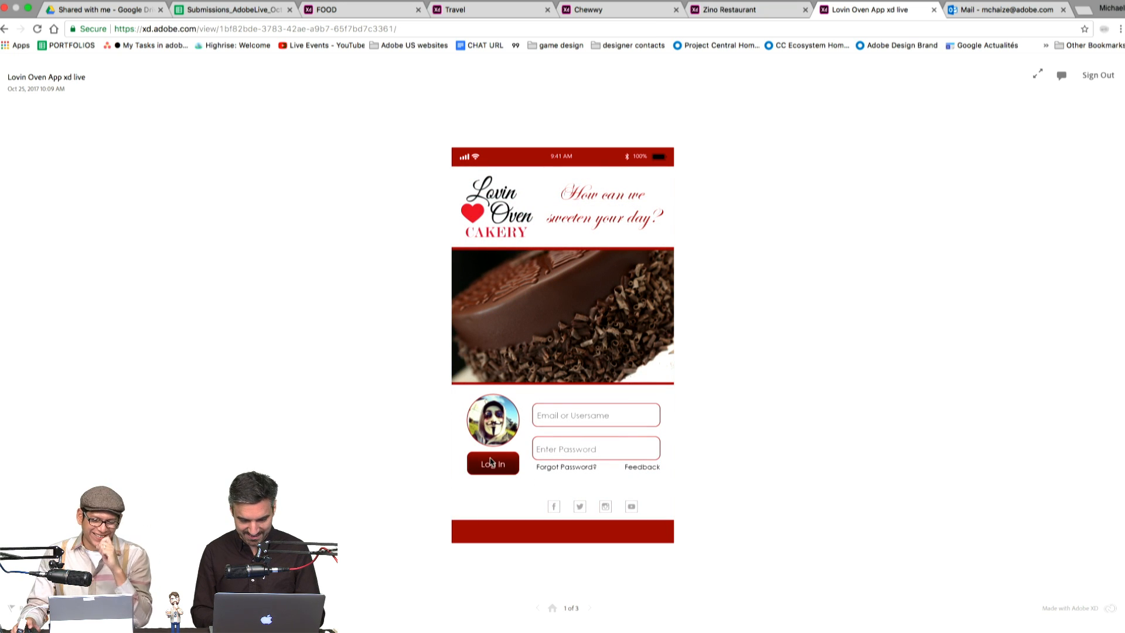
# Step: Test the Lovin Oven flow again through login, Flakey Pastries and the hamburger menu link, including the one on Bakery Items
pyautogui.click(494, 463)
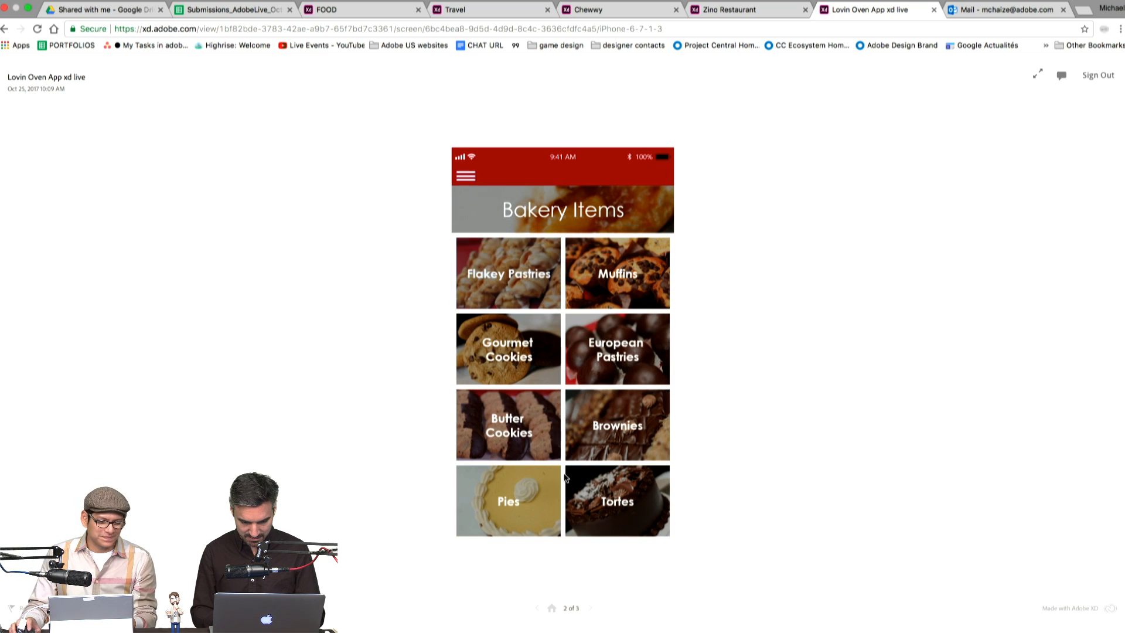
pyautogui.click(487, 264)
pyautogui.click(467, 178)
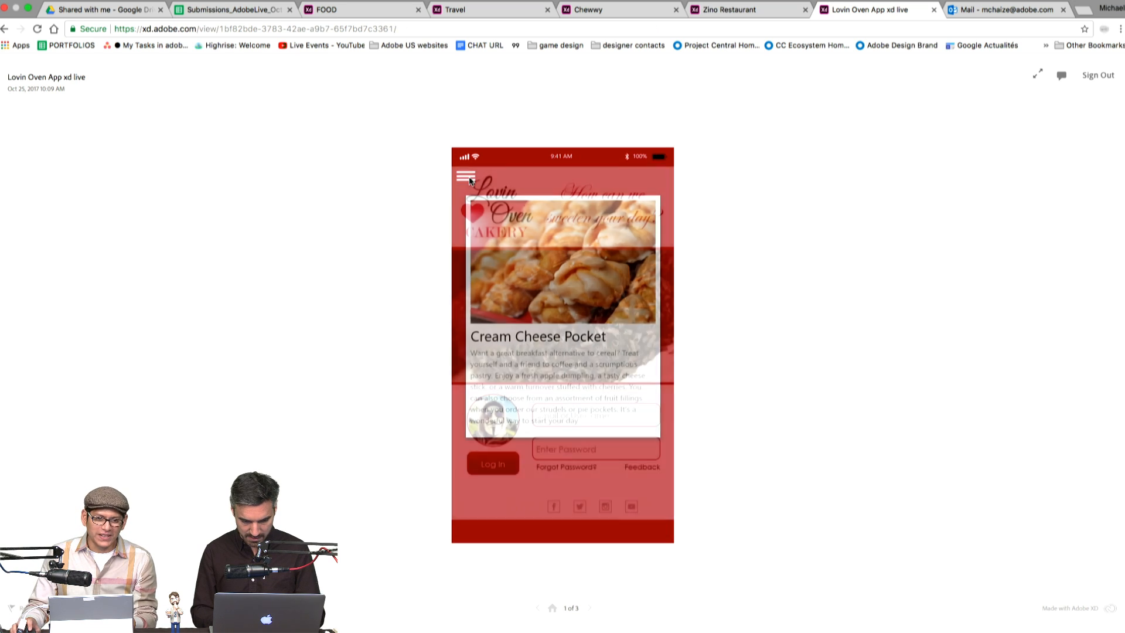
pyautogui.click(507, 468)
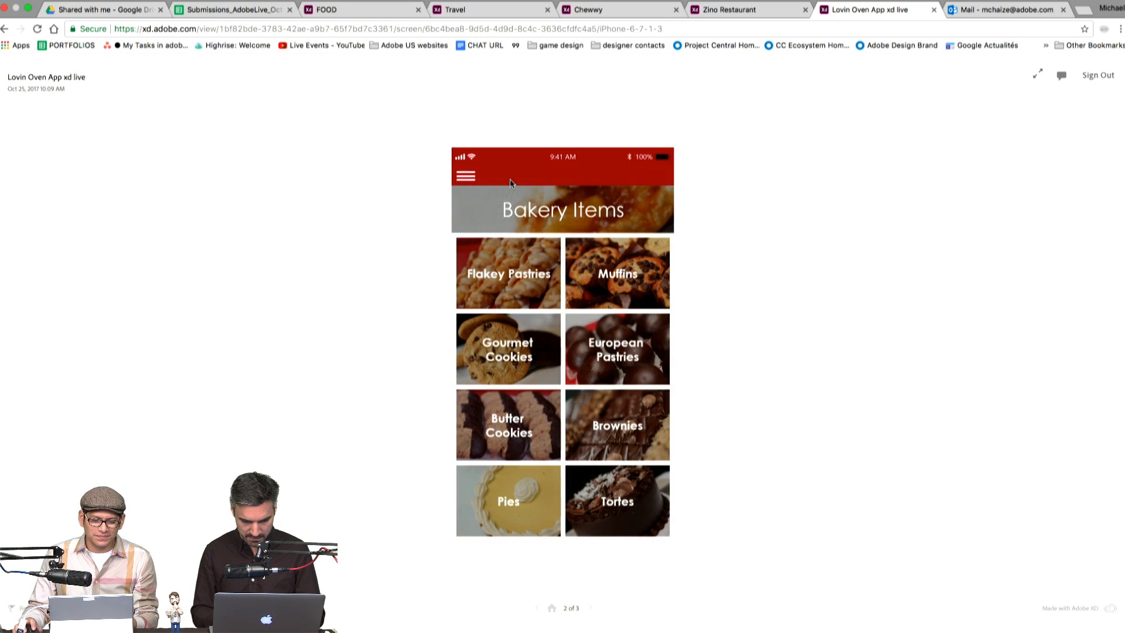
pyautogui.click(466, 179)
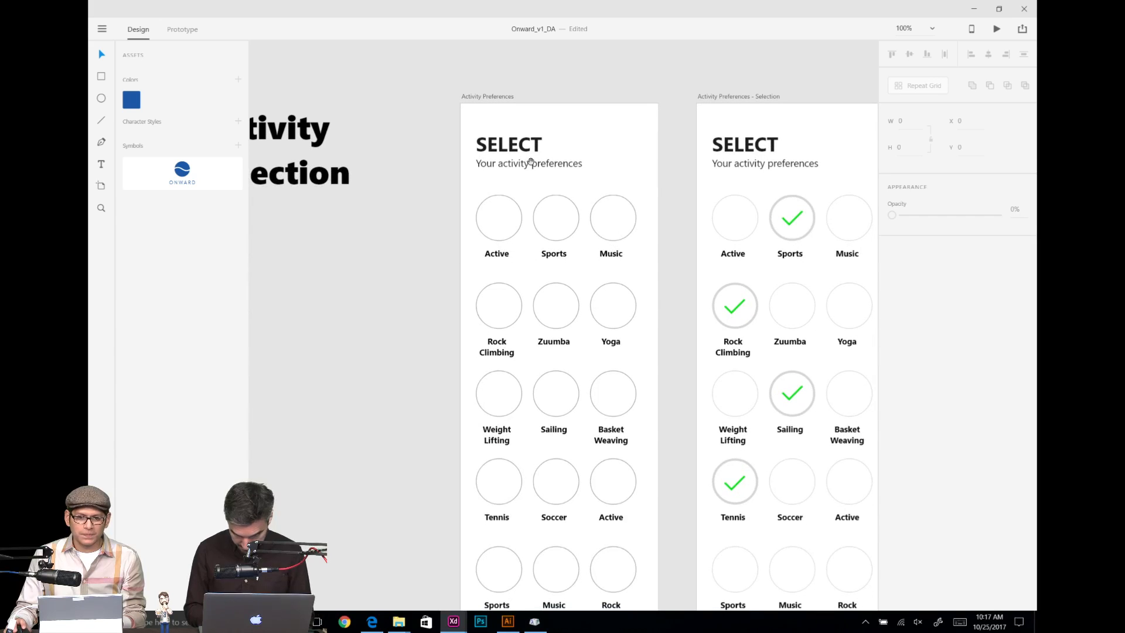
# Step: Switch to the Onward design in Adobe XD and fill the Activity Preferences artboard with #FFCA00
pyautogui.click(489, 96)
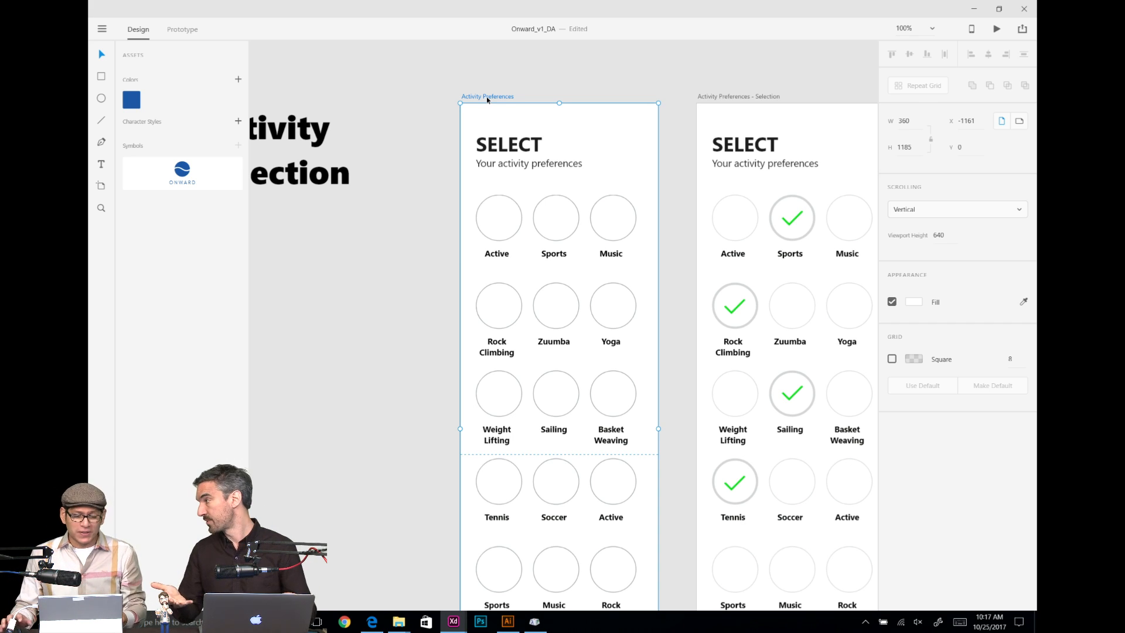
pyautogui.click(915, 306)
pyautogui.write('#FFCA00')
pyautogui.press('Return')
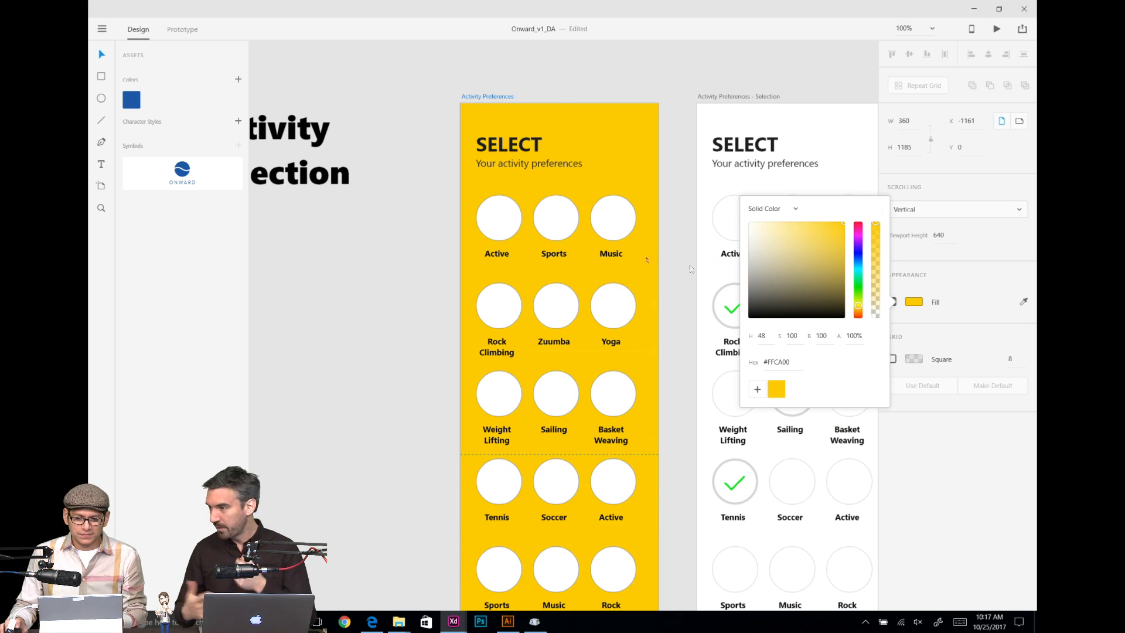
pyautogui.click(372, 272)
# Step: Fill the Activity Preferences - Selection, Validation and both "What are you looking to do?" artboards together with #FFCA00
pyautogui.hscroll(5, 709, 89)
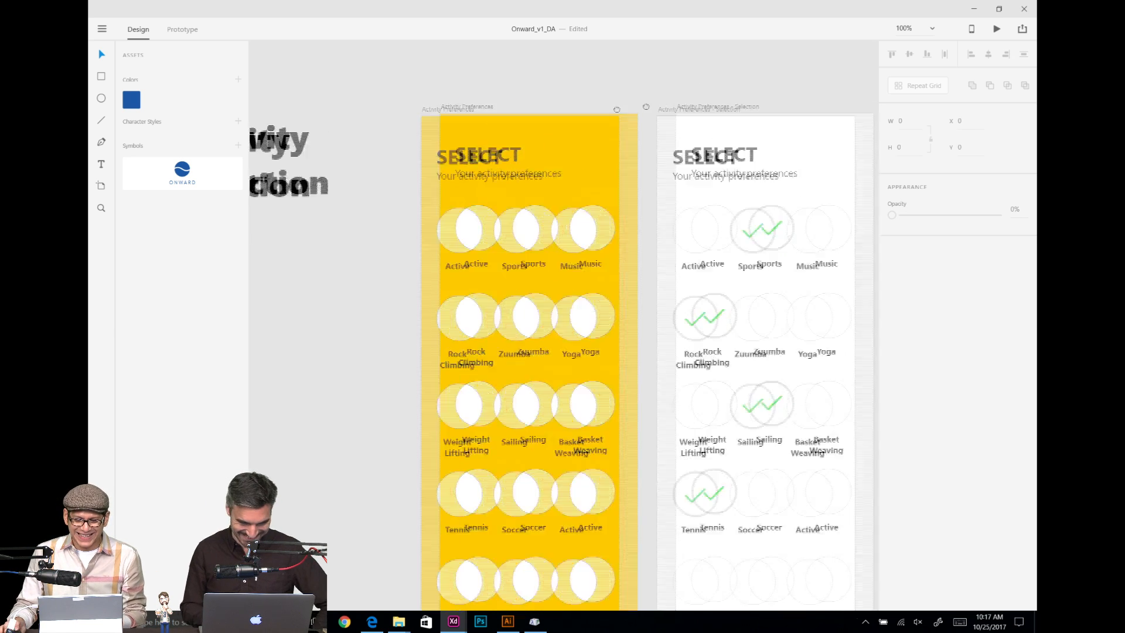
pyautogui.click(505, 143)
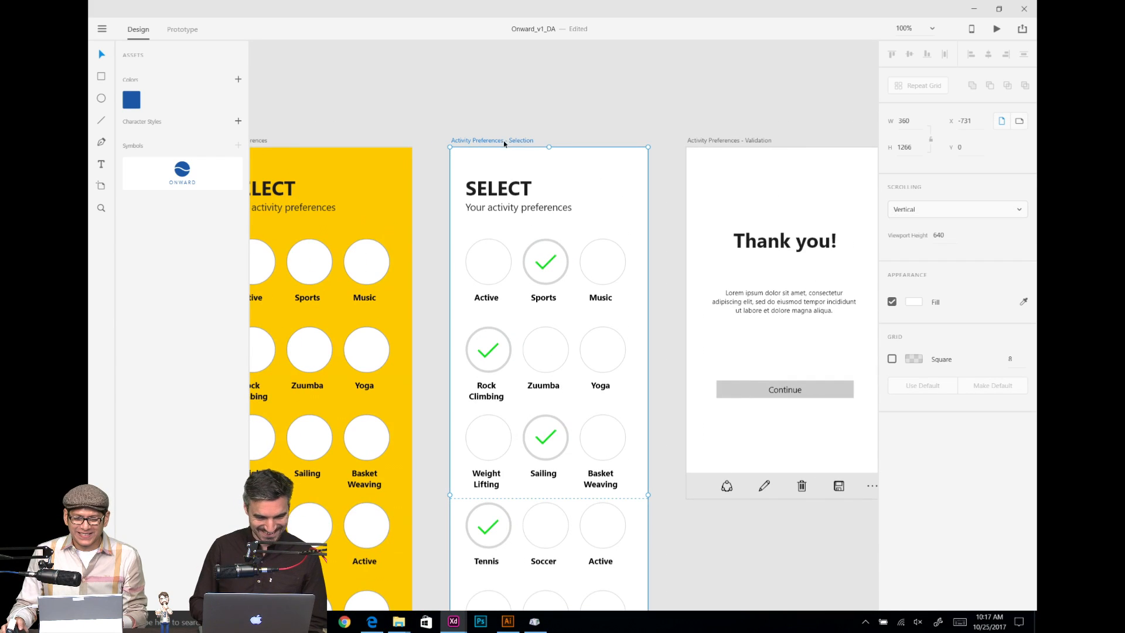
pyautogui.click(724, 144)
pyautogui.hscroll(6, 756, 130)
pyautogui.keyDown('shift'); pyautogui.click(636, 148); pyautogui.keyUp('shift')
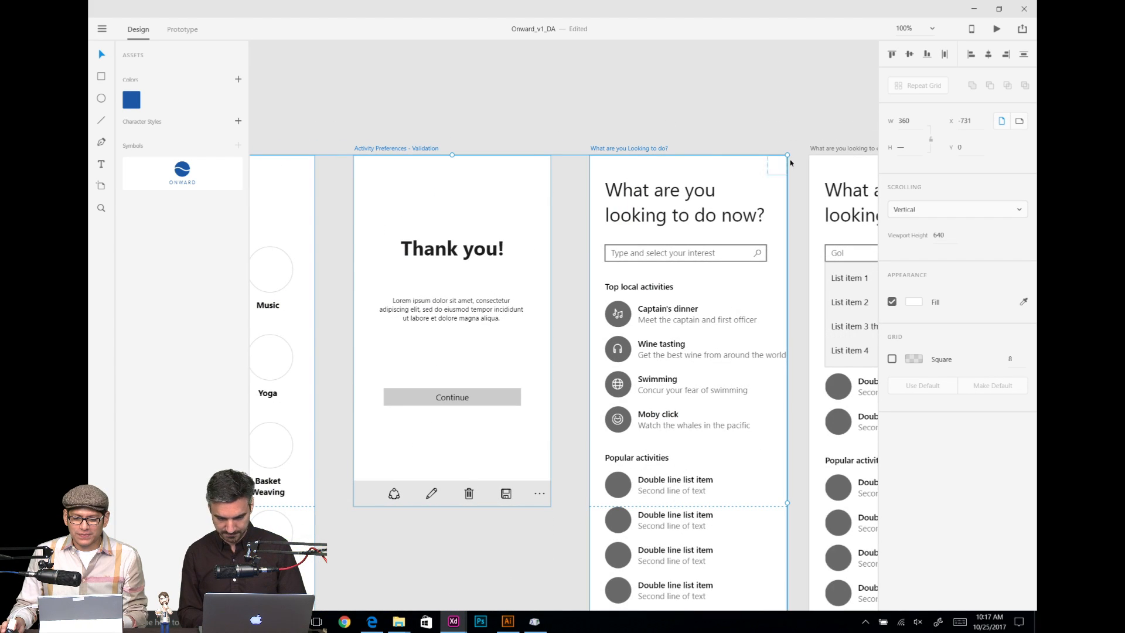
pyautogui.keyDown('shift'); pyautogui.click(819, 151); pyautogui.keyUp('shift')
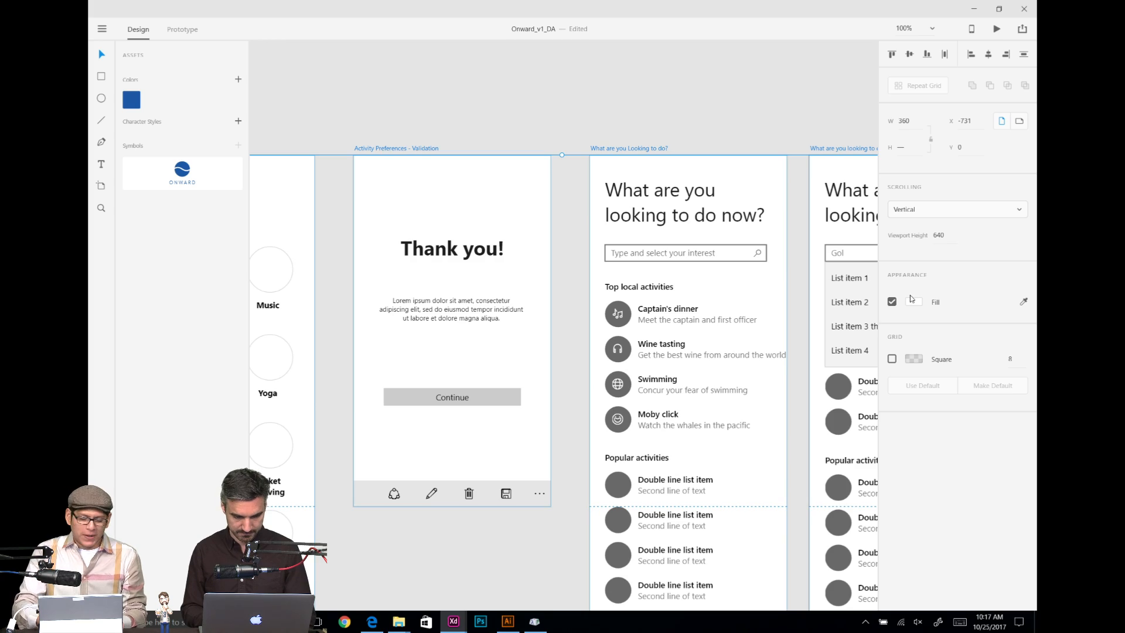
pyautogui.hotkey('ctrl', '-')
pyautogui.hotkey('ctrl', '-')
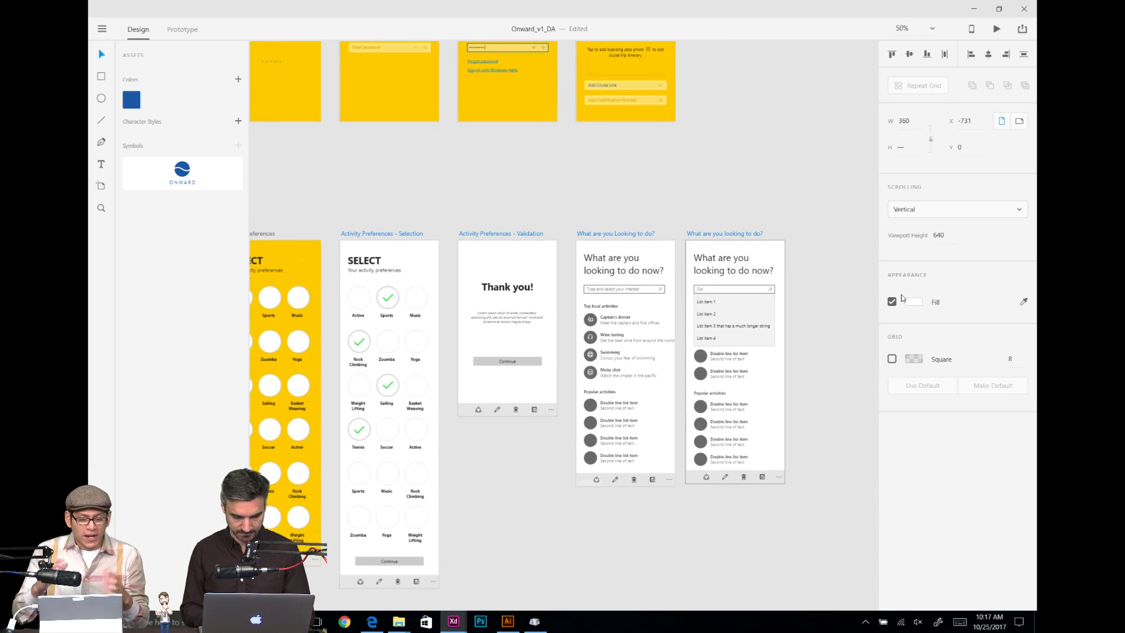
pyautogui.moveTo(647, 193); pyautogui.dragTo(715, 143)
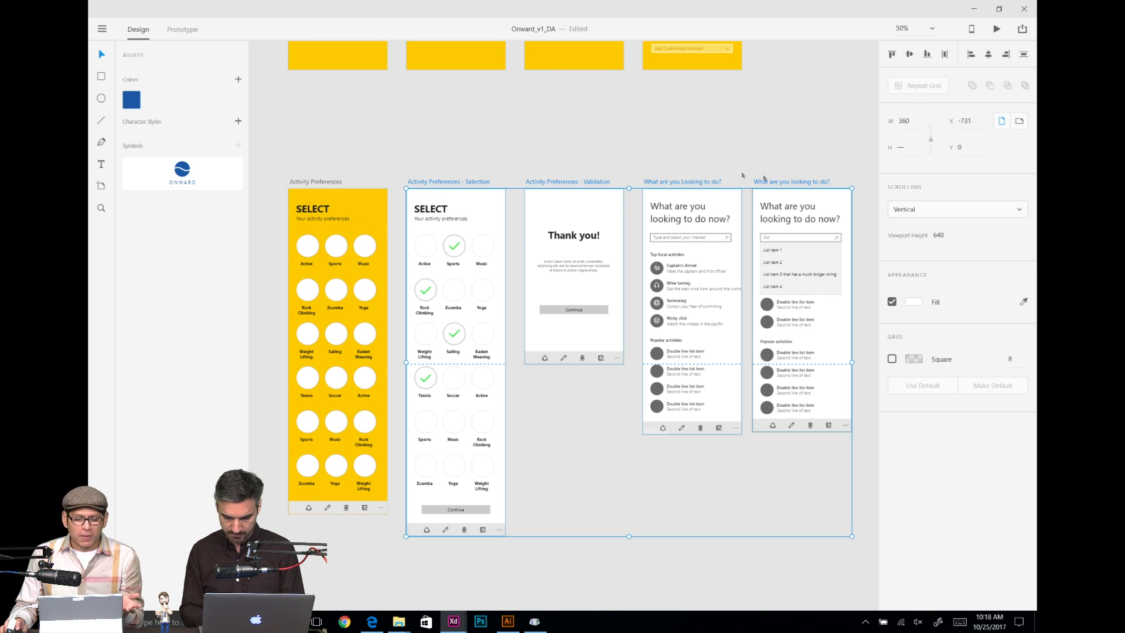
pyautogui.click(914, 302)
pyautogui.write('ffca00')
pyautogui.press('Return')
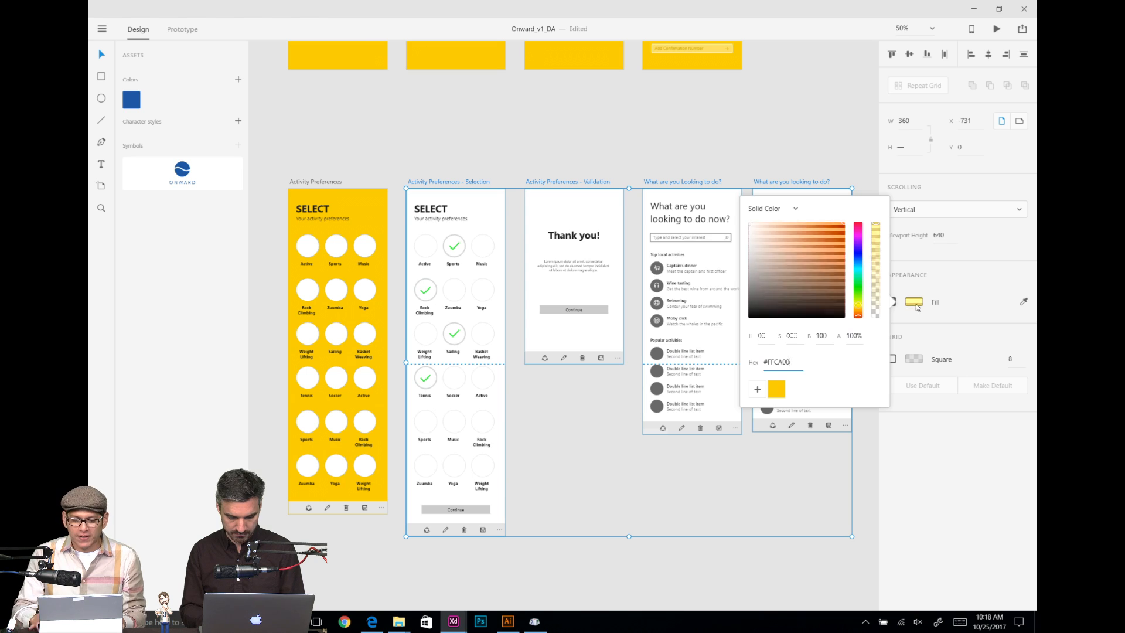
pyautogui.click(647, 147)
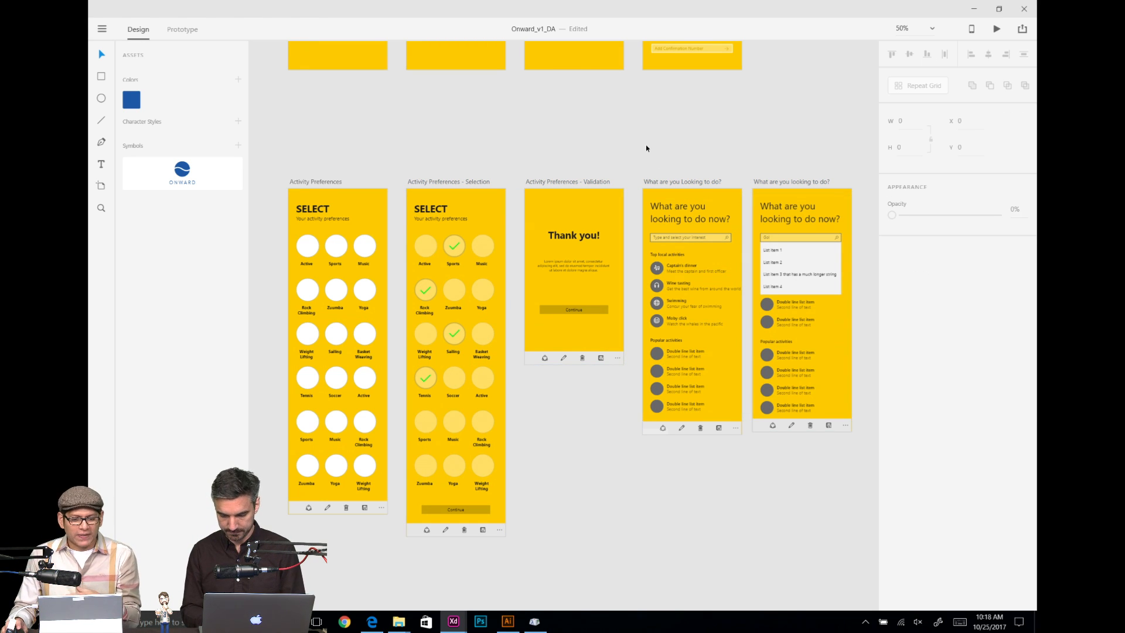
pyautogui.click(562, 317)
pyautogui.click(342, 156)
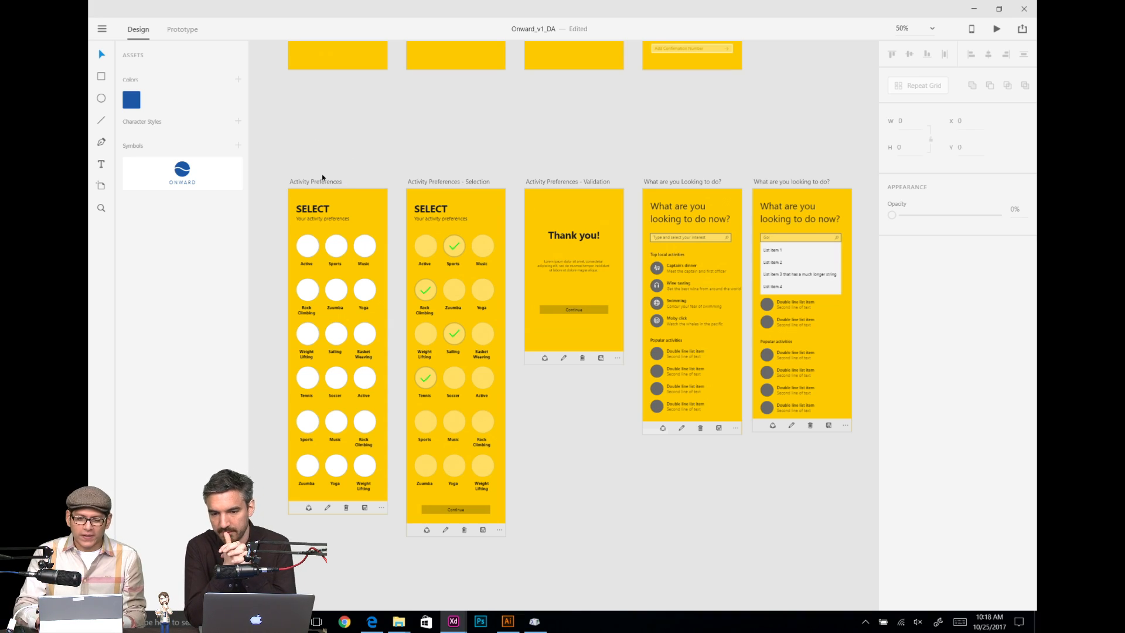
# Step: Delete the bottom icon bars from all five Activity Selection artboards
pyautogui.hotkey('ctrl', '+')
pyautogui.moveTo(352, 174); pyautogui.dragTo(566, 205)
pyautogui.moveTo(435, 213); pyautogui.dragTo(583, 137)
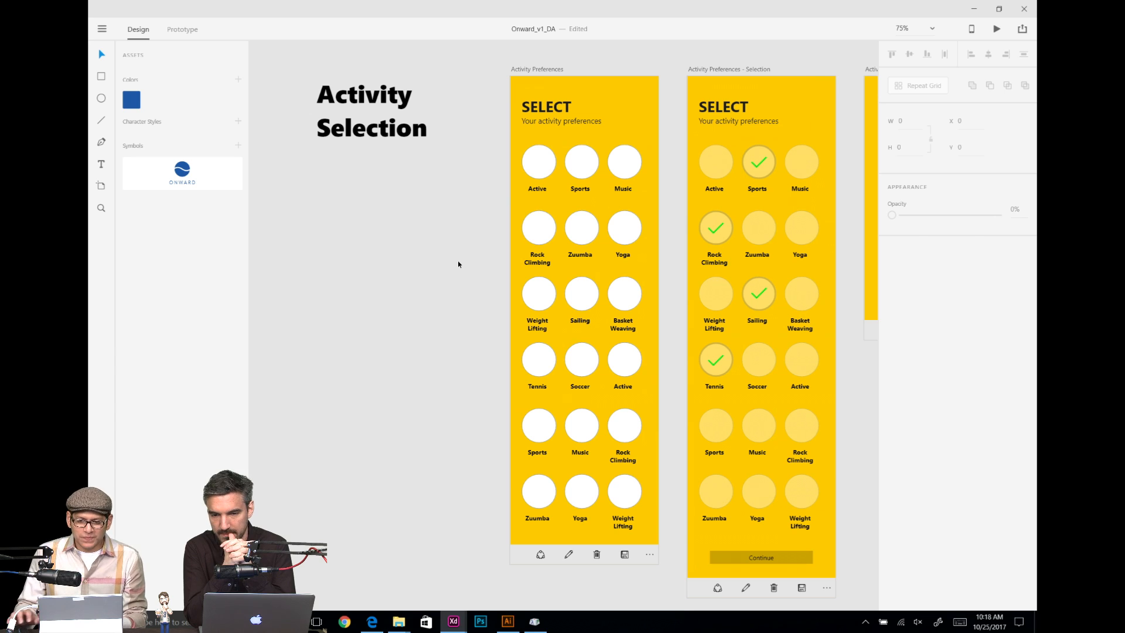
pyautogui.click(566, 555)
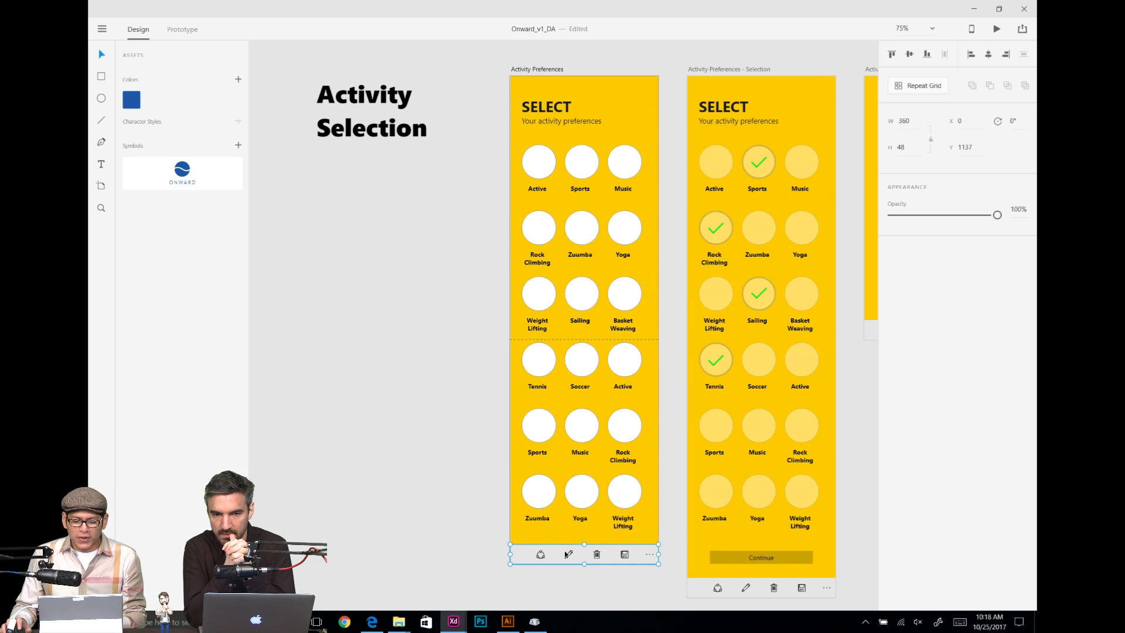
pyautogui.keyDown('shift'); pyautogui.click(739, 590); pyautogui.keyUp('shift')
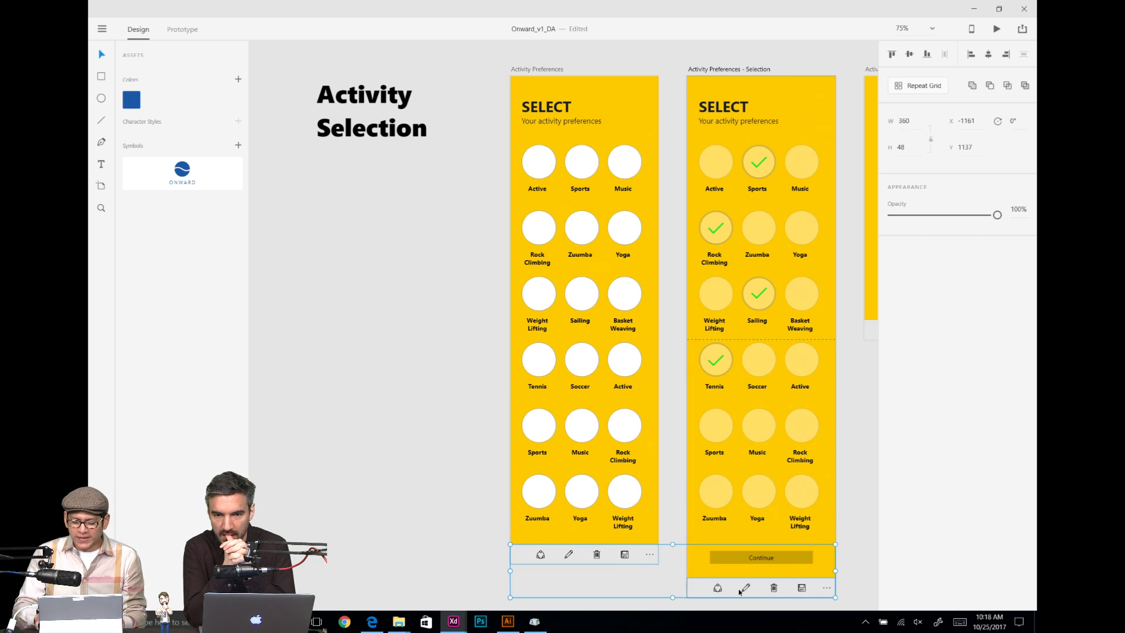
pyautogui.hotkey('ctrl', '-')
pyautogui.hscroll(5, 752, 577)
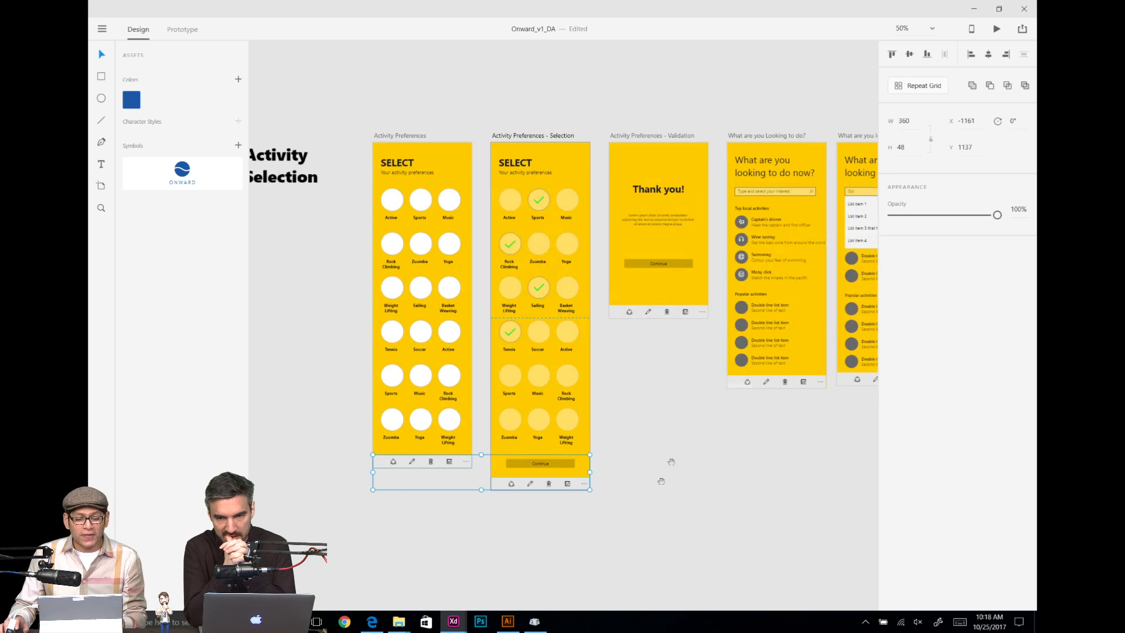
pyautogui.keyDown('shift'); pyautogui.click(658, 311); pyautogui.keyUp('shift')
pyautogui.keyDown('shift'); pyautogui.click(772, 387); pyautogui.keyUp('shift')
pyautogui.hscroll(4, 772, 387)
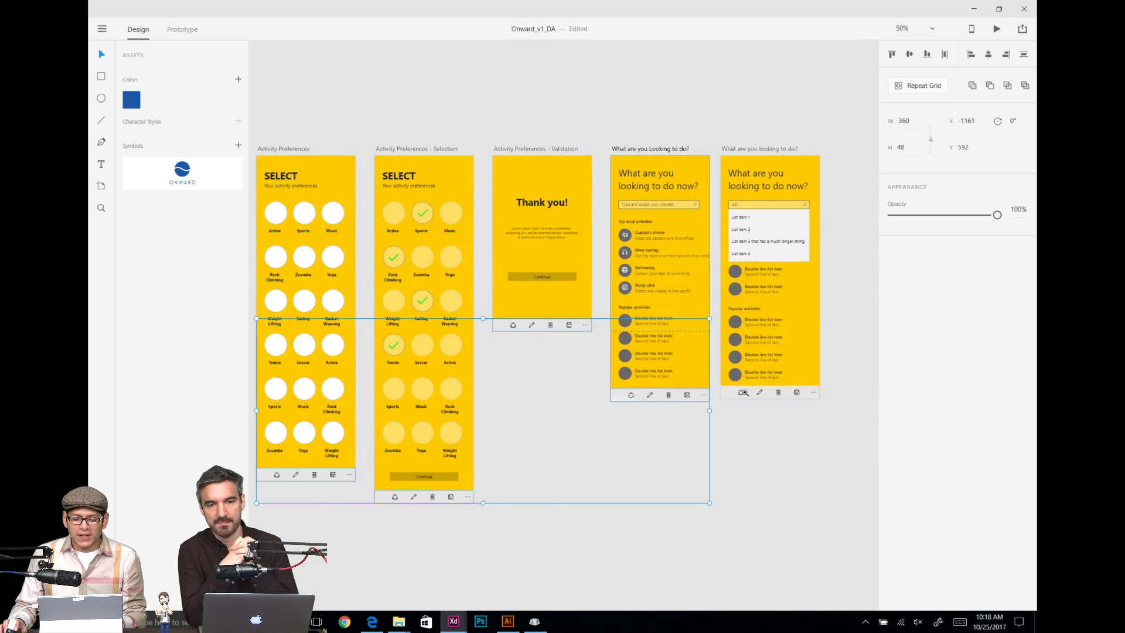
pyautogui.keyDown('shift'); pyautogui.click(743, 393); pyautogui.keyUp('shift')
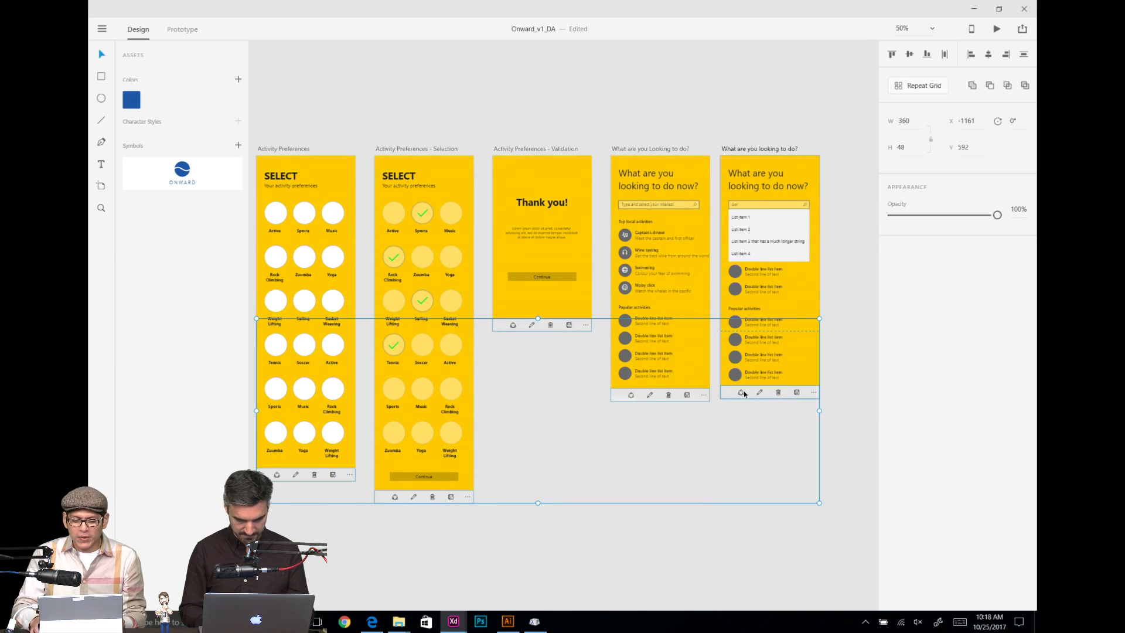
pyautogui.press('Delete')
# Step: Move the heading and activity circle grid on the Activity Preferences artboard down together to Y 88
pyautogui.hscroll(-5, 706, 428)
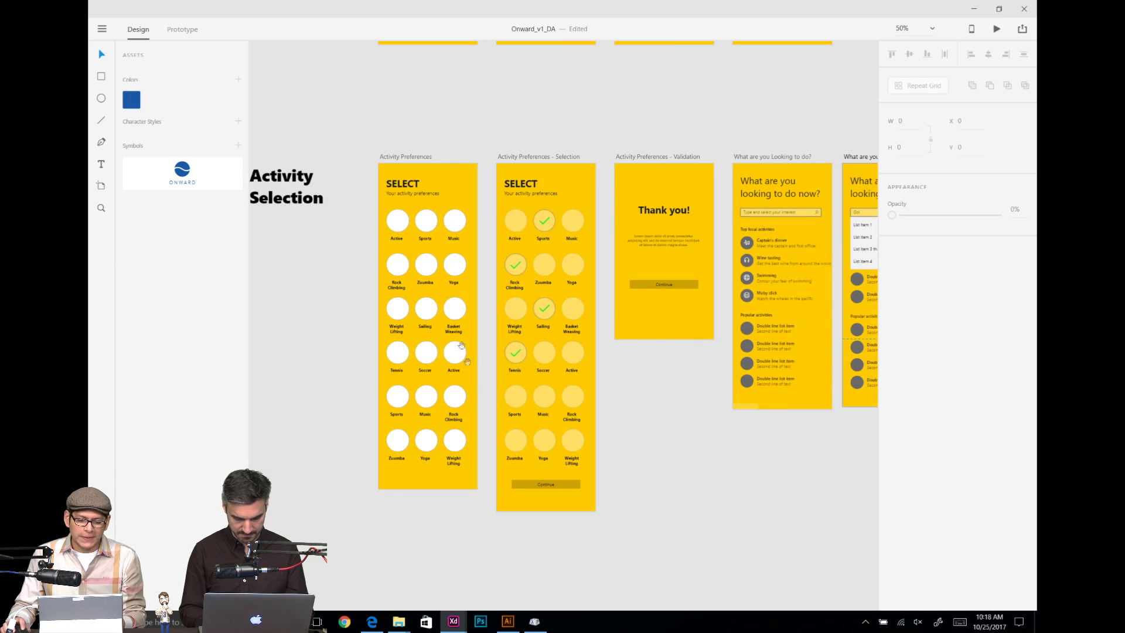
pyautogui.click(421, 194)
pyautogui.moveTo(368, 176); pyautogui.dragTo(463, 471)
pyautogui.hotkey('ctrl', '+')
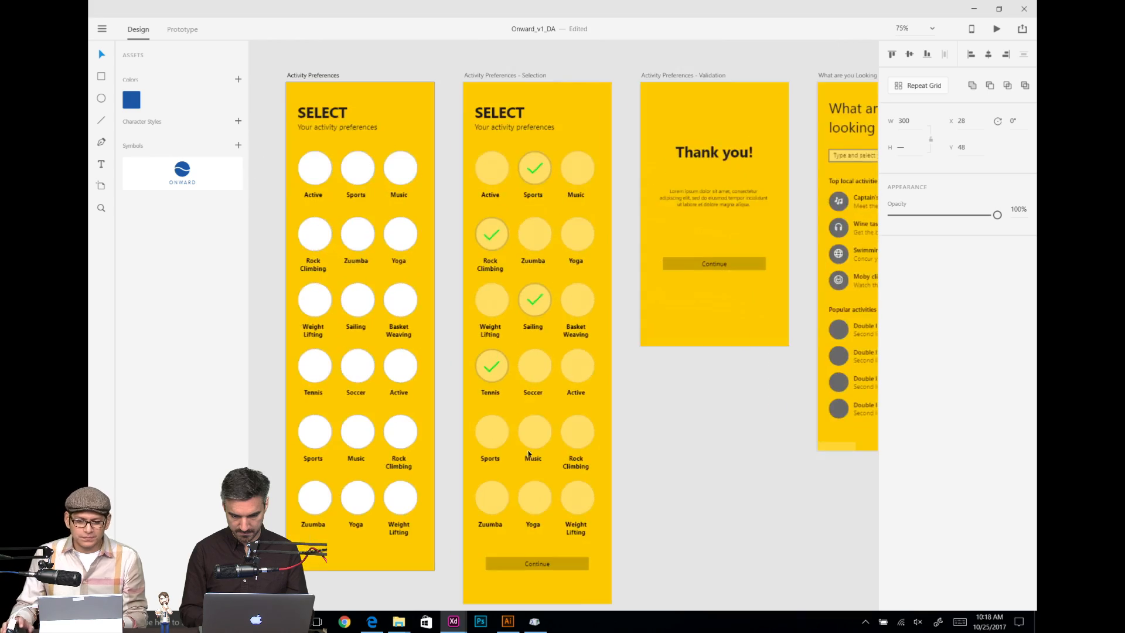
pyautogui.moveTo(526, 451); pyautogui.dragTo(691, 409)
pyautogui.hotkey('shift', 'Down')
pyautogui.hotkey('shift', 'Down')
pyautogui.hotkey('shift', 'Down')
pyautogui.hotkey('shift', 'Down')
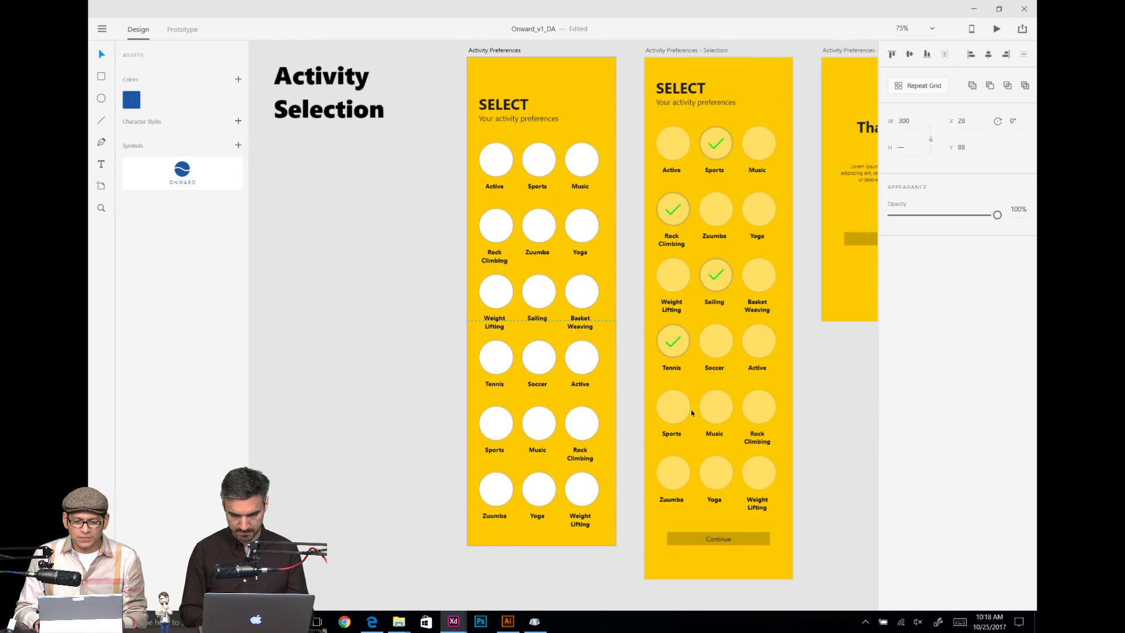
# Step: Copy the hamburger menu icon from the Connect trip artboard into the top-left corner of the Activity Preferences artboard
pyautogui.moveTo(452, 135); pyautogui.dragTo(467, 252)
pyautogui.scroll(10, 467, 252)
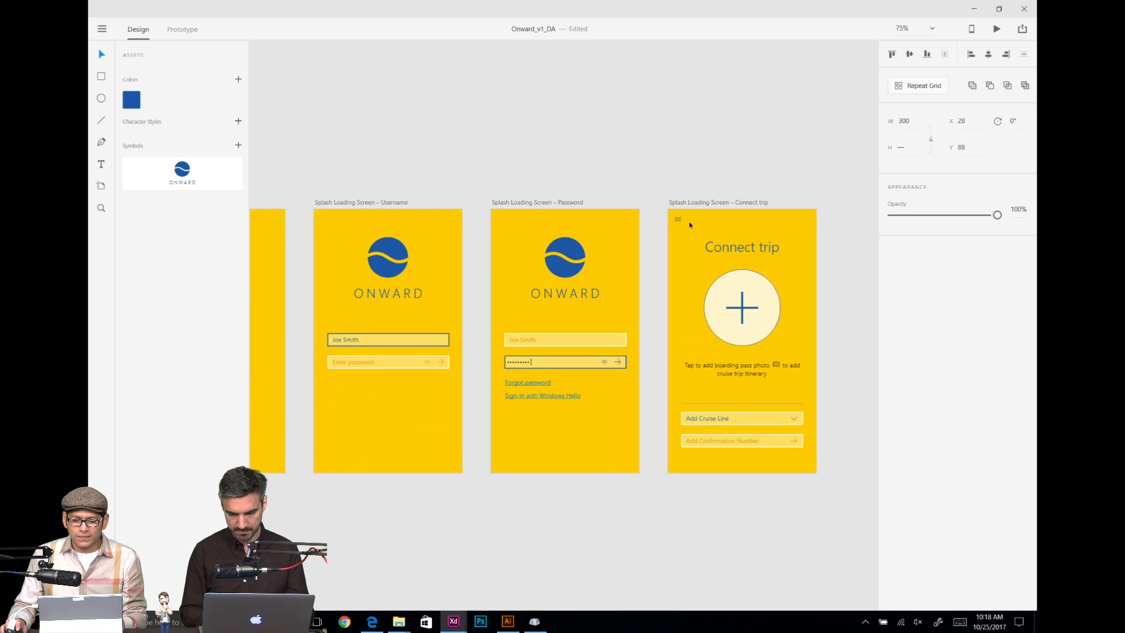
pyautogui.press('Escape')
pyautogui.click(679, 220)
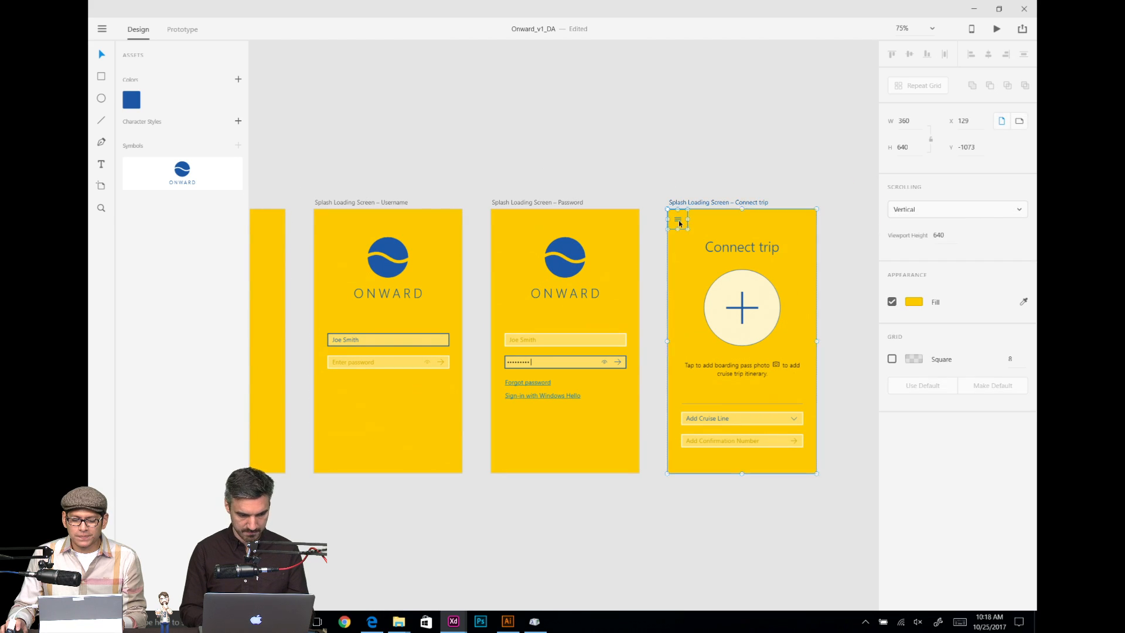
pyautogui.scroll(-2, 634, 166)
pyautogui.scroll(-5, 633, 166)
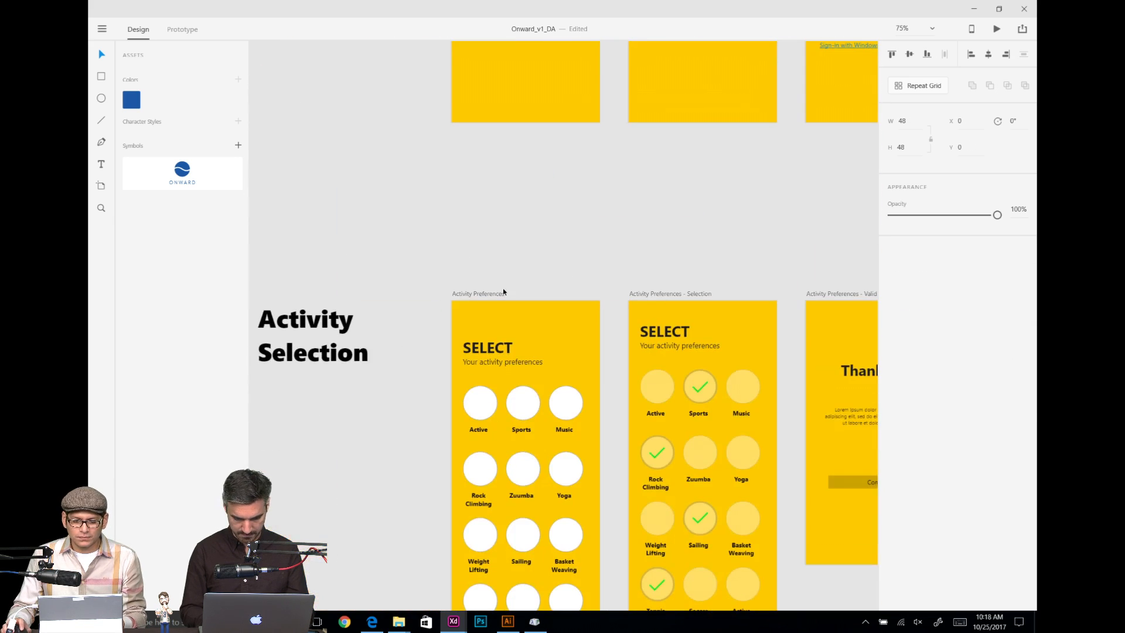
pyautogui.click(500, 294)
pyautogui.scroll(-2, 595, 142)
pyautogui.hscroll(2, 600, 143)
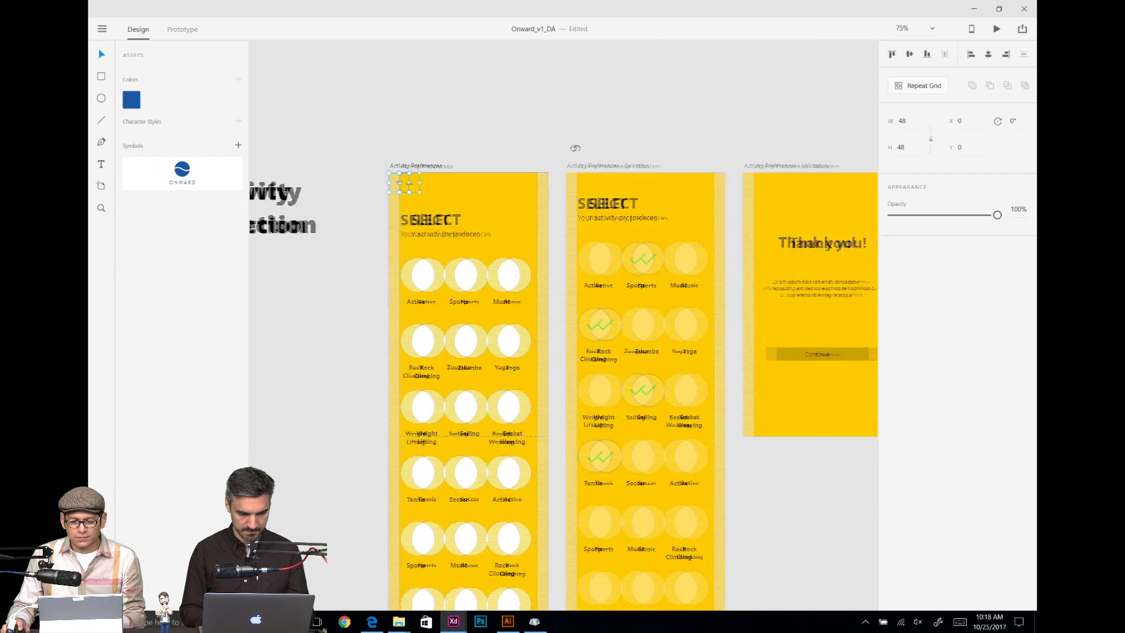
# Step: Try to paste the hamburger icon into the four remaining Activity Selection artboards at once
pyautogui.click(592, 165)
pyautogui.moveTo(738, 161); pyautogui.dragTo(579, 150)
pyautogui.keyDown('shift'); pyautogui.click(603, 155); pyautogui.keyUp('shift')
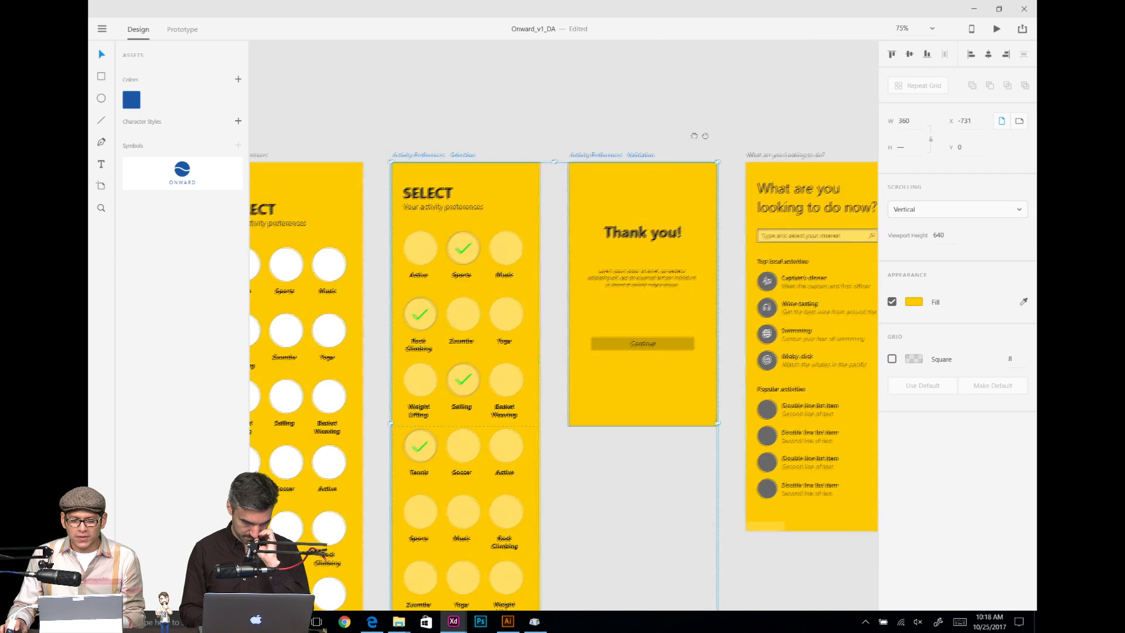
pyautogui.moveTo(743, 139); pyautogui.dragTo(599, 139)
pyautogui.keyDown('shift'); pyautogui.click(635, 155); pyautogui.keyUp('shift')
pyautogui.keyDown('shift'); pyautogui.click(799, 155); pyautogui.keyUp('shift')
pyautogui.moveTo(830, 128); pyautogui.dragTo(903, 112)
pyautogui.press('Tab')
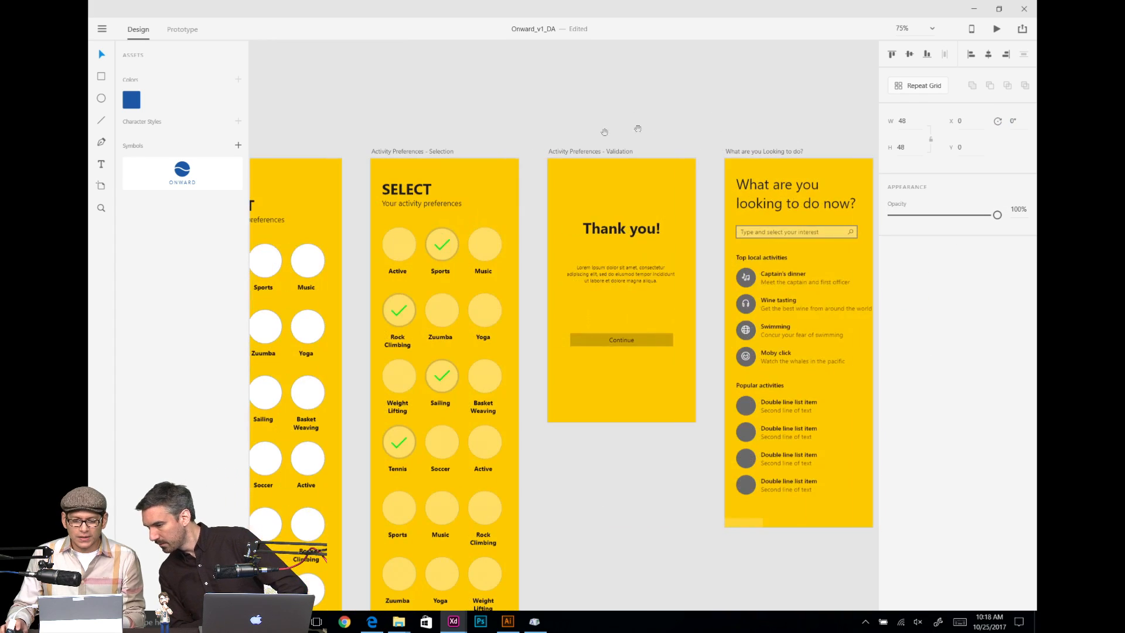
# Step: Paste the hamburger icon individually into the Selection, Validation and first "What are you Looking to do?" artboards
pyautogui.click(424, 153)
pyautogui.hotkey('ctrl', 'v')
pyautogui.click(568, 155)
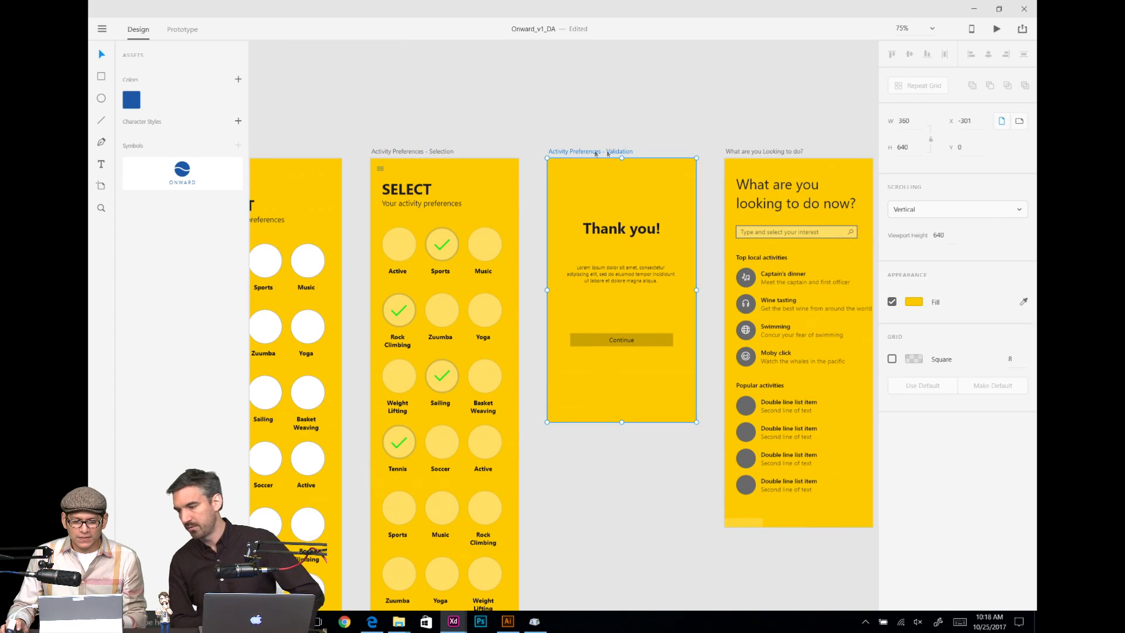
pyautogui.hotkey('ctrl', 'v')
pyautogui.click(738, 152)
pyautogui.hotkey('ctrl', 'v')
pyautogui.click(752, 110)
pyautogui.moveTo(751, 110); pyautogui.dragTo(566, 116)
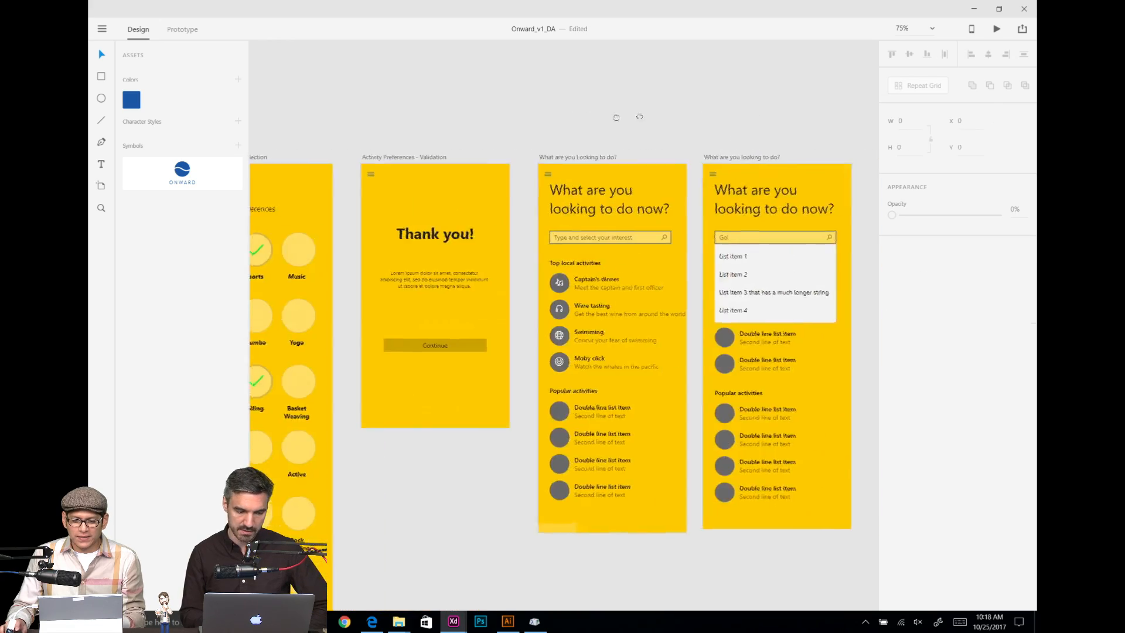
pyautogui.moveTo(680, 116); pyautogui.dragTo(912, 113)
pyautogui.moveTo(498, 117); pyautogui.dragTo(611, 129)
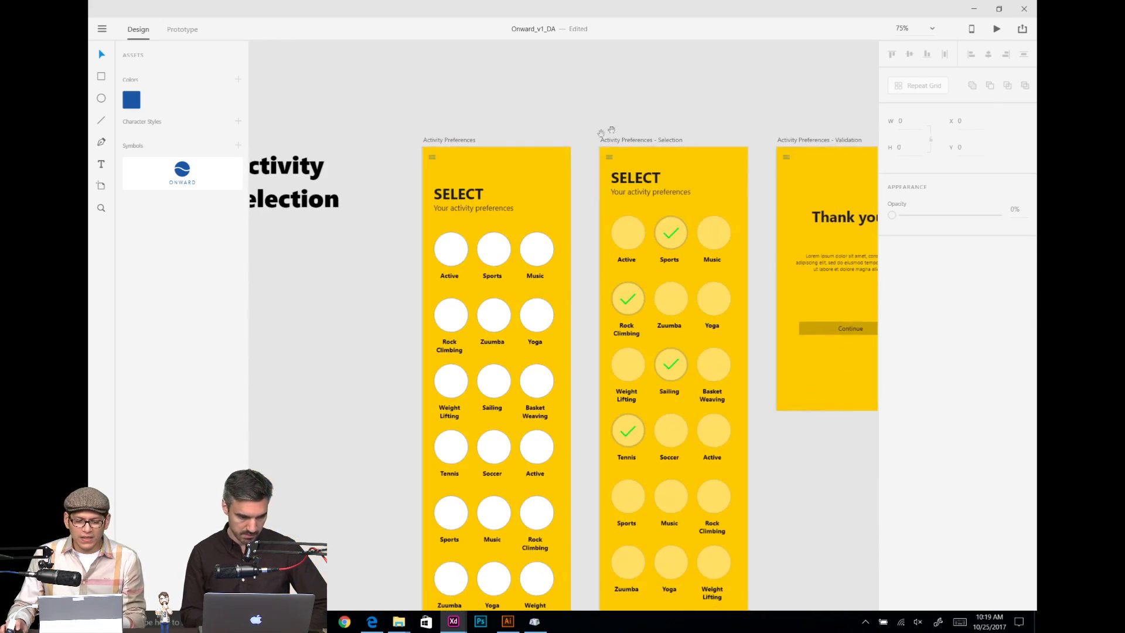
# Step: Dismiss the follower notification and copy the ONWARD text from the logo on the Splash Loading Screen artboard
pyautogui.moveTo(468, 123); pyautogui.dragTo(586, 170)
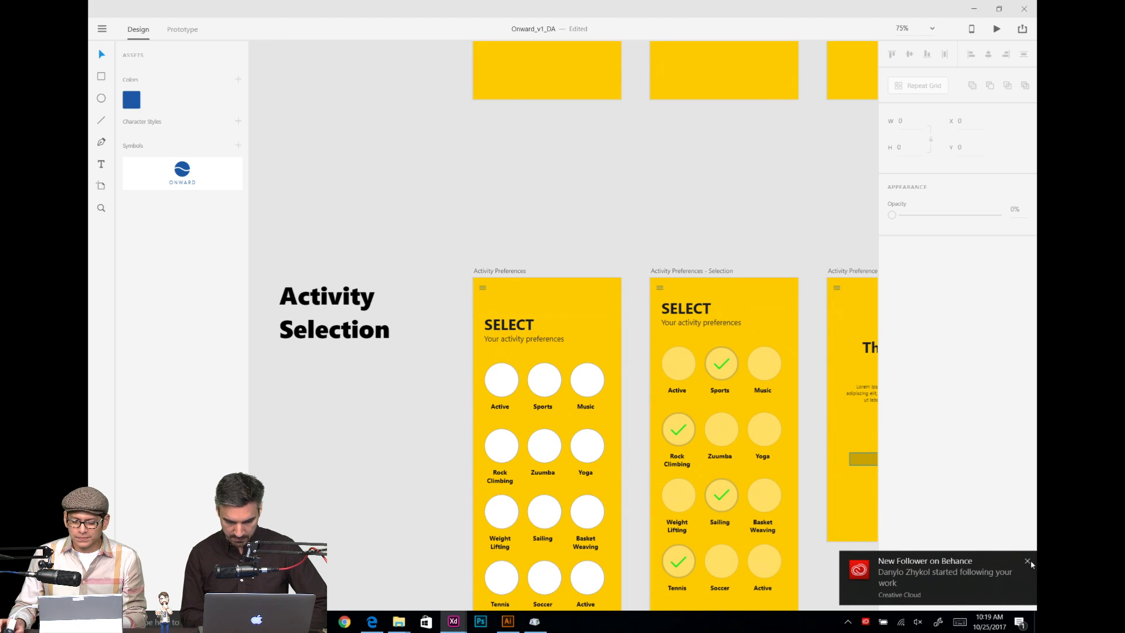
pyautogui.click(1030, 562)
pyautogui.moveTo(588, 236); pyautogui.dragTo(583, 191)
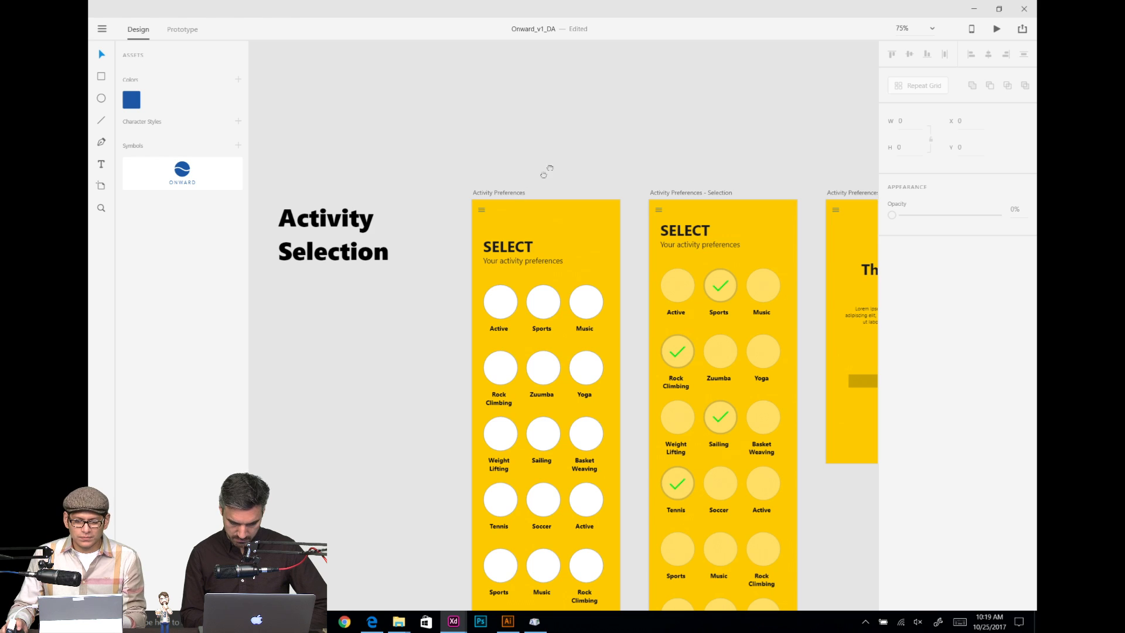
pyautogui.moveTo(642, 138); pyautogui.dragTo(492, 354)
pyautogui.moveTo(569, 205); pyautogui.dragTo(518, 342)
pyautogui.click(522, 167)
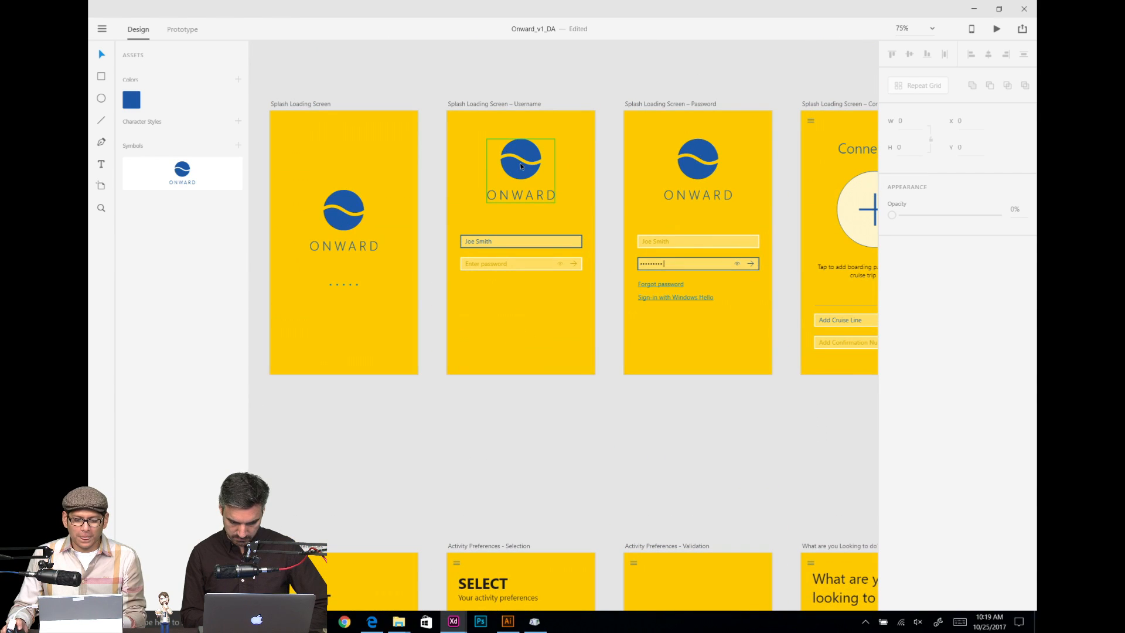
pyautogui.click(346, 219)
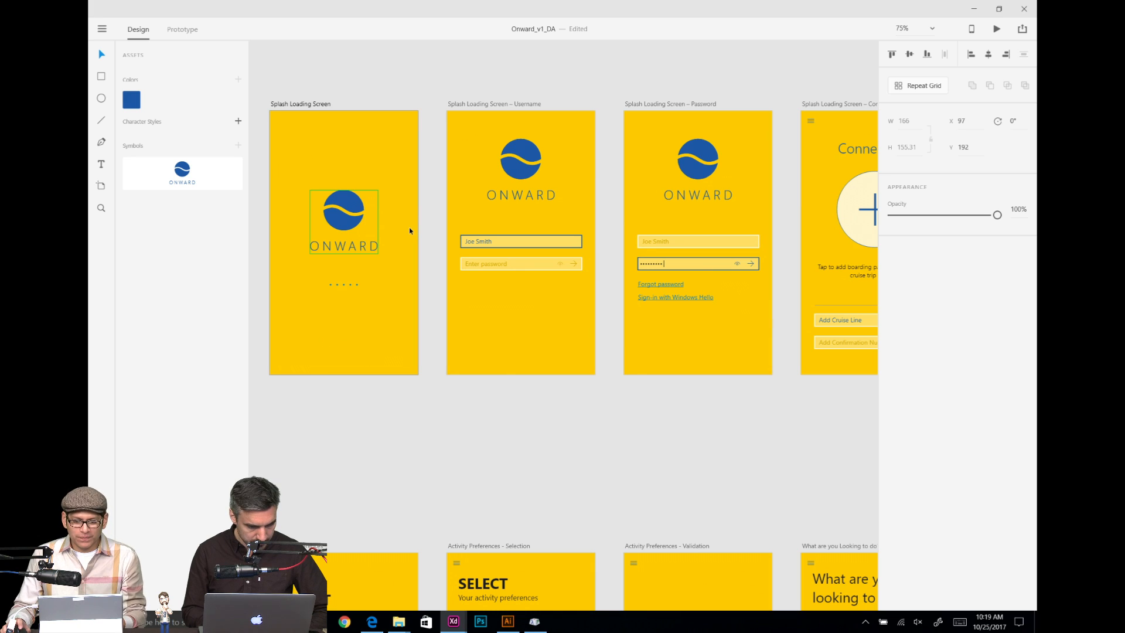
pyautogui.doubleClick(349, 250)
pyautogui.doubleClick(357, 251)
pyautogui.hotkey('ctrl', 'c')
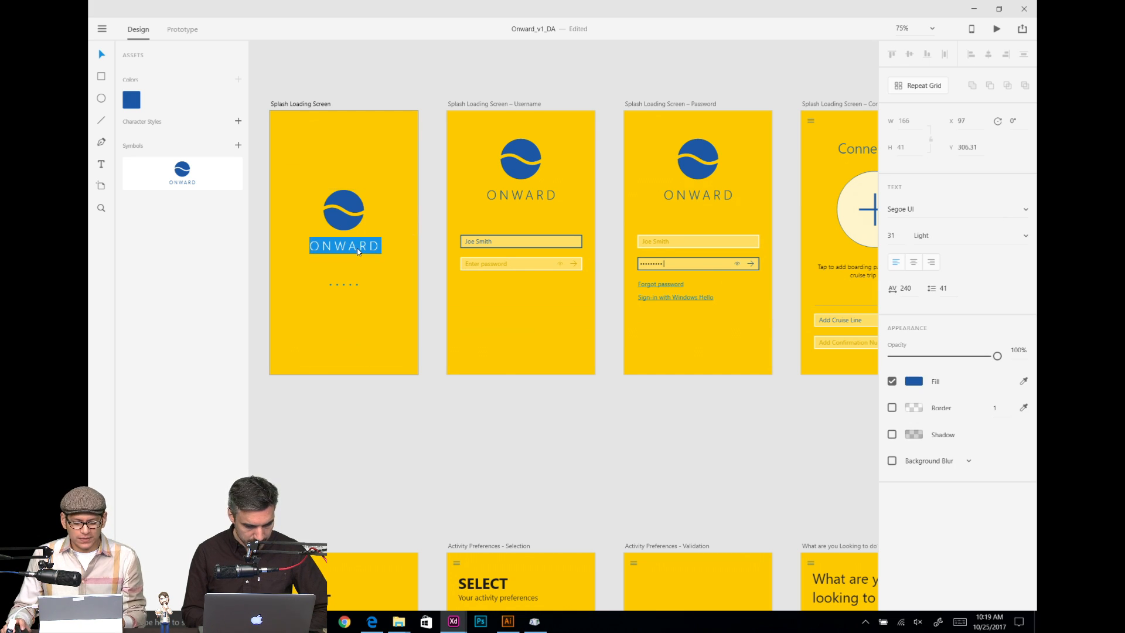
pyautogui.press('Escape')
# Step: Add the text "ONWARD" beside the hamburger icon on the Connect trip artboard
pyautogui.moveTo(718, 433); pyautogui.dragTo(535, 457)
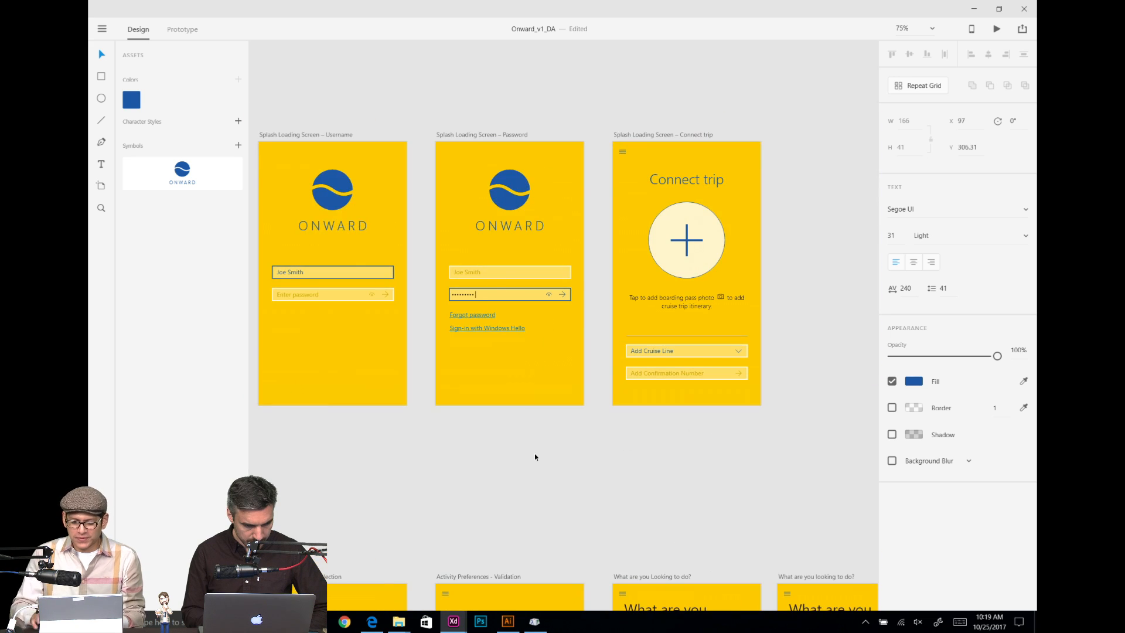
pyautogui.hotkey('ctrl', '2')
pyautogui.moveTo(649, 316); pyautogui.dragTo(511, 462)
pyautogui.moveTo(607, 327); pyautogui.dragTo(540, 470)
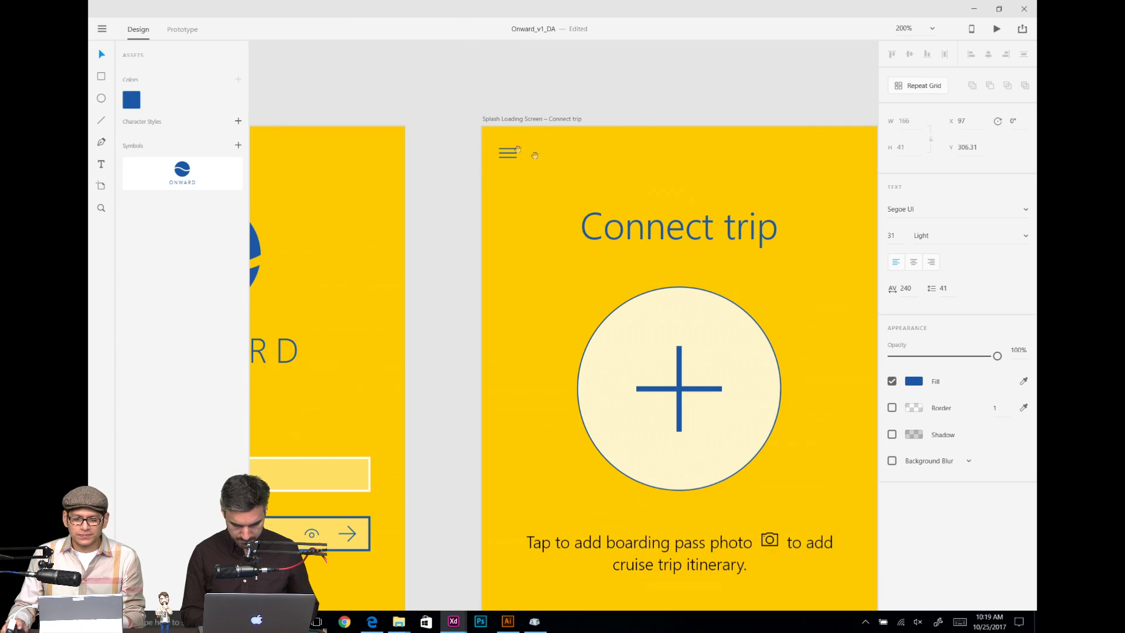
pyautogui.click(534, 147)
pyautogui.click(541, 148)
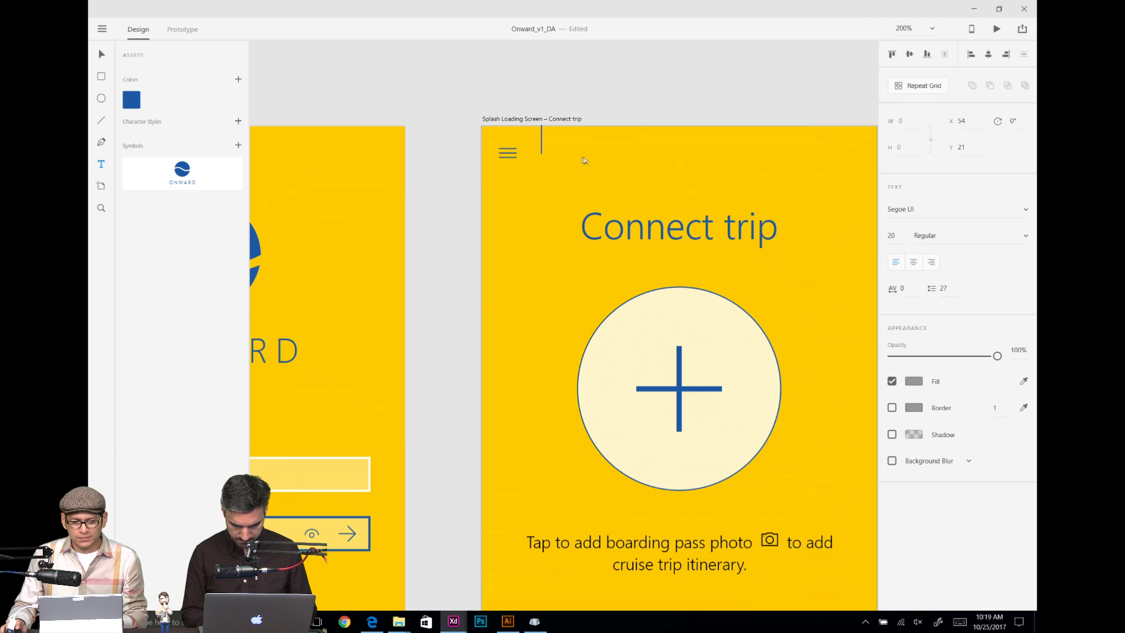
pyautogui.write('ONWARD')
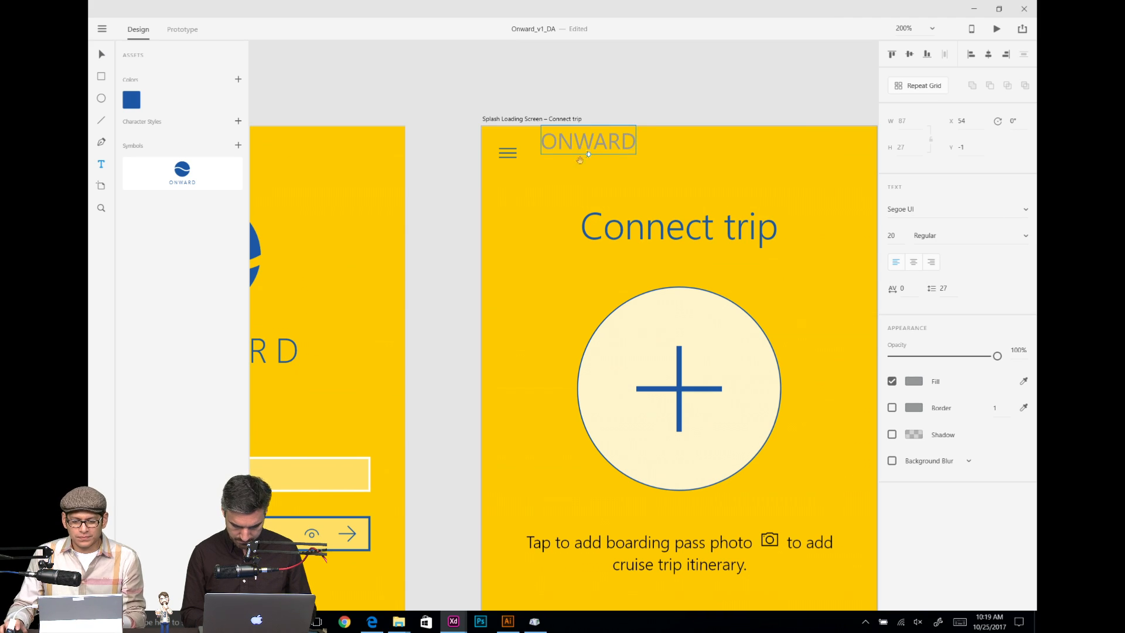
pyautogui.moveTo(545, 178); pyautogui.dragTo(560, 221)
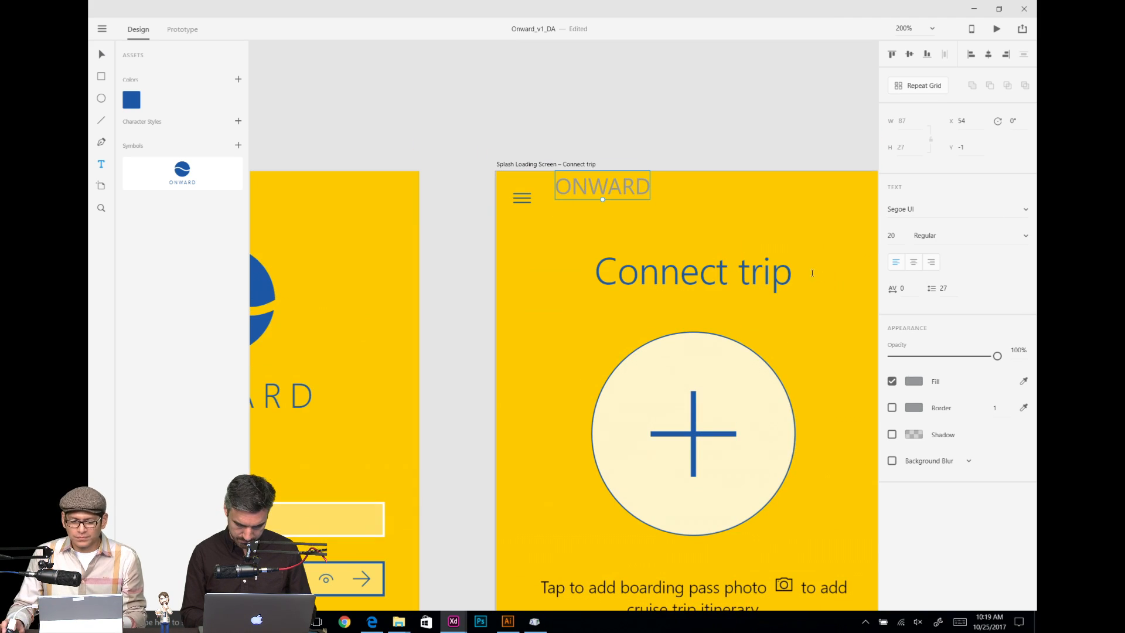
# Step: Move the new ONWARD text to X 56, Y 5 and fill it with the blue sampled from the logo
pyautogui.press('v')
pyautogui.moveTo(631, 191); pyautogui.dragTo(669, 222)
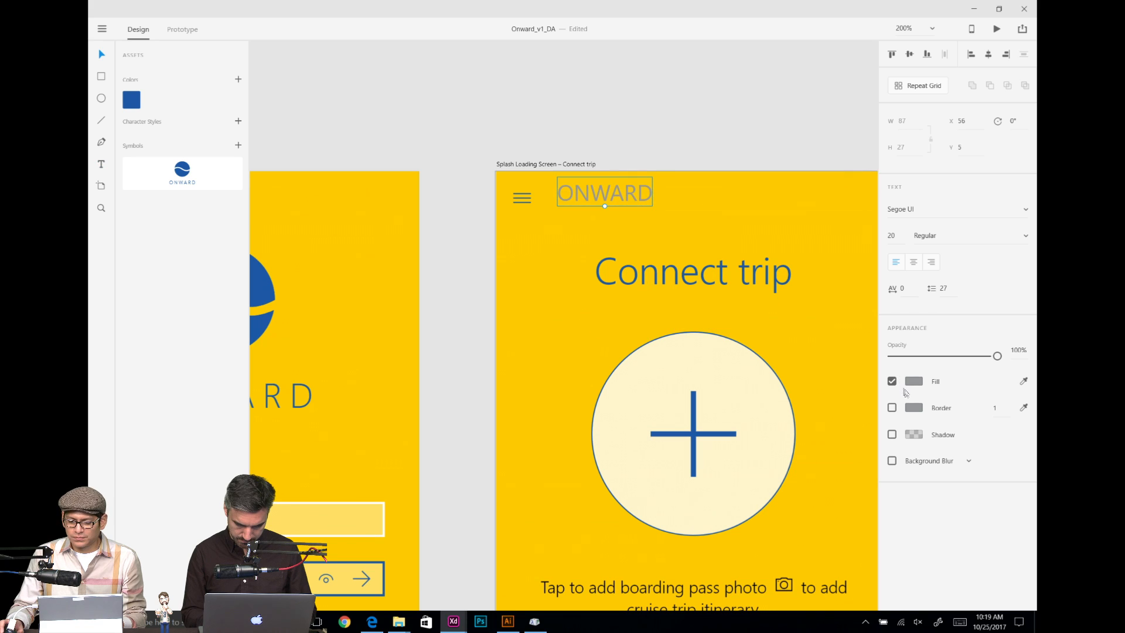
pyautogui.click(912, 381)
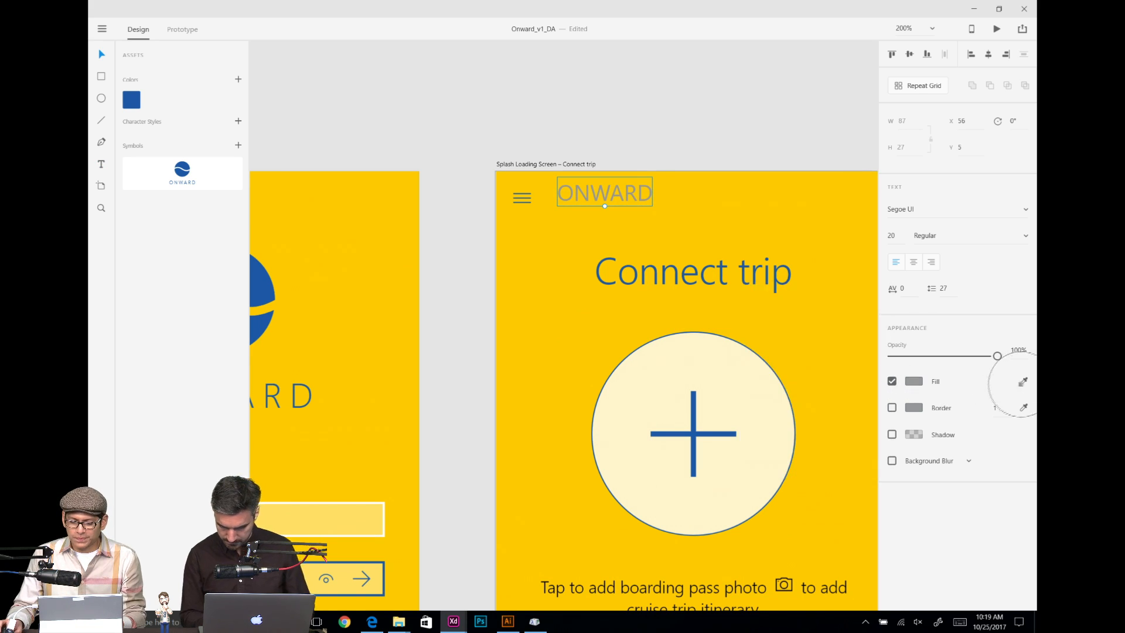
pyautogui.click(1024, 382)
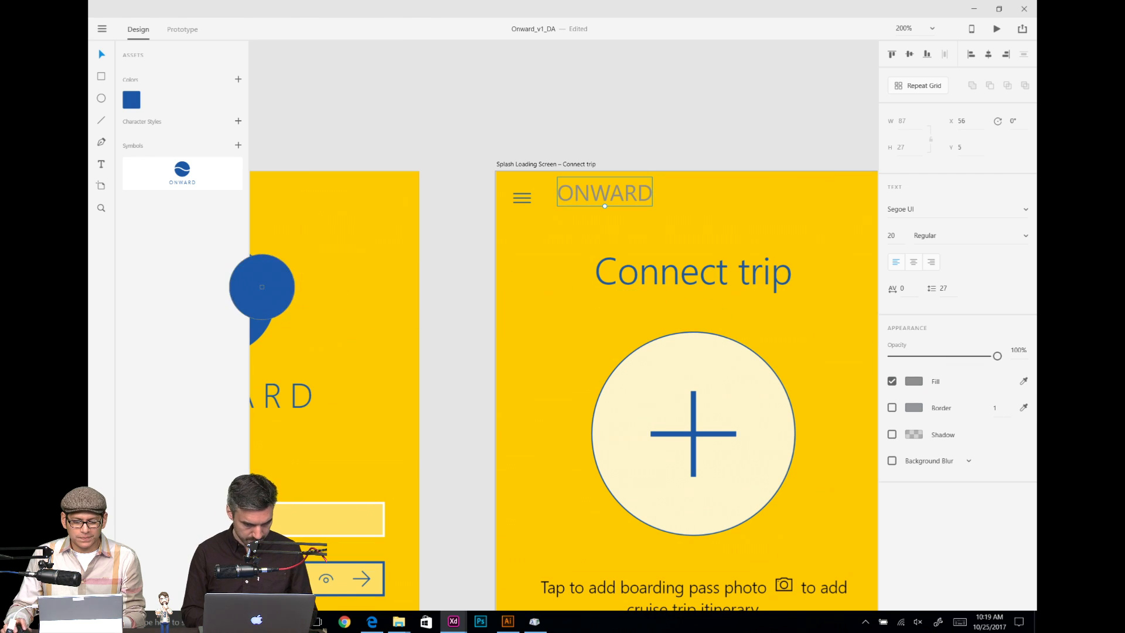
pyautogui.click(267, 287)
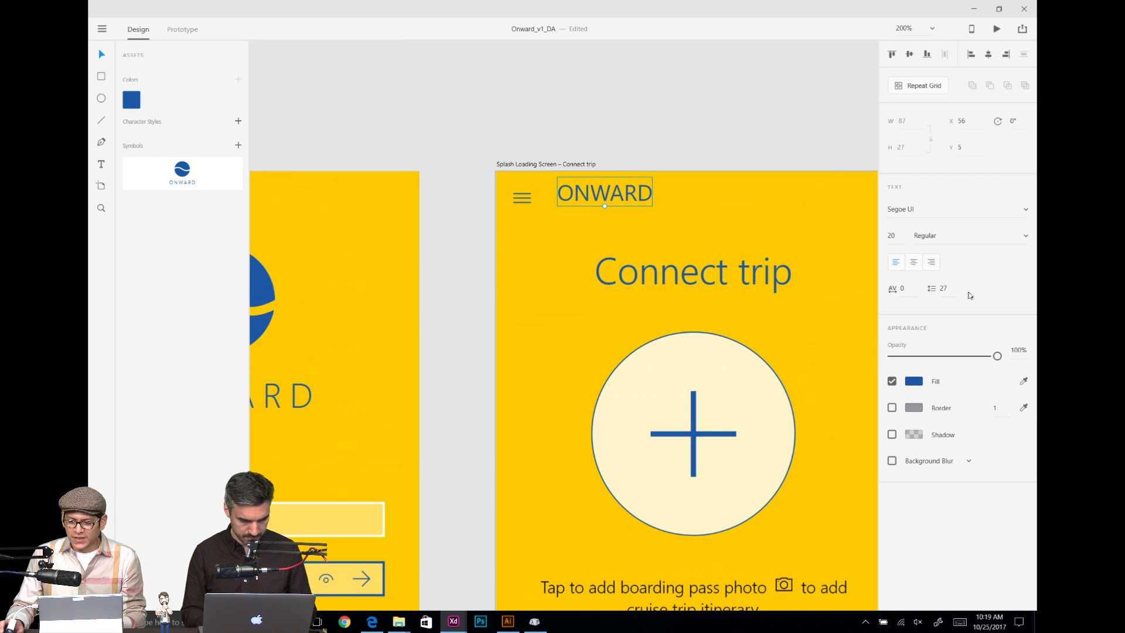
# Step: Set the ONWARD header text to the Light weight and place it at X 48, Y 11, level with the hamburger icon
pyautogui.click(1017, 238)
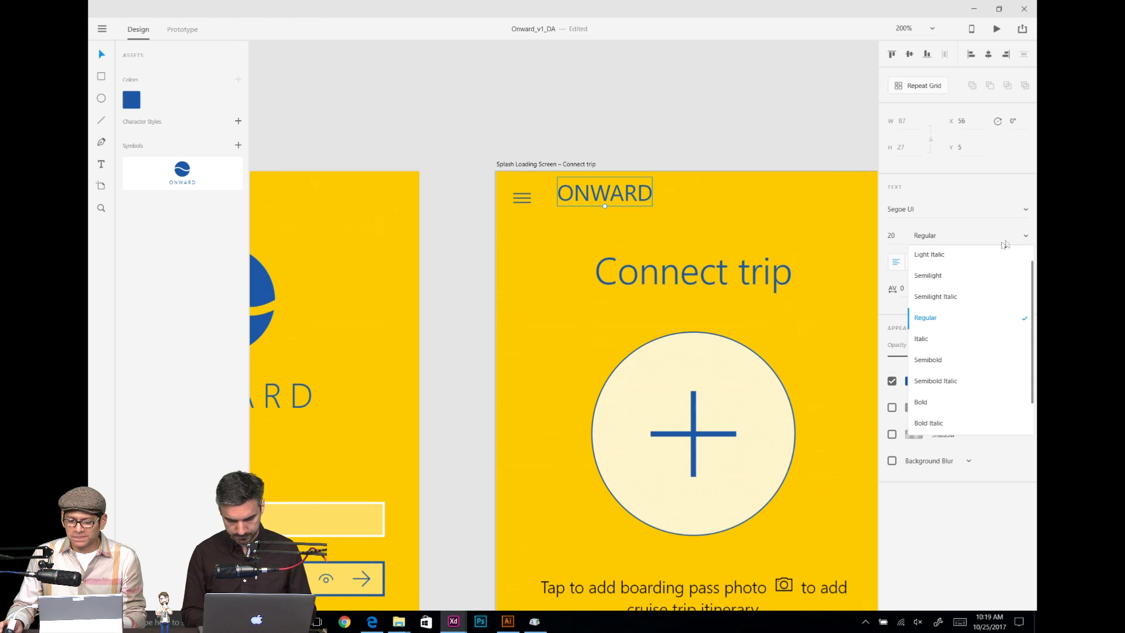
pyautogui.scroll(1, 977, 281)
pyautogui.click(957, 262)
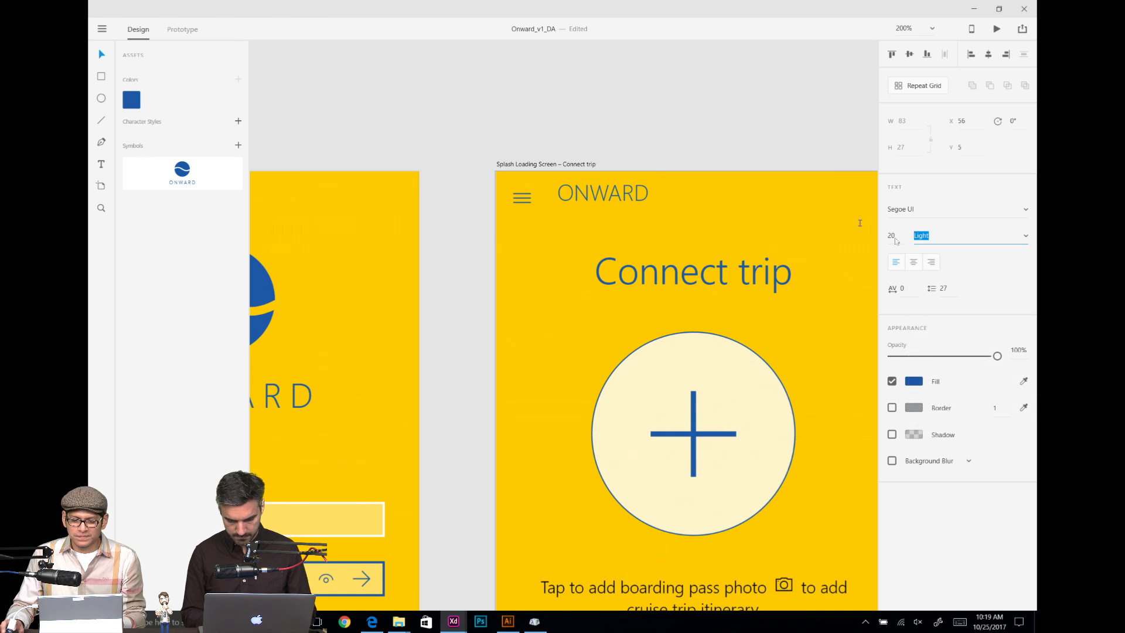
pyautogui.click(633, 163)
pyautogui.moveTo(620, 198)
pyautogui.mouseDown()
pyautogui.moveTo(631, 205)
pyautogui.moveTo(609, 200)
pyautogui.mouseUp()
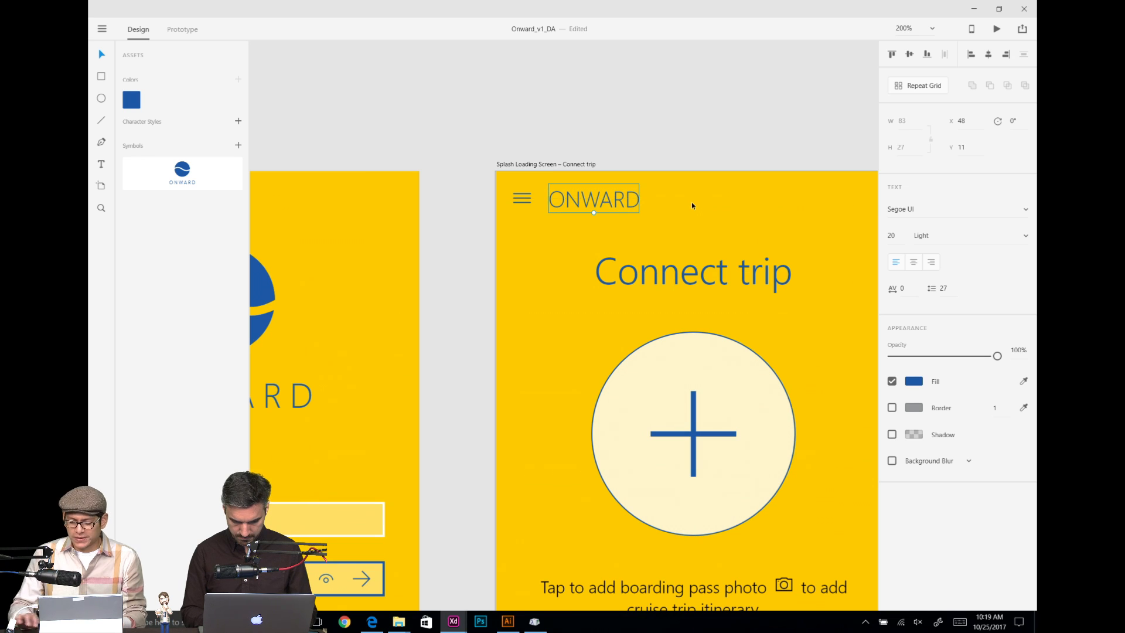
# Step: Shift the ONWARD header text on the Connect trip artboard horizontally to X 60
pyautogui.hotkey('shift', 'Right')
pyautogui.press('Right')
pyautogui.press('Right')
pyautogui.click(663, 93)
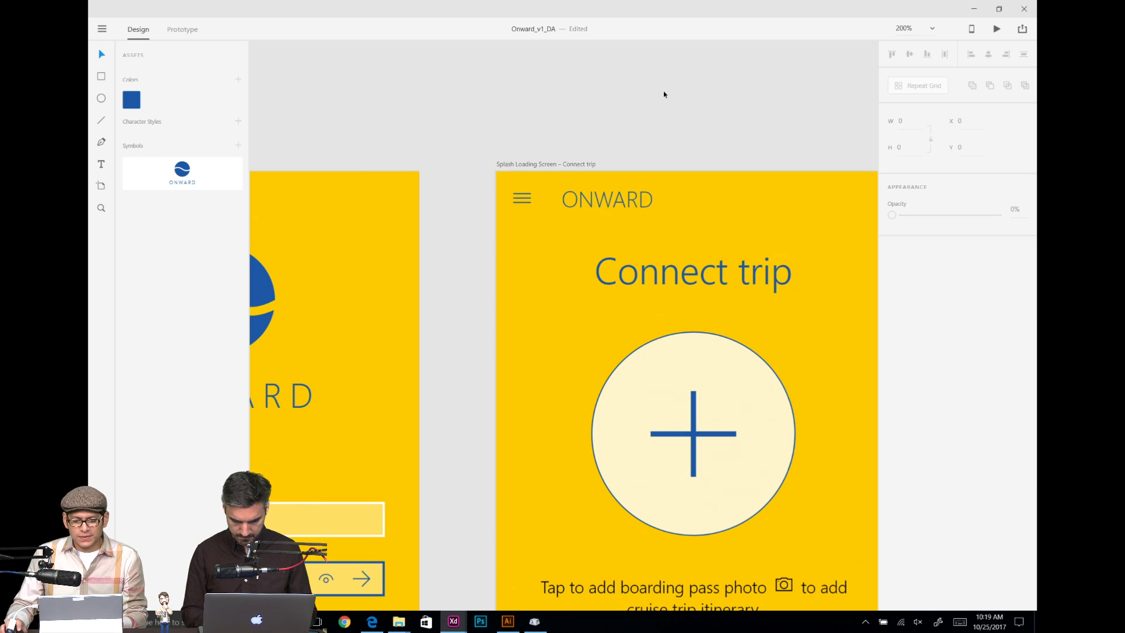
# Step: Copy the repositioned ONWARD header text from the Connect trip artboard
pyautogui.hotkey('ctrl', '-')
pyautogui.hotkey('ctrl', '-')
pyautogui.hotkey('ctrl', '-')
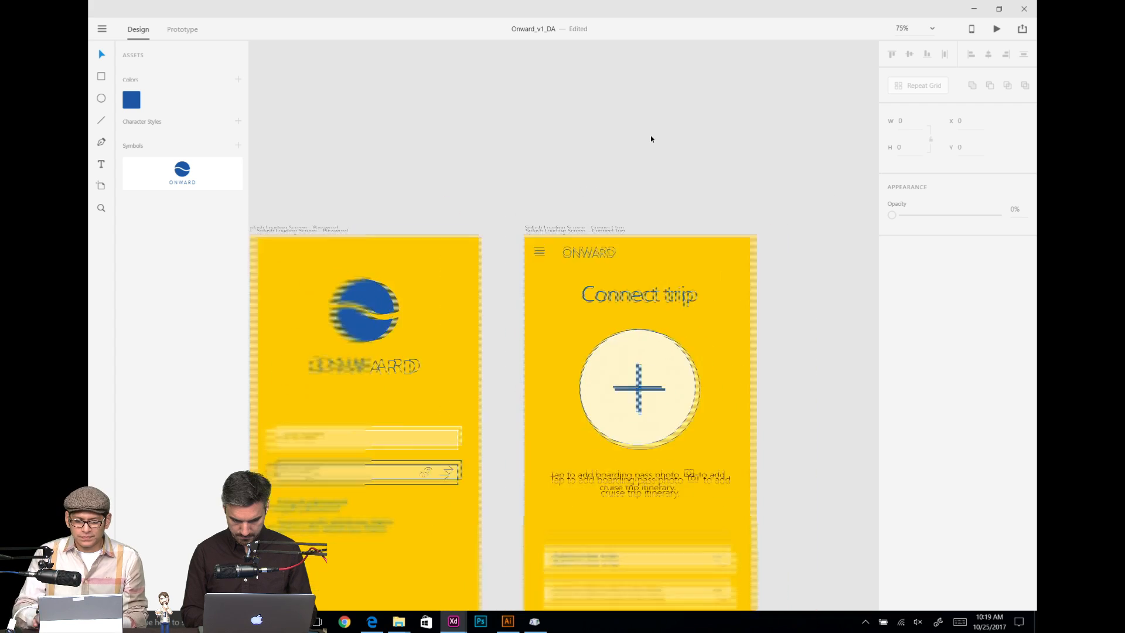
pyautogui.moveTo(535, 186); pyautogui.dragTo(704, 109)
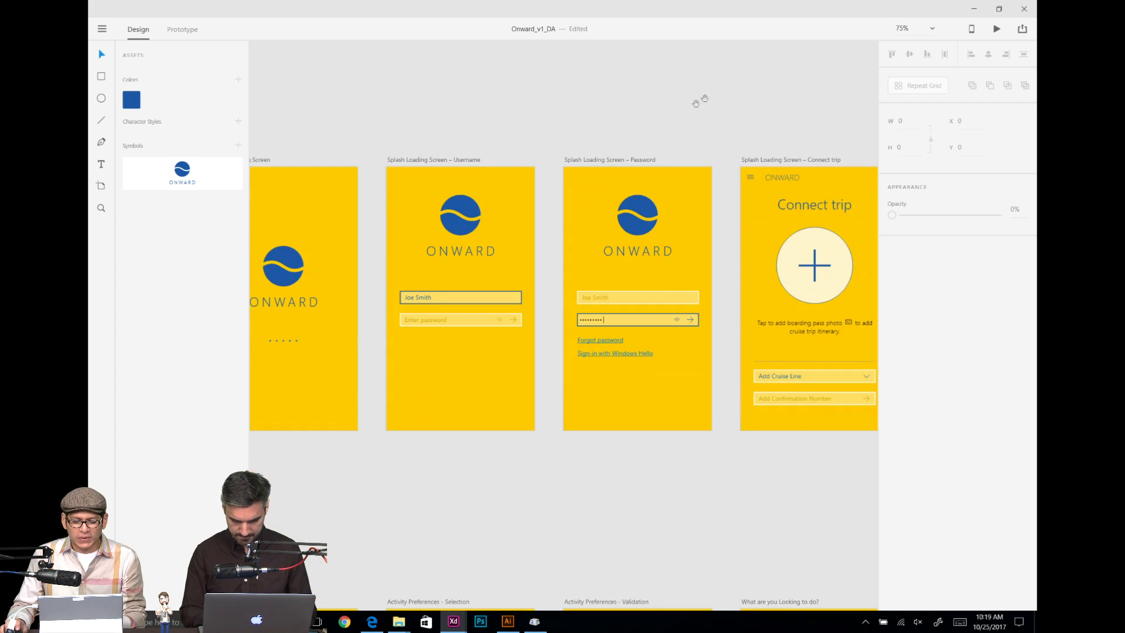
pyautogui.moveTo(477, 282); pyautogui.dragTo(674, 125)
pyautogui.moveTo(598, 231); pyautogui.dragTo(660, 119)
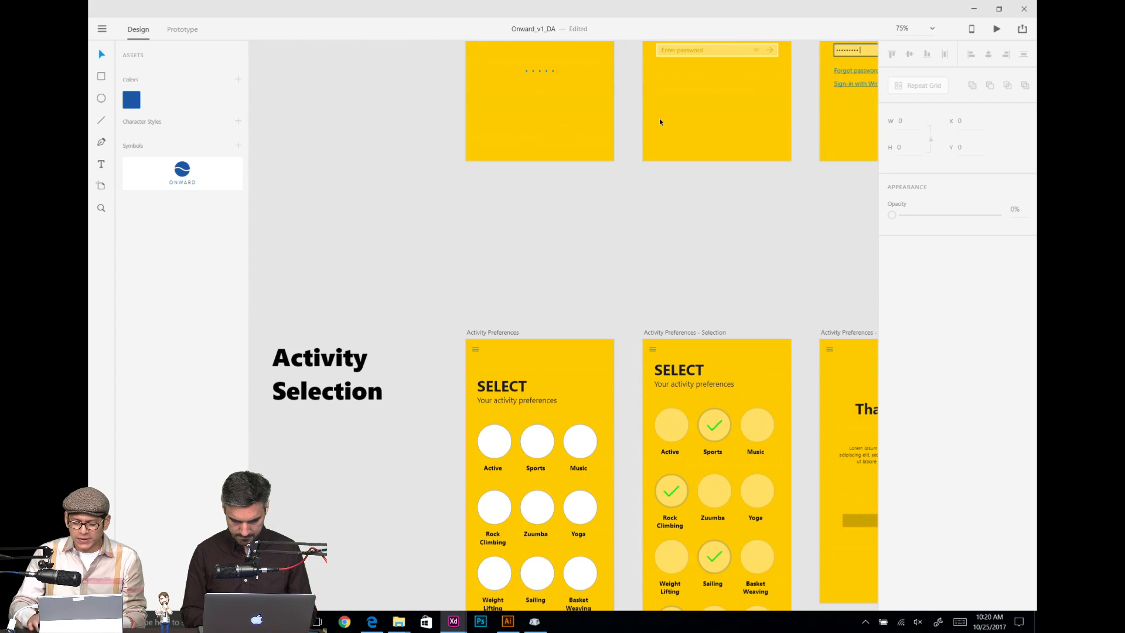
pyautogui.moveTo(732, 221); pyautogui.dragTo(460, 397)
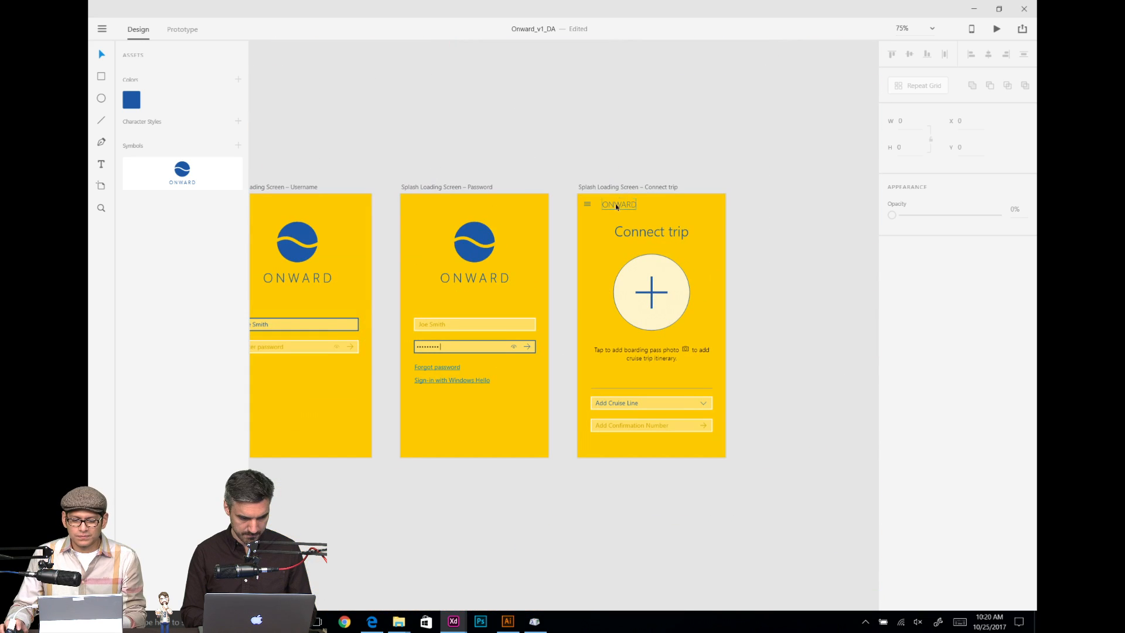
pyautogui.click(619, 207)
# Step: Paste the ONWARD header text beside the hamburger icon on the Activity Preferences artboard
pyautogui.moveTo(560, 237); pyautogui.dragTo(739, 142)
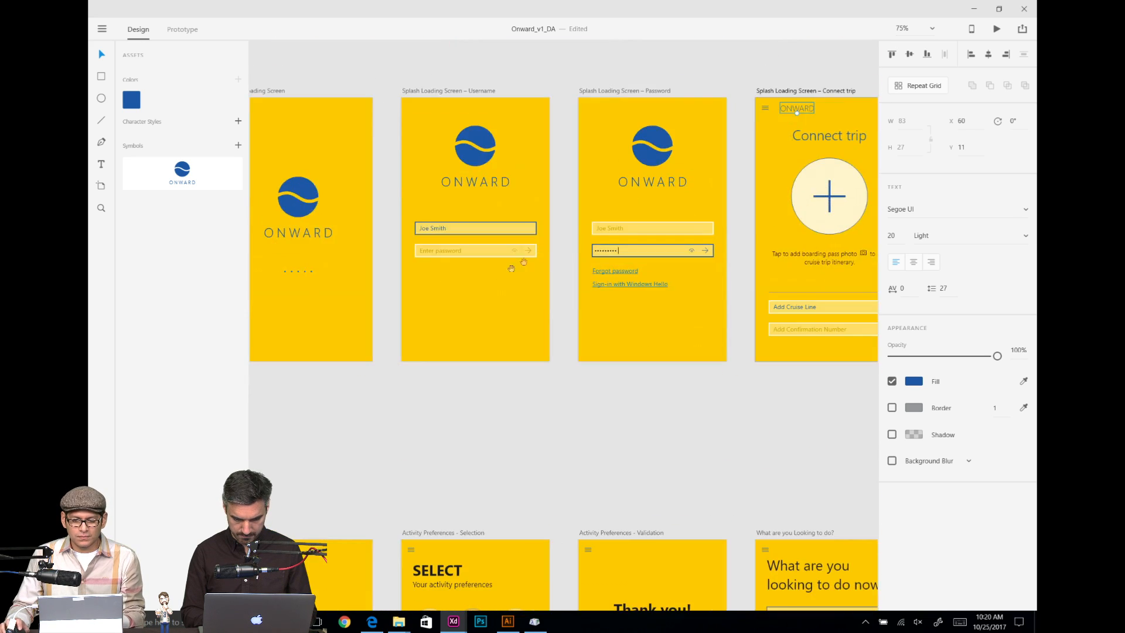
pyautogui.moveTo(516, 264); pyautogui.dragTo(732, 147)
pyautogui.moveTo(568, 264); pyautogui.dragTo(637, 181)
pyautogui.click(519, 354)
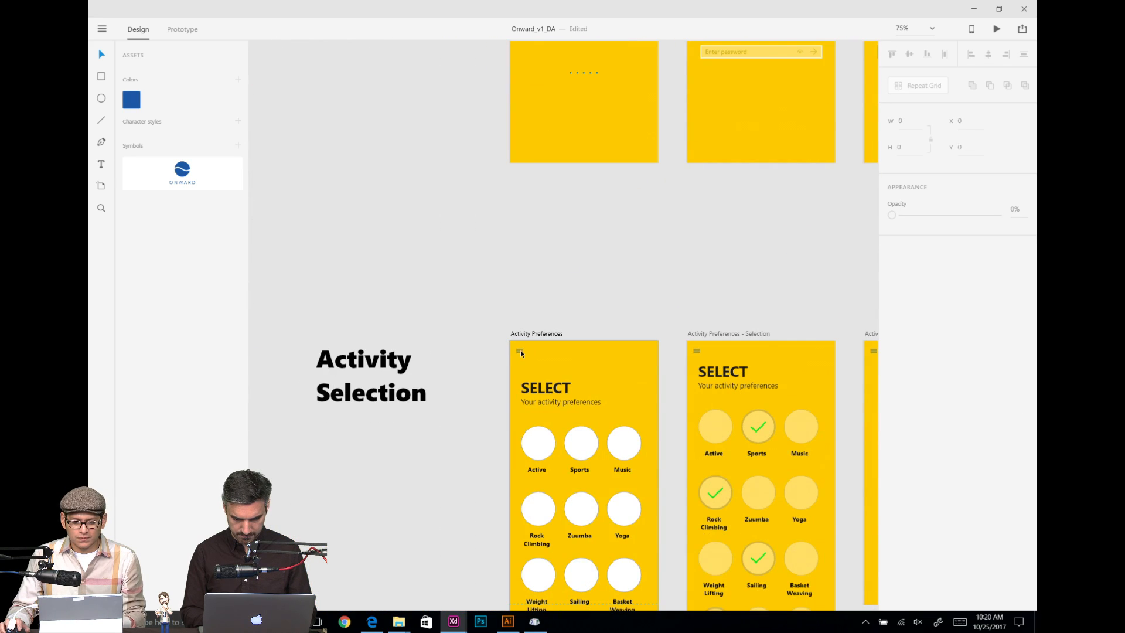
pyautogui.click(521, 353)
pyautogui.hotkey('ctrl', 'z')
pyautogui.click(572, 293)
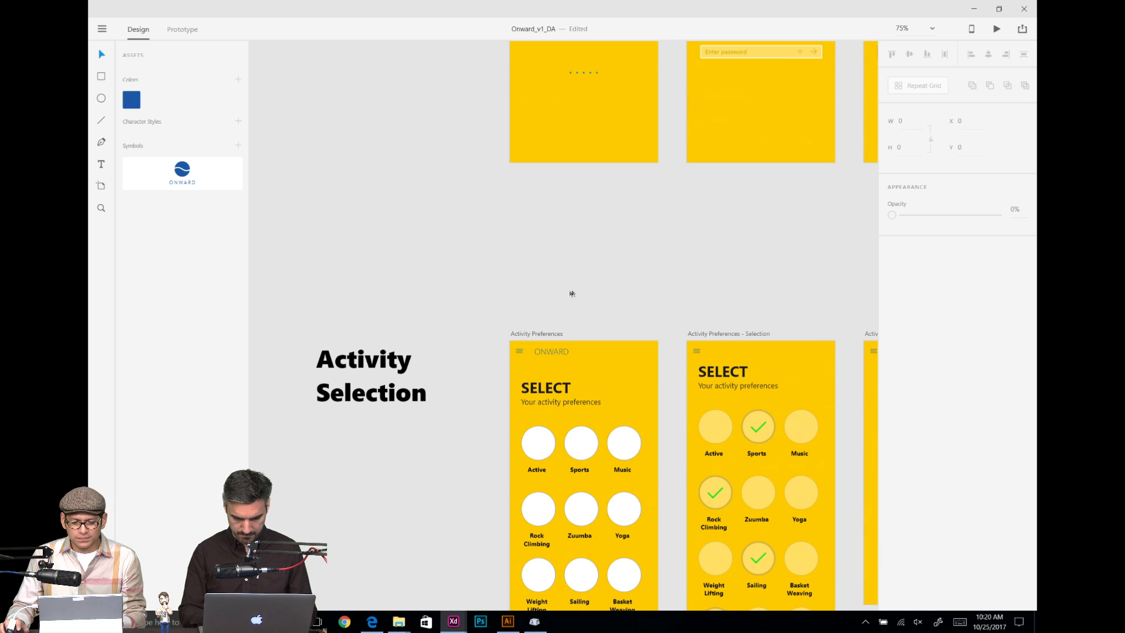
# Step: Paste the ONWARD header text beside the hamburger icon on the Activity Preferences - Selection artboard
pyautogui.moveTo(674, 298); pyautogui.dragTo(572, 250)
pyautogui.moveTo(624, 289); pyautogui.dragTo(499, 253)
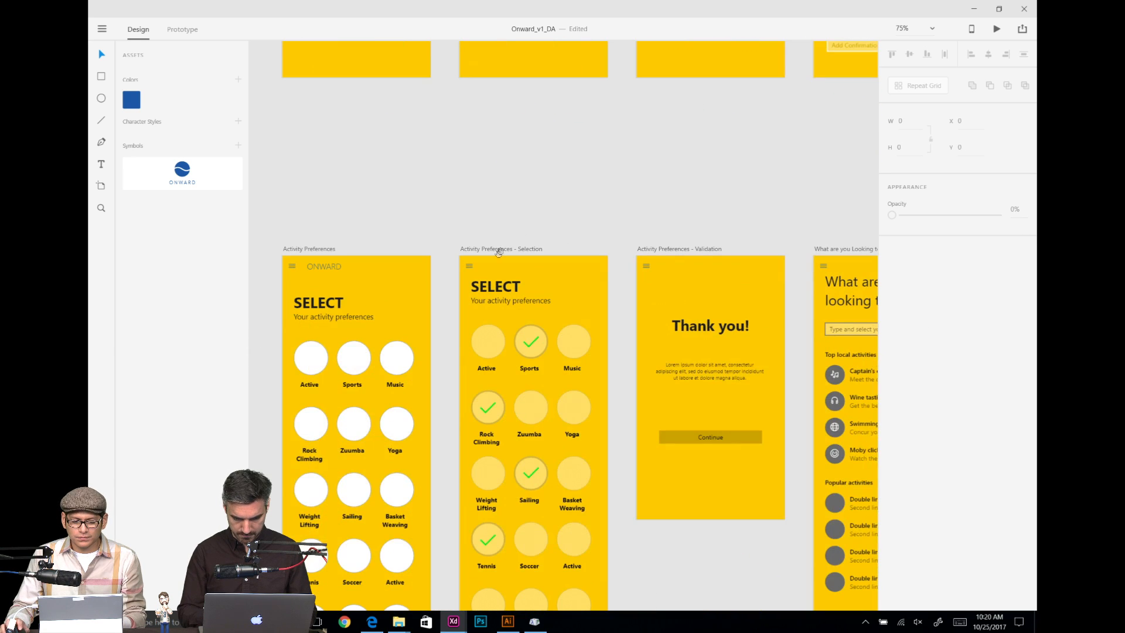
pyautogui.click(470, 268)
pyautogui.hotkey('ctrl', 'v')
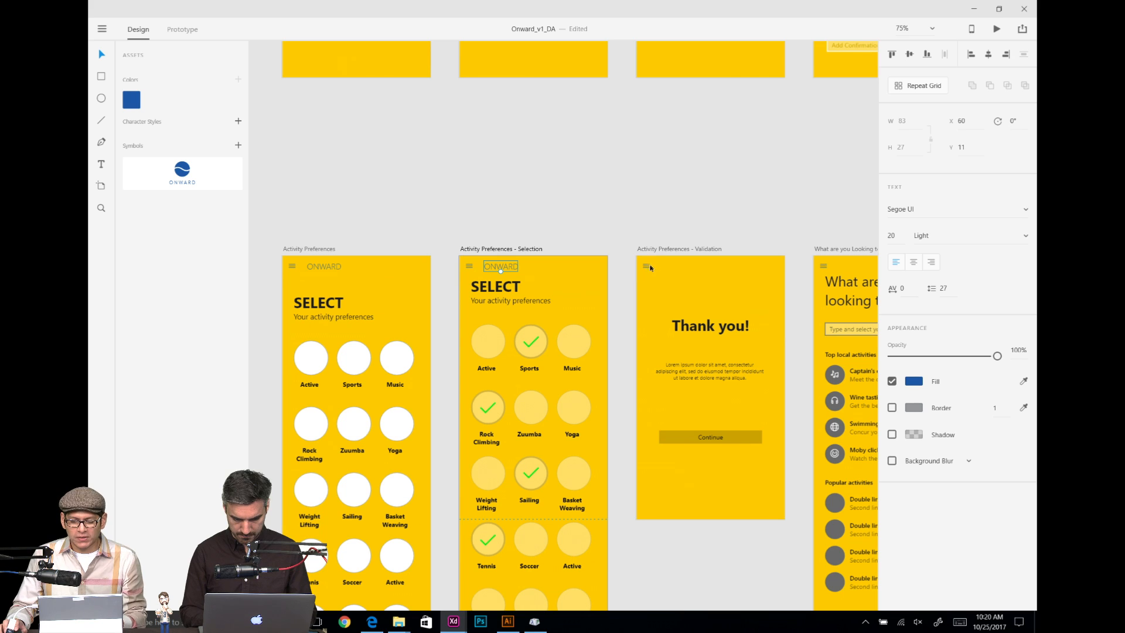
# Step: Delete the pasted ONWARD texts from the Activity Preferences - Selection and Activity Preferences artboards
pyautogui.press('Delete')
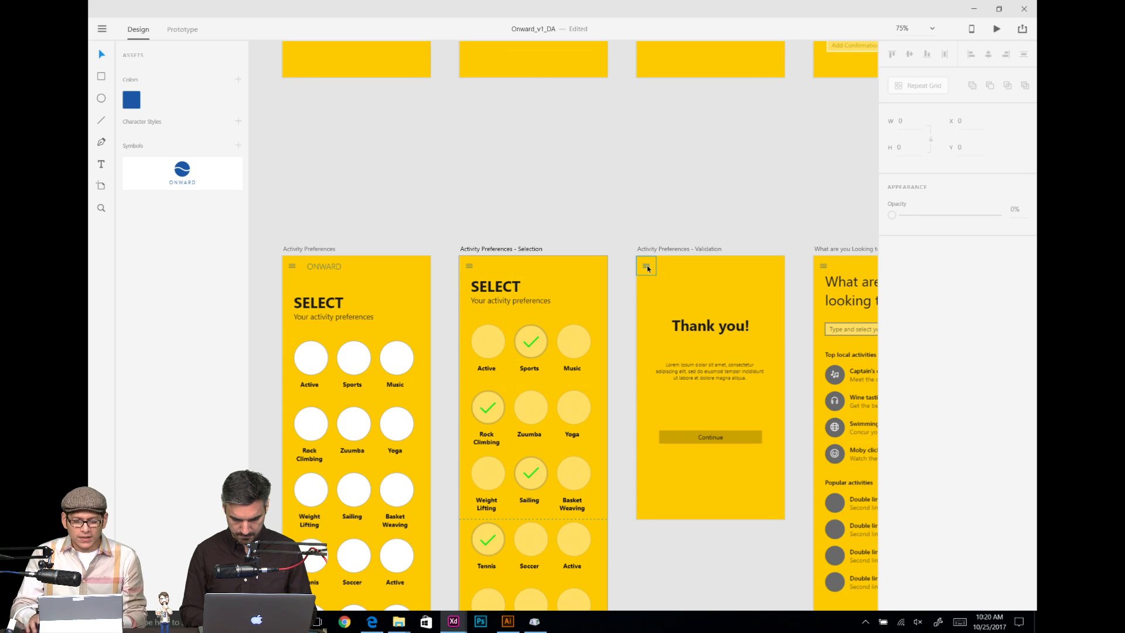
pyautogui.click(338, 271)
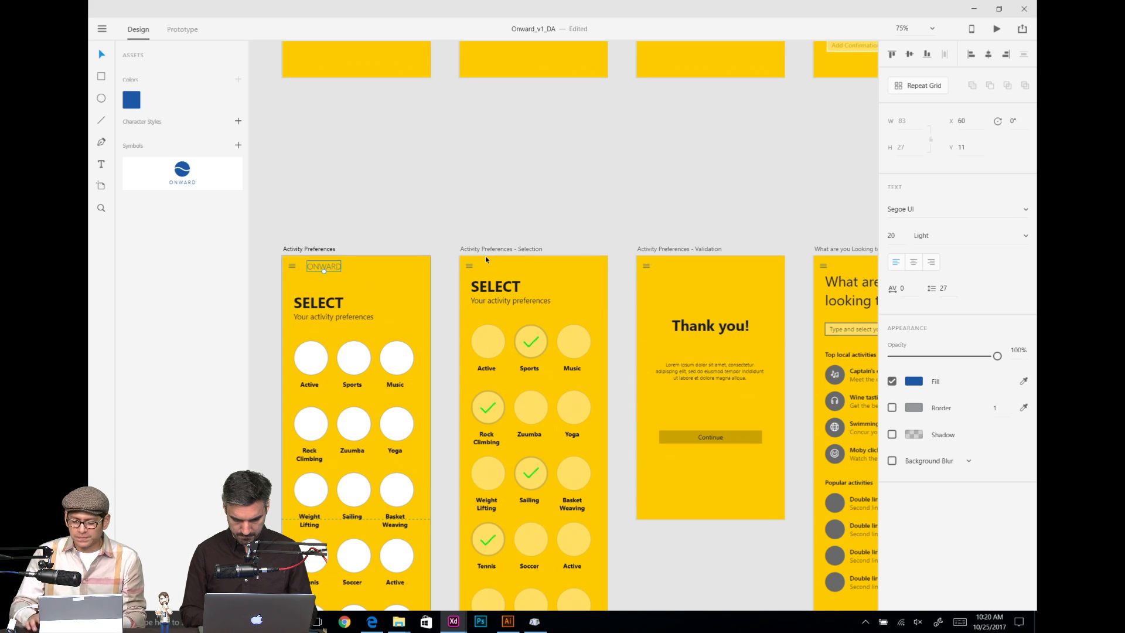
pyautogui.press('Delete')
# Step: Turn the ONWARD header text on the Connect trip artboard into a symbol
pyautogui.moveTo(801, 101); pyautogui.dragTo(502, 354)
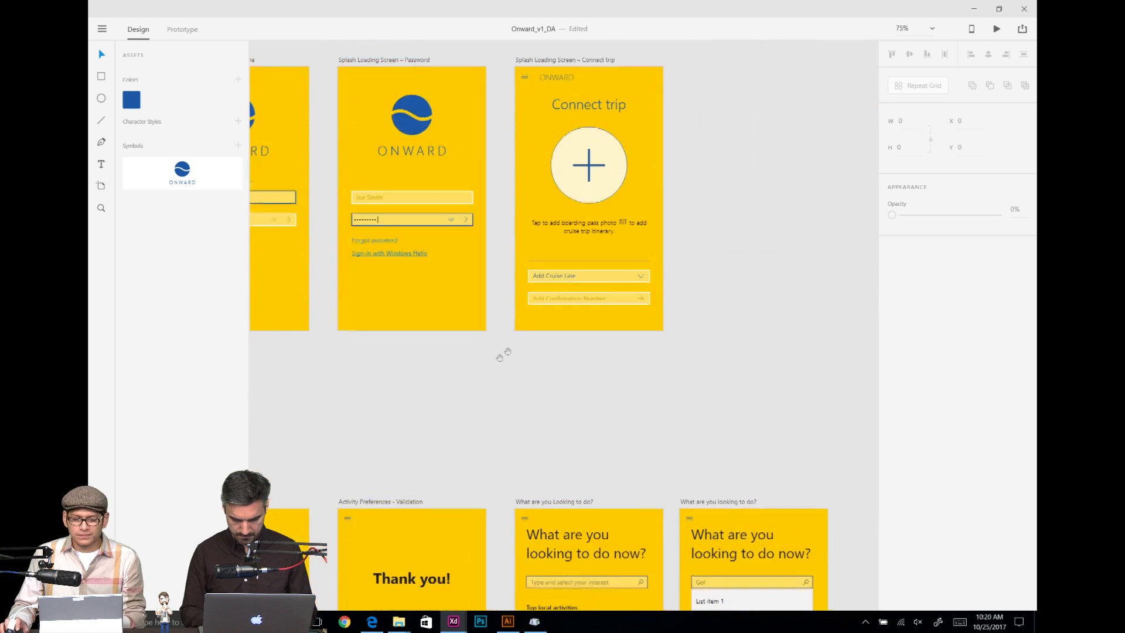
pyautogui.rightClick(561, 79)
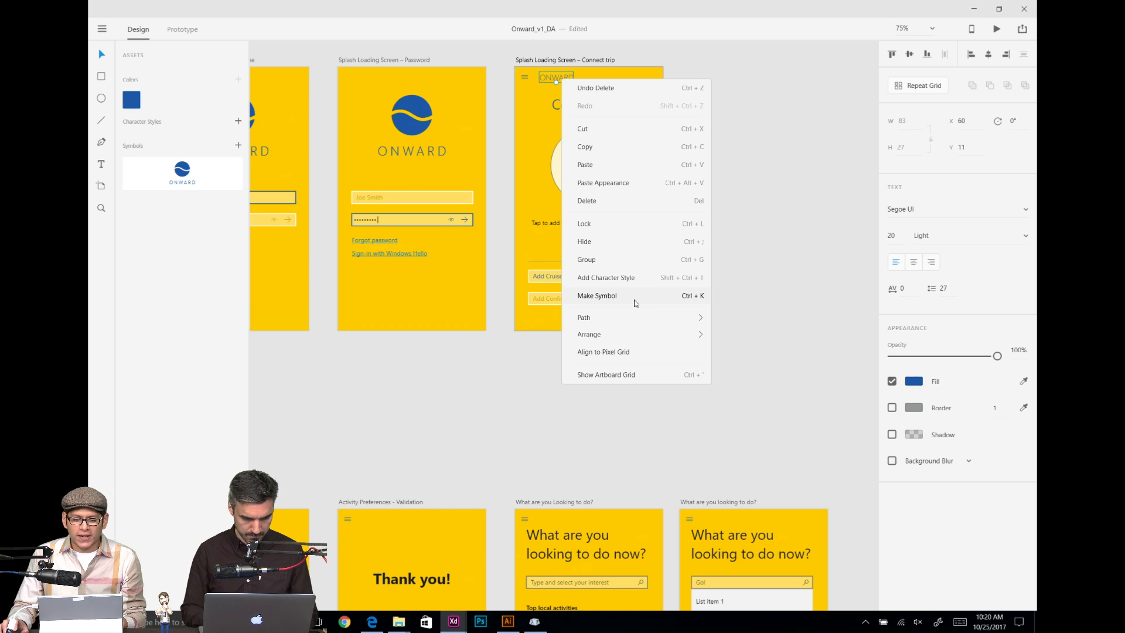
pyautogui.click(635, 303)
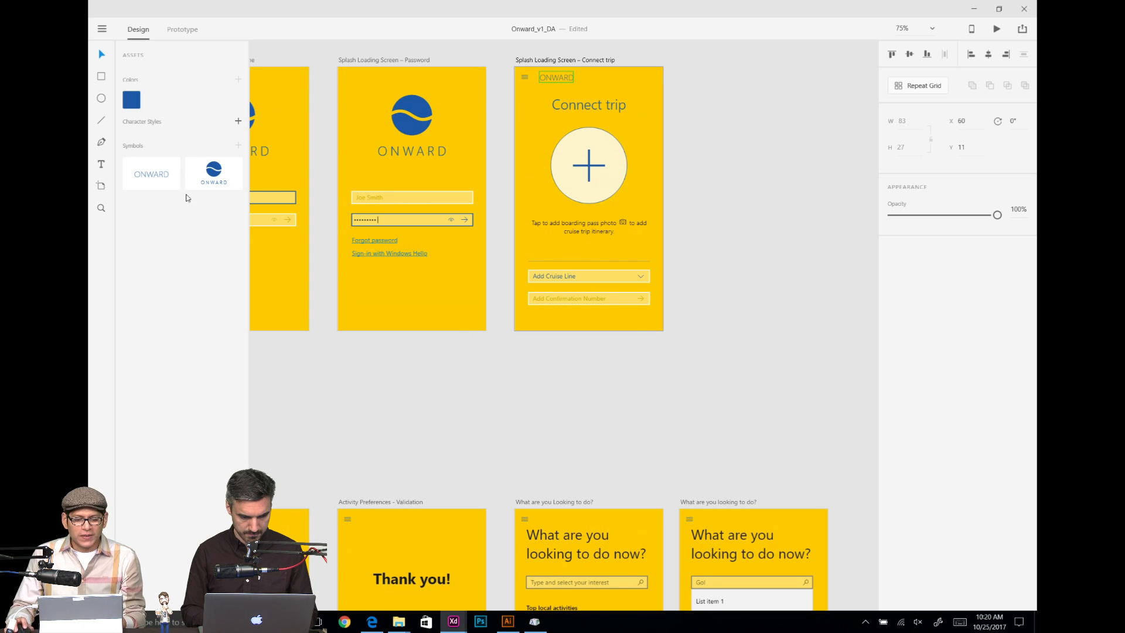
# Step: Copy the circular wave mark from the logo symbol on the Splash Loading Screen – Password artboard
pyautogui.click(414, 126)
pyautogui.doubleClick(417, 129)
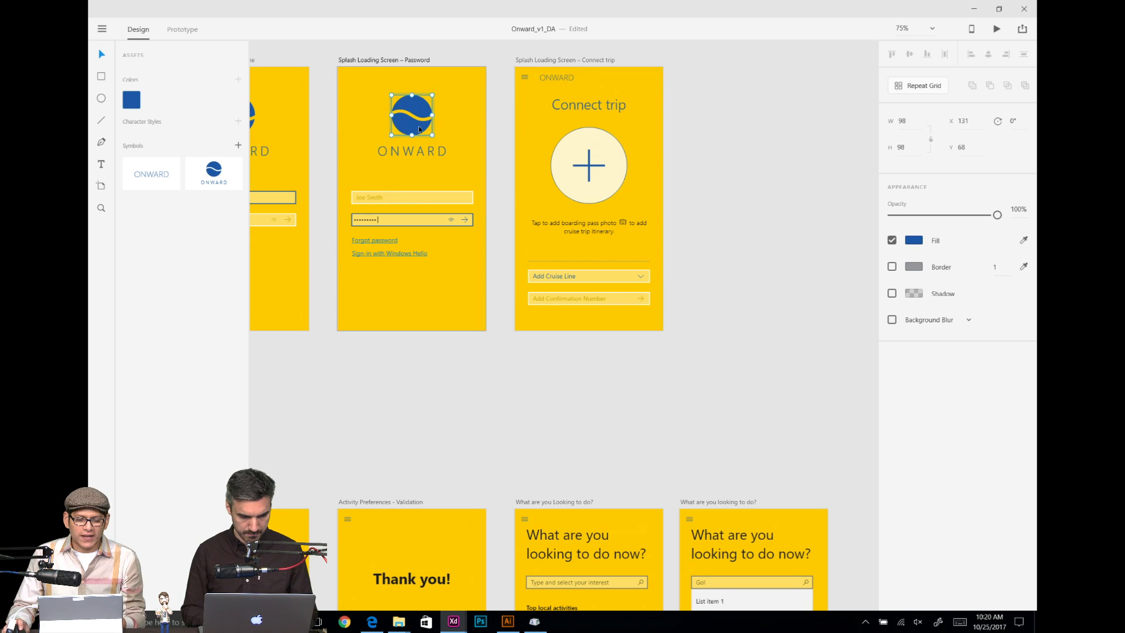
pyautogui.doubleClick(420, 130)
pyautogui.press('Escape')
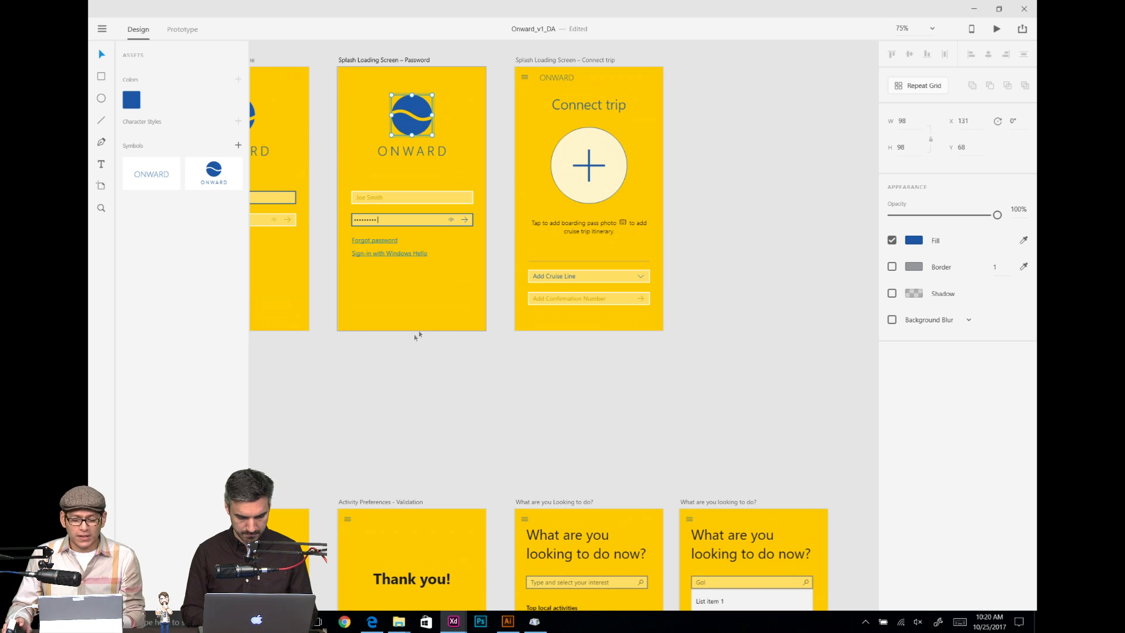
pyautogui.press('Escape')
pyautogui.hscroll(-3, 555, 371)
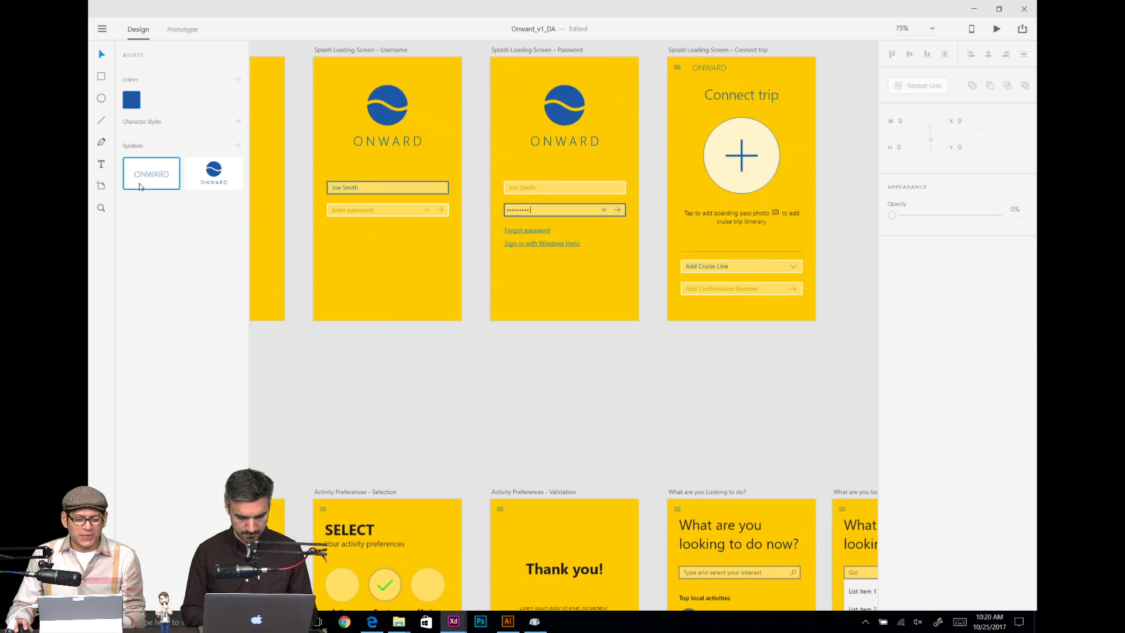
# Step: Paste the circular wave mark inside the ONWARD header symbol on the Connect trip artboard
pyautogui.click(707, 68)
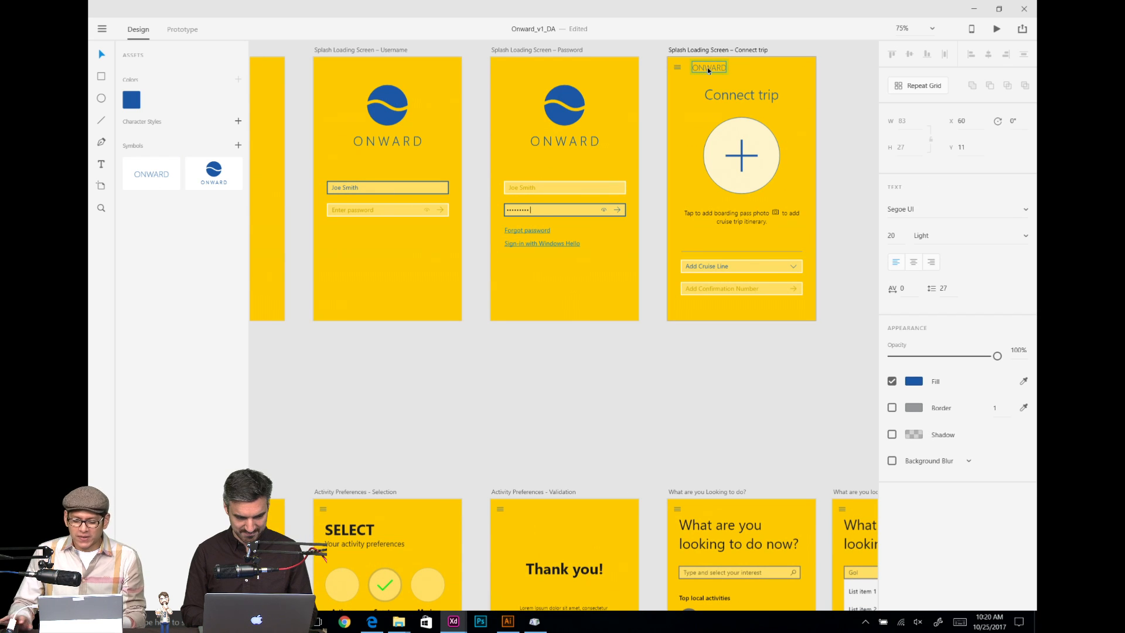
pyautogui.scroll(5, 694, 116)
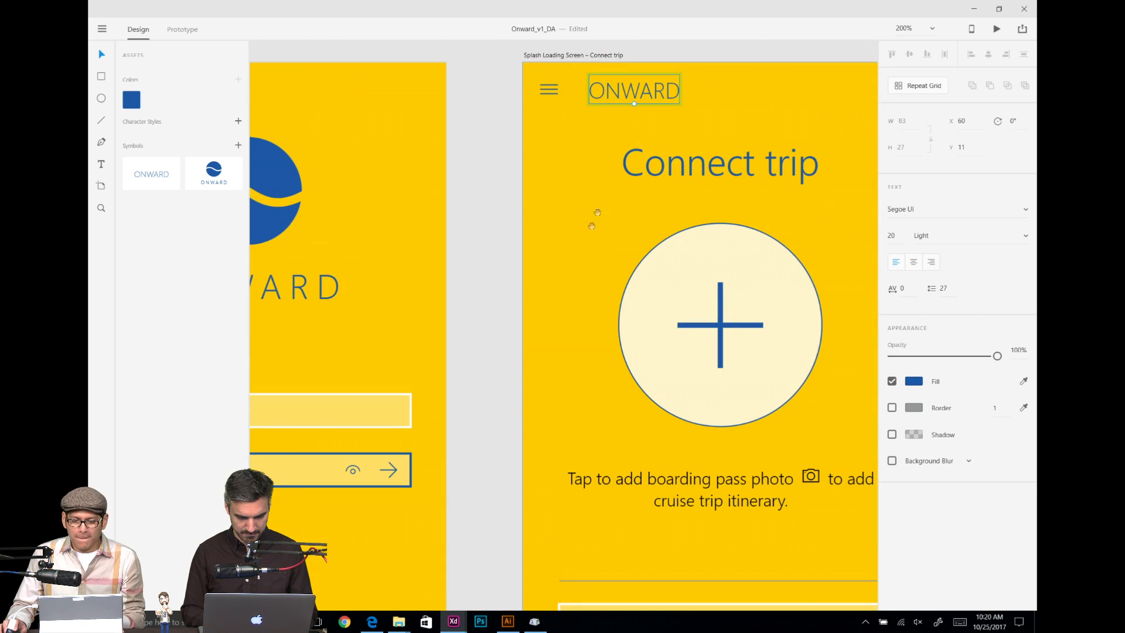
pyautogui.doubleClick(606, 96)
pyautogui.press('Escape')
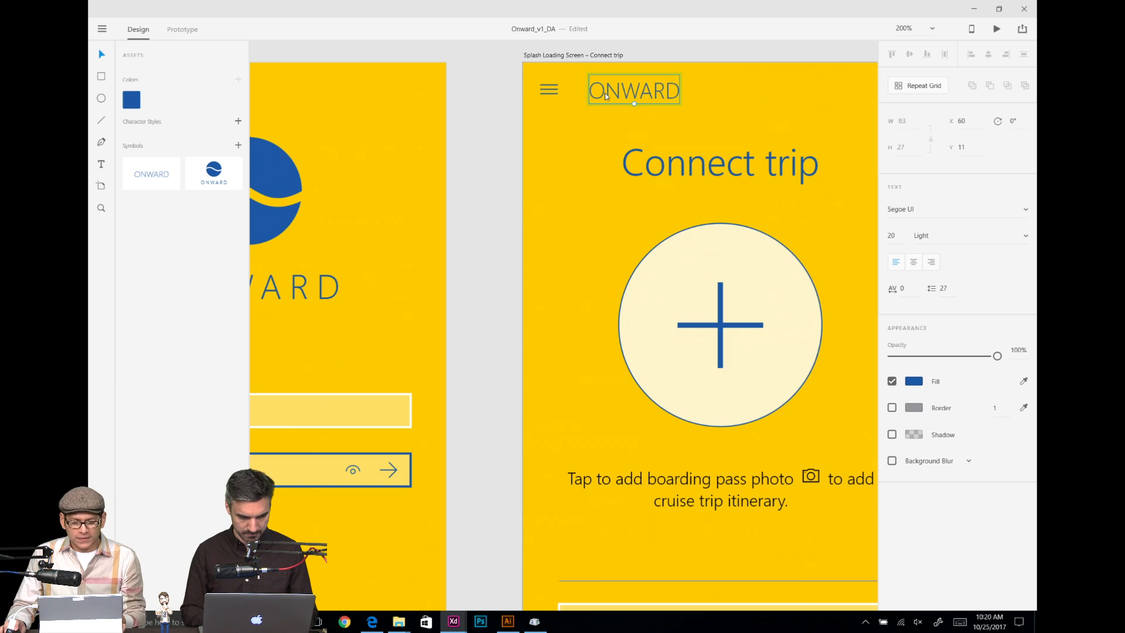
pyautogui.hotkey('ctrl', 'v')
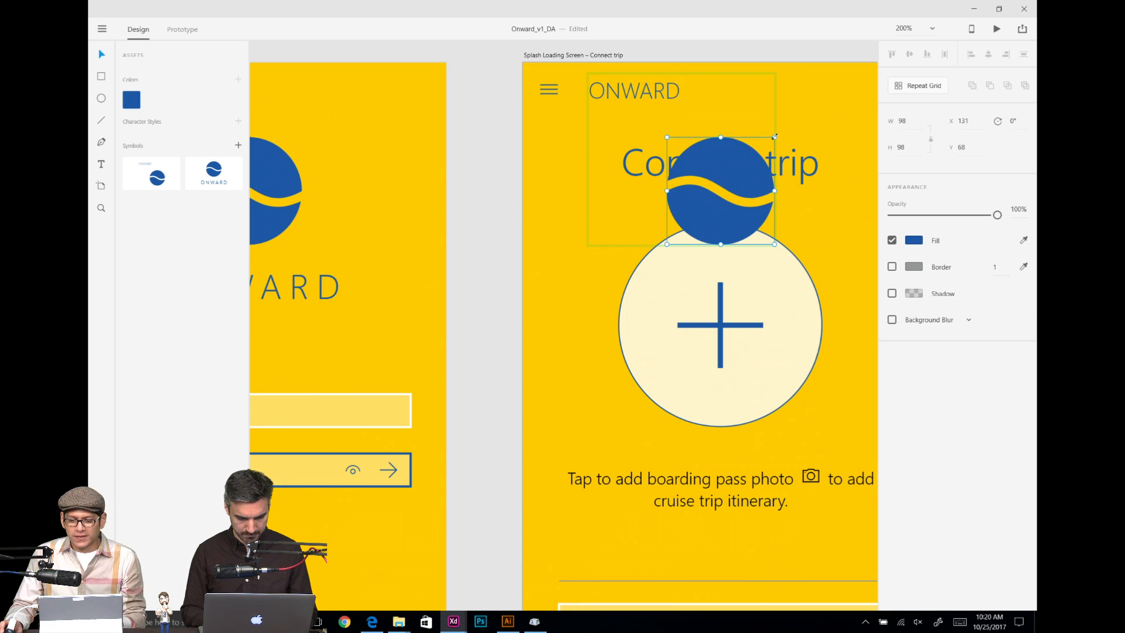
# Step: Resize the pasted wave mark proportionally to 24 wide and place it directly before the ONWARD text at X 36
pyautogui.moveTo(774, 137); pyautogui.dragTo(694, 198)
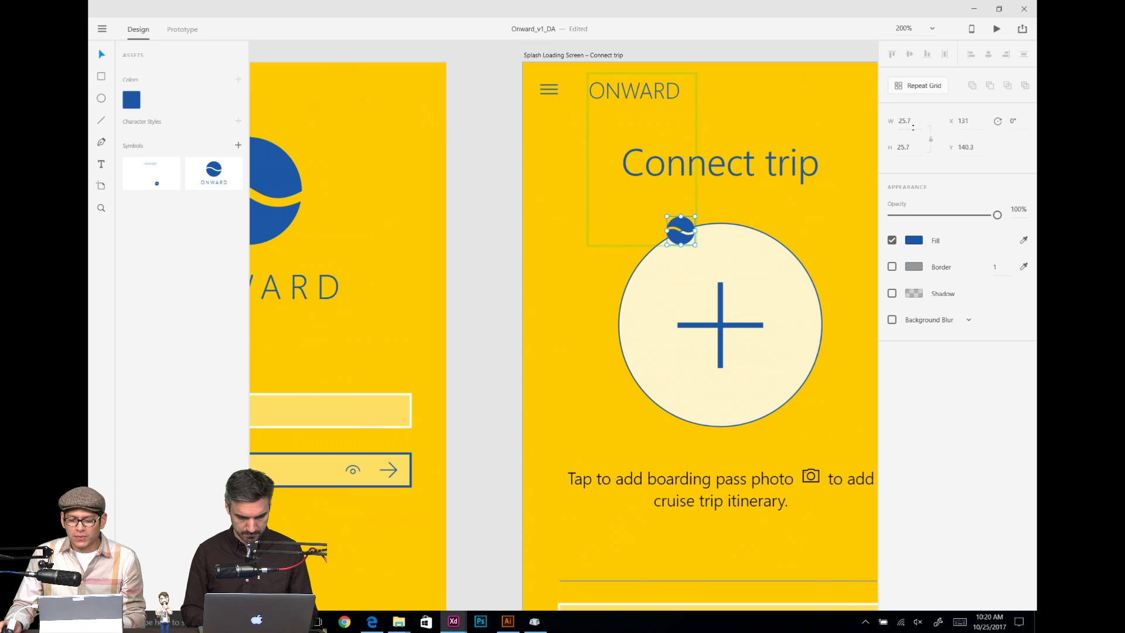
pyautogui.moveTo(922, 119); pyautogui.dragTo(907, 120)
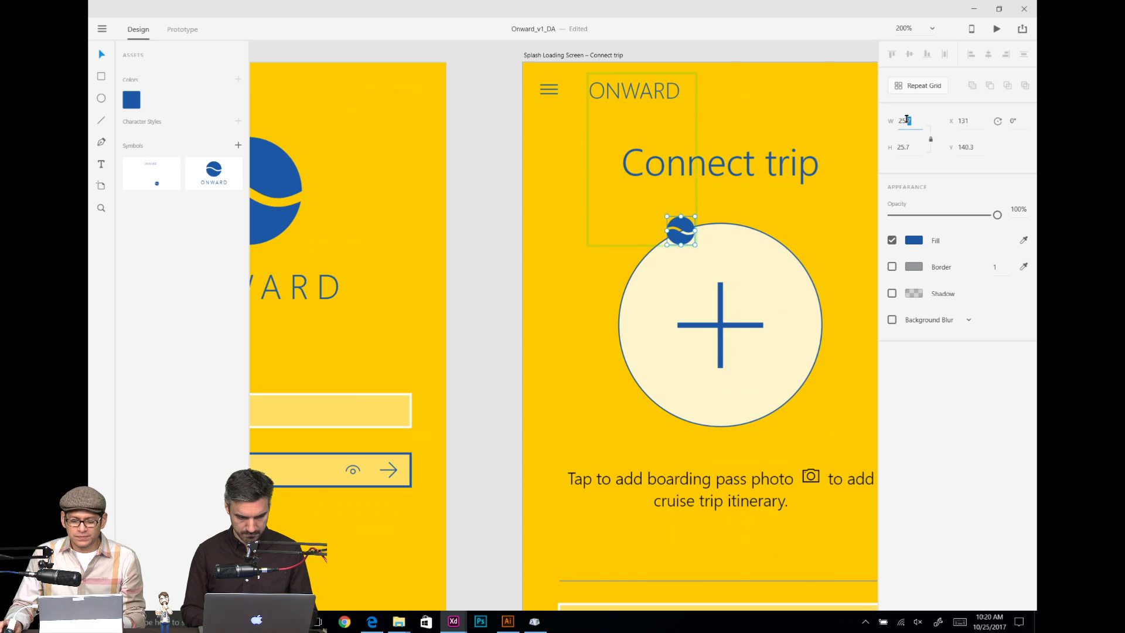
pyautogui.doubleClick(914, 120)
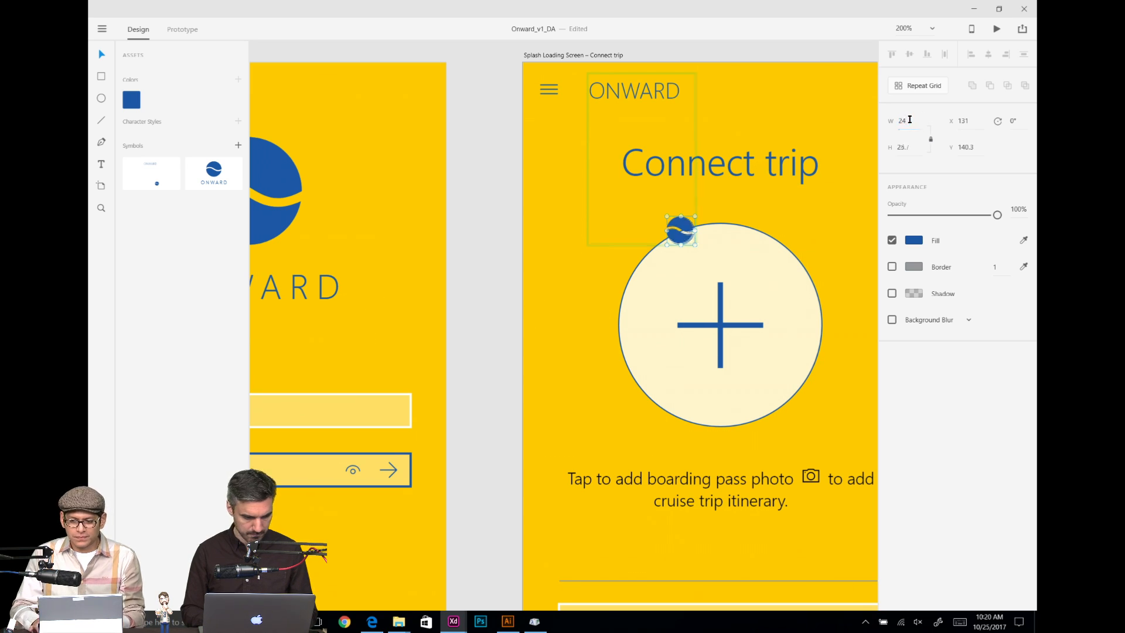
pyautogui.write('24')
pyautogui.press('Return')
pyautogui.moveTo(672, 230); pyautogui.dragTo(574, 98)
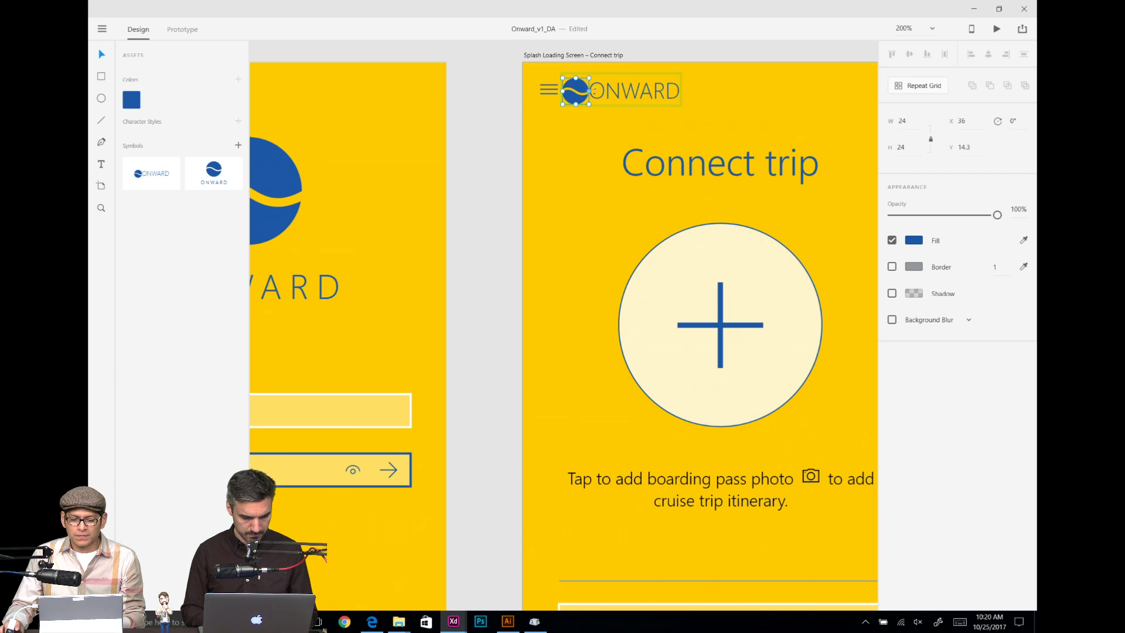
# Step: Align the wave mark and the ONWARD text to each other's vertical middle
pyautogui.keyDown('shift'); pyautogui.click(609, 90); pyautogui.keyUp('shift')
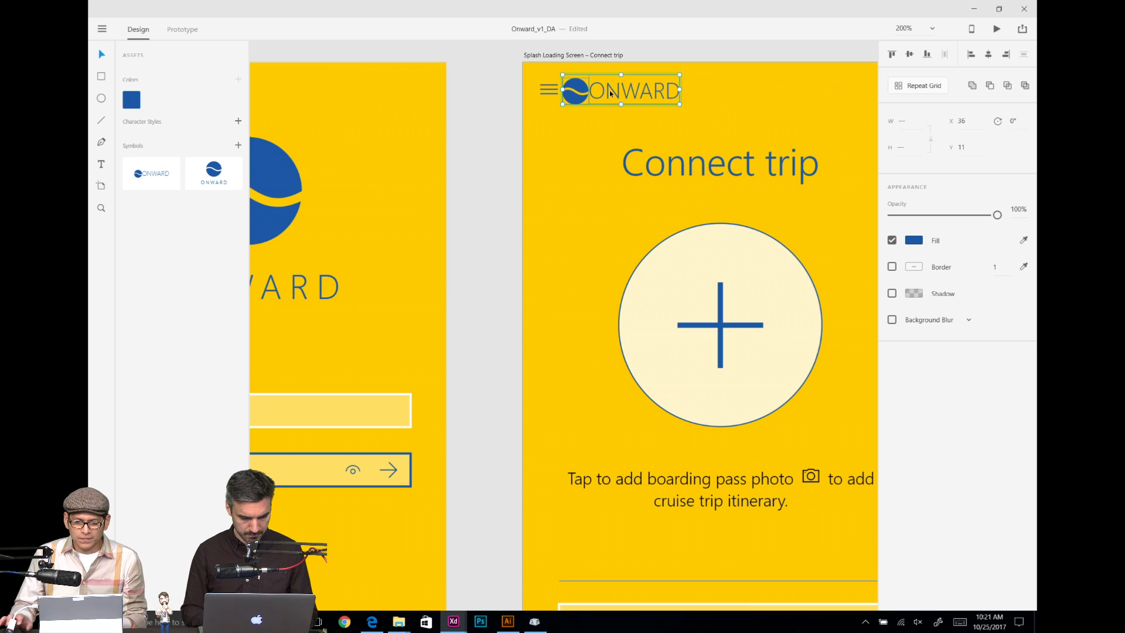
pyautogui.click(989, 55)
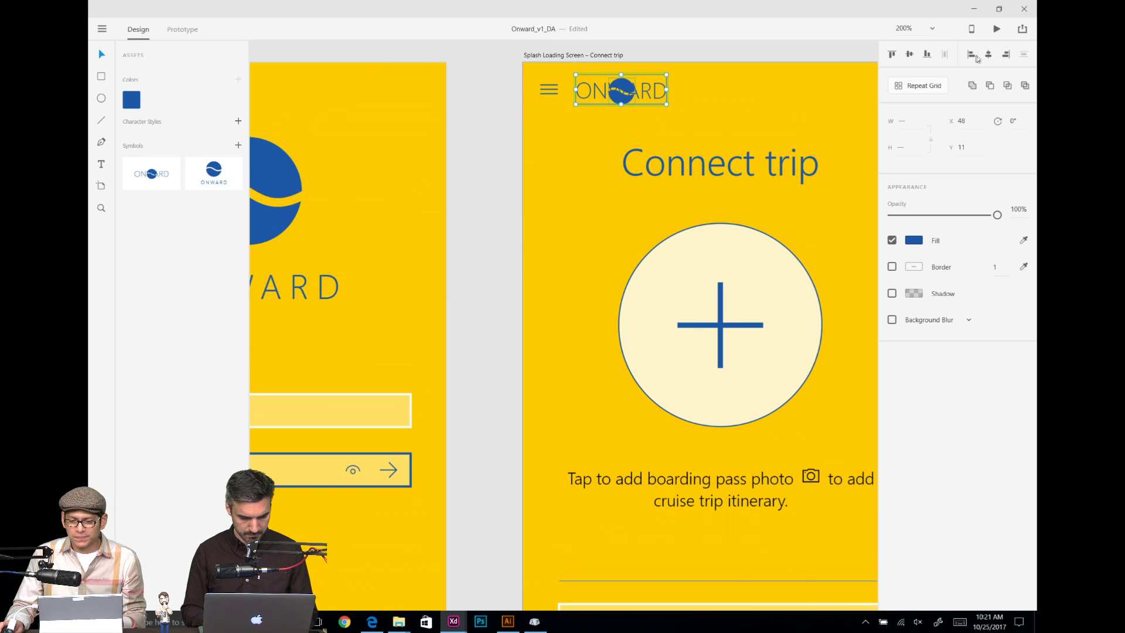
pyautogui.hotkey('ctrl', 'z')
pyautogui.click(909, 55)
pyautogui.hotkey('ctrl', 'g')
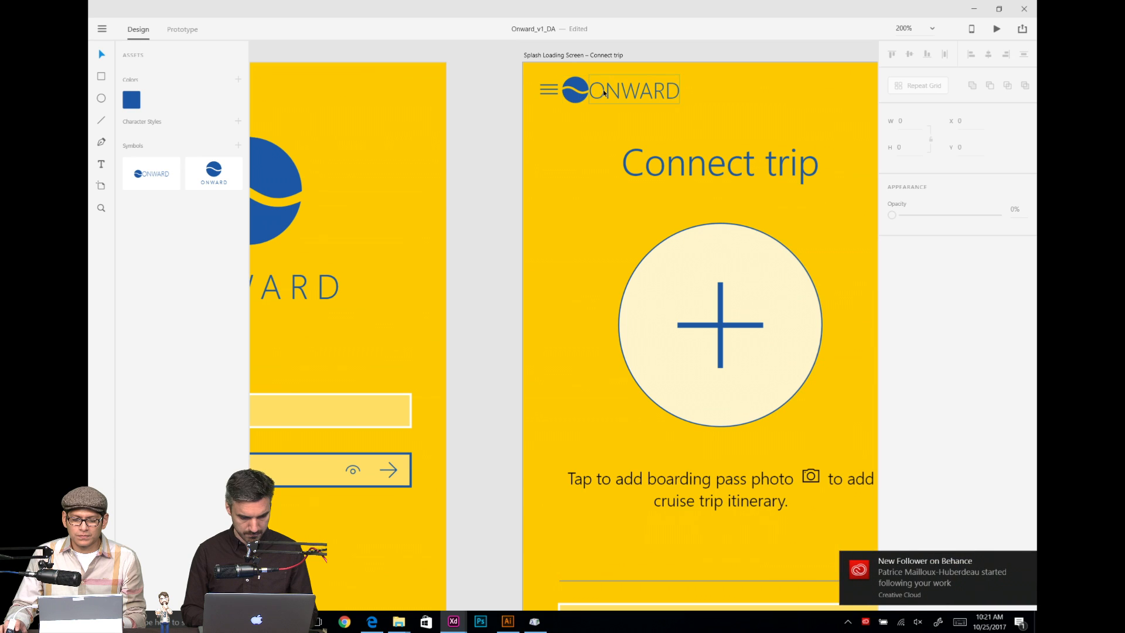
# Step: Move the whole header symbol away from the hamburger icon to X 56
pyautogui.hotkey('shift', 'Right')
pyautogui.hotkey('shift', 'Right')
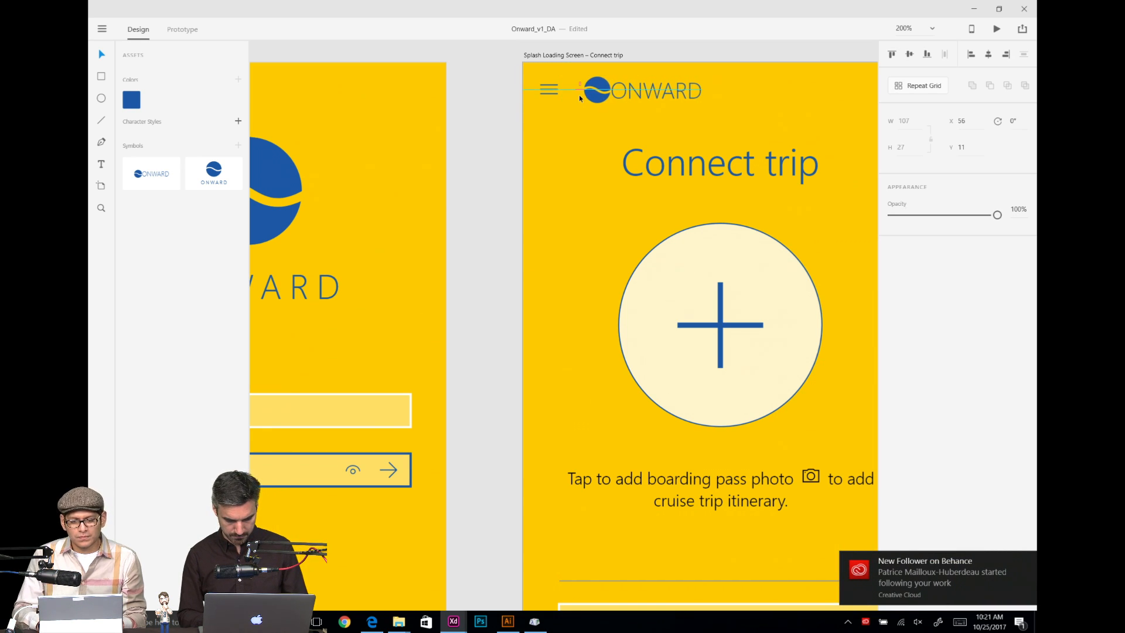
pyautogui.press('Left')
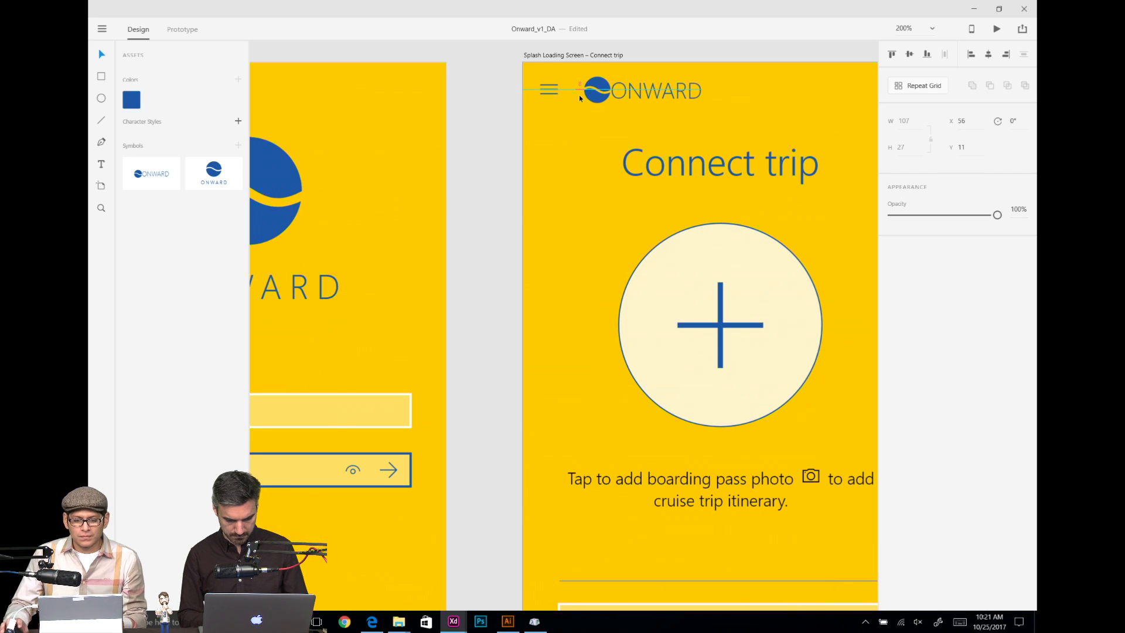
# Step: Move the ONWARD text inside the header symbol to X 90, leaving a gap after the wave mark
pyautogui.doubleClick(639, 95)
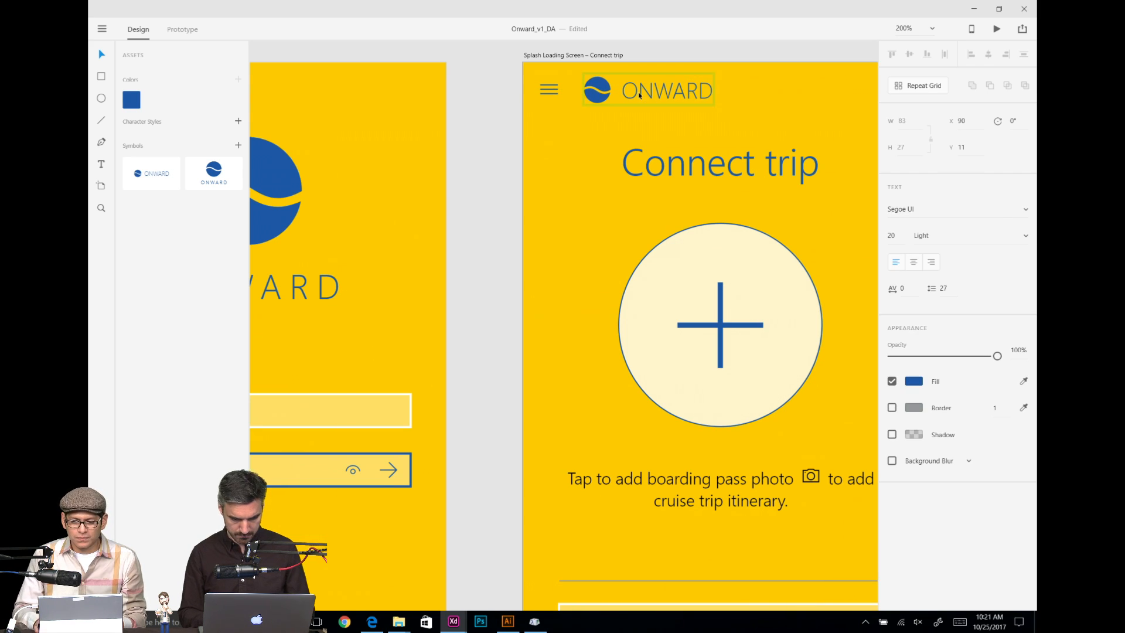
pyautogui.hotkey('shift', 'Right')
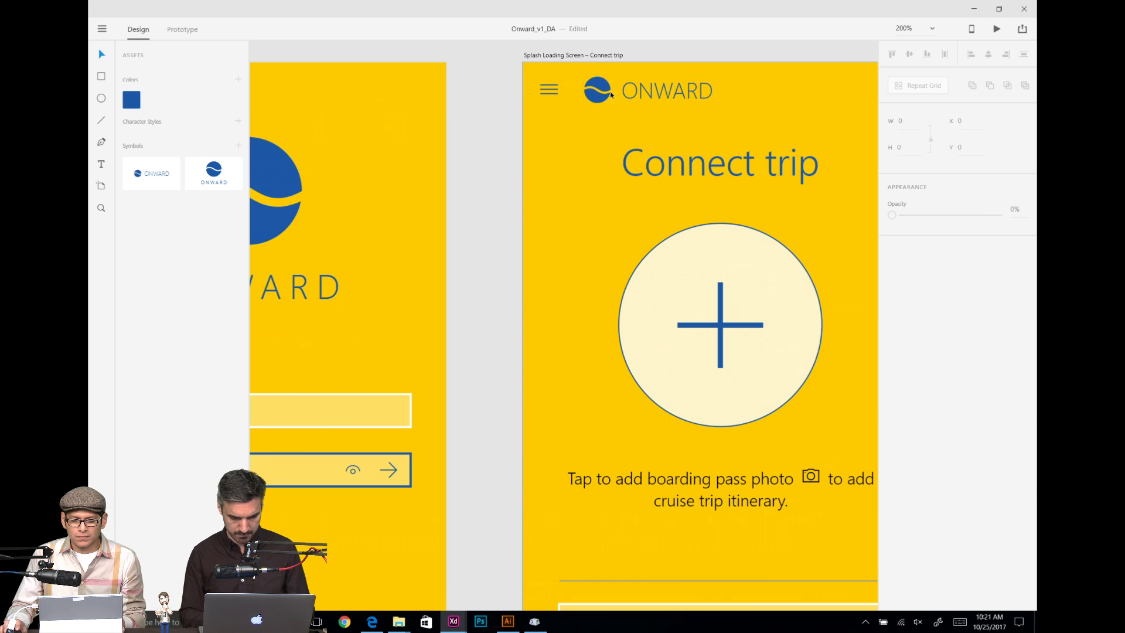
pyautogui.click(609, 92)
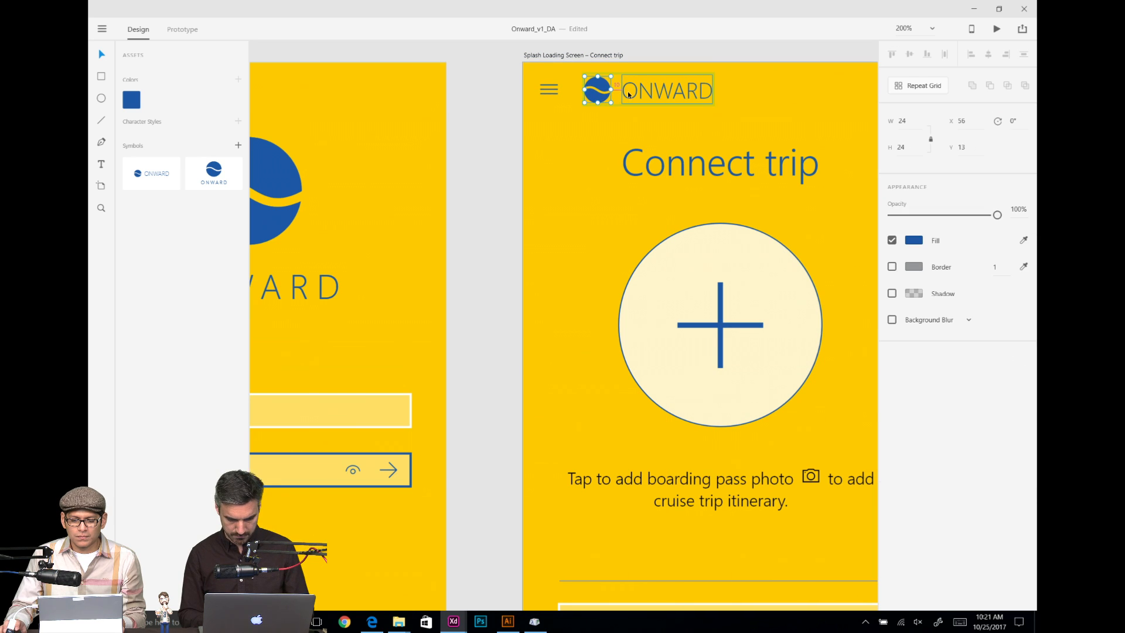
pyautogui.click(636, 95)
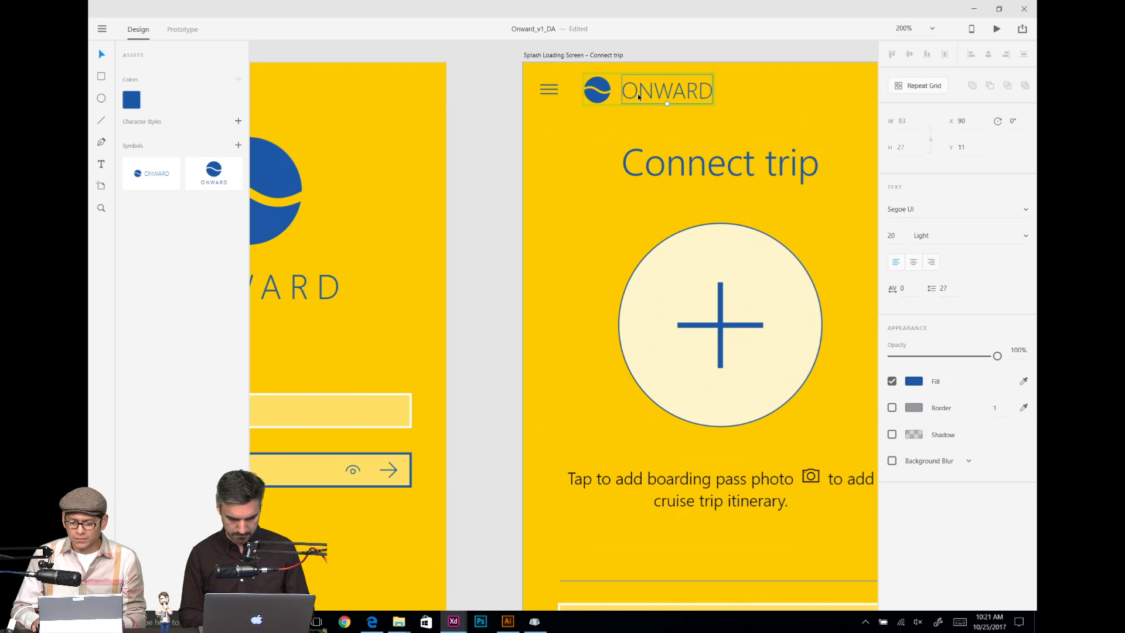
# Step: Nudge the ONWARD text inside the header symbol to X 92
pyautogui.press('Right')
pyautogui.press('Right')
pyautogui.click(488, 132)
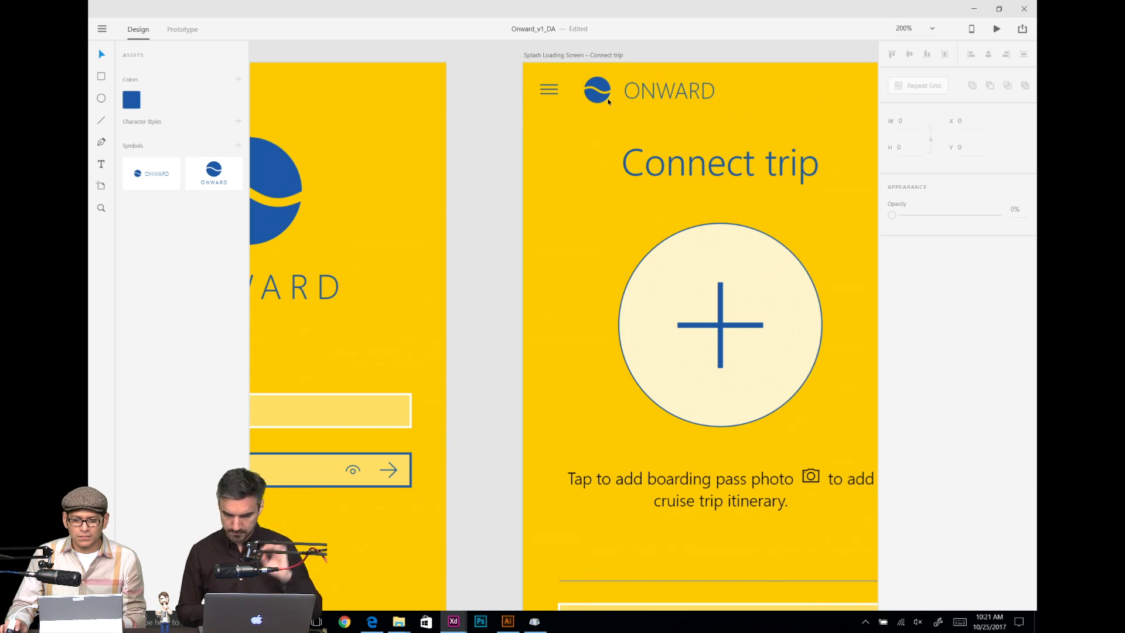
# Step: Resize the header symbol's wave mark proportionally to 20 wide and align it with the ONWARD text's vertical middle
pyautogui.hotkey('ctrl', '1')
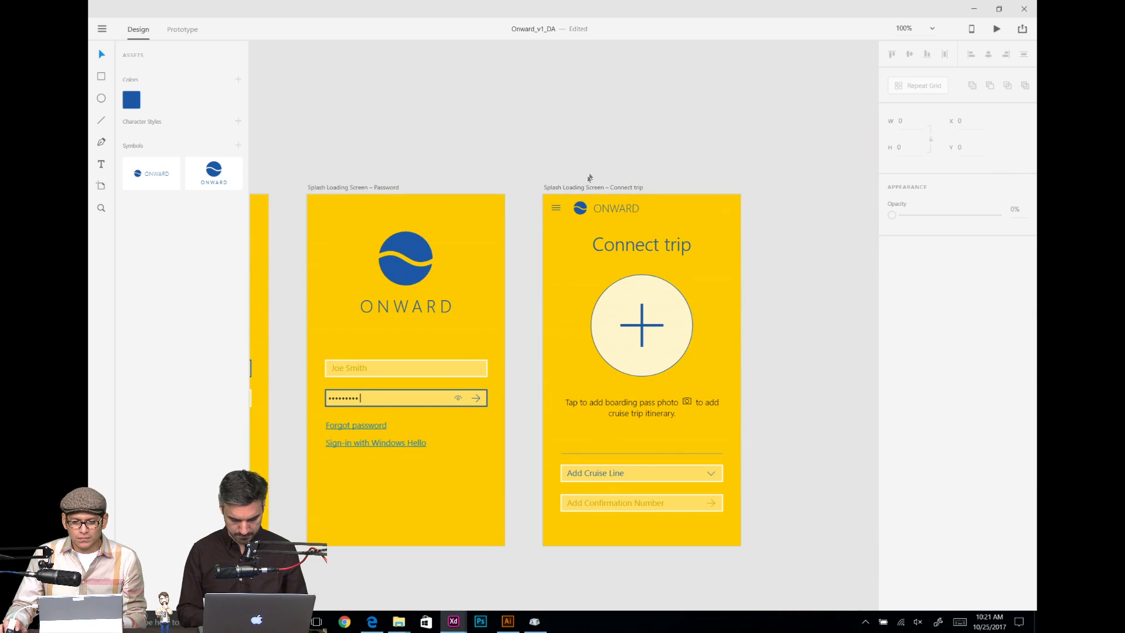
pyautogui.click(581, 208)
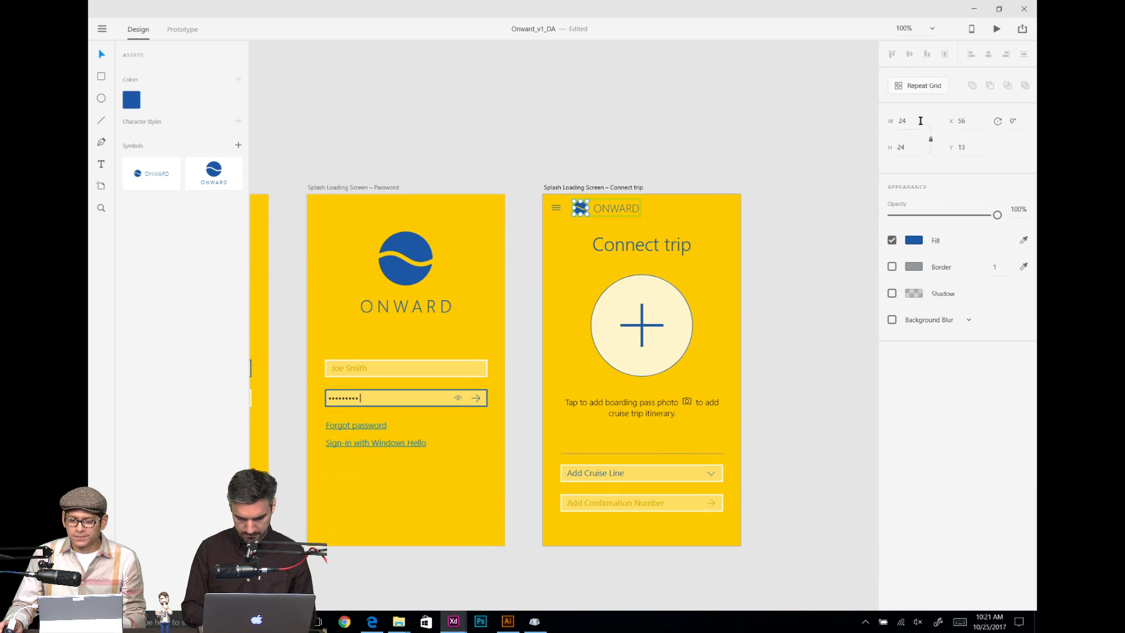
pyautogui.moveTo(921, 121); pyautogui.dragTo(896, 122)
pyautogui.write('20')
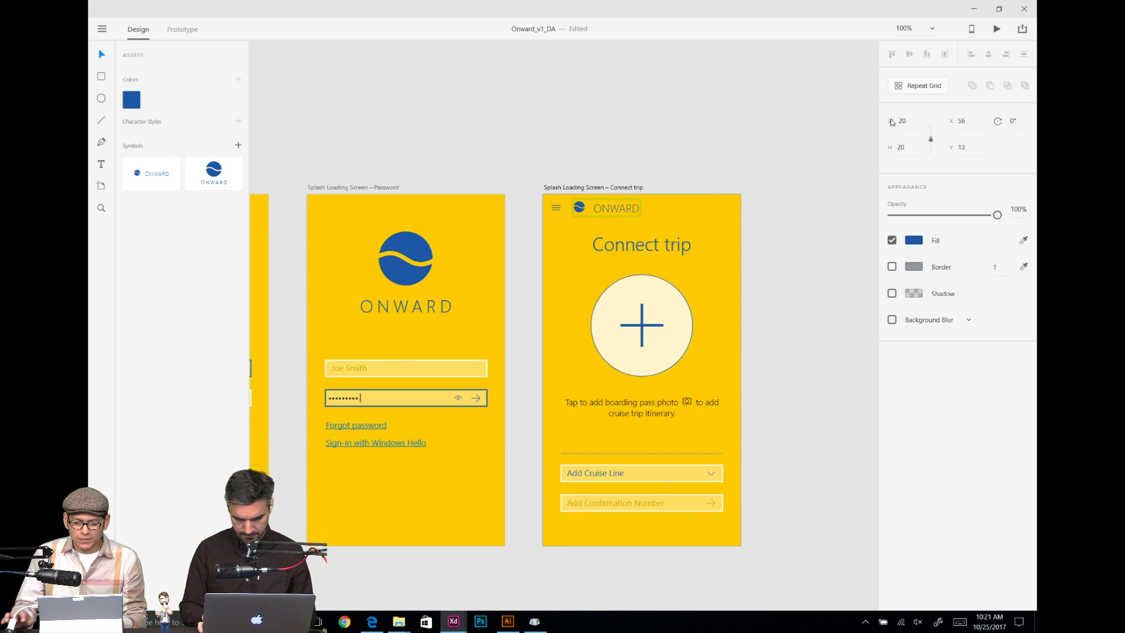
pyautogui.press('Return')
pyautogui.press('Escape')
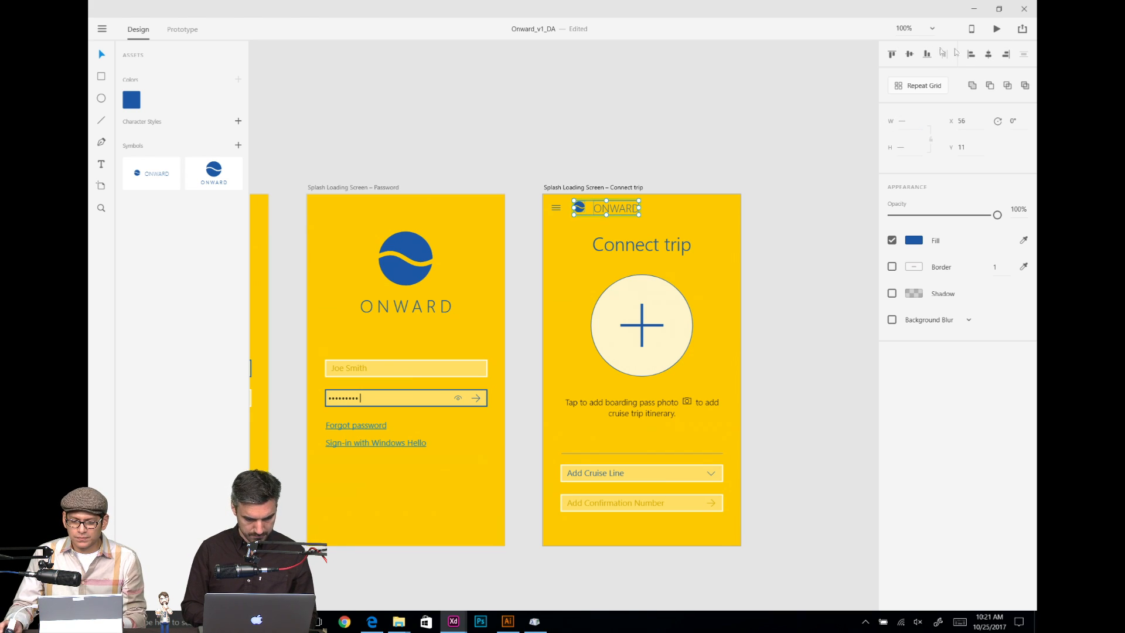
# Step: Move the ONWARD text inside the header symbol closer to the smaller wave mark
pyautogui.doubleClick(608, 208)
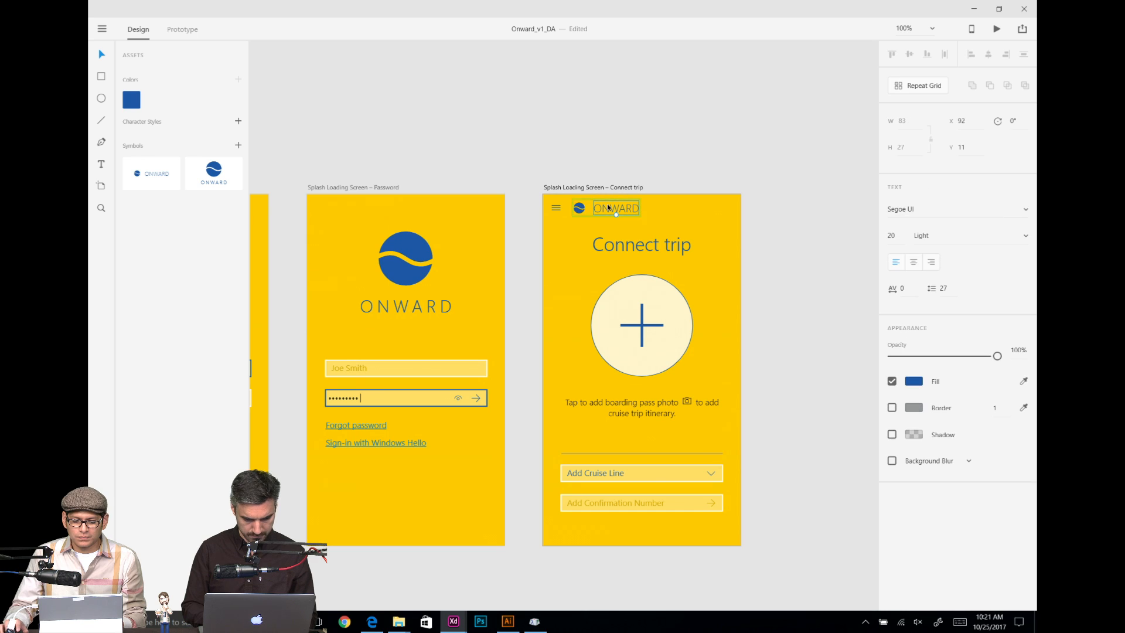
pyautogui.press('Left')
pyautogui.press('Left')
pyautogui.press('Left')
pyautogui.press('Left')
pyautogui.press('Left')
pyautogui.press('Left')
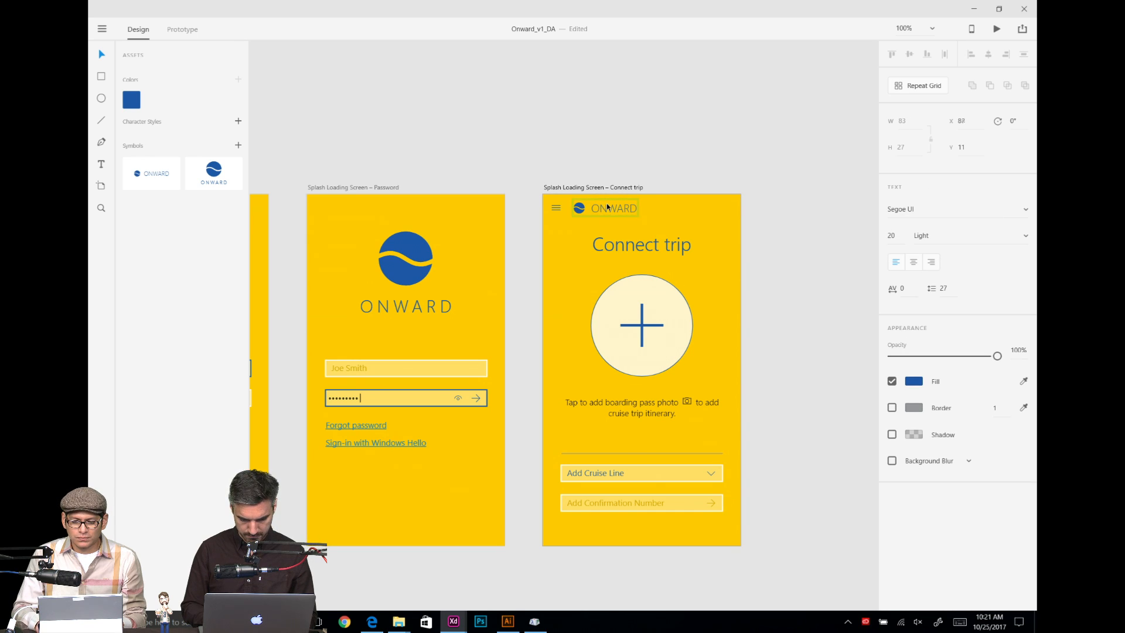
pyautogui.click(644, 159)
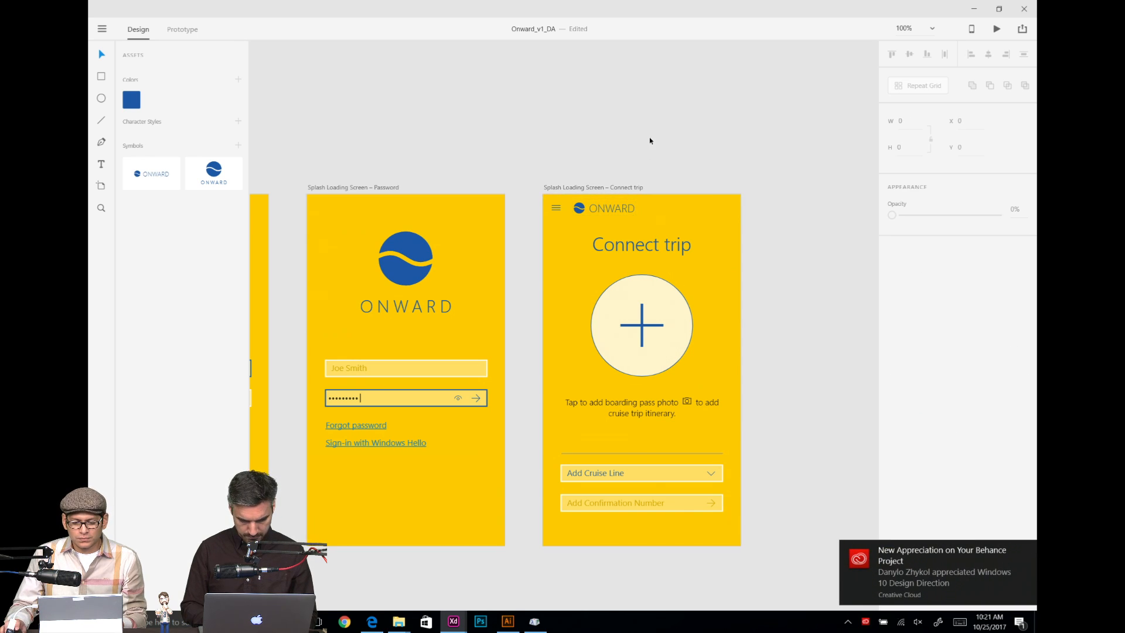
# Step: Respace the Connect trip artboard: title down to Y 76, instruction text up 10, divider and both input fields up 20
pyautogui.click(628, 240)
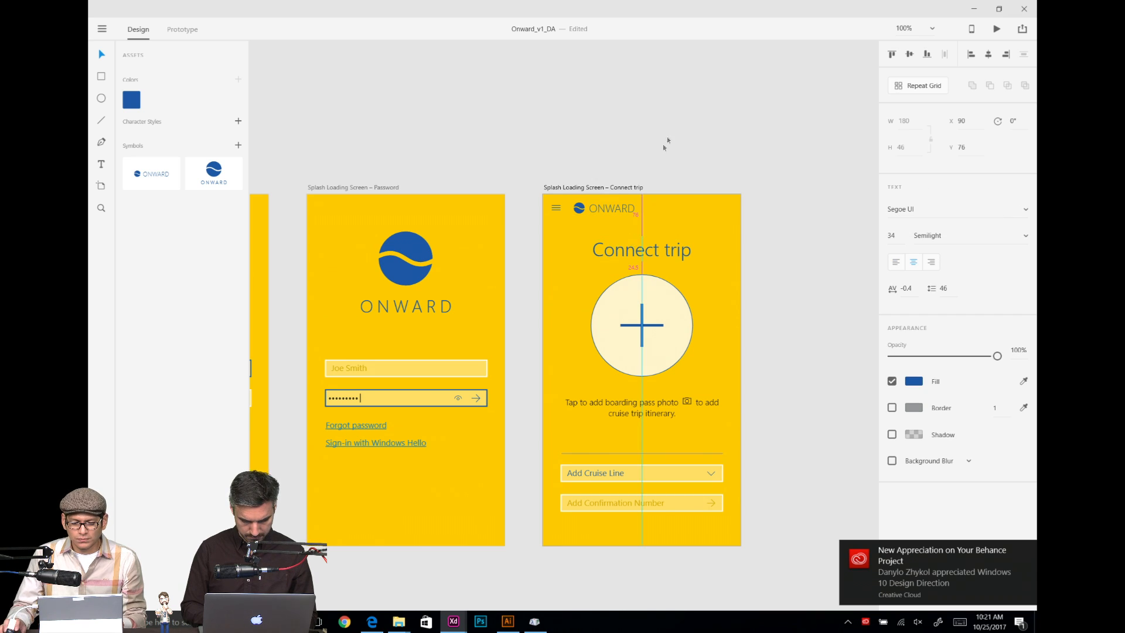
pyautogui.click(650, 404)
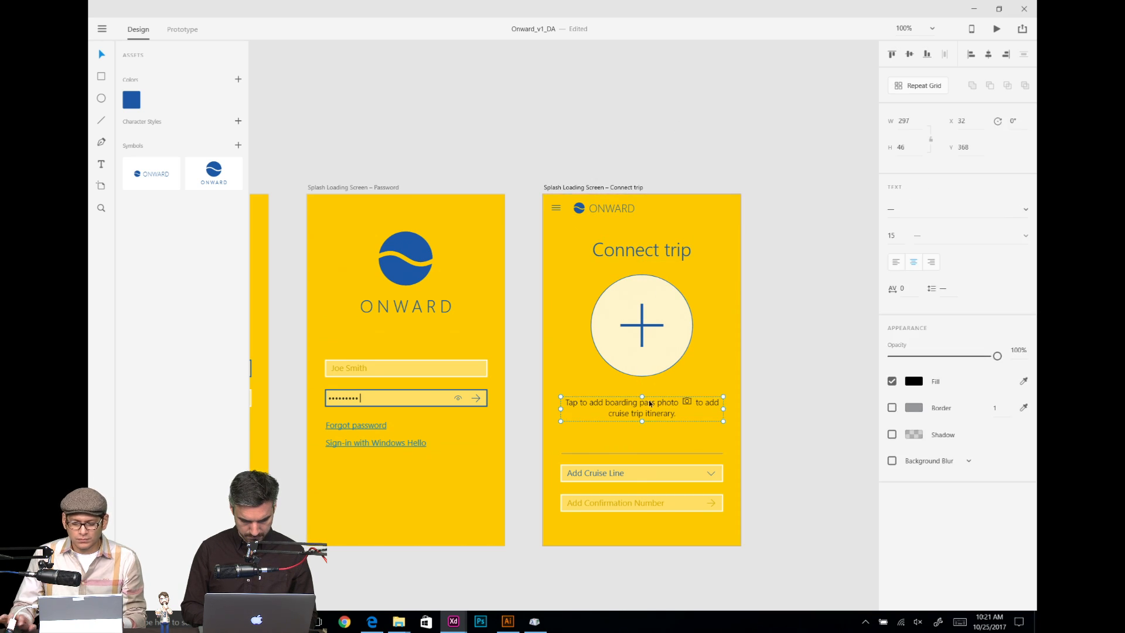
pyautogui.hotkey('shift', 'Up')
pyautogui.moveTo(767, 444); pyautogui.dragTo(580, 547)
pyautogui.hotkey('shift', 'Up')
pyautogui.hotkey('shift', 'Up')
pyautogui.click(863, 479)
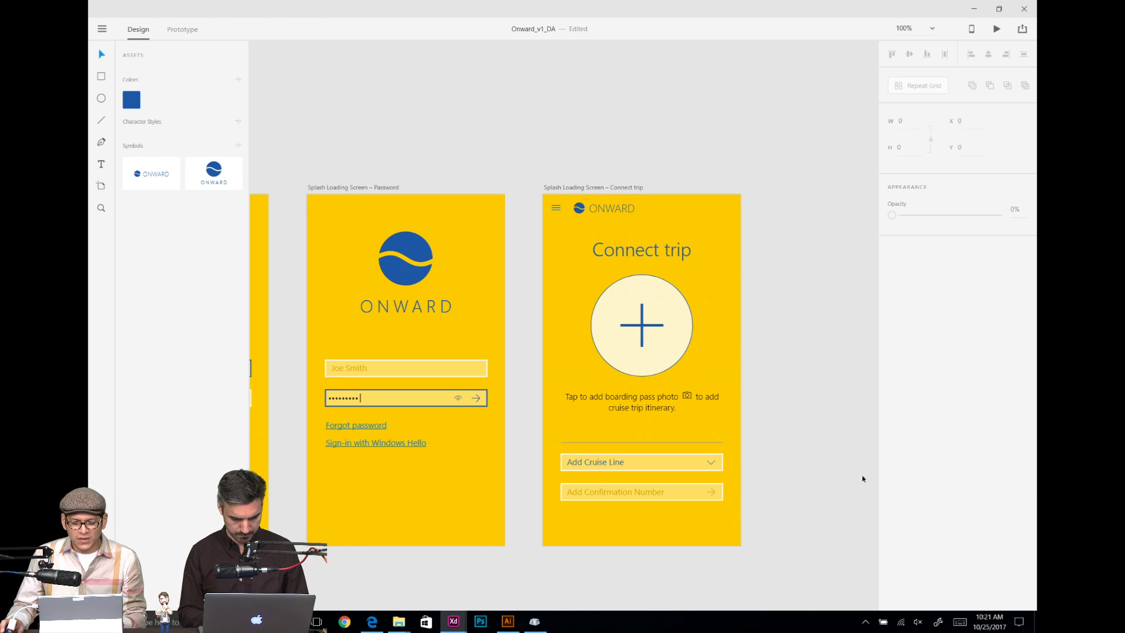
# Step: Copy the header symbol from the Connect trip artboard and paste it onto the Activity Preferences artboard
pyautogui.click(610, 208)
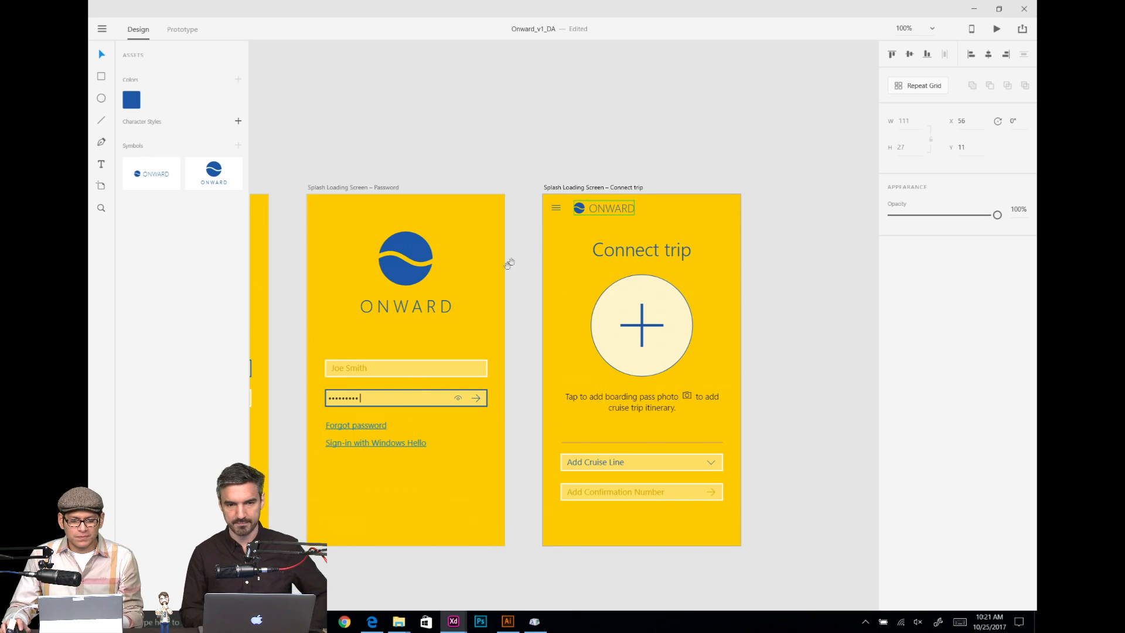
pyautogui.hotkey('ctrl', 'shift', 'y')
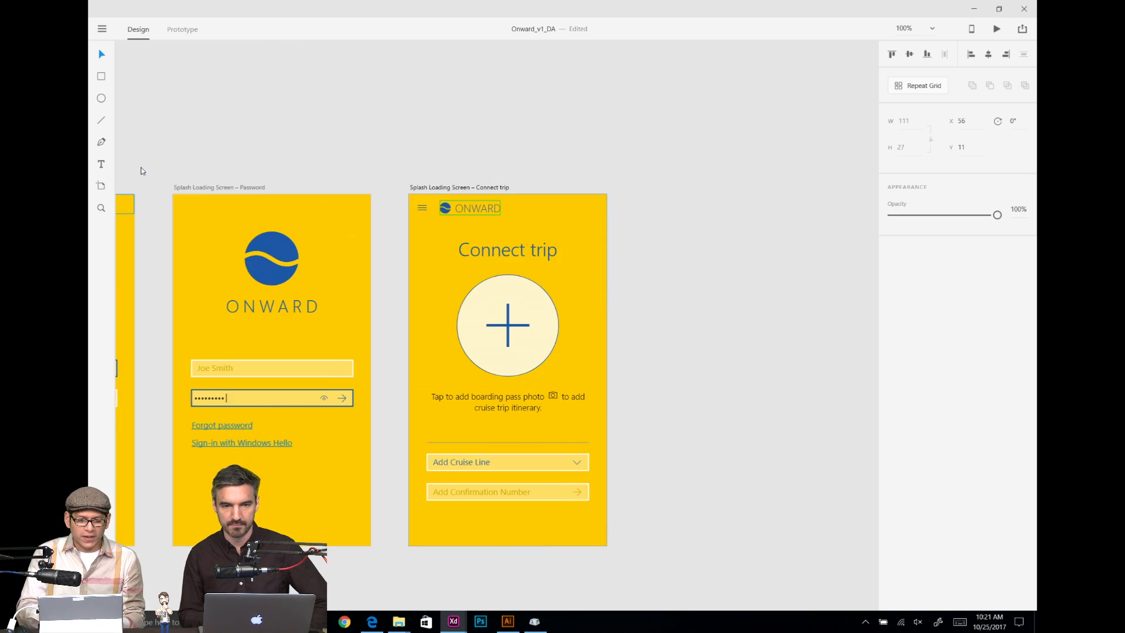
pyautogui.moveTo(271, 346); pyautogui.dragTo(762, 59)
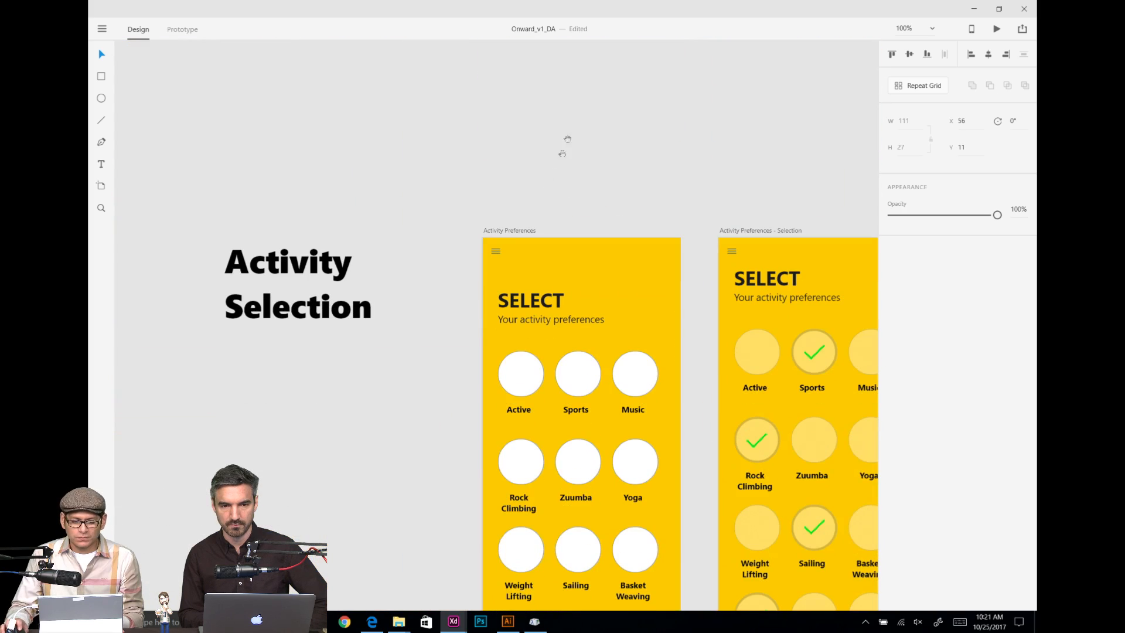
pyautogui.click(522, 231)
pyautogui.hotkey('ctrl', 'v')
# Step: Paste the header symbol onto the Activity Preferences - Selection and Activity Preferences - Validation artboards
pyautogui.hscroll(10, 621, 185)
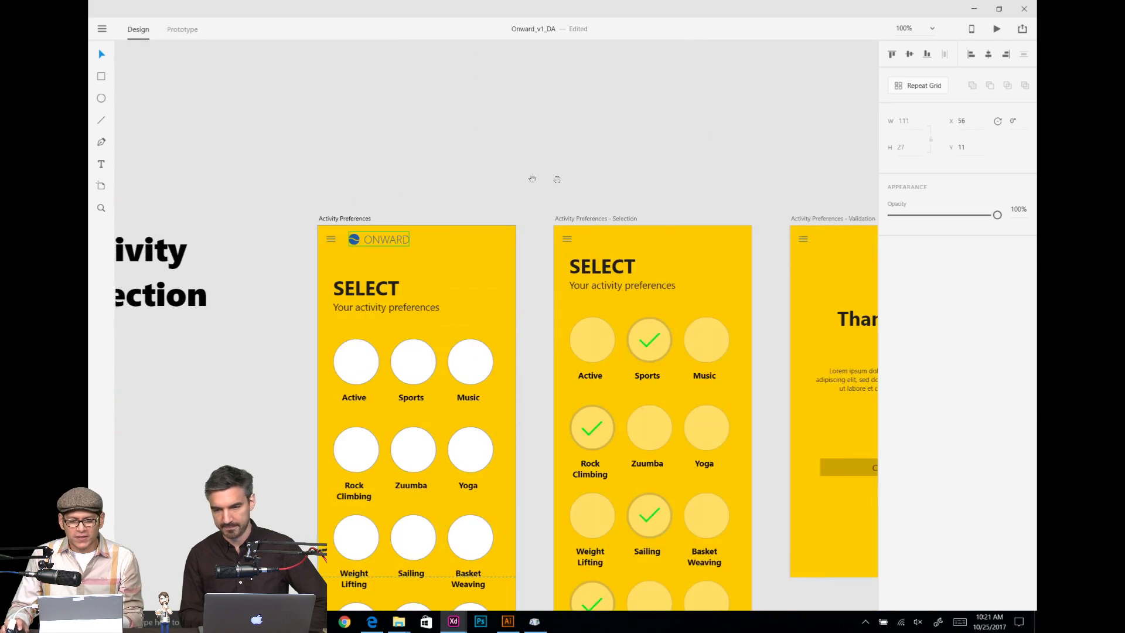
pyautogui.click(364, 208)
pyautogui.hotkey('ctrl', 'v')
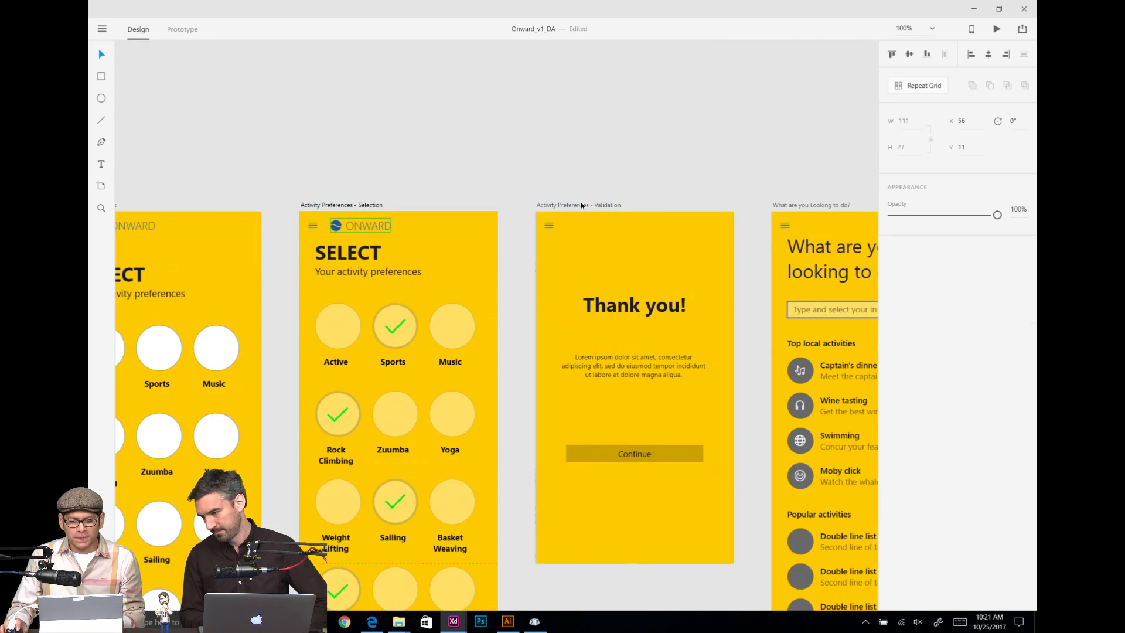
pyautogui.click(580, 205)
pyautogui.hotkey('ctrl', 'v')
# Step: Paste the header symbol onto both "What are you looking to do?" artboards
pyautogui.hscroll(4, 685, 185)
pyautogui.click(674, 204)
pyautogui.hotkey('ctrl', 'v')
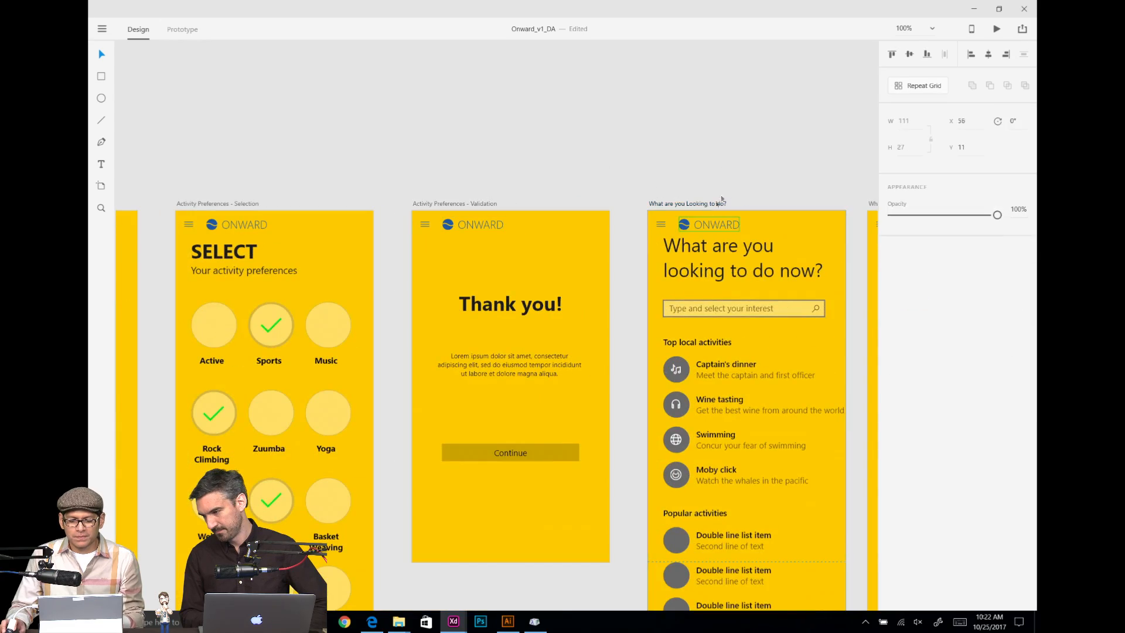
pyautogui.hscroll(4, 756, 175)
pyautogui.click(752, 197)
pyautogui.hotkey('ctrl', 'v')
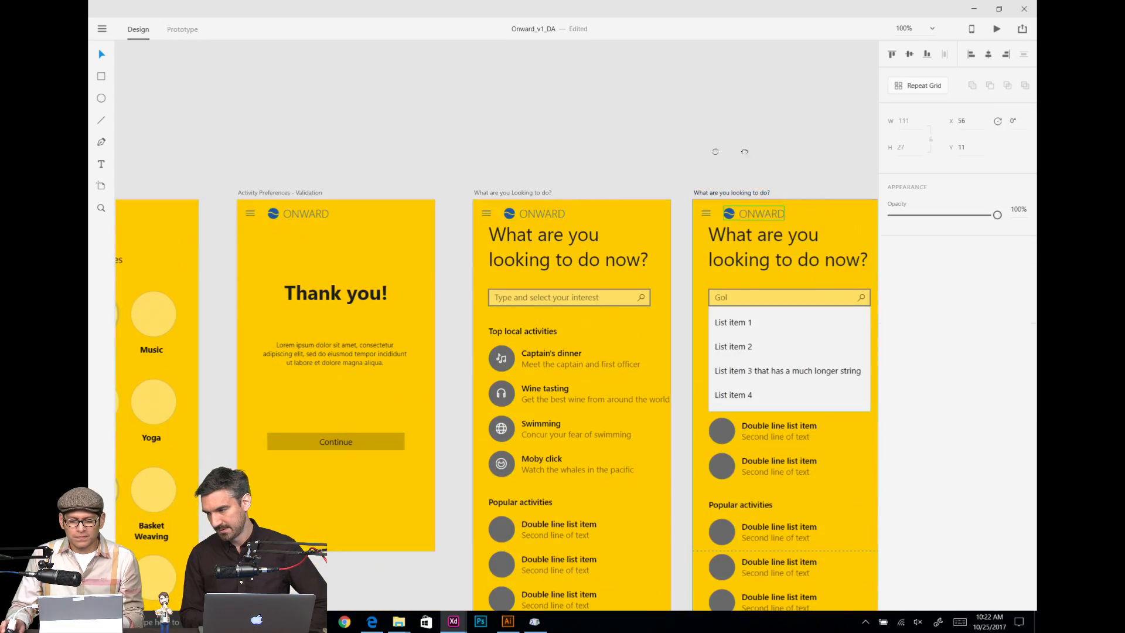
# Step: Look over the splash and activity artboards to review the header symbol's placement across the screens
pyautogui.hscroll(5, 644, 176)
pyautogui.hscroll(-4, 550, 135)
pyautogui.moveTo(670, 117); pyautogui.dragTo(819, 117)
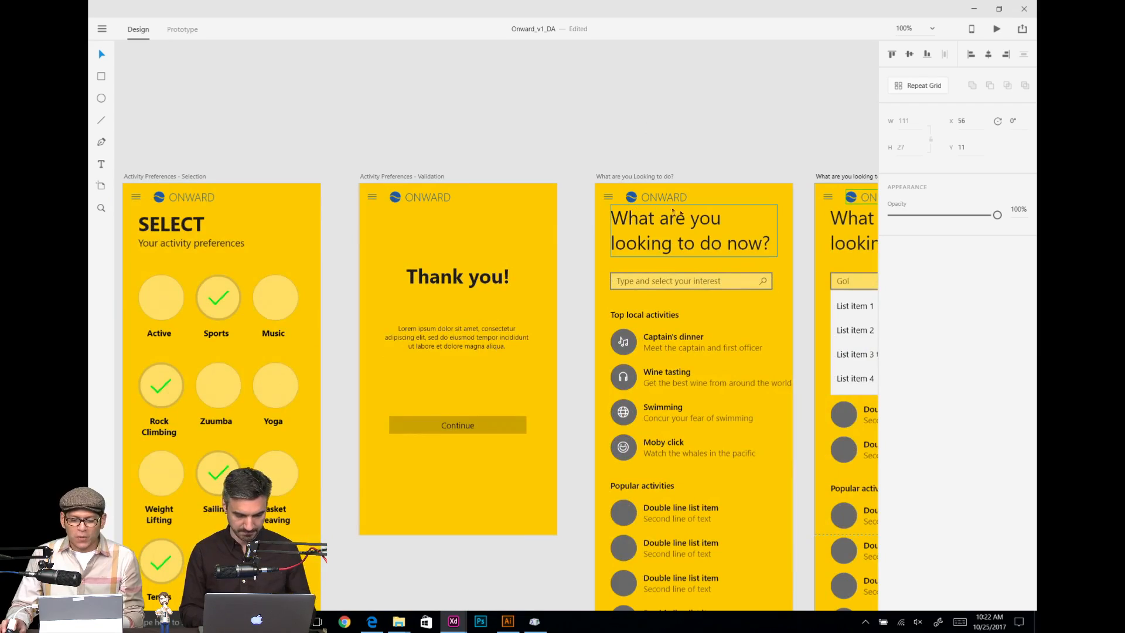
pyautogui.moveTo(428, 139); pyautogui.dragTo(532, 228)
pyautogui.hotkey('ctrl', '-')
pyautogui.moveTo(583, 201); pyautogui.dragTo(596, 271)
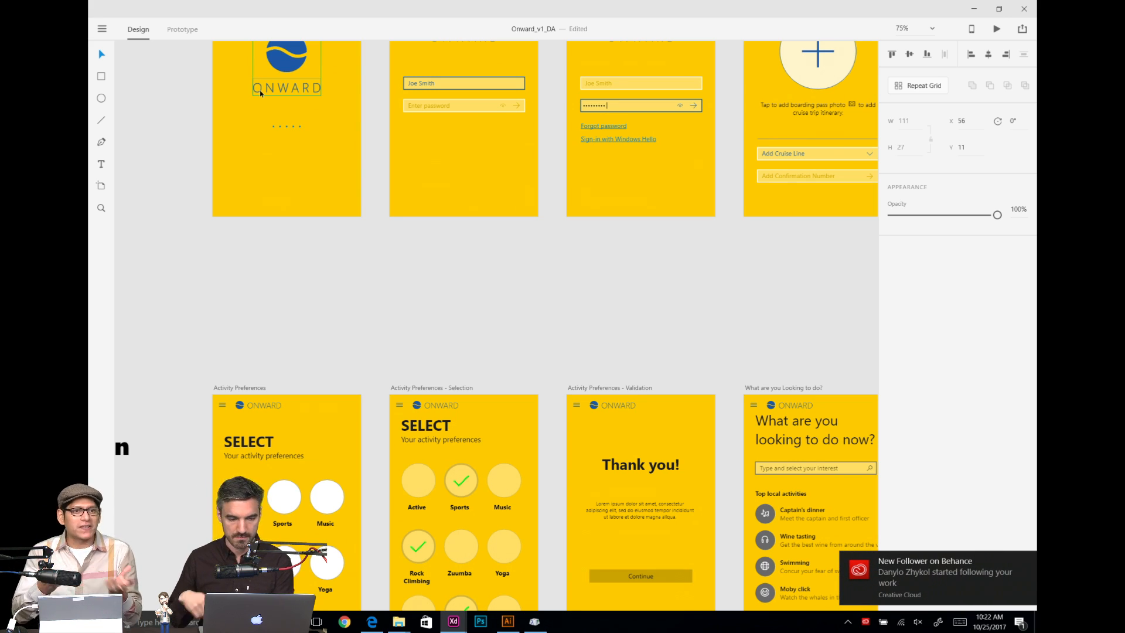
pyautogui.click(357, 321)
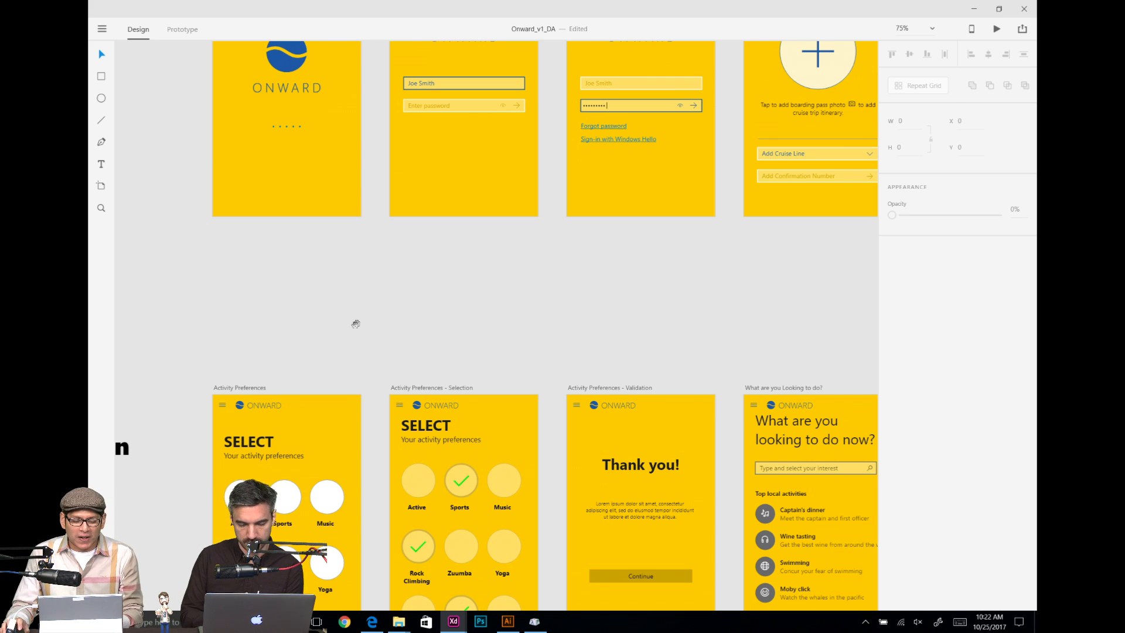
pyautogui.moveTo(354, 321); pyautogui.dragTo(441, 284)
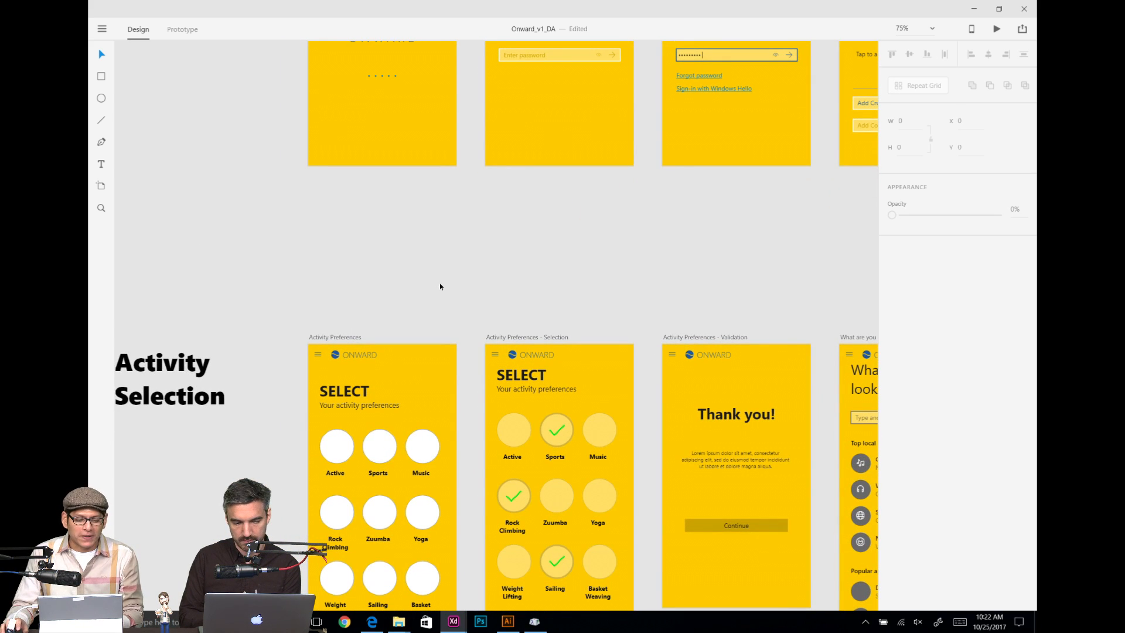
# Step: Align the header symbol on the Connect trip artboard to its right edge, then inset it 20 to X 229
pyautogui.moveTo(464, 274); pyautogui.dragTo(318, 494)
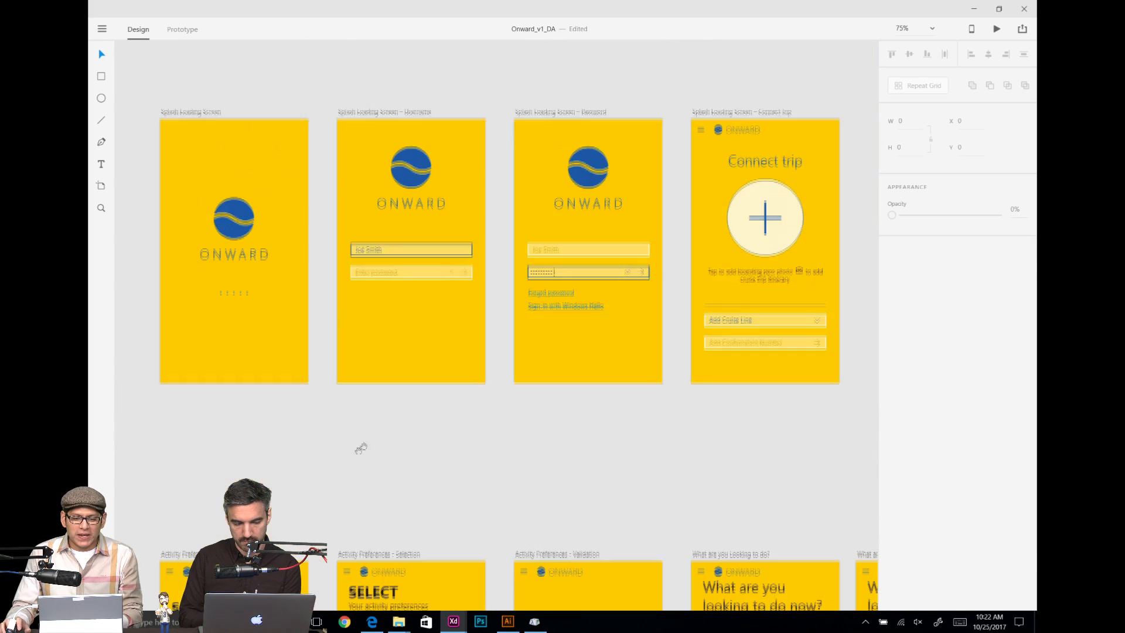
pyautogui.click(730, 134)
pyautogui.moveTo(746, 232); pyautogui.dragTo(533, 254)
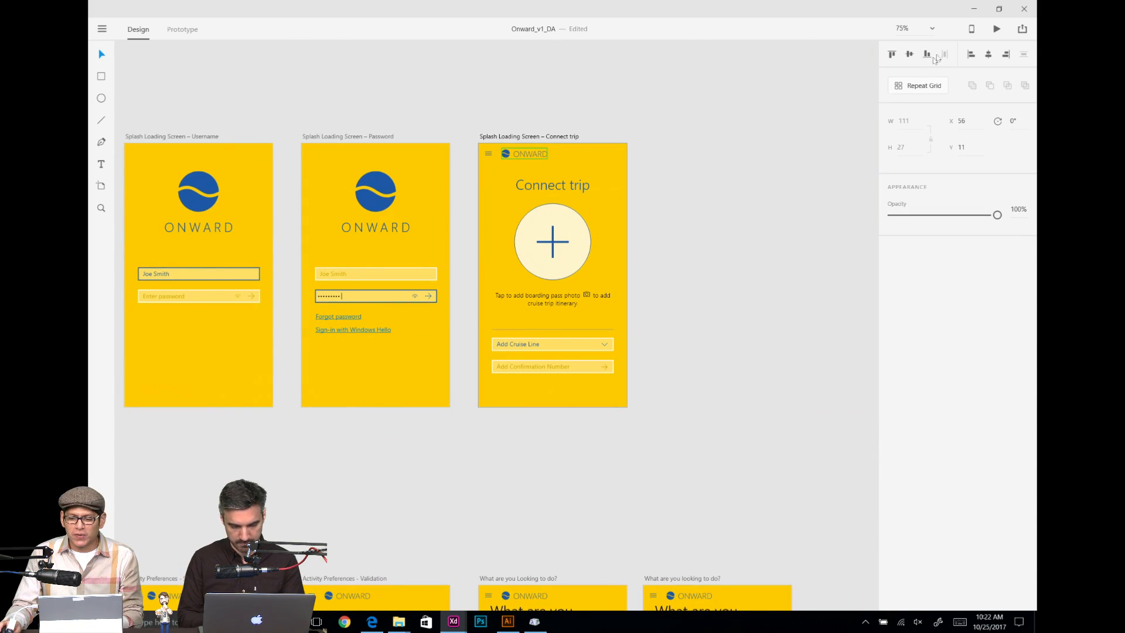
pyautogui.click(1008, 57)
pyautogui.hotkey('shift', 'Left')
pyautogui.hotkey('shift', 'Left')
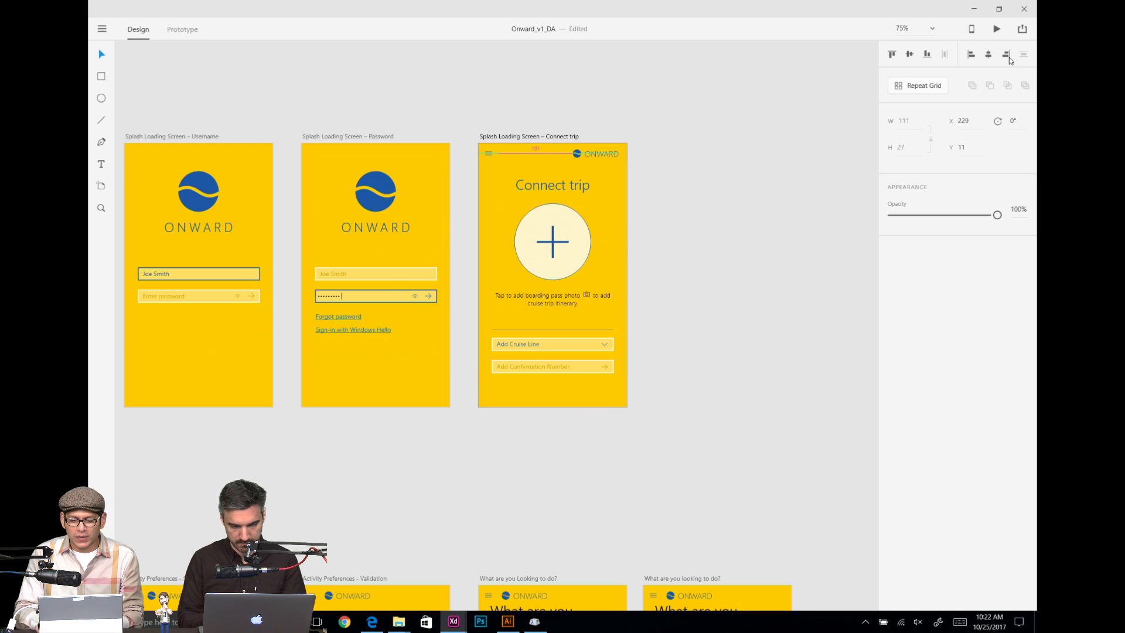
# Step: Right-align the header symbol on the "What are you looking to do?" artboard with the suggestion list, inset 20 from the edge
pyautogui.click(754, 236)
pyautogui.moveTo(657, 234); pyautogui.dragTo(679, 178)
pyautogui.scroll(-5, 704, 181)
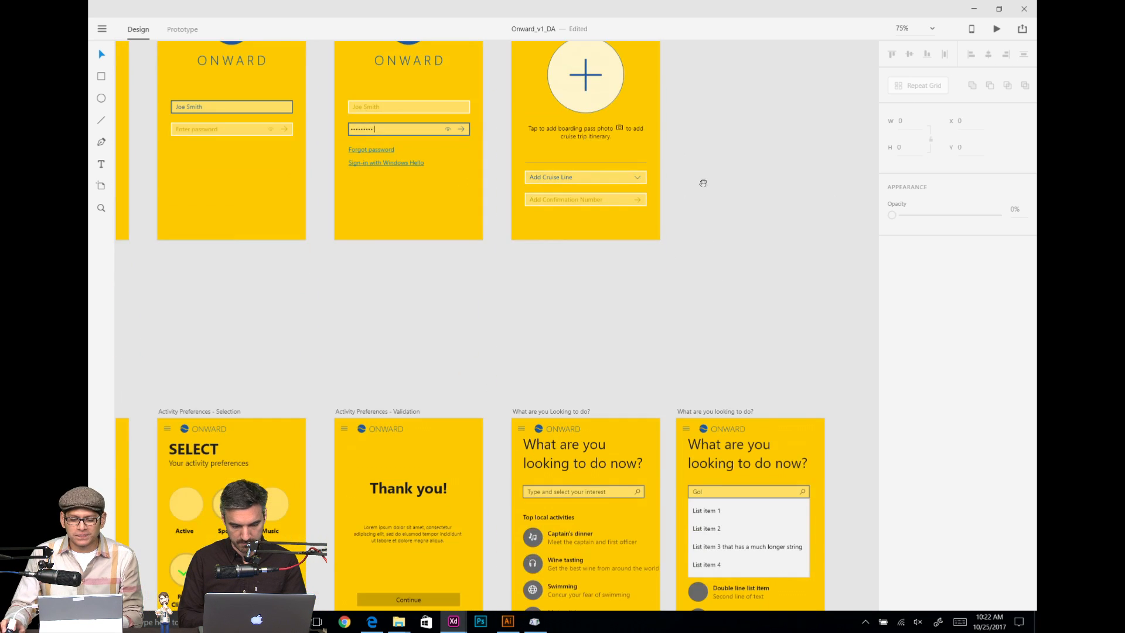
pyautogui.click(710, 337)
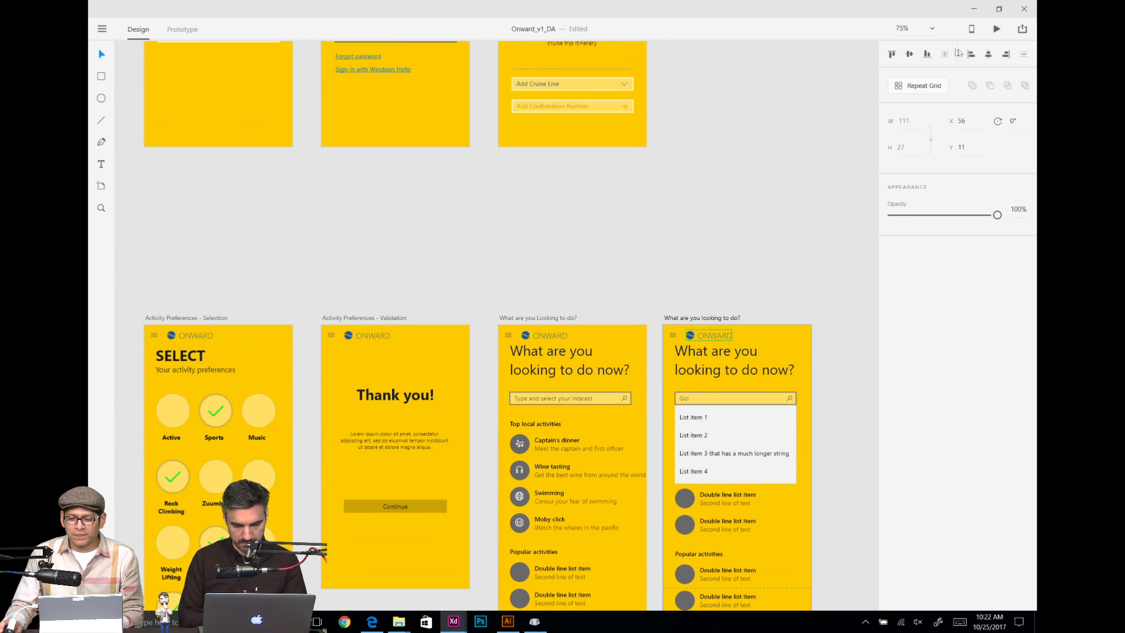
pyautogui.click(1006, 55)
pyautogui.hotkey('shift', 'Left')
pyautogui.hotkey('shift', 'Left')
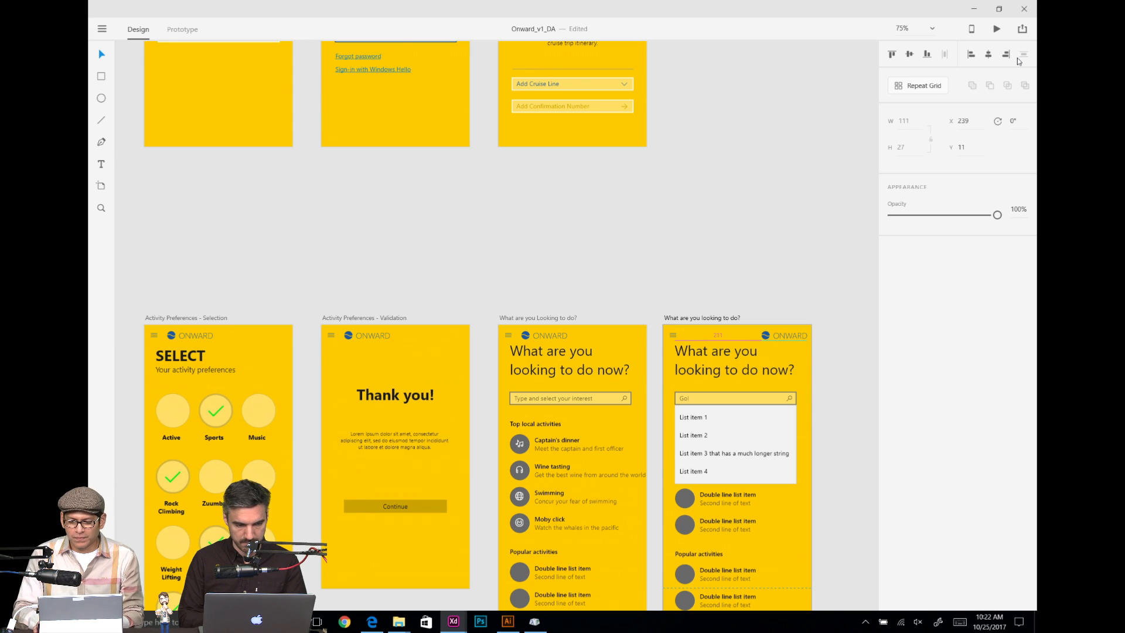
# Step: Right-align the header symbol on the "What are you Looking to do?" artboard with the activity lists, inset to X 229
pyautogui.click(558, 339)
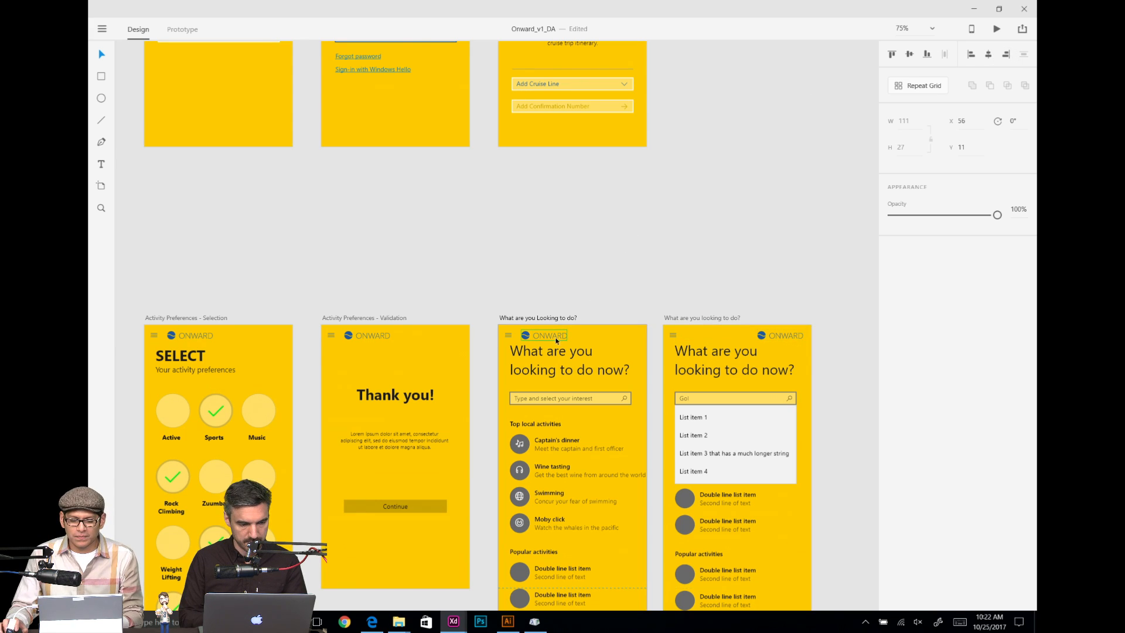
pyautogui.click(1006, 54)
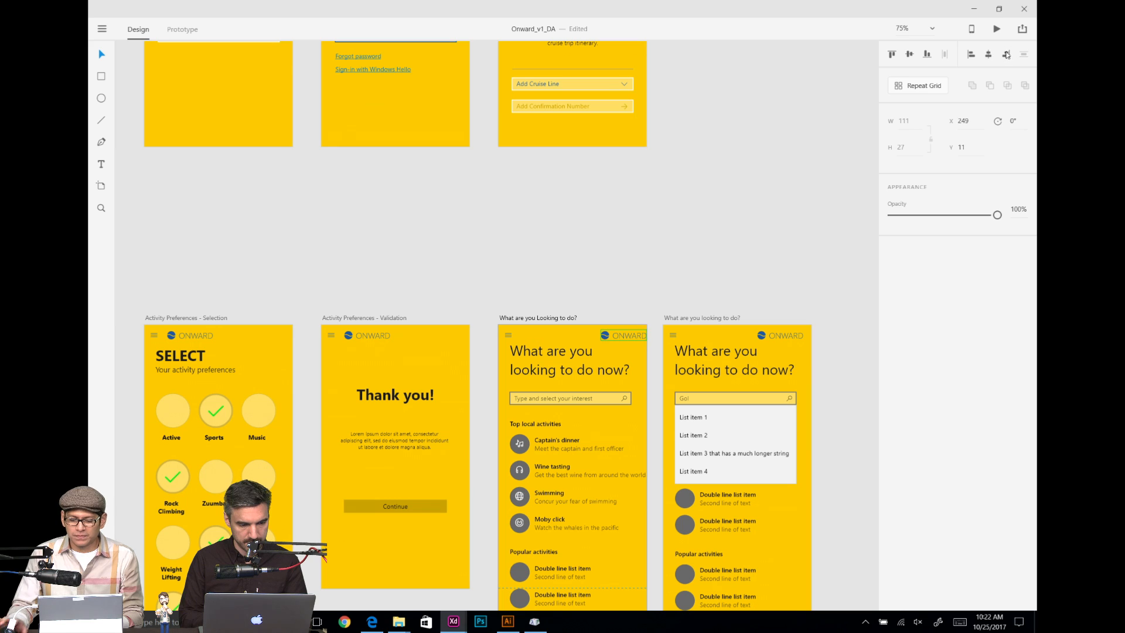
pyautogui.hotkey('ctrl', 'z')
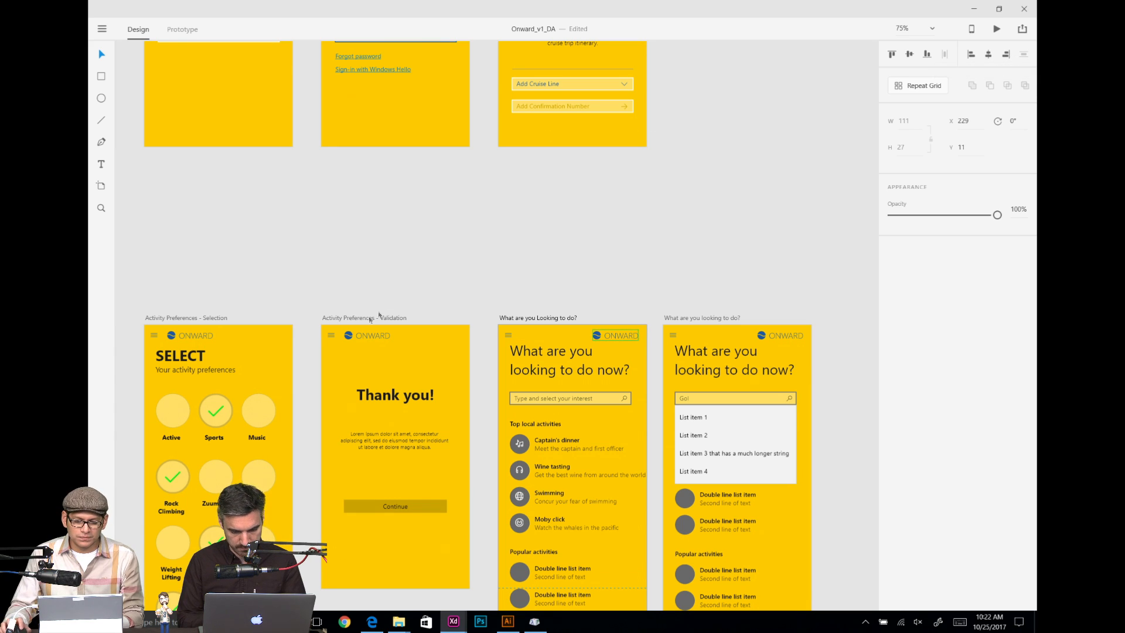
# Step: Right-align the header symbols on the Activity Preferences - Validation and - Selection artboards, each inset 20 from the edge
pyautogui.click(363, 337)
pyautogui.click(1006, 56)
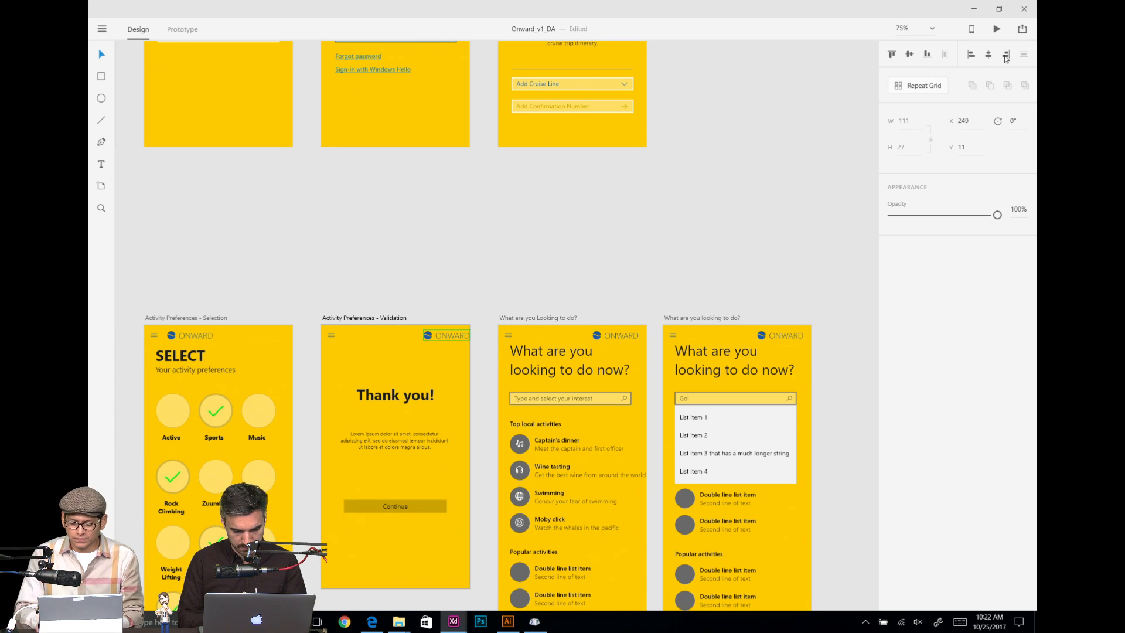
pyautogui.click(189, 335)
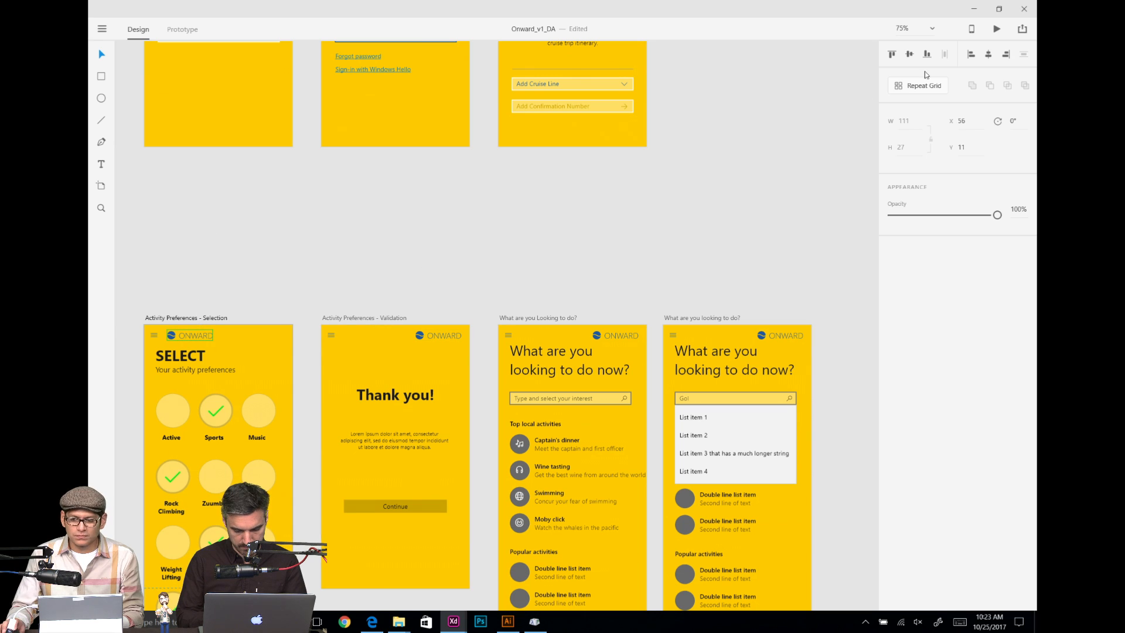
pyautogui.click(1006, 54)
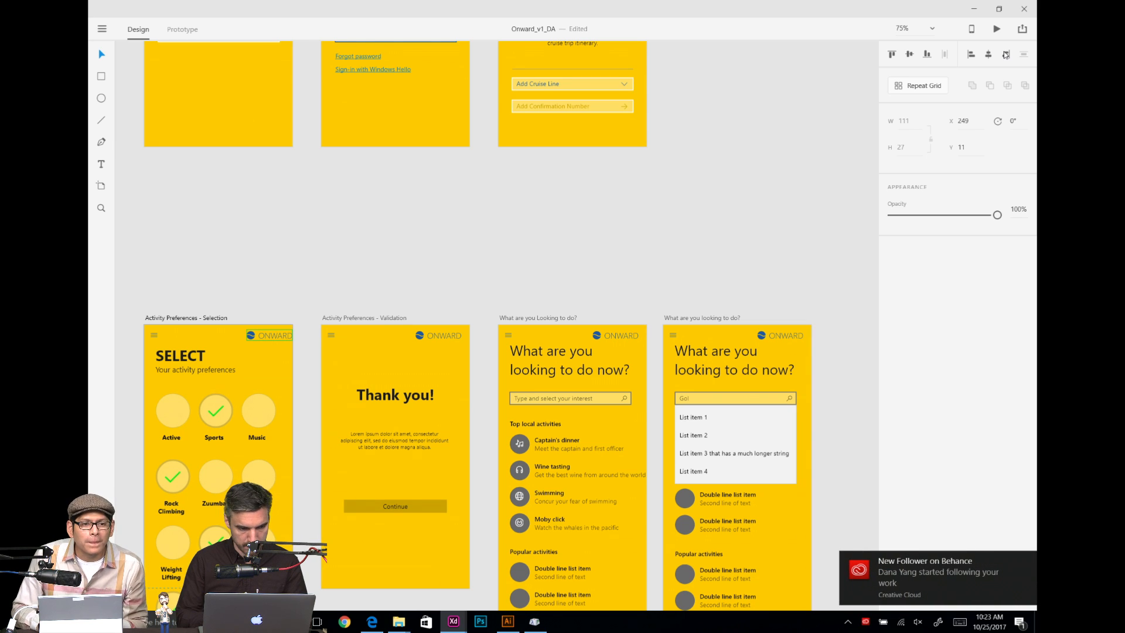
pyautogui.hotkey('ctrl', 'z')
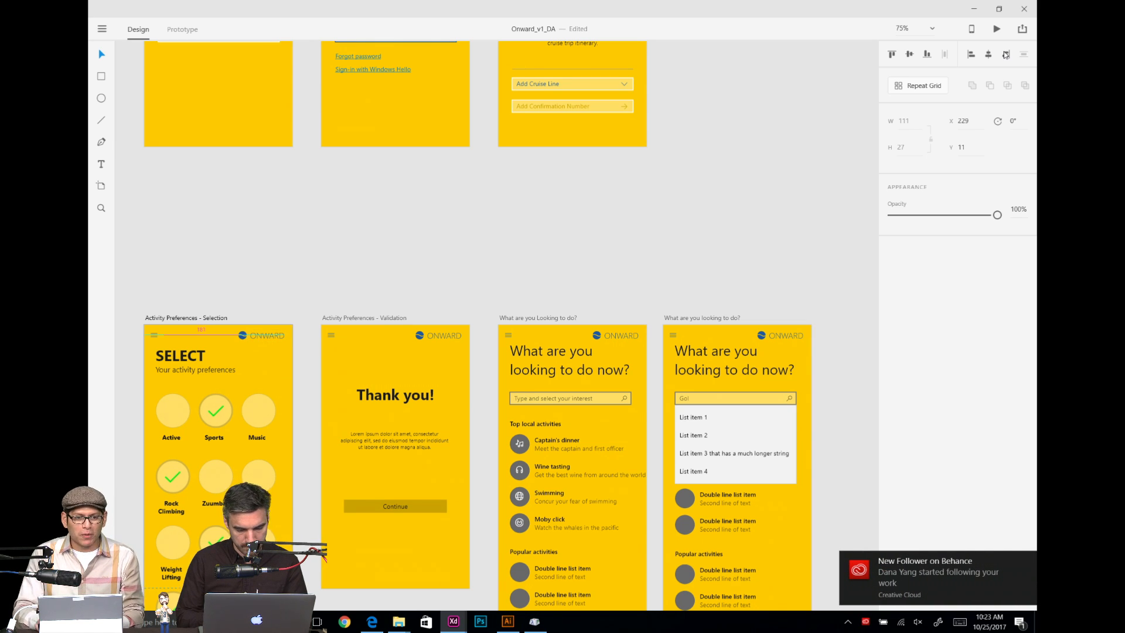
# Step: Turn on Quiet hours in the Windows action center and return to the artboards
pyautogui.click(543, 236)
pyautogui.hscroll(-7, 651, 217)
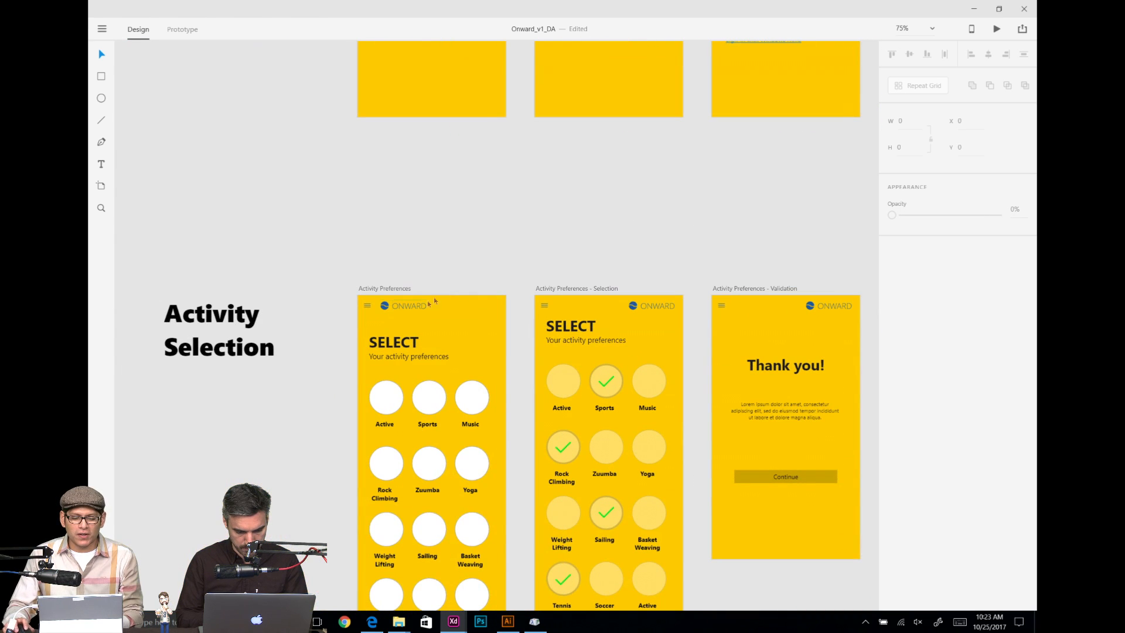
pyautogui.click(404, 312)
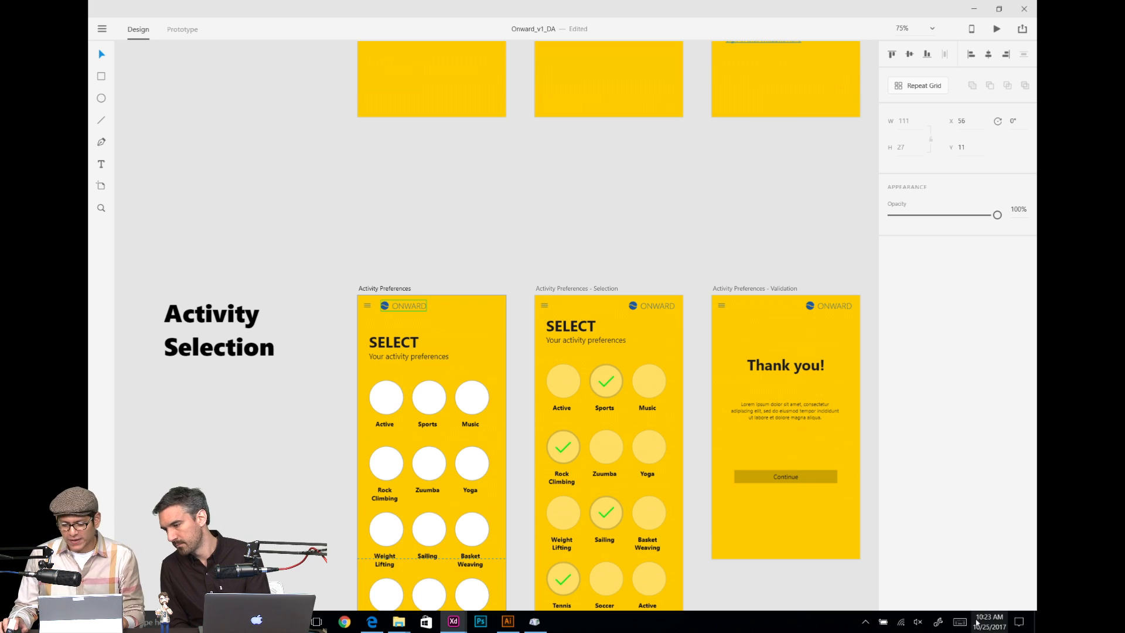
pyautogui.click(1020, 622)
pyautogui.click(962, 522)
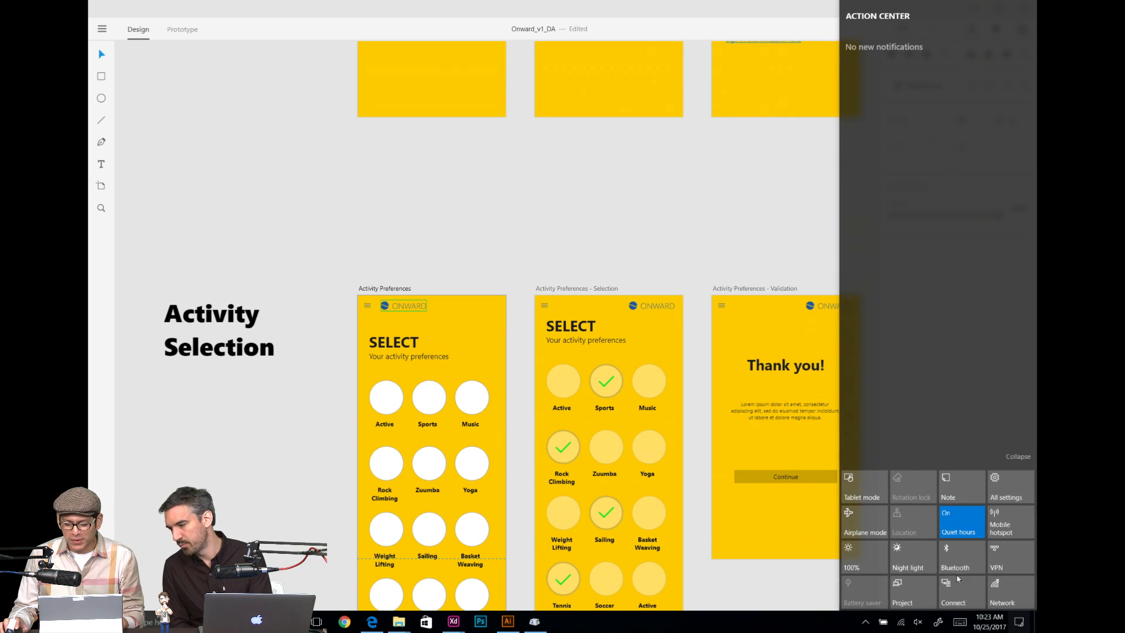
pyautogui.click(690, 220)
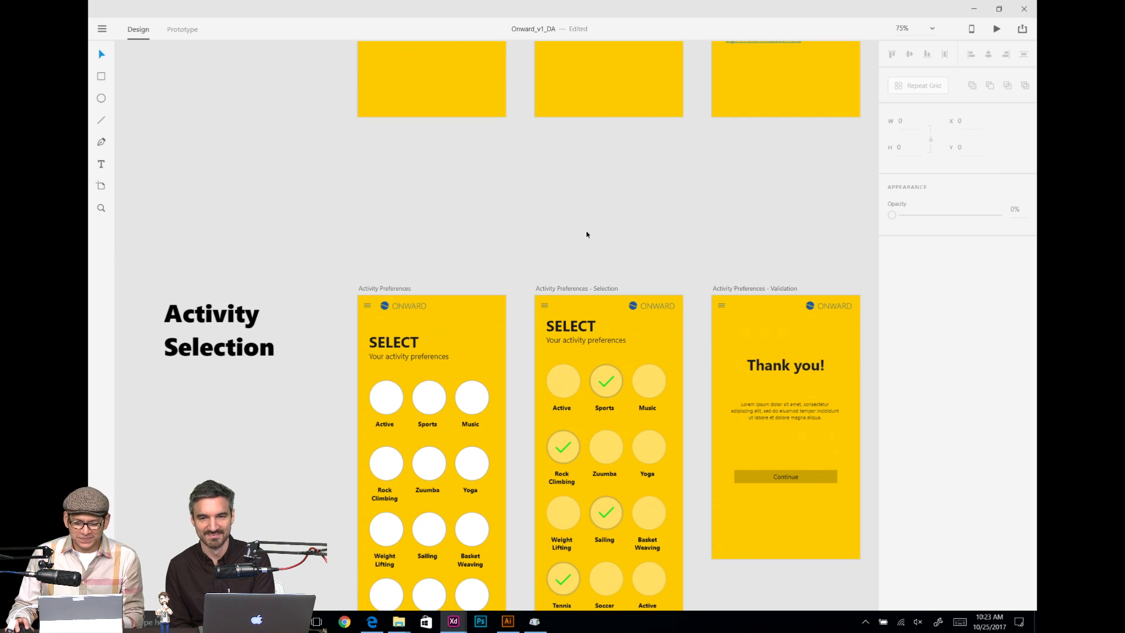
# Step: Align the header symbol on the Activity Preferences artboard to its right edge, then inset it 20 from that edge
pyautogui.click(423, 305)
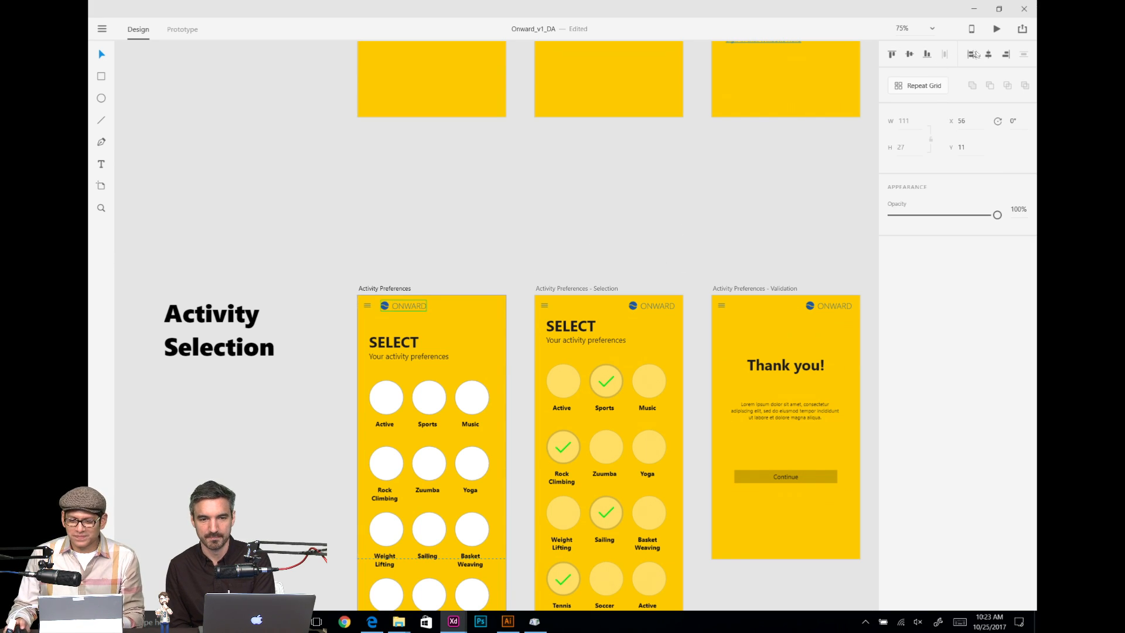
pyautogui.click(1004, 54)
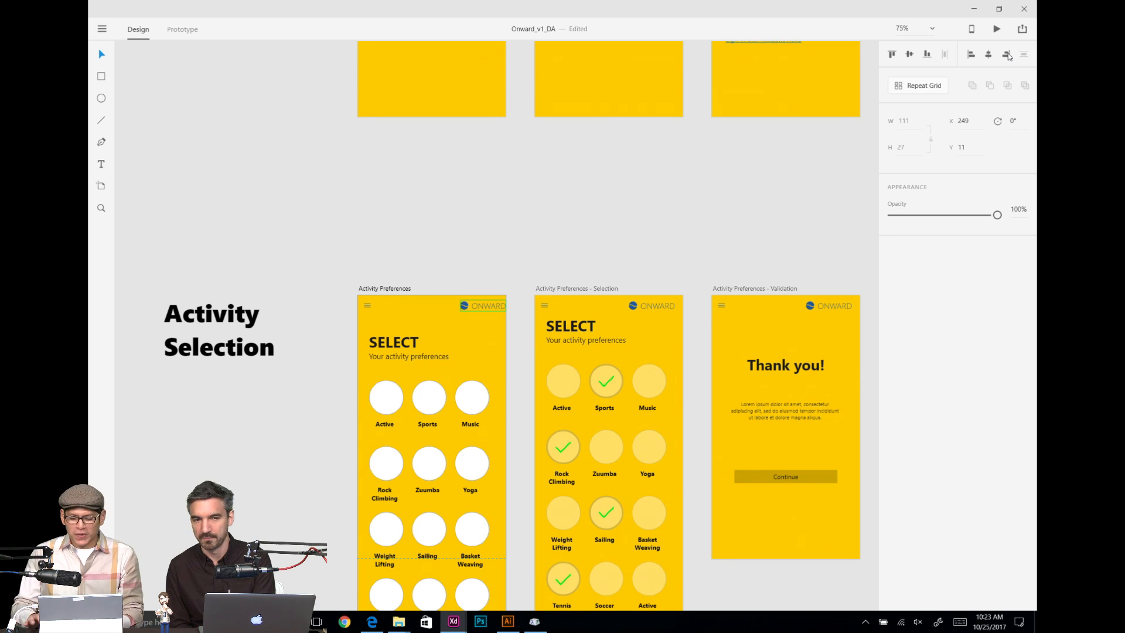
pyautogui.hotkey('shift', 'Left')
pyautogui.hotkey('shift', 'Left')
pyautogui.click(594, 189)
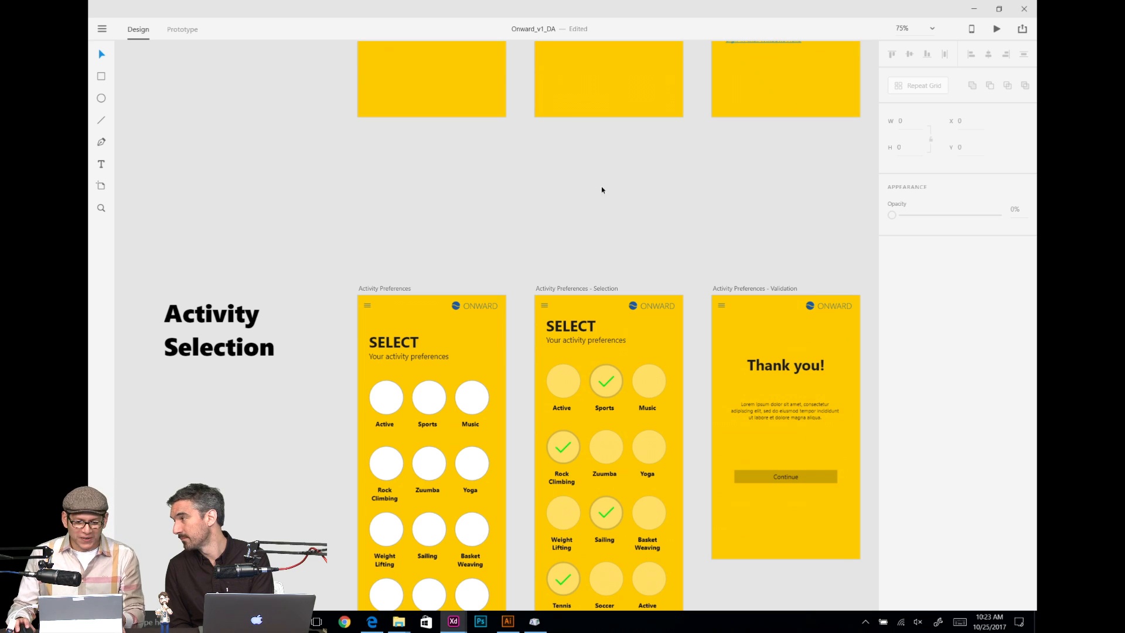
pyautogui.moveTo(631, 238); pyautogui.dragTo(625, 156)
pyautogui.moveTo(601, 228); pyautogui.dragTo(699, 108)
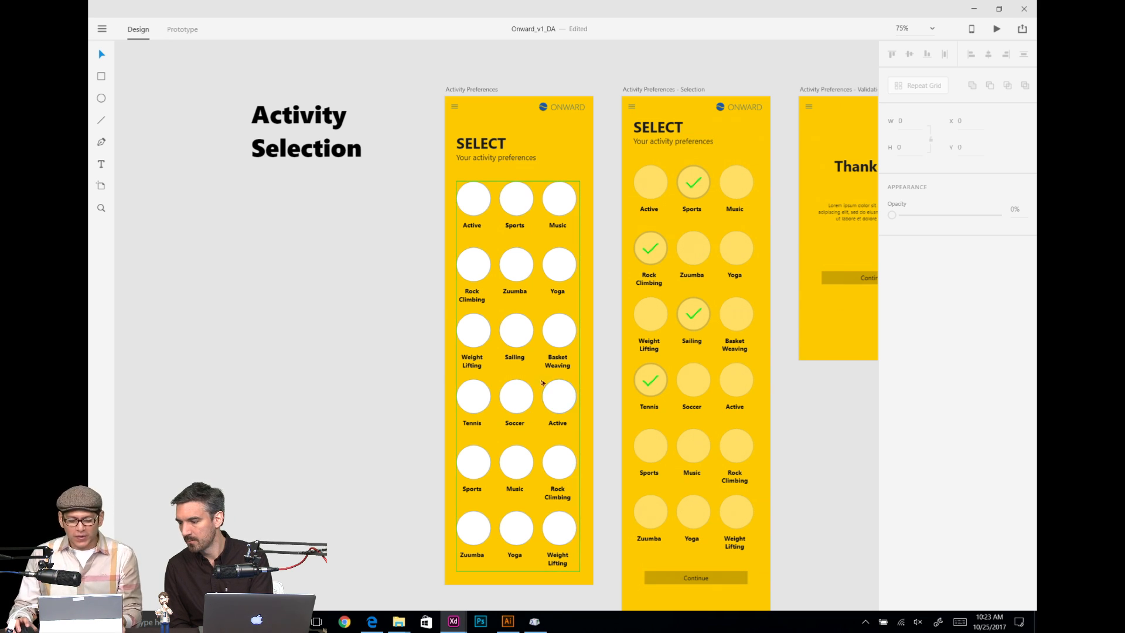
# Step: Switch to the Edge browser and bring up the Adobe Stock page
pyautogui.hotkey('alt', 'Tab')
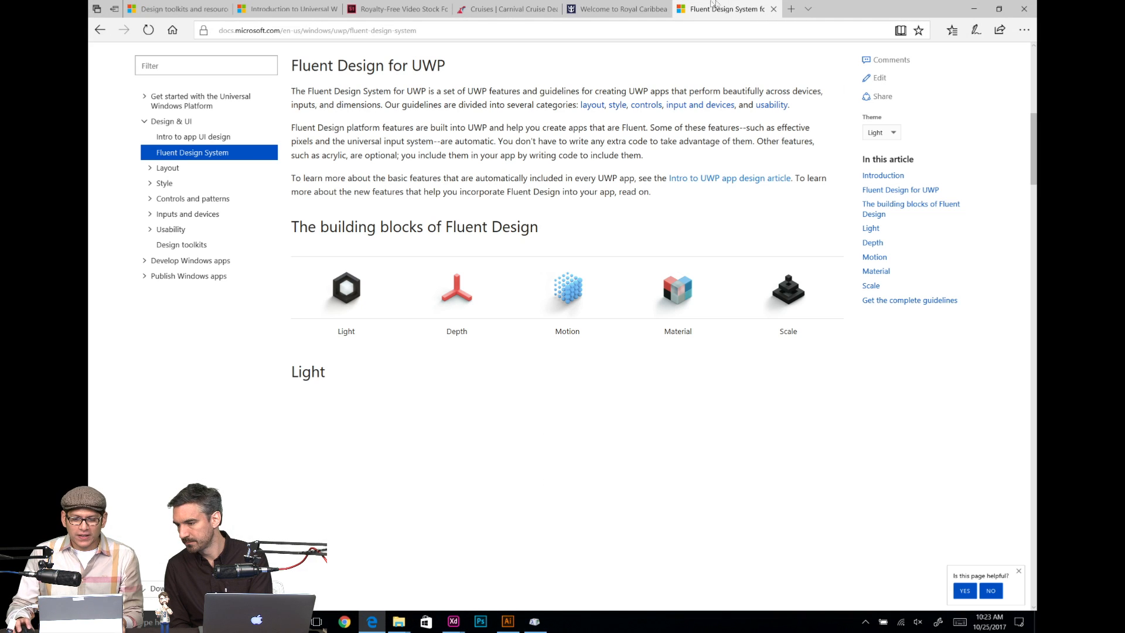
pyautogui.click(360, 5)
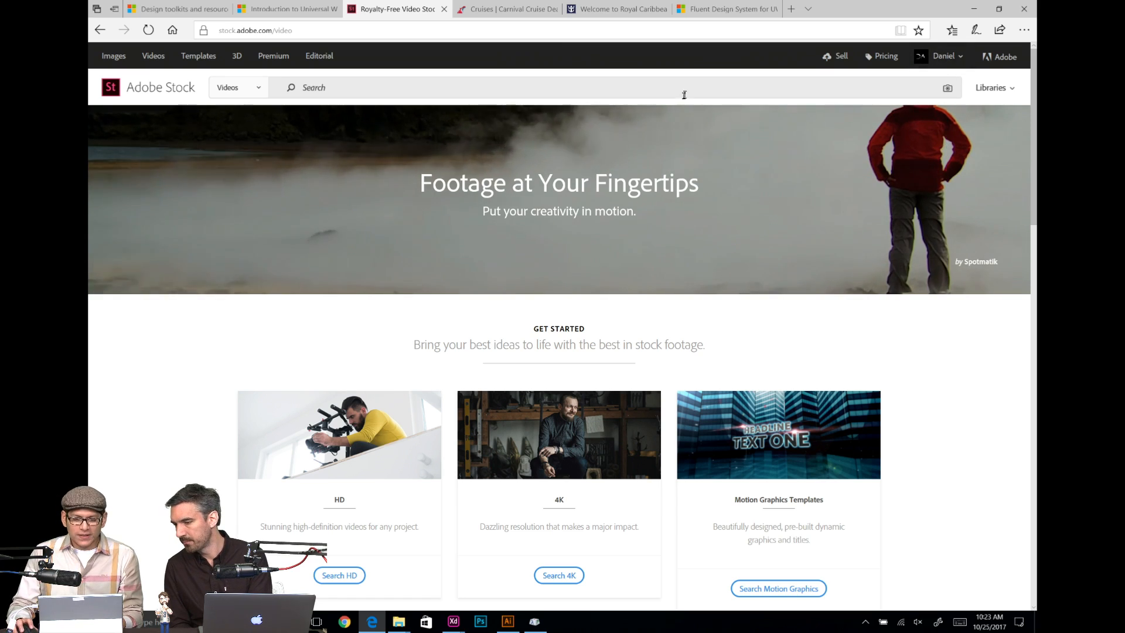
pyautogui.hotkey('alt', 'Tab')
pyautogui.hotkey('alt', 'Tab')
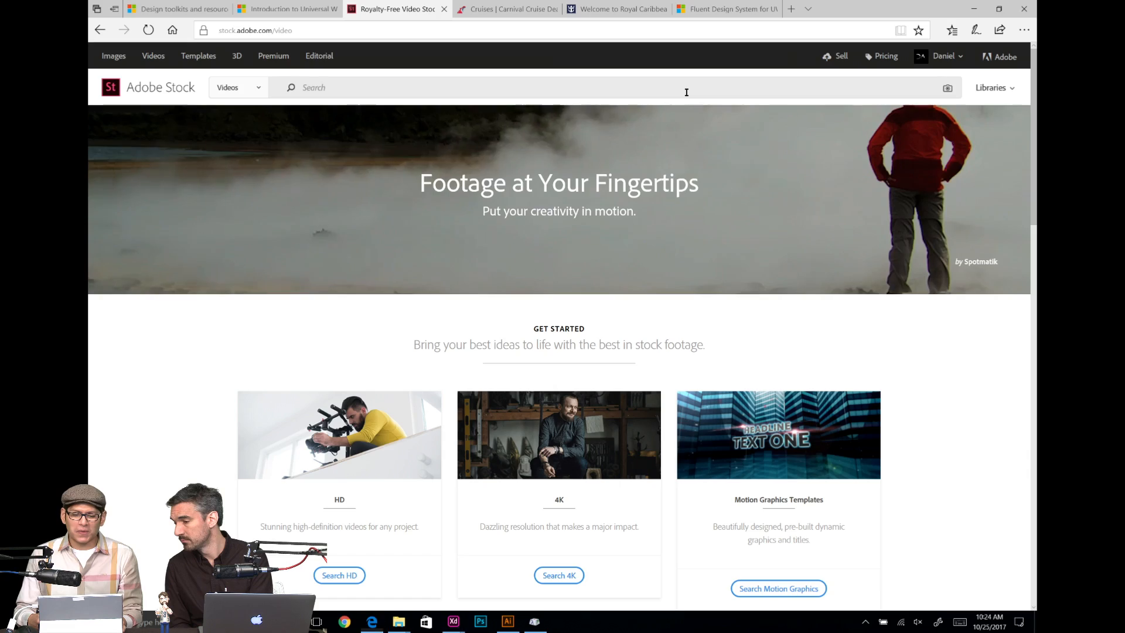
pyautogui.hotkey('alt', 'Tab')
pyautogui.hotkey('alt', 'Tab')
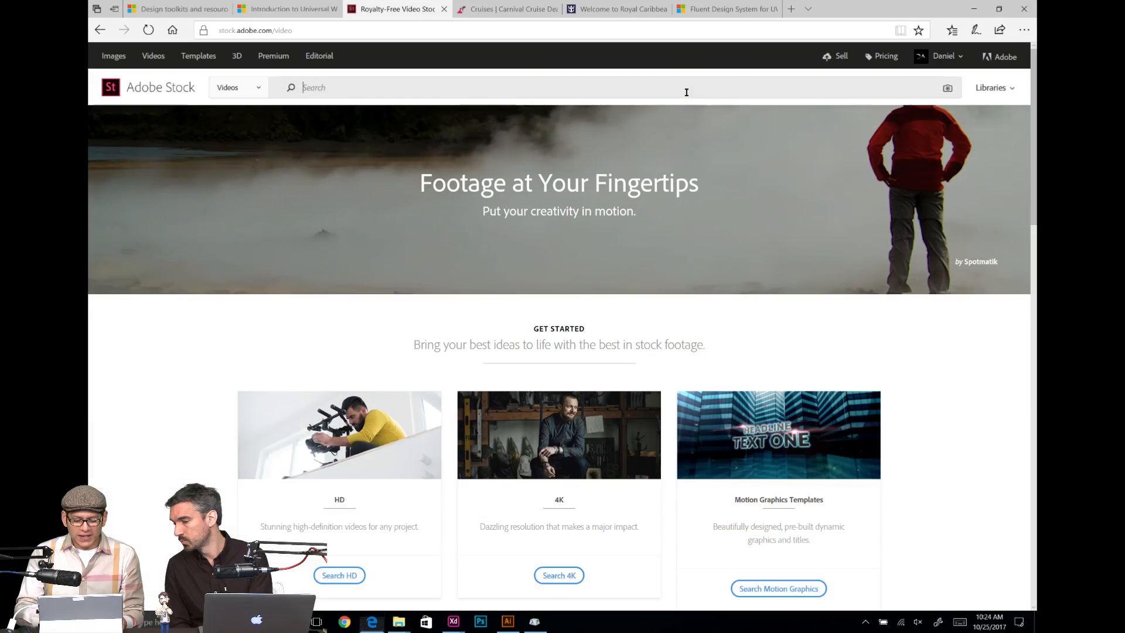
# Step: Search Adobe Stock videos for "sports" and look through the results for suitable activity footage
pyautogui.click(687, 88)
pyautogui.write('sports')
pyautogui.press('Return')
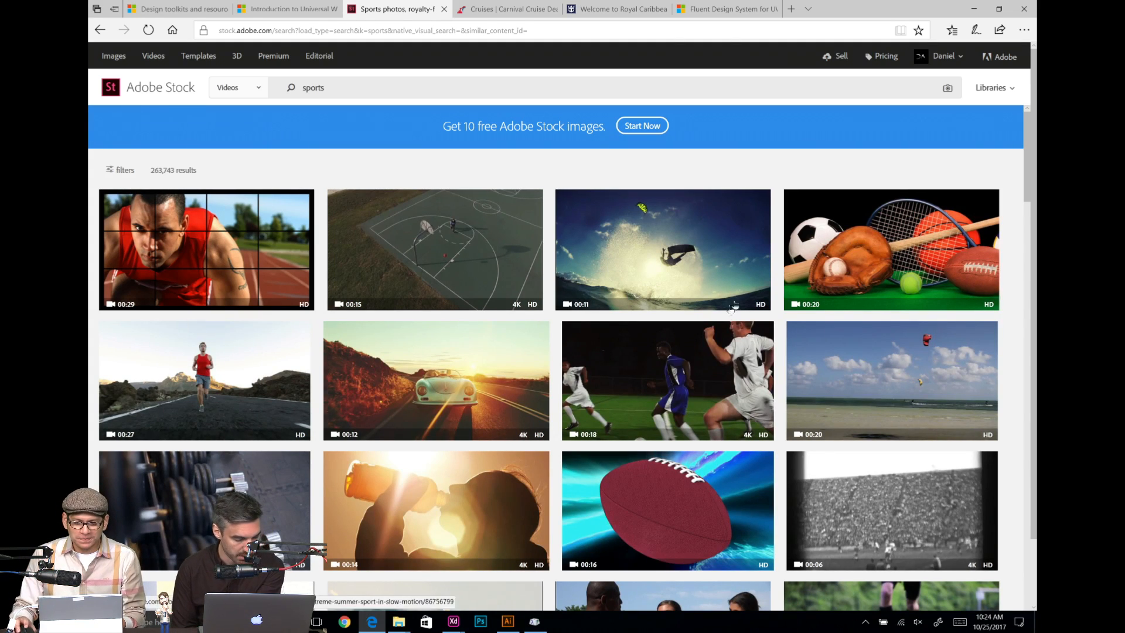
pyautogui.scroll(-5, 623, 301)
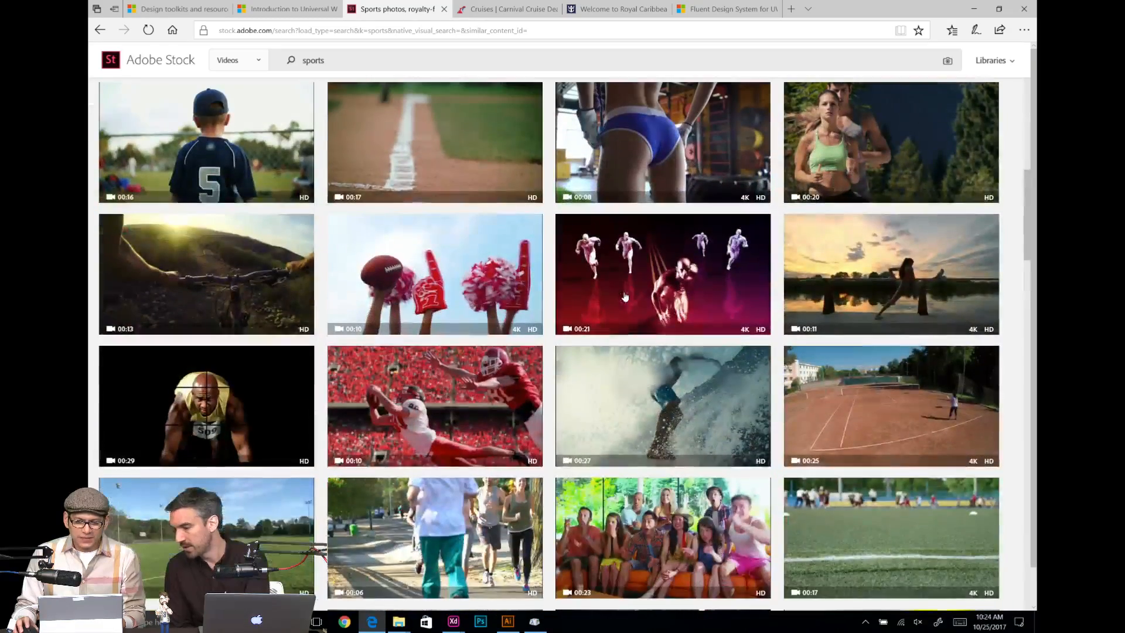
pyautogui.moveTo(625, 296)
pyautogui.scroll(-5, 625, 296)
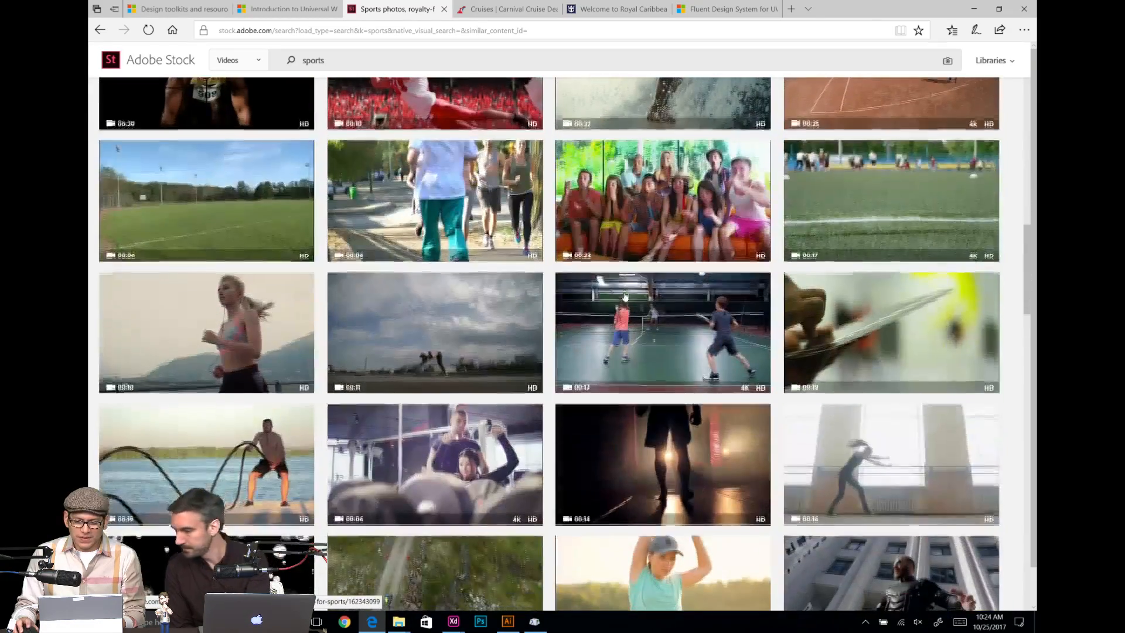
pyautogui.scroll(-5, 625, 296)
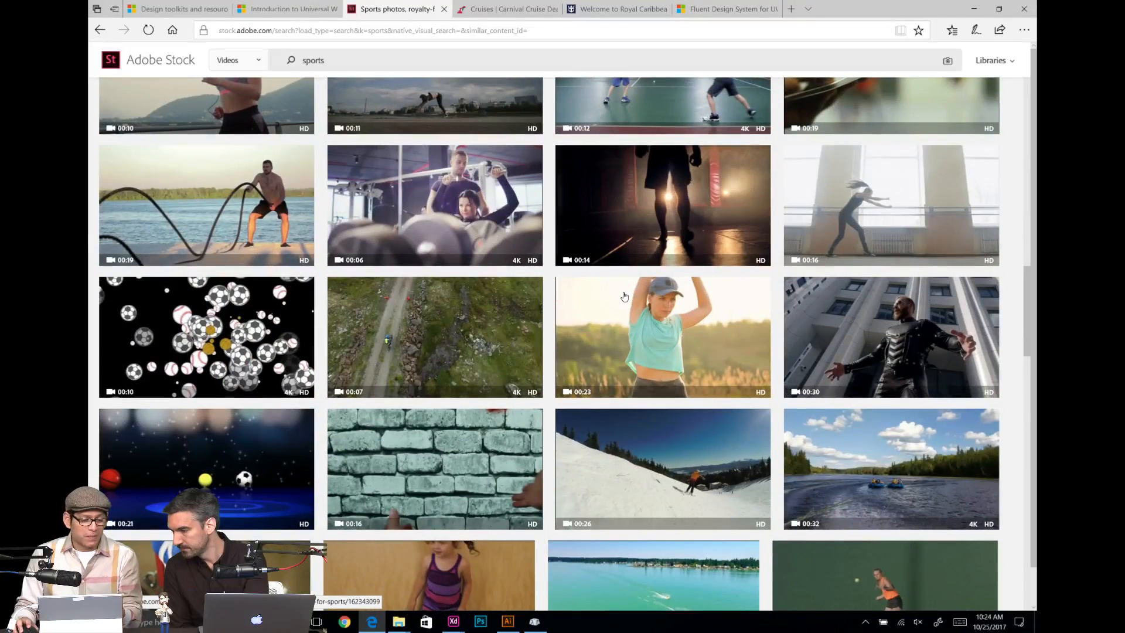
pyautogui.moveTo(246, 254)
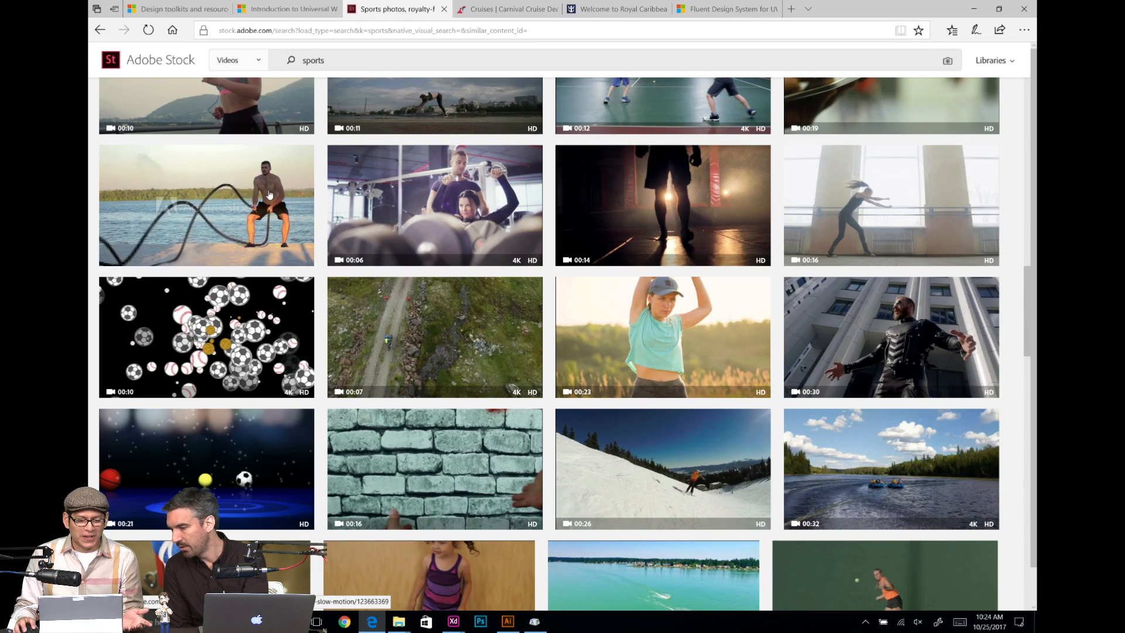
# Step: Switch the Adobe Stock content type to Images and search for "sports cruise"
pyautogui.click(260, 61)
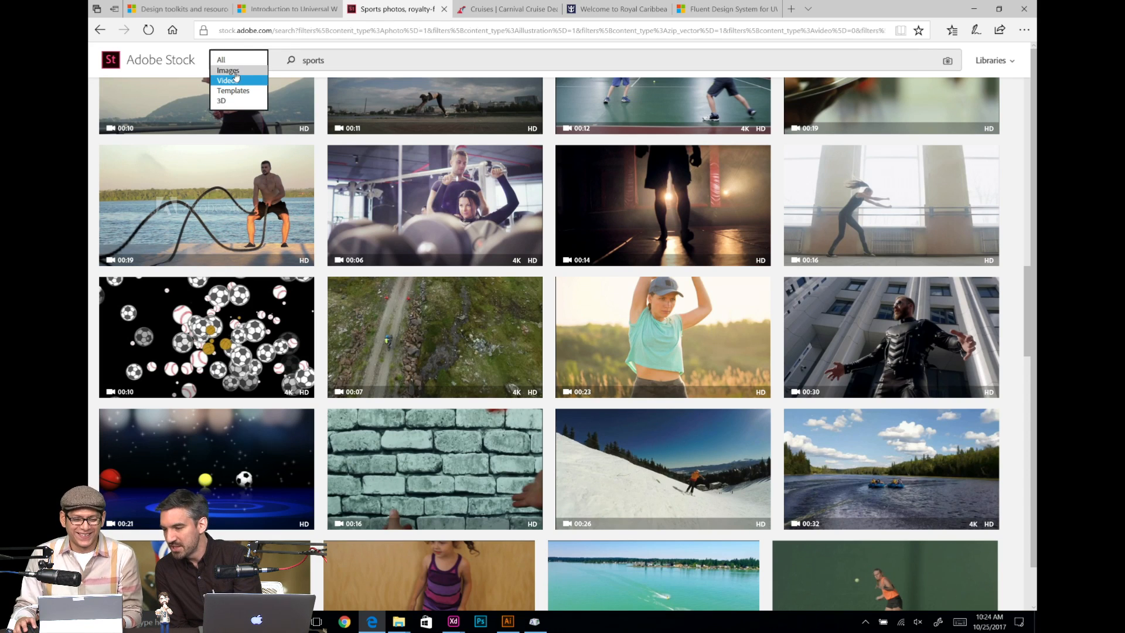
pyautogui.click(229, 70)
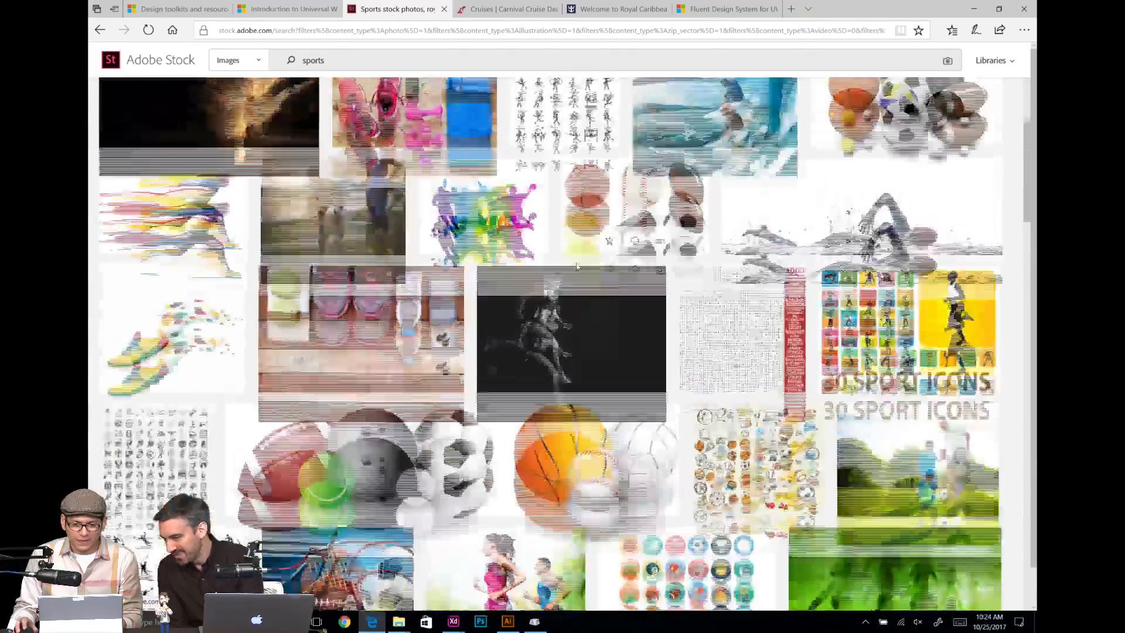
pyautogui.scroll(1, 414, 70)
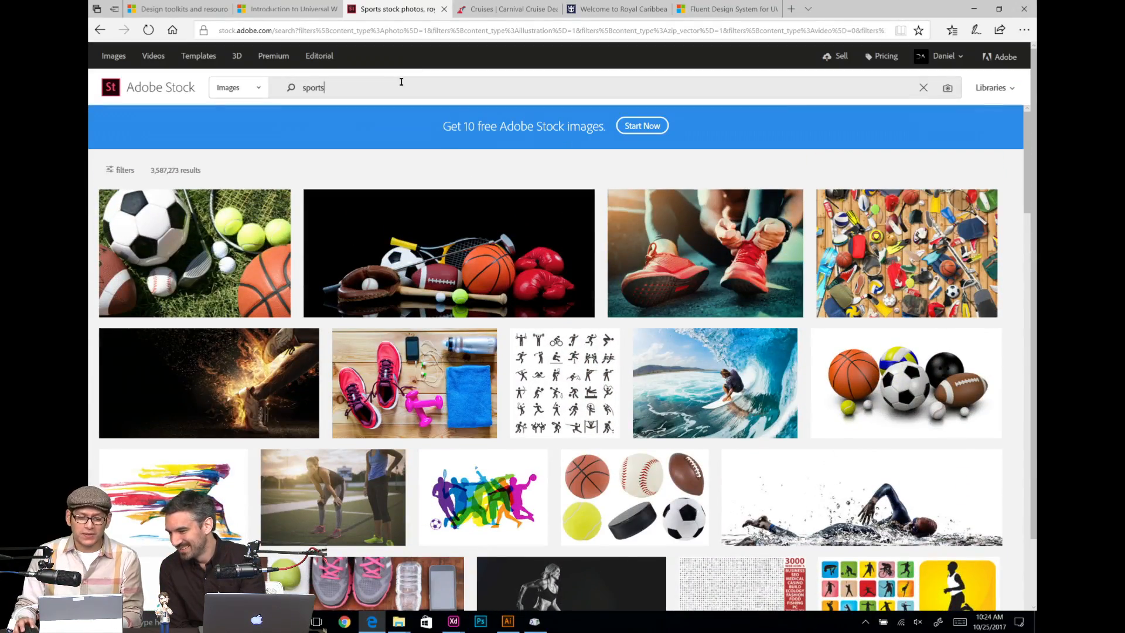
pyautogui.click(401, 82)
pyautogui.write('b')
pyautogui.press('BackSpace')
pyautogui.write('c')
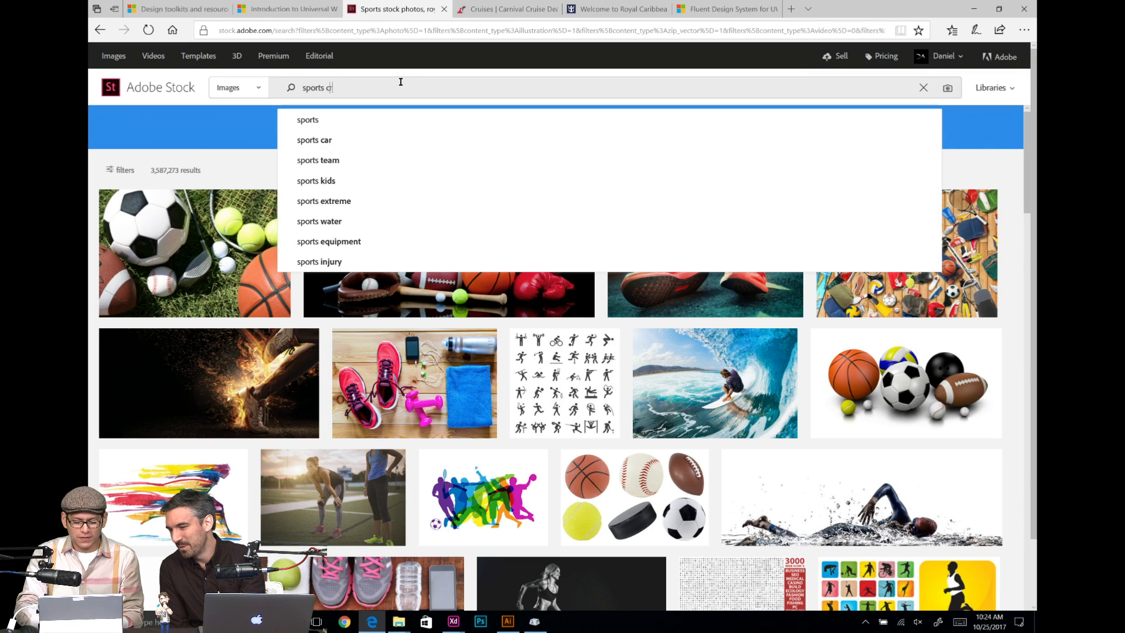
pyautogui.write('ruise')
pyautogui.press('Return')
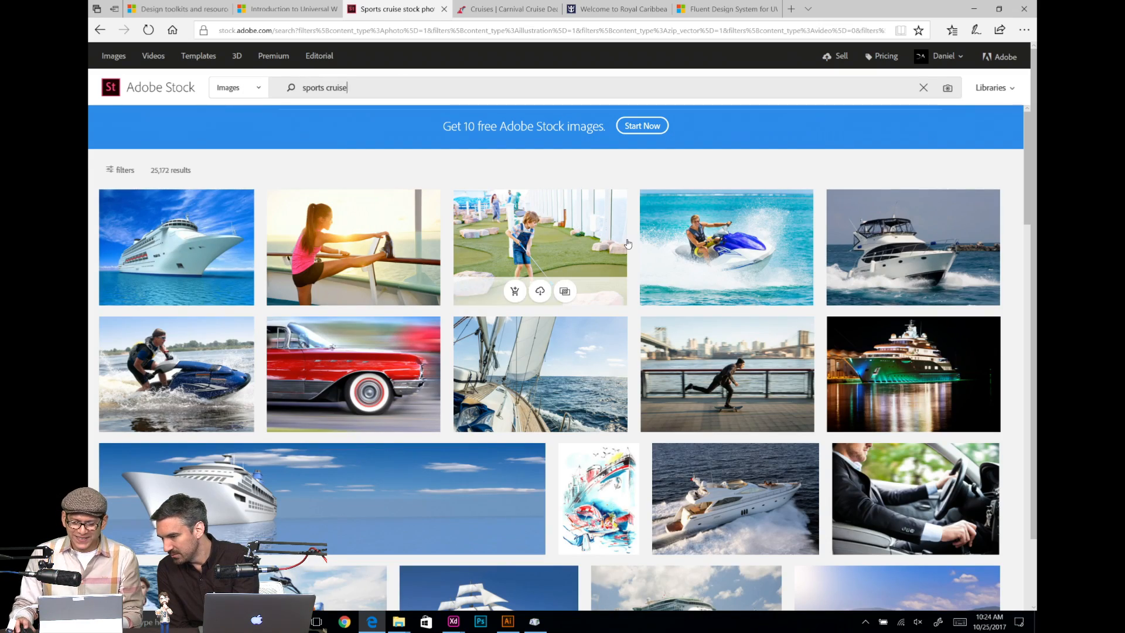
# Step: Look through the sports cruise images and save the preview of the child playing mini golf to My Library
pyautogui.scroll(-6, 627, 245)
pyautogui.scroll(-4, 629, 244)
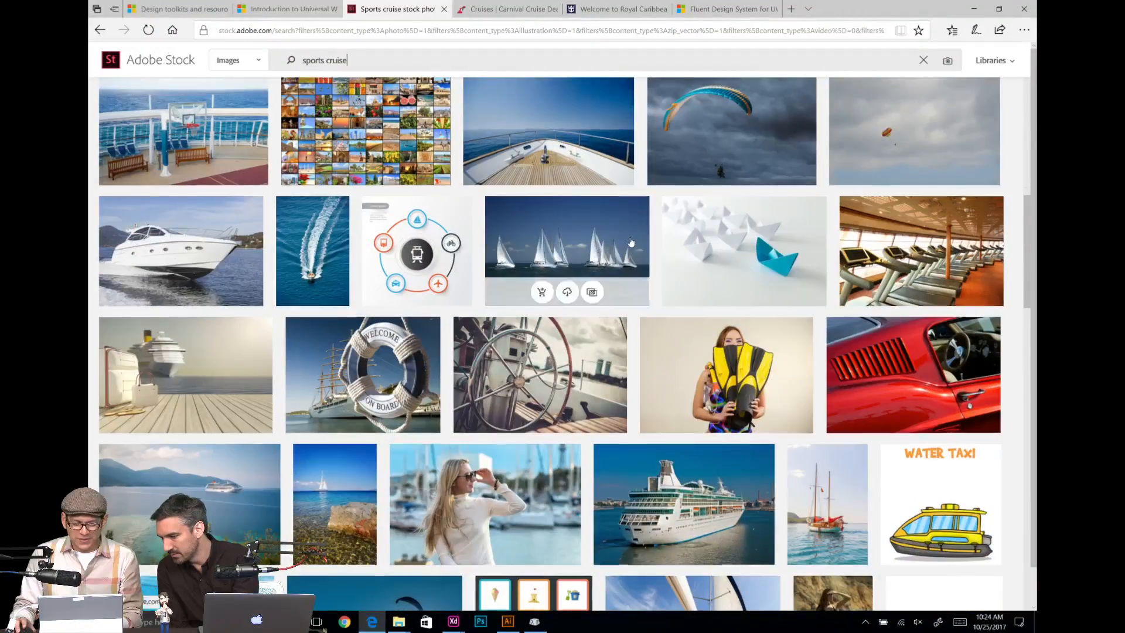
pyautogui.scroll(6, 630, 242)
pyautogui.scroll(5, 631, 242)
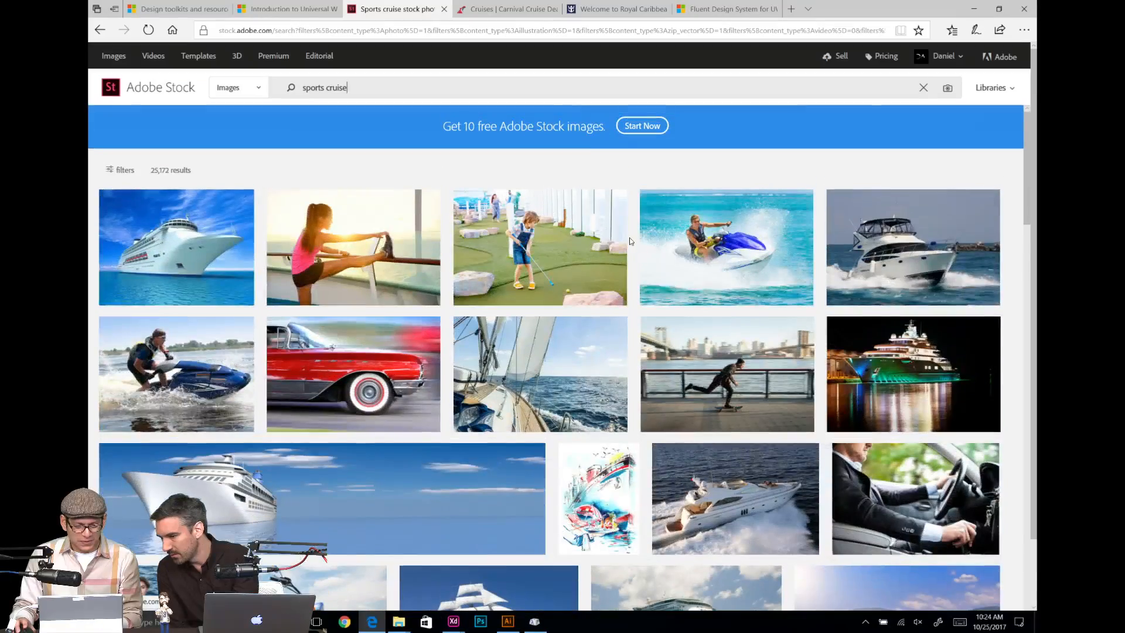
pyautogui.moveTo(574, 235)
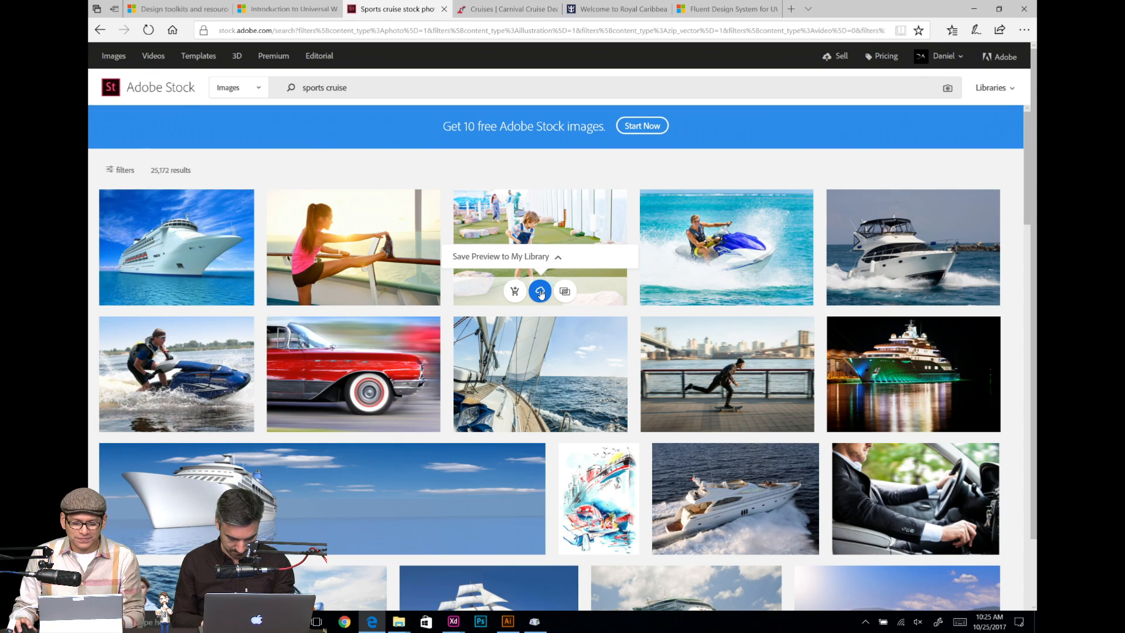
pyautogui.click(540, 292)
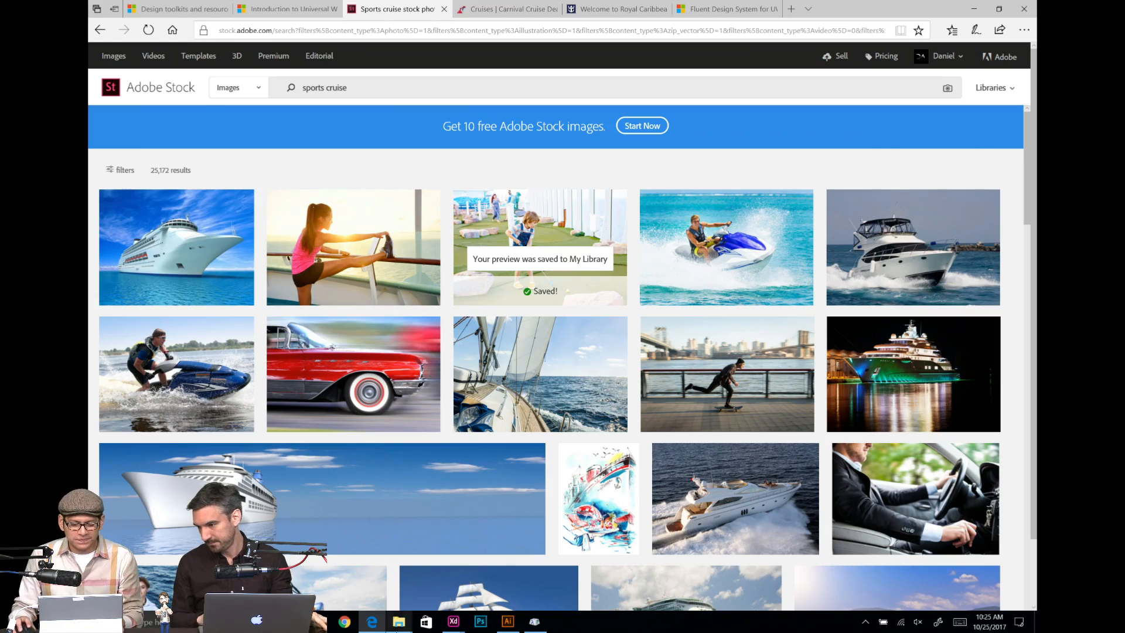
pyautogui.scroll(-4, 507, 584)
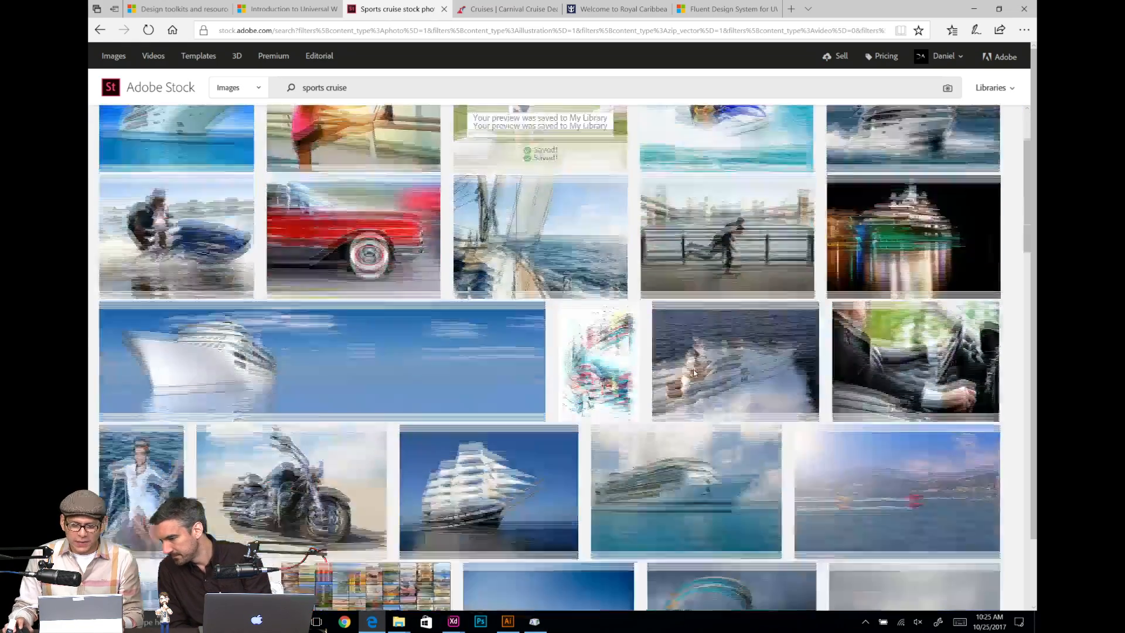
pyautogui.scroll(-10, 696, 373)
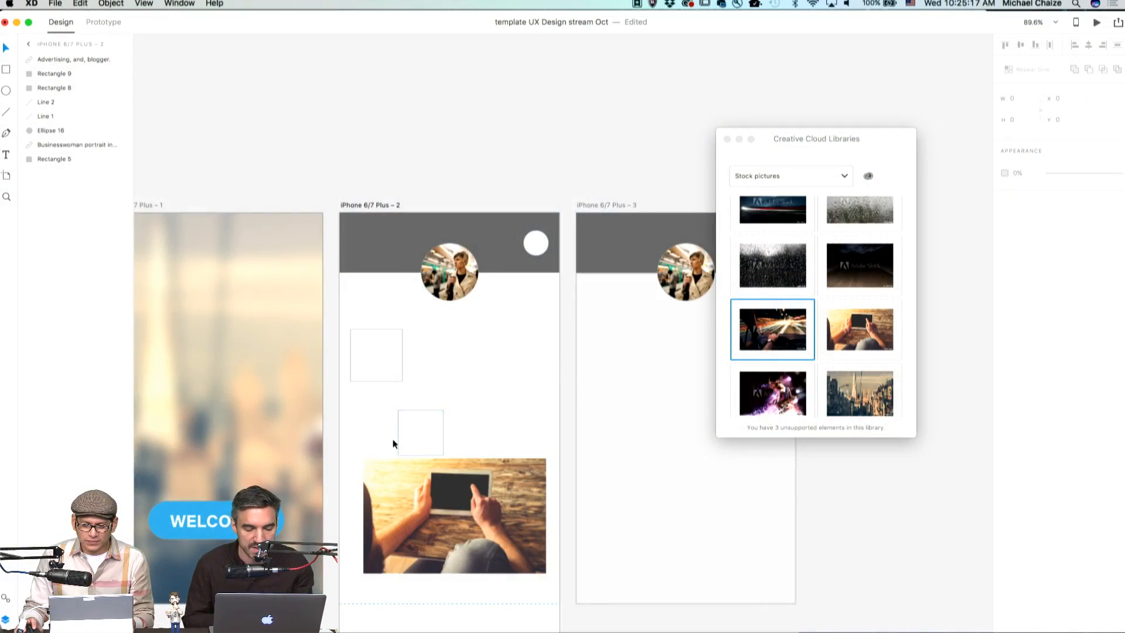
# Step: On the iPhone 6/7 Plus – 2 artboard of the template document, move the upper square to X 79, Y 228 and resize it to about 168 × 103
pyautogui.scroll(5, 393, 444)
pyautogui.scroll(-1, 393, 444)
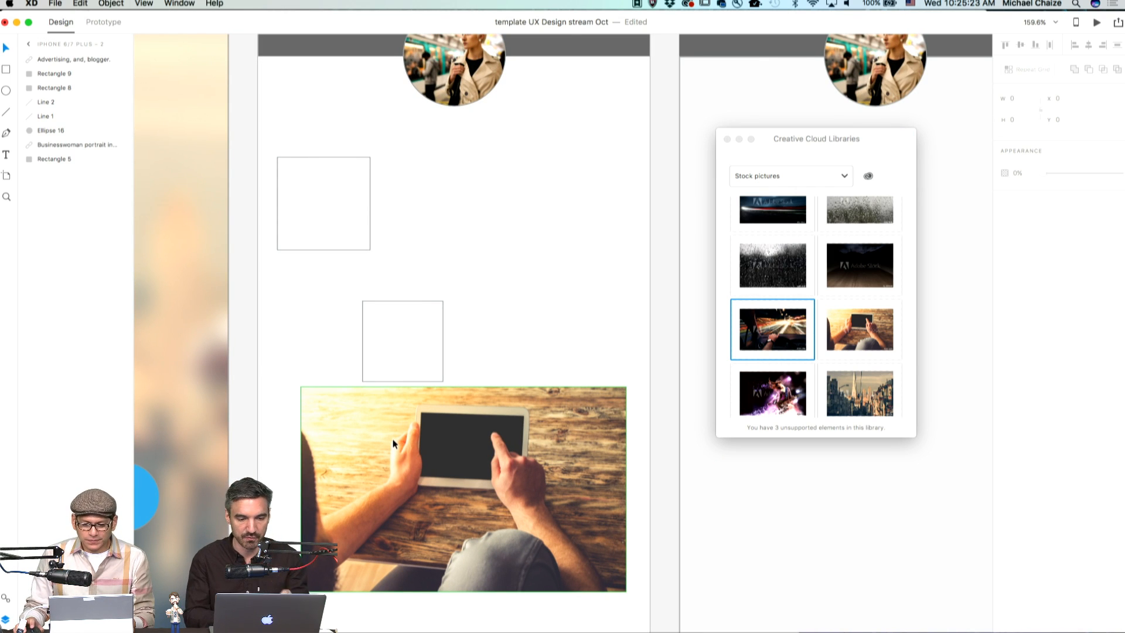
pyautogui.scroll(2, 463, 307)
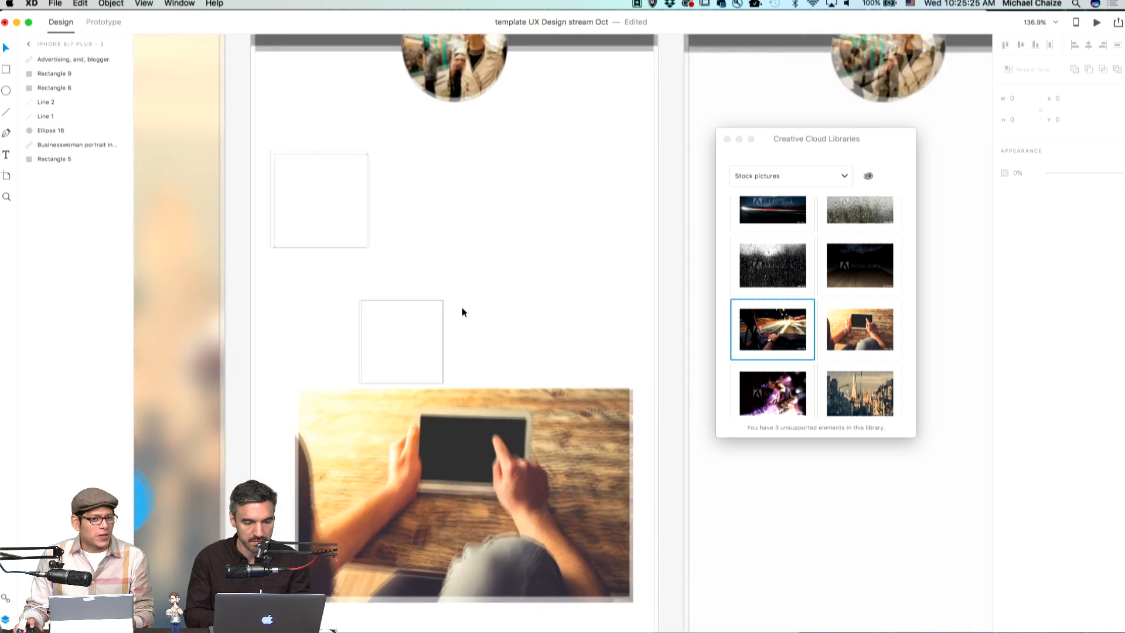
pyautogui.scroll(-3, 583, 307)
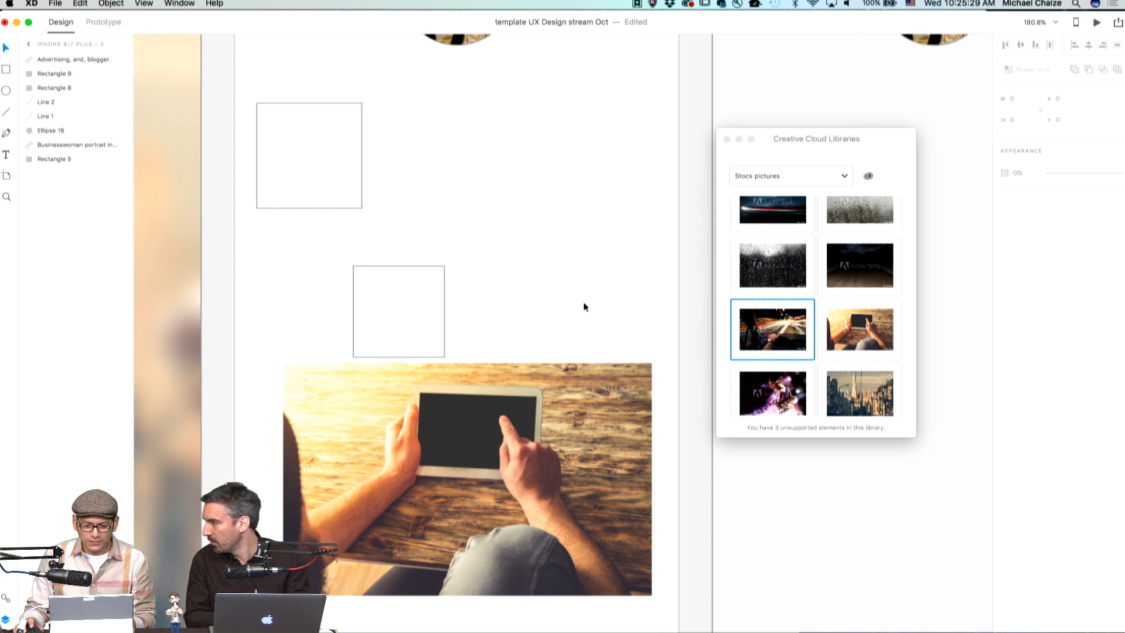
pyautogui.click(785, 265)
pyautogui.click(299, 166)
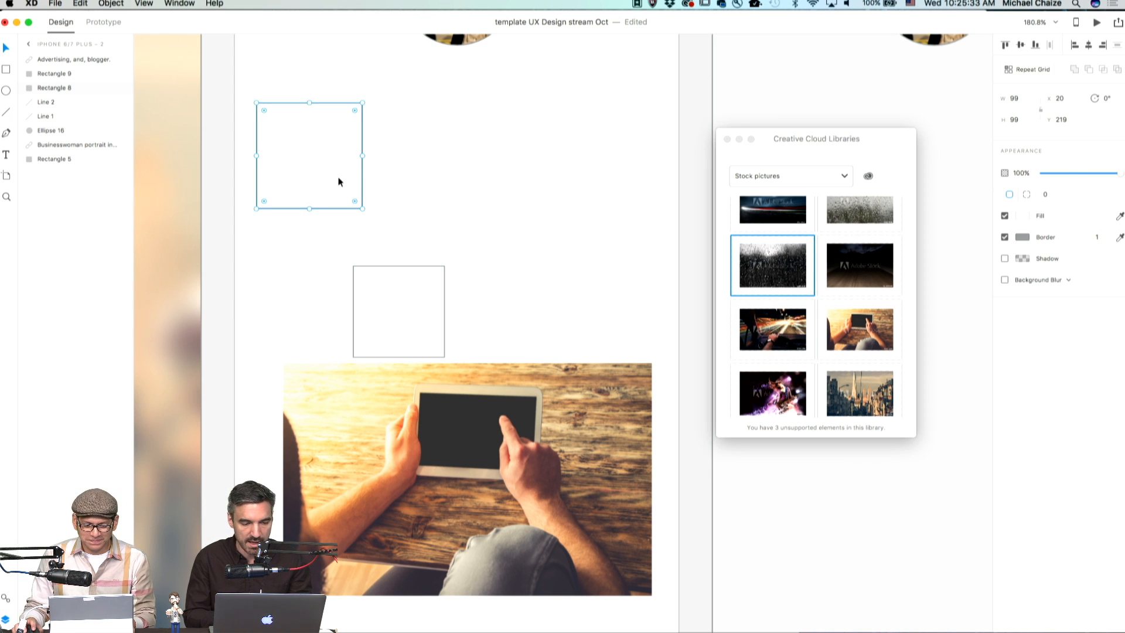
pyautogui.moveTo(339, 182); pyautogui.dragTo(499, 221)
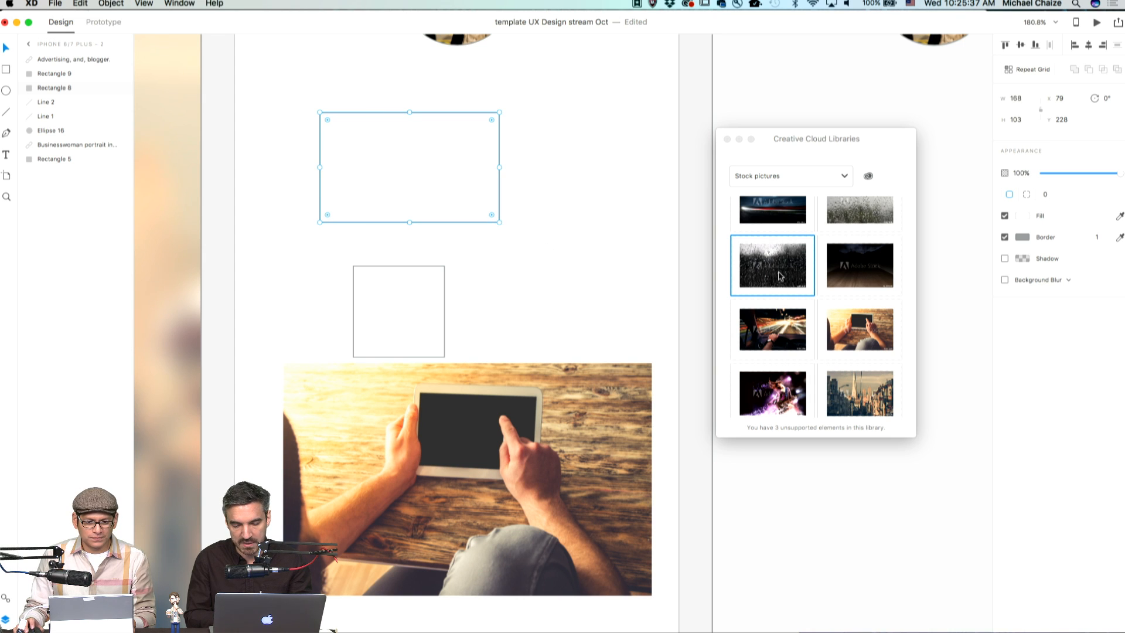
# Step: Fill the rectangle with the night car ride picture from Stock pictures, narrow it to about 107 and move it to about X 38, Y 195
pyautogui.moveTo(773, 329); pyautogui.dragTo(458, 167)
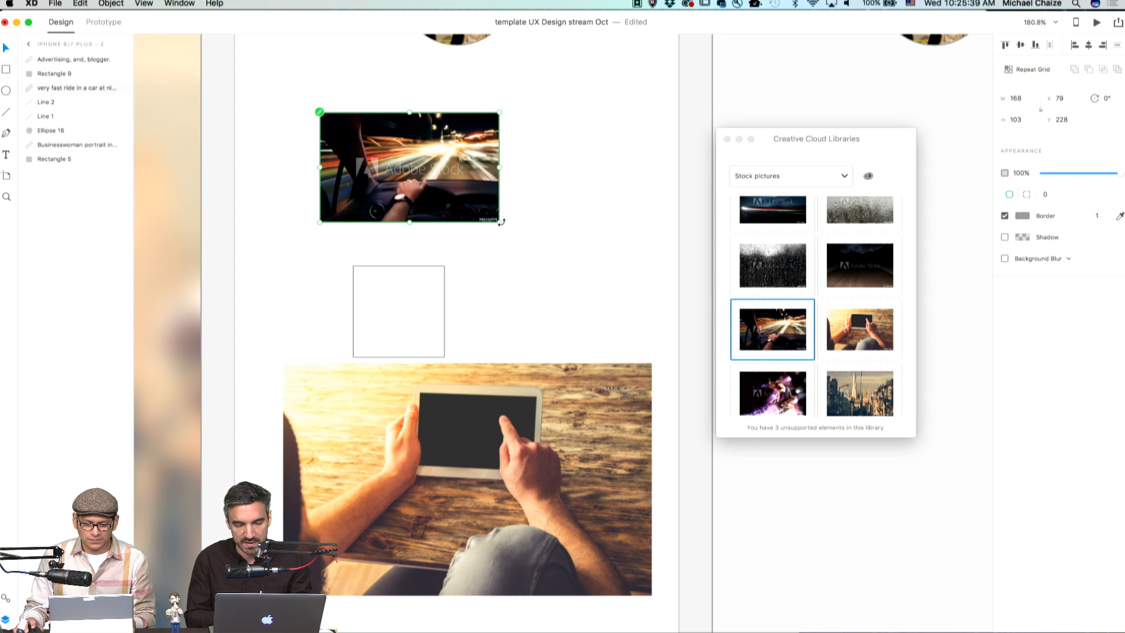
pyautogui.moveTo(501, 223); pyautogui.dragTo(435, 223)
pyautogui.moveTo(381, 170); pyautogui.dragTo(345, 140)
# Step: Turn the car picture into a repeat grid, extend it down and past the artboard's right edge, and select the first picture inside it
pyautogui.press('super+r')
pyautogui.moveTo(332, 188); pyautogui.dragTo(326, 413)
pyautogui.scroll(1, 327, 413)
pyautogui.moveTo(391, 255); pyautogui.dragTo(725, 276)
pyautogui.doubleClick(368, 183)
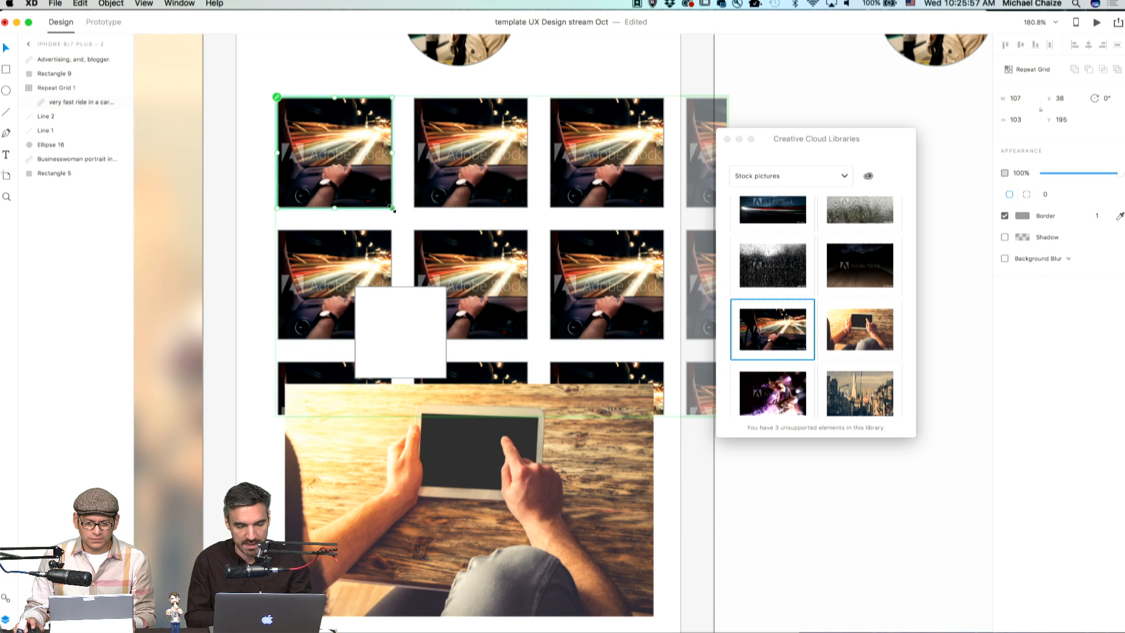
# Step: Resize the first picture in the repeat grid to about 113 × 89, and delete the whole repeat grid
pyautogui.moveTo(393, 209); pyautogui.dragTo(354, 181)
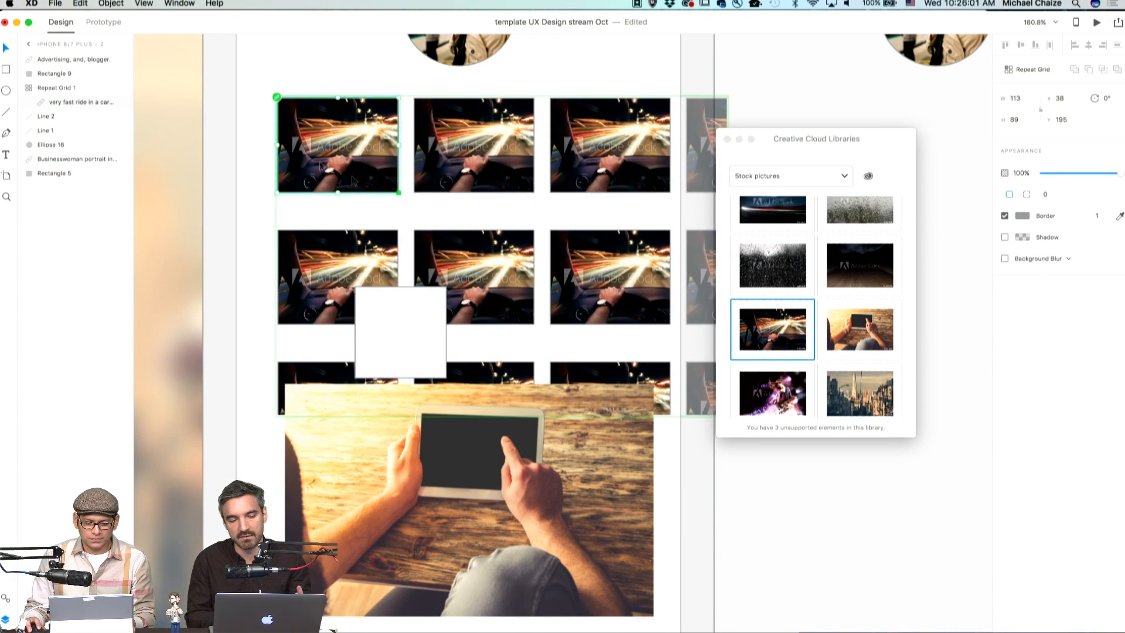
pyautogui.press('Escape')
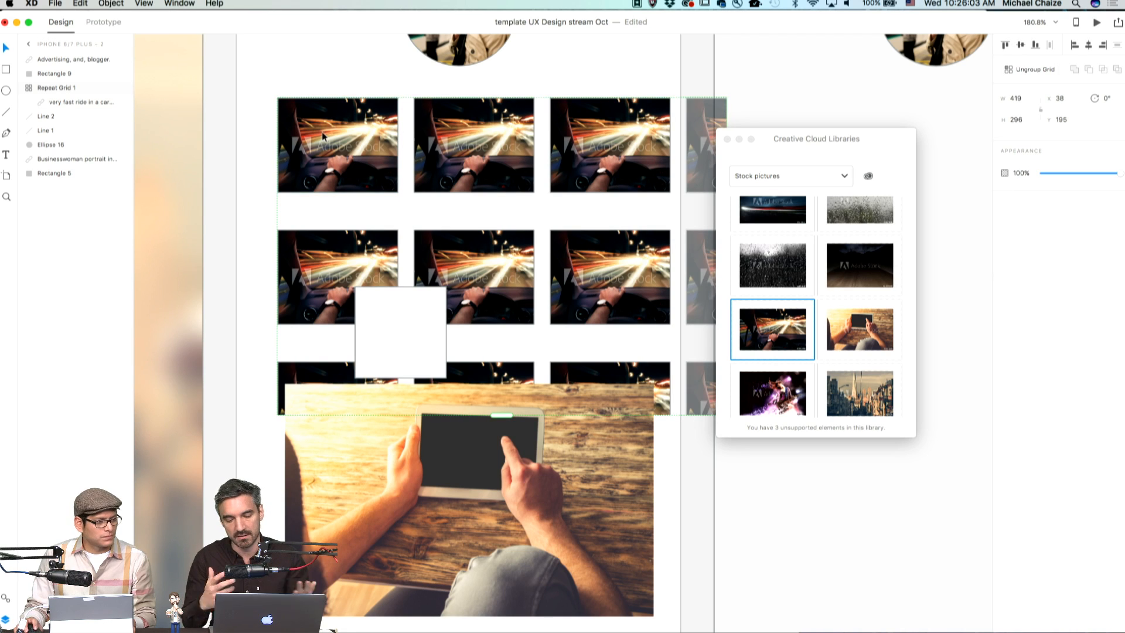
pyautogui.press('Delete')
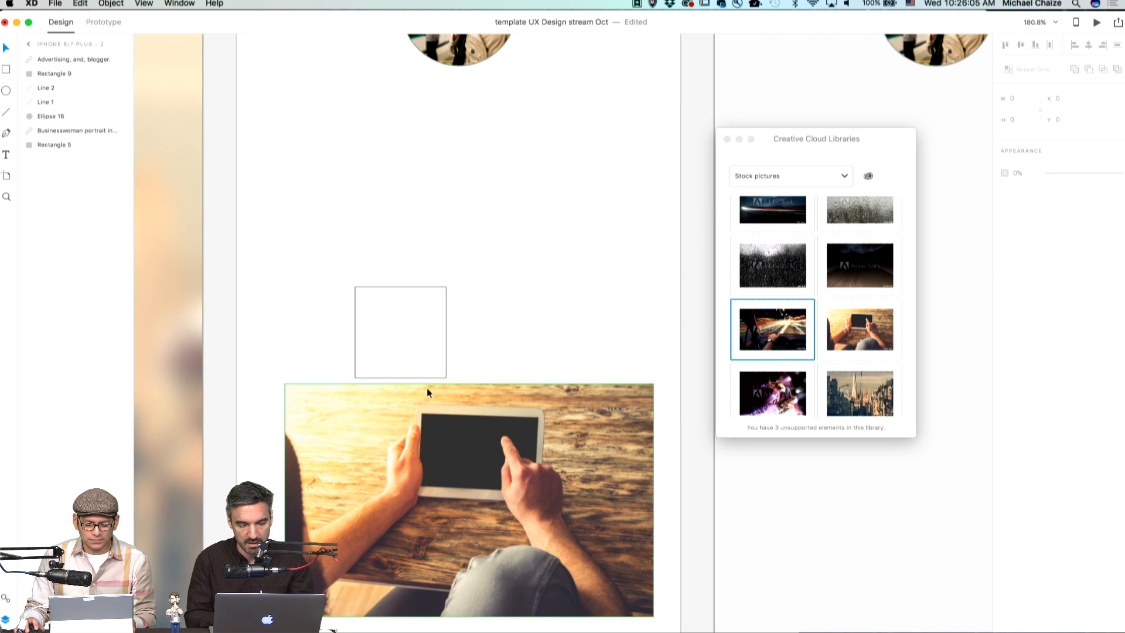
# Step: Move the white square to about X 99, Y 306 and draw a 100 × 100 circle overlapping its lower right
pyautogui.scroll(-3, 426, 388)
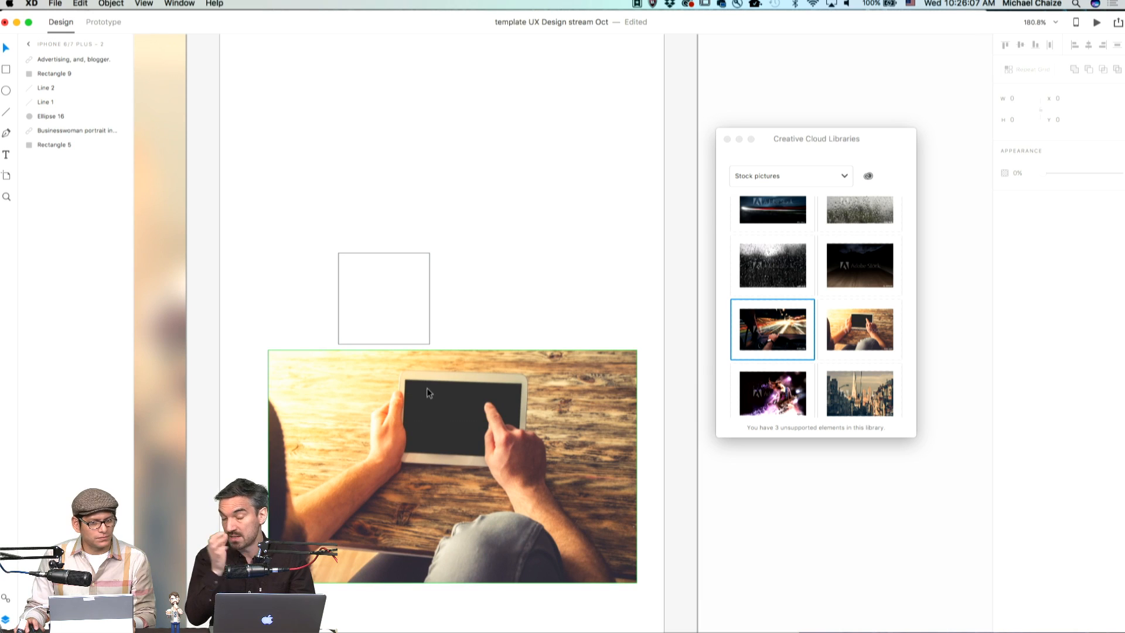
pyautogui.click(409, 312)
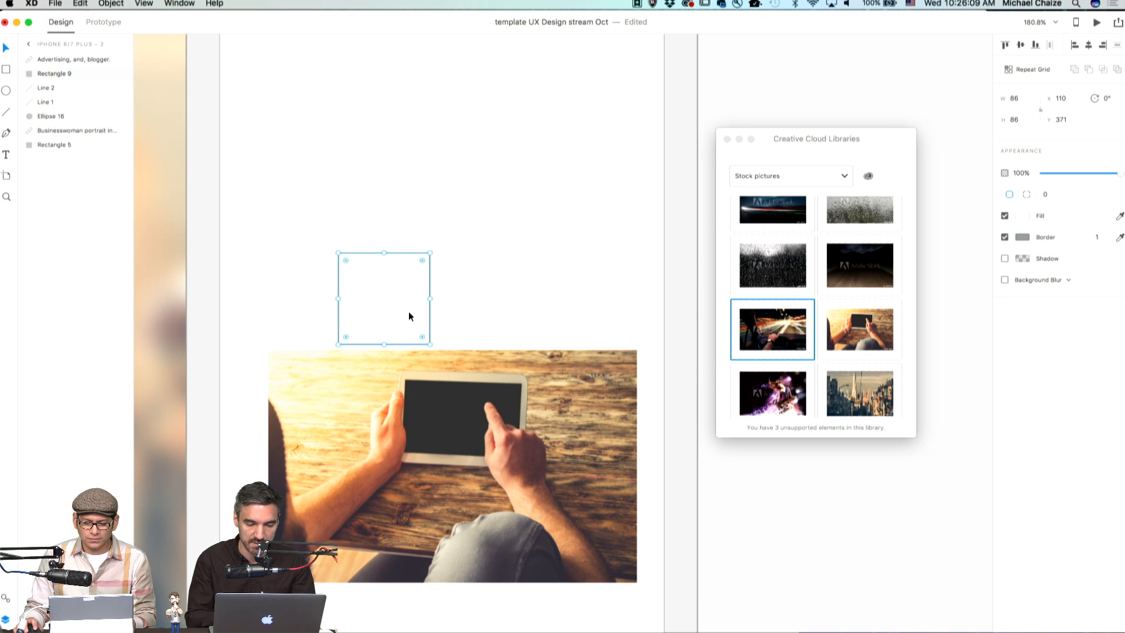
pyautogui.moveTo(410, 311); pyautogui.dragTo(396, 245)
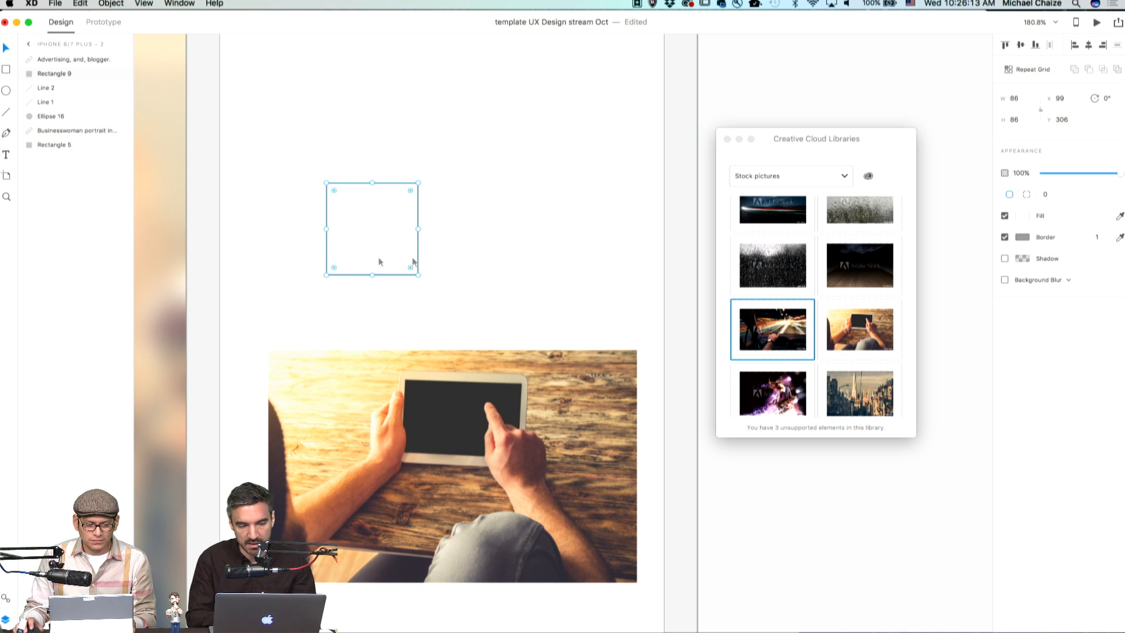
pyautogui.click(7, 91)
pyautogui.moveTo(394, 256)
pyautogui.mouseDown()
pyautogui.moveTo(311, 195)
pyautogui.moveTo(321, 203)
pyautogui.mouseUp()
pyautogui.press('v')
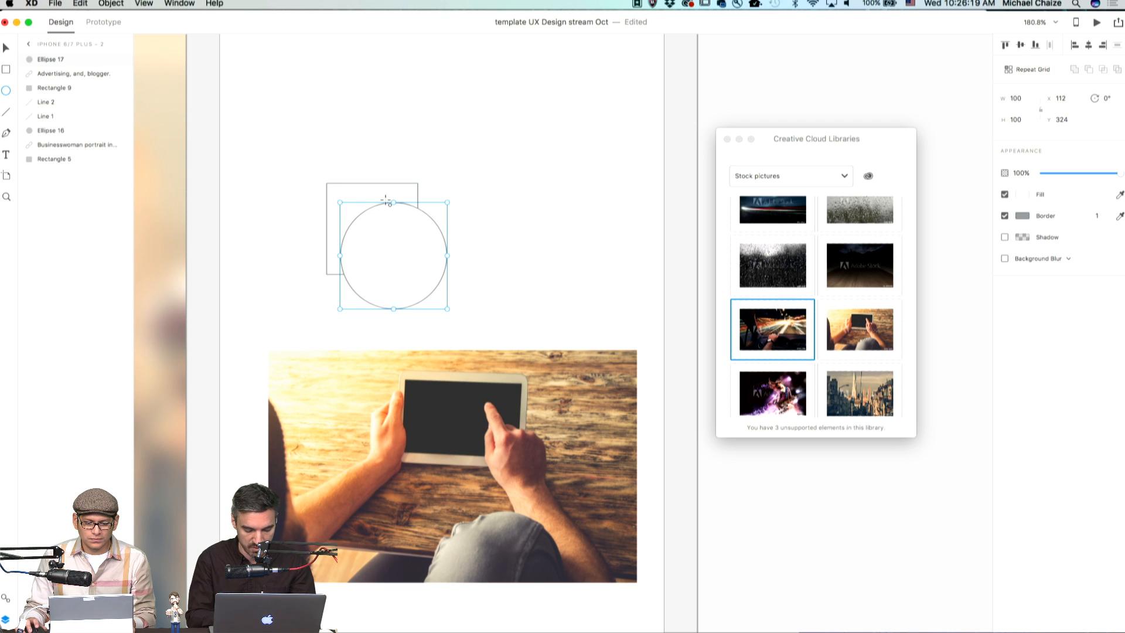
# Step: Combine the circle and the square into one shape with the Add Boolean operation
pyautogui.keyDown('shift'); pyautogui.click(361, 192); pyautogui.keyUp('shift')
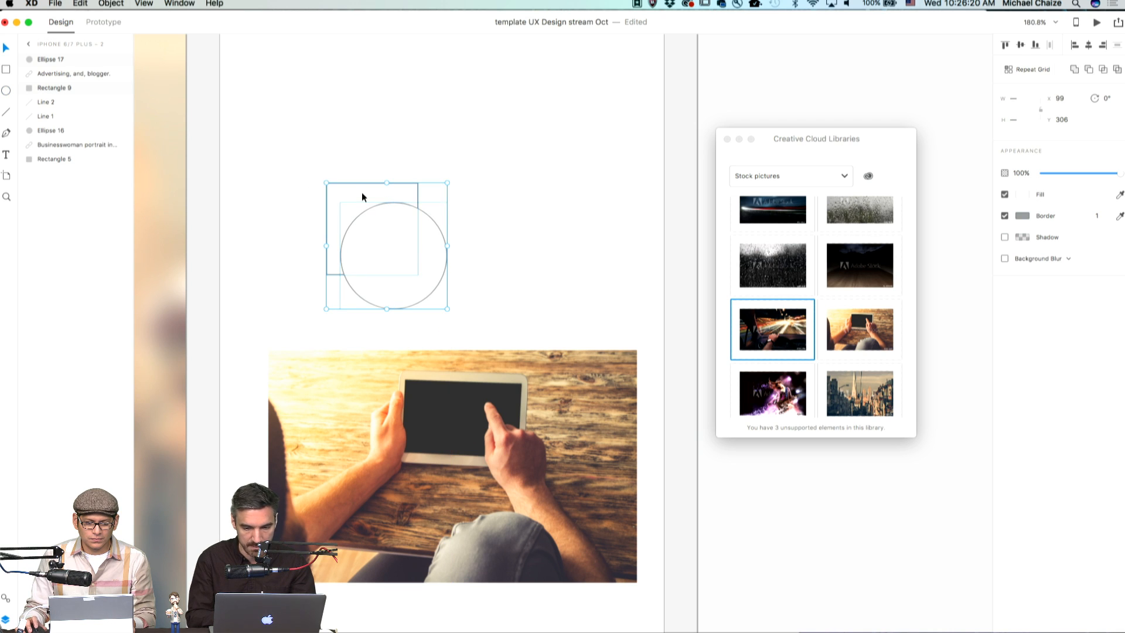
pyautogui.click(1074, 71)
pyautogui.click(533, 283)
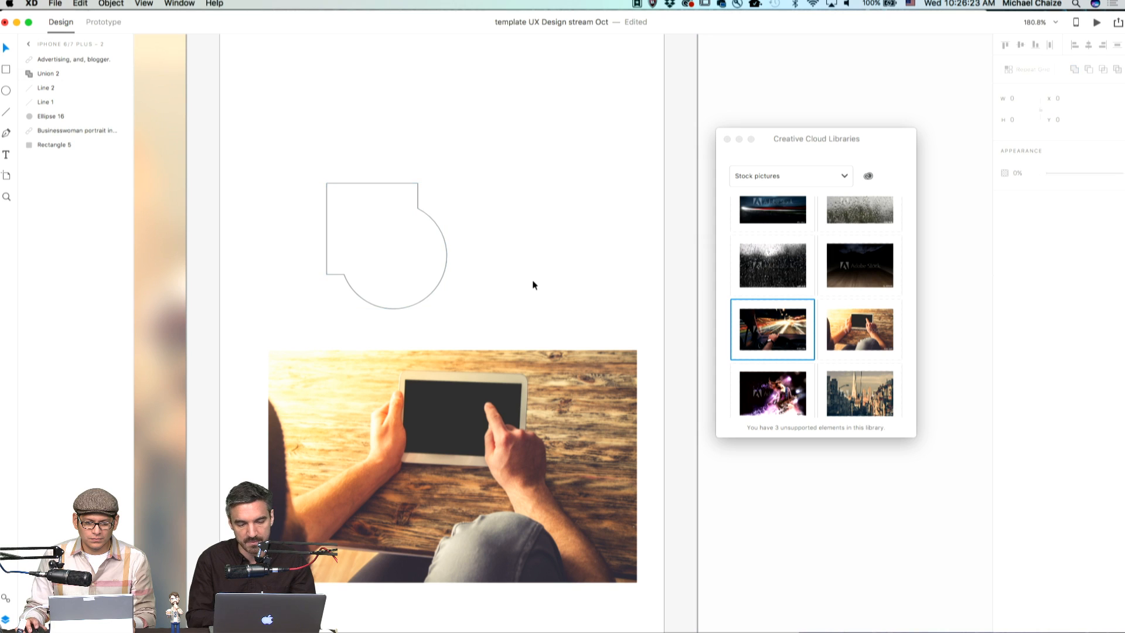
# Step: Inside the combined shape, move the circle further down and right away from the square
pyautogui.click(391, 242)
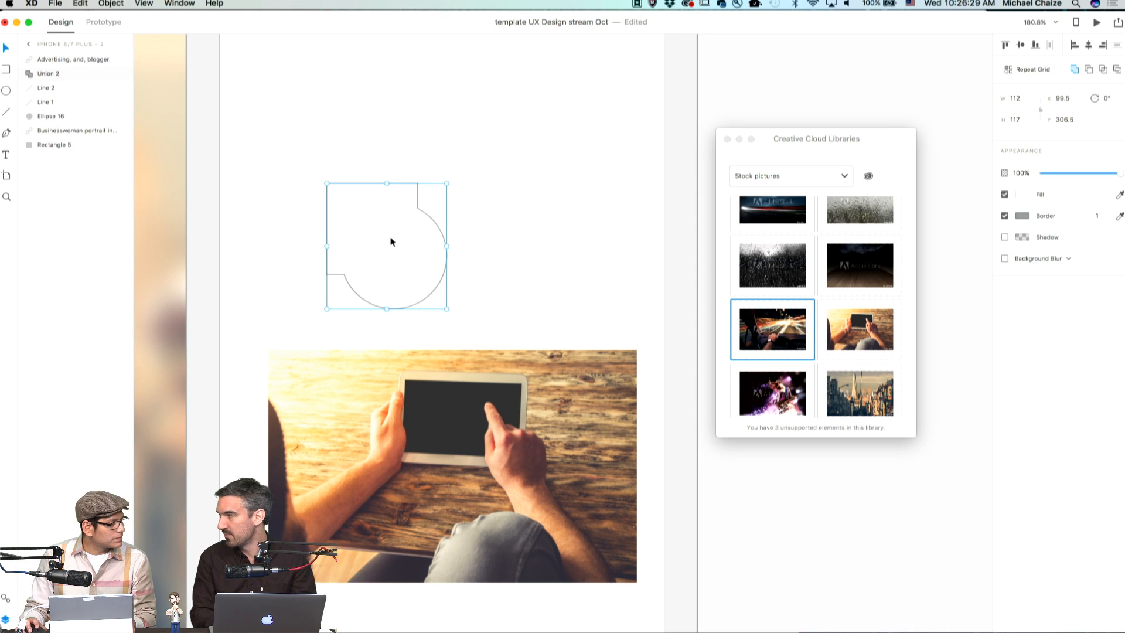
pyautogui.doubleClick(423, 268)
pyautogui.moveTo(423, 266); pyautogui.dragTo(434, 293)
pyautogui.click(526, 280)
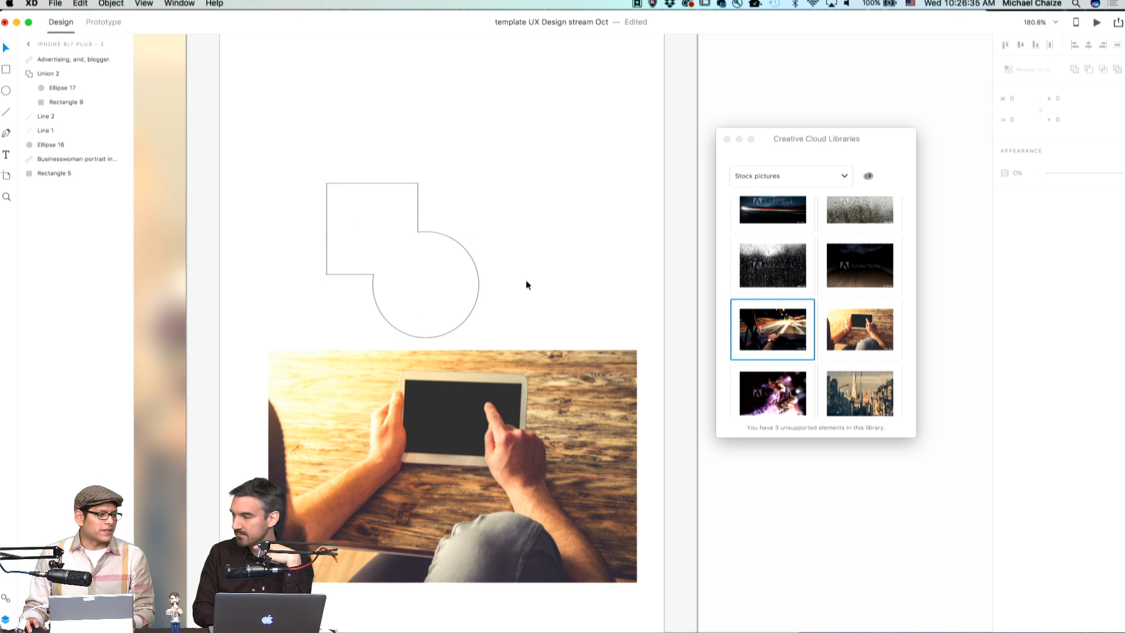
# Step: Round the square's corners inside the combined shape to a radius of 16
pyautogui.click(354, 224)
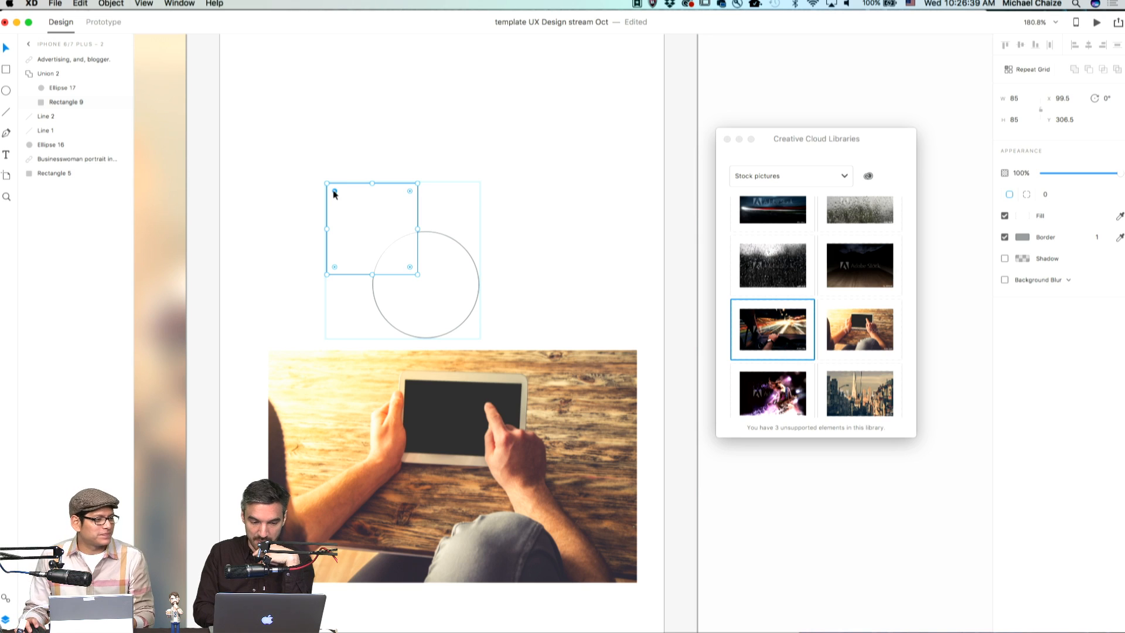
pyautogui.moveTo(334, 192); pyautogui.dragTo(346, 203)
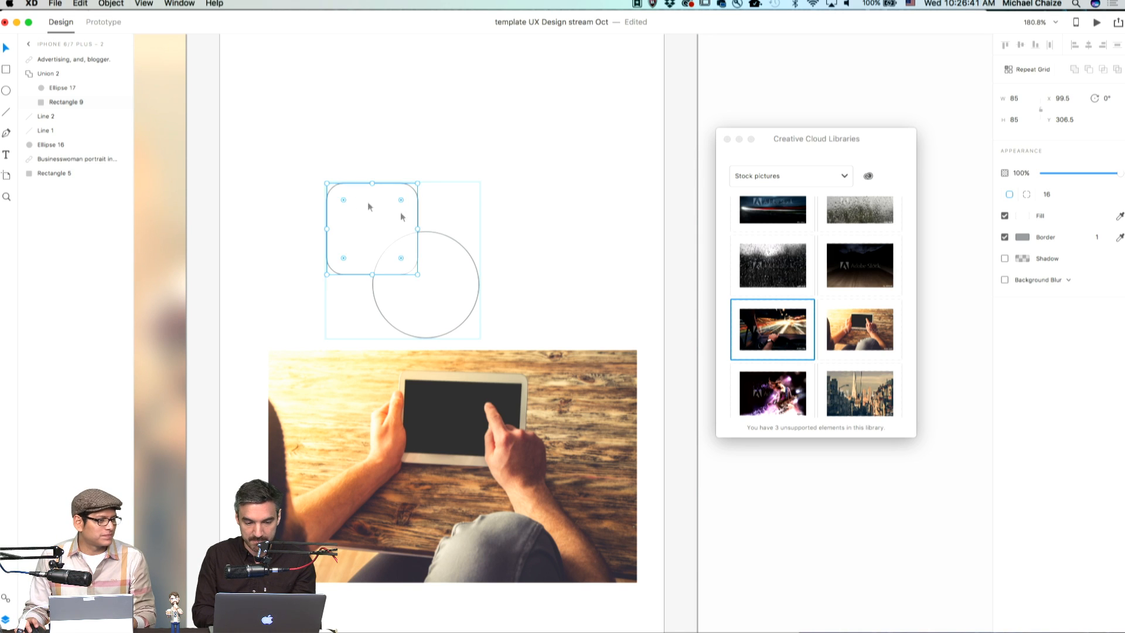
pyautogui.click(567, 276)
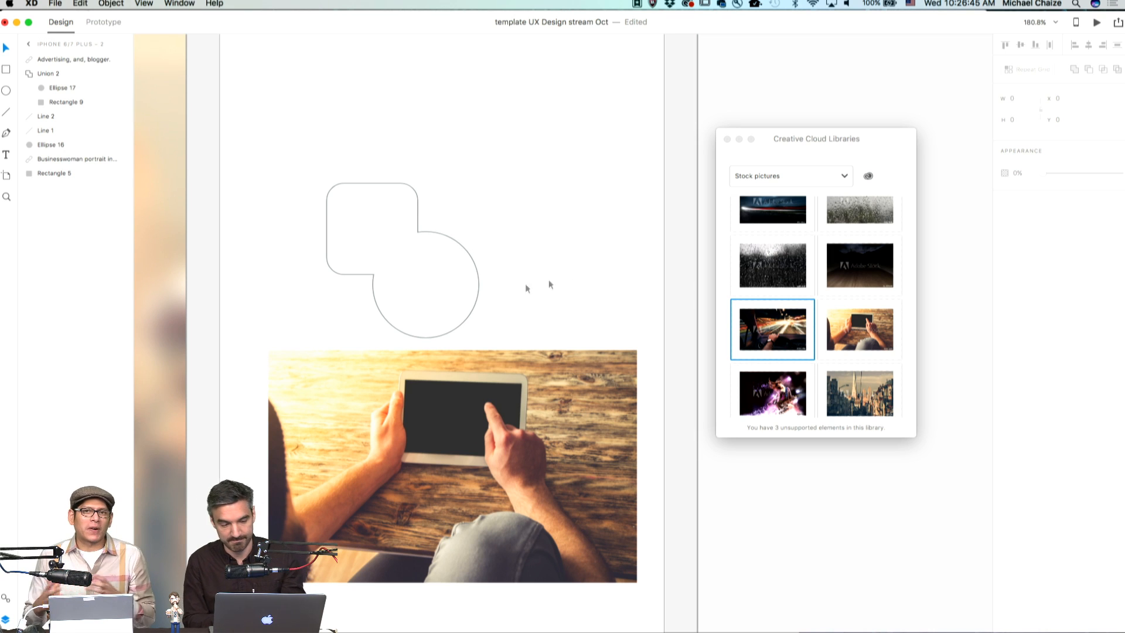
# Step: Move the combined shape over the tablet picture and send the picture to the back
pyautogui.click(391, 285)
pyautogui.moveTo(436, 323); pyautogui.dragTo(470, 289)
pyautogui.click(463, 394)
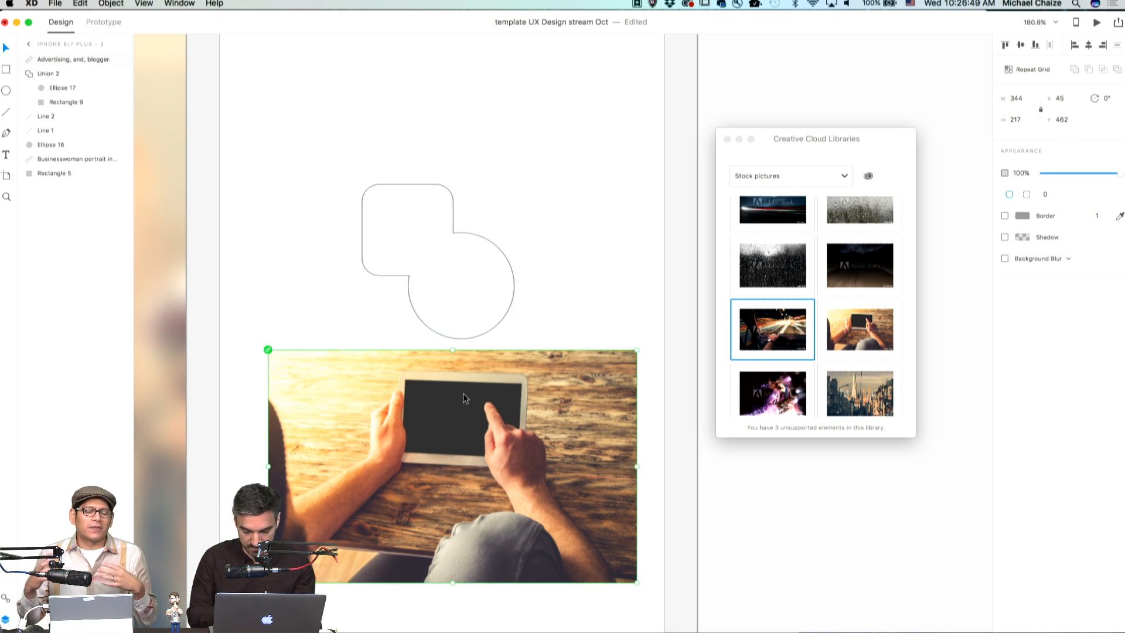
pyautogui.moveTo(437, 284); pyautogui.dragTo(449, 428)
pyautogui.click(515, 425)
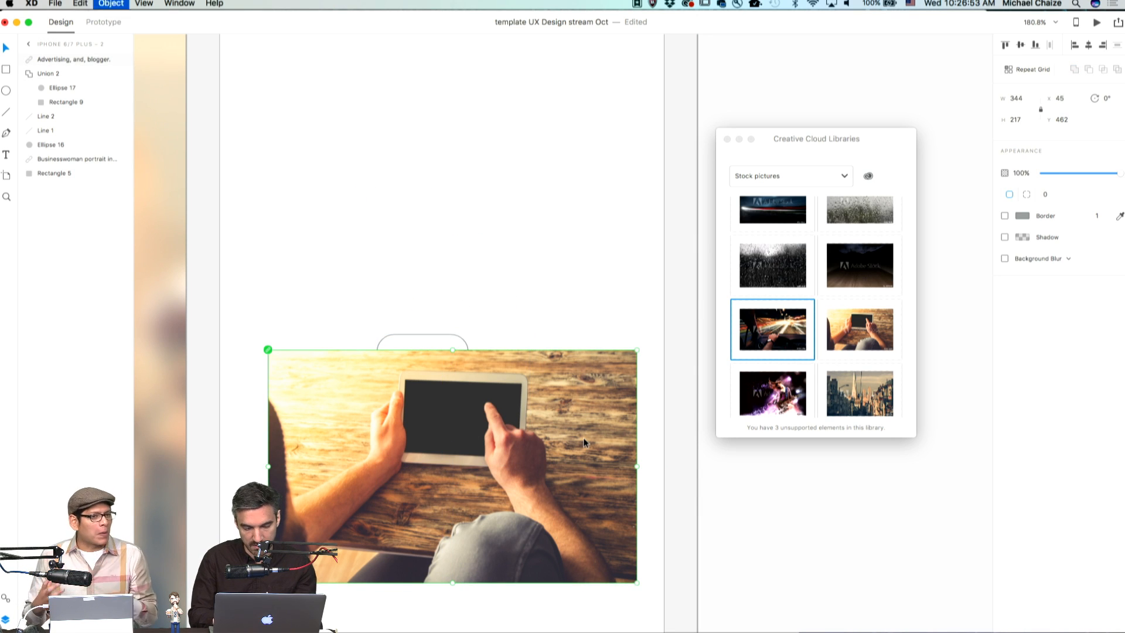
pyautogui.press('super+shift+bracketleft')
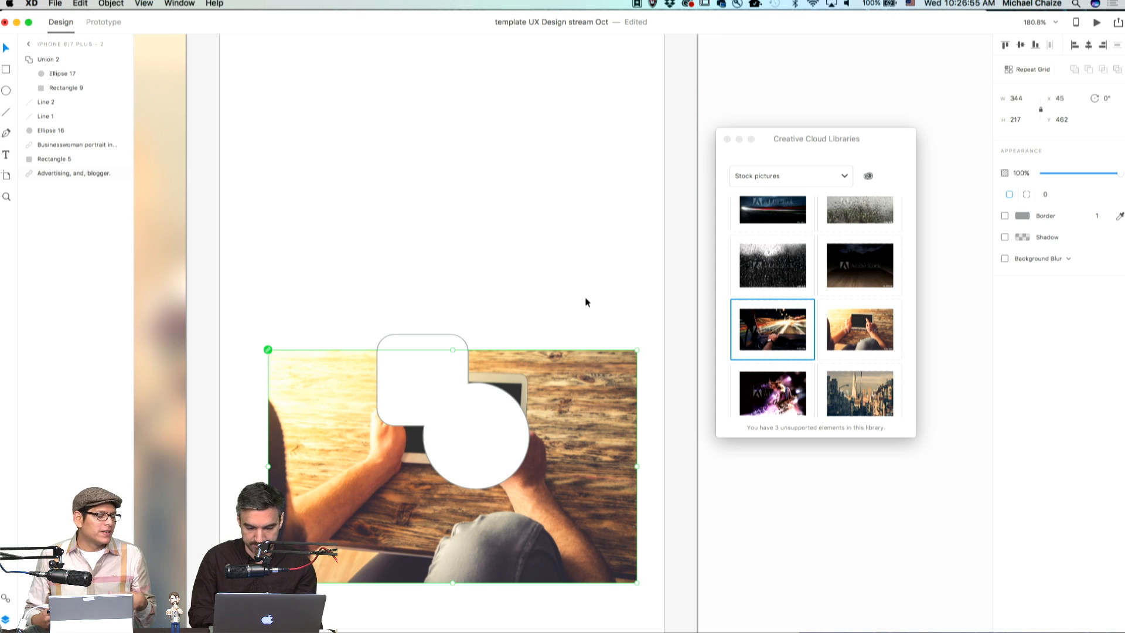
# Step: Enlarge the combined shape to about 182 × 184 and place it over the tablet picture at about X 122.5, Y 472.5
pyautogui.moveTo(477, 443); pyautogui.dragTo(459, 477)
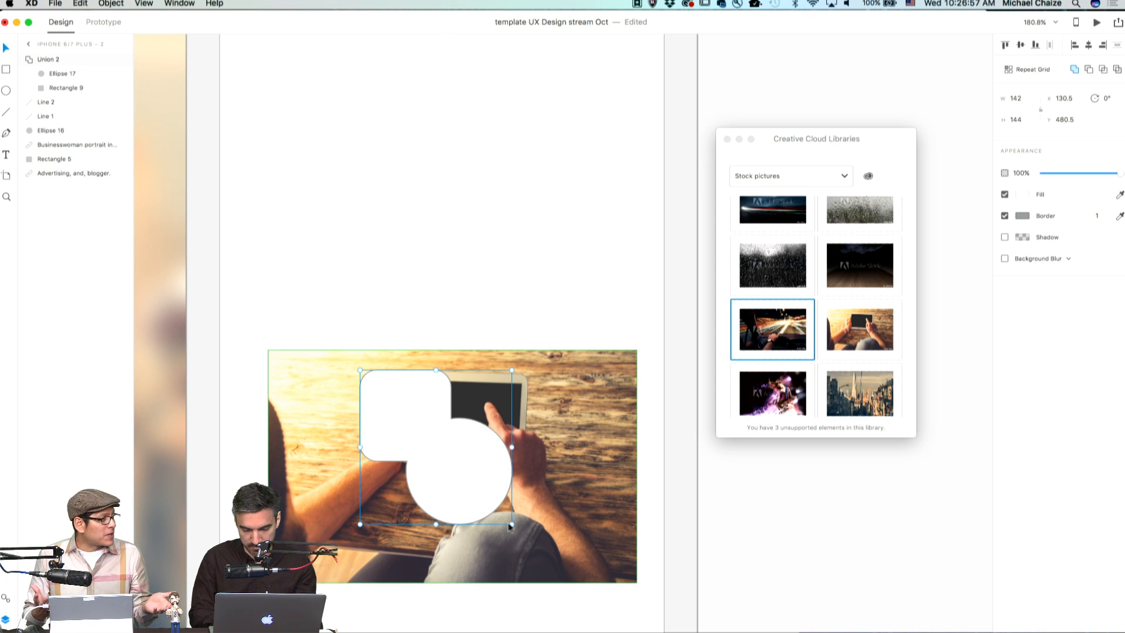
pyautogui.moveTo(510, 527); pyautogui.dragTo(554, 566)
pyautogui.moveTo(482, 502)
pyautogui.mouseDown()
pyautogui.moveTo(463, 495)
pyautogui.moveTo(475, 497)
pyautogui.mouseUp()
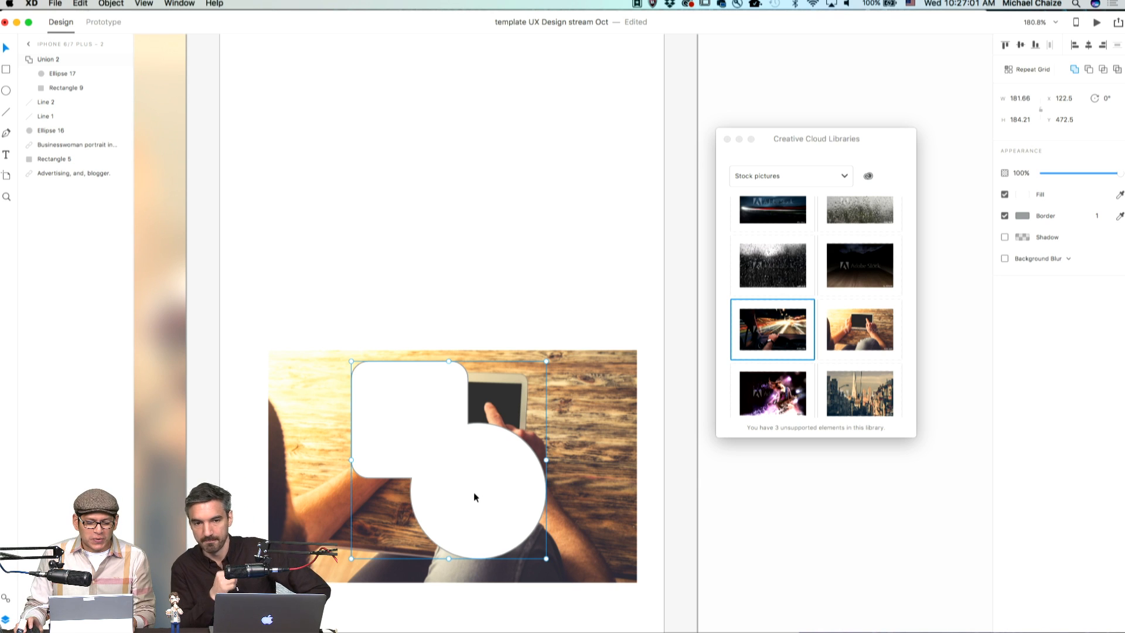
# Step: Select the combined shape together with the tablet picture and apply Mask with Shape
pyautogui.scroll(-5, 474, 496)
pyautogui.scroll(3, 474, 492)
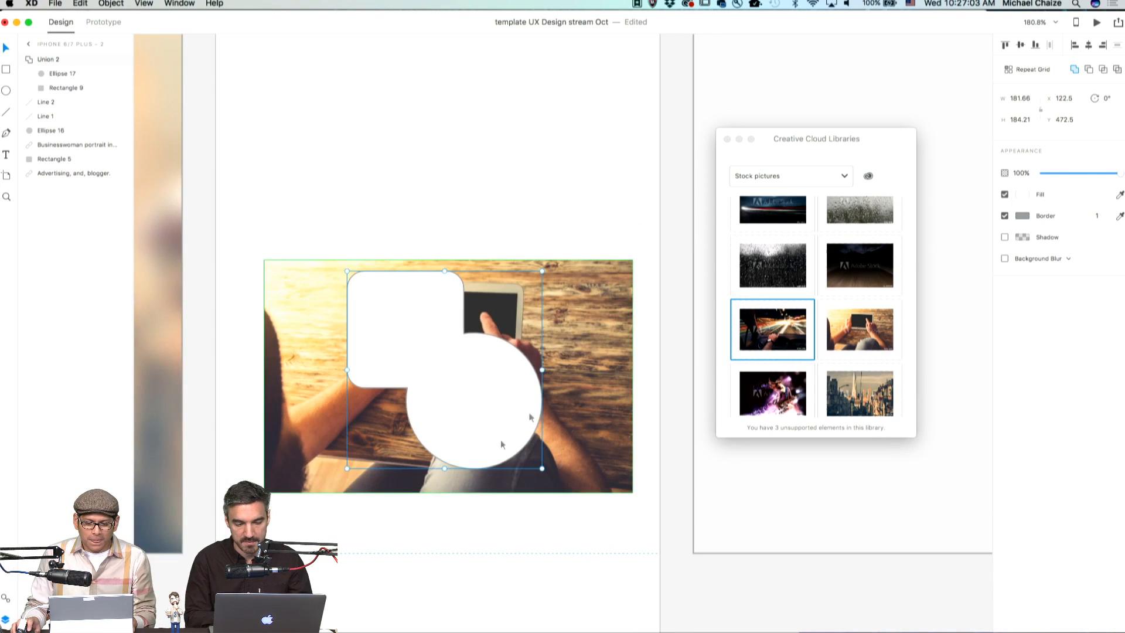
pyautogui.keyDown('shift'); pyautogui.click(596, 384); pyautogui.keyUp('shift')
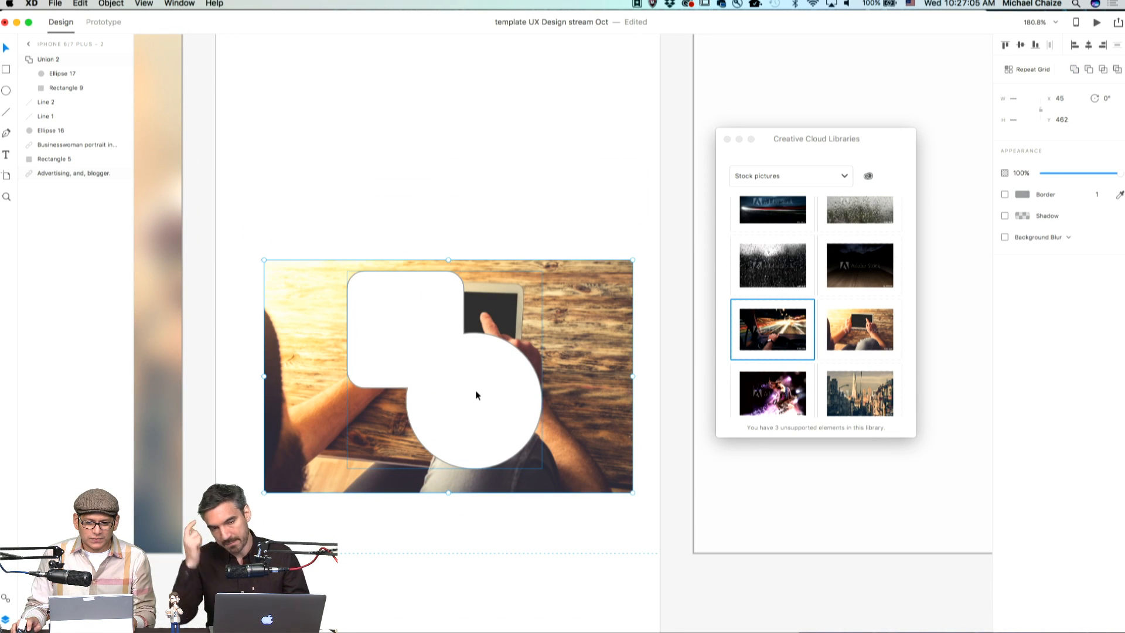
pyautogui.click(476, 224)
pyautogui.click(439, 316)
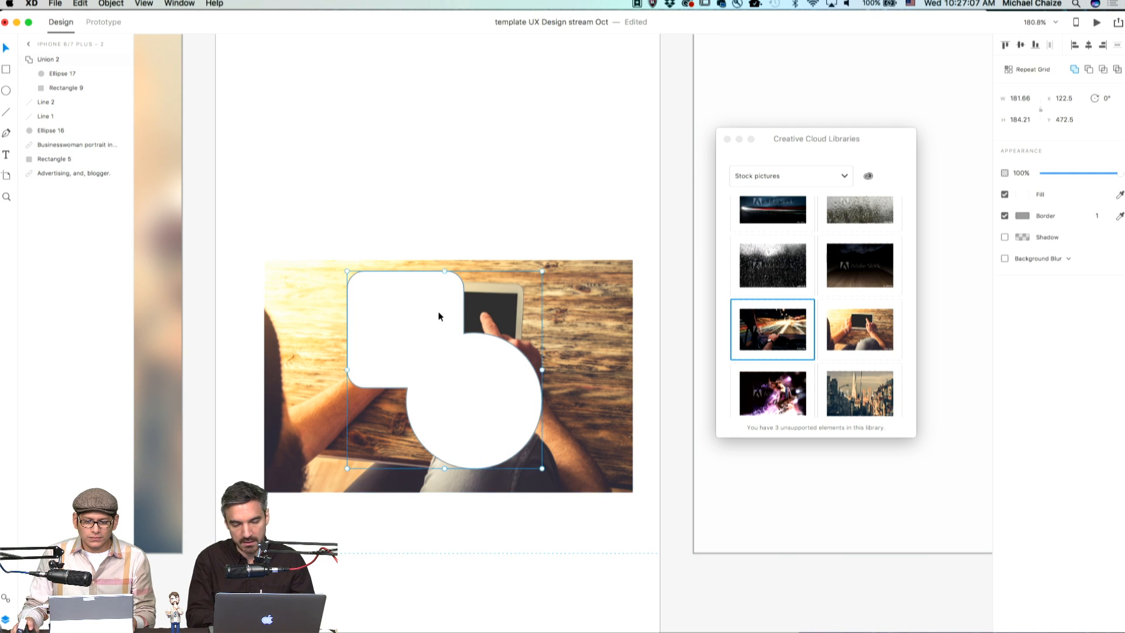
pyautogui.keyDown('shift'); pyautogui.click(545, 463); pyautogui.keyUp('shift')
pyautogui.click(107, 7)
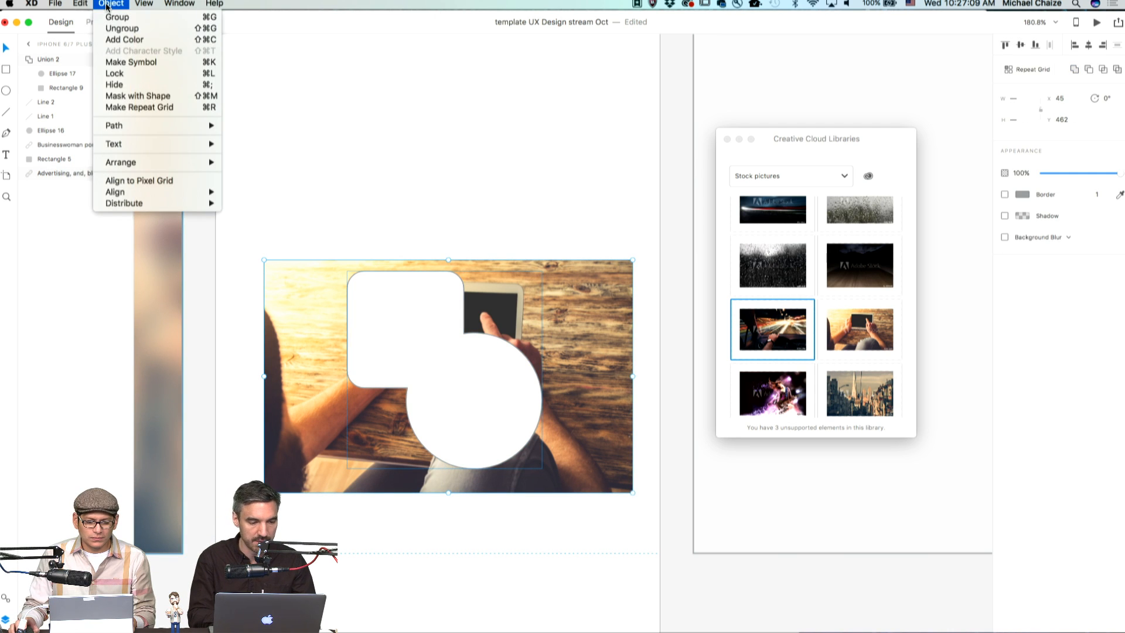
pyautogui.click(178, 99)
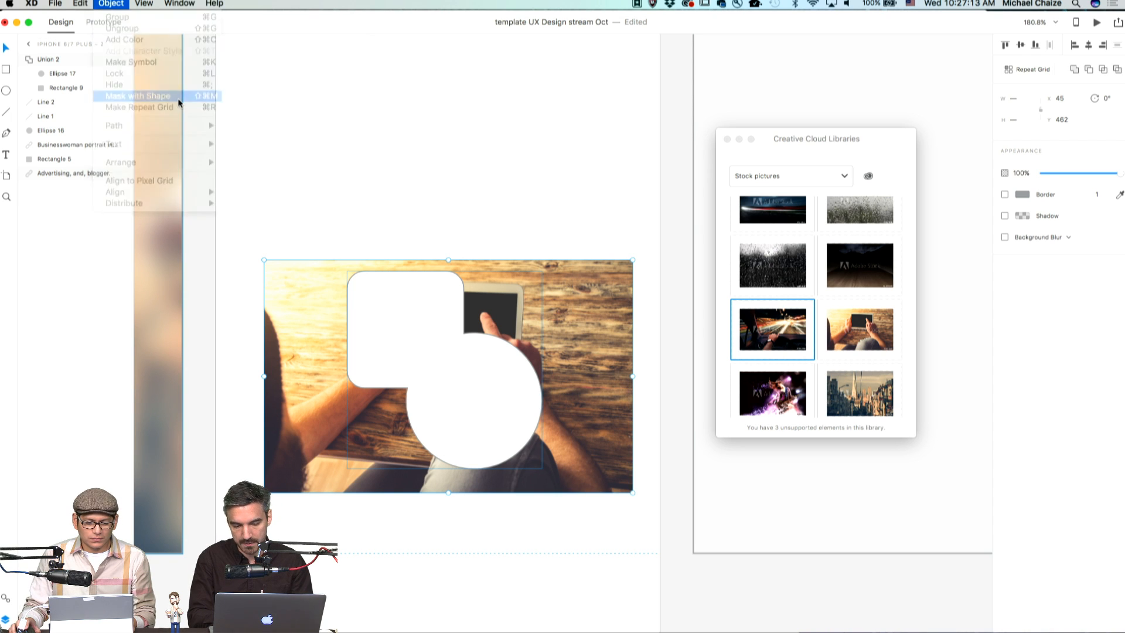
pyautogui.click(547, 208)
pyautogui.click(448, 463)
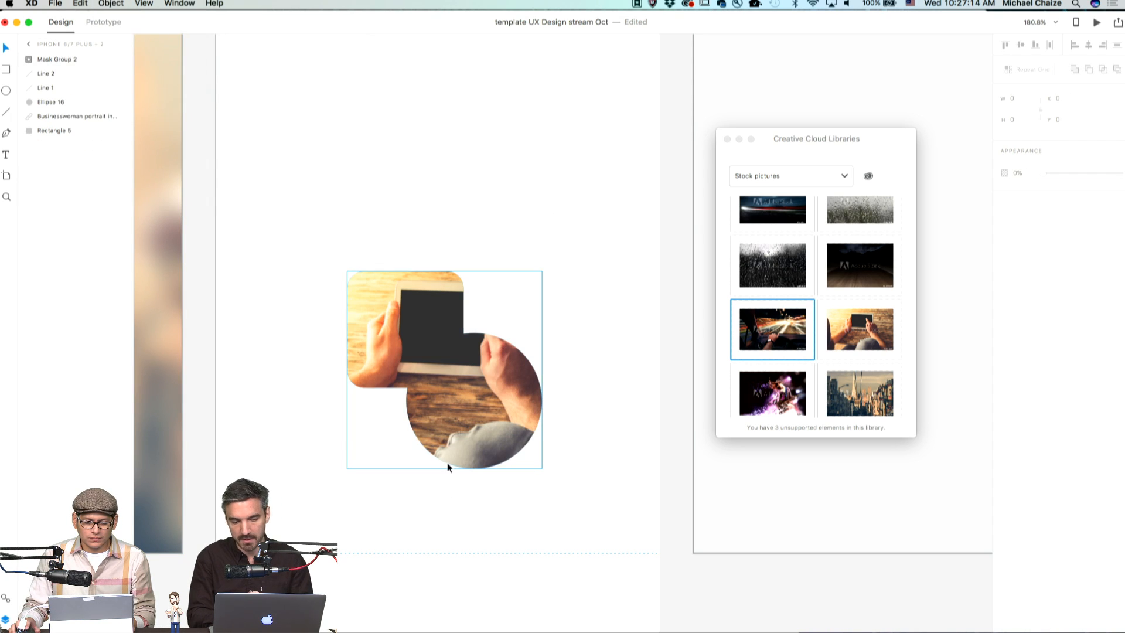
# Step: Inside the mask group, enlarge the tablet picture to about 427 × 268 and reposition it at about X -65, Y 454
pyautogui.doubleClick(470, 419)
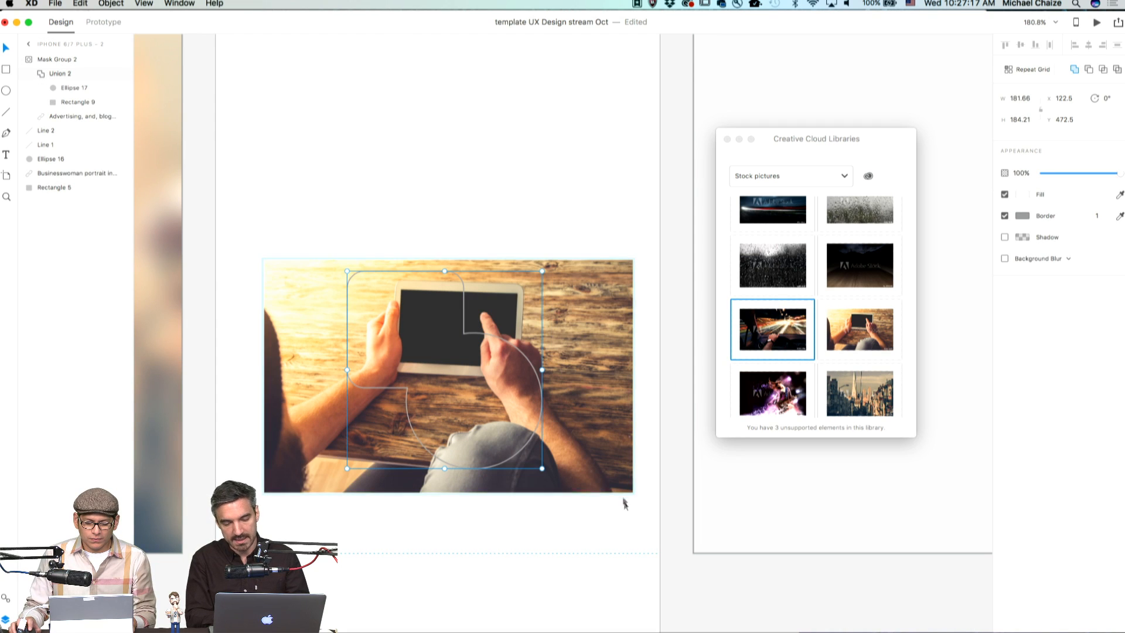
pyautogui.moveTo(619, 477); pyautogui.dragTo(561, 479)
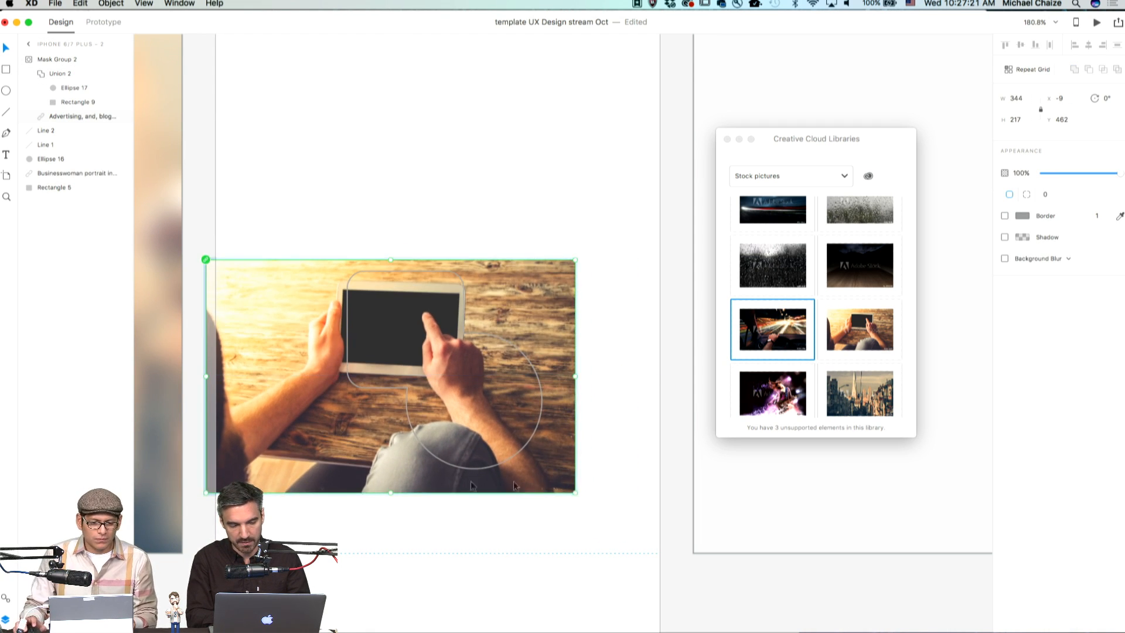
pyautogui.moveTo(206, 493); pyautogui.dragTo(134, 547)
pyautogui.moveTo(315, 477); pyautogui.dragTo(343, 463)
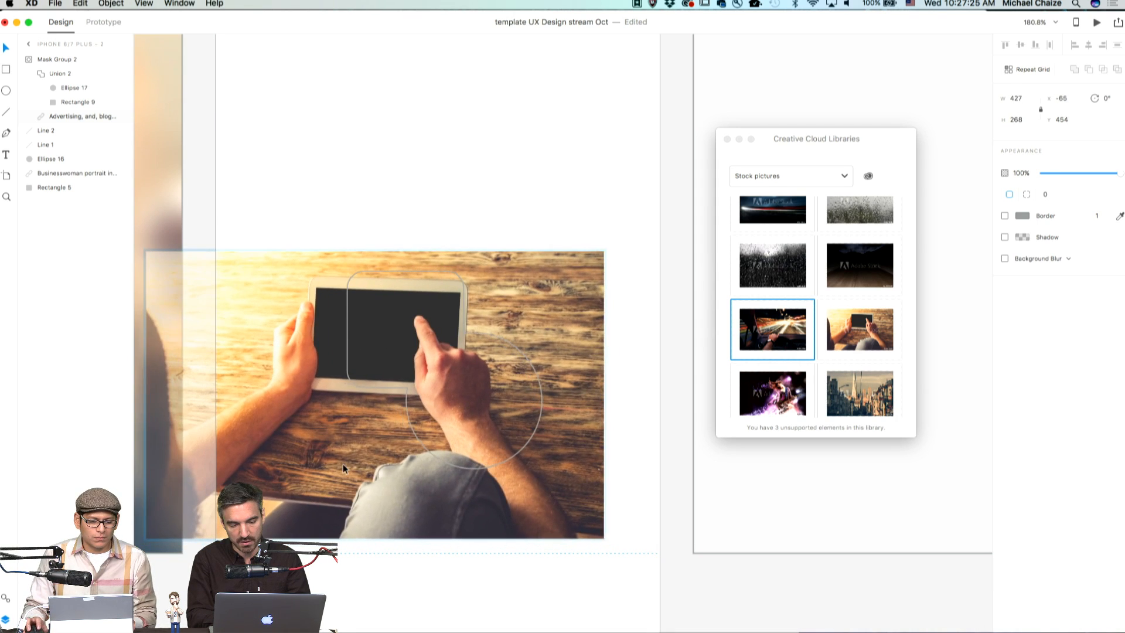
pyautogui.click(485, 123)
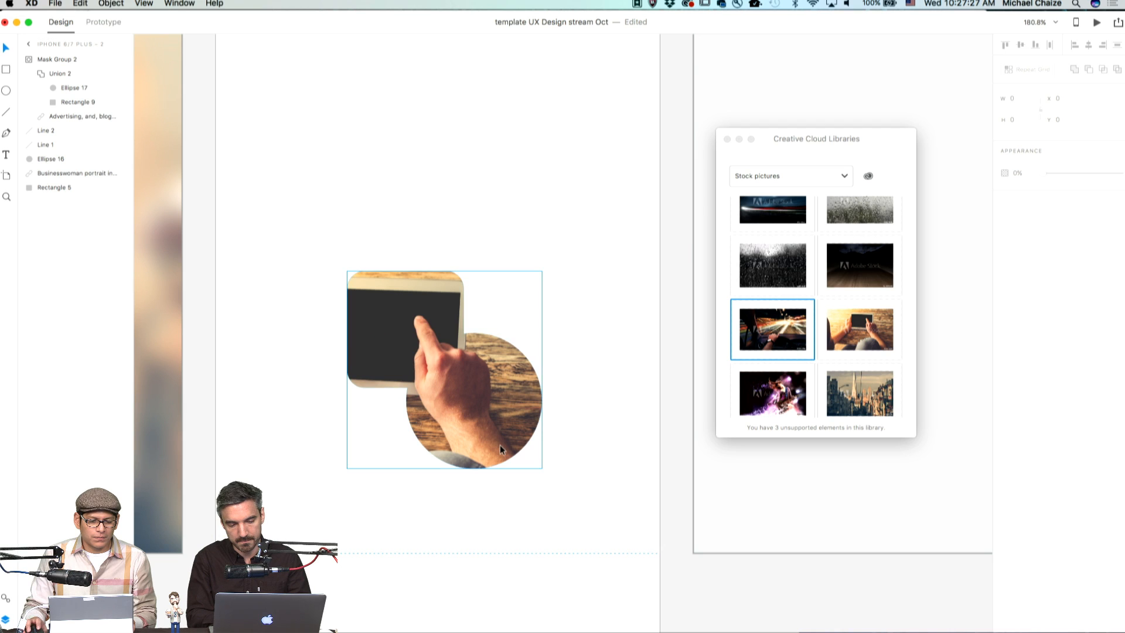
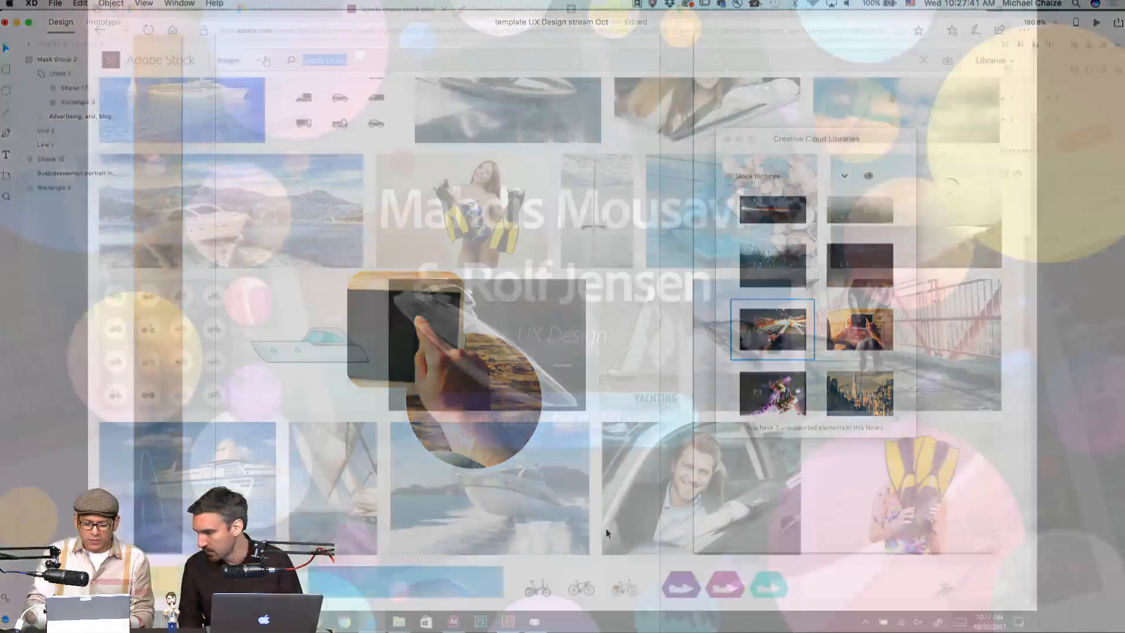
# Step: In Adobe Stock in the browser, search for poker and save the preview of the hand holding aces beside purple chips to My Library
pyautogui.write('poker')
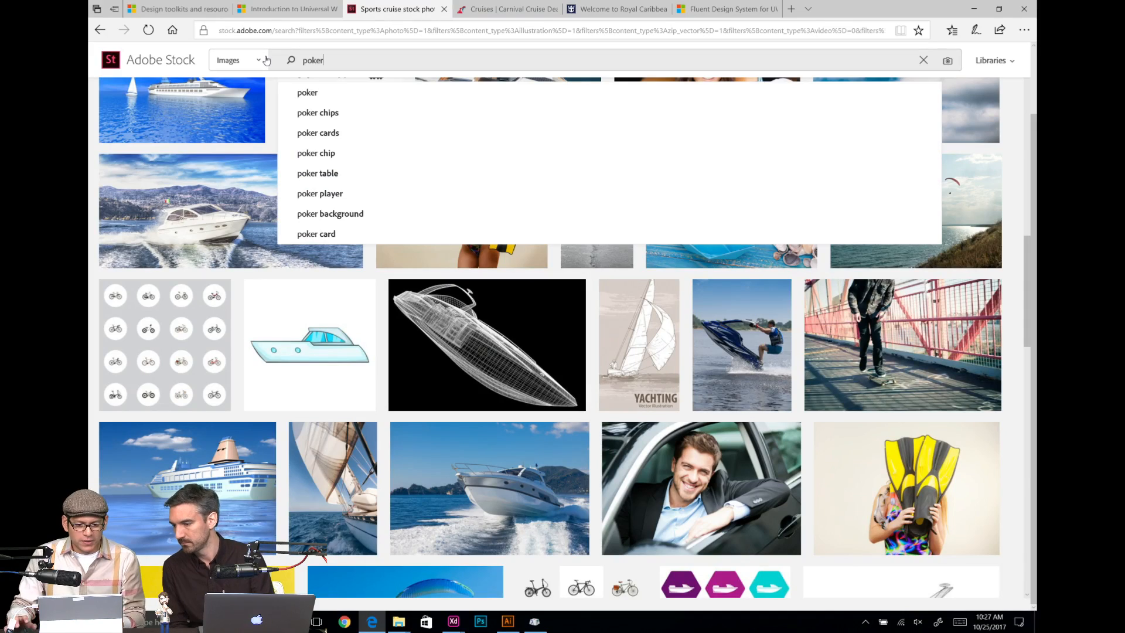
pyautogui.press('Return')
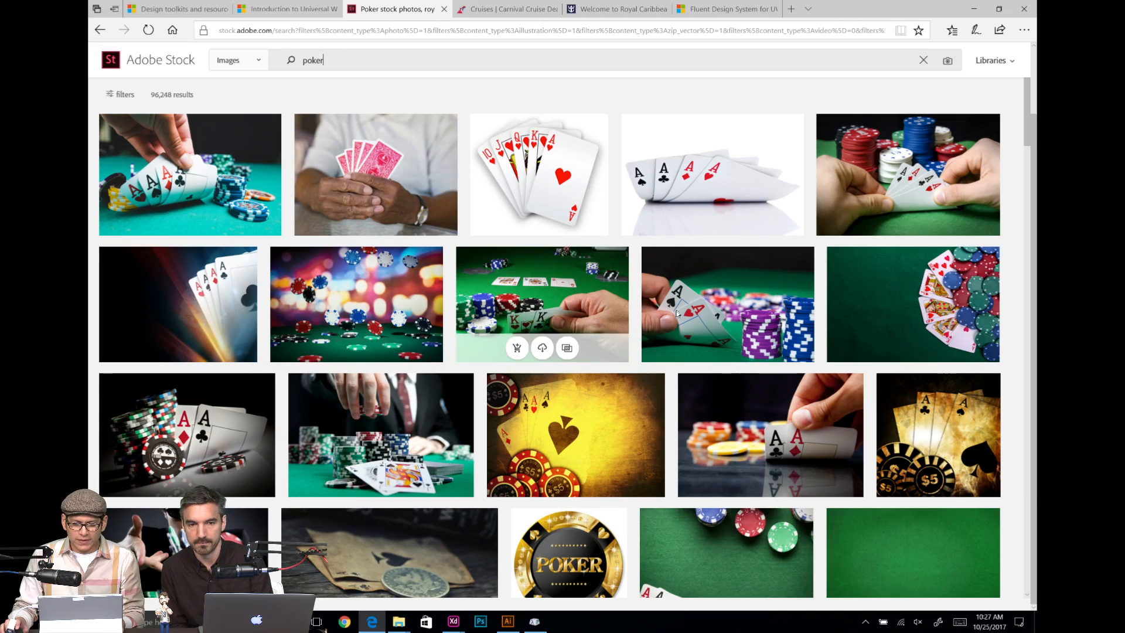
pyautogui.scroll(-5, 641, 294)
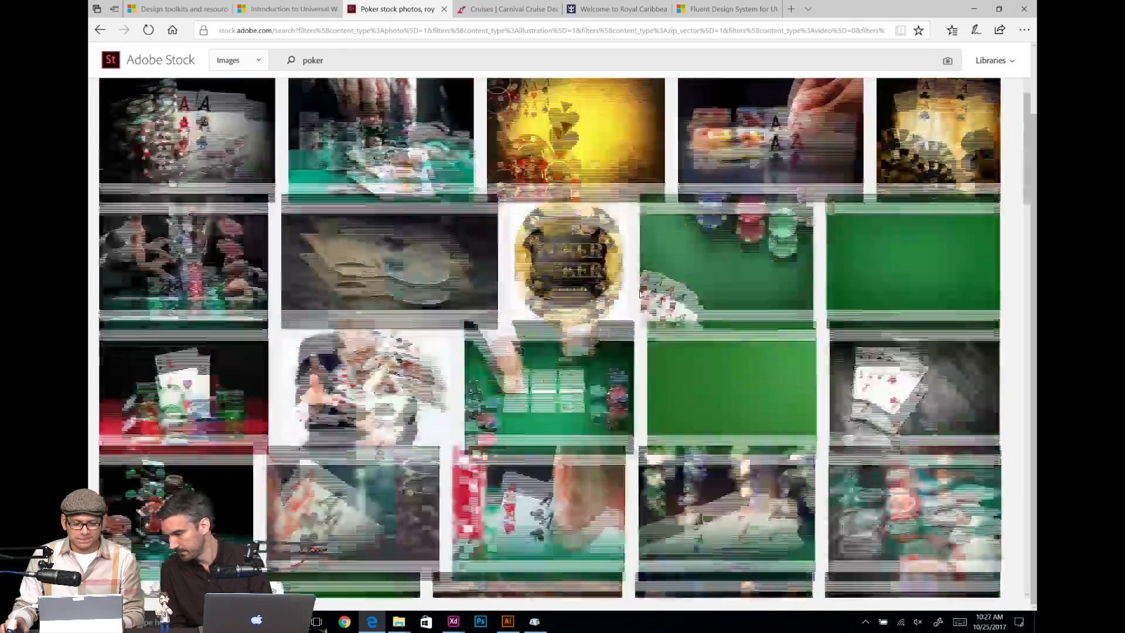
pyautogui.scroll(-5, 640, 293)
pyautogui.scroll(8, 640, 293)
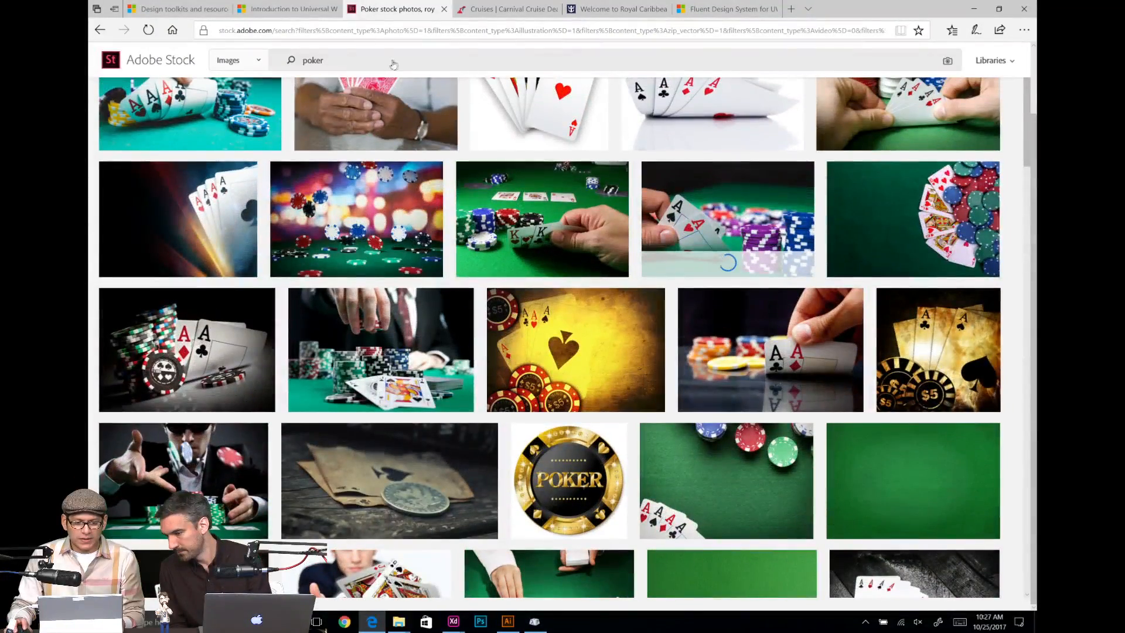
pyautogui.click(398, 61)
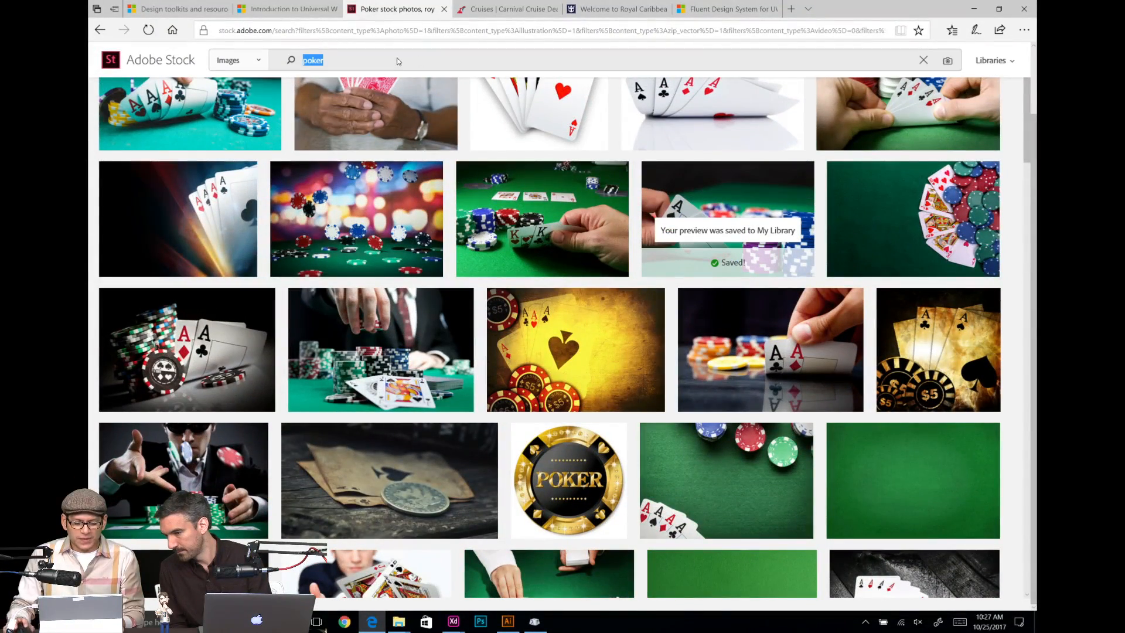
# Step: Search Adobe Stock for shuffle board and save the preview of the outdoor shuffleboard court photo to My Library
pyautogui.write('shu')
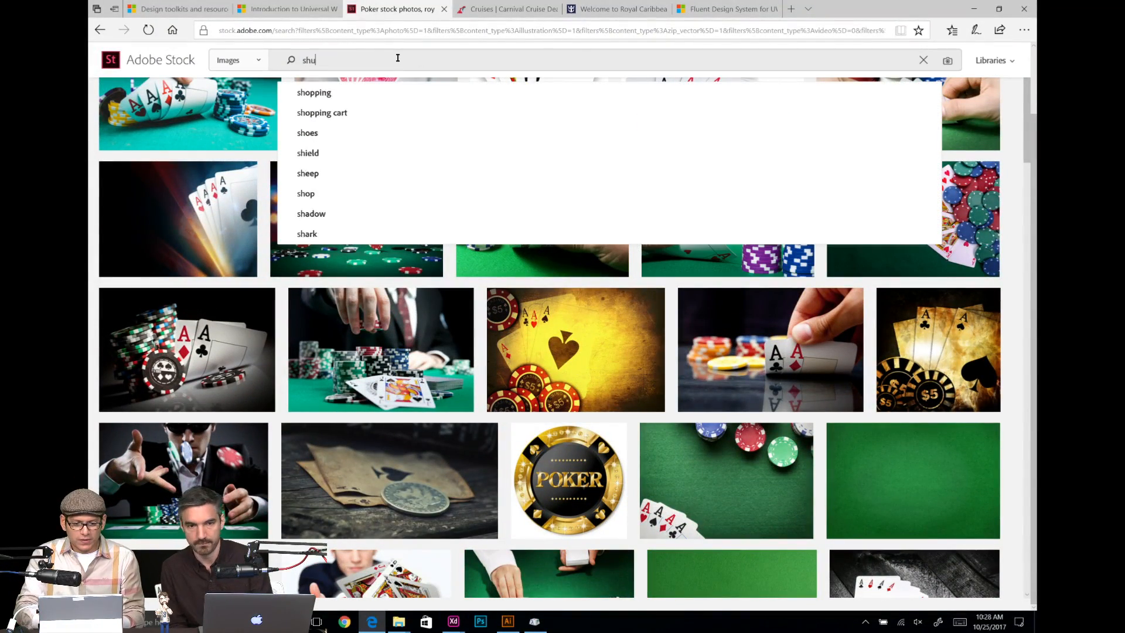
pyautogui.write('ffle board')
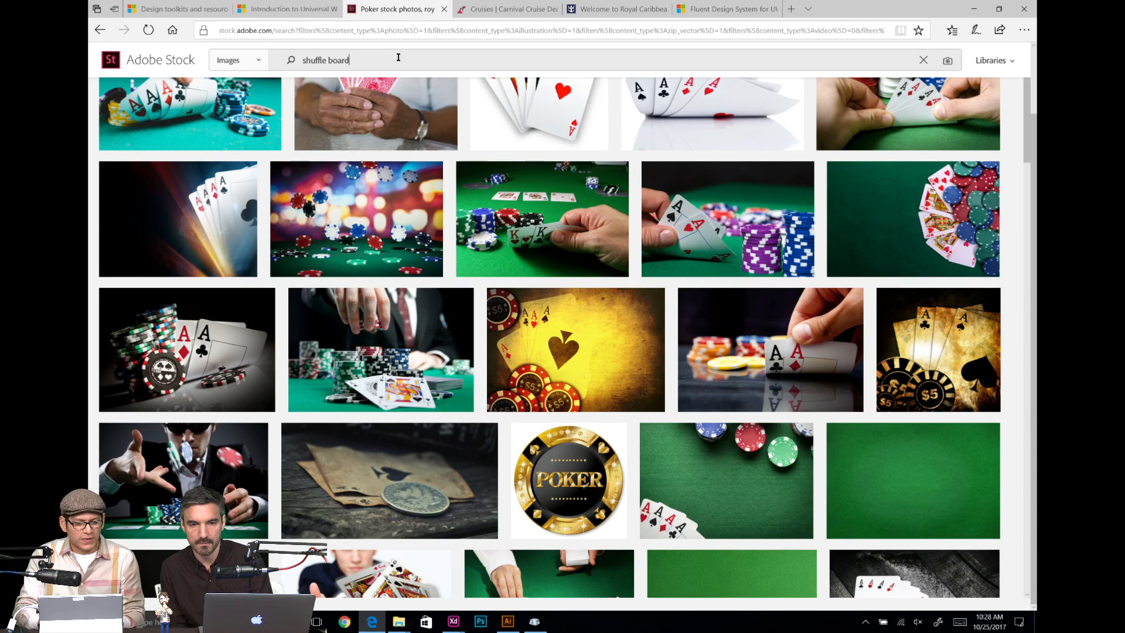
pyautogui.press('Return')
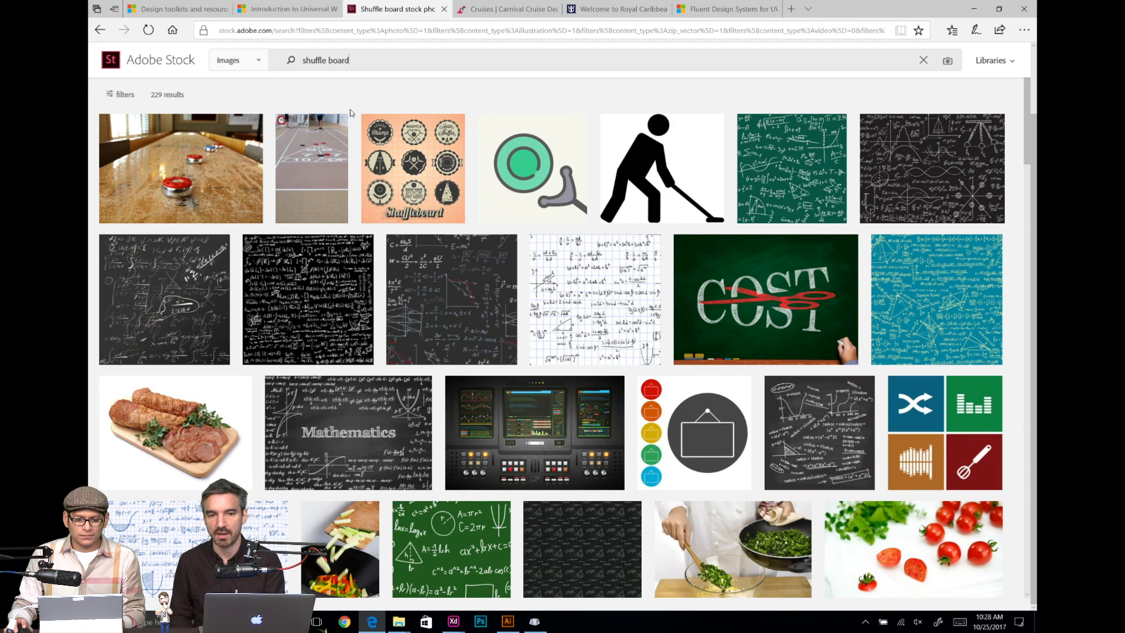
pyautogui.moveTo(343, 187)
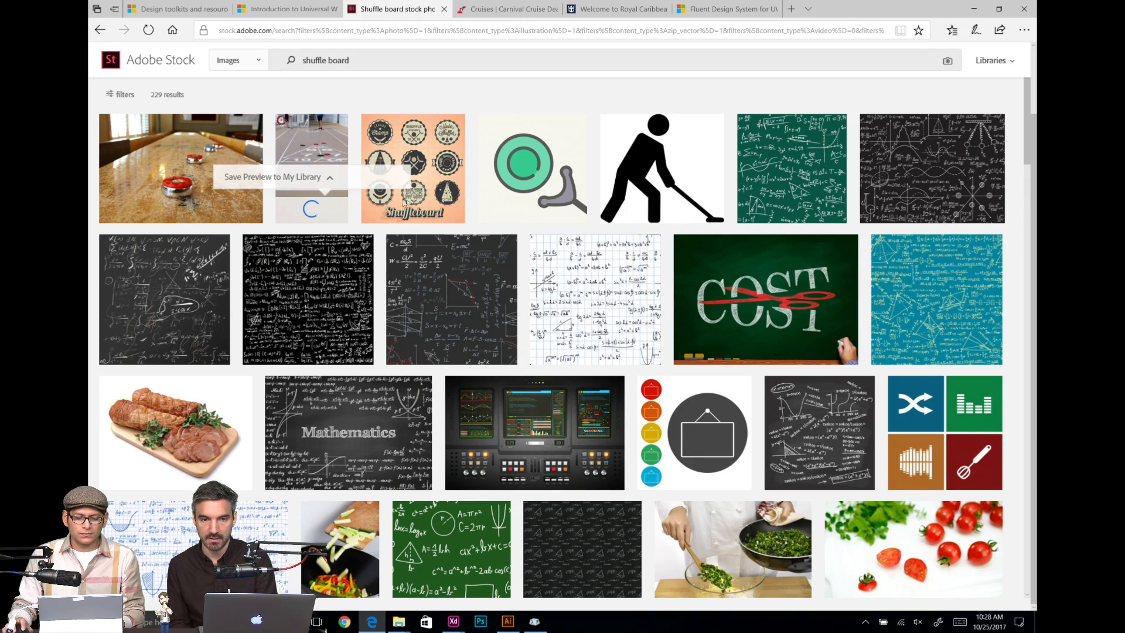
pyautogui.scroll(-10, 445, 217)
pyautogui.scroll(10, 556, 224)
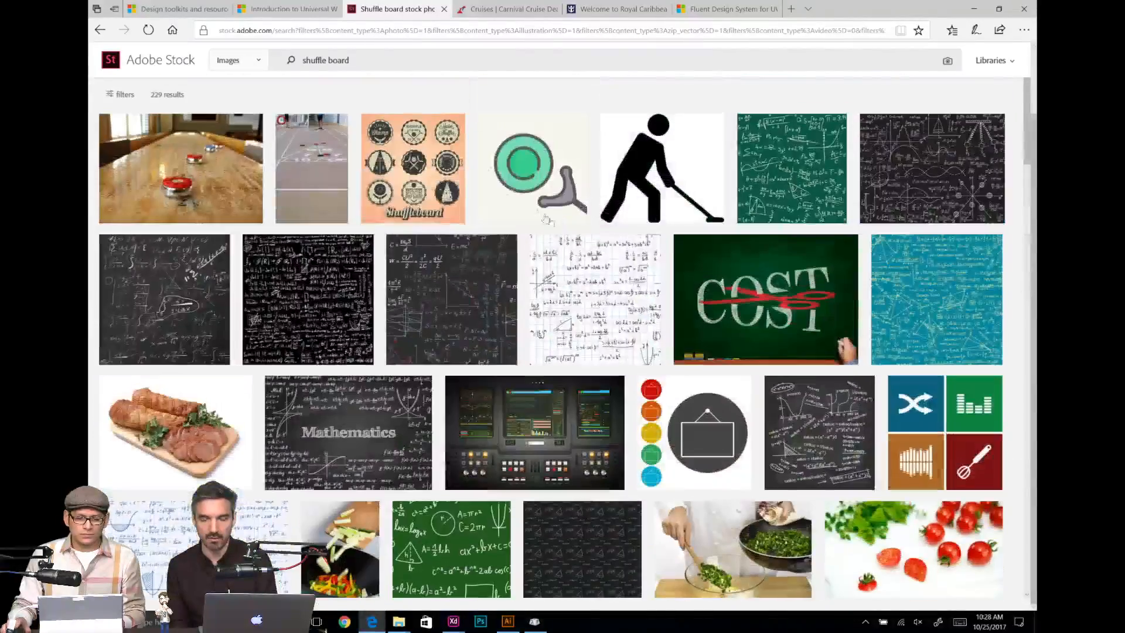
pyautogui.scroll(1, 359, 66)
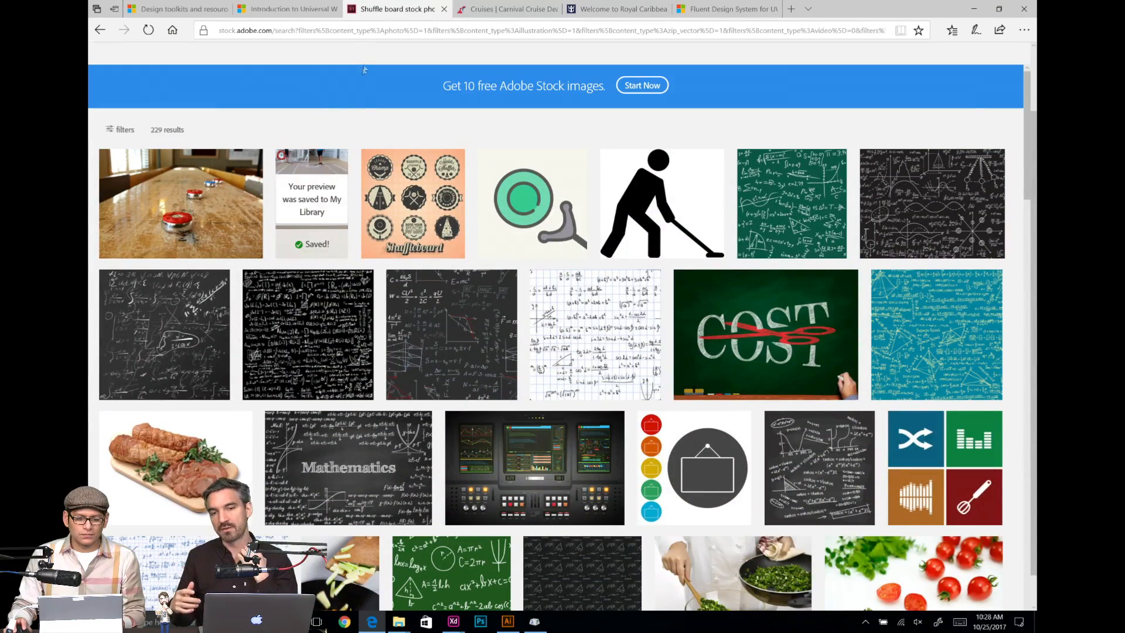
# Step: Check the activity names on the Adobe XD artboards, return to Adobe Stock in the browser and search for weight lifting
pyautogui.hotkey('alt', 'Tab')
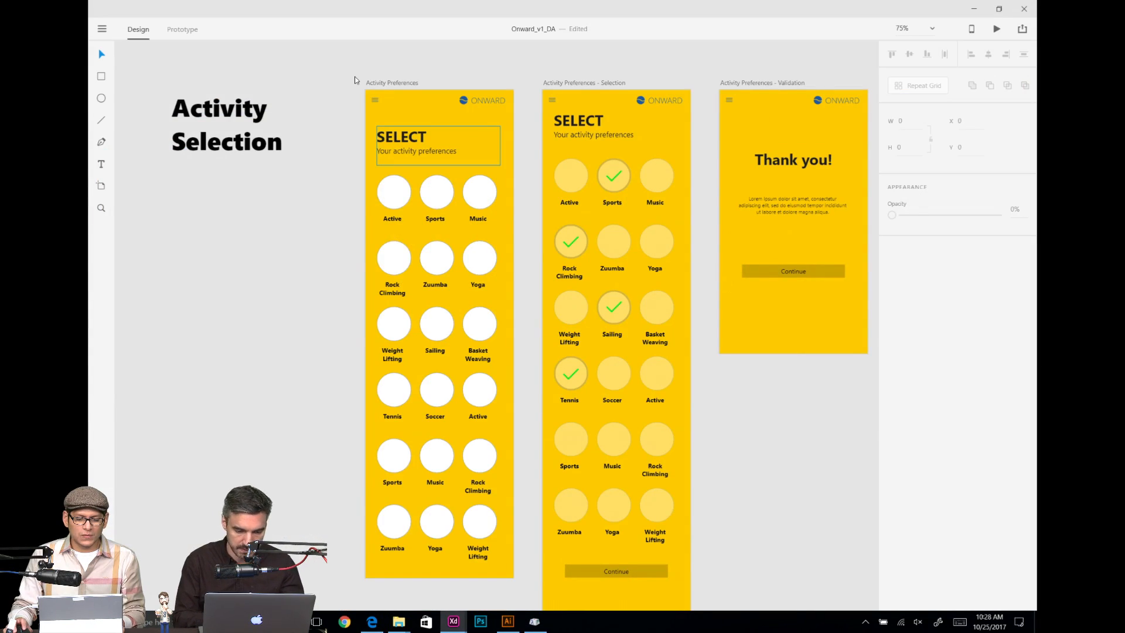
pyautogui.hotkey('alt', 'Tab')
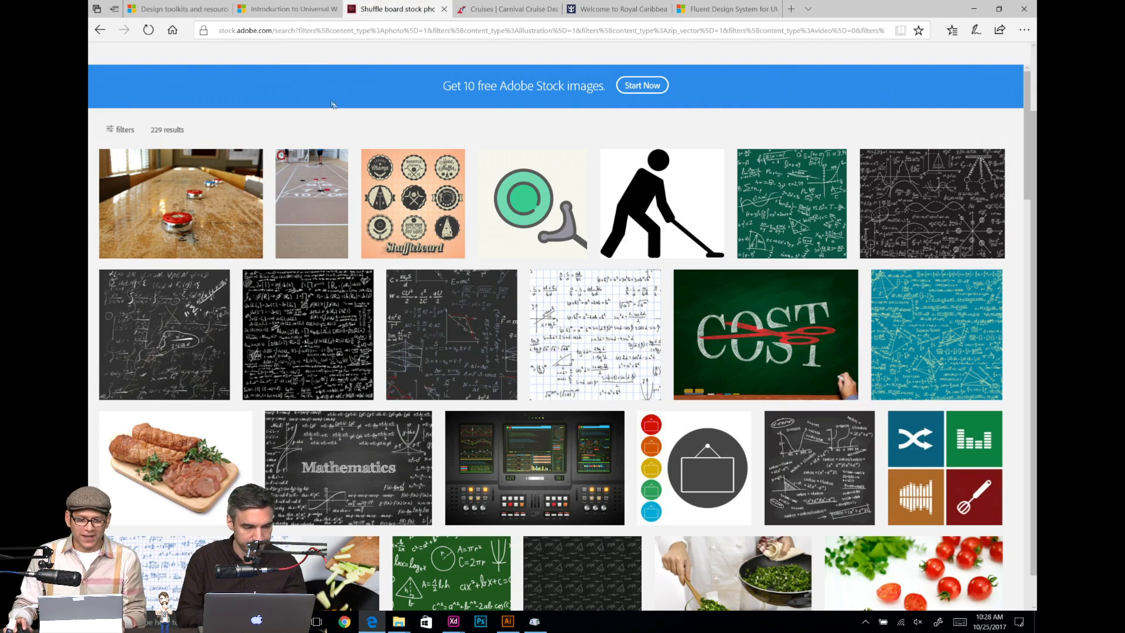
pyautogui.scroll(1, 334, 105)
pyautogui.doubleClick(339, 88)
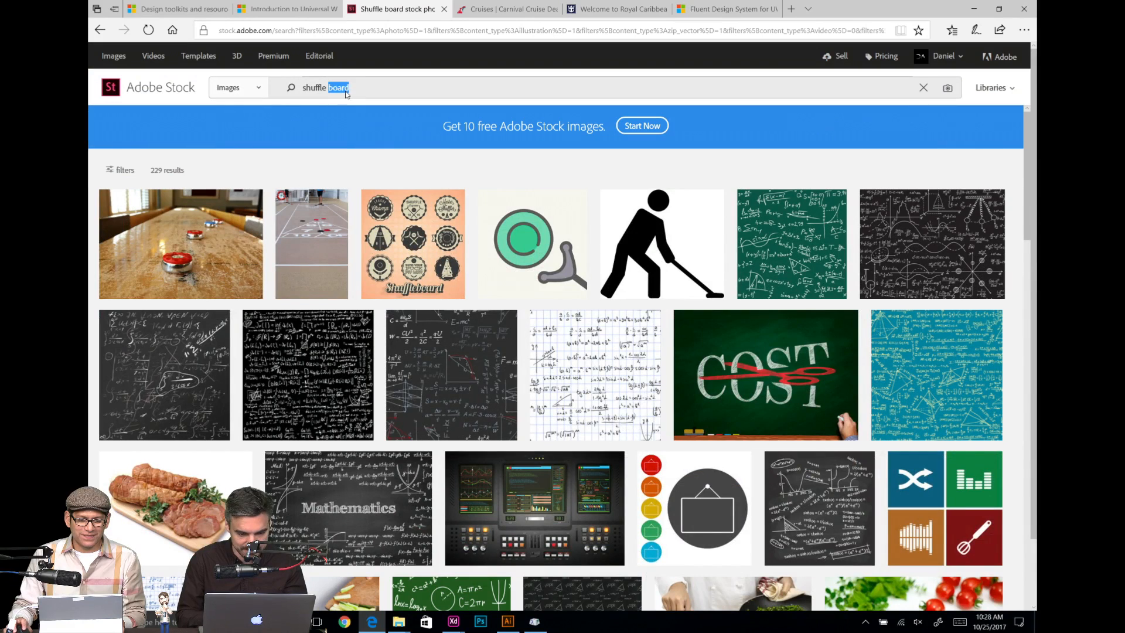
pyautogui.moveTo(377, 88); pyautogui.dragTo(291, 87)
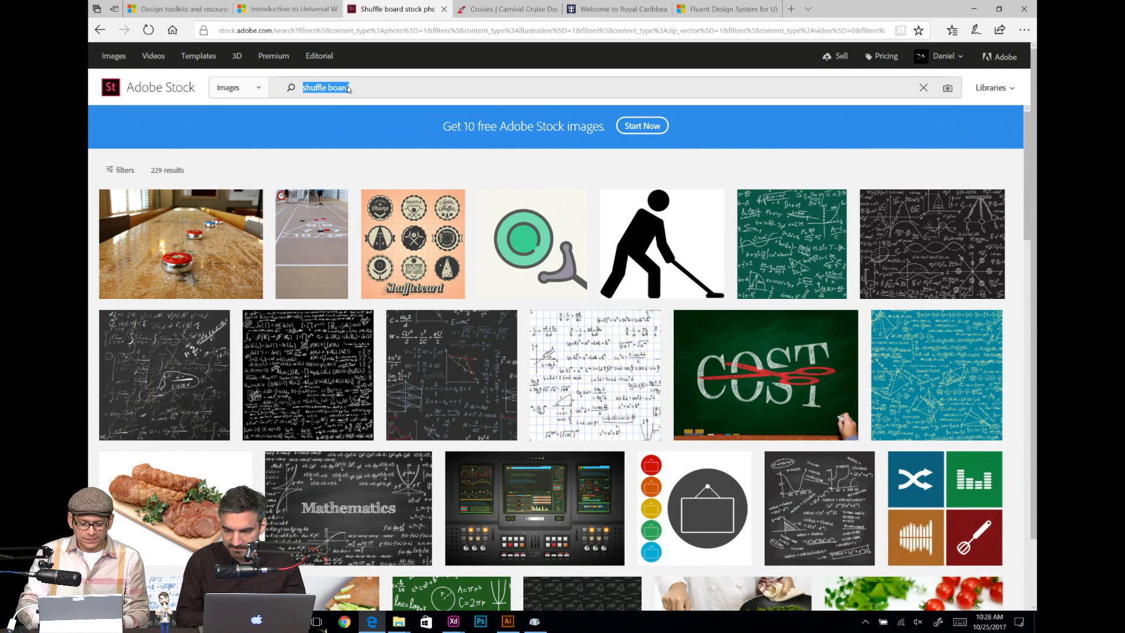
pyautogui.write('we')
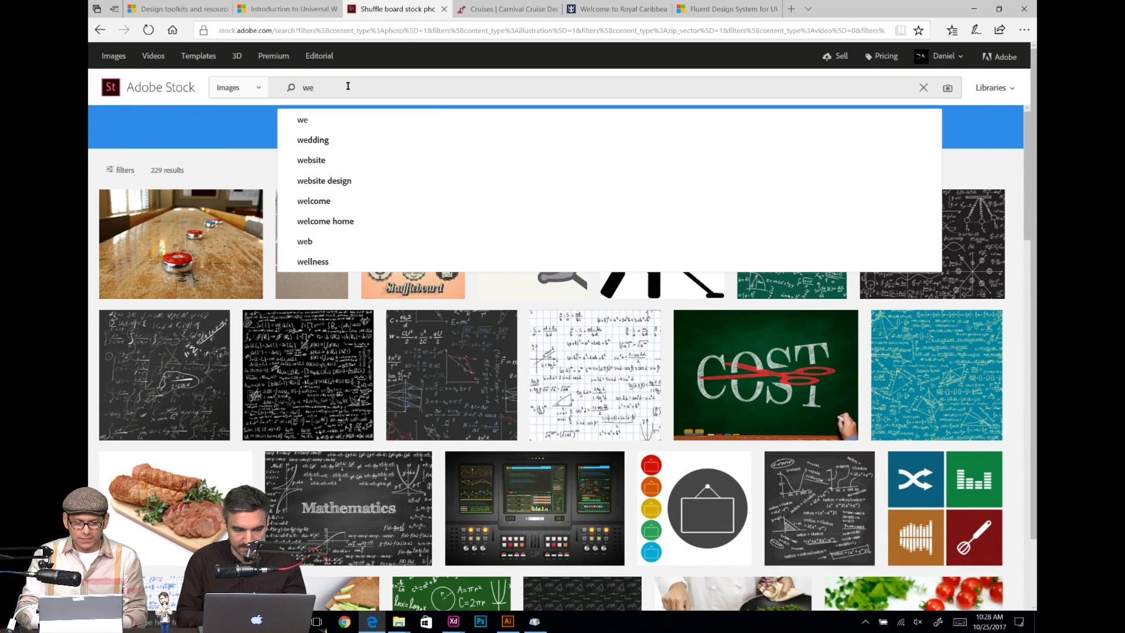
pyautogui.write('ight lifting')
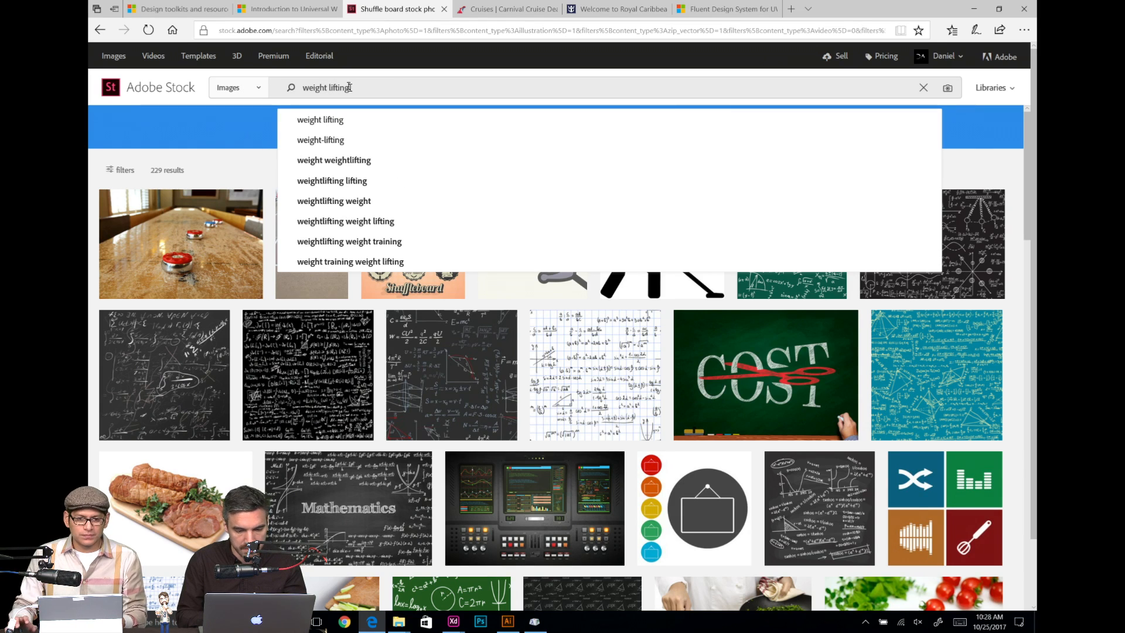
pyautogui.press('Return')
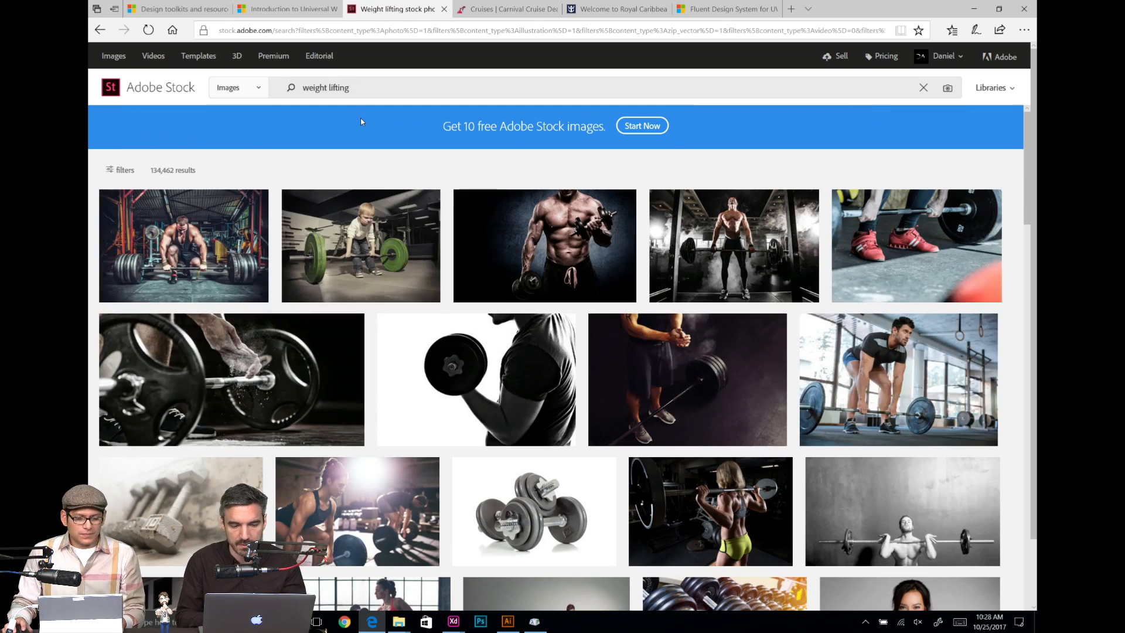
pyautogui.moveTo(528, 228)
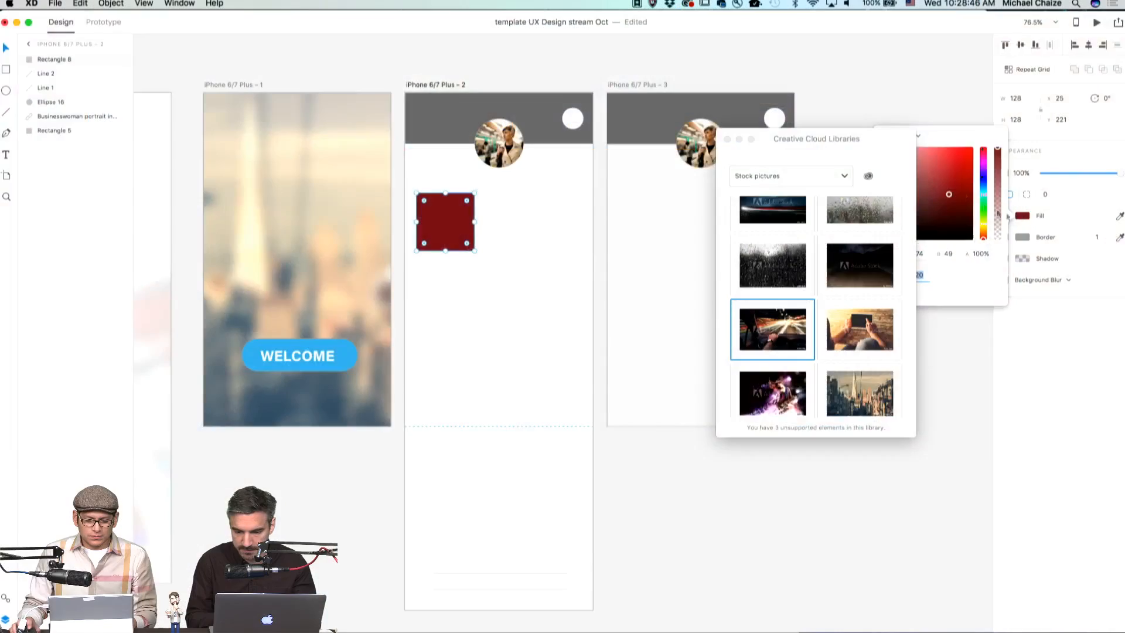
# Step: Change the fill of the 128 × 128 square on the iPhone 6/7 Plus – 2 artboard to dark green
pyautogui.moveTo(938, 193); pyautogui.dragTo(985, 214)
pyautogui.click(824, 88)
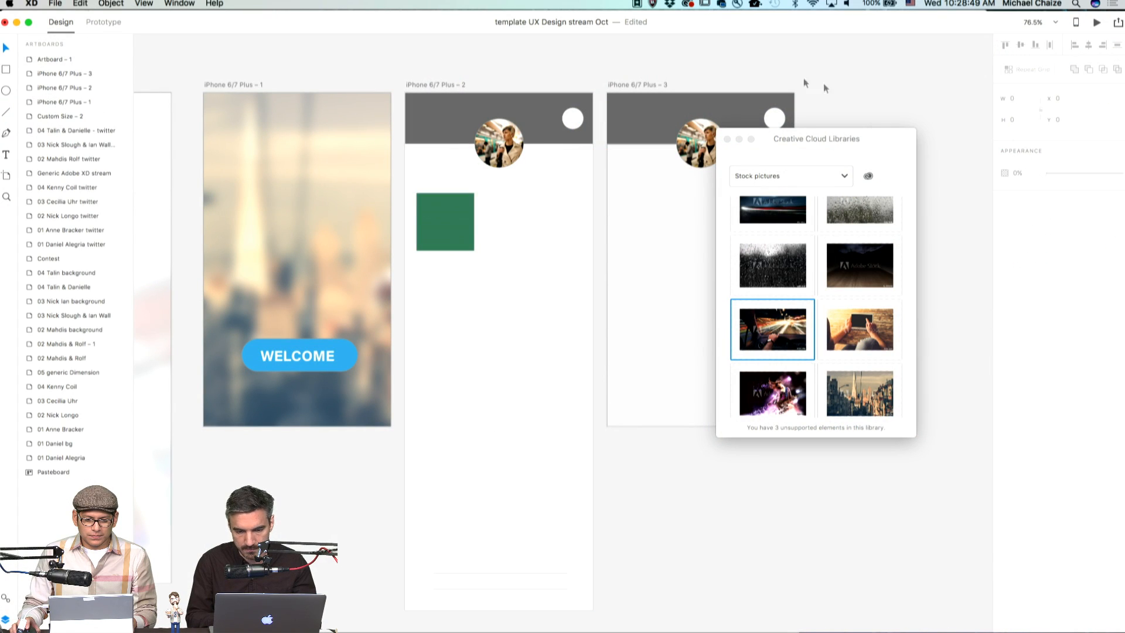
pyautogui.click(461, 226)
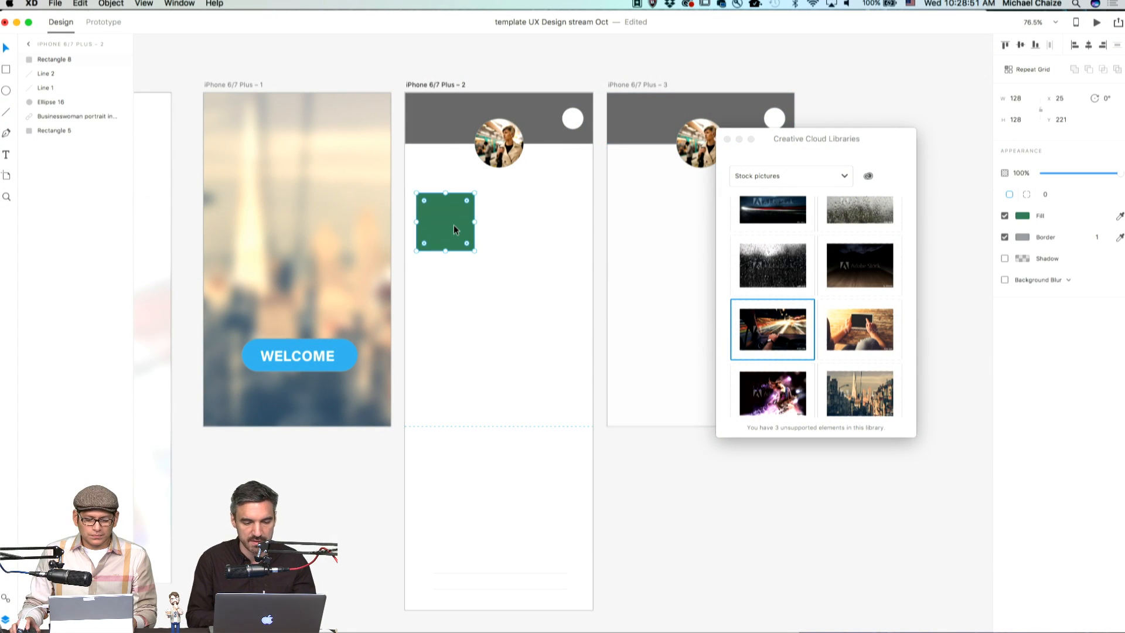
# Step: Add the text "The item" just below the green square, aligned with its left edge
pyautogui.scroll(3, 454, 224)
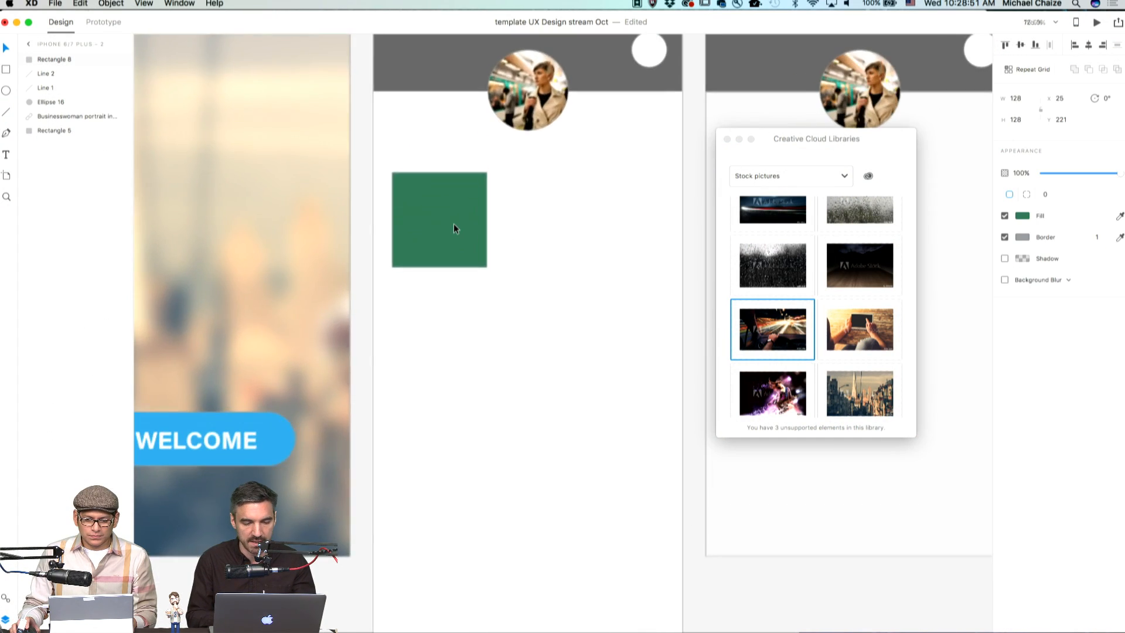
pyautogui.click(6, 155)
pyautogui.click(394, 283)
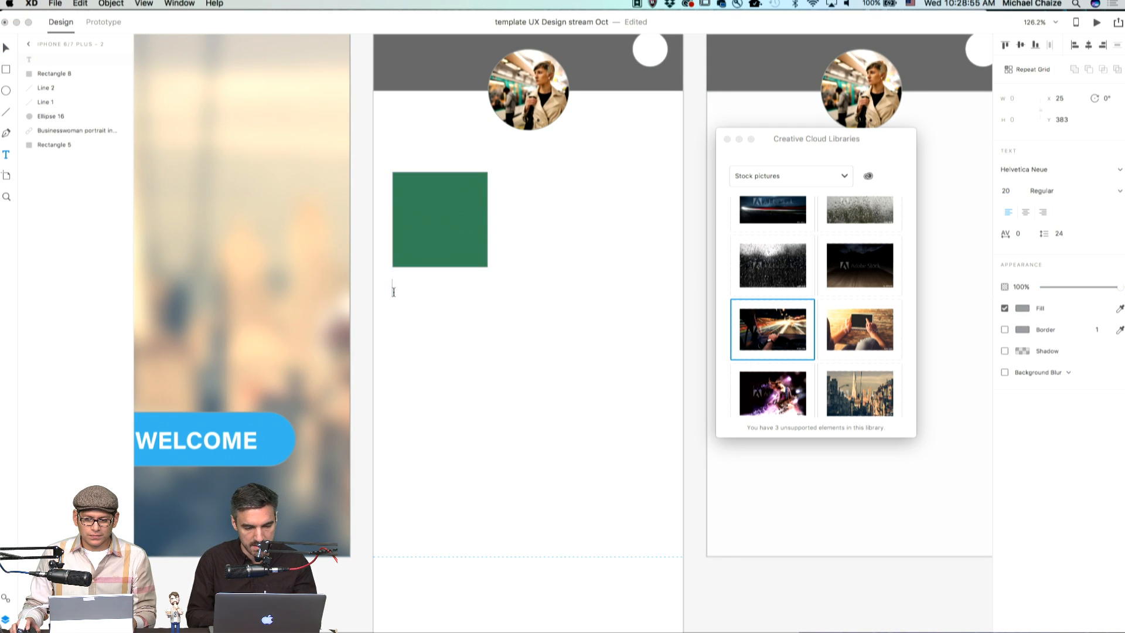
pyautogui.write('The it')
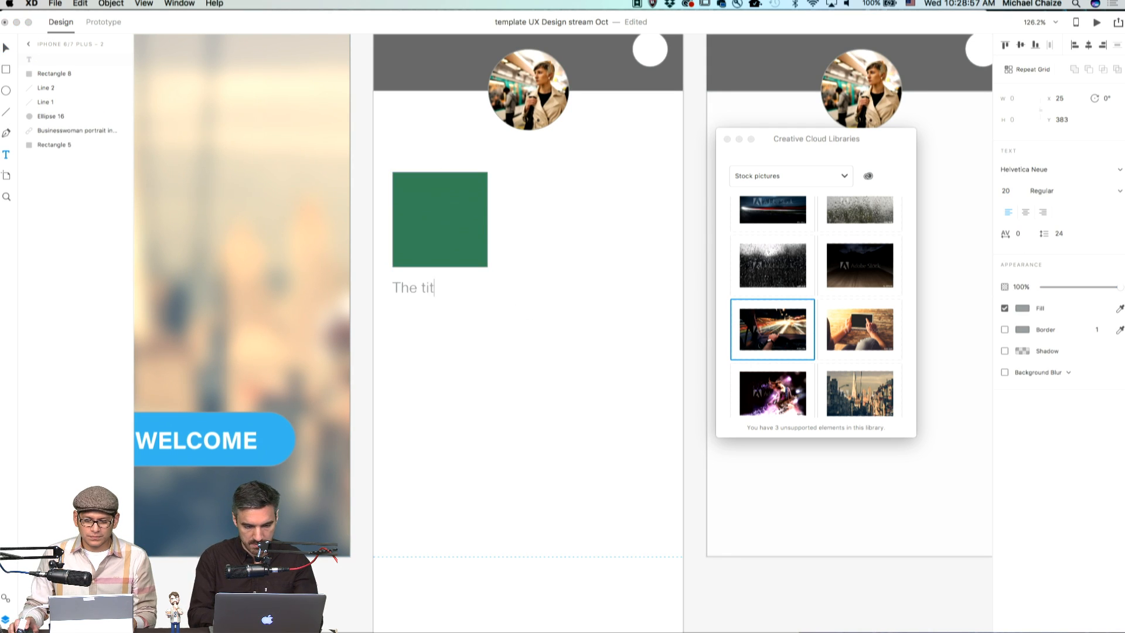
pyautogui.press('BackSpace')
pyautogui.write('tem')
# Step: Set the whole "The item" label in Acumin Pro and give it a dark navy fill
pyautogui.press('super+a')
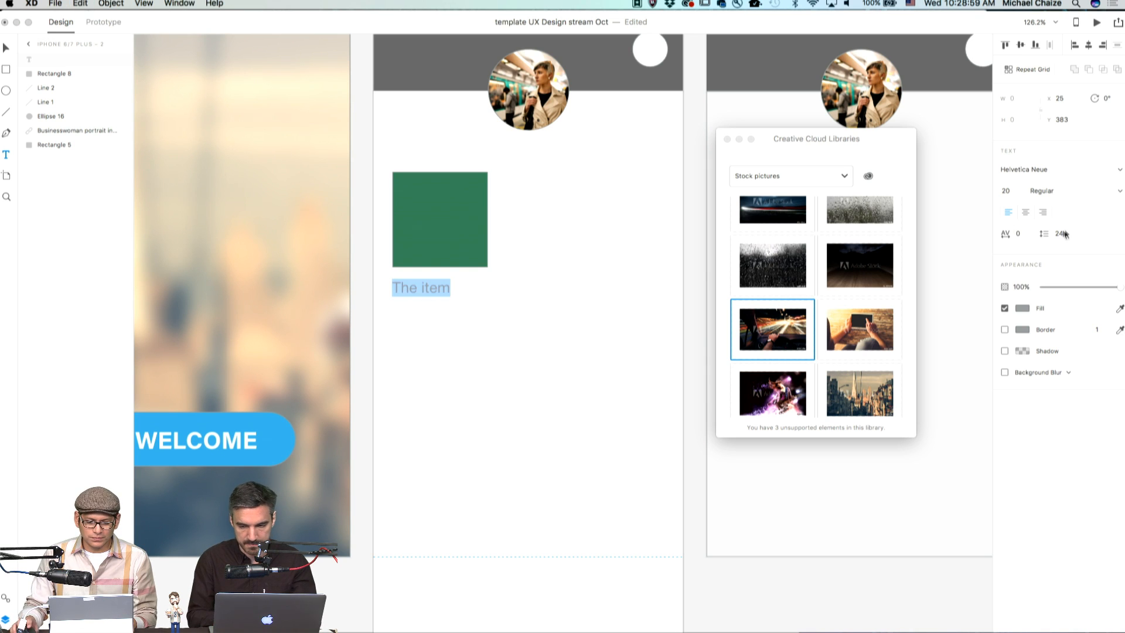
pyautogui.click(1053, 175)
pyautogui.write('Acumin Pro')
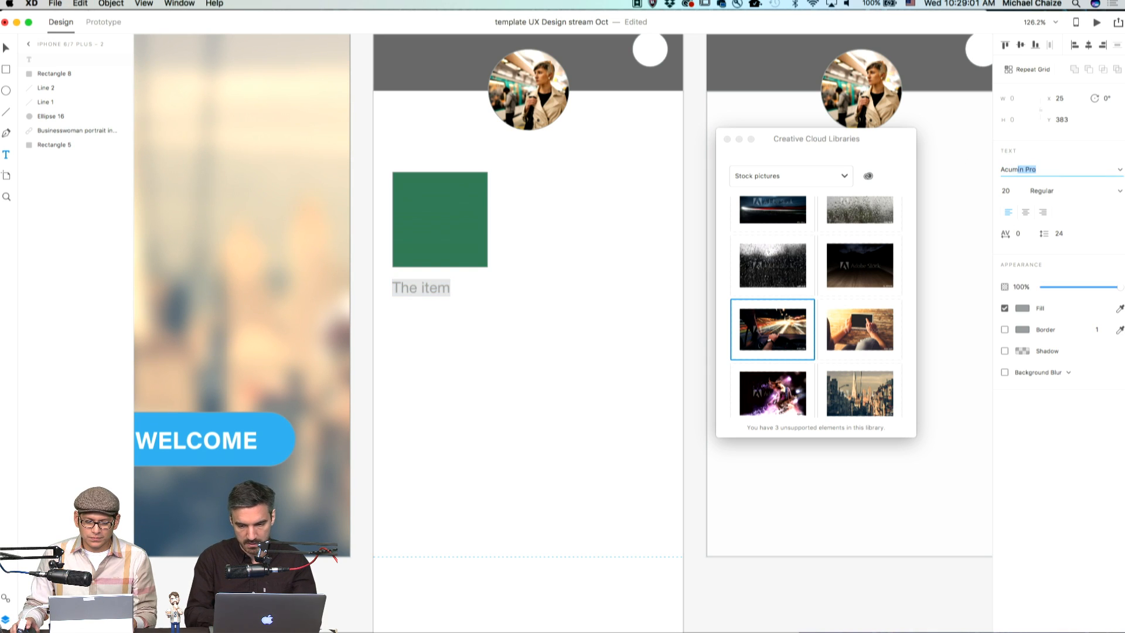
pyautogui.press('Return')
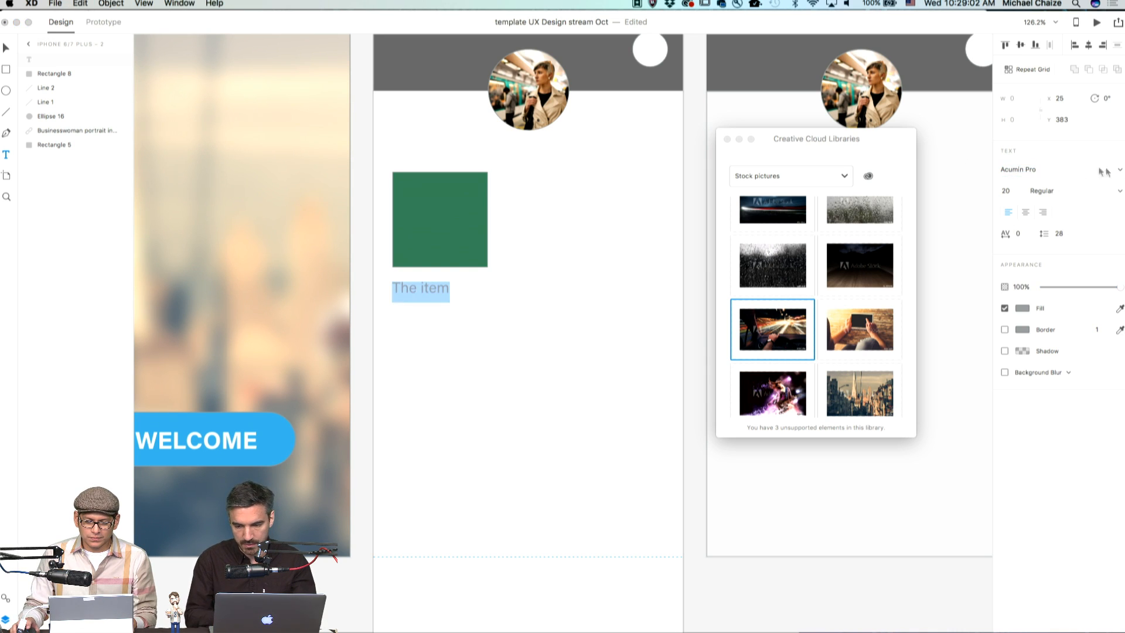
pyautogui.click(1023, 308)
pyautogui.click(944, 304)
pyautogui.click(1033, 312)
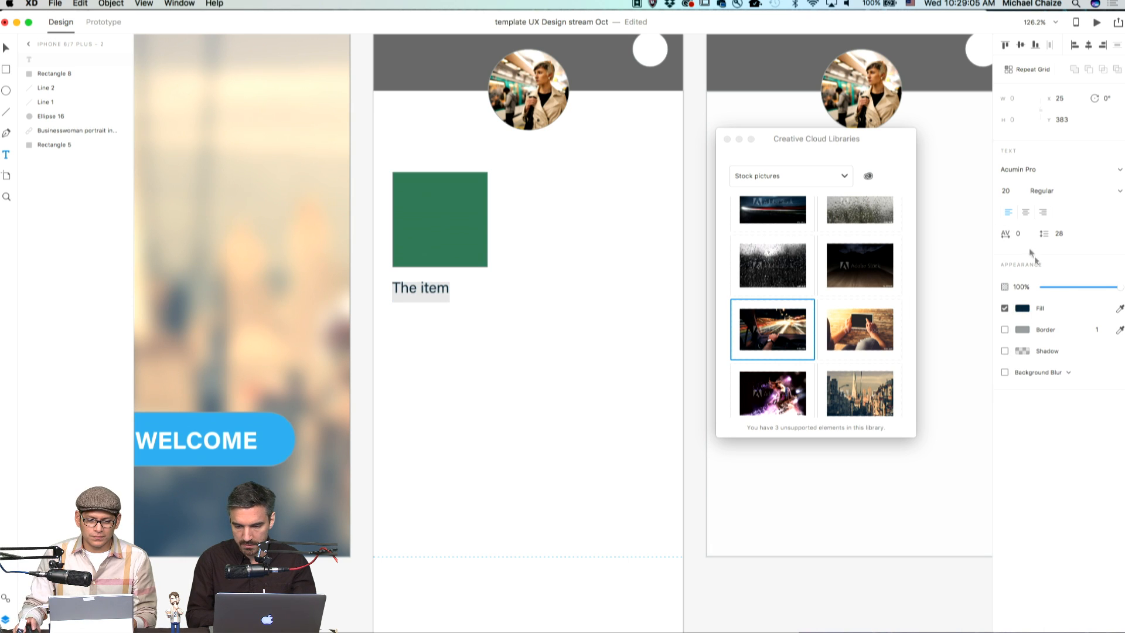
# Step: Center-align the "The item" text and center it beneath the green square at about X 51, Y 362
pyautogui.click(1026, 214)
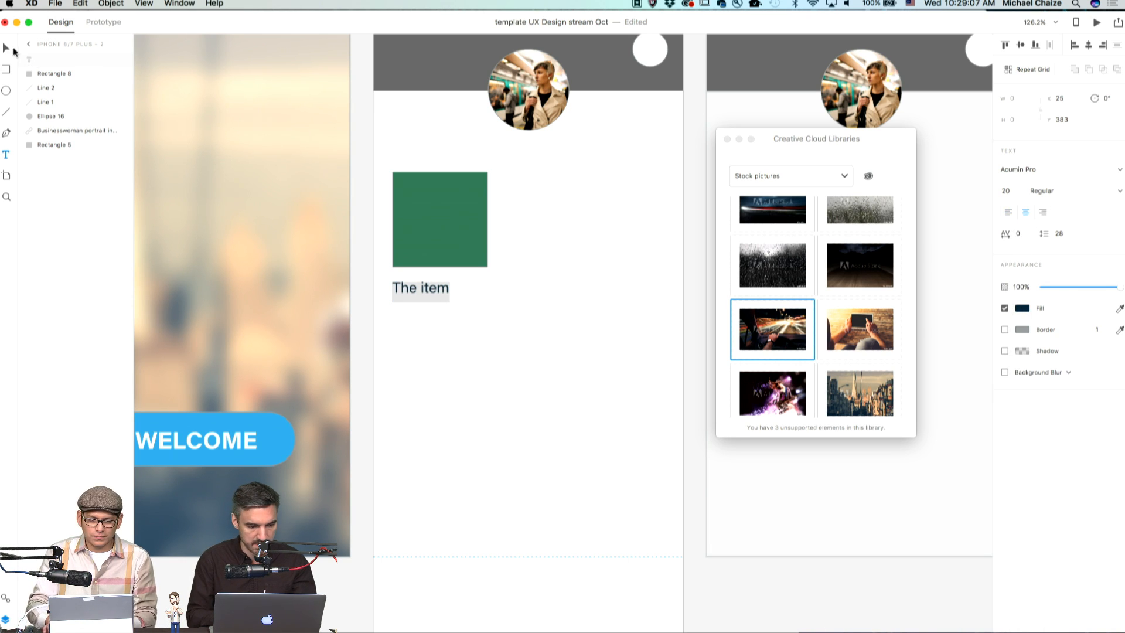
pyautogui.click(5, 50)
pyautogui.moveTo(452, 293); pyautogui.dragTo(472, 287)
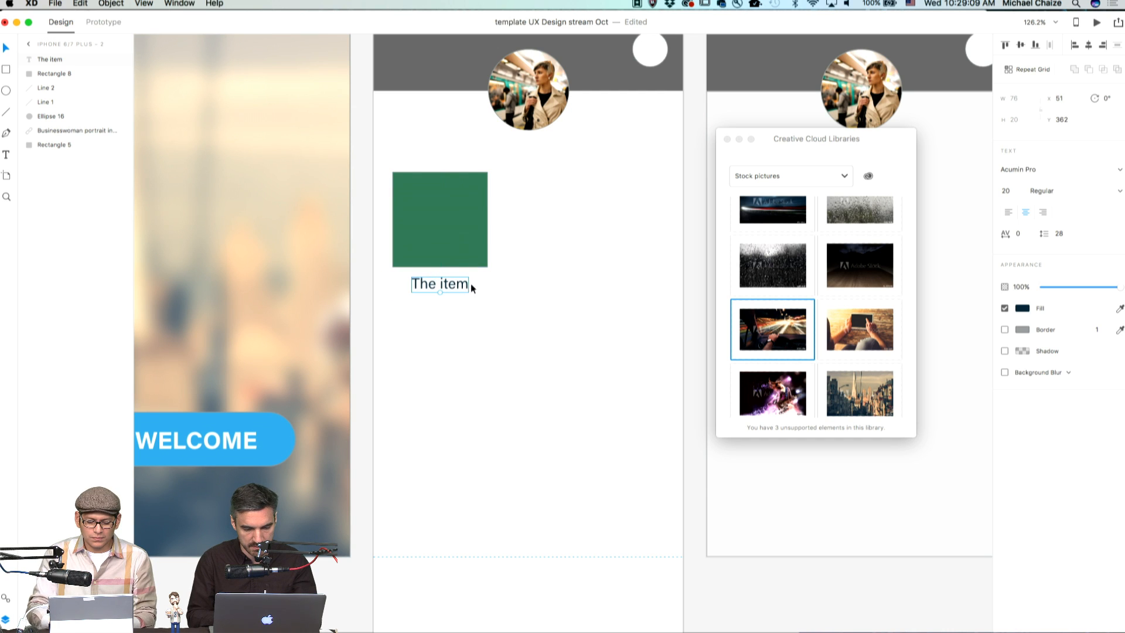
# Step: Turn the green square and its label into a repeat grid and extend it downward to three rows
pyautogui.keyDown('shift'); pyautogui.click(456, 248); pyautogui.keyUp('shift')
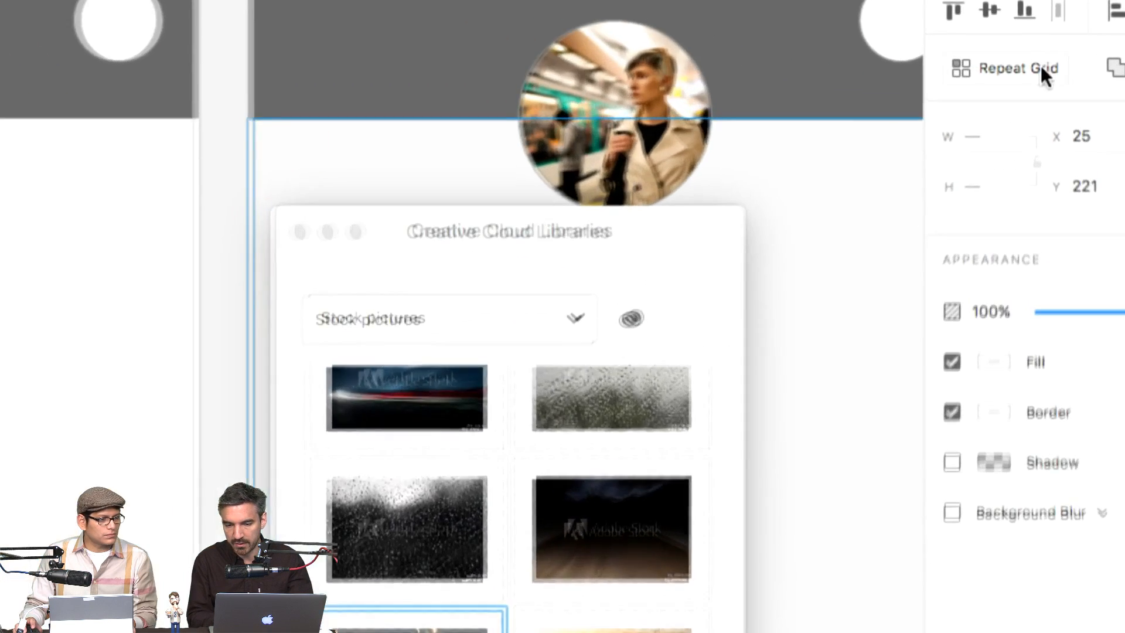
pyautogui.press('super+r')
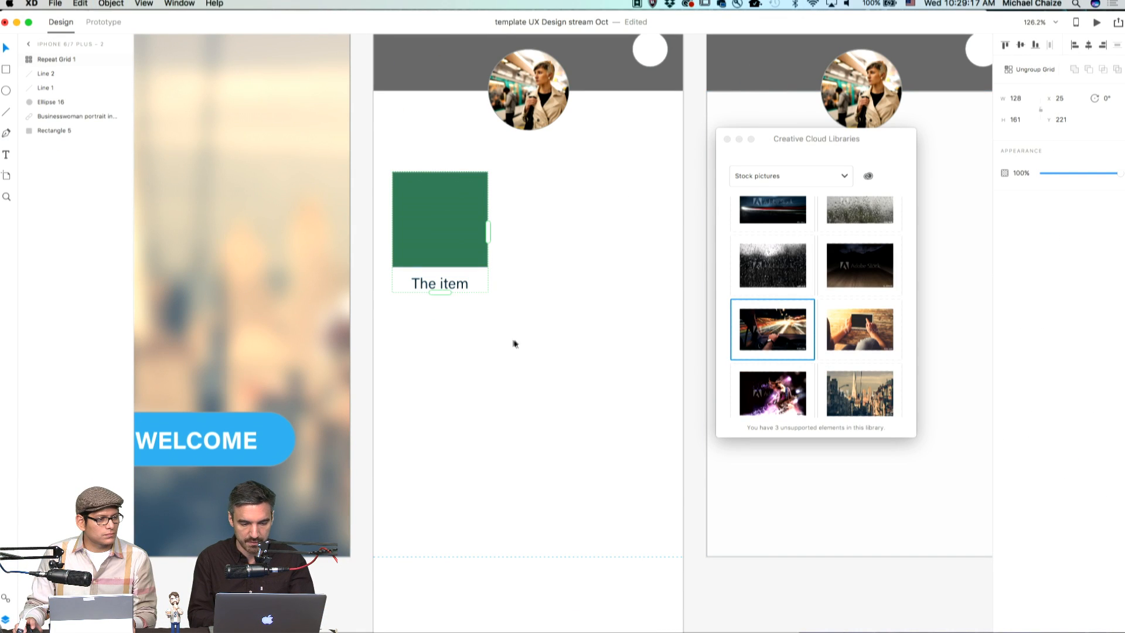
pyautogui.moveTo(440, 292); pyautogui.dragTo(434, 568)
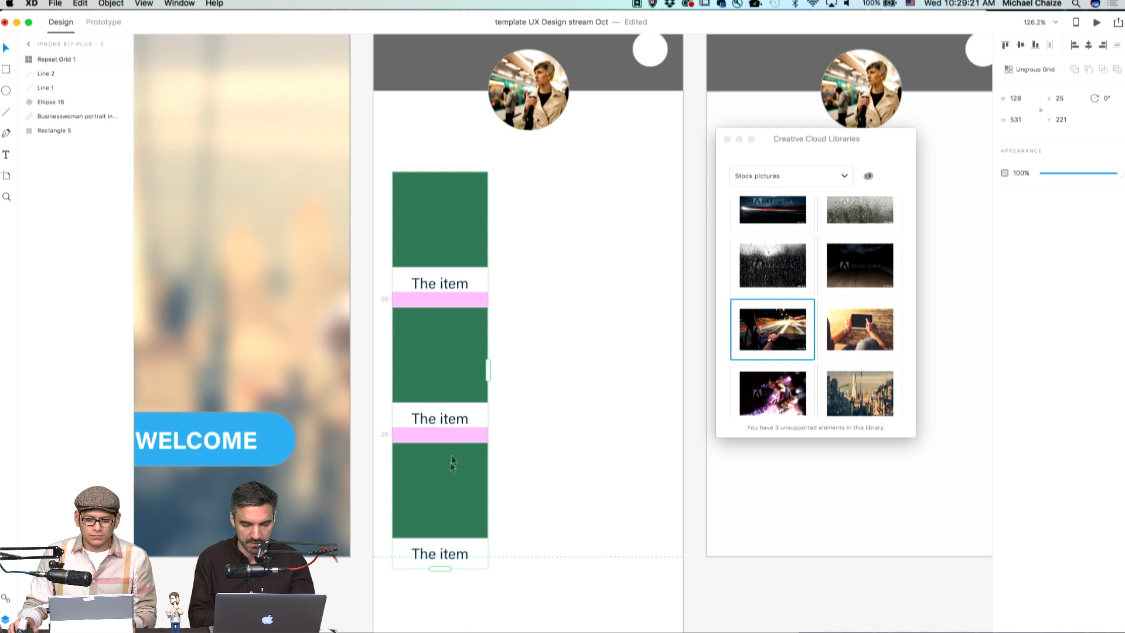
# Step: Tighten the vertical gap between the grid rows and widen the repeat grid to two columns, about 286 × 511 overall
pyautogui.moveTo(455, 431); pyautogui.dragTo(455, 422)
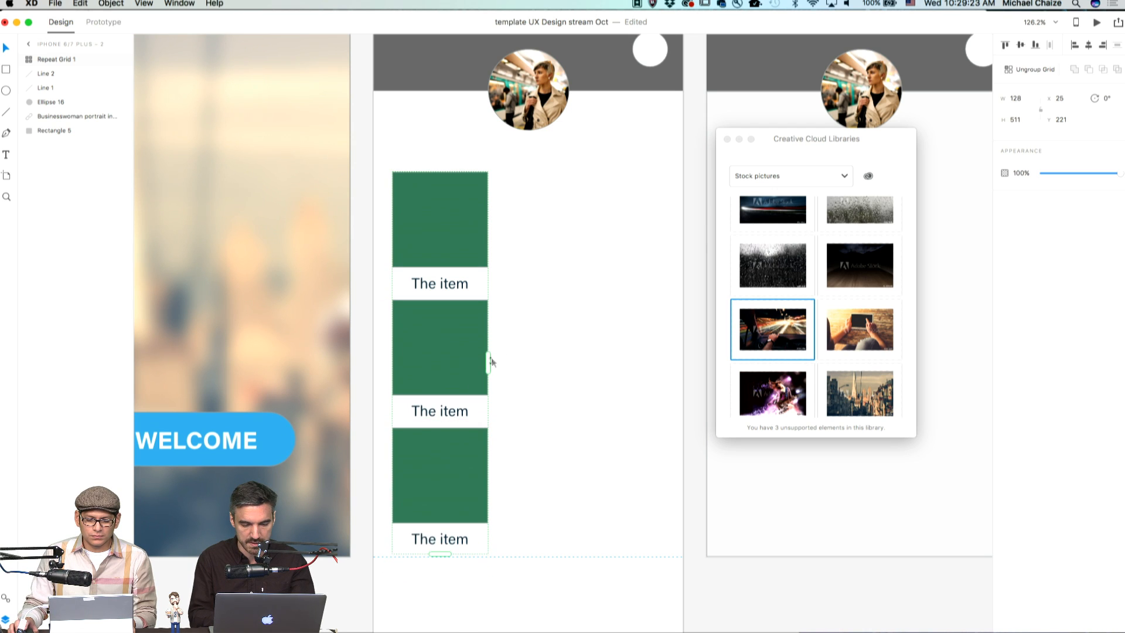
pyautogui.moveTo(489, 363); pyautogui.dragTo(606, 368)
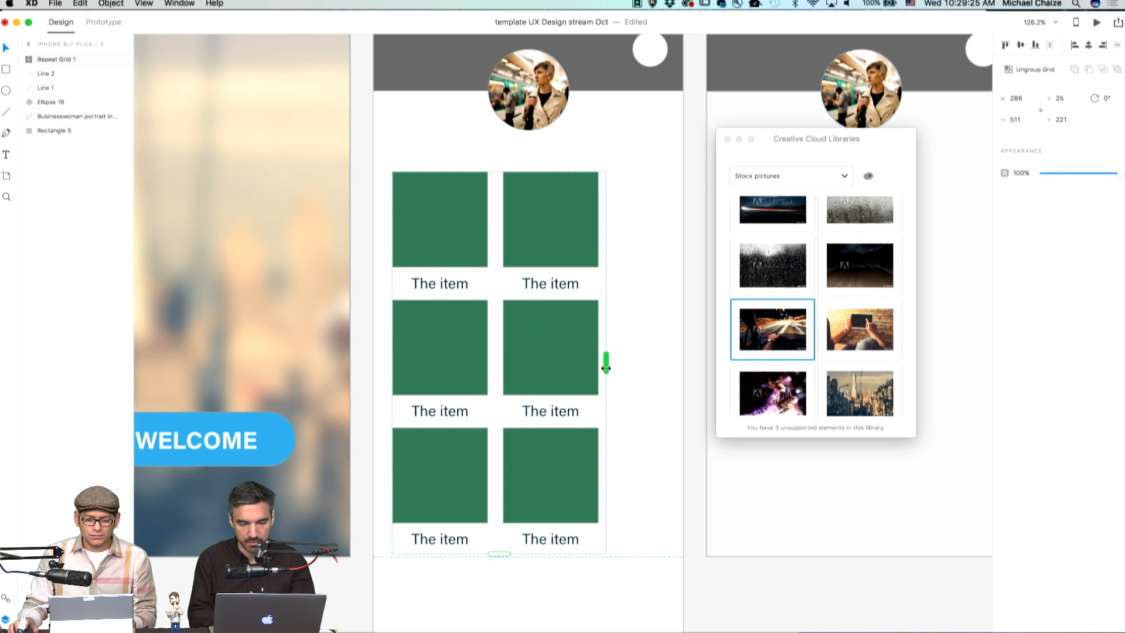
pyautogui.click(652, 378)
# Step: Switch to Finder and drop all five PNG files from the Twitter assets folder onto the repeat grid's first green square
pyautogui.click(427, 224)
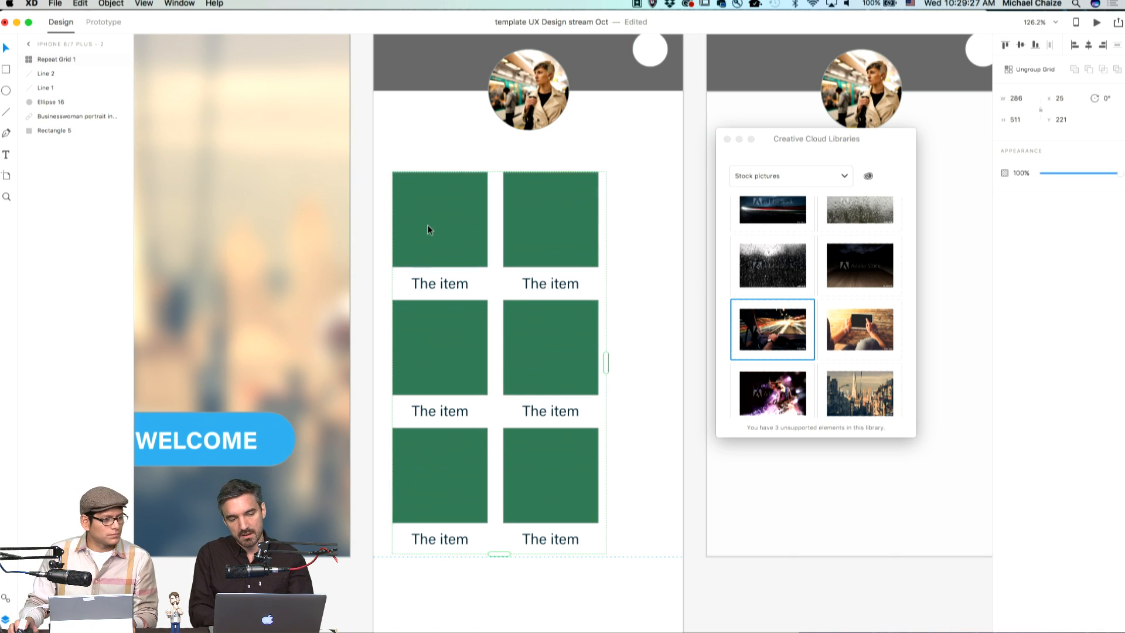
pyautogui.press('super+Tab')
pyautogui.click(949, 316)
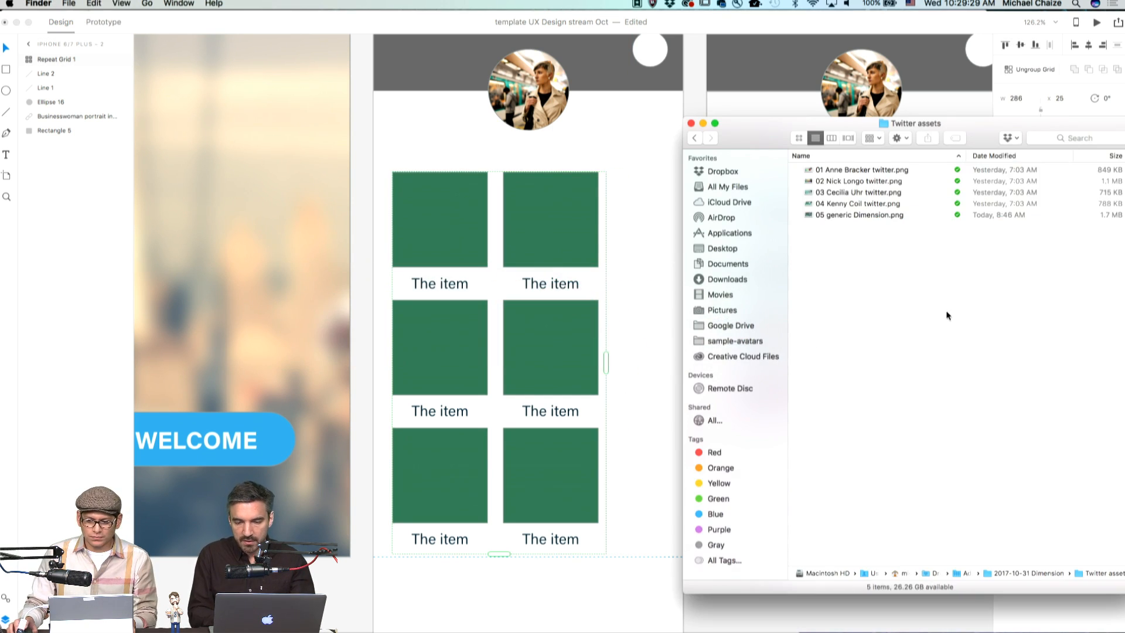
pyautogui.click(894, 173)
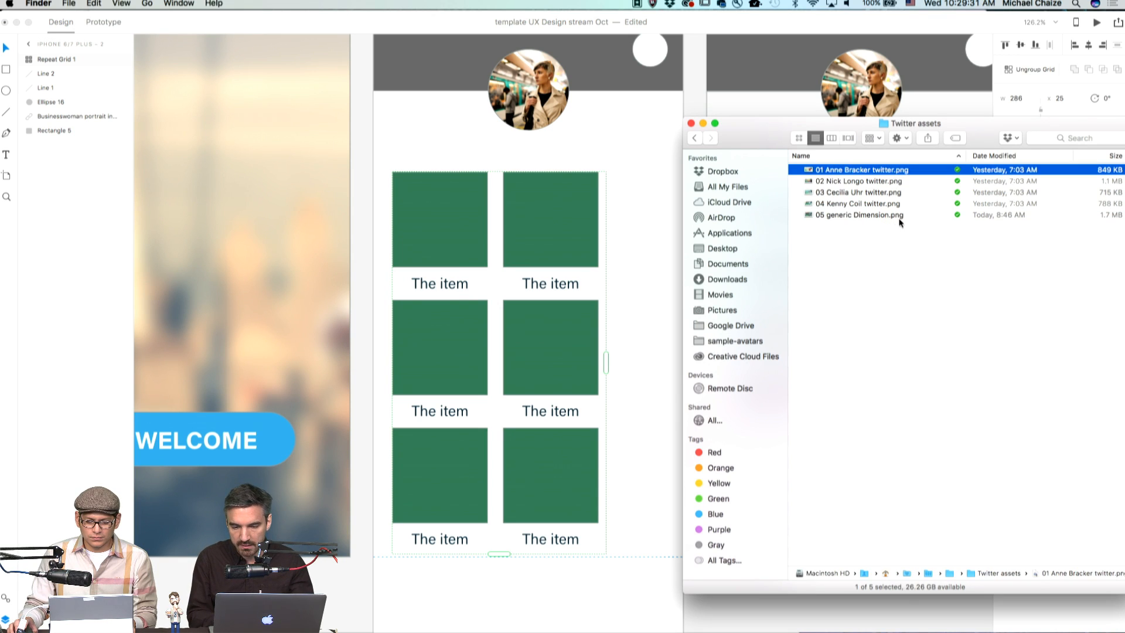
pyautogui.keyDown('shift'); pyautogui.click(899, 218); pyautogui.keyUp('shift')
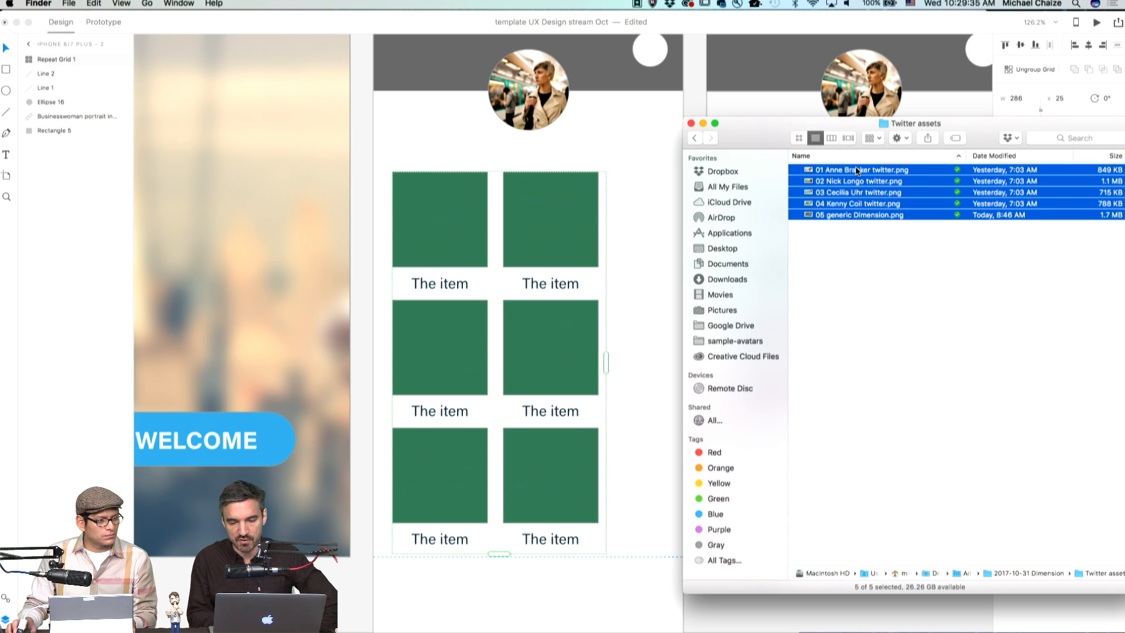
pyautogui.moveTo(857, 173); pyautogui.dragTo(424, 213)
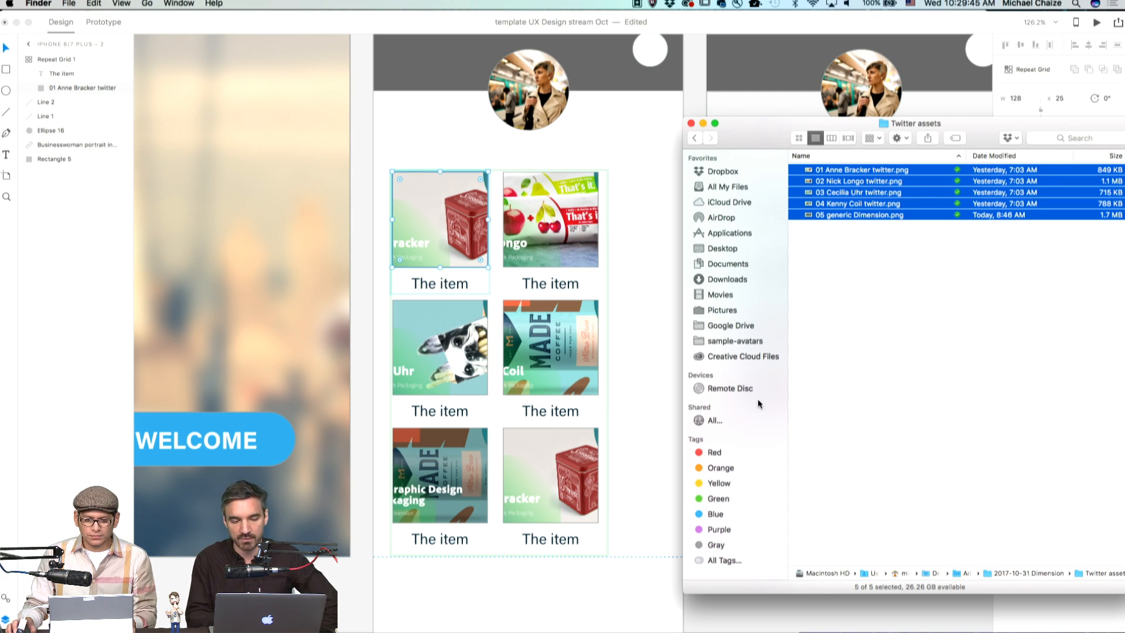
# Step: Switch back to XD and enter shape editing of the second column's picture in the repeat grid's second row
pyautogui.click(889, 325)
pyautogui.click(510, 355)
pyautogui.click(510, 355)
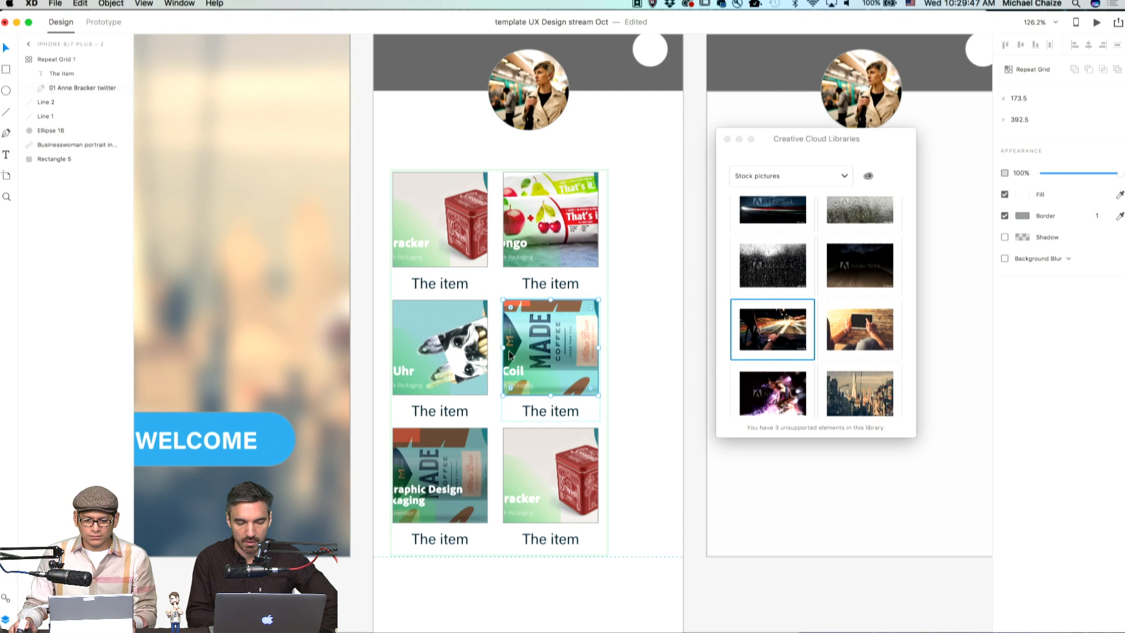
pyautogui.doubleClick(510, 355)
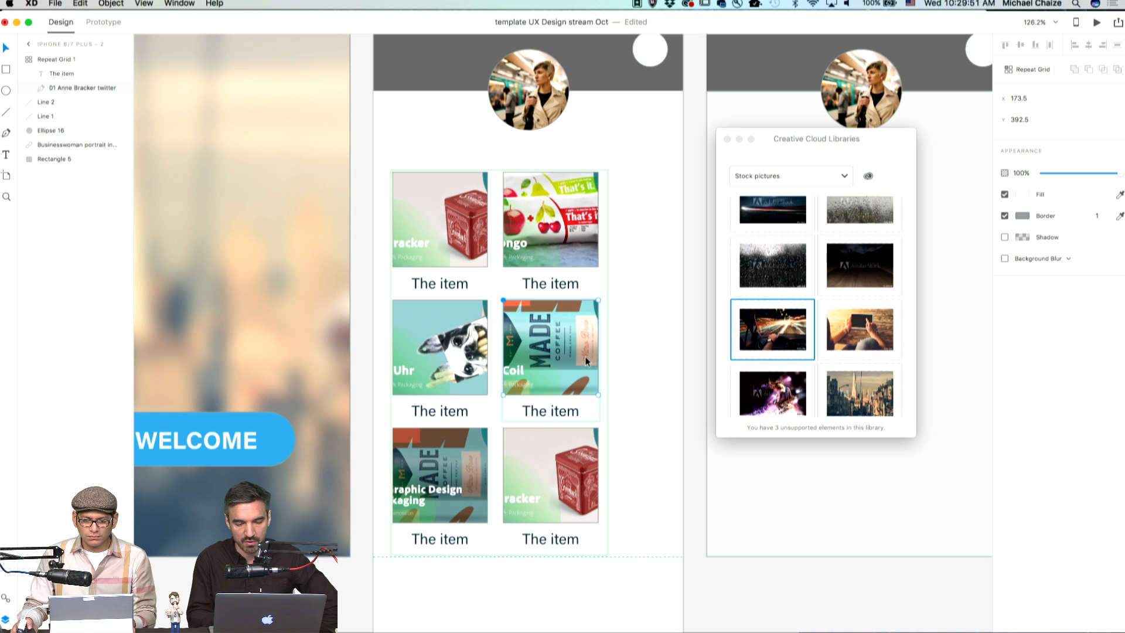
# Step: Change the label beneath the first-row, second-column picture of the repeat grid to "Item 2"
pyautogui.click(553, 410)
pyautogui.click(542, 286)
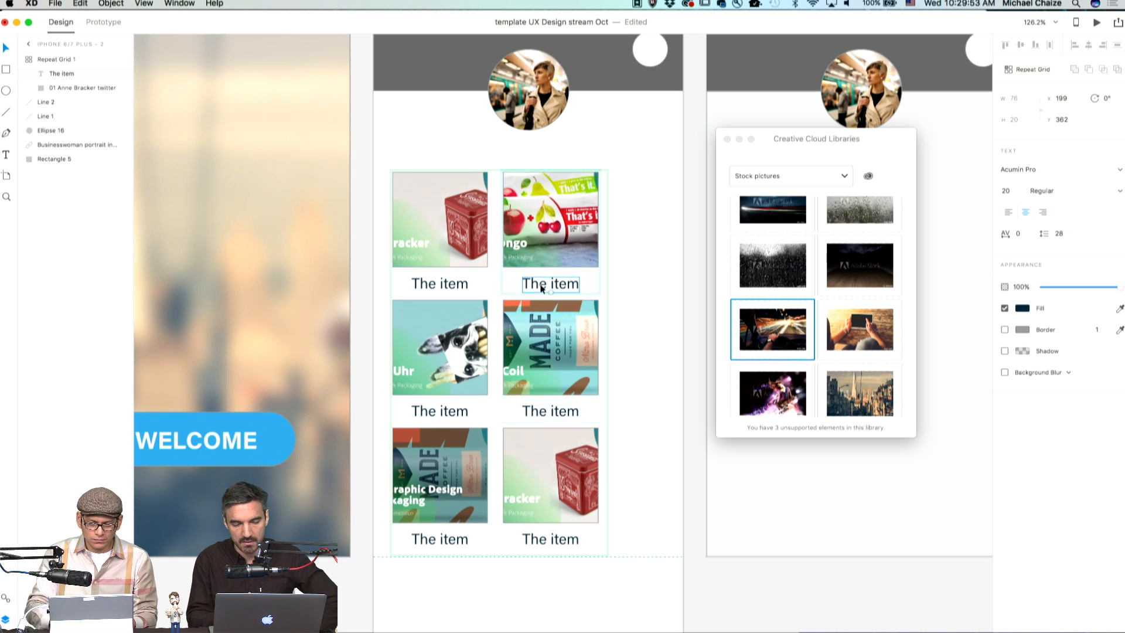
pyautogui.doubleClick(542, 288)
pyautogui.write('Item 2')
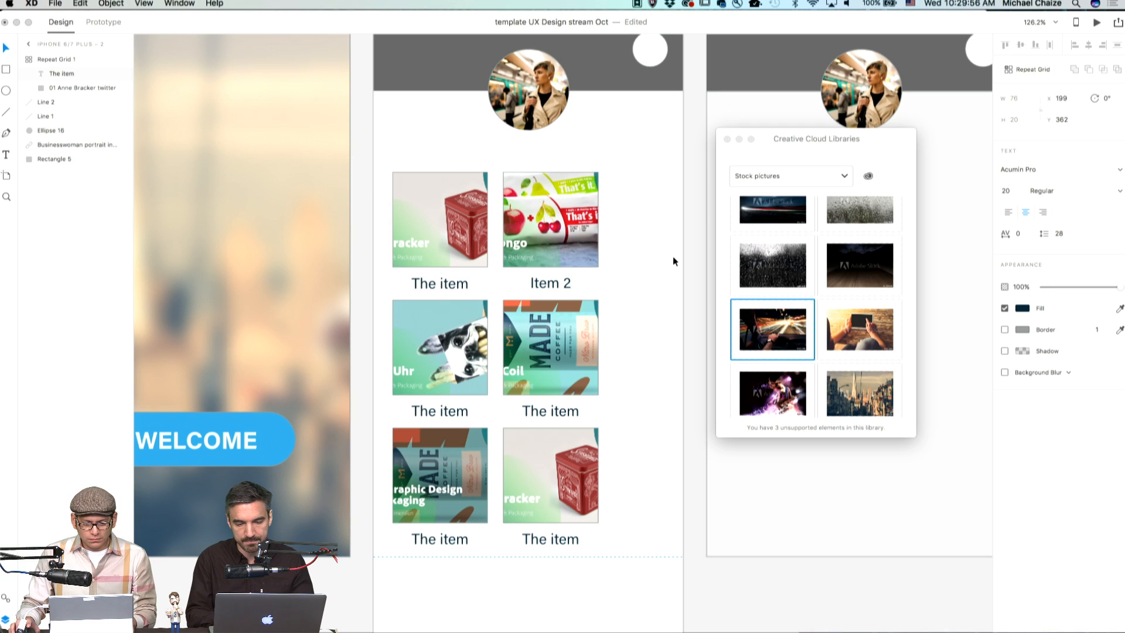
pyautogui.press('Escape')
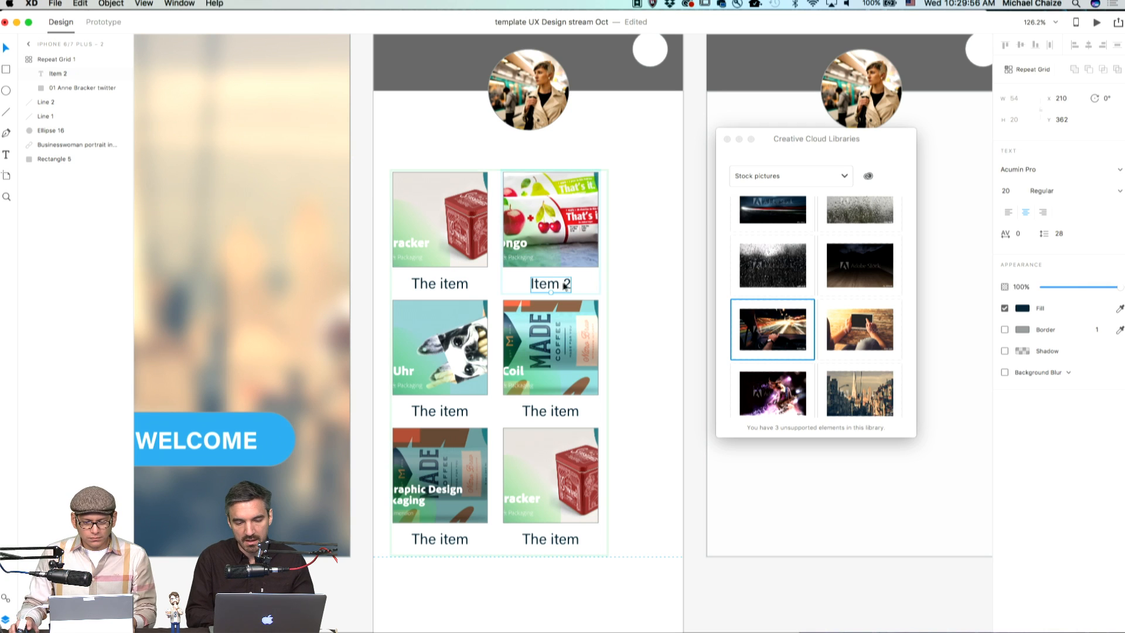
pyautogui.click(452, 285)
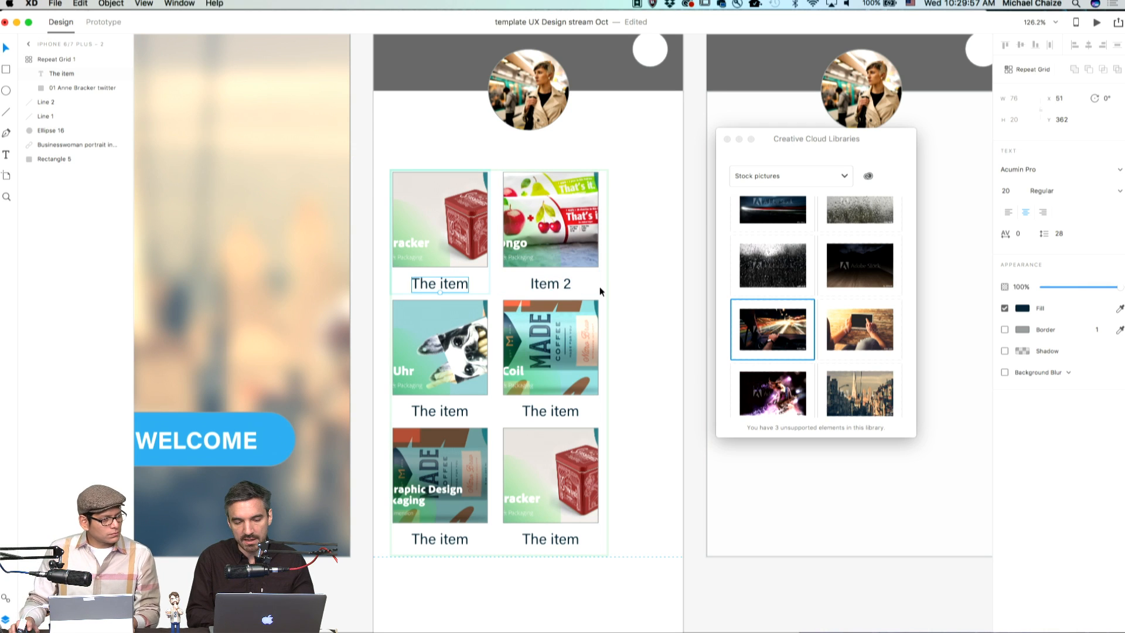
pyautogui.click(546, 284)
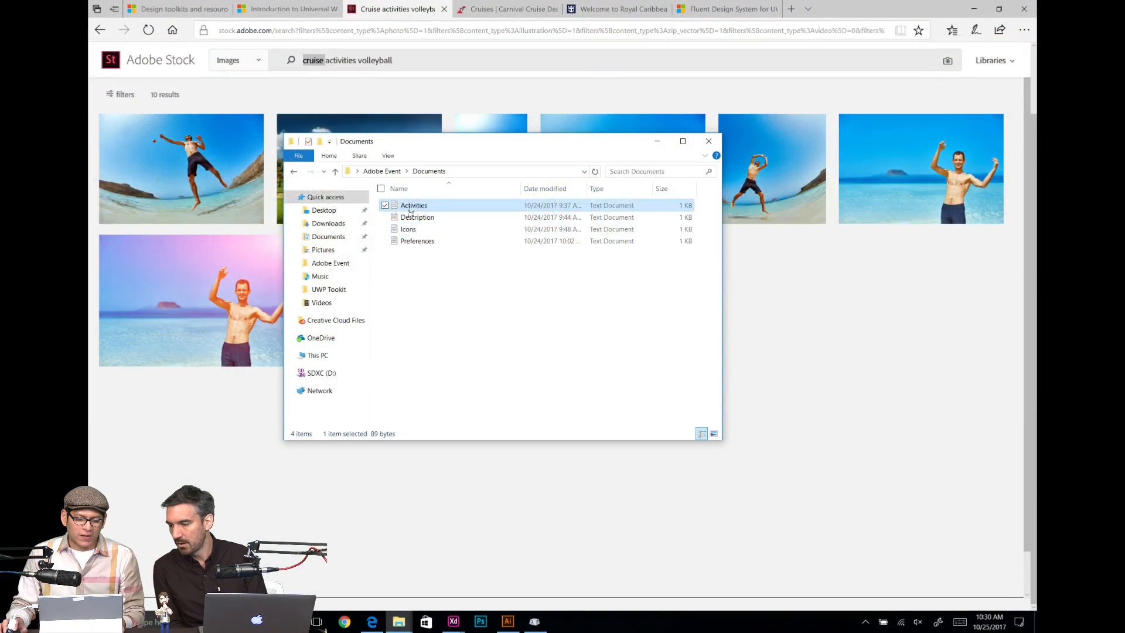
# Step: Review the sample texts in the Activities, Description and Preferences files of the Documents folder, closing them after viewing
pyautogui.doubleClick(411, 206)
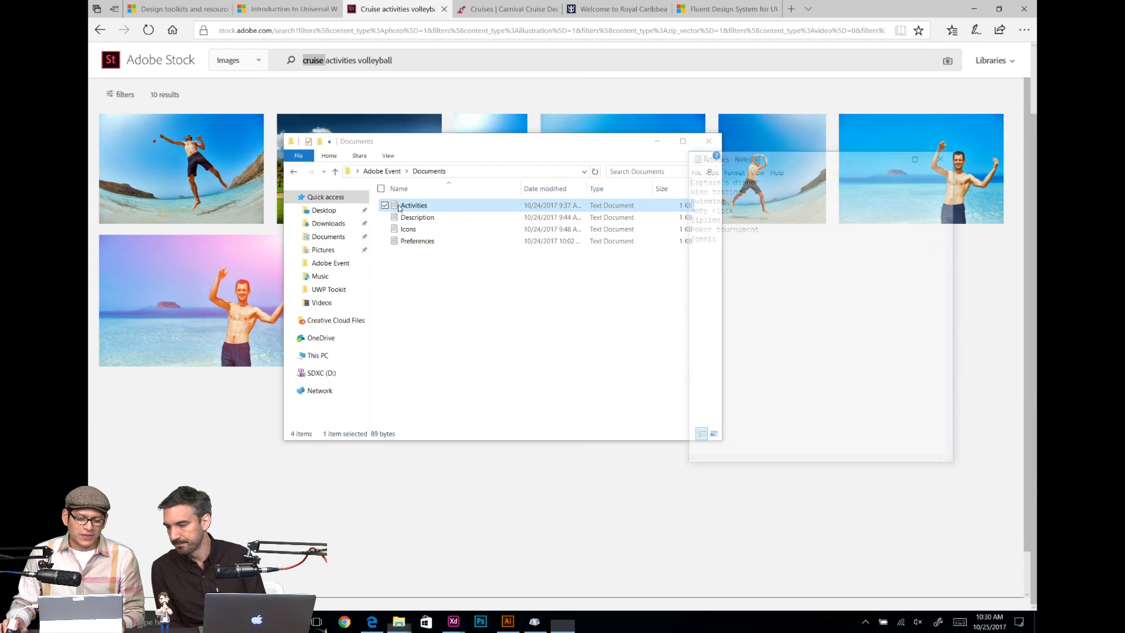
pyautogui.doubleClick(404, 218)
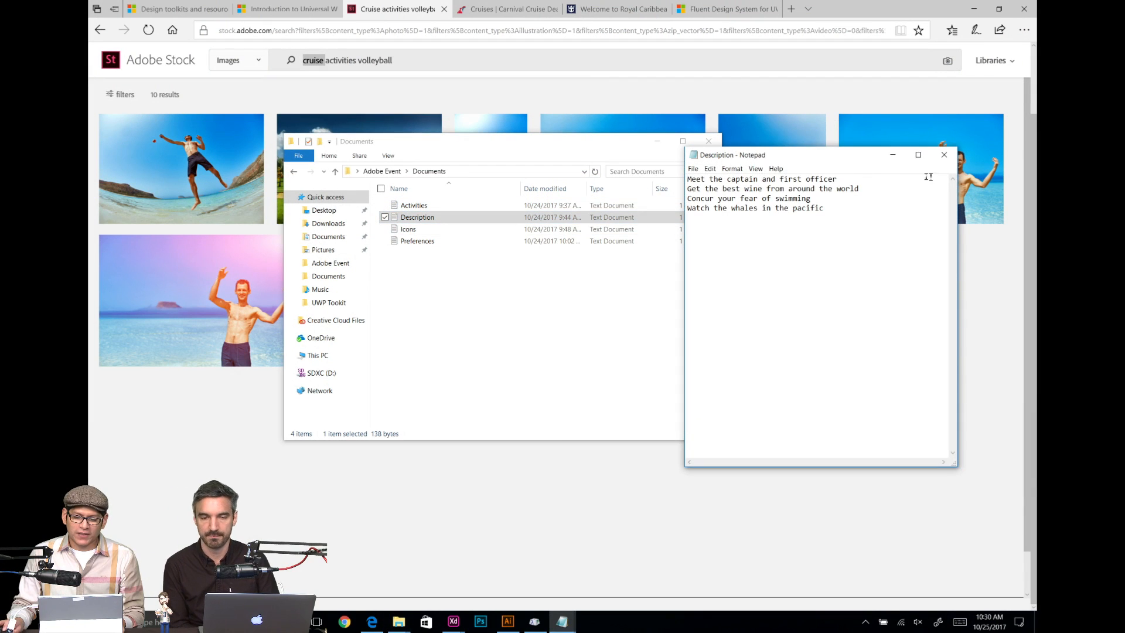
pyautogui.click(944, 155)
pyautogui.click(944, 154)
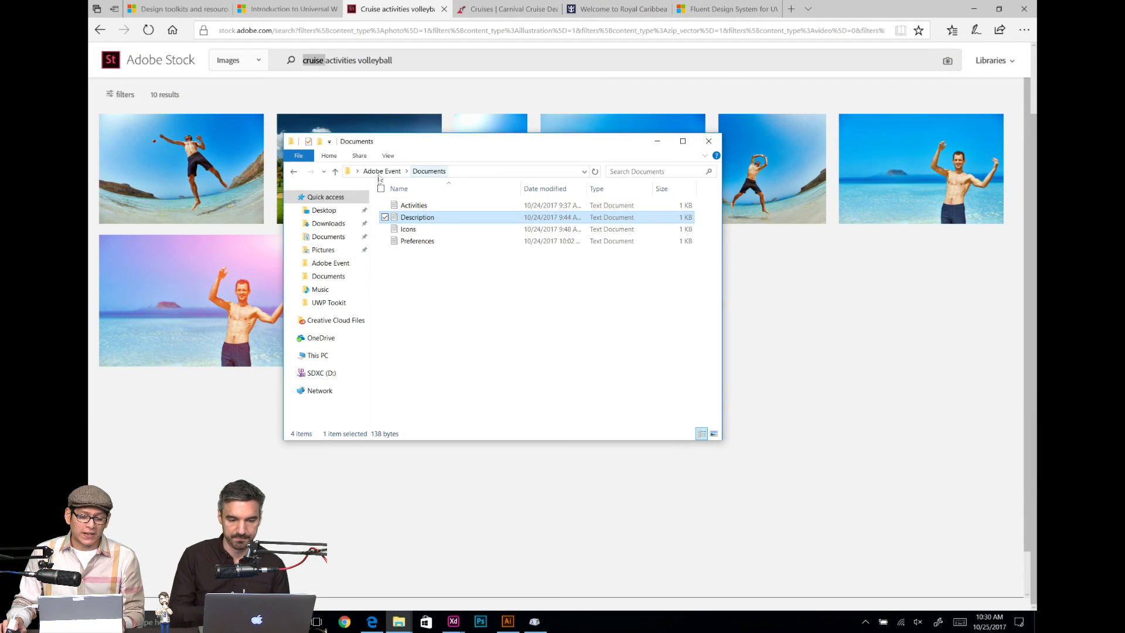
pyautogui.doubleClick(410, 241)
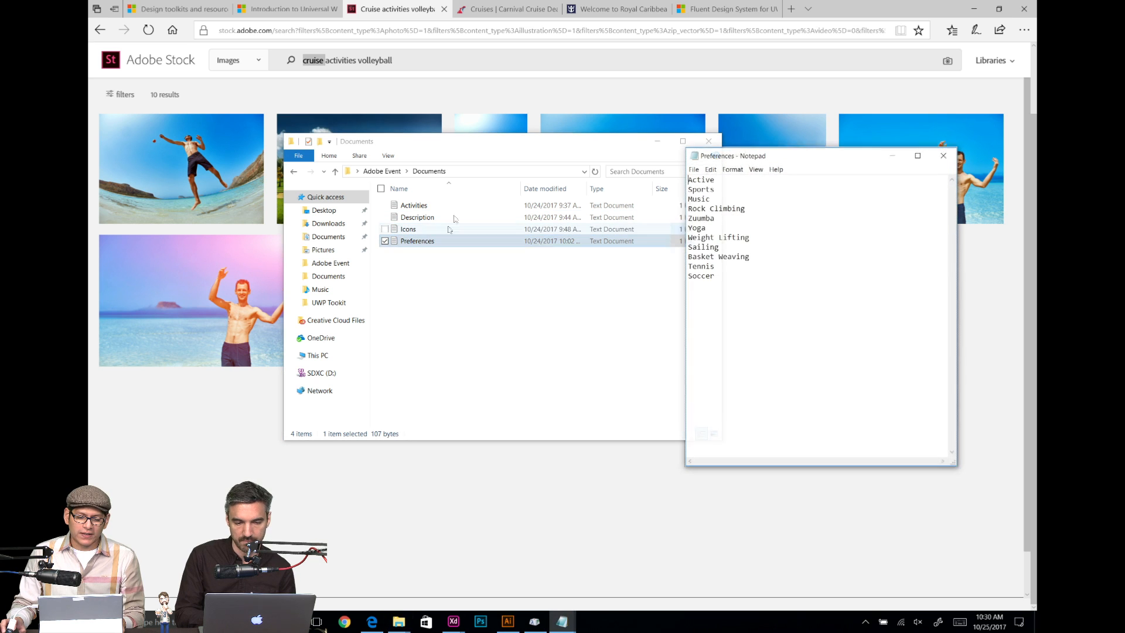
pyautogui.click(943, 155)
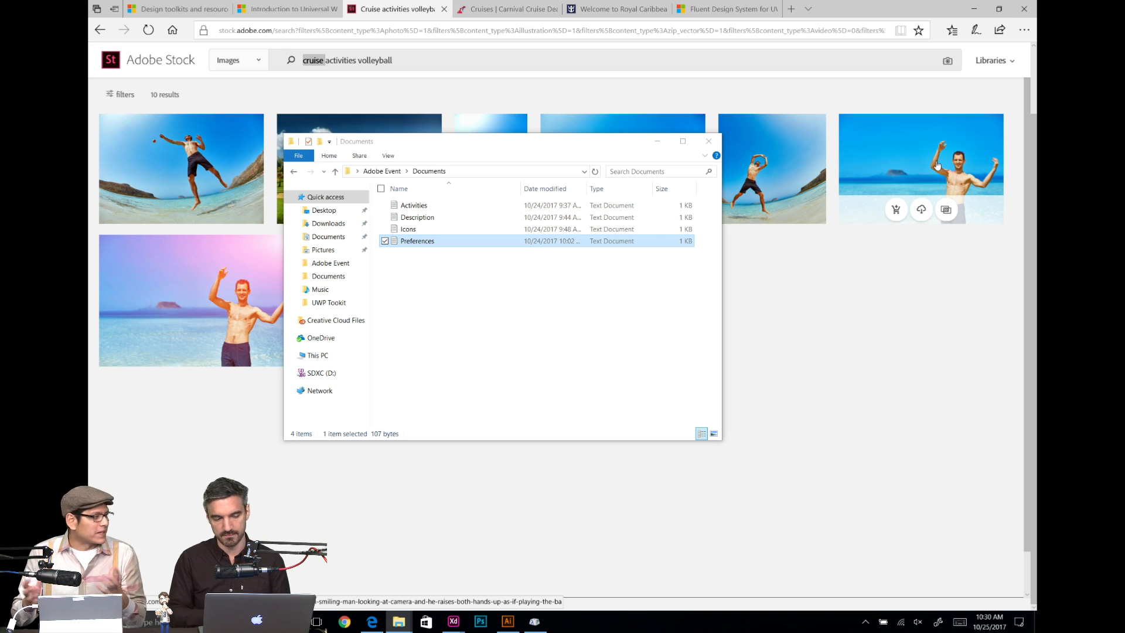
pyautogui.click(516, 300)
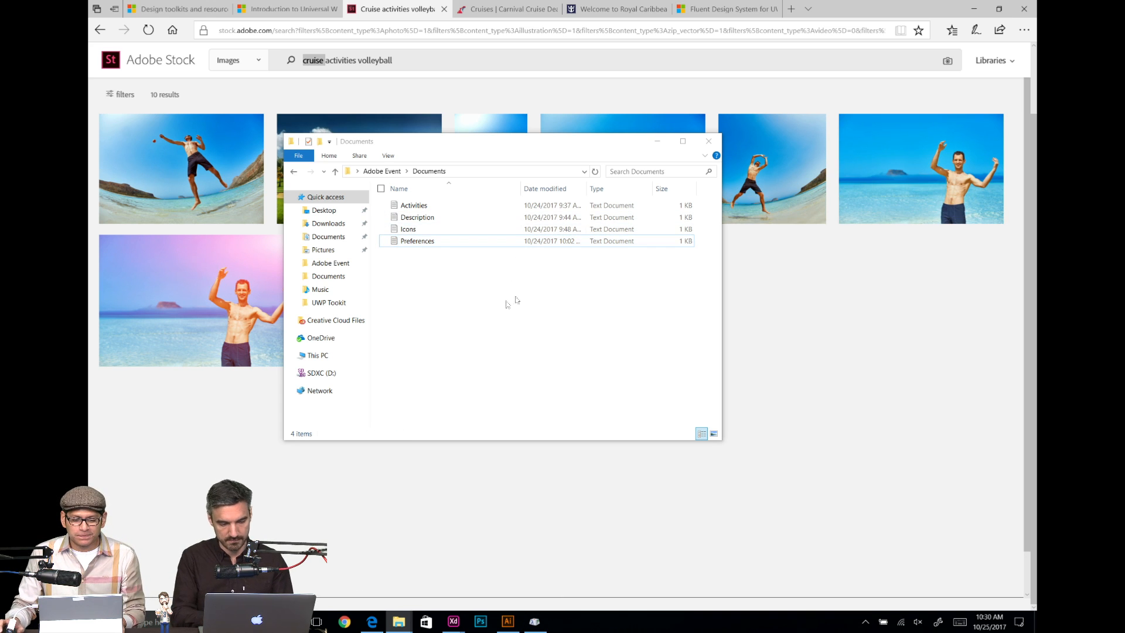
# Step: Create a folder named _Archive inside the Design folder of Adobe Event
pyautogui.click(374, 171)
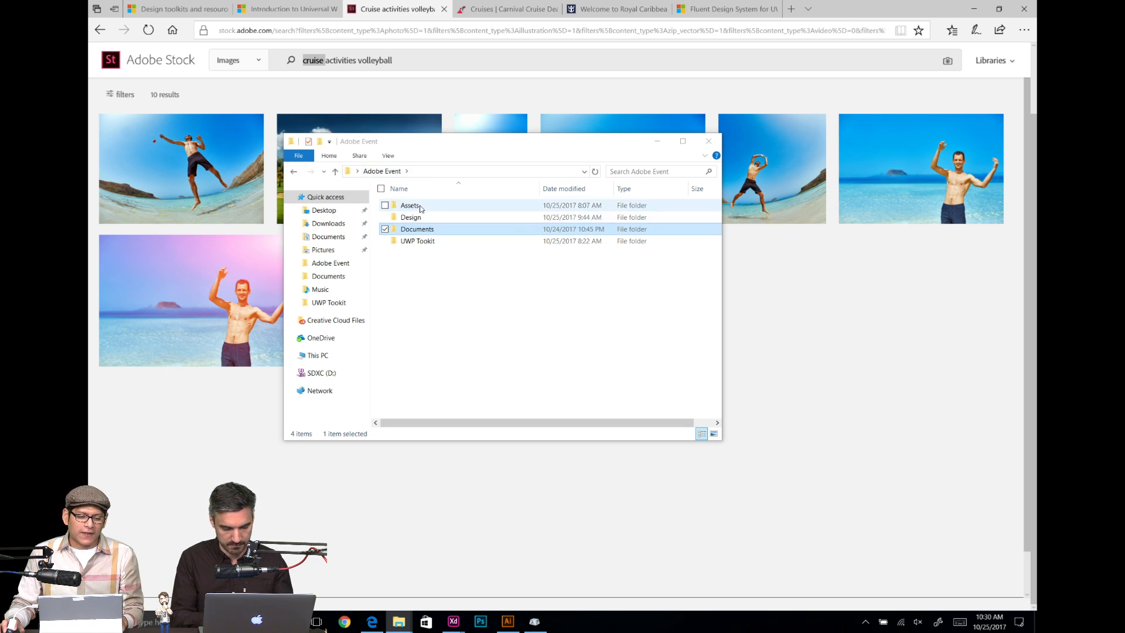
pyautogui.click(426, 243)
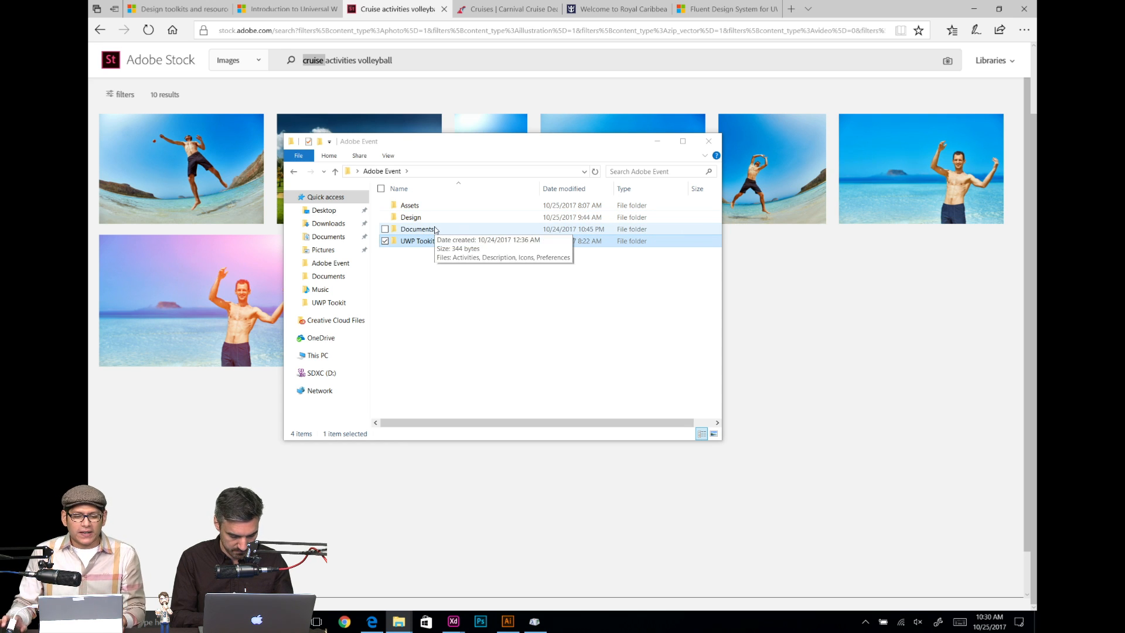
pyautogui.doubleClick(445, 217)
pyautogui.rightClick(445, 246)
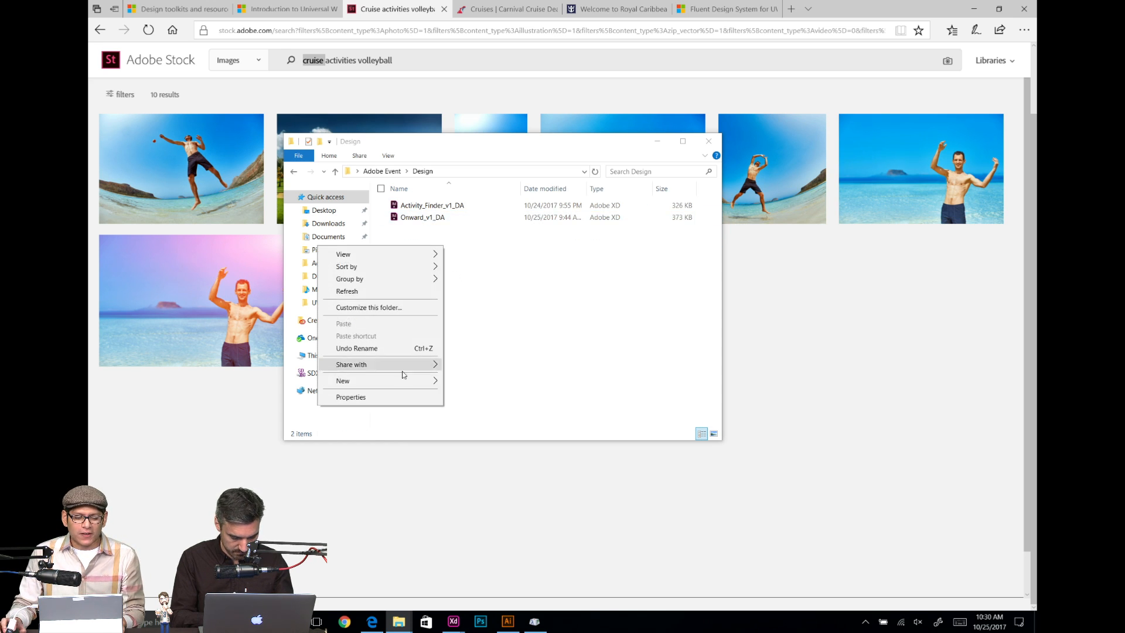
pyautogui.moveTo(404, 380)
pyautogui.click(305, 379)
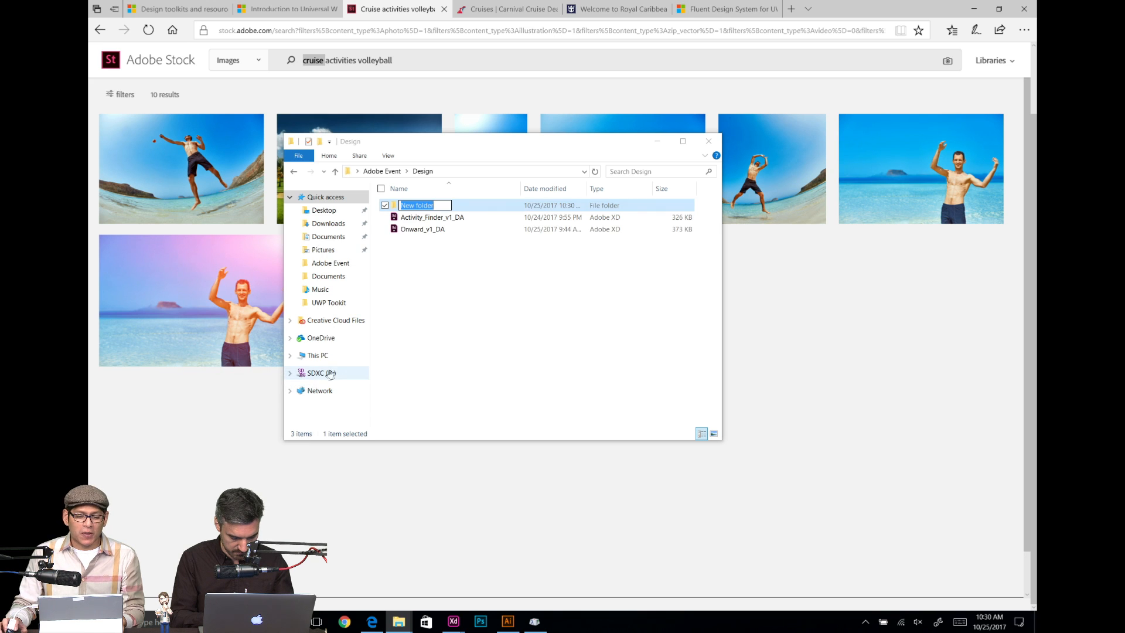
pyautogui.write('_')
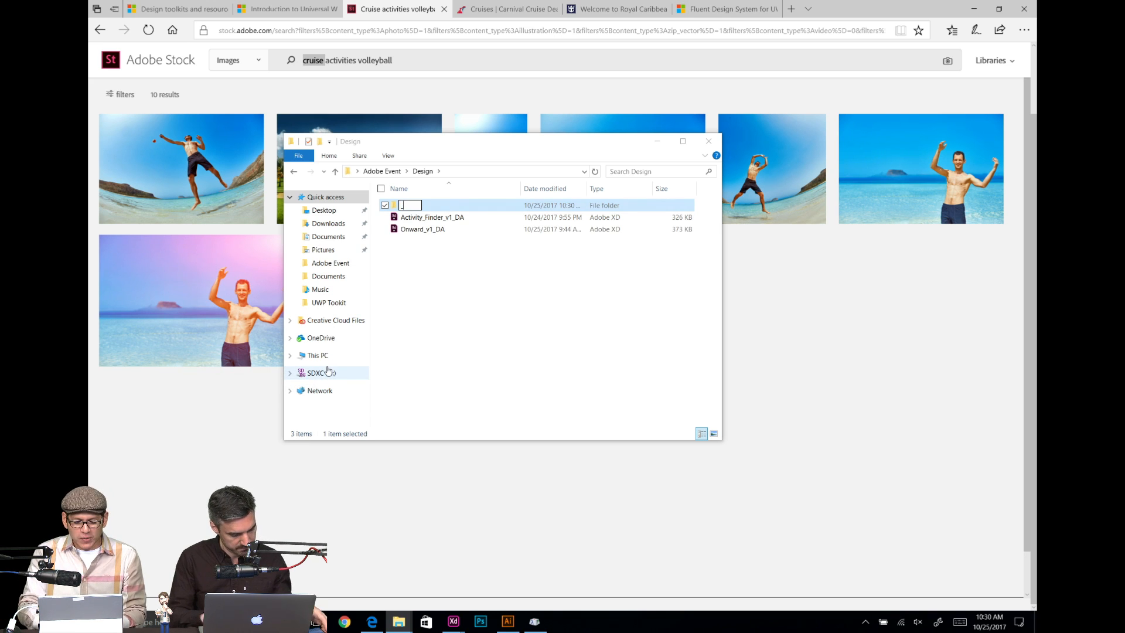
pyautogui.write('Archive')
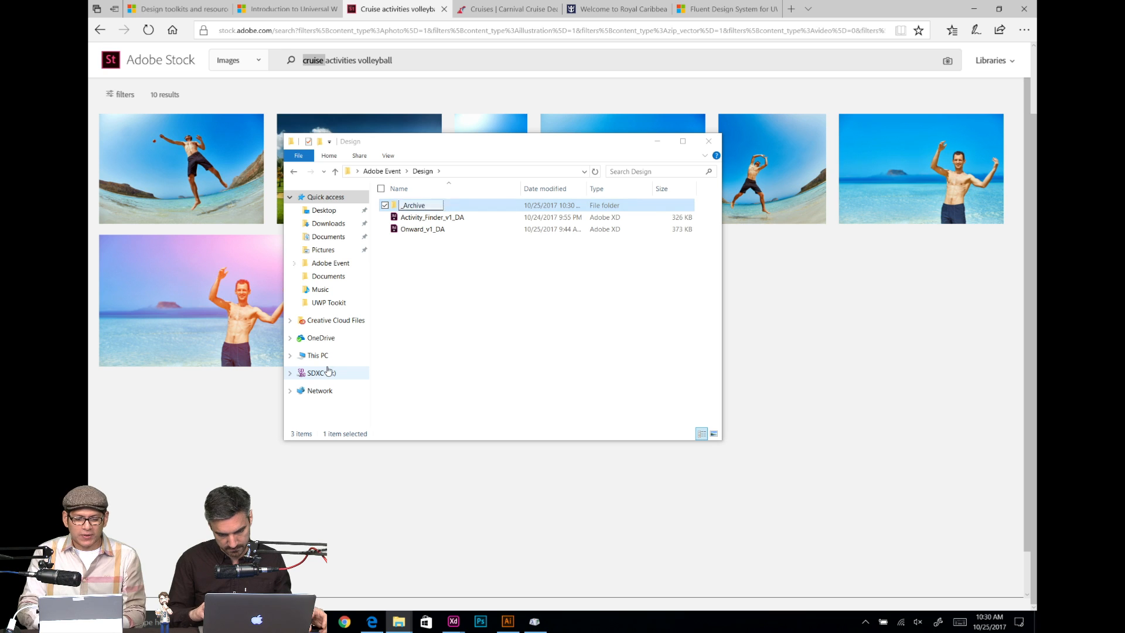
pyautogui.press('Return')
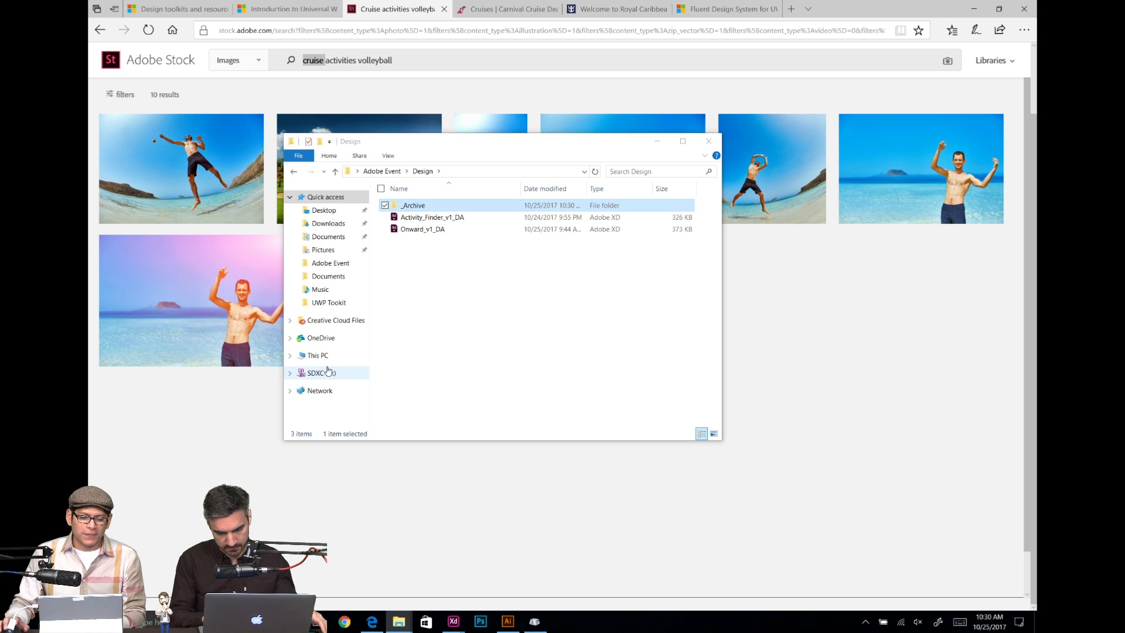
# Step: Move the Activity_Finder_v1_DA file into the _Archive folder
pyautogui.click(433, 218)
pyautogui.moveTo(433, 218); pyautogui.dragTo(428, 205)
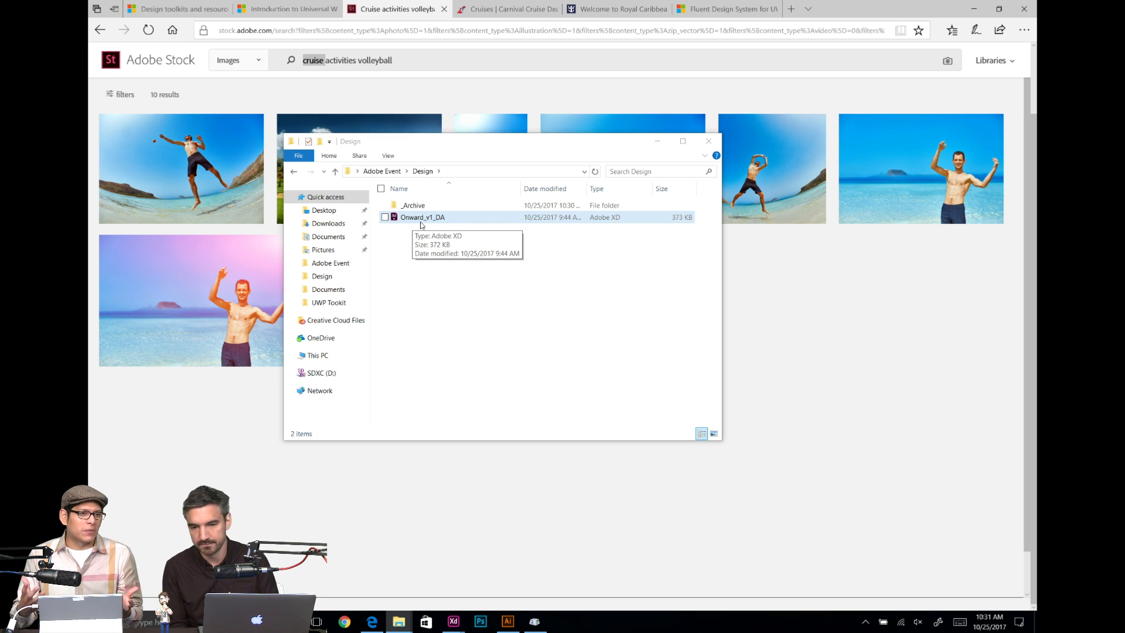
pyautogui.click(469, 286)
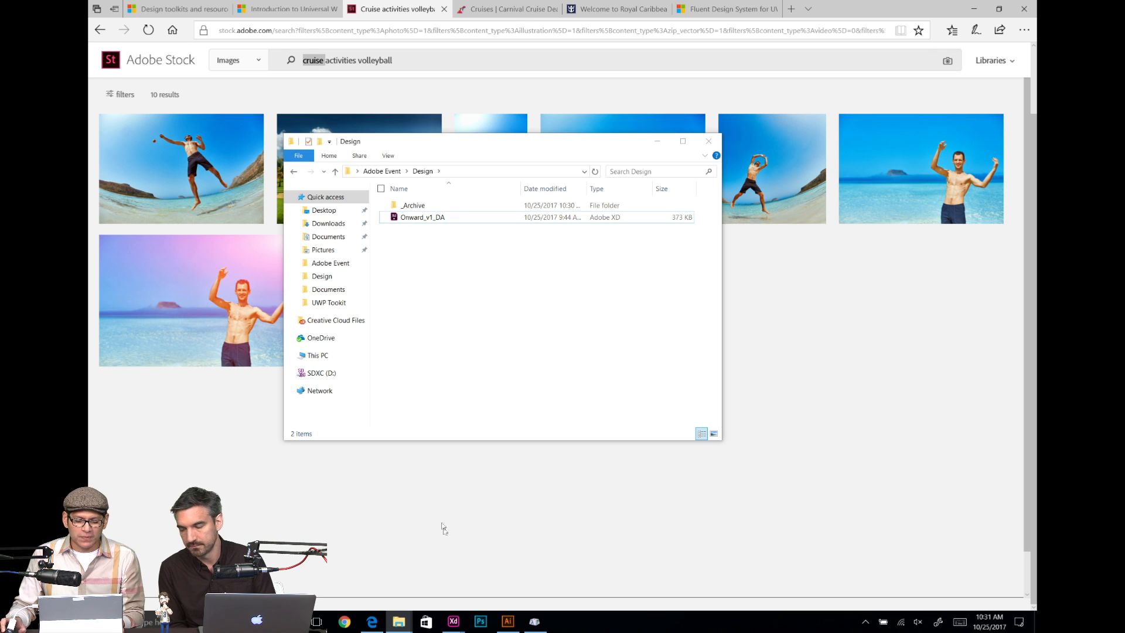
# Step: Switch to the Onward_v1_DA document in XD and open the Creative Cloud Libraries
pyautogui.moveTo(454, 621)
pyautogui.click(390, 566)
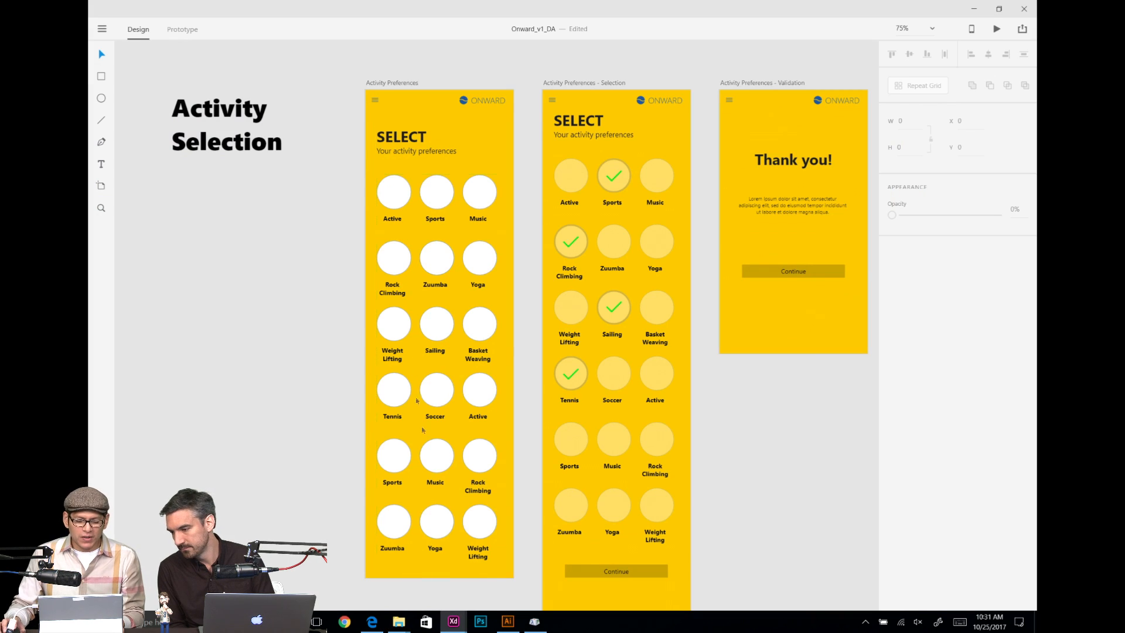
pyautogui.click(102, 28)
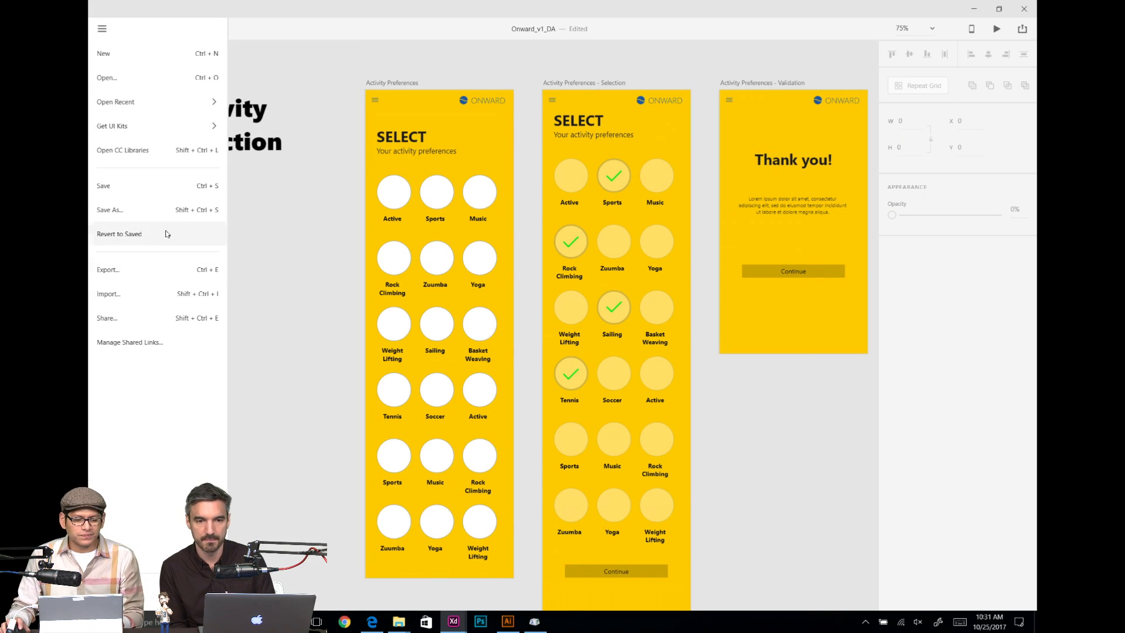
pyautogui.click(163, 153)
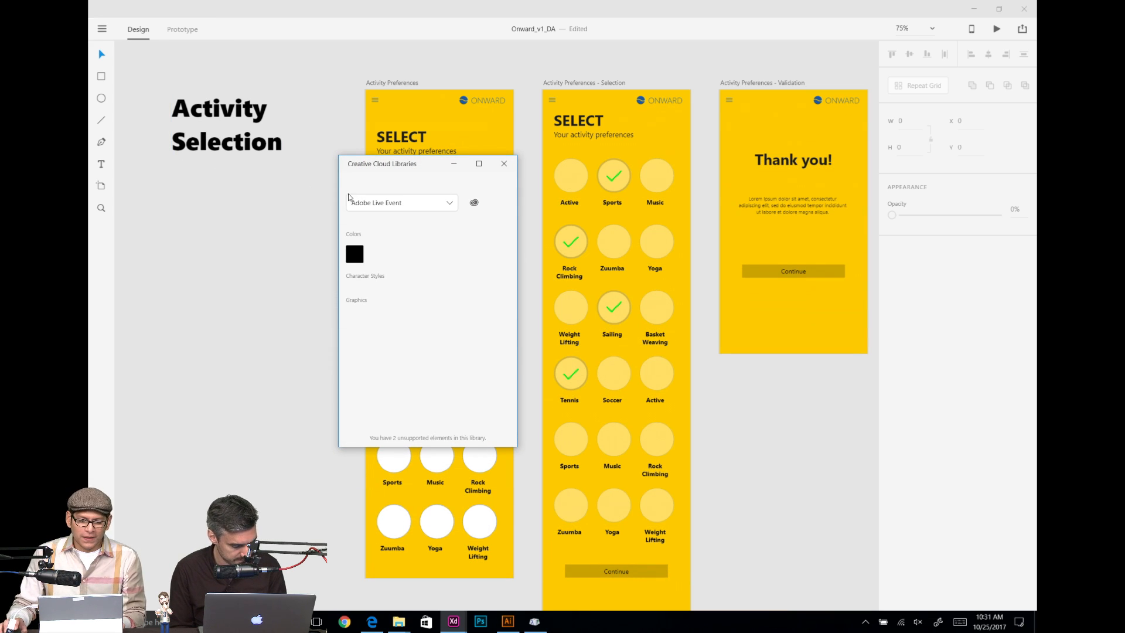
# Step: Show My Library, then place its window beside the Activity Preferences artboard and lengthen it to show all eight graphics
pyautogui.click(373, 203)
pyautogui.click(375, 244)
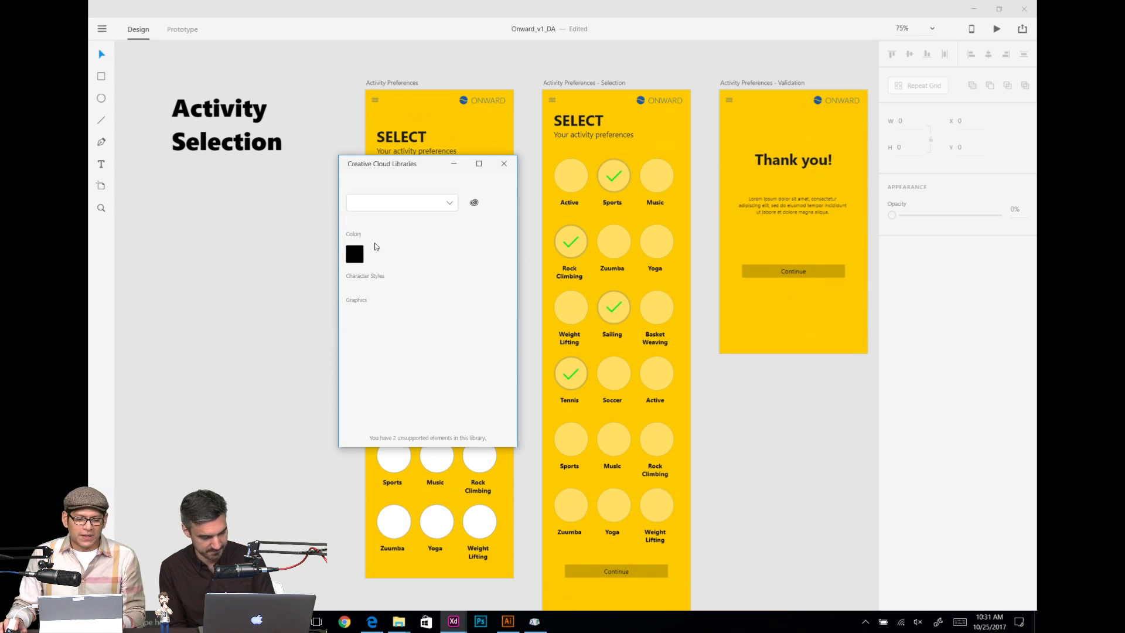
pyautogui.moveTo(431, 164); pyautogui.dragTo(238, 113)
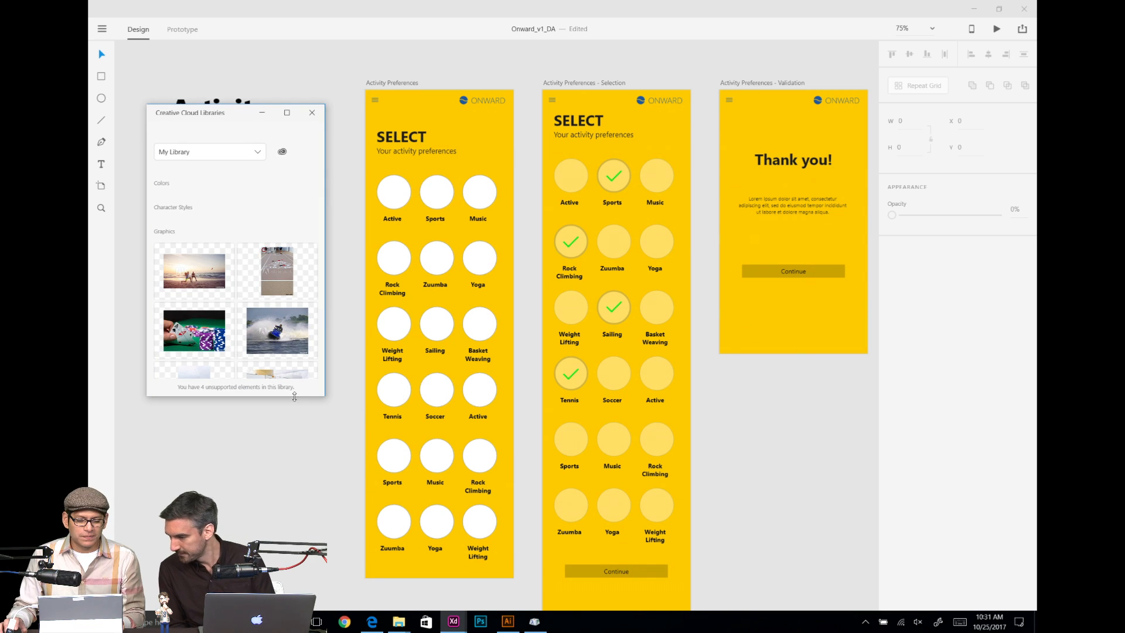
pyautogui.moveTo(296, 396); pyautogui.dragTo(278, 572)
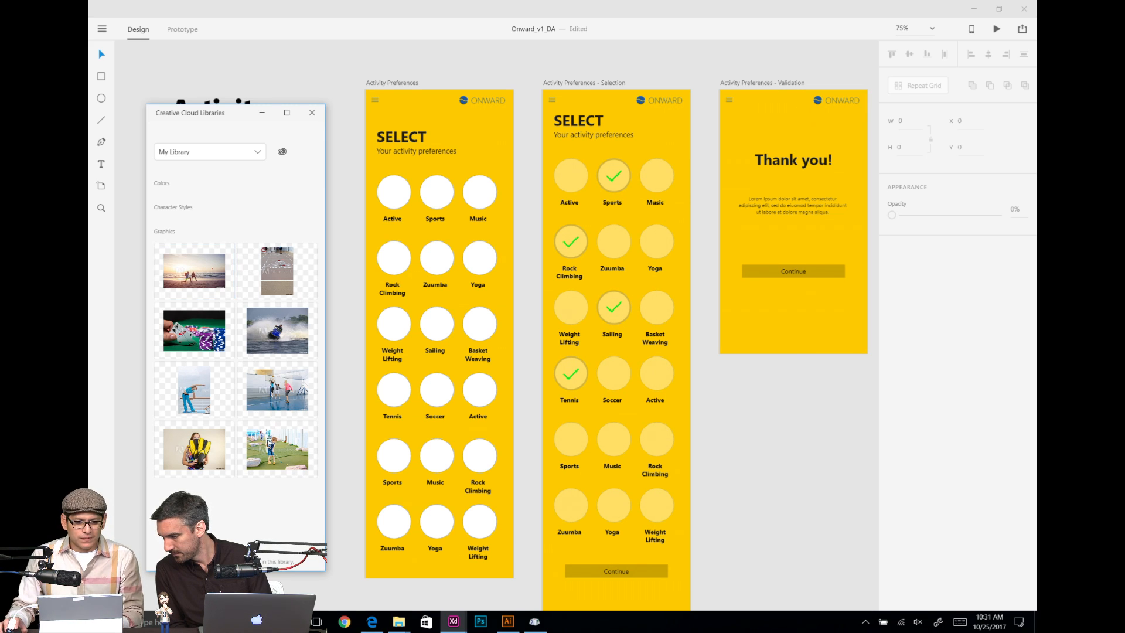
# Step: Fill the circles of the Activity Preferences repeat grid with all eight stock pictures from My Library
pyautogui.hotkey('ctrl', 'a')
pyautogui.click(426, 181)
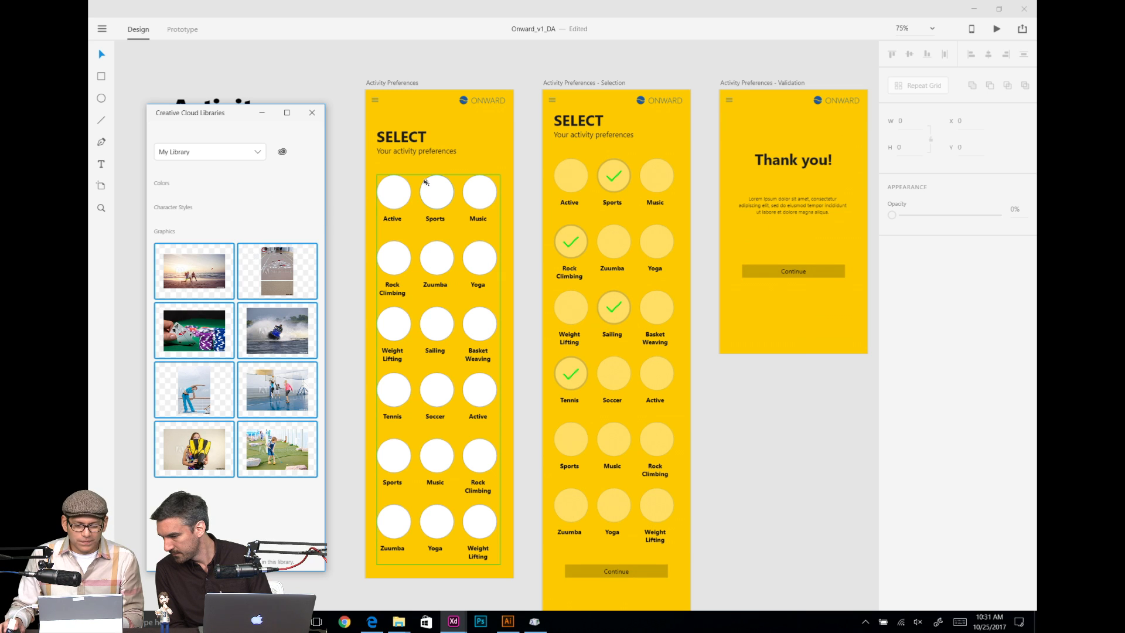
pyautogui.hotkey('ctrl', 'shift', 'l')
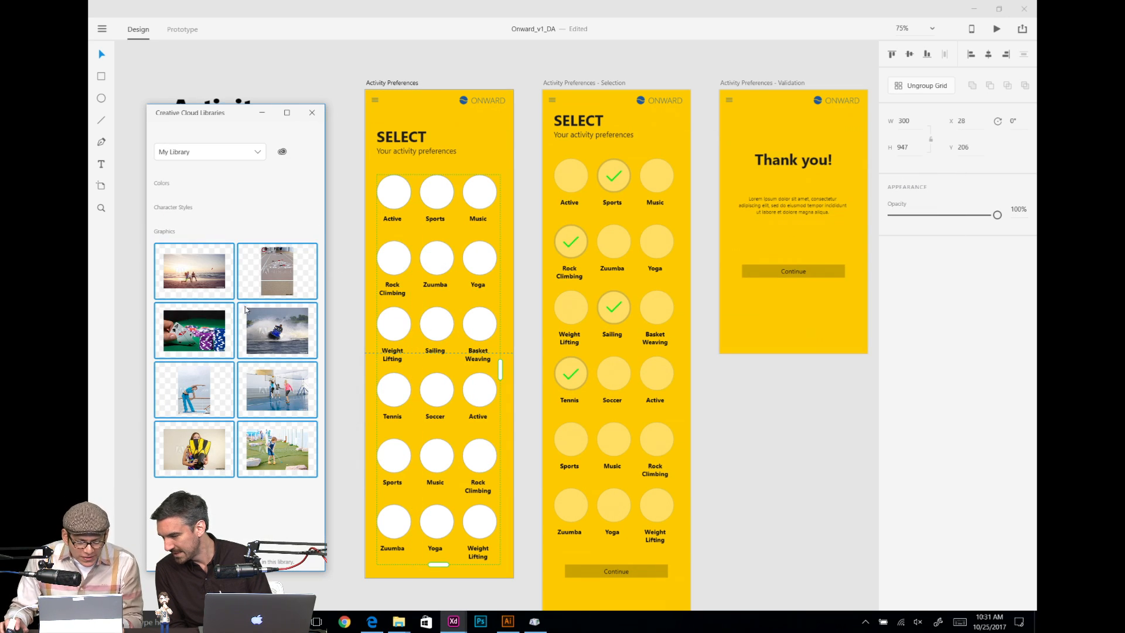
pyautogui.moveTo(210, 282); pyautogui.dragTo(403, 197)
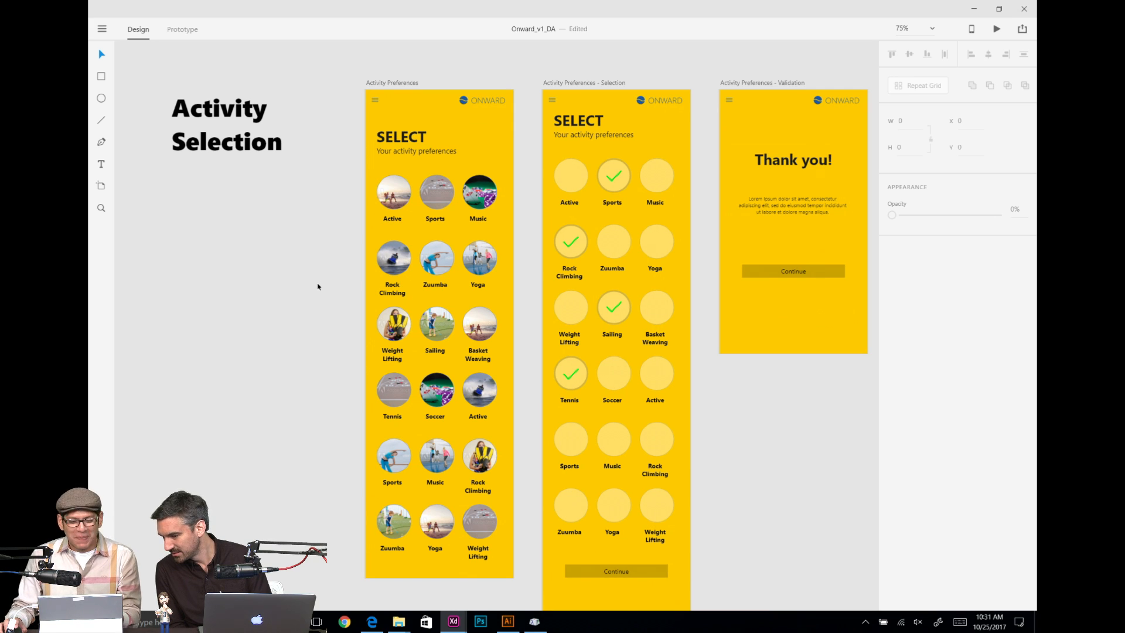
# Step: Examine the picture-filled circles of the Activity Preferences grid at 100% zoom, then return to the 75% overview
pyautogui.click(482, 222)
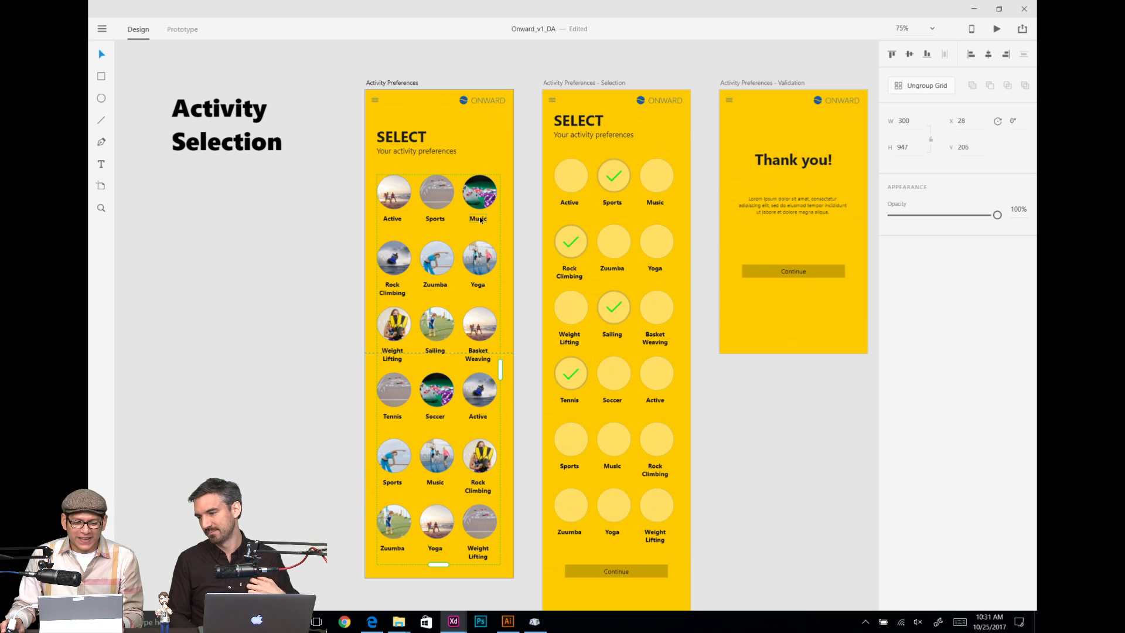
pyautogui.hotkey('ctrl', '1')
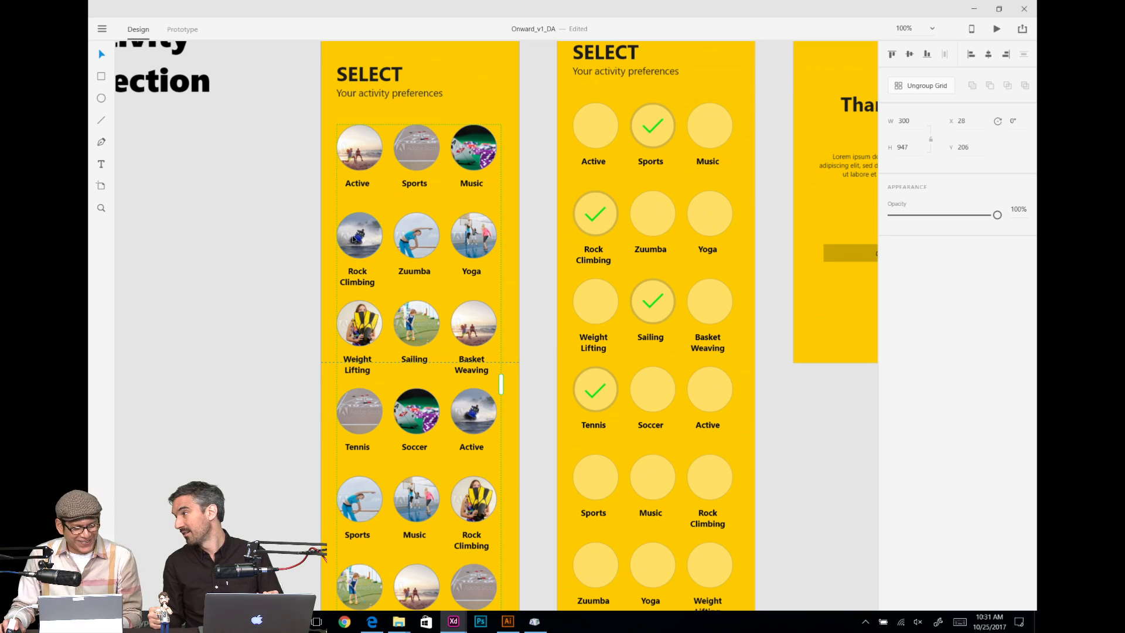
pyautogui.click(226, 235)
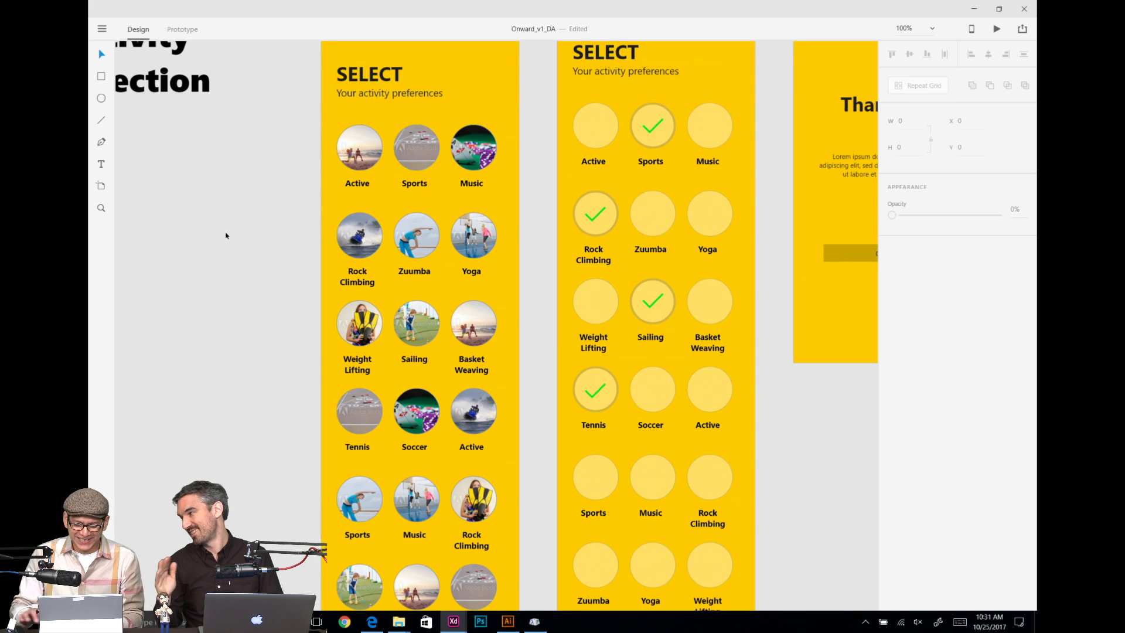
pyautogui.hotkey('ctrl', '-')
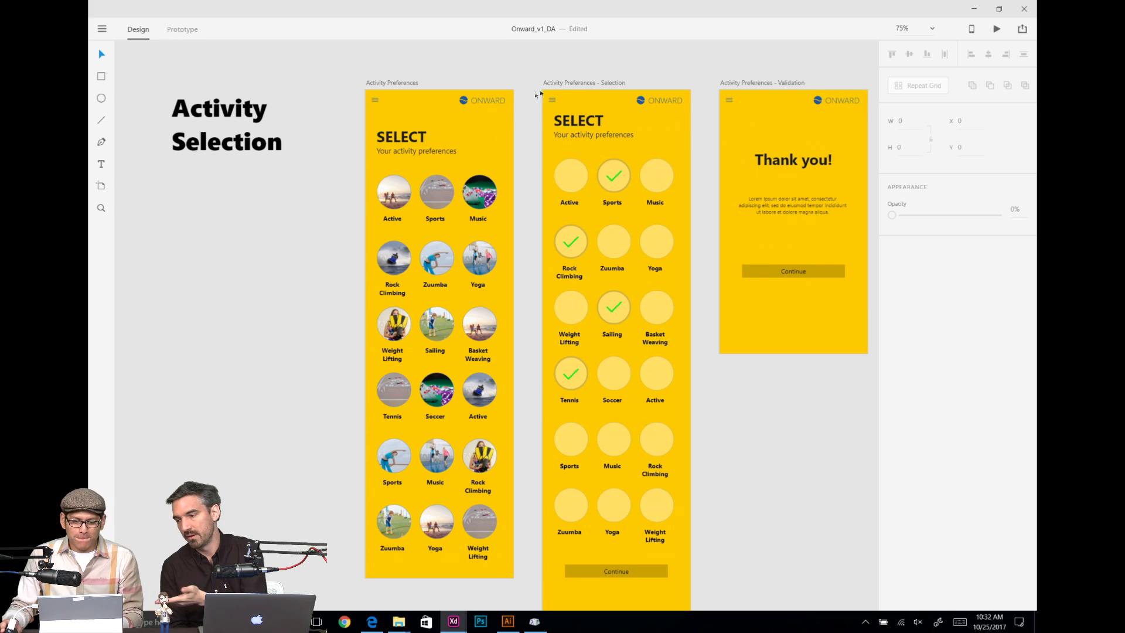
pyautogui.scroll(3, 566, 76)
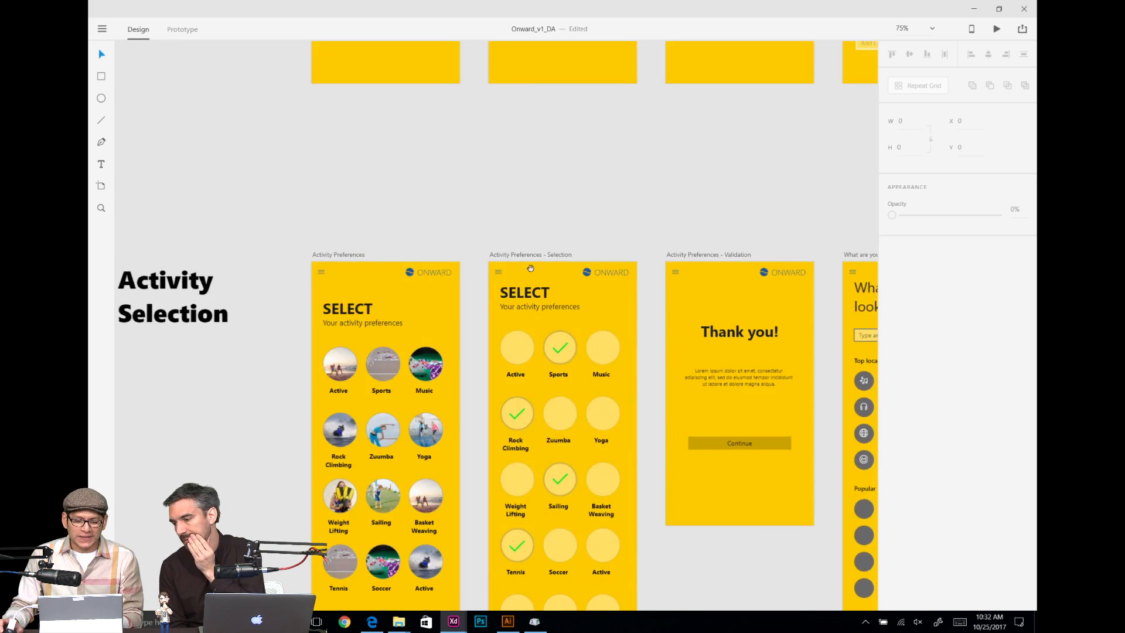
pyautogui.scroll(-3, 531, 203)
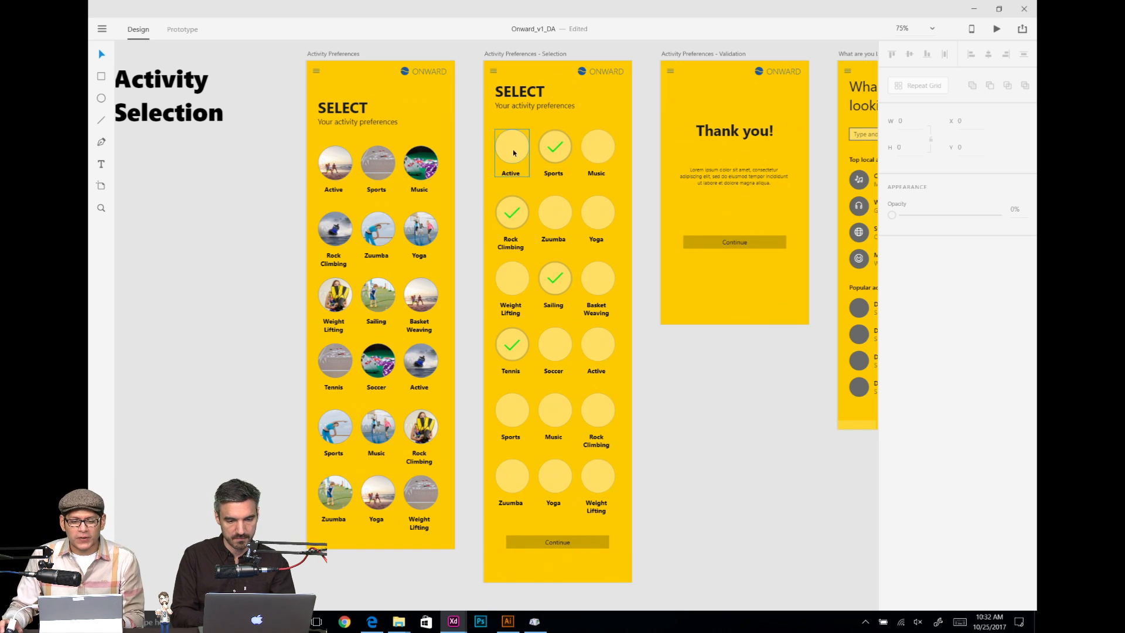
pyautogui.click(519, 152)
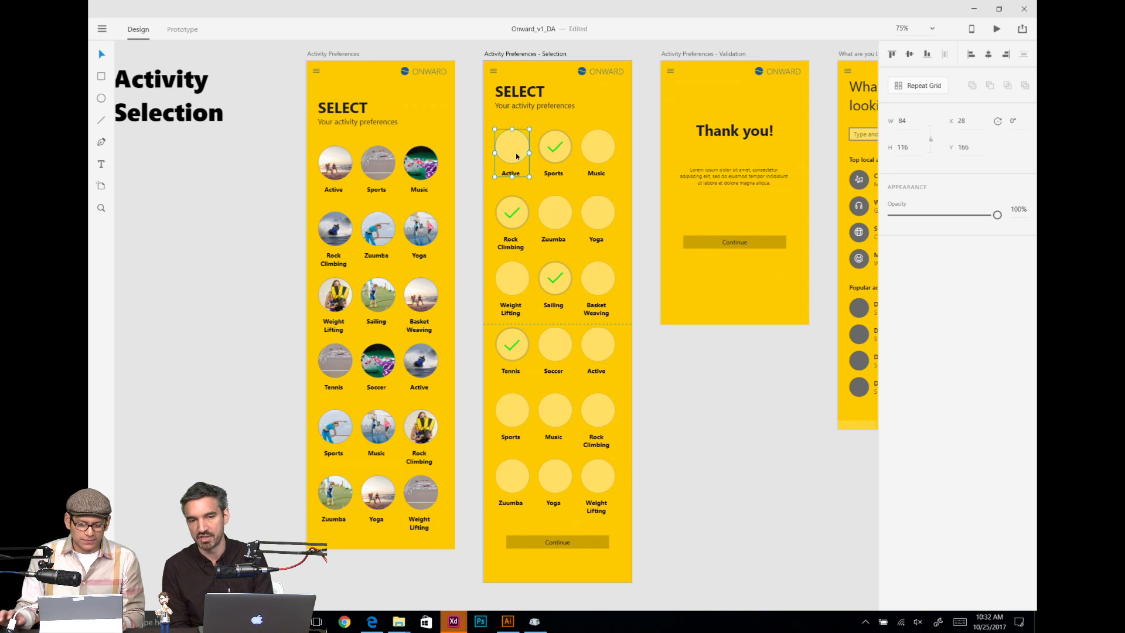
pyautogui.click(295, 176)
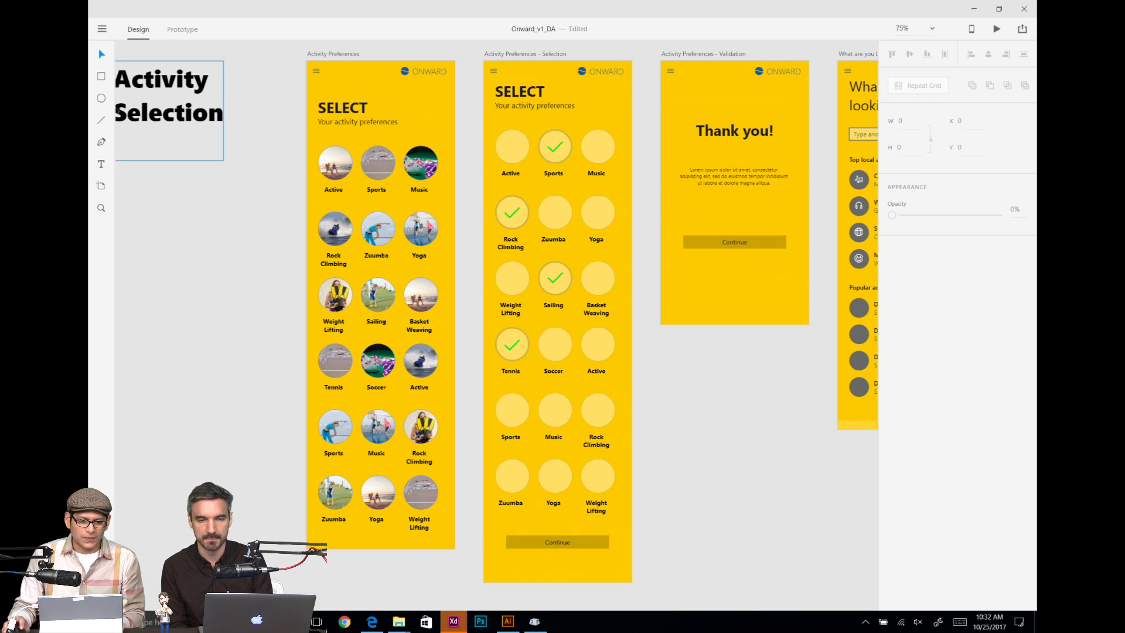
# Step: Reopen the Creative Cloud Libraries and move the window clear of the Activity Preferences - Selection artboard
pyautogui.hotkey('alt', 'Tab')
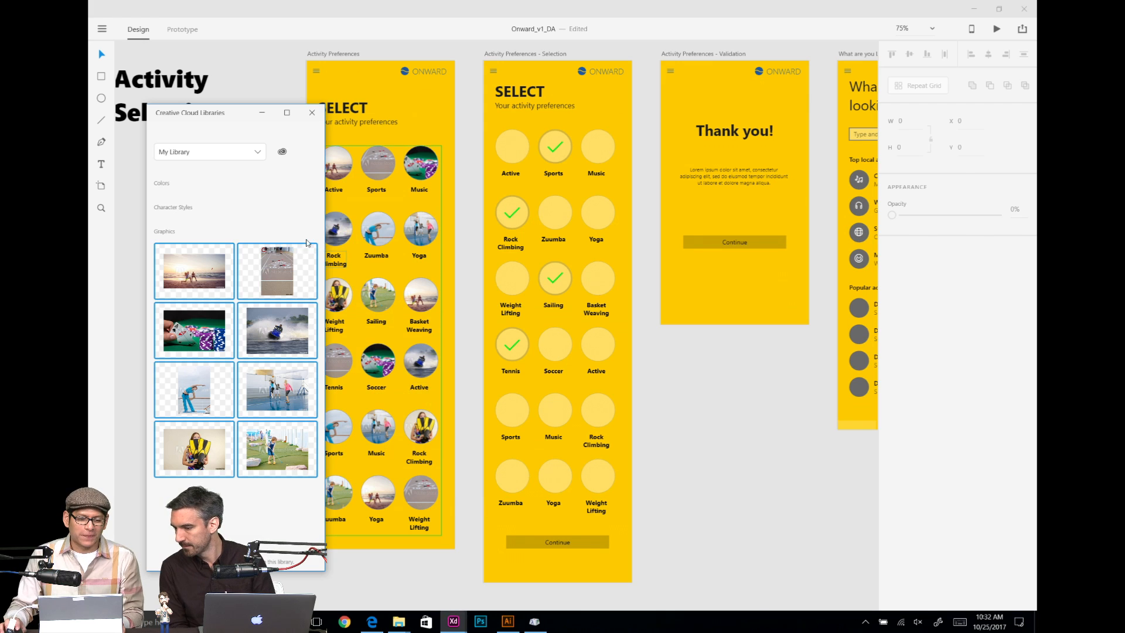
pyautogui.click(309, 116)
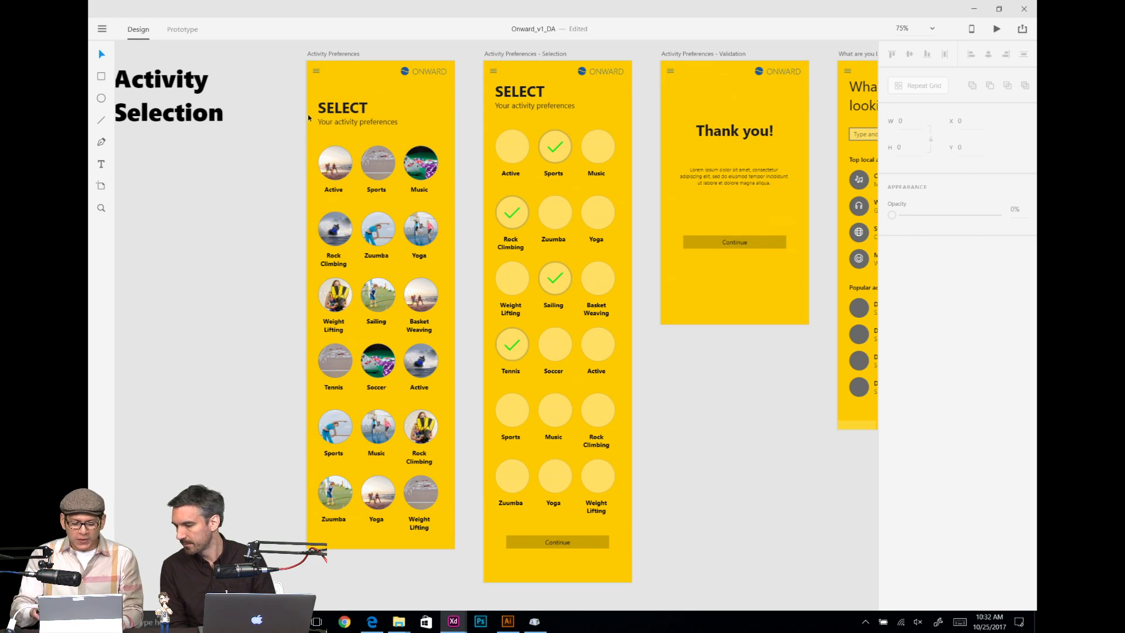
pyautogui.hotkey('alt', 'Tab')
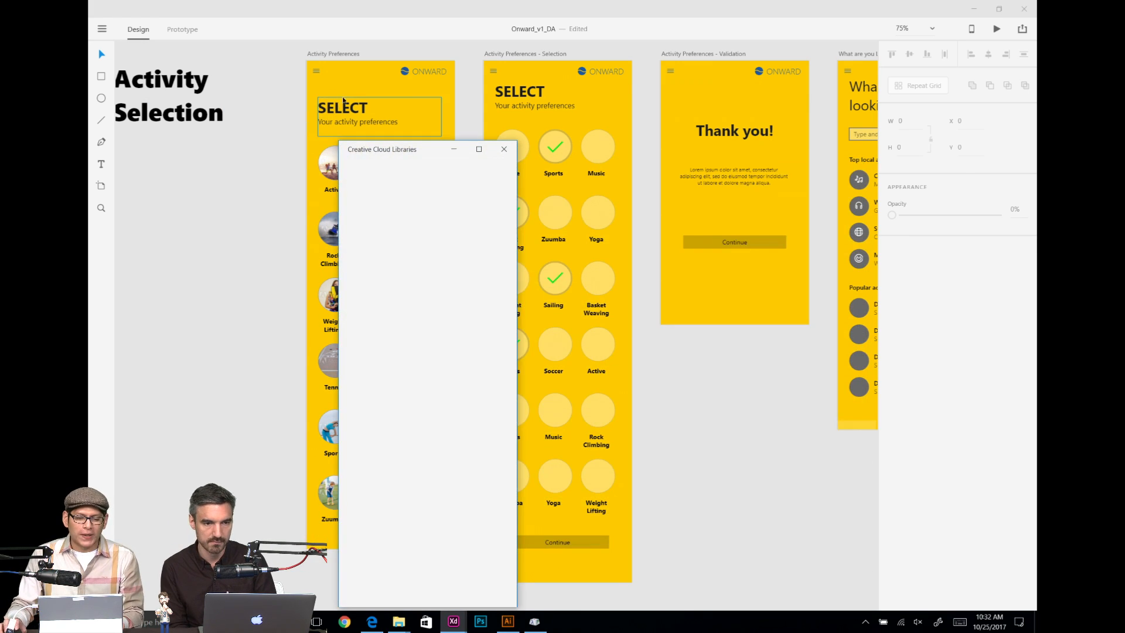
pyautogui.click(244, 191)
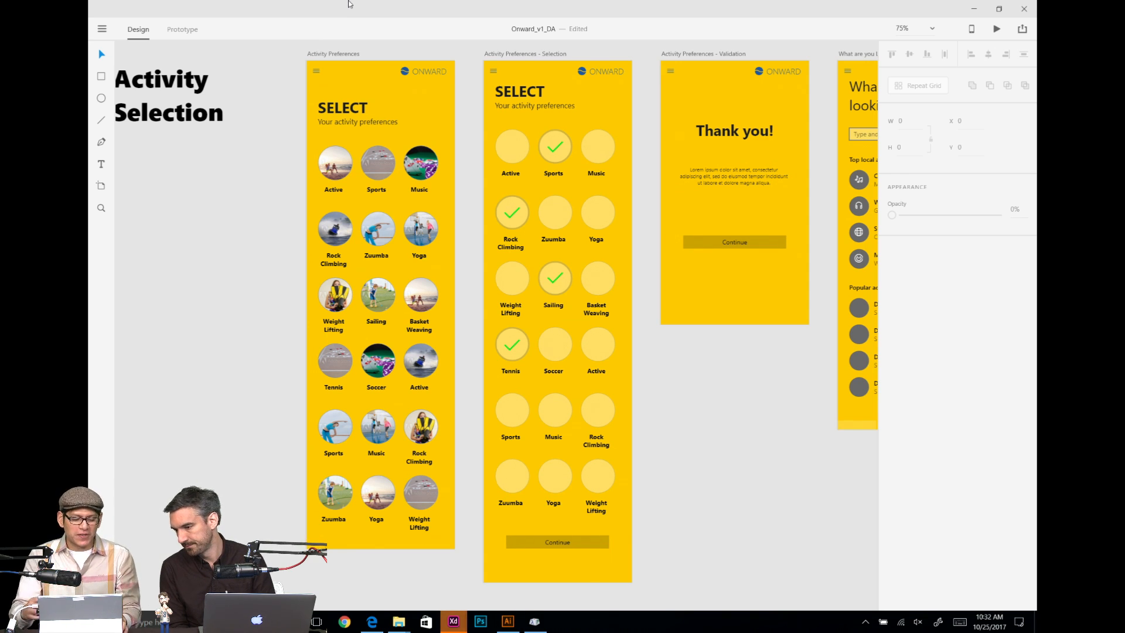
pyautogui.hotkey('alt', 'Tab')
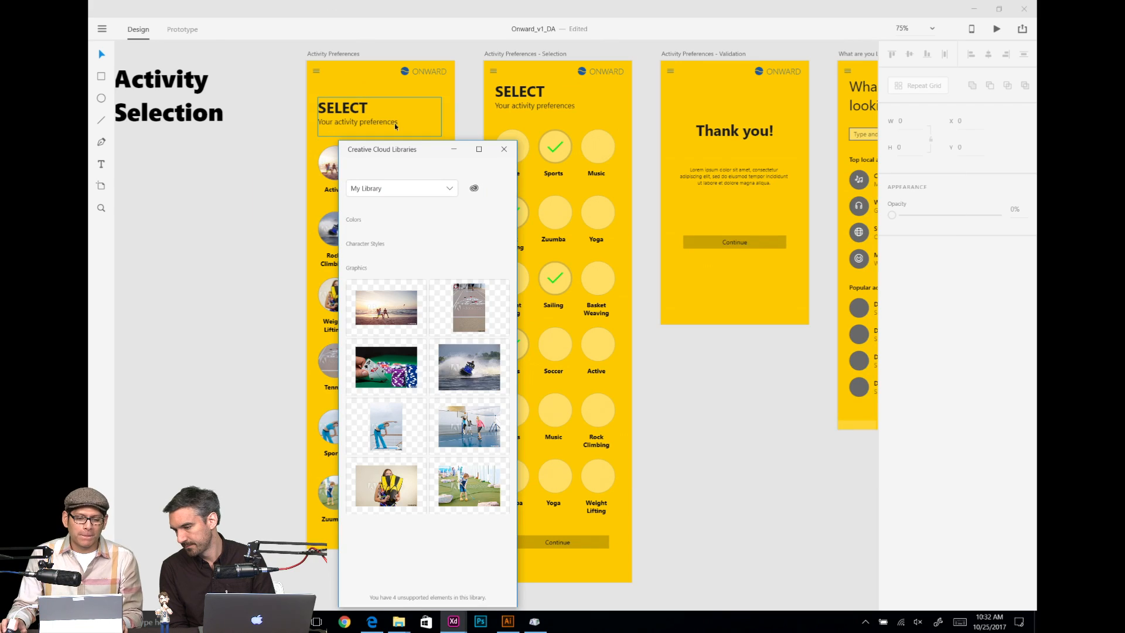
pyautogui.moveTo(398, 151); pyautogui.dragTo(216, 85)
pyautogui.click(128, 205)
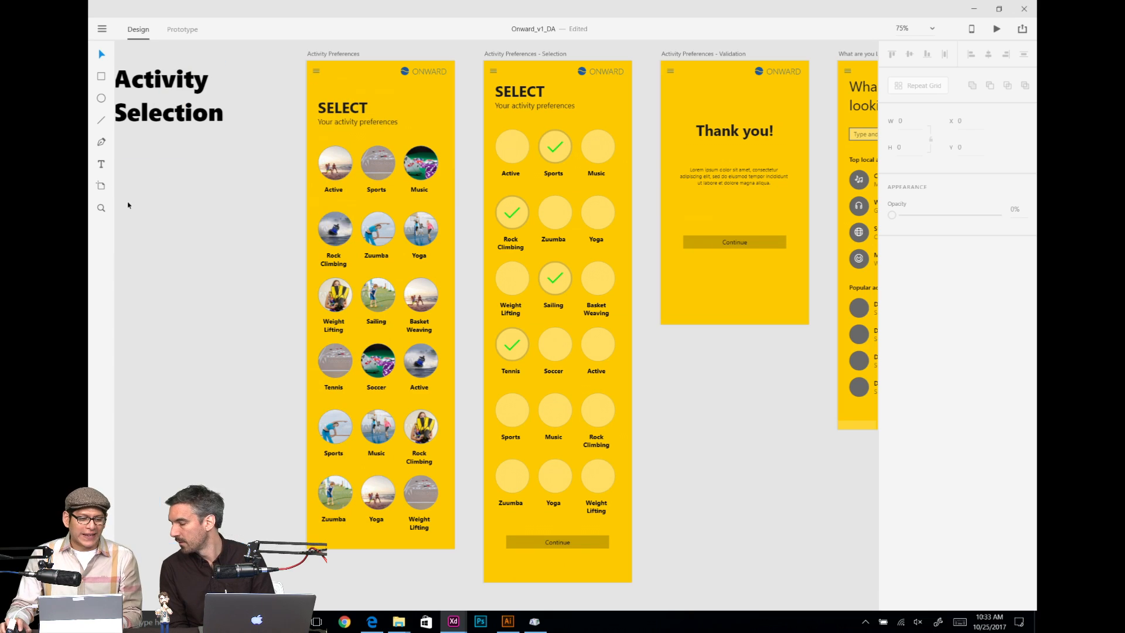
pyautogui.hotkey('ctrl', 'y')
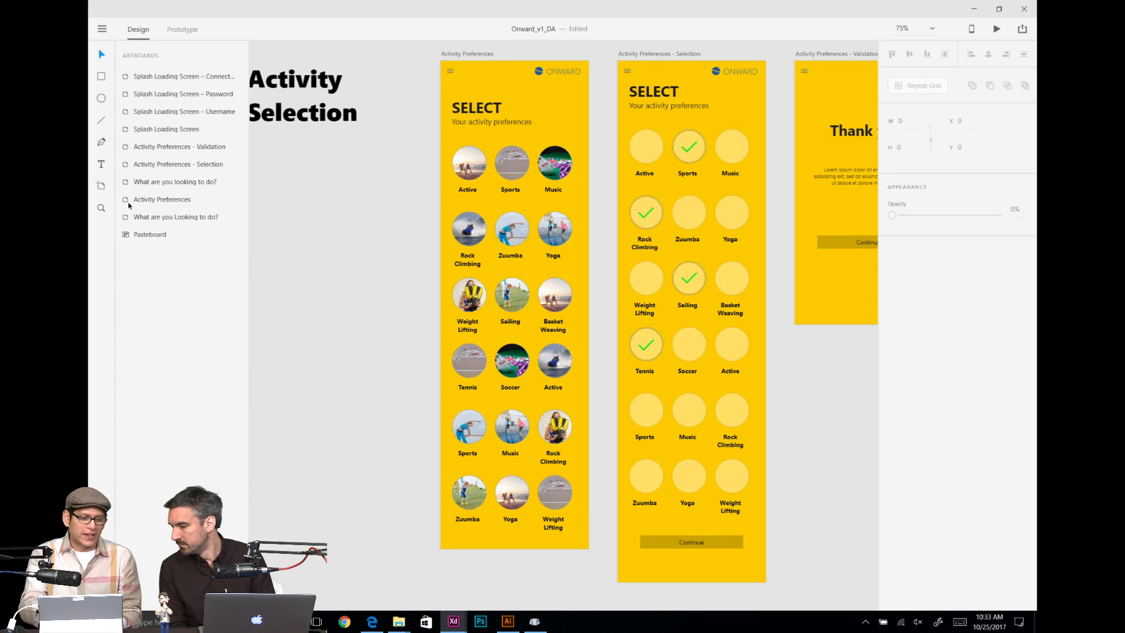
pyautogui.hotkey('ctrl', 'y')
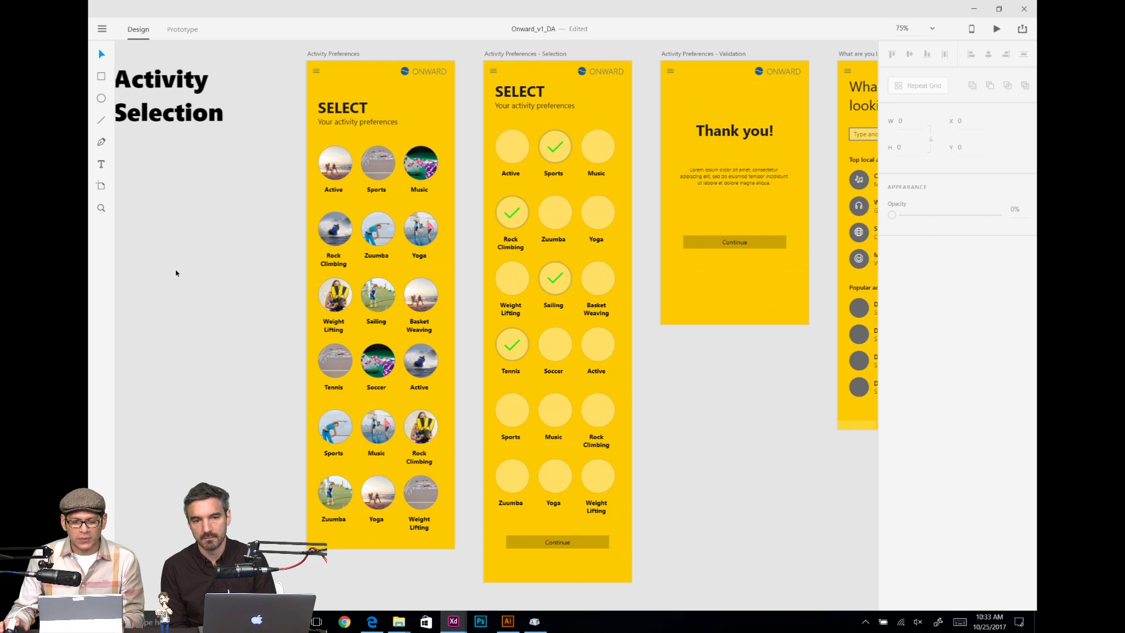
# Step: Select all eight My Library graphics, widen the library window to line them up in one row, then close it
pyautogui.click(518, 144)
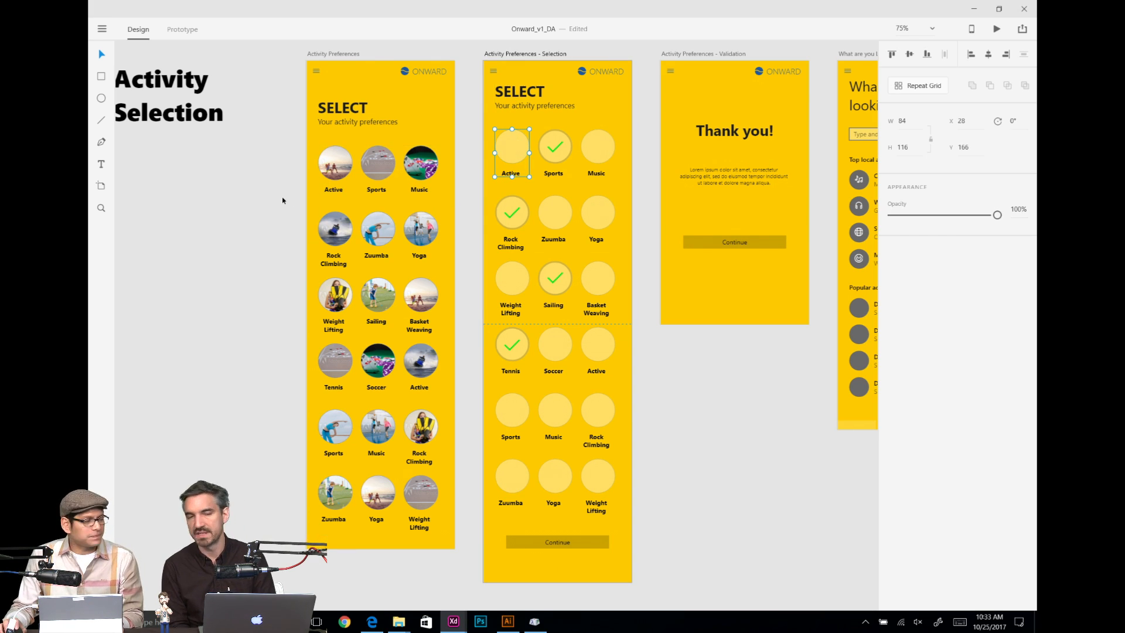
pyautogui.hotkey('ctrl', 'shift', 'alt', 'l')
pyautogui.click(210, 246)
pyautogui.keyDown('shift'); pyautogui.click(271, 416); pyautogui.keyUp('shift')
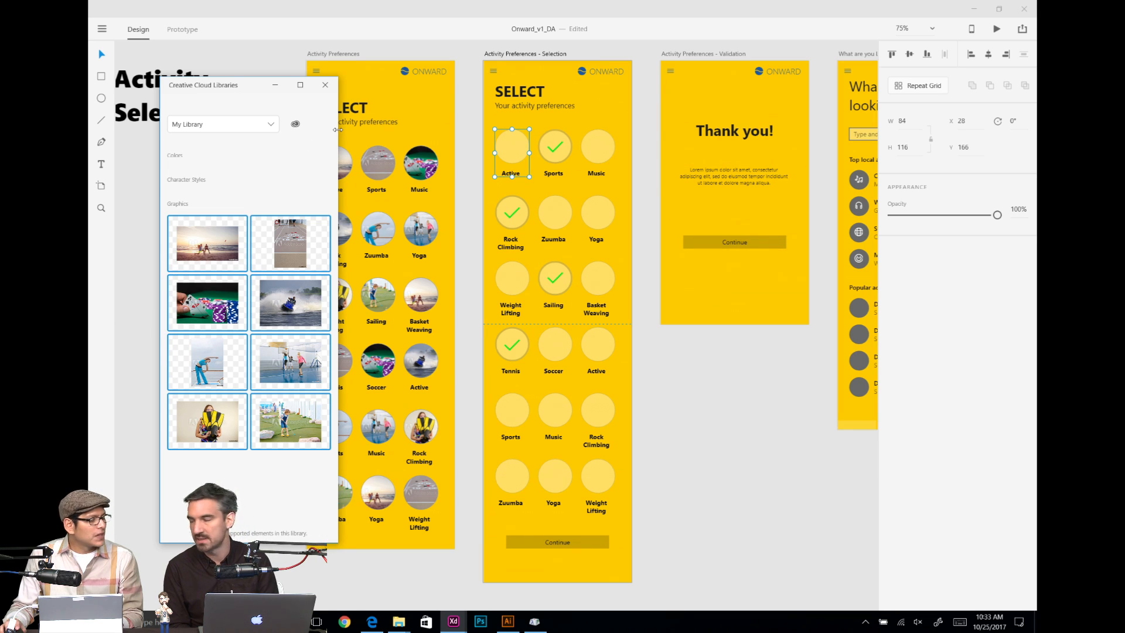
pyautogui.moveTo(339, 129); pyautogui.dragTo(783, 205)
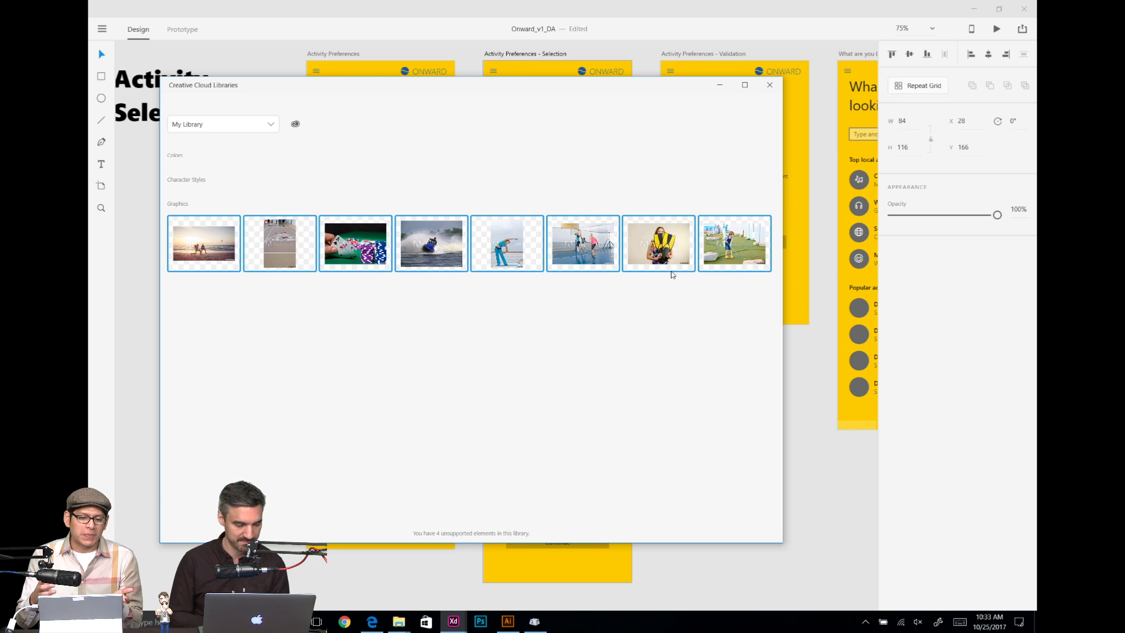
pyautogui.click(768, 87)
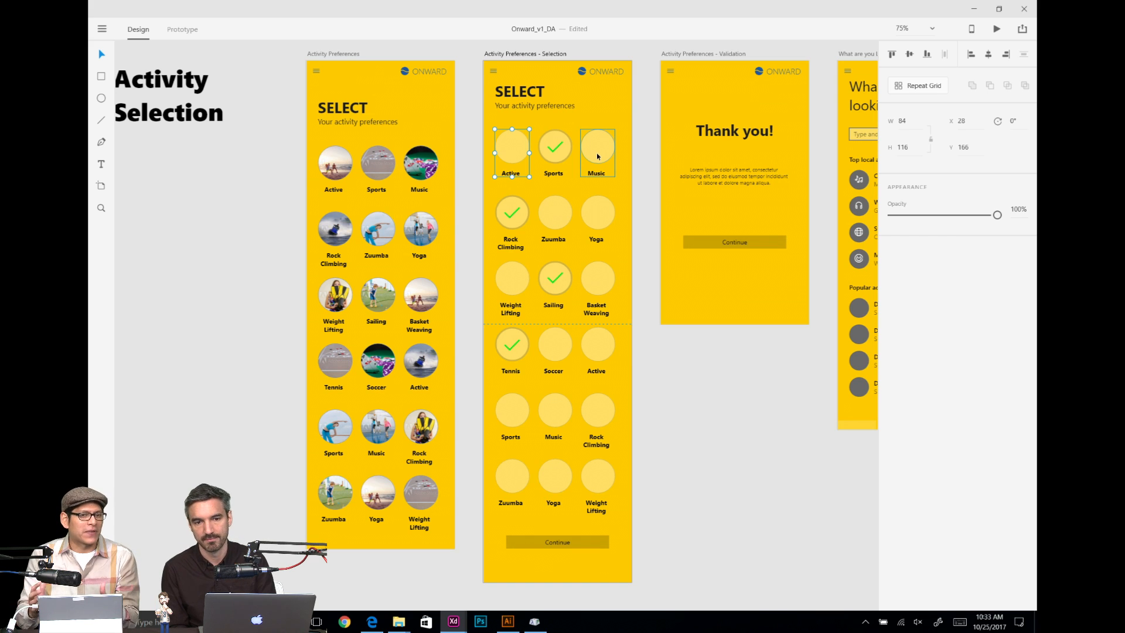
# Step: Select the circle inside the Active item on the Activity Preferences - Selection artboard and reopen My Library in the Creative Cloud Libraries
pyautogui.doubleClick(515, 150)
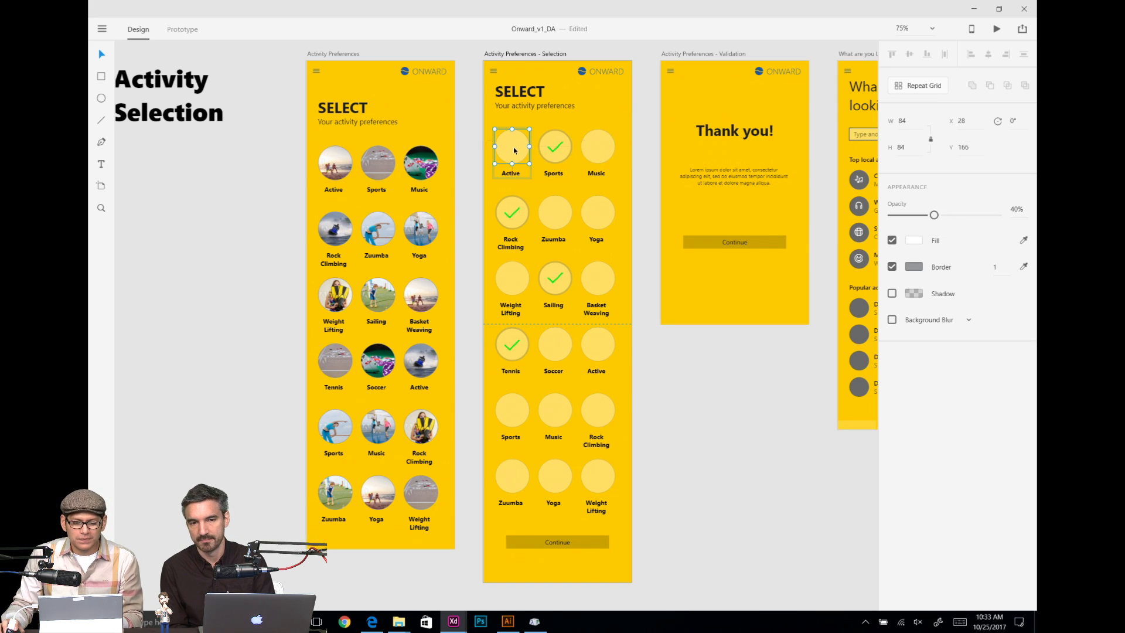
pyautogui.hotkey('alt', 'Tab')
pyautogui.hotkey('alt', 'Tab')
pyautogui.hotkey('alt', 'Tab')
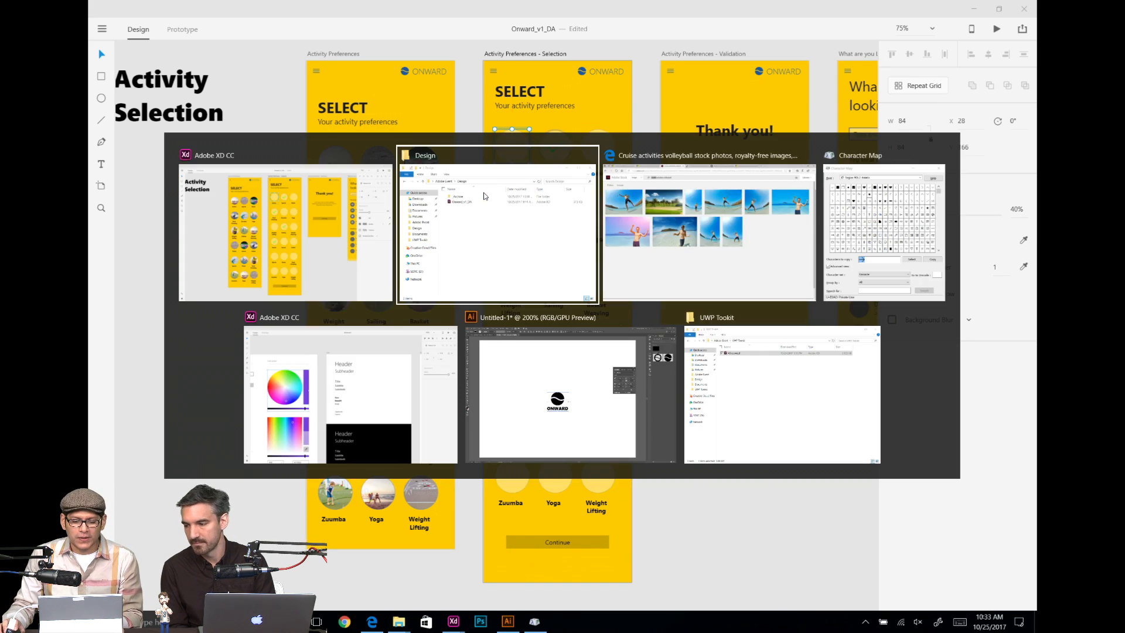
pyautogui.hotkey('alt', 'Tab')
pyautogui.hotkey('alt', 'Tab')
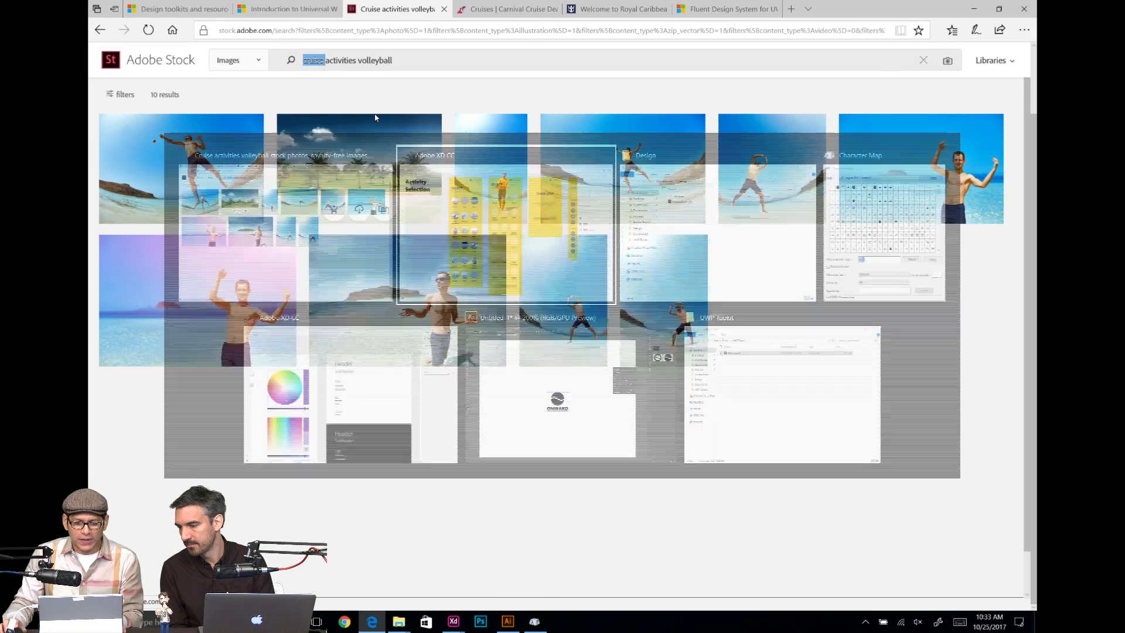
pyautogui.hotkey('alt', 'Tab')
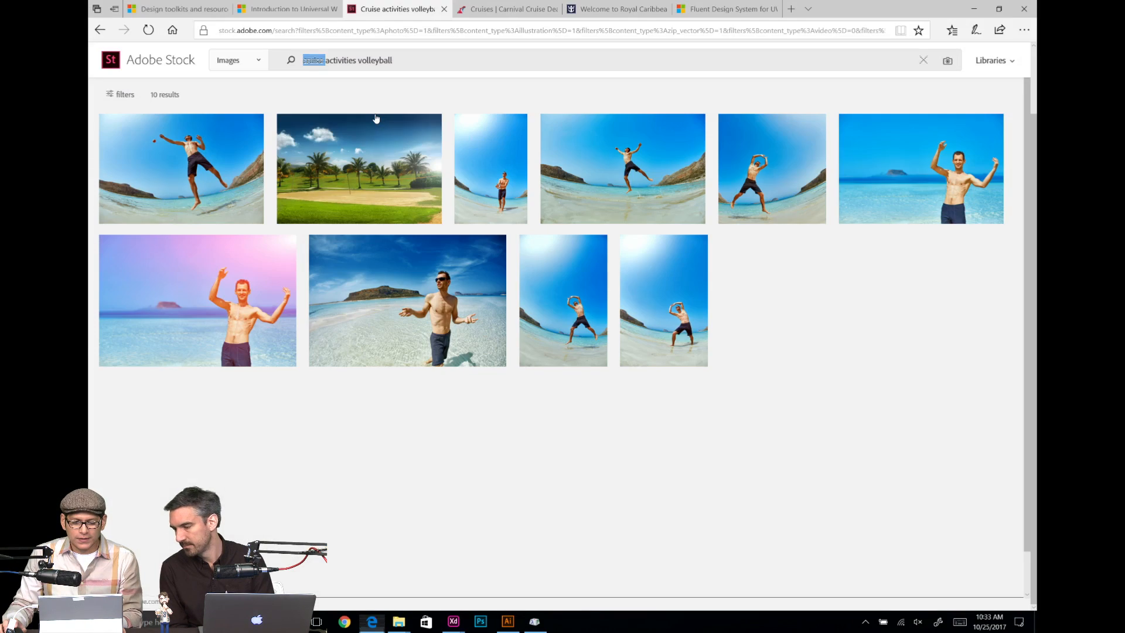
pyautogui.hotkey('alt', 'Tab')
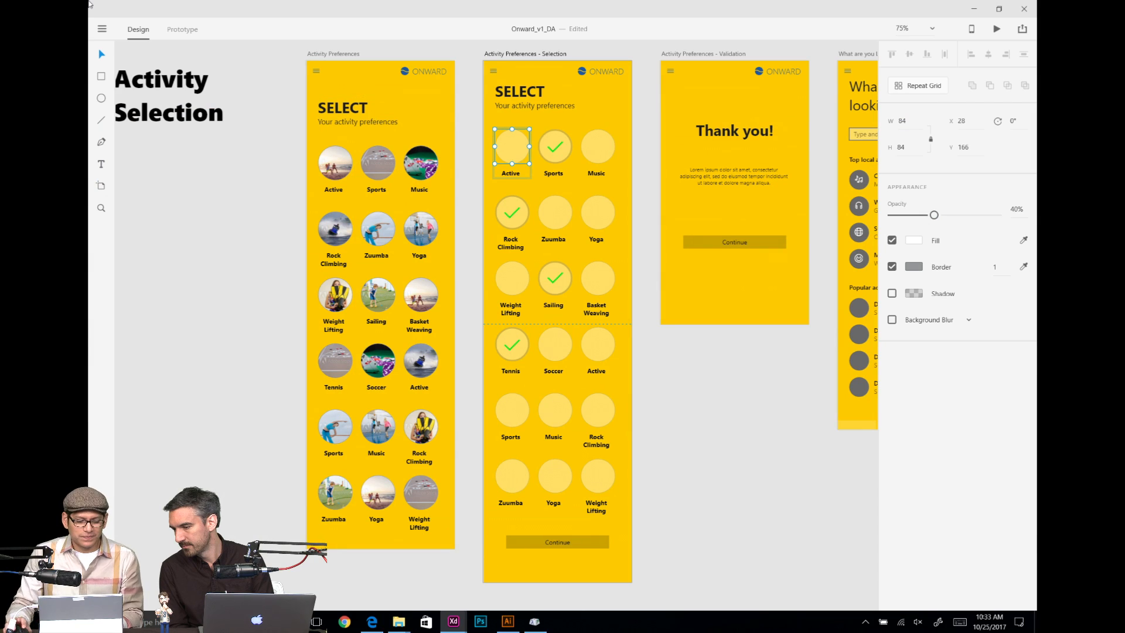
pyautogui.hotkey('ctrl', 'shift', 'l')
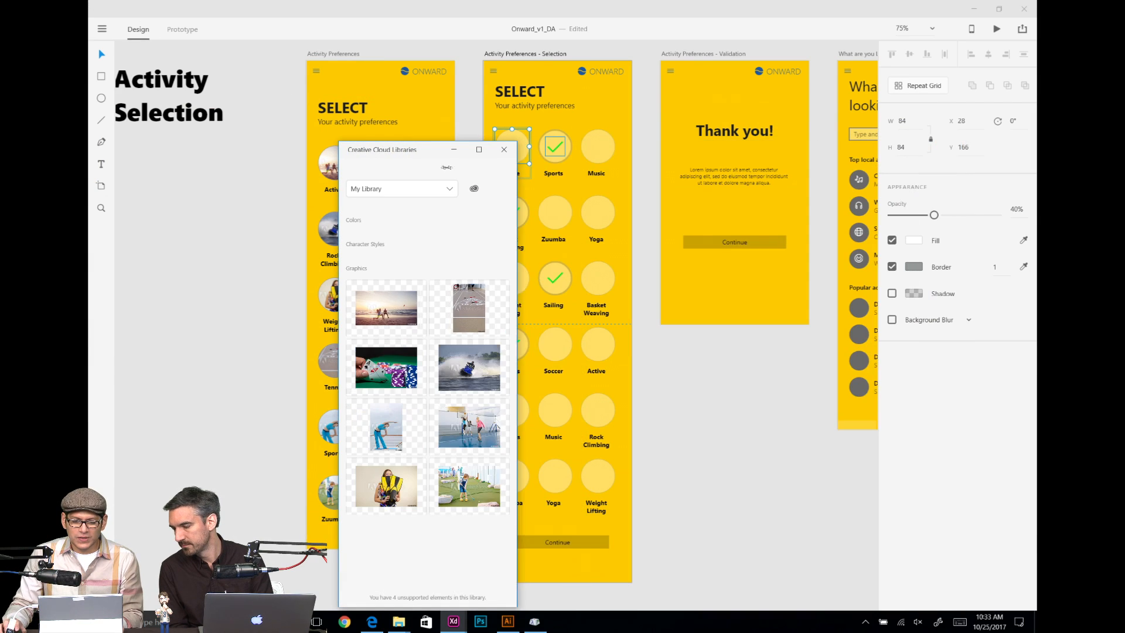
# Step: Try to place all eight library graphics at once on the Active circle of the Selection artboard, and undo it
pyautogui.moveTo(412, 154); pyautogui.dragTo(222, 89)
pyautogui.click(205, 241)
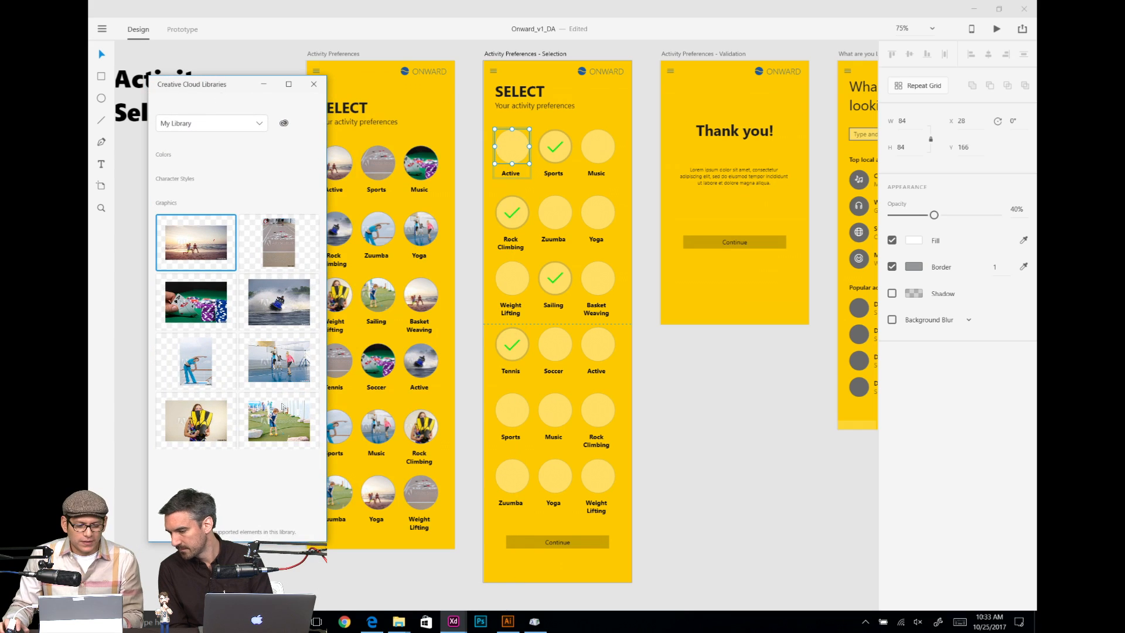
pyautogui.keyDown('shift'); pyautogui.click(270, 403); pyautogui.keyUp('shift')
pyautogui.moveTo(268, 402); pyautogui.dragTo(521, 167)
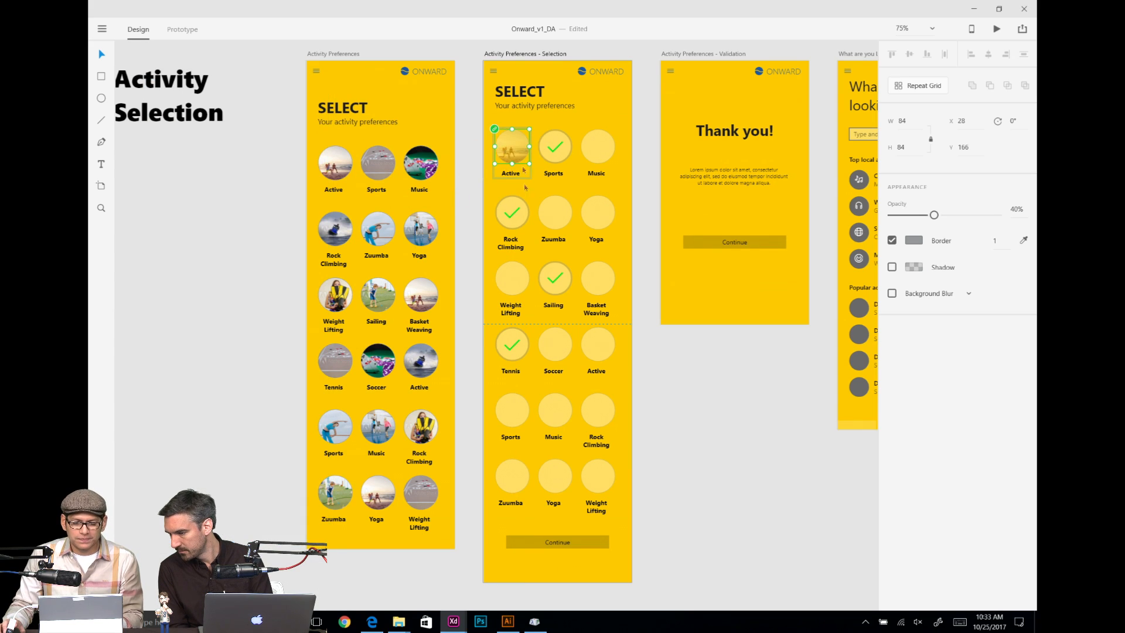
pyautogui.hotkey('ctrl', 'z')
pyautogui.hotkey('ctrl', 'z')
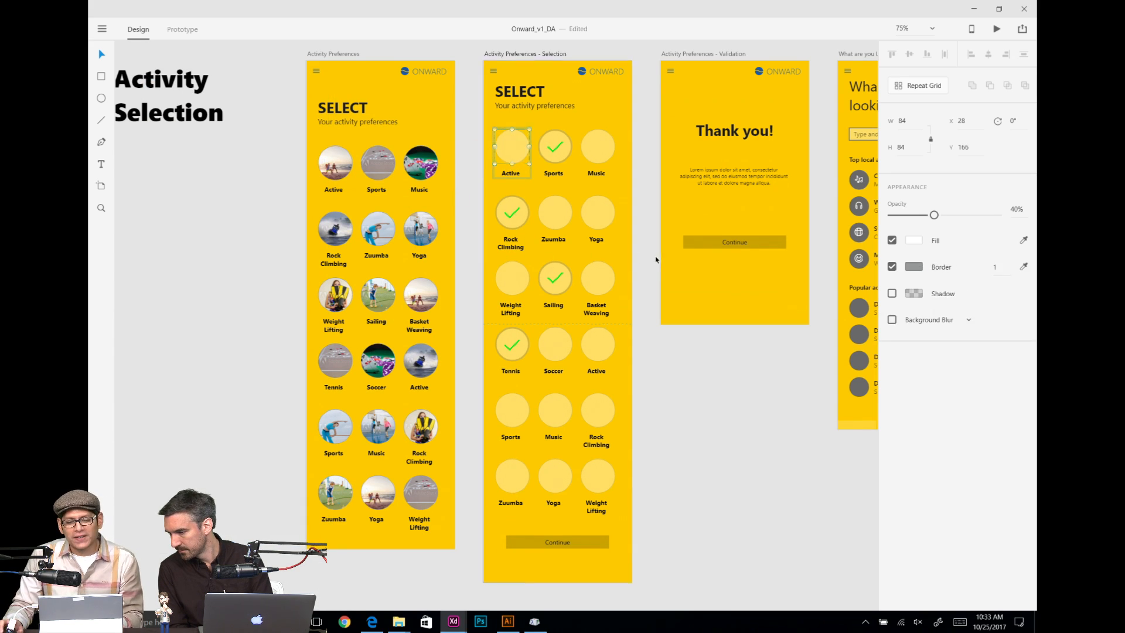
# Step: Move the Creative Cloud Libraries window over the Thank you! artboard, clear of the Selection artboard's activity circles
pyautogui.scroll(3, 509, 151)
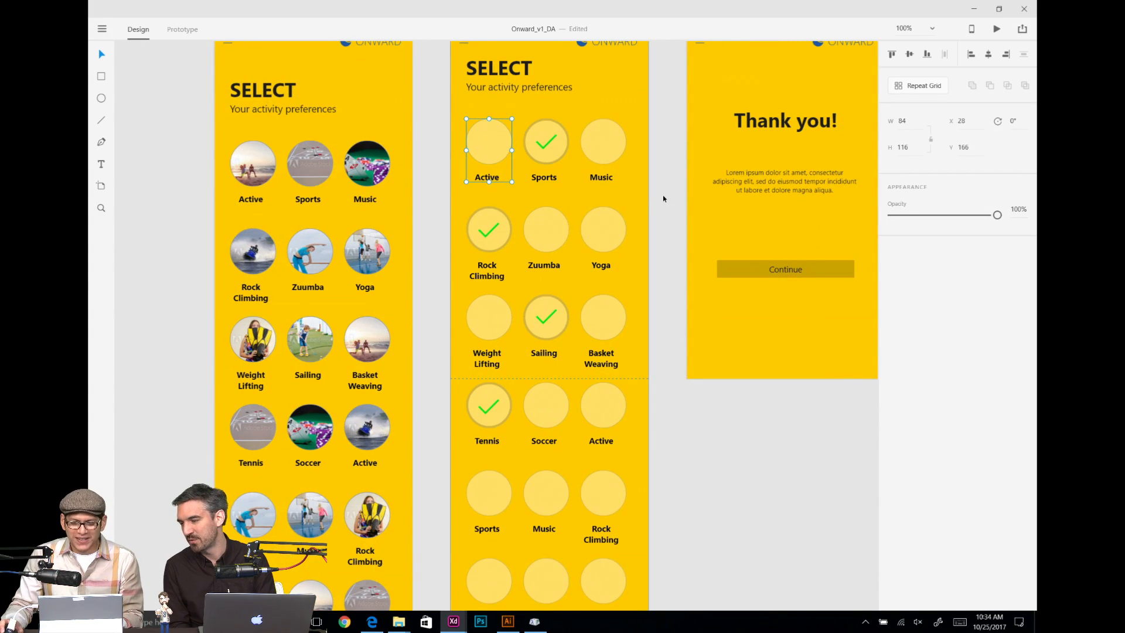
pyautogui.click(663, 198)
pyautogui.click(493, 147)
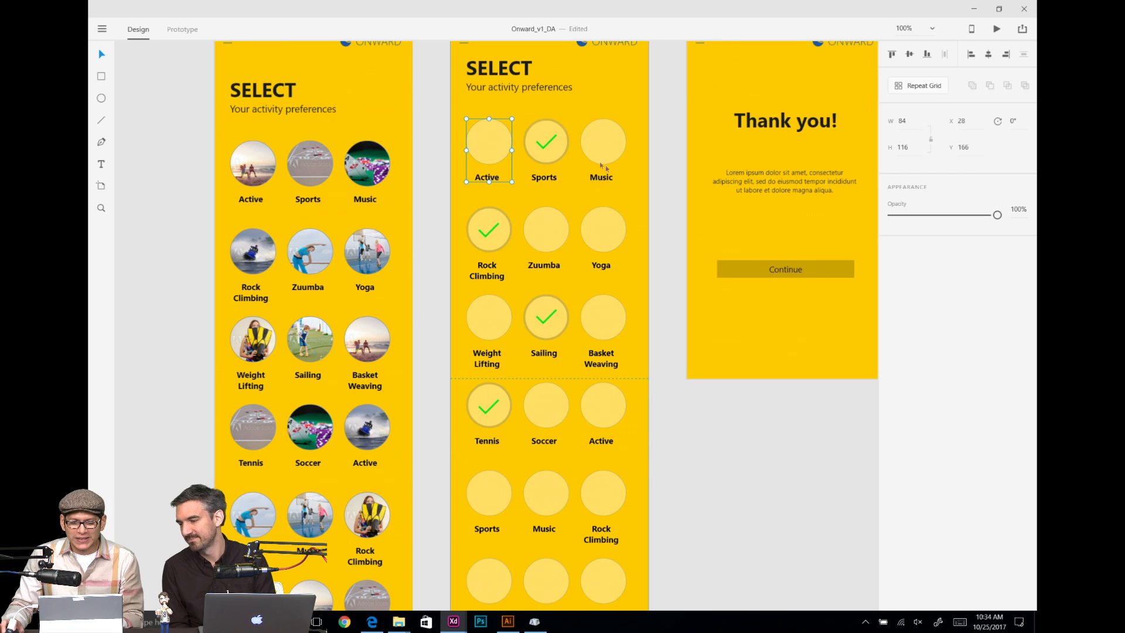
pyautogui.keyDown('shift'); pyautogui.click(557, 137); pyautogui.keyUp('shift')
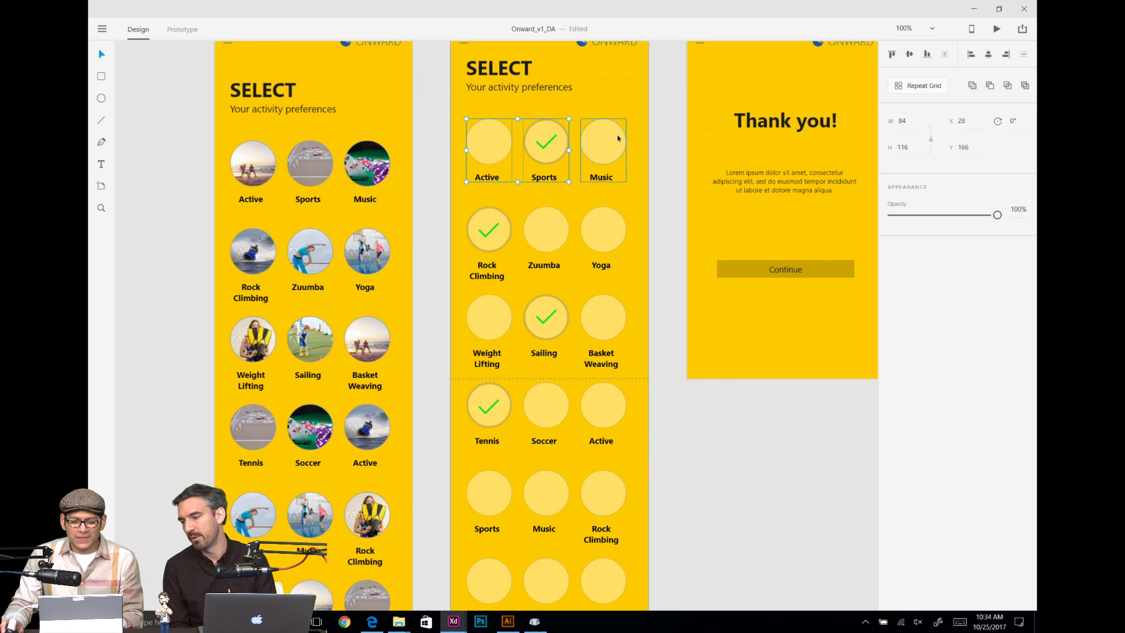
pyautogui.hotkey('alt', 'Tab')
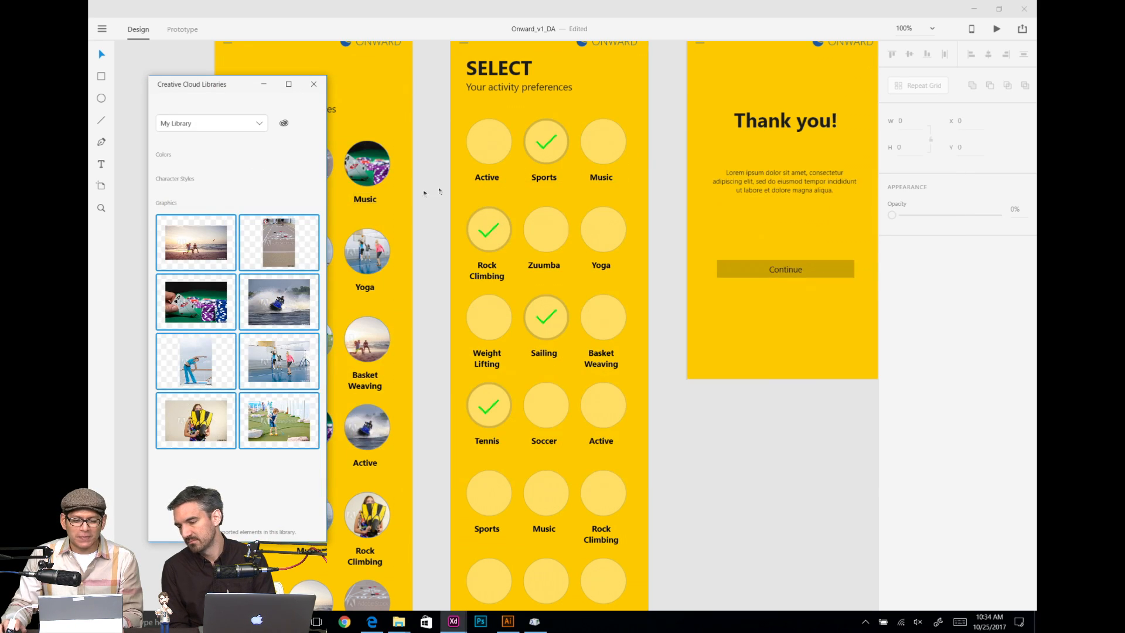
pyautogui.moveTo(244, 89); pyautogui.dragTo(837, 136)
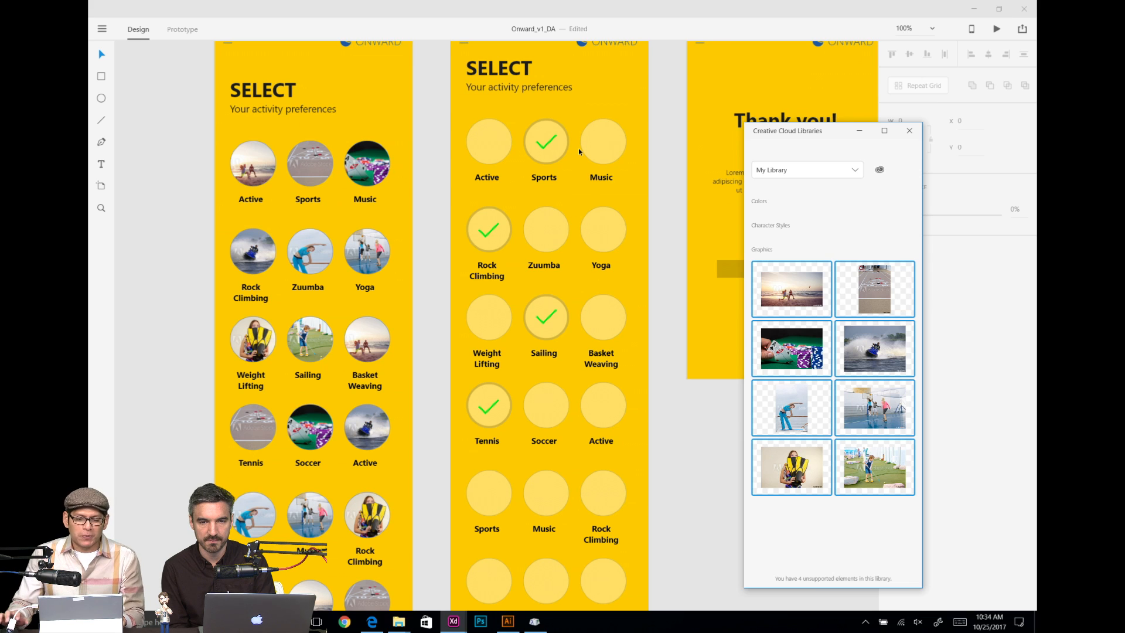
# Step: Try moving the green check mark upward within the Sports circle, and undo the move
pyautogui.keyDown('ctrl'); pyautogui.click(551, 148); pyautogui.keyUp('ctrl')
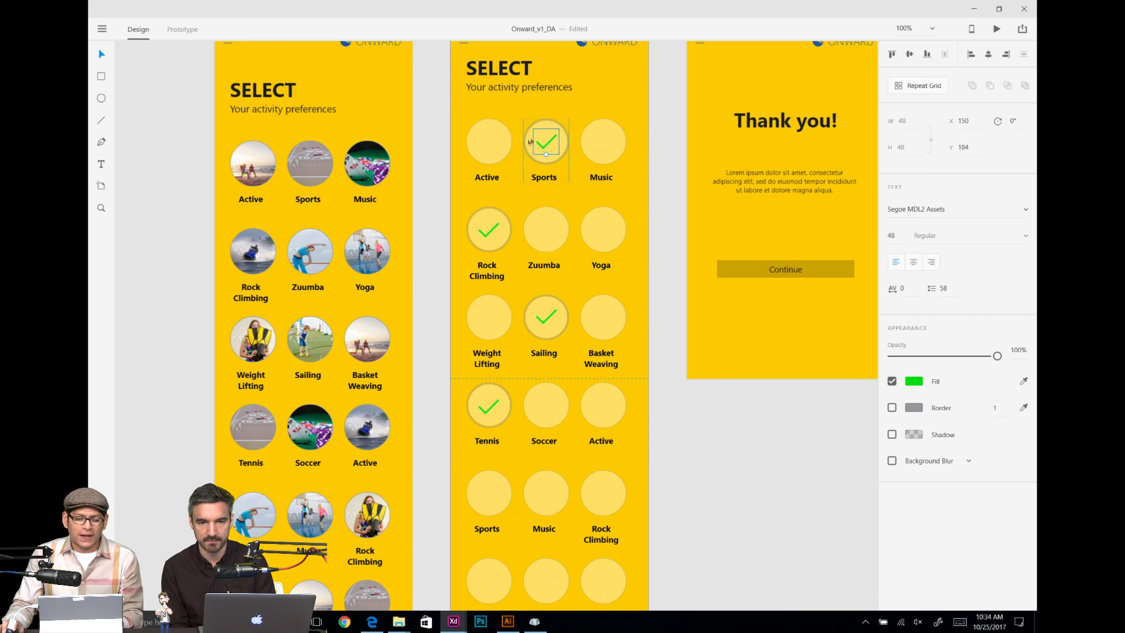
pyautogui.moveTo(549, 144); pyautogui.dragTo(553, 126)
pyautogui.hotkey('ctrl', 'z')
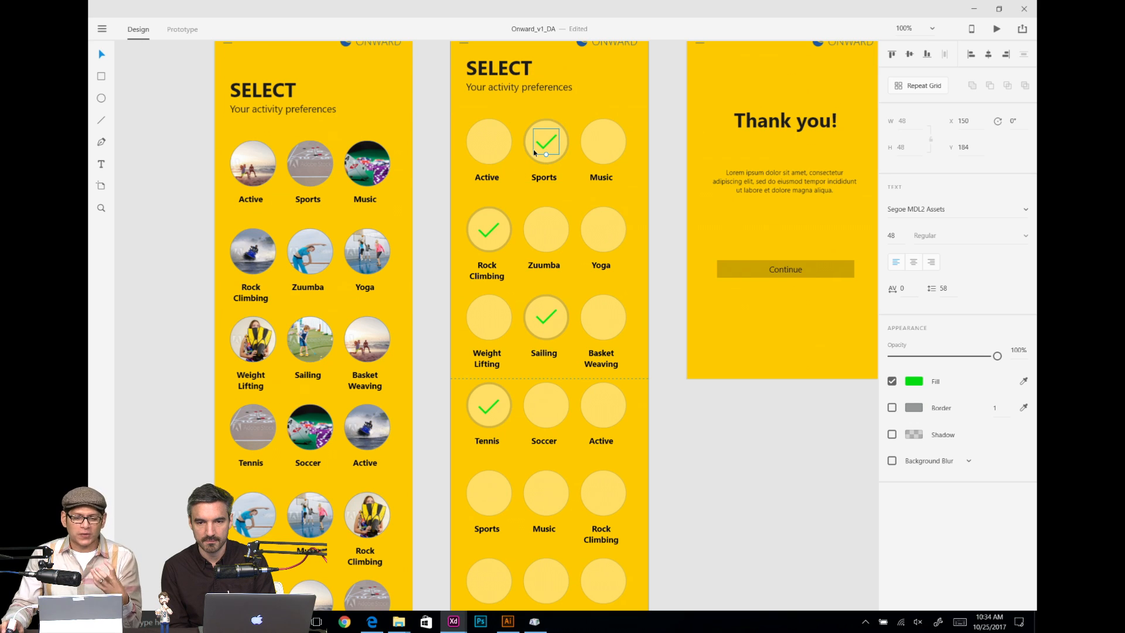
# Step: Fill the Selection artboard's Active circle with the beach group photo and its Sports circle with the court photo
pyautogui.click(489, 154)
pyautogui.hotkey('ctrl', 'shift', 'l')
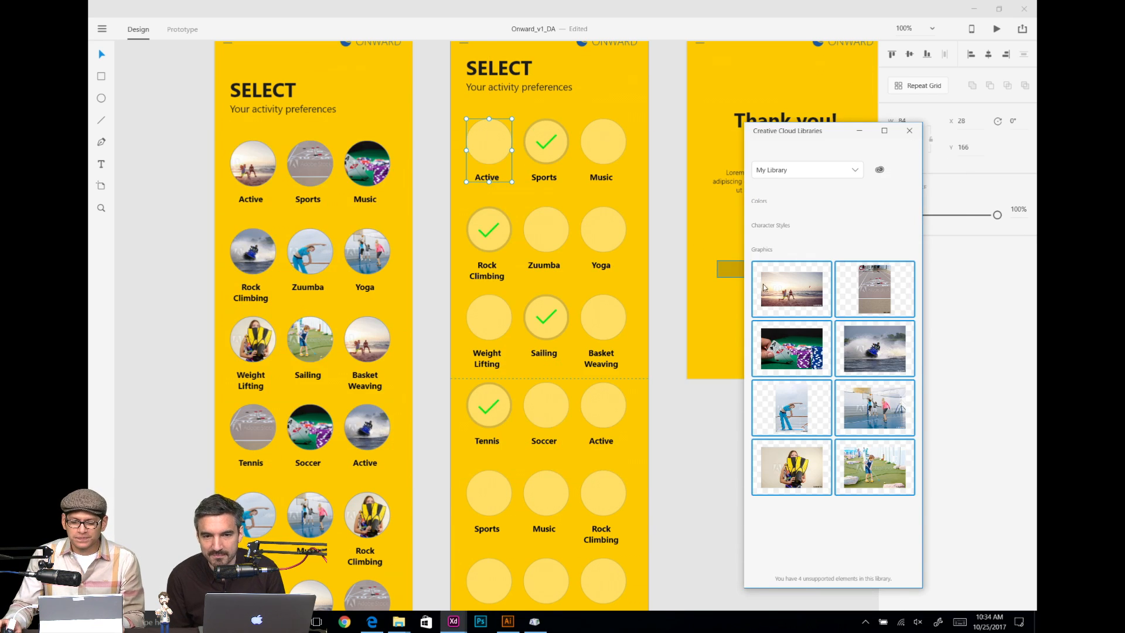
pyautogui.moveTo(793, 284); pyautogui.dragTo(489, 145)
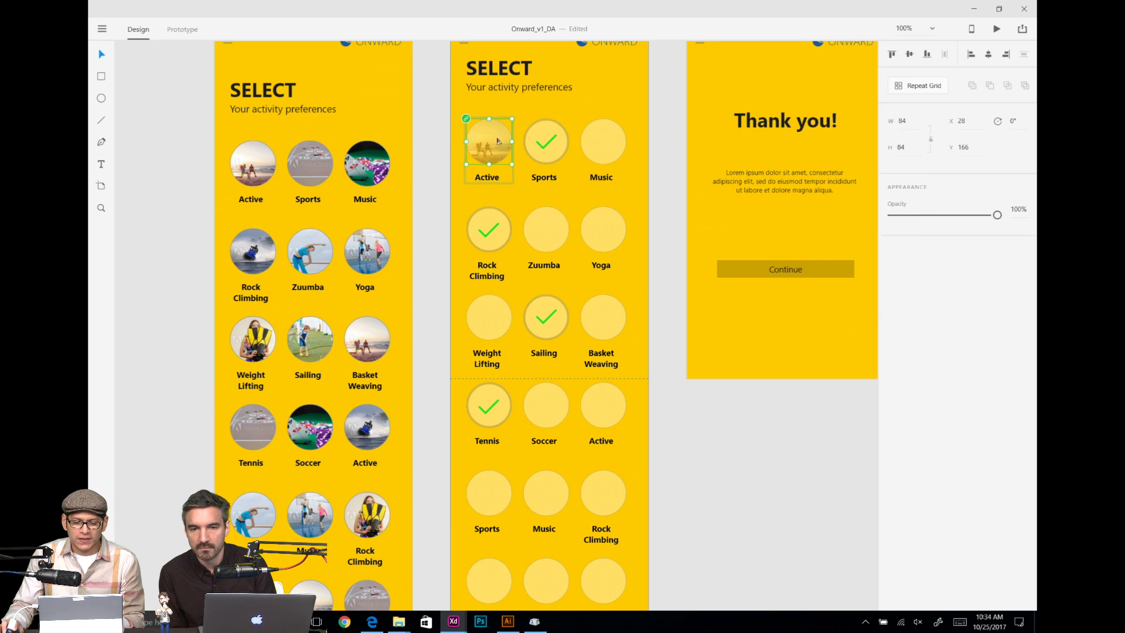
pyautogui.moveTo(874, 294); pyautogui.dragTo(564, 144)
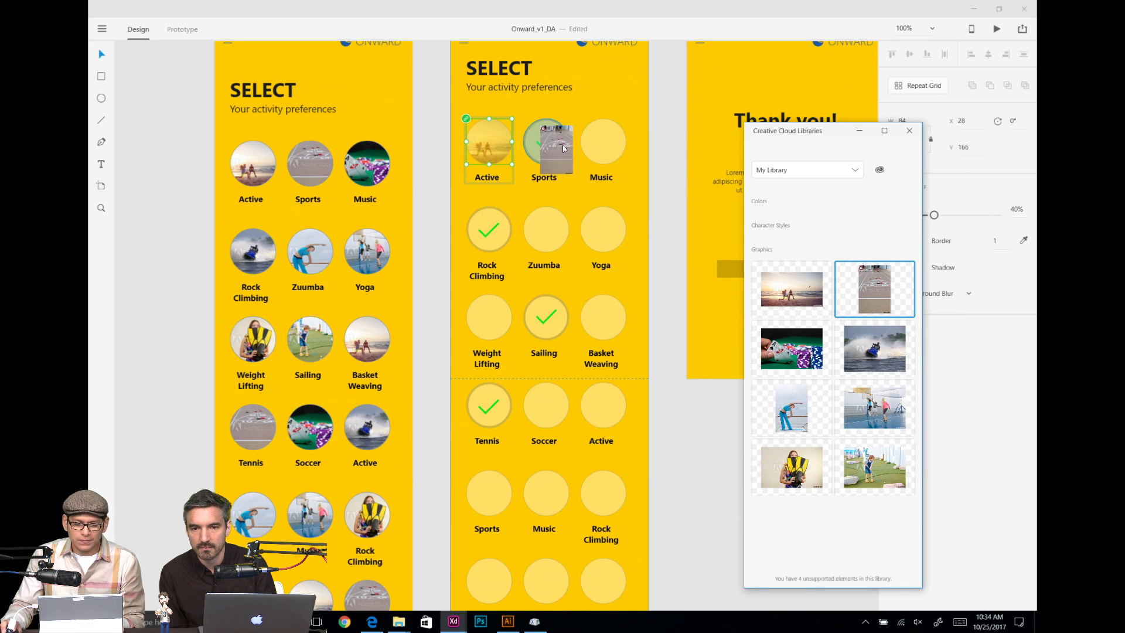
pyautogui.hotkey('ctrl', 'shift', 'l')
pyautogui.click(688, 319)
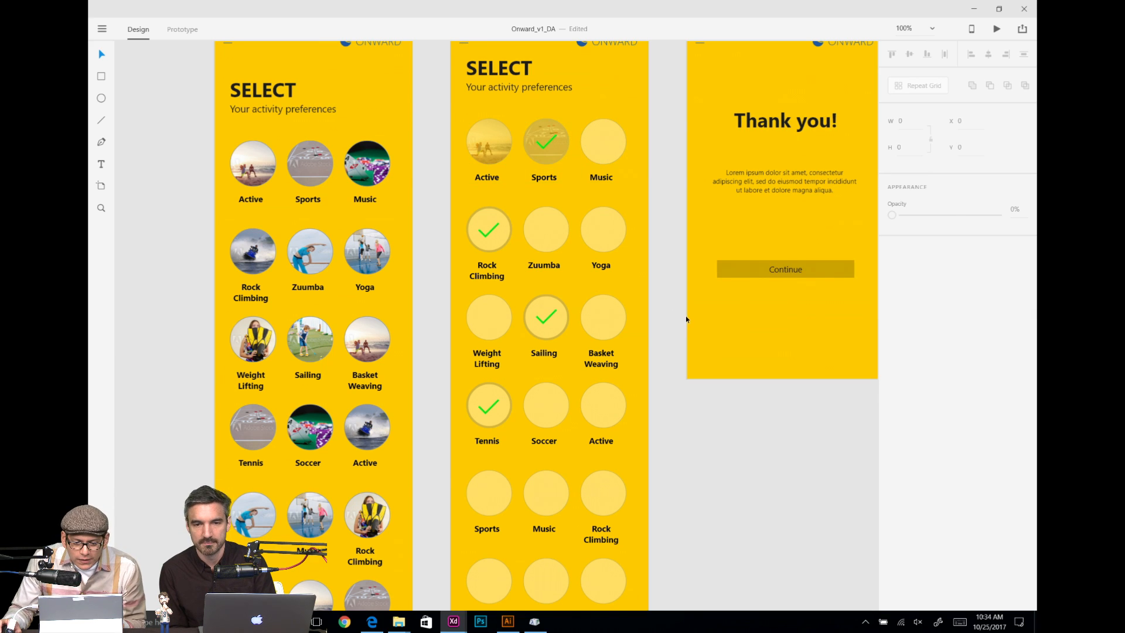
# Step: Fill the Selection artboard's Music circle with the playing cards and poker chips photo from the library
pyautogui.hotkey('ctrl', 'shift', 'l')
pyautogui.click(779, 342)
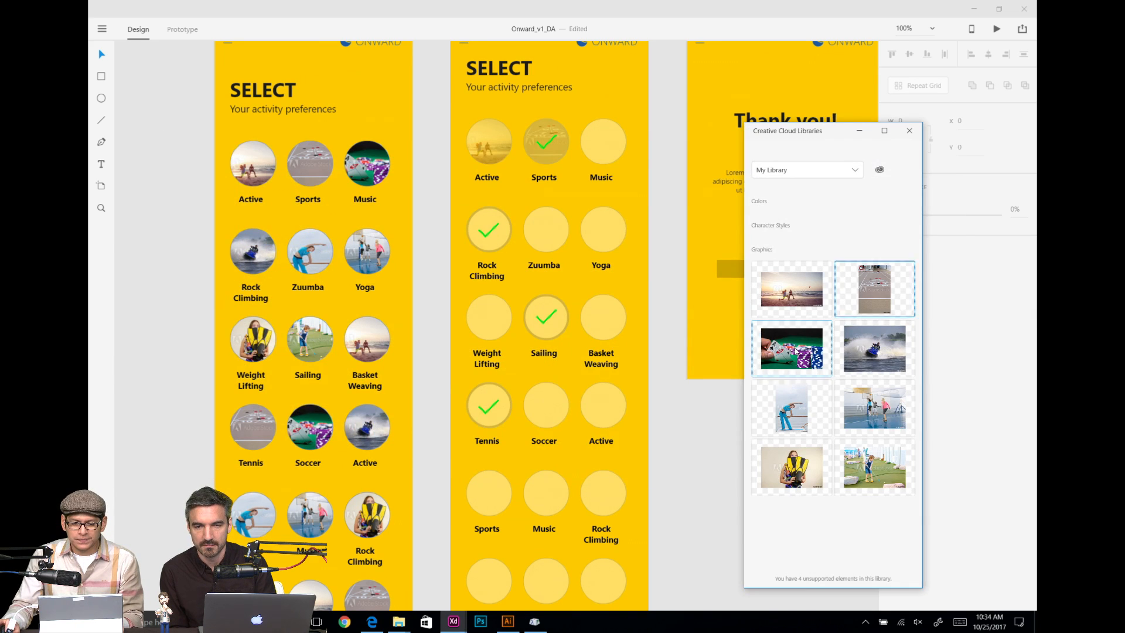
pyautogui.moveTo(773, 331); pyautogui.dragTo(603, 142)
pyautogui.hotkey('ctrl', 'shift', 'l')
pyautogui.hotkey('ctrl', 'shift', 'l')
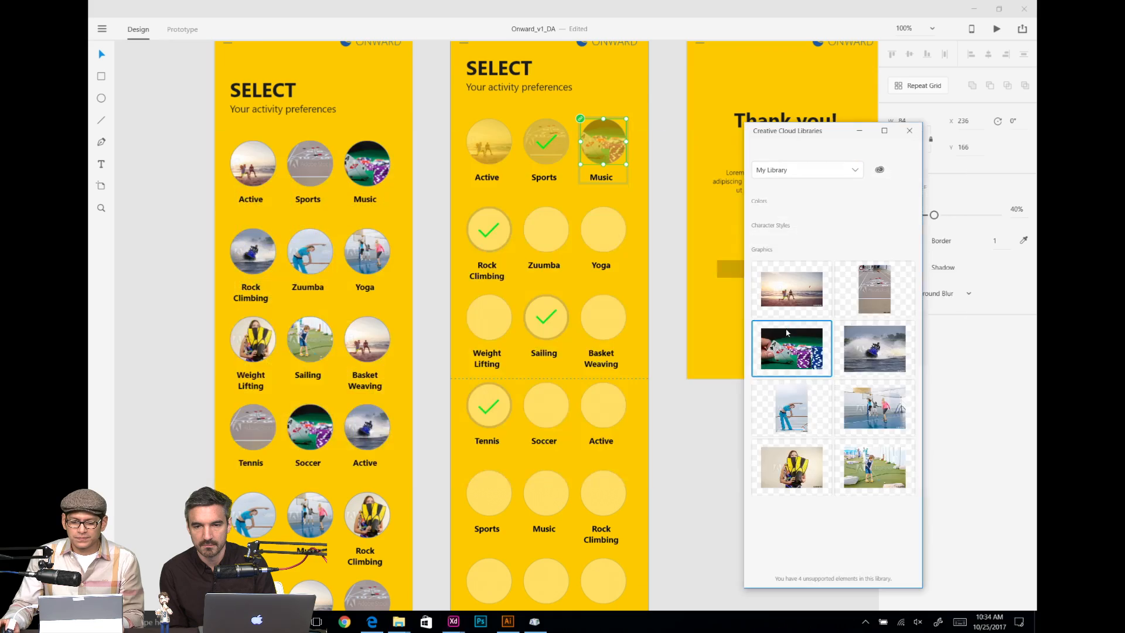
# Step: Arrange the design window and the Creative Cloud Libraries window side by side, each on half of the screen
pyautogui.click(674, 5)
pyautogui.doubleClick(674, 7)
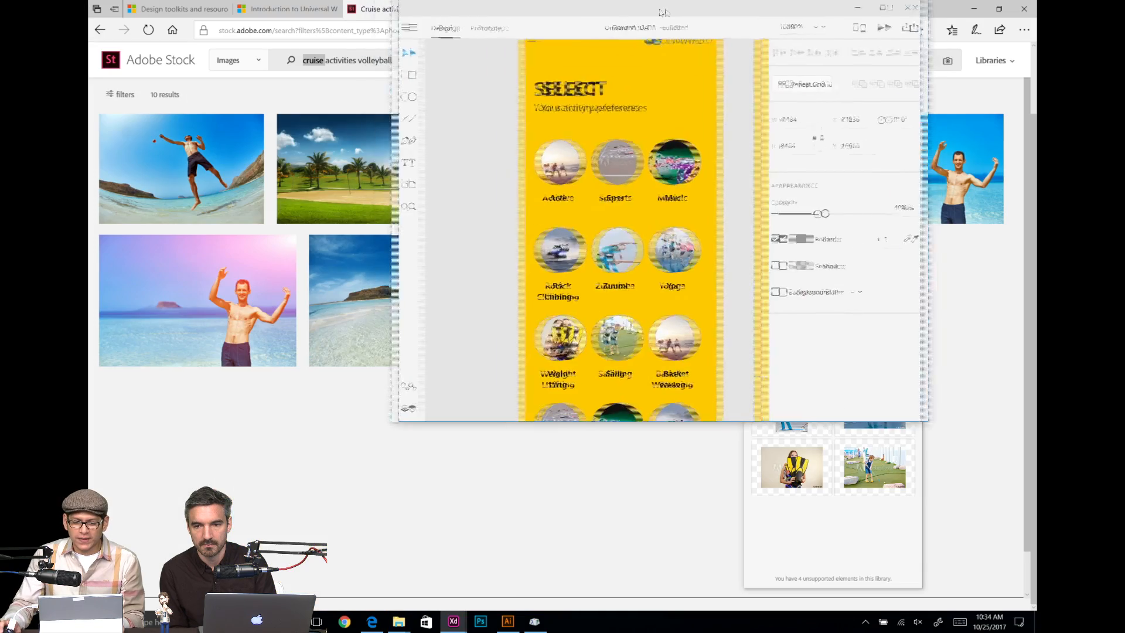
pyautogui.doubleClick(669, 12)
pyautogui.press('super+Left')
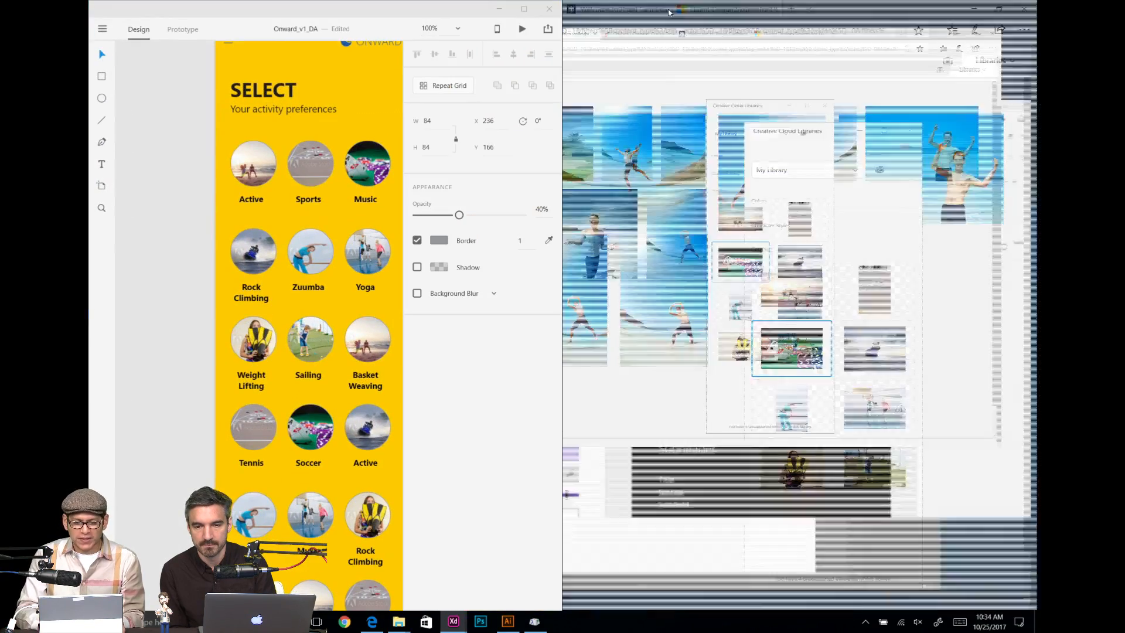
pyautogui.press('Return')
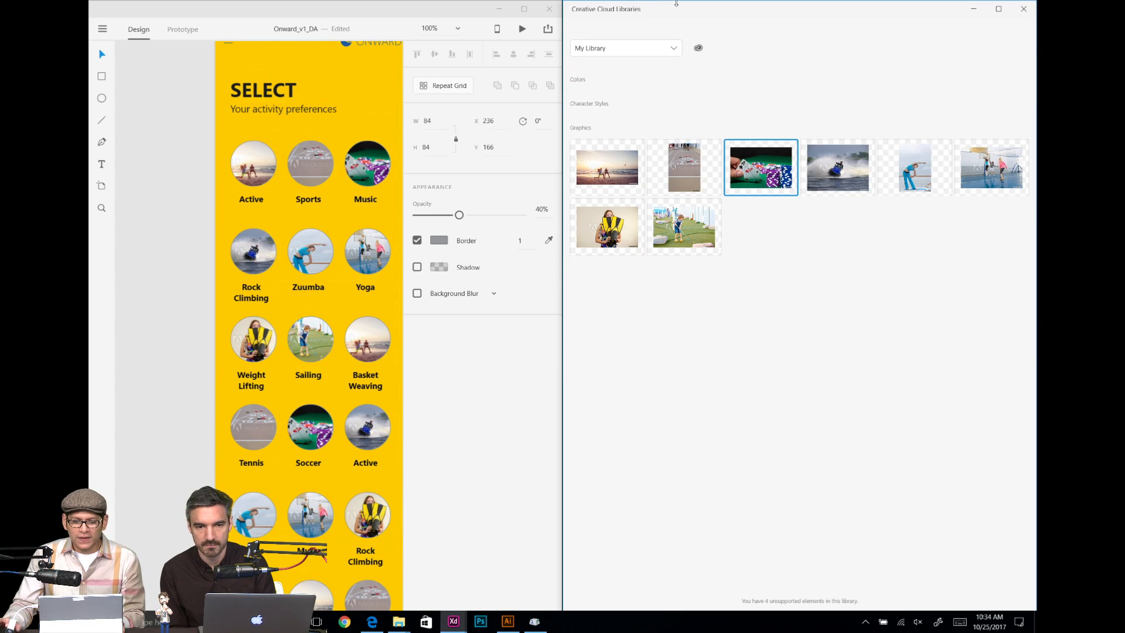
pyautogui.moveTo(324, 106)
pyautogui.mouseDown()
pyautogui.moveTo(246, 112)
pyautogui.moveTo(337, 115)
pyautogui.mouseUp()
pyautogui.hscroll(10, 362, 219)
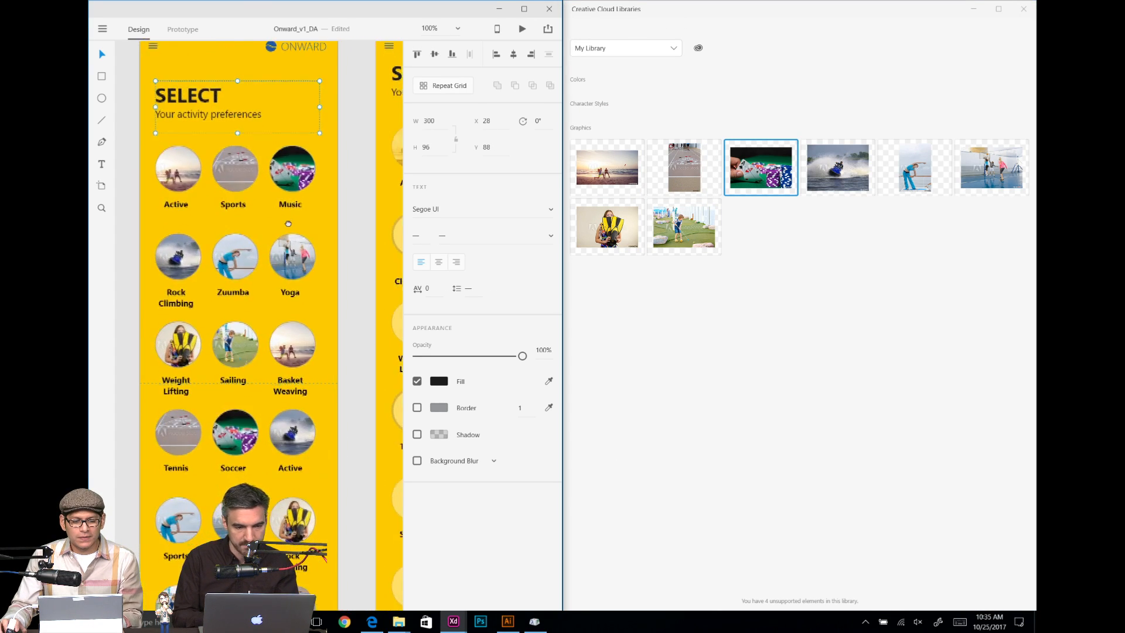
pyautogui.moveTo(287, 244); pyautogui.dragTo(293, 234)
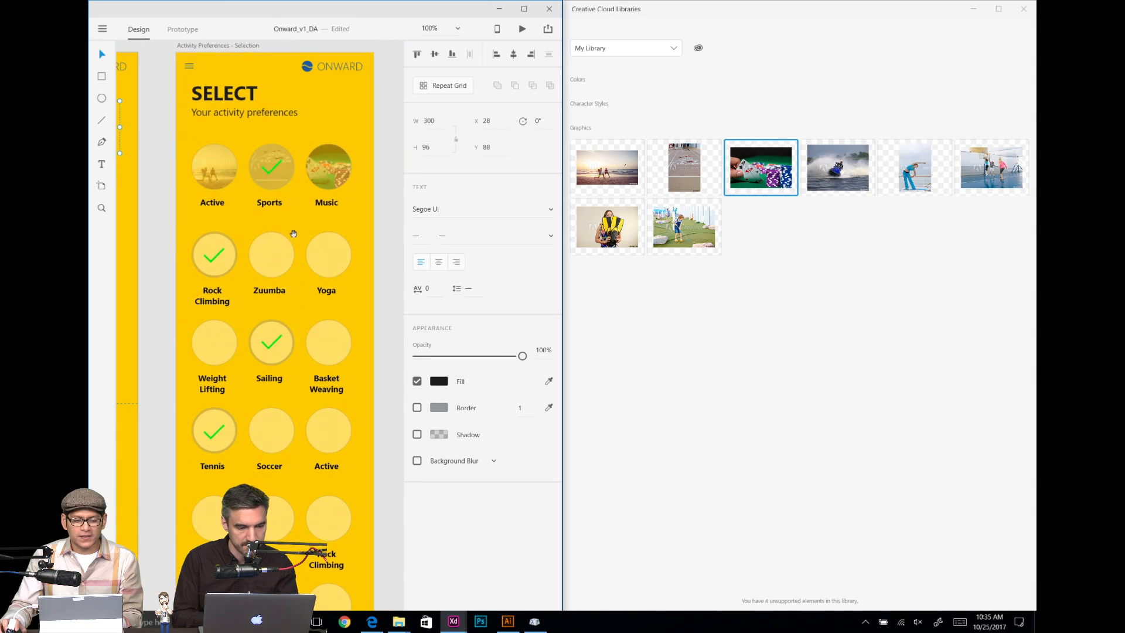
pyautogui.click(804, 237)
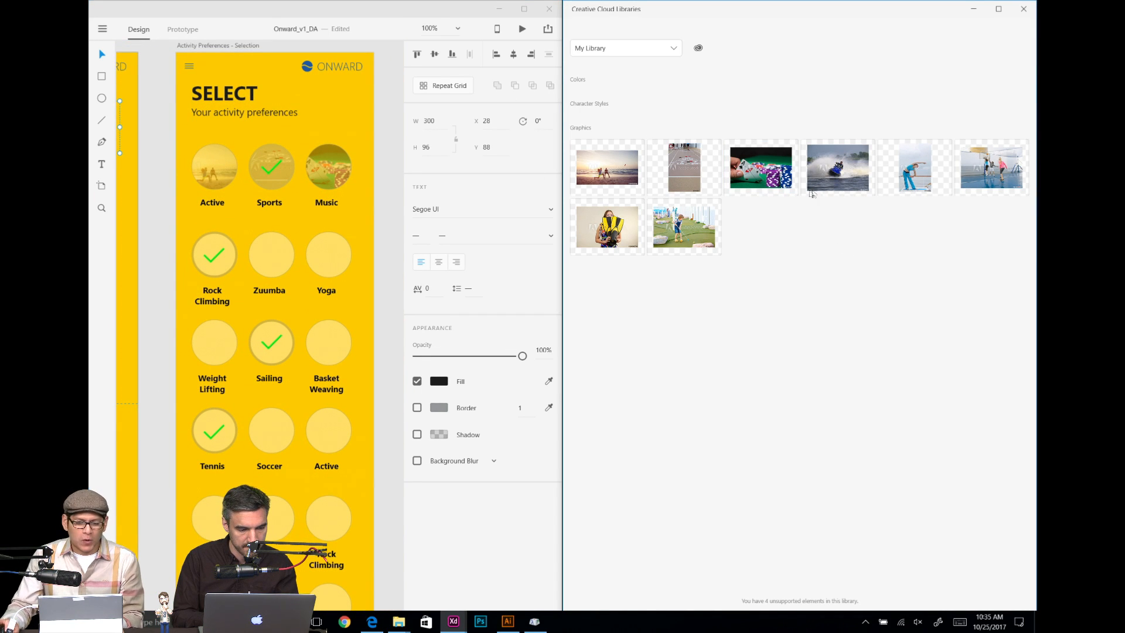
pyautogui.moveTo(821, 190)
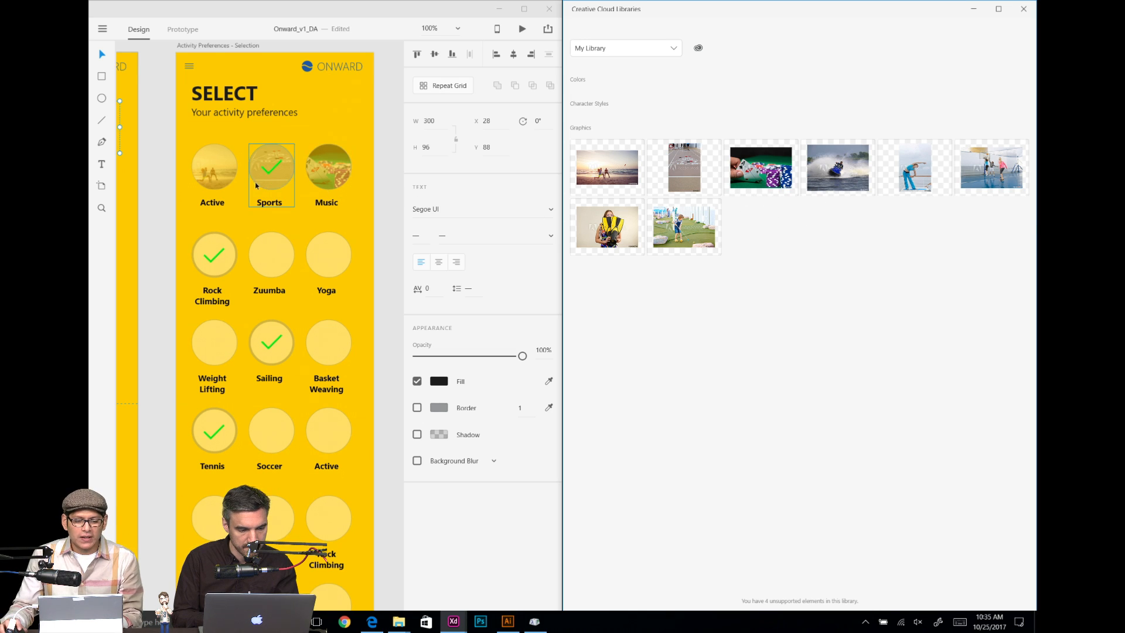
pyautogui.click(271, 173)
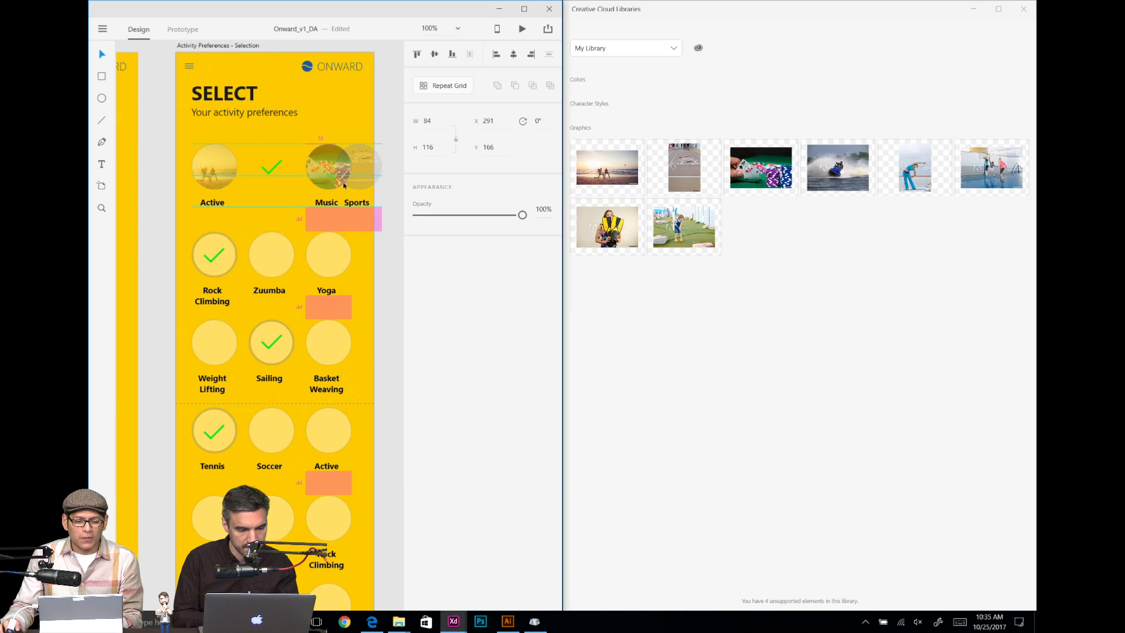
pyautogui.click(390, 185)
pyautogui.hscroll(-5, 386, 181)
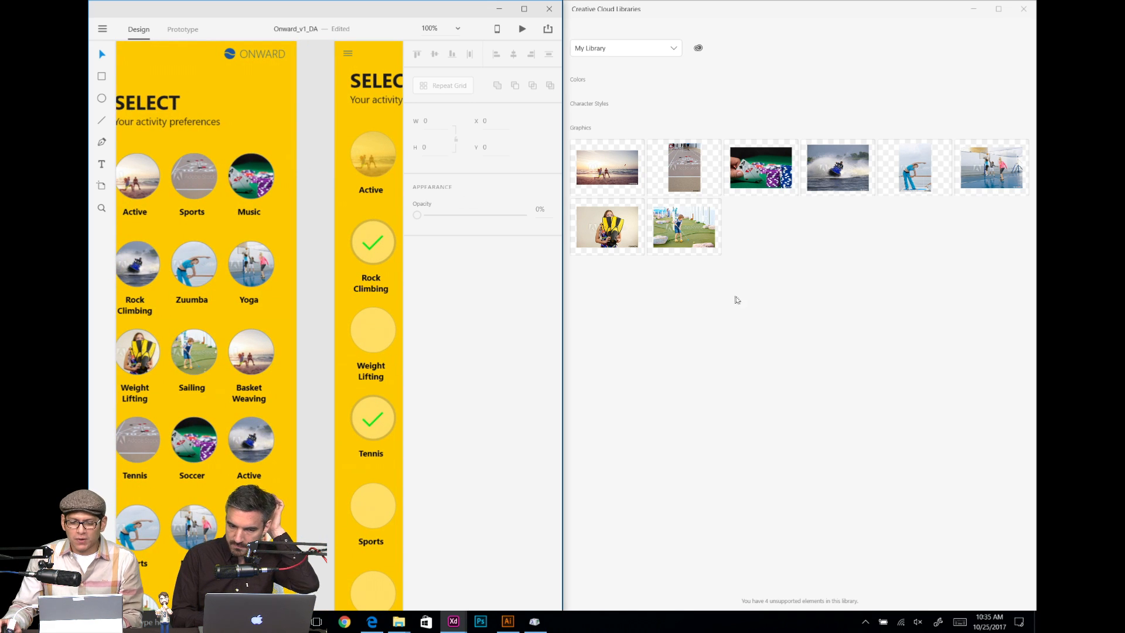
# Step: Fill the Selection artboard's Rock Climbing circle with the jet ski photo from the library
pyautogui.click(901, 186)
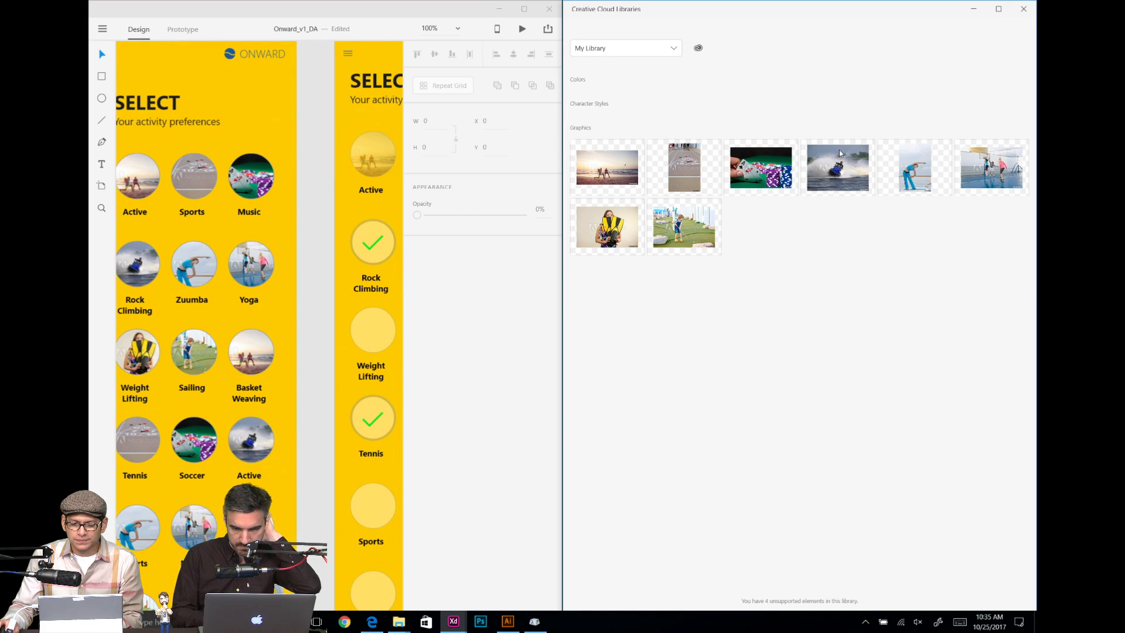
pyautogui.moveTo(840, 154); pyautogui.dragTo(758, 317)
pyautogui.click(328, 198)
pyautogui.scroll(1, 327, 194)
pyautogui.hscroll(1, 327, 194)
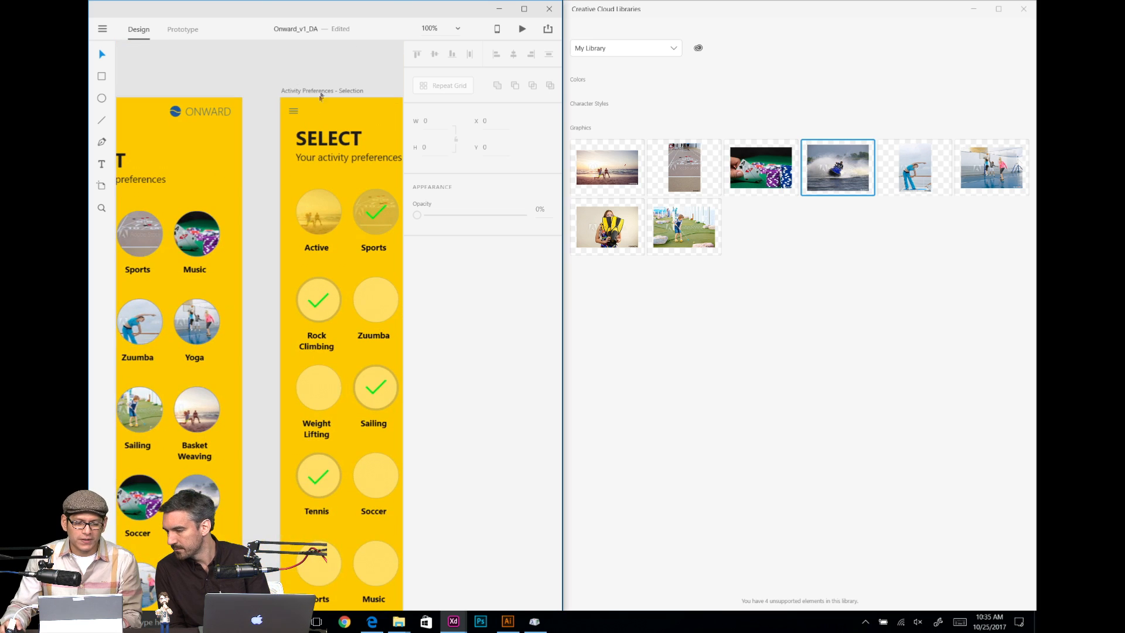
pyautogui.click(321, 92)
pyautogui.scroll(-2, 336, 278)
pyautogui.hscroll(1, 335, 278)
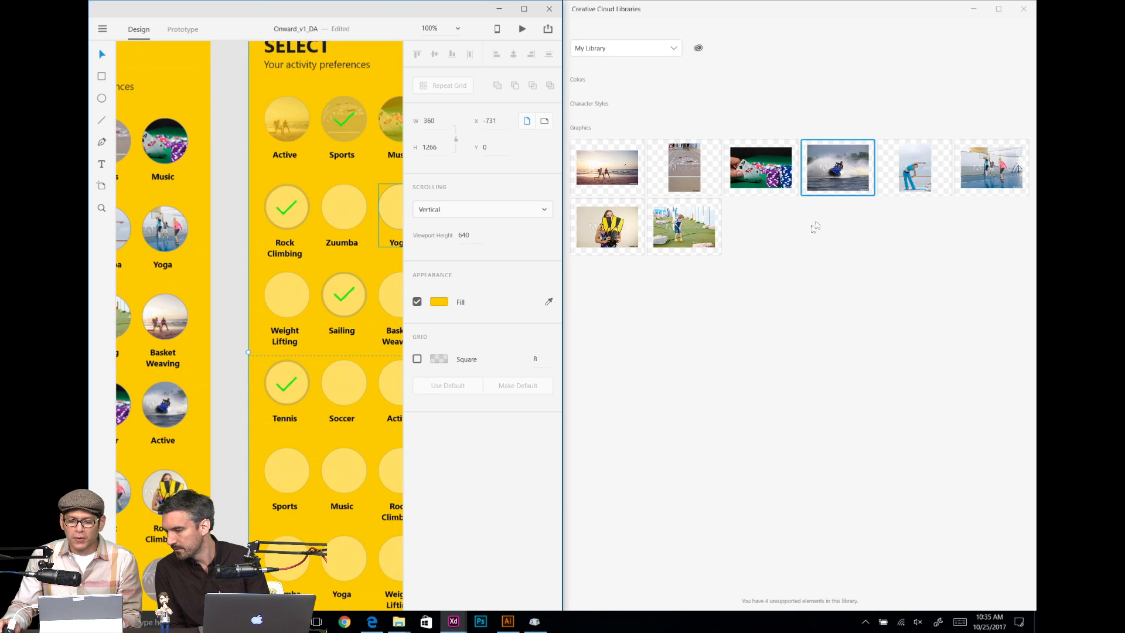
pyautogui.moveTo(838, 176); pyautogui.dragTo(286, 196)
# Step: Fill the Zuumba circle with the stretching woman photo and the Yoga circle with the photo of people on deck
pyautogui.click(354, 198)
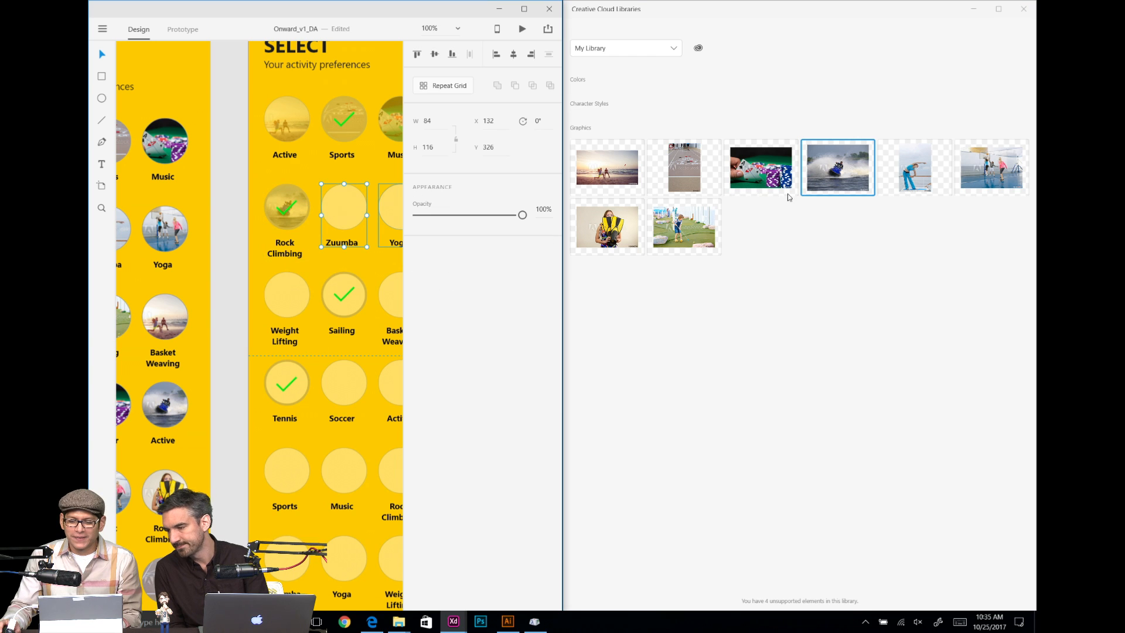
pyautogui.moveTo(925, 162); pyautogui.dragTo(369, 204)
pyautogui.moveTo(349, 247); pyautogui.dragTo(300, 254)
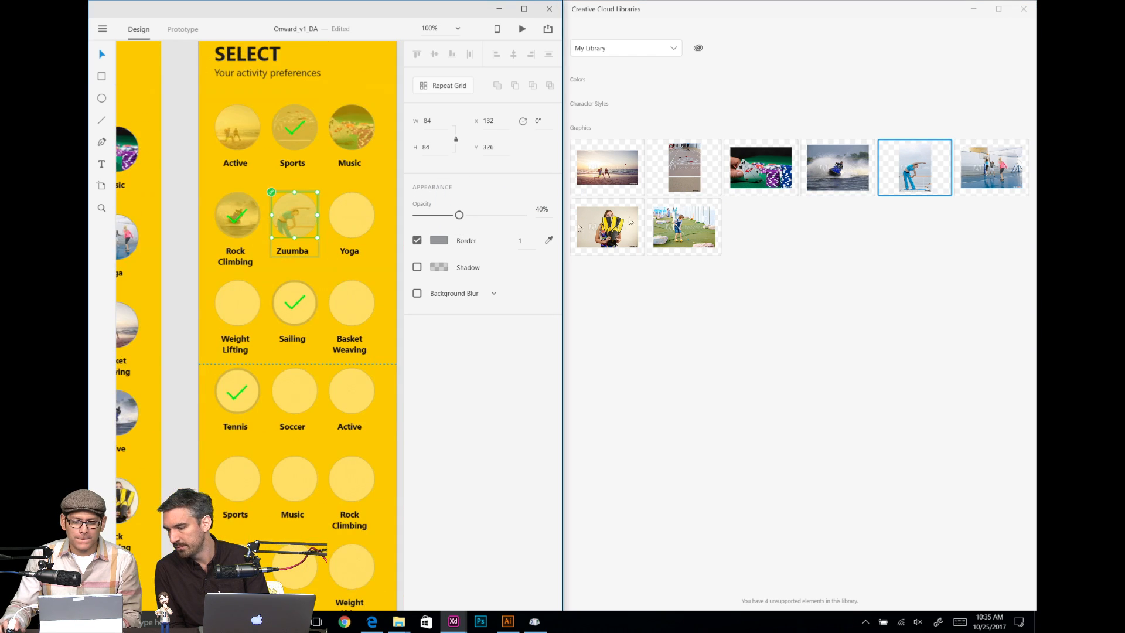
pyautogui.click(1015, 169)
pyautogui.moveTo(970, 165); pyautogui.dragTo(352, 215)
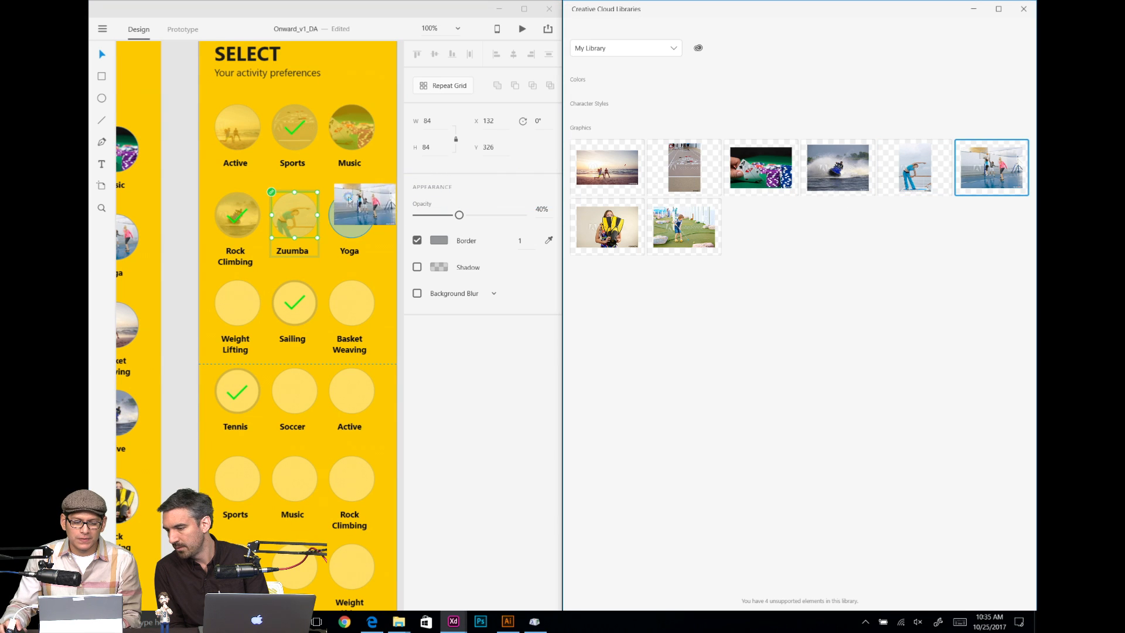
# Step: Fill the Weight Lifting, Sailing and Basket Weaving circles with the yellow life vest, child on grass and beach group photos respectively
pyautogui.moveTo(605, 233); pyautogui.dragTo(237, 302)
pyautogui.click(690, 228)
pyautogui.moveTo(689, 228); pyautogui.dragTo(299, 299)
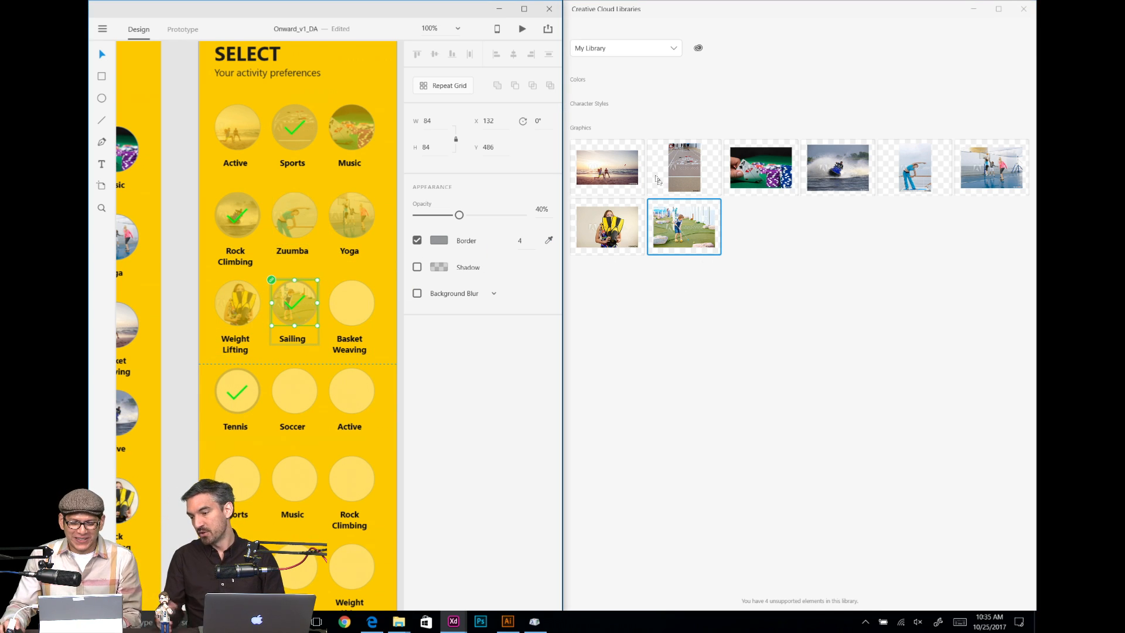
pyautogui.click(610, 171)
pyautogui.moveTo(589, 194); pyautogui.dragTo(351, 303)
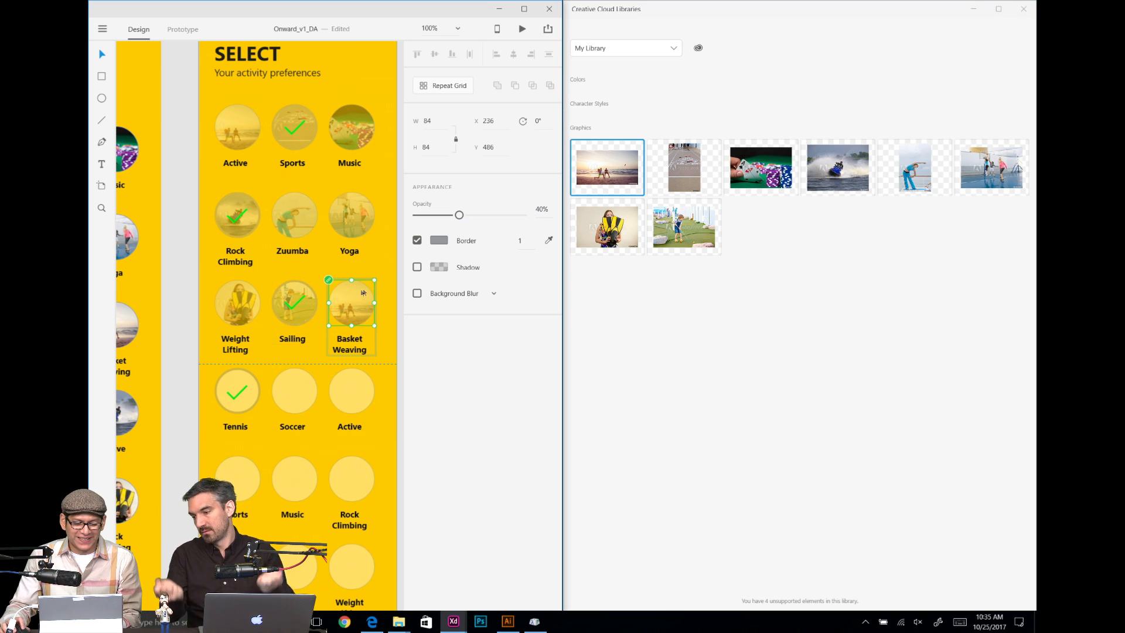
# Step: Fill the Tennis circle with the court photo and the Soccer circle with the playing cards and poker chips photo
pyautogui.moveTo(677, 168); pyautogui.dragTo(256, 409)
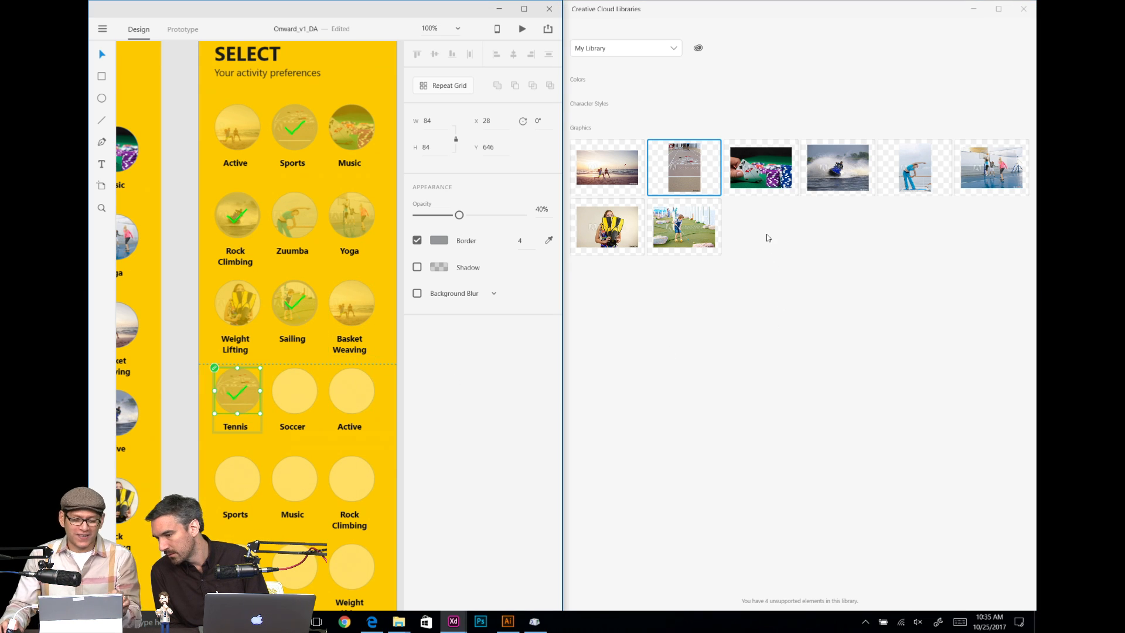
pyautogui.moveTo(761, 169); pyautogui.dragTo(306, 400)
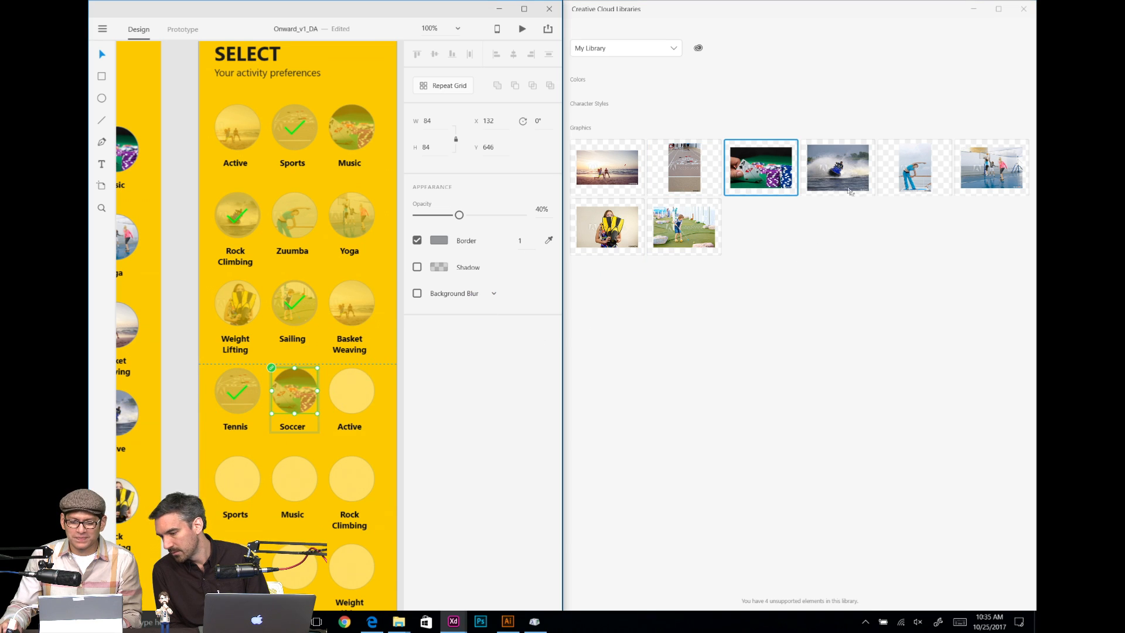
# Step: Fill the fourth-row Active circle with the jet ski photo and the fifth-row Sports circle with the stretching woman photo from the library
pyautogui.moveTo(826, 176); pyautogui.dragTo(366, 388)
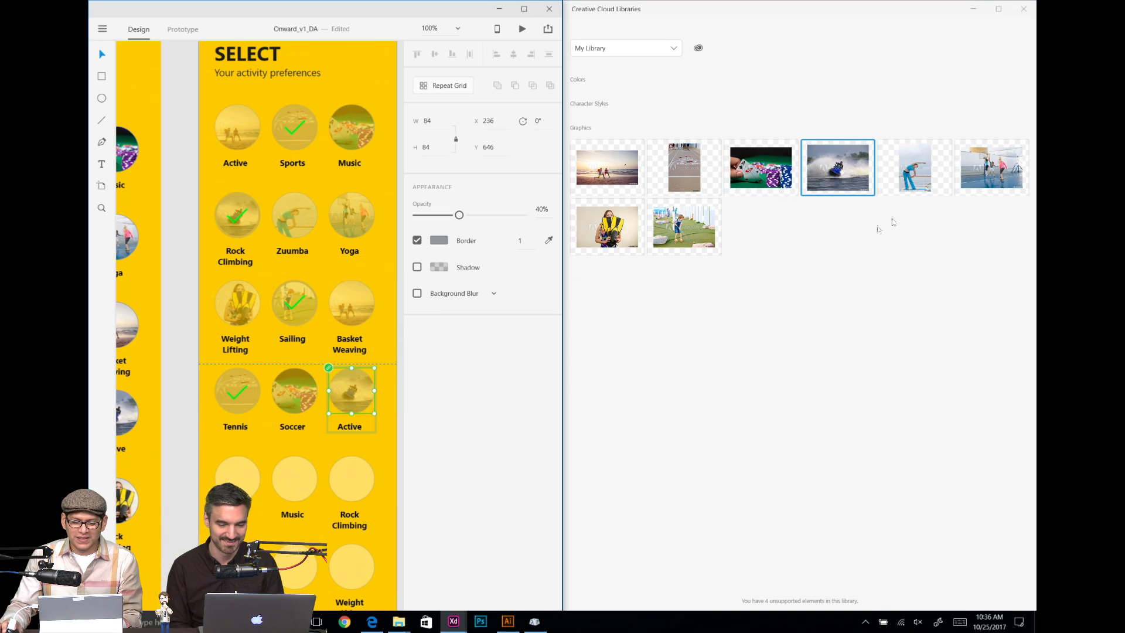
pyautogui.click(249, 476)
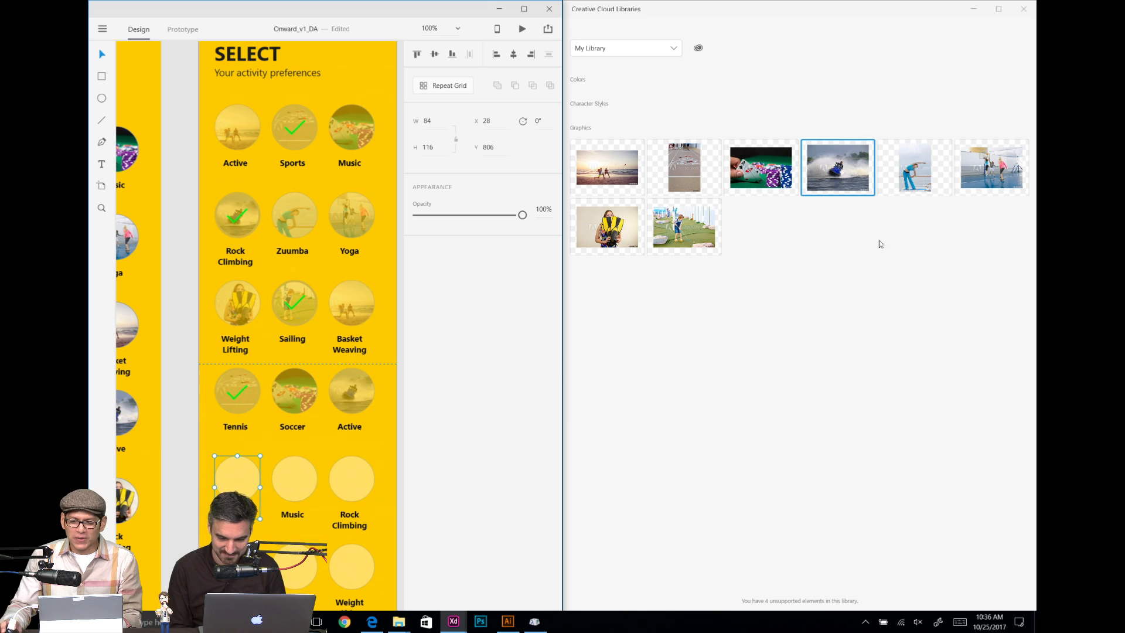
pyautogui.doubleClick(238, 488)
pyautogui.click(679, 434)
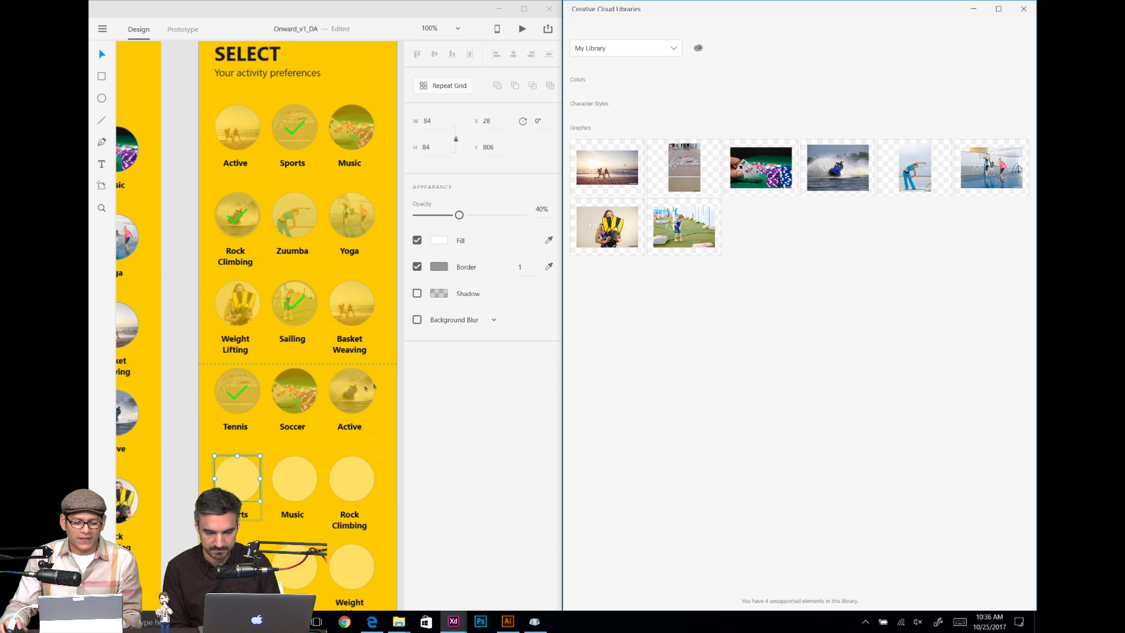
pyautogui.click(314, 438)
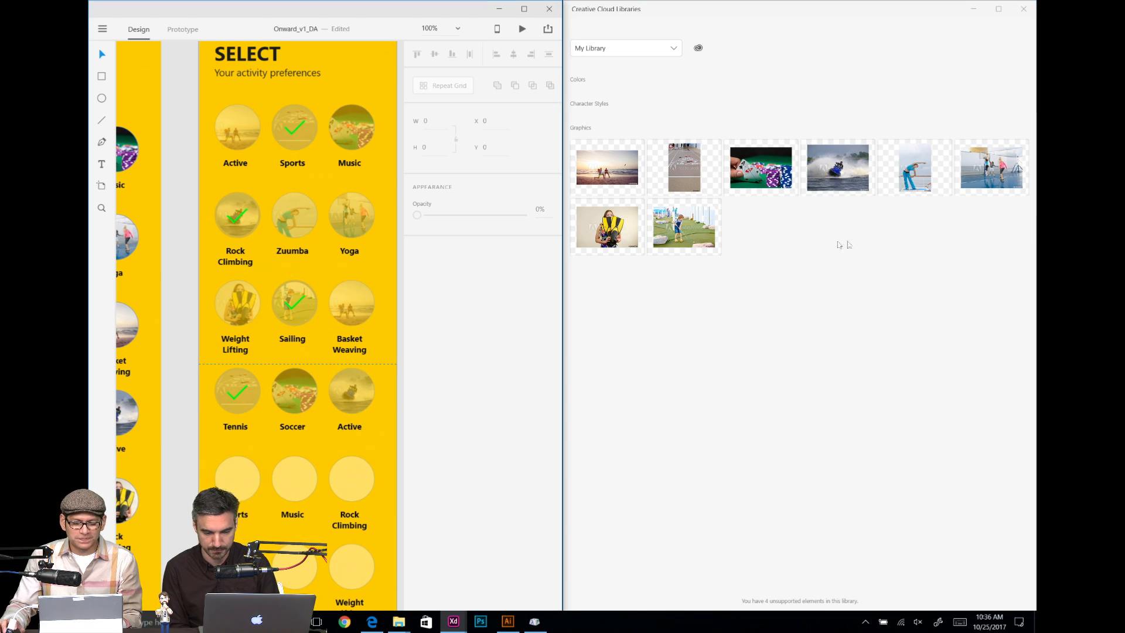
pyautogui.moveTo(919, 164); pyautogui.dragTo(237, 477)
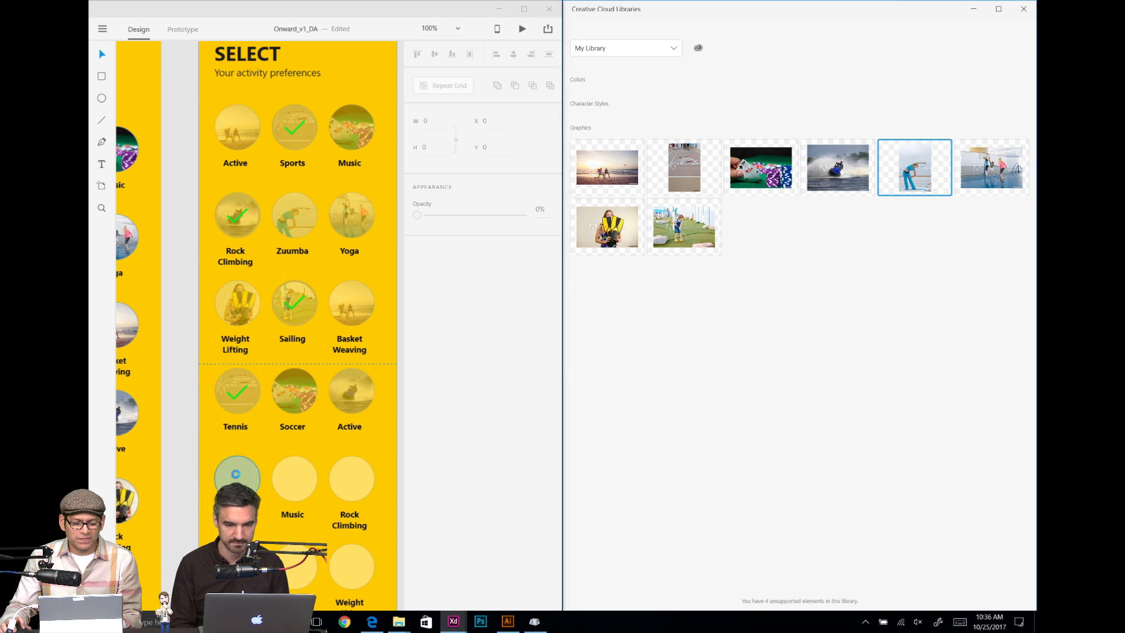
# Step: Fill the fifth-row Music and Rock Climbing circles and the sixth-row Zuumba circle with the people on deck, yellow life vest and child on grass photos
pyautogui.moveTo(991, 170); pyautogui.dragTo(296, 475)
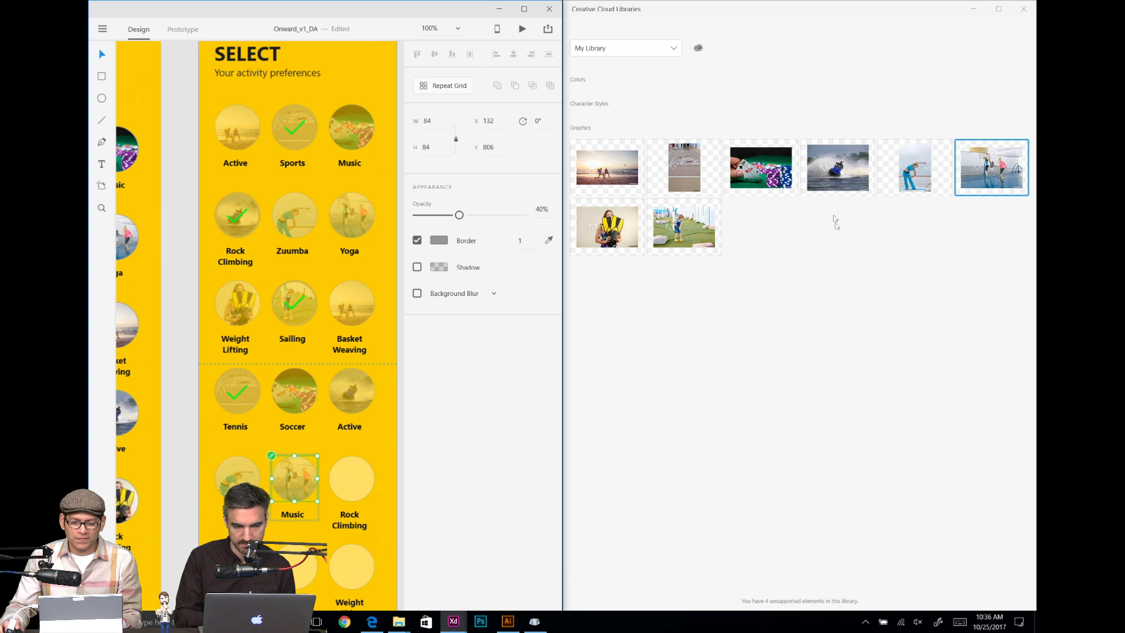
pyautogui.moveTo(607, 226); pyautogui.dragTo(351, 478)
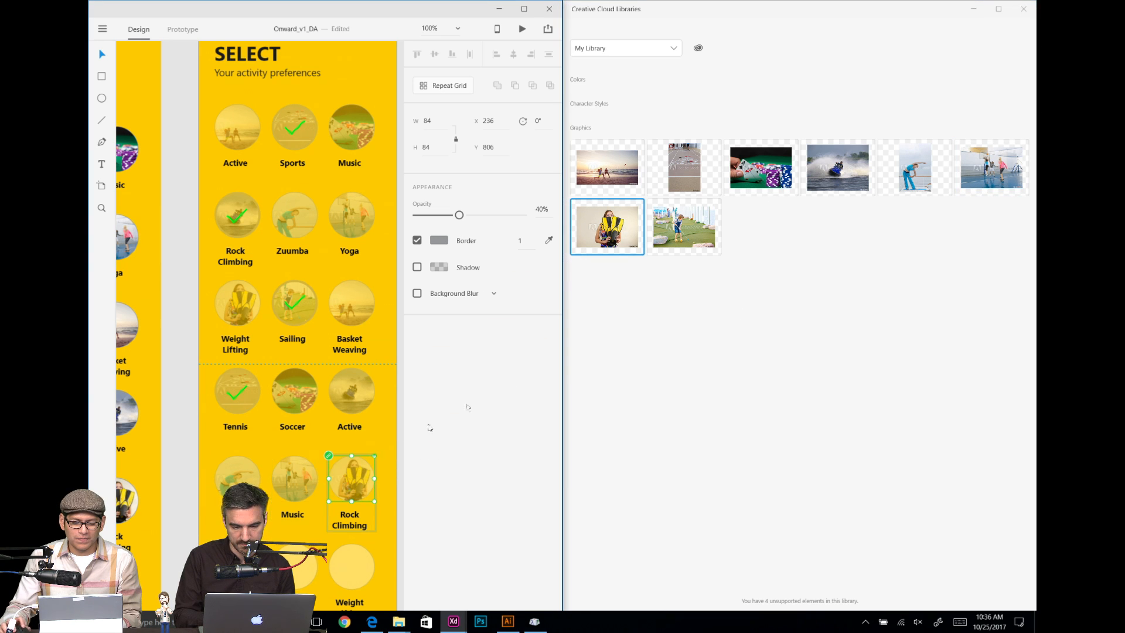
pyautogui.scroll(-3, 471, 399)
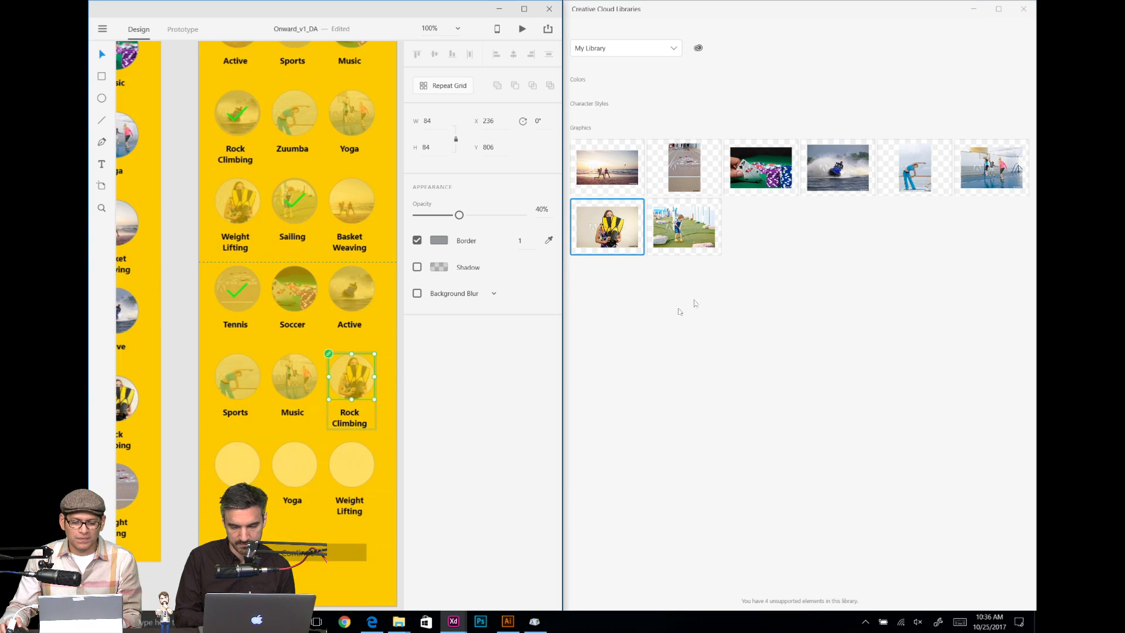
pyautogui.click(691, 231)
pyautogui.moveTo(691, 231); pyautogui.dragTo(238, 463)
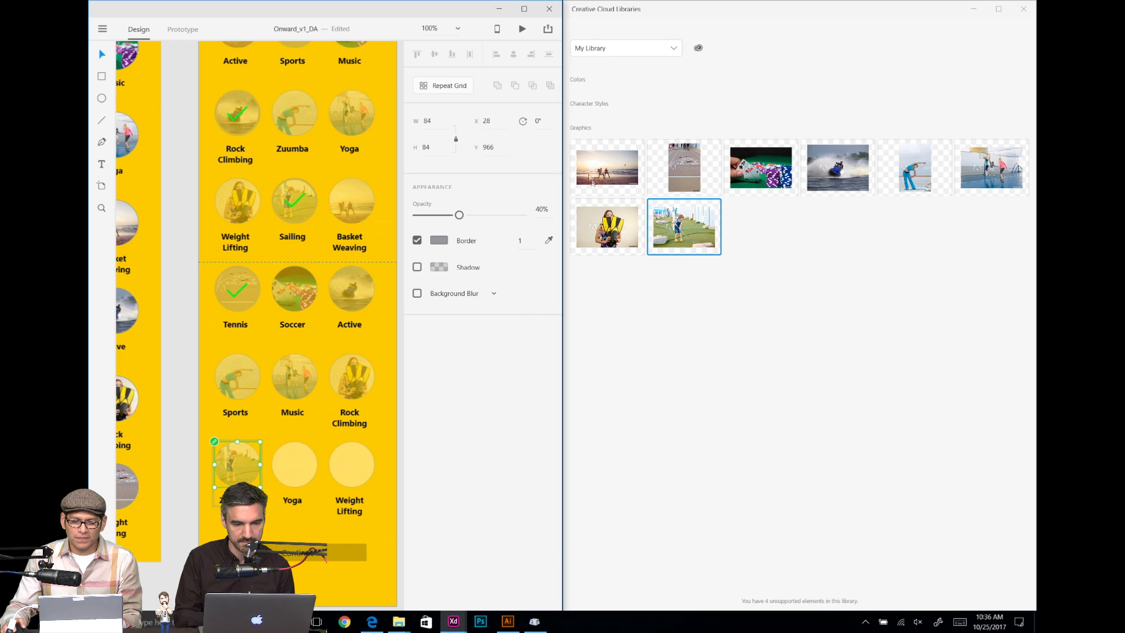
# Step: Fill the sixth-row Yoga circle with the beach group photo and the Weight Lifting circle with the court photo
pyautogui.click(607, 192)
pyautogui.moveTo(607, 192); pyautogui.dragTo(294, 463)
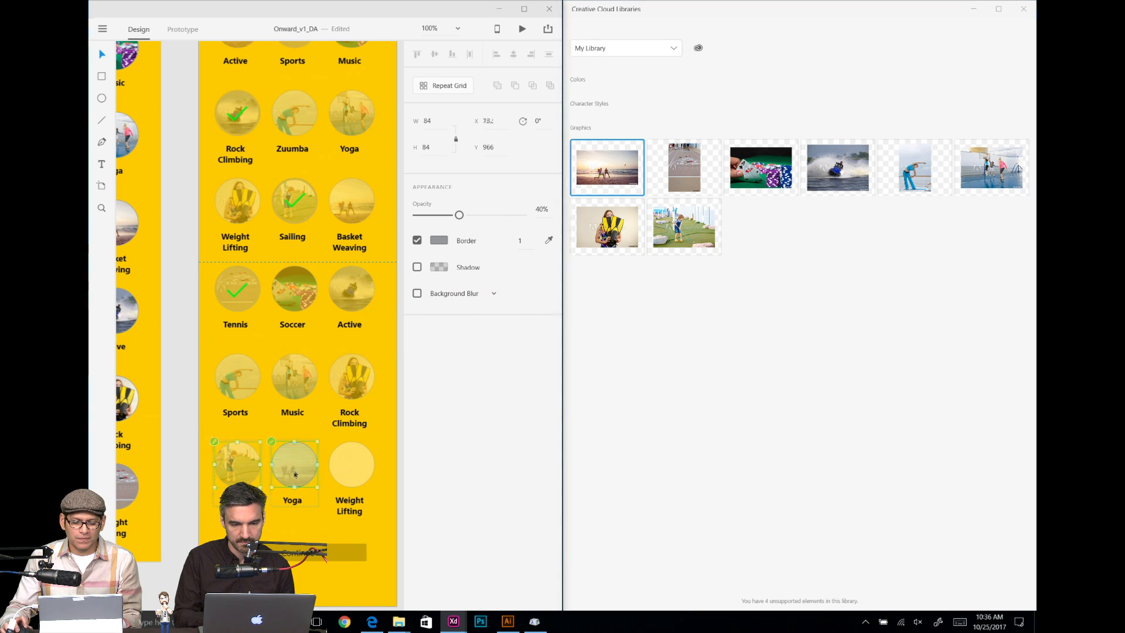
pyautogui.click(675, 184)
pyautogui.moveTo(674, 183); pyautogui.dragTo(351, 464)
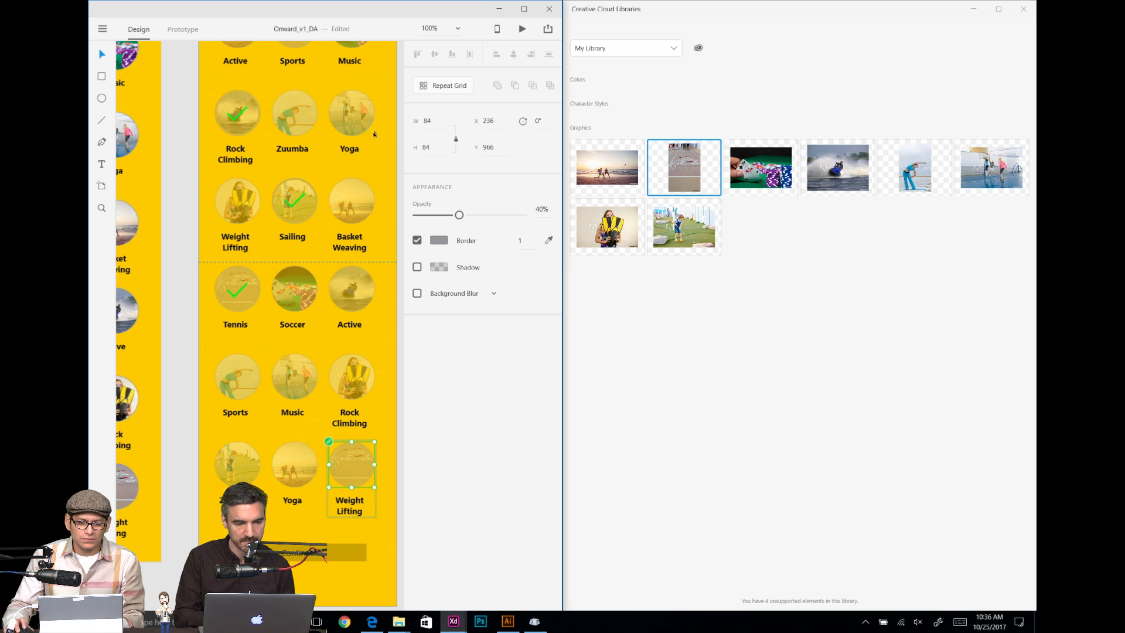
# Step: Select the green checkmark over the first-row Sports circle on the Selection artboard
pyautogui.scroll(5, 374, 140)
pyautogui.click(296, 144)
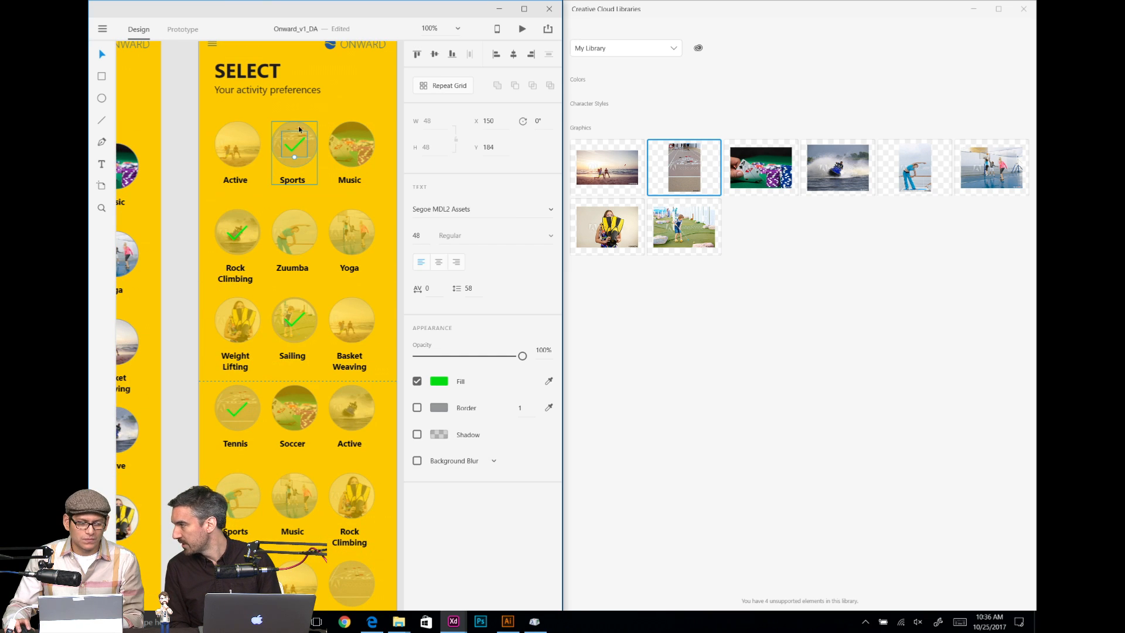
pyautogui.click(299, 130)
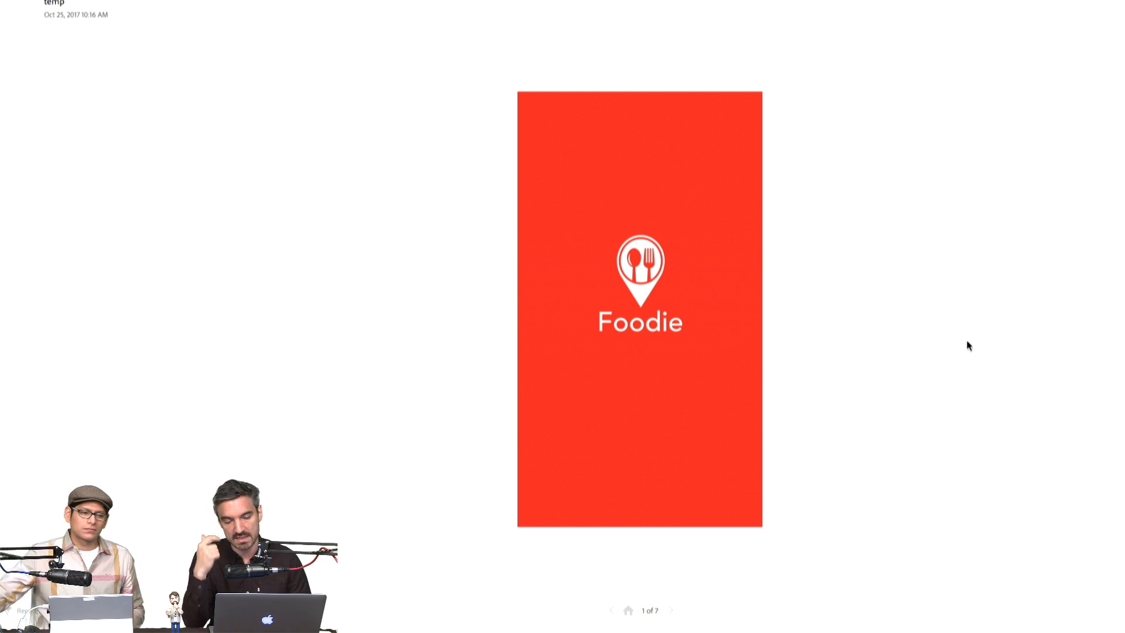
# Step: Switch to the shared Foodie prototype and walk through the splash, login and city screens, trying Lekki and choosing Allen Avenue
pyautogui.click(700, 261)
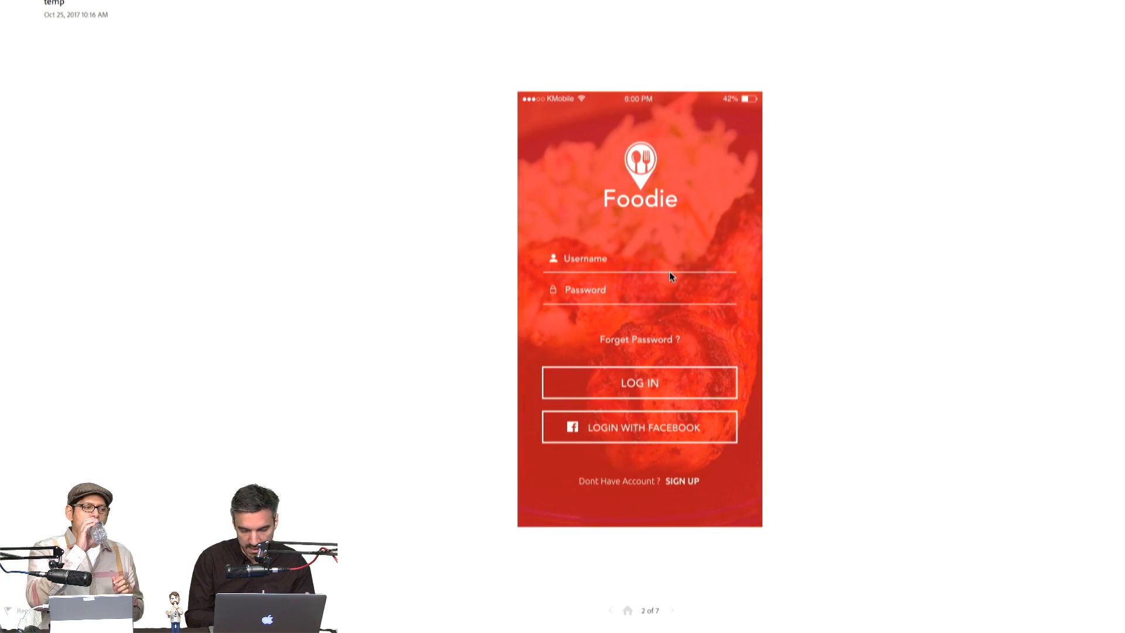
pyautogui.click(697, 370)
pyautogui.click(716, 331)
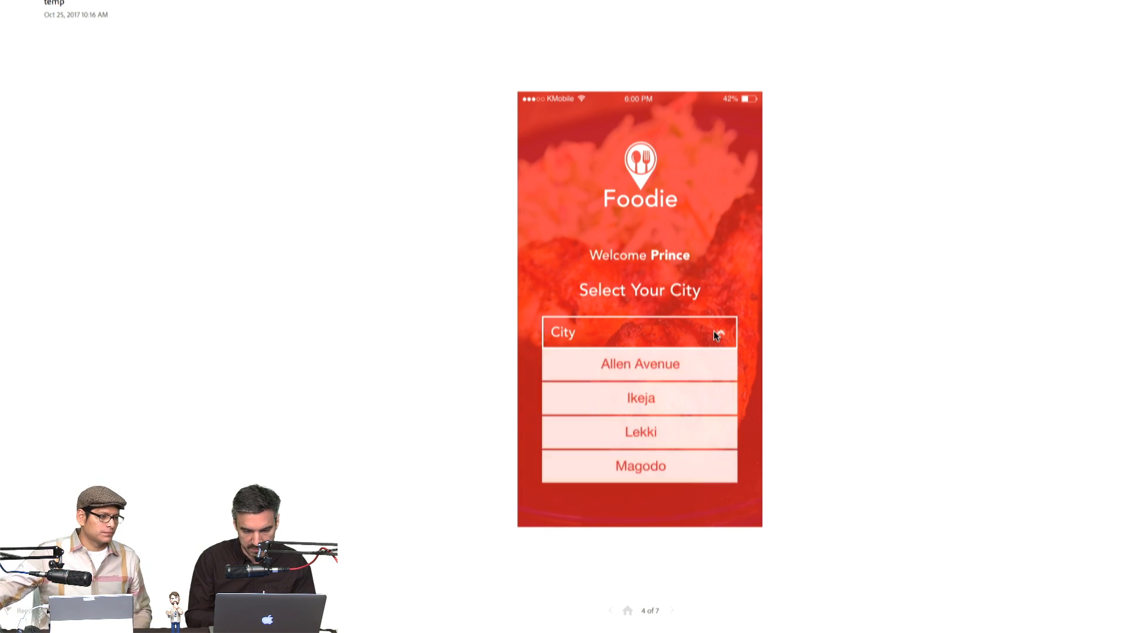
pyautogui.click(686, 430)
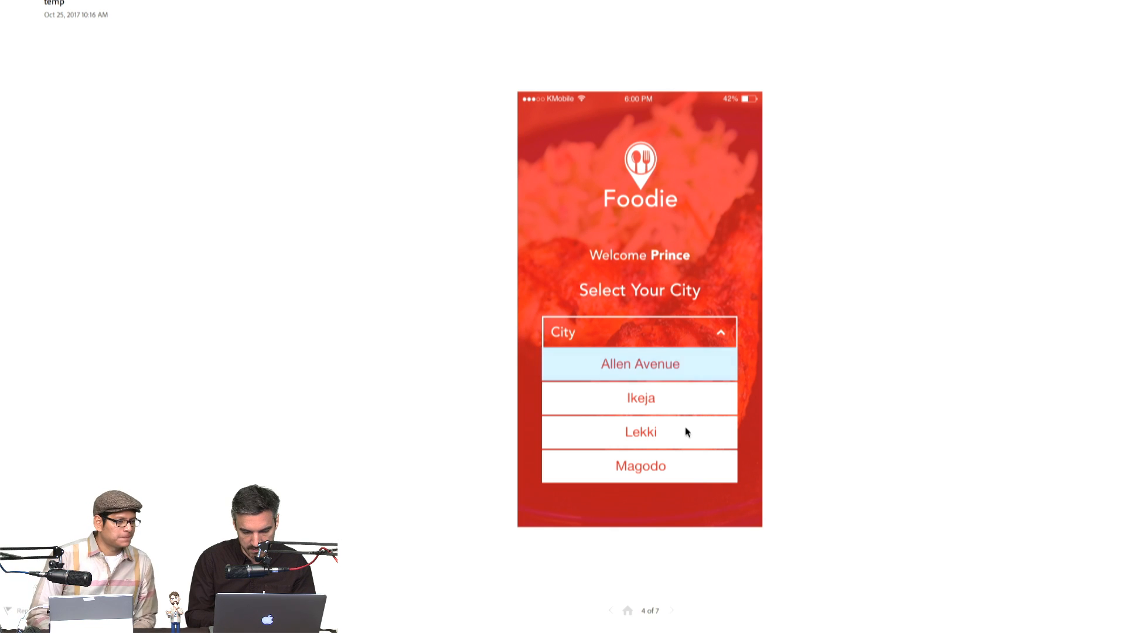
pyautogui.click(681, 369)
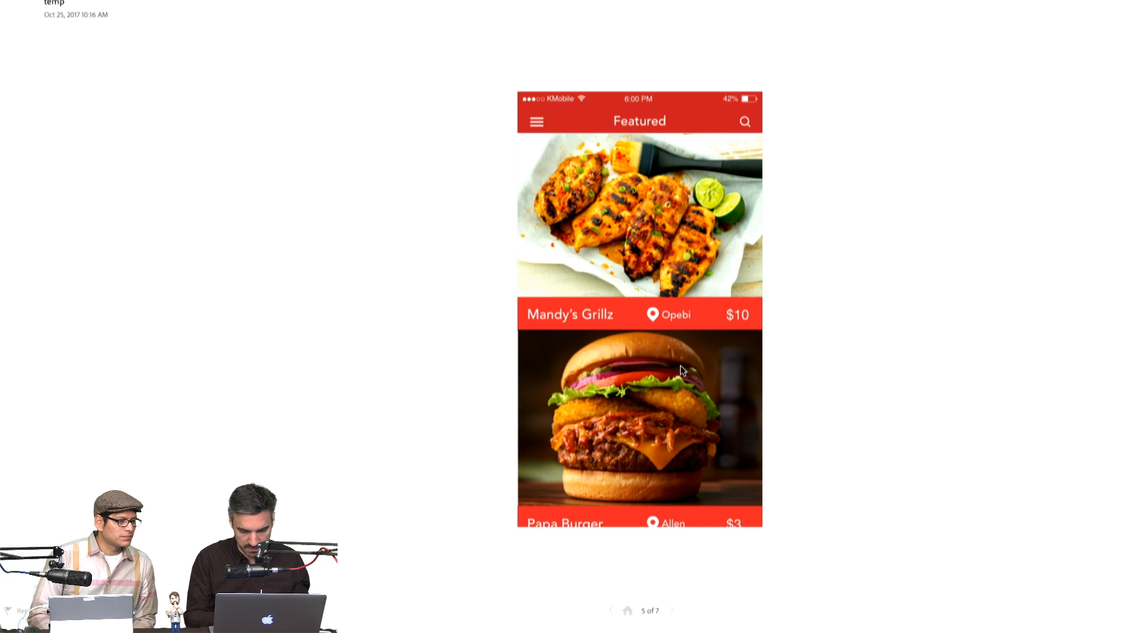
# Step: Load more dishes in the prototype's Featured list and browse the extended list down to its end and back
pyautogui.scroll(-5, 682, 366)
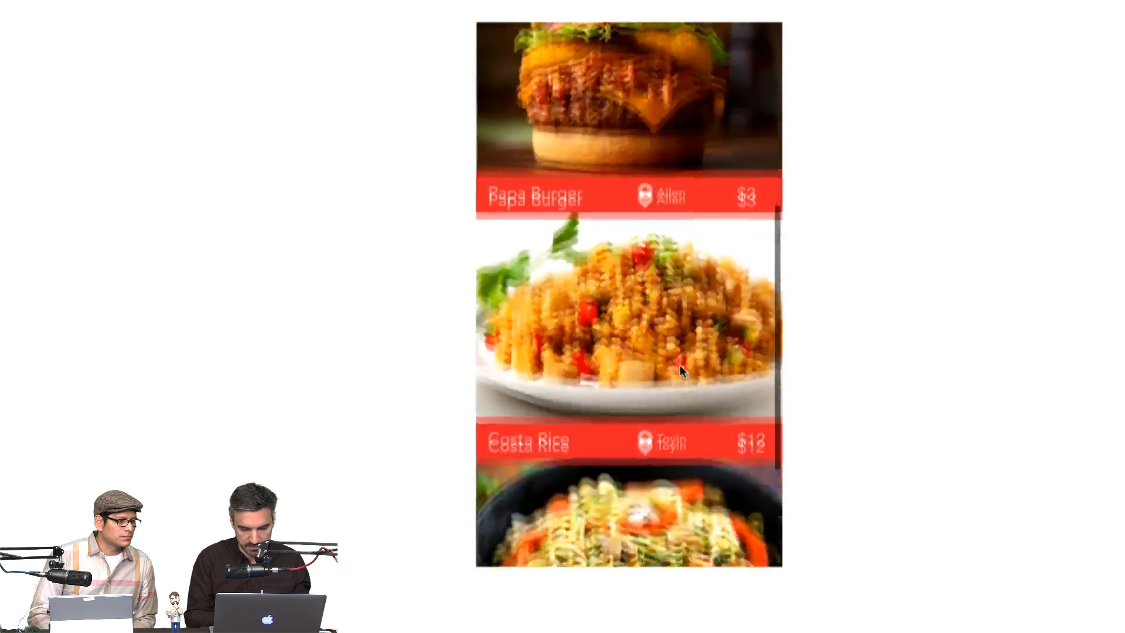
pyautogui.scroll(-4, 680, 368)
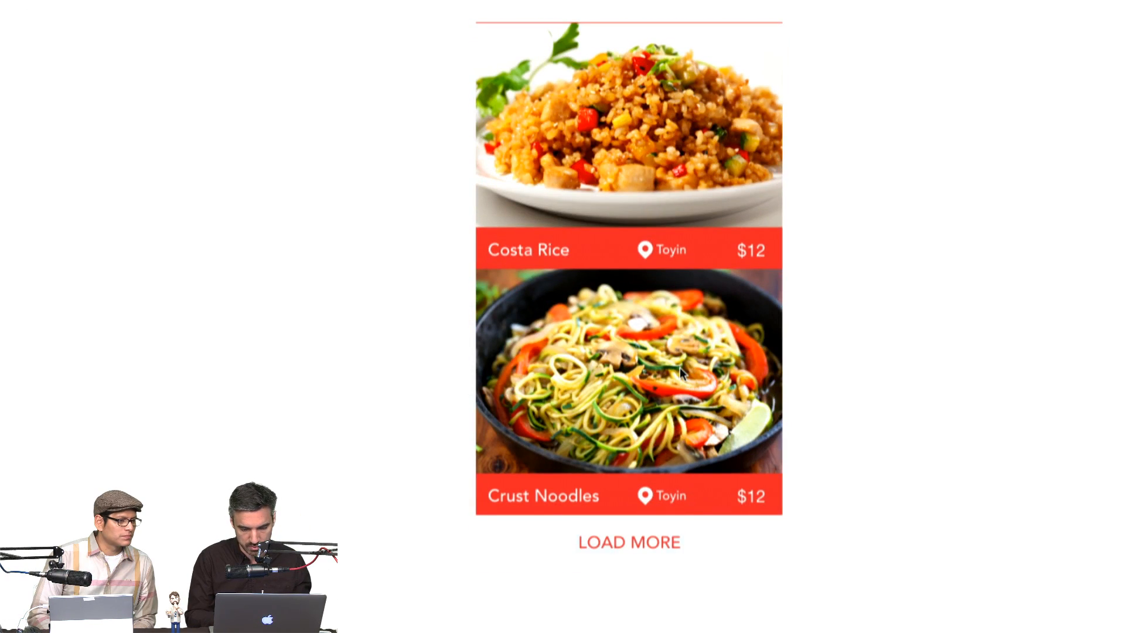
pyautogui.click(653, 540)
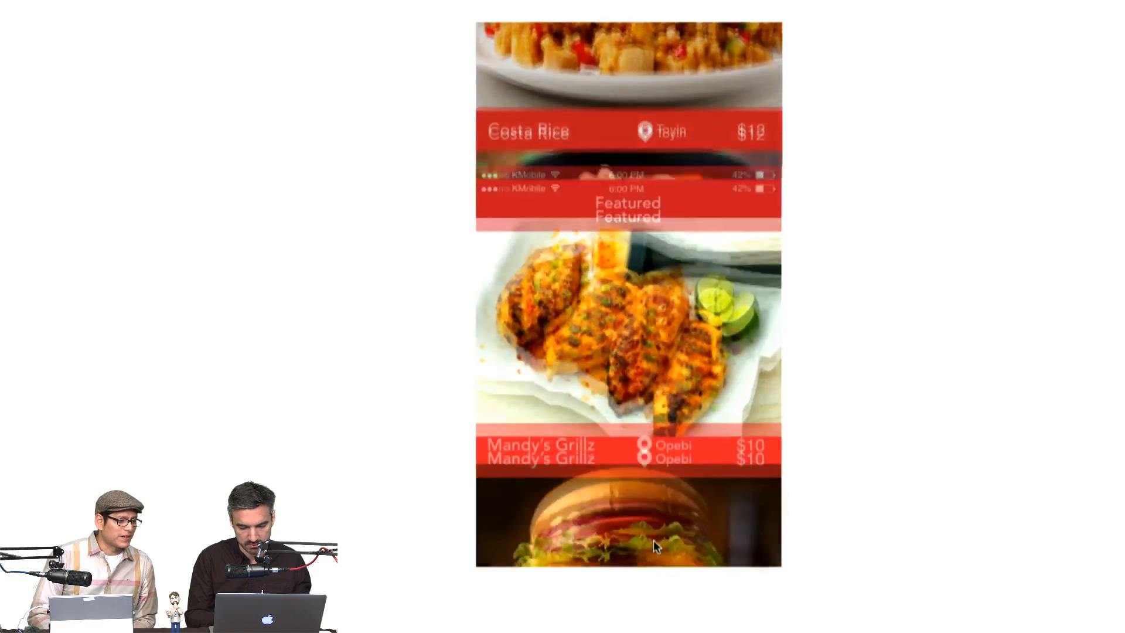
pyautogui.scroll(-5, 612, 363)
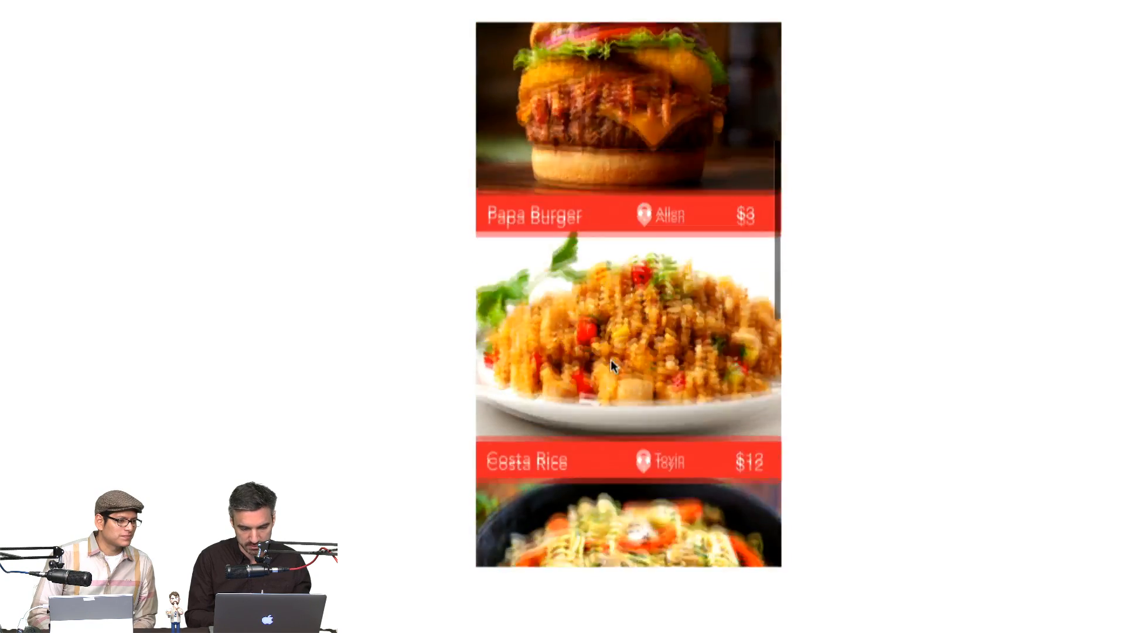
pyautogui.scroll(-5, 611, 360)
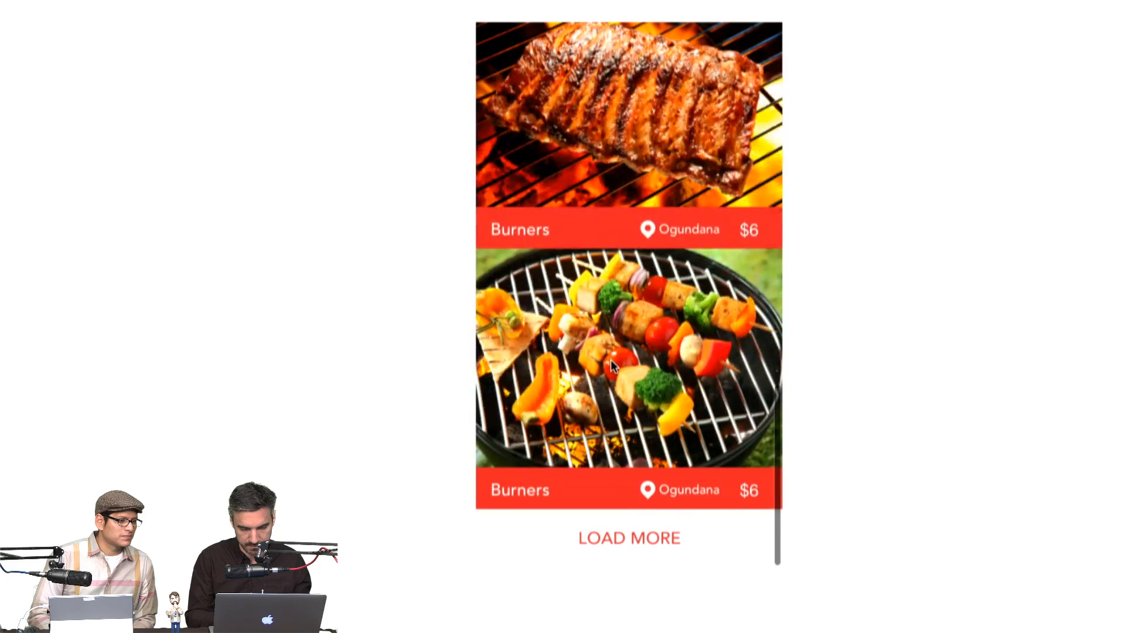
pyautogui.scroll(10, 611, 360)
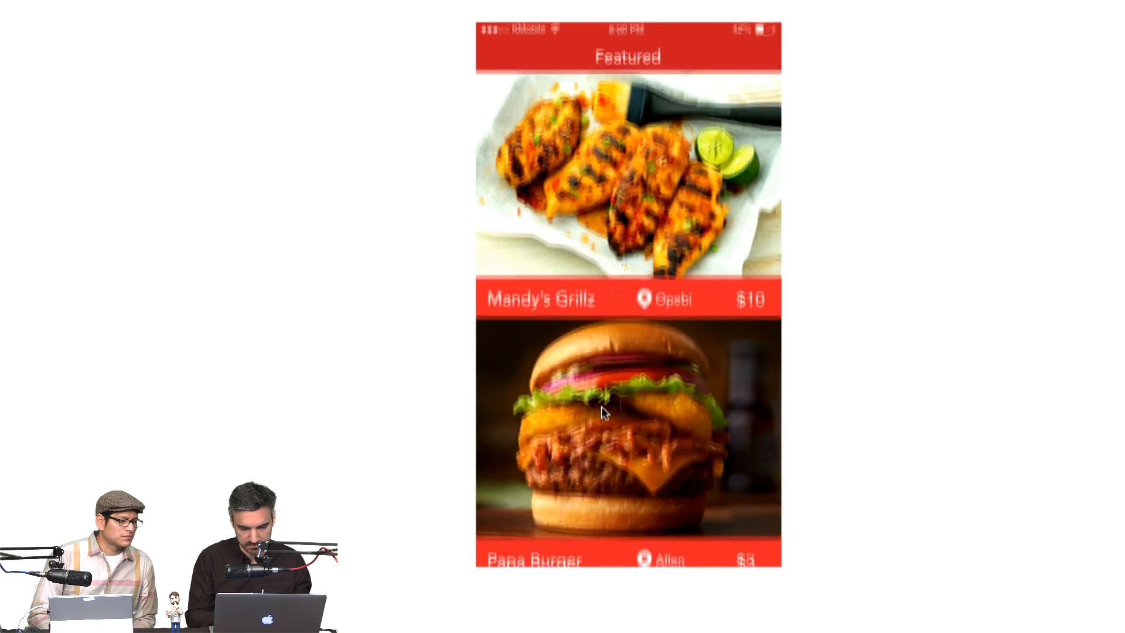
# Step: Try loading more dishes from the end of the extended Featured list, and advance to the prototype's final screen
pyautogui.scroll(-5, 609, 390)
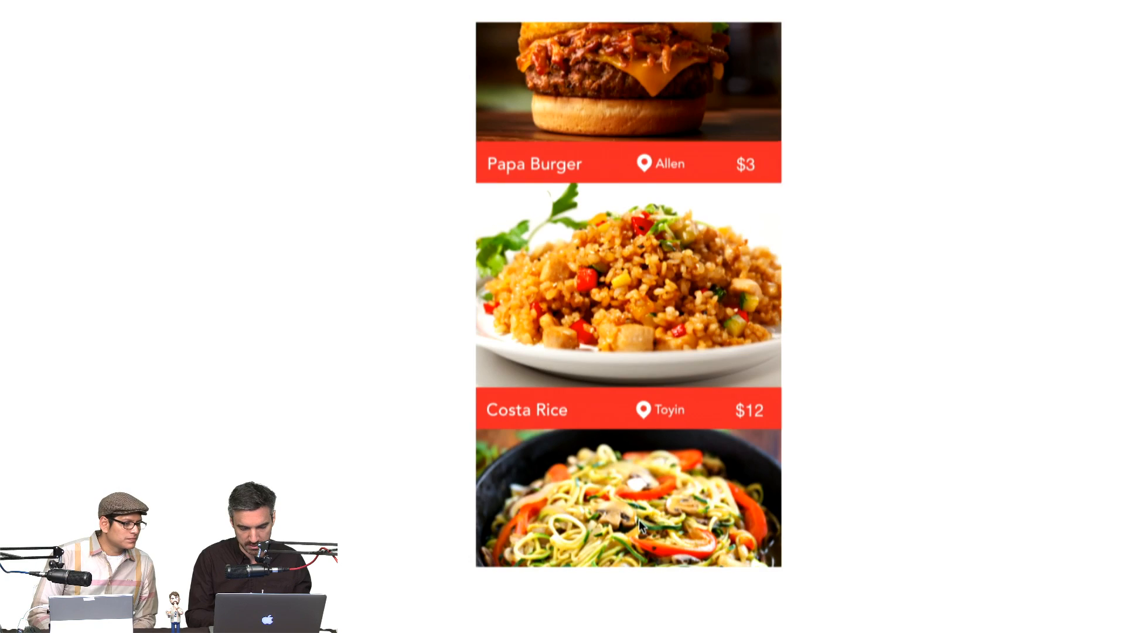
pyautogui.scroll(-5, 691, 195)
pyautogui.scroll(-5, 691, 193)
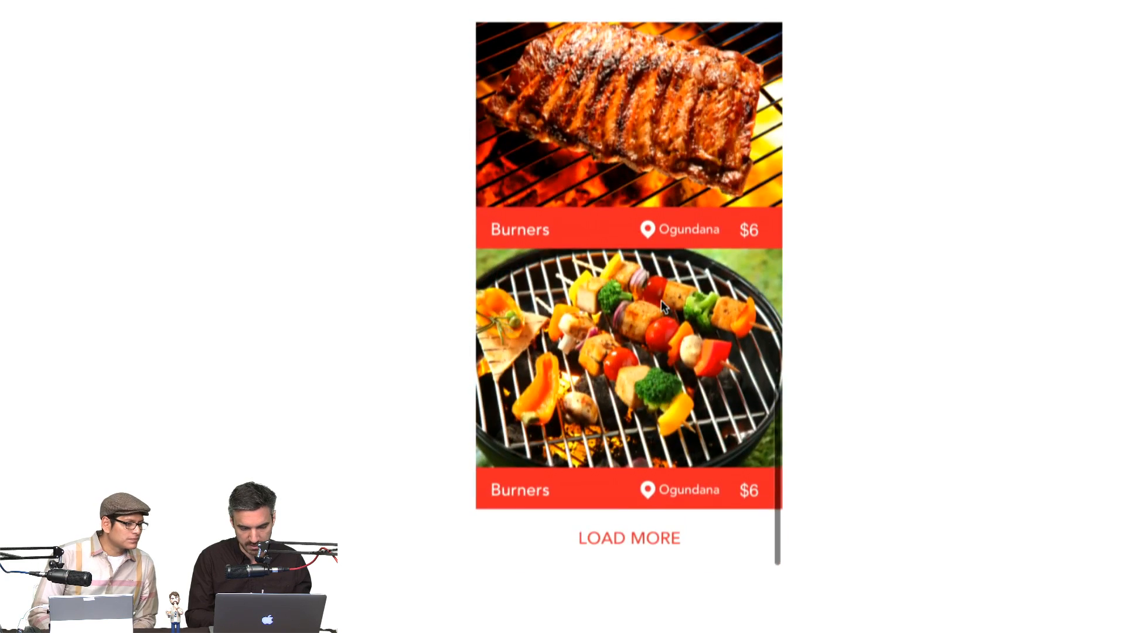
pyautogui.click(643, 538)
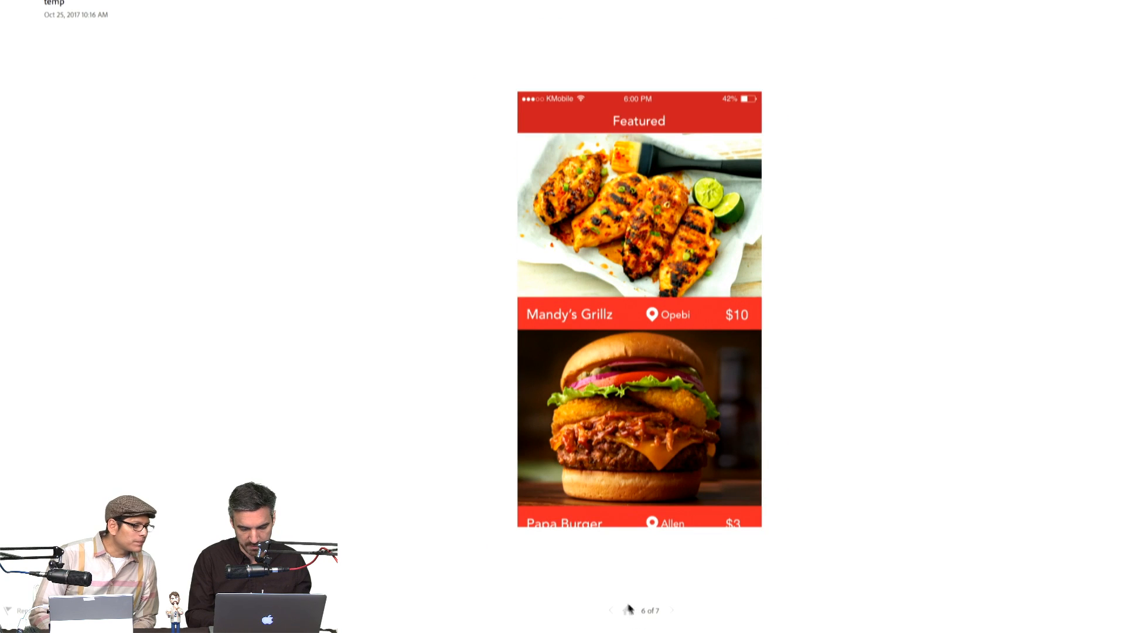
pyautogui.click(671, 612)
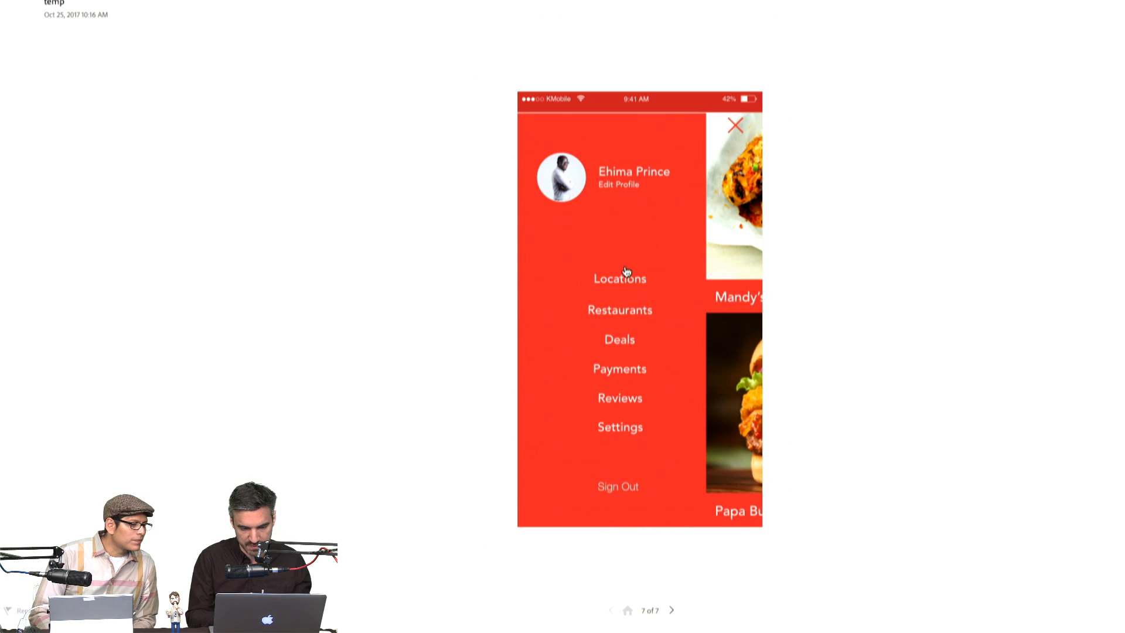
# Step: Restart the Foodie prototype and go through login and the Allen Avenue city choice to test the Featured screen's hamburger menu
pyautogui.click(625, 611)
pyautogui.click(665, 205)
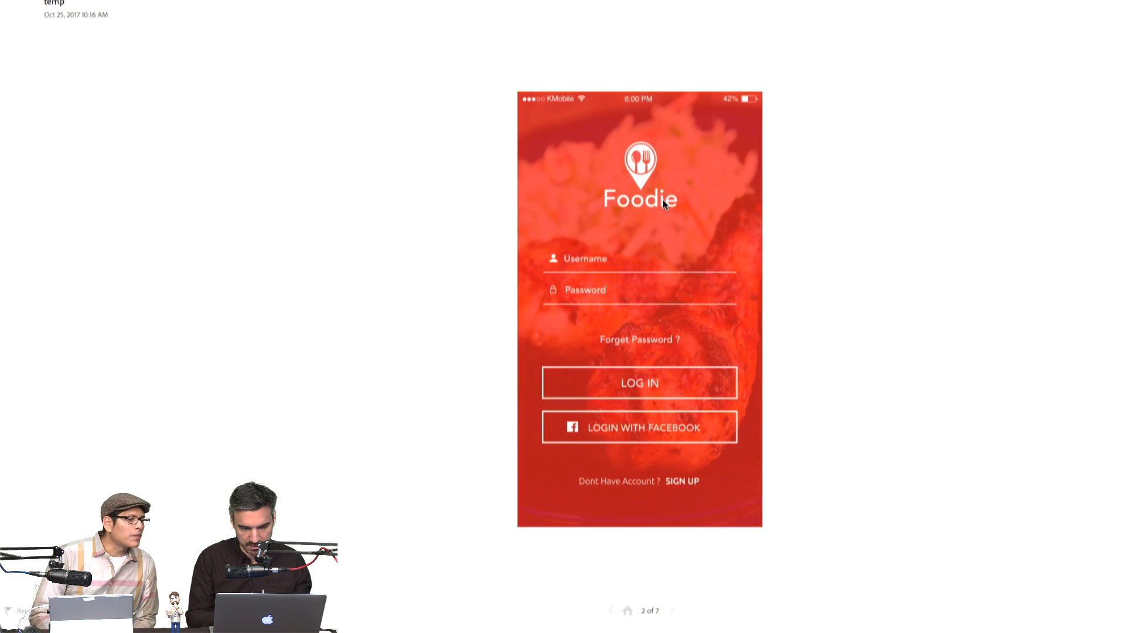
pyautogui.click(629, 384)
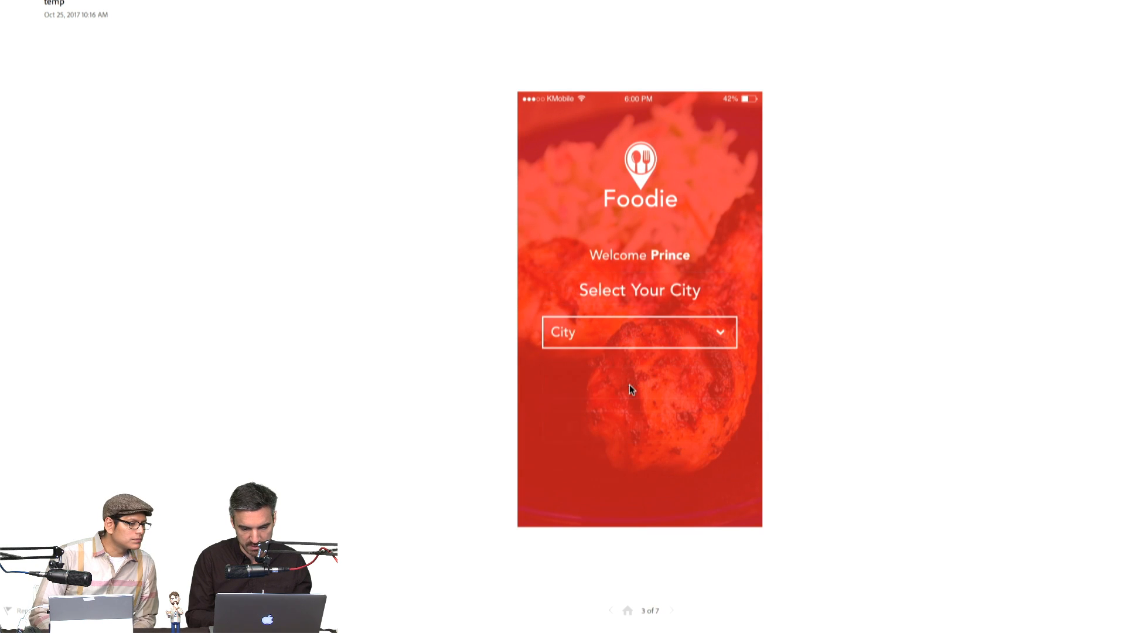
pyautogui.click(648, 325)
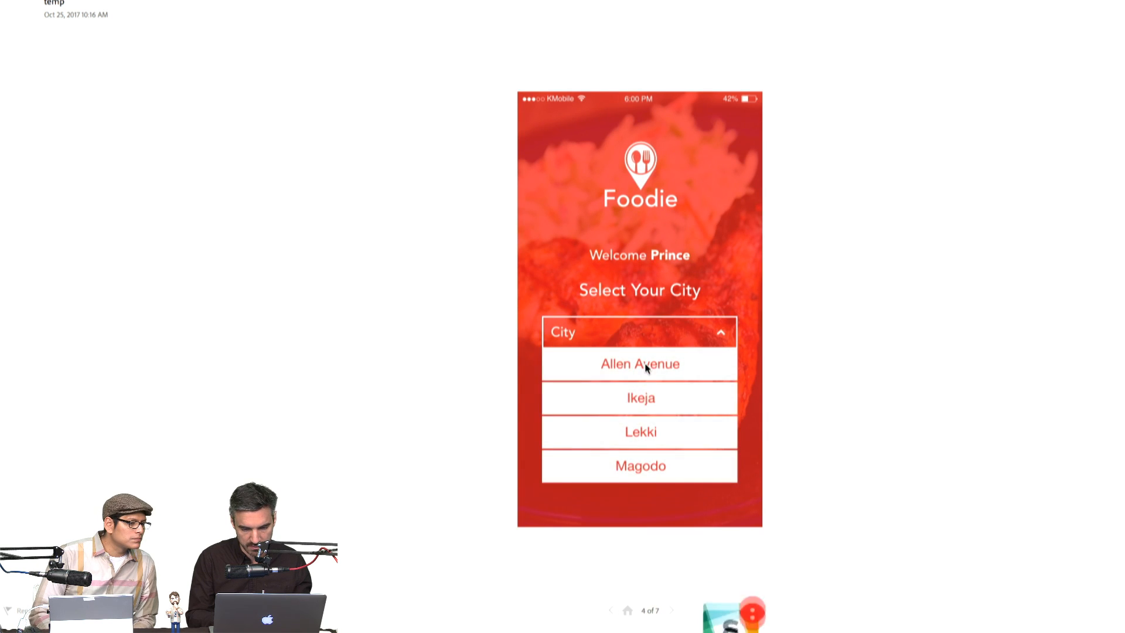
pyautogui.click(647, 366)
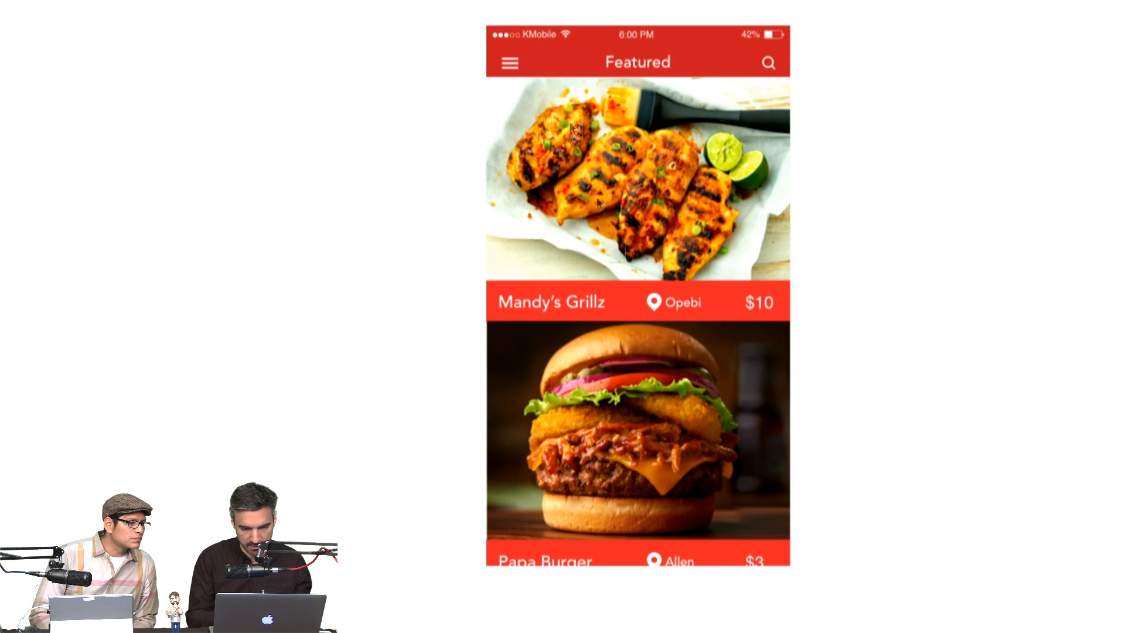
pyautogui.click(505, 64)
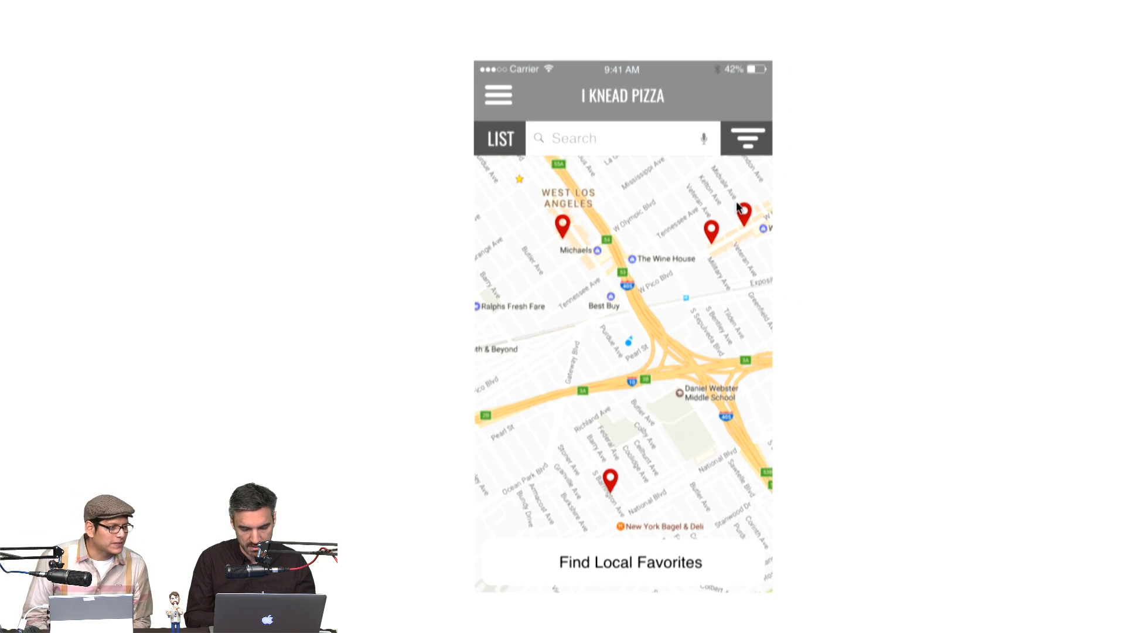
# Step: Reveal the hotspots on the I Knead Pizza prototype's map and test the pins near West Los Angeles and Tennessee Ave
pyautogui.click(673, 387)
pyautogui.click(673, 387)
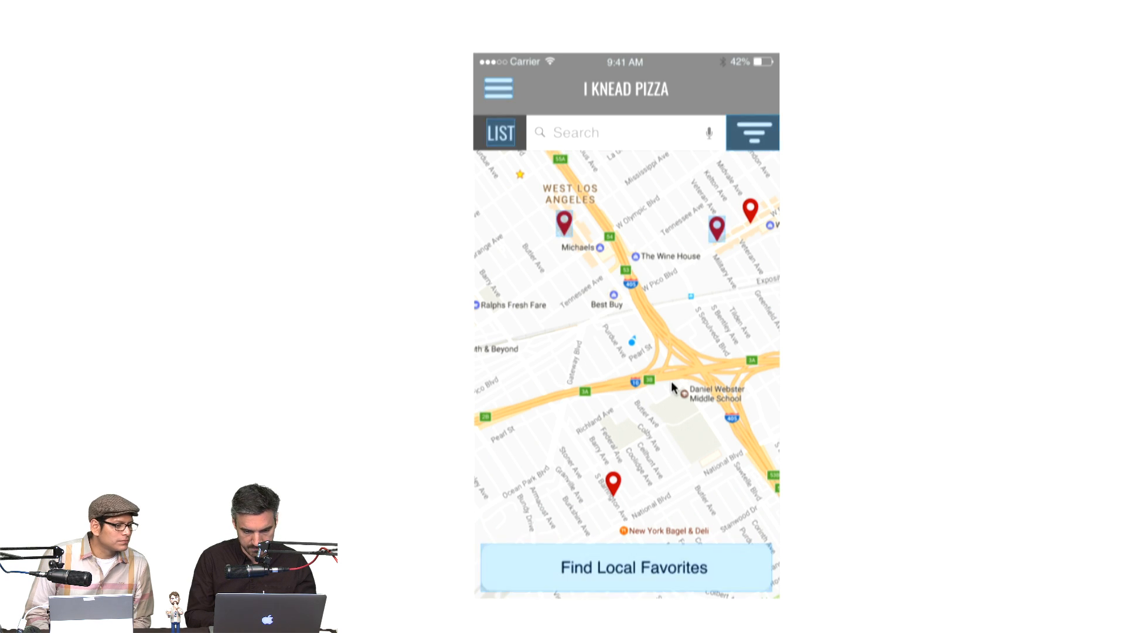
pyautogui.click(566, 222)
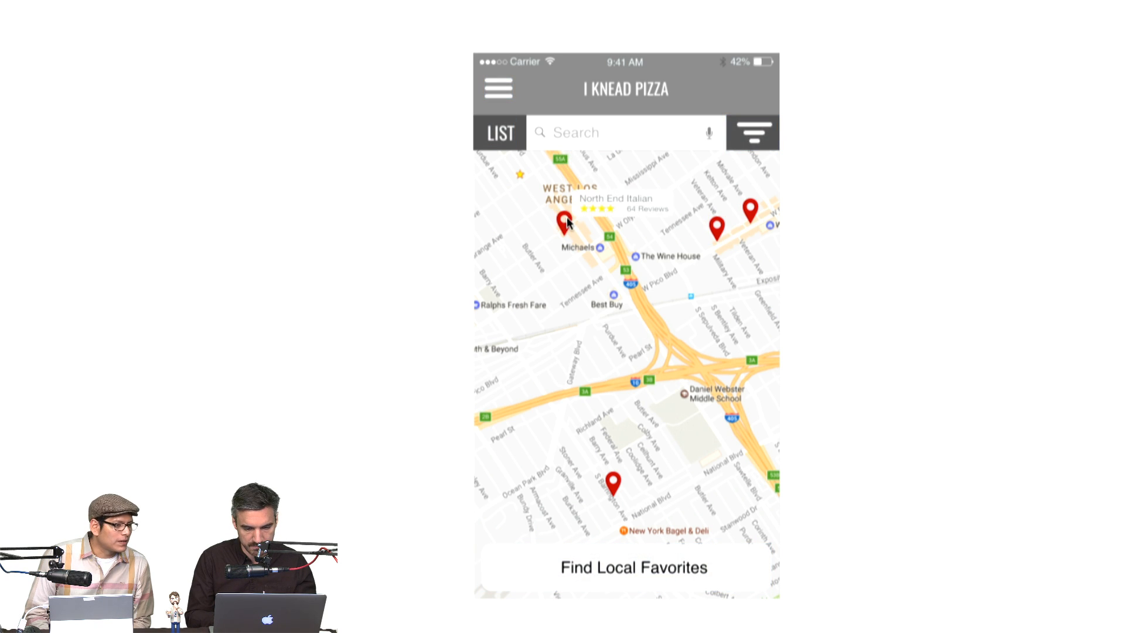
pyautogui.click(717, 228)
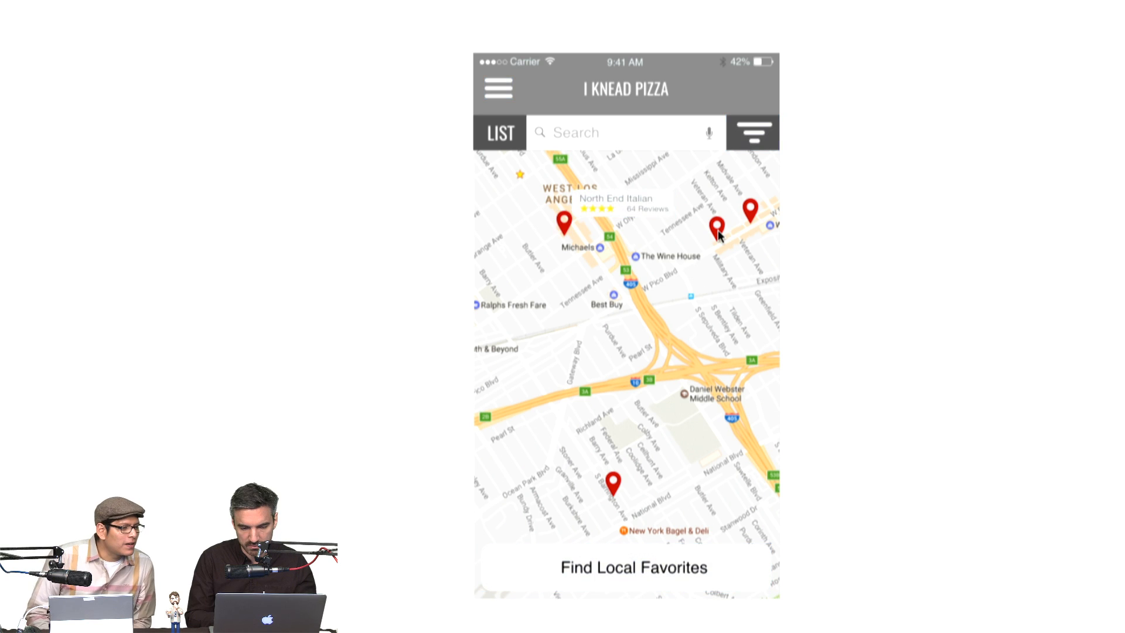
# Step: Open the I Knead Pizza prototype's filter screen, test the By the slice and Gluten Free switches, and return to the map
pyautogui.click(743, 130)
pyautogui.click(568, 141)
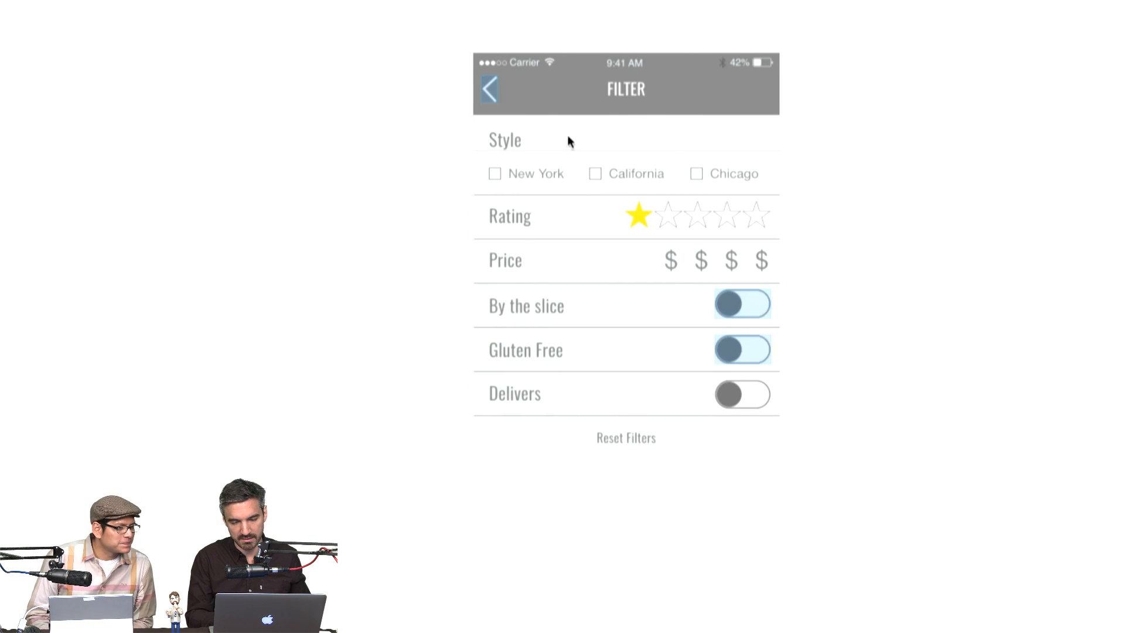
pyautogui.click(748, 314)
pyautogui.click(750, 351)
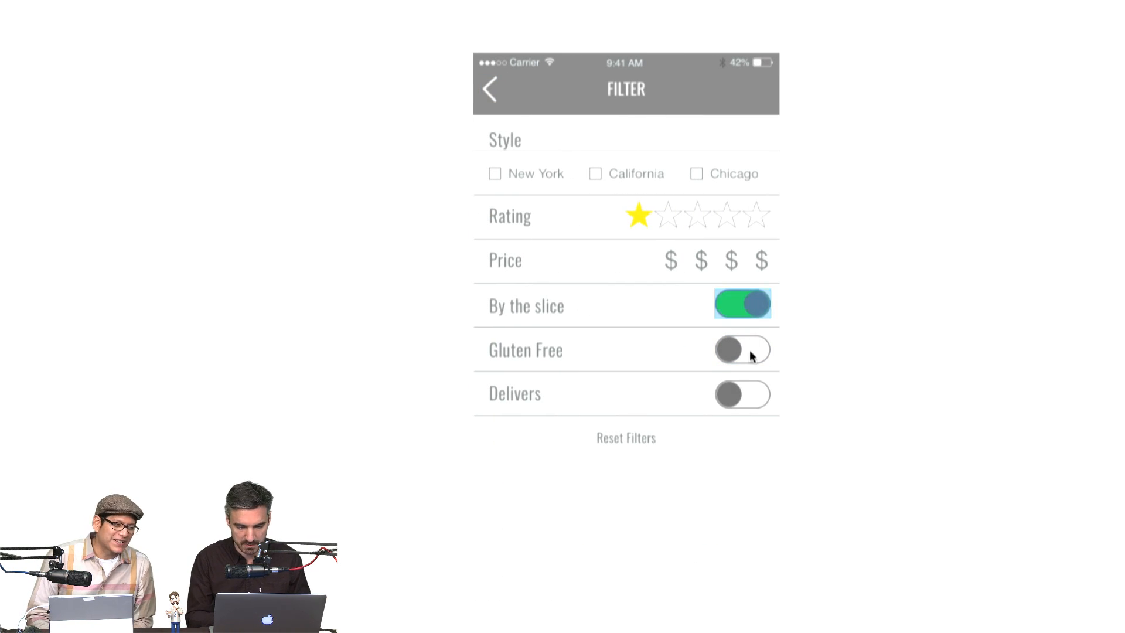
pyautogui.click(752, 304)
pyautogui.click(491, 91)
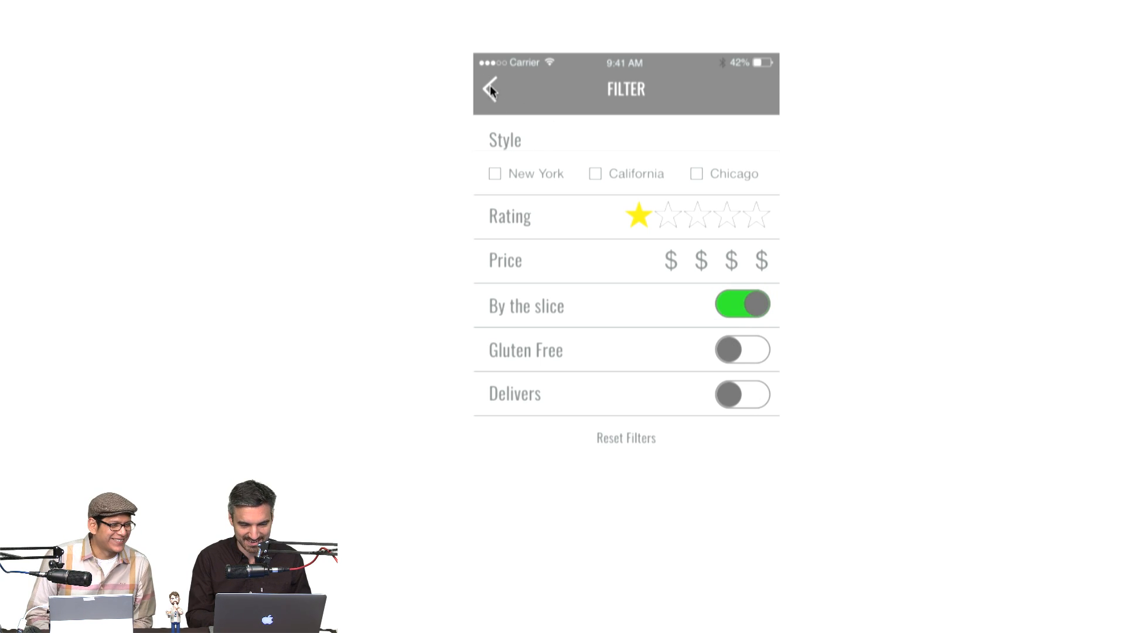
pyautogui.click(759, 298)
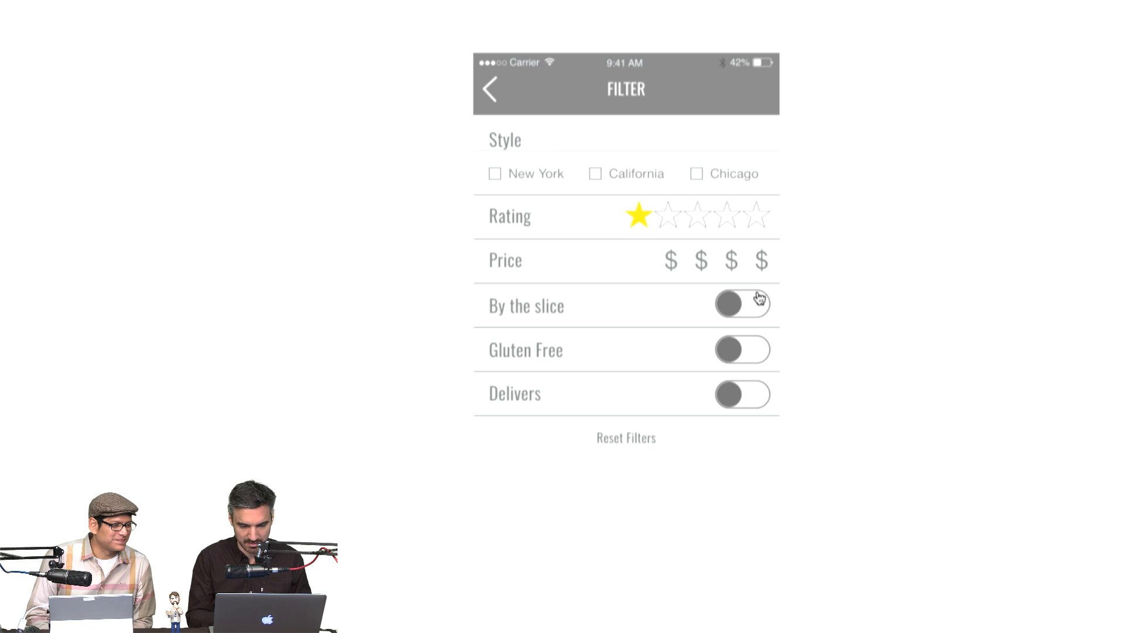
pyautogui.click(758, 291)
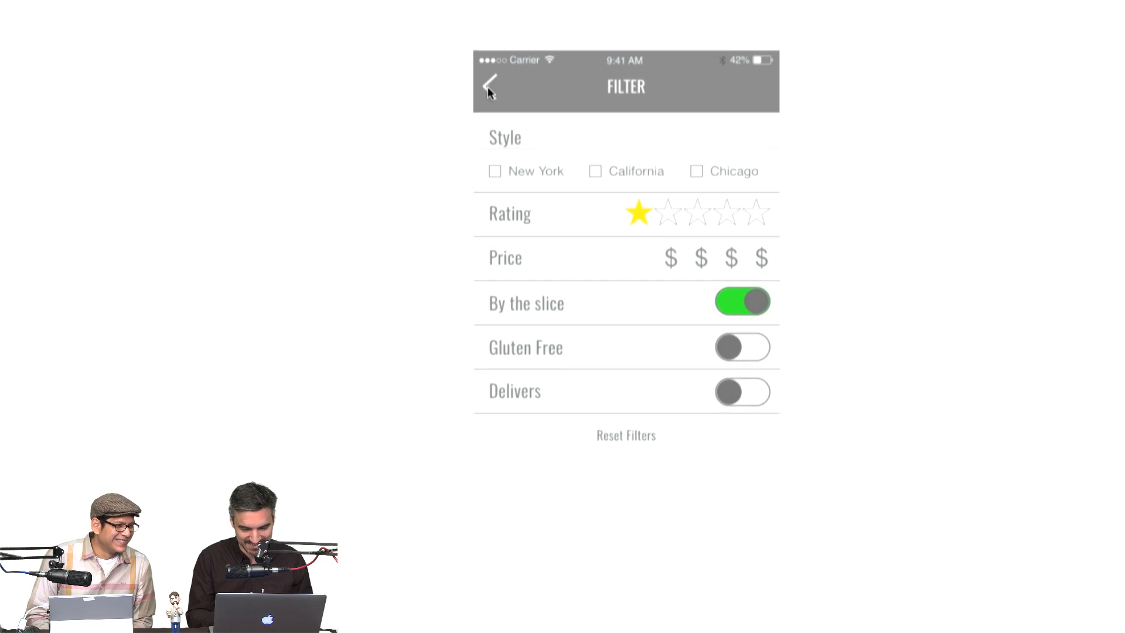
pyautogui.click(627, 611)
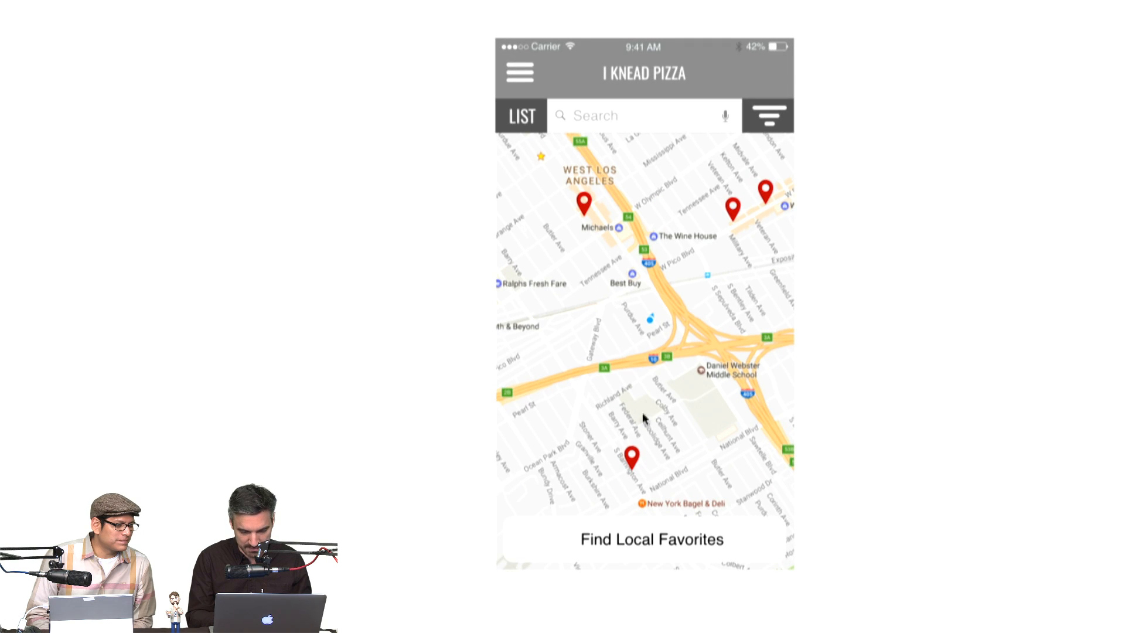
# Step: Open Local Favorites from the map, browse the restaurant list, and open Andriano's with its hotspots revealed
pyautogui.click(683, 531)
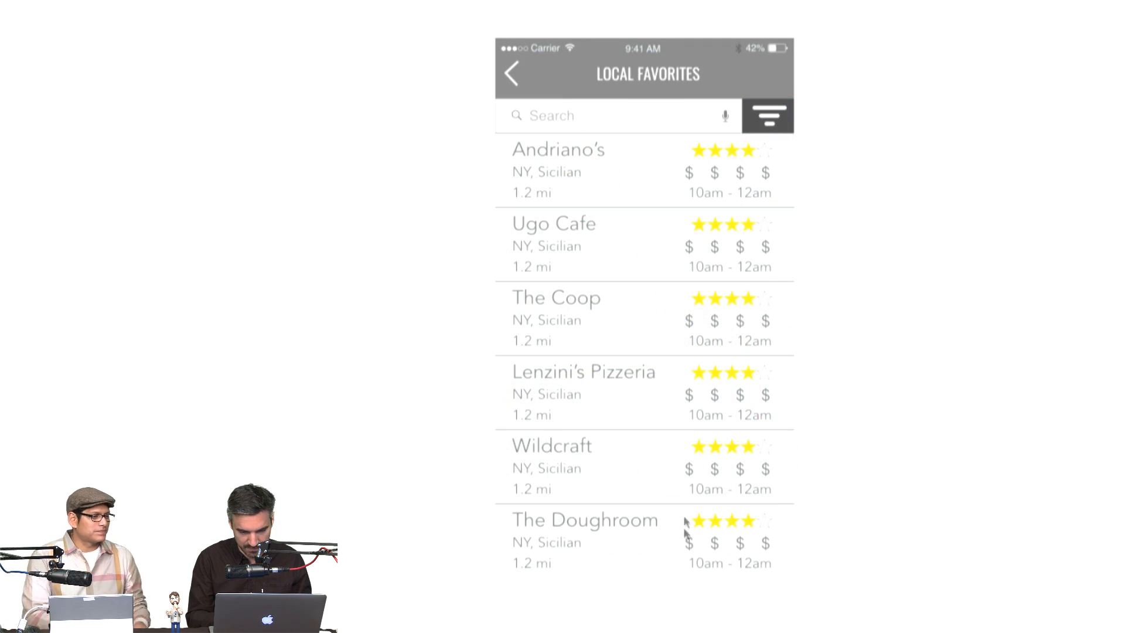
pyautogui.scroll(-5, 668, 181)
pyautogui.scroll(5, 668, 181)
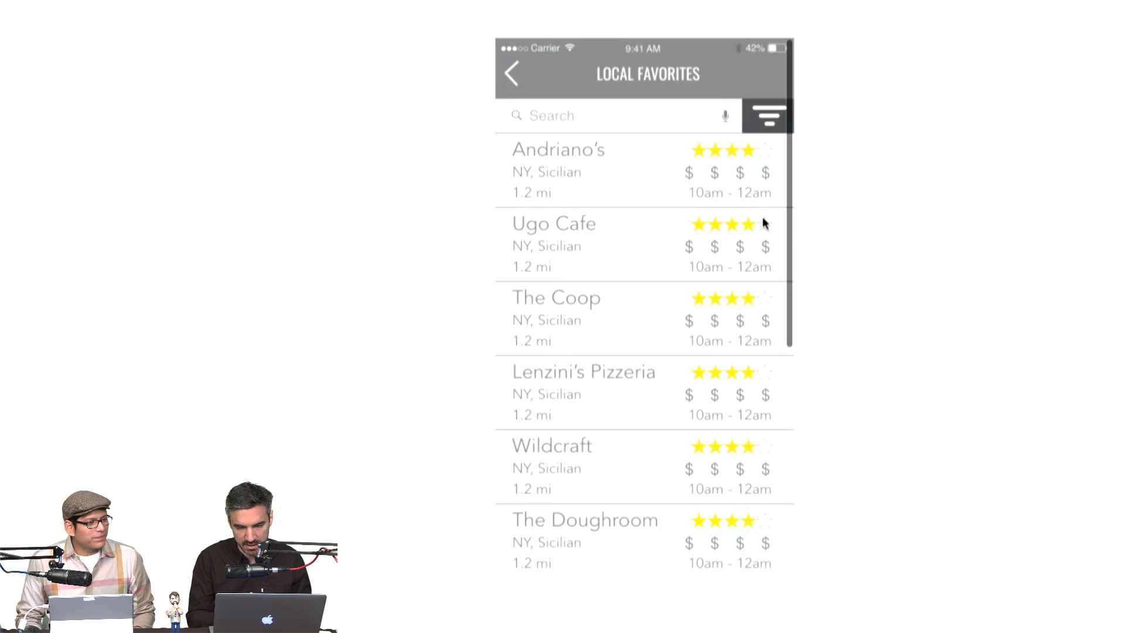
pyautogui.click(740, 170)
pyautogui.click(691, 370)
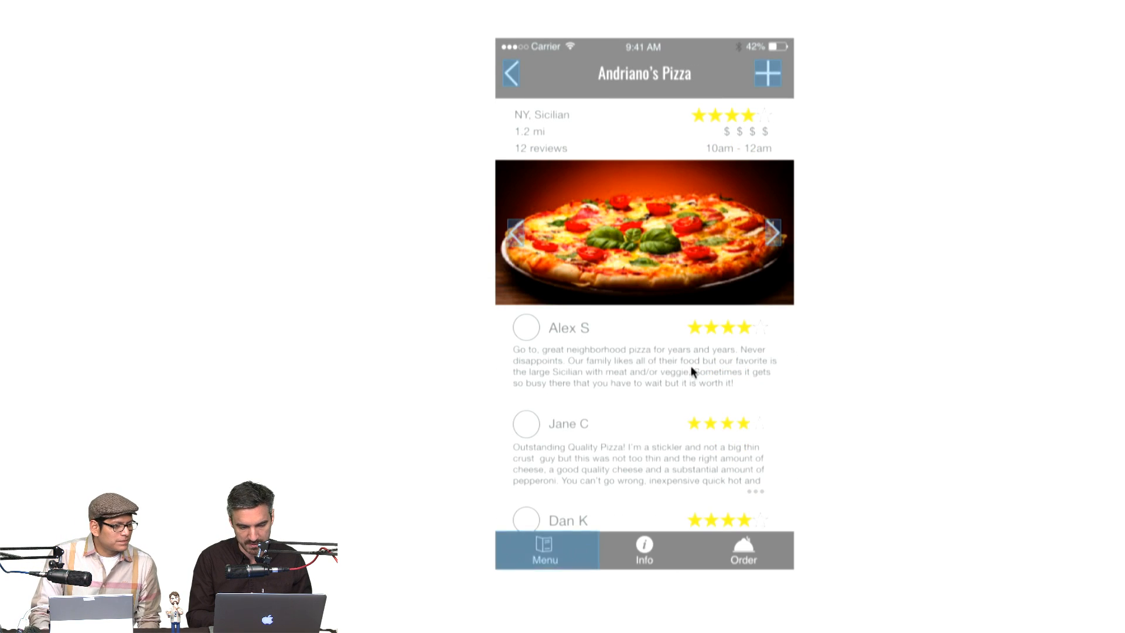
# Step: Cycle forward through Andriano's pizza photos and test scrolling the reviews
pyautogui.click(775, 233)
pyautogui.click(774, 234)
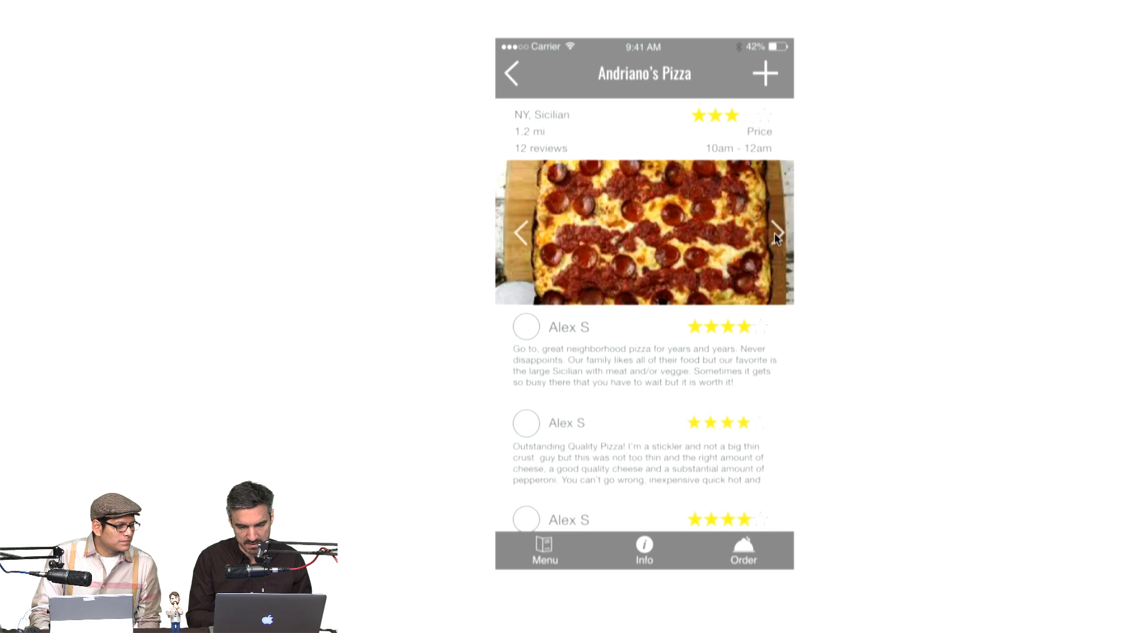
pyautogui.click(775, 233)
pyautogui.click(774, 233)
pyautogui.click(775, 234)
pyautogui.click(775, 234)
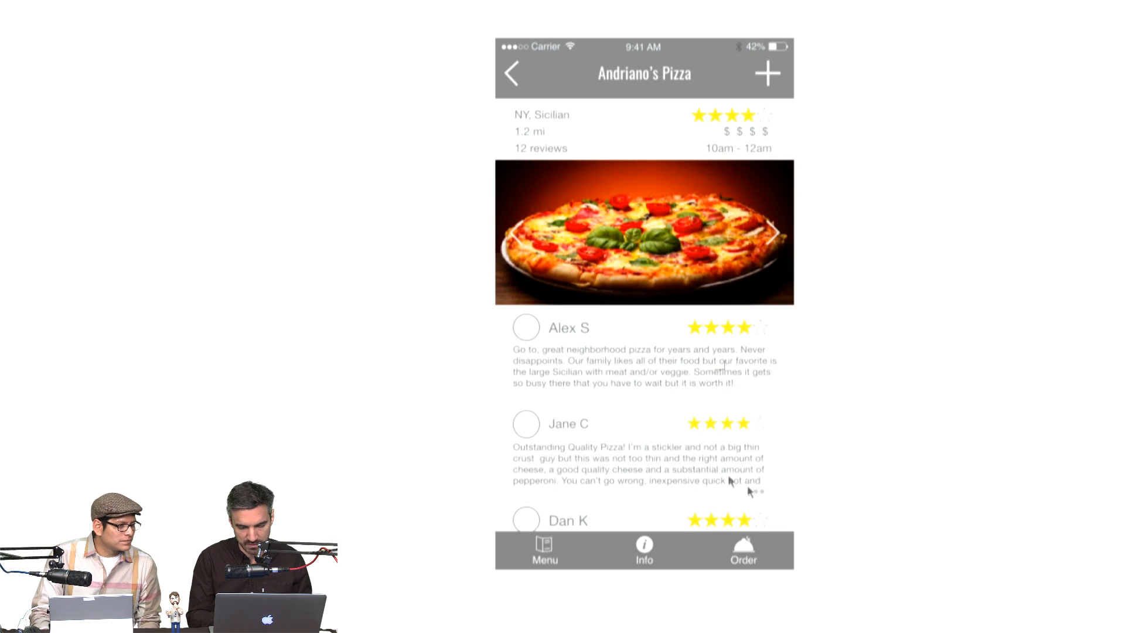
pyautogui.scroll(-1, 719, 445)
pyautogui.scroll(1, 718, 445)
# Step: Test Andriano's Info option, then open the restaurant's menu, browse it and close it
pyautogui.click(644, 546)
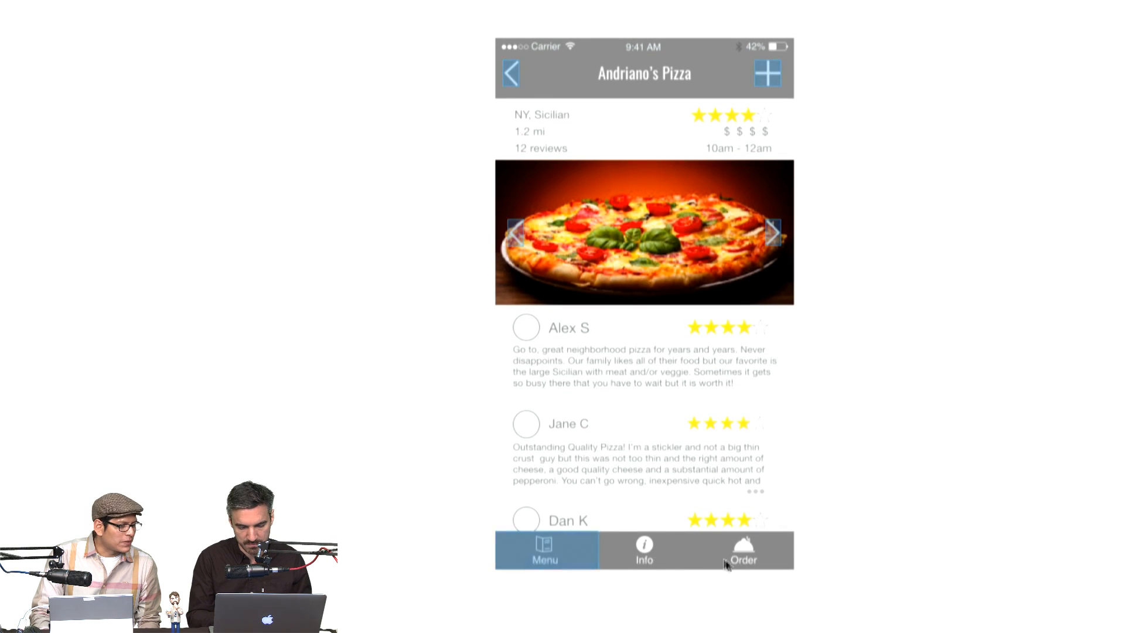
pyautogui.click(534, 556)
pyautogui.scroll(-5, 730, 152)
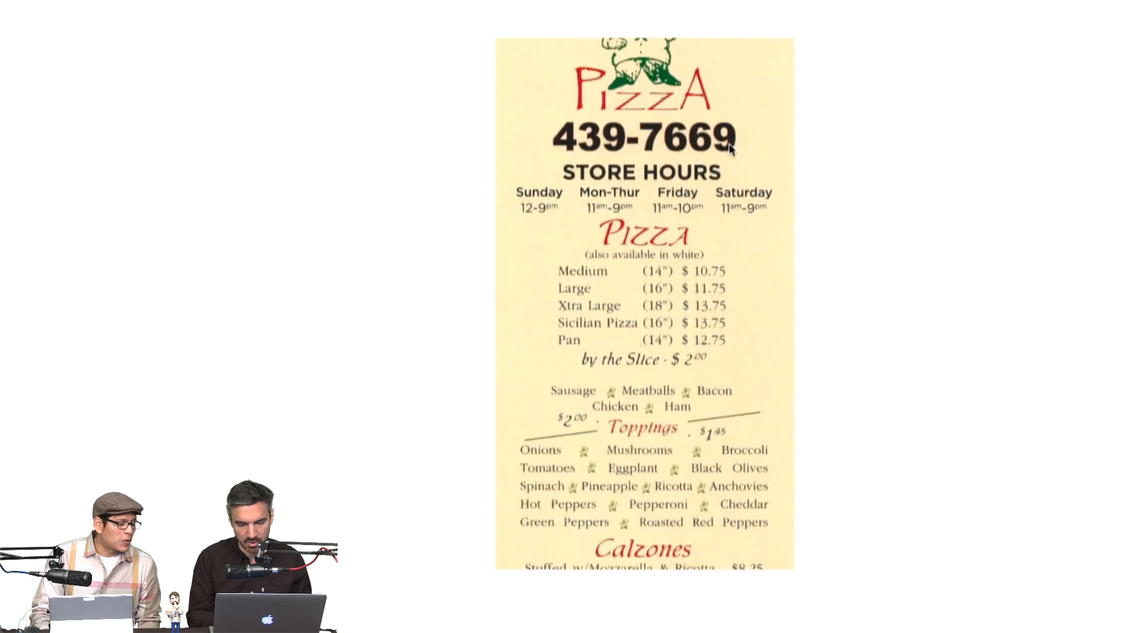
pyautogui.scroll(5, 730, 152)
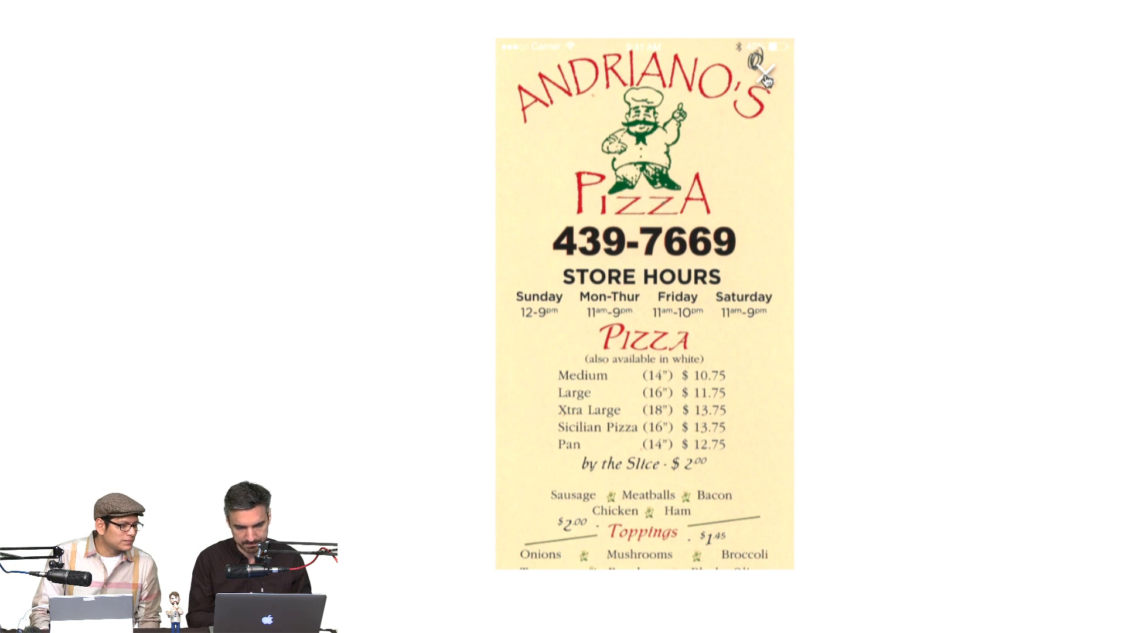
pyautogui.click(765, 77)
# Step: Go back from Andriano's to the map, and open and close the hamburger side menu
pyautogui.click(504, 76)
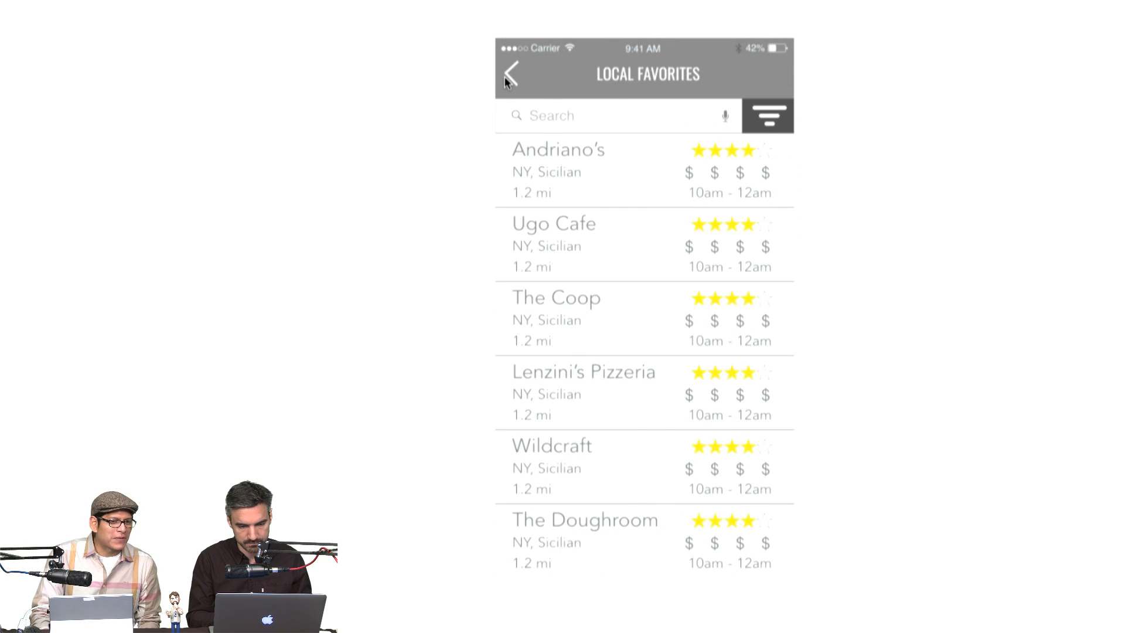
pyautogui.click(505, 80)
pyautogui.click(518, 78)
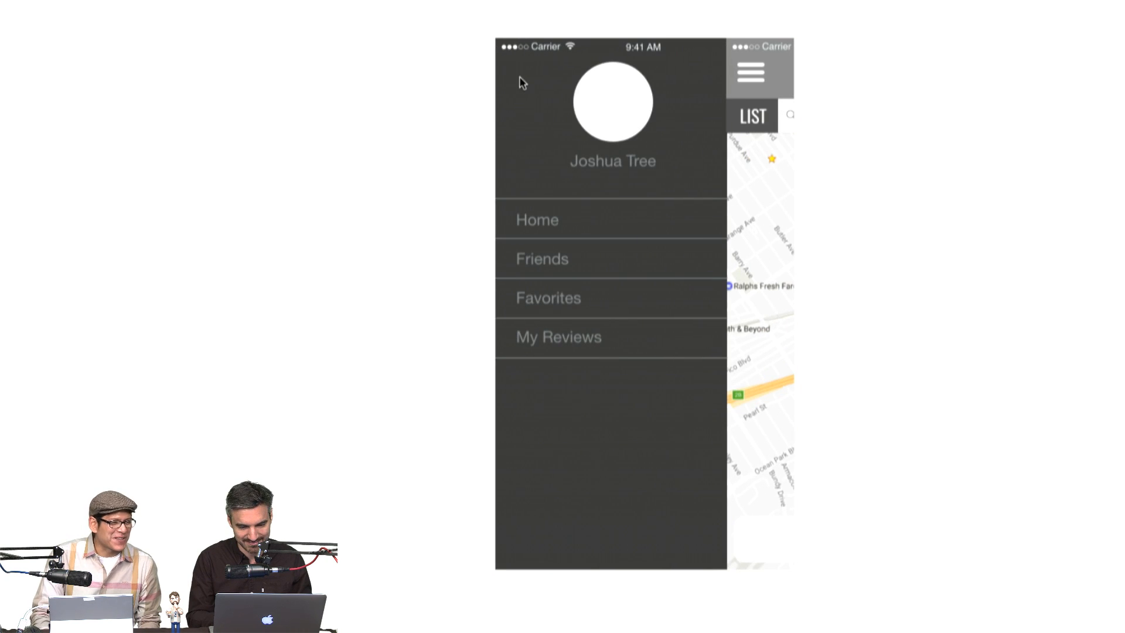
pyautogui.click(753, 75)
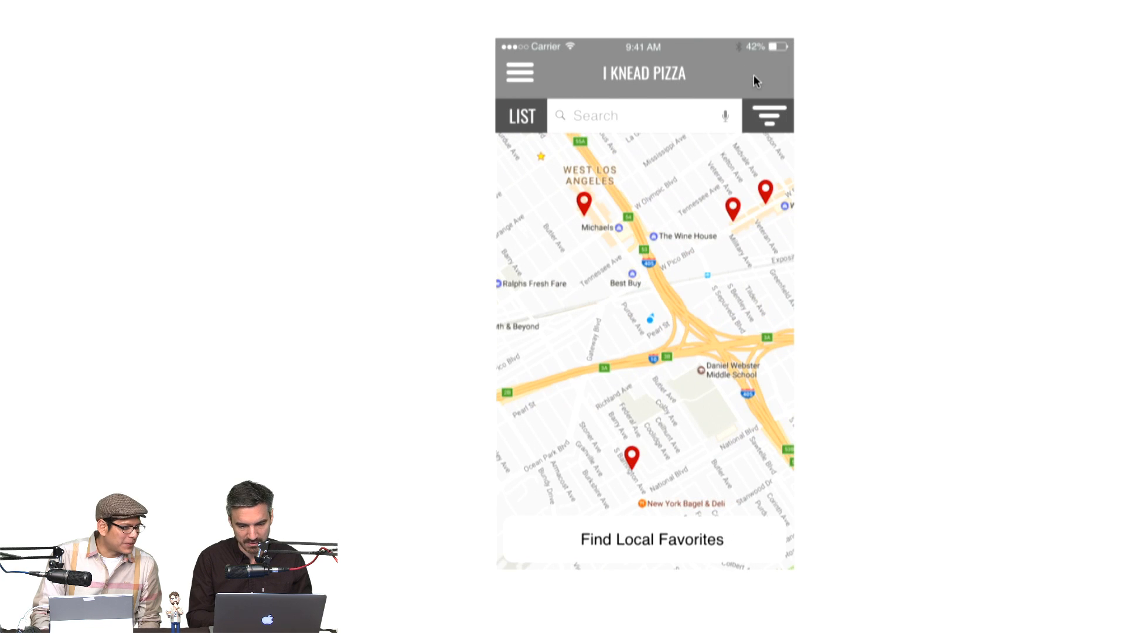
# Step: Reopen the filter screen from the map and test returning with the back arrow
pyautogui.click(764, 134)
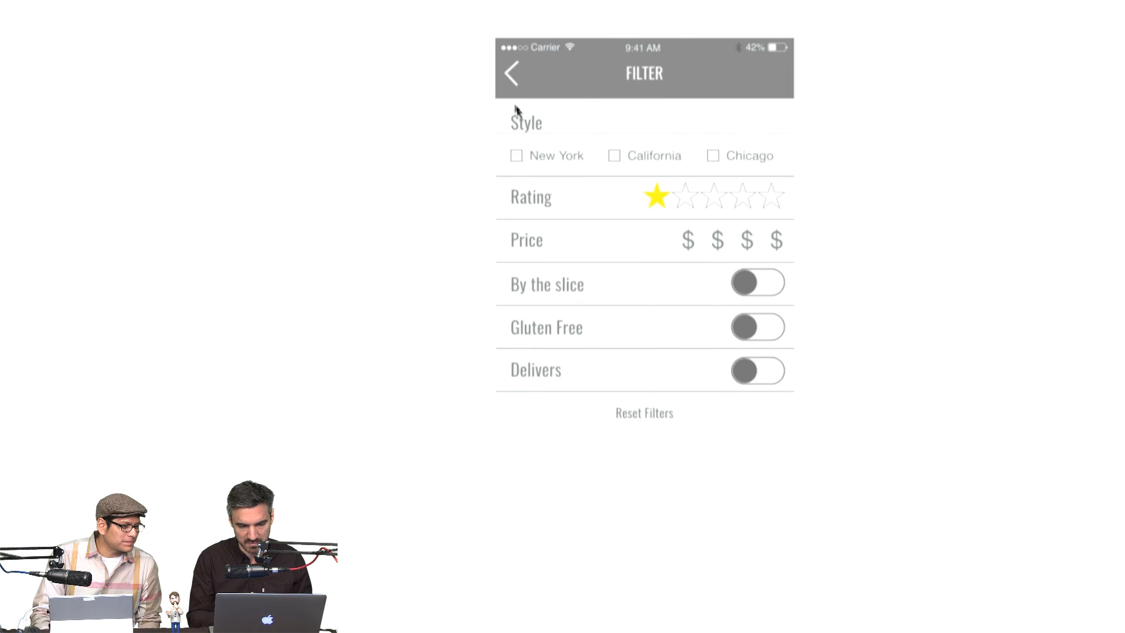
pyautogui.click(516, 110)
pyautogui.click(512, 74)
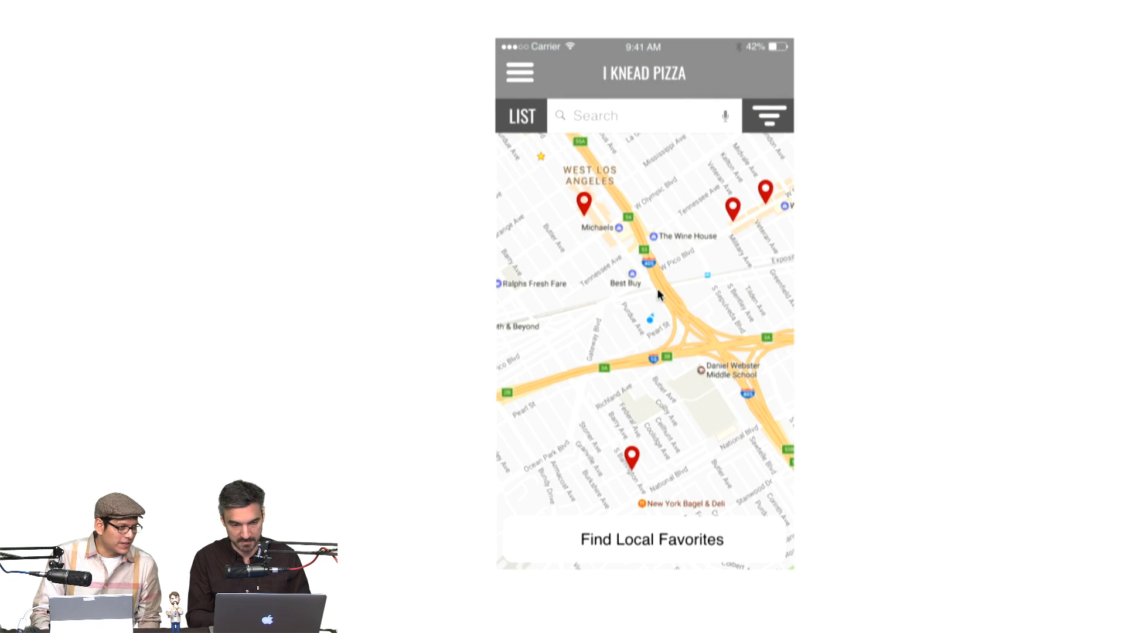
# Step: Switch to the Let's Cook food contest prototype, go through its login, and browse the food categories
pyautogui.press('Escape')
pyautogui.hotkey('ctrl', 'Tab')
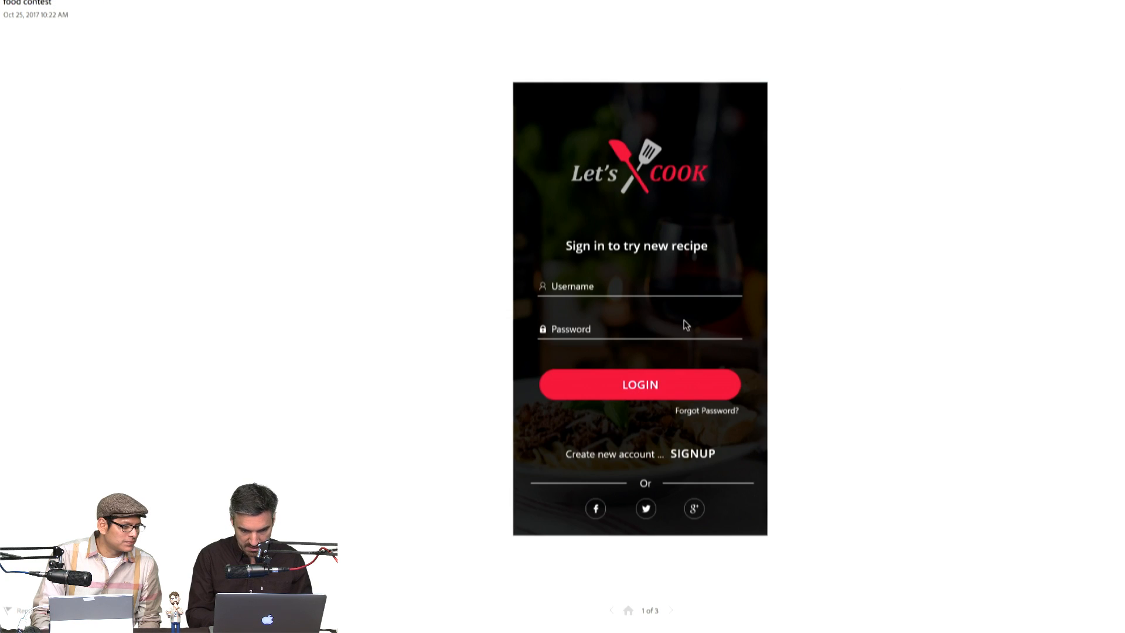
pyautogui.click(659, 234)
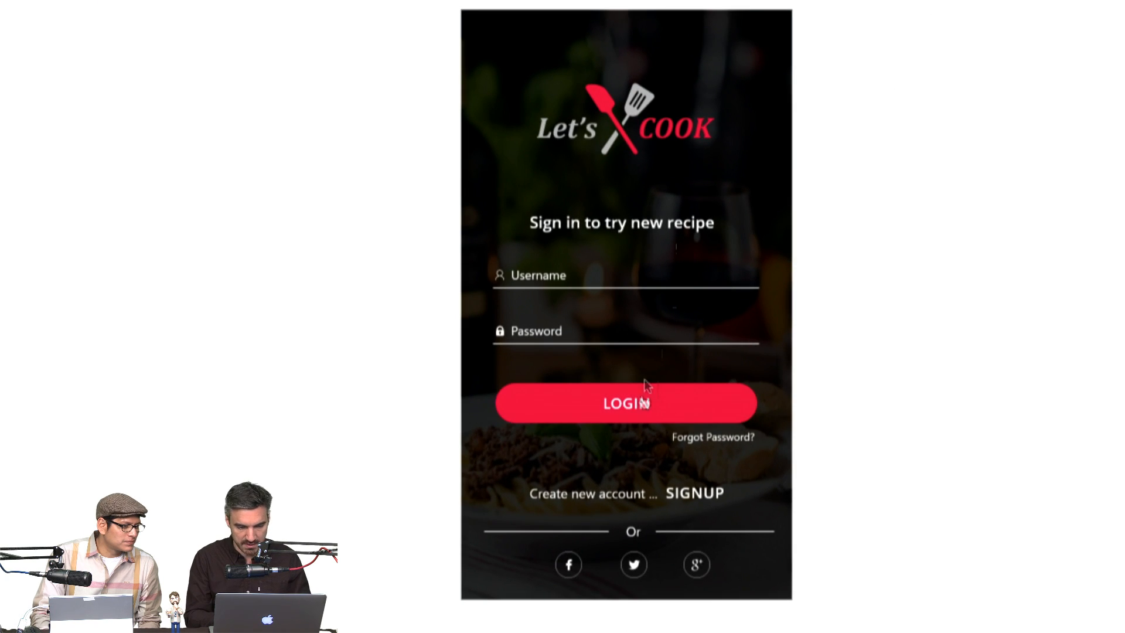
pyautogui.click(640, 411)
pyautogui.scroll(-2, 611, 354)
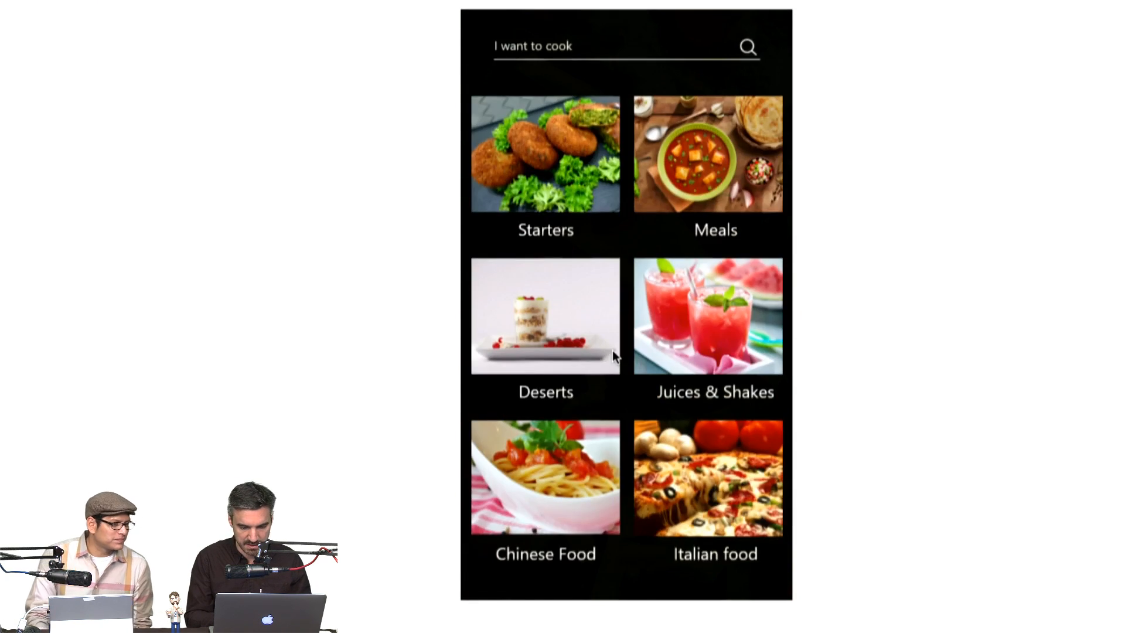
pyautogui.scroll(2, 613, 354)
pyautogui.click(626, 87)
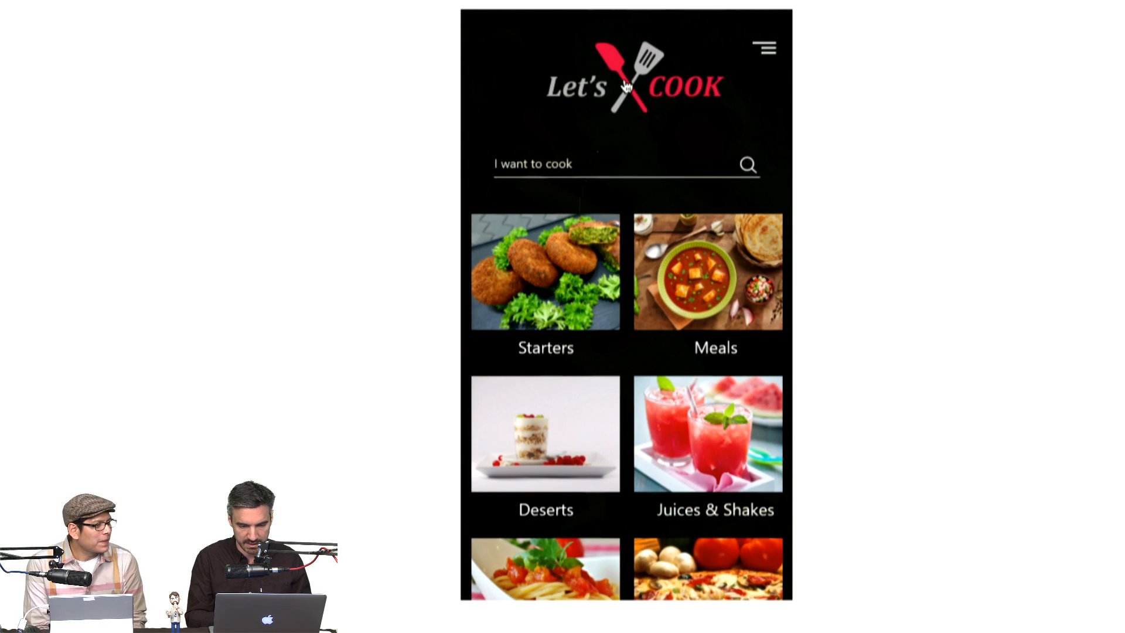
# Step: Test the search icon on the category screen and advance the Let's Cook prototype back to its login screen
pyautogui.click(750, 167)
pyautogui.click(596, 241)
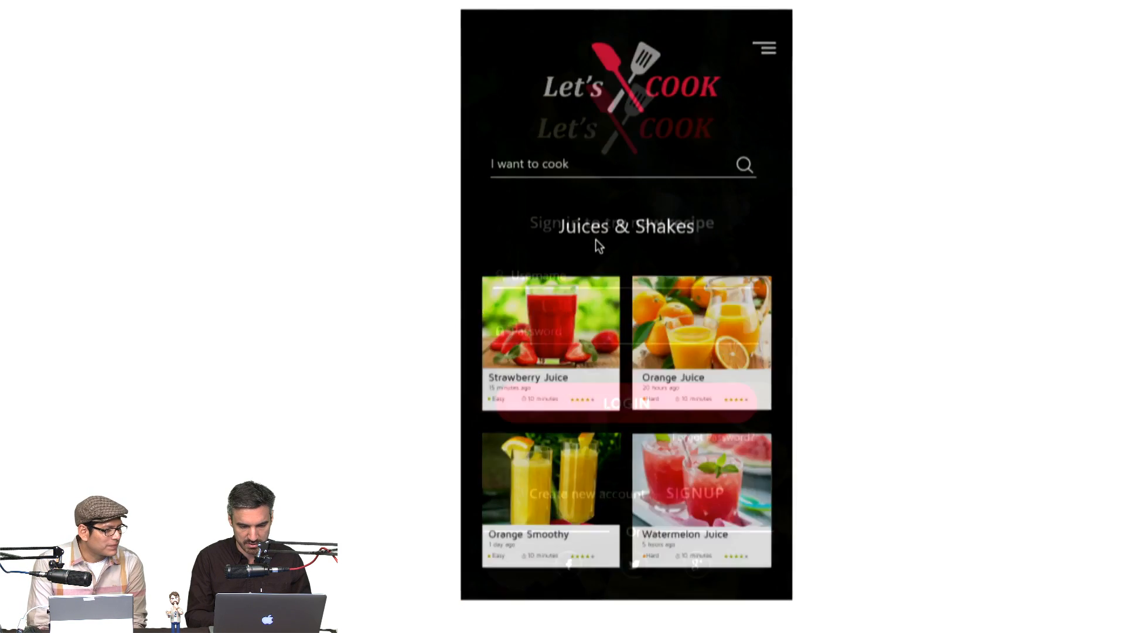
pyautogui.click(596, 239)
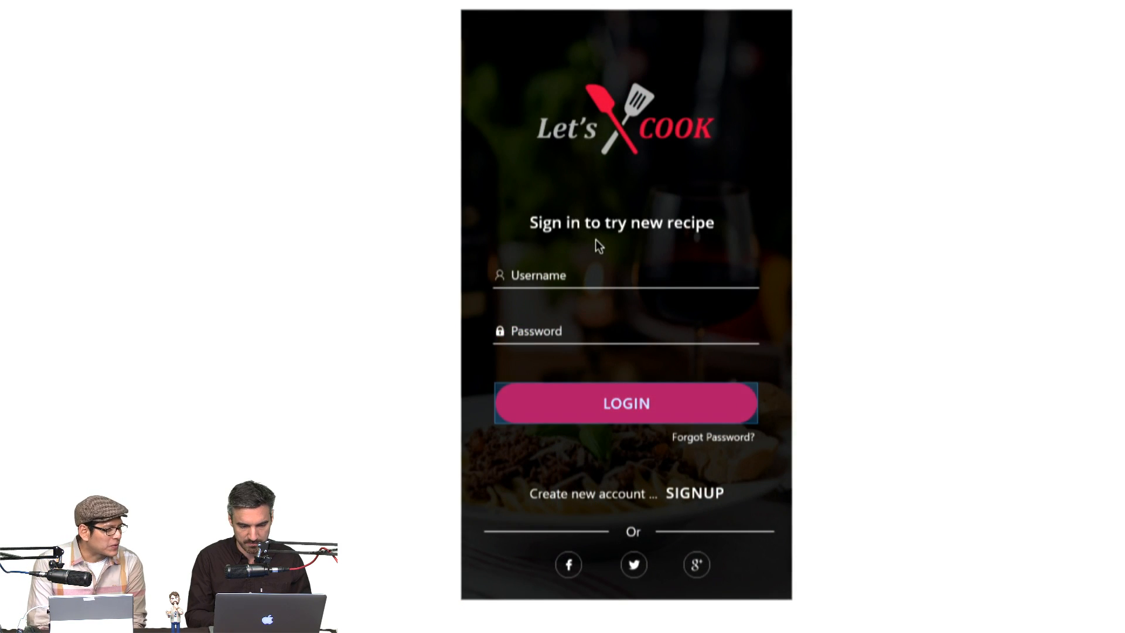
# Step: Go through the Let's Cook login again, open the Juices & Shakes category, and test its hamburger menu
pyautogui.click(629, 413)
pyautogui.scroll(-2, 627, 409)
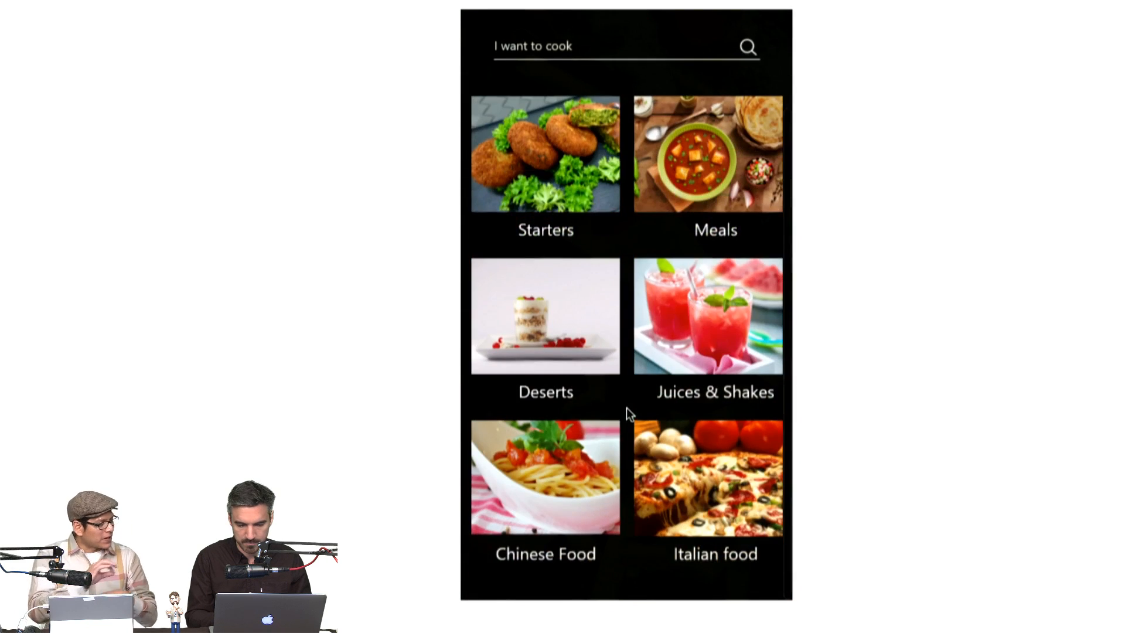
pyautogui.click(687, 351)
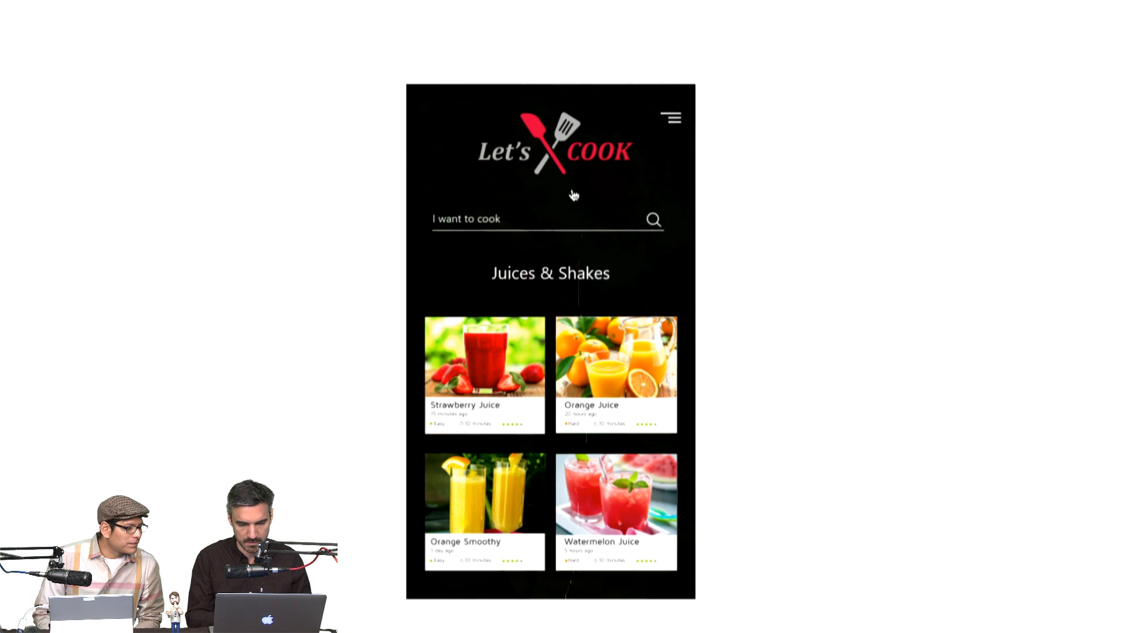
pyautogui.click(655, 118)
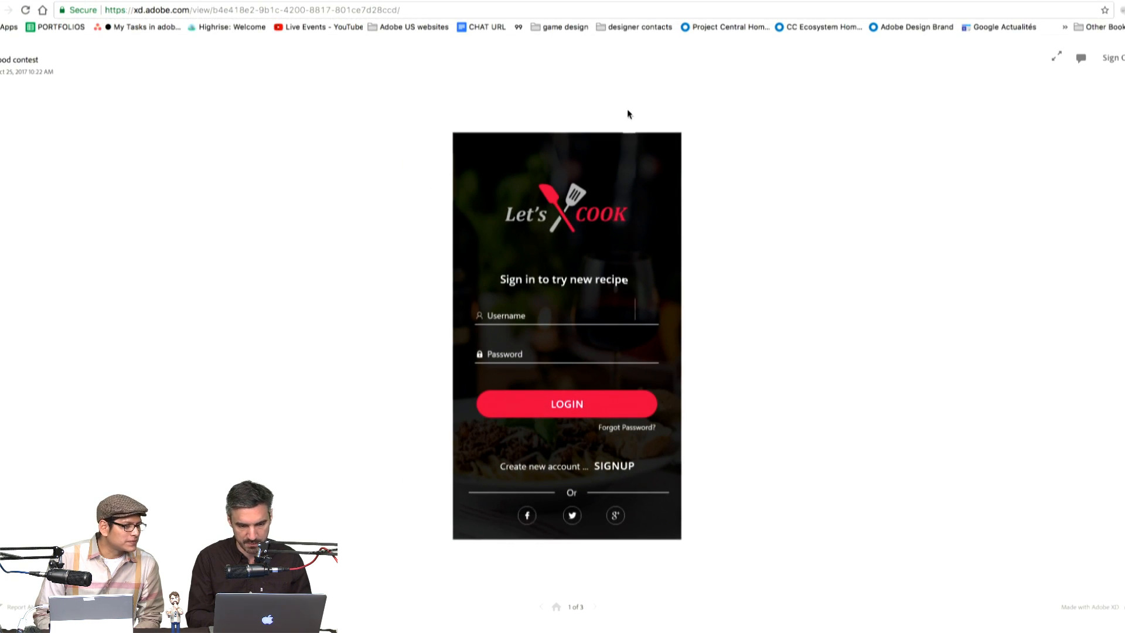
# Step: Switch to the Daily Bread prototype, go through its login, and browse the bakery list
pyautogui.click(948, 15)
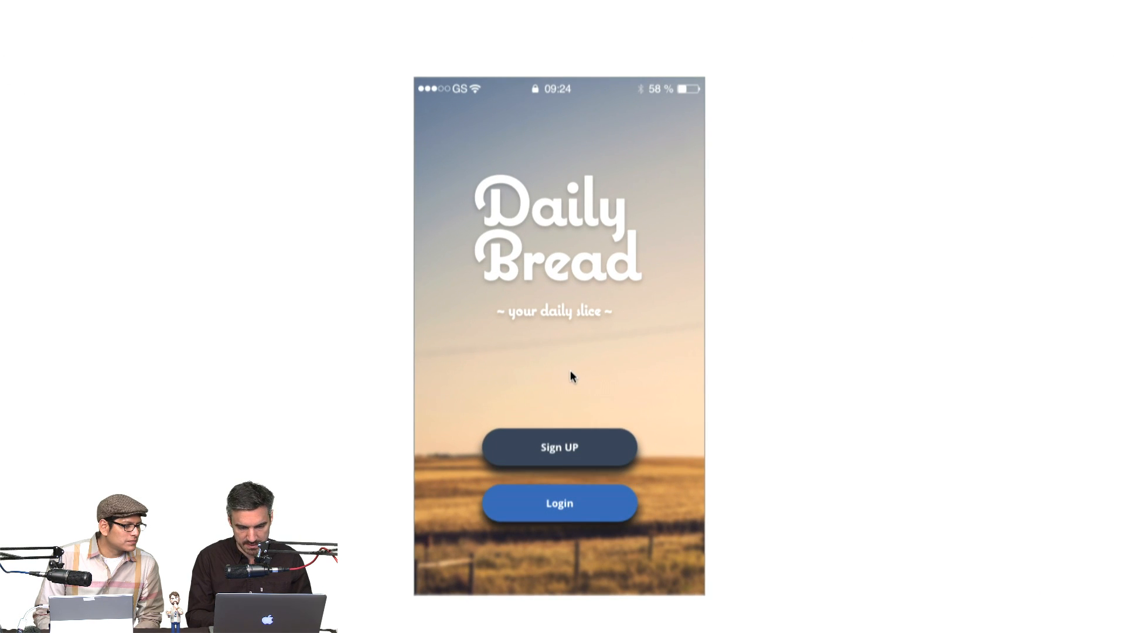
pyautogui.click(566, 524)
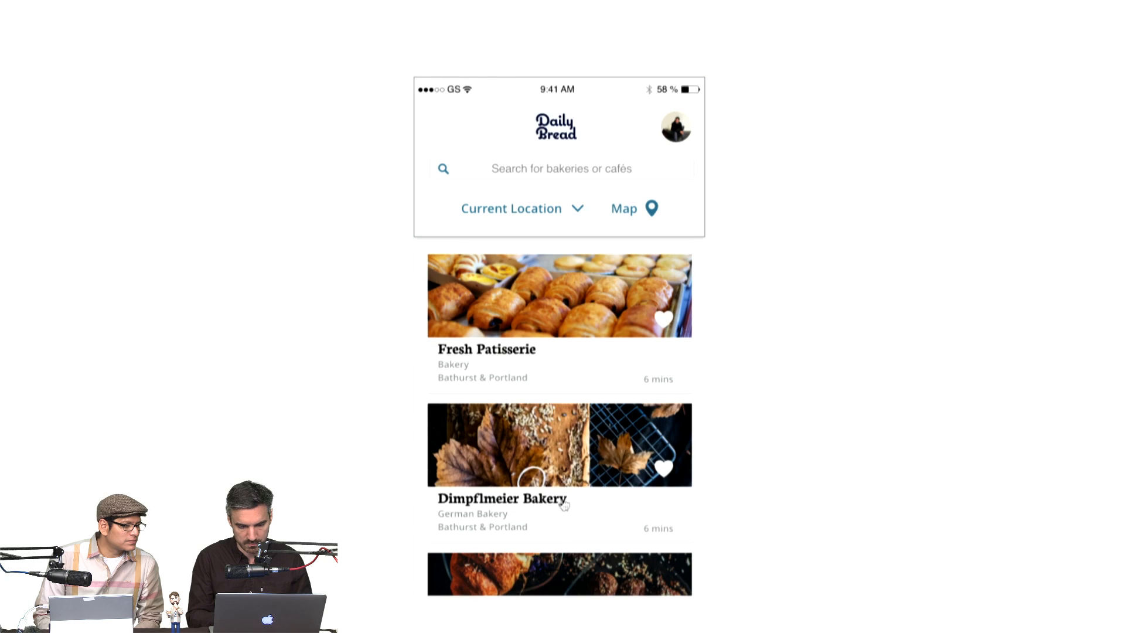
pyautogui.scroll(-3, 596, 364)
pyautogui.scroll(3, 596, 368)
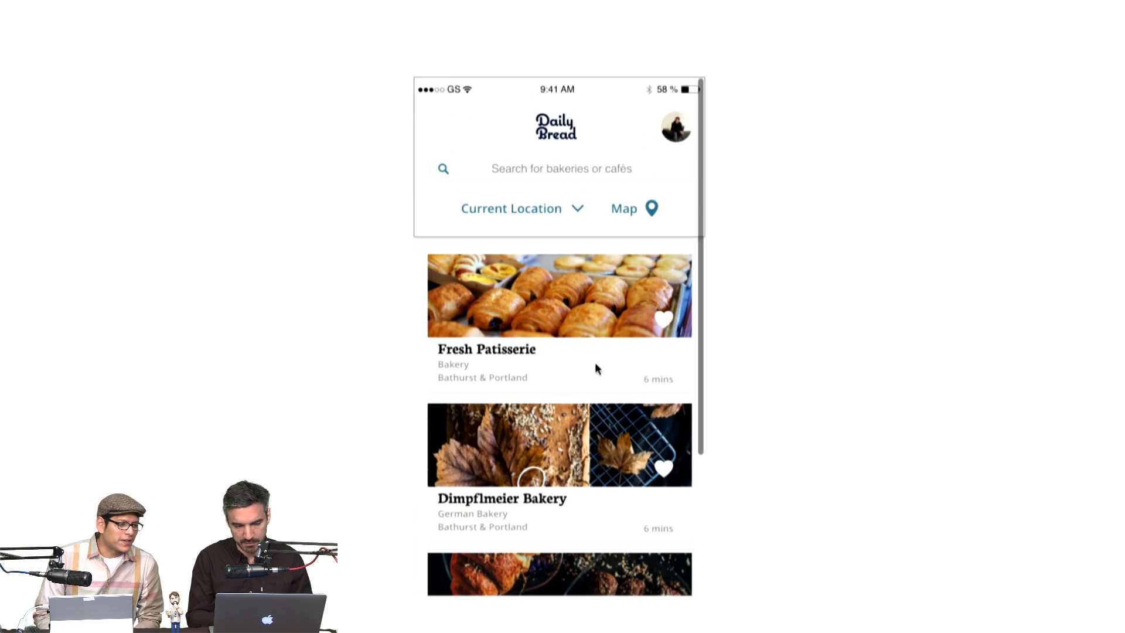
# Step: Open the Toronto map, view Dimpflmeier Bakery from its pin, and mark the Harvest Weekend Sale as a favorite
pyautogui.click(643, 209)
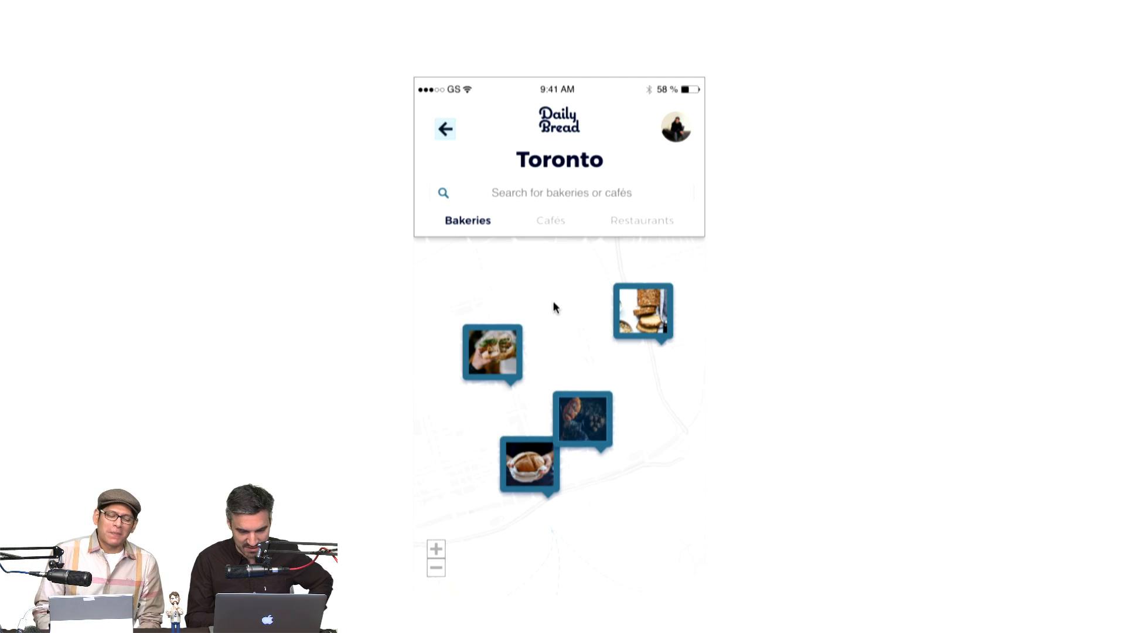
pyautogui.click(598, 420)
pyautogui.click(598, 419)
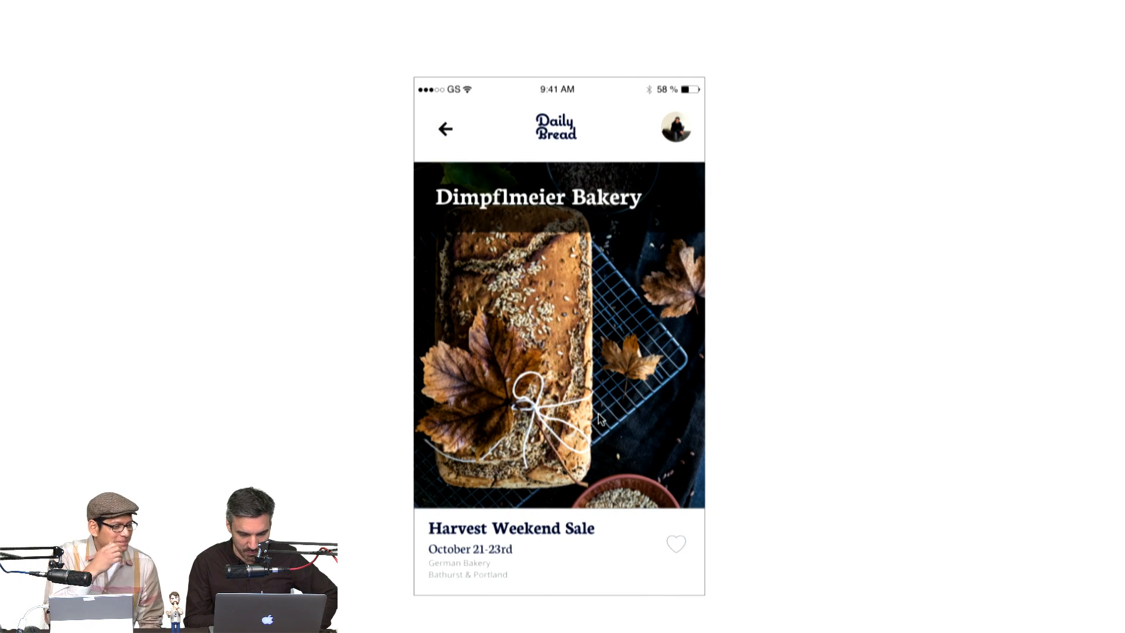
pyautogui.click(676, 545)
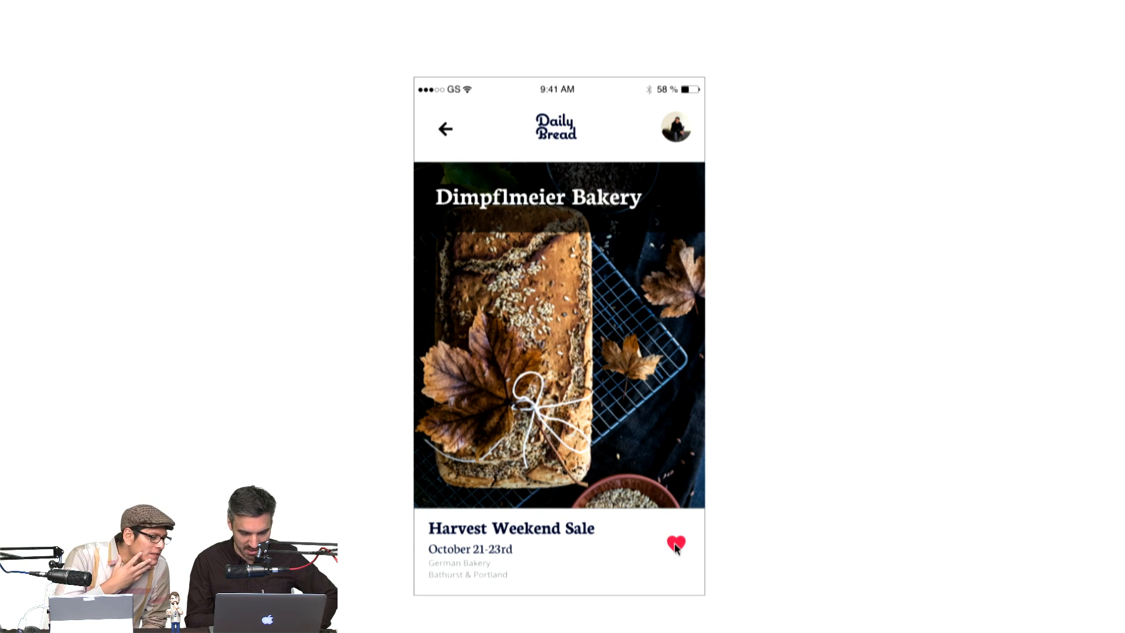
pyautogui.click(597, 541)
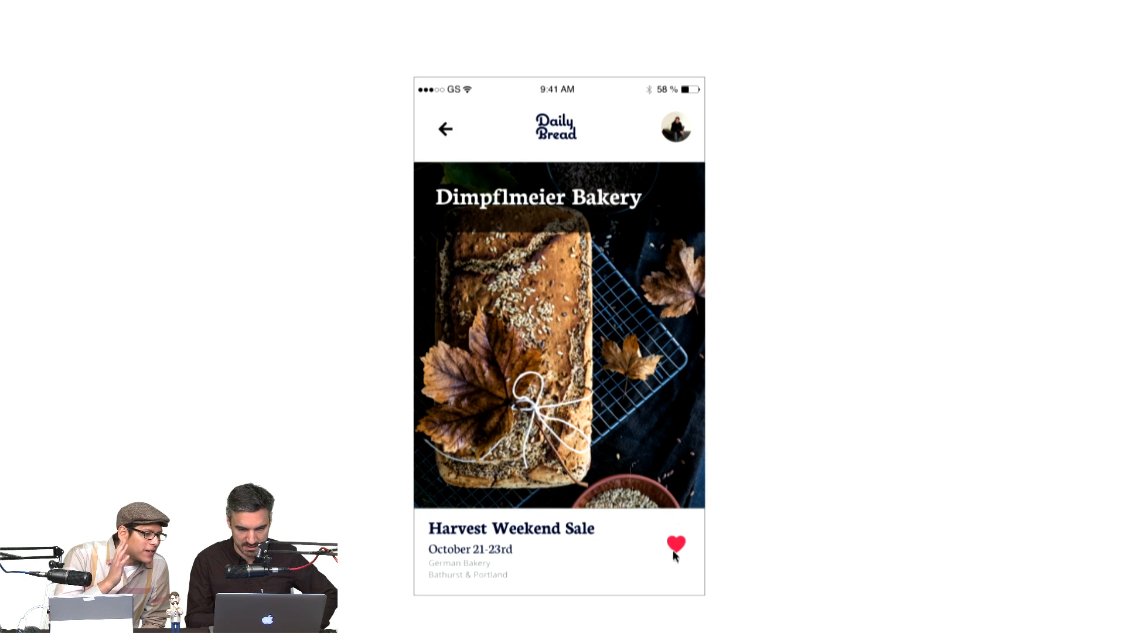
# Step: Return to the Daily Bread bakery list, test the Fresh Patisserie card, and open the Toronto map
pyautogui.click(443, 126)
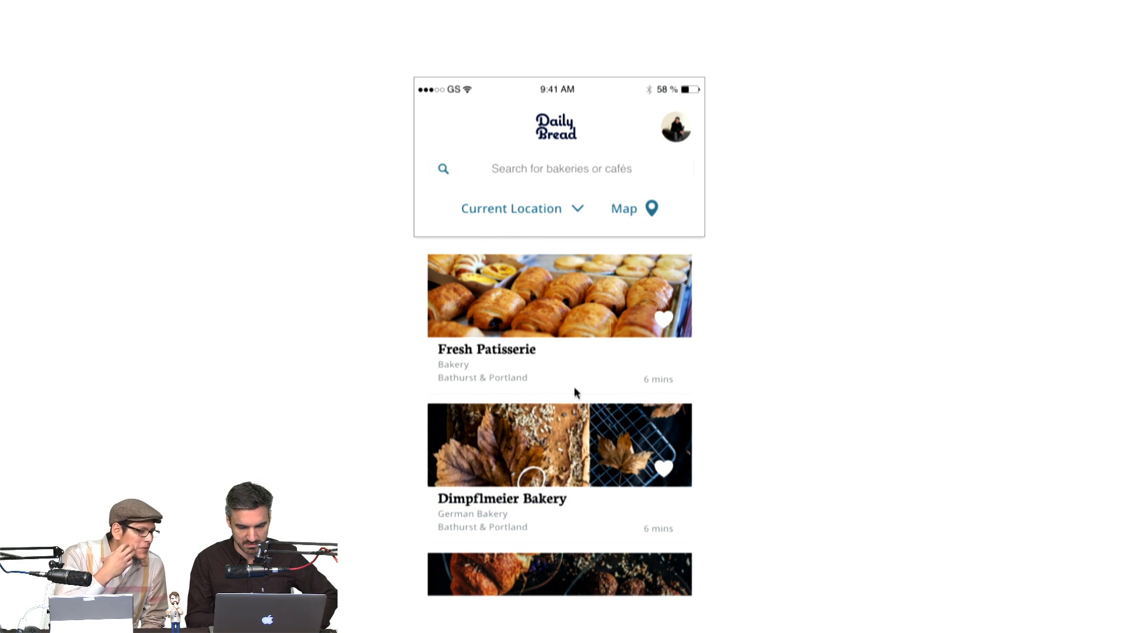
pyautogui.click(565, 310)
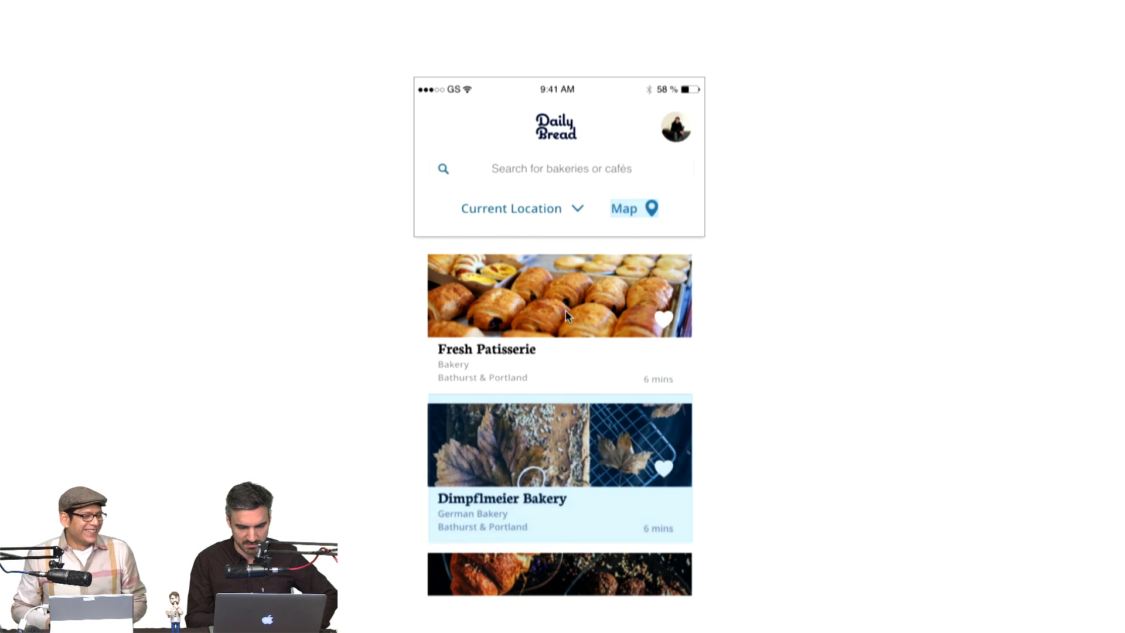
pyautogui.click(632, 355)
pyautogui.click(636, 215)
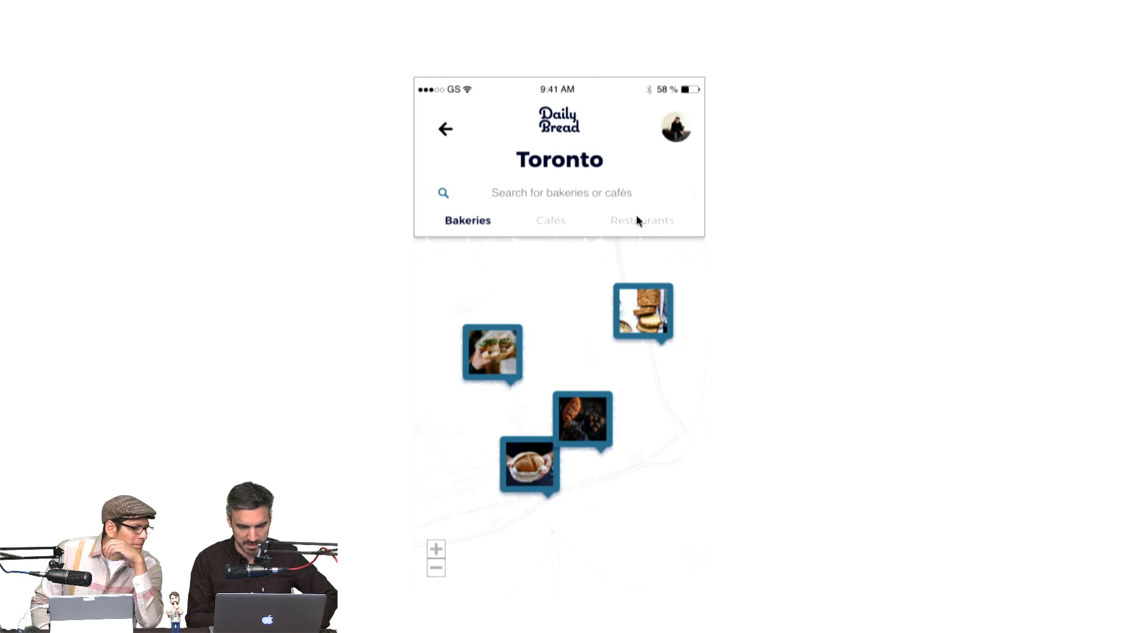
pyautogui.click(557, 289)
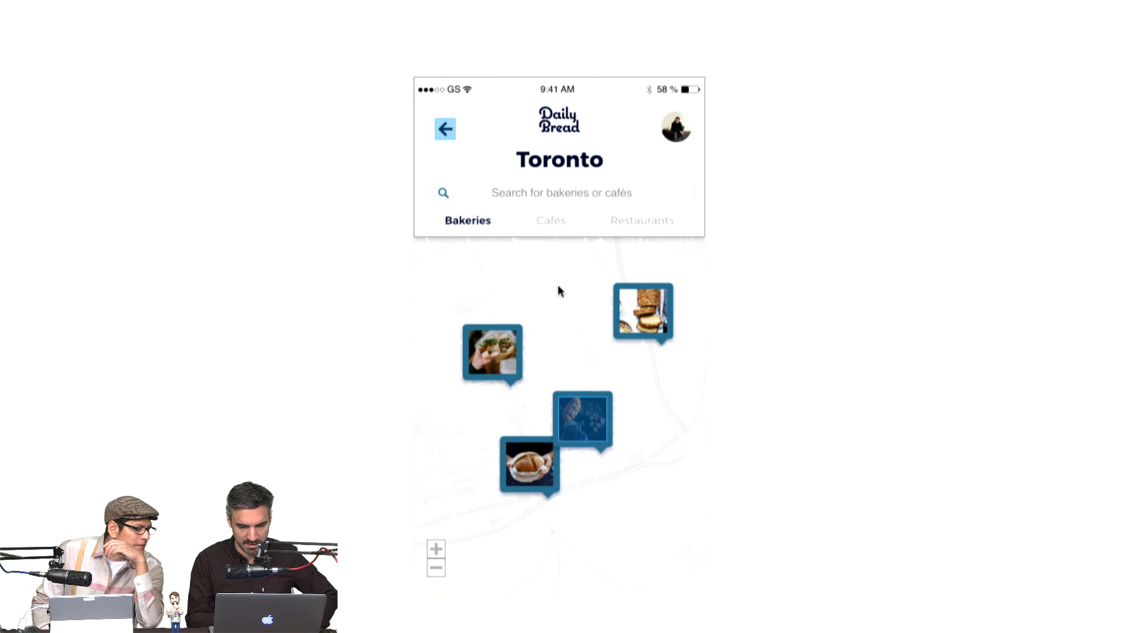
# Step: Go back from the map to the bakery list, view Dimpflmeier Bakery from its card, and return to browse the list
pyautogui.click(445, 128)
pyautogui.scroll(-5, 562, 285)
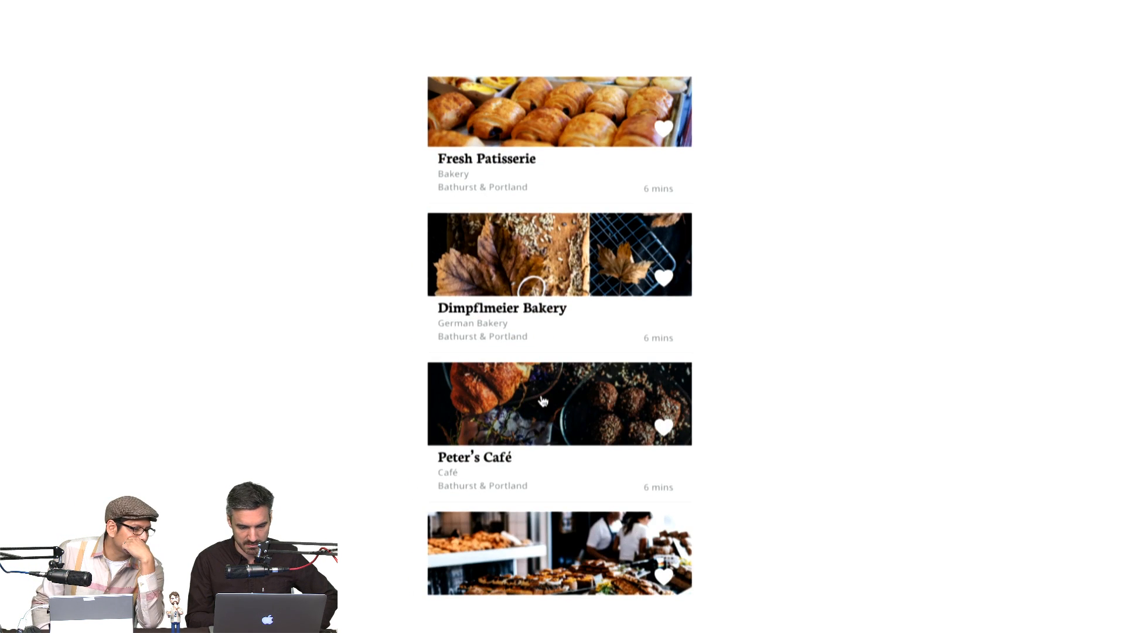
pyautogui.click(561, 284)
pyautogui.click(560, 276)
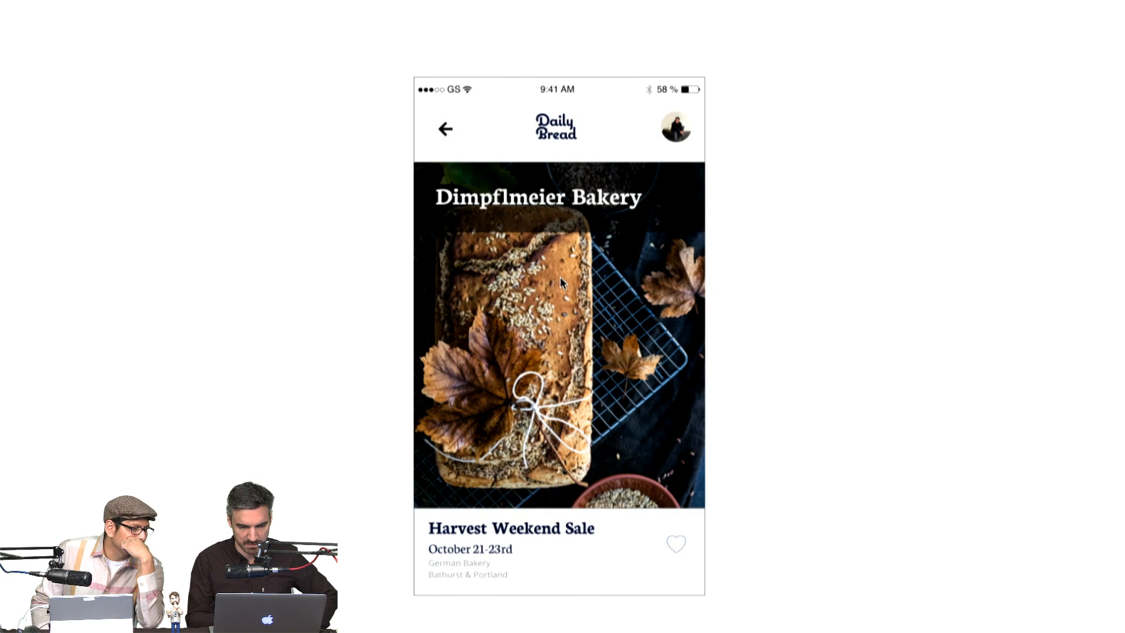
pyautogui.click(450, 131)
pyautogui.scroll(5, 527, 153)
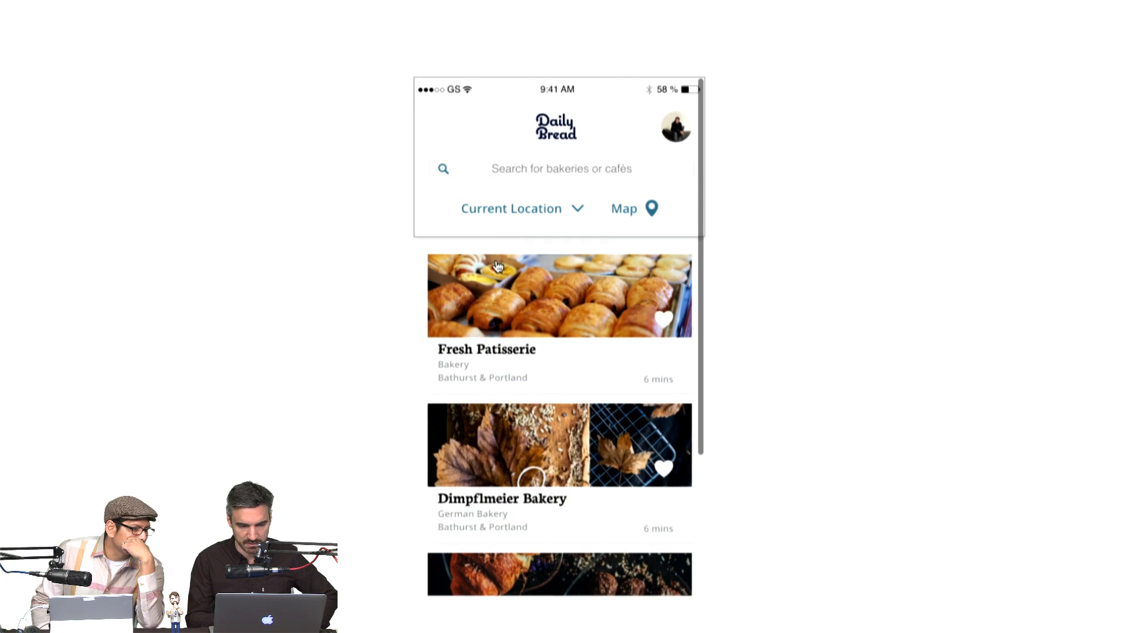
pyautogui.click(559, 139)
pyautogui.scroll(-5, 547, 293)
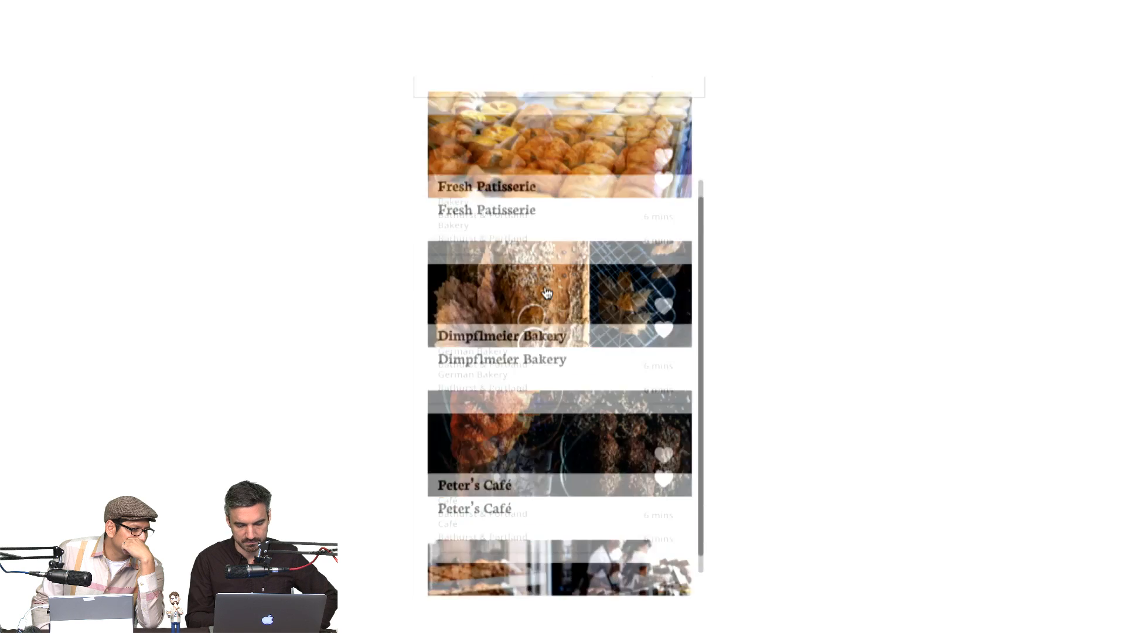
pyautogui.scroll(5, 546, 293)
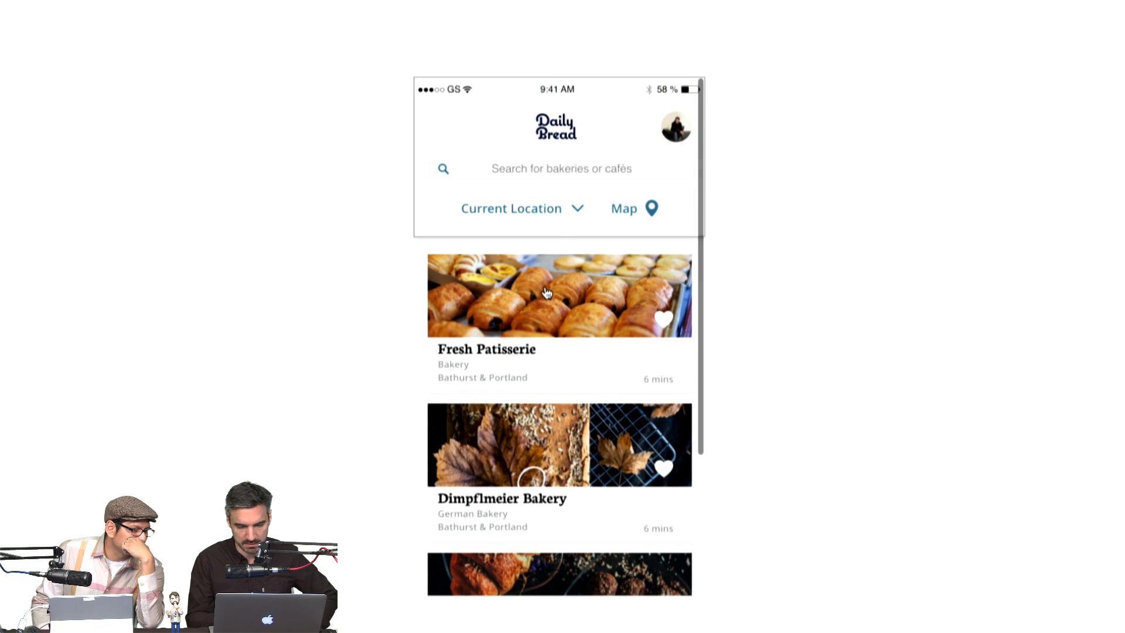
pyautogui.click(546, 293)
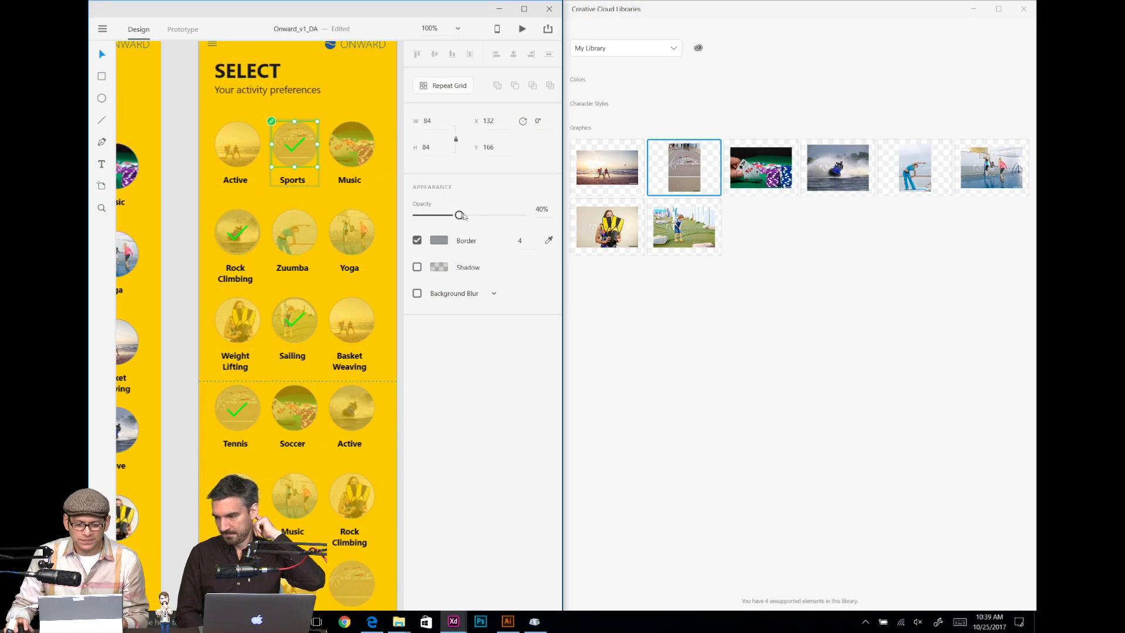
# Step: In the Onward_v1_DA design, set the checked Sports circle's opacity to 100% and maximize the design window
pyautogui.moveTo(459, 215); pyautogui.dragTo(627, 221)
pyautogui.moveTo(441, 12); pyautogui.dragTo(672, 30)
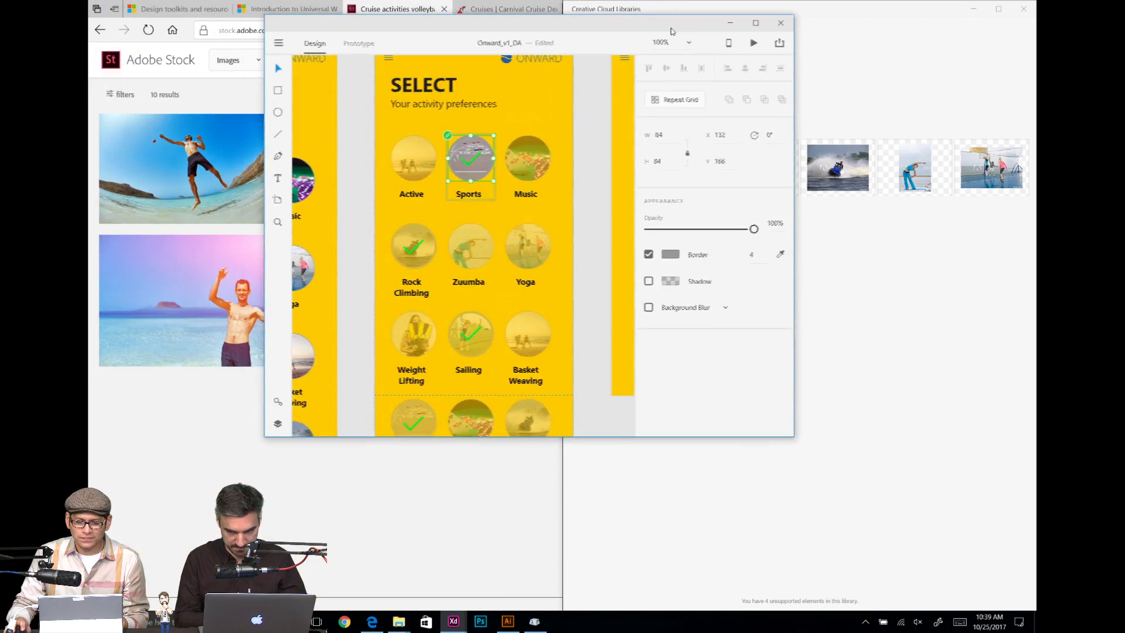
pyautogui.doubleClick(672, 31)
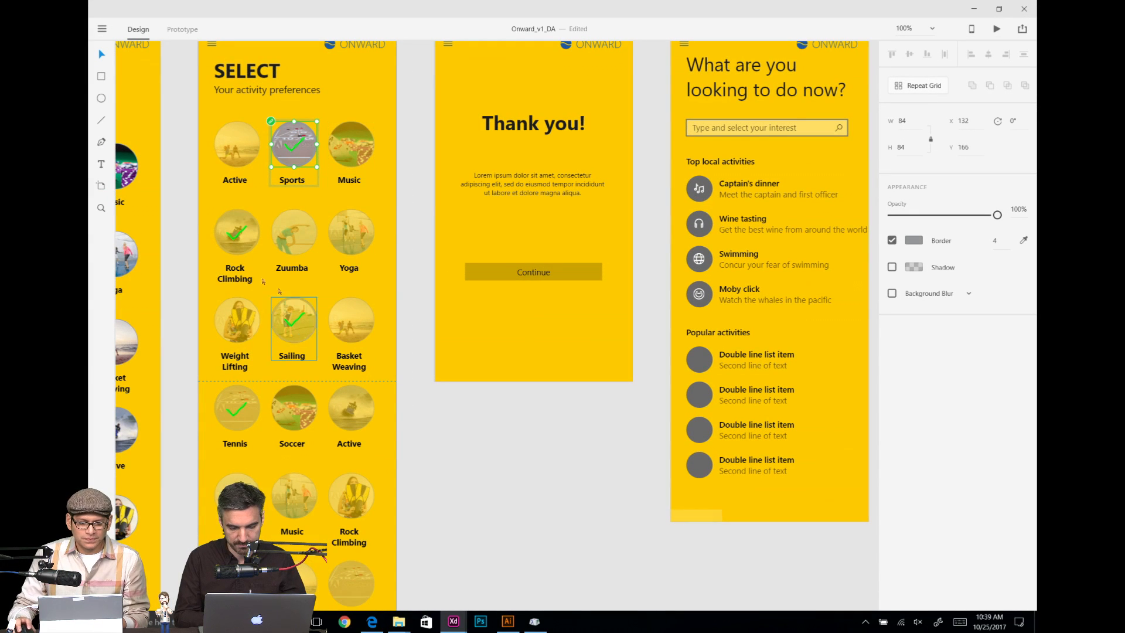
# Step: Ungroup the checked Rock Climbing, Sailing and Tennis items on the second Select artboard
pyautogui.click(232, 220)
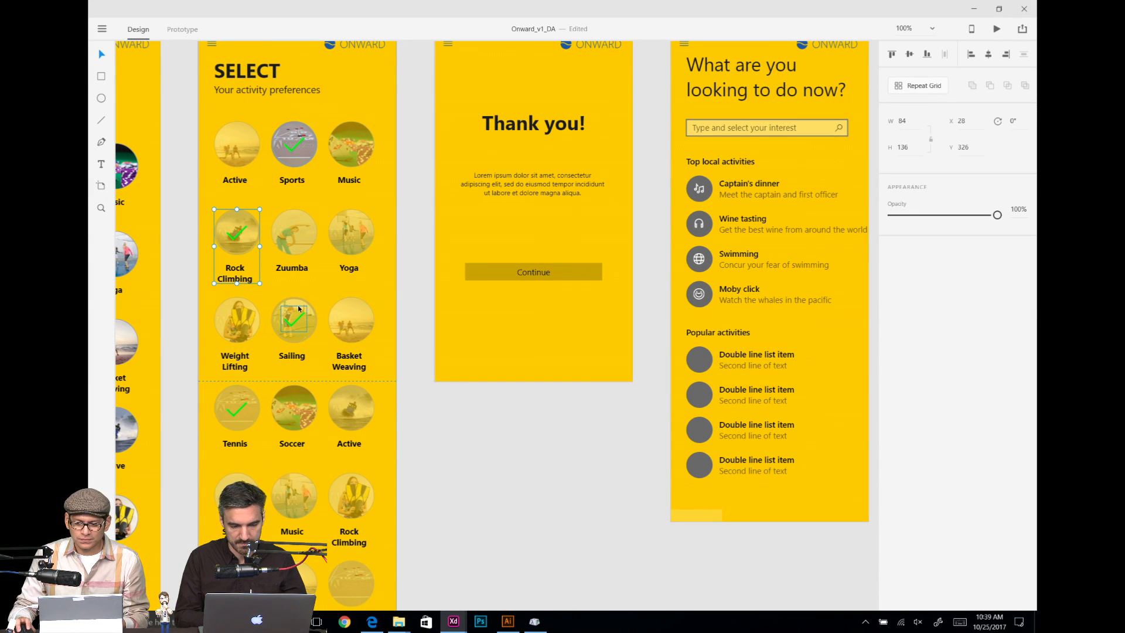
pyautogui.doubleClick(241, 217)
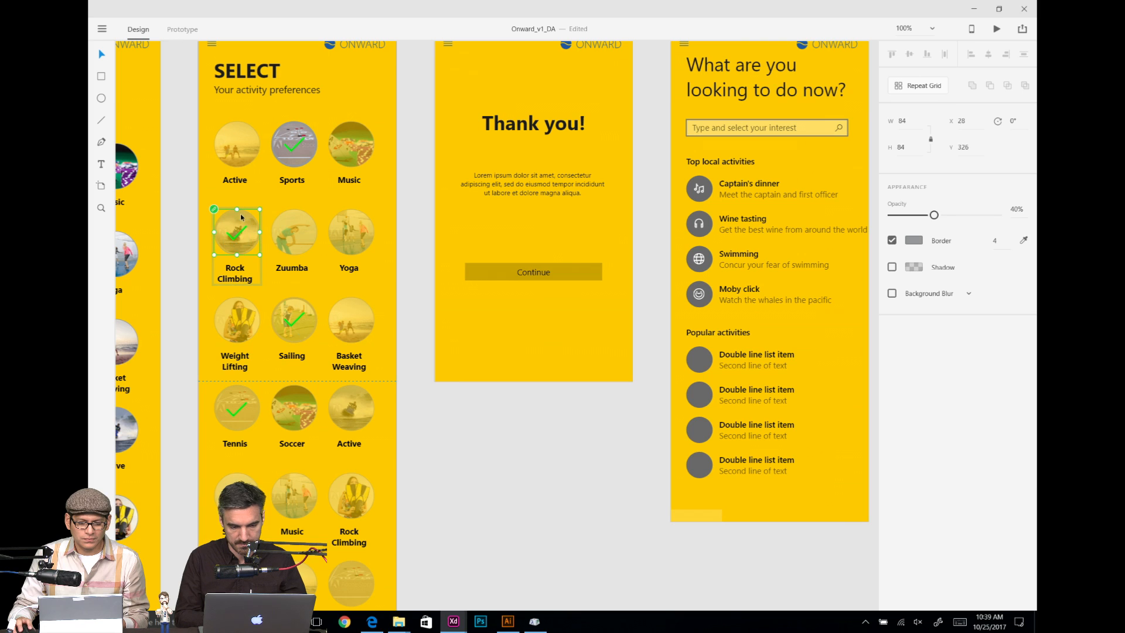
pyautogui.press('Escape')
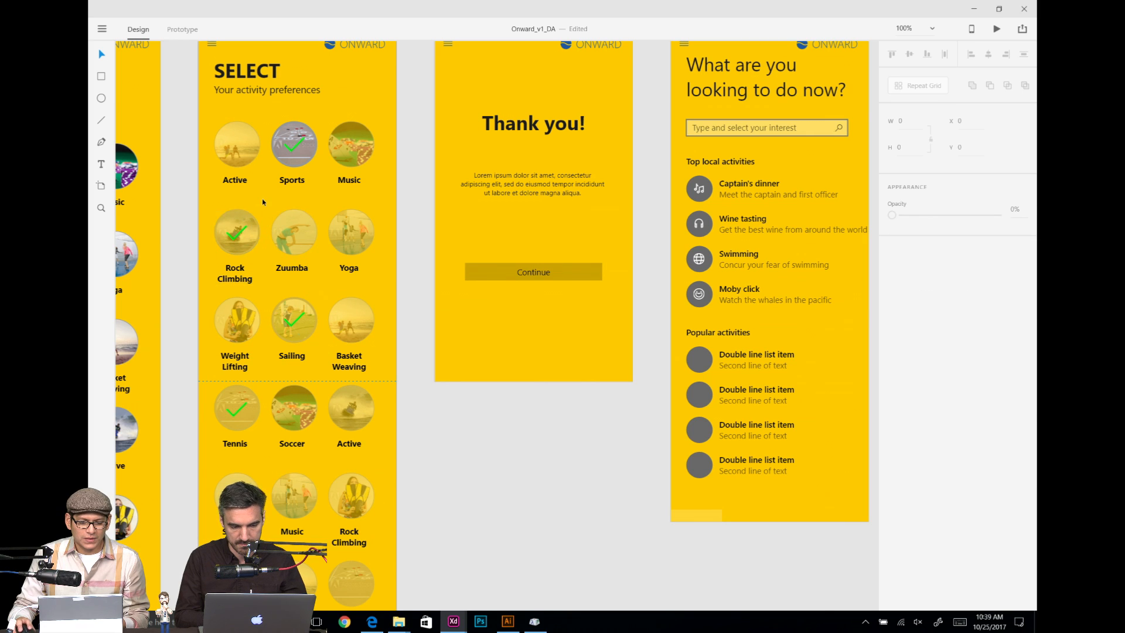
pyautogui.keyDown('shift'); pyautogui.click(284, 331); pyautogui.keyUp('shift')
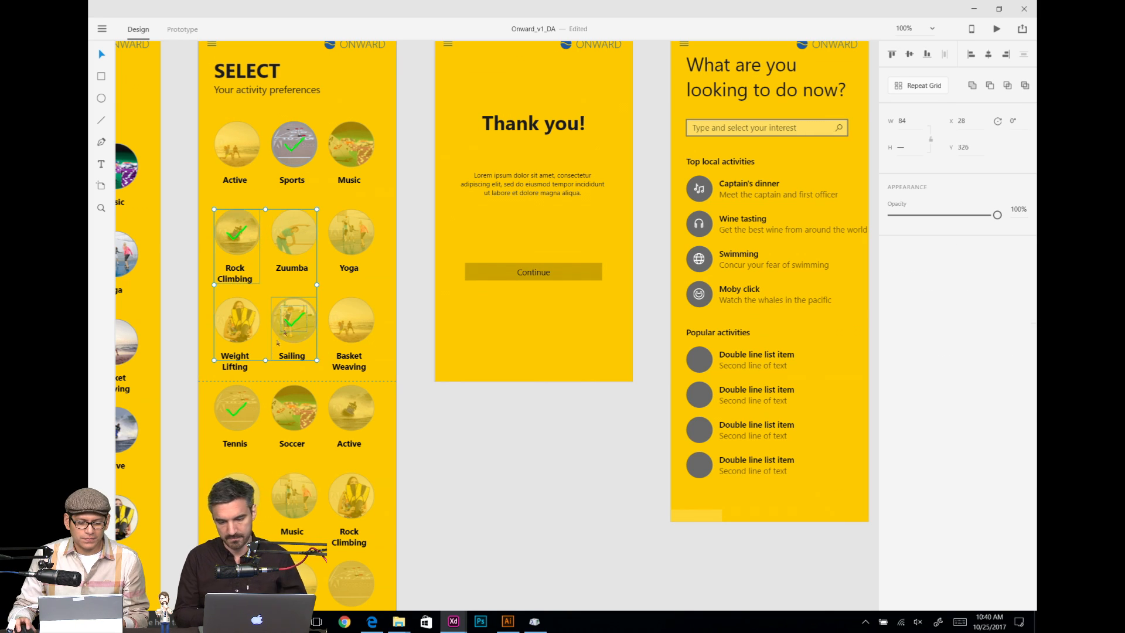
pyautogui.keyDown('shift'); pyautogui.click(242, 391); pyautogui.keyUp('shift')
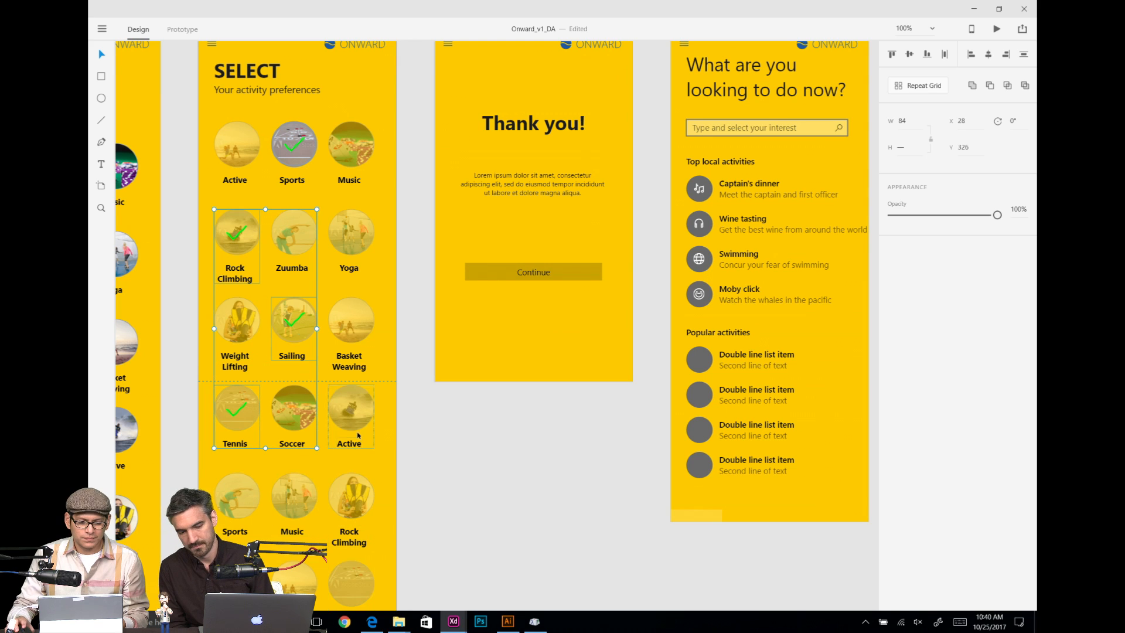
pyautogui.scroll(-3, 358, 435)
pyautogui.rightClick(245, 307)
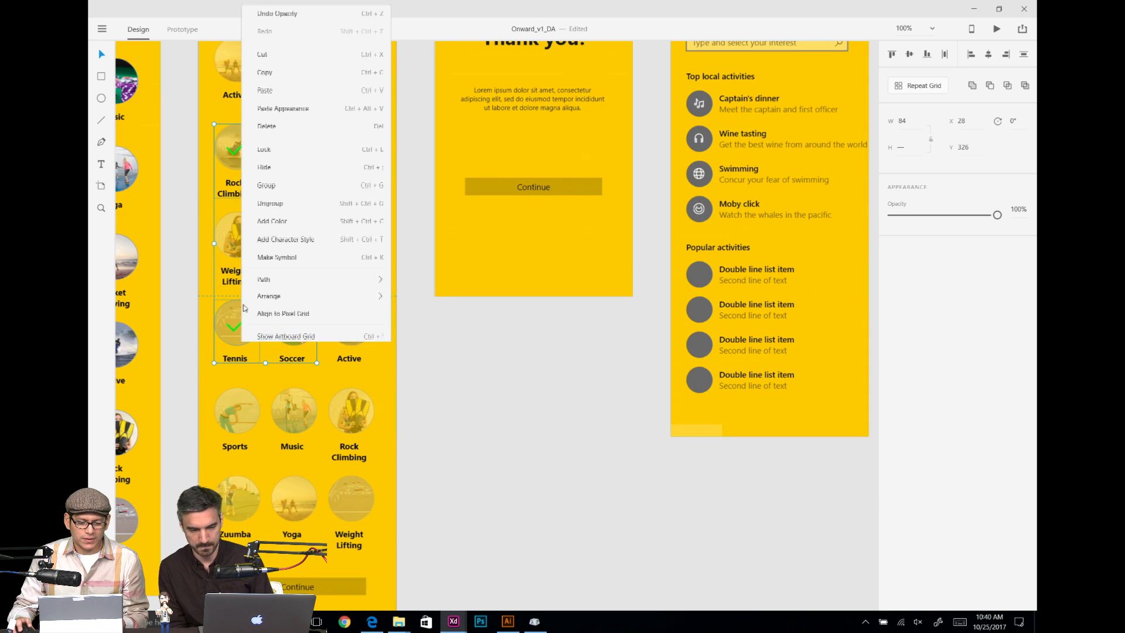
pyautogui.click(289, 202)
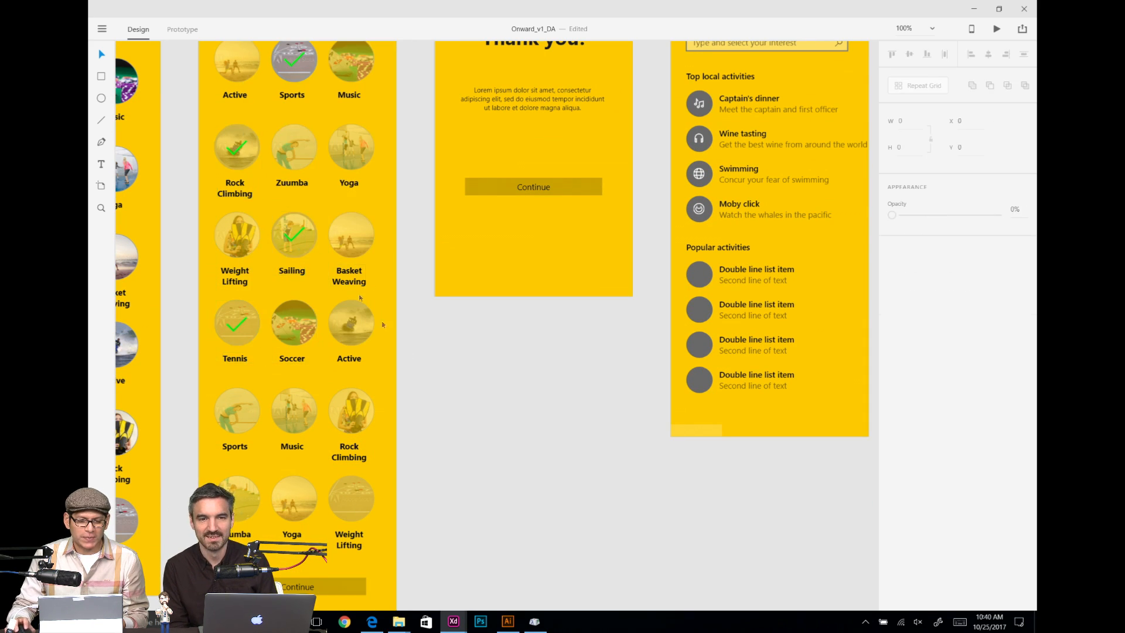
# Step: Set the opacity of the checked Rock Climbing, Sailing and Tennis circles to 100%
pyautogui.click(241, 137)
pyautogui.click(244, 133)
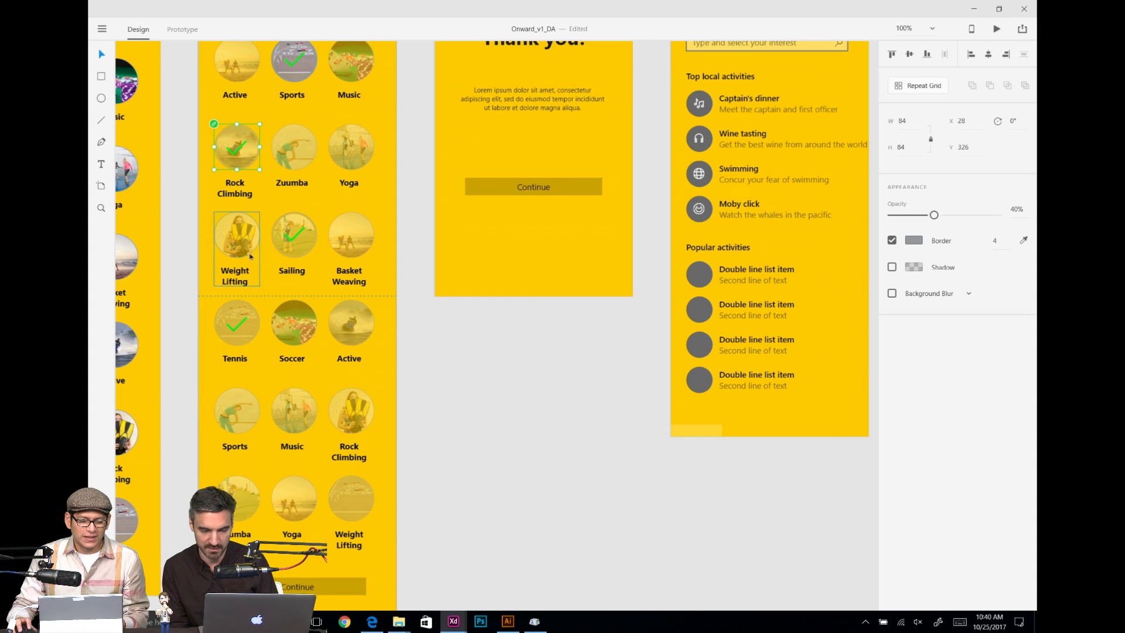
pyautogui.keyDown('shift'); pyautogui.click(297, 225); pyautogui.keyUp('shift')
pyautogui.keyDown('shift'); pyautogui.click(233, 309); pyautogui.keyUp('shift')
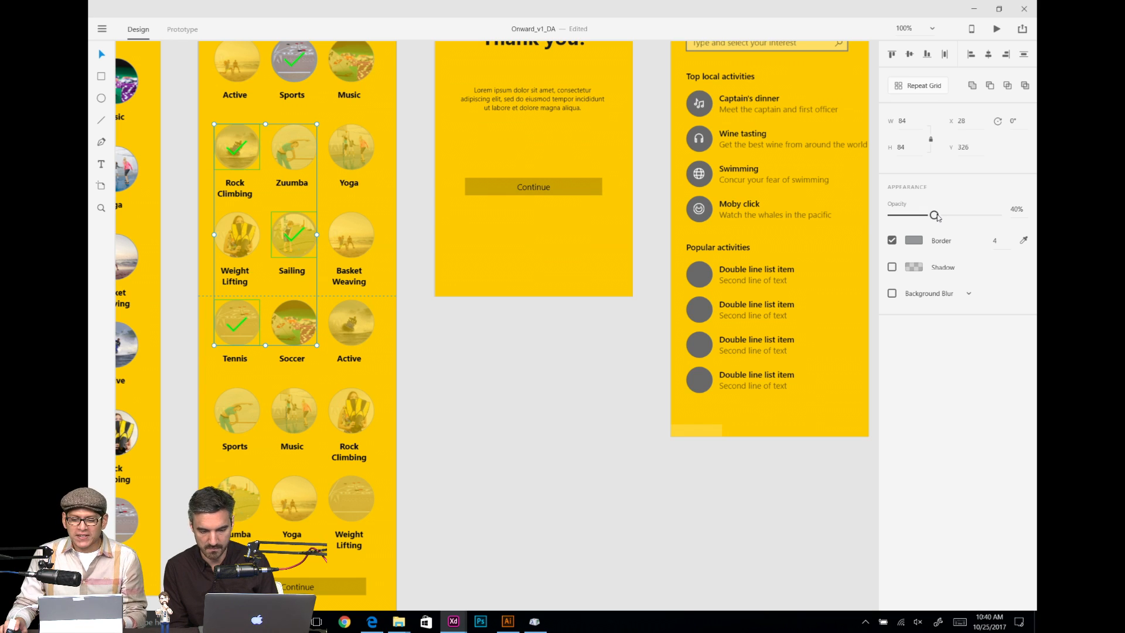
pyautogui.moveTo(936, 216); pyautogui.dragTo(1036, 230)
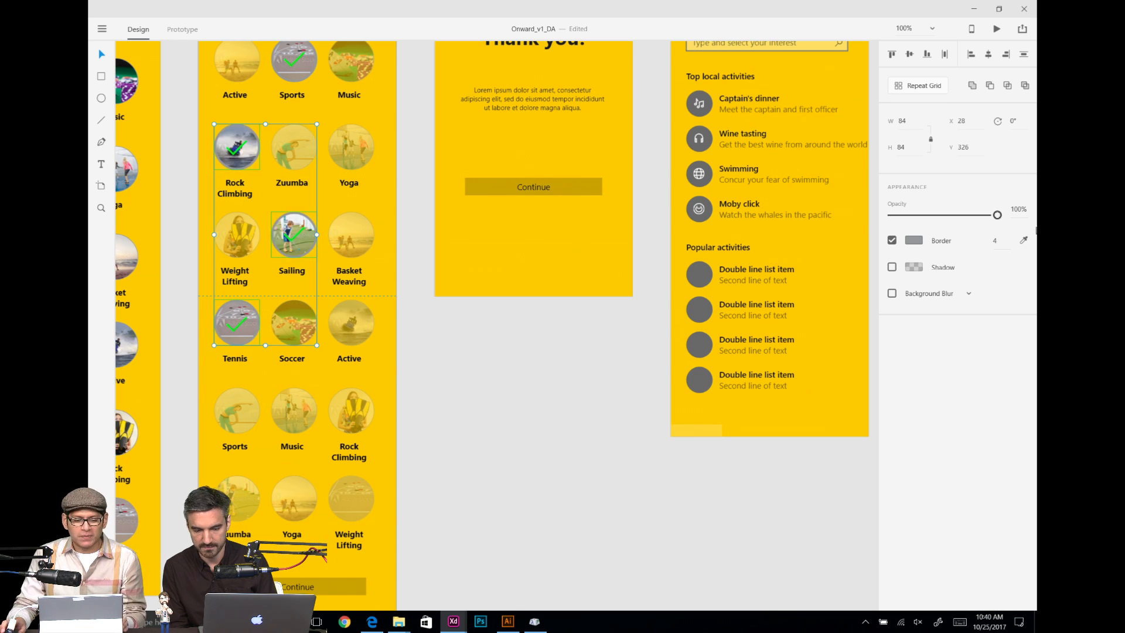
pyautogui.click(535, 380)
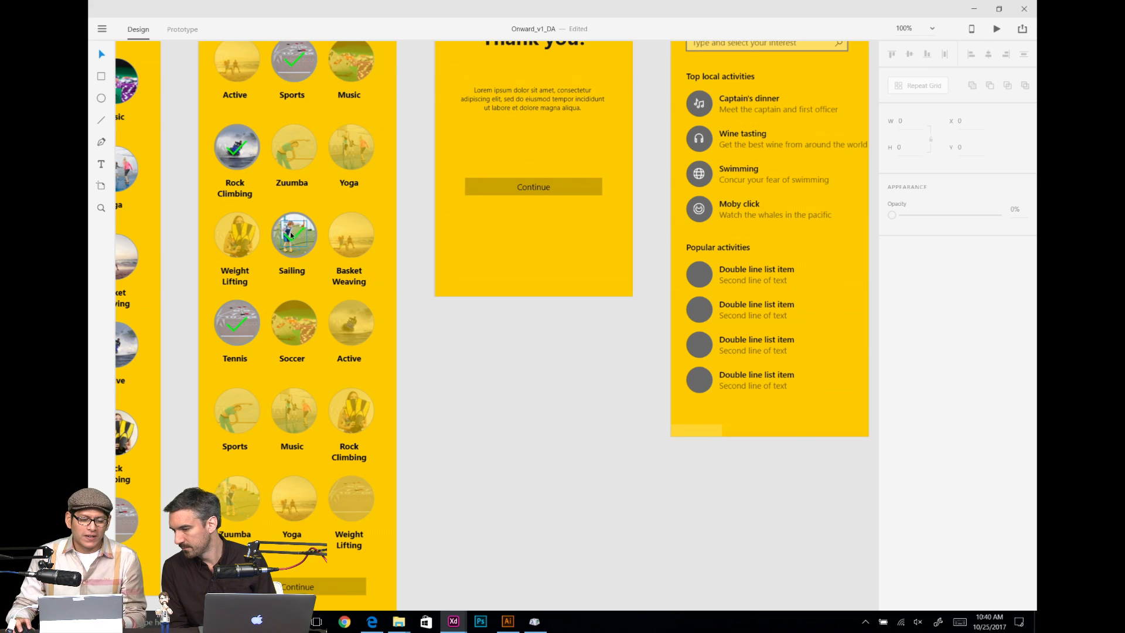
# Step: Bring the Sports circle and label group to the front, above its green check mark
pyautogui.moveTo(351, 309); pyautogui.dragTo(599, 345)
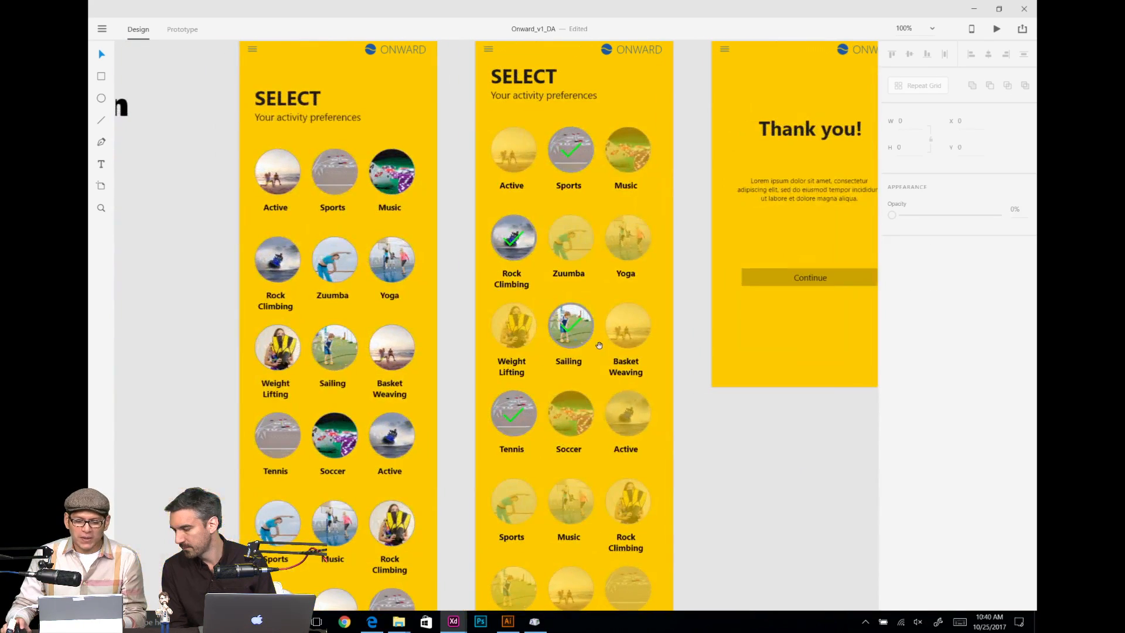
pyautogui.click(575, 311)
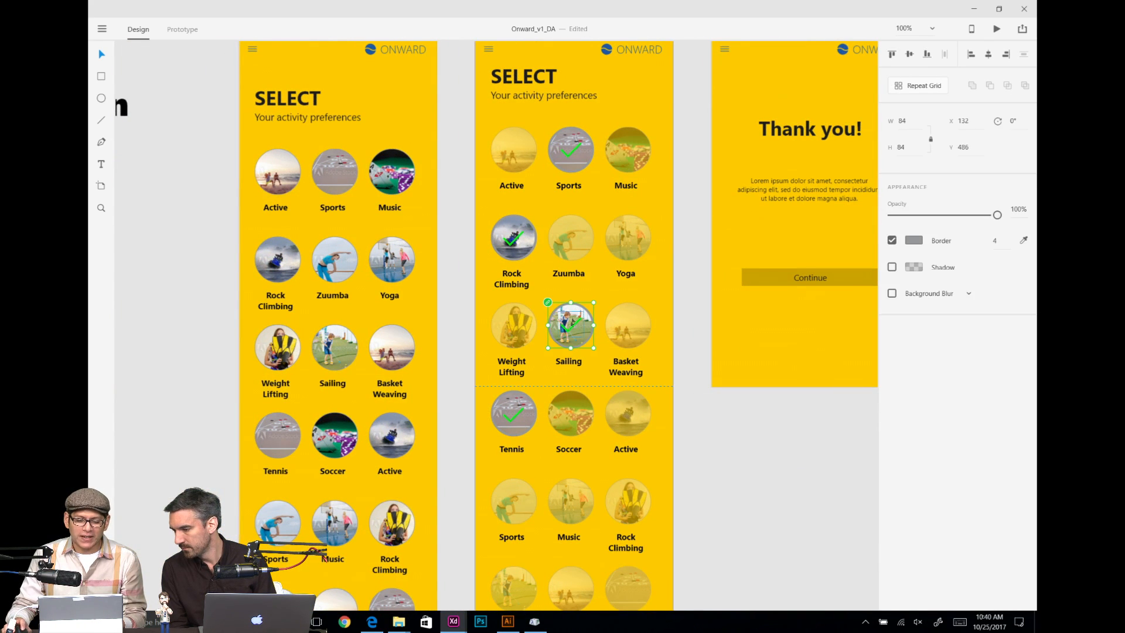
pyautogui.click(577, 305)
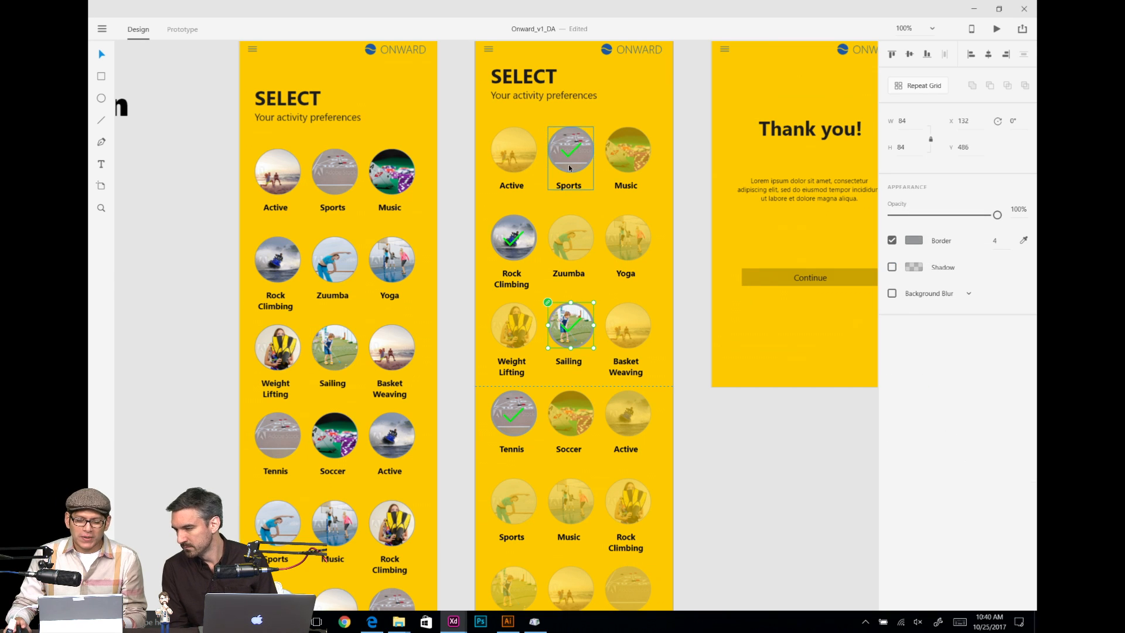
pyautogui.click(585, 185)
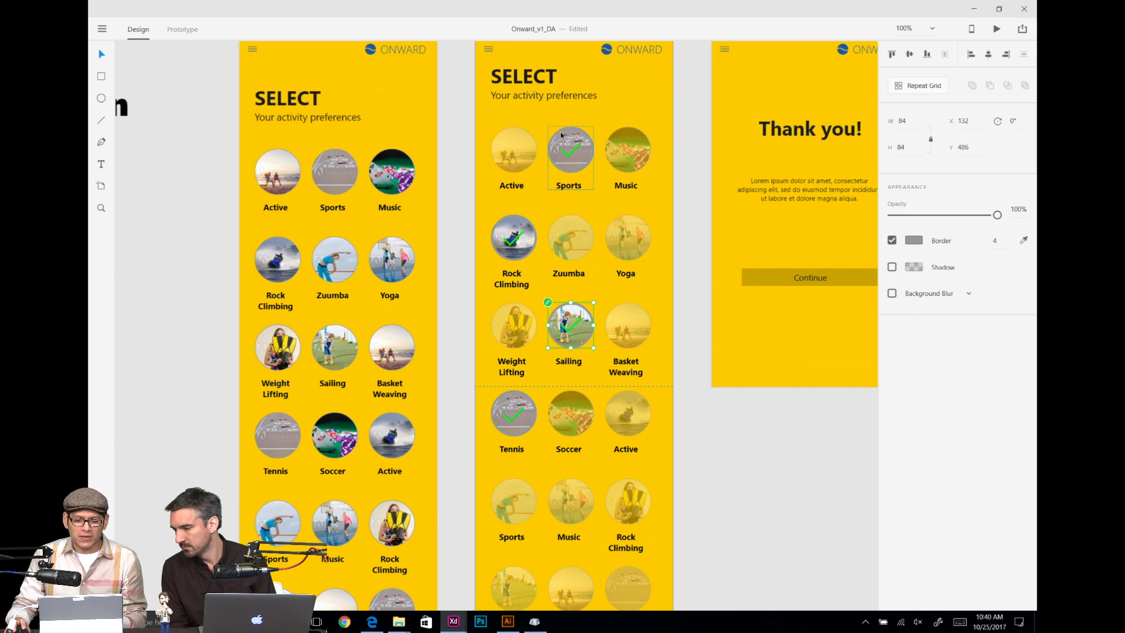
pyautogui.keyDown('shift'); pyautogui.click(509, 223); pyautogui.keyUp('shift')
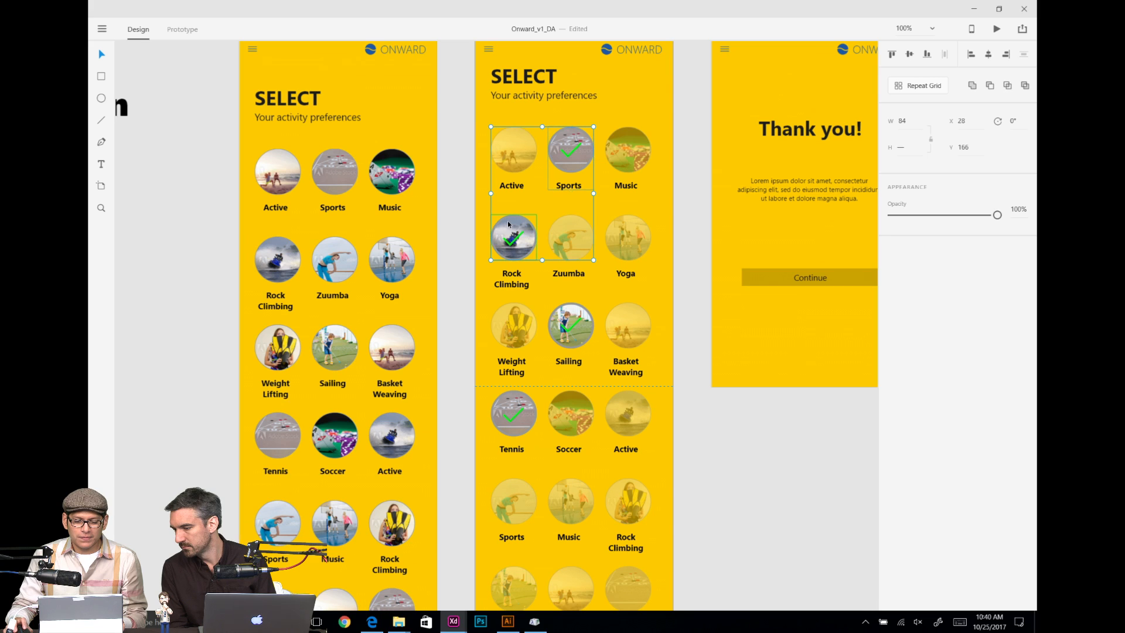
pyautogui.click(598, 140)
pyautogui.click(577, 138)
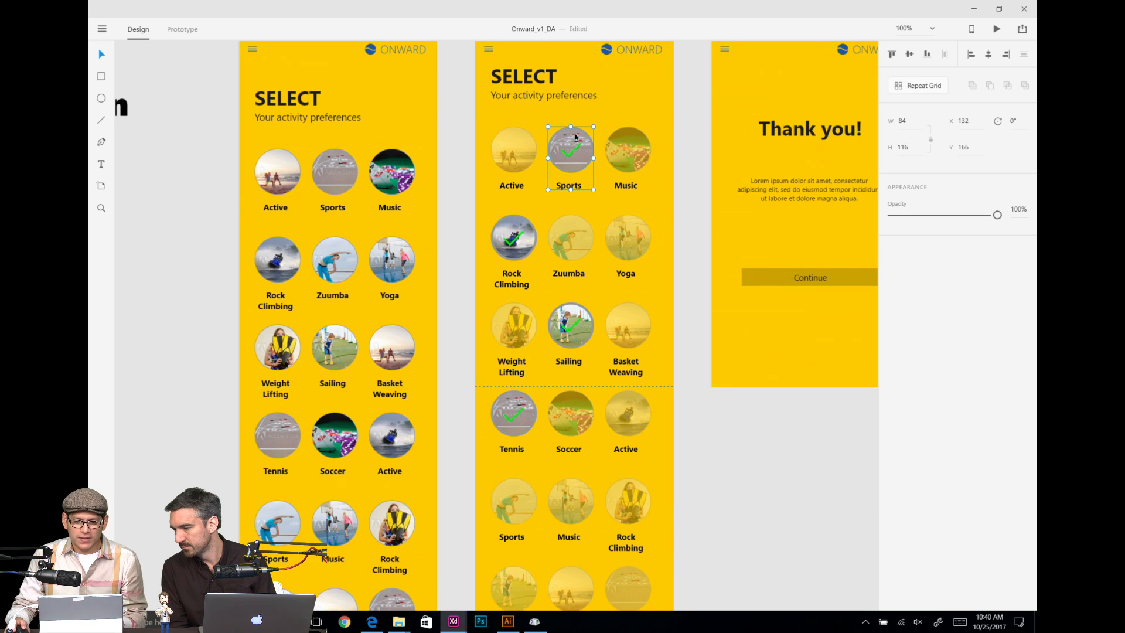
pyautogui.hotkey('ctrl', 'shift', ']')
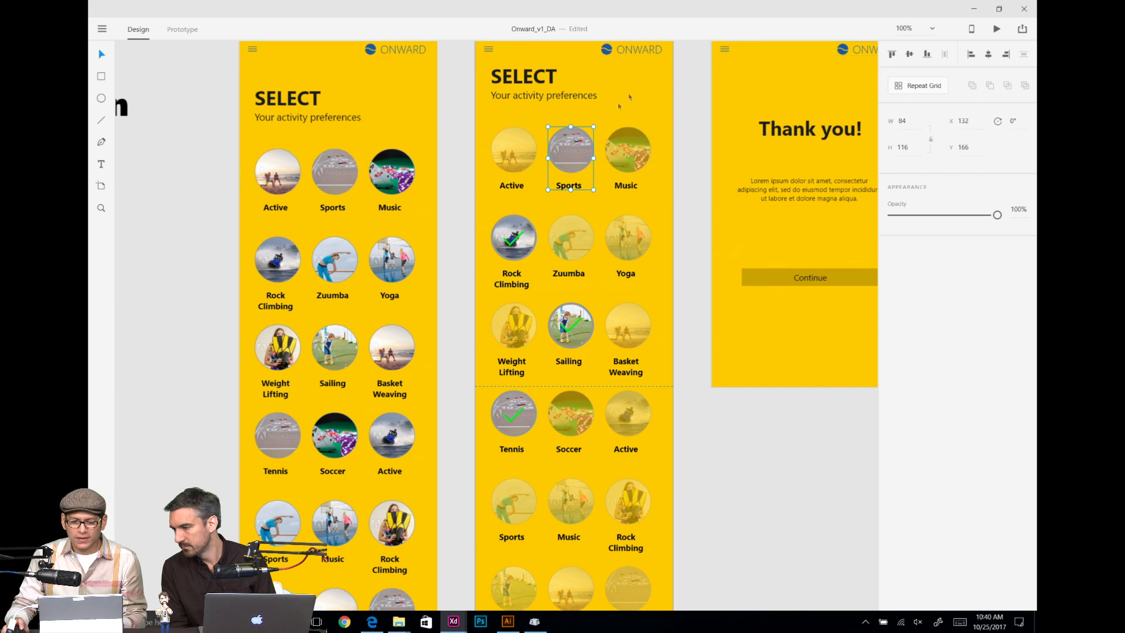
# Step: Enable Background Blur on the circle inside the Sports group and set its amount to 1
pyautogui.doubleClick(577, 138)
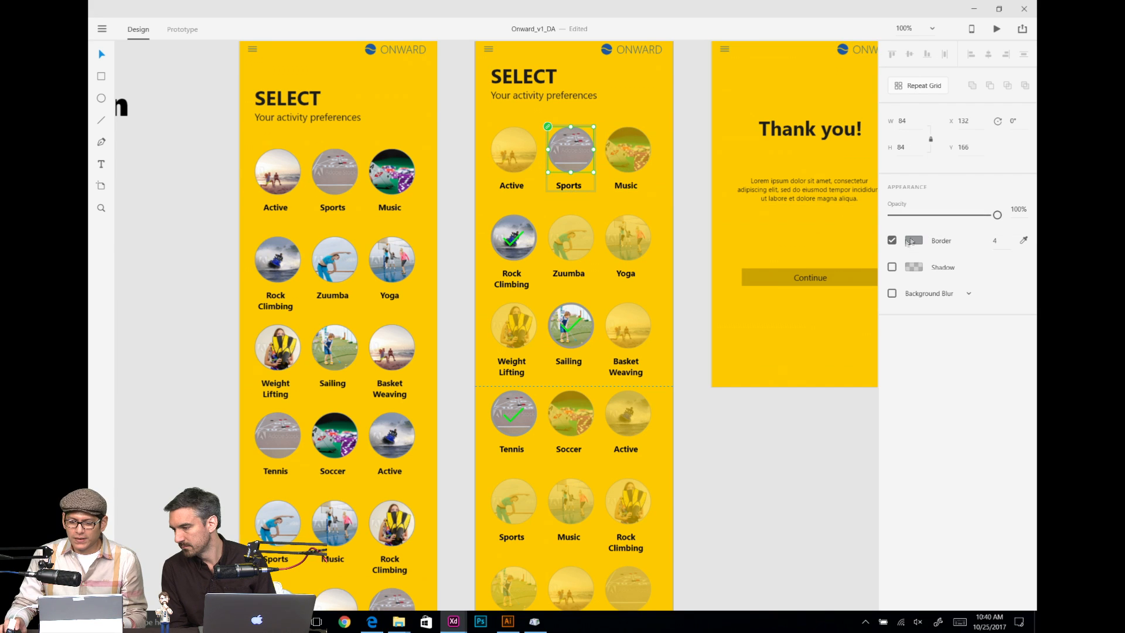
pyautogui.click(891, 241)
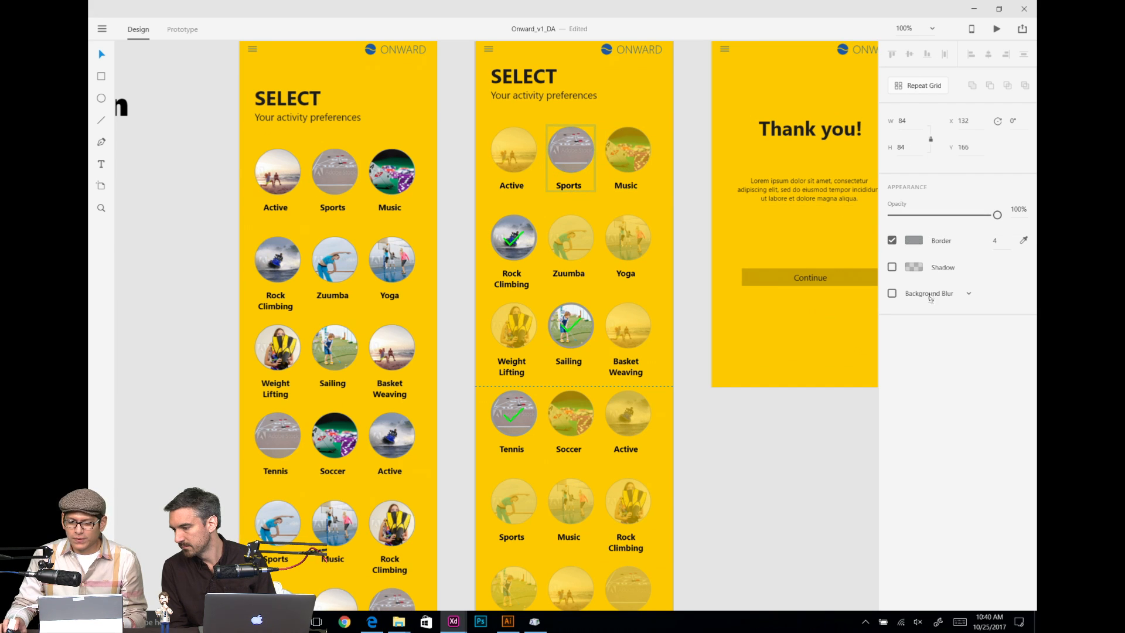
pyautogui.click(967, 295)
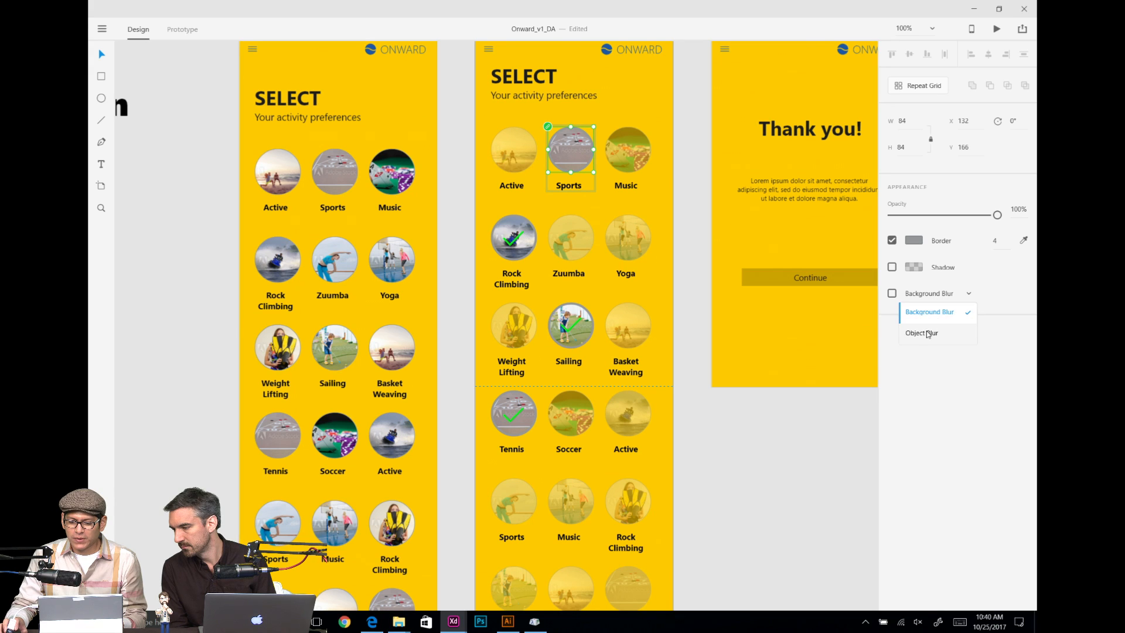
pyautogui.click(933, 316)
pyautogui.click(891, 295)
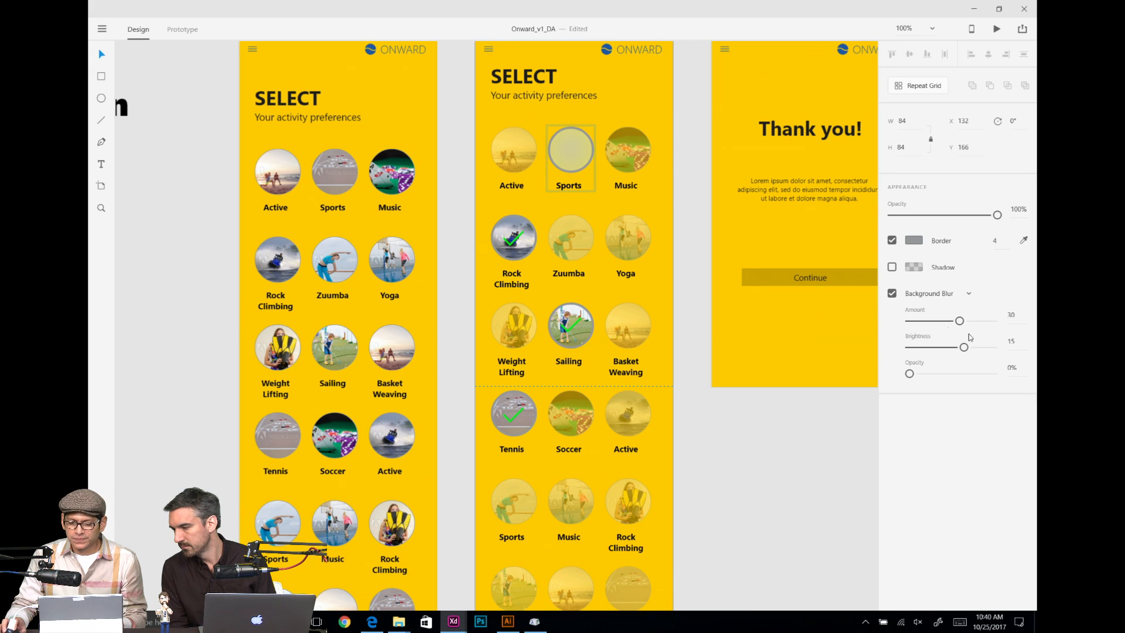
pyautogui.moveTo(959, 321); pyautogui.dragTo(911, 322)
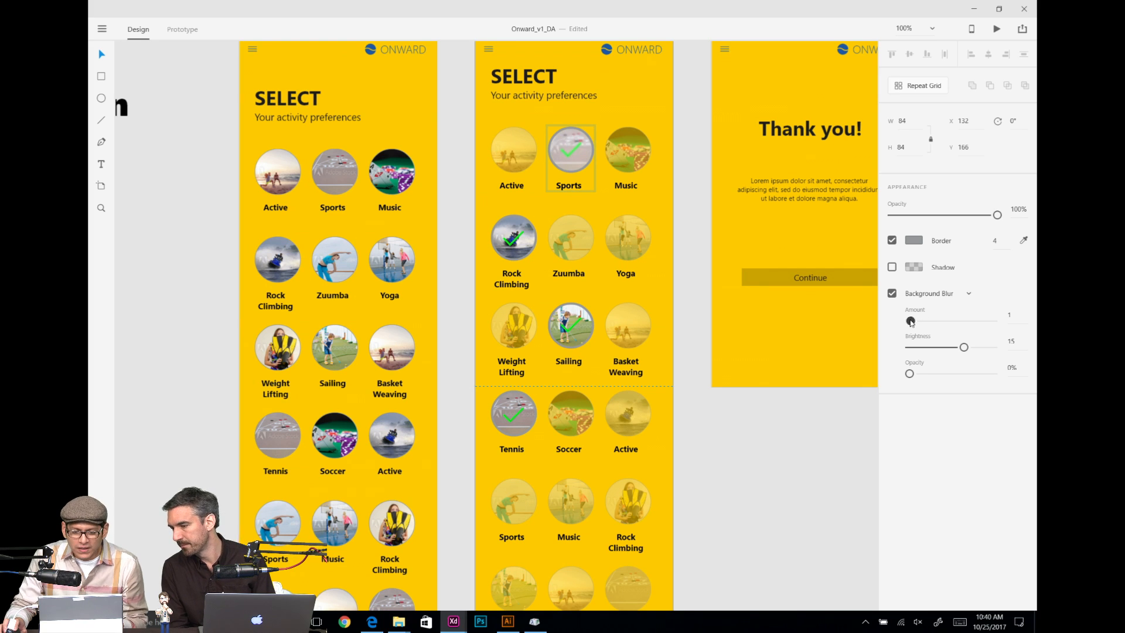
# Step: Undo the Background Blur and bring-to-front changes made to the Sports circle and label group
pyautogui.click(745, 446)
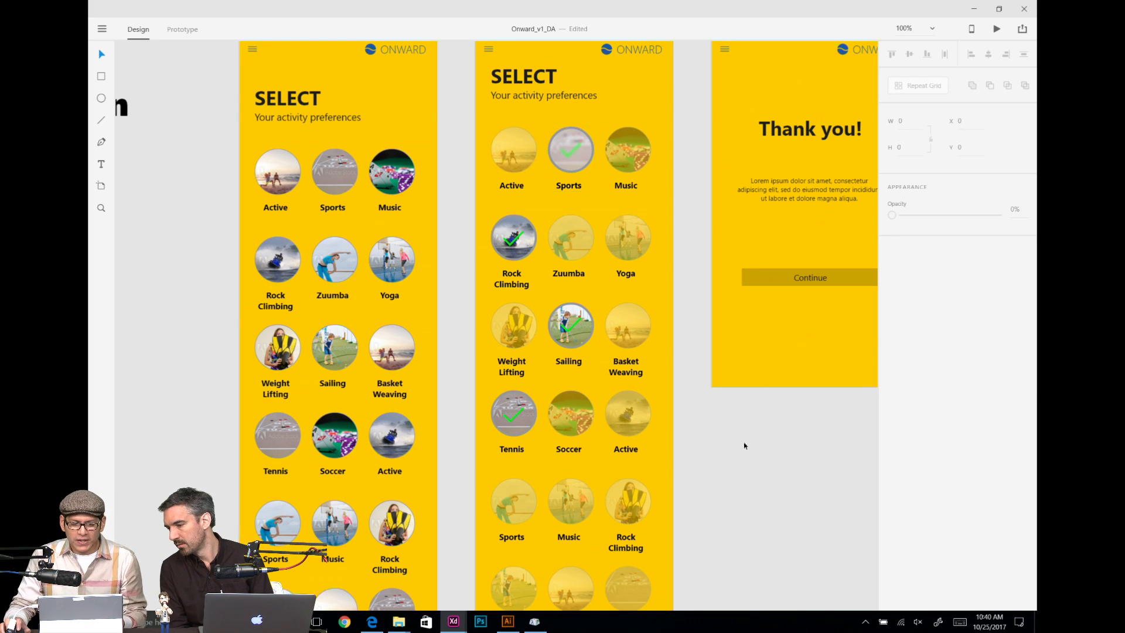
pyautogui.hotkey('ctrl', 'z')
pyautogui.hotkey('ctrl', 'z')
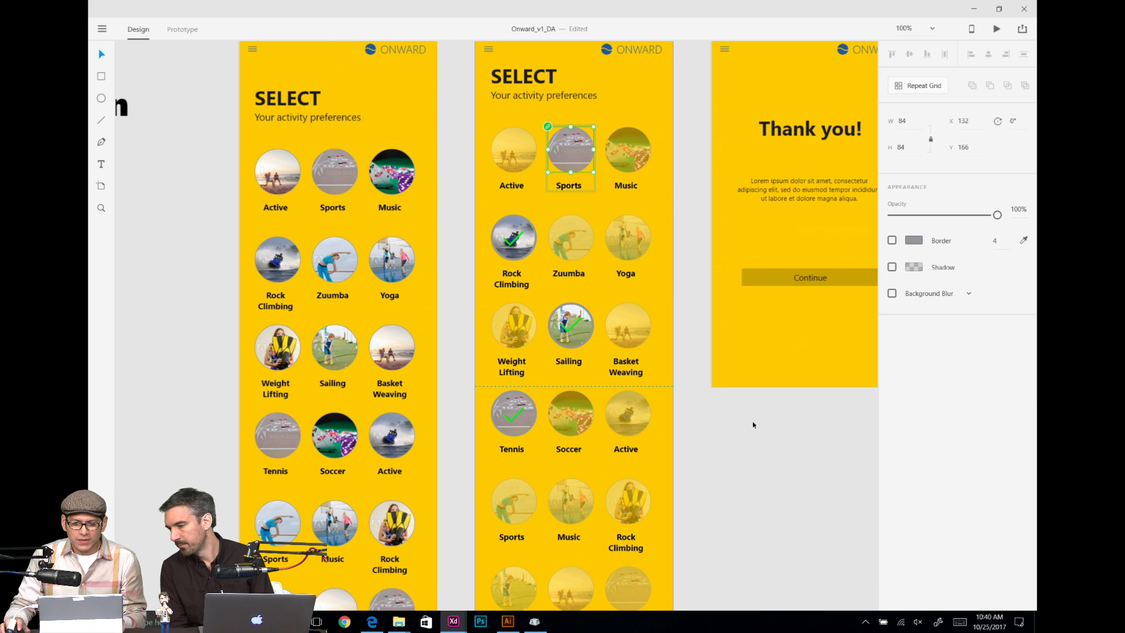
pyautogui.hotkey('ctrl', 'z')
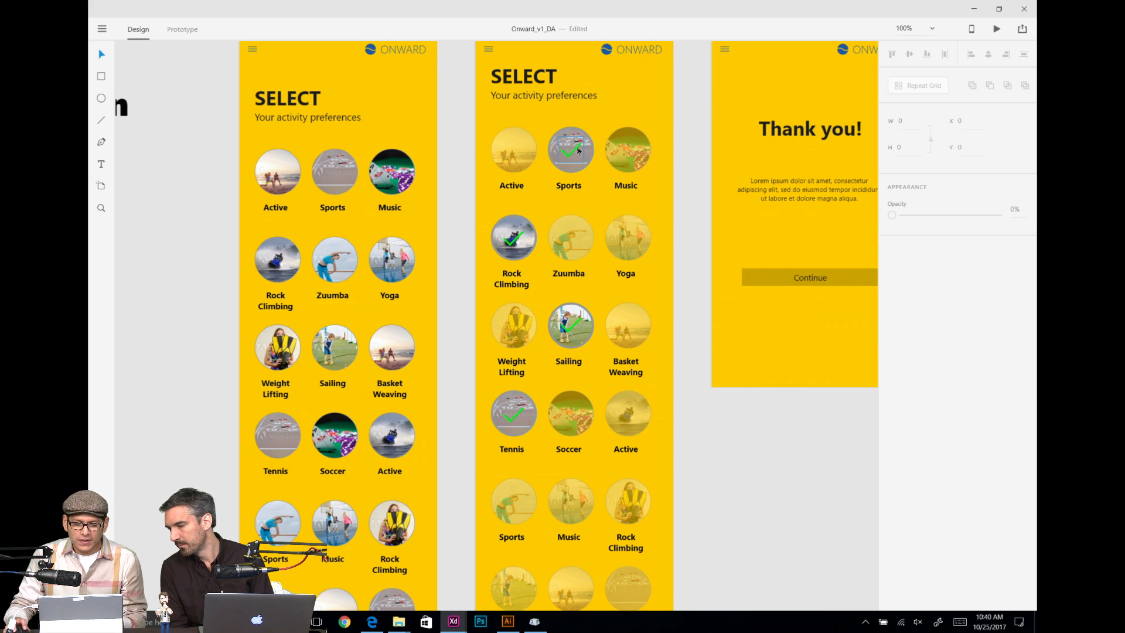
# Step: Ungroup the checked Sports circle and label on the second Select artboard
pyautogui.click(579, 144)
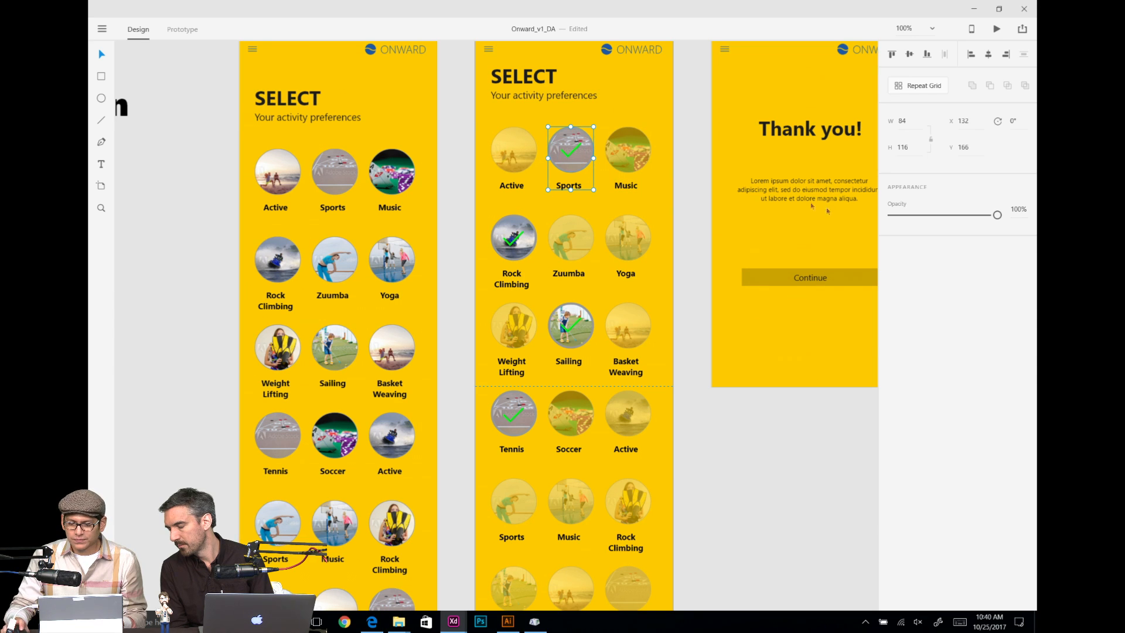
pyautogui.doubleClick(586, 137)
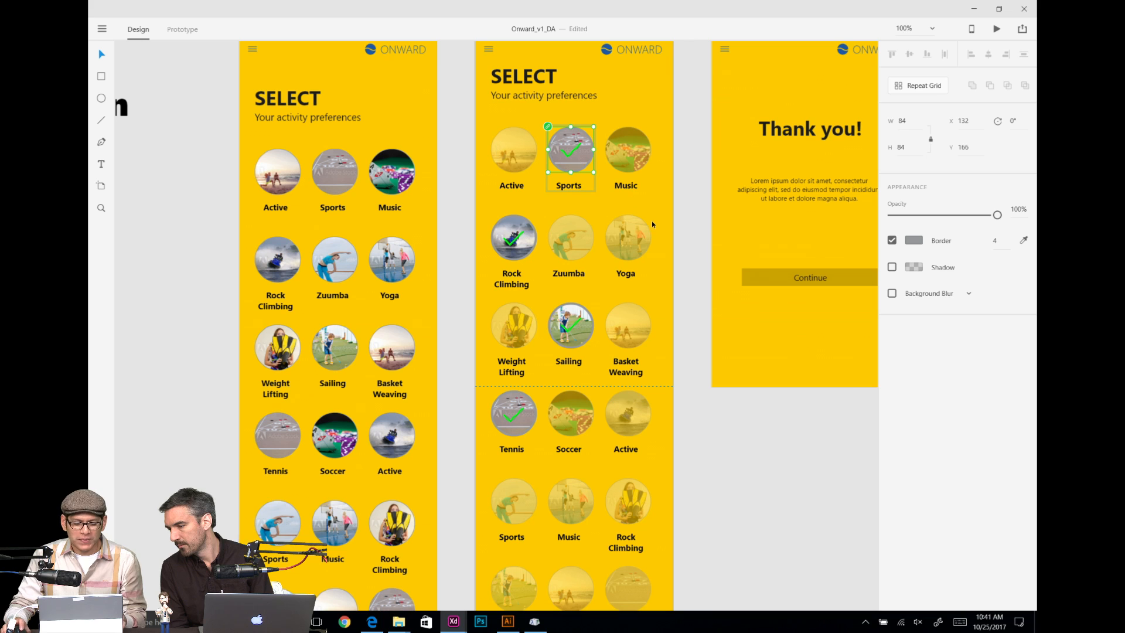
pyautogui.click(627, 154)
pyautogui.click(574, 133)
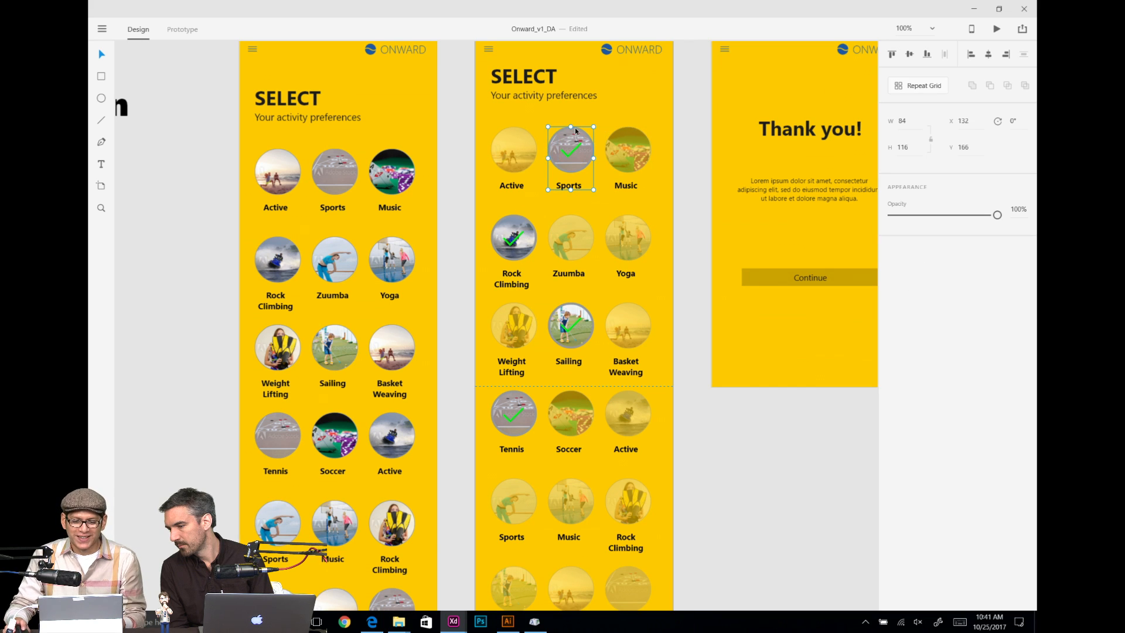
pyautogui.rightClick(576, 131)
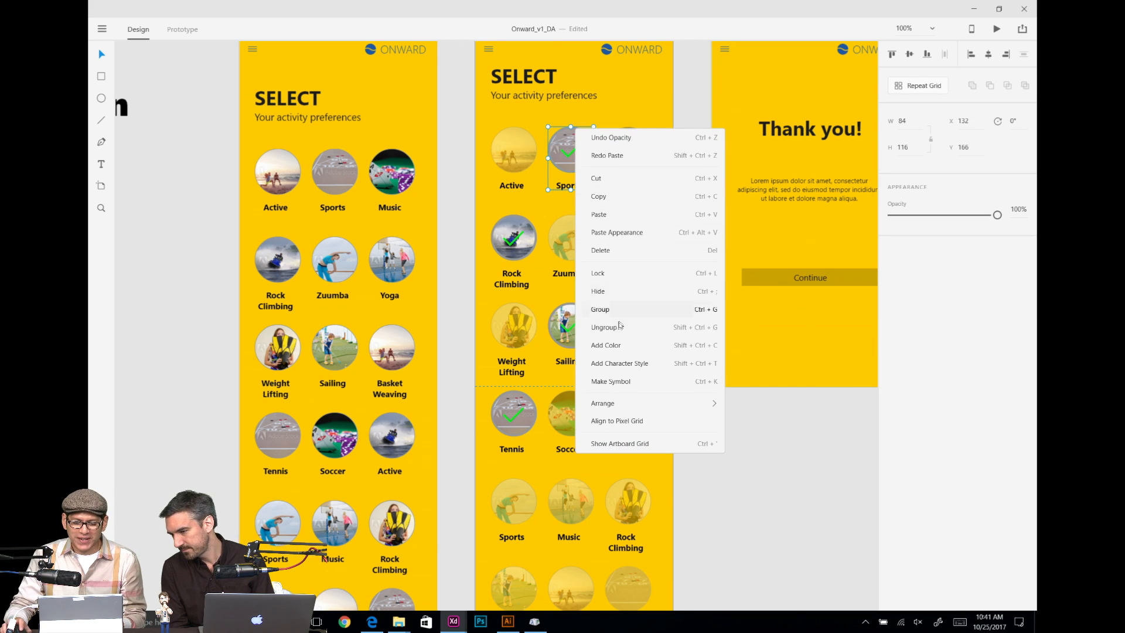
pyautogui.click(684, 352)
pyautogui.click(608, 189)
pyautogui.click(579, 138)
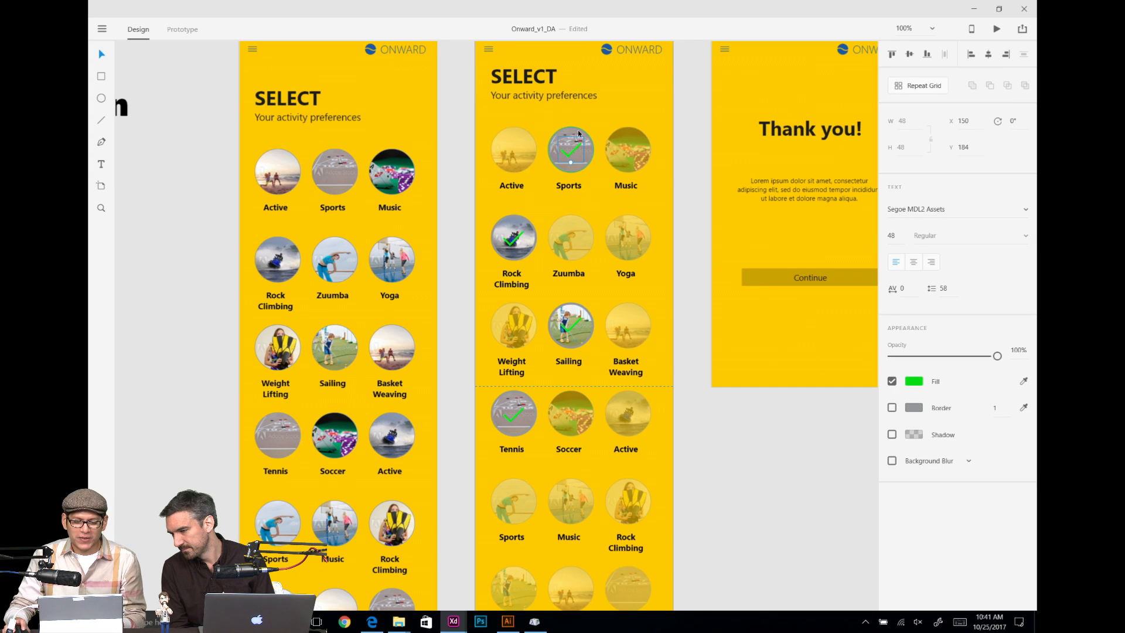
# Step: Show the artboard's layer list and select the green check marks on Sports, Rock Climbing, Sailing and Tennis
pyautogui.click(505, 225)
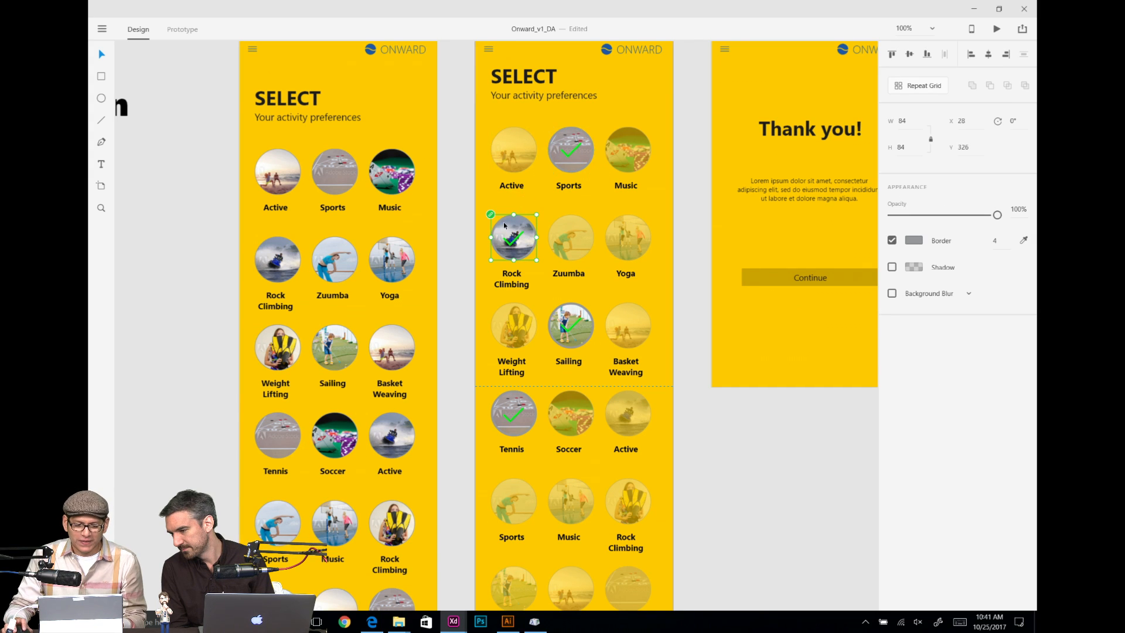
pyautogui.click(572, 135)
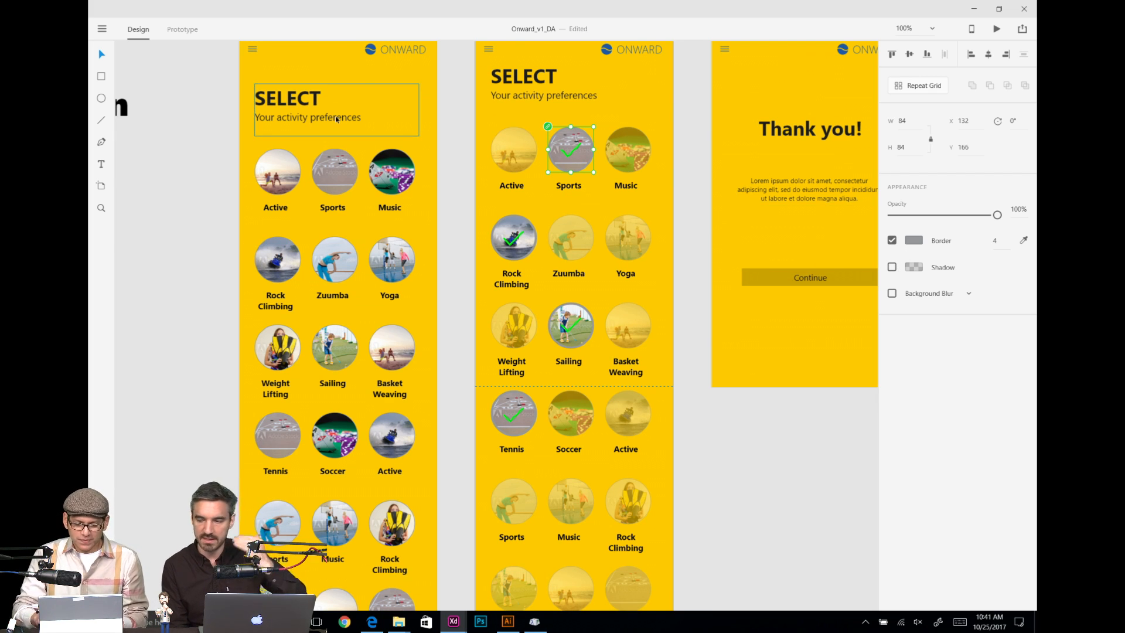
pyautogui.hotkey('ctrl', 'y')
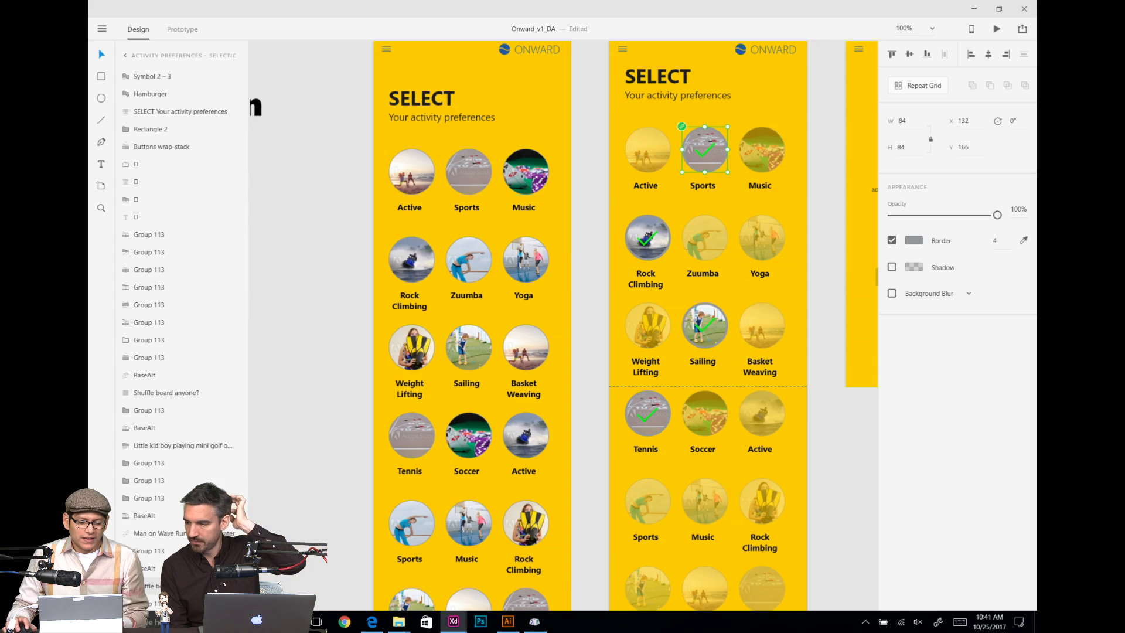
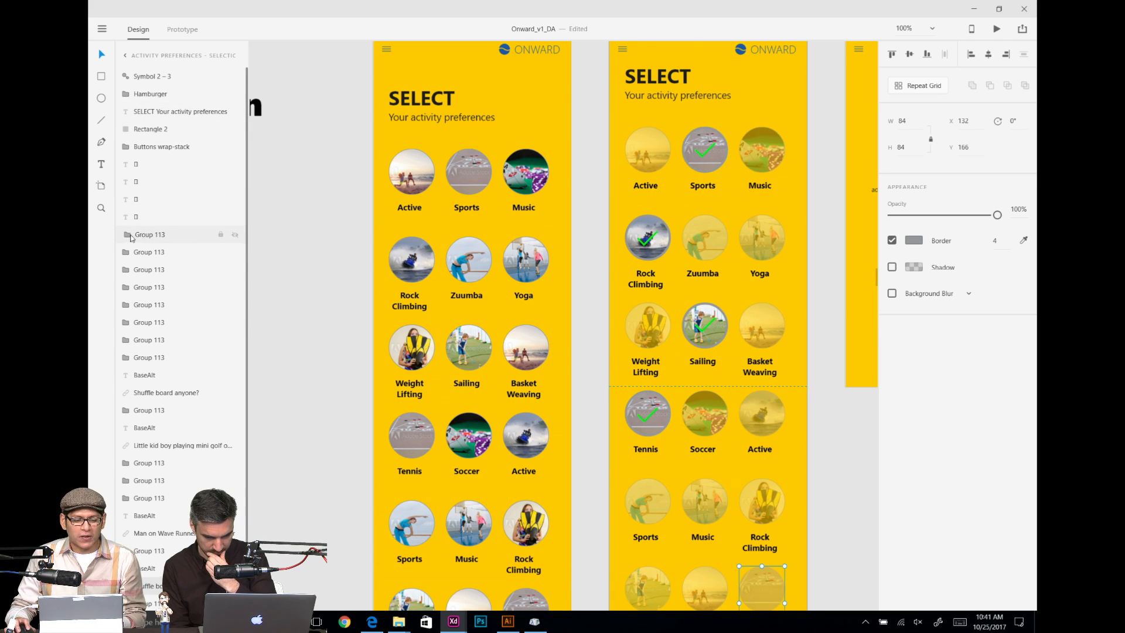
pyautogui.click(312, 245)
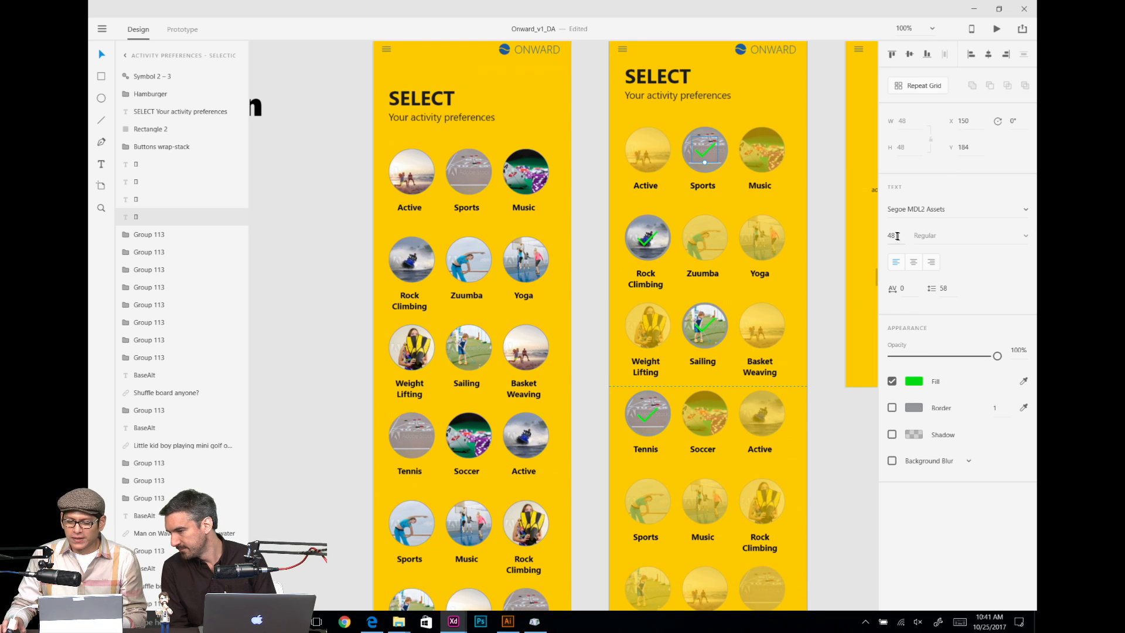
pyautogui.keyDown('shift'); pyautogui.click(646, 238); pyautogui.keyUp('shift')
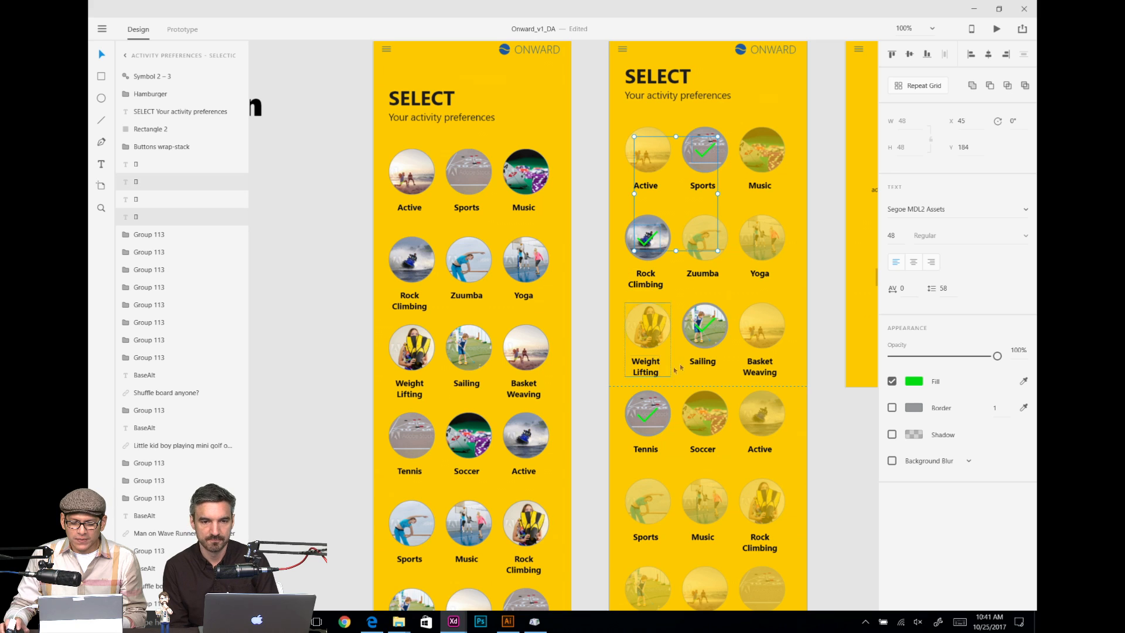
pyautogui.keyDown('shift'); pyautogui.click(706, 324); pyautogui.keyUp('shift')
pyautogui.keyDown('shift'); pyautogui.click(646, 421); pyautogui.keyUp('shift')
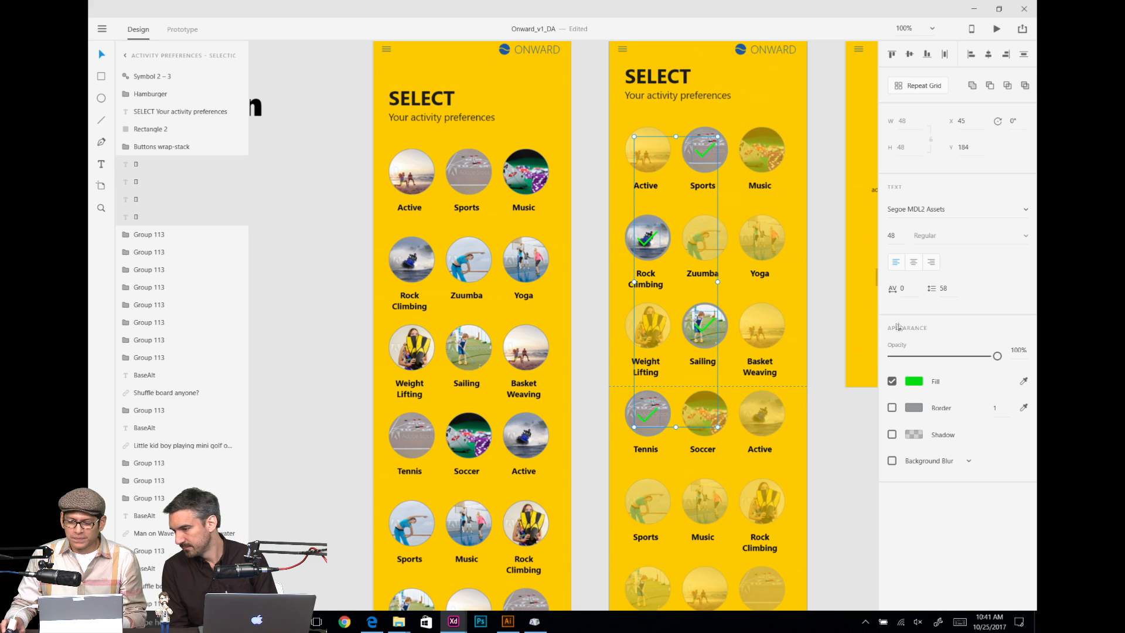
pyautogui.click(901, 234)
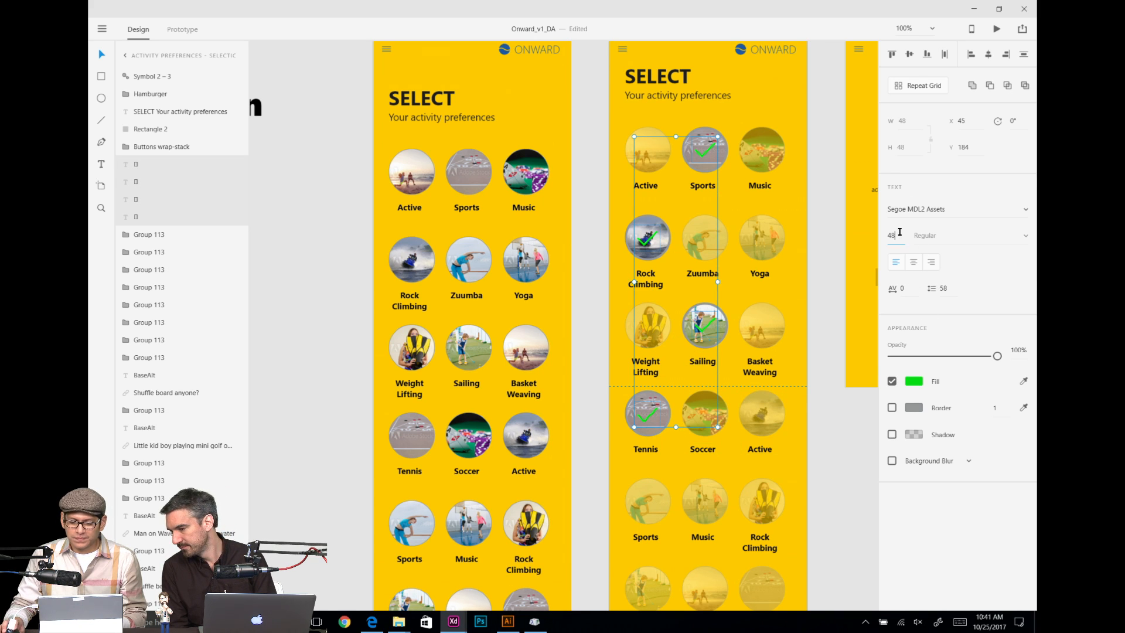
pyautogui.press('Down')
pyautogui.press('Return')
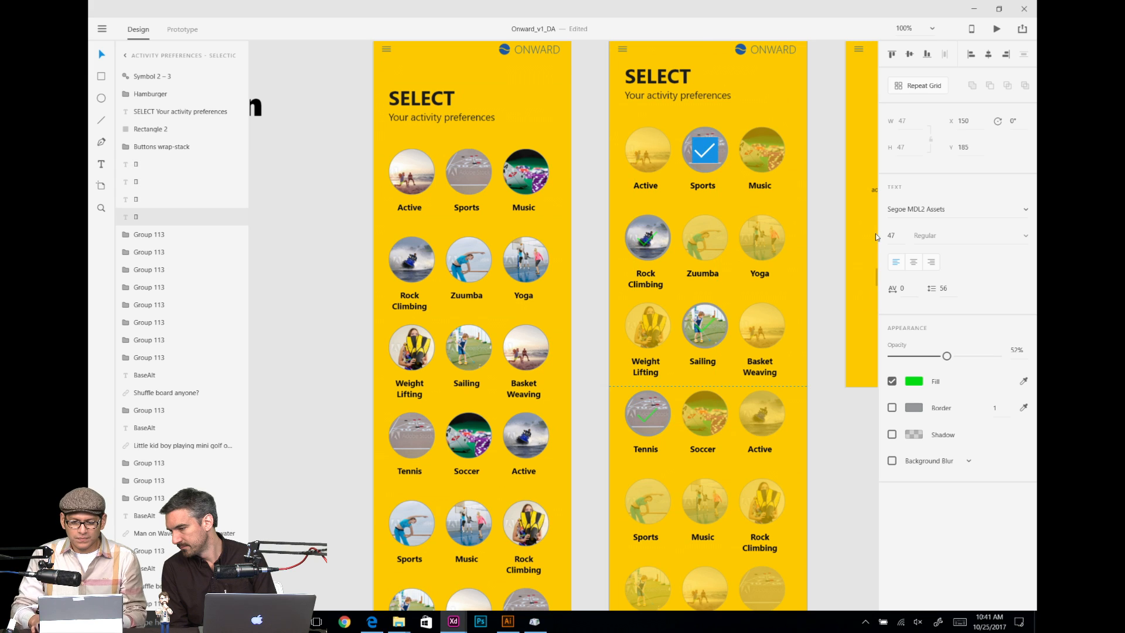
pyautogui.press('Right')
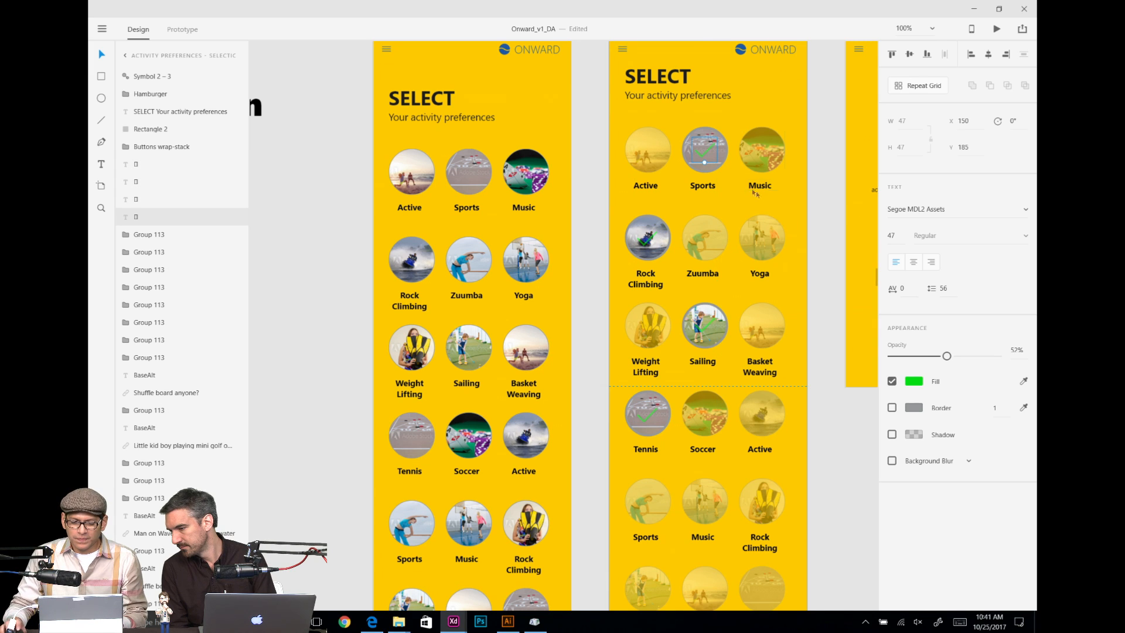
pyautogui.click(819, 285)
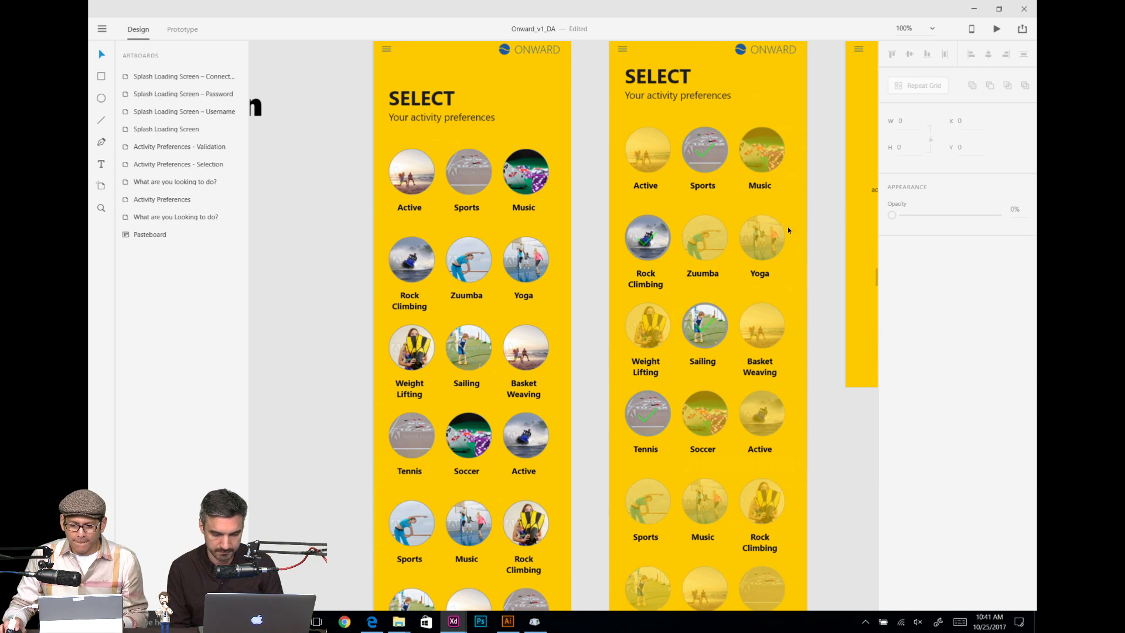
pyautogui.hotkey('ctrl', 'z')
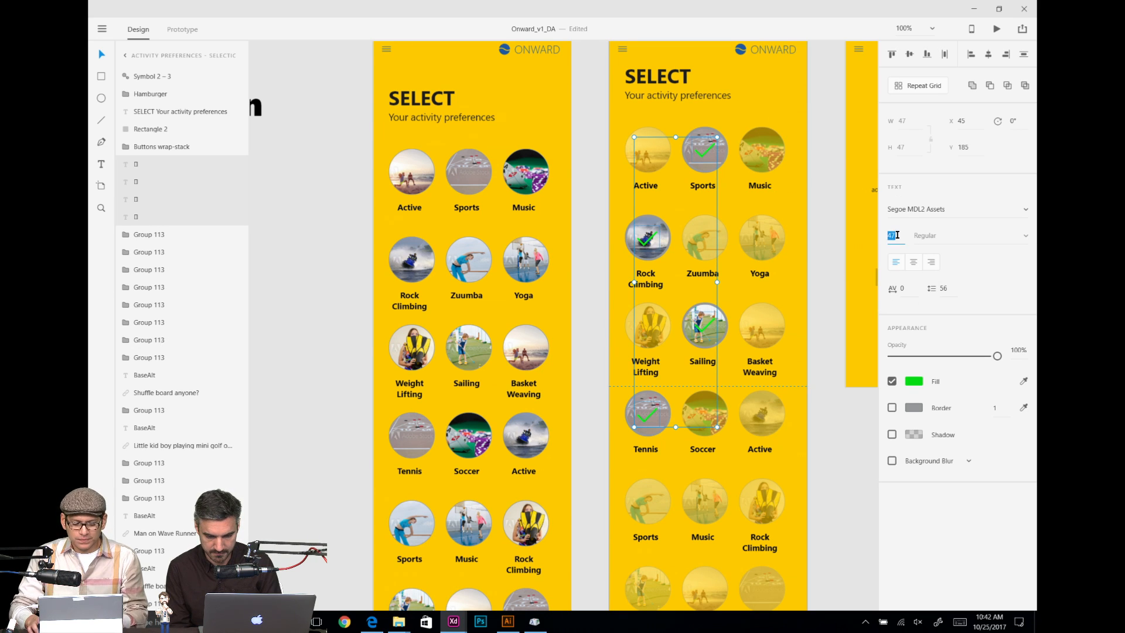
# Step: Set the font size of the four selected check marks to 52
pyautogui.write('52')
pyautogui.press('Return')
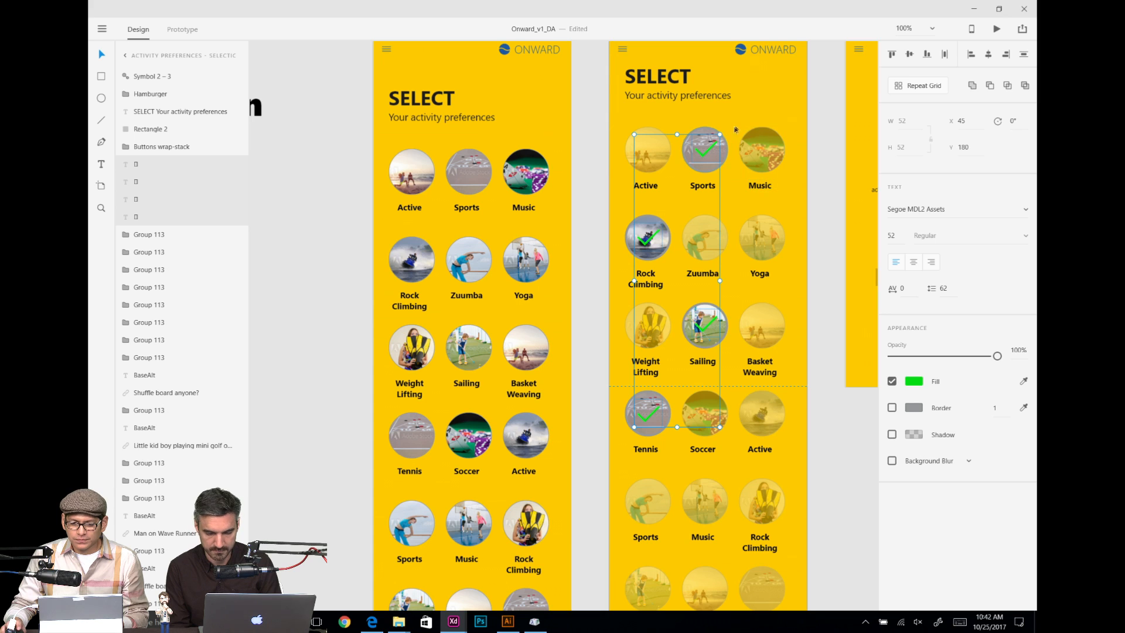
# Step: Centre each green check mark on its circle for Sports, Rock Climbing, Sailing and Tennis
pyautogui.click(707, 161)
pyautogui.keyDown('shift'); pyautogui.click(713, 171); pyautogui.keyUp('shift')
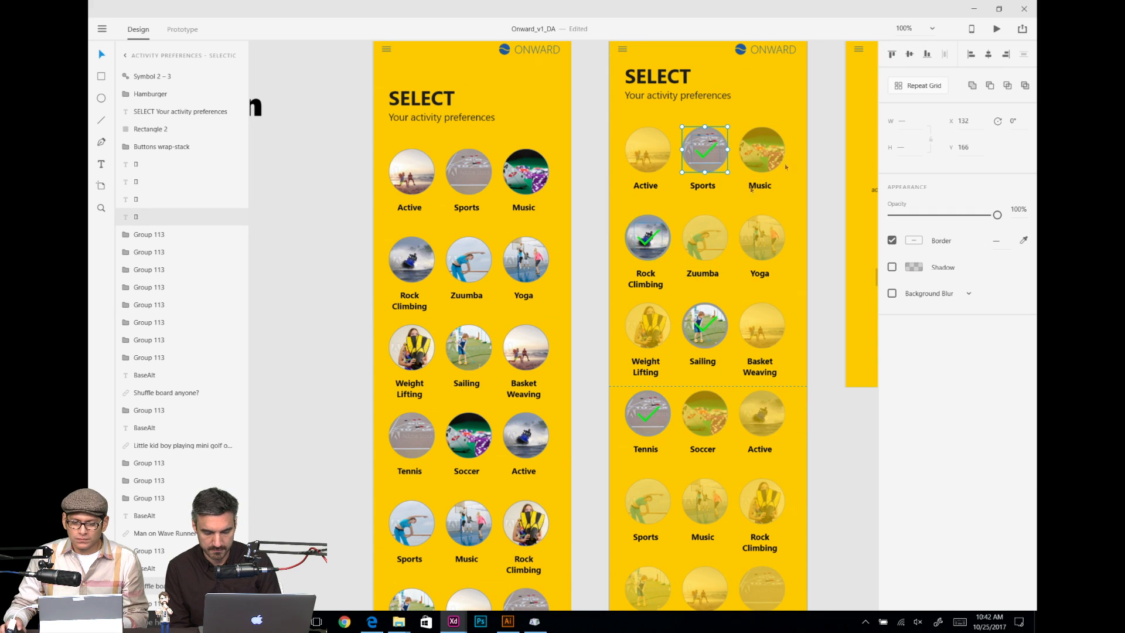
pyautogui.click(649, 237)
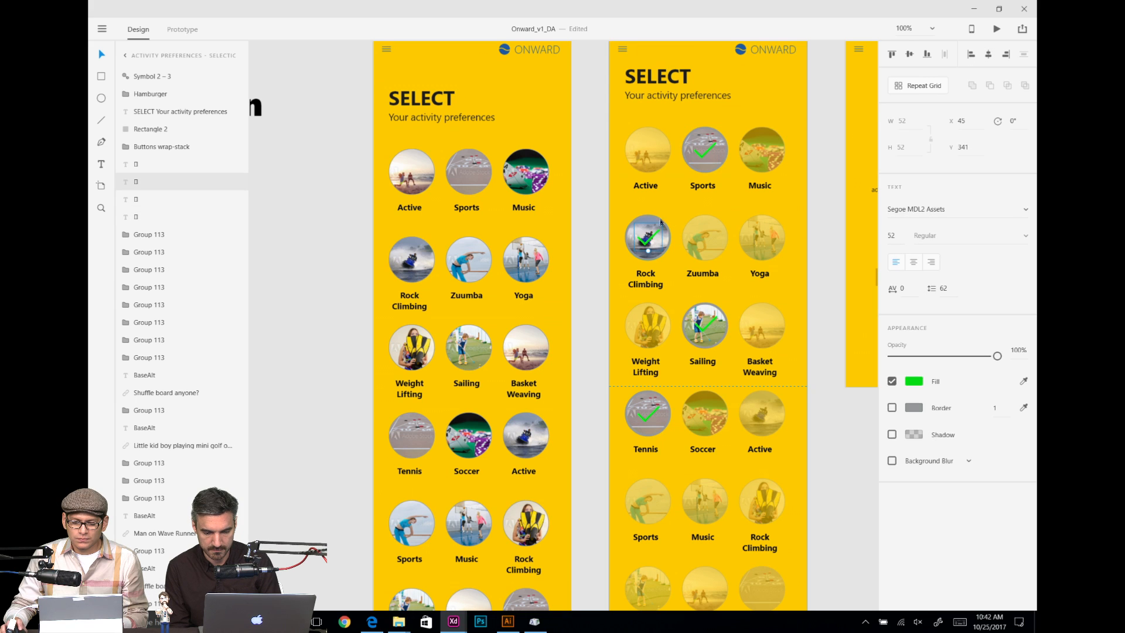
pyautogui.keyDown('shift'); pyautogui.click(657, 219); pyautogui.keyUp('shift')
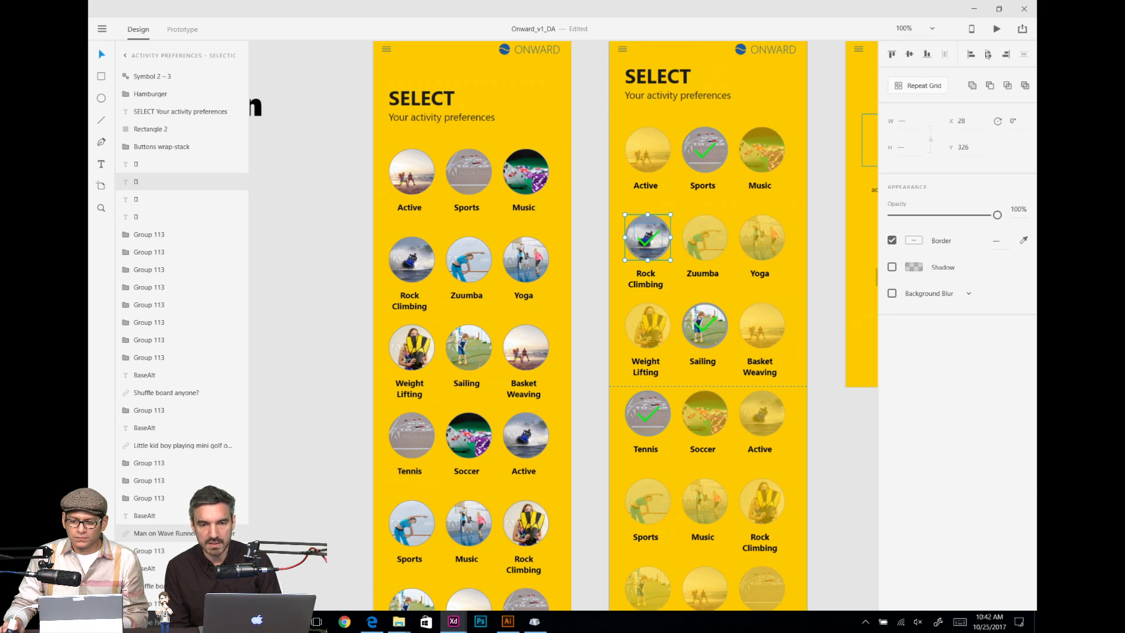
pyautogui.click(707, 323)
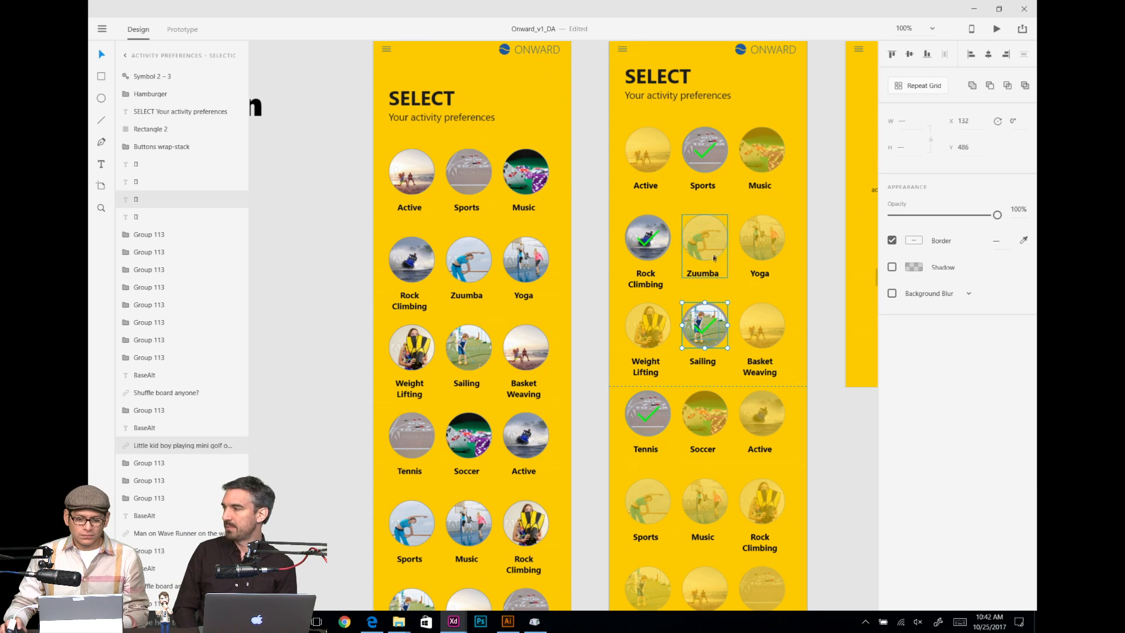
pyautogui.click(647, 399)
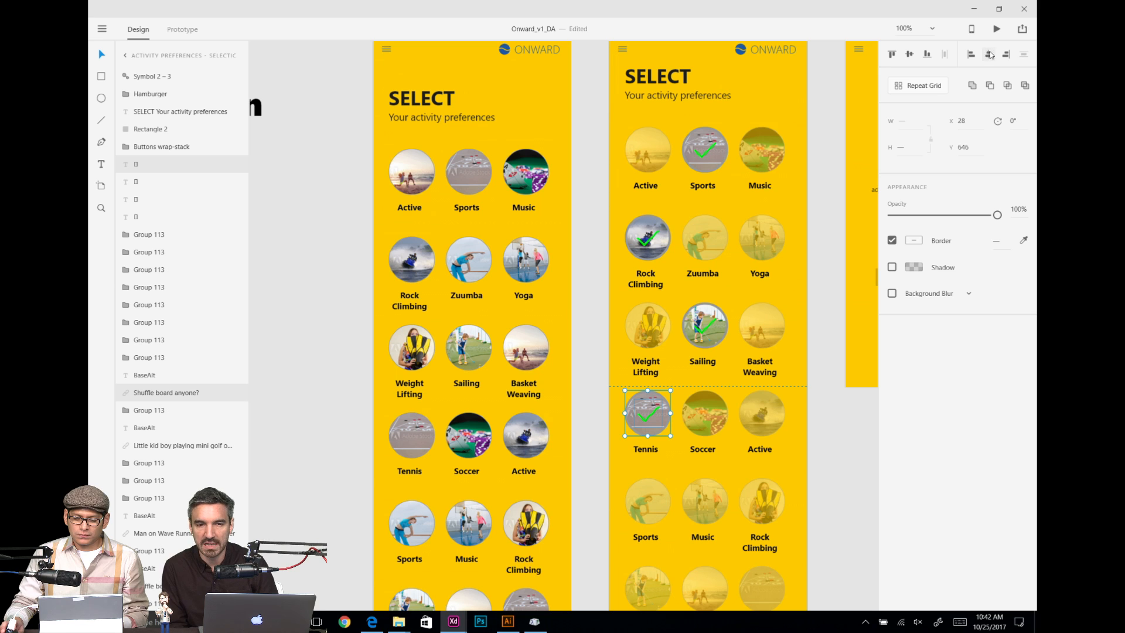
pyautogui.click(835, 346)
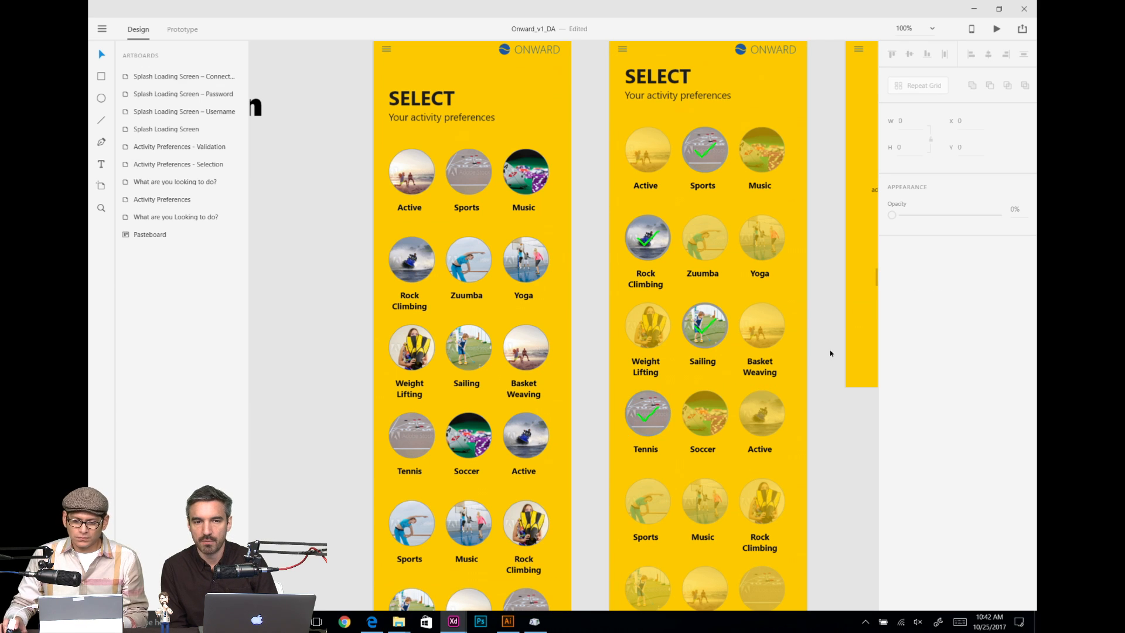
# Step: Recolour the borders of the four checked circles with the blue sampled from the ONWARD logo
pyautogui.click(703, 131)
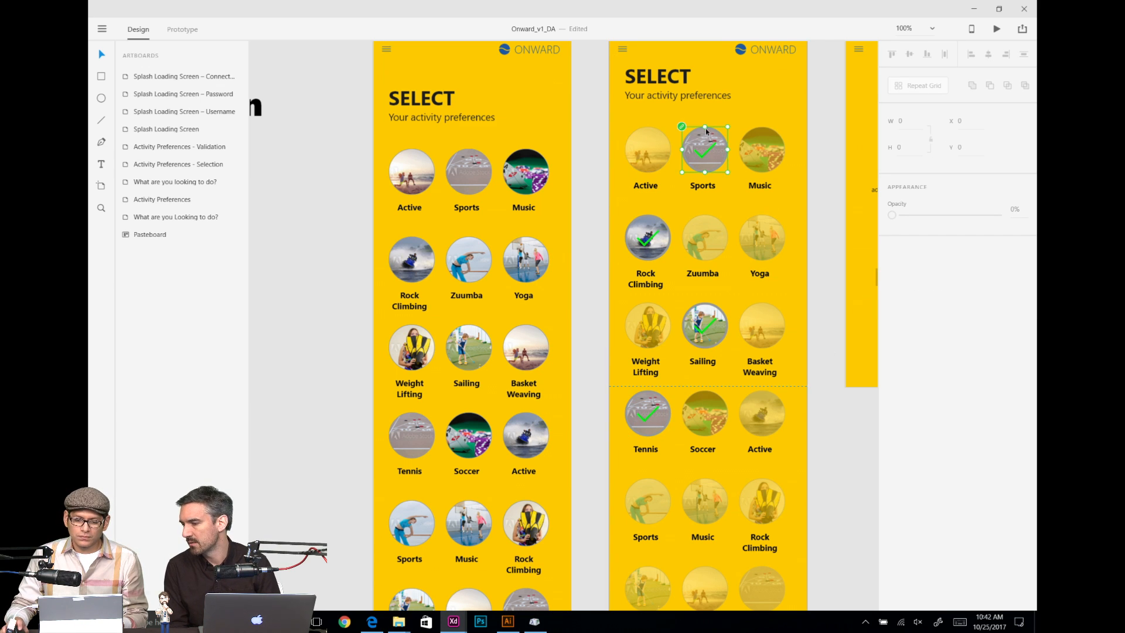
pyautogui.keyDown('shift'); pyautogui.click(654, 218); pyautogui.keyUp('shift')
pyautogui.keyDown('shift'); pyautogui.click(704, 326); pyautogui.keyUp('shift')
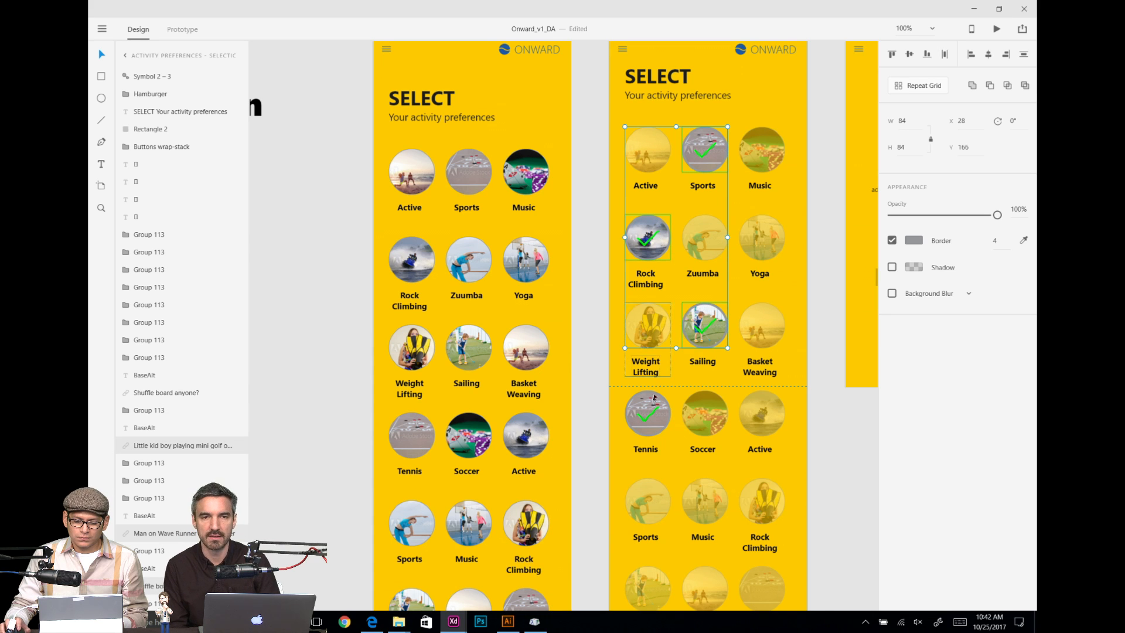
pyautogui.keyDown('shift'); pyautogui.click(657, 397); pyautogui.keyUp('shift')
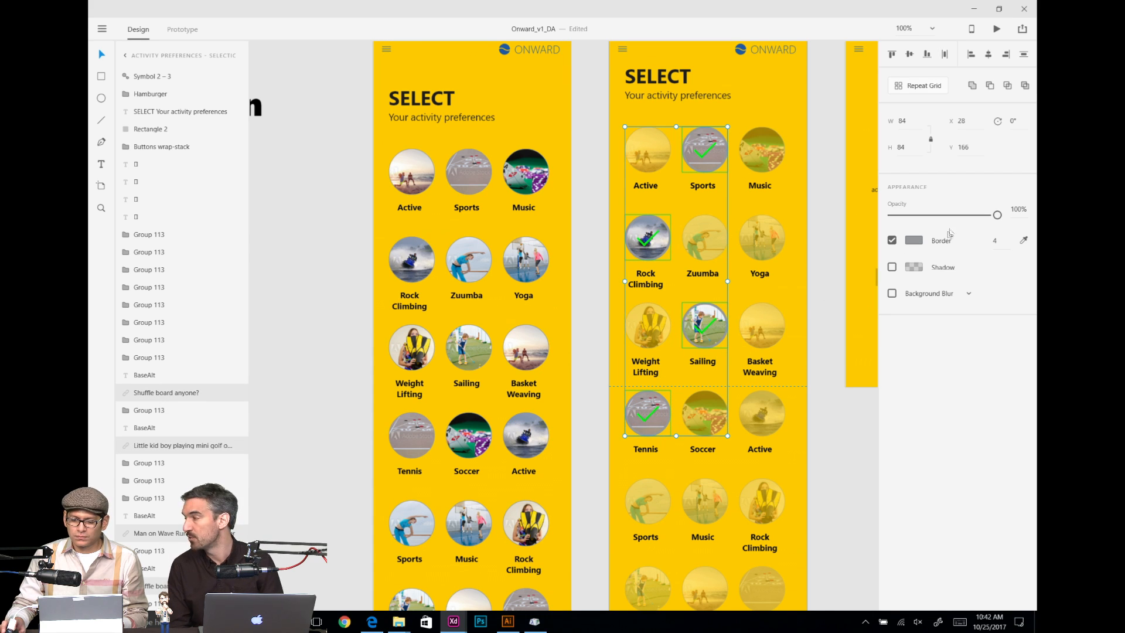
pyautogui.click(1024, 241)
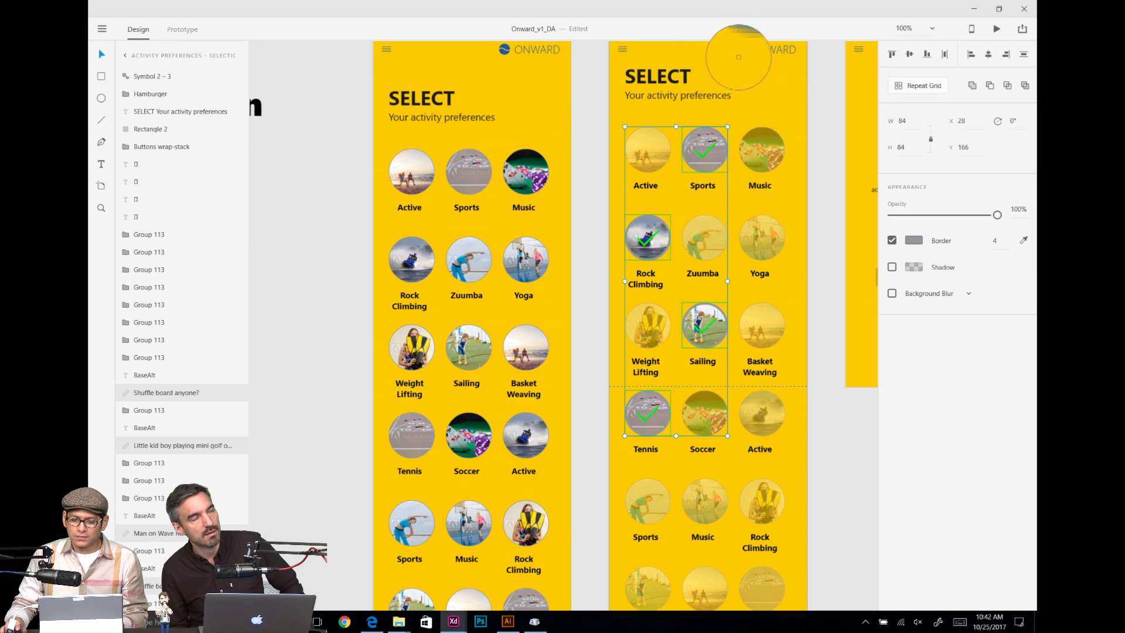
pyautogui.click(741, 50)
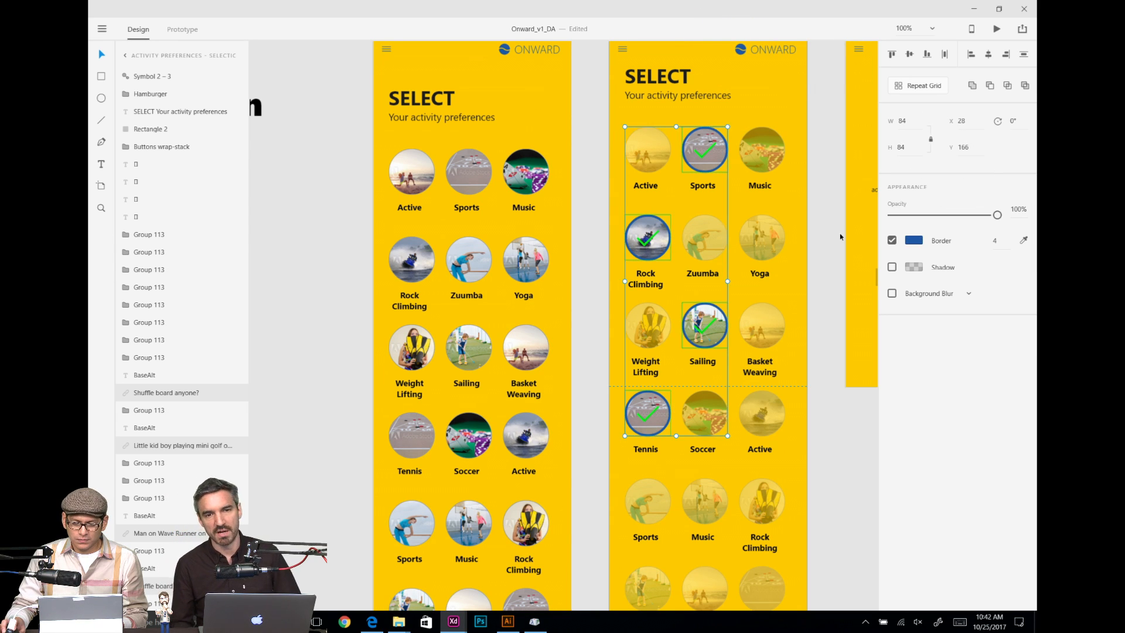
pyautogui.click(837, 237)
# Step: Recolour the four check marks on Sports, Rock Climbing, Sailing and Tennis with the yellow sampled from the artboard background
pyautogui.click(699, 154)
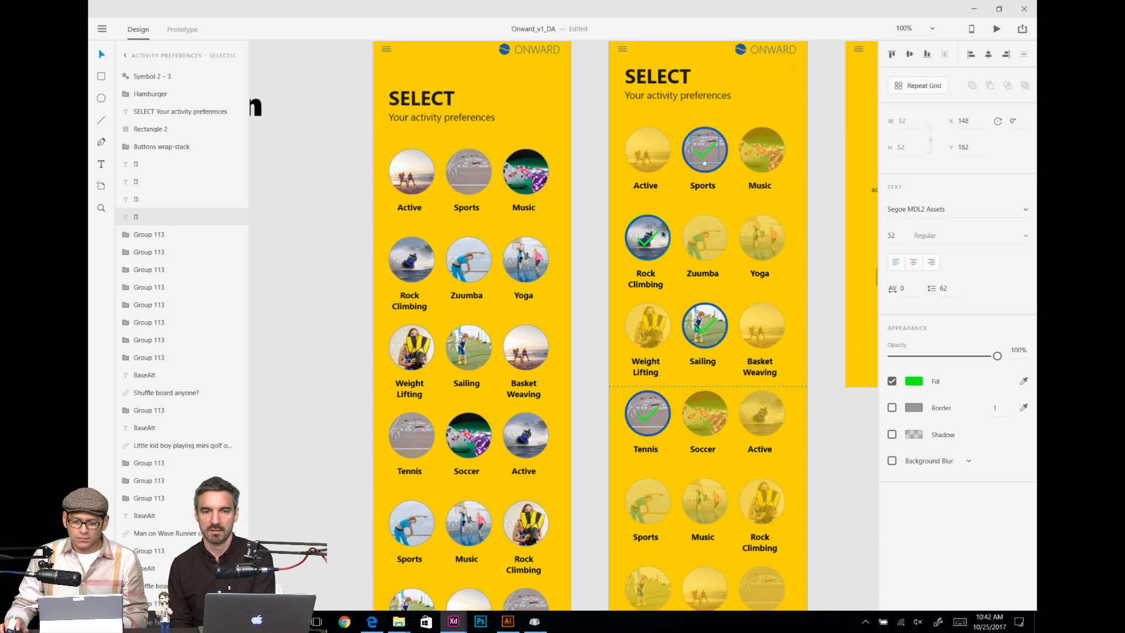
pyautogui.keyDown('shift'); pyautogui.click(647, 237); pyautogui.keyUp('shift')
pyautogui.keyDown('shift'); pyautogui.click(705, 324); pyautogui.keyUp('shift')
pyautogui.keyDown('shift'); pyautogui.click(661, 411); pyautogui.keyUp('shift')
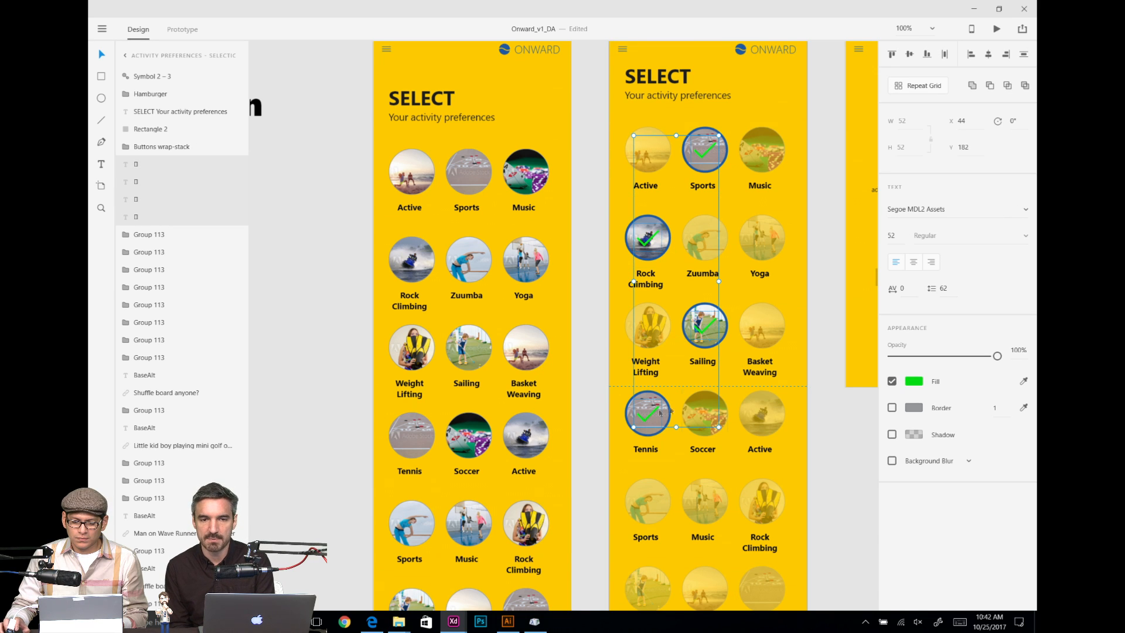
pyautogui.click(918, 381)
pyautogui.click(1025, 382)
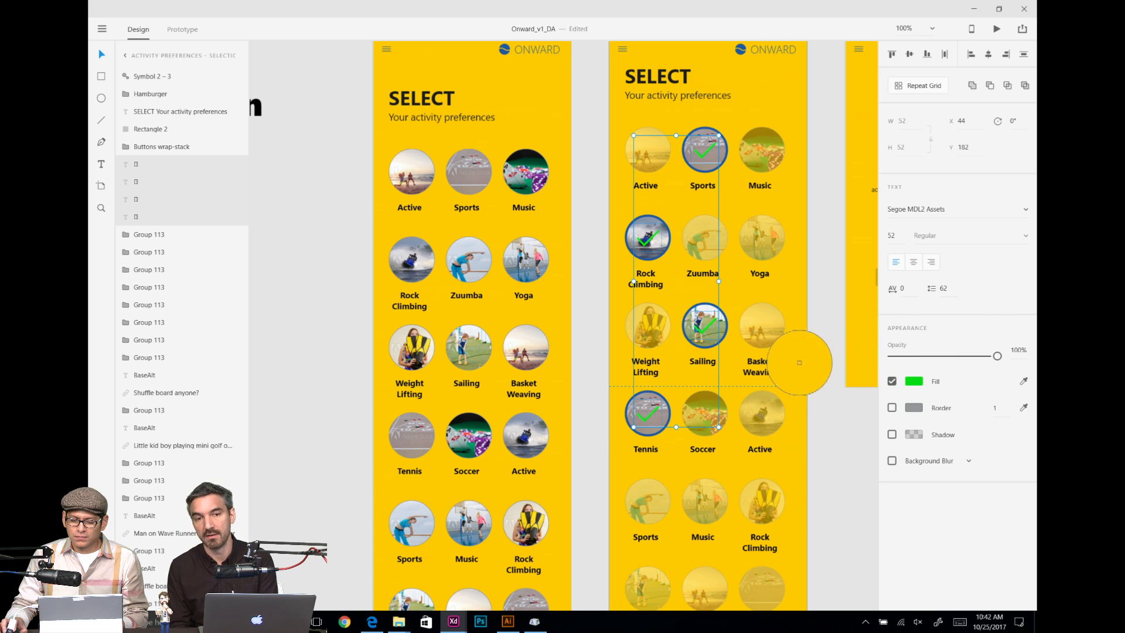
pyautogui.click(798, 213)
# Step: Save the check marks' yellow and the Sports circle's blue border colour as swatches
pyautogui.click(916, 382)
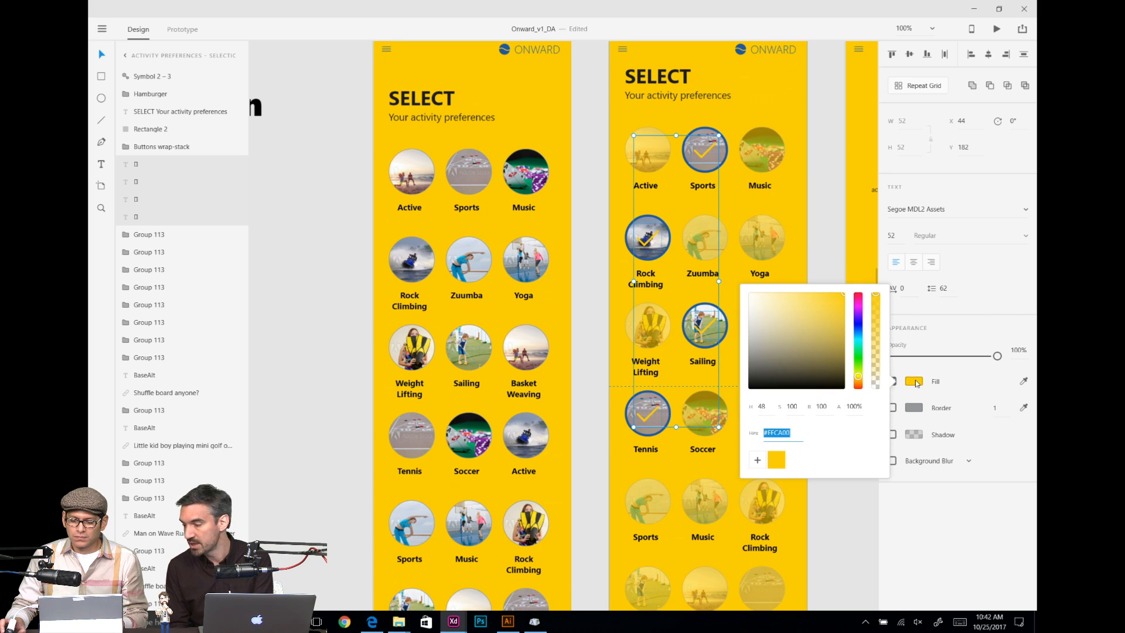
pyautogui.click(821, 92)
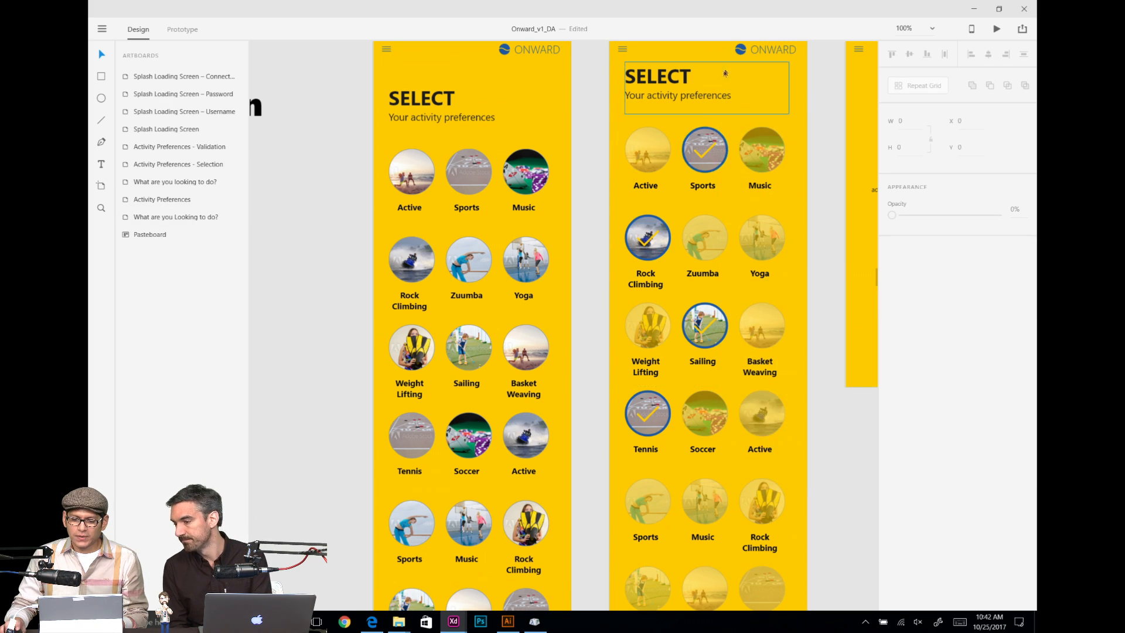
pyautogui.doubleClick(707, 132)
pyautogui.click(913, 241)
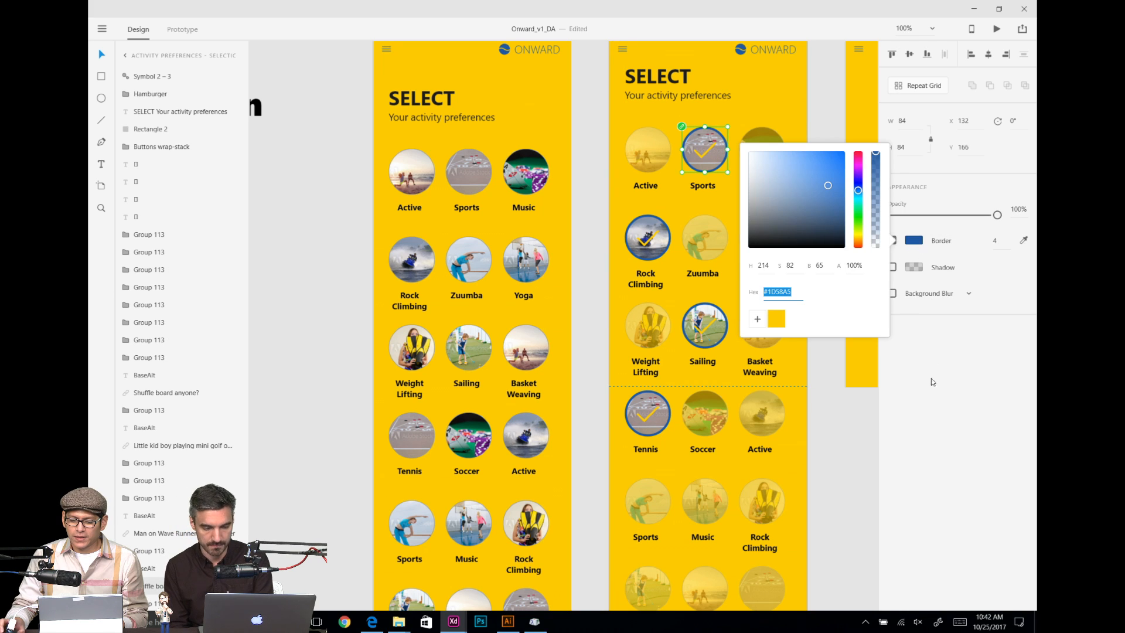
pyautogui.click(757, 319)
pyautogui.click(835, 410)
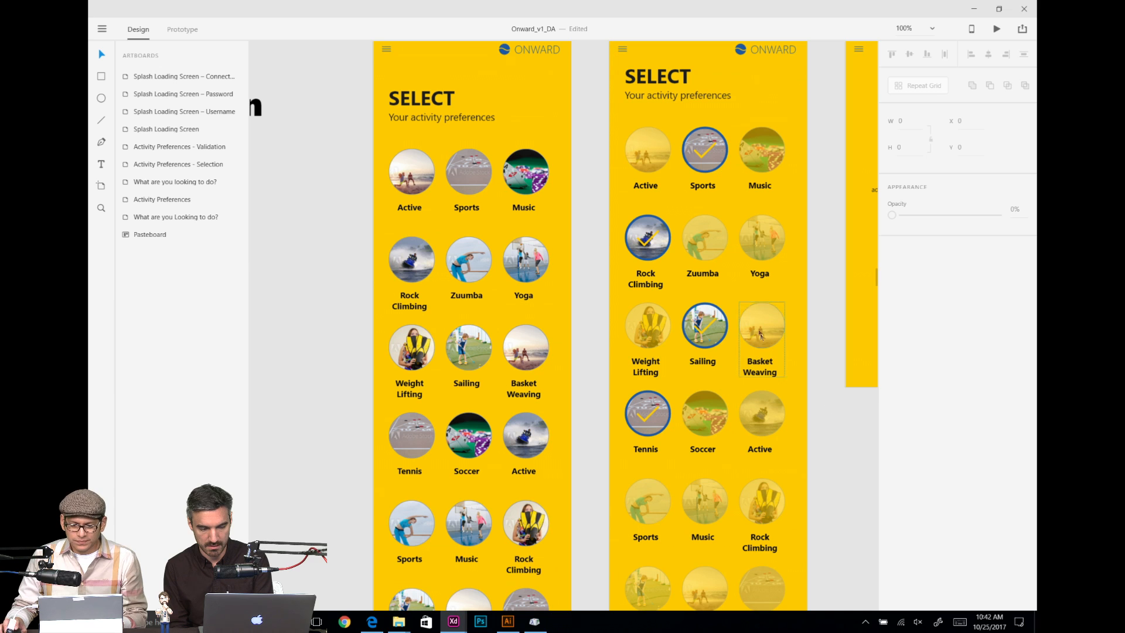
pyautogui.click(652, 401)
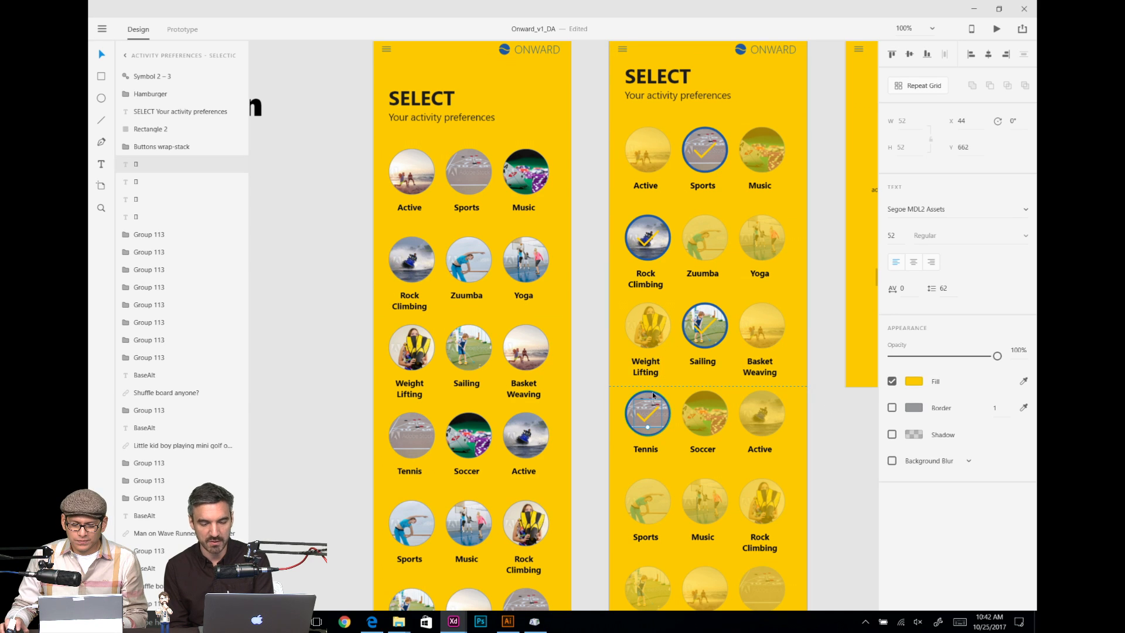
pyautogui.click(654, 396)
pyautogui.click(822, 445)
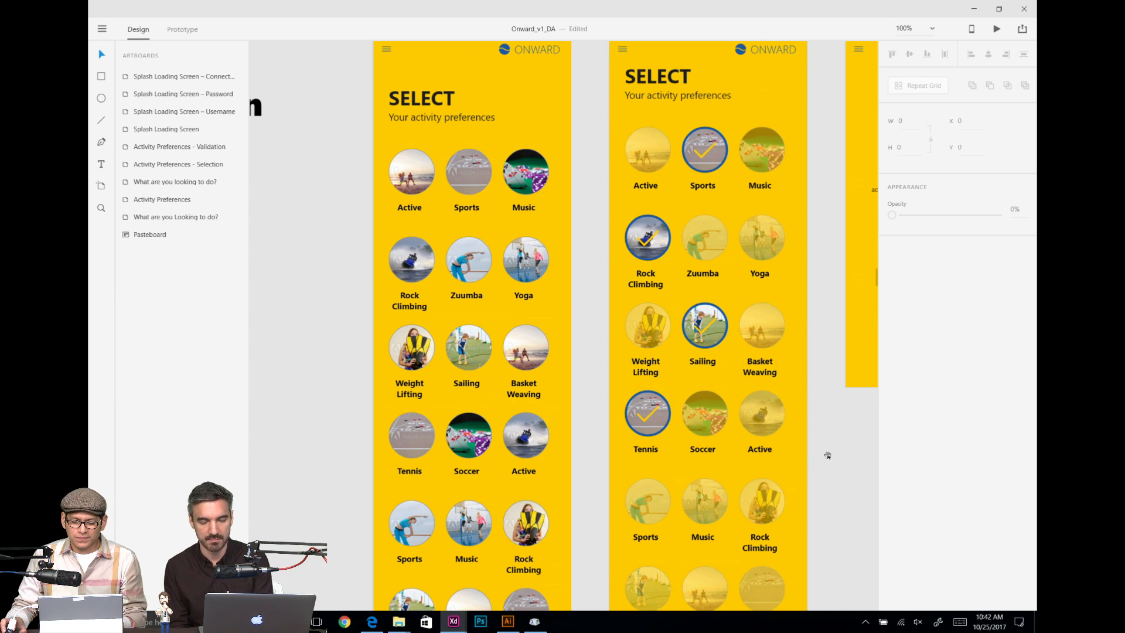
# Step: Select the Continue button under the checked activities and examine the login artboards' field styling for comparison
pyautogui.moveTo(821, 468); pyautogui.dragTo(737, 257)
pyautogui.click(671, 466)
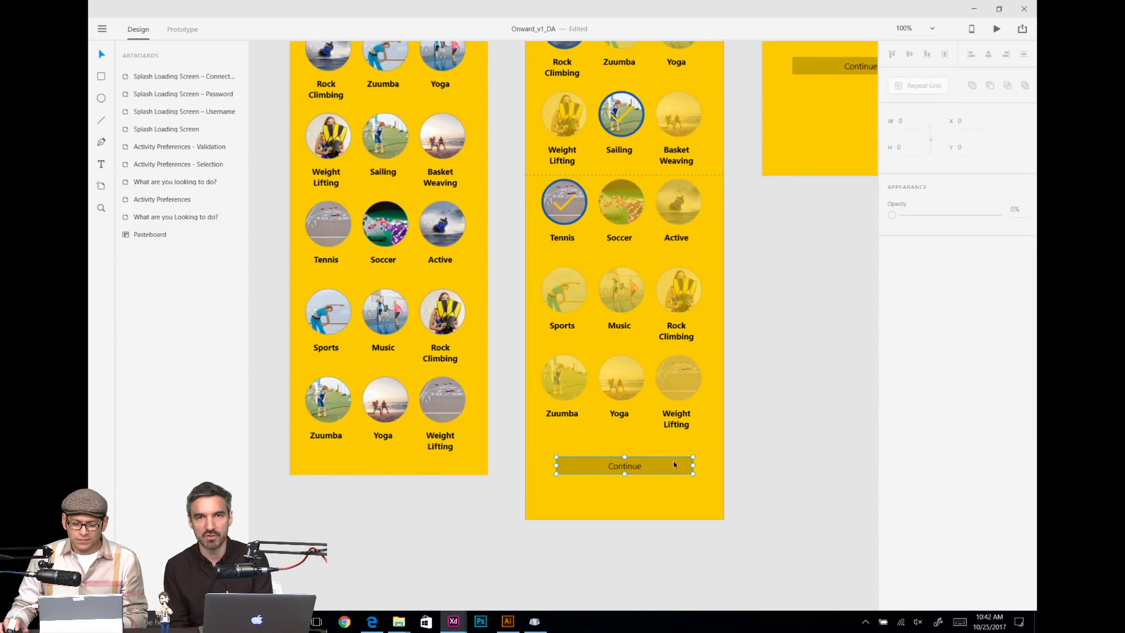
pyautogui.scroll(2, 670, 455)
pyautogui.hscroll(1, 670, 454)
pyautogui.scroll(10, 591, 468)
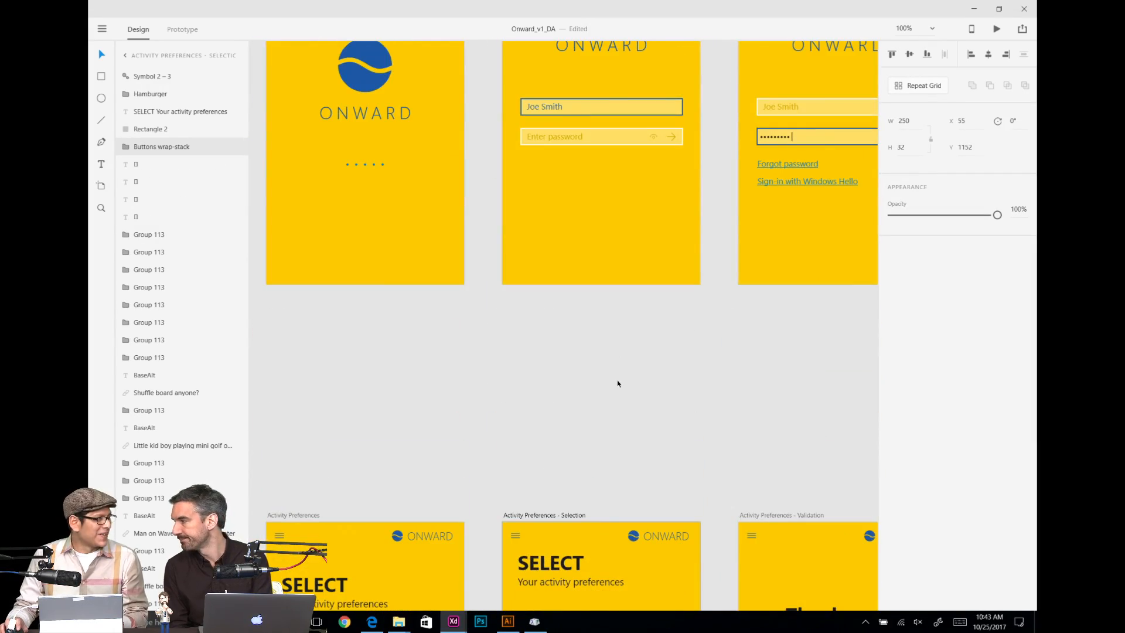
pyautogui.scroll(-8, 653, 371)
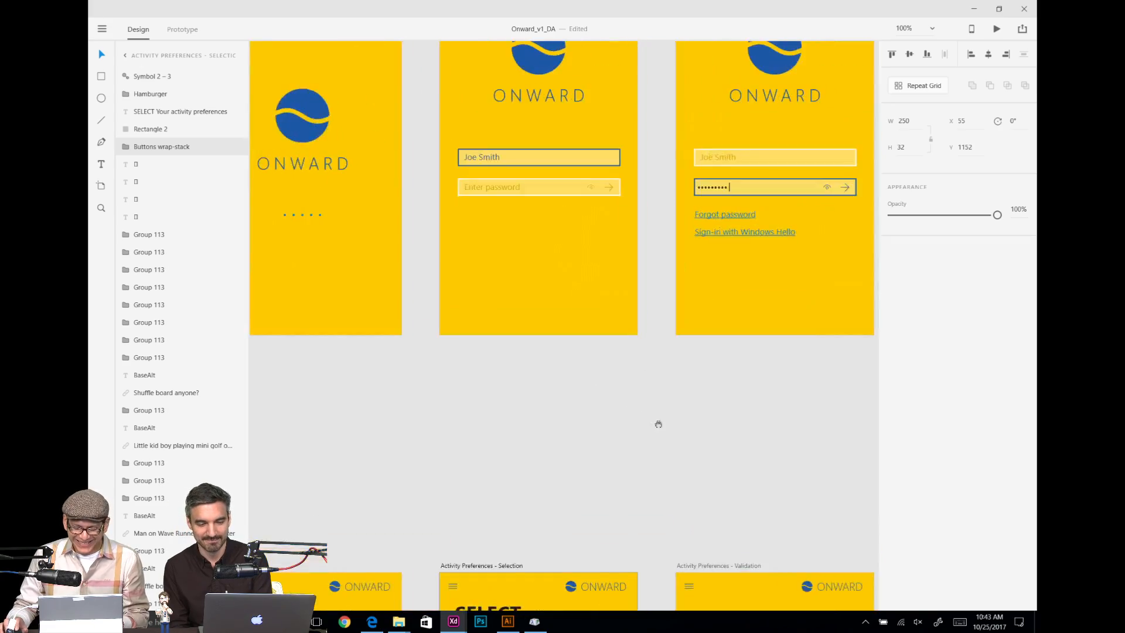
pyautogui.hscroll(3, 661, 422)
pyautogui.moveTo(607, 283); pyautogui.dragTo(630, 124)
pyautogui.moveTo(611, 59); pyautogui.dragTo(604, 293)
pyautogui.moveTo(566, 487); pyautogui.dragTo(690, 71)
pyautogui.moveTo(645, 360); pyautogui.dragTo(657, 329)
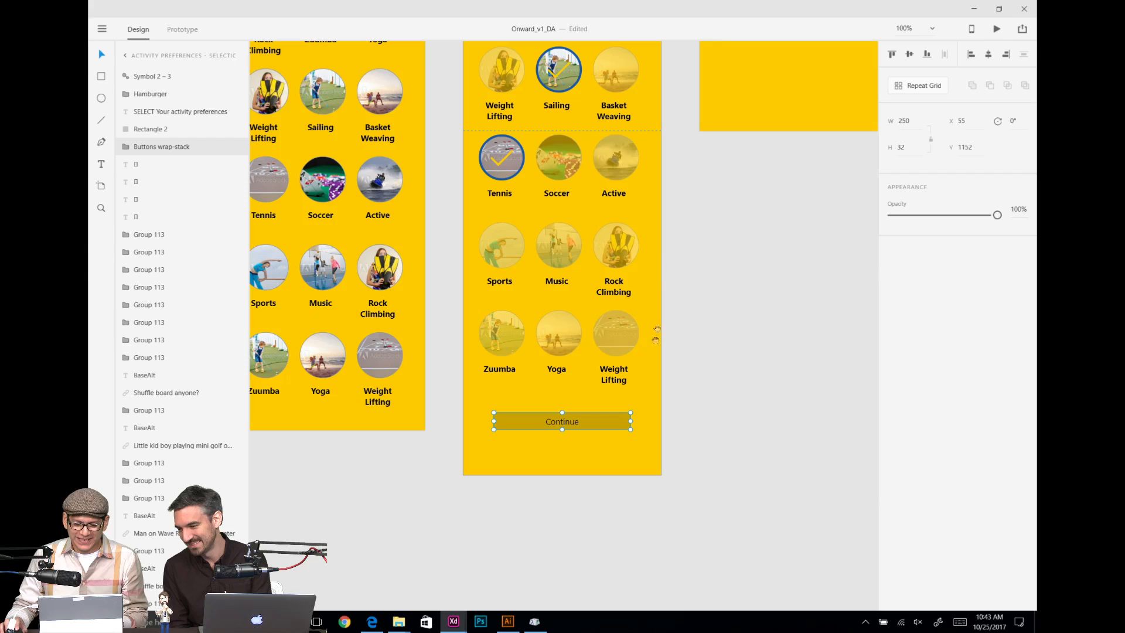
# Step: Make the background of the Continue button on the Activity Preferences - Selection artboard solid white
pyautogui.doubleClick(615, 421)
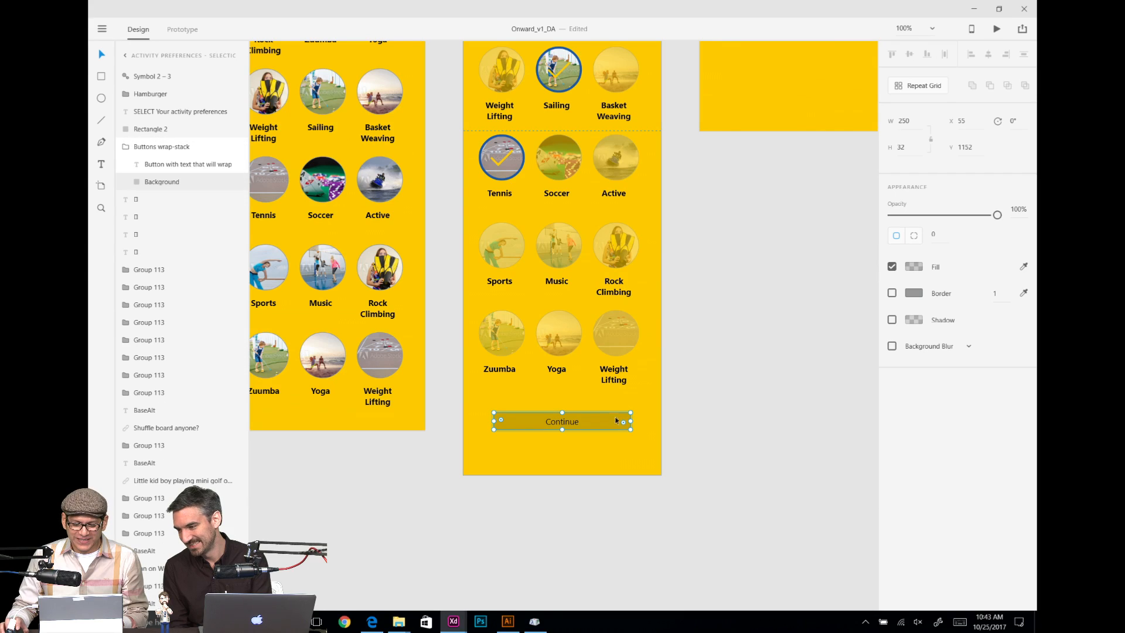
pyautogui.click(914, 267)
pyautogui.moveTo(875, 263); pyautogui.dragTo(844, 141)
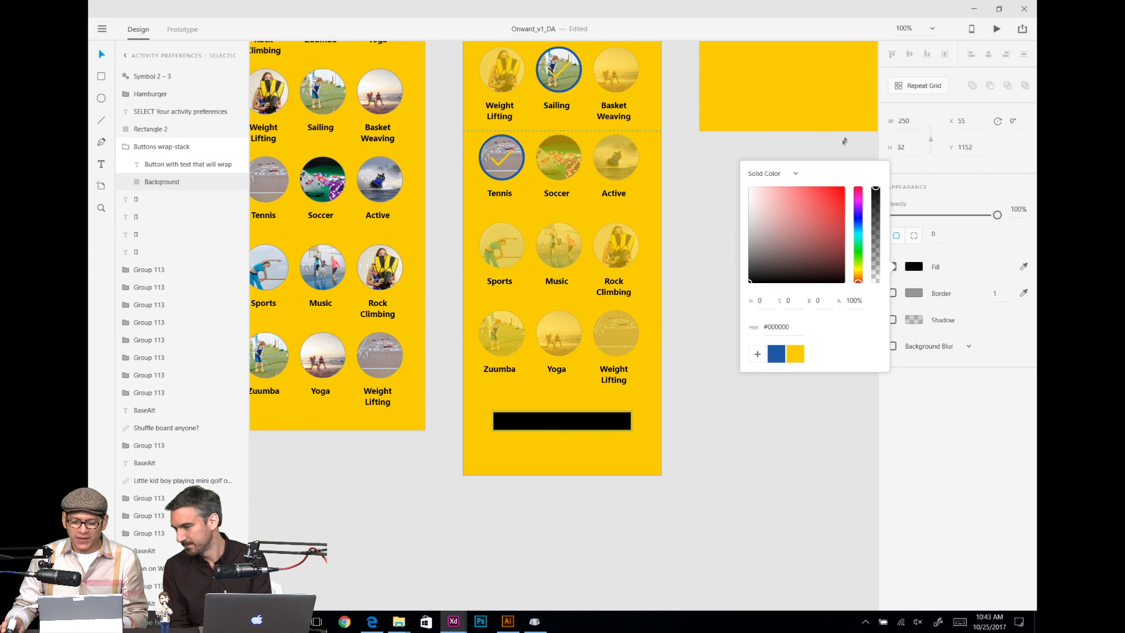
pyautogui.moveTo(800, 277); pyautogui.dragTo(723, 140)
pyautogui.click(713, 409)
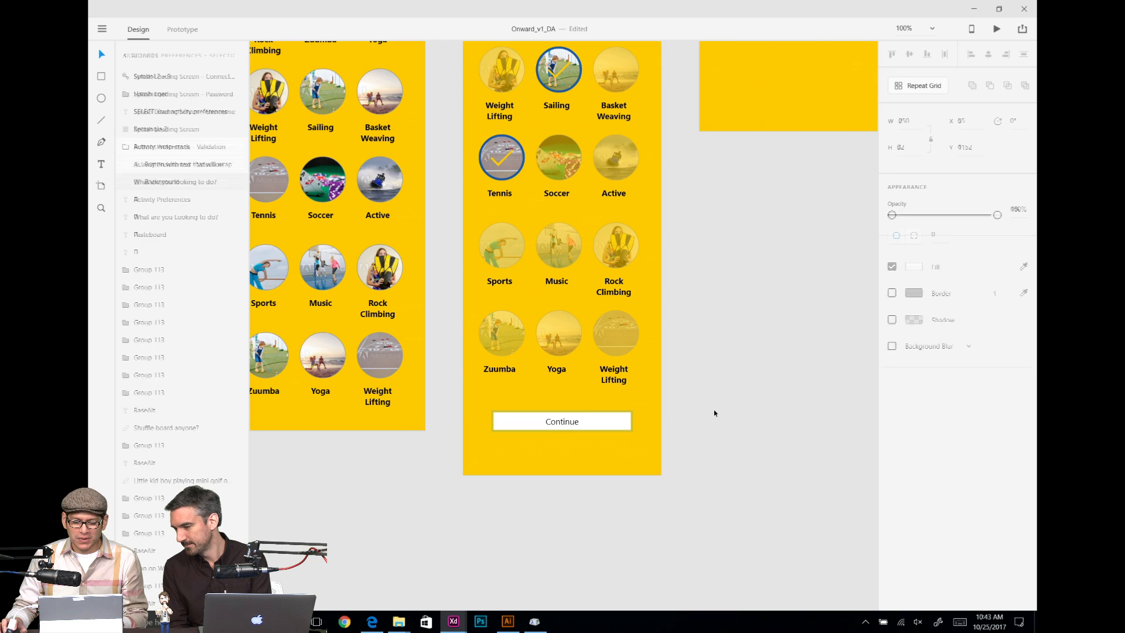
pyautogui.click(714, 410)
# Step: Recolour the Continue button's label with the saved blue swatch
pyautogui.doubleClick(569, 422)
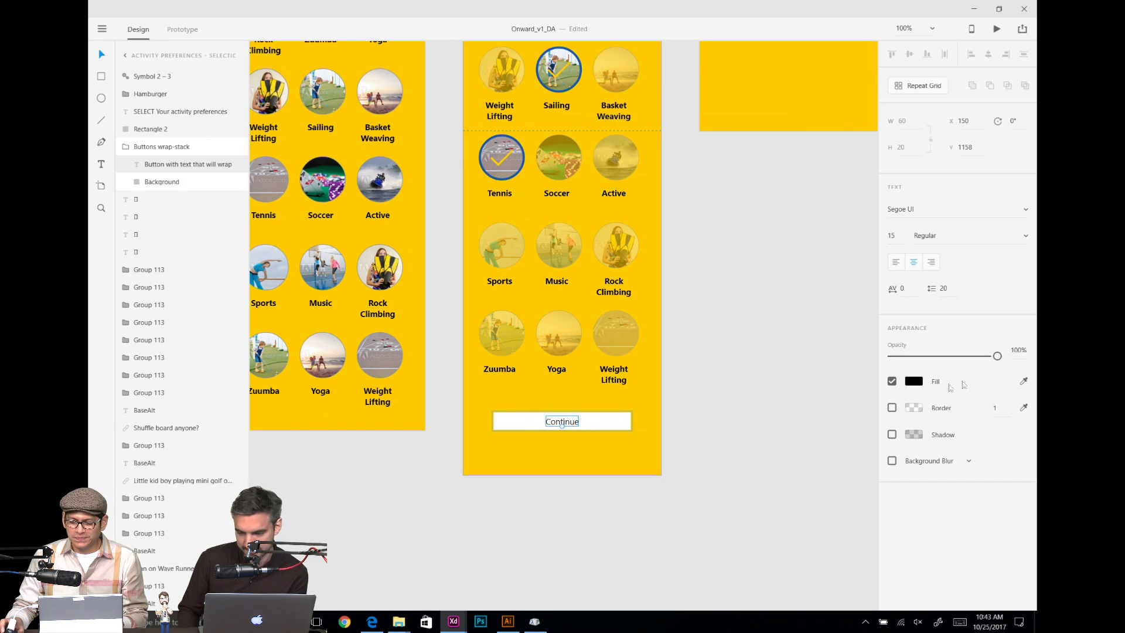
pyautogui.click(917, 384)
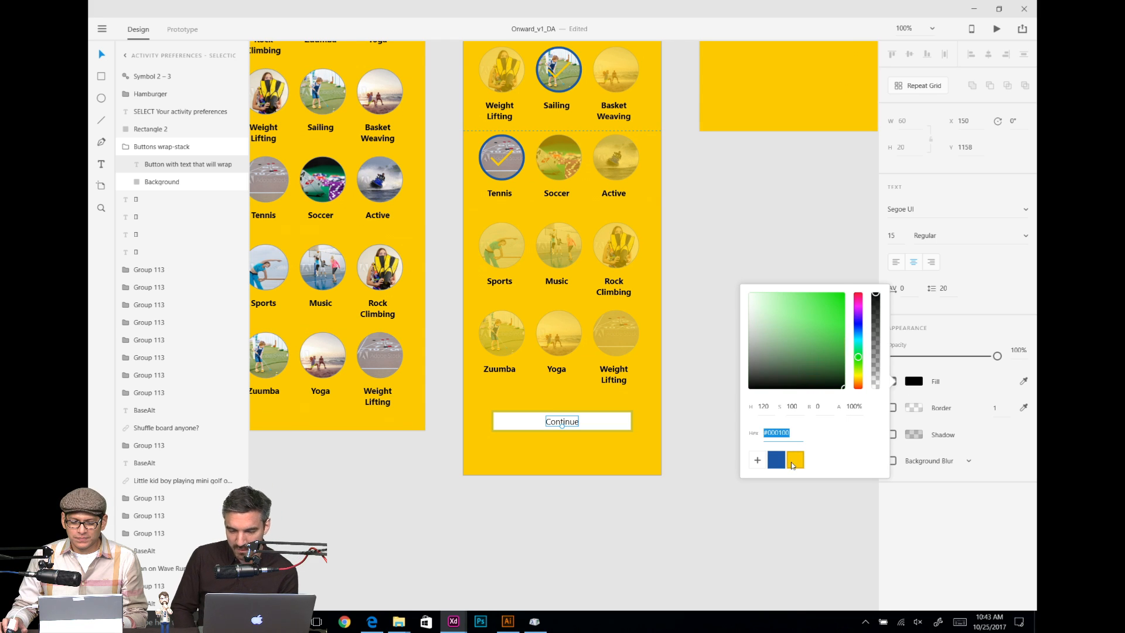
pyautogui.click(792, 462)
pyautogui.click(777, 460)
pyautogui.click(710, 269)
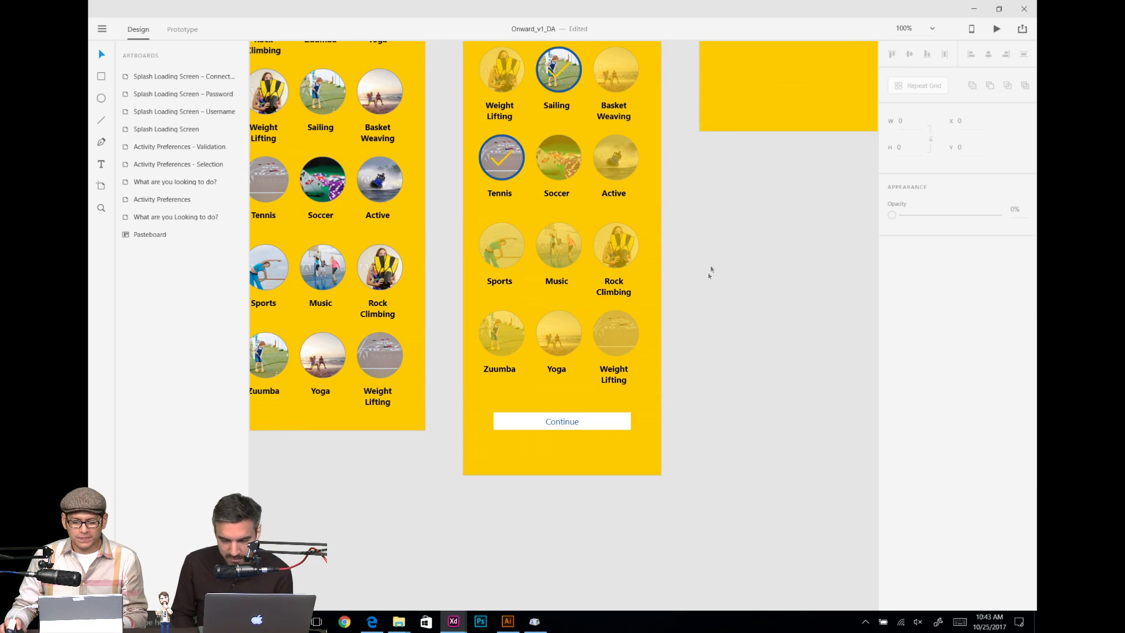
# Step: Turn the white Continue button group on the Activity Preferences - Selection artboard into a symbol
pyautogui.click(572, 422)
pyautogui.moveTo(726, 334); pyautogui.dragTo(575, 436)
pyautogui.click(578, 495)
pyautogui.click(478, 514)
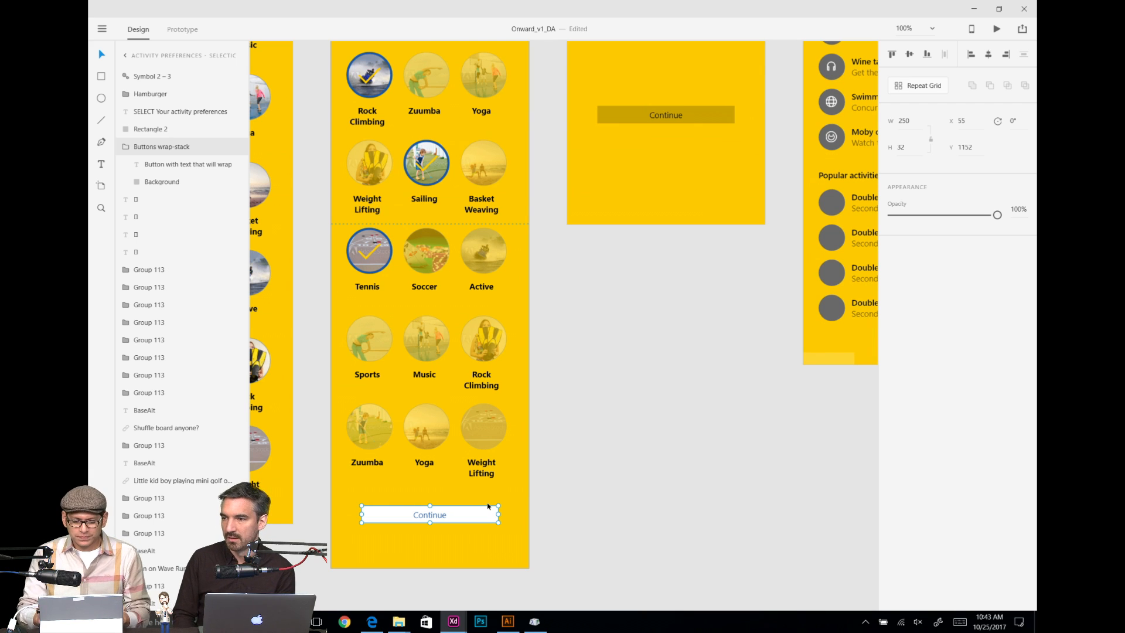
pyautogui.click(488, 486)
pyautogui.click(466, 512)
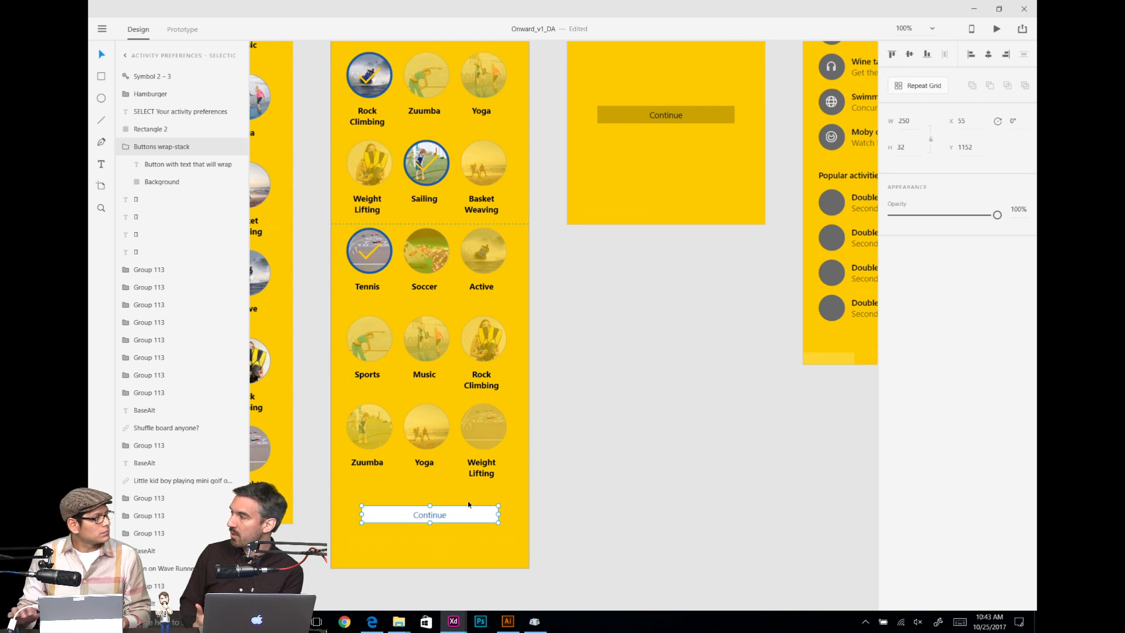
pyautogui.rightClick(463, 516)
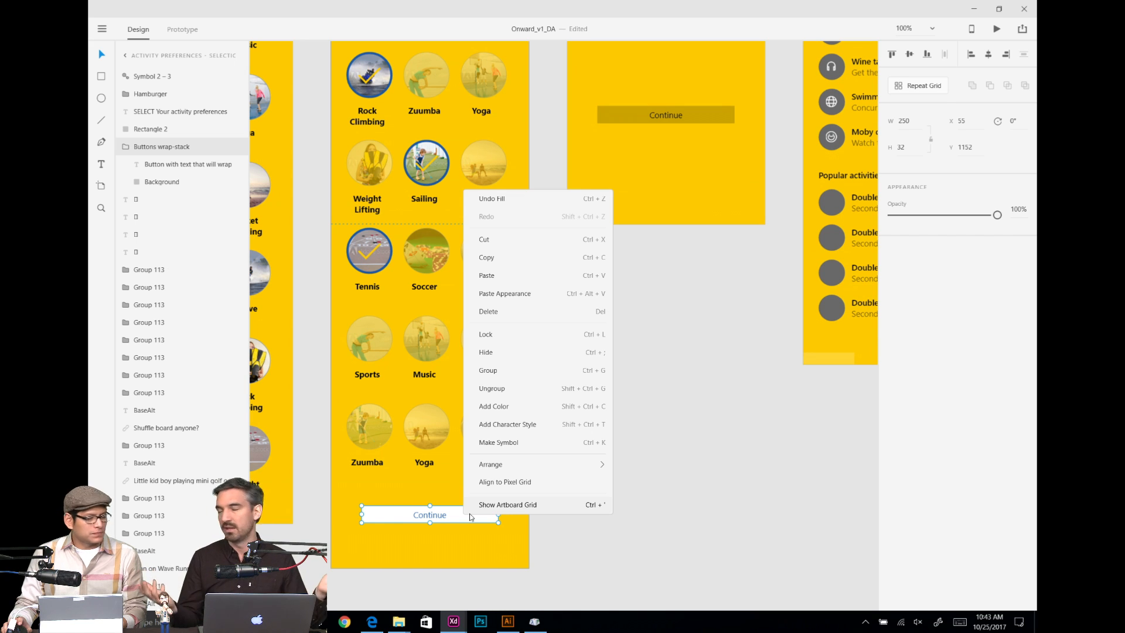
pyautogui.click(526, 424)
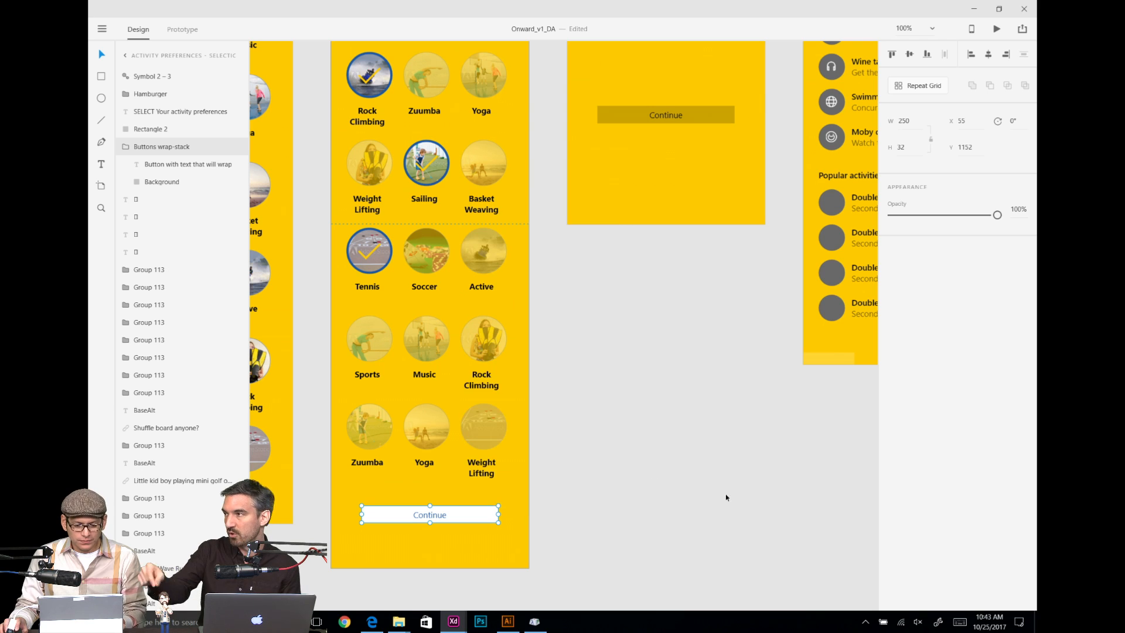
pyautogui.hotkey('ctrl', 'k')
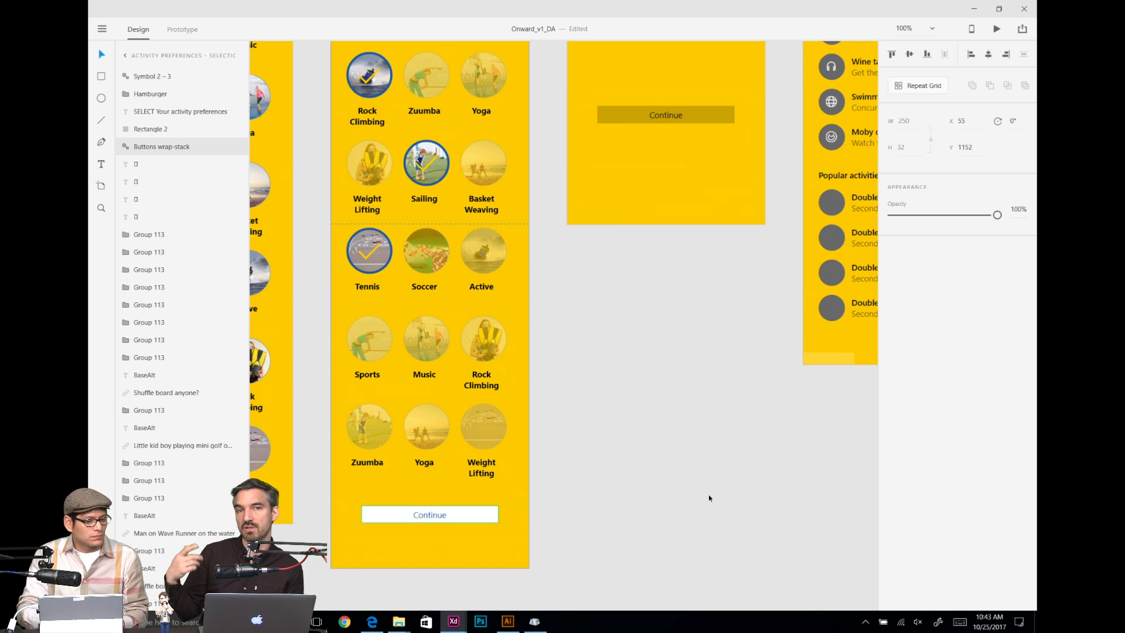
pyautogui.click(697, 314)
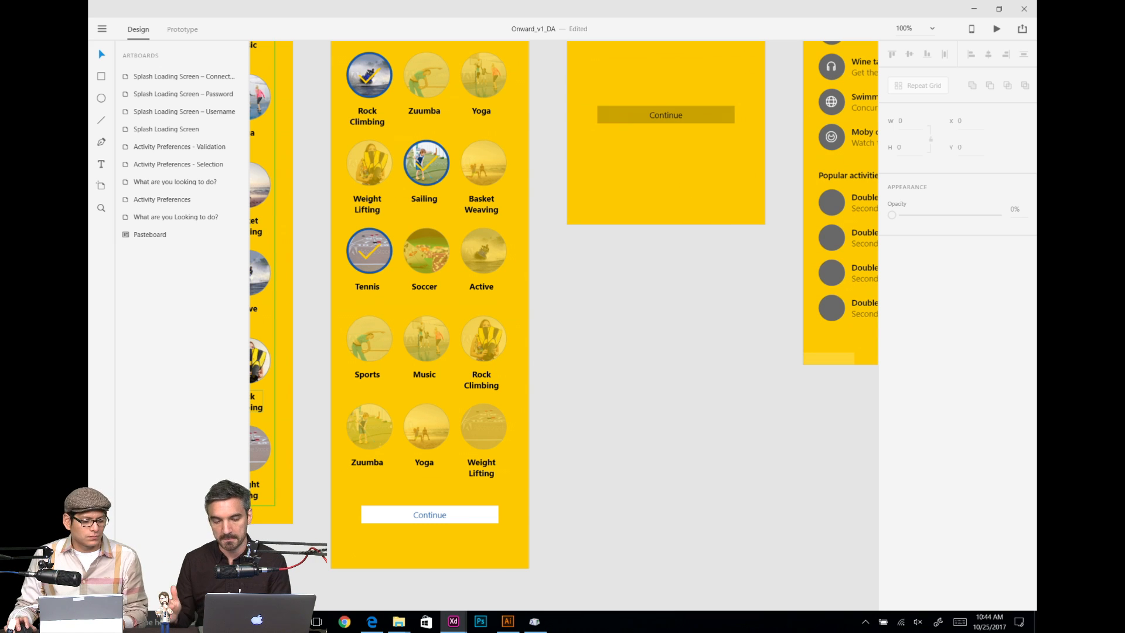
# Step: Show the document assets and replace the Continue button on the Activity Preferences - Validation artboard with the new button symbol
pyautogui.hotkey('ctrl', 'shift', 'y')
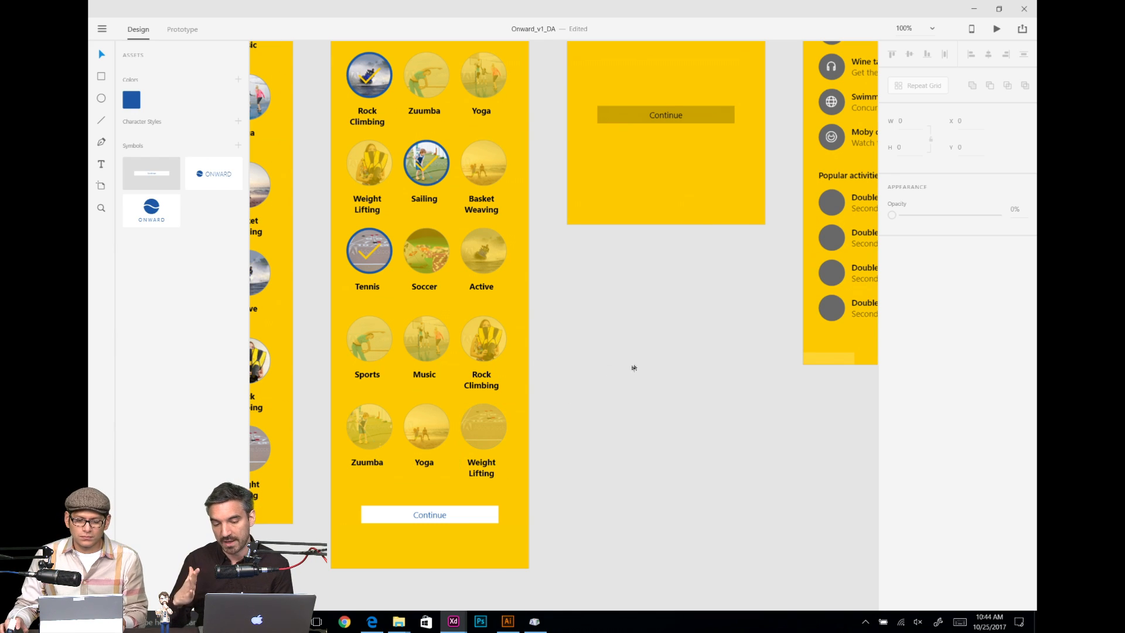
pyautogui.click(652, 123)
pyautogui.scroll(5, 719, 291)
pyautogui.hscroll(-6, 719, 291)
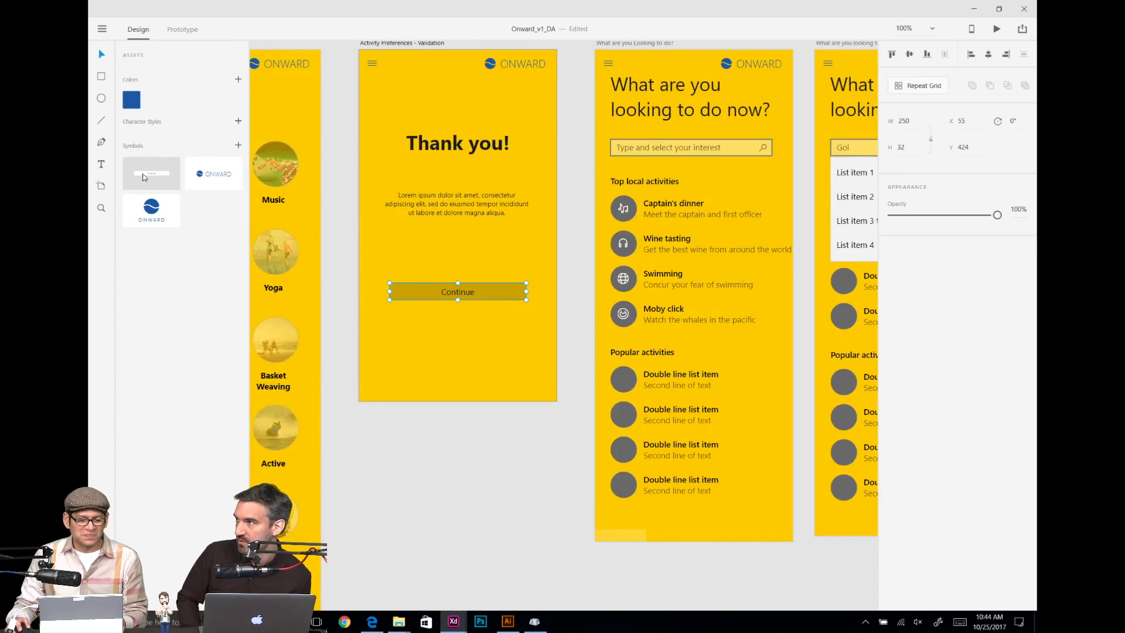
pyautogui.moveTo(144, 177); pyautogui.dragTo(487, 289)
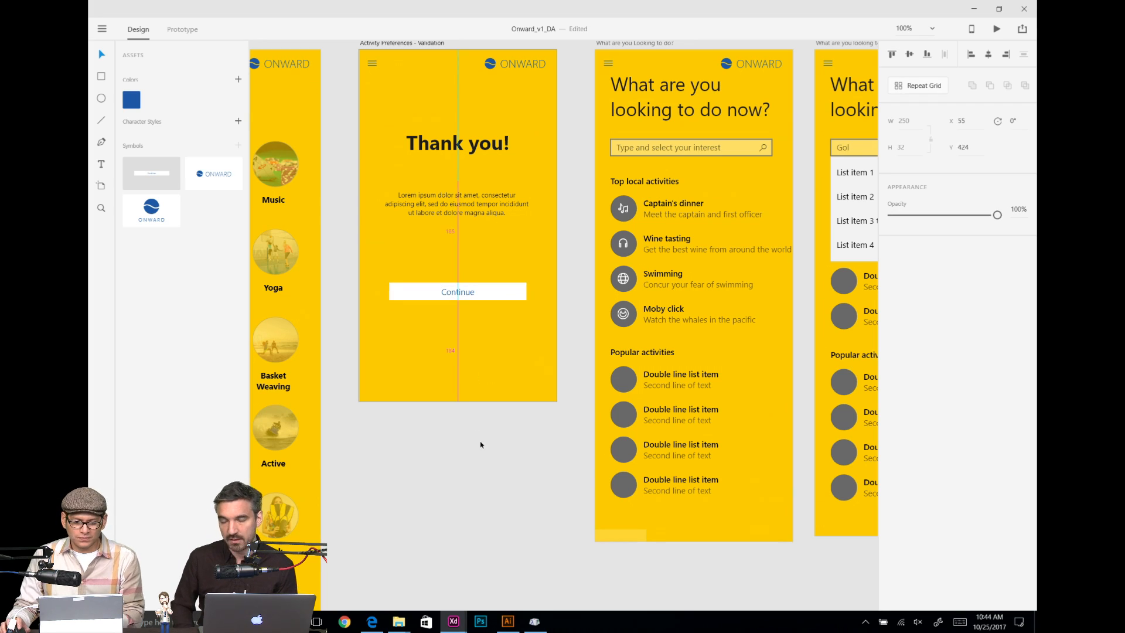
# Step: Replace the placeholder paragraph on the Thank you! artboard with the boarding pass text copied from the Connect trip artboard, and centre it vertically
pyautogui.moveTo(483, 445); pyautogui.dragTo(562, 458)
pyautogui.scroll(10, 547, 339)
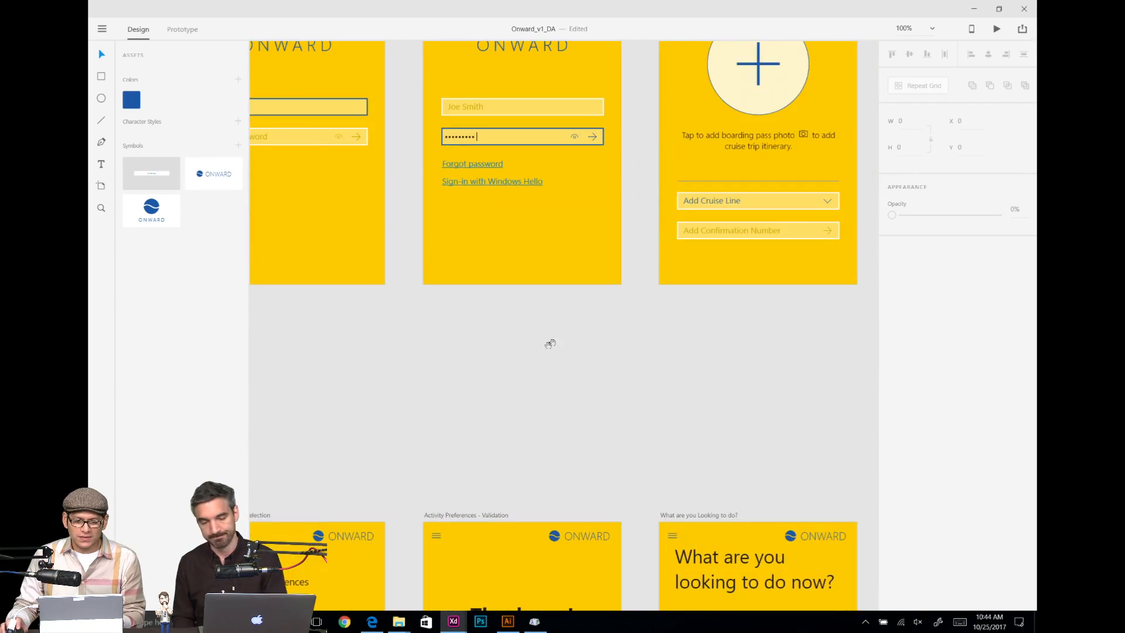
pyautogui.click(599, 206)
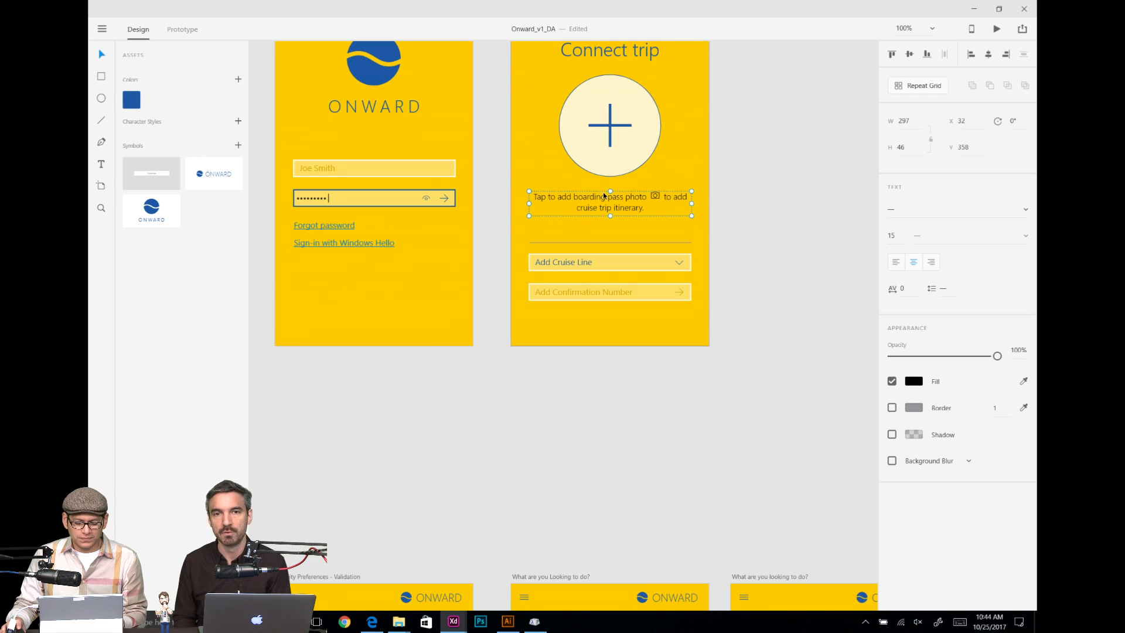
pyautogui.scroll(-10, 604, 316)
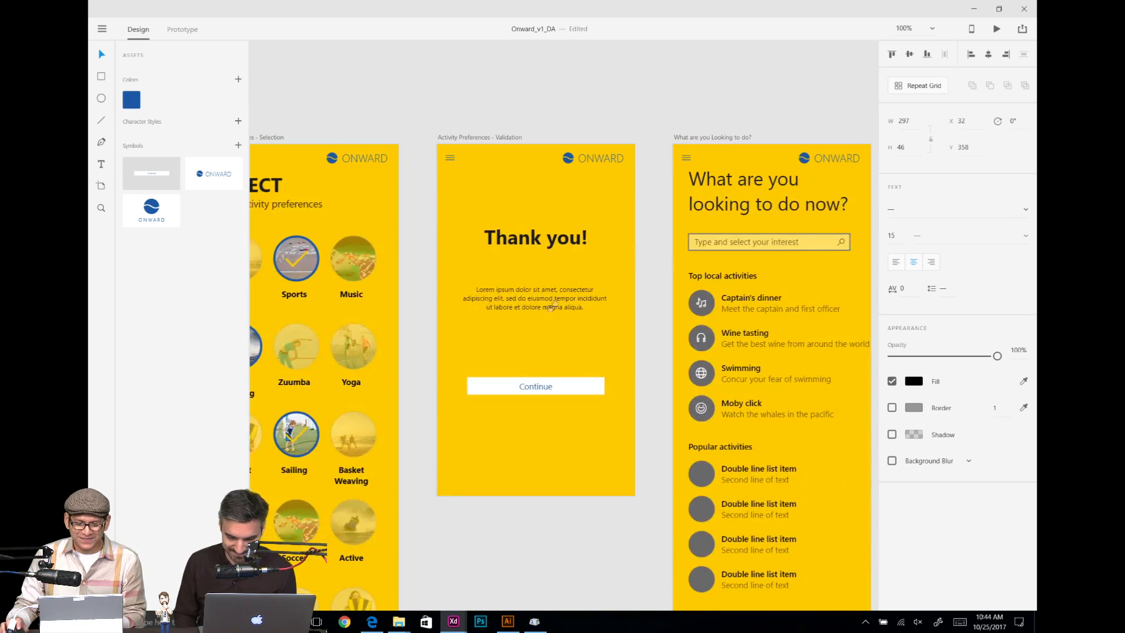
pyautogui.click(550, 306)
pyautogui.press('Delete')
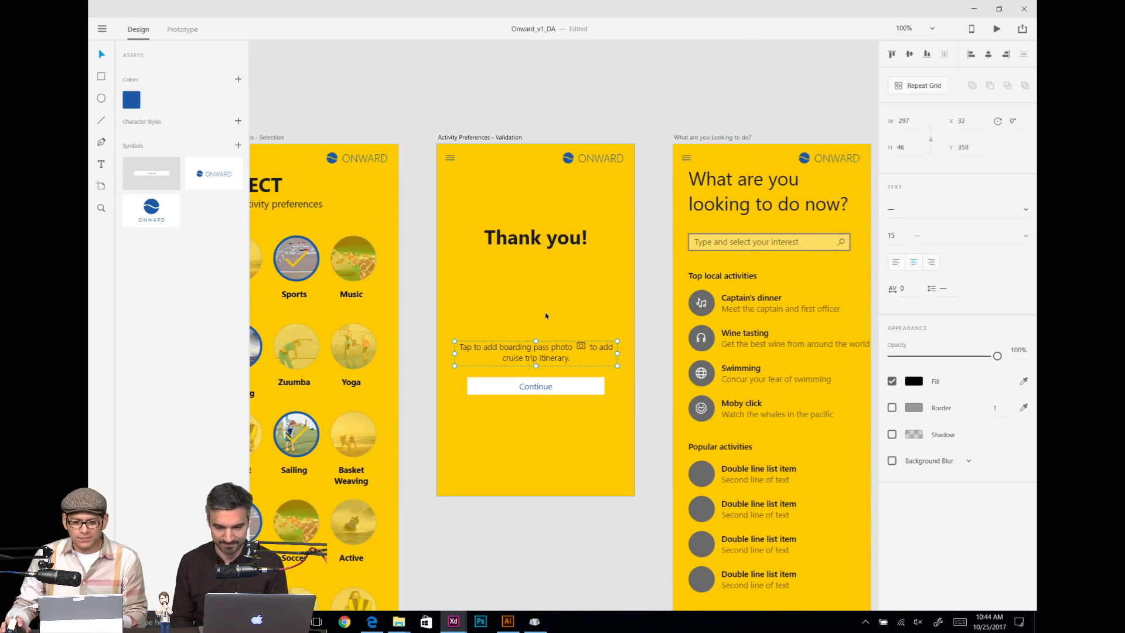
pyautogui.write('Tap to add boarding pass photo to add cruise trip itinerary.')
pyautogui.click(911, 55)
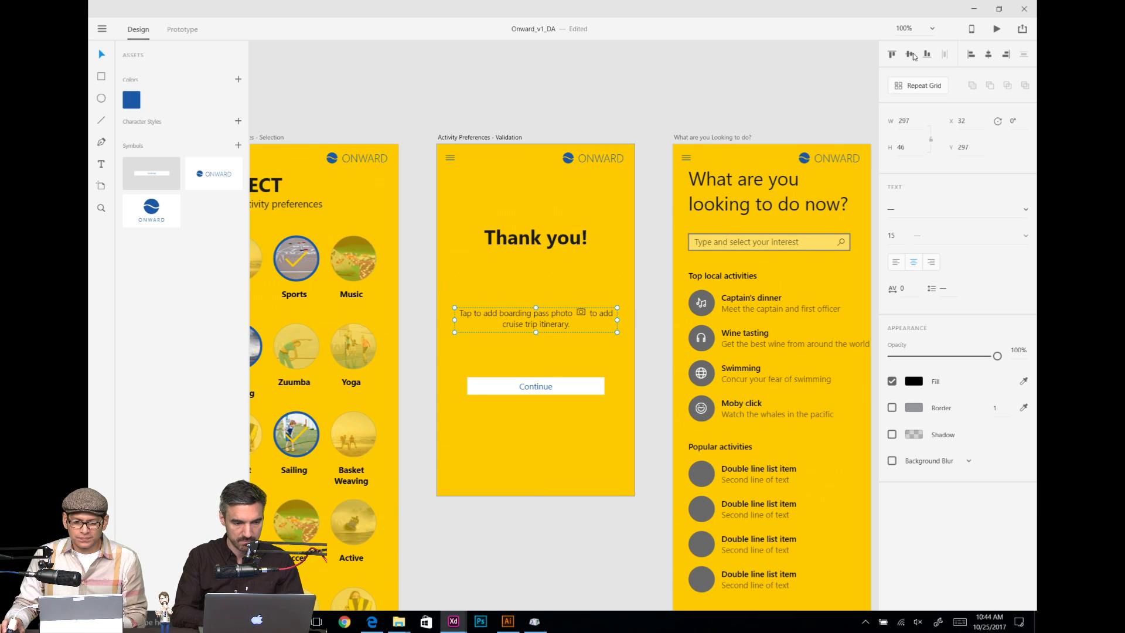
# Step: Set the Thank you! heading's font weight to Light
pyautogui.click(583, 237)
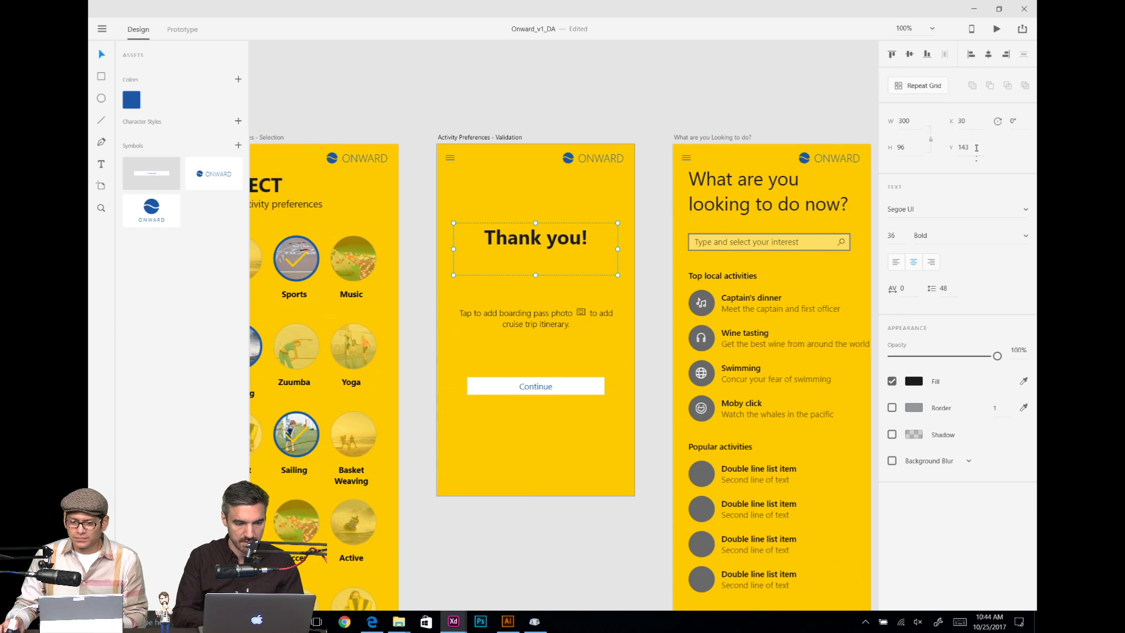
pyautogui.click(1025, 238)
pyautogui.scroll(2, 988, 281)
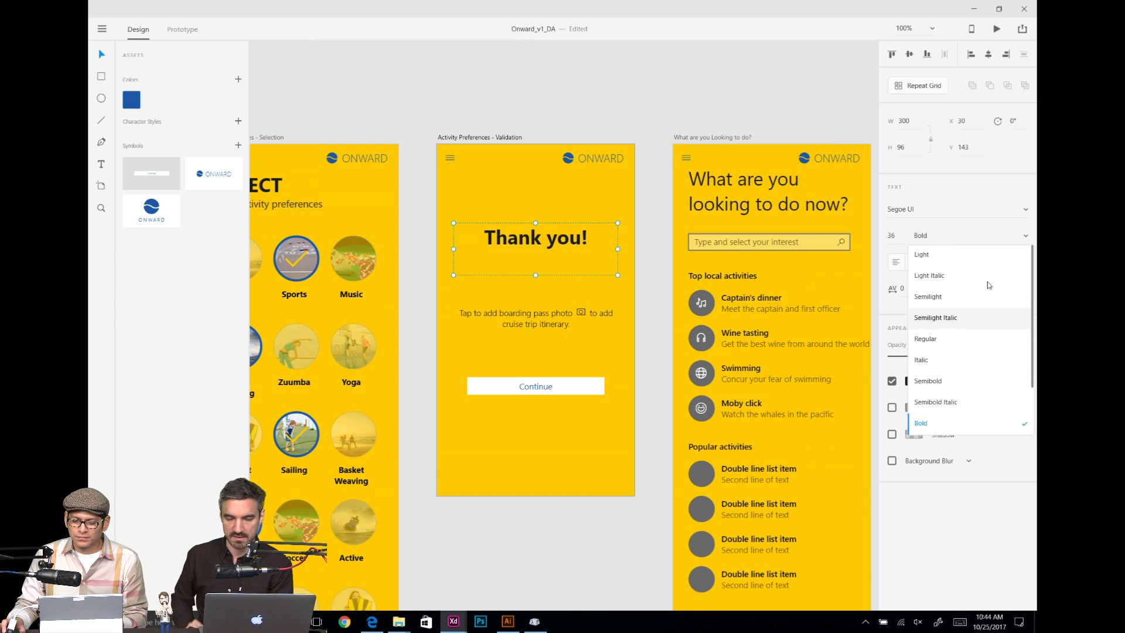
pyautogui.click(967, 255)
pyautogui.click(549, 236)
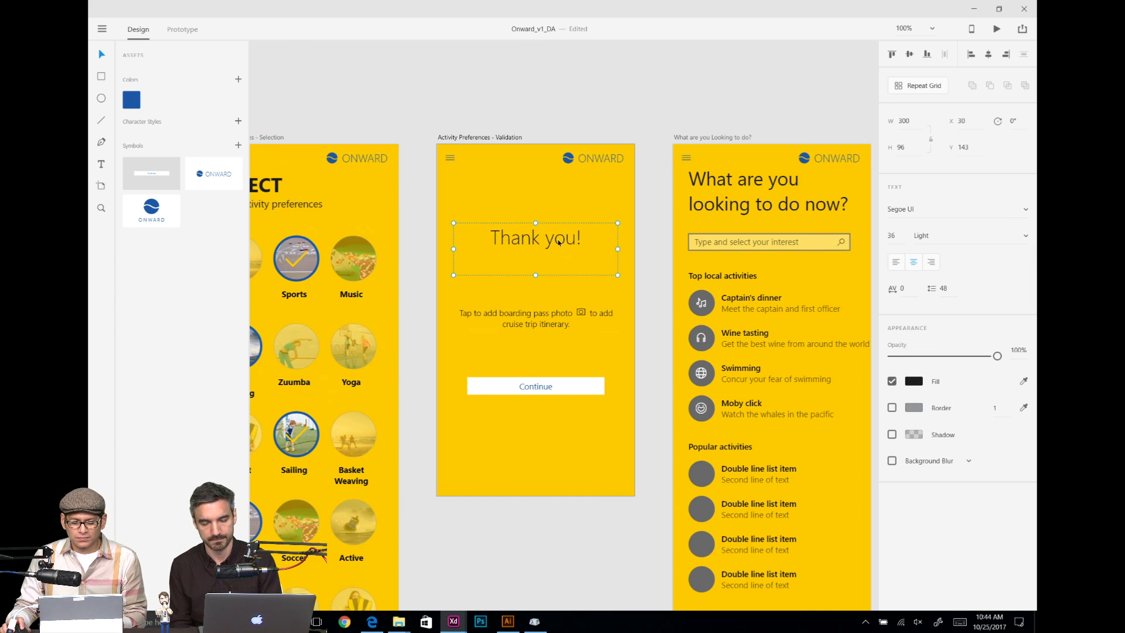
pyautogui.doubleClick(566, 242)
# Step: Replace the Thank you! paragraph with "We now know a little bit more about you and the activites you want to particpate in while on your cruise."
pyautogui.click(551, 318)
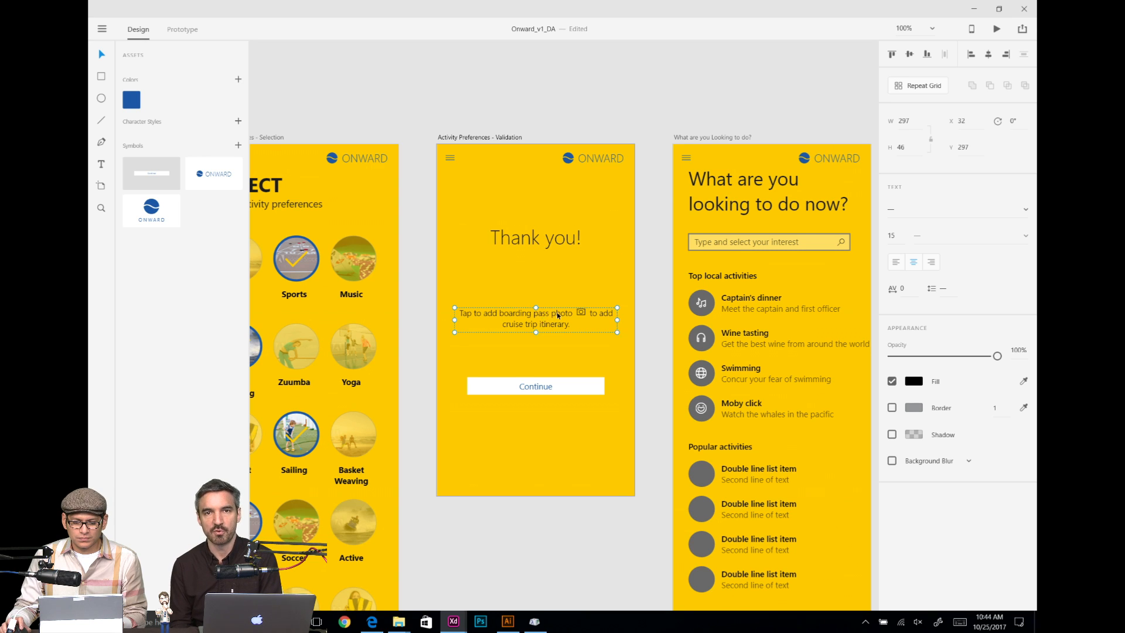
pyautogui.doubleClick(570, 314)
pyautogui.write('We')
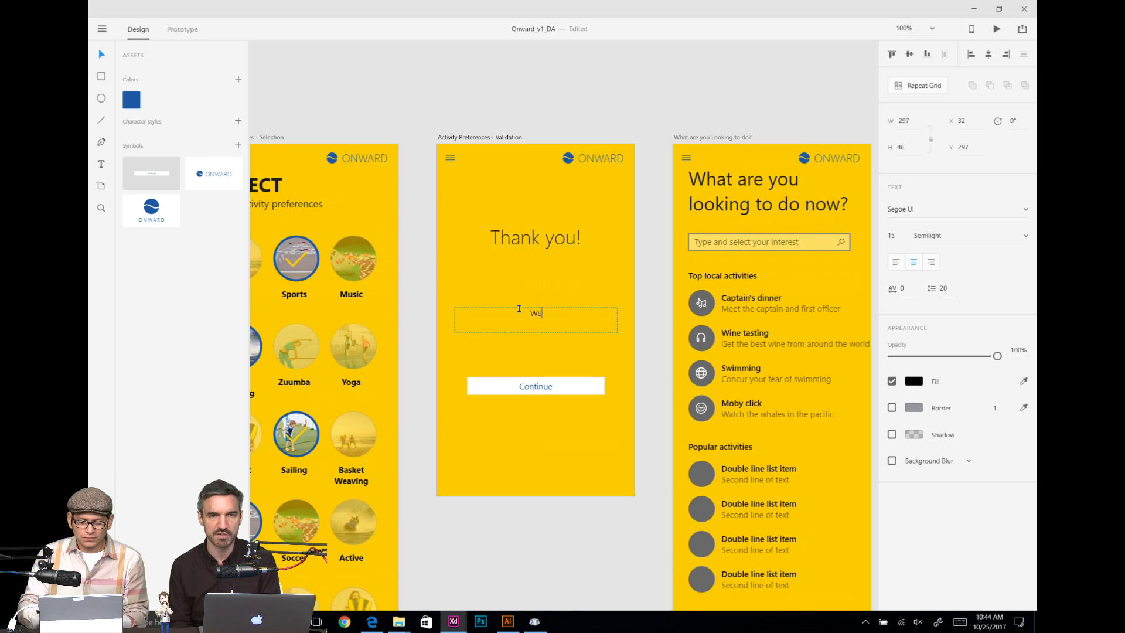
pyautogui.write(' now kno')
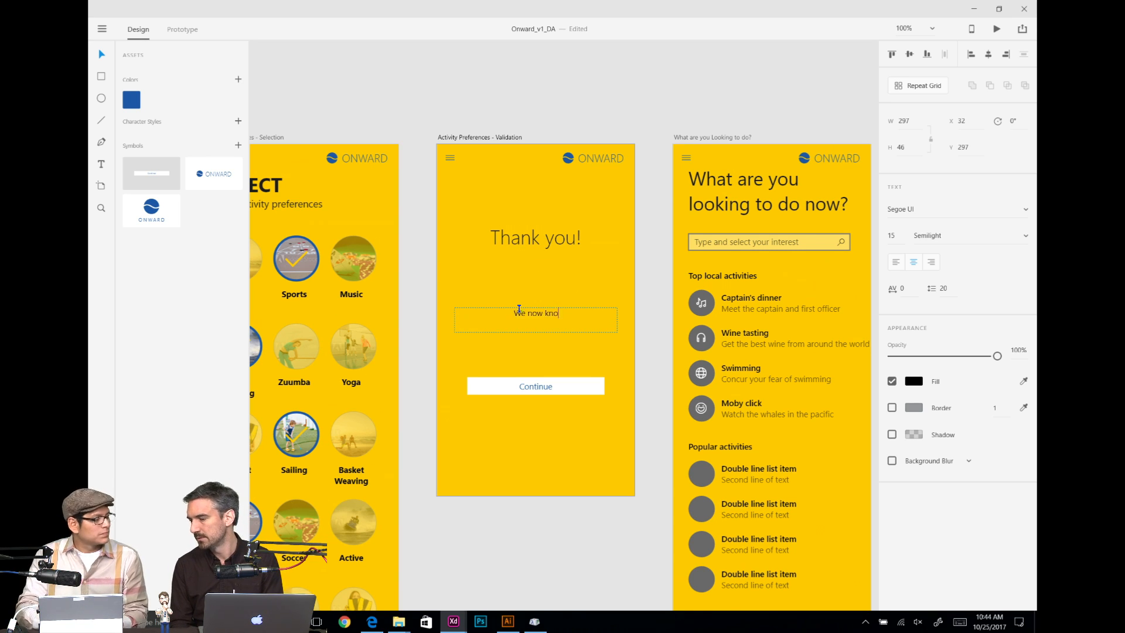
pyautogui.write('w a little b')
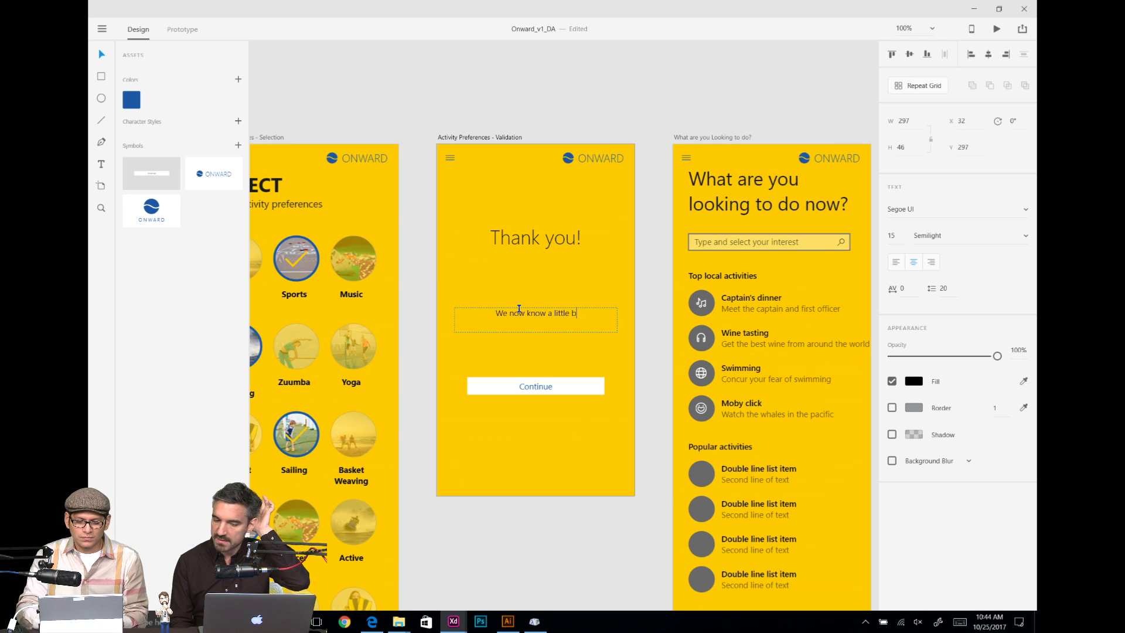
pyautogui.write('it more about you')
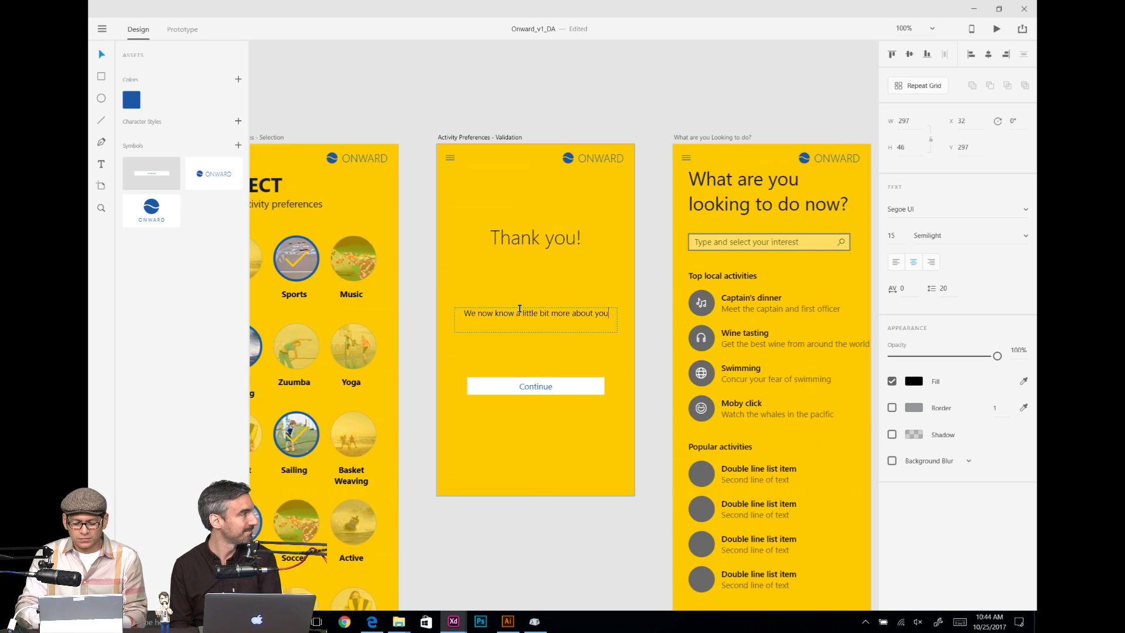
pyautogui.write(' and th')
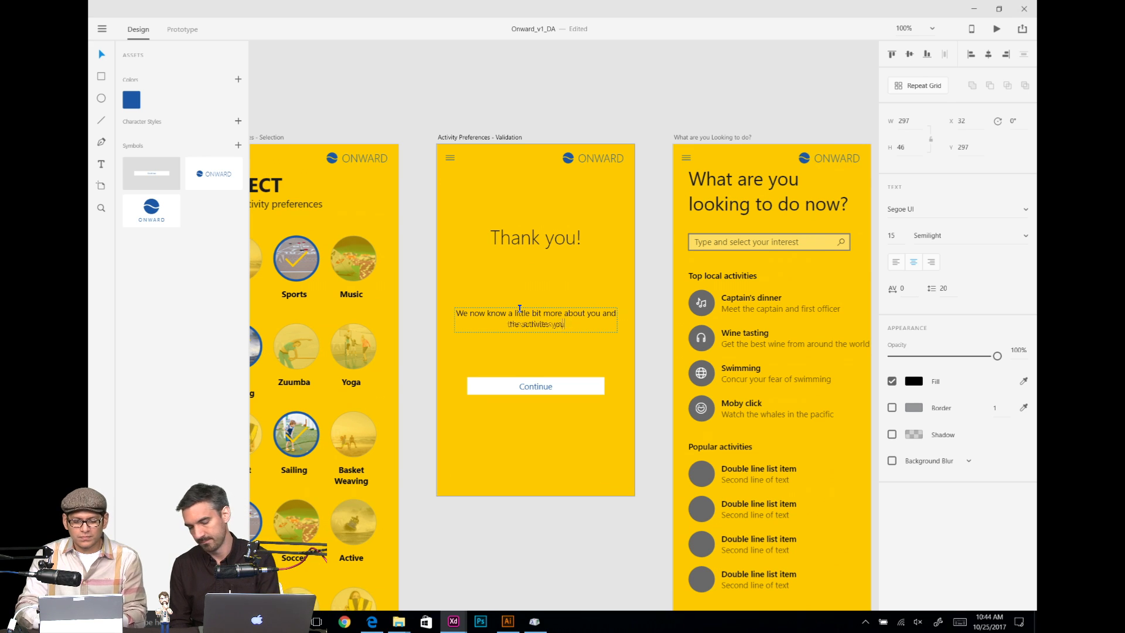
pyautogui.write('e activites you want to ')
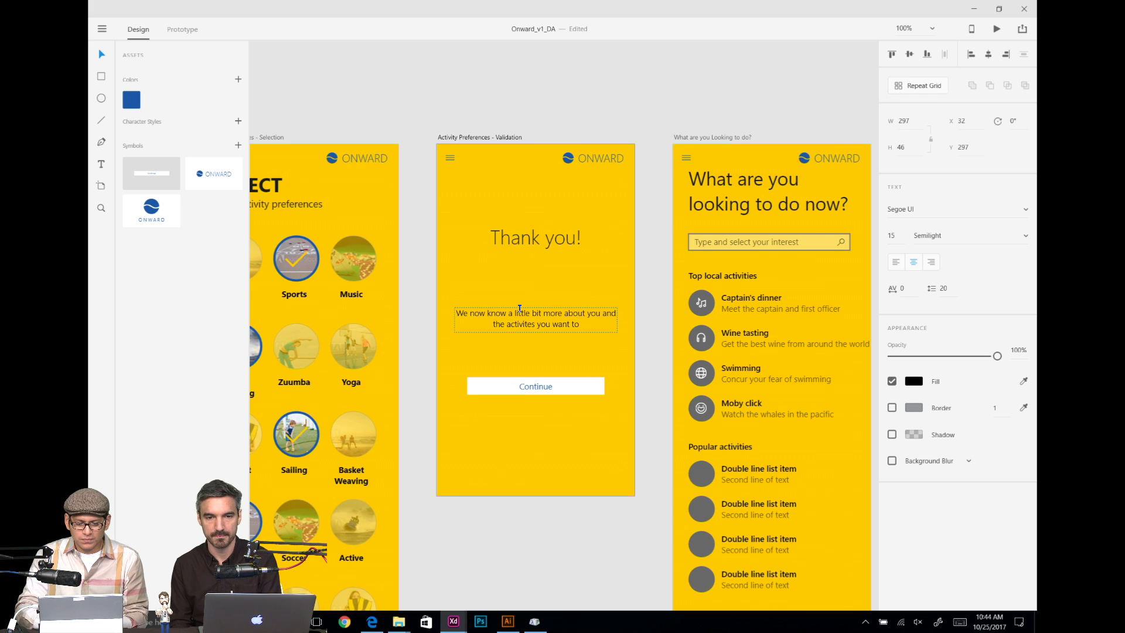
pyautogui.write('partic')
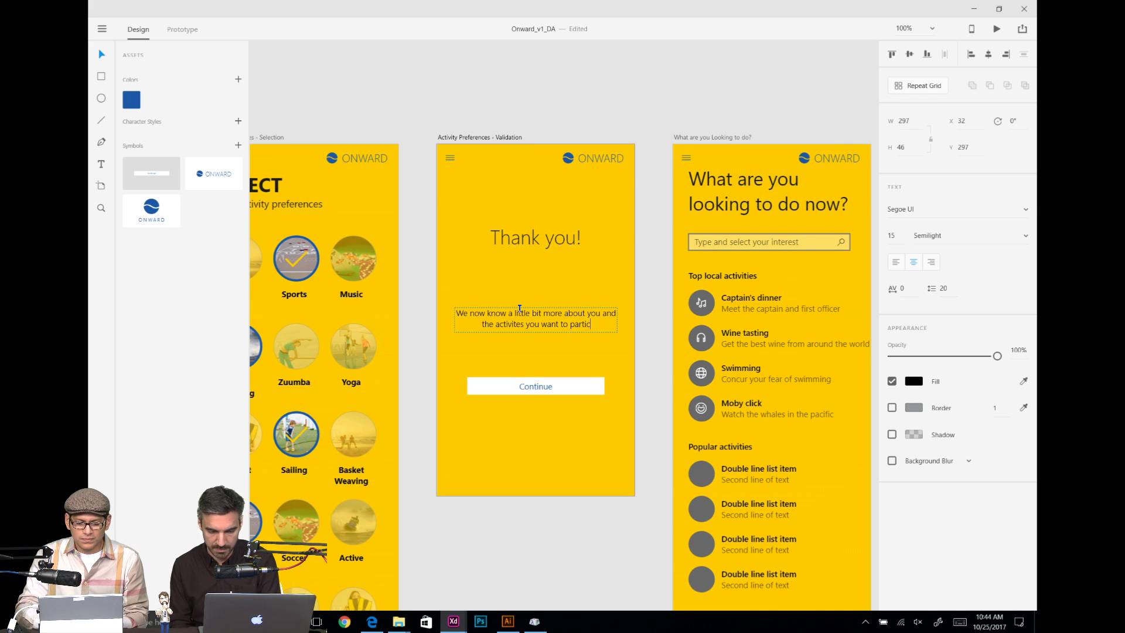
pyautogui.write('pate in')
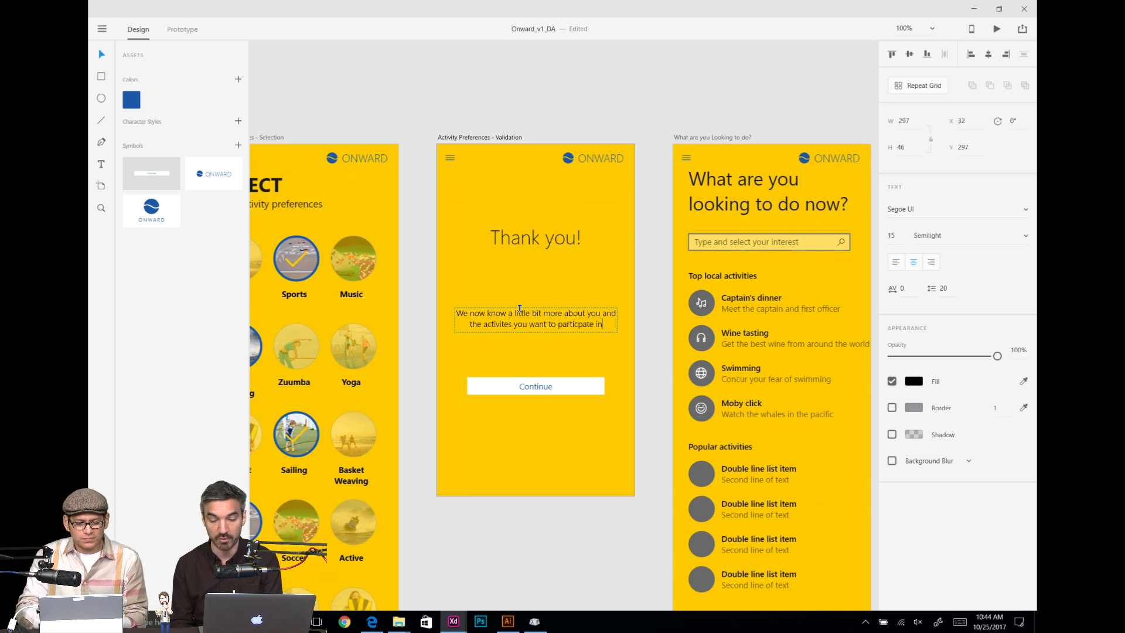
pyautogui.write(' while ony')
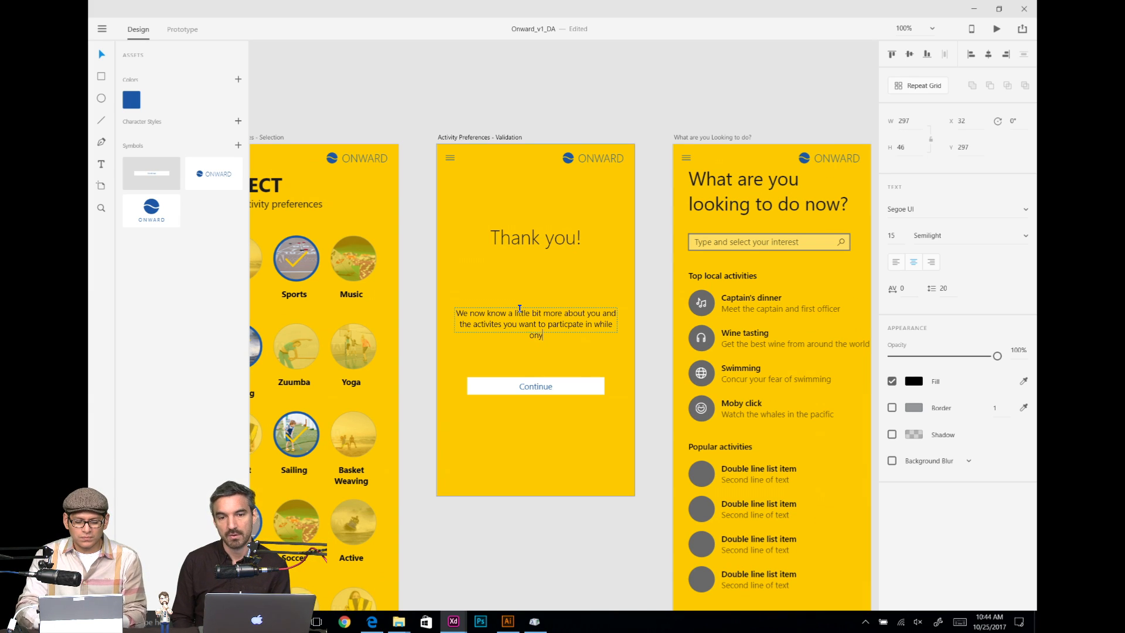
pyautogui.write('cru')
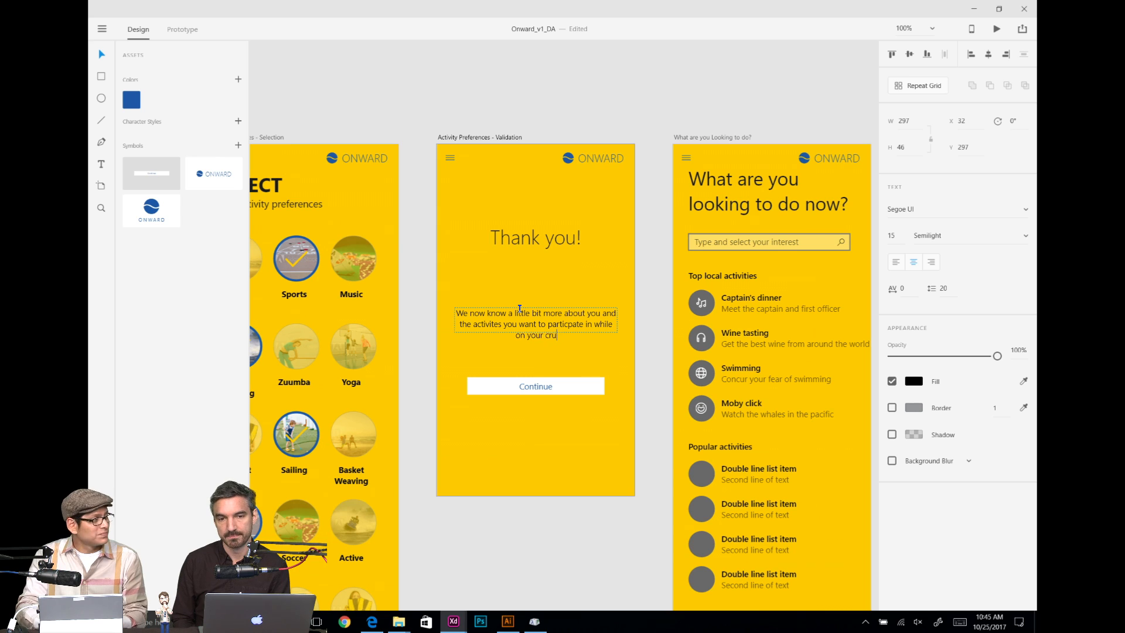
pyautogui.write('ise.')
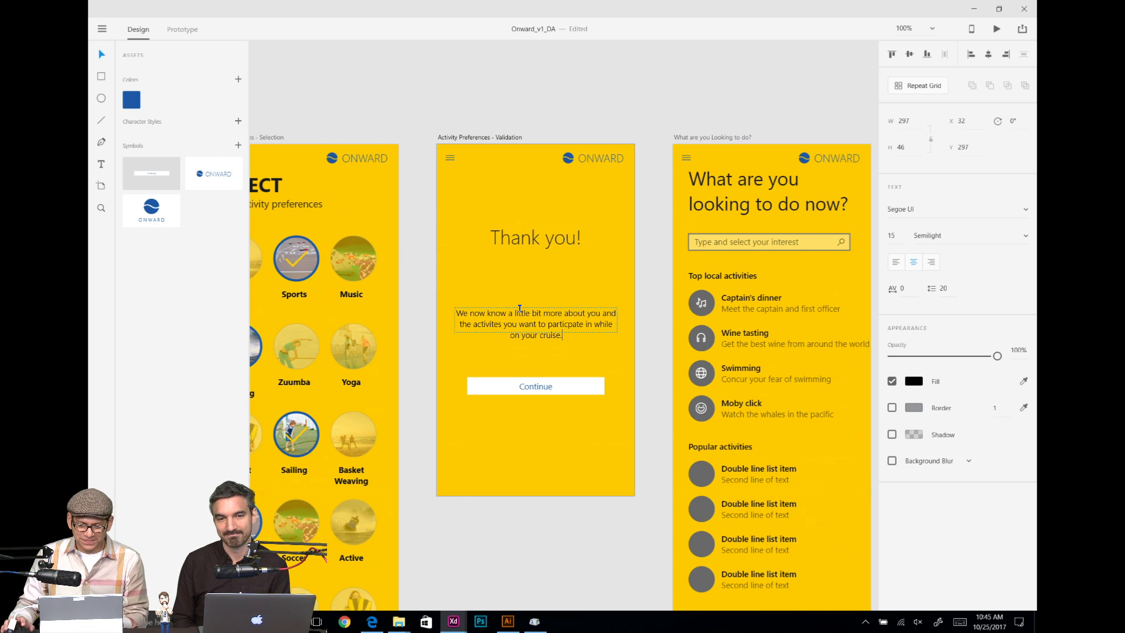
pyautogui.press('Escape')
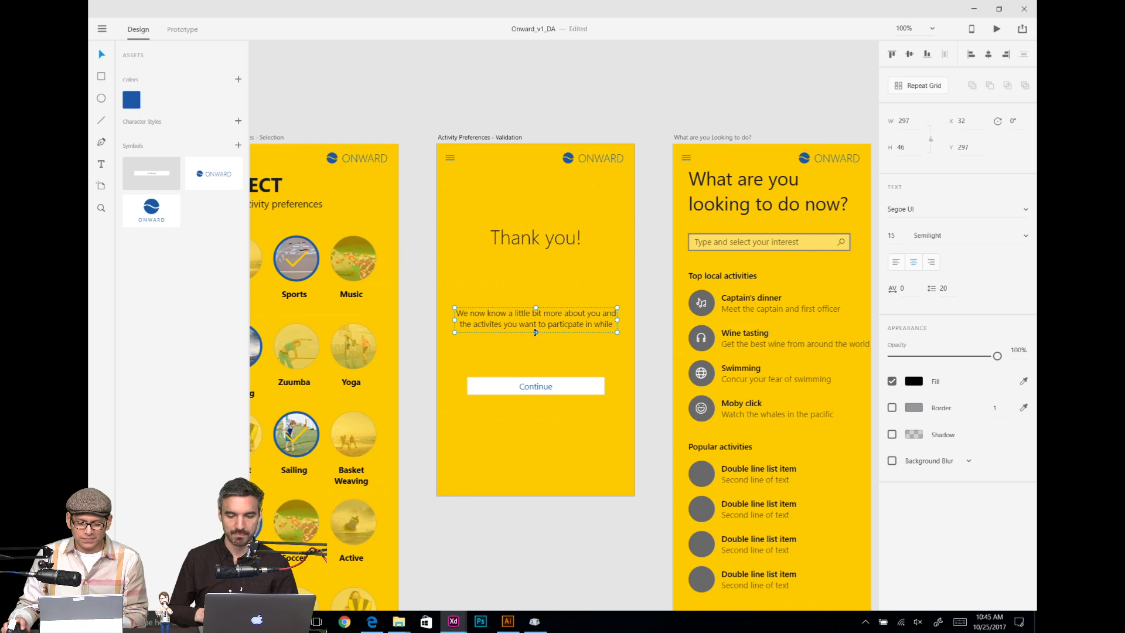
# Step: Move the paragraph's text box up to Y 257 and extend its height to 128
pyautogui.moveTo(535, 333); pyautogui.dragTo(535, 363)
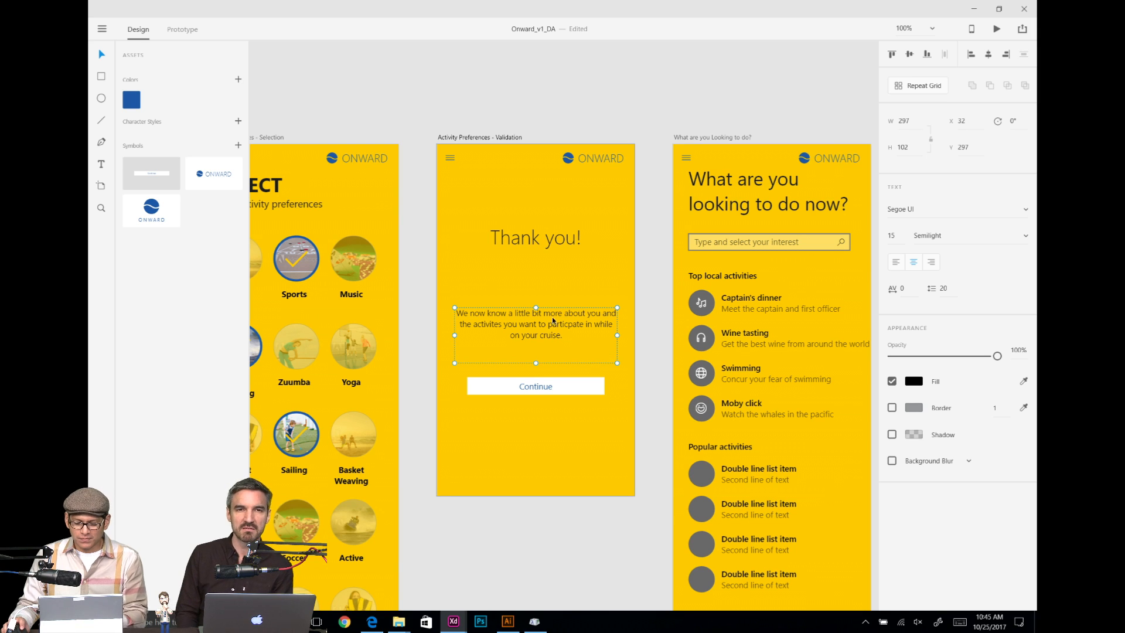
pyautogui.hotkey('shift', 'Up')
pyautogui.hotkey('shift', 'Up')
pyautogui.hotkey('shift', 'Up')
pyautogui.hotkey('shift', 'Up')
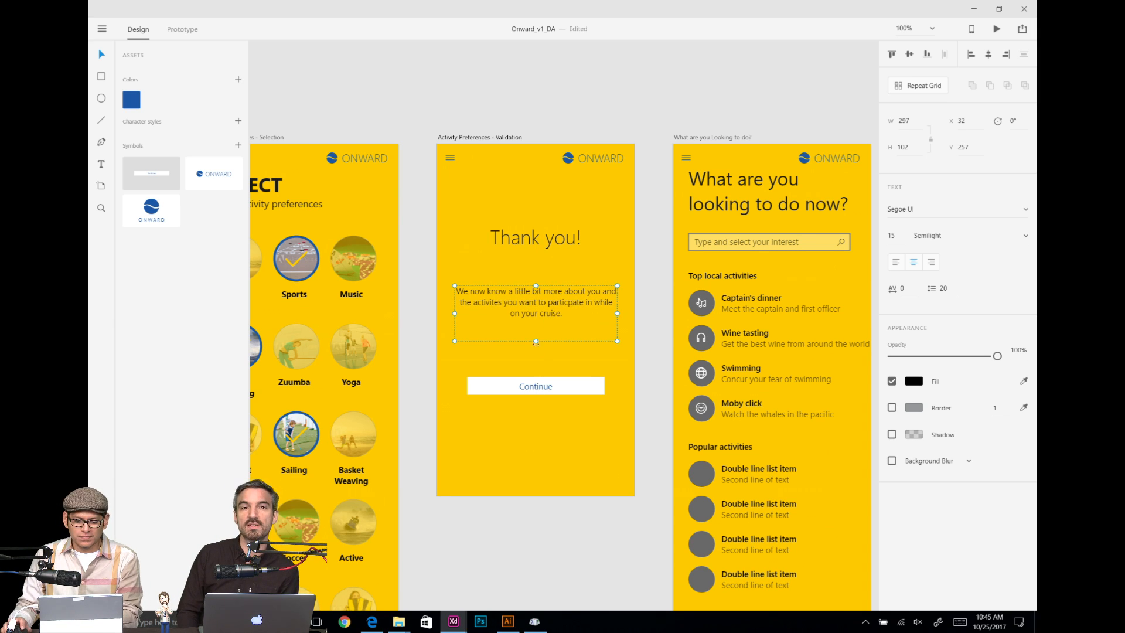
pyautogui.moveTo(535, 341); pyautogui.dragTo(537, 355)
# Step: Add a second paragraph, separated by a blank line, reading "Come back anytime to update or change your selected activities."
pyautogui.doubleClick(573, 315)
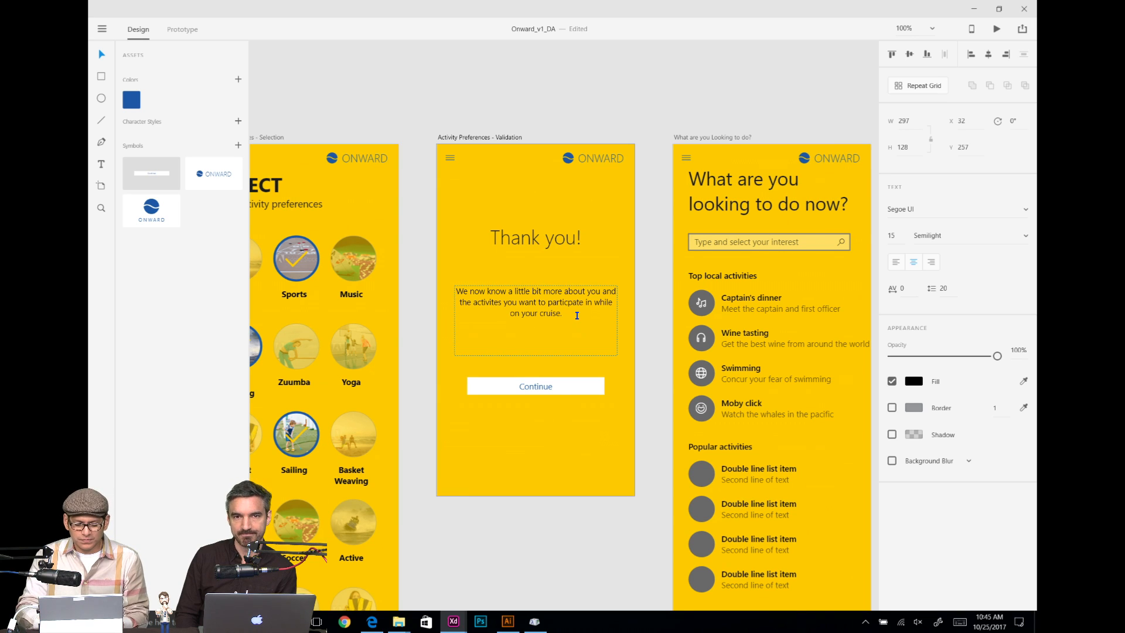
pyautogui.press('Return')
pyautogui.press('Return')
pyautogui.write('cruise.  C')
pyautogui.write('ome ')
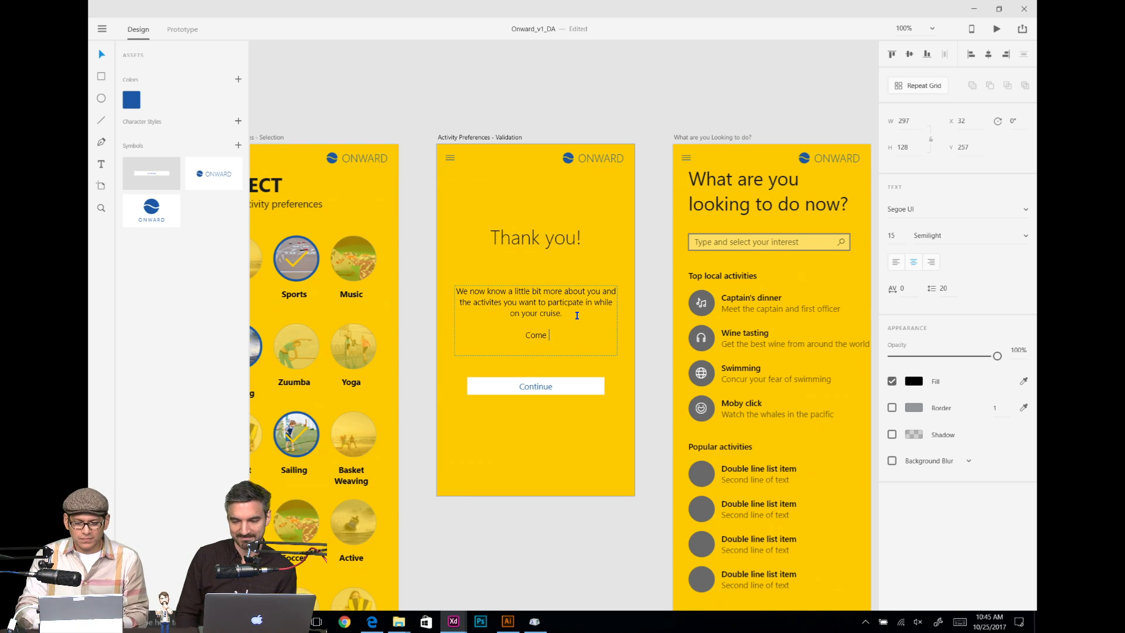
pyautogui.write('back anytime')
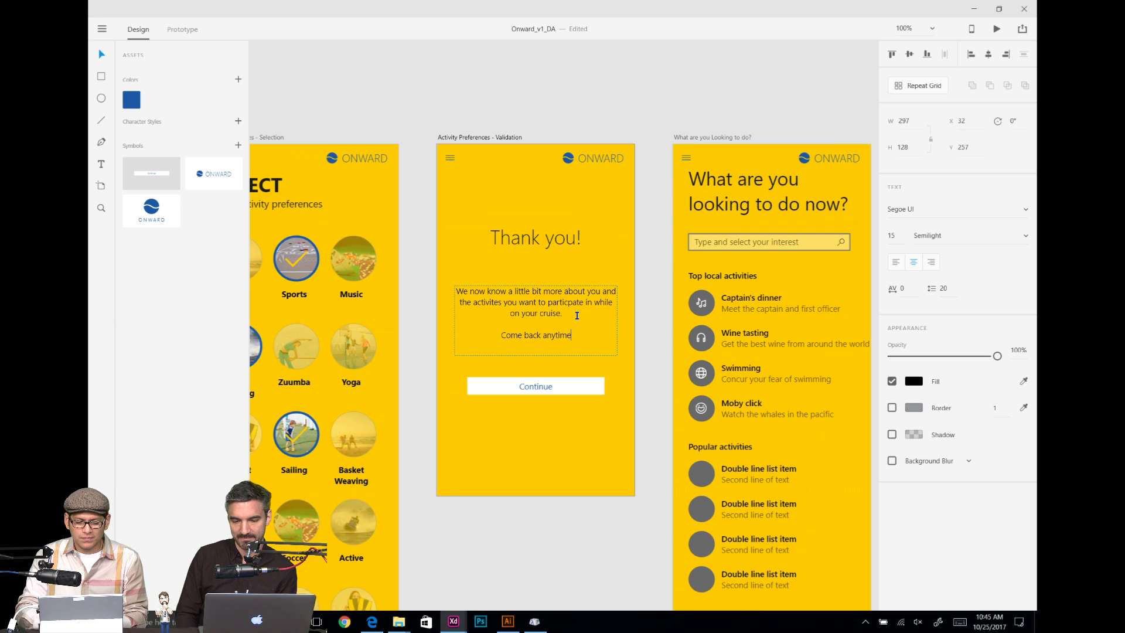
pyautogui.write(' to update or')
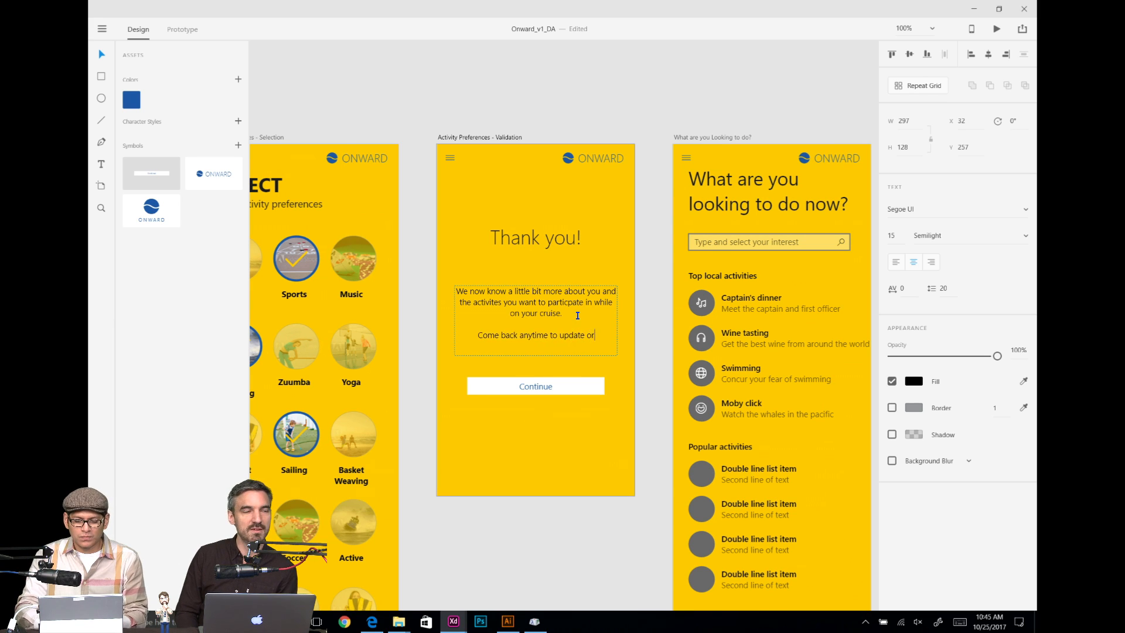
pyautogui.write(' change your')
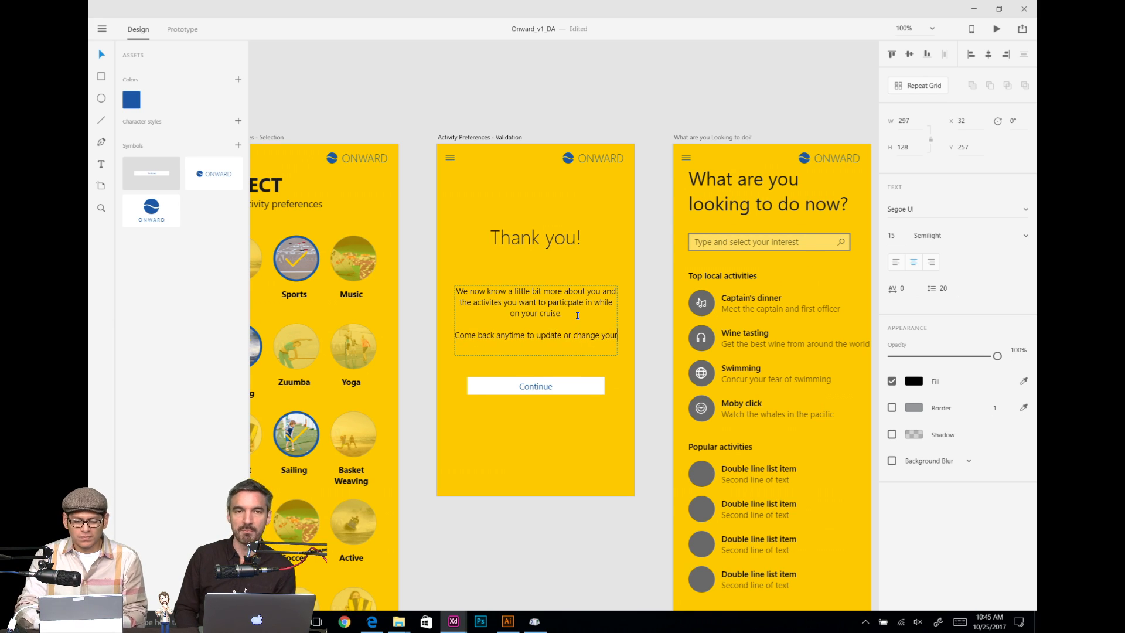
pyautogui.write(' selected ac')
pyautogui.press('BackSpace')
pyautogui.press('BackSpace')
pyautogui.write('se')
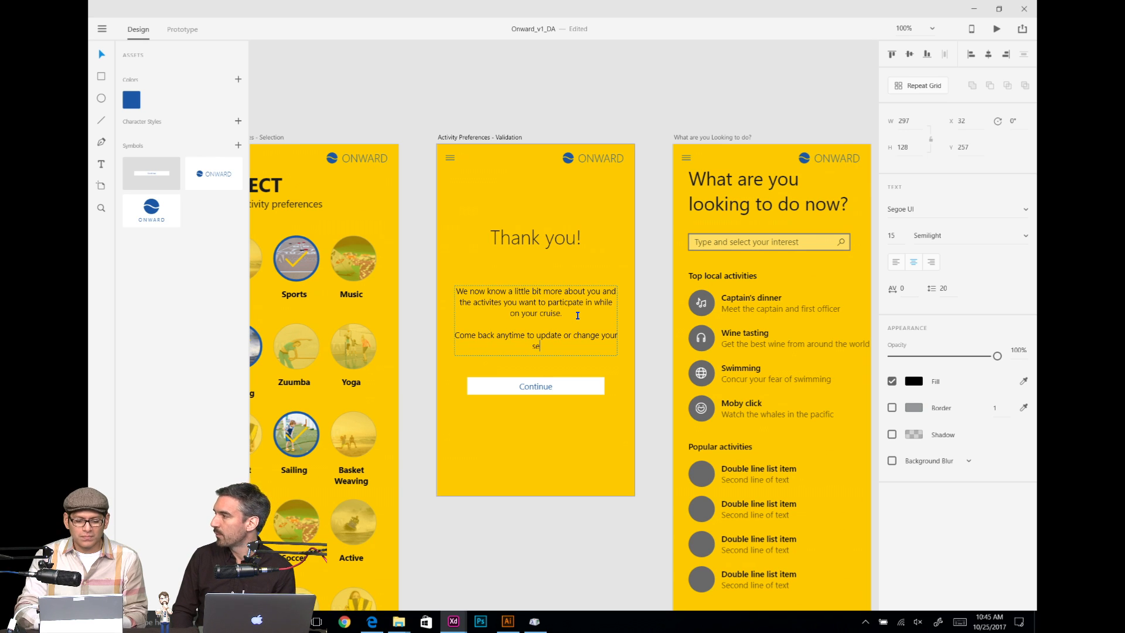
pyautogui.write('lected activies')
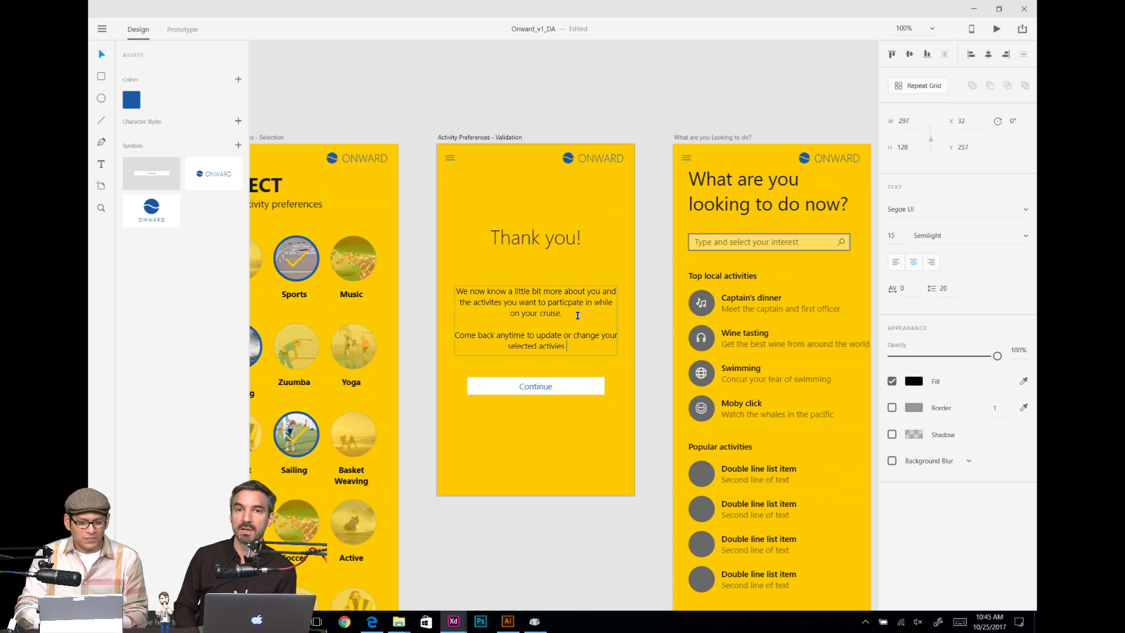
pyautogui.press('BackSpace')
pyautogui.press('BackSpace')
pyautogui.press('BackSpace')
pyautogui.press('BackSpace')
pyautogui.press('BackSpace')
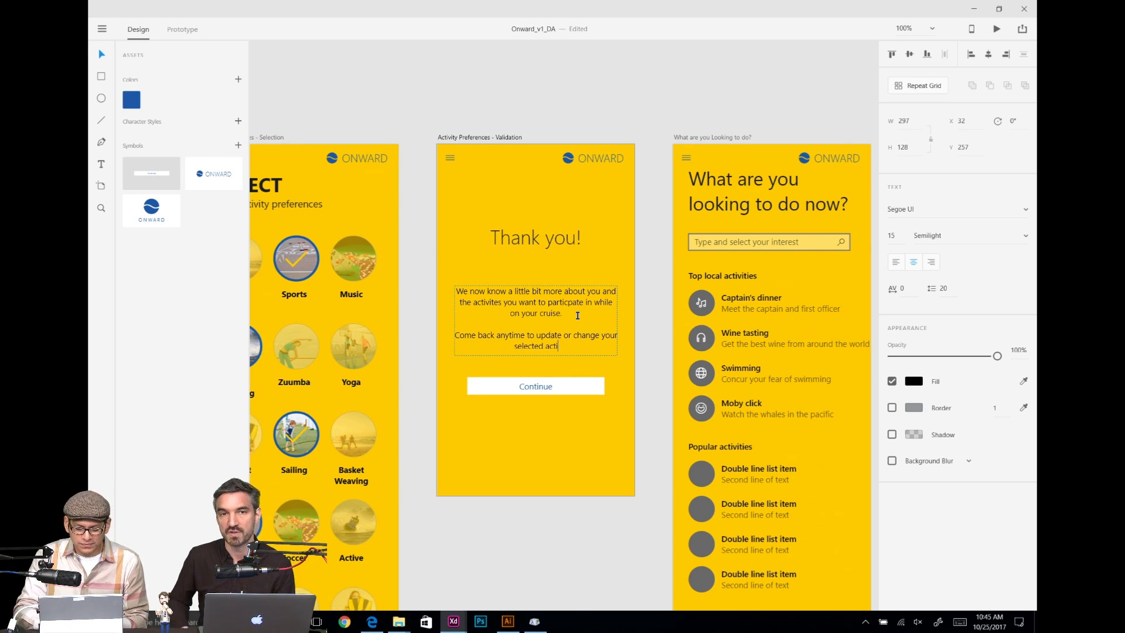
pyautogui.write('vities.')
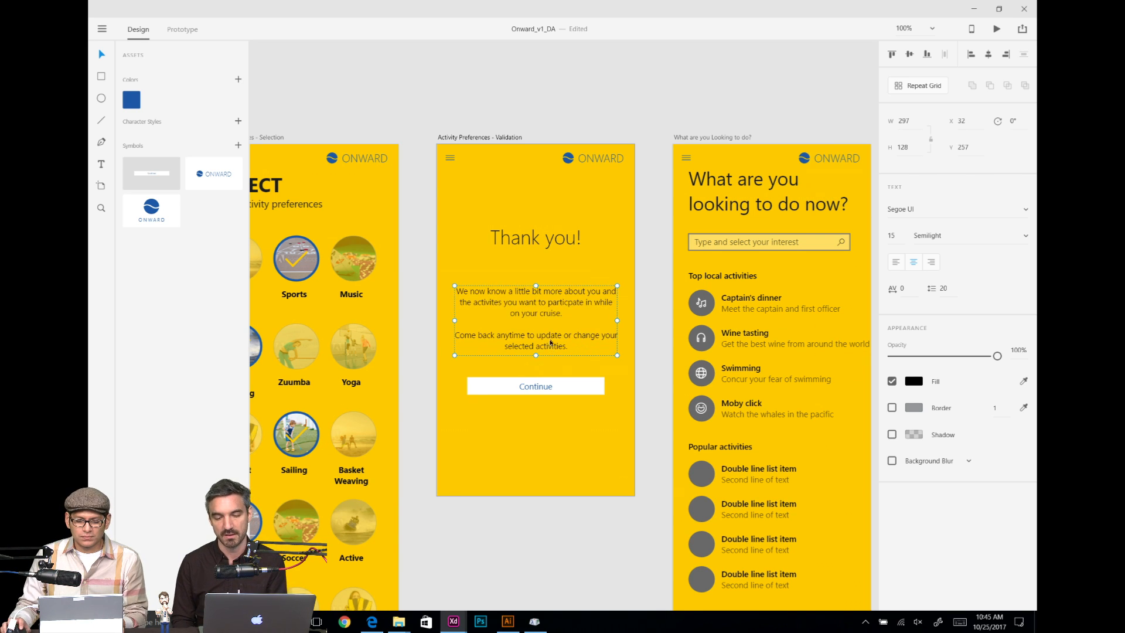
# Step: Set the font size of the "Come back anytime" sentence to 13
pyautogui.hotkey('ctrl', 'a')
pyautogui.click(576, 347)
pyautogui.moveTo(577, 346); pyautogui.dragTo(435, 341)
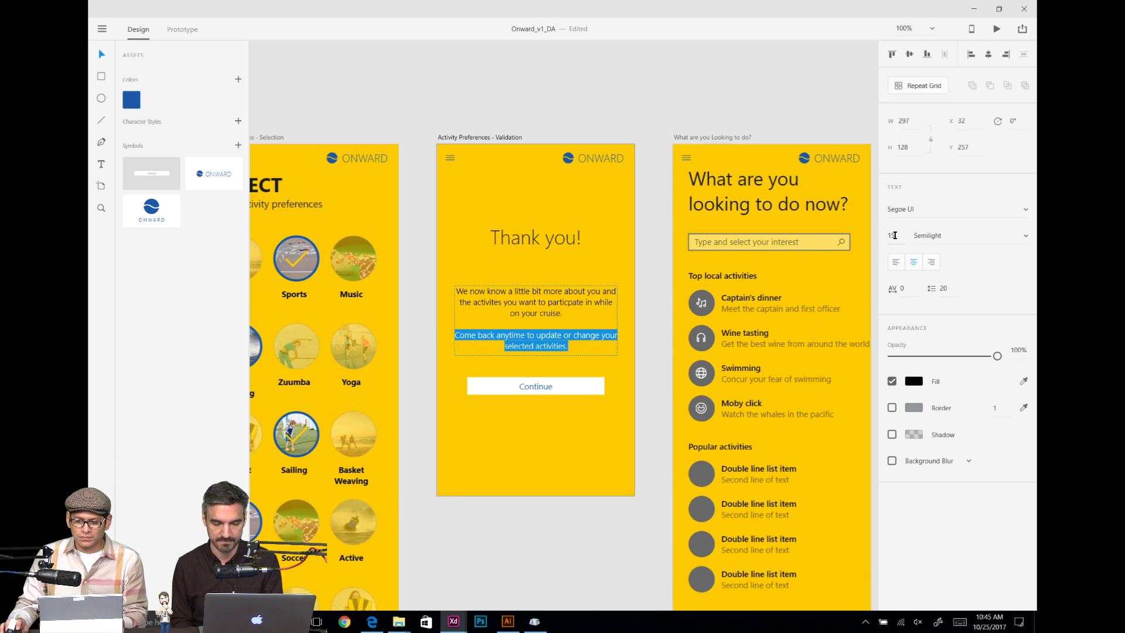
pyautogui.moveTo(896, 236); pyautogui.dragTo(884, 237)
pyautogui.write('13')
pyautogui.press('Return')
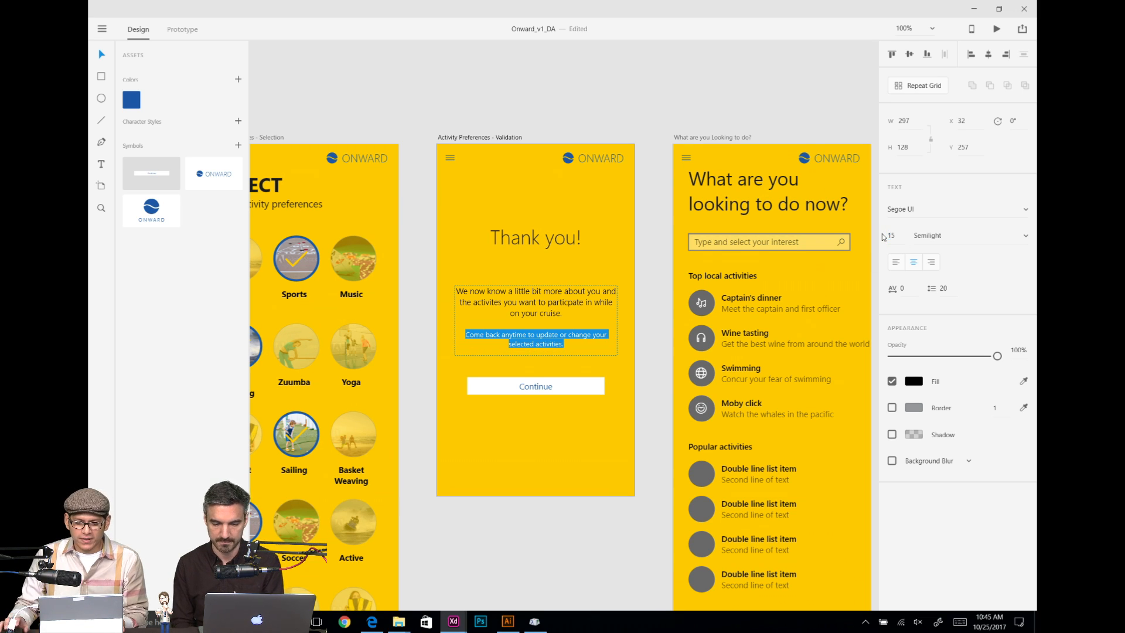
pyautogui.press('Escape')
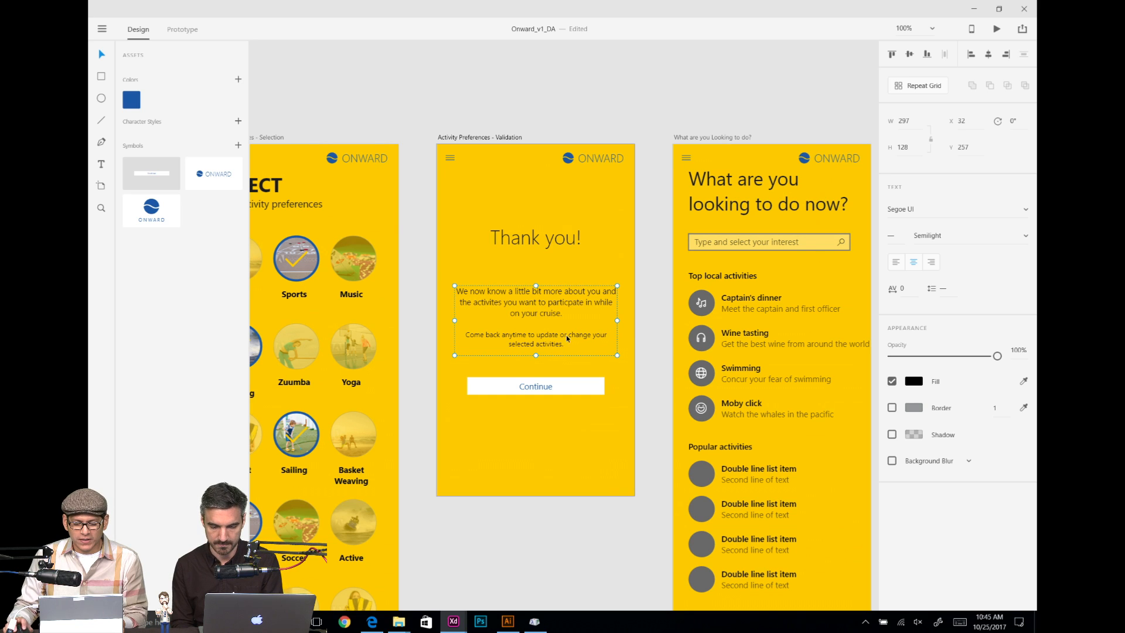
# Step: Set the font weight of the "Come back anytime" sentence to Regular
pyautogui.hotkey('ctrl', '0')
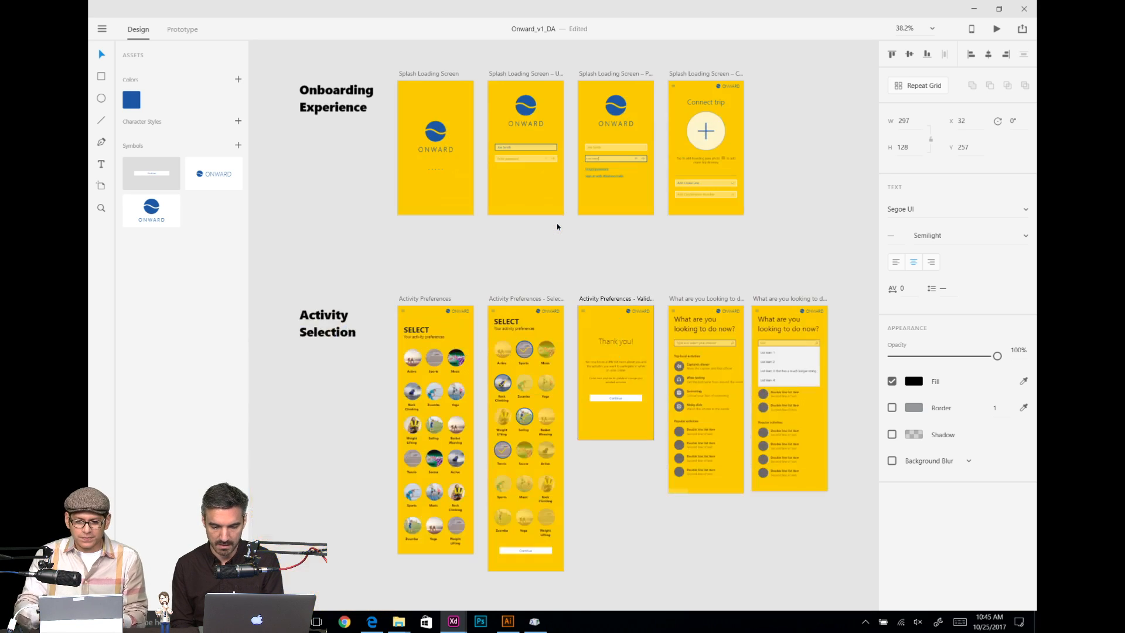
pyautogui.hotkey('ctrl', '3')
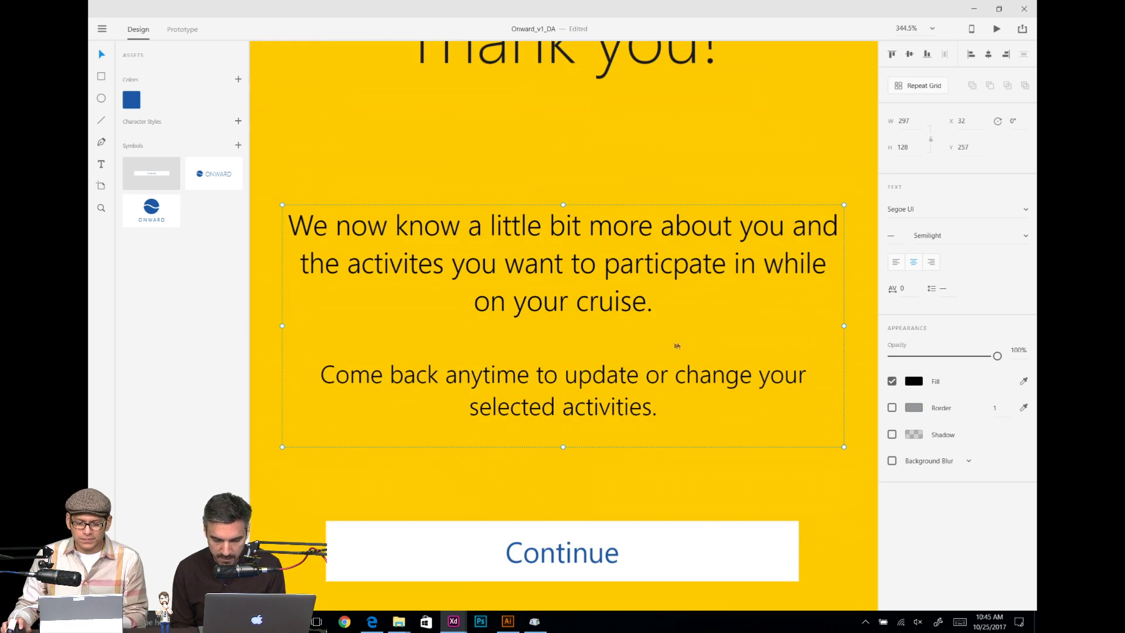
pyautogui.doubleClick(633, 375)
pyautogui.click(633, 375)
pyautogui.moveTo(659, 407); pyautogui.dragTo(390, 351)
pyautogui.click(1023, 237)
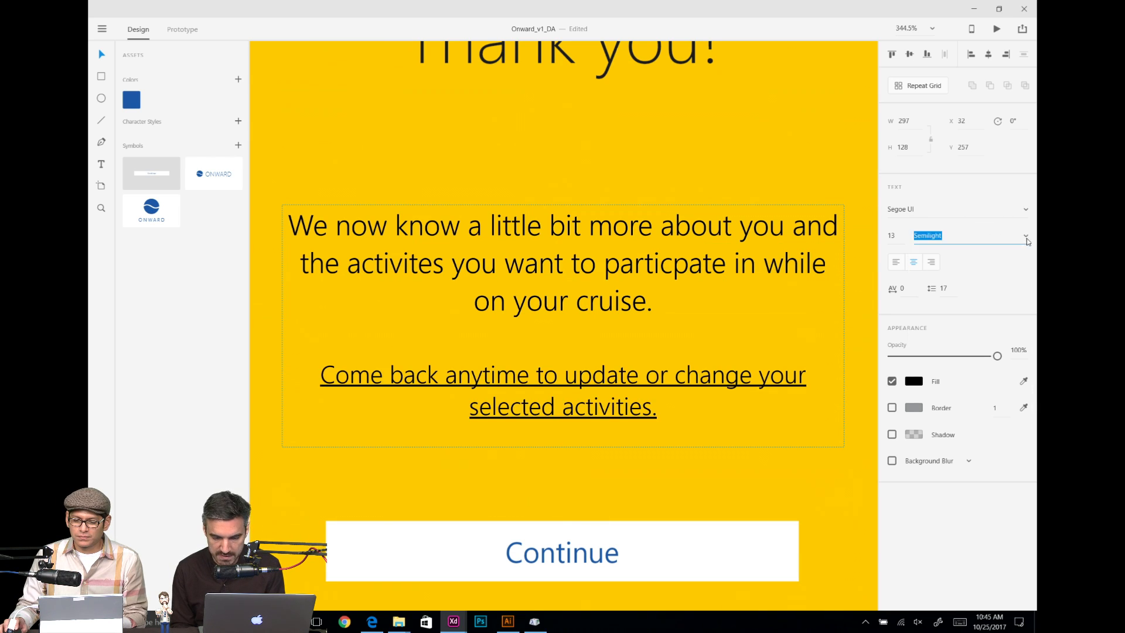
pyautogui.click(959, 339)
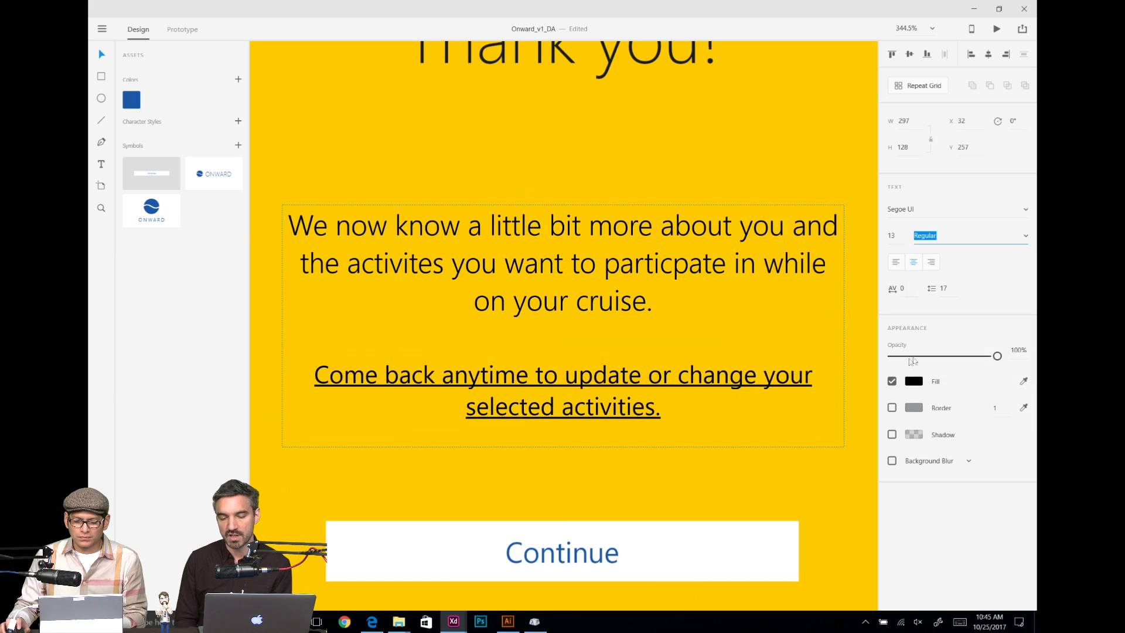
pyautogui.click(862, 348)
pyautogui.doubleClick(648, 405)
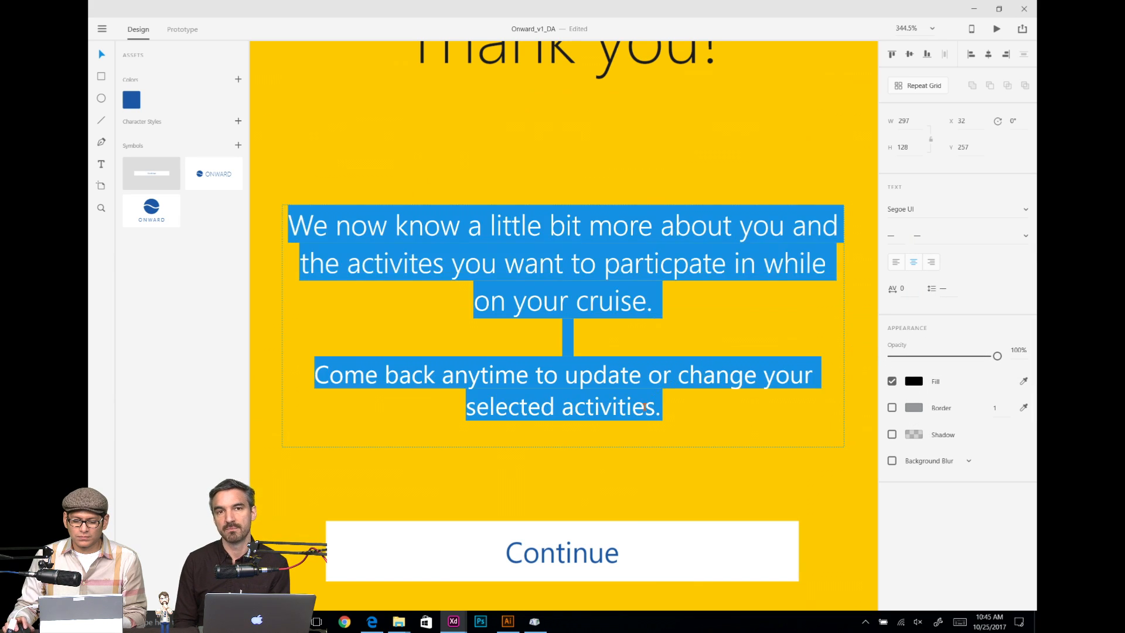
# Step: Set the fill alpha of the "Come back anytime to update or change your selected activities." sentence to 60%
pyautogui.click(648, 405)
pyautogui.moveTo(665, 405); pyautogui.dragTo(281, 370)
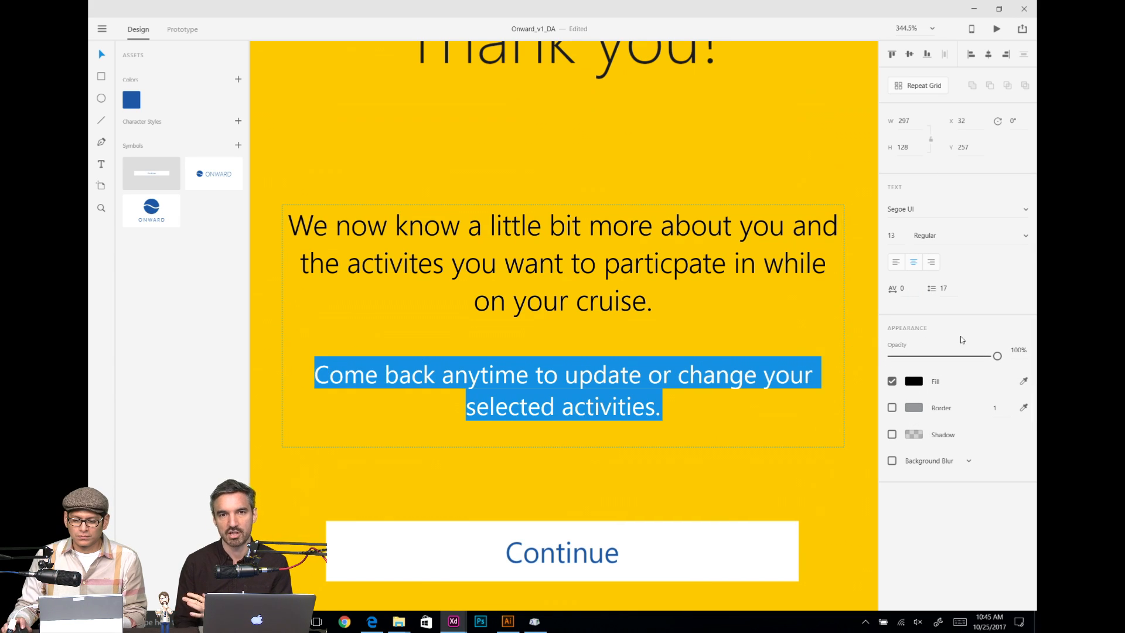
pyautogui.click(912, 382)
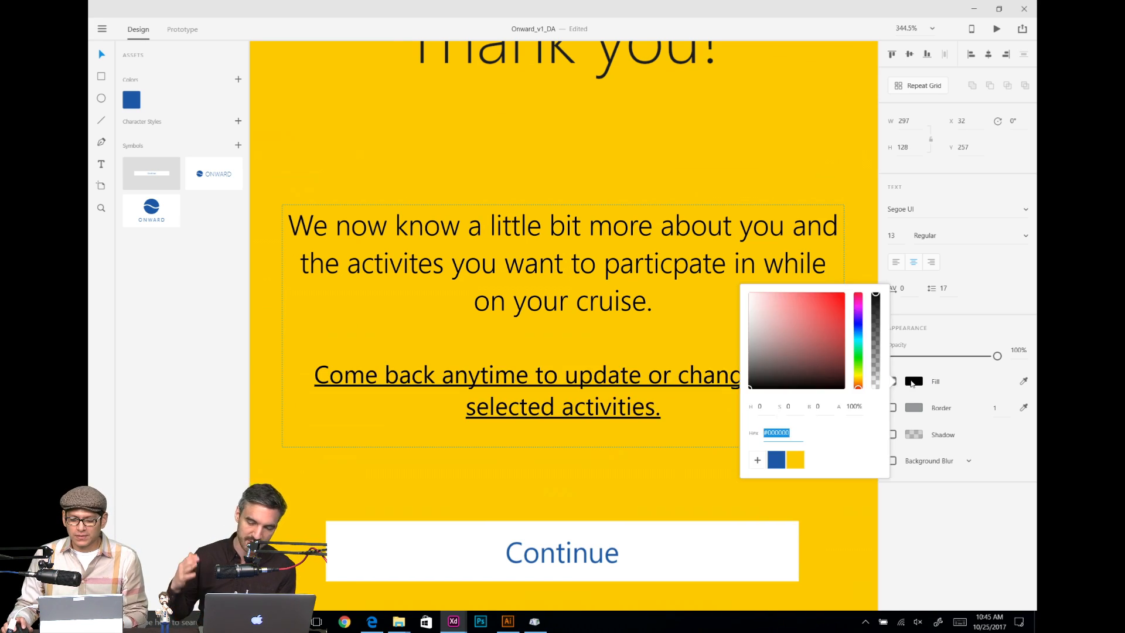
pyautogui.click(856, 406)
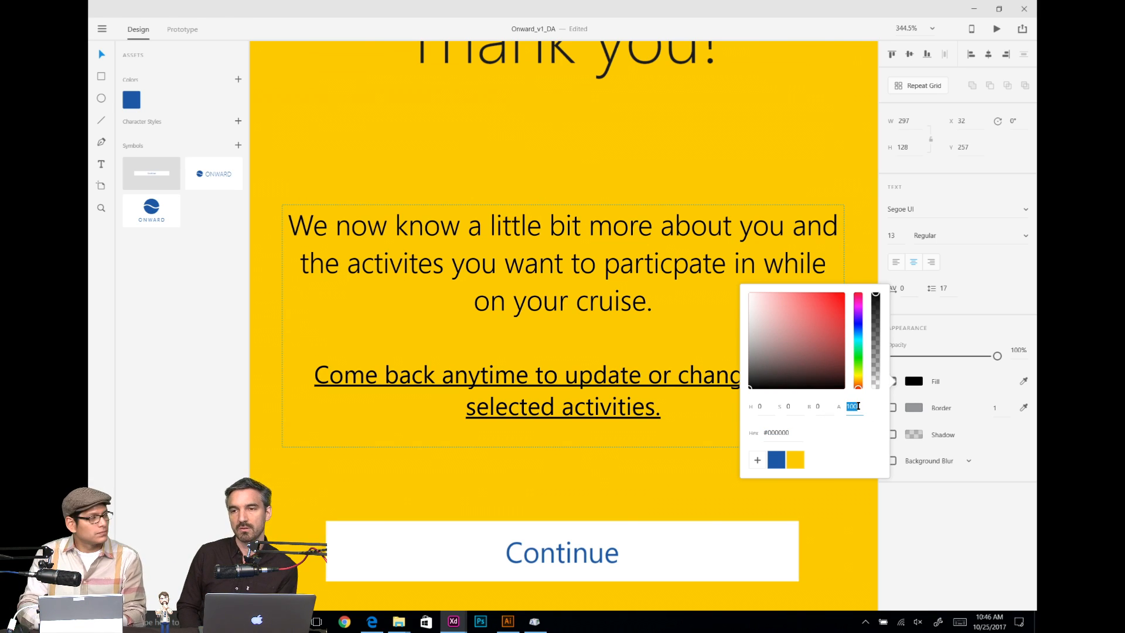
pyautogui.write('100')
pyautogui.press('Return')
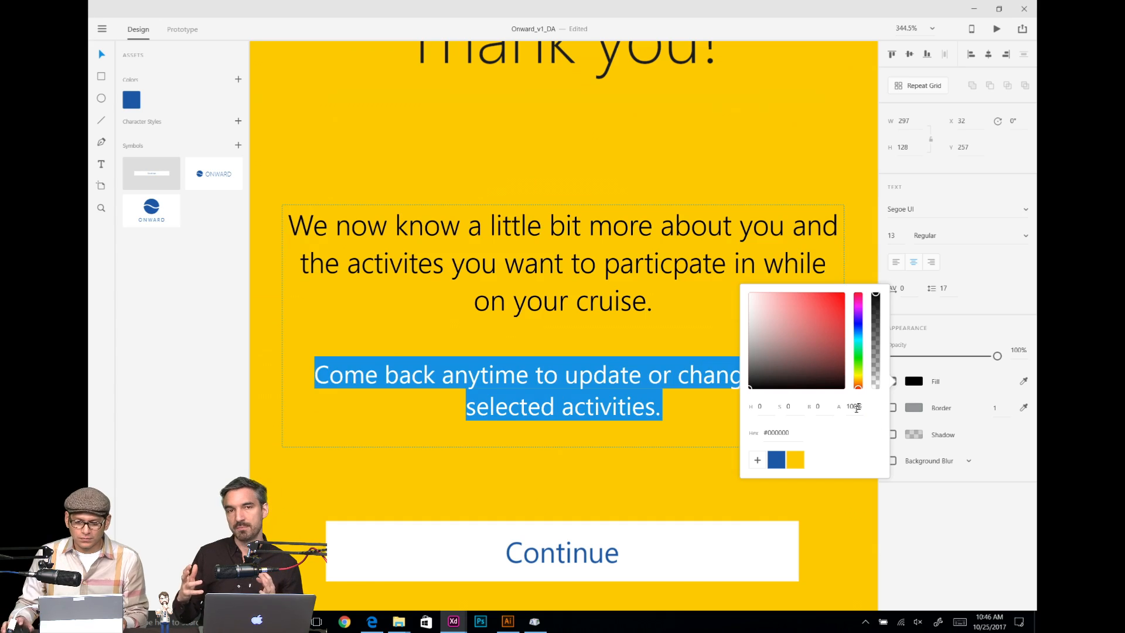
pyautogui.press('Escape')
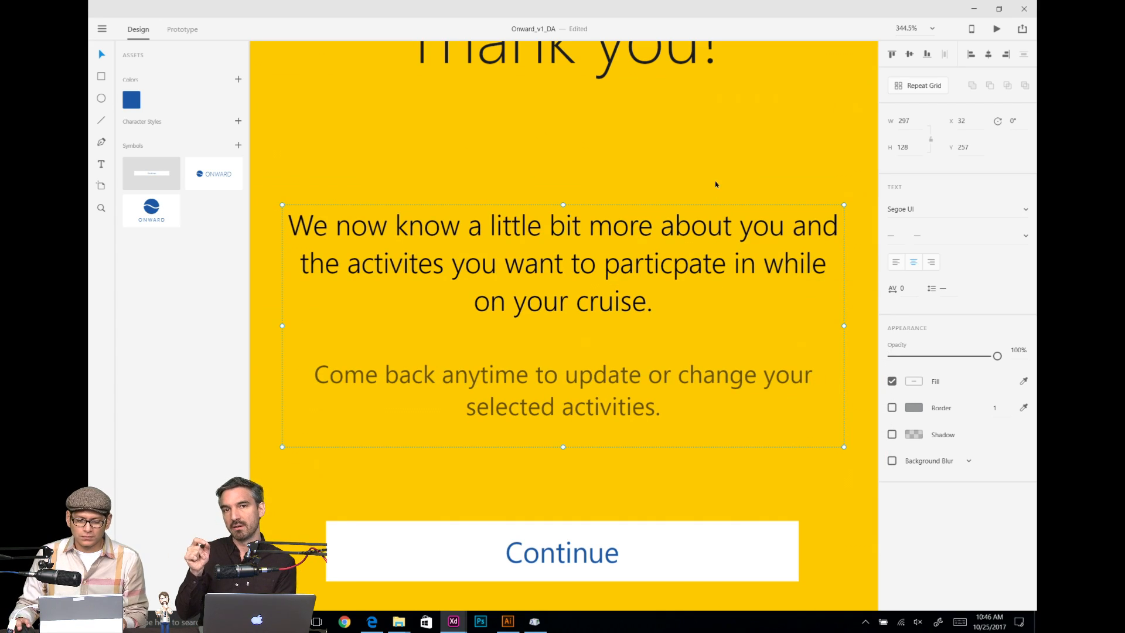
pyautogui.hotkey('ctrl', '1')
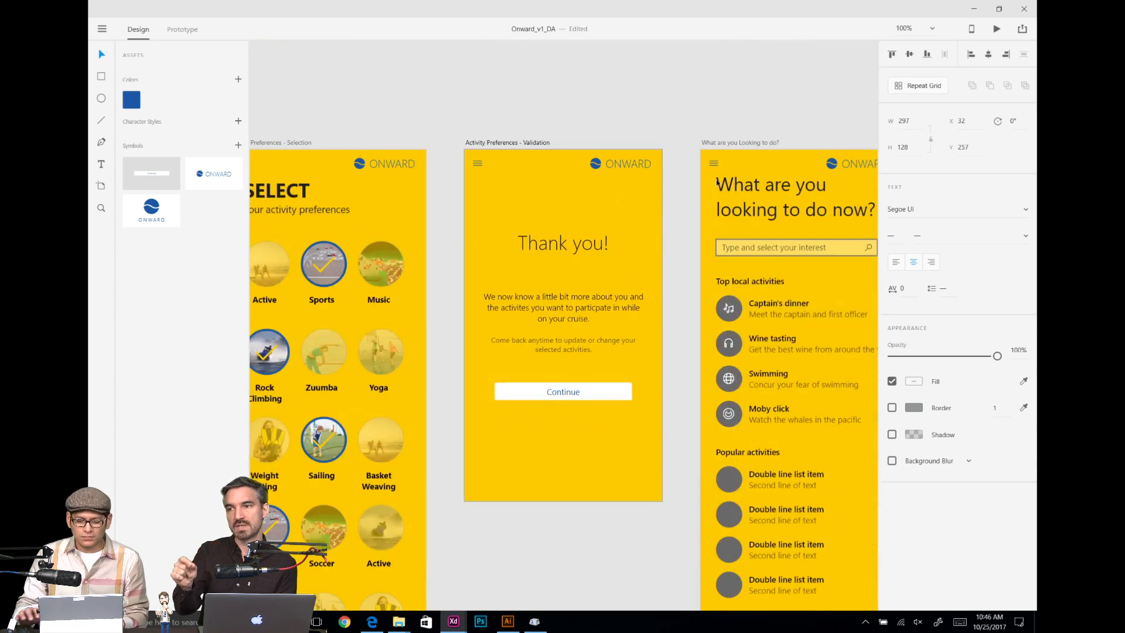
# Step: Try aligning the "Thank you!" heading to the vertical middle of the artboard, and undo the alignment
pyautogui.doubleClick(584, 312)
pyautogui.click(645, 252)
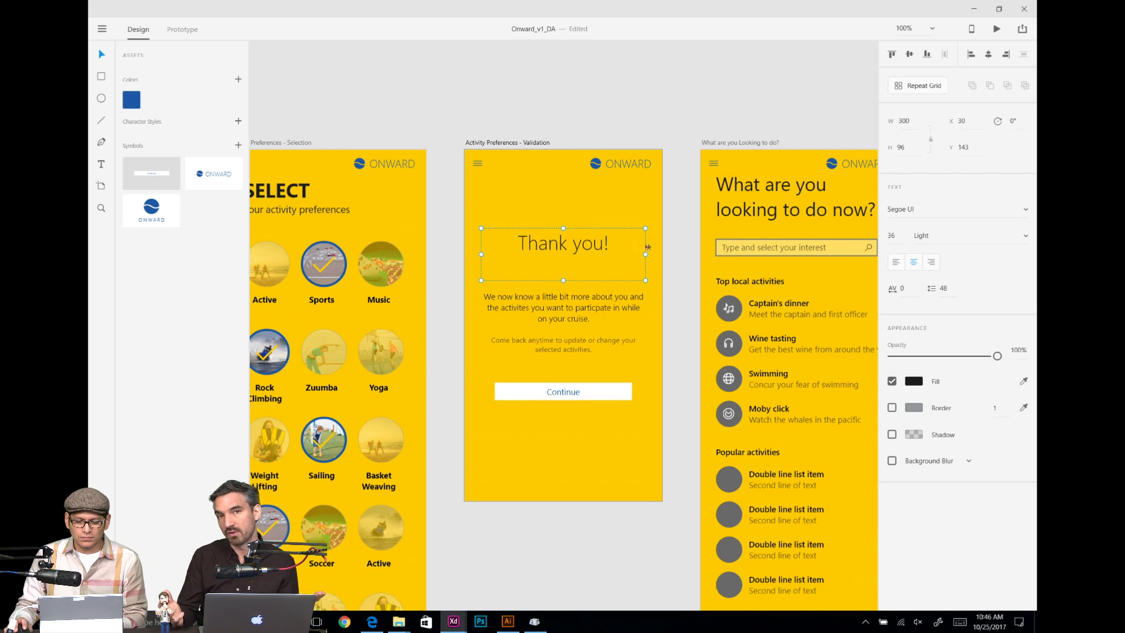
pyautogui.click(910, 54)
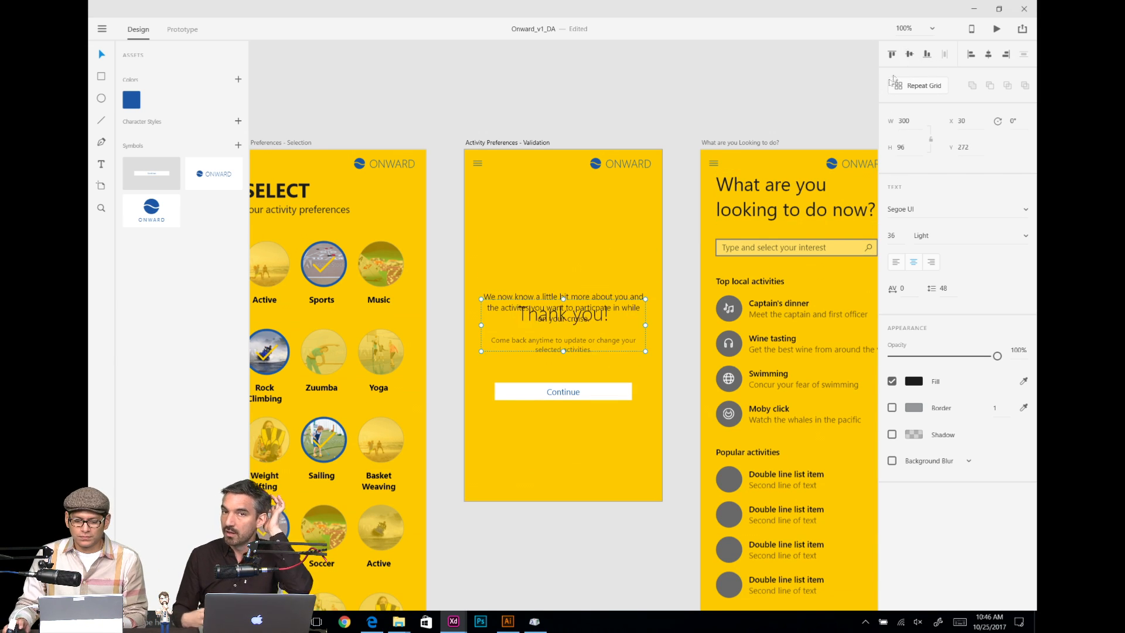
pyautogui.hotkey('ctrl', 'z')
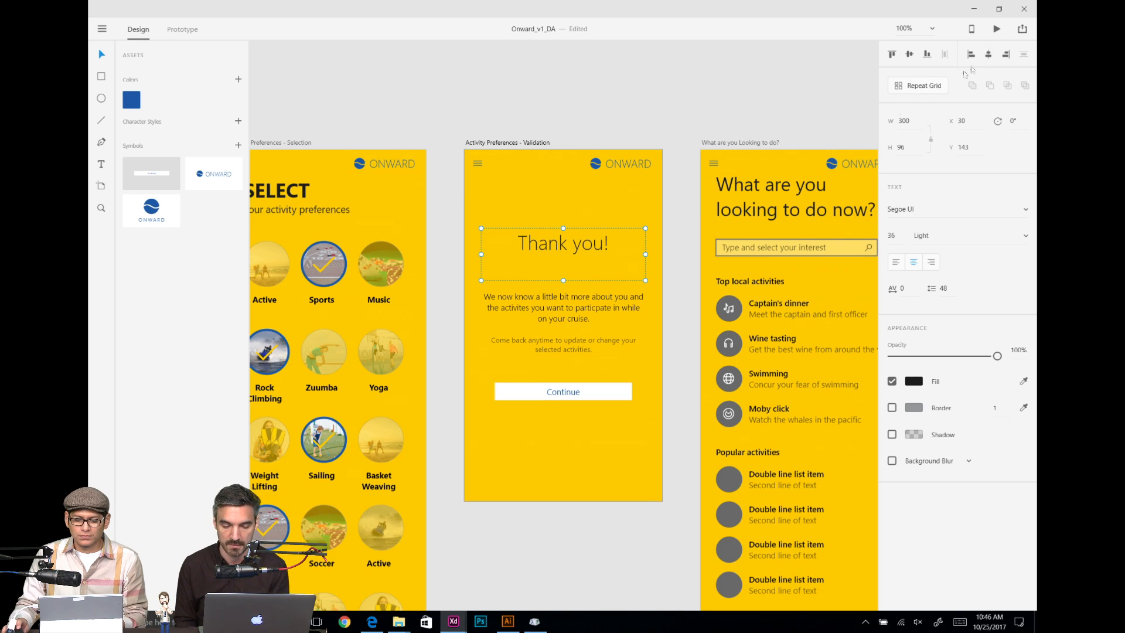
# Step: Set the font size of the "Thank you!" heading to 48
pyautogui.doubleClick(583, 244)
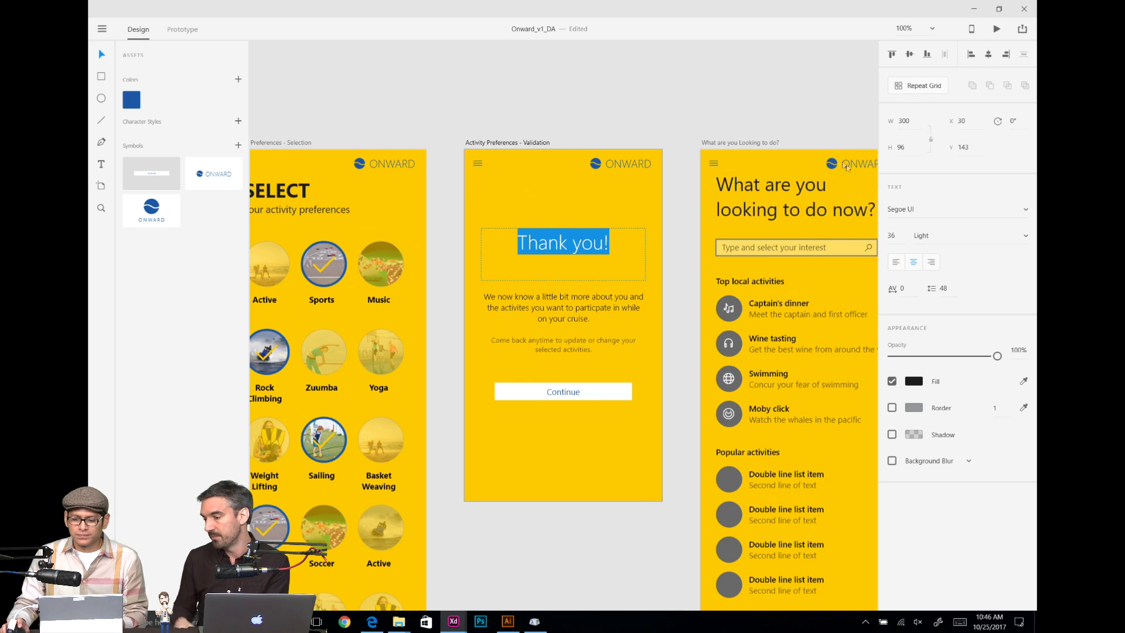
pyautogui.click(894, 235)
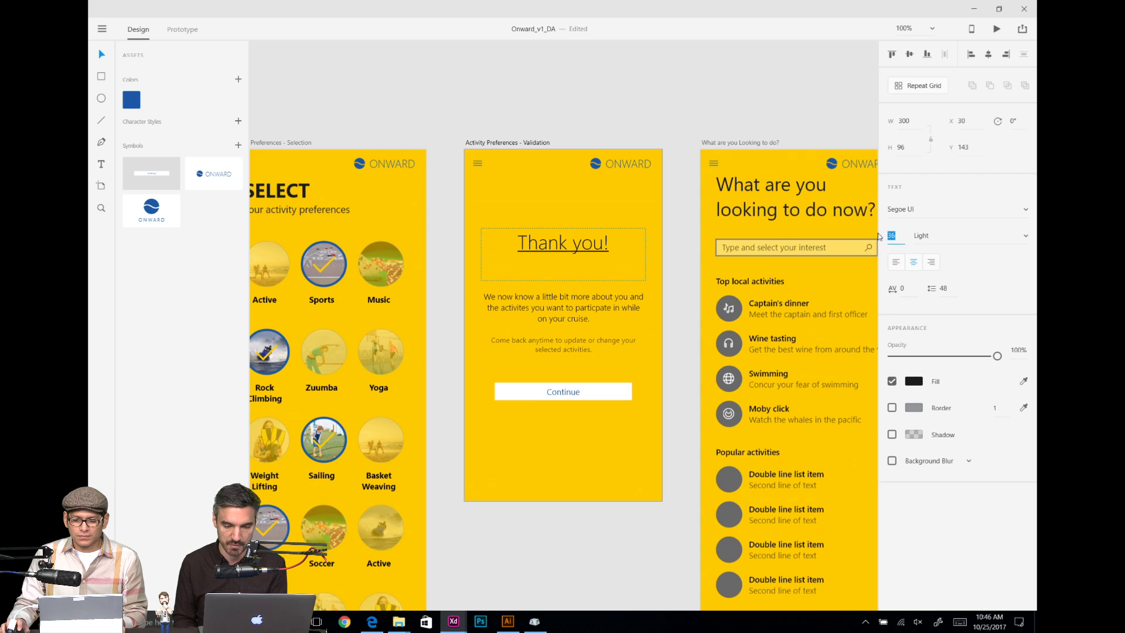
pyautogui.write('48')
pyautogui.press('Return')
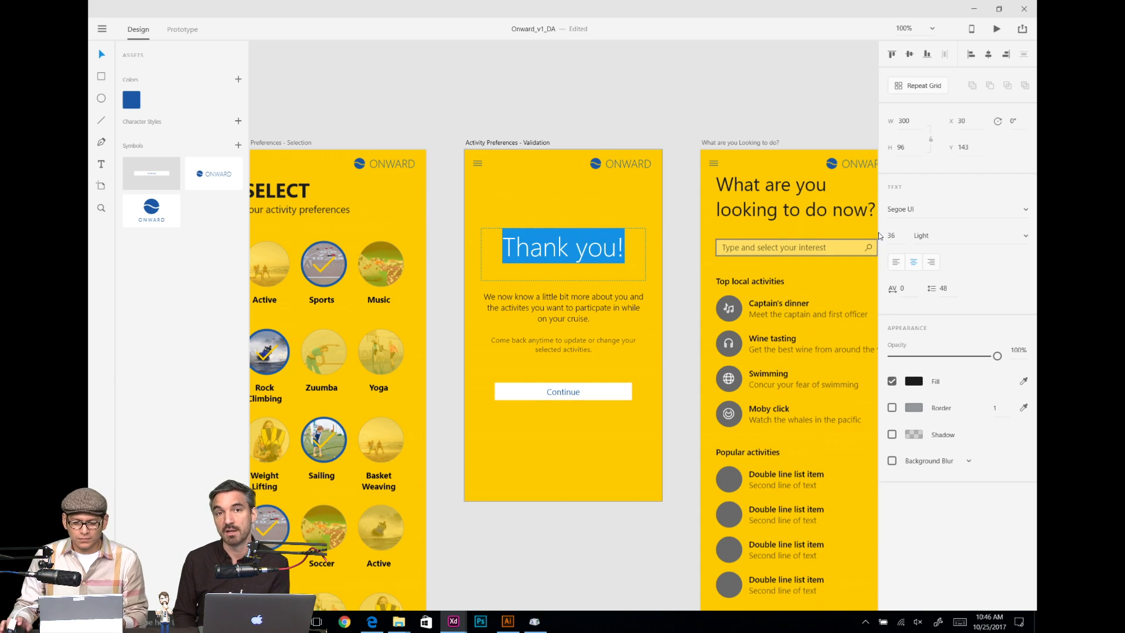
pyautogui.press('Escape')
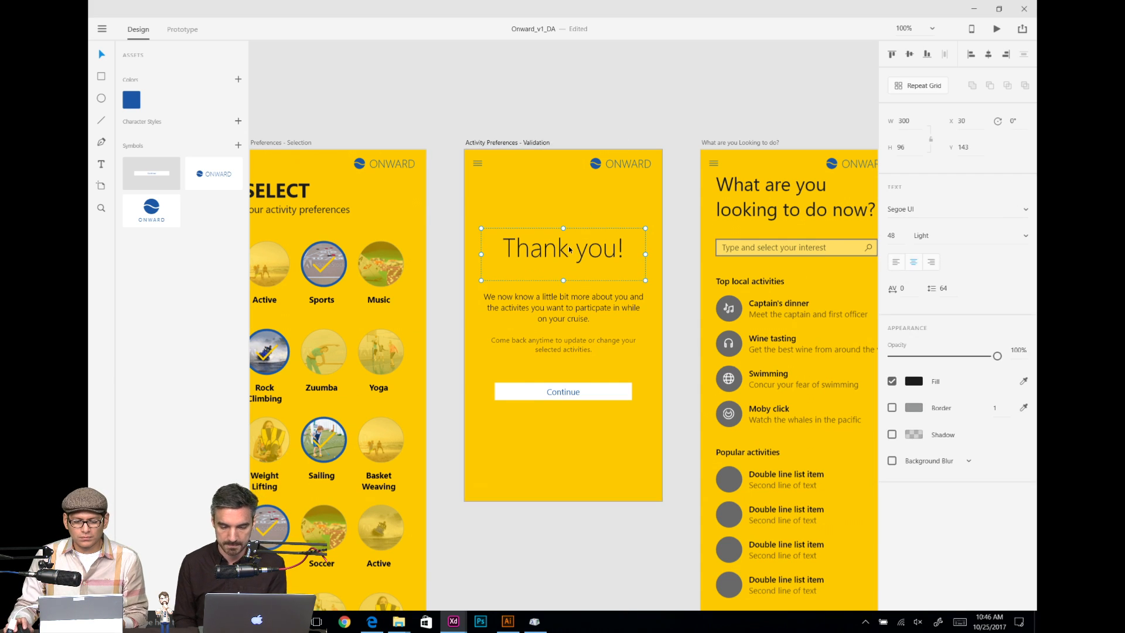
# Step: Fill the "Thank you!" heading with the saved brand blue, #1D58A5
pyautogui.click(922, 382)
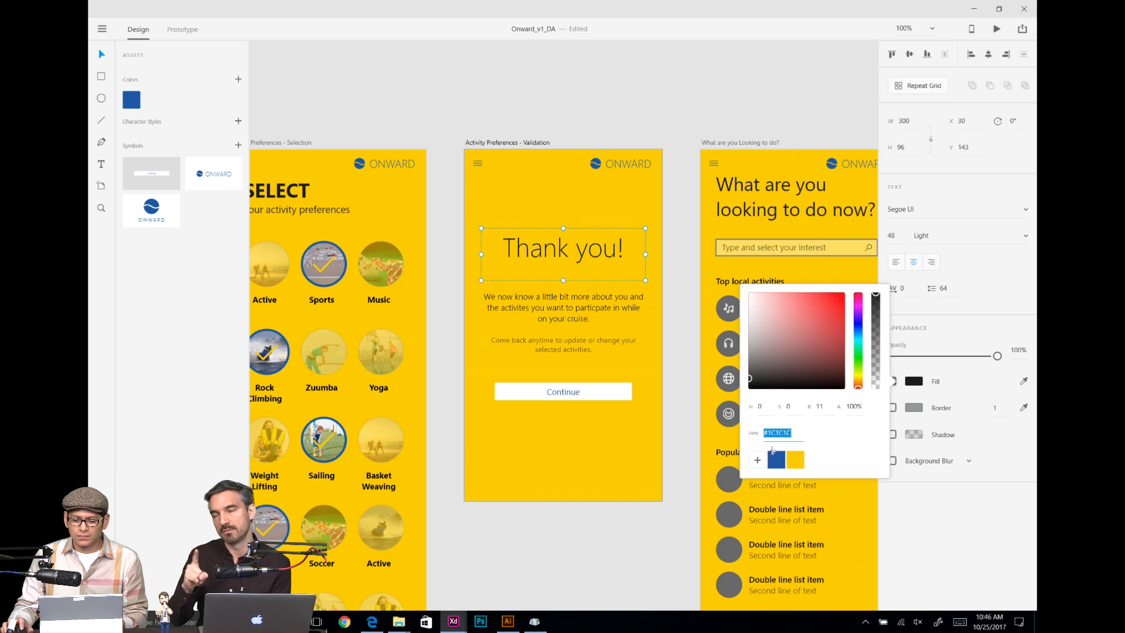
pyautogui.click(775, 468)
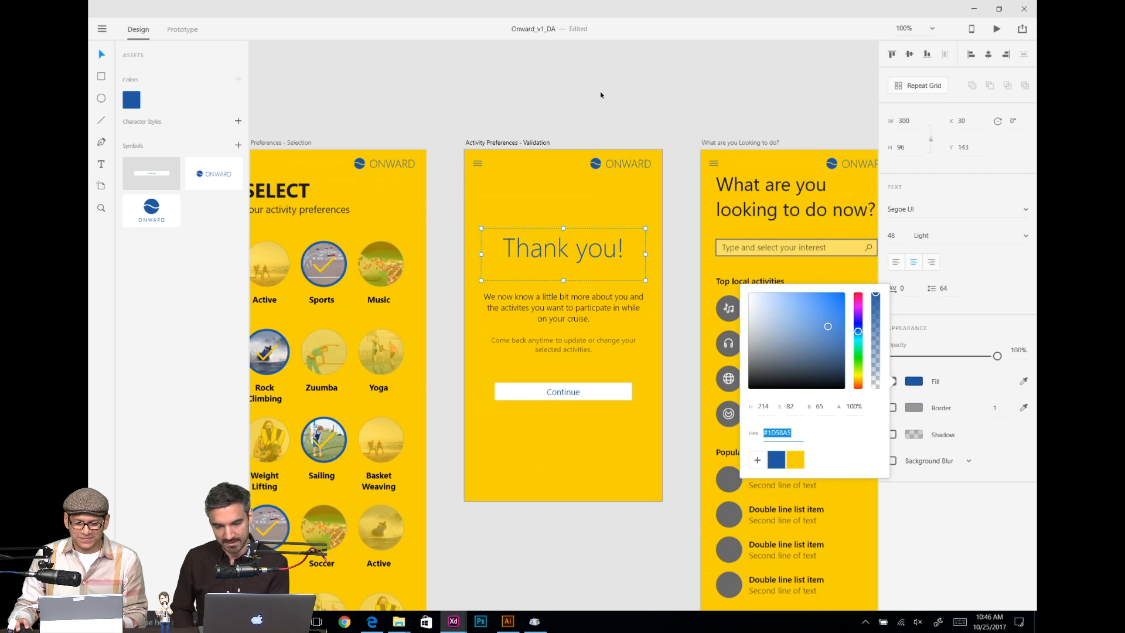
pyautogui.click(597, 94)
# Step: Recolor only the "Come back anytime" sentence with the saved brand blue swatch
pyautogui.click(570, 344)
pyautogui.doubleClick(569, 344)
pyautogui.moveTo(593, 350); pyautogui.dragTo(456, 340)
pyautogui.click(915, 381)
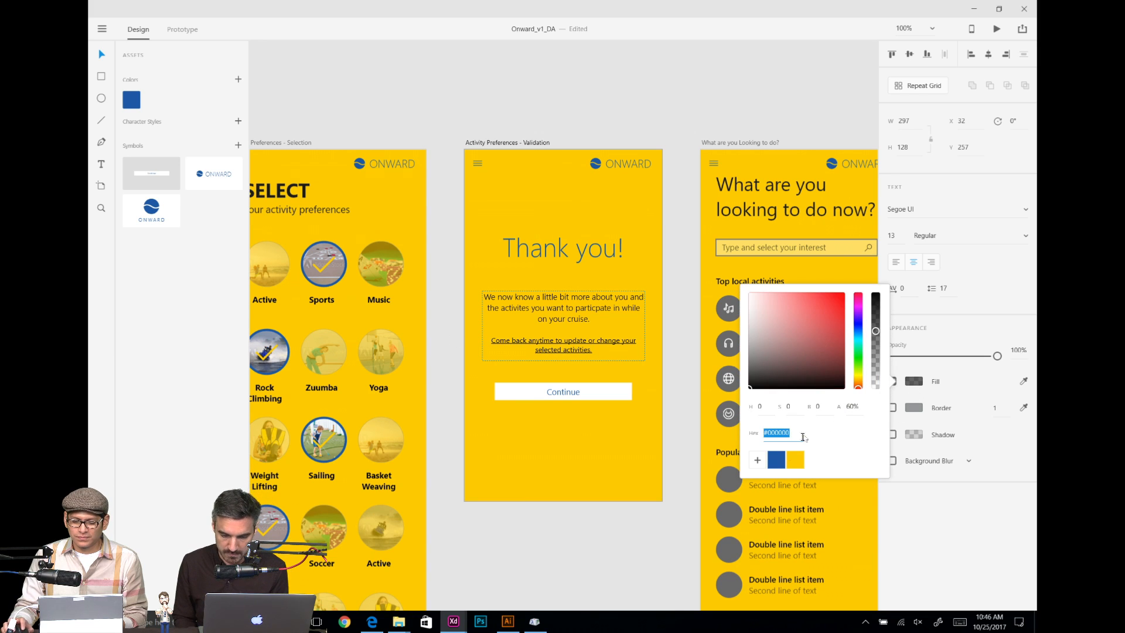
pyautogui.click(777, 459)
pyautogui.click(628, 126)
pyautogui.click(628, 126)
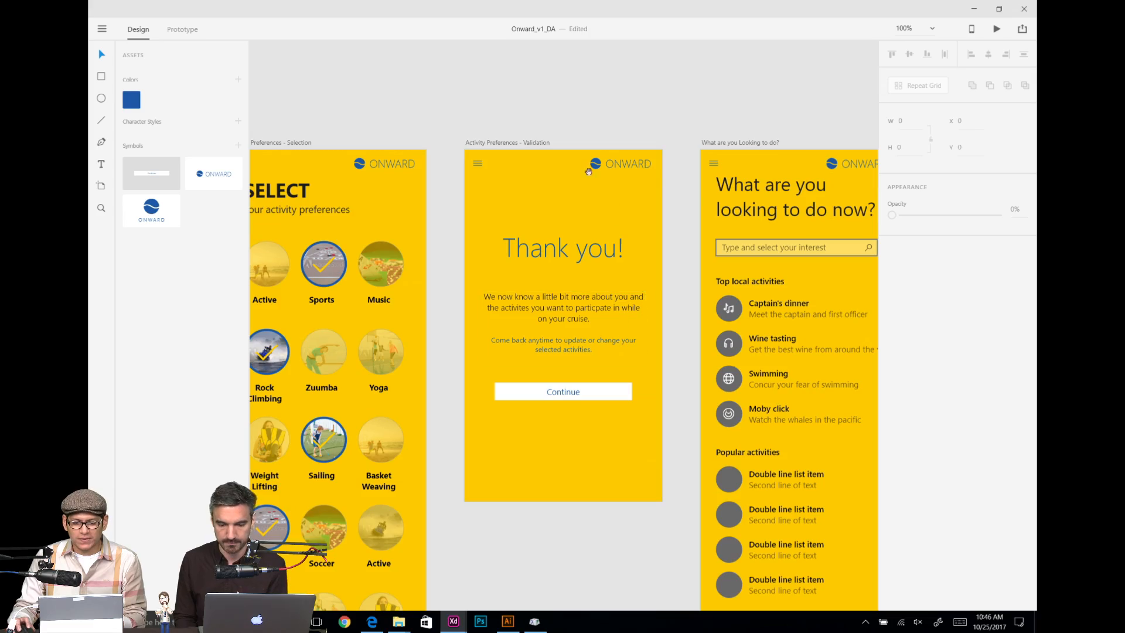
pyautogui.moveTo(588, 171); pyautogui.dragTo(670, 156)
pyautogui.moveTo(663, 195); pyautogui.dragTo(681, 115)
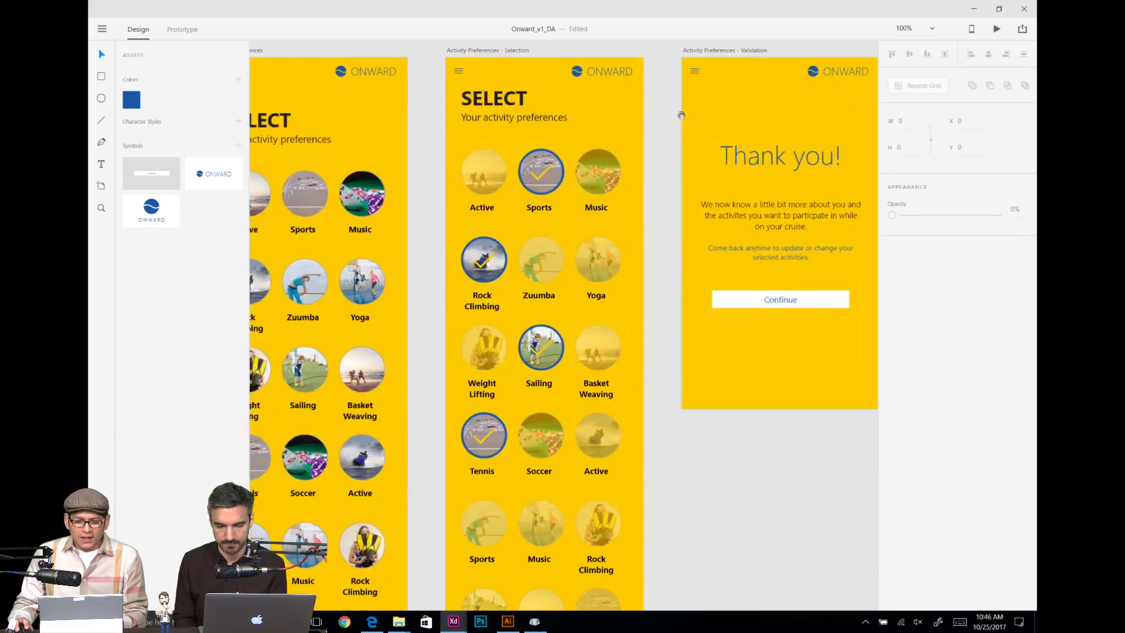
pyautogui.moveTo(733, 260); pyautogui.dragTo(614, 265)
pyautogui.hotkey('ctrl', '-')
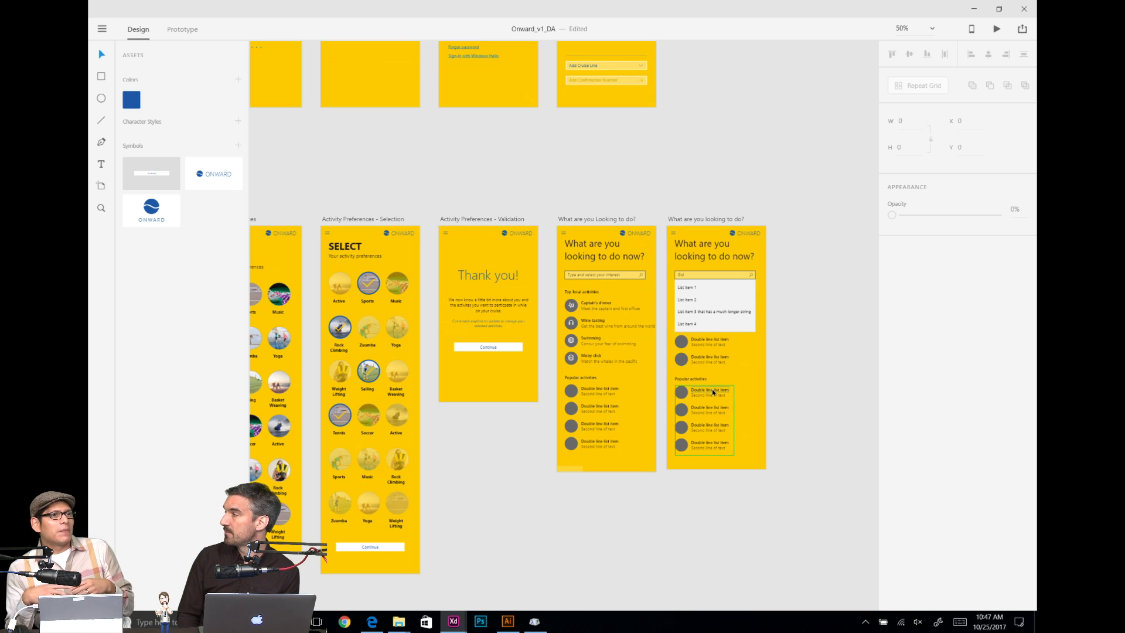
# Step: Switch to the WindowsUI document and examine its type styles and dark-theme date picker and calendar controls
pyautogui.hotkey('alt', 'Tab')
pyautogui.hotkey('alt', 'Tab')
pyautogui.hotkey('alt', 'Tab')
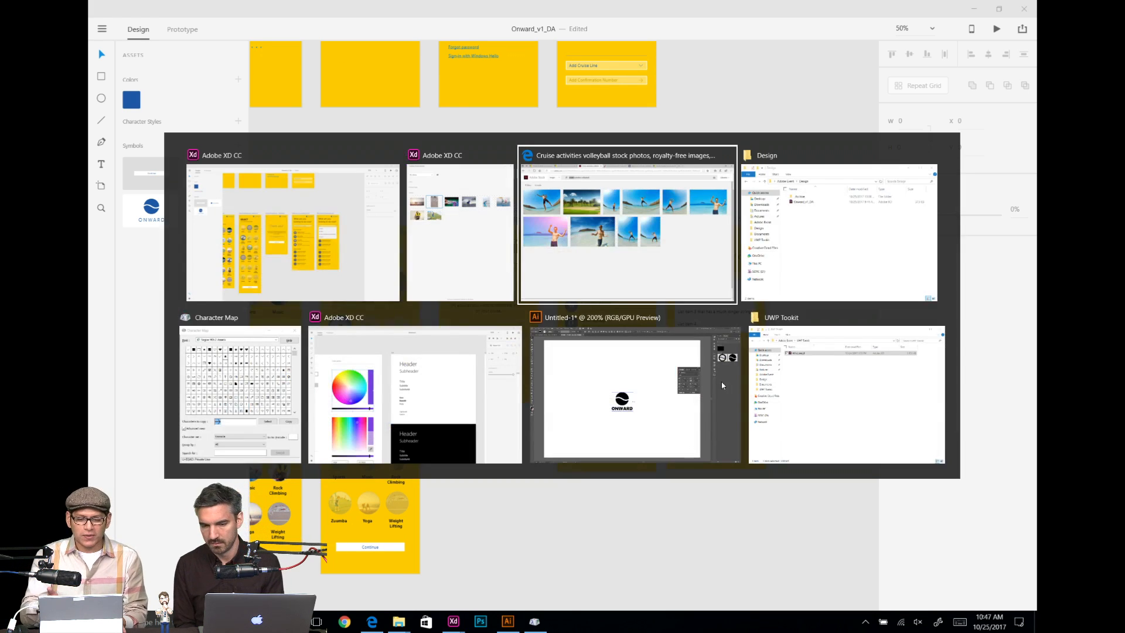
pyautogui.hotkey('alt', 'Tab')
pyautogui.hotkey('alt', 'Tab')
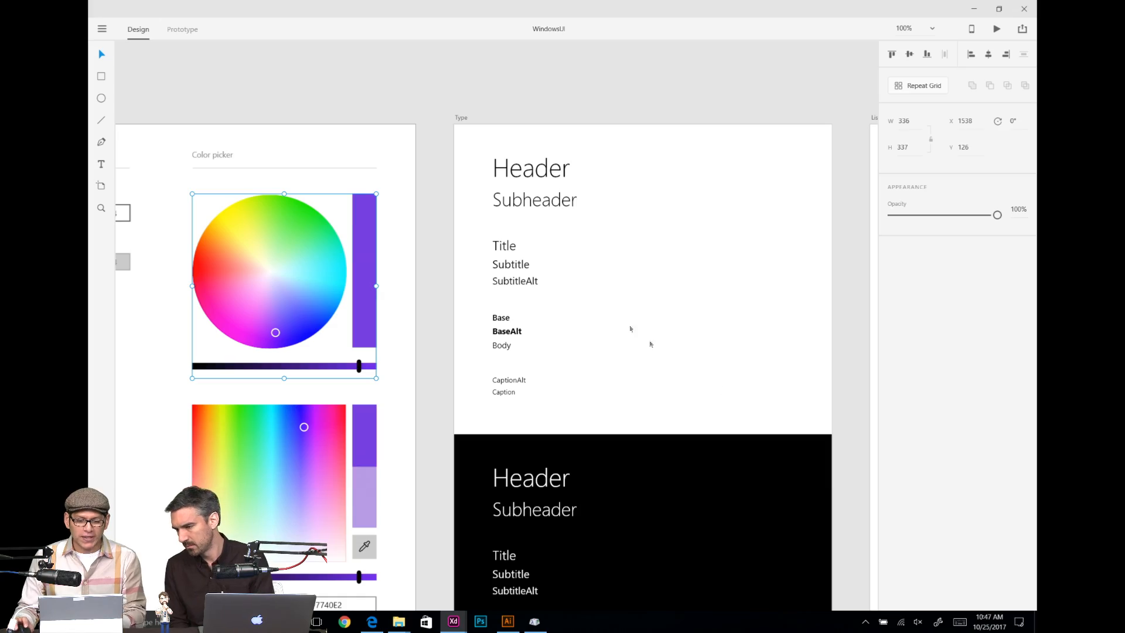
pyautogui.hotkey('ctrl', '-')
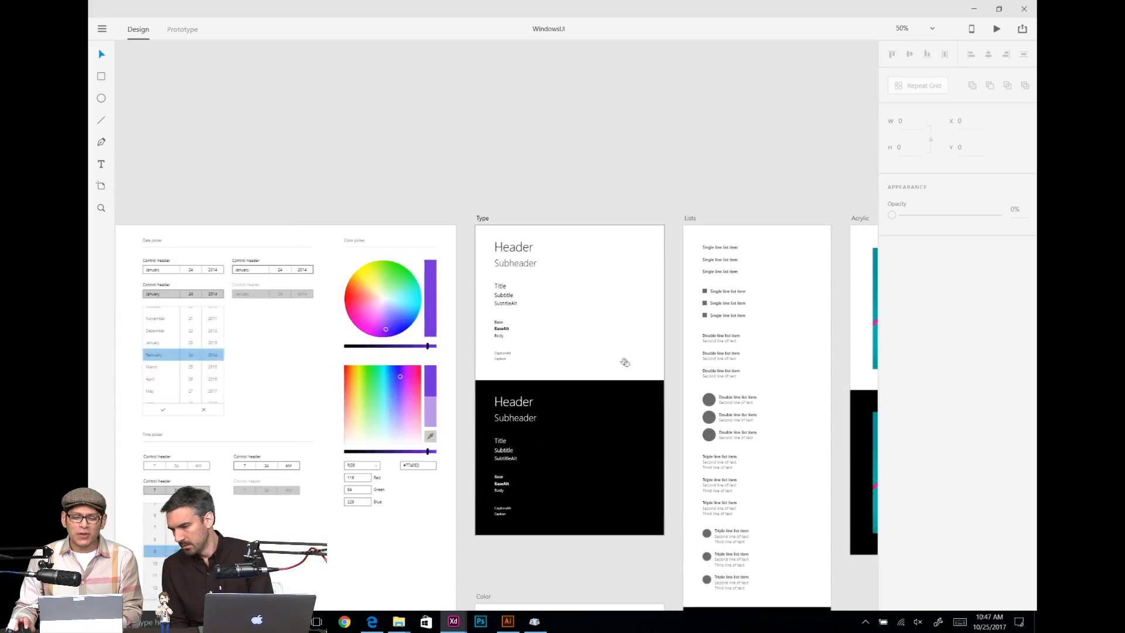
pyautogui.moveTo(651, 501); pyautogui.dragTo(556, 306)
pyautogui.scroll(-5, 556, 306)
pyautogui.hscroll(-8, 545, 281)
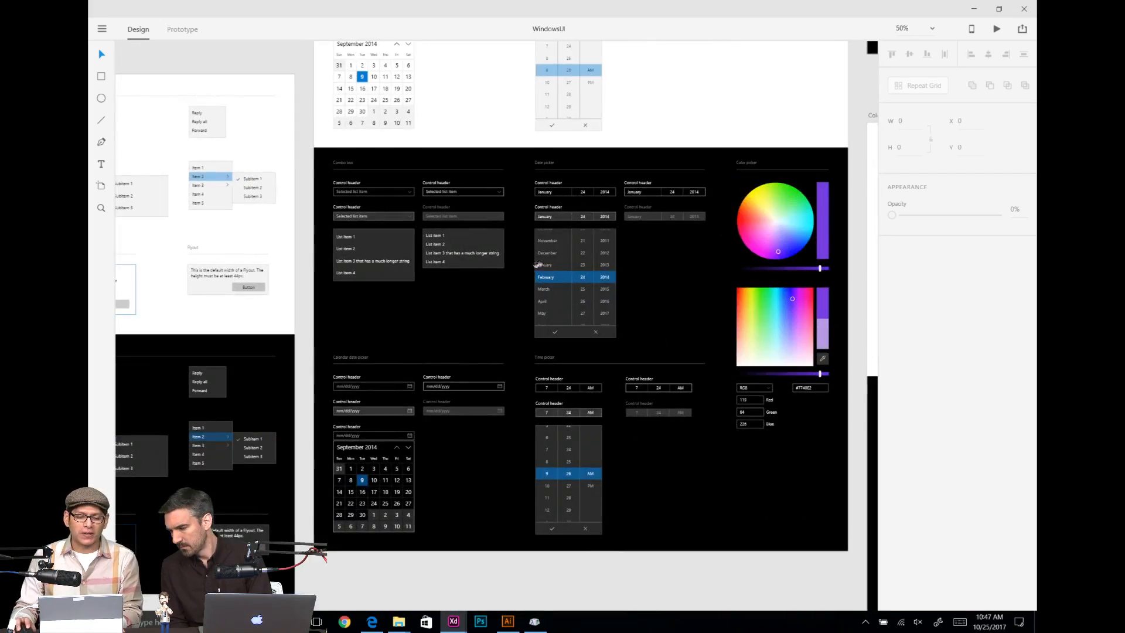
pyautogui.click(537, 265)
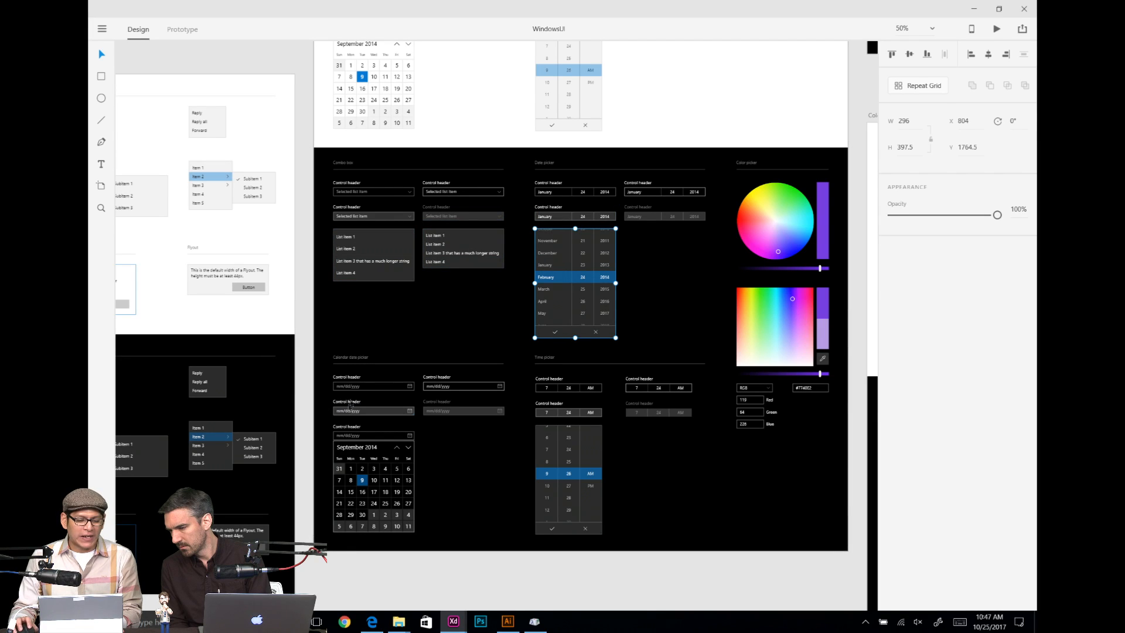
pyautogui.click(390, 484)
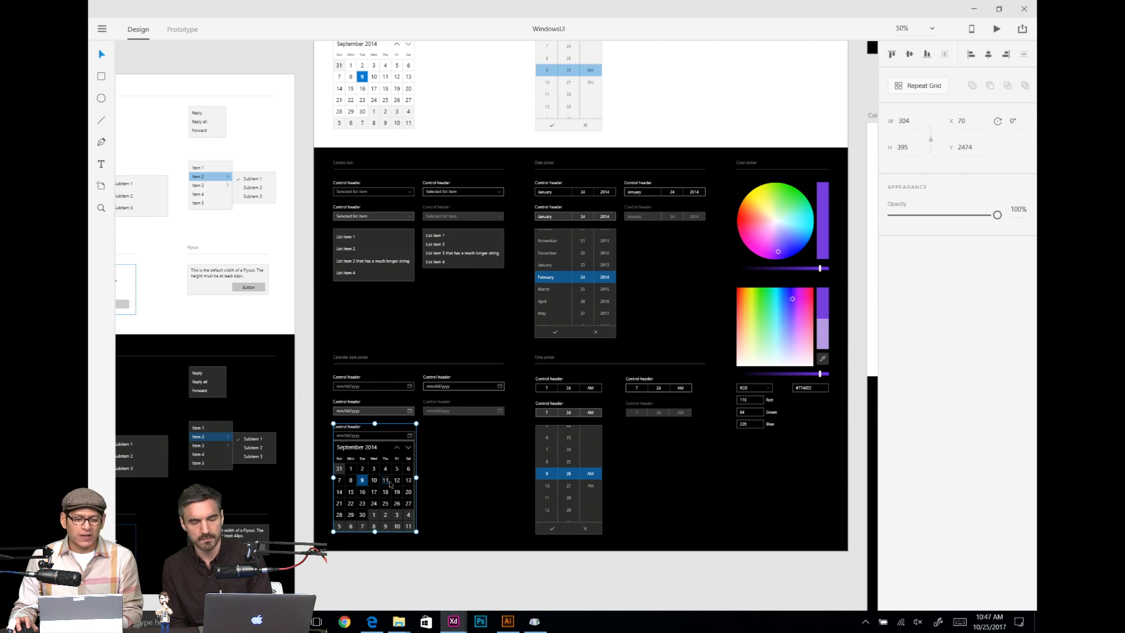
# Step: Return to the Onward_v1_DA document and save it
pyautogui.hotkey('alt', 'Tab')
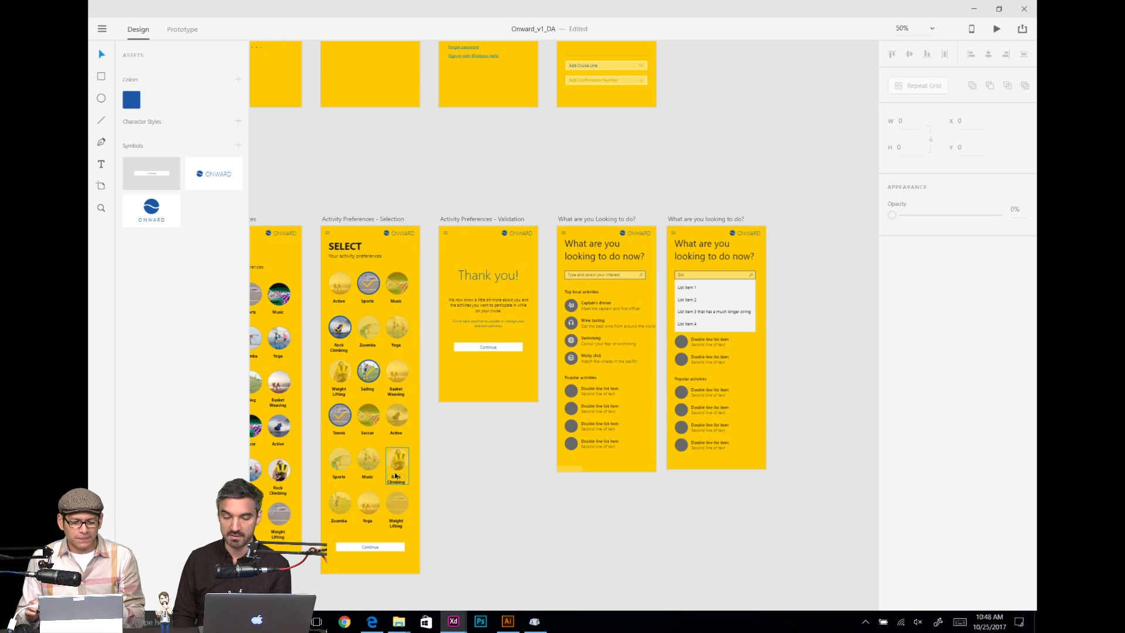
pyautogui.scroll(1, 569, 248)
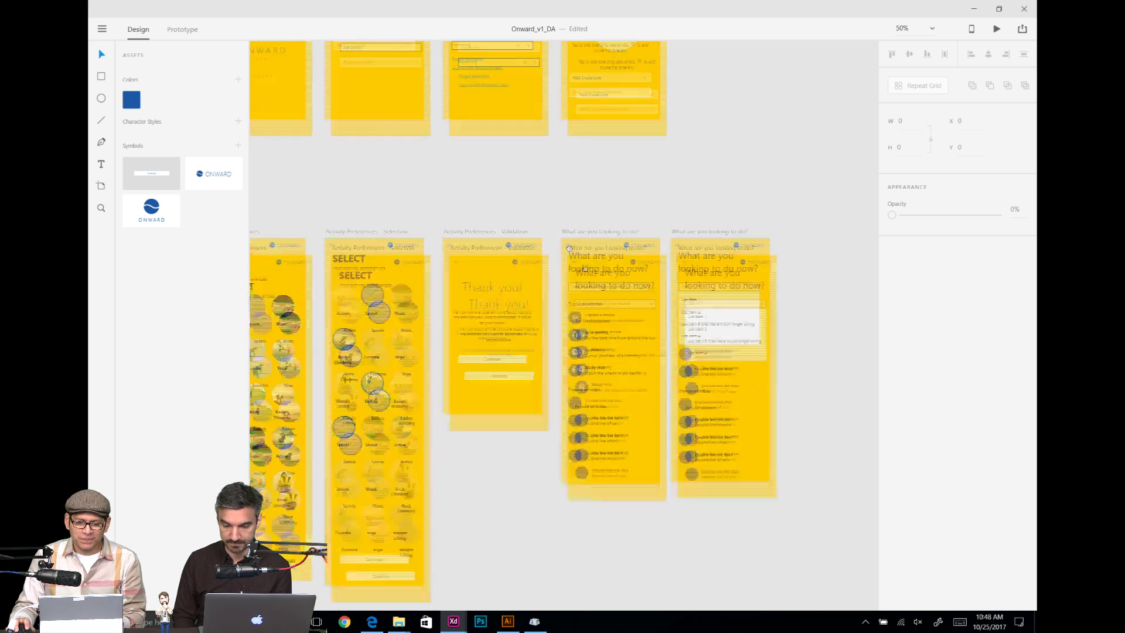
pyautogui.scroll(3, 569, 248)
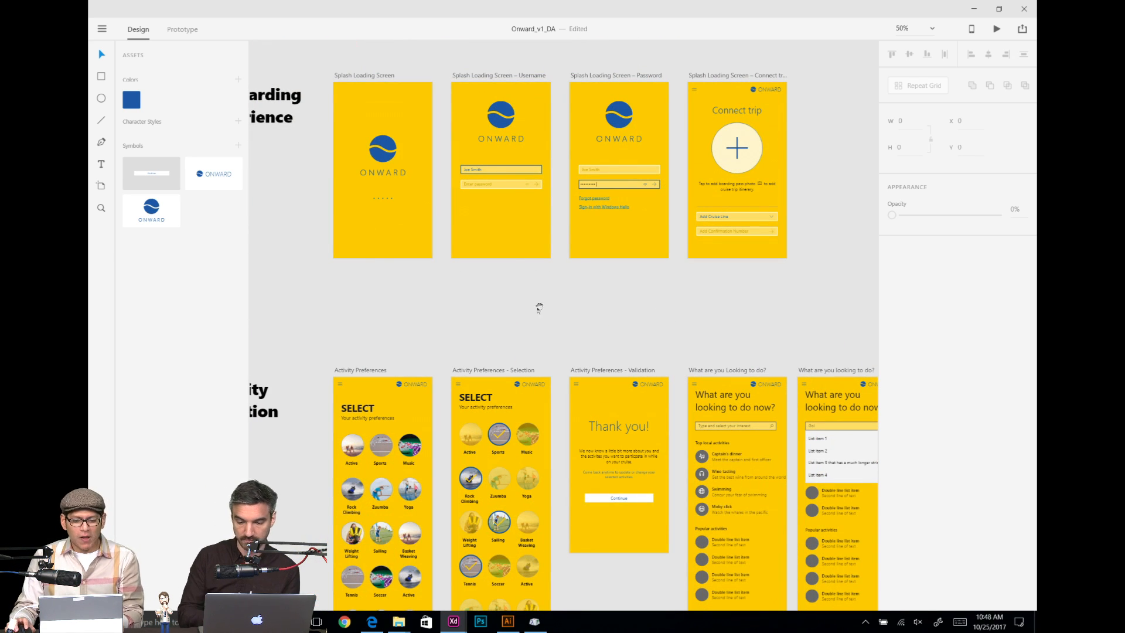
pyautogui.hscroll(3, 539, 308)
pyautogui.hotkey('ctrl', 's')
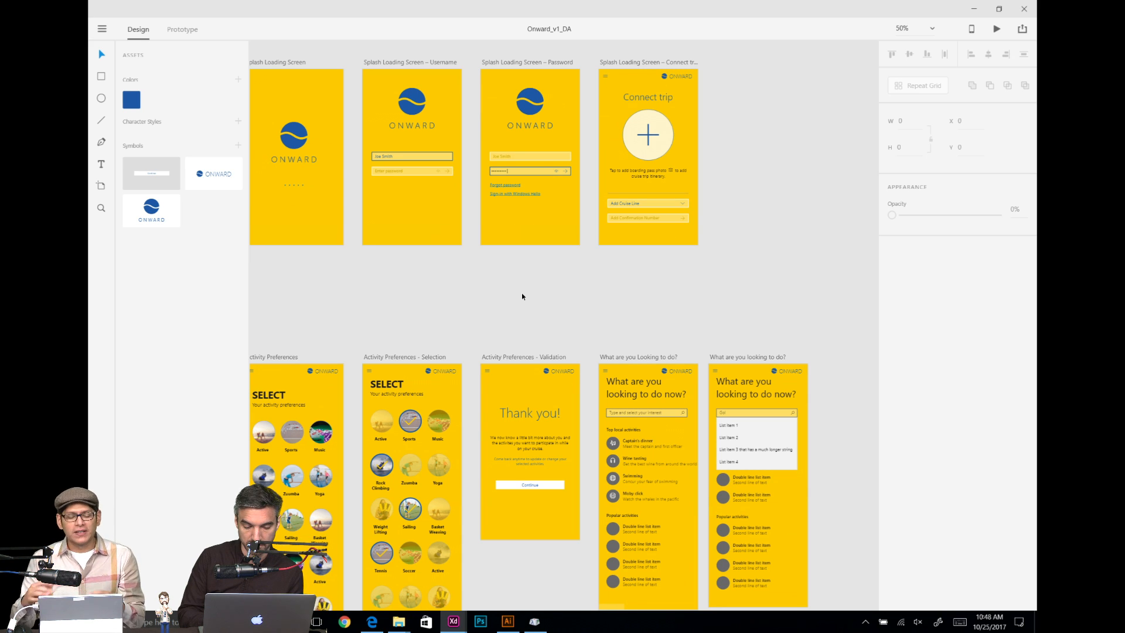
# Step: Preview the prototype from the splash screen through login and Connect trip, and check scrolling on the activity preferences screen
pyautogui.hscroll(-5, 499, 293)
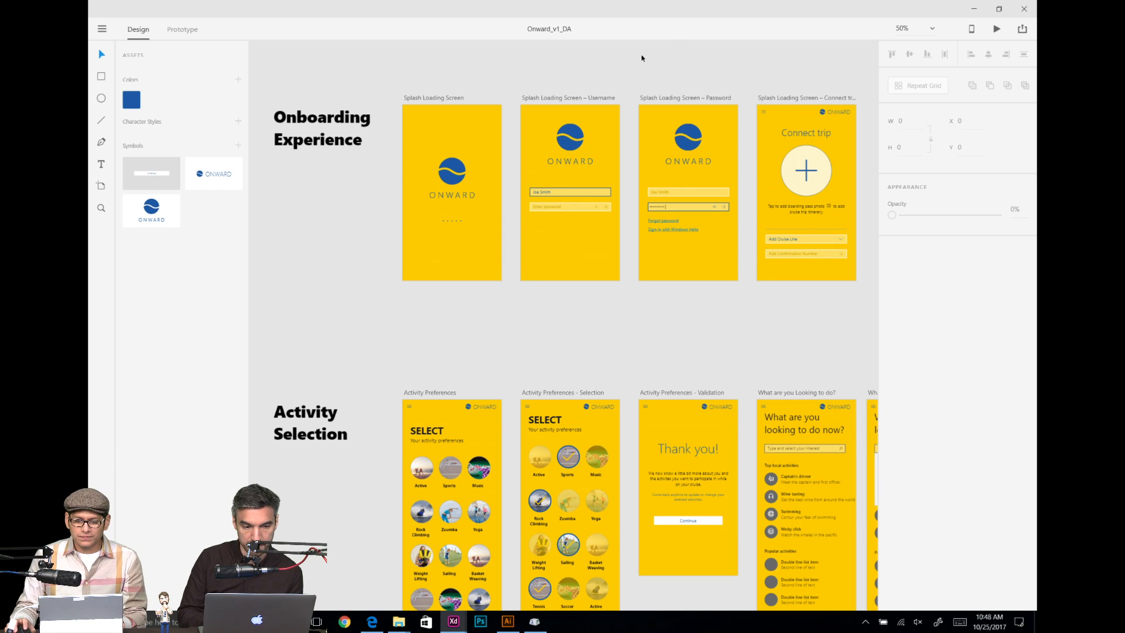
pyautogui.click(997, 29)
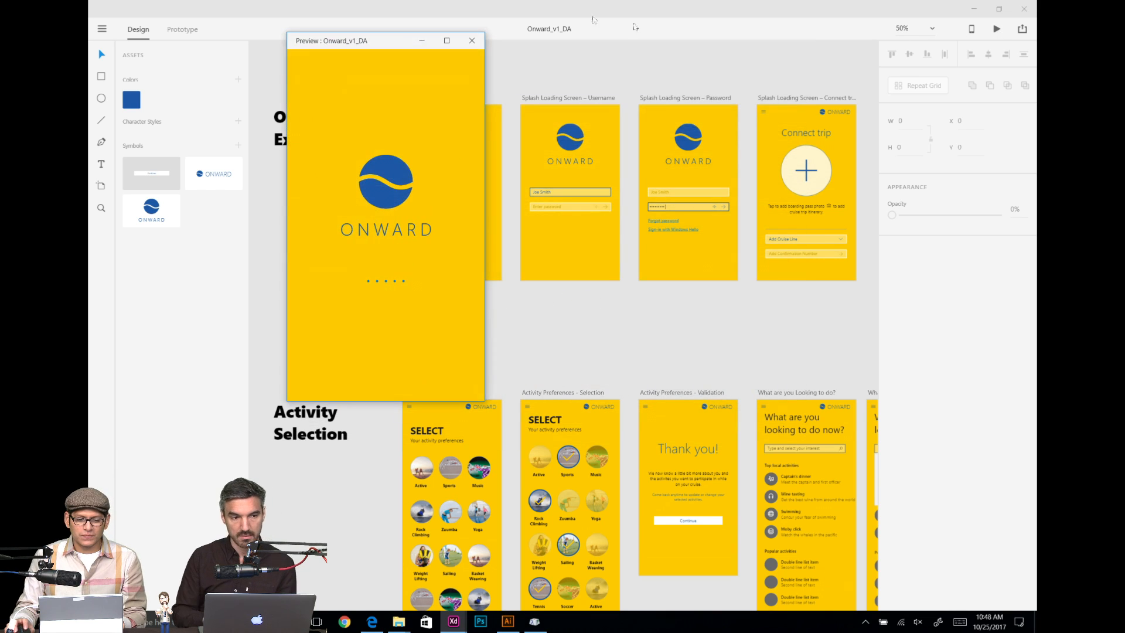
pyautogui.moveTo(389, 41); pyautogui.dragTo(539, 100)
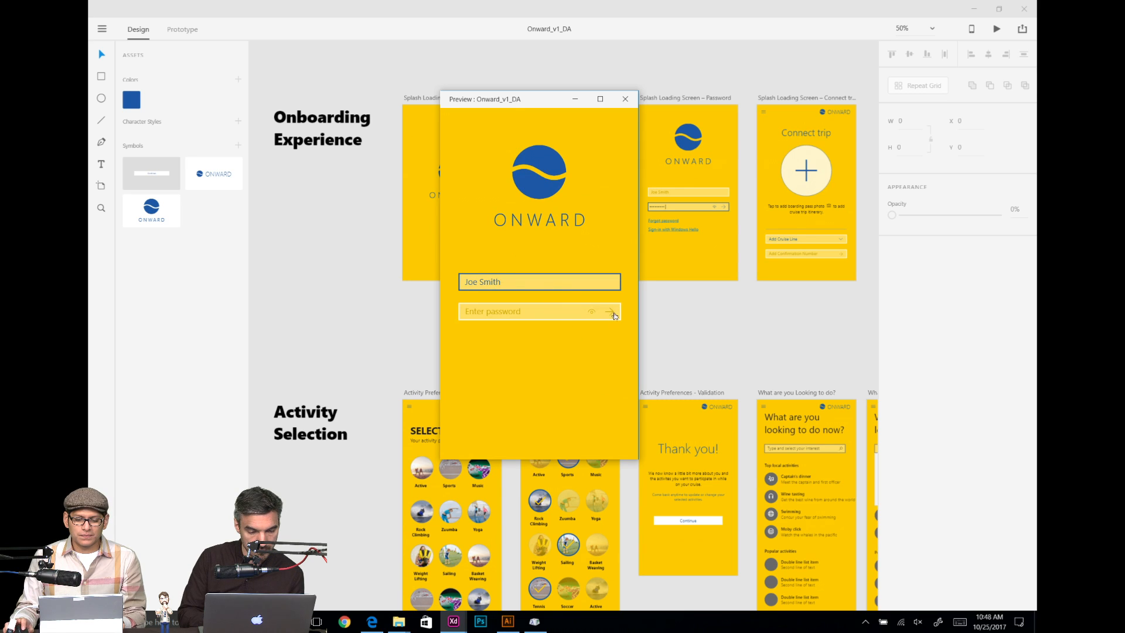
pyautogui.click(612, 316)
pyautogui.click(557, 359)
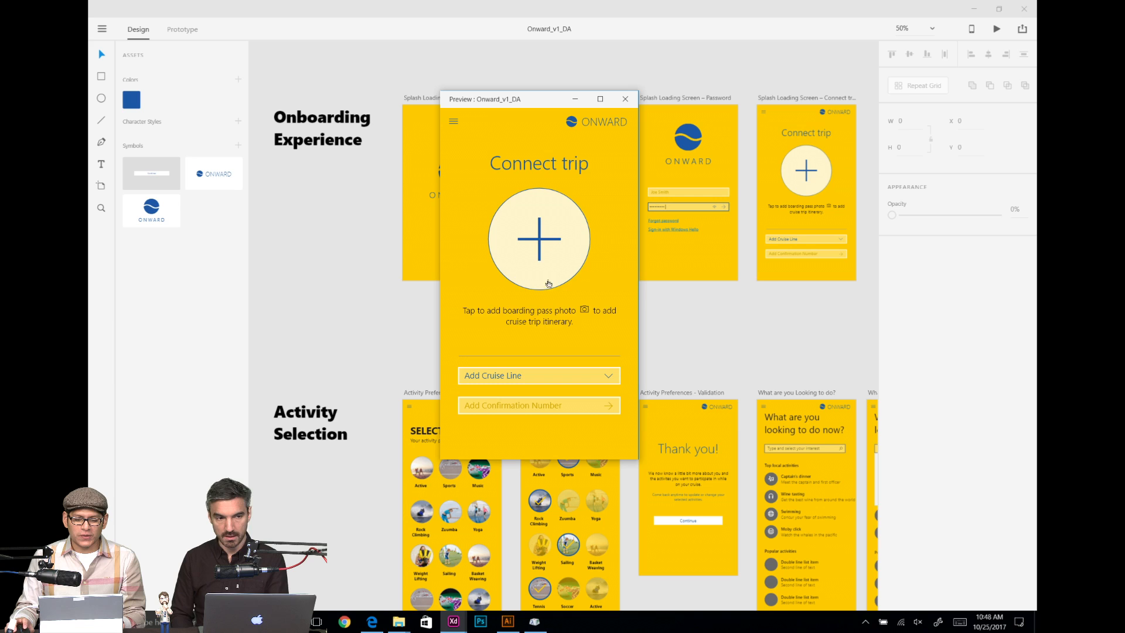
pyautogui.click(552, 274)
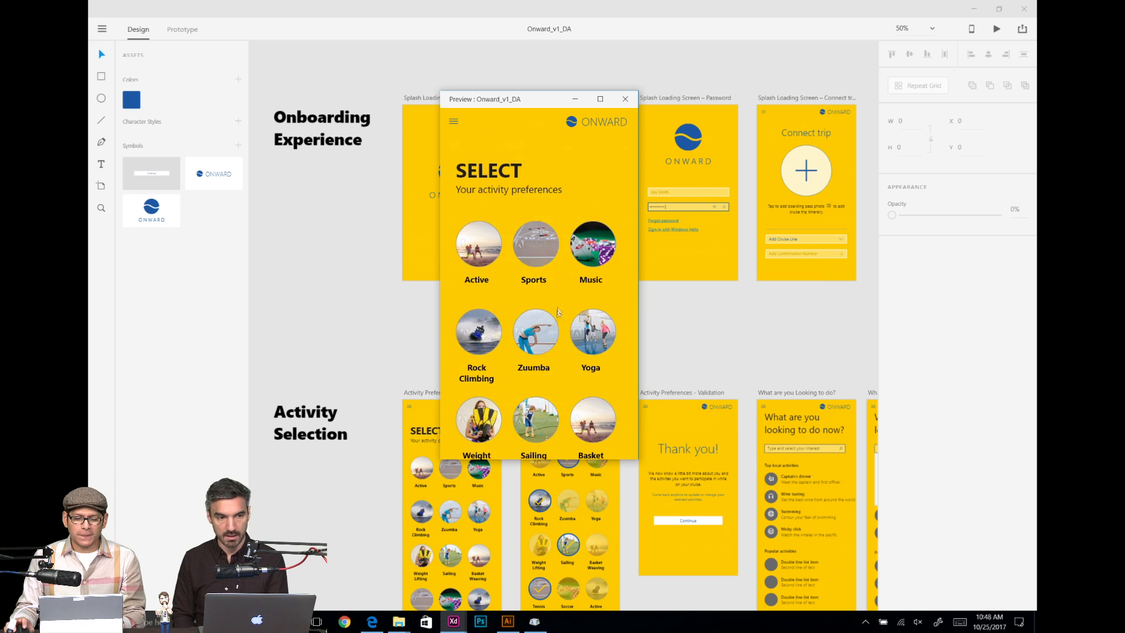
pyautogui.scroll(-10, 523, 283)
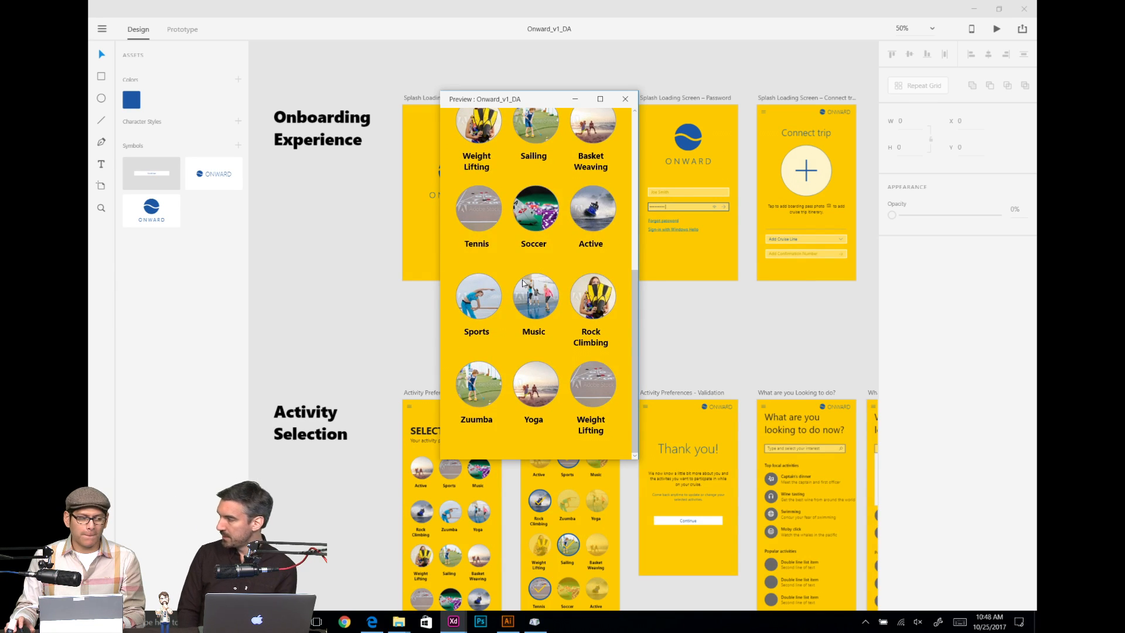
# Step: Preview the selected activities on the activity preferences screen through to the Thank you! screen and close the preview
pyautogui.scroll(10, 523, 282)
pyautogui.click(533, 241)
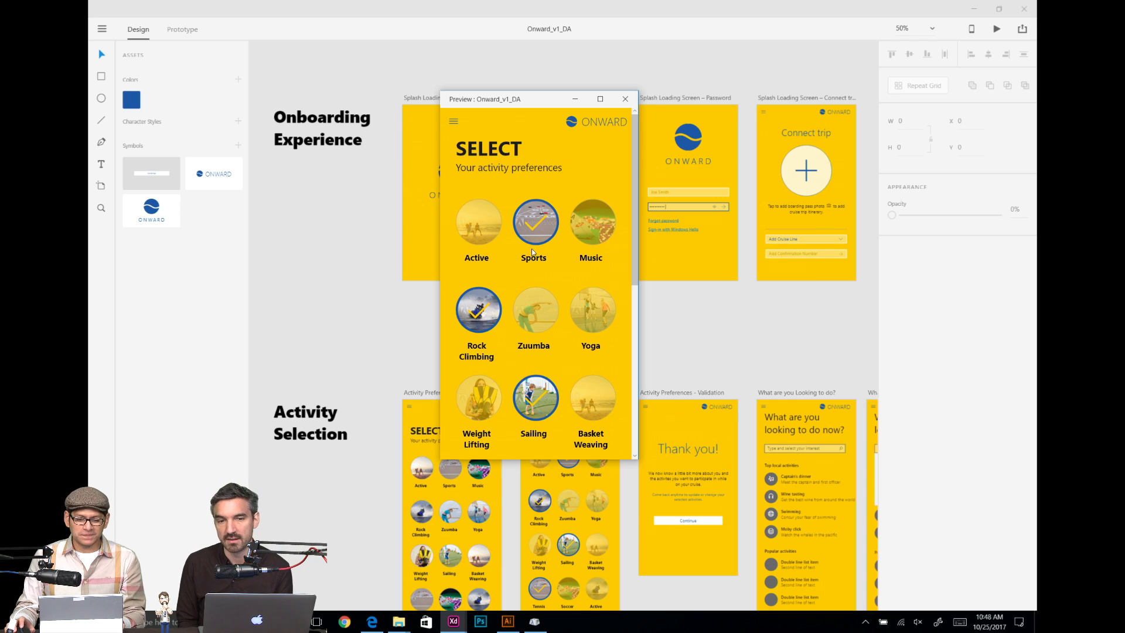
pyautogui.click(545, 251)
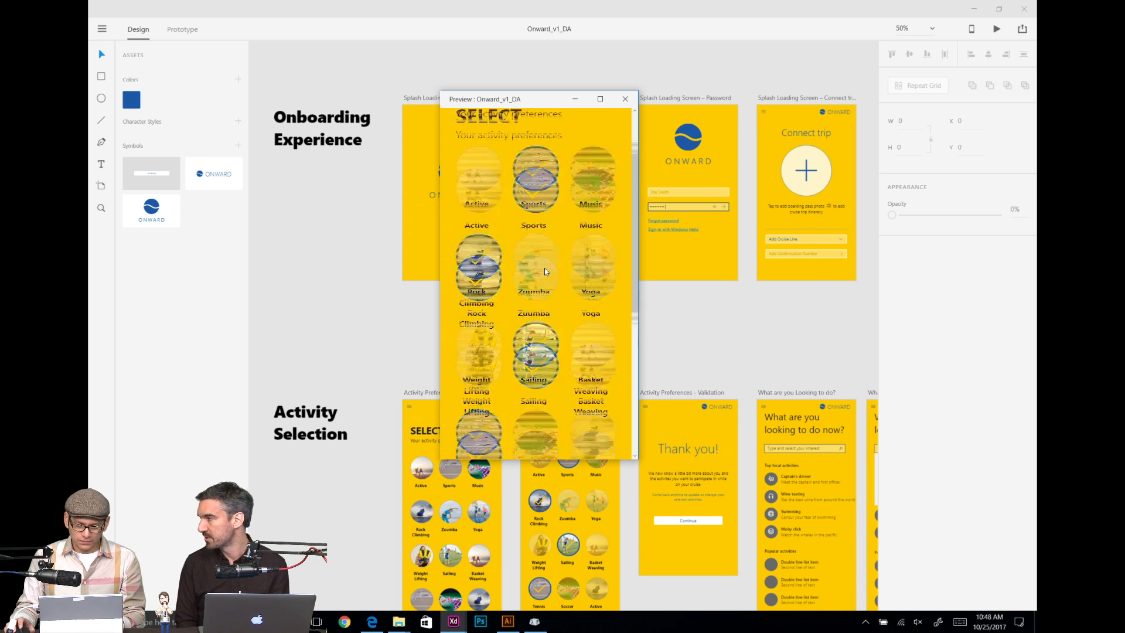
pyautogui.click(542, 413)
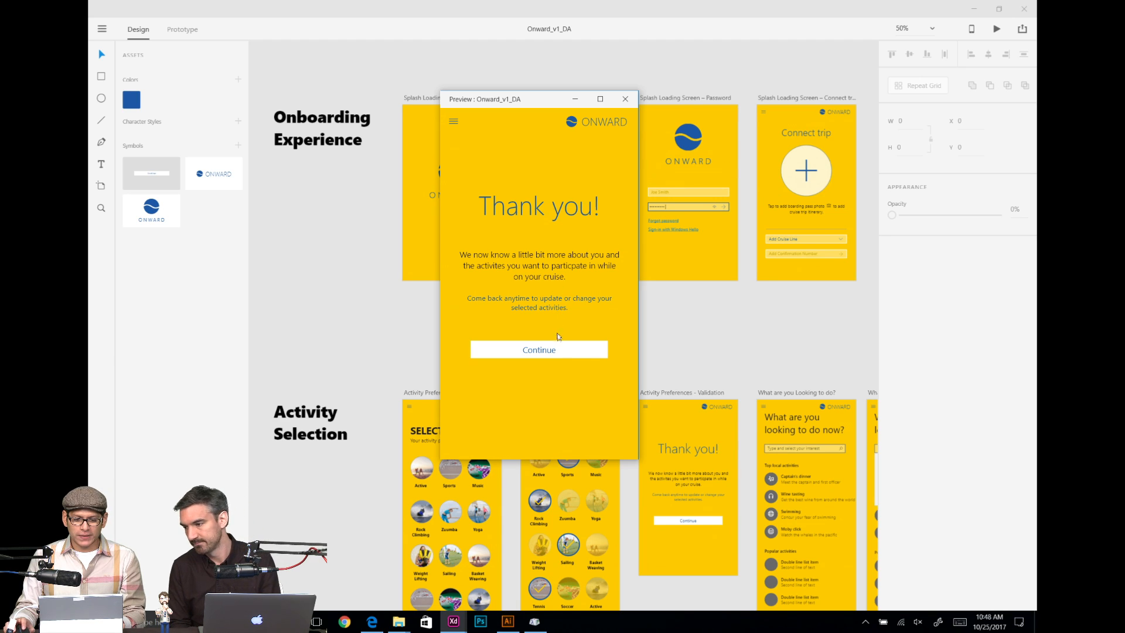
pyautogui.click(620, 104)
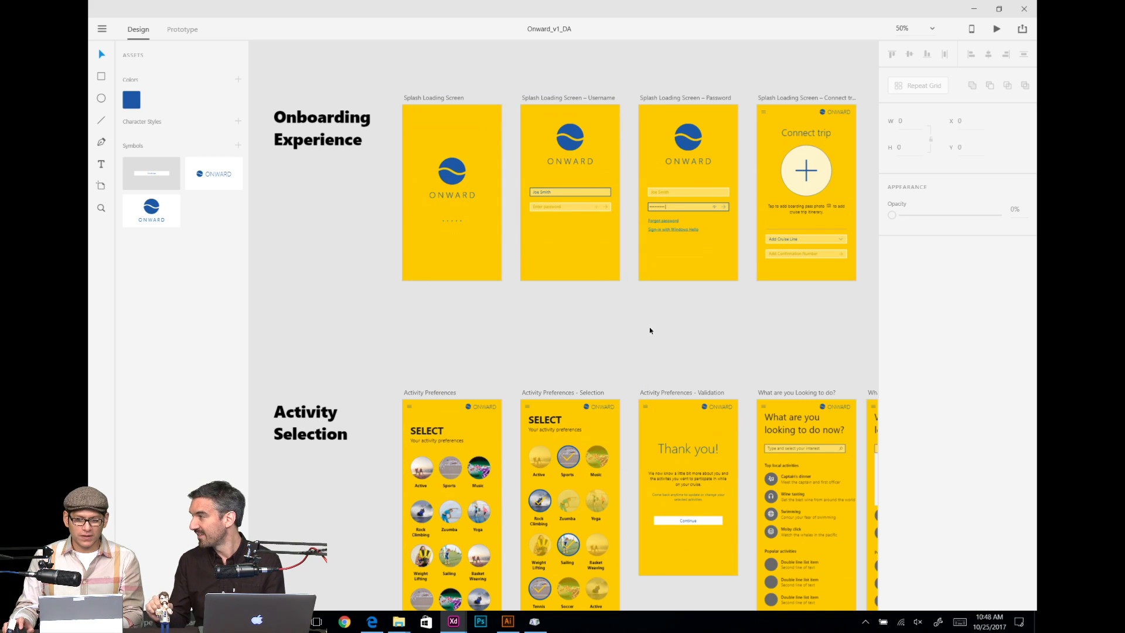
# Step: Replay the prototype preview from the splash screen through login, Connect trip and activity preferences to the Thank you! screen
pyautogui.click(997, 29)
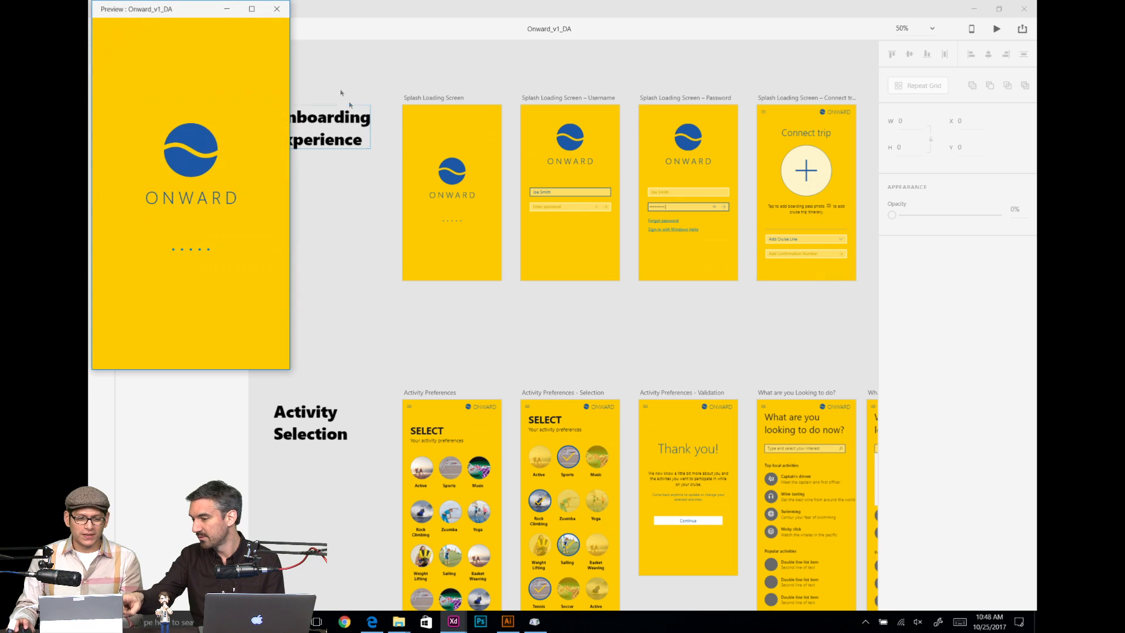
pyautogui.moveTo(181, 10); pyautogui.dragTo(532, 136)
pyautogui.click(552, 216)
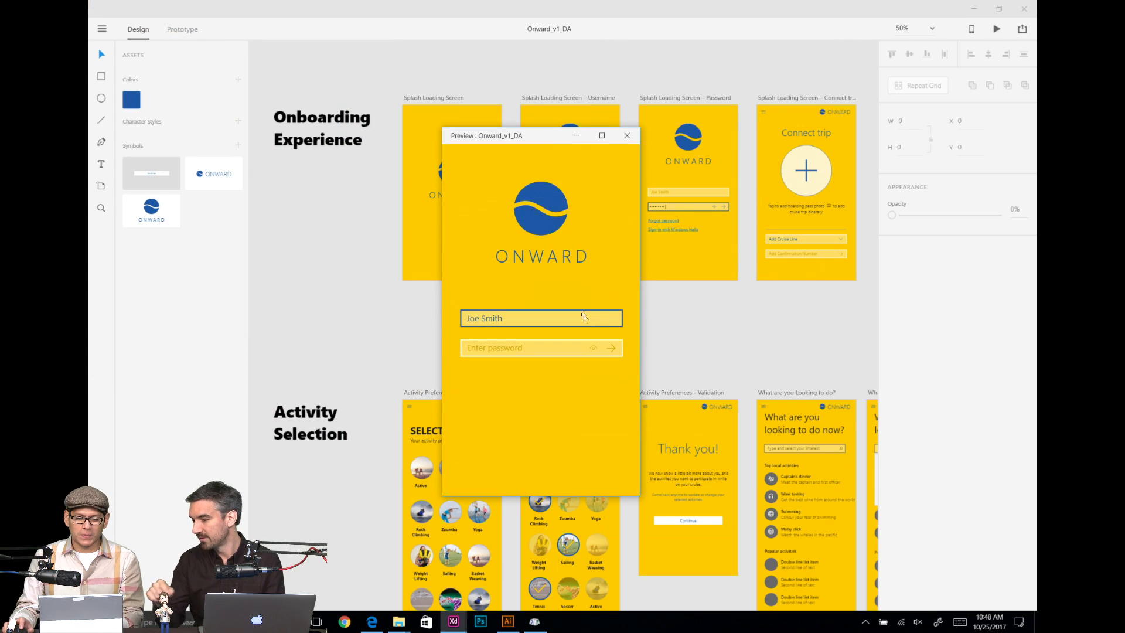
pyautogui.click(612, 350)
pyautogui.click(611, 350)
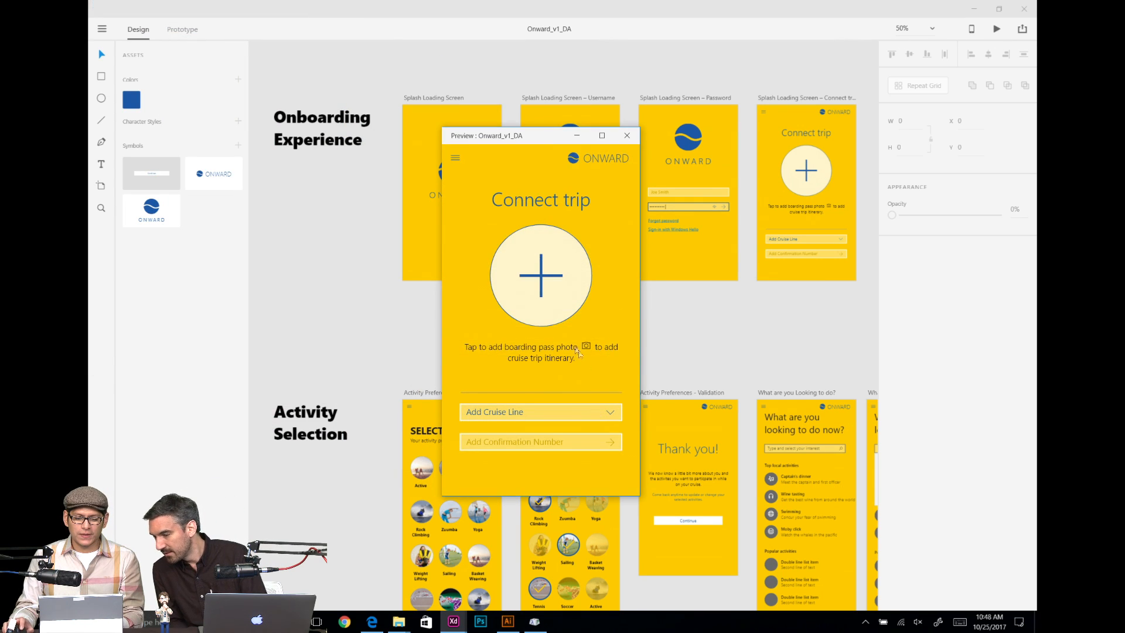
pyautogui.click(554, 285)
pyautogui.scroll(-1, 541, 333)
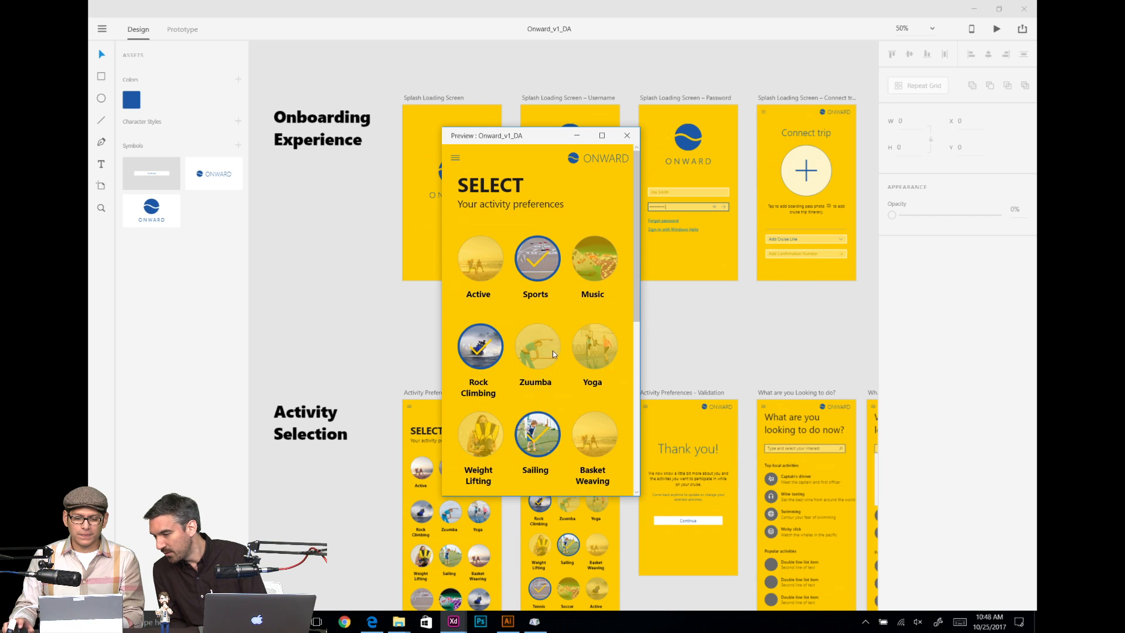
pyautogui.scroll(-5, 562, 413)
pyautogui.click(543, 447)
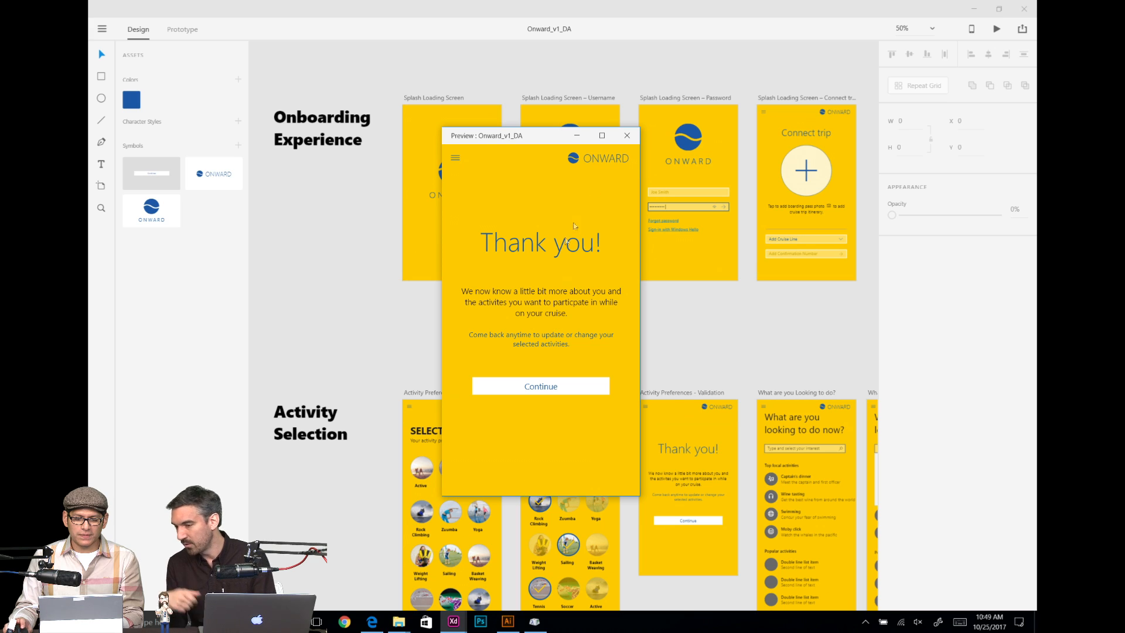
pyautogui.click(231, 3)
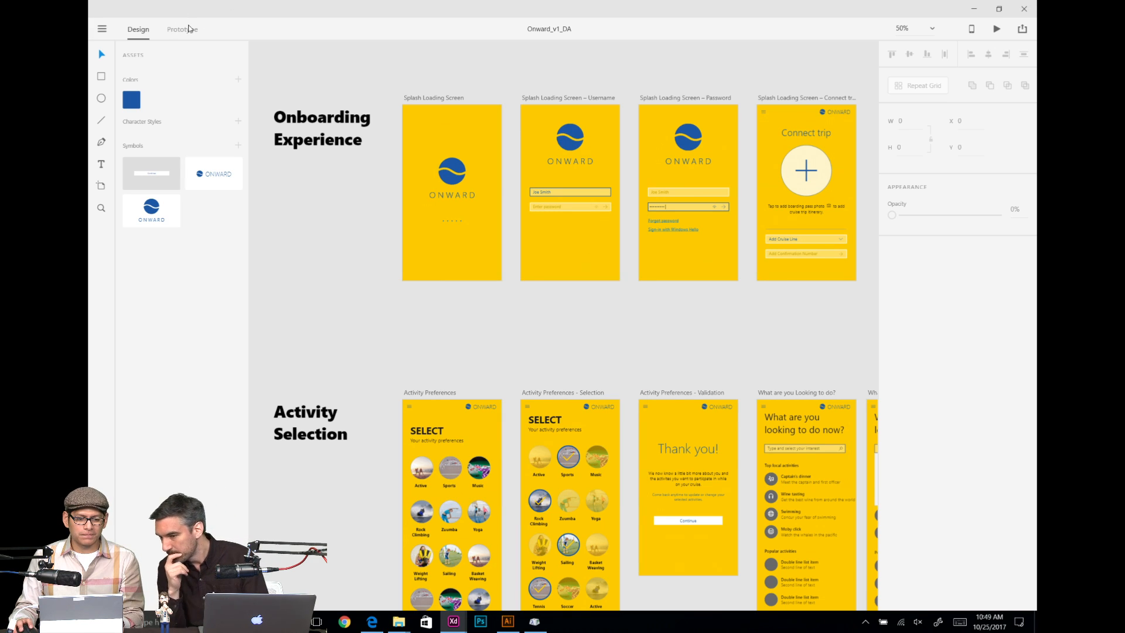
# Step: In prototype mode, link the Activity Preferences - Validation artboard to What are you Looking to do? with a 0.2 s Dissolve and Ease Out
pyautogui.click(189, 29)
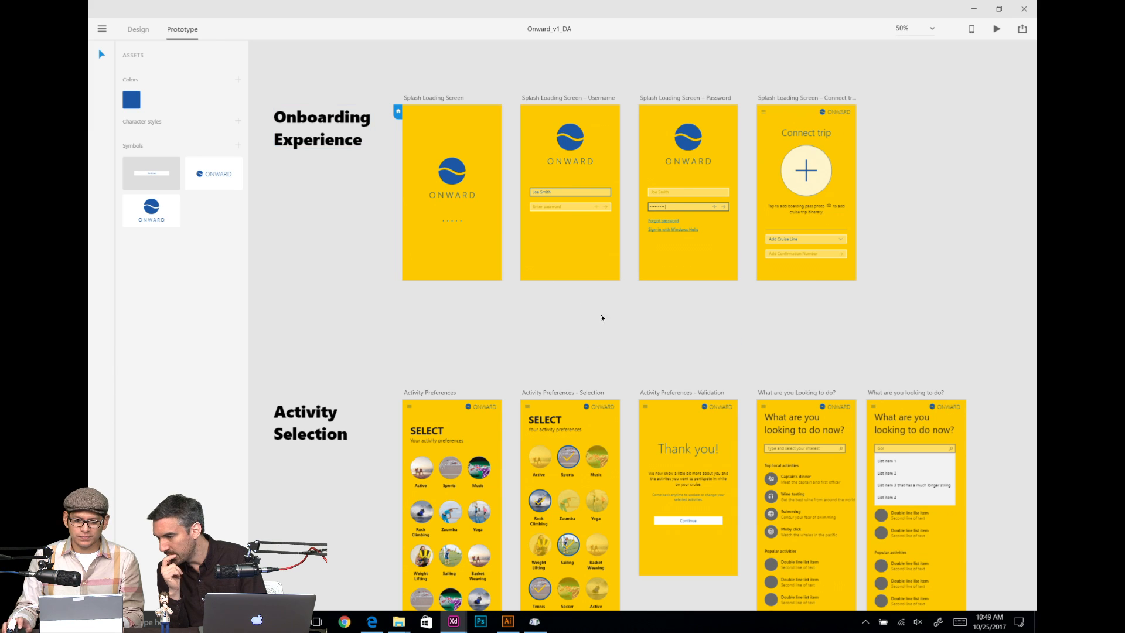
pyautogui.click(657, 393)
pyautogui.moveTo(756, 367); pyautogui.dragTo(612, 312)
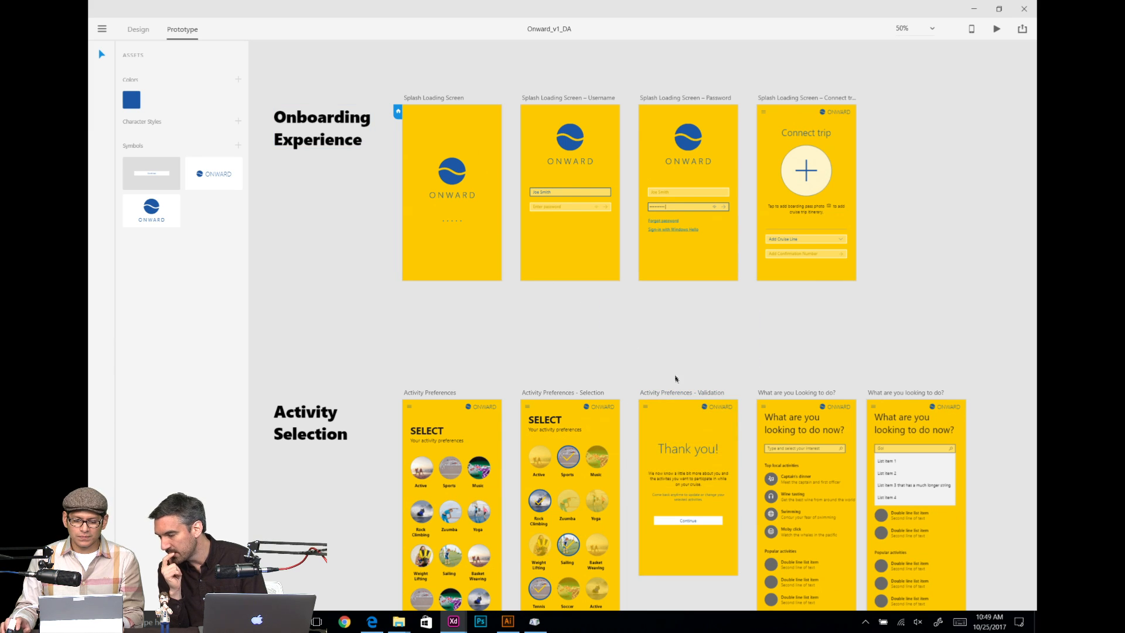
pyautogui.click(678, 392)
pyautogui.moveTo(774, 355); pyautogui.dragTo(737, 337)
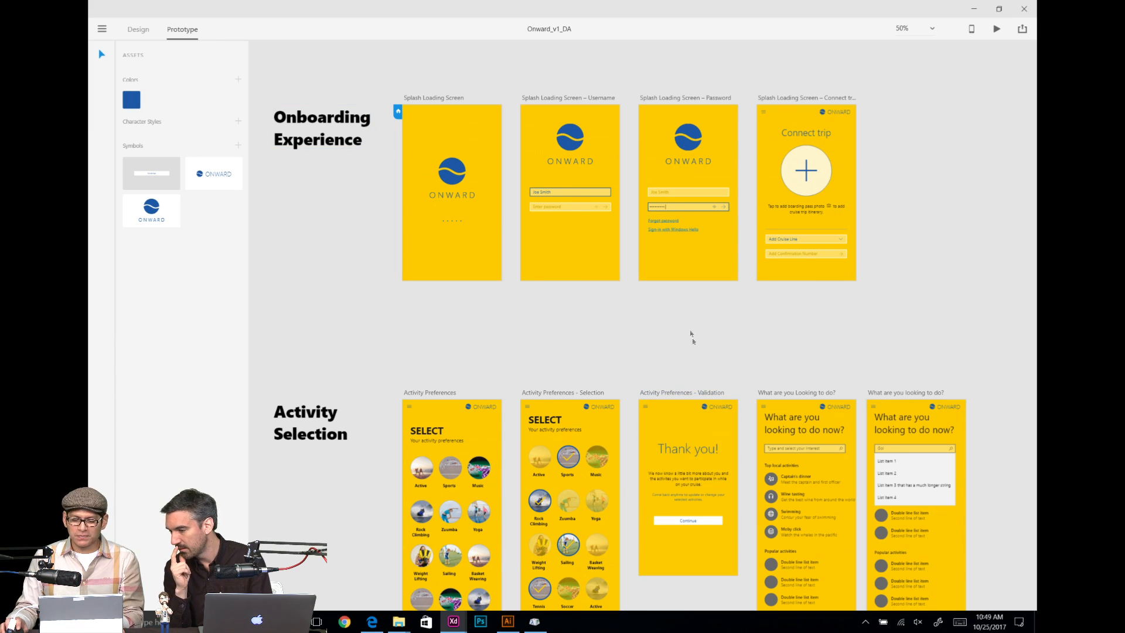
pyautogui.click(698, 393)
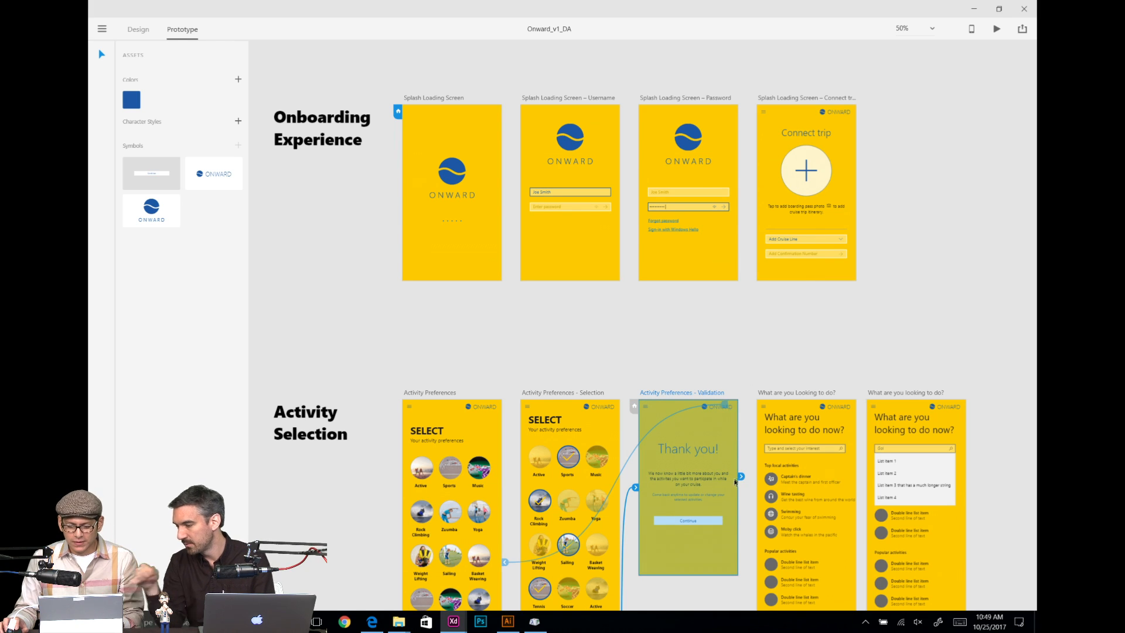
pyautogui.moveTo(741, 476); pyautogui.dragTo(796, 482)
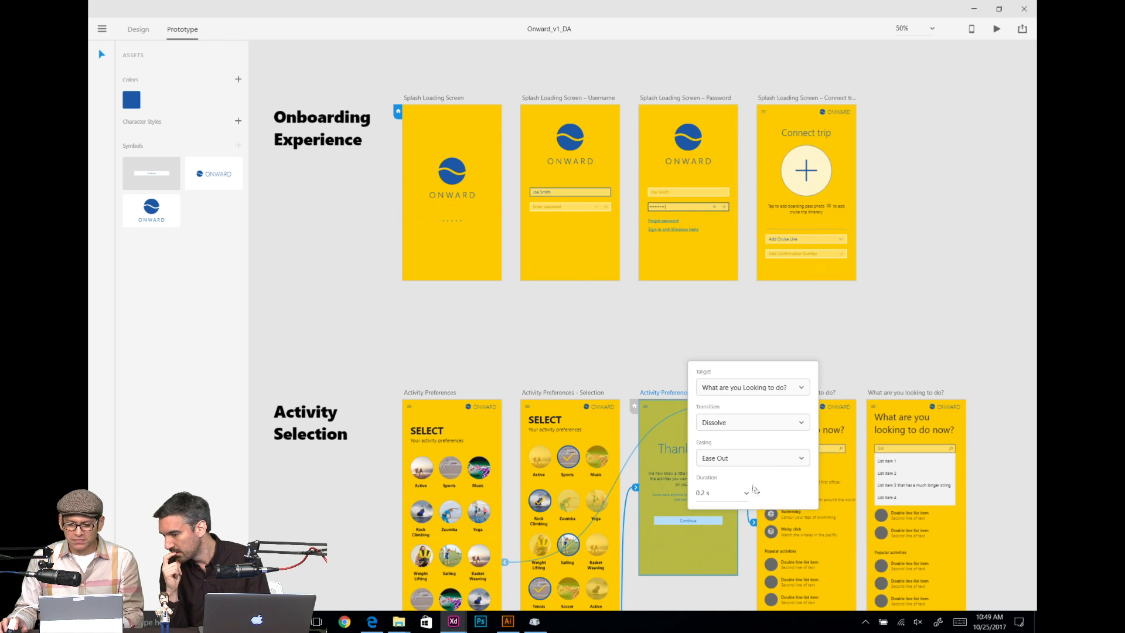
pyautogui.click(844, 366)
pyautogui.click(822, 490)
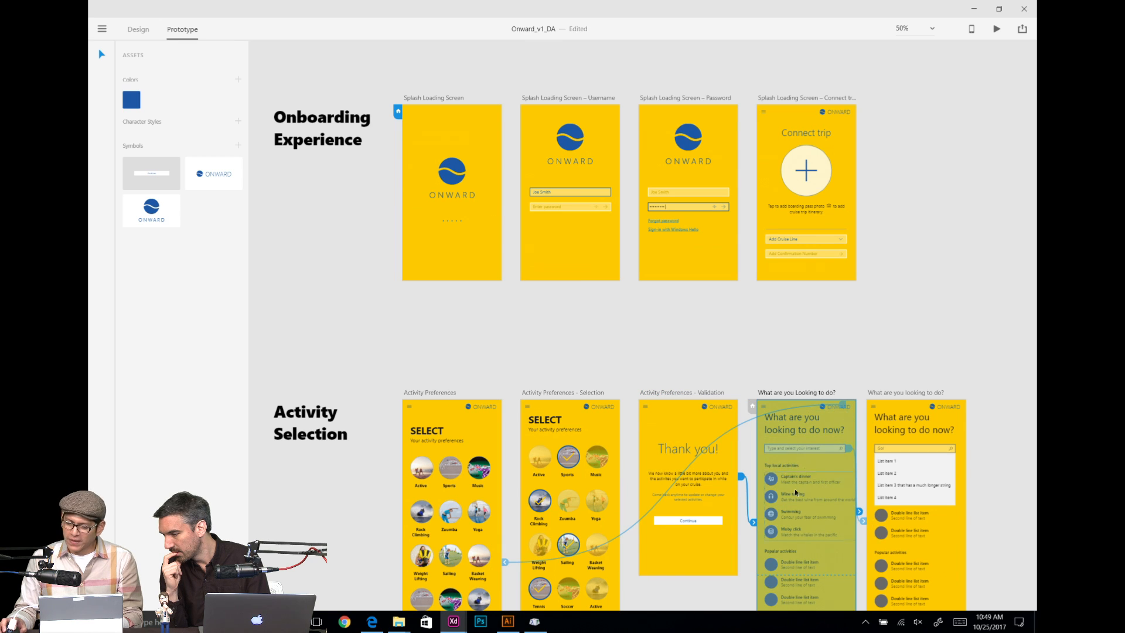
pyautogui.click(869, 343)
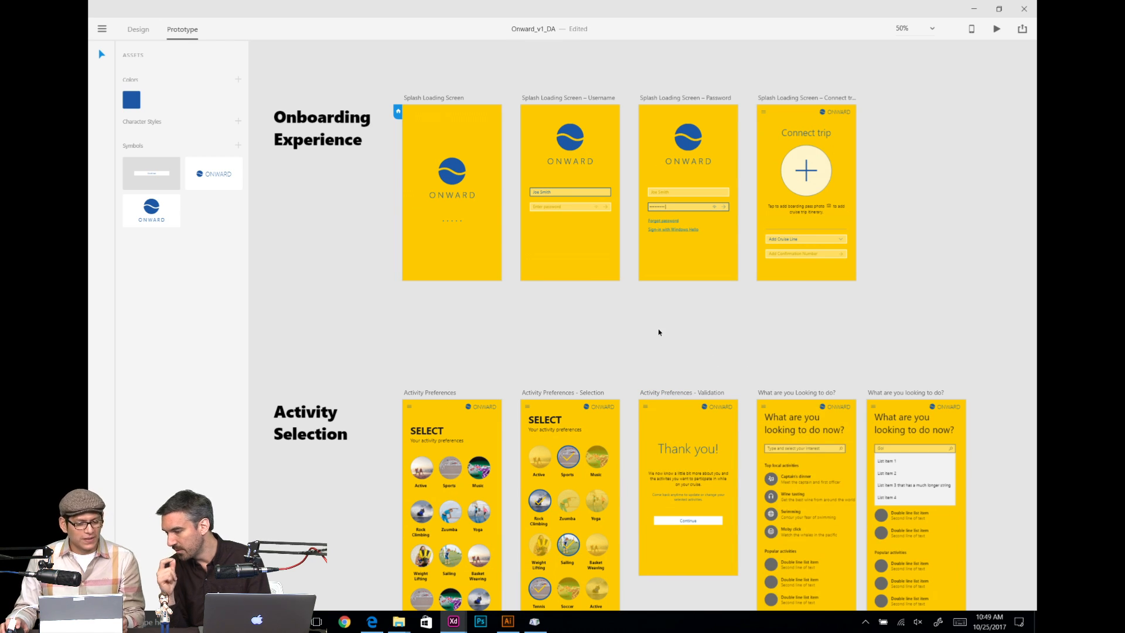
# Step: Preview the What are you looking to do now? screen and check how its activity list scrolls
pyautogui.hotkey('ctrl', 'Return')
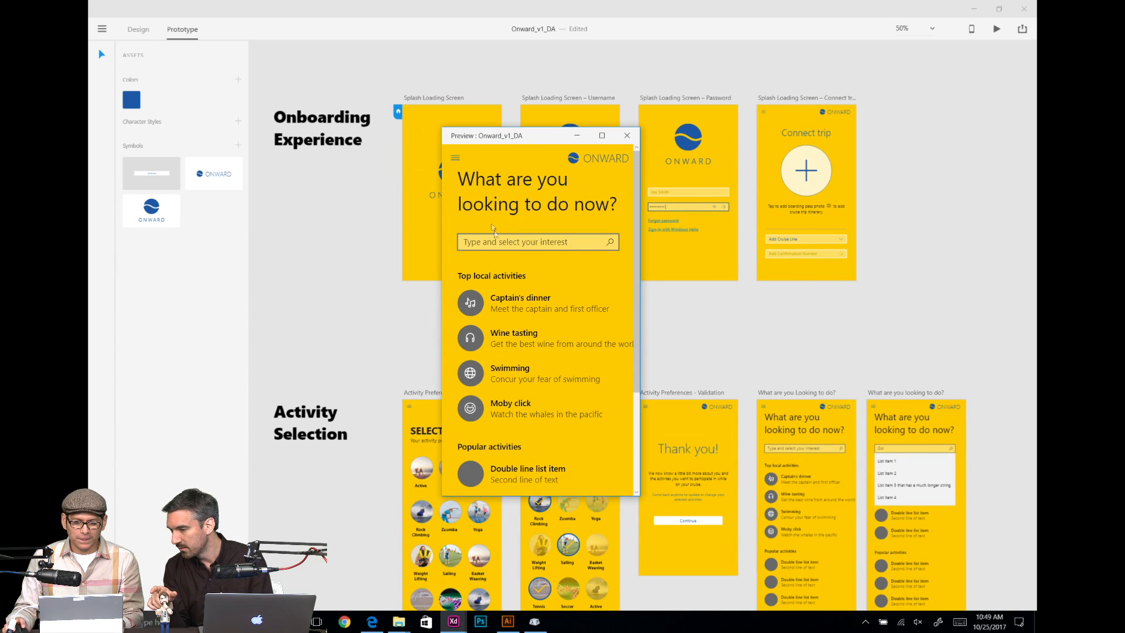
pyautogui.scroll(-3, 554, 277)
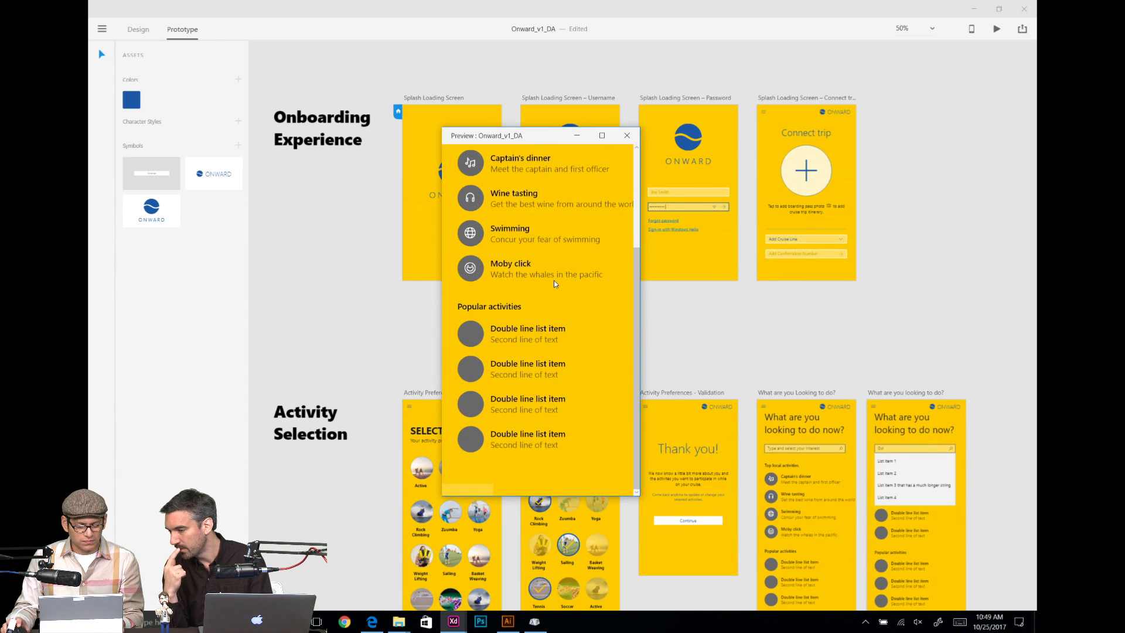
pyautogui.scroll(3, 555, 284)
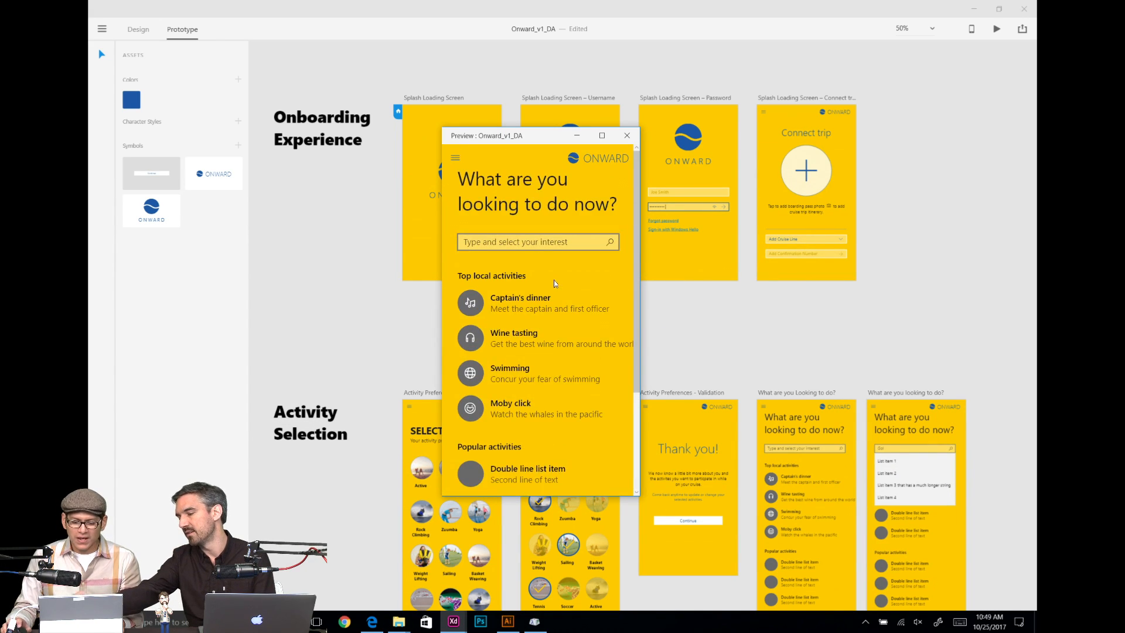
pyautogui.click(627, 135)
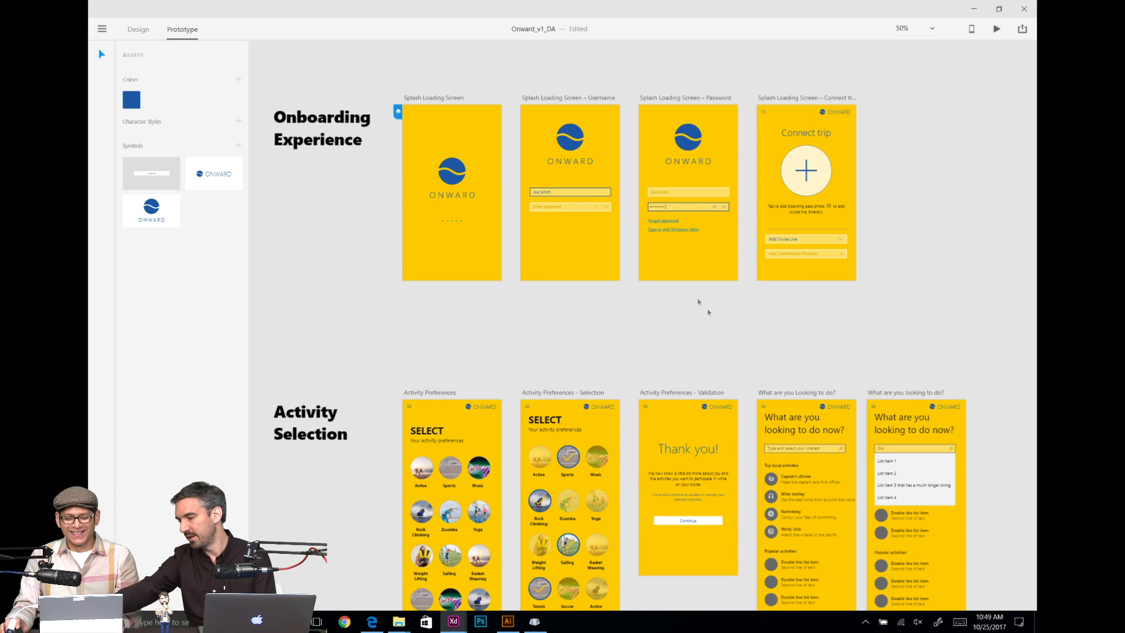
# Step: Preview from the Thank you! screen and test the transition to the What are you looking to do now? screen
pyautogui.click(702, 395)
pyautogui.hotkey('ctrl', 'Return')
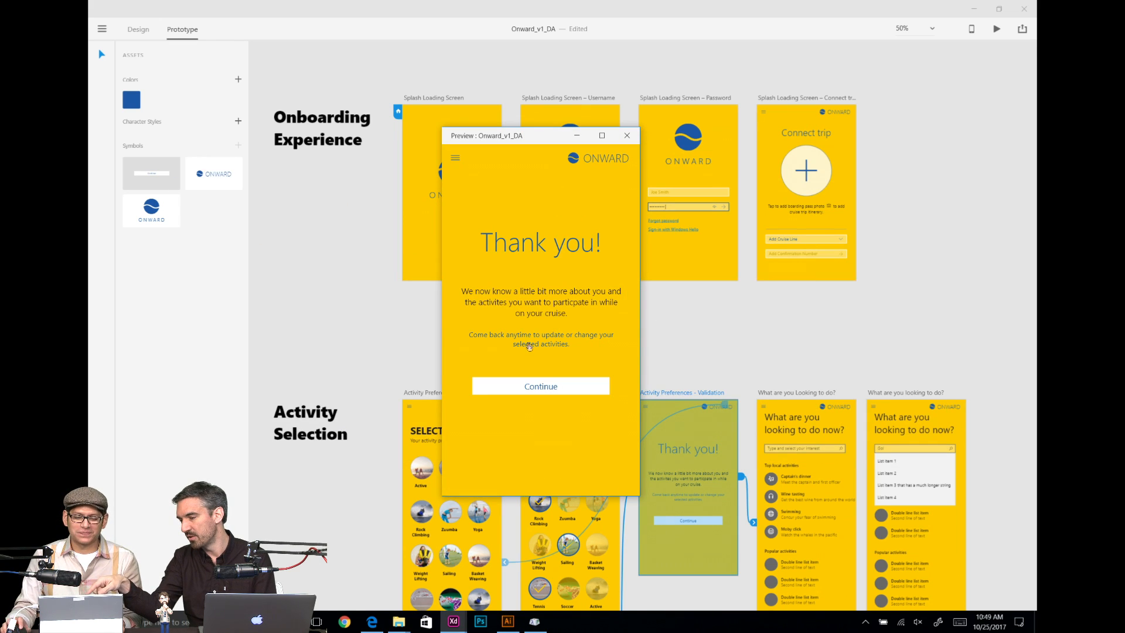
pyautogui.click(534, 383)
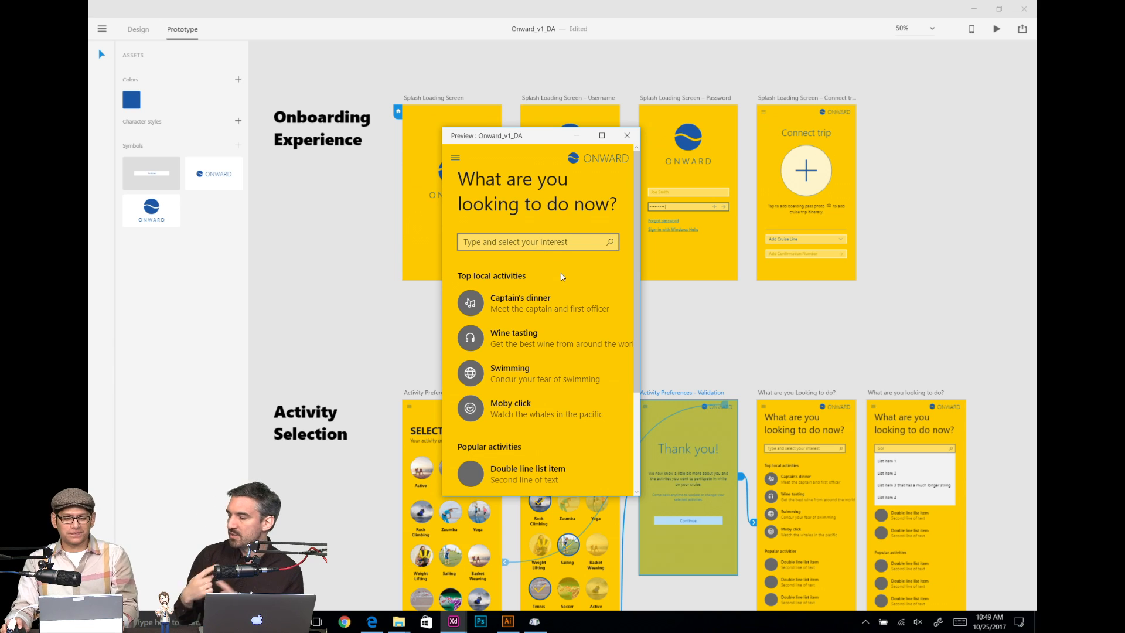
pyautogui.click(749, 350)
# Step: Link the Thank you! screen's Continue button to the What are you Looking to do? artboard and open the whole artboard's link settings
pyautogui.click(697, 397)
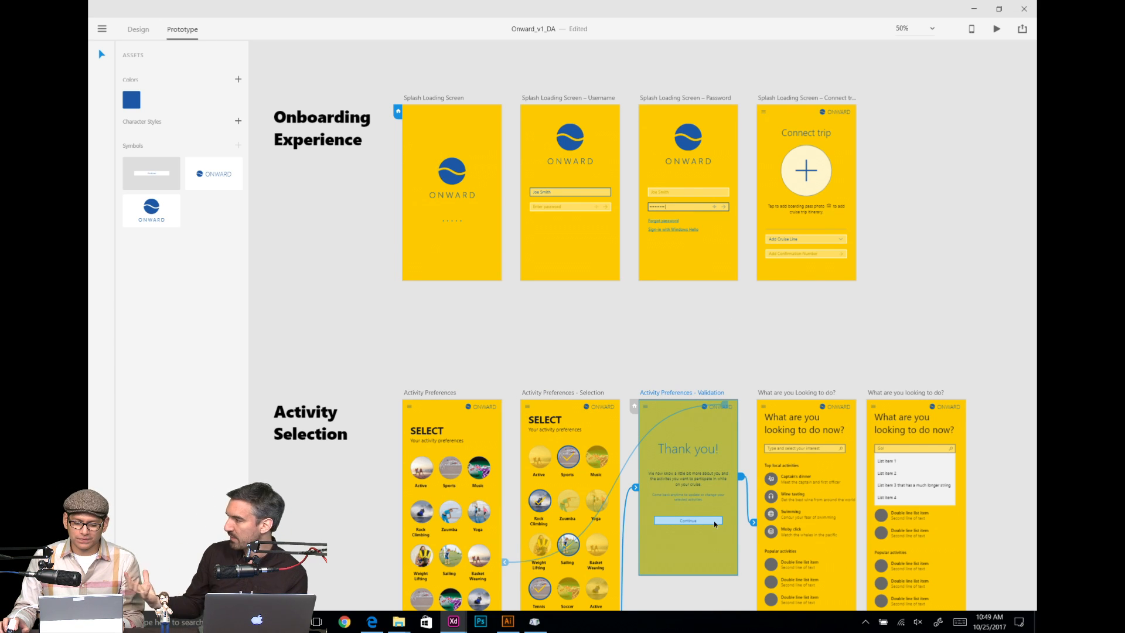
pyautogui.click(742, 478)
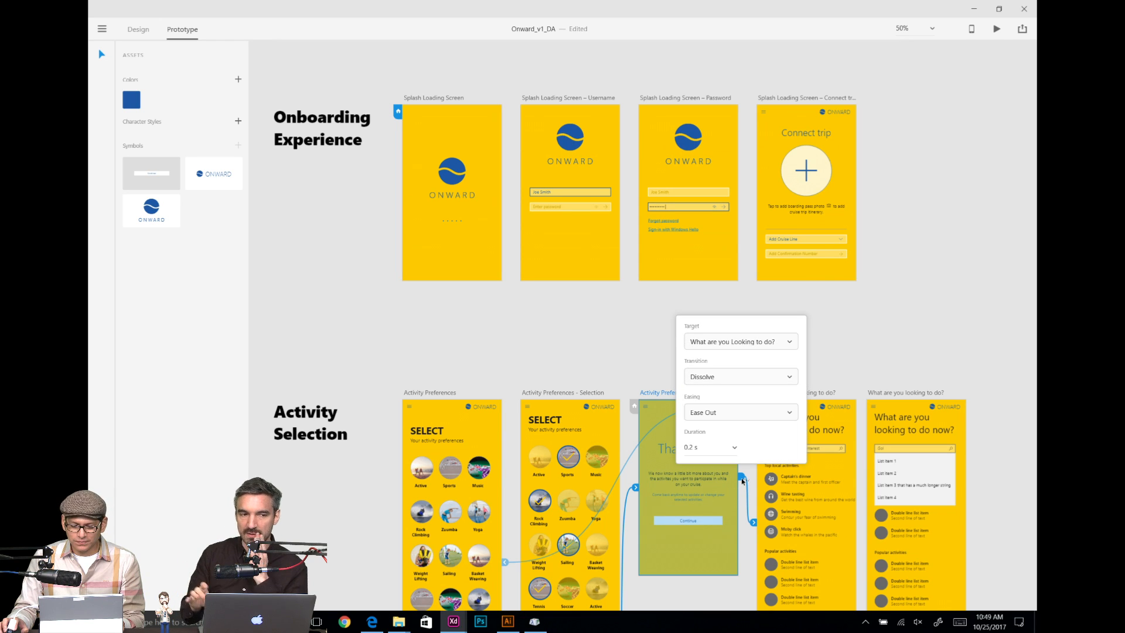
pyautogui.click(718, 524)
pyautogui.moveTo(726, 521); pyautogui.dragTo(786, 506)
pyautogui.click(838, 351)
pyautogui.click(729, 488)
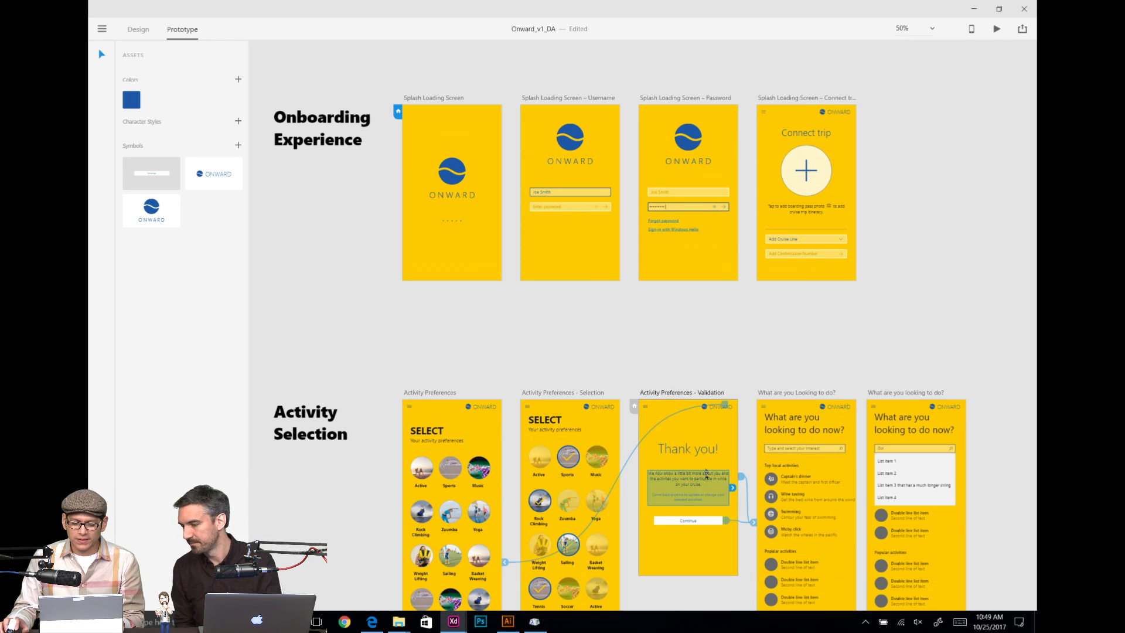
pyautogui.click(742, 478)
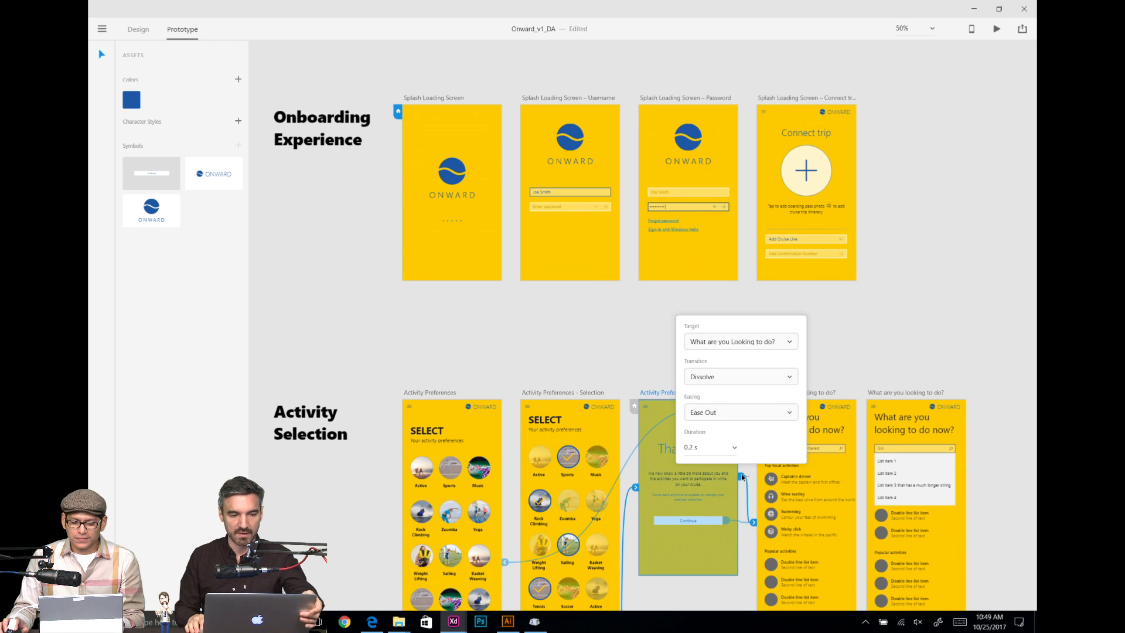
pyautogui.click(742, 477)
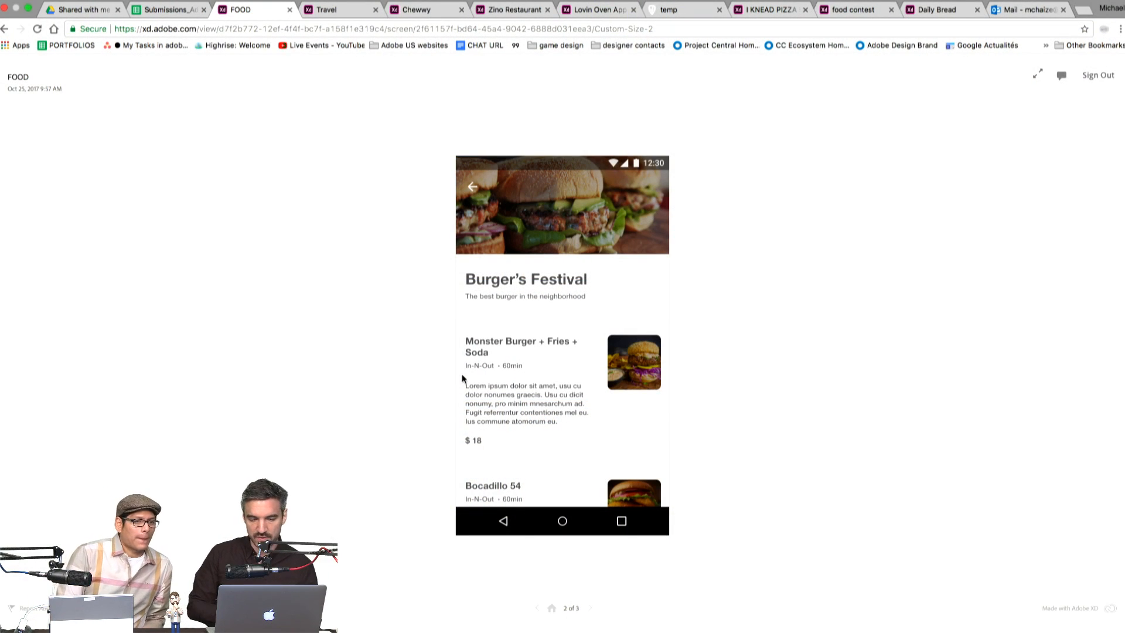
# Step: Review the shared FOOD prototype in the browser from its home screen and the Travel prototype's destination page
pyautogui.click(551, 608)
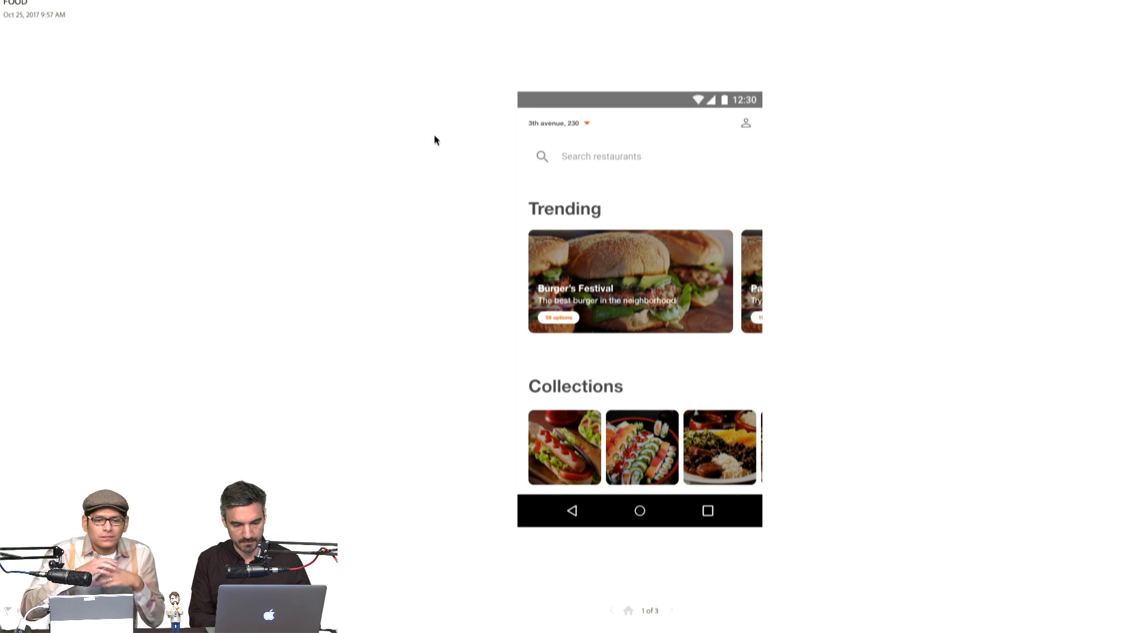
pyautogui.click(713, 418)
pyautogui.click(712, 244)
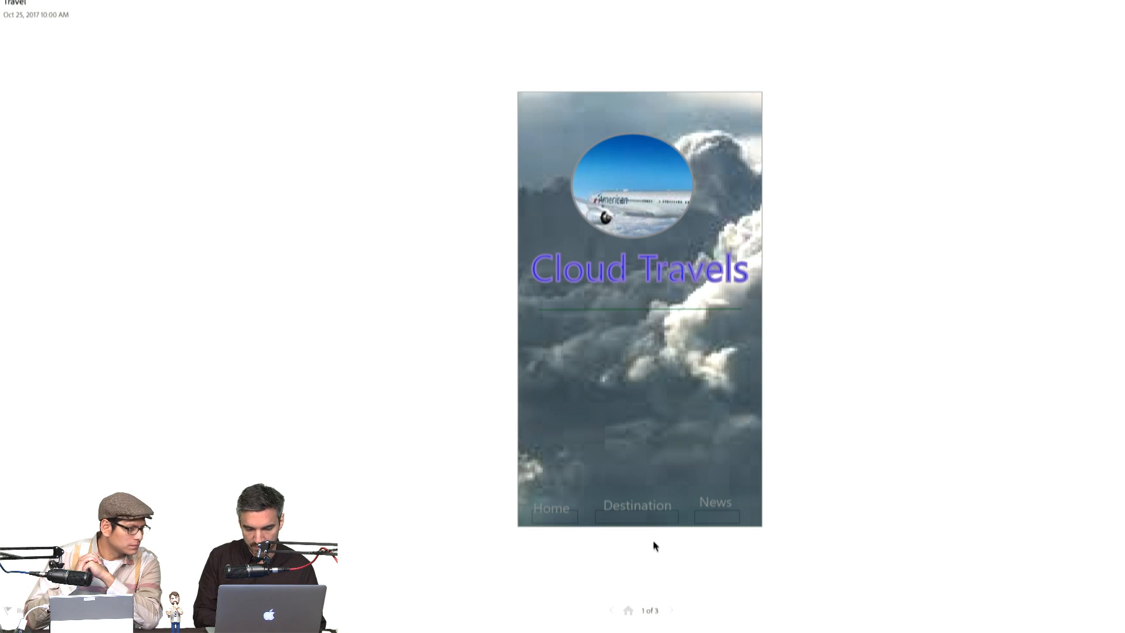
pyautogui.click(659, 517)
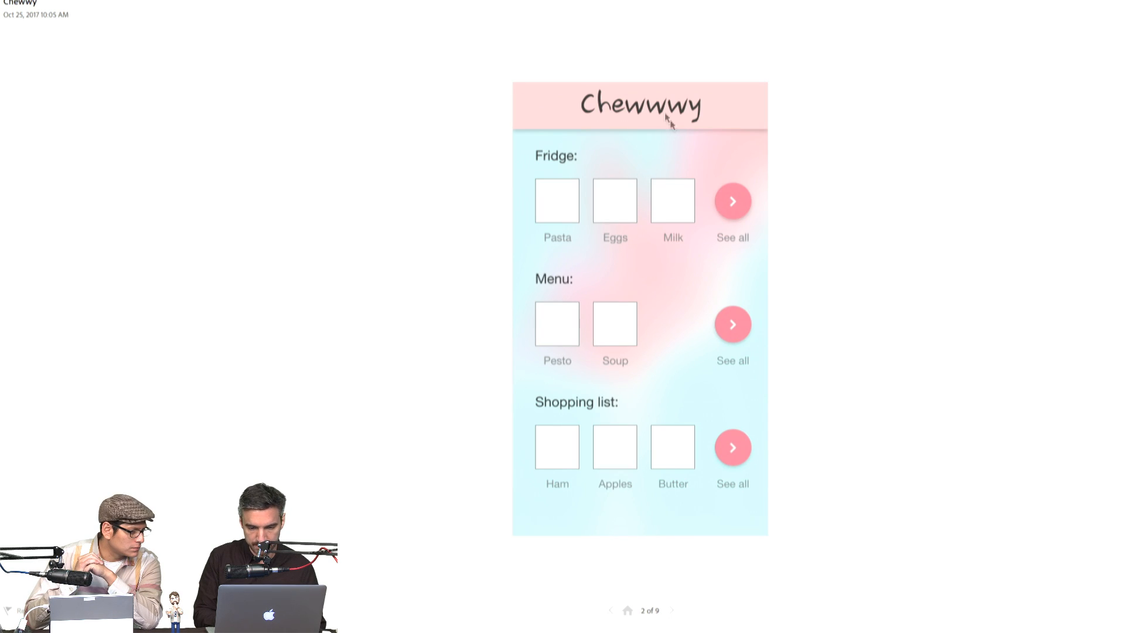
# Step: Browse through the screens of the shared Chewwy, Zino Restaurant and Lovin Oven App prototypes
pyautogui.click(670, 121)
pyautogui.click(737, 210)
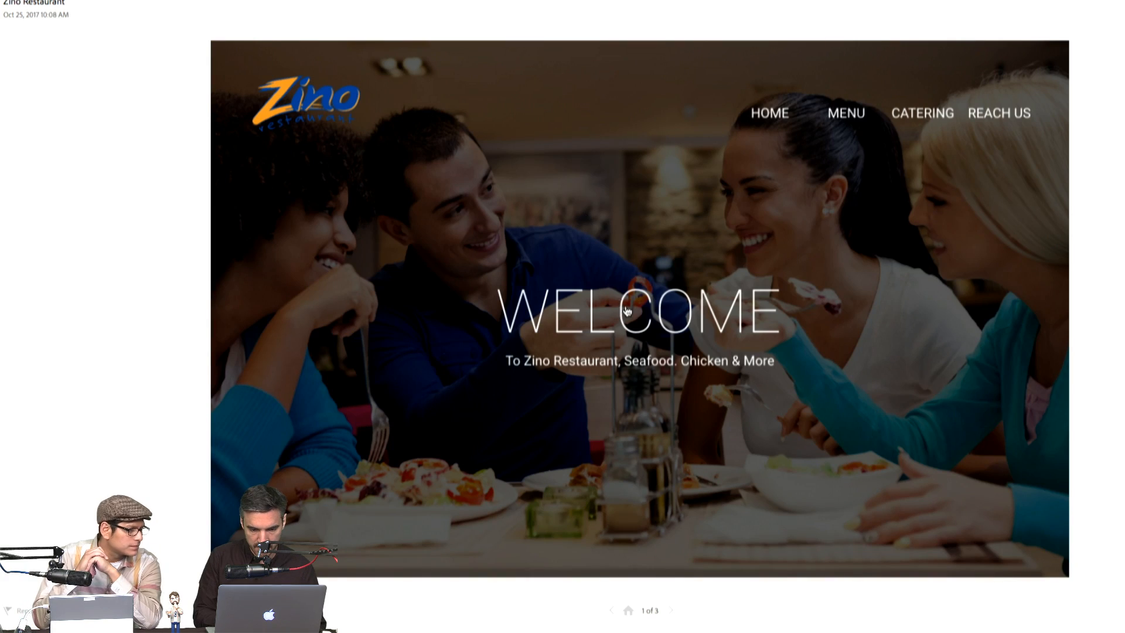
pyautogui.click(628, 311)
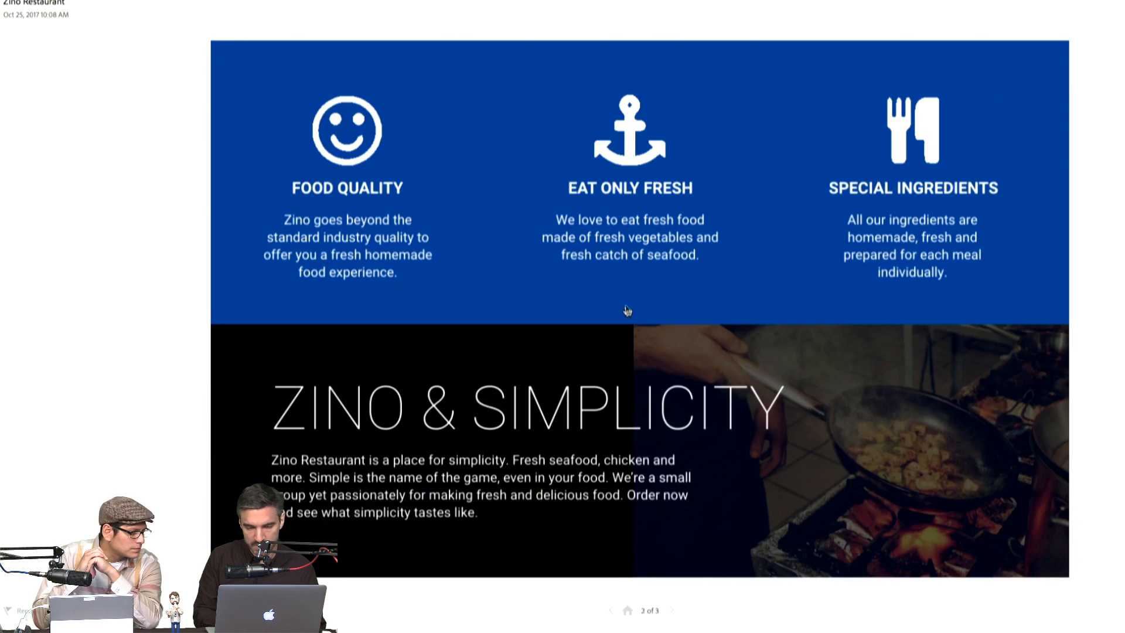
pyautogui.click(628, 310)
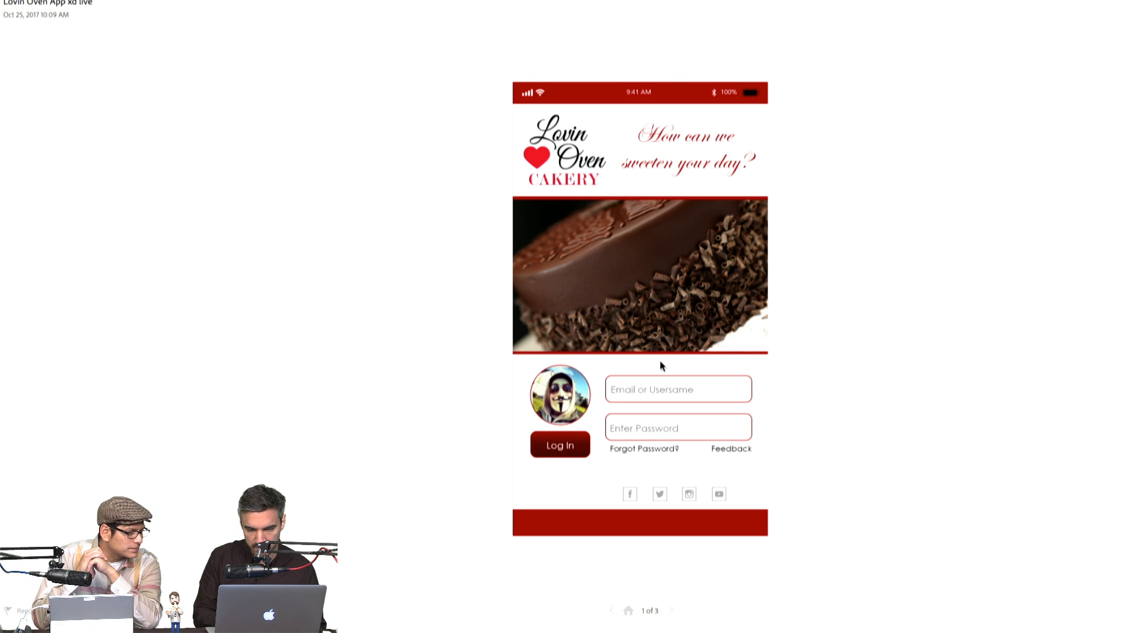
pyautogui.click(568, 455)
pyautogui.click(600, 192)
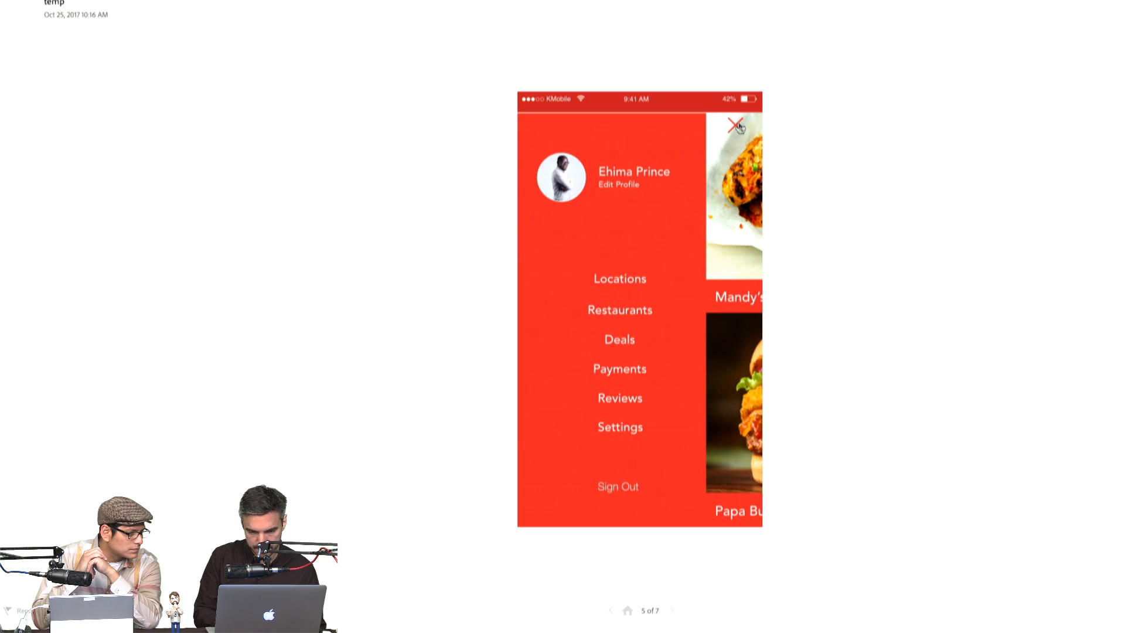
# Step: Close the Foodie prototype's side menu, return to its home screen and go through its splash and login screens
pyautogui.click(735, 126)
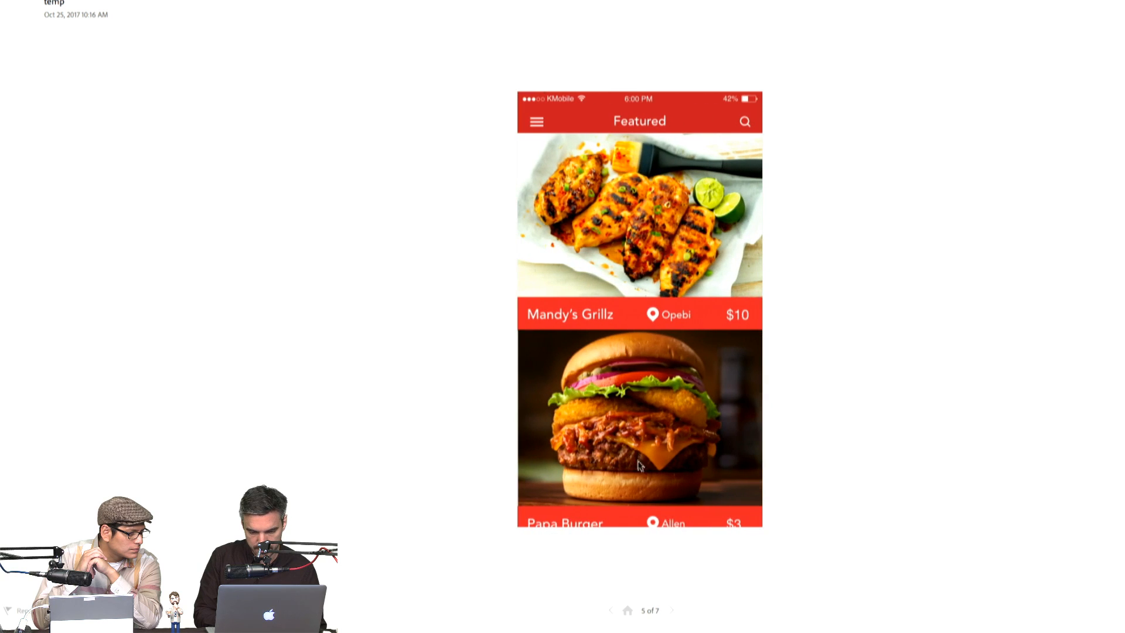
pyautogui.click(627, 611)
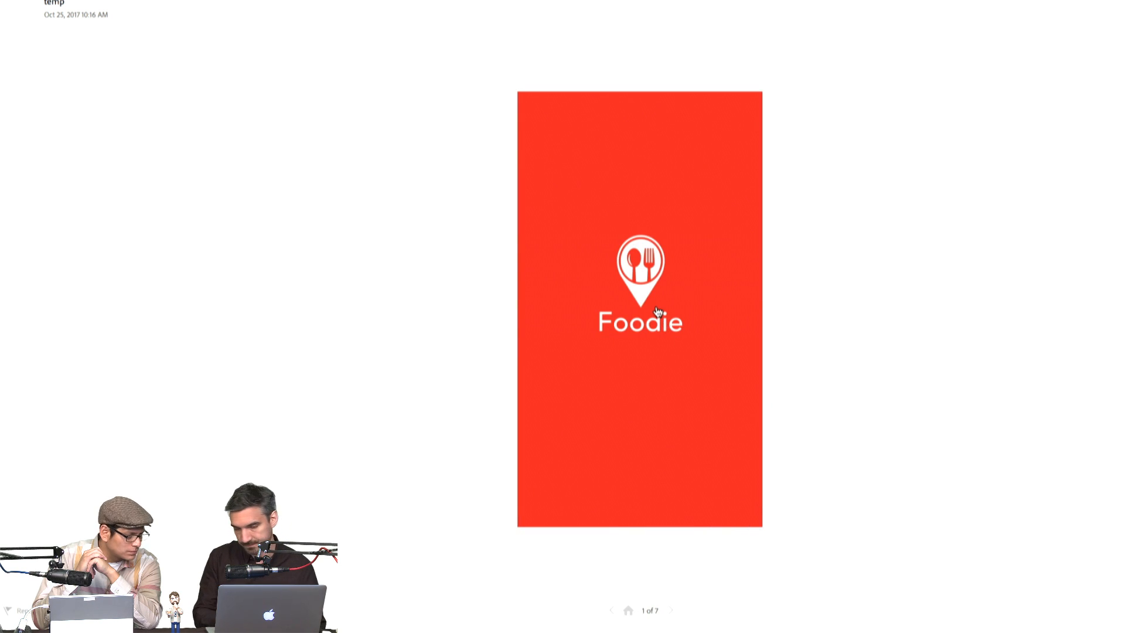
pyautogui.click(657, 312)
pyautogui.click(648, 384)
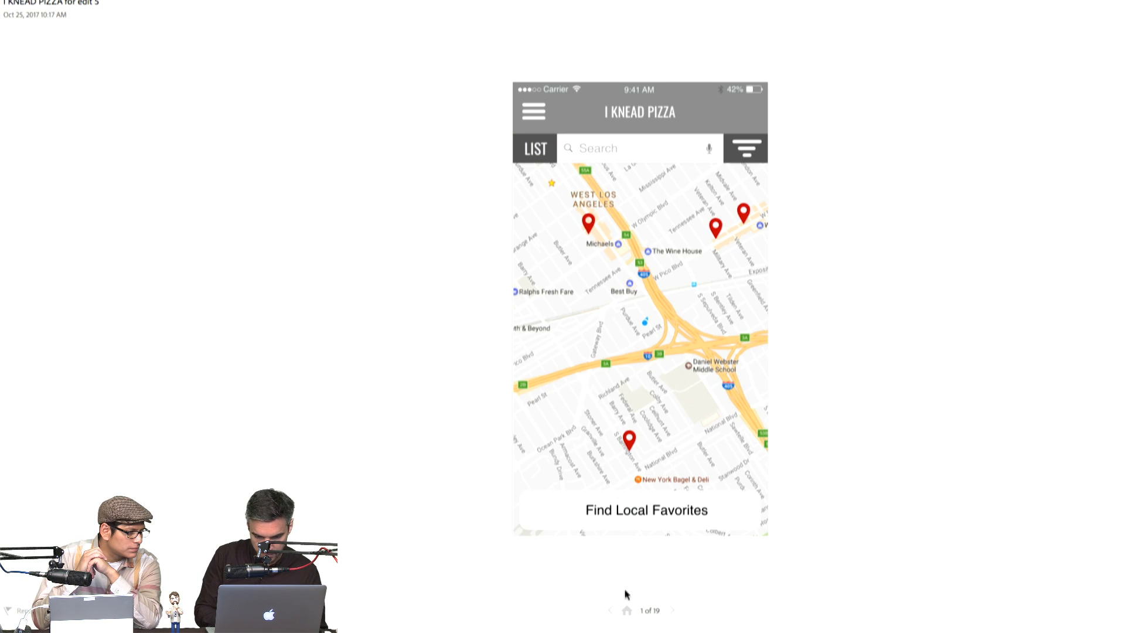
# Step: Review the shared I KNEAD PIZZA prototype by opening the Andriano's pin on its map screen
pyautogui.click(718, 230)
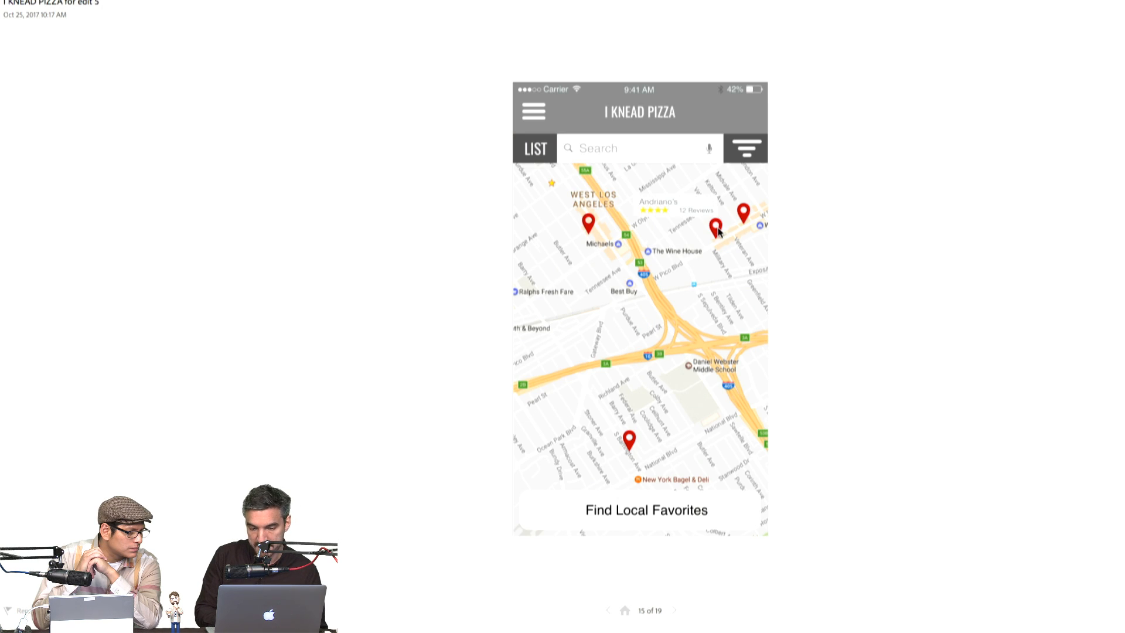
pyautogui.click(689, 210)
pyautogui.click(481, 109)
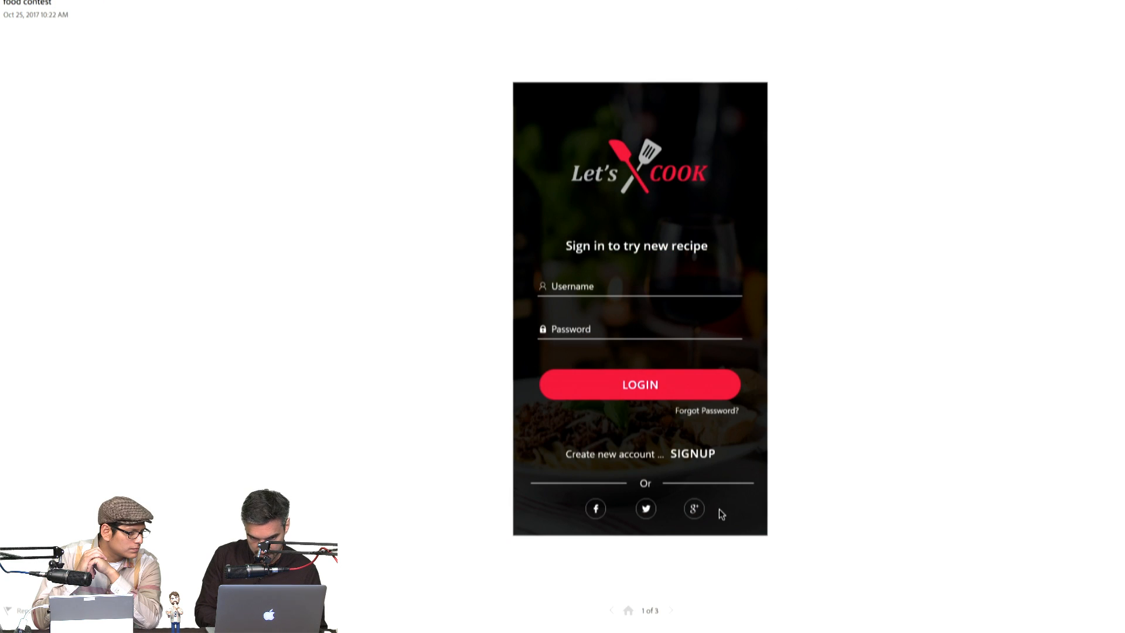
# Step: Test the shared Let's Cook prototype from its login screen through the recipe categories to Juices & Shakes
pyautogui.click(646, 230)
pyautogui.click(645, 384)
pyautogui.click(705, 274)
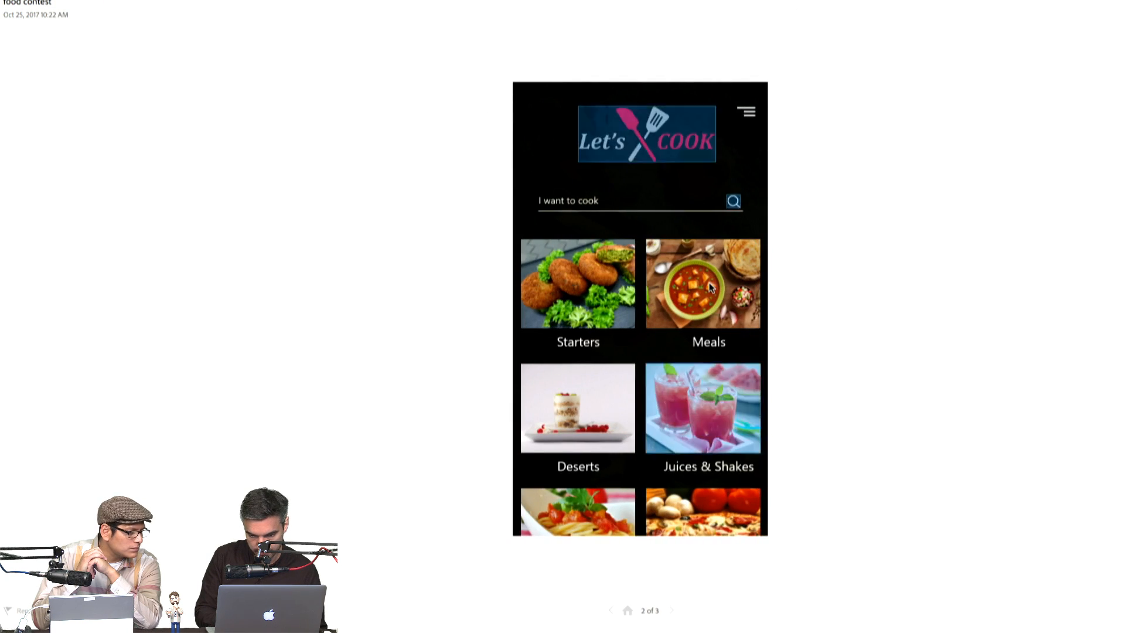
pyautogui.click(689, 124)
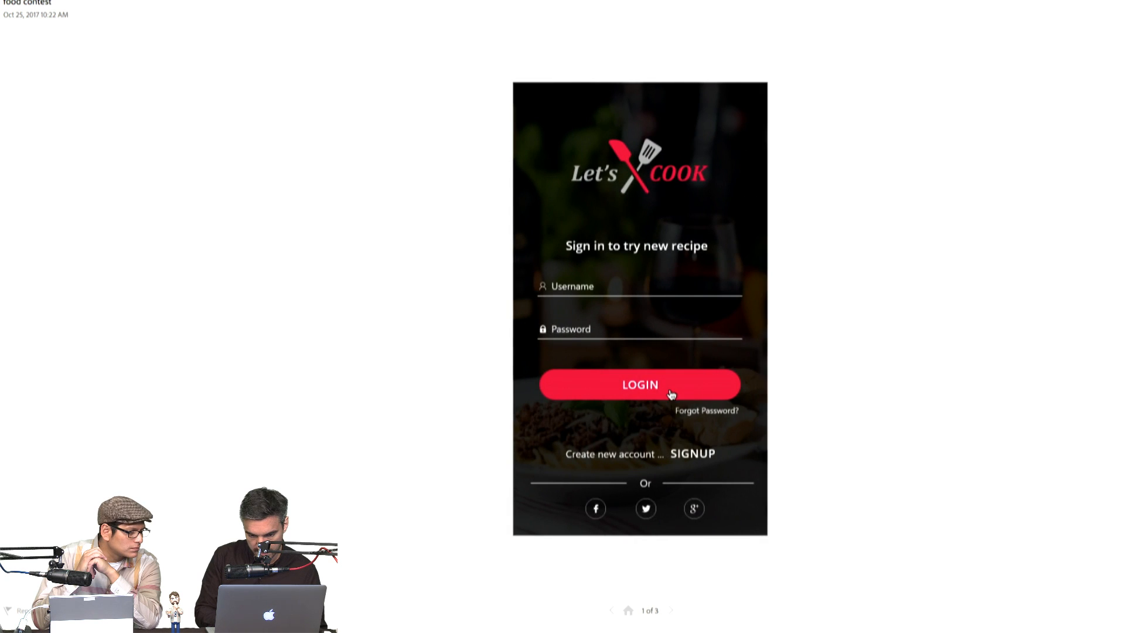
pyautogui.click(671, 394)
pyautogui.click(685, 501)
pyautogui.click(701, 403)
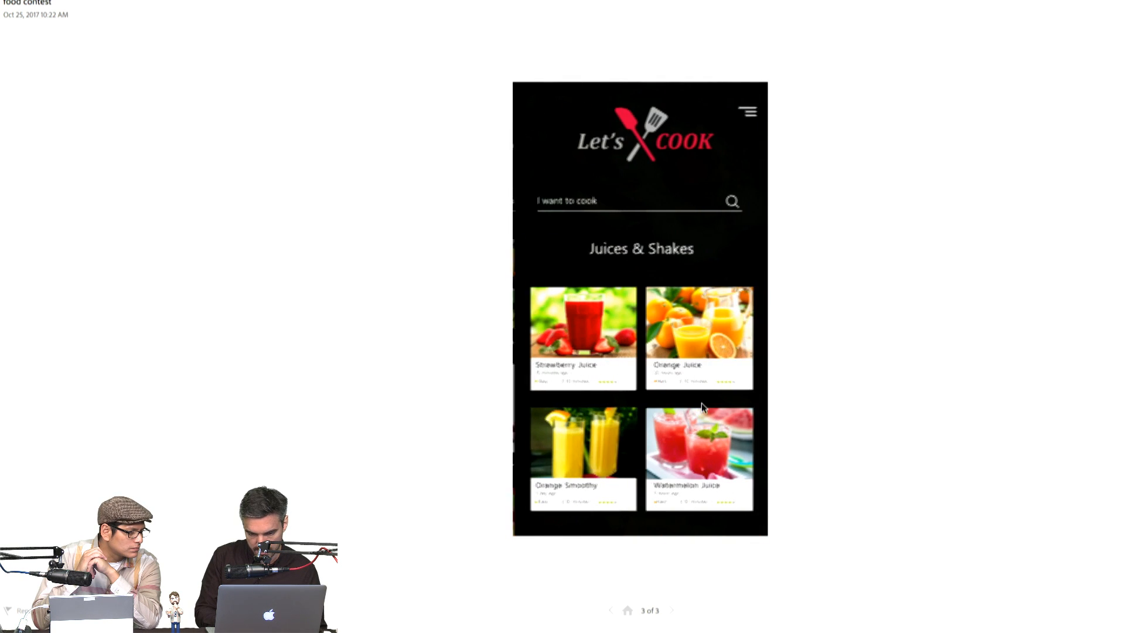
# Step: Review the shared Daily Bread prototype by opening the Toronto map and Dimpflmeier Bakery, and mark the bakery as a favorite
pyautogui.hotkey('ctrl', 'Tab')
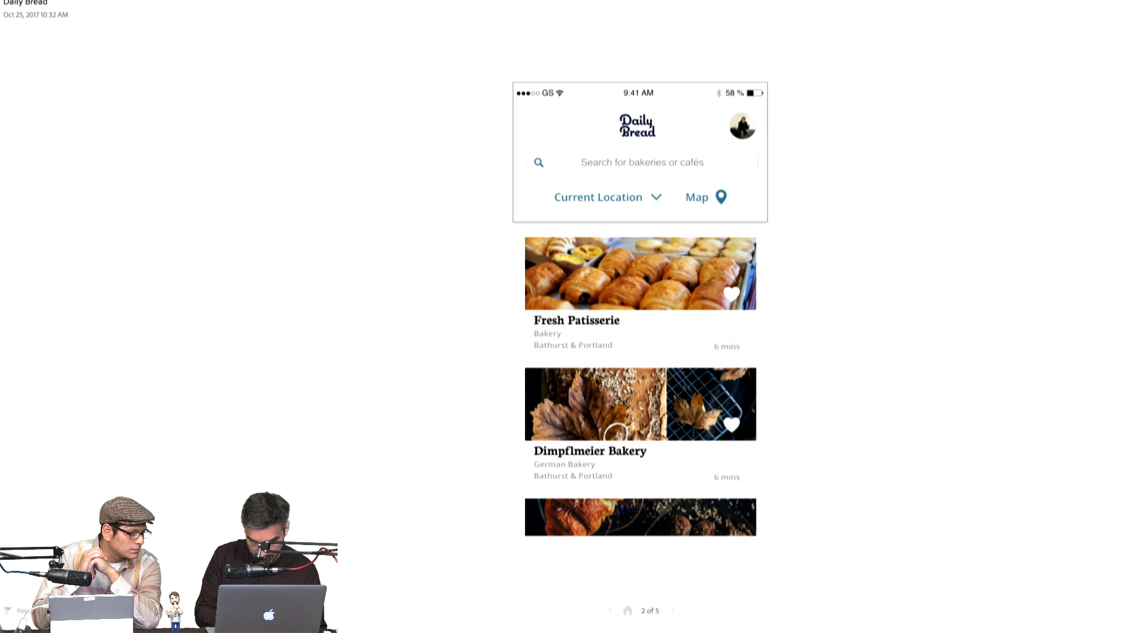
pyautogui.click(642, 132)
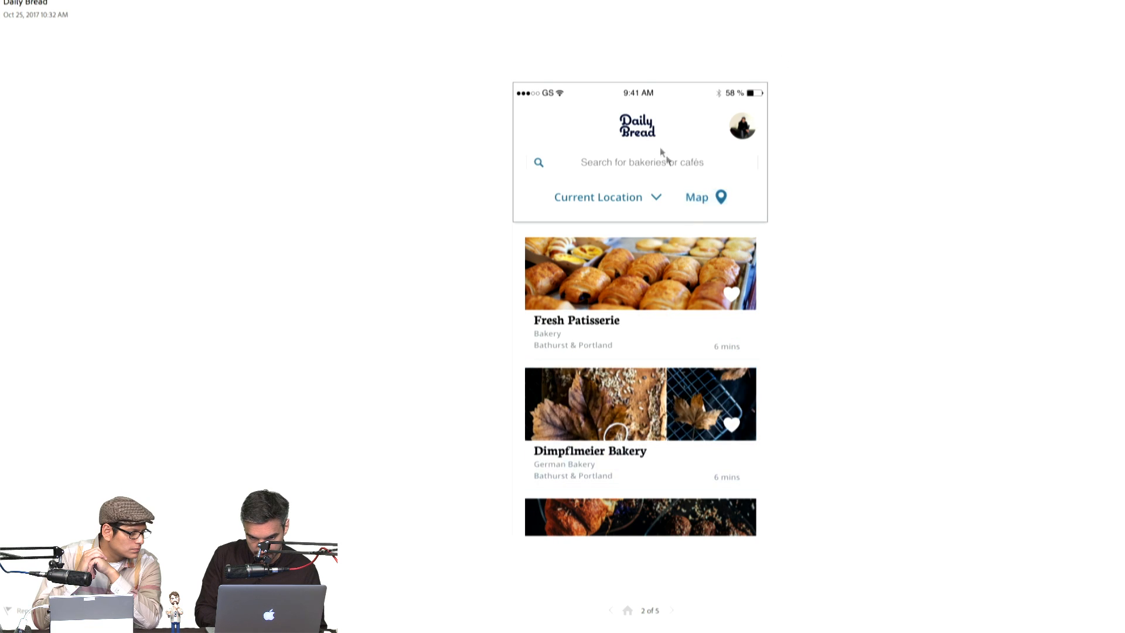
pyautogui.click(705, 198)
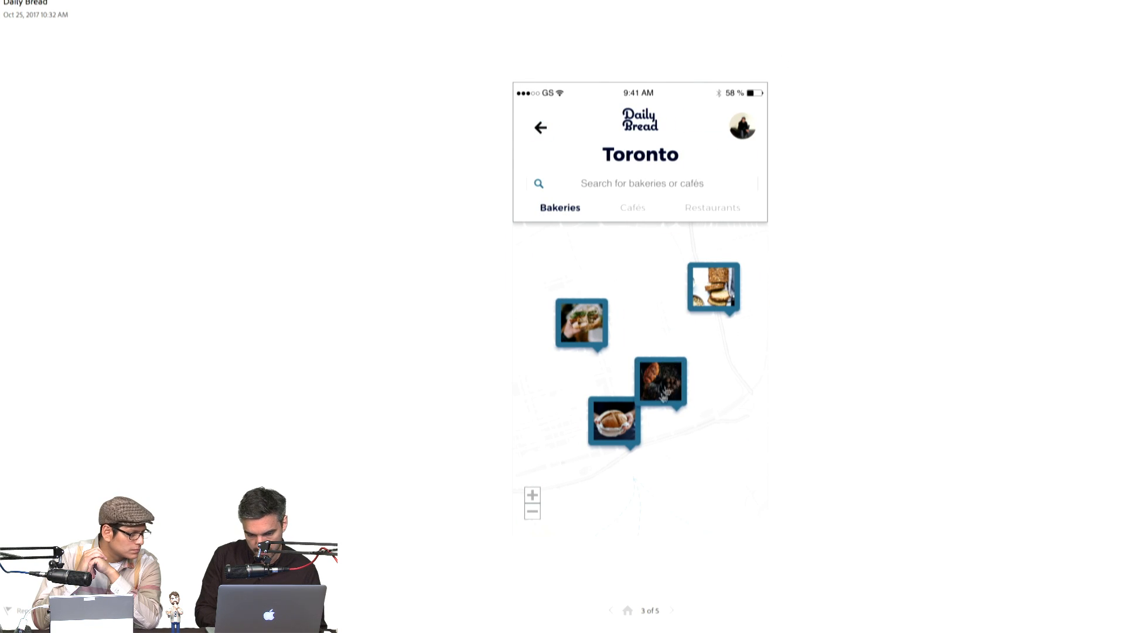
pyautogui.click(661, 392)
pyautogui.click(662, 396)
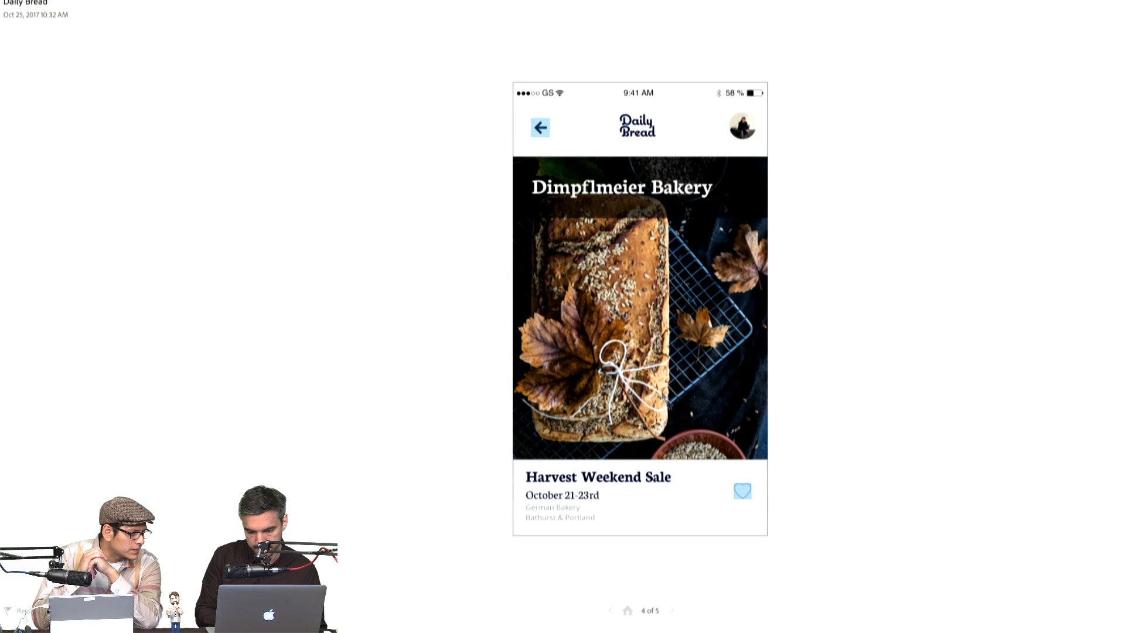
pyautogui.click(745, 492)
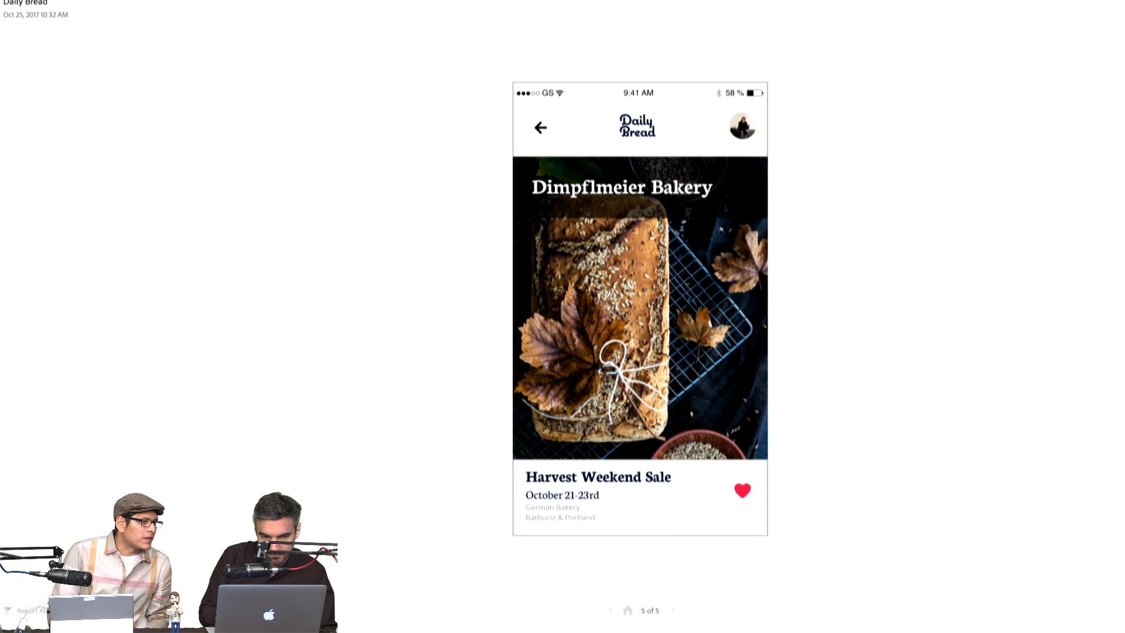
# Step: Go back through the open shared prototypes, from FOOD past Lovin Oven App, to the Foodie prototype
pyautogui.hotkey('ctrl', 'Tab')
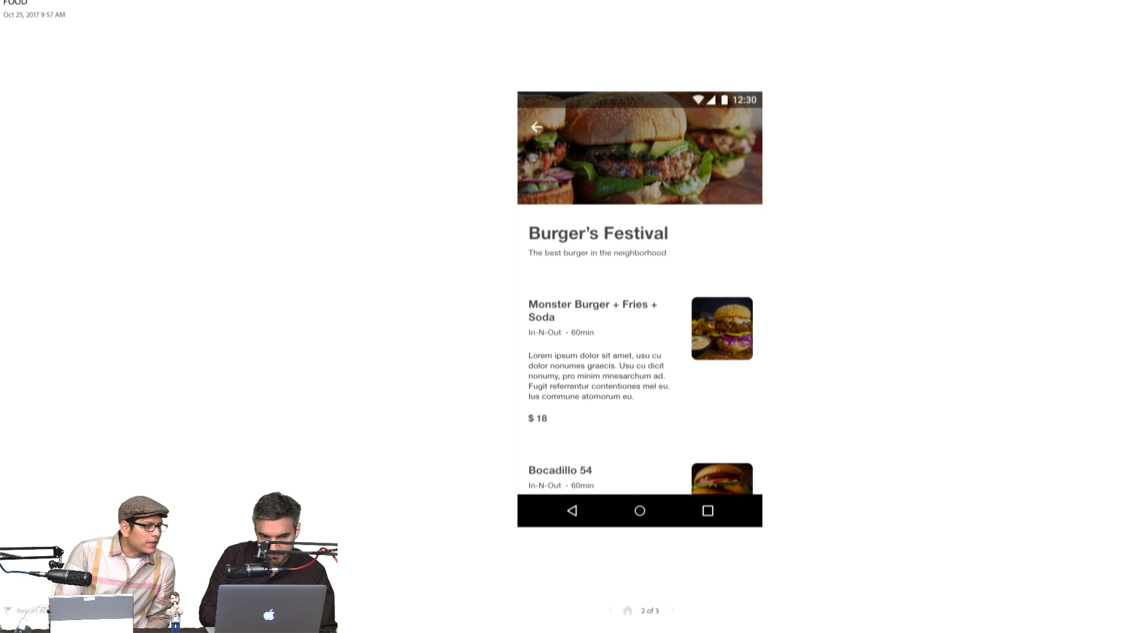
pyautogui.hotkey('ctrl', 'Tab')
pyautogui.hotkey('ctrl', 'Tab')
pyautogui.hotkey('ctrl', 'Tab')
pyautogui.hotkey('ctrl', 'Tab')
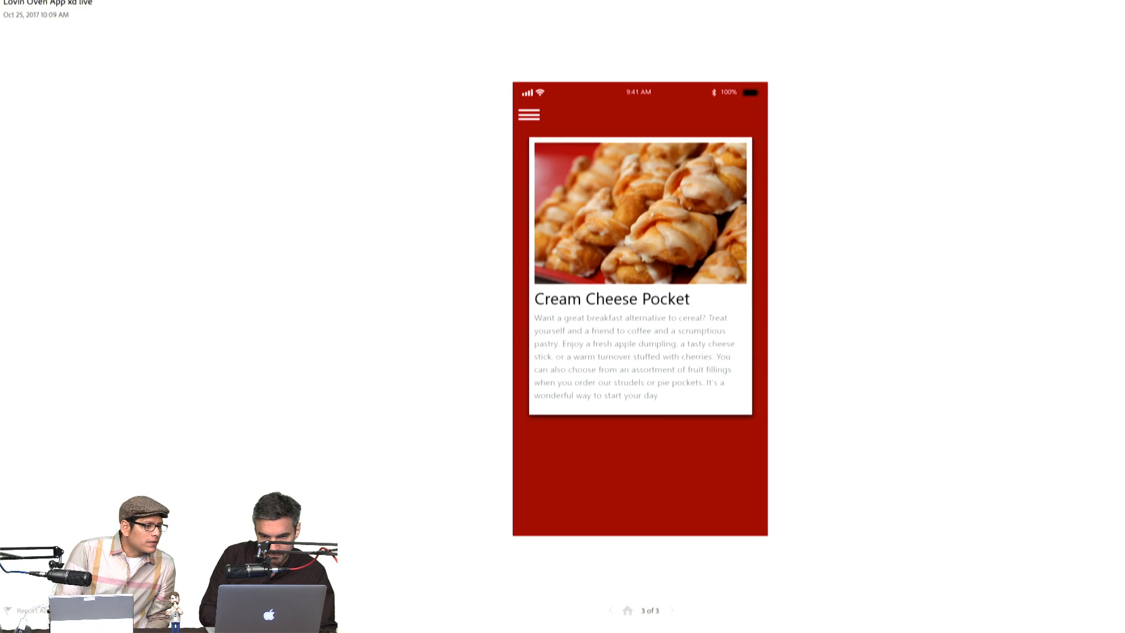
pyautogui.hotkey('ctrl', 'Tab')
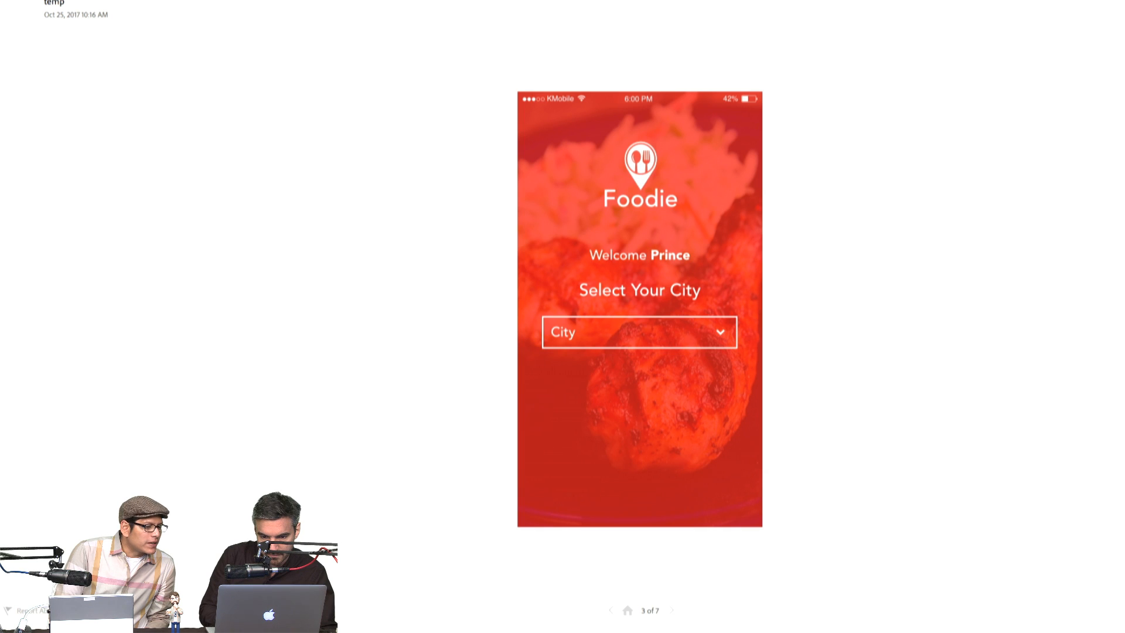
# Step: Replay the Foodie prototype from login, choosing Lekki as the city, look through the Featured list and return to its home screen
pyautogui.click(628, 610)
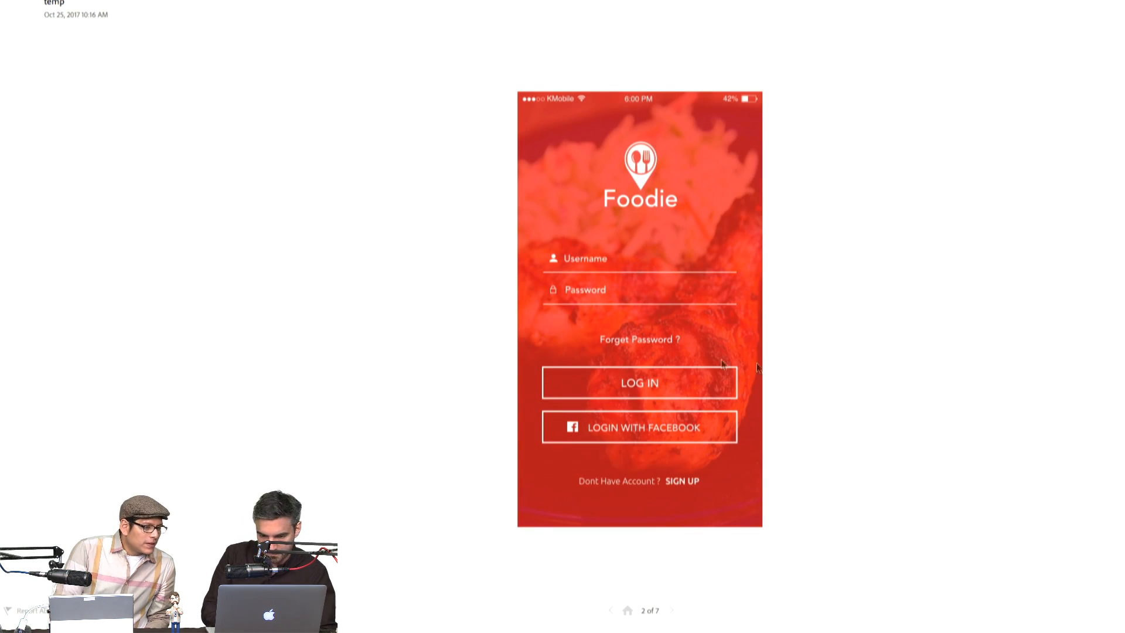
pyautogui.click(654, 386)
pyautogui.click(709, 333)
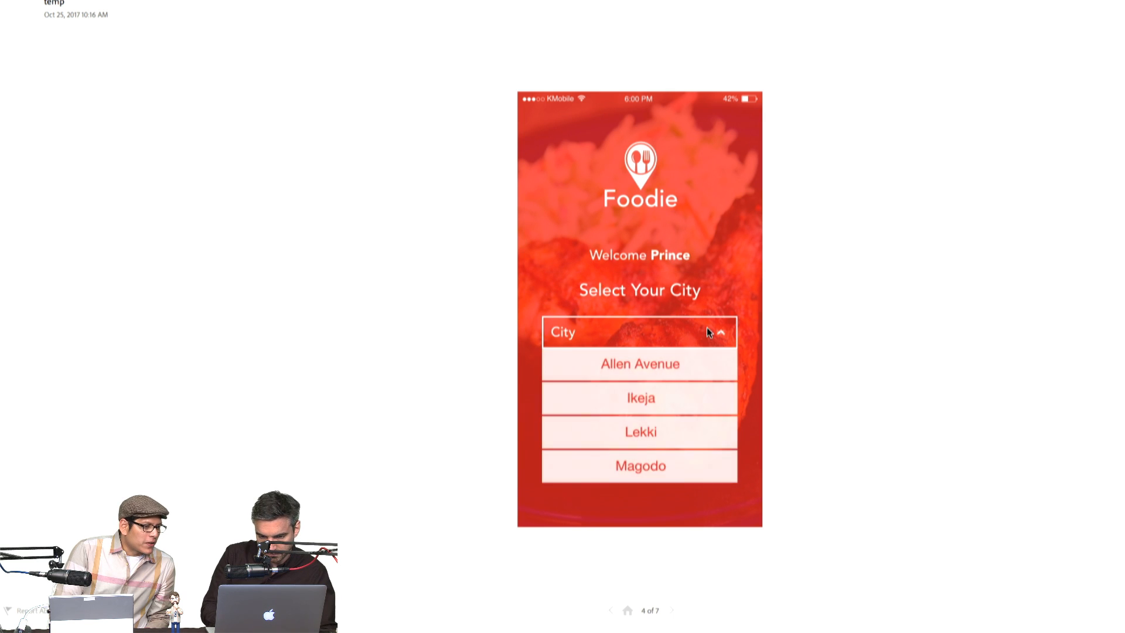
pyautogui.click(691, 433)
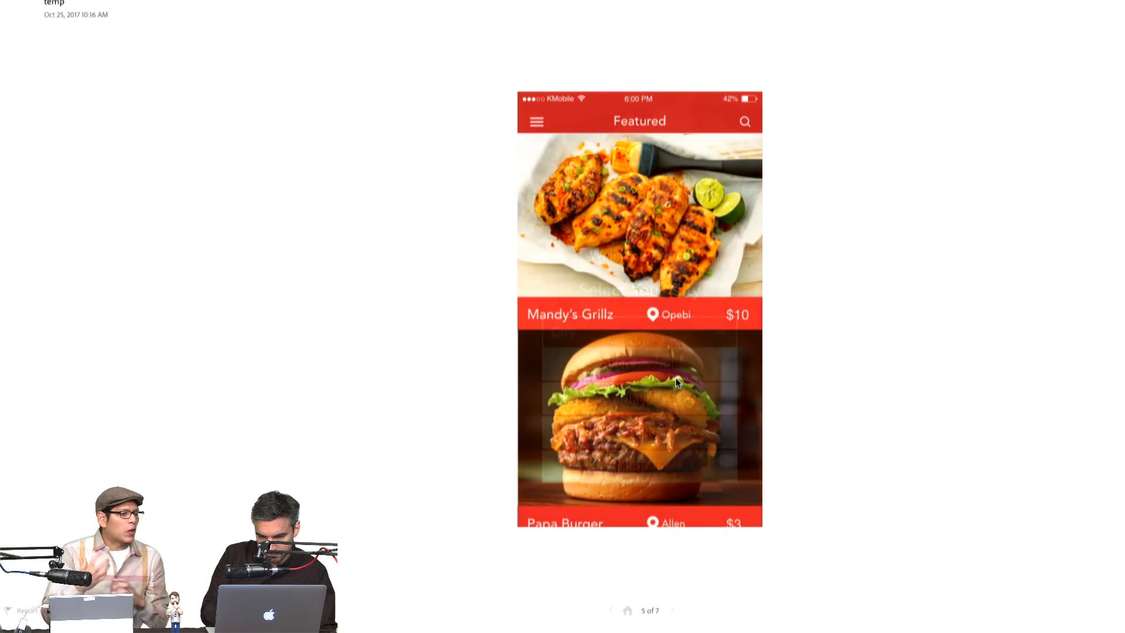
pyautogui.scroll(-10, 676, 381)
pyautogui.scroll(10, 677, 378)
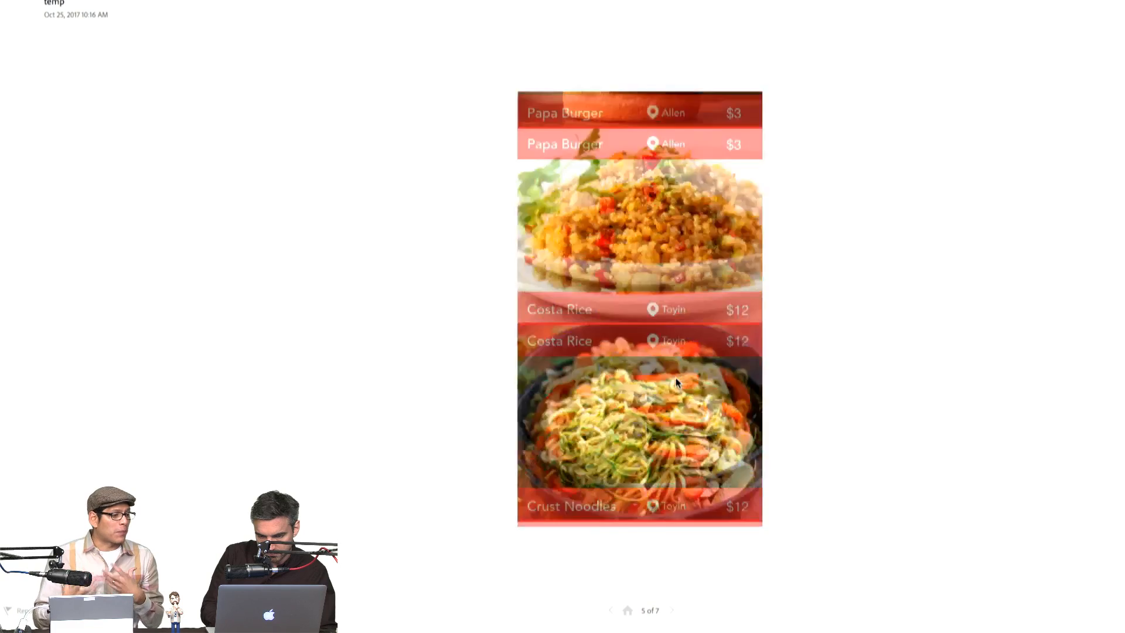
pyautogui.click(628, 611)
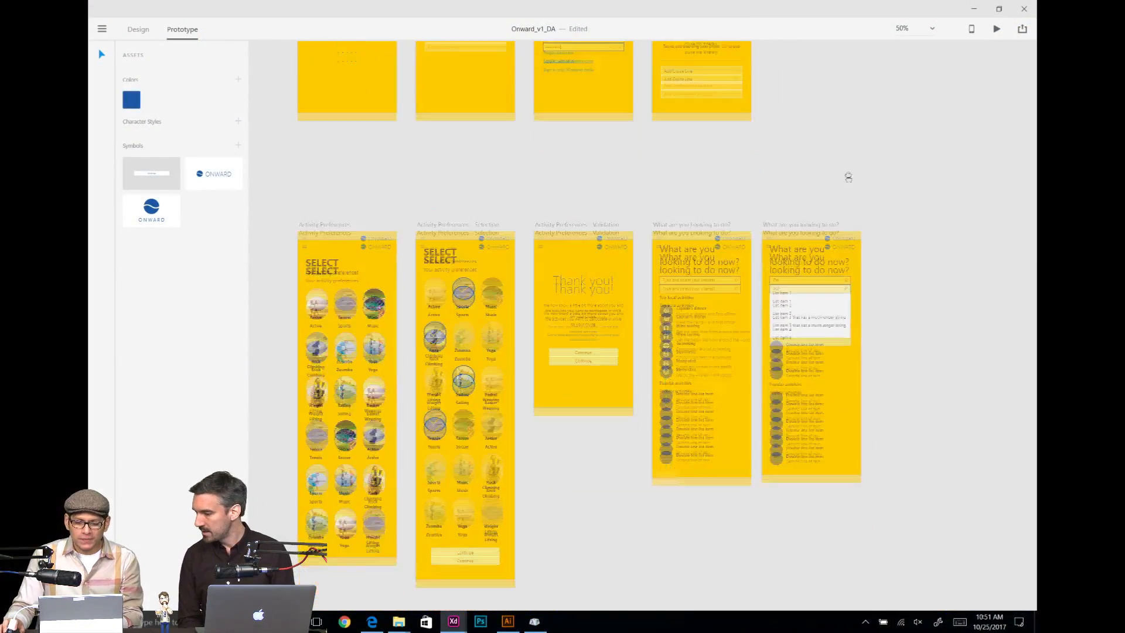
# Step: Switch back to the Onward_v1_DA document in Adobe XD and examine the Thank you! and What are you looking to do now? artboards at 100%
pyautogui.scroll(-1, 856, 165)
pyautogui.hscroll(-1, 856, 165)
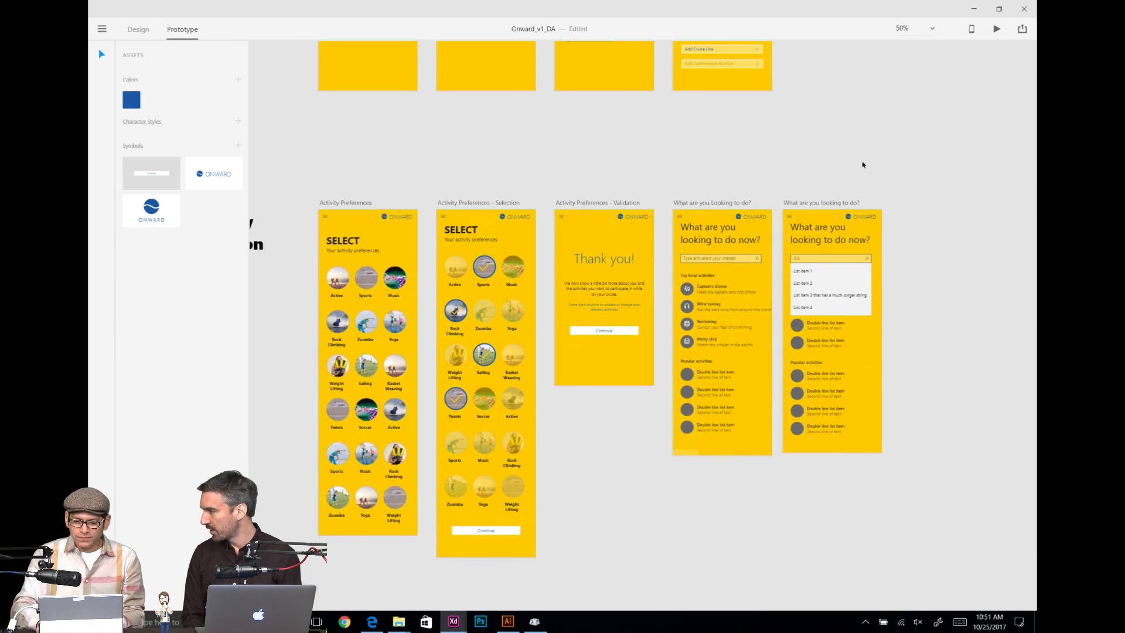
pyautogui.hotkey('ctrl', '1')
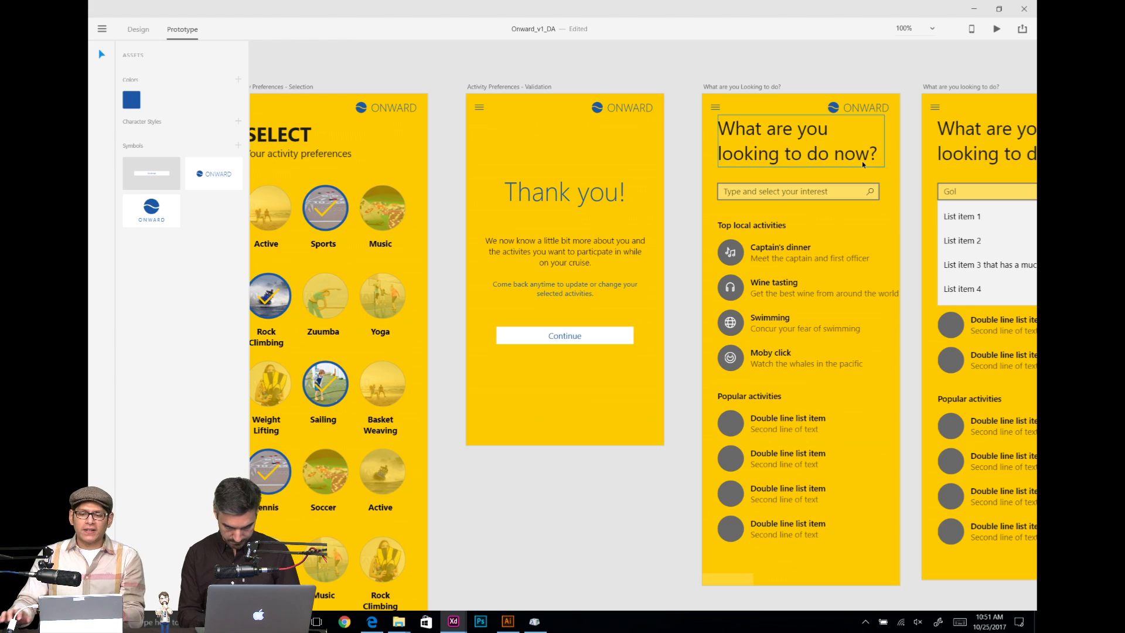
pyautogui.hscroll(3, 764, 143)
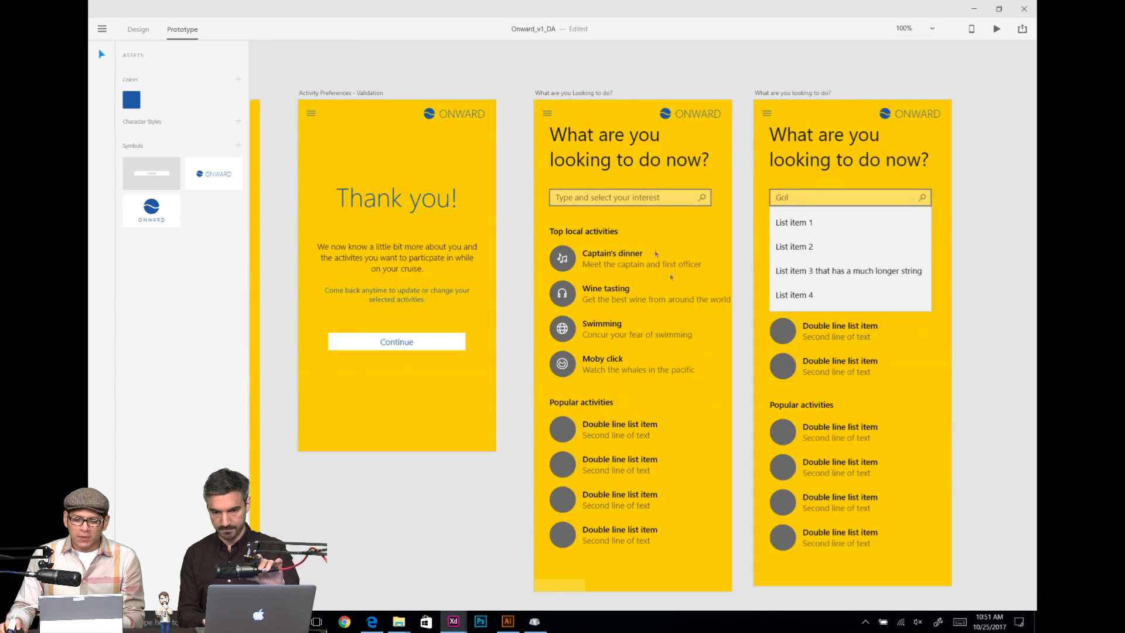